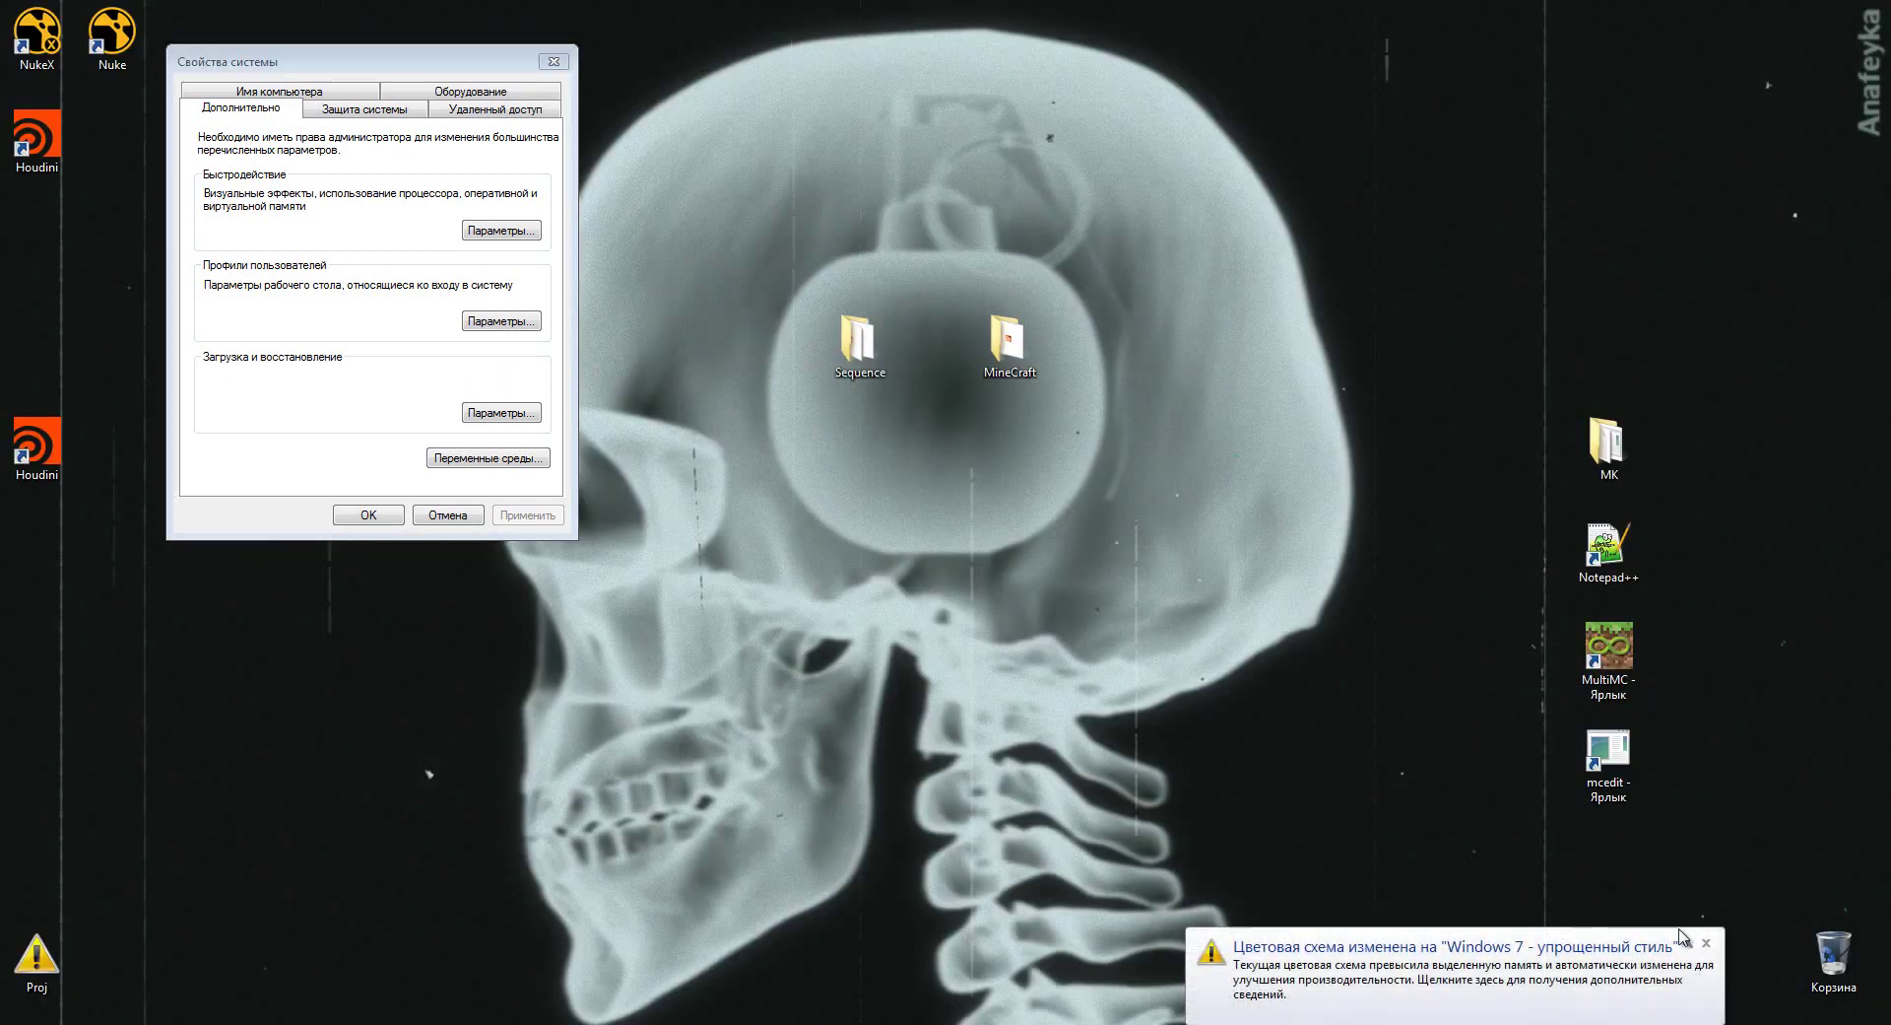
- Dismiss the colour-scheme notification, peek inside the desktop MineCraft folder, then close it with Alt+F4
{"action": "left_click", "coordinate": [1706, 943]}
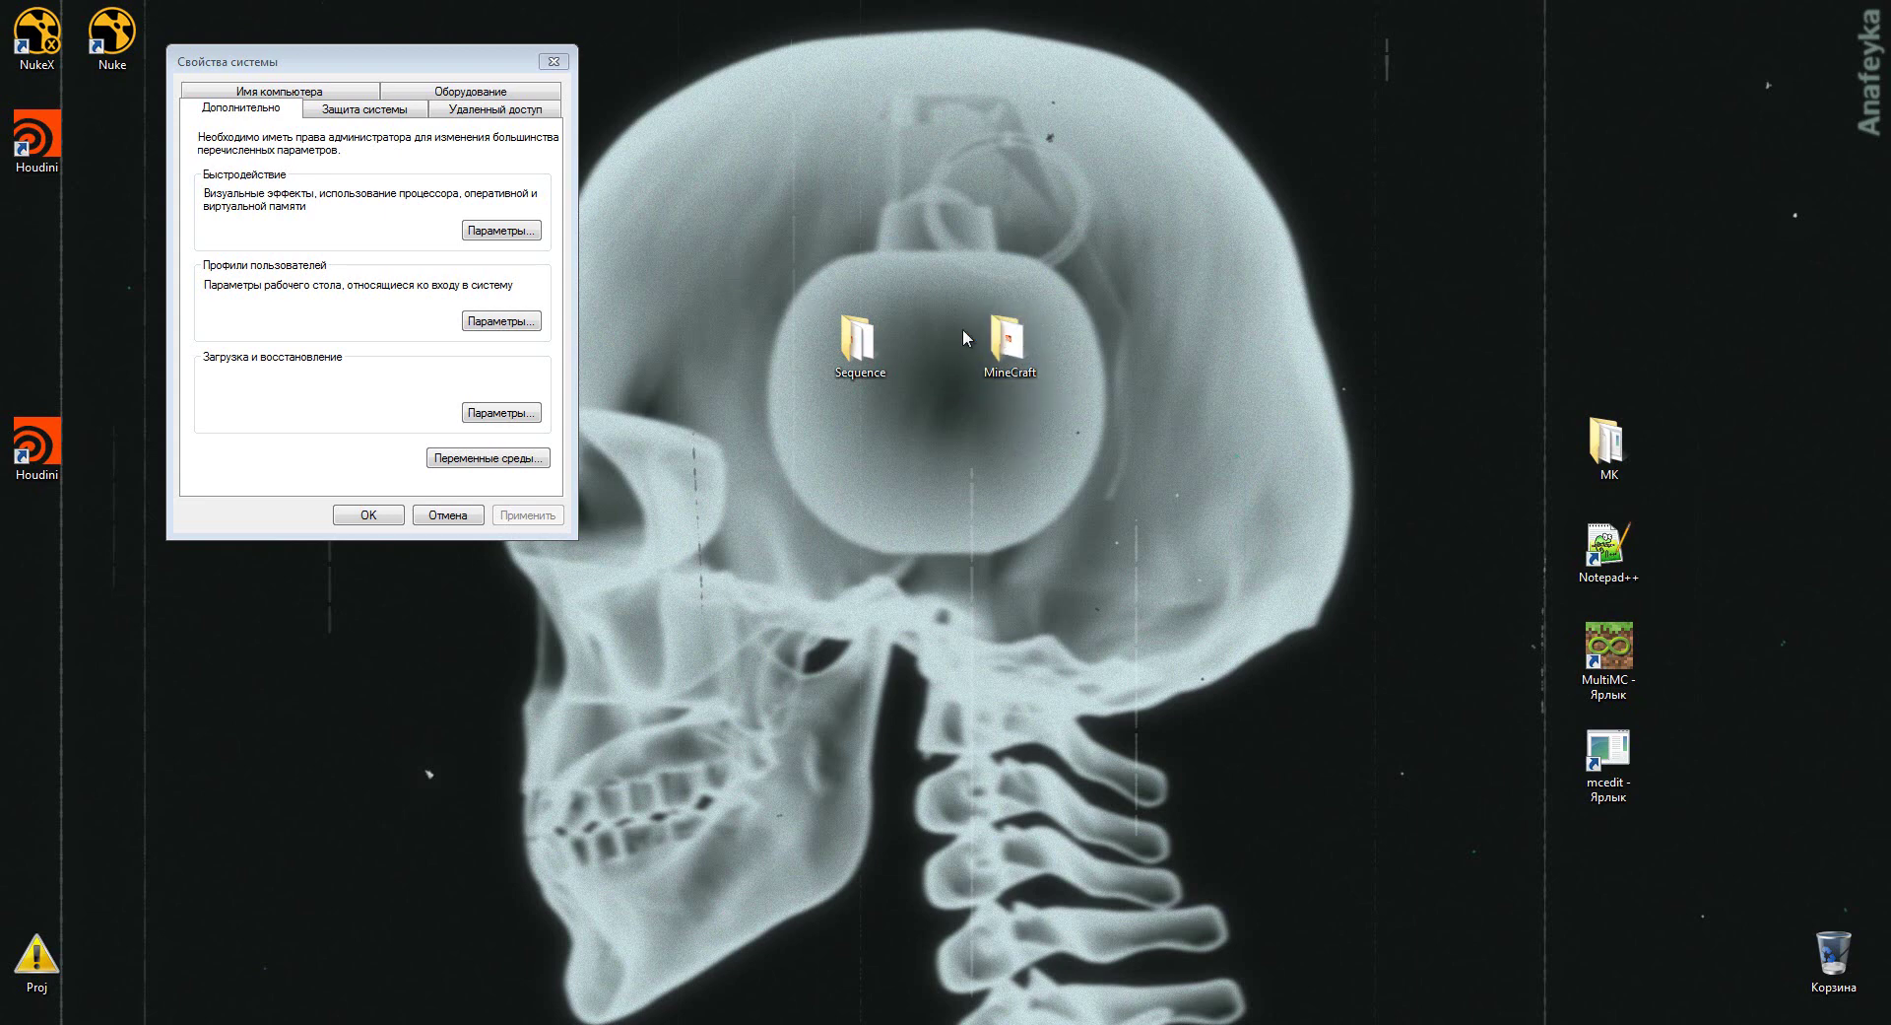
{"action": "double_click", "coordinate": [1031, 359]}
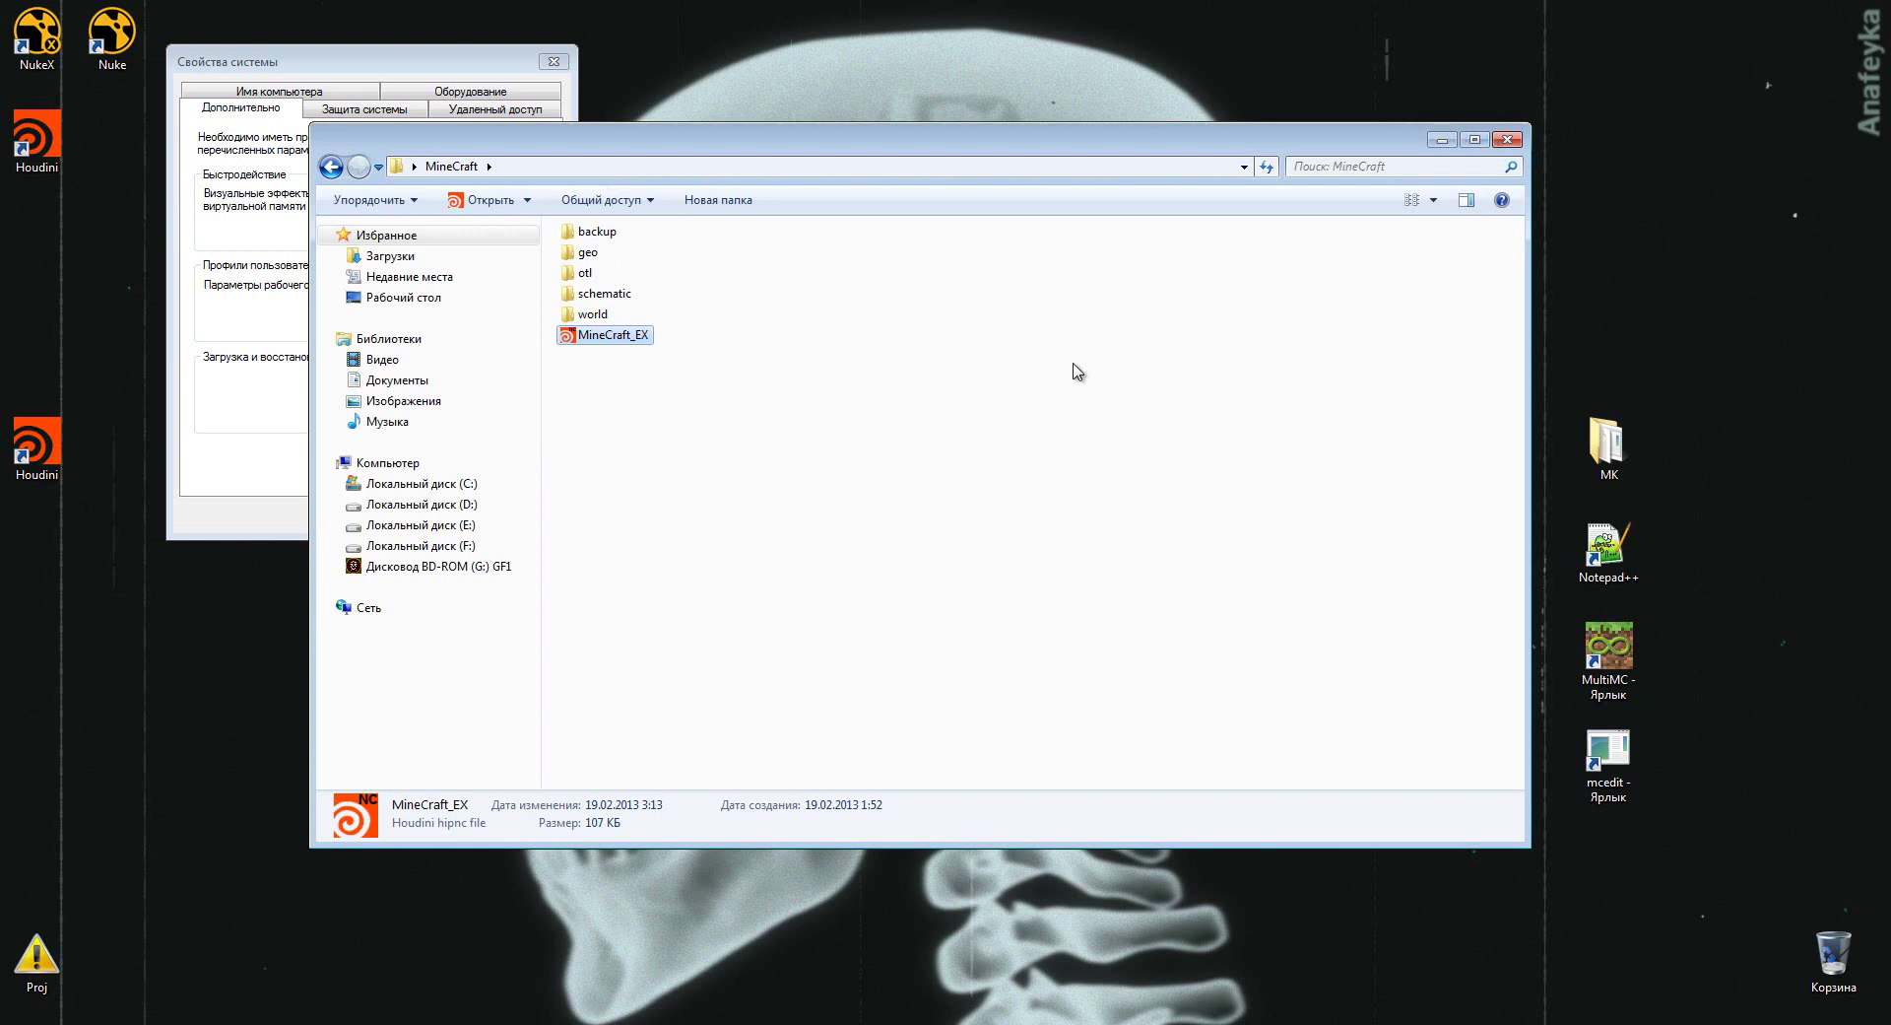
{"action": "key", "text": "alt+F4"}
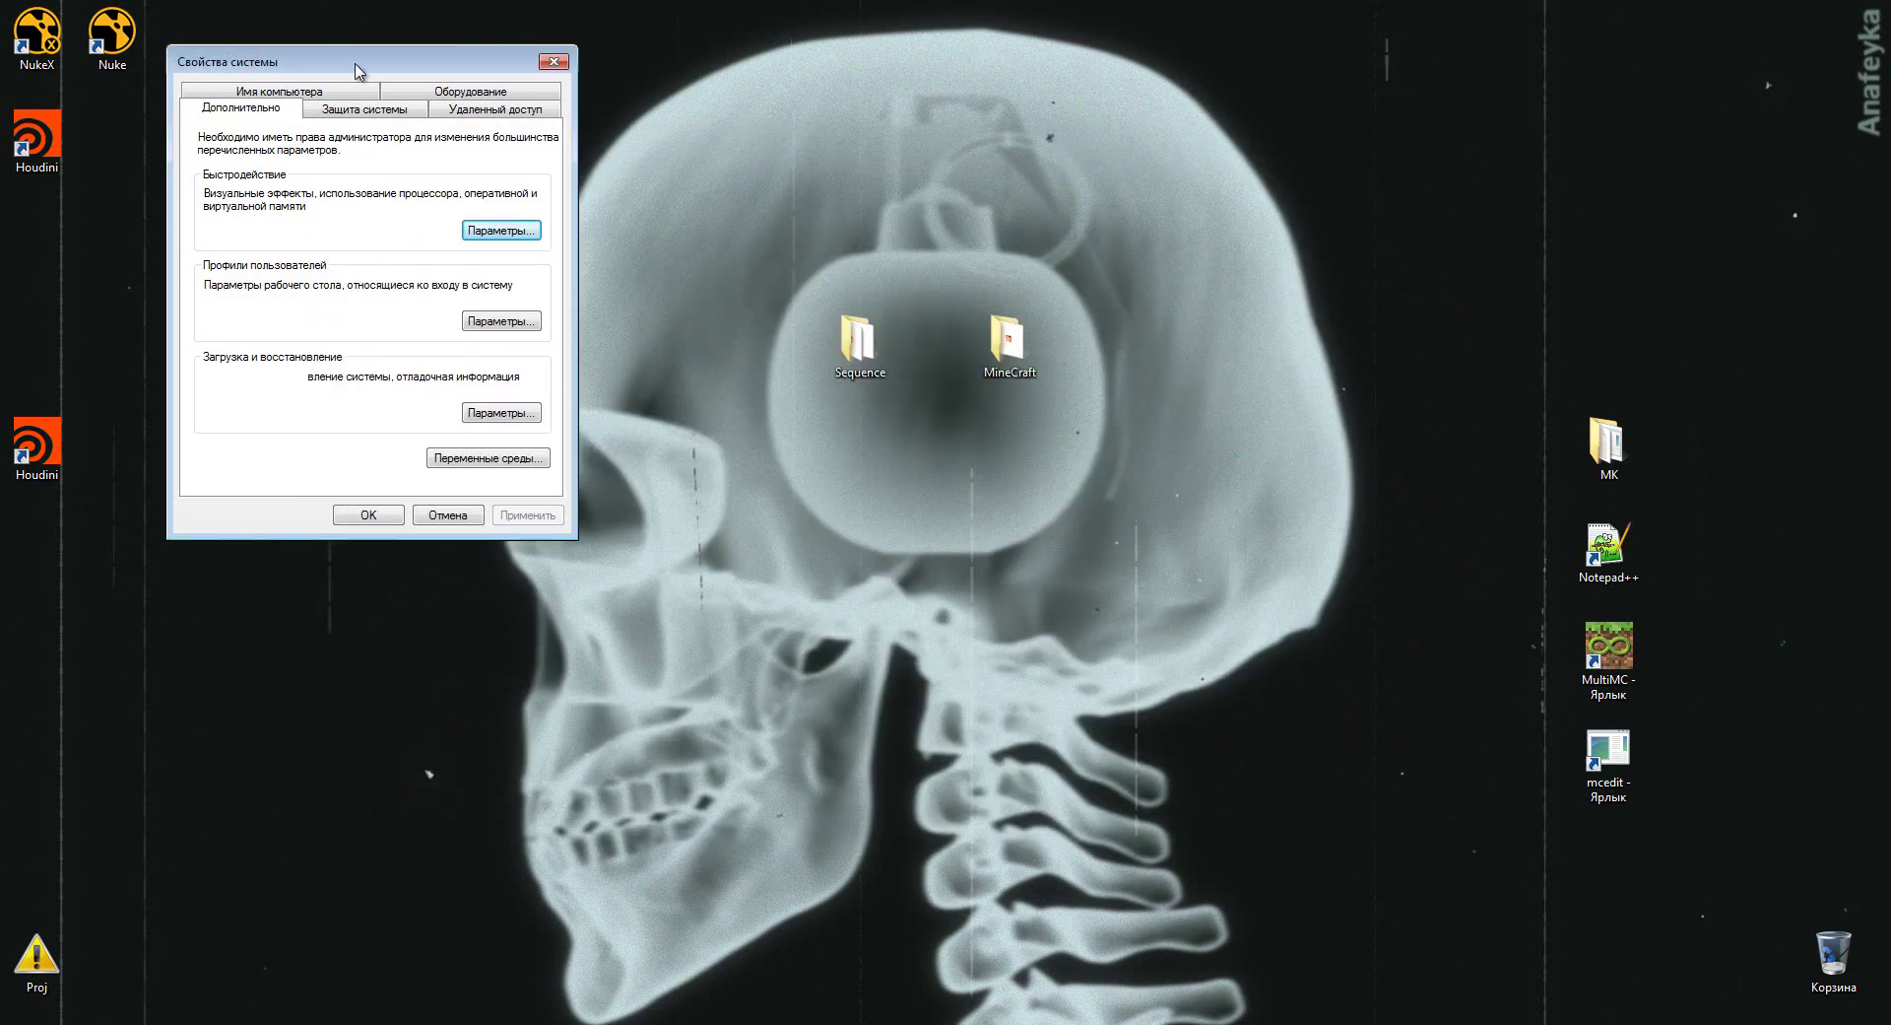
- Open Performance Options' Advanced tab and inspect drive F:'s virtual memory, cancelling without changes
{"action": "mouse_move", "coordinate": [378, 63]}
{"action": "left_mouse_down"}
{"action": "mouse_move", "coordinate": [325, 107]}
{"action": "mouse_move", "coordinate": [351, 109]}
{"action": "left_mouse_up"}
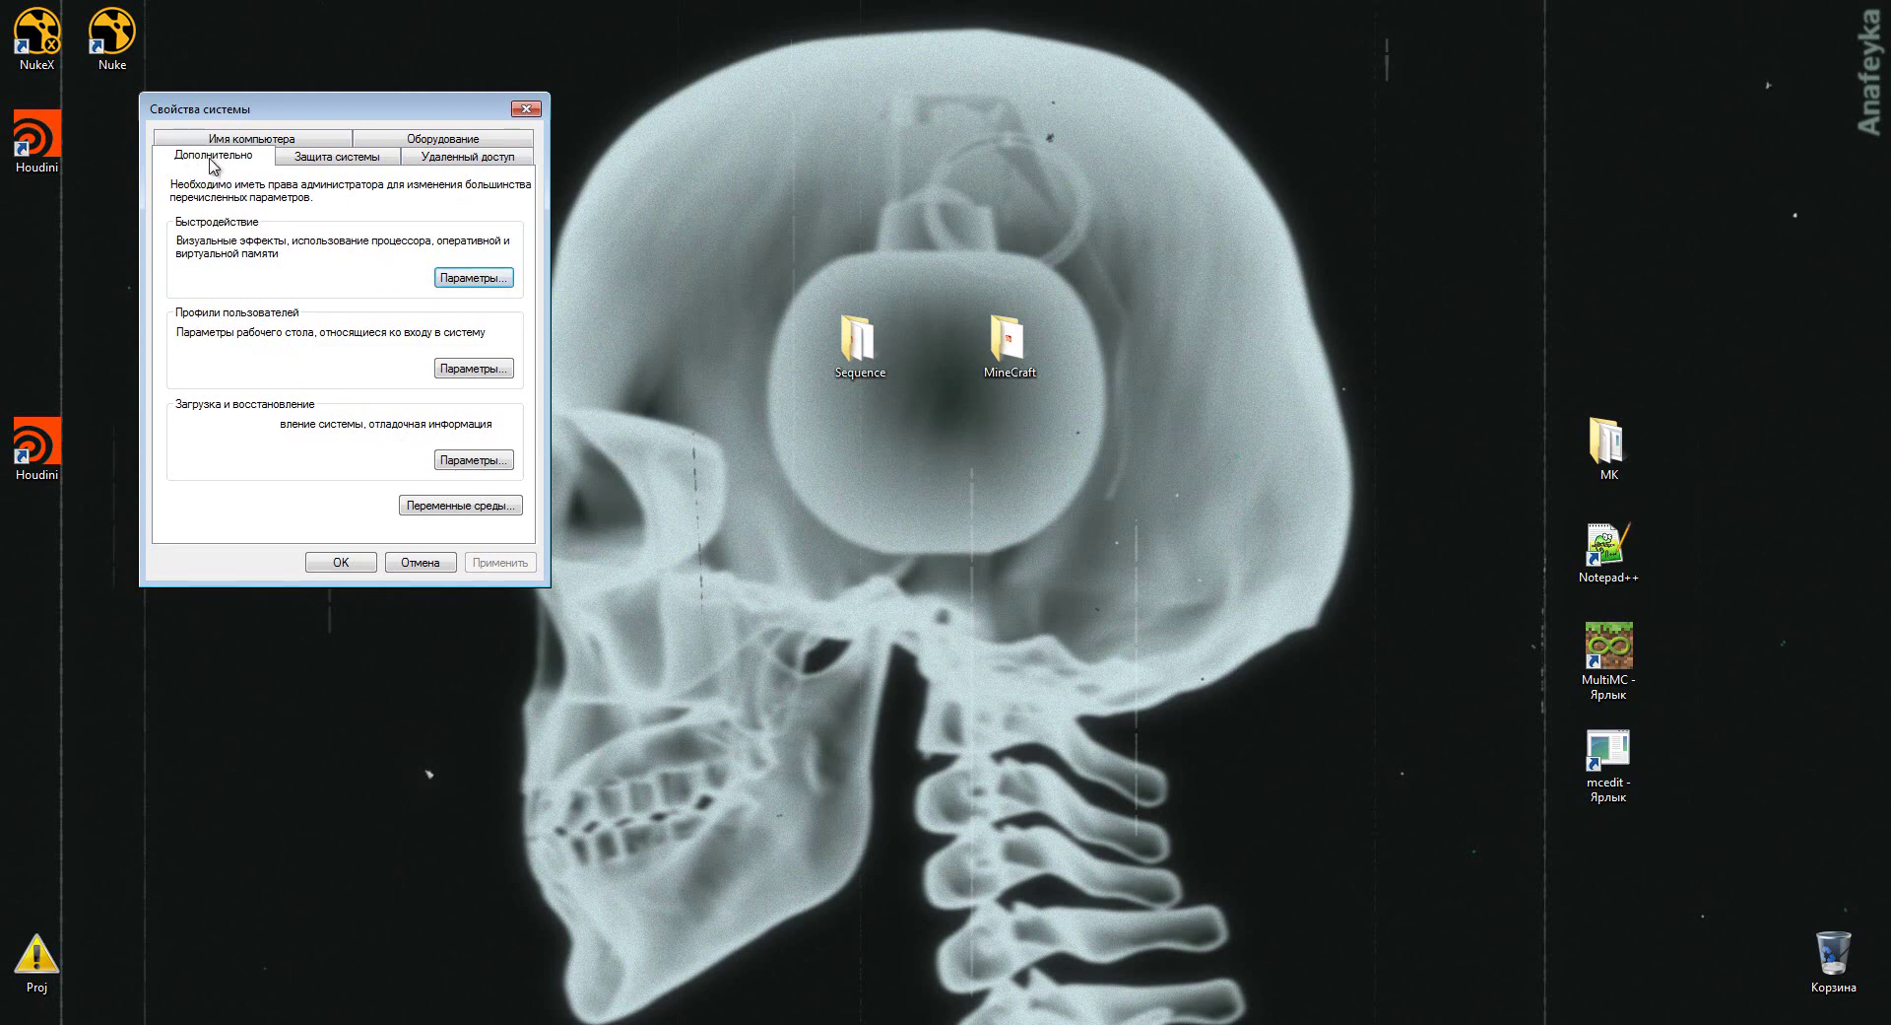
{"action": "left_click", "coordinate": [472, 287]}
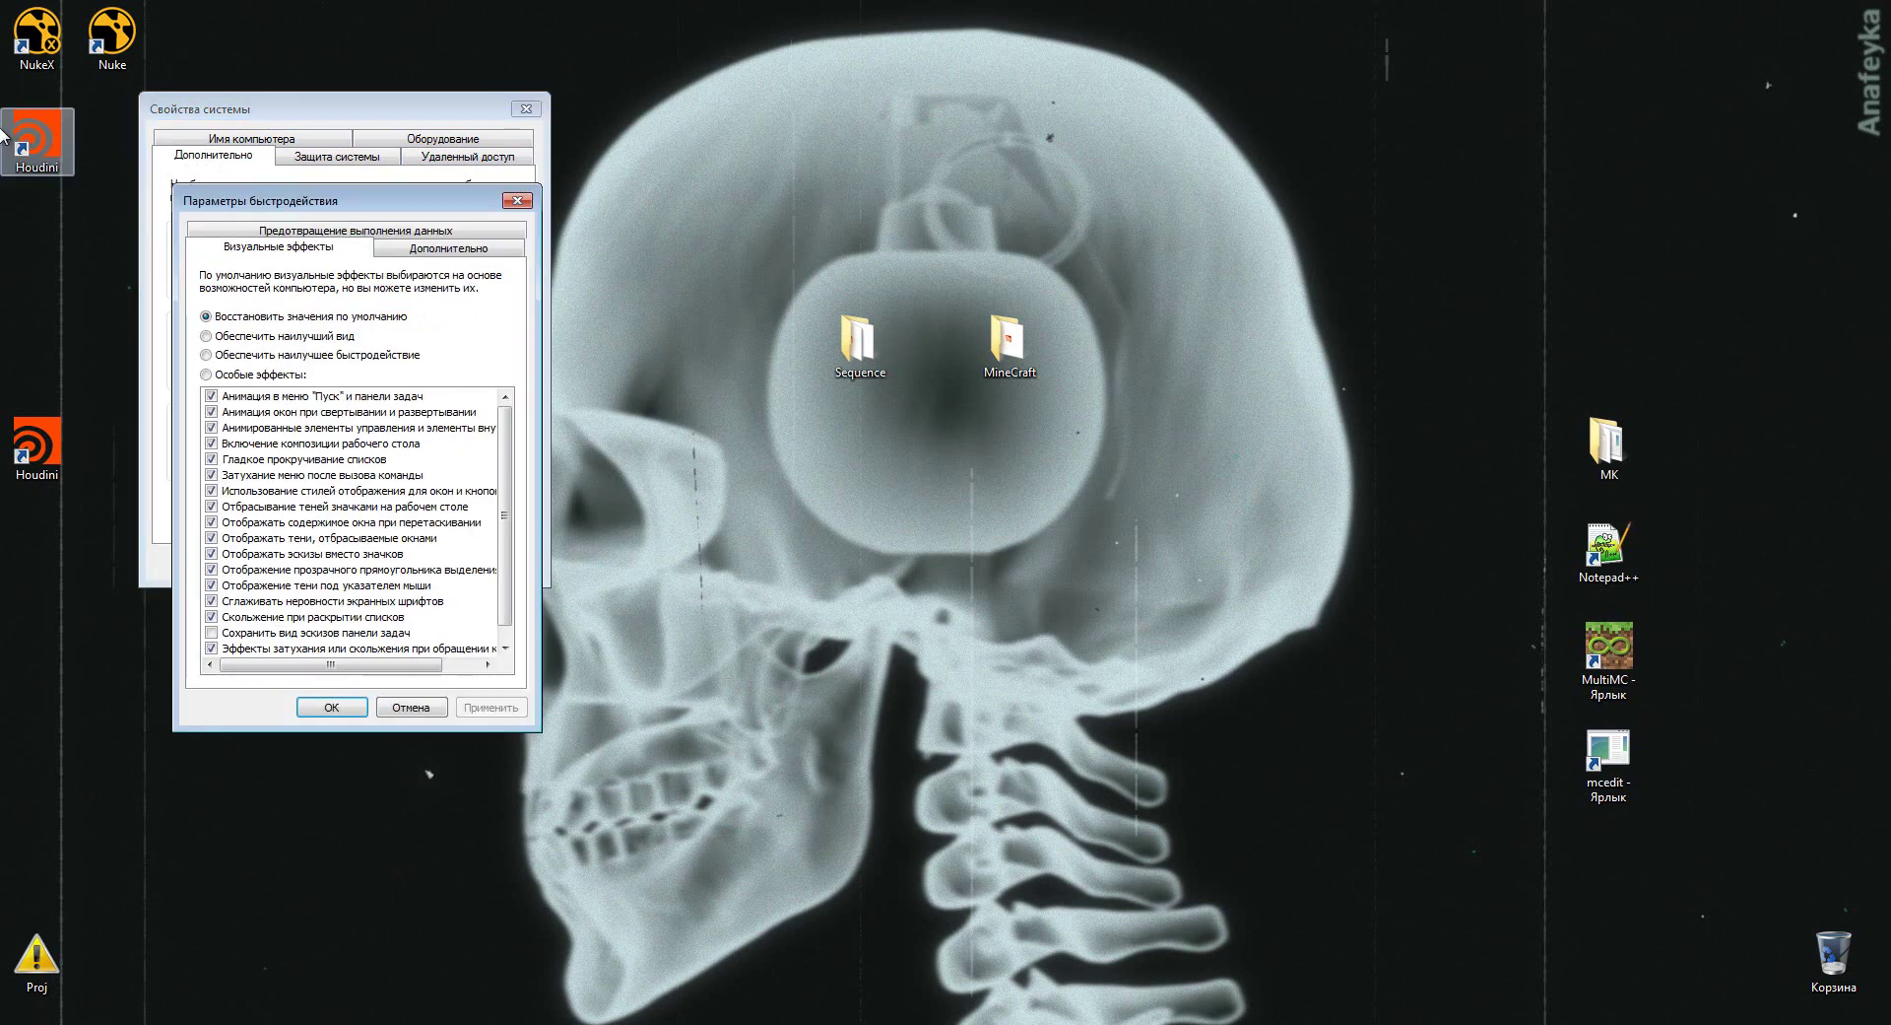
{"action": "left_click_drag", "start_coordinate": [322, 201], "coordinate": [778, 219]}
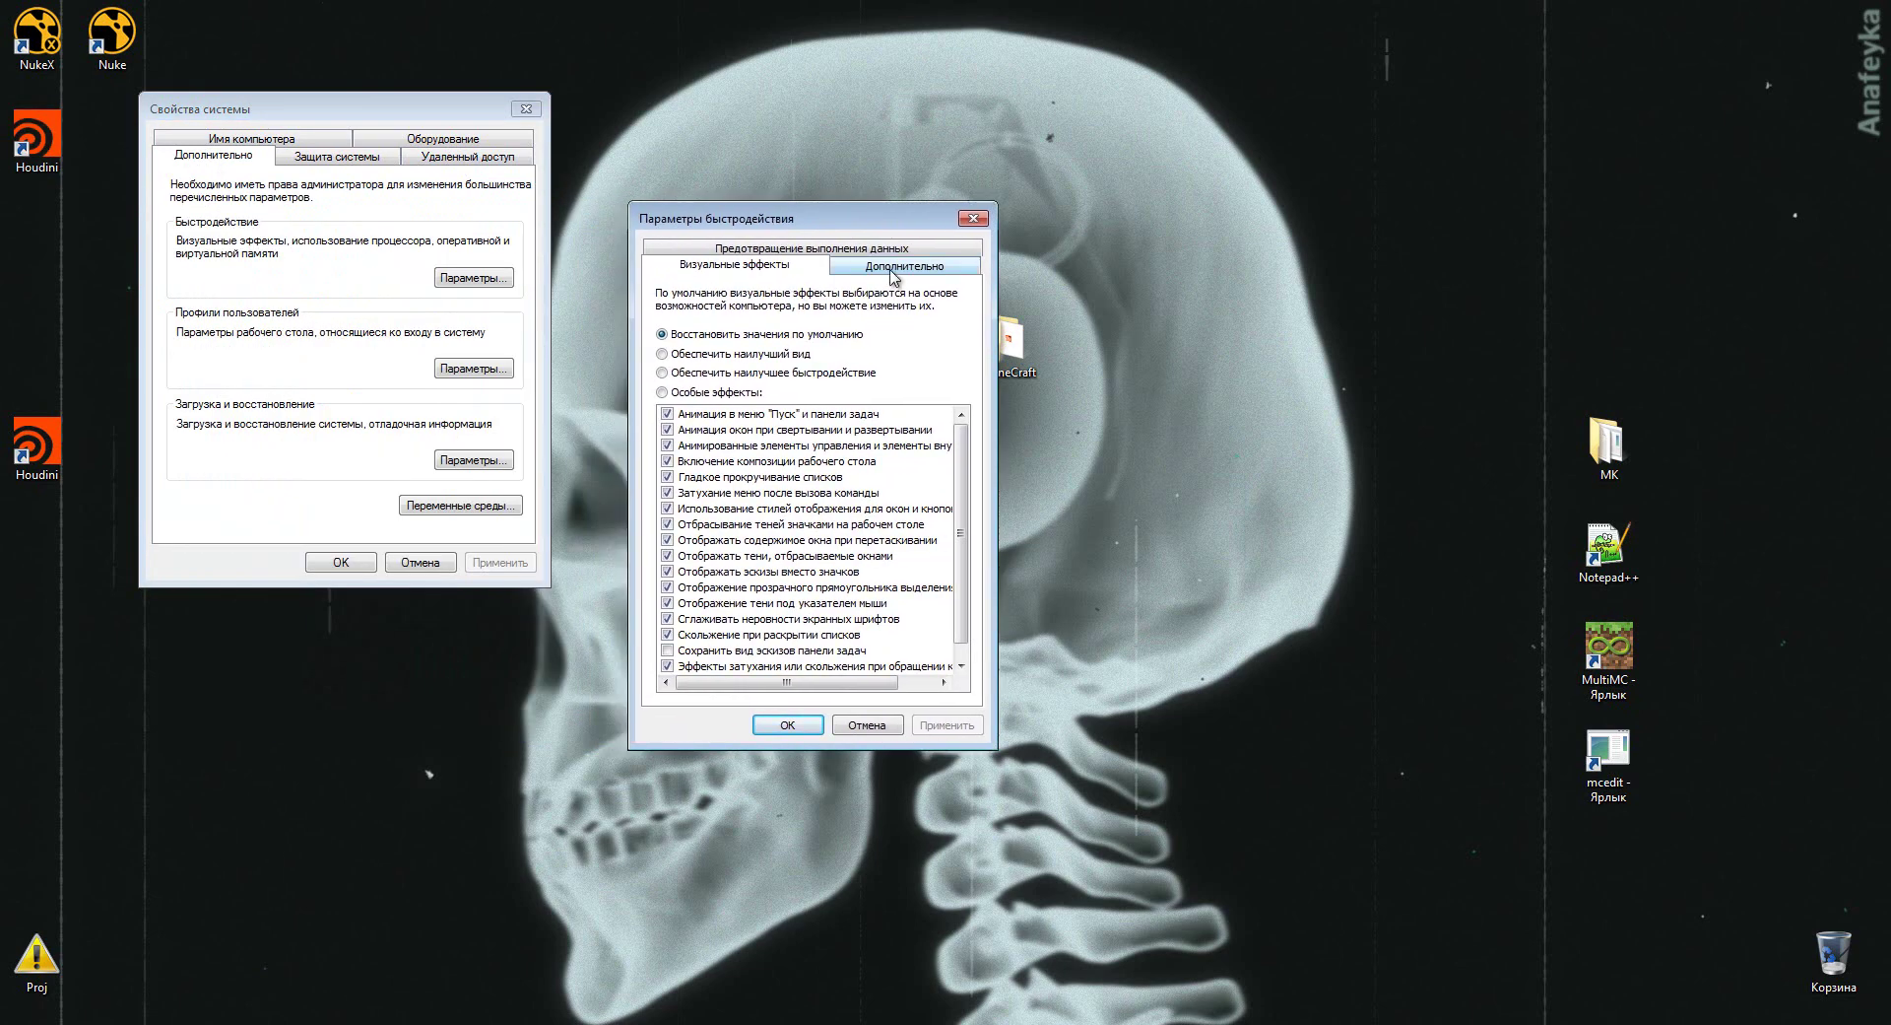
{"action": "left_click", "coordinate": [892, 274]}
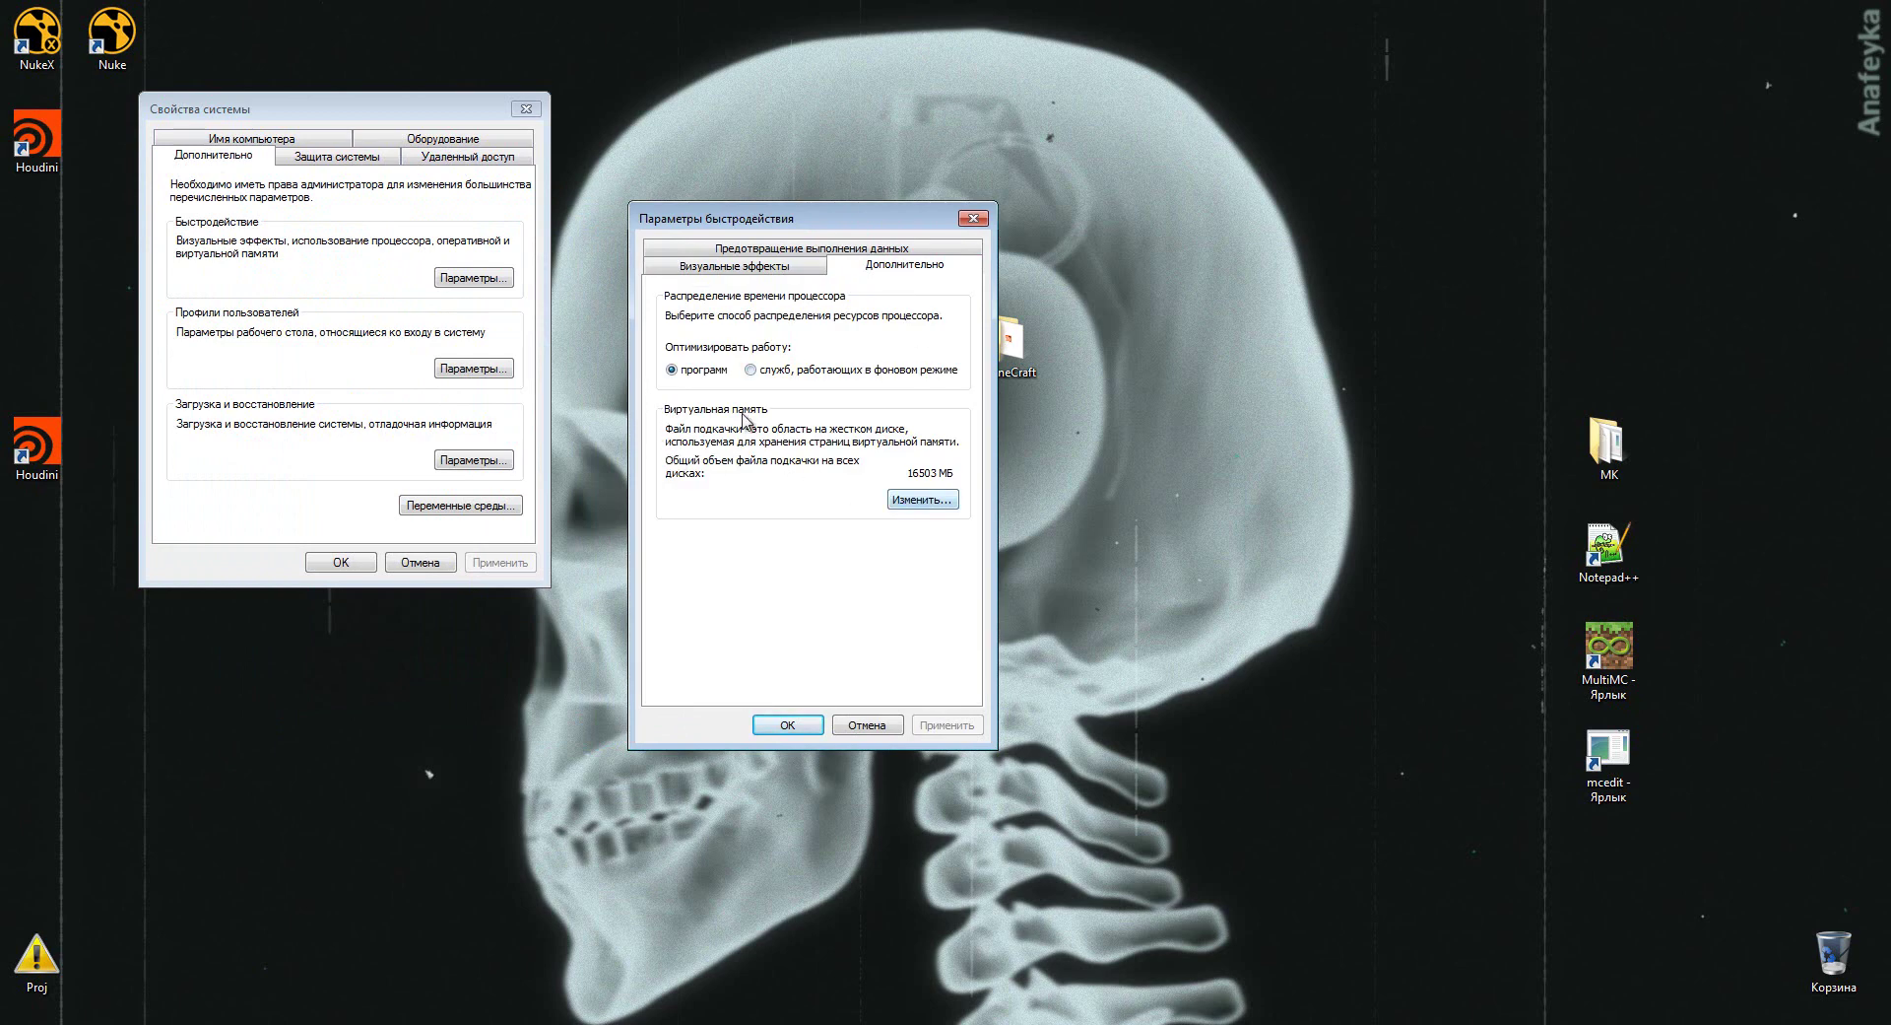
{"action": "left_click", "coordinate": [927, 500]}
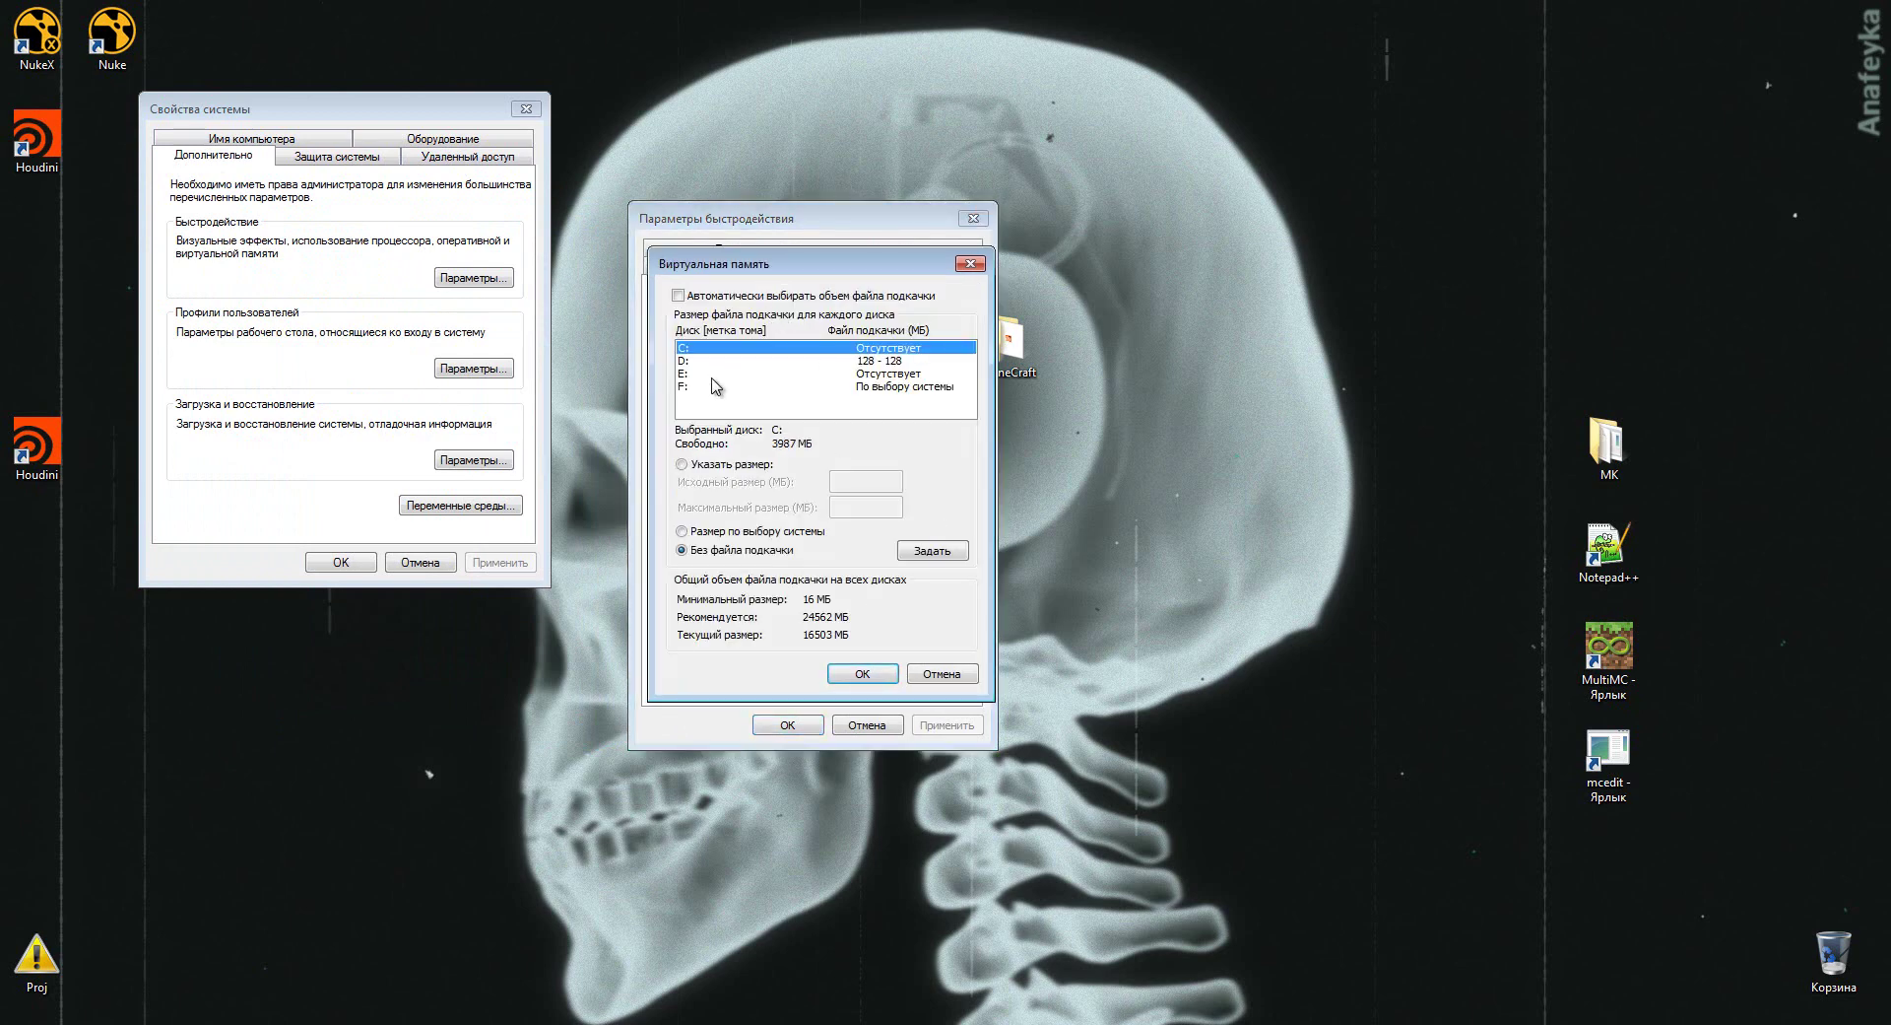
{"action": "left_click", "coordinate": [689, 386]}
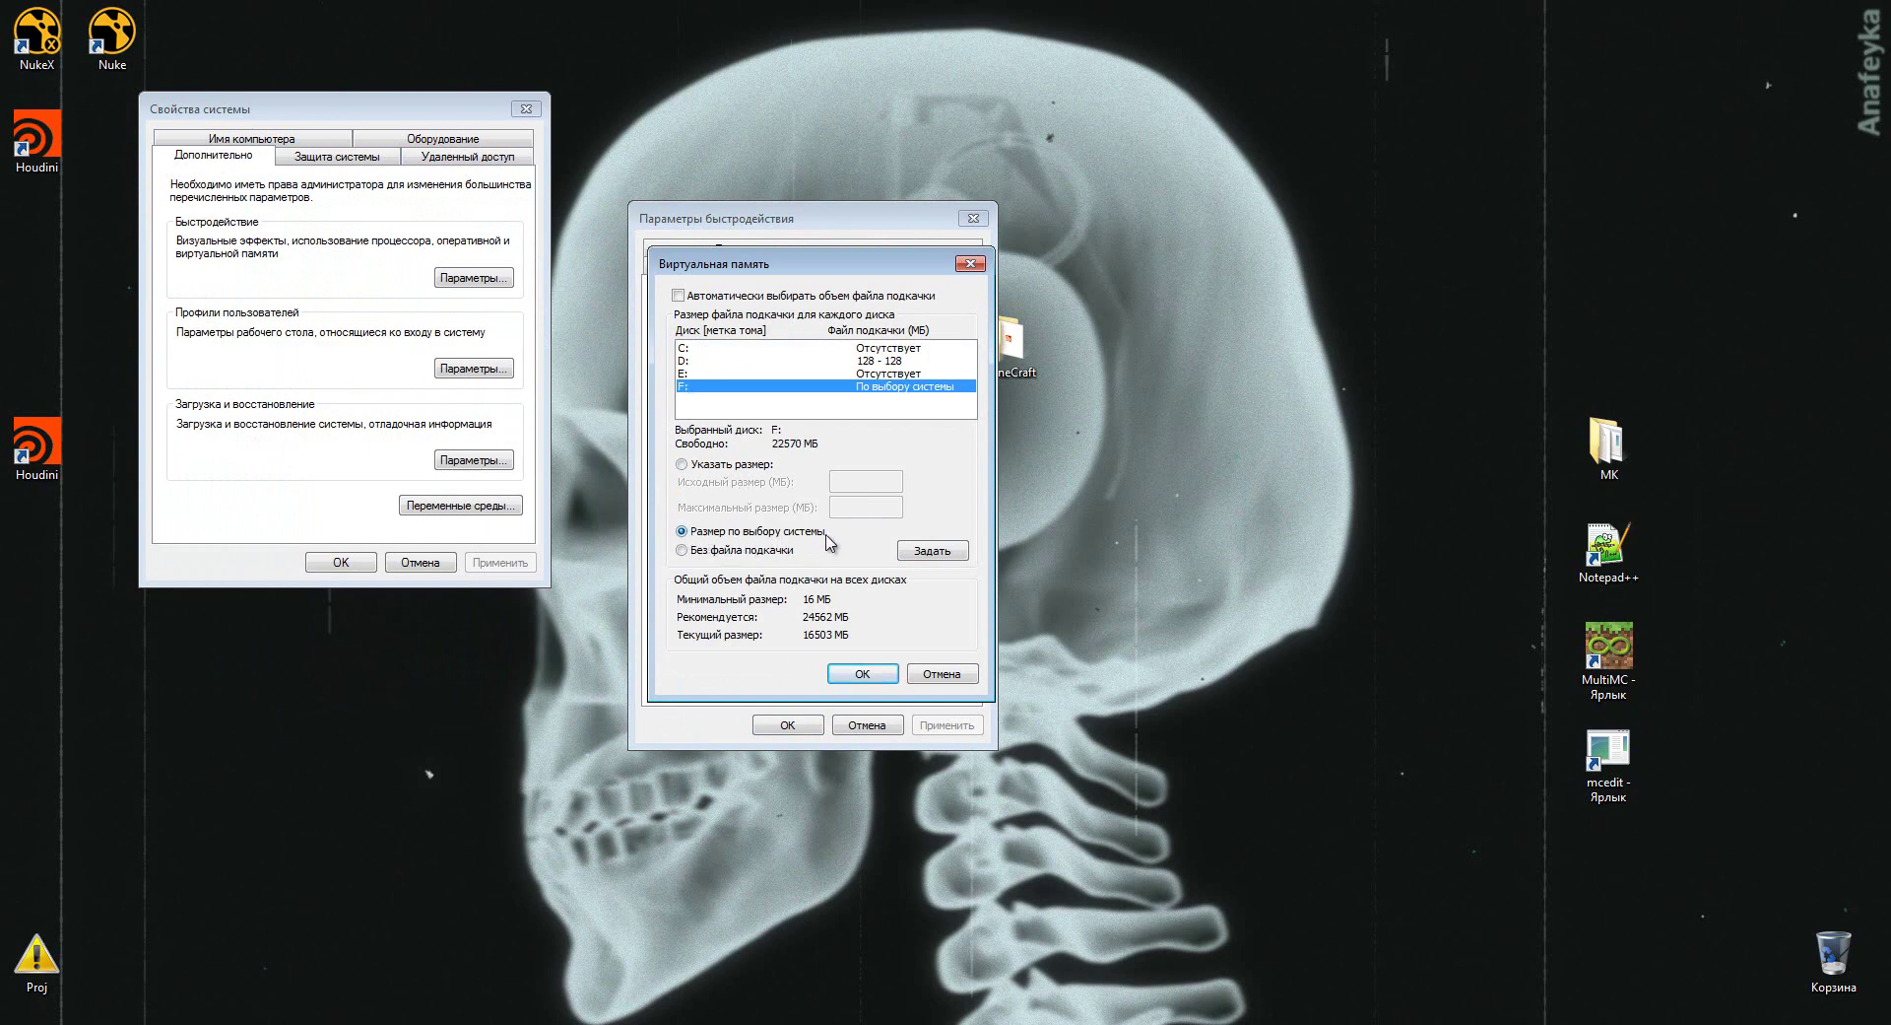
{"action": "left_click", "coordinate": [936, 674]}
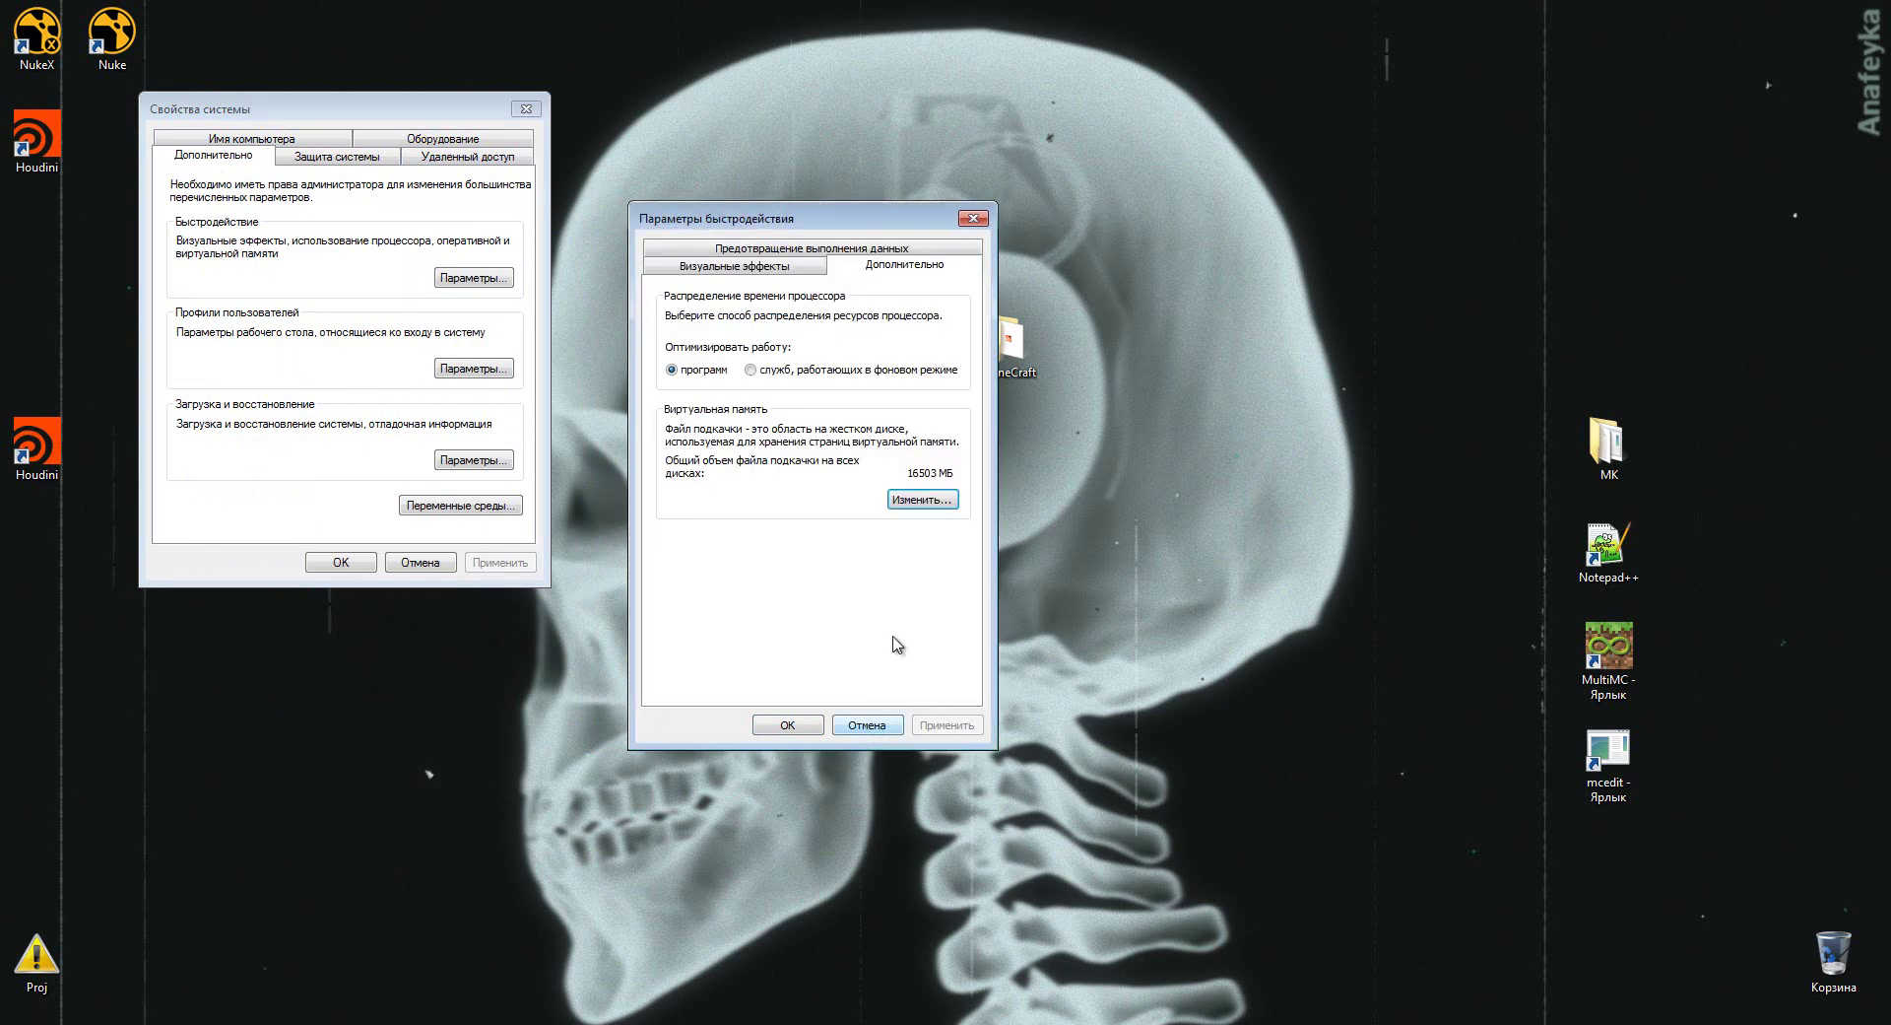
- Review Task Manager's memory usage, then cancel out of Task Manager, Performance Options and System Properties
{"action": "left_click_drag", "start_coordinate": [846, 224], "coordinate": [773, 98]}
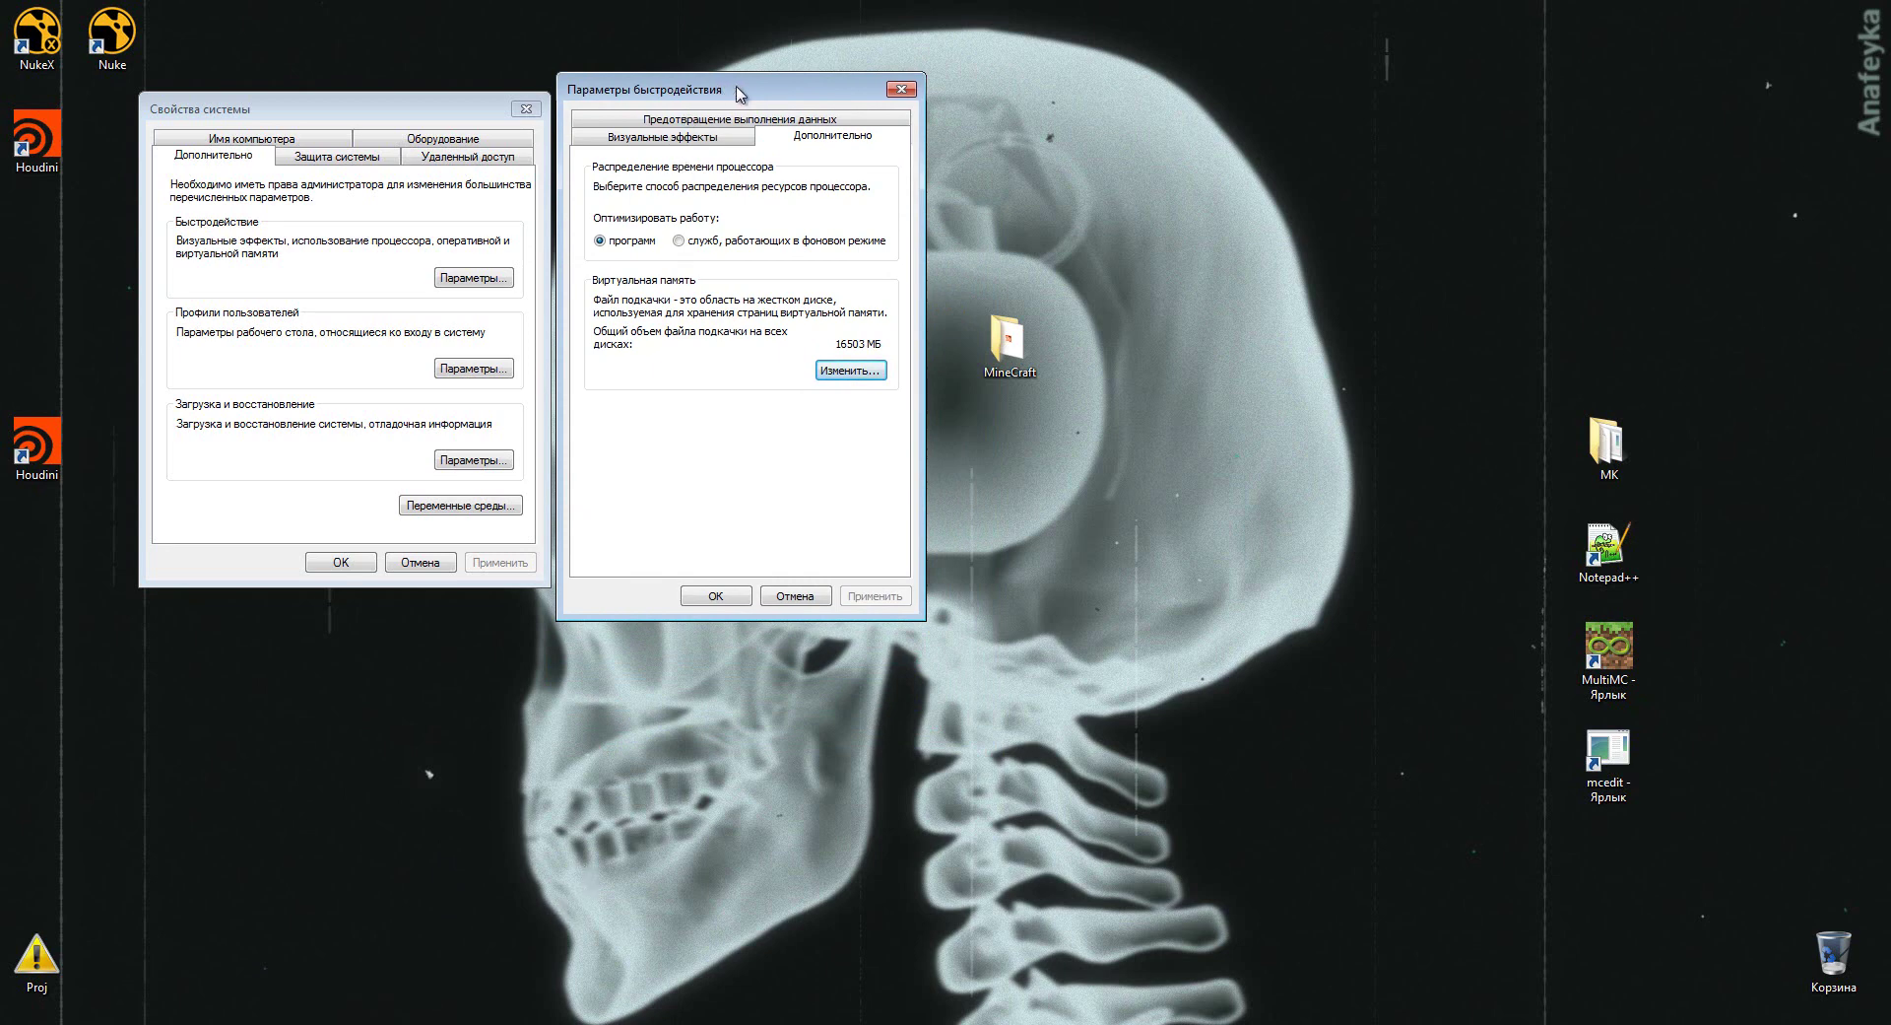
{"action": "left_click_drag", "start_coordinate": [739, 92], "coordinate": [743, 90]}
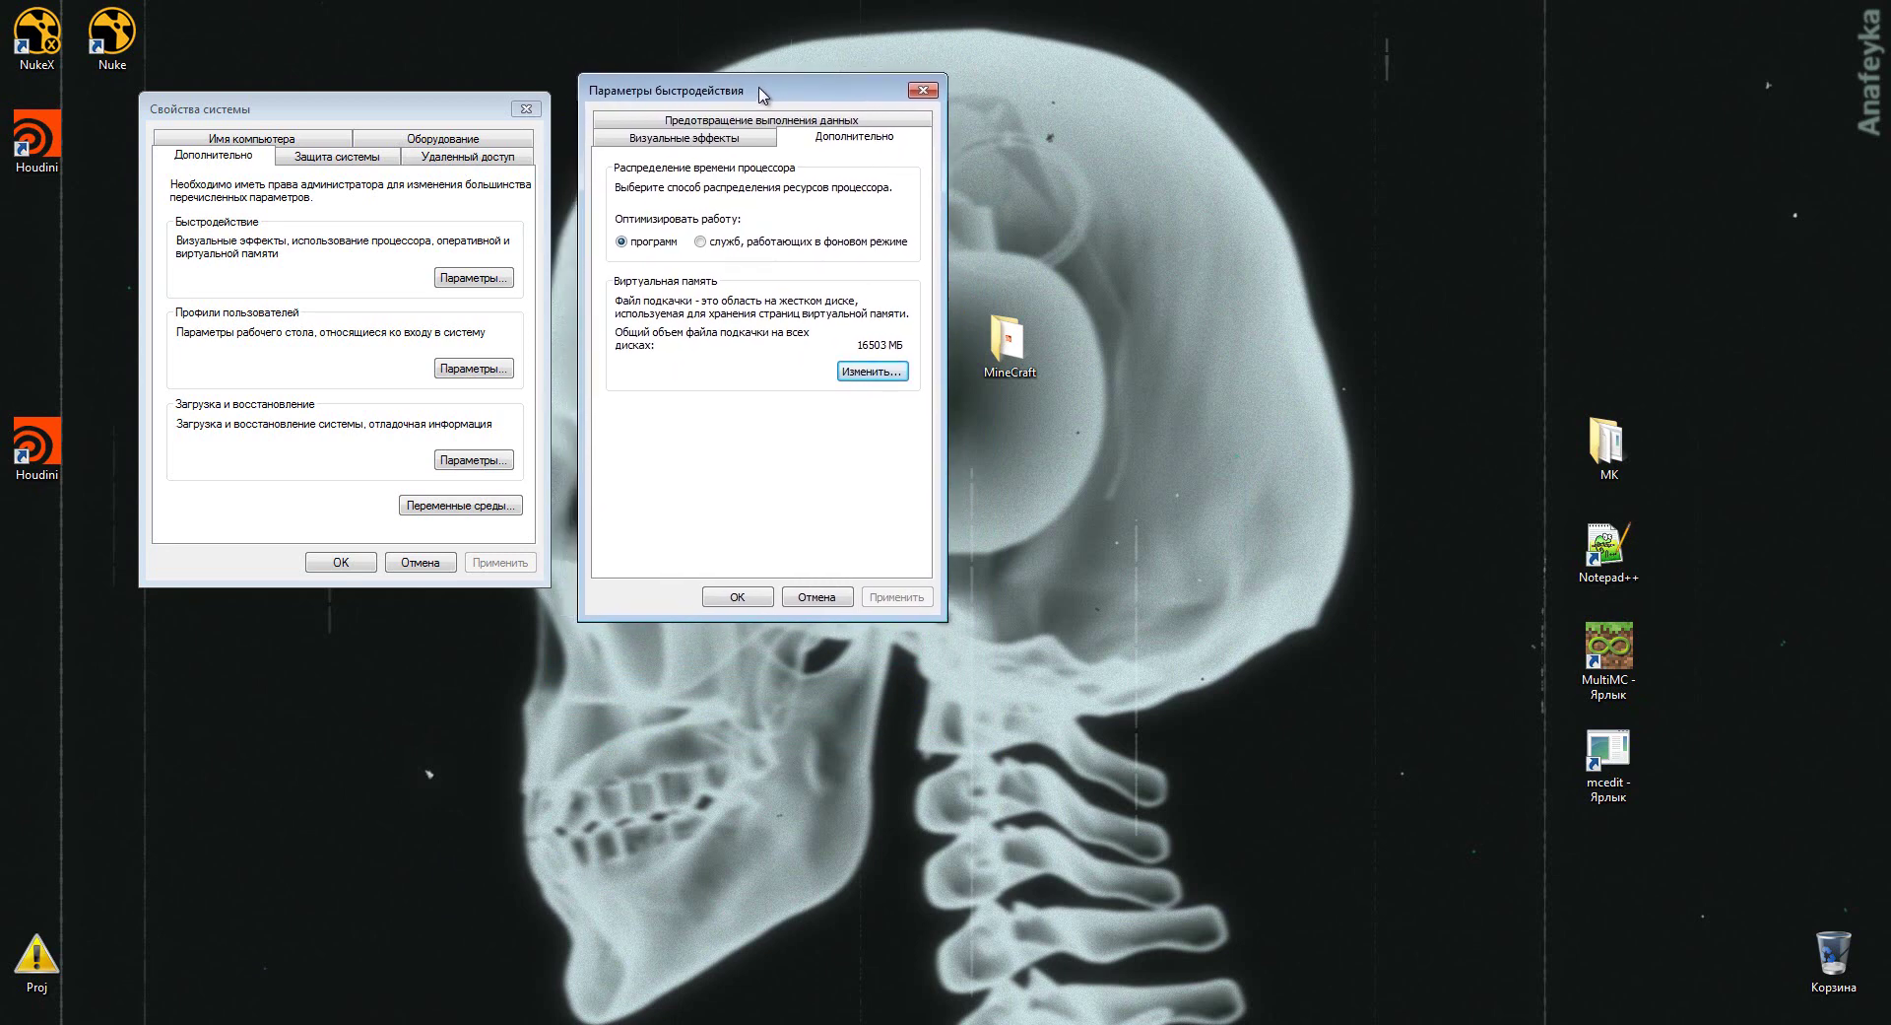
{"action": "left_click_drag", "start_coordinate": [744, 87], "coordinate": [748, 89]}
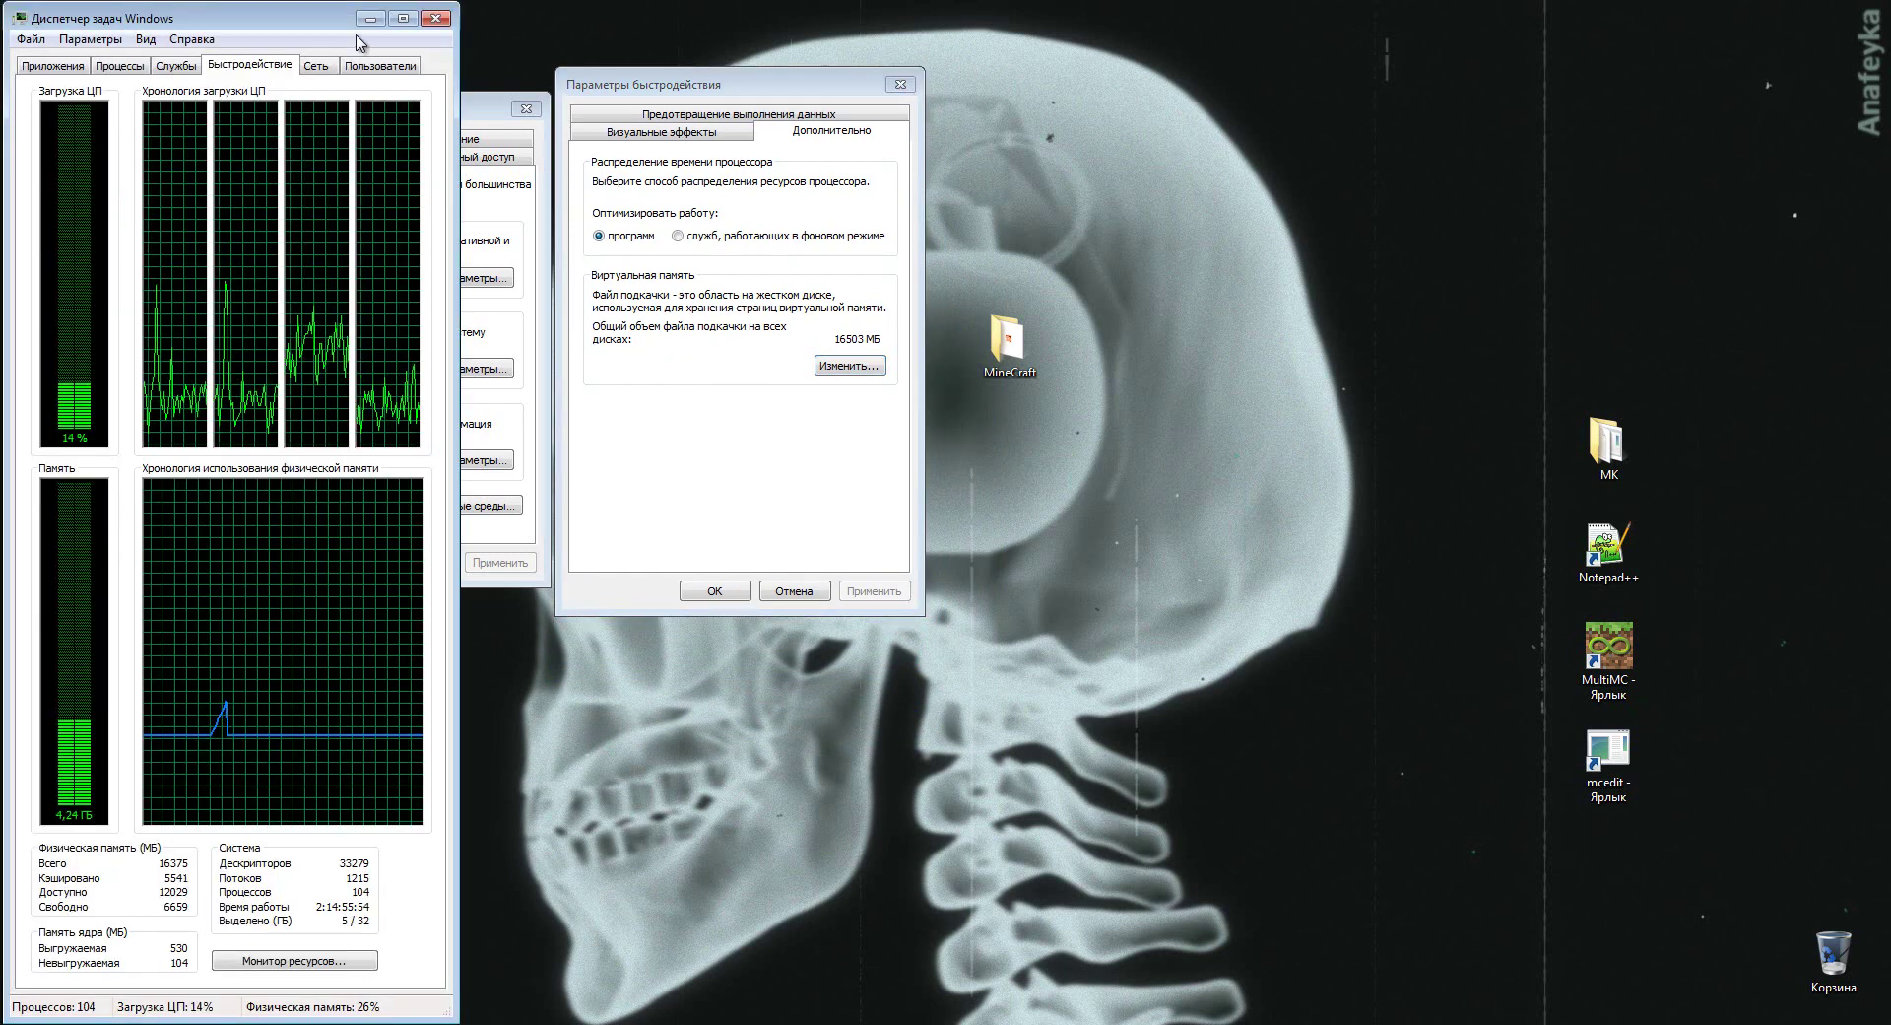
{"action": "left_click", "coordinate": [370, 19]}
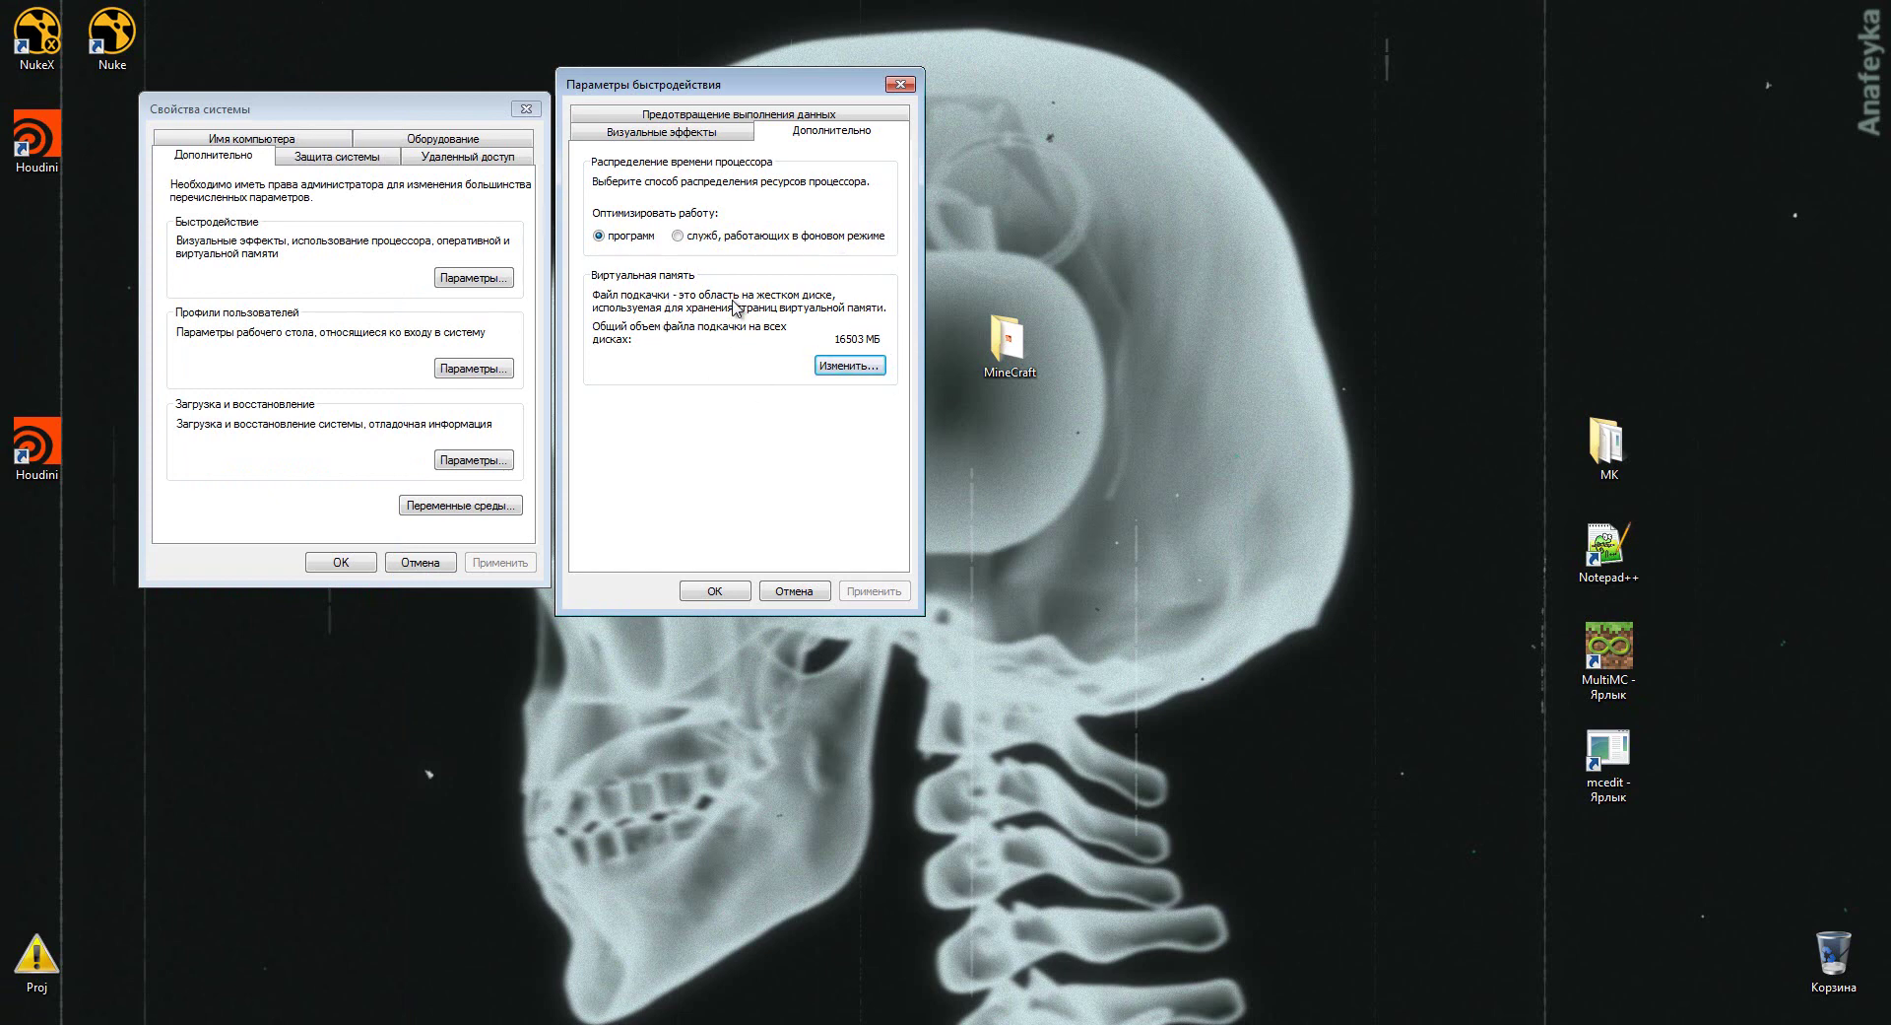
{"action": "left_click", "coordinate": [794, 591]}
{"action": "left_click", "coordinate": [430, 565]}
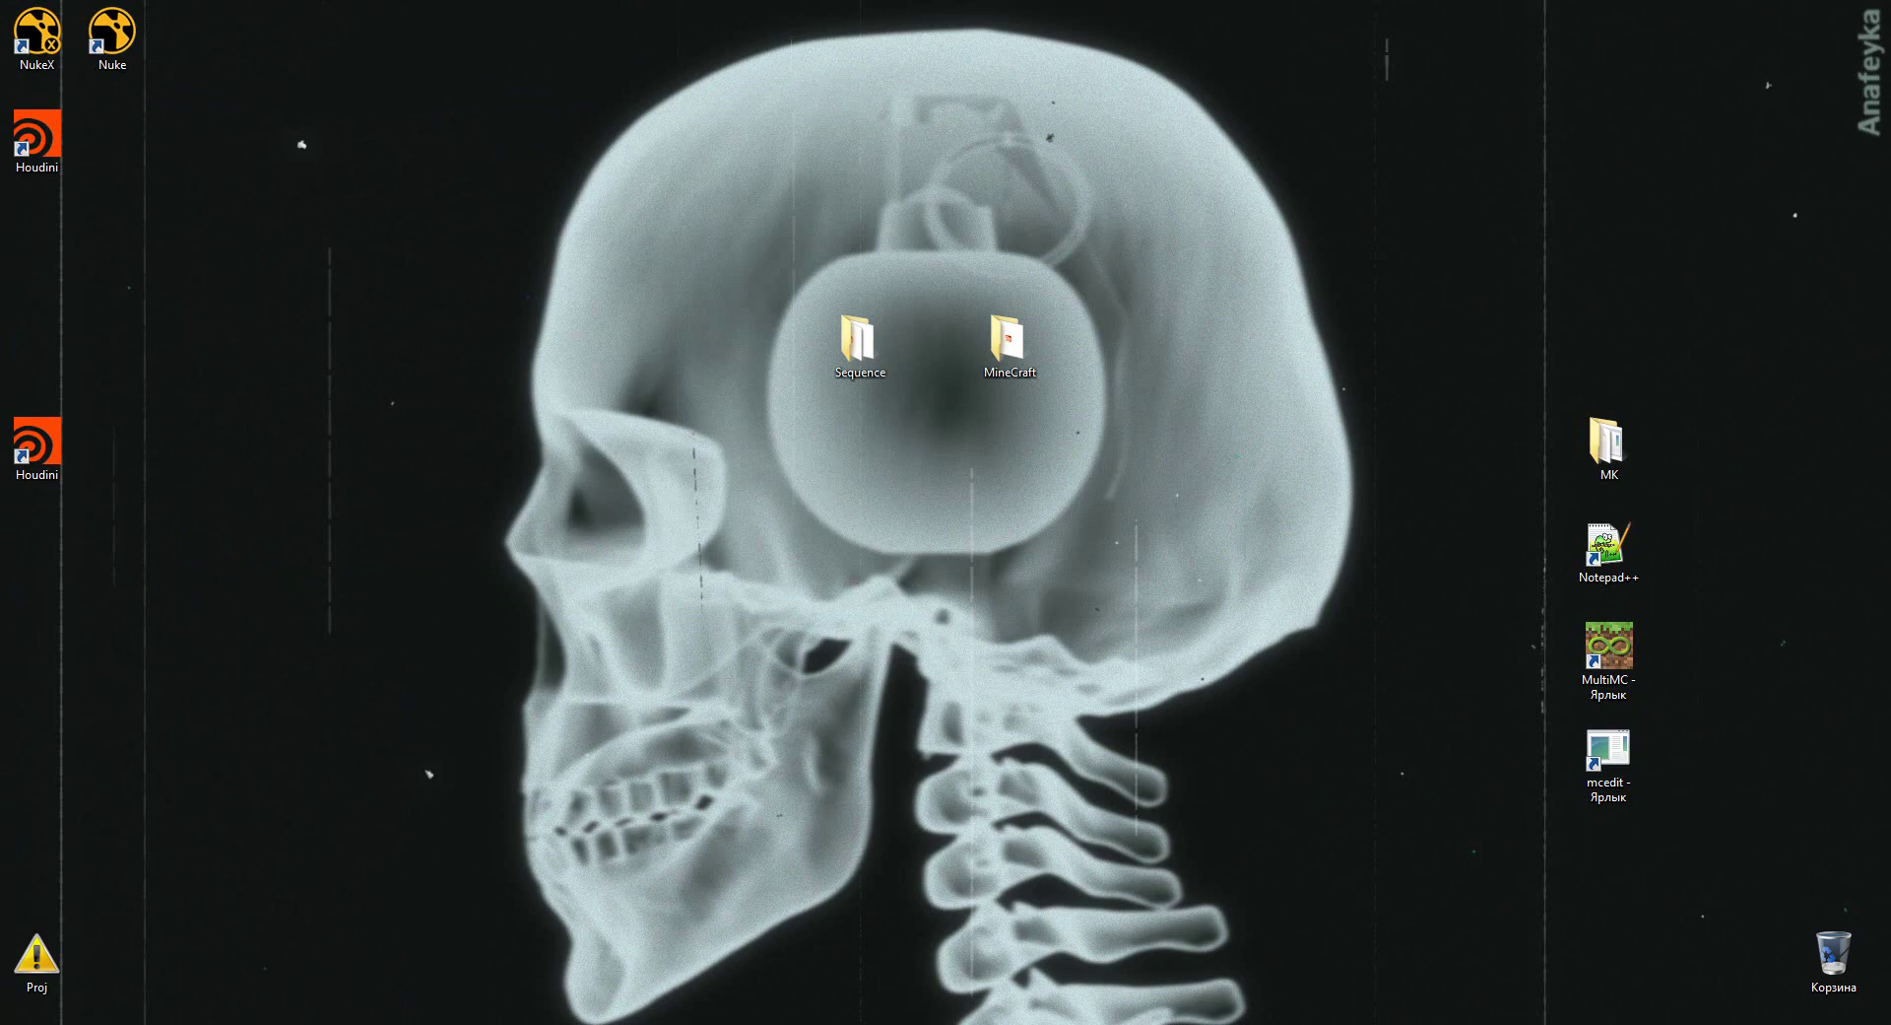
- Switch to the browser and bring up the SideFX Apprentice Overview page
{"action": "key", "text": "alt+Tab"}
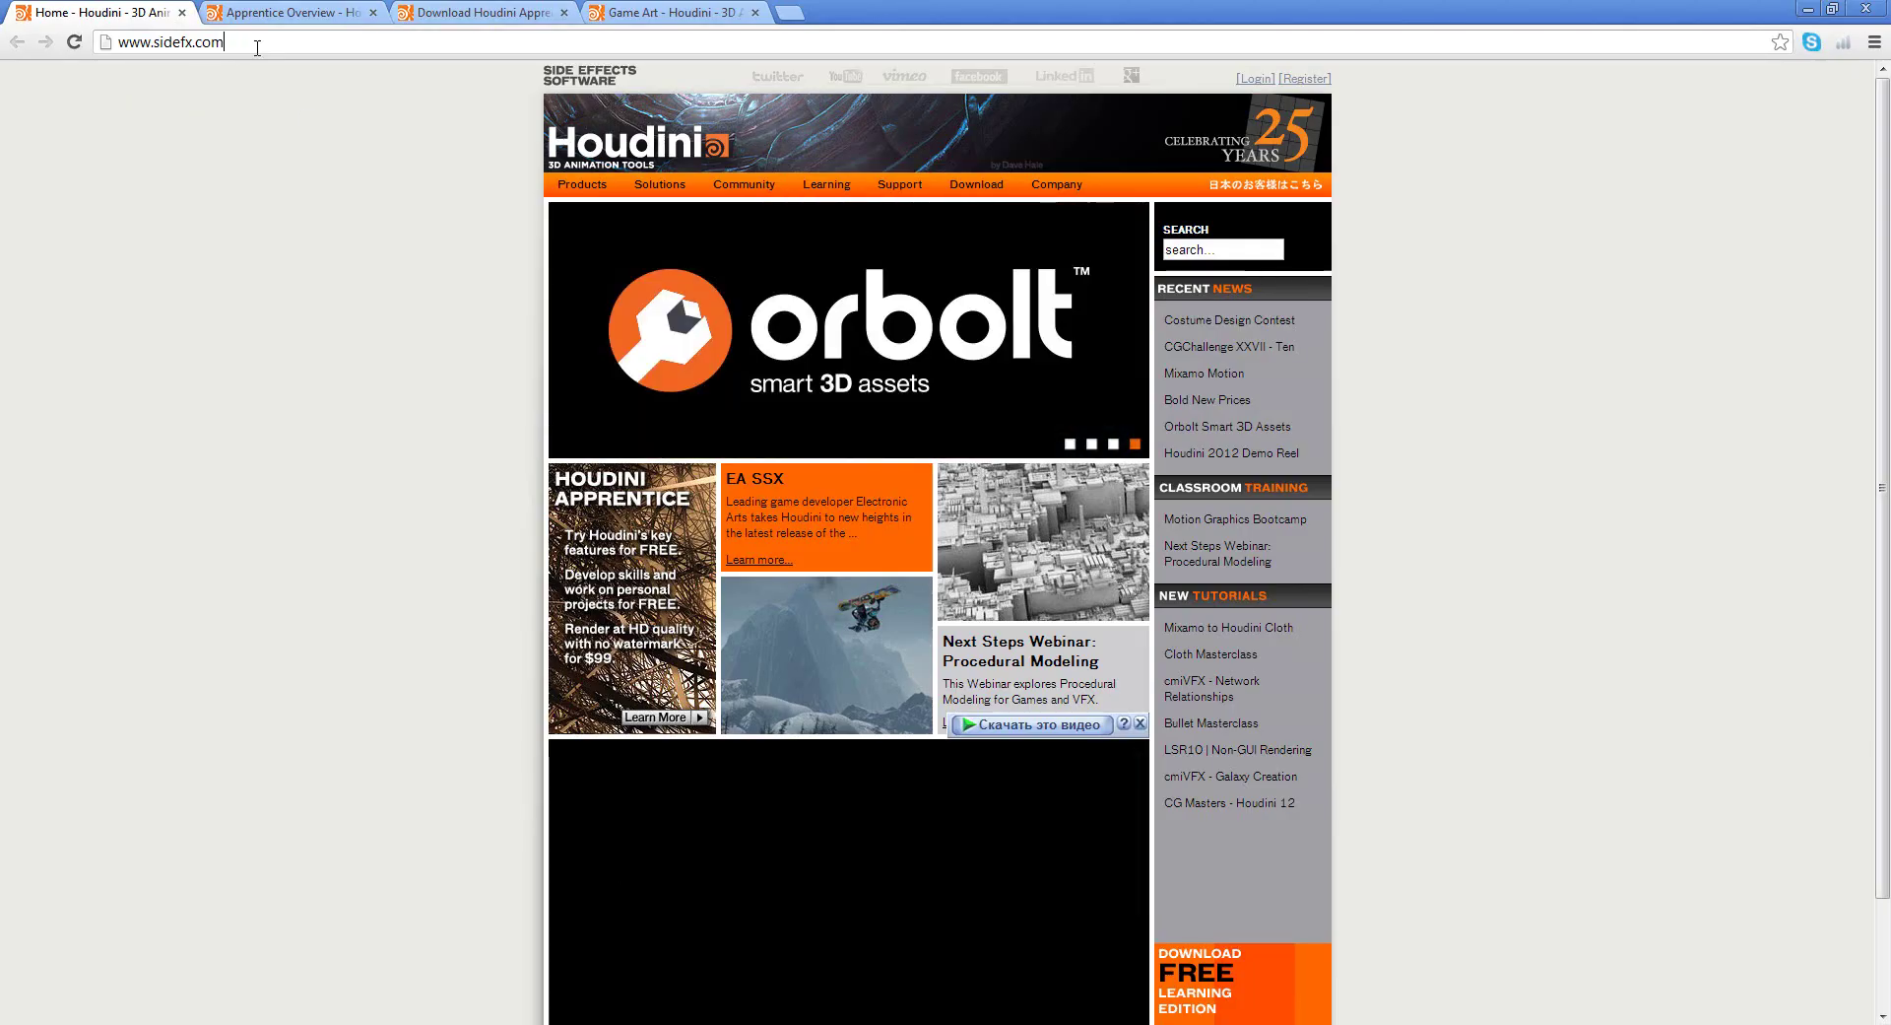
{"action": "left_click", "coordinate": [257, 47]}
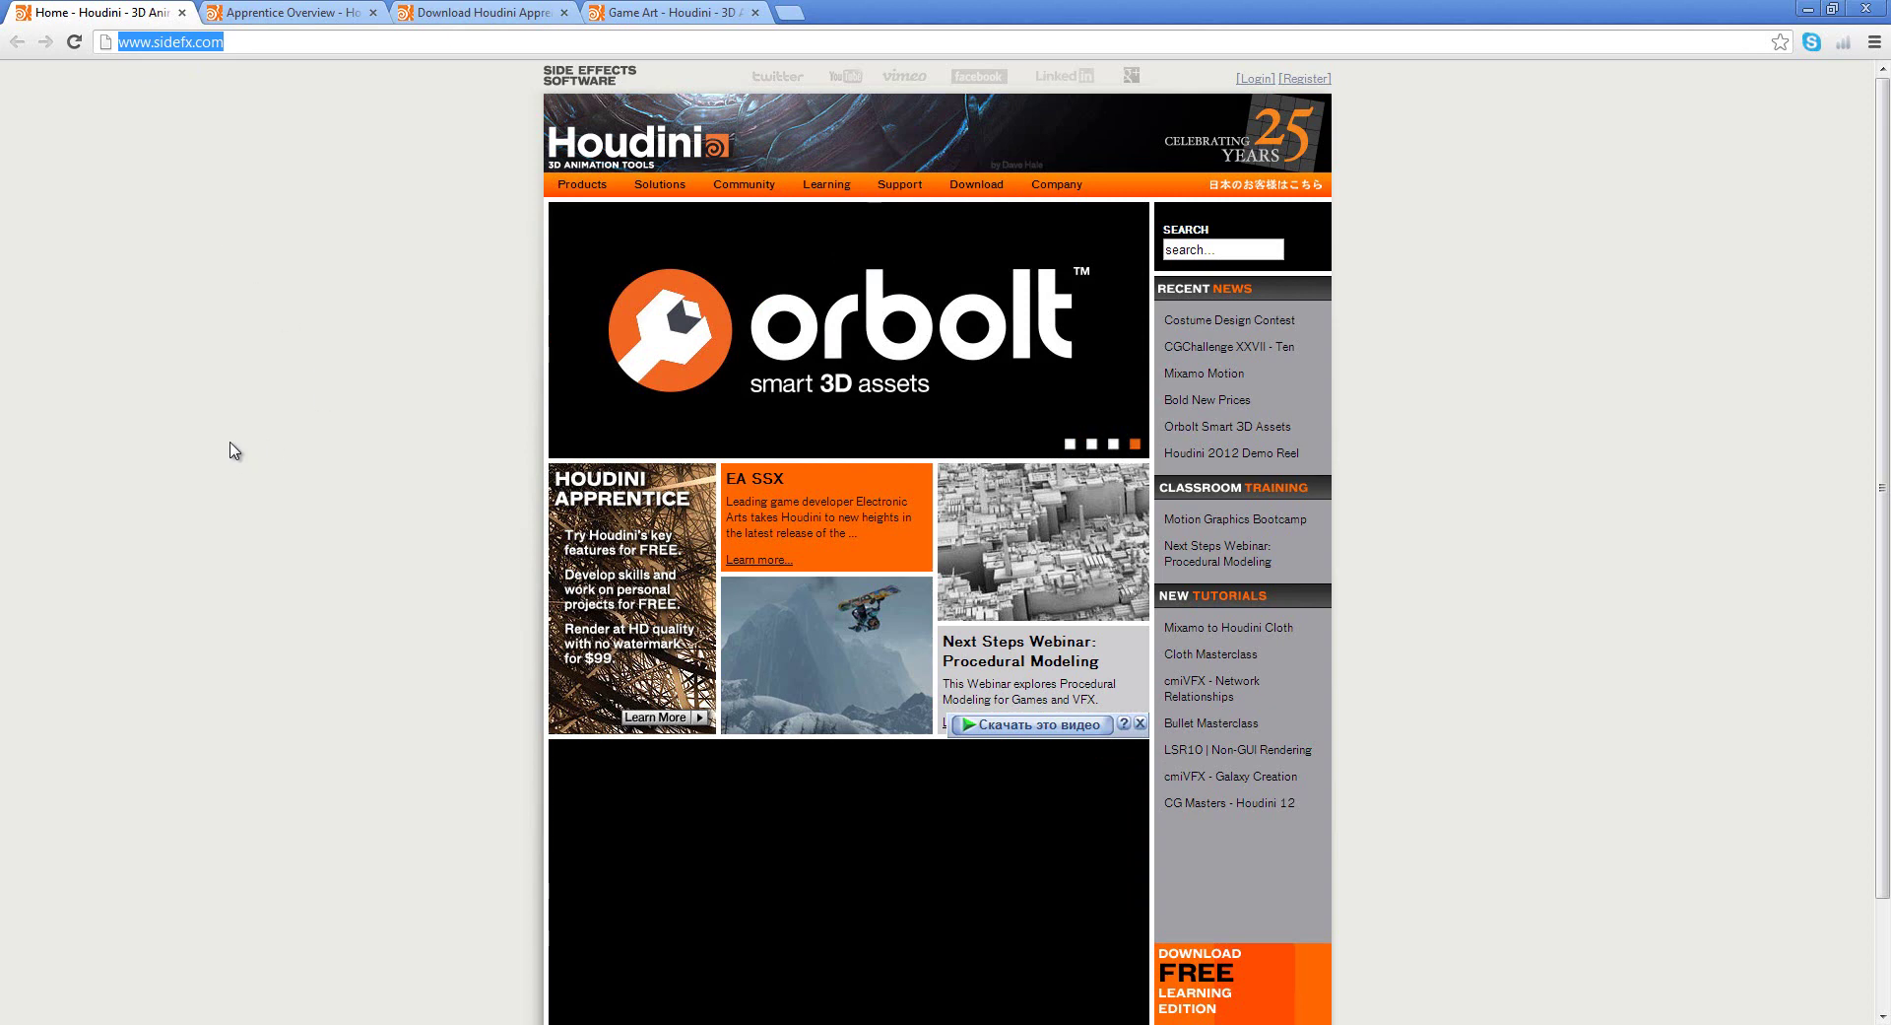
{"action": "left_click", "coordinate": [280, 179]}
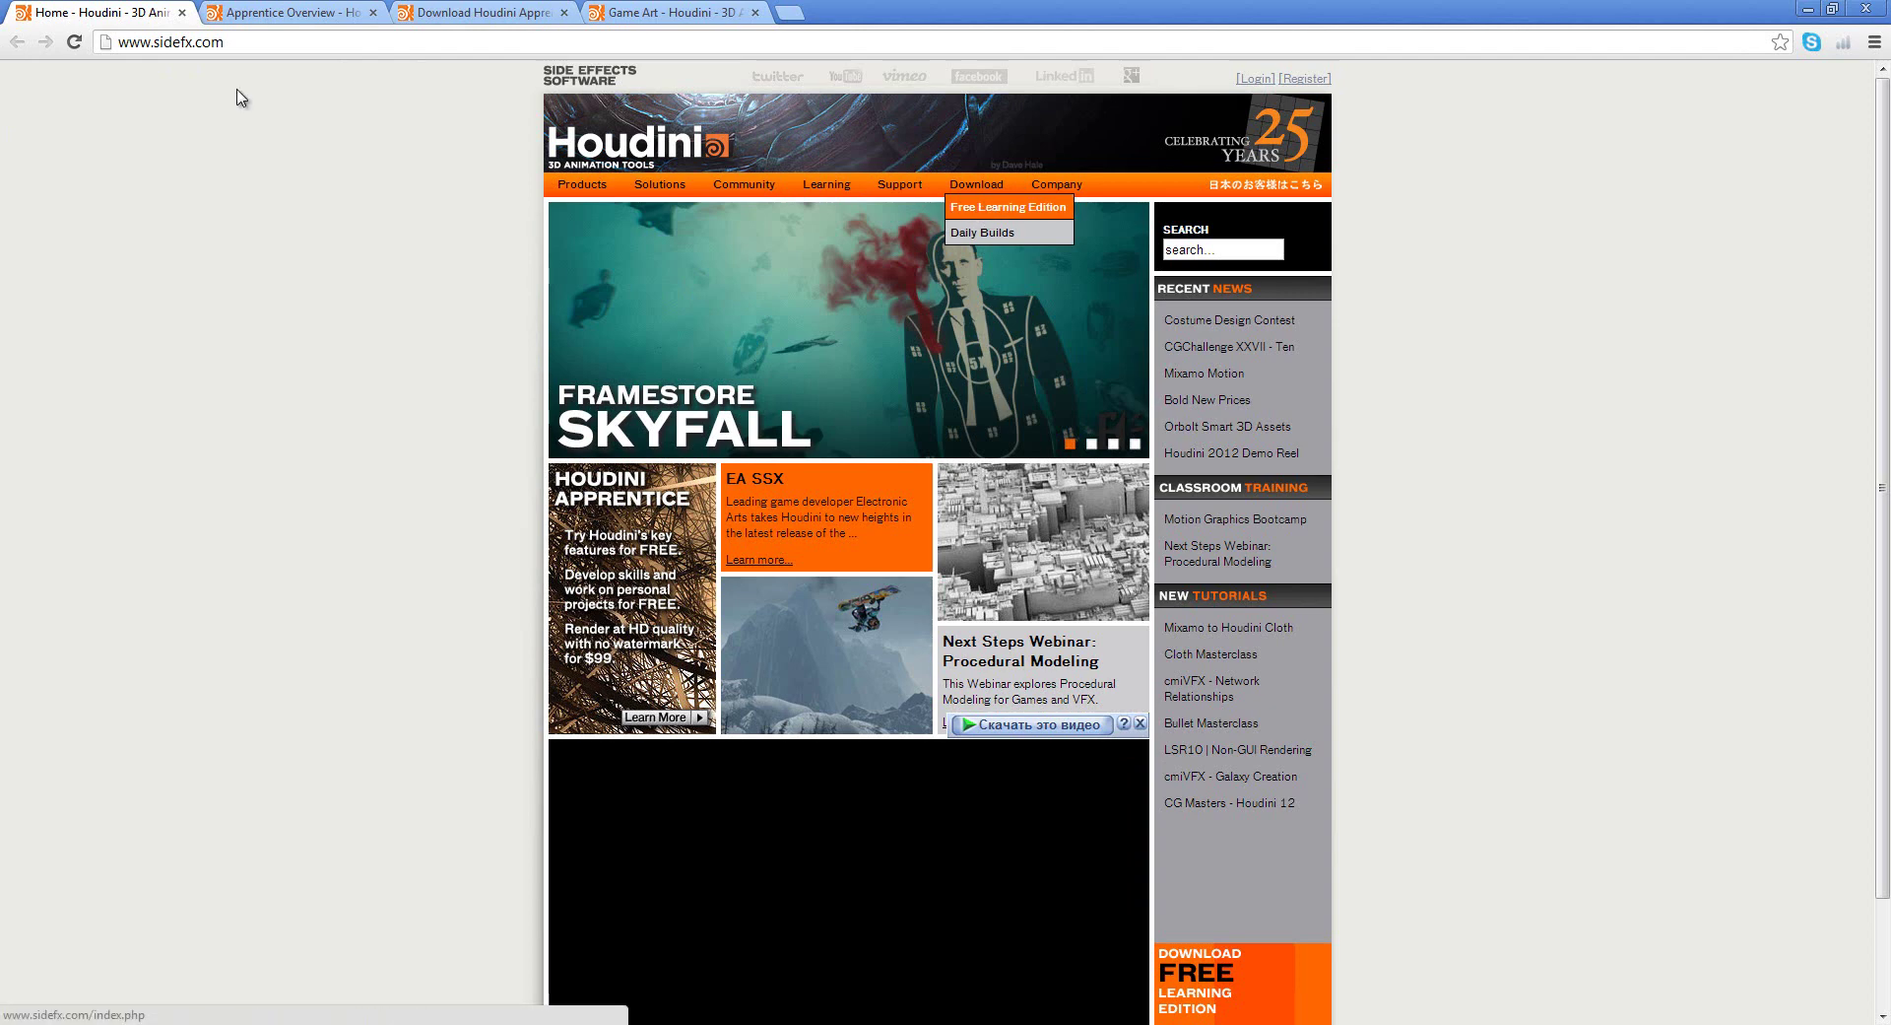
{"action": "left_click", "coordinate": [286, 12]}
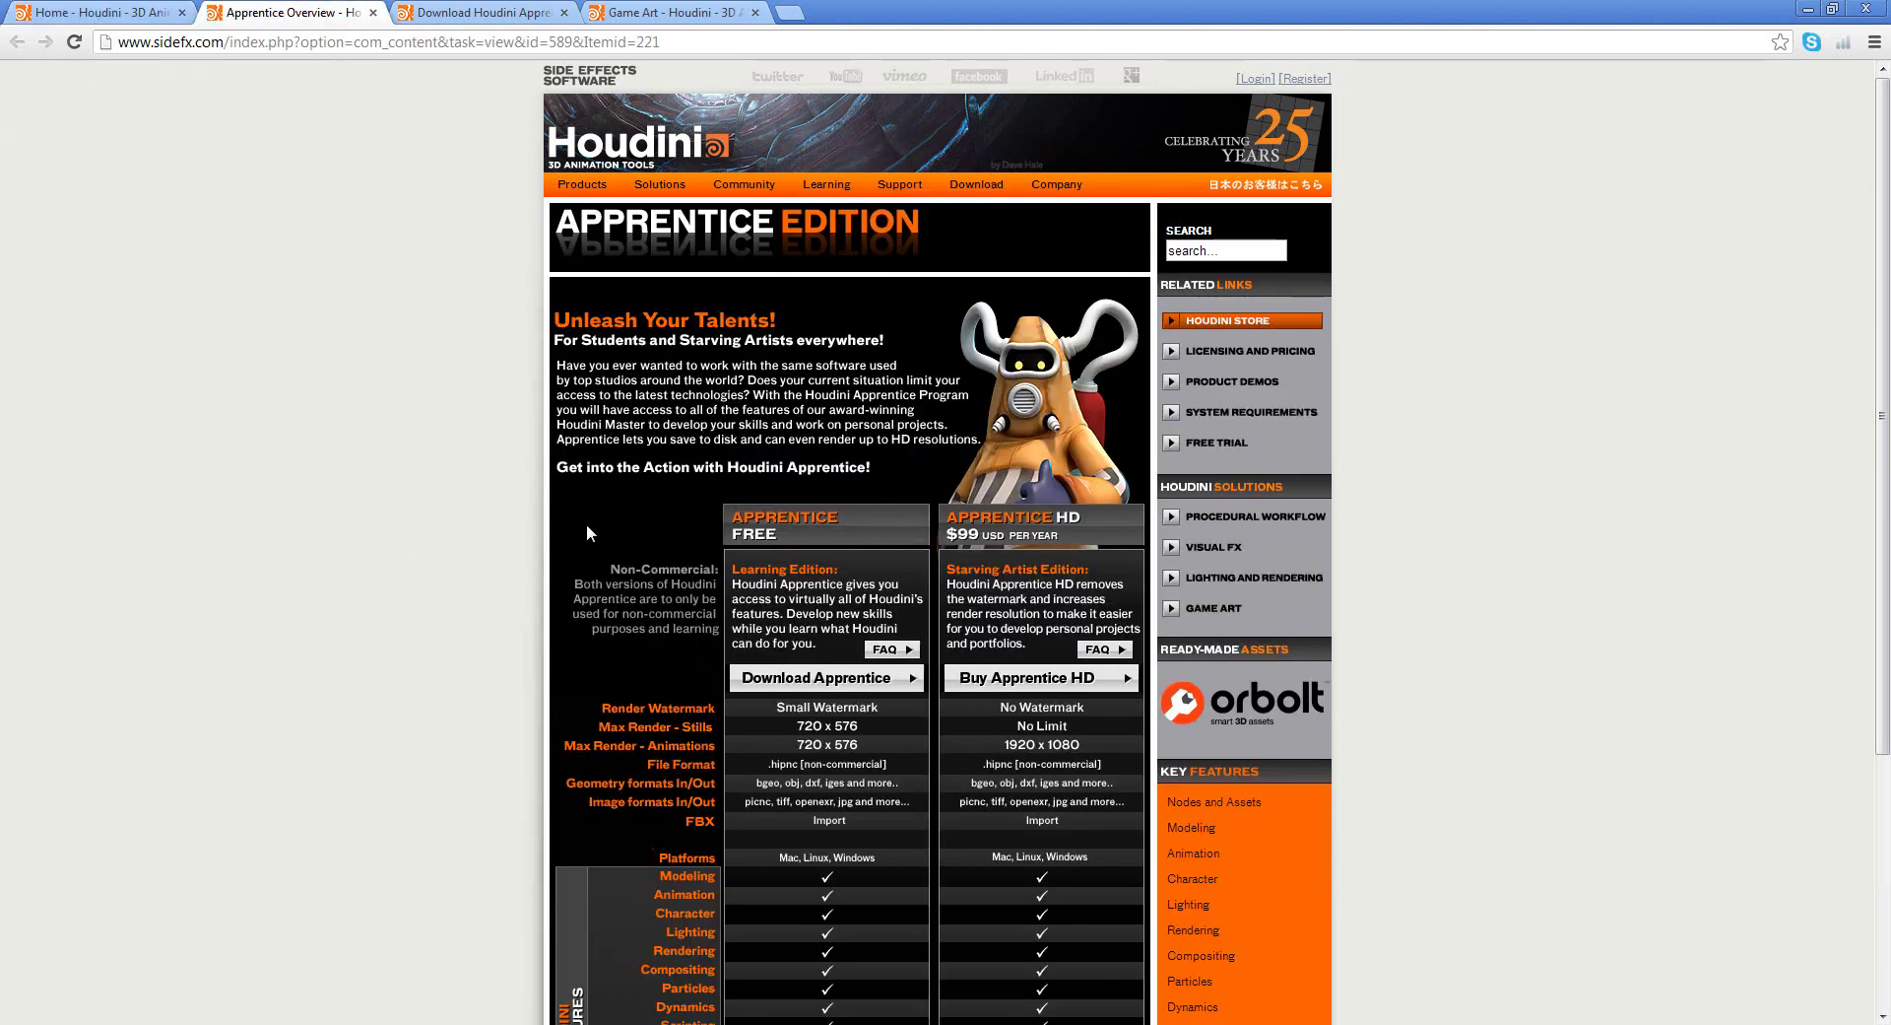
- Scroll to the table comparing free Apprentice with $99 Apprentice HD
{"action": "scroll", "coordinate": [587, 525], "scroll_direction": "down", "scroll_amount": 2}
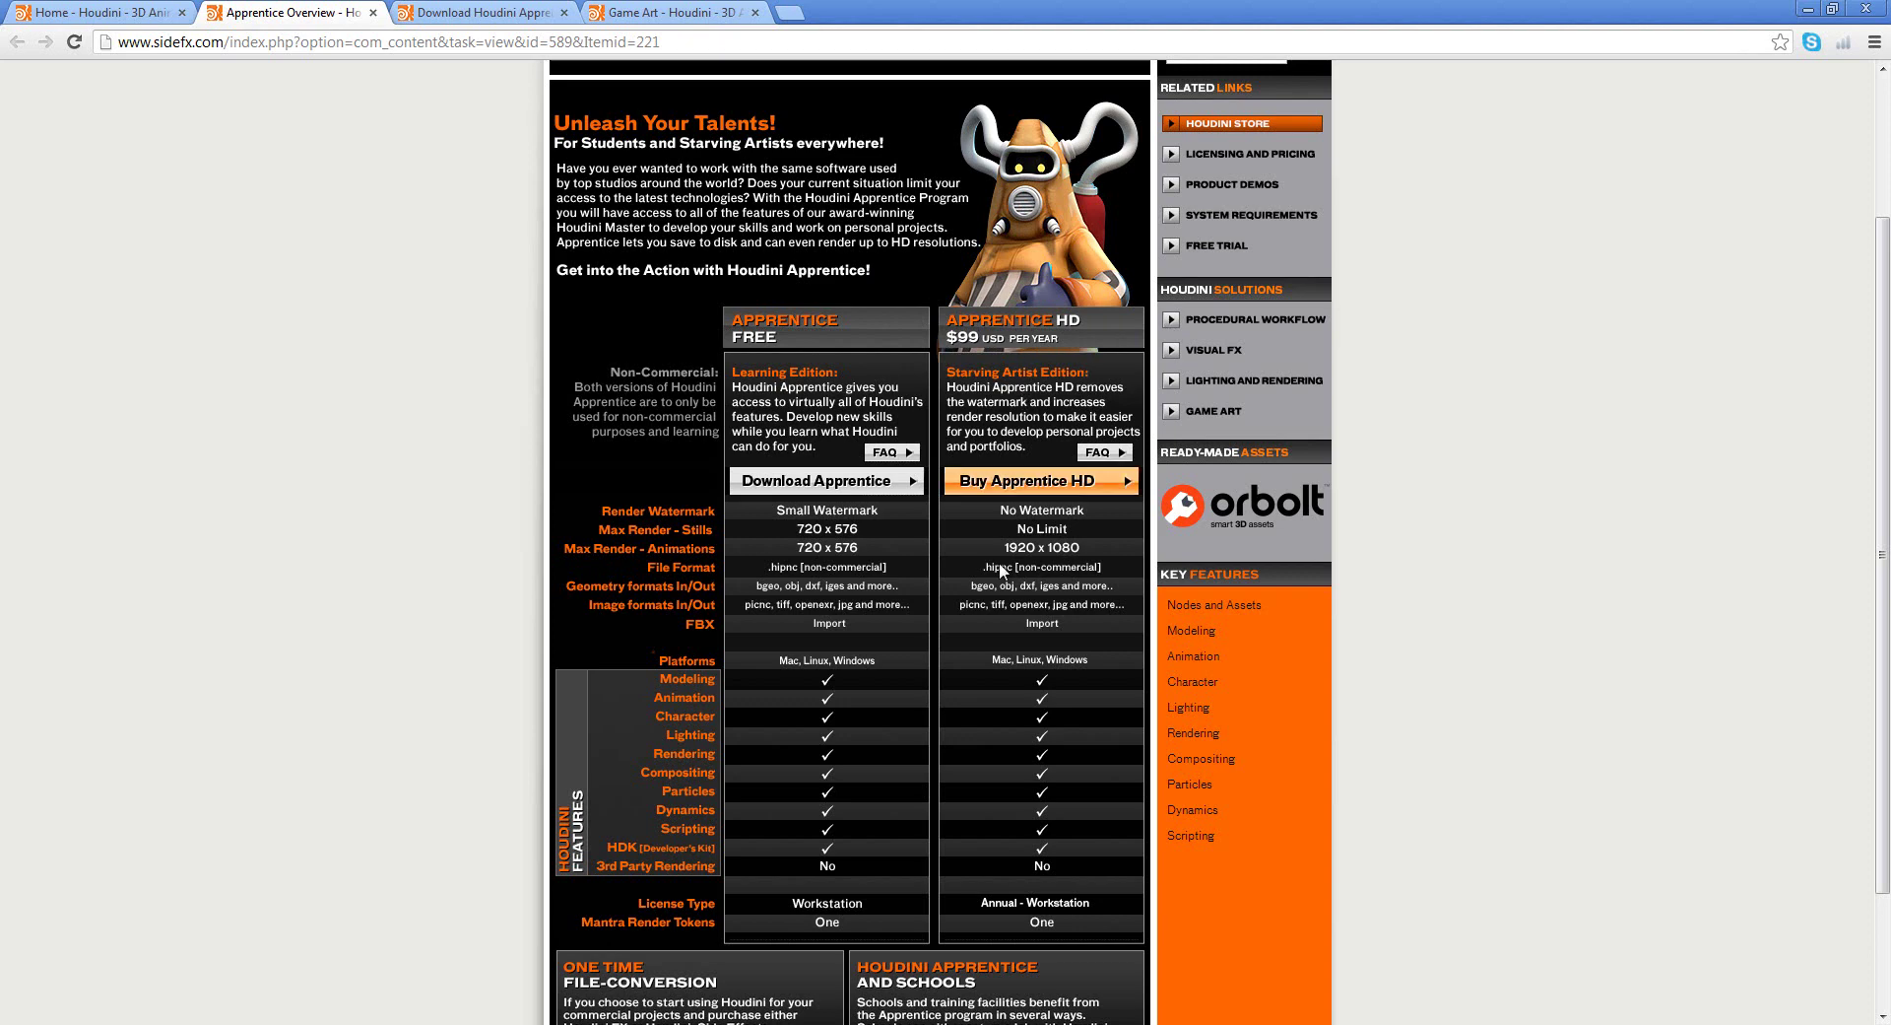
{"action": "scroll", "coordinate": [1084, 685], "scroll_direction": "down", "scroll_amount": 1}
{"action": "scroll", "coordinate": [1070, 697], "scroll_direction": "up", "scroll_amount": 2}
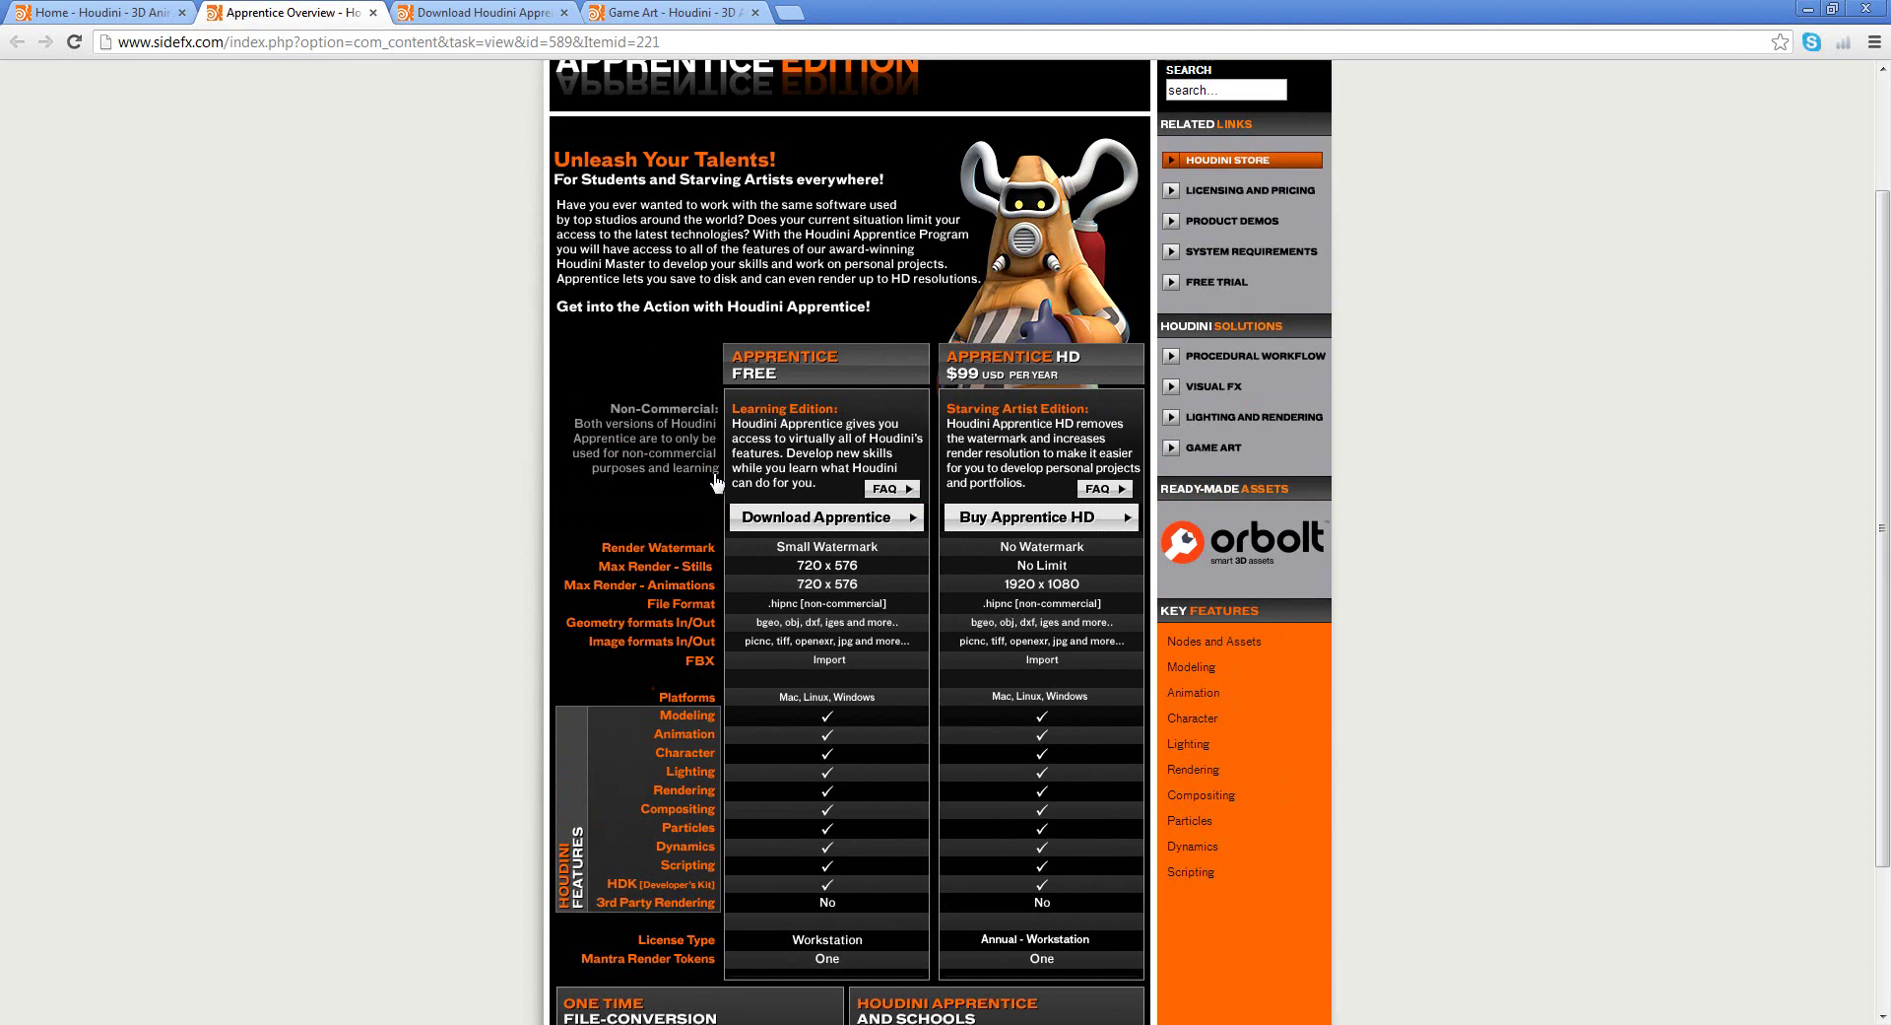
{"action": "scroll", "coordinate": [716, 481], "scroll_direction": "down", "scroll_amount": 3}
{"action": "scroll", "coordinate": [717, 477], "scroll_direction": "up", "scroll_amount": 2}
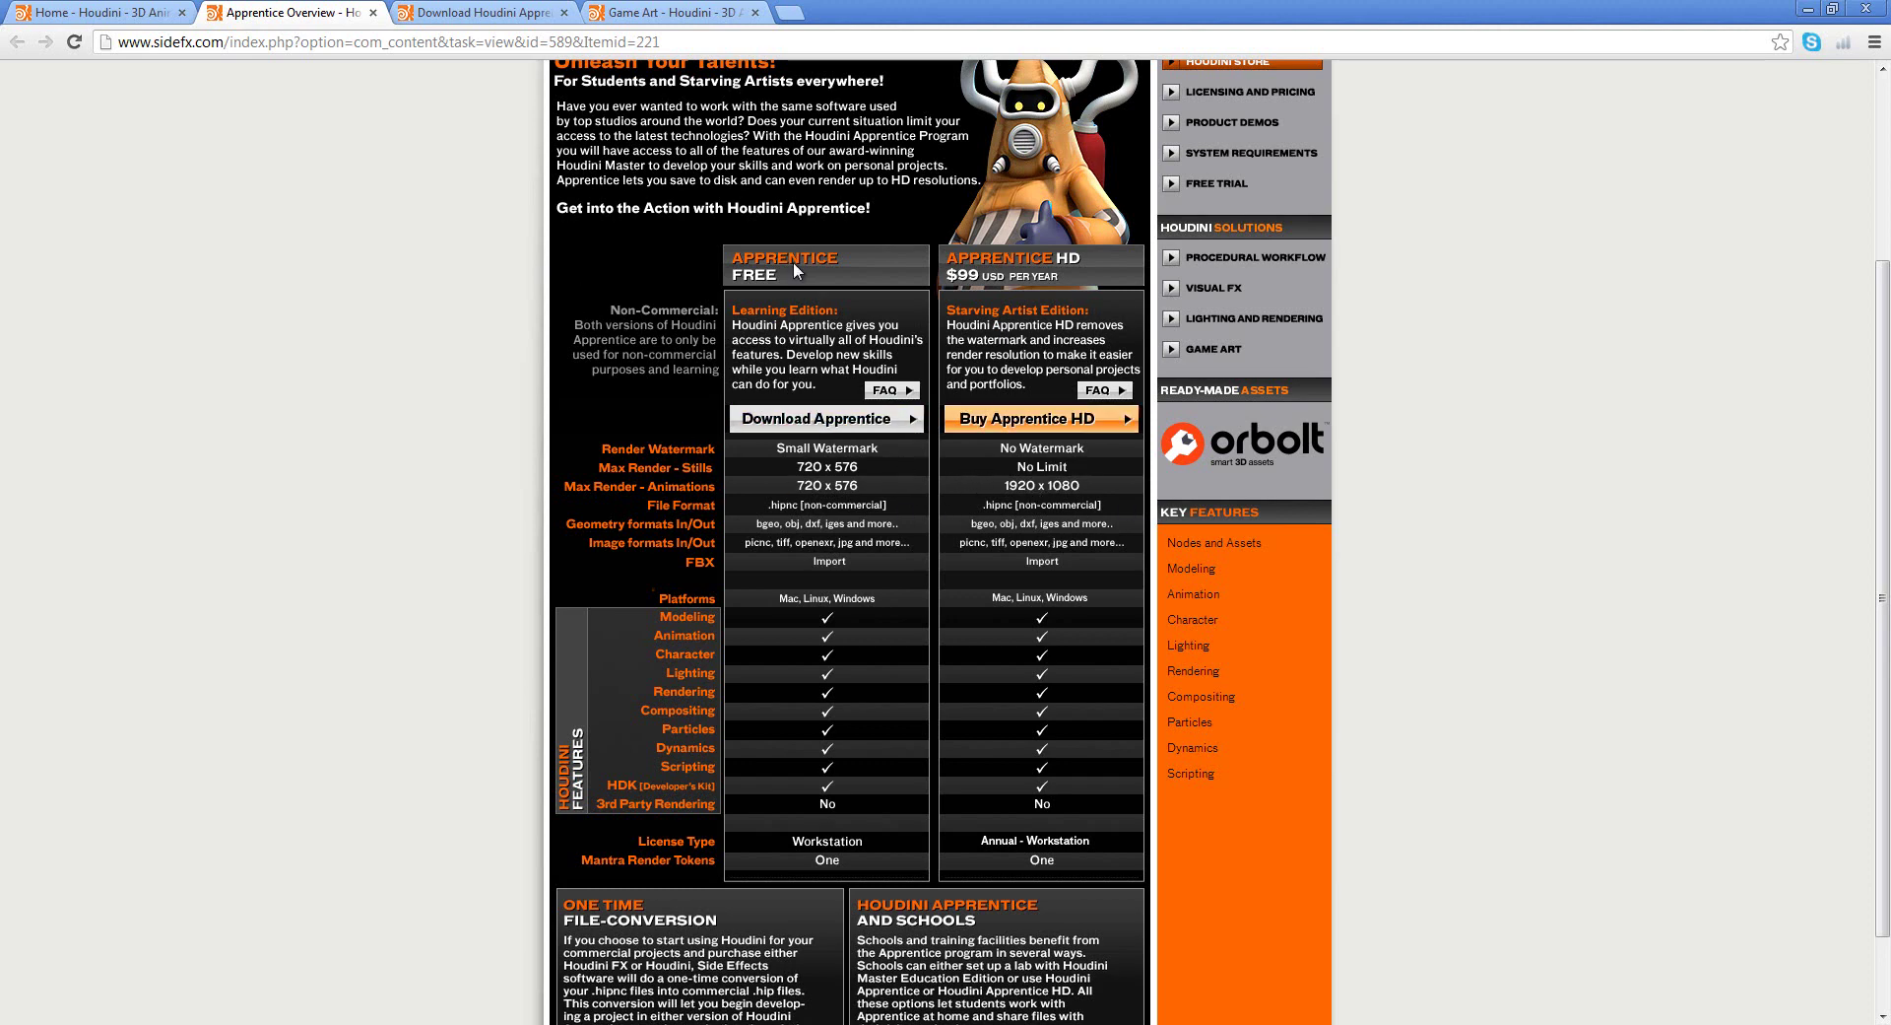
{"action": "scroll", "coordinate": [523, 675], "scroll_direction": "down", "scroll_amount": 1}
{"action": "scroll", "coordinate": [523, 675], "scroll_direction": "up", "scroll_amount": 4}
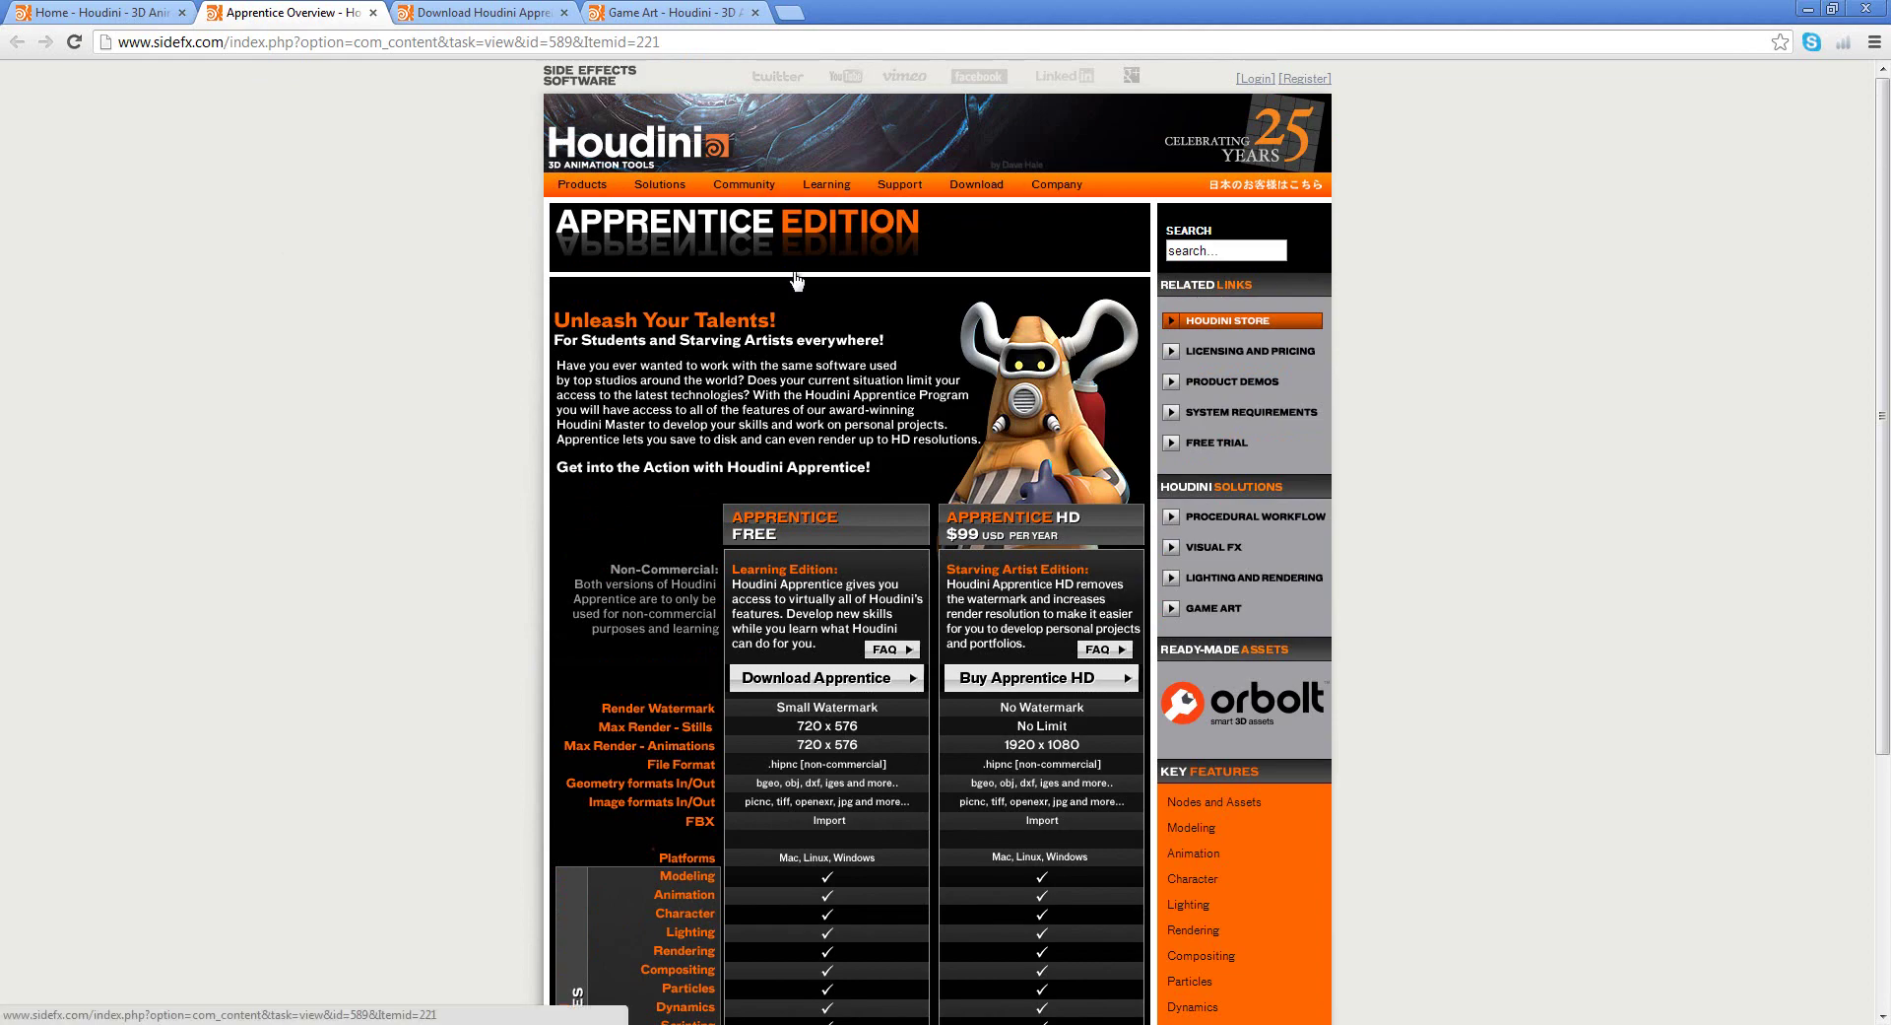
{"action": "scroll", "coordinate": [587, 506], "scroll_direction": "down", "scroll_amount": 3}
{"action": "scroll", "coordinate": [587, 506], "scroll_direction": "up", "scroll_amount": 3}
{"action": "scroll", "coordinate": [375, 506], "scroll_direction": "down", "scroll_amount": 3}
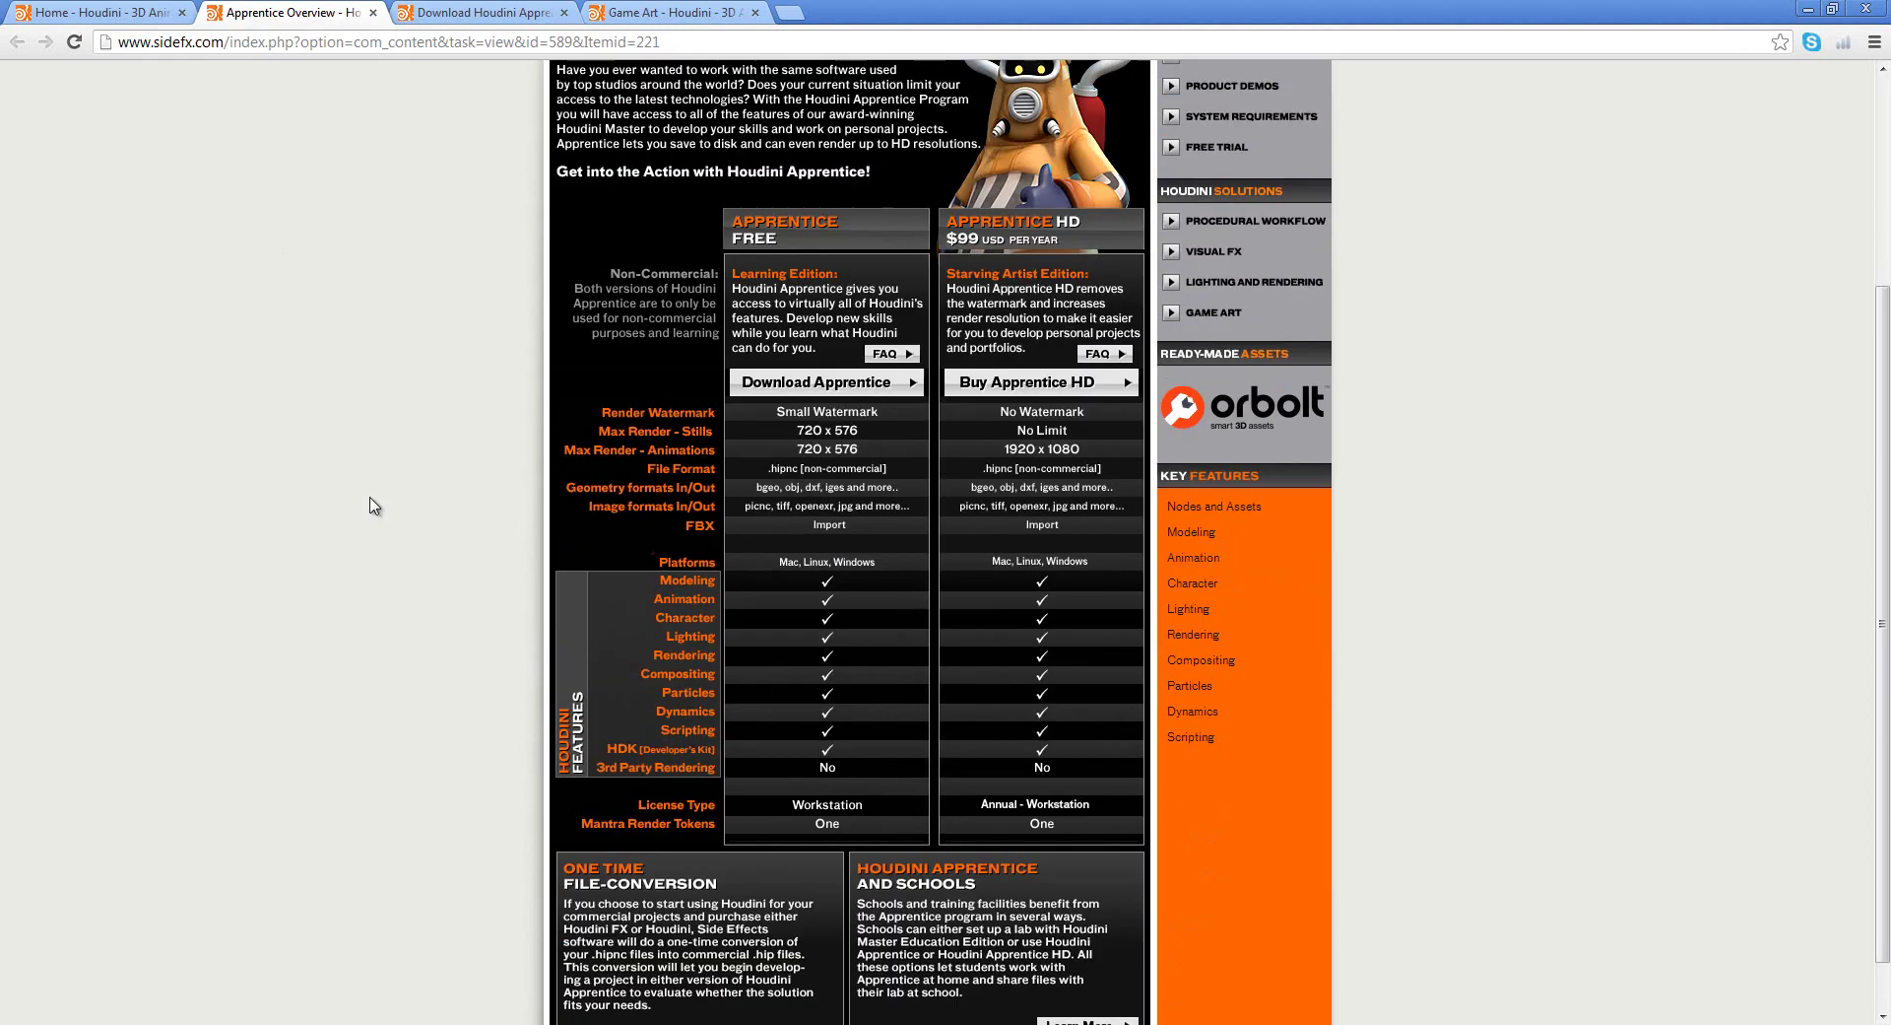
{"action": "scroll", "coordinate": [365, 494], "scroll_direction": "down", "scroll_amount": 1}
{"action": "scroll", "coordinate": [364, 494], "scroll_direction": "up", "scroll_amount": 2}
{"action": "scroll", "coordinate": [365, 494], "scroll_direction": "up", "scroll_amount": 2}
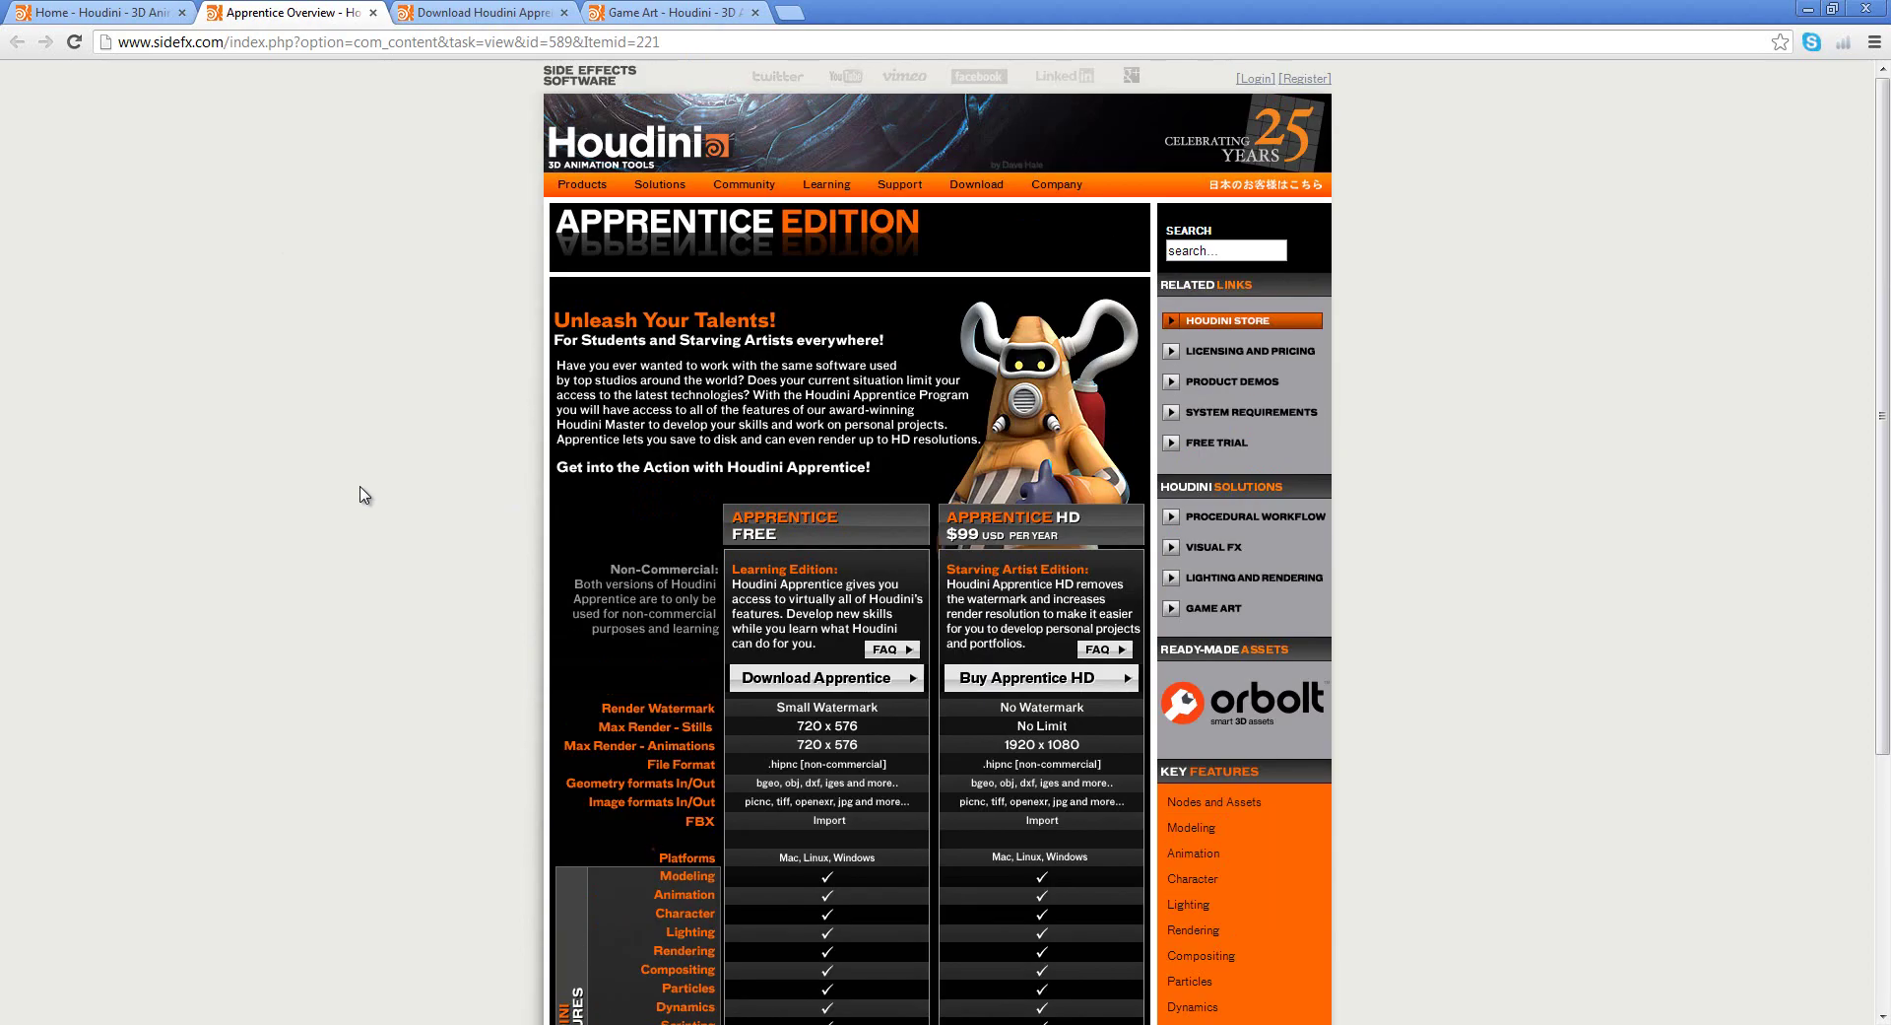
{"action": "scroll", "coordinate": [365, 494], "scroll_direction": "down", "scroll_amount": 4}
{"action": "scroll", "coordinate": [365, 495], "scroll_direction": "up", "scroll_amount": 4}
{"action": "scroll", "coordinate": [358, 493], "scroll_direction": "down", "scroll_amount": 3}
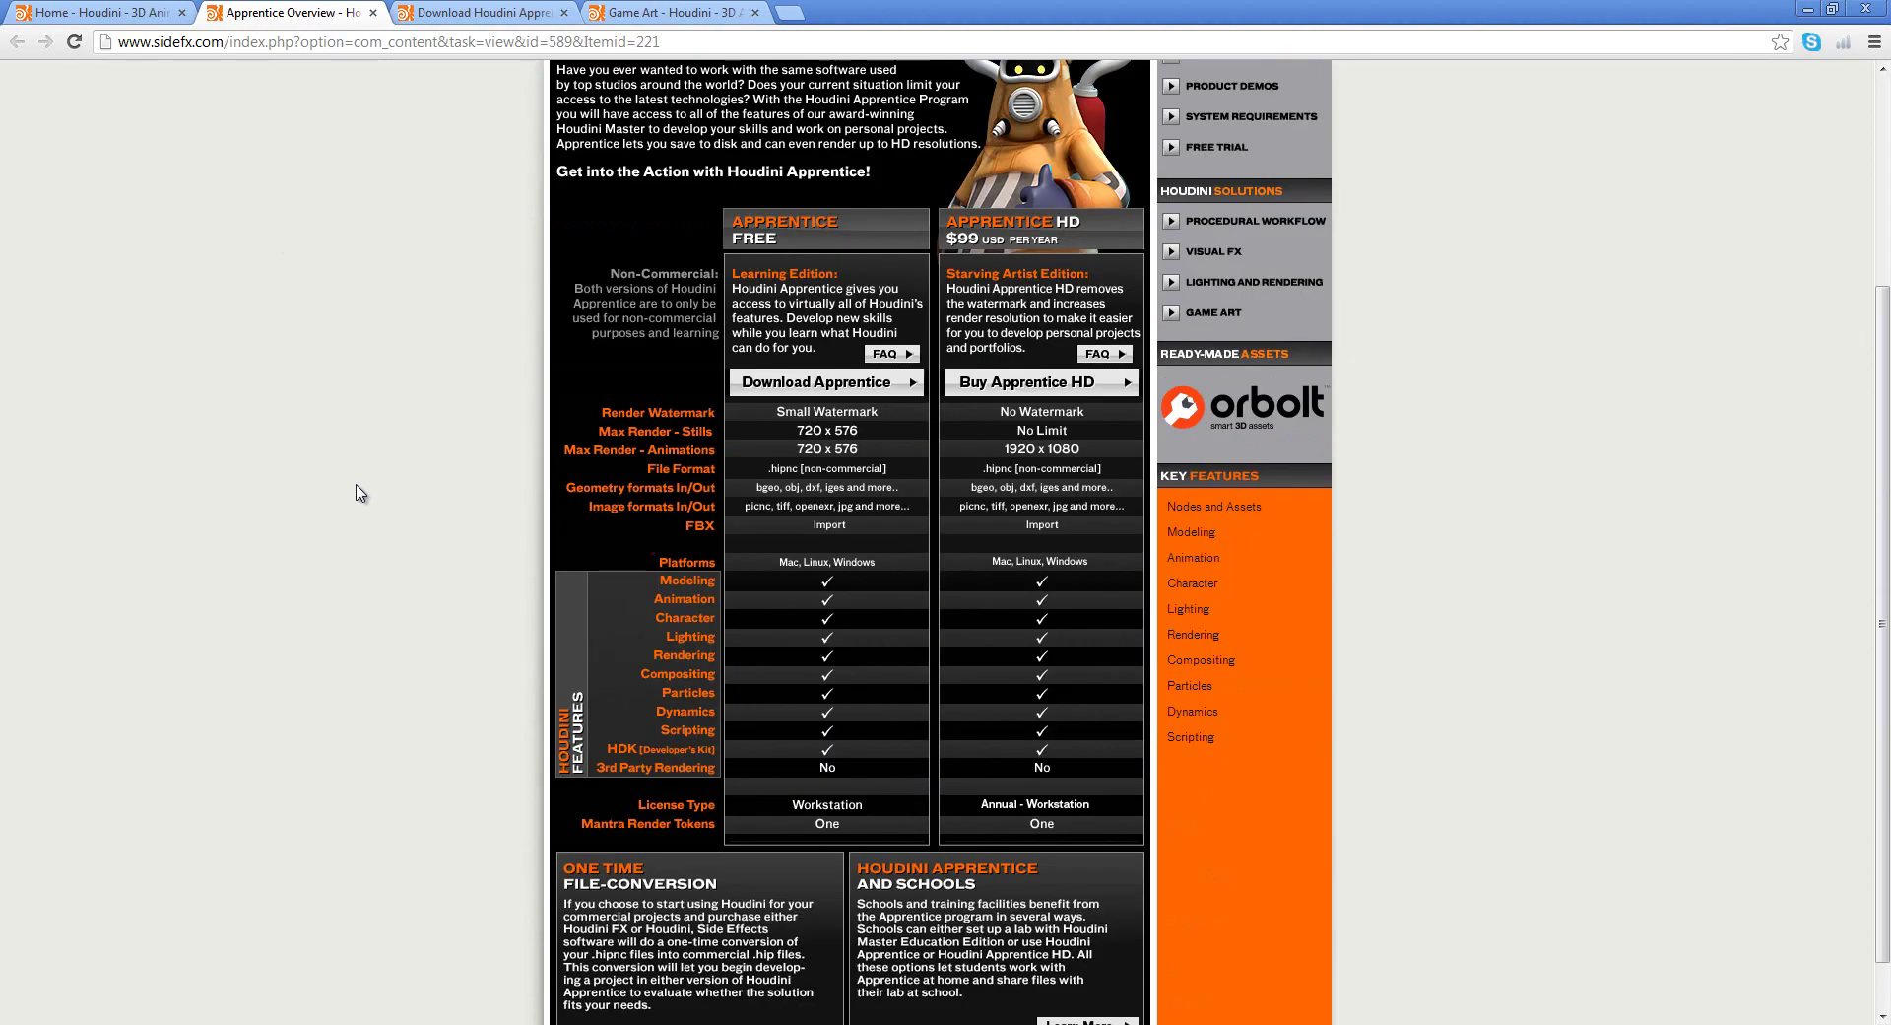
{"action": "scroll", "coordinate": [358, 494], "scroll_direction": "down", "scroll_amount": 1}
{"action": "scroll", "coordinate": [358, 493], "scroll_direction": "up", "scroll_amount": 4}
{"action": "scroll", "coordinate": [359, 493], "scroll_direction": "down", "scroll_amount": 1}
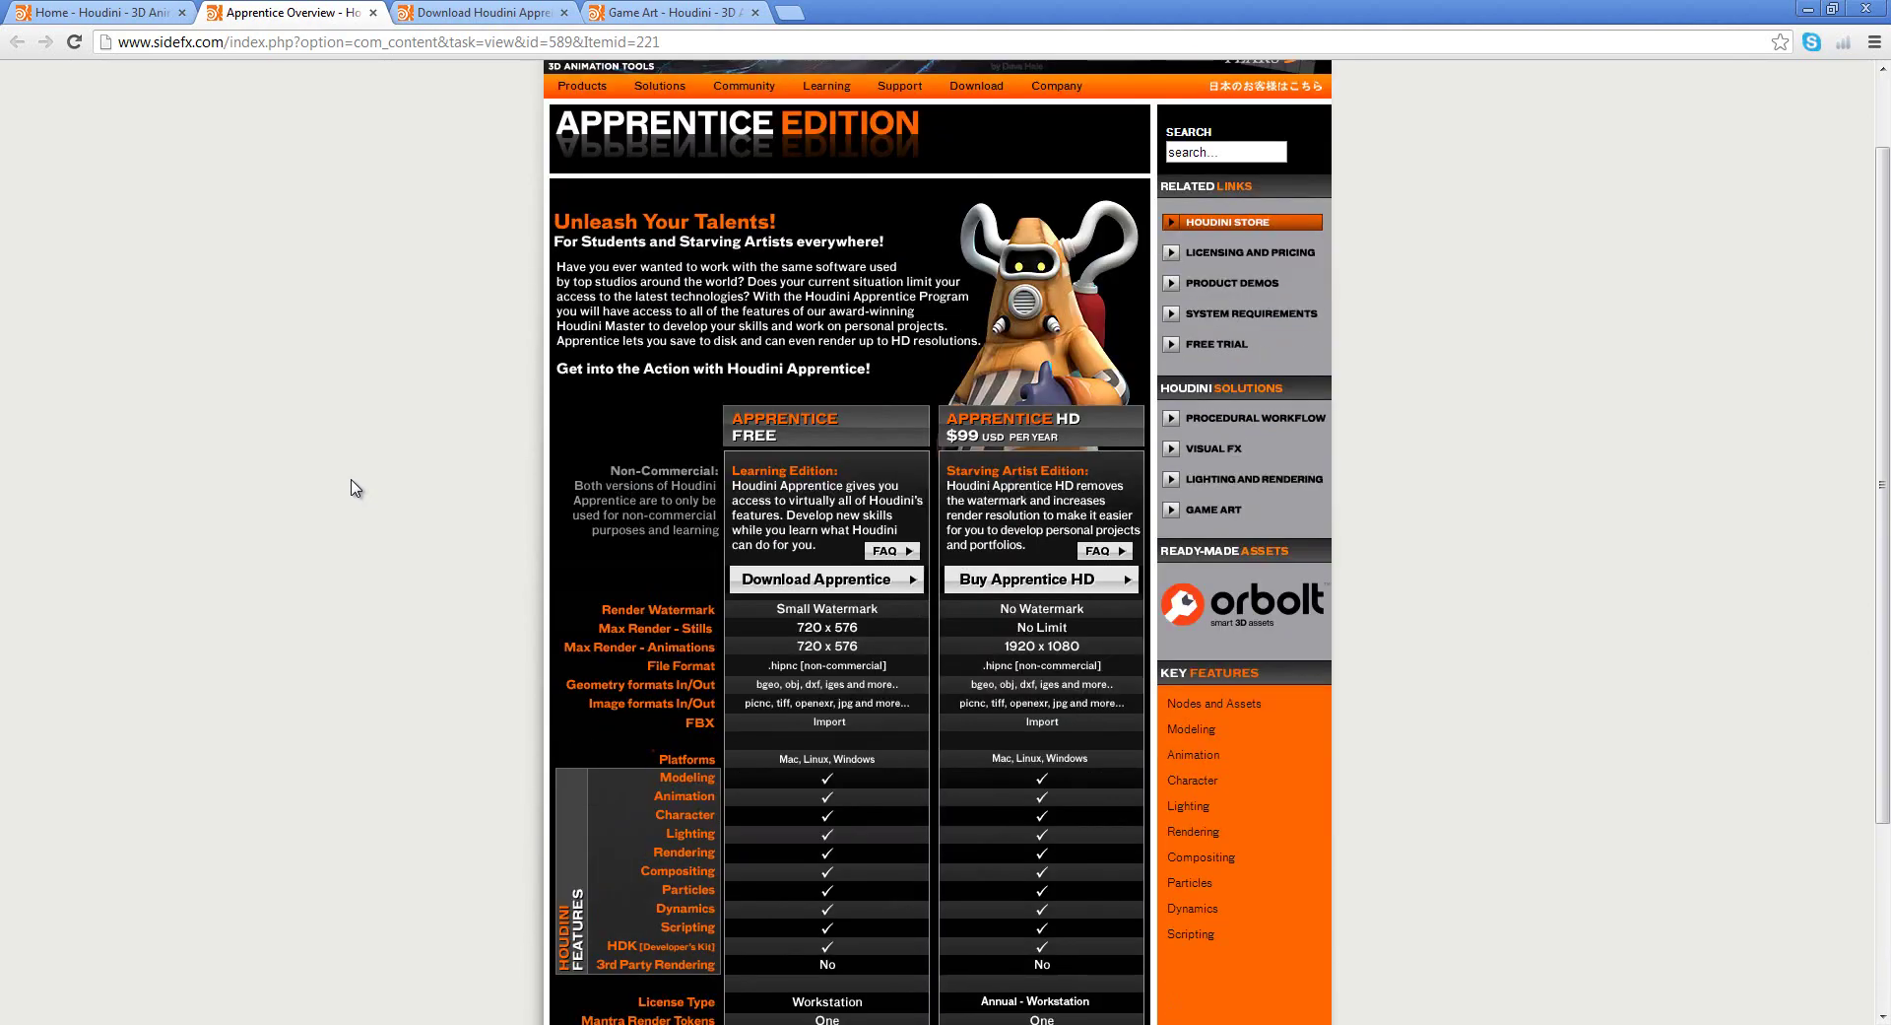
{"action": "scroll", "coordinate": [359, 493], "scroll_direction": "up", "scroll_amount": 1}
{"action": "scroll", "coordinate": [355, 488], "scroll_direction": "down", "scroll_amount": 3}
{"action": "scroll", "coordinate": [352, 485], "scroll_direction": "up", "scroll_amount": 3}
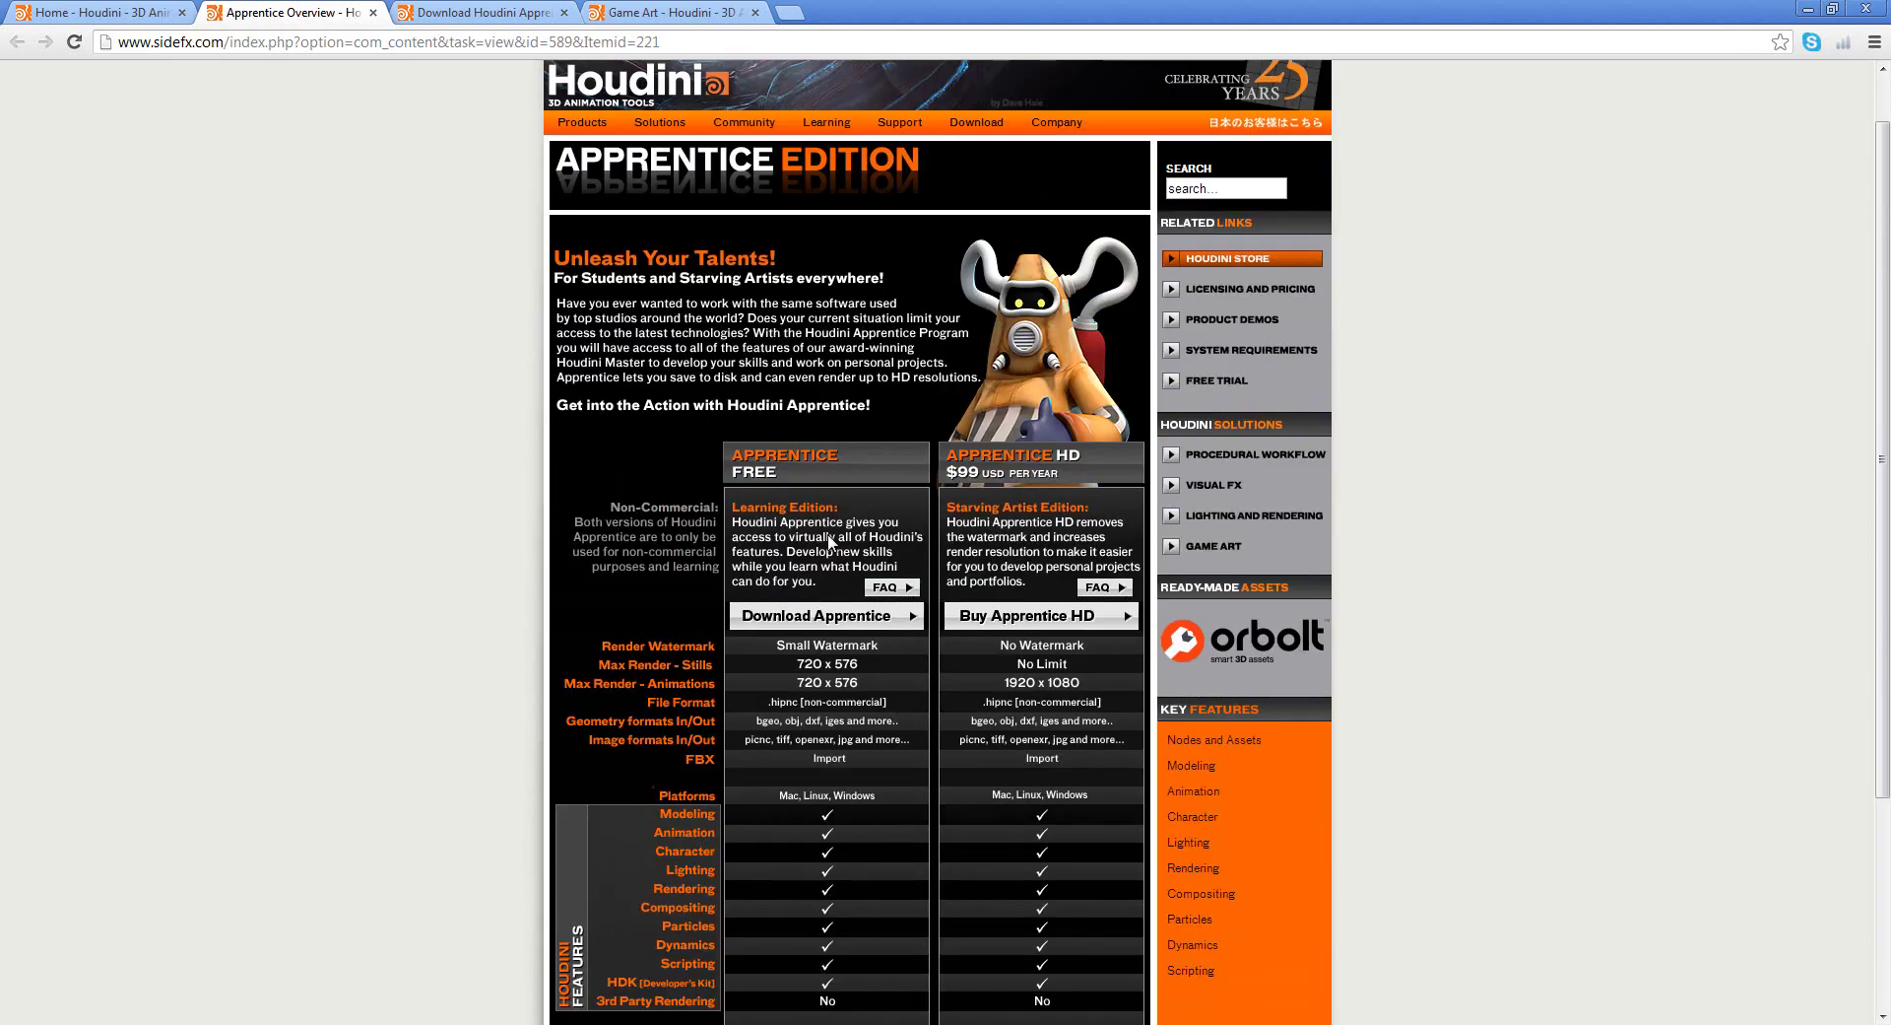
{"action": "scroll", "coordinate": [569, 401], "scroll_direction": "down", "scroll_amount": 1}
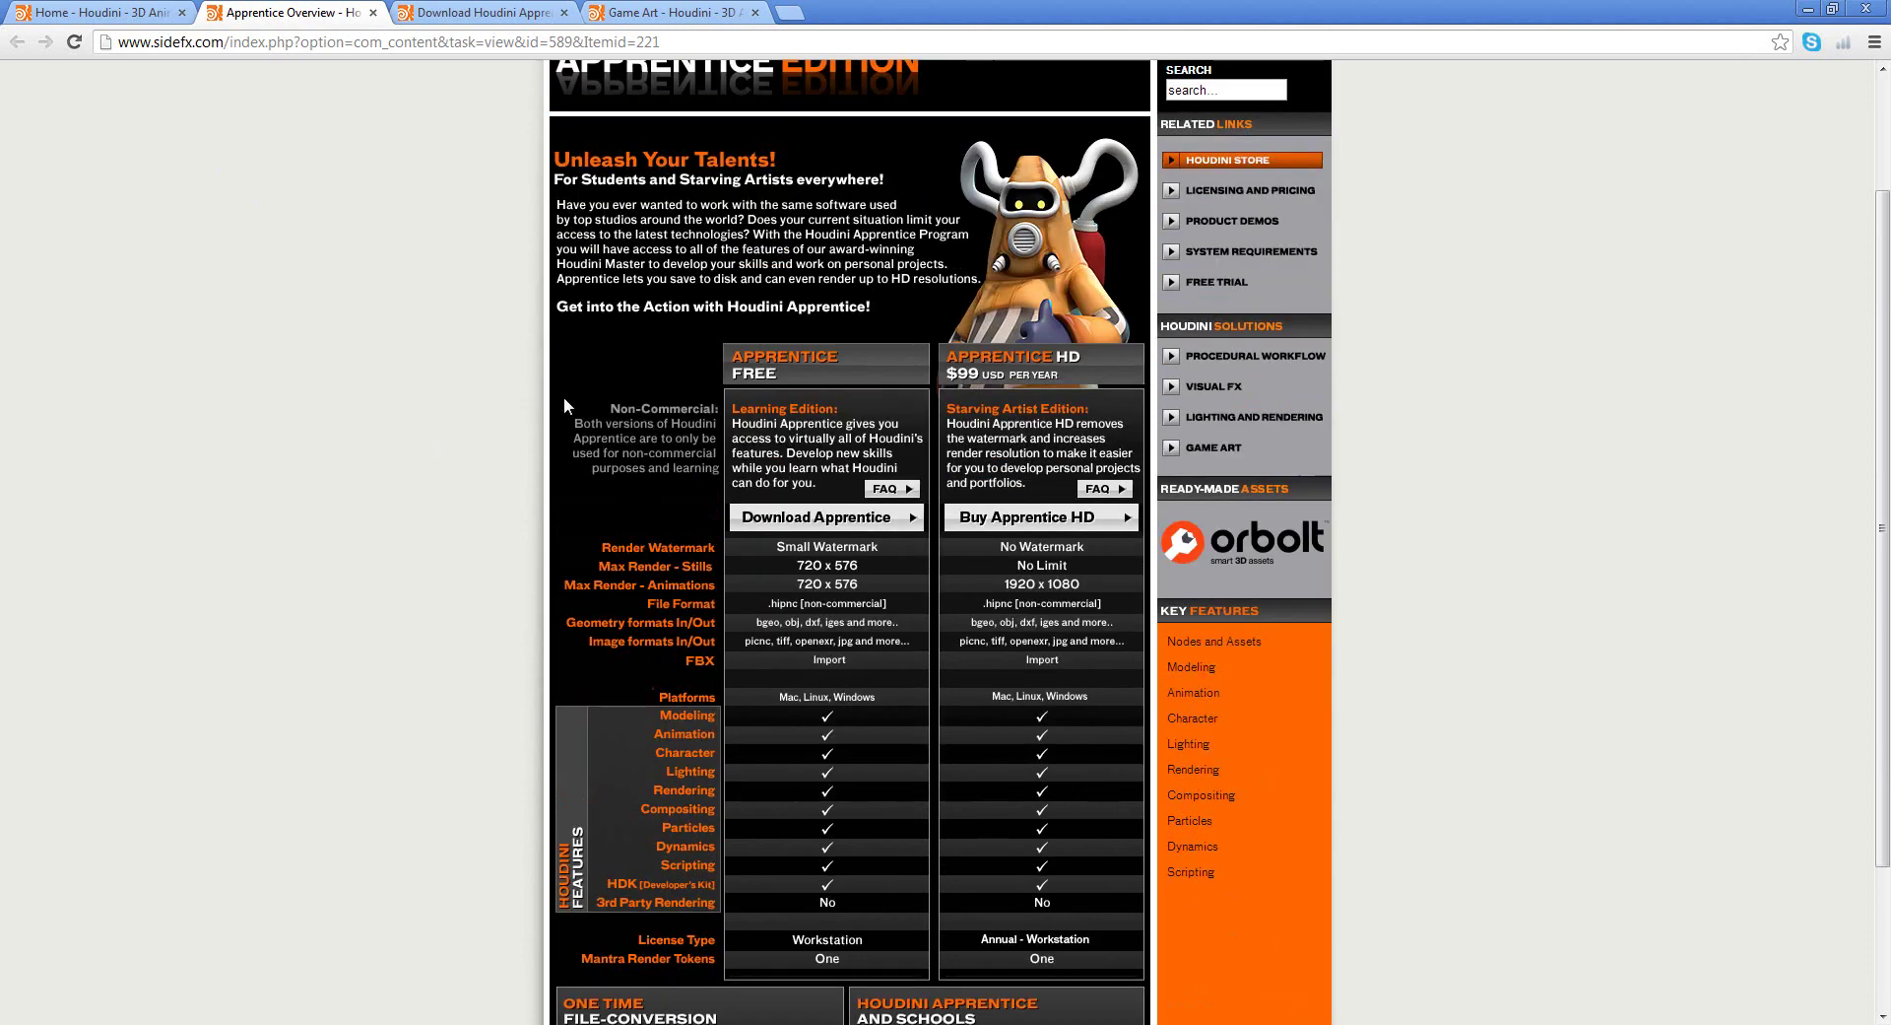
{"action": "scroll", "coordinate": [563, 396], "scroll_direction": "up", "scroll_amount": 1}
{"action": "scroll", "coordinate": [564, 396], "scroll_direction": "up", "scroll_amount": 1}
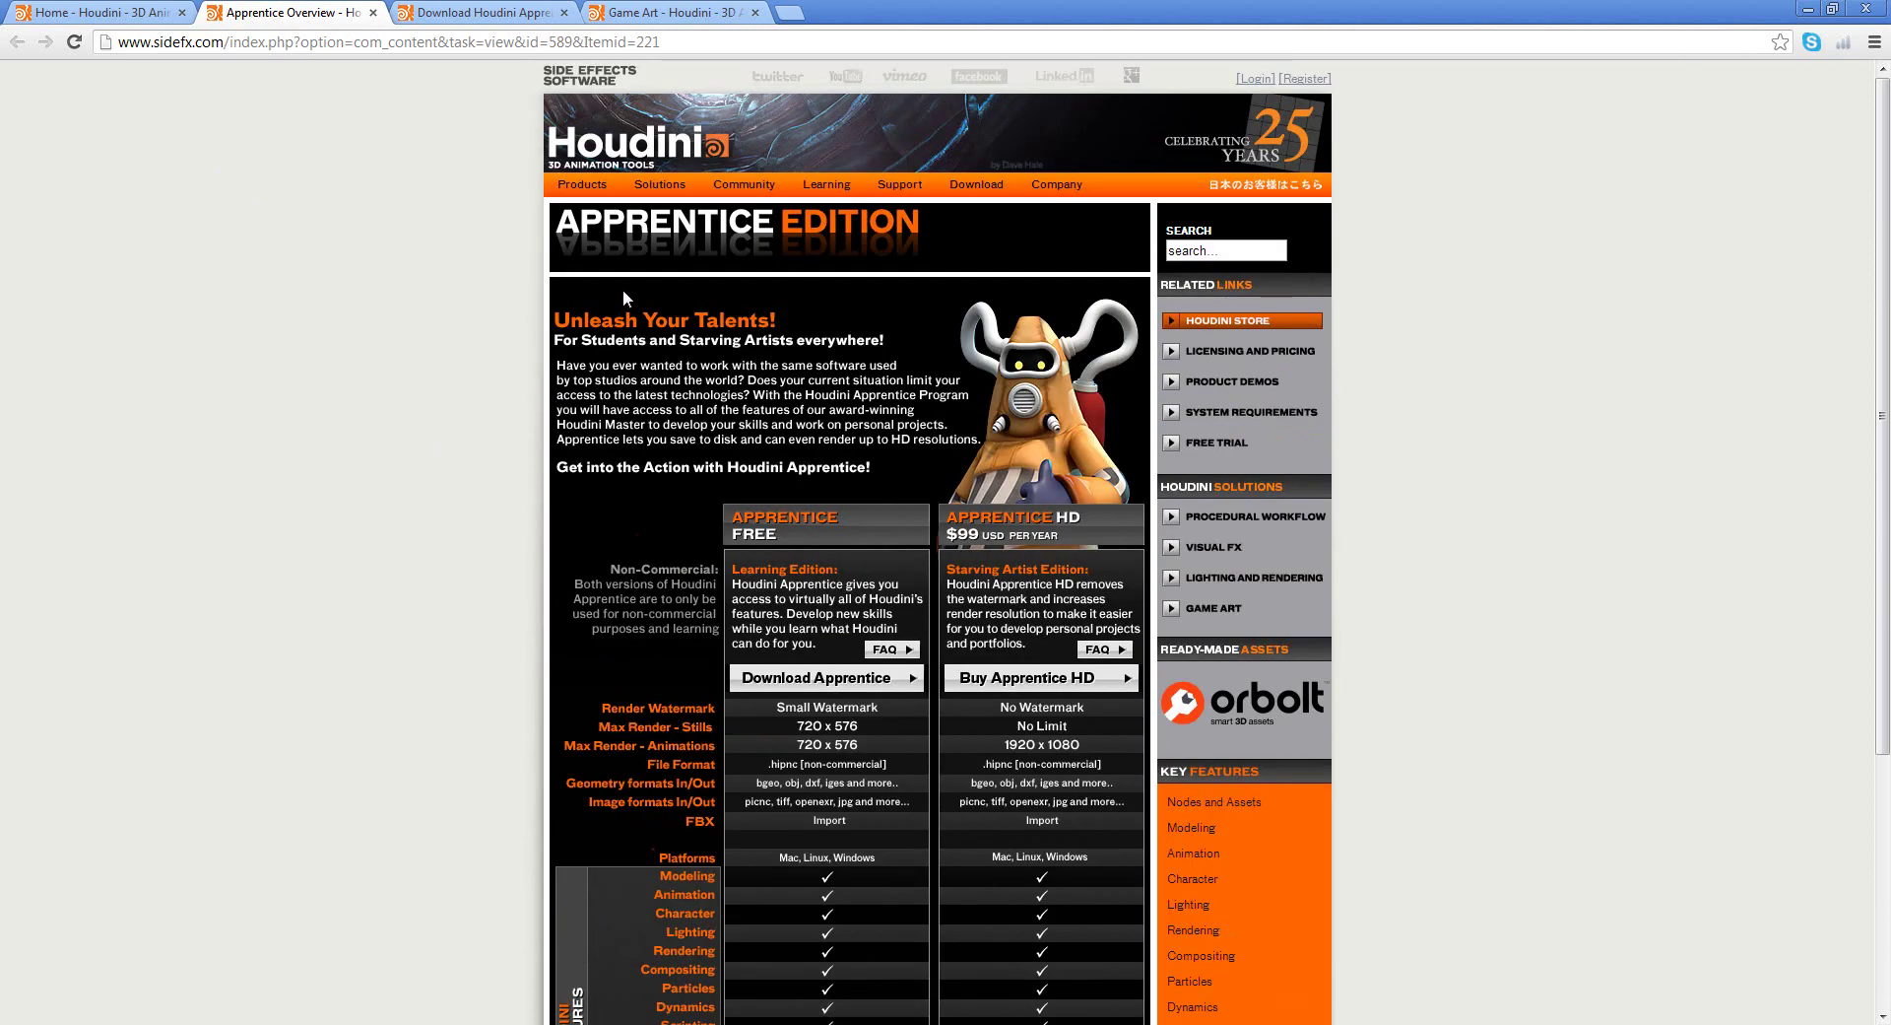
{"action": "scroll", "coordinate": [670, 394], "scroll_direction": "down", "scroll_amount": 3}
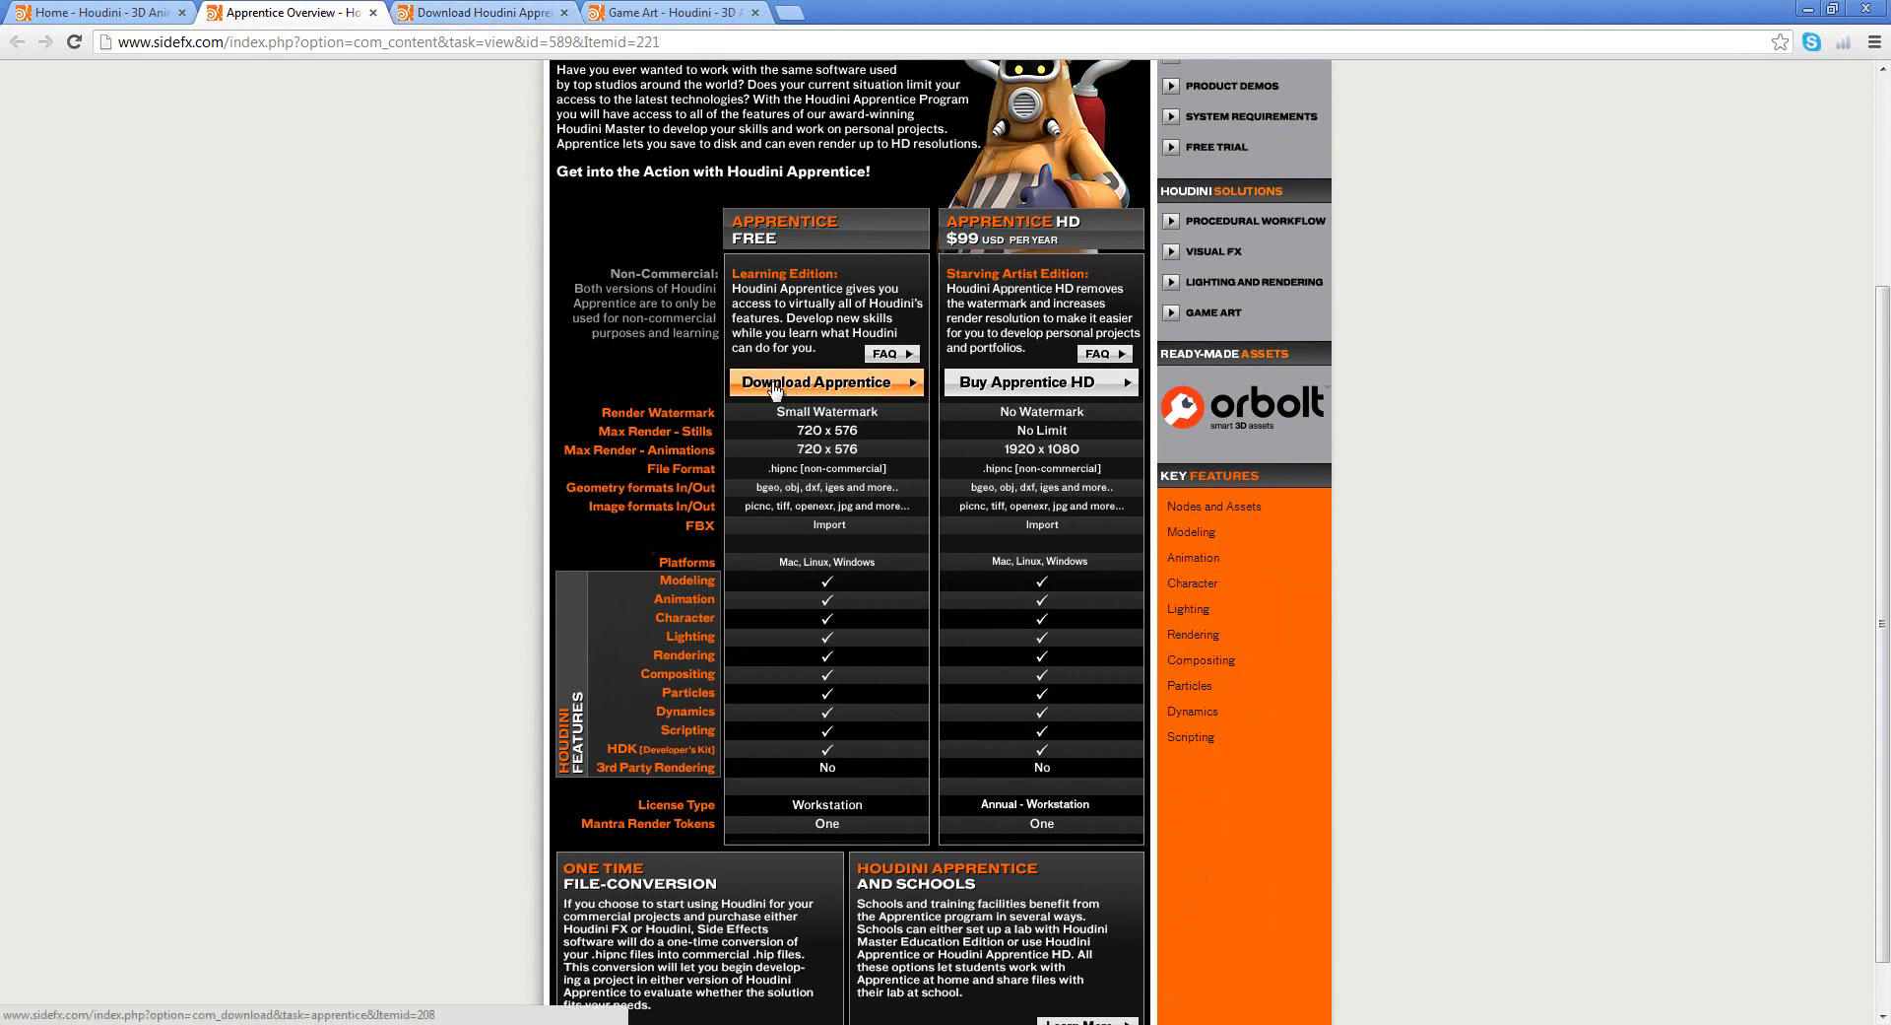
- On the Download Houdini Apprentice page, review the survey dropdown answers without choosing any
{"action": "left_click", "coordinate": [481, 14]}
{"action": "mouse_move", "coordinate": [590, 183]}
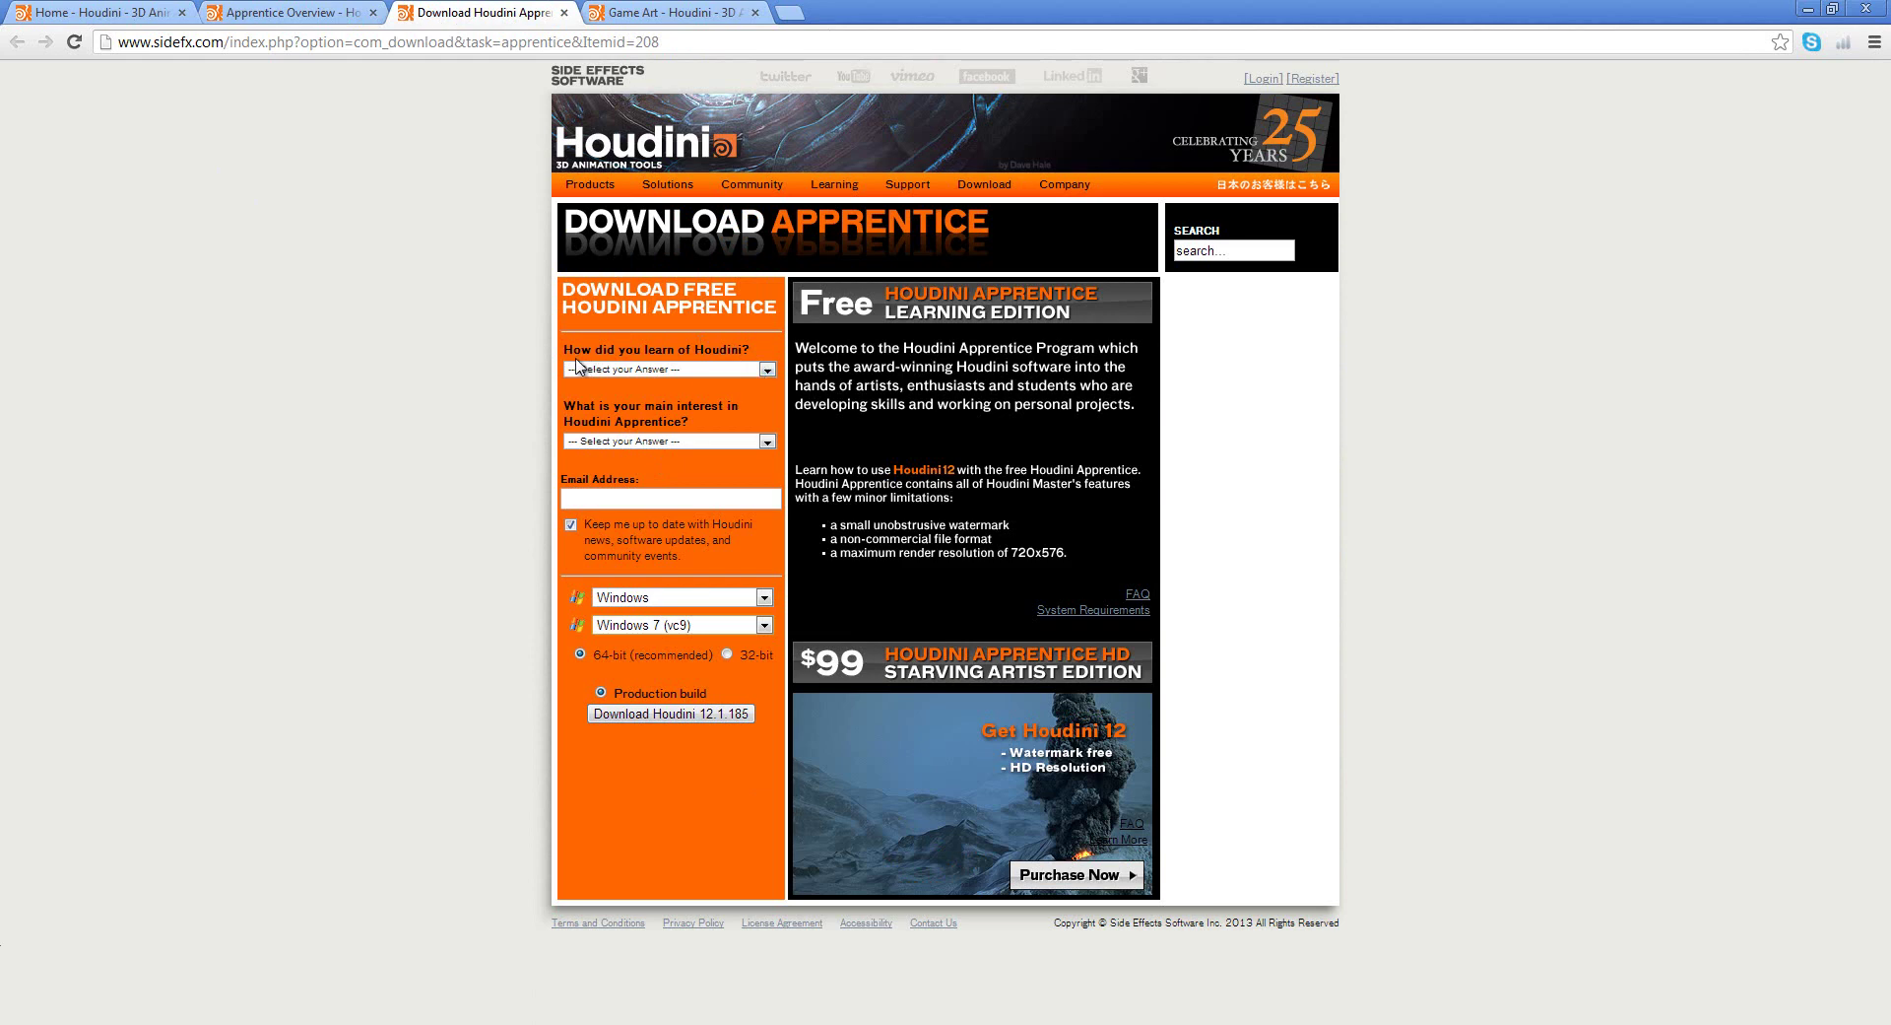
{"action": "left_click", "coordinate": [767, 369]}
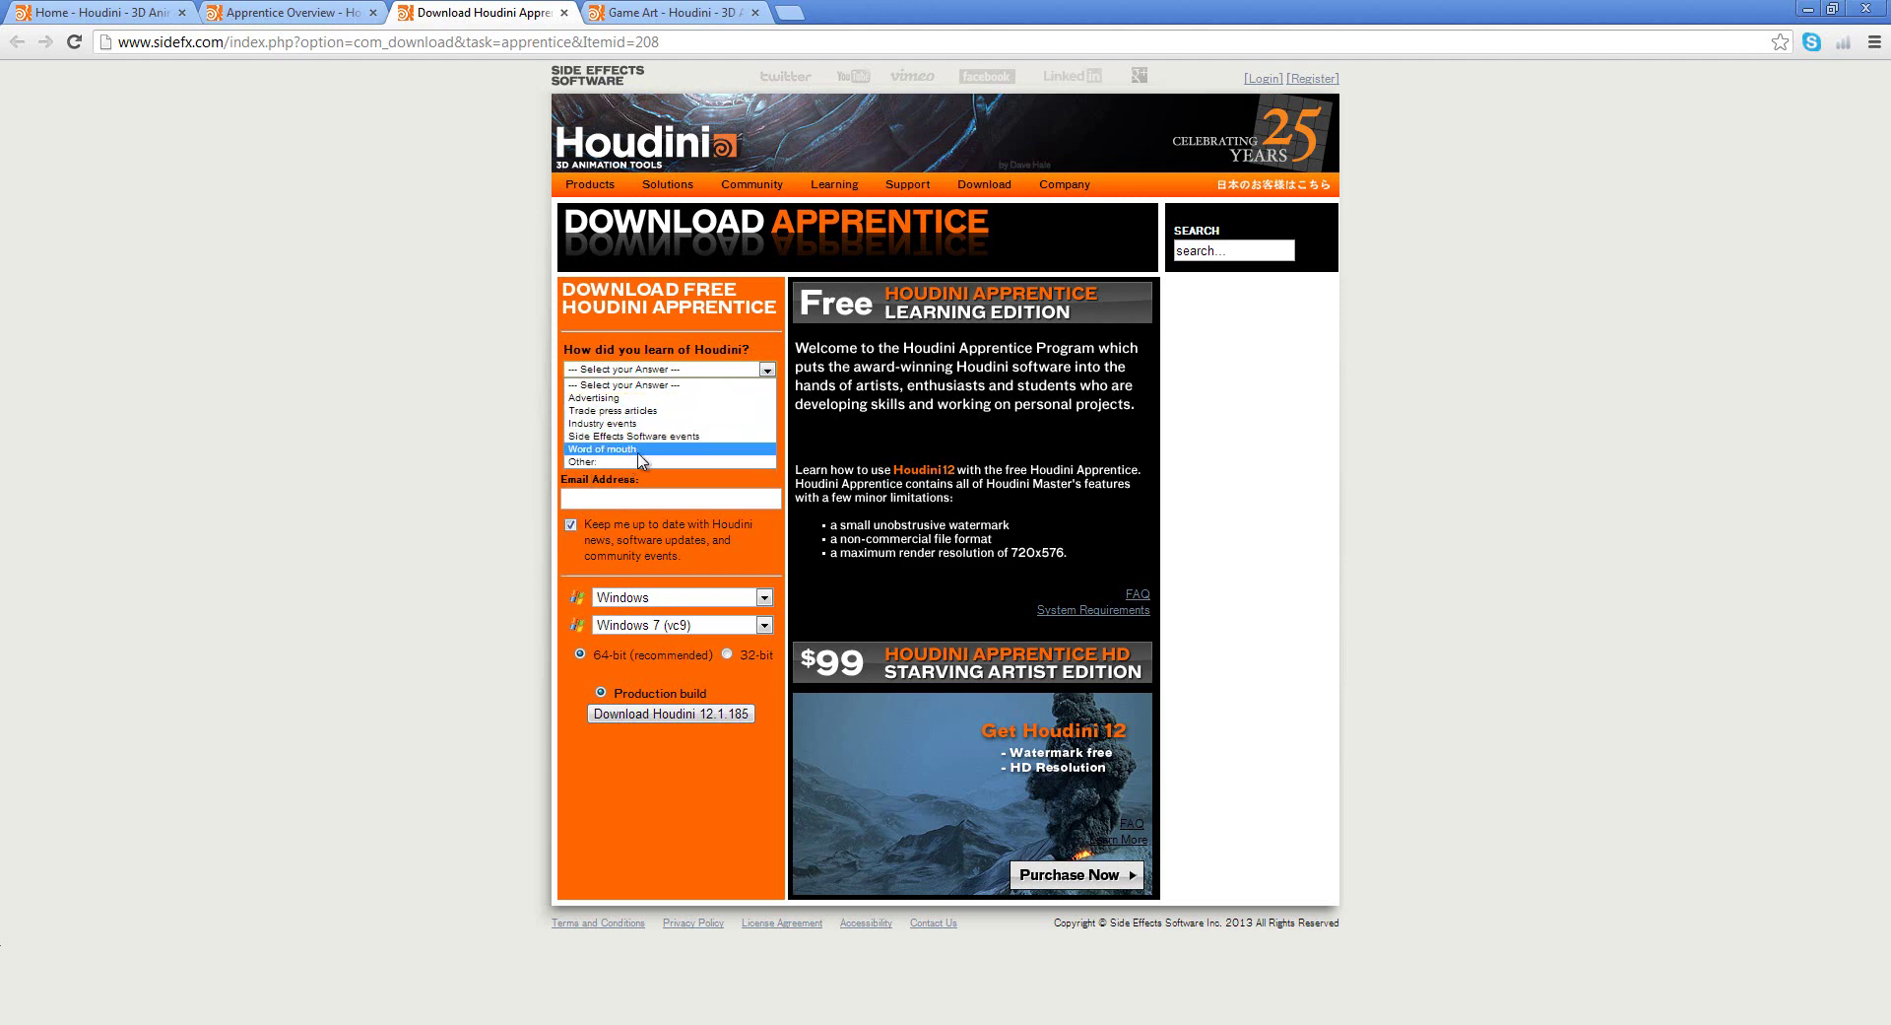
{"action": "left_click", "coordinate": [638, 388]}
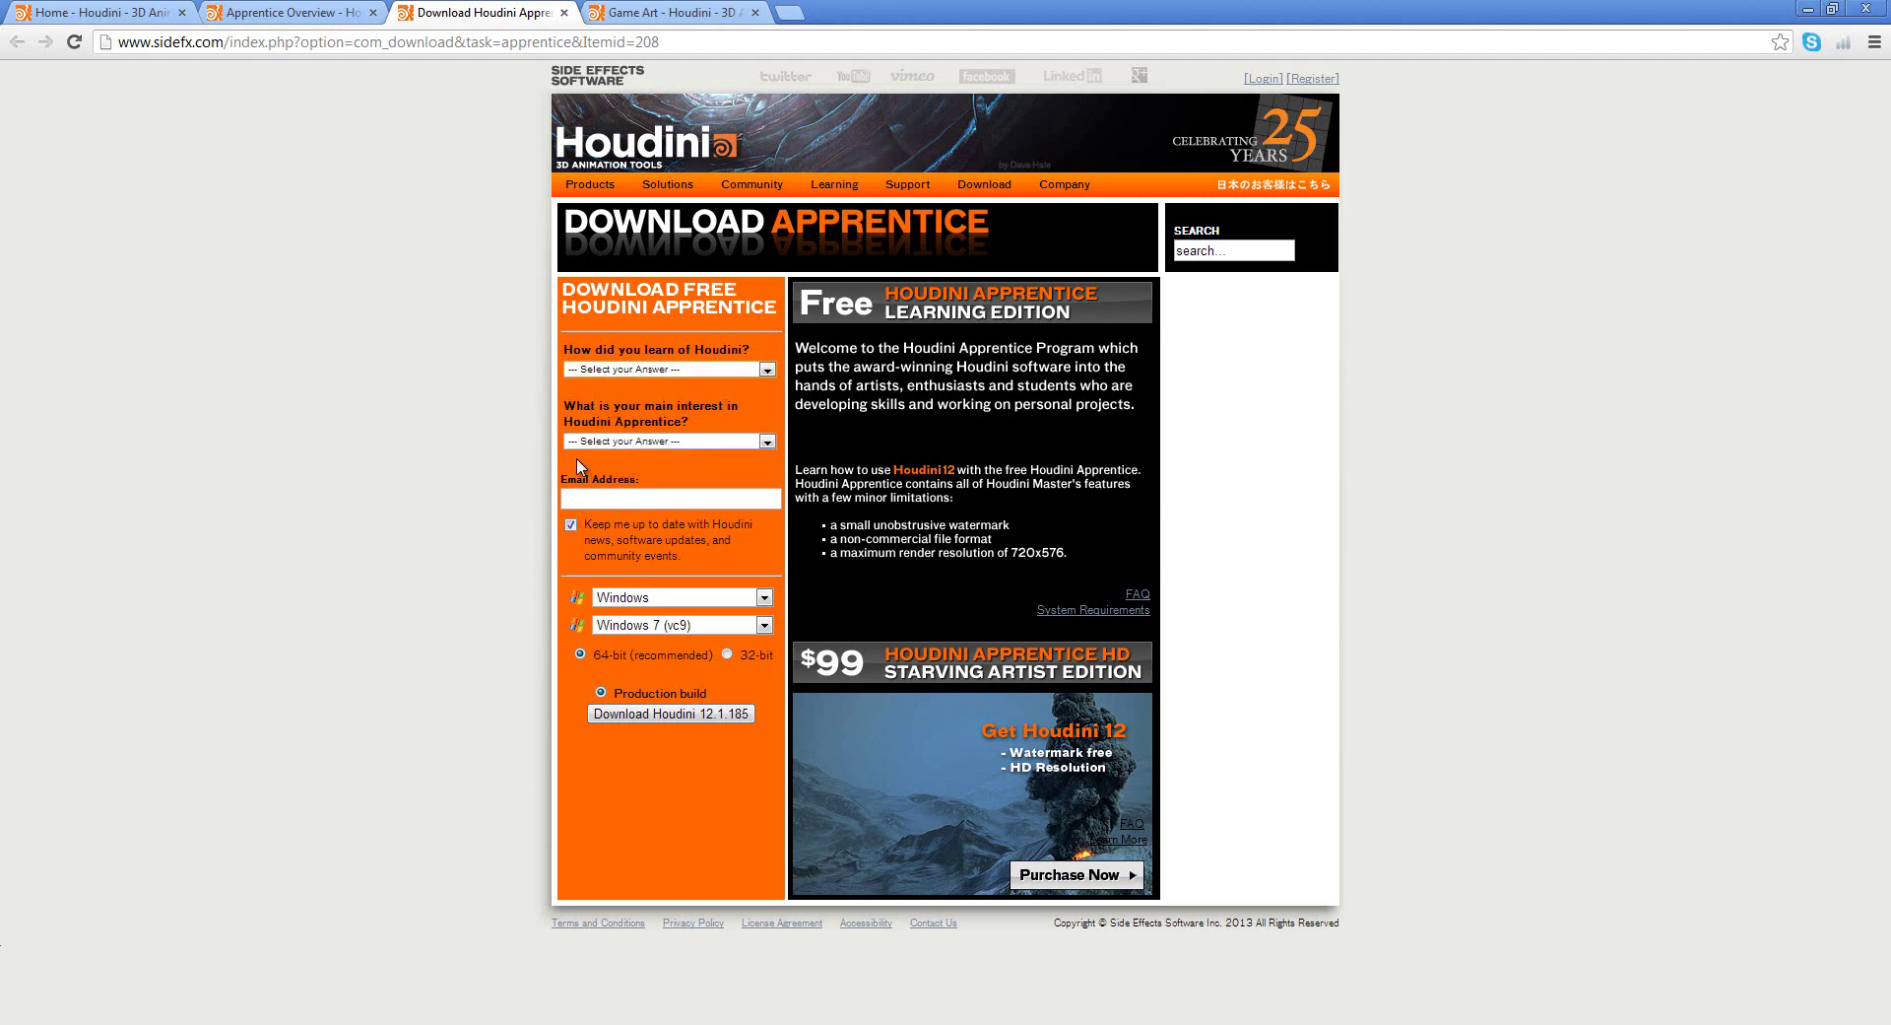
{"action": "left_click", "coordinate": [710, 443]}
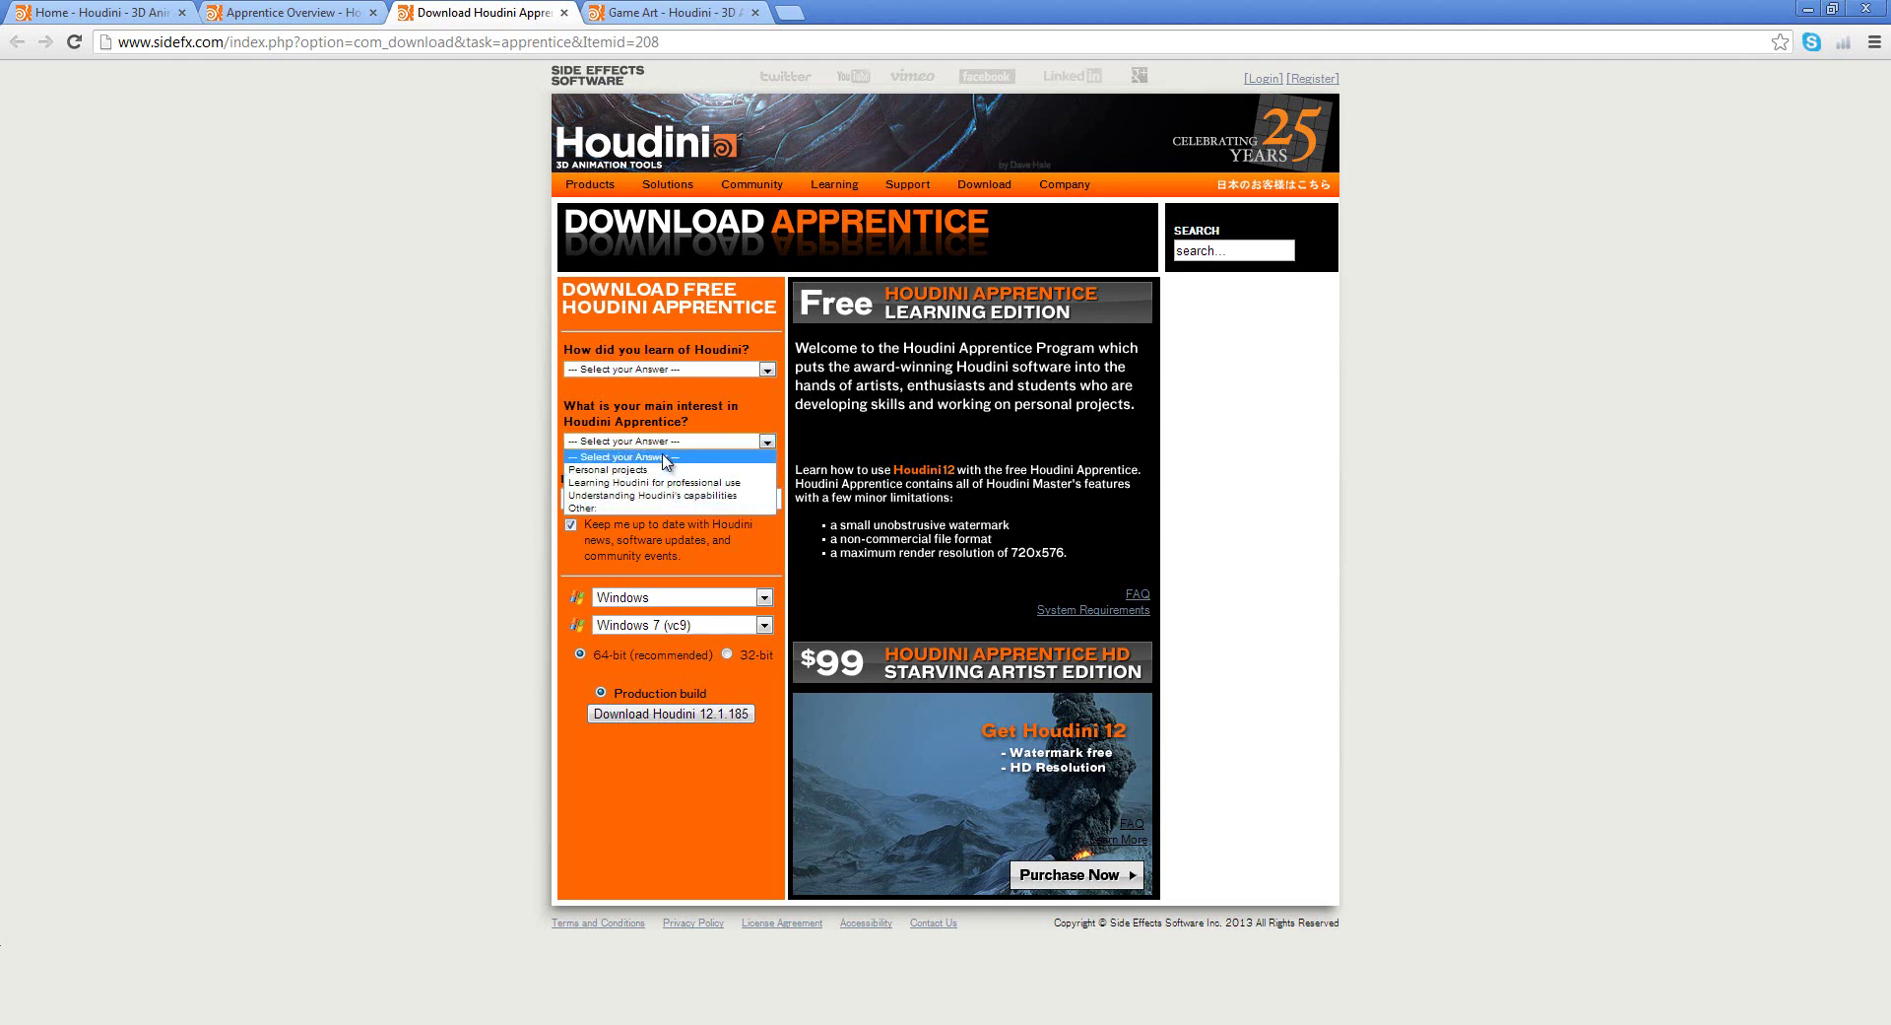
{"action": "left_click", "coordinate": [695, 454]}
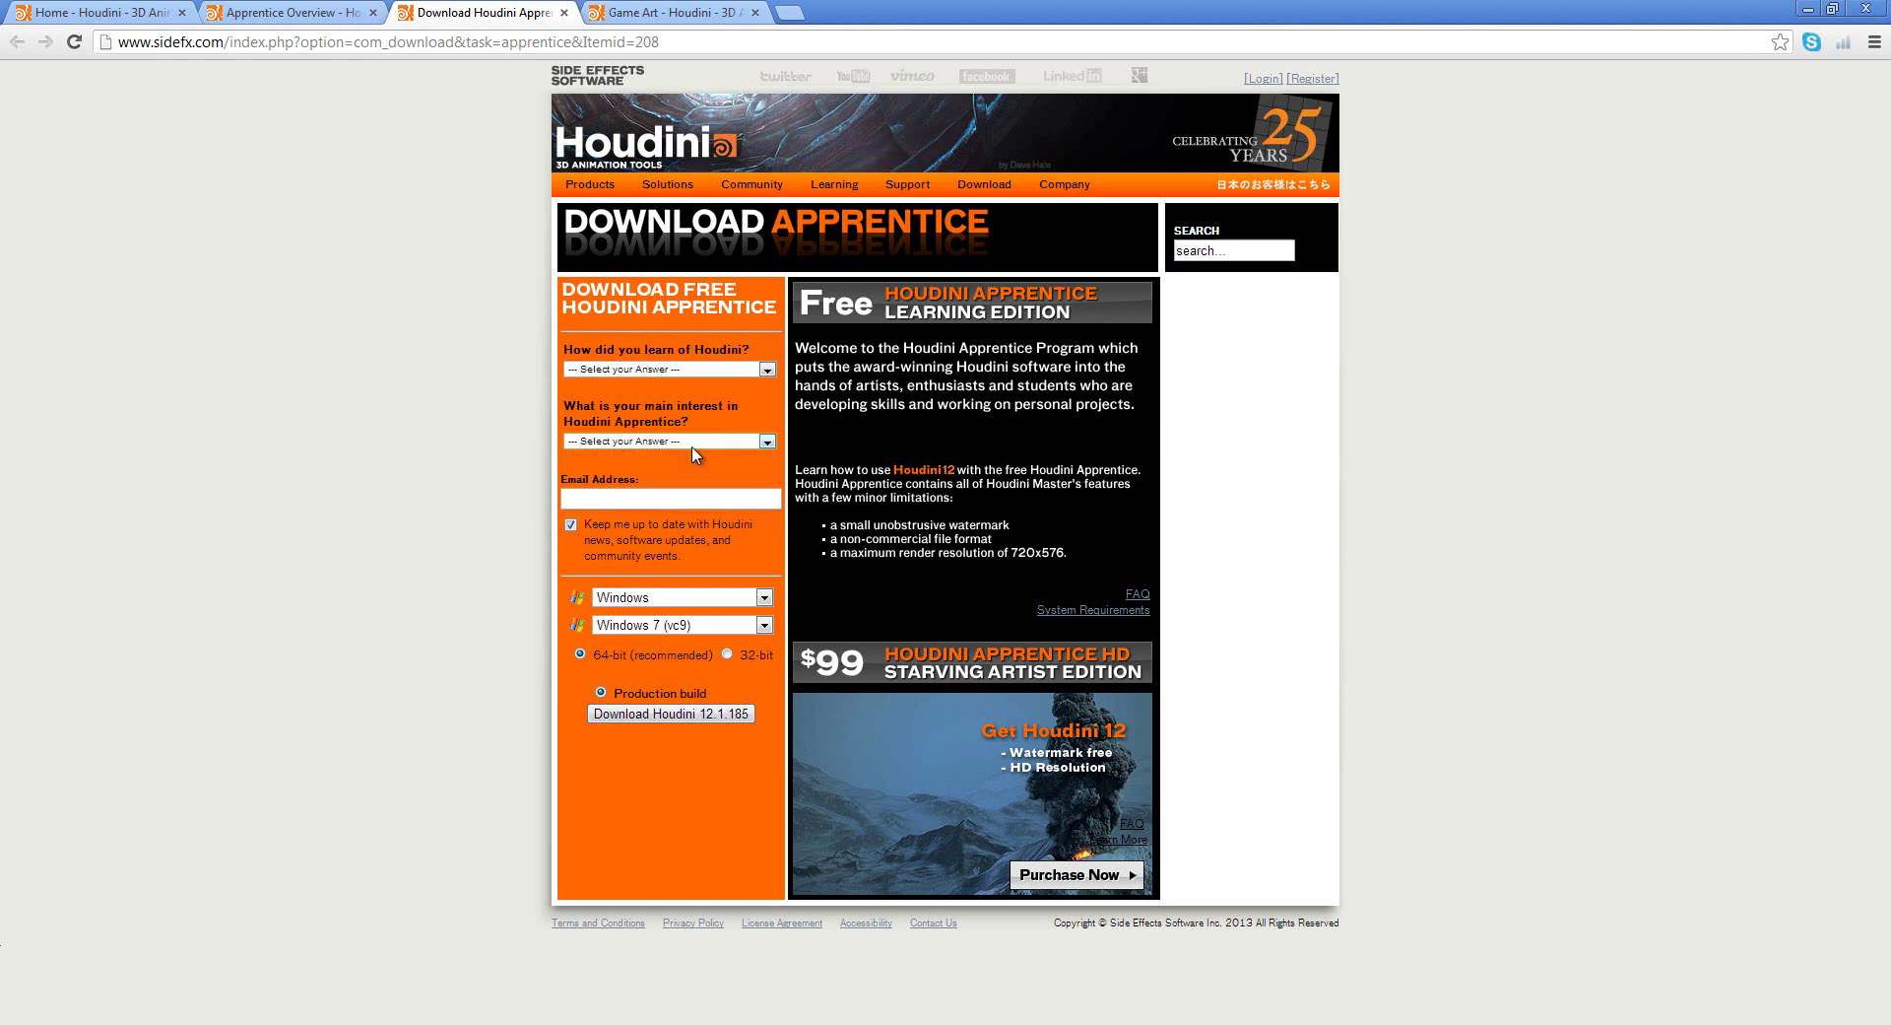
- Keep Windows 7 (vc9) as the download OS, then minimise the browser to the desktop
{"action": "left_click", "coordinate": [605, 497]}
{"action": "left_click", "coordinate": [650, 601]}
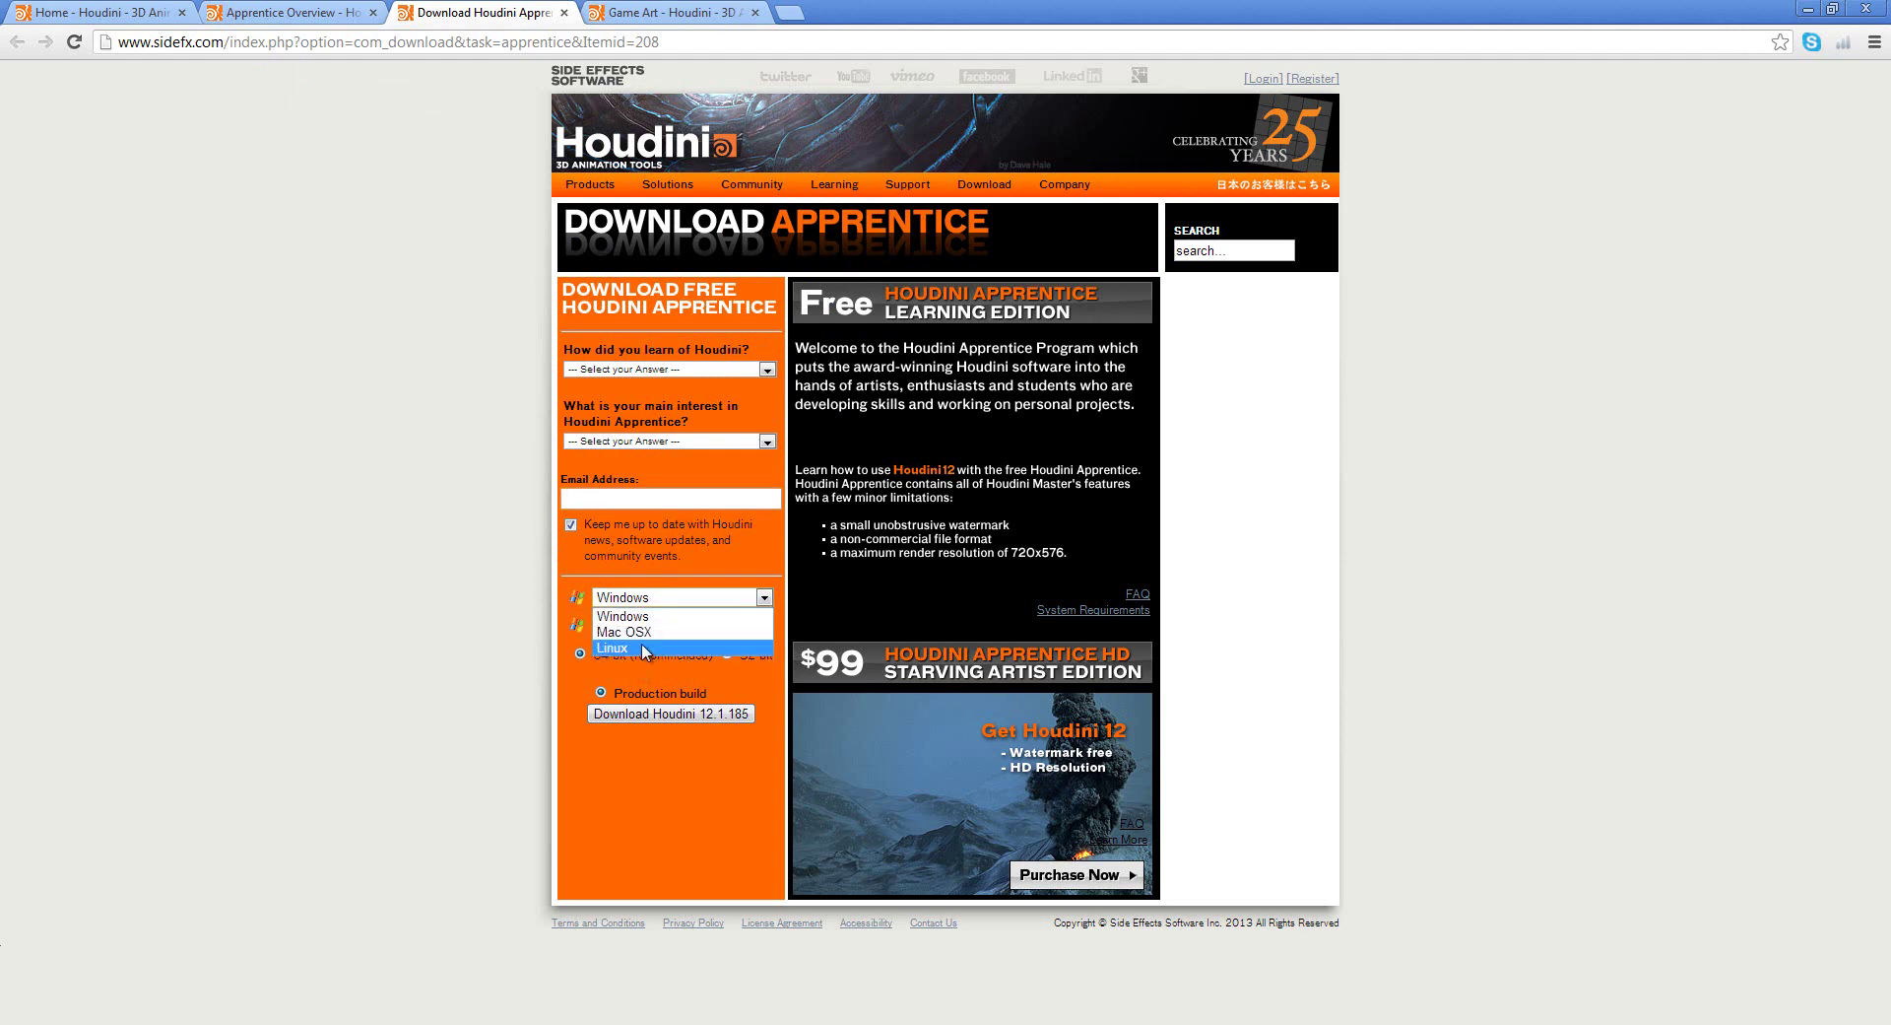
{"action": "left_click", "coordinate": [650, 616]}
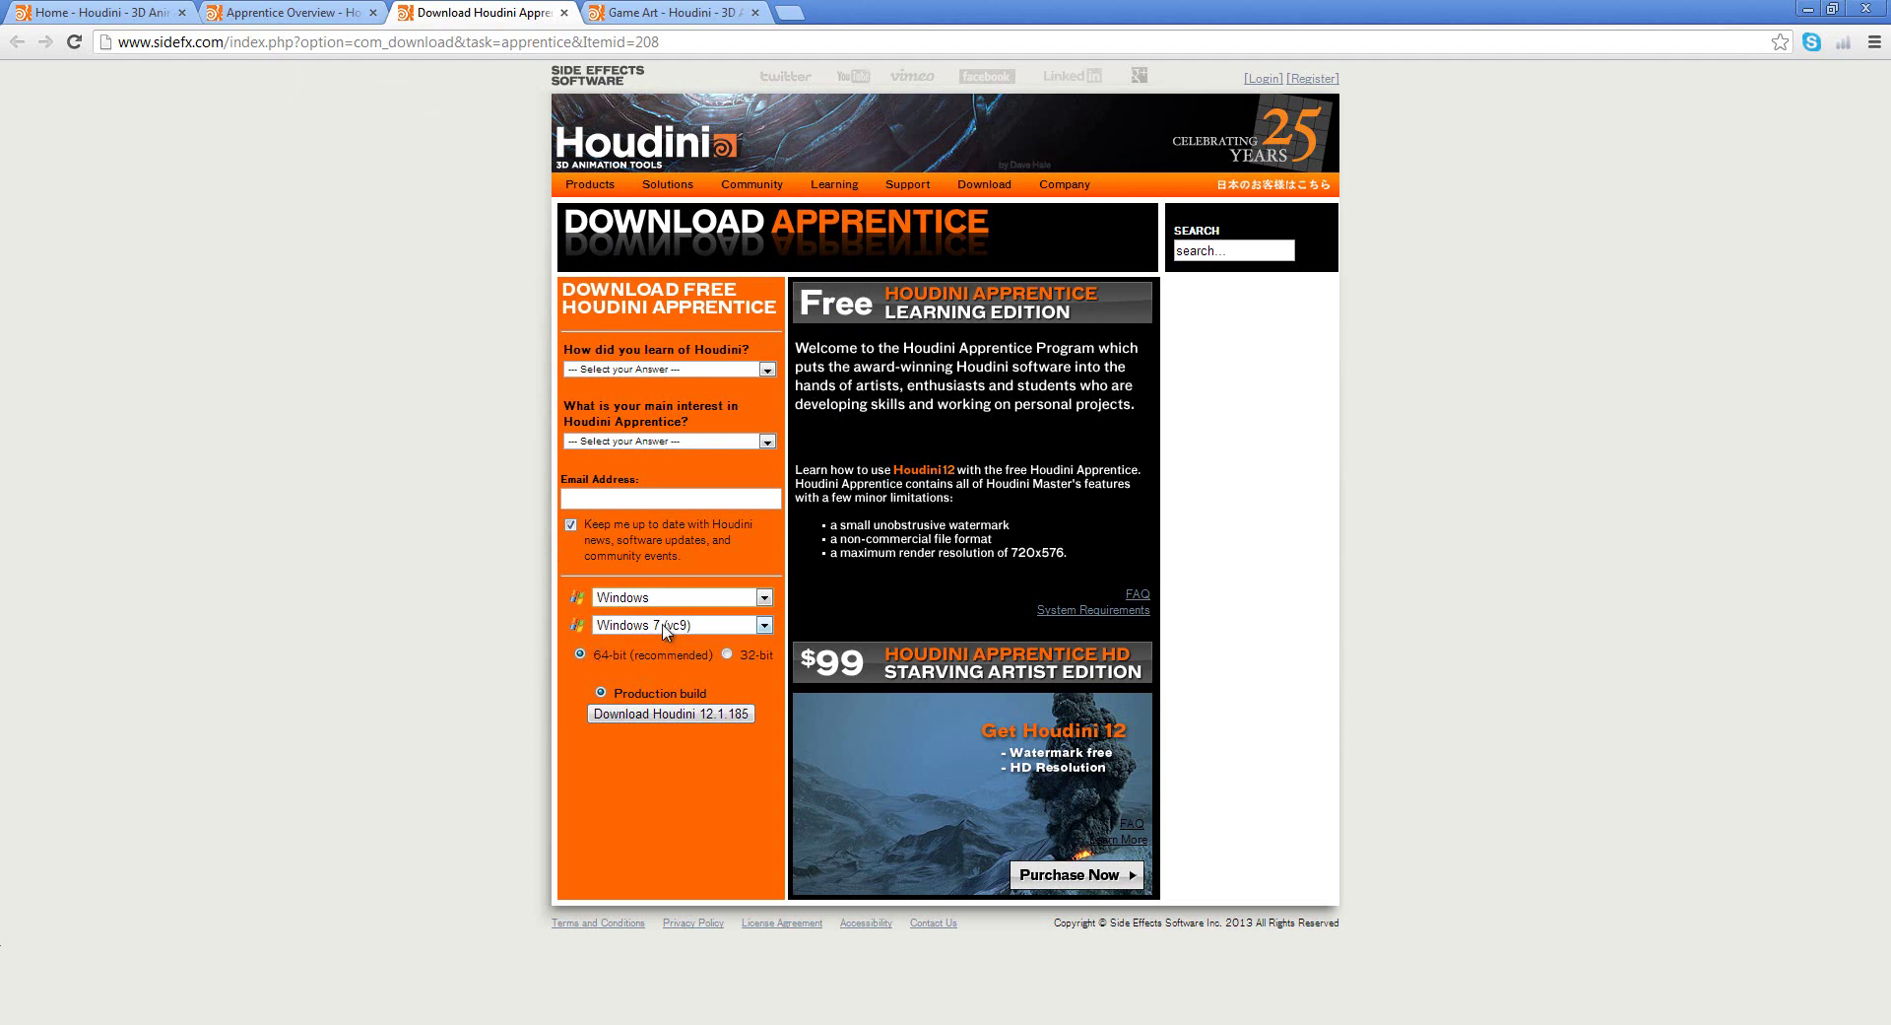
{"action": "left_click", "coordinate": [666, 629]}
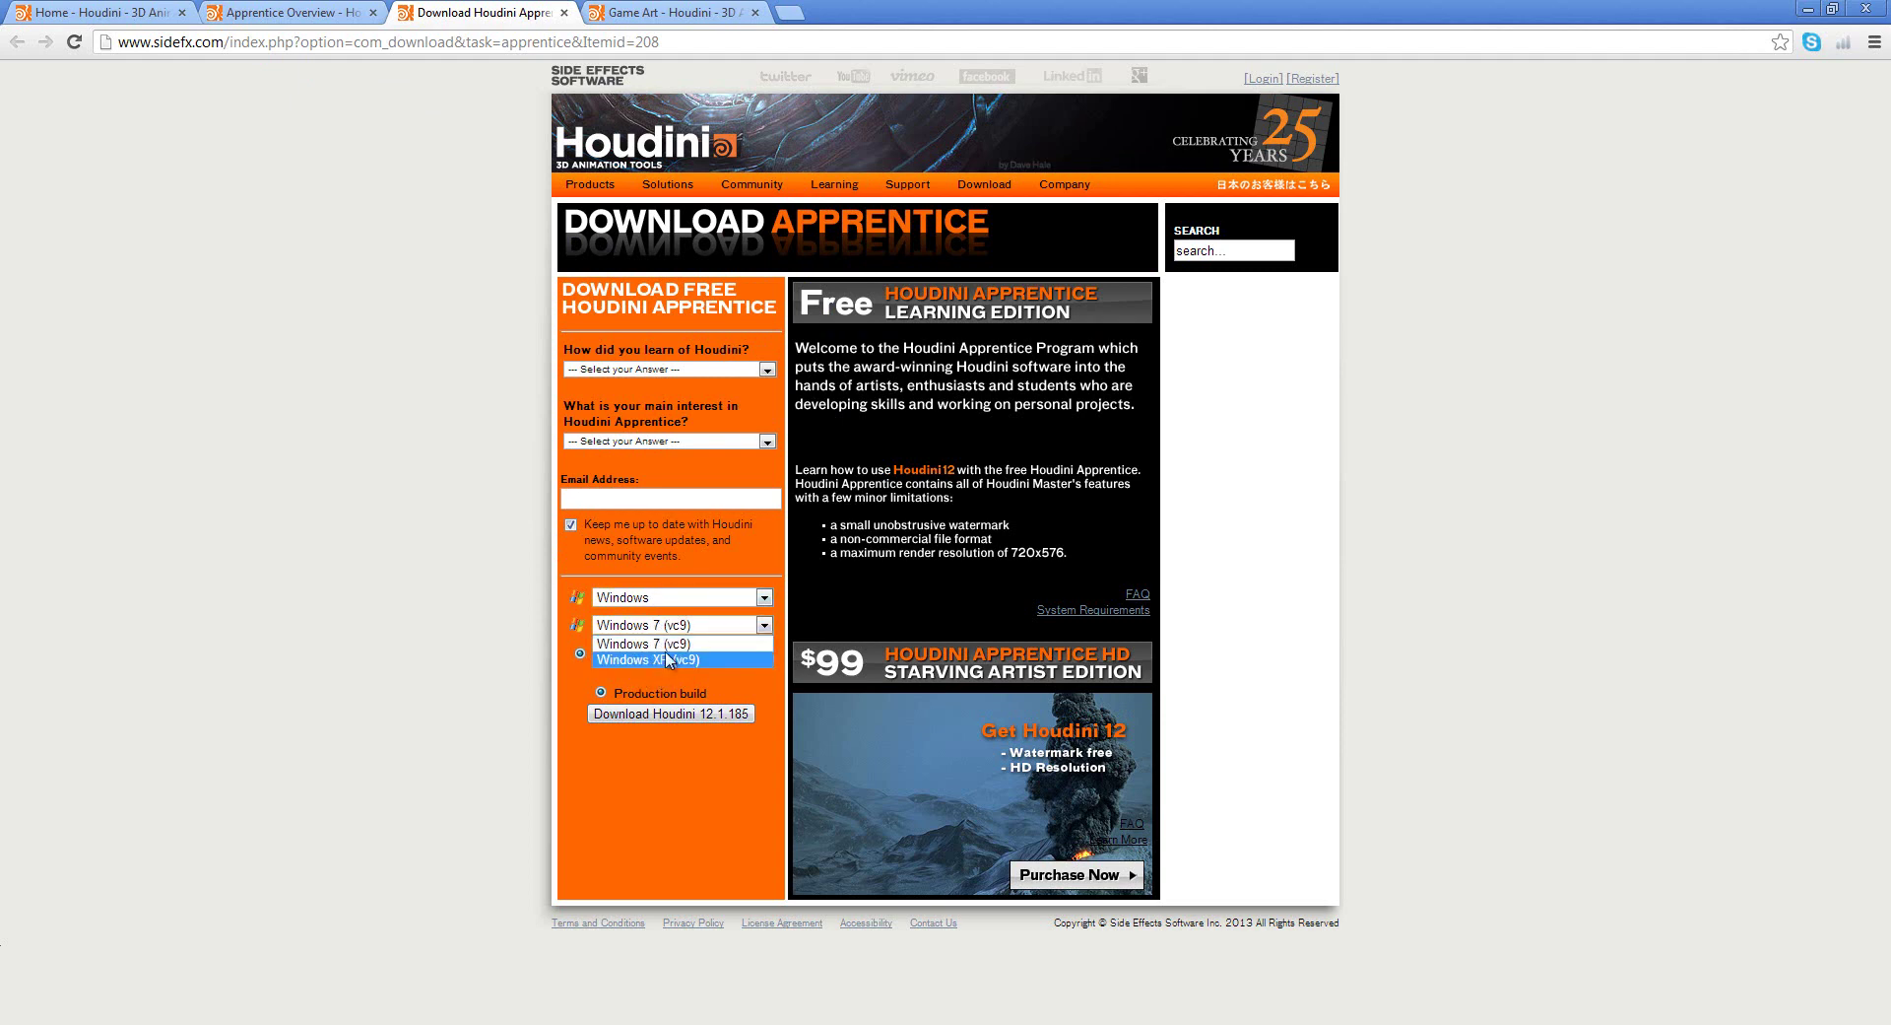
{"action": "left_click", "coordinate": [667, 644]}
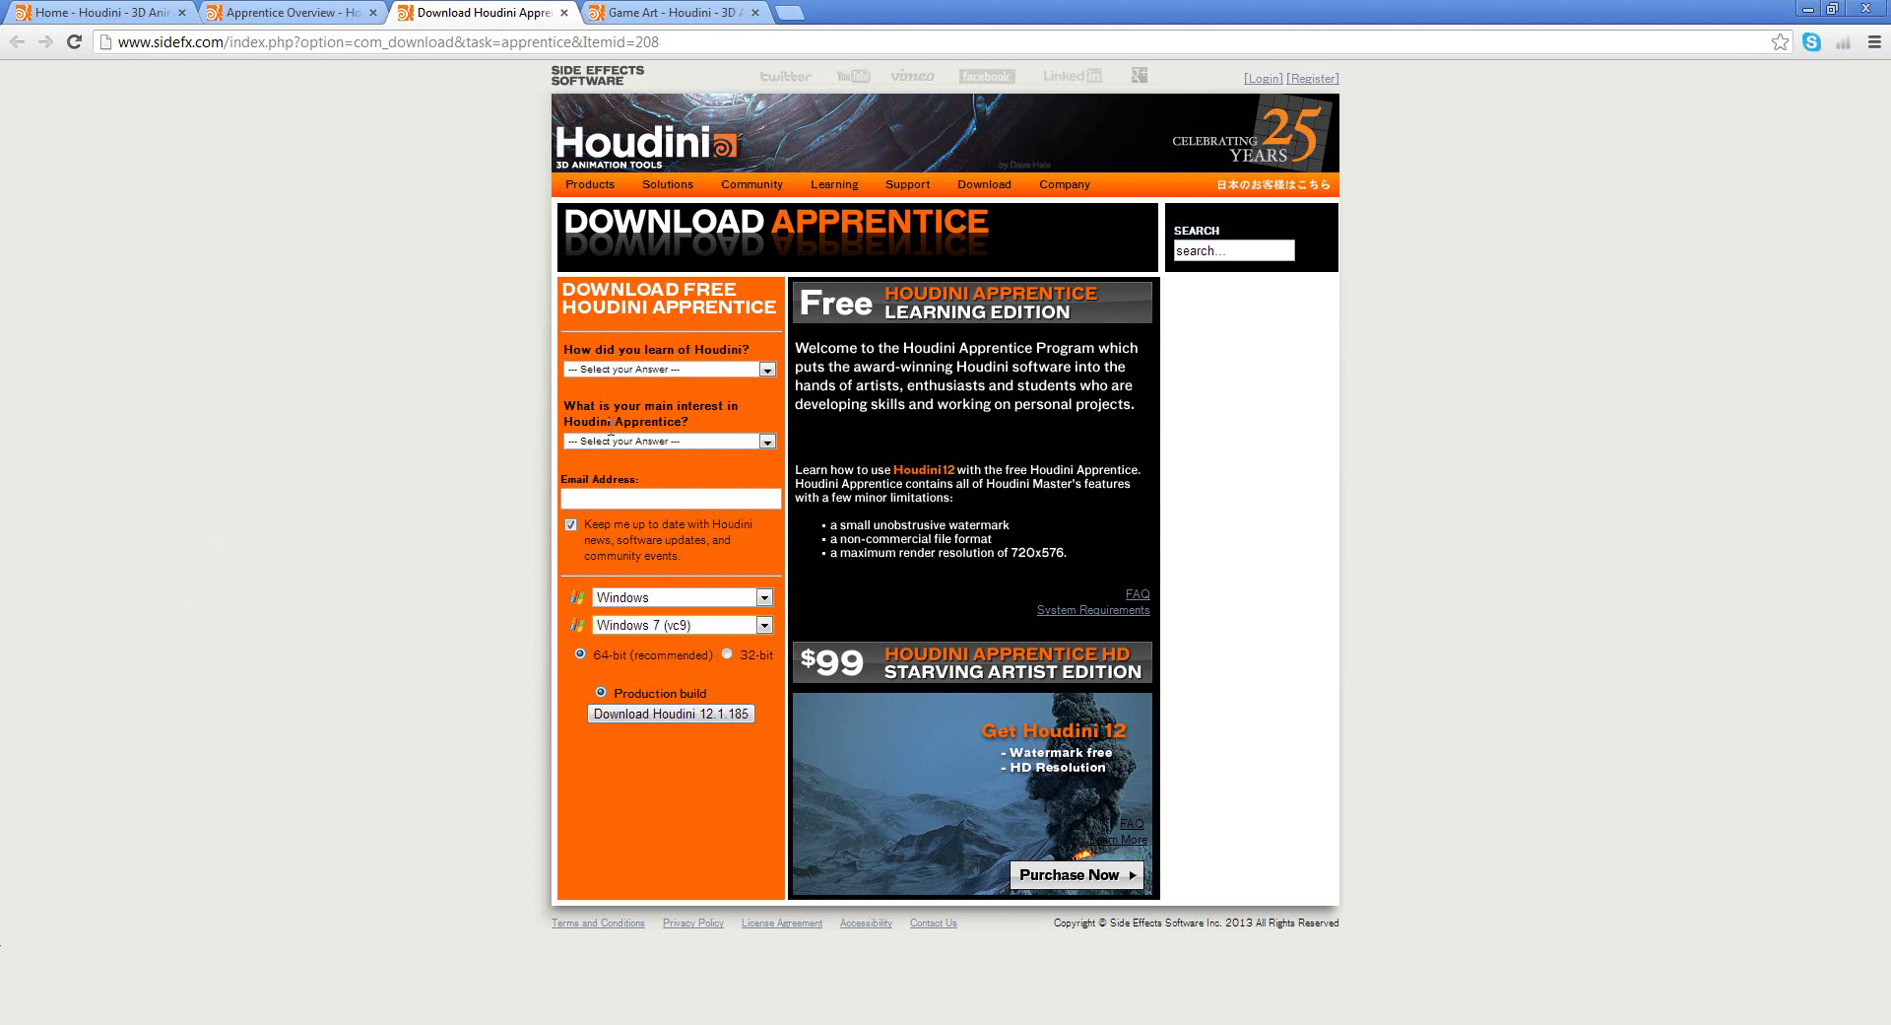
{"action": "left_click", "coordinate": [1818, 15]}
{"action": "mouse_move", "coordinate": [1015, 345]}
{"action": "left_mouse_down"}
{"action": "mouse_move", "coordinate": [1244, 258]}
{"action": "mouse_move", "coordinate": [1025, 366]}
{"action": "left_mouse_up"}
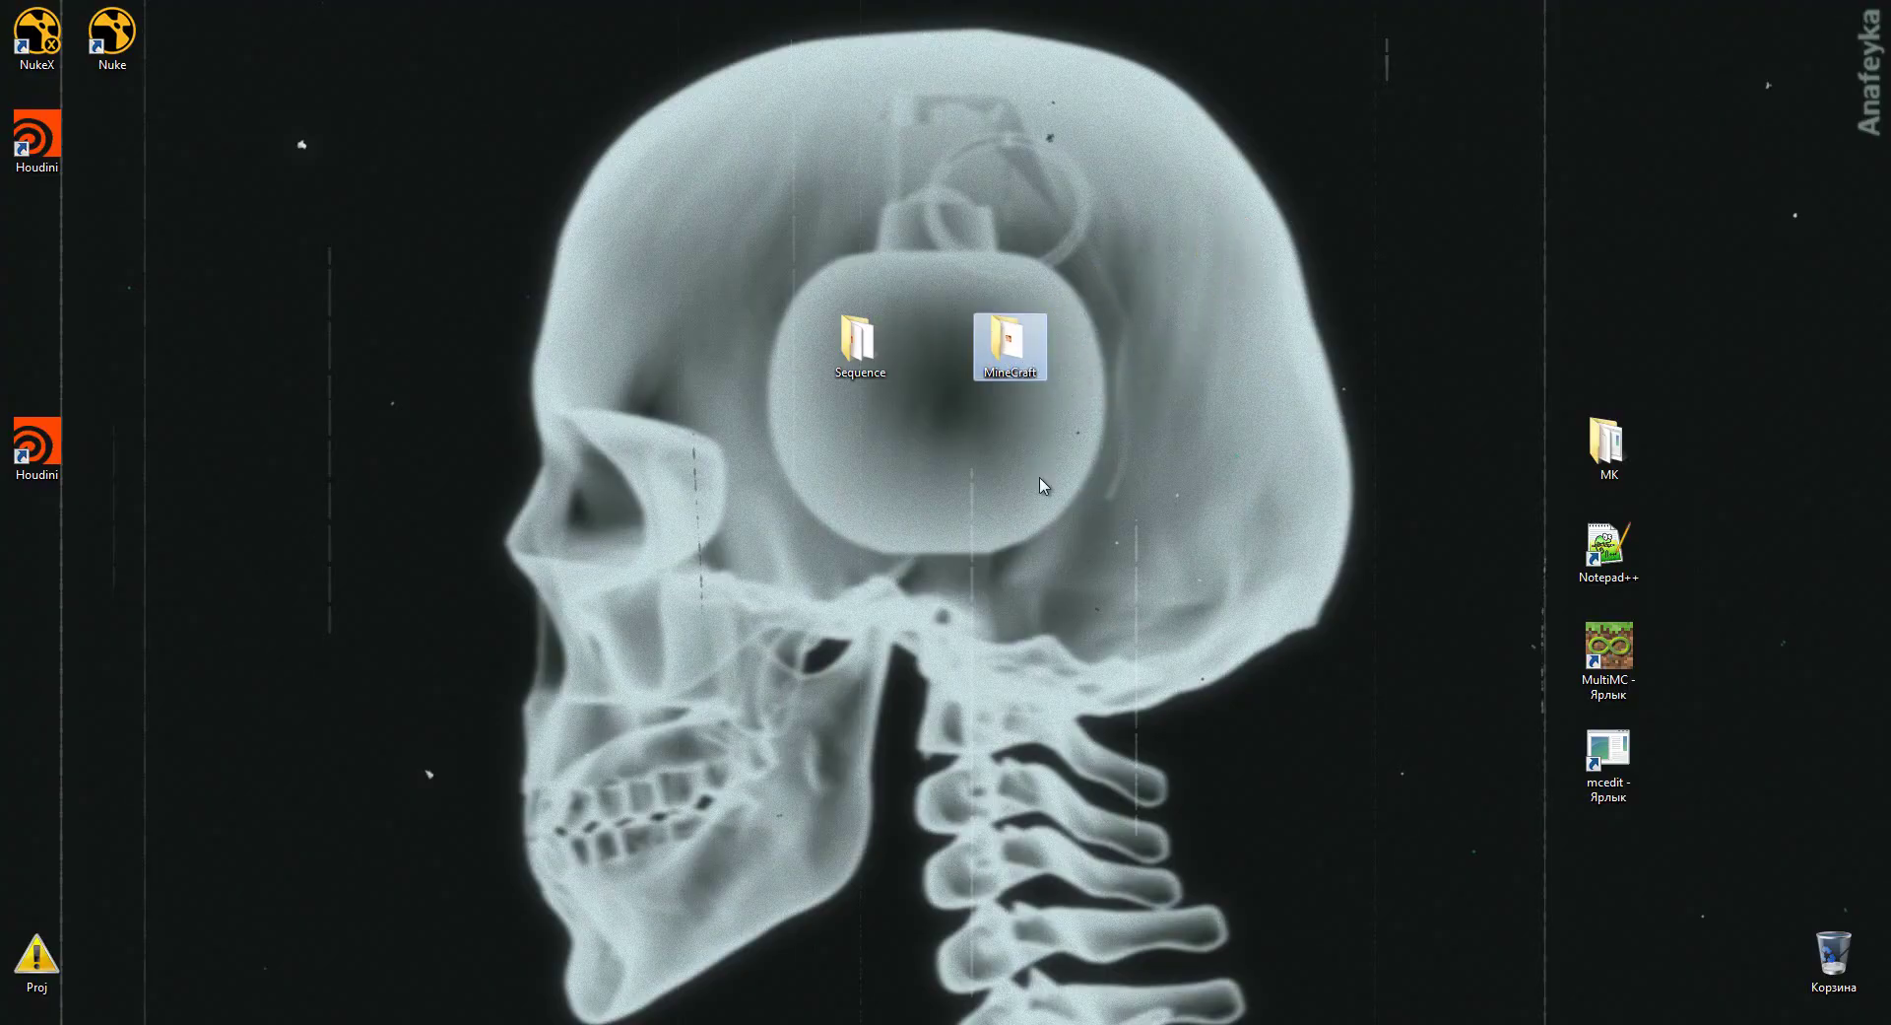
- Open the MineCraft folder, browse backup, geo and otl, and select MineCraft_EX
{"action": "double_click", "coordinate": [1015, 355]}
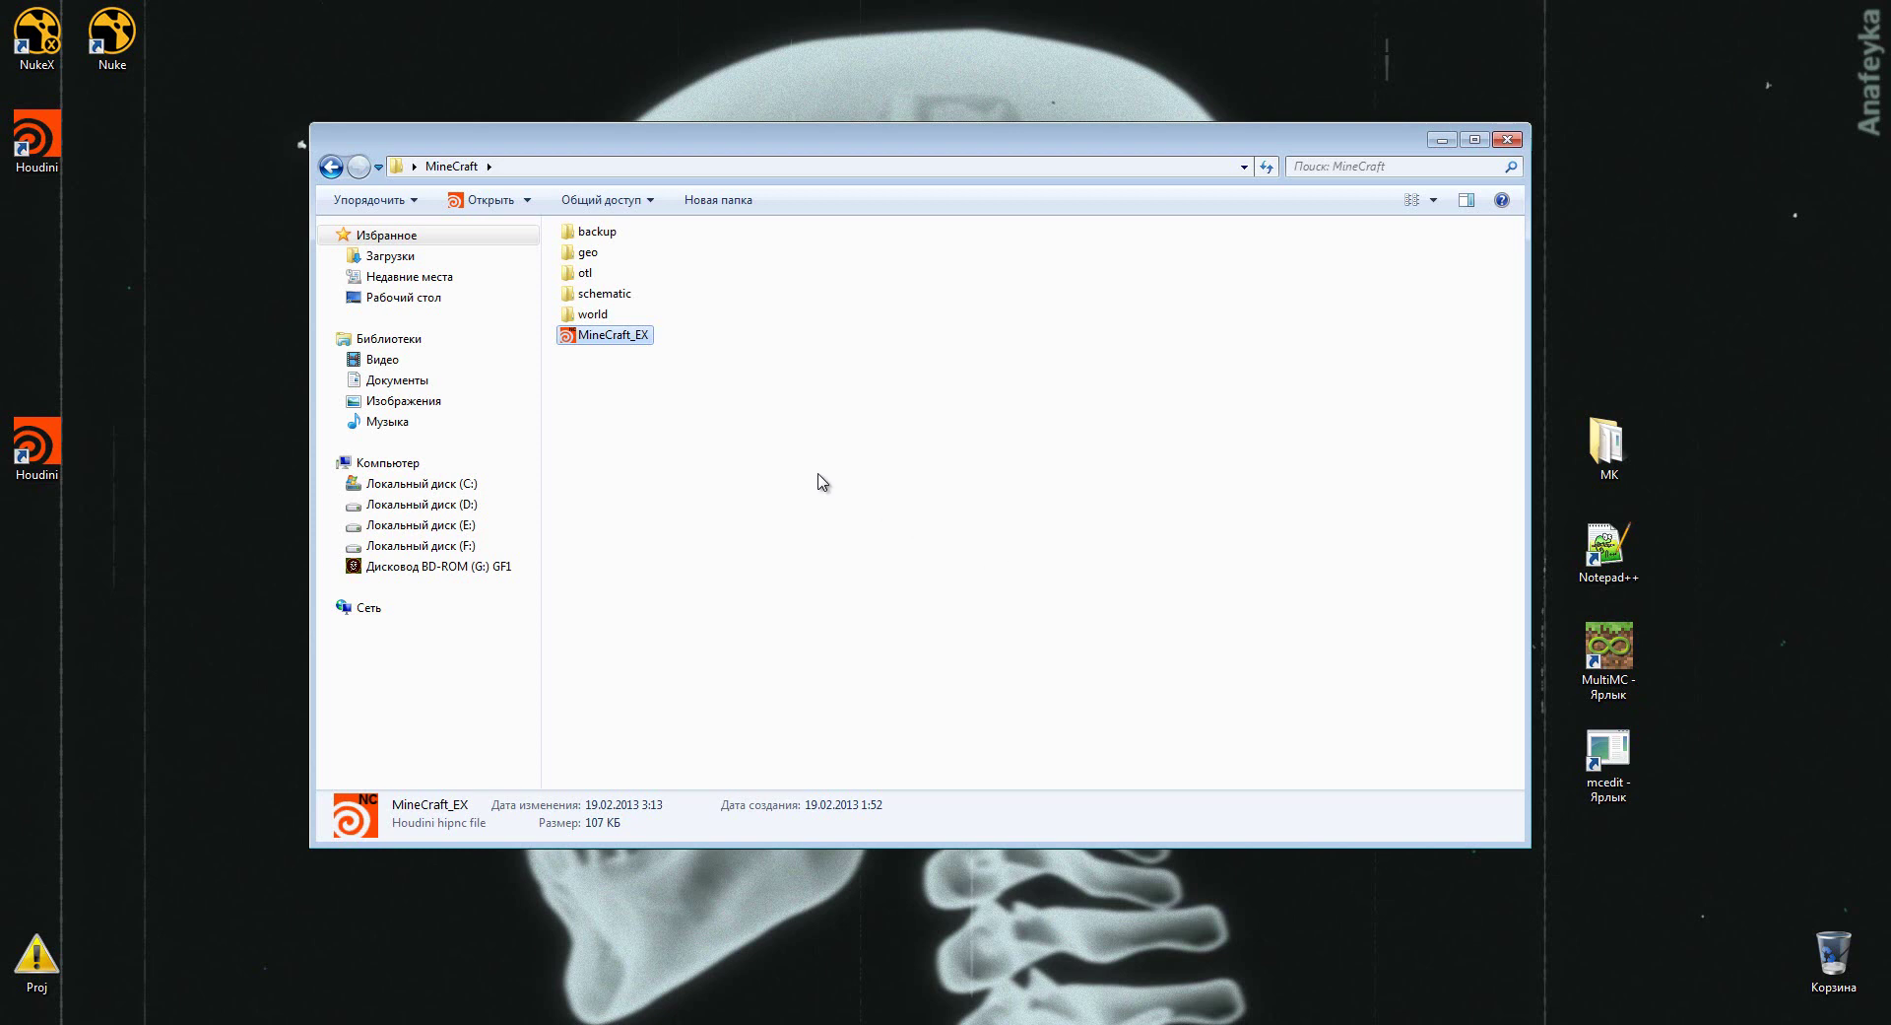
{"action": "left_click", "coordinate": [616, 409]}
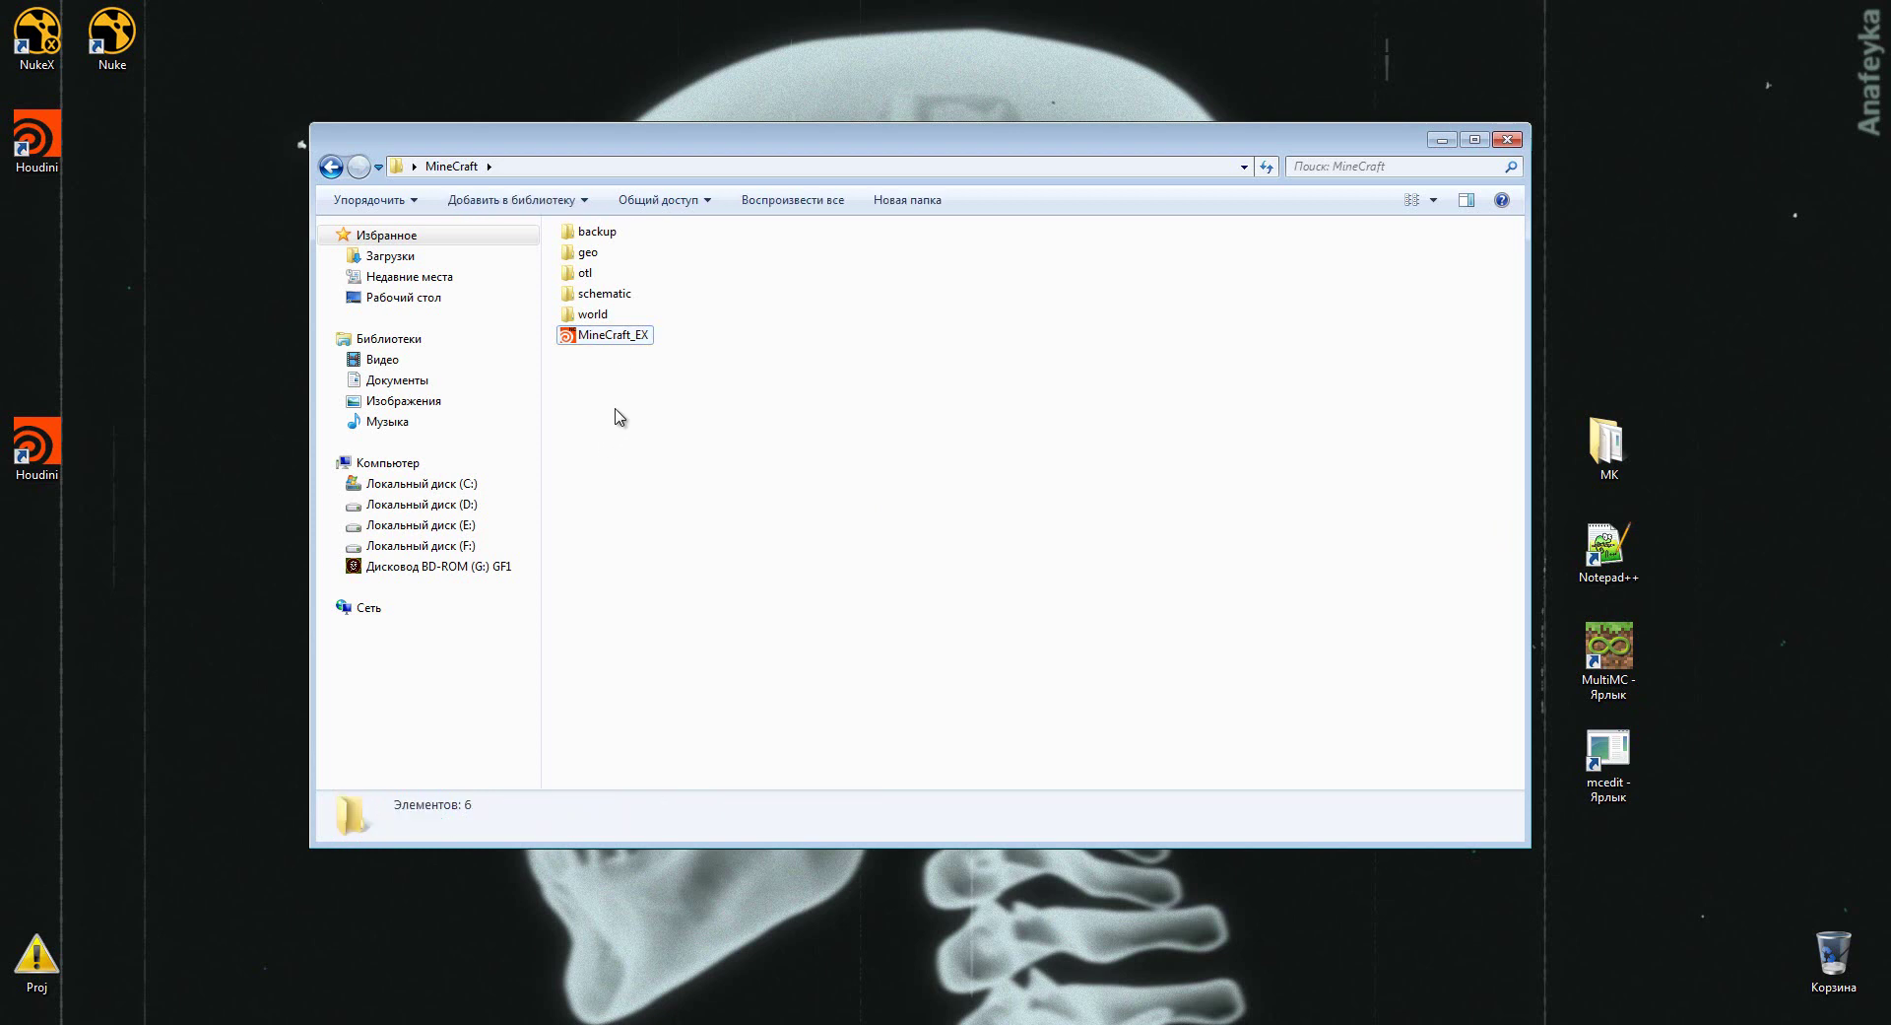
{"action": "left_click", "coordinate": [599, 233]}
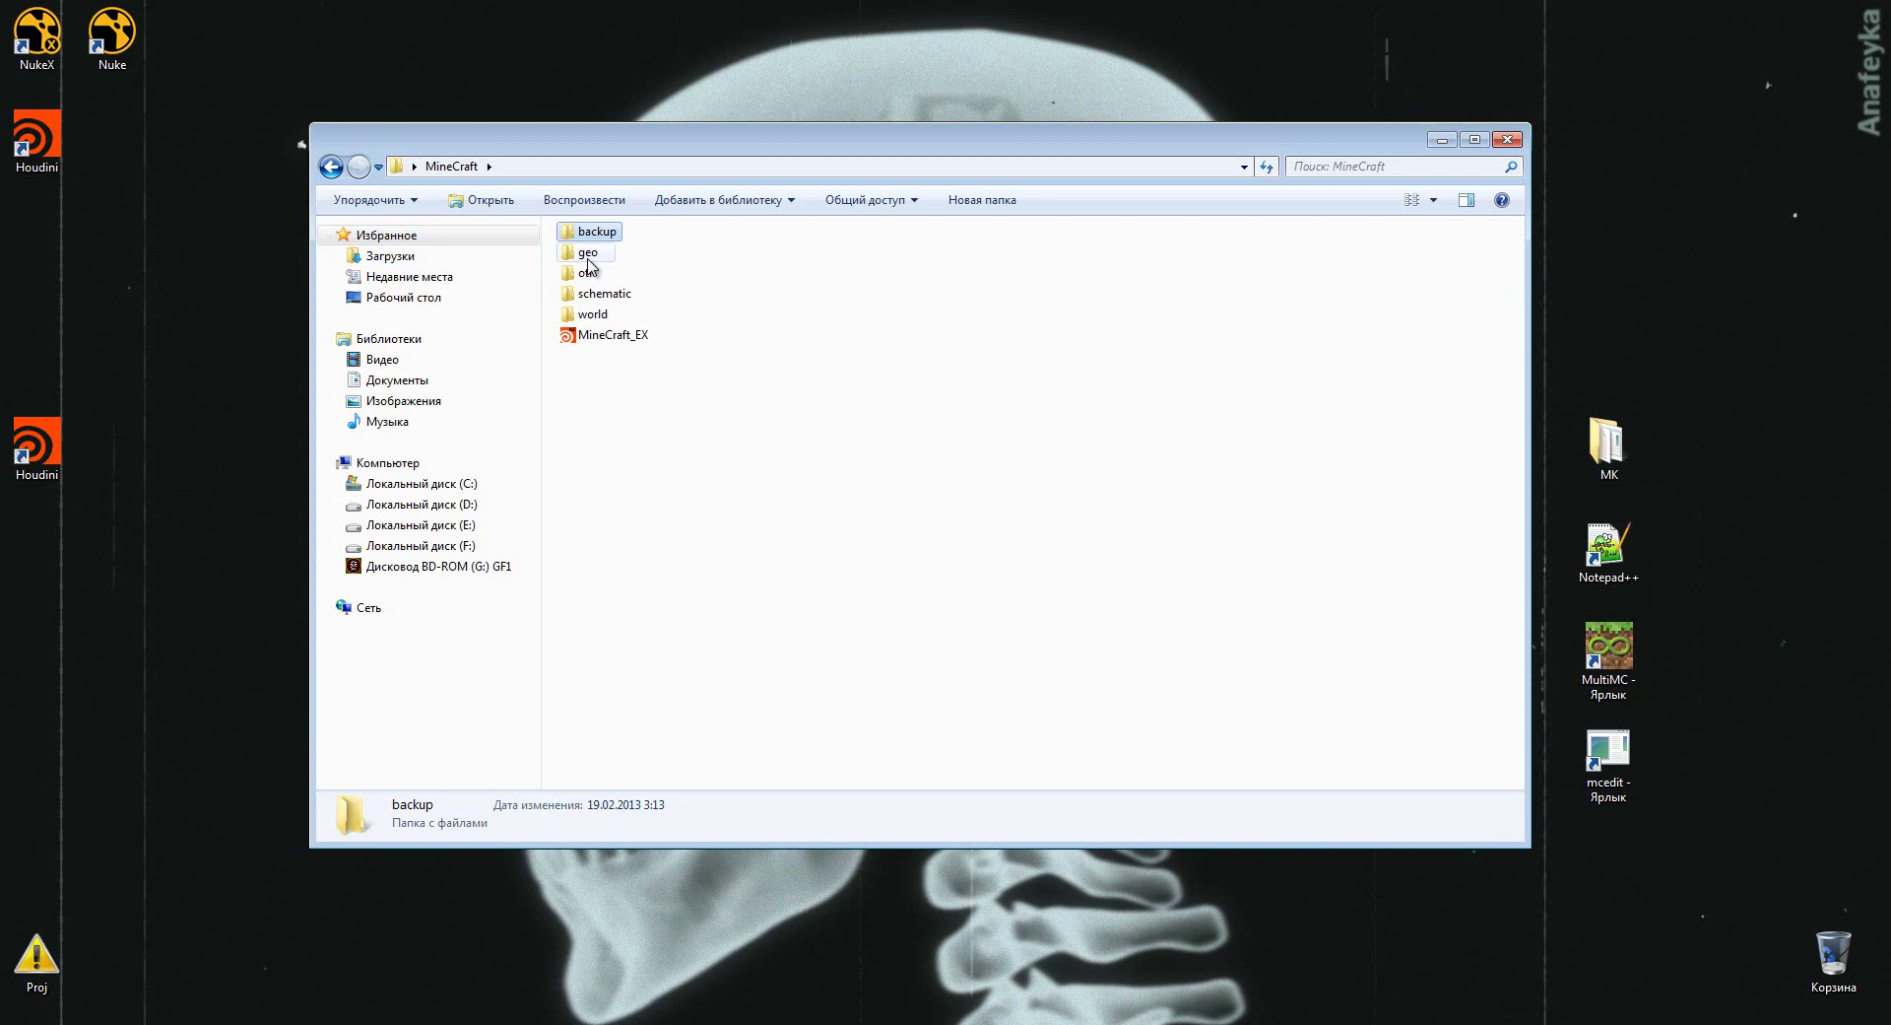
{"action": "left_click", "coordinate": [588, 258]}
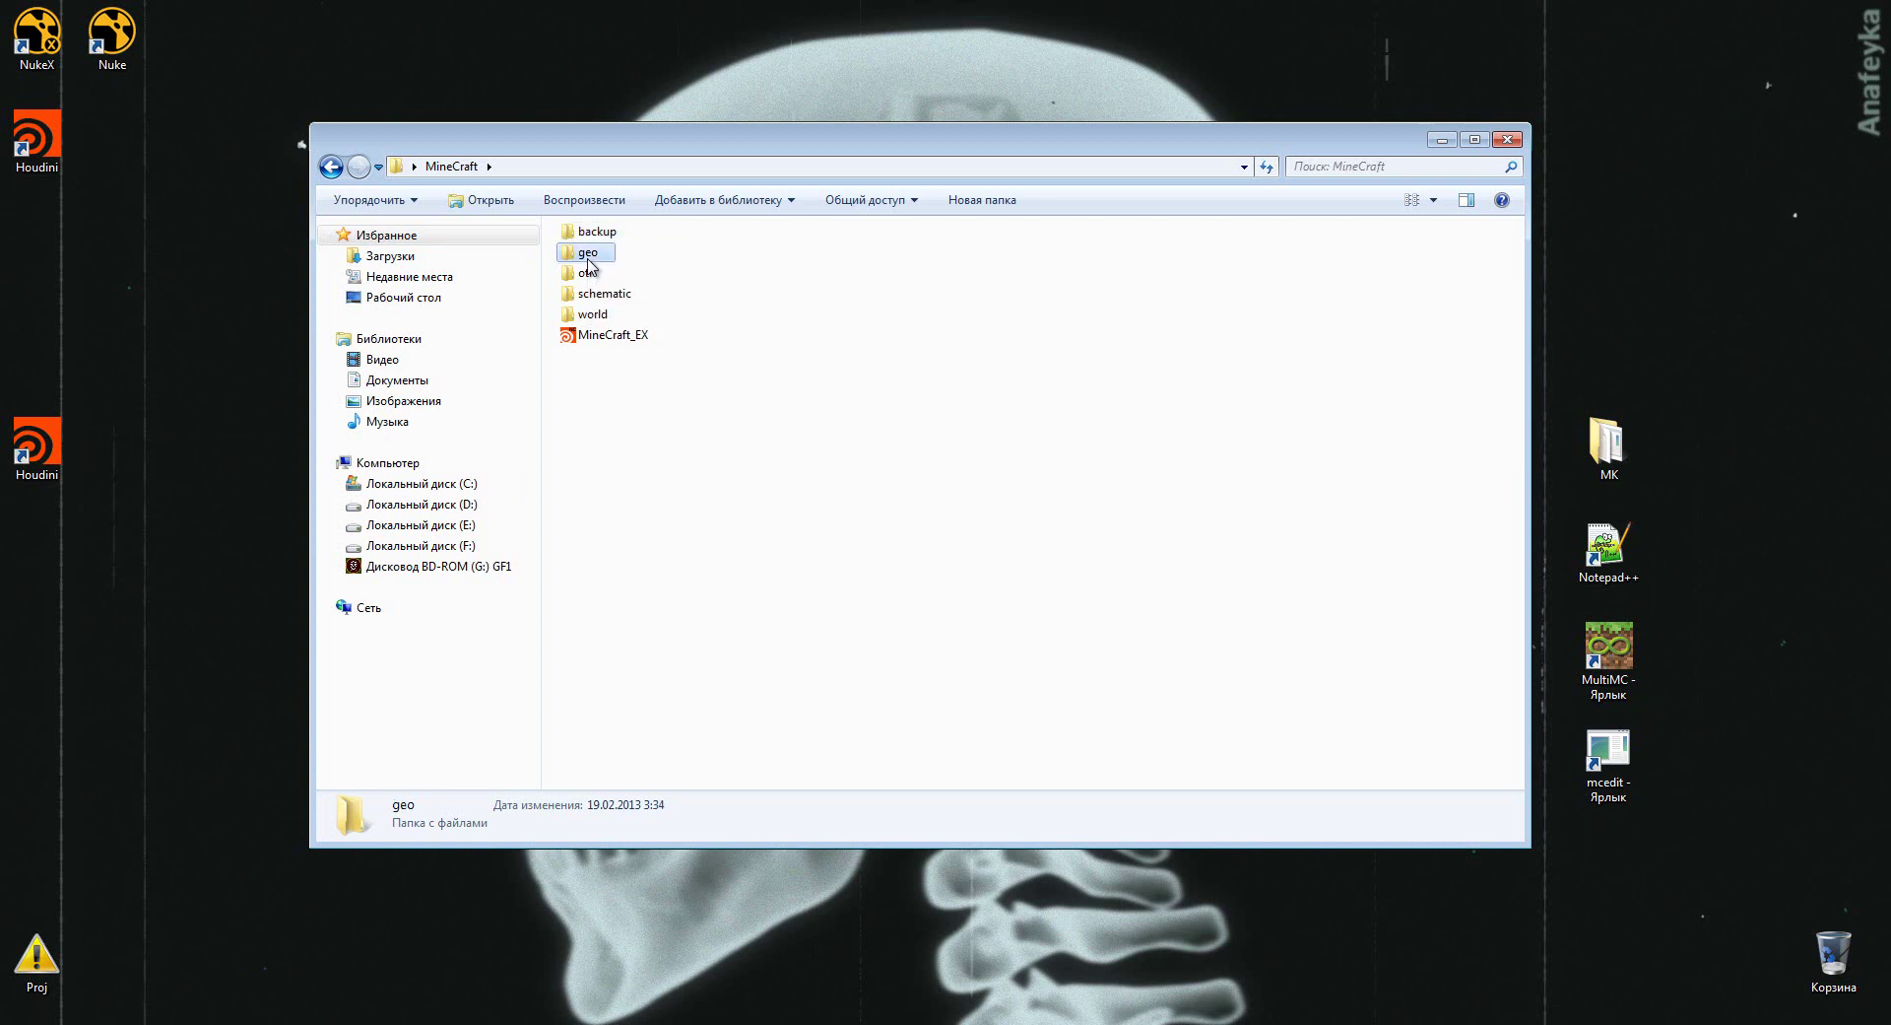
{"action": "left_click", "coordinate": [594, 279]}
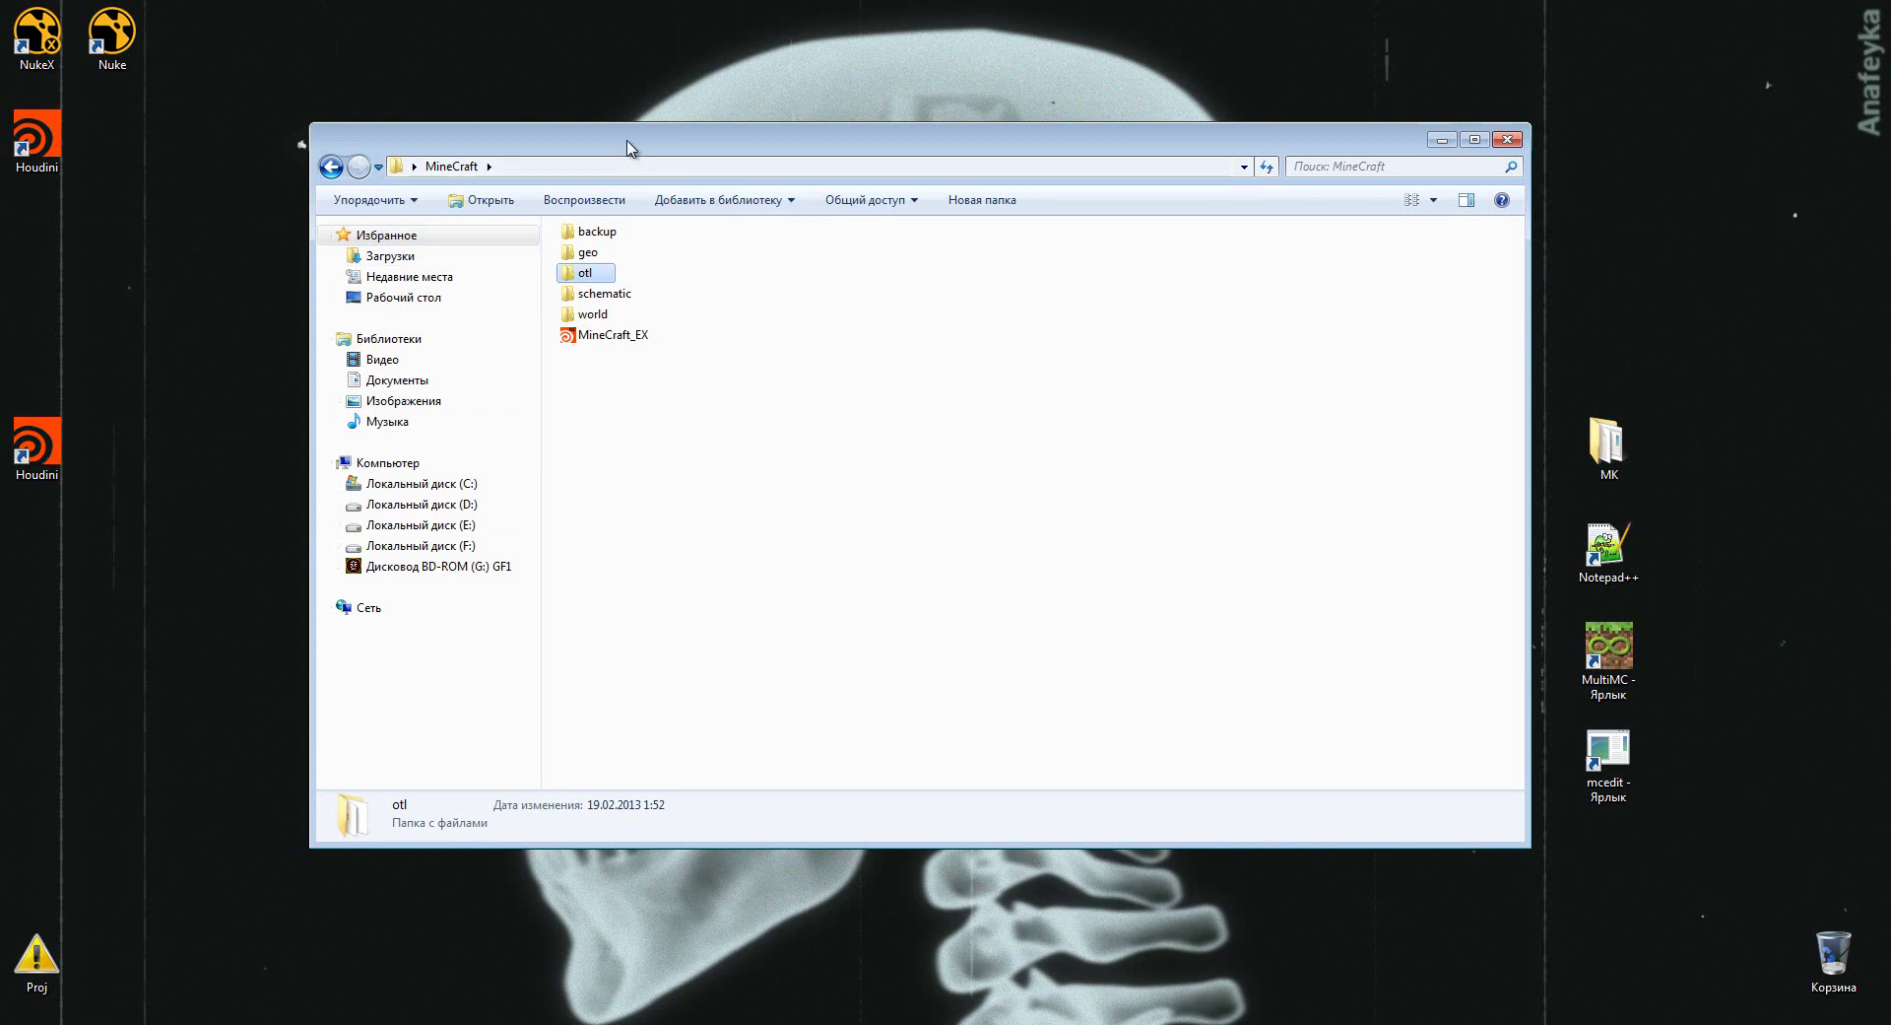
{"action": "left_click_drag", "start_coordinate": [624, 141], "coordinate": [544, 125]}
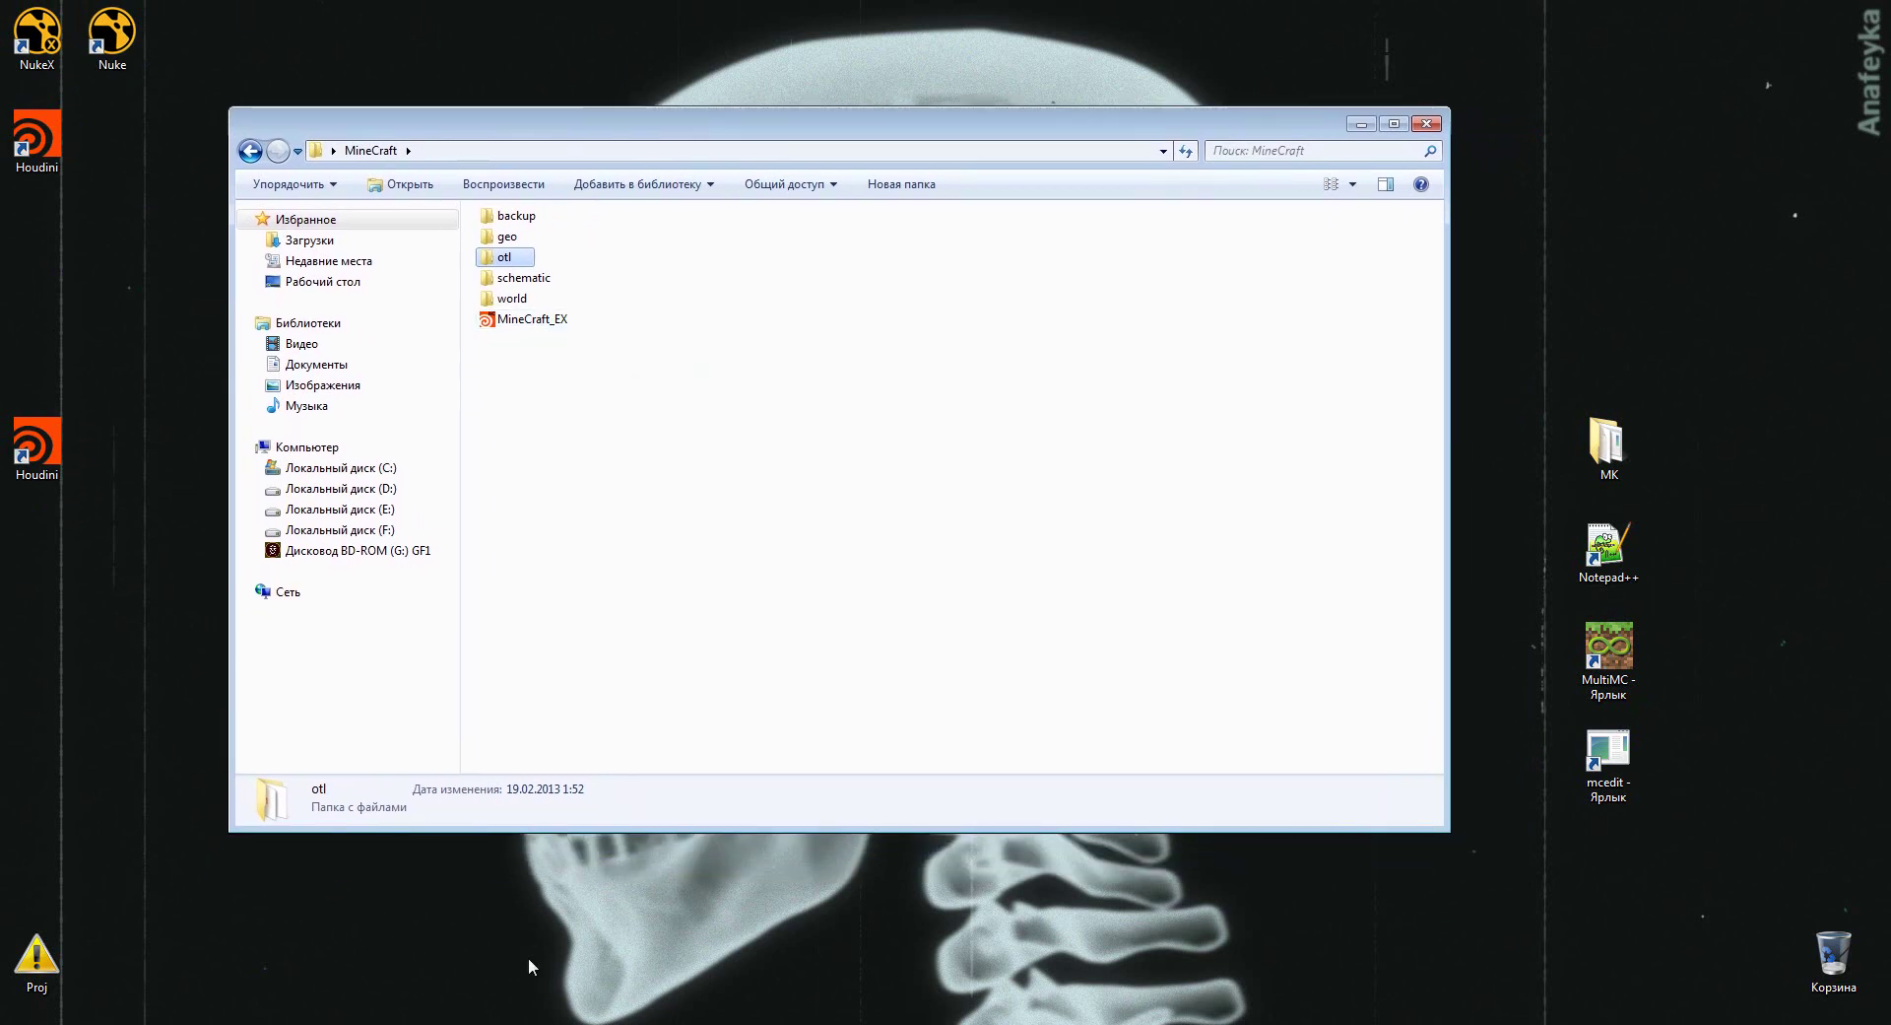
{"action": "left_click", "coordinate": [505, 325]}
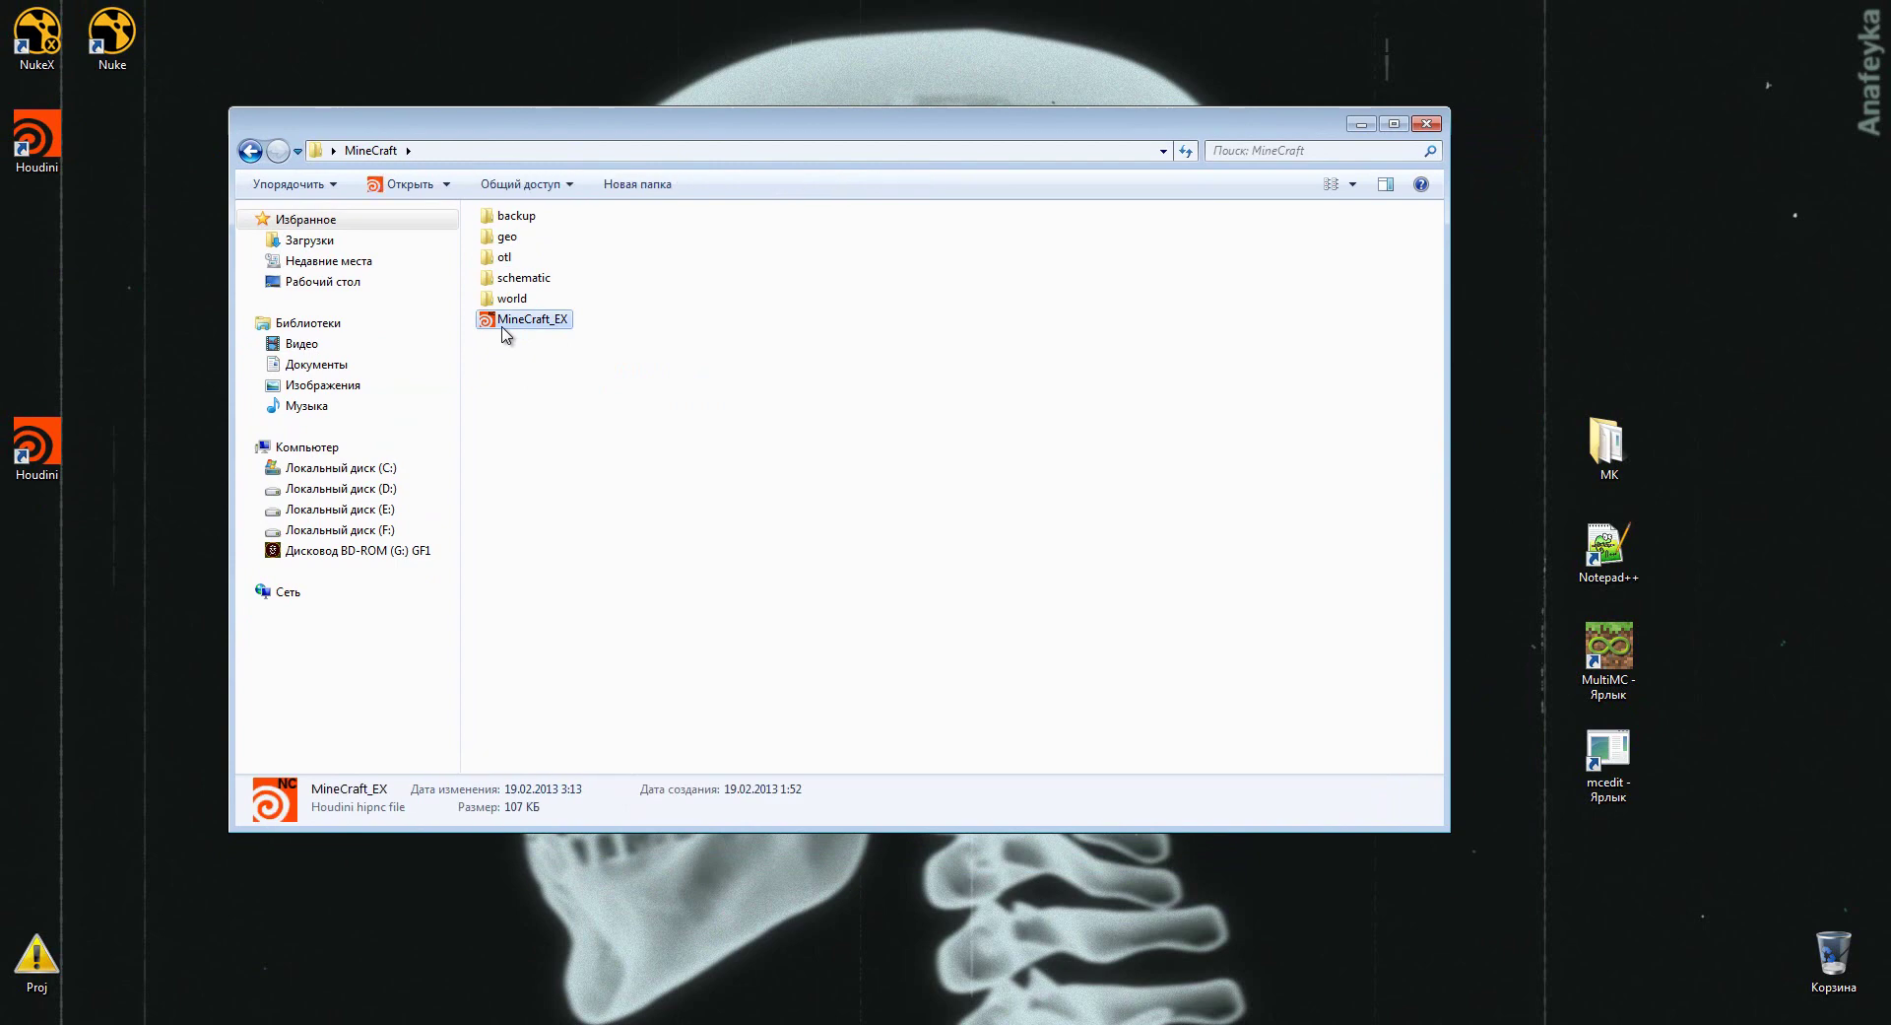
- Open MineCraft_EX.hipnc in Houdini, accepting the non-commercial load warning
{"action": "double_click", "coordinate": [517, 328]}
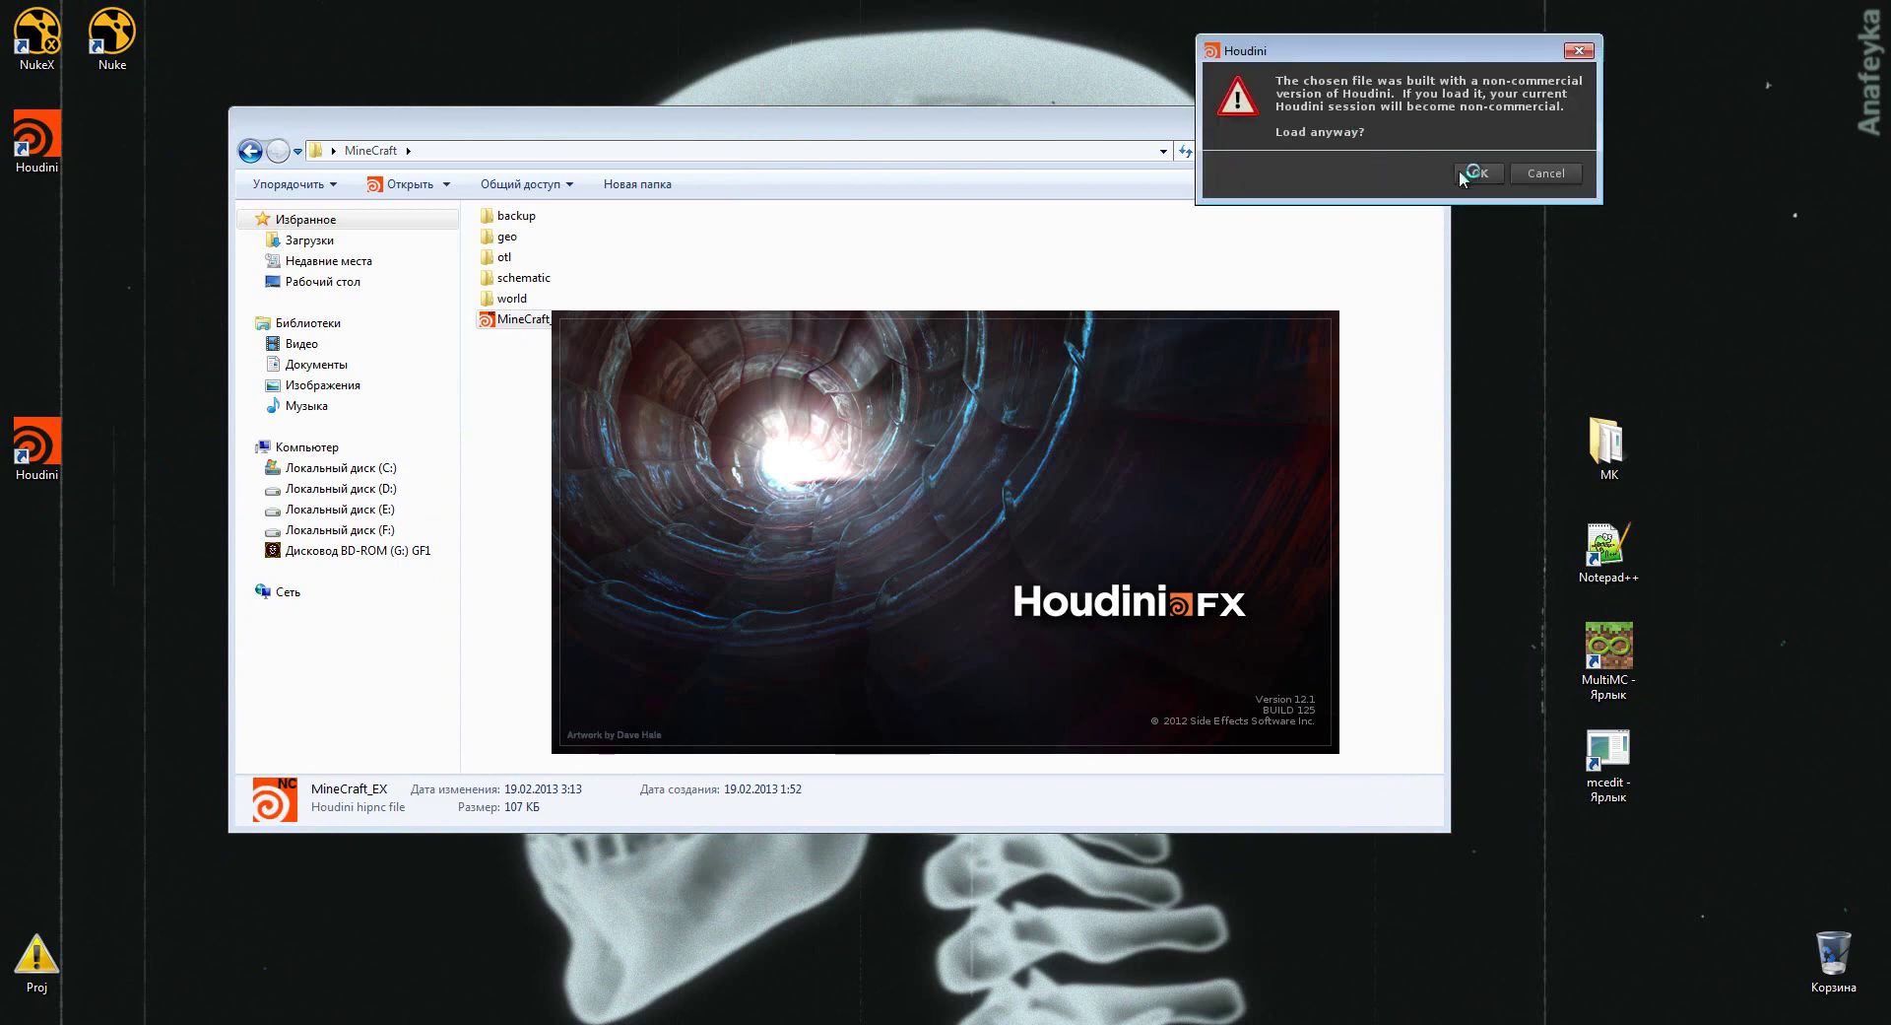
{"action": "left_click", "coordinate": [1468, 173]}
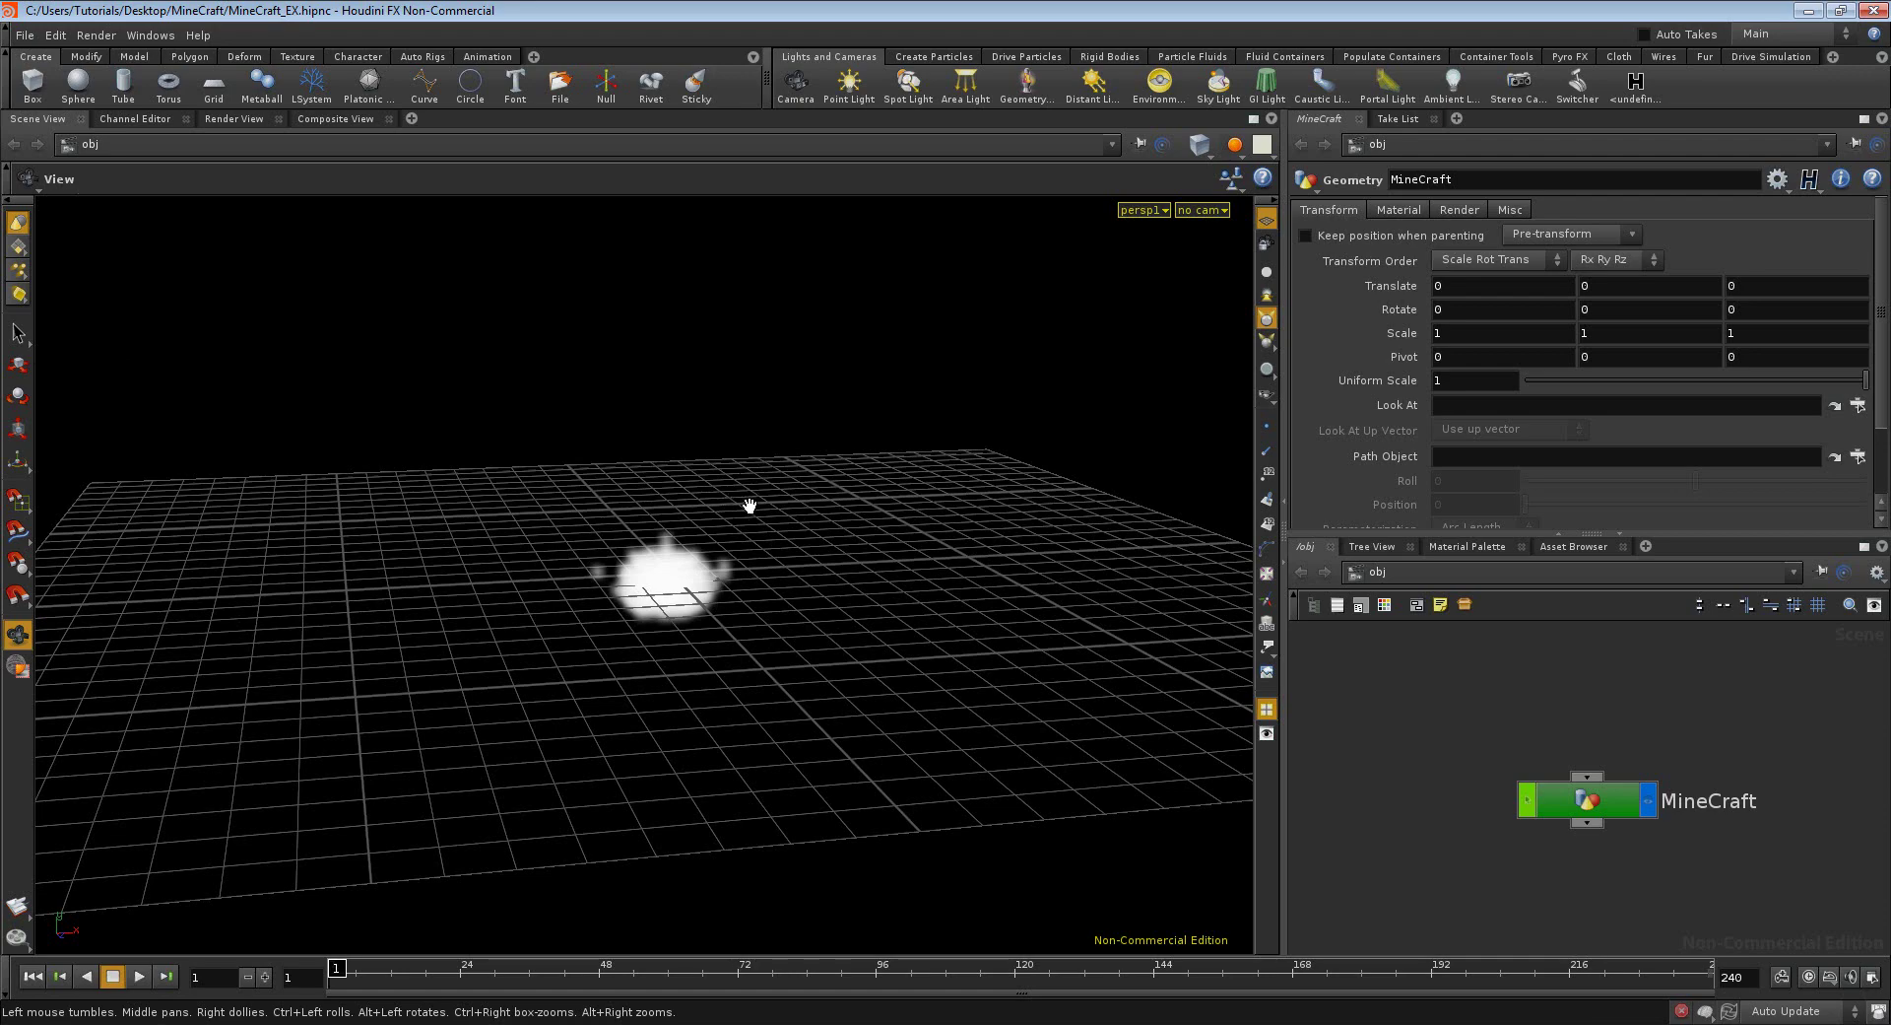
- Orbit the viewport to inspect the fuzzy white smoke volume
{"action": "mouse_move", "coordinate": [752, 510]}
{"action": "left_mouse_down"}
{"action": "mouse_move", "coordinate": [726, 553]}
{"action": "mouse_move", "coordinate": [482, 506]}
{"action": "mouse_move", "coordinate": [893, 506]}
{"action": "mouse_move", "coordinate": [726, 396]}
{"action": "mouse_move", "coordinate": [815, 561]}
{"action": "mouse_move", "coordinate": [393, 455]}
{"action": "mouse_move", "coordinate": [895, 575]}
{"action": "mouse_move", "coordinate": [802, 535]}
{"action": "mouse_move", "coordinate": [634, 510]}
{"action": "mouse_move", "coordinate": [791, 531]}
{"action": "mouse_move", "coordinate": [713, 582]}
{"action": "mouse_move", "coordinate": [832, 628]}
{"action": "mouse_move", "coordinate": [718, 633]}
{"action": "mouse_move", "coordinate": [803, 644]}
{"action": "mouse_move", "coordinate": [760, 637]}
{"action": "left_mouse_up"}
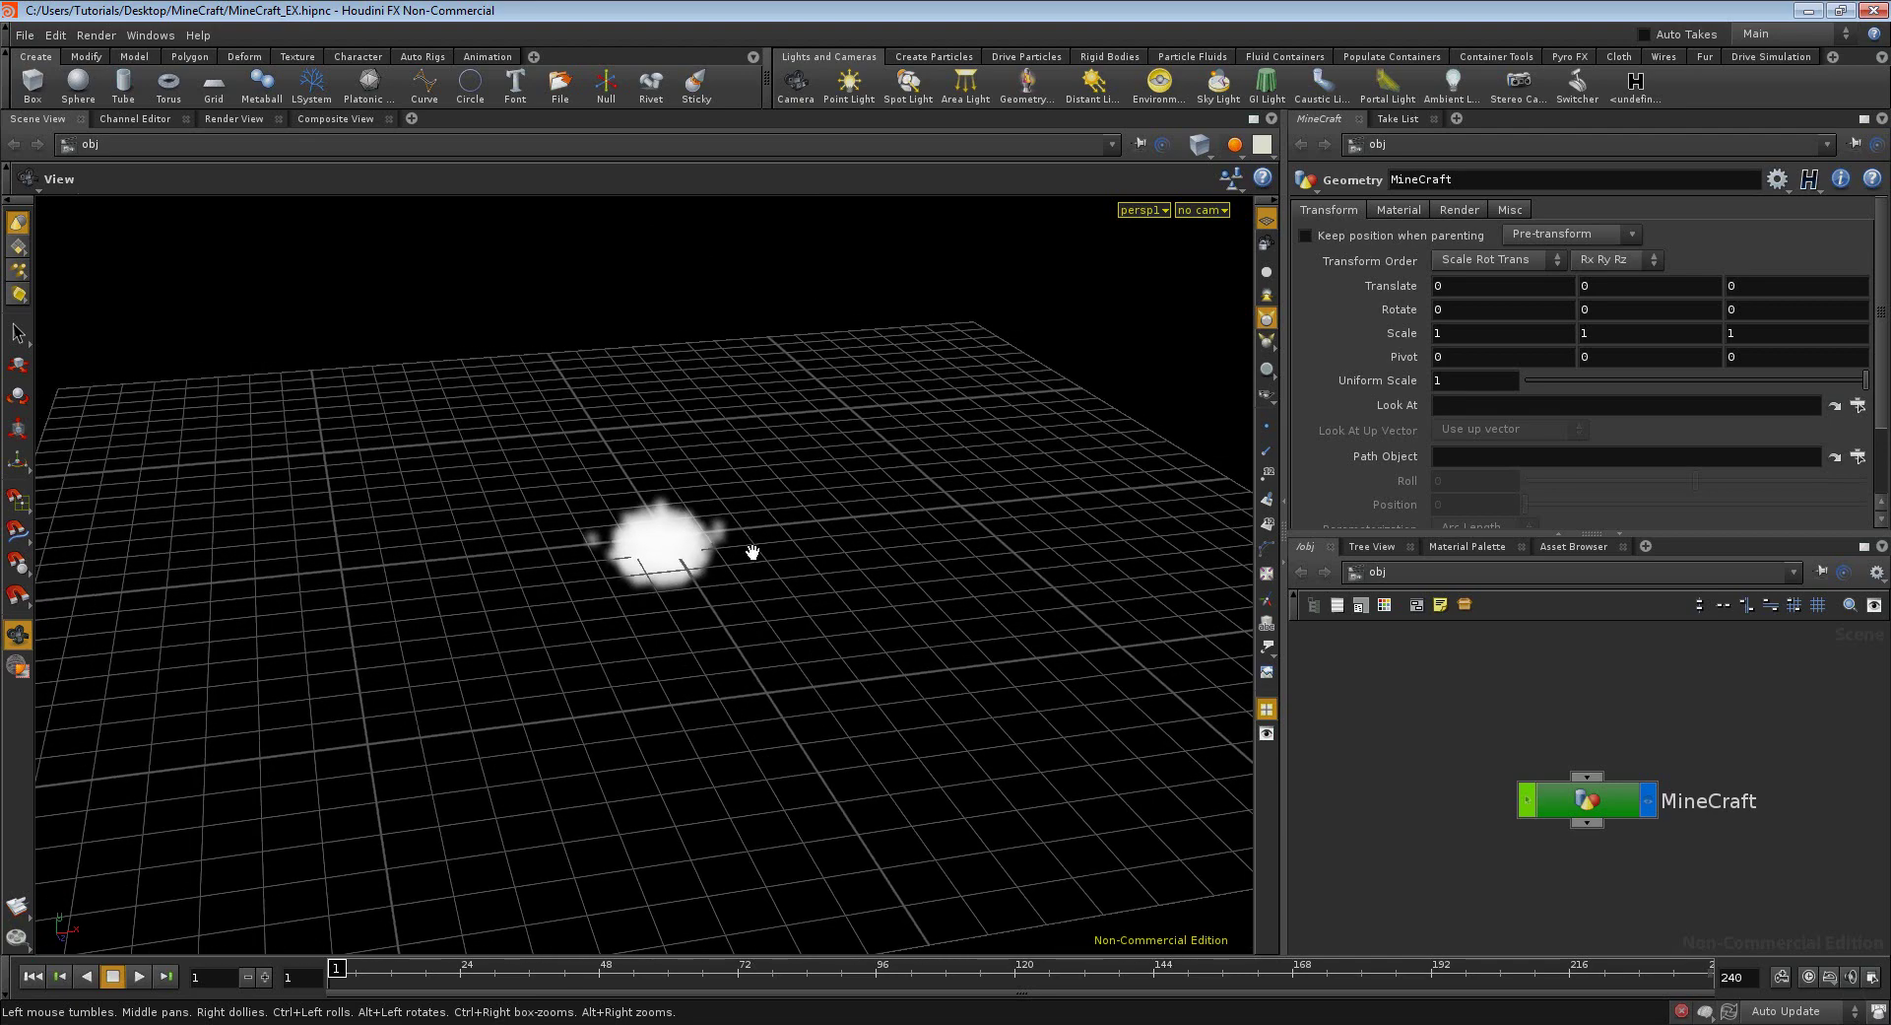
{"action": "mouse_move", "coordinate": [752, 552]}
{"action": "left_mouse_down"}
{"action": "mouse_move", "coordinate": [709, 570]}
{"action": "mouse_move", "coordinate": [785, 608]}
{"action": "mouse_move", "coordinate": [676, 605]}
{"action": "left_mouse_up"}
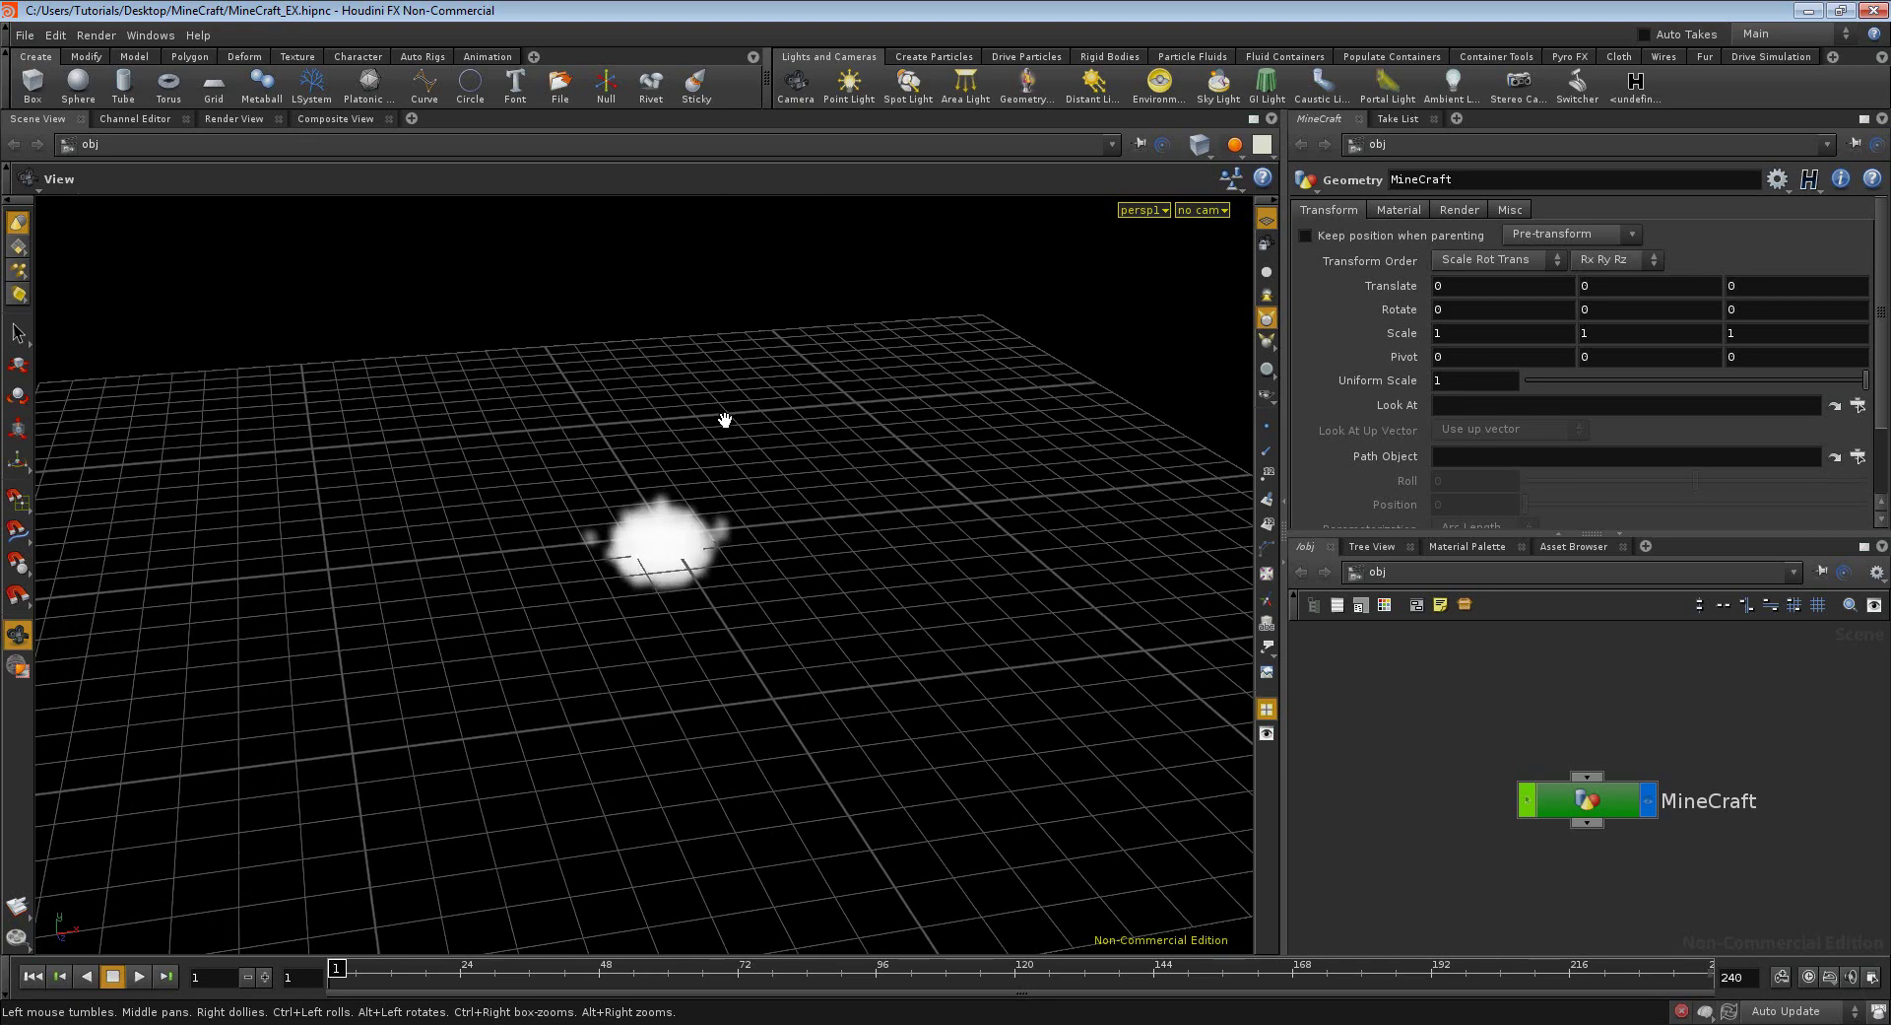
{"action": "mouse_move", "coordinate": [725, 420]}
{"action": "left_mouse_down"}
{"action": "mouse_move", "coordinate": [667, 548]}
{"action": "mouse_move", "coordinate": [1055, 494]}
{"action": "mouse_move", "coordinate": [525, 396]}
{"action": "mouse_move", "coordinate": [726, 418]}
{"action": "mouse_move", "coordinate": [758, 493]}
{"action": "left_mouse_up"}
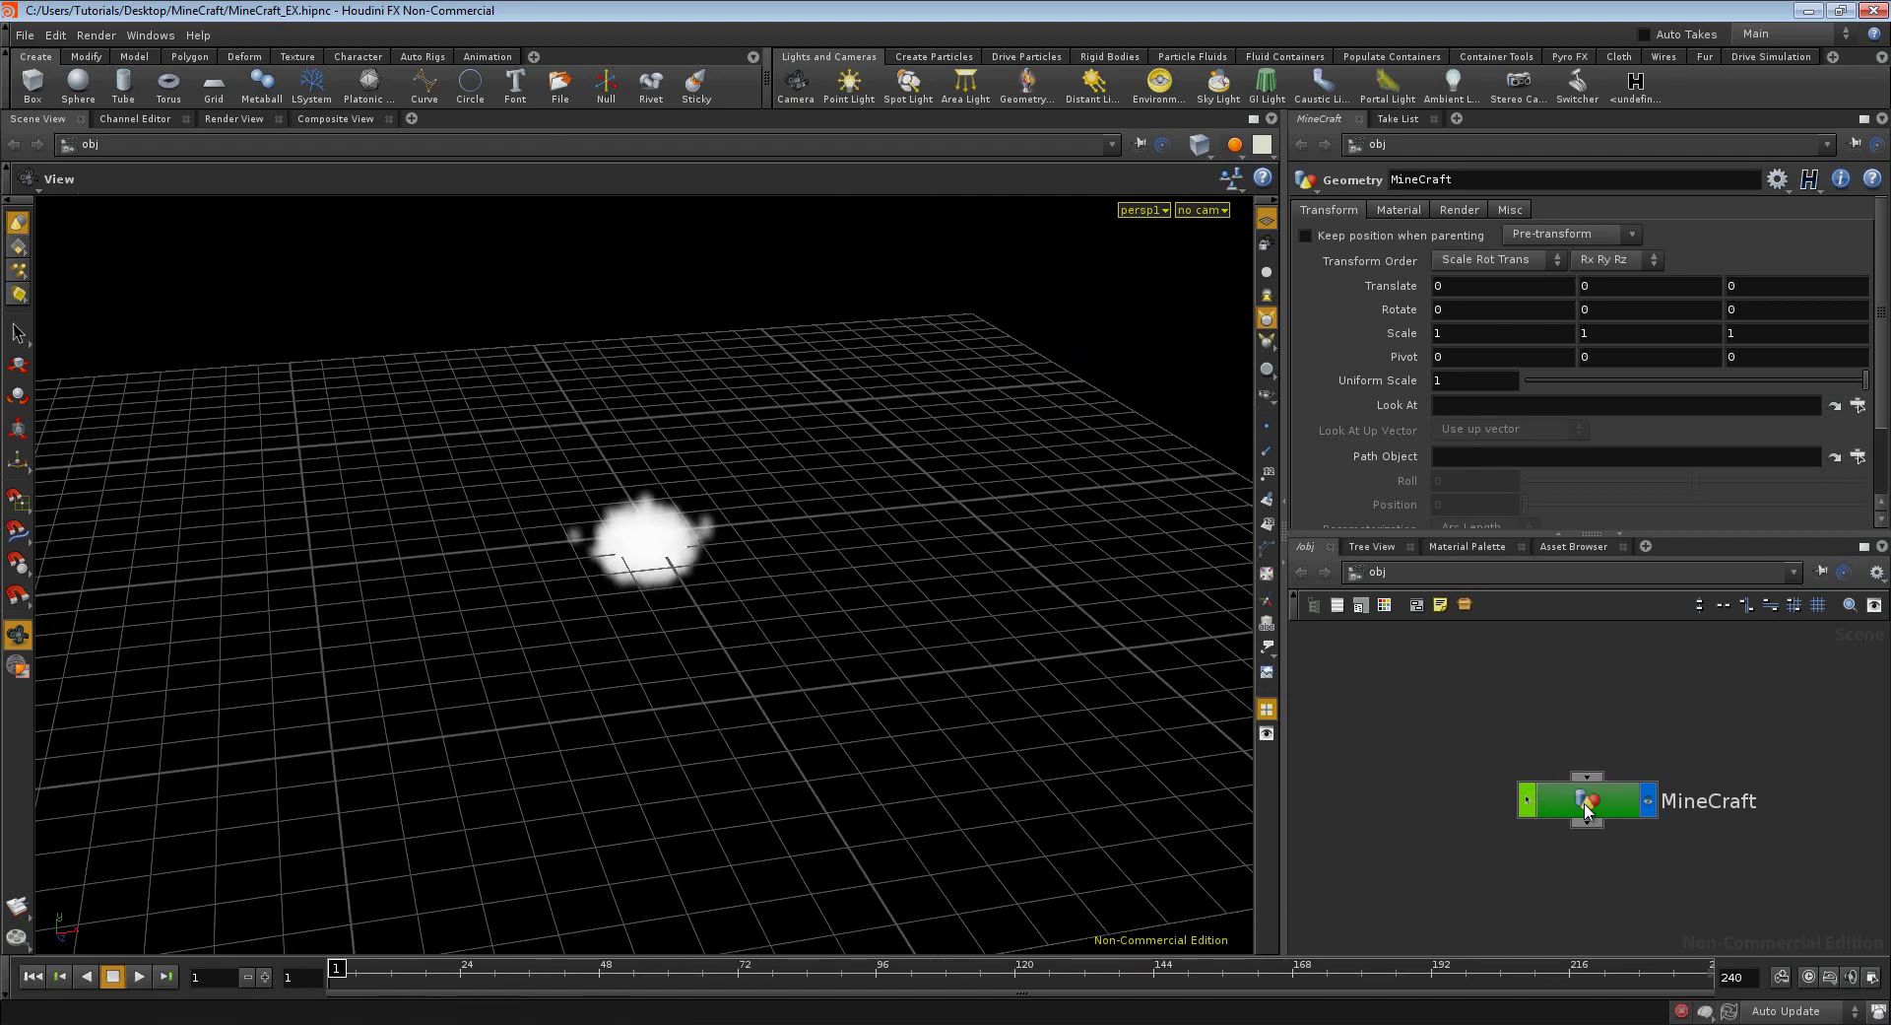
- Dive into the MineCraft node and frame its network from import through Export_MC
{"action": "left_click_drag", "start_coordinate": [1586, 806], "coordinate": [1504, 727]}
{"action": "double_click", "coordinate": [1518, 726]}
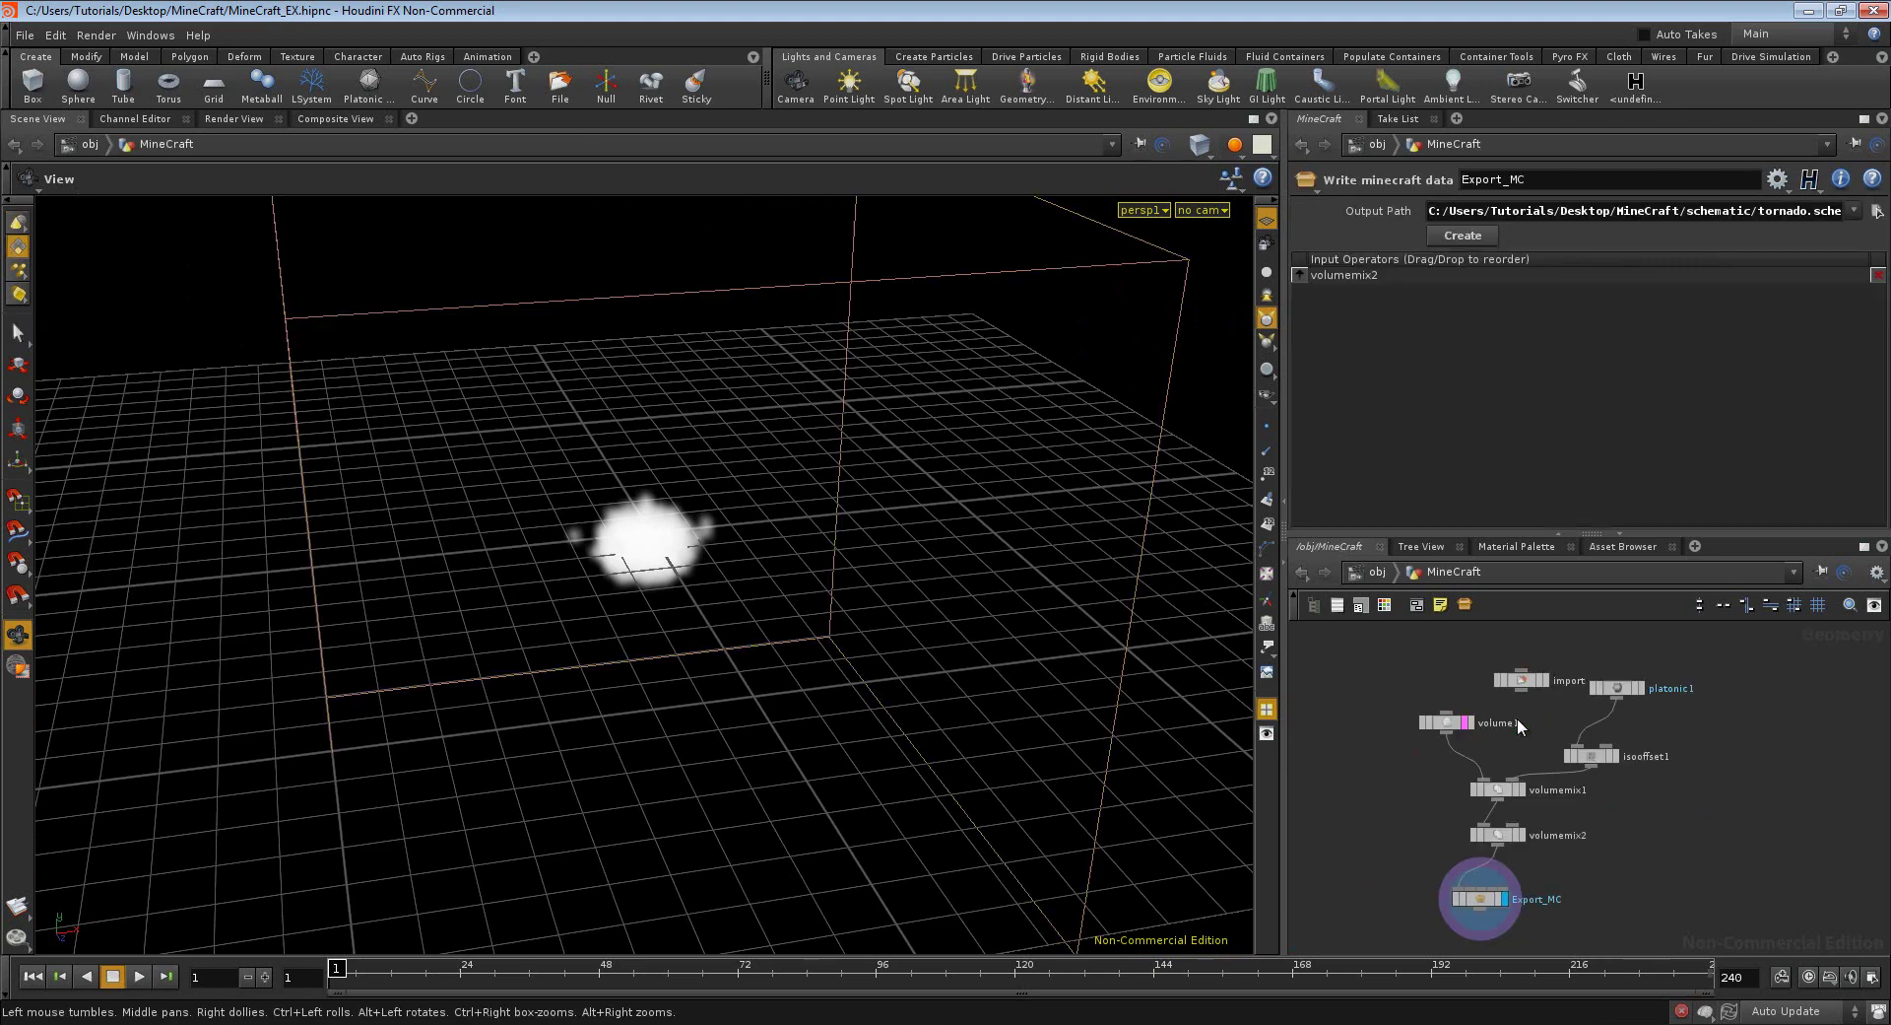
{"action": "scroll", "coordinate": [1566, 731], "scroll_direction": "up", "scroll_amount": 3}
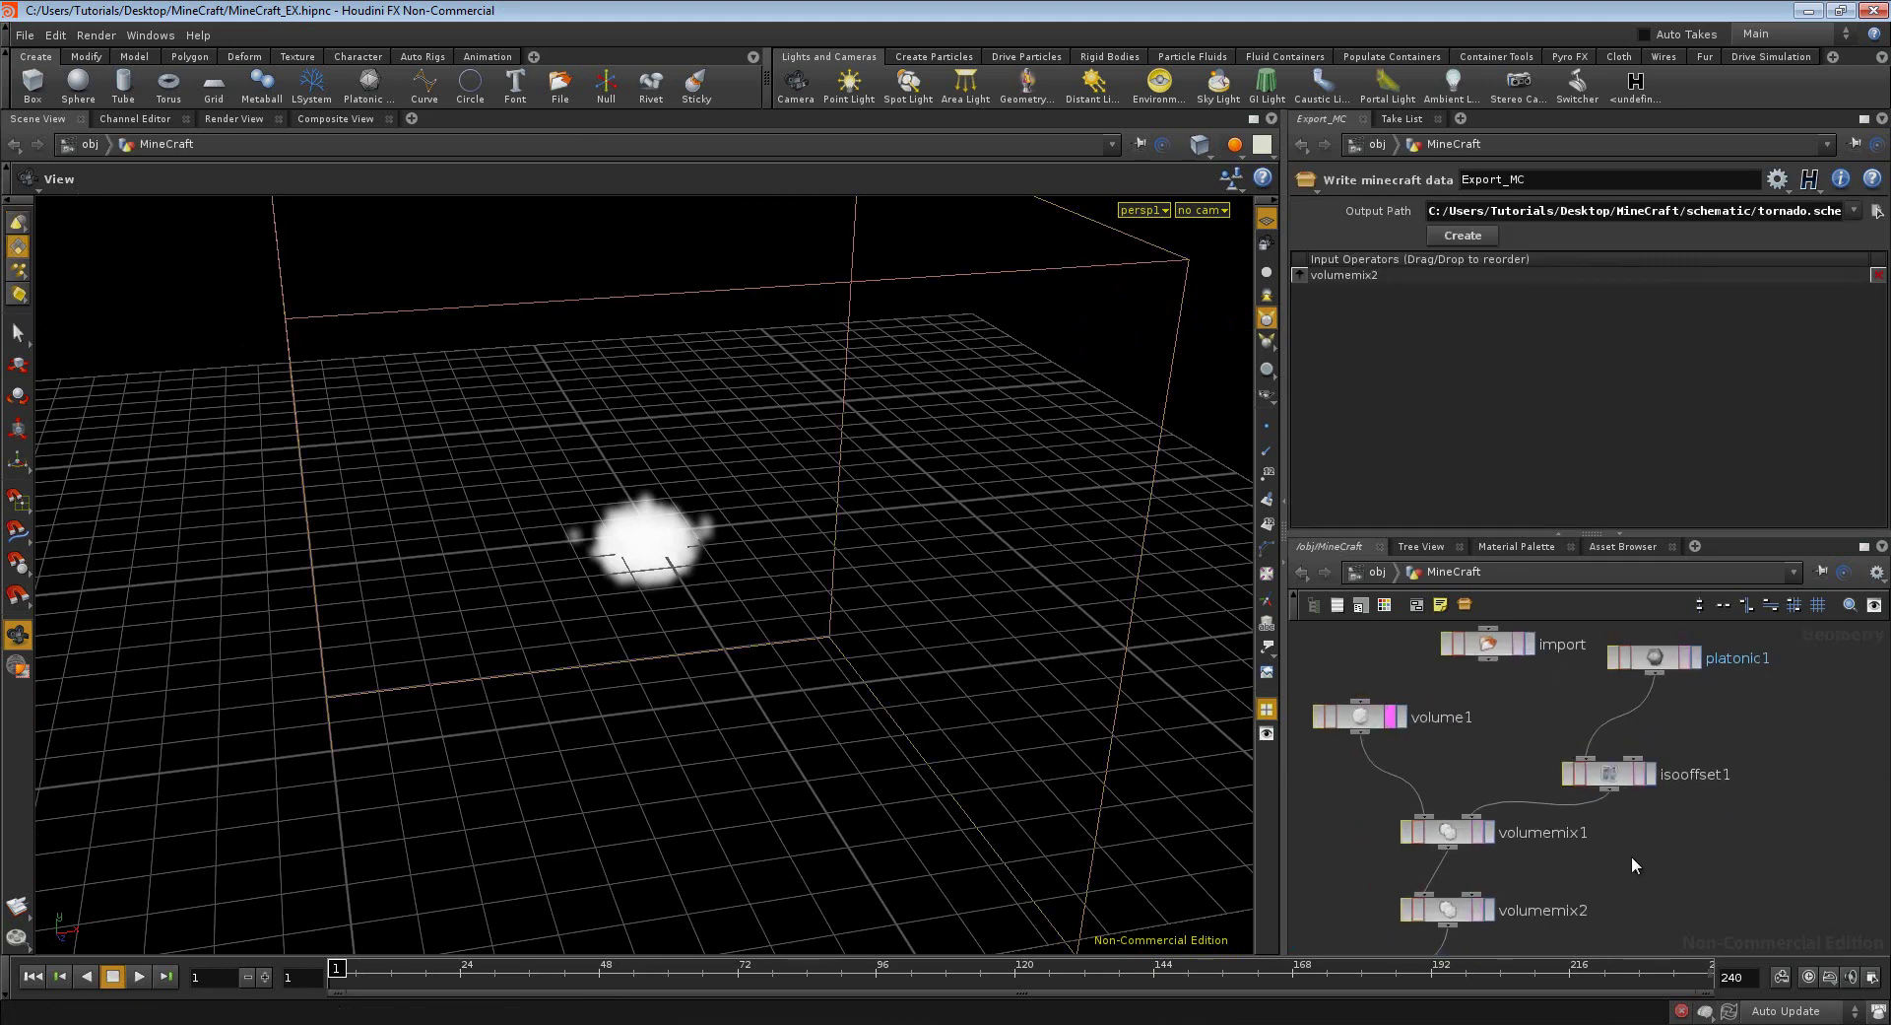
{"action": "middle_click_drag", "start_coordinate": [1632, 855], "coordinate": [1653, 776]}
{"action": "scroll", "coordinate": [1605, 824], "scroll_direction": "down", "scroll_amount": 3}
{"action": "scroll", "coordinate": [1606, 824], "scroll_direction": "up", "scroll_amount": 2}
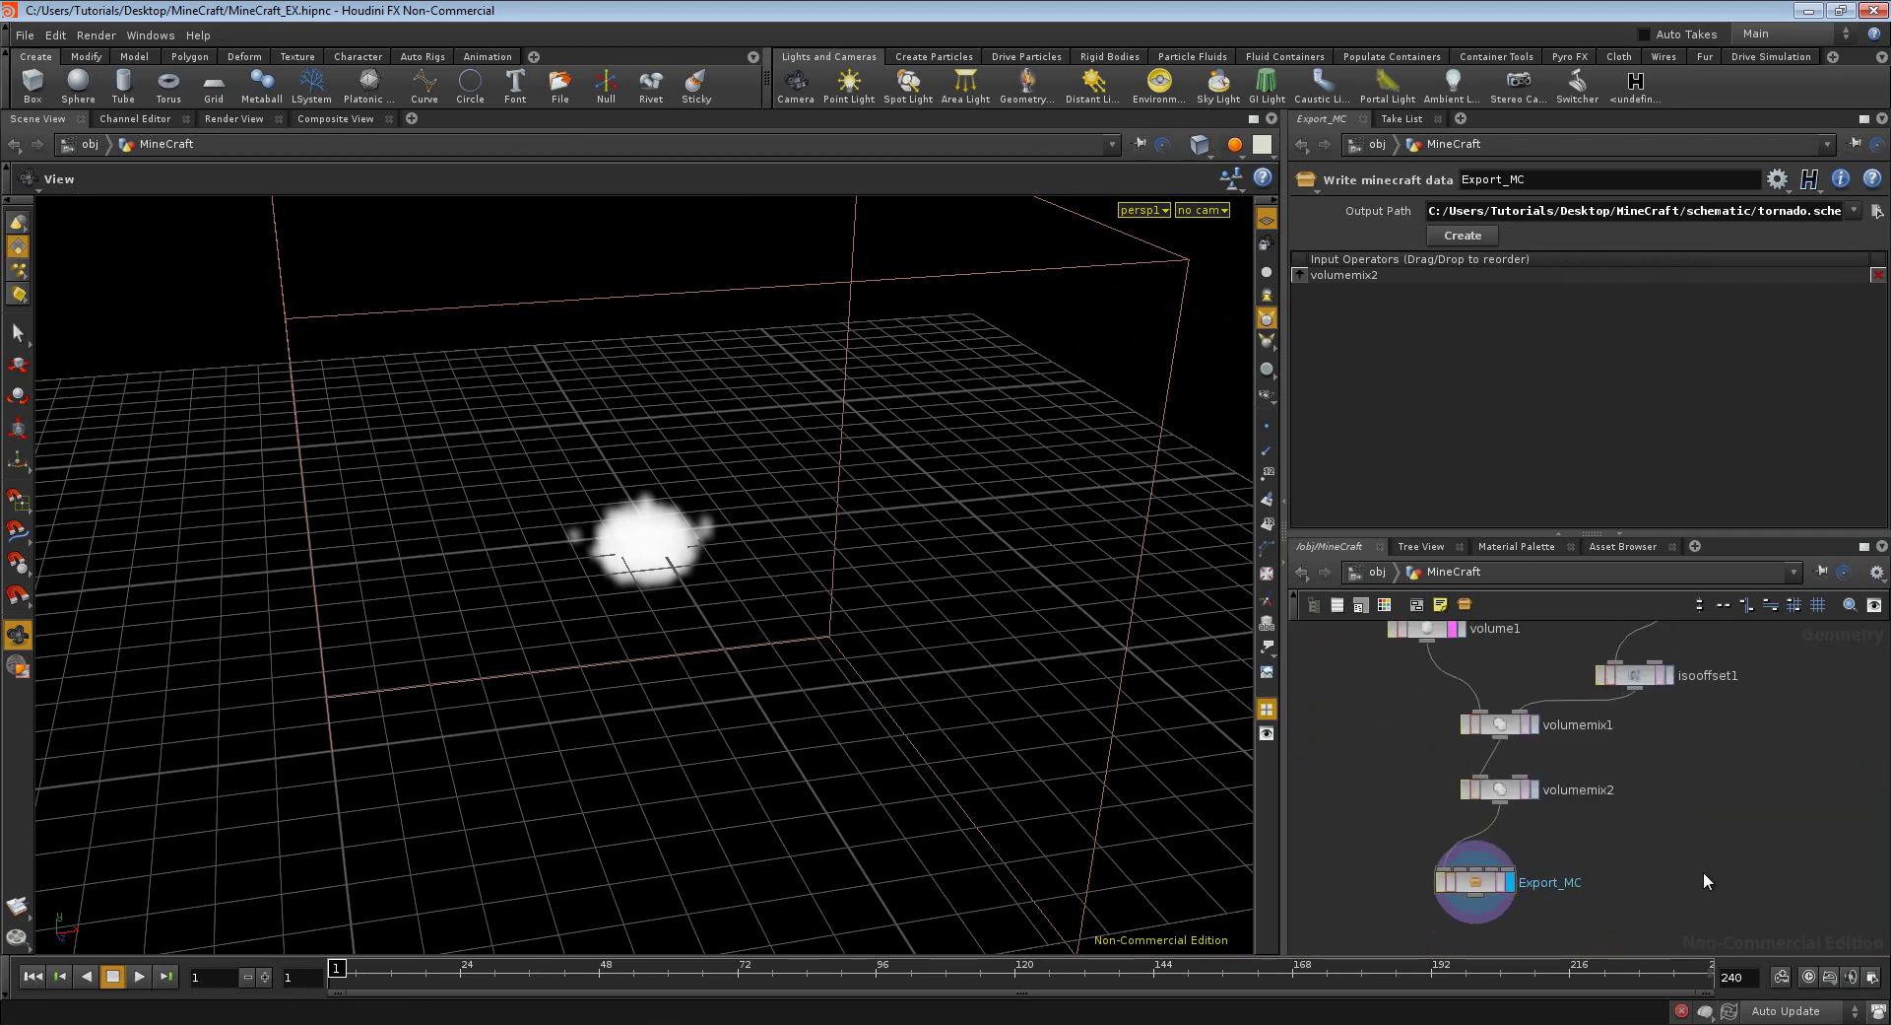
{"action": "middle_click_drag", "start_coordinate": [1704, 871], "coordinate": [1681, 859]}
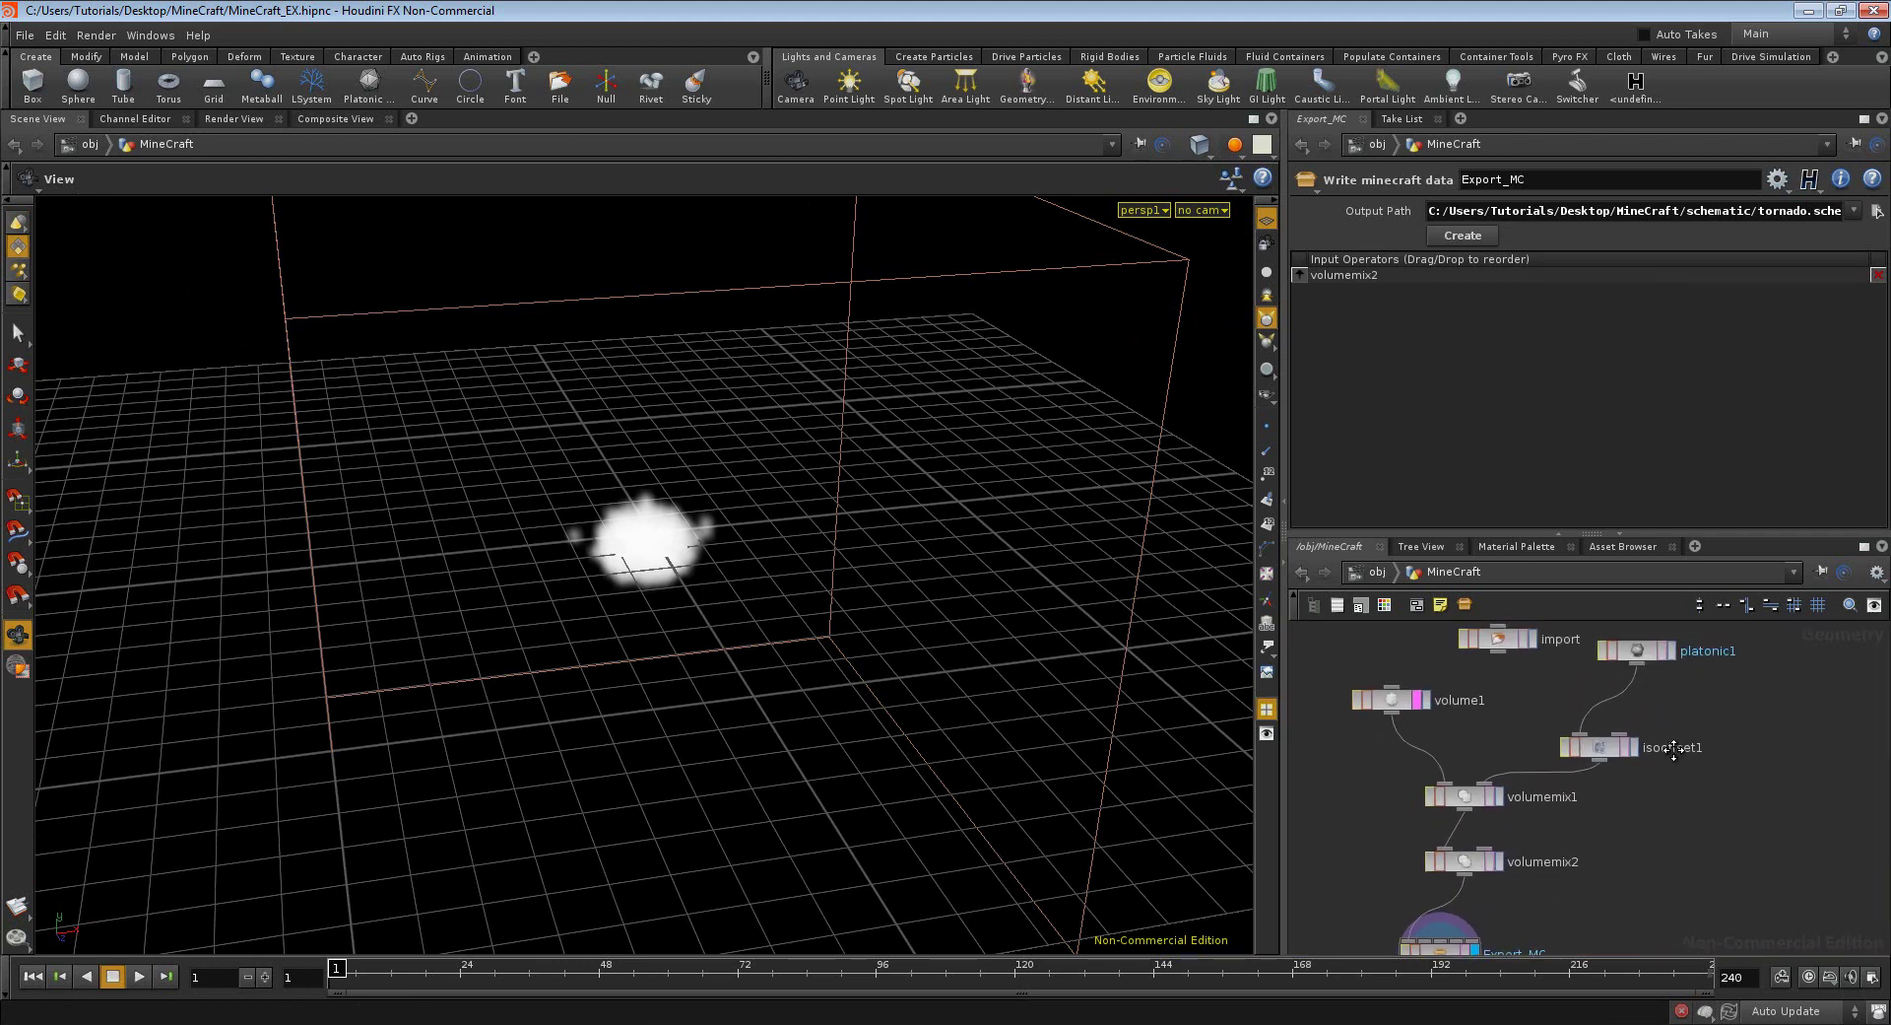
{"action": "middle_click_drag", "start_coordinate": [1675, 750], "coordinate": [1681, 758]}
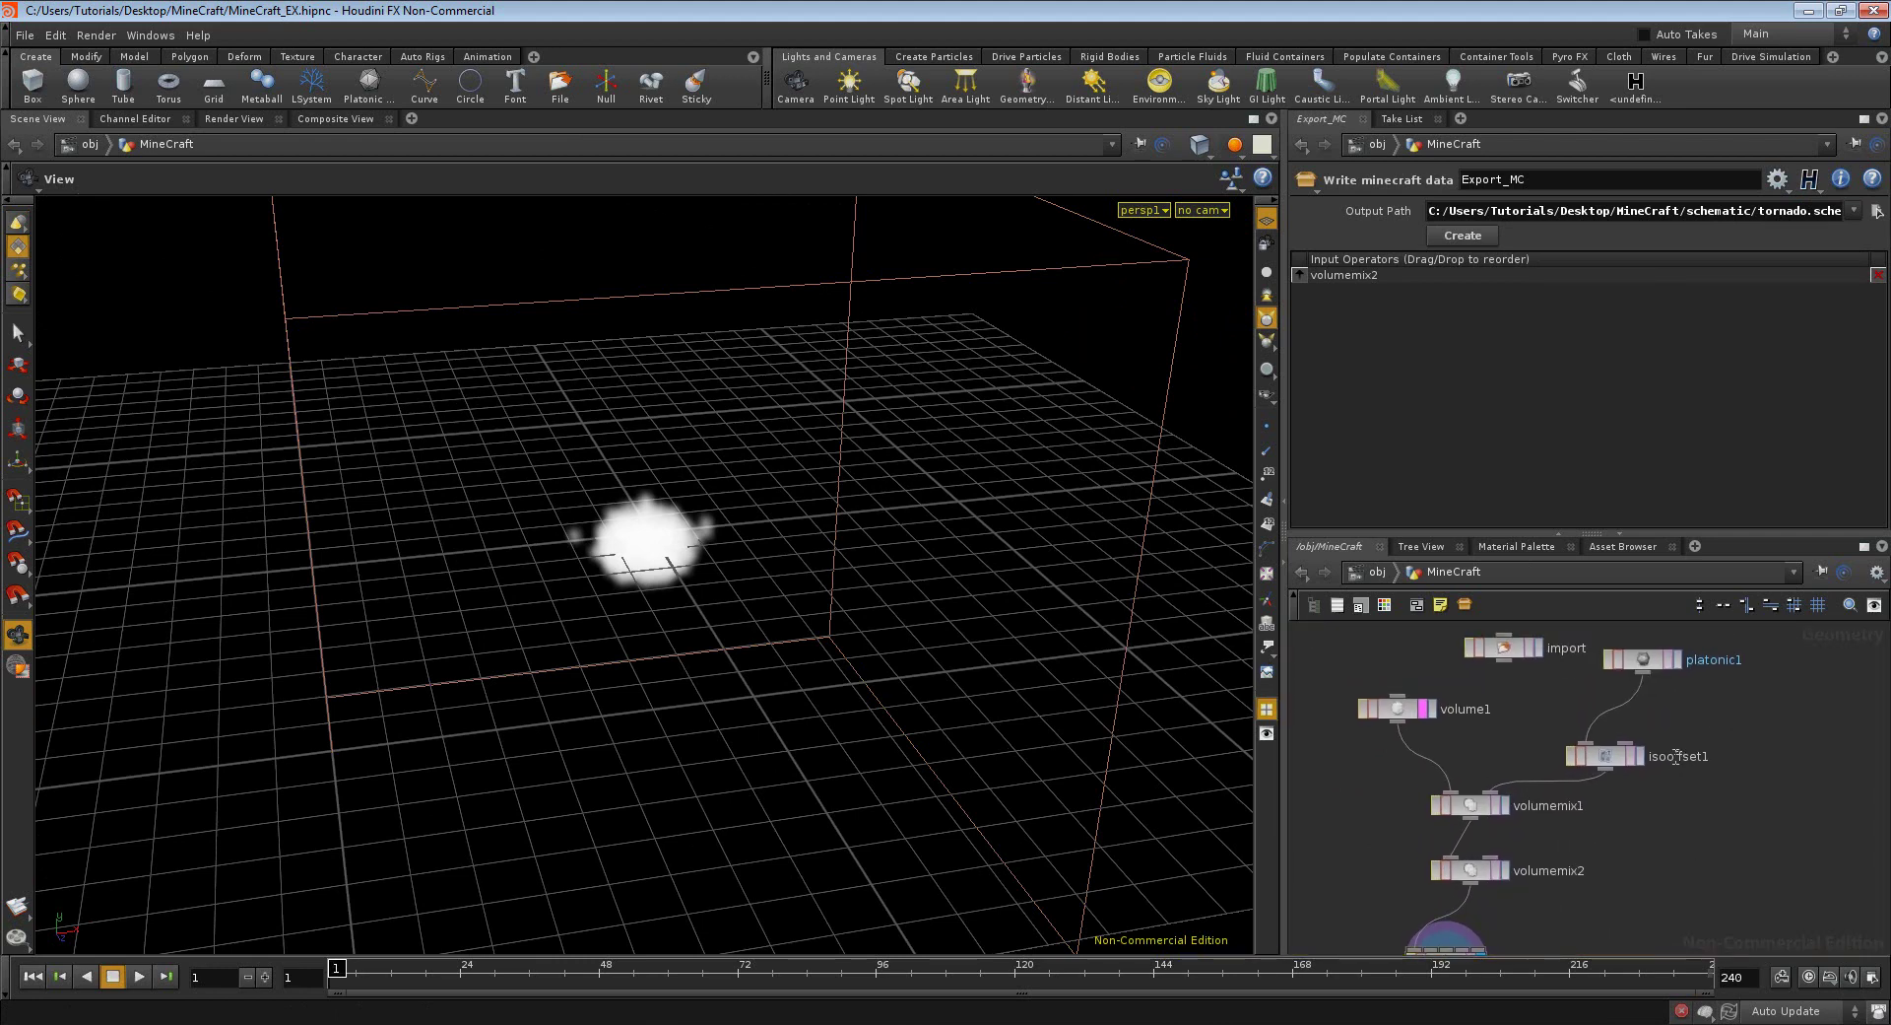
- Inspect the import and platonic1 nodes and display platonic1's Utah teapot in the viewport
{"action": "left_click", "coordinate": [1511, 649]}
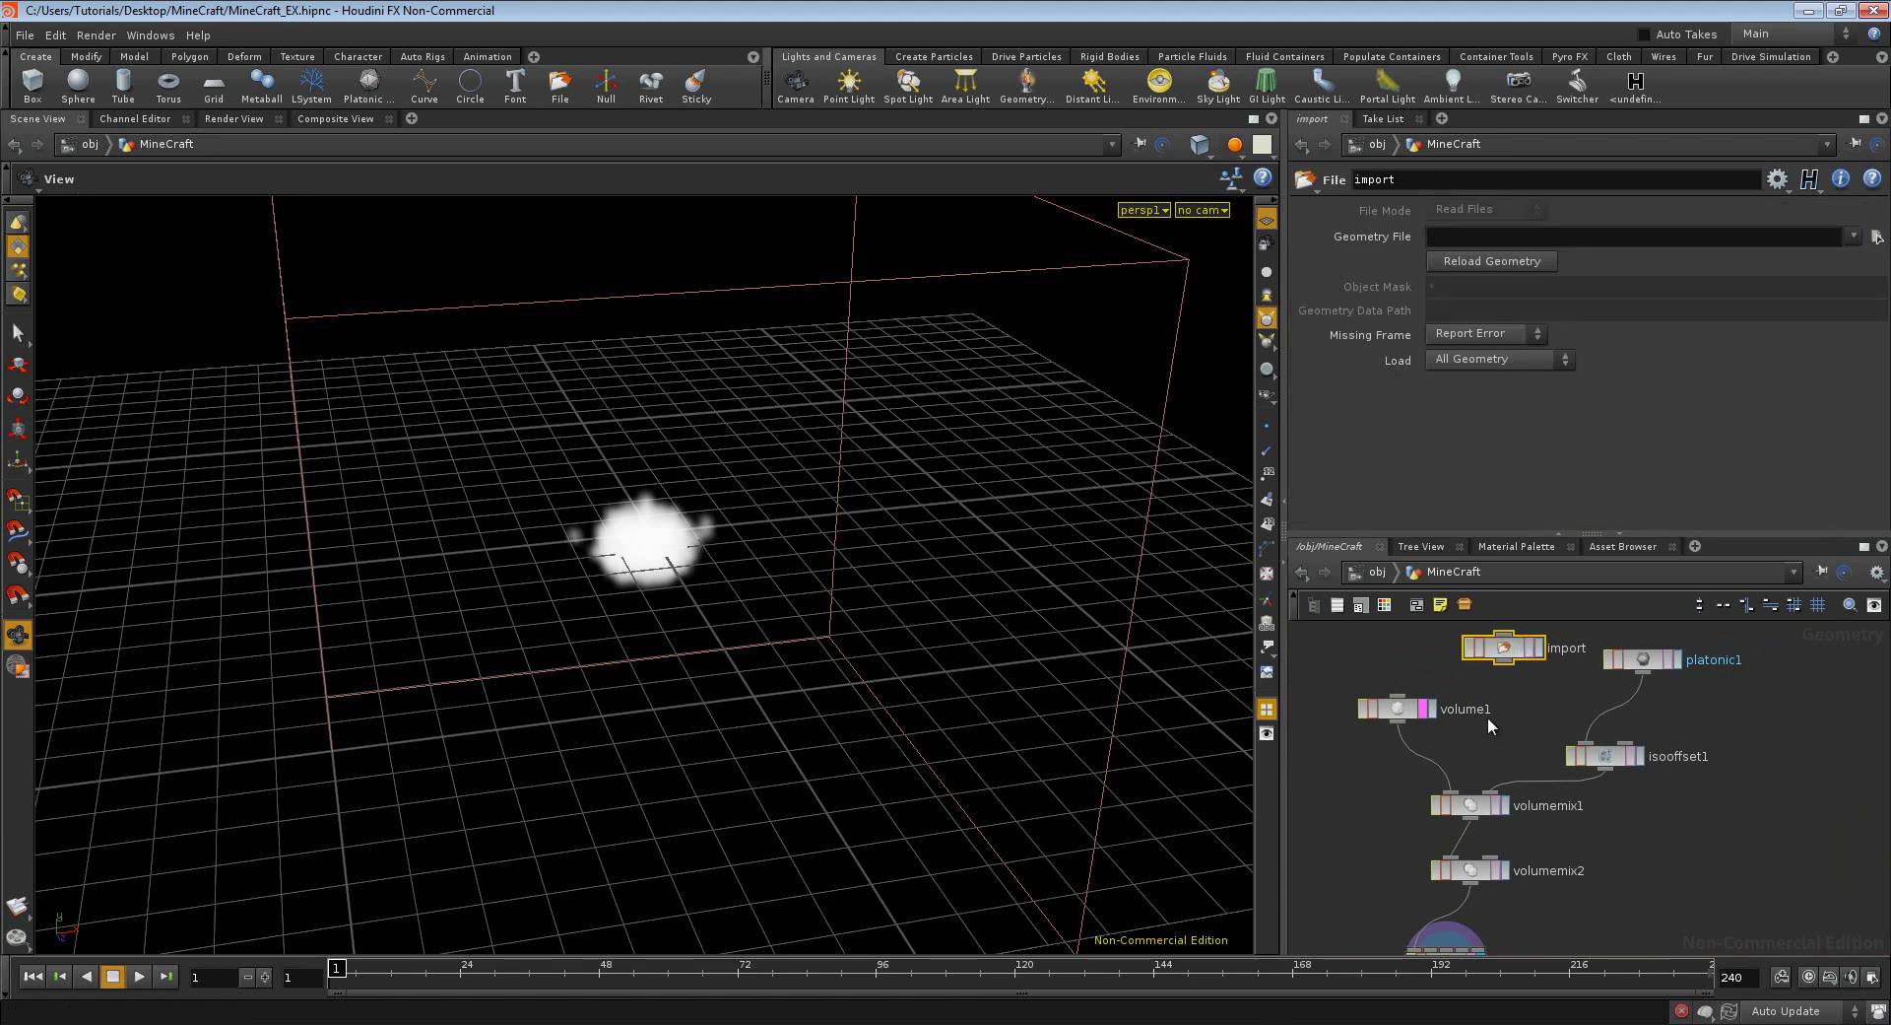
{"action": "left_click", "coordinate": [1656, 658]}
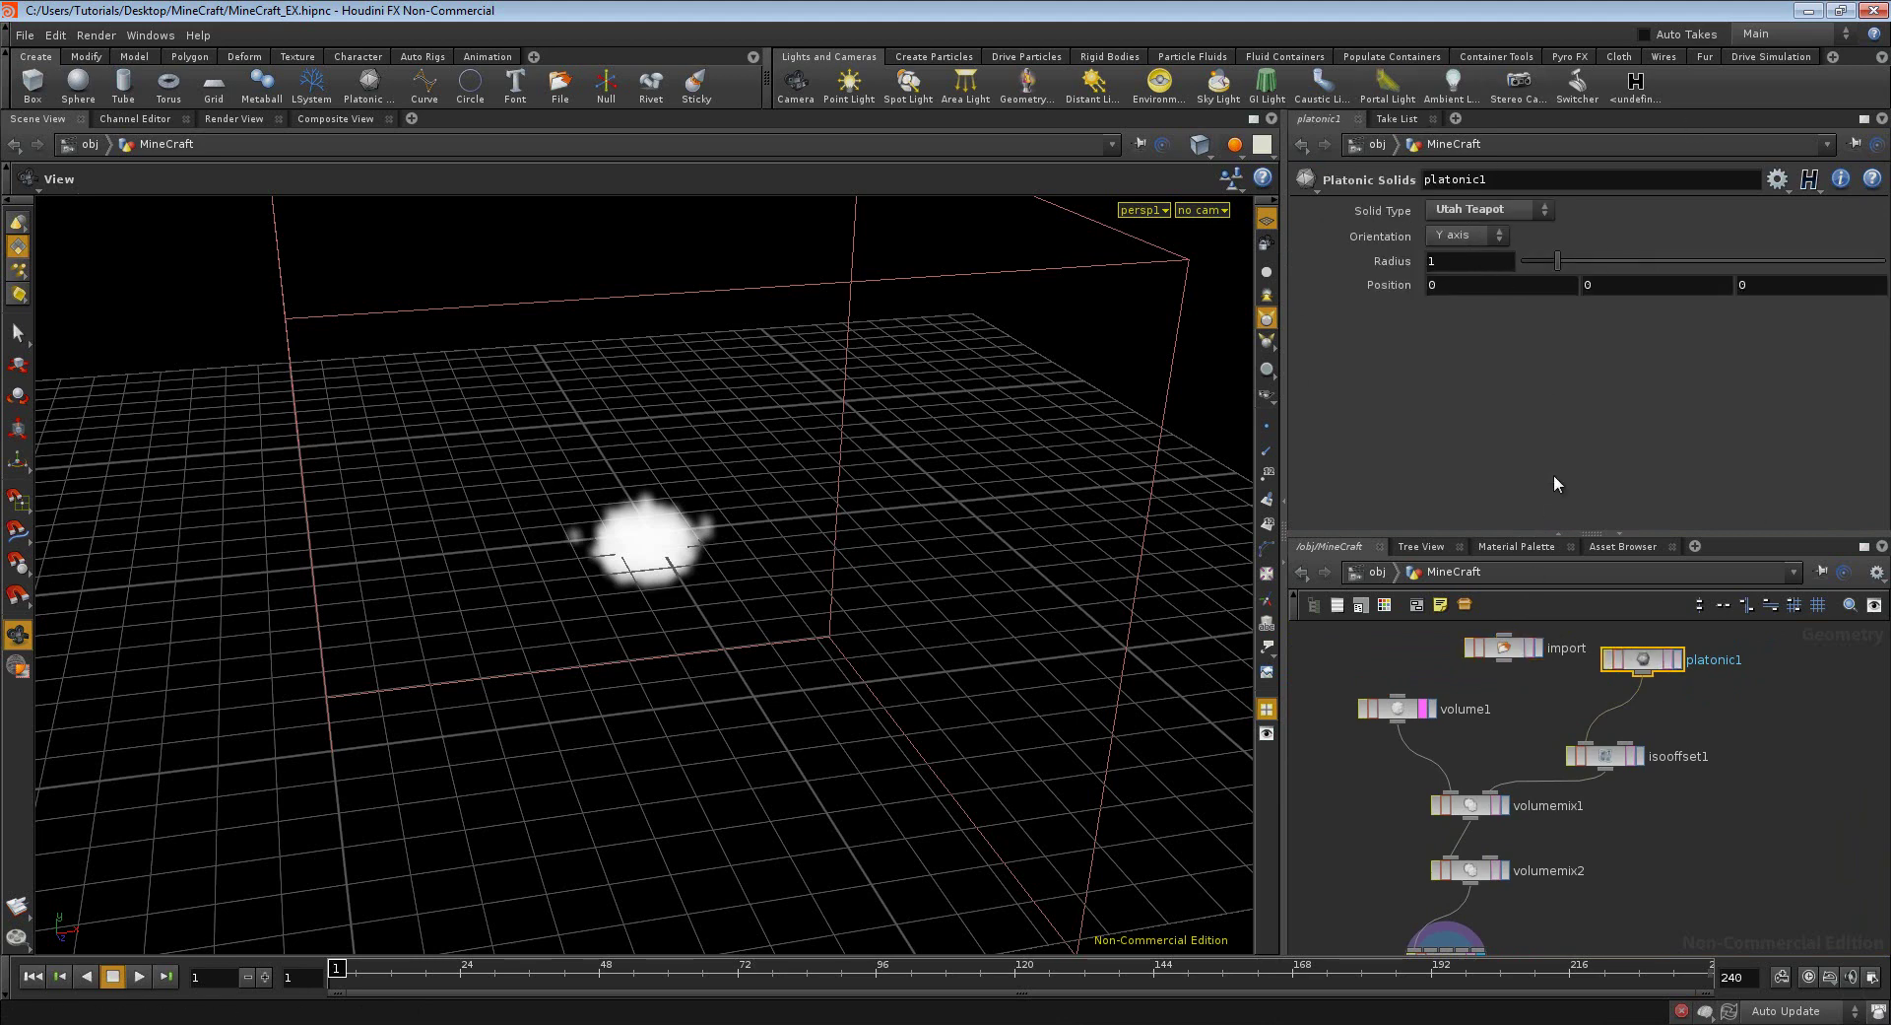
{"action": "left_click", "coordinate": [1679, 659]}
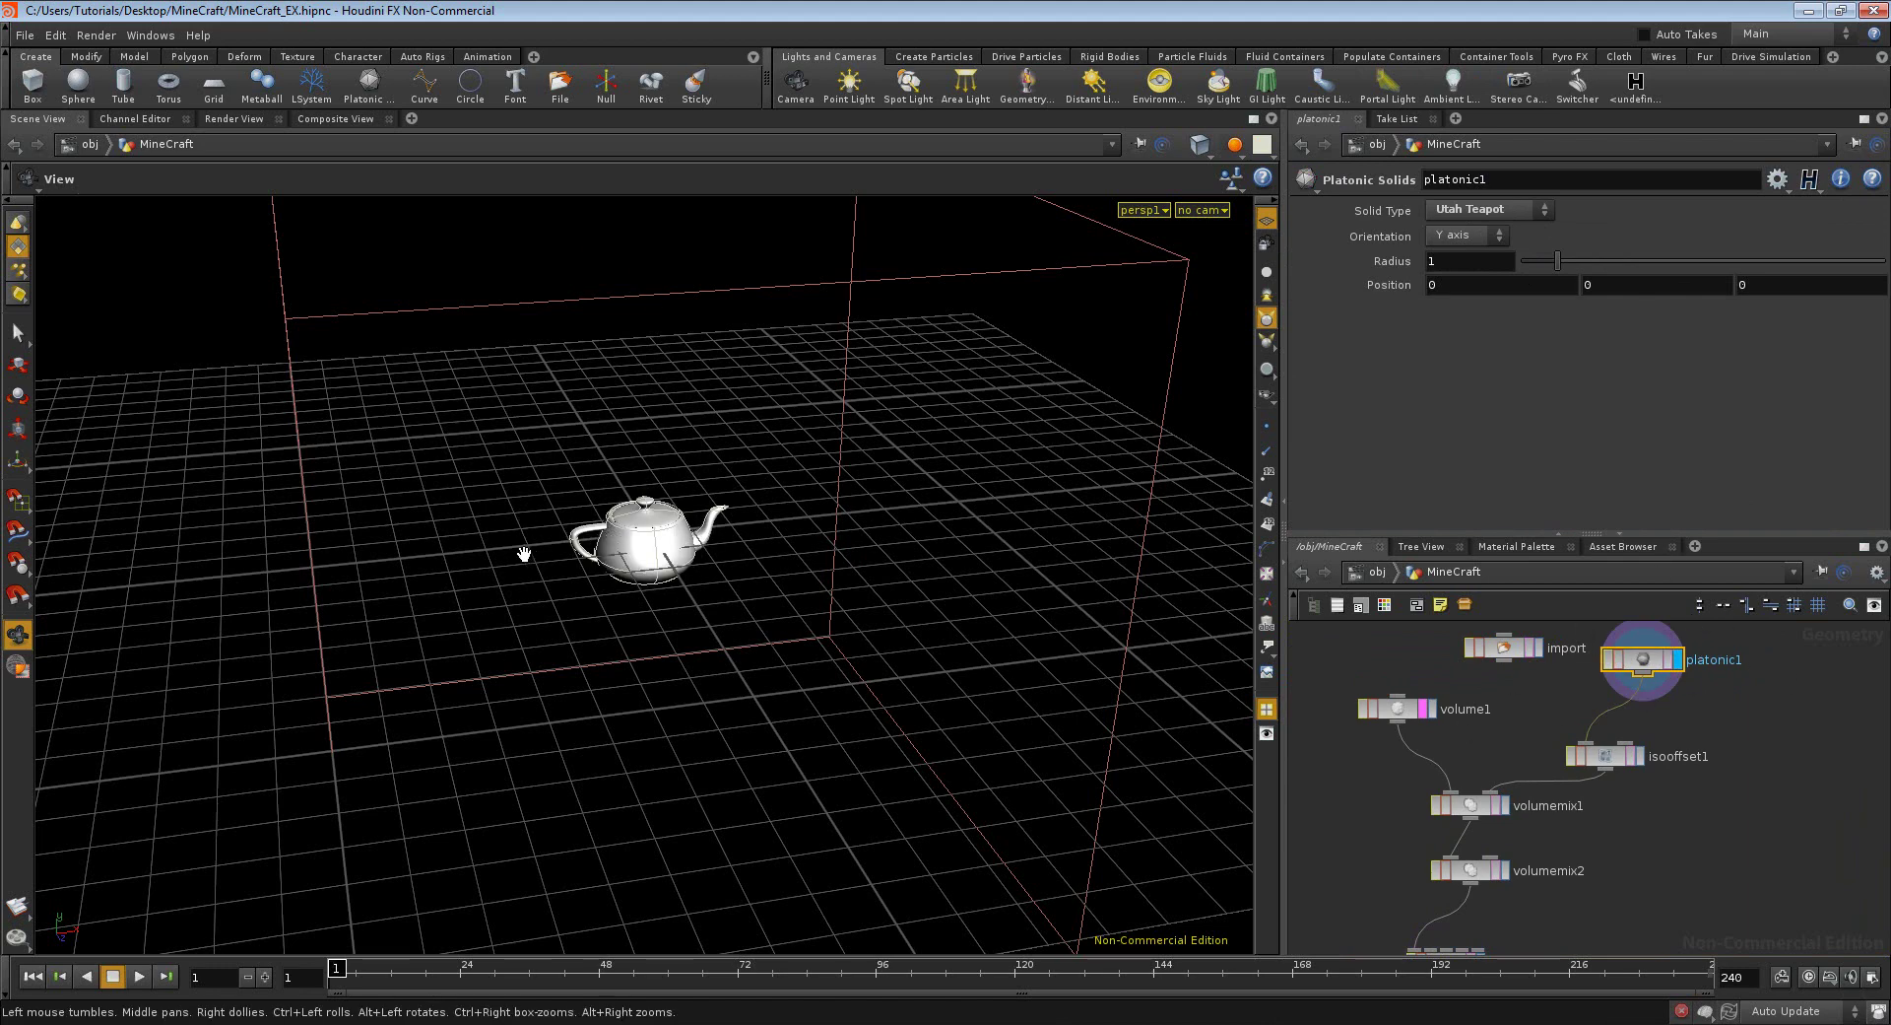
{"action": "mouse_move", "coordinate": [506, 552]}
{"action": "left_mouse_down"}
{"action": "mouse_move", "coordinate": [1033, 491]}
{"action": "mouse_move", "coordinate": [536, 540]}
{"action": "left_mouse_up"}
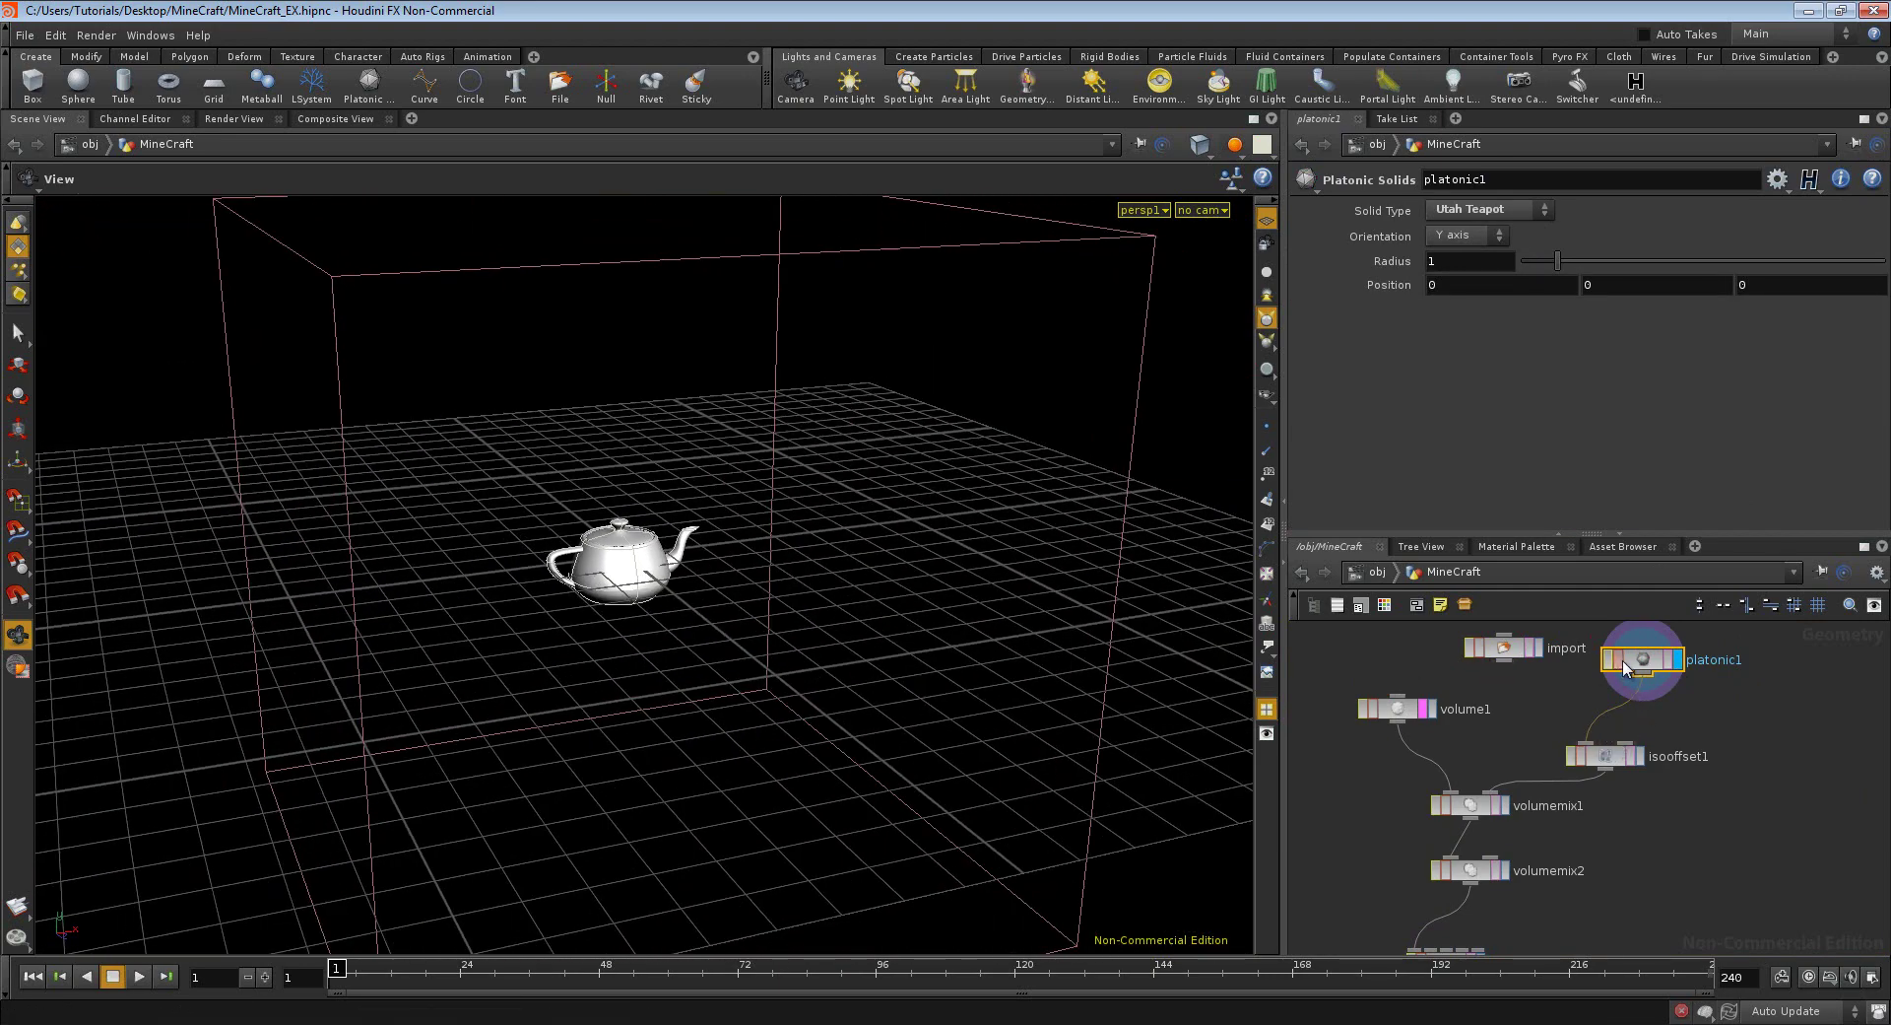
- Rearrange platonic1, volume1 and isooffset1 to tidy the network
{"action": "left_click_drag", "start_coordinate": [1645, 667], "coordinate": [1671, 673]}
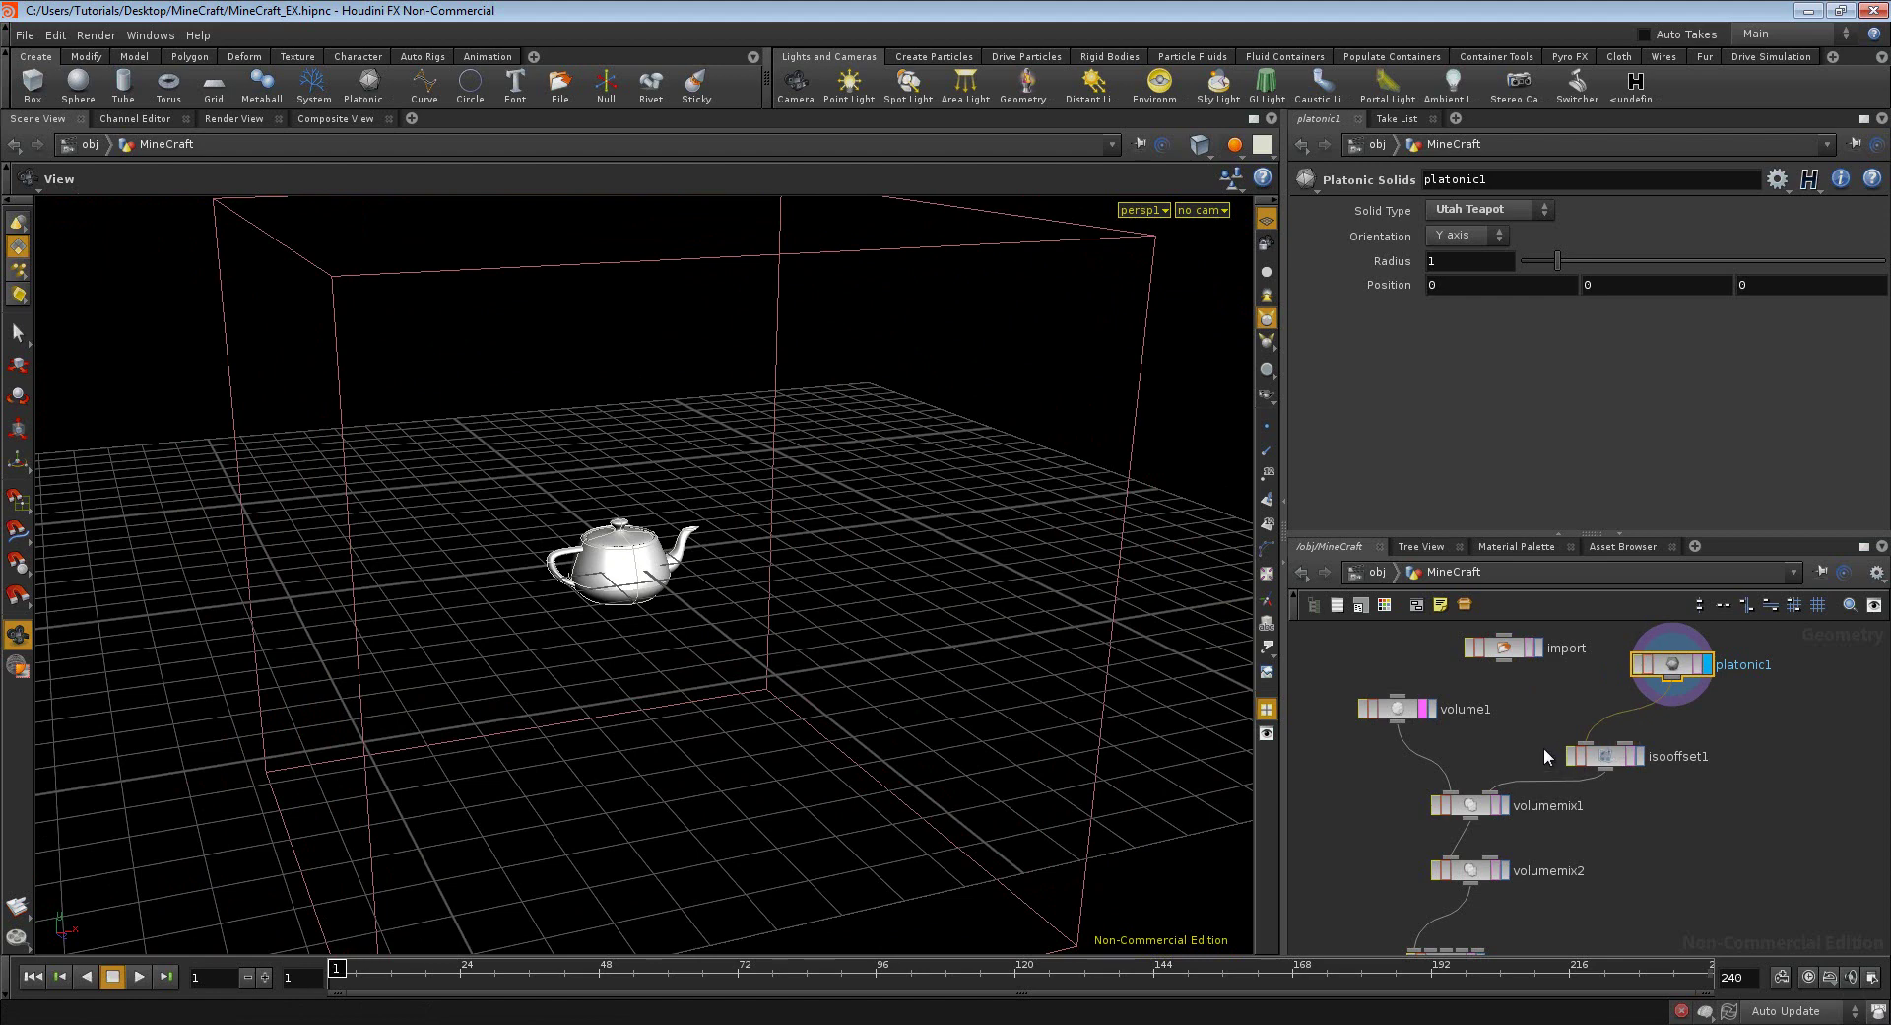
{"action": "left_click_drag", "start_coordinate": [1403, 714], "coordinate": [1408, 734]}
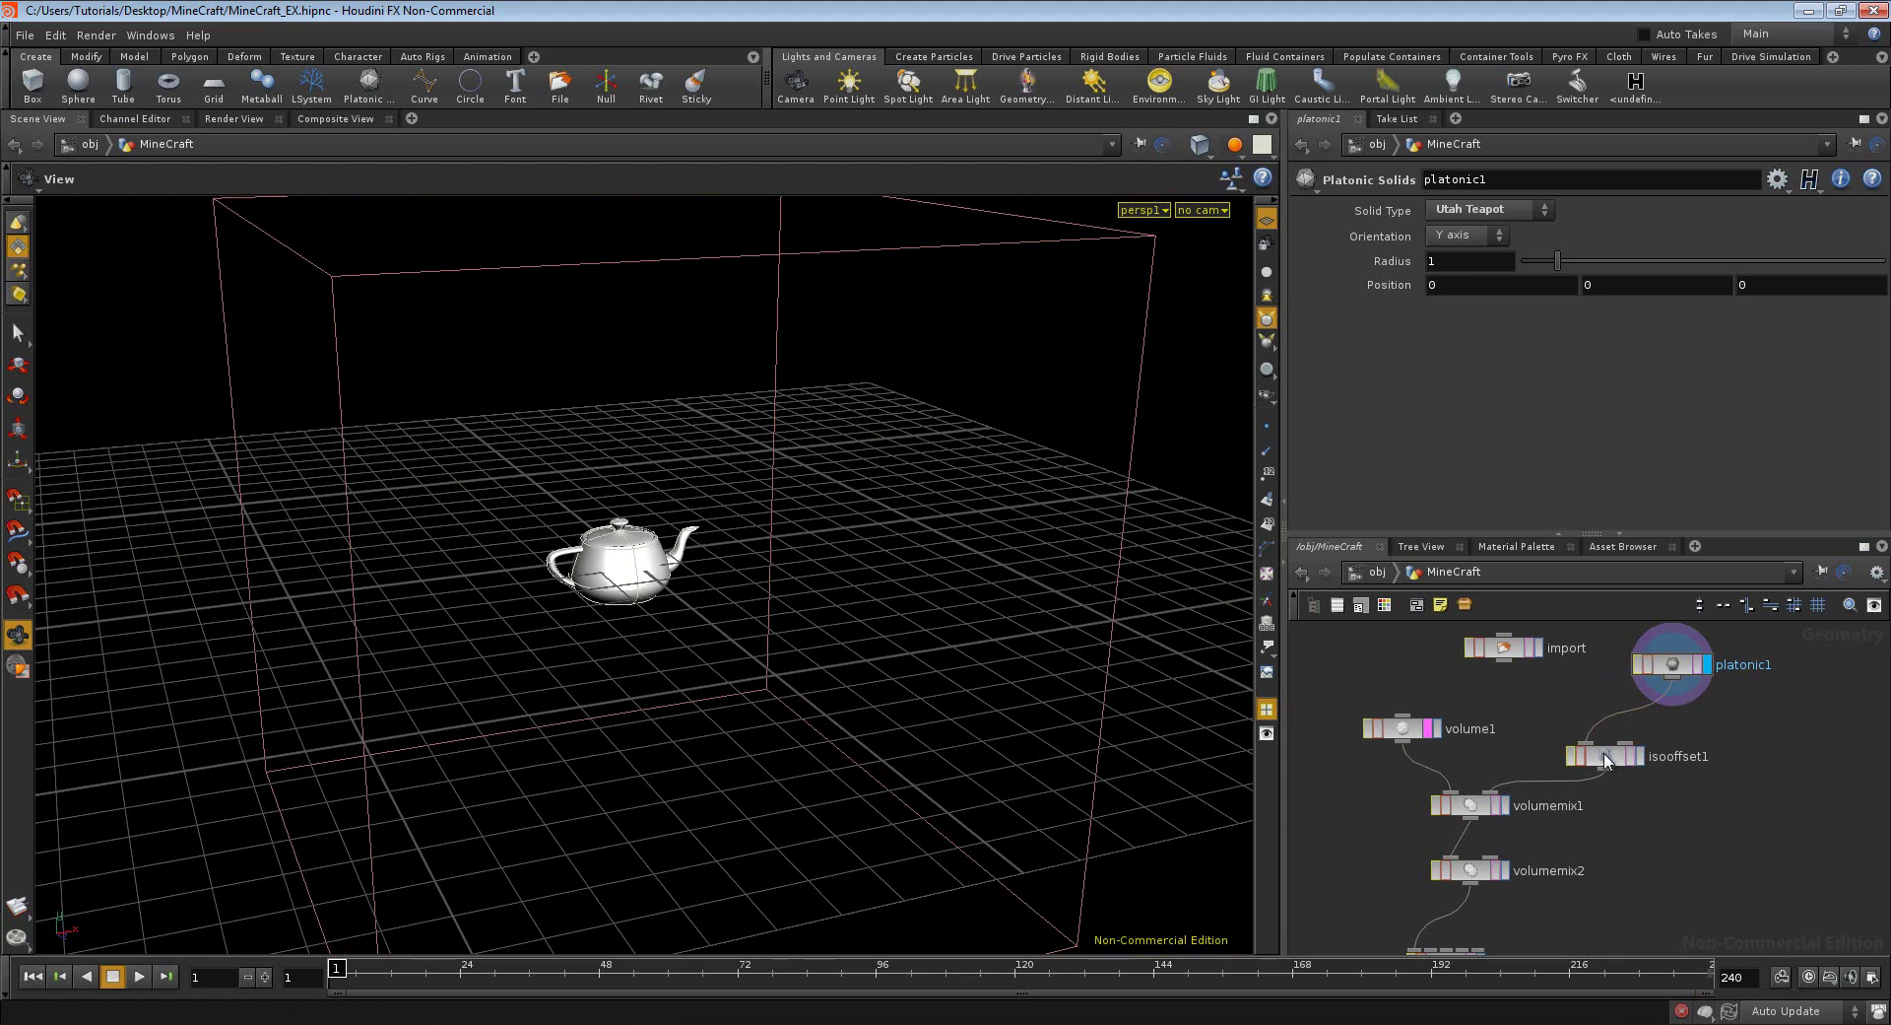
{"action": "left_click_drag", "start_coordinate": [1605, 759], "coordinate": [1605, 739]}
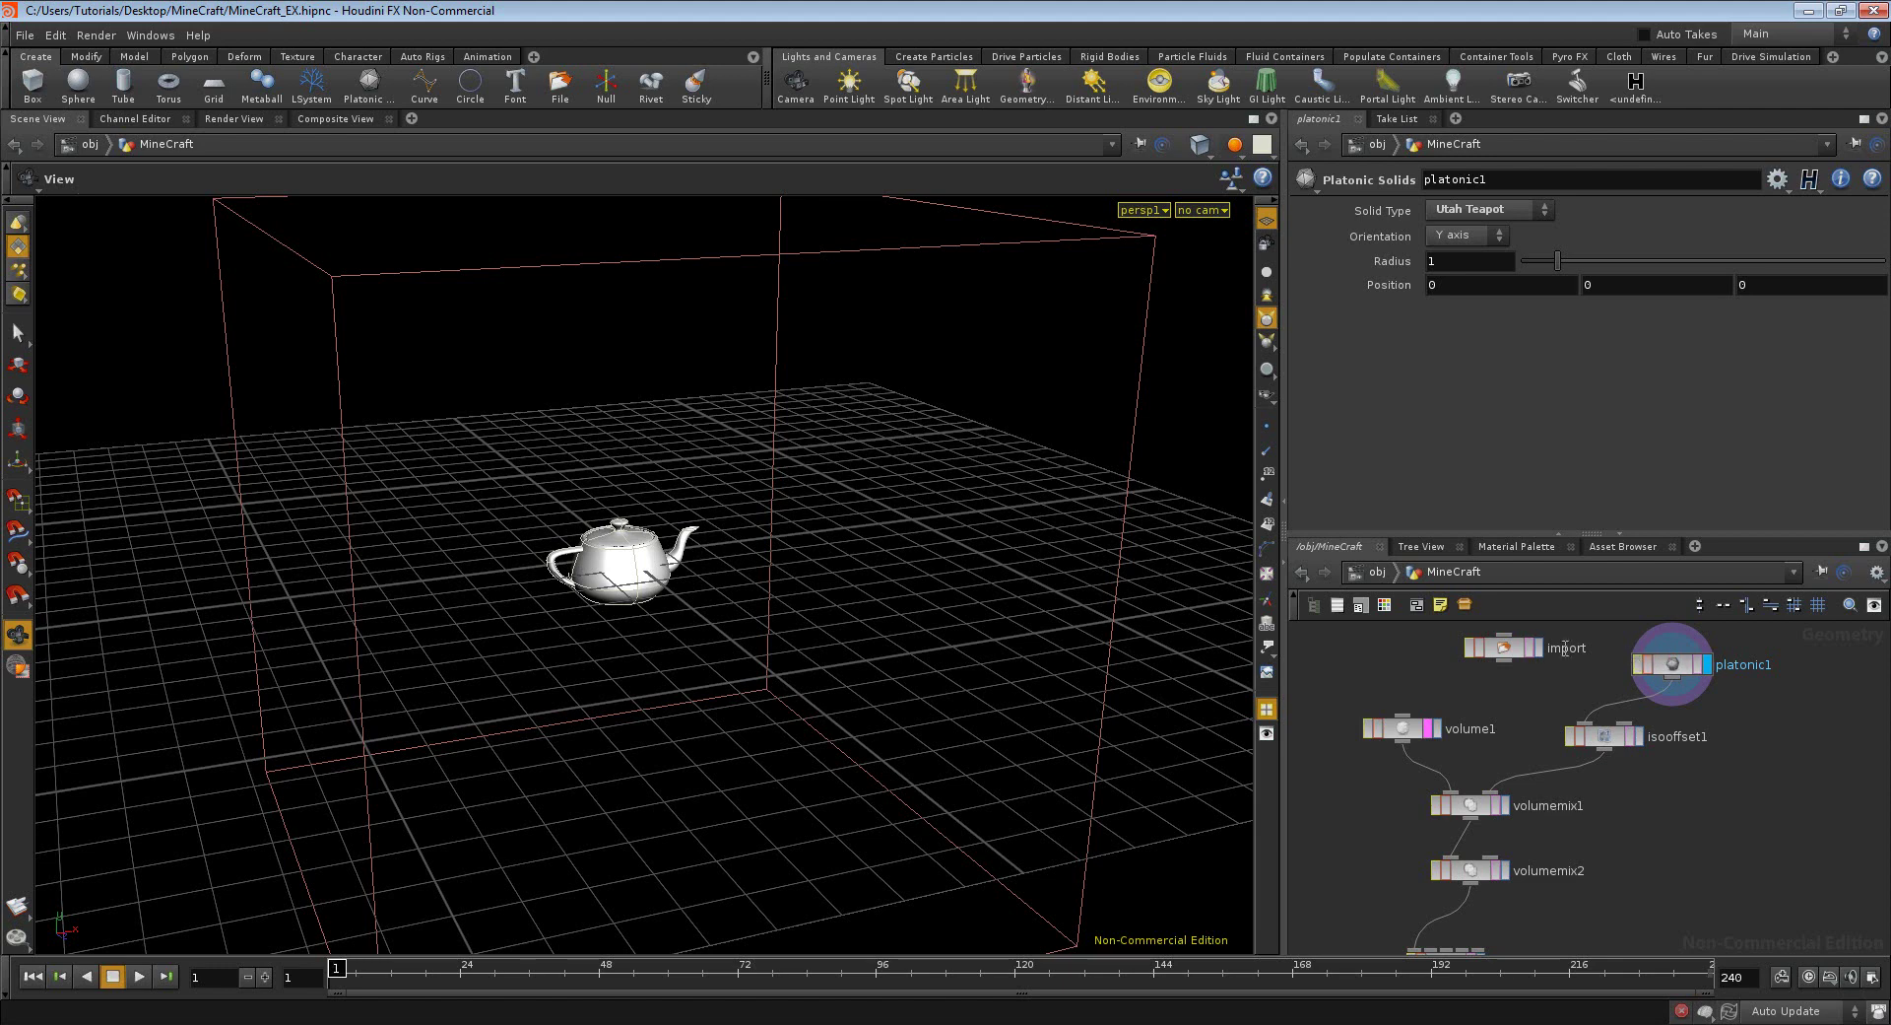
- Inspect isooffset1's parameters: Fog Volume output, Ray Intersect mode, Max Axis uniform sampling 64
{"action": "left_click", "coordinate": [1606, 741]}
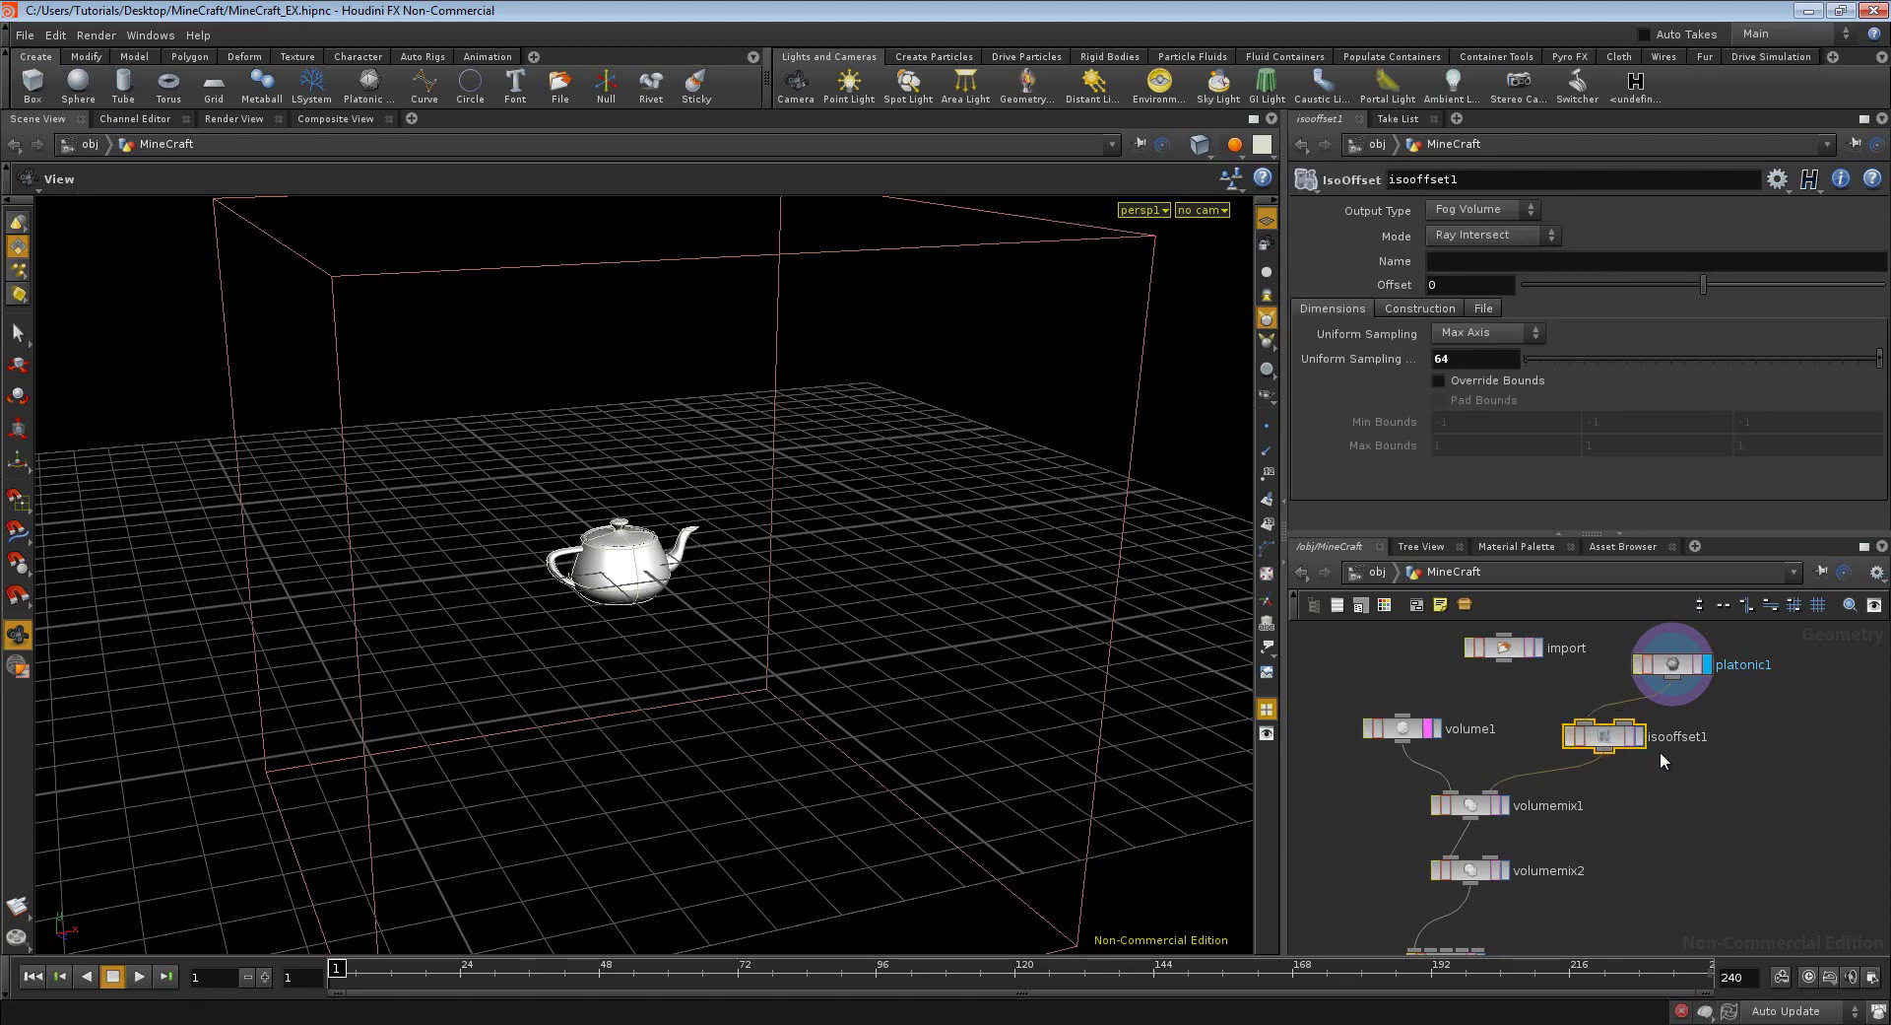
{"action": "scroll", "coordinate": [1616, 761], "scroll_direction": "up", "scroll_amount": 2}
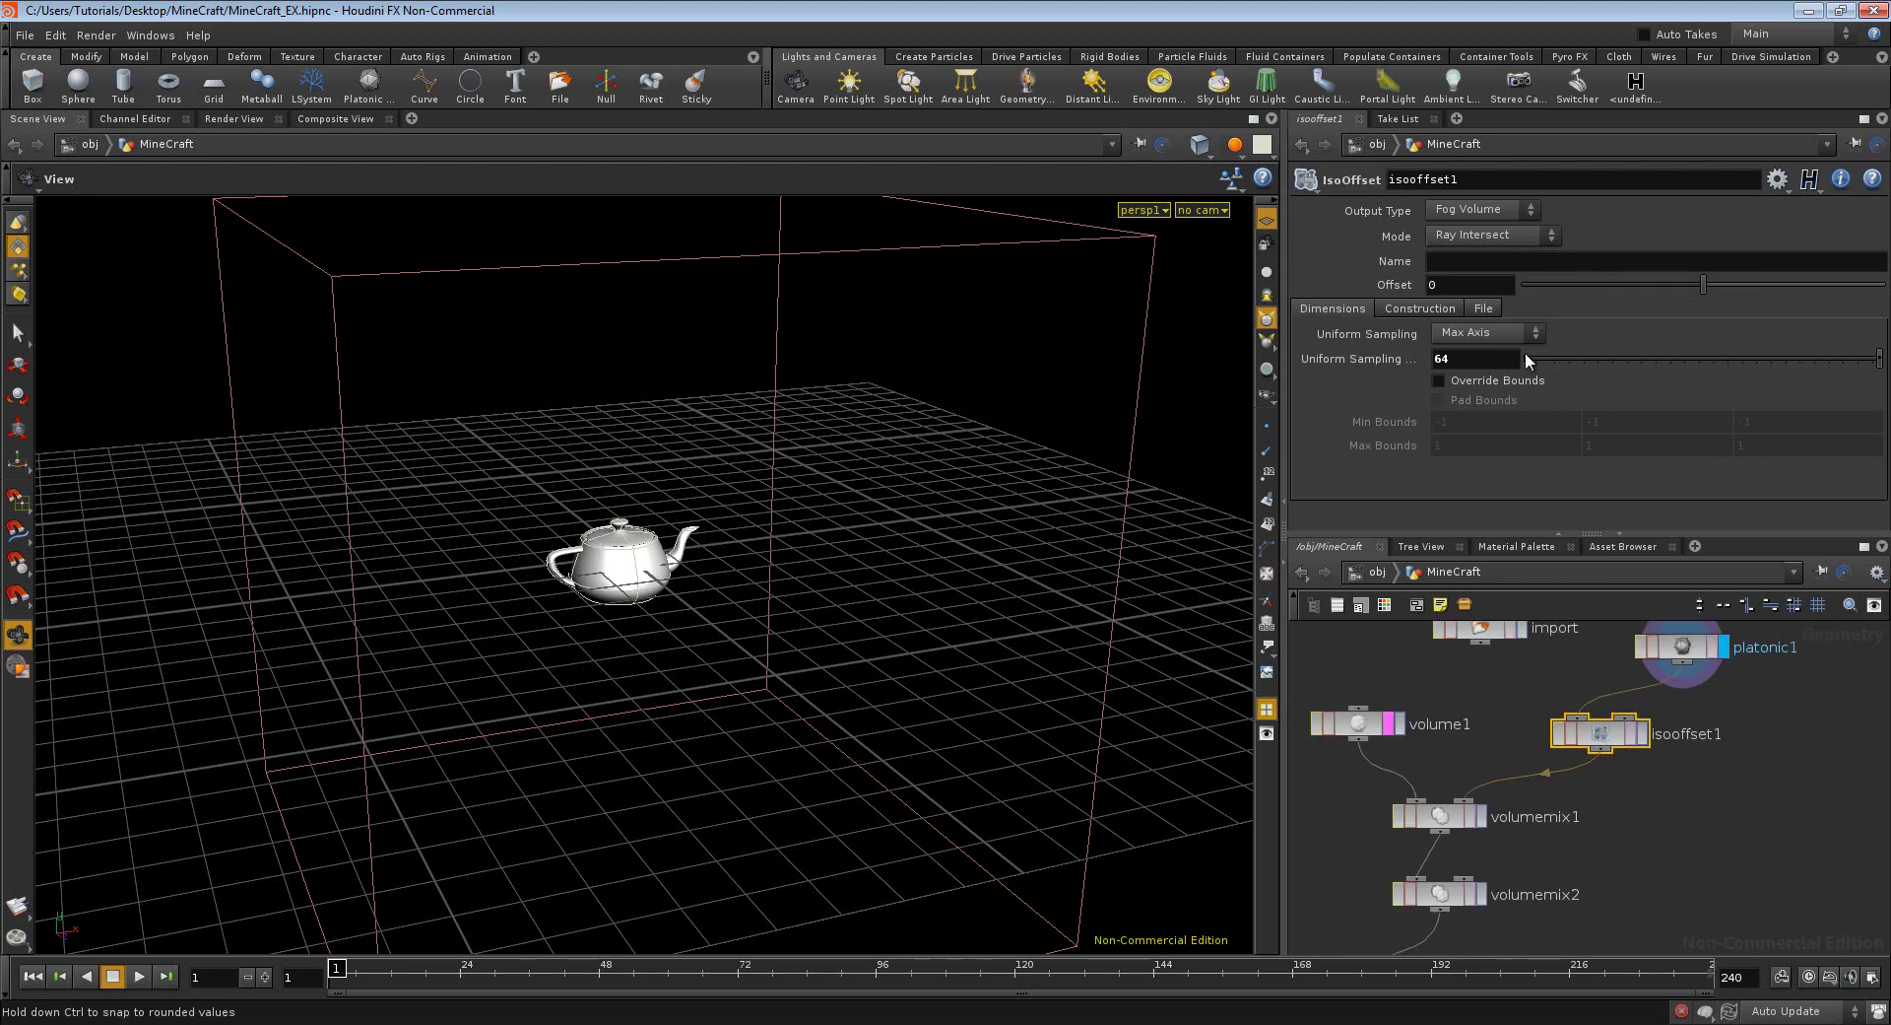
{"action": "left_click", "coordinate": [1487, 358]}
{"action": "scroll", "coordinate": [1602, 835], "scroll_direction": "down", "scroll_amount": 2}
{"action": "scroll", "coordinate": [1675, 788], "scroll_direction": "down", "scroll_amount": 2}
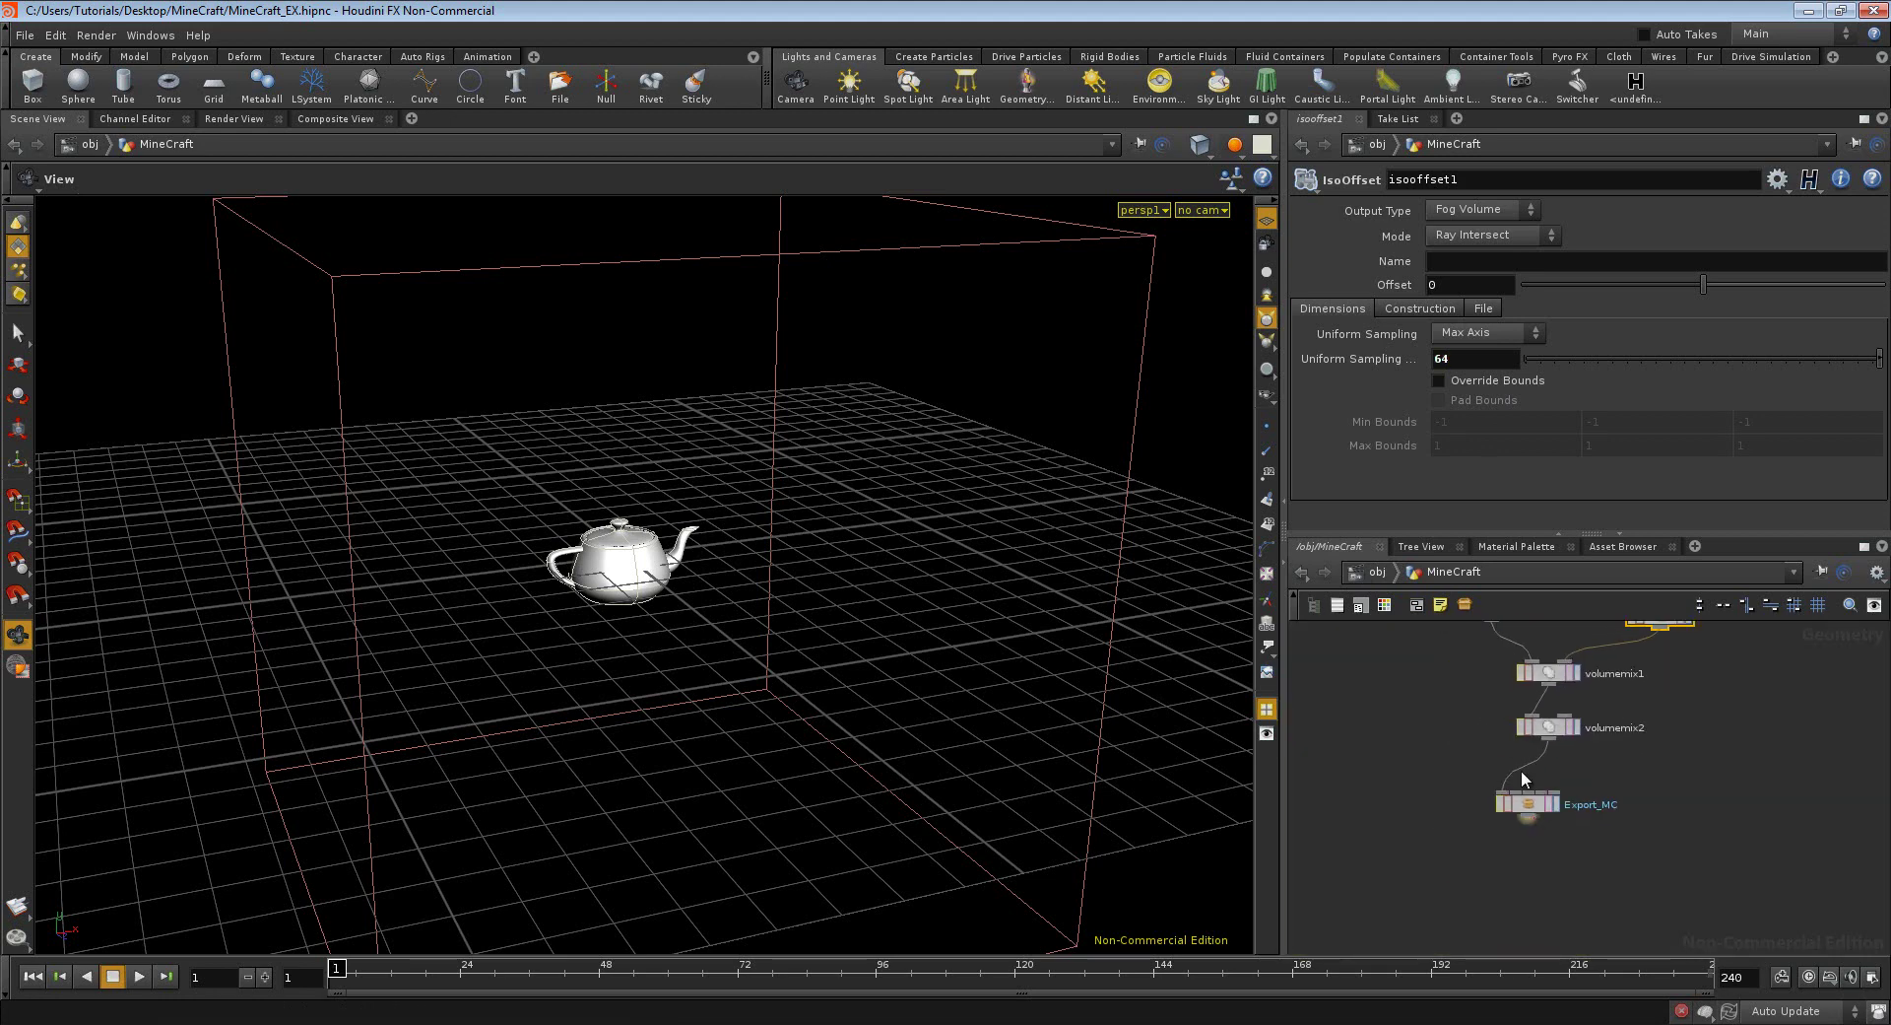
{"action": "scroll", "coordinate": [1629, 847], "scroll_direction": "up", "scroll_amount": 2}
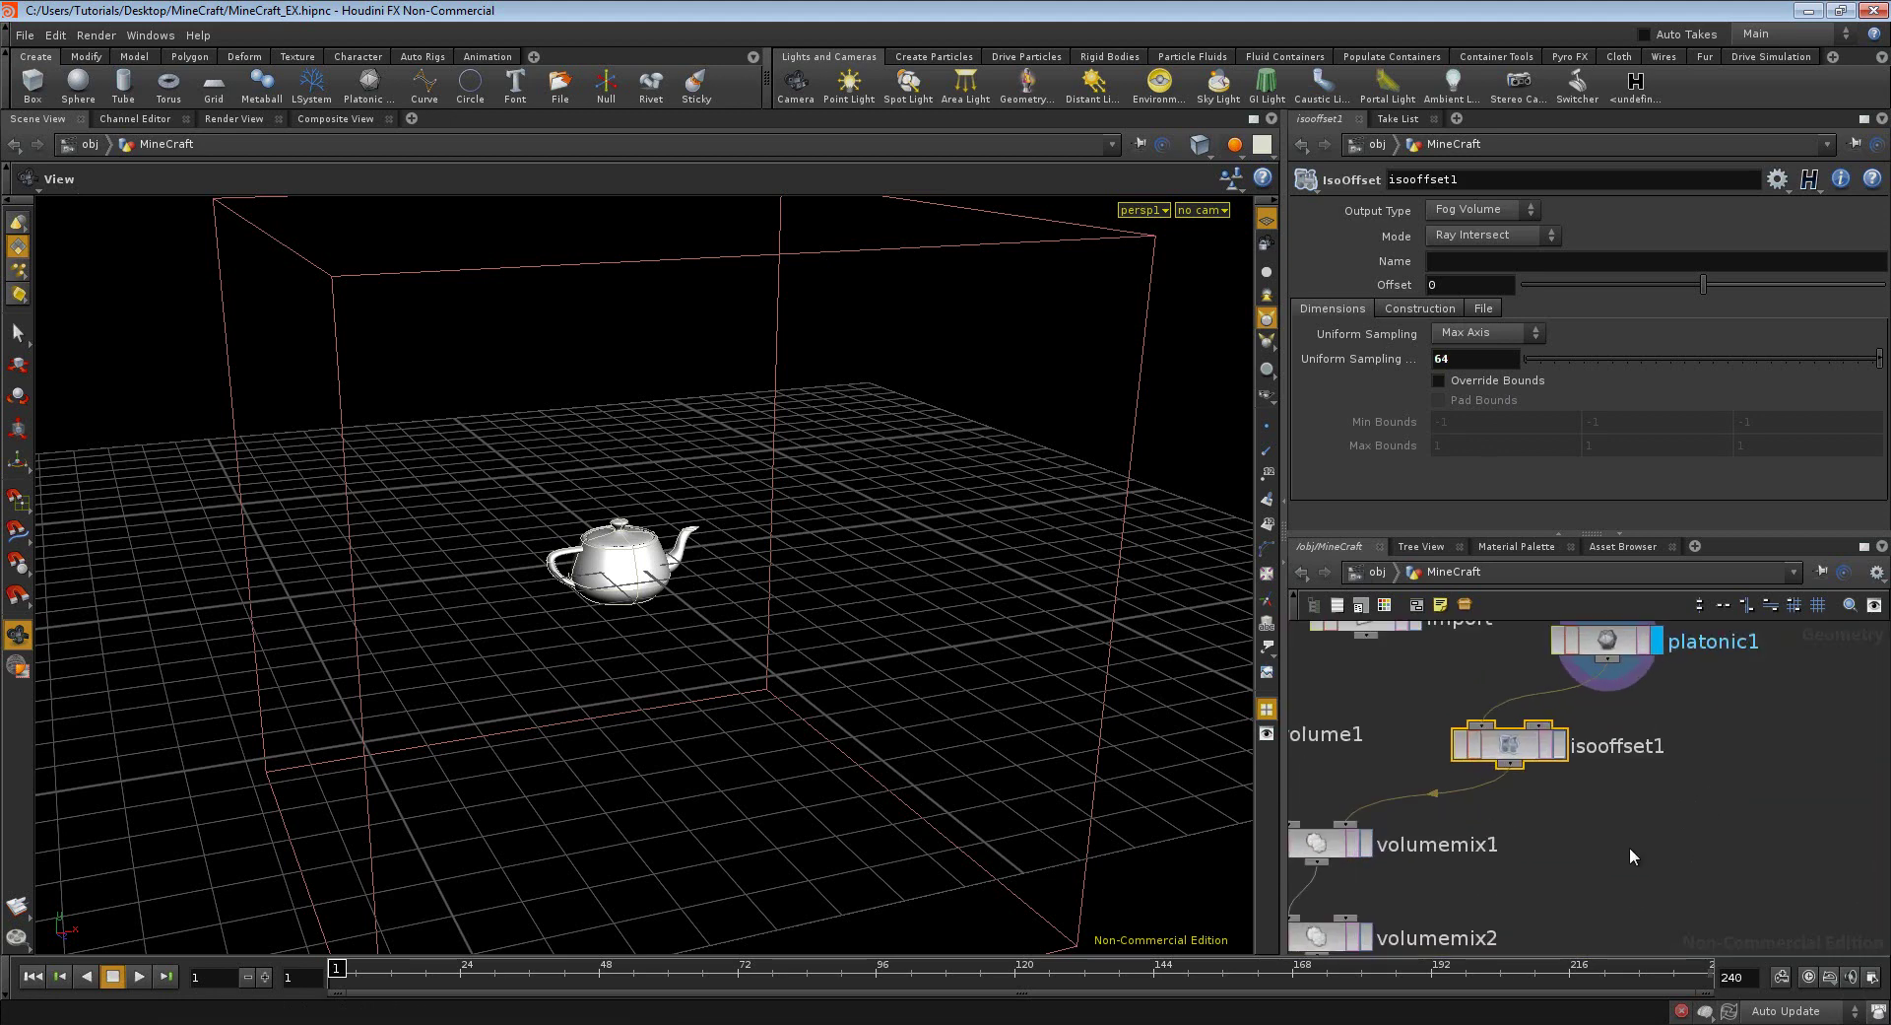
{"action": "scroll", "coordinate": [1598, 821], "scroll_direction": "up", "scroll_amount": 3}
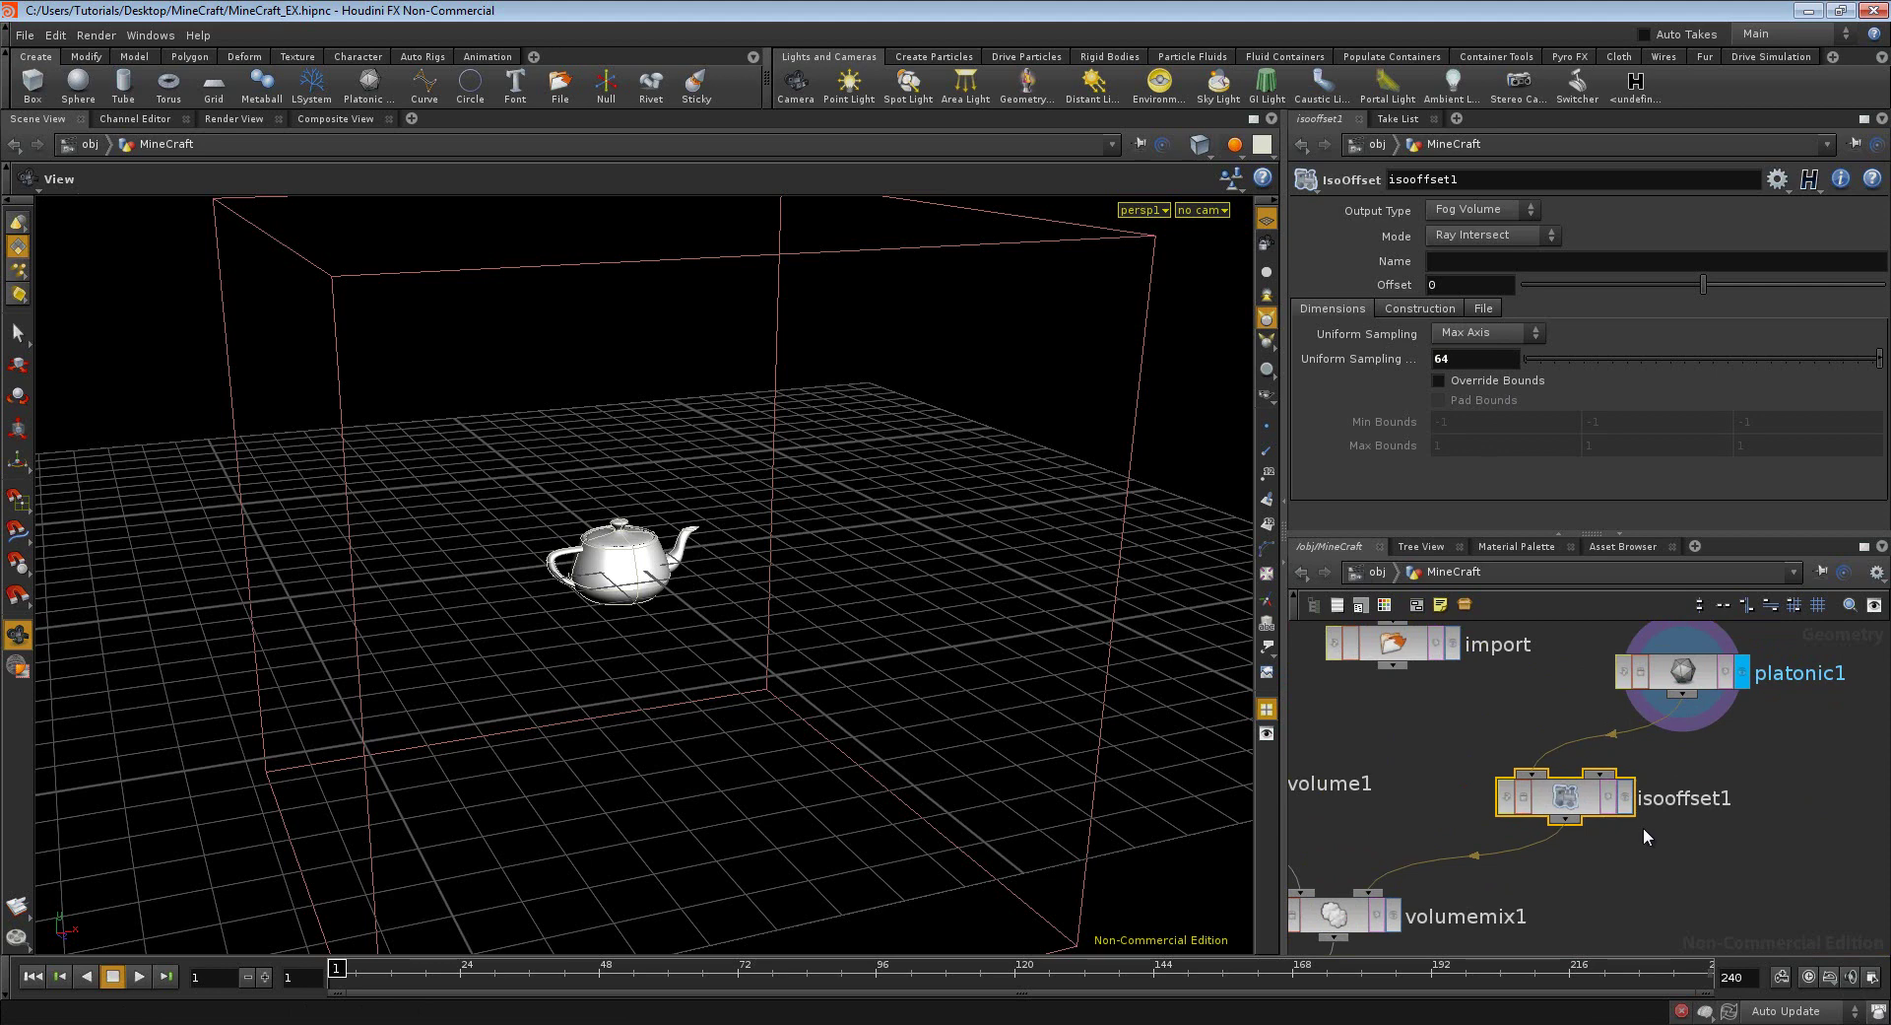
{"action": "scroll", "coordinate": [1481, 742], "scroll_direction": "down", "scroll_amount": 2}
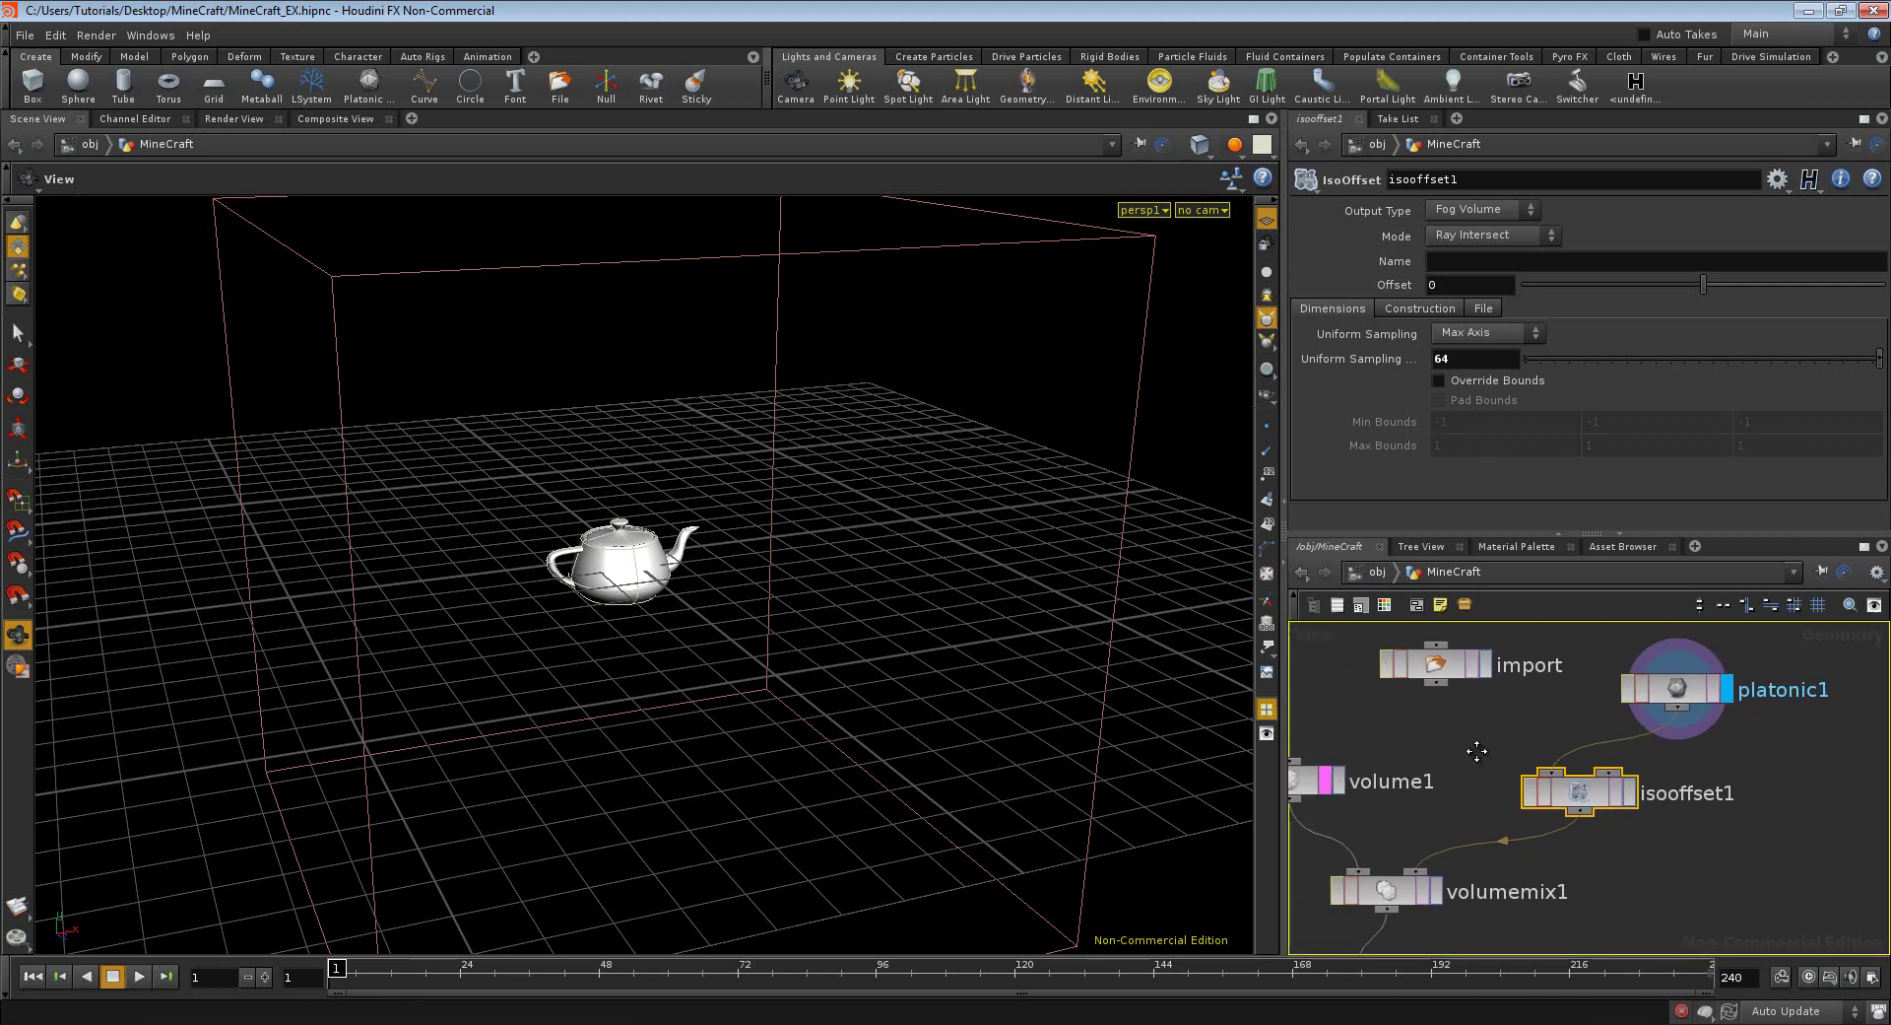
{"action": "middle_click_drag", "start_coordinate": [1509, 747], "coordinate": [1558, 747]}
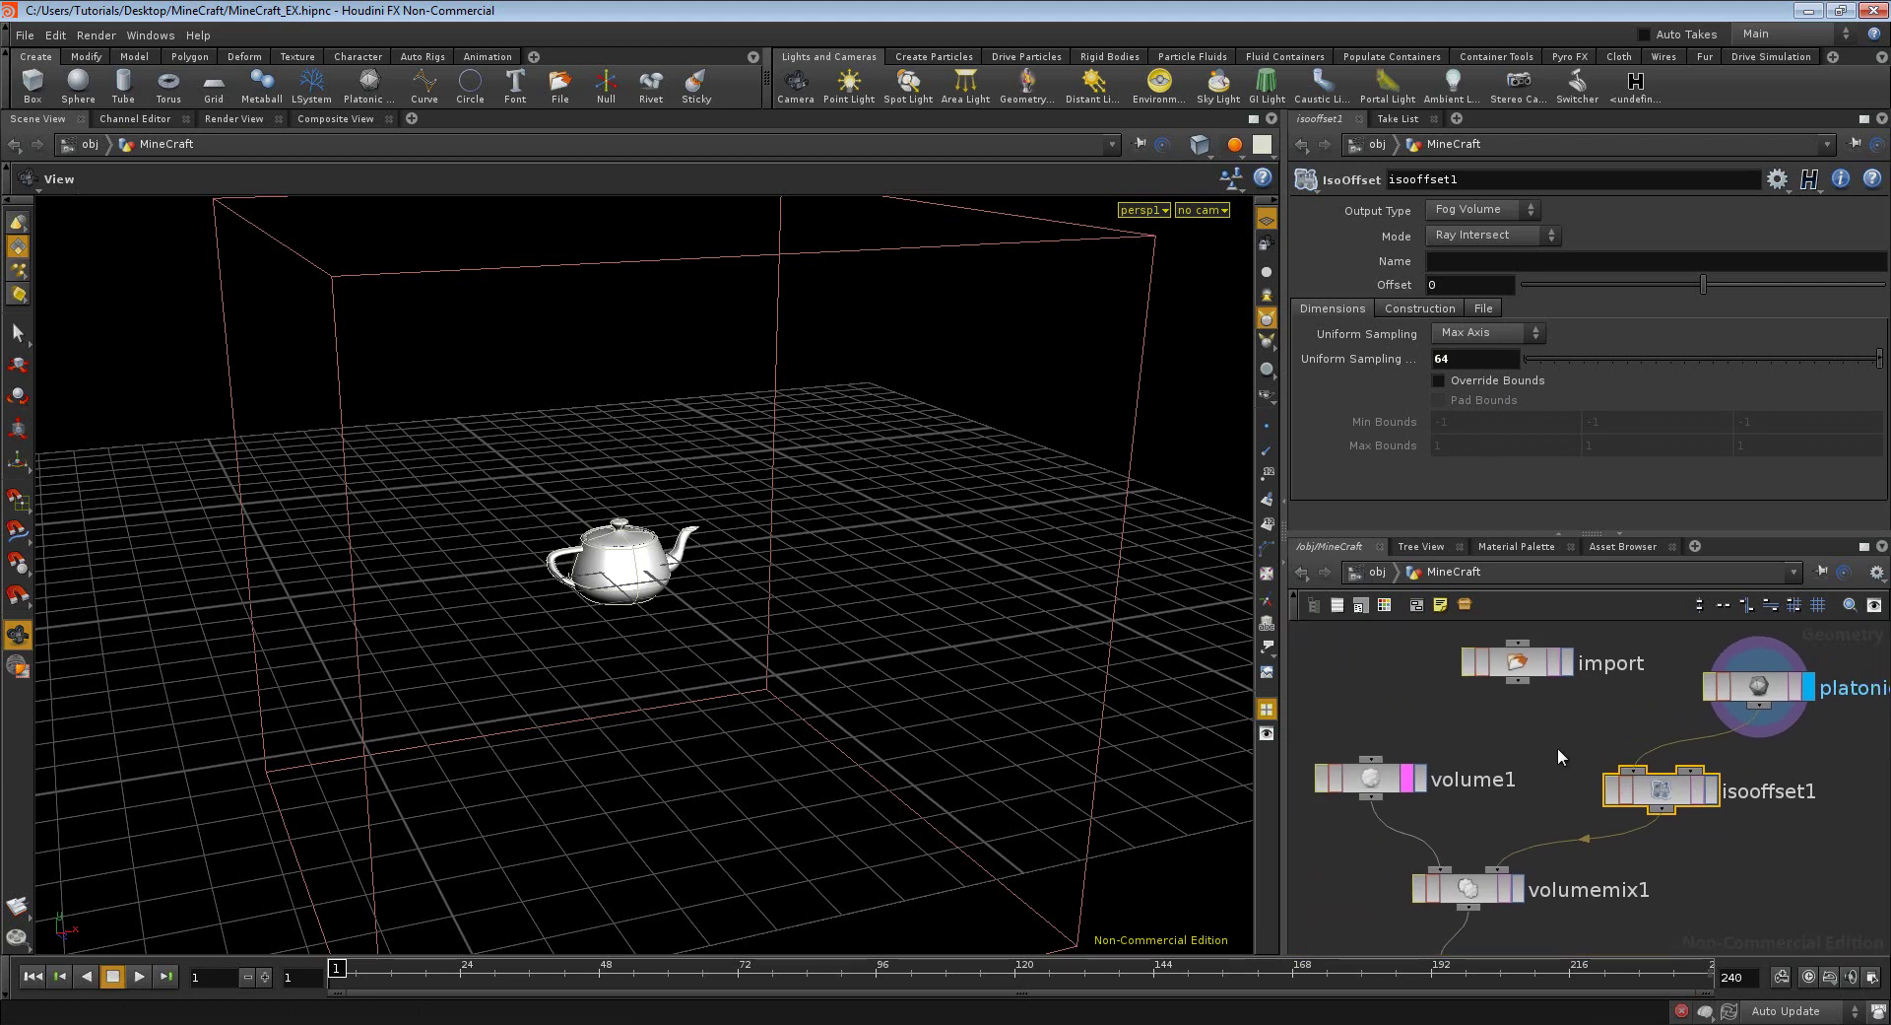
{"action": "scroll", "coordinate": [1557, 747], "scroll_direction": "down", "scroll_amount": 1}
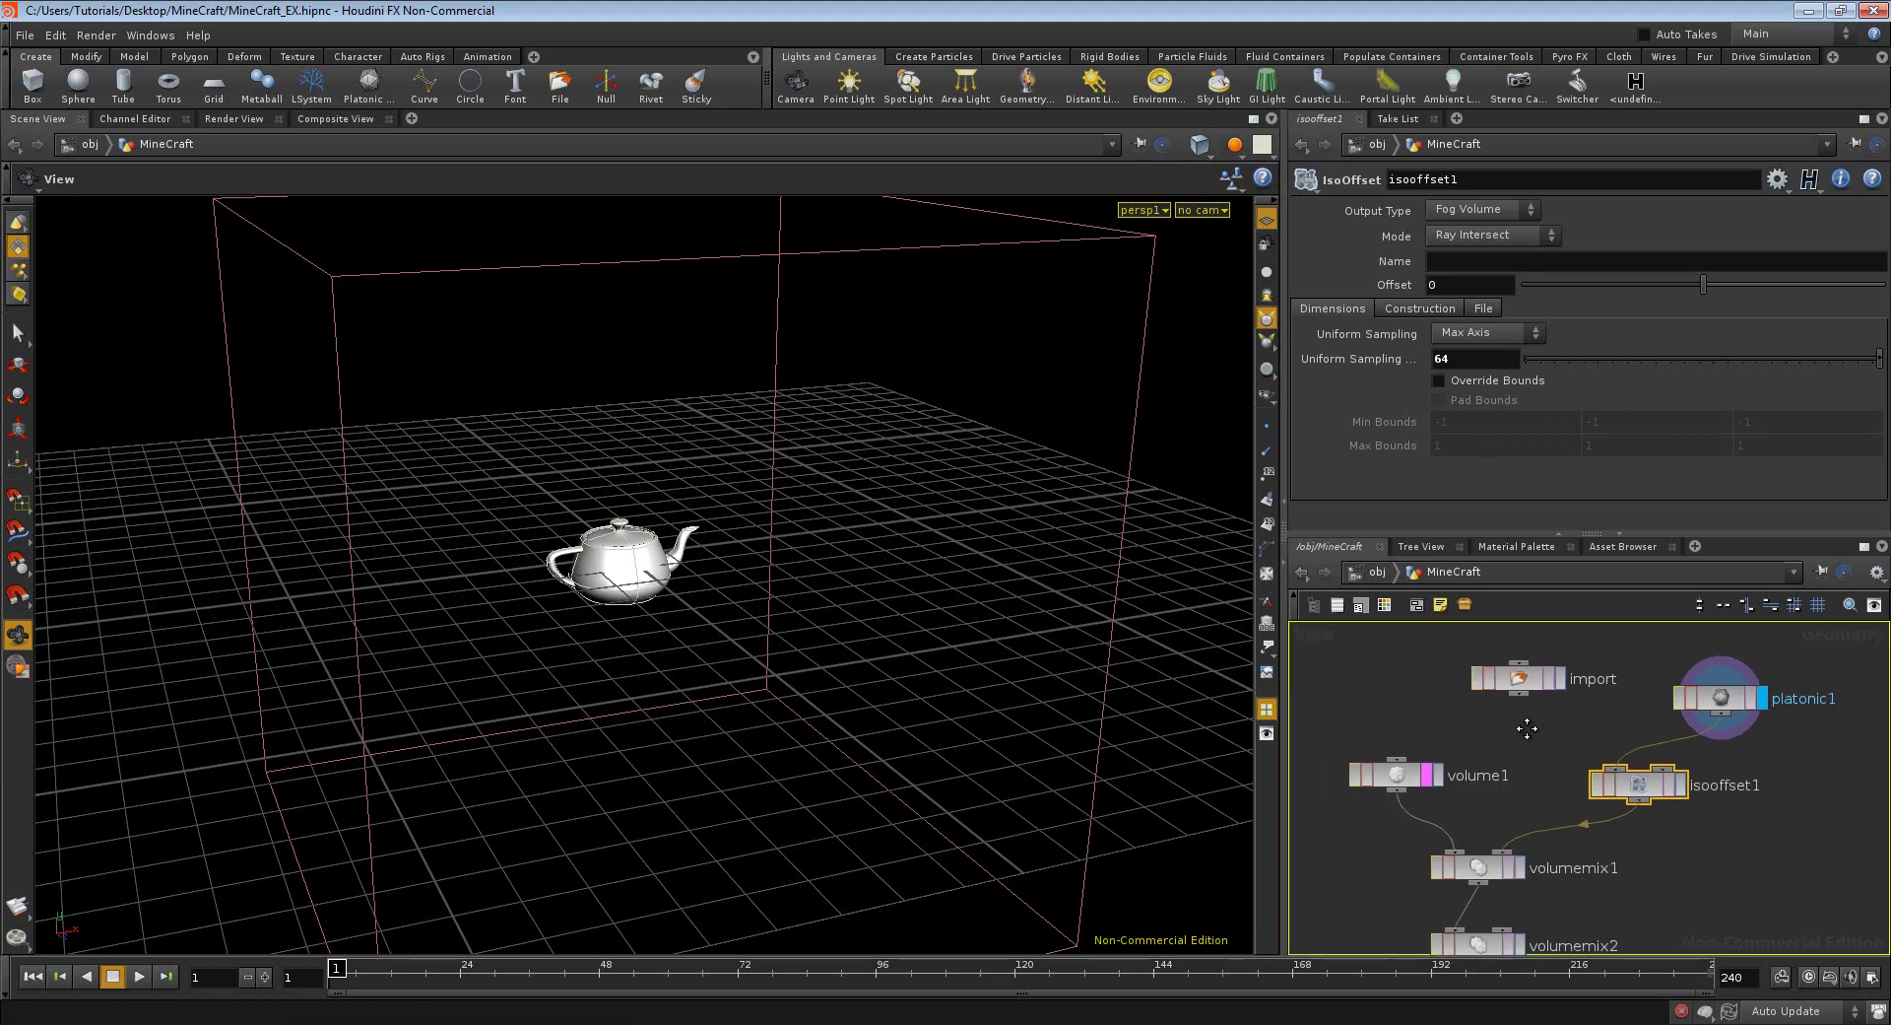
{"action": "scroll", "coordinate": [1521, 729], "scroll_direction": "up", "scroll_amount": 1}
{"action": "middle_click_drag", "start_coordinate": [1522, 739], "coordinate": [1536, 741]}
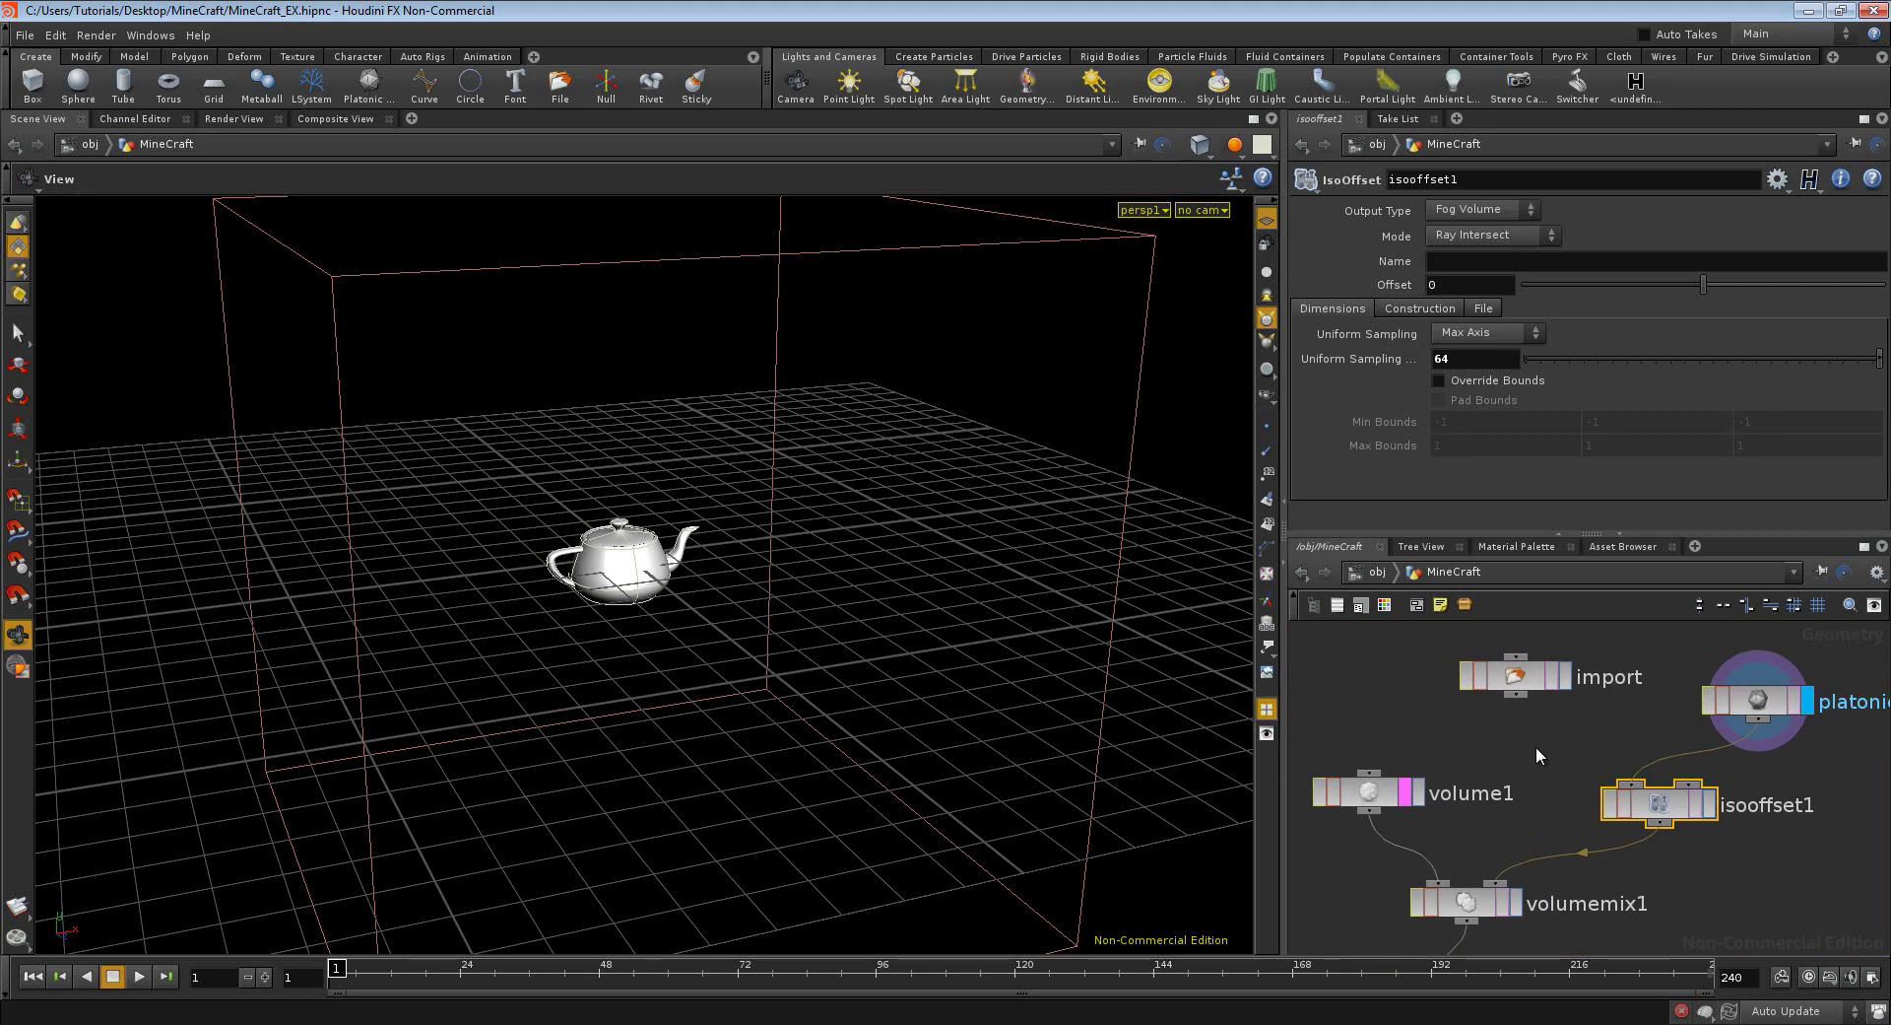
{"action": "scroll", "coordinate": [1537, 754], "scroll_direction": "down", "scroll_amount": 2}
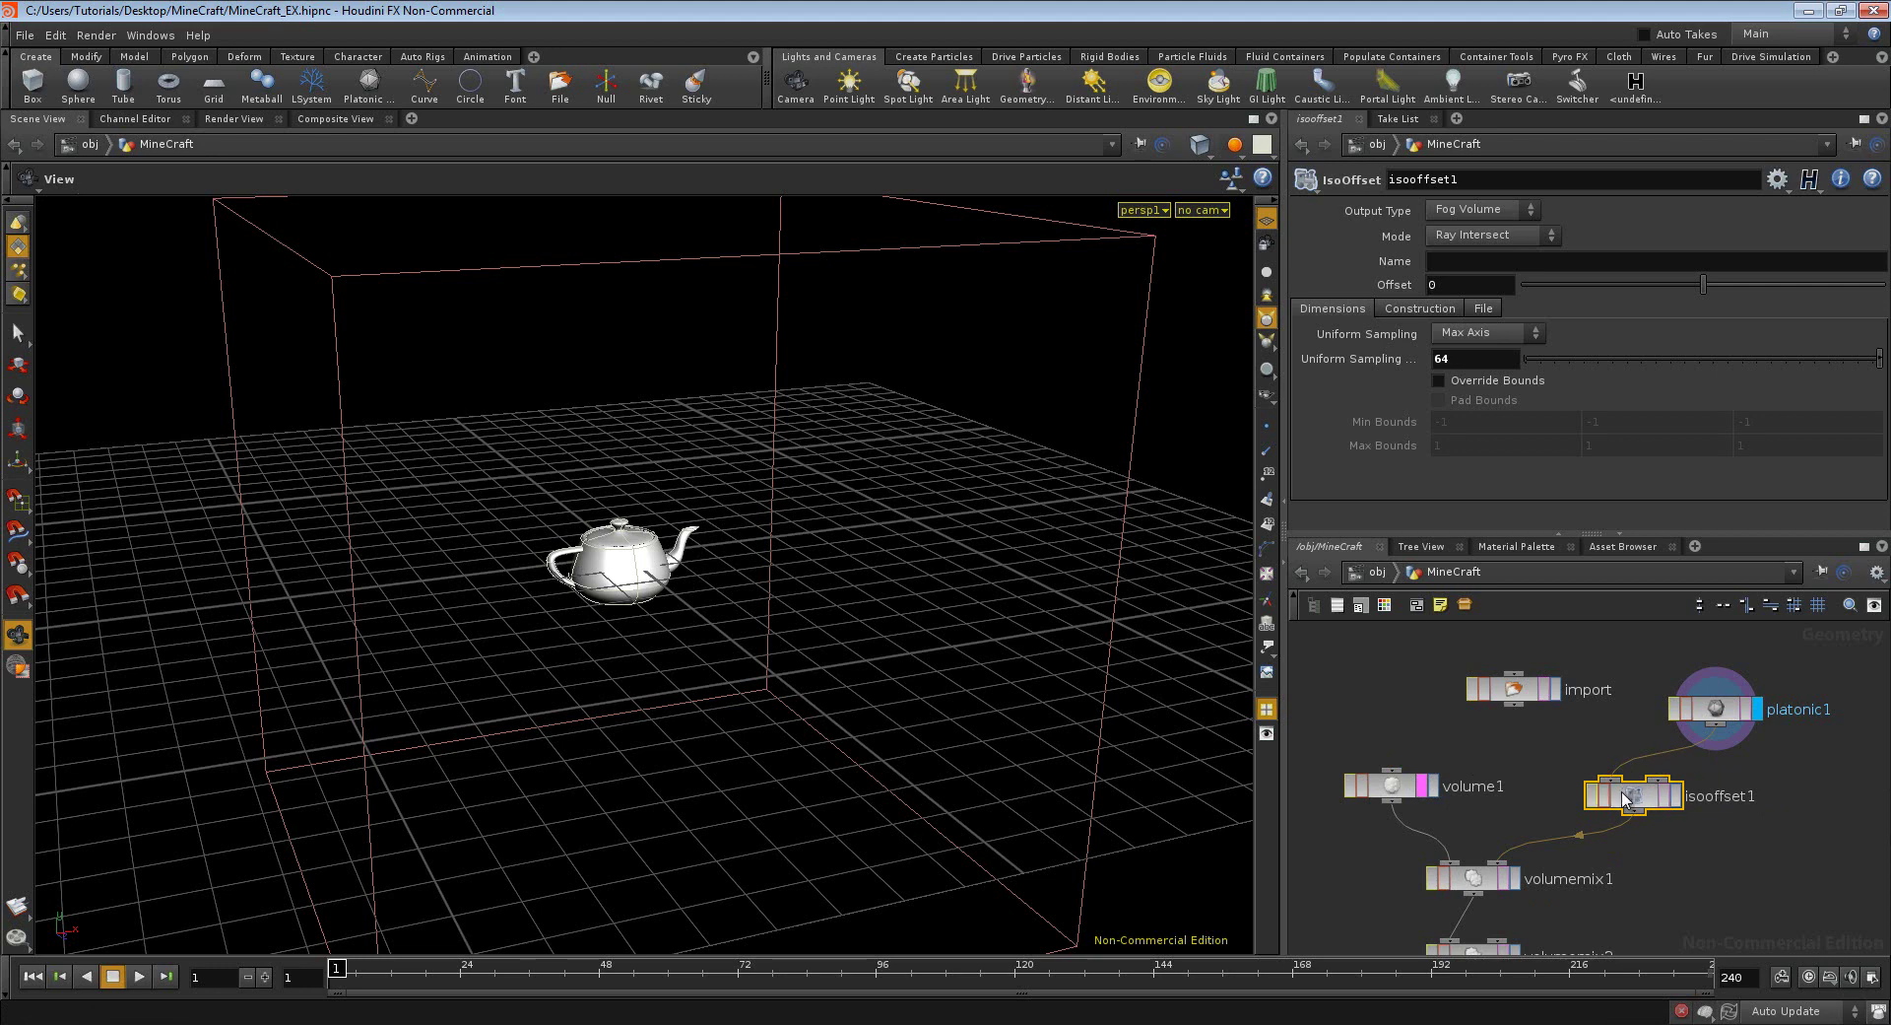
- Display the isooffset1 fog-volume teapot and preview it in an interactive render
{"action": "left_click", "coordinate": [1677, 796]}
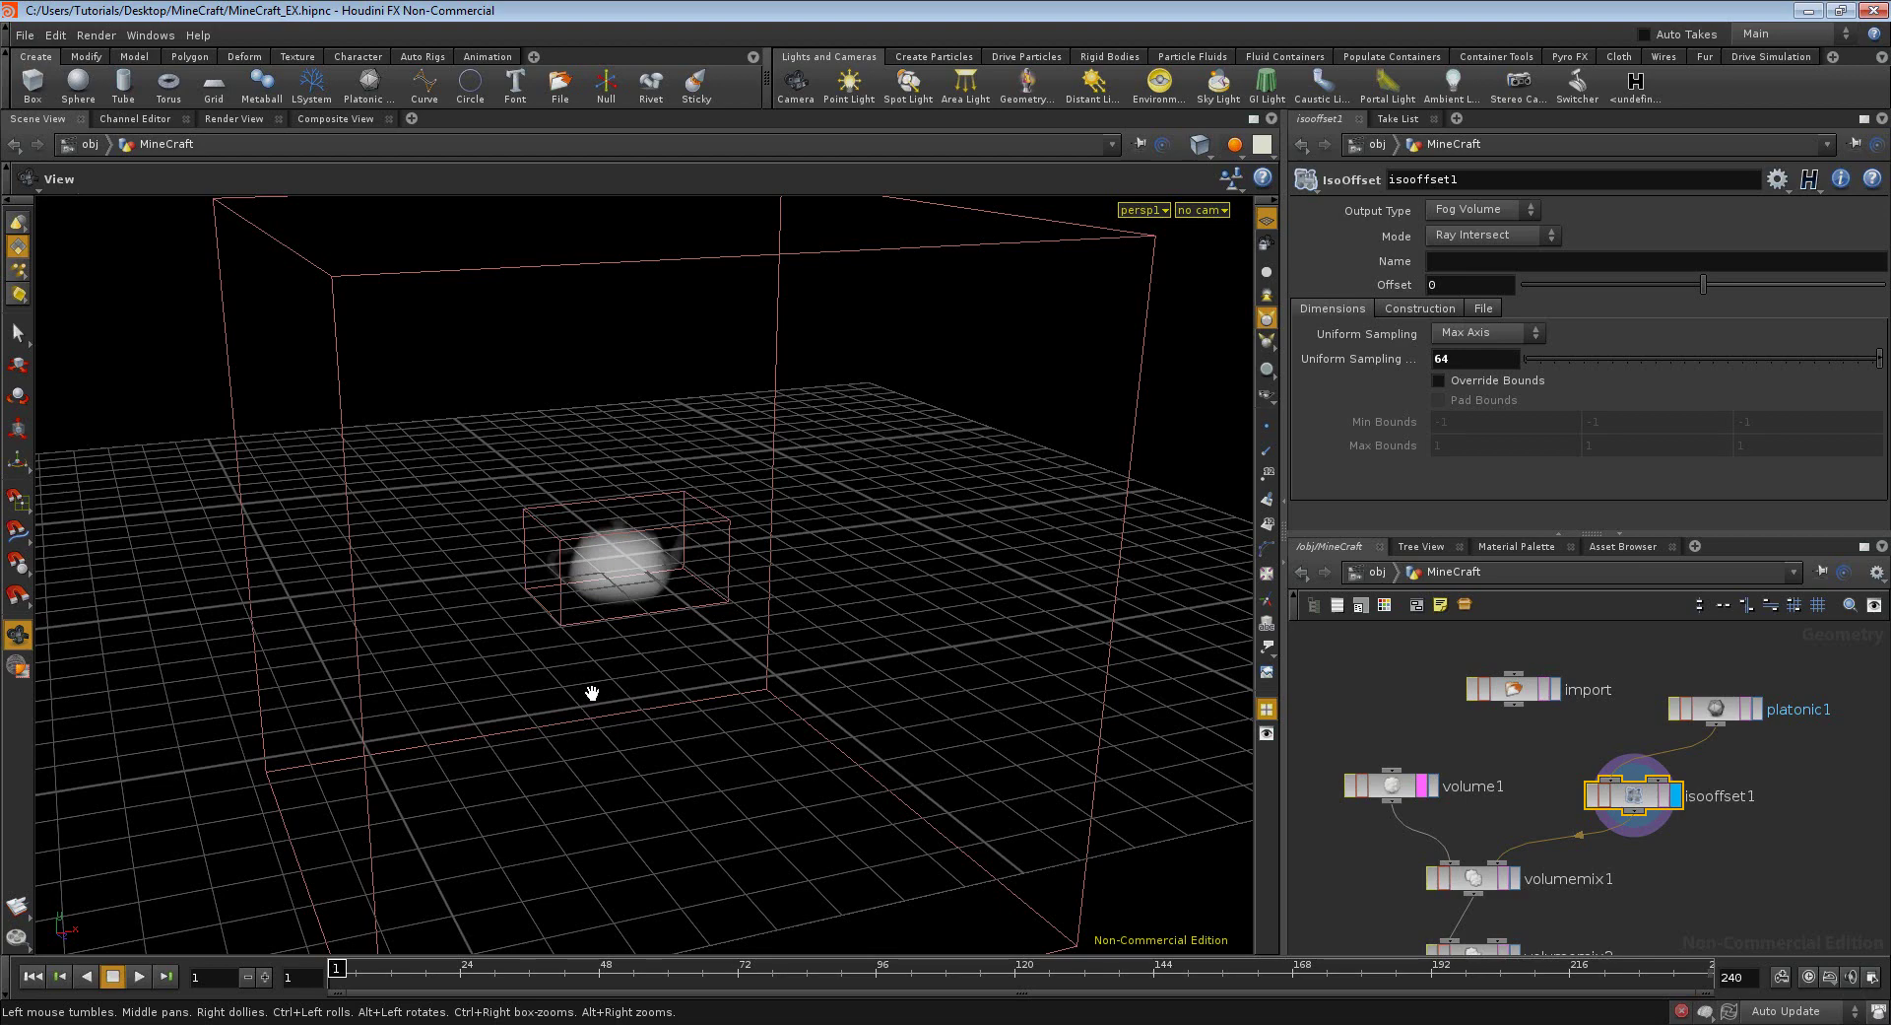
{"action": "left_click_drag", "start_coordinate": [592, 692], "coordinate": [752, 654]}
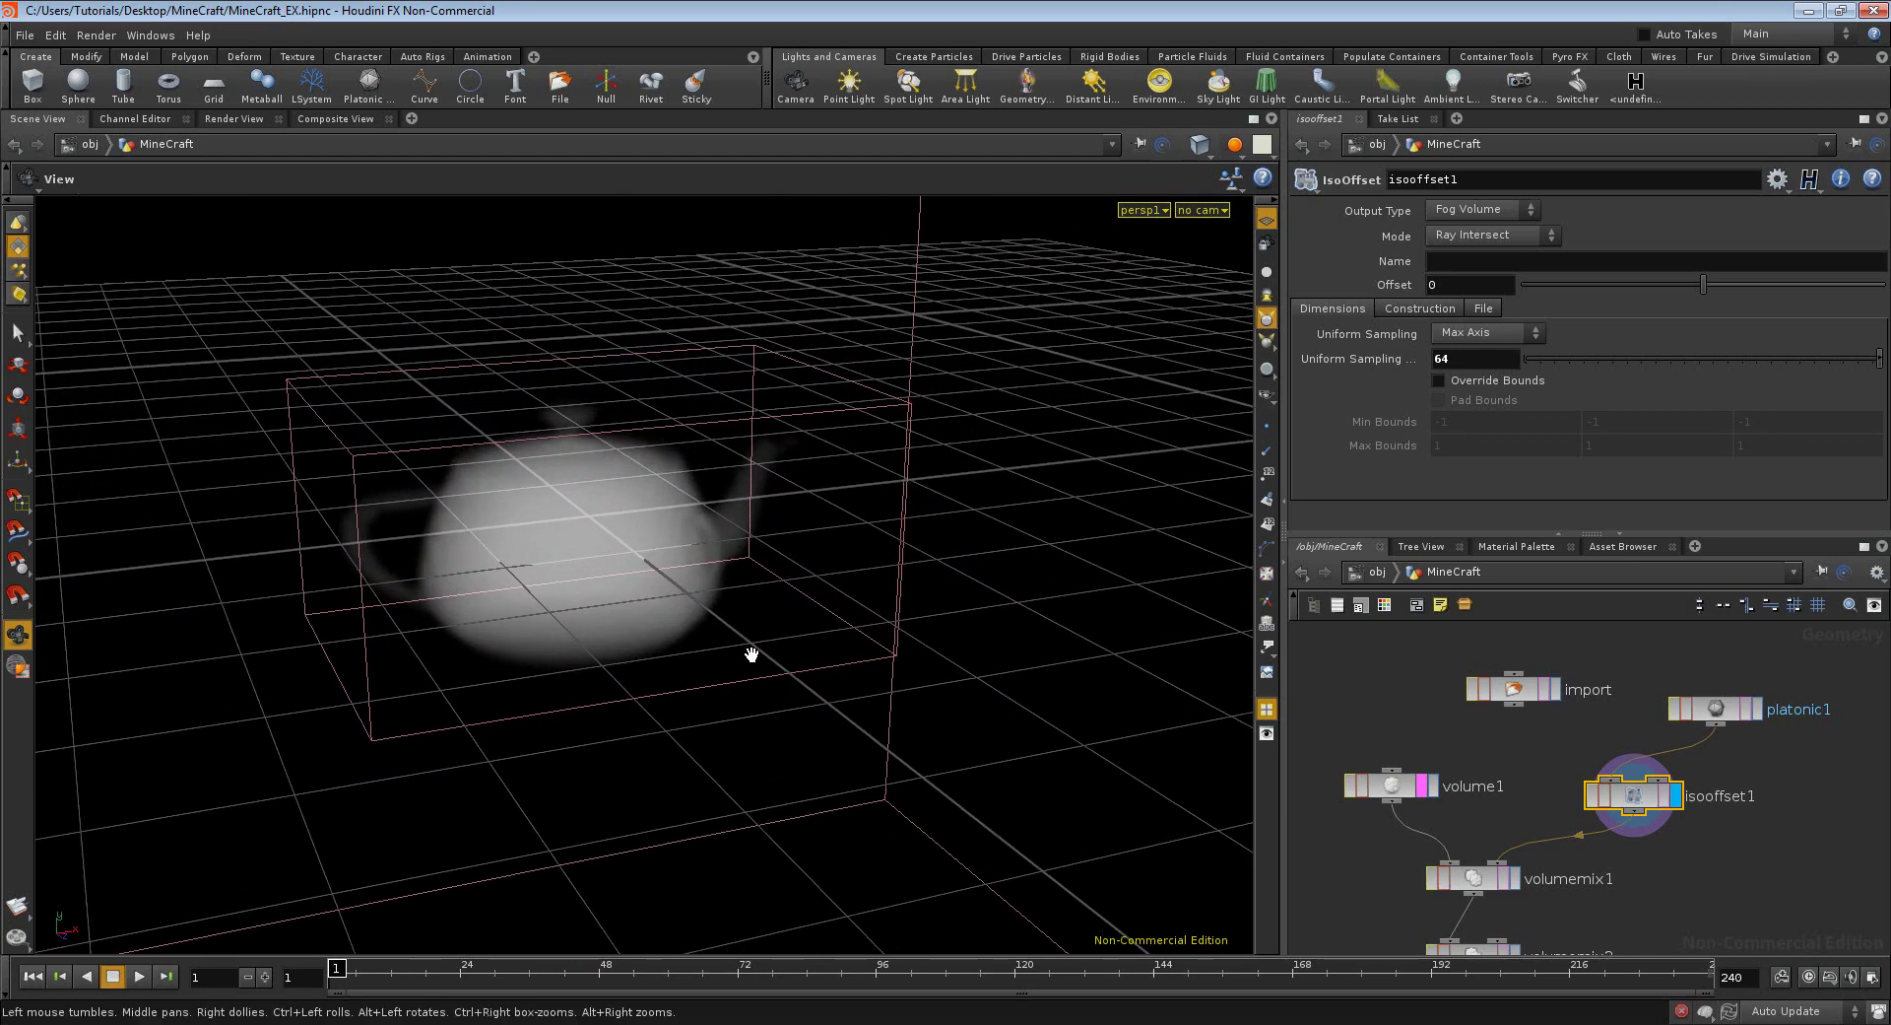
{"action": "left_click", "coordinate": [228, 119]}
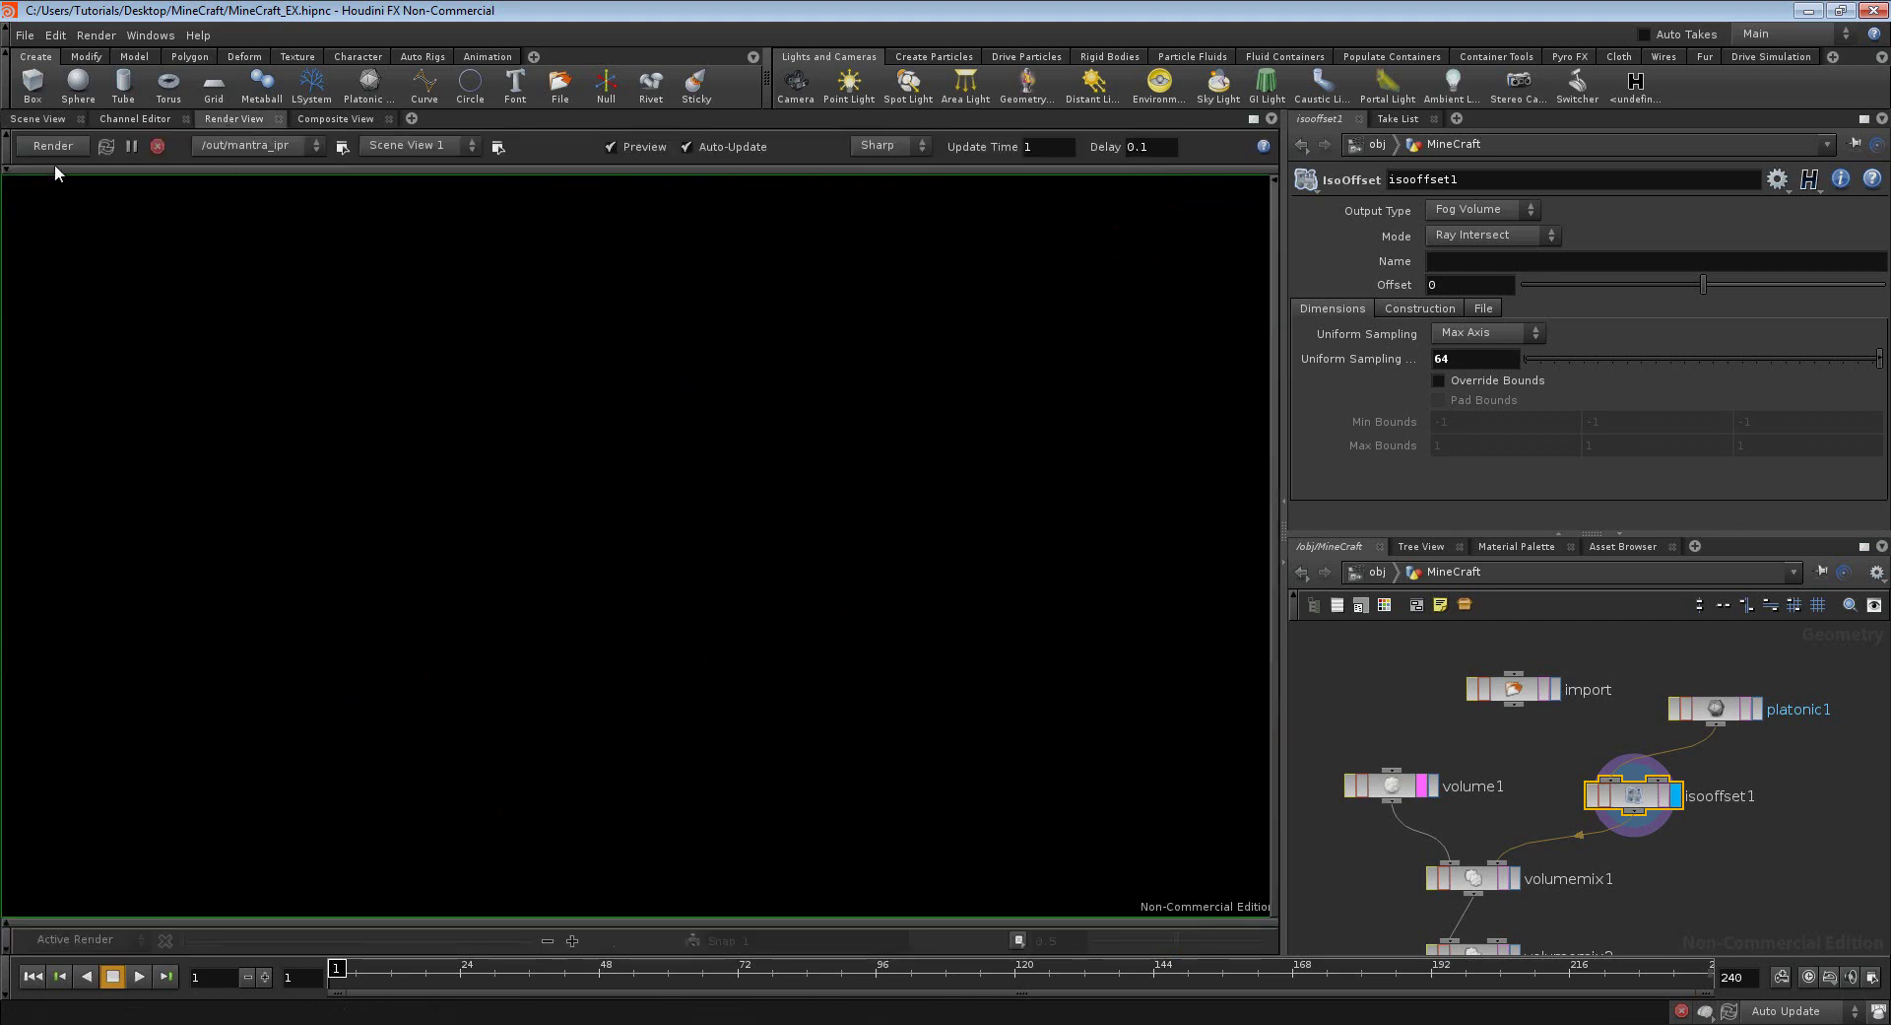
{"action": "left_click", "coordinate": [57, 147]}
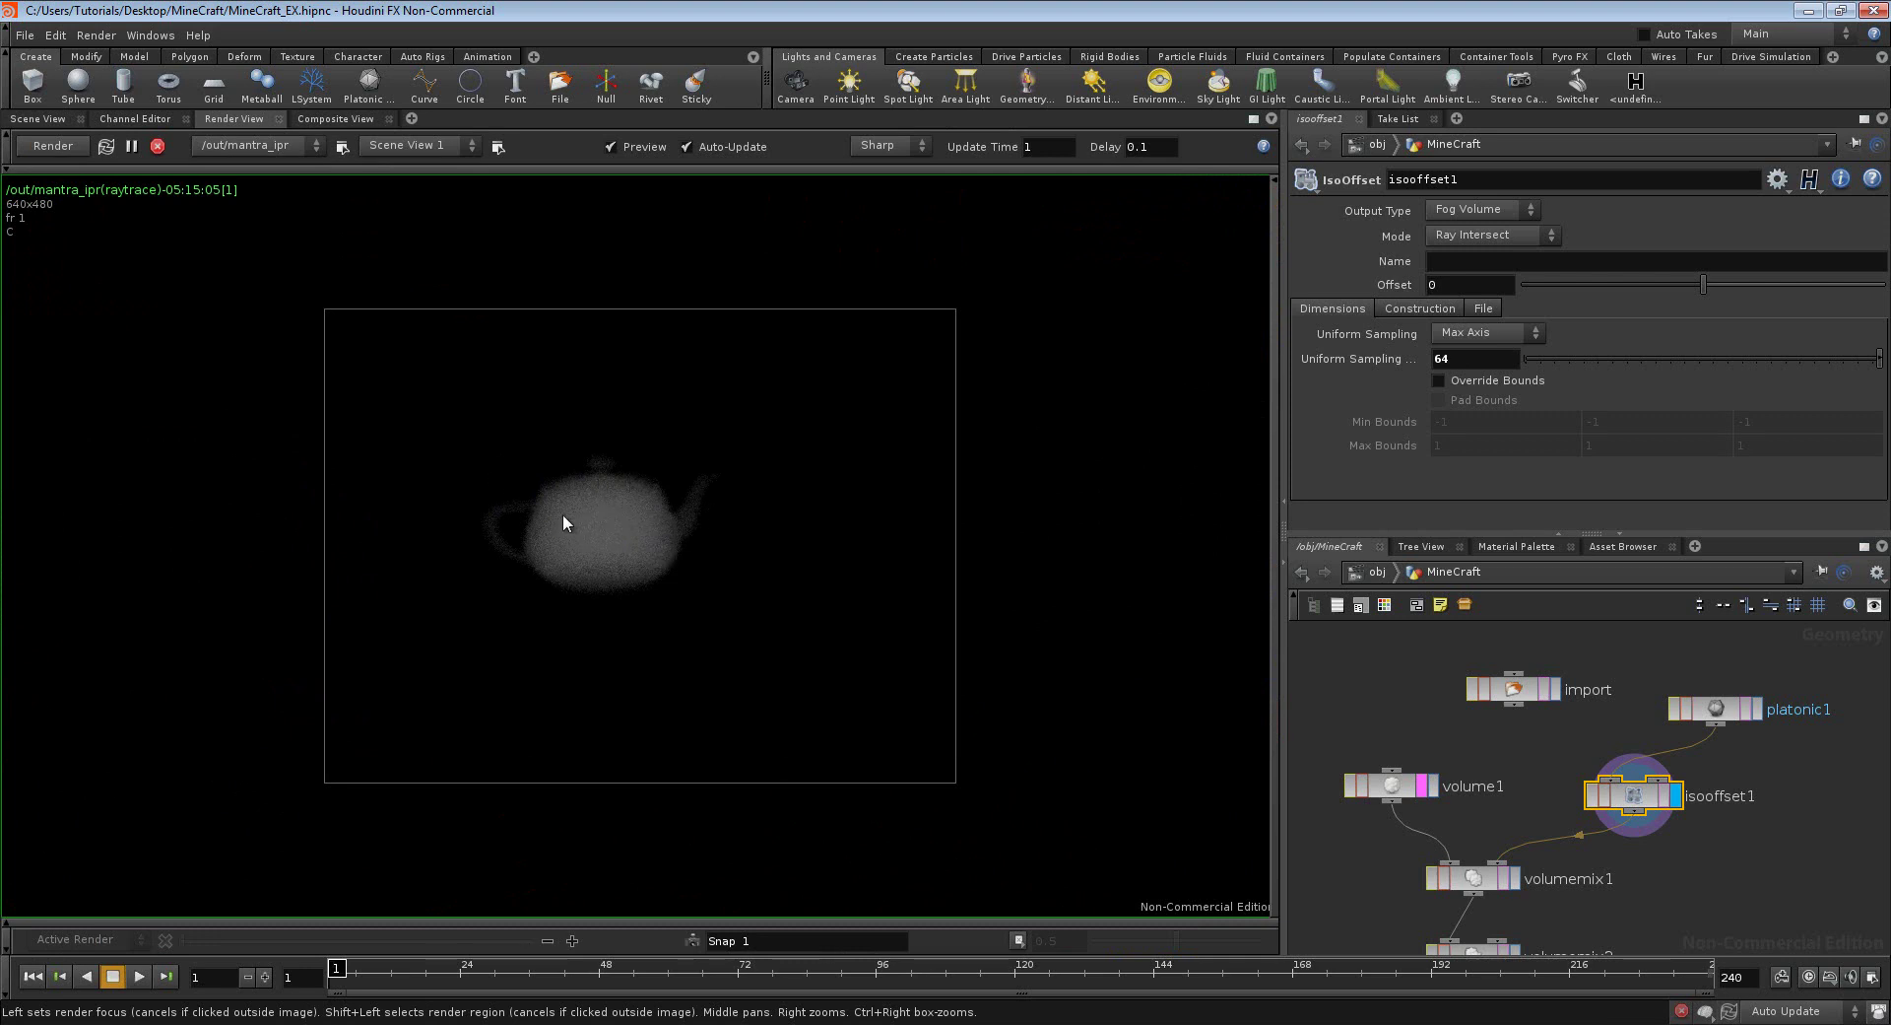
{"action": "left_click", "coordinate": [36, 120]}
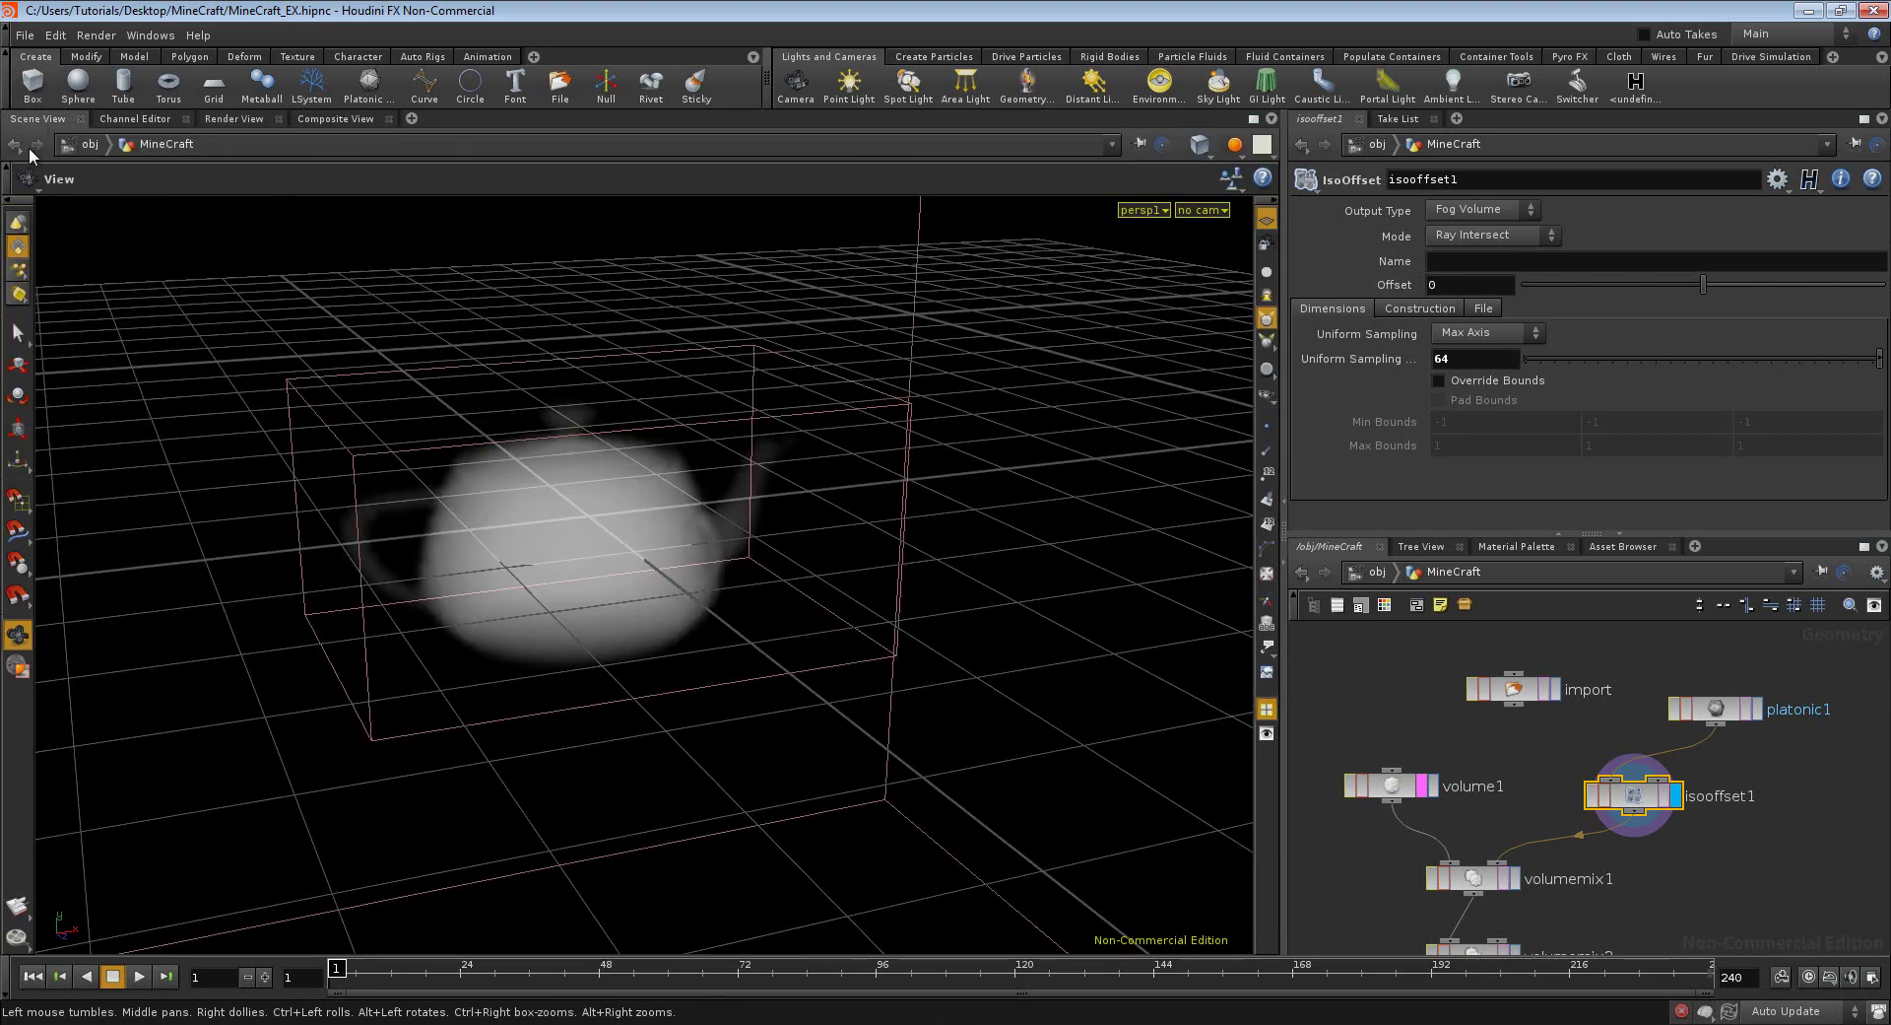
- Change isooffset1's Uniform Sampling from 64 to 100 and re-render the teapot volume
{"action": "double_click", "coordinate": [1448, 359]}
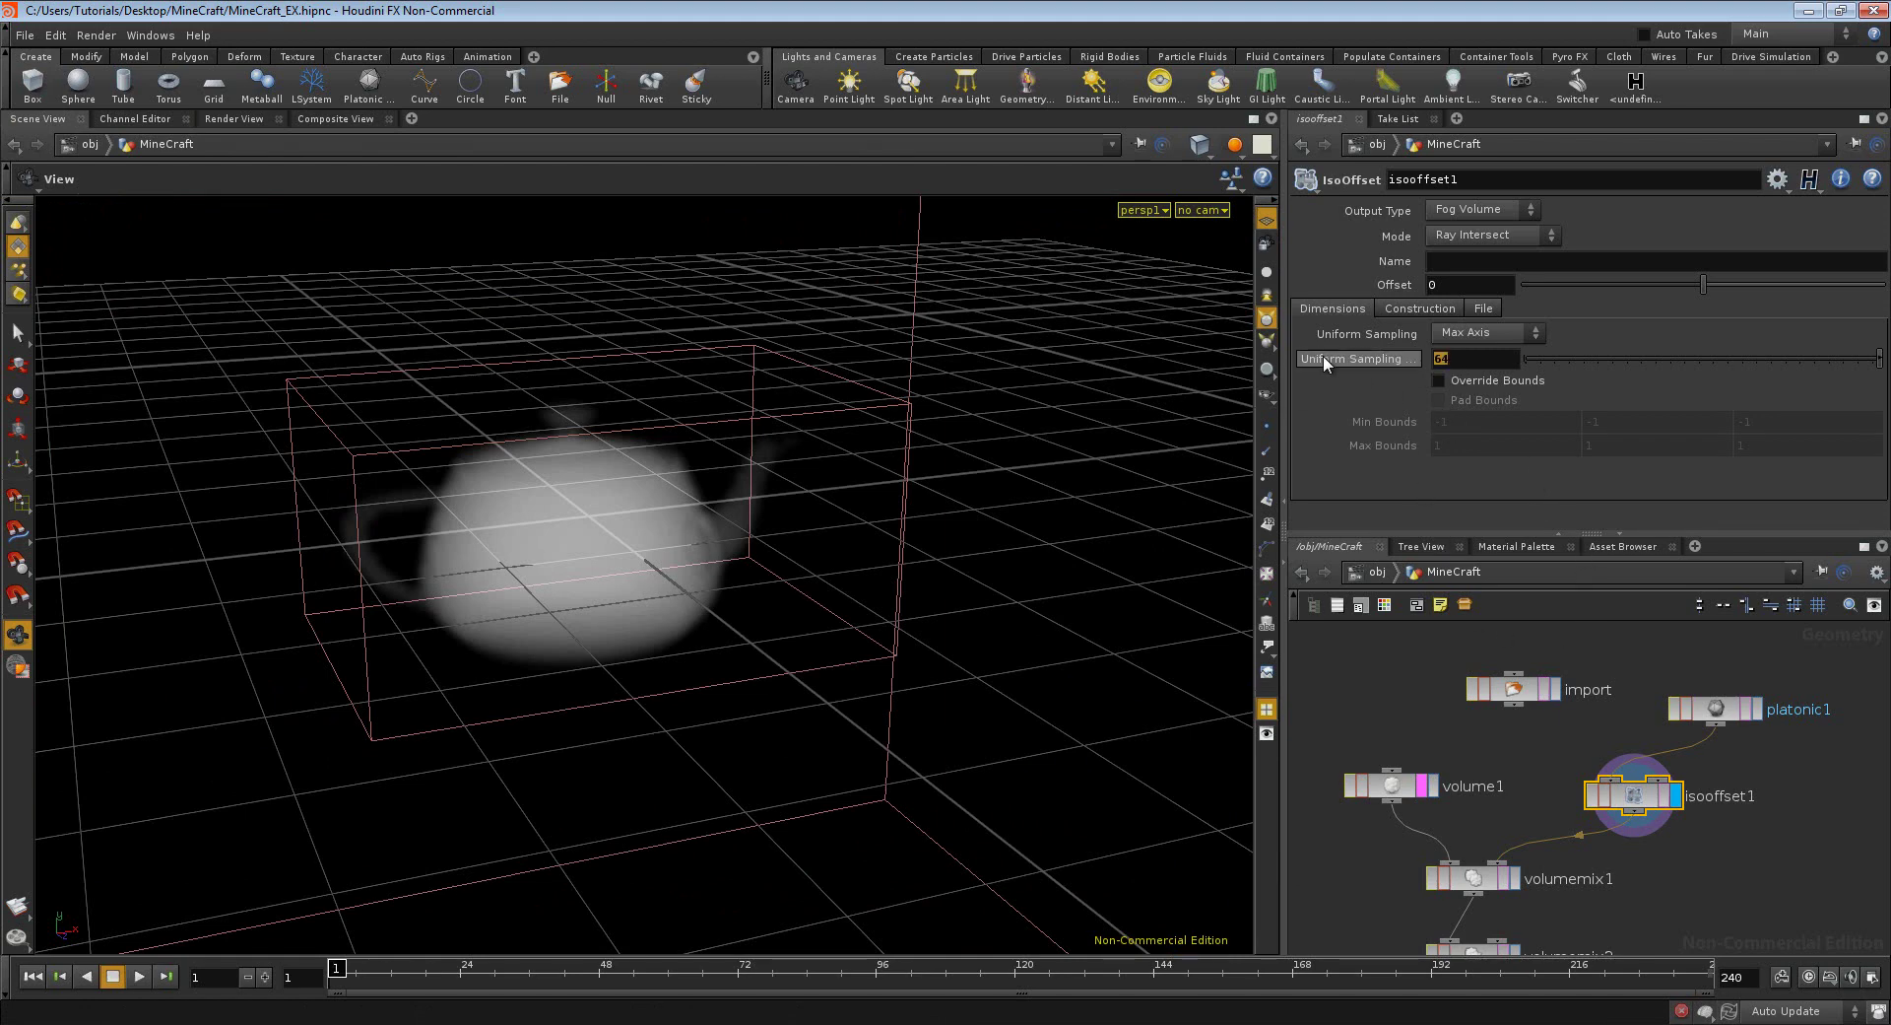
{"action": "left_click", "coordinate": [1444, 359]}
{"action": "key", "text": "BackSpace"}
{"action": "key", "text": "BackSpace"}
{"action": "type", "text": "100"}
{"action": "key", "text": "Return"}
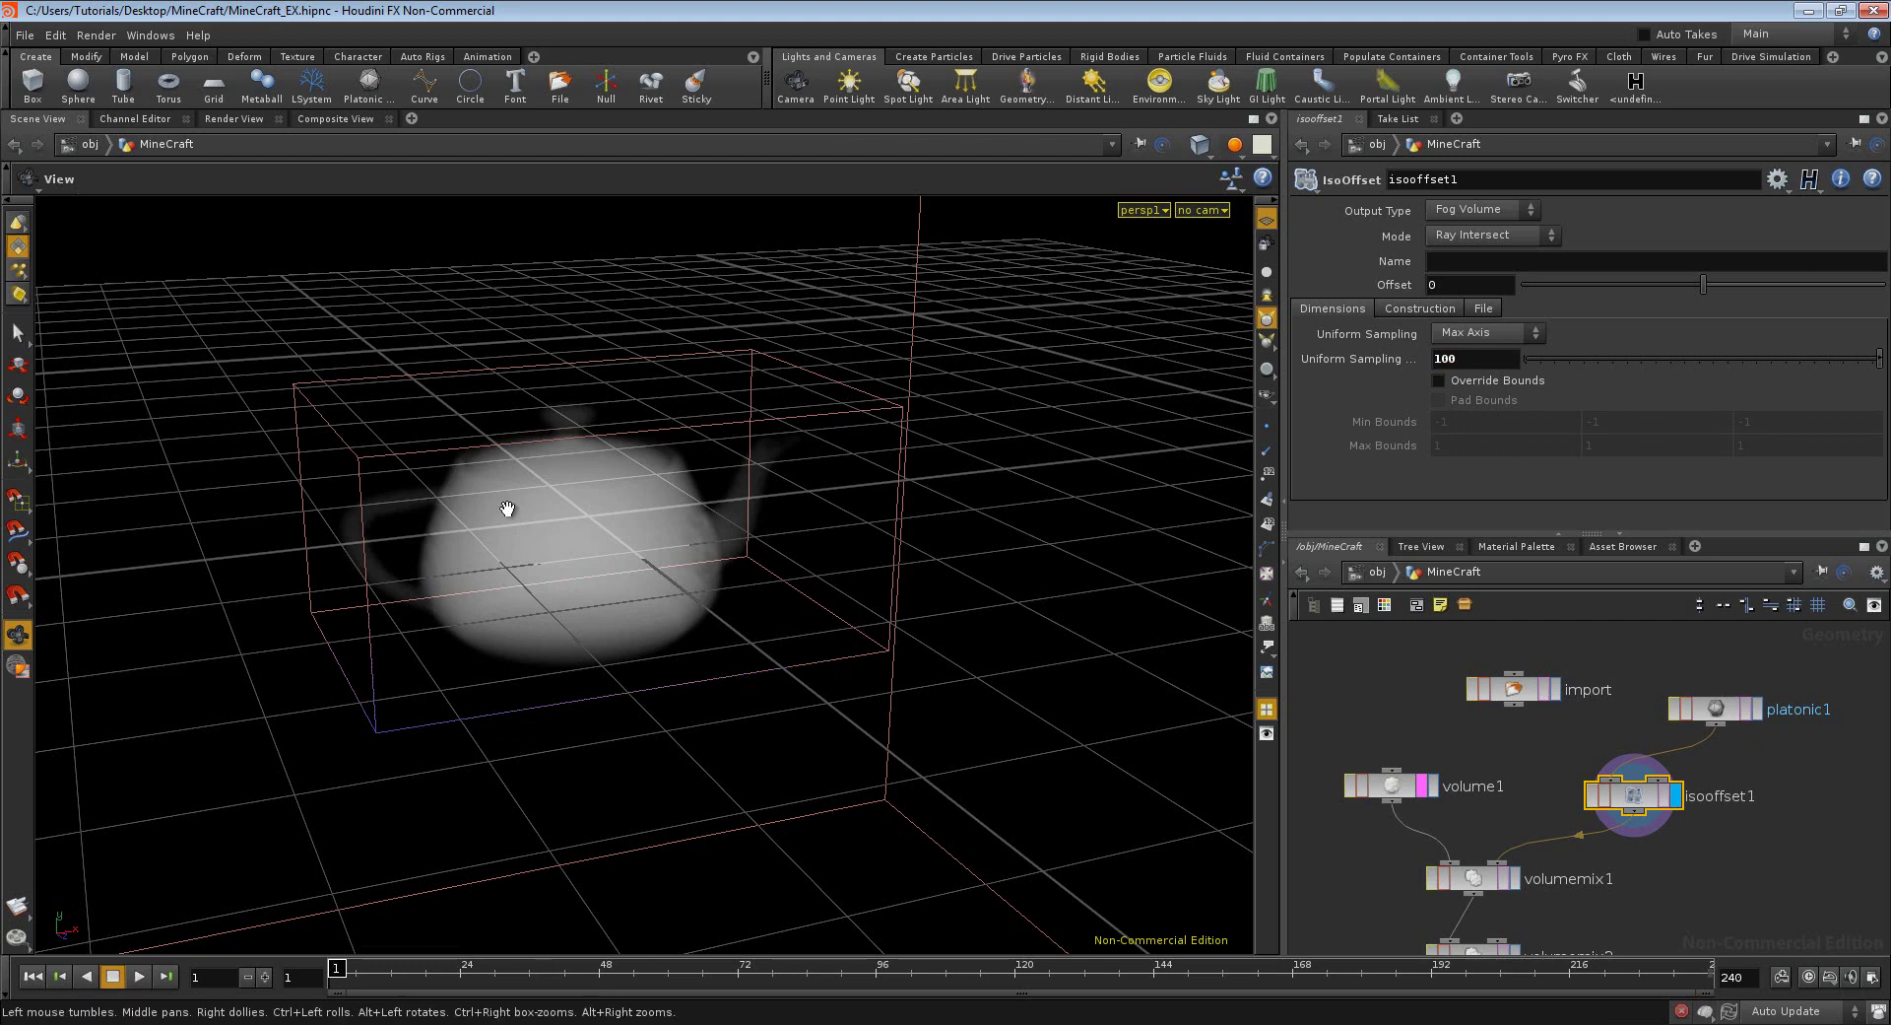
{"action": "left_click", "coordinate": [239, 116]}
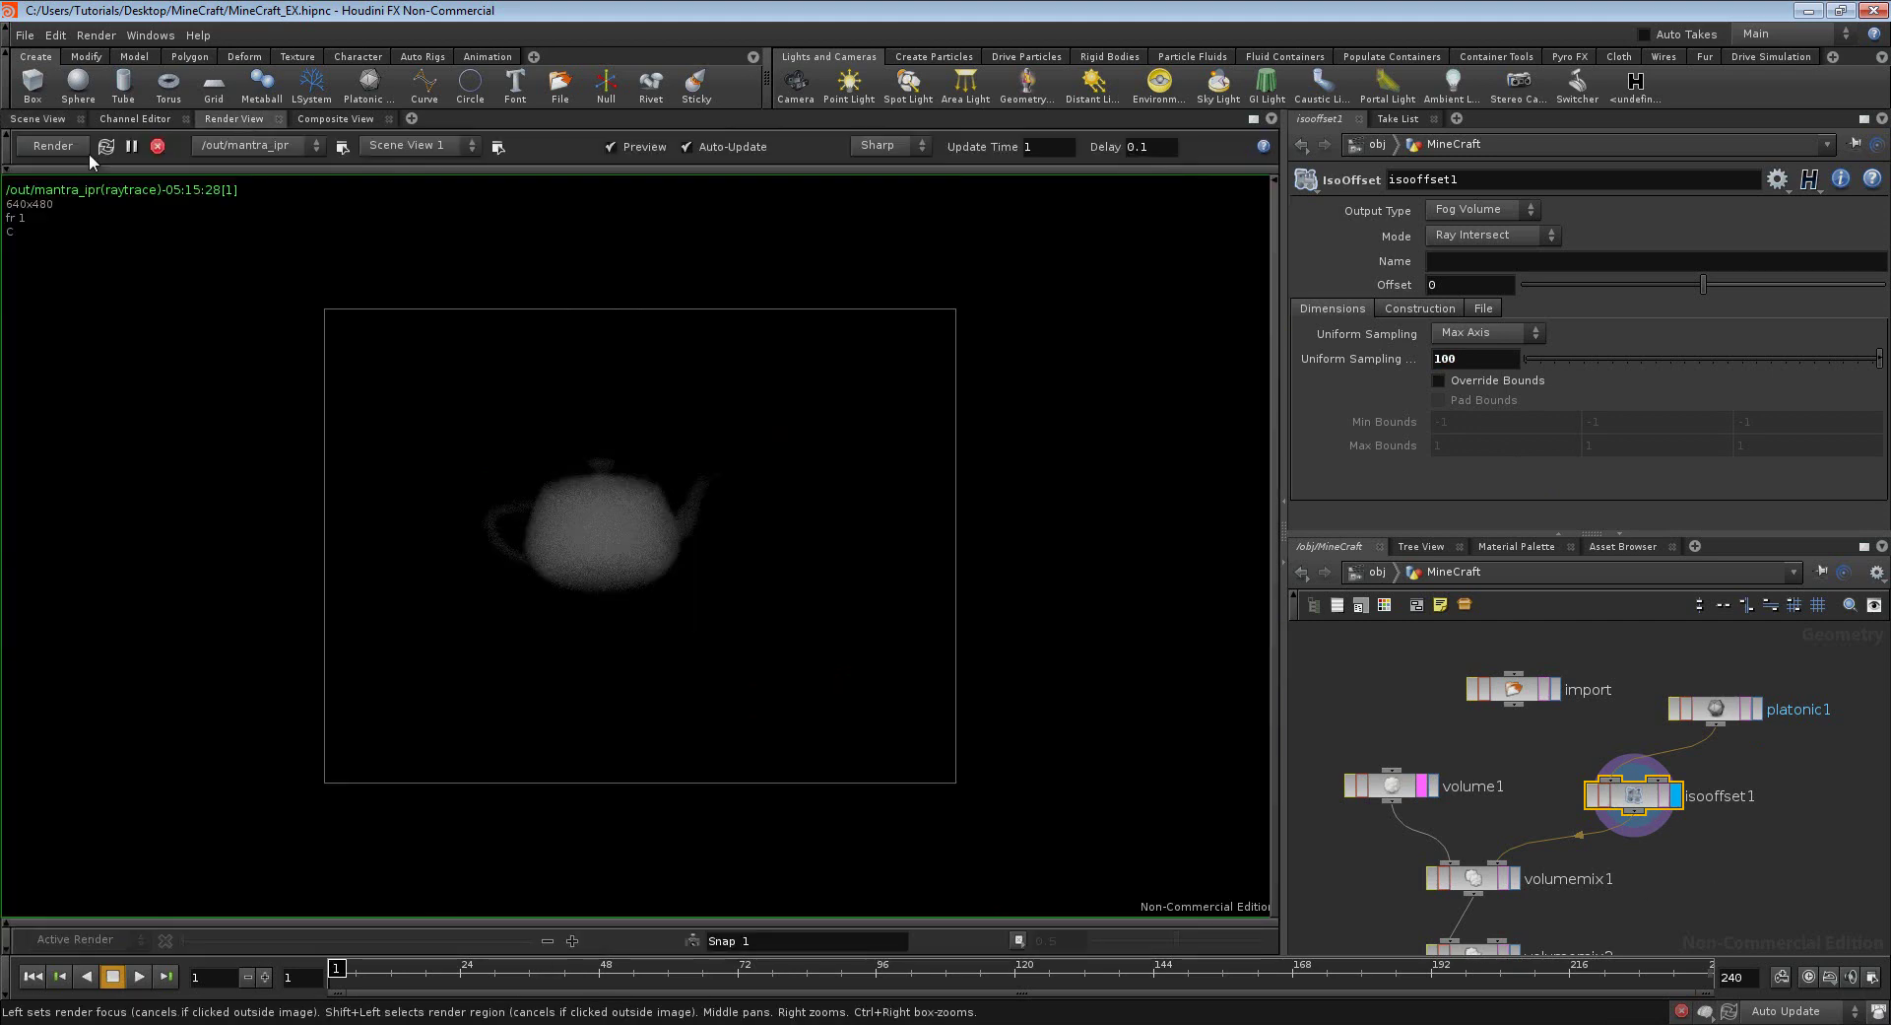
{"action": "left_click", "coordinate": [65, 150]}
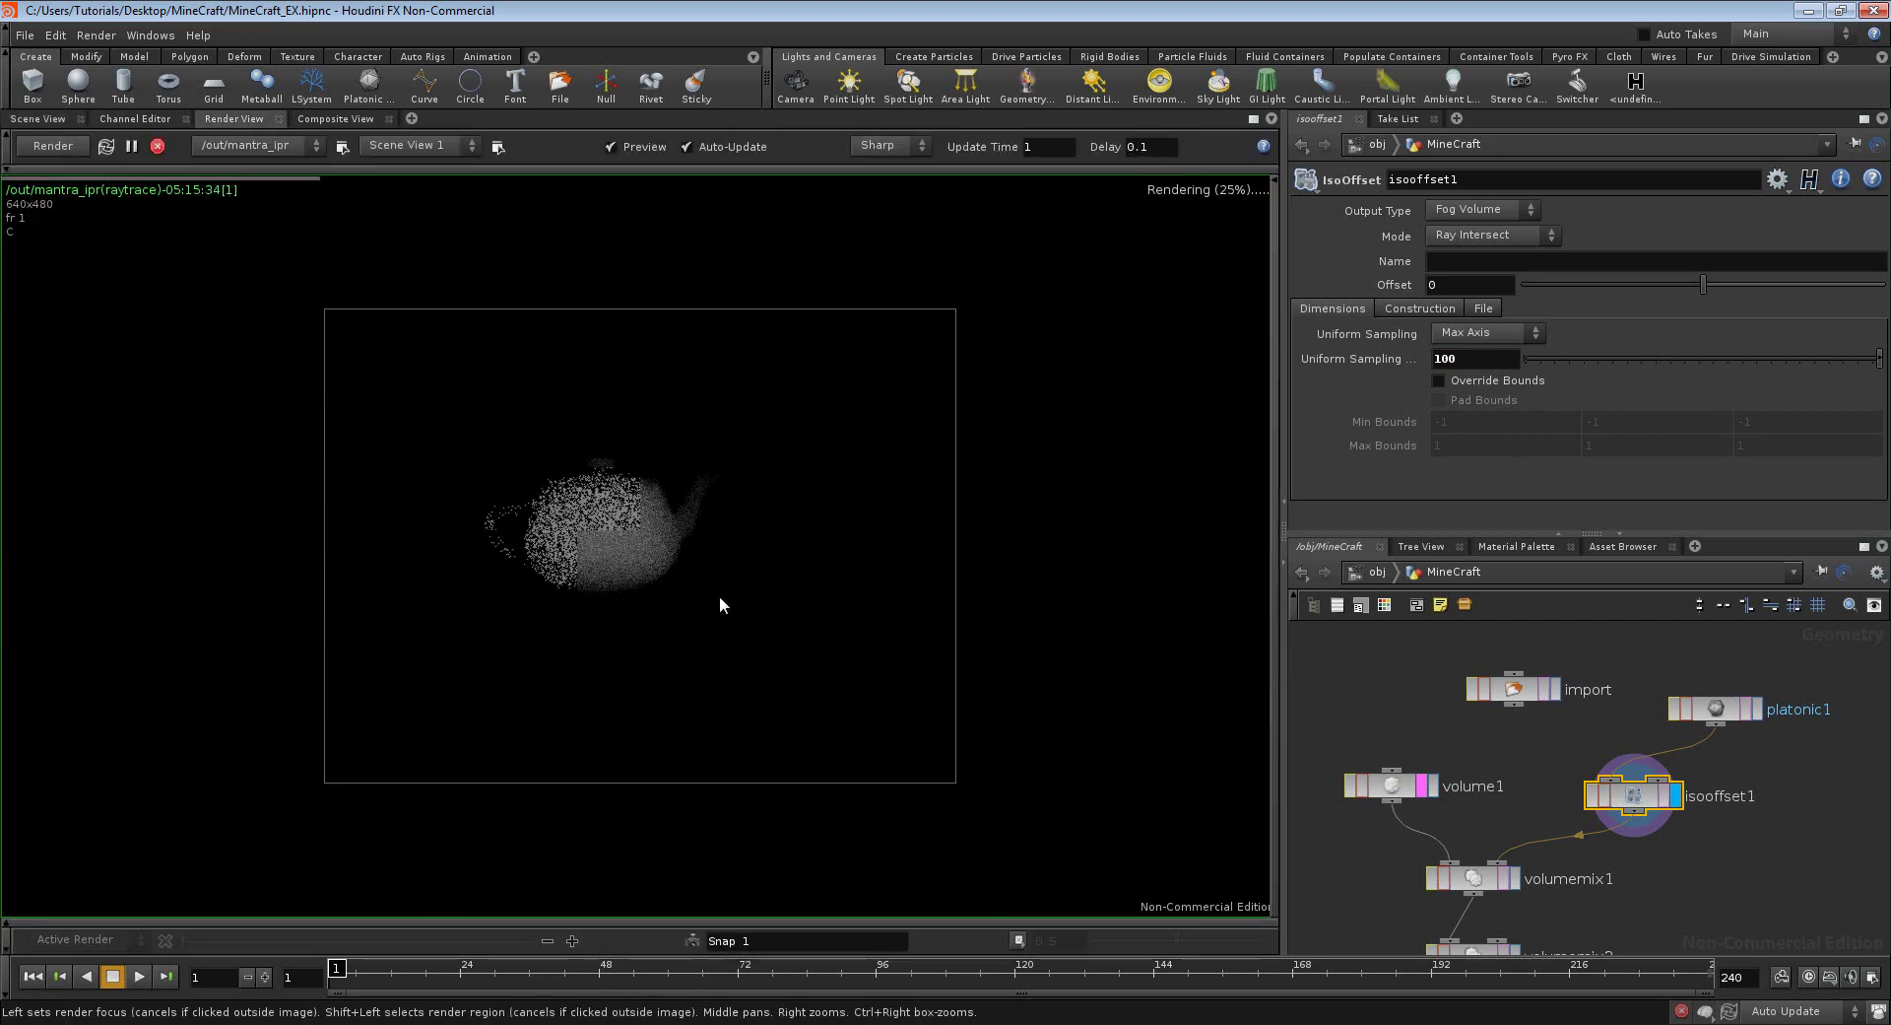
{"action": "left_click", "coordinate": [36, 119]}
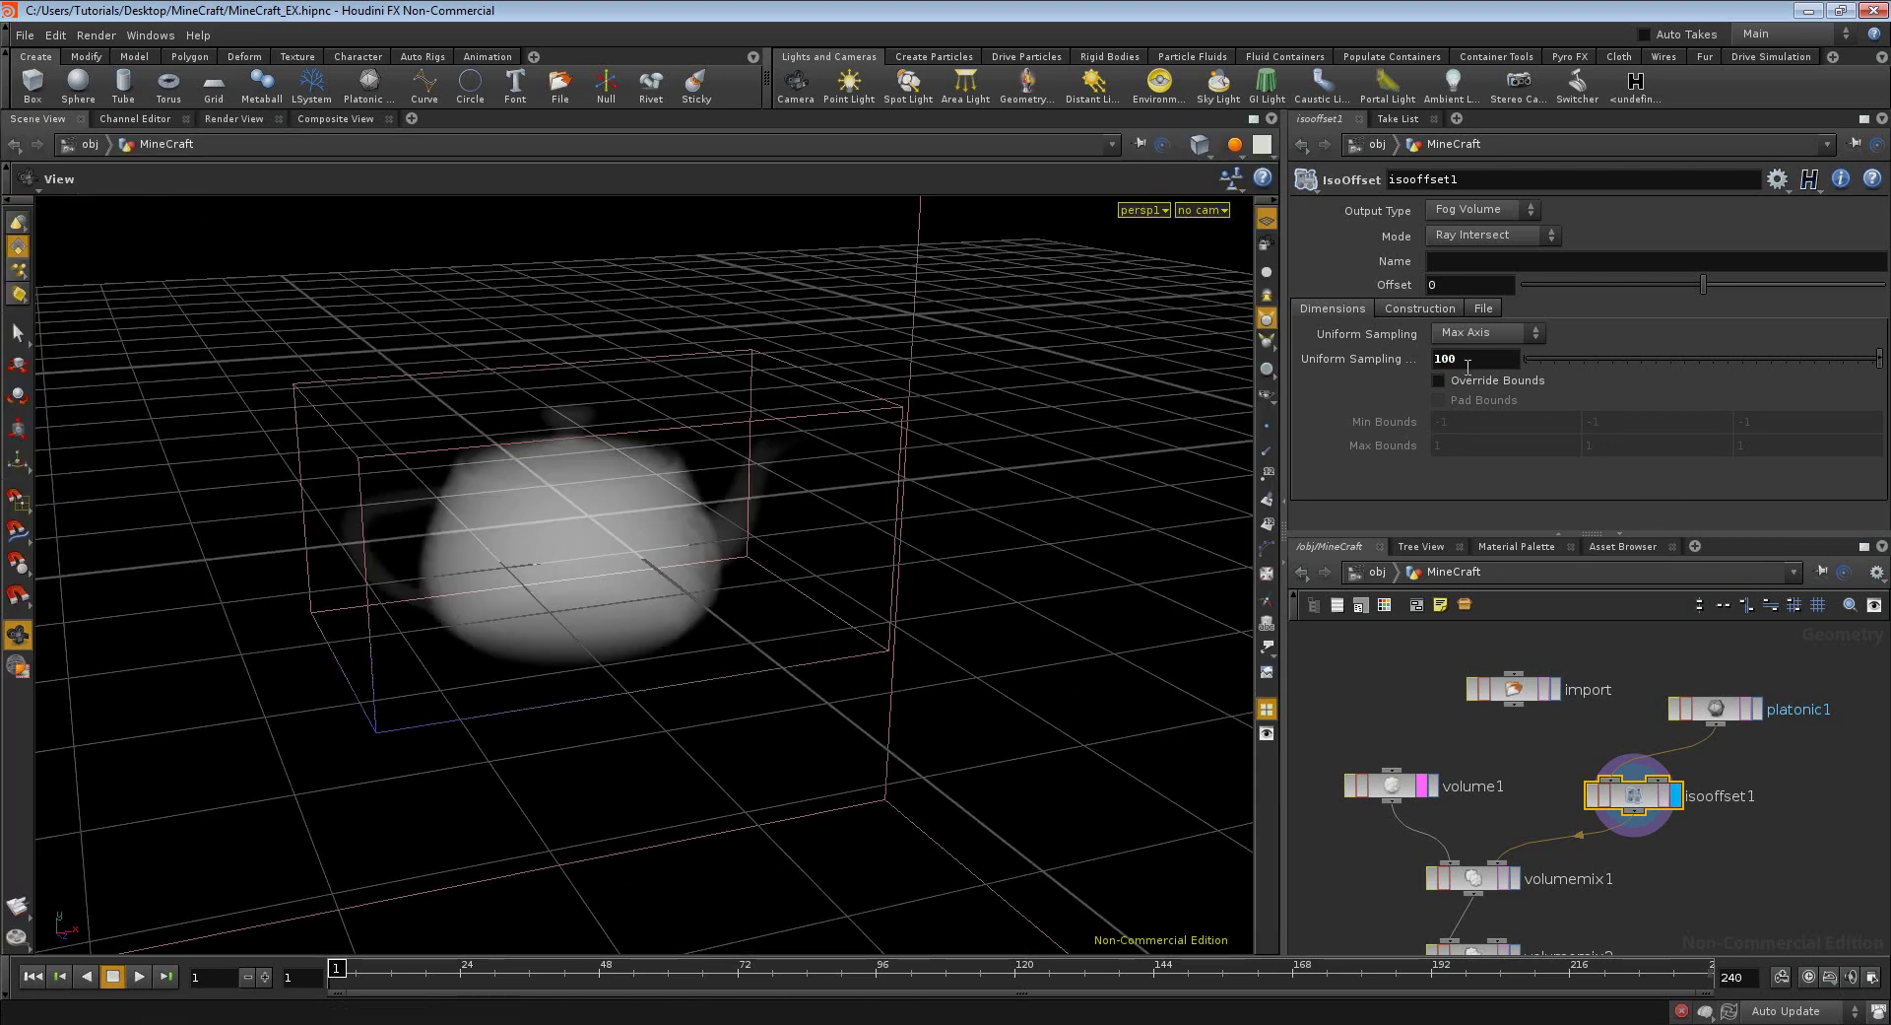
- Try a Uniform Sampling of 30 and orbit to inspect the blurrier teapot
{"action": "double_click", "coordinate": [1432, 357]}
{"action": "type", "text": "30"}
{"action": "key", "text": "Return"}
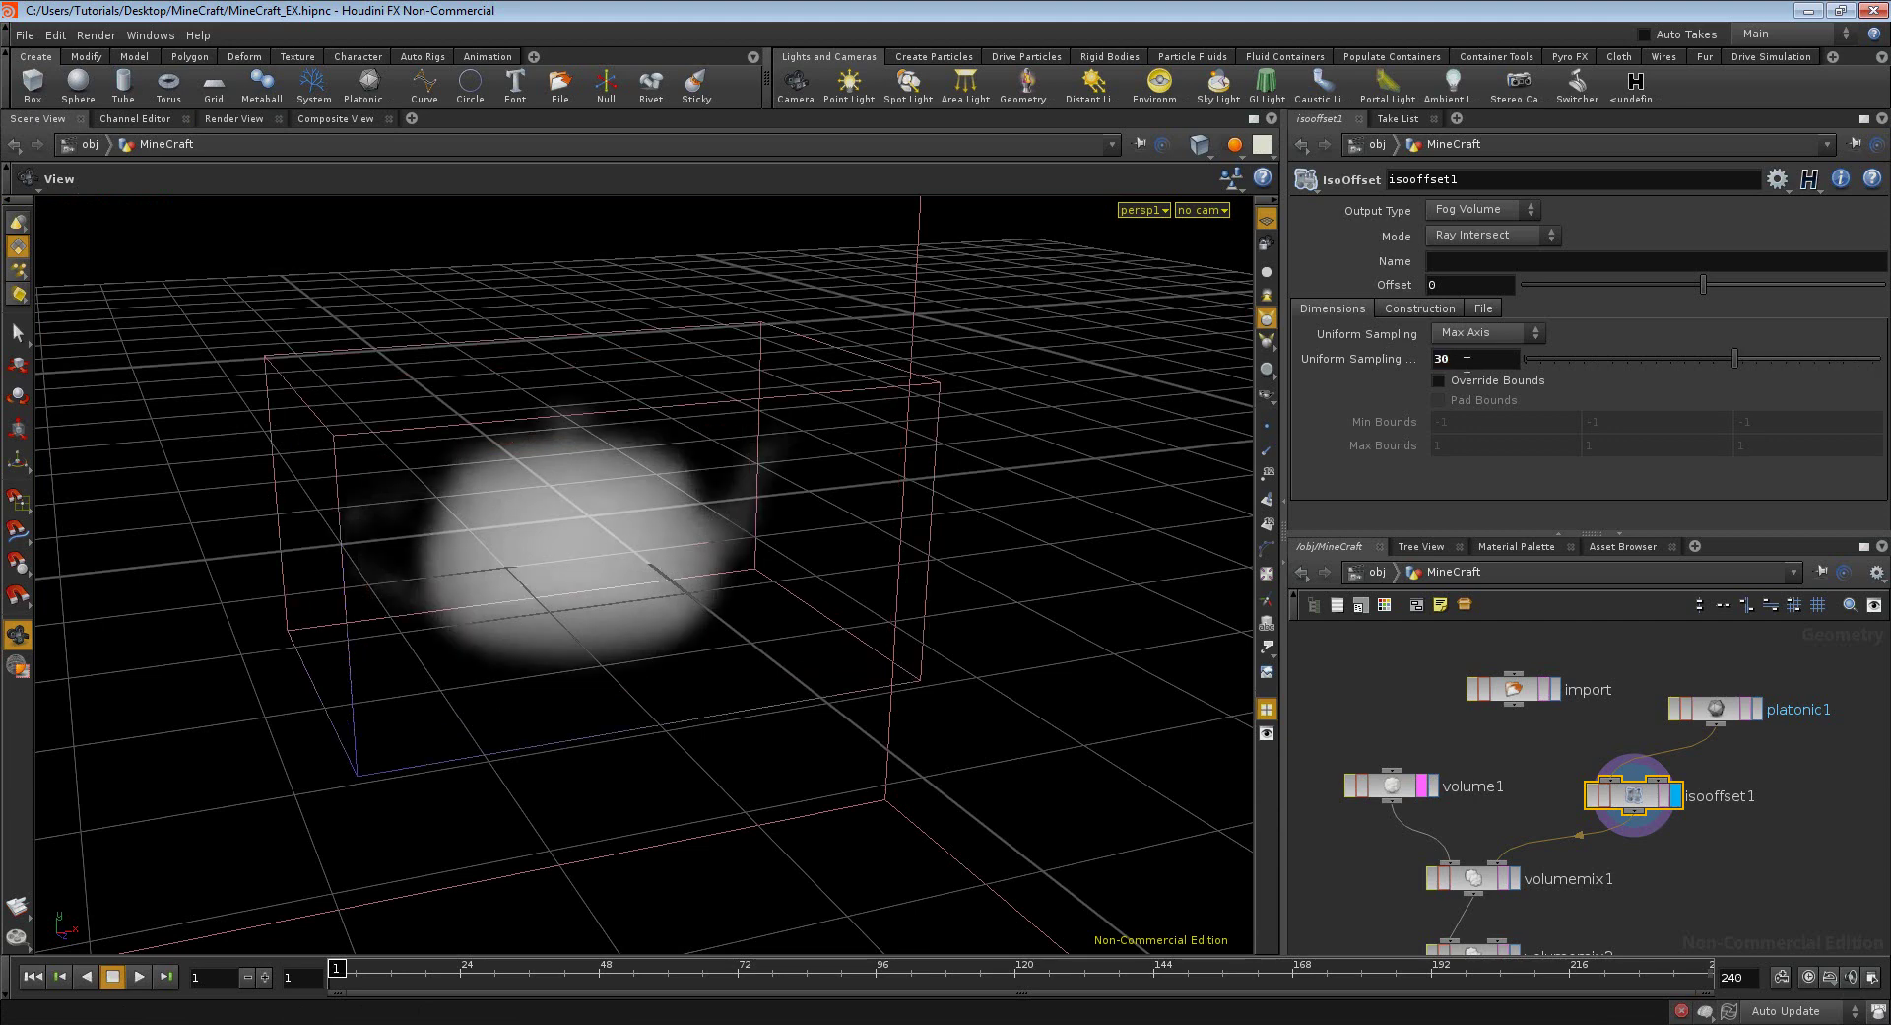
{"action": "mouse_move", "coordinate": [421, 552]}
{"action": "left_mouse_down"}
{"action": "mouse_move", "coordinate": [578, 565]}
{"action": "mouse_move", "coordinate": [347, 551]}
{"action": "mouse_move", "coordinate": [375, 574]}
{"action": "mouse_move", "coordinate": [372, 536]}
{"action": "left_mouse_up"}
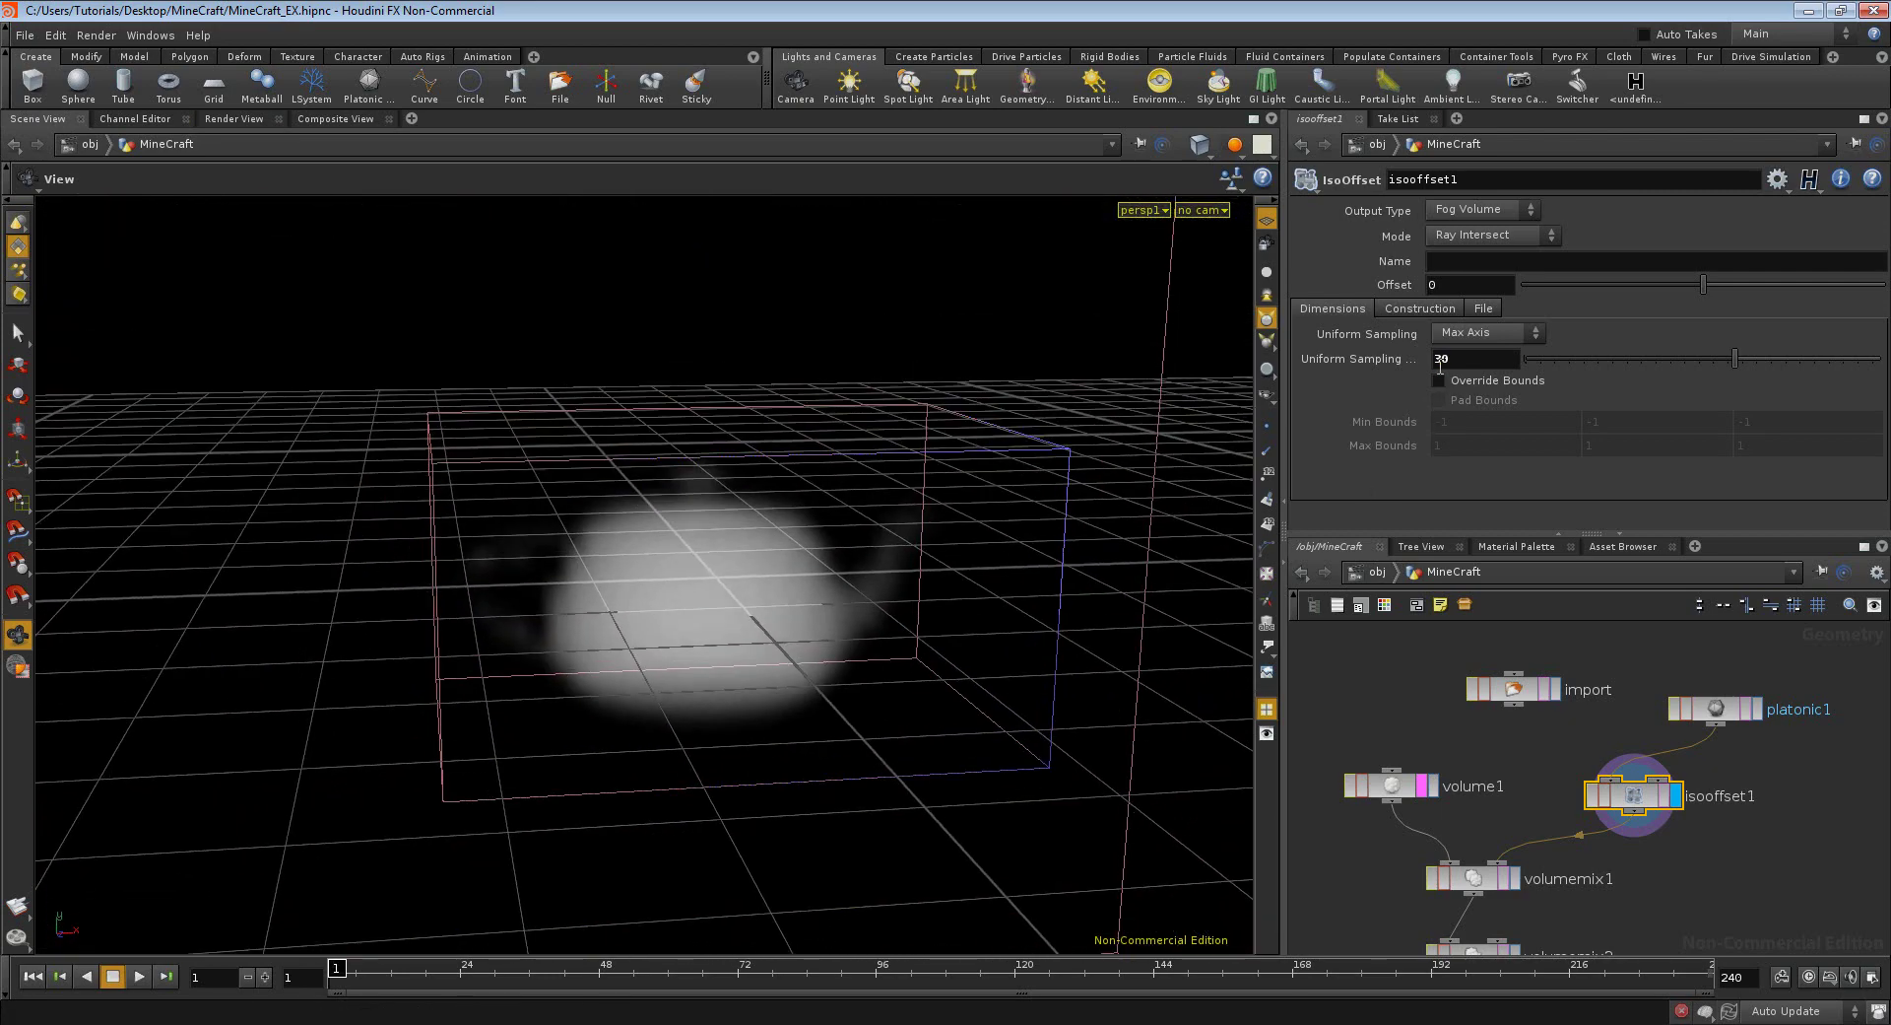
- Raise Uniform Sampling to 150 for a sharper teapot, then show volume1's parameters
{"action": "type", "text": "1"}
{"action": "type", "text": "50"}
{"action": "key", "text": "Return"}
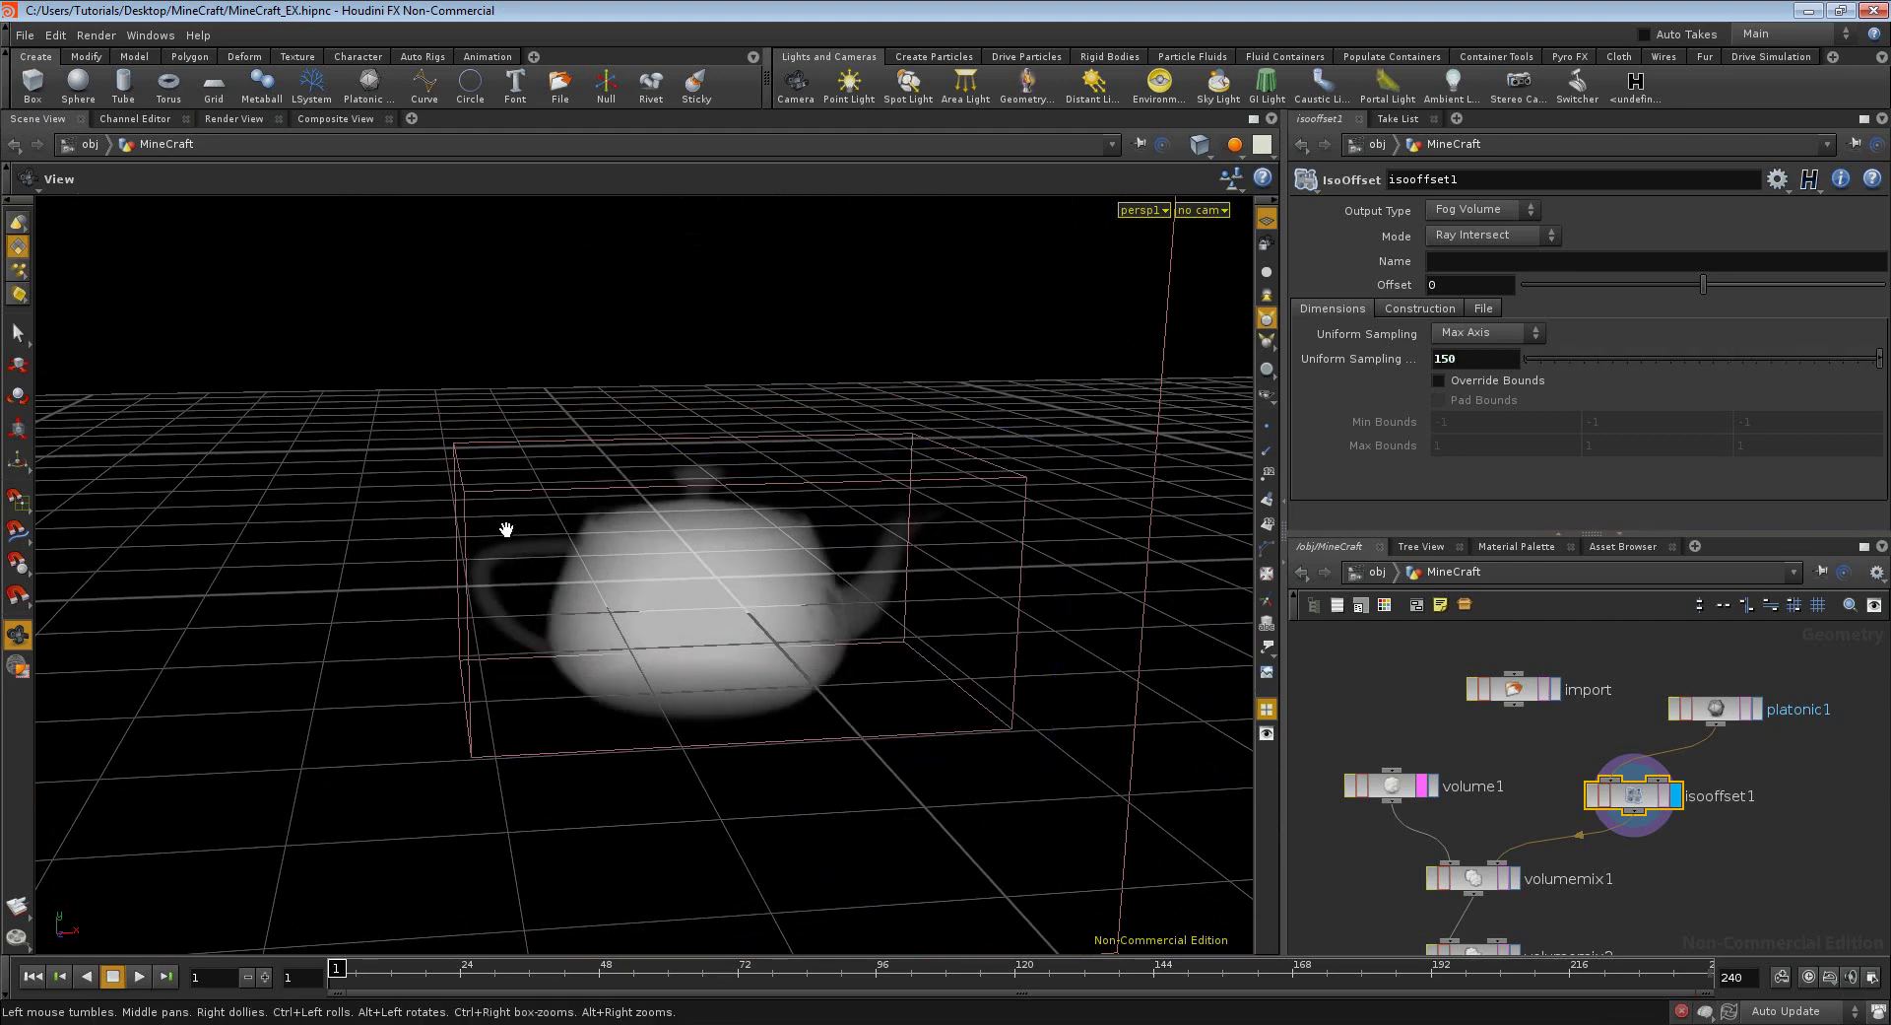
{"action": "mouse_move", "coordinate": [547, 532]}
{"action": "left_mouse_down"}
{"action": "mouse_move", "coordinate": [556, 594]}
{"action": "mouse_move", "coordinate": [573, 568]}
{"action": "left_mouse_up"}
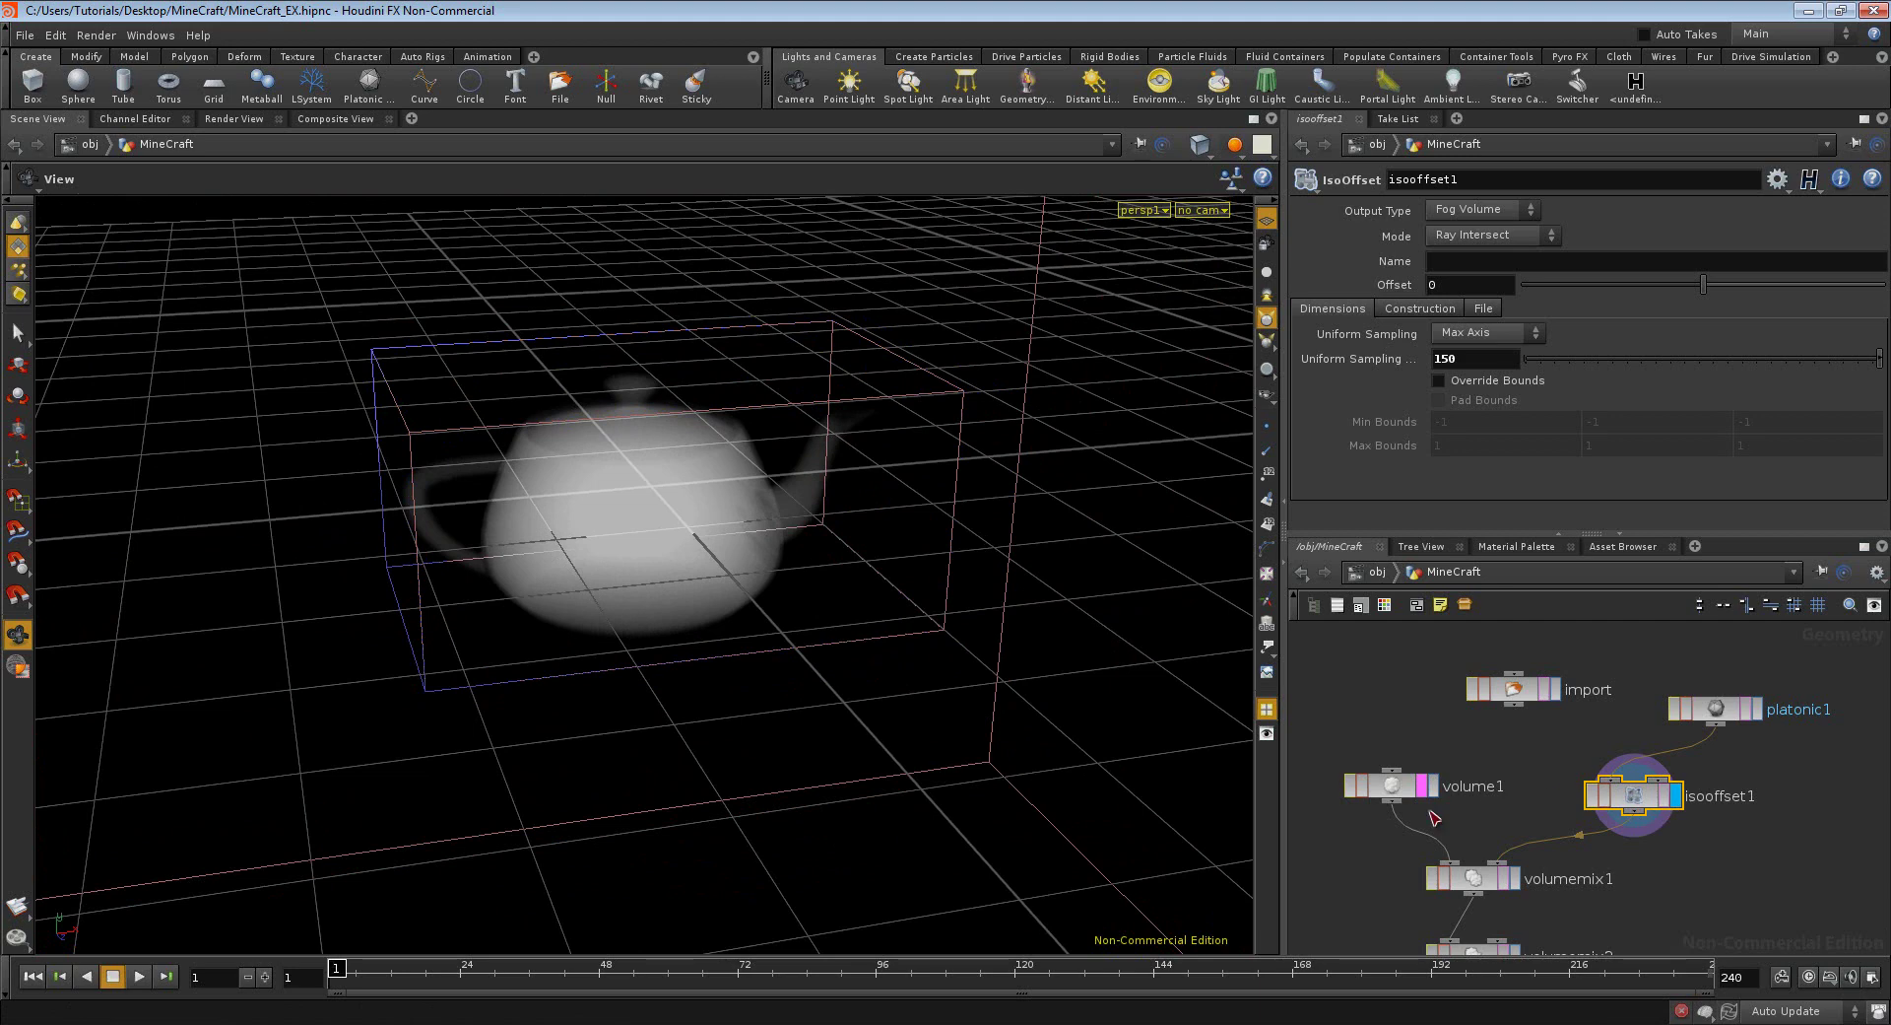
{"action": "left_click", "coordinate": [1403, 787]}
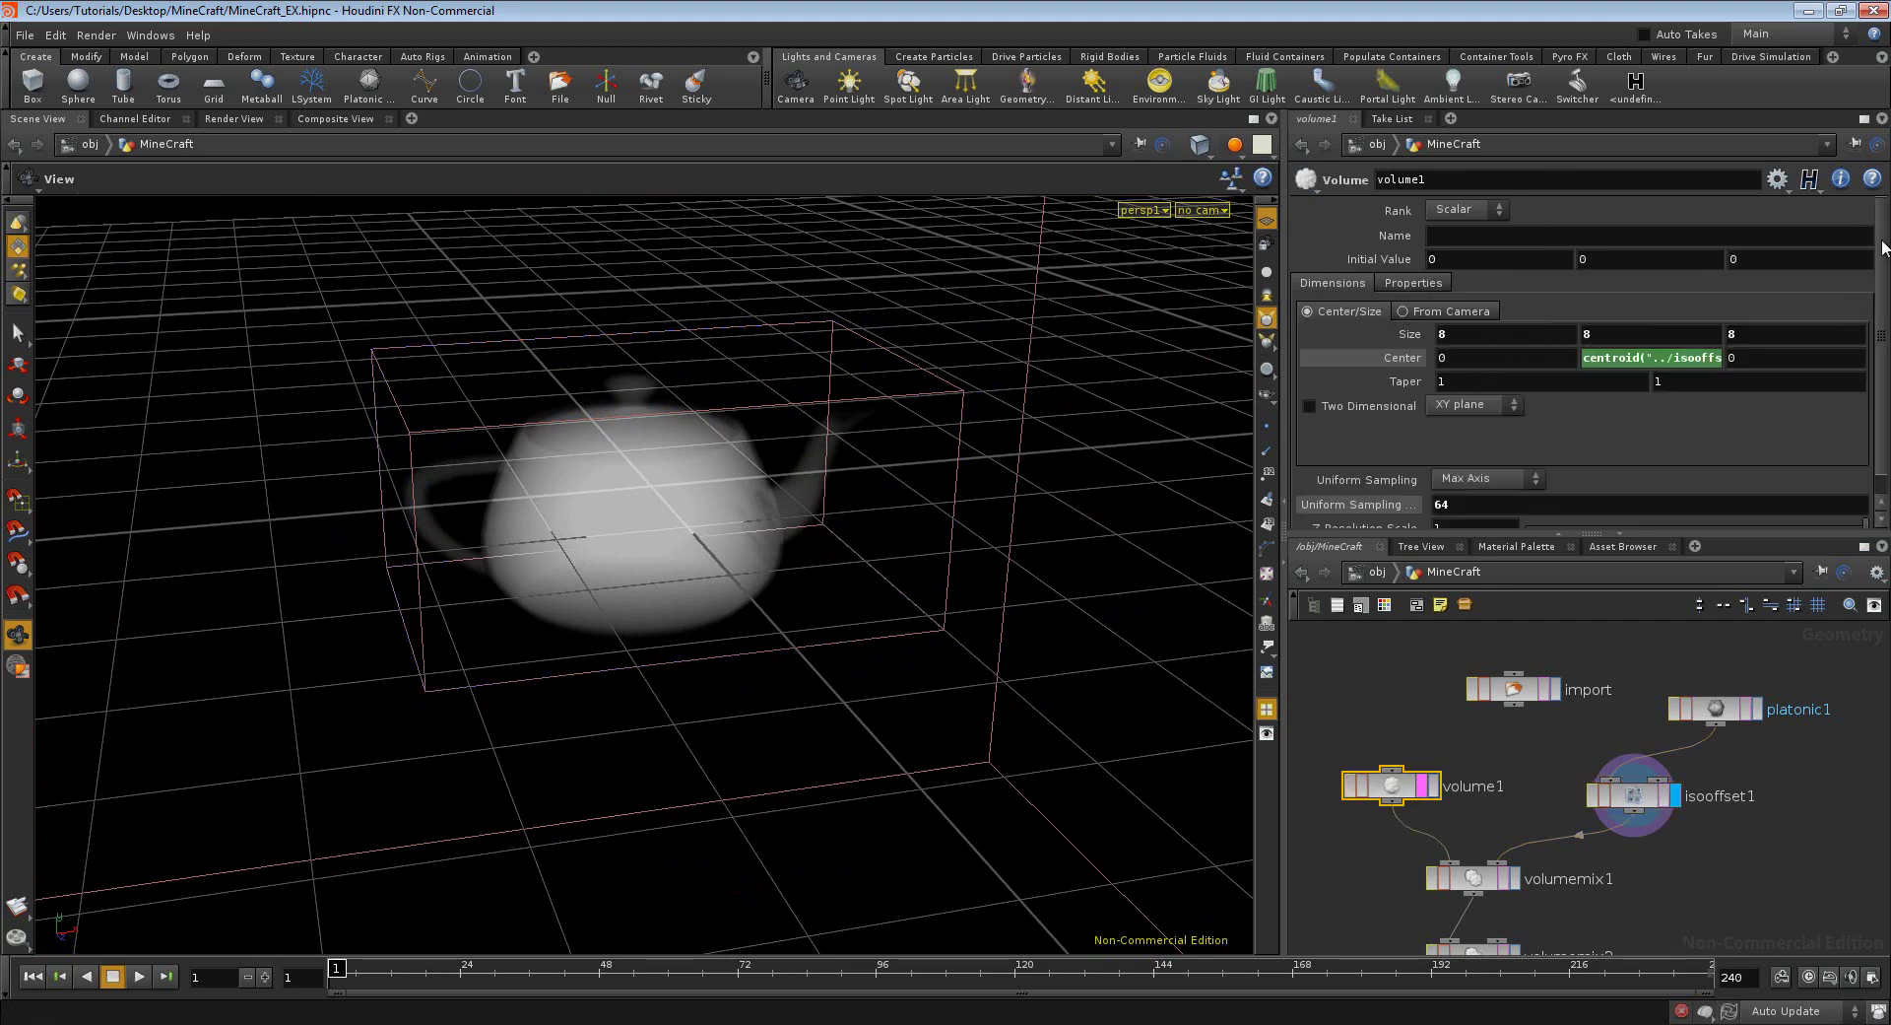
{"action": "left_click_drag", "start_coordinate": [1883, 249], "coordinate": [1877, 298]}
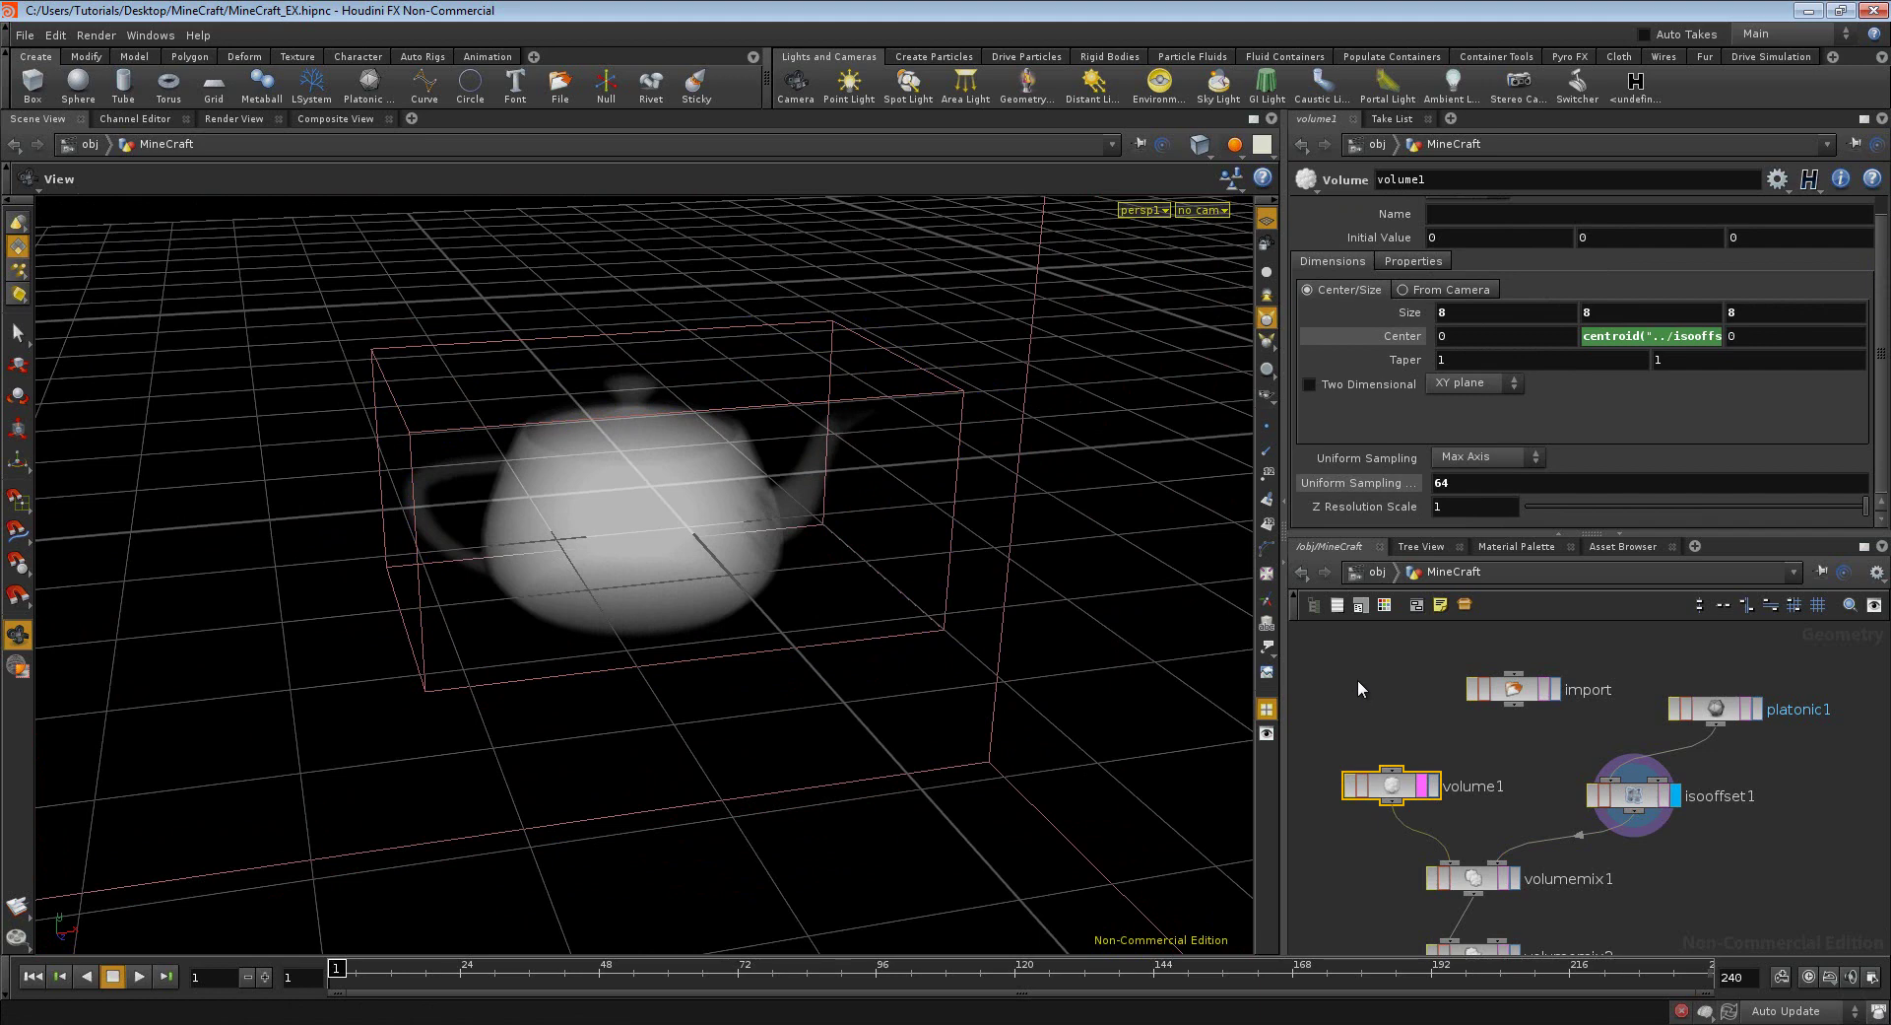
{"action": "left_click", "coordinate": [1470, 483]}
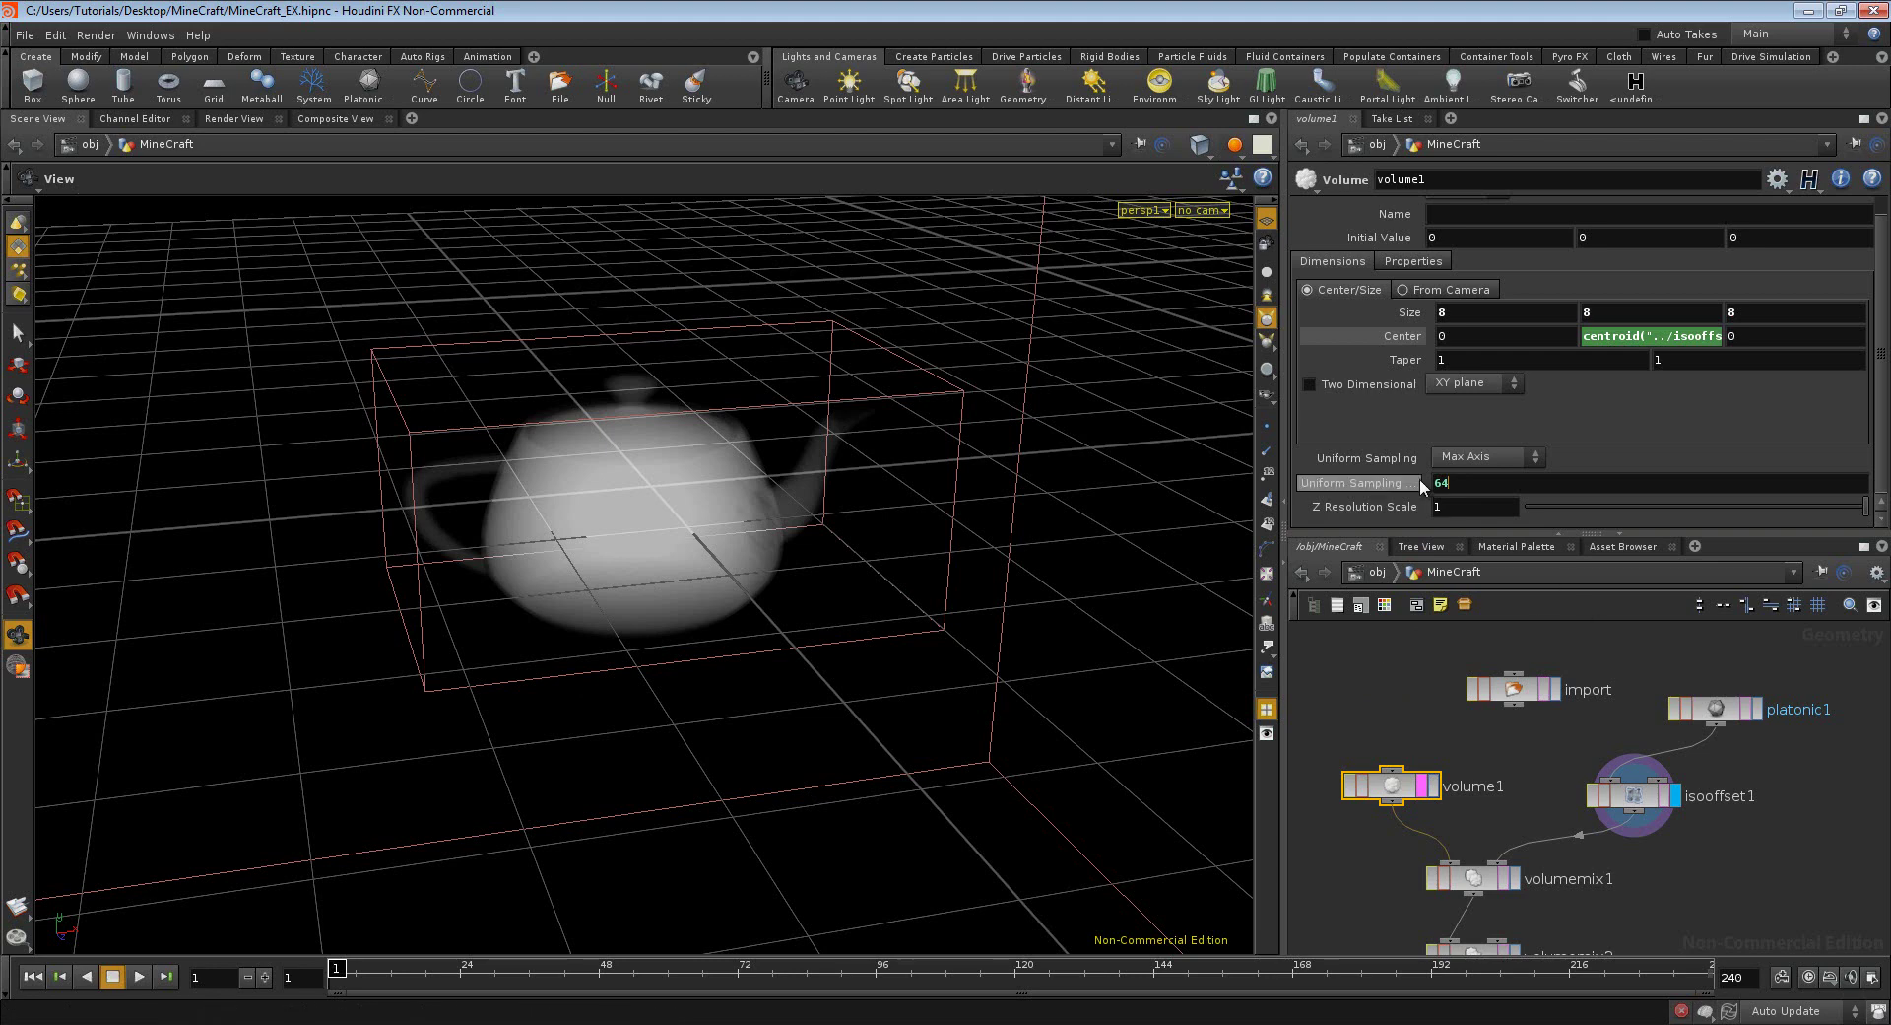
{"action": "left_click_drag", "start_coordinate": [1483, 483], "coordinate": [1431, 485]}
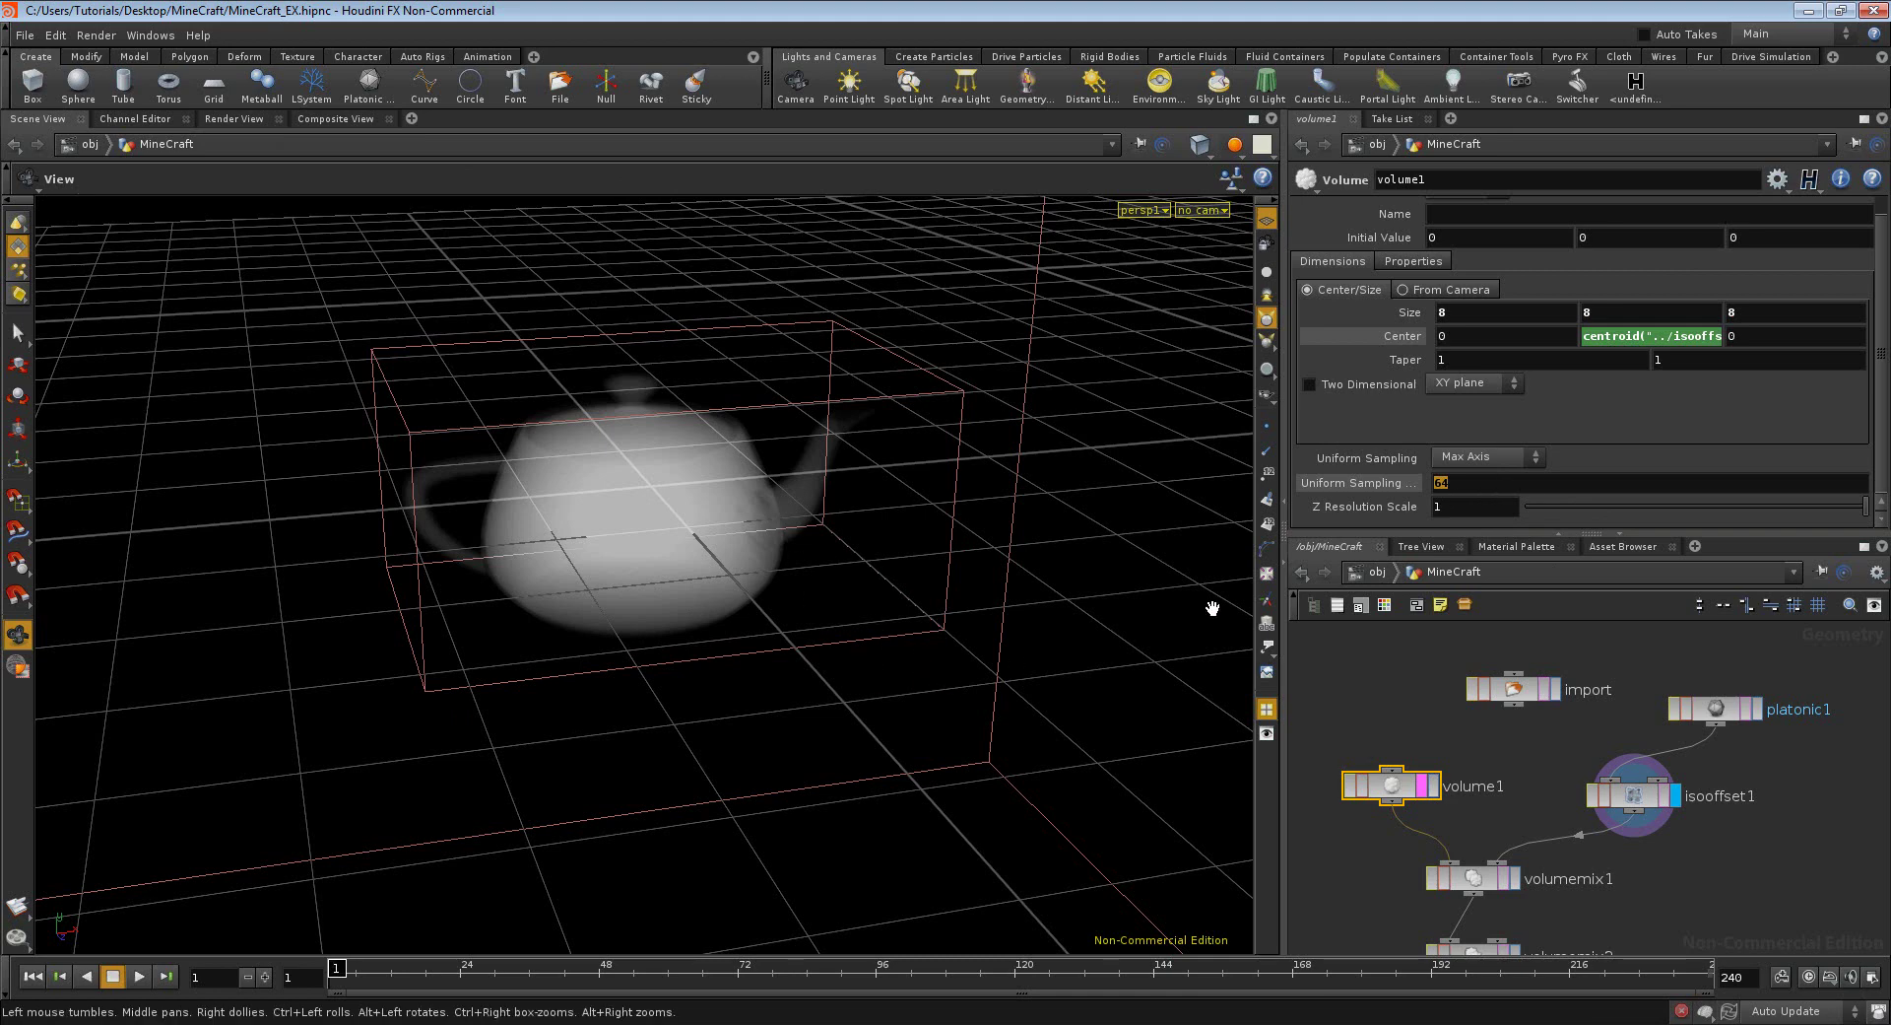
{"action": "left_click", "coordinate": [1457, 482]}
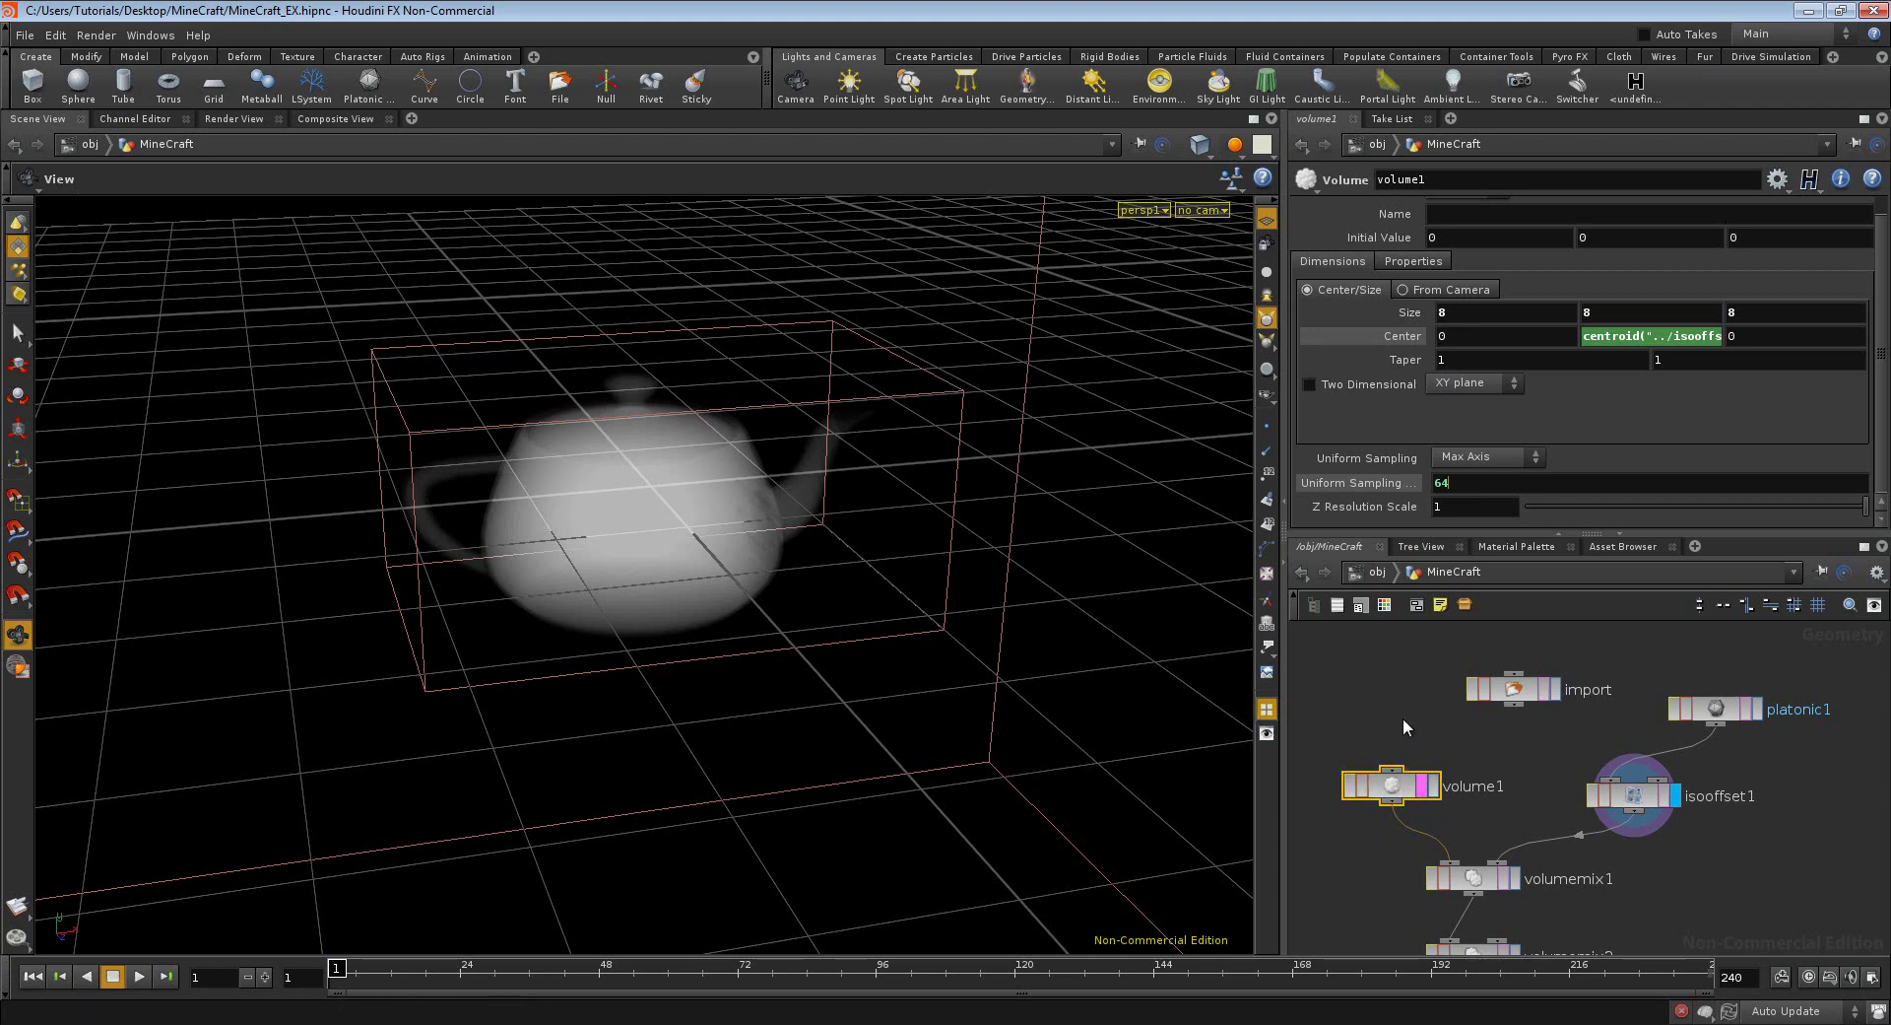
{"action": "scroll", "coordinate": [1404, 726], "scroll_direction": "down", "scroll_amount": 3}
{"action": "scroll", "coordinate": [1404, 726], "scroll_direction": "down", "scroll_amount": 2}
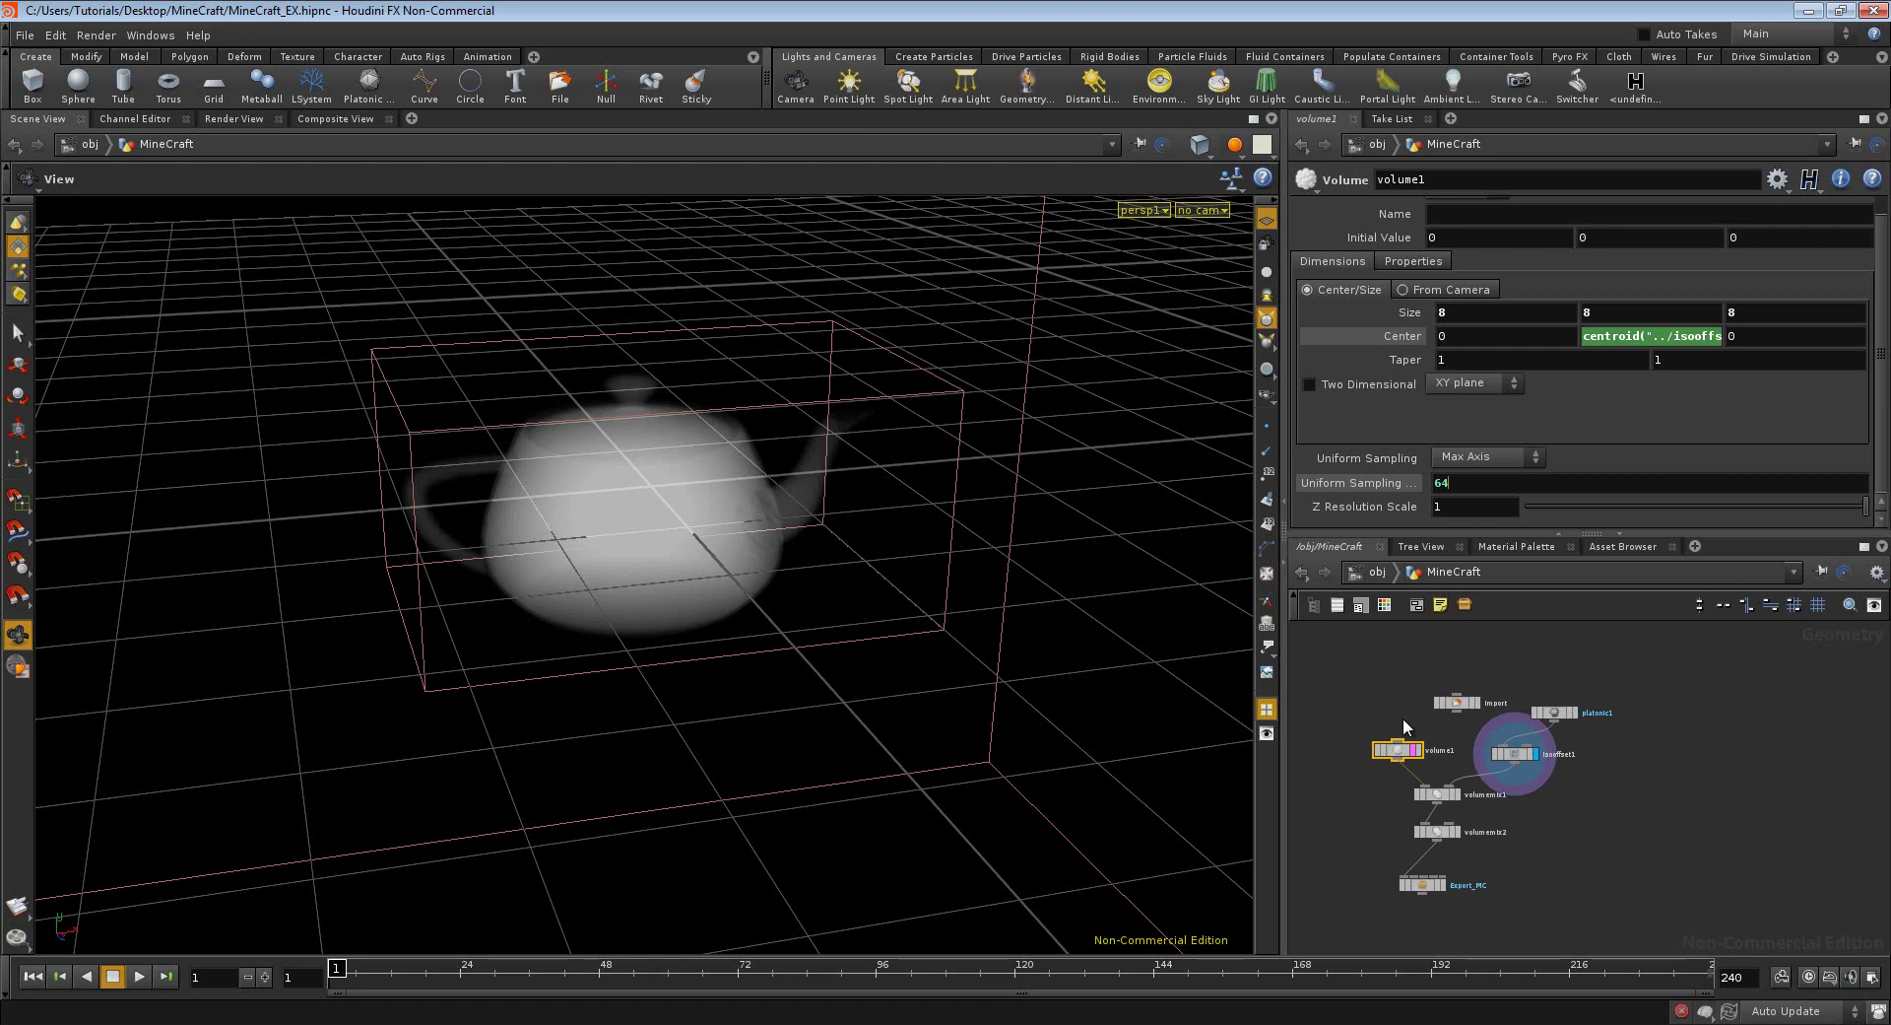
{"action": "left_click", "coordinate": [1455, 318]}
{"action": "left_click", "coordinate": [1785, 315]}
{"action": "left_click", "coordinate": [1488, 312]}
{"action": "left_click", "coordinate": [1617, 315]}
{"action": "left_click_drag", "start_coordinate": [1014, 645], "coordinate": [849, 675]}
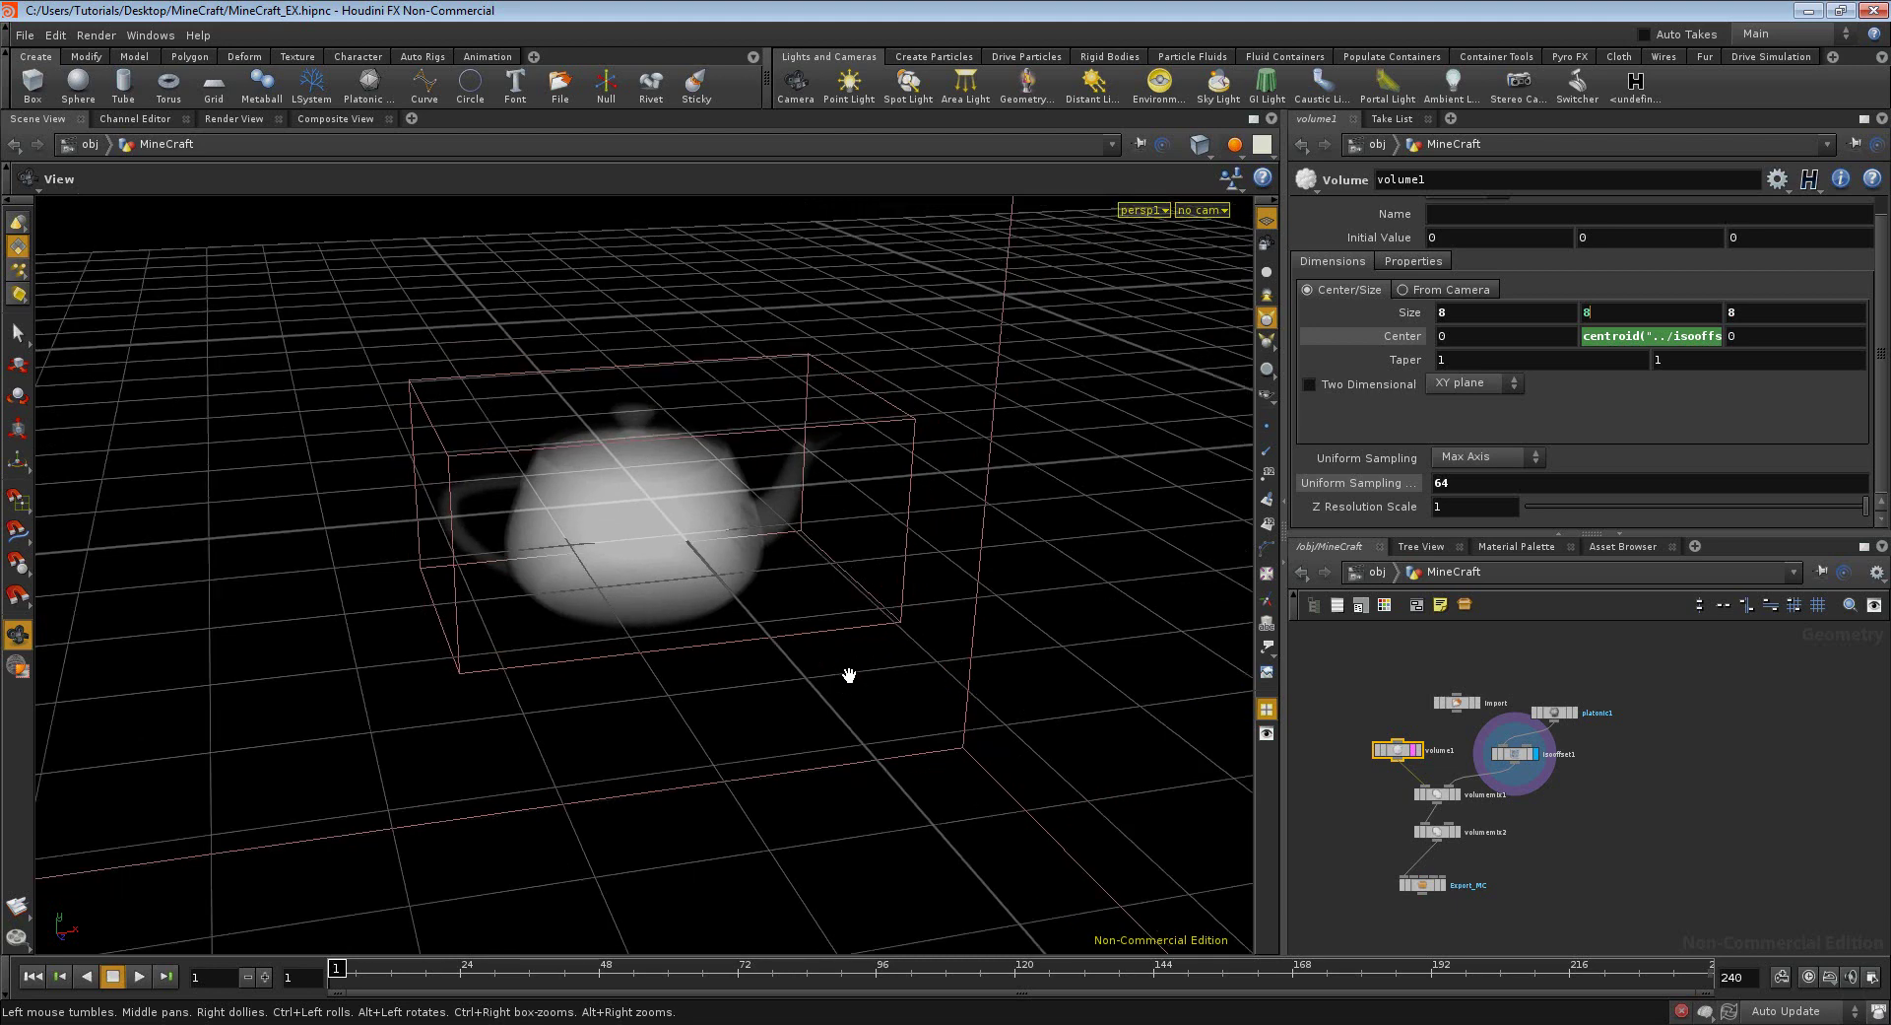
{"action": "scroll", "coordinate": [849, 675], "scroll_direction": "down", "scroll_amount": 3}
{"action": "scroll", "coordinate": [849, 675], "scroll_direction": "down", "scroll_amount": 3}
{"action": "scroll", "coordinate": [849, 675], "scroll_direction": "down", "scroll_amount": 3}
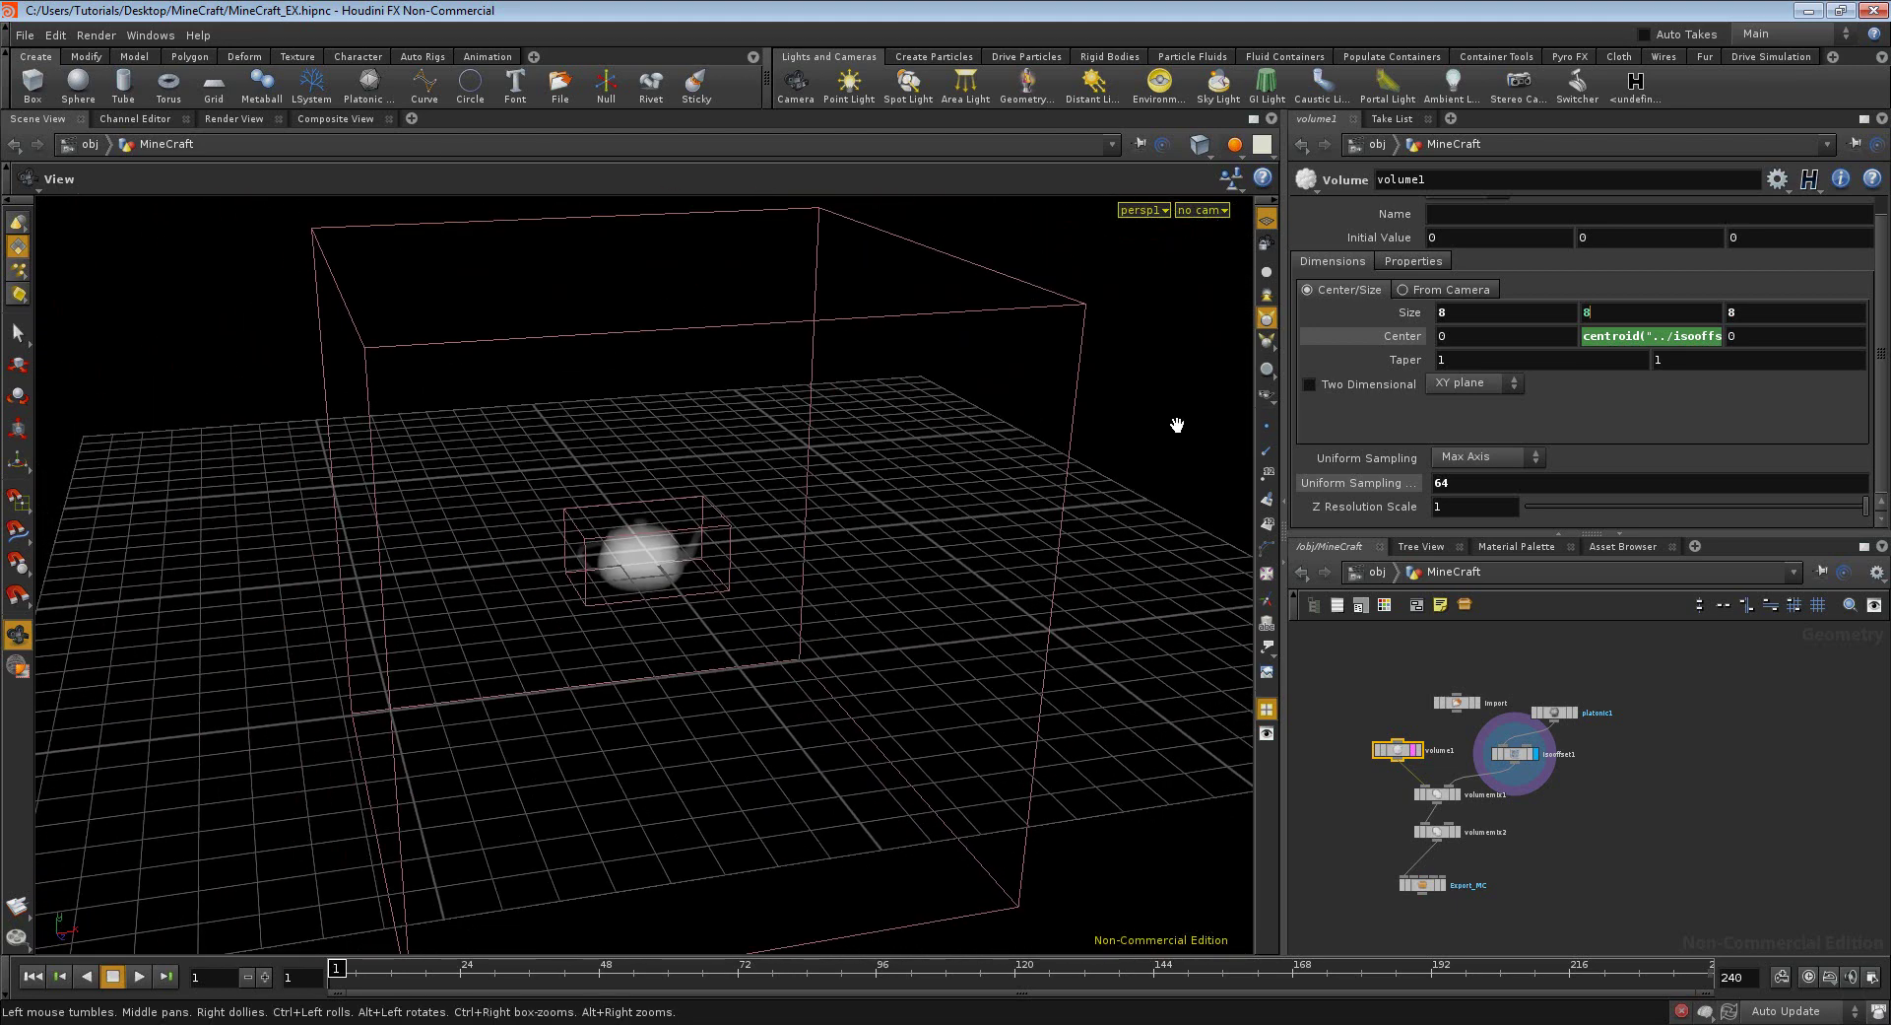
{"action": "scroll", "coordinate": [608, 706], "scroll_direction": "up", "scroll_amount": 2}
{"action": "scroll", "coordinate": [608, 706], "scroll_direction": "up", "scroll_amount": 2}
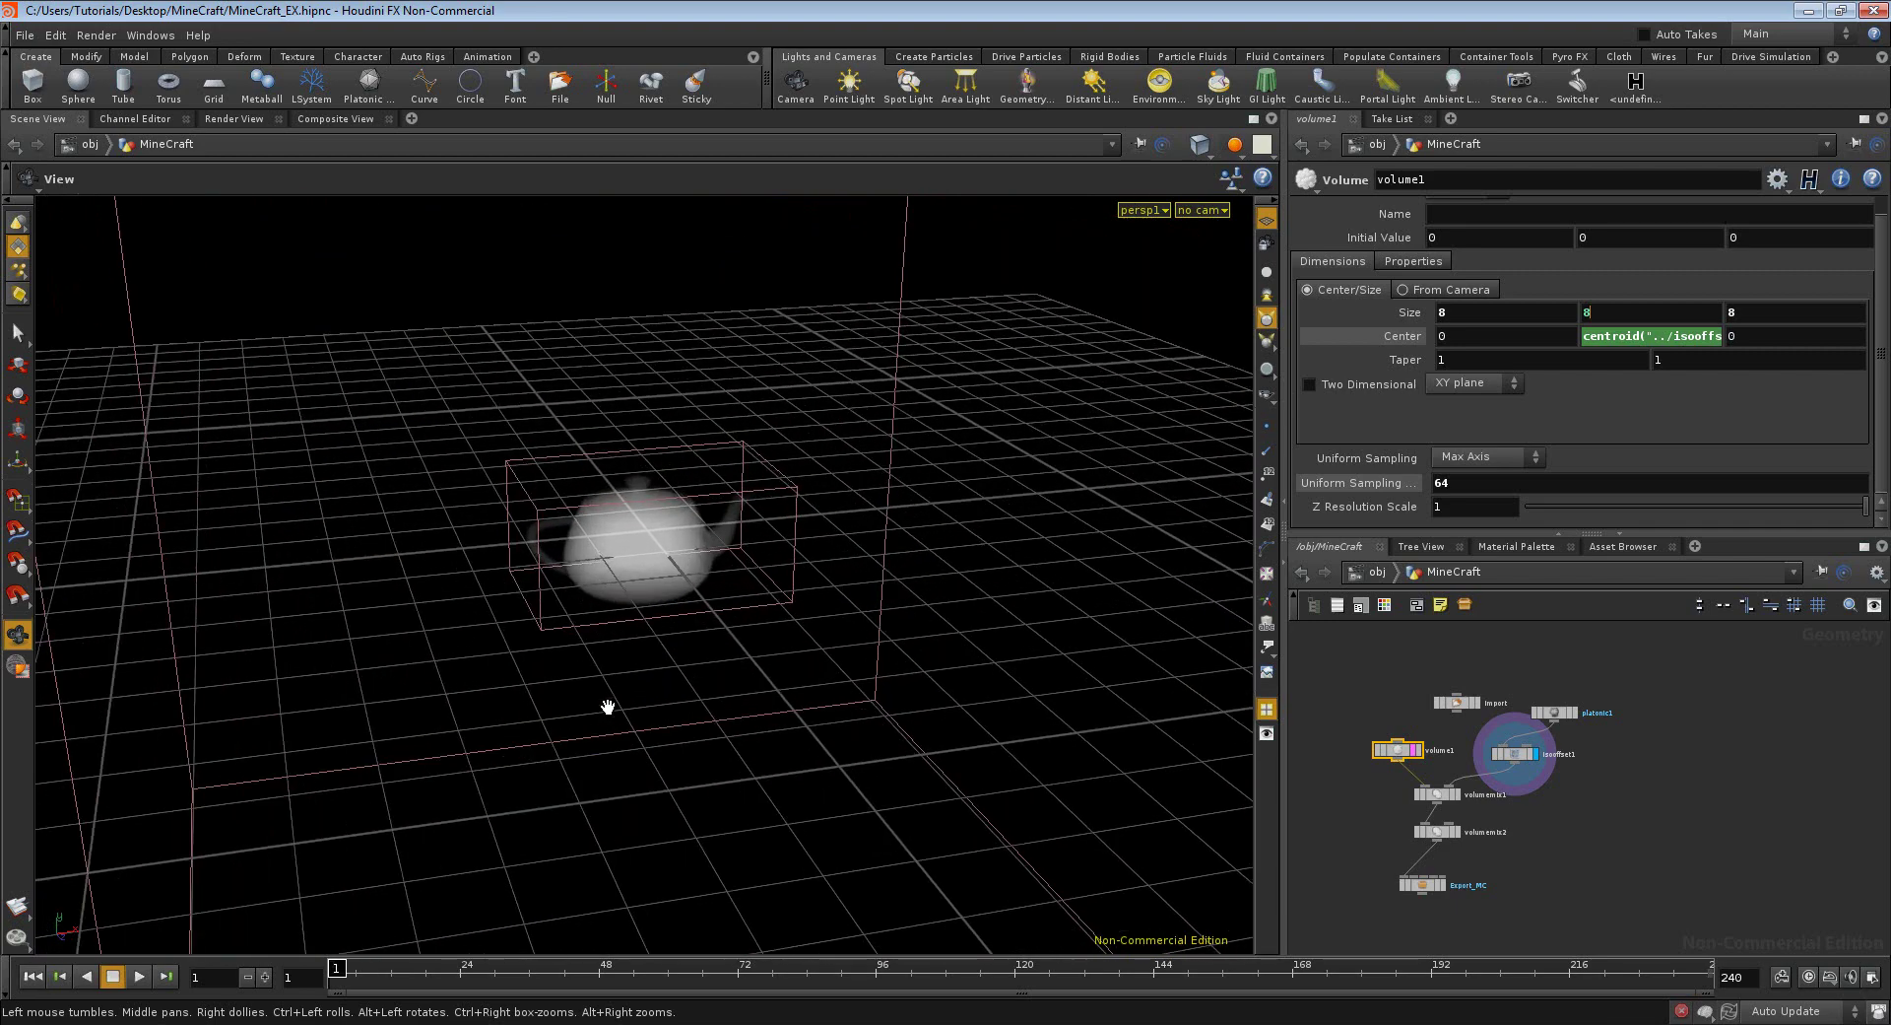
{"action": "scroll", "coordinate": [607, 706], "scroll_direction": "up", "scroll_amount": 2}
{"action": "scroll", "coordinate": [608, 706], "scroll_direction": "up", "scroll_amount": 2}
{"action": "scroll", "coordinate": [608, 706], "scroll_direction": "up", "scroll_amount": 2}
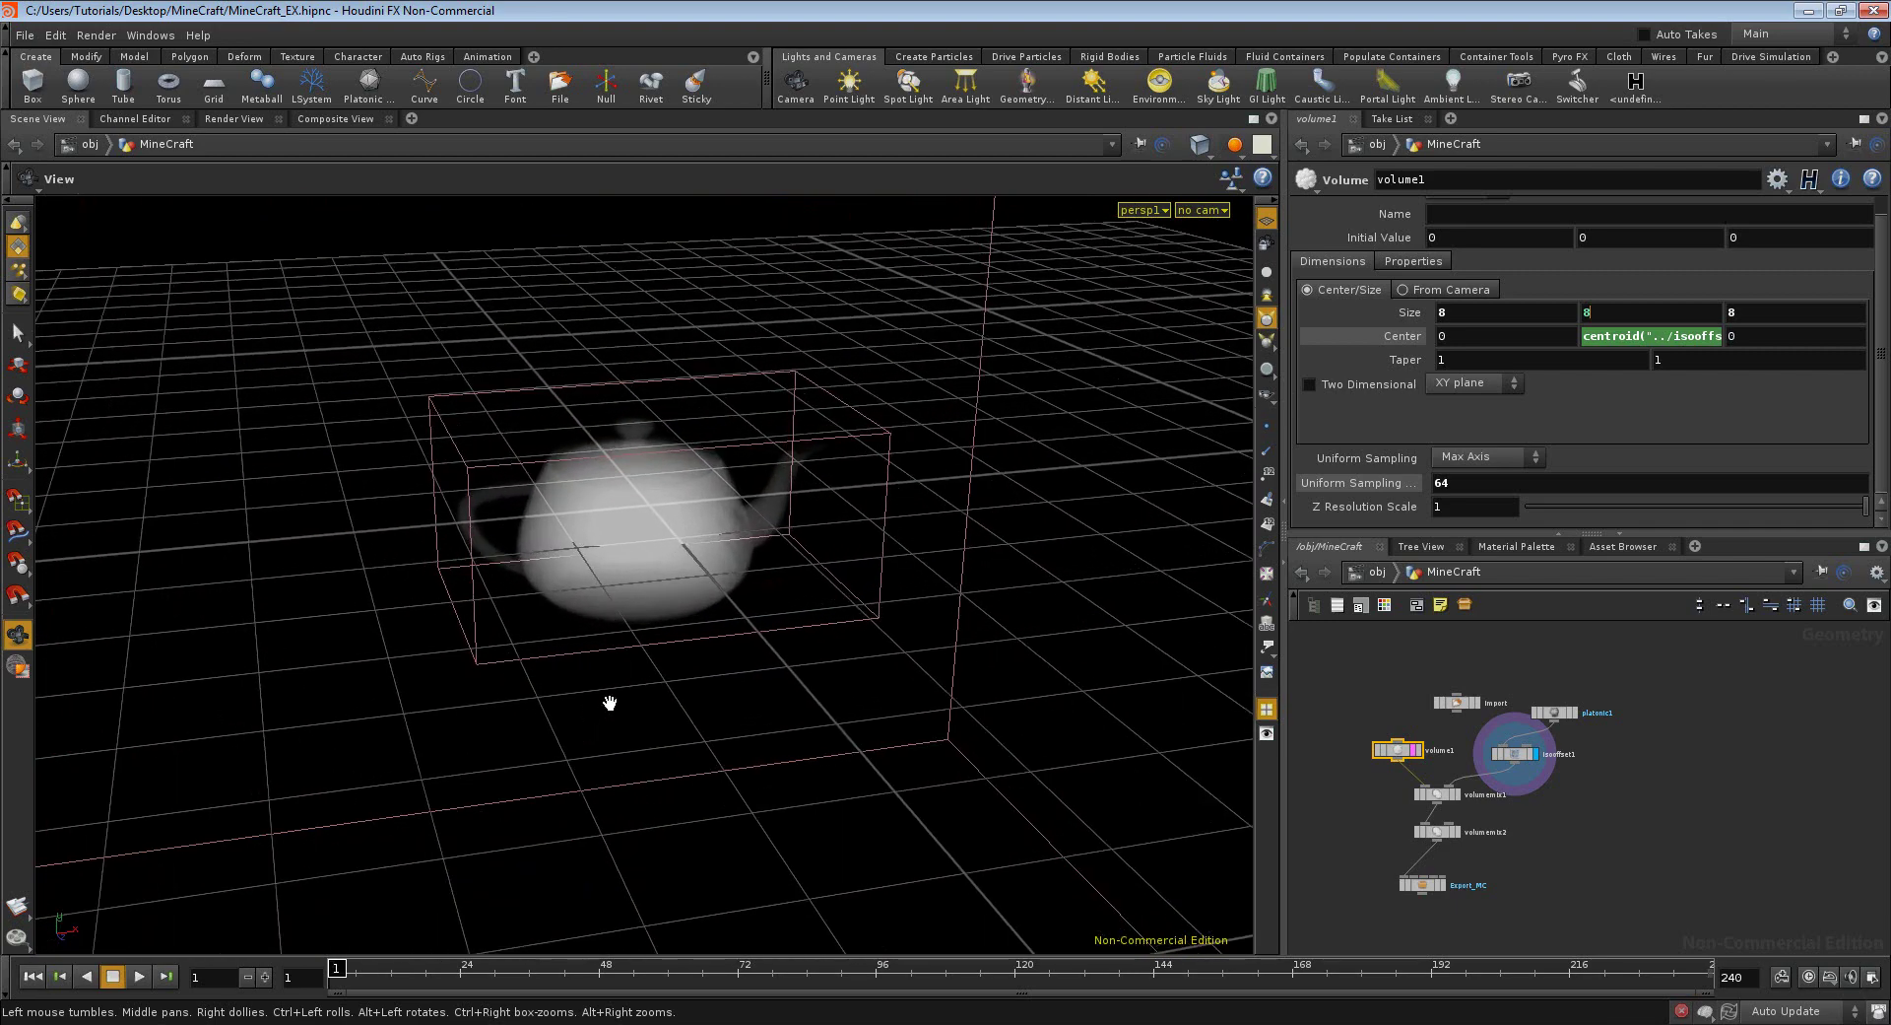
{"action": "mouse_move", "coordinate": [680, 697]}
{"action": "left_mouse_down"}
{"action": "mouse_move", "coordinate": [837, 734]}
{"action": "mouse_move", "coordinate": [654, 717]}
{"action": "mouse_move", "coordinate": [984, 595]}
{"action": "left_mouse_up"}
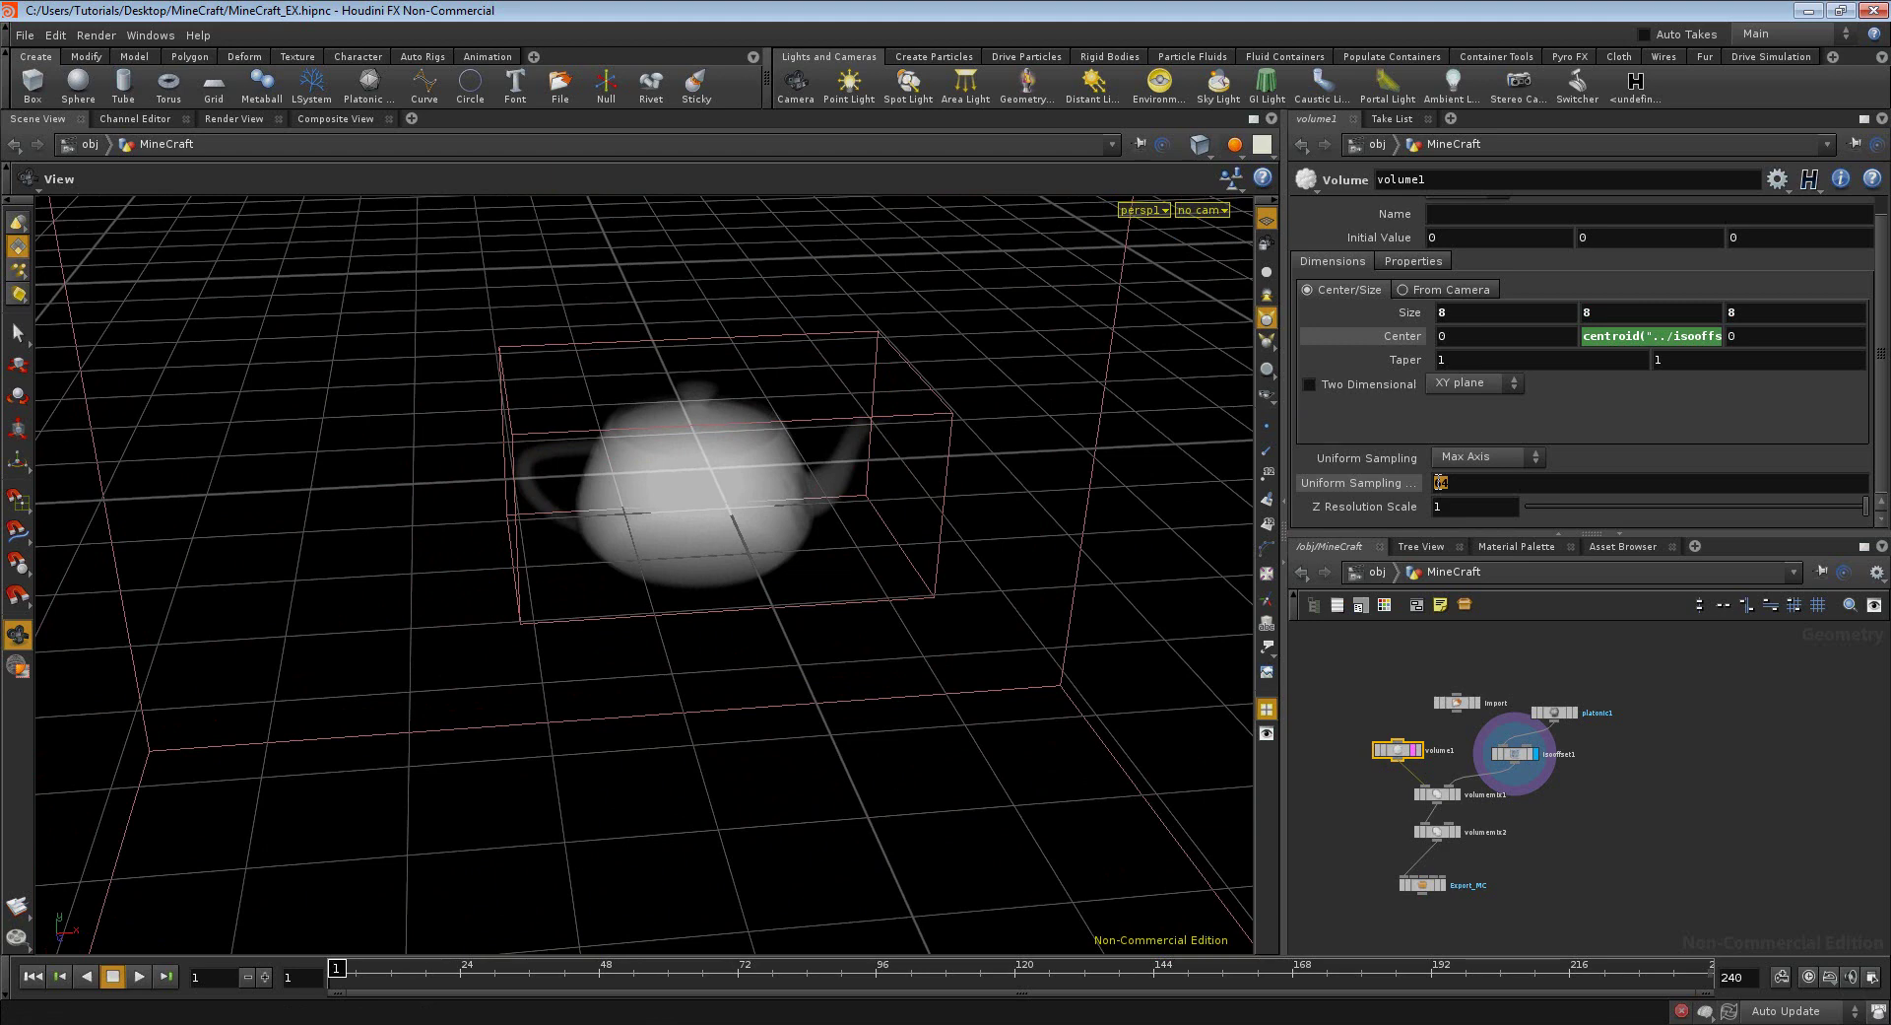
{"action": "left_click", "coordinate": [1440, 482]}
{"action": "left_click", "coordinate": [1521, 758]}
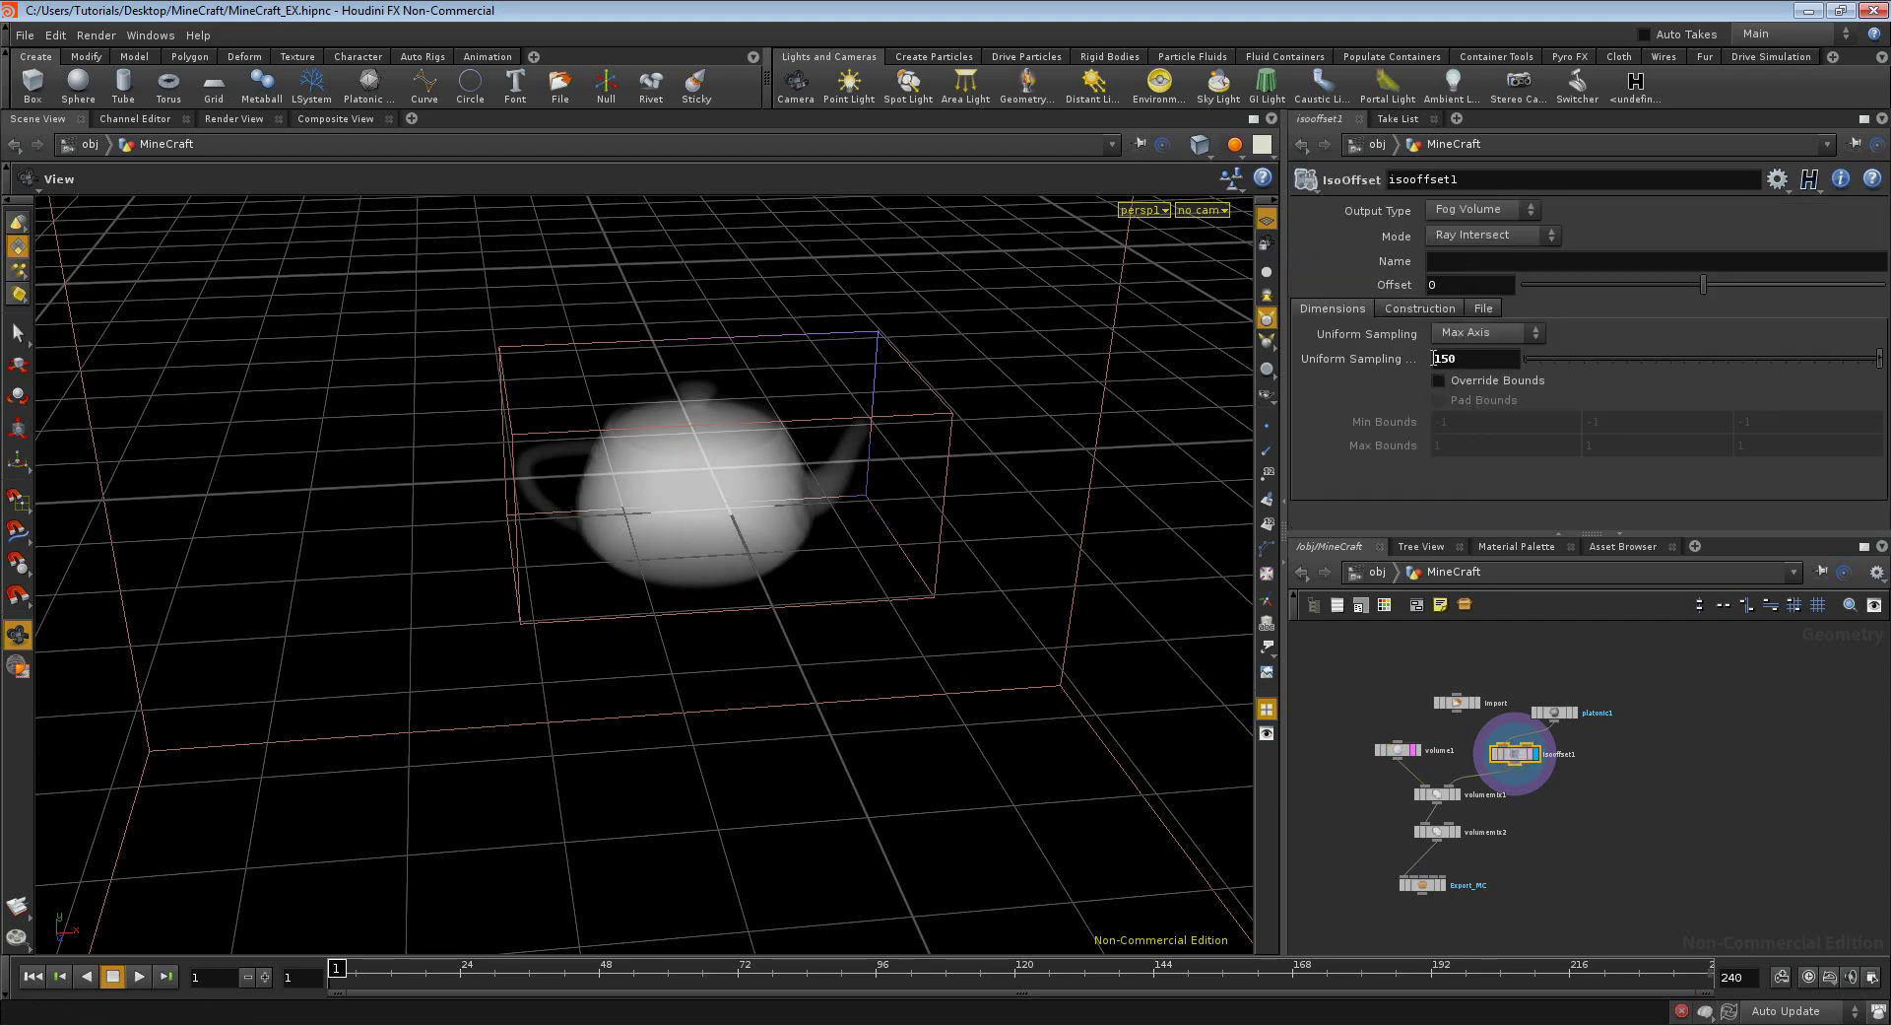
{"action": "left_click", "coordinate": [1403, 750]}
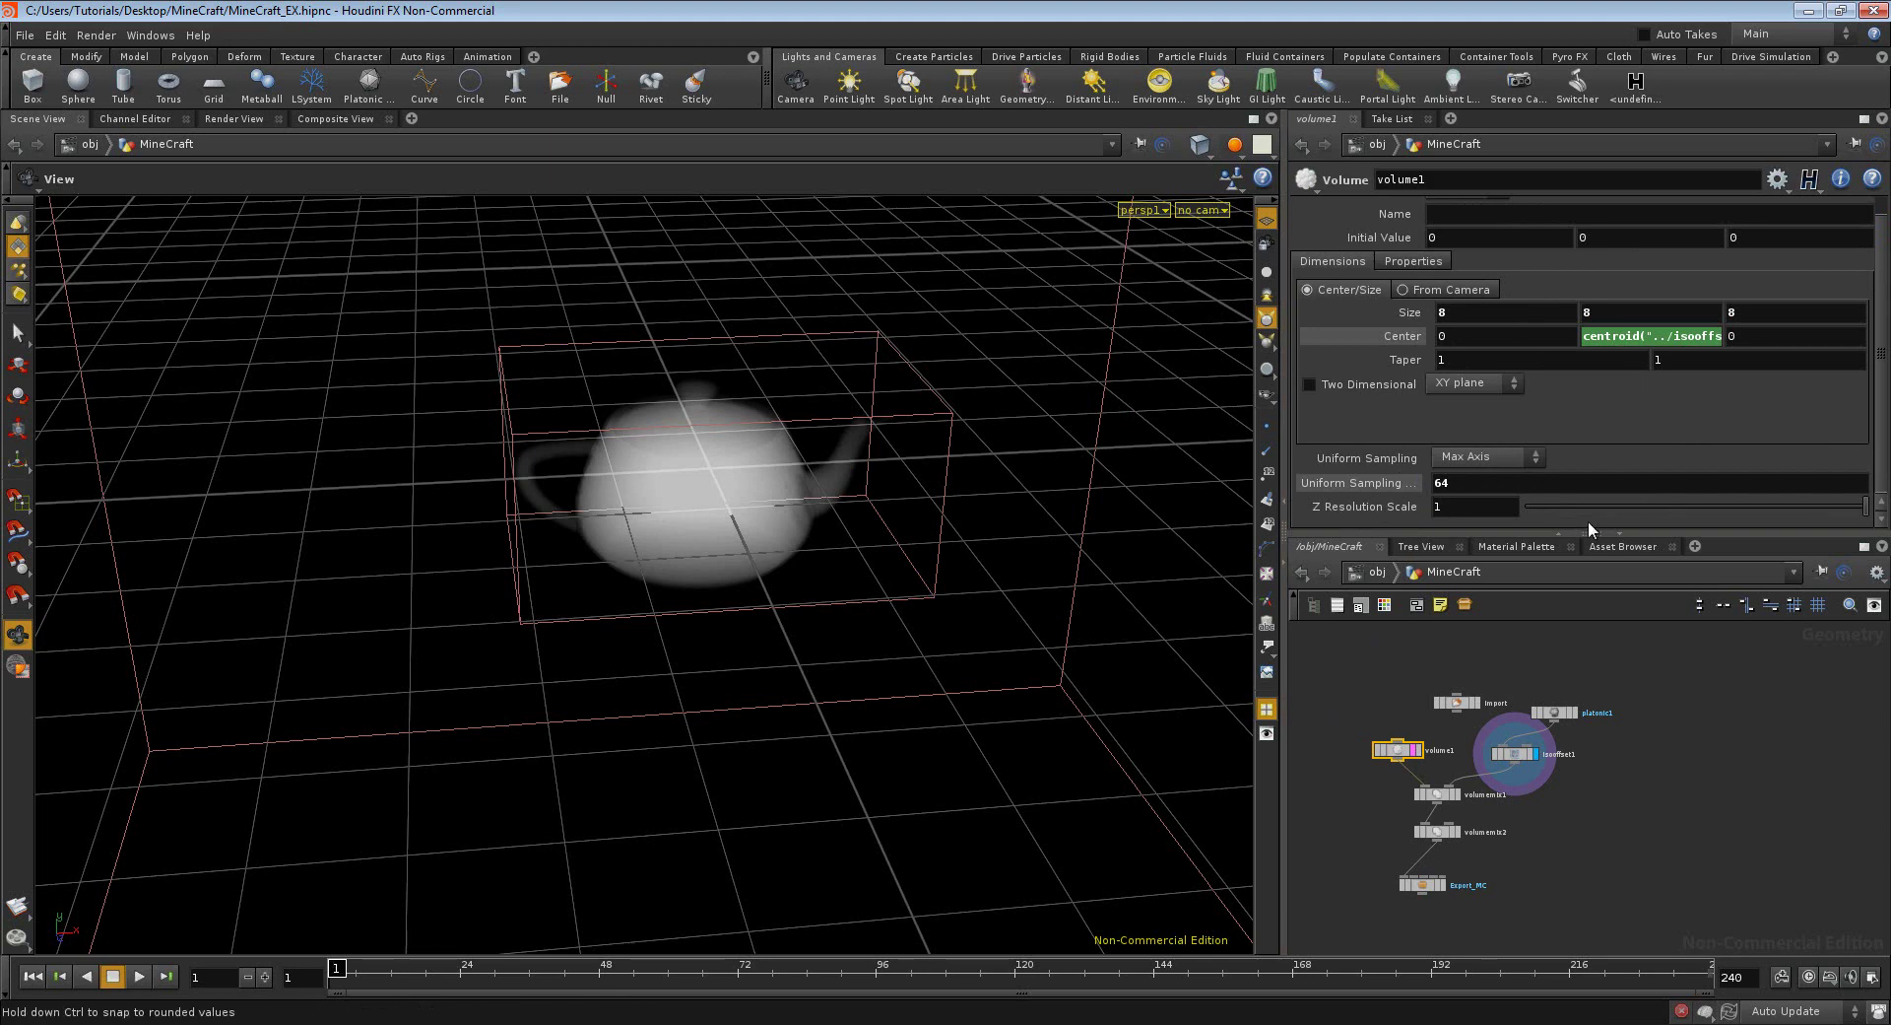
{"action": "left_click", "coordinate": [1465, 481]}
{"action": "scroll", "coordinate": [1445, 766], "scroll_direction": "up", "scroll_amount": 2}
{"action": "scroll", "coordinate": [1446, 765], "scroll_direction": "up", "scroll_amount": 3}
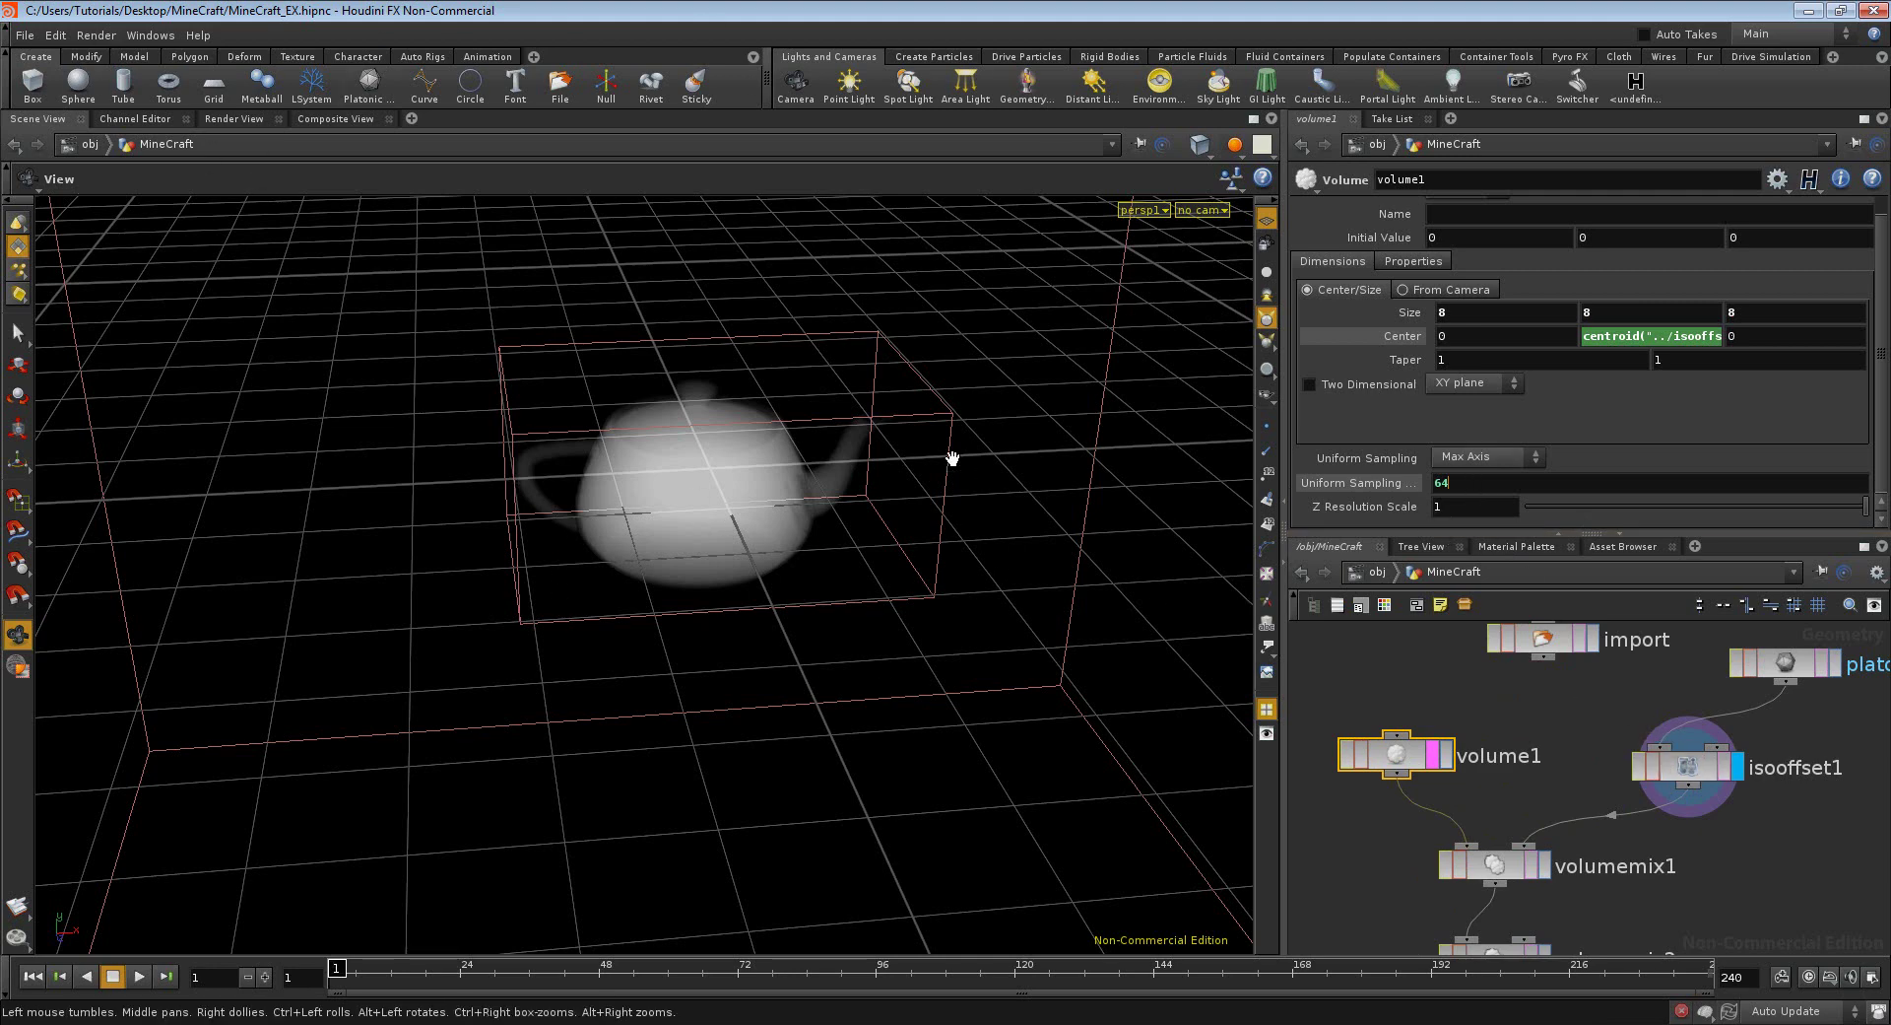
- Pull back, zoom and orbit the viewport to view the whole scene
{"action": "right_click_drag", "start_coordinate": [799, 505], "coordinate": [825, 575]}
{"action": "scroll", "coordinate": [824, 575], "scroll_direction": "down", "scroll_amount": 3}
{"action": "scroll", "coordinate": [802, 578], "scroll_direction": "down", "scroll_amount": 3}
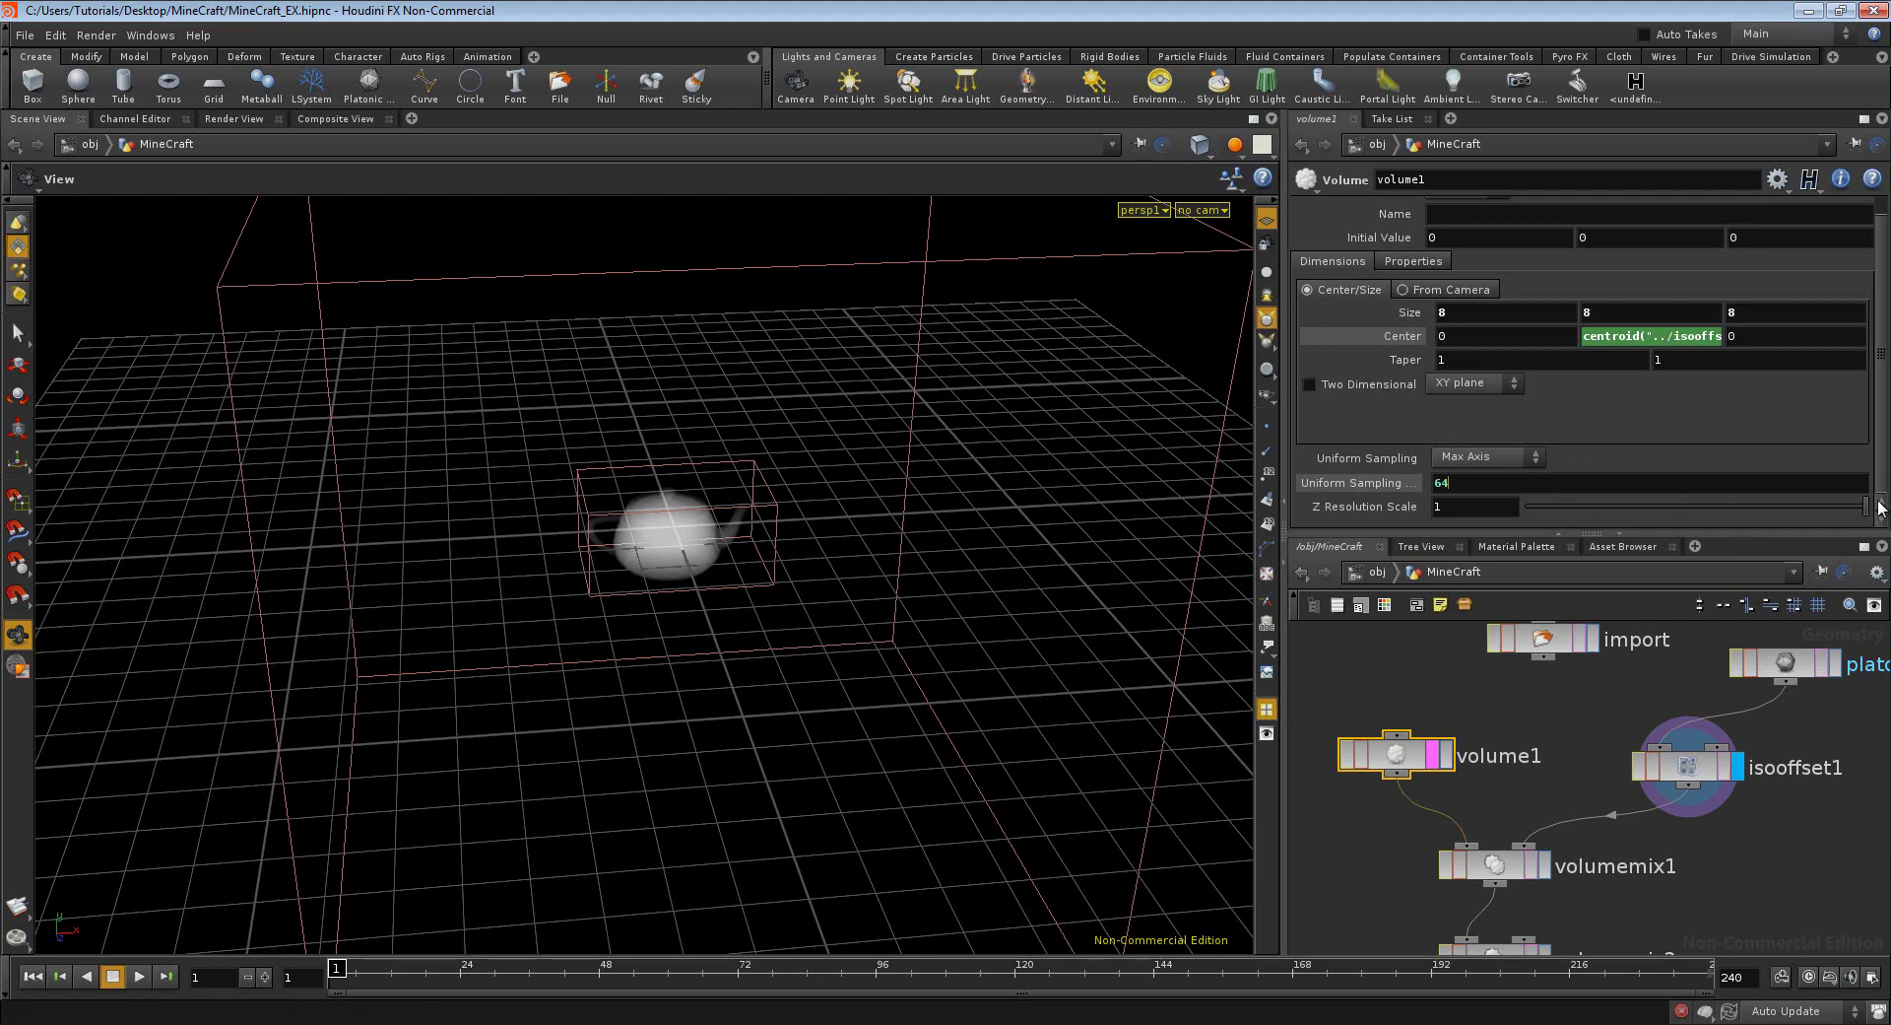
{"action": "scroll", "coordinate": [1882, 418], "scroll_direction": "up", "scroll_amount": 1}
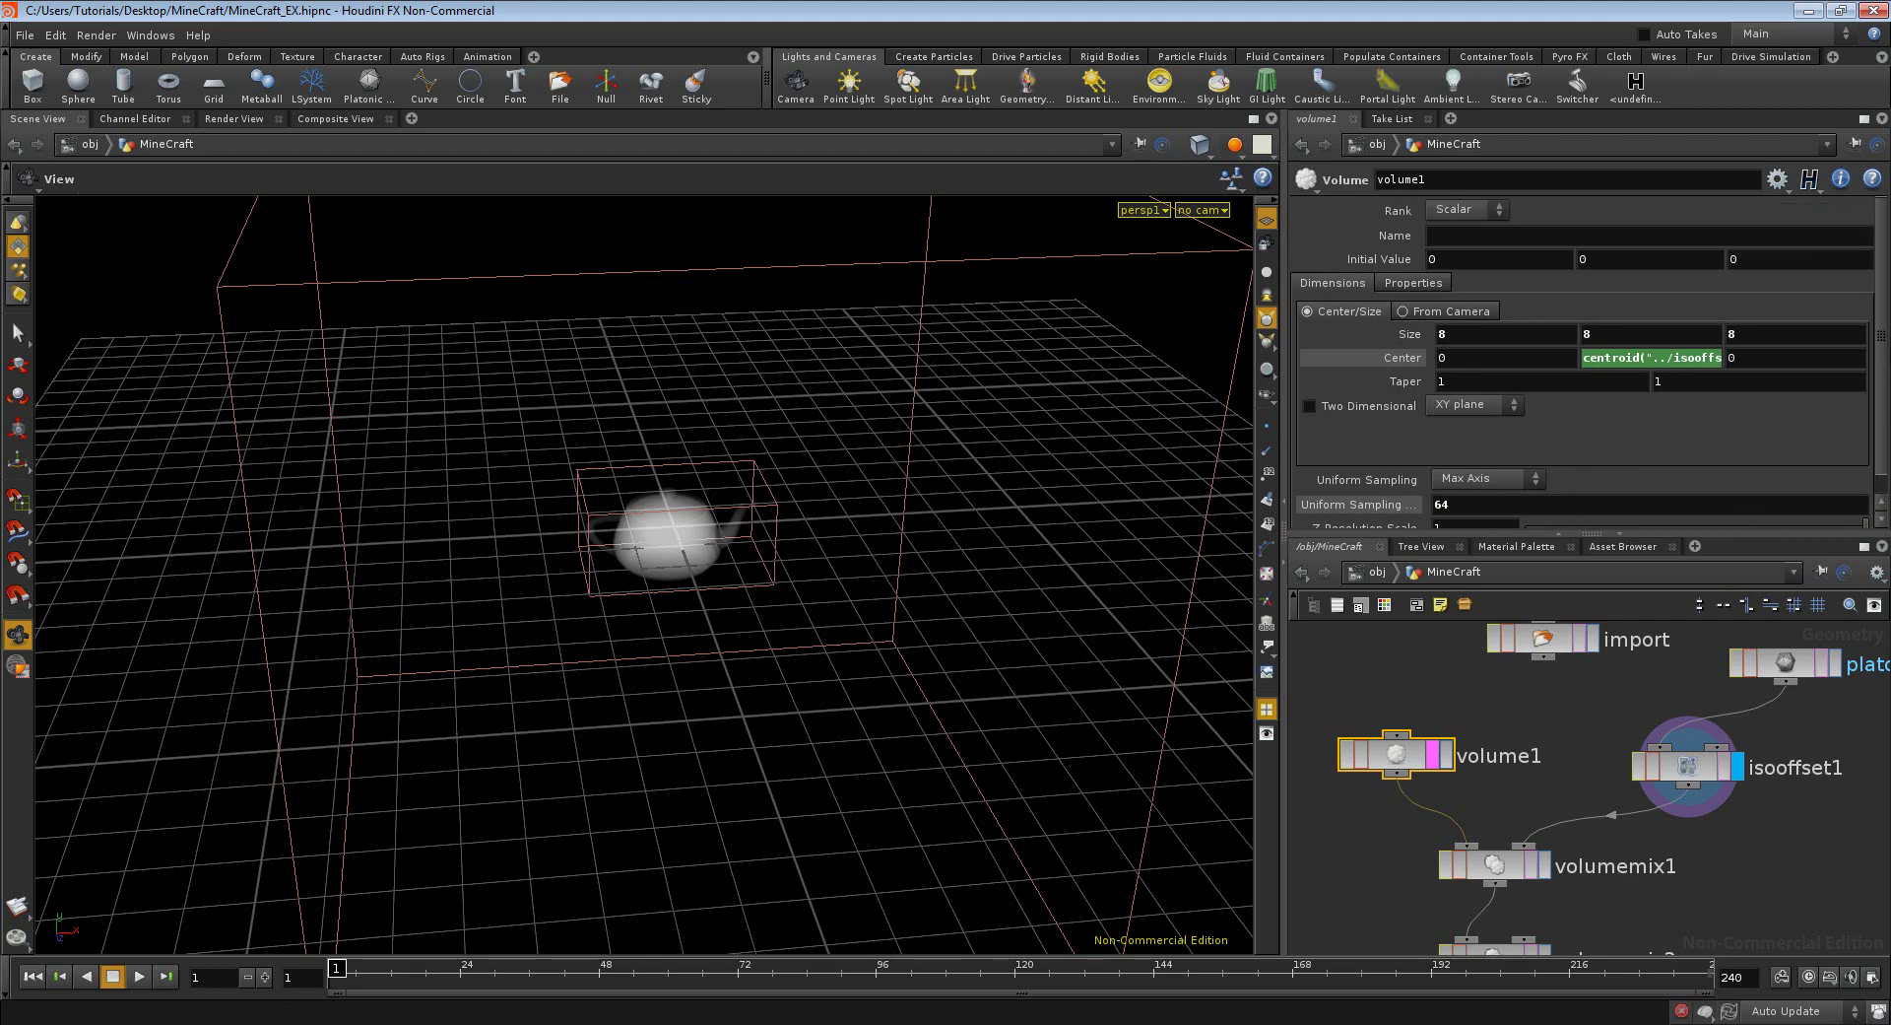
{"action": "scroll", "coordinate": [1883, 286], "scroll_direction": "down", "scroll_amount": 1}
{"action": "scroll", "coordinate": [1883, 266], "scroll_direction": "up", "scroll_amount": 1}
{"action": "scroll", "coordinate": [1883, 264], "scroll_direction": "down", "scroll_amount": 1}
{"action": "scroll", "coordinate": [1883, 264], "scroll_direction": "up", "scroll_amount": 1}
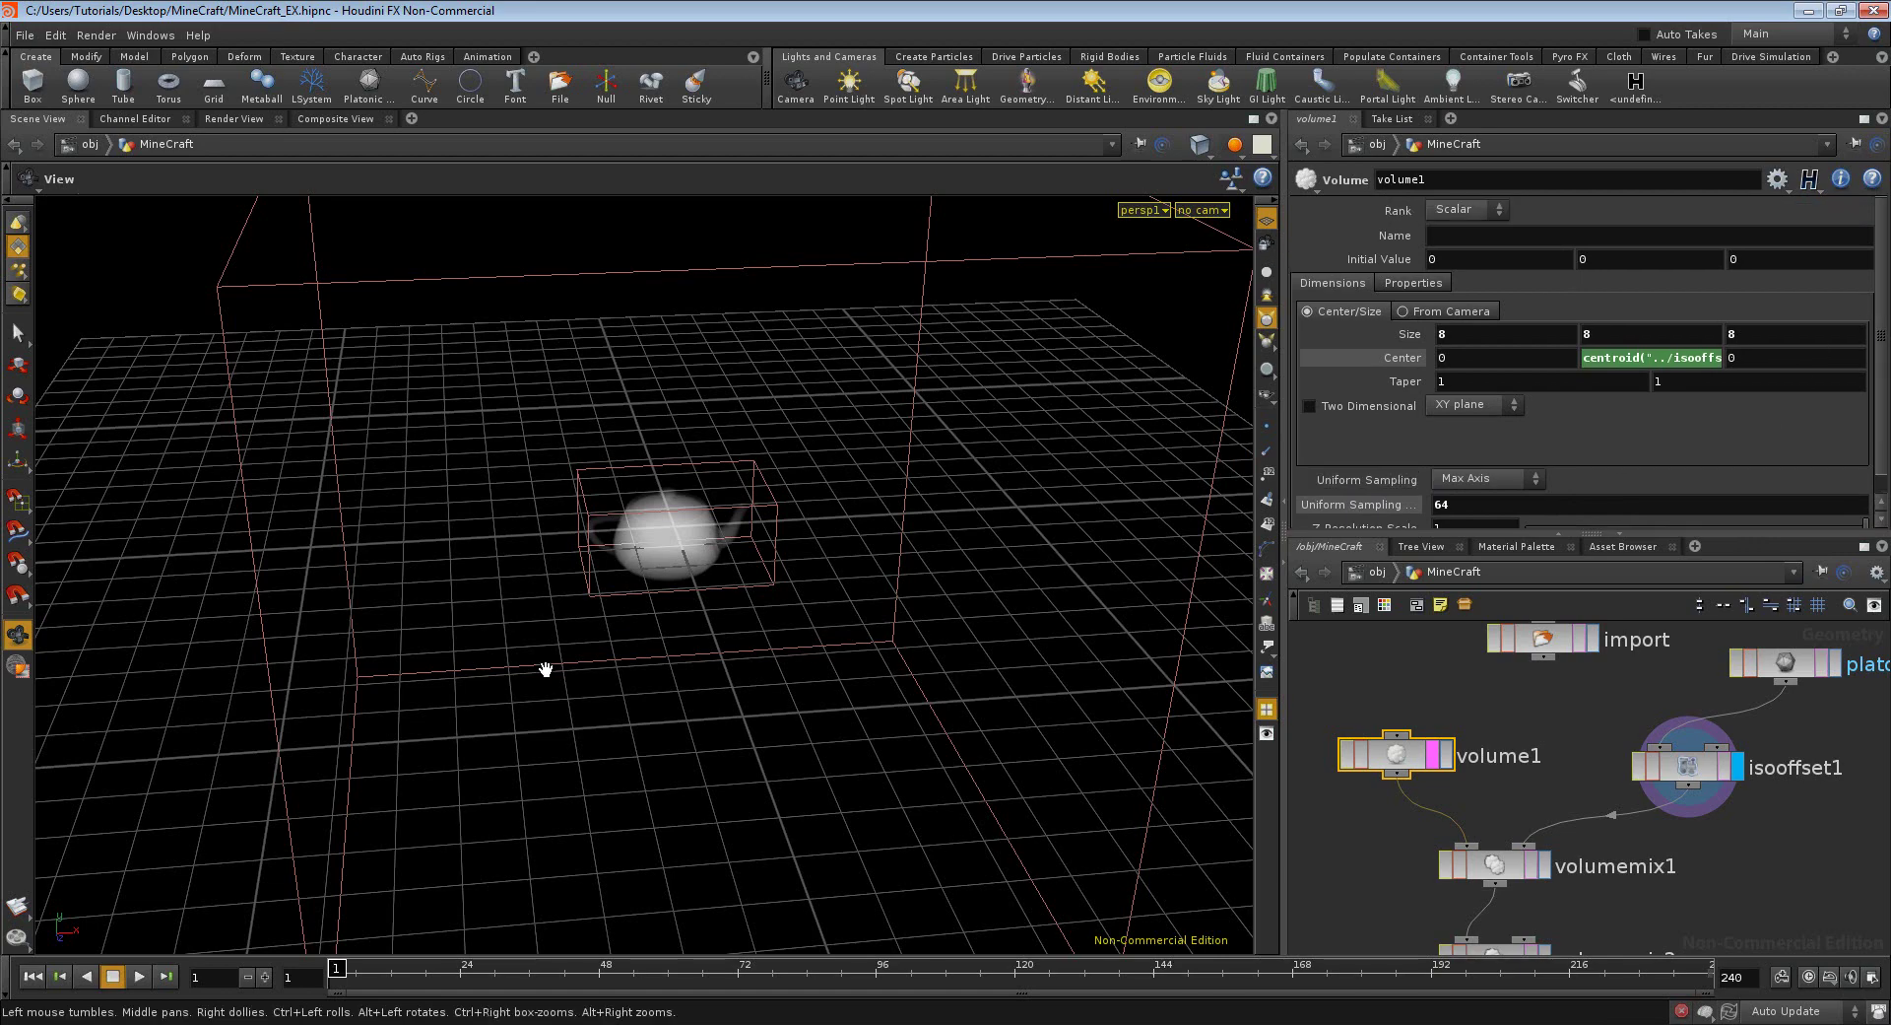
{"action": "mouse_move", "coordinate": [546, 669]}
{"action": "left_mouse_down"}
{"action": "mouse_move", "coordinate": [616, 684]}
{"action": "mouse_move", "coordinate": [532, 663]}
{"action": "mouse_move", "coordinate": [587, 680]}
{"action": "mouse_move", "coordinate": [619, 738]}
{"action": "left_mouse_up"}
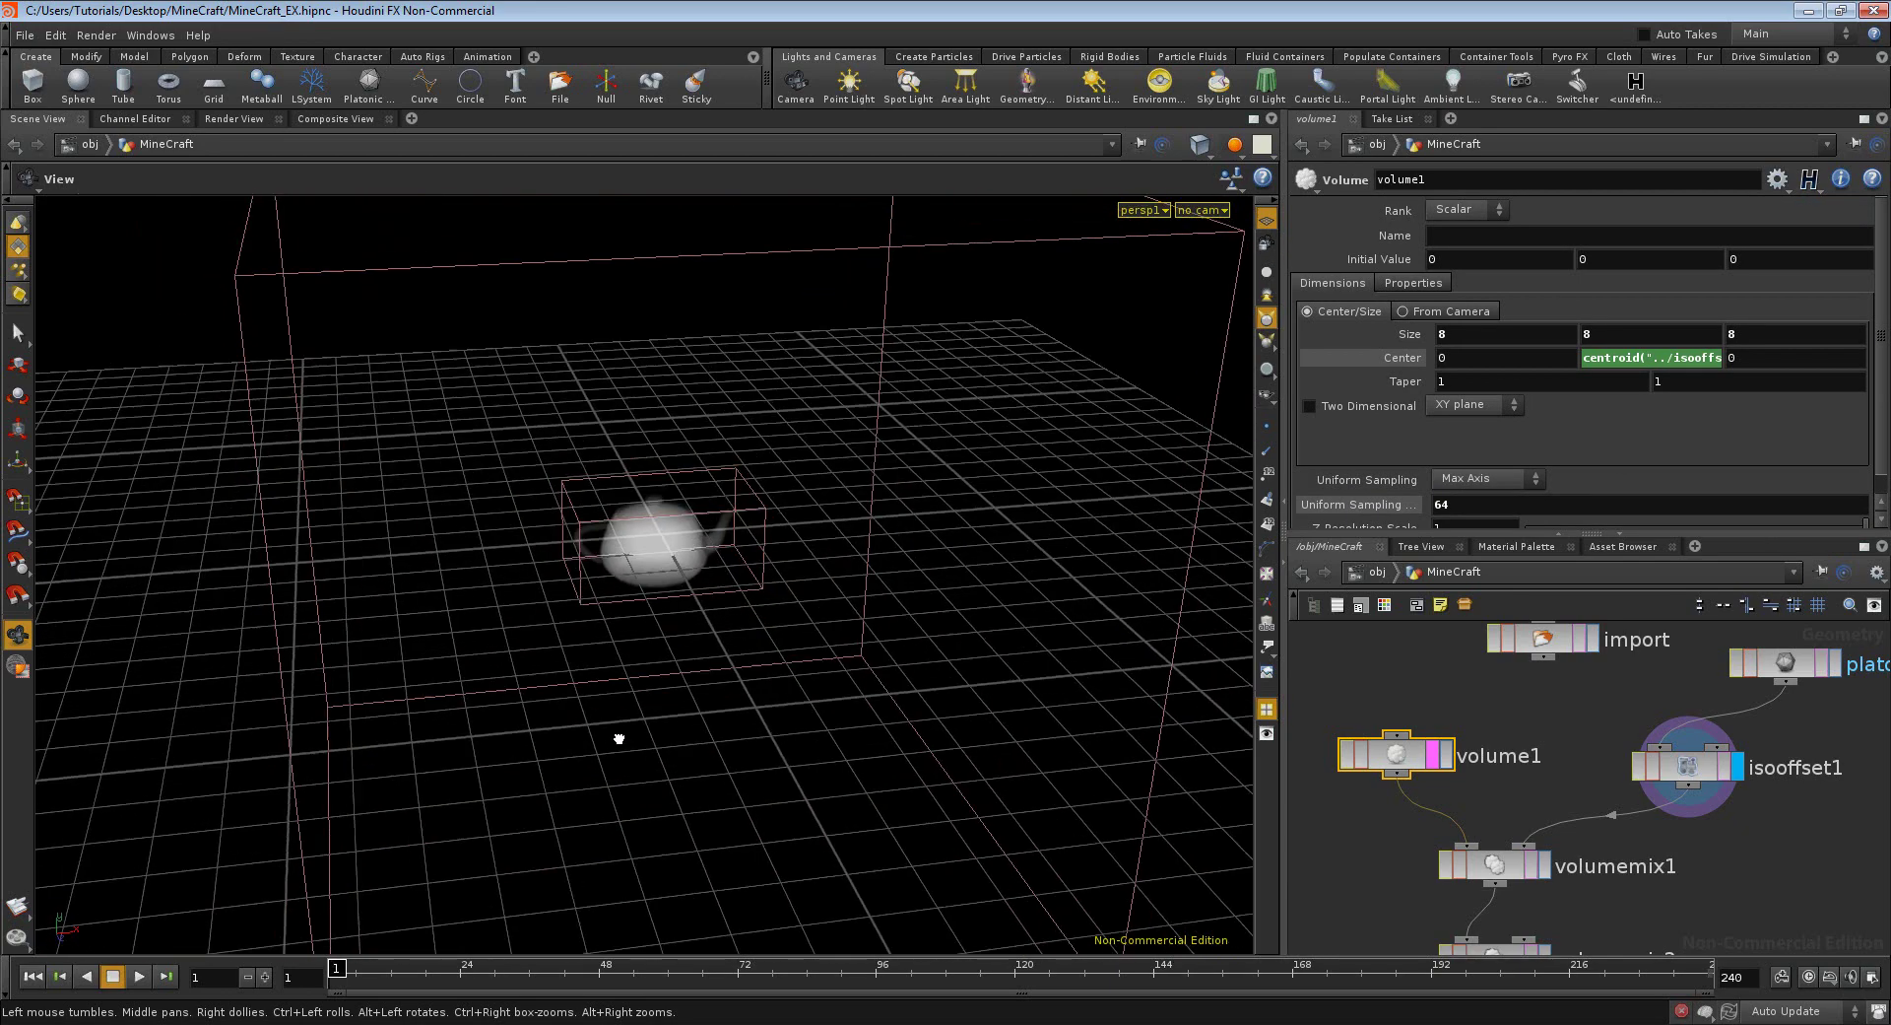
{"action": "left_click_drag", "start_coordinate": [736, 694], "coordinate": [788, 705]}
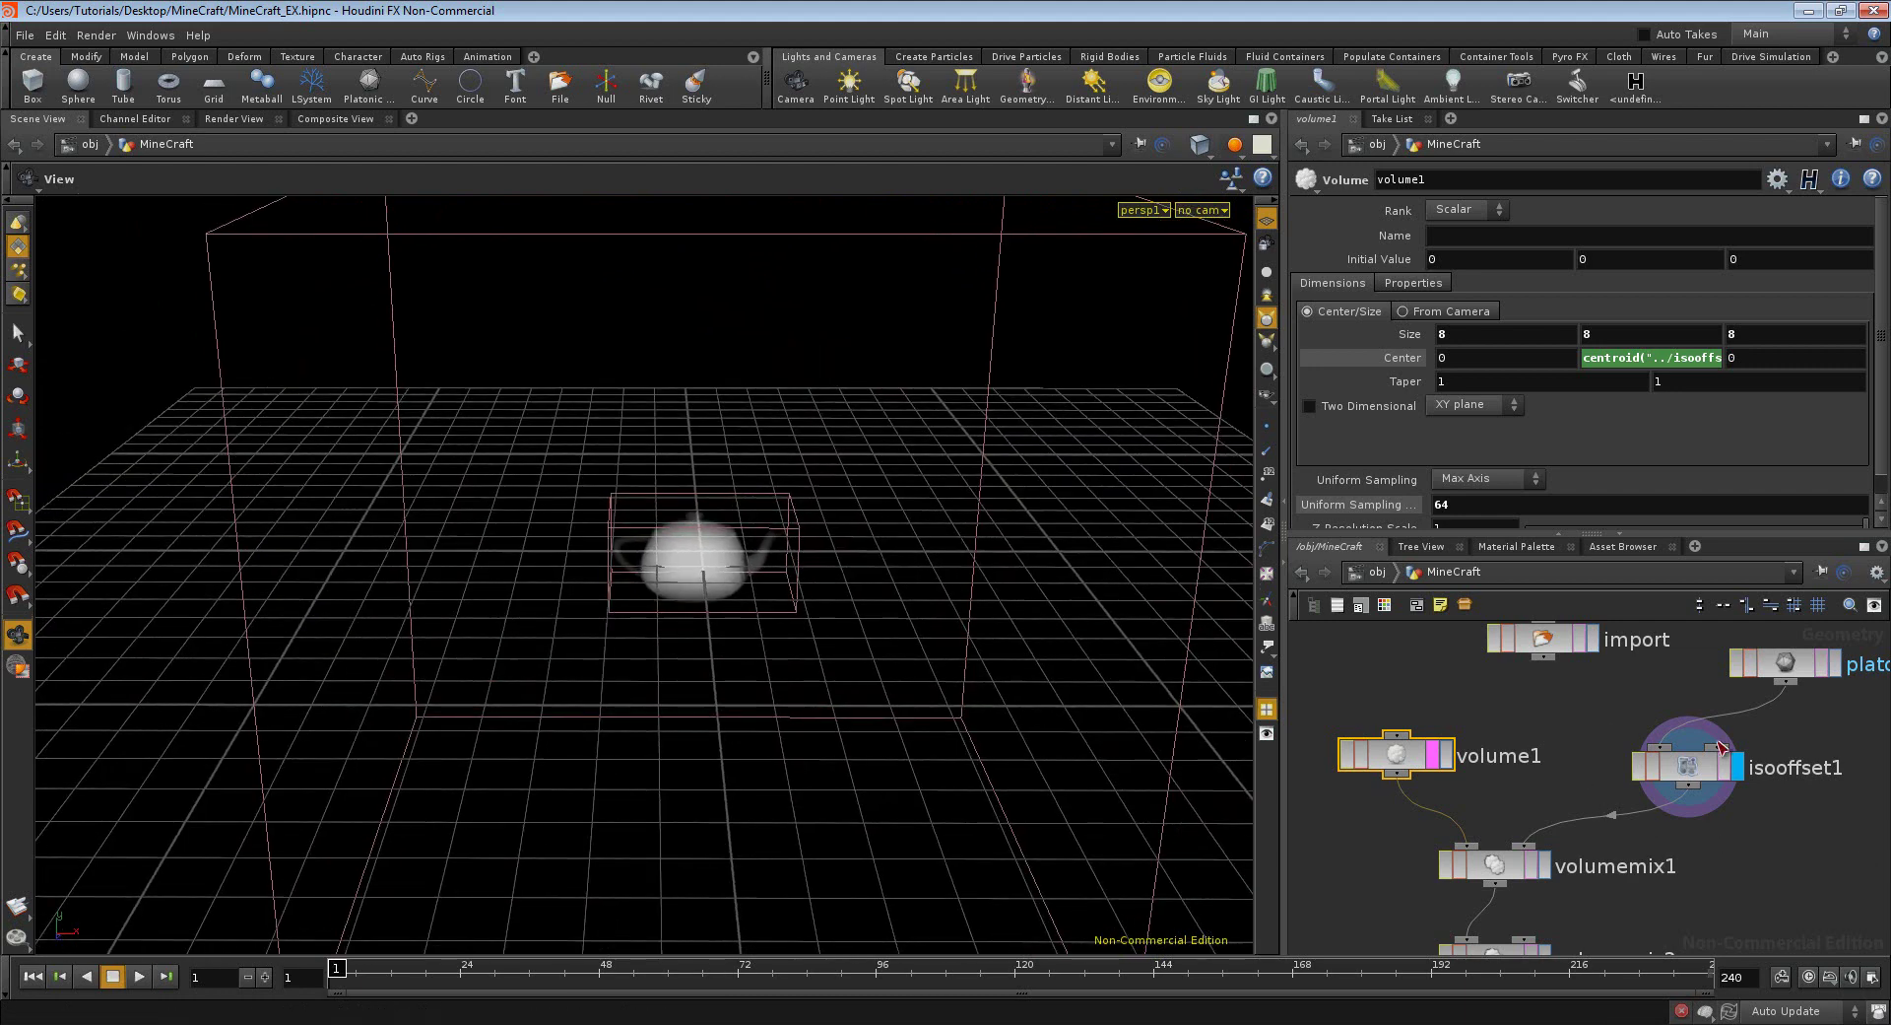
{"action": "scroll", "coordinate": [1742, 880], "scroll_direction": "down", "scroll_amount": 2}
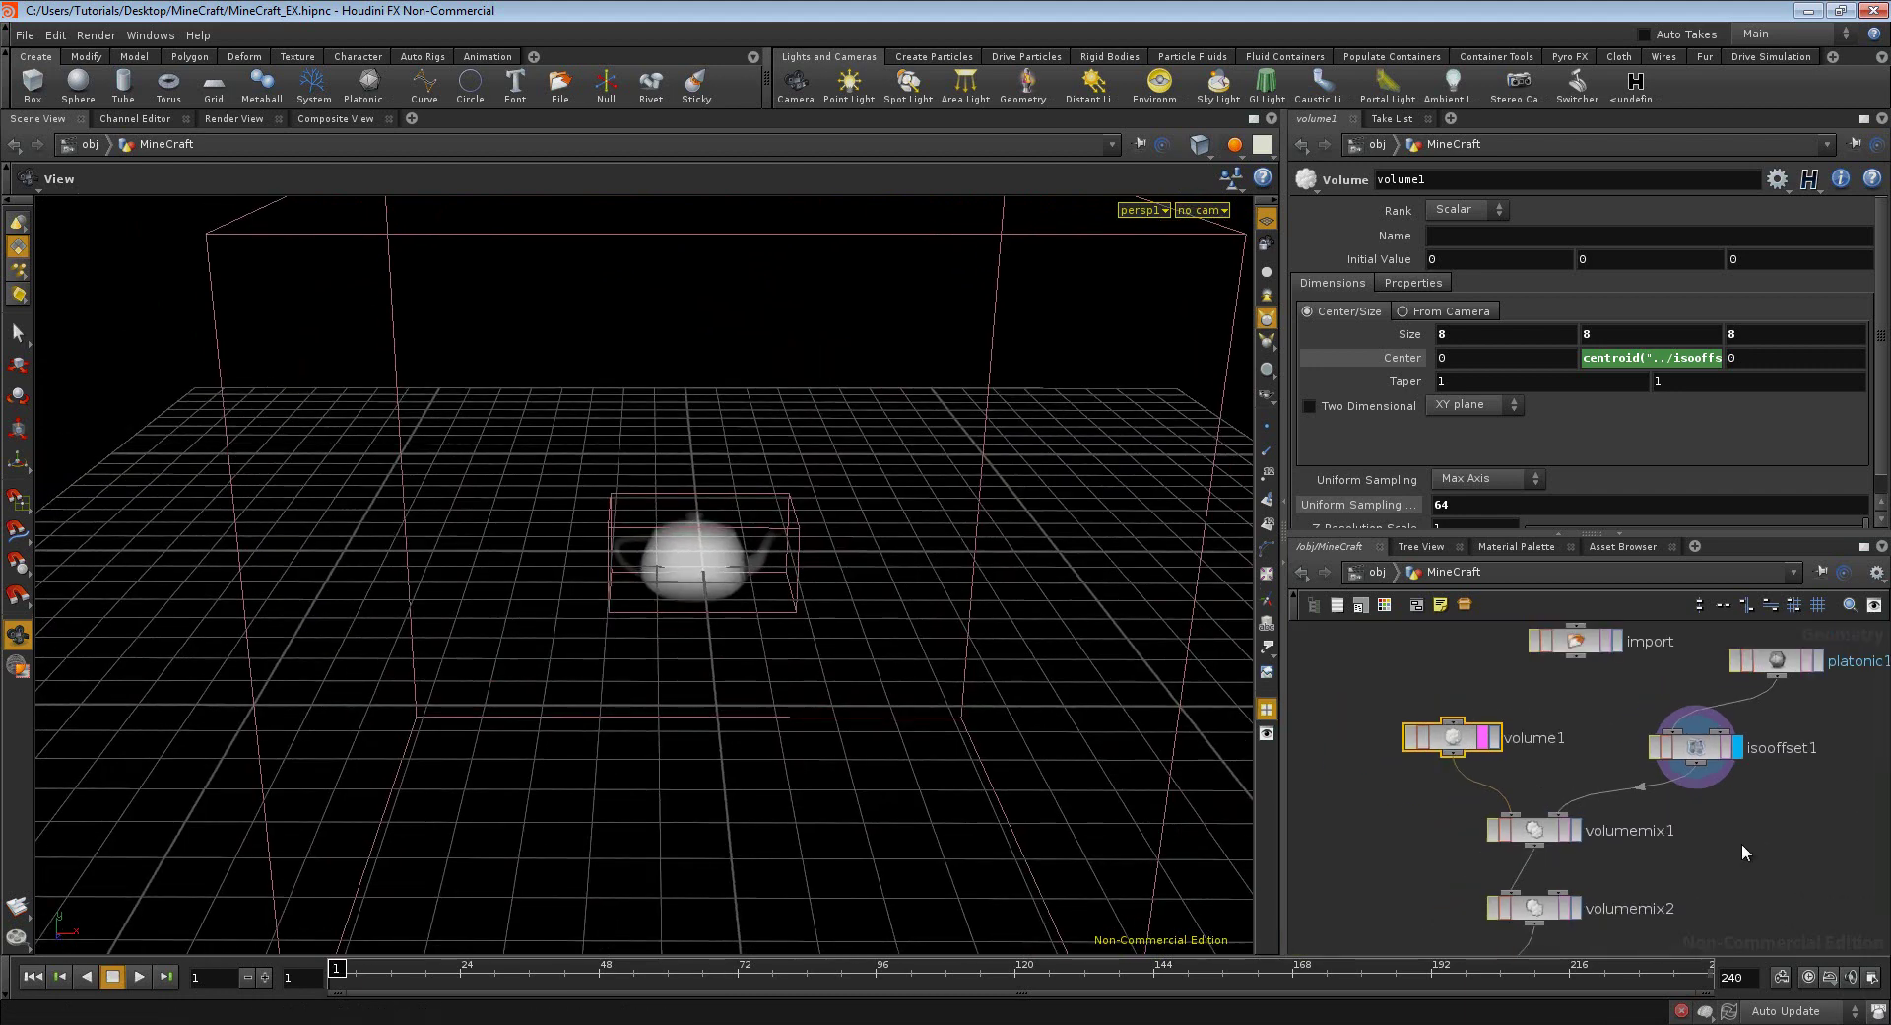
{"action": "scroll", "coordinate": [1743, 844], "scroll_direction": "down", "scroll_amount": 1}
- Drag platonic1's wire off isooffset1's input so the teapot volume disappears
{"action": "mouse_move", "coordinate": [1724, 886]}
{"action": "middle_mouse_down"}
{"action": "mouse_move", "coordinate": [1712, 783]}
{"action": "mouse_move", "coordinate": [1644, 891]}
{"action": "middle_mouse_up"}
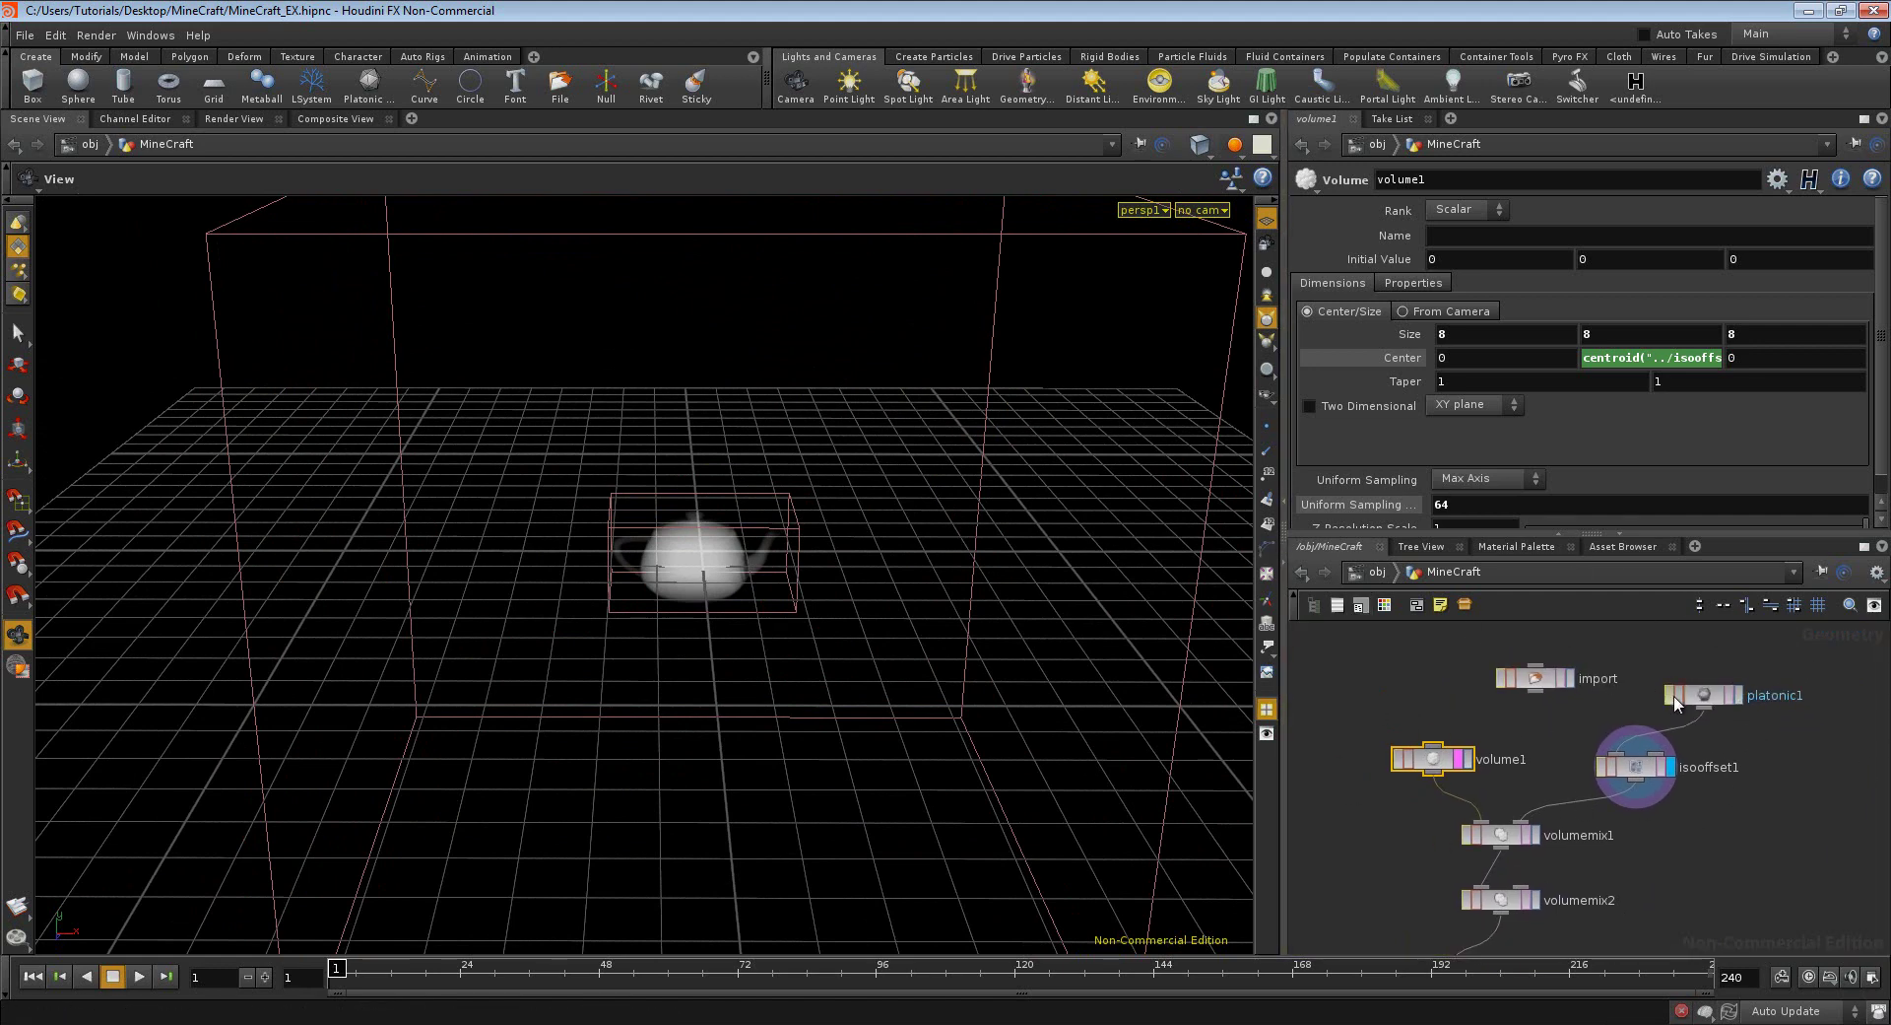
{"action": "middle_click_drag", "start_coordinate": [1725, 714], "coordinate": [1452, 683]}
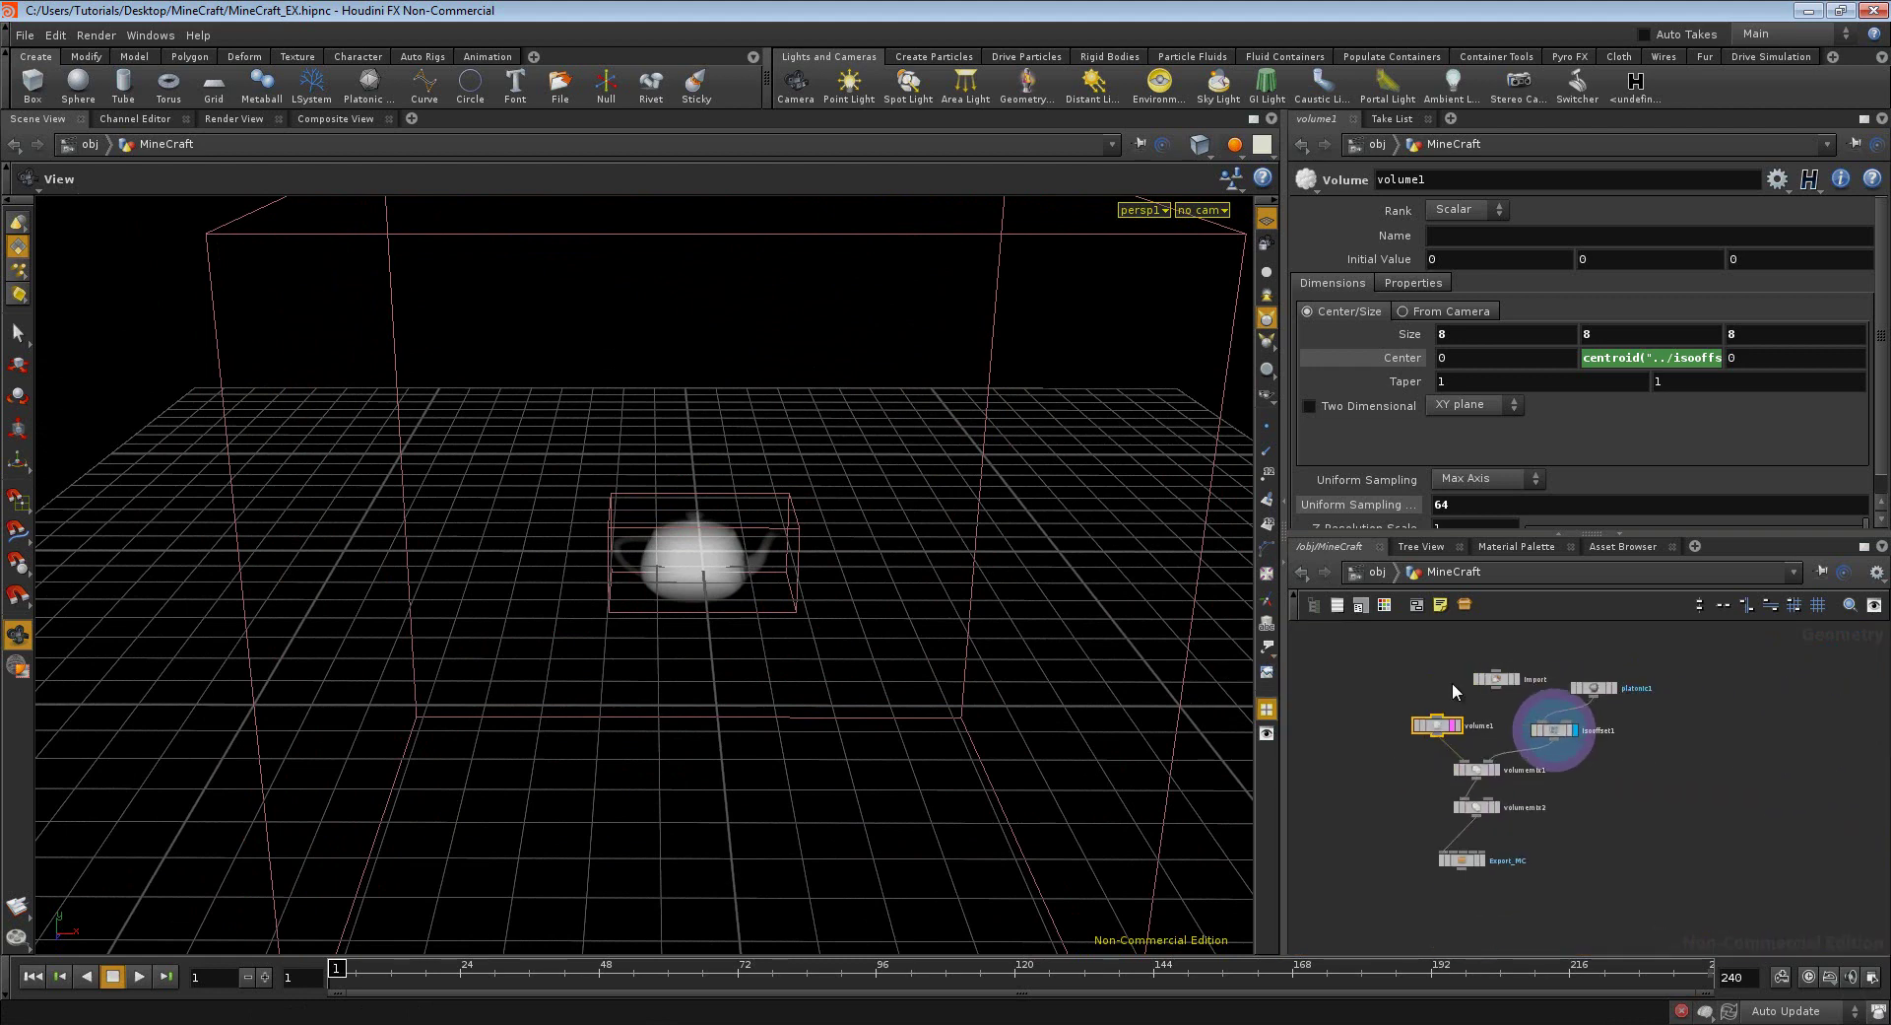
{"action": "scroll", "coordinate": [1452, 682], "scroll_direction": "up", "scroll_amount": 2}
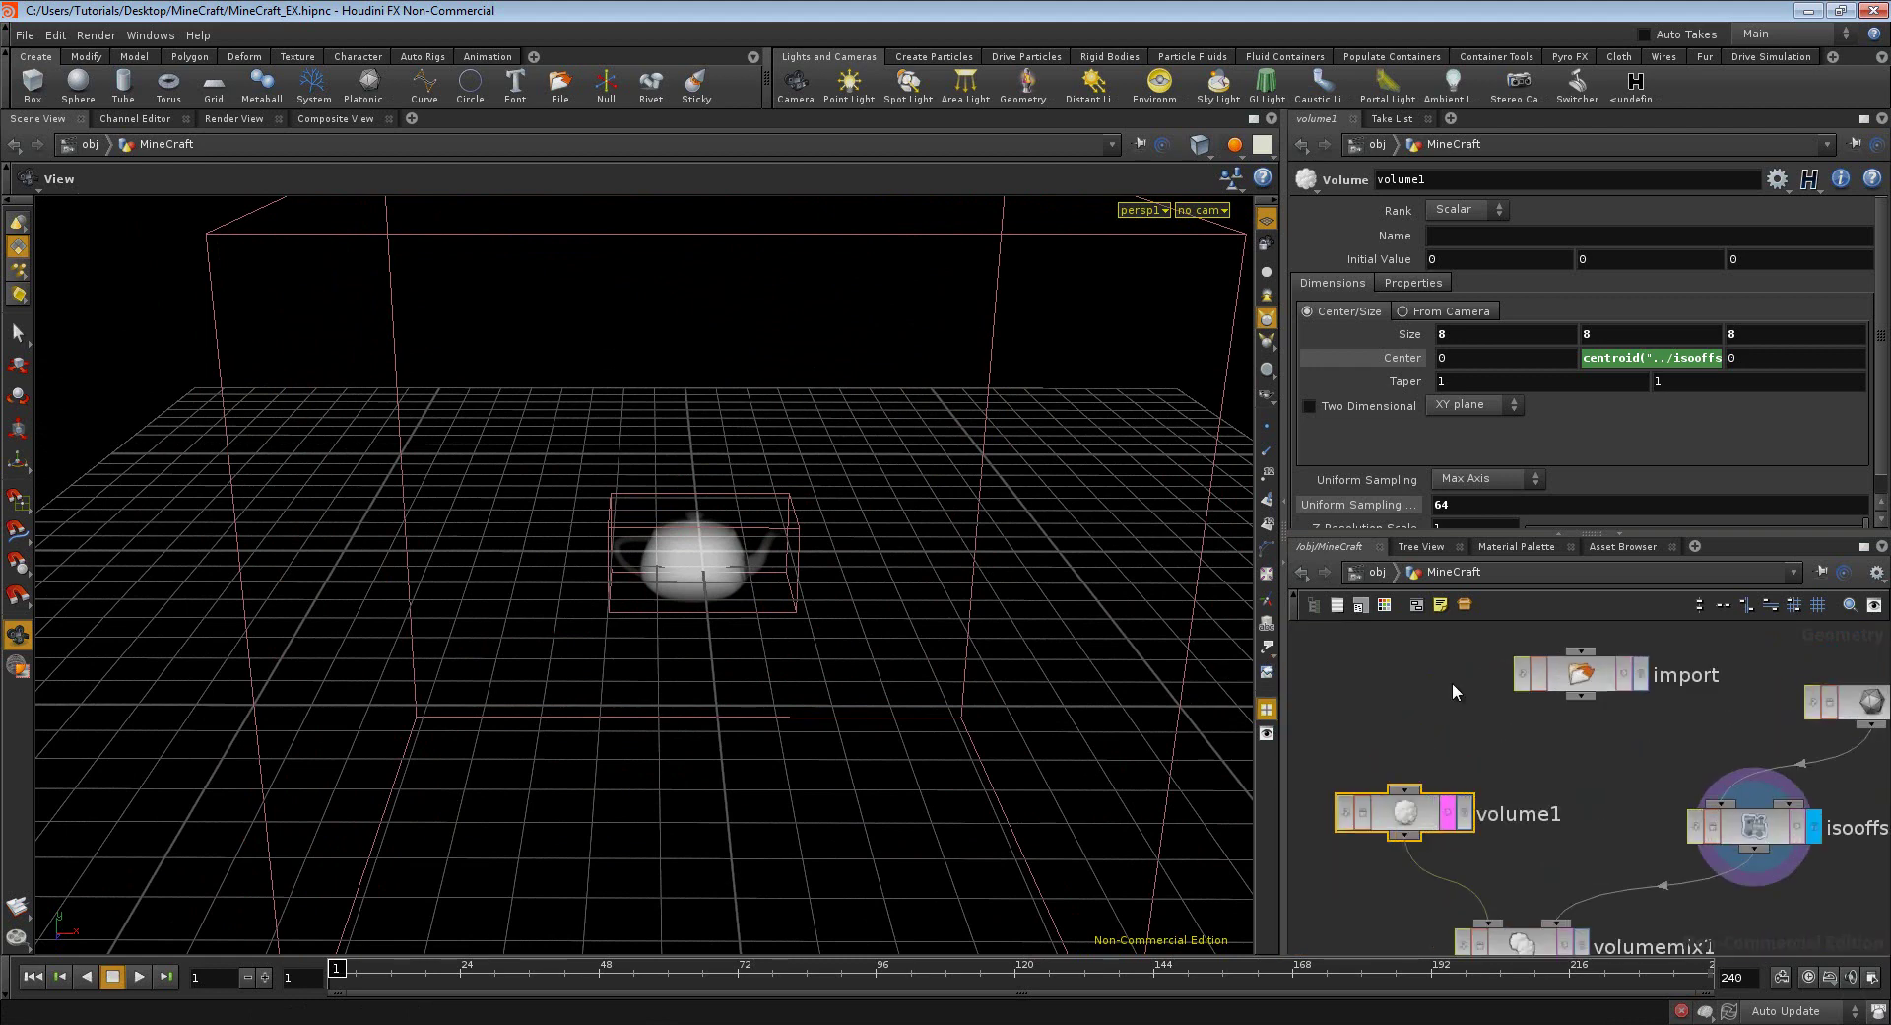
{"action": "scroll", "coordinate": [1452, 682], "scroll_direction": "down", "scroll_amount": 3}
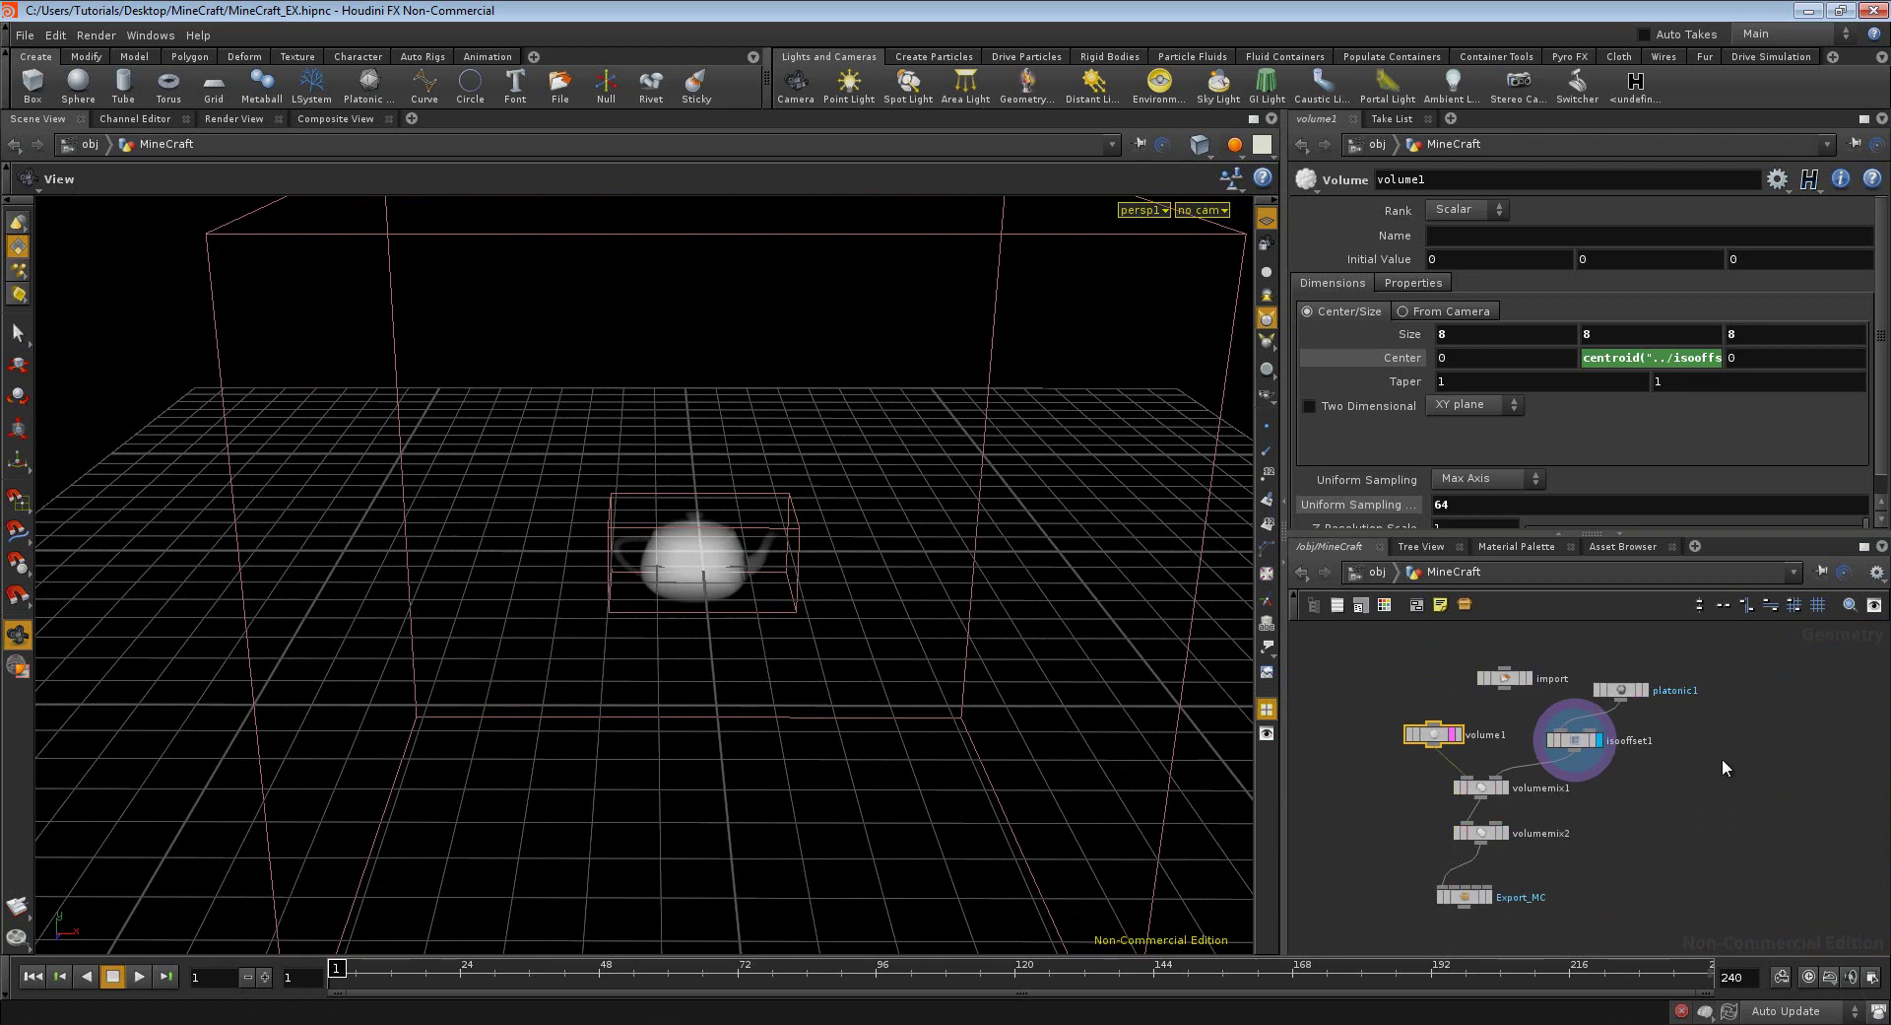
{"action": "middle_click_drag", "start_coordinate": [1671, 768], "coordinate": [1554, 771]}
{"action": "scroll", "coordinate": [1446, 824], "scroll_direction": "up", "scroll_amount": 3}
{"action": "middle_click_drag", "start_coordinate": [1446, 824], "coordinate": [1588, 863]}
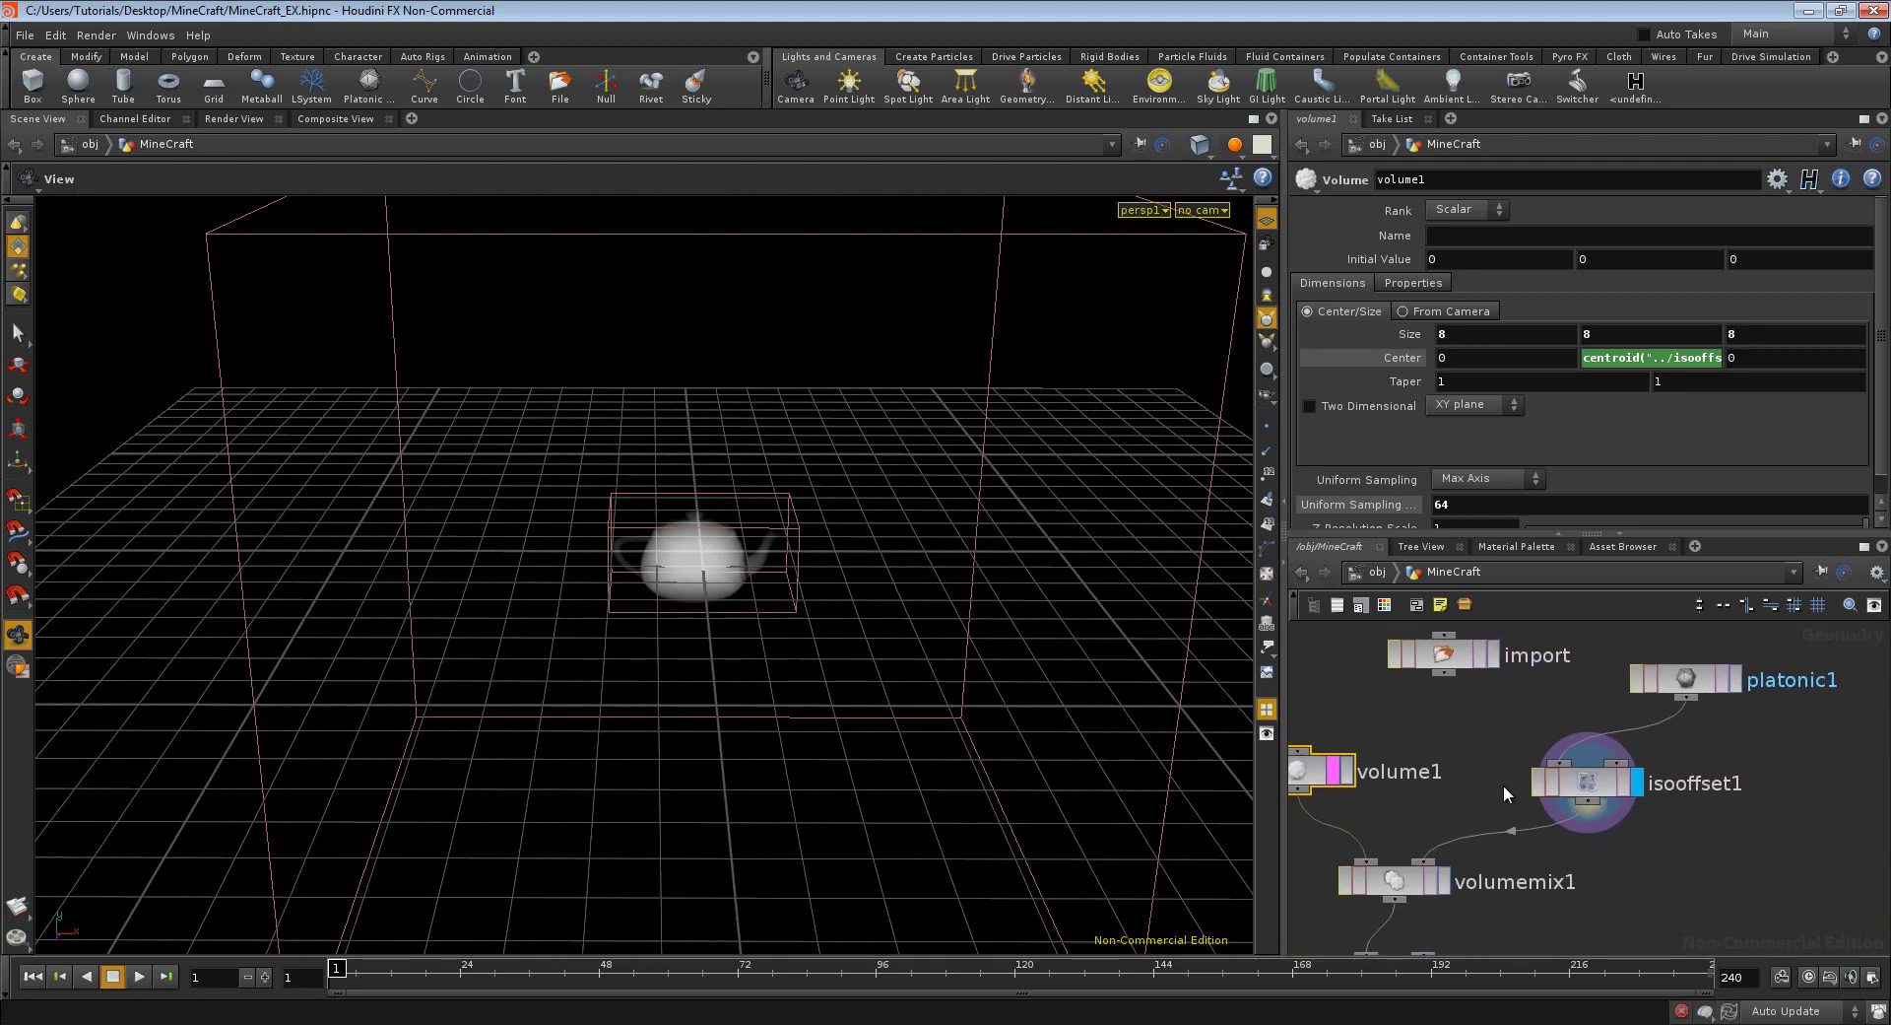
{"action": "scroll", "coordinate": [1573, 758], "scroll_direction": "up", "scroll_amount": 3}
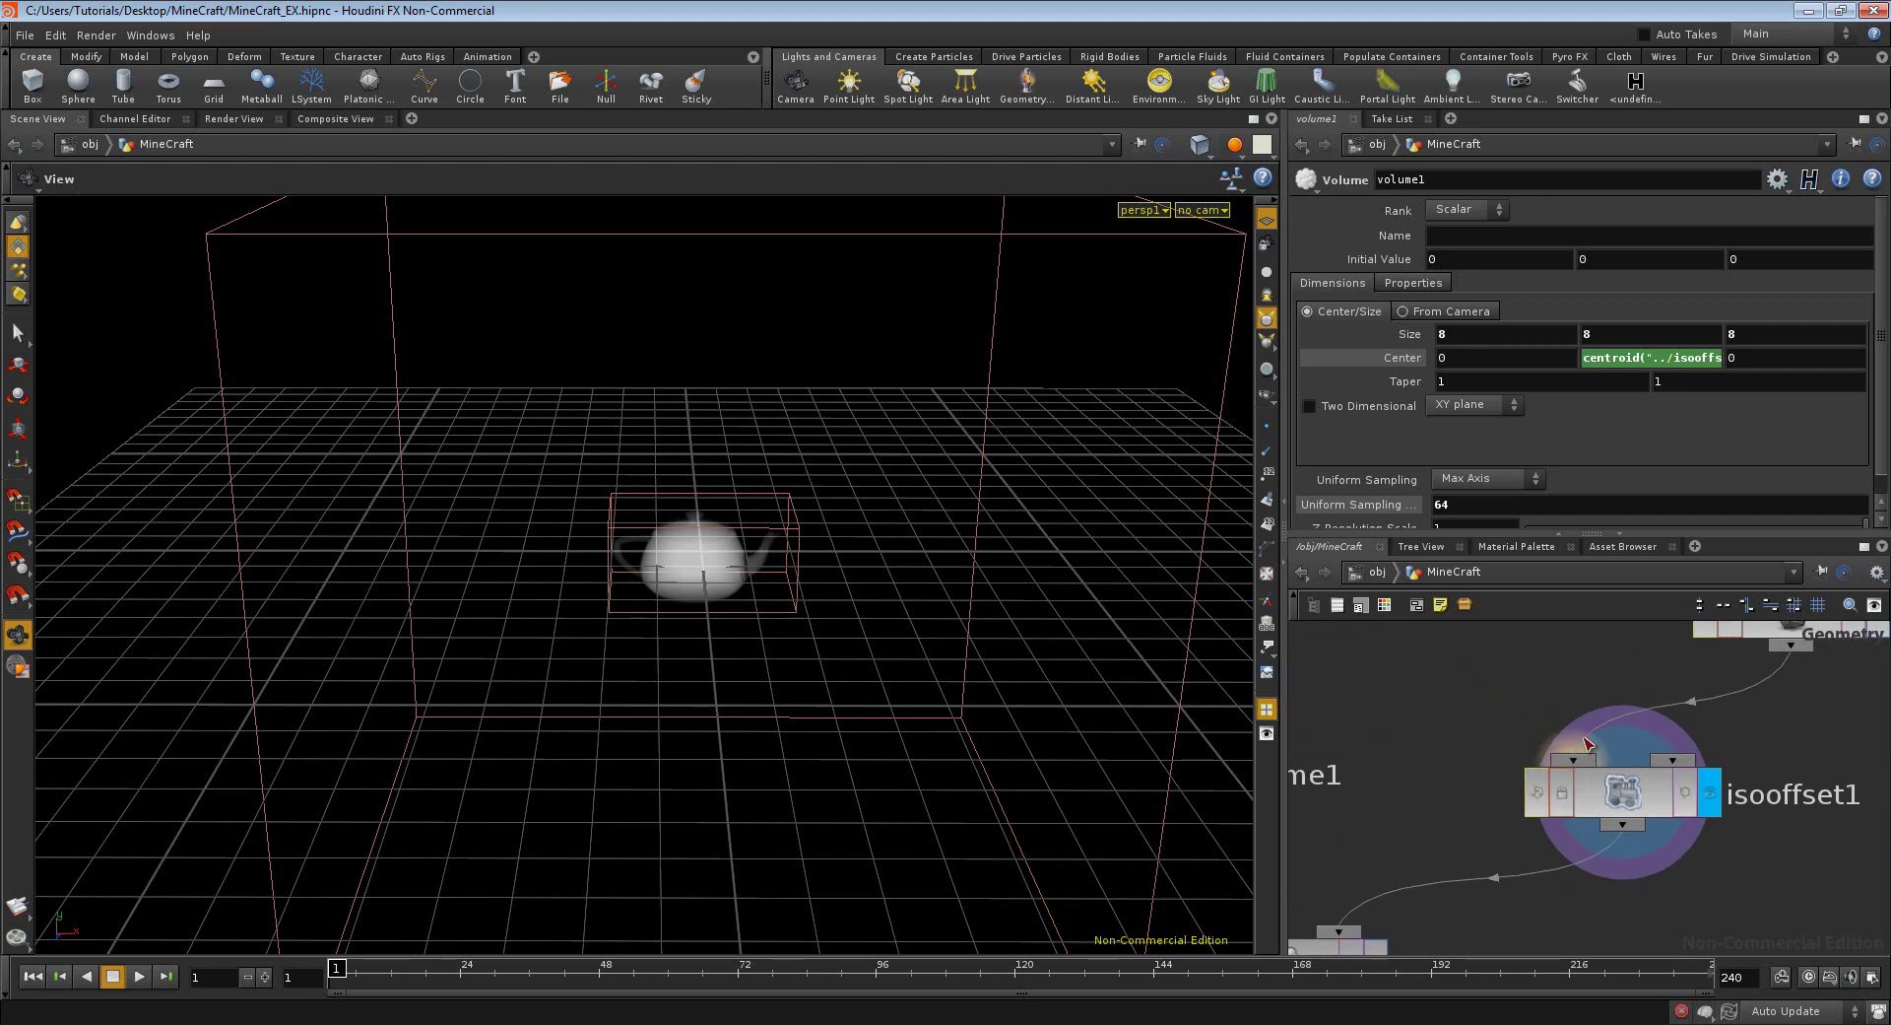
{"action": "left_click_drag", "start_coordinate": [1574, 764], "coordinate": [1454, 697]}
{"action": "left_click_drag", "start_coordinate": [1519, 685], "coordinate": [1543, 674]}
{"action": "left_click_drag", "start_coordinate": [1539, 657], "coordinate": [1539, 654]}
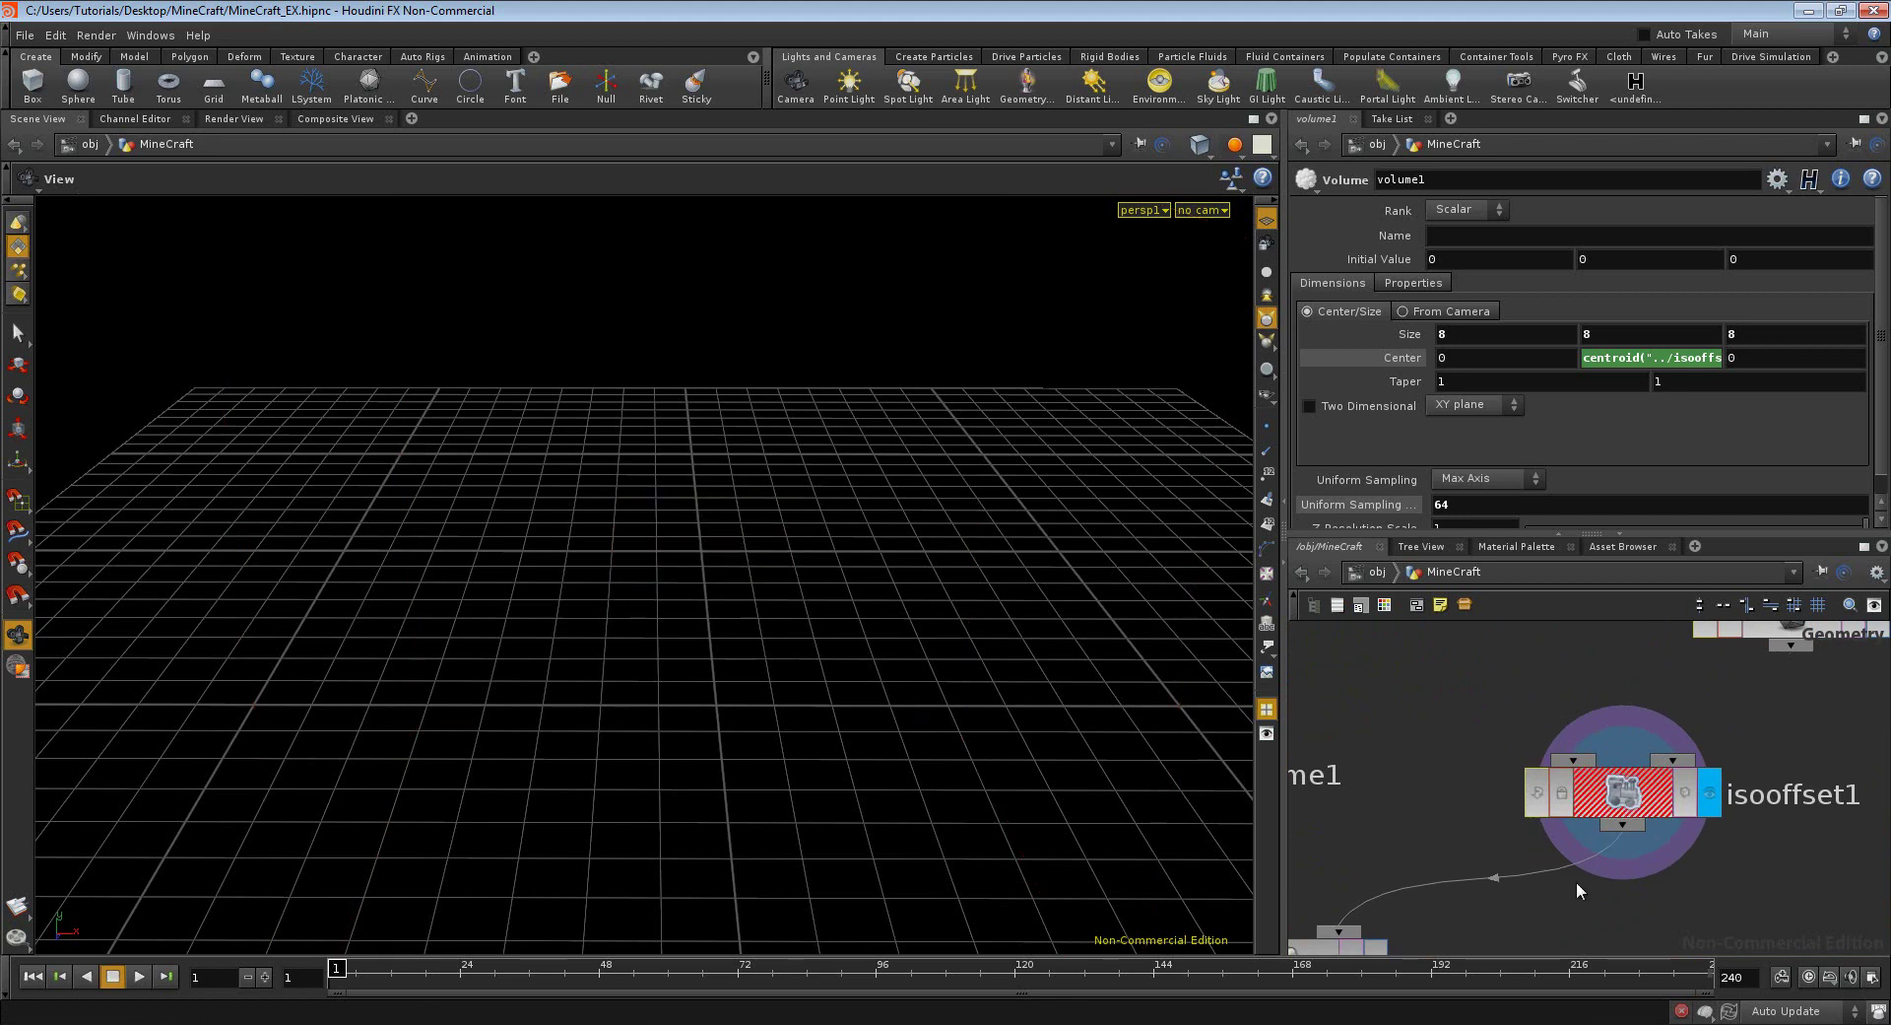
- Rearrange the import and isooffset1 nodes in the MineCraft network
{"action": "middle_click_drag", "start_coordinate": [1627, 877], "coordinate": [1719, 797]}
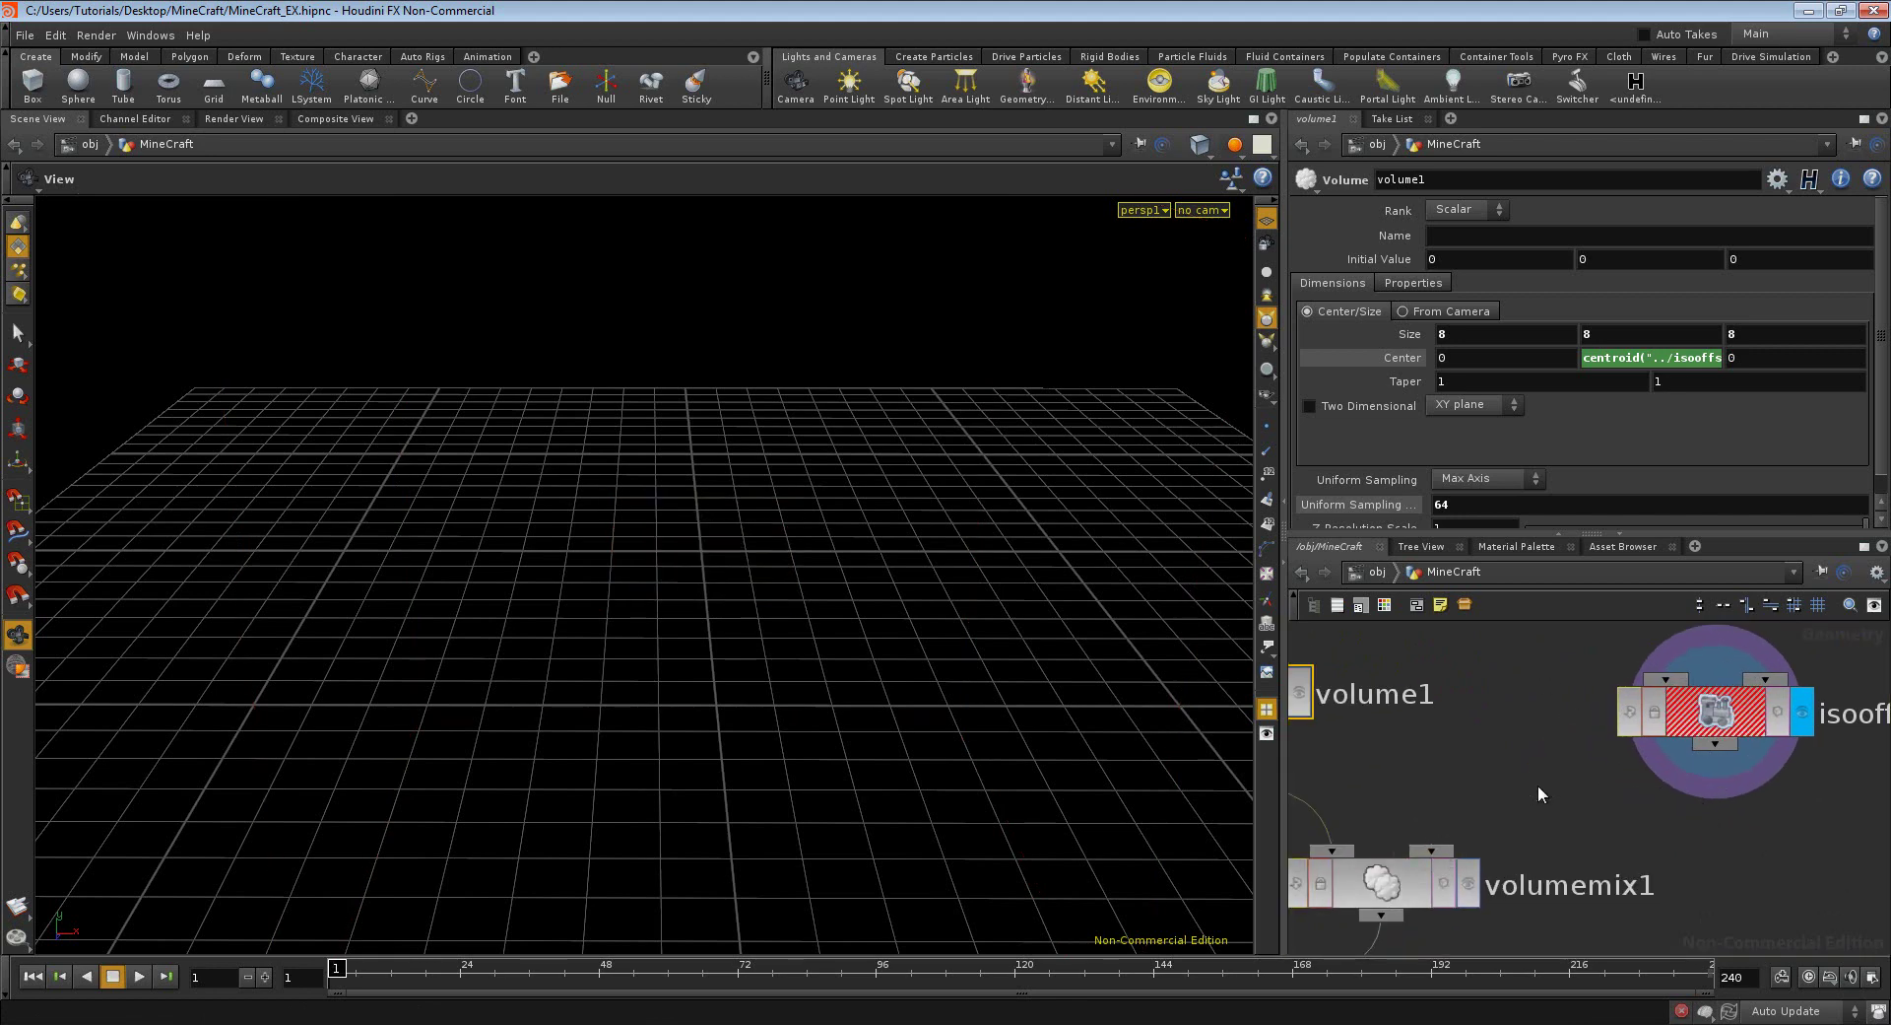
{"action": "scroll", "coordinate": [1672, 830], "scroll_direction": "down", "scroll_amount": 1}
{"action": "scroll", "coordinate": [1625, 837], "scroll_direction": "down", "scroll_amount": 1}
{"action": "scroll", "coordinate": [1576, 837], "scroll_direction": "down", "scroll_amount": 2}
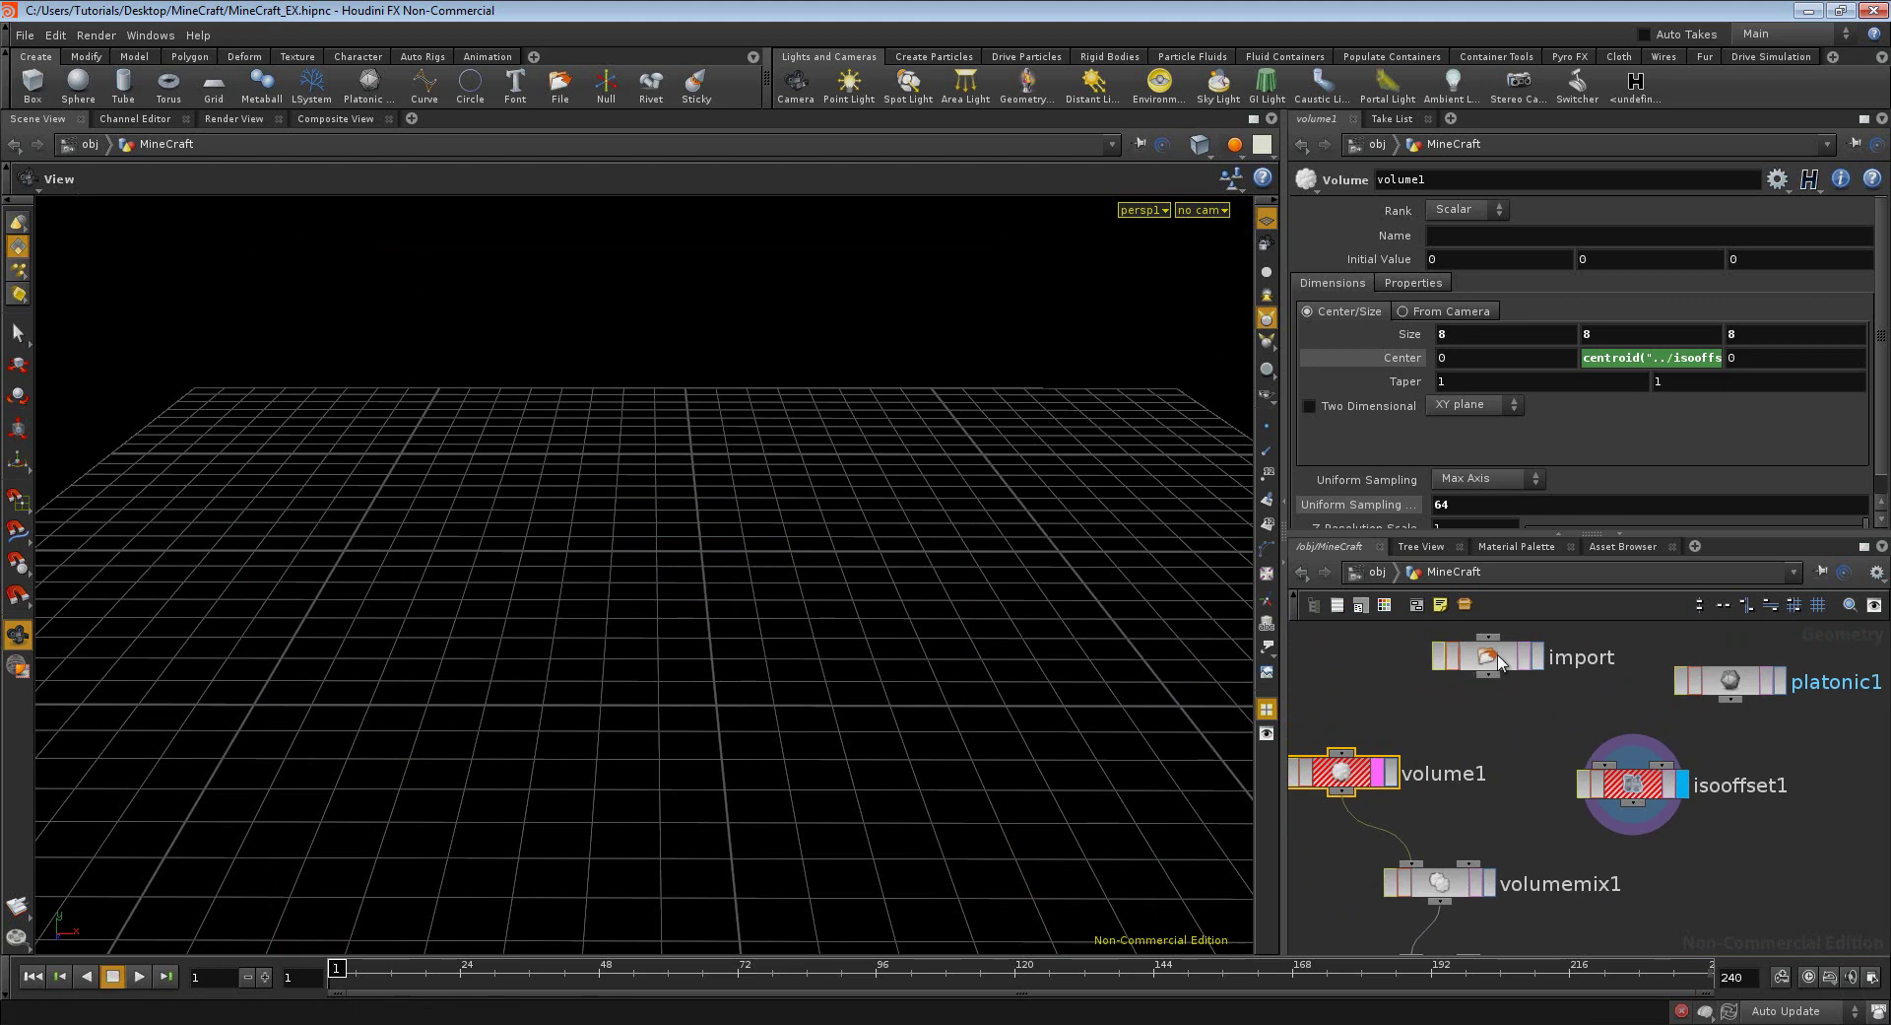
{"action": "left_click_drag", "start_coordinate": [1499, 660], "coordinate": [1489, 697]}
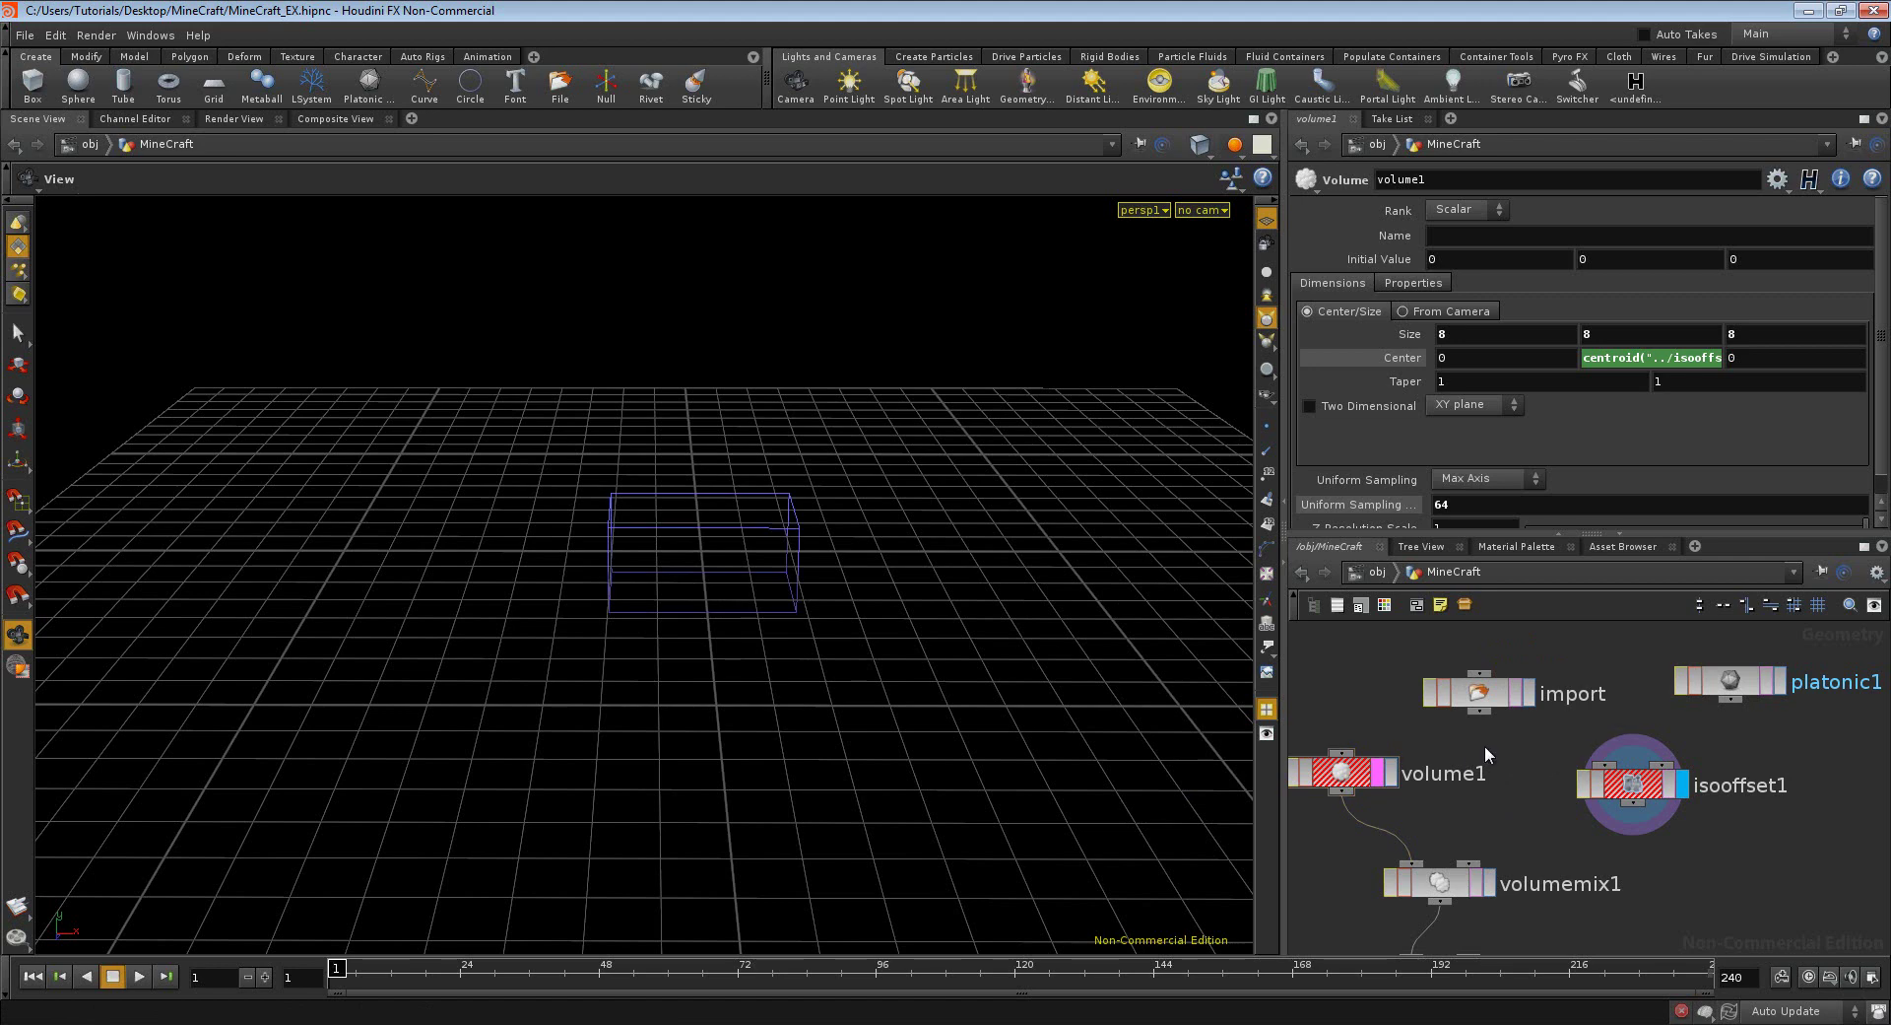
{"action": "left_click_drag", "start_coordinate": [1636, 785], "coordinate": [1715, 799]}
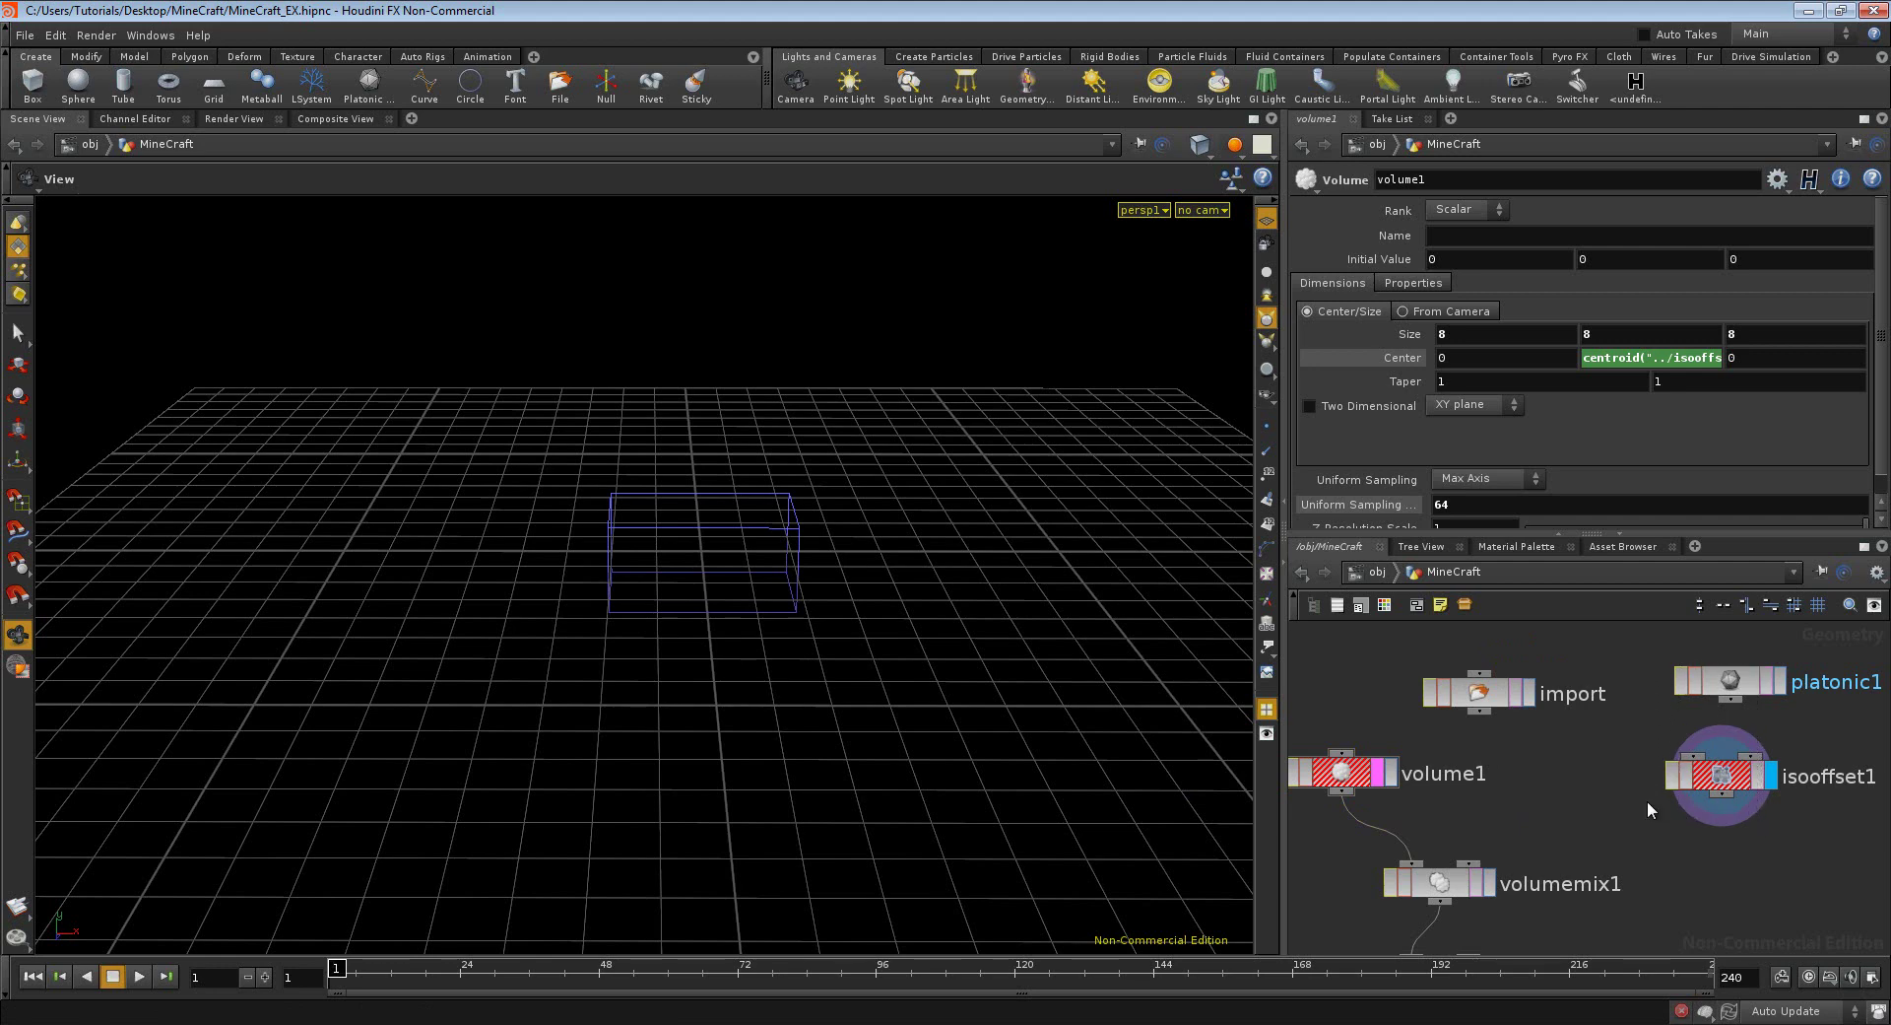
{"action": "left_click", "coordinate": [1567, 57]}
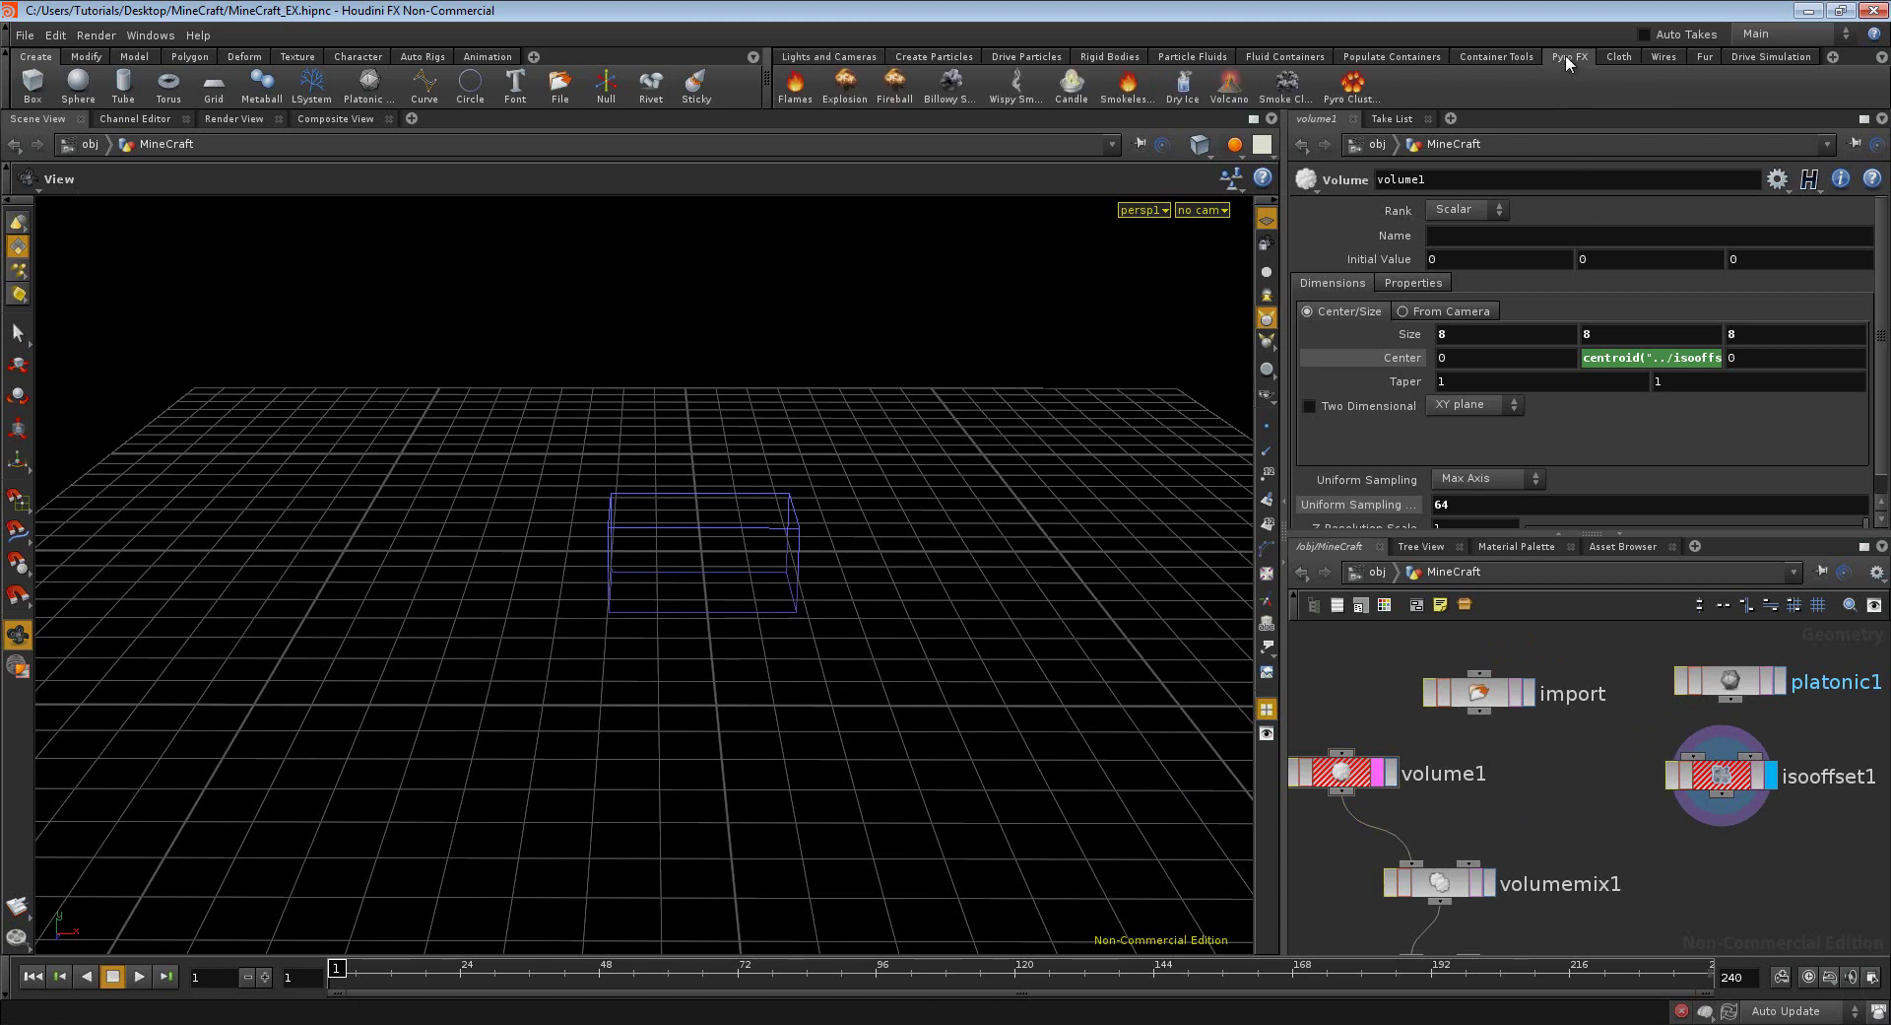
{"action": "left_click", "coordinate": [828, 59]}
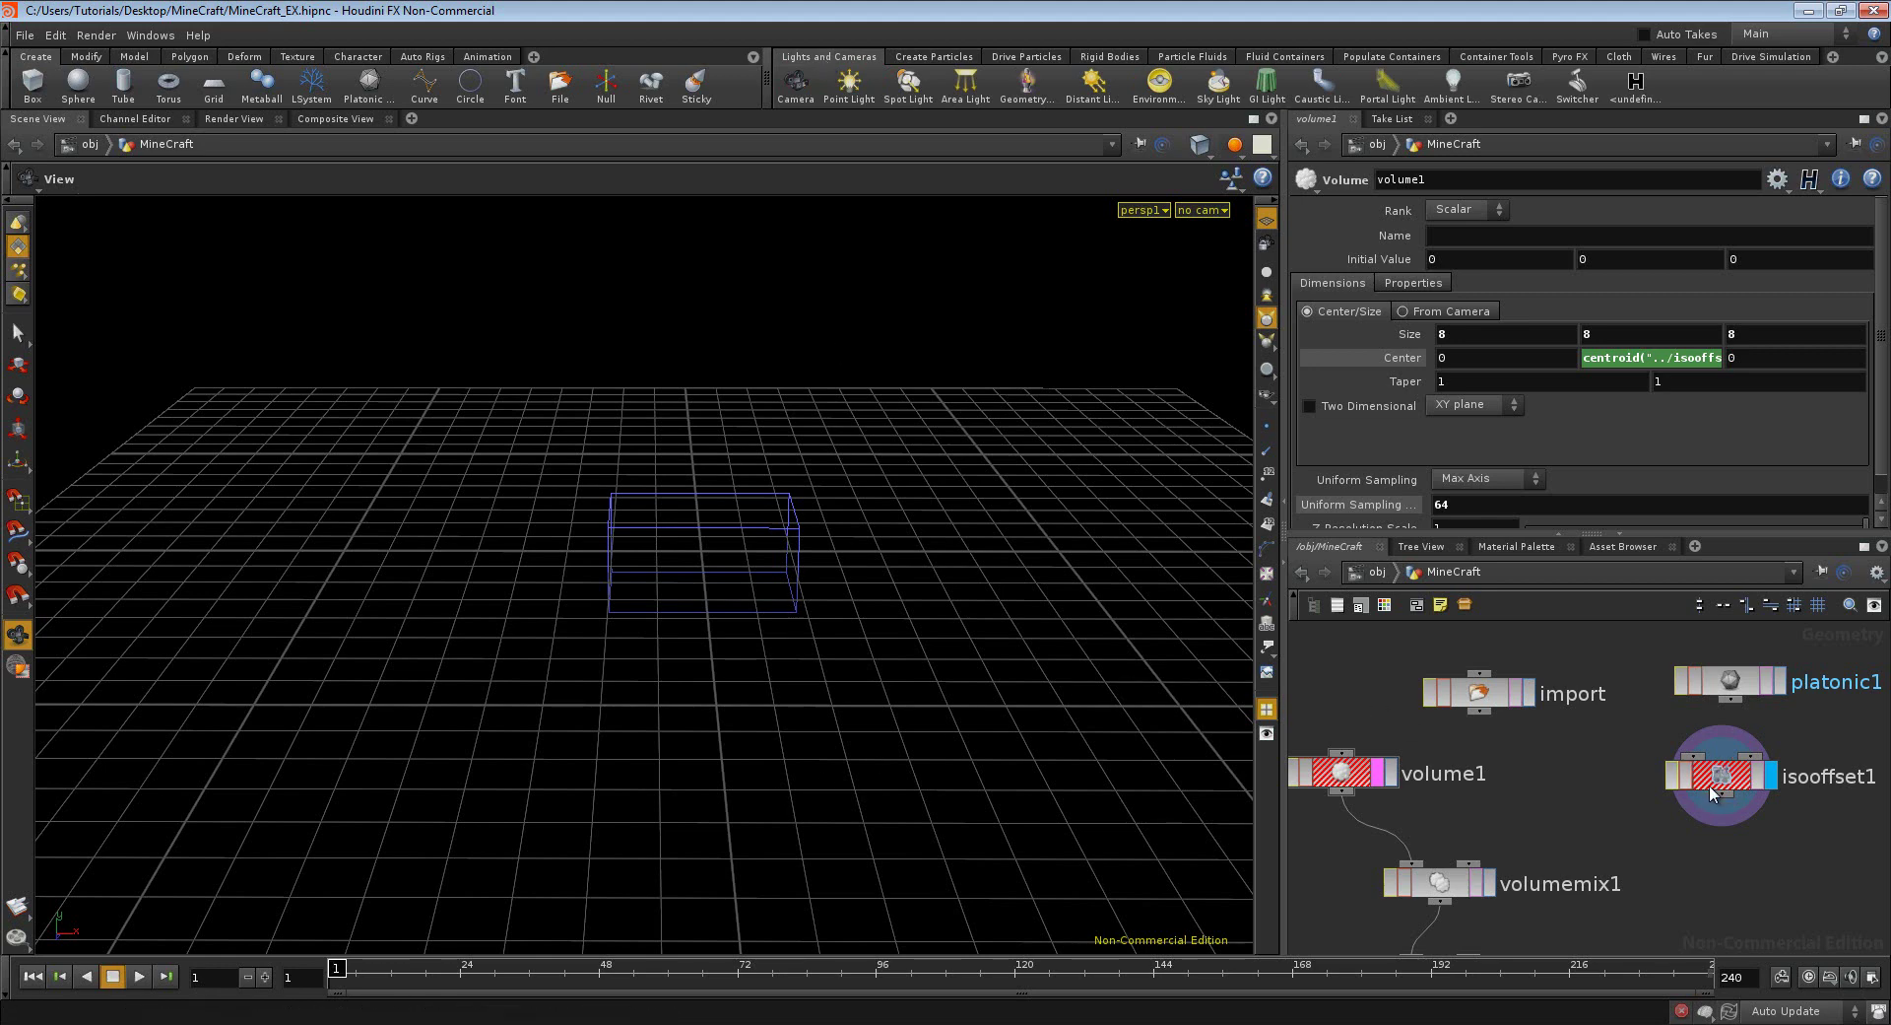
- Fine-tune isooffset1 and import positions, then switch to the untitled.hip Houdini window
{"action": "left_click_drag", "start_coordinate": [1709, 778], "coordinate": [1692, 817]}
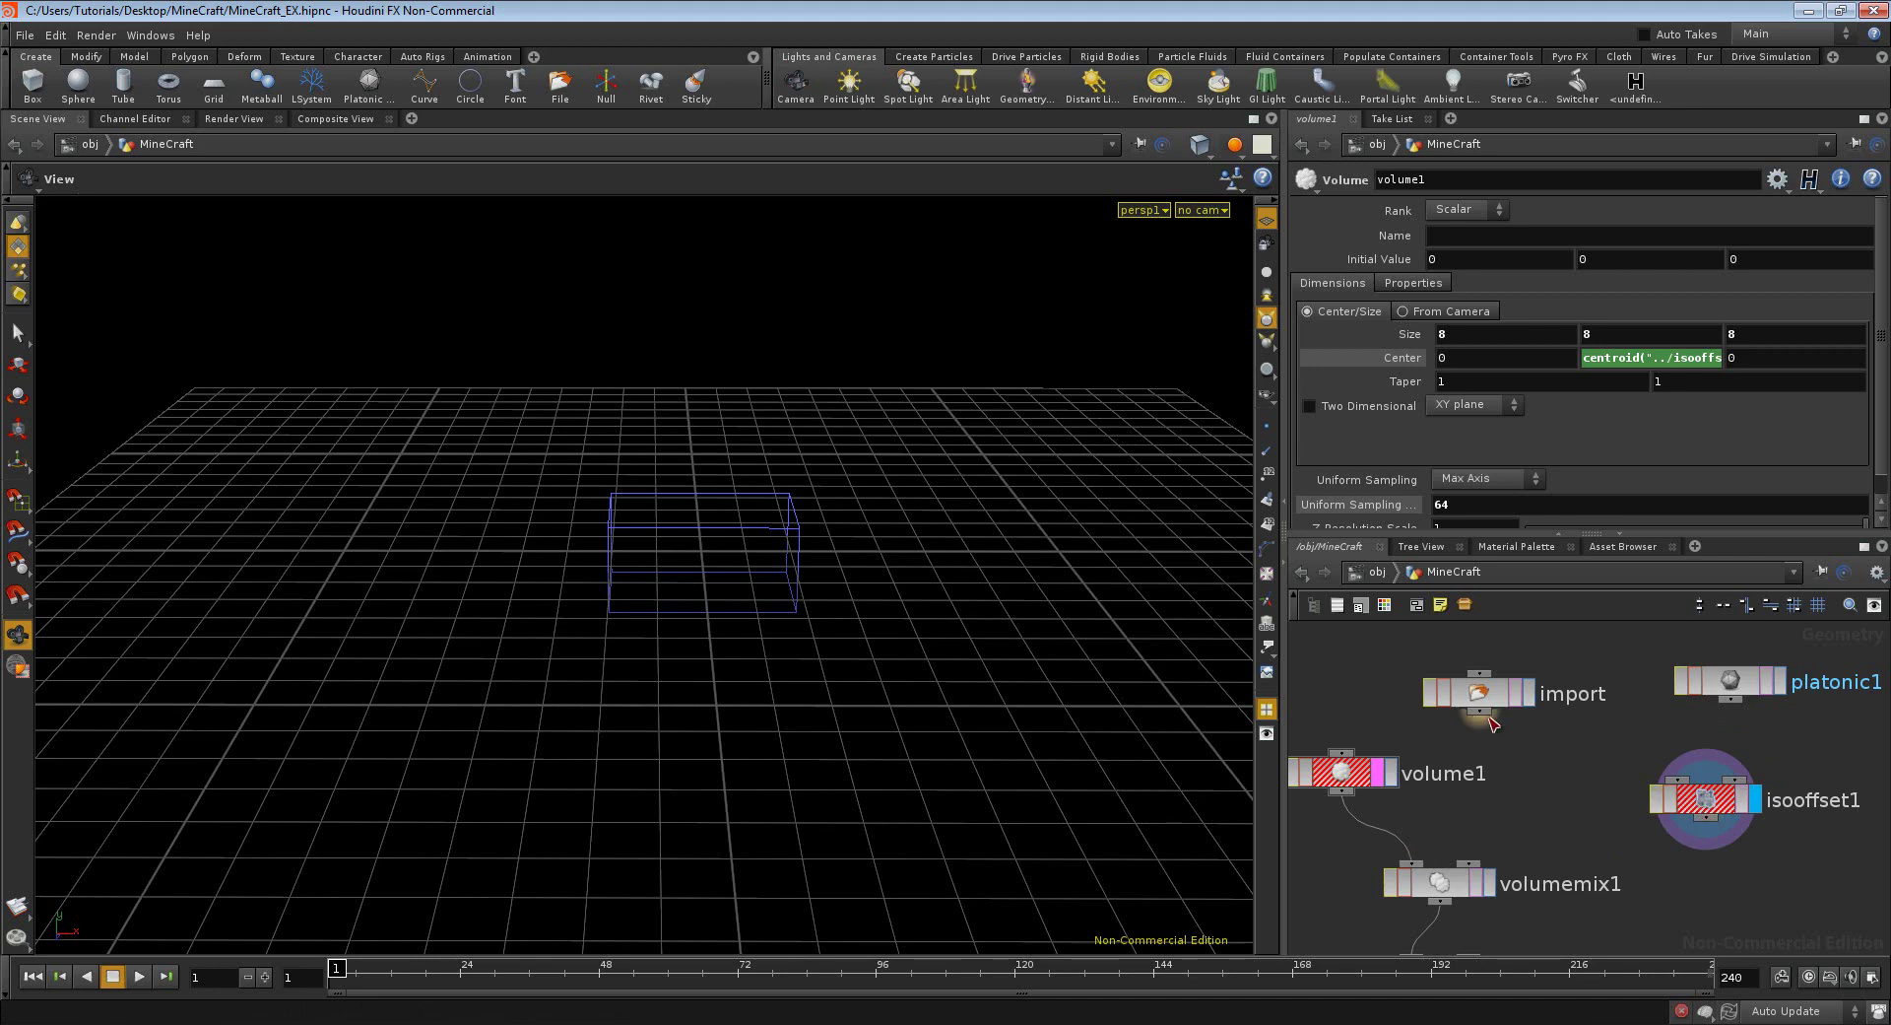
{"action": "left_click_drag", "start_coordinate": [1484, 714], "coordinate": [1514, 727]}
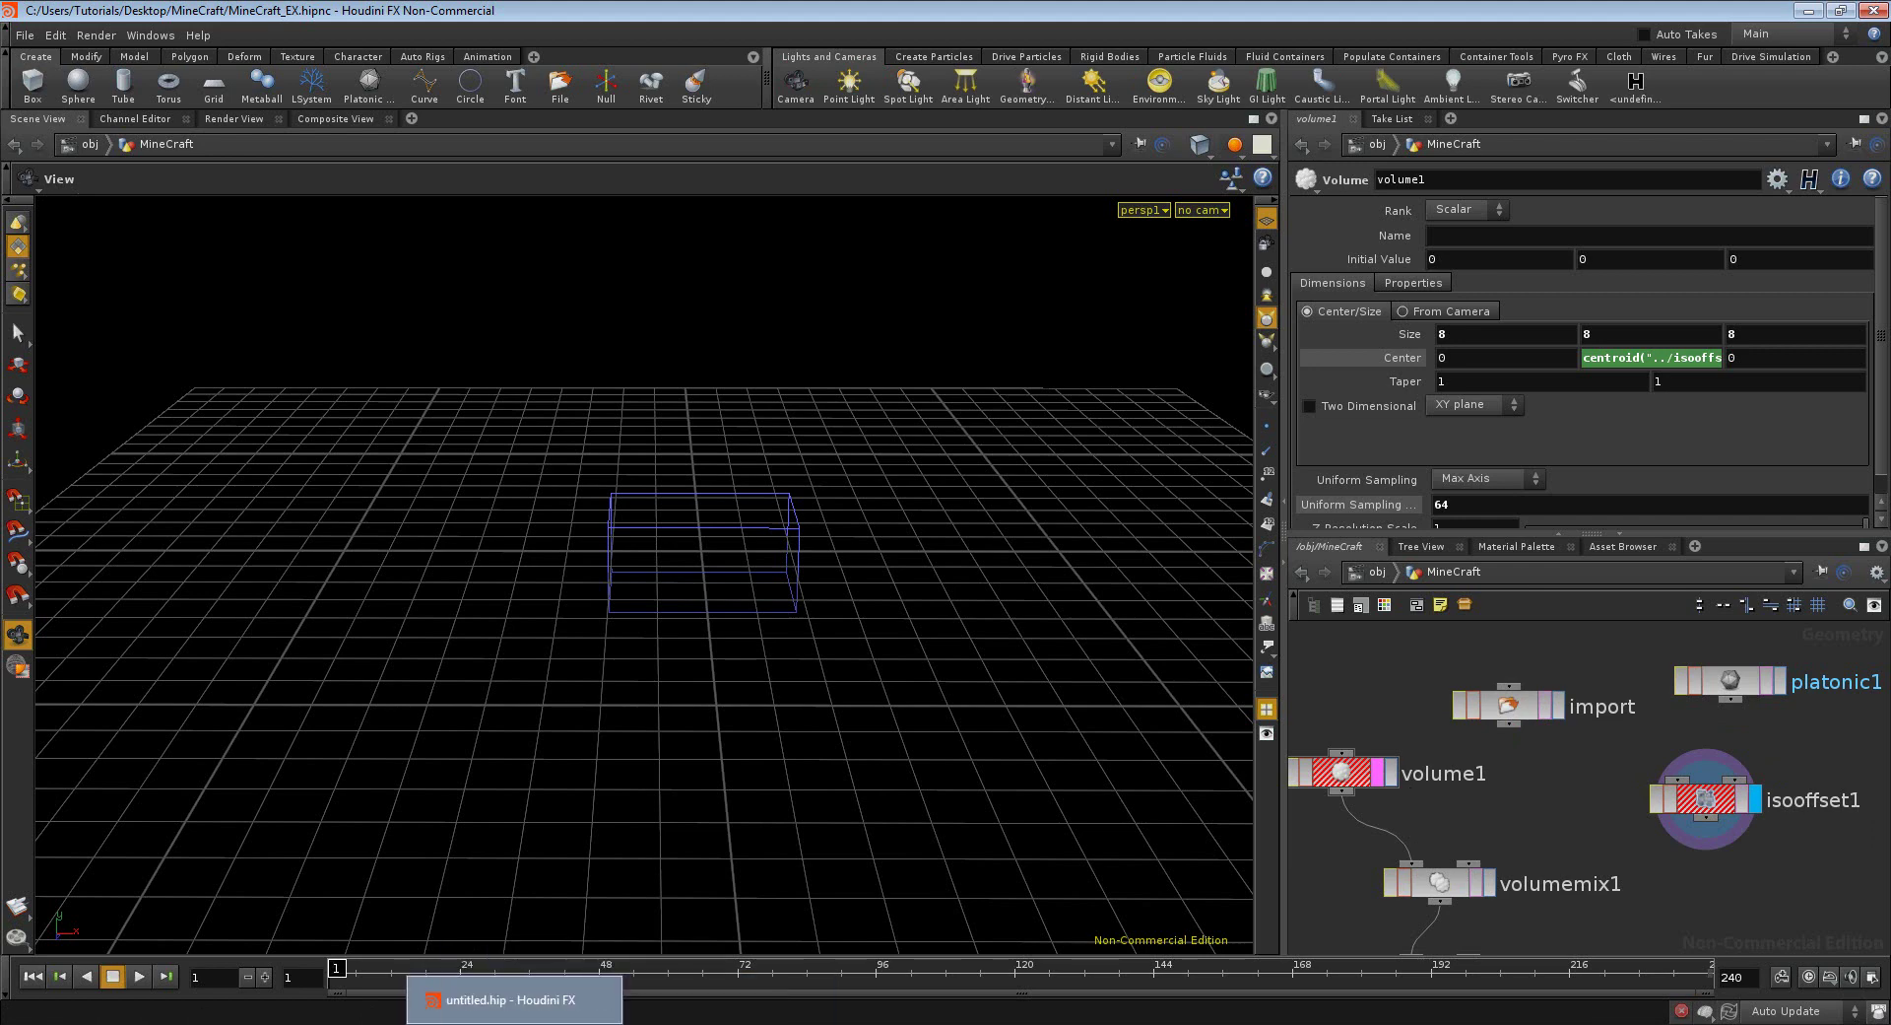
{"action": "left_click", "coordinate": [514, 999]}
- Place sphere_object1 at the origin and set its radius to .3 on X, Y and Z
{"action": "left_click_drag", "start_coordinate": [599, 594], "coordinate": [654, 613]}
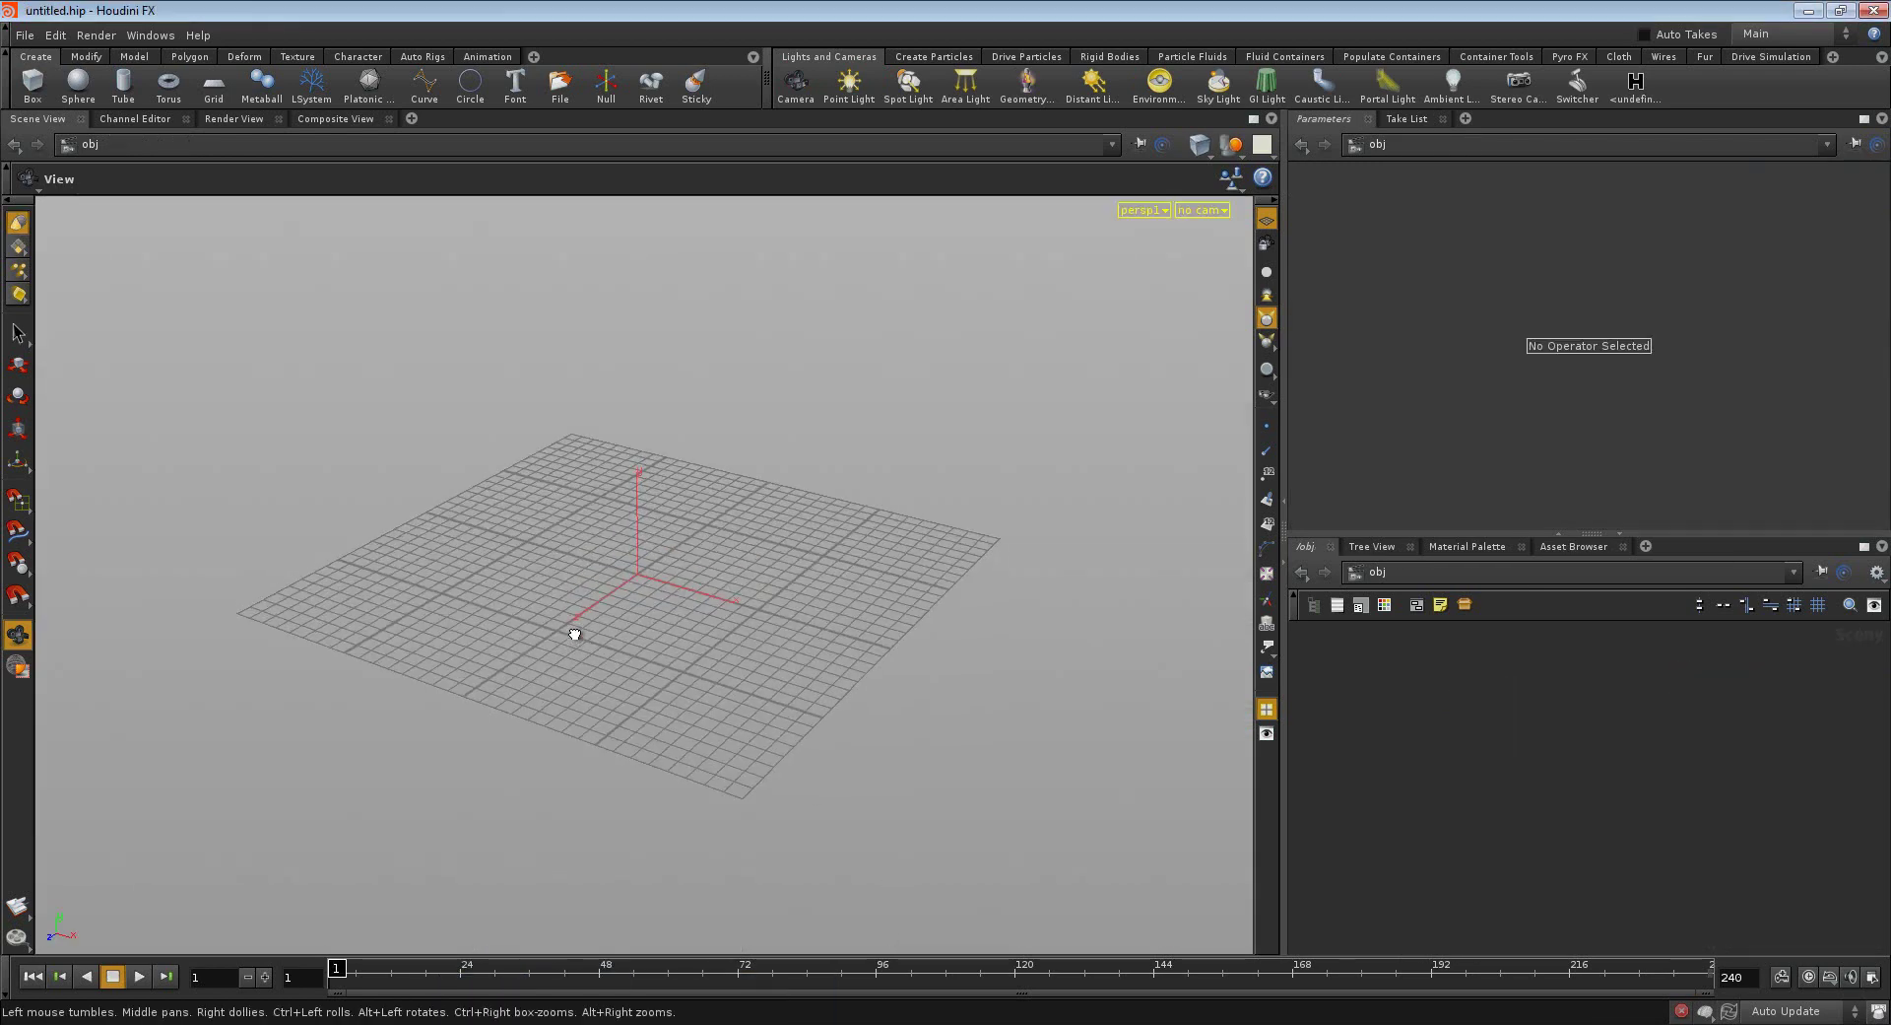
{"action": "scroll", "coordinate": [654, 613], "scroll_direction": "up", "scroll_amount": 2}
{"action": "scroll", "coordinate": [769, 650], "scroll_direction": "up", "scroll_amount": 2}
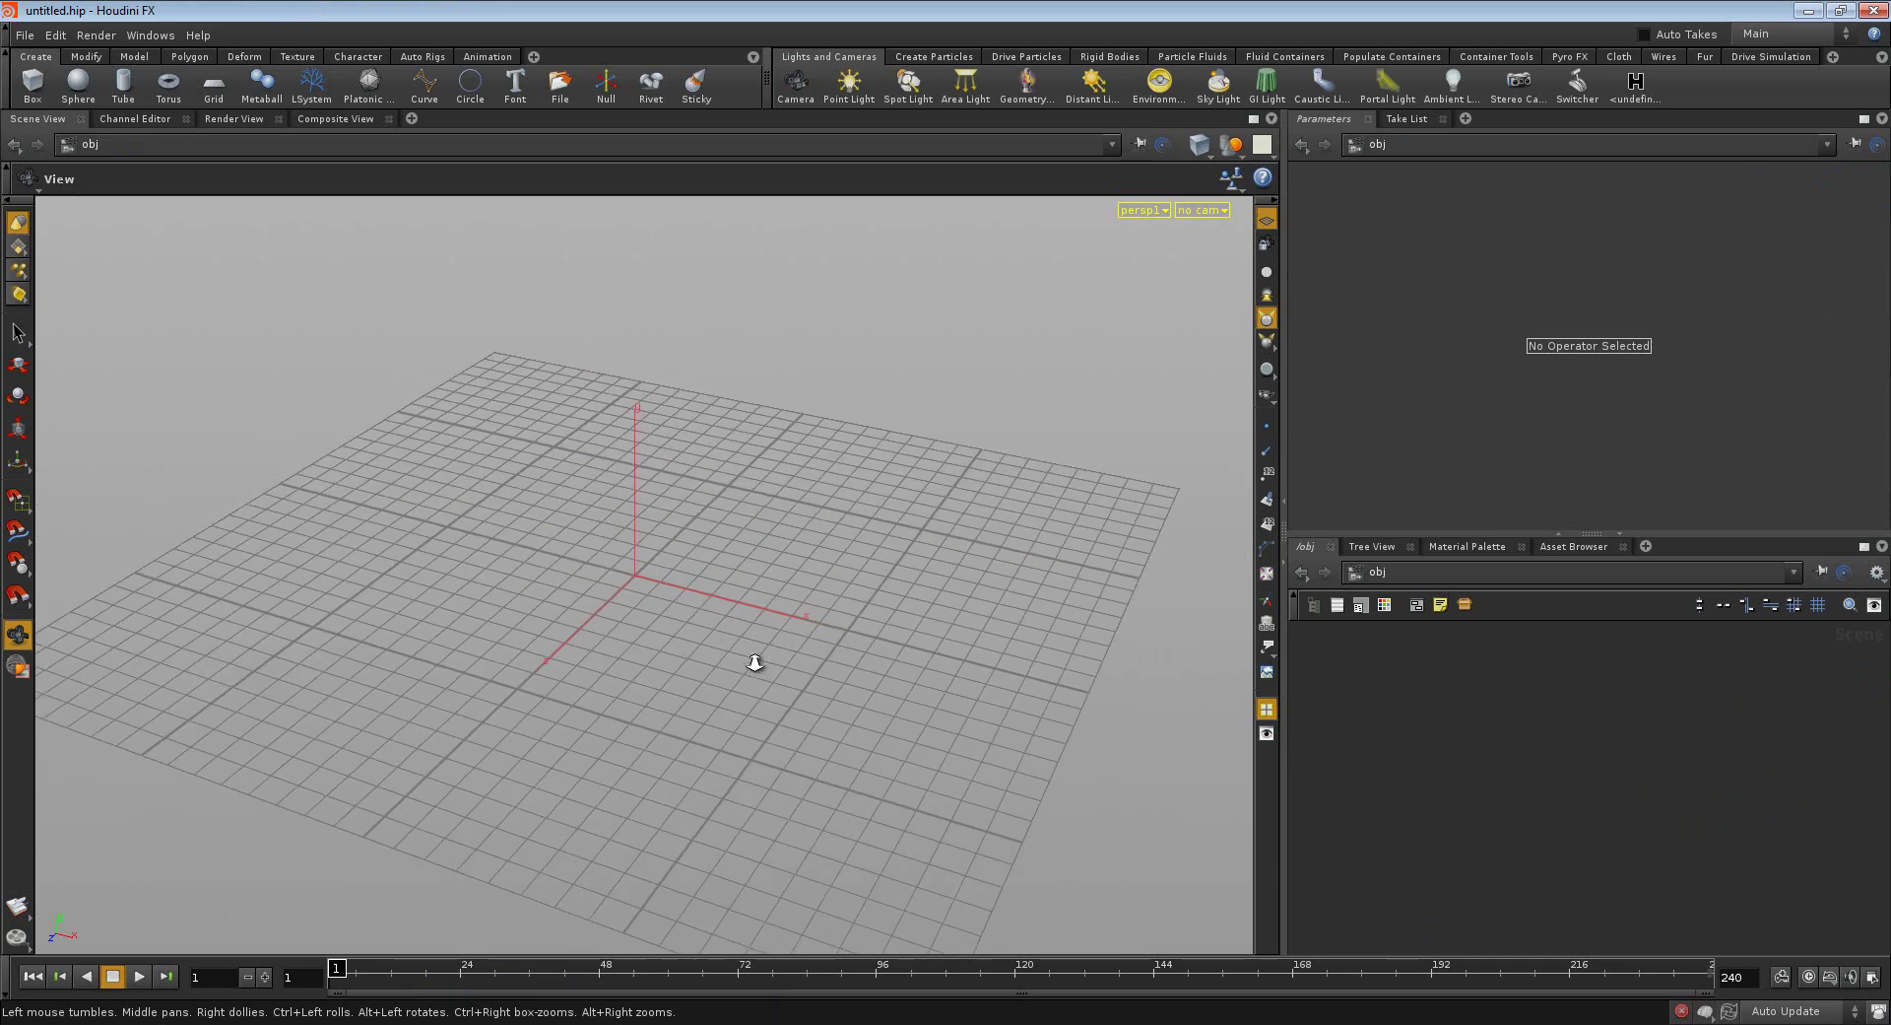
{"action": "left_click", "coordinate": [77, 85]}
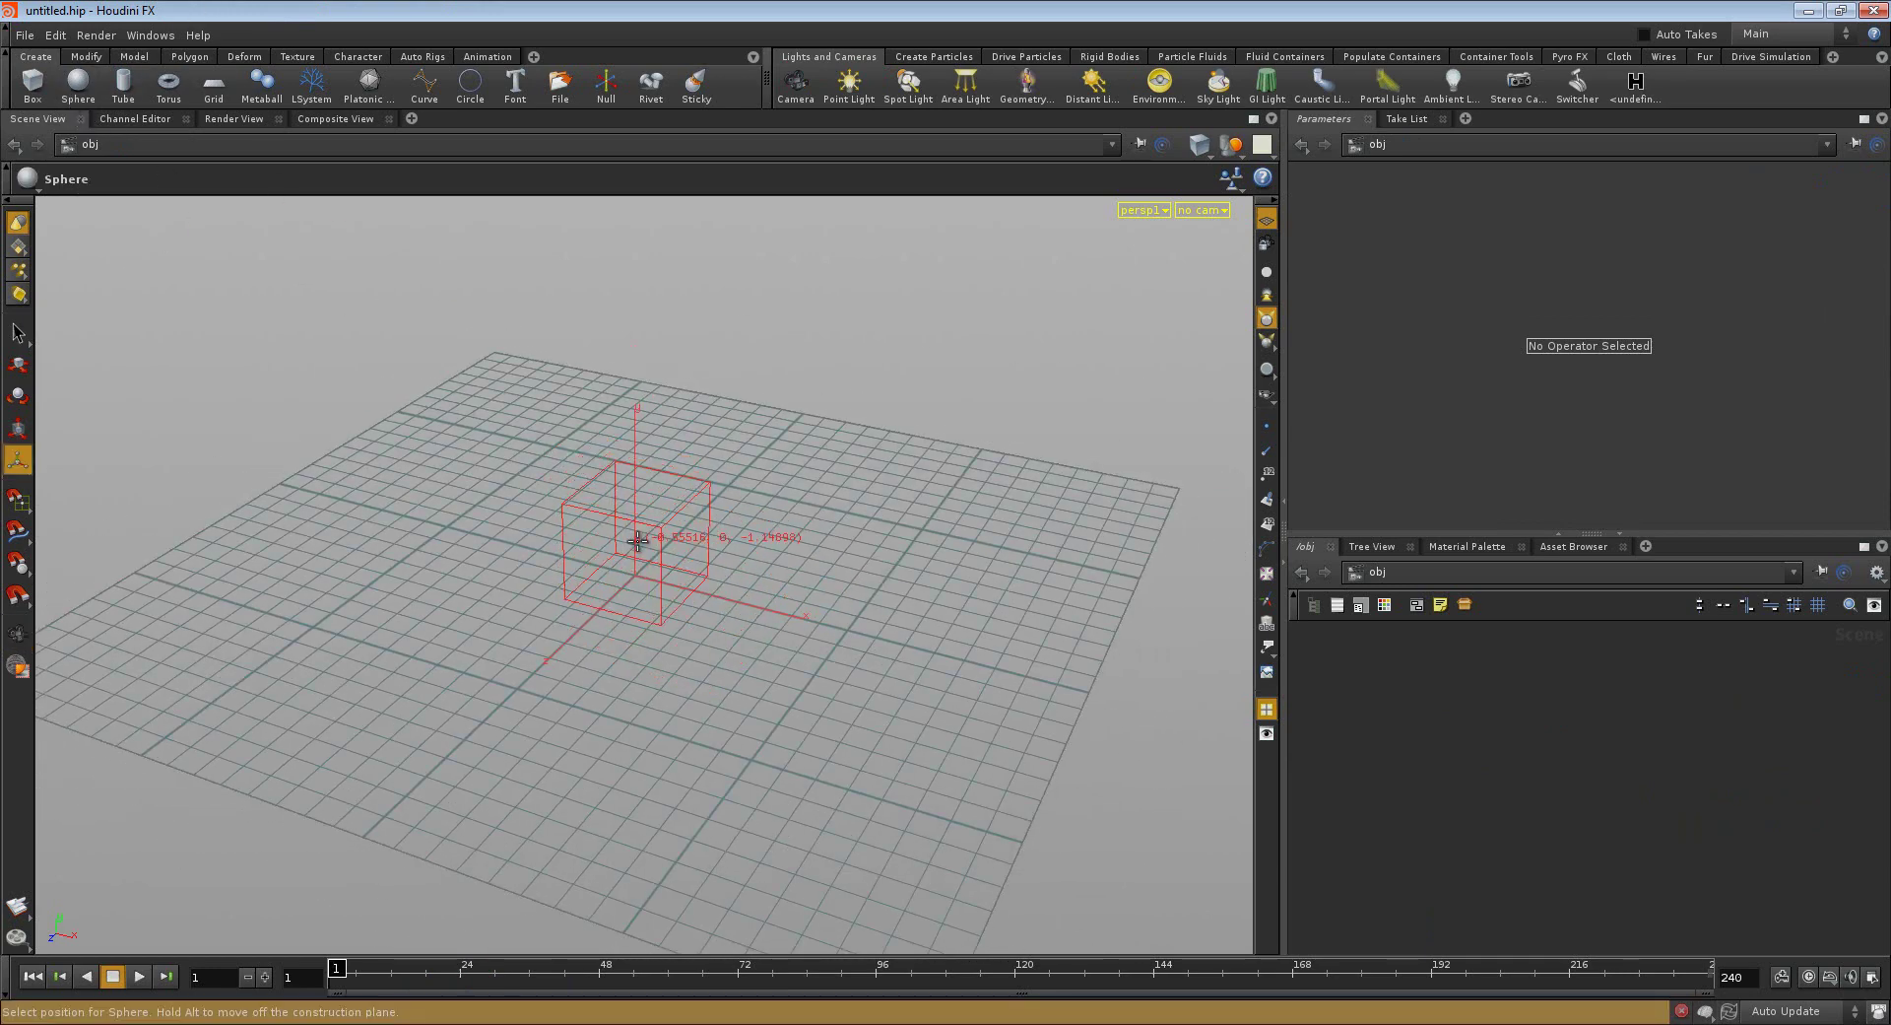
{"action": "key", "text": "Return"}
{"action": "left_click", "coordinate": [527, 178]}
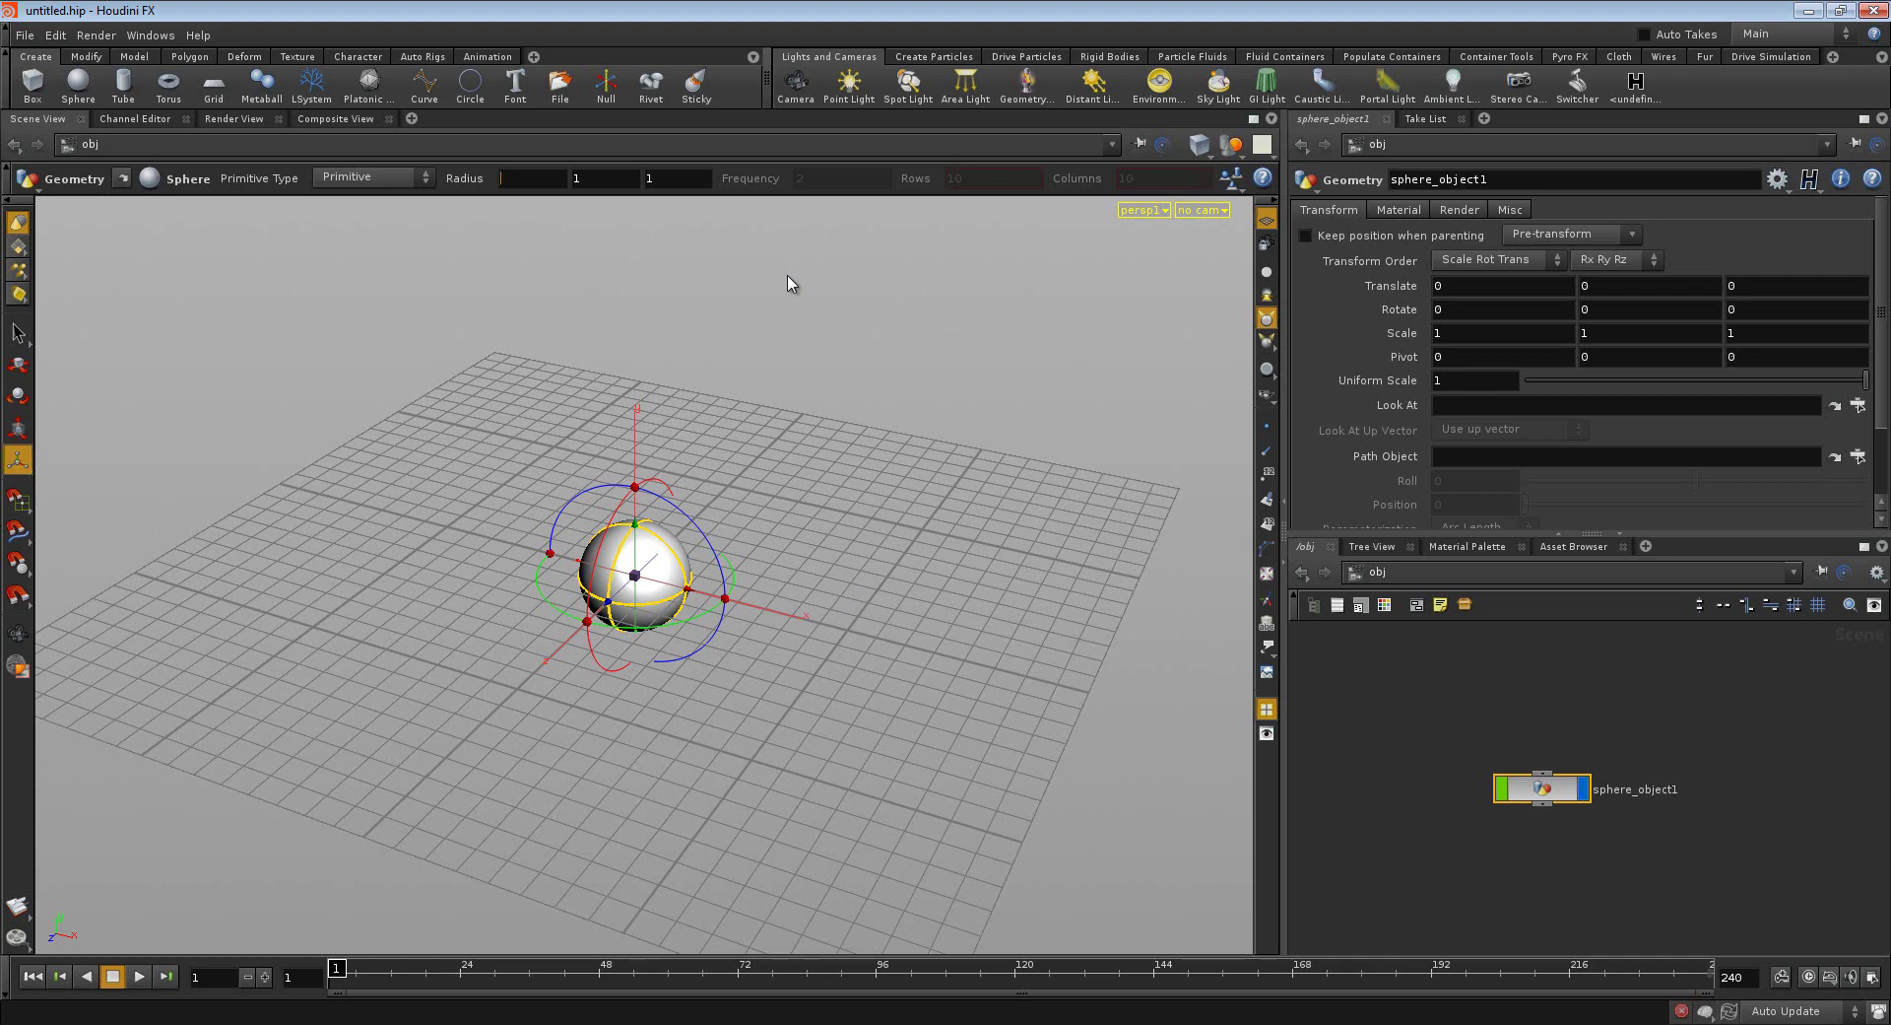
{"action": "type", "text": ".3"}
{"action": "key", "text": "Tab"}
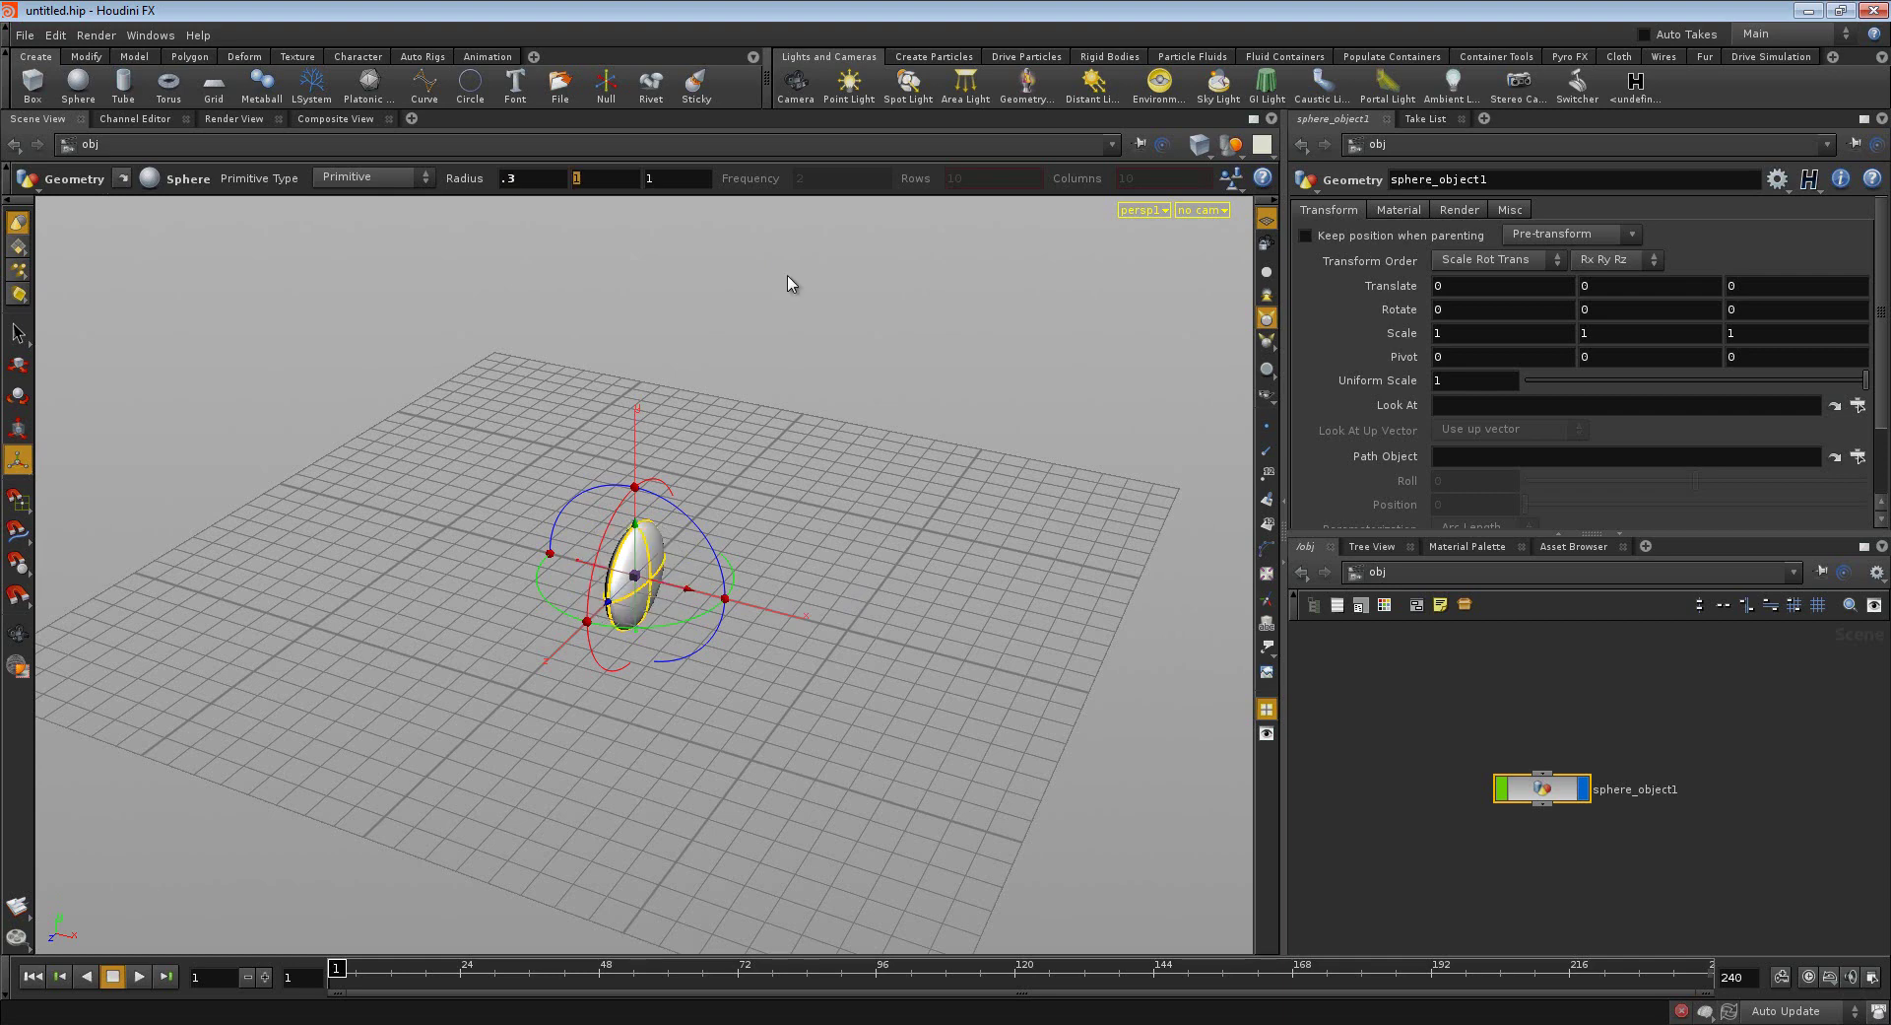
{"action": "type", "text": ".3"}
{"action": "key", "text": "Tab"}
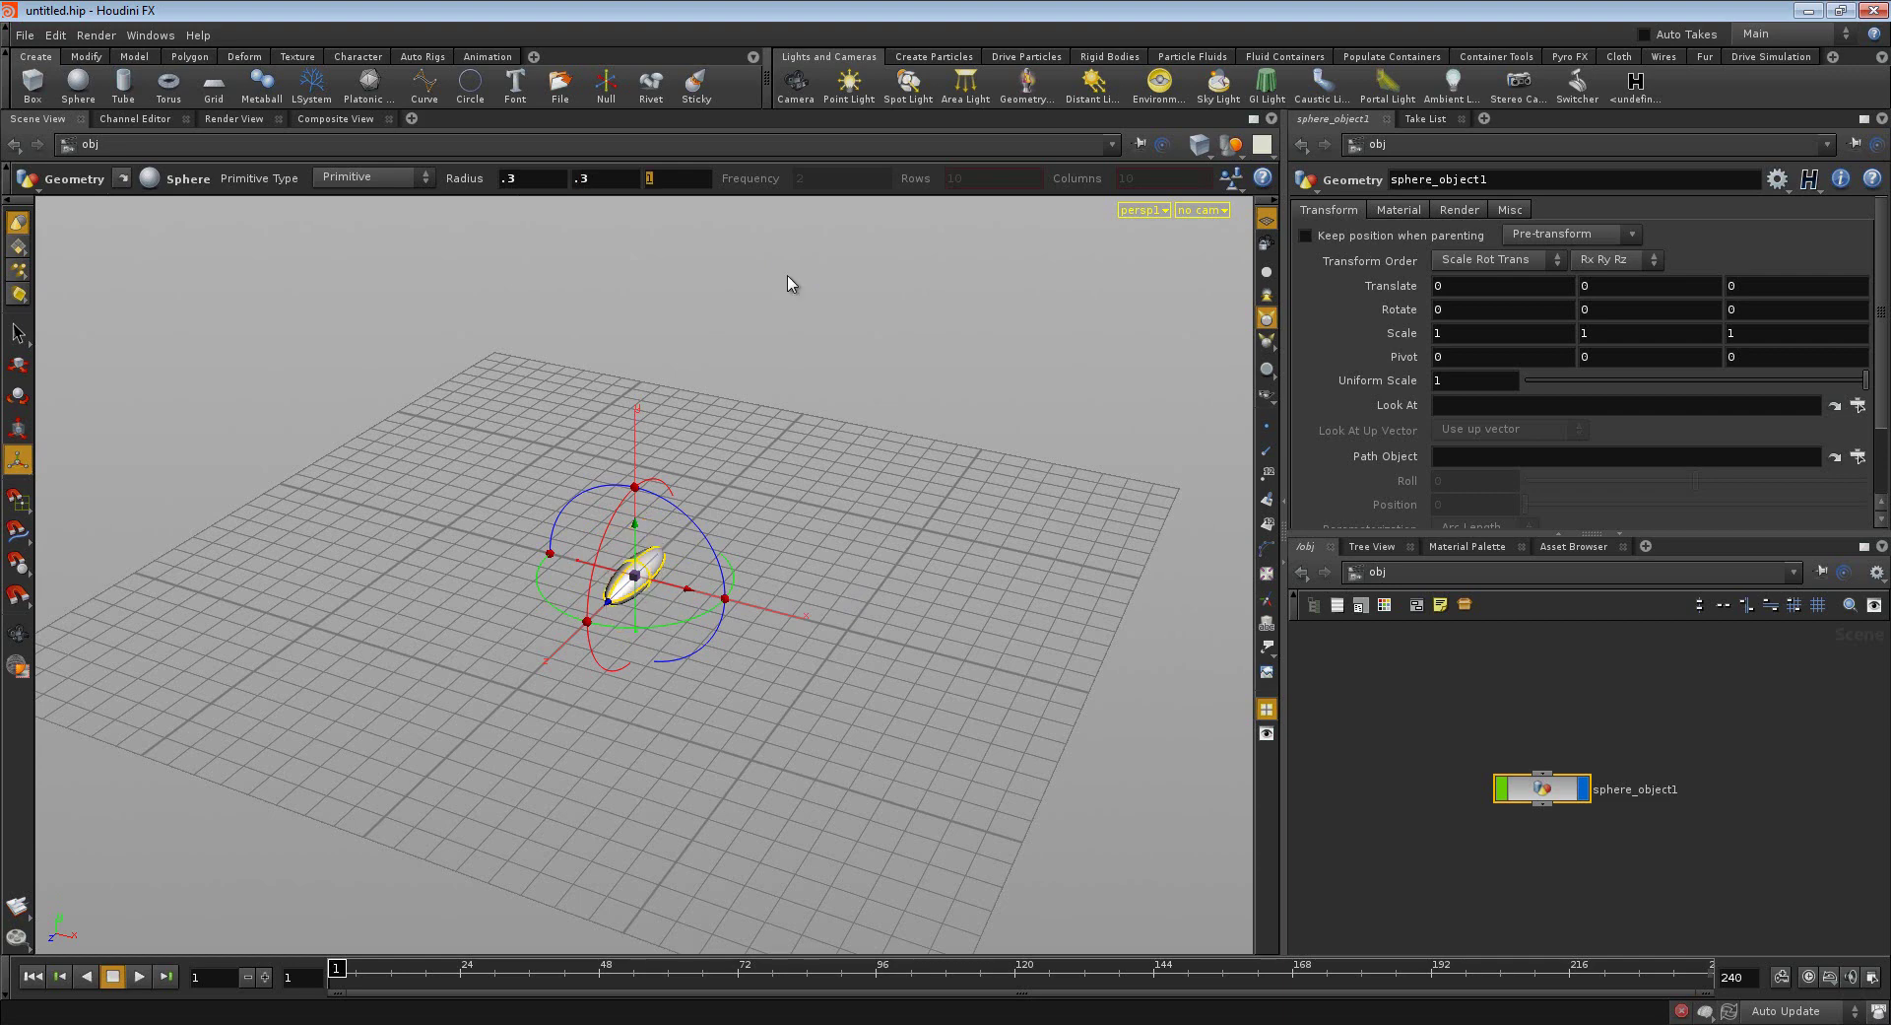
{"action": "type", "text": ".3"}
{"action": "key", "text": "Return"}
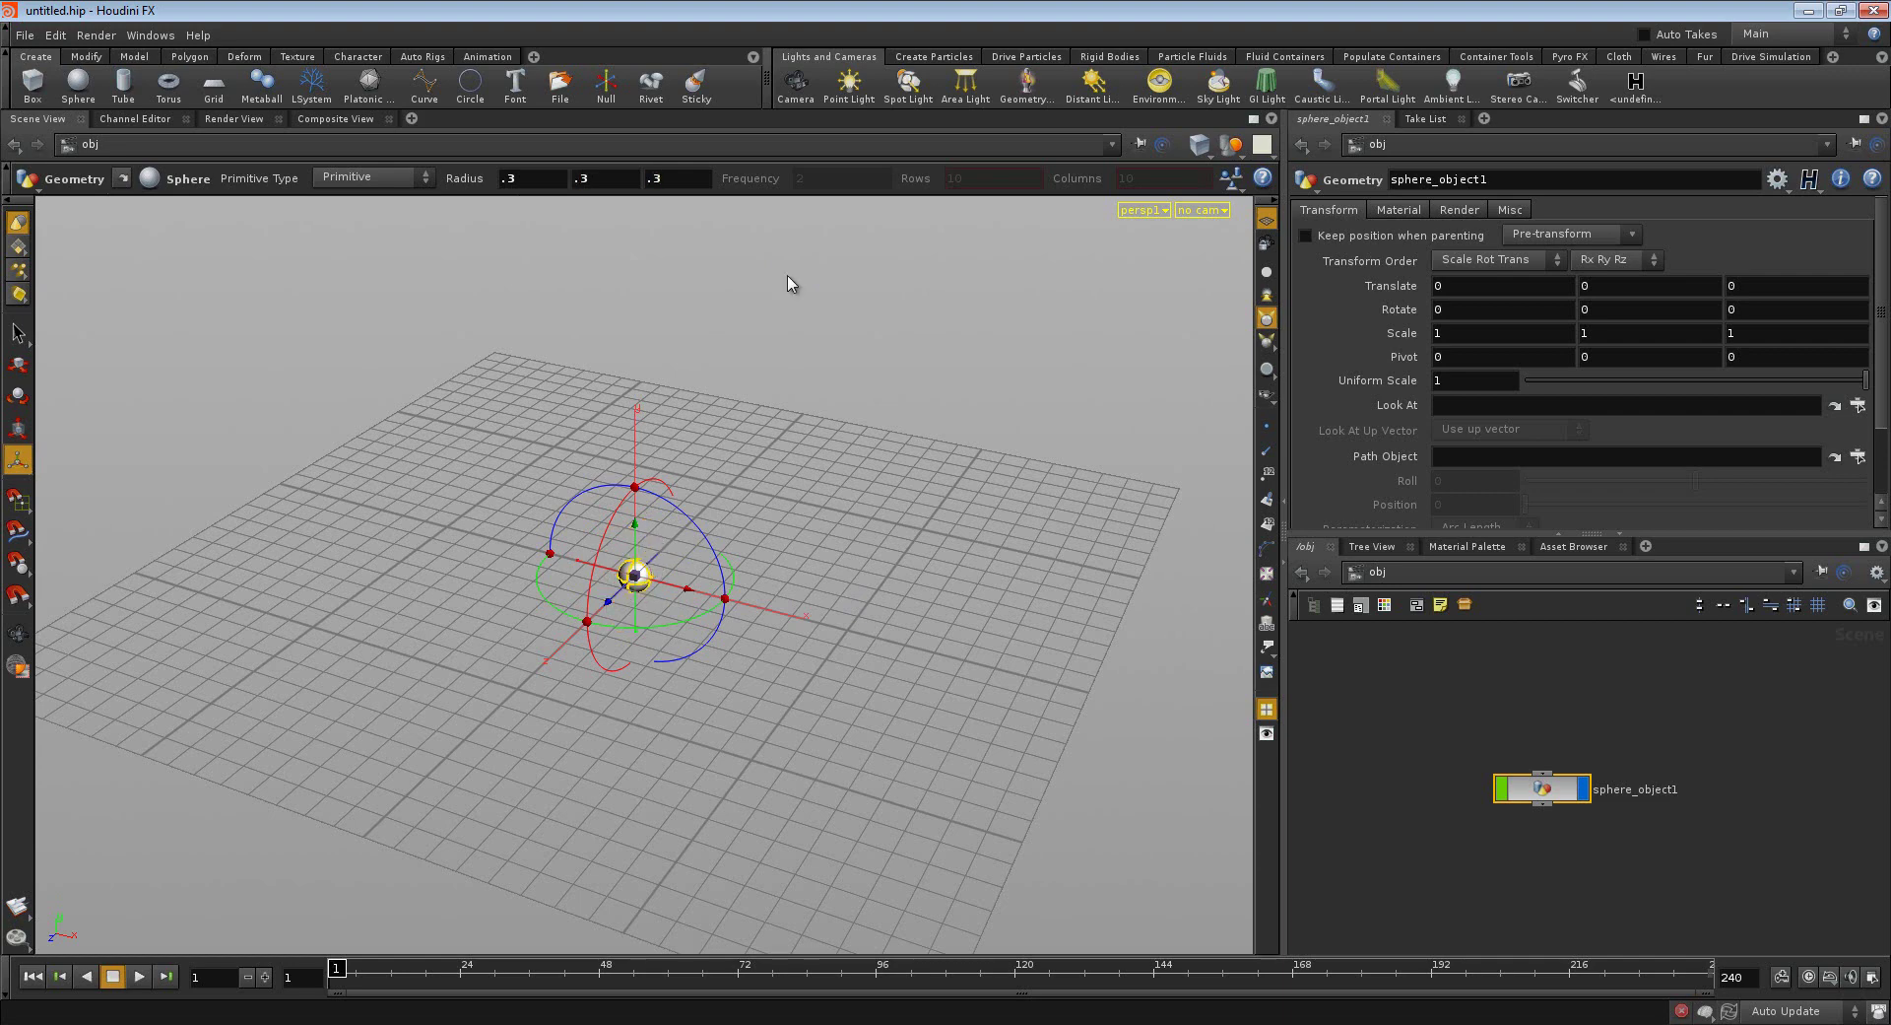
- Turn the sphere into a Volcano smoke source from the Pyro FX shelf
{"action": "left_click", "coordinate": [1583, 59]}
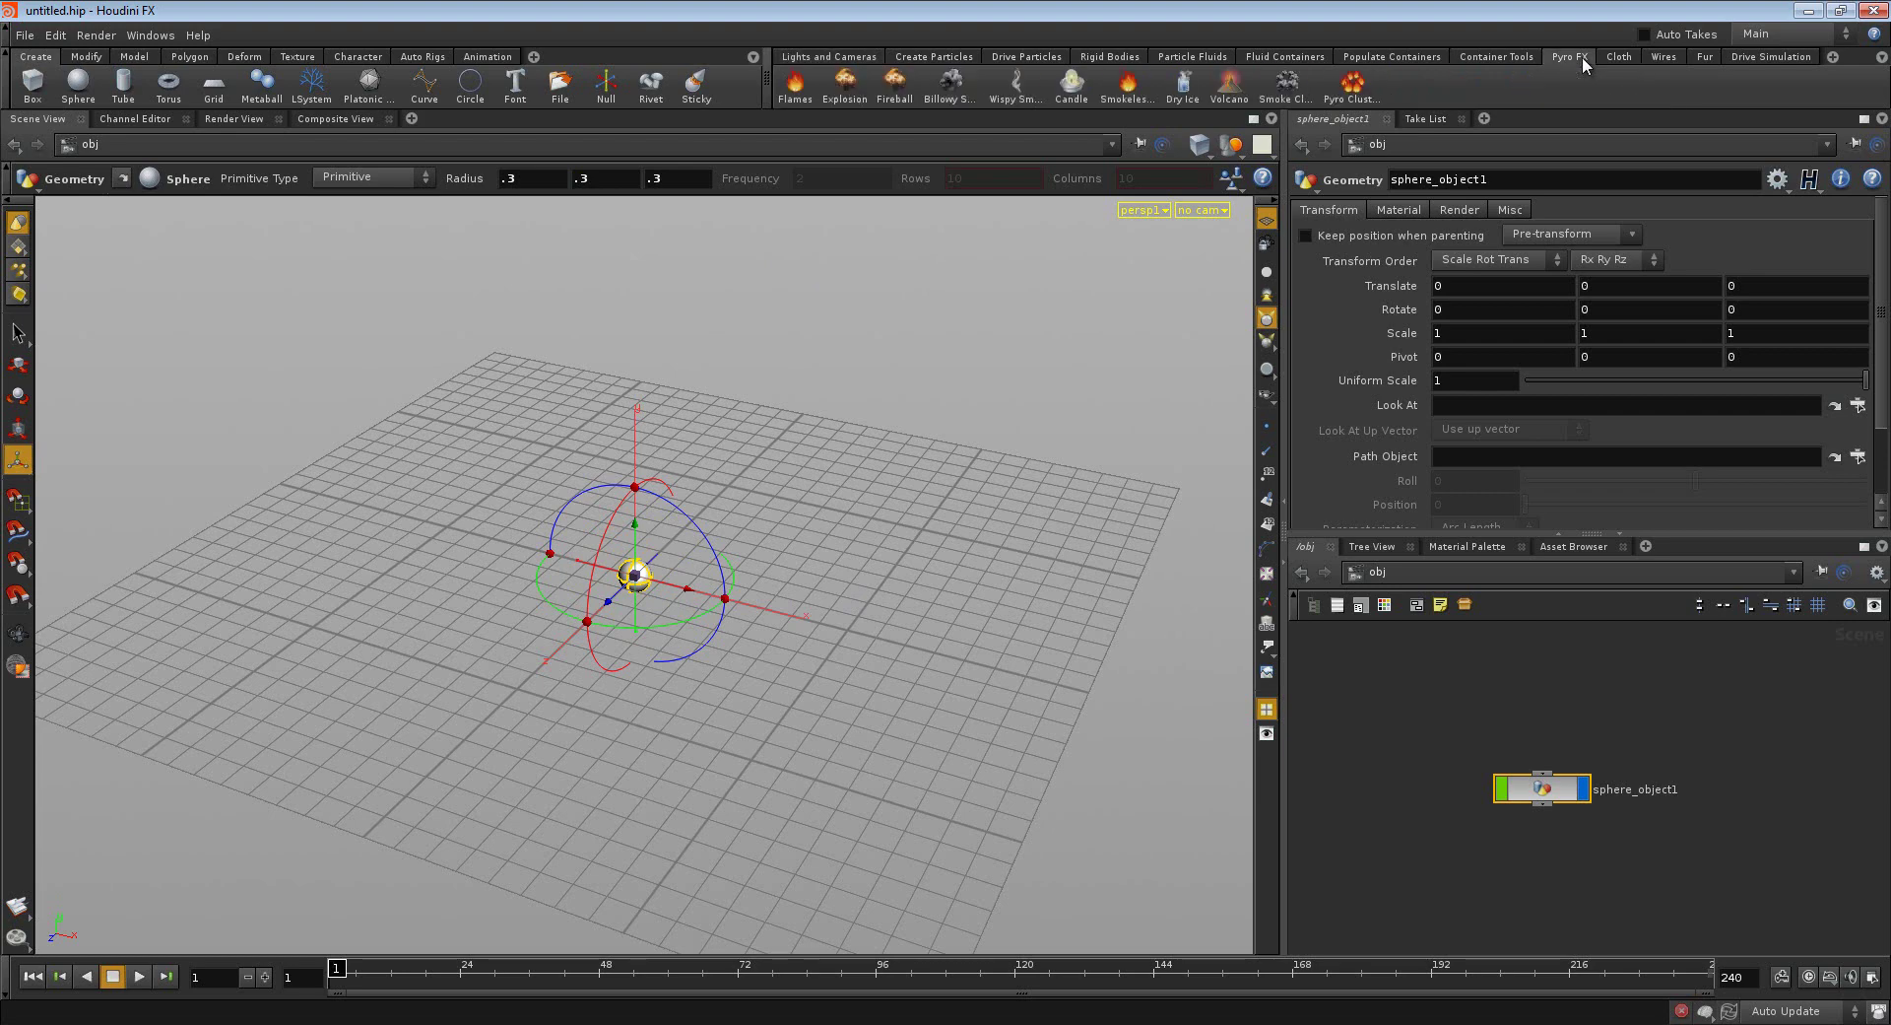
{"action": "left_click", "coordinate": [1232, 86]}
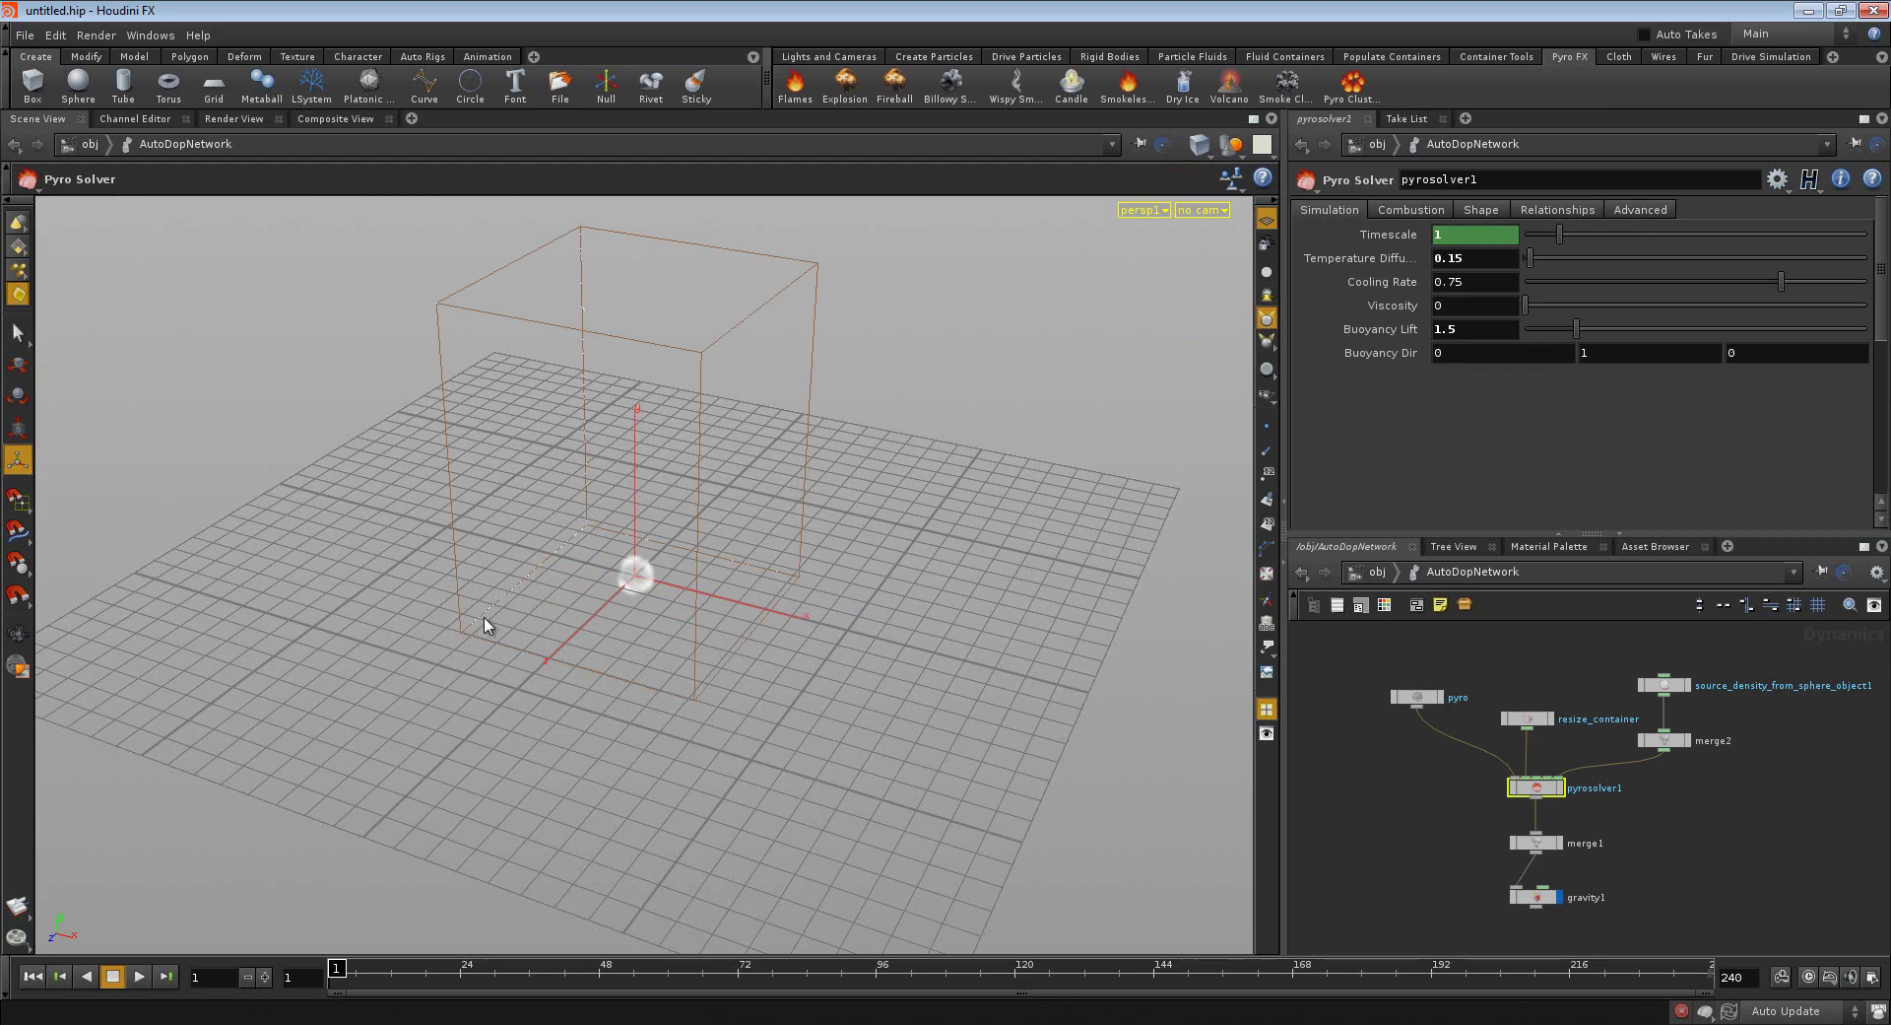
{"action": "key", "text": "Escape"}
{"action": "left_click_drag", "start_coordinate": [327, 679], "coordinate": [471, 695]}
{"action": "right_click_drag", "start_coordinate": [471, 694], "coordinate": [768, 675]}
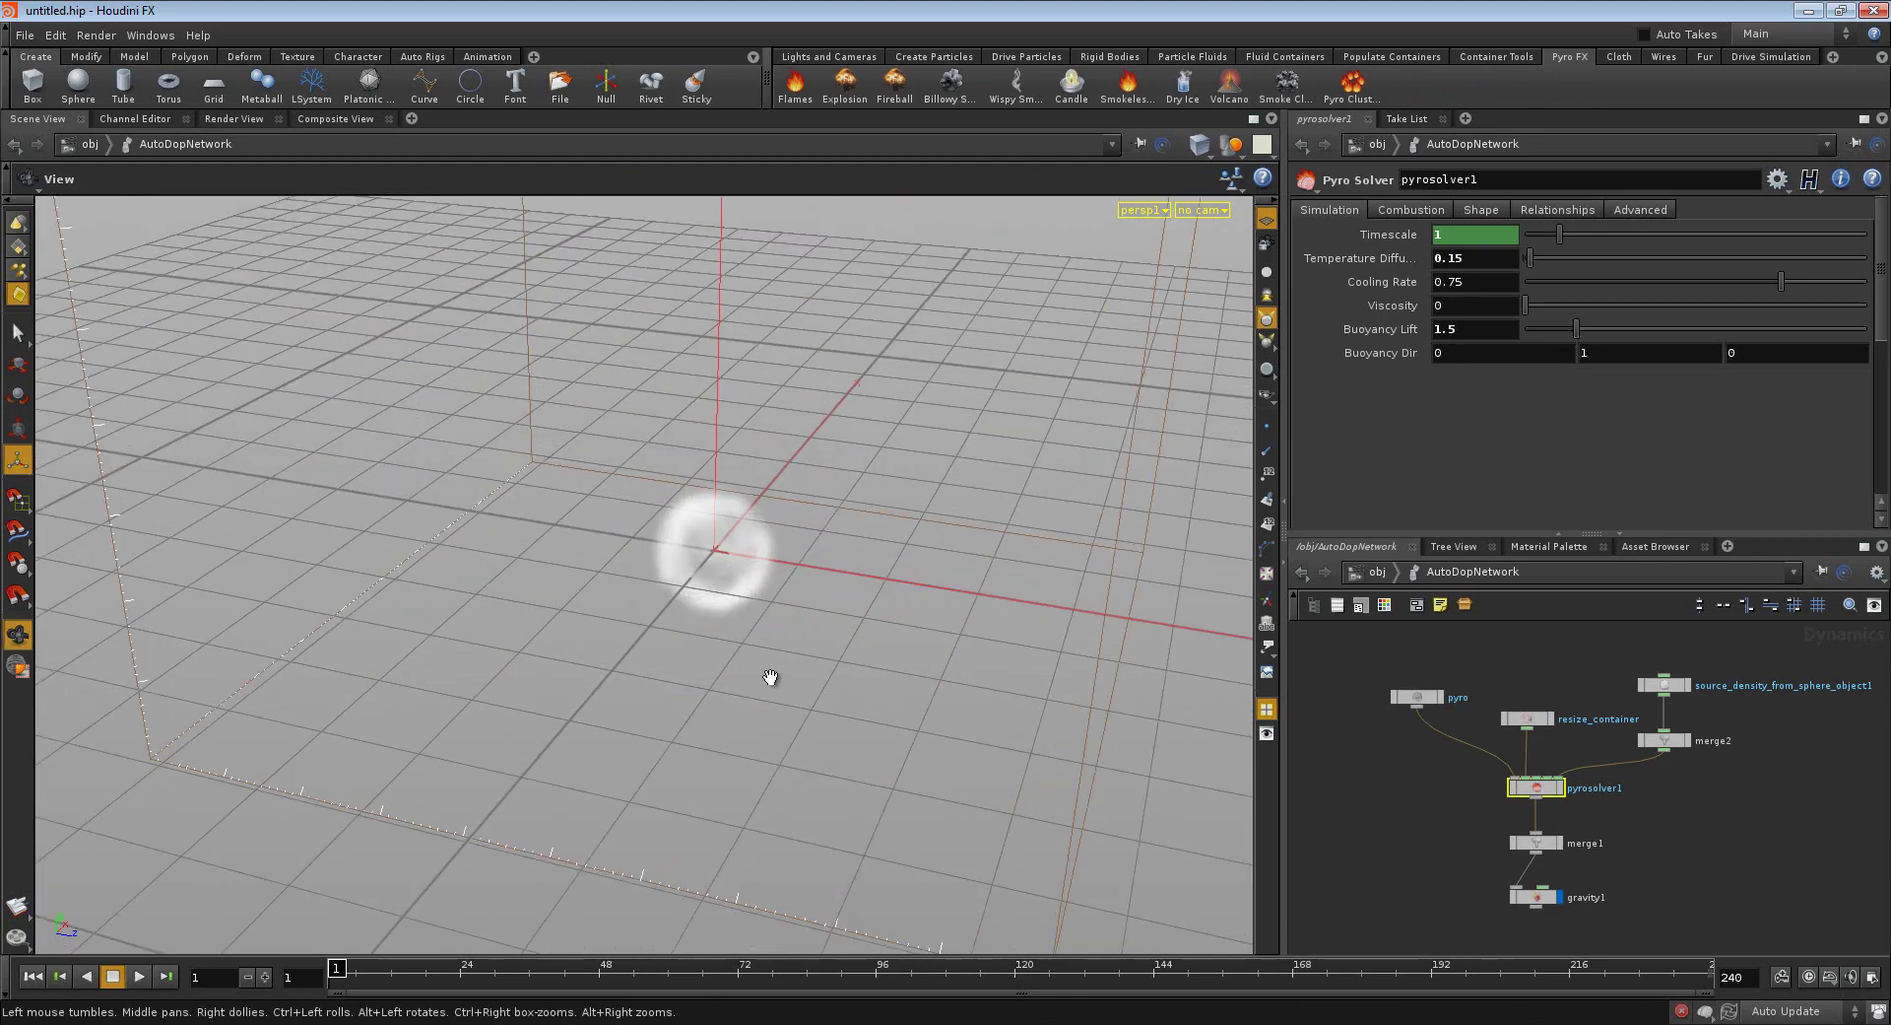
{"action": "mouse_move", "coordinate": [768, 675]}
{"action": "left_mouse_down"}
{"action": "mouse_move", "coordinate": [620, 704]}
{"action": "mouse_move", "coordinate": [709, 674]}
{"action": "left_mouse_up"}
- Play the smoke simulation, stop at frame 40, and orbit closer to inspect the smoke
{"action": "key", "text": "Return"}
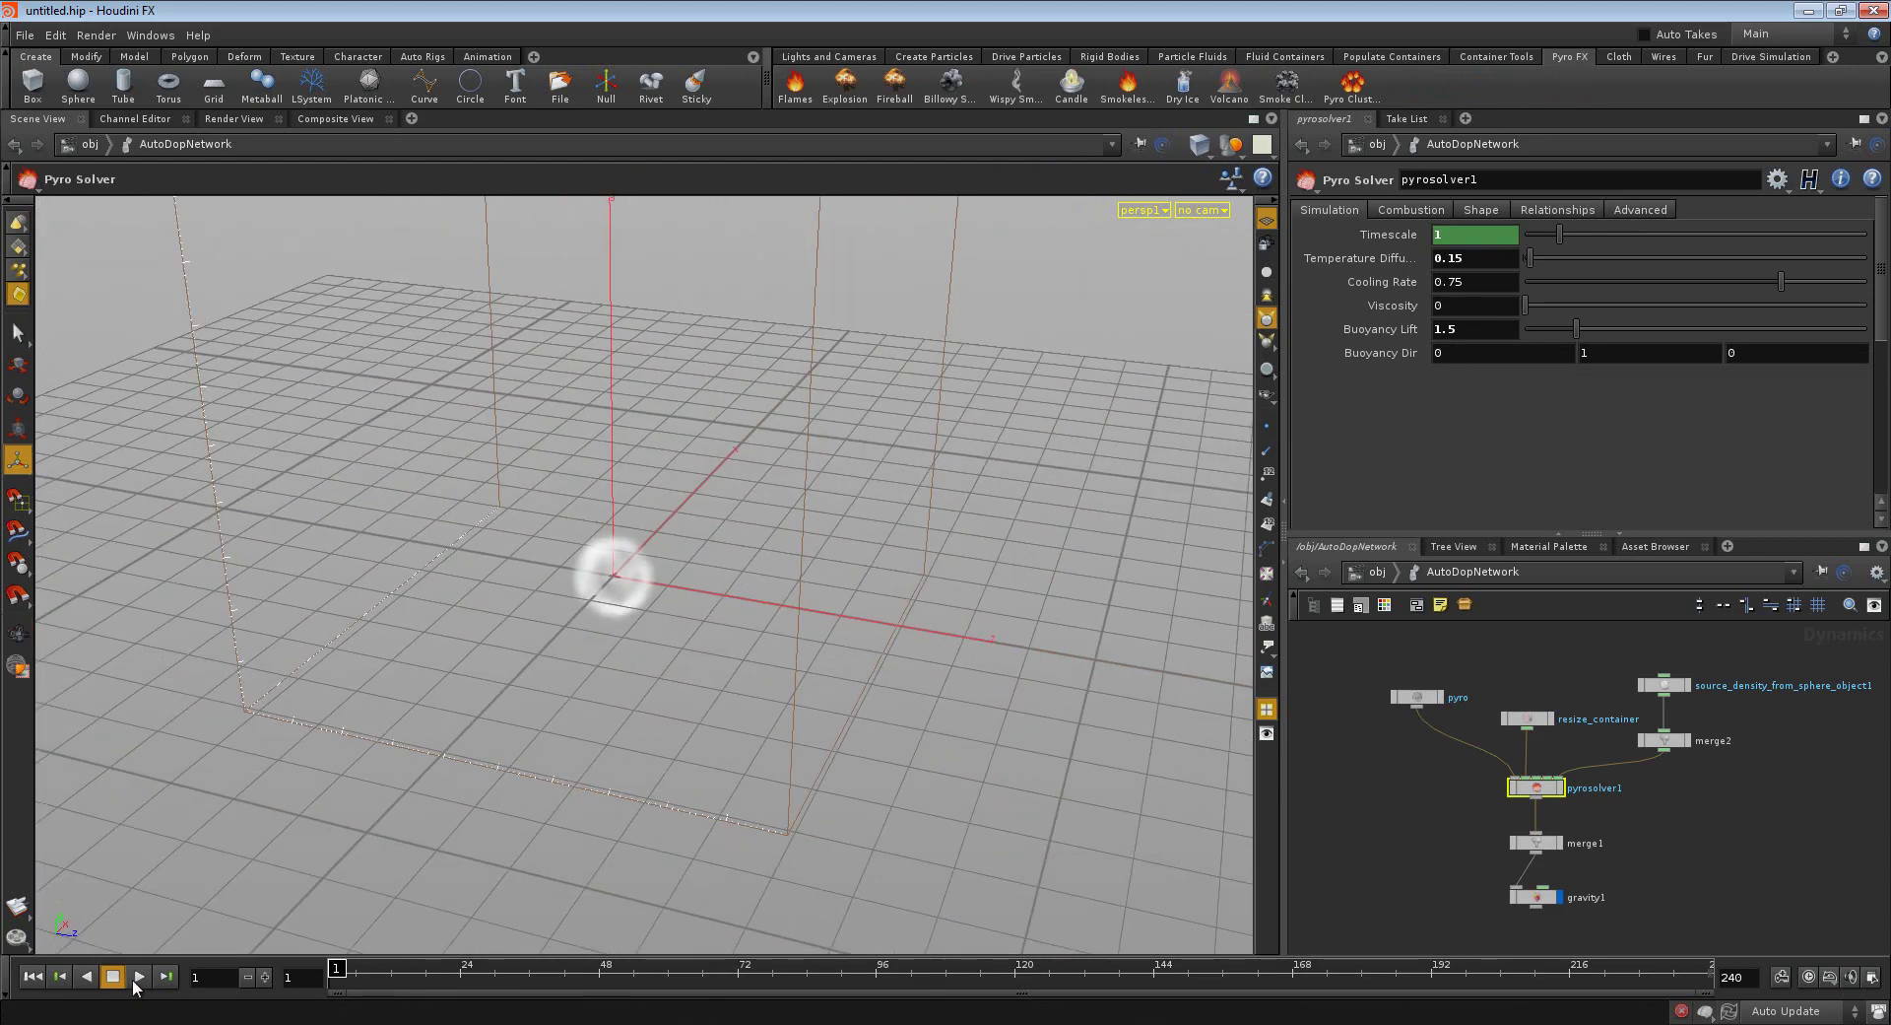
{"action": "left_click", "coordinate": [139, 976]}
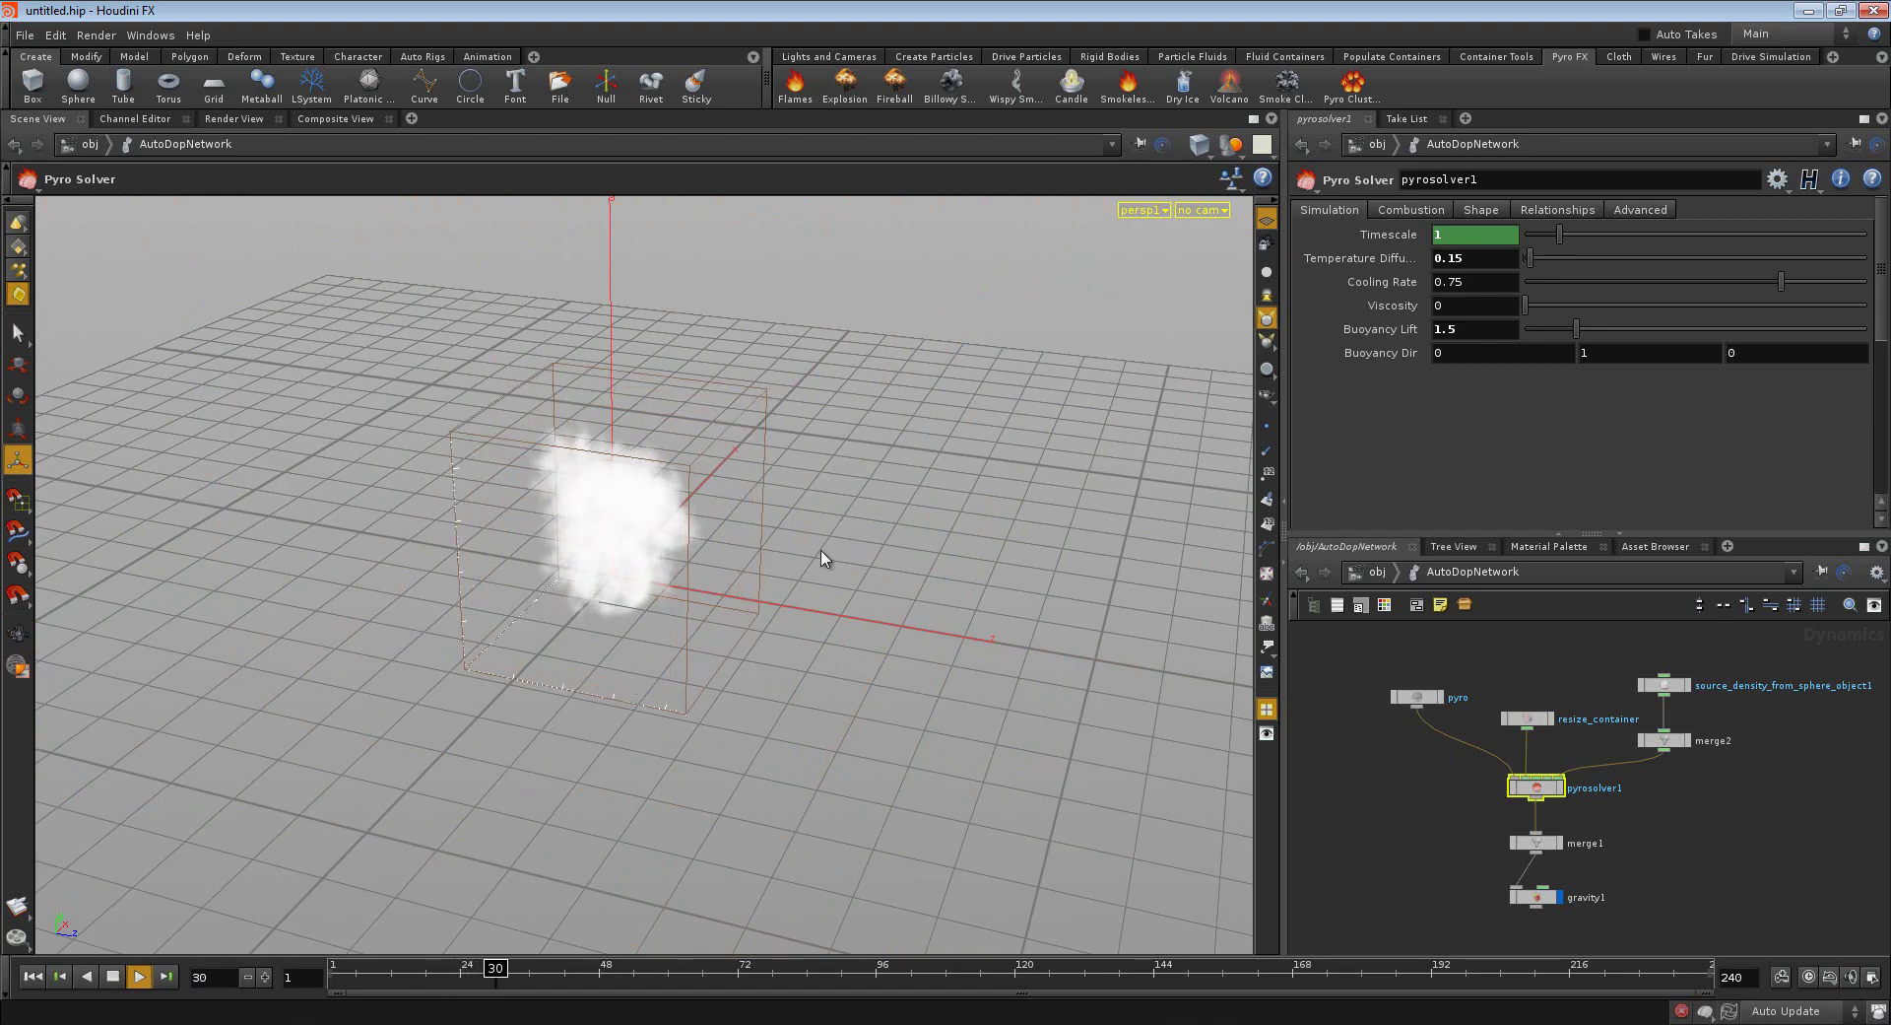
{"action": "left_click", "coordinate": [113, 976]}
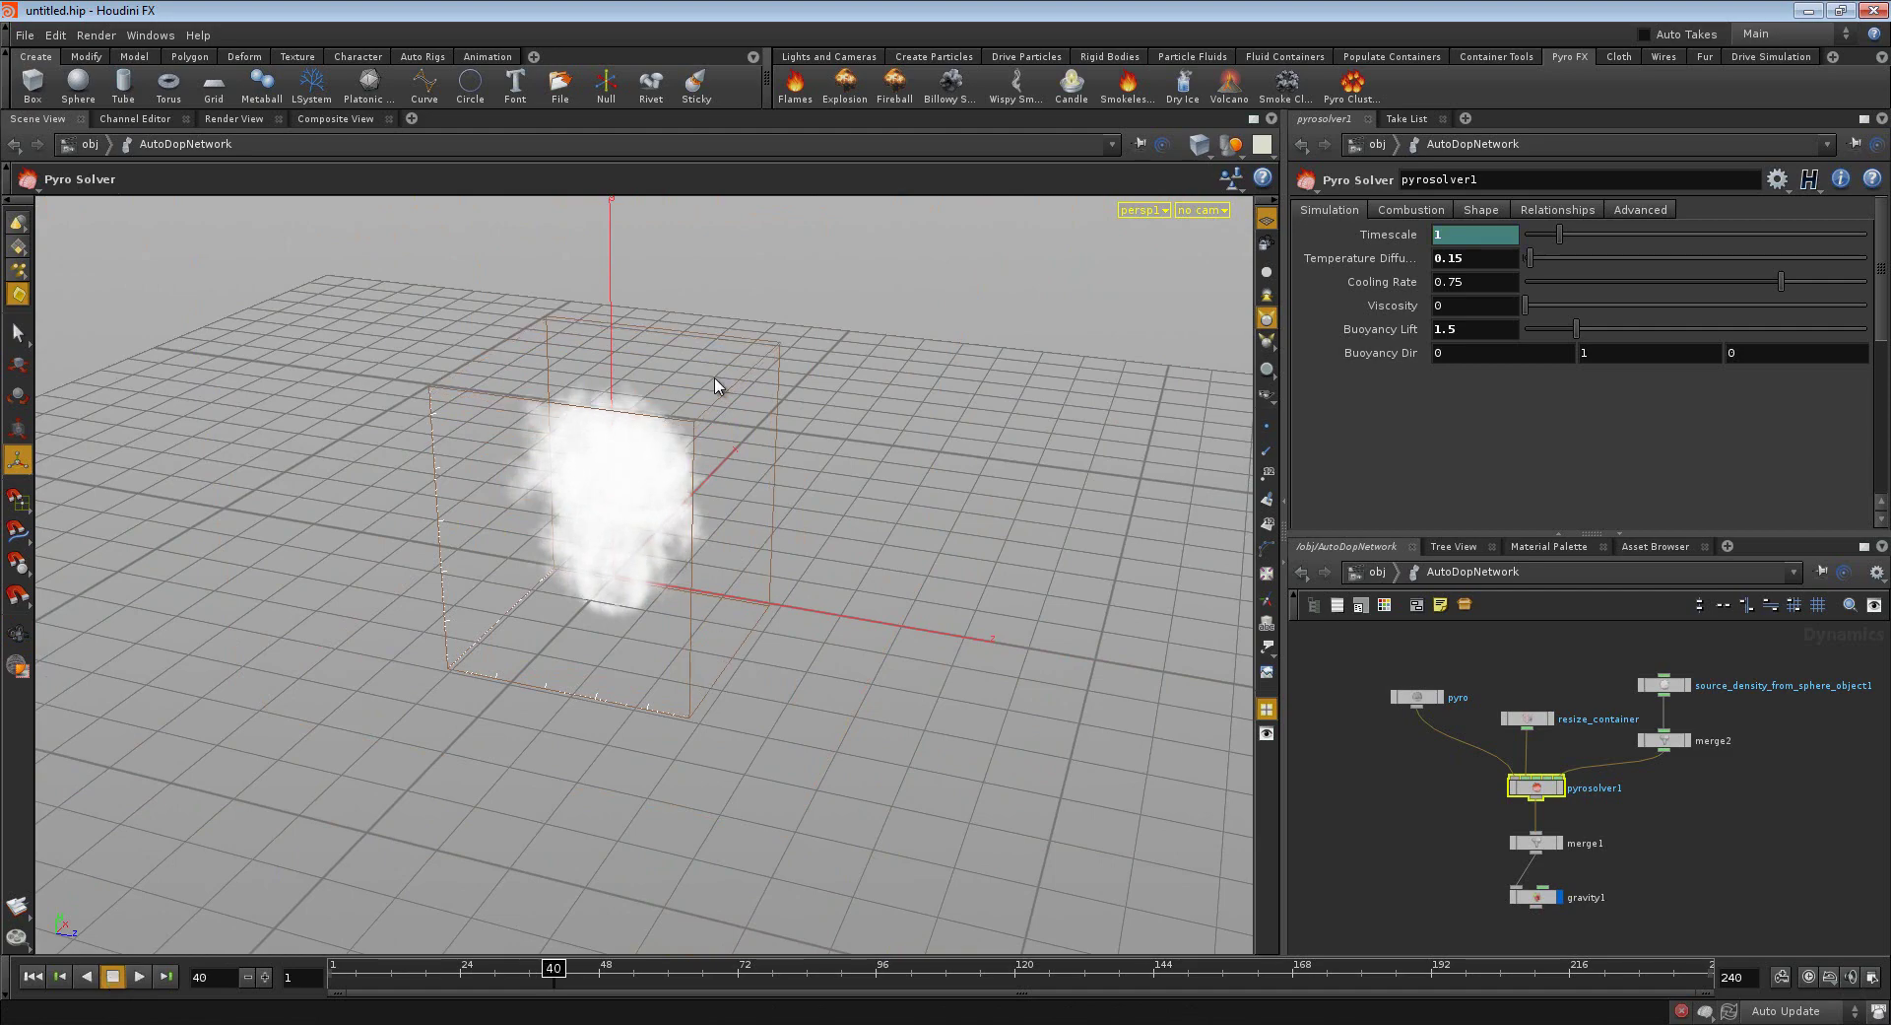
{"action": "key", "text": "Escape"}
{"action": "mouse_move", "coordinate": [541, 586]}
{"action": "left_mouse_down"}
{"action": "mouse_move", "coordinate": [367, 581]}
{"action": "mouse_move", "coordinate": [682, 532]}
{"action": "left_mouse_up"}
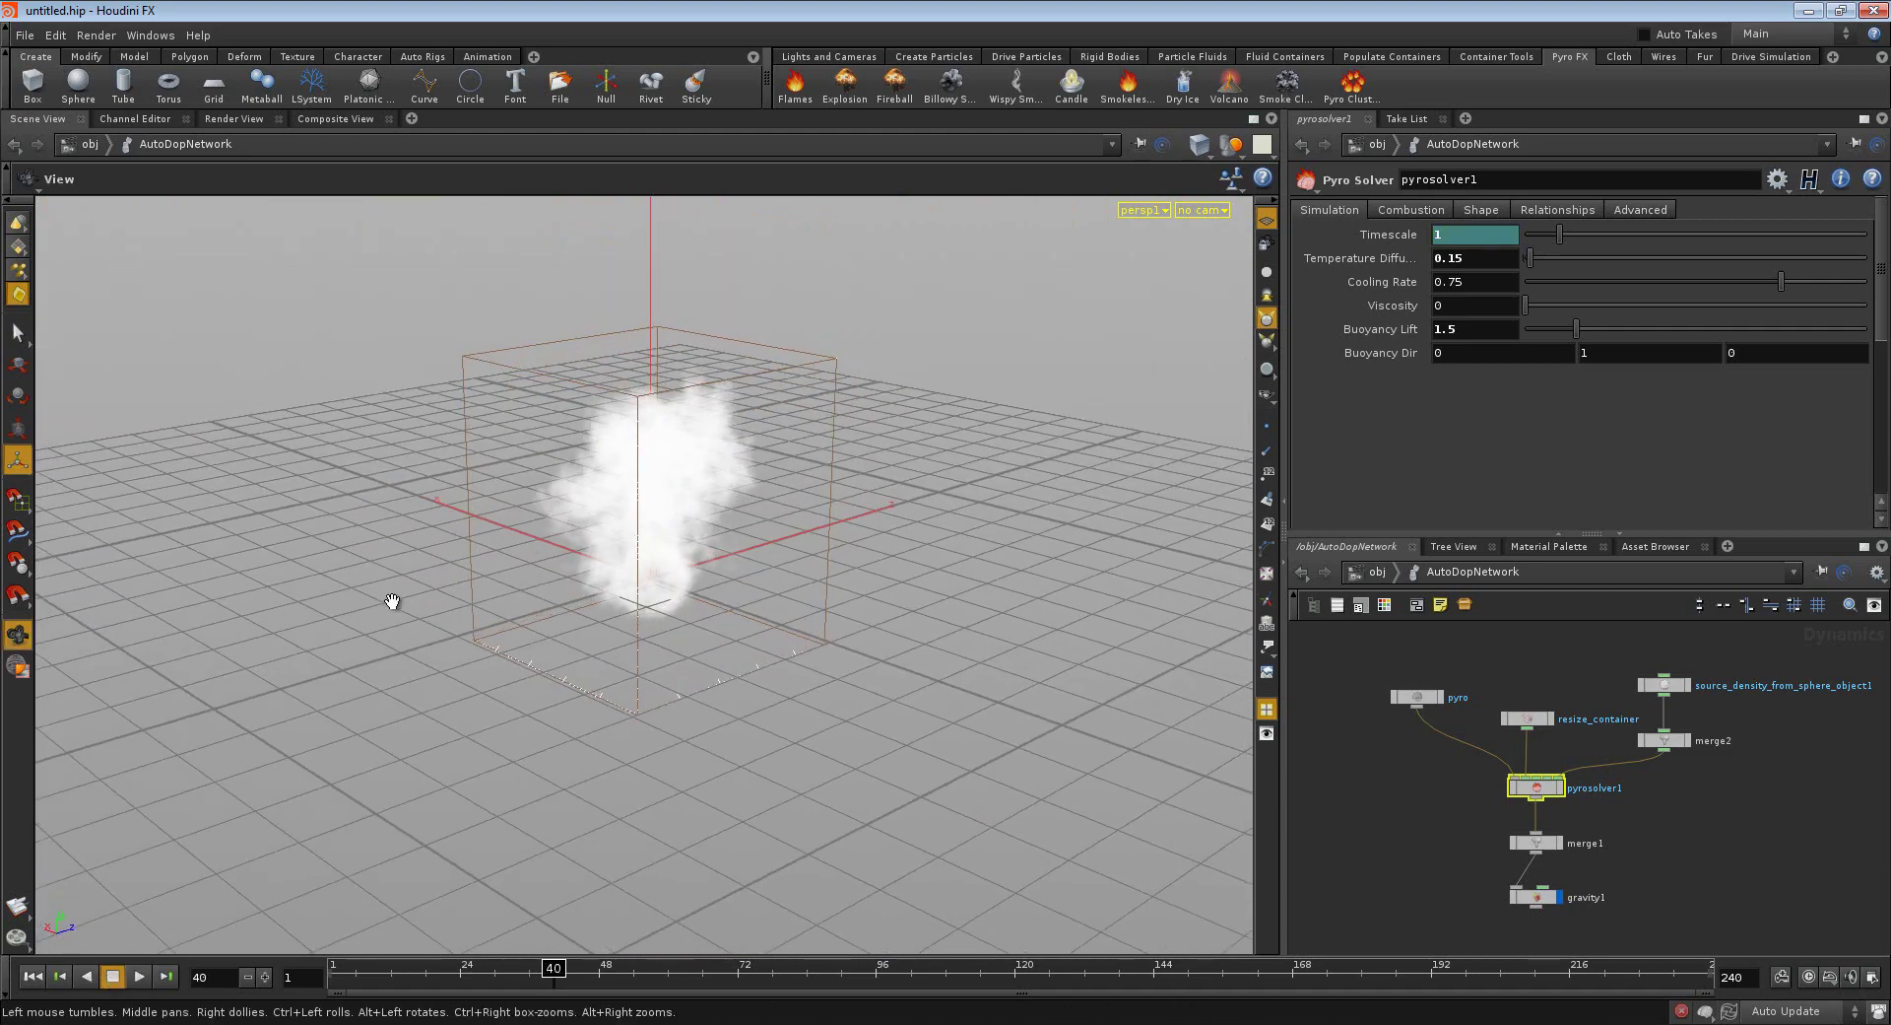
{"action": "right_click_drag", "start_coordinate": [393, 595], "coordinate": [844, 553]}
{"action": "mouse_move", "coordinate": [844, 553]}
{"action": "left_mouse_down"}
{"action": "mouse_move", "coordinate": [887, 710]}
{"action": "mouse_move", "coordinate": [334, 304]}
{"action": "left_mouse_up"}
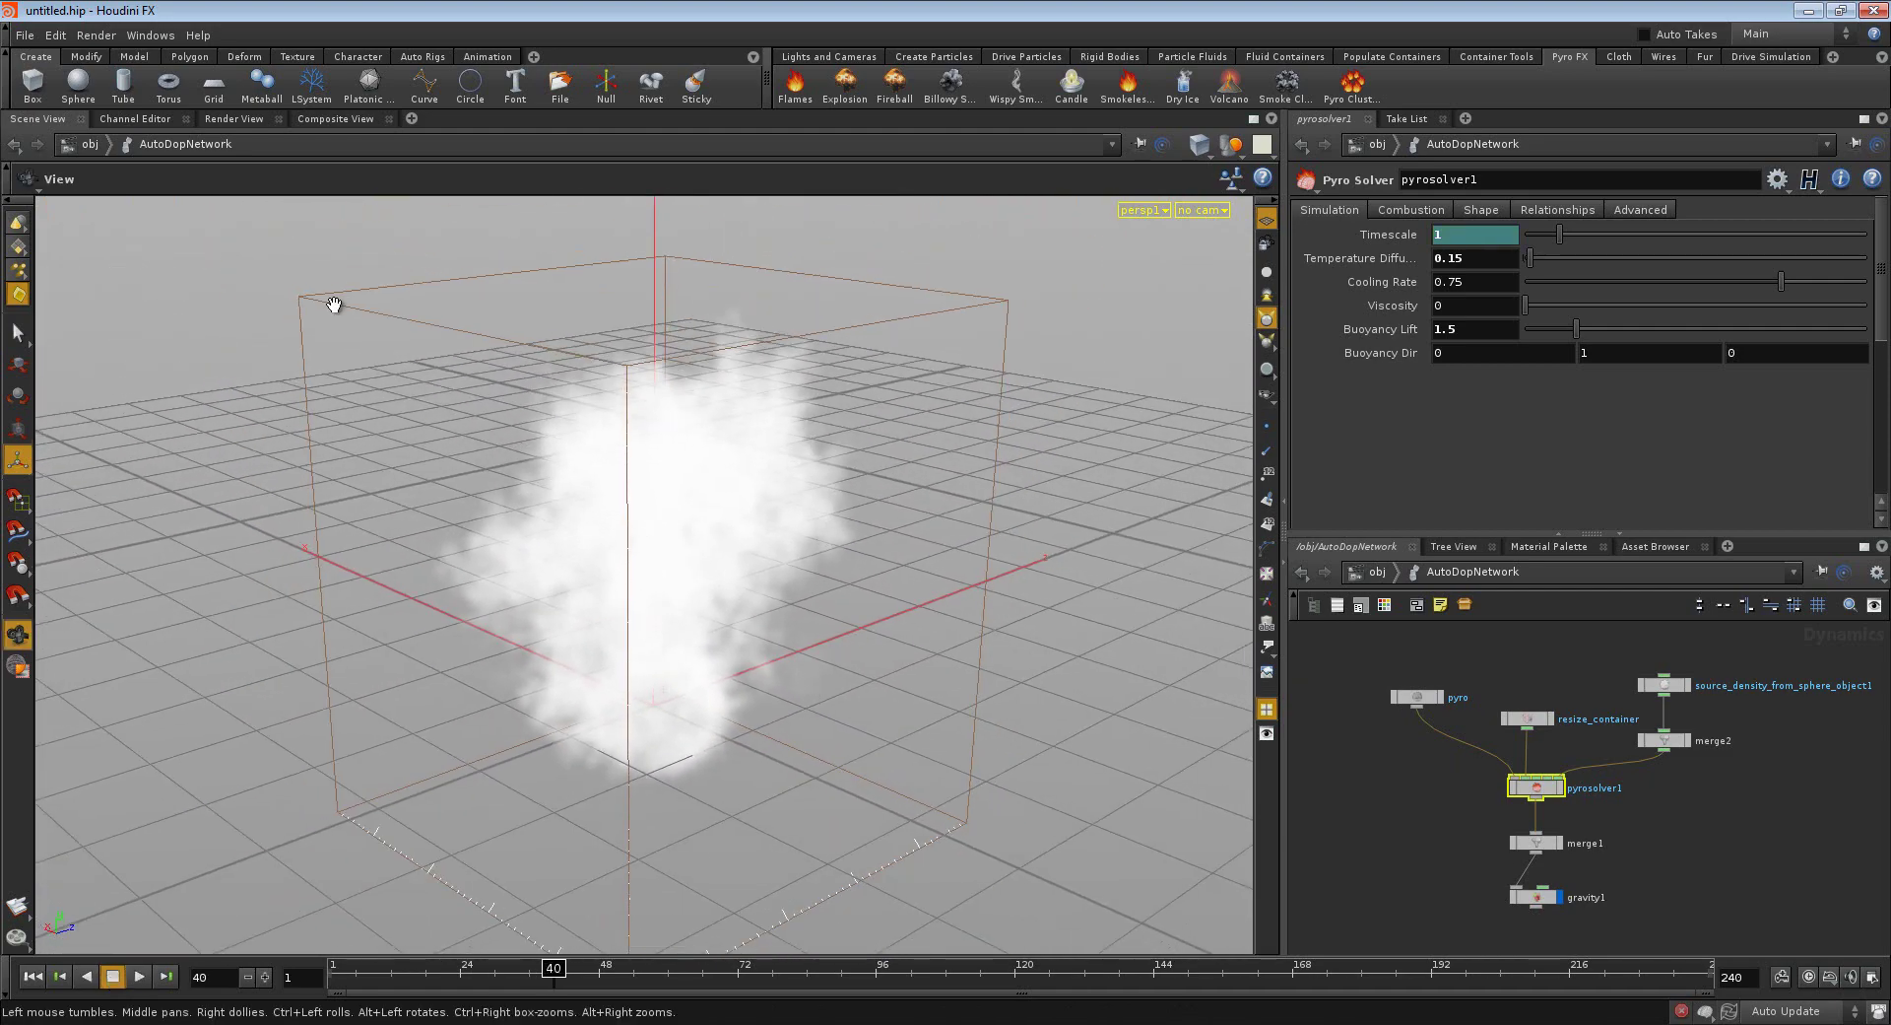
{"action": "left_click", "coordinate": [252, 119]}
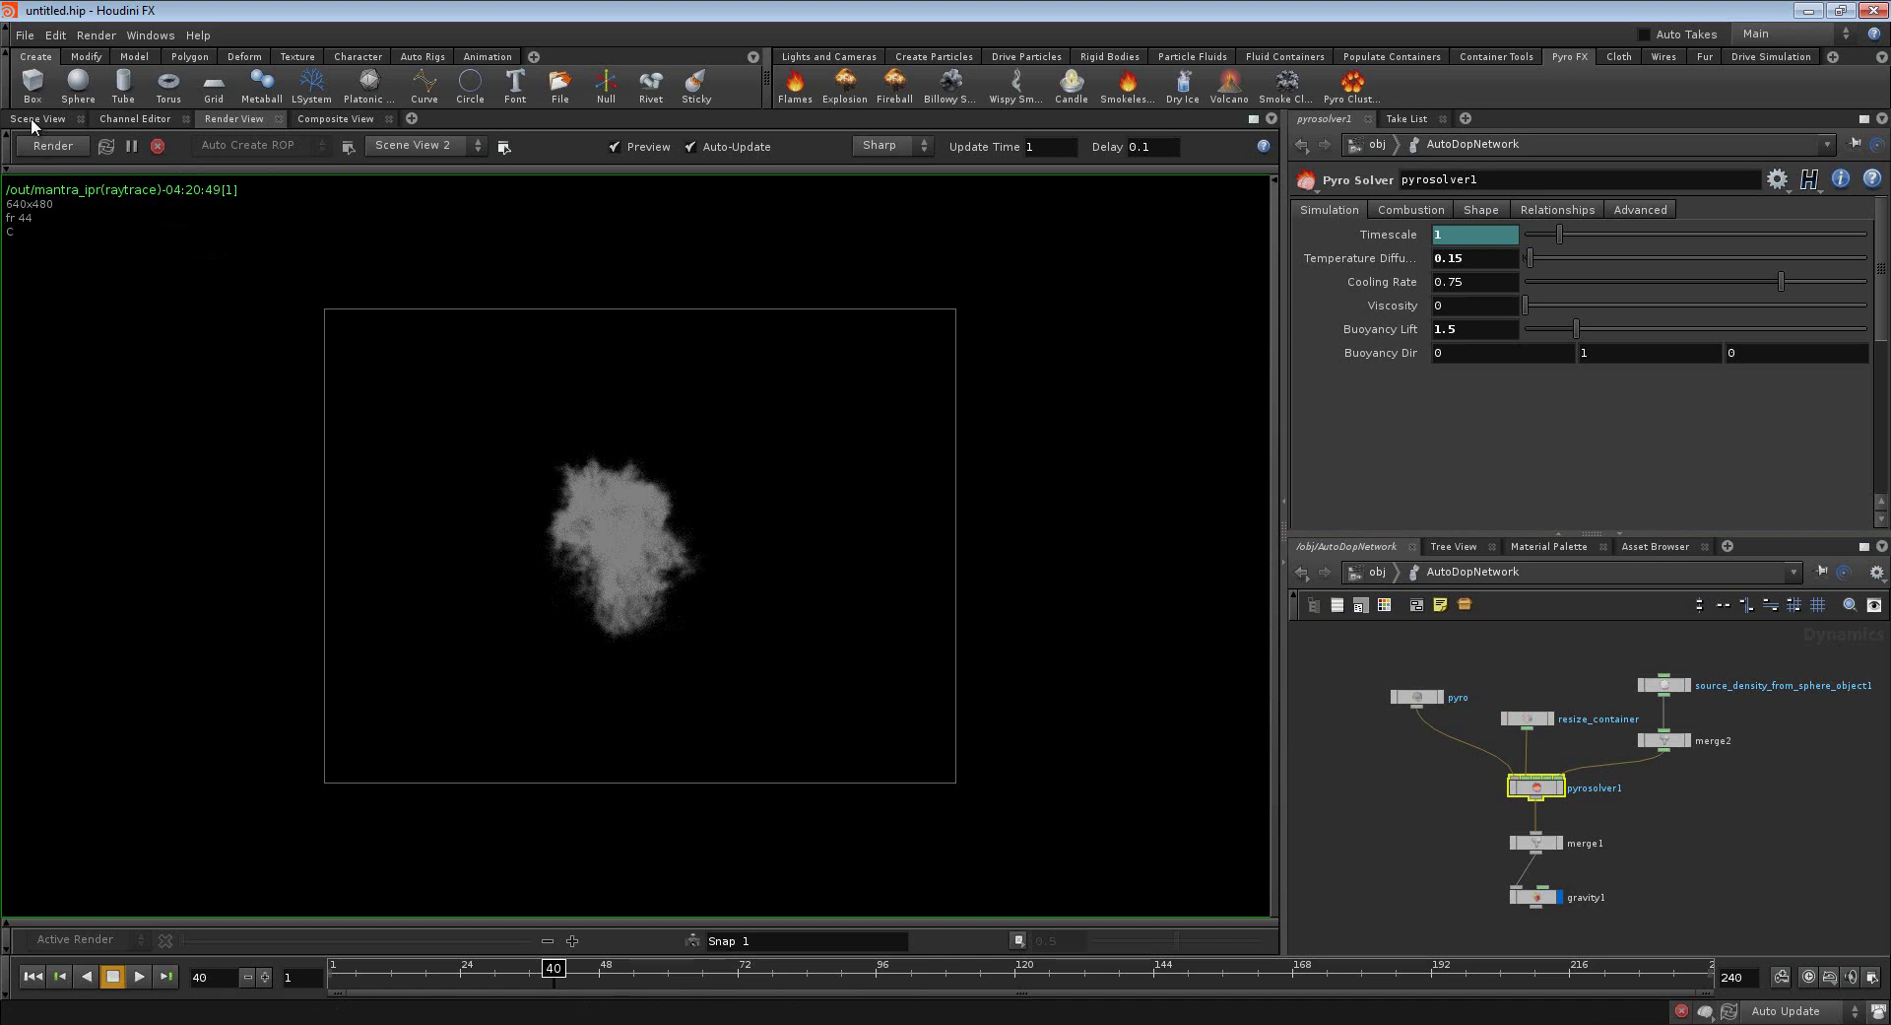
- Go up to /obj, enter AutoDopNetwork, and select the pyro smoke object (Division Size 0.045)
{"action": "left_click", "coordinate": [1361, 572]}
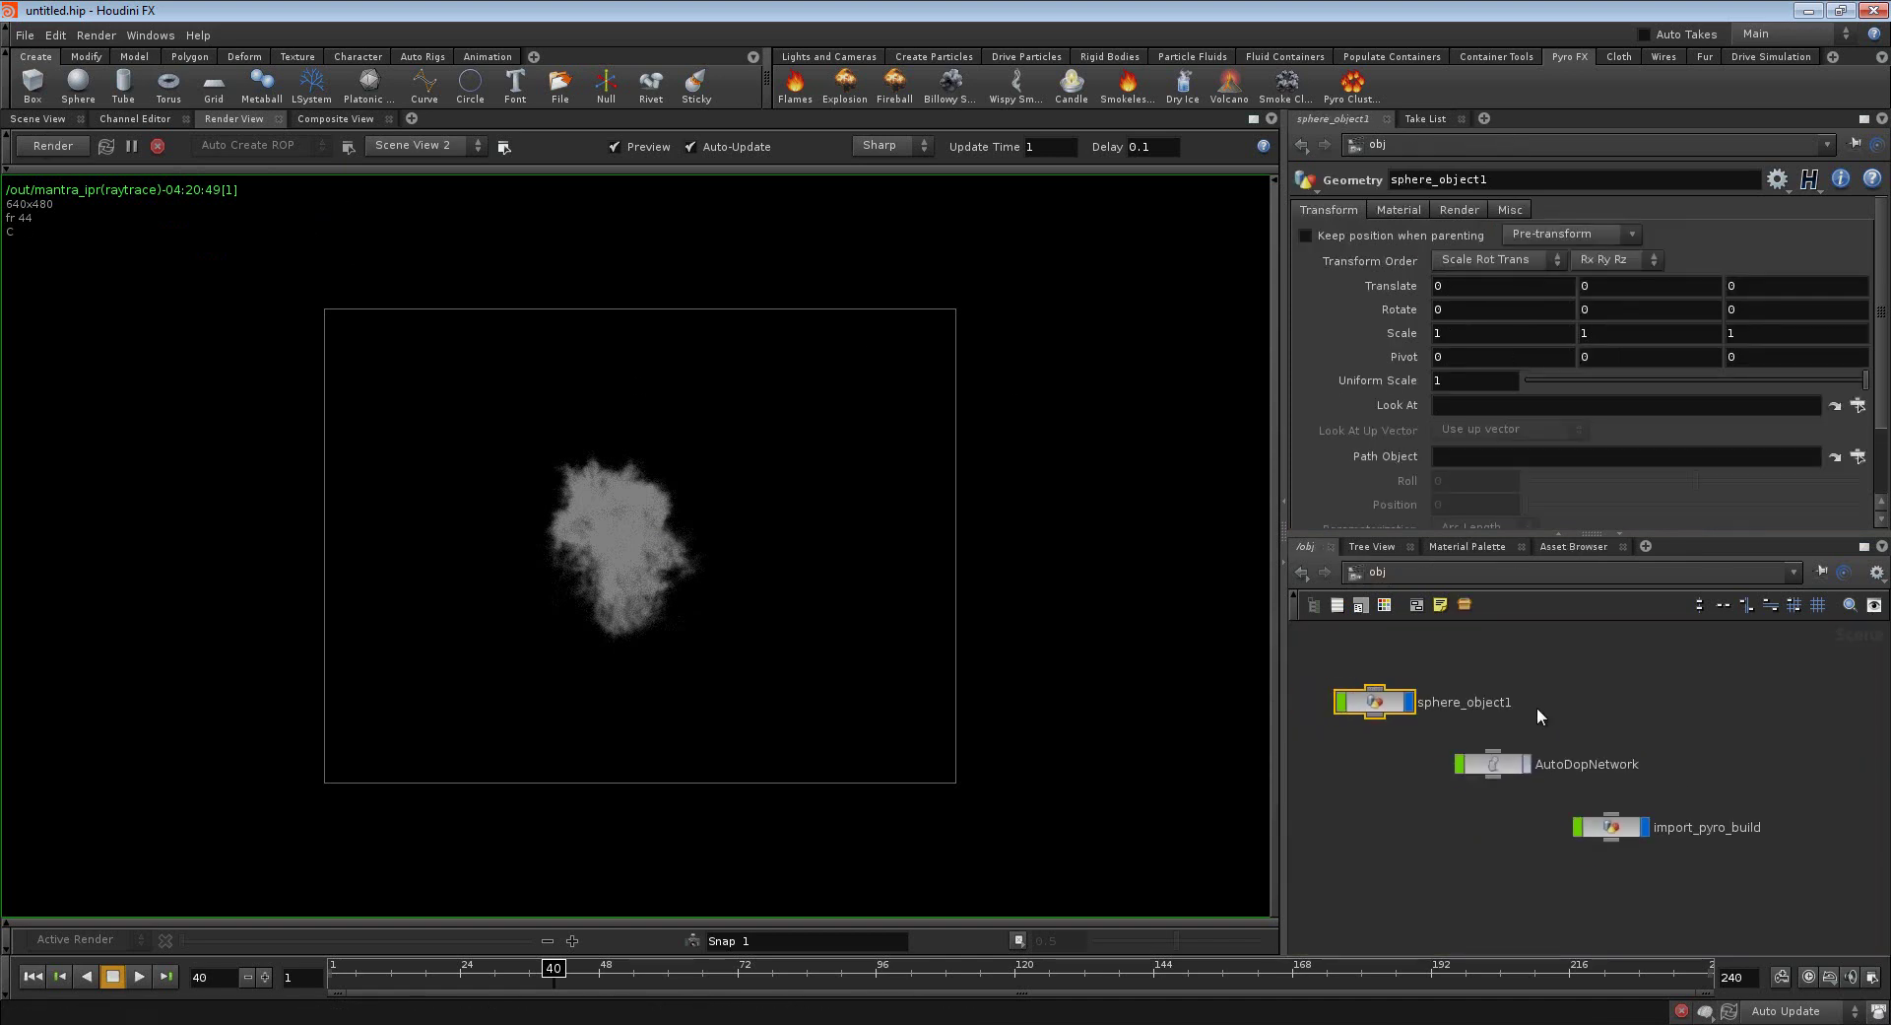
{"action": "left_click", "coordinate": [1492, 766]}
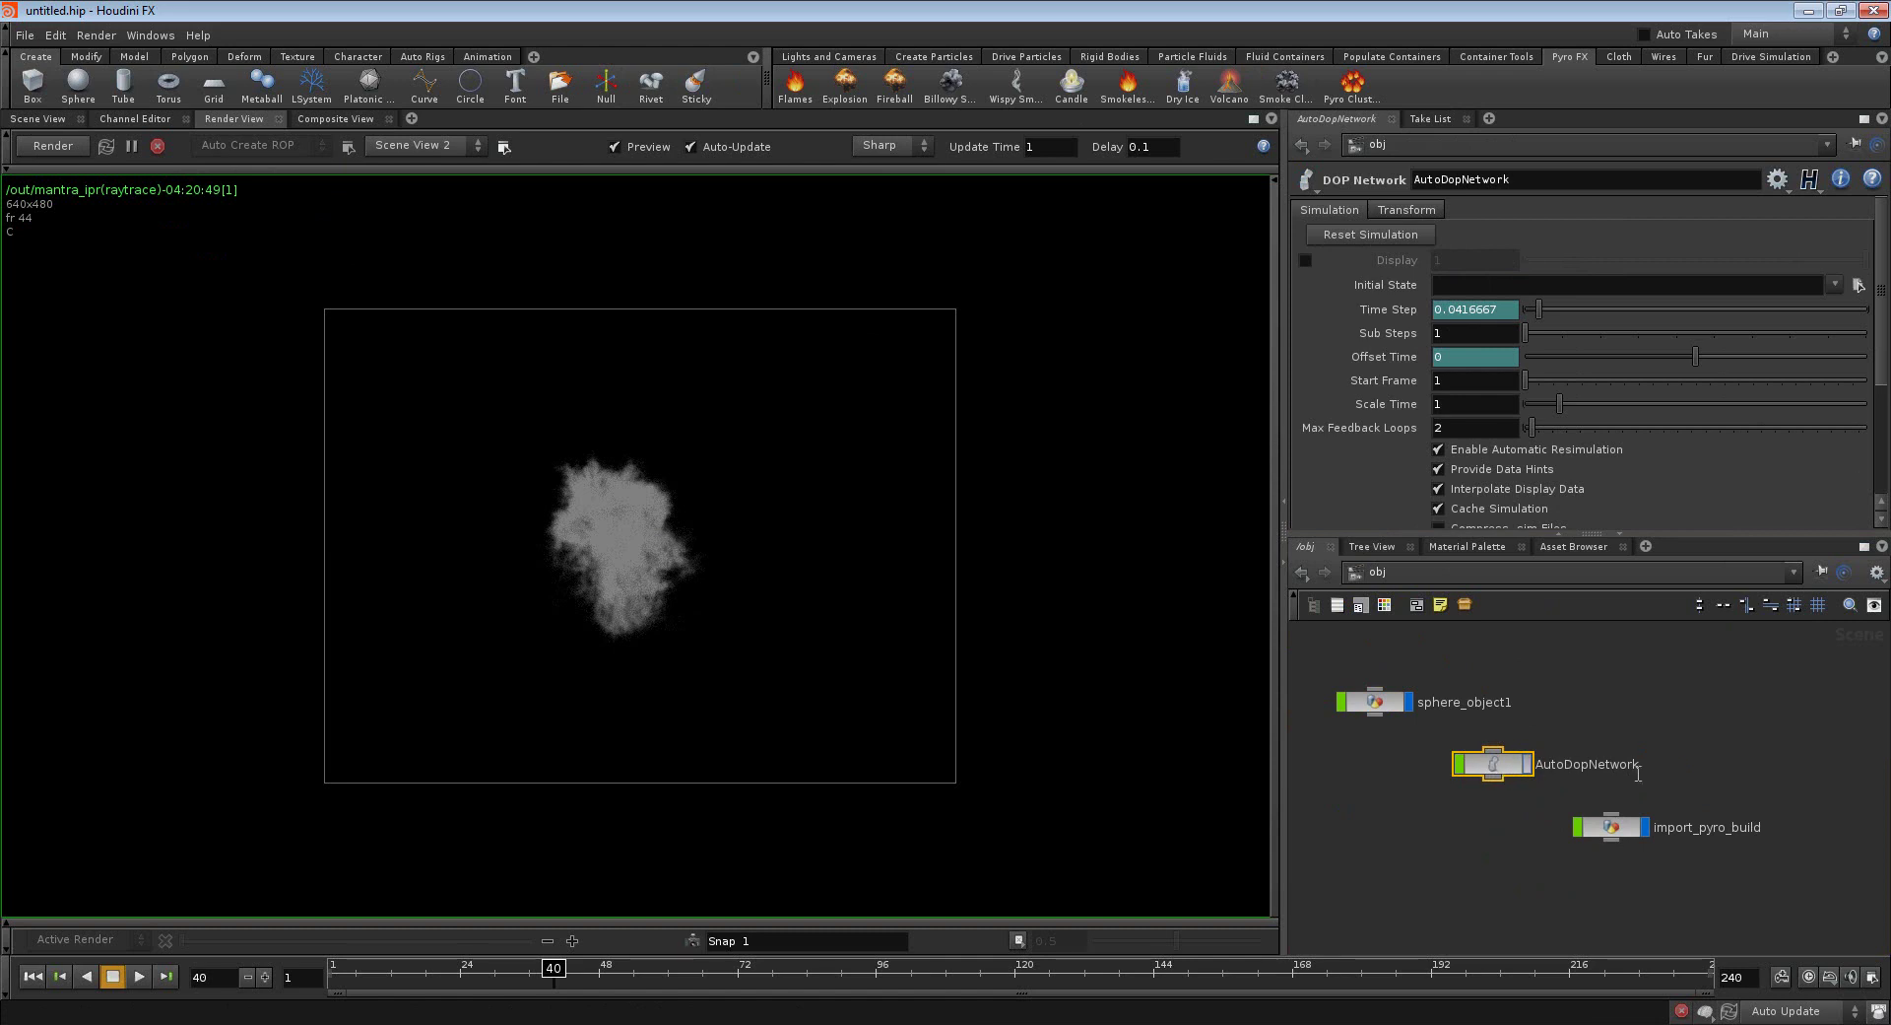
{"action": "double_click", "coordinate": [1493, 760]}
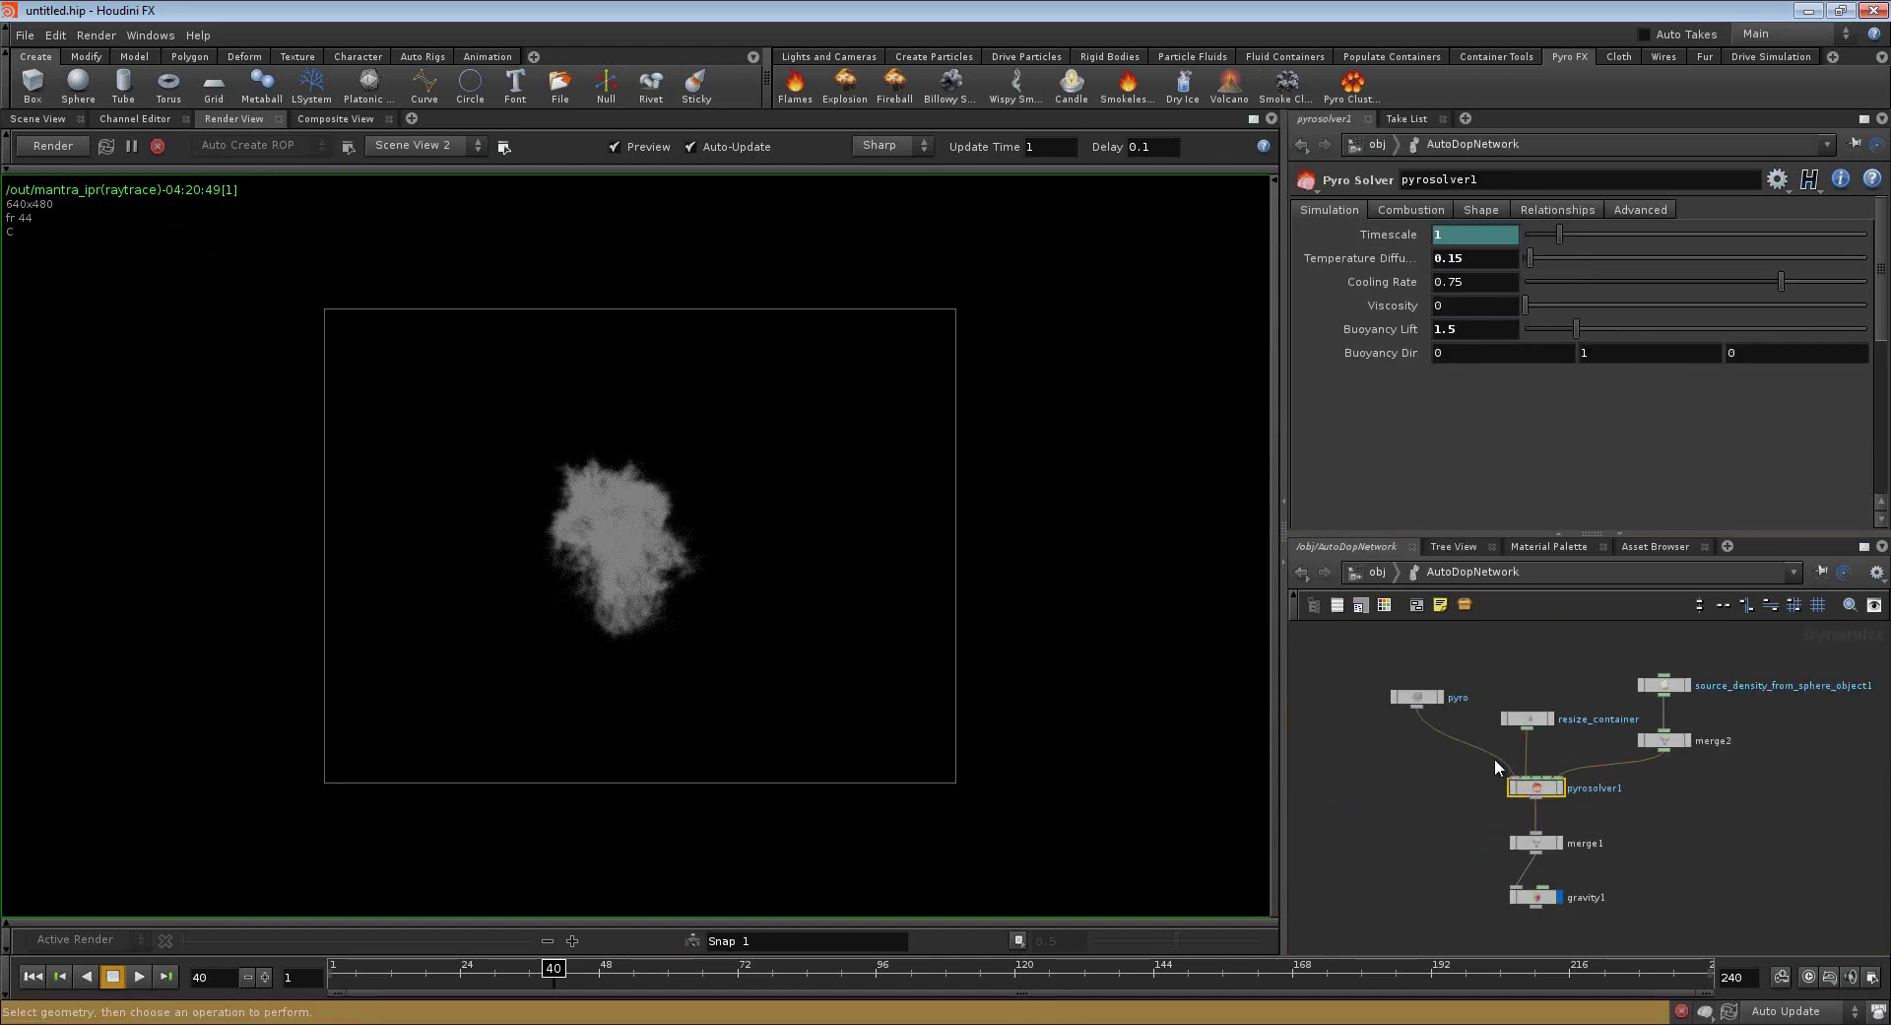
{"action": "left_click", "coordinate": [1426, 700]}
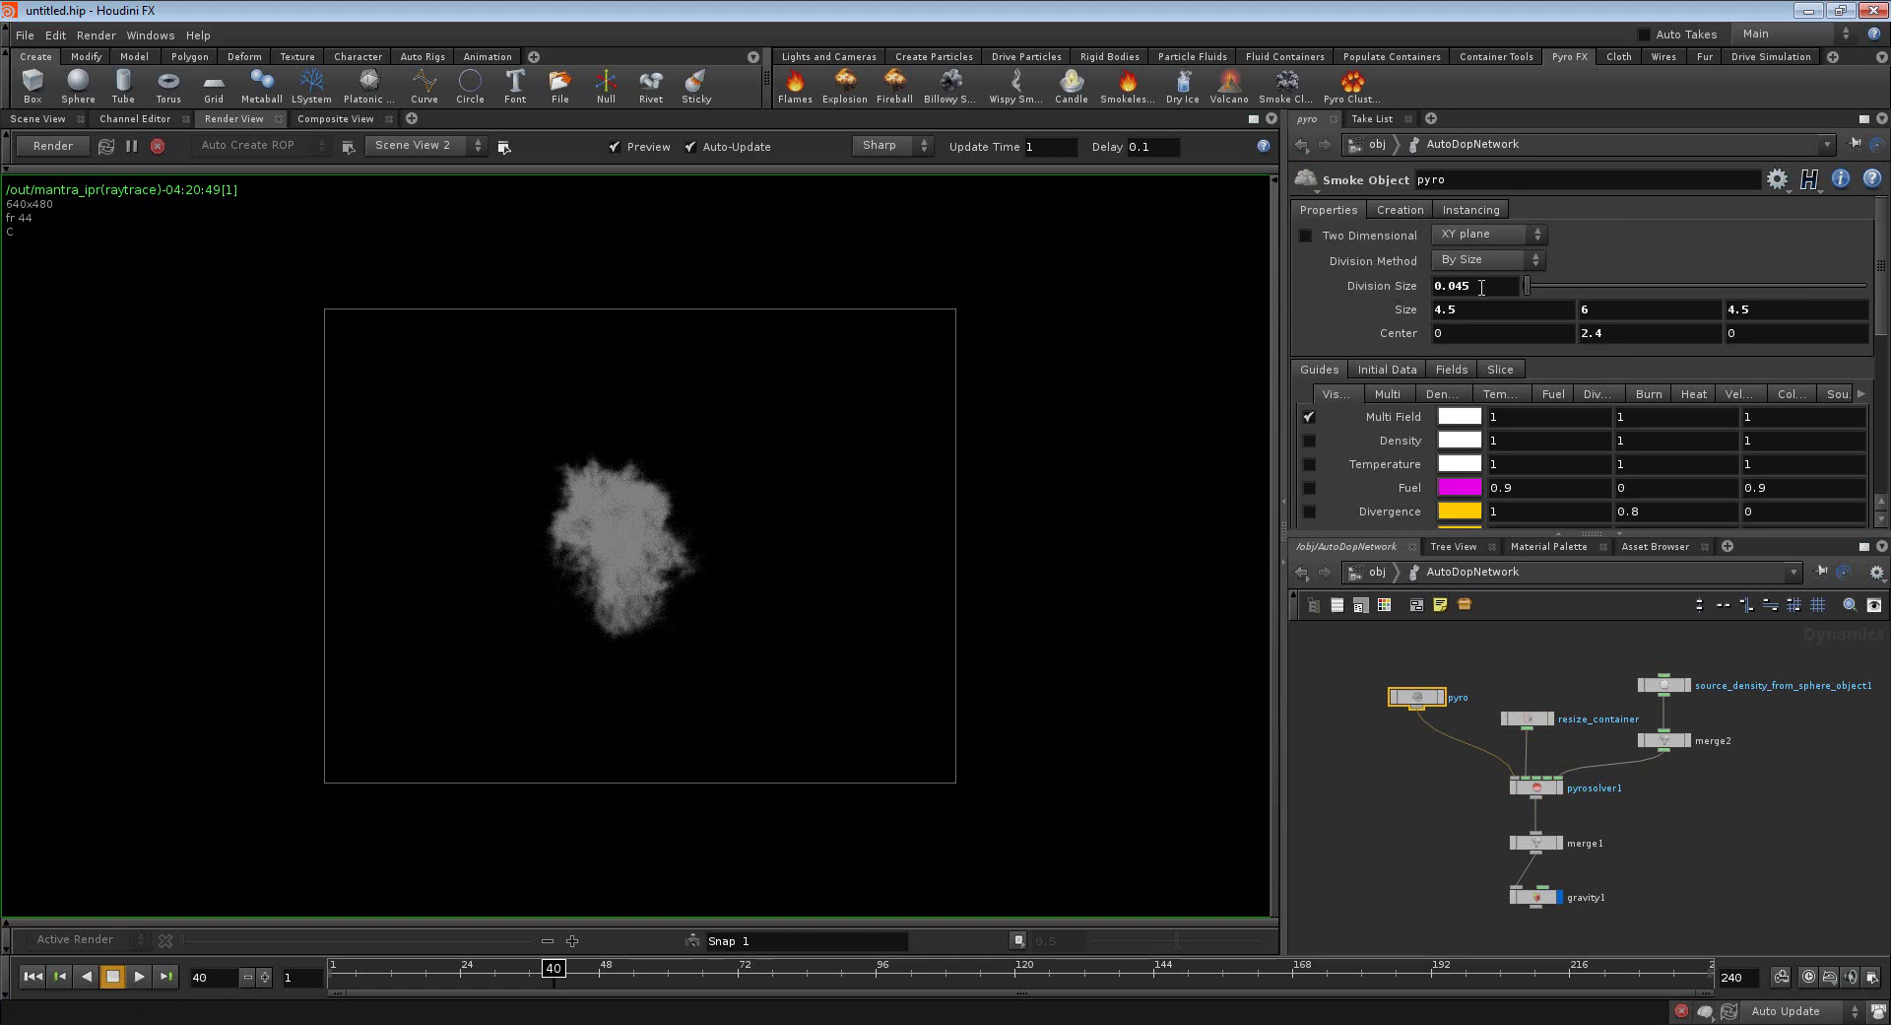
- Inspect the Division Size value, then compare the rendered and 3D views of the smoke
{"action": "left_click_drag", "start_coordinate": [1472, 287], "coordinate": [1451, 288]}
{"action": "left_click", "coordinate": [1467, 295]}
{"action": "left_click", "coordinate": [39, 119]}
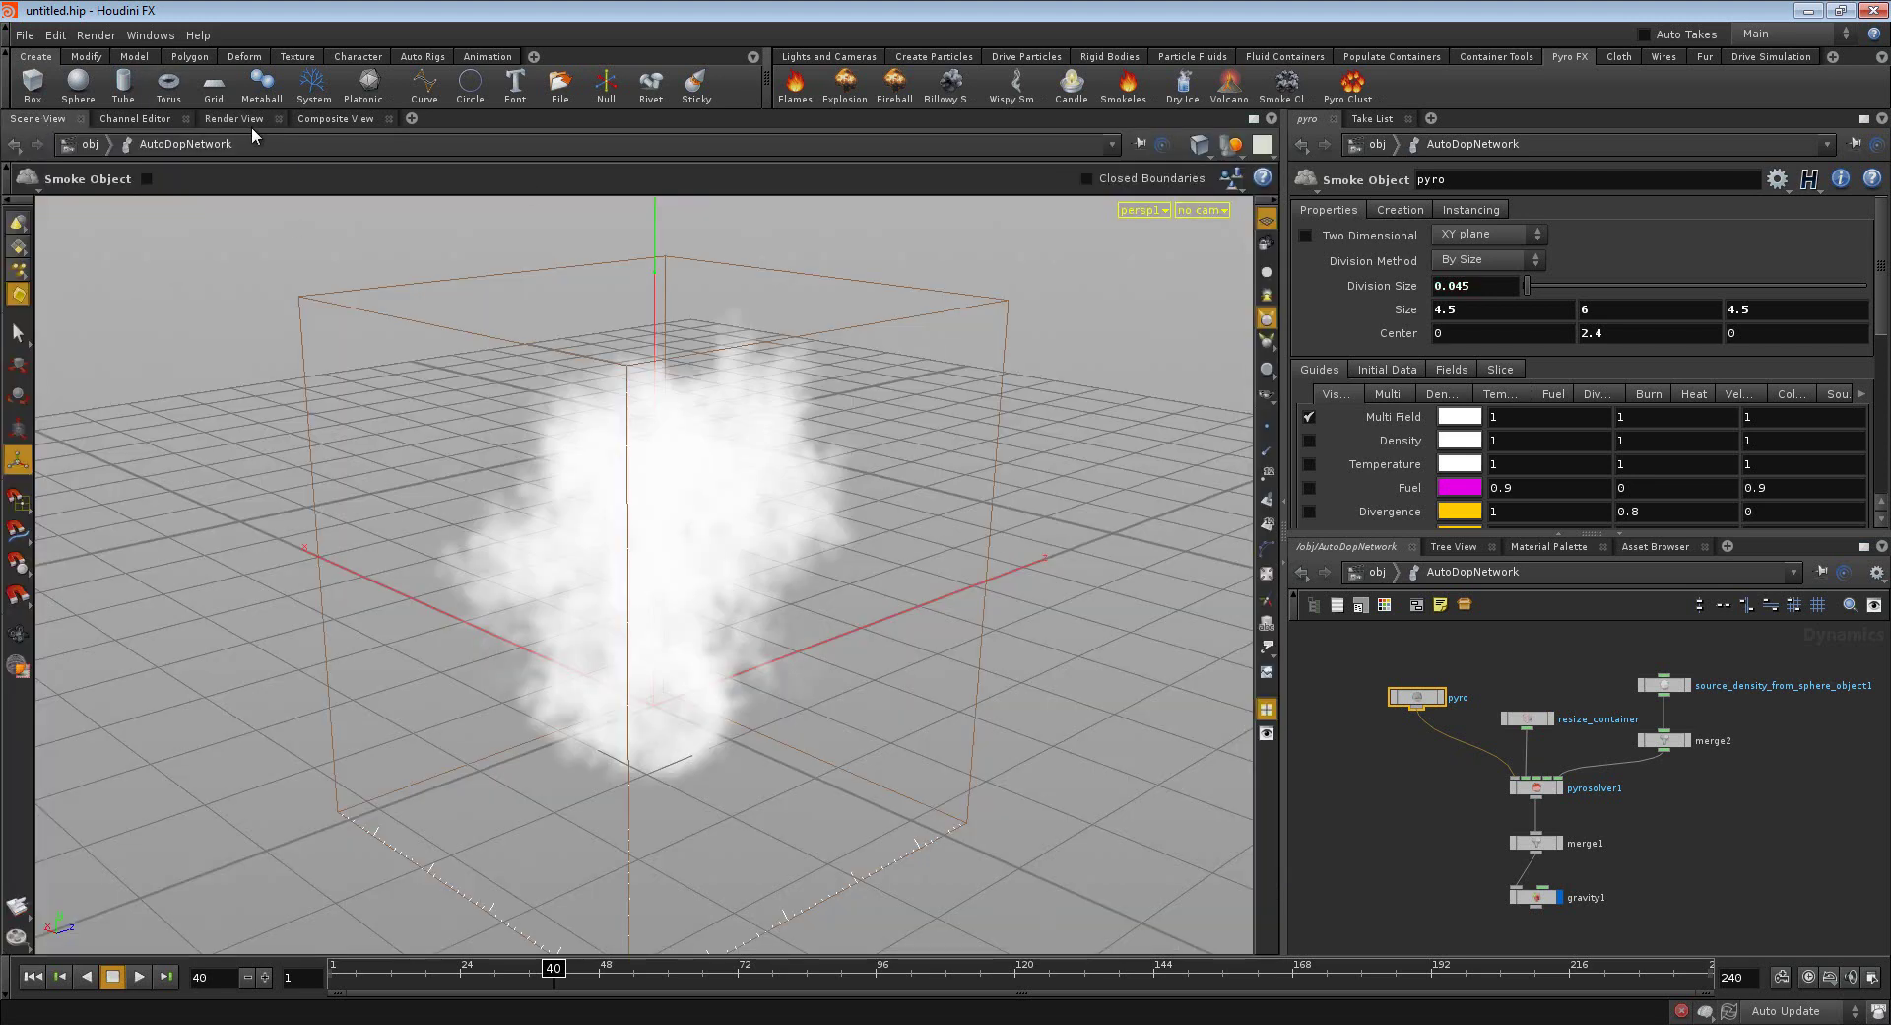
{"action": "left_click", "coordinate": [239, 120]}
{"action": "left_click", "coordinate": [16, 120]}
- At /obj, move import_pyro_build below sphere_object1 and select it
{"action": "left_click", "coordinate": [1371, 574]}
{"action": "scroll", "coordinate": [1451, 674], "scroll_direction": "down", "scroll_amount": 3}
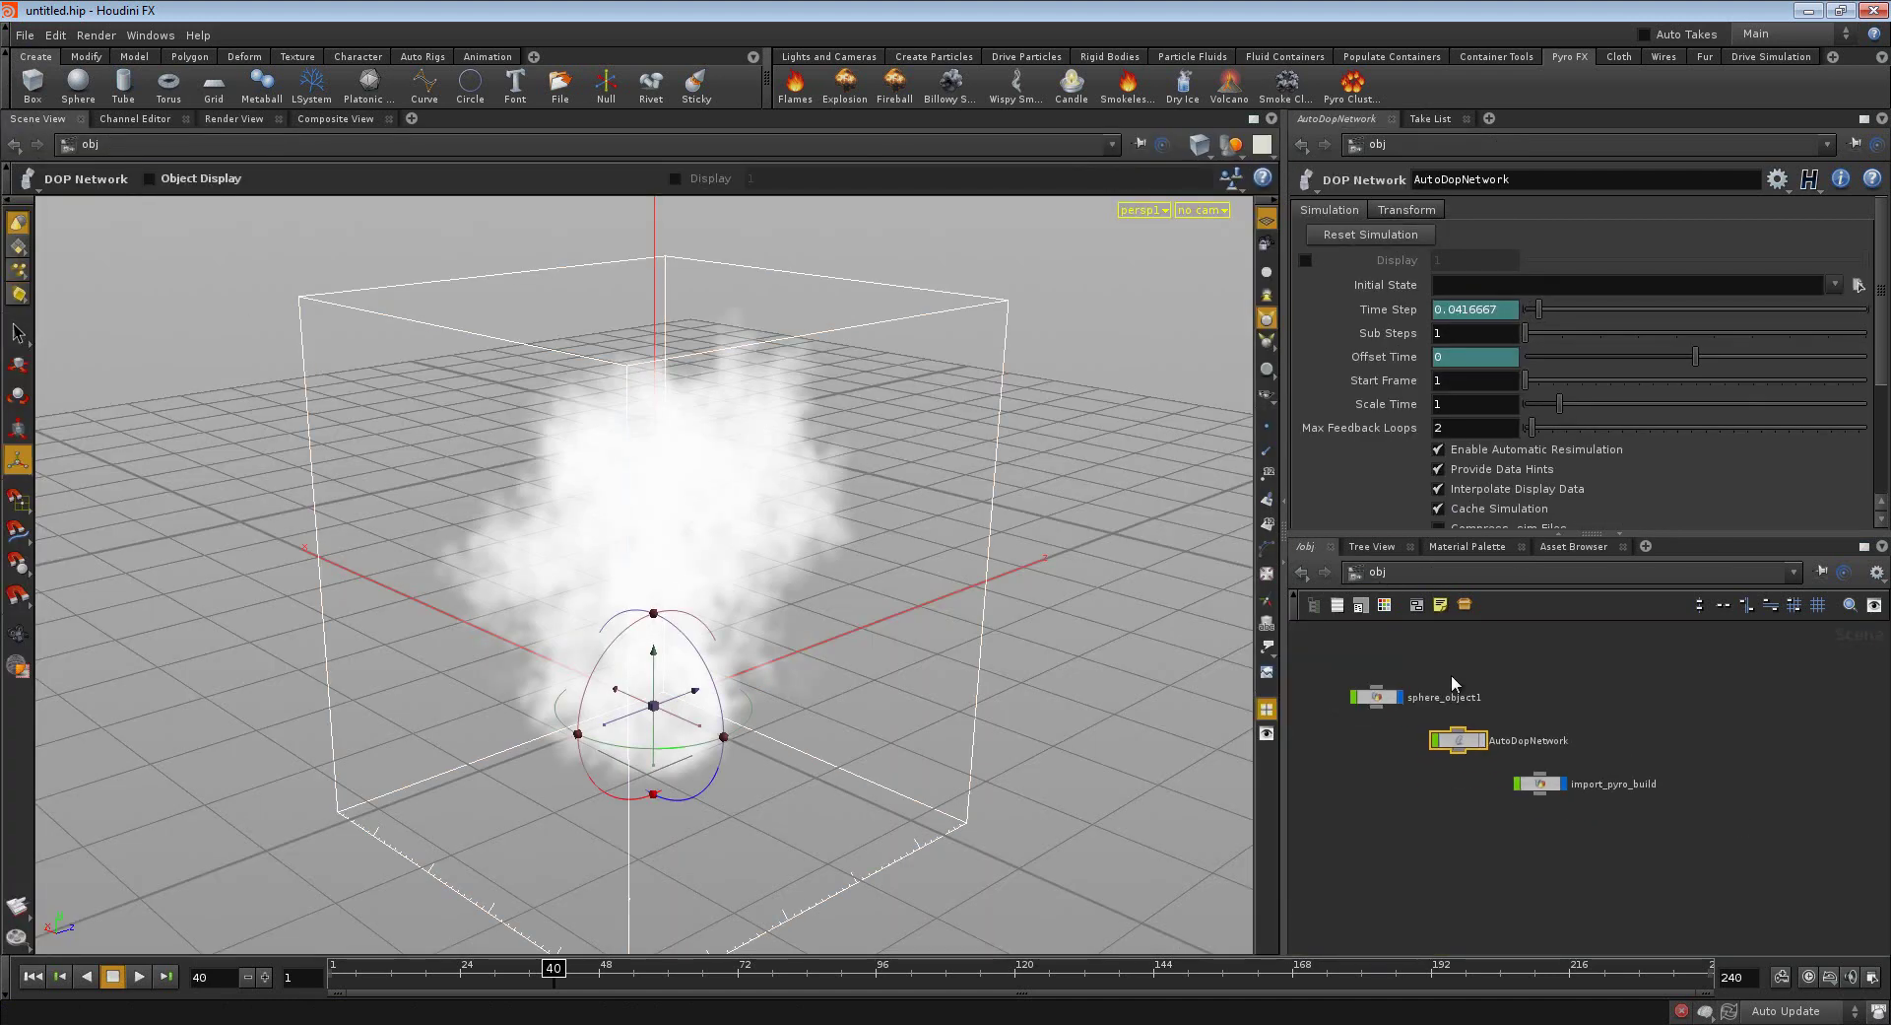
{"action": "mouse_move", "coordinate": [1541, 782]}
{"action": "left_mouse_down"}
{"action": "mouse_move", "coordinate": [1393, 751]}
{"action": "mouse_move", "coordinate": [1376, 778]}
{"action": "left_mouse_up"}
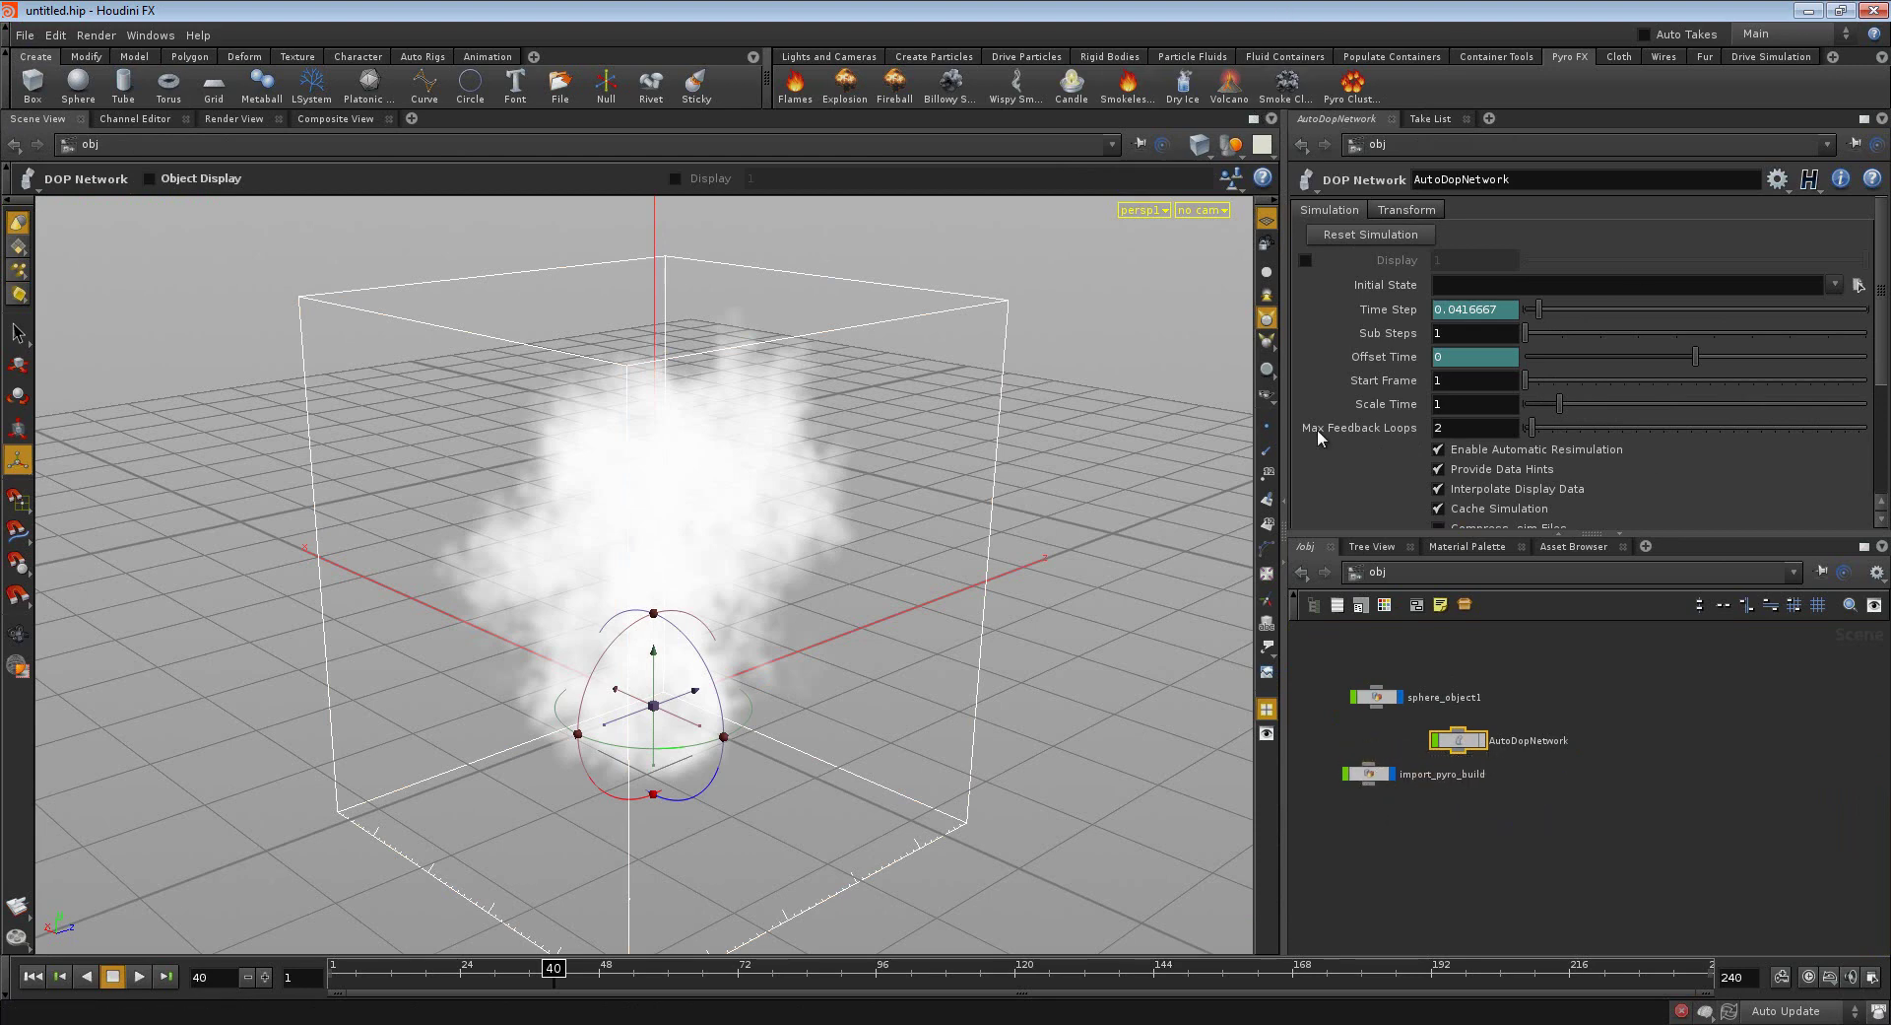
{"action": "left_click", "coordinate": [1367, 771]}
{"action": "scroll", "coordinate": [1381, 795], "scroll_direction": "up", "scroll_amount": 3}
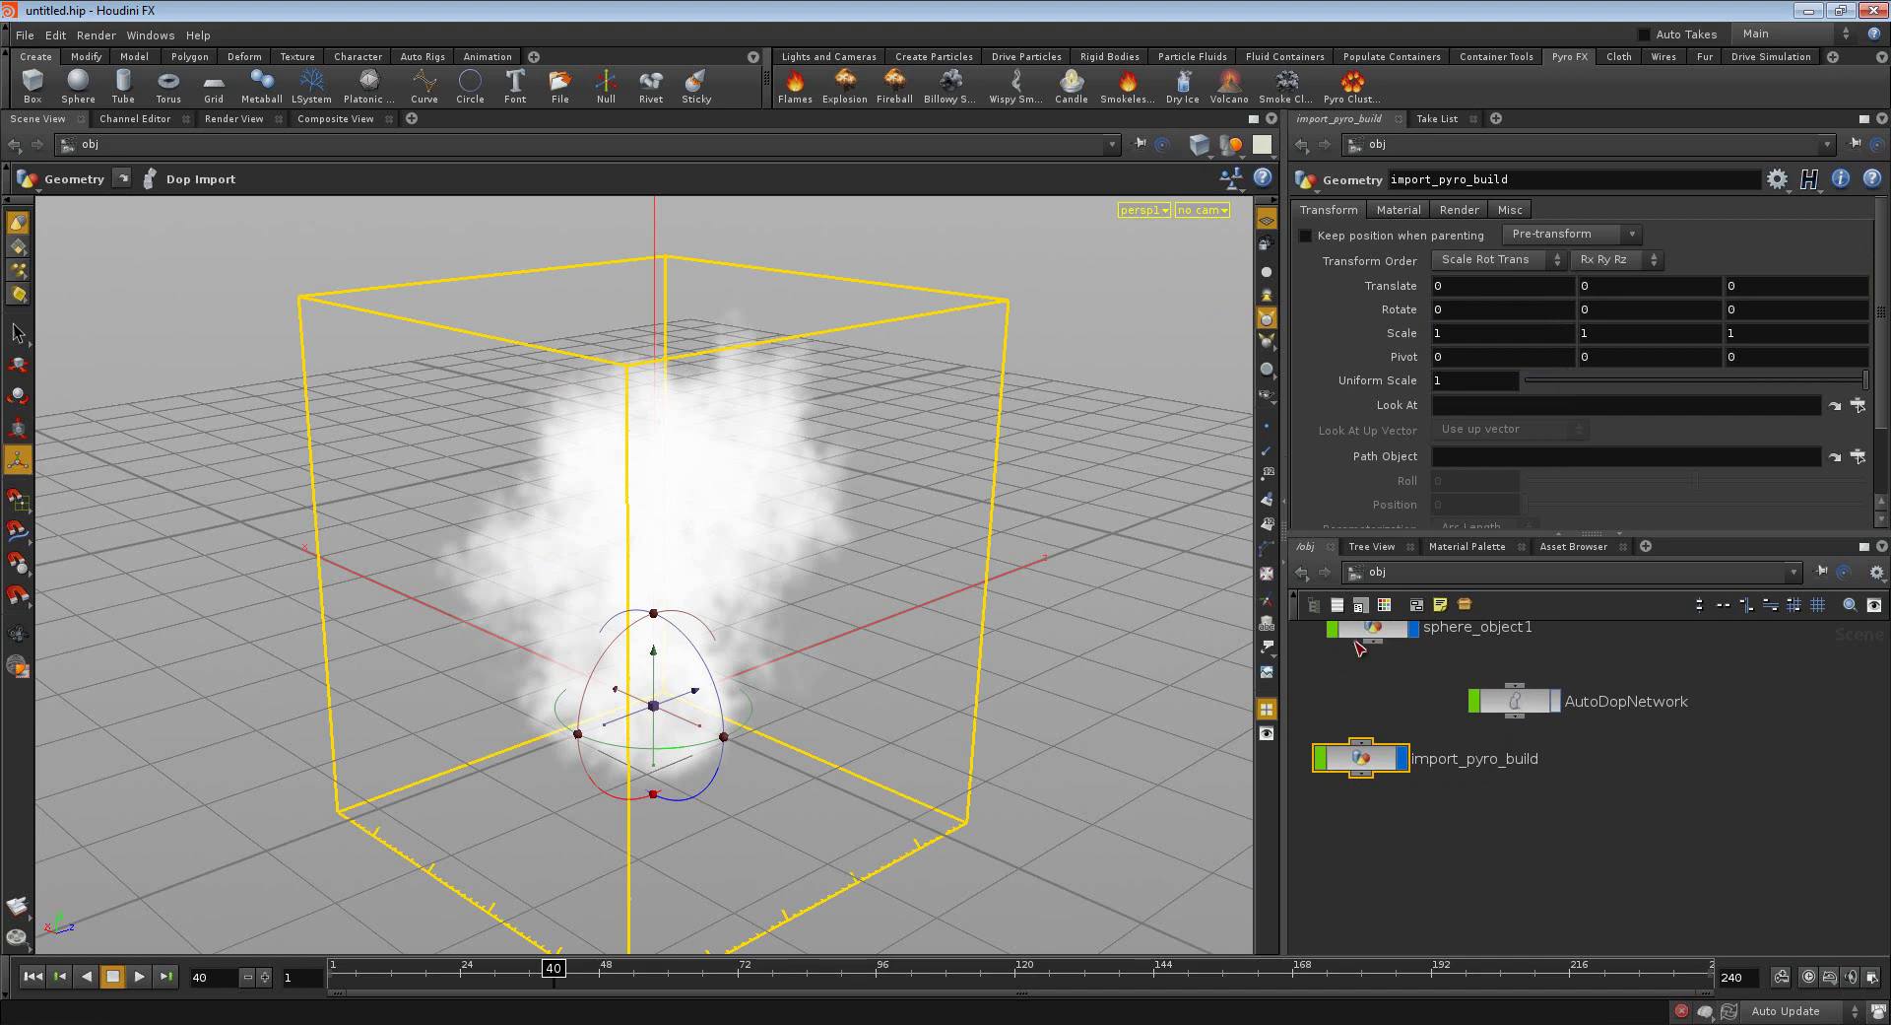
- Inside import_pyro_build, move import_pyro_visualization down-right and select import_pyrofields
{"action": "mouse_move", "coordinate": [1347, 672]}
{"action": "middle_mouse_down"}
{"action": "mouse_move", "coordinate": [1375, 686]}
{"action": "mouse_move", "coordinate": [1368, 714]}
{"action": "middle_mouse_up"}
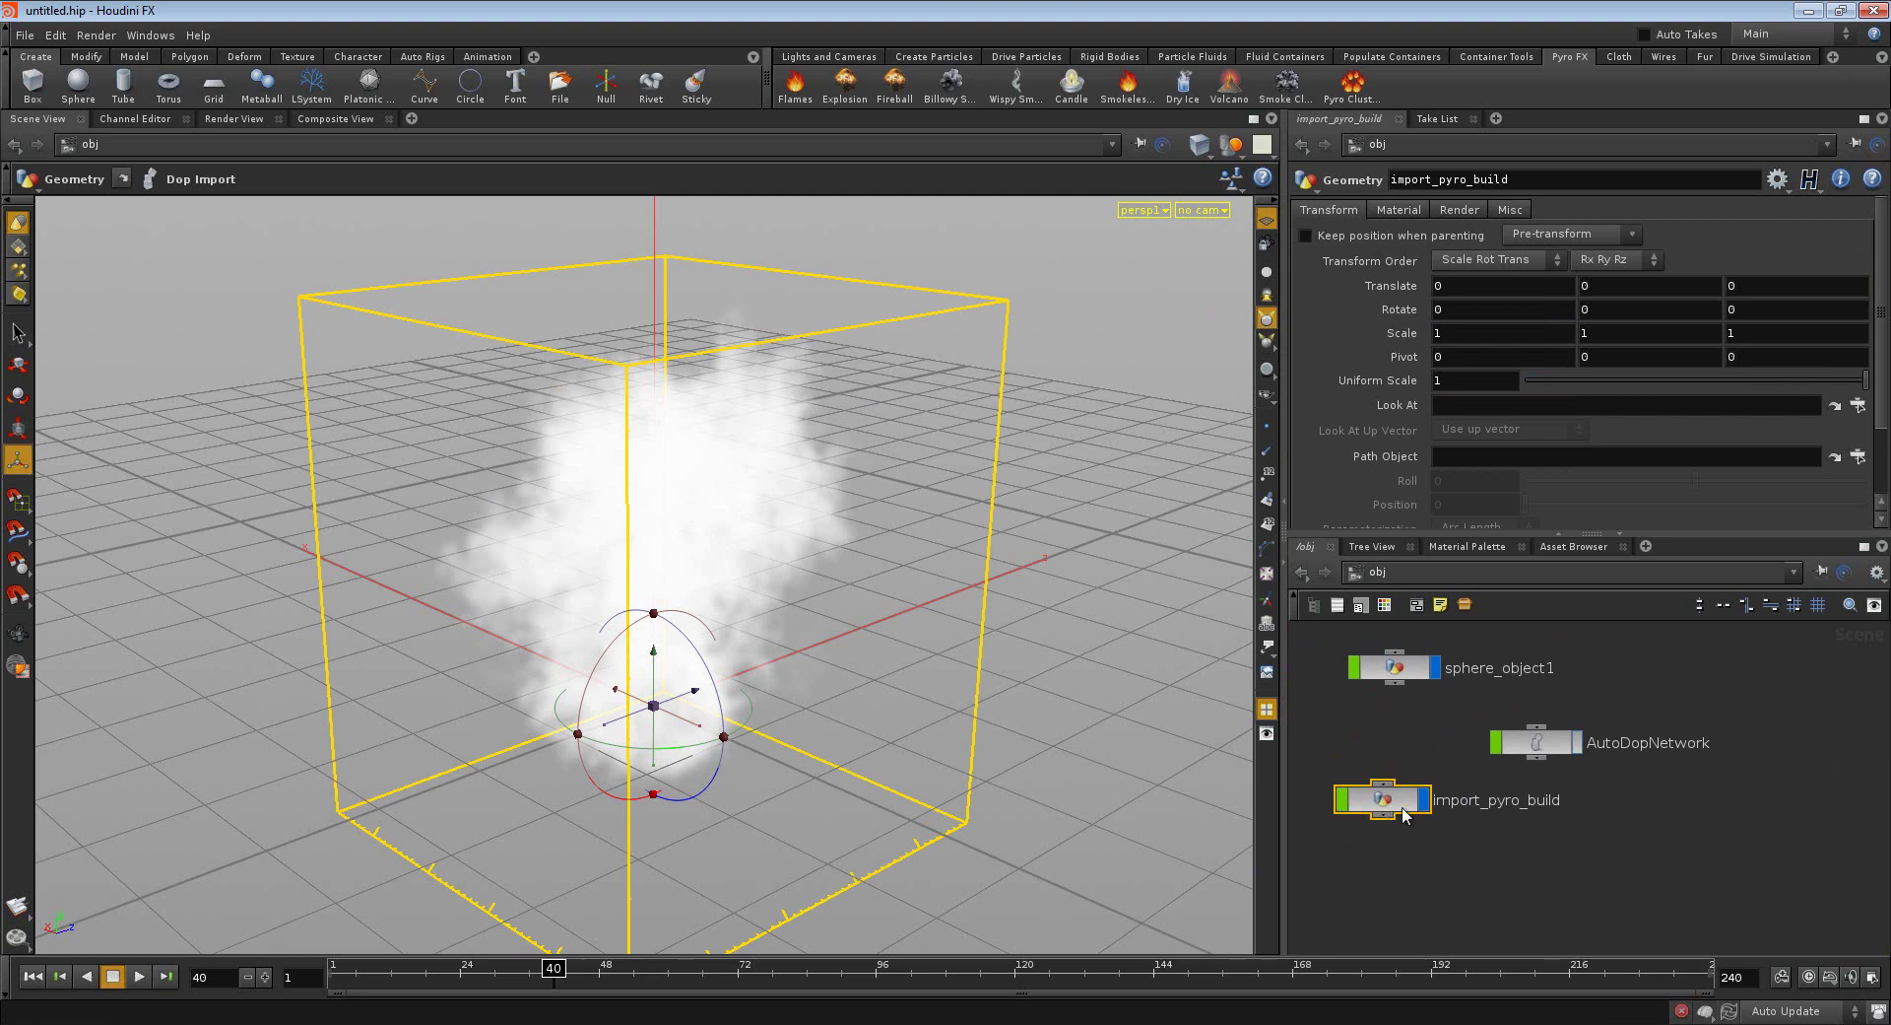
{"action": "double_click", "coordinate": [1371, 800]}
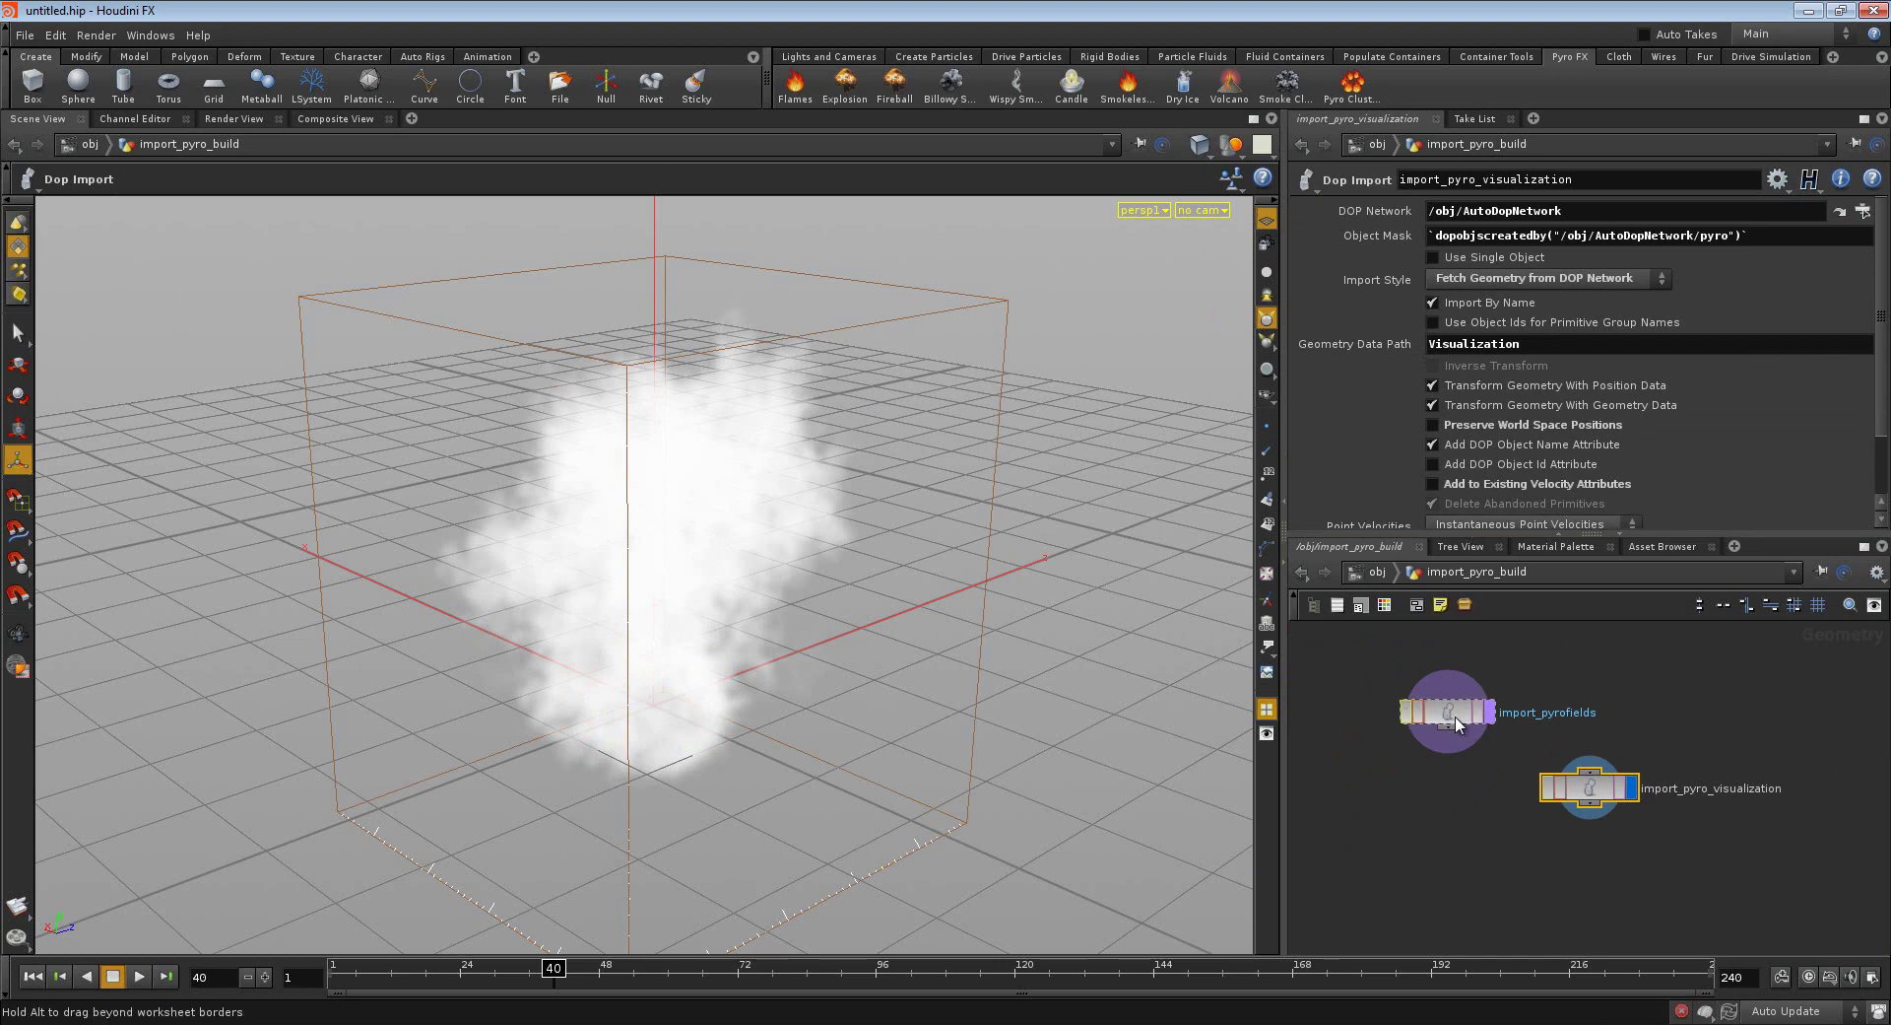
{"action": "left_click", "coordinate": [1454, 717]}
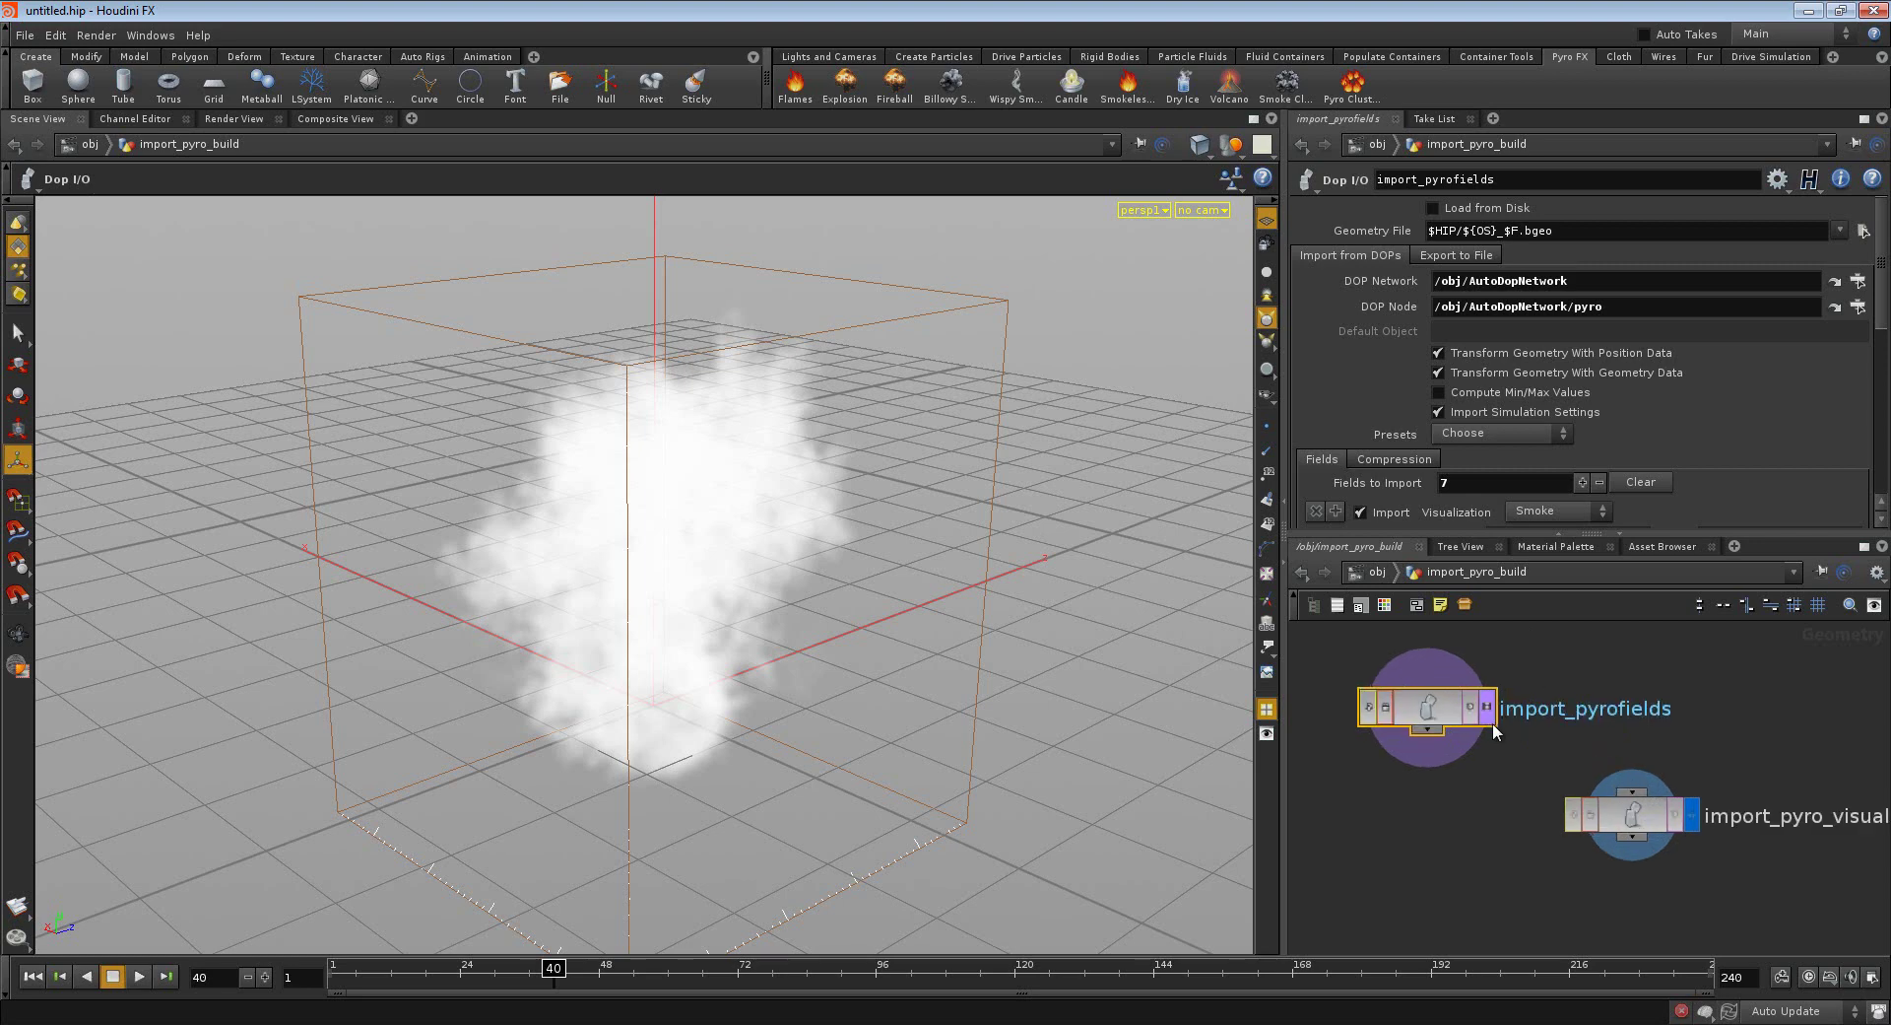
{"action": "scroll", "coordinate": [1493, 724], "scroll_direction": "up", "scroll_amount": 3}
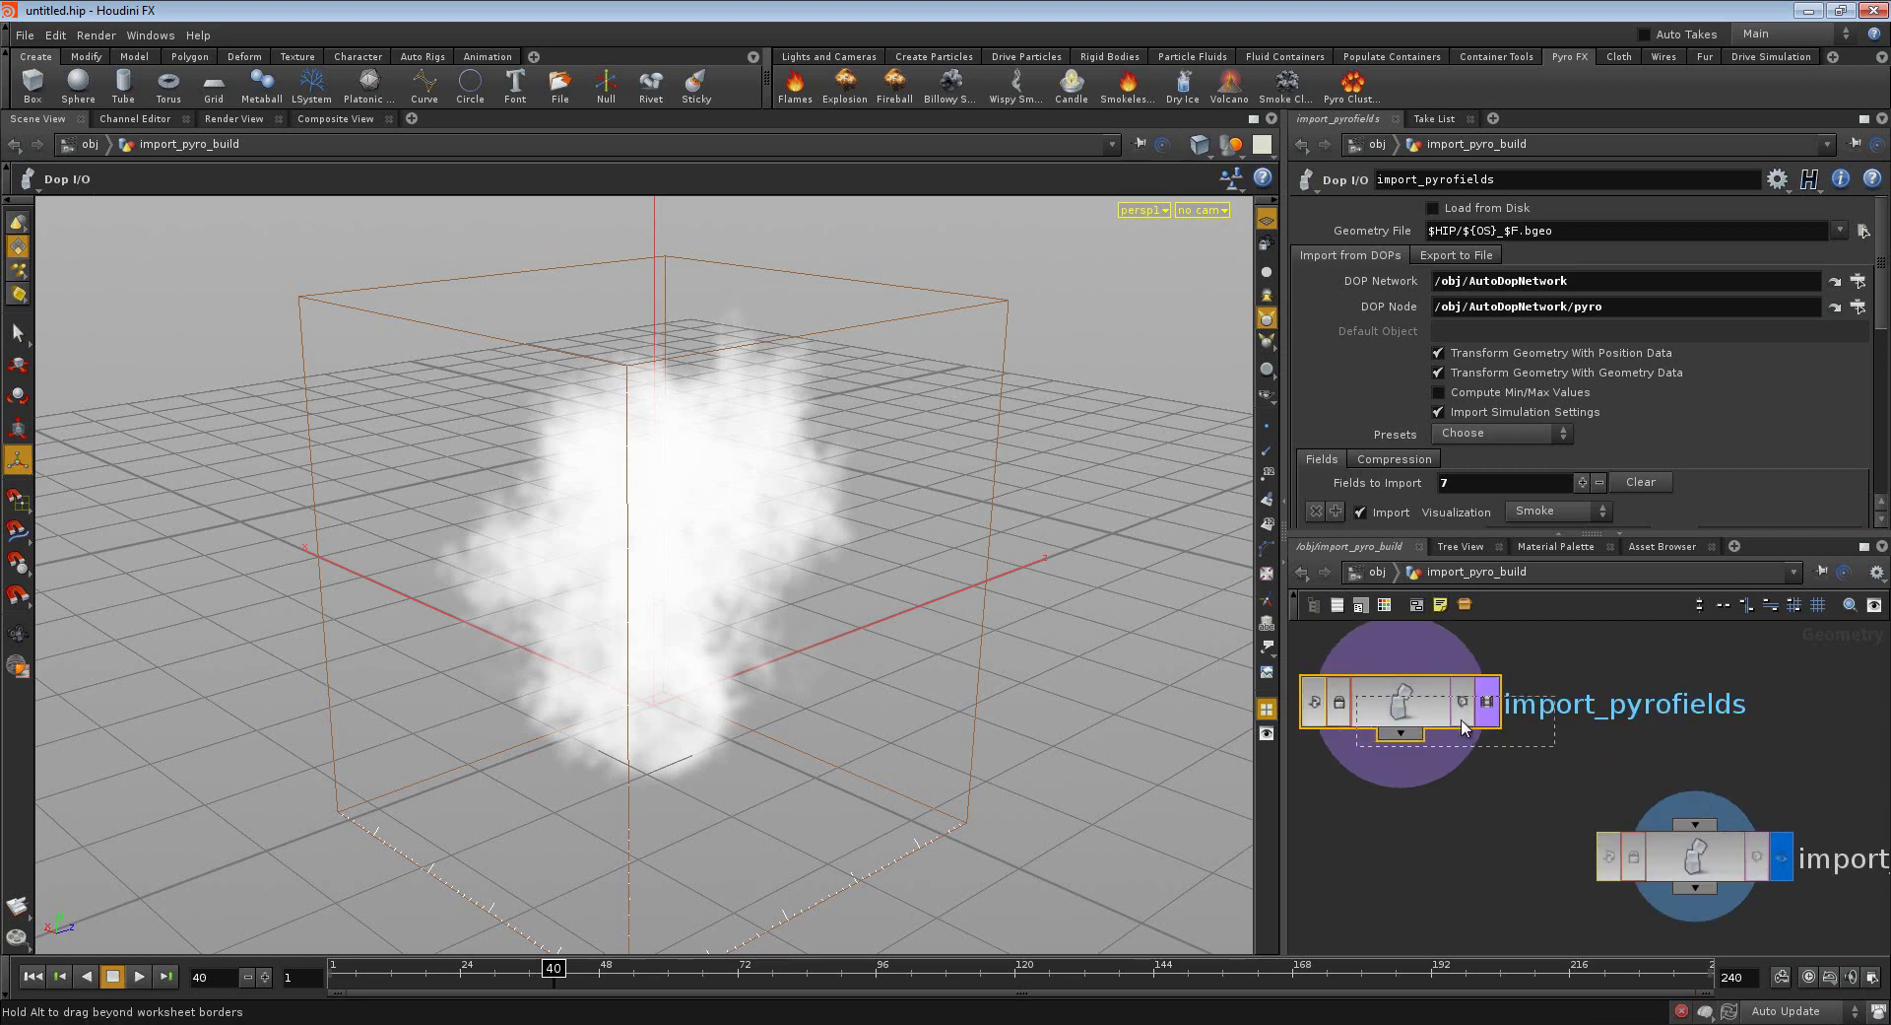
{"action": "left_click_drag", "start_coordinate": [1408, 706], "coordinate": [1464, 726]}
{"action": "left_click_drag", "start_coordinate": [1552, 821], "coordinate": [1799, 900]}
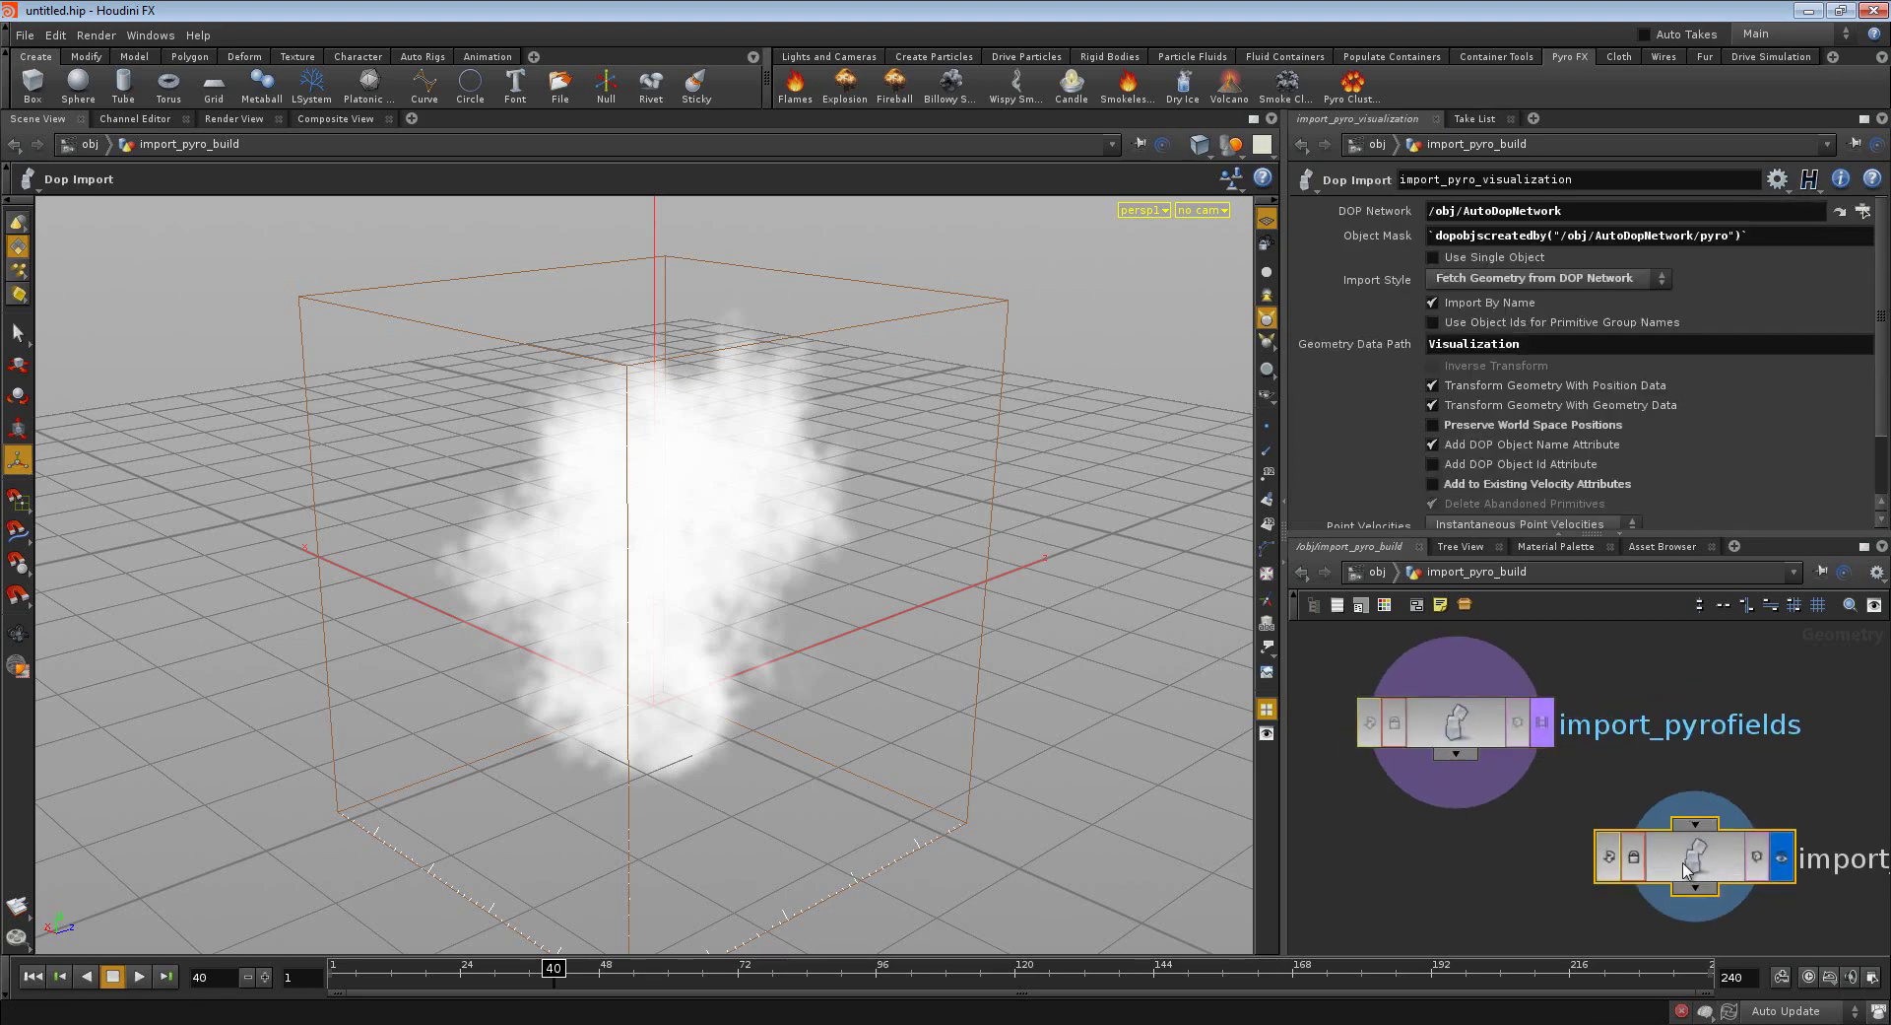
{"action": "left_click_drag", "start_coordinate": [1693, 867], "coordinate": [1810, 902]}
{"action": "left_click", "coordinate": [1441, 736]}
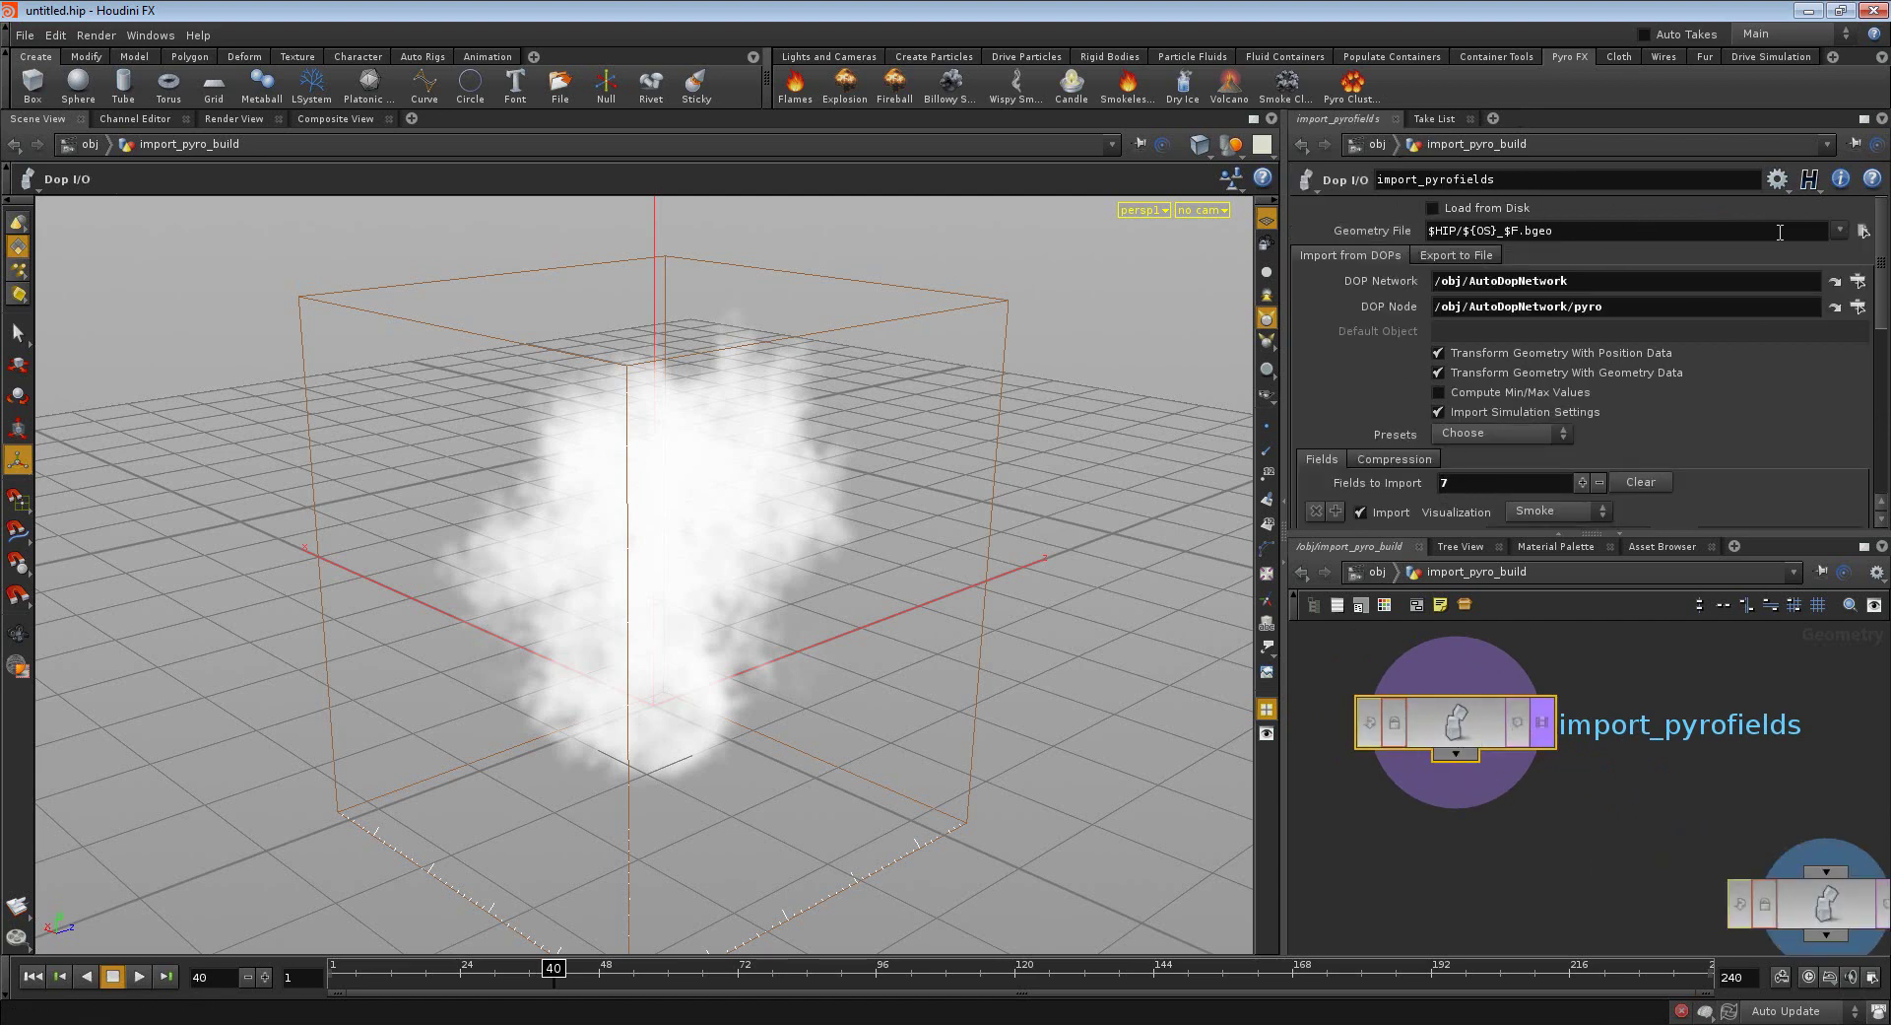
- Browse to Desktop/MineCraft/geo and pick volcano.bgeo for import_pyrofields' Geometry File
{"action": "left_click", "coordinate": [1863, 230]}
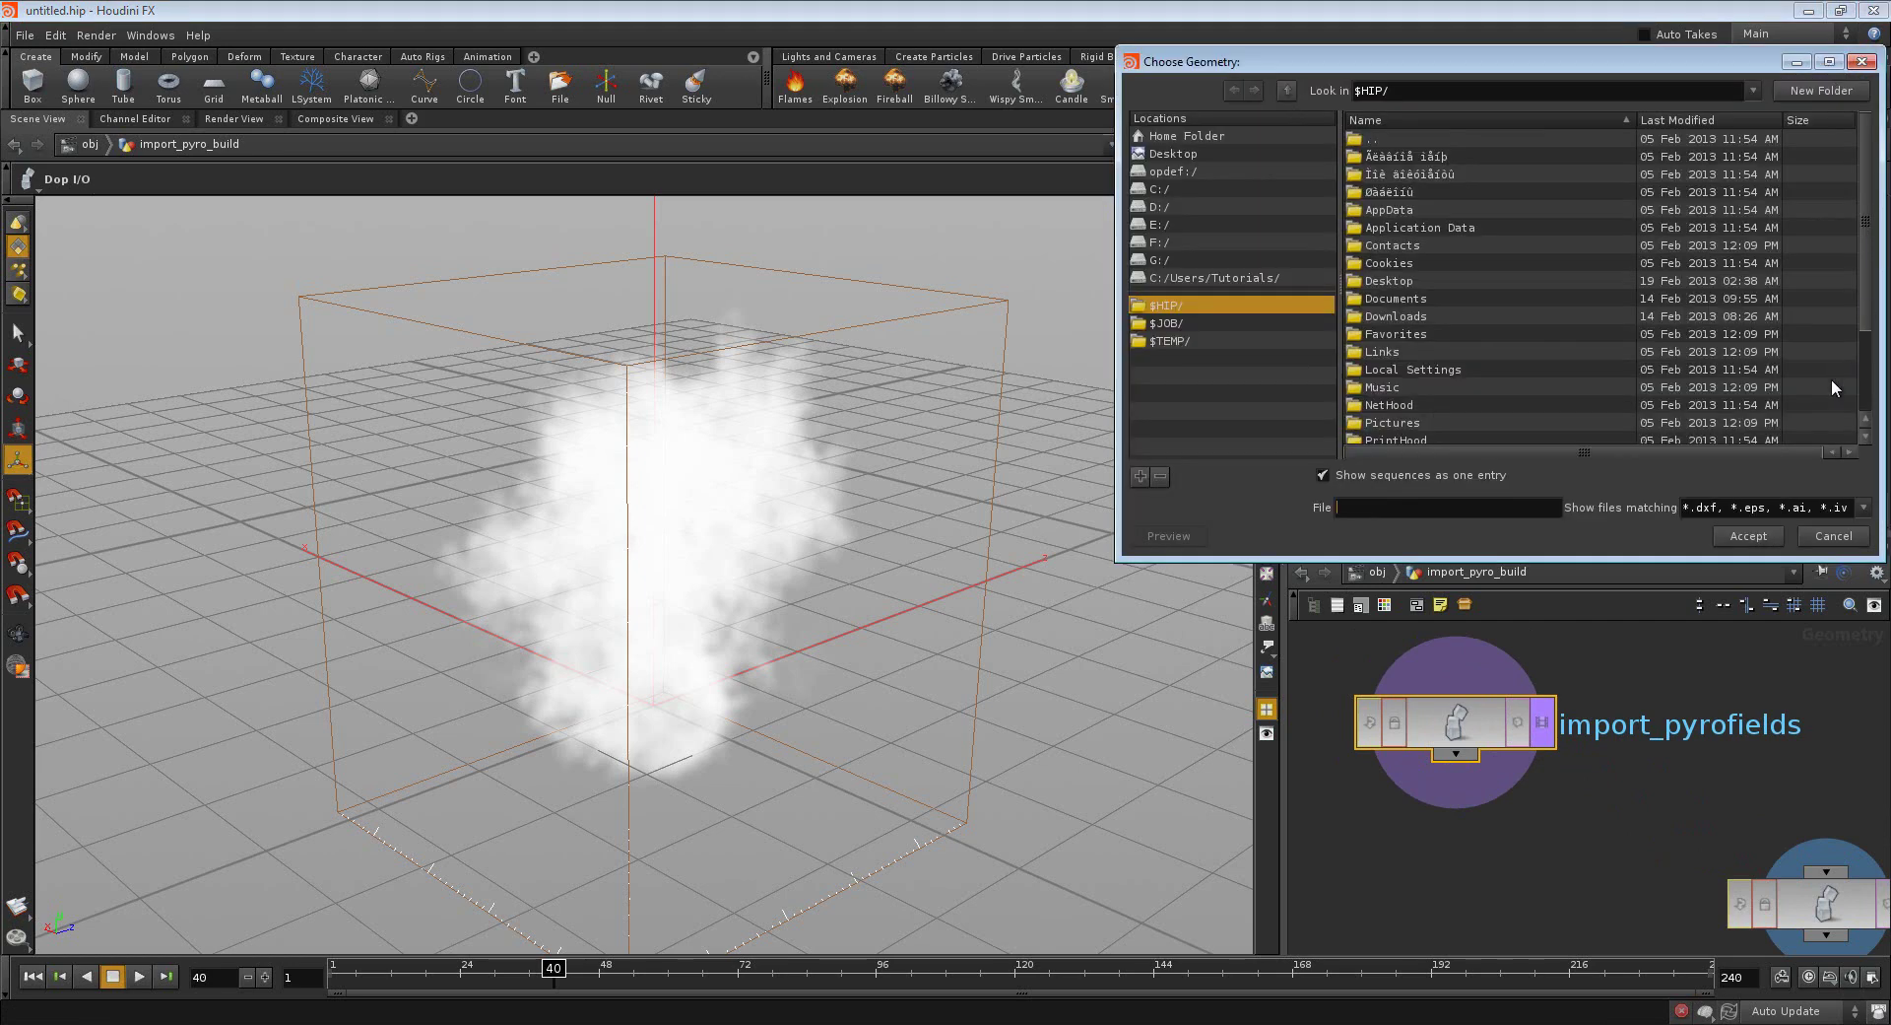
{"action": "left_click", "coordinate": [1182, 156]}
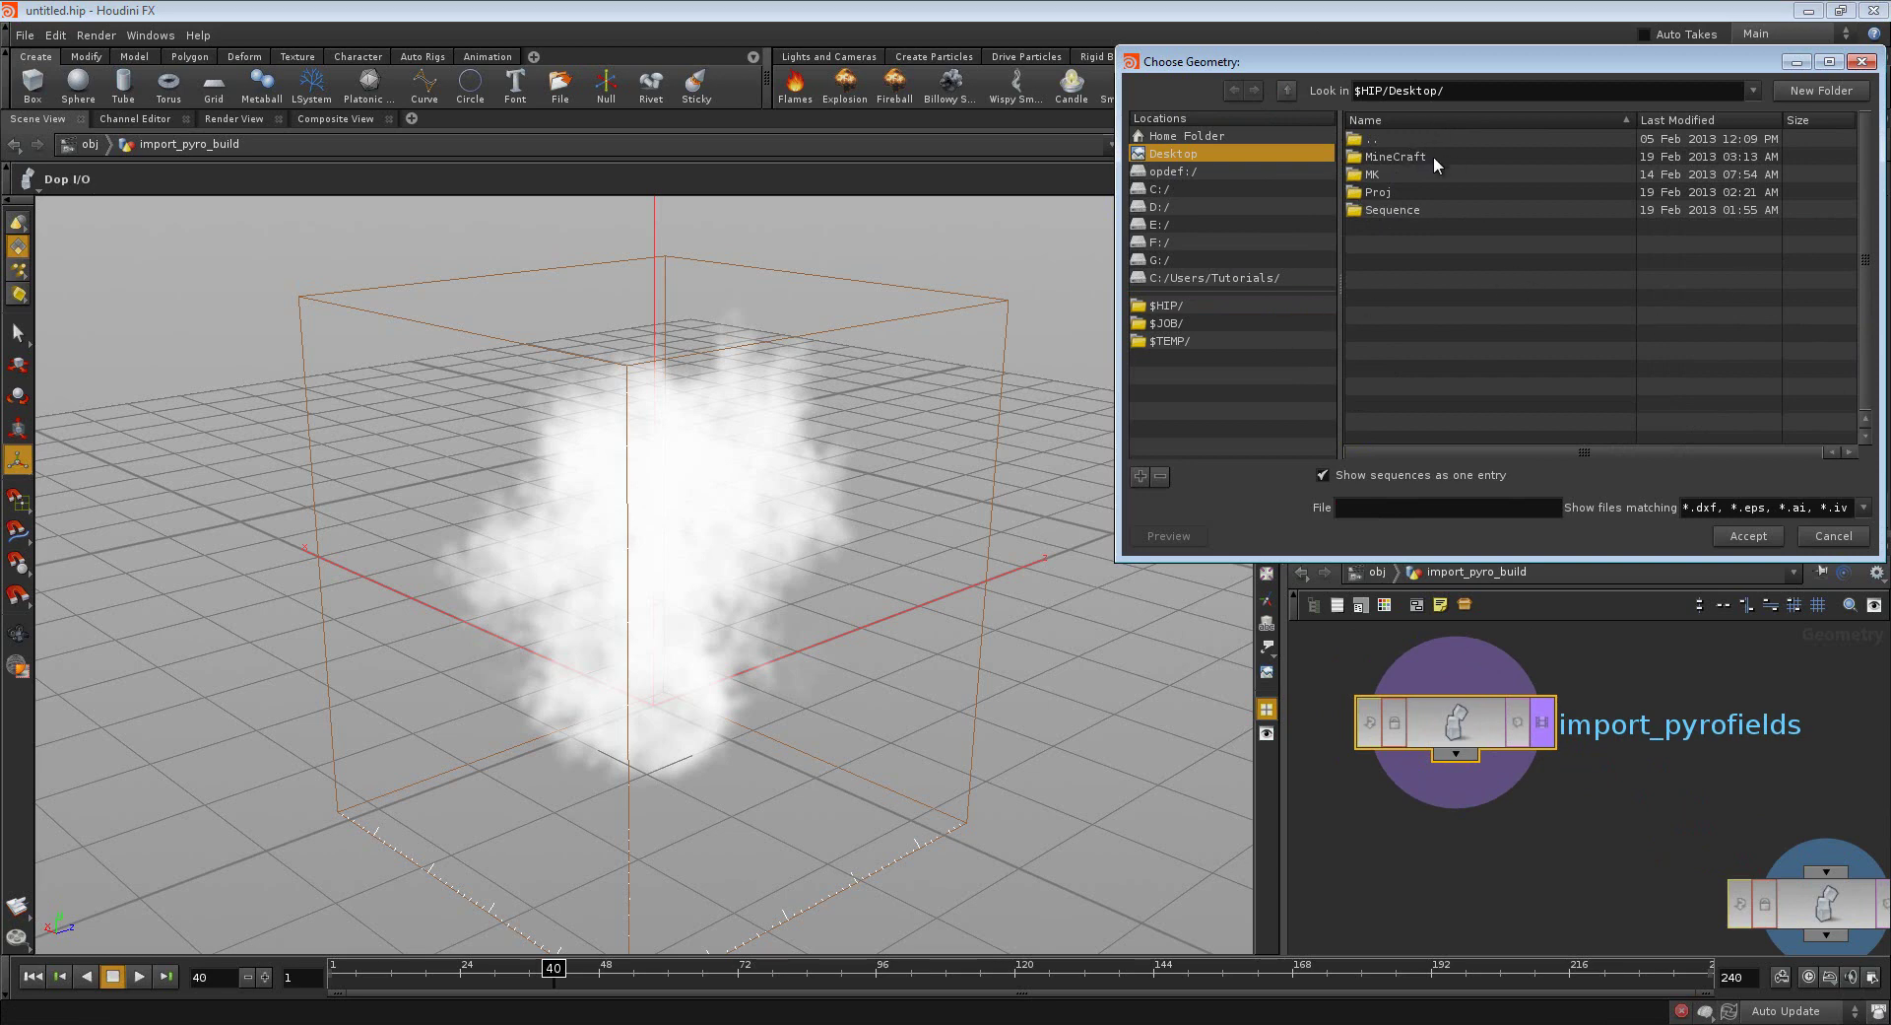
{"action": "left_click_drag", "start_coordinate": [1344, 61], "coordinate": [1152, 138]}
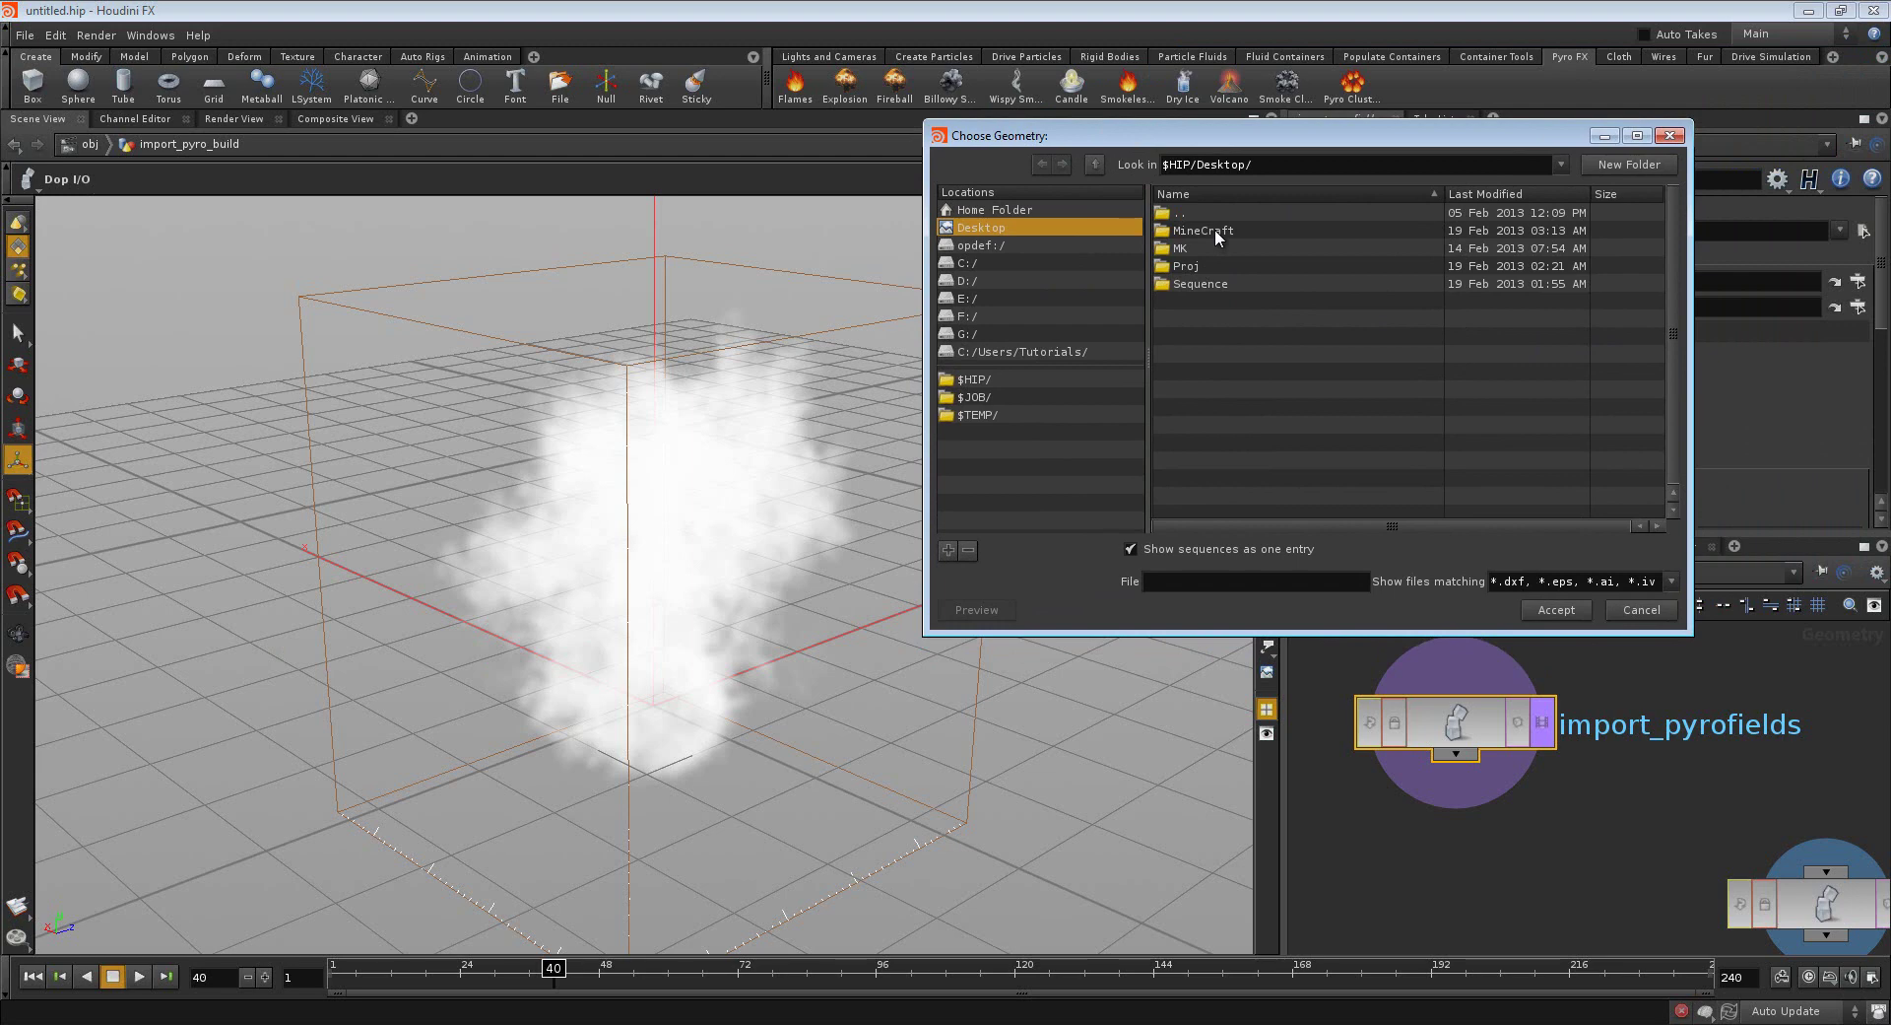
{"action": "mouse_move", "coordinate": [1273, 119]}
{"action": "left_mouse_down"}
{"action": "mouse_move", "coordinate": [1033, 218]}
{"action": "mouse_move", "coordinate": [1113, 217]}
{"action": "left_mouse_up"}
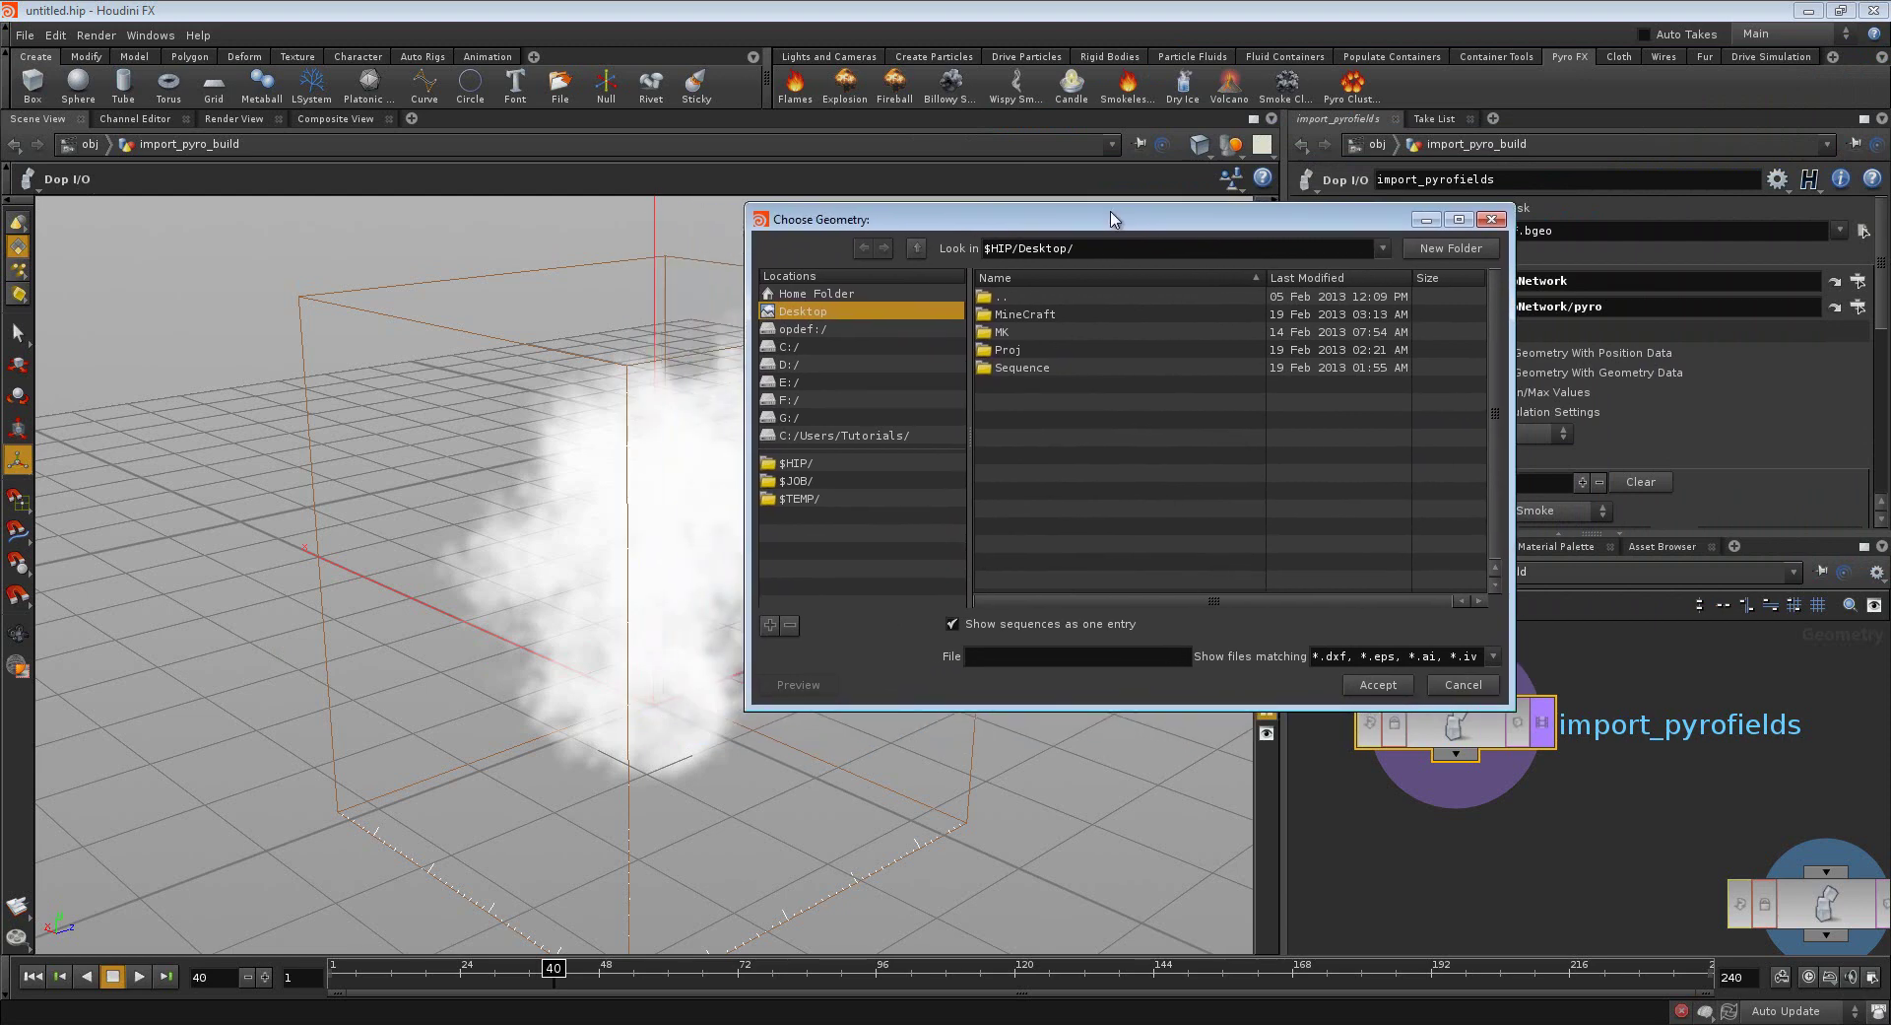
{"action": "left_click_drag", "start_coordinate": [1113, 218], "coordinate": [1145, 224]}
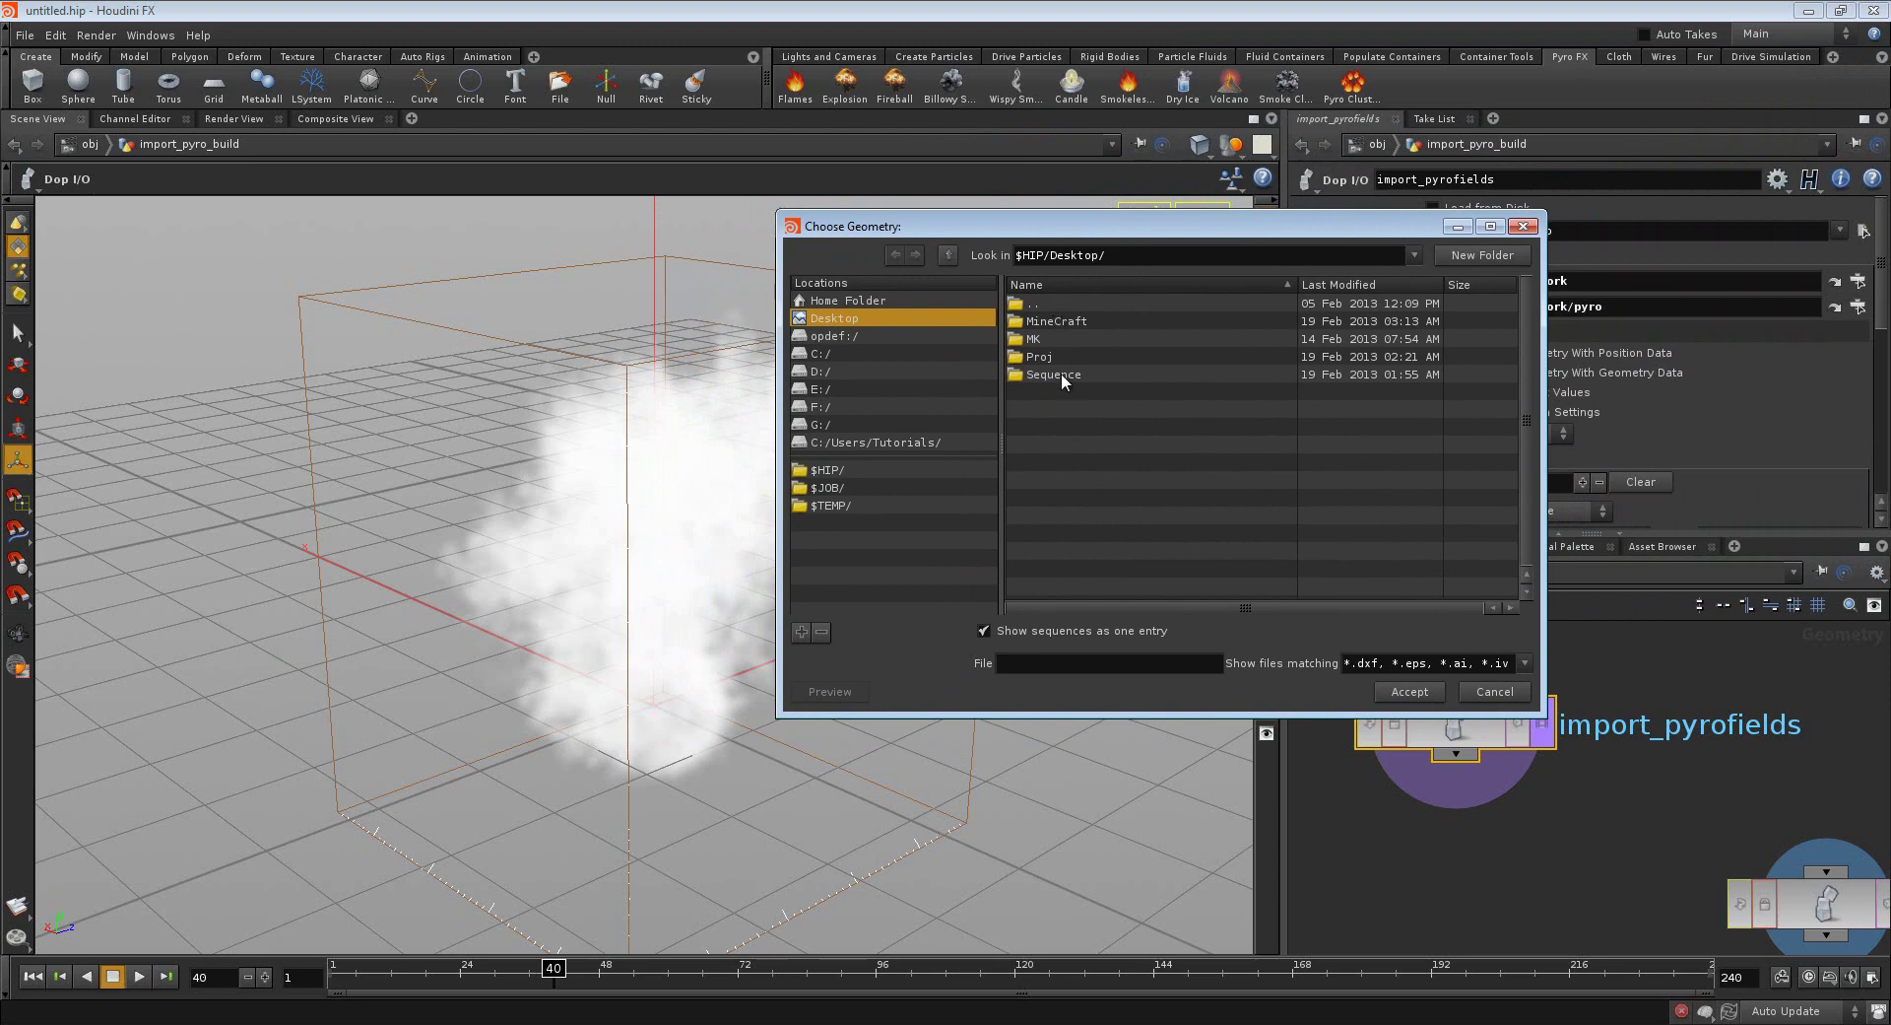
{"action": "double_click", "coordinate": [1060, 327]}
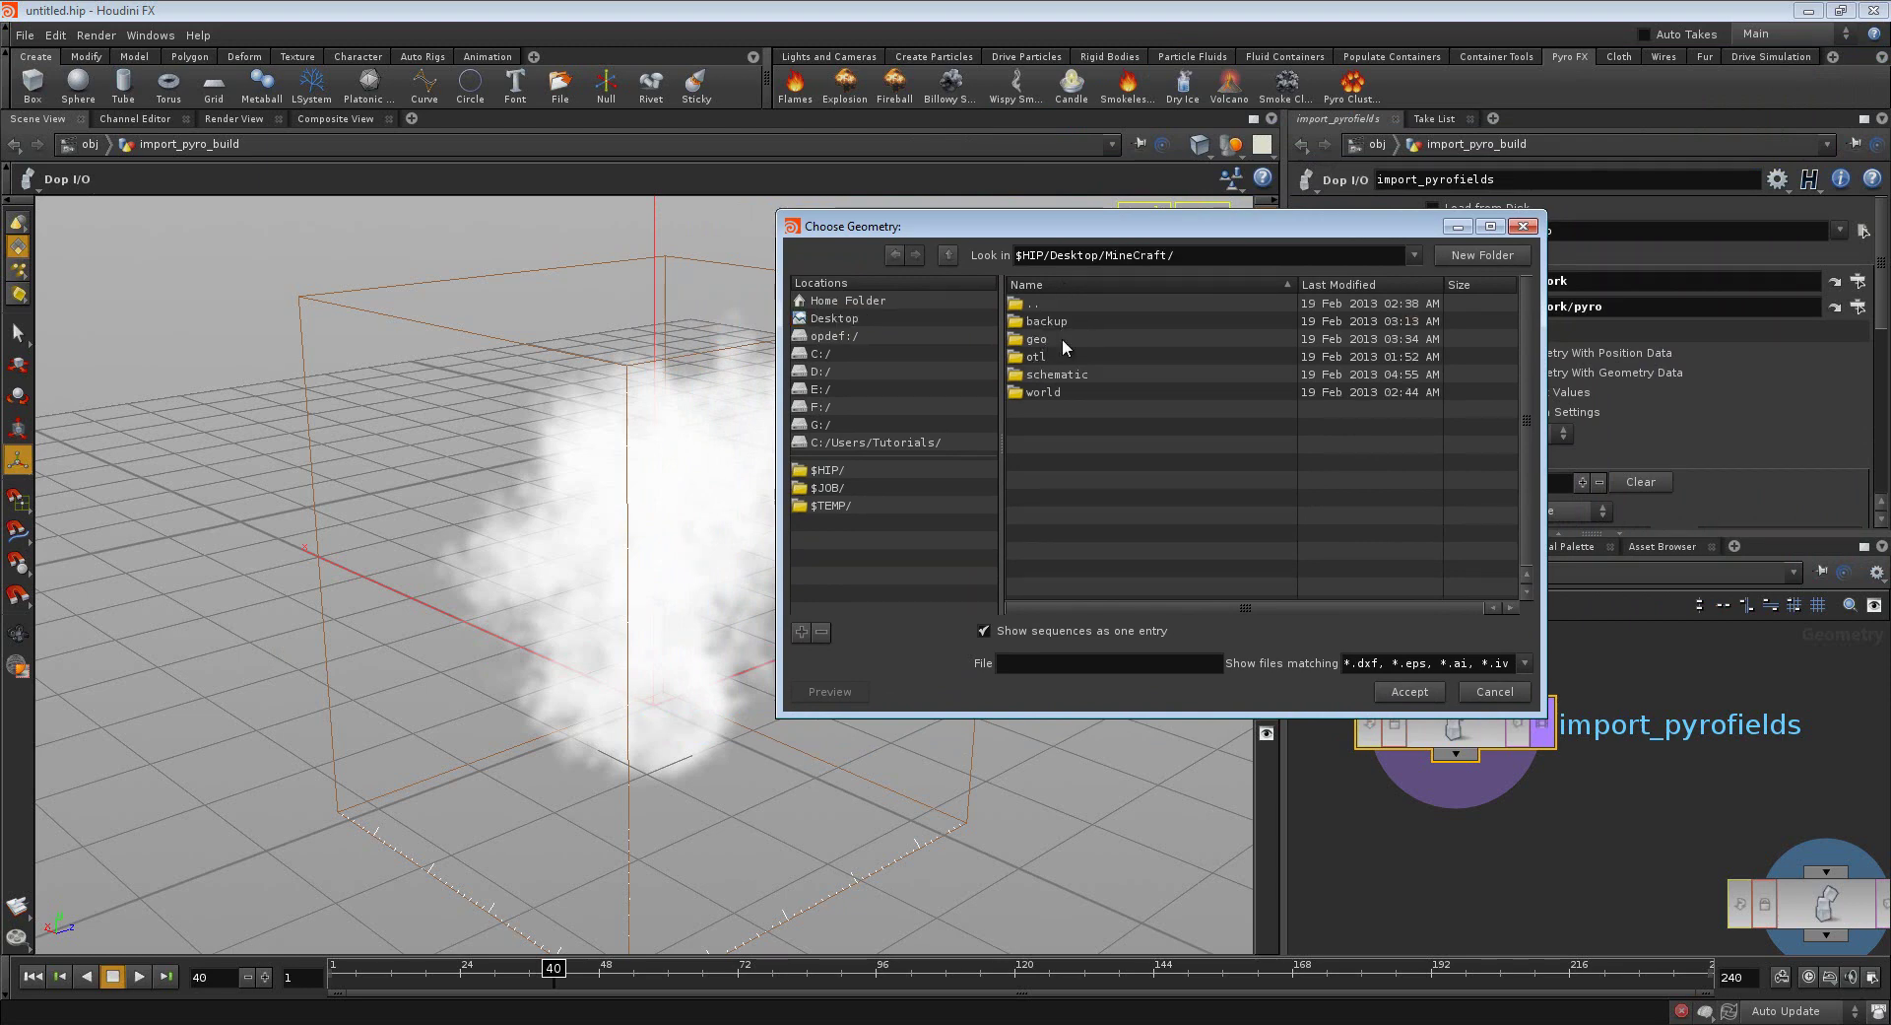
{"action": "double_click", "coordinate": [1061, 339]}
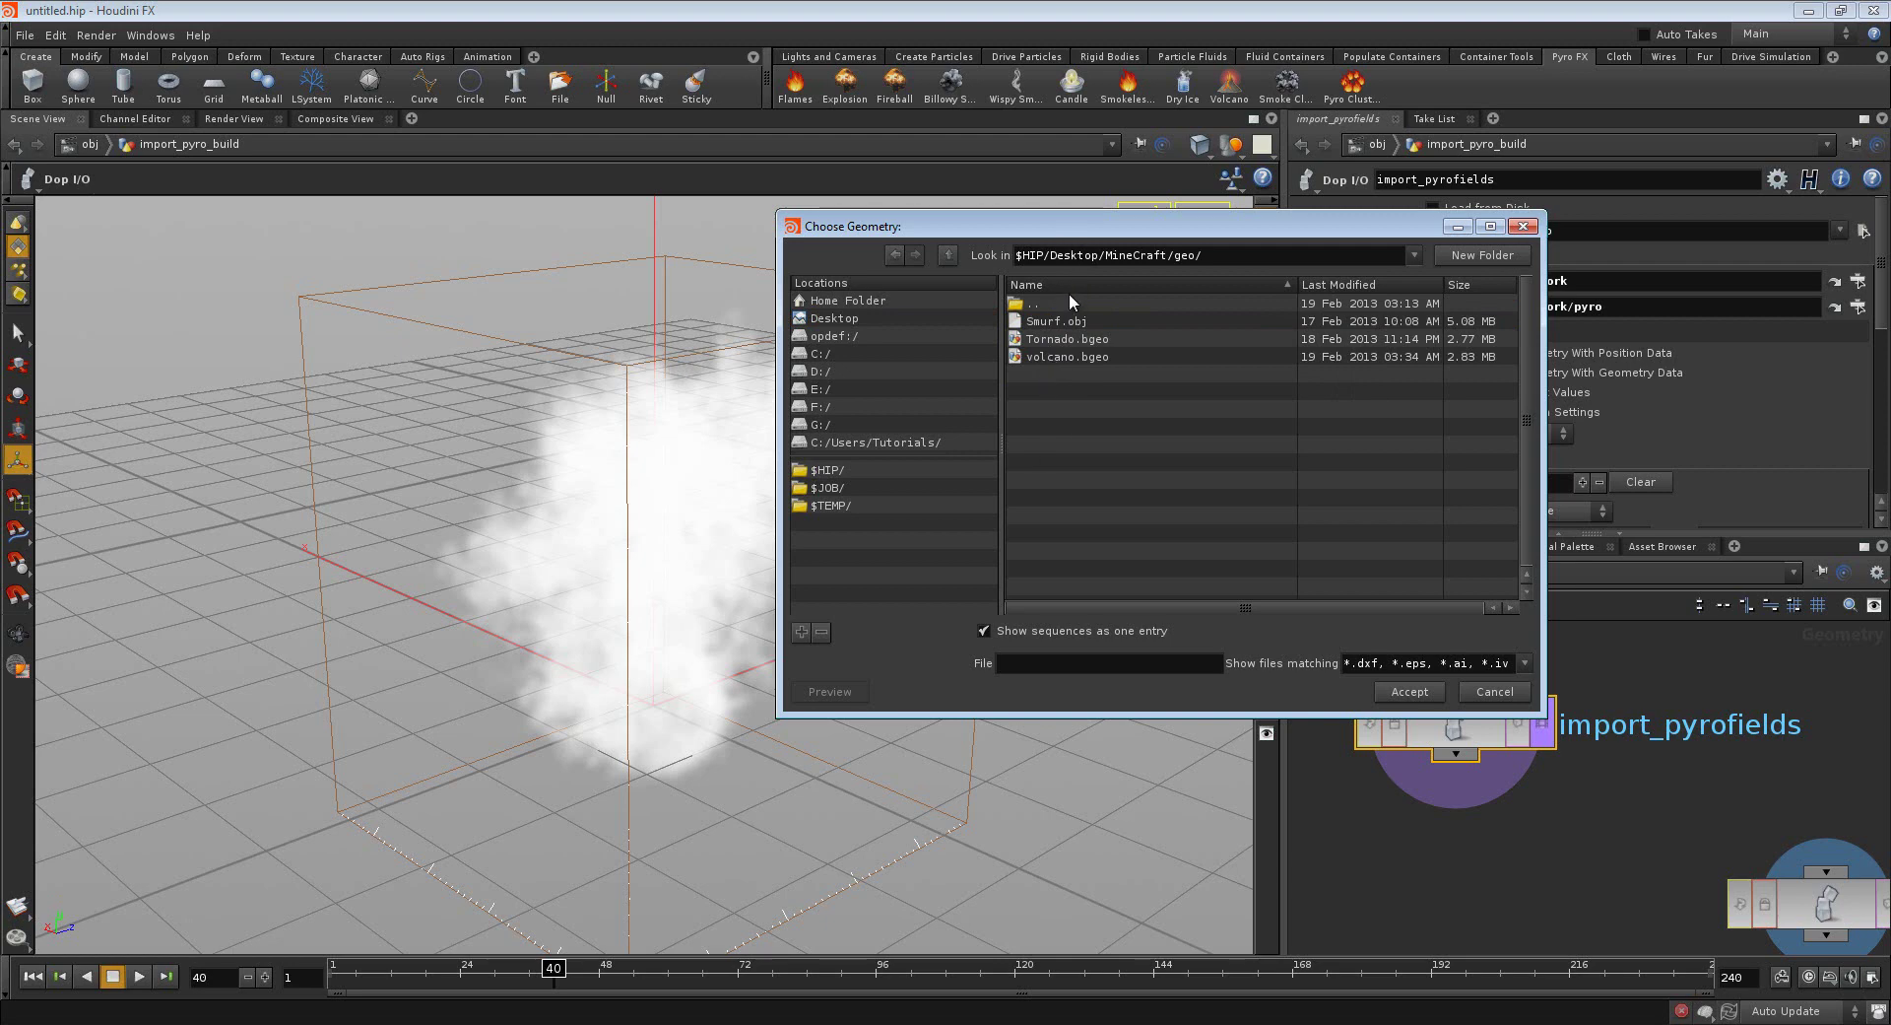
{"action": "left_click", "coordinate": [1066, 355]}
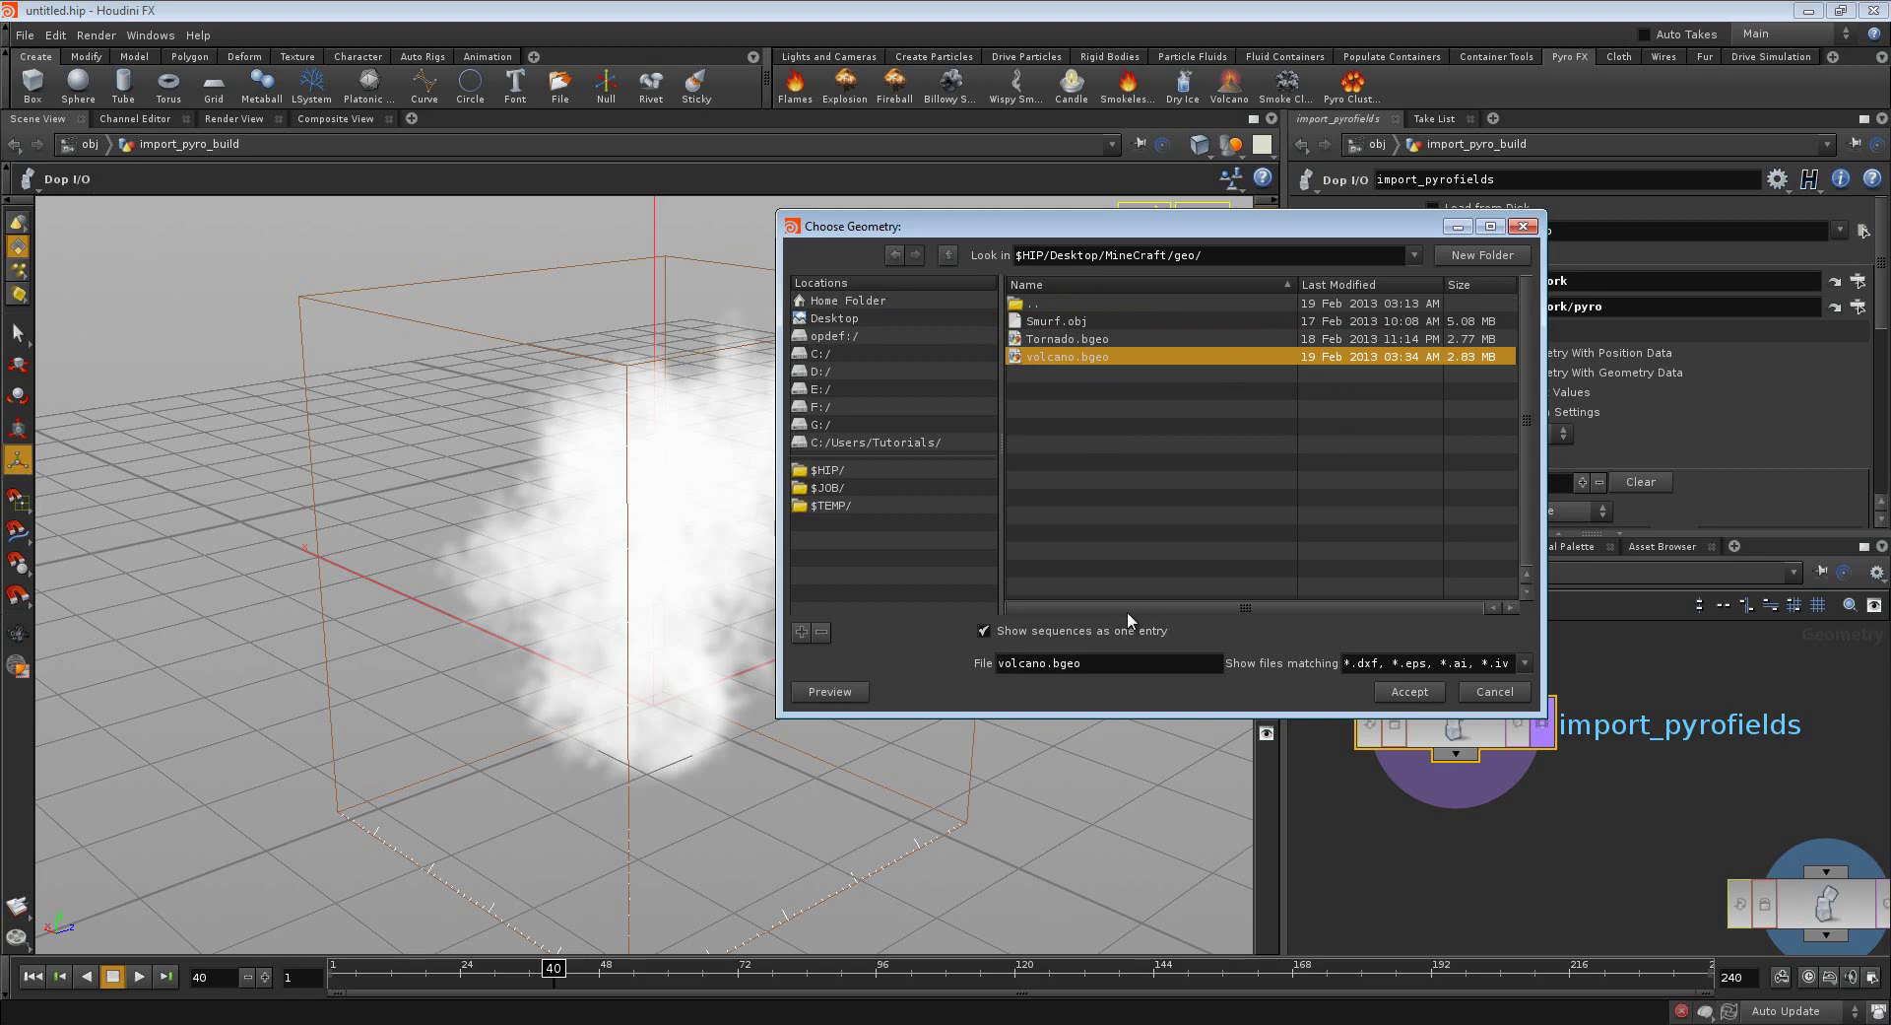
- Accept volcano.bgeo as the geometry file and view the export settings listing frames 1–240
{"action": "left_click_drag", "start_coordinate": [1263, 225], "coordinate": [955, 215]}
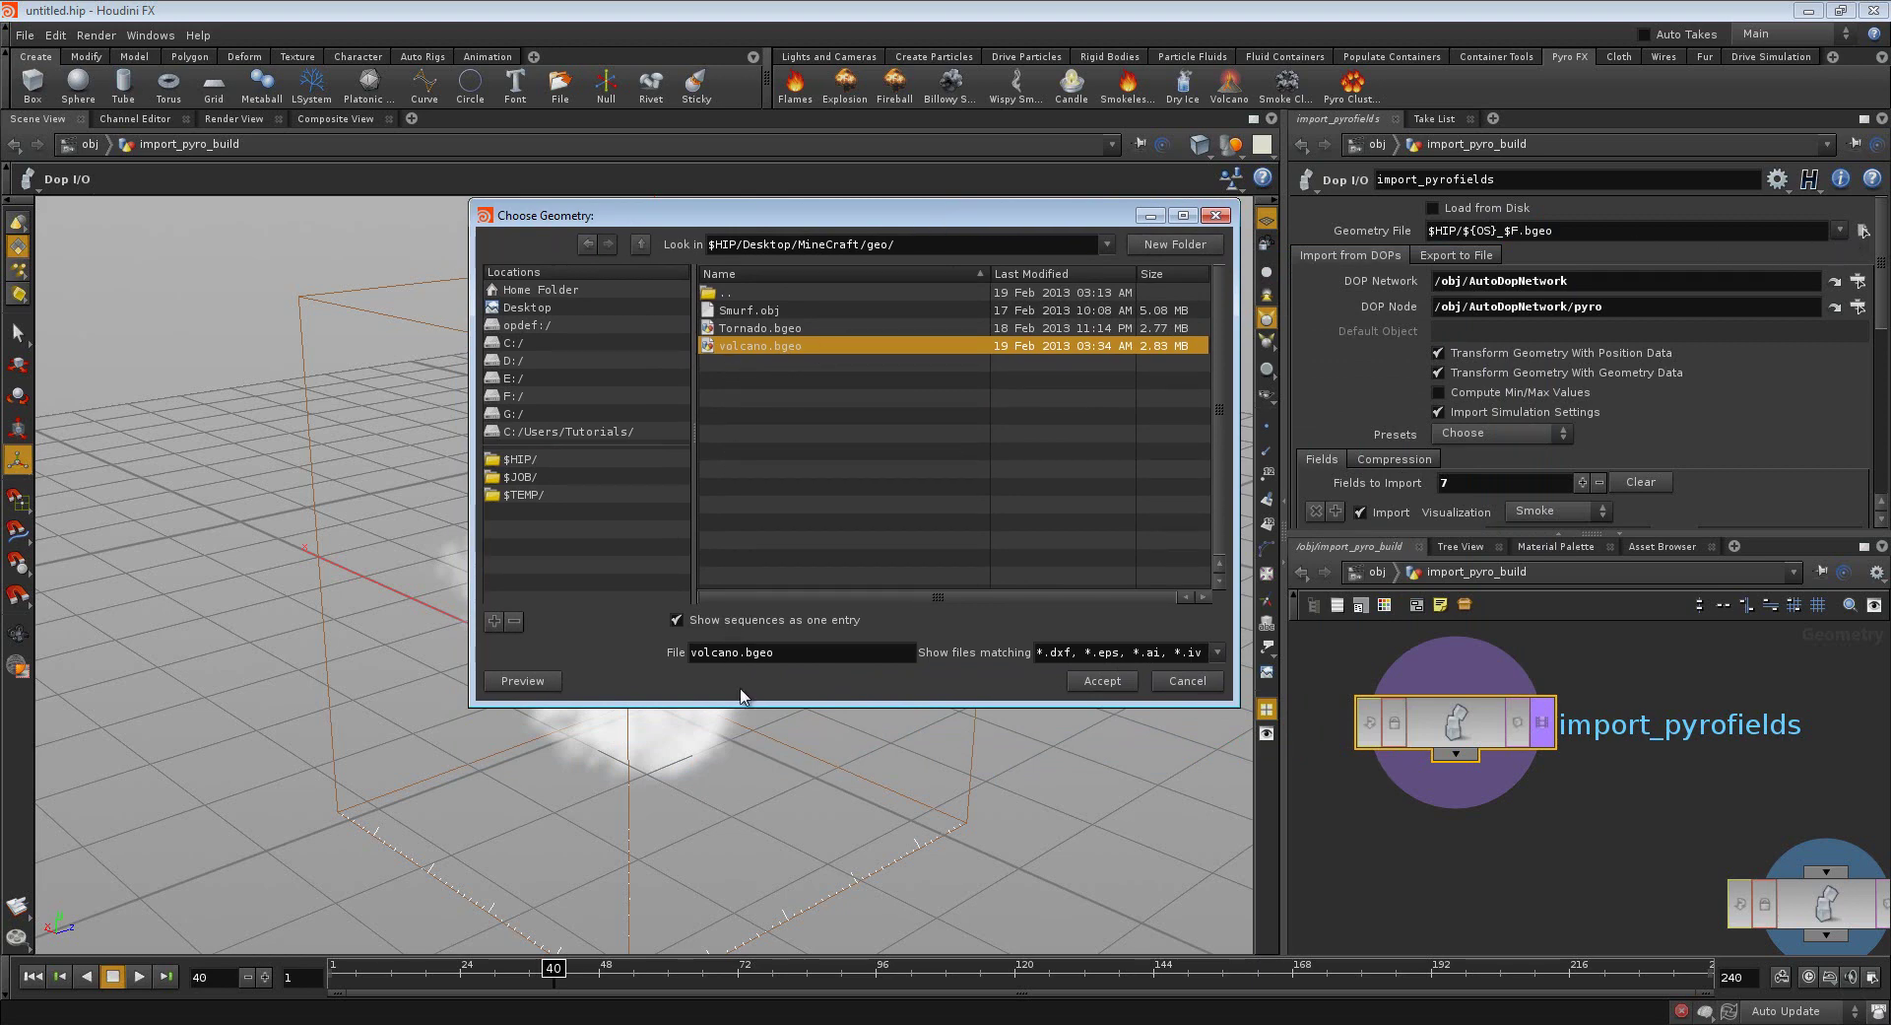
{"action": "left_click_drag", "start_coordinate": [788, 655], "coordinate": [686, 658]}
{"action": "key", "text": "BackSpace"}
{"action": "left_click", "coordinate": [1101, 681]}
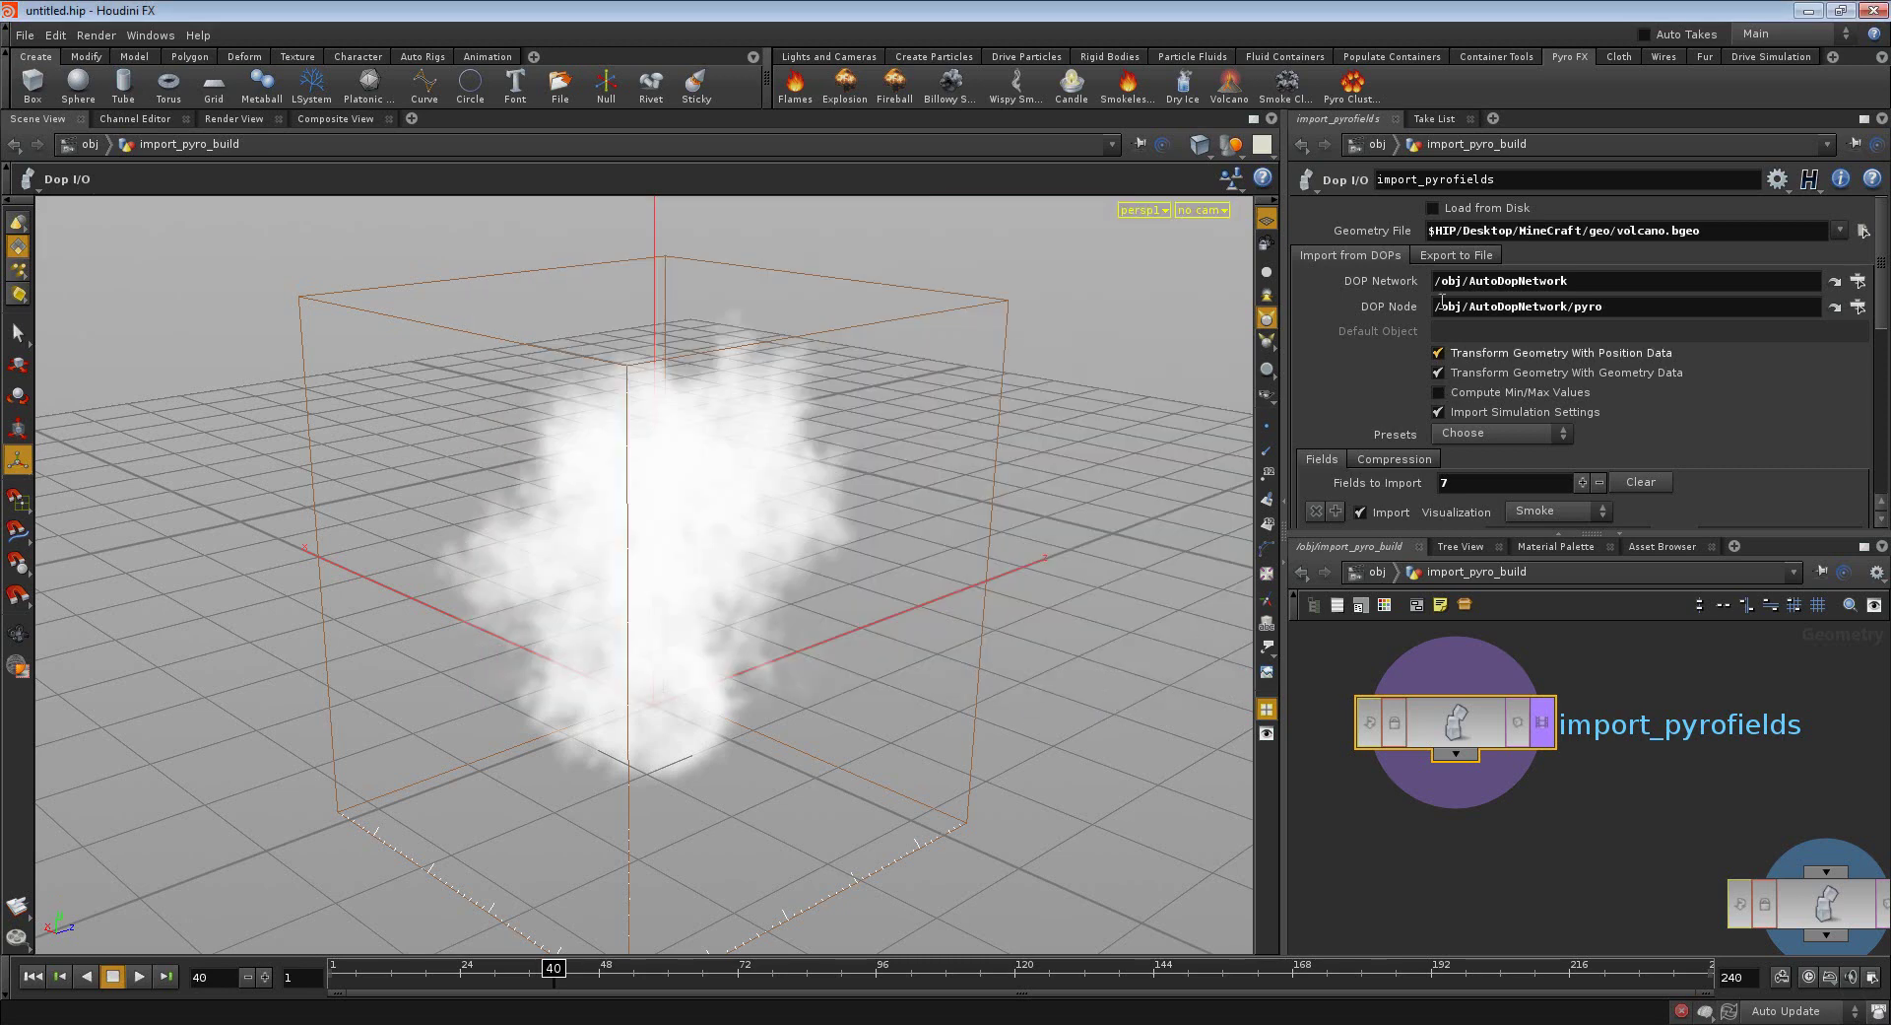
{"action": "left_click", "coordinate": [1456, 256]}
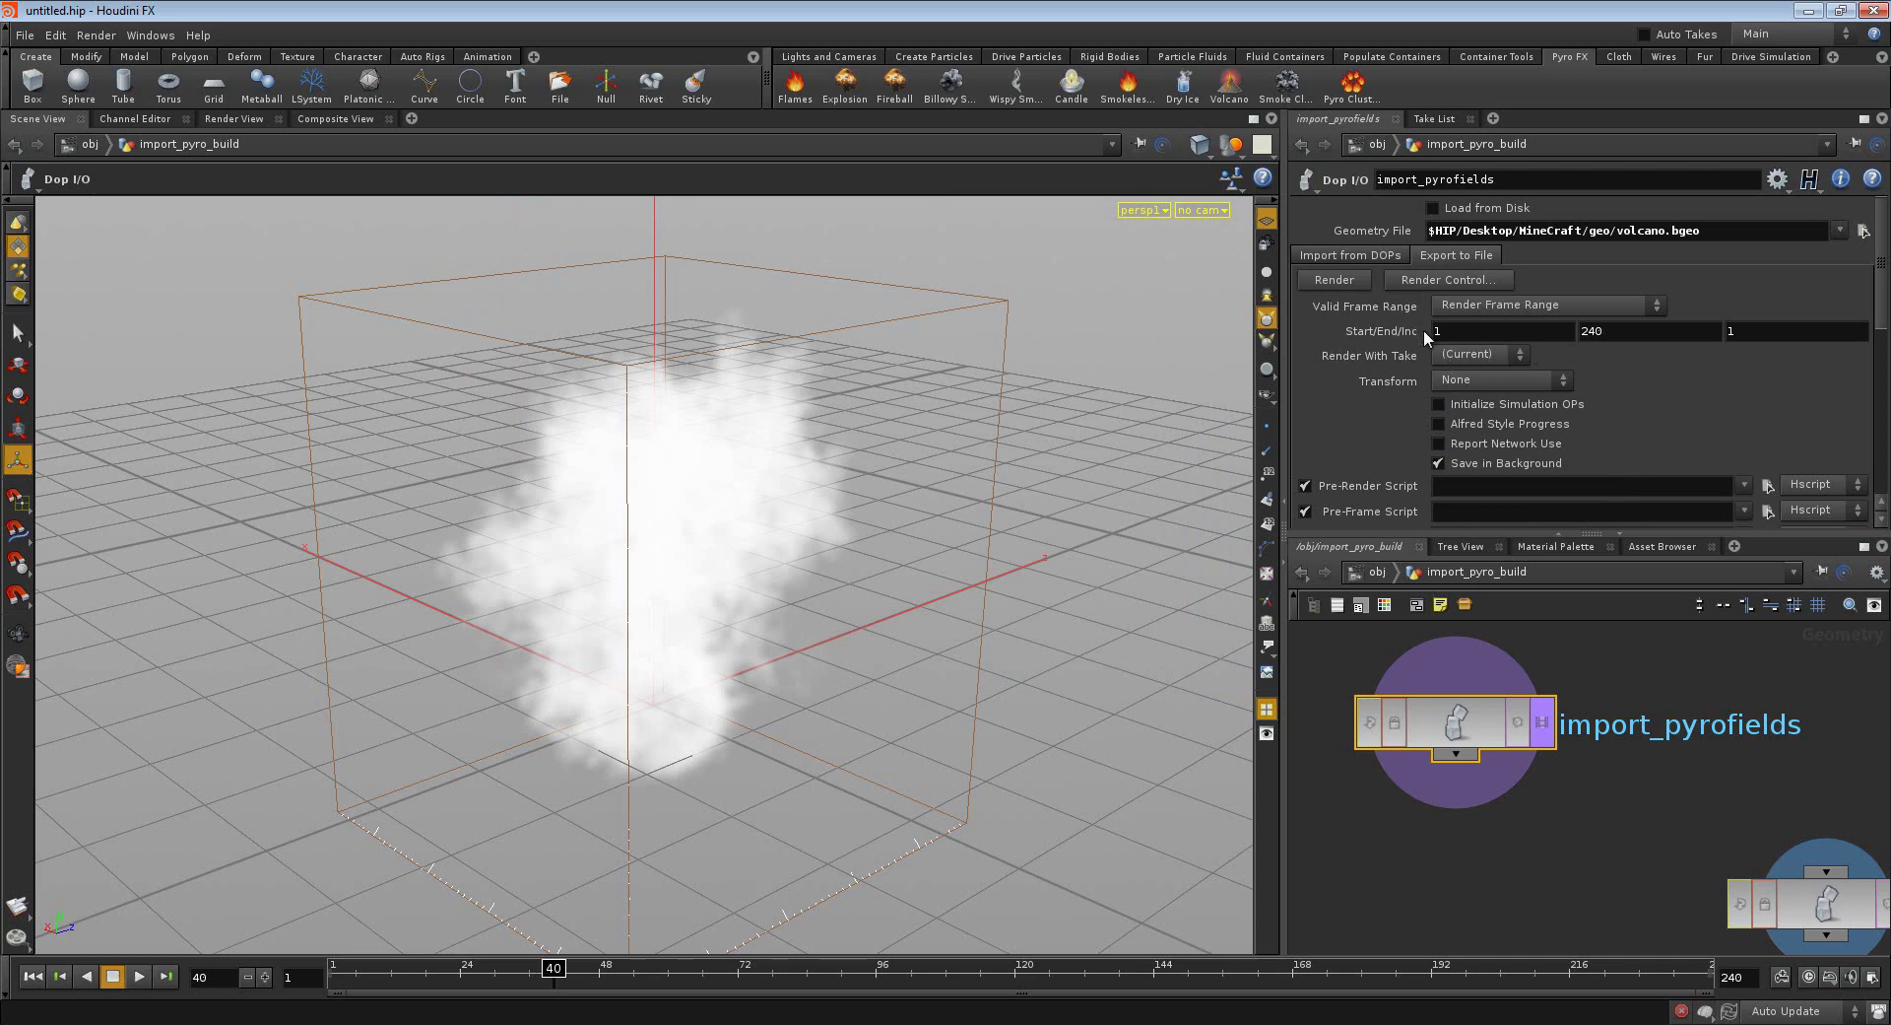
- Set the Valid Frame Range to Render Any Frame
{"action": "left_click", "coordinate": [1509, 307]}
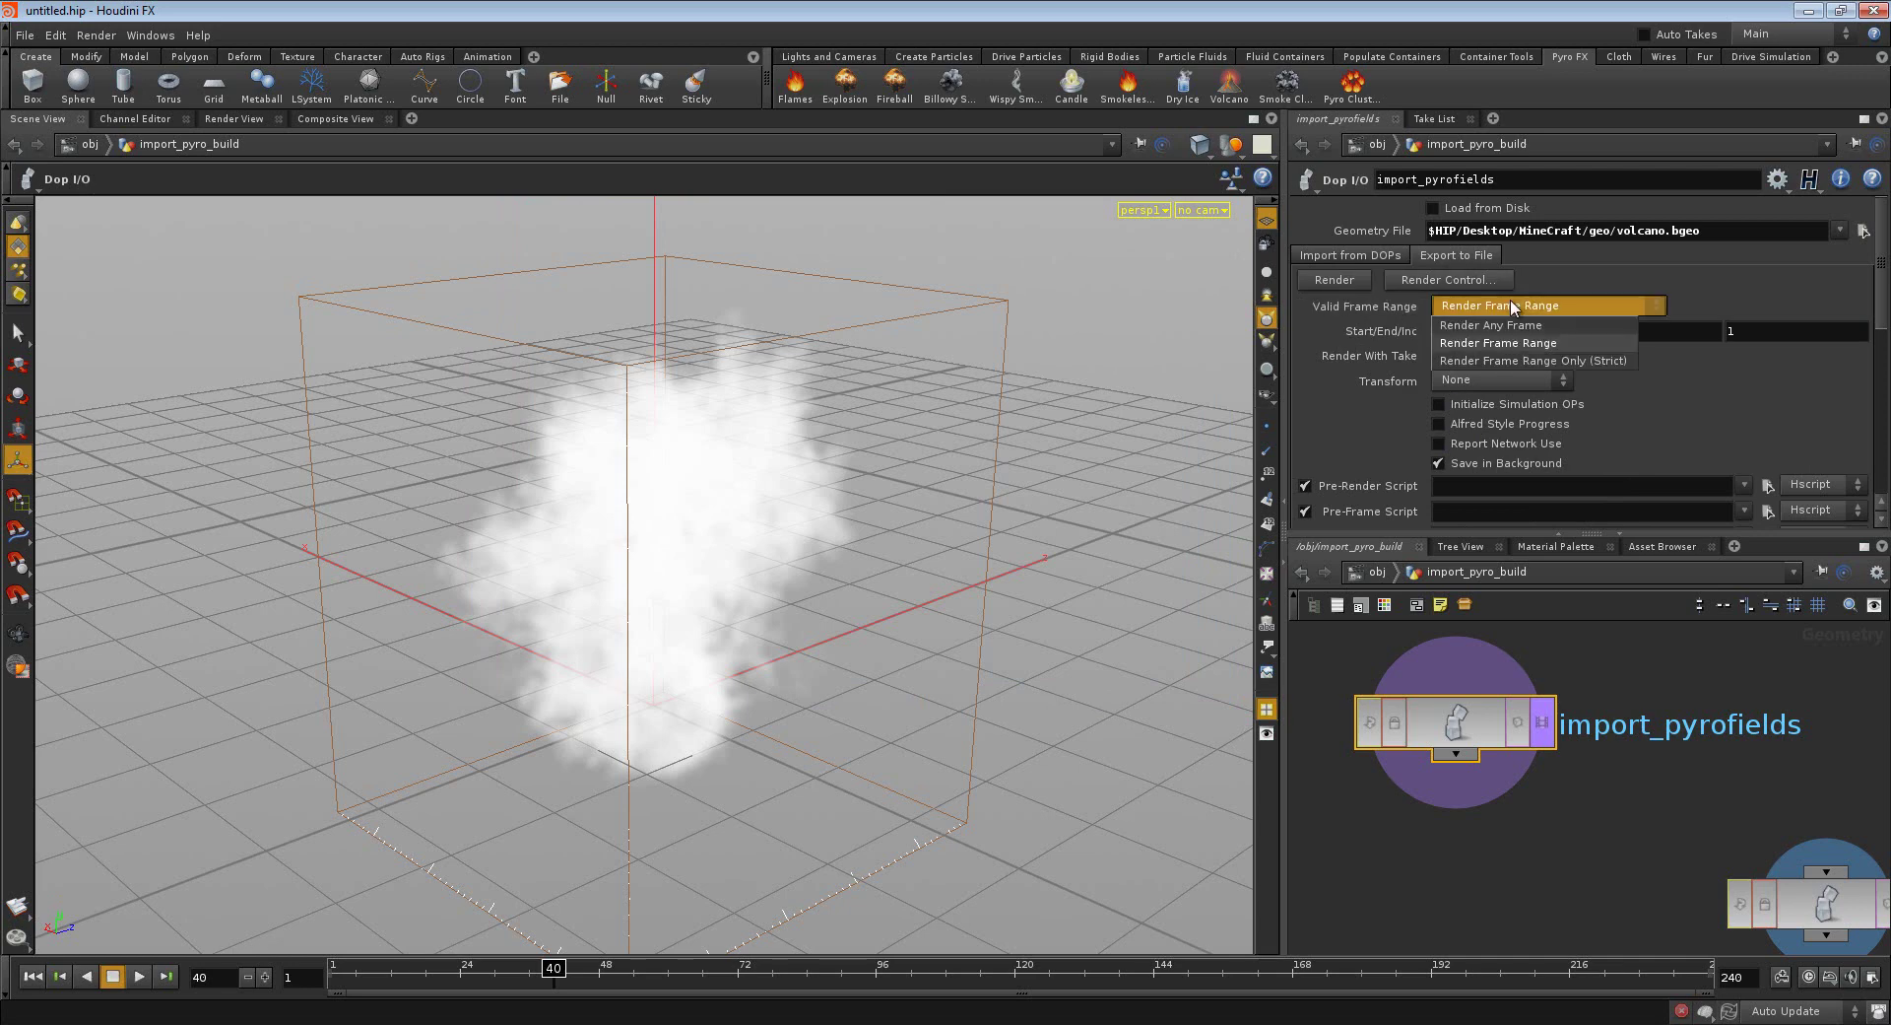
{"action": "left_click", "coordinate": [1465, 326]}
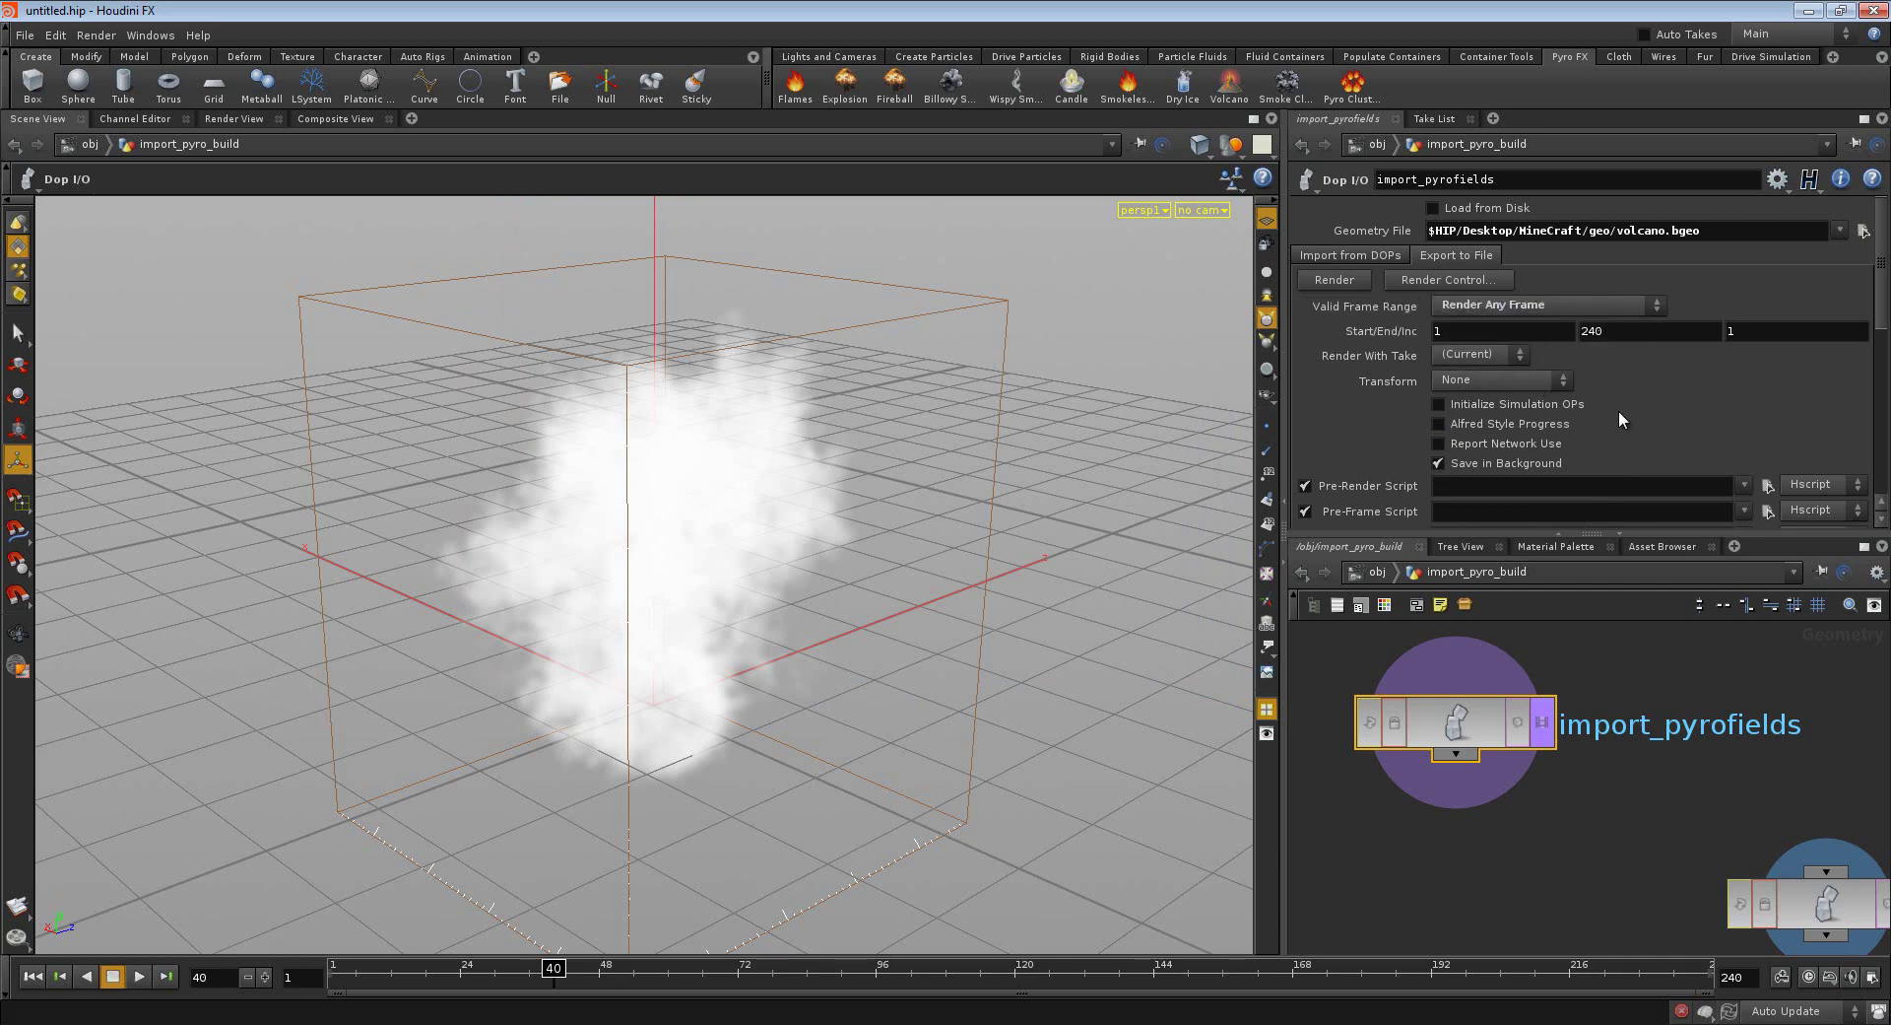
{"action": "scroll", "coordinate": [1671, 417], "scroll_direction": "down", "scroll_amount": 2}
{"action": "scroll", "coordinate": [1670, 418], "scroll_direction": "up", "scroll_amount": 2}
{"action": "scroll", "coordinate": [1882, 313], "scroll_direction": "down", "scroll_amount": 1}
{"action": "scroll", "coordinate": [1885, 245], "scroll_direction": "up", "scroll_amount": 1}
{"action": "left_click", "coordinate": [1488, 302]}
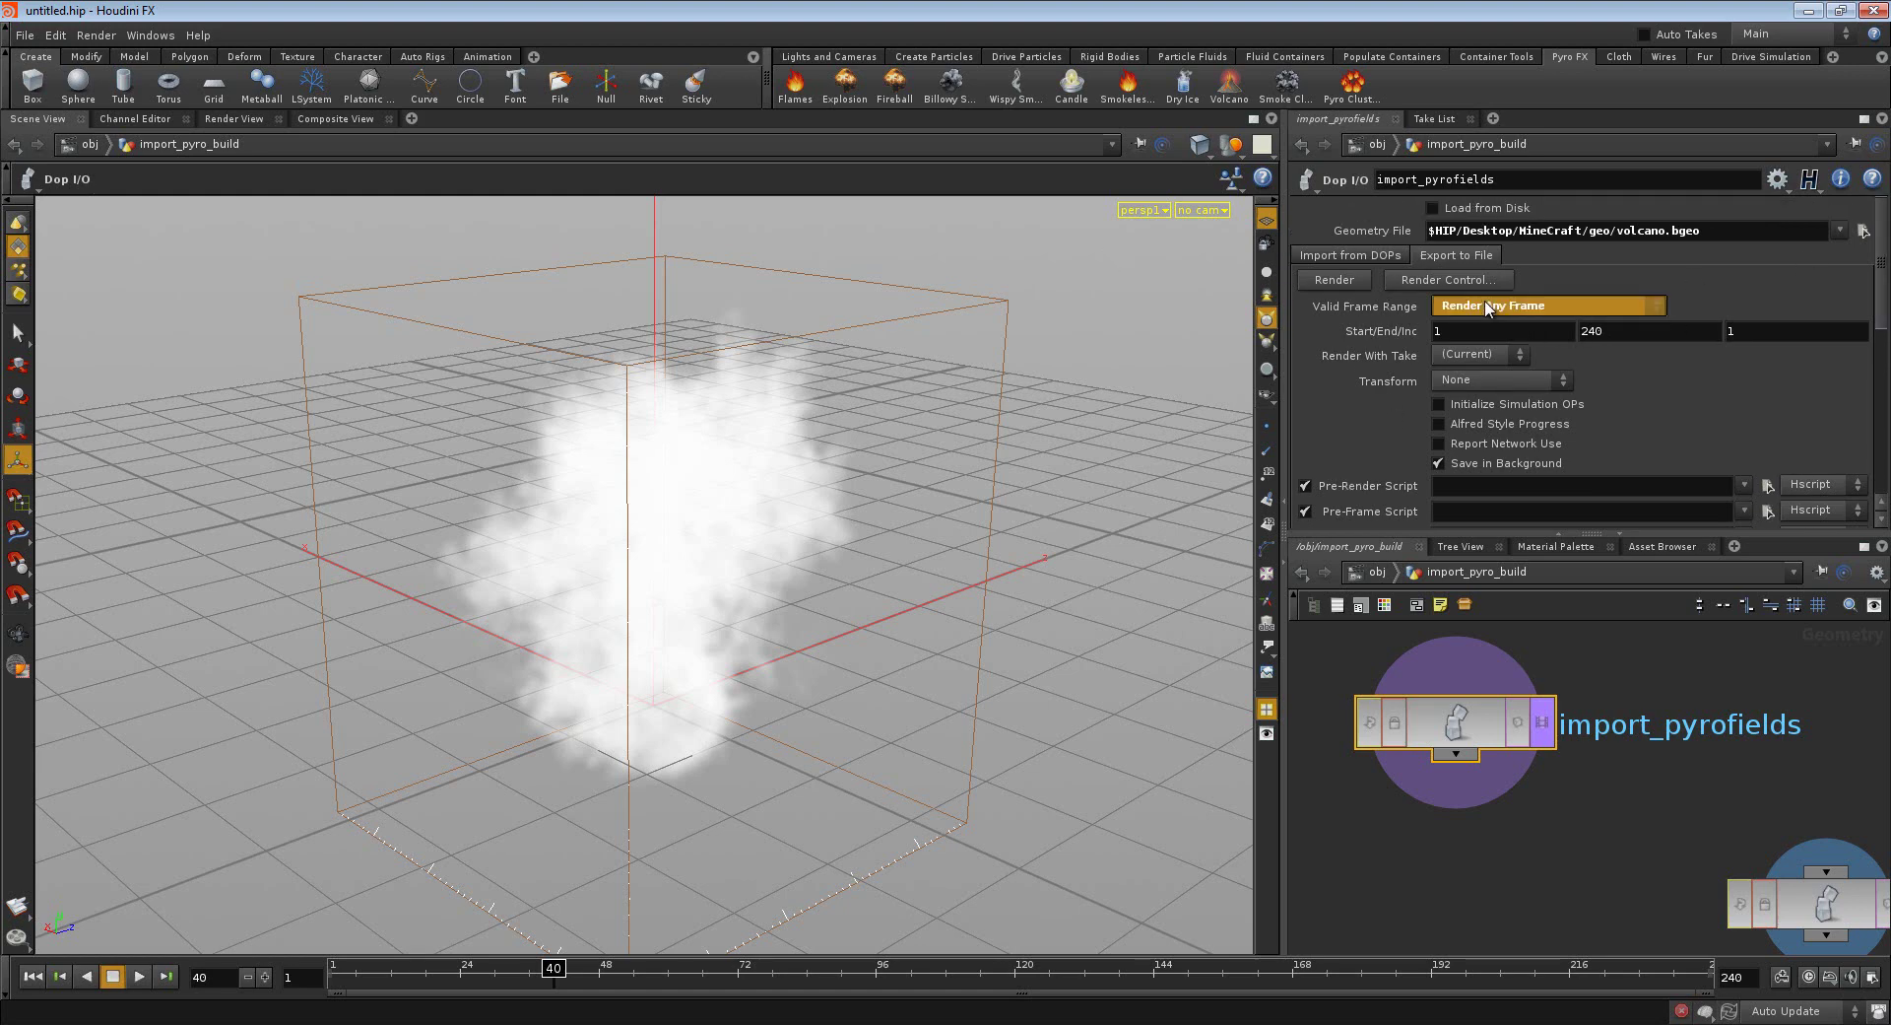
{"action": "left_click", "coordinate": [1410, 335]}
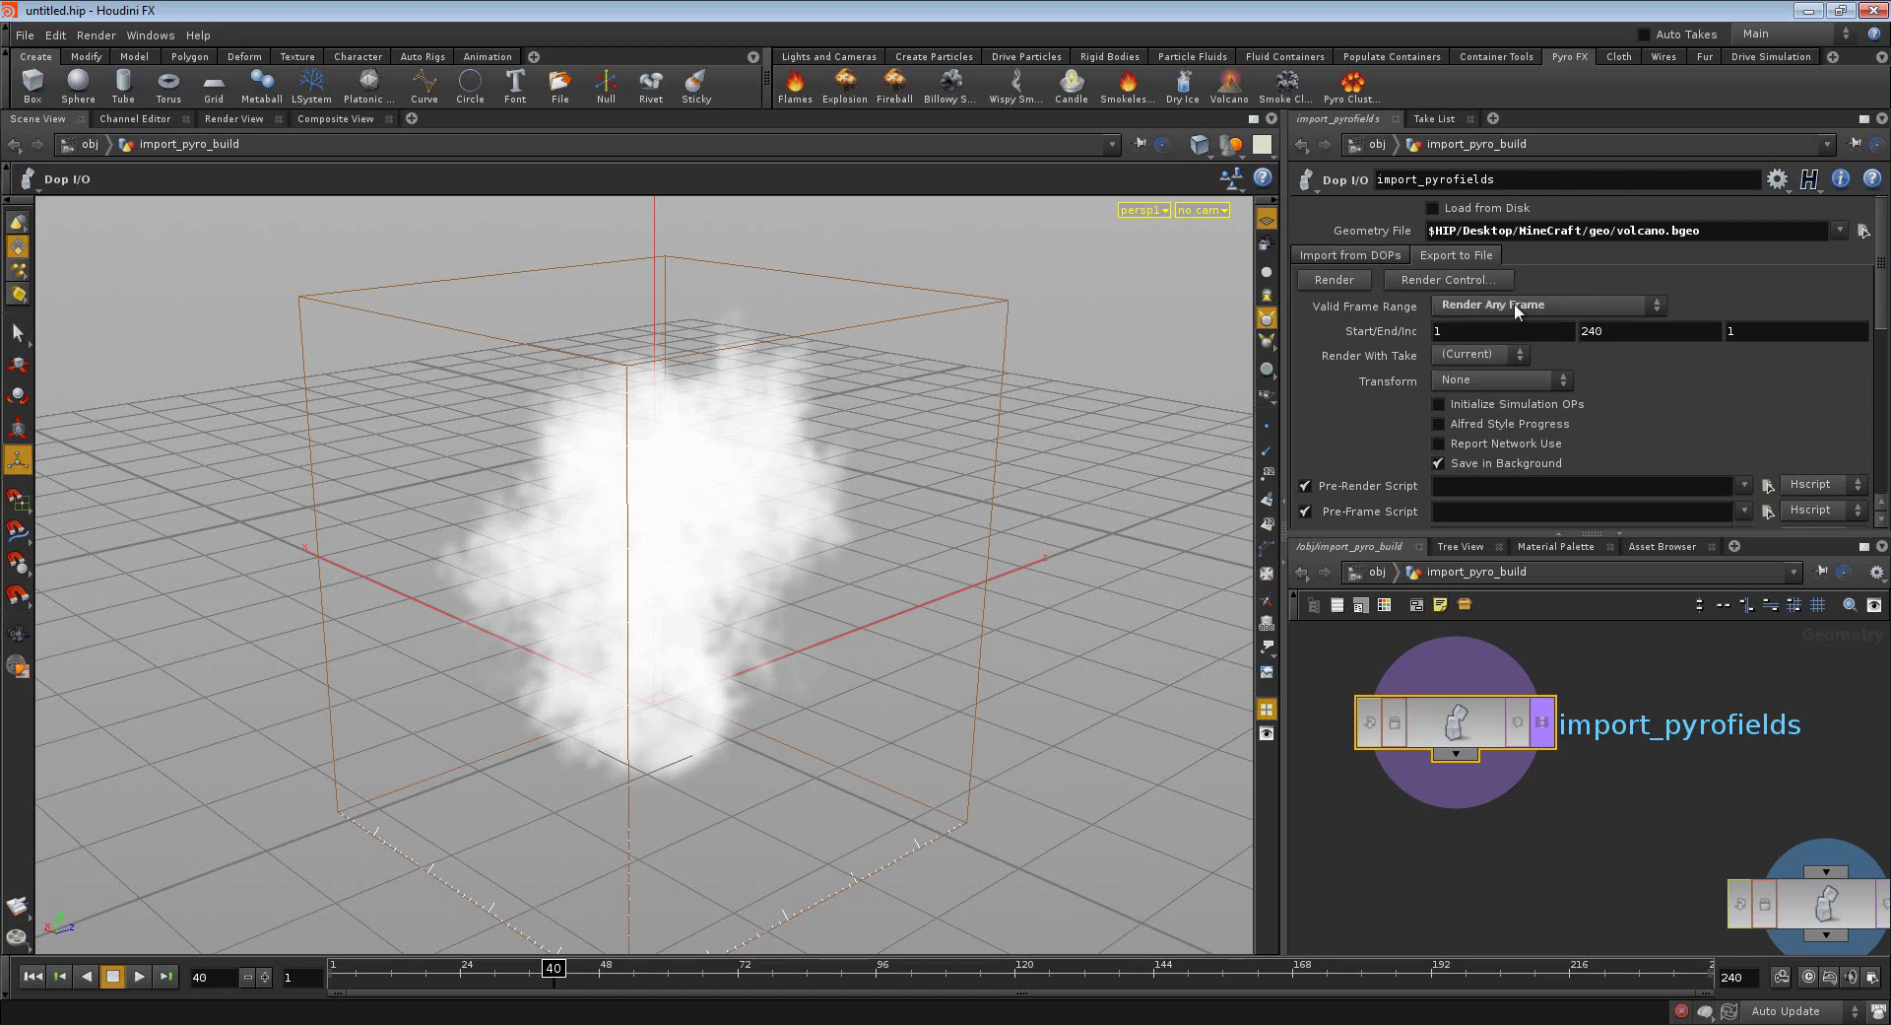
- Render the smoke fields out to volcano.bgeo and close the render console
{"action": "left_click", "coordinate": [1338, 248]}
{"action": "left_click", "coordinate": [1454, 259]}
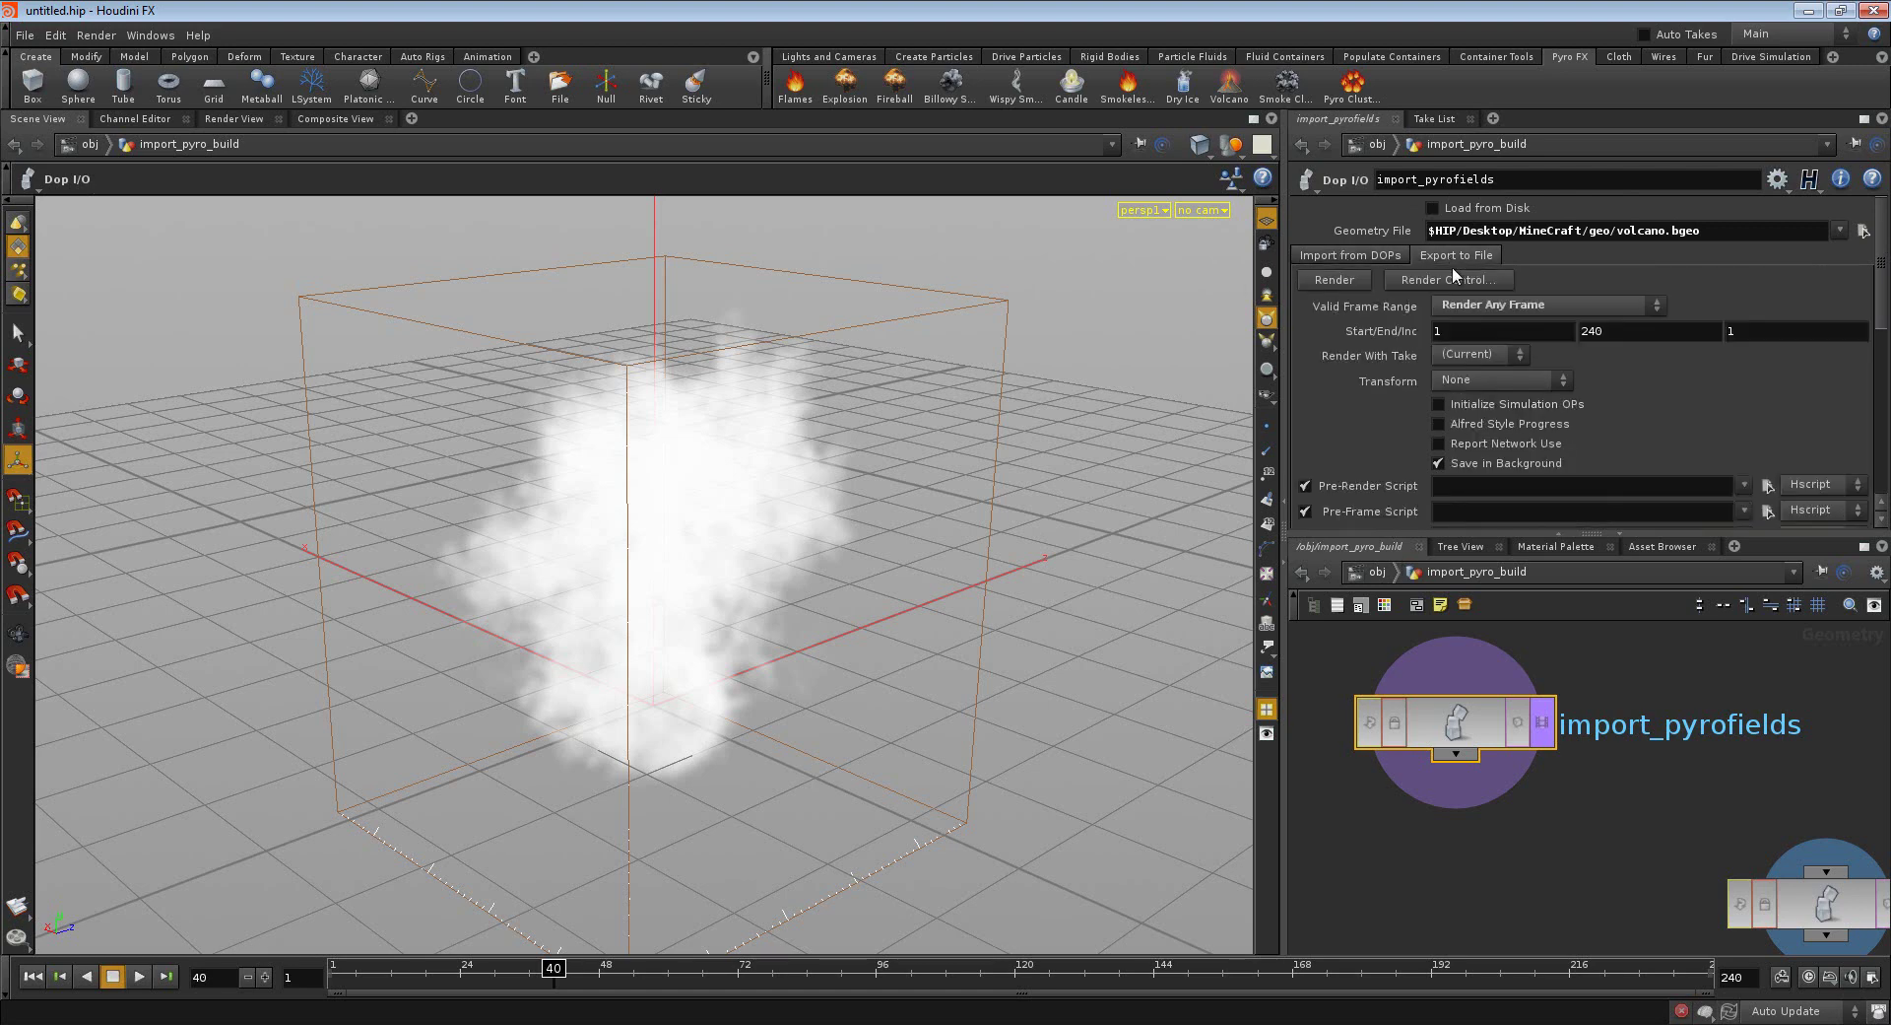
{"action": "left_click", "coordinate": [1340, 279]}
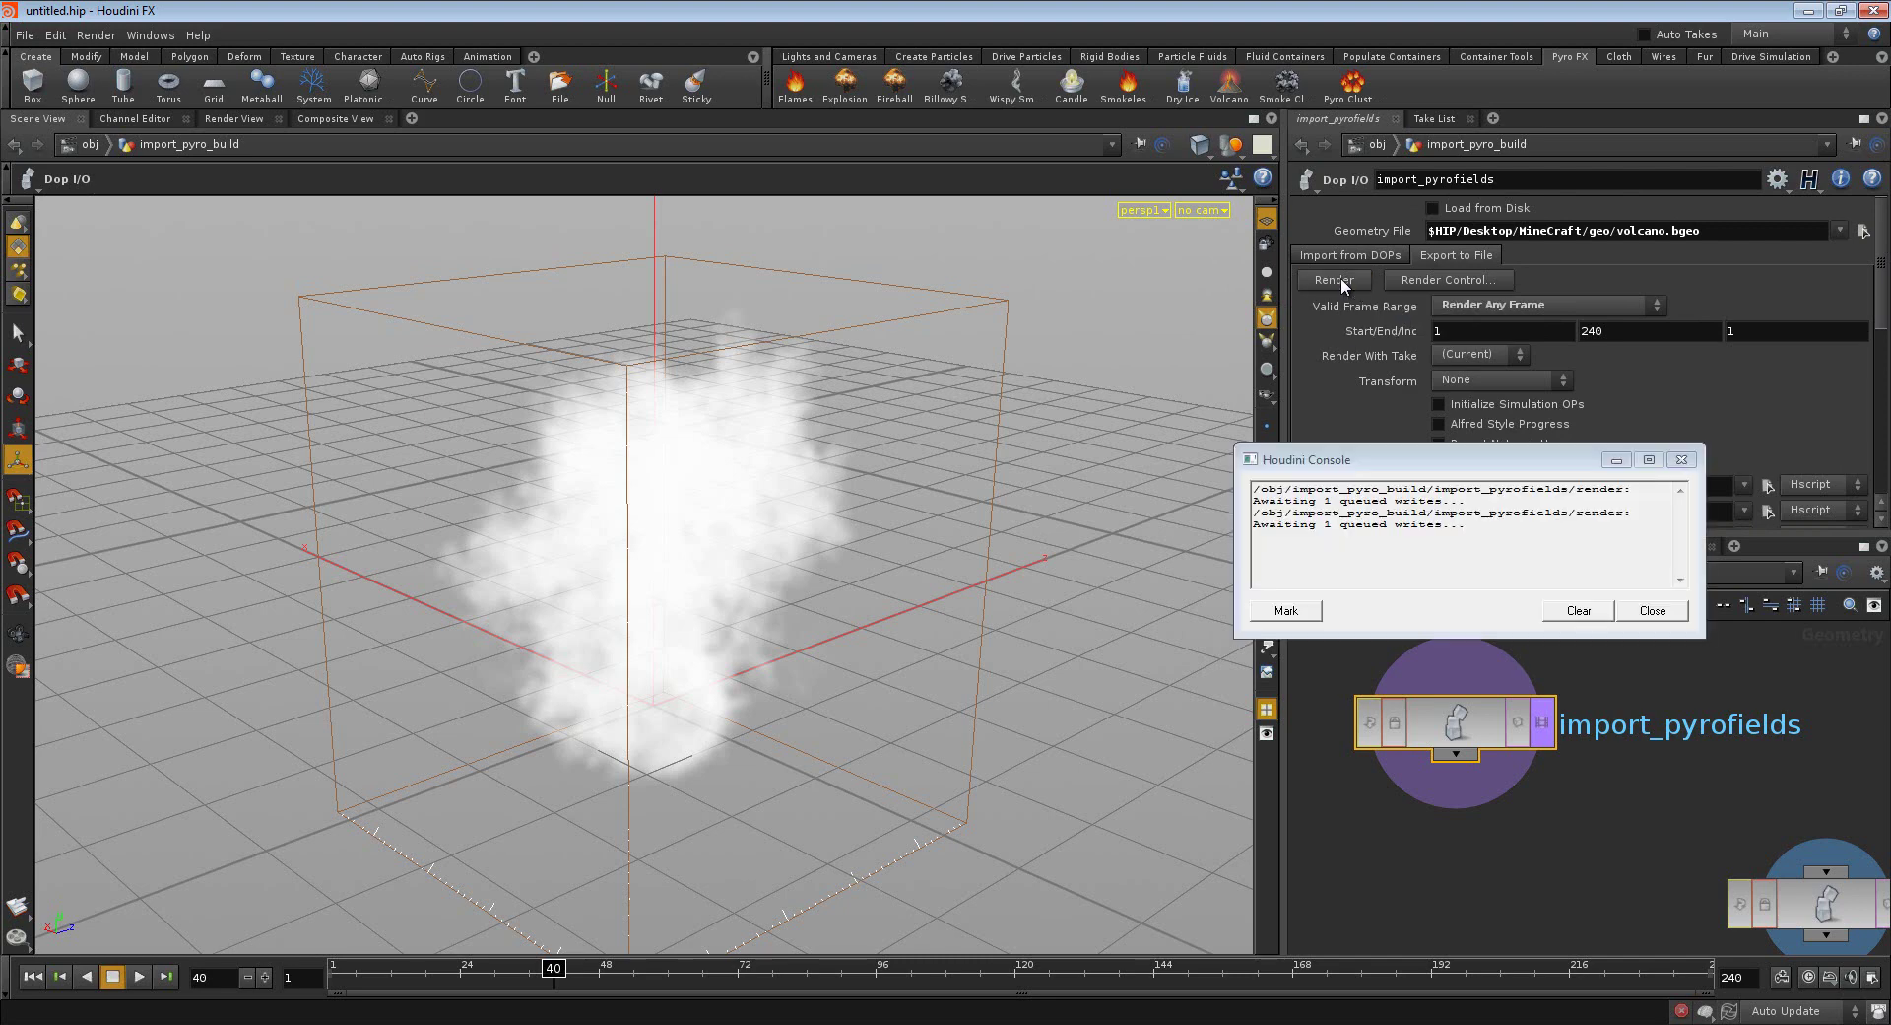
{"action": "left_click_drag", "start_coordinate": [1409, 459], "coordinate": [1007, 413]}
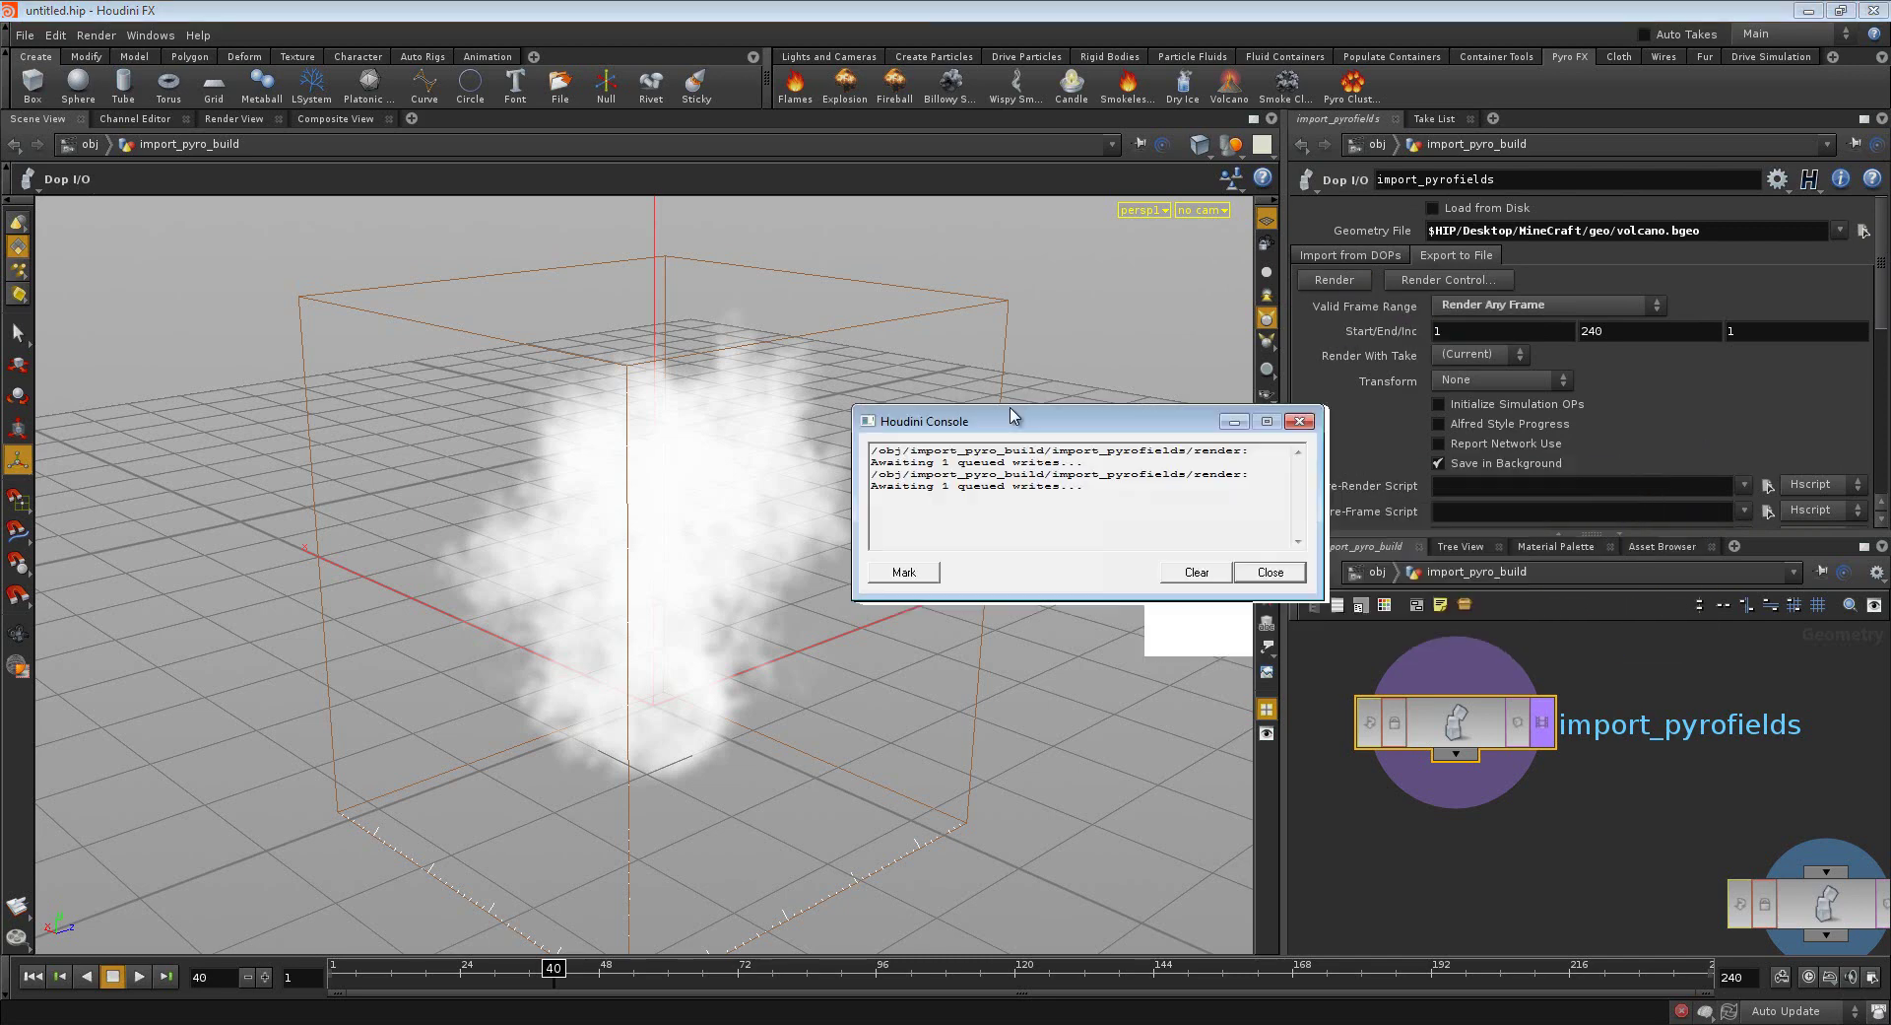
{"action": "left_click", "coordinate": [1263, 565]}
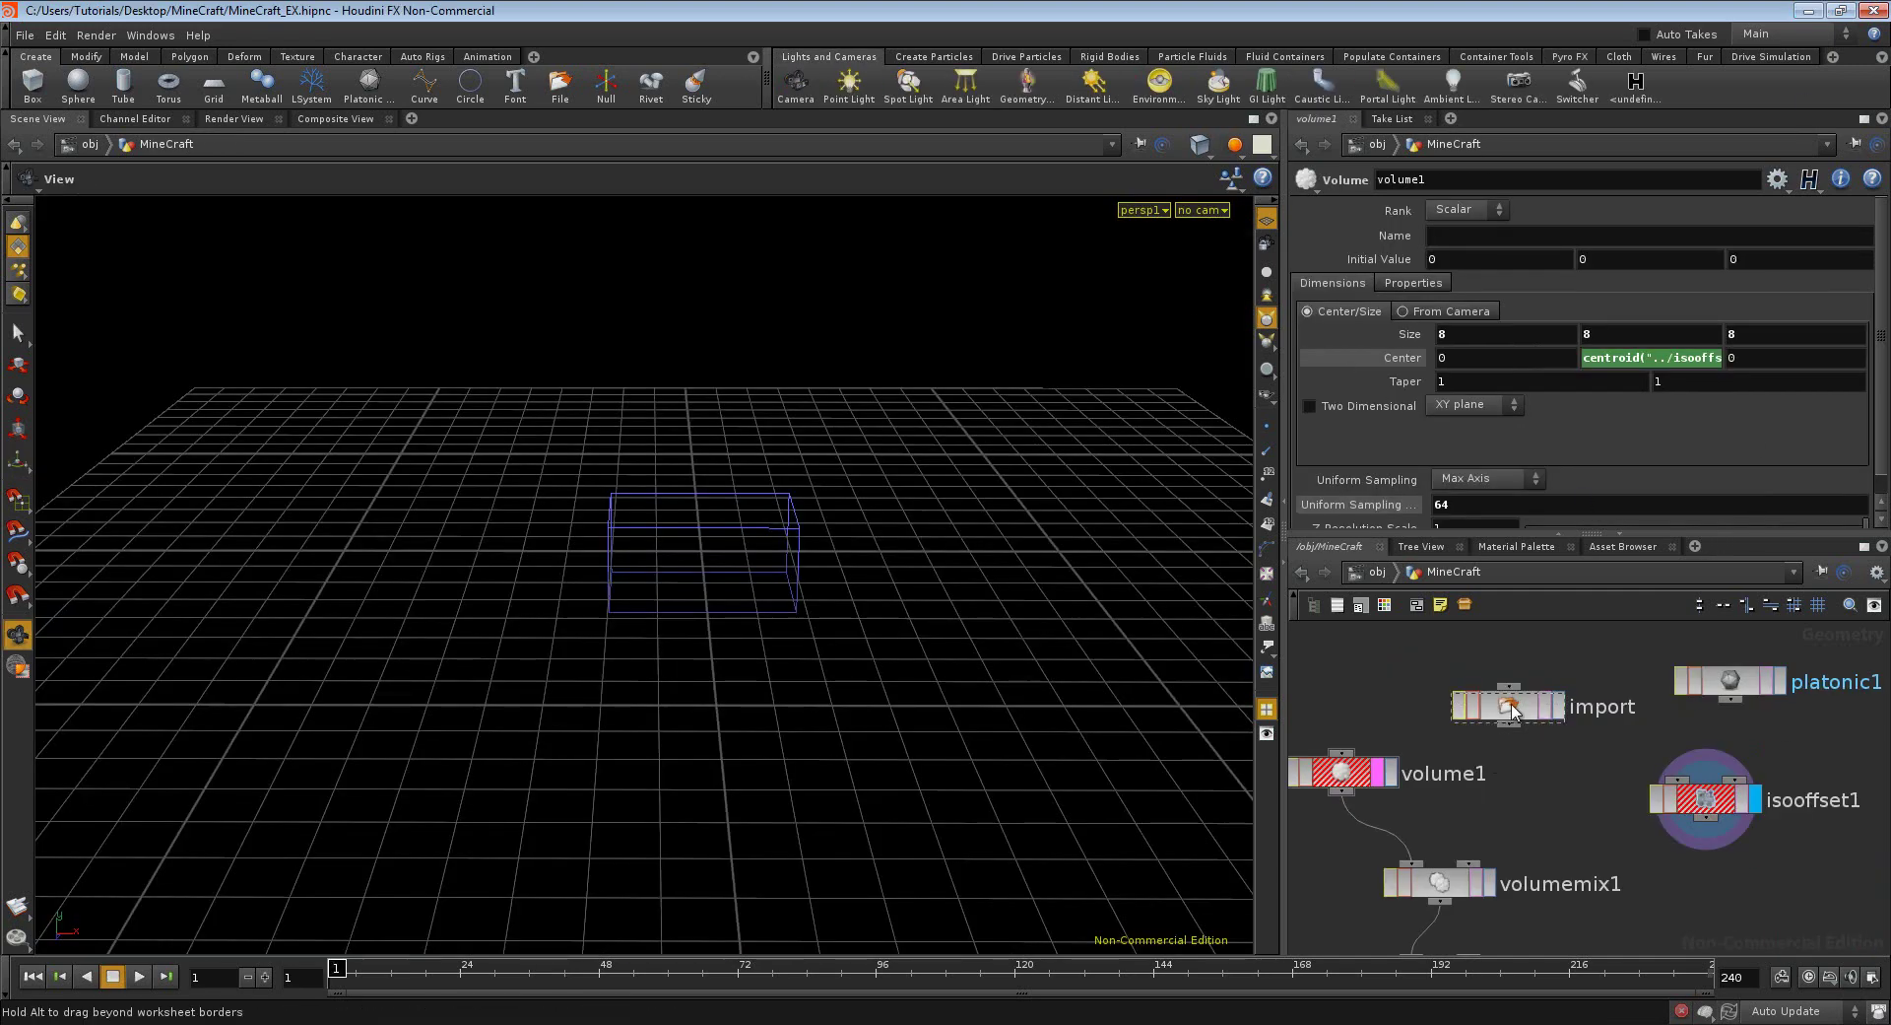
- Select the import File node and bring up its empty Geometry File parameter
{"action": "left_click_drag", "start_coordinate": [1513, 709], "coordinate": [1512, 712]}
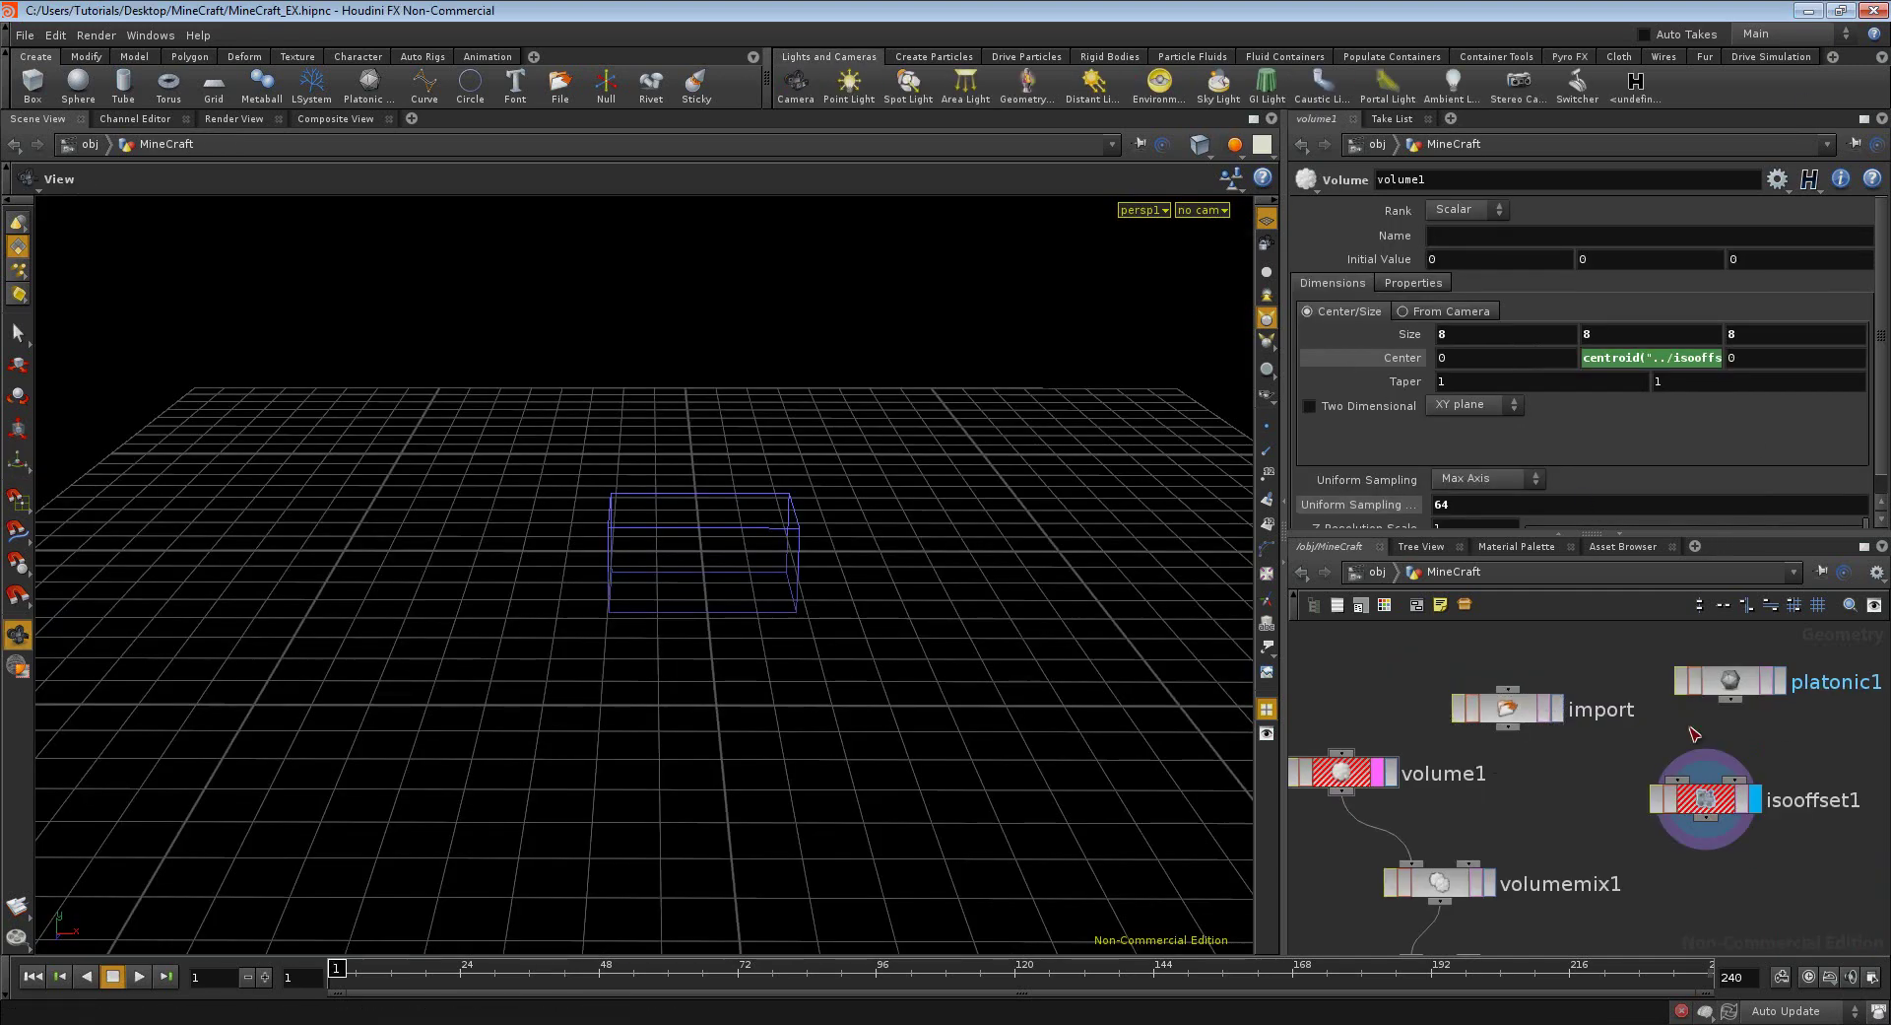
{"action": "left_click", "coordinate": [1496, 707]}
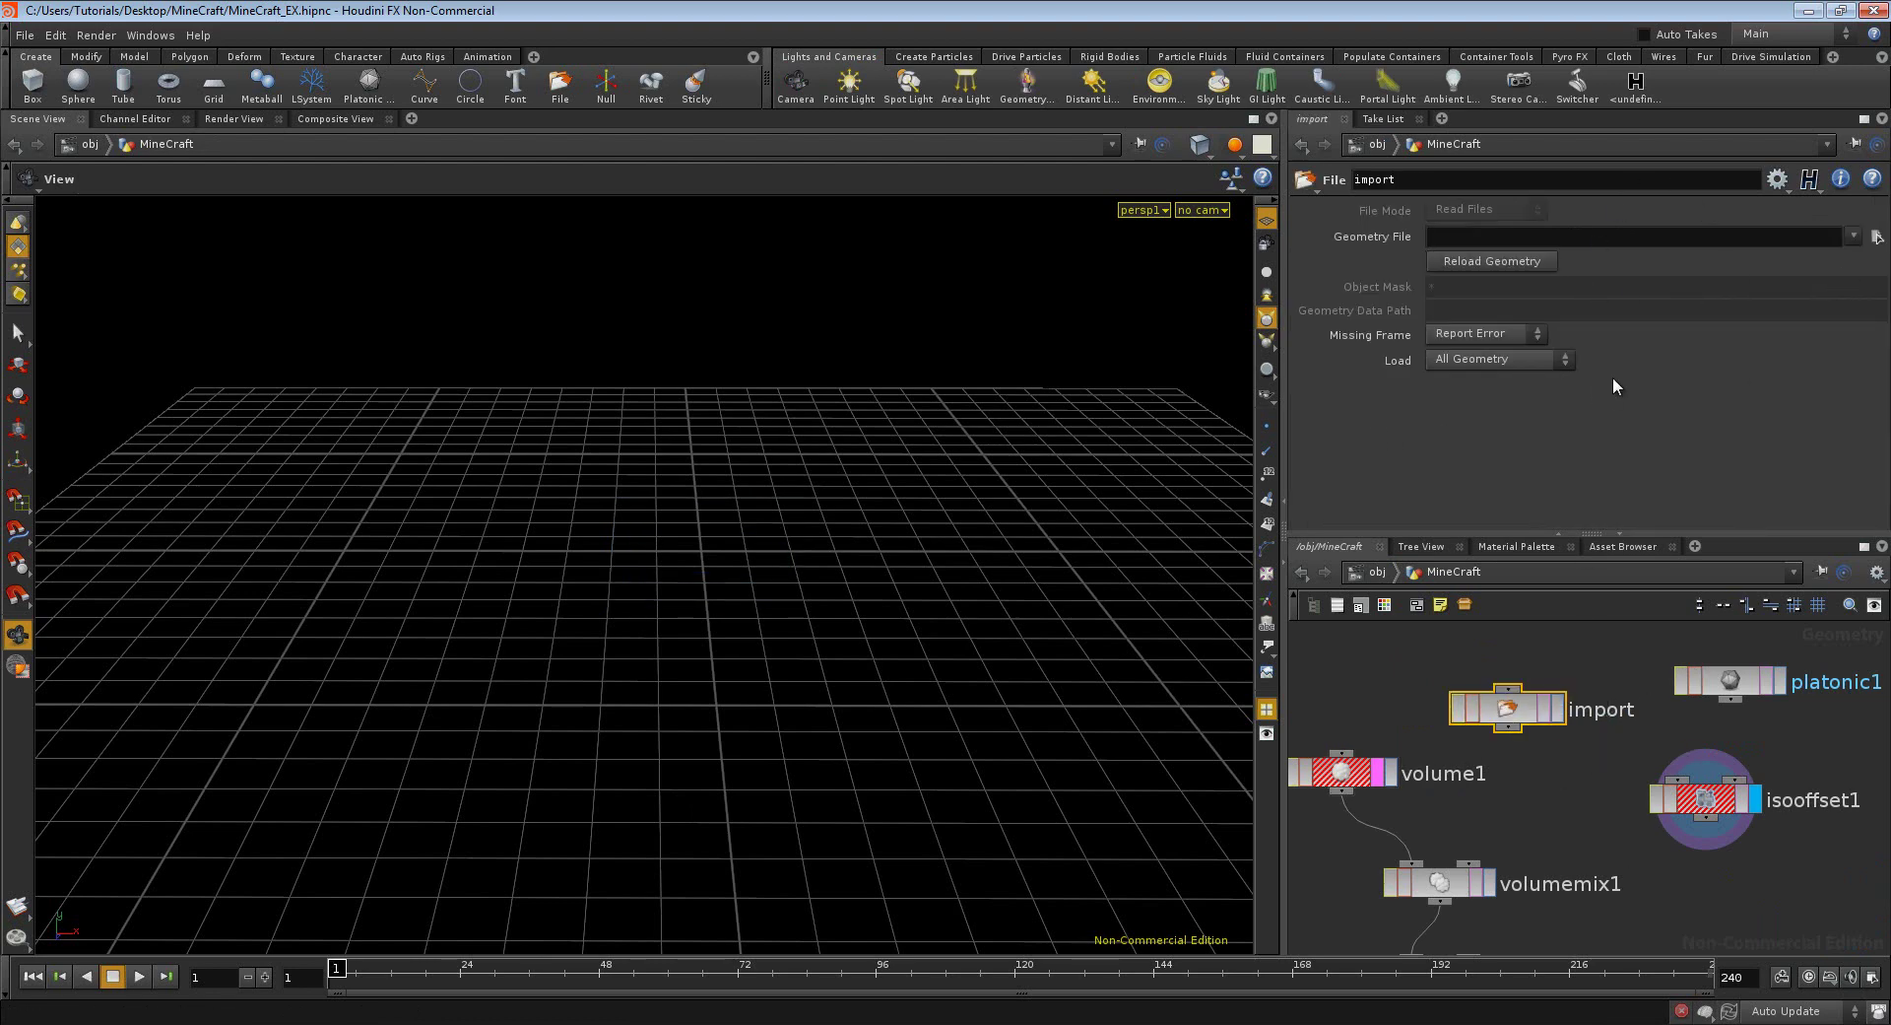
{"action": "left_click", "coordinate": [1448, 239]}
{"action": "scroll", "coordinate": [1528, 835], "scroll_direction": "down", "scroll_amount": 3}
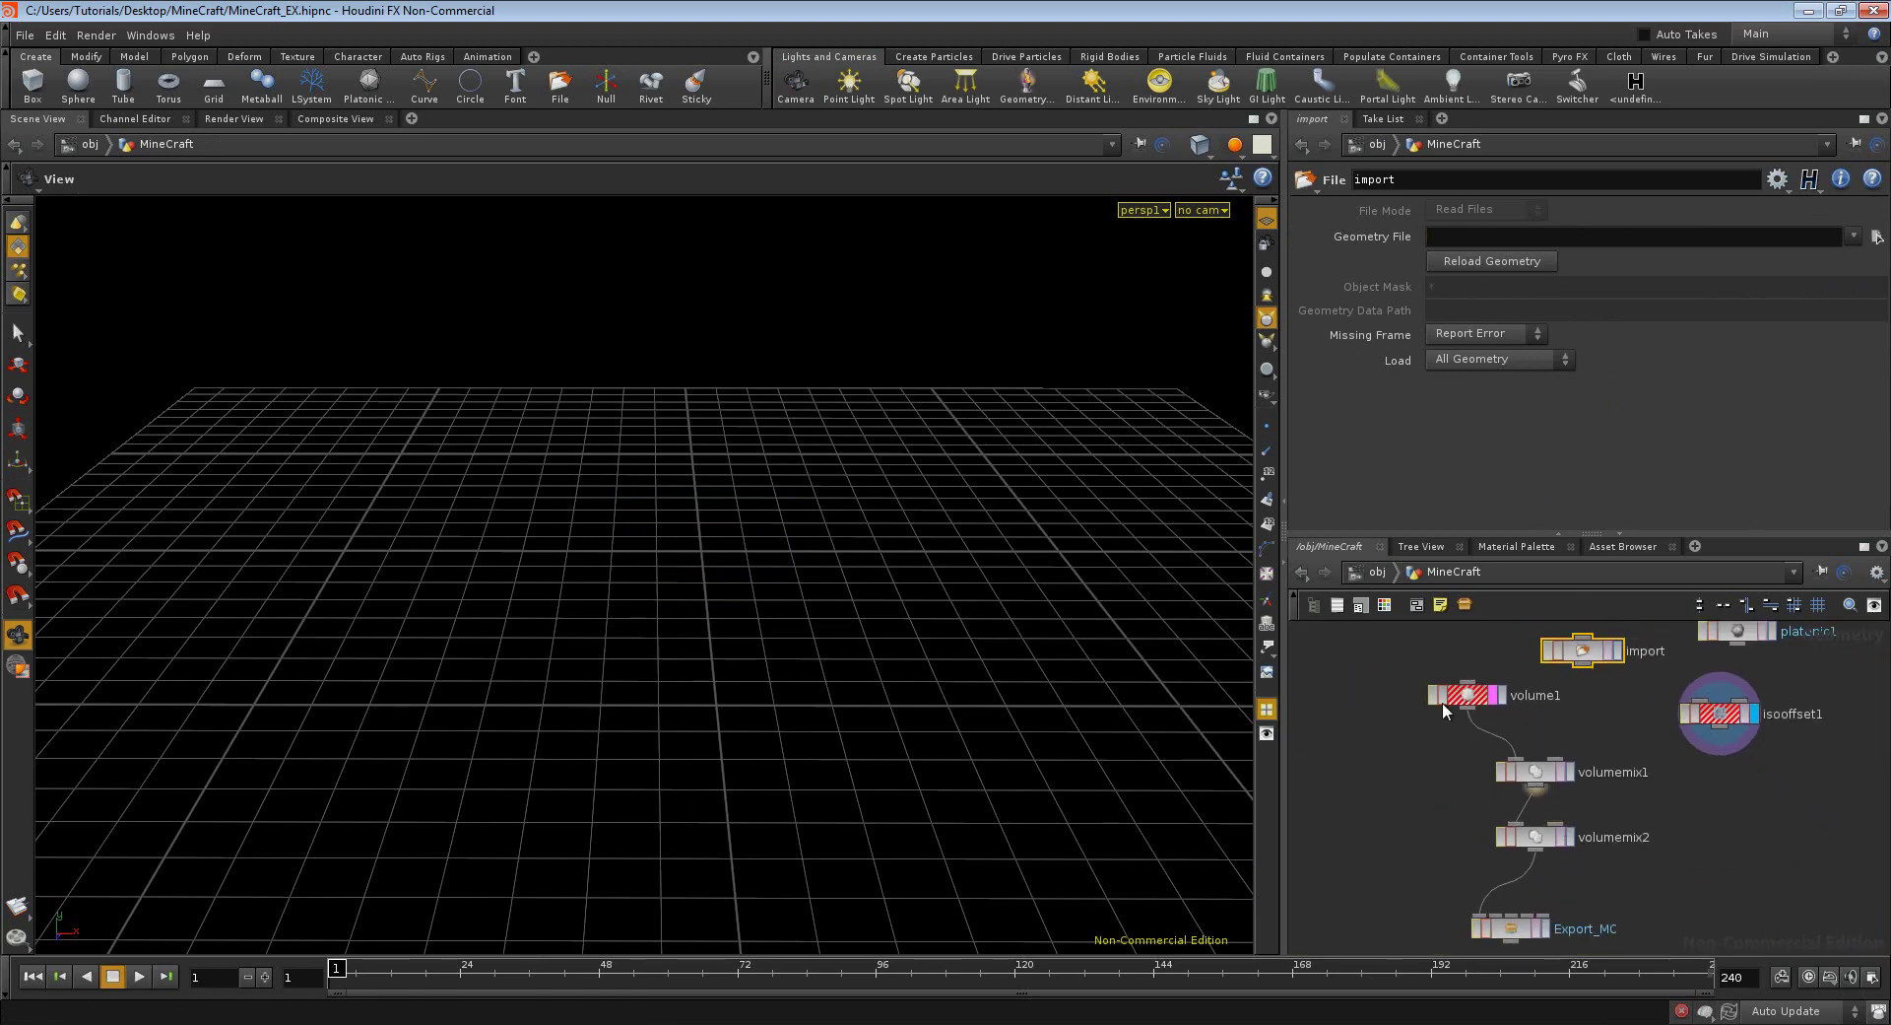
{"action": "middle_click_drag", "start_coordinate": [1583, 700], "coordinate": [1546, 742]}
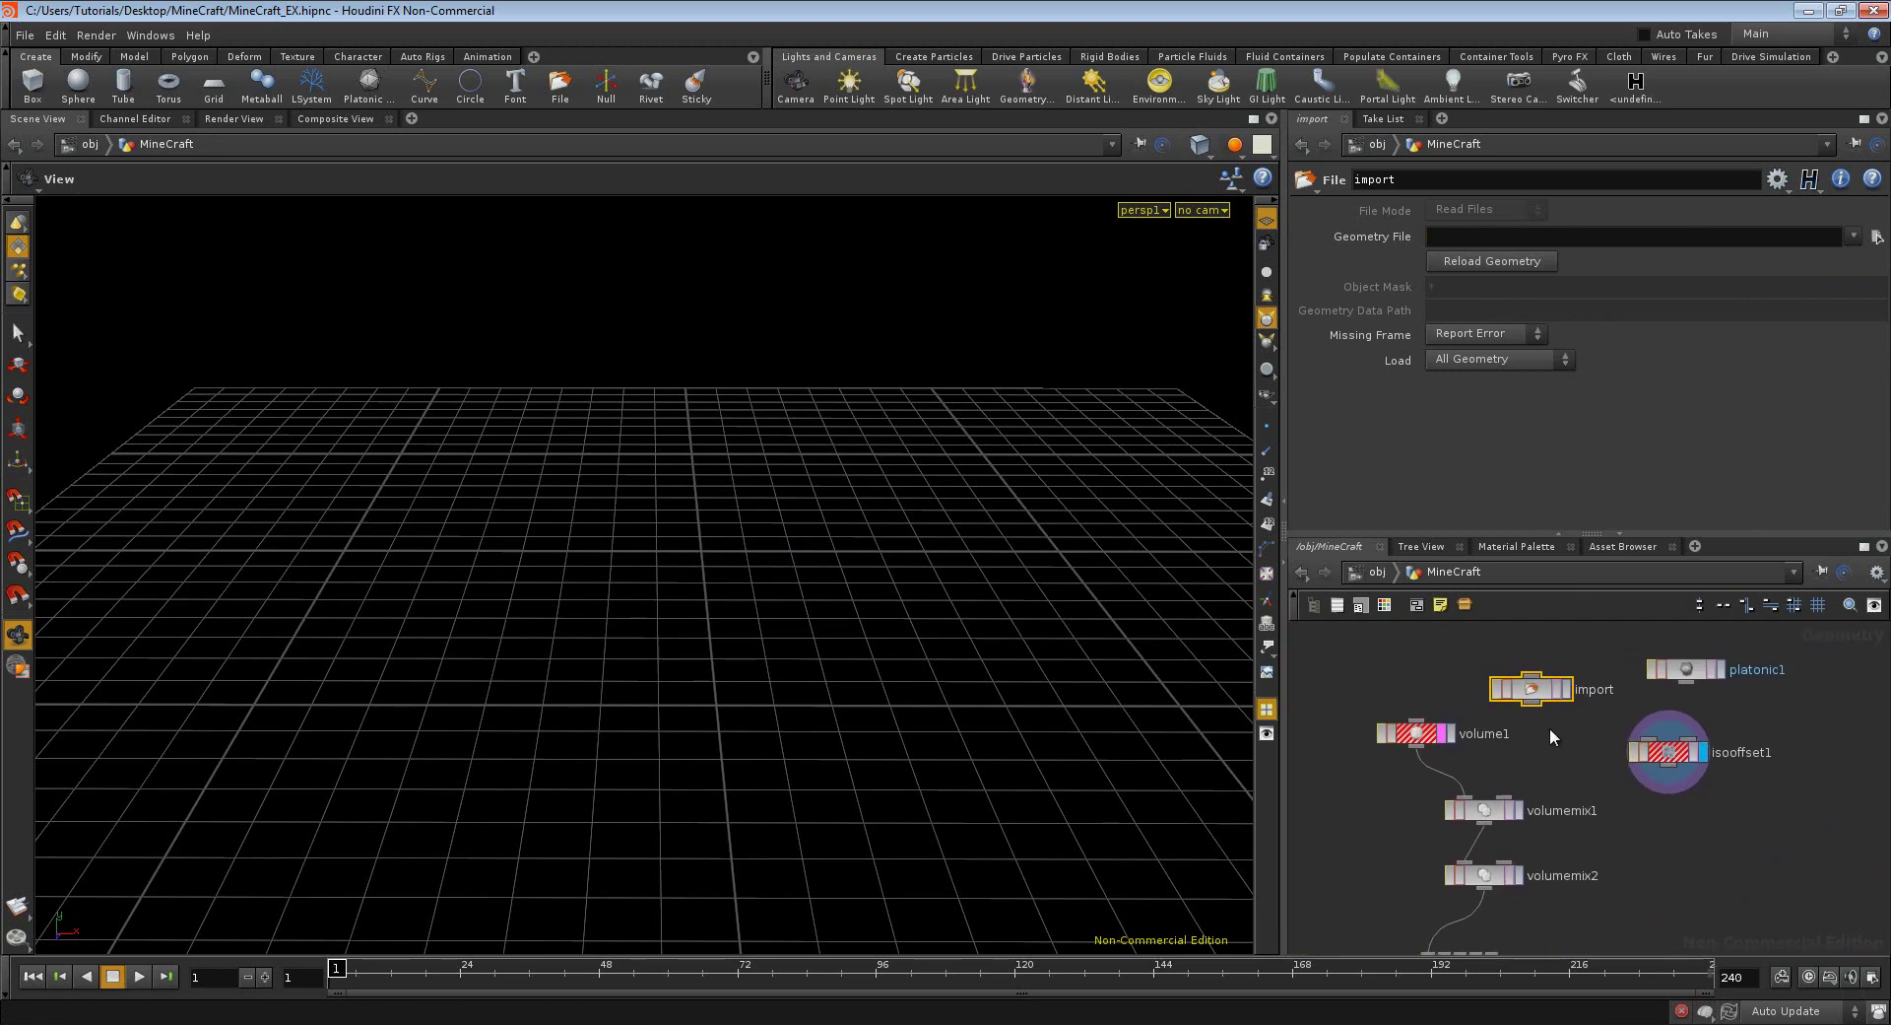
{"action": "scroll", "coordinate": [1549, 741], "scroll_direction": "up", "scroll_amount": 2}
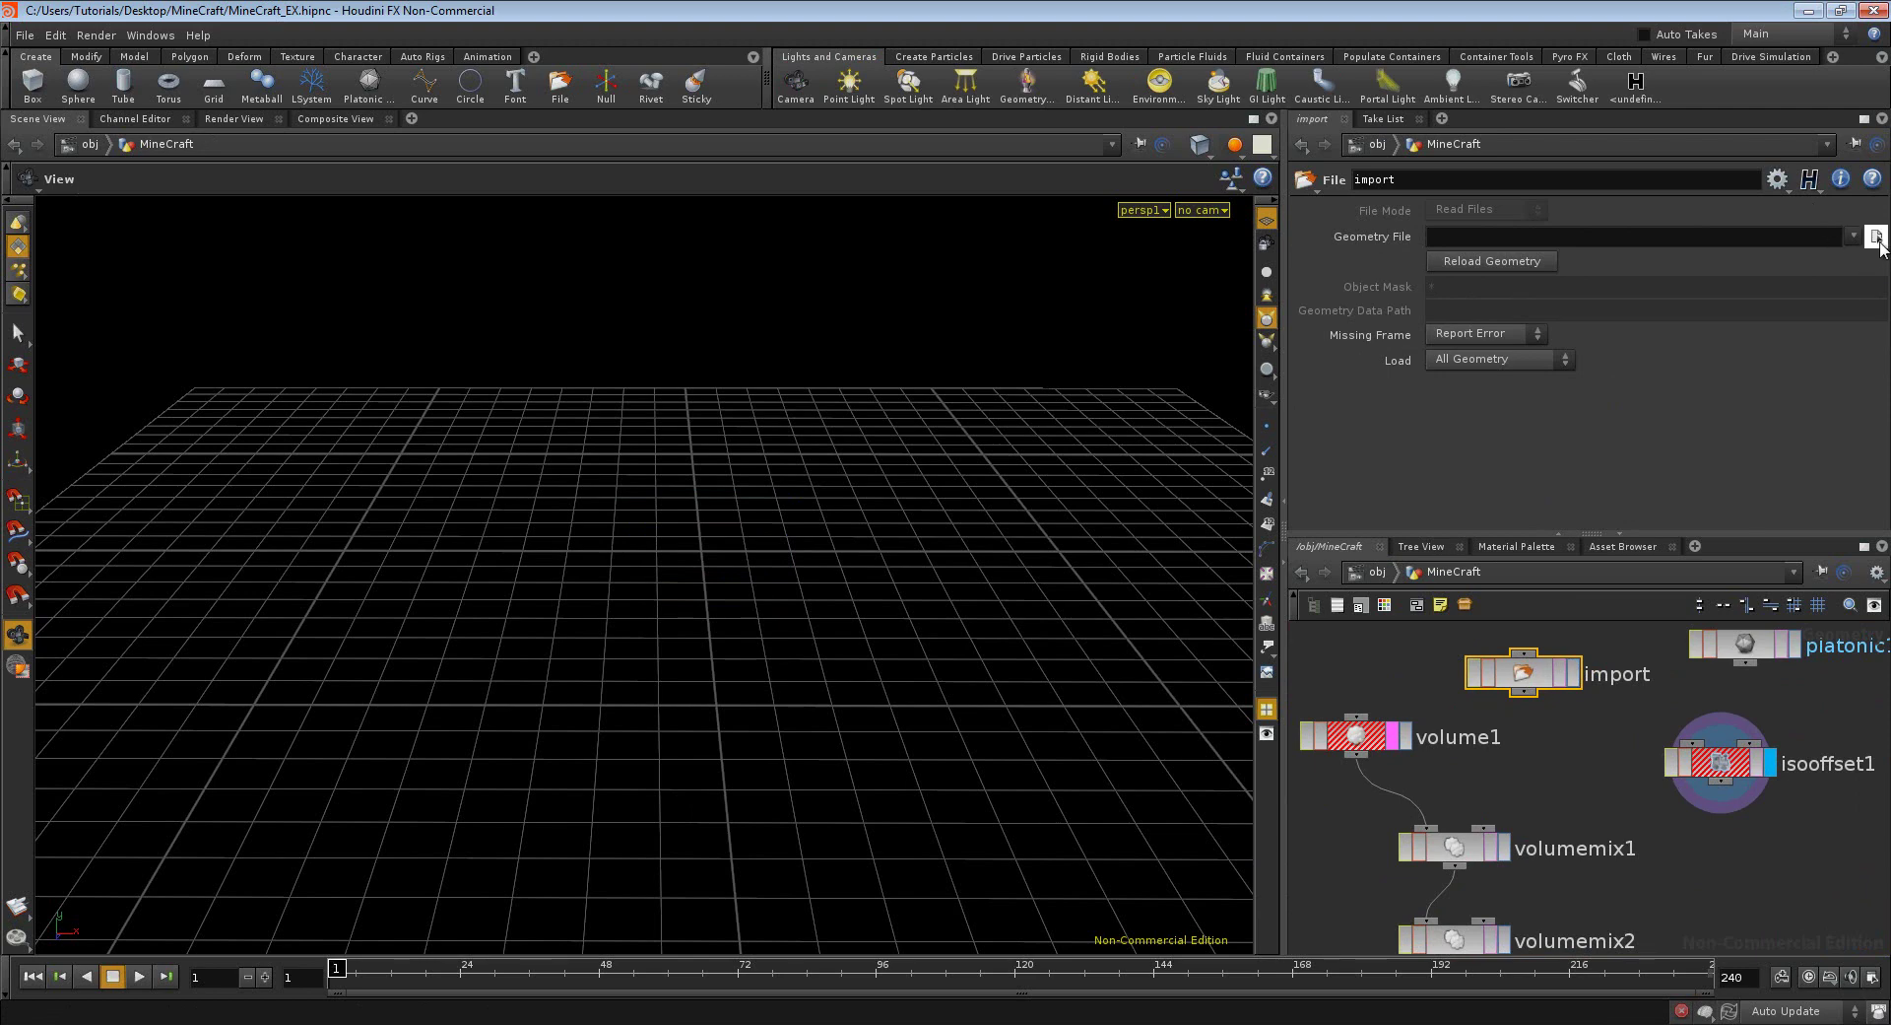
- Load Desktop/MineCraft/geo/volcano.bgeo as the import node's Geometry File
{"action": "left_click", "coordinate": [1877, 241]}
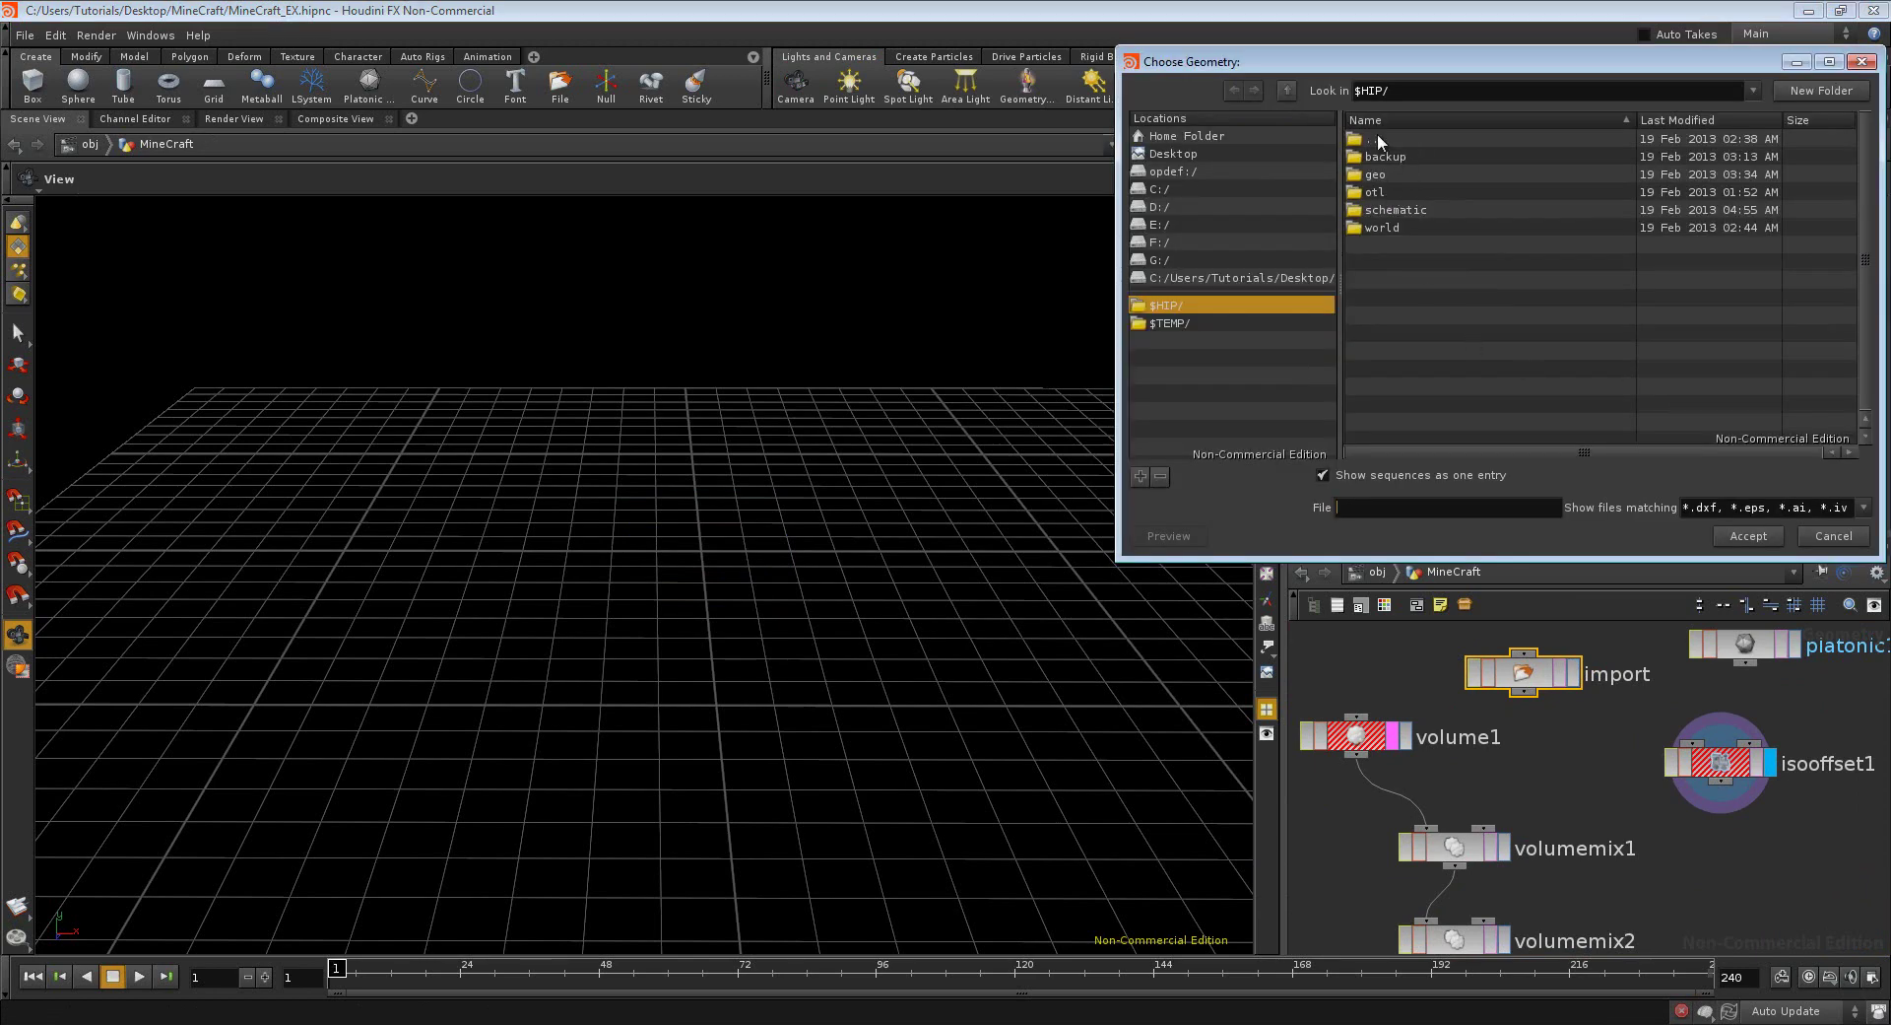
{"action": "left_click", "coordinate": [1173, 154]}
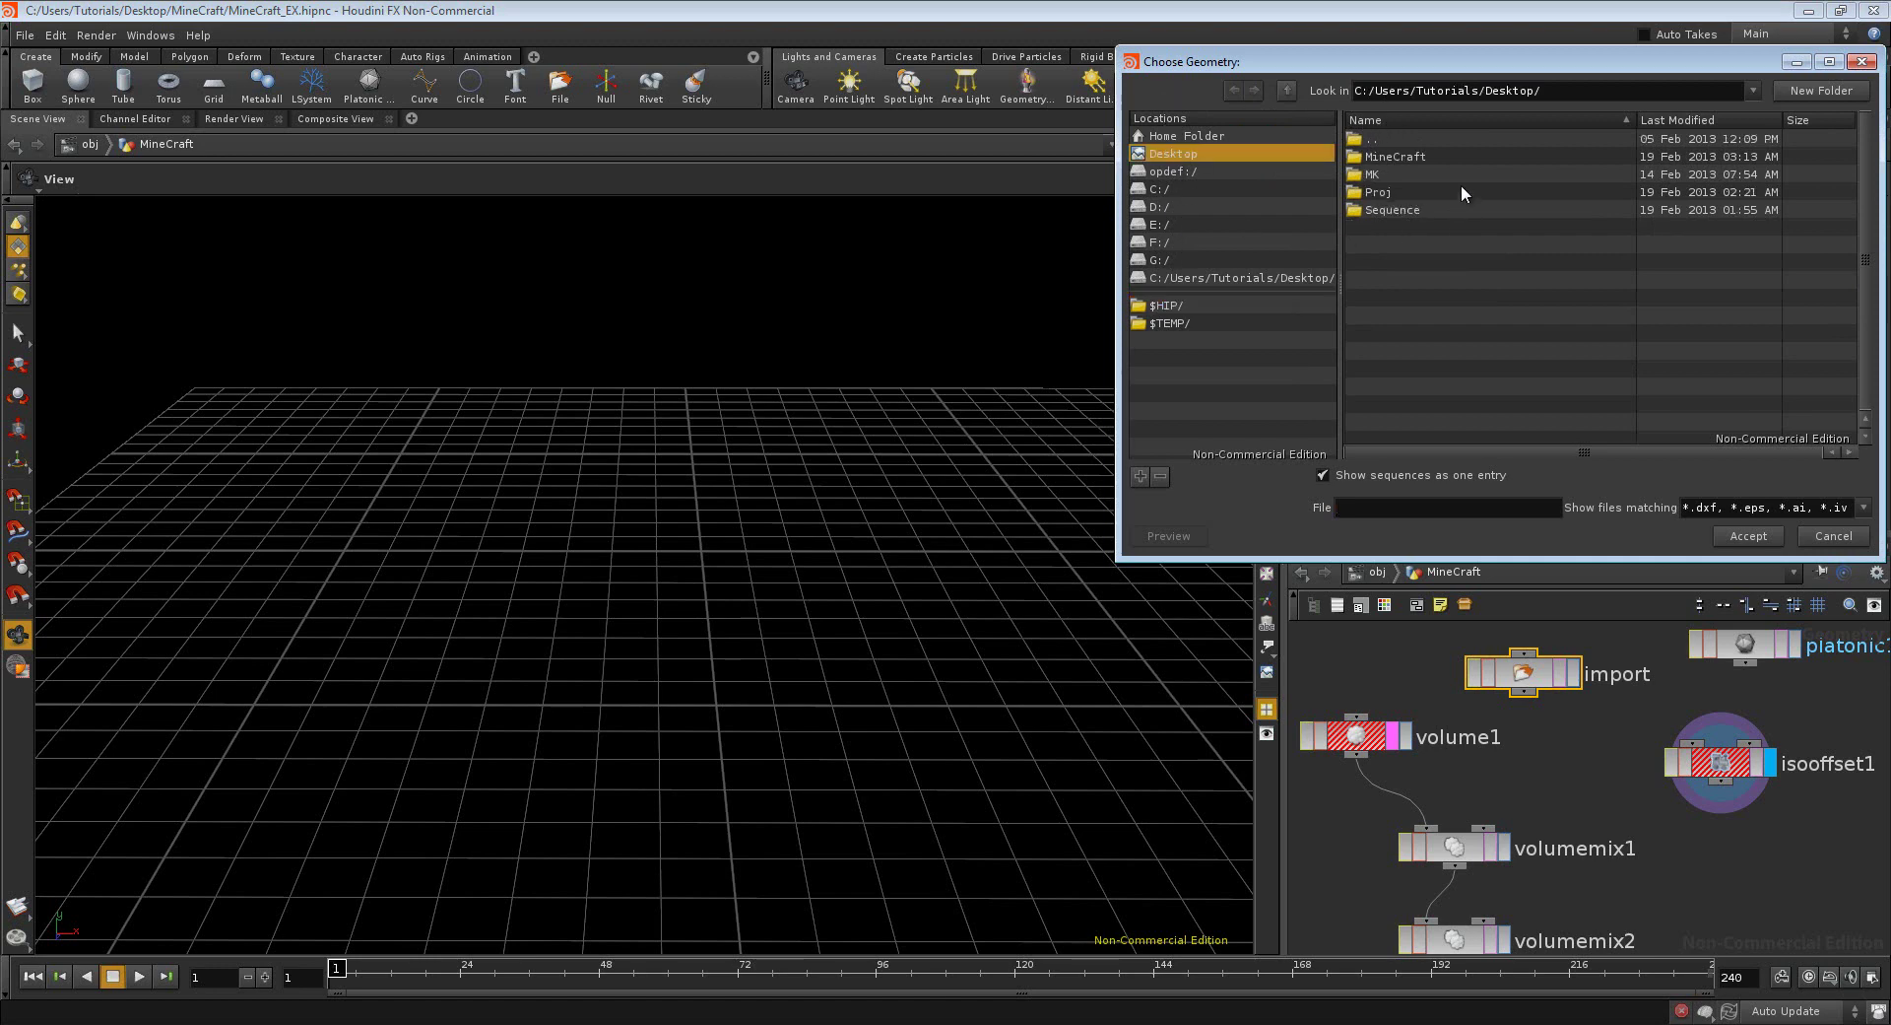
{"action": "double_click", "coordinate": [1434, 158]}
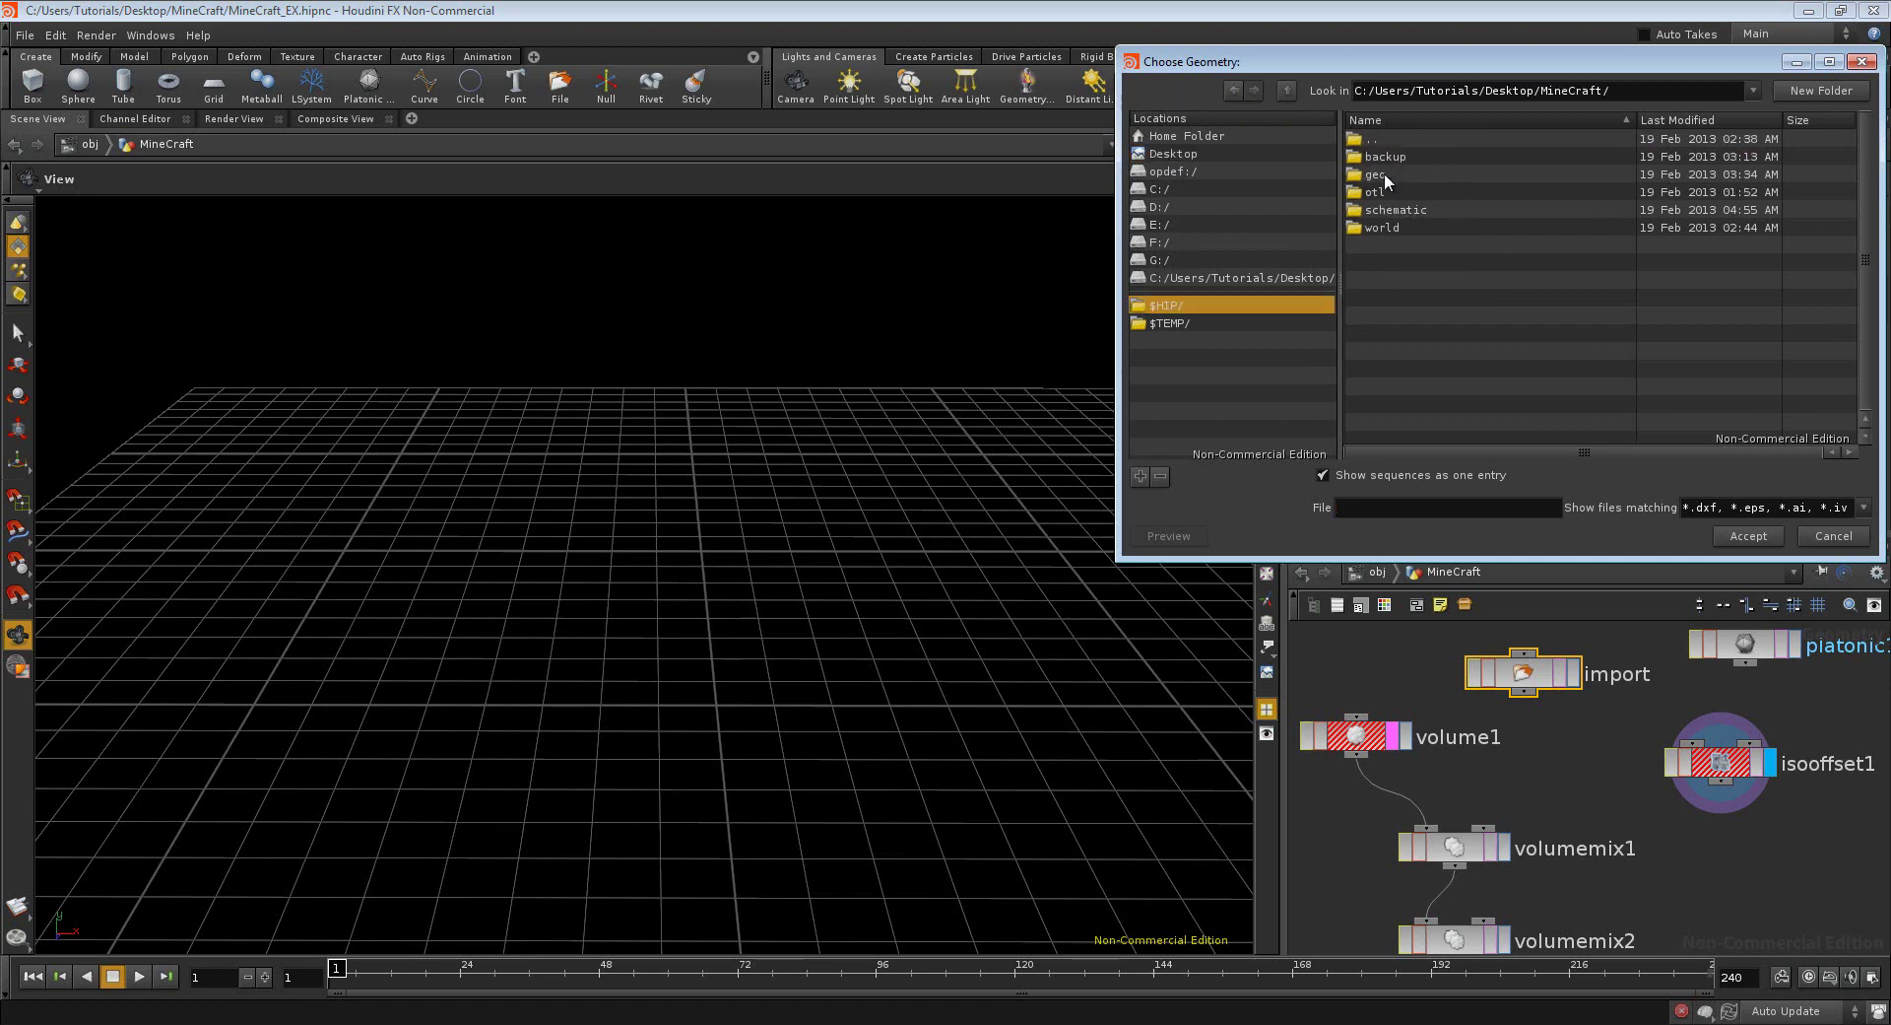
{"action": "left_click", "coordinate": [1385, 174]}
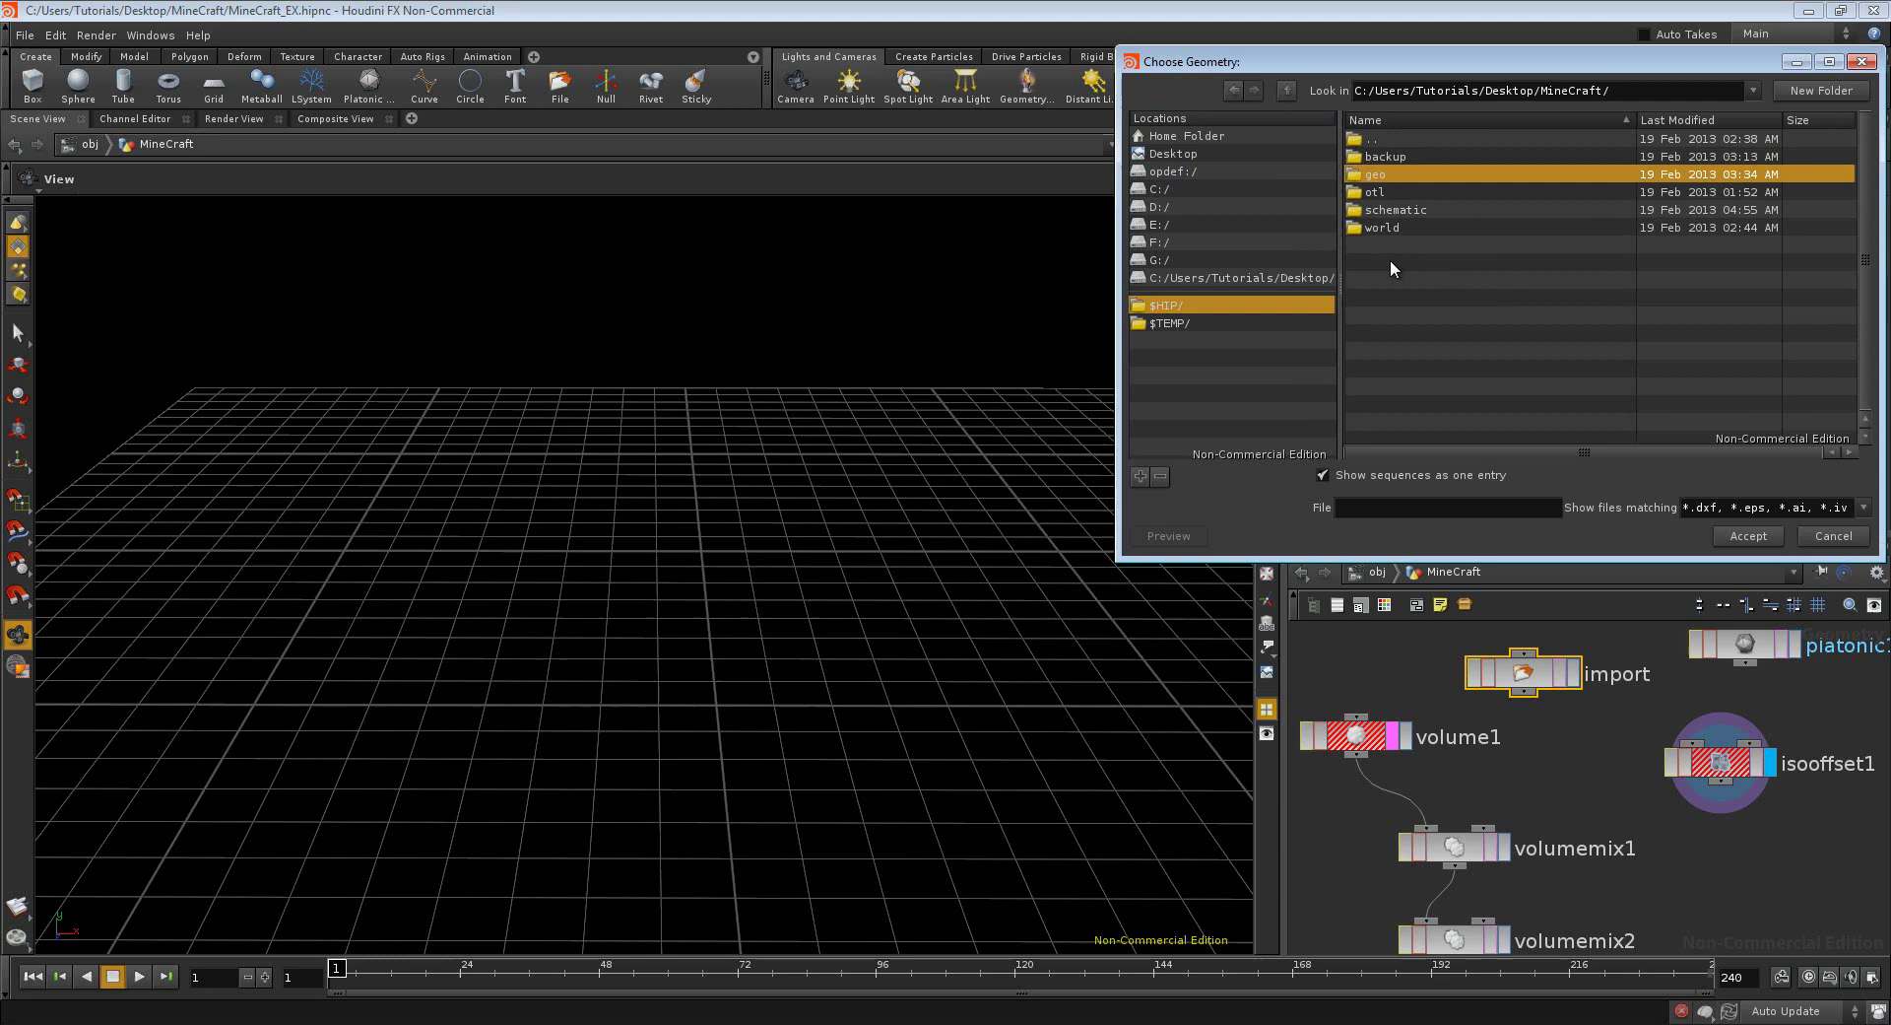
{"action": "double_click", "coordinate": [1385, 173]}
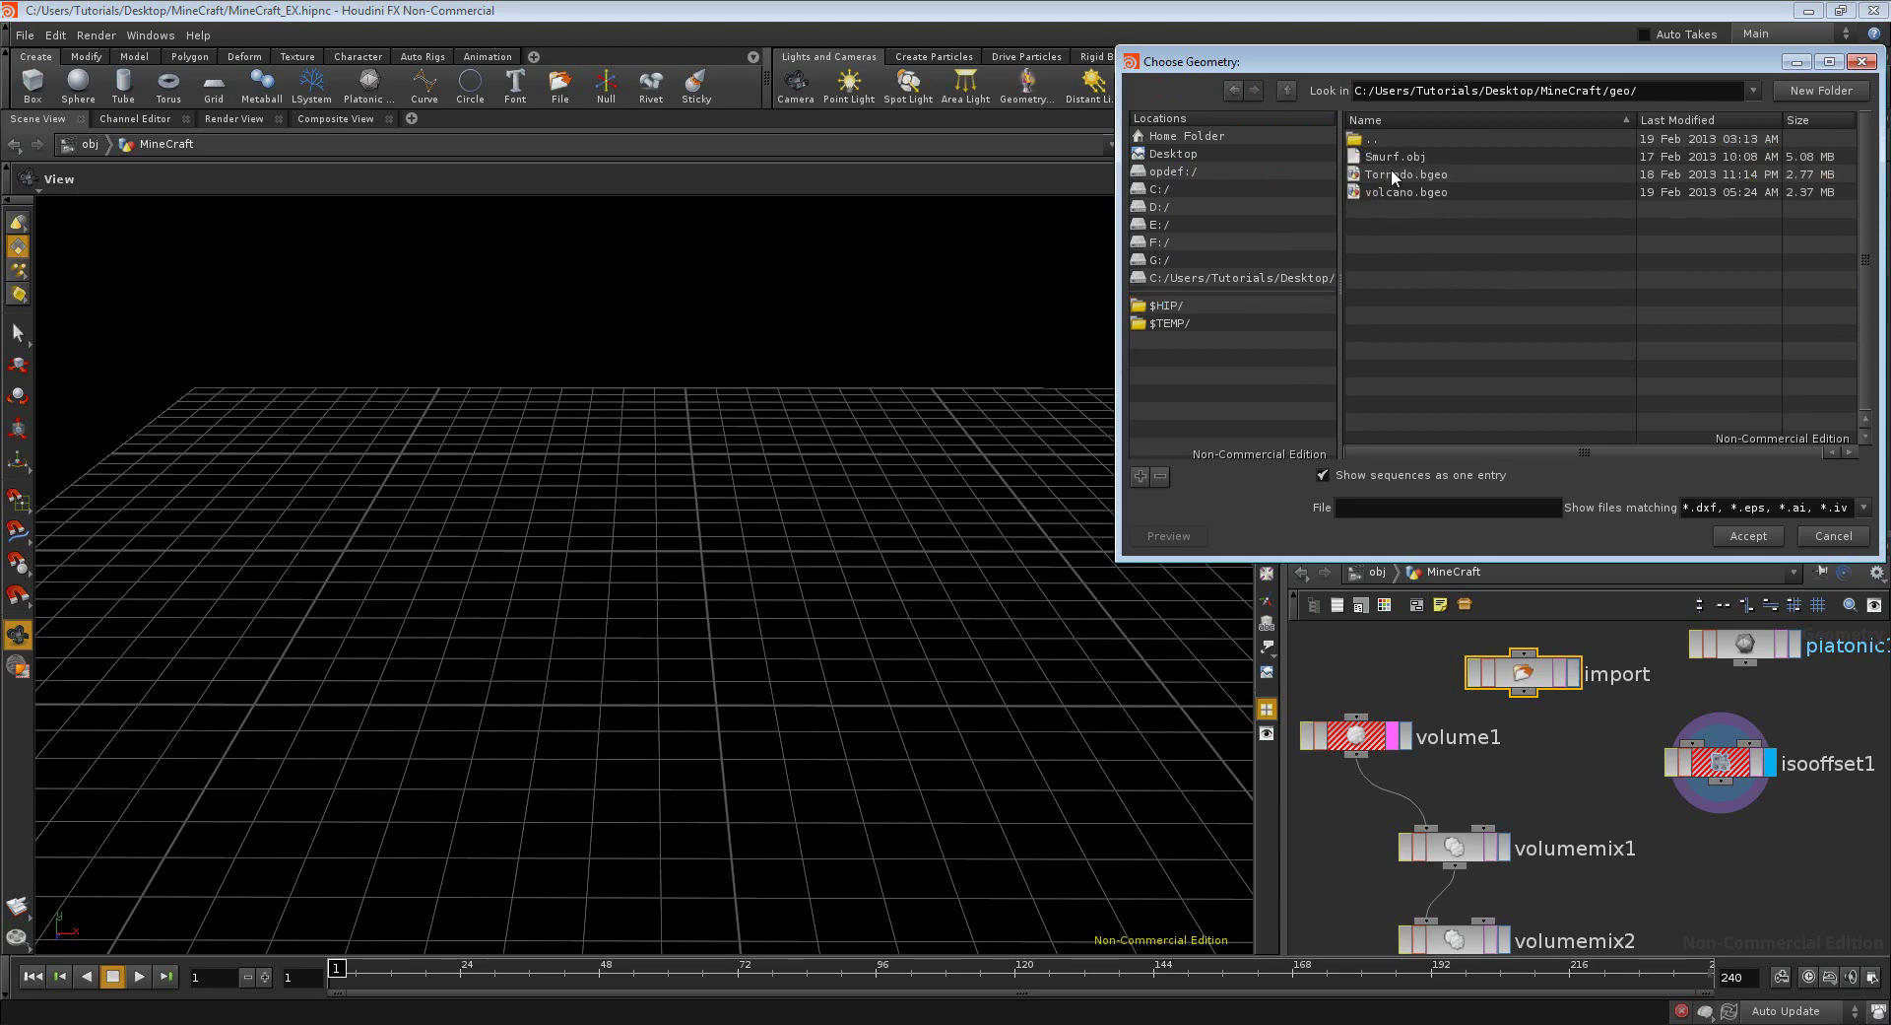
{"action": "left_click", "coordinate": [1385, 191]}
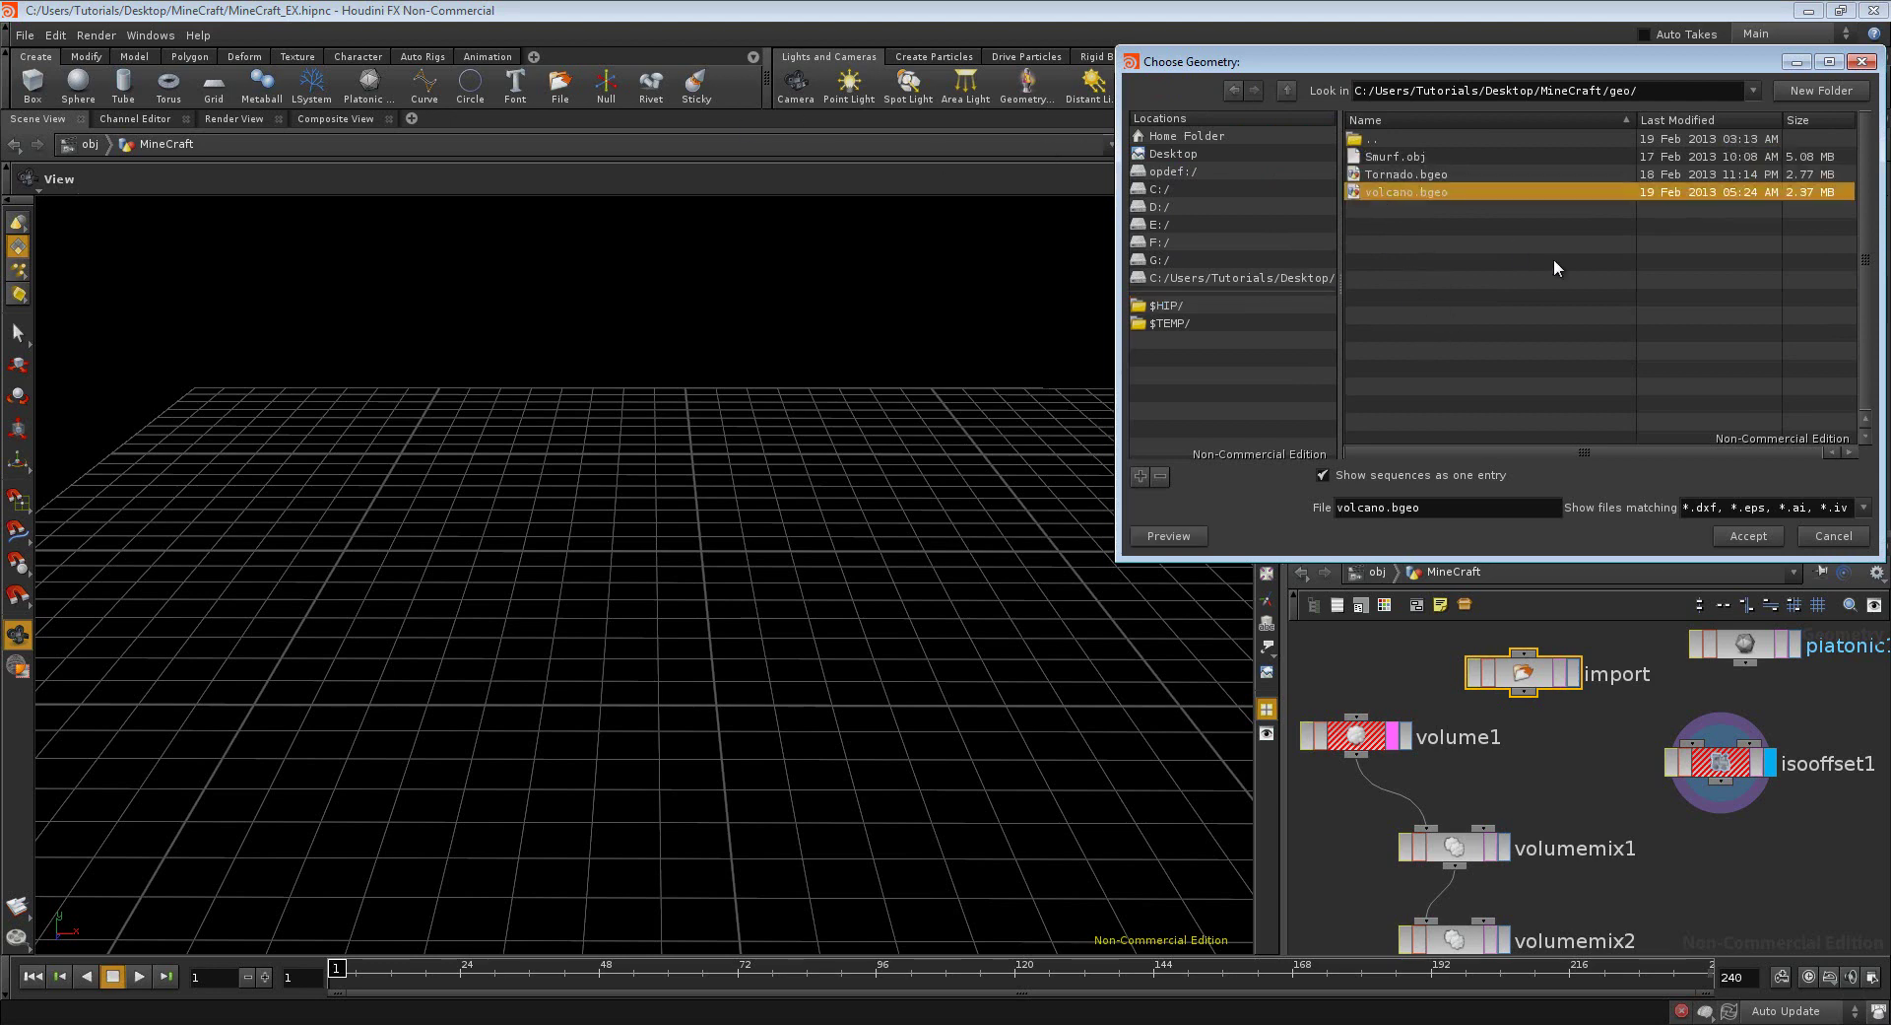
{"action": "left_click", "coordinate": [1760, 532]}
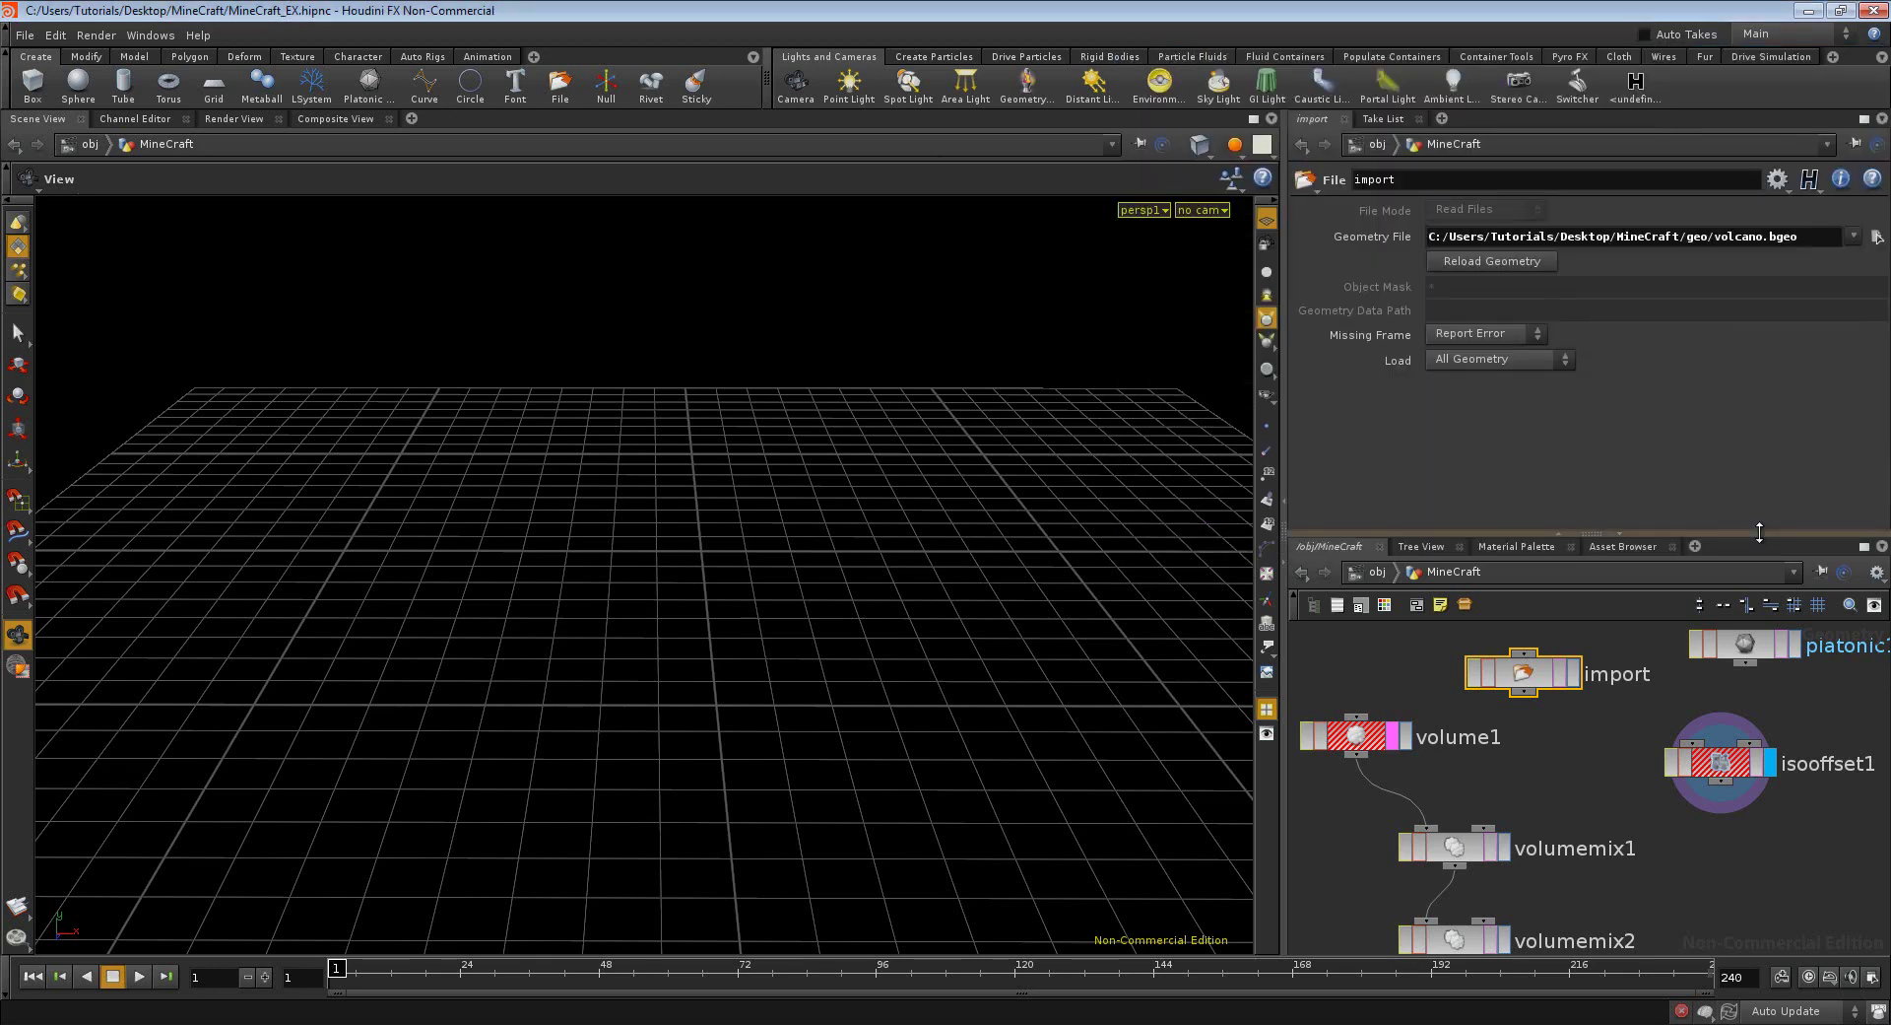
- Display the import node's volcano smoke, orbit to inspect it, and nudge the node aside
{"action": "left_click", "coordinate": [1574, 674]}
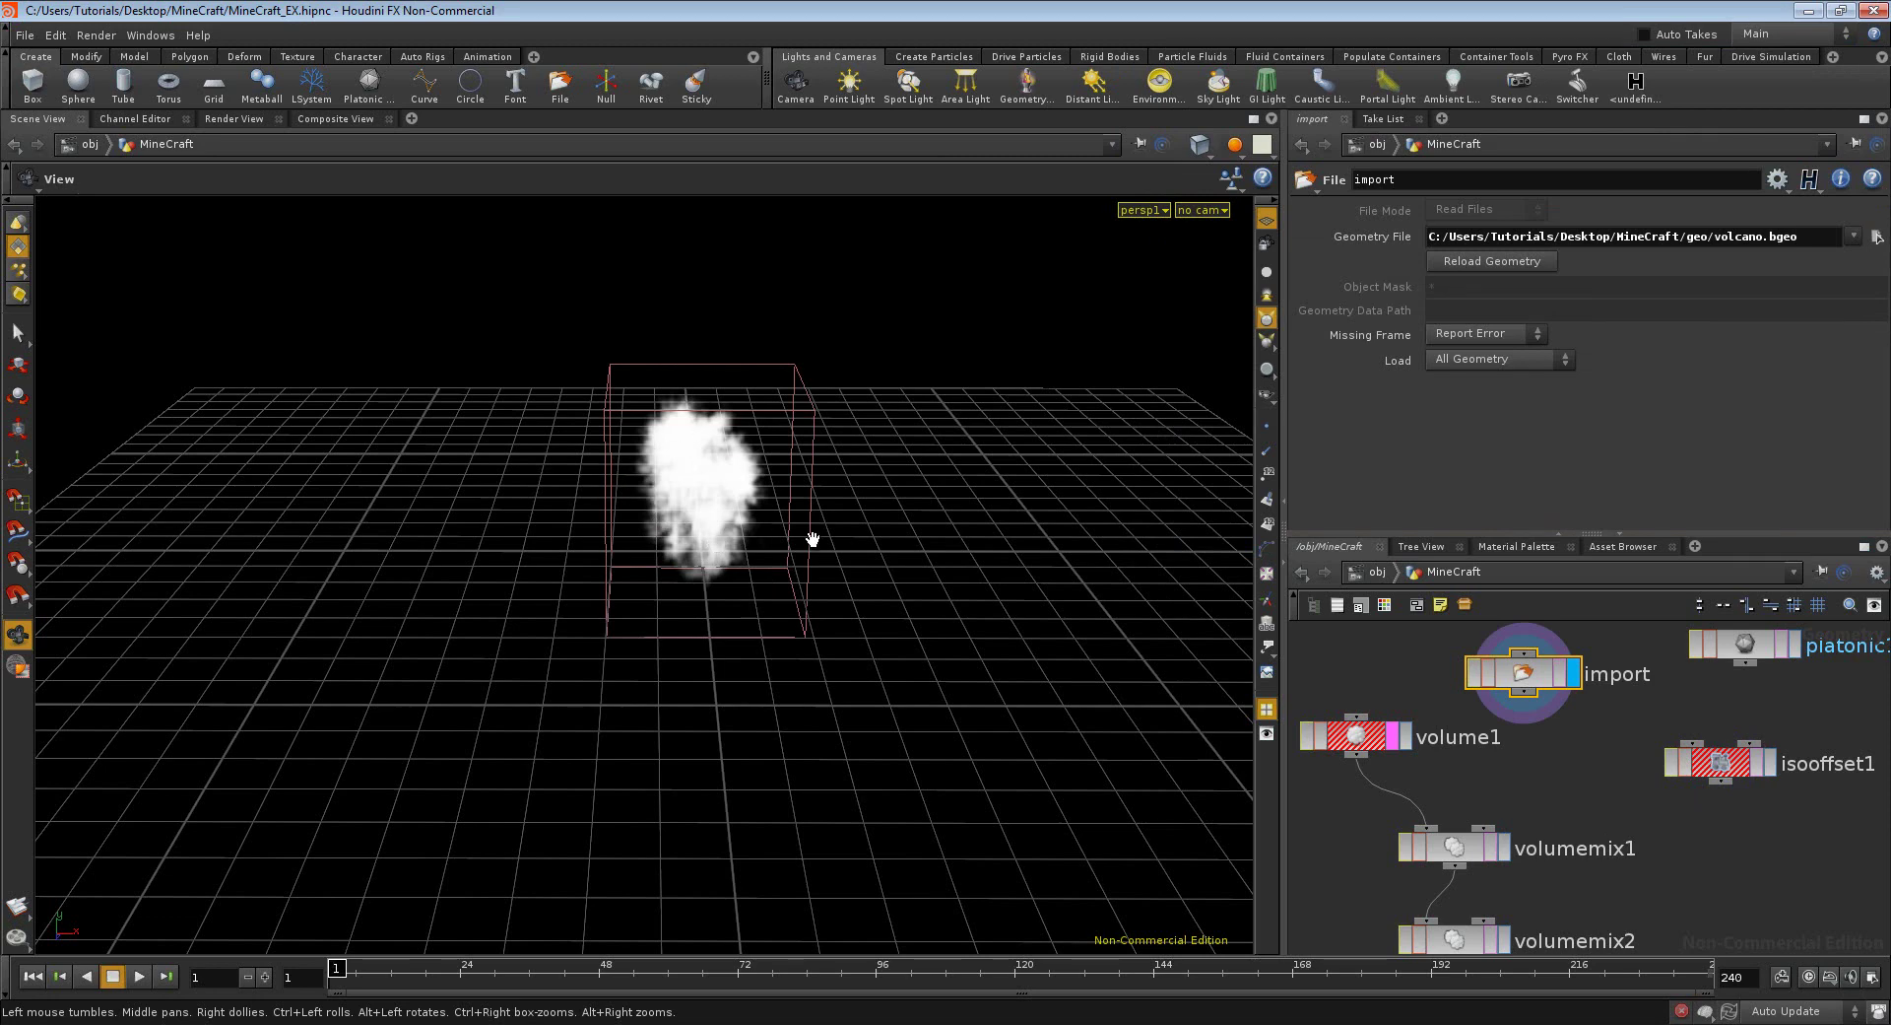
{"action": "left_click", "coordinate": [1529, 704]}
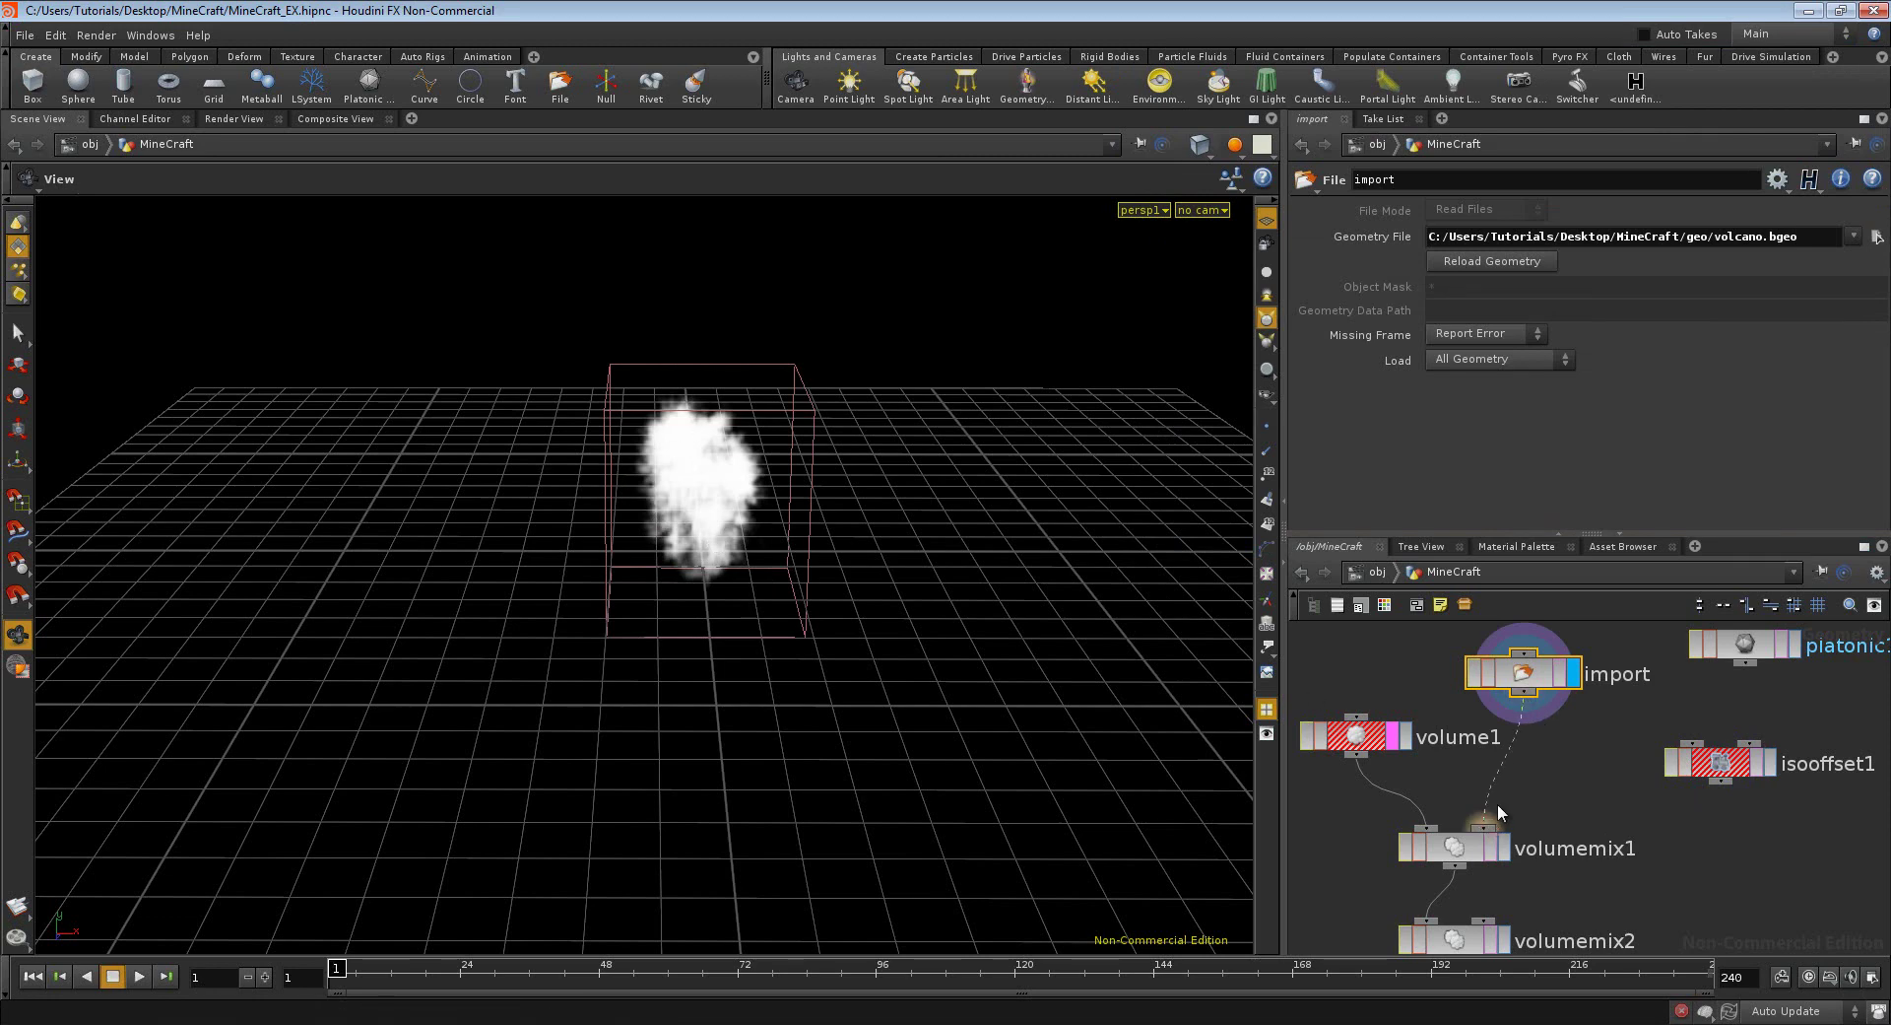
{"action": "left_click", "coordinate": [1667, 722]}
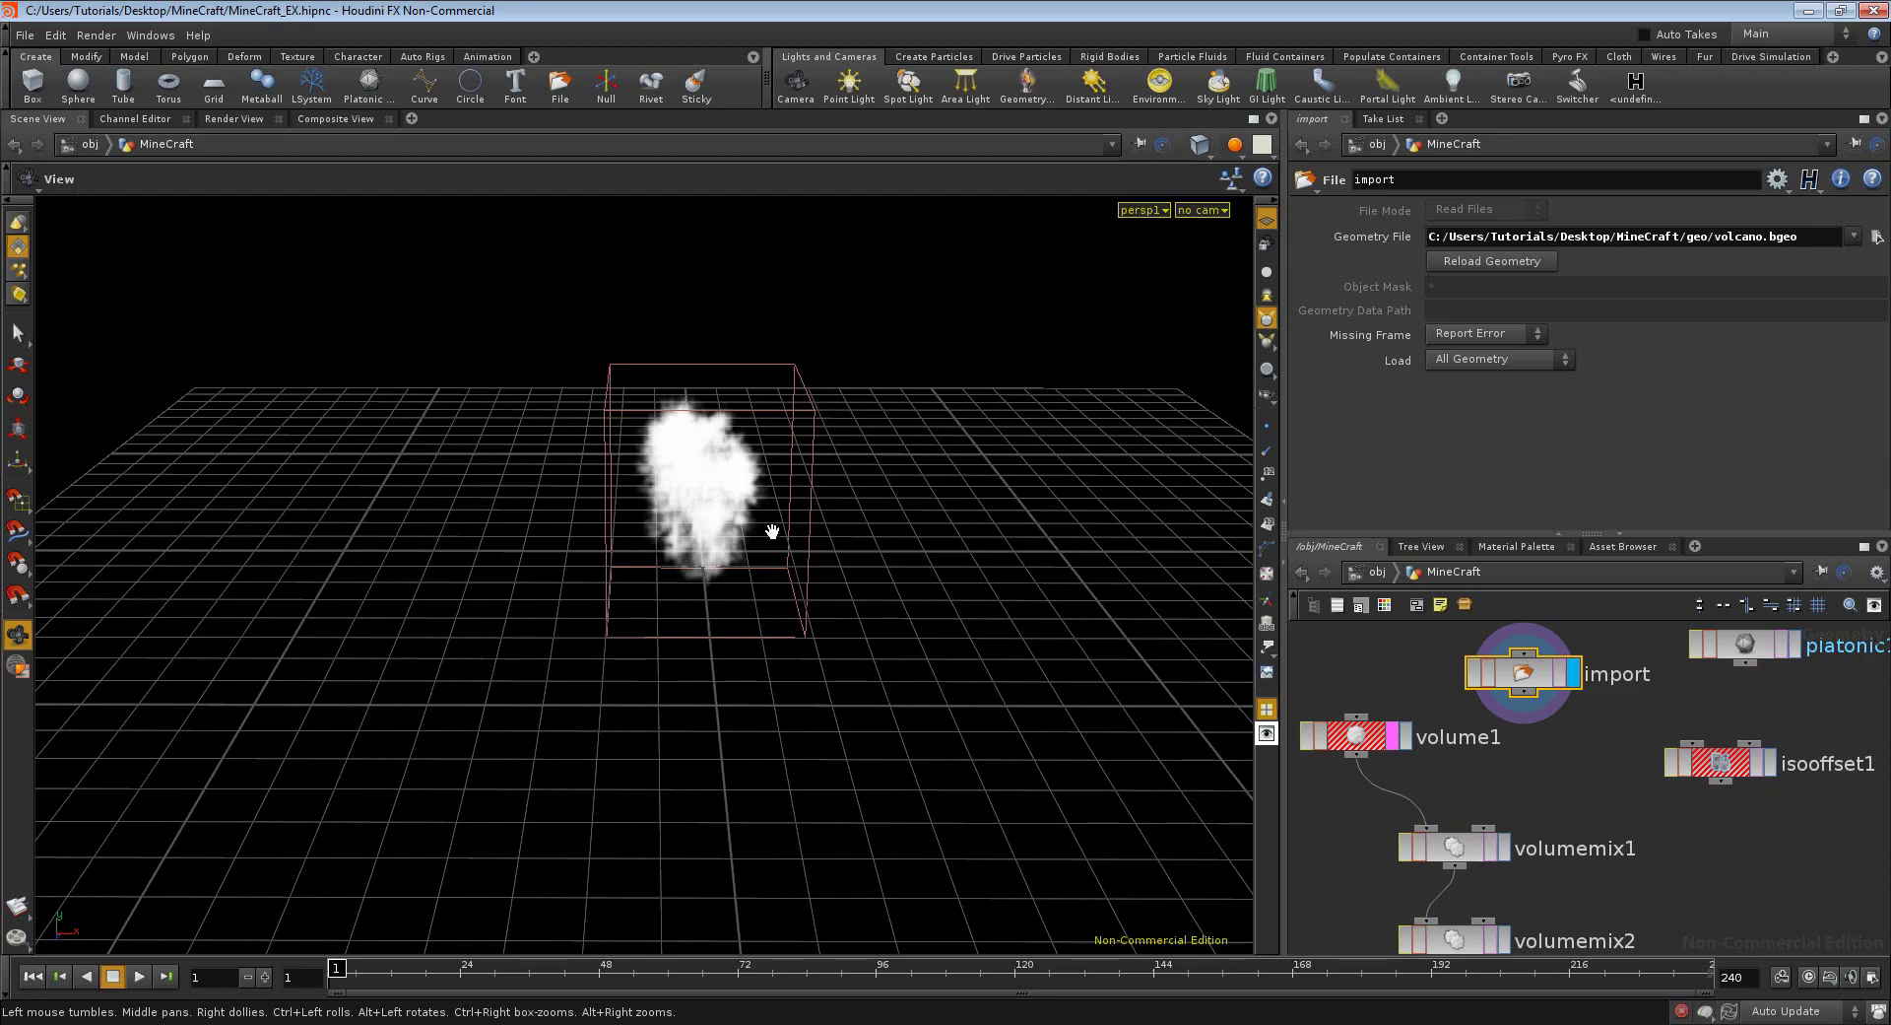
{"action": "left_click_drag", "start_coordinate": [604, 536], "coordinate": [749, 582]}
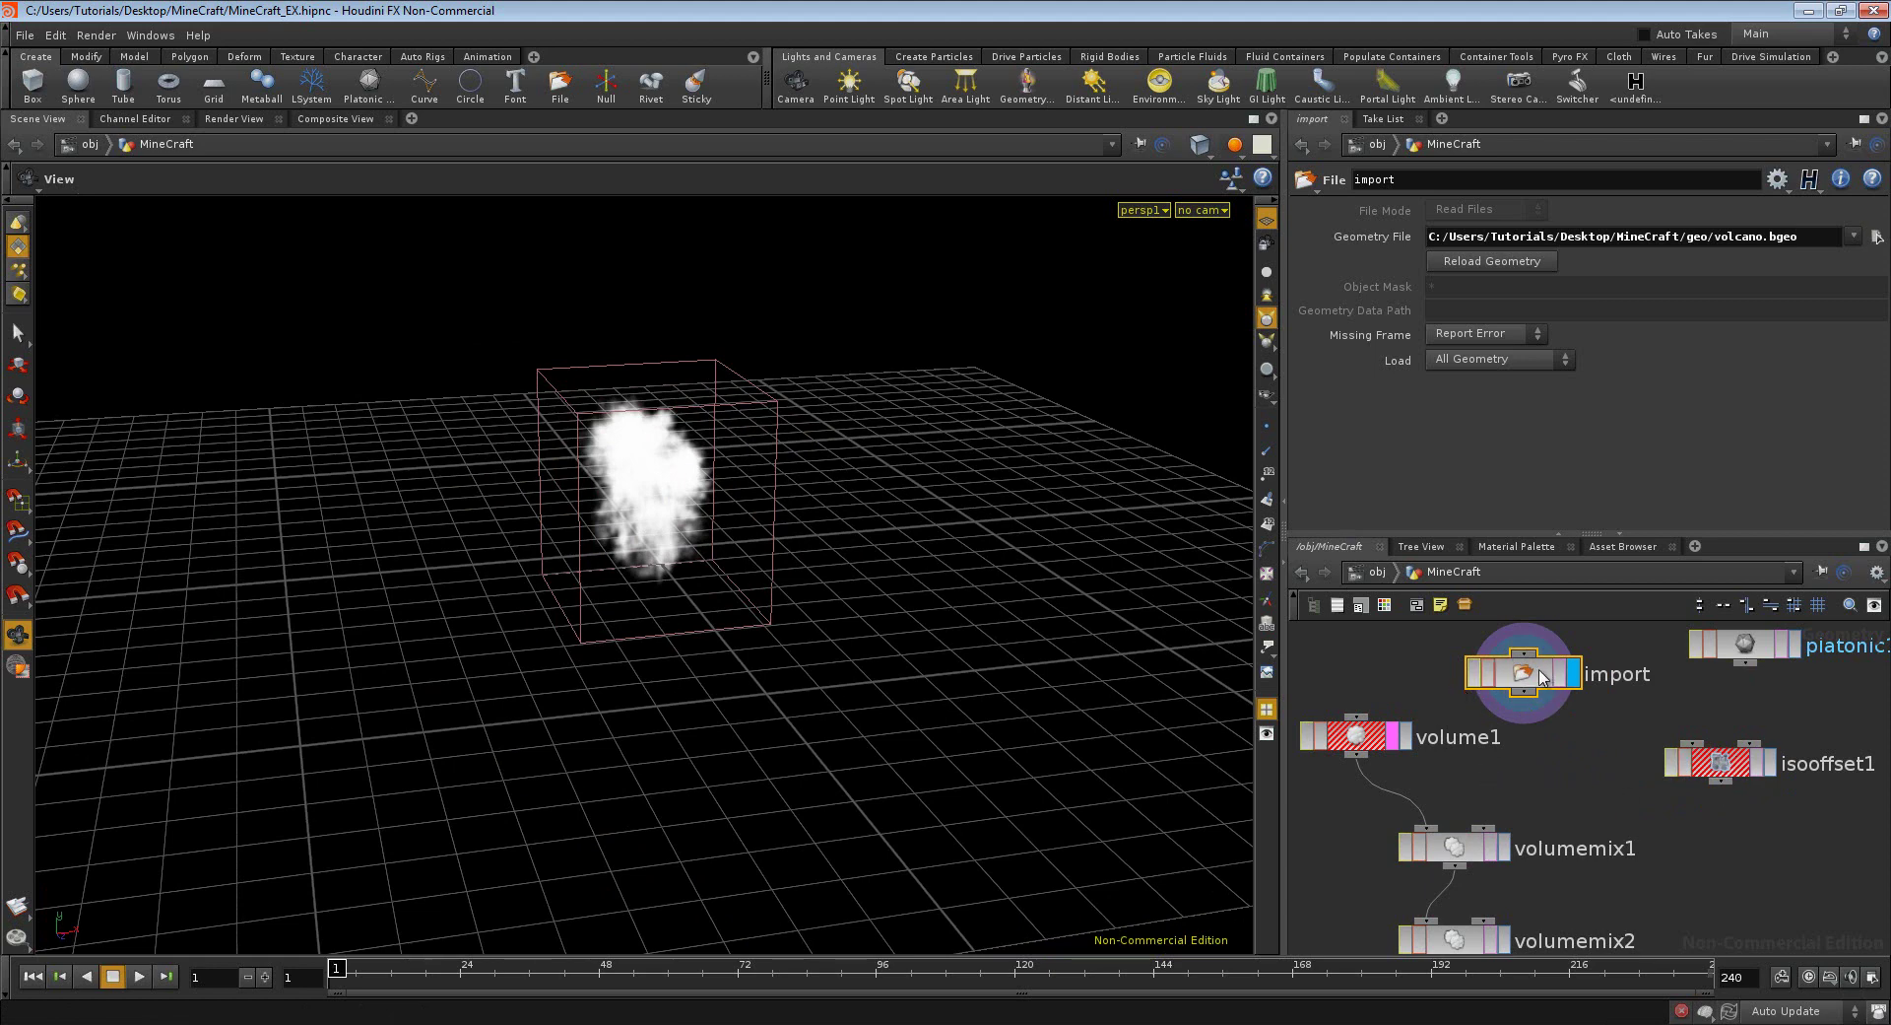
{"action": "left_click_drag", "start_coordinate": [1542, 676], "coordinate": [1568, 682]}
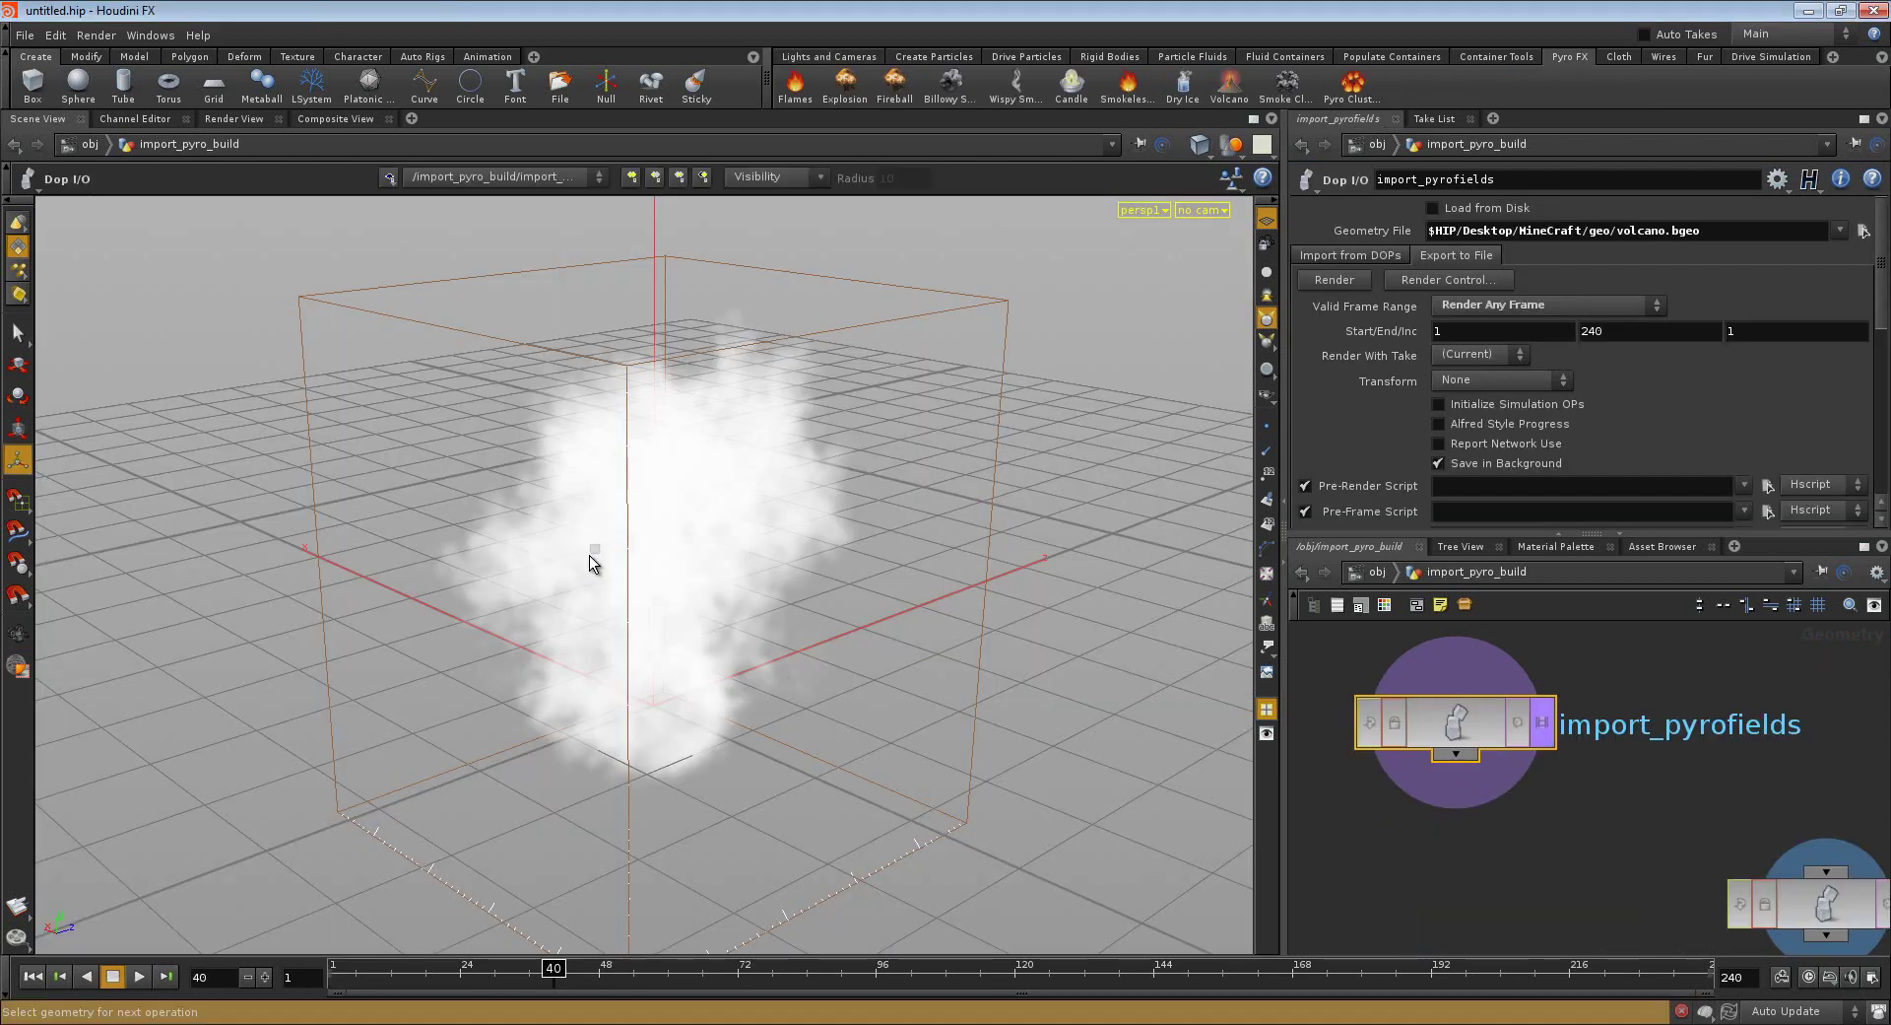
- Go up to /obj in the pyro scene and dive into AutoDopNetwork to inspect its nodes
{"action": "left_click_drag", "start_coordinate": [581, 526], "coordinate": [427, 434]}
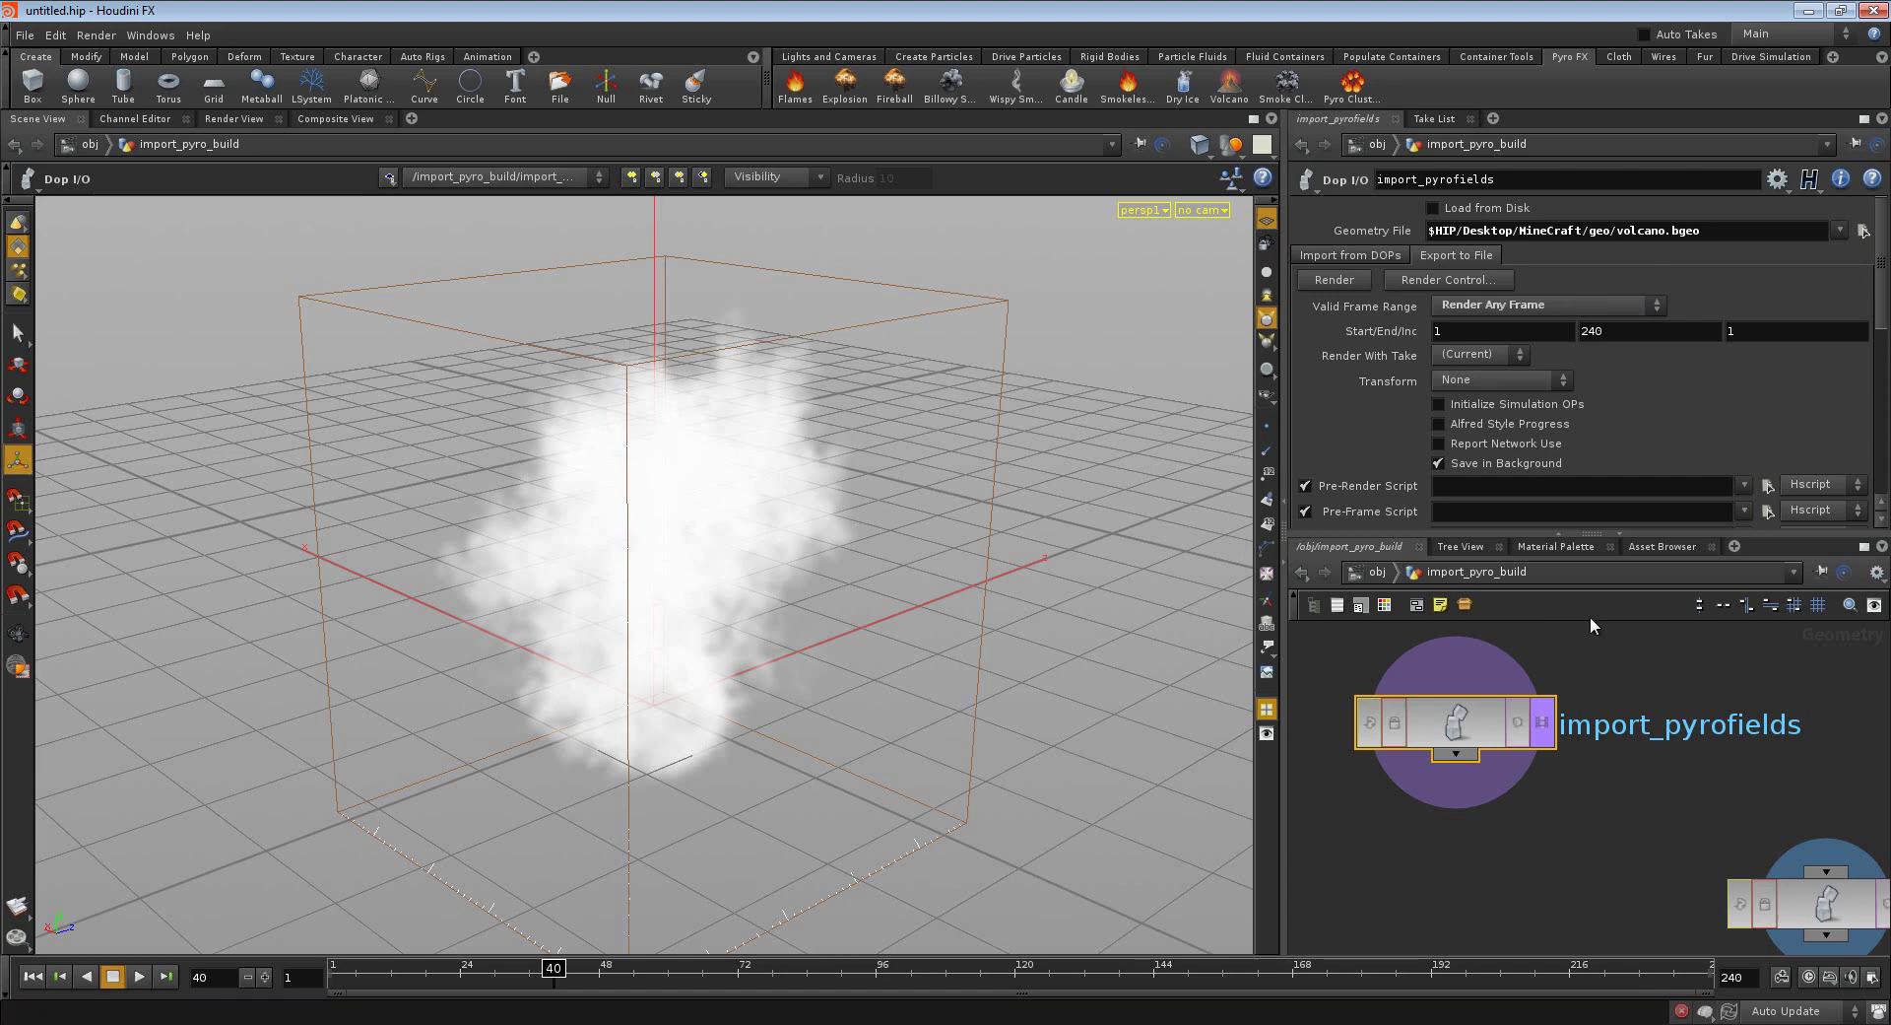
{"action": "left_click", "coordinate": [1375, 572]}
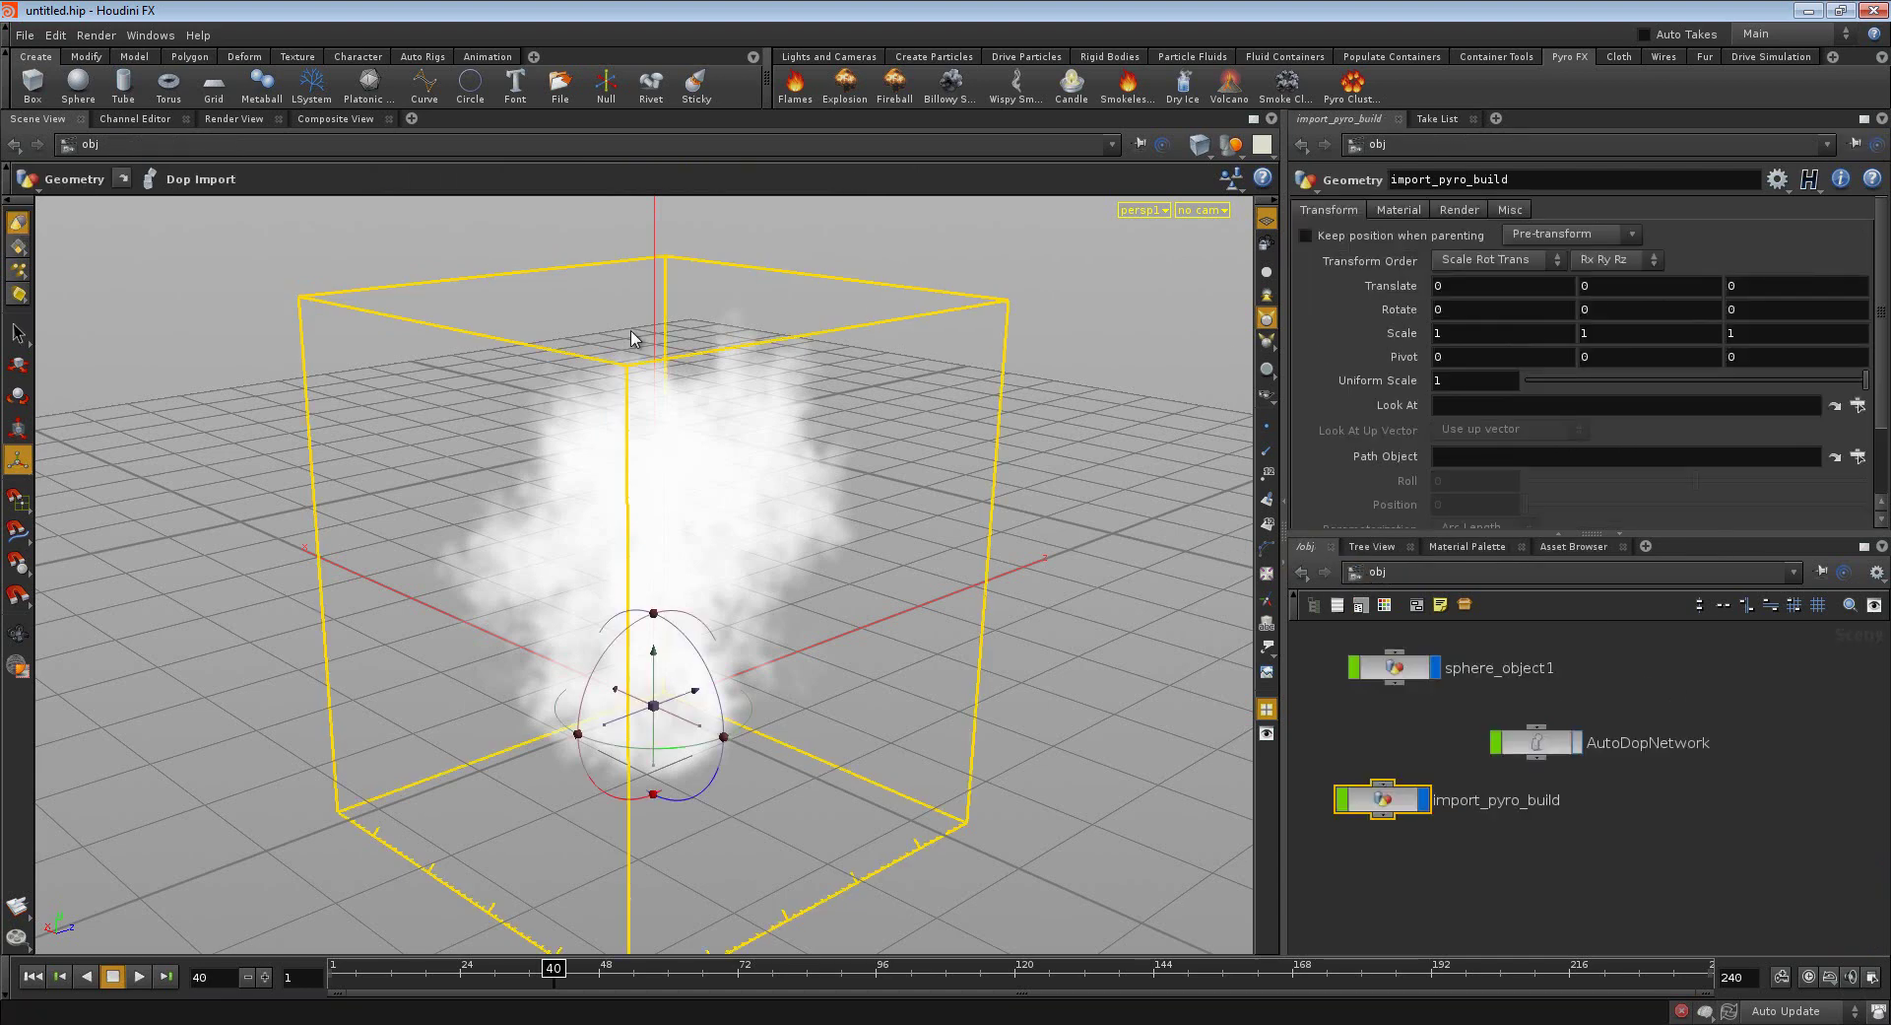
{"action": "double_click", "coordinate": [1518, 749]}
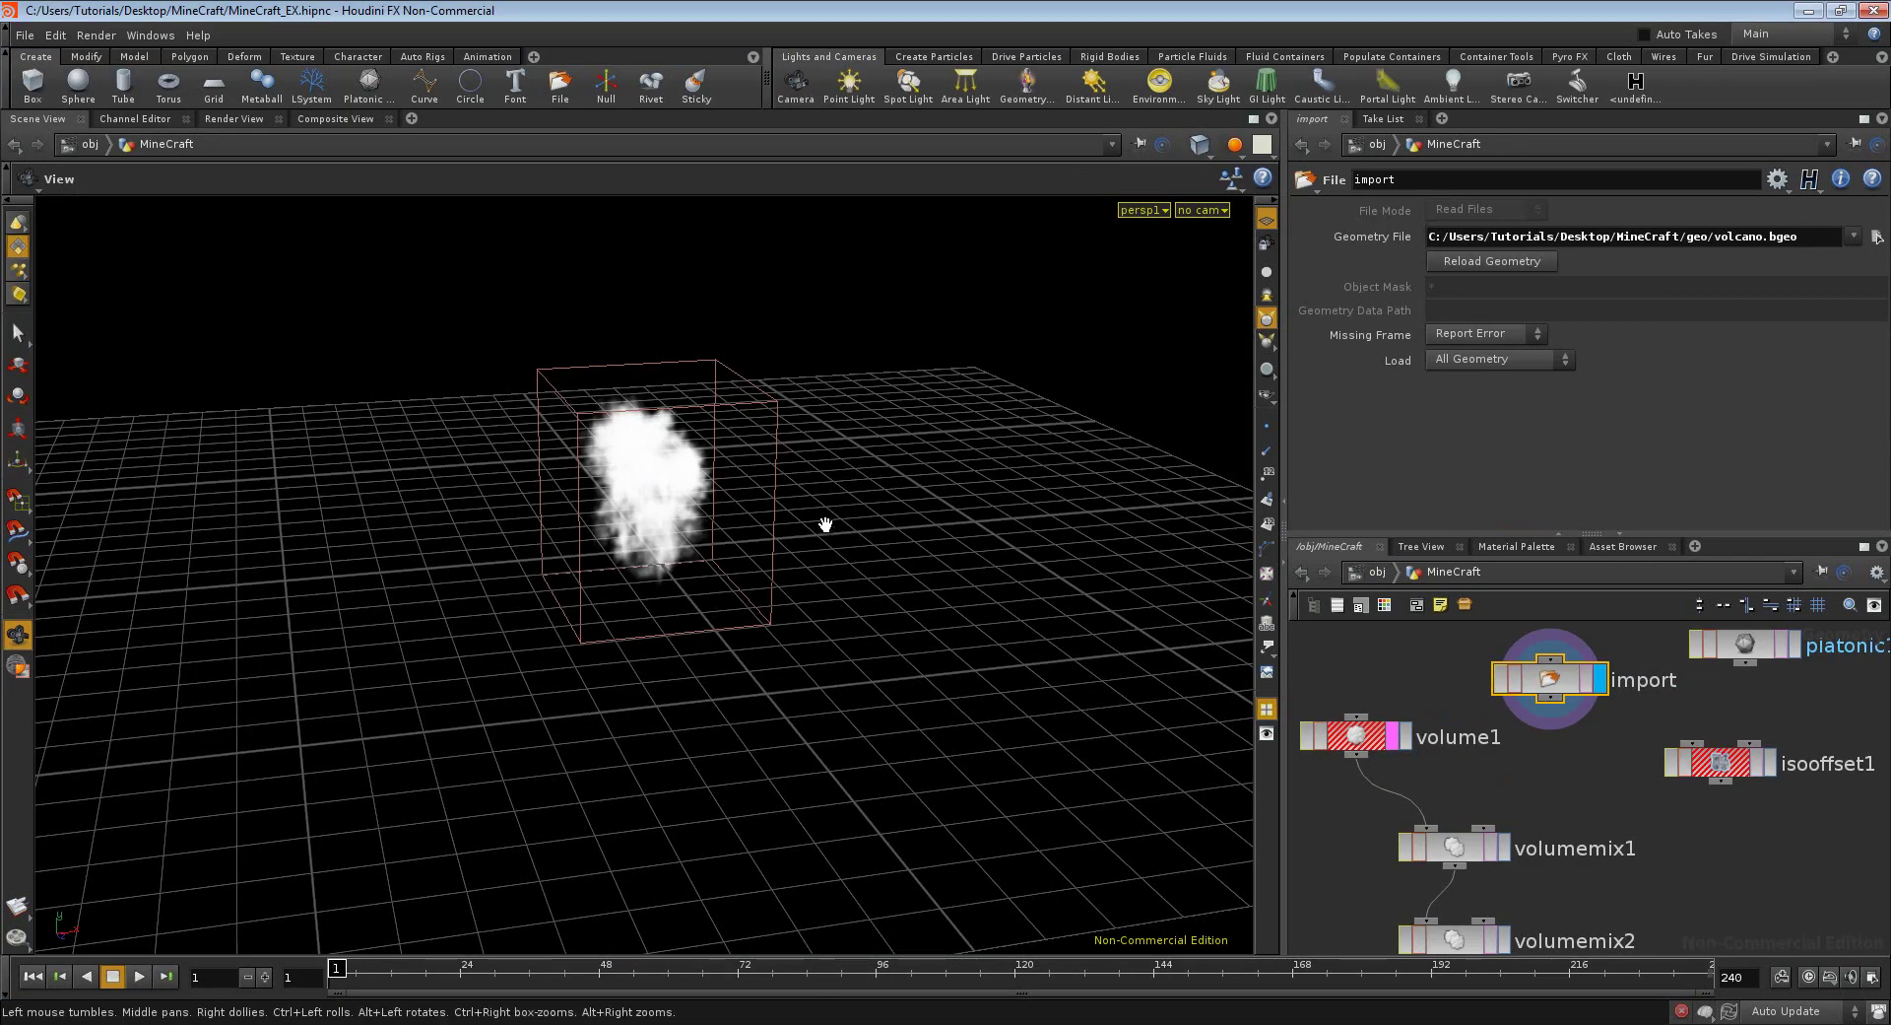
- Wire the import node's output into volumemix1 and set volumemix1 as the displayed node
{"action": "mouse_move", "coordinate": [549, 544]}
{"action": "left_mouse_down"}
{"action": "mouse_move", "coordinate": [562, 591]}
{"action": "mouse_move", "coordinate": [706, 569]}
{"action": "mouse_move", "coordinate": [401, 562]}
{"action": "mouse_move", "coordinate": [500, 541]}
{"action": "left_mouse_up"}
{"action": "left_click_drag", "start_coordinate": [1550, 697], "coordinate": [1484, 828]}
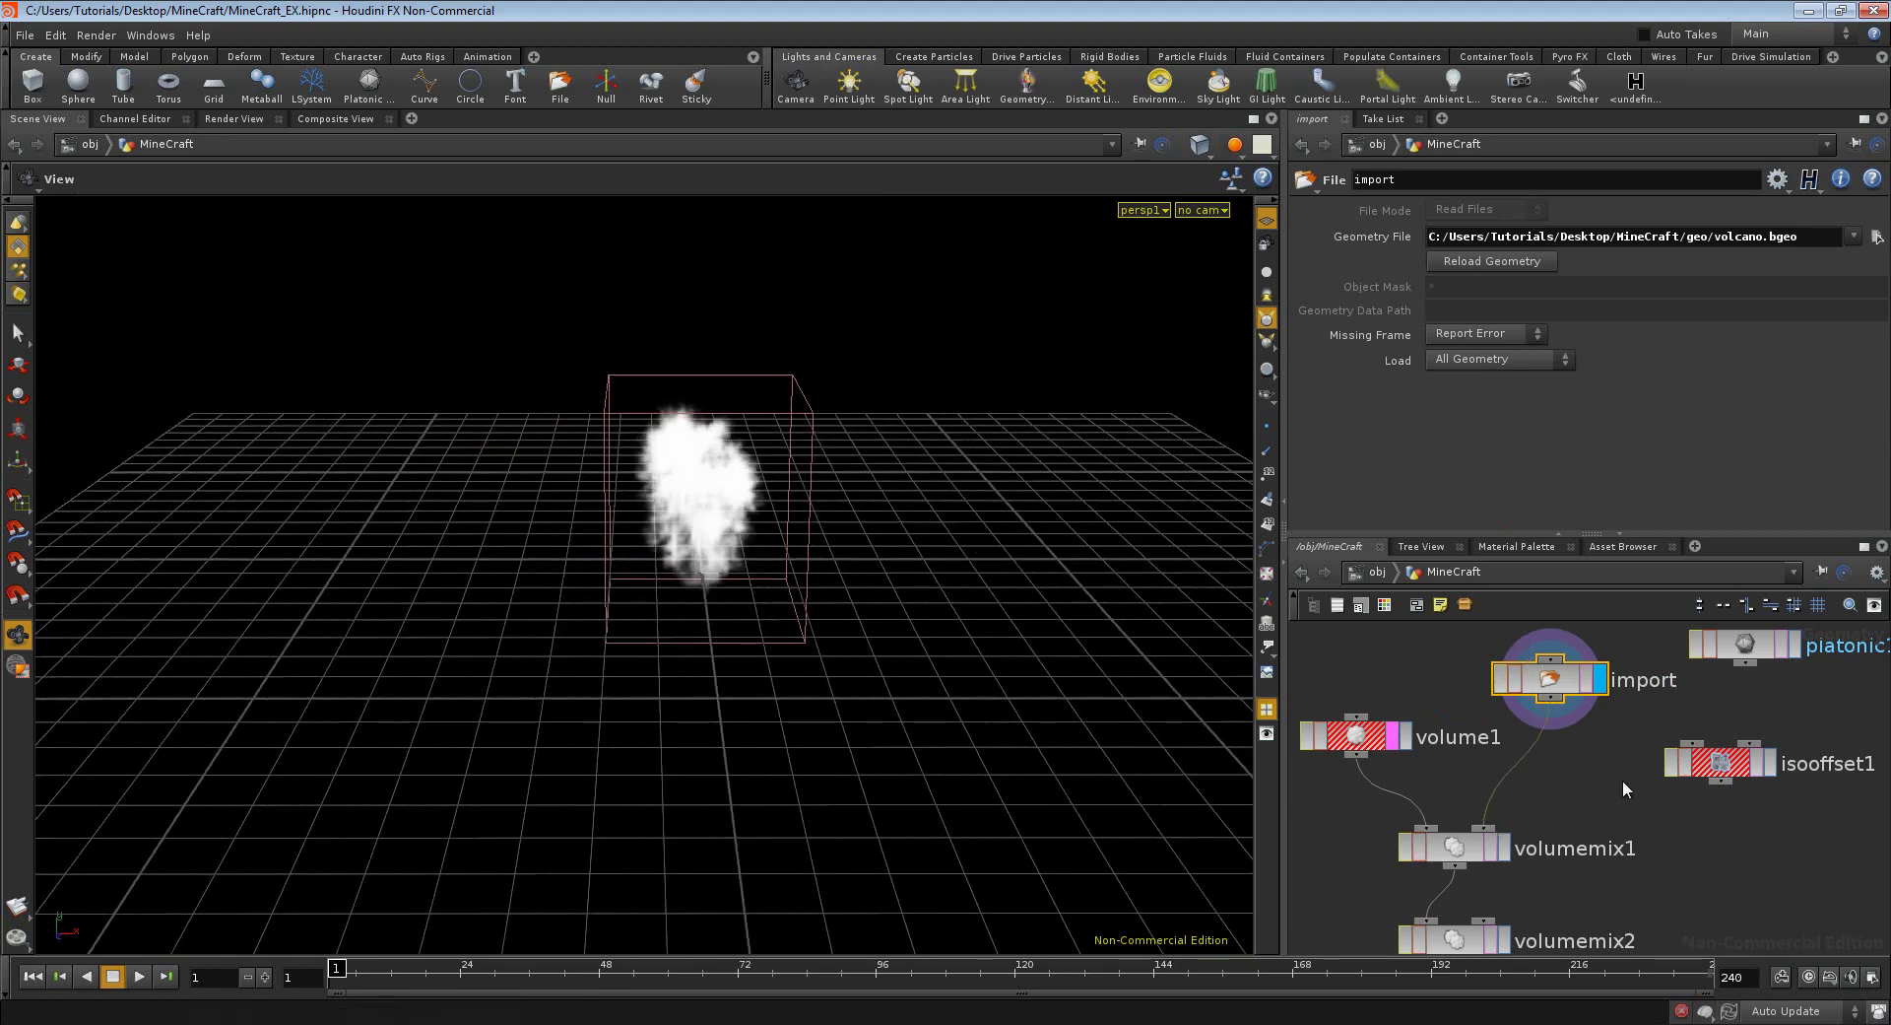
{"action": "left_click_drag", "start_coordinate": [1722, 778], "coordinate": [1745, 753]}
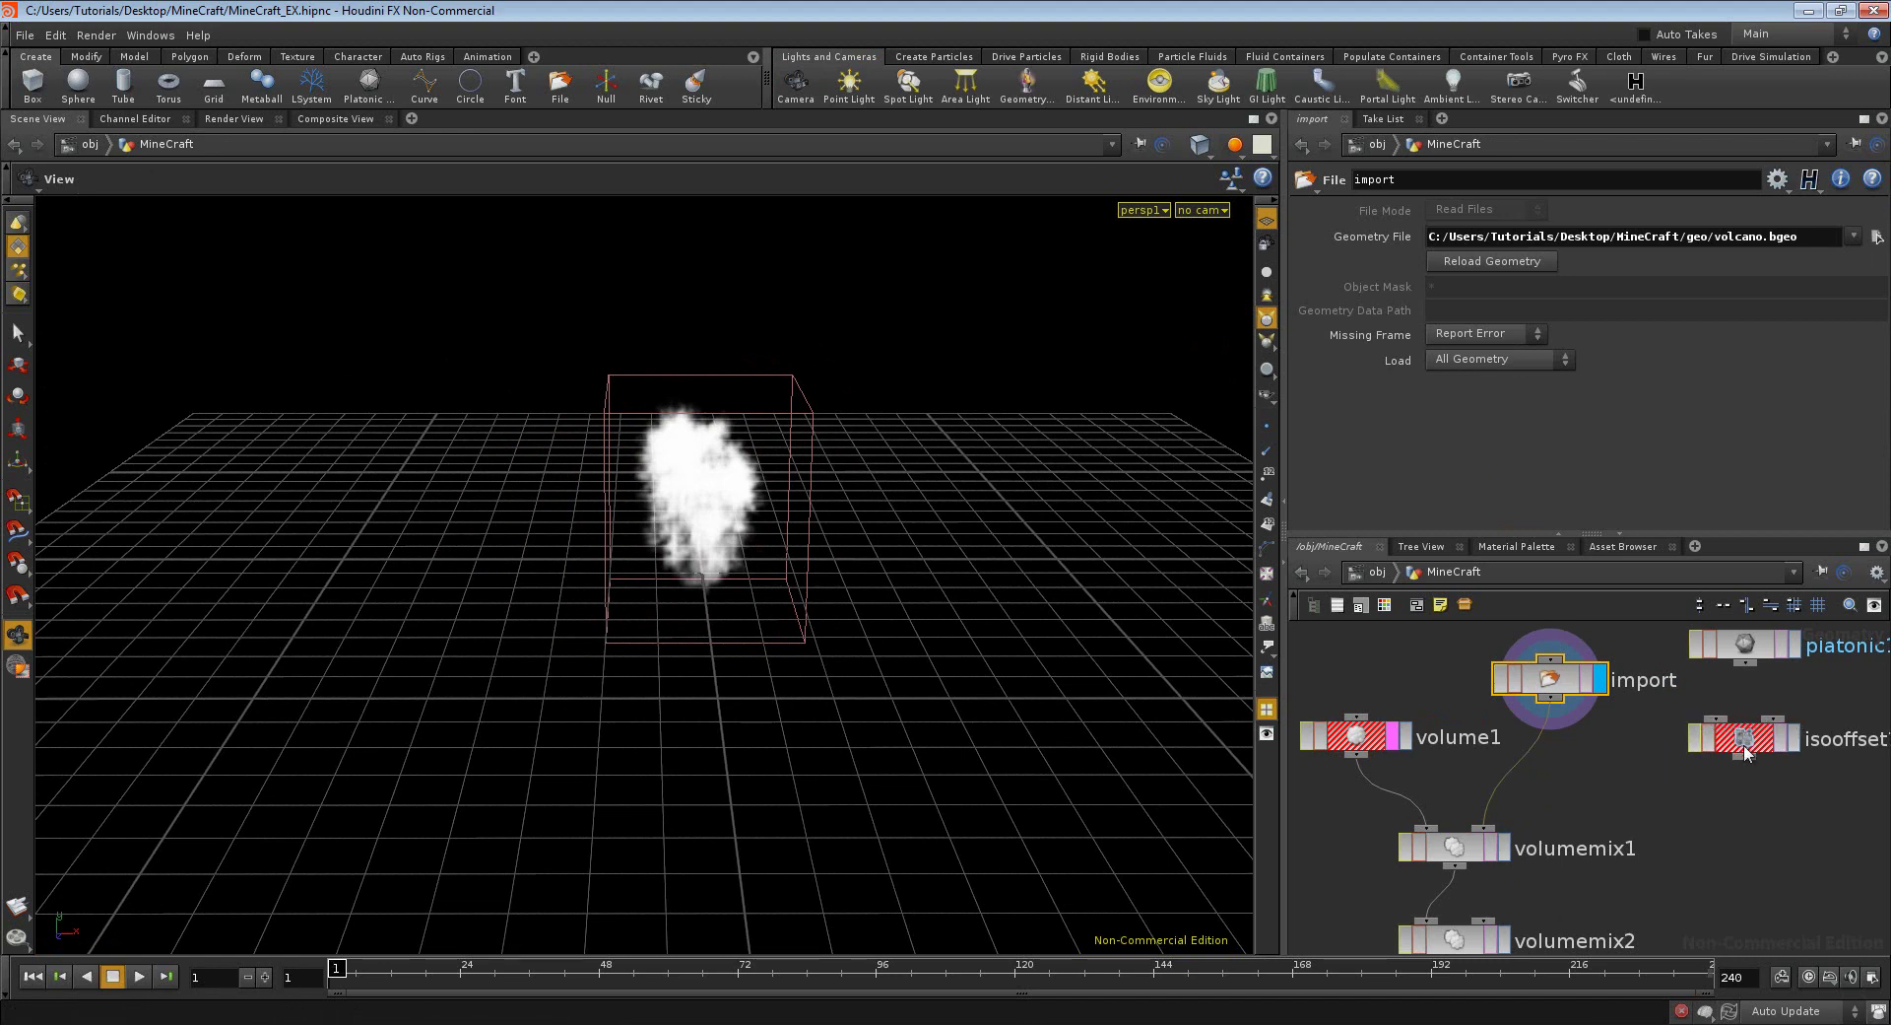
{"action": "left_click", "coordinate": [1505, 847]}
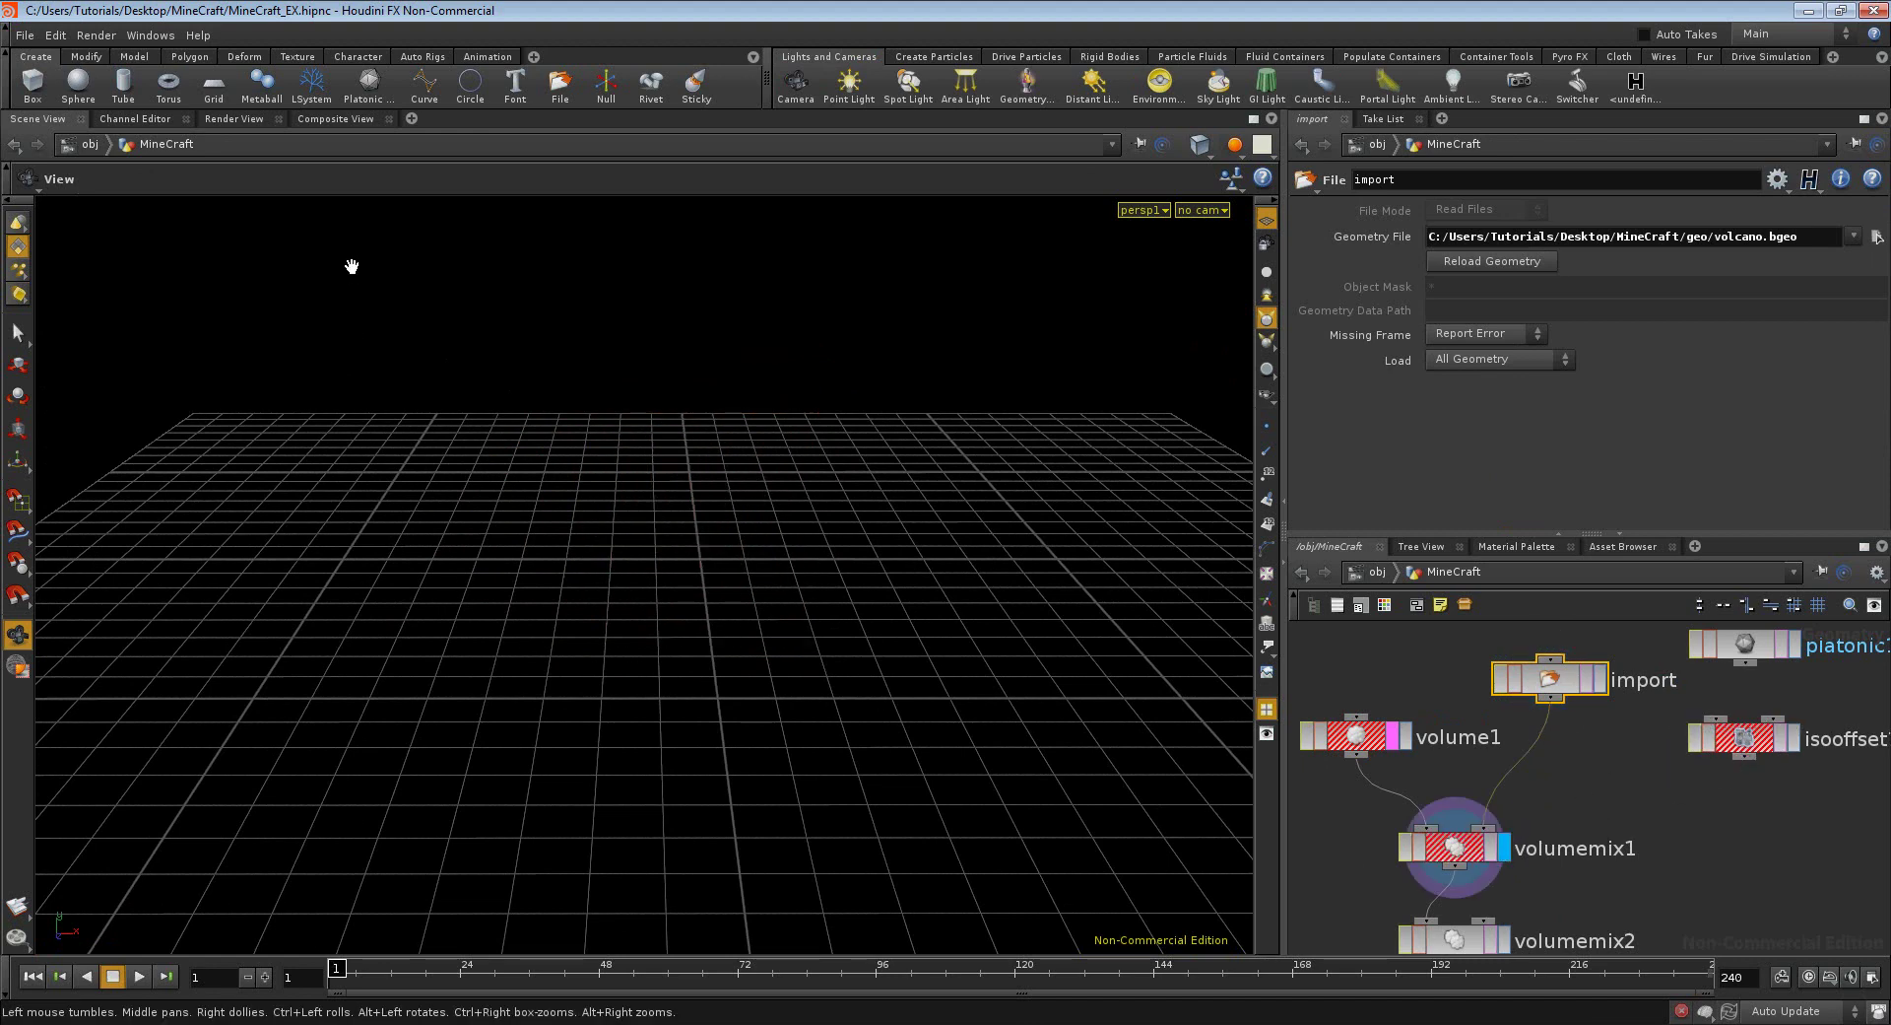
- Check the mixed volume in Render View, return to Scene View, and review volume1 and import parameters
{"action": "left_click", "coordinate": [233, 118]}
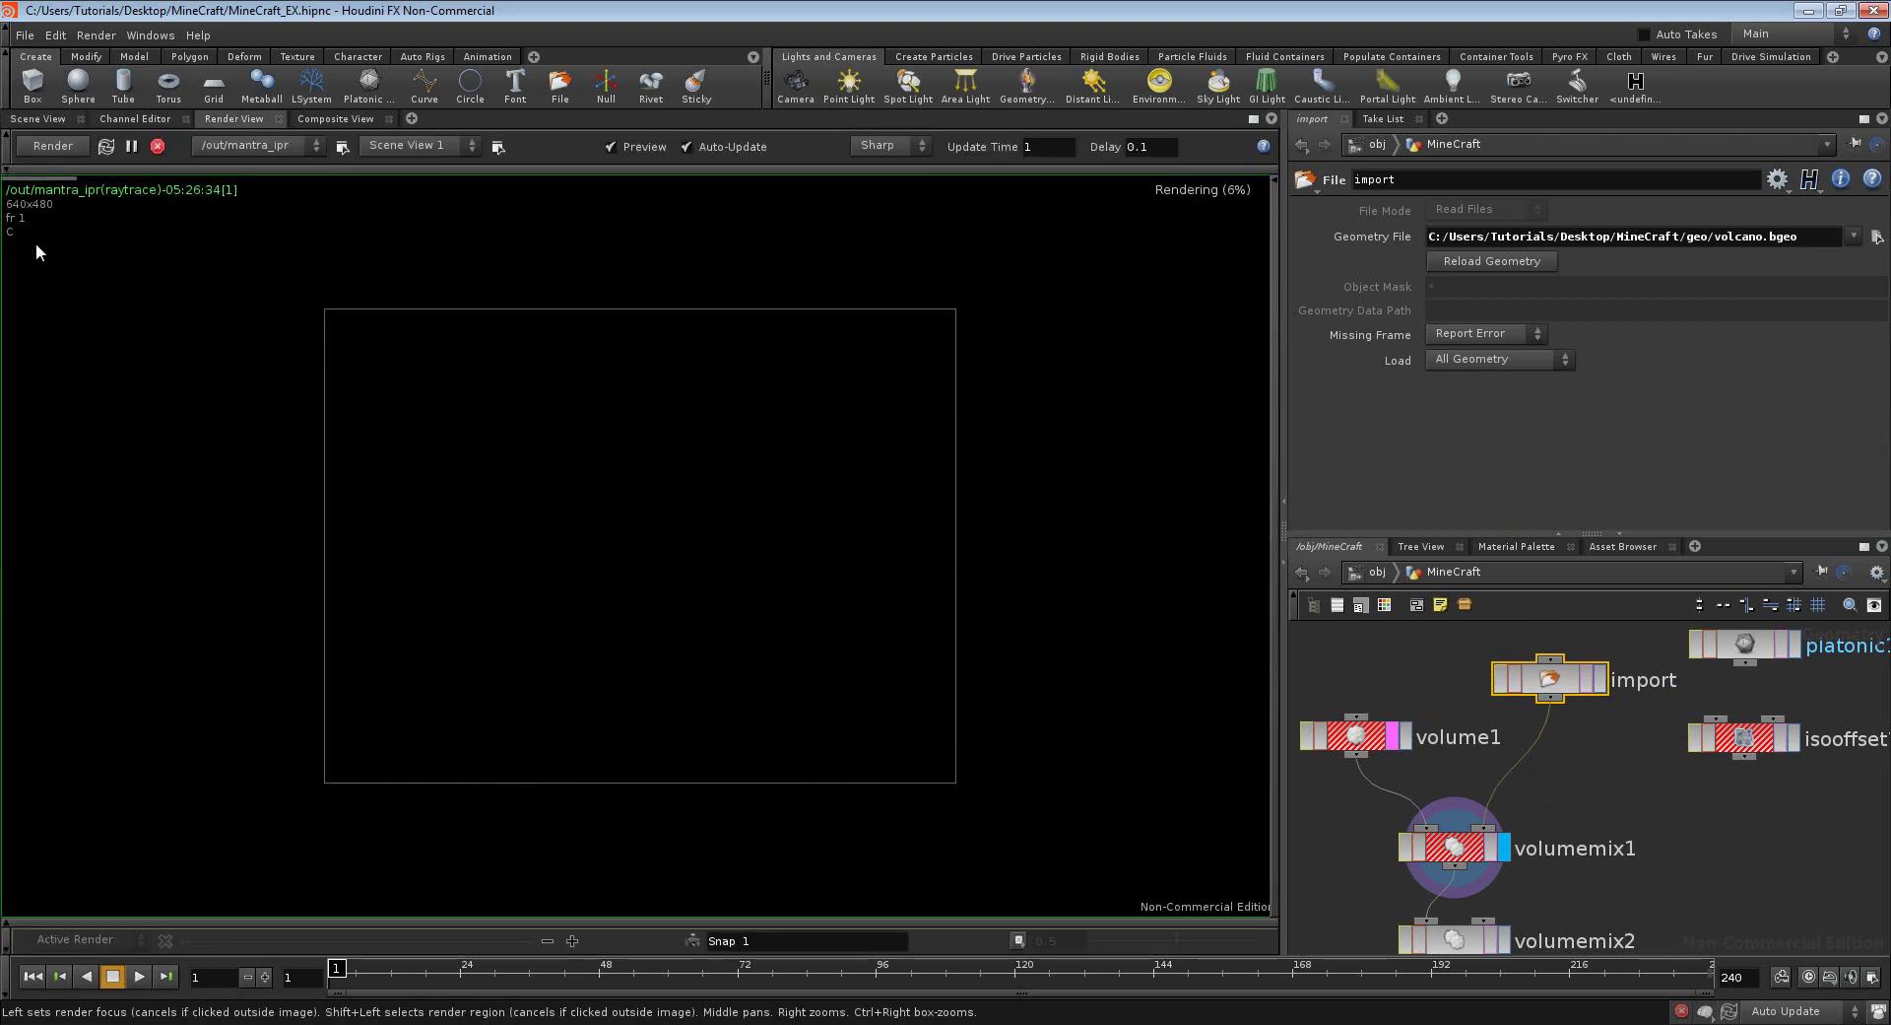
{"action": "left_click", "coordinate": [37, 119]}
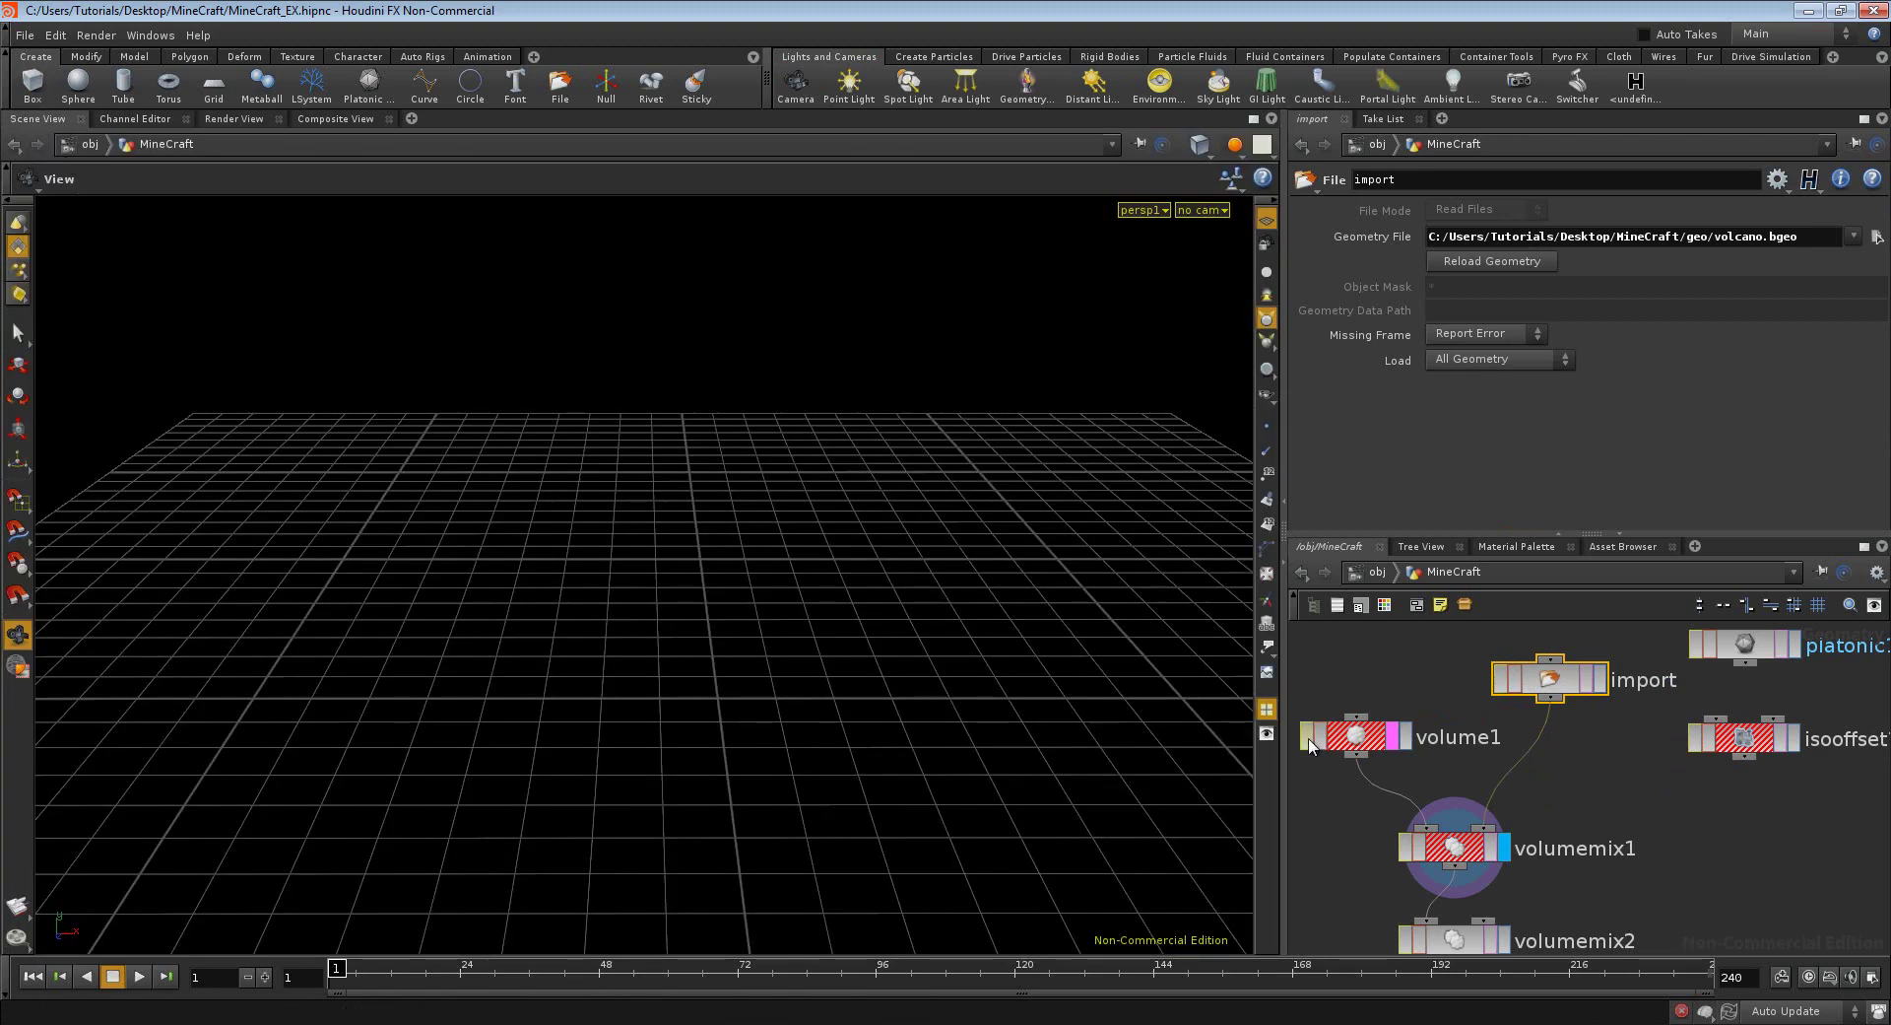
{"action": "left_click", "coordinate": [1352, 737]}
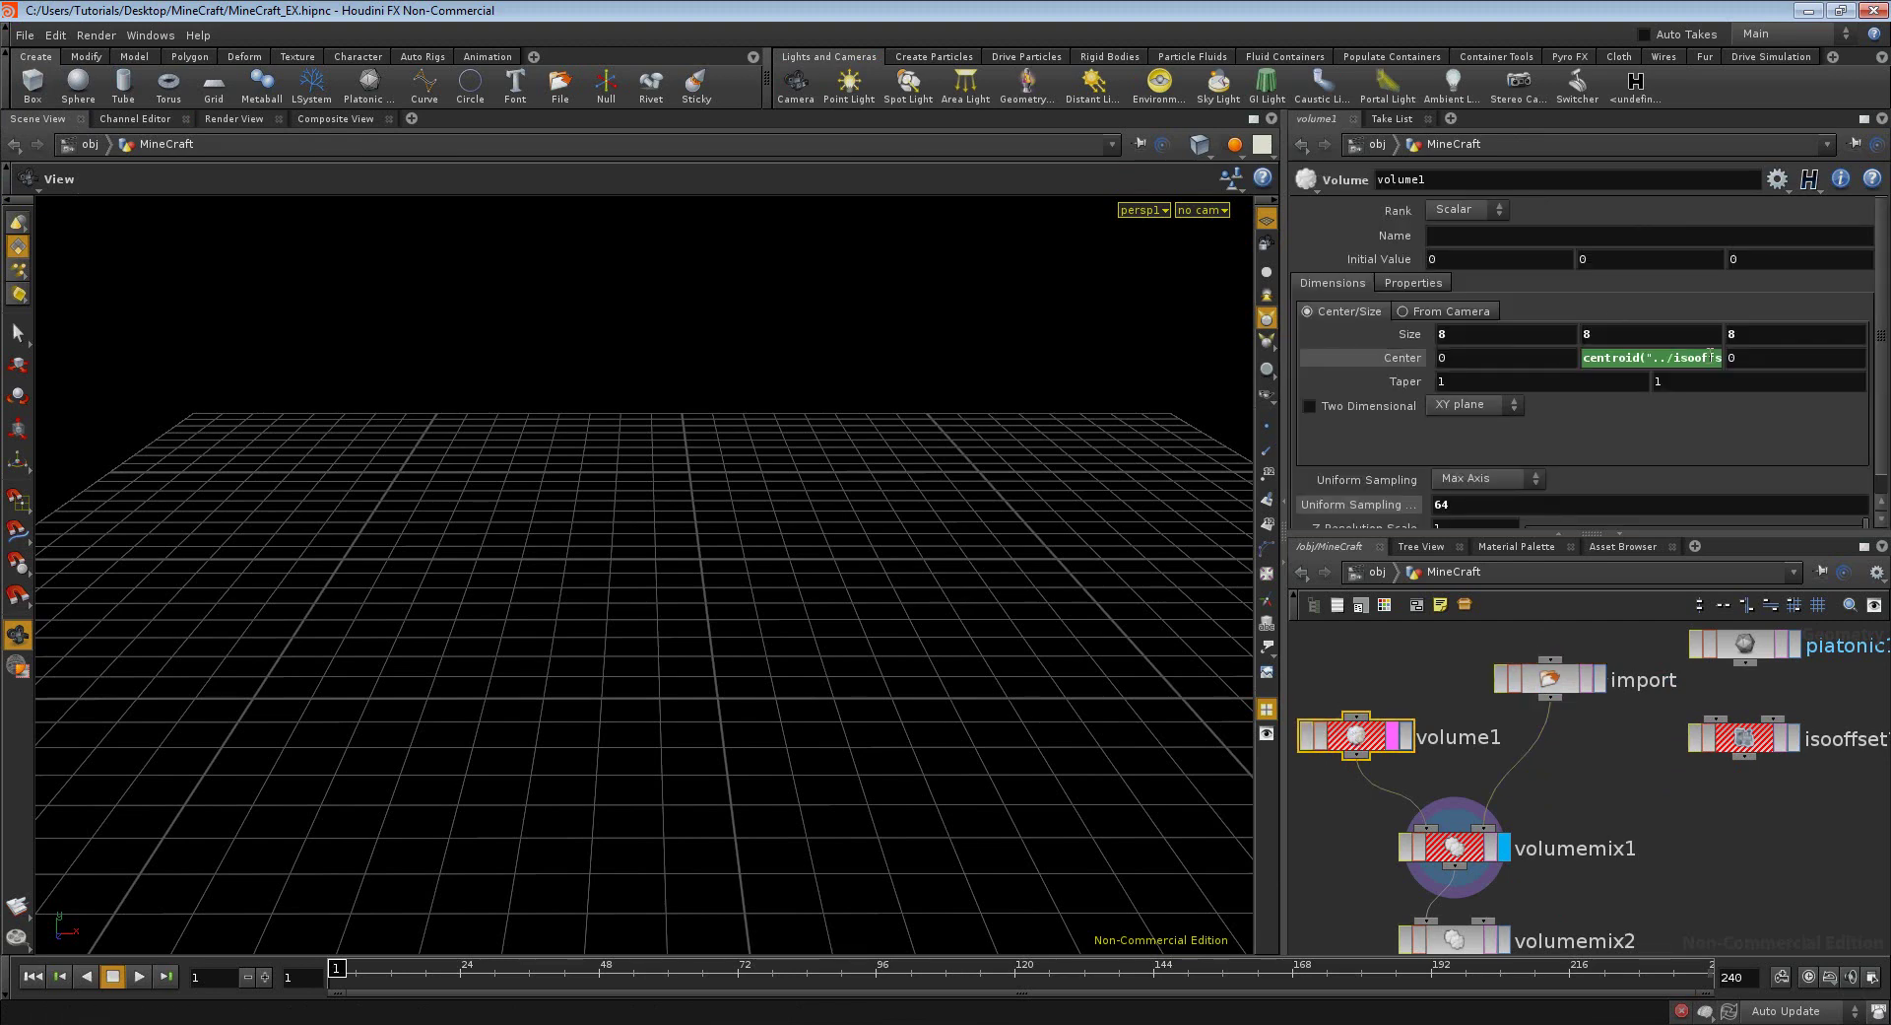
{"action": "left_click_drag", "start_coordinate": [1768, 726], "coordinate": [1745, 726]}
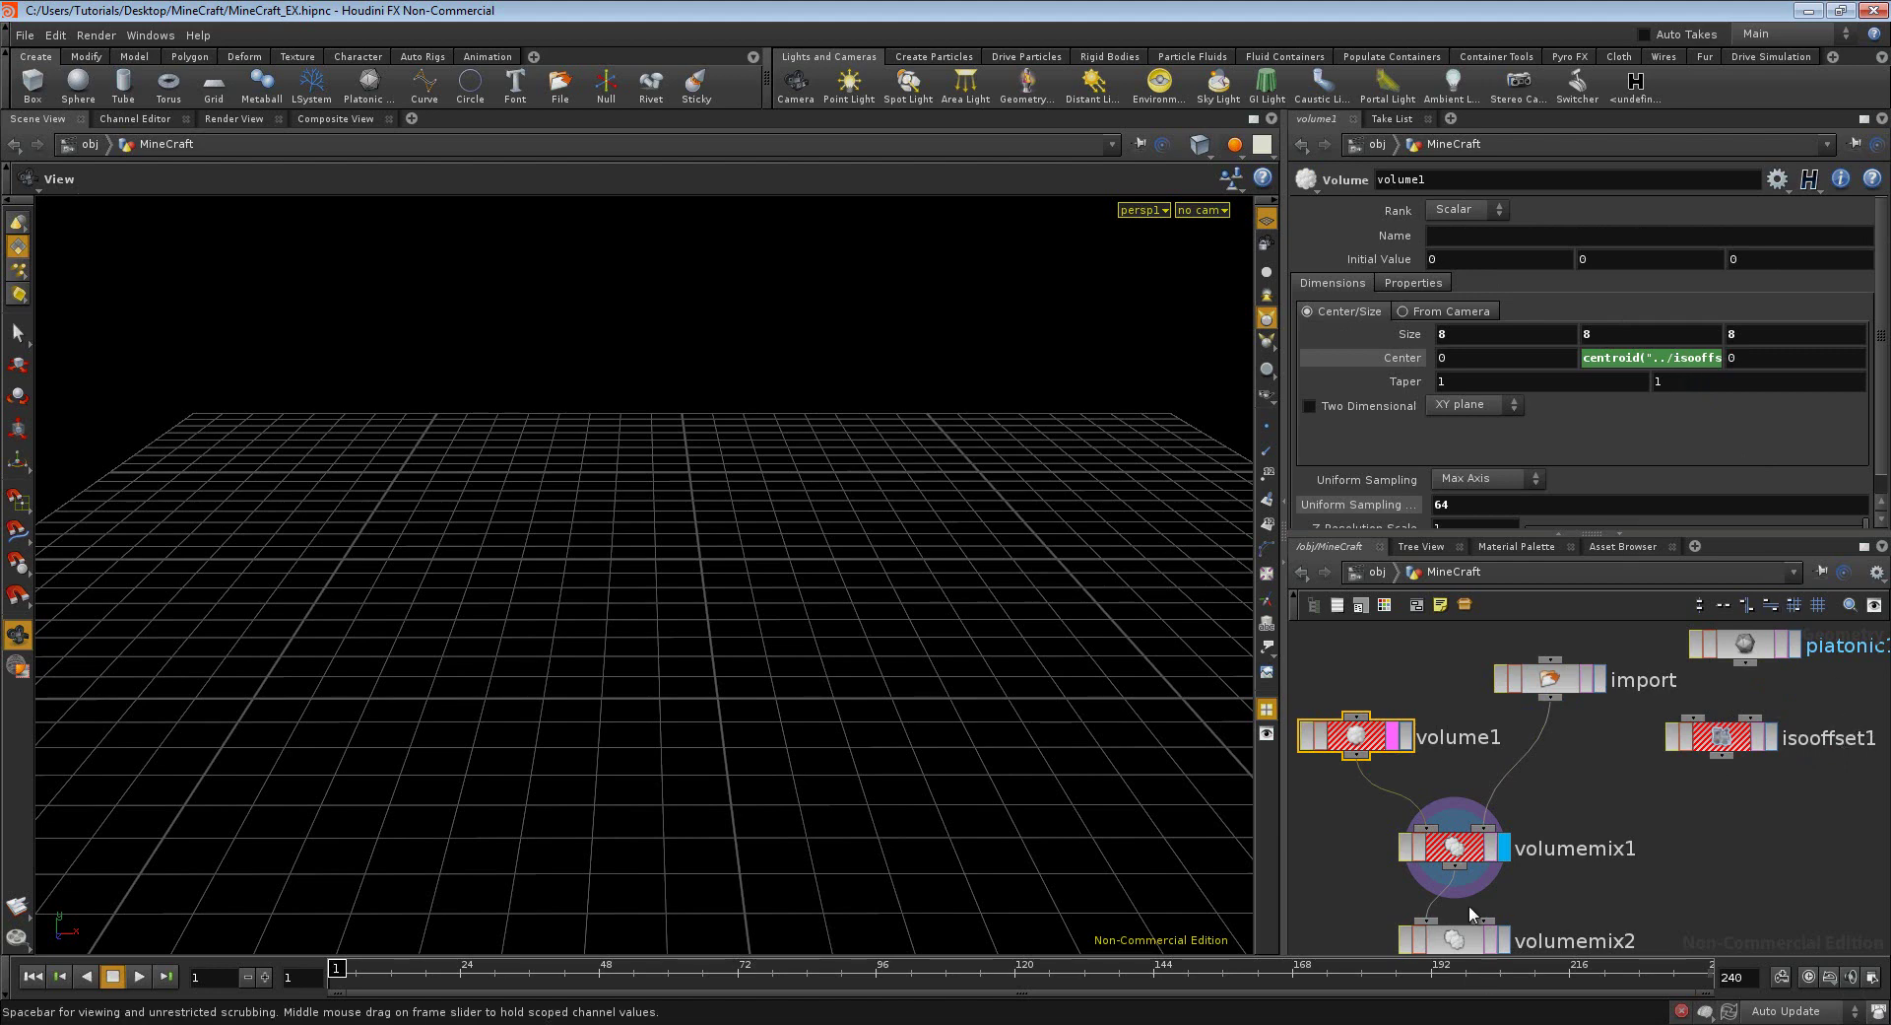
{"action": "left_click", "coordinate": [1540, 690]}
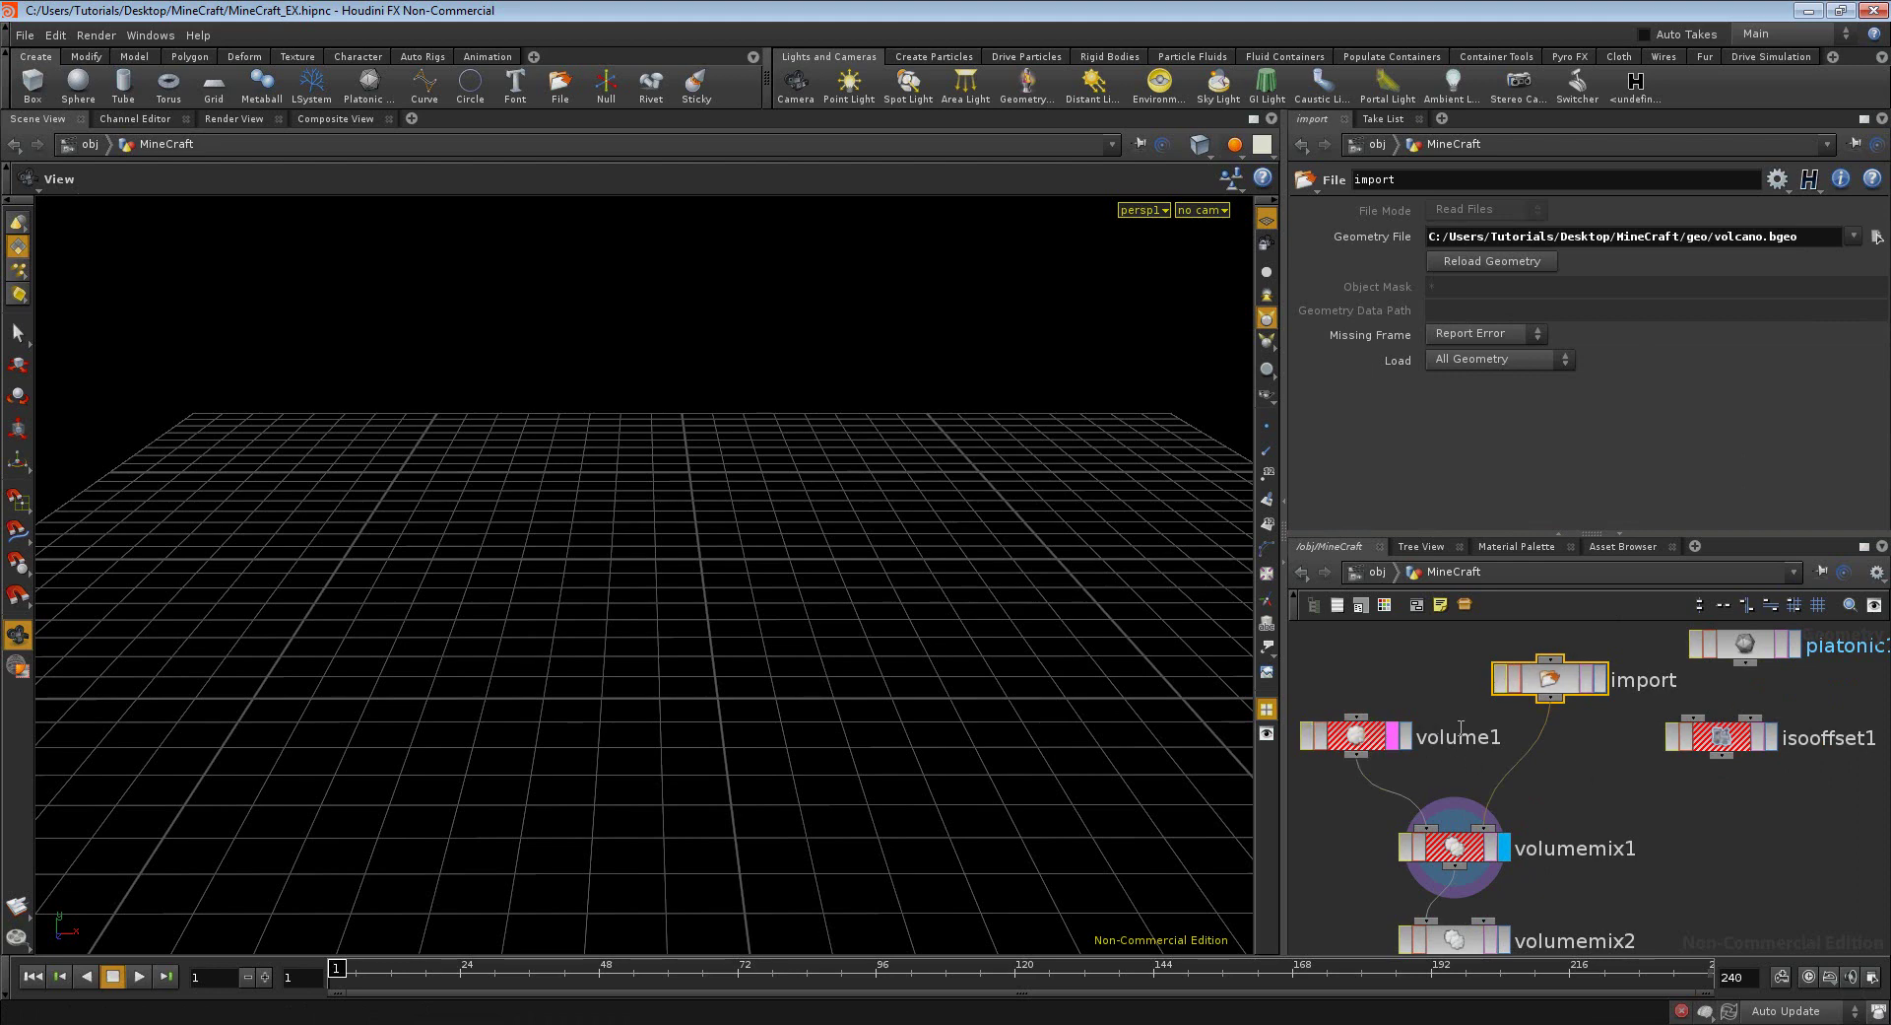
- Erase 'isooffset1' from volume1's Center expression, leaving centroid('../', D_Y)
{"action": "left_click", "coordinate": [1395, 734]}
{"action": "left_click", "coordinate": [1674, 357]}
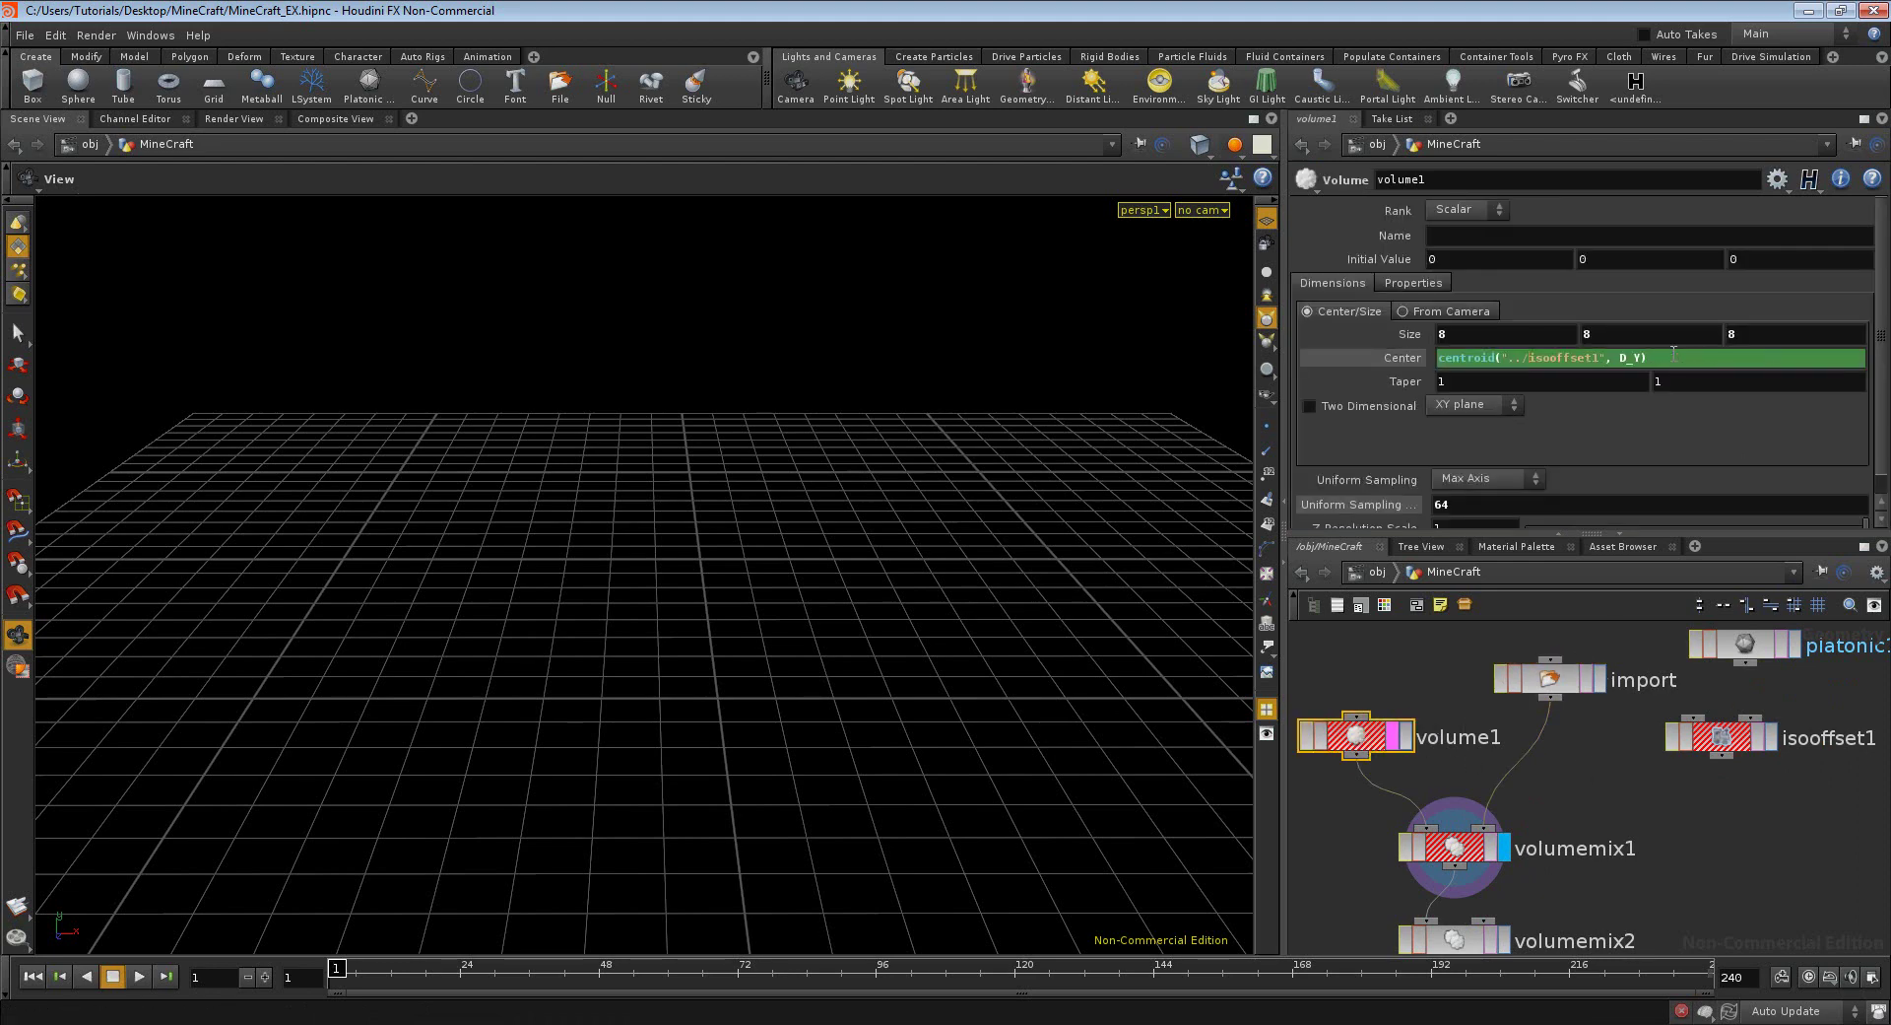
{"action": "left_click", "coordinate": [1593, 356]}
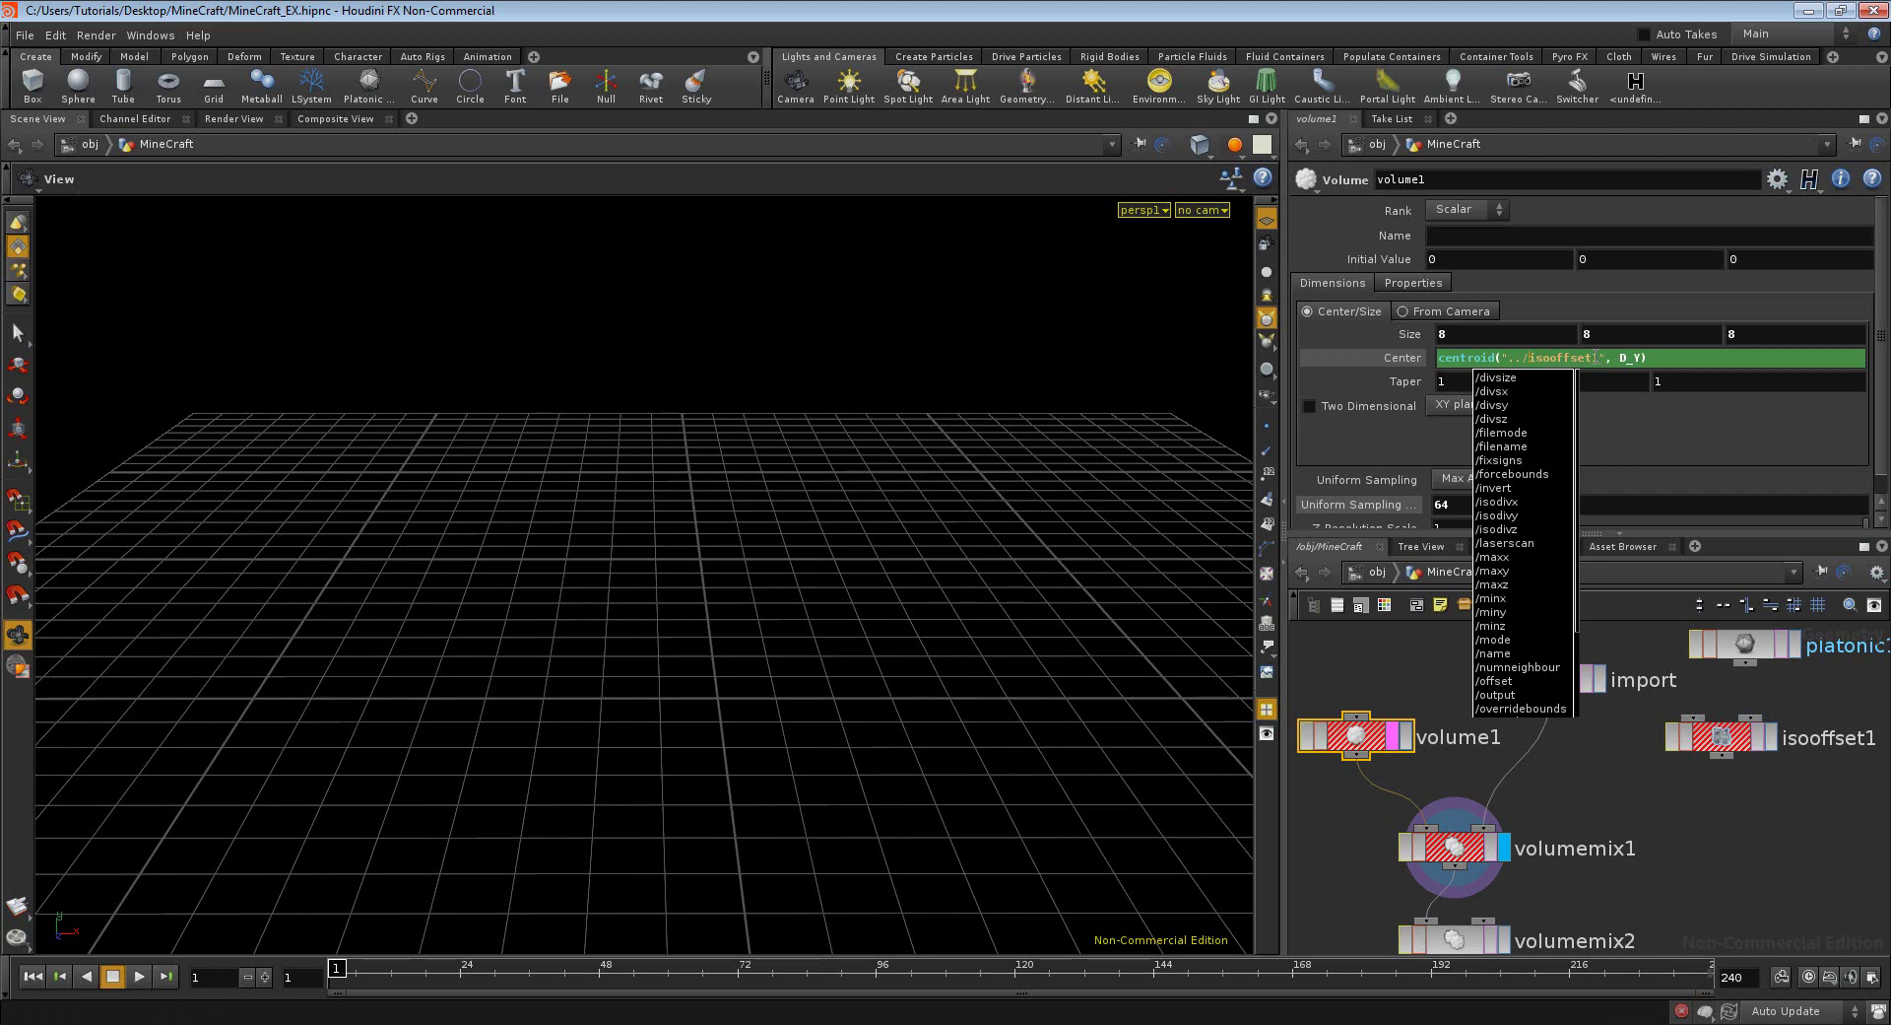
{"action": "key", "text": "Escape"}
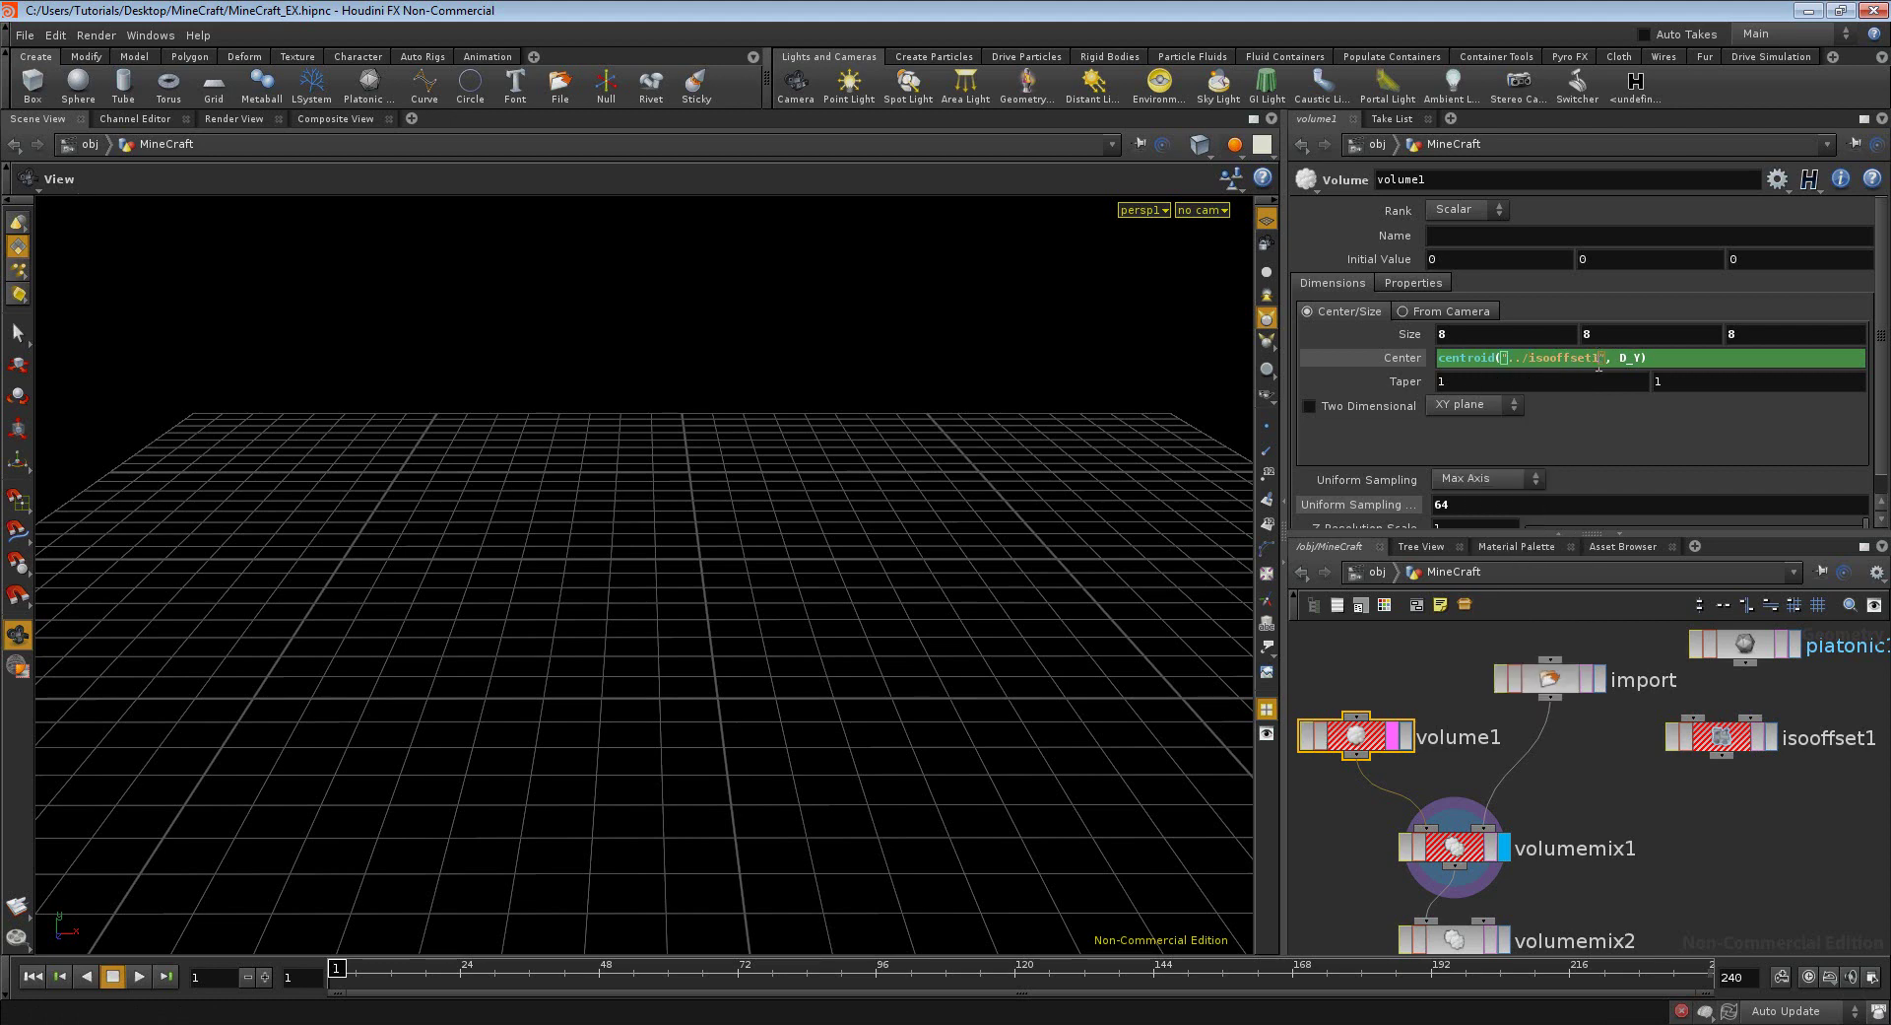
{"action": "left_click", "coordinate": [1597, 364]}
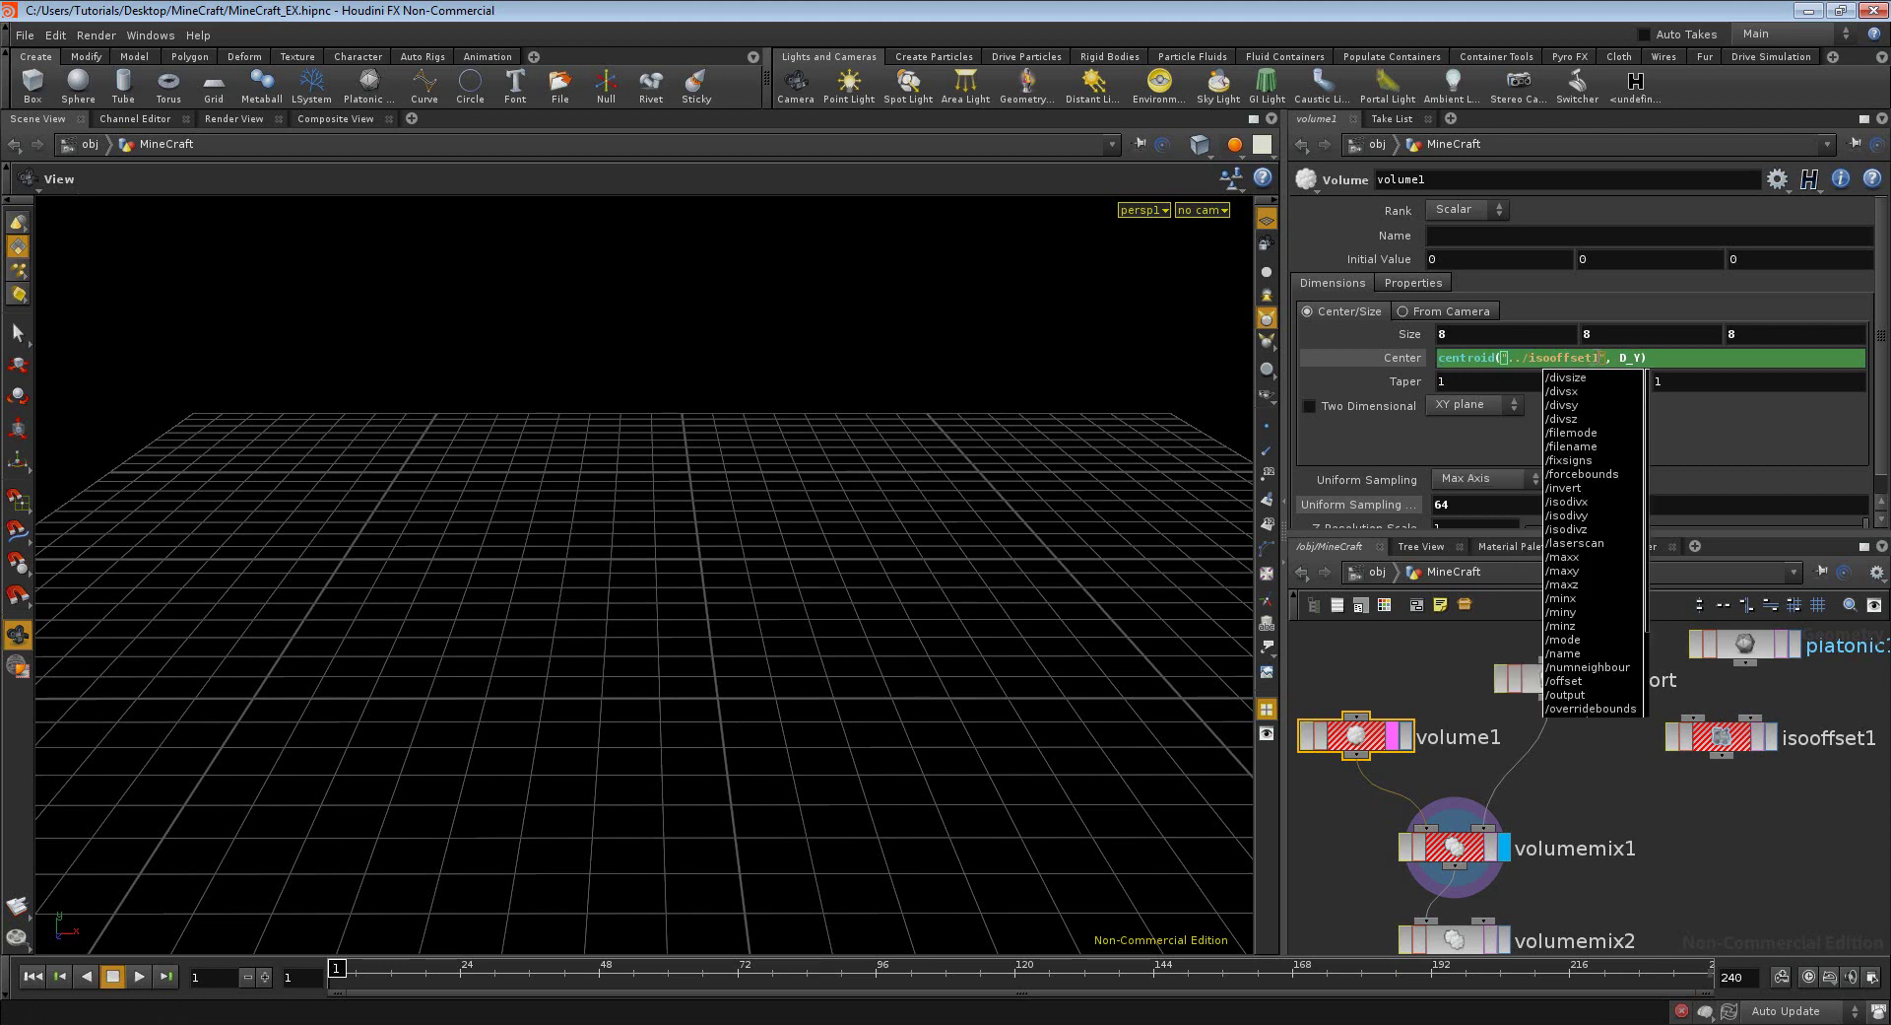
{"action": "left_click", "coordinate": [1597, 356]}
{"action": "key", "text": "BackSpace"}
{"action": "key", "text": "BackSpace"}
{"action": "key", "text": "BackSpace"}
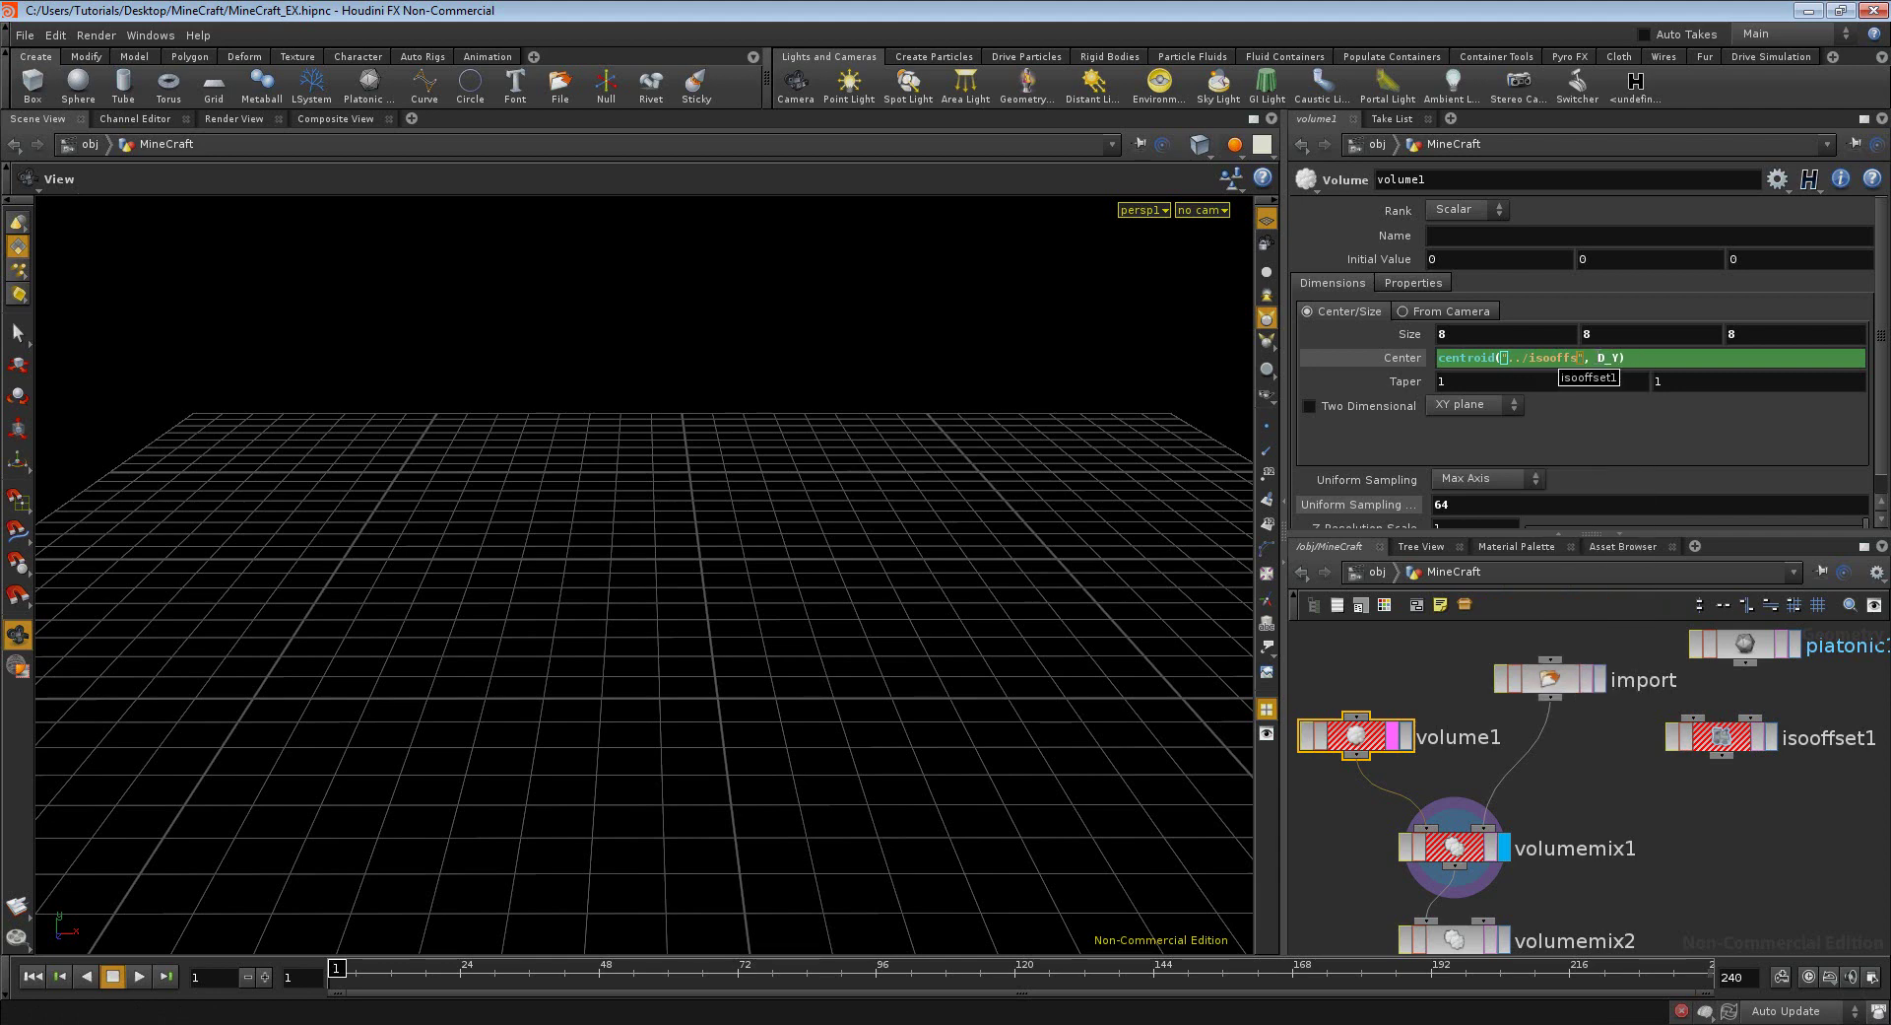
{"action": "key", "text": "BackSpace"}
{"action": "key", "text": "BackSpace"}
{"action": "key", "text": "BackSpace"}
{"action": "key", "text": "BackSpace"}
{"action": "key", "text": "BackSpace"}
{"action": "key", "text": "BackSpace"}
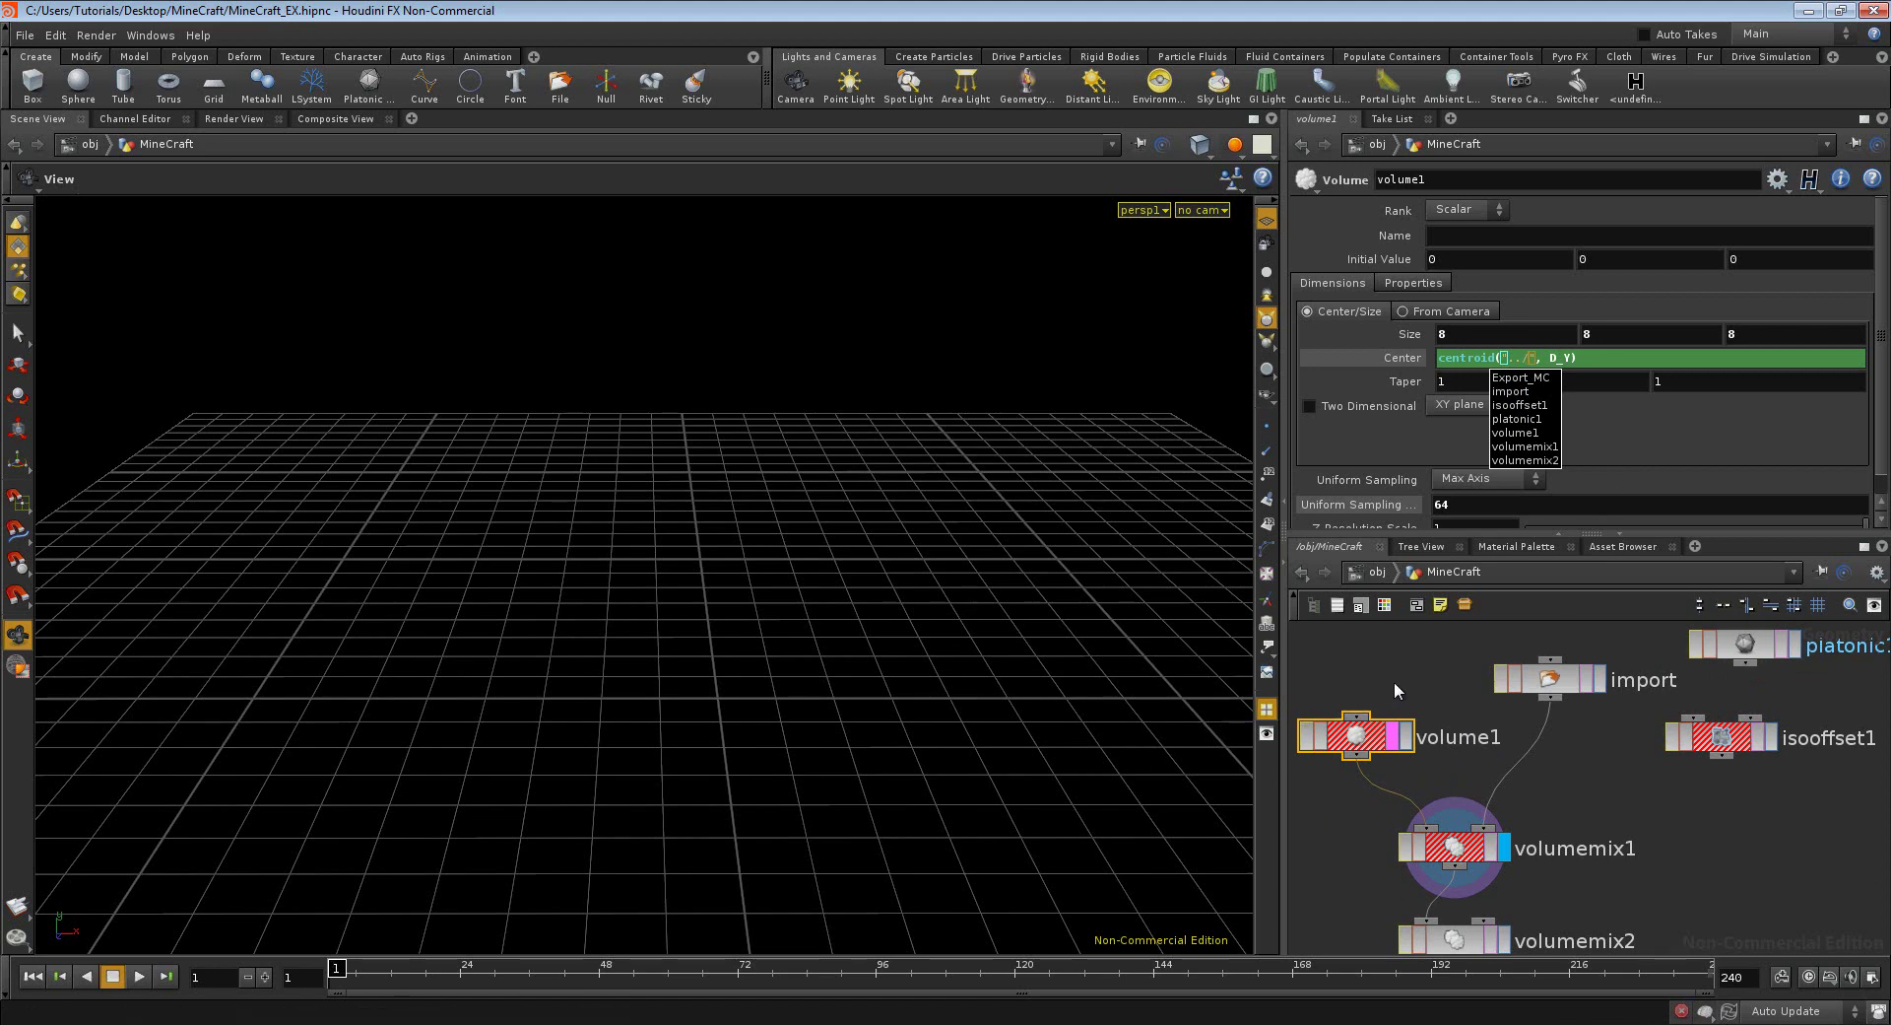
- Set volume1's Center Y to centroid("../import", D_Y) so the smoke volume shows in the viewport
{"action": "key", "text": "Escape"}
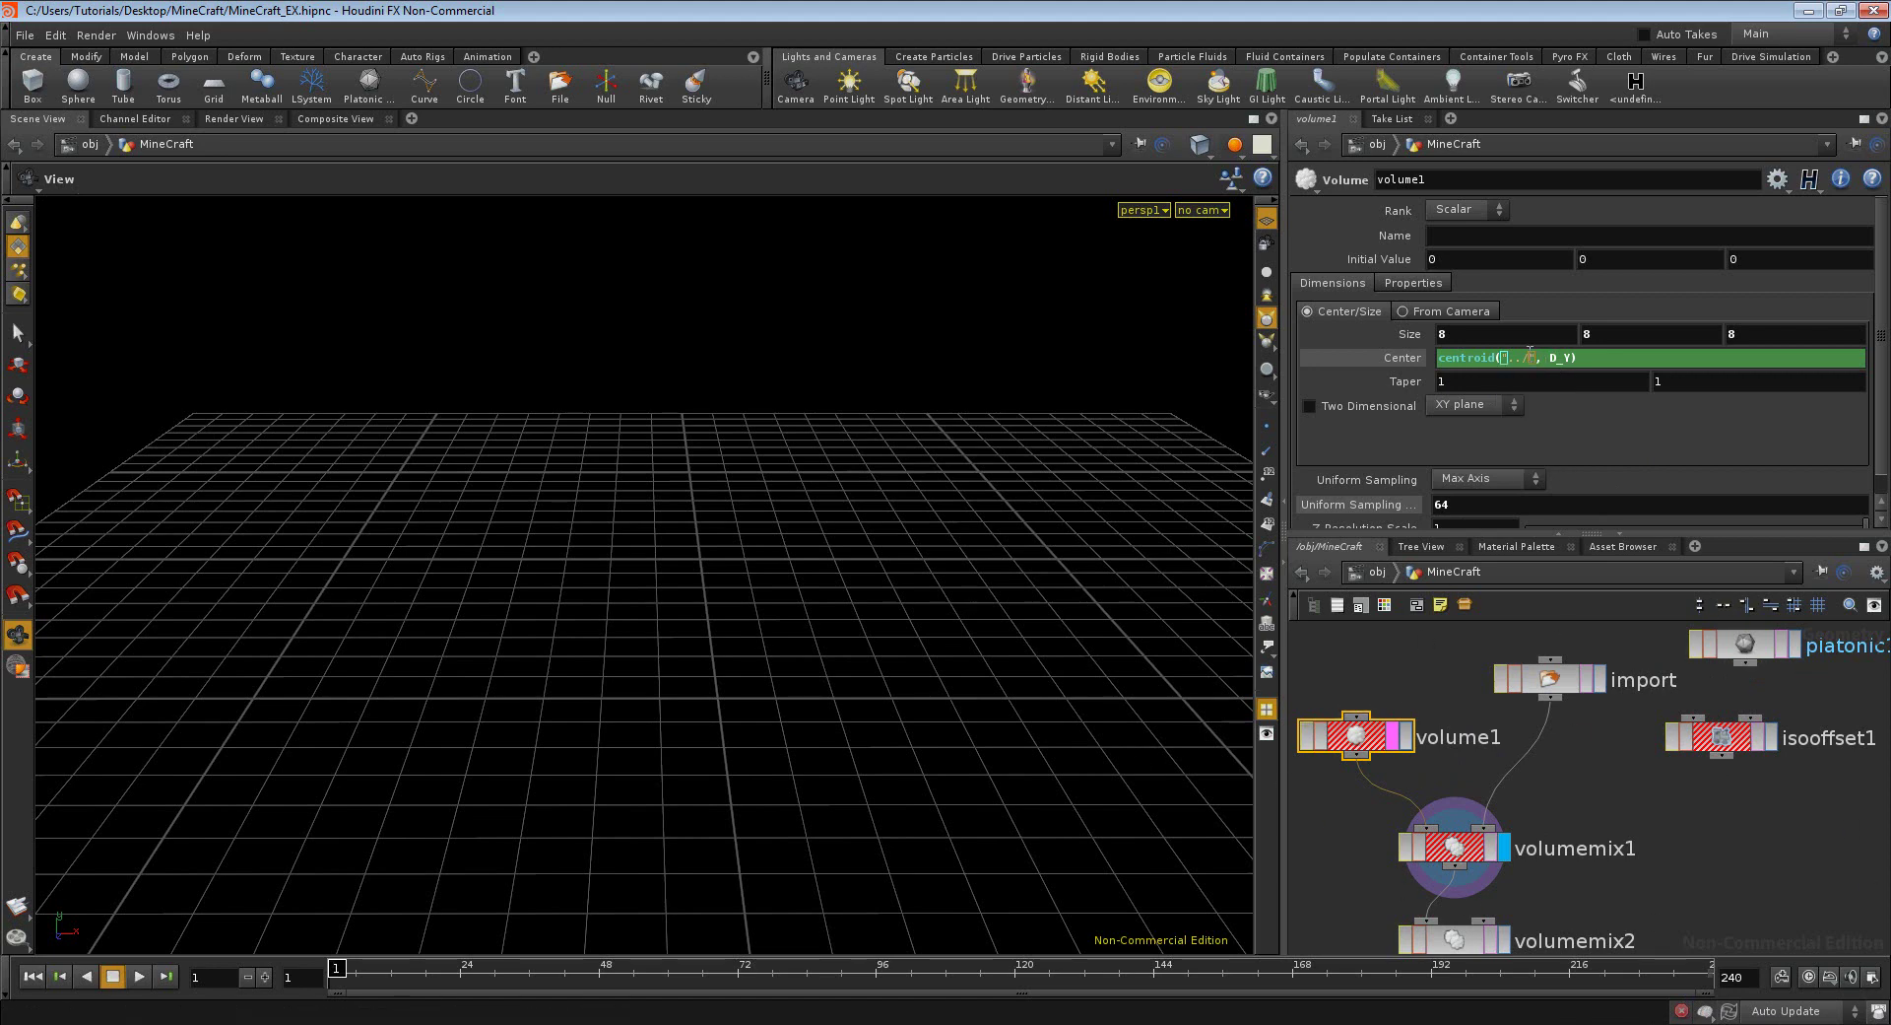
{"action": "key", "text": "Tab"}
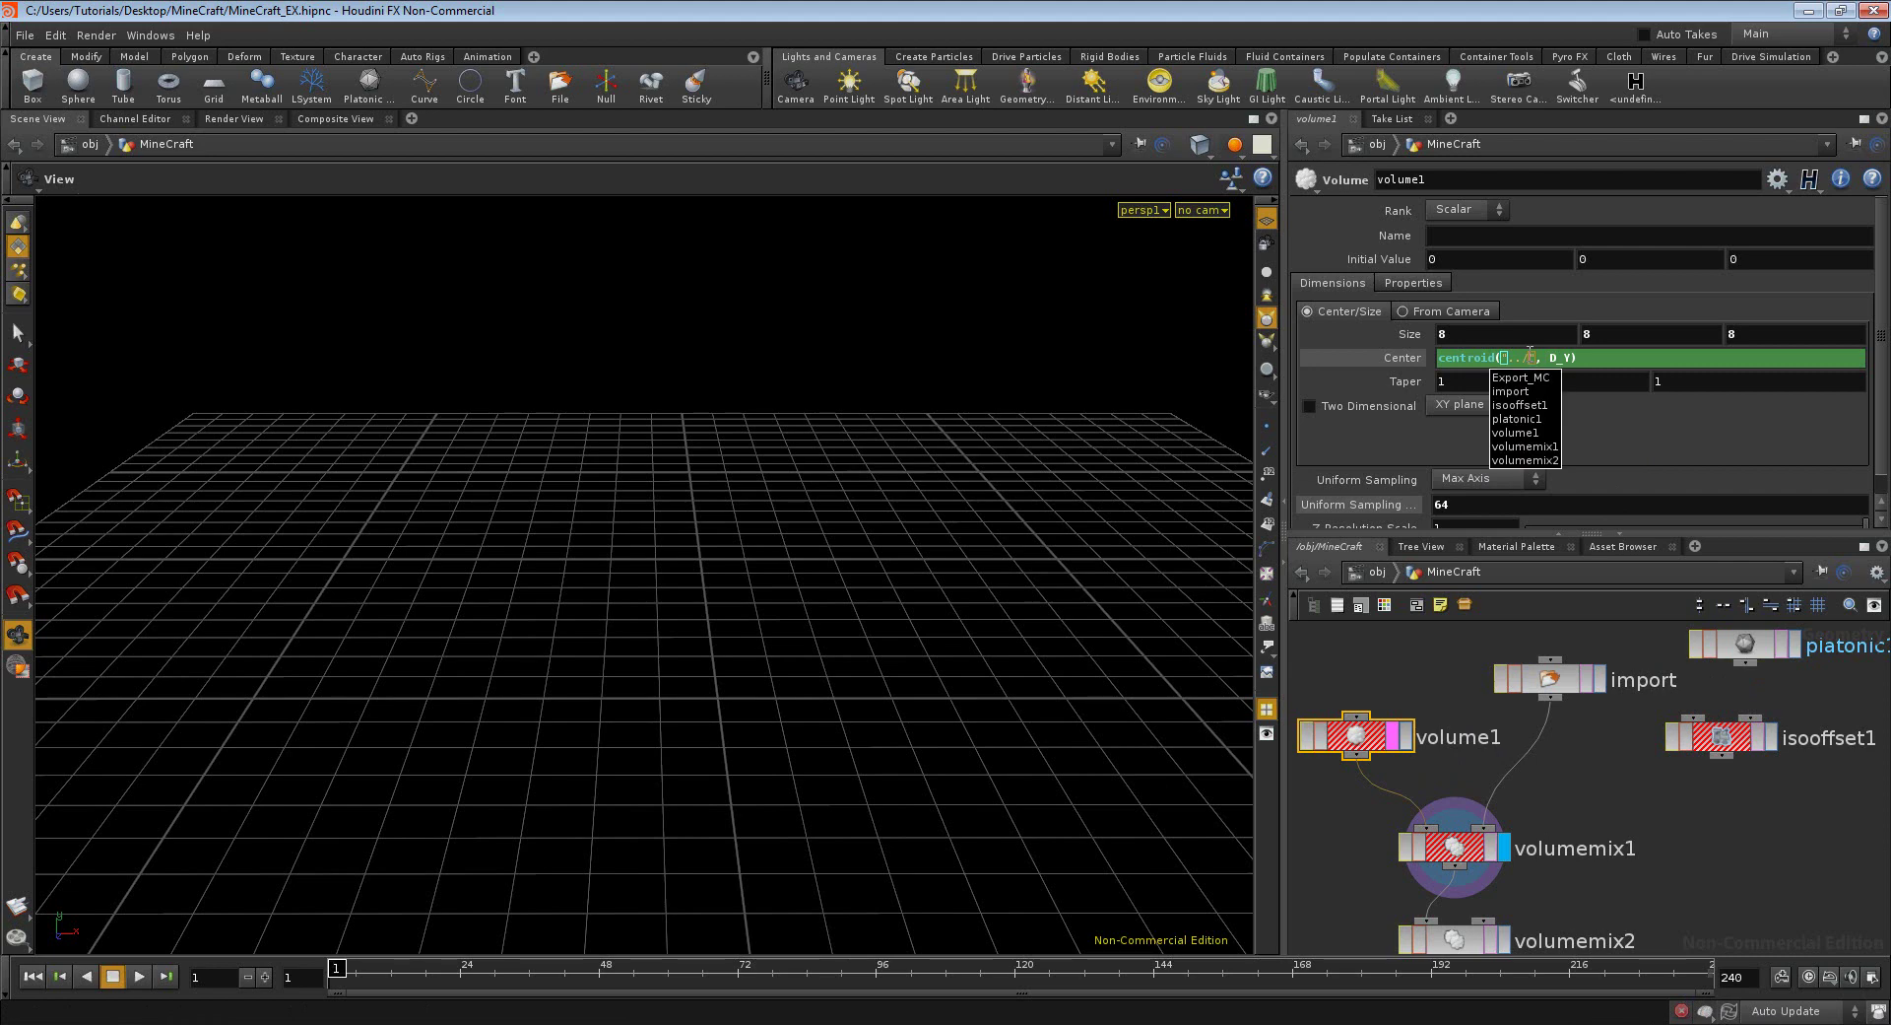
{"action": "type", "text": "i"}
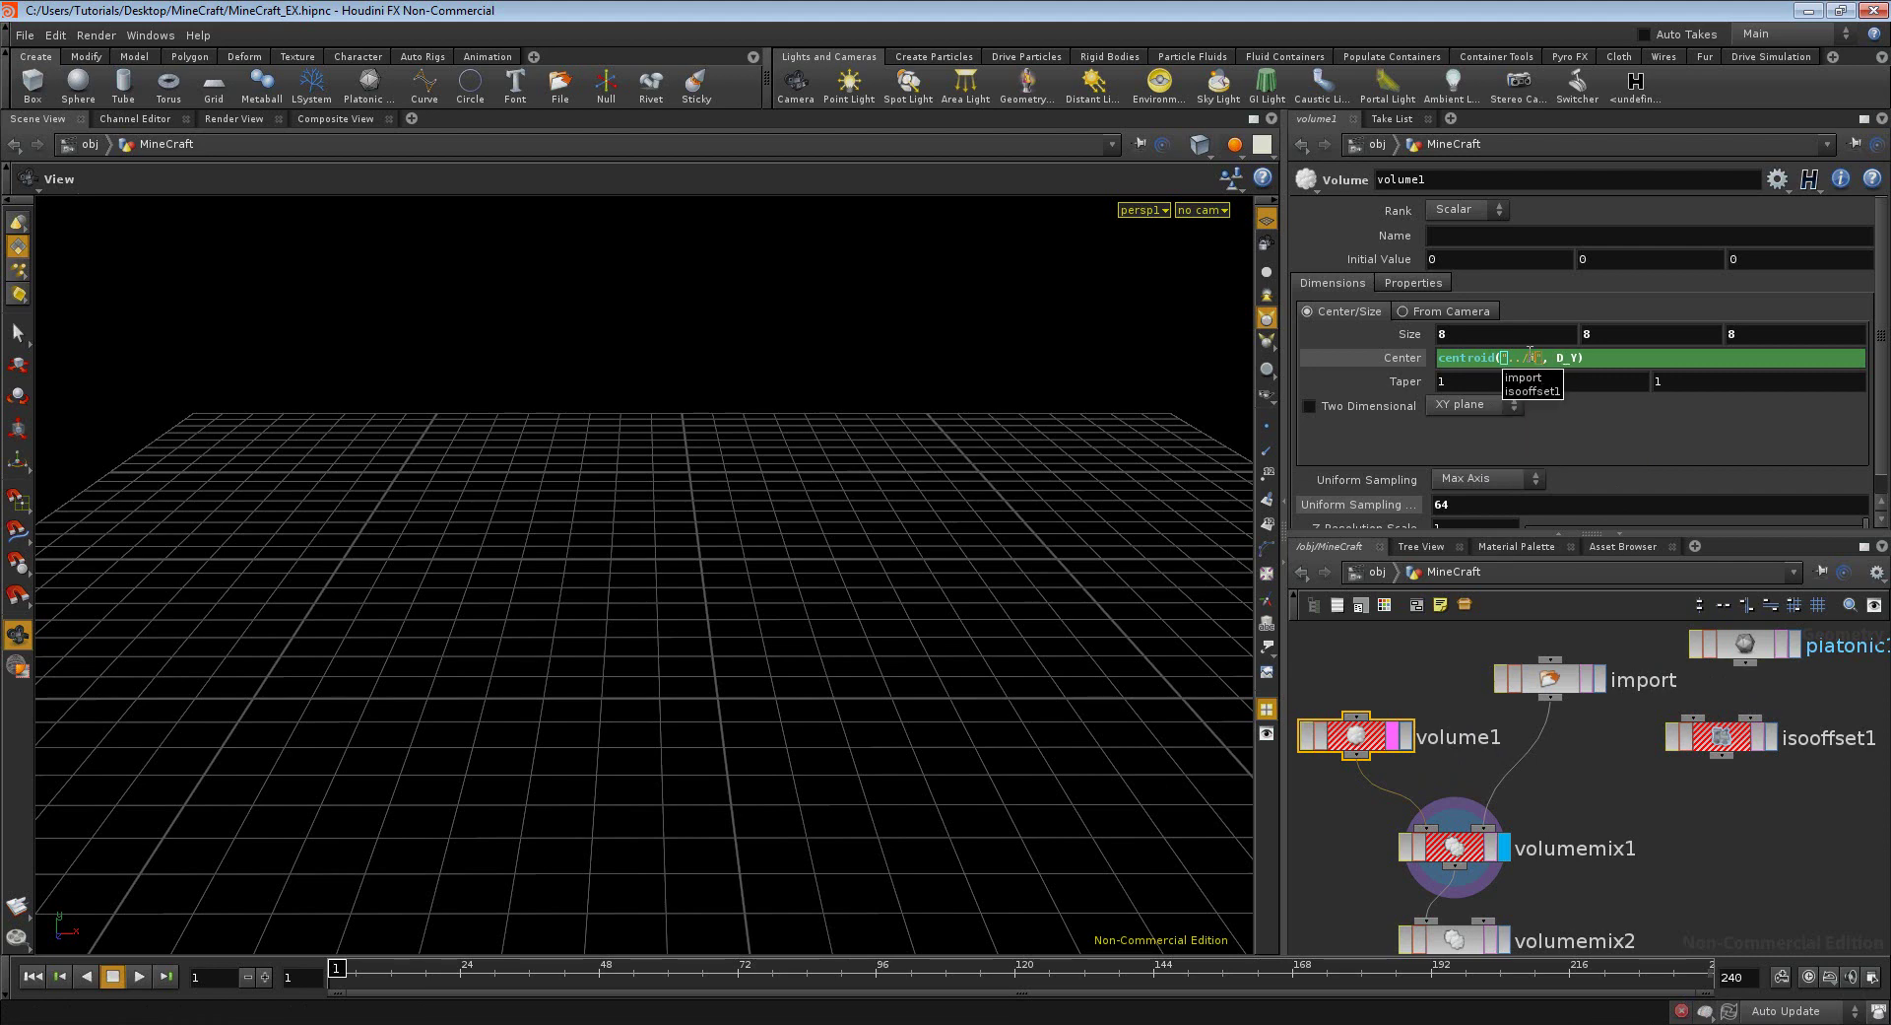
{"action": "type", "text": "mport"}
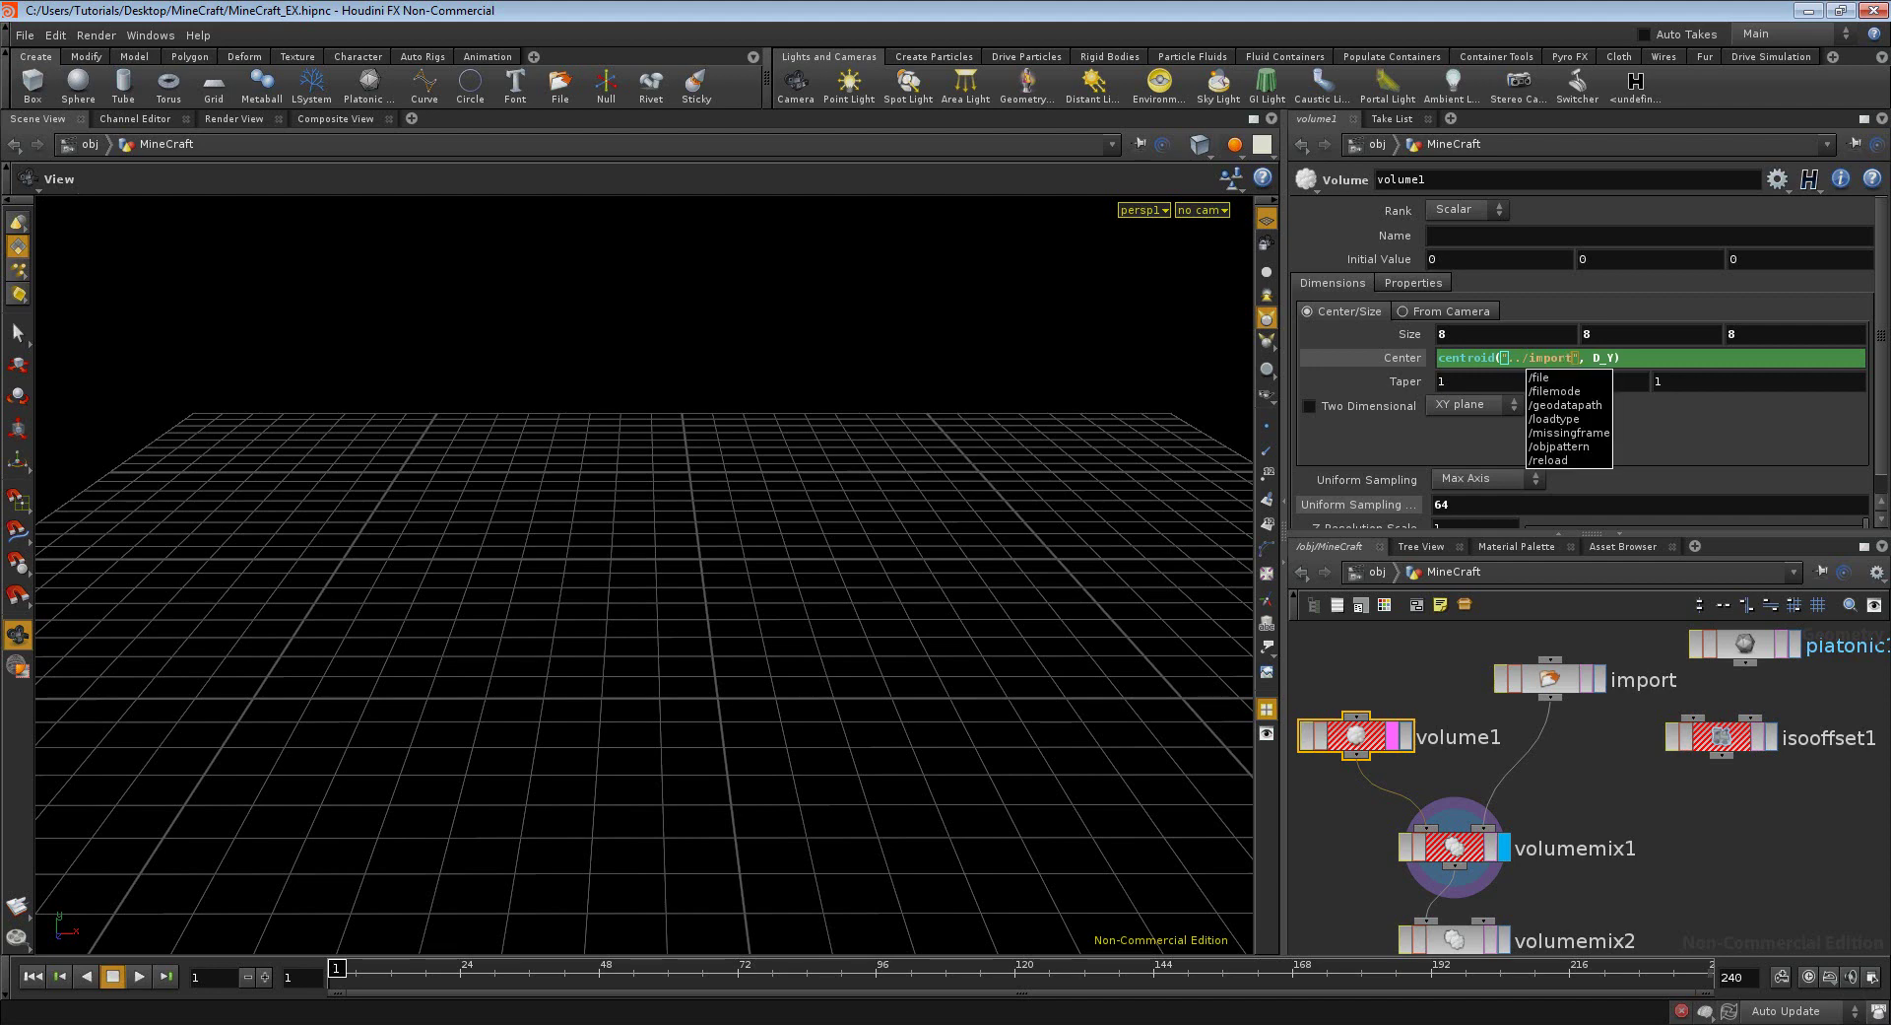
{"action": "key", "text": "Return"}
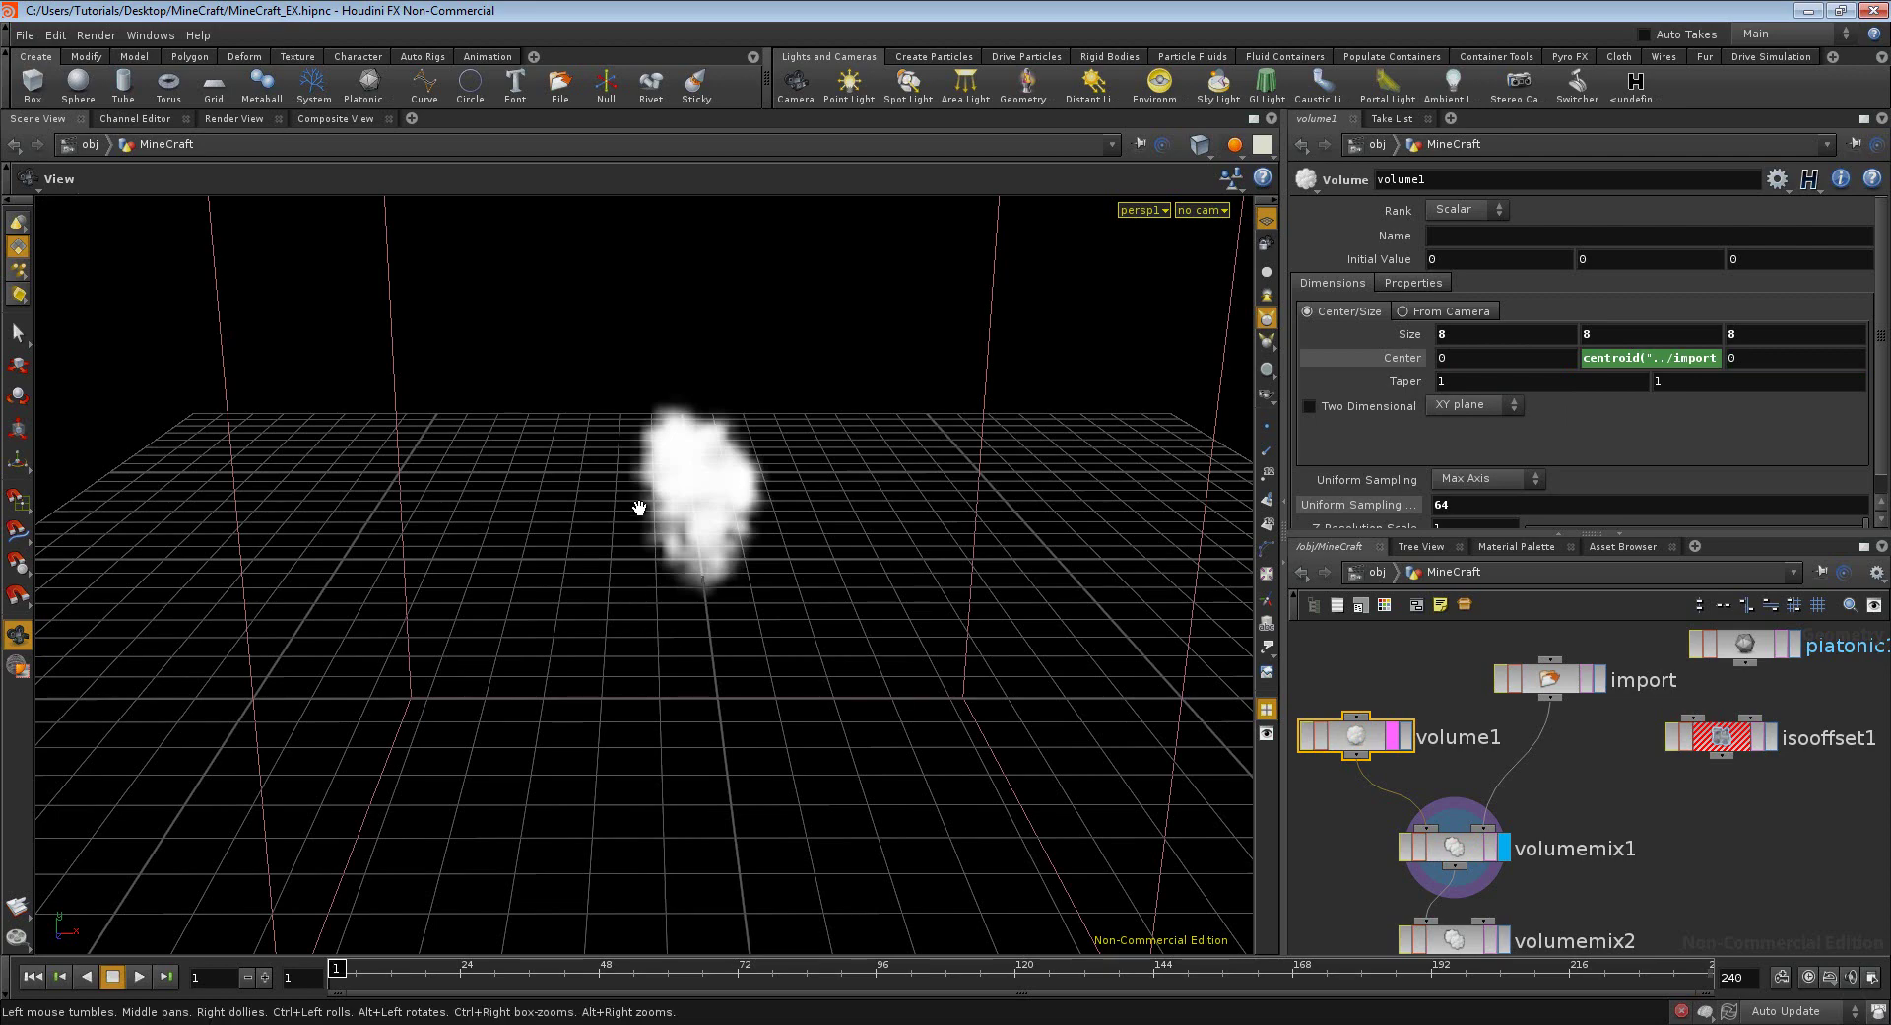
- Nudge the isooffset1 node down and right and reframe the network view
{"action": "mouse_move", "coordinate": [633, 506]}
{"action": "left_mouse_down"}
{"action": "mouse_move", "coordinate": [628, 594]}
{"action": "mouse_move", "coordinate": [959, 519]}
{"action": "mouse_move", "coordinate": [607, 553]}
{"action": "left_mouse_up"}
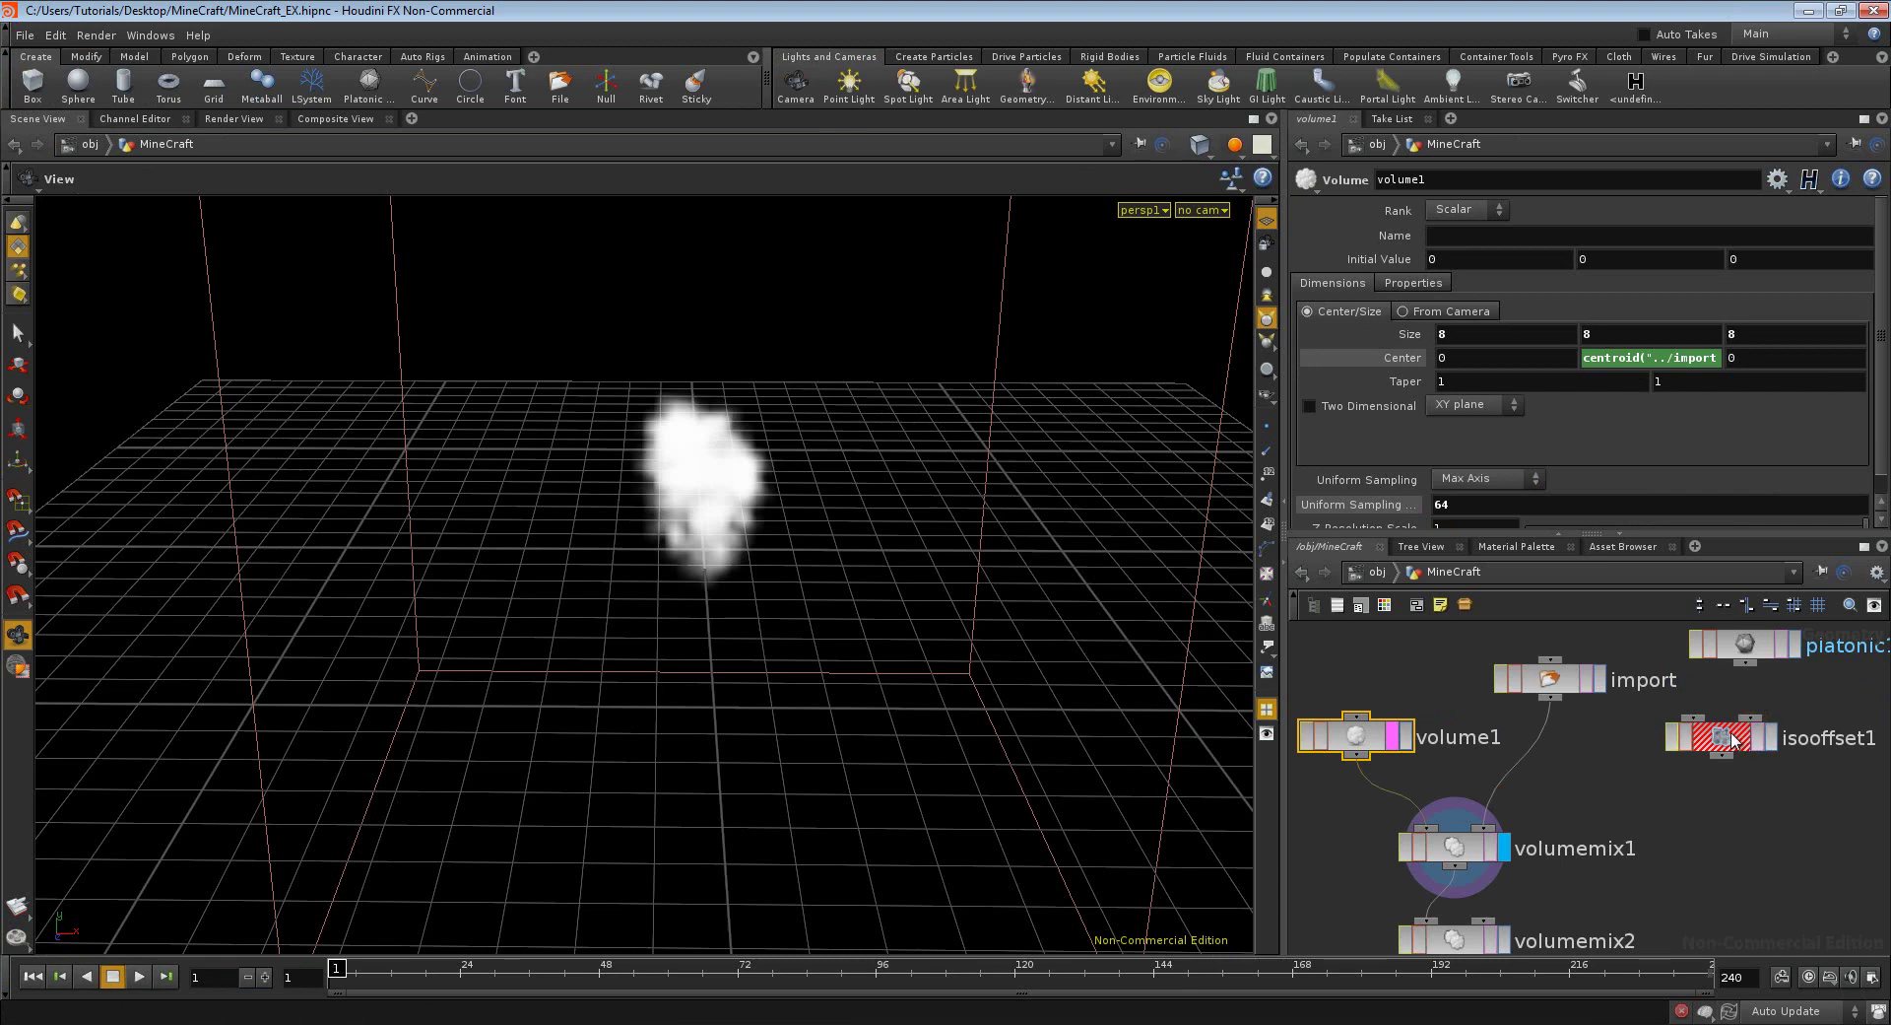
{"action": "left_click_drag", "start_coordinate": [1750, 751], "coordinate": [1775, 764]}
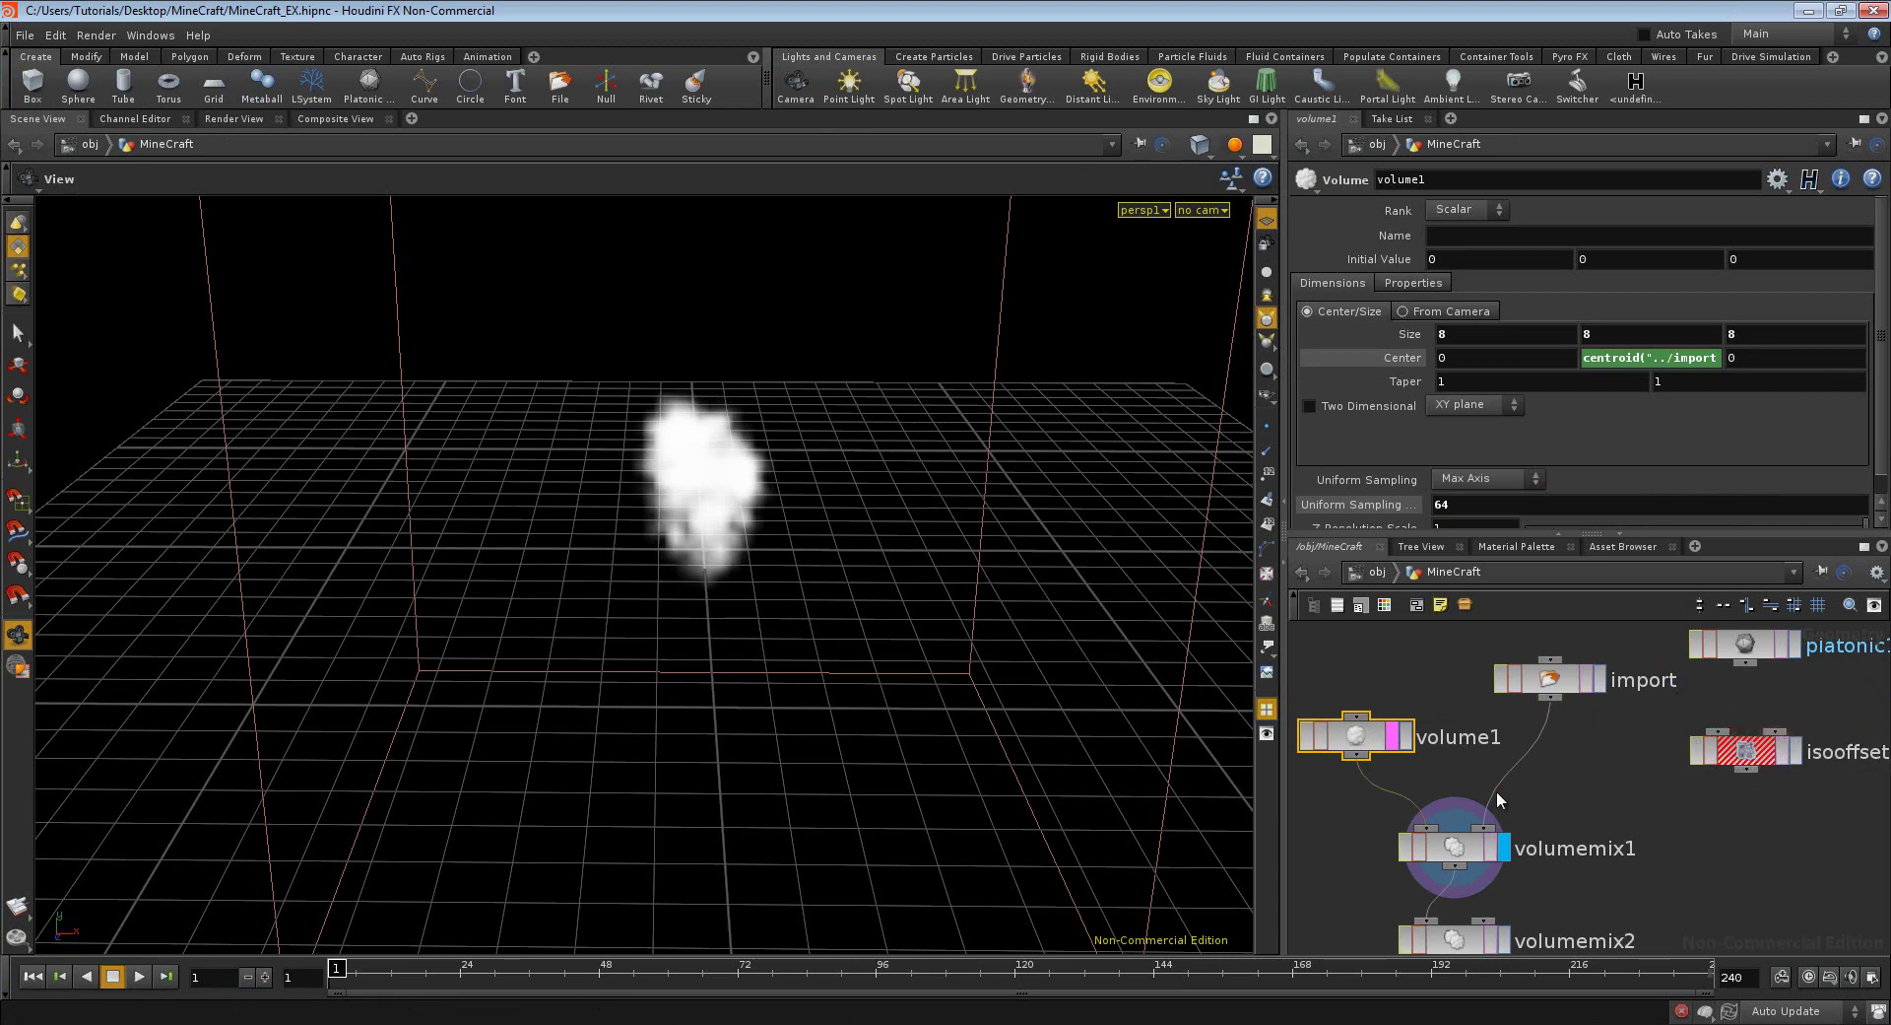
{"action": "scroll", "coordinate": [1572, 765], "scroll_direction": "down", "scroll_amount": 2}
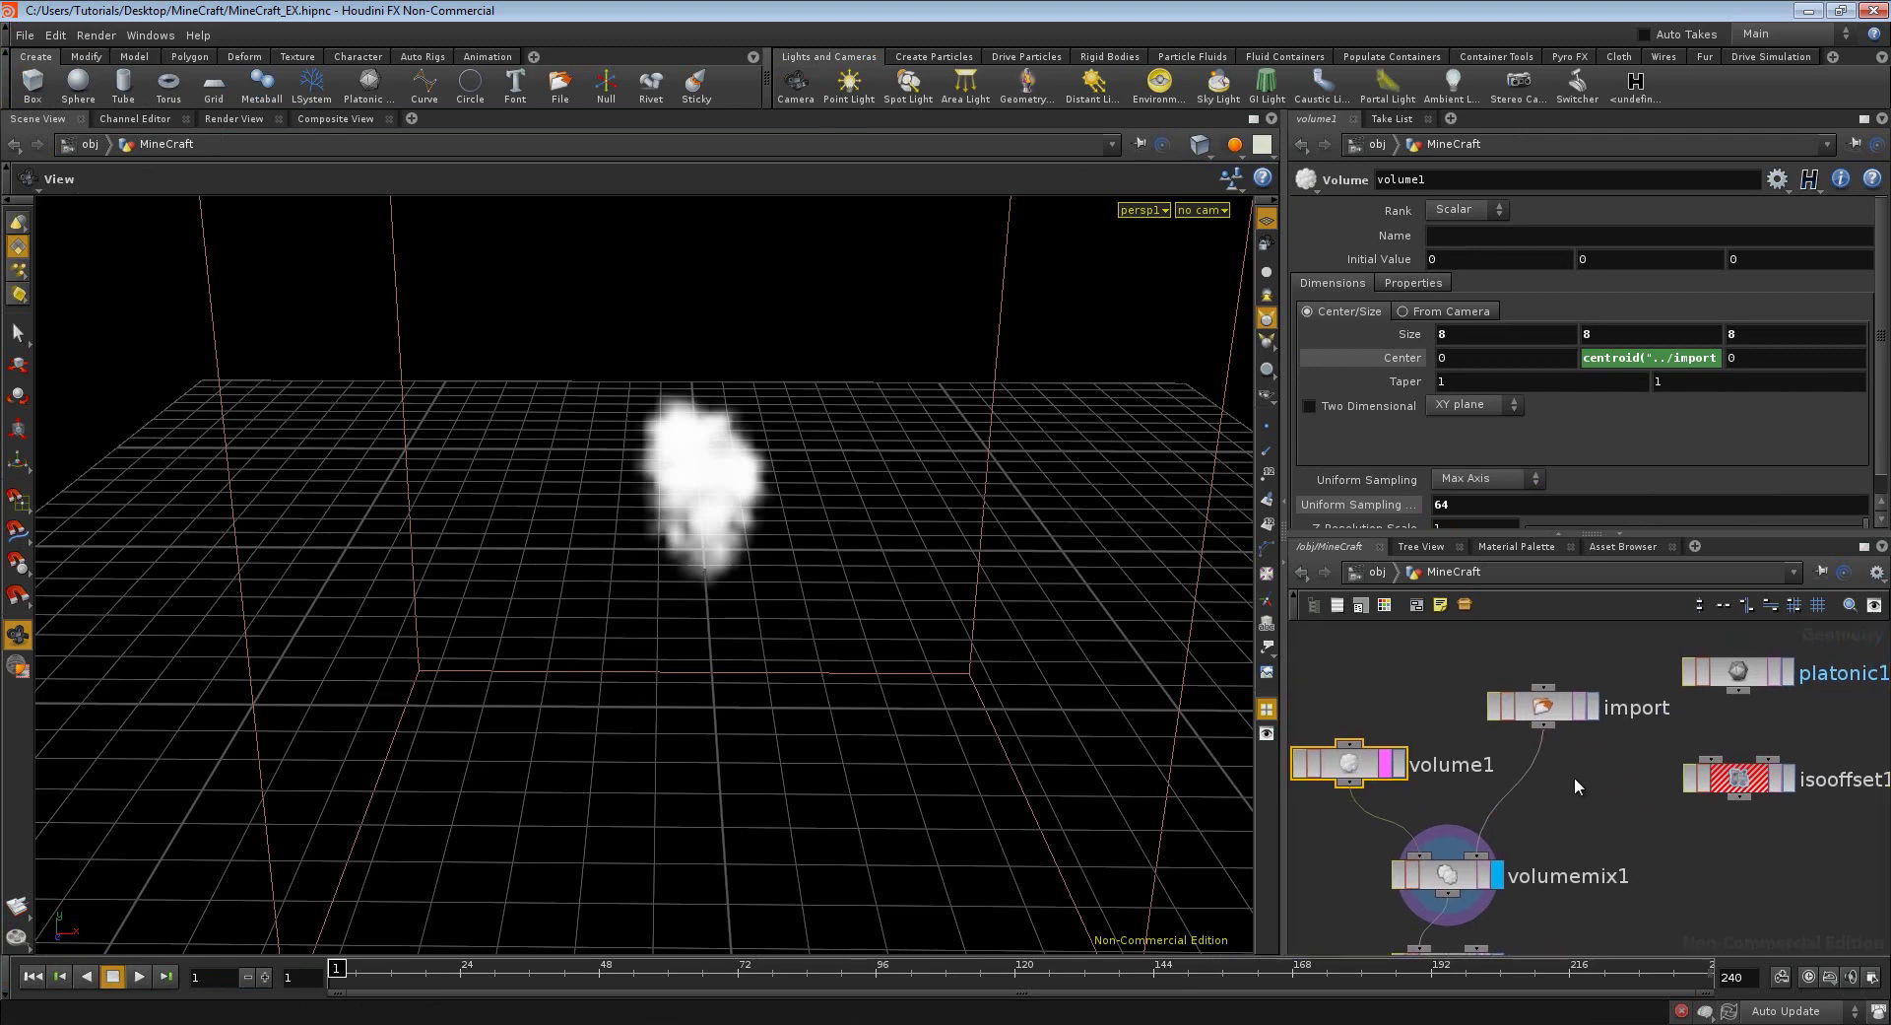
{"action": "scroll", "coordinate": [1605, 729], "scroll_direction": "down", "scroll_amount": 2}
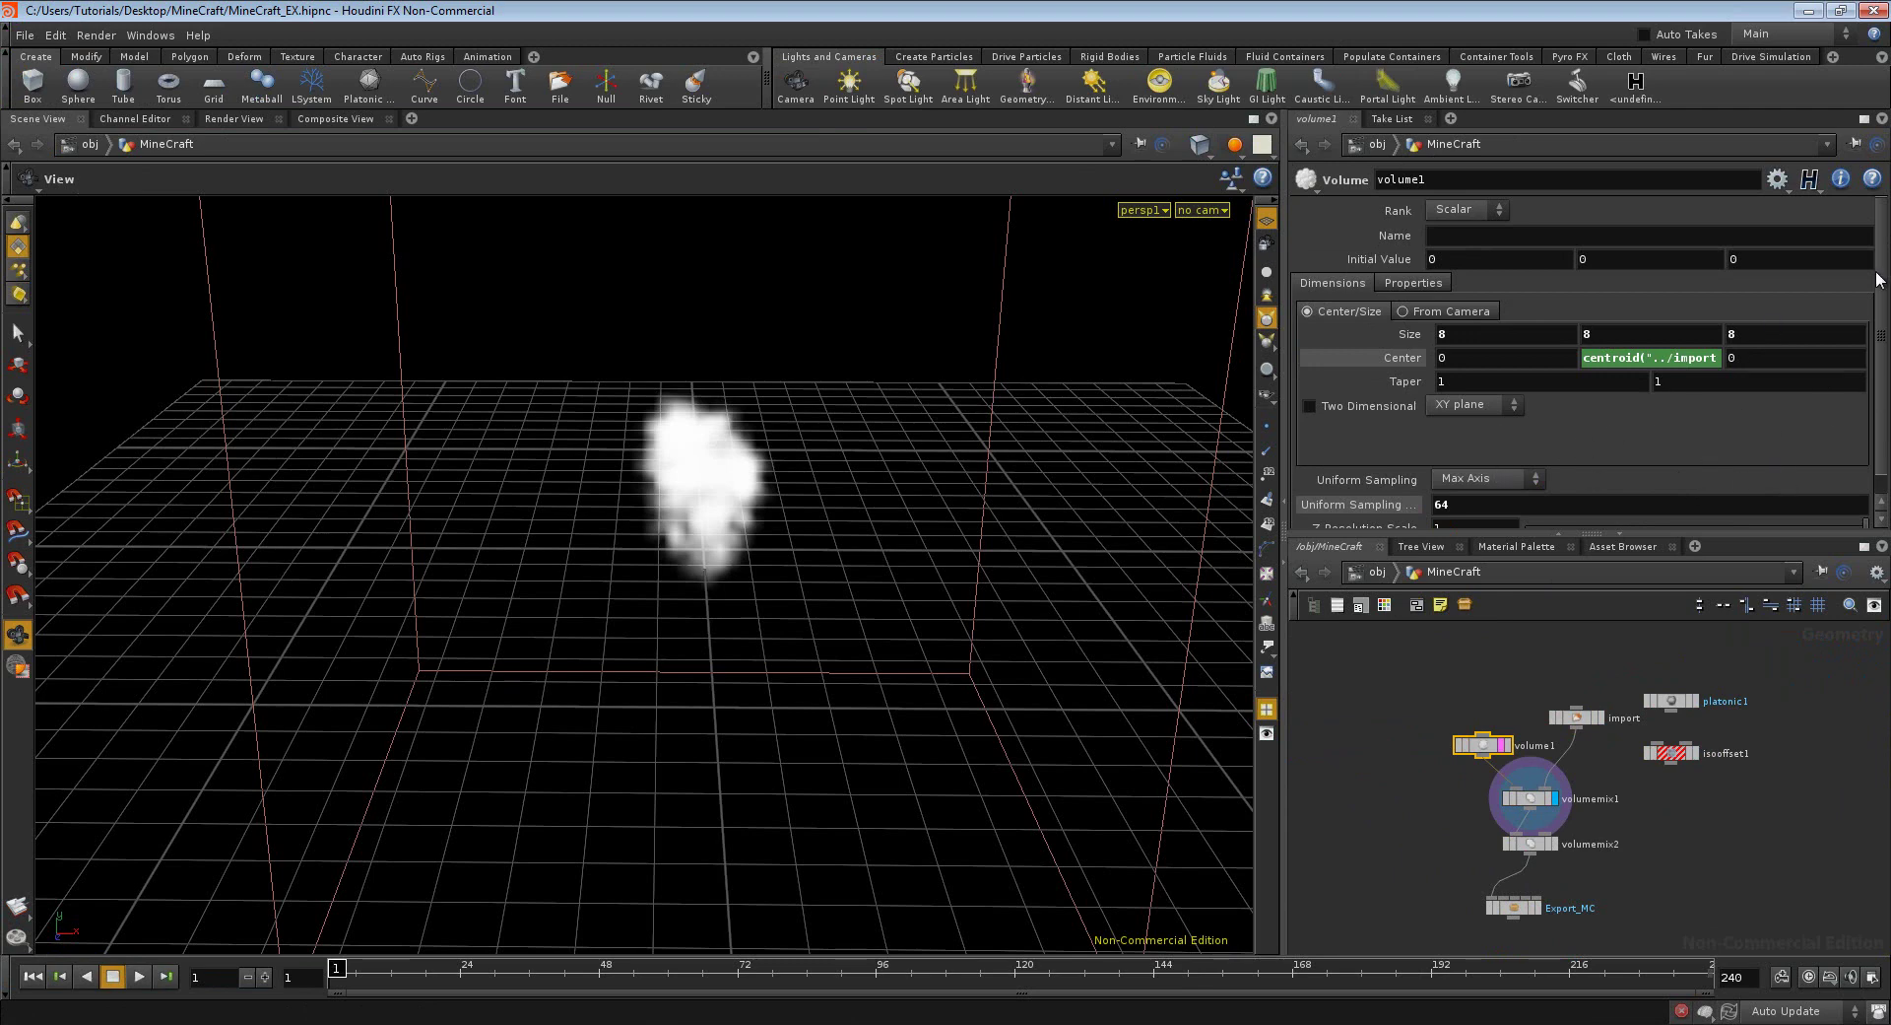
{"action": "scroll", "coordinate": [1883, 286], "scroll_direction": "down", "scroll_amount": 1}
{"action": "scroll", "coordinate": [1884, 286], "scroll_direction": "up", "scroll_amount": 1}
{"action": "scroll", "coordinate": [1417, 670], "scroll_direction": "up", "scroll_amount": 2}
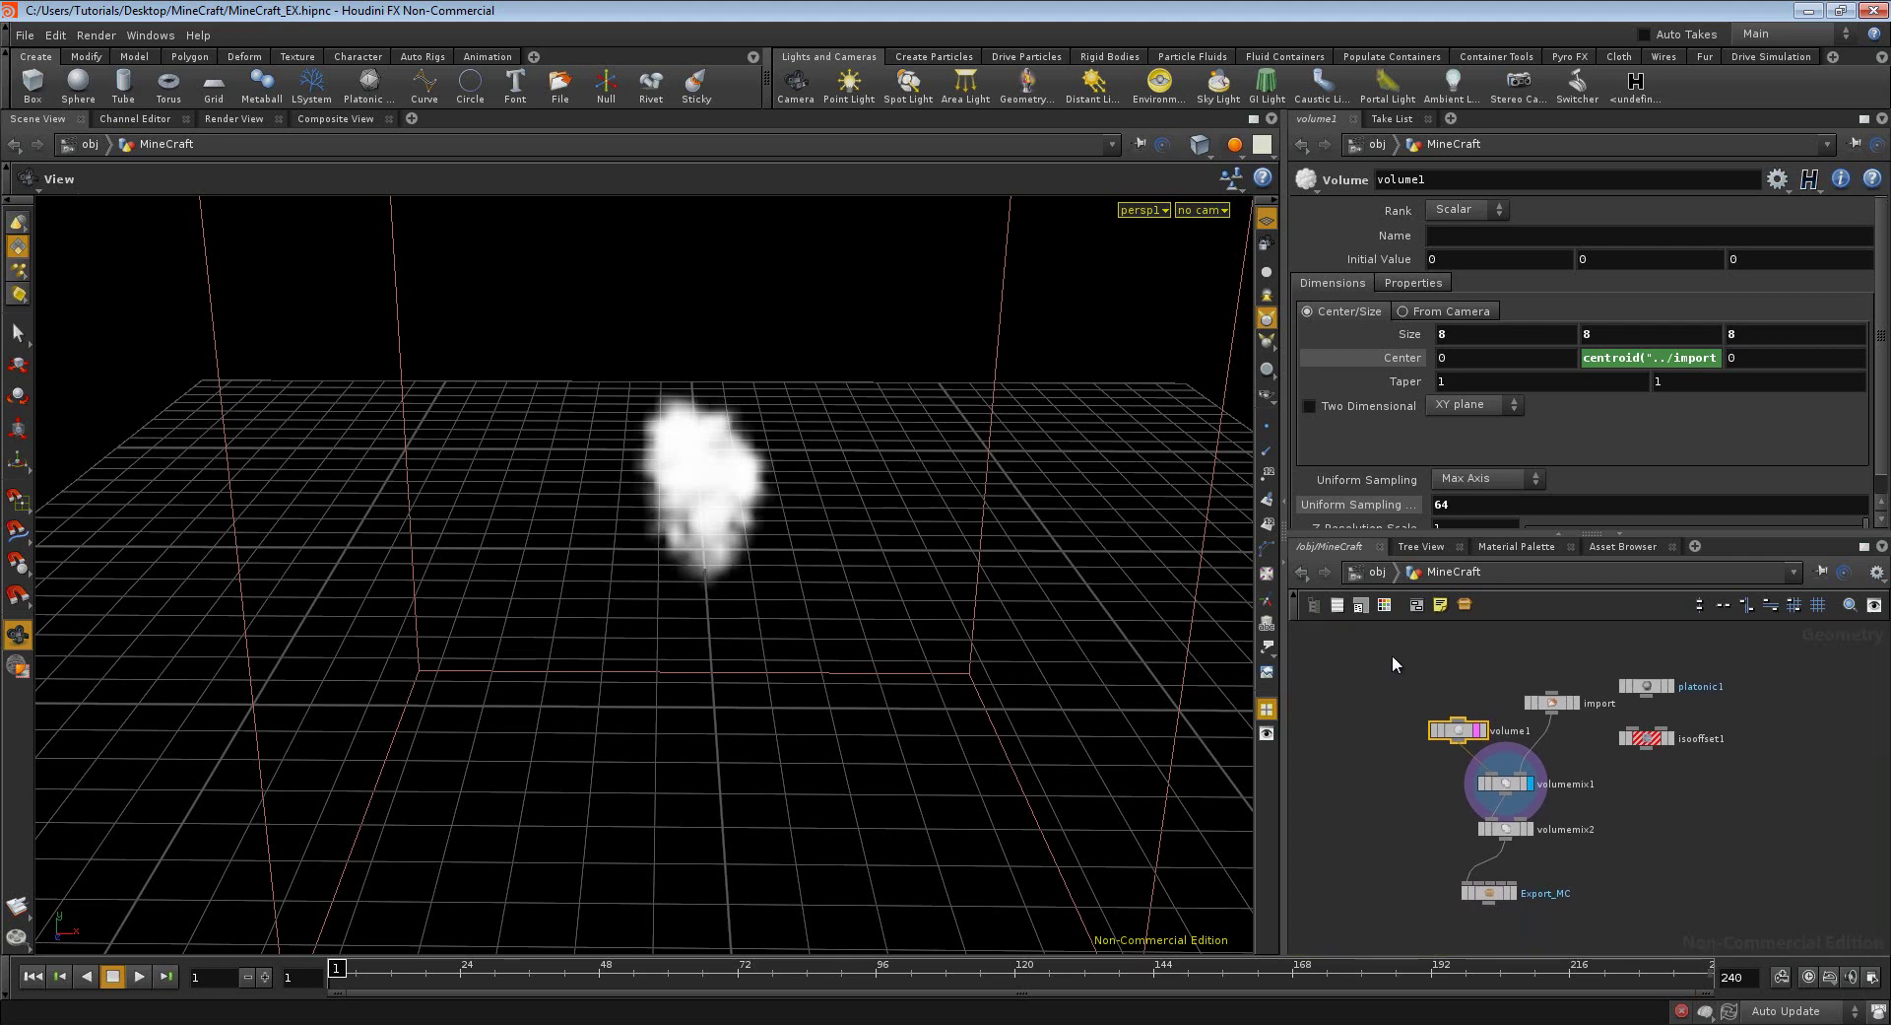
{"action": "scroll", "coordinate": [1450, 684], "scroll_direction": "down", "scroll_amount": 1}
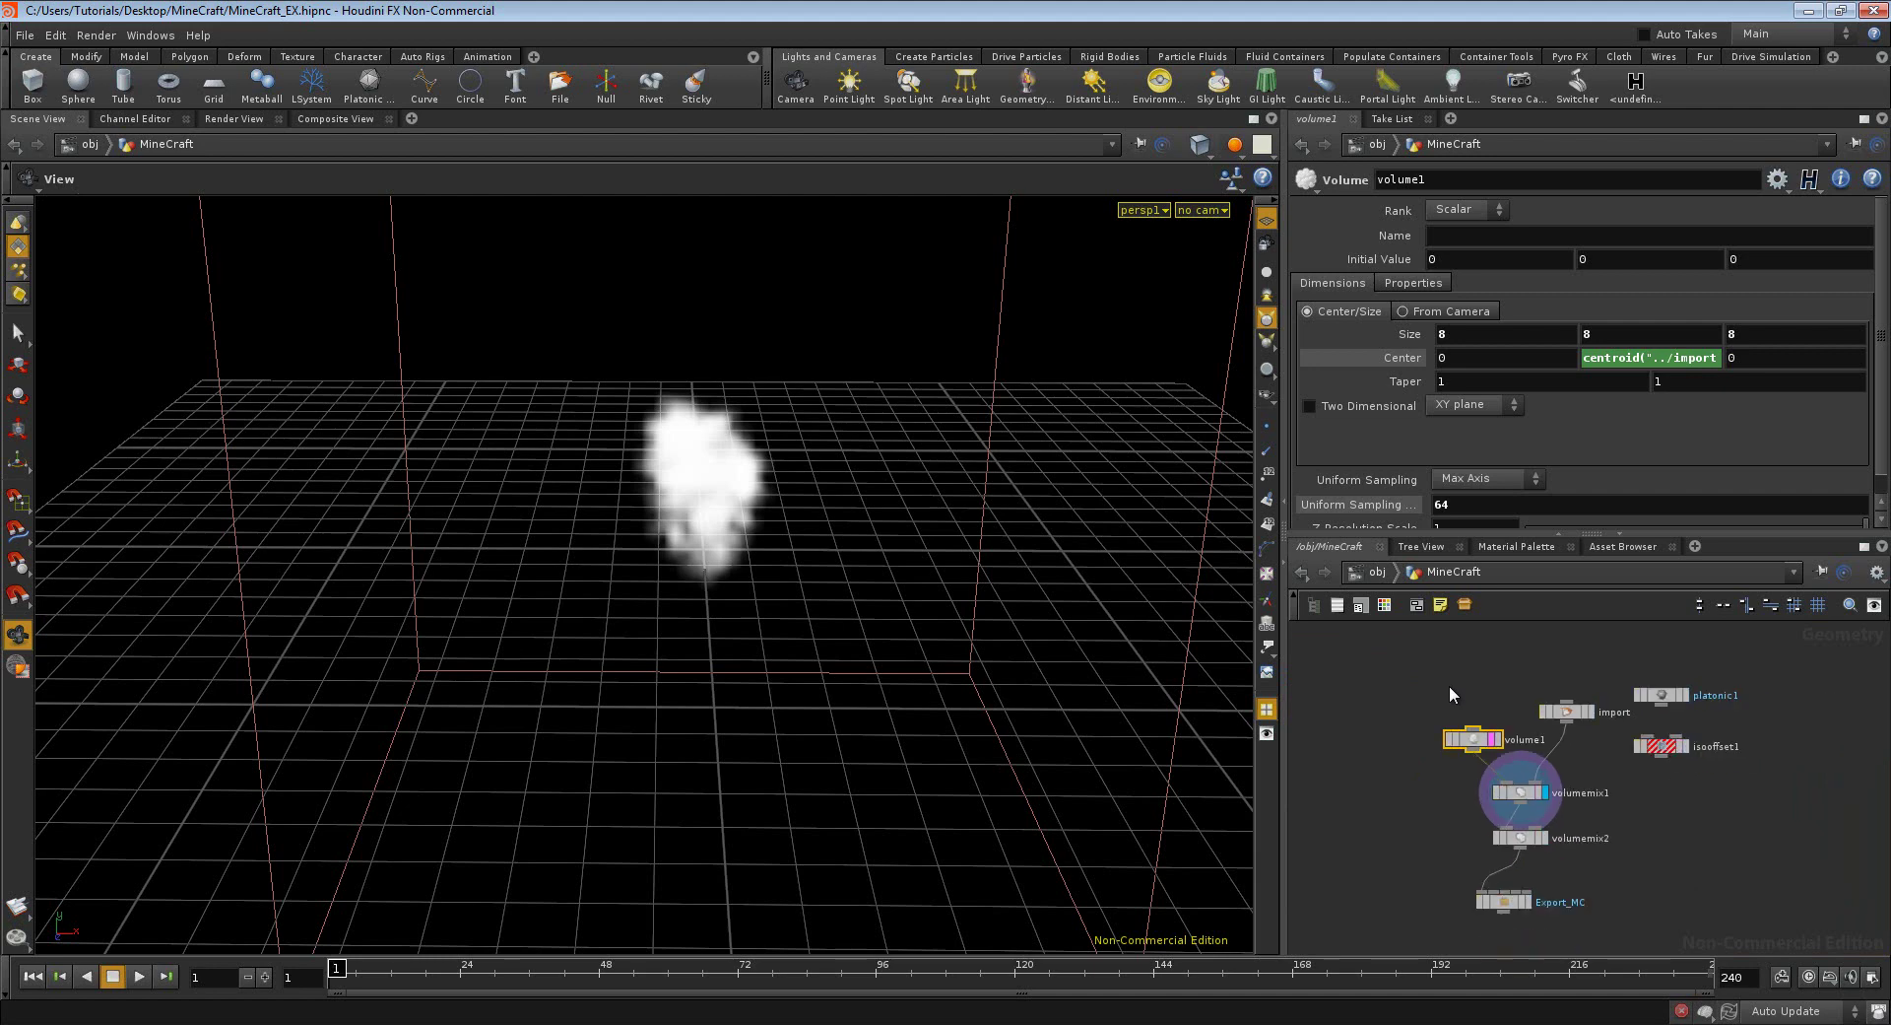
{"action": "middle_click_drag", "start_coordinate": [1450, 684], "coordinate": [1402, 662]}
{"action": "scroll", "coordinate": [1402, 662], "scroll_direction": "up", "scroll_amount": 1}
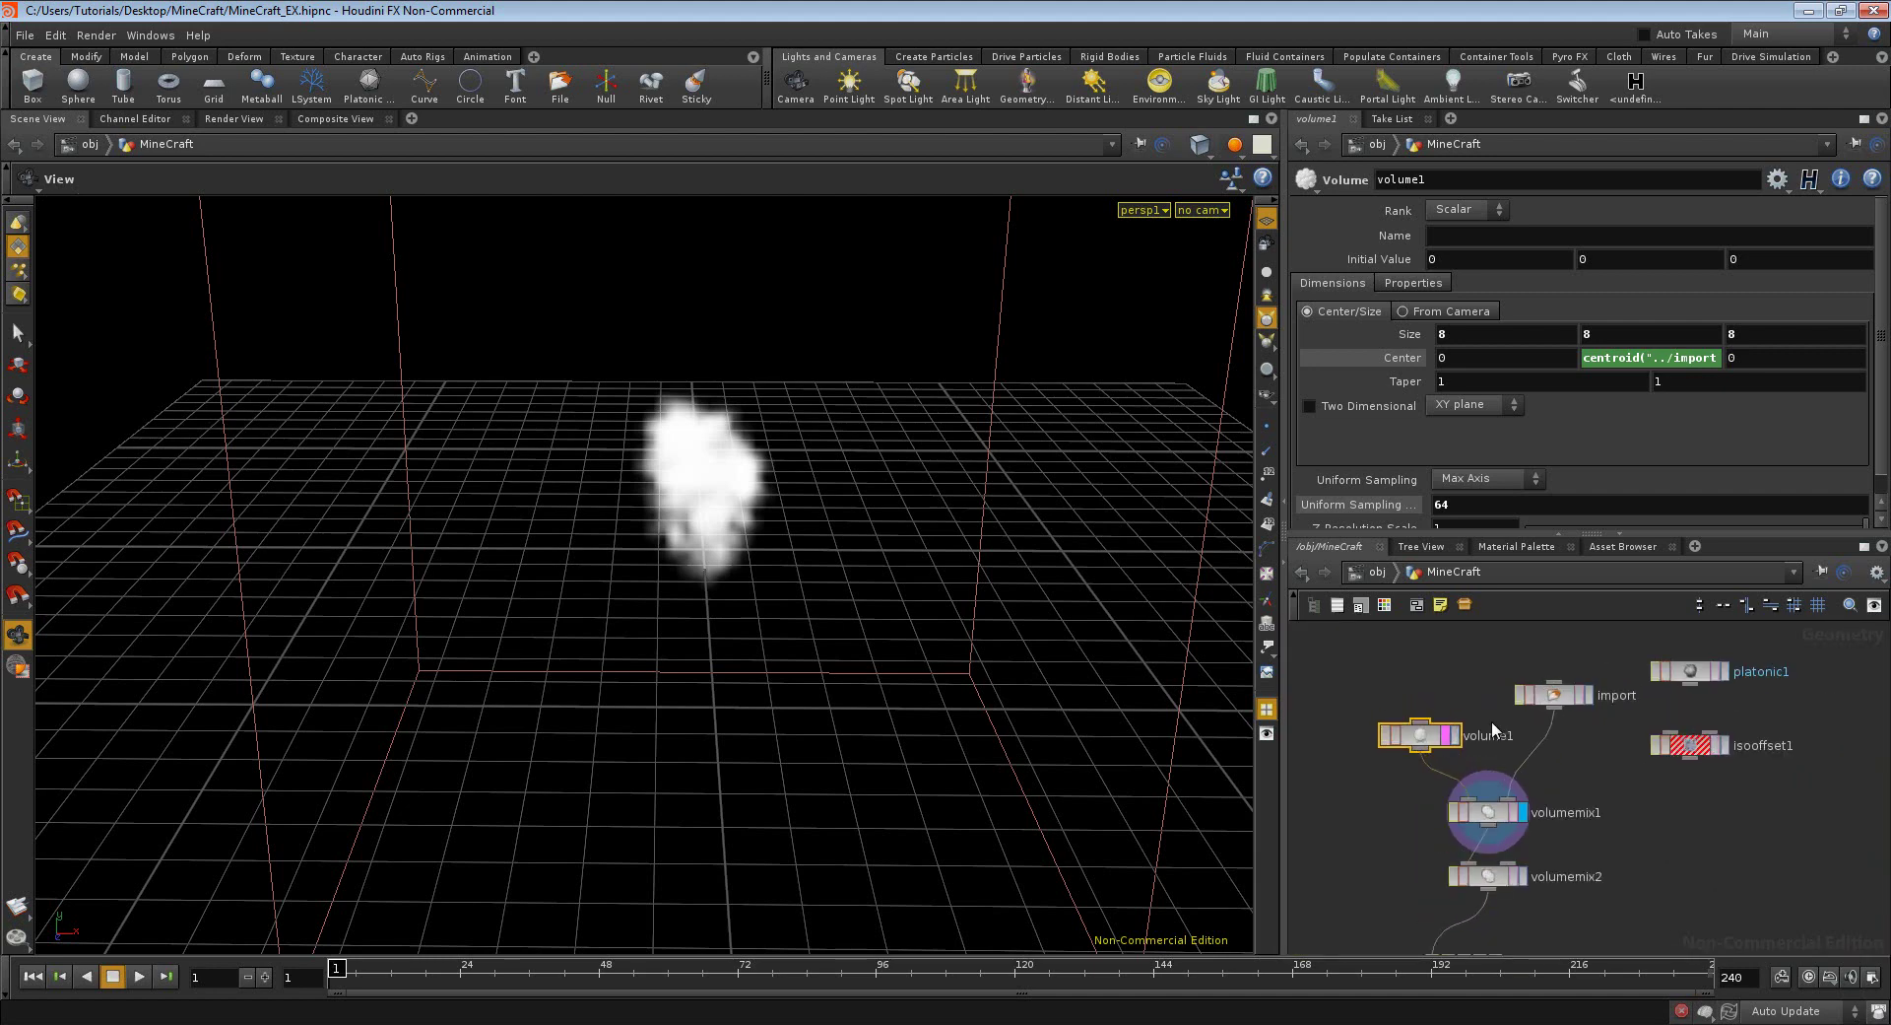
{"action": "scroll", "coordinate": [1450, 676], "scroll_direction": "down", "scroll_amount": 1}
{"action": "scroll", "coordinate": [1452, 658], "scroll_direction": "down", "scroll_amount": 1}
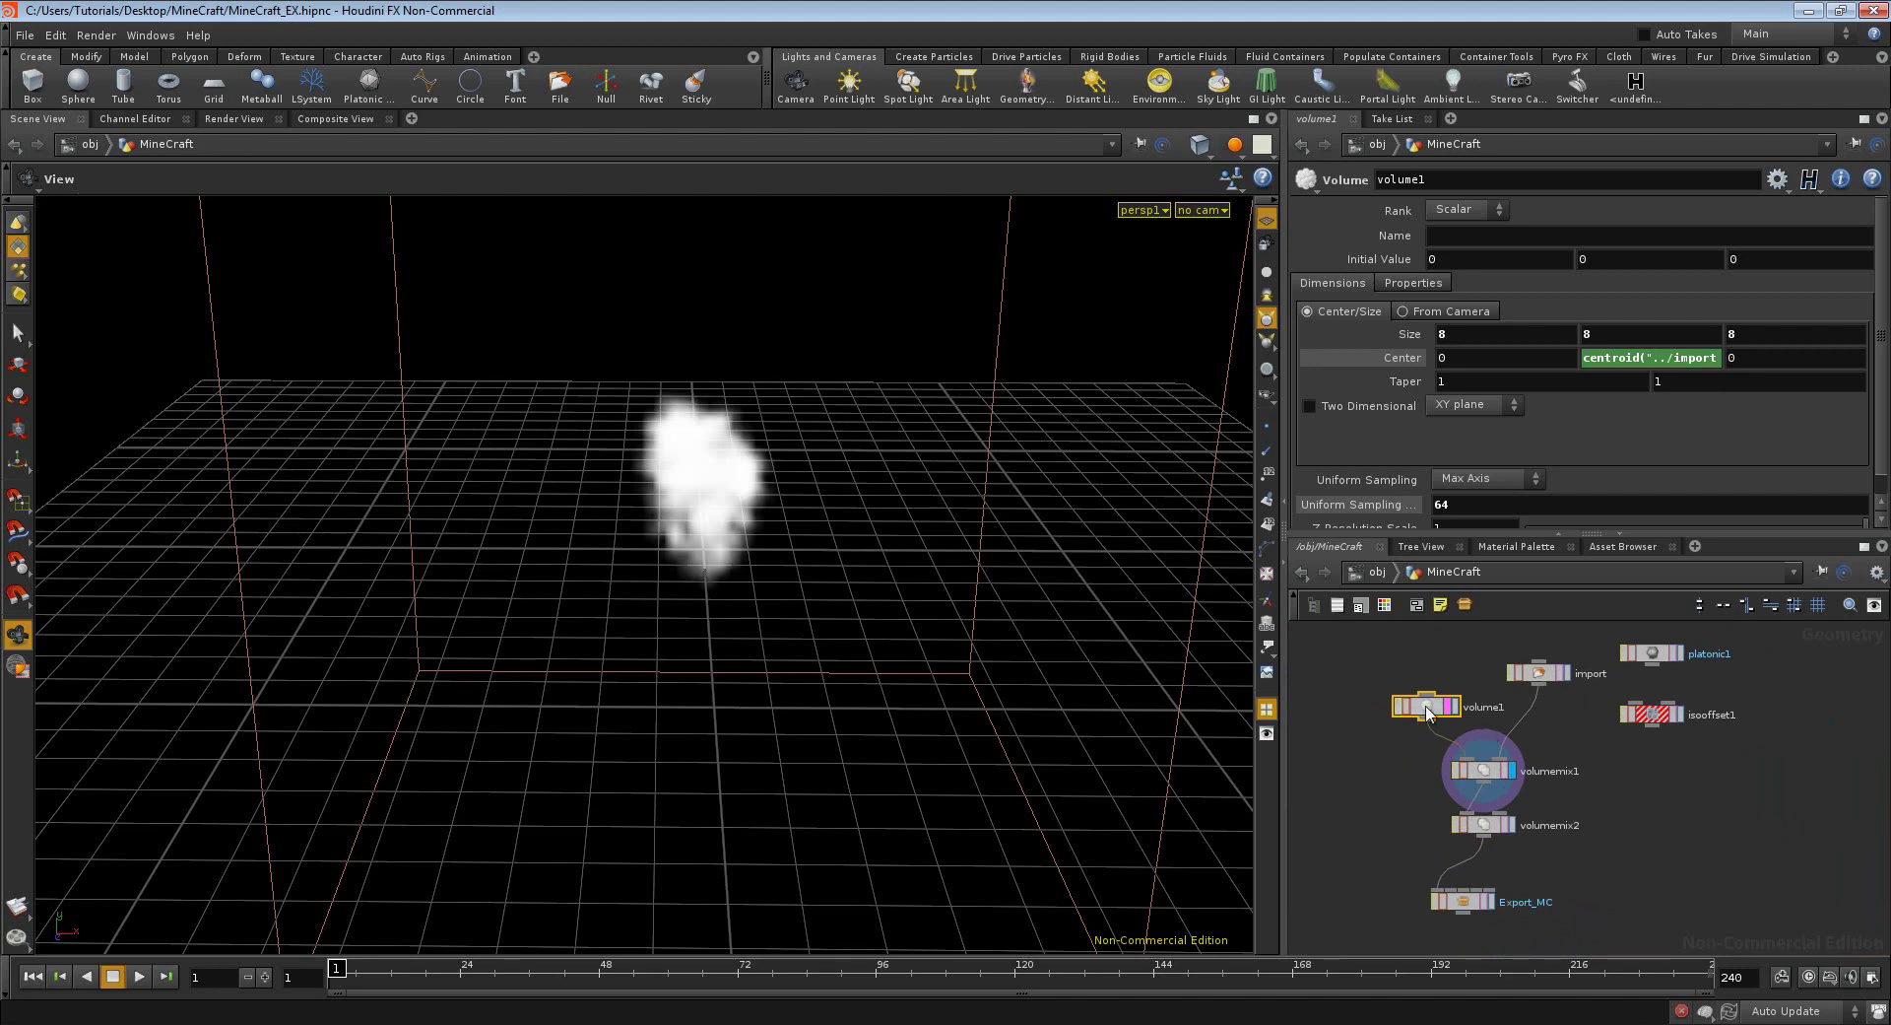
- Reposition the volume1 and import nodes, then select the Uniform Sampling value 64
{"action": "left_click_drag", "start_coordinate": [1427, 706], "coordinate": [1397, 650]}
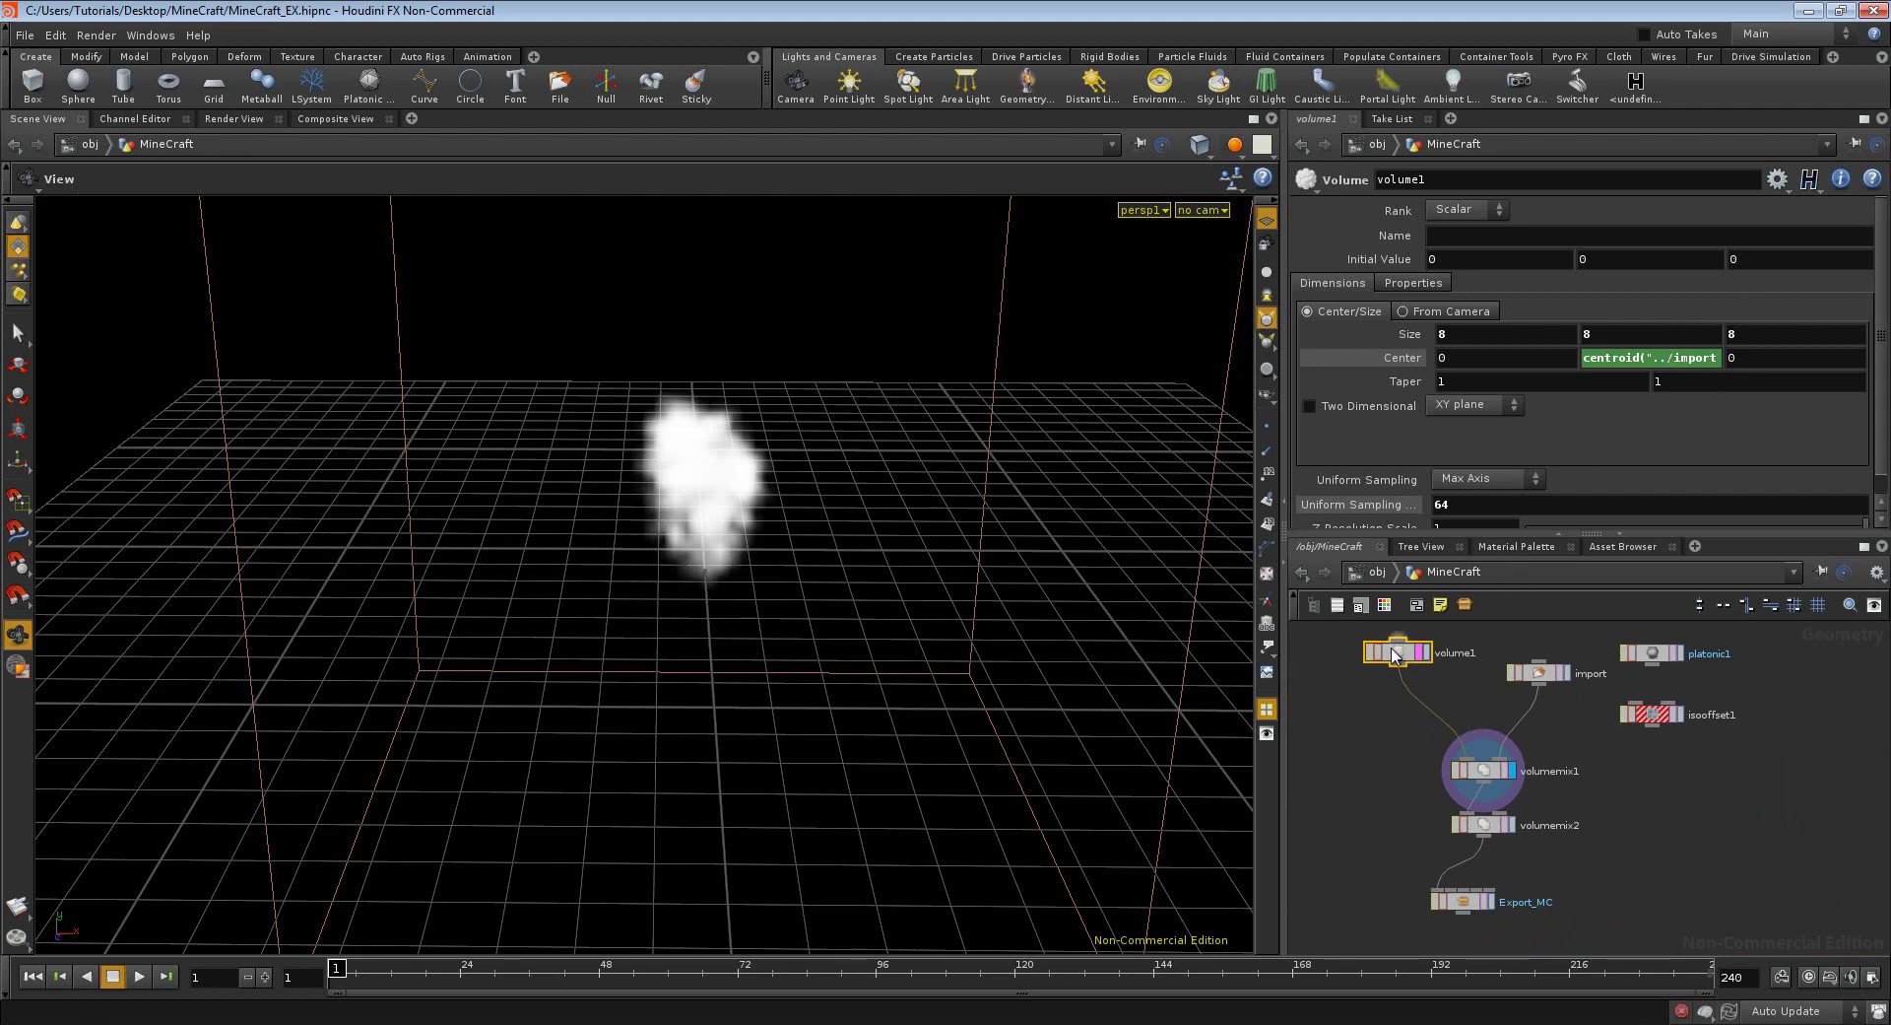
{"action": "left_click_drag", "start_coordinate": [1398, 652], "coordinate": [1392, 669]}
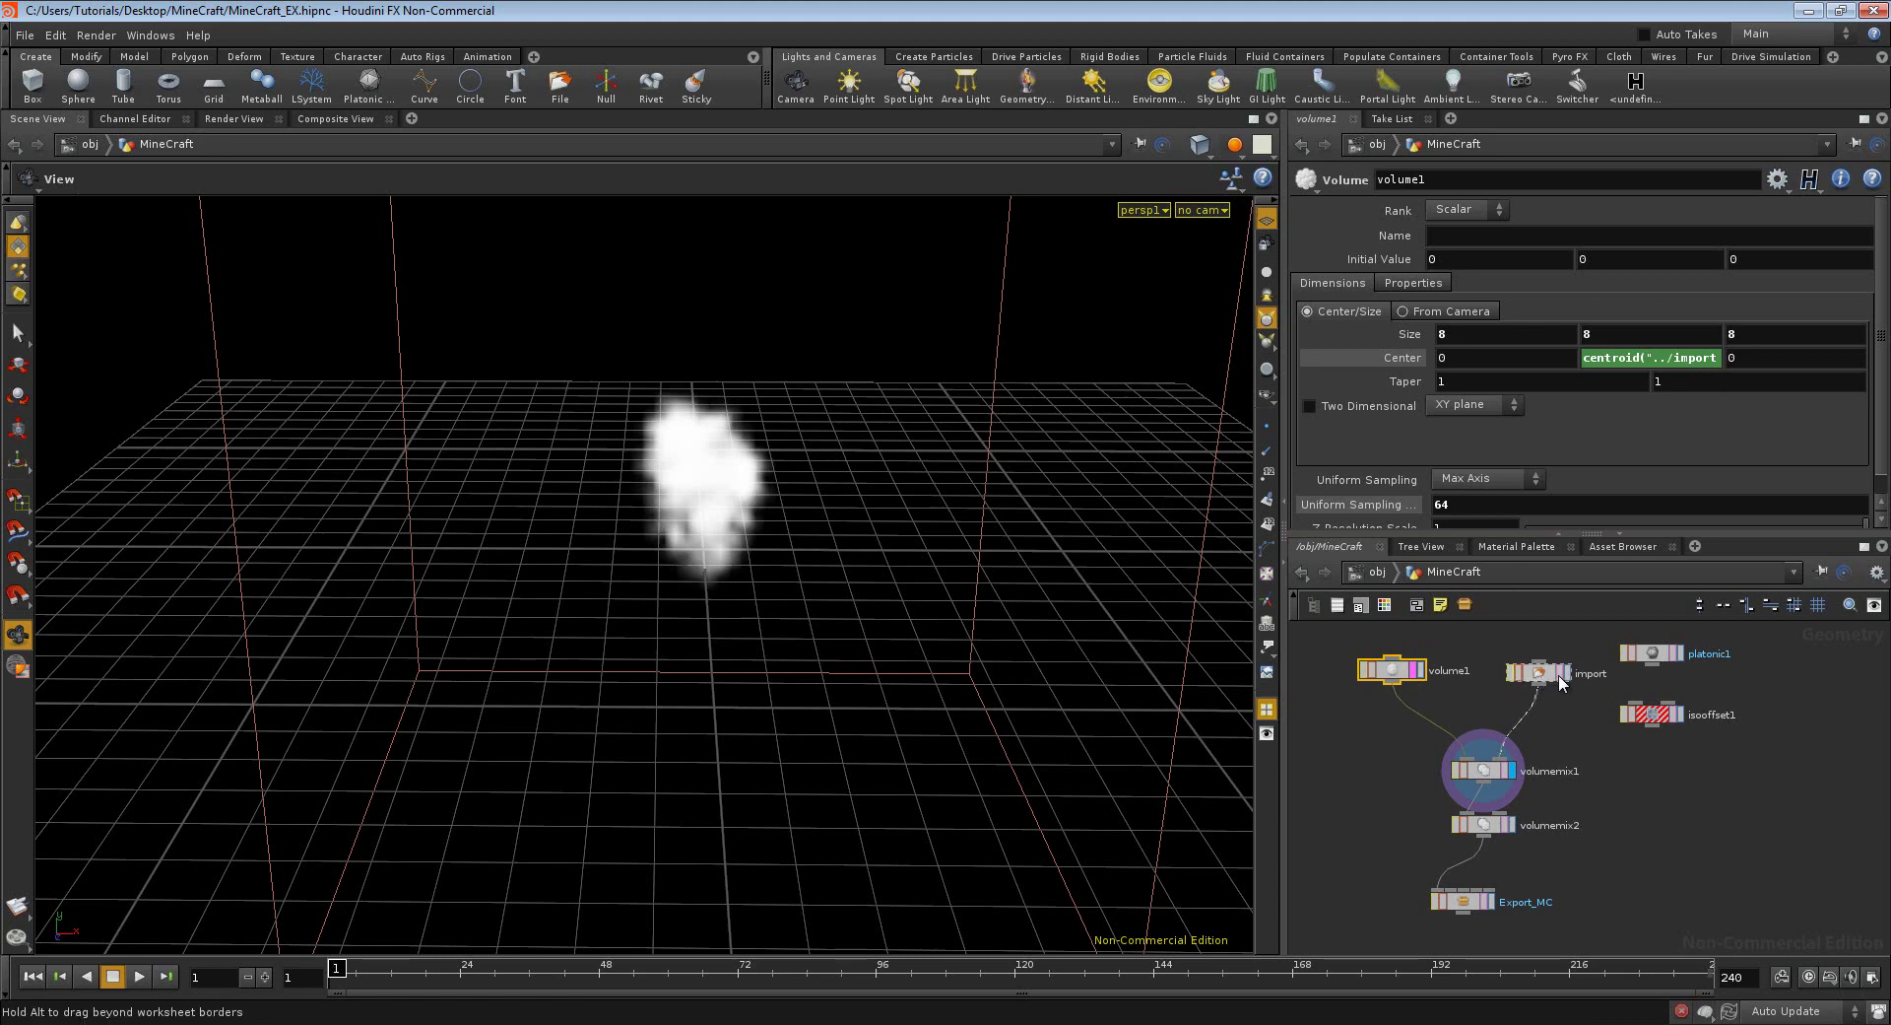
{"action": "left_click_drag", "start_coordinate": [1543, 679], "coordinate": [1566, 681]}
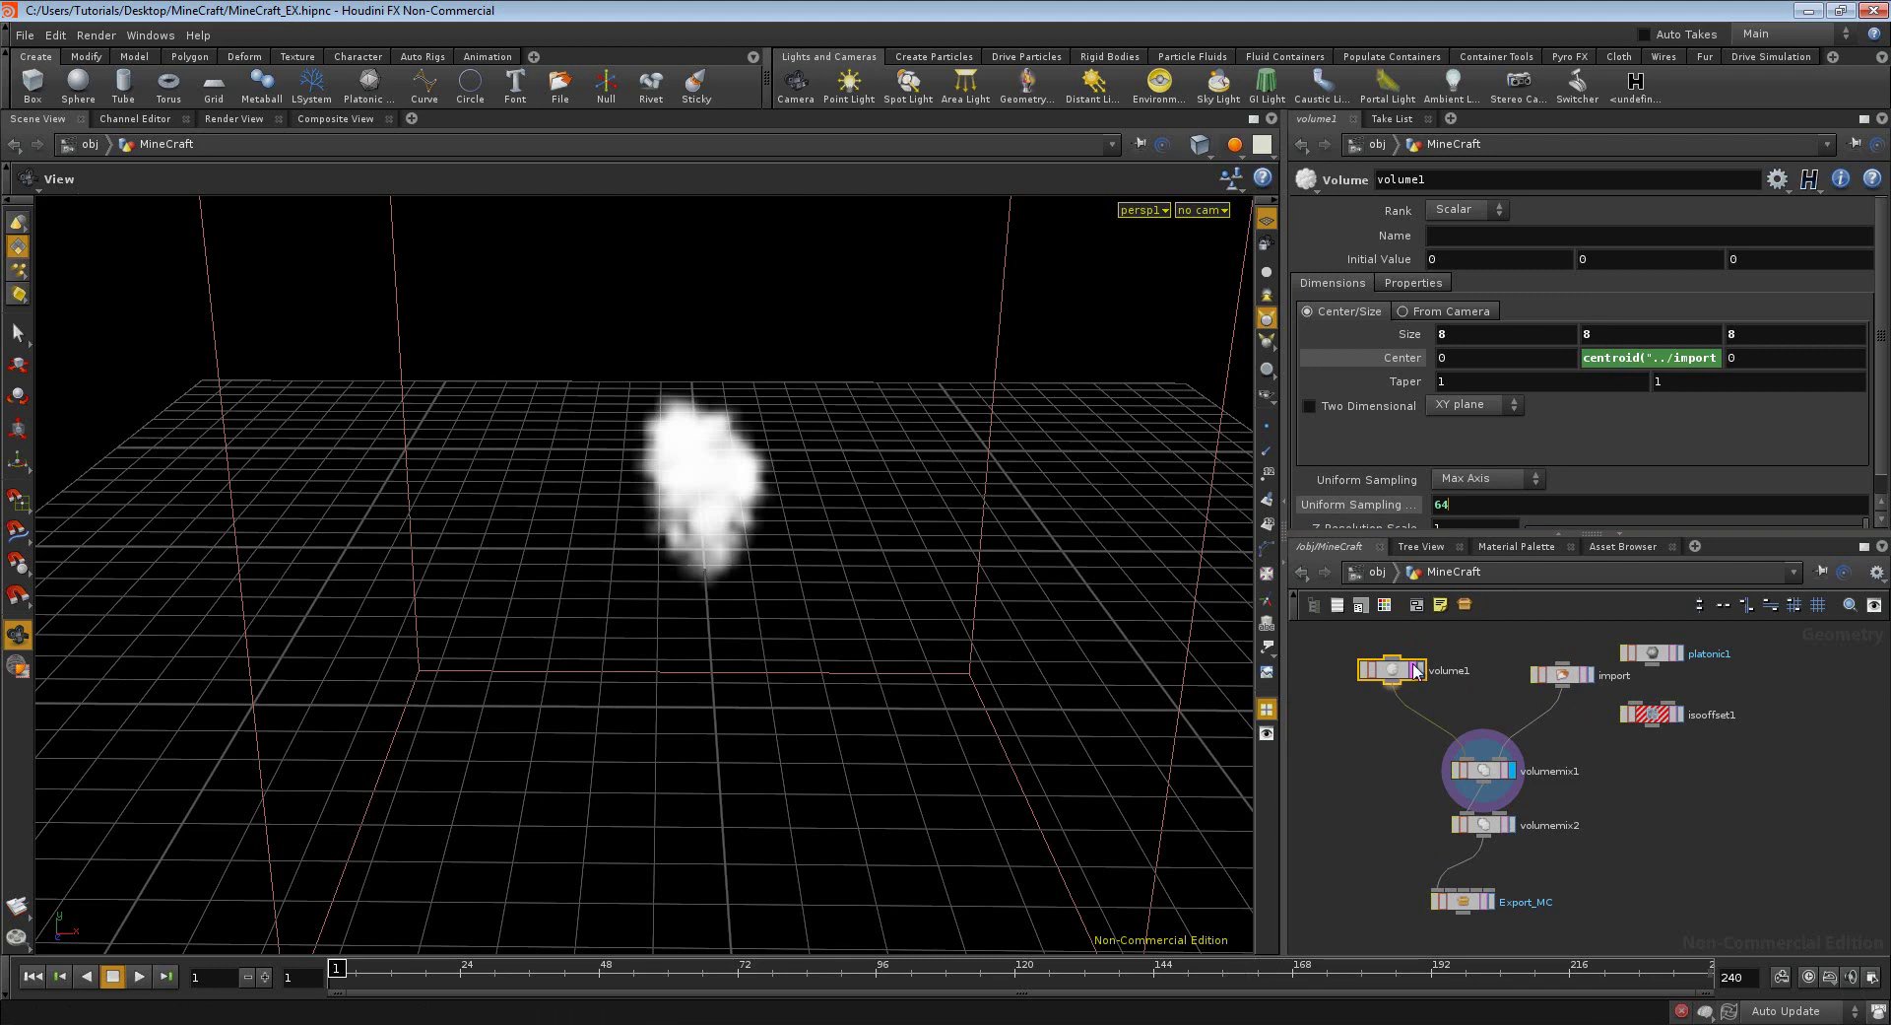
{"action": "left_click_drag", "start_coordinate": [1389, 676], "coordinate": [1379, 699]}
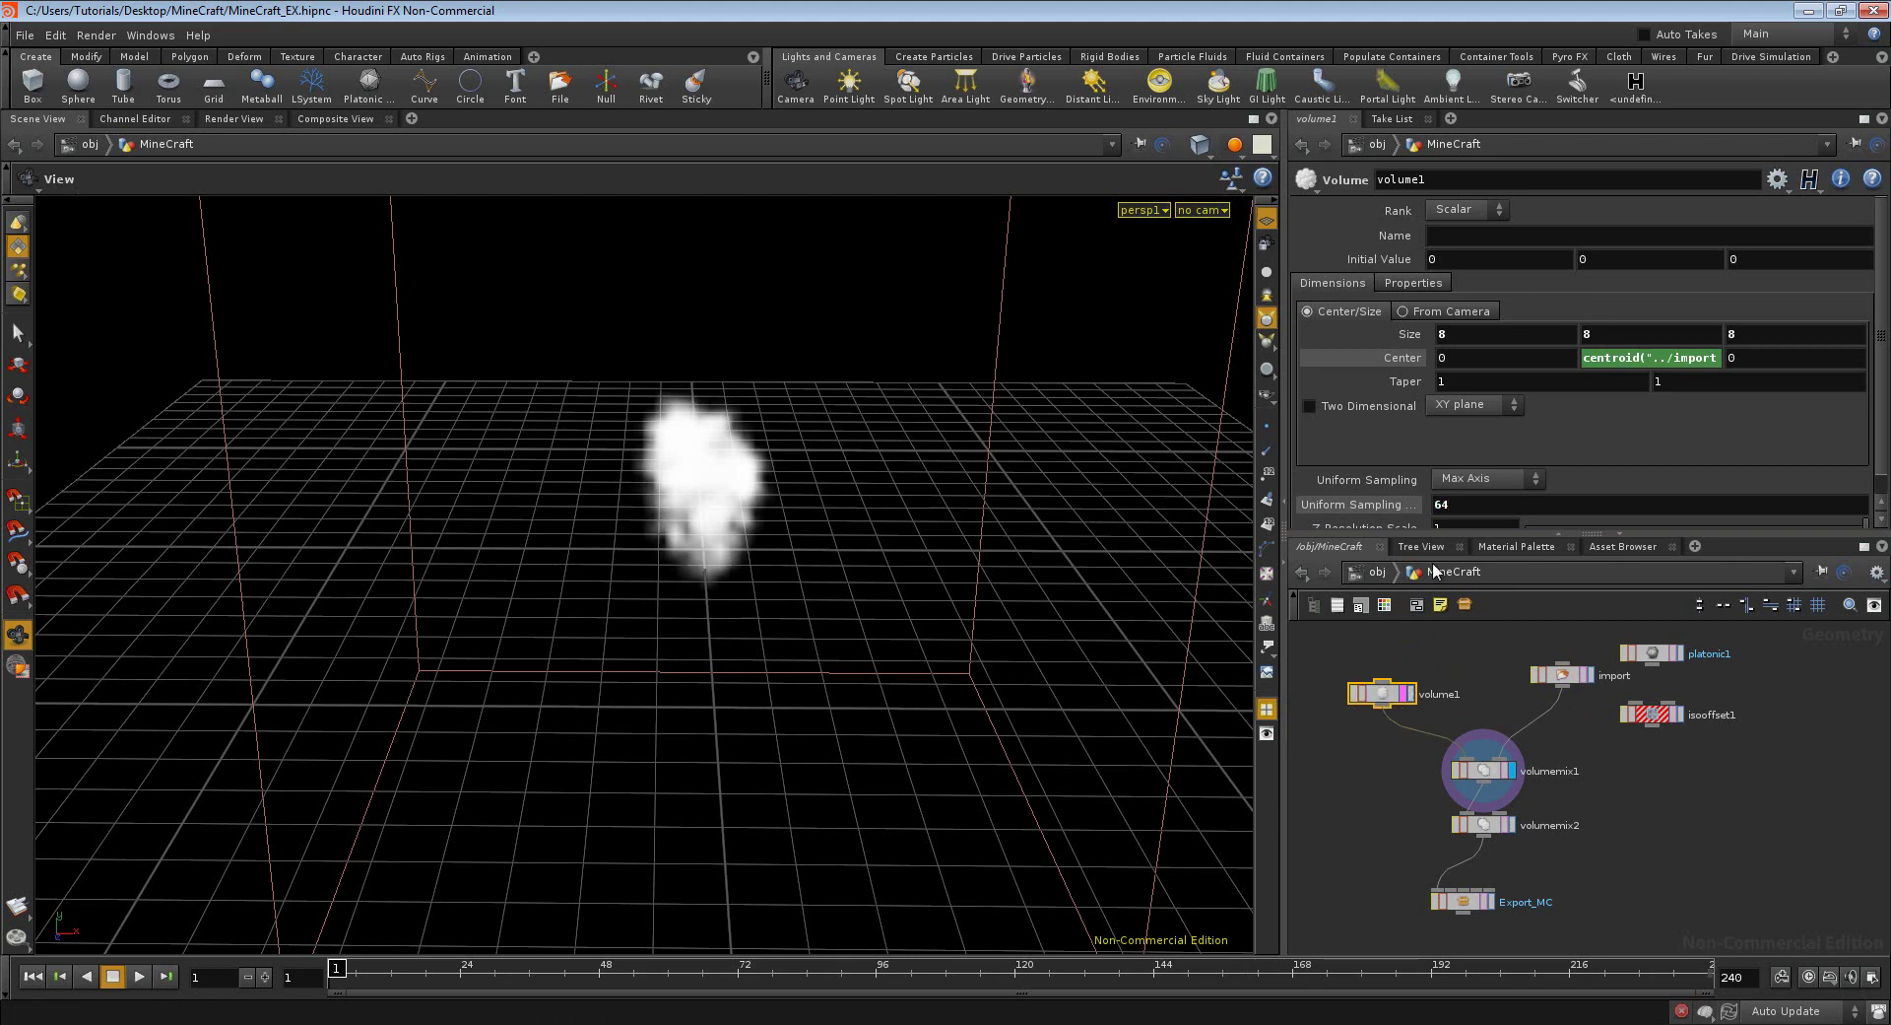
{"action": "left_click_drag", "start_coordinate": [1459, 506], "coordinate": [1428, 514]}
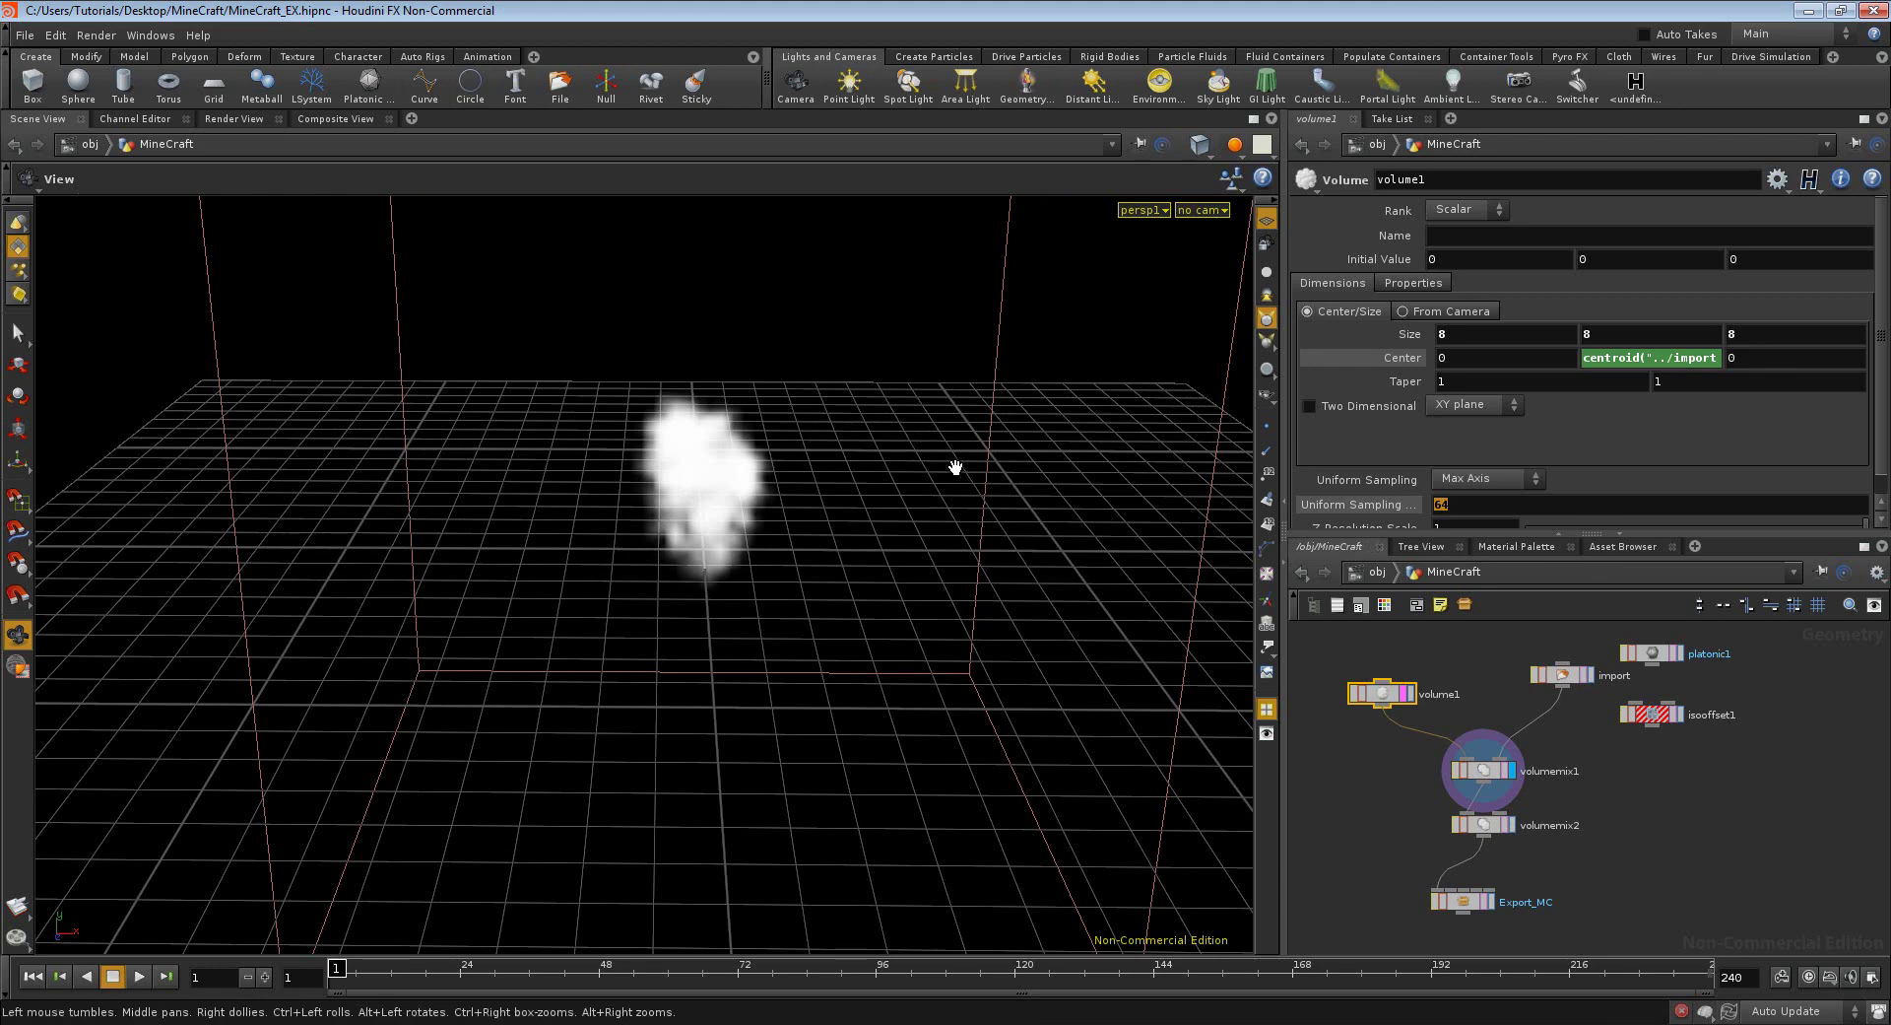
- Raise volume1's Uniform Sampling divisions from 64 to 300
{"action": "mouse_move", "coordinate": [456, 688]}
{"action": "left_mouse_down"}
{"action": "mouse_move", "coordinate": [460, 714]}
{"action": "mouse_move", "coordinate": [518, 705]}
{"action": "left_mouse_up"}
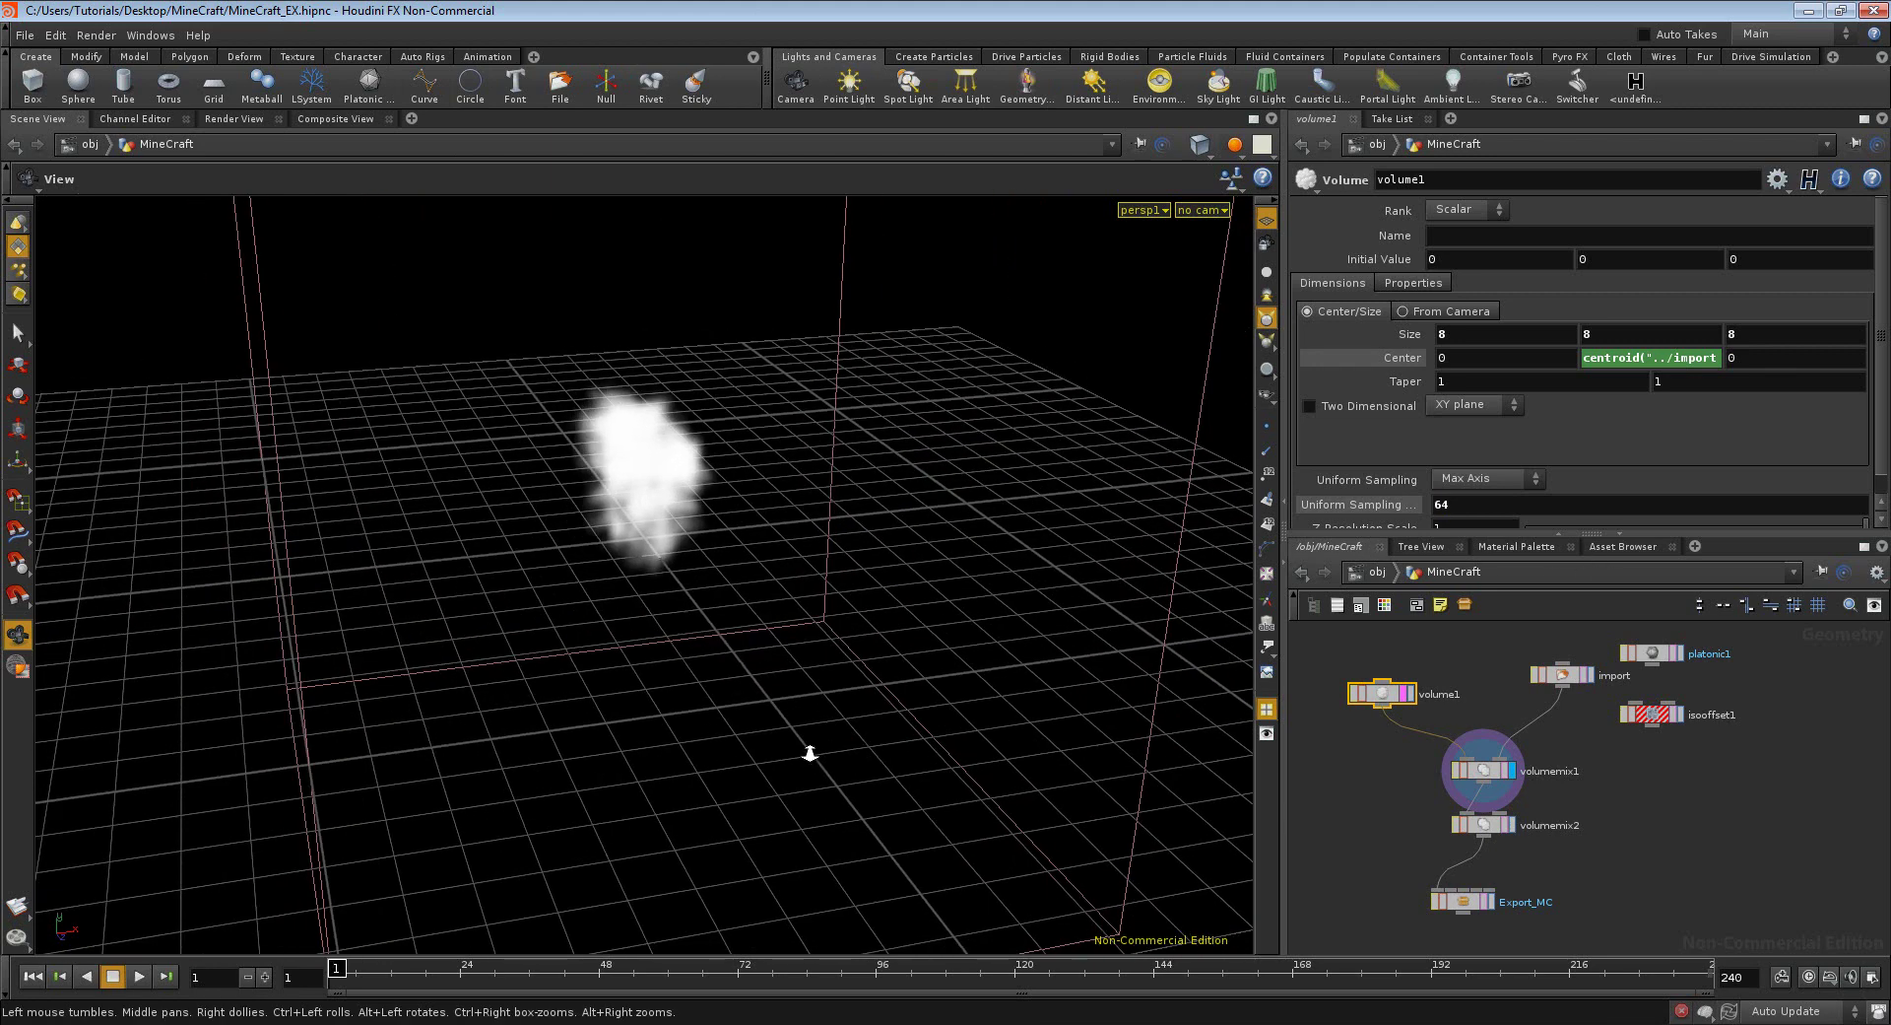
{"action": "right_click_drag", "start_coordinate": [806, 751], "coordinate": [539, 680]}
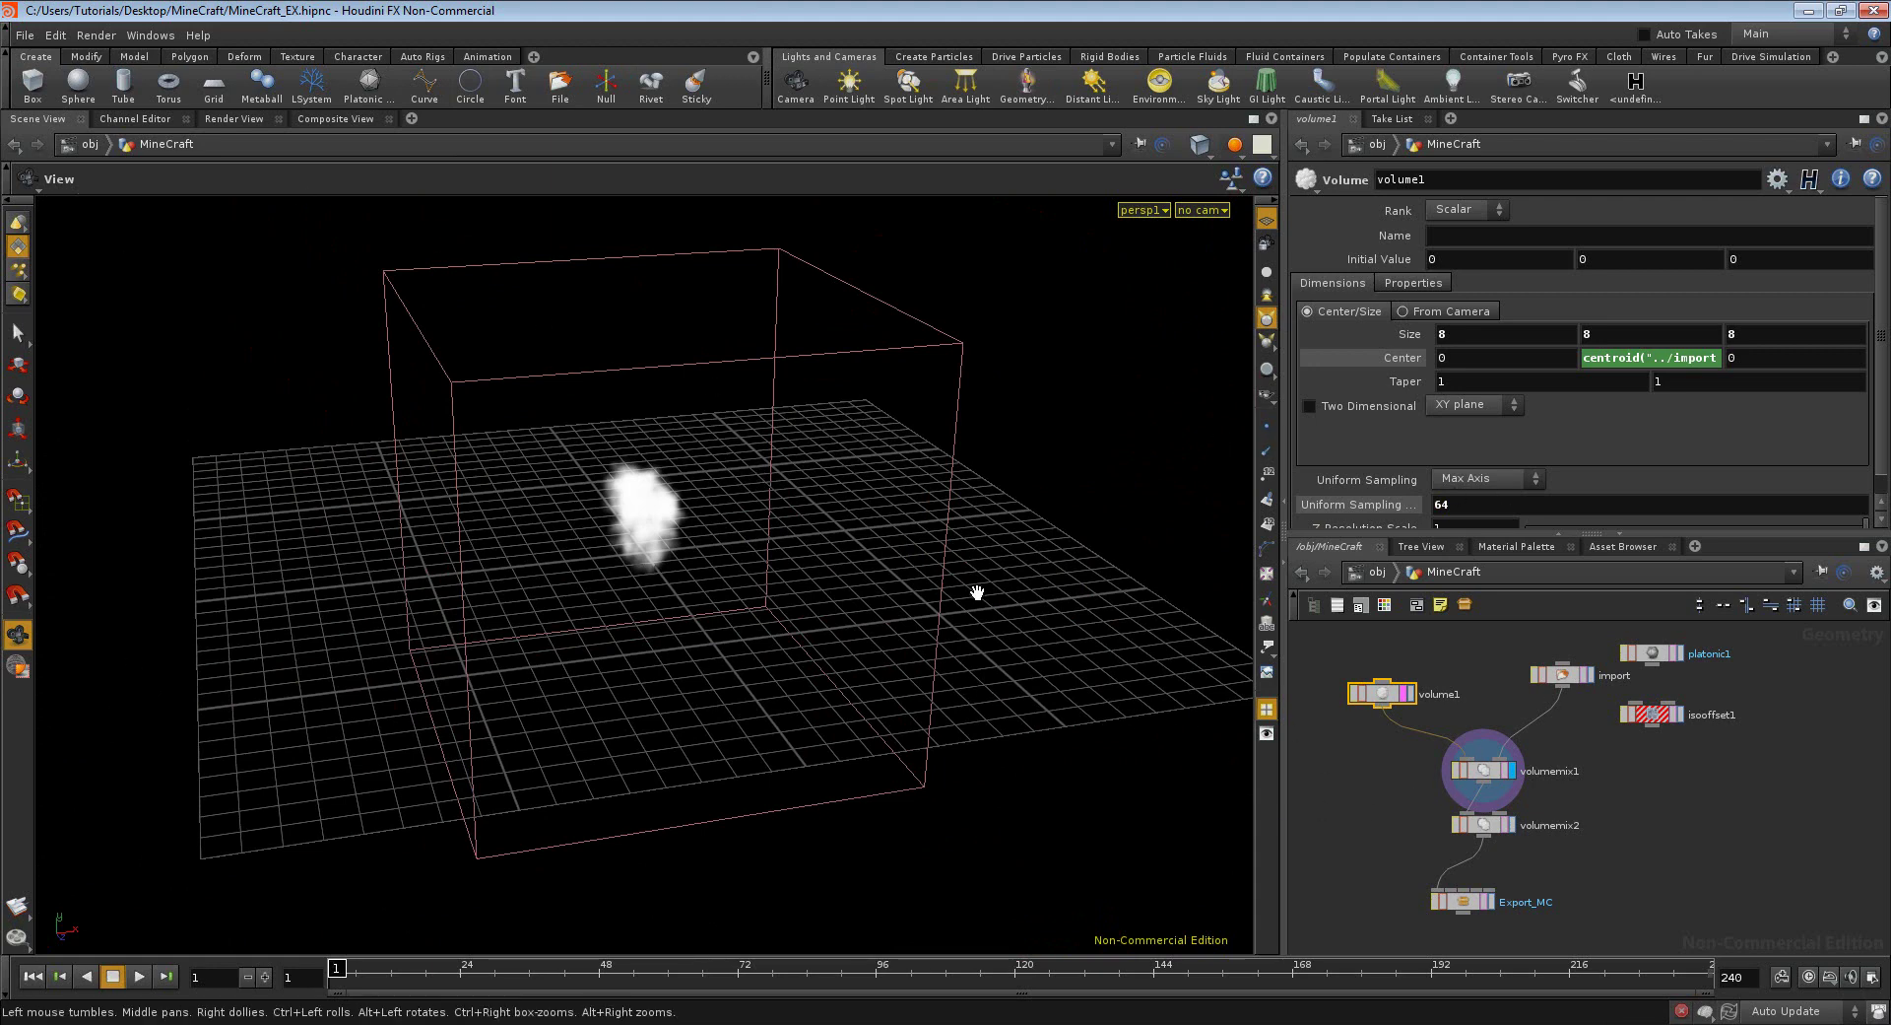
{"action": "left_click", "coordinate": [1439, 503]}
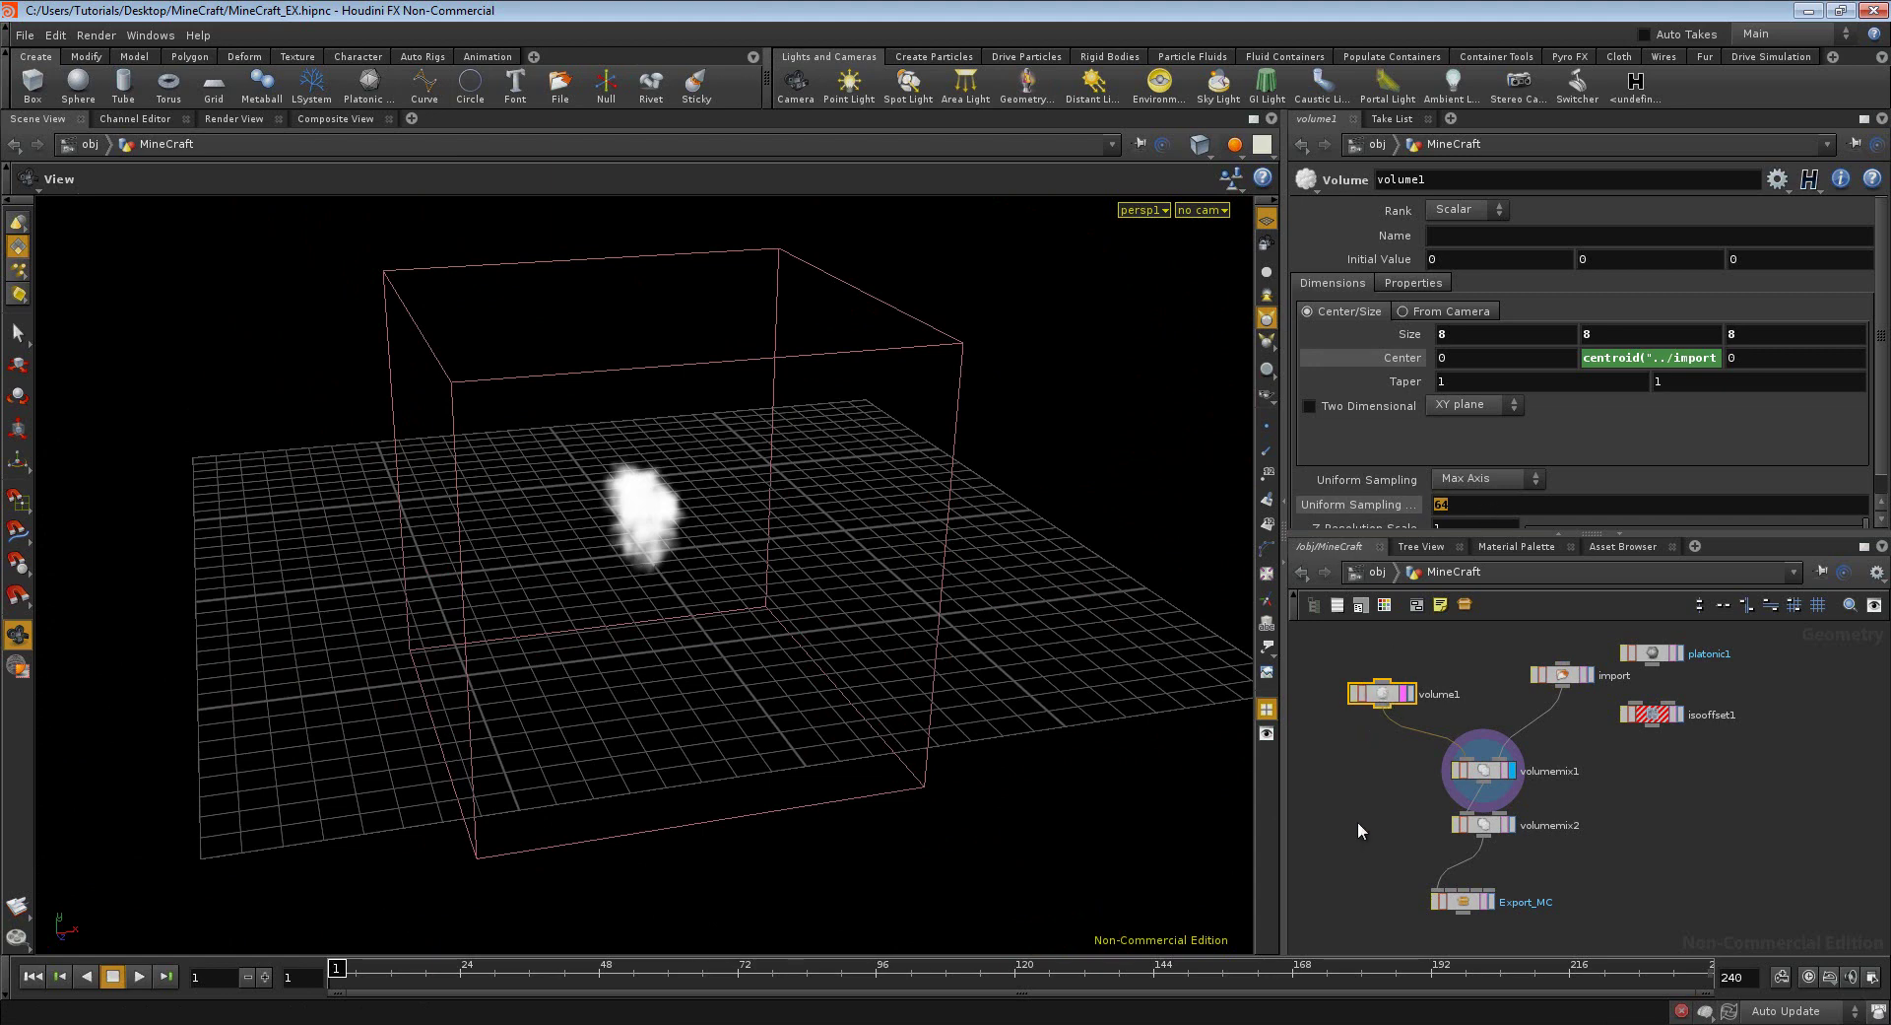
{"action": "type", "text": "300"}
{"action": "key", "text": "Return"}
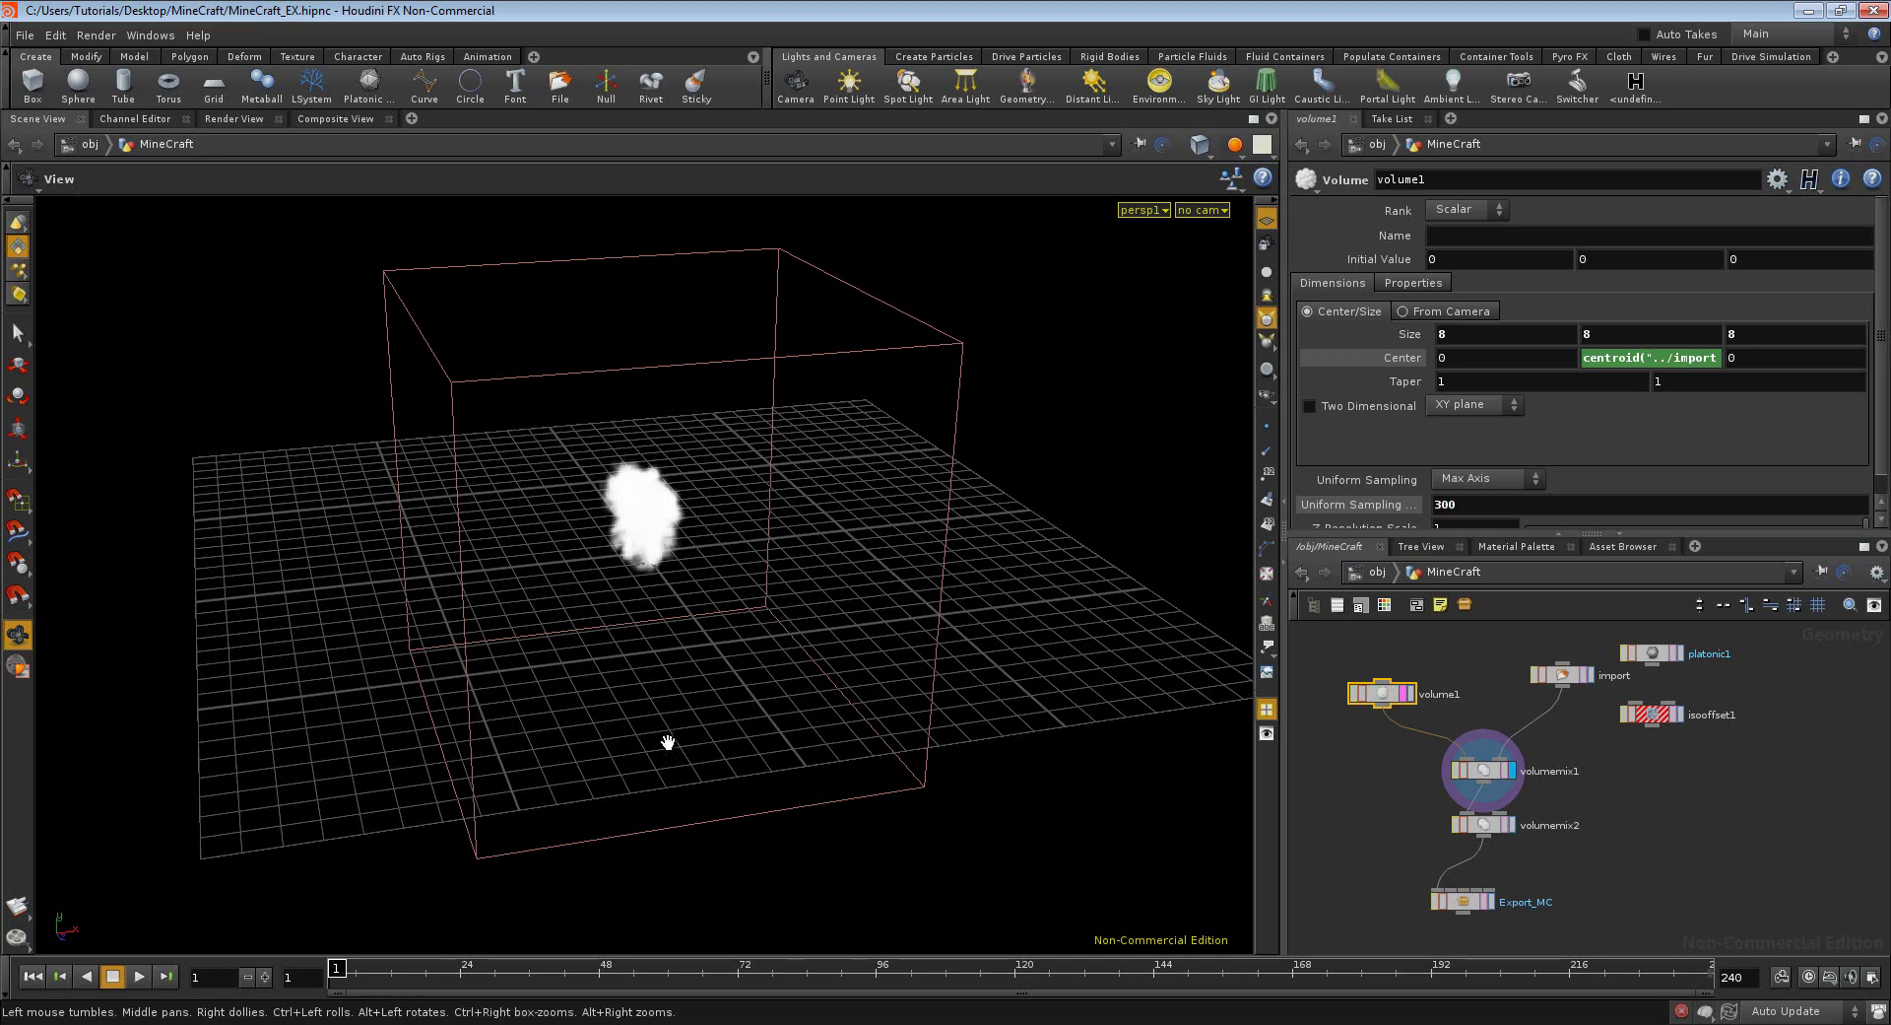
- Orbit and zoom around the finer 300-sample cloud to inspect it
{"action": "mouse_move", "coordinate": [654, 607]}
{"action": "left_mouse_down"}
{"action": "mouse_move", "coordinate": [754, 605]}
{"action": "mouse_move", "coordinate": [566, 602]}
{"action": "mouse_move", "coordinate": [739, 595]}
{"action": "left_mouse_up"}
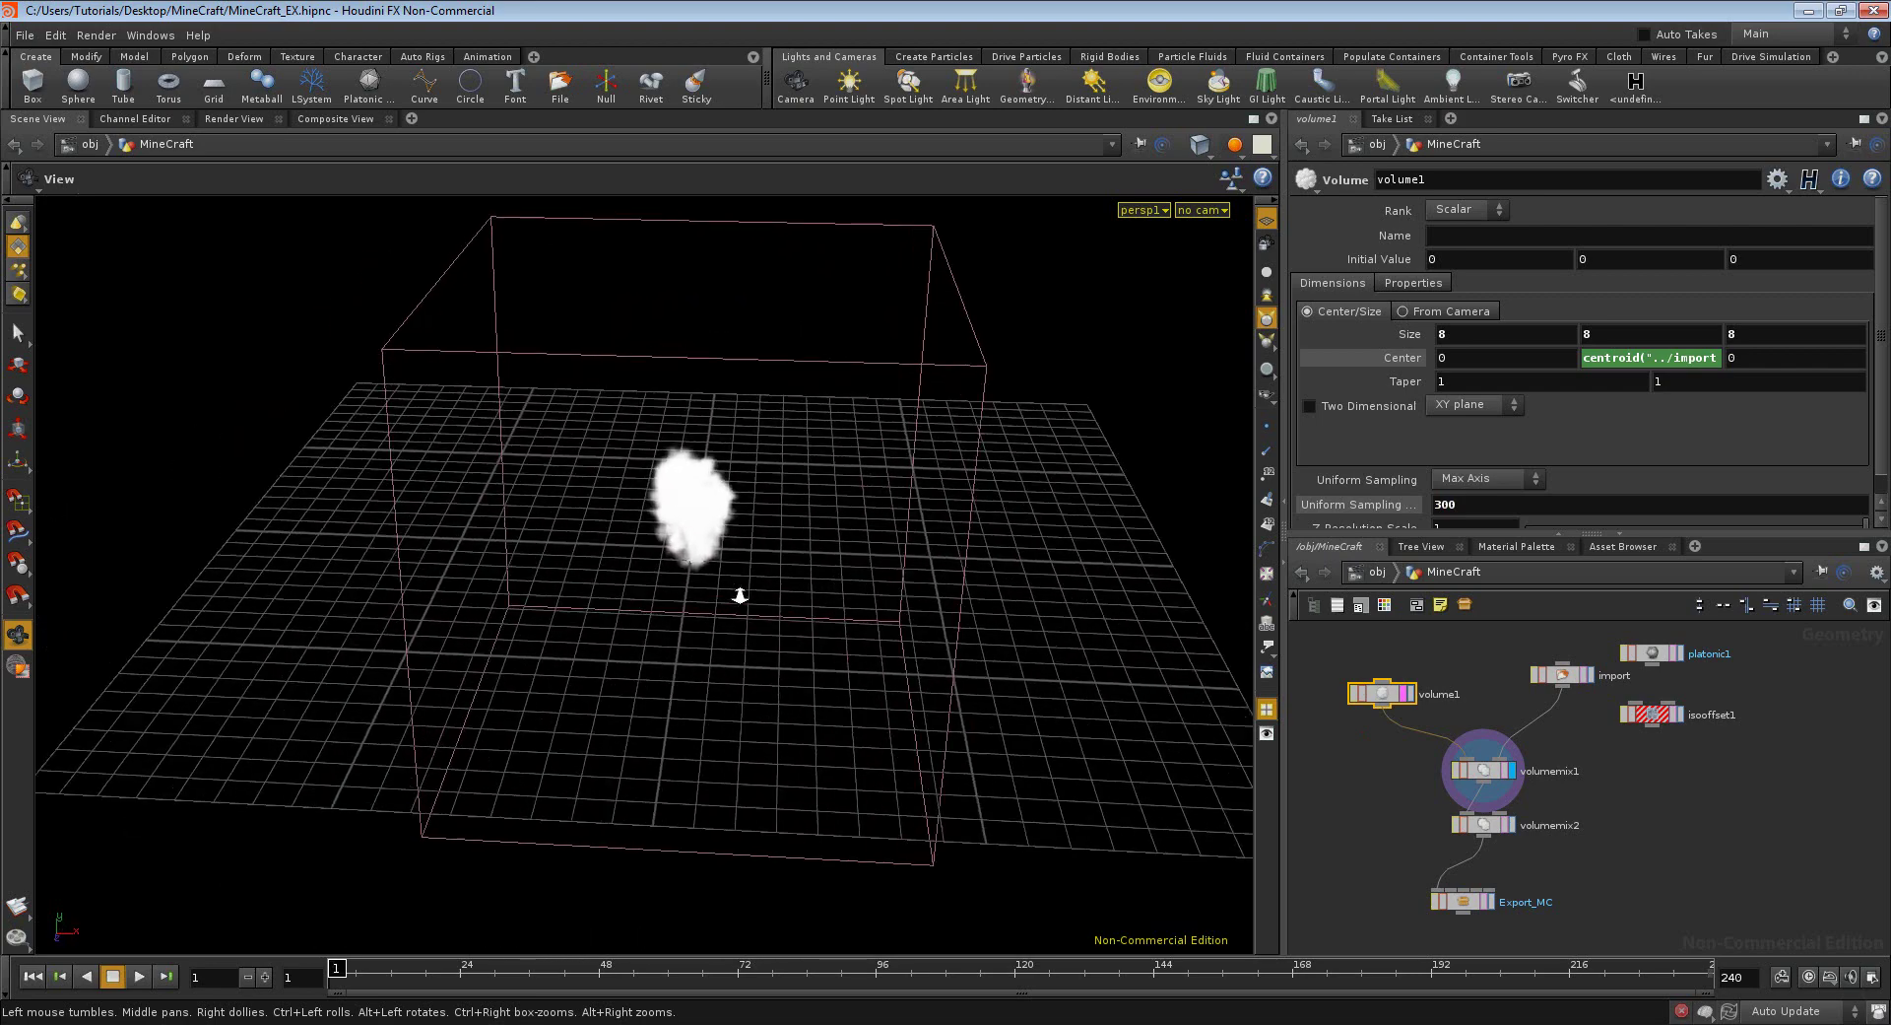
{"action": "mouse_move", "coordinate": [739, 595]}
{"action": "right_mouse_down"}
{"action": "mouse_move", "coordinate": [541, 679]}
{"action": "mouse_move", "coordinate": [561, 650]}
{"action": "right_mouse_up"}
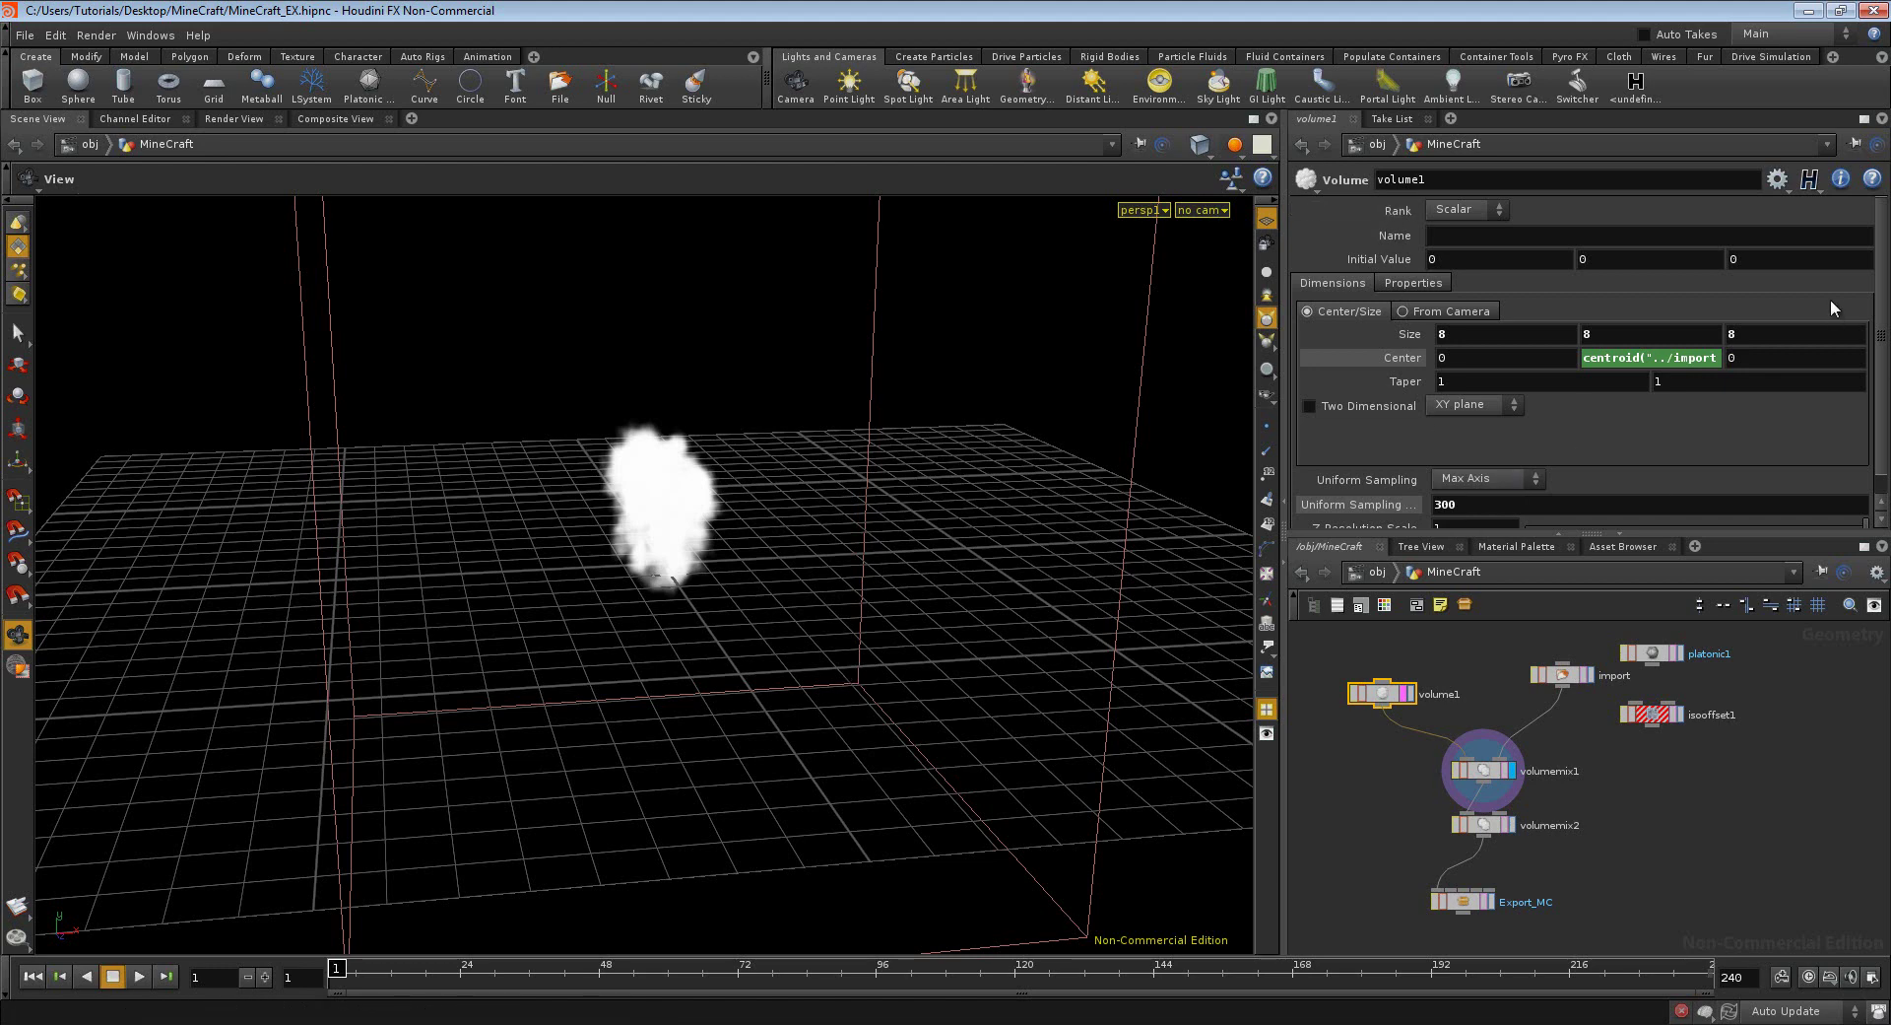
{"action": "scroll", "coordinate": [1832, 299], "scroll_direction": "down", "scroll_amount": 1}
{"action": "scroll", "coordinate": [1833, 298], "scroll_direction": "up", "scroll_amount": 1}
{"action": "scroll", "coordinate": [1492, 697], "scroll_direction": "down", "scroll_amount": 2}
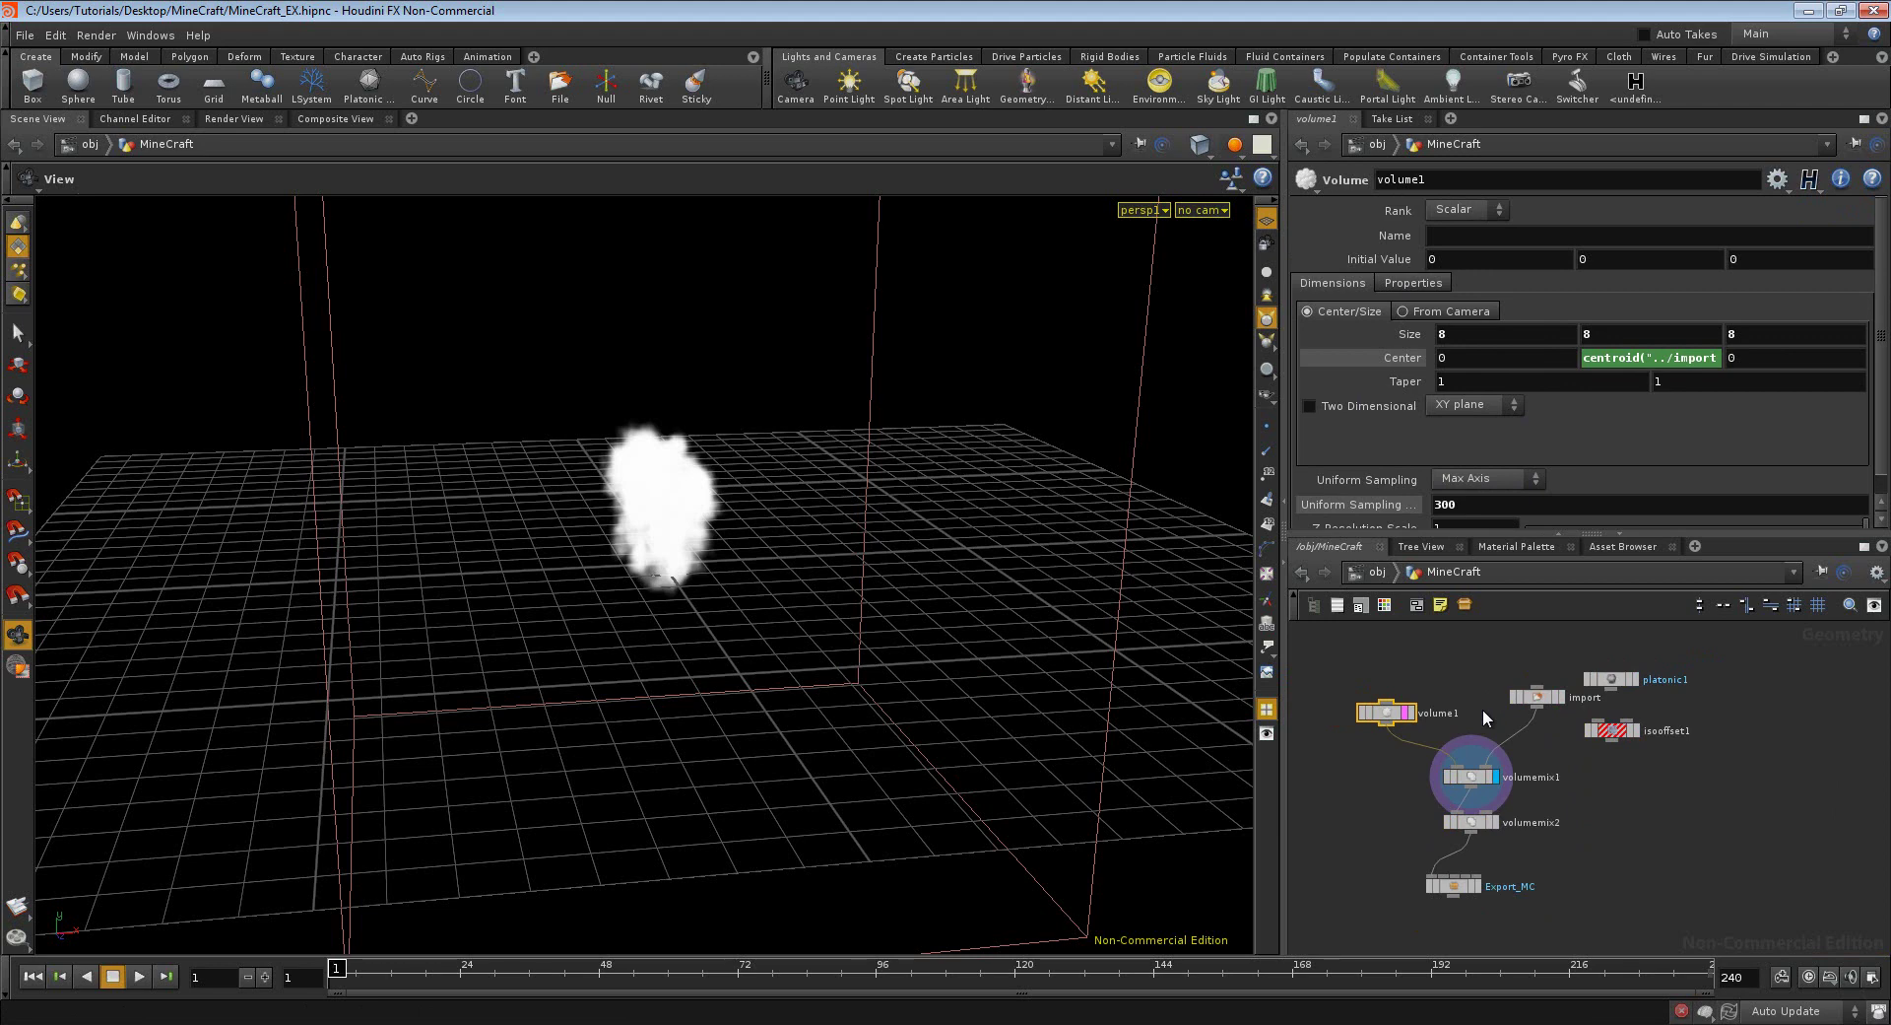
{"action": "mouse_move", "coordinate": [688, 620]}
{"action": "left_mouse_down"}
{"action": "mouse_move", "coordinate": [680, 654]}
{"action": "mouse_move", "coordinate": [627, 646]}
{"action": "mouse_move", "coordinate": [734, 633]}
{"action": "left_mouse_up"}
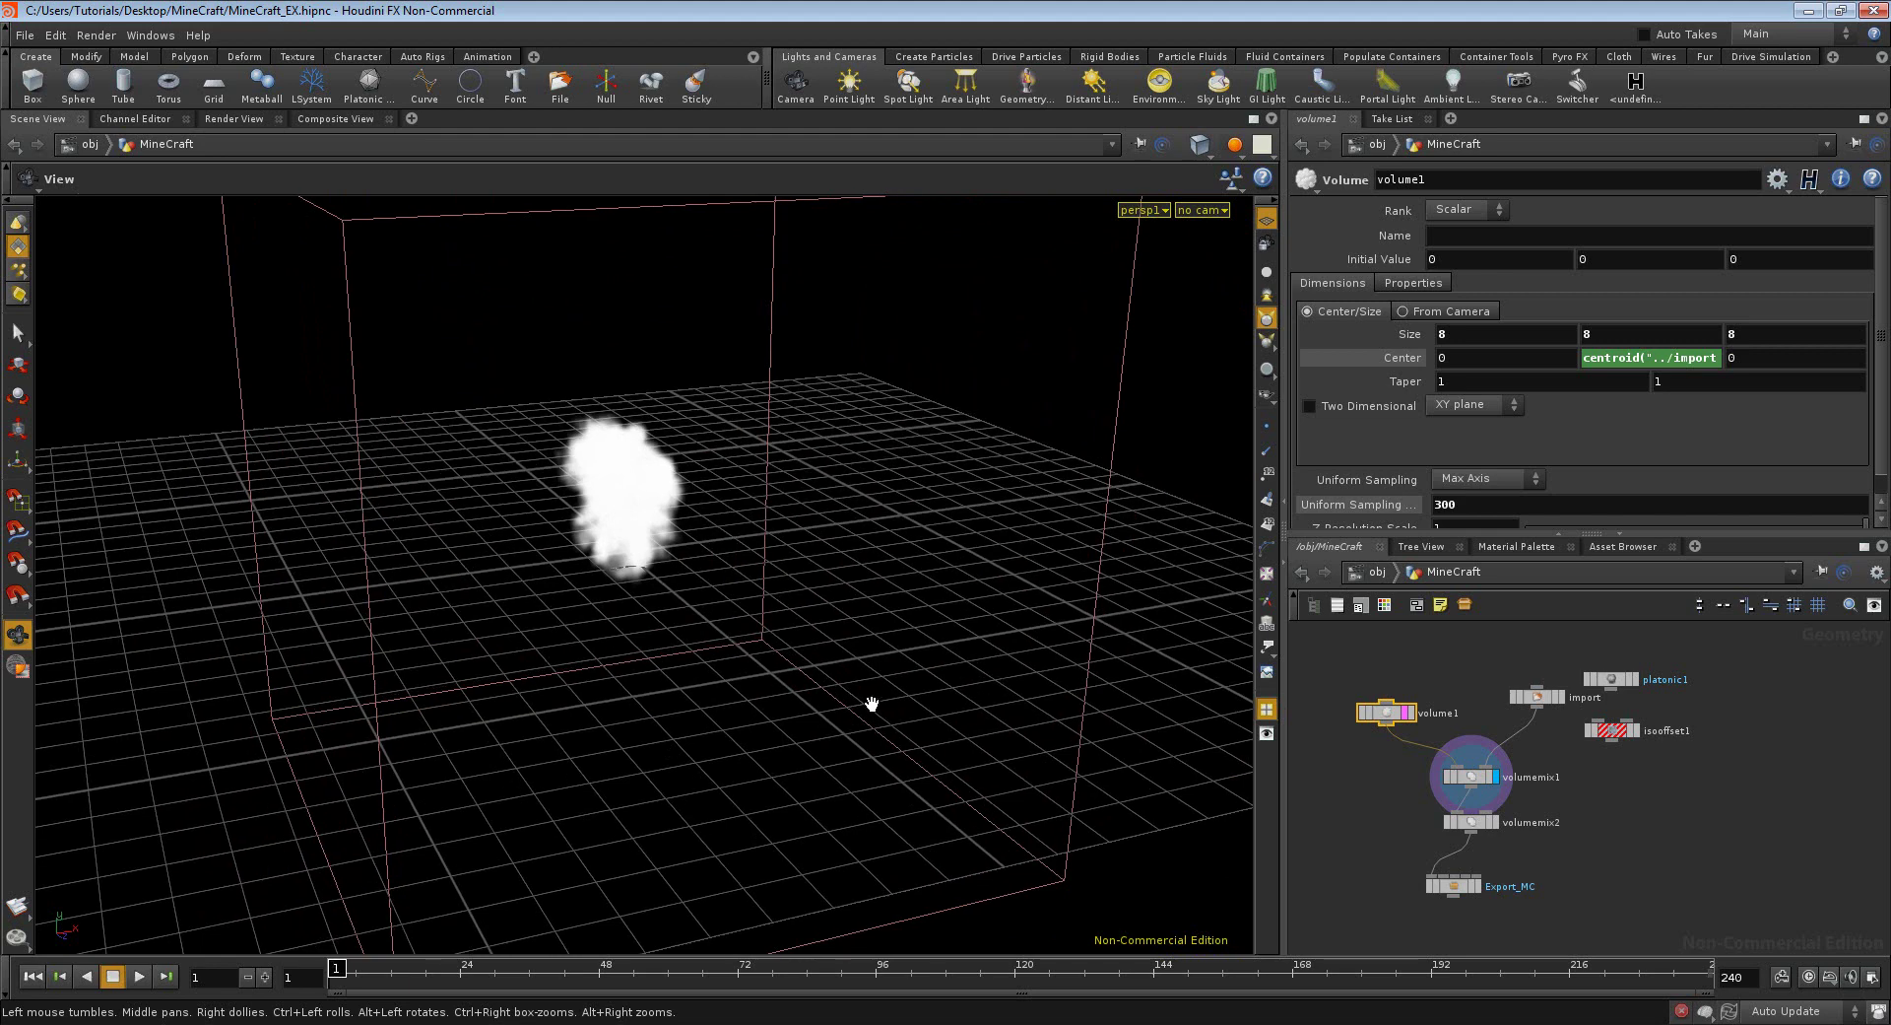
{"action": "scroll", "coordinate": [1878, 333], "scroll_direction": "down", "scroll_amount": 1}
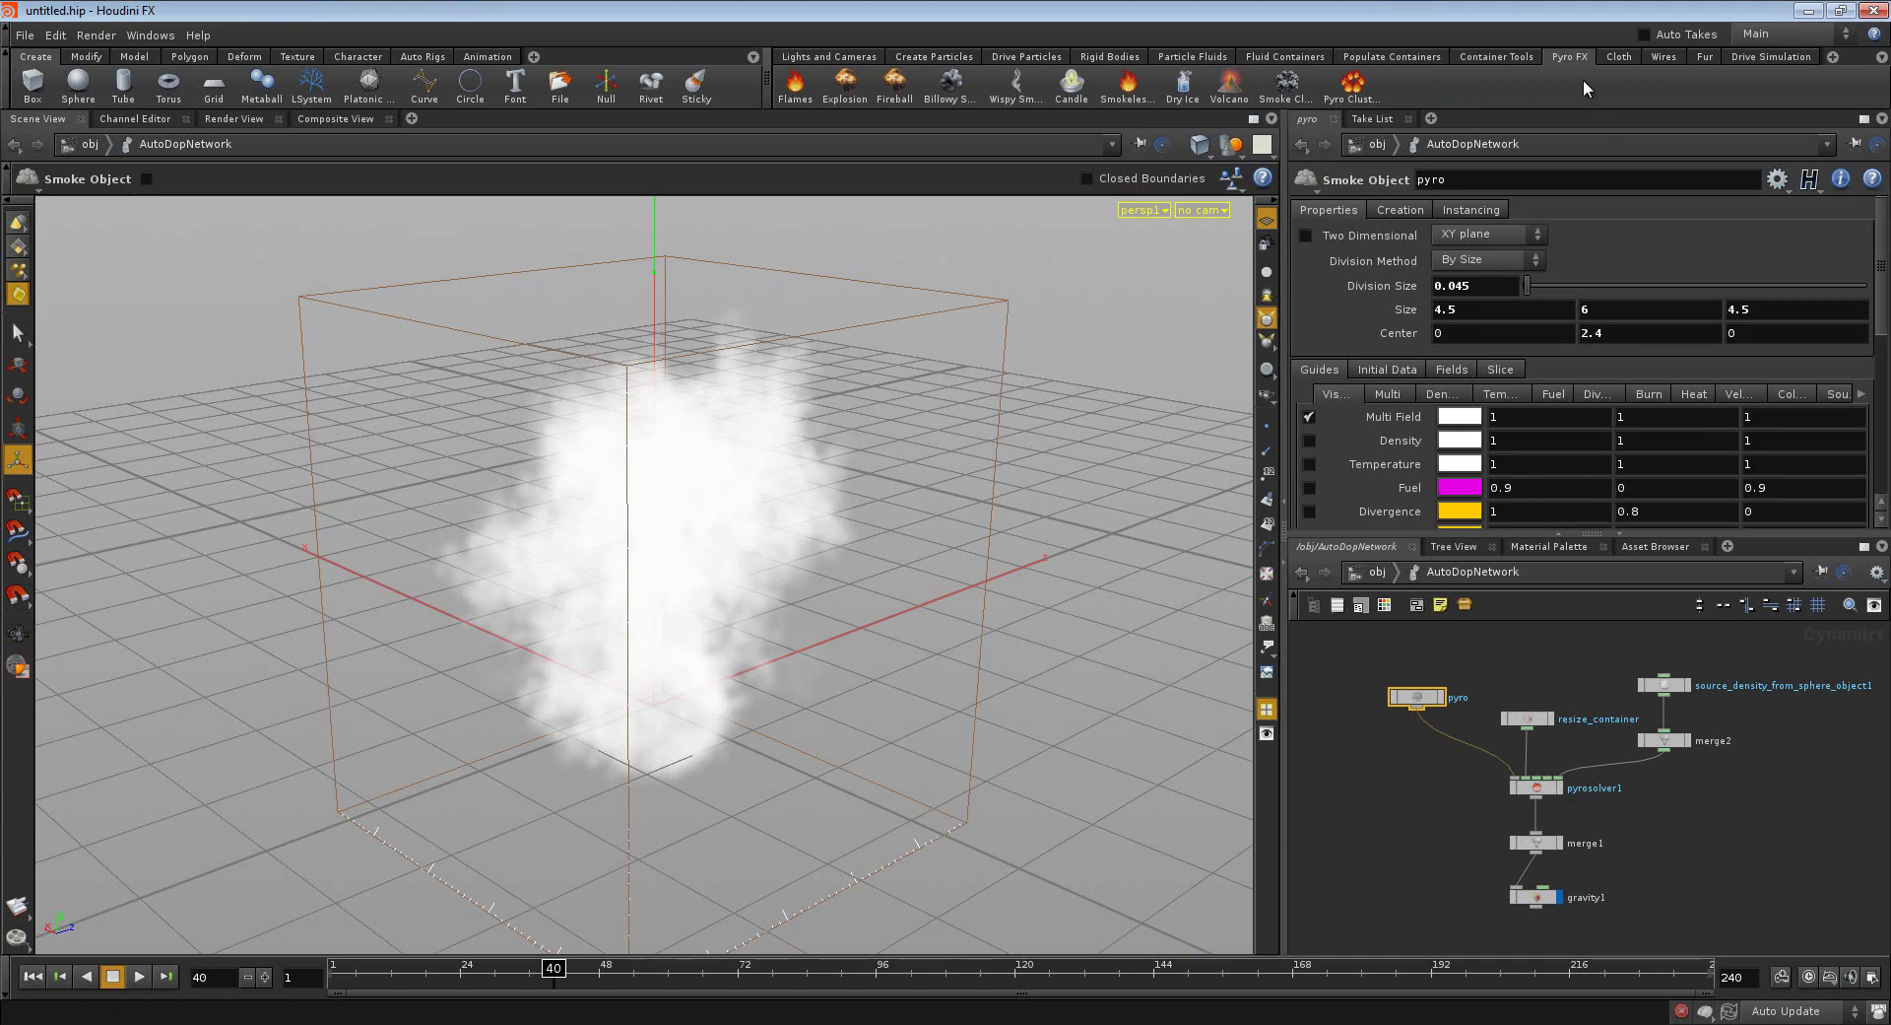
- Switch to the Lights and Cameras shelf and minimize the untitled pyro scene window
{"action": "left_click", "coordinate": [838, 61]}
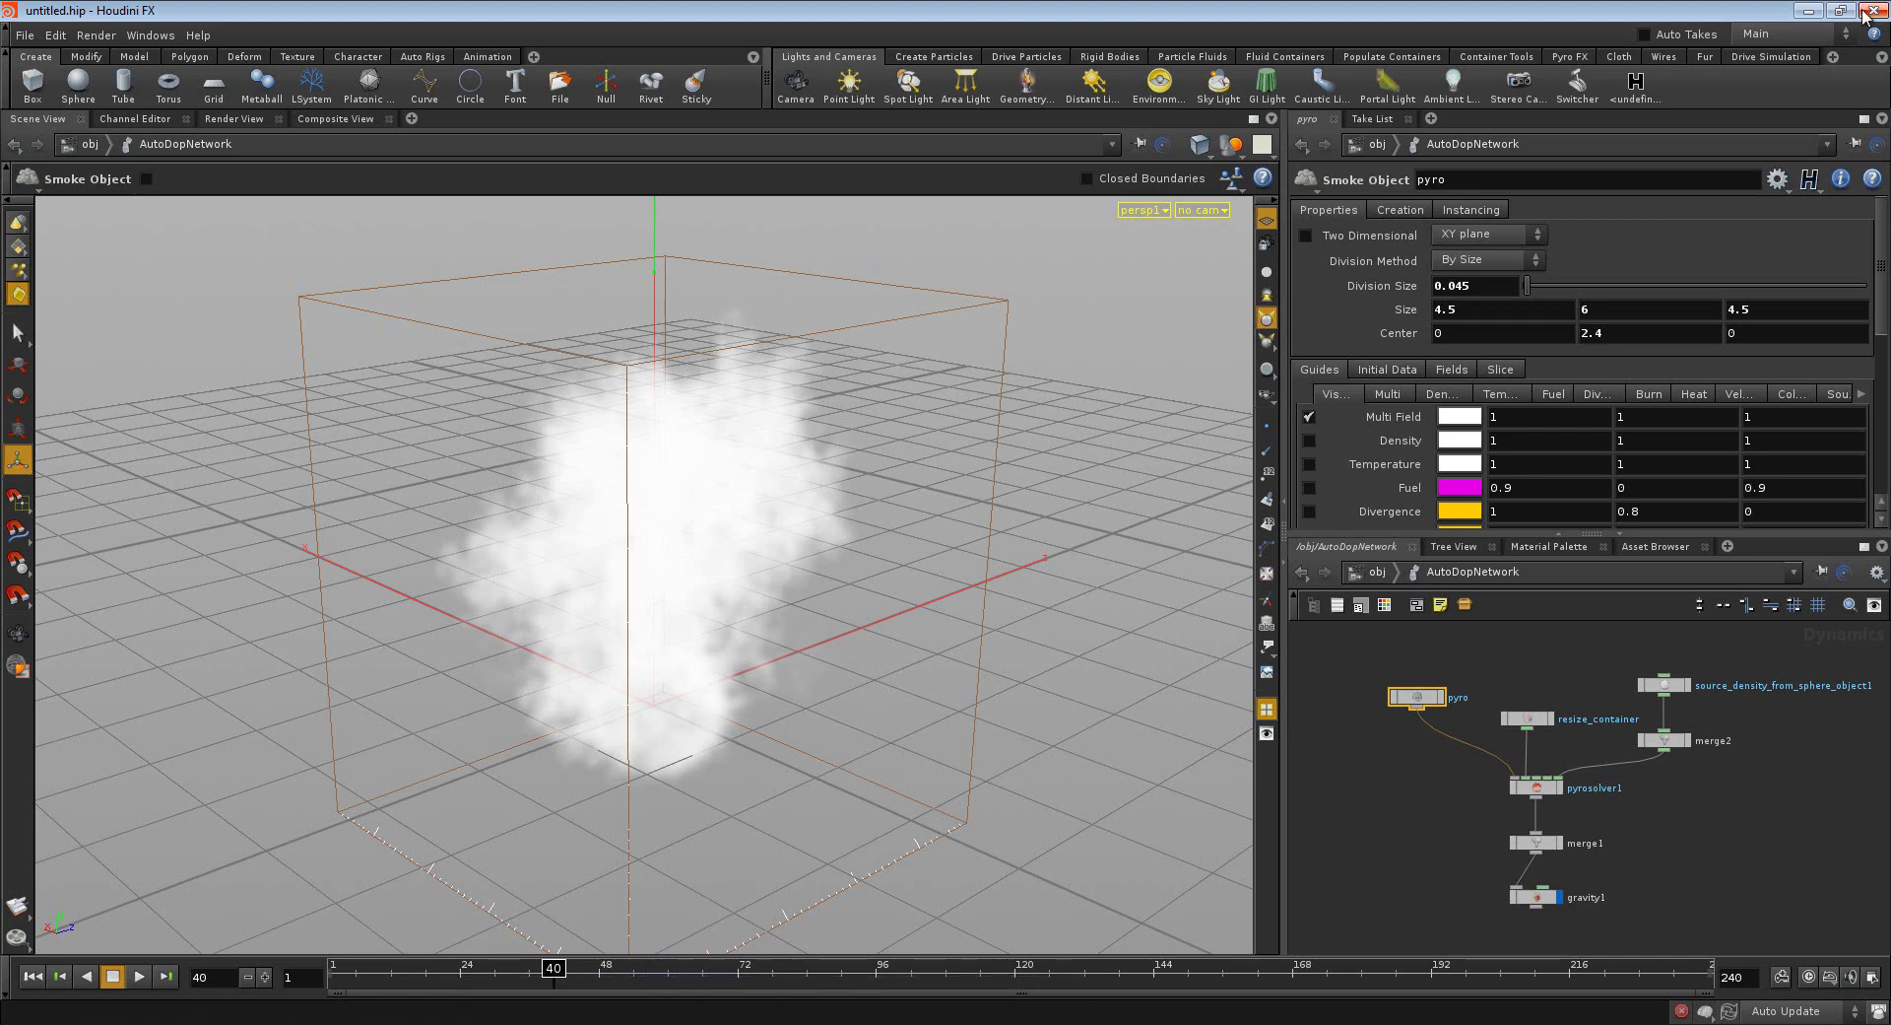
{"action": "left_click", "coordinate": [1801, 14]}
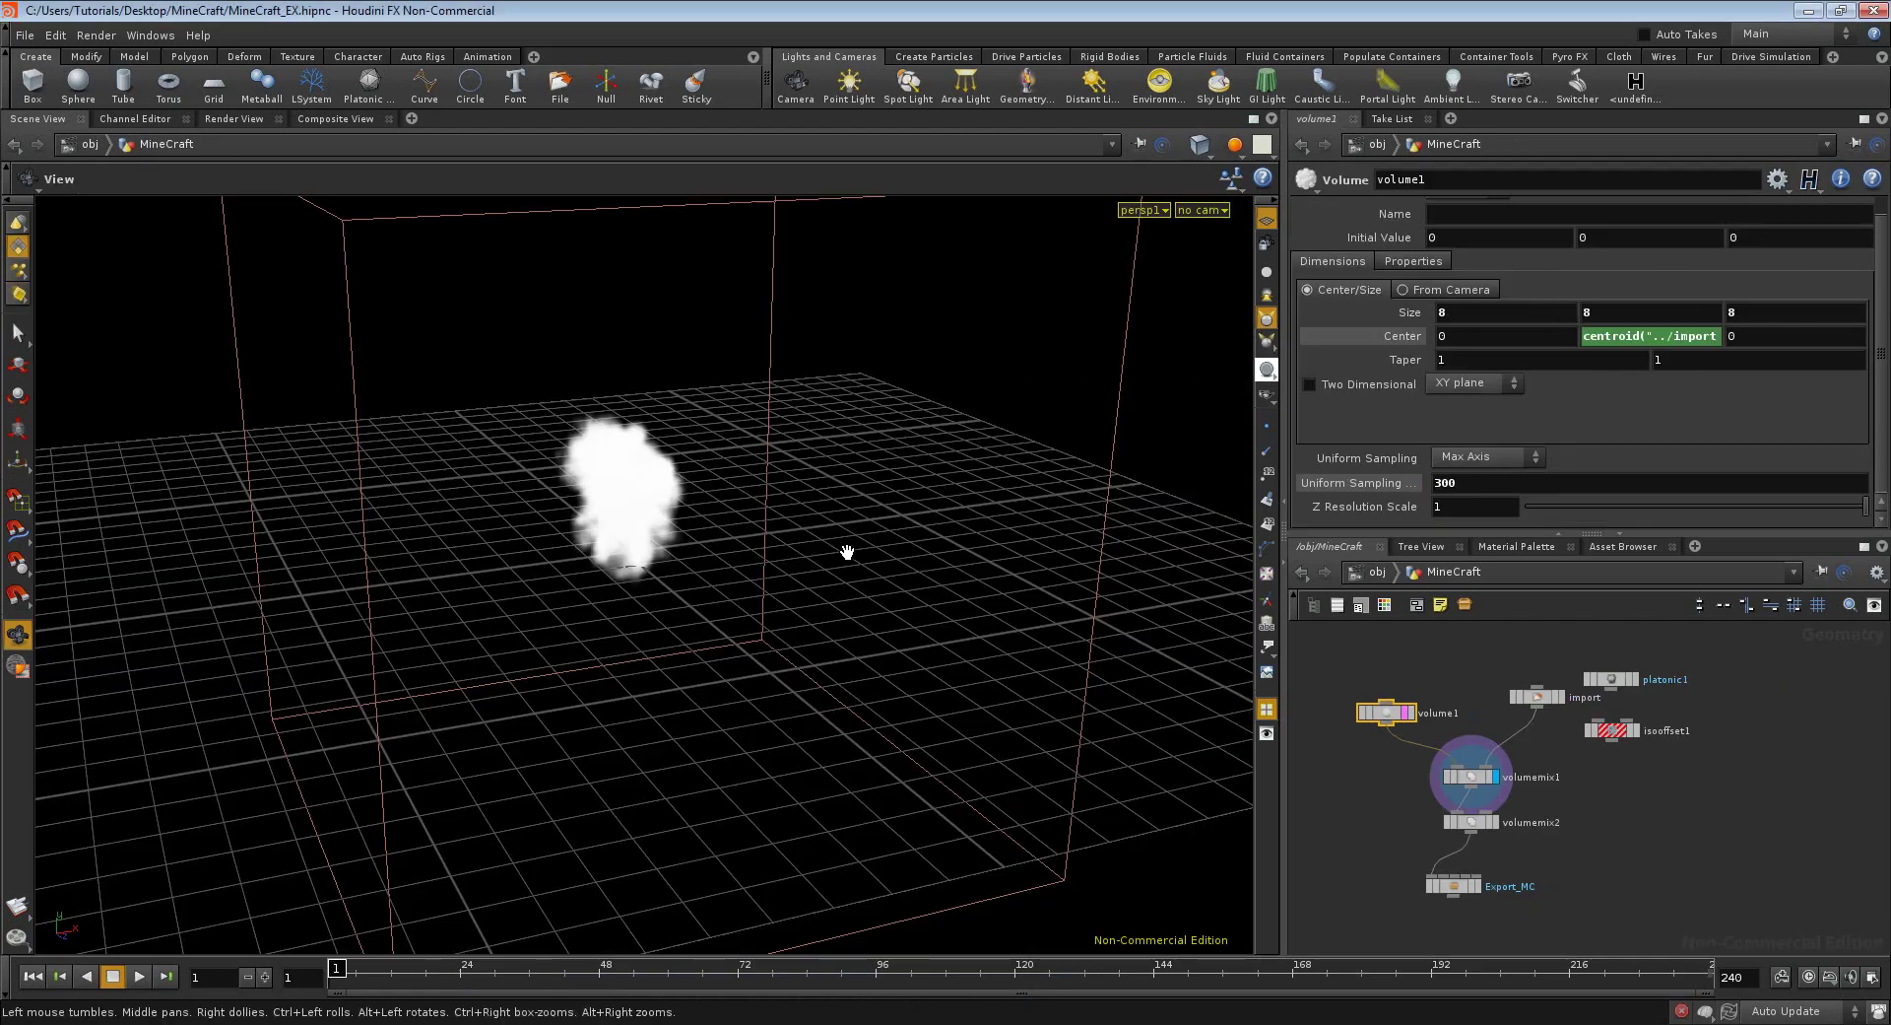
- Move platonic1 and isooffset1 together to the right, away from the volume1–volumemix chain
{"action": "mouse_move", "coordinate": [820, 571]}
{"action": "left_mouse_down"}
{"action": "mouse_move", "coordinate": [671, 558]}
{"action": "mouse_move", "coordinate": [913, 564]}
{"action": "left_mouse_up"}
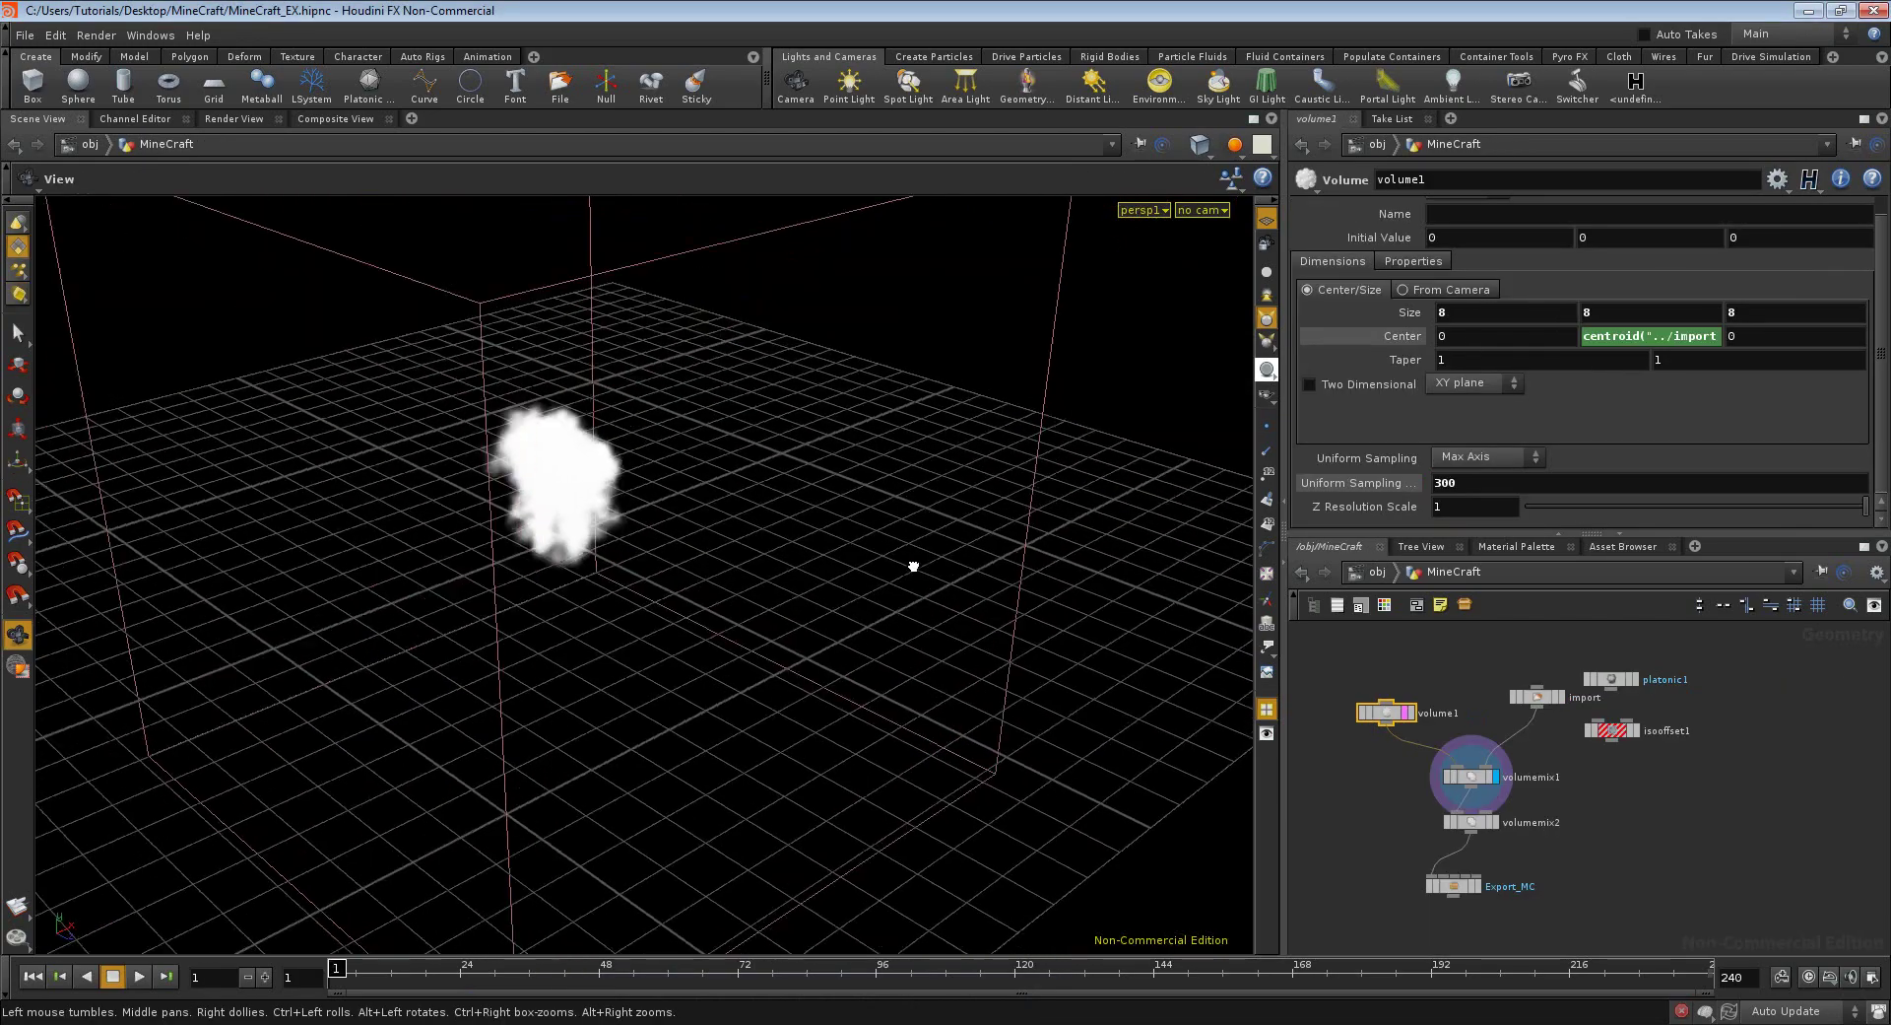
{"action": "scroll", "coordinate": [469, 493], "scroll_direction": "down", "scroll_amount": 4}
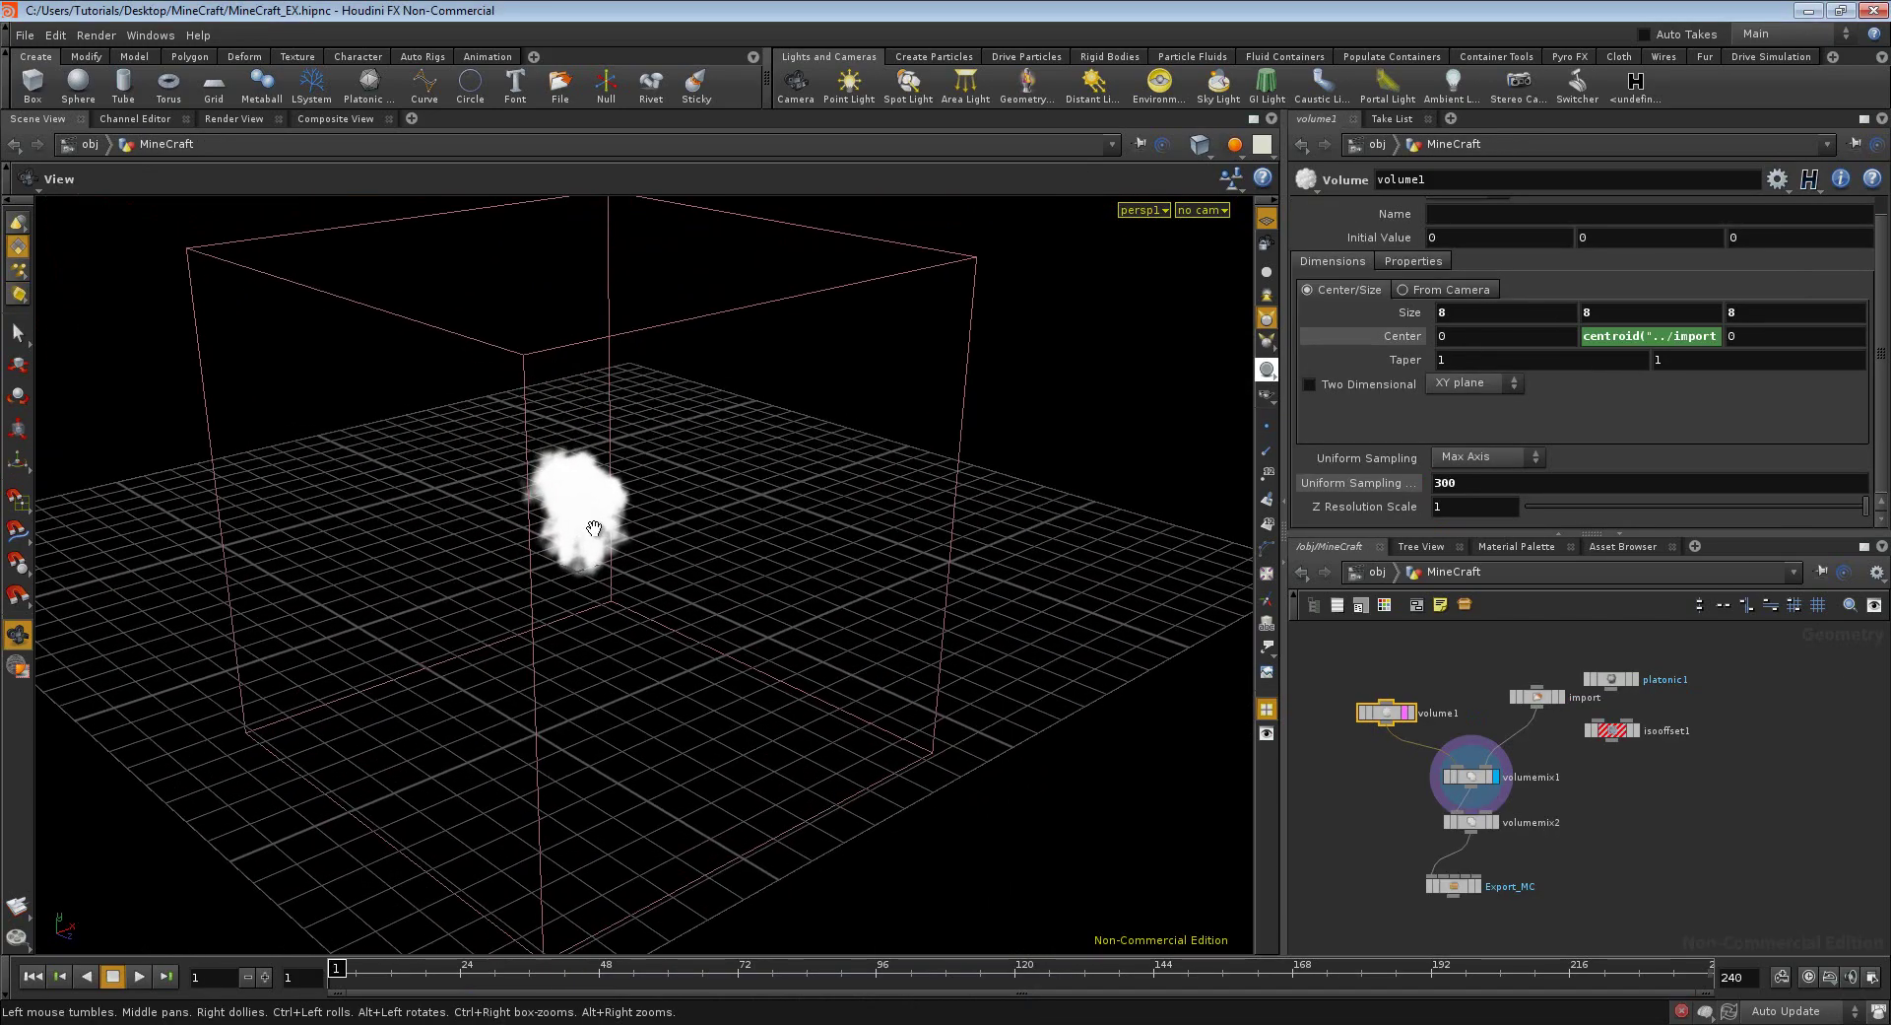
{"action": "left_click", "coordinate": [1640, 637]}
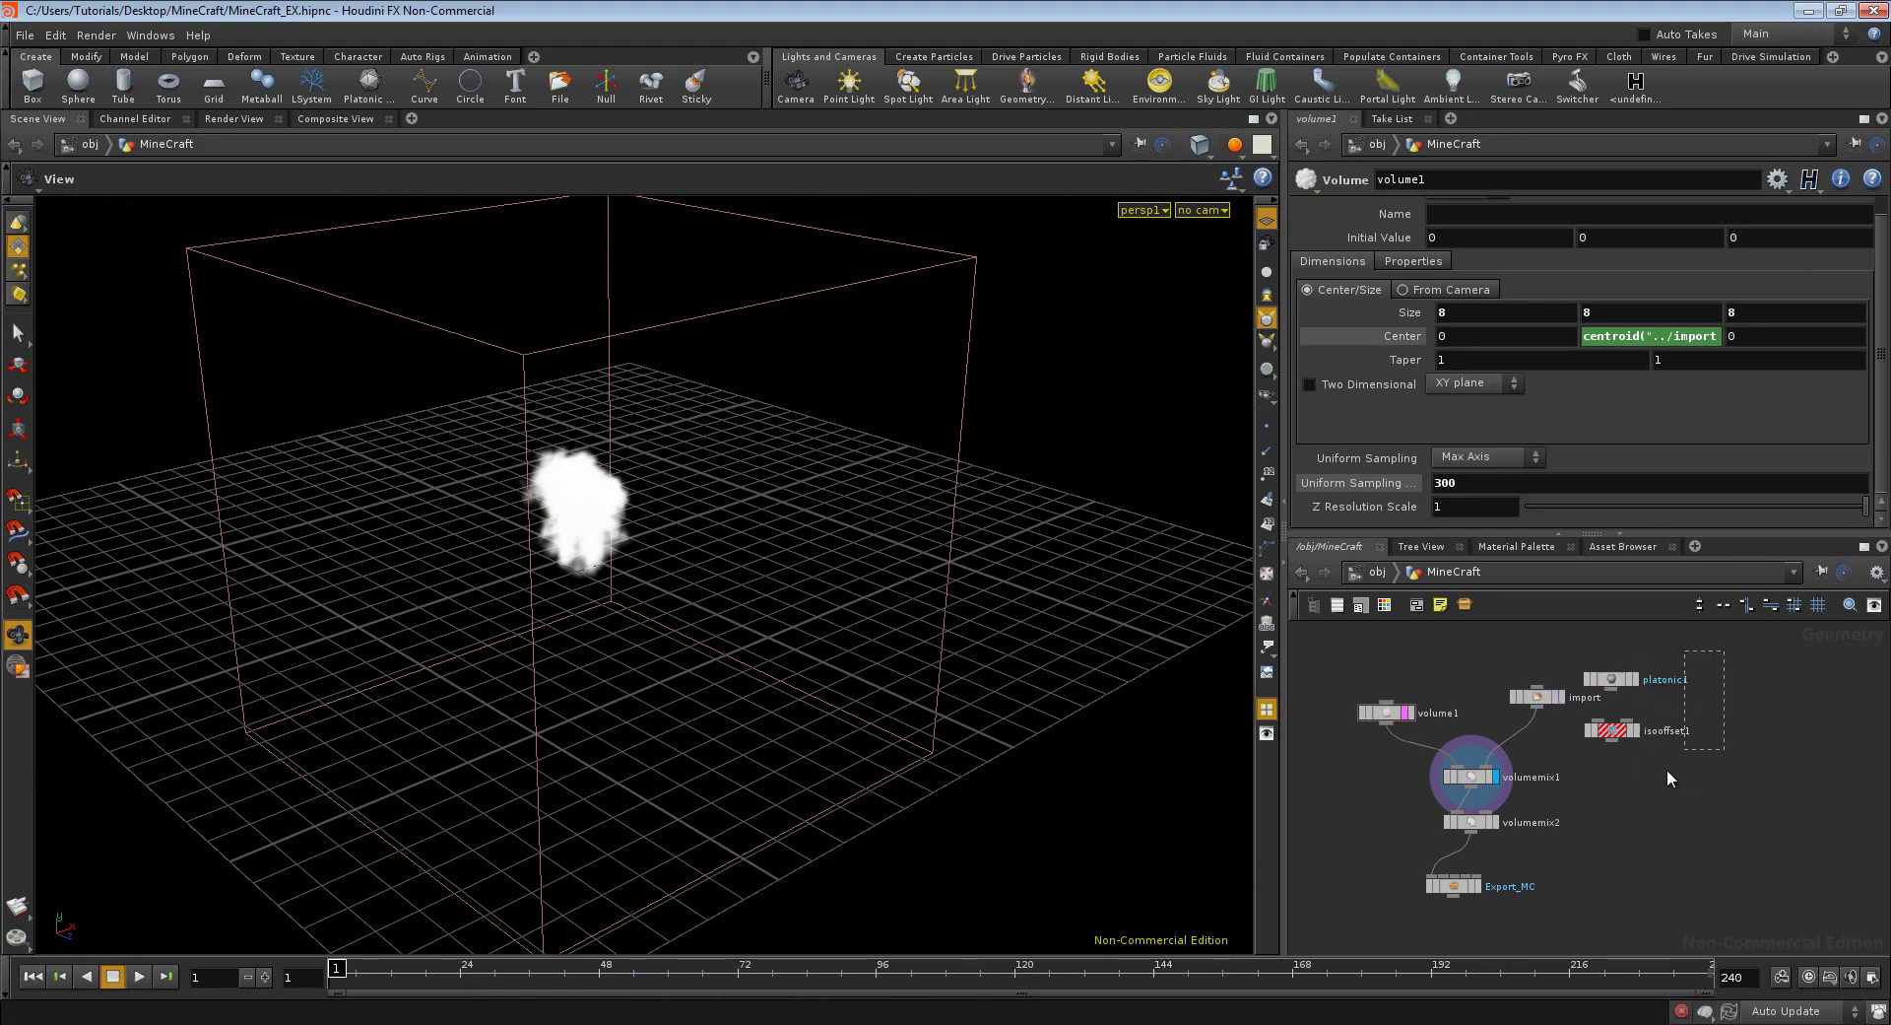
{"action": "left_click_drag", "start_coordinate": [1667, 768], "coordinate": [1614, 771]}
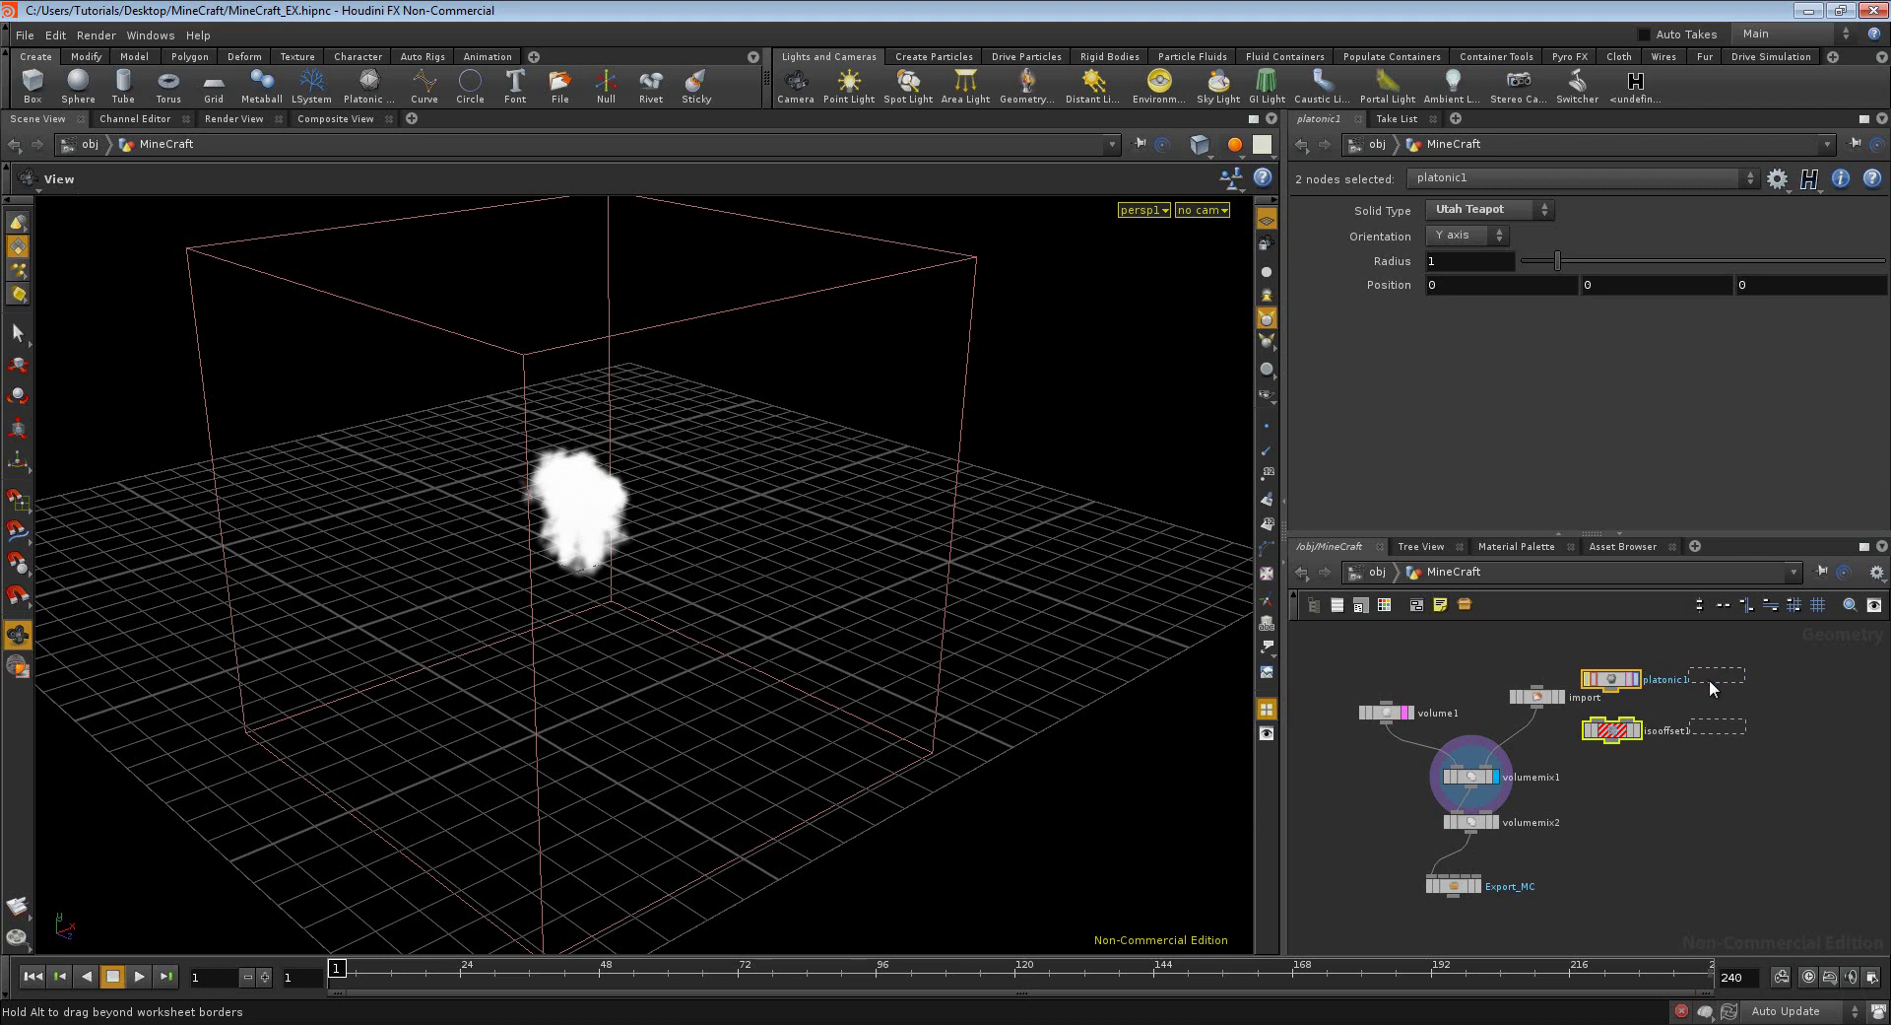
{"action": "left_click_drag", "start_coordinate": [1602, 678], "coordinate": [1710, 678]}
{"action": "left_click", "coordinate": [1636, 757]}
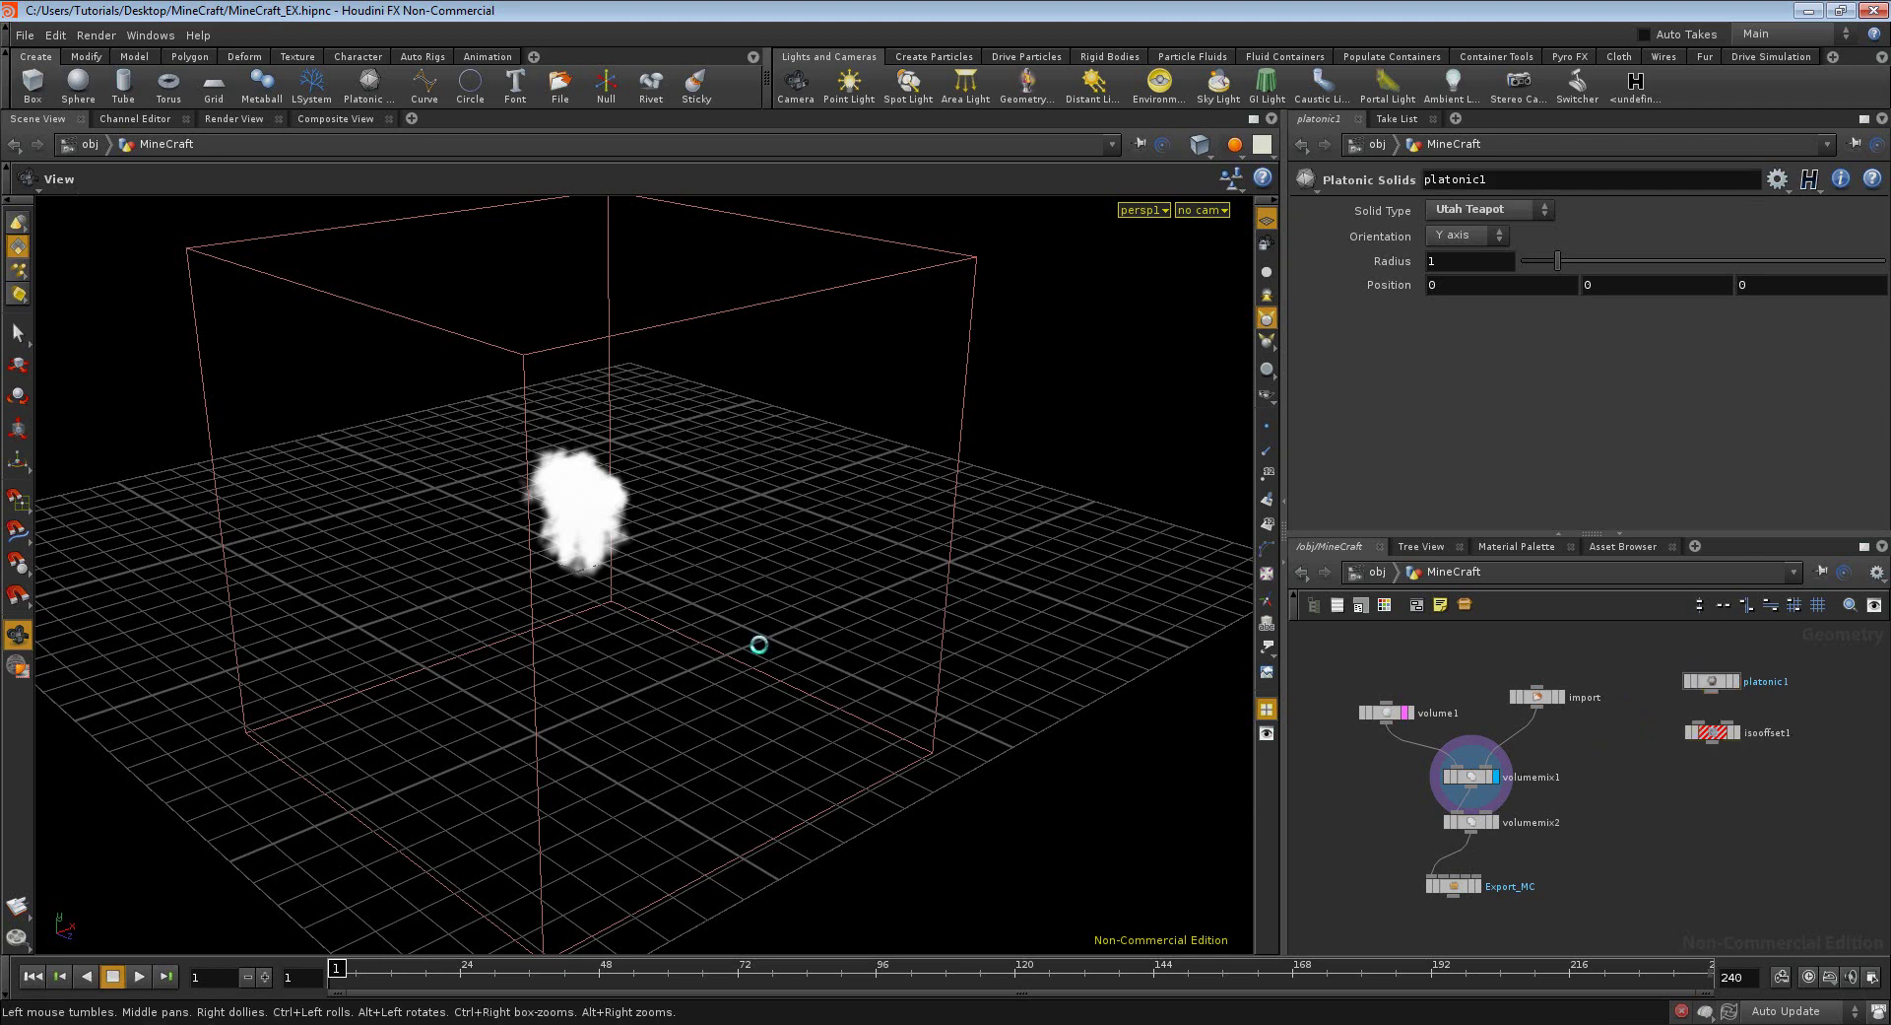
{"action": "left_click_drag", "start_coordinate": [759, 645], "coordinate": [728, 645]}
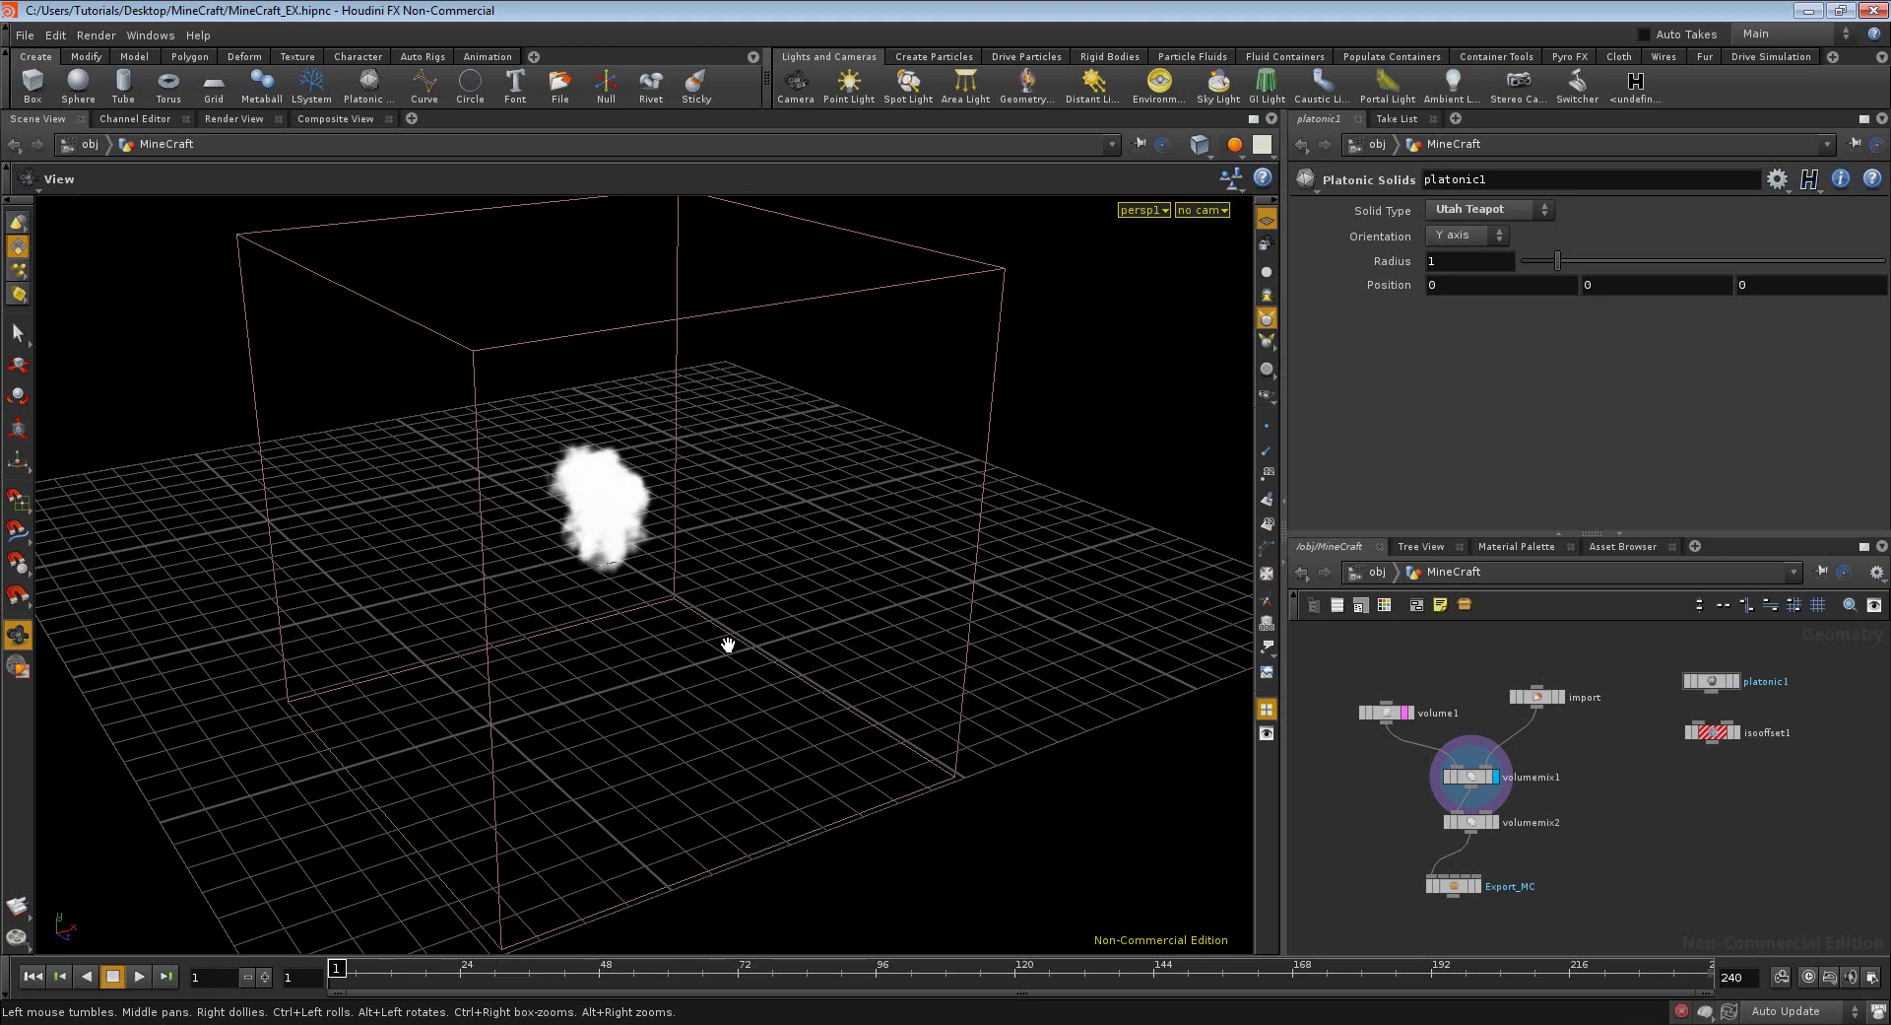
{"action": "left_click_drag", "start_coordinate": [728, 645], "coordinate": [728, 645]}
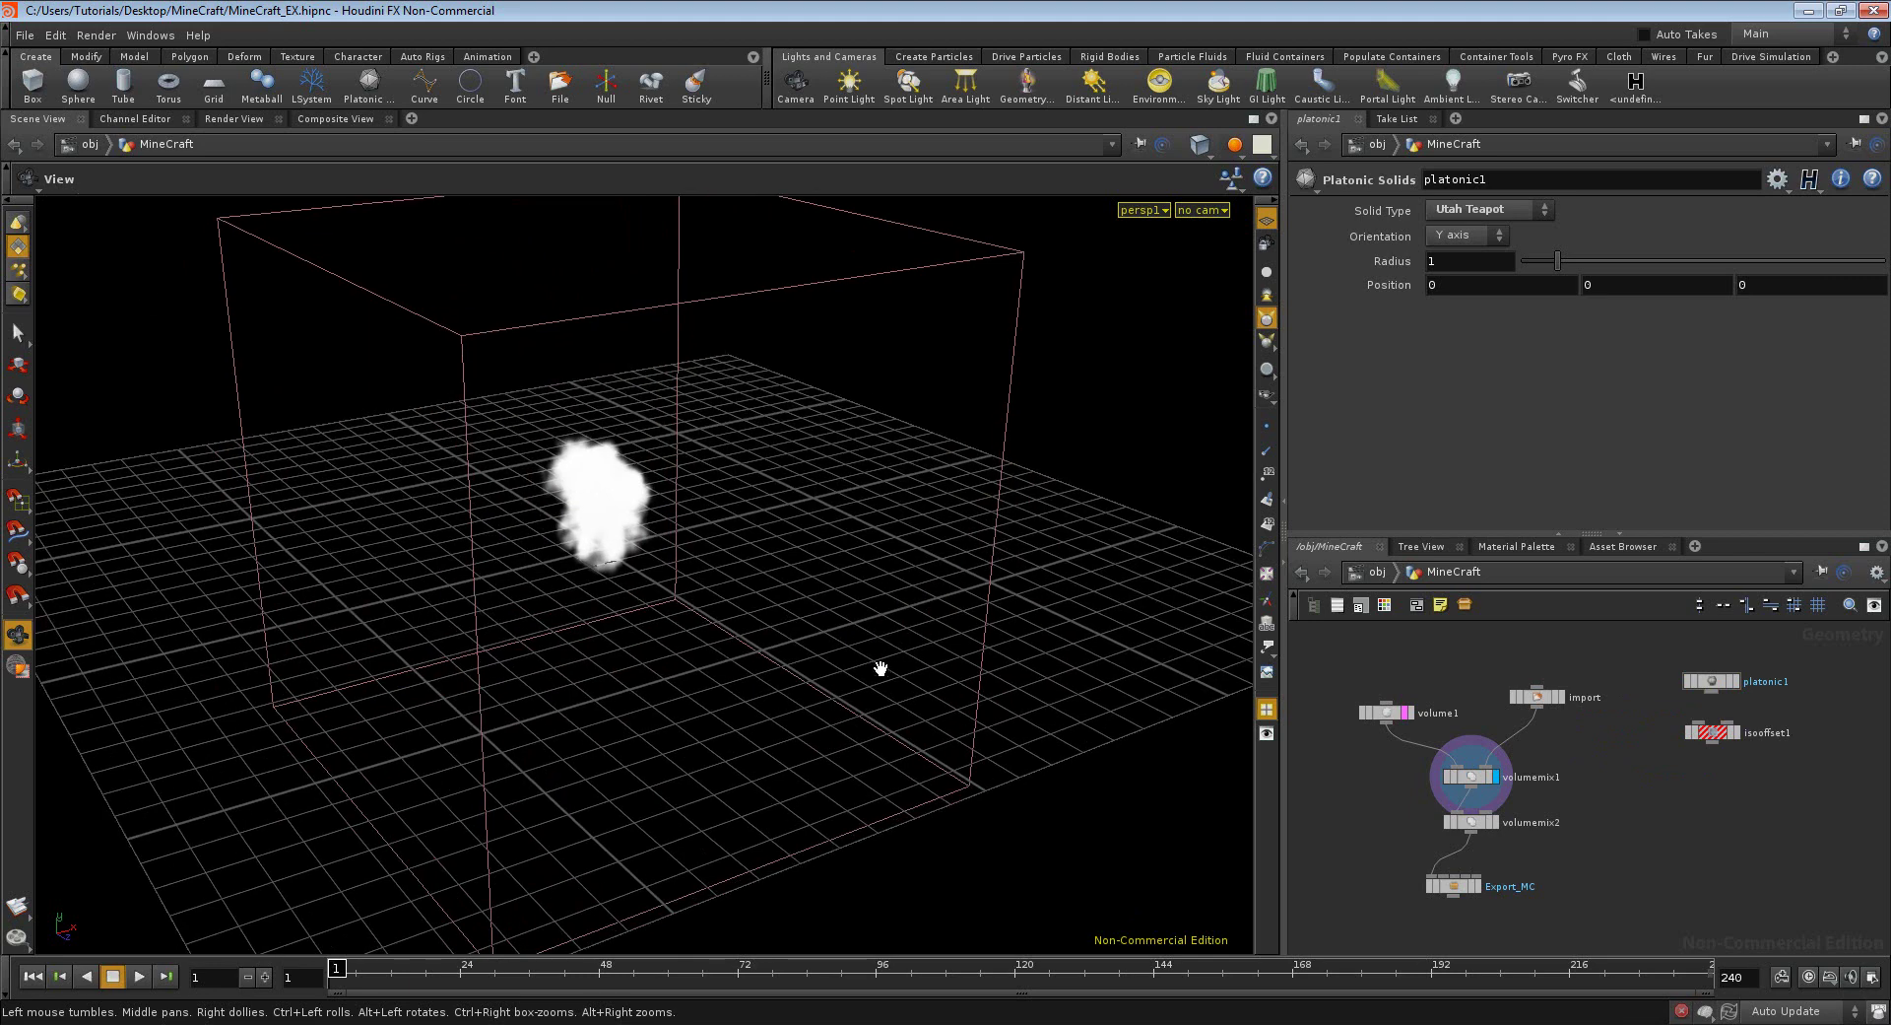
{"action": "left_click_drag", "start_coordinate": [1553, 696], "coordinate": [1544, 697]}
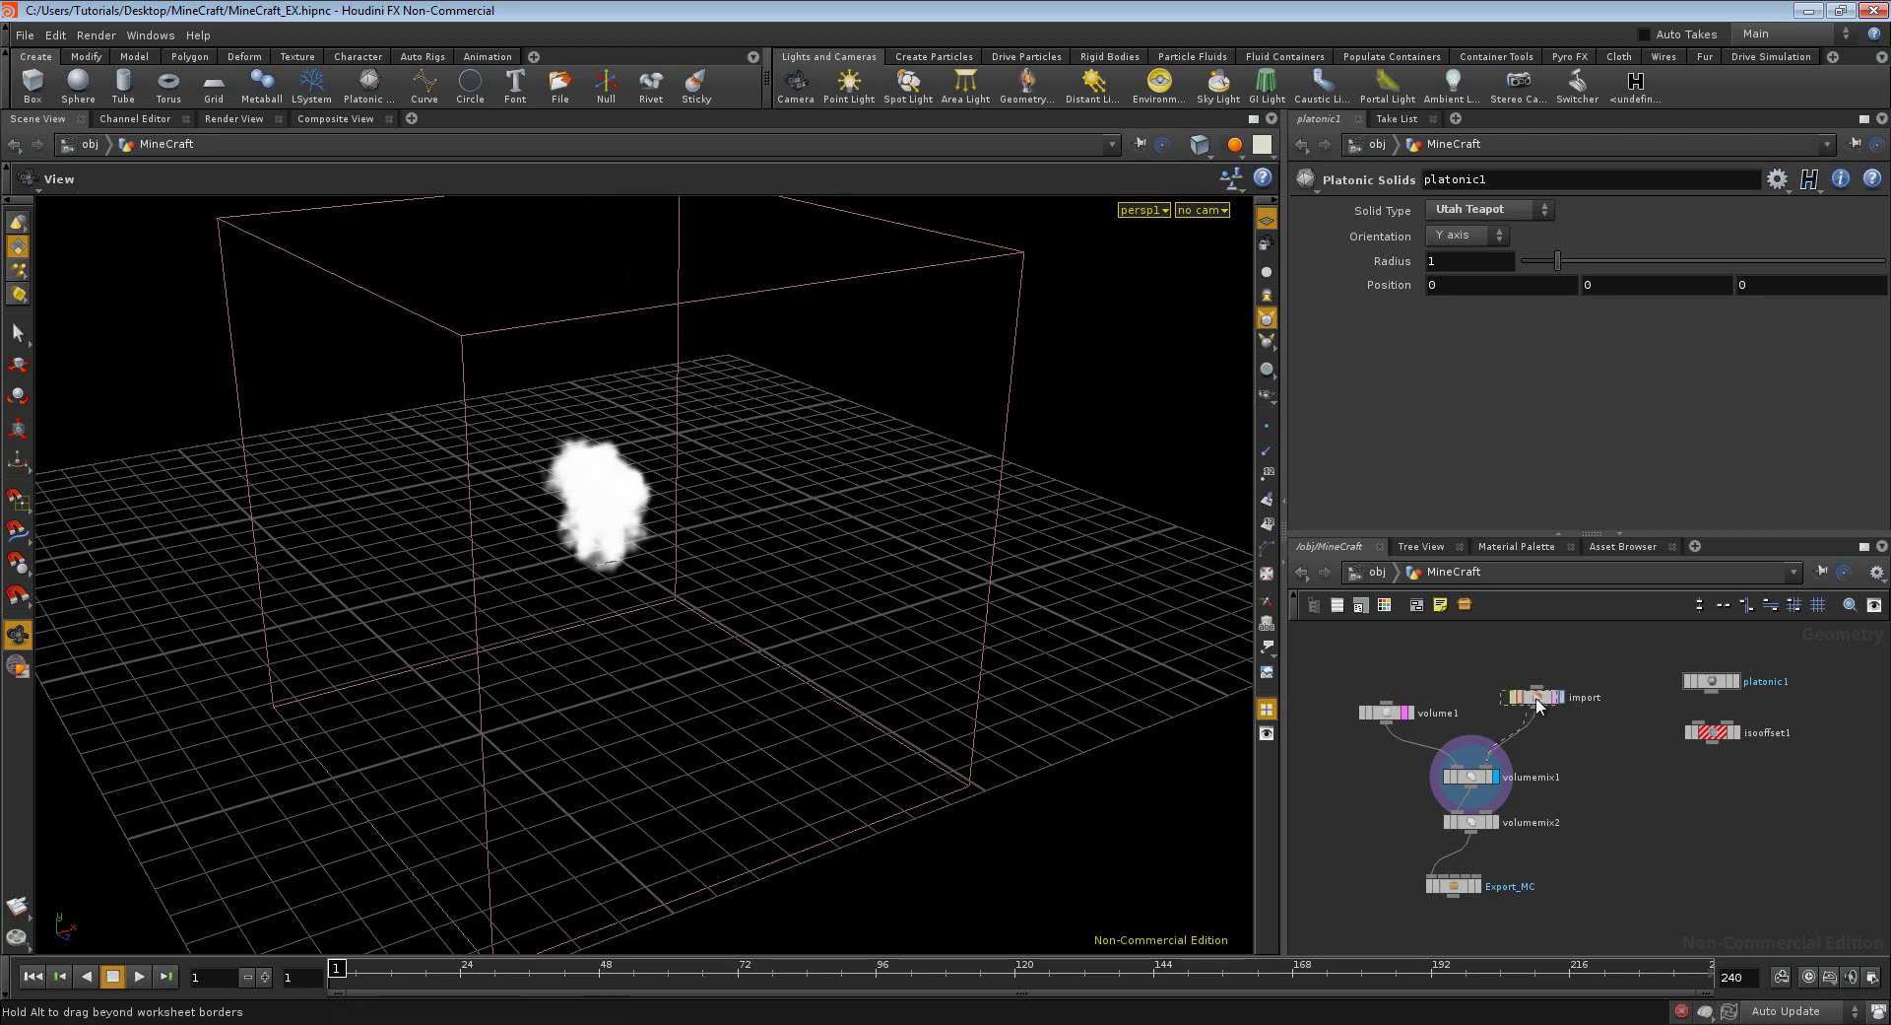
- Load Smurf.obj from the geo folder into the import node in place of volcano.bgeo
{"action": "left_click", "coordinate": [1531, 704]}
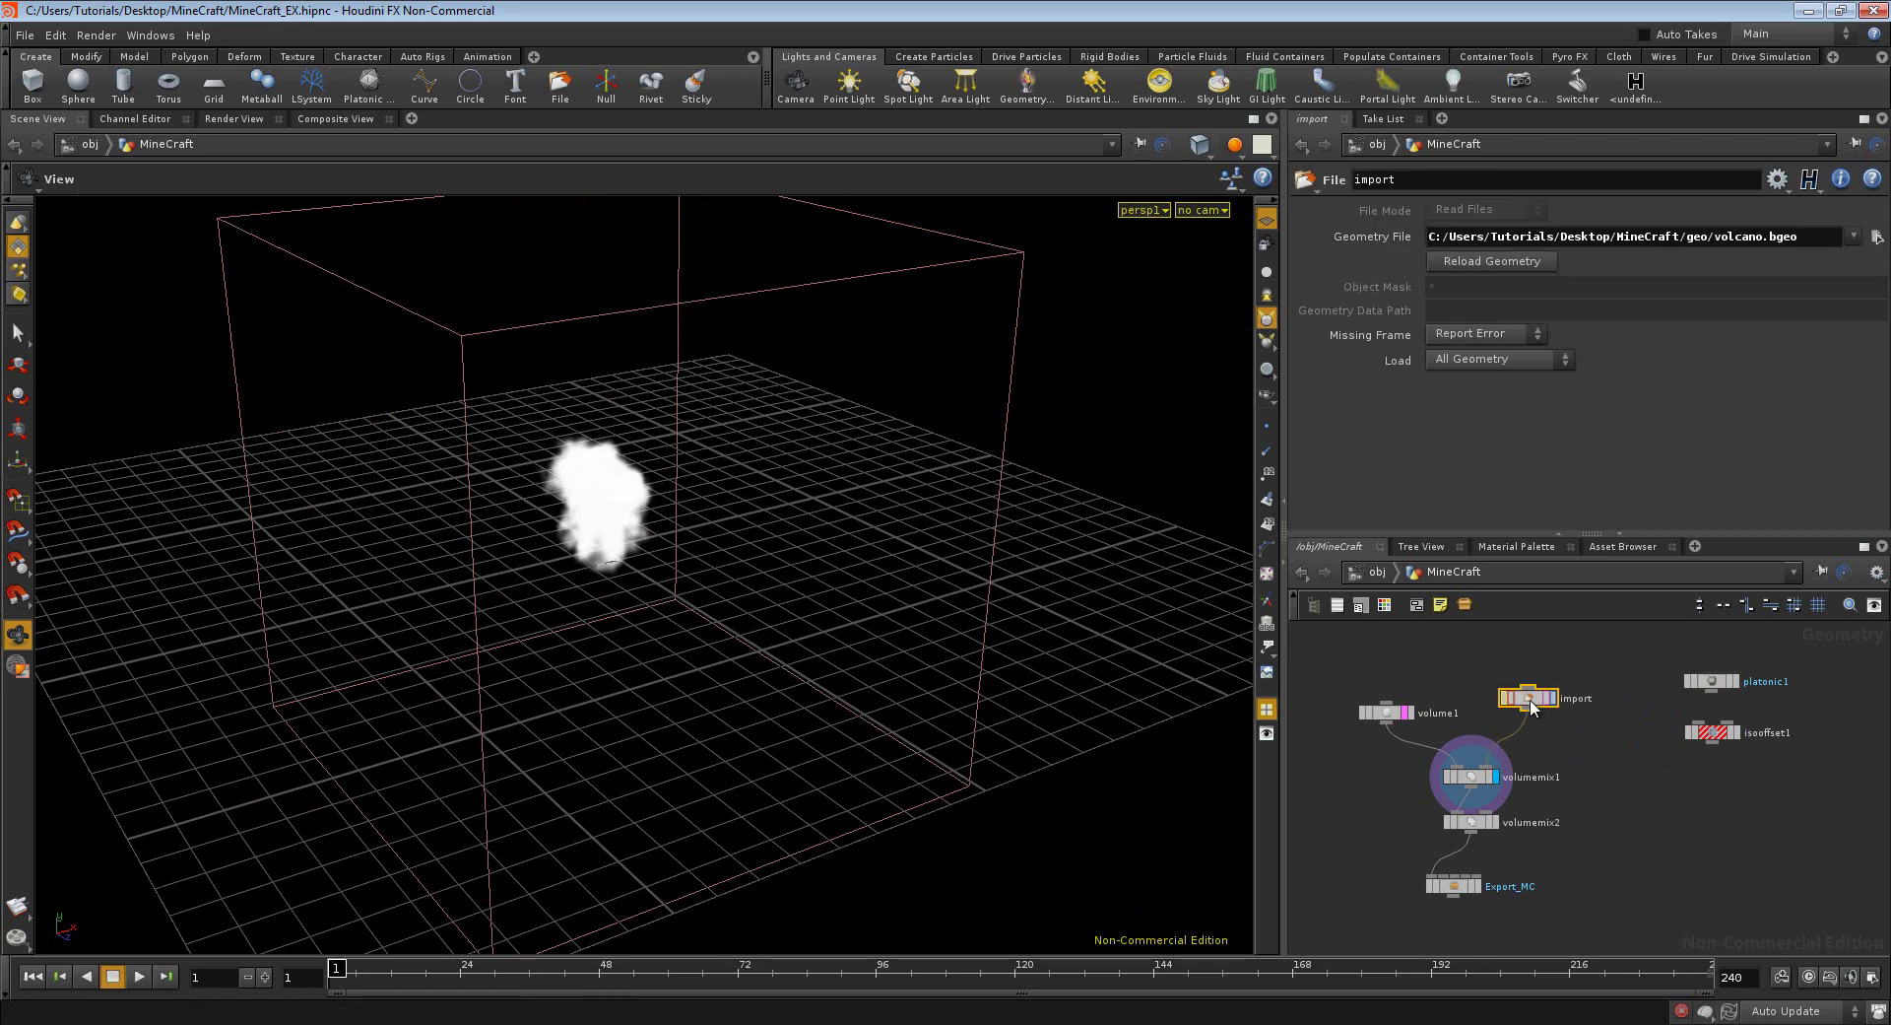
{"action": "left_click", "coordinate": [1877, 237]}
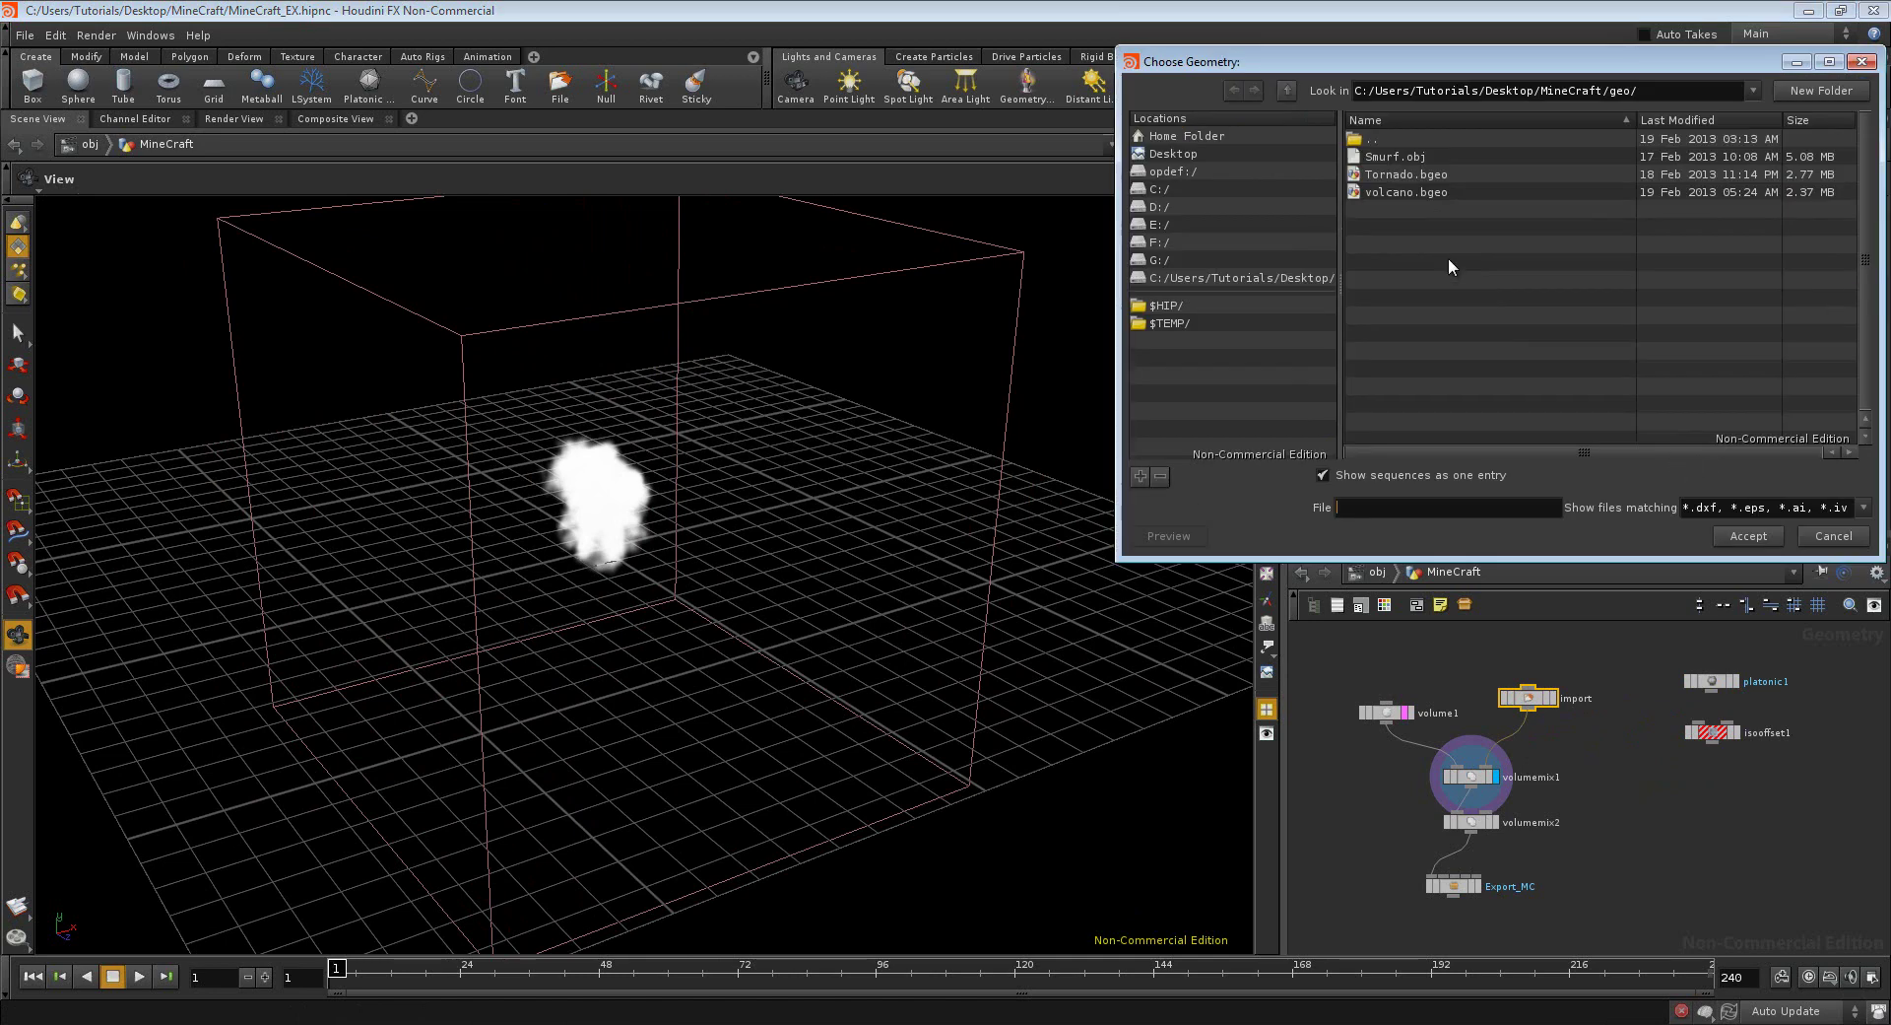
{"action": "double_click", "coordinate": [1385, 144]}
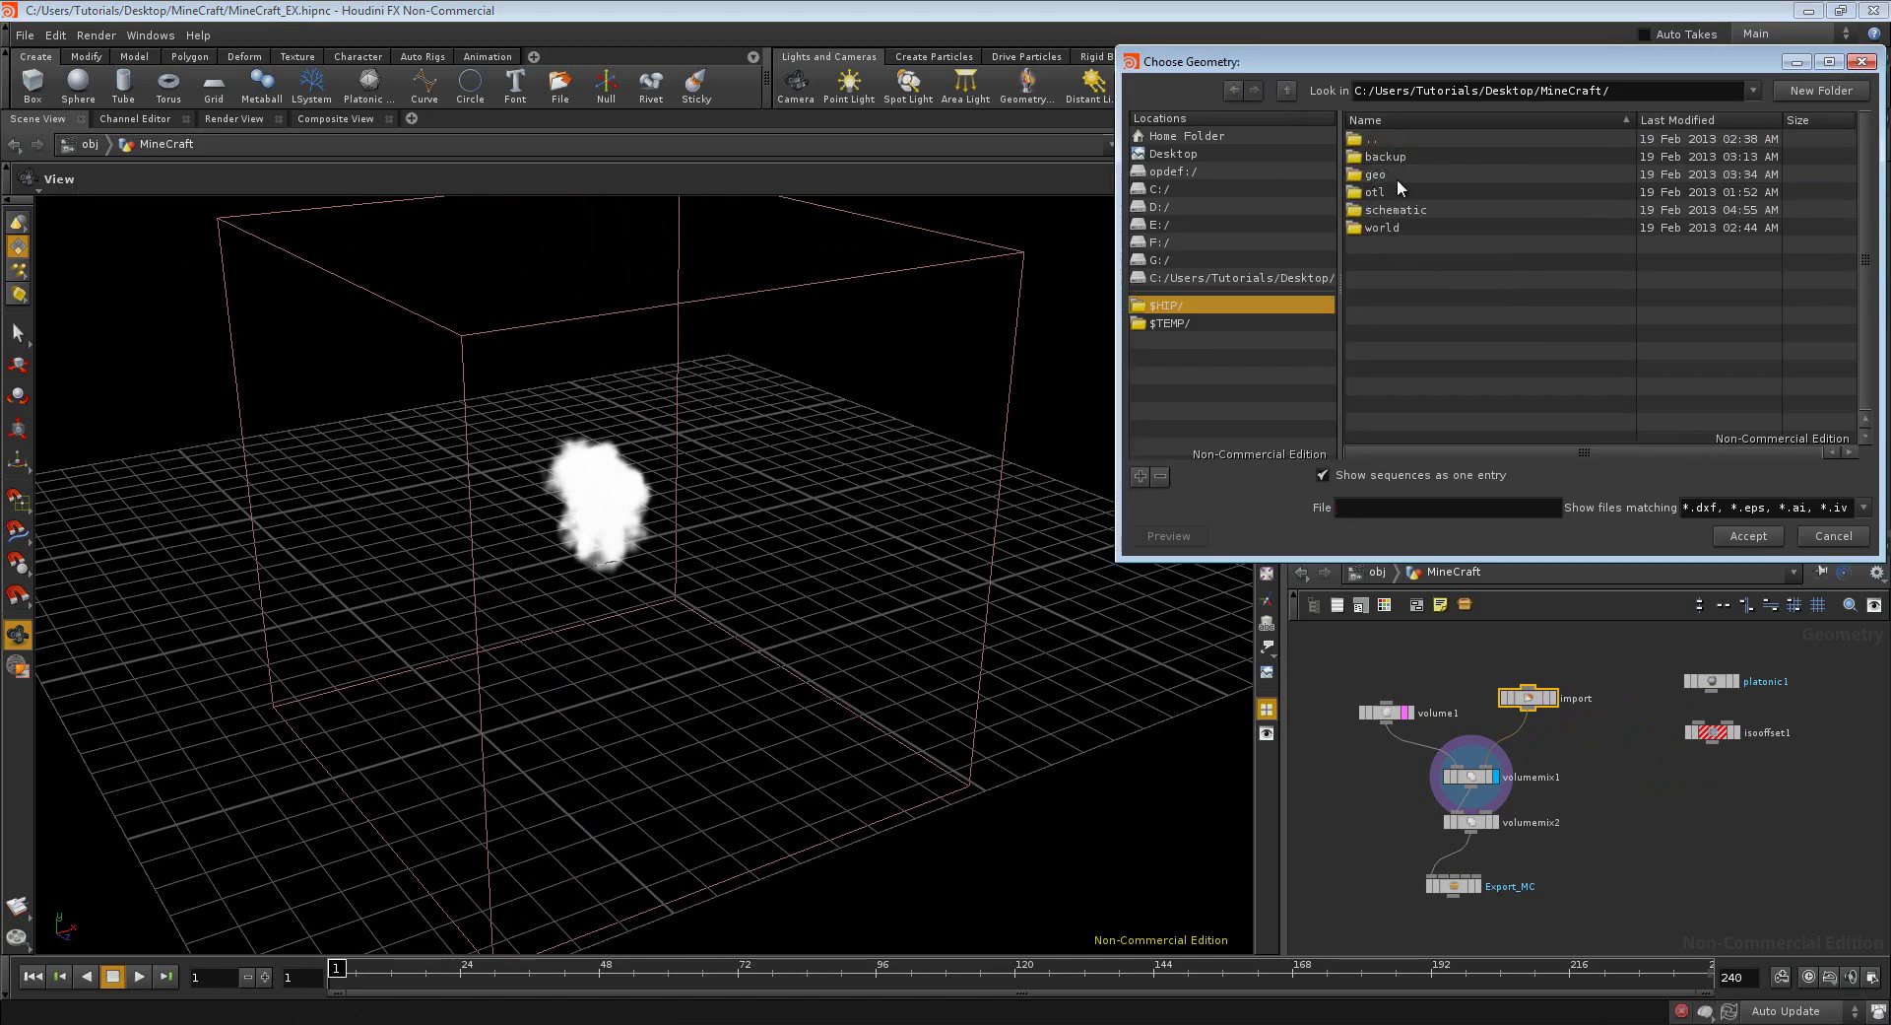
{"action": "double_click", "coordinate": [1395, 175]}
{"action": "left_click", "coordinate": [1411, 155]}
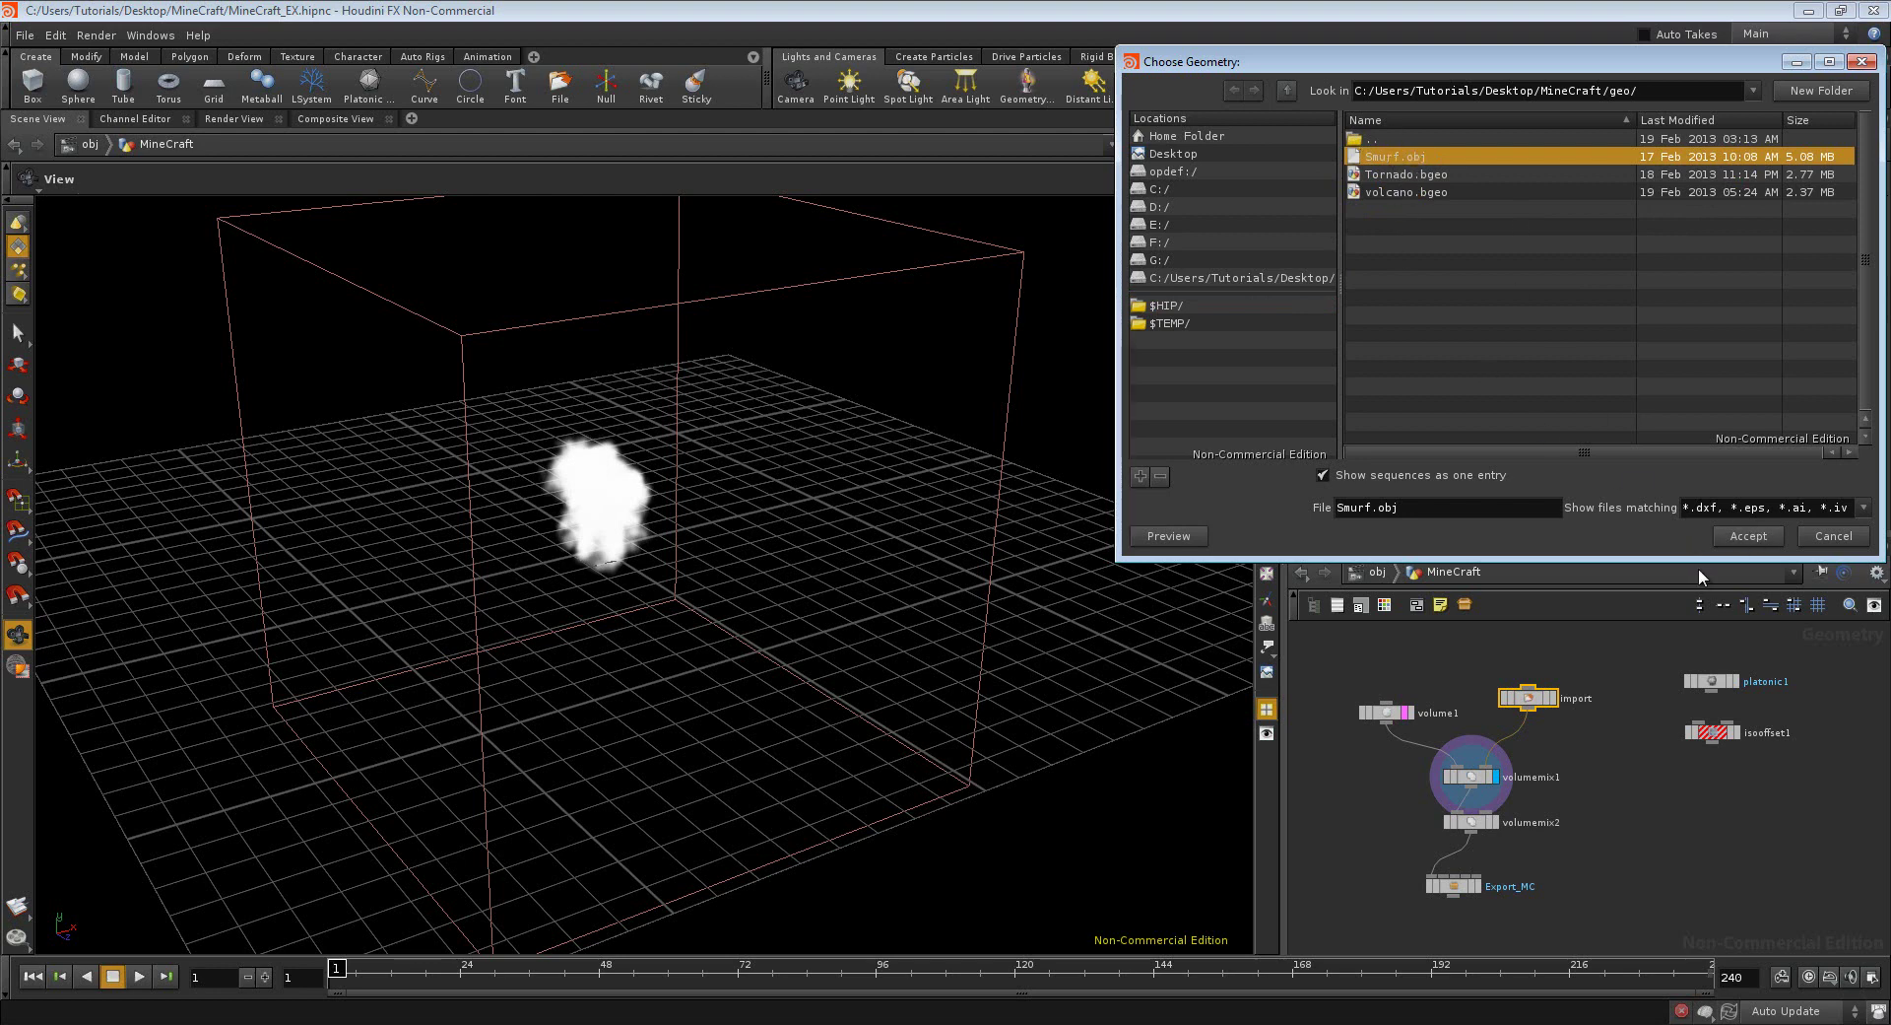
{"action": "left_click", "coordinate": [1739, 537]}
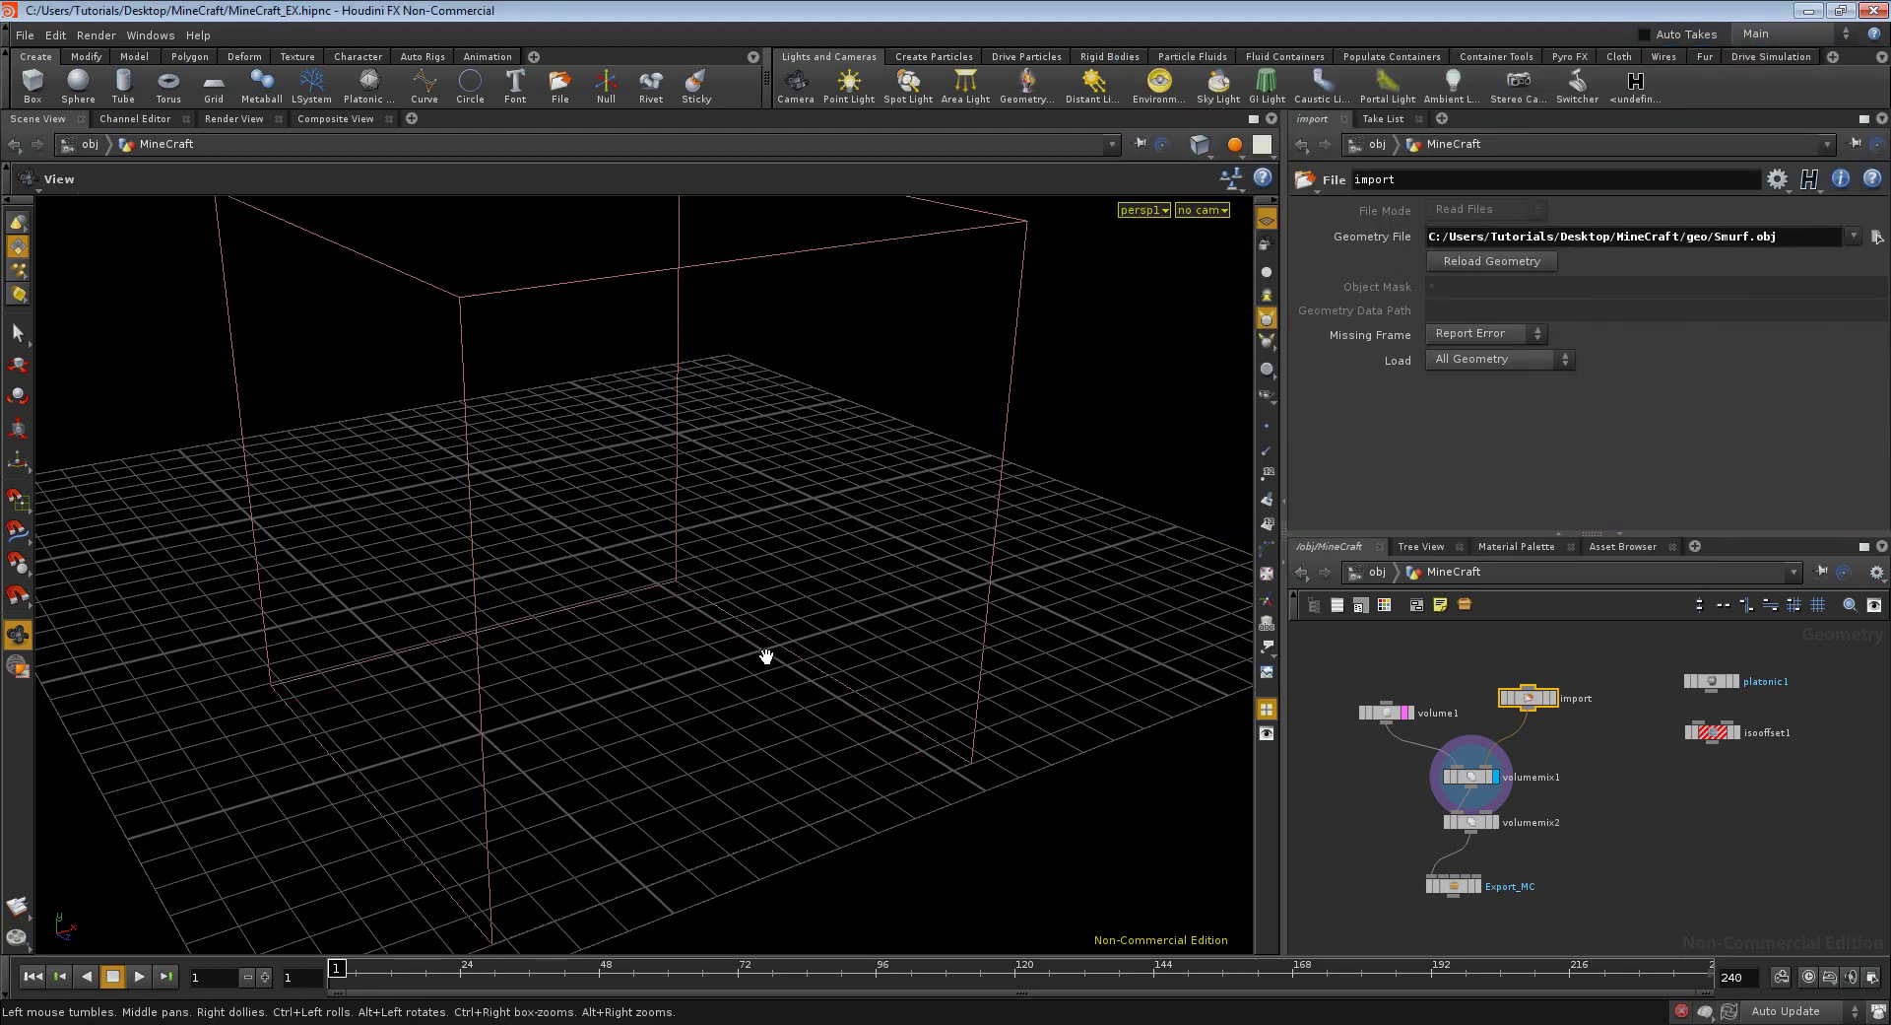
{"action": "mouse_move", "coordinate": [782, 626]}
{"action": "left_mouse_down"}
{"action": "mouse_move", "coordinate": [596, 620]}
{"action": "mouse_move", "coordinate": [772, 667]}
{"action": "mouse_move", "coordinate": [663, 637]}
{"action": "mouse_move", "coordinate": [744, 641]}
{"action": "mouse_move", "coordinate": [726, 591]}
{"action": "mouse_move", "coordinate": [739, 532]}
{"action": "mouse_move", "coordinate": [766, 564]}
{"action": "left_mouse_up"}
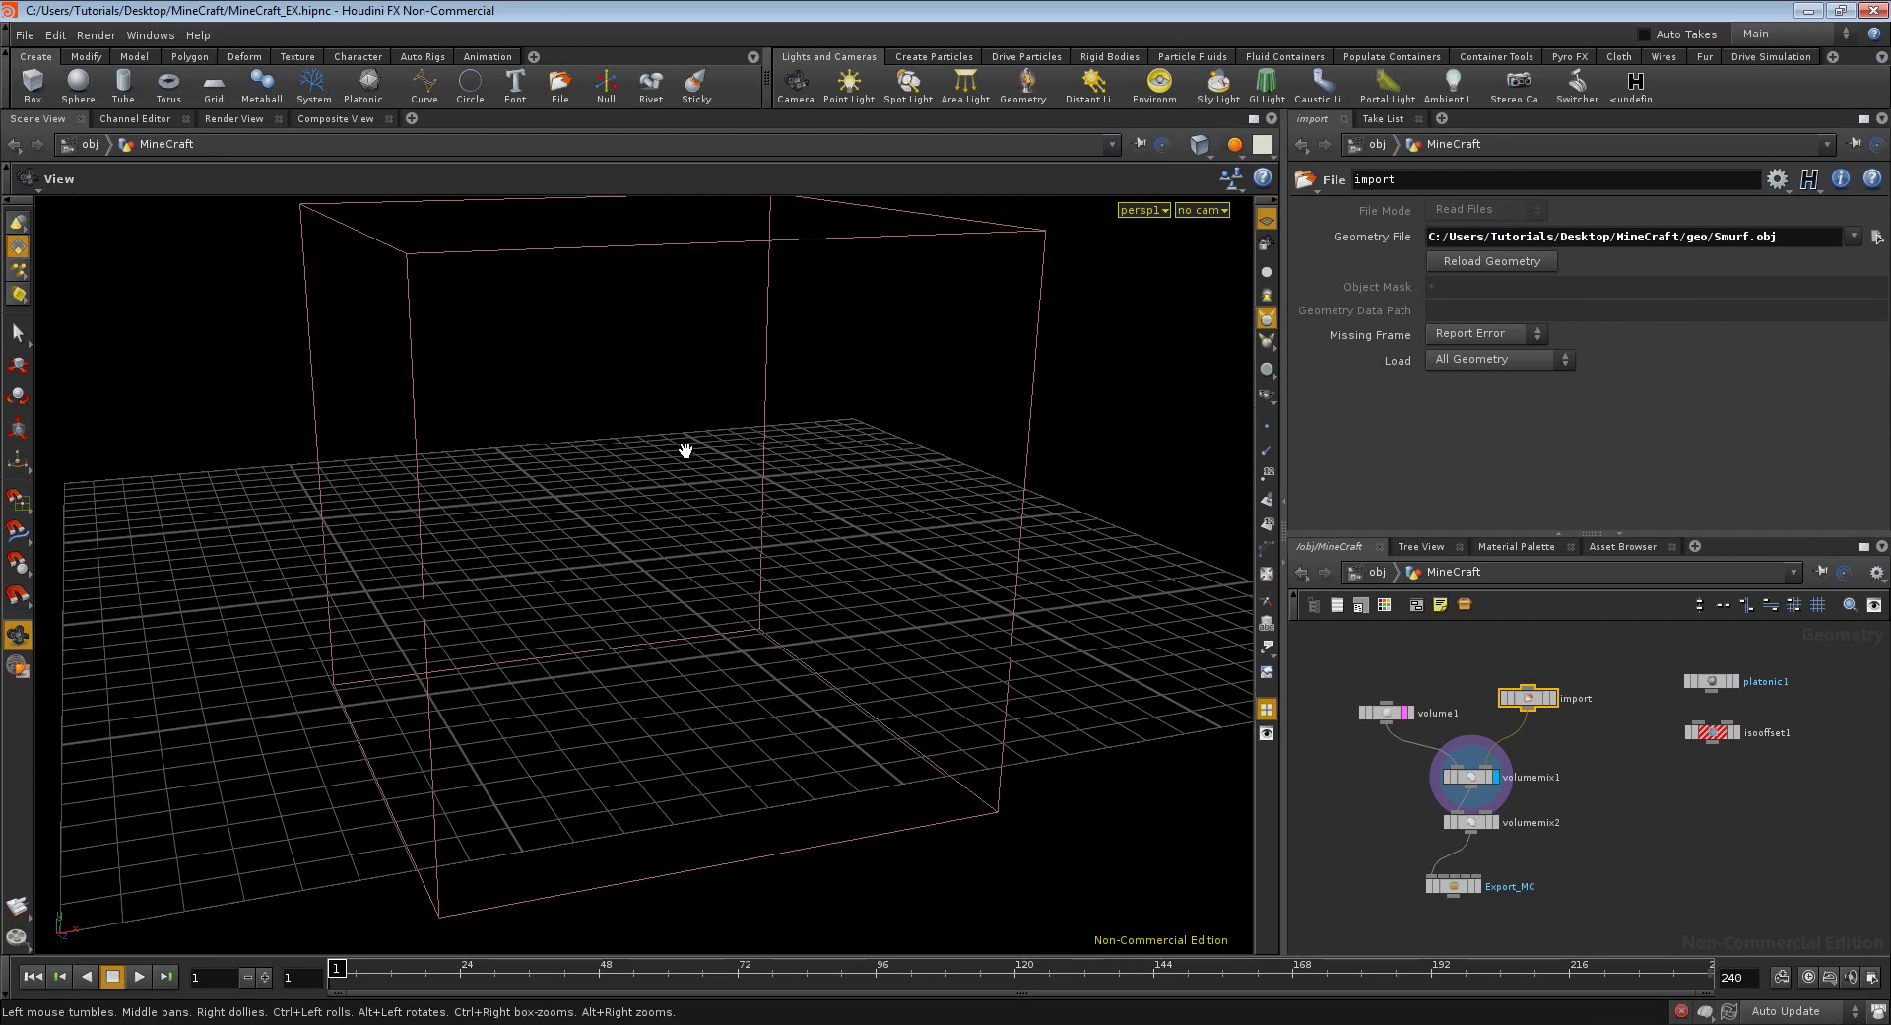
{"action": "mouse_move", "coordinate": [683, 444]}
{"action": "left_mouse_down"}
{"action": "mouse_move", "coordinate": [705, 468]}
{"action": "mouse_move", "coordinate": [694, 487]}
{"action": "left_mouse_up"}
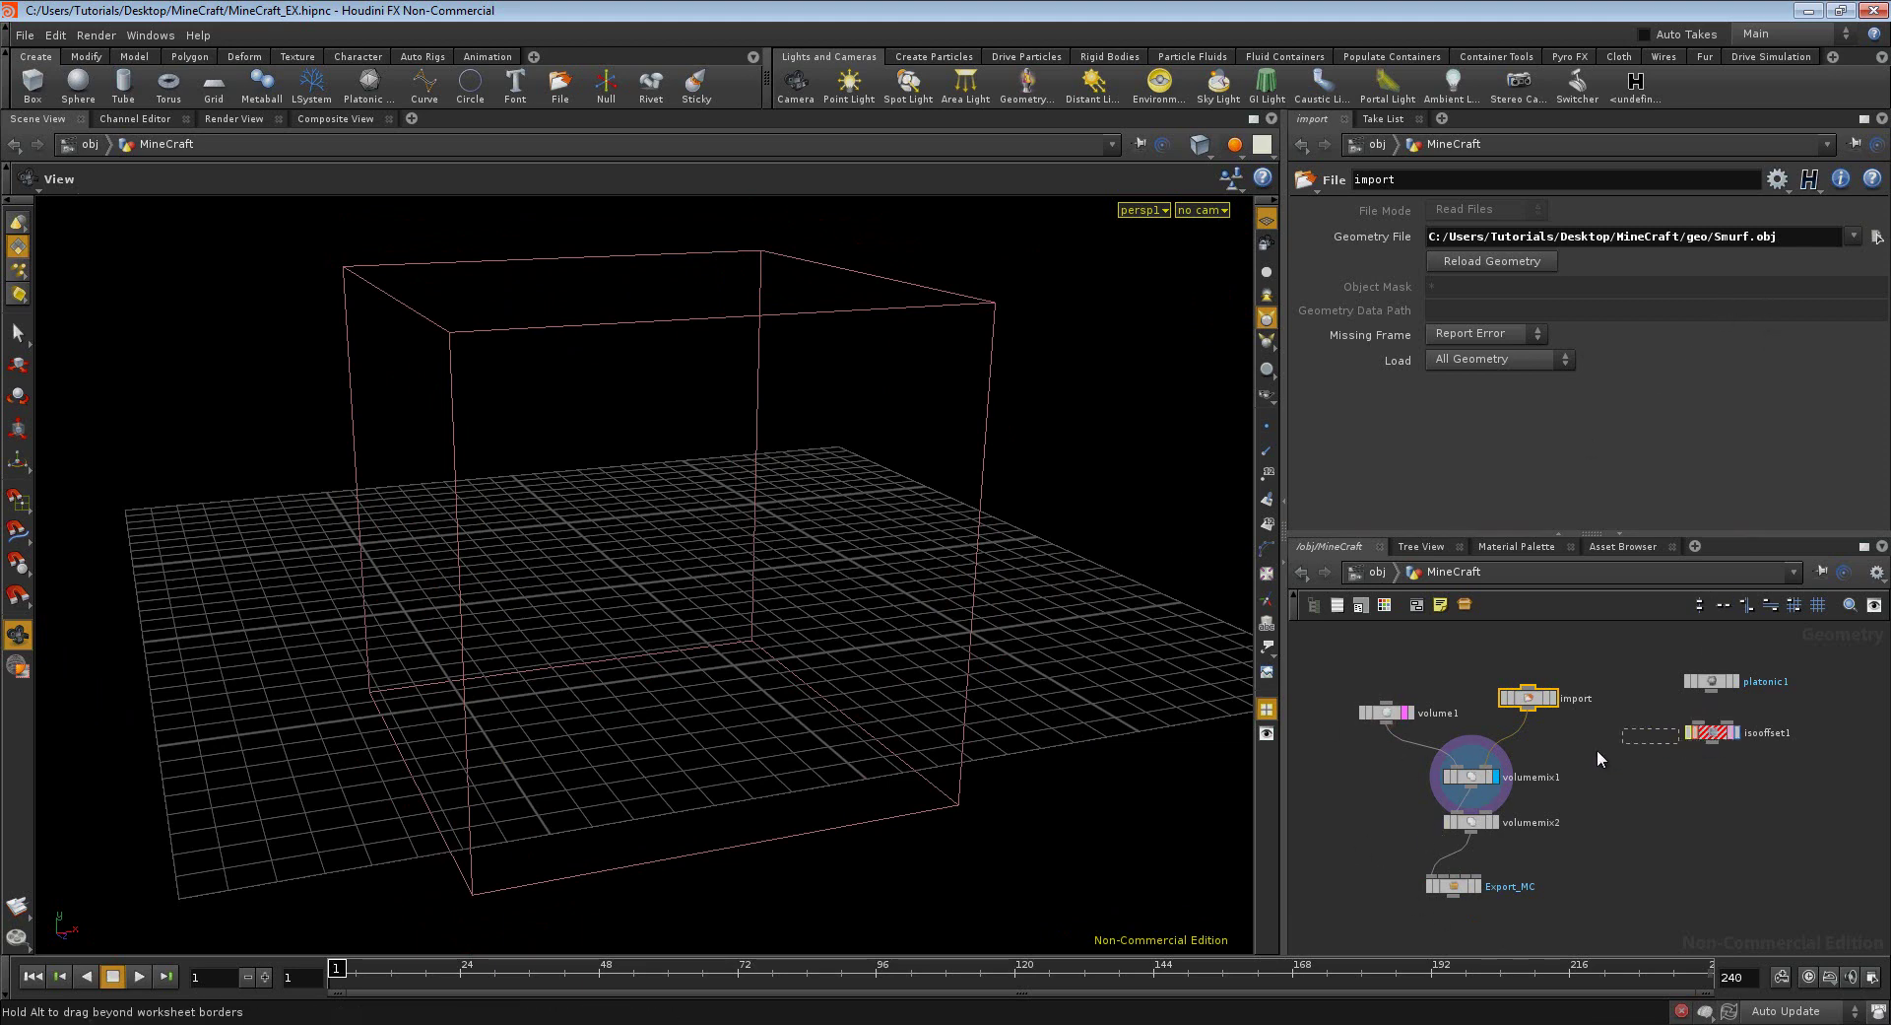
- Move isooffset1 next to the import node and select it to show its settings
{"action": "left_click_drag", "start_coordinate": [1715, 745], "coordinate": [1576, 731]}
{"action": "scroll", "coordinate": [1576, 731], "scroll_direction": "up", "scroll_amount": 2}
{"action": "scroll", "coordinate": [1574, 729], "scroll_direction": "up", "scroll_amount": 2}
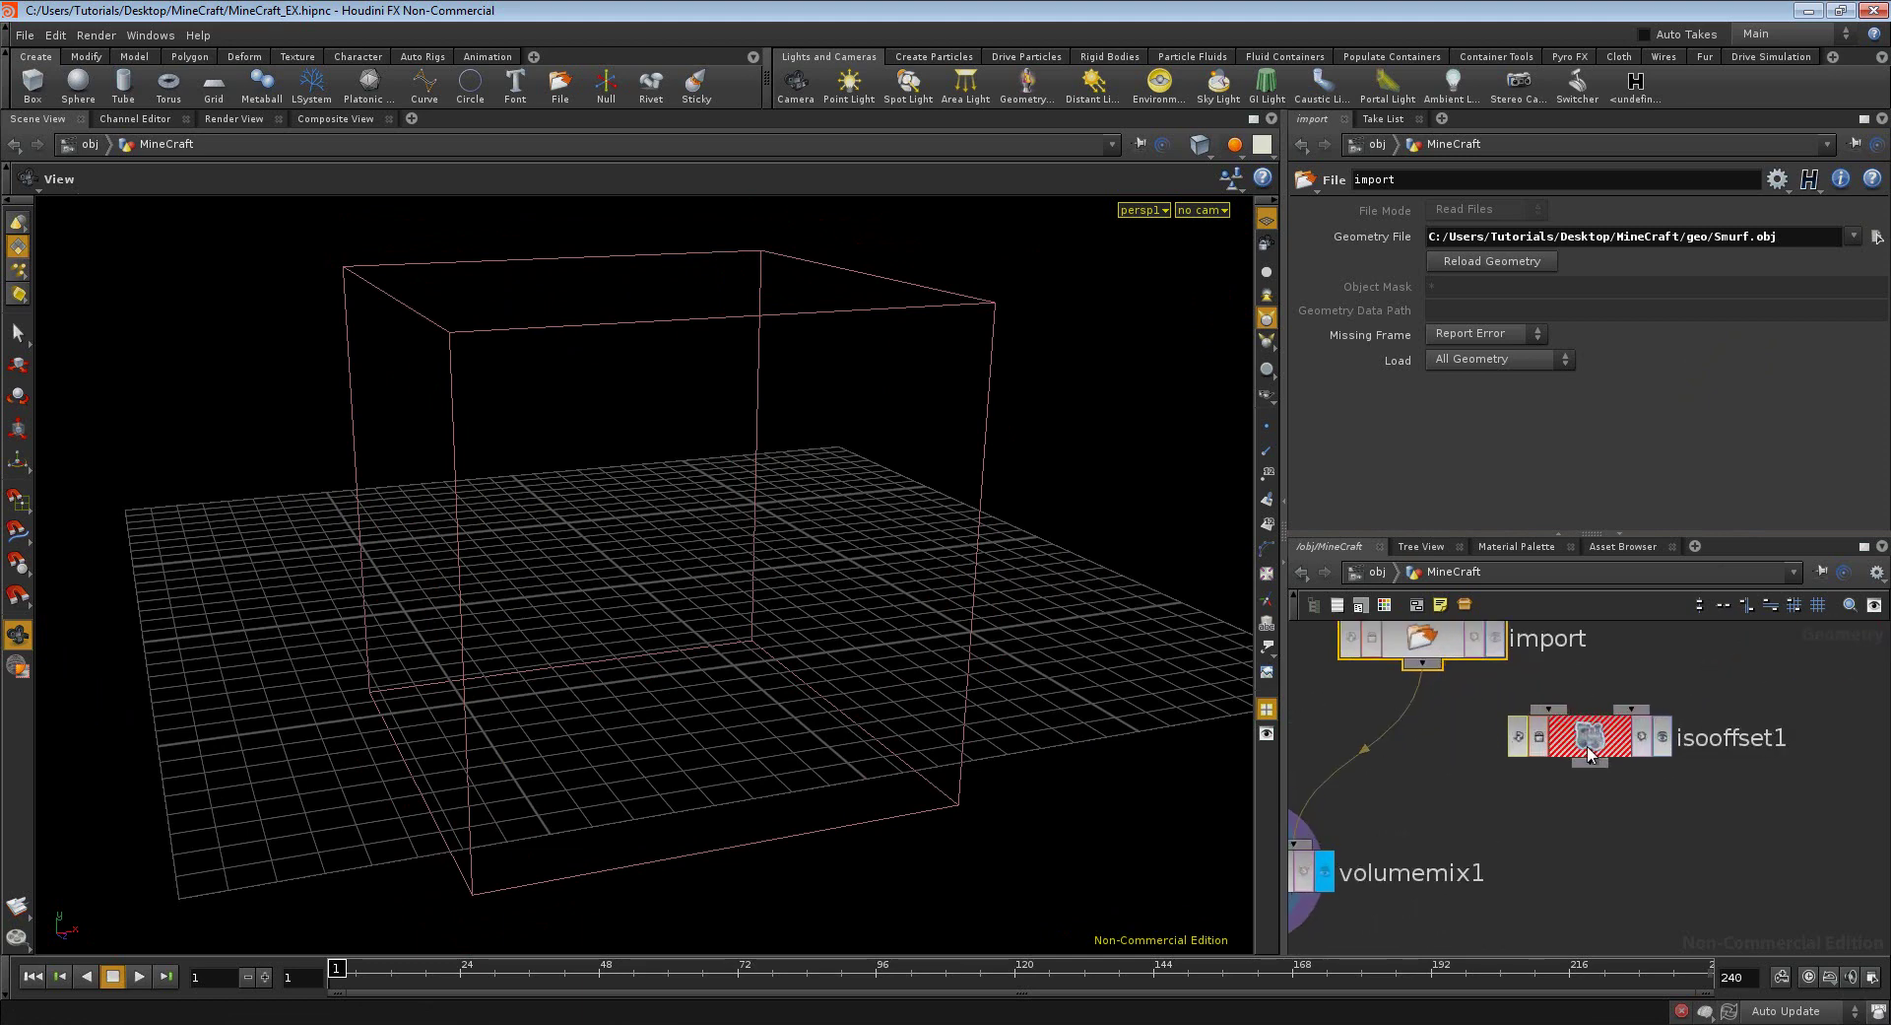
{"action": "scroll", "coordinate": [1439, 760], "scroll_direction": "up", "scroll_amount": 2}
{"action": "scroll", "coordinate": [1594, 743], "scroll_direction": "down", "scroll_amount": 3}
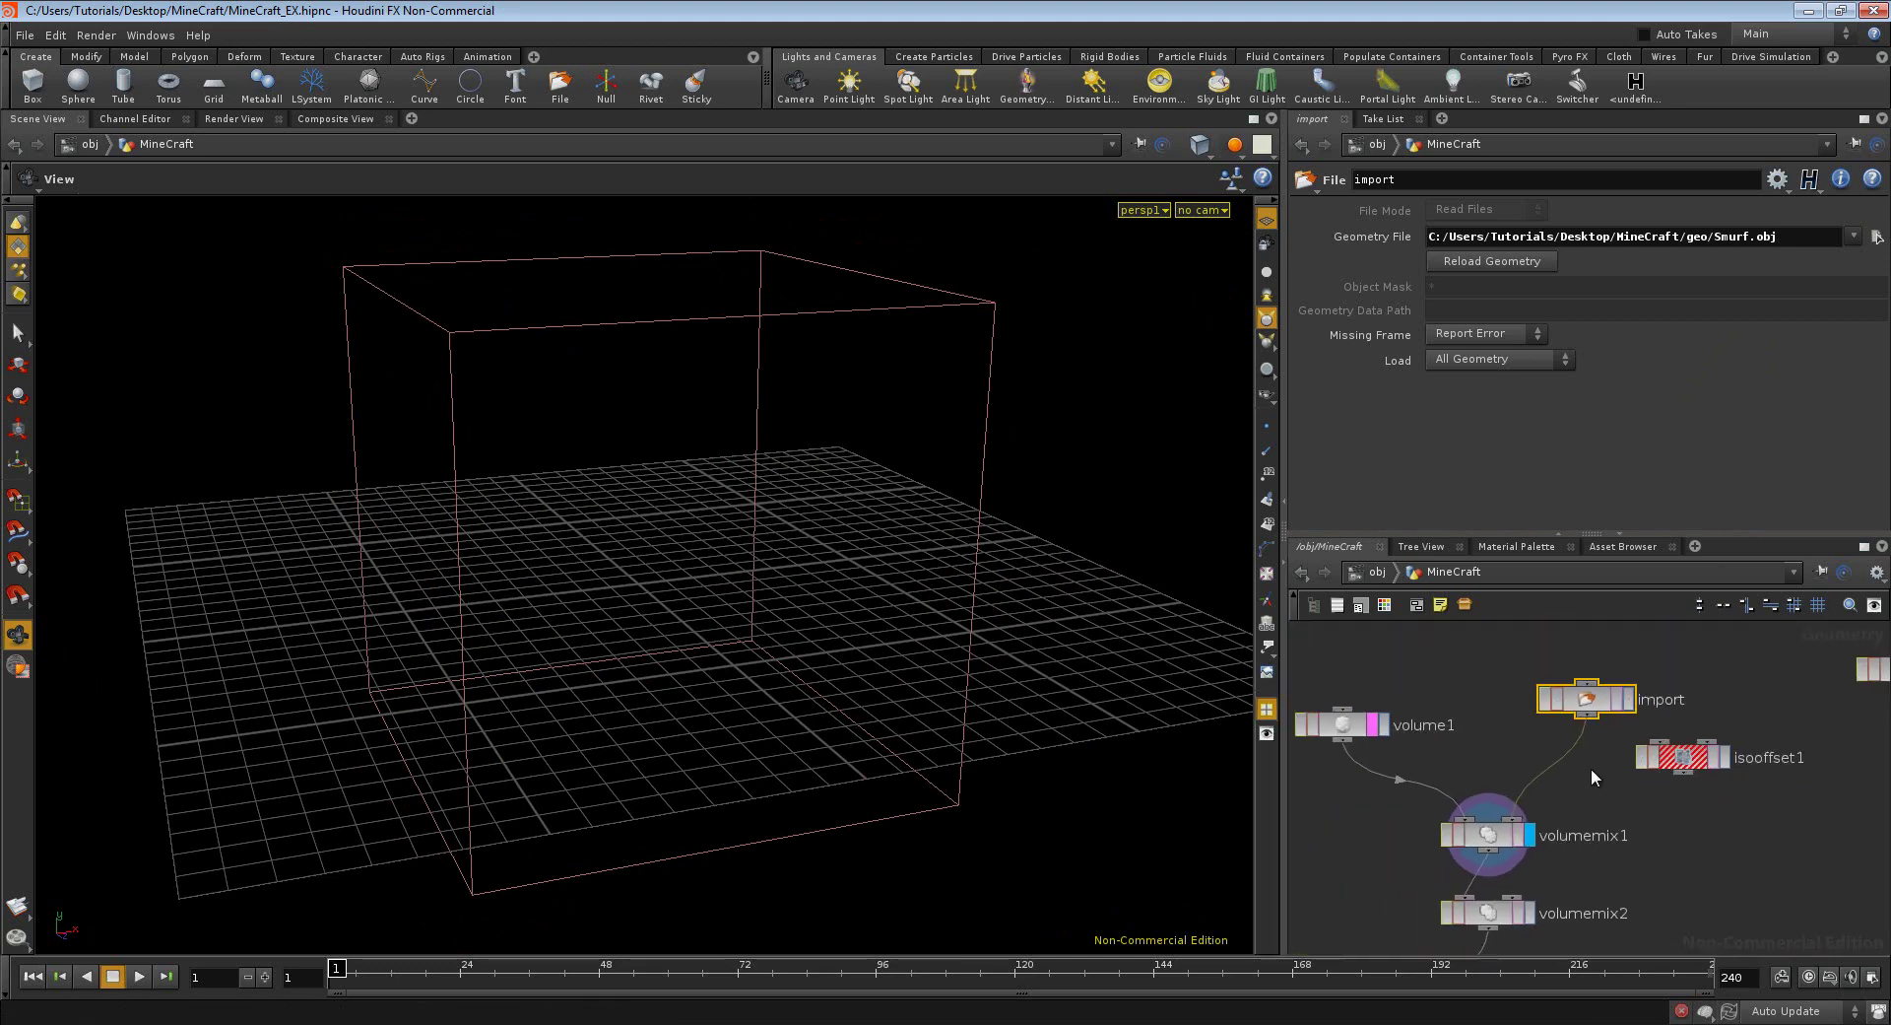
{"action": "scroll", "coordinate": [1592, 767], "scroll_direction": "up", "scroll_amount": 1}
{"action": "scroll", "coordinate": [1592, 767], "scroll_direction": "down", "scroll_amount": 2}
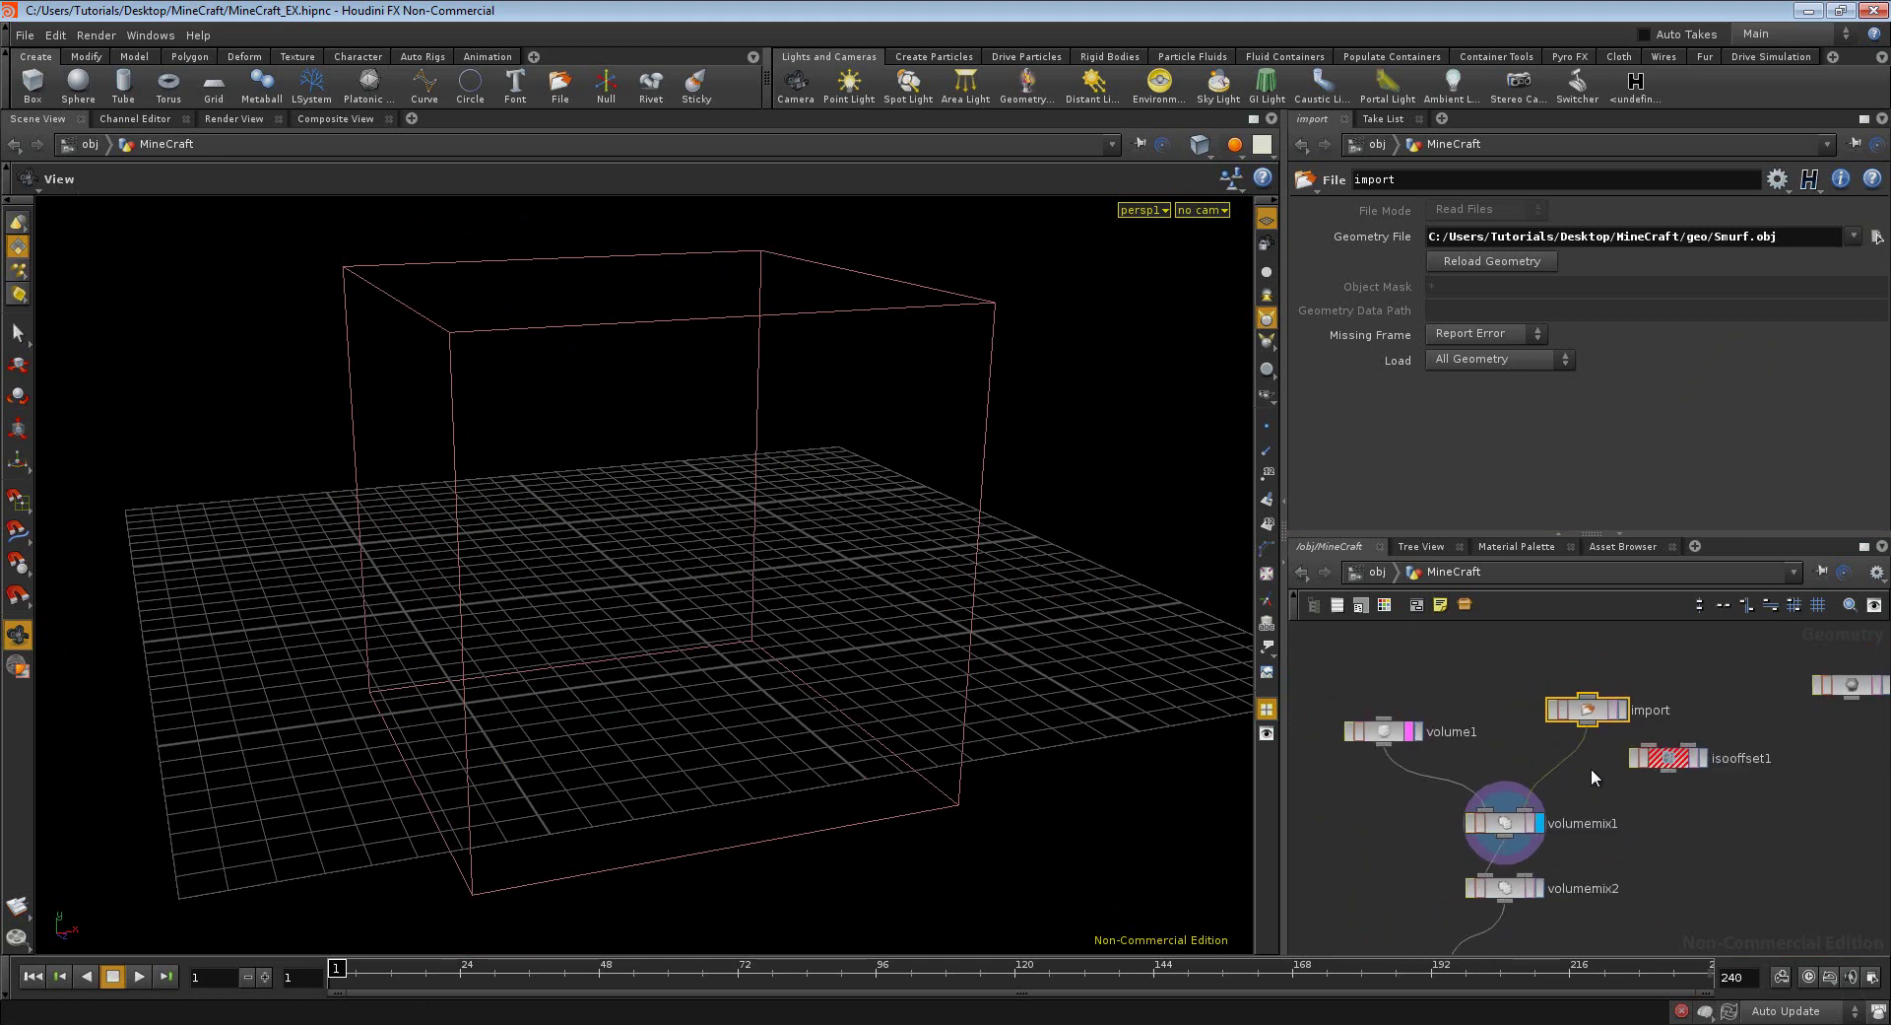
{"action": "scroll", "coordinate": [1593, 772], "scroll_direction": "up", "scroll_amount": 1}
{"action": "scroll", "coordinate": [1581, 788], "scroll_direction": "up", "scroll_amount": 1}
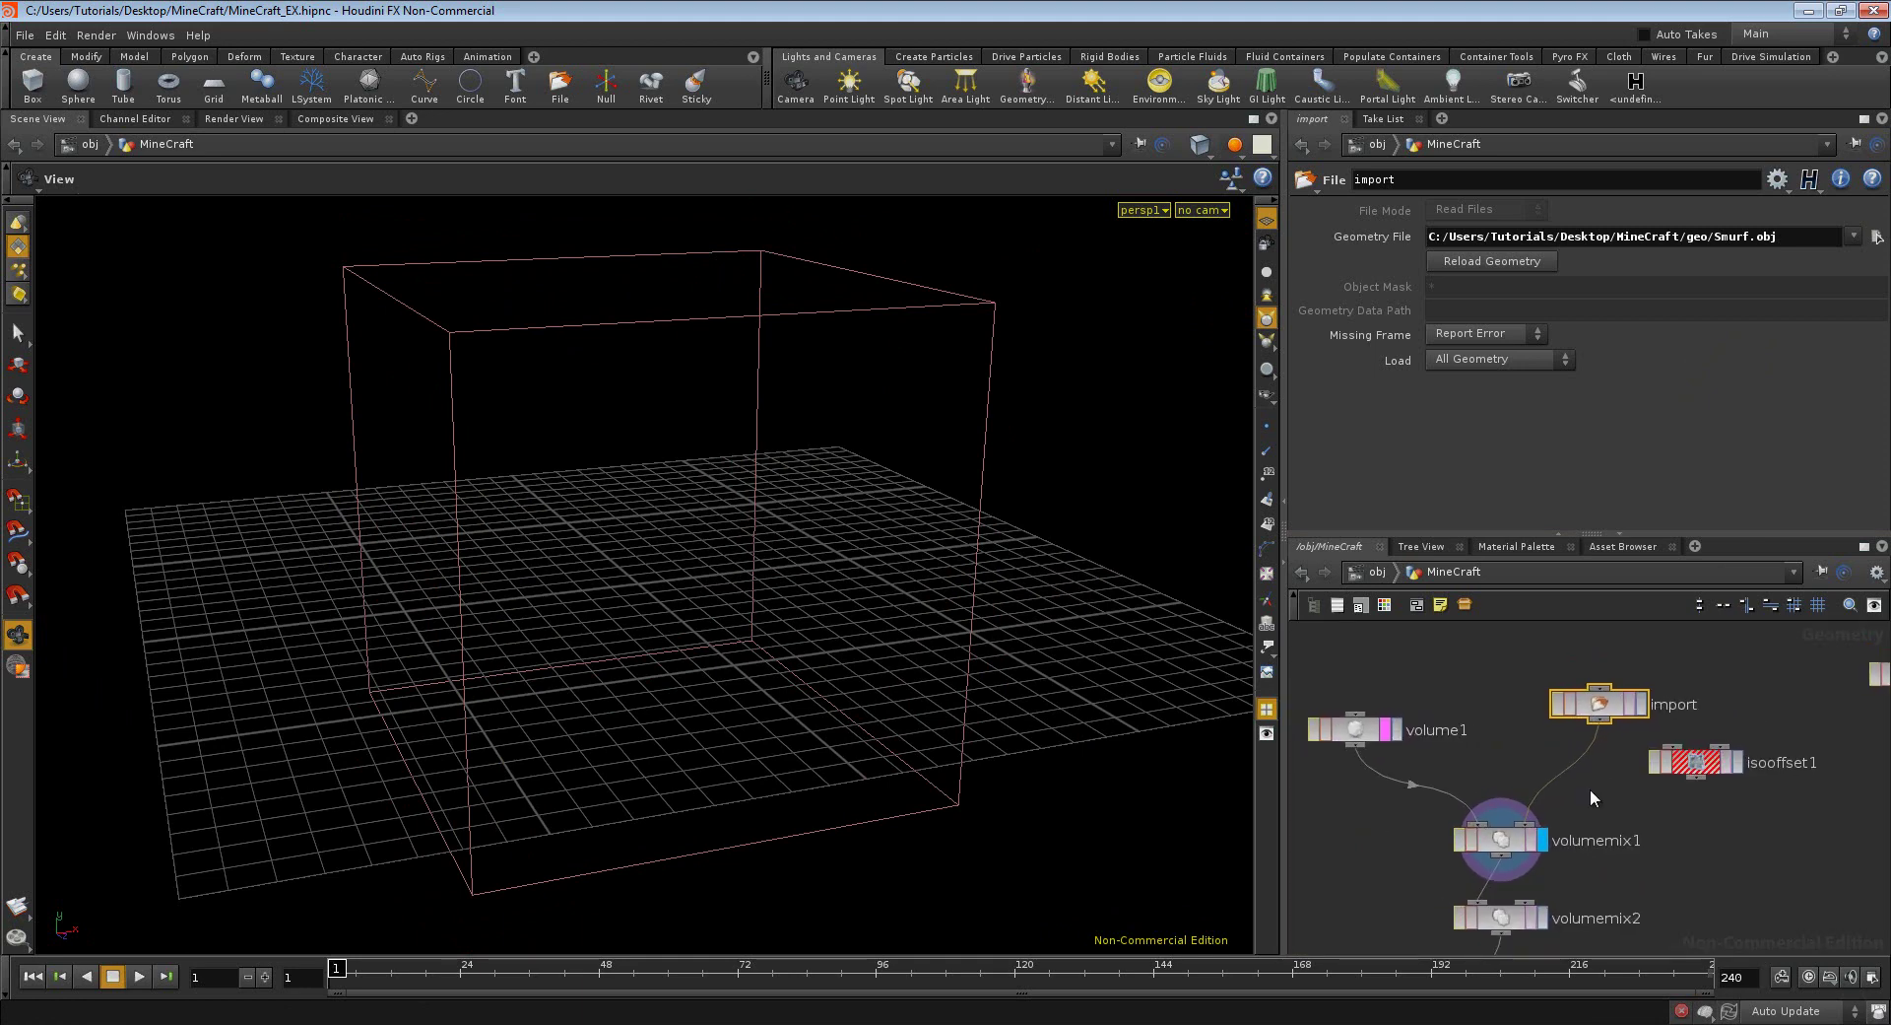
{"action": "scroll", "coordinate": [1590, 788], "scroll_direction": "down", "scroll_amount": 1}
{"action": "scroll", "coordinate": [1590, 789], "scroll_direction": "up", "scroll_amount": 1}
{"action": "scroll", "coordinate": [1590, 788], "scroll_direction": "up", "scroll_amount": 1}
{"action": "scroll", "coordinate": [1590, 788], "scroll_direction": "down", "scroll_amount": 1}
{"action": "middle_click_drag", "start_coordinate": [1489, 881], "coordinate": [1698, 847]}
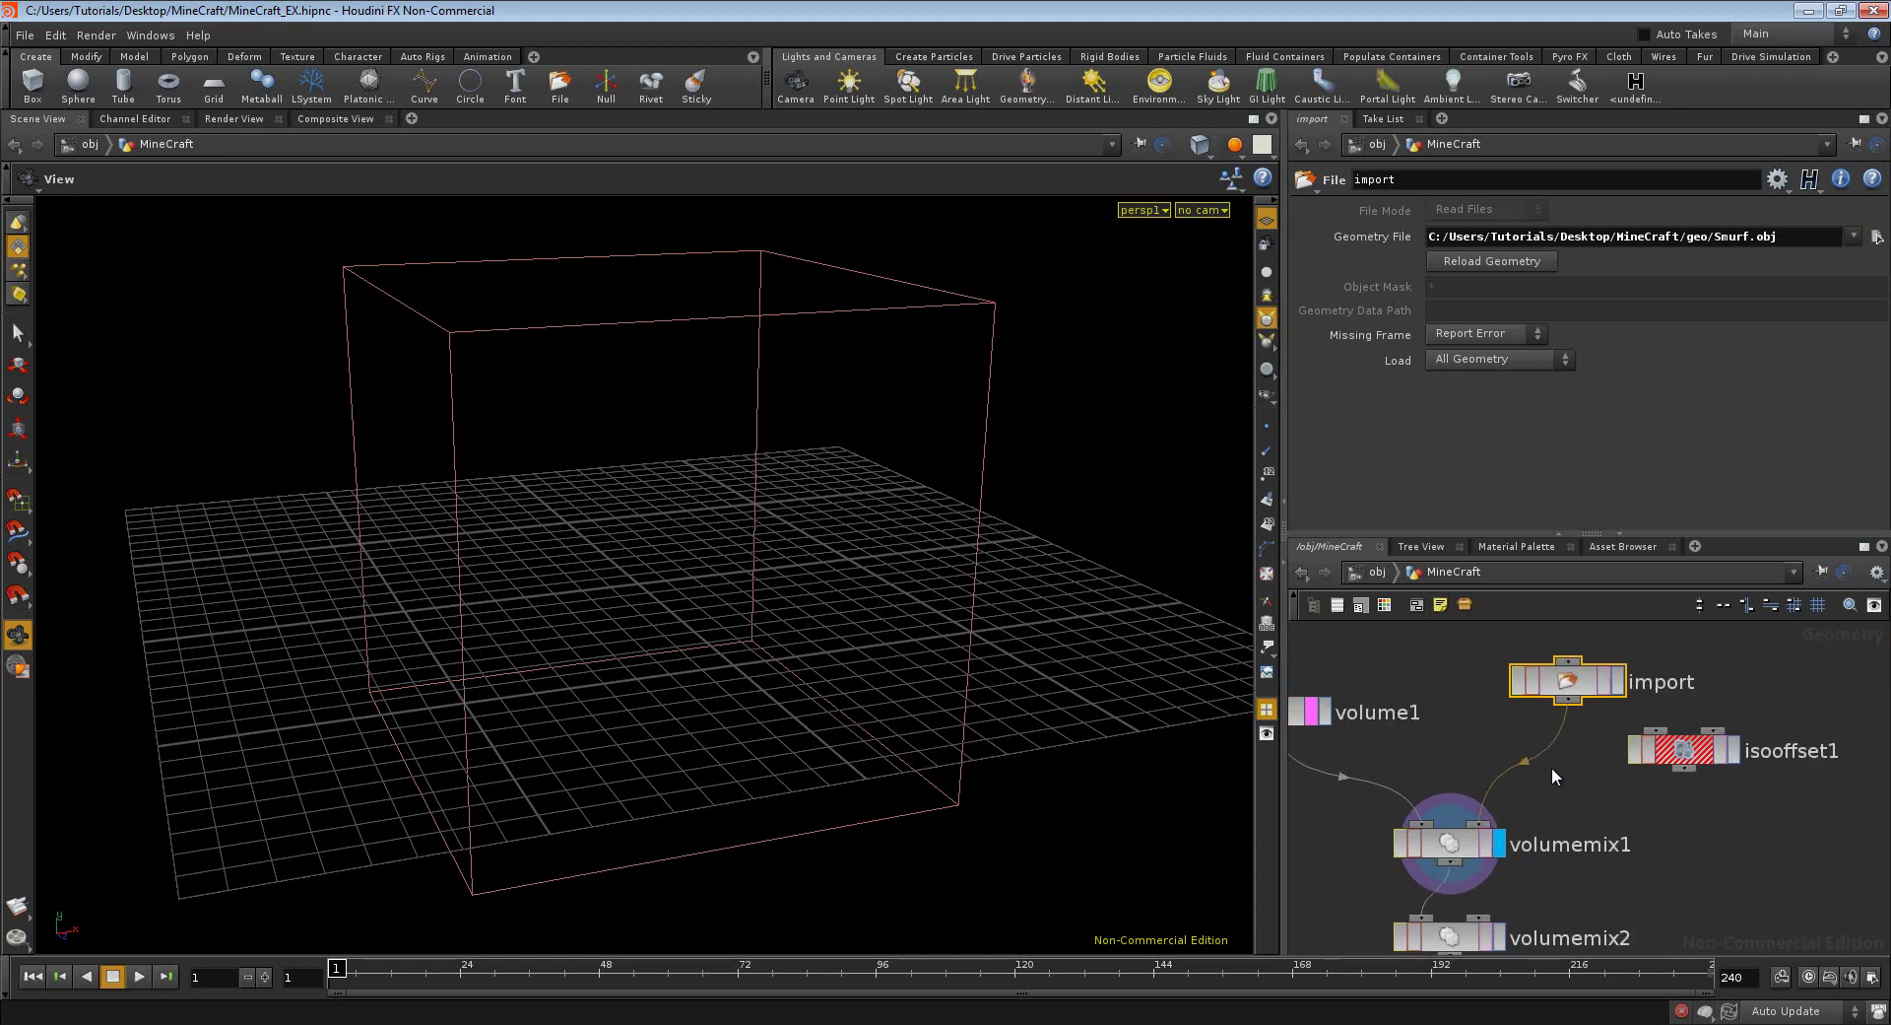
{"action": "scroll", "coordinate": [1551, 766], "scroll_direction": "up", "scroll_amount": 1}
{"action": "scroll", "coordinate": [1581, 774], "scroll_direction": "down", "scroll_amount": 1}
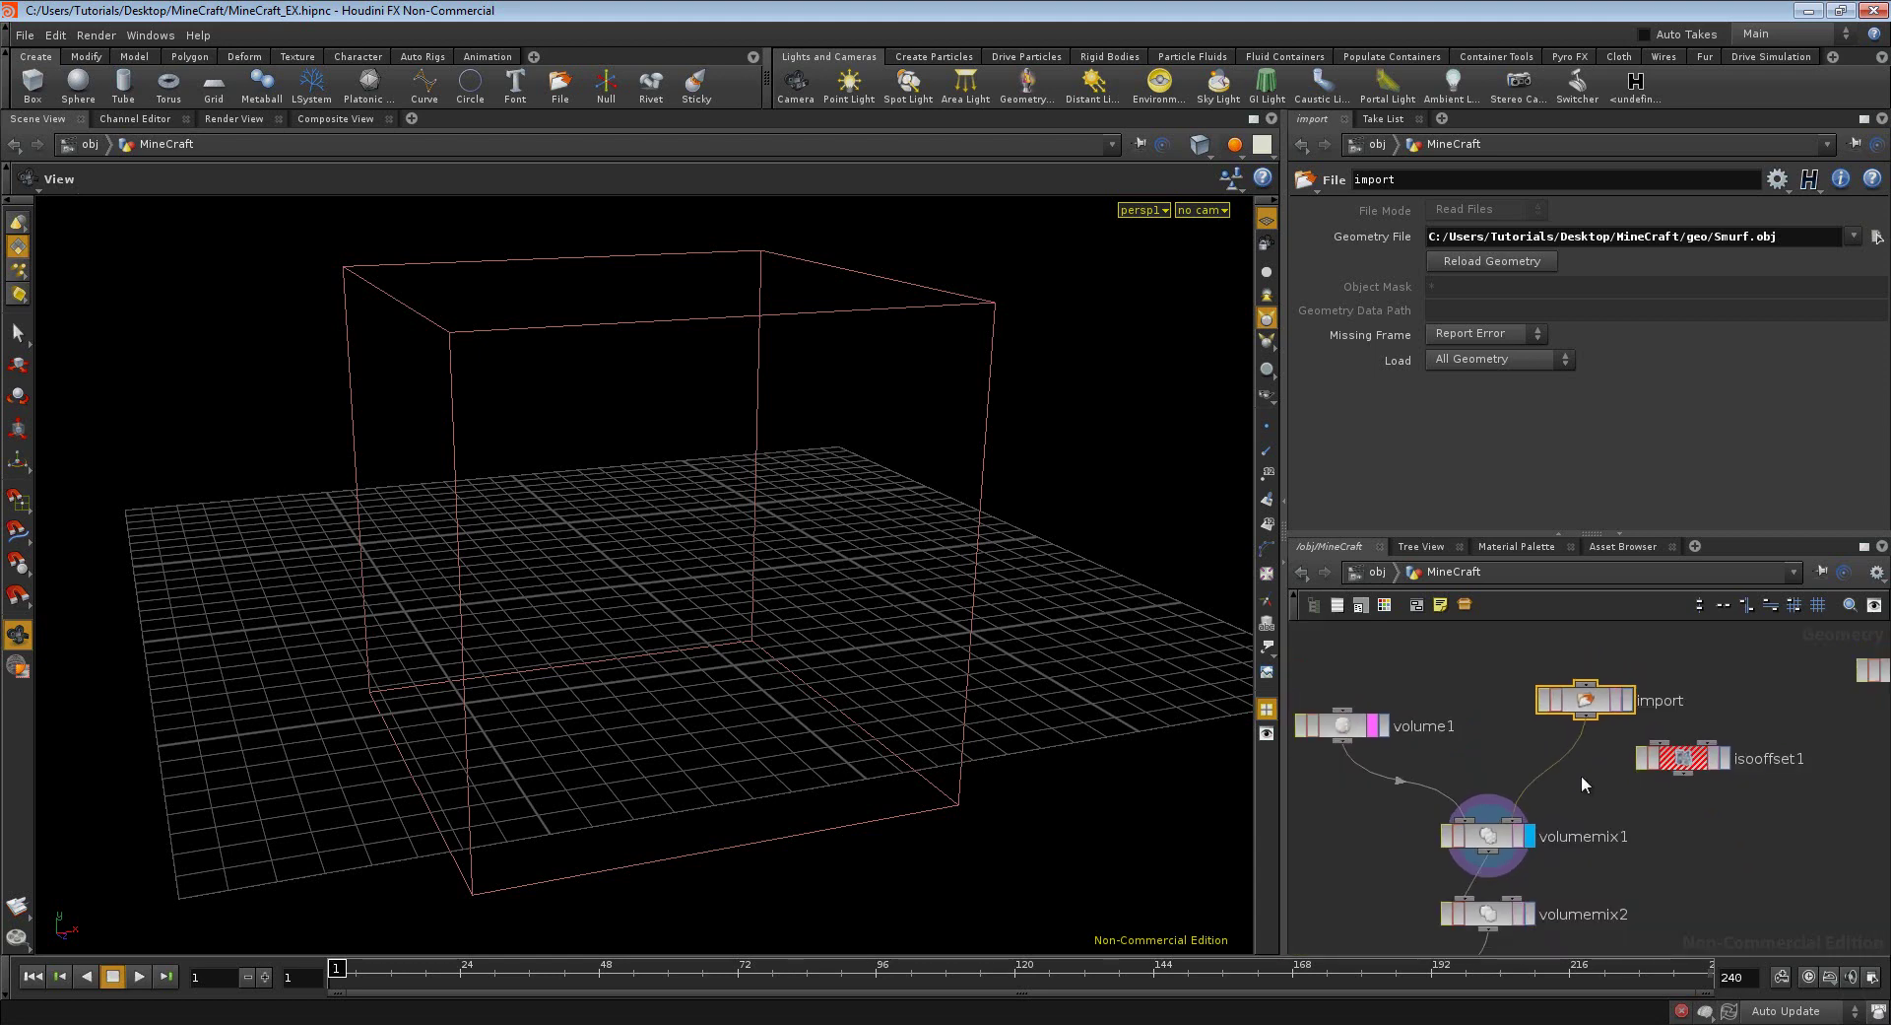
{"action": "left_click_drag", "start_coordinate": [1690, 764], "coordinate": [1664, 775]}
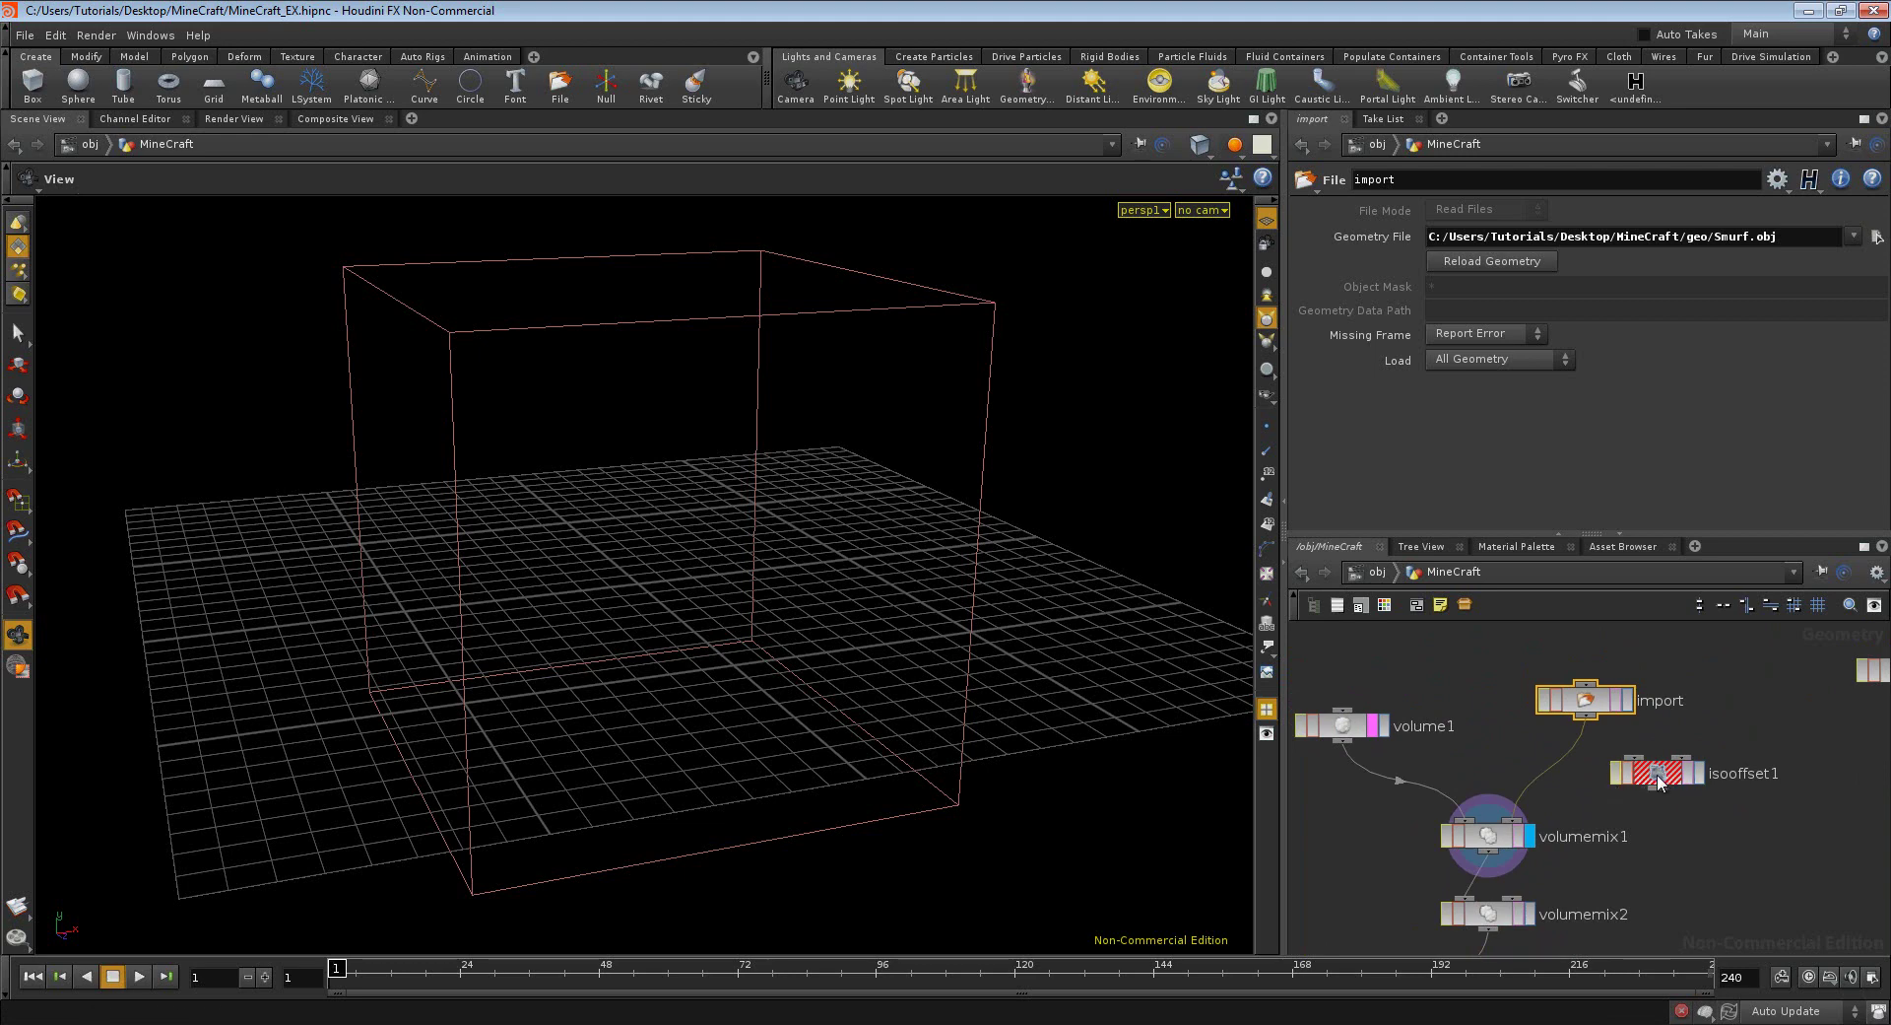
{"action": "left_click_drag", "start_coordinate": [1661, 778], "coordinate": [1664, 776]}
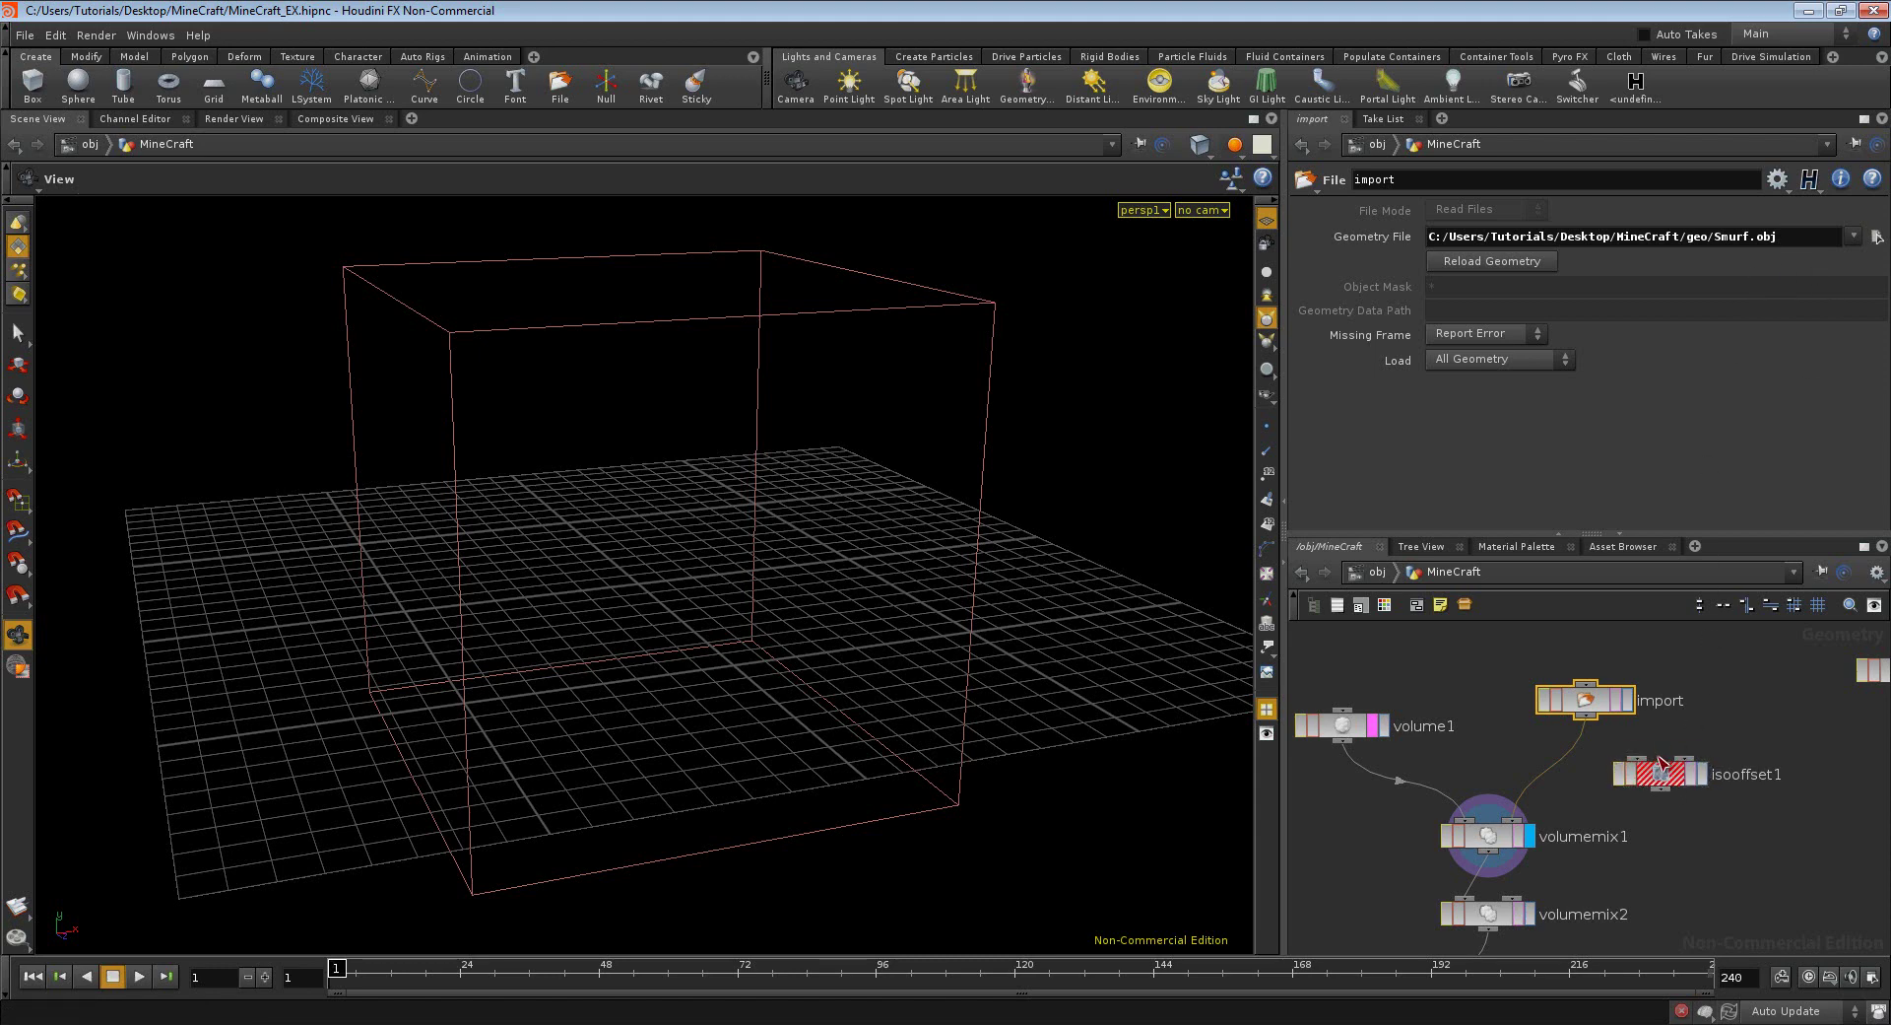
{"action": "left_click", "coordinate": [1661, 776]}
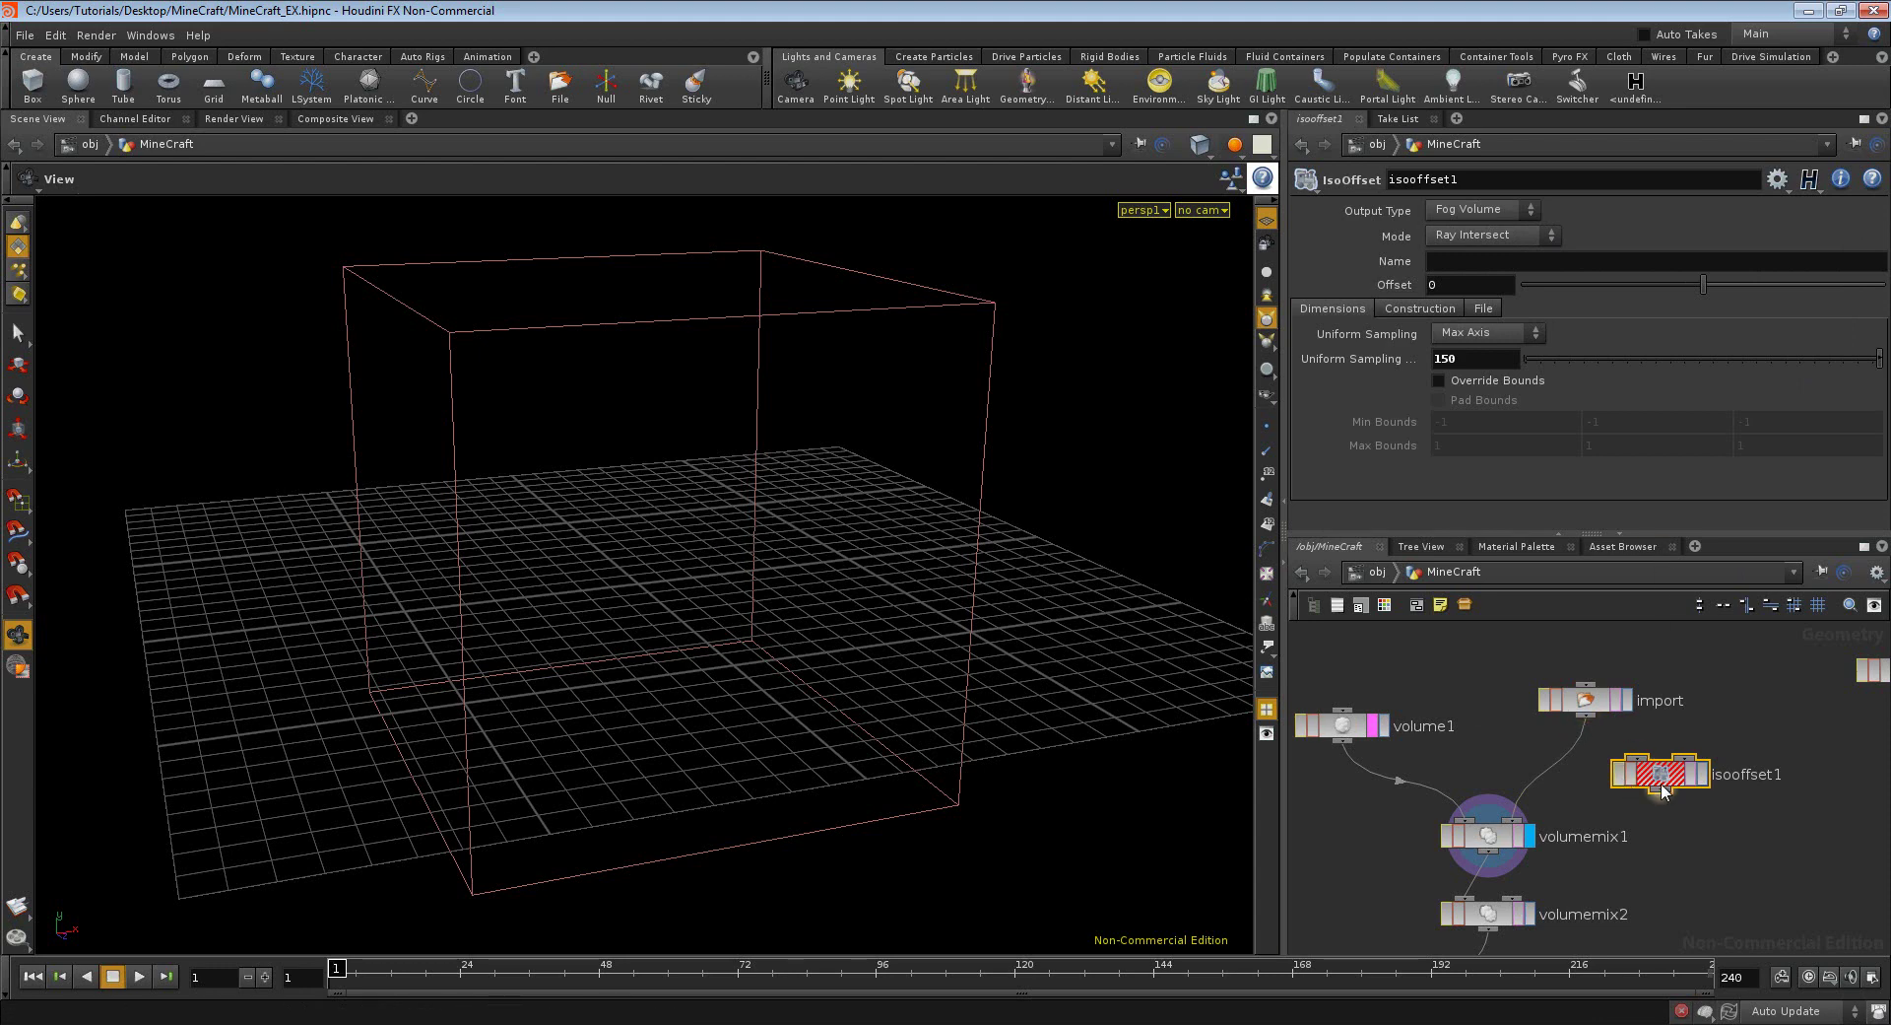
- Drop isooffset1 onto the wire between import and volumemix1 so the Smurf becomes a fog volume
{"action": "left_click_drag", "start_coordinate": [1651, 757], "coordinate": [1576, 773]}
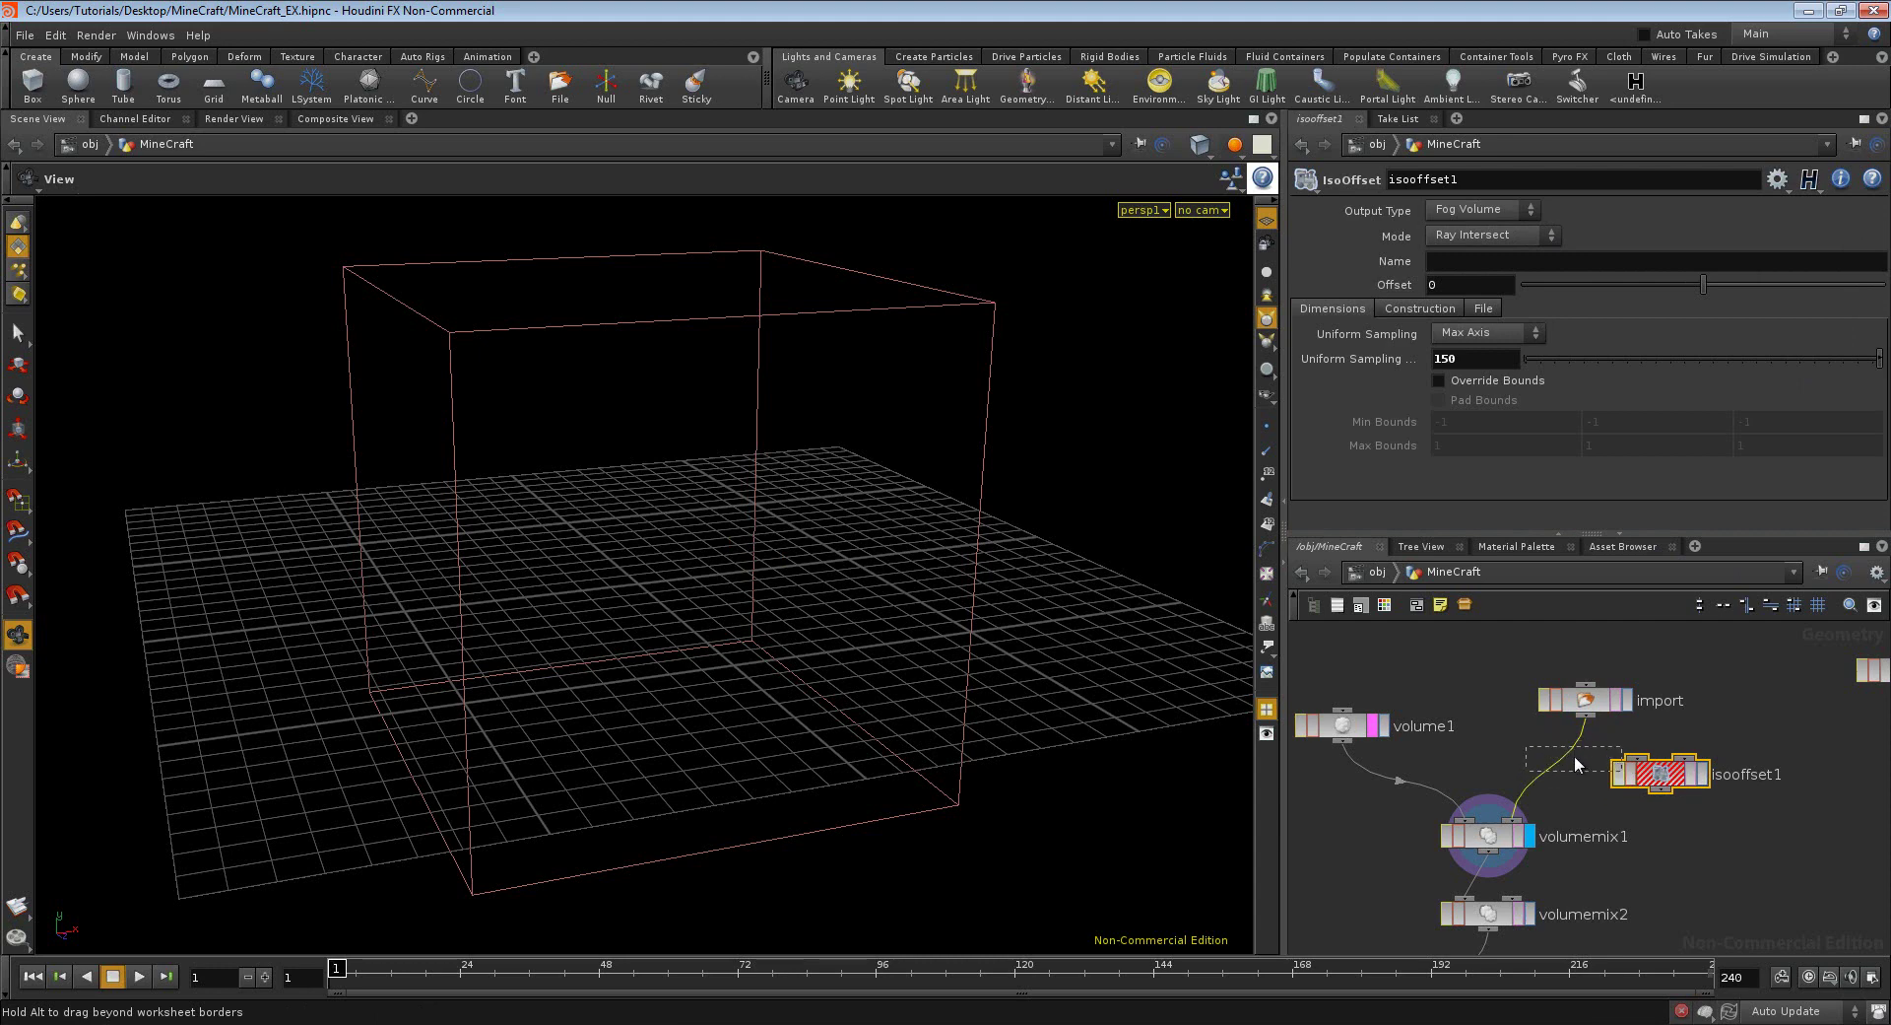
{"action": "mouse_move", "coordinate": [1576, 773]}
{"action": "left_mouse_down"}
{"action": "mouse_move", "coordinate": [1564, 761]}
{"action": "mouse_move", "coordinate": [1661, 775]}
{"action": "left_mouse_up"}
{"action": "left_click_drag", "start_coordinate": [1661, 775], "coordinate": [1637, 770]}
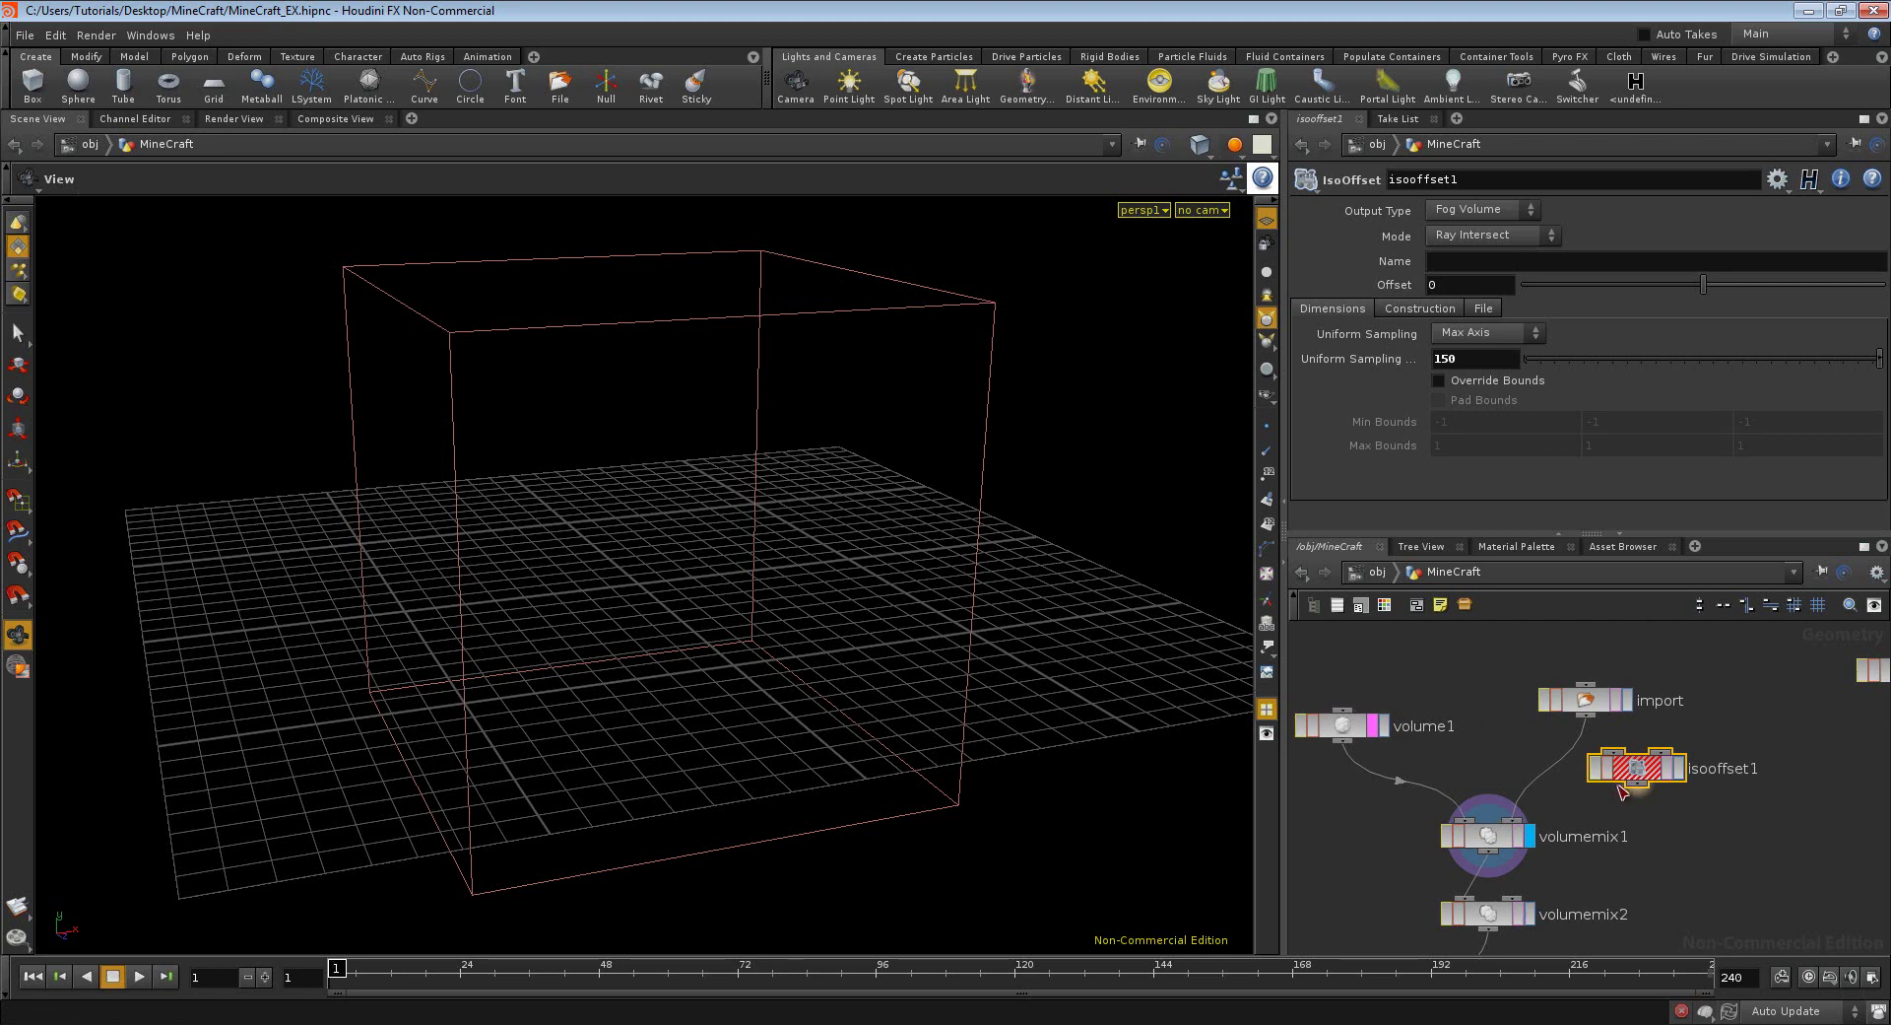
{"action": "left_click_drag", "start_coordinate": [1644, 775], "coordinate": [1646, 779]}
{"action": "scroll", "coordinate": [1640, 783], "scroll_direction": "up", "scroll_amount": 4}
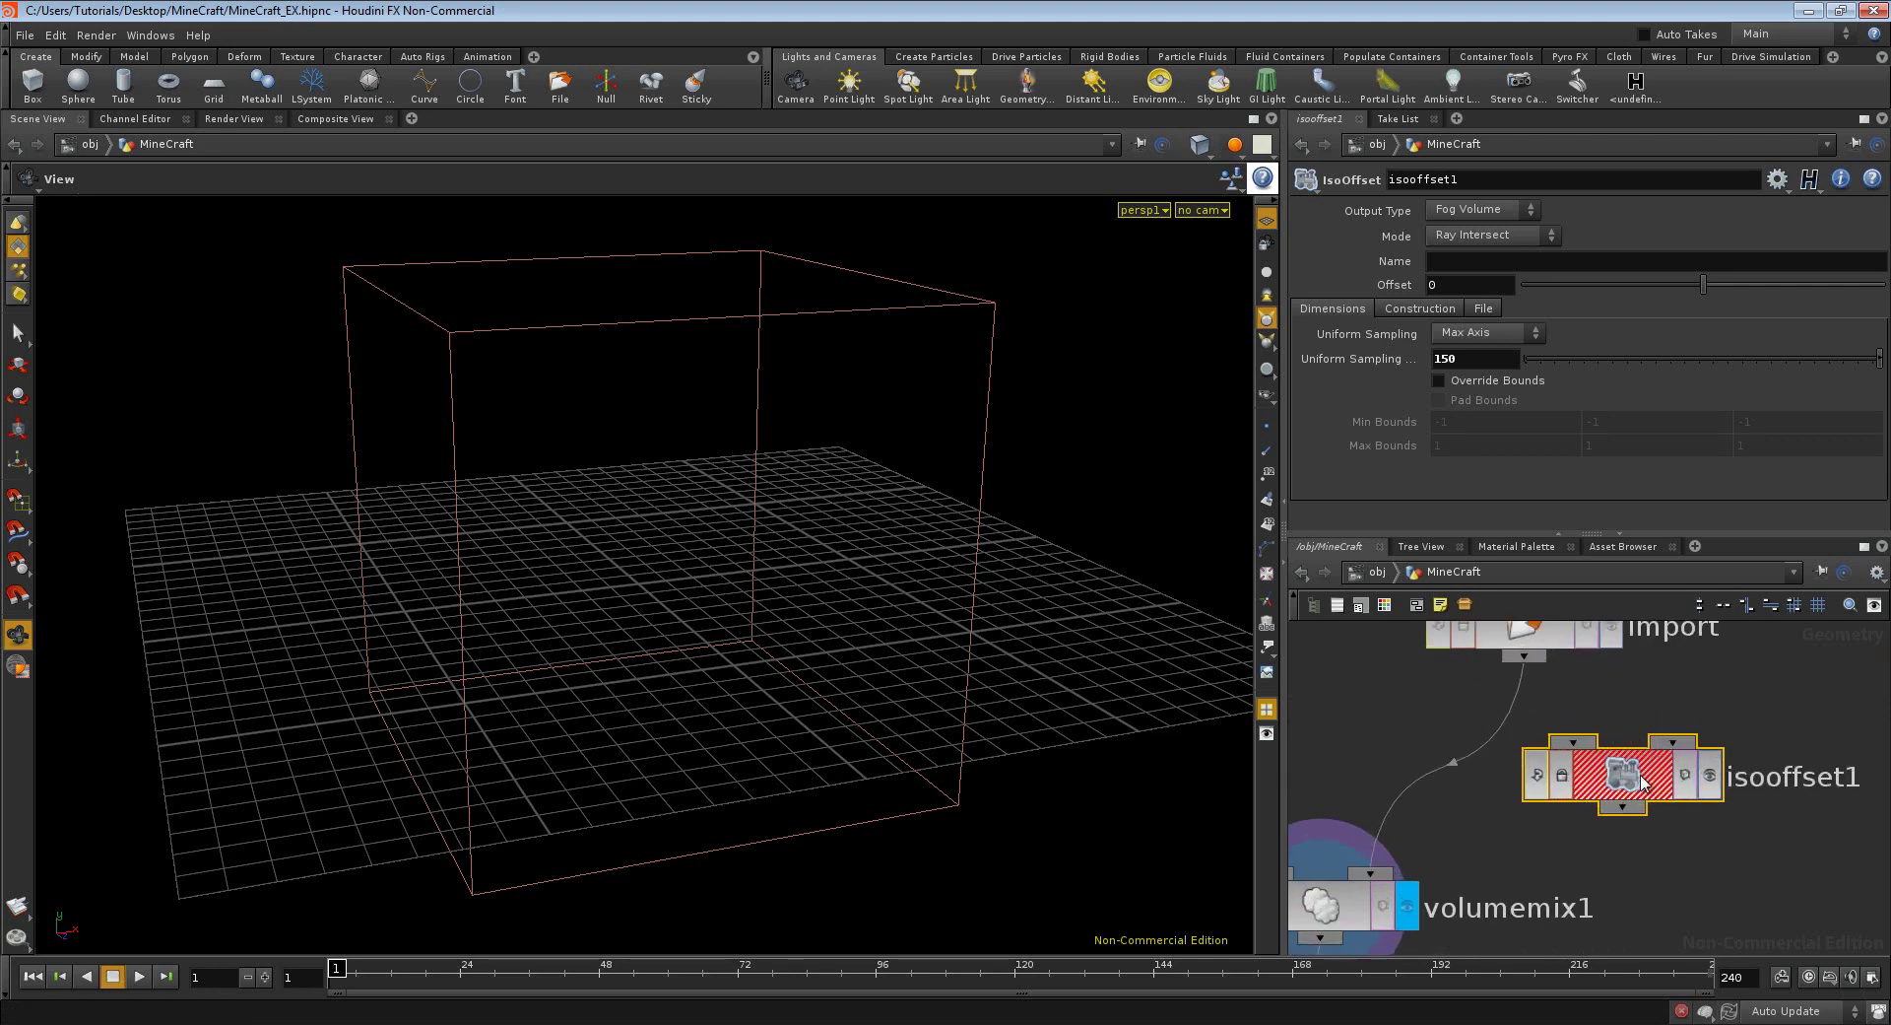
{"action": "scroll", "coordinate": [1633, 788], "scroll_direction": "down", "scroll_amount": 2}
{"action": "scroll", "coordinate": [1631, 788], "scroll_direction": "down", "scroll_amount": 2}
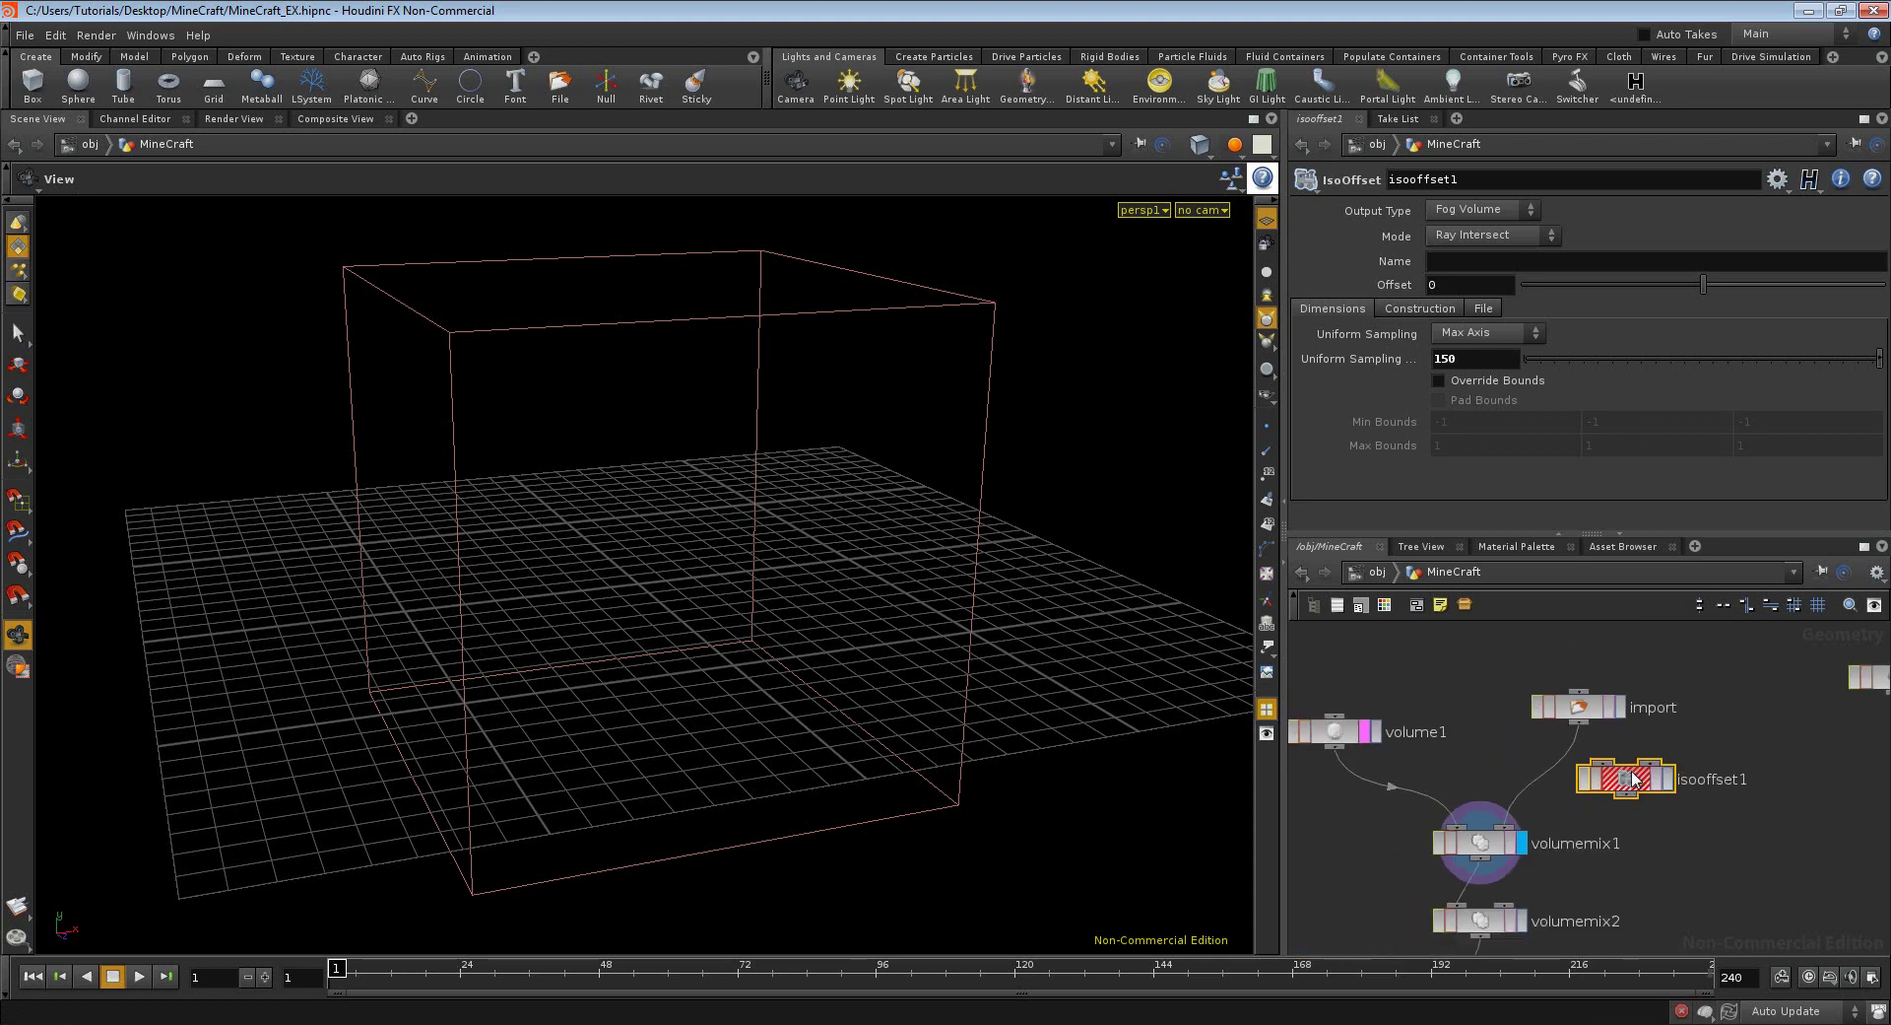
{"action": "left_click_drag", "start_coordinate": [1633, 783], "coordinate": [1642, 781]}
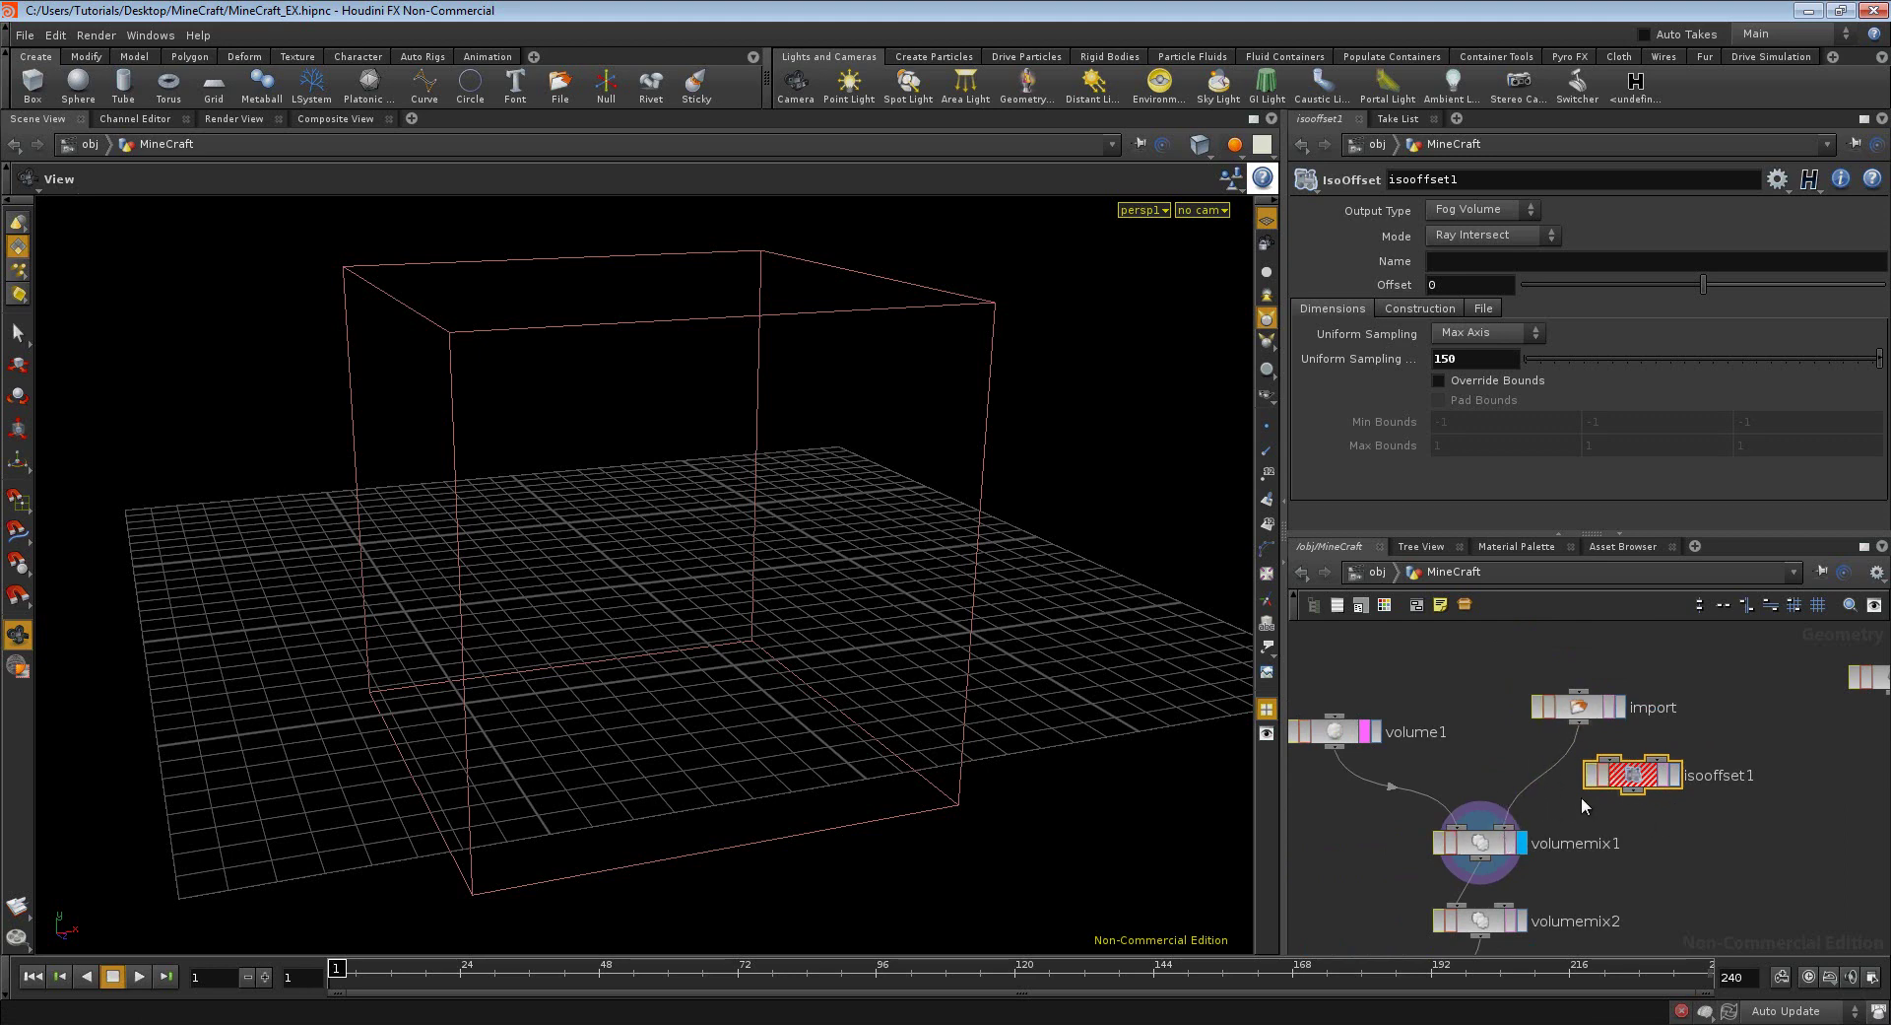
{"action": "left_click_drag", "start_coordinate": [1650, 777], "coordinate": [1632, 804]}
{"action": "left_click_drag", "start_coordinate": [1743, 784], "coordinate": [1759, 794]}
{"action": "mouse_move", "coordinate": [1575, 758]}
{"action": "left_mouse_down"}
{"action": "mouse_move", "coordinate": [1551, 774]}
{"action": "mouse_move", "coordinate": [1569, 767]}
{"action": "left_mouse_up"}
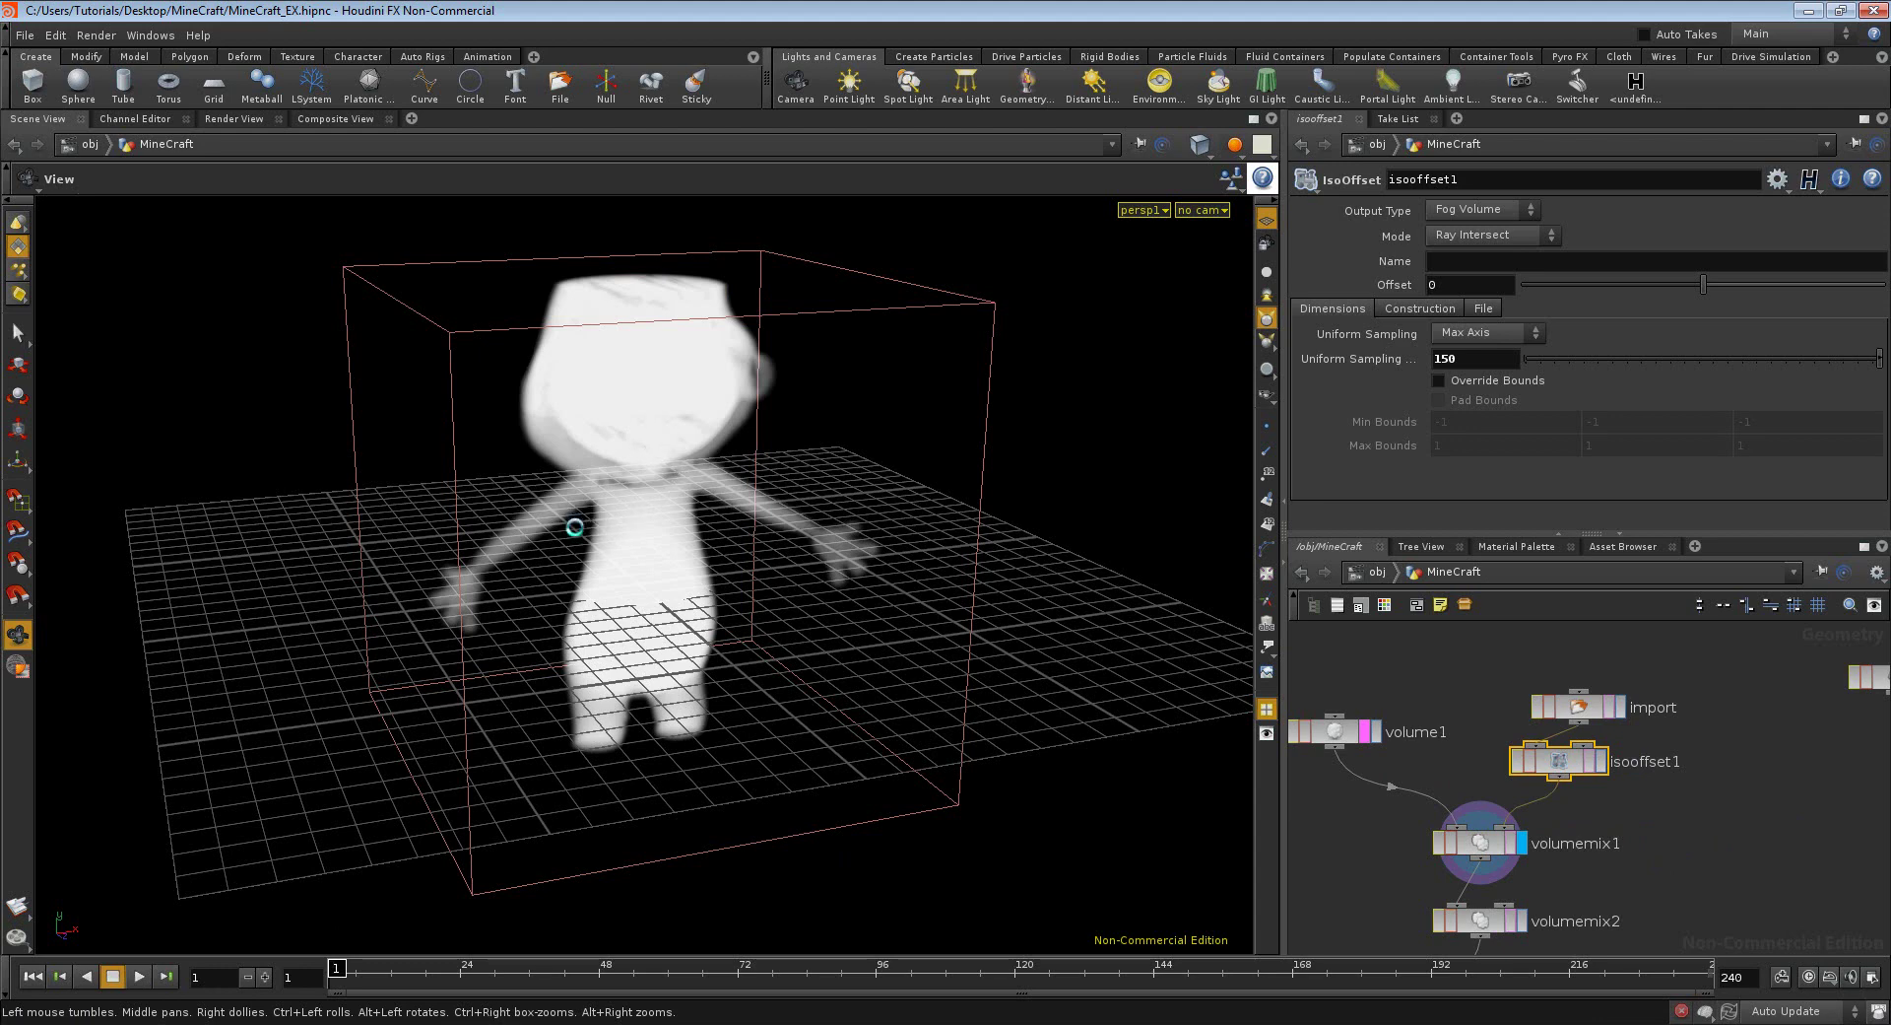
- Compare the isooffset1 fog volume with the original Smurf mesh by toggling the display flag
{"action": "left_click_drag", "start_coordinate": [575, 527], "coordinate": [620, 514]}
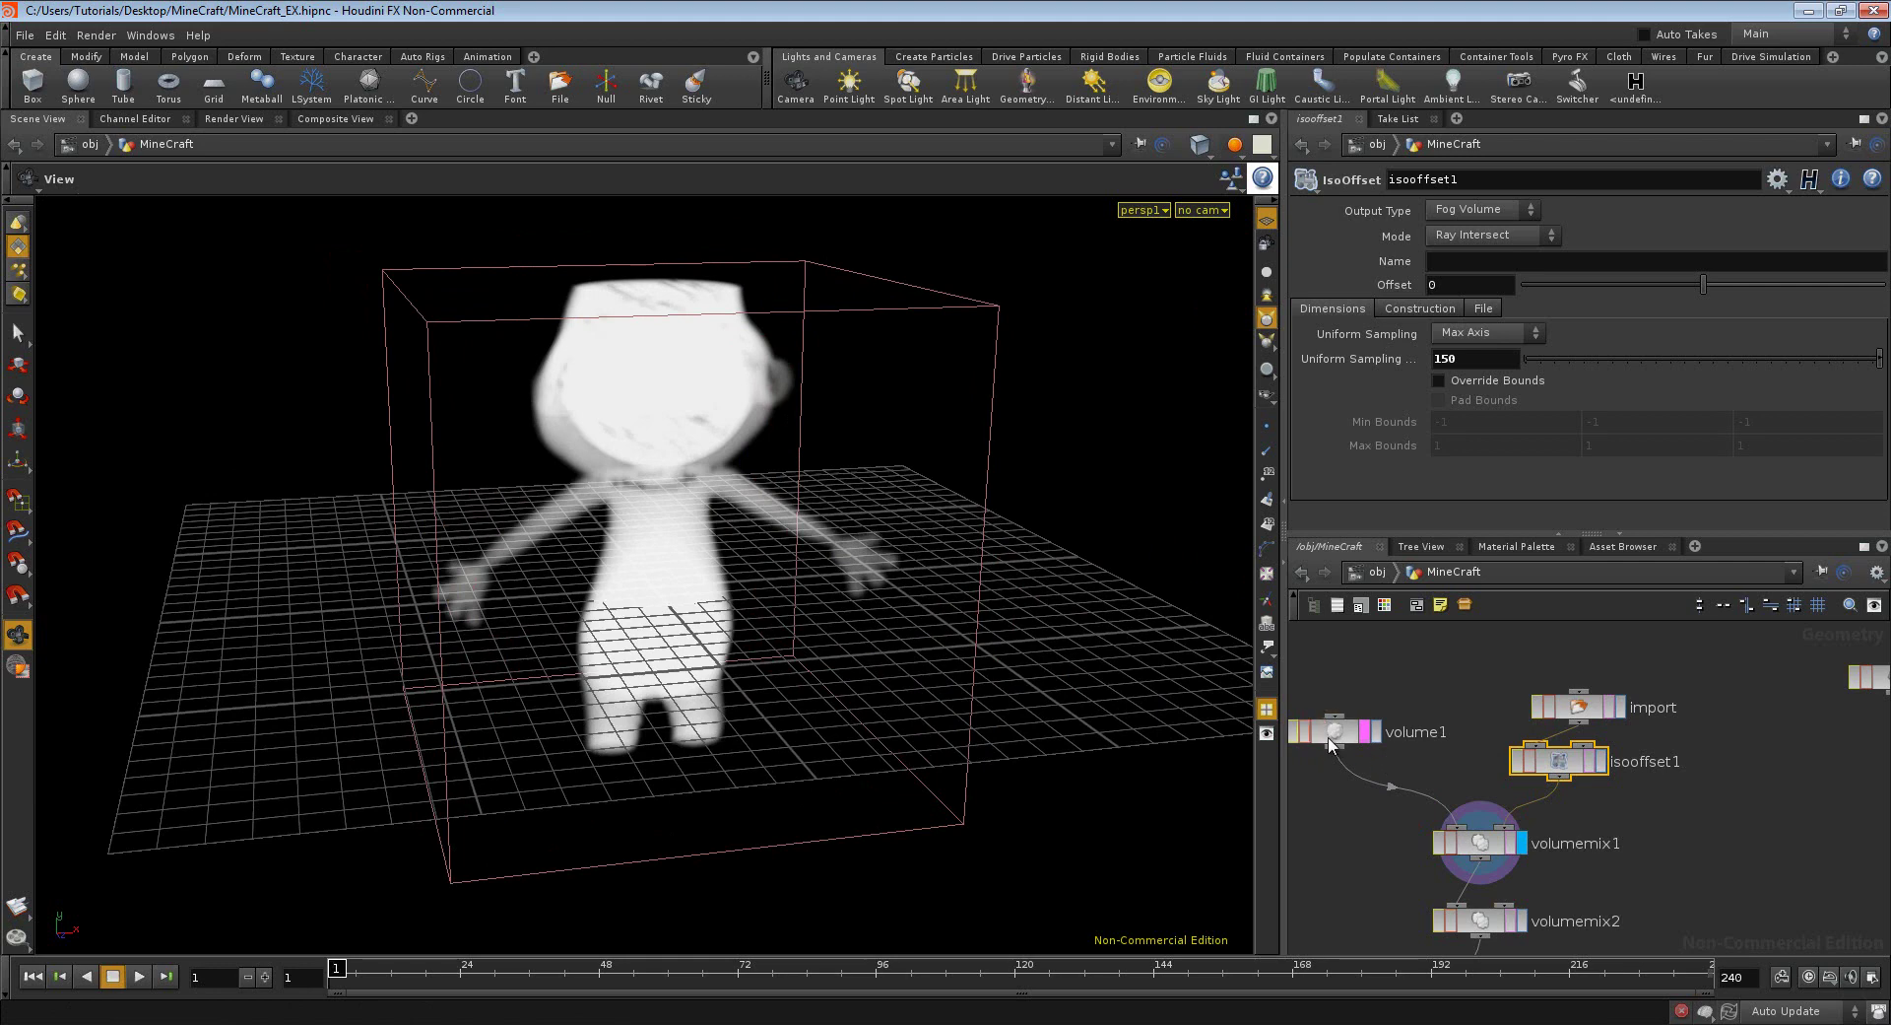
{"action": "scroll", "coordinate": [1603, 767], "scroll_direction": "up", "scroll_amount": 3}
{"action": "left_click", "coordinate": [1591, 756]}
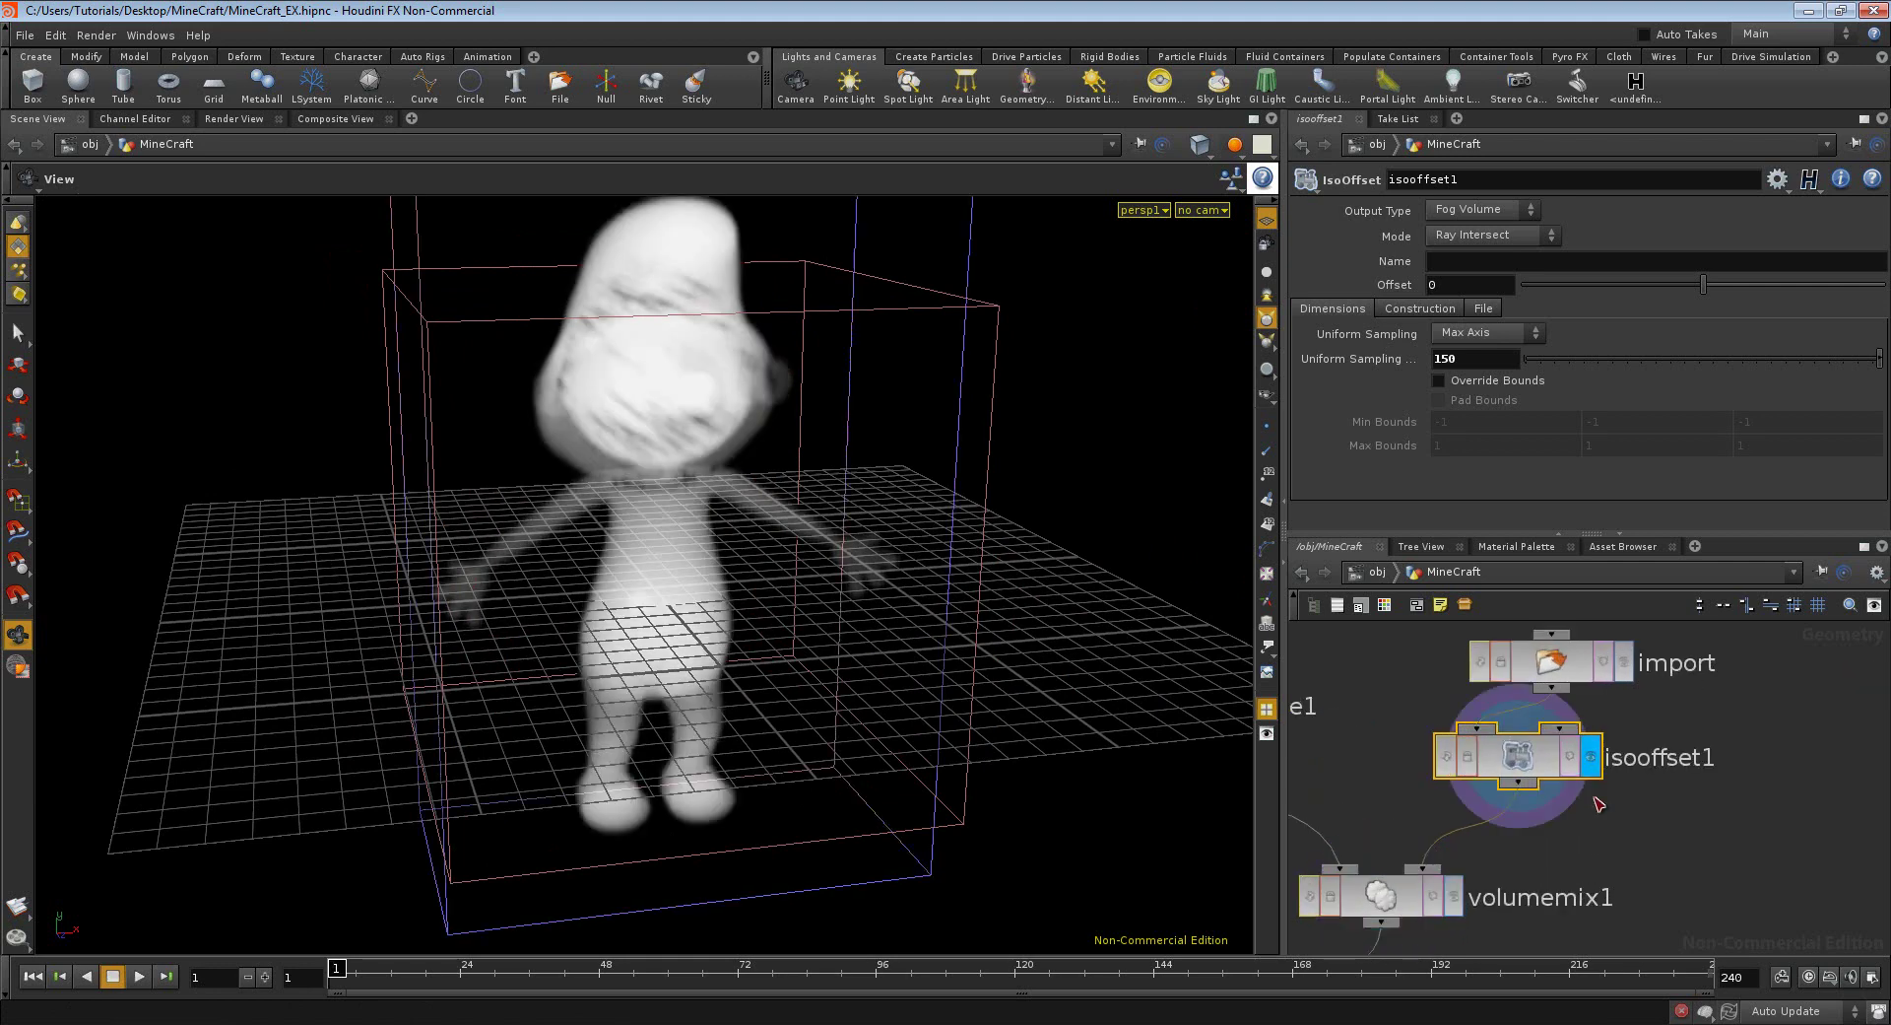
{"action": "scroll", "coordinate": [1594, 800], "scroll_direction": "down", "scroll_amount": 1}
{"action": "scroll", "coordinate": [1591, 804], "scroll_direction": "down", "scroll_amount": 2}
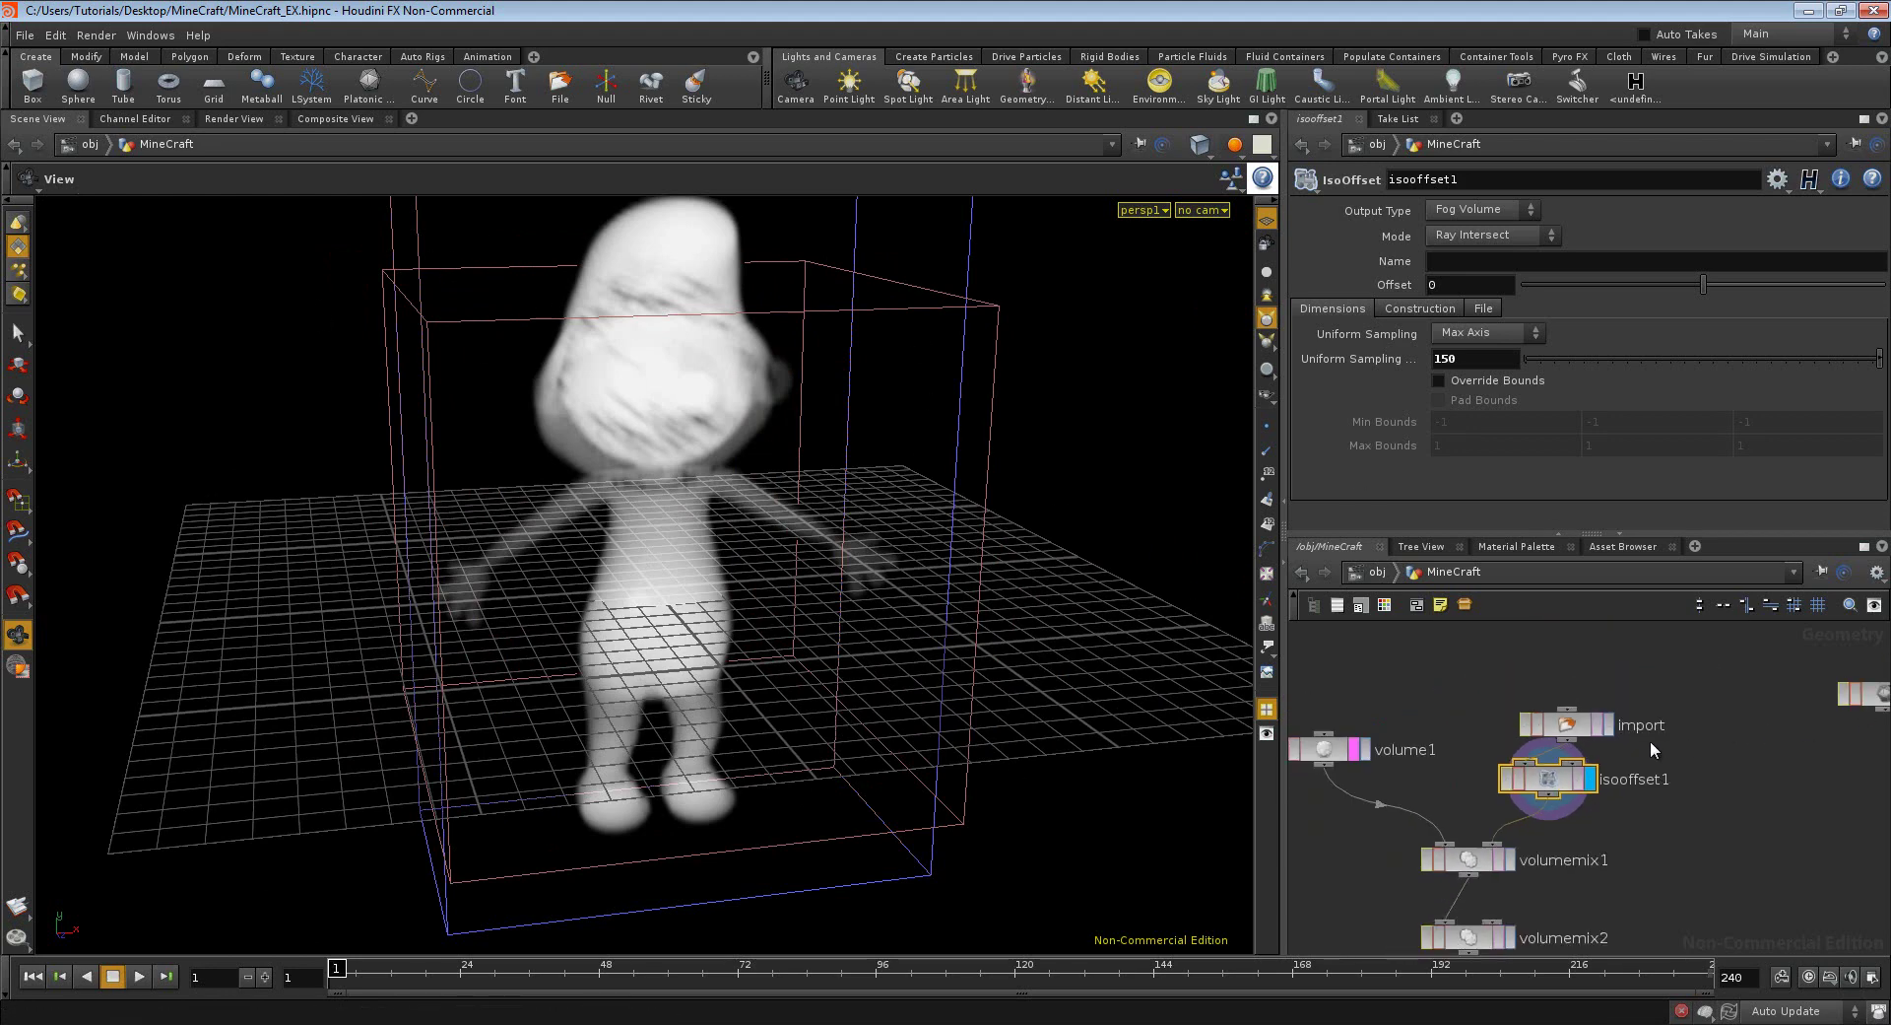
{"action": "left_click", "coordinate": [1608, 725]}
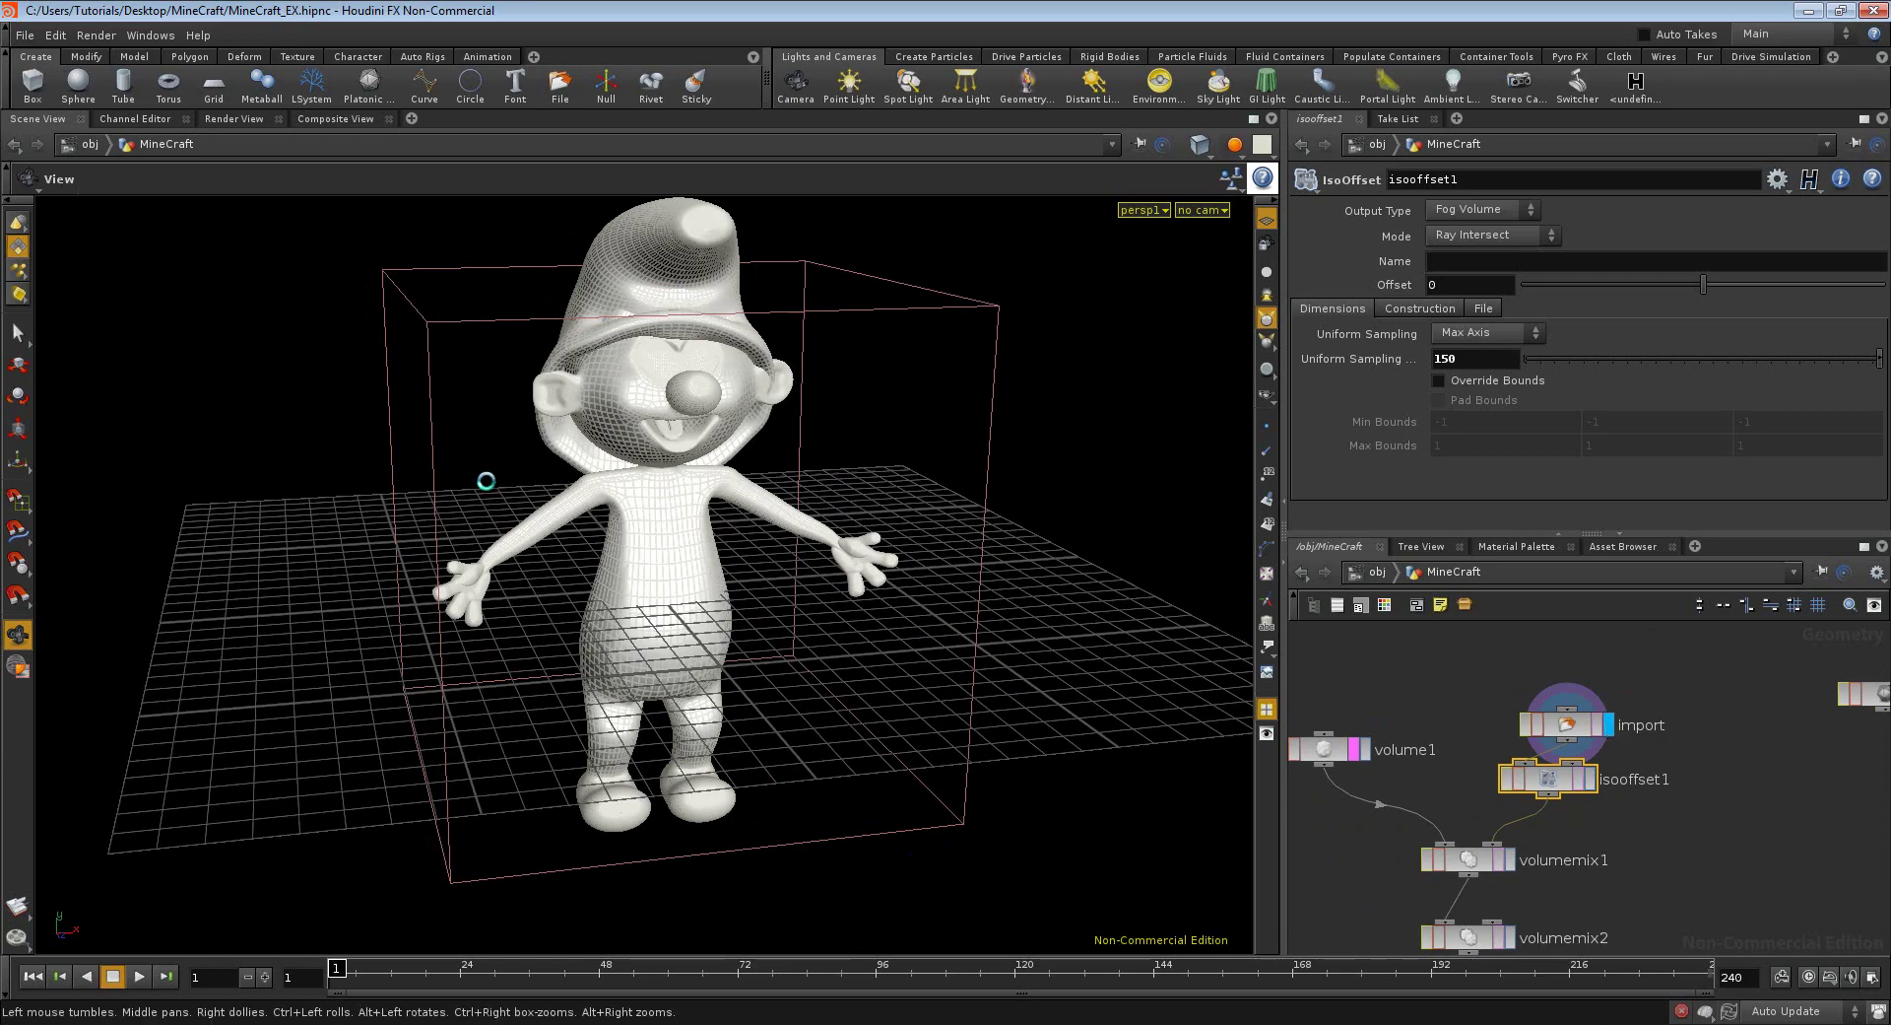
{"action": "mouse_move", "coordinate": [486, 483]}
{"action": "left_mouse_down"}
{"action": "mouse_move", "coordinate": [499, 511]}
{"action": "mouse_move", "coordinate": [697, 464]}
{"action": "mouse_move", "coordinate": [443, 485]}
{"action": "mouse_move", "coordinate": [463, 402]}
{"action": "mouse_move", "coordinate": [452, 506]}
{"action": "mouse_move", "coordinate": [512, 473]}
{"action": "mouse_move", "coordinate": [481, 466]}
{"action": "left_mouse_up"}
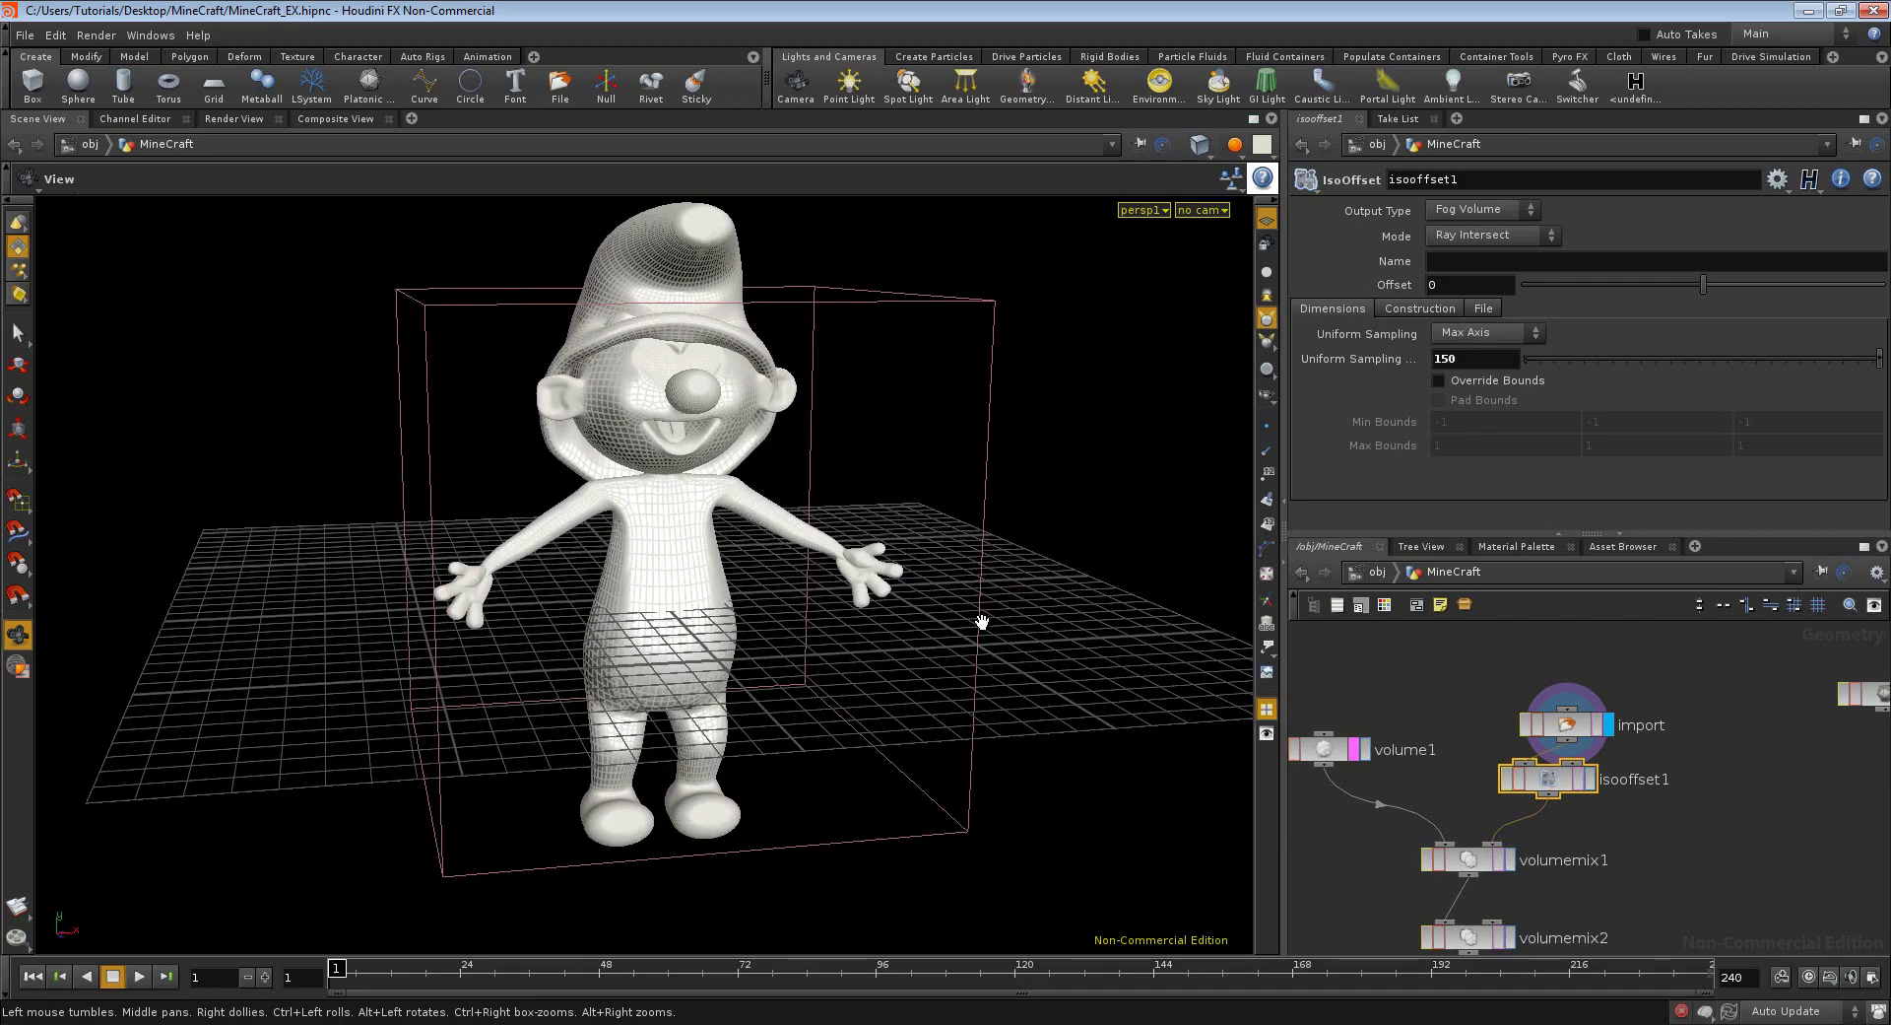
{"action": "mouse_move", "coordinate": [552, 616]}
{"action": "left_mouse_down"}
{"action": "mouse_move", "coordinate": [857, 682]}
{"action": "mouse_move", "coordinate": [427, 662]}
{"action": "mouse_move", "coordinate": [427, 561]}
{"action": "mouse_move", "coordinate": [541, 655]}
{"action": "mouse_move", "coordinate": [463, 631]}
{"action": "left_mouse_up"}
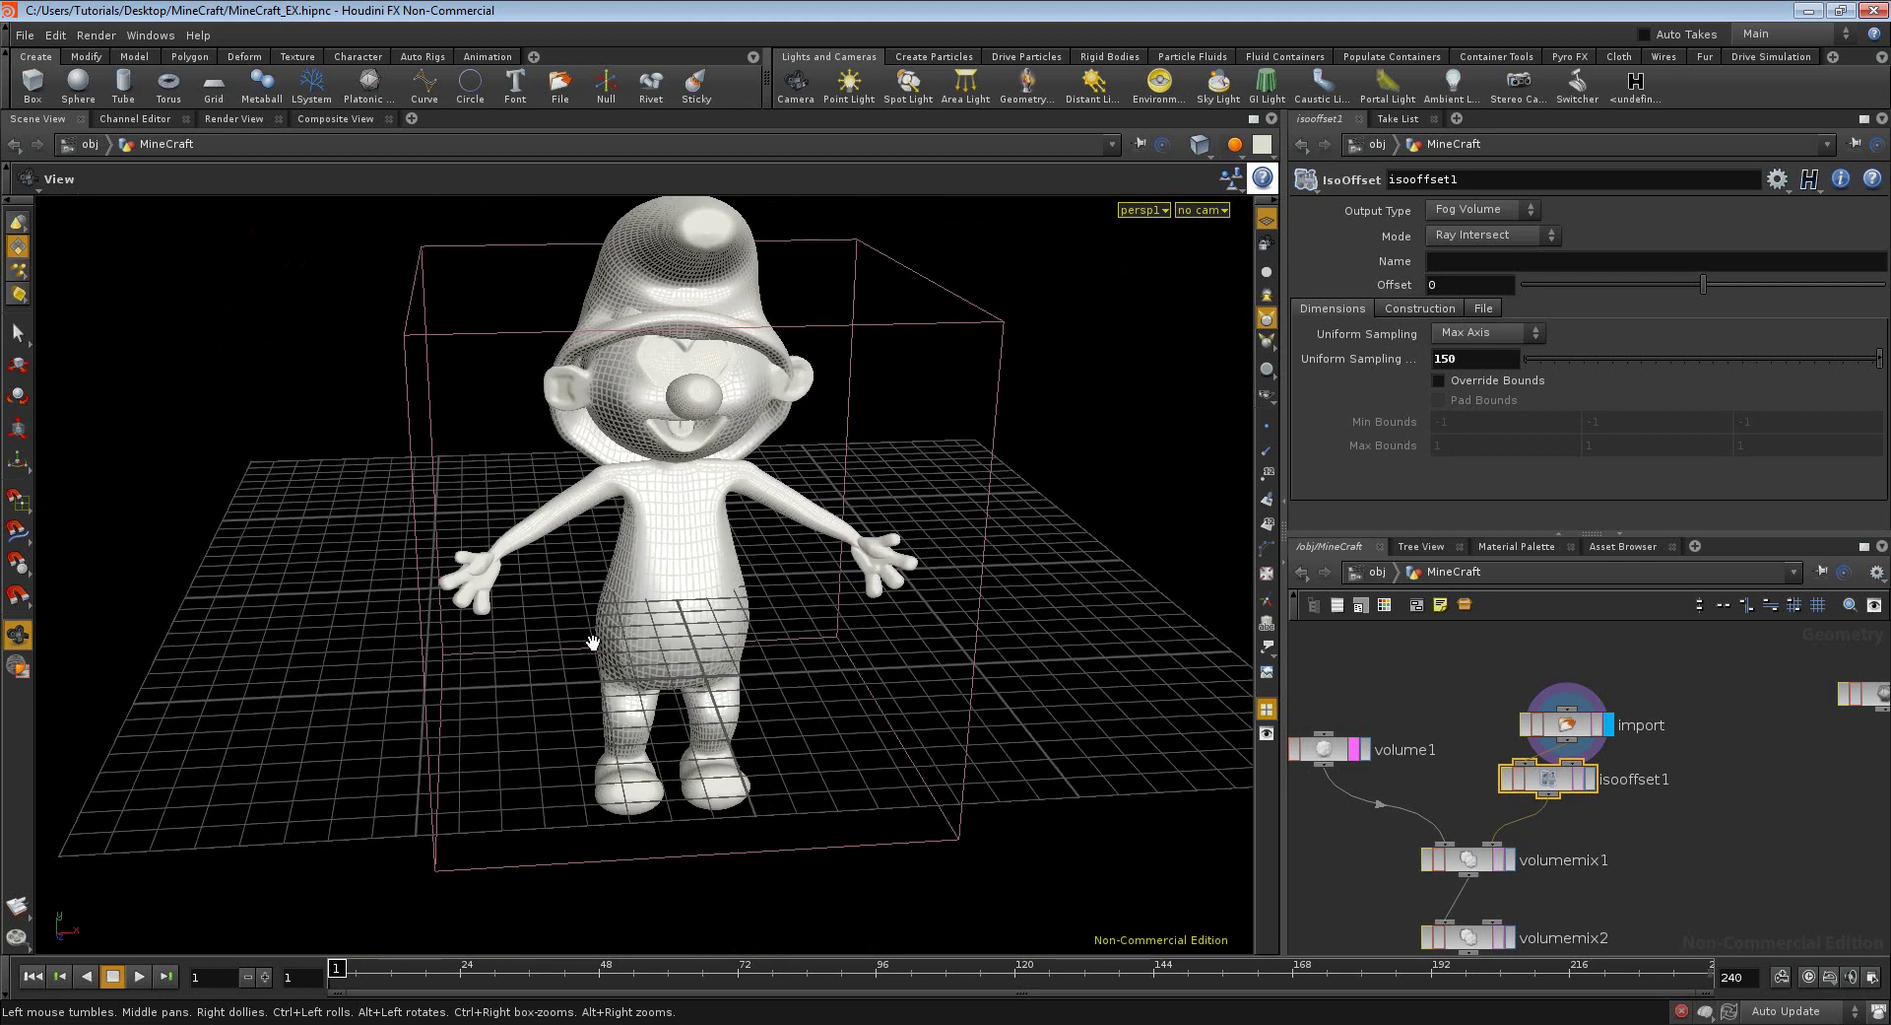
- Stack import directly above isooffset1 and display the fog volume again from several angles
{"action": "left_click_drag", "start_coordinate": [1556, 796], "coordinate": [1576, 825]}
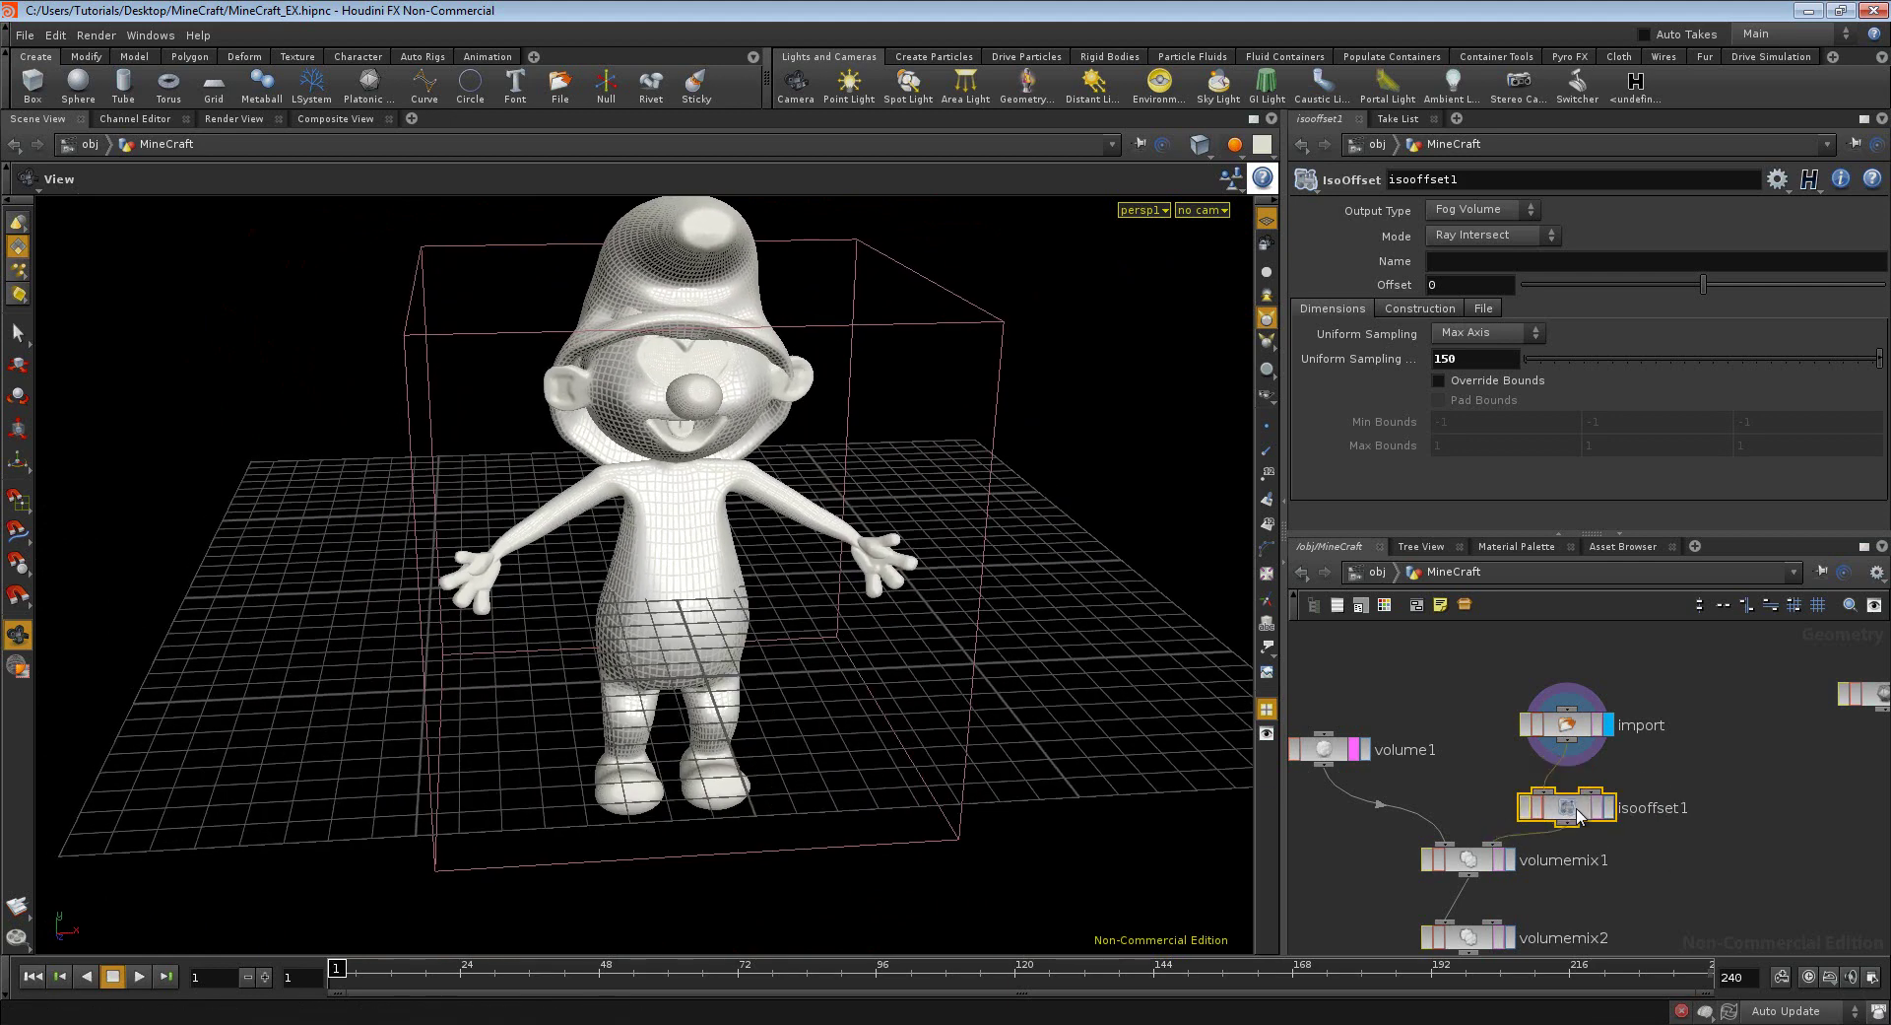
{"action": "left_click_drag", "start_coordinate": [1585, 746], "coordinate": [1583, 703]}
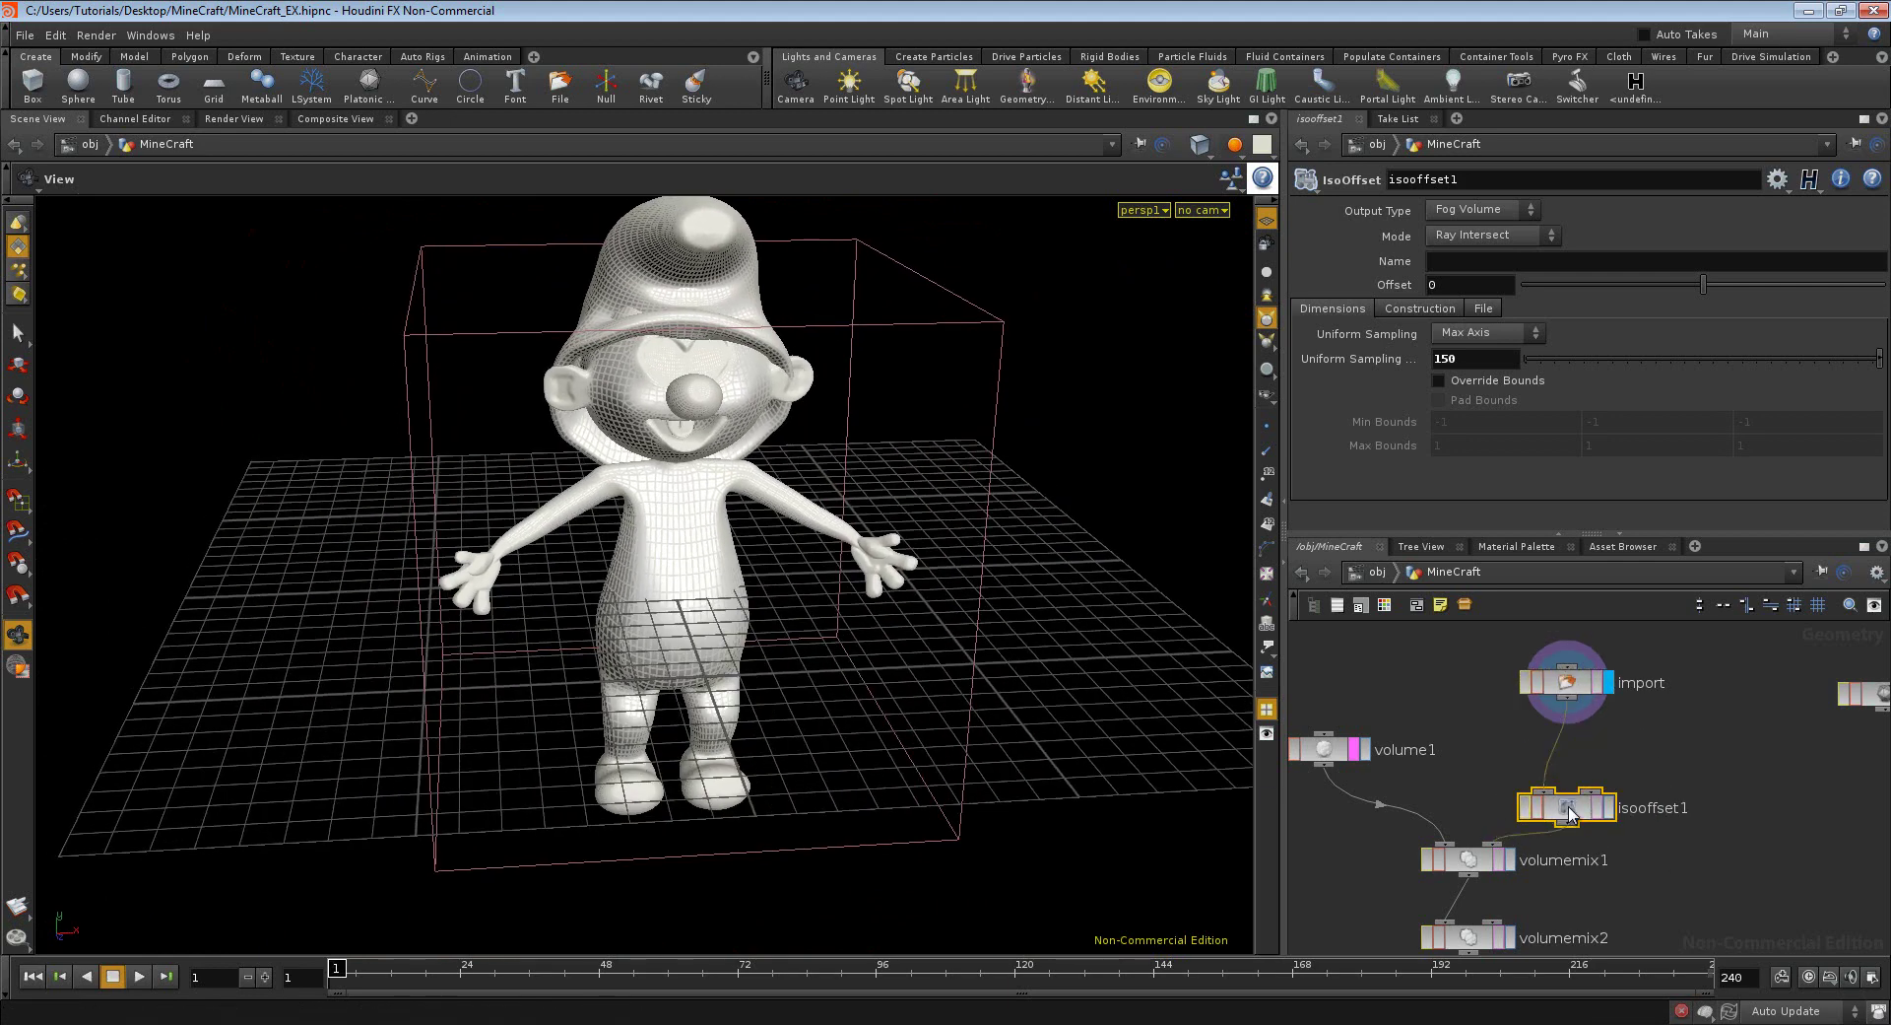
{"action": "left_click_drag", "start_coordinate": [1574, 782], "coordinate": [1574, 788]}
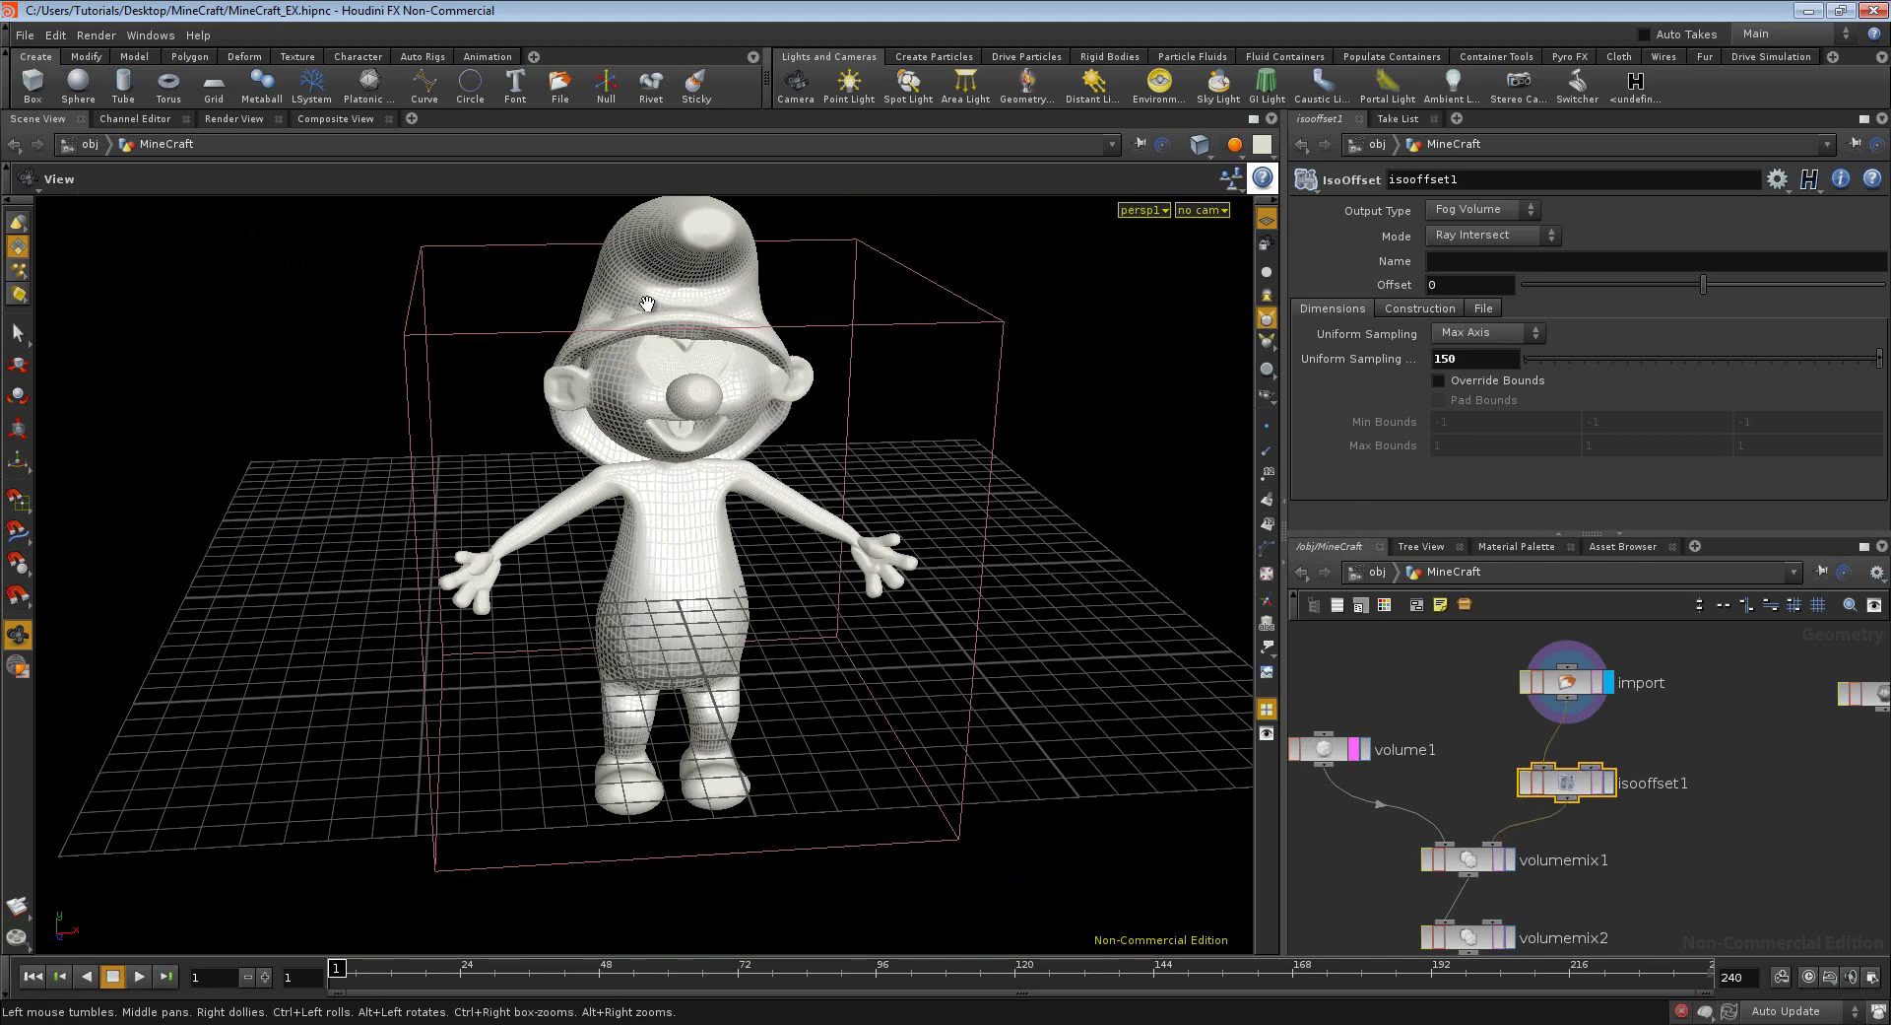
{"action": "left_click", "coordinate": [1612, 783]}
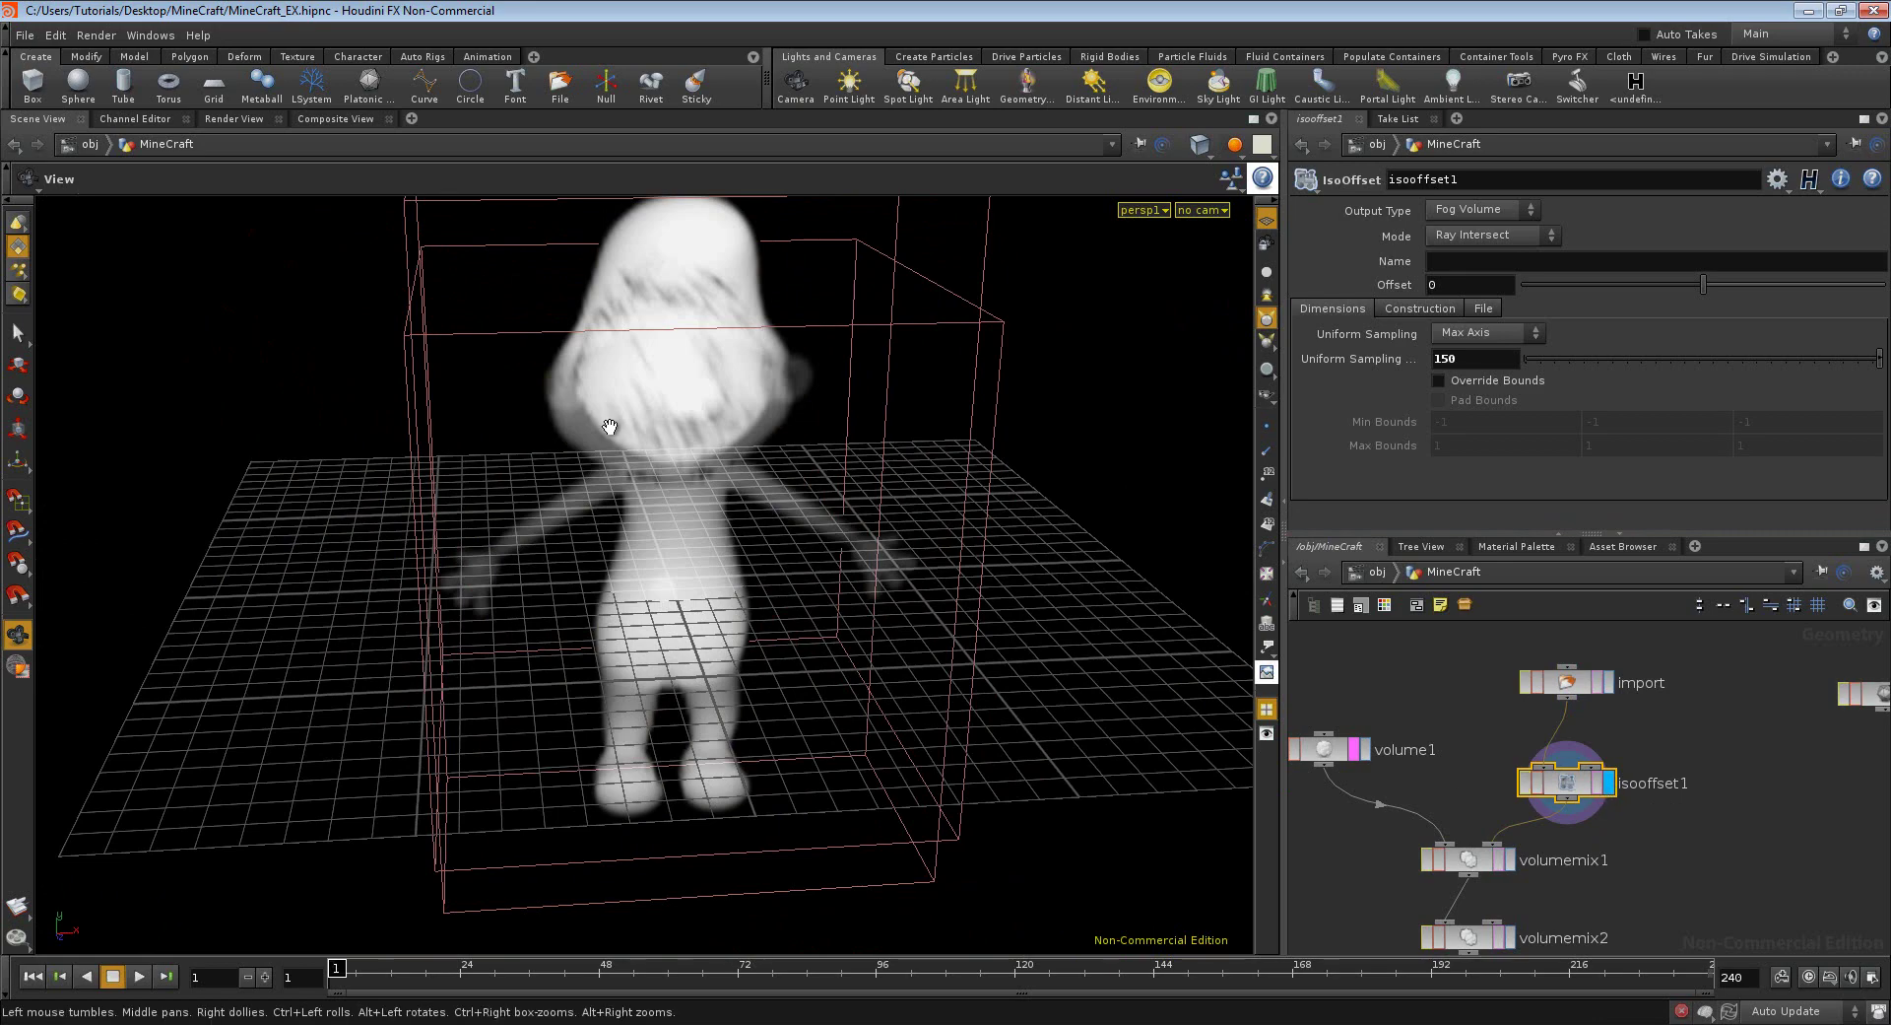
{"action": "left_click_drag", "start_coordinate": [487, 495], "coordinate": [558, 438]}
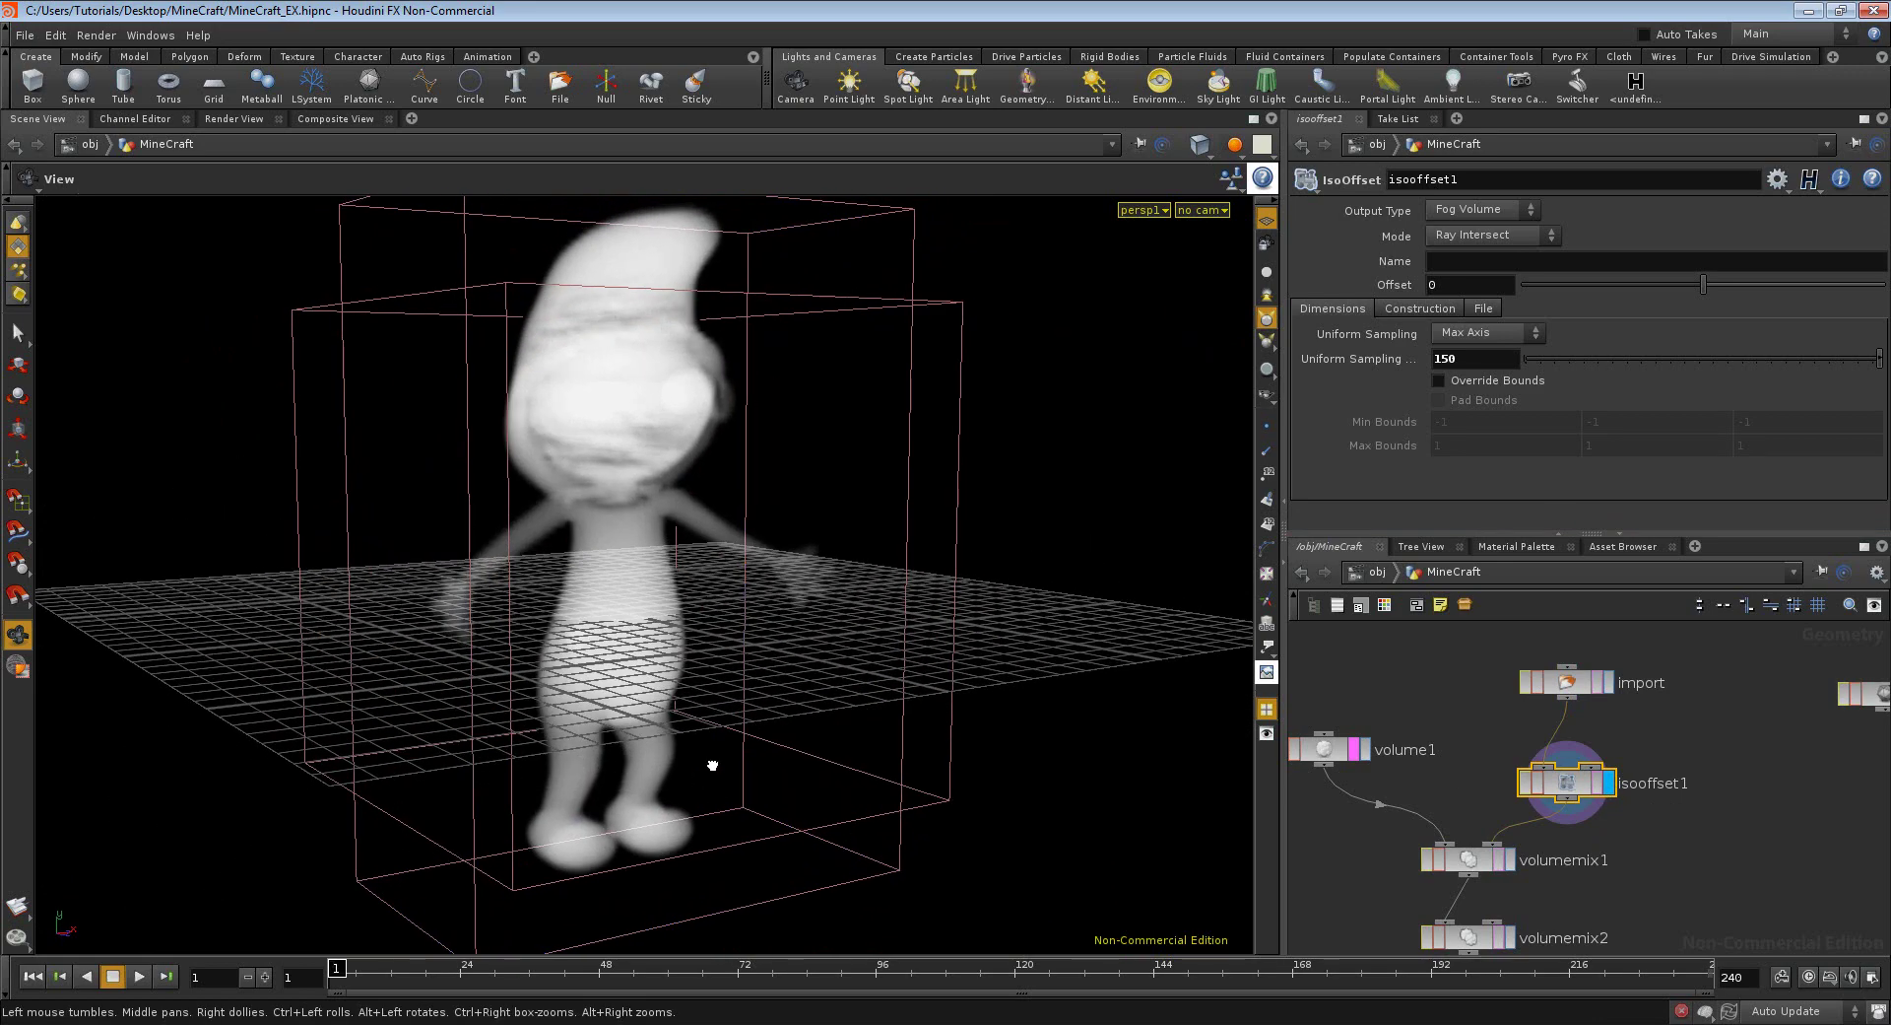
{"action": "left_click_drag", "start_coordinate": [709, 766], "coordinate": [638, 760]}
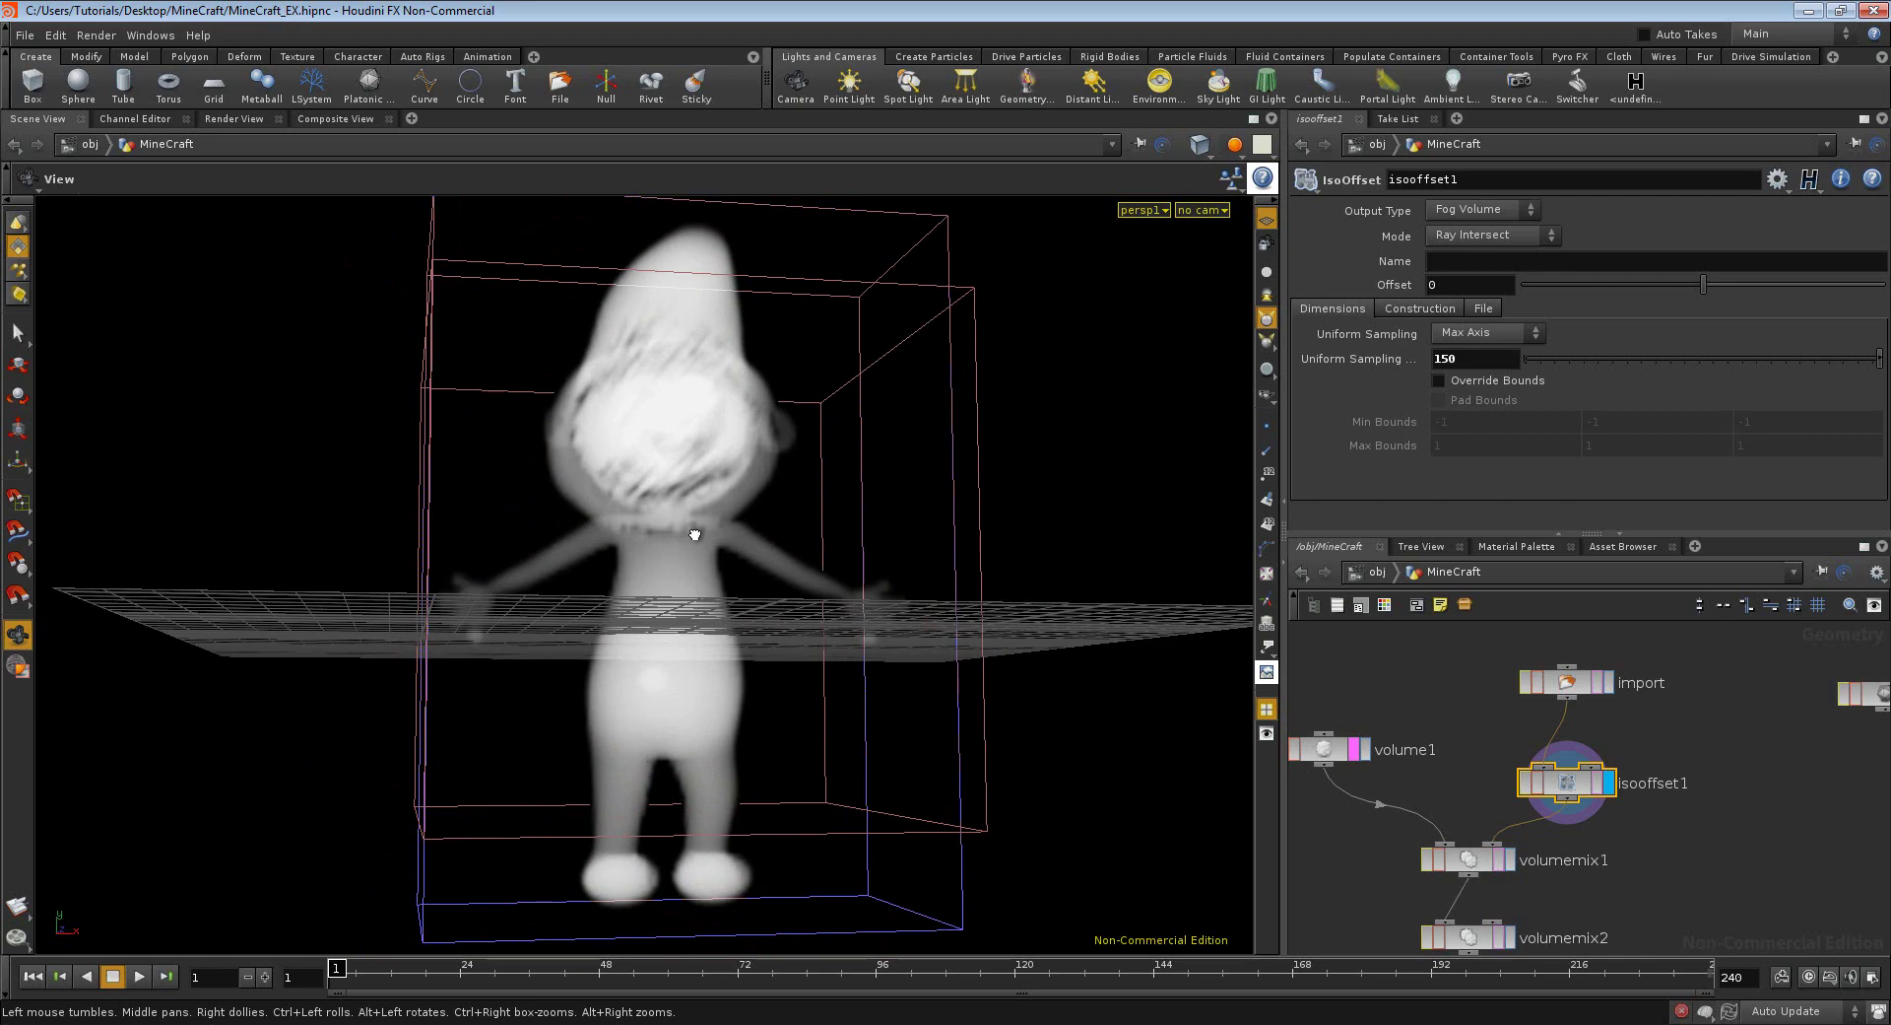
{"action": "left_click_drag", "start_coordinate": [696, 537], "coordinate": [589, 319]}
{"action": "mouse_move", "coordinate": [709, 392]}
{"action": "left_mouse_down"}
{"action": "mouse_move", "coordinate": [1064, 364]}
{"action": "mouse_move", "coordinate": [699, 419]}
{"action": "left_mouse_up"}
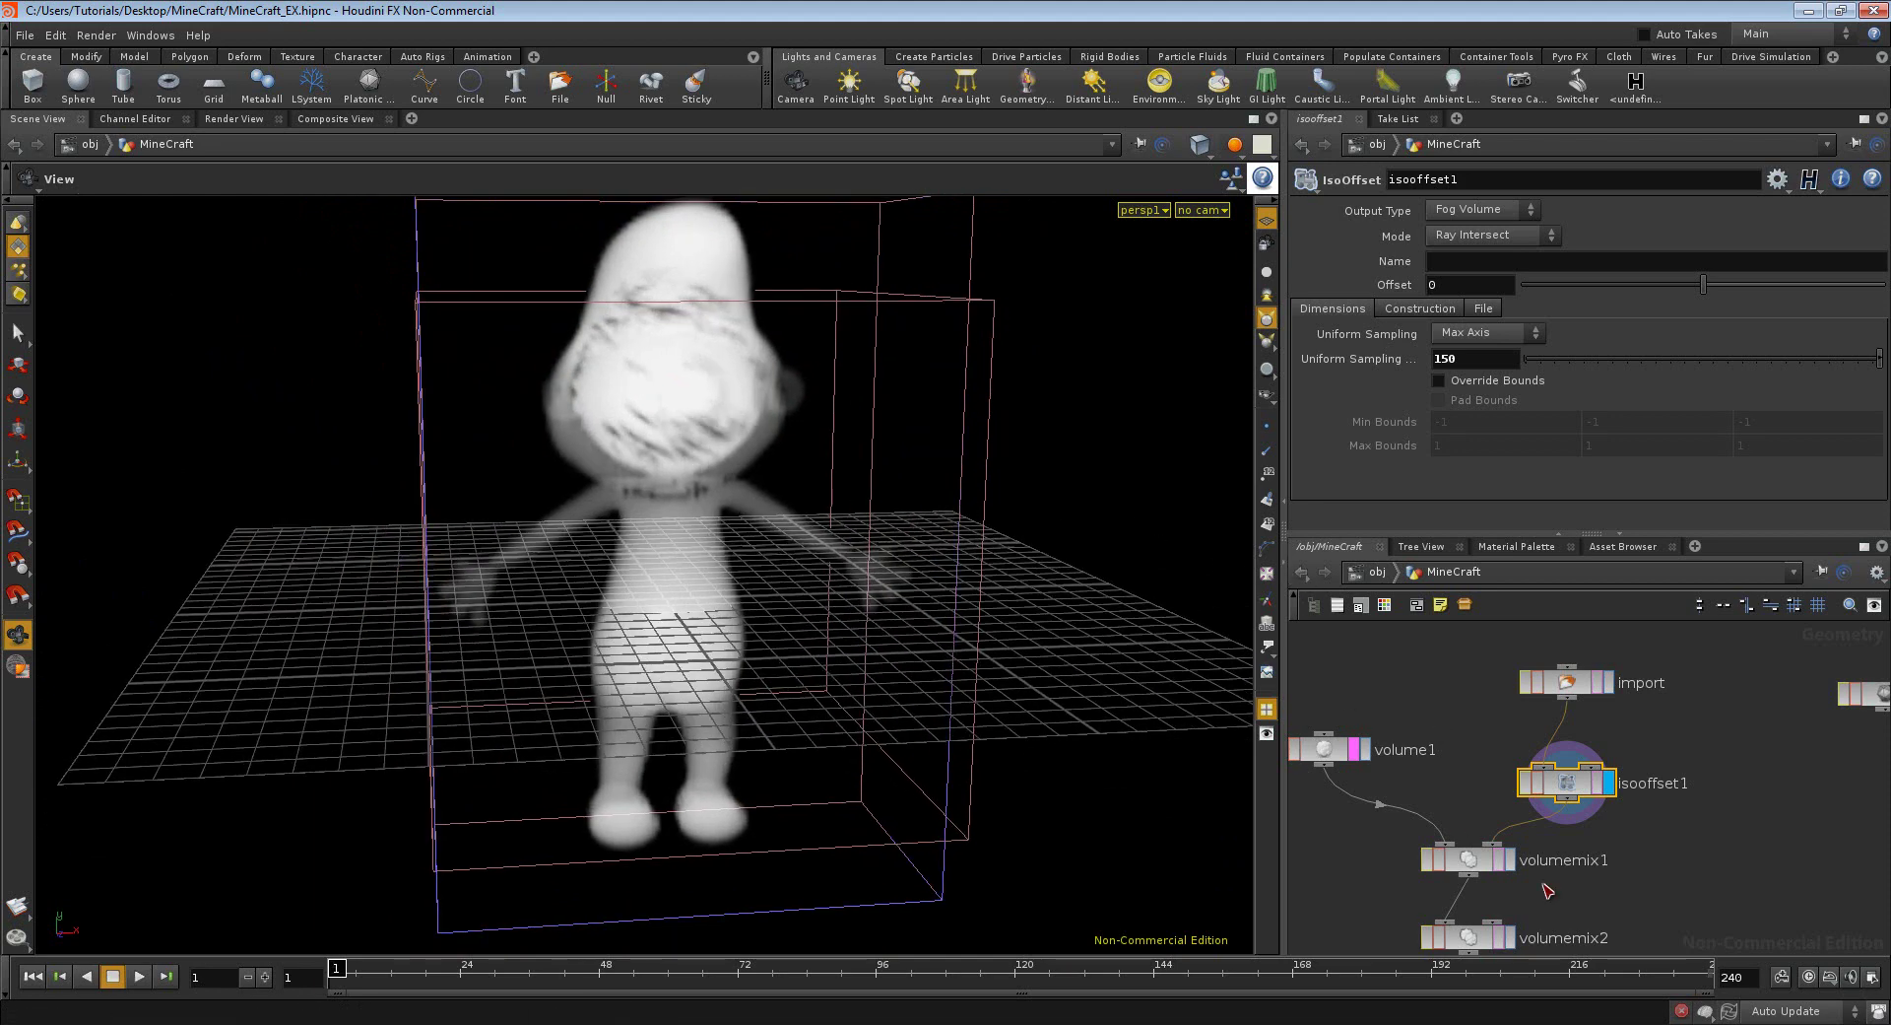
{"action": "left_click_drag", "start_coordinate": [1569, 788], "coordinate": [1545, 694]}
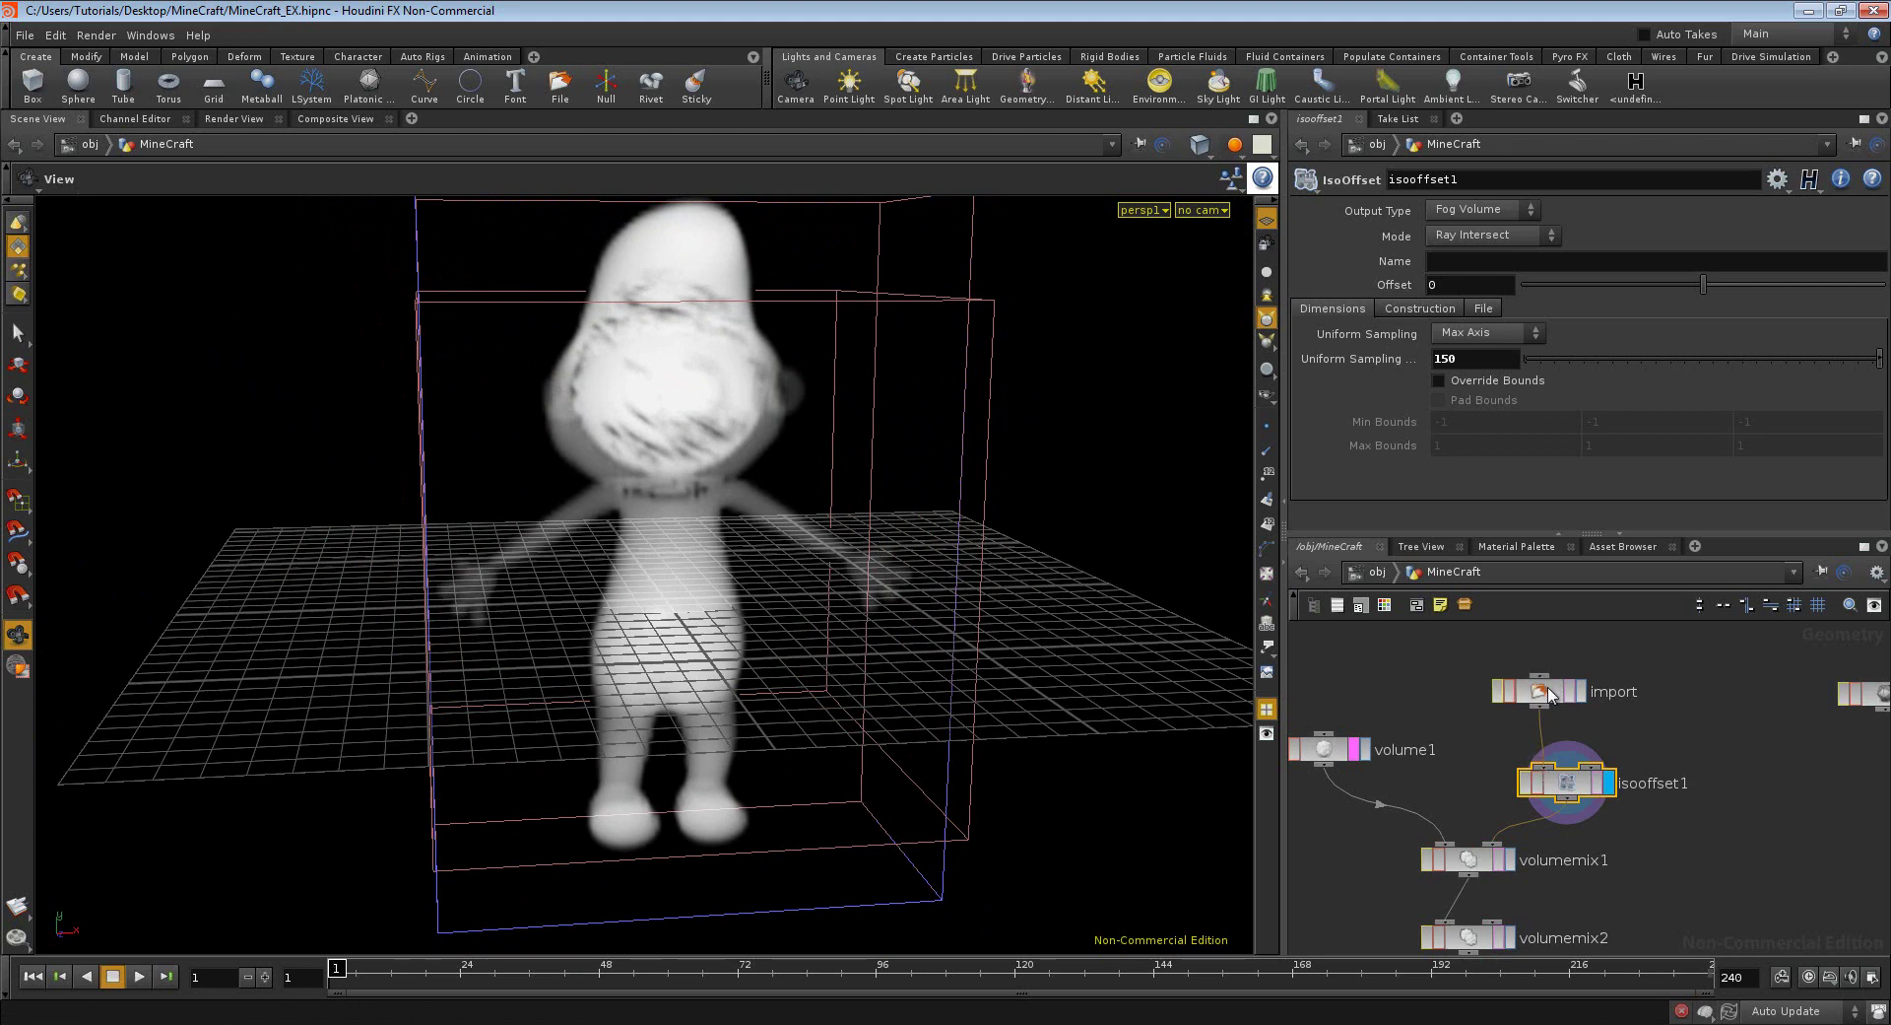
- Check the import node's Geometry File path for the .obj file, then reselect isooffset1
{"action": "left_click", "coordinate": [1546, 696]}
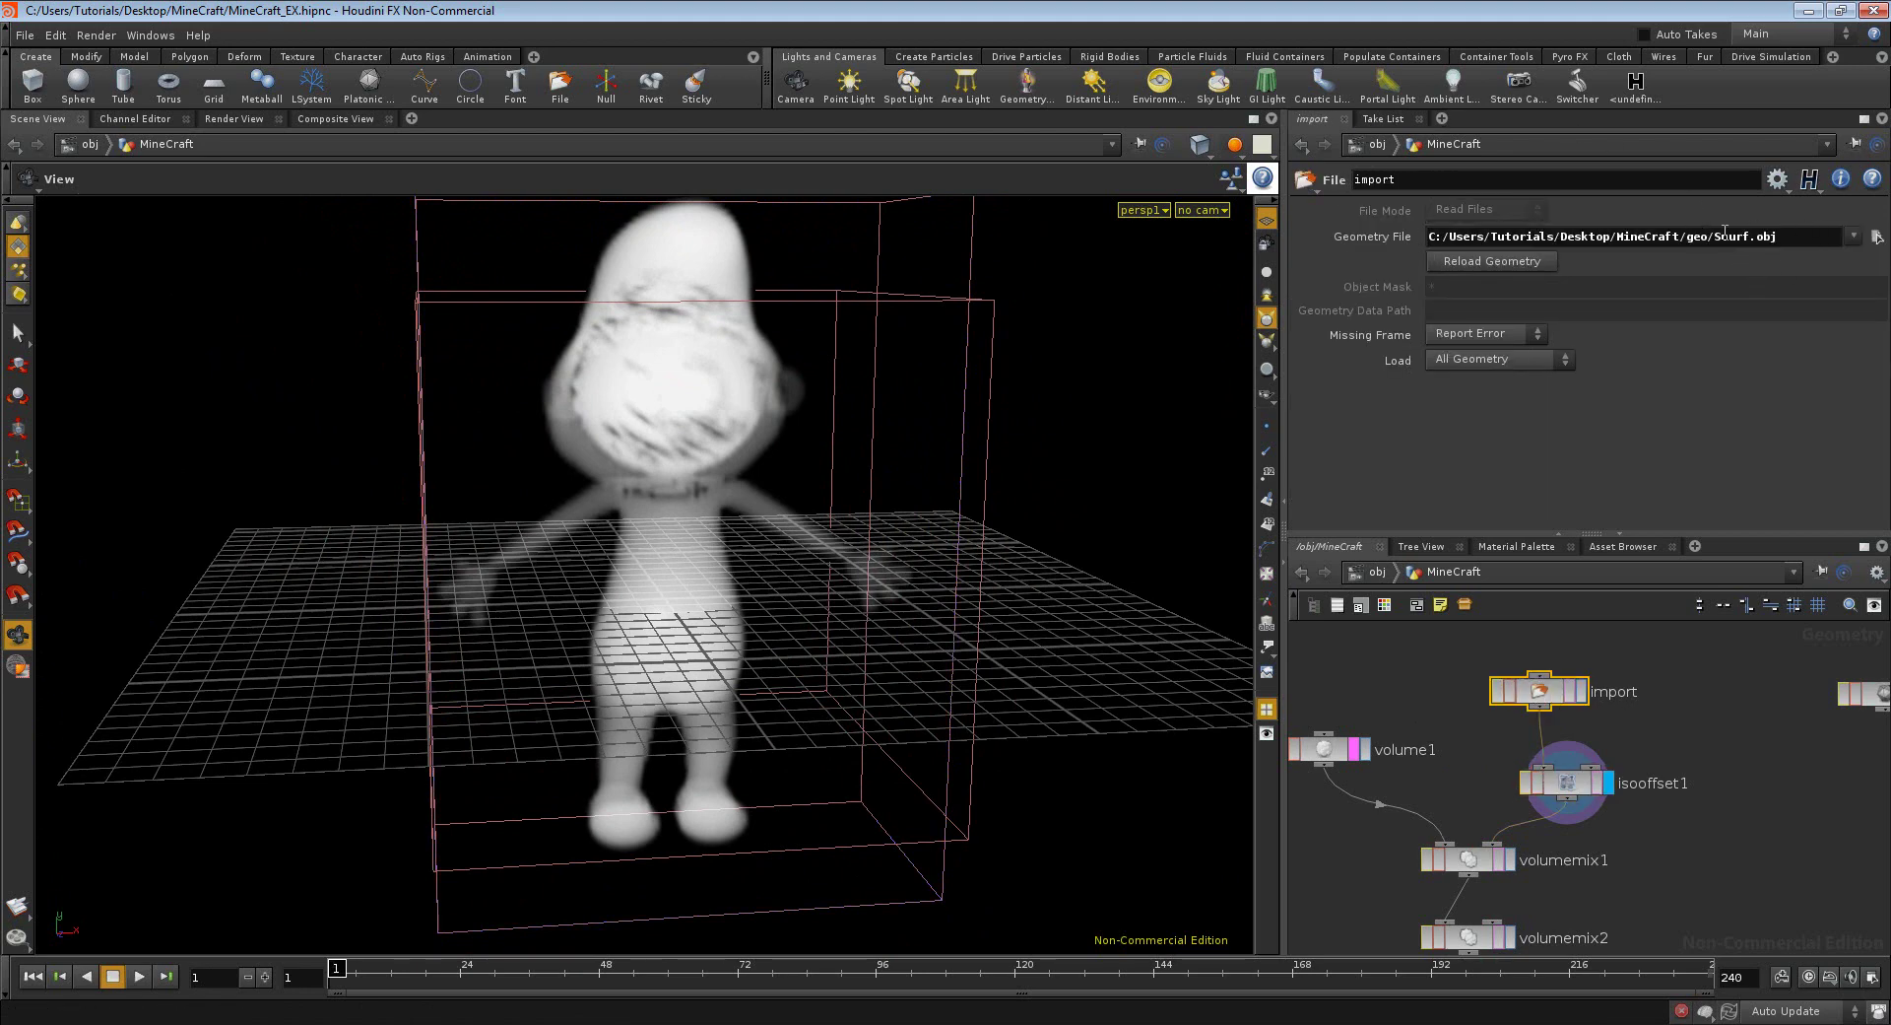
{"action": "double_click", "coordinate": [1760, 242]}
{"action": "left_click", "coordinate": [1681, 683]}
{"action": "left_click", "coordinate": [1574, 788]}
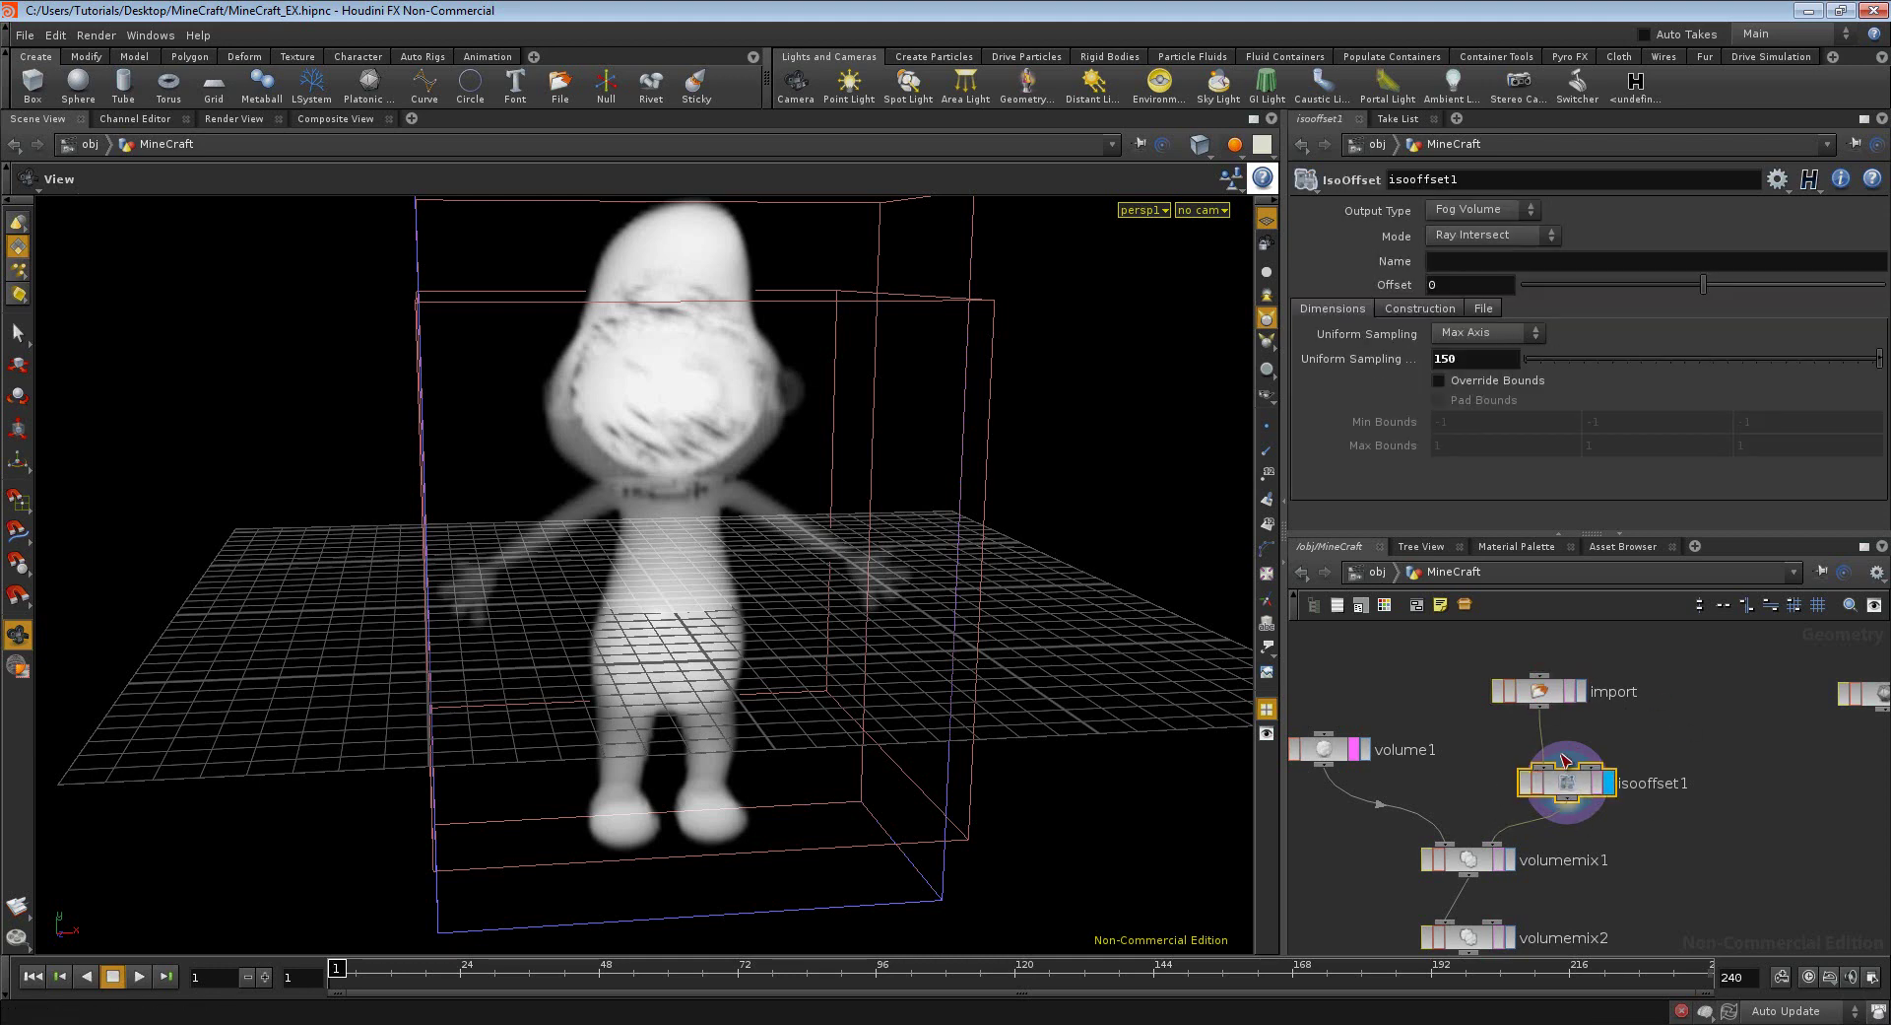
- Move the import node higher above isooffset1 and orbit to inspect the Smurf fog volume
{"action": "middle_click_drag", "start_coordinate": [1470, 800], "coordinate": [1545, 736]}
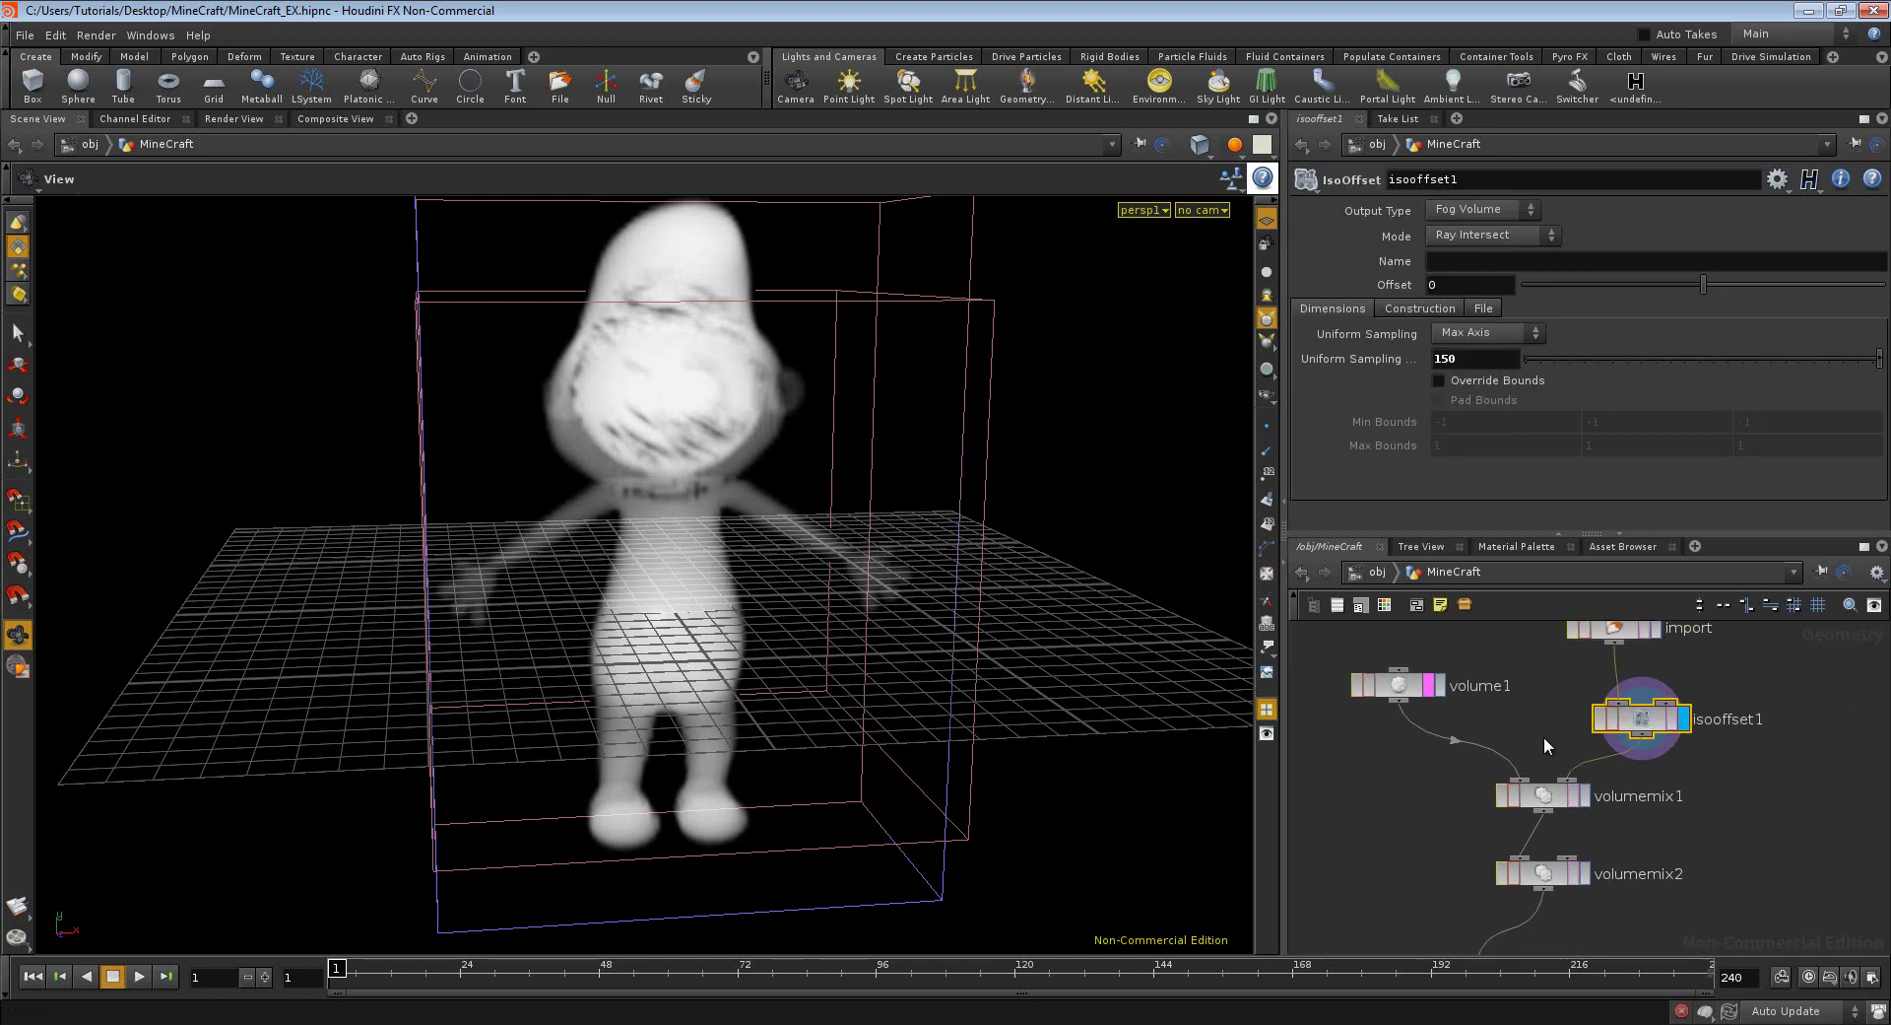
{"action": "middle_click_drag", "start_coordinate": [1606, 626], "coordinate": [1554, 709]}
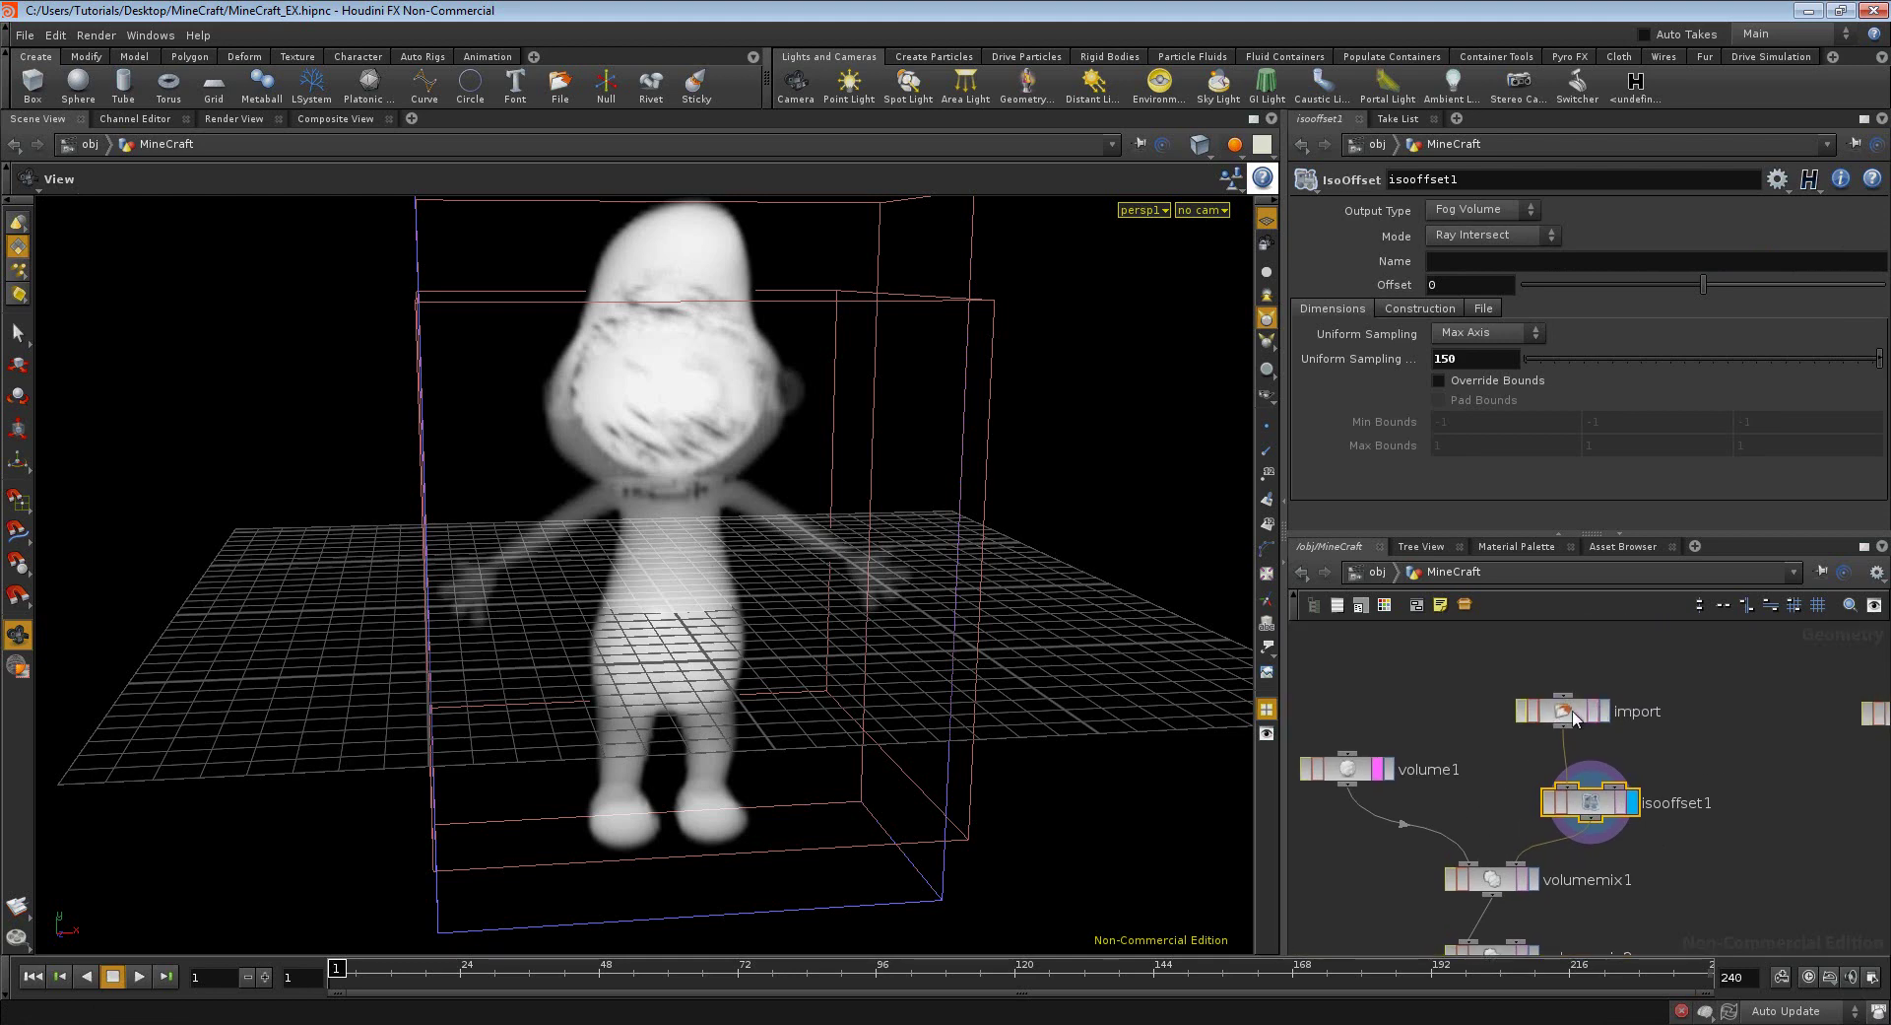
{"action": "left_click_drag", "start_coordinate": [1556, 709], "coordinate": [1562, 679]}
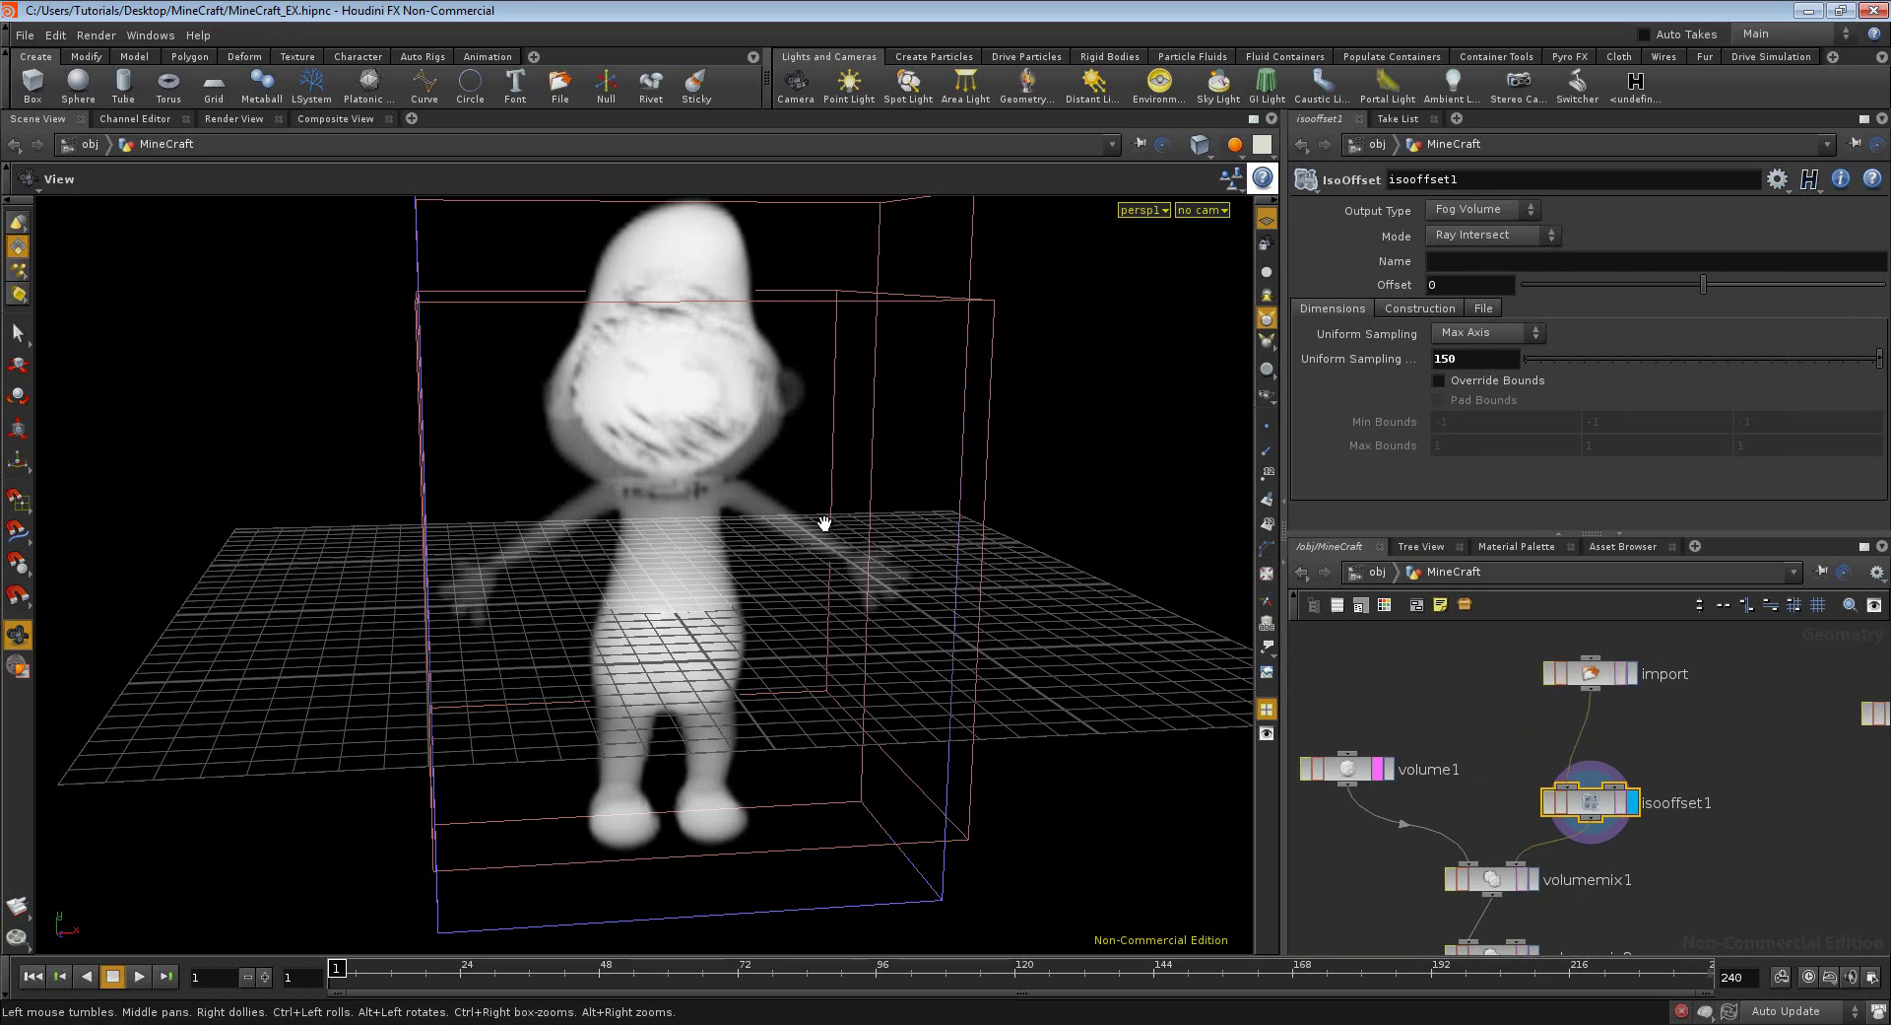
{"action": "mouse_move", "coordinate": [696, 548]}
{"action": "left_mouse_down"}
{"action": "mouse_move", "coordinate": [540, 548]}
{"action": "mouse_move", "coordinate": [666, 583]}
{"action": "mouse_move", "coordinate": [604, 549]}
{"action": "mouse_move", "coordinate": [604, 621]}
{"action": "left_mouse_up"}
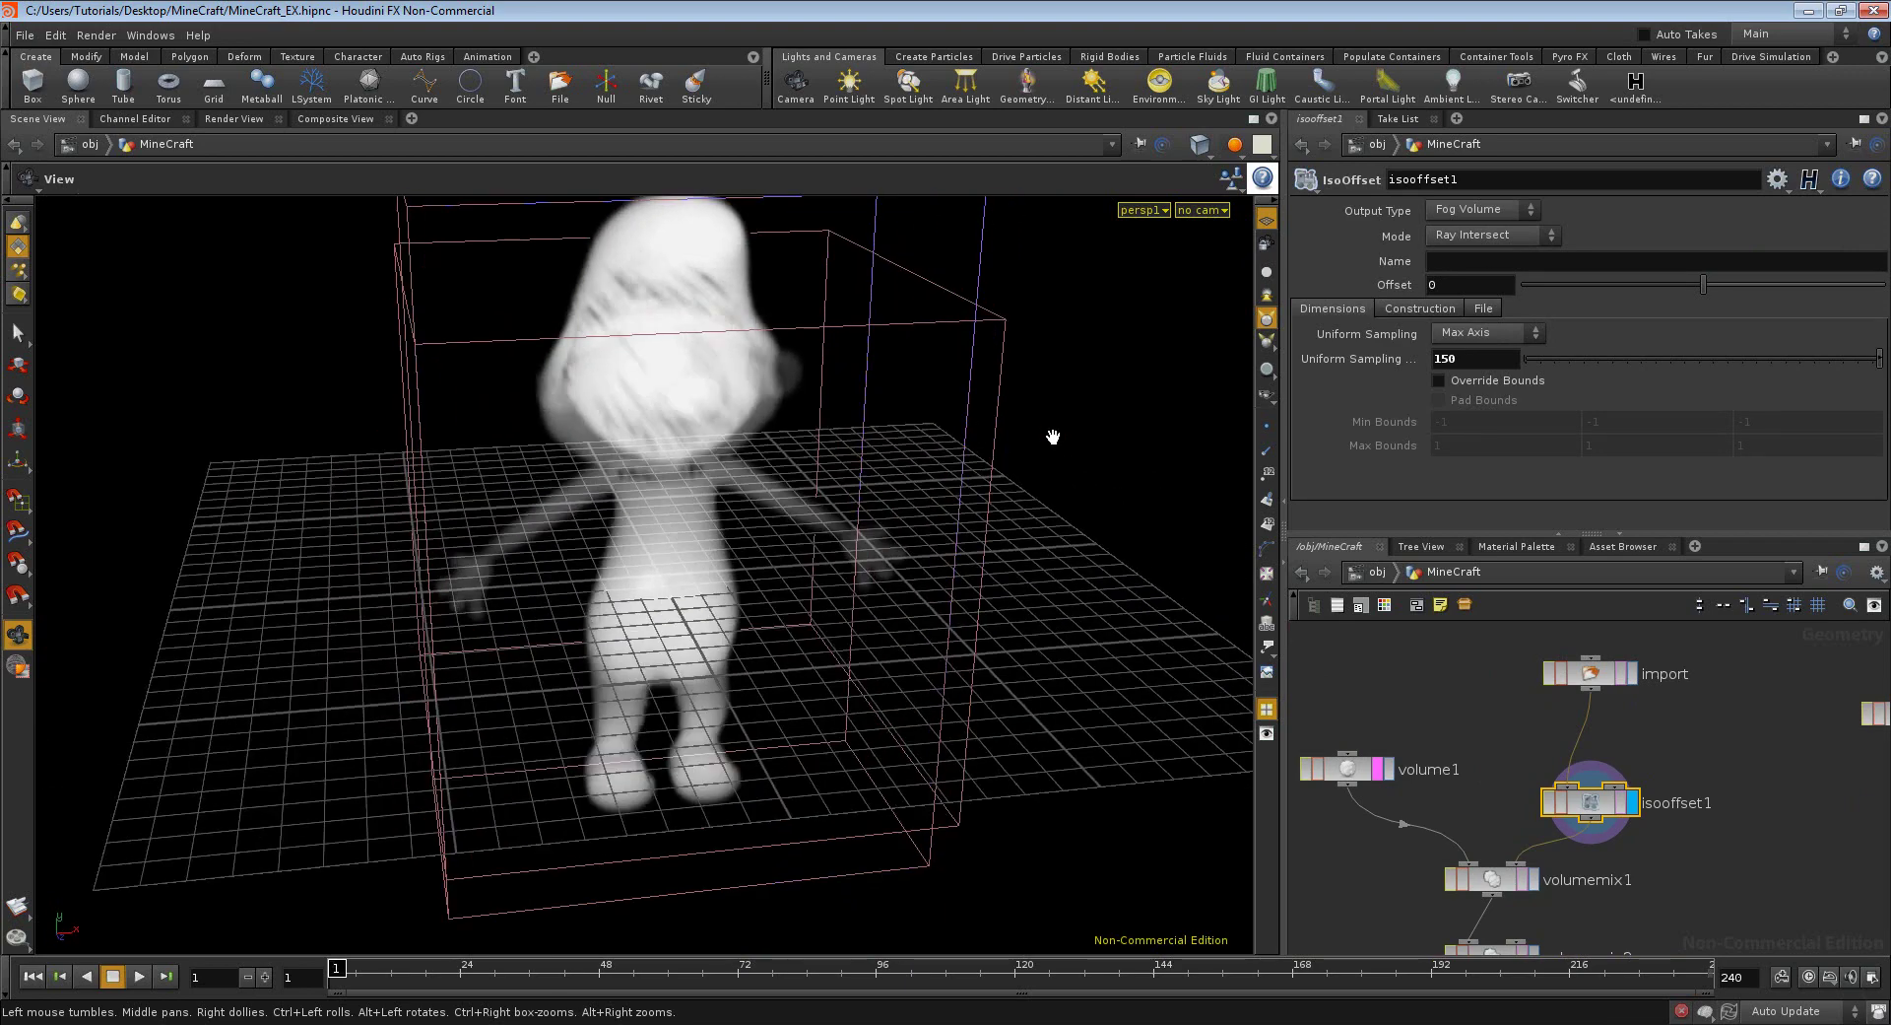
{"action": "left_click_drag", "start_coordinate": [893, 514], "coordinate": [818, 514]}
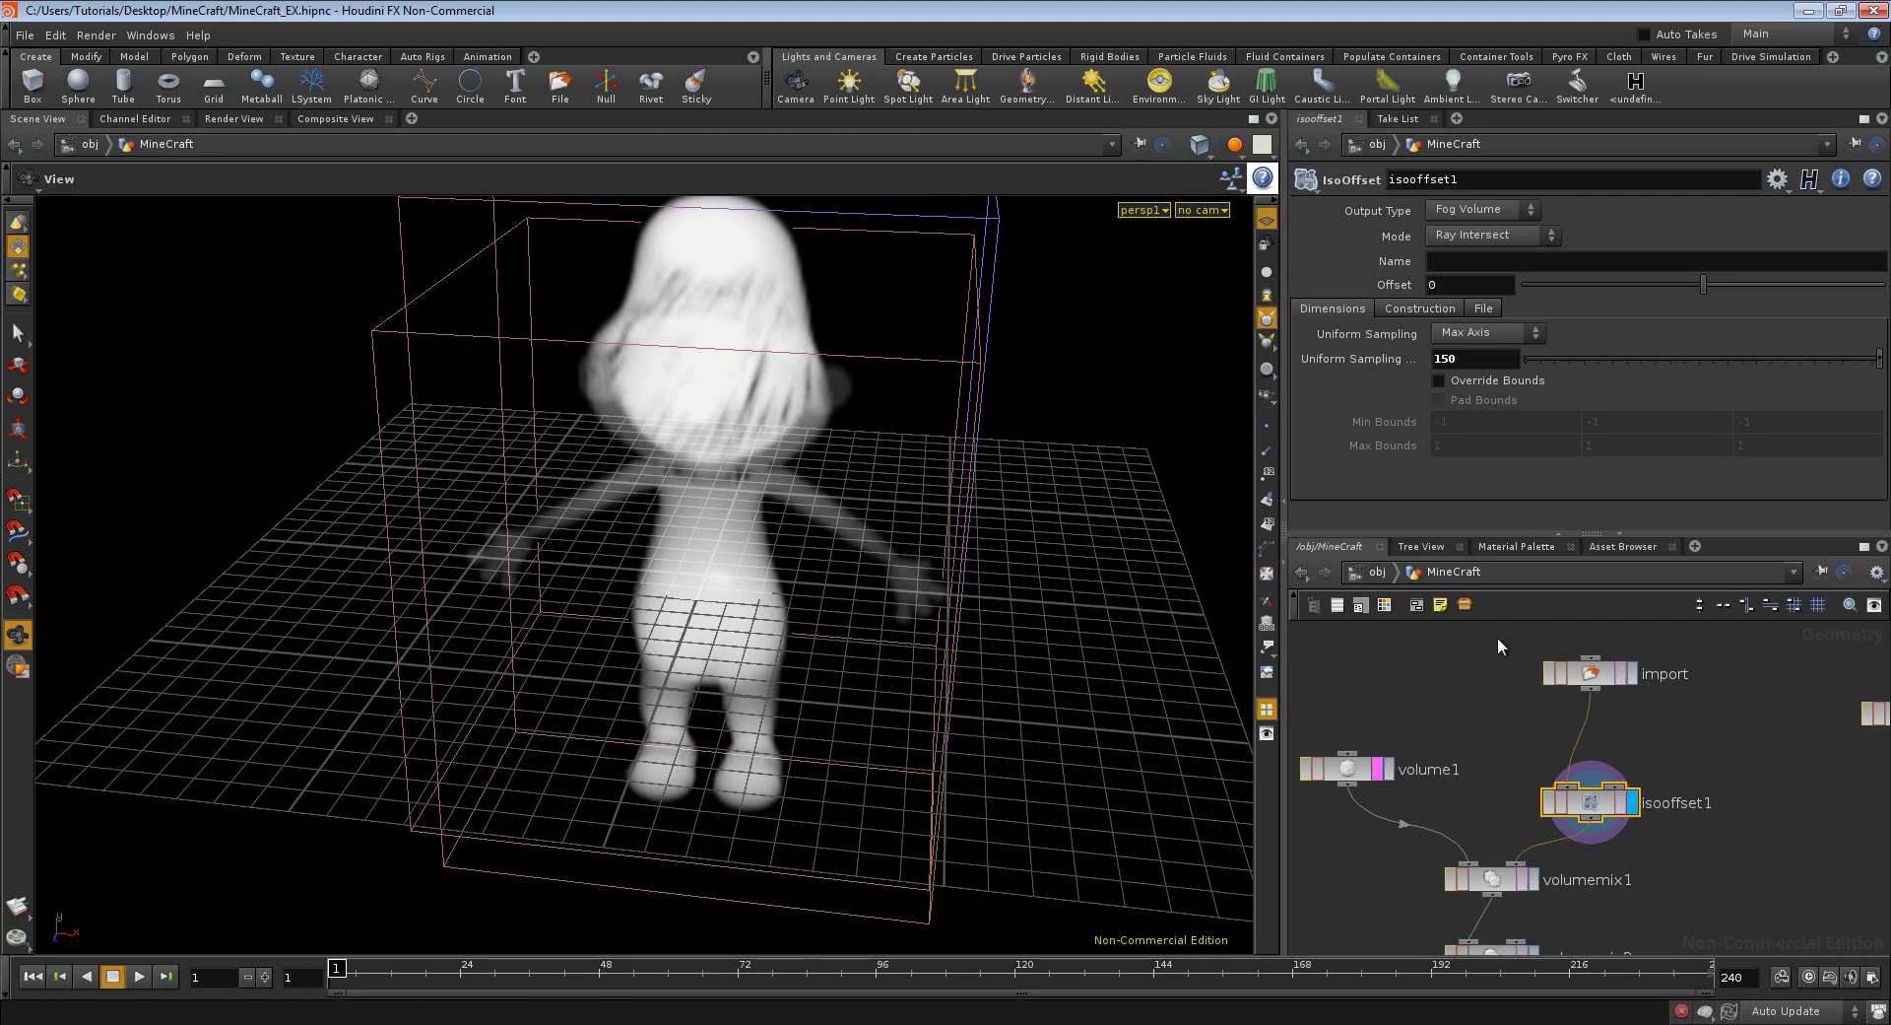
{"action": "left_click", "coordinate": [1528, 696]}
{"action": "scroll", "coordinate": [1591, 695], "scroll_direction": "up", "scroll_amount": 3}
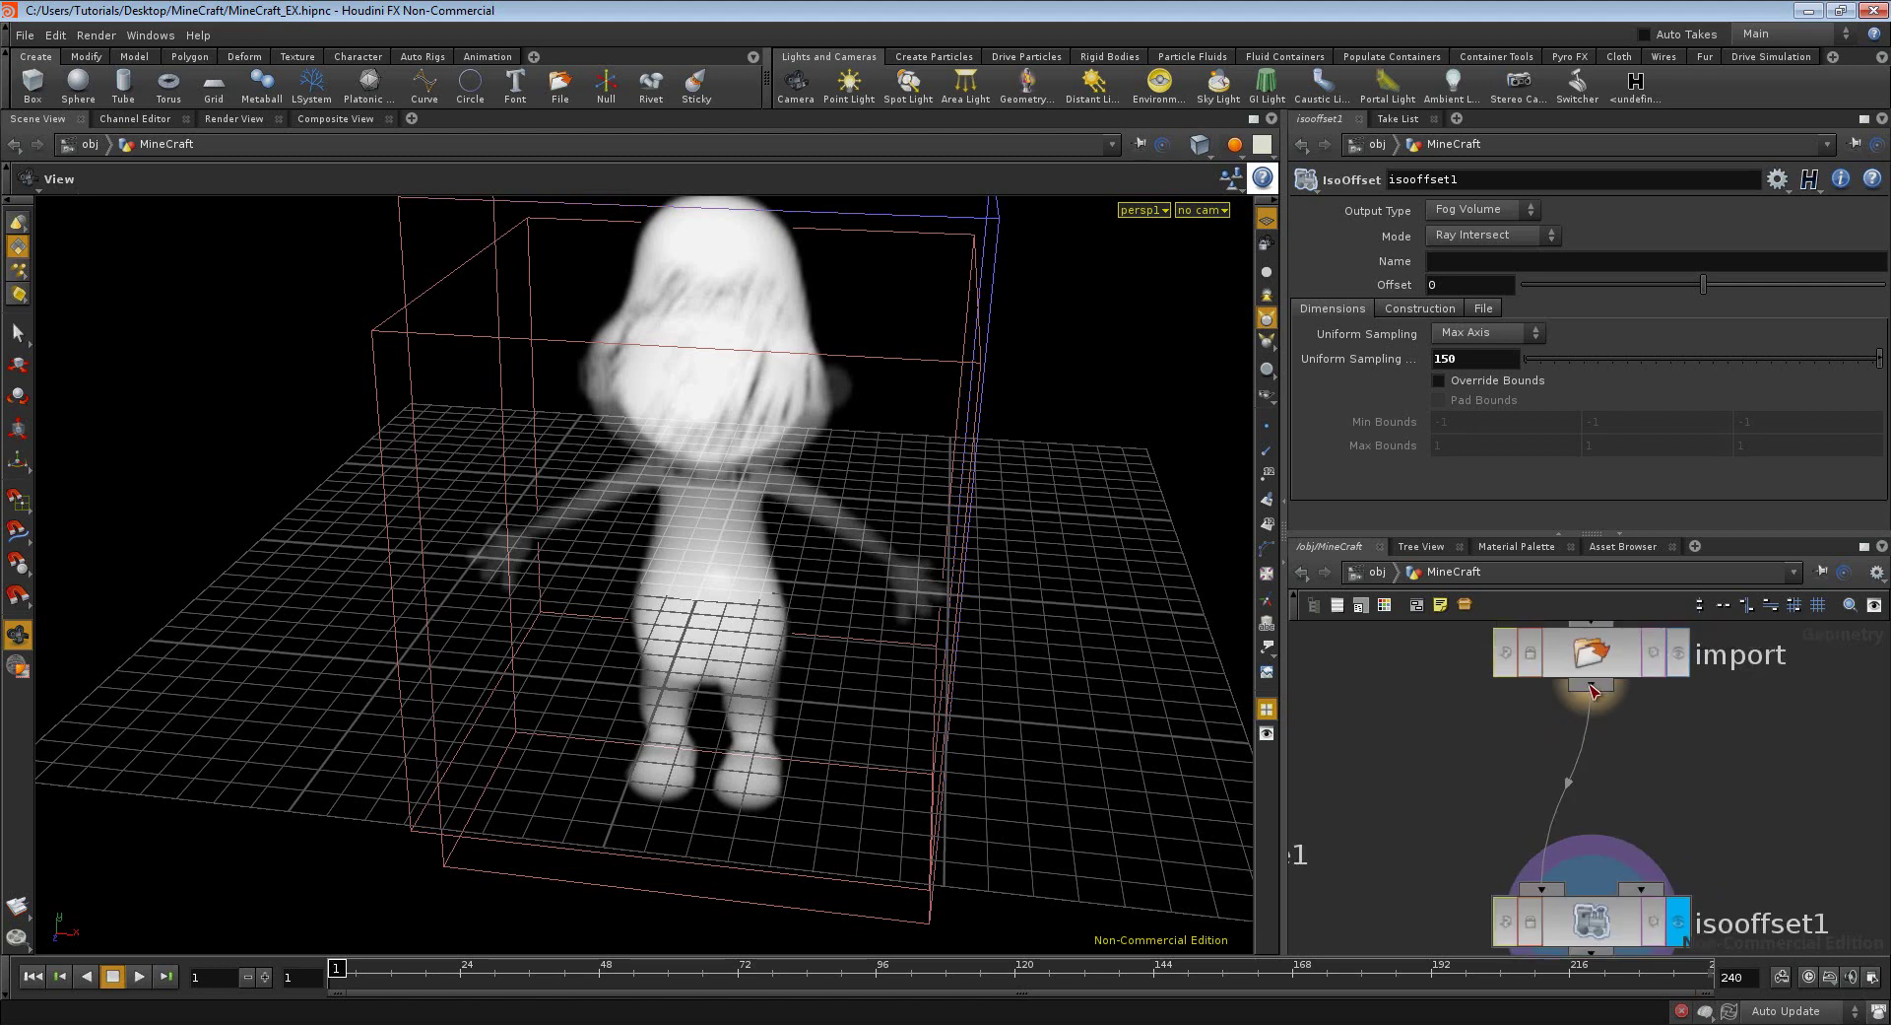
- Add a Transform node, xform1, after import using the 'tr' node search
{"action": "left_click", "coordinate": [1589, 685]}
{"action": "mouse_move", "coordinate": [1640, 665]}
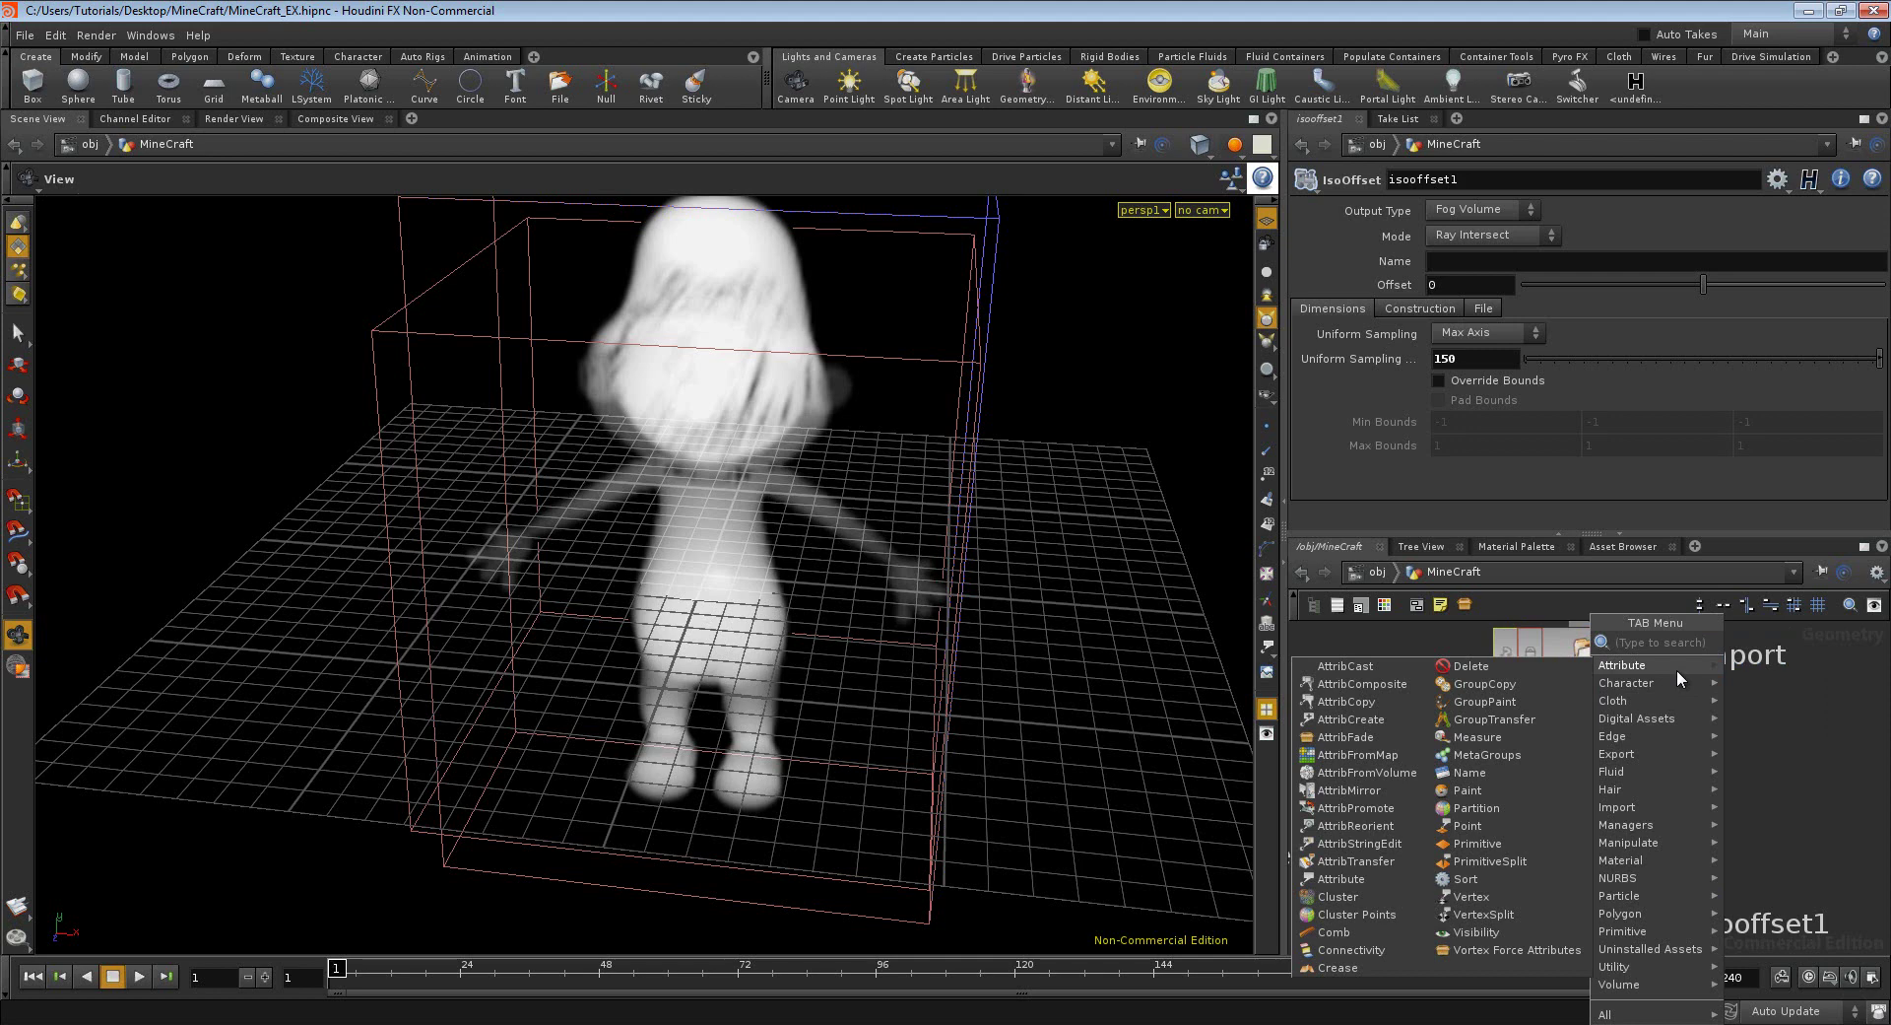
{"action": "type", "text": "tr"}
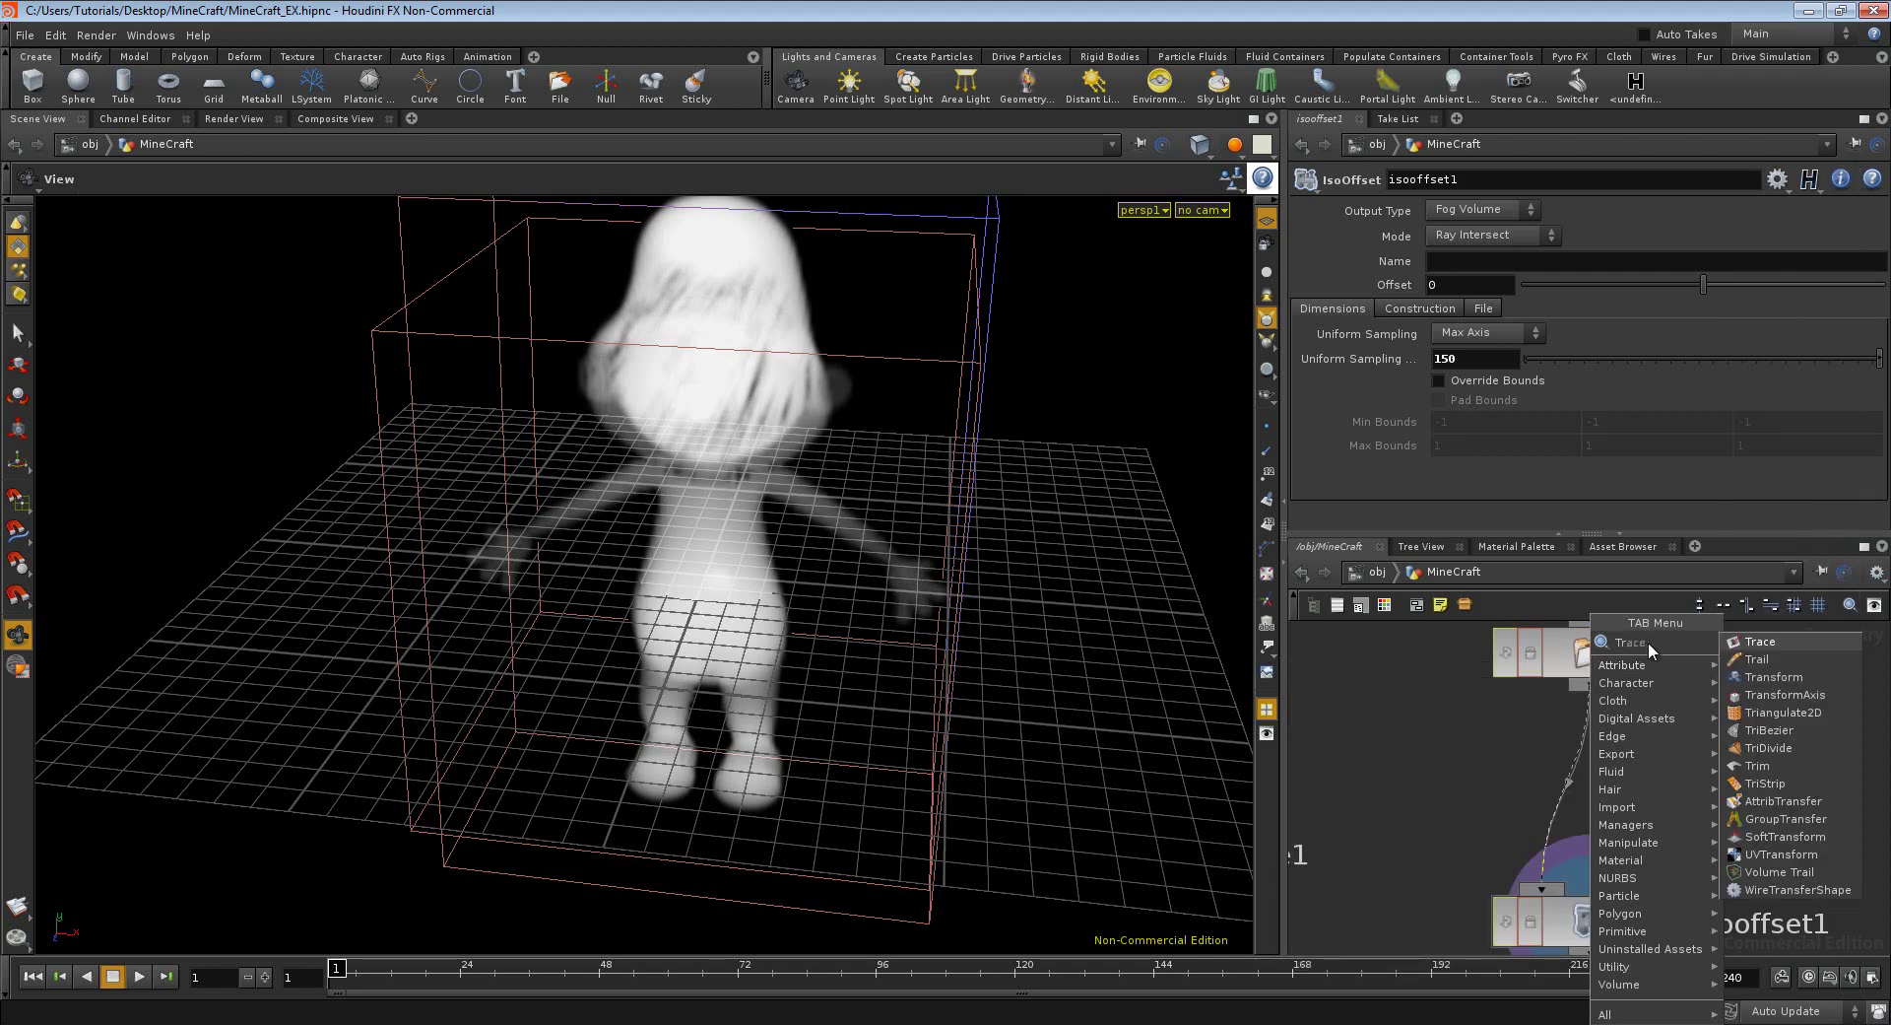
{"action": "left_click", "coordinate": [1763, 679]}
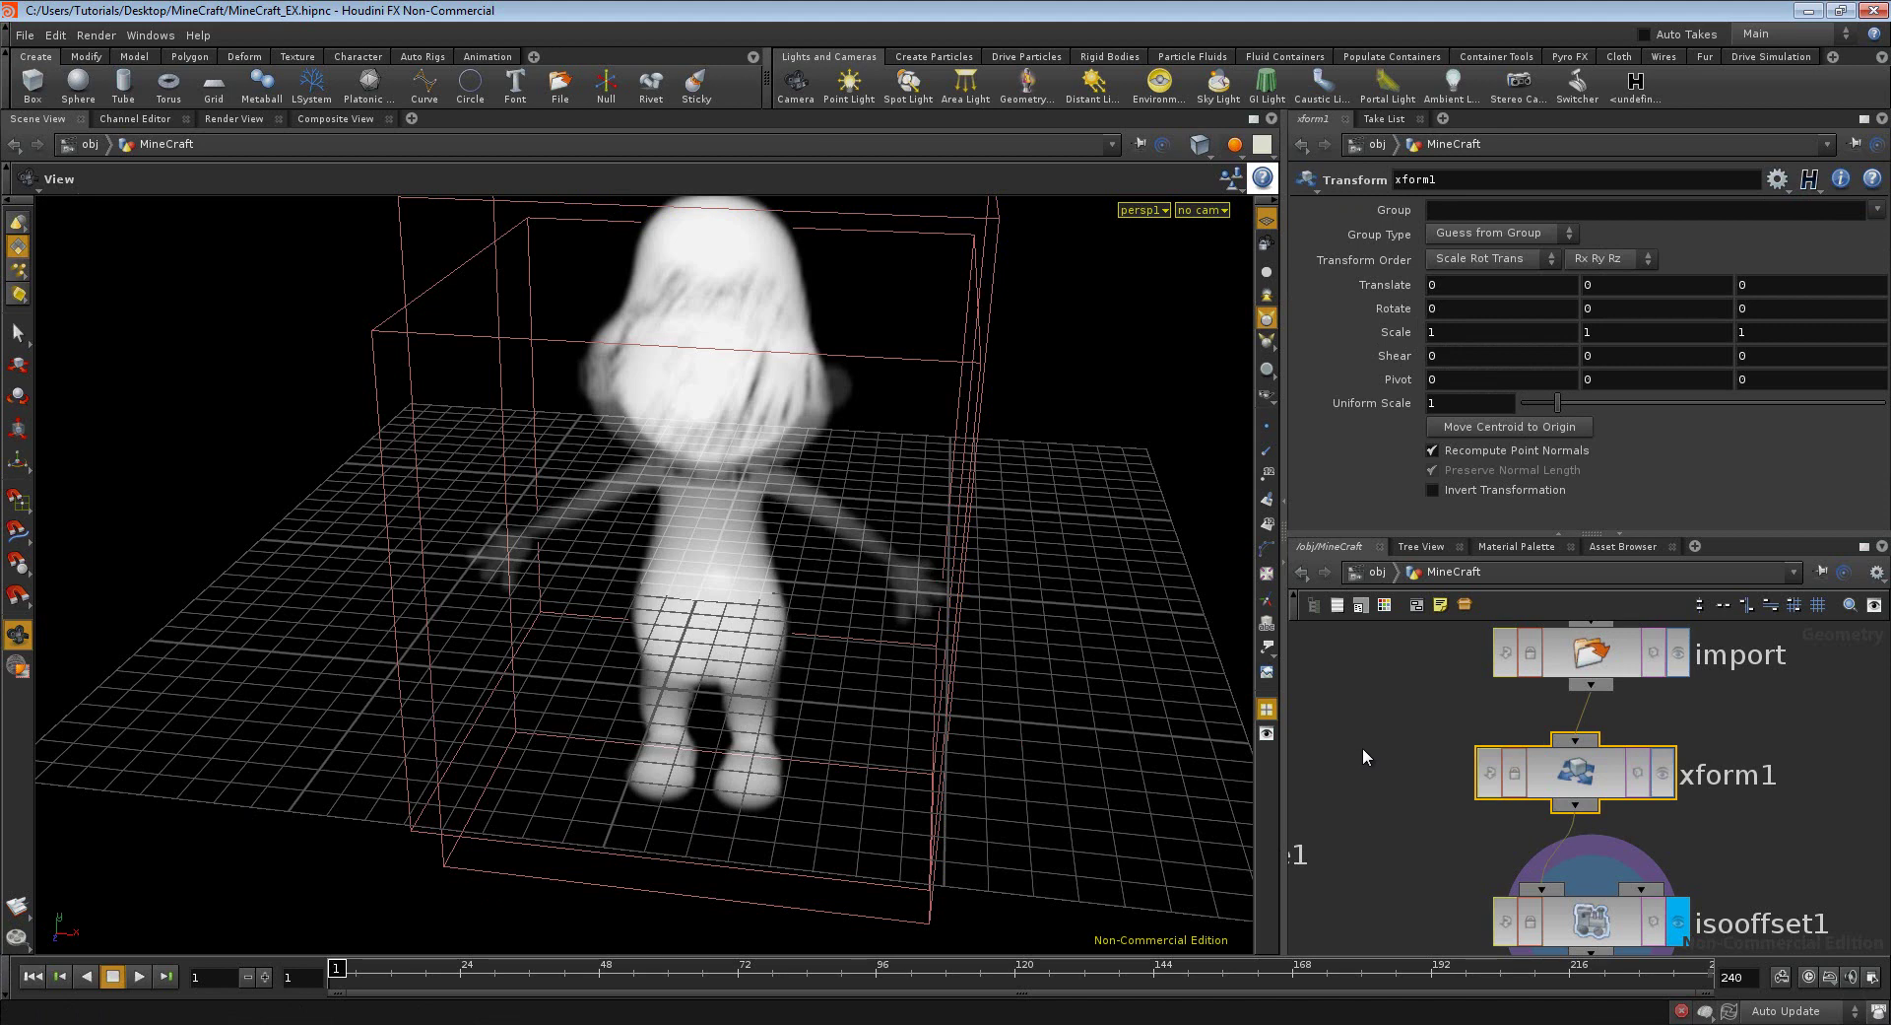
- Display xform1's smurf mesh and activate its transform handle in the viewport
{"action": "scroll", "coordinate": [1401, 719], "scroll_direction": "down", "scroll_amount": 3}
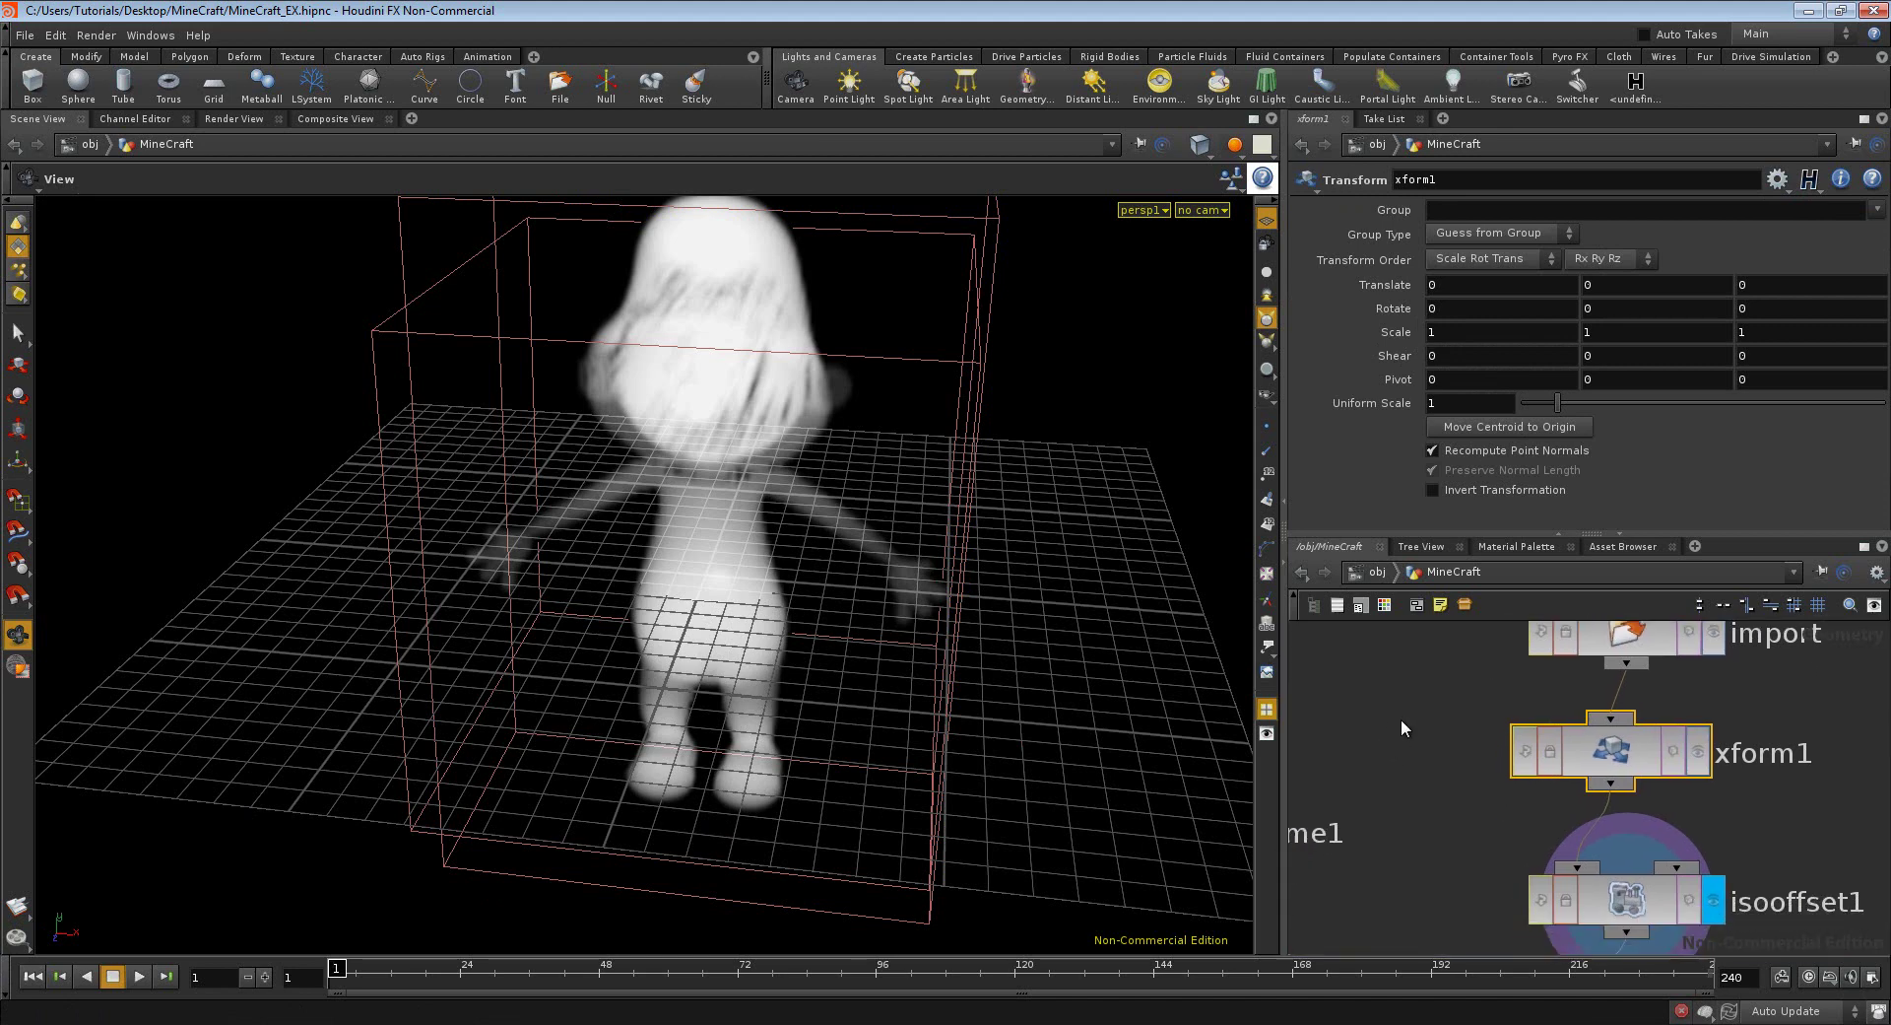
{"action": "left_click", "coordinate": [1607, 739]}
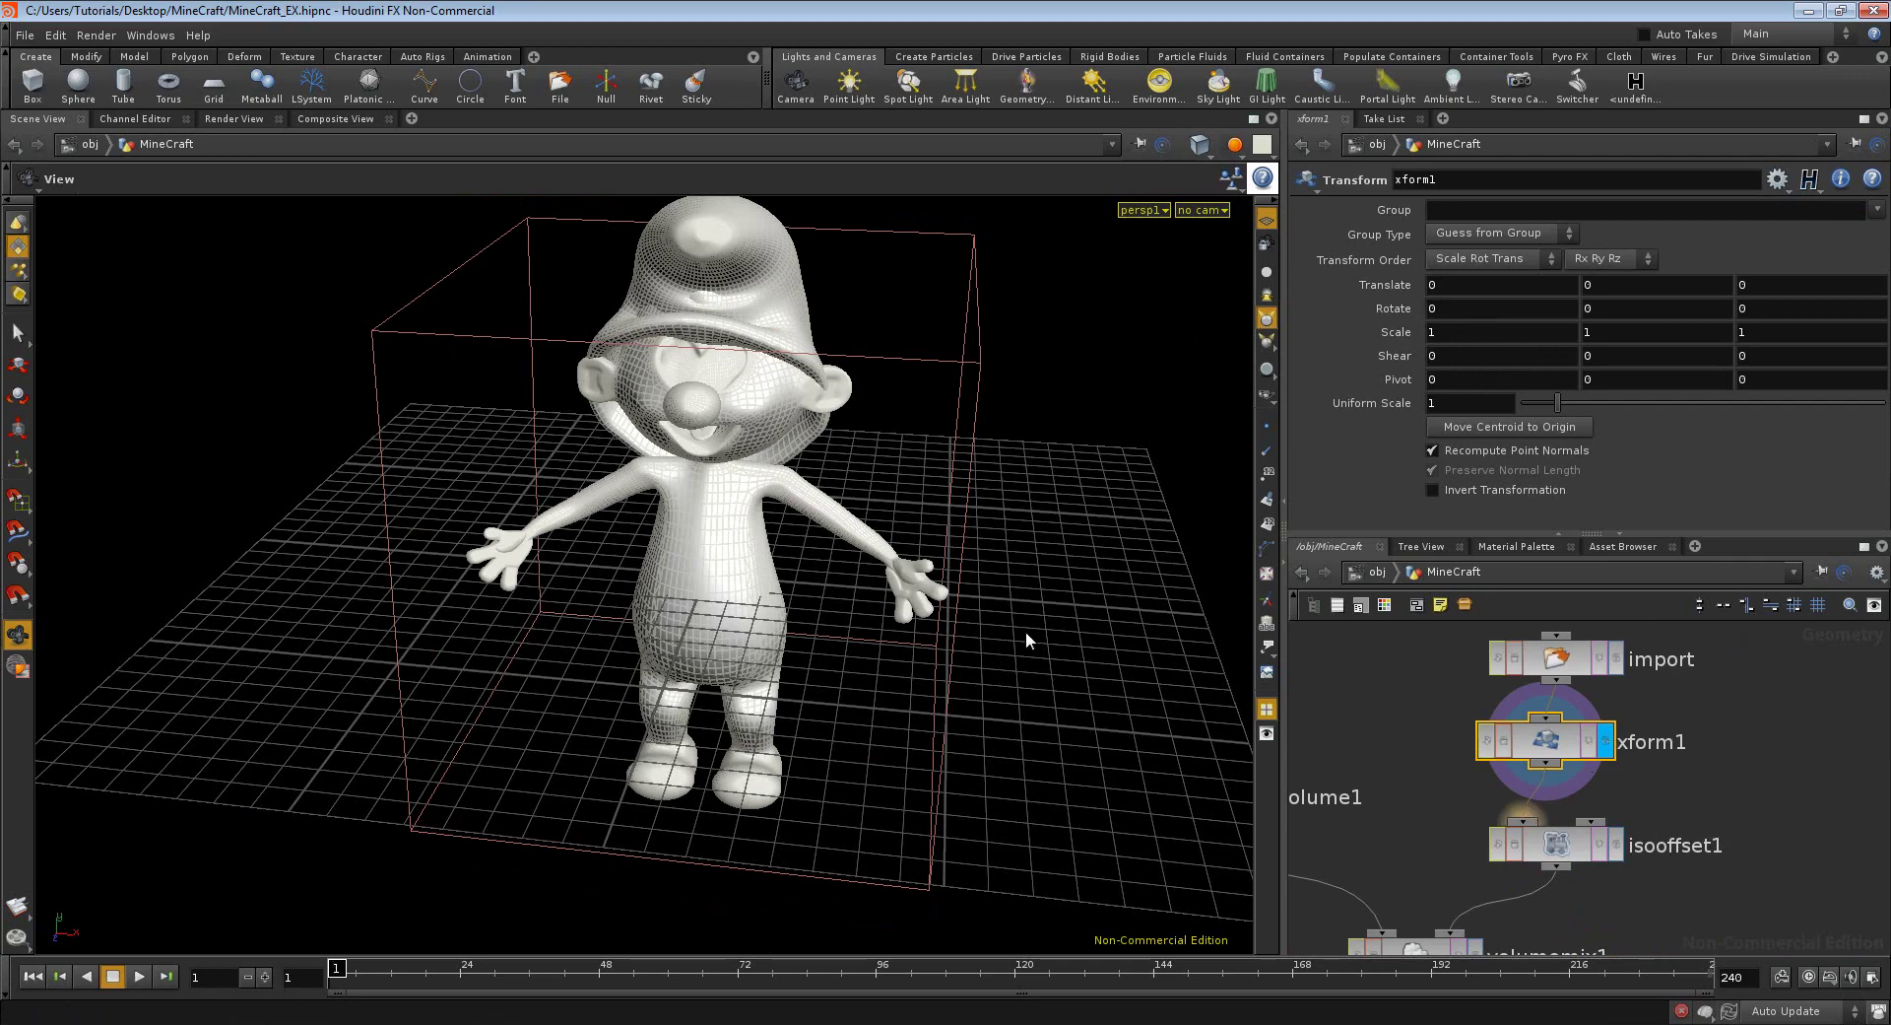
{"action": "mouse_move", "coordinate": [656, 475]}
{"action": "left_mouse_down"}
{"action": "mouse_move", "coordinate": [765, 523]}
{"action": "mouse_move", "coordinate": [650, 512]}
{"action": "left_mouse_up"}
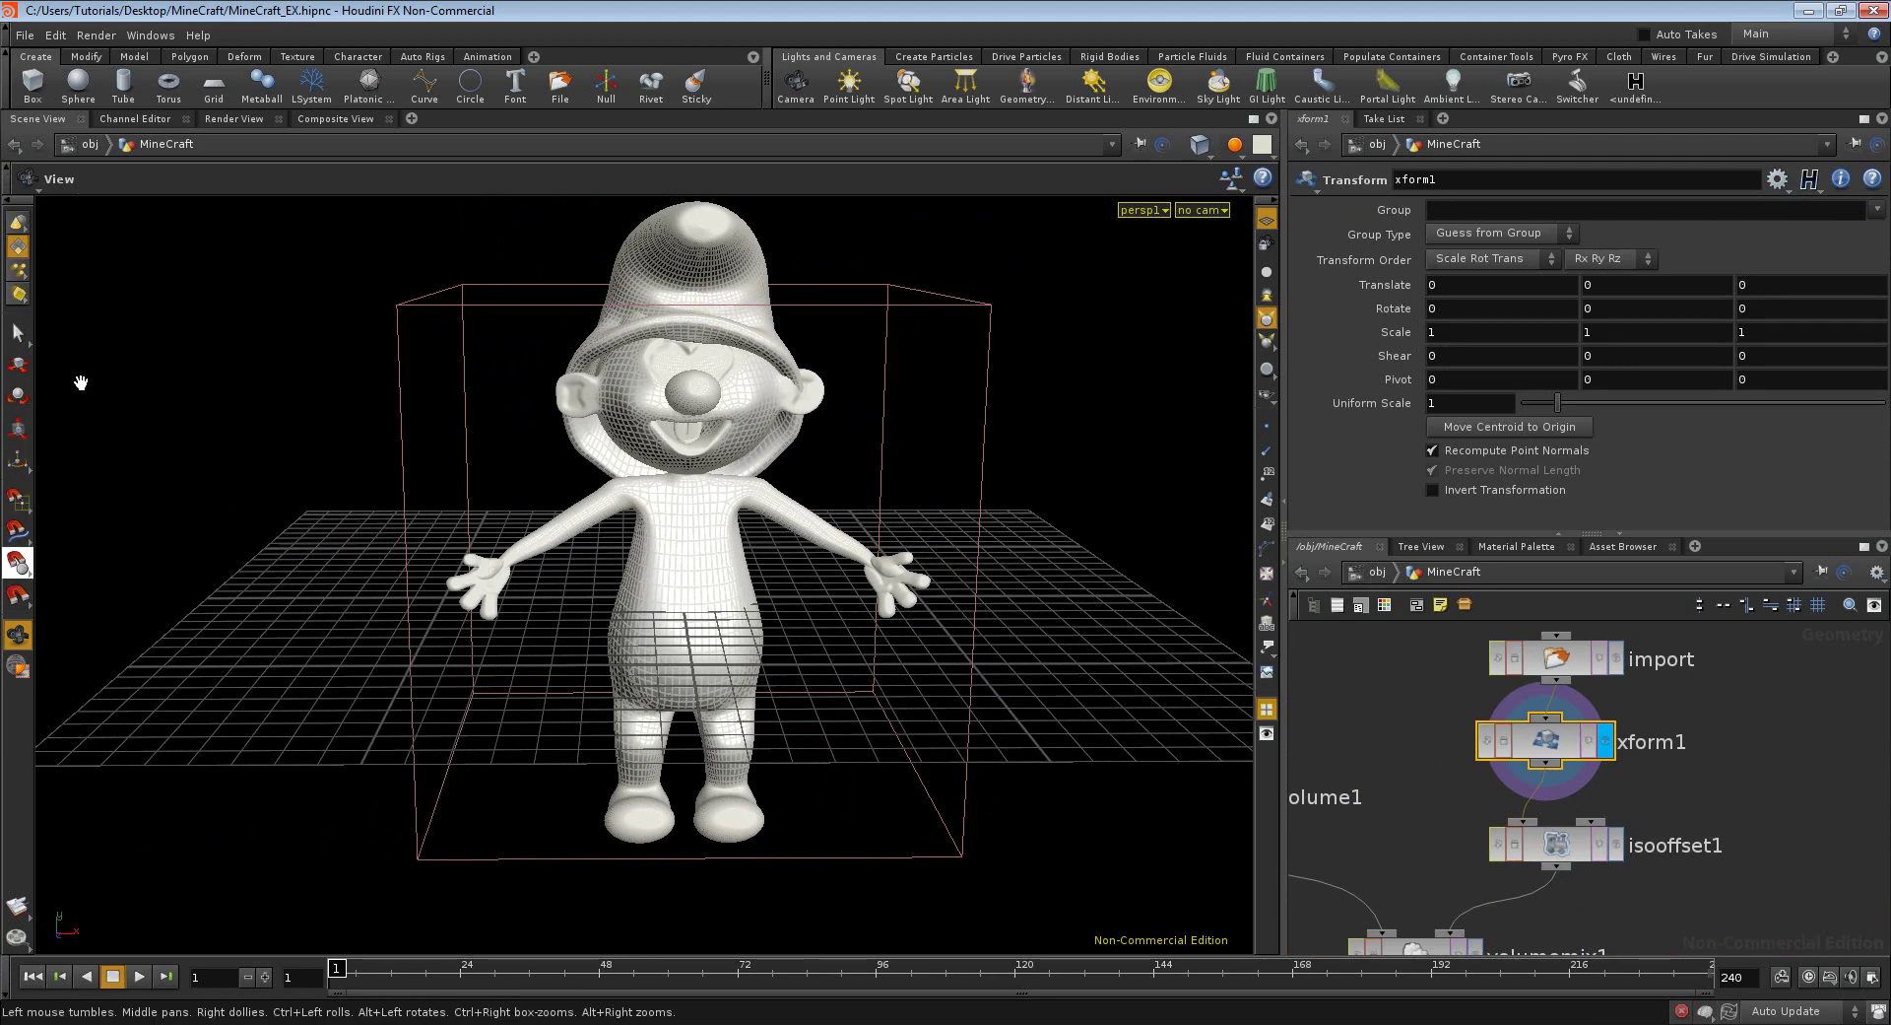
{"action": "left_click", "coordinate": [32, 437]}
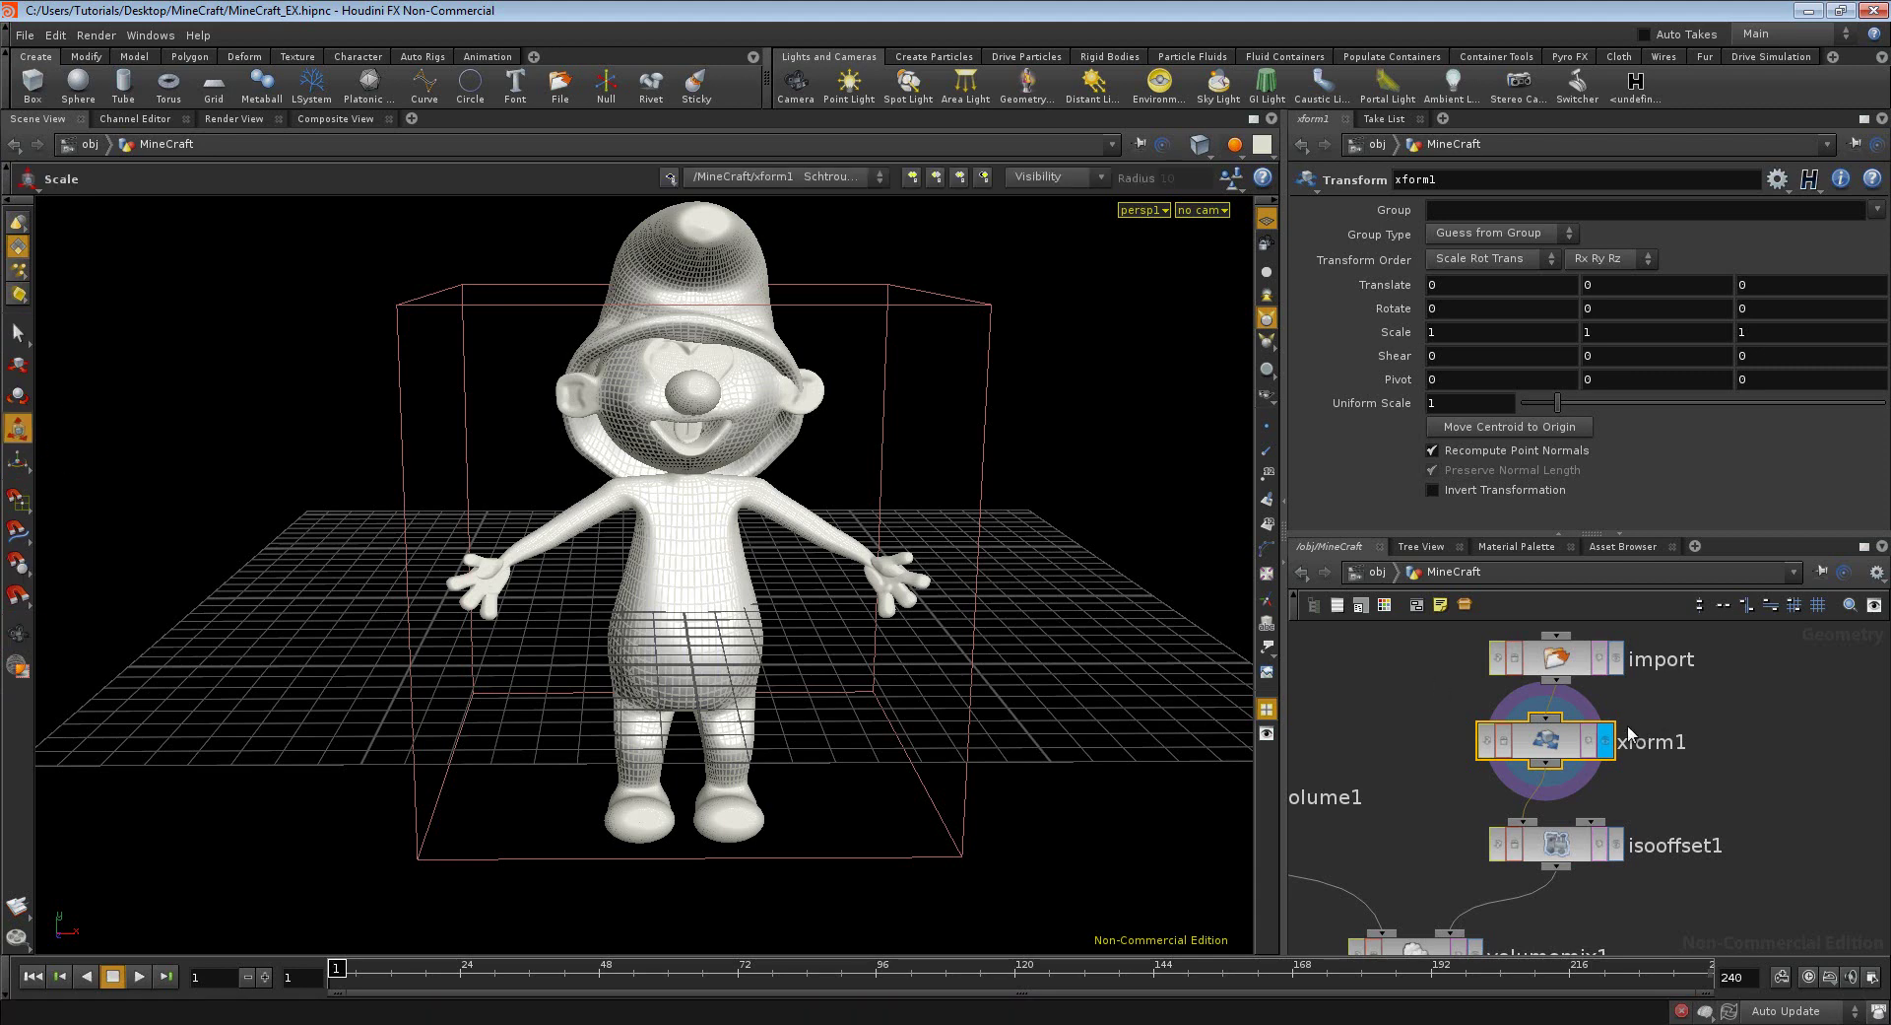
{"action": "left_click", "coordinate": [18, 461]}
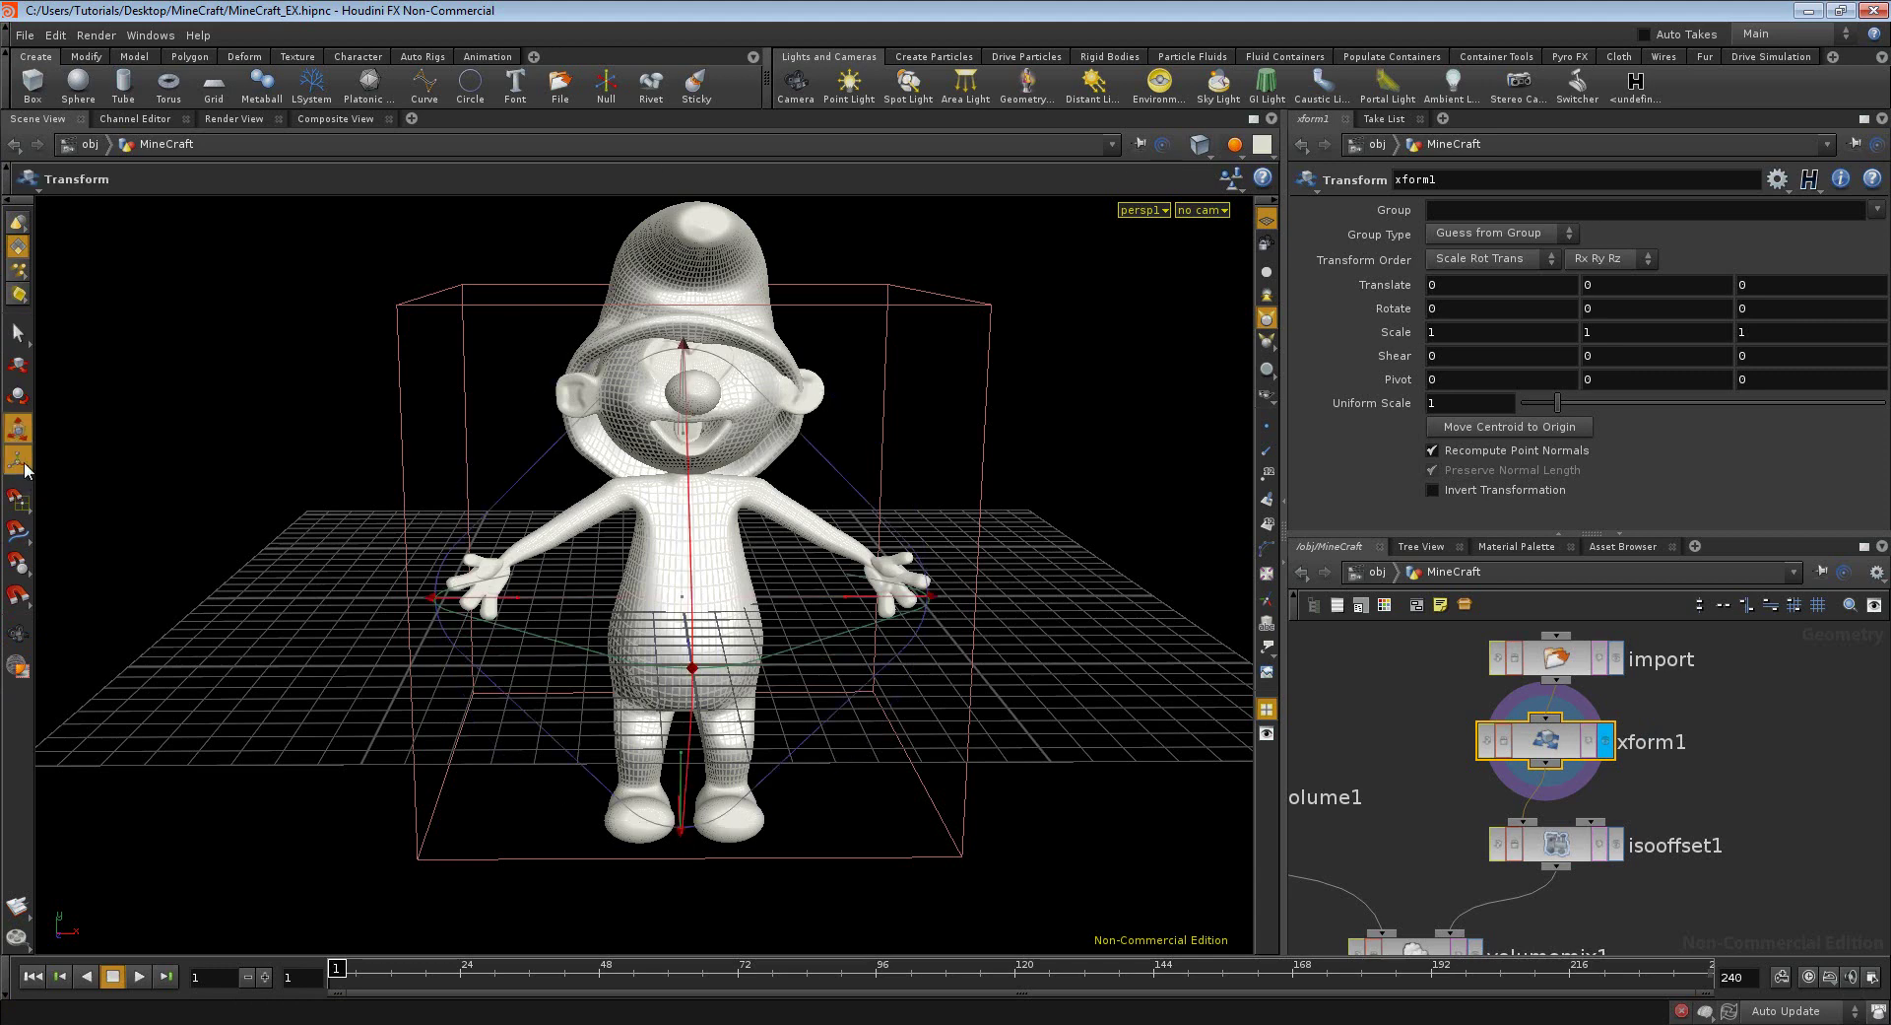
{"action": "left_click", "coordinate": [24, 463]}
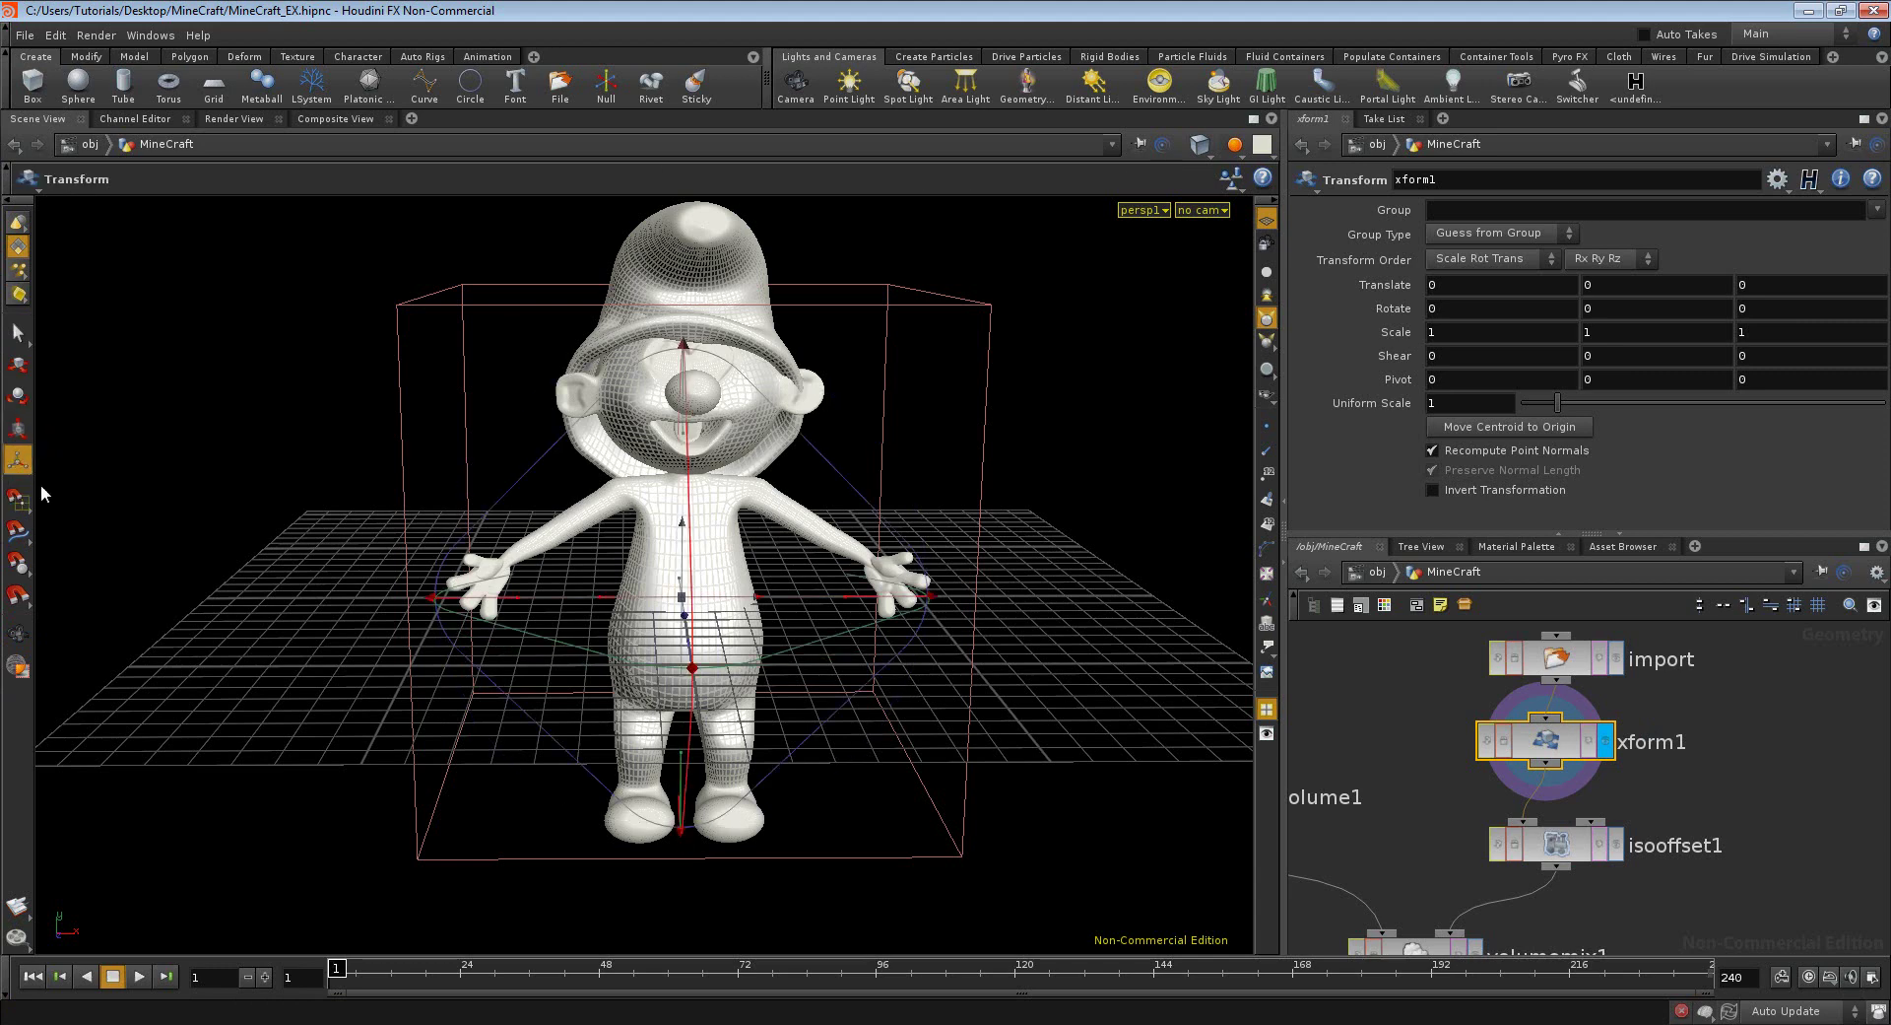
{"action": "left_click", "coordinate": [20, 459]}
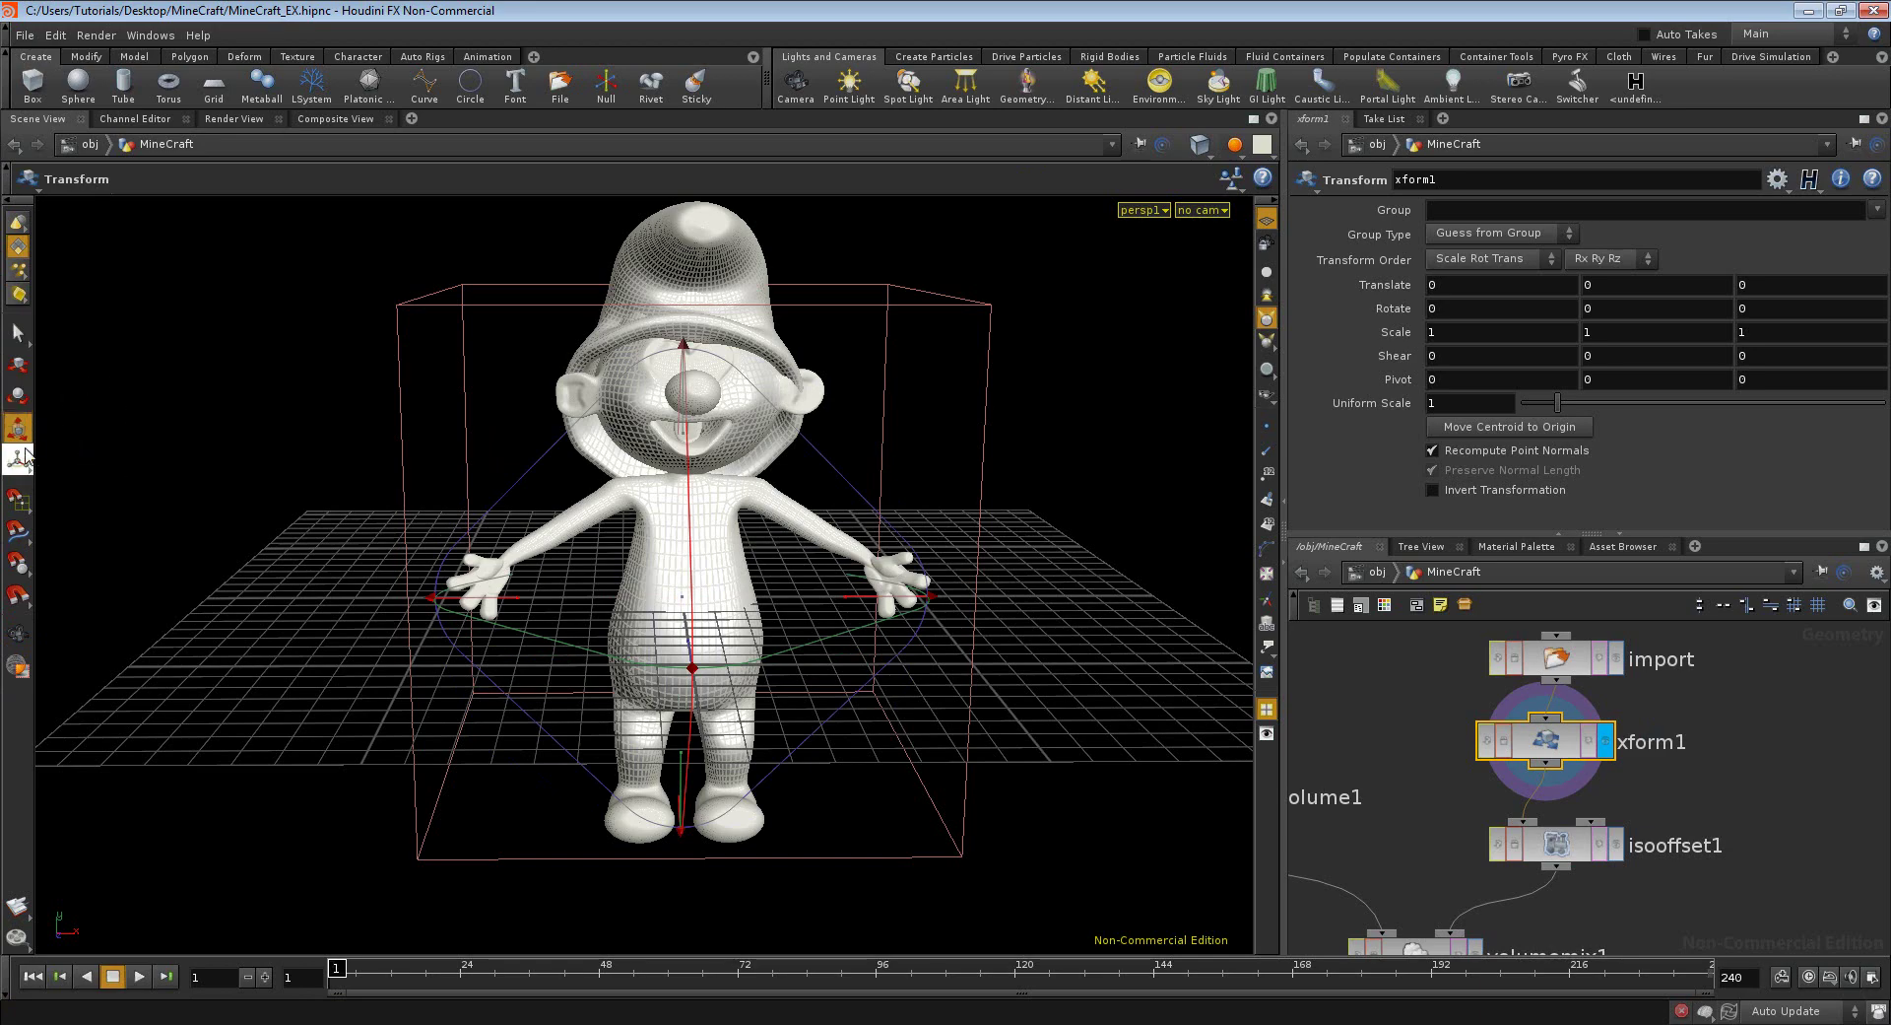
{"action": "left_click", "coordinate": [24, 457]}
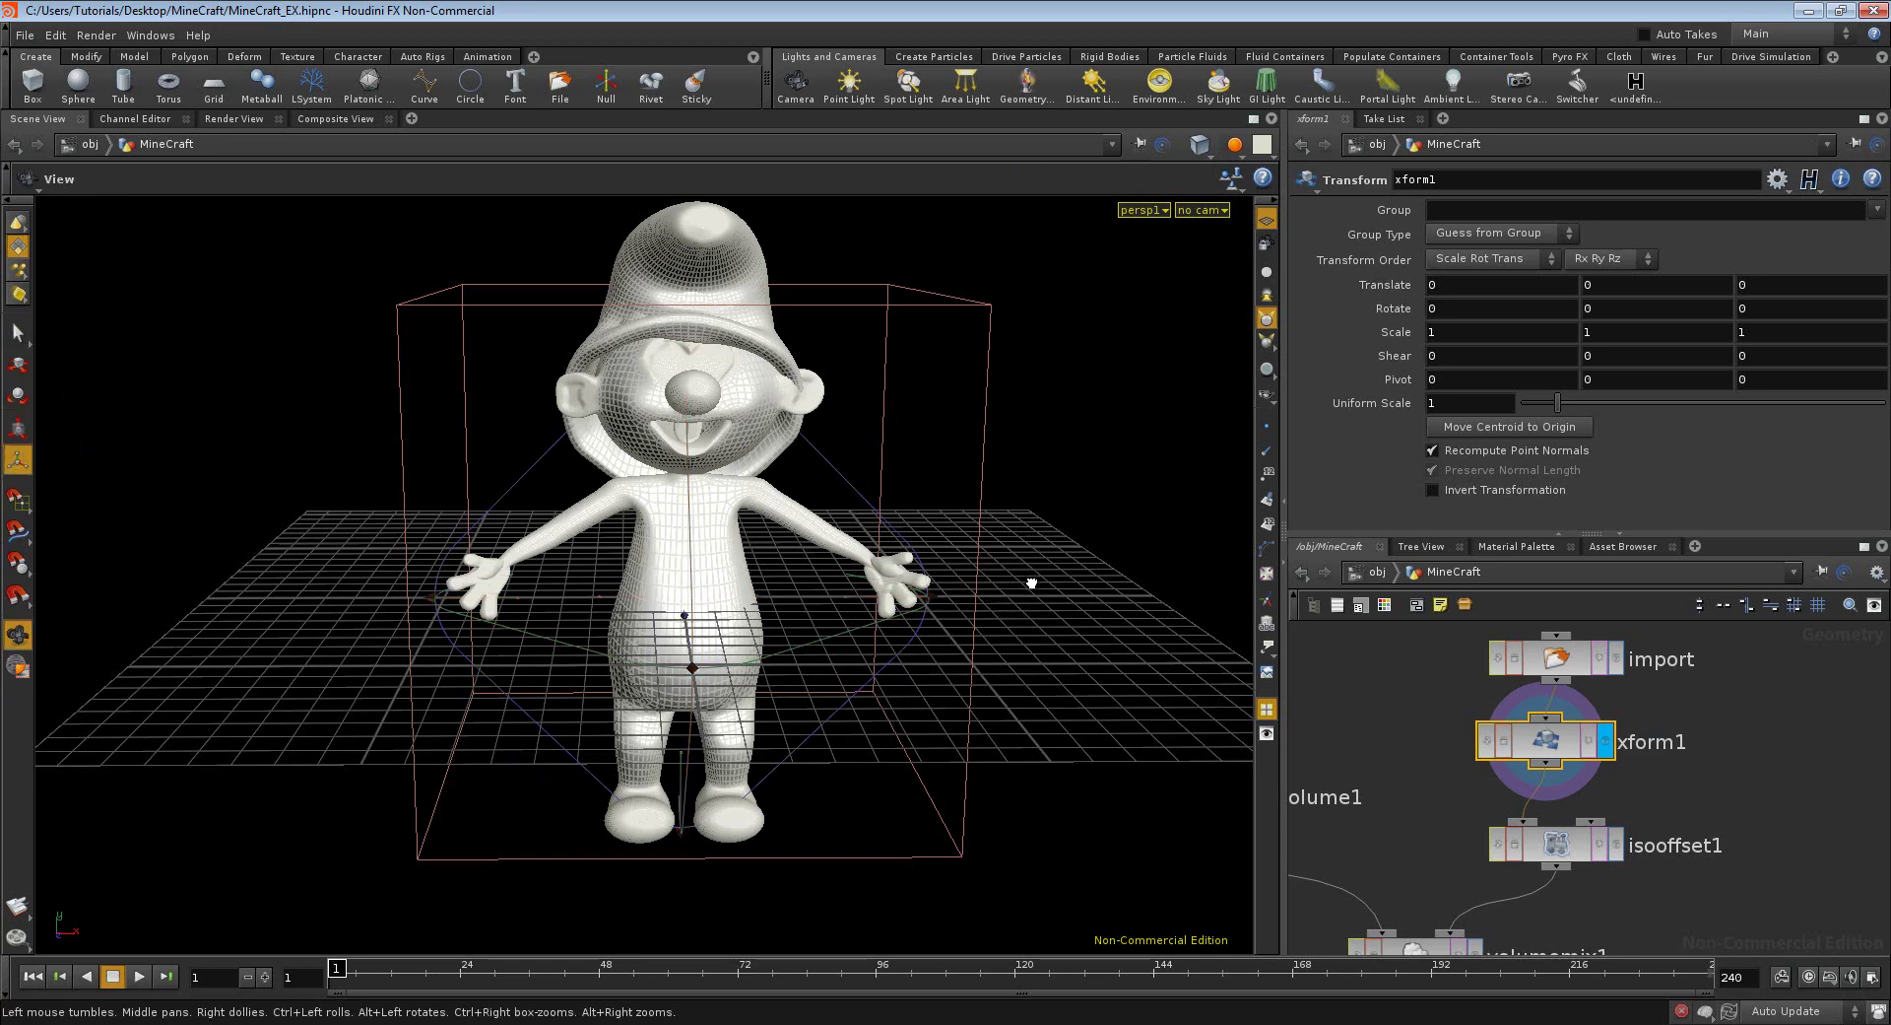
- Start scaling the smurf with the handle, undoing an accidental non-uniform squash in X and Z
{"action": "left_click_drag", "start_coordinate": [1032, 581], "coordinate": [875, 612], "text": "alt"}
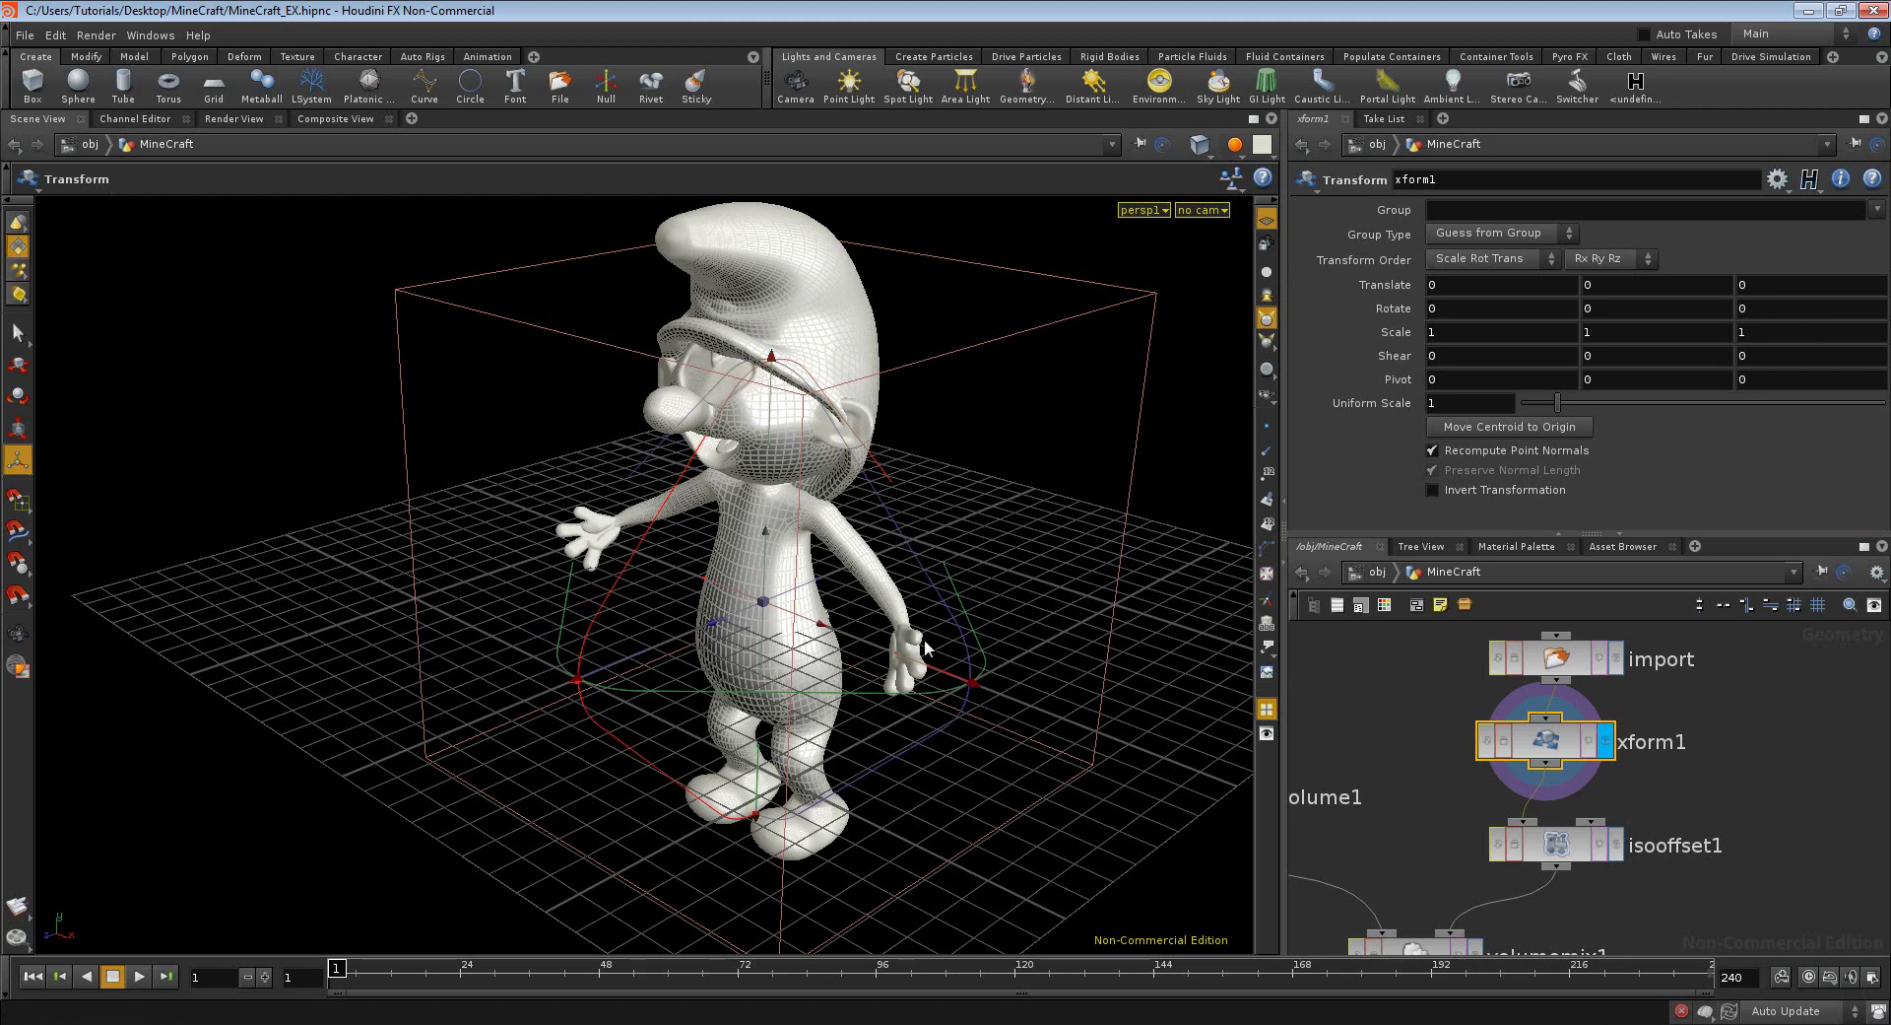
{"action": "left_click", "coordinate": [941, 697]}
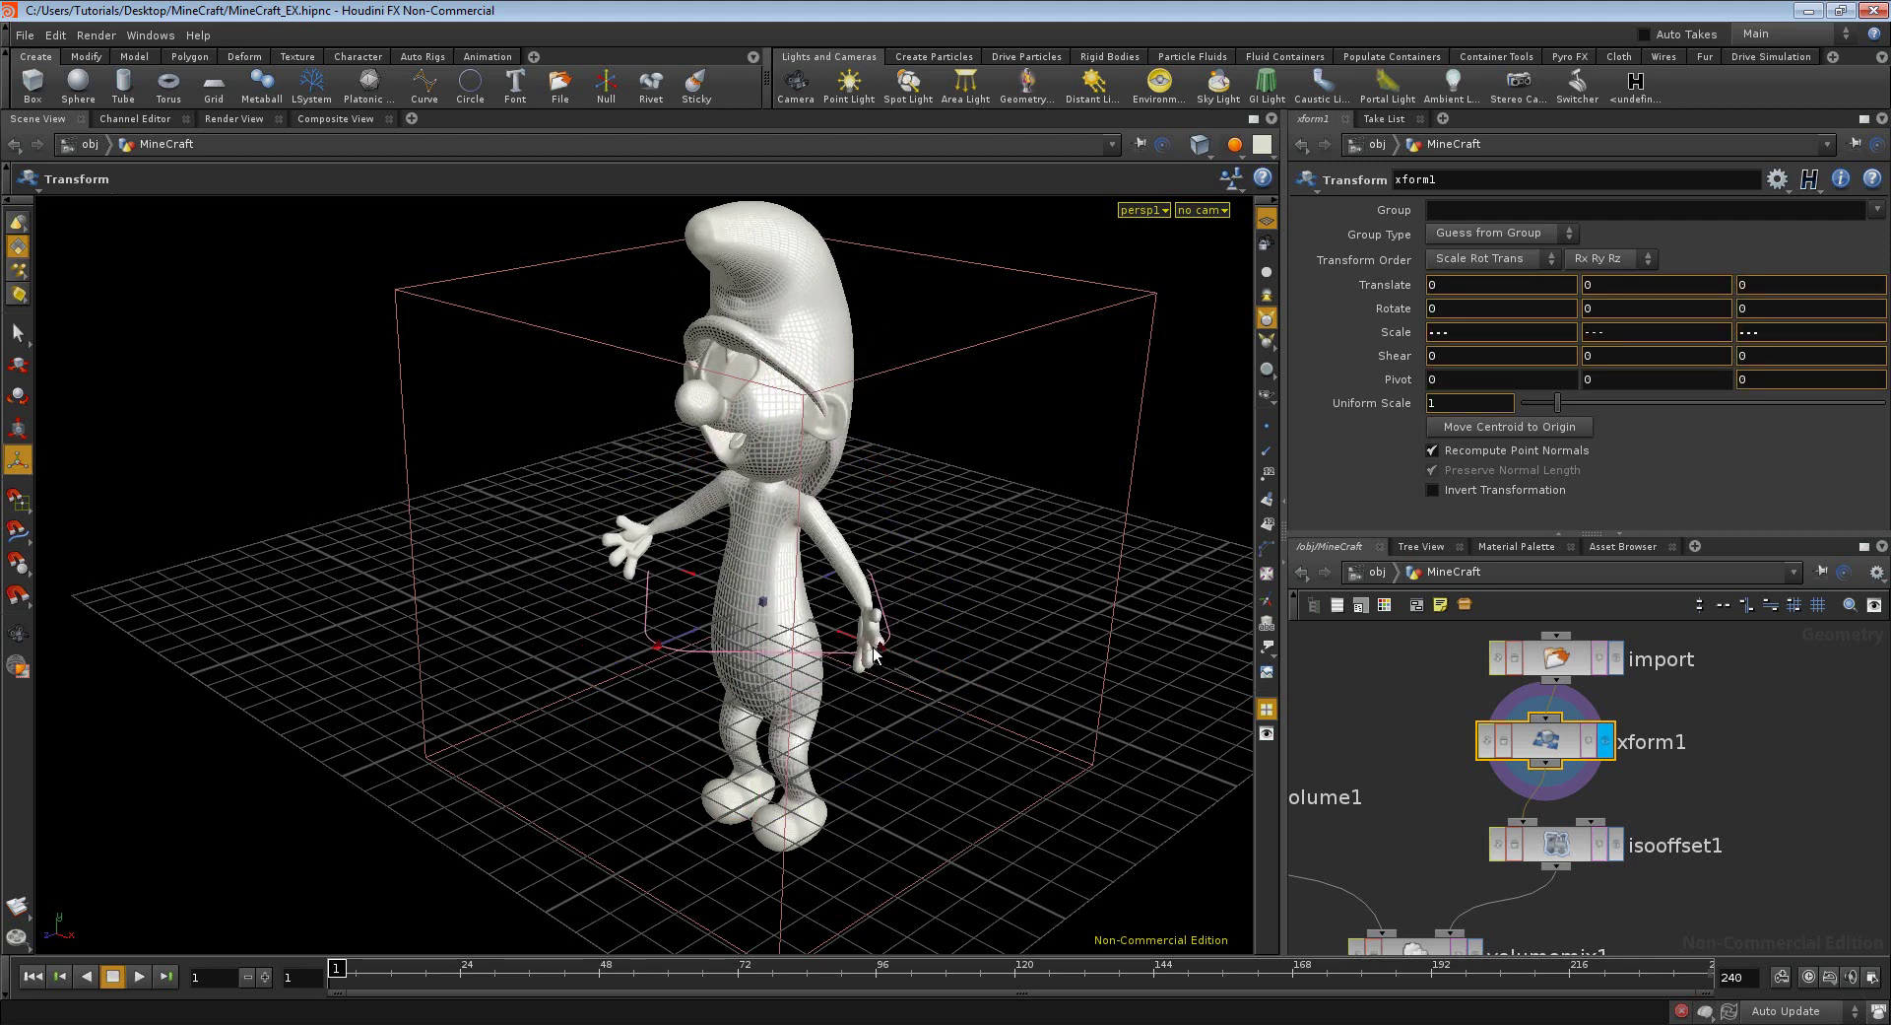
{"action": "left_click_drag", "start_coordinate": [947, 685], "coordinate": [919, 678]}
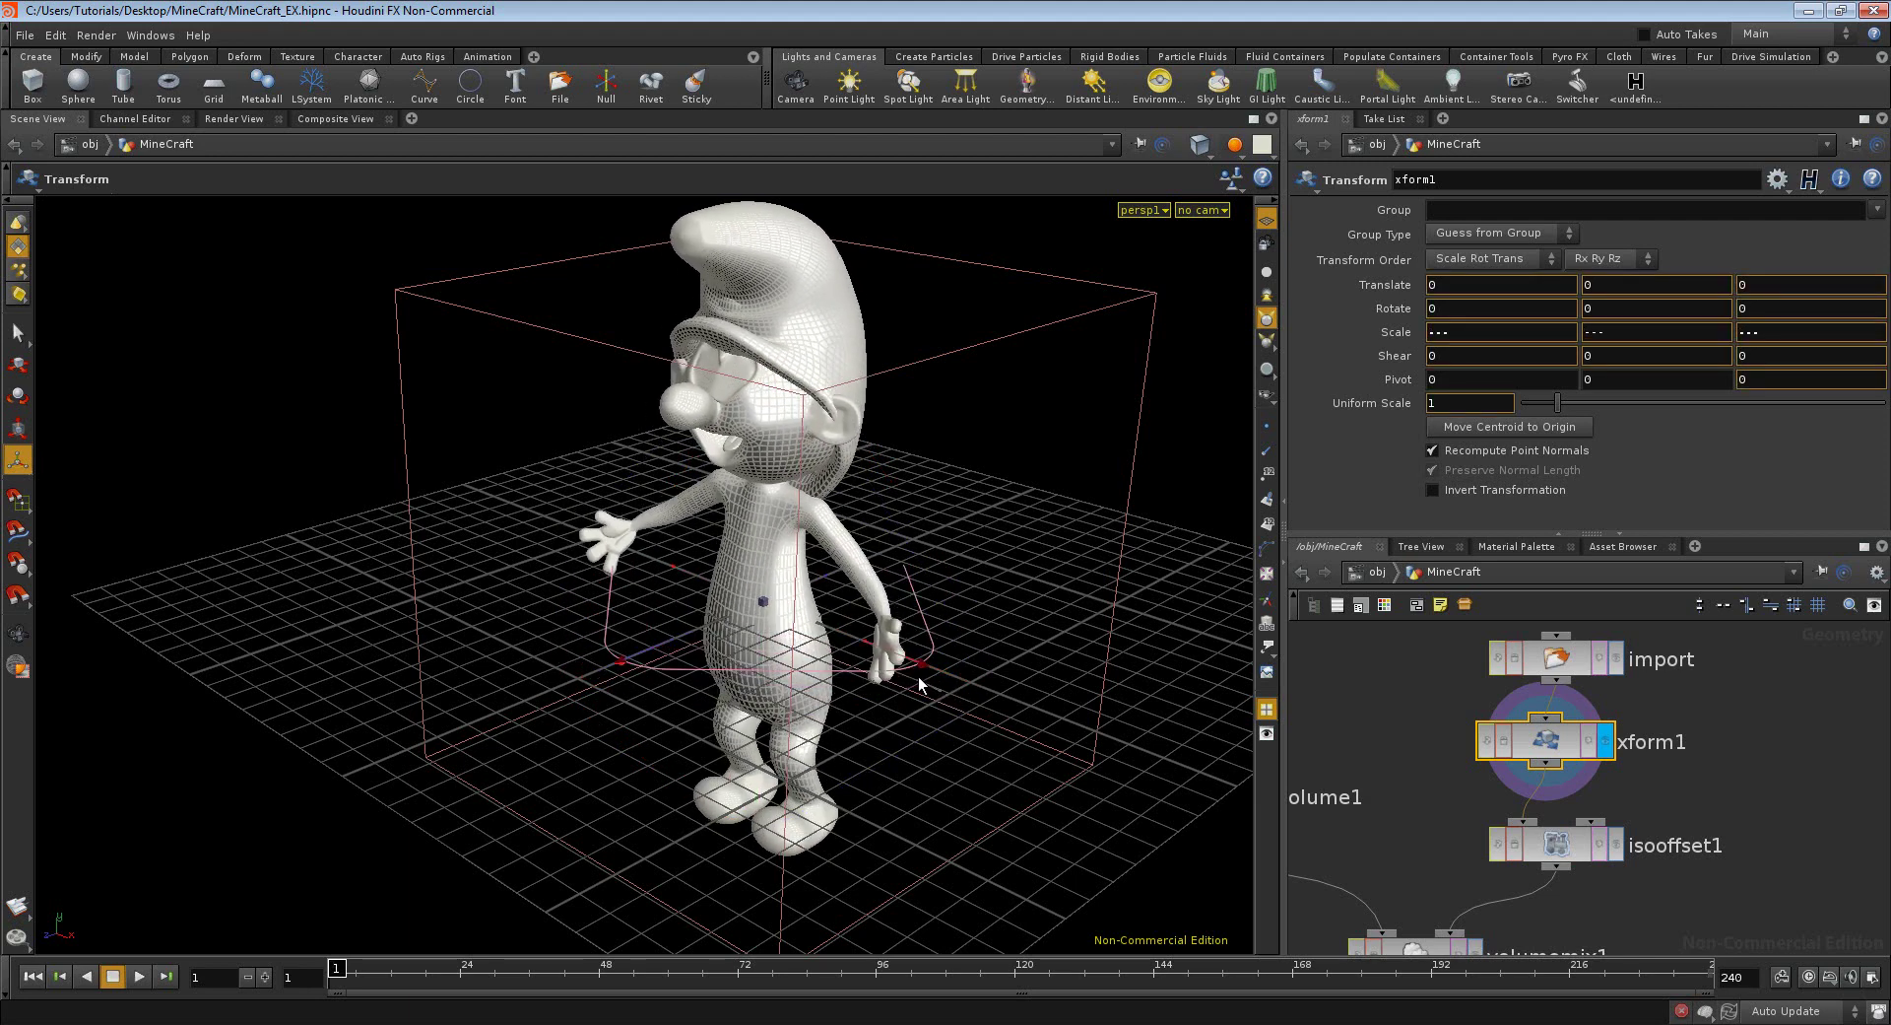
{"action": "key", "text": "ctrl+z"}
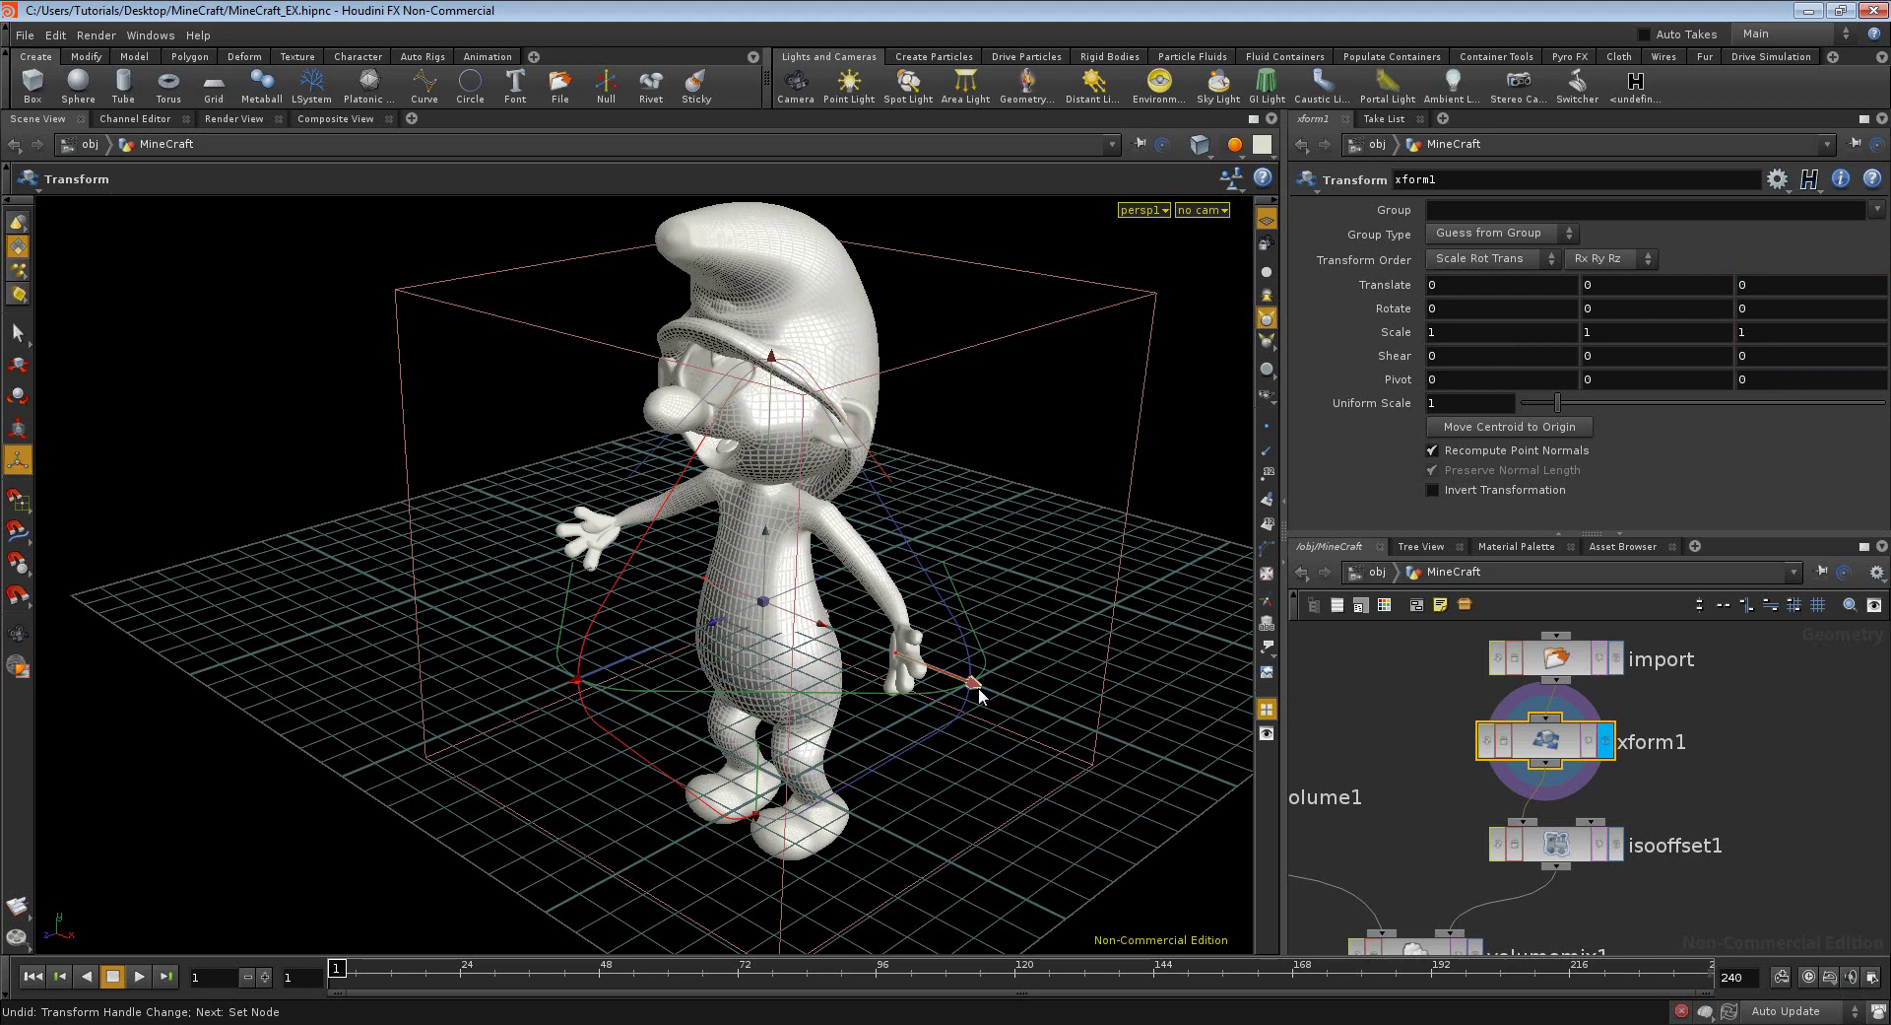
- Shrink the smurf uniformly, checking from front angles, until xform1's scale reaches 0.695309
{"action": "left_click_drag", "start_coordinate": [978, 686], "coordinate": [923, 659]}
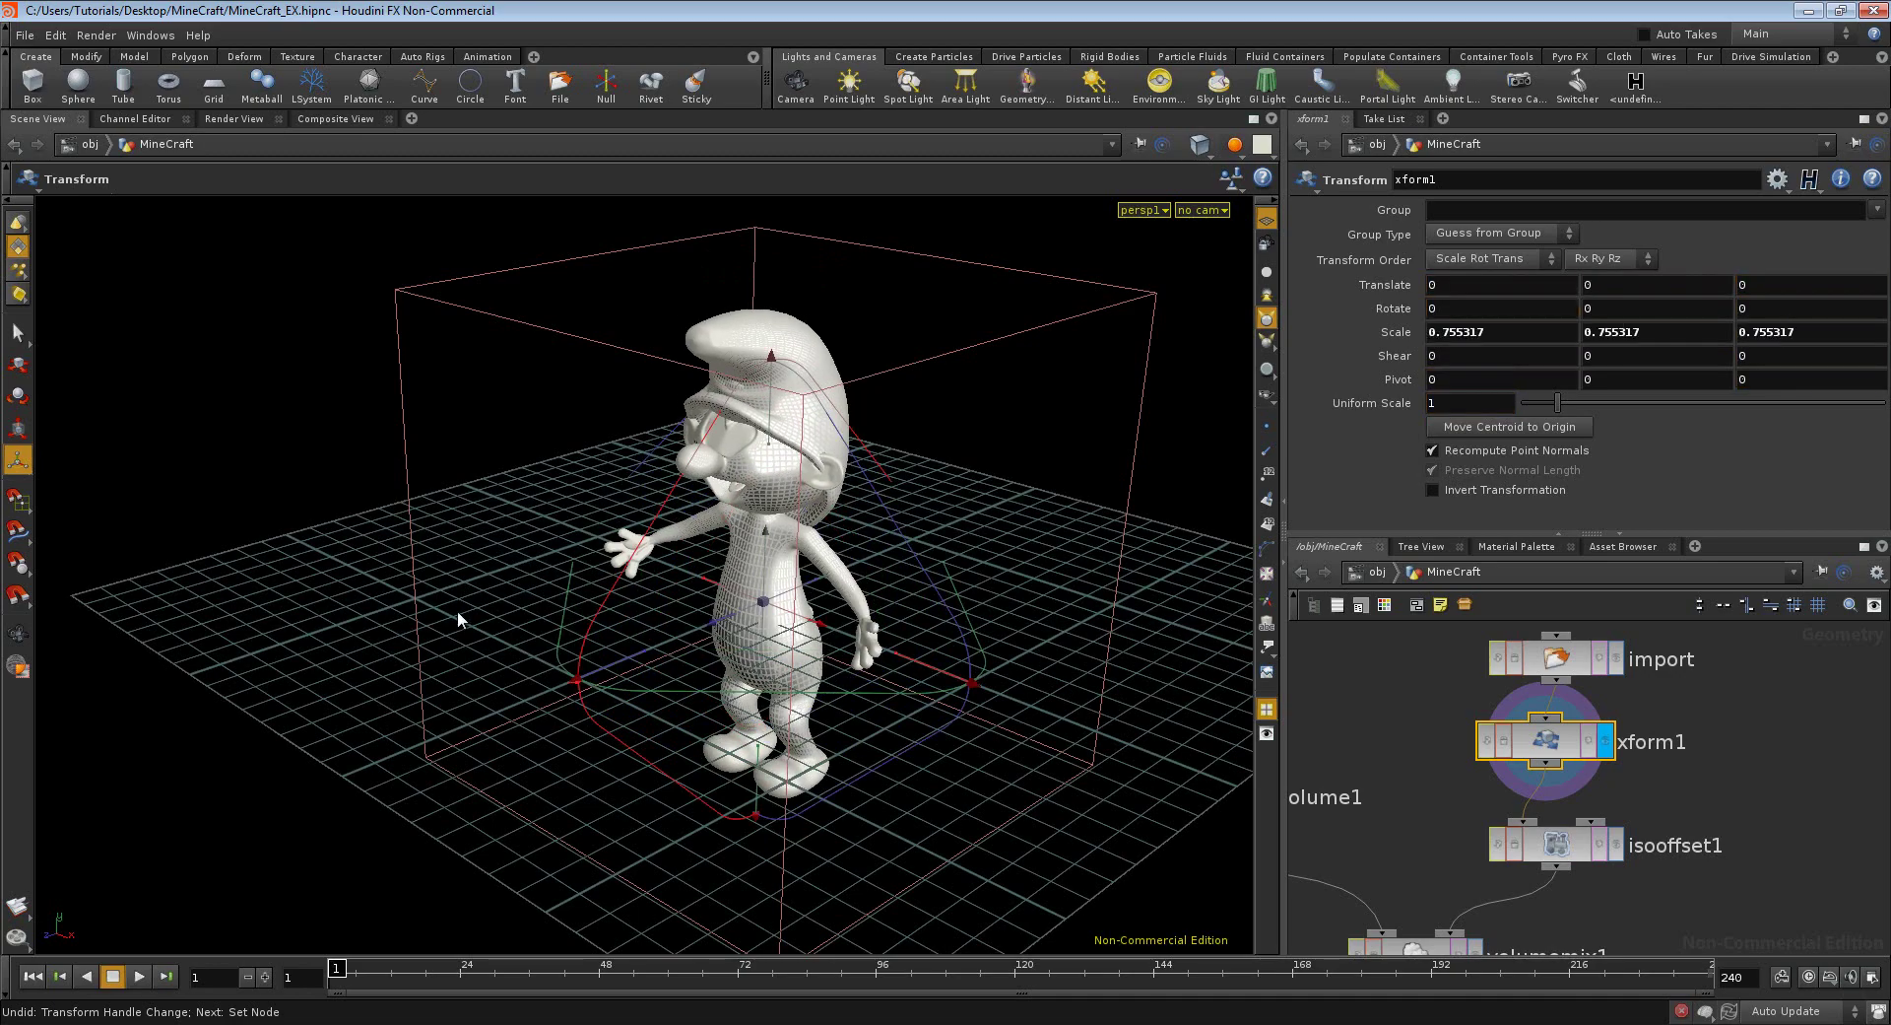
{"action": "key", "text": "Escape"}
{"action": "mouse_move", "coordinate": [286, 591]}
{"action": "left_mouse_down"}
{"action": "mouse_move", "coordinate": [477, 541]}
{"action": "mouse_move", "coordinate": [473, 481]}
{"action": "mouse_move", "coordinate": [452, 566]}
{"action": "mouse_move", "coordinate": [365, 588]}
{"action": "left_mouse_up"}
{"action": "key", "text": "Return"}
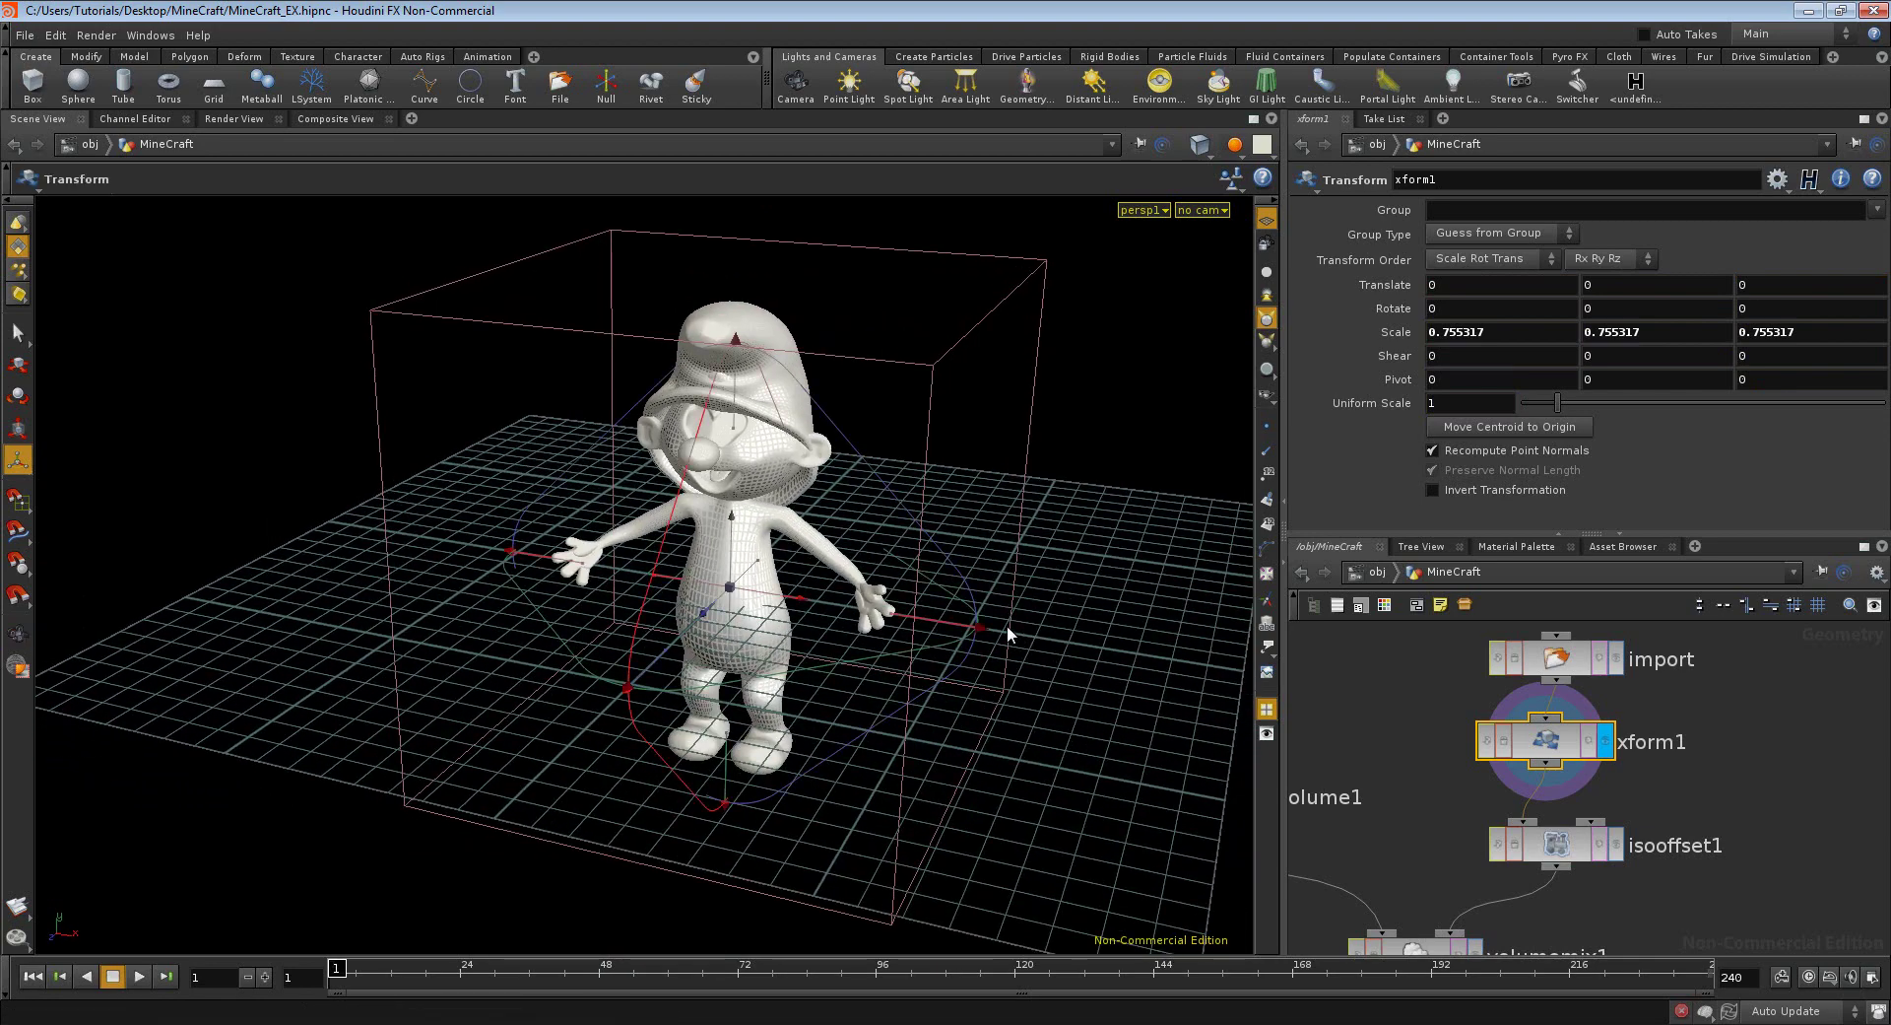
{"action": "left_click_drag", "start_coordinate": [985, 638], "coordinate": [960, 627]}
{"action": "key", "text": "Escape"}
{"action": "mouse_move", "coordinate": [499, 582]}
{"action": "left_mouse_down"}
{"action": "mouse_move", "coordinate": [451, 632]}
{"action": "mouse_move", "coordinate": [530, 529]}
{"action": "mouse_move", "coordinate": [514, 545]}
{"action": "mouse_move", "coordinate": [537, 606]}
{"action": "mouse_move", "coordinate": [621, 620]}
{"action": "mouse_move", "coordinate": [552, 613]}
{"action": "left_mouse_up"}
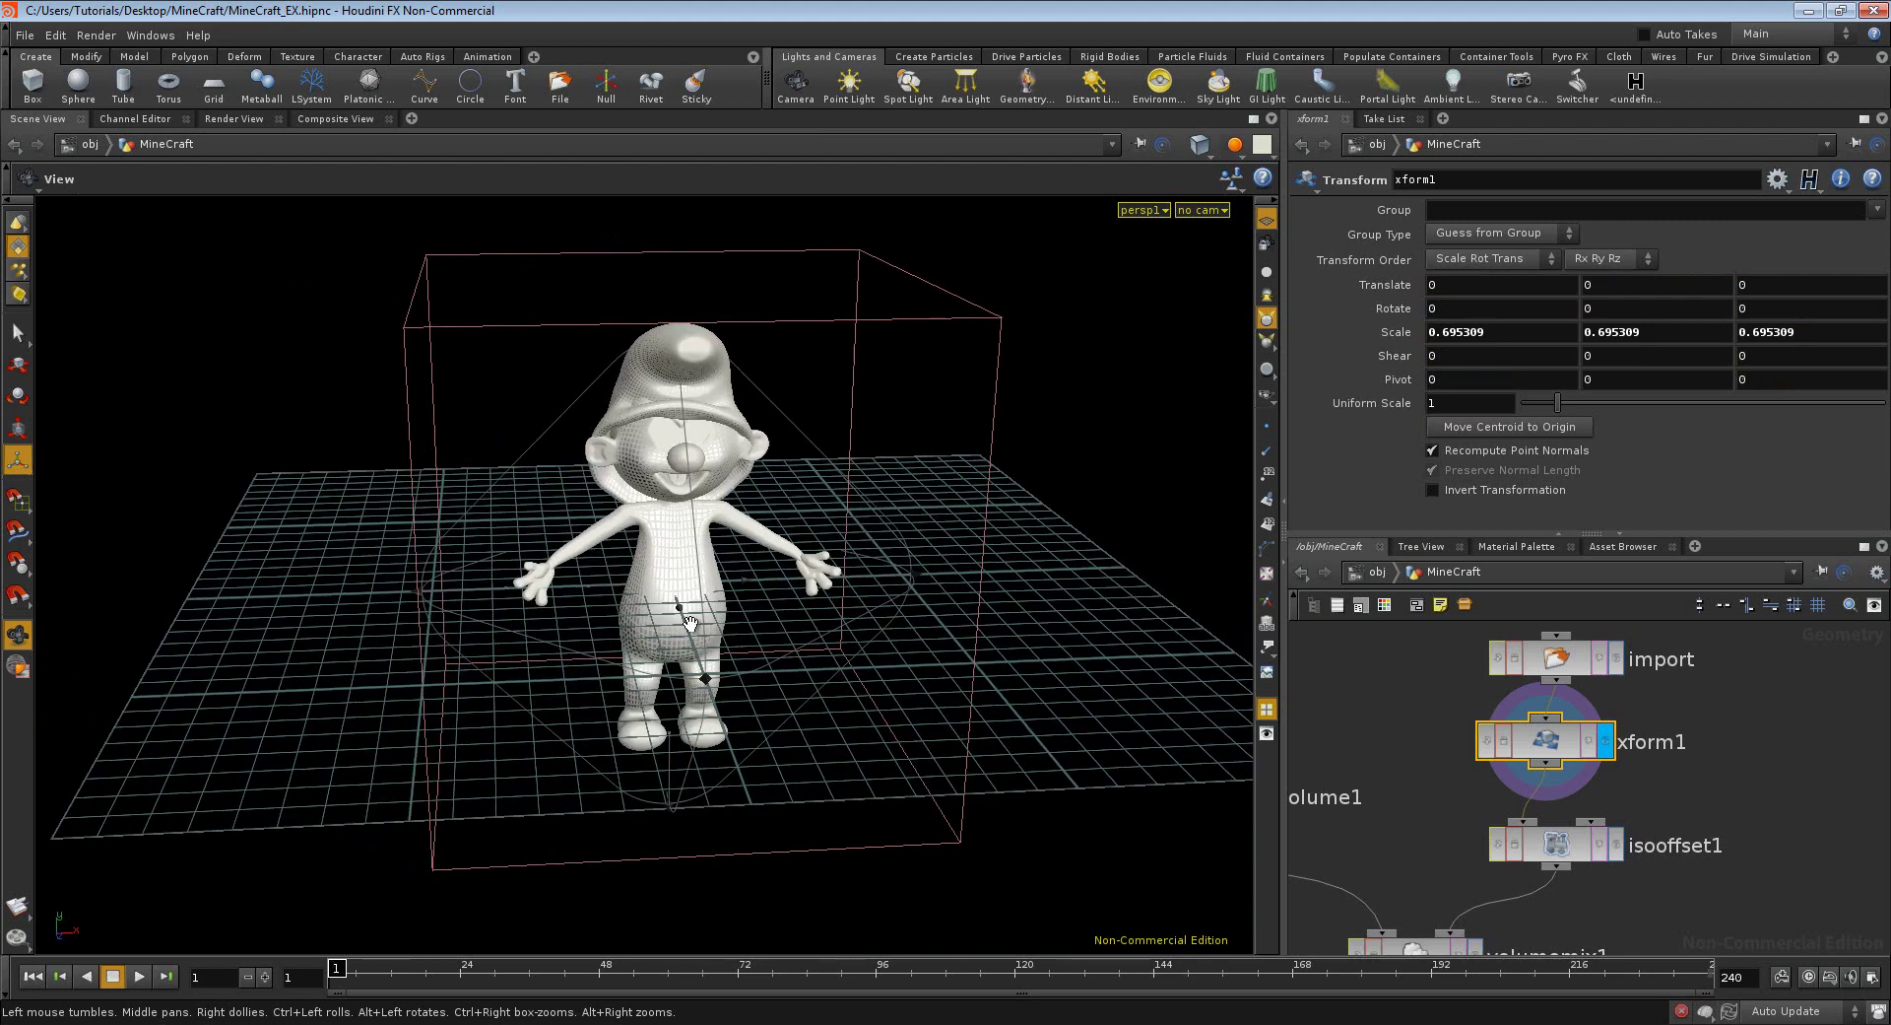
{"action": "key", "text": "Return"}
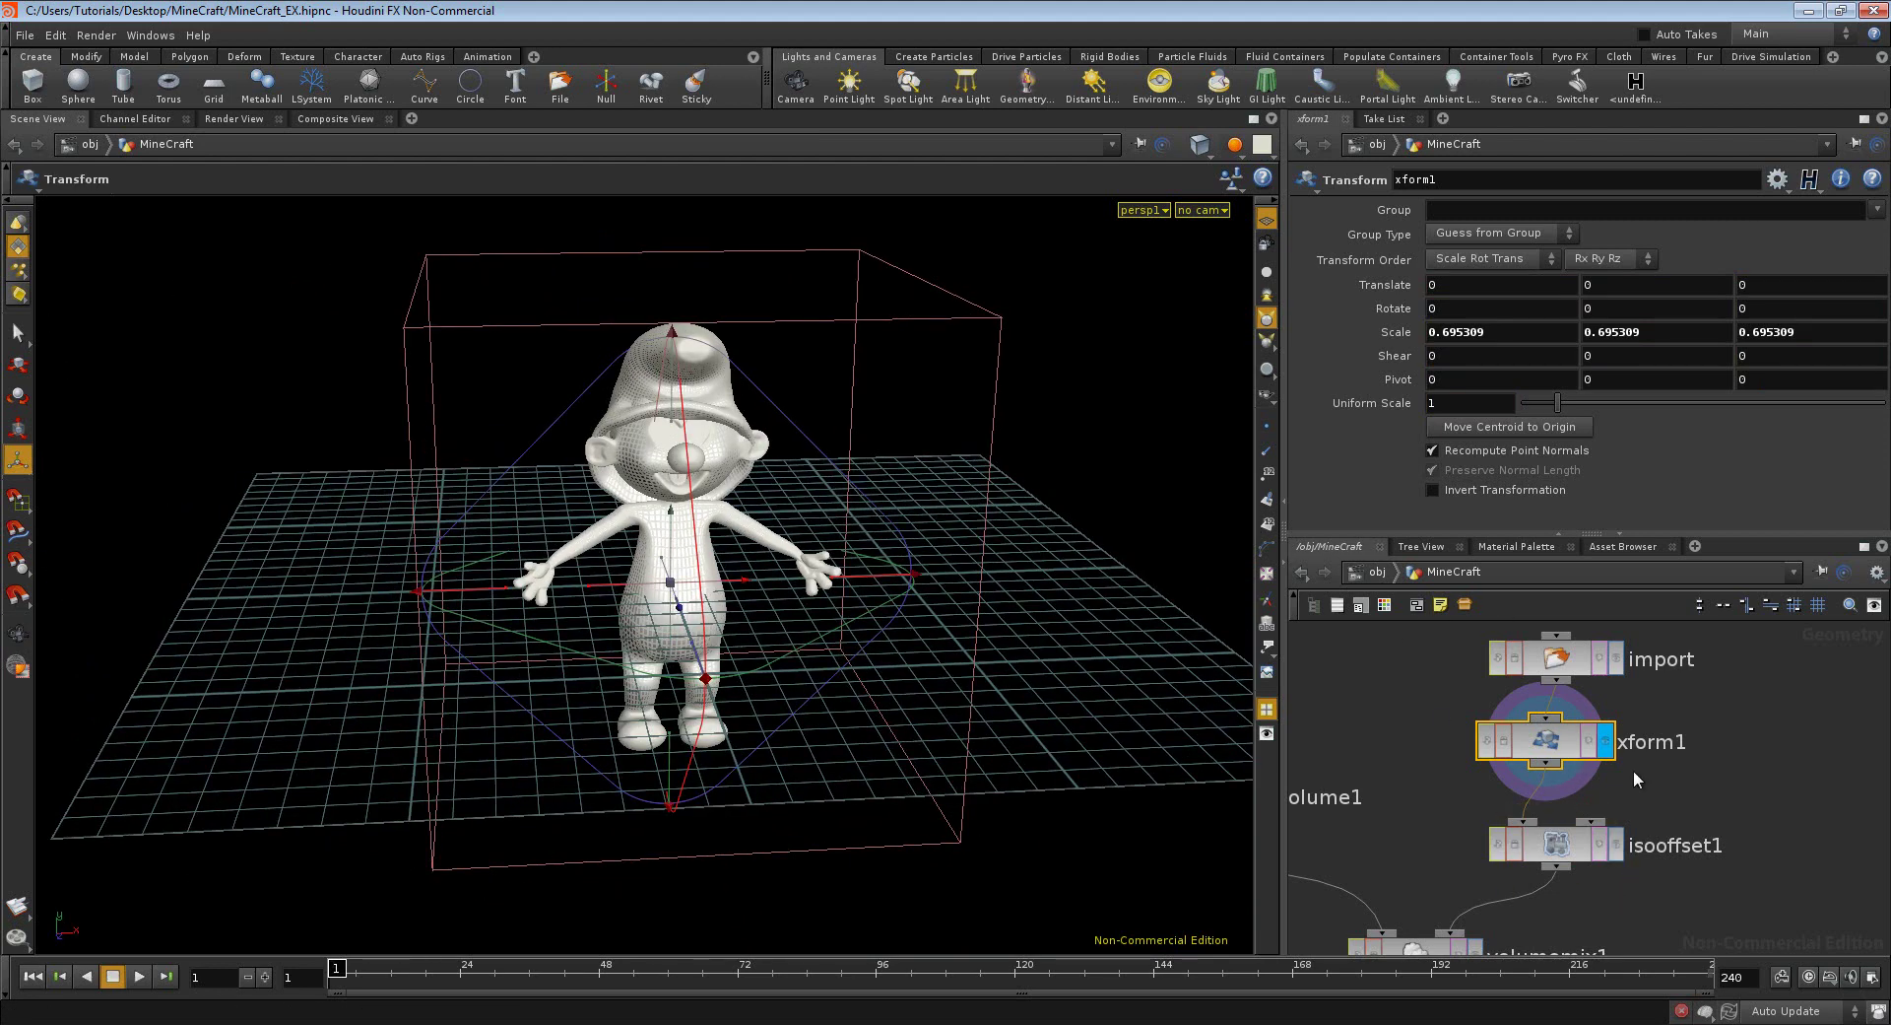
- Display the isooffset1 fog volume and set its Uniform Sampling Divs to 64
{"action": "middle_click", "coordinate": [1563, 848]}
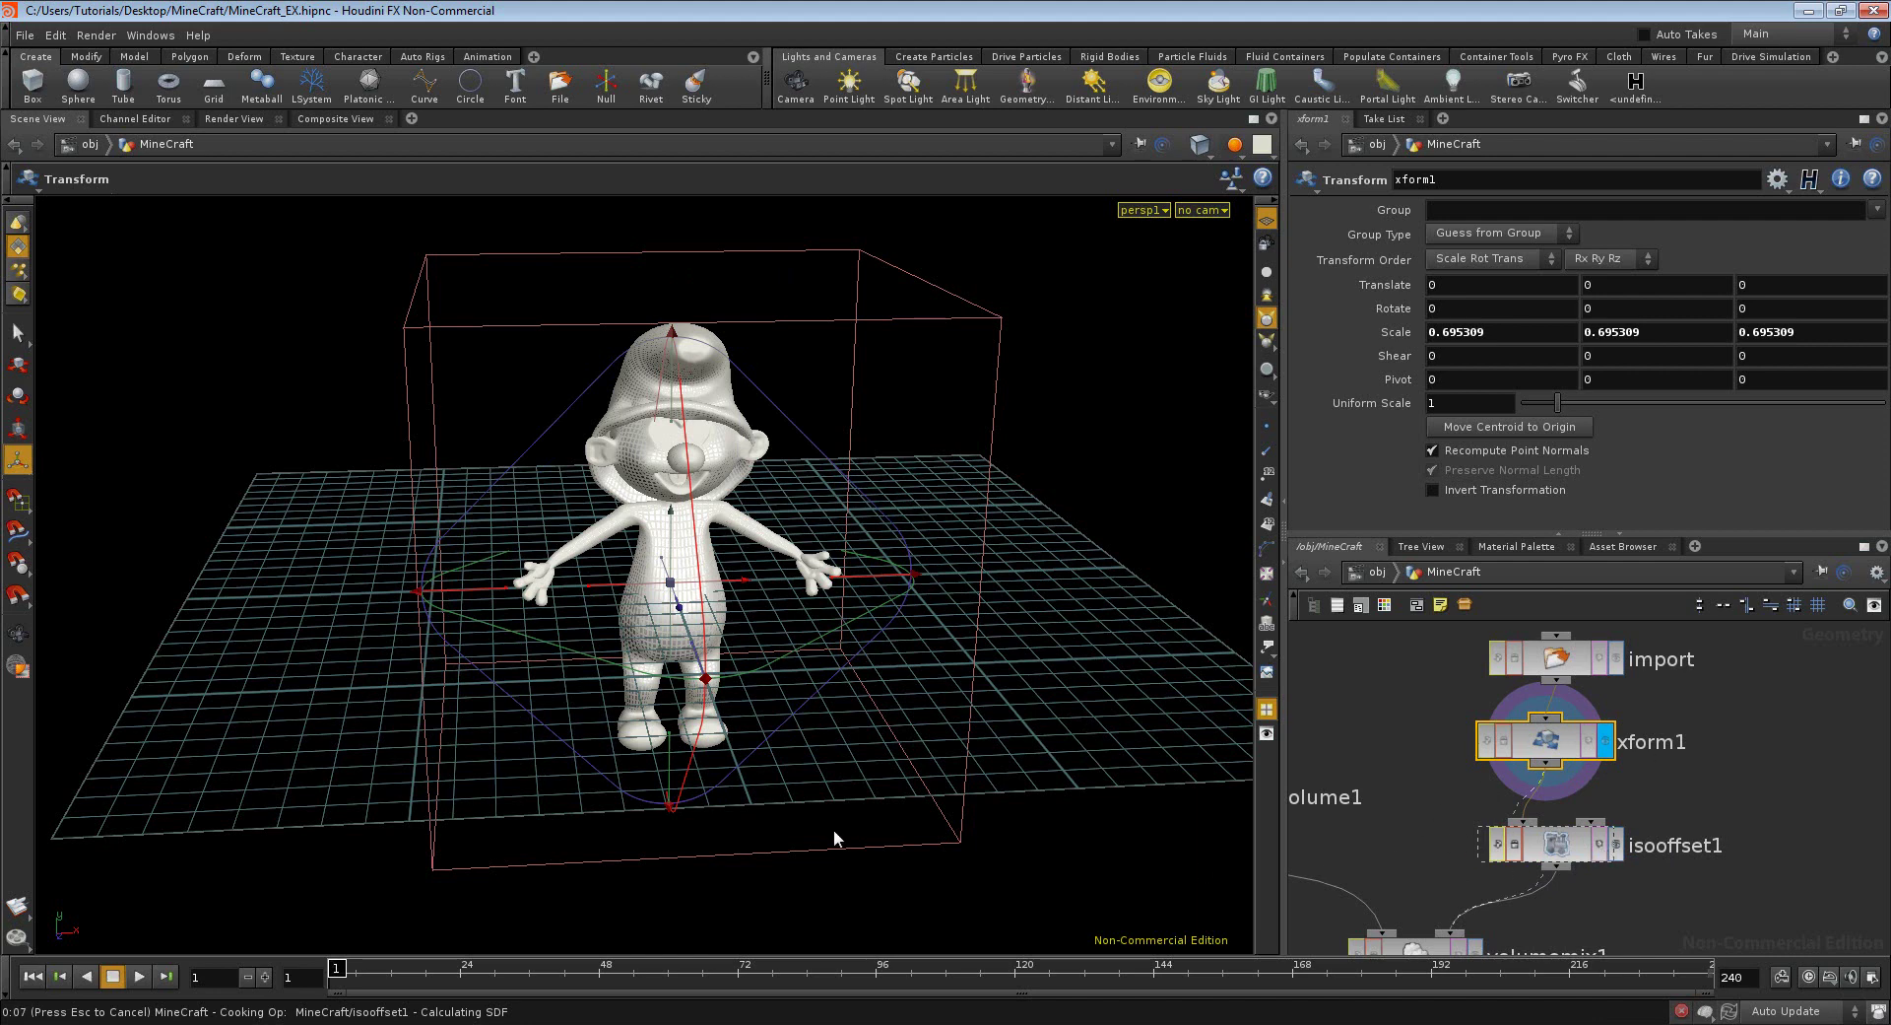
{"action": "left_click", "coordinate": [1606, 846]}
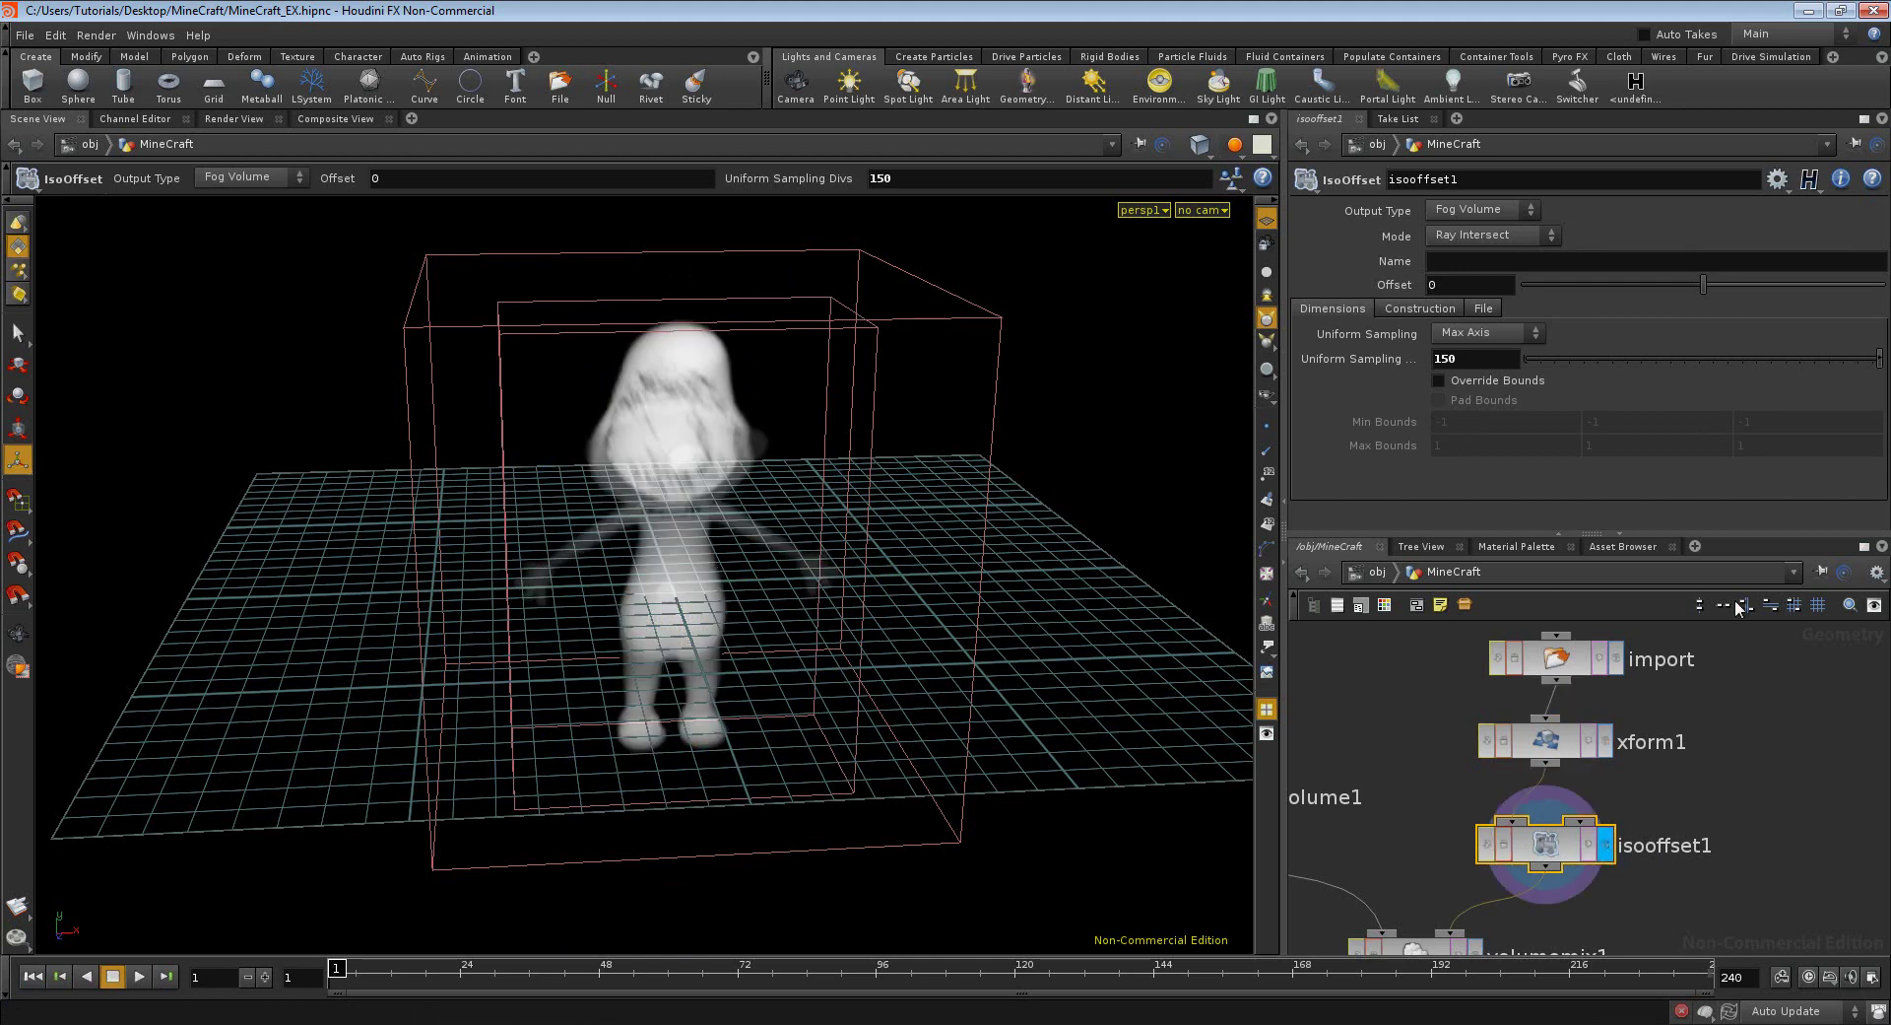
{"action": "double_click", "coordinate": [1458, 360]}
{"action": "type", "text": "64"}
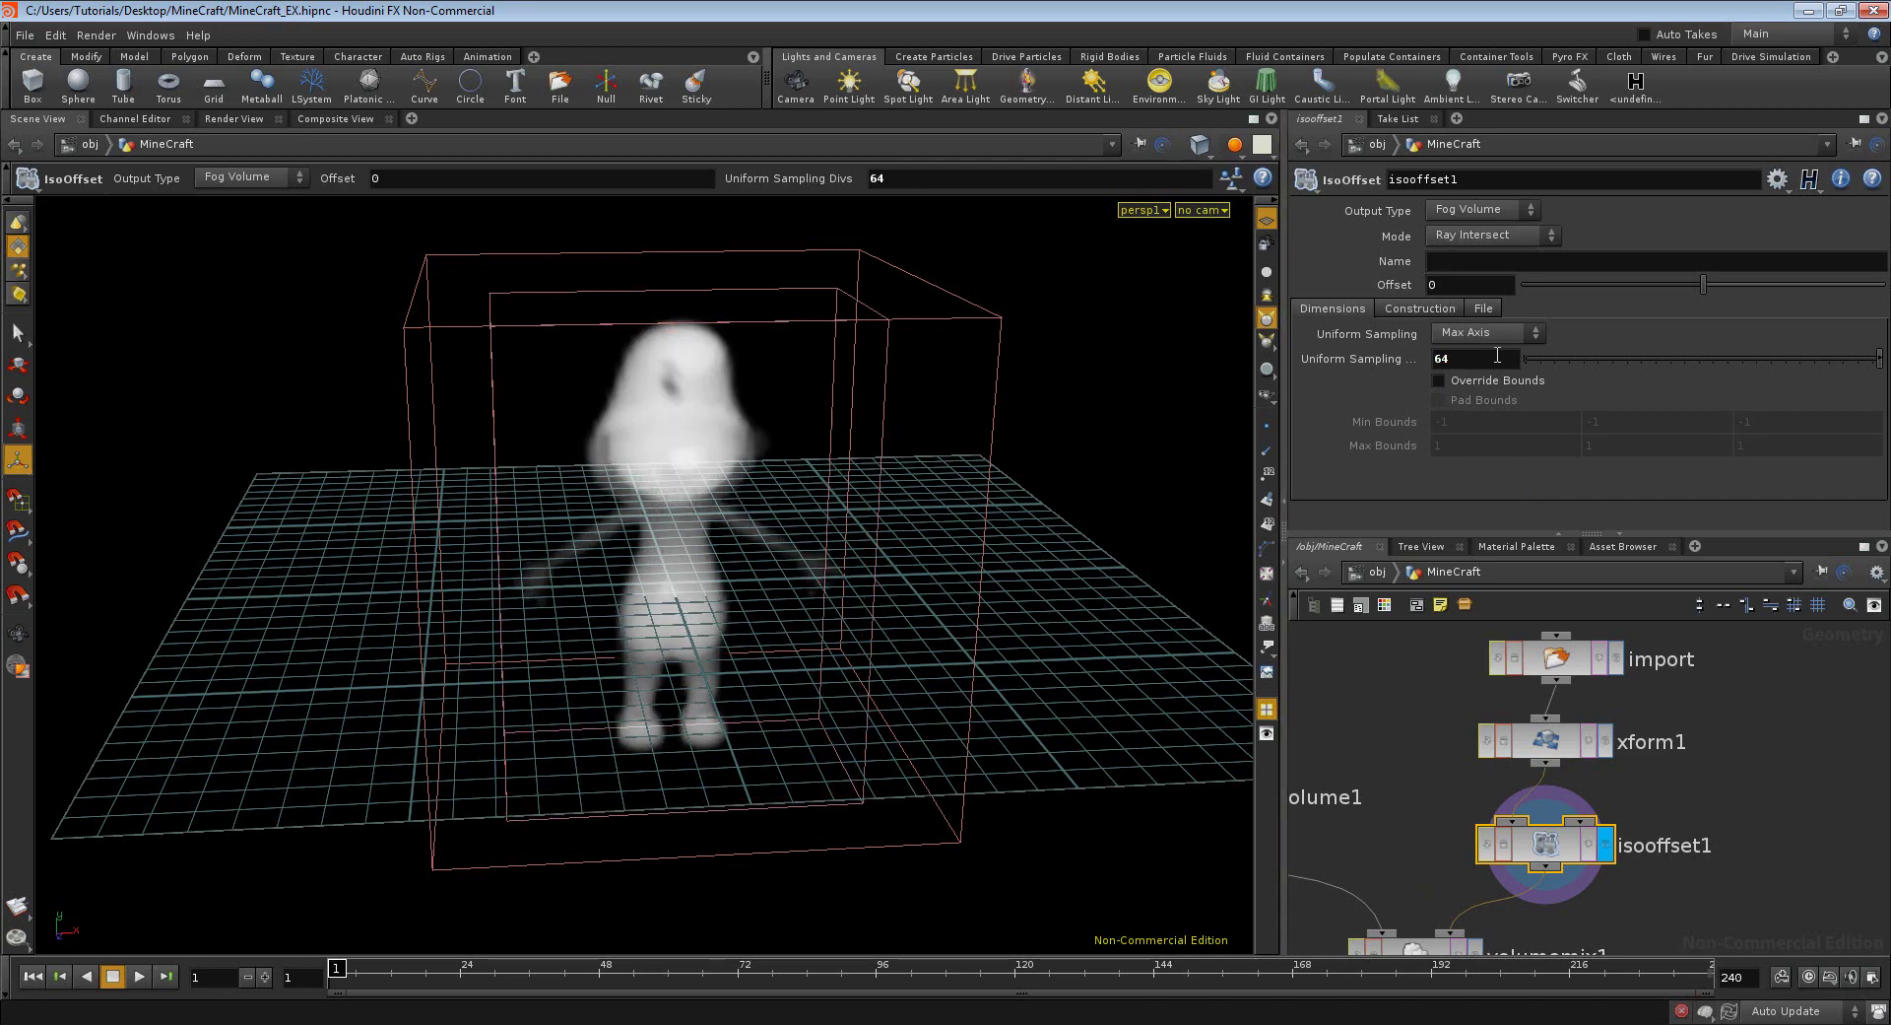
- View the coarser fog volume from the side and bring up volume1's parameters
{"action": "key", "text": "Escape"}
{"action": "mouse_move", "coordinate": [633, 548]}
{"action": "left_mouse_down"}
{"action": "mouse_move", "coordinate": [956, 459]}
{"action": "mouse_move", "coordinate": [448, 520]}
{"action": "left_mouse_up"}
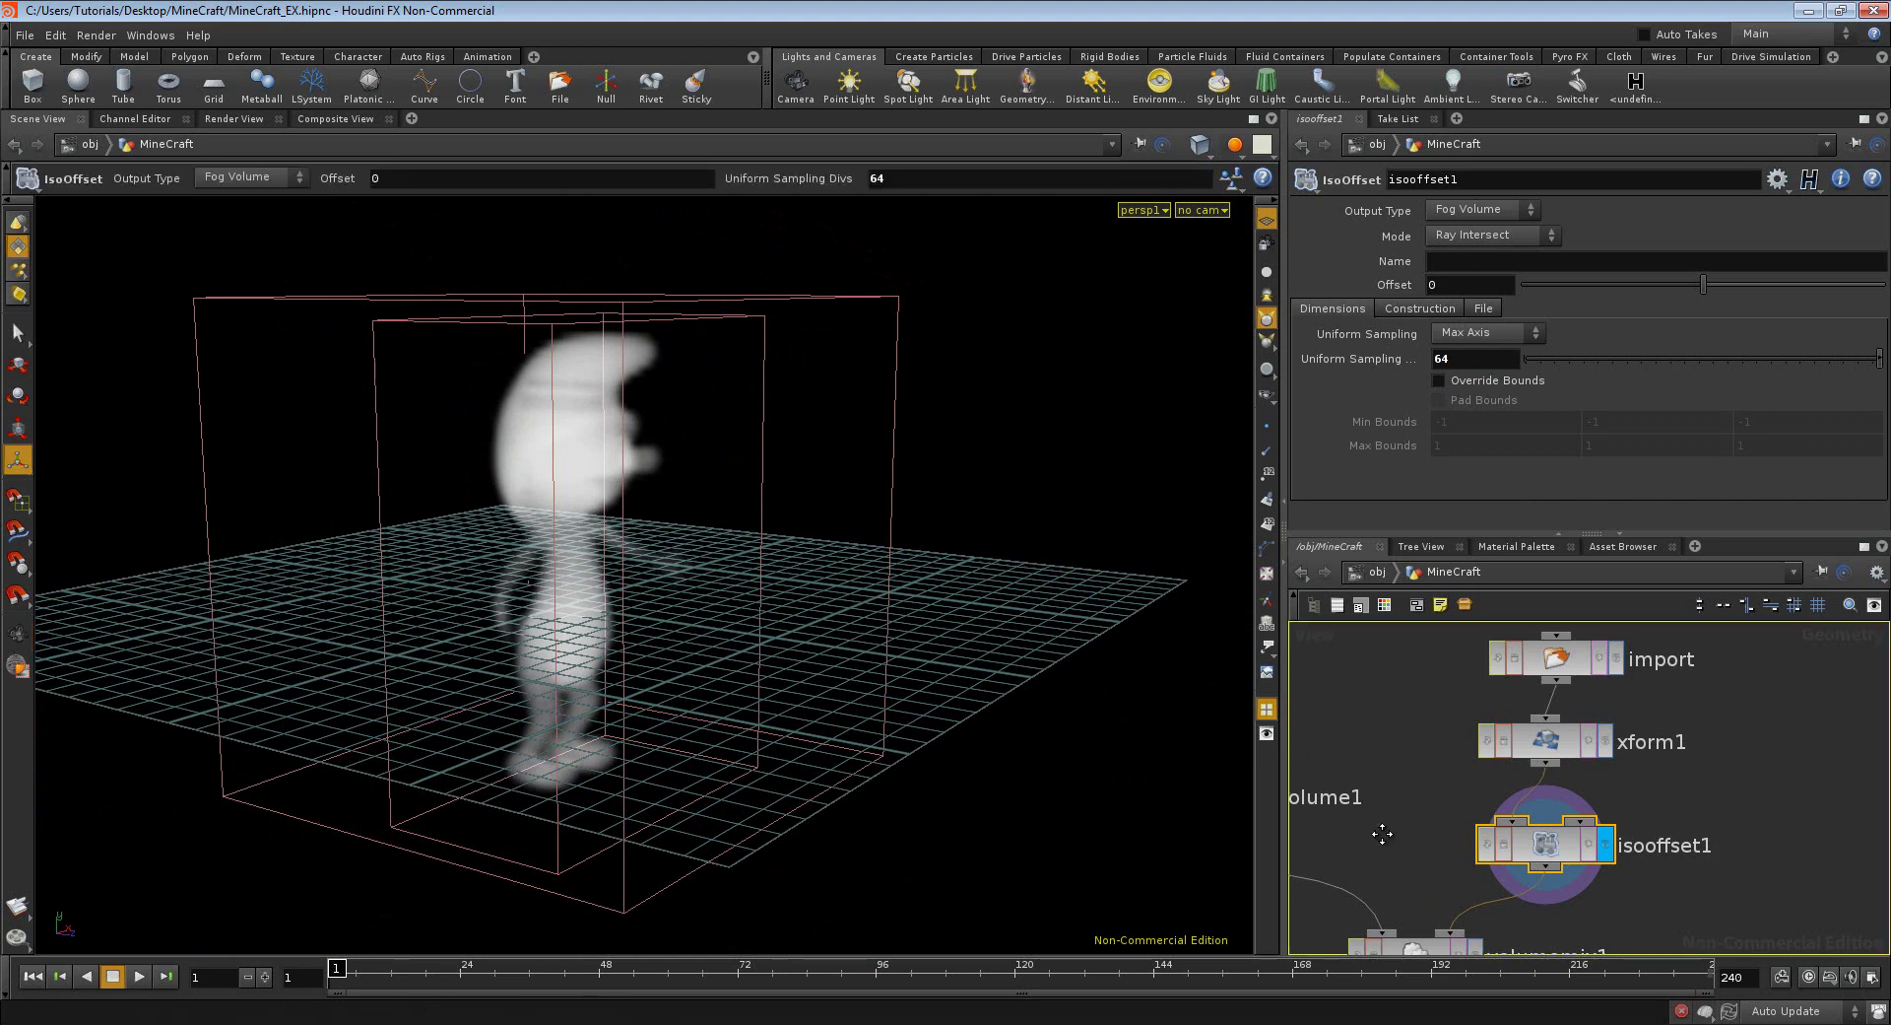
{"action": "middle_click_drag", "start_coordinate": [1382, 835], "coordinate": [1628, 814]}
{"action": "left_click", "coordinate": [1458, 773]}
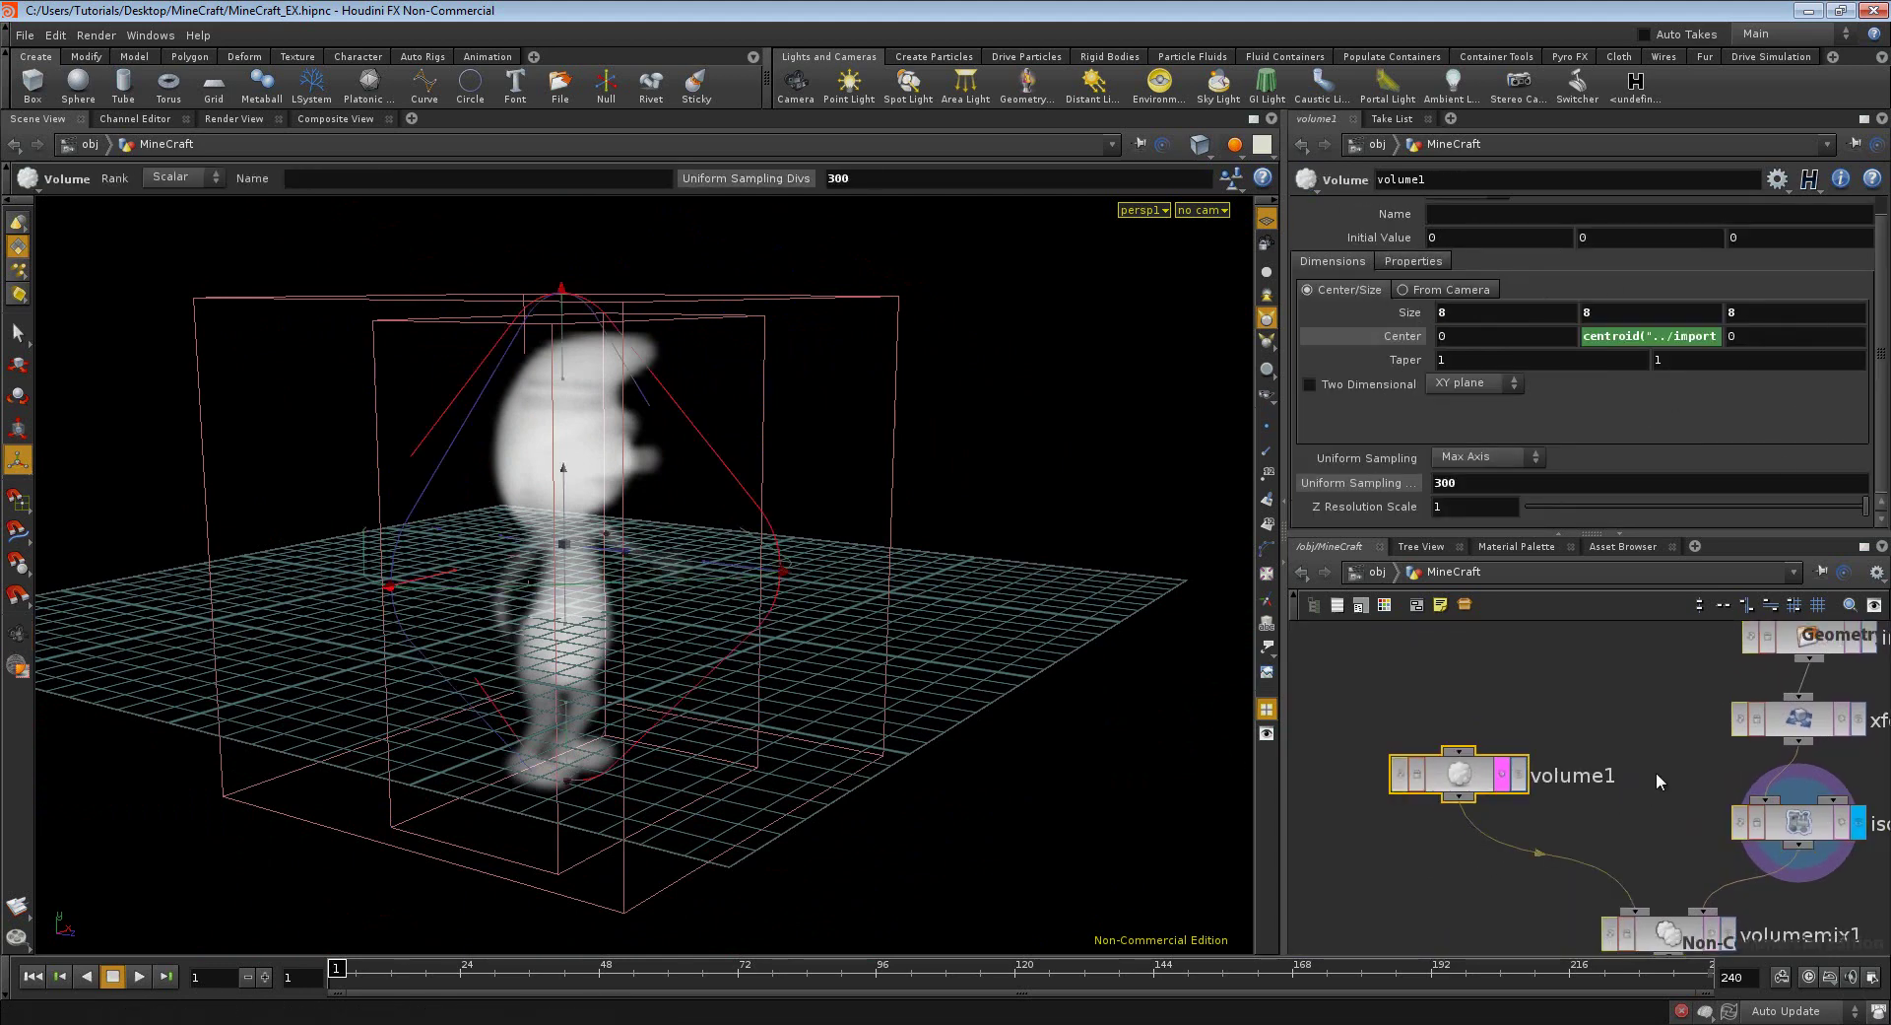
- Display volumemix1, then volumemix2, showing the smurf as a white volume, and frame all nodes
{"action": "scroll", "coordinate": [1656, 772], "scroll_direction": "down", "scroll_amount": 3}
{"action": "scroll", "coordinate": [1532, 763], "scroll_direction": "down", "scroll_amount": 2}
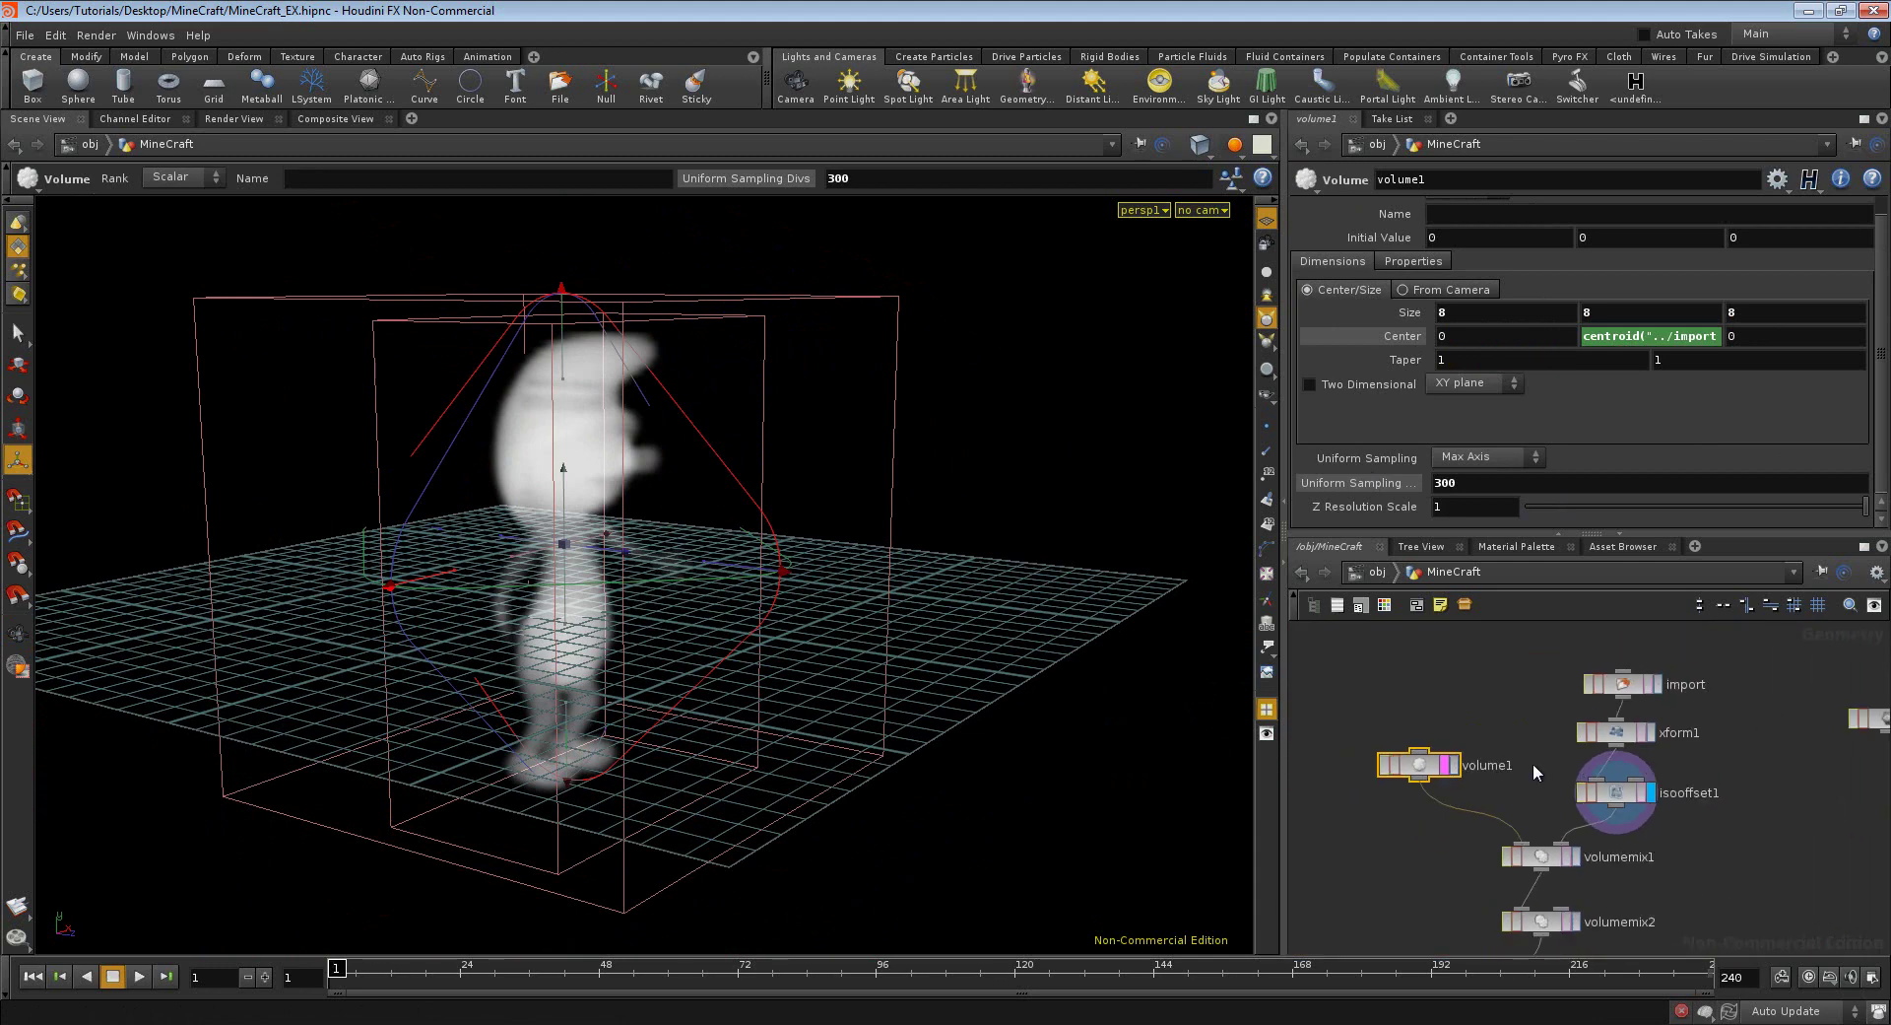
{"action": "left_click", "coordinate": [1574, 857]}
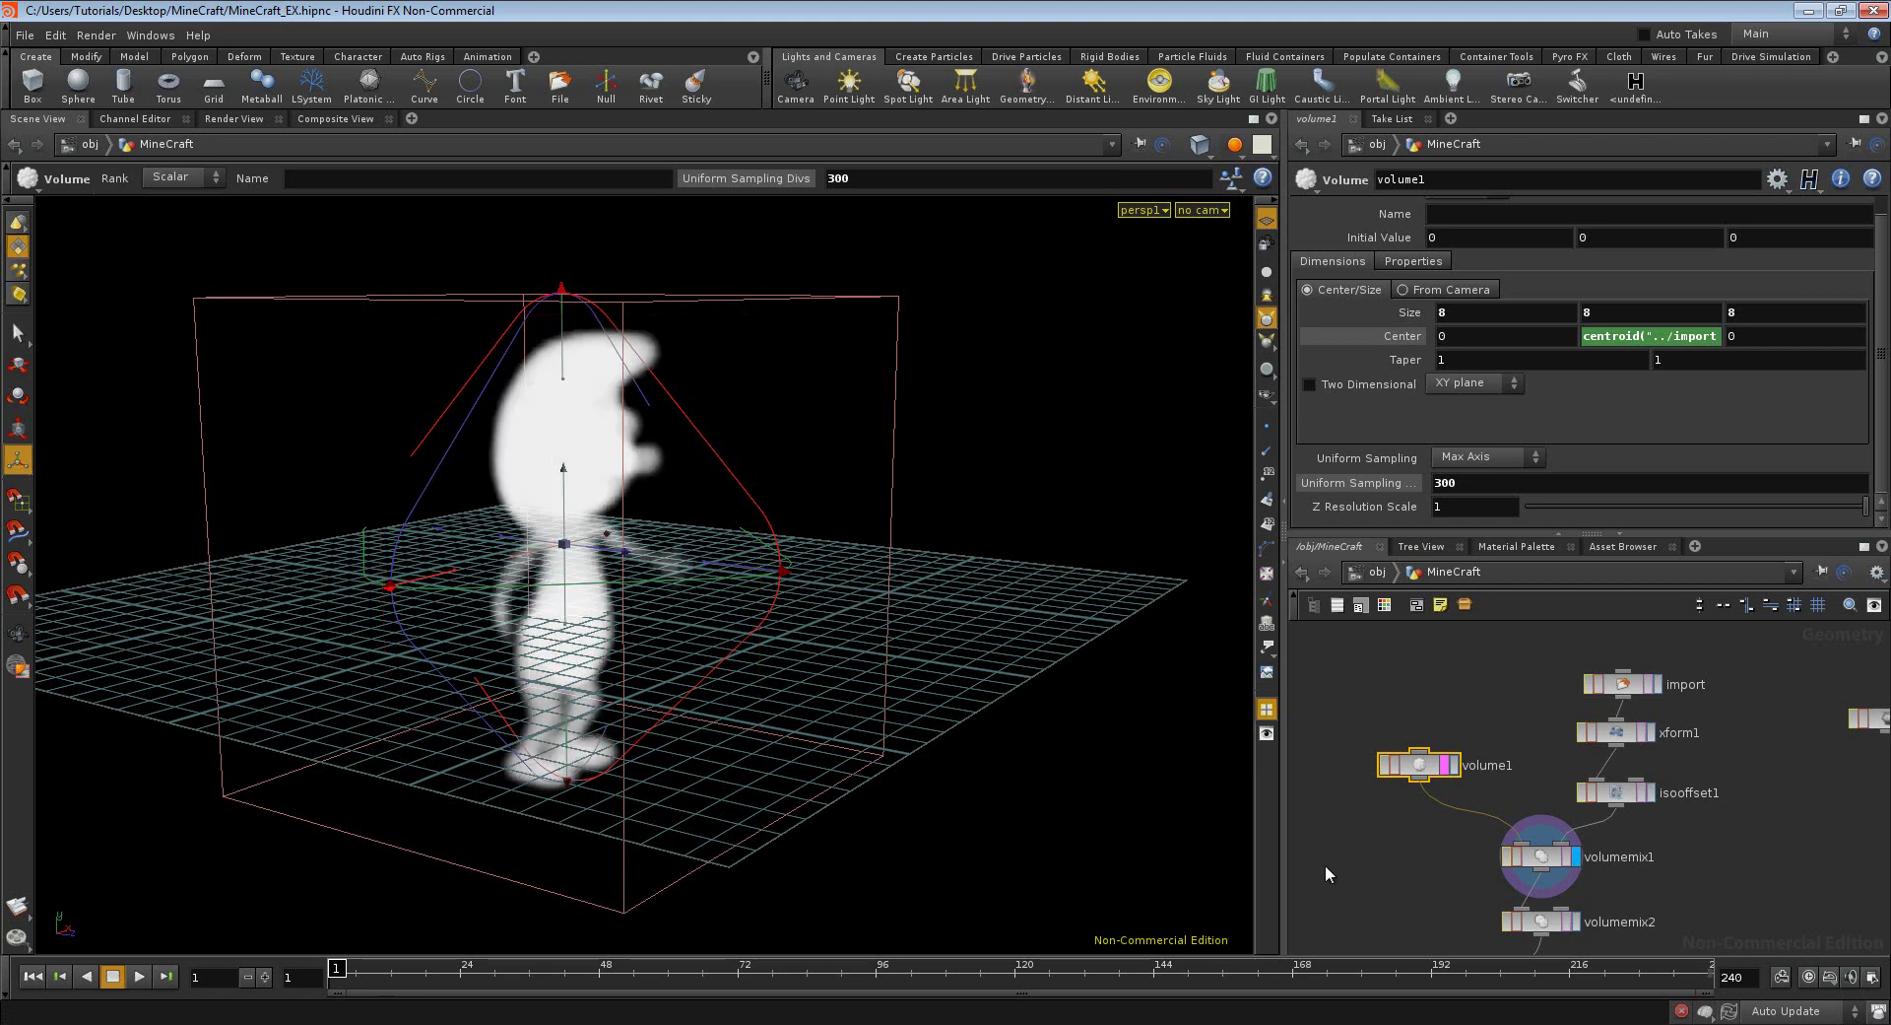
{"action": "left_click", "coordinate": [1575, 922]}
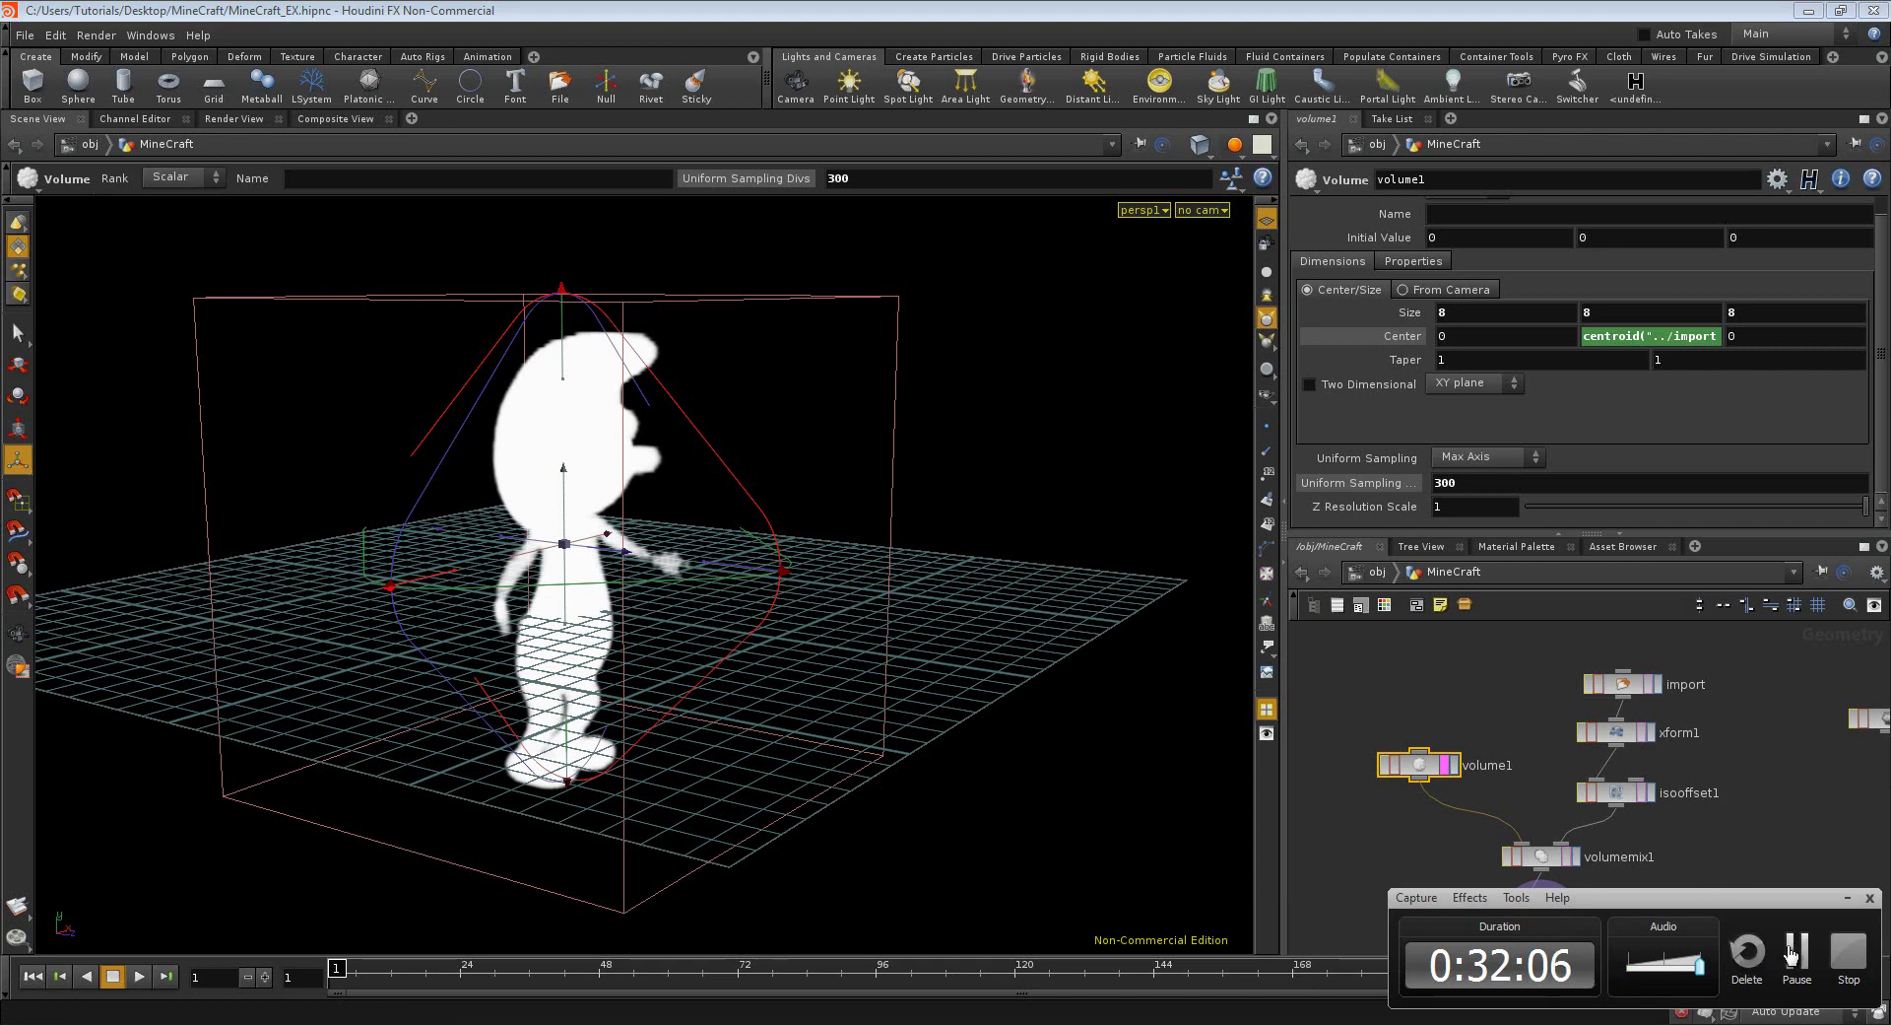
{"action": "left_click", "coordinate": [1791, 951]}
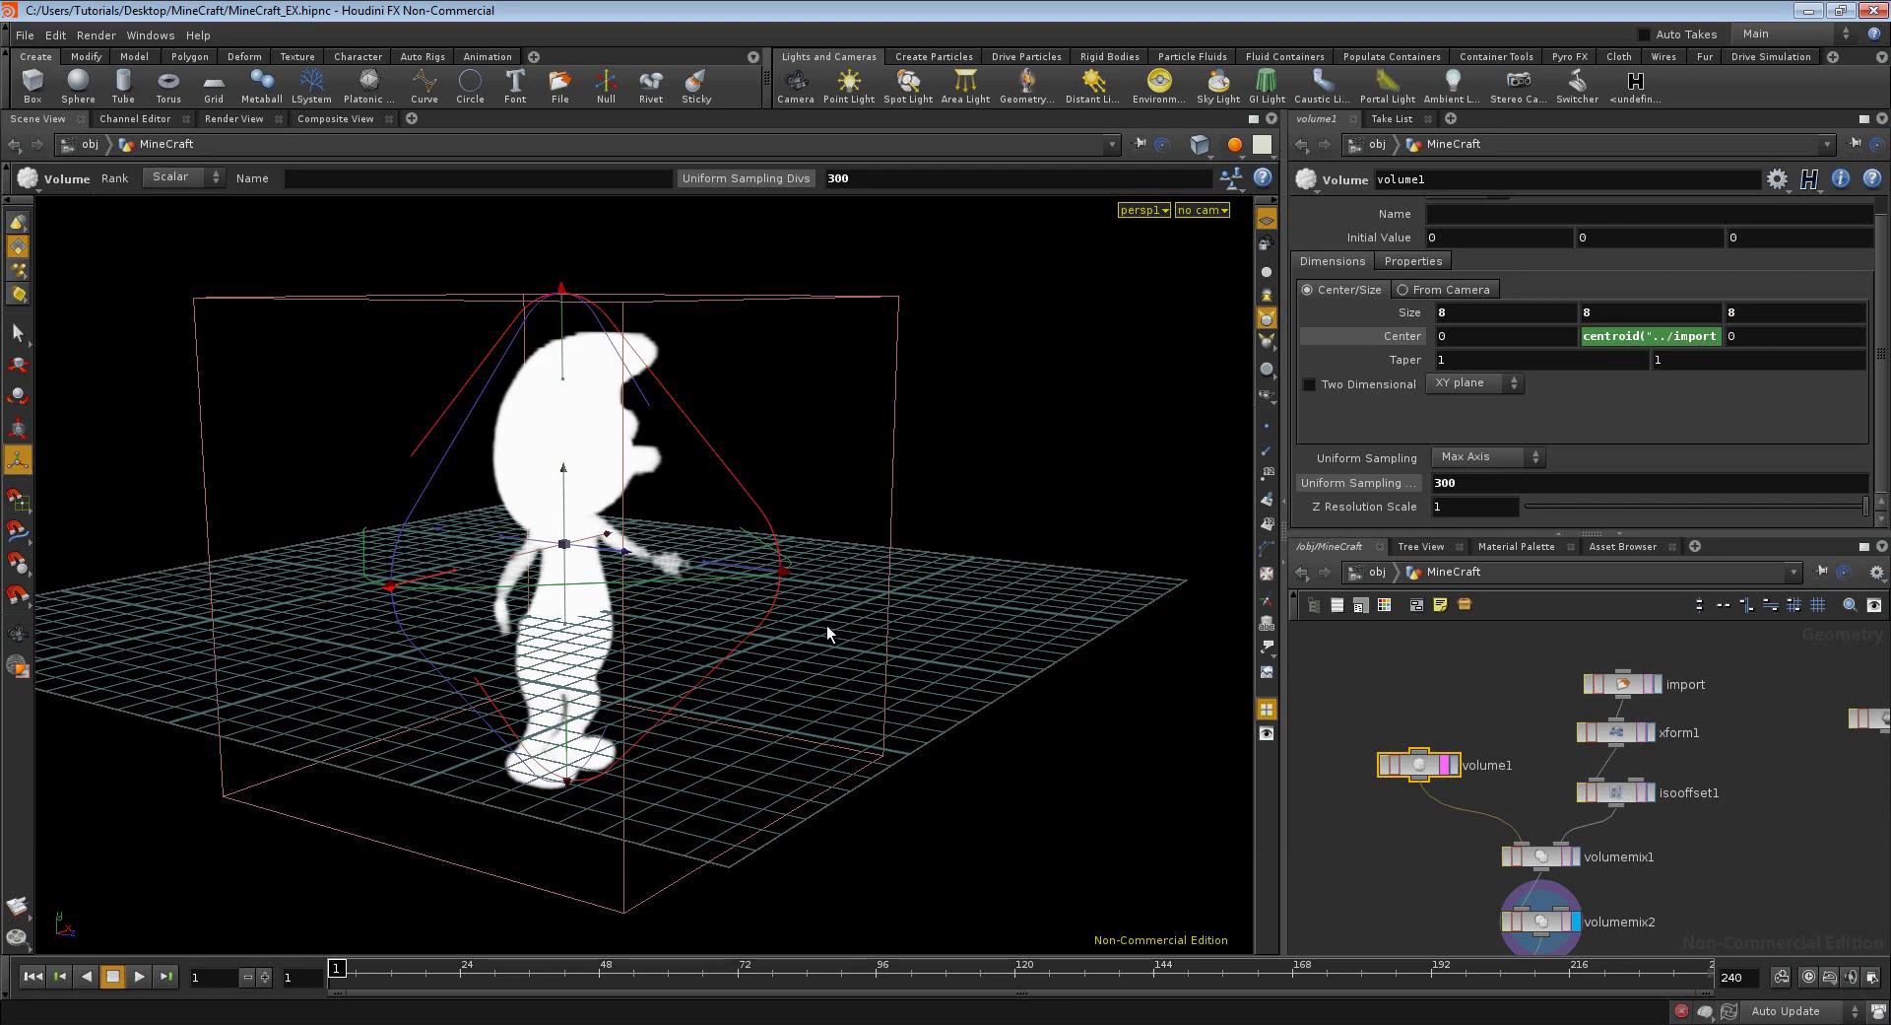
{"action": "key", "text": "Escape"}
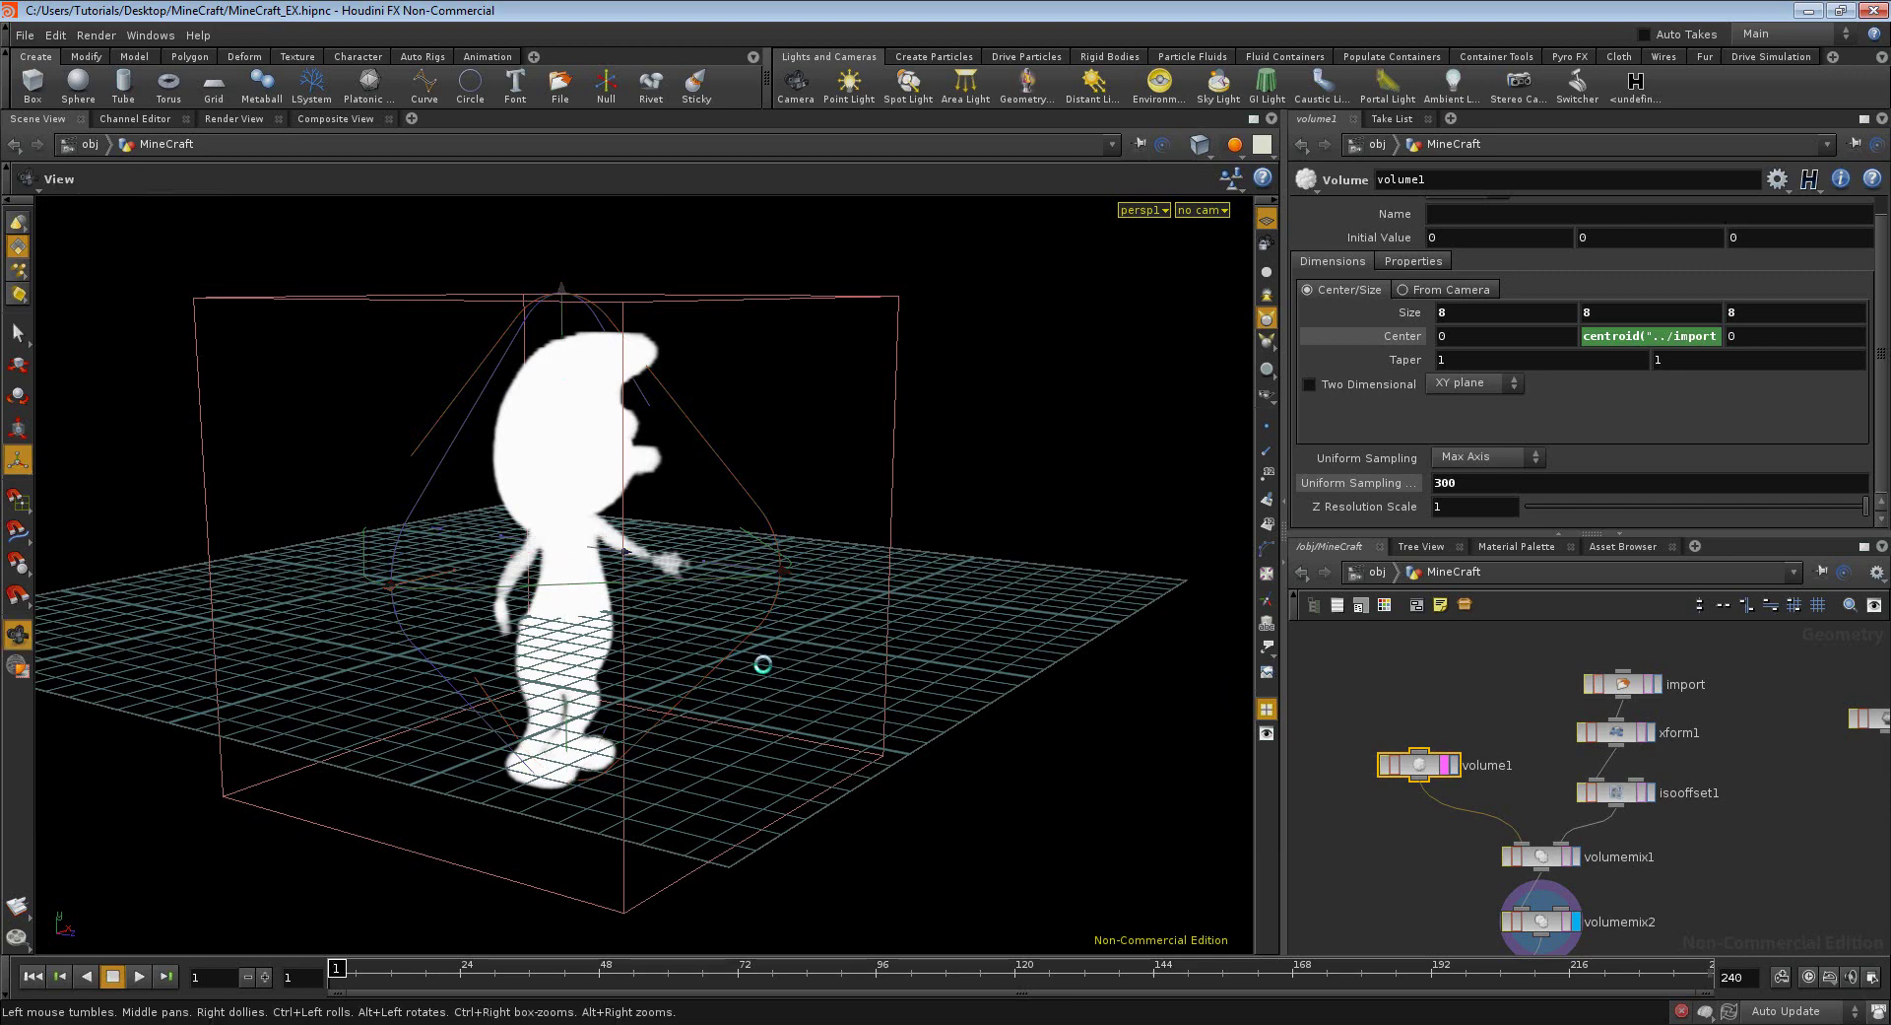
{"action": "mouse_move", "coordinate": [761, 666]}
{"action": "left_mouse_down"}
{"action": "mouse_move", "coordinate": [662, 718]}
{"action": "mouse_move", "coordinate": [564, 691]}
{"action": "mouse_move", "coordinate": [613, 534]}
{"action": "left_mouse_up"}
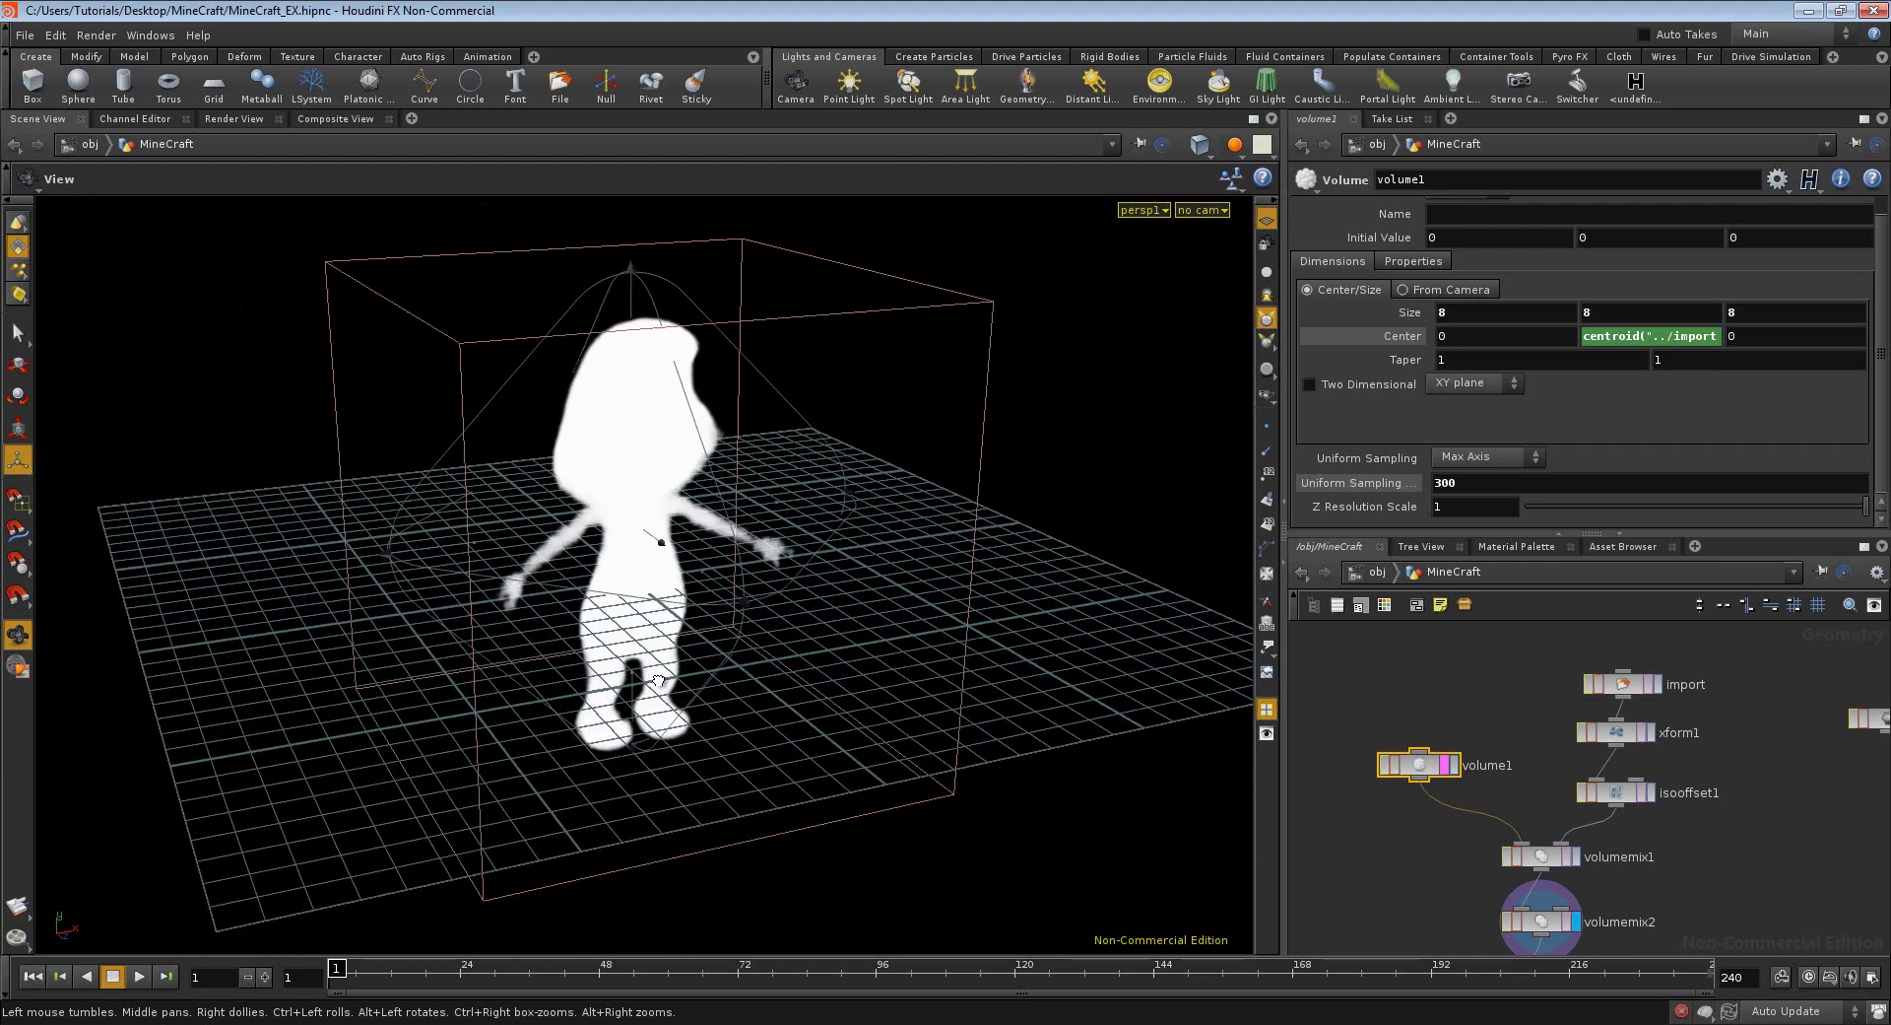
{"action": "key", "text": "Return"}
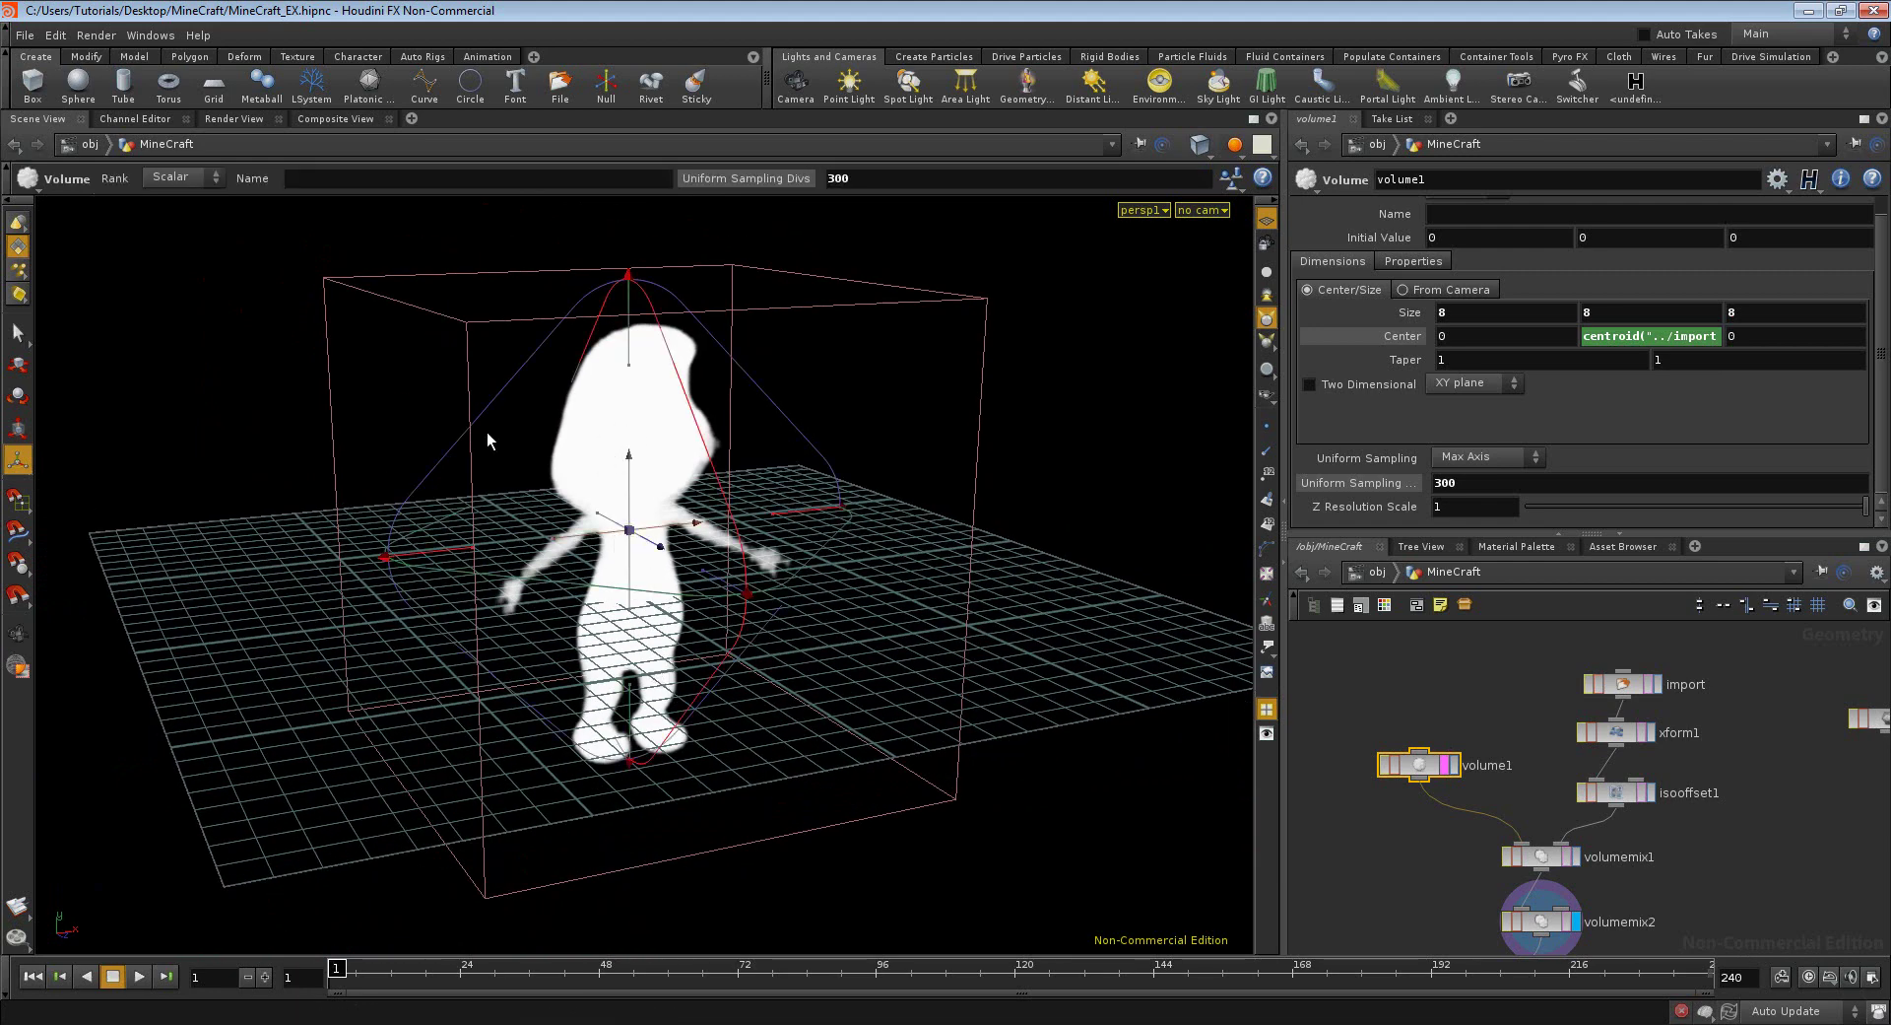
{"action": "key", "text": "h"}
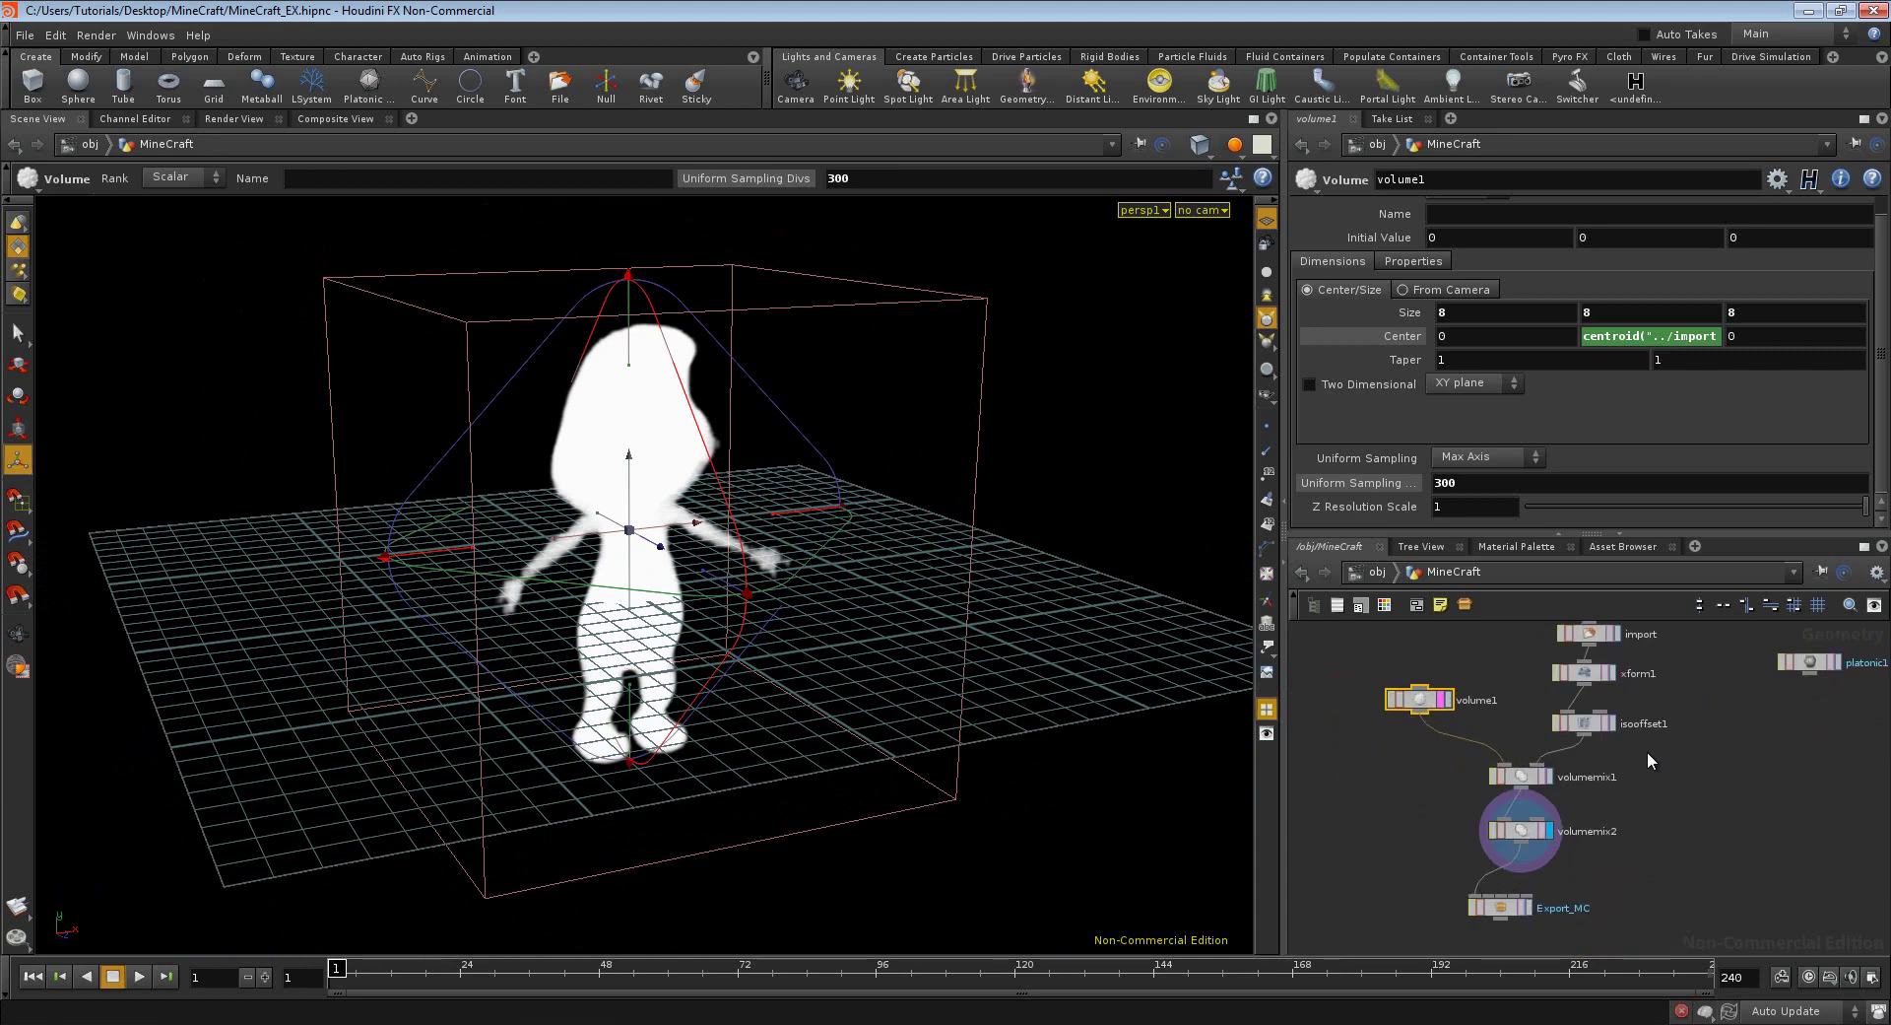
- Edit volume1's Center Y expression, keeping Uniform Sampling Divs at 300
{"action": "left_click", "coordinate": [1694, 340]}
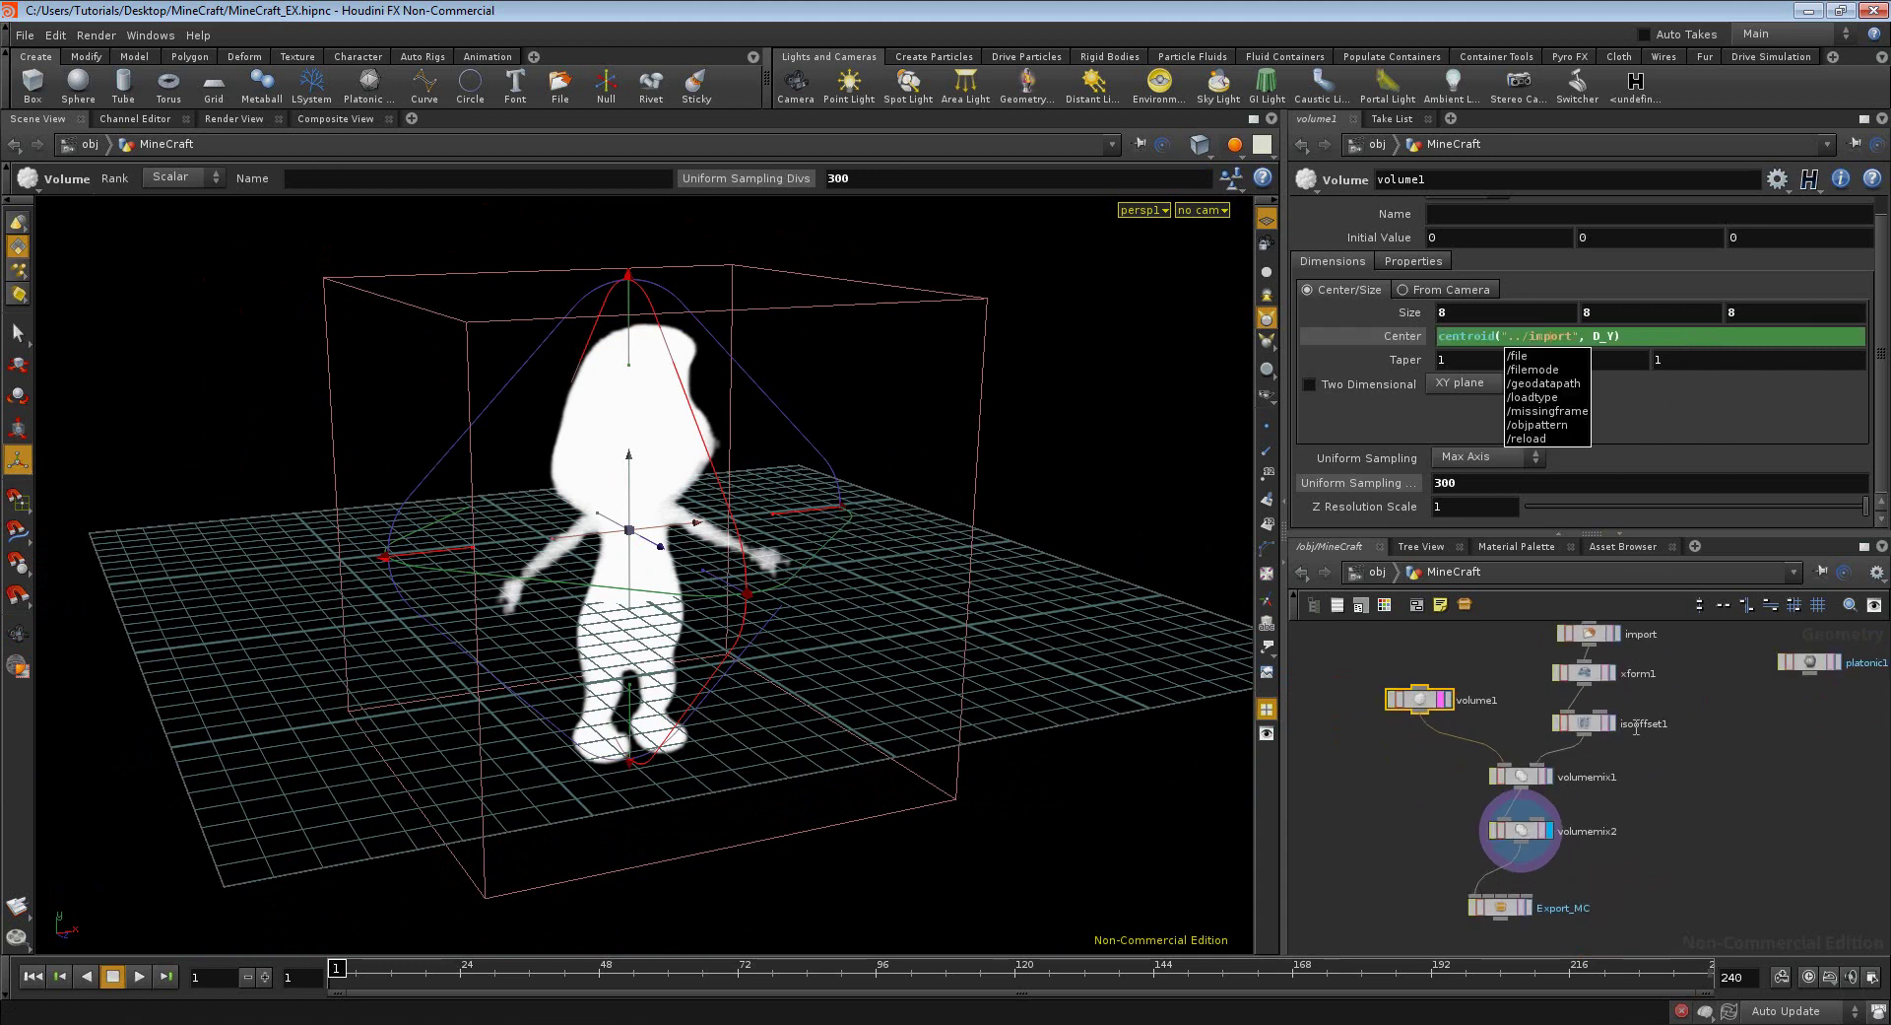
{"action": "left_click", "coordinate": [1688, 818]}
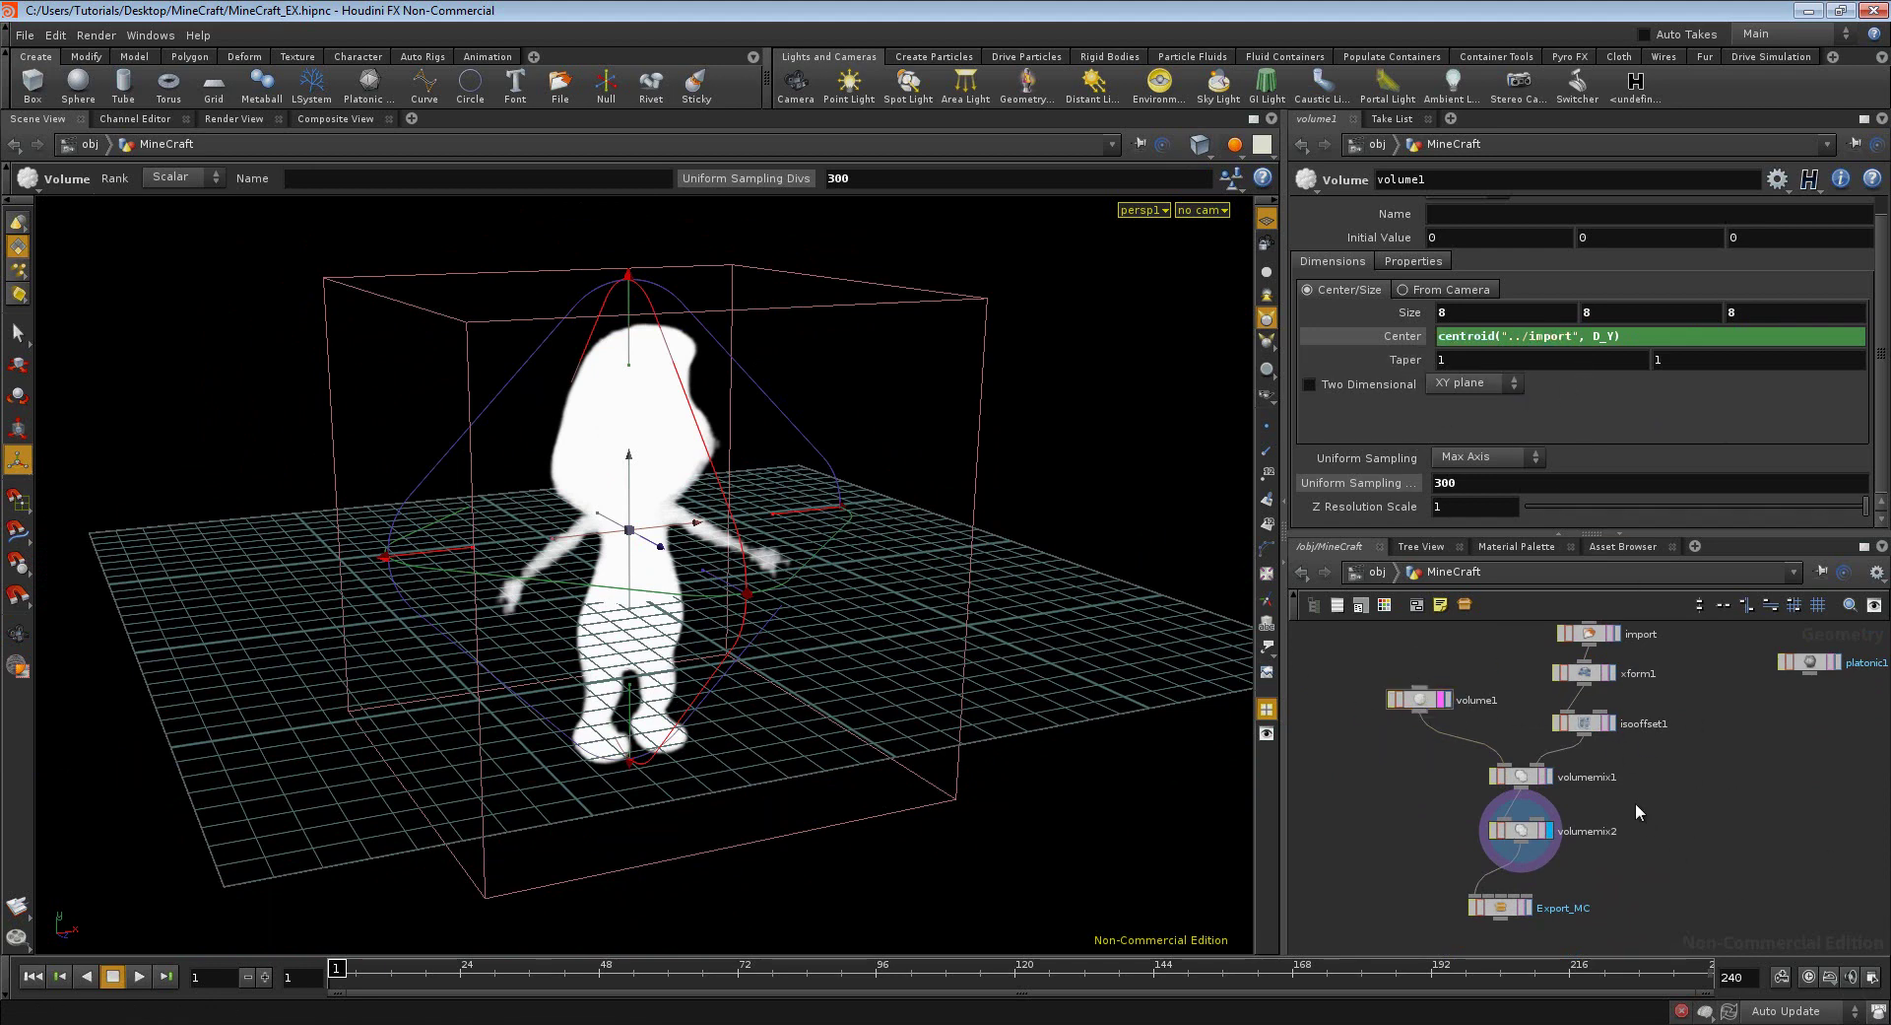
{"action": "scroll", "coordinate": [1635, 801], "scroll_direction": "up", "scroll_amount": 4}
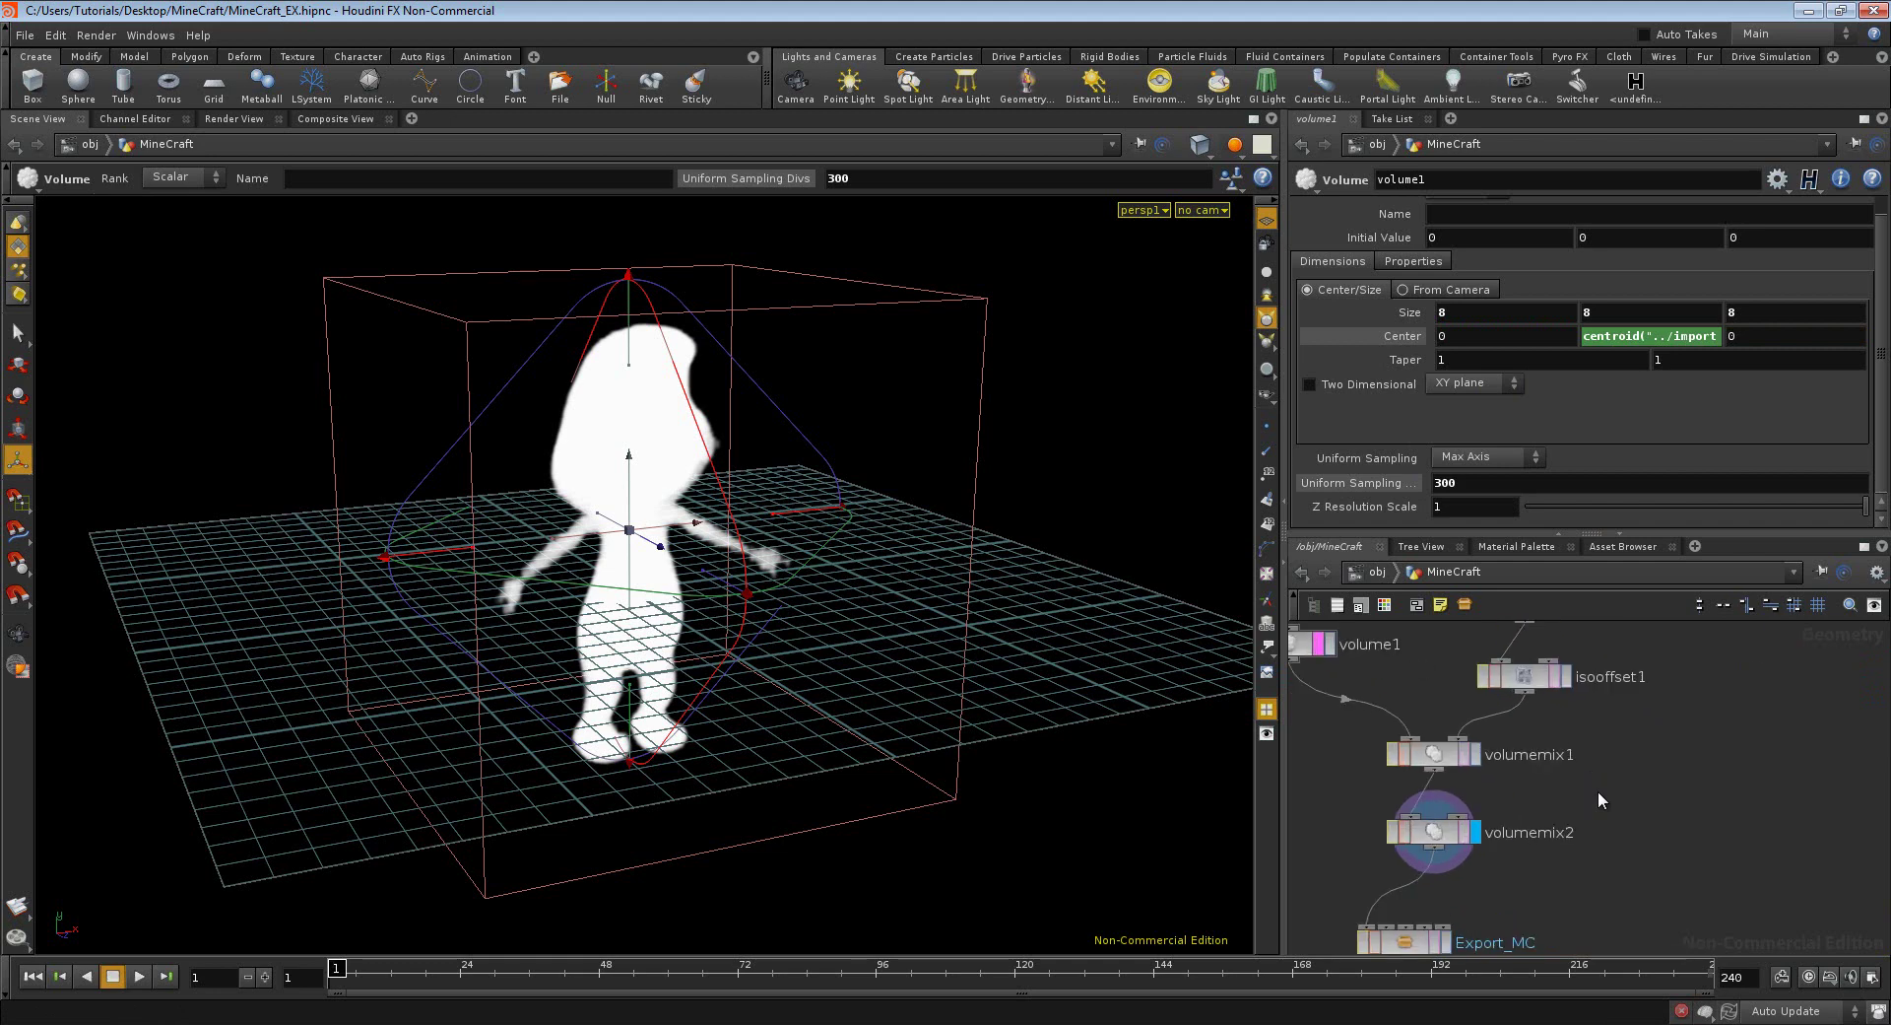
{"action": "scroll", "coordinate": [1598, 790], "scroll_direction": "down", "scroll_amount": 3}
{"action": "scroll", "coordinate": [1598, 791], "scroll_direction": "up", "scroll_amount": 5}
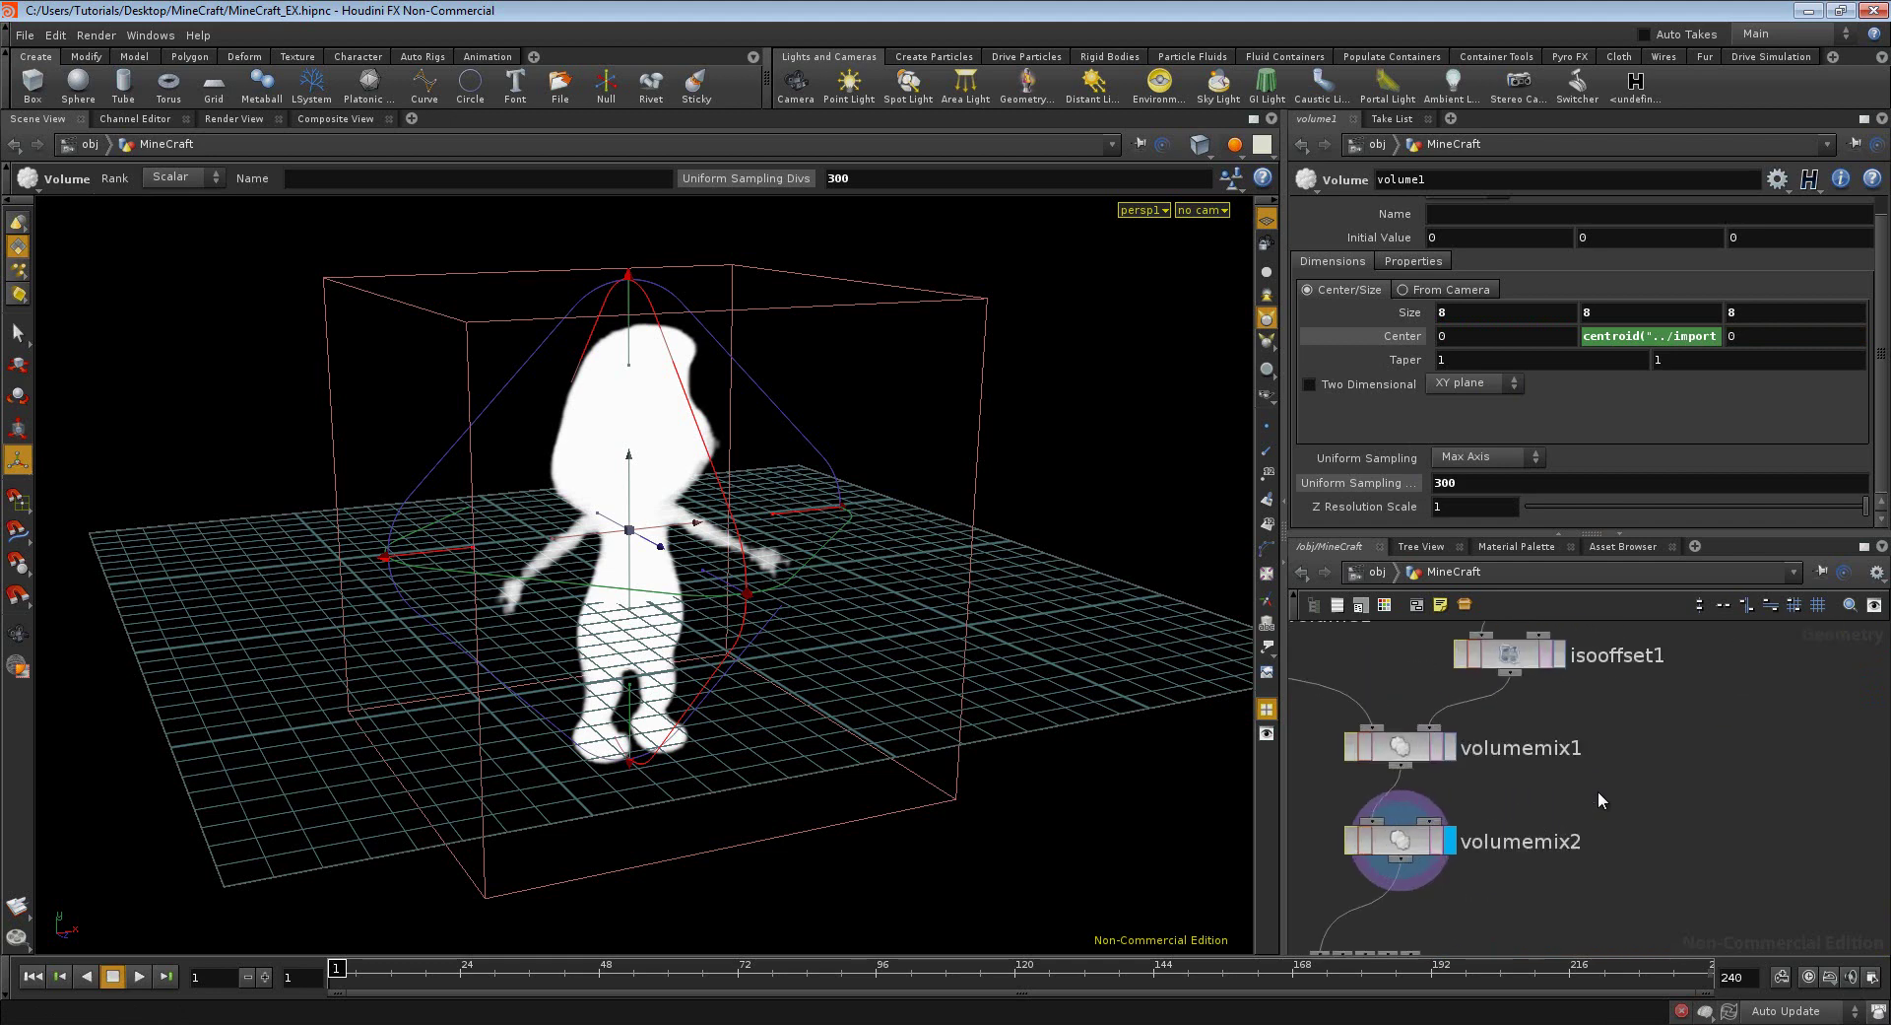
{"action": "scroll", "coordinate": [1597, 790], "scroll_direction": "up", "scroll_amount": 2}
{"action": "scroll", "coordinate": [1598, 790], "scroll_direction": "up", "scroll_amount": 1}
- Recentre the network view on volumemix2 wired into Export_MC
{"action": "scroll", "coordinate": [1597, 790], "scroll_direction": "down", "scroll_amount": 2}
{"action": "scroll", "coordinate": [1598, 790], "scroll_direction": "down", "scroll_amount": 4}
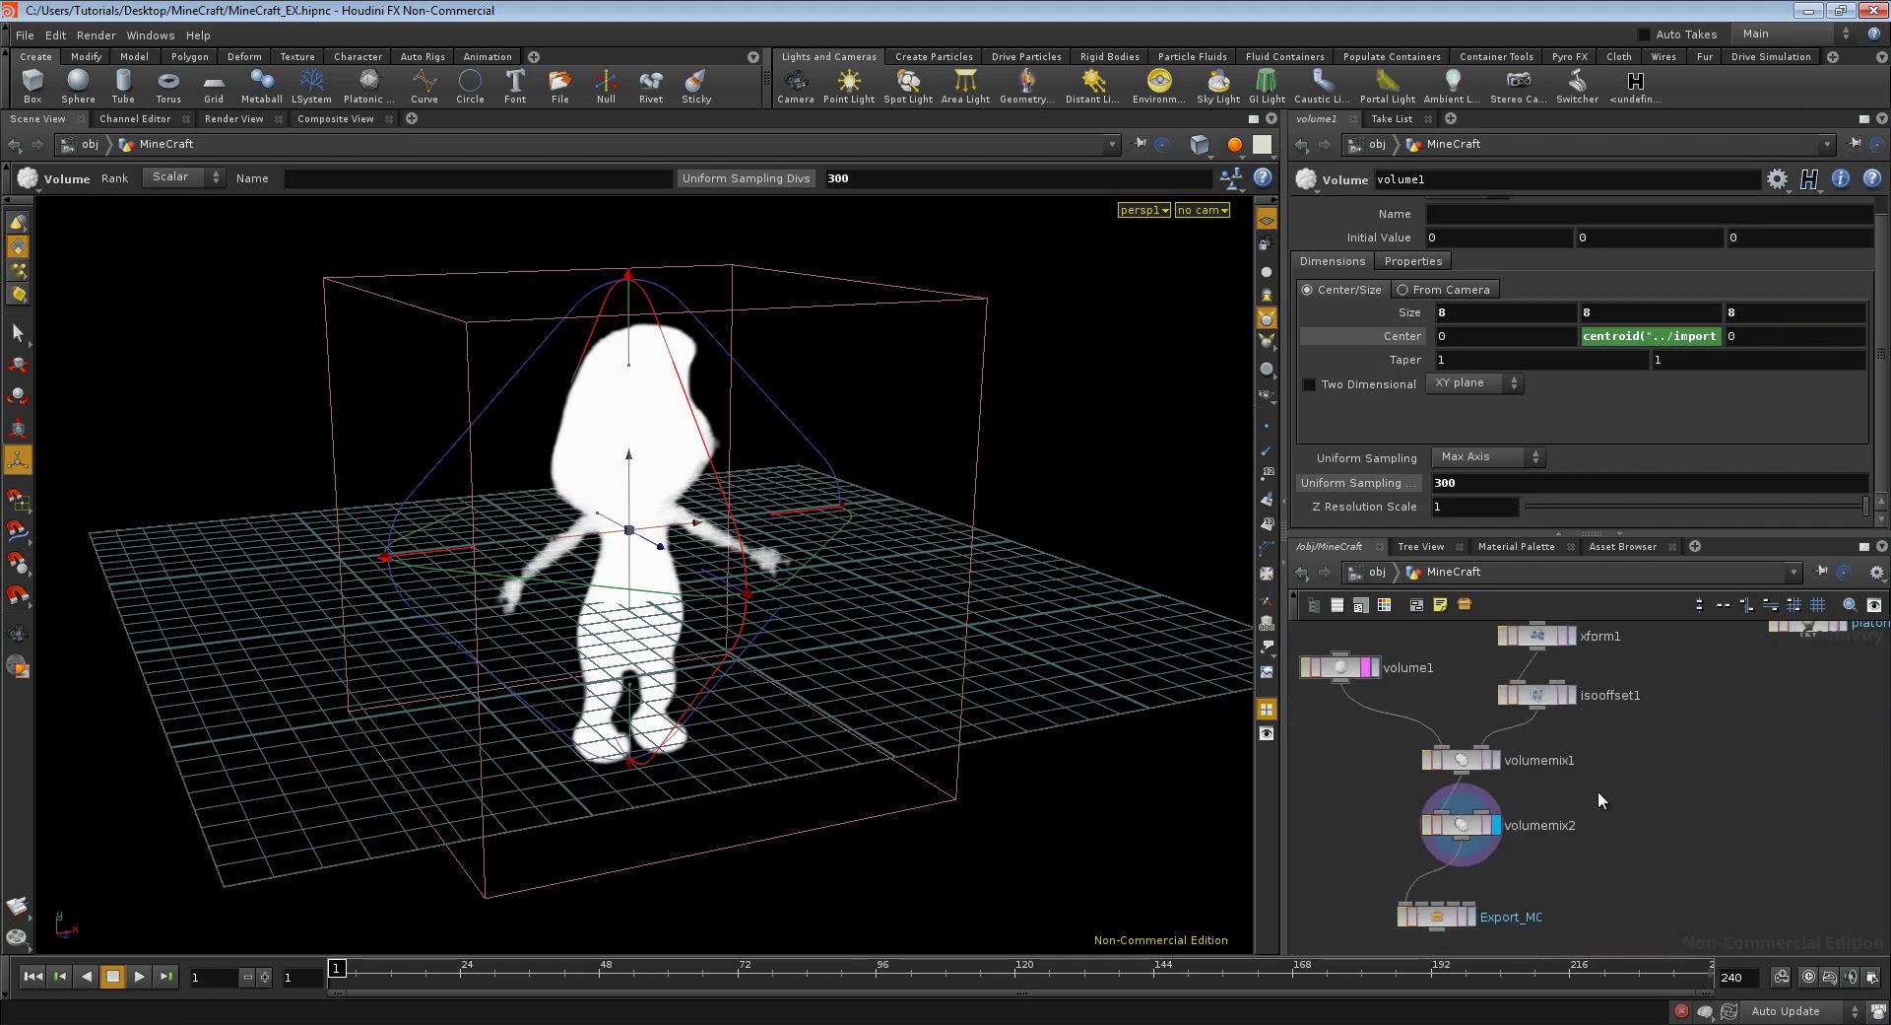
{"action": "scroll", "coordinate": [1606, 809], "scroll_direction": "up", "scroll_amount": 3}
{"action": "scroll", "coordinate": [1646, 747], "scroll_direction": "down", "scroll_amount": 1}
{"action": "scroll", "coordinate": [1645, 760], "scroll_direction": "down", "scroll_amount": 1}
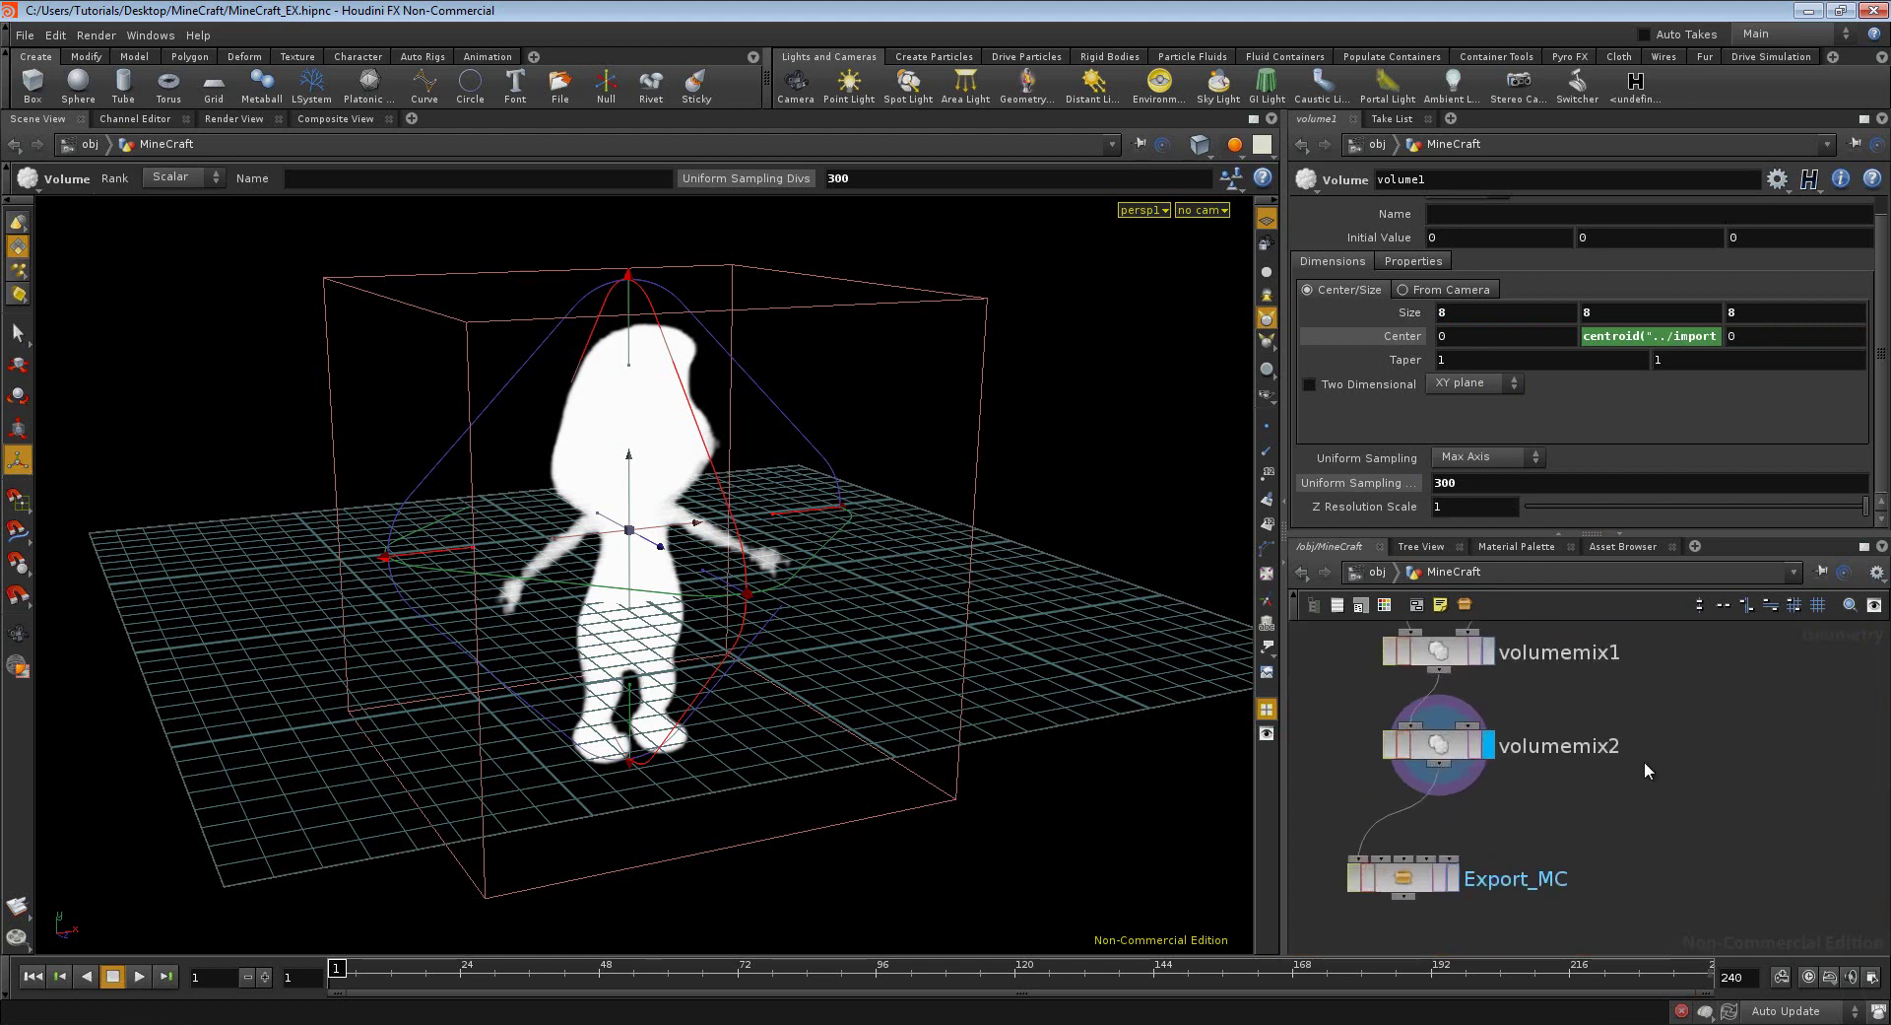
{"action": "mouse_move", "coordinate": [1528, 835]}
{"action": "middle_mouse_down"}
{"action": "mouse_move", "coordinate": [1574, 766]}
{"action": "mouse_move", "coordinate": [1588, 774]}
{"action": "middle_mouse_up"}
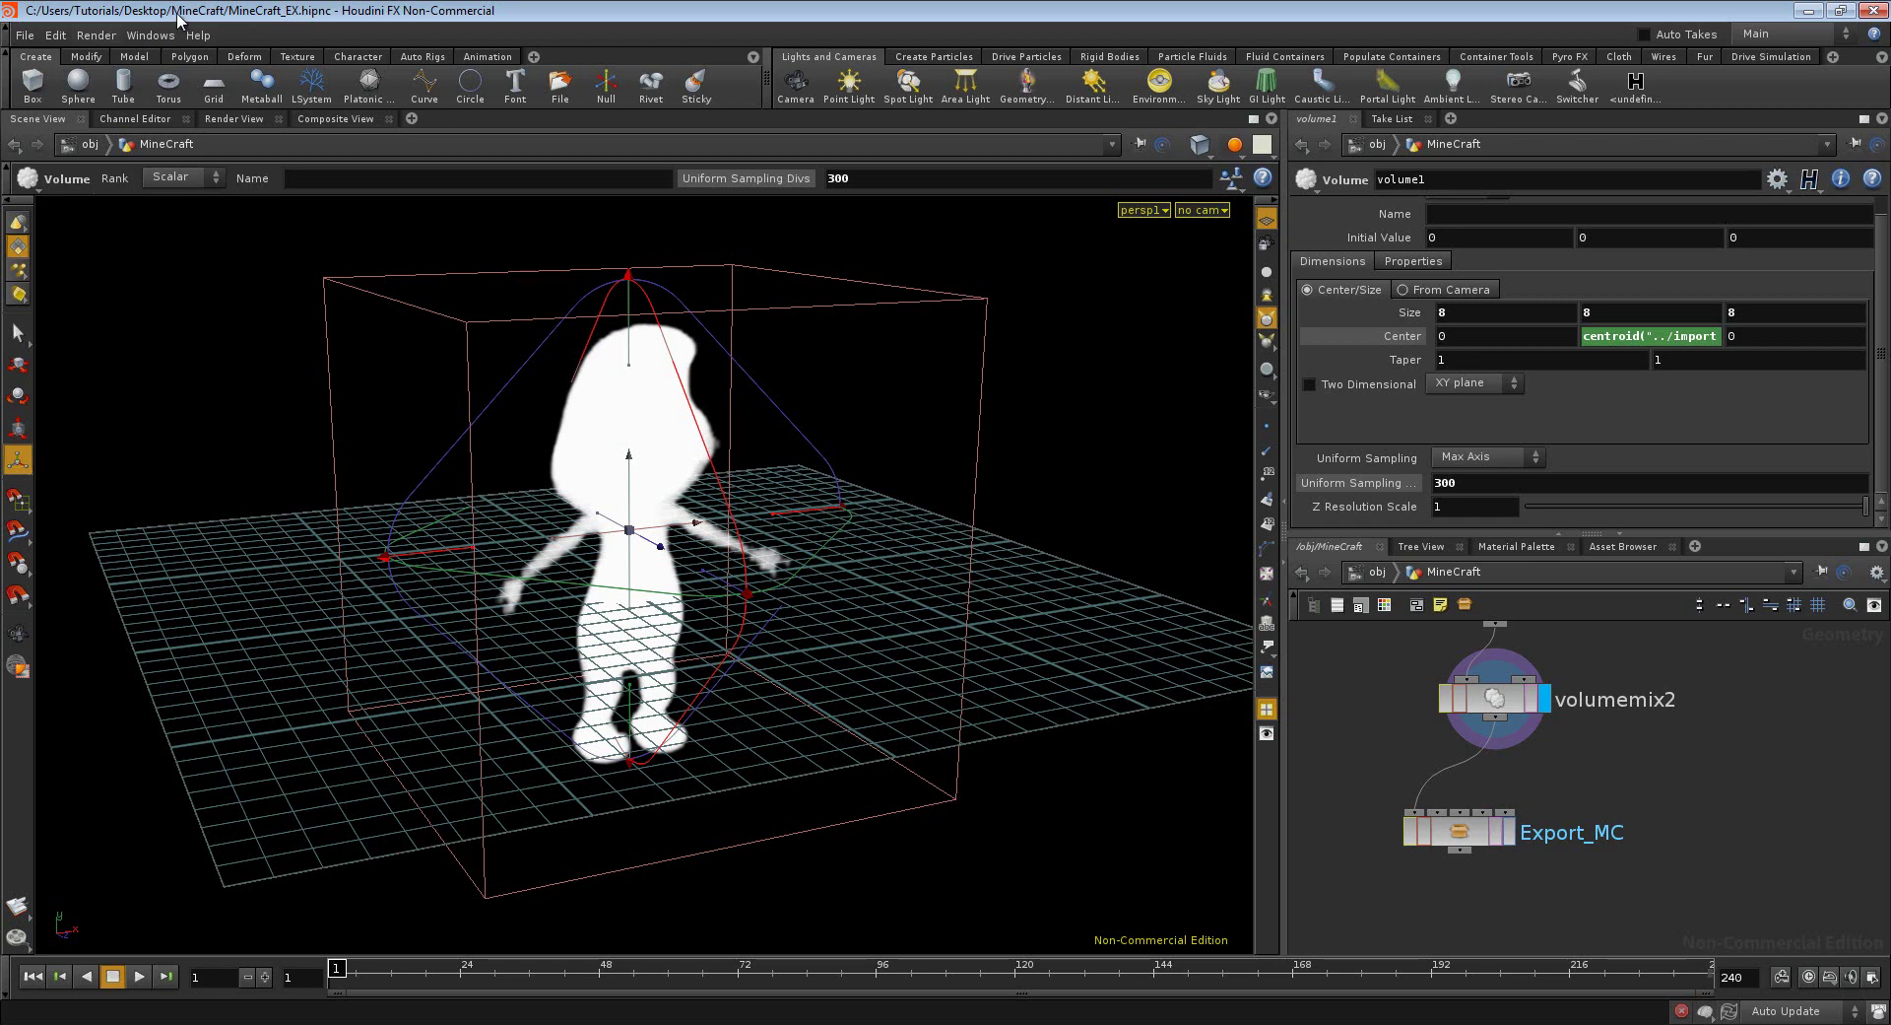
{"action": "left_click", "coordinate": [67, 39]}
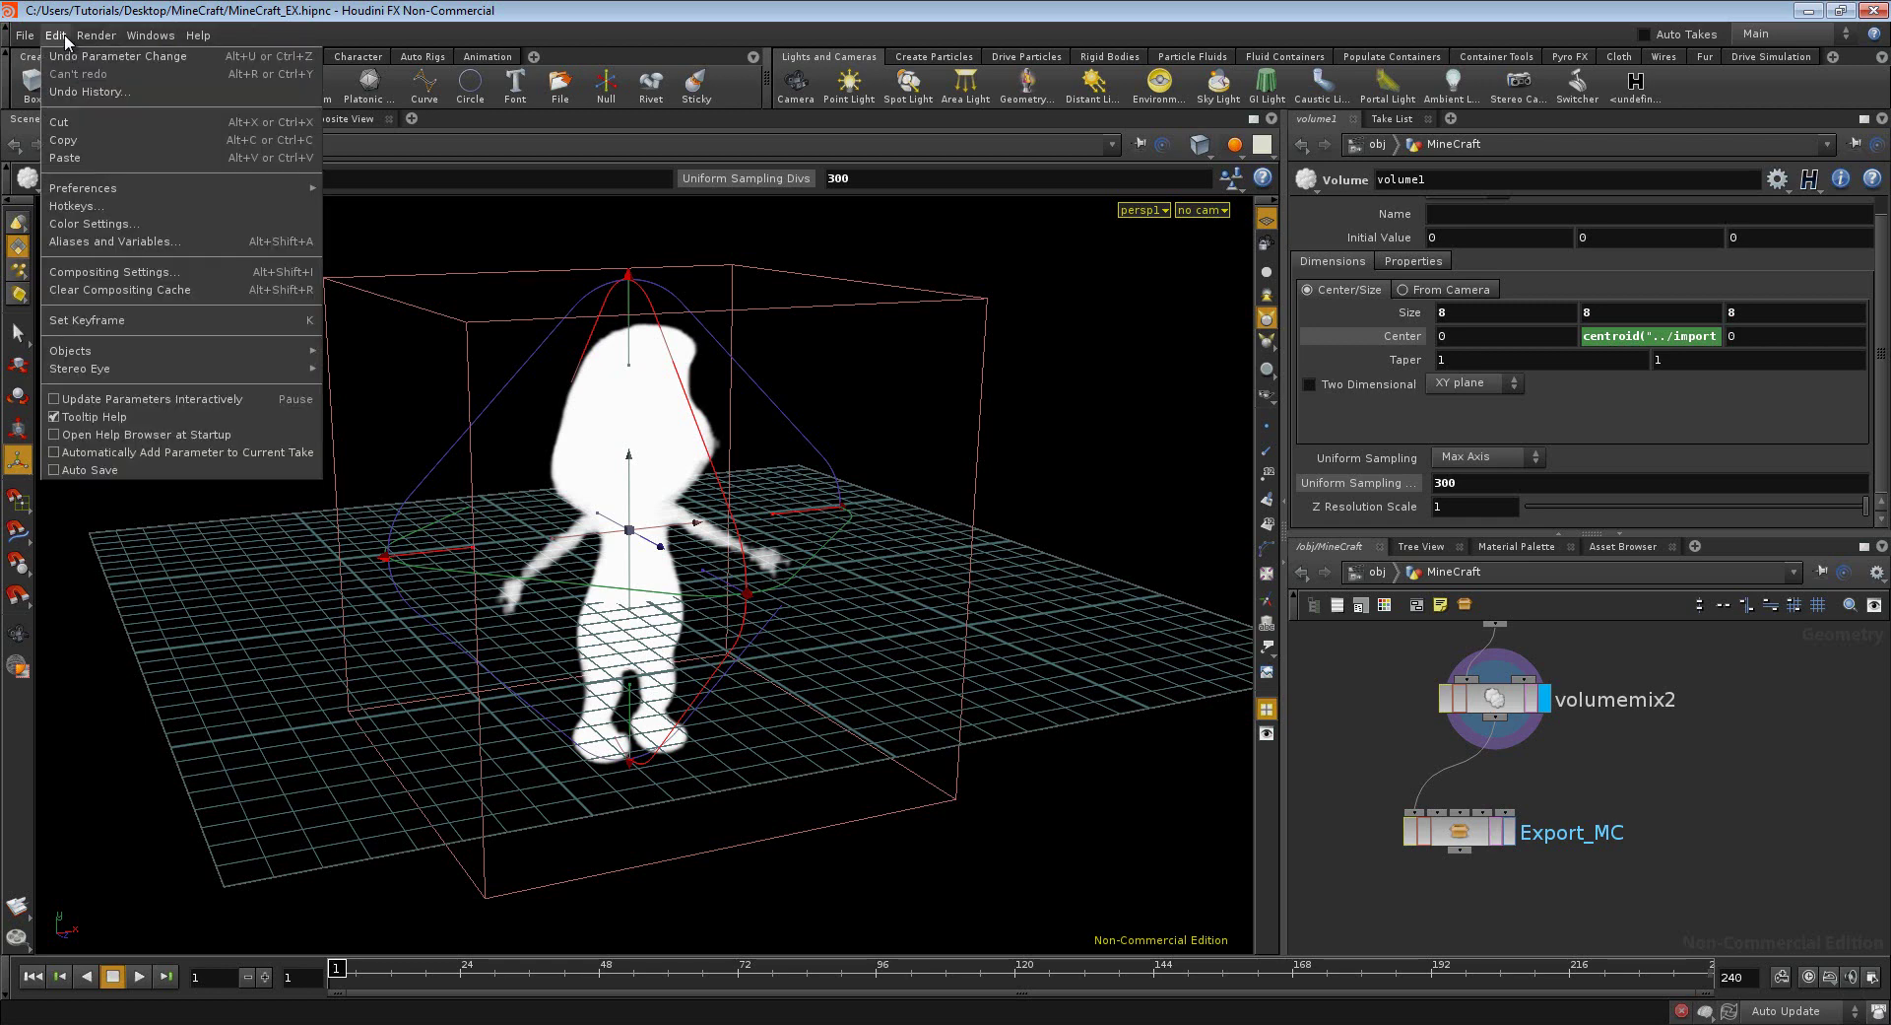
{"action": "left_click", "coordinate": [68, 219]}
{"action": "left_click", "coordinate": [213, 117]}
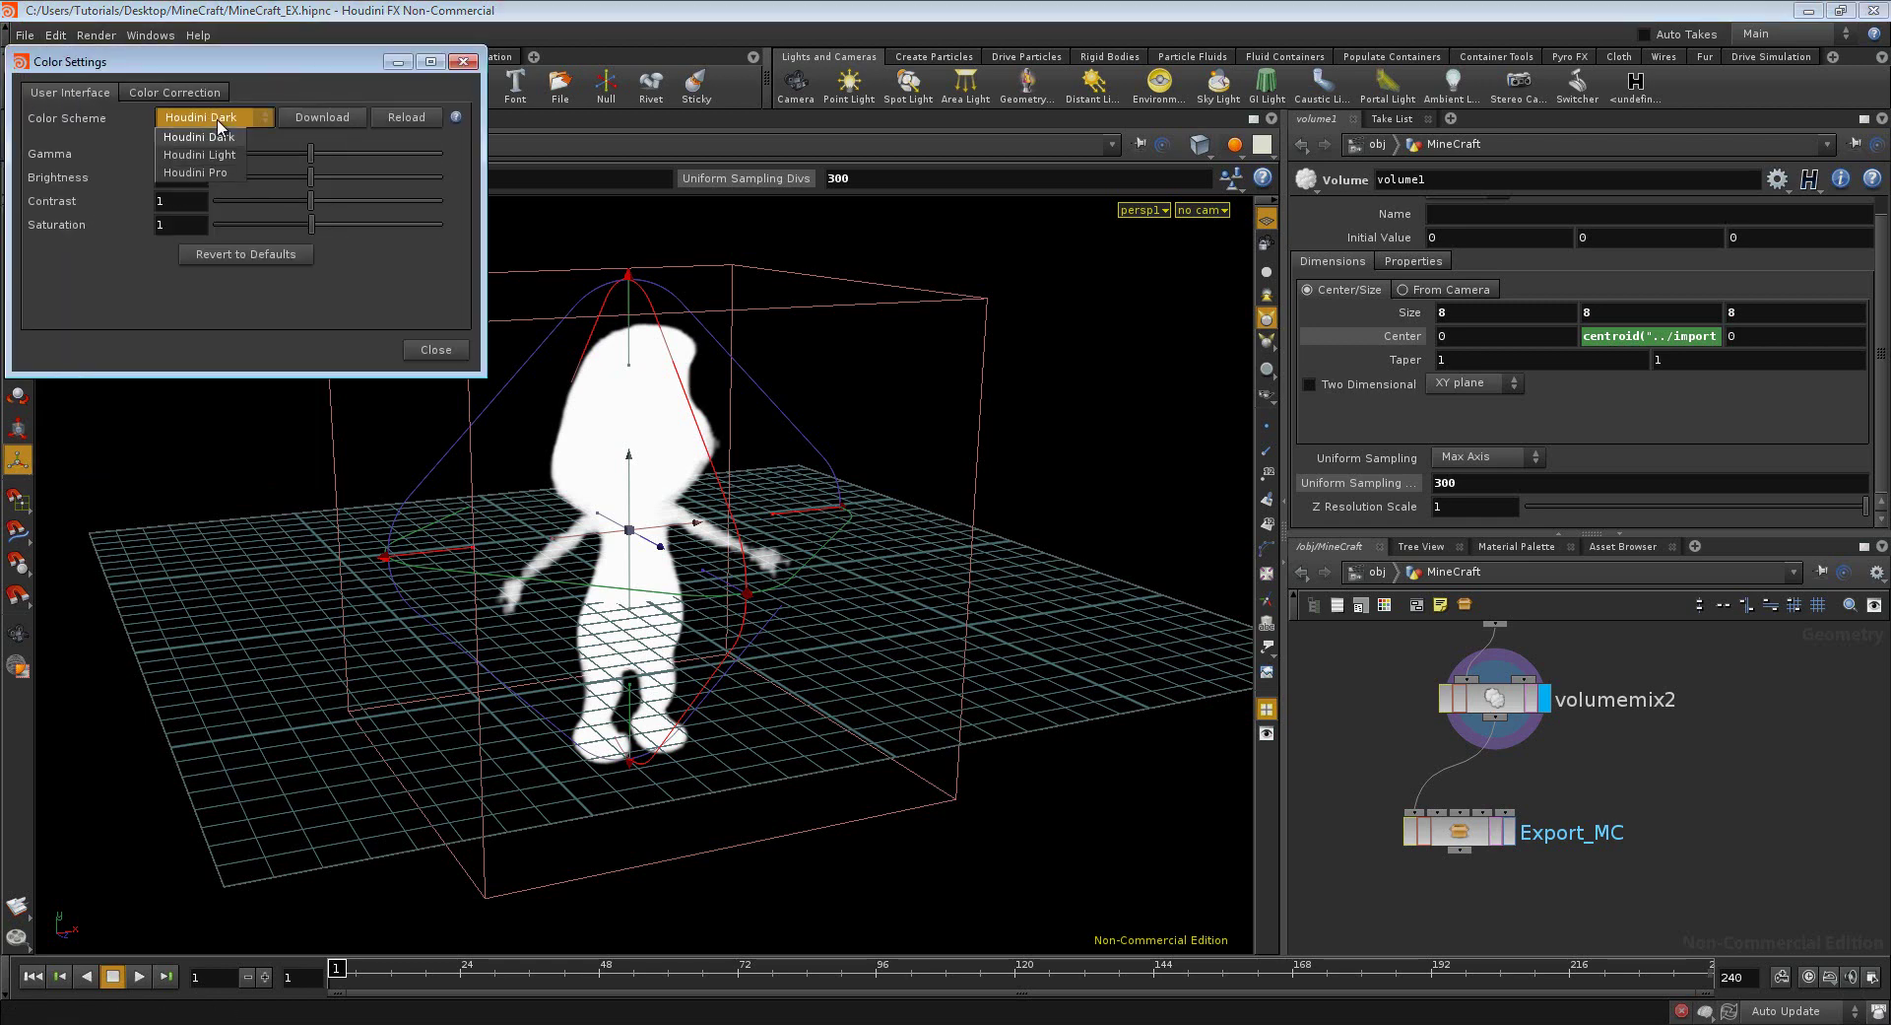
{"action": "left_click", "coordinate": [225, 172]}
{"action": "left_click", "coordinate": [219, 118]}
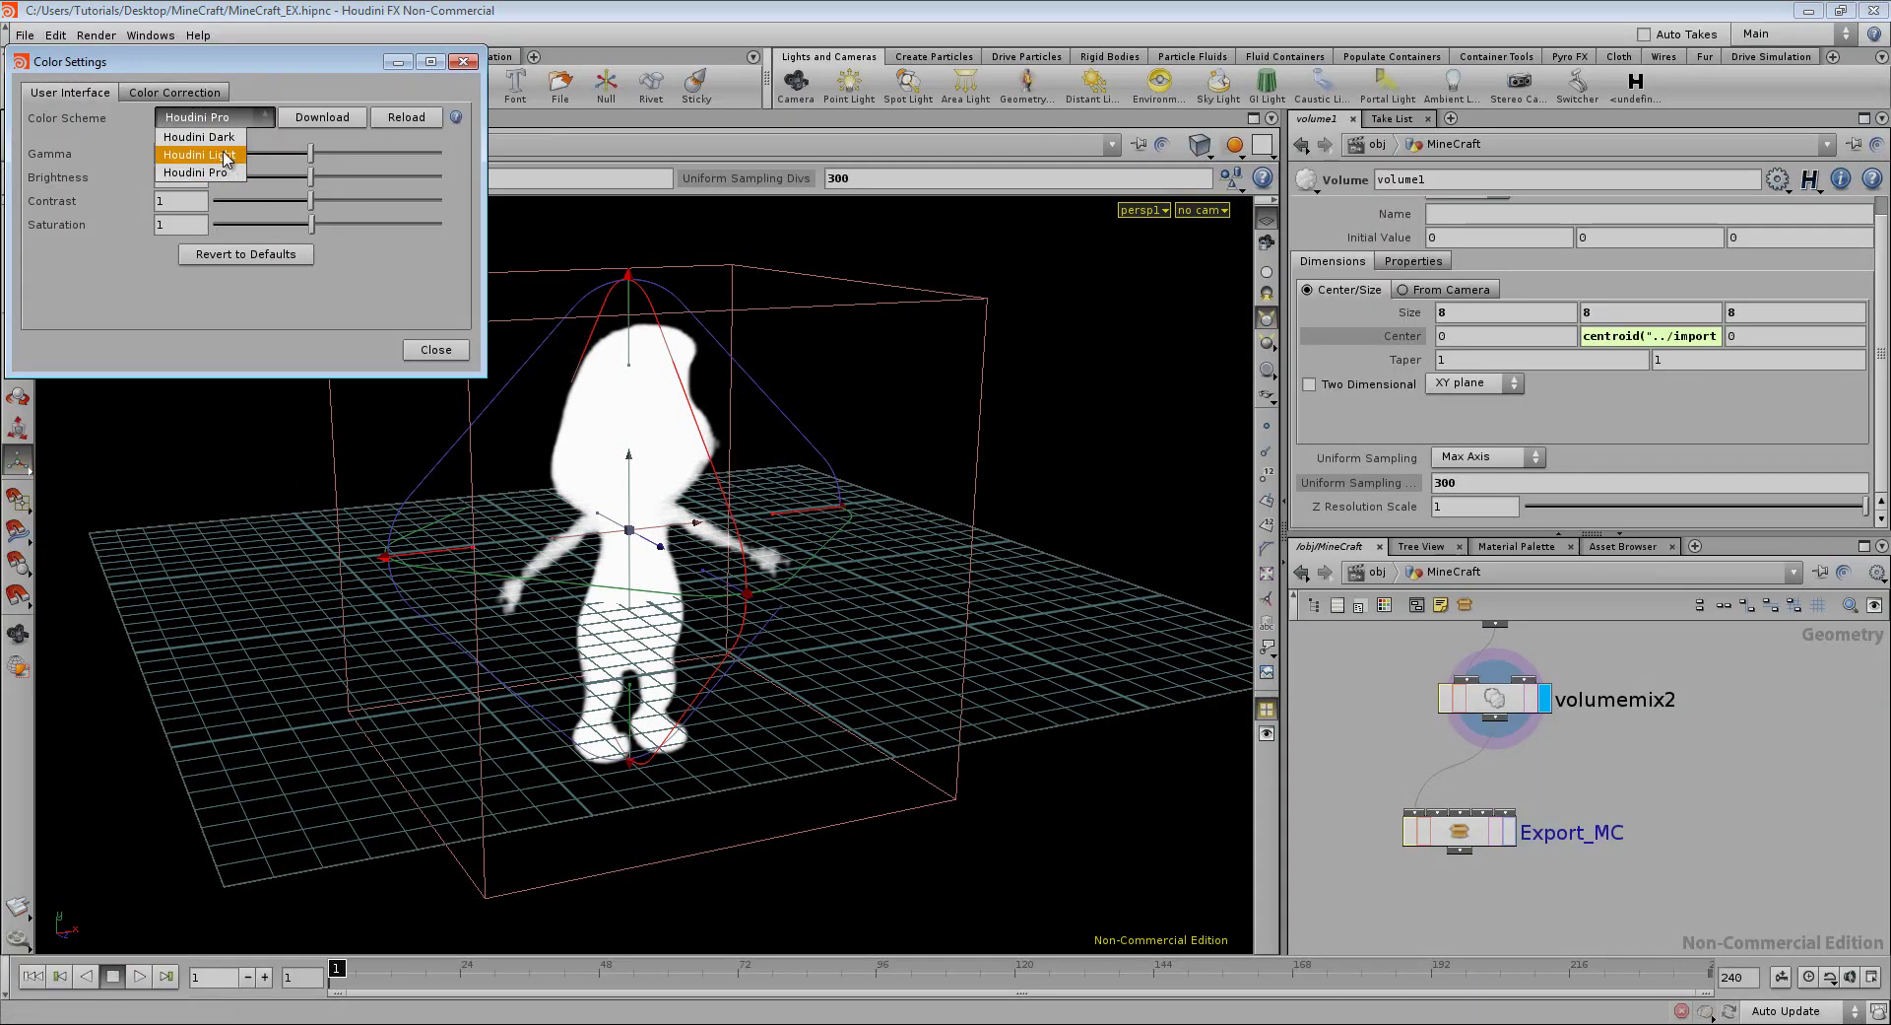
{"action": "left_click", "coordinate": [227, 155]}
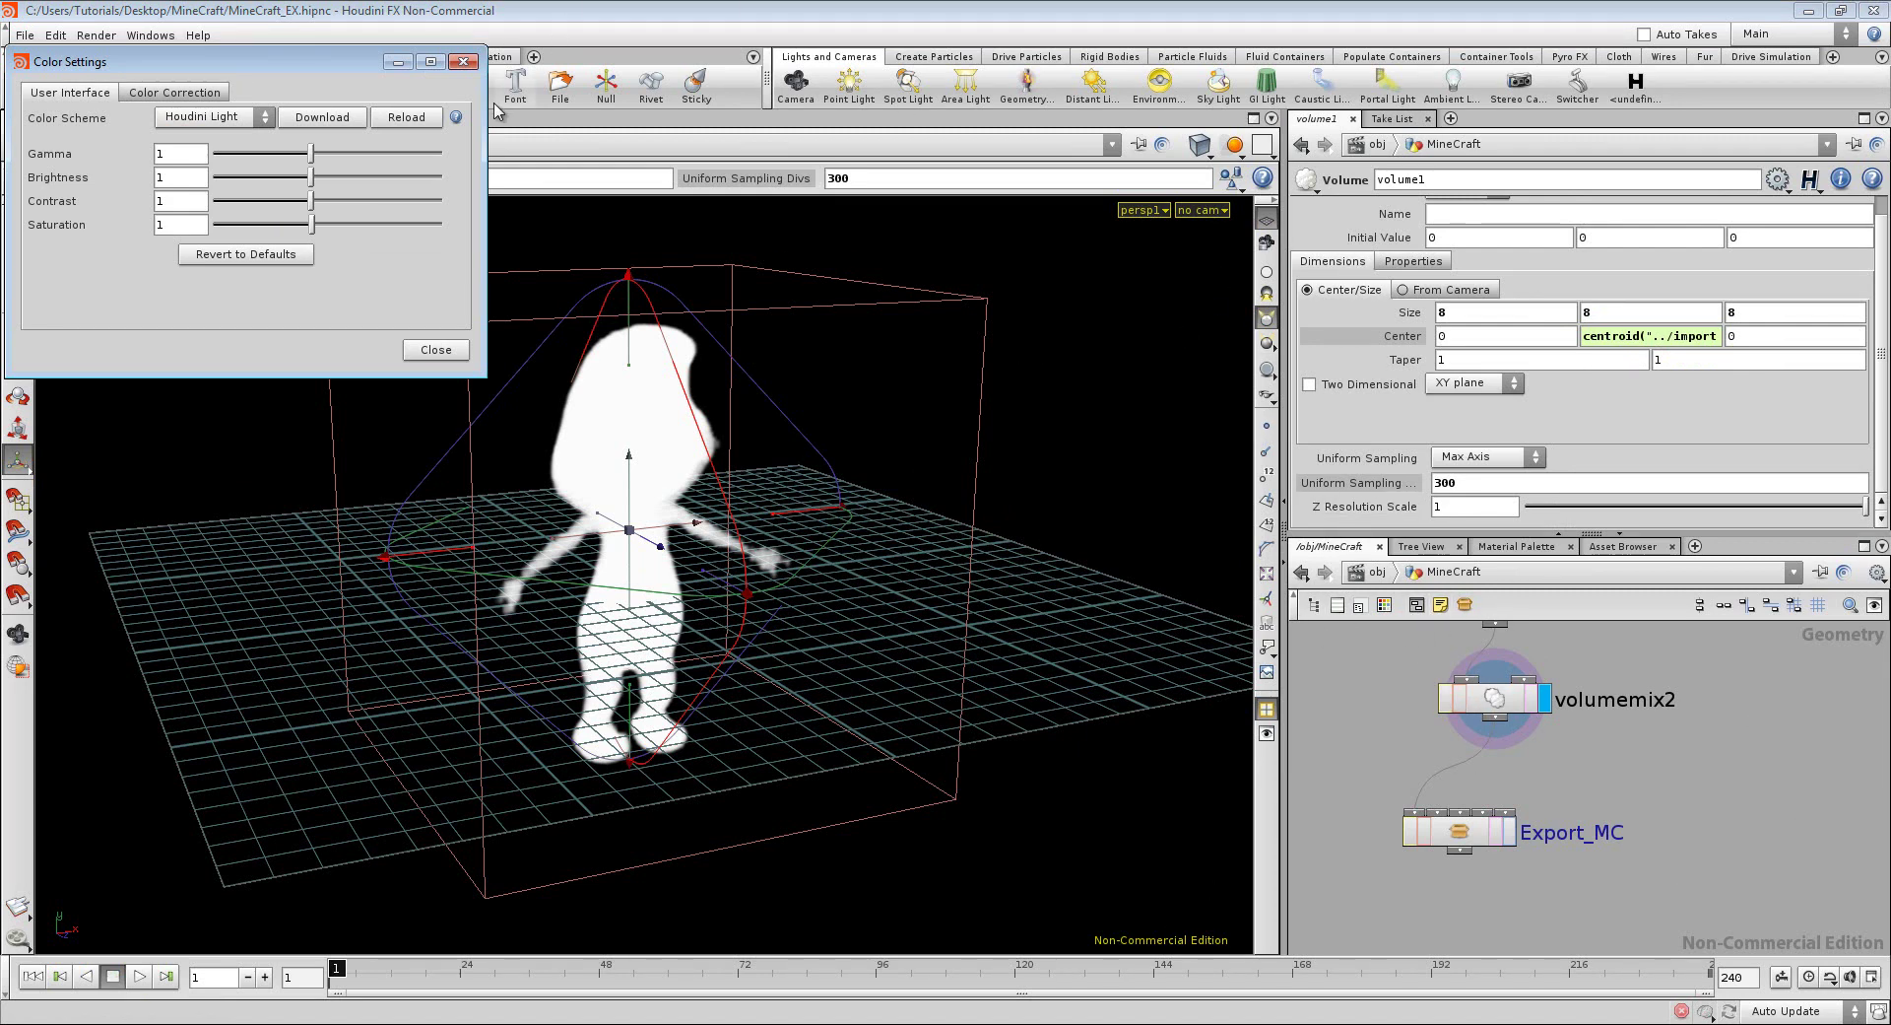
{"action": "left_click", "coordinate": [212, 117]}
{"action": "left_click", "coordinate": [207, 153]}
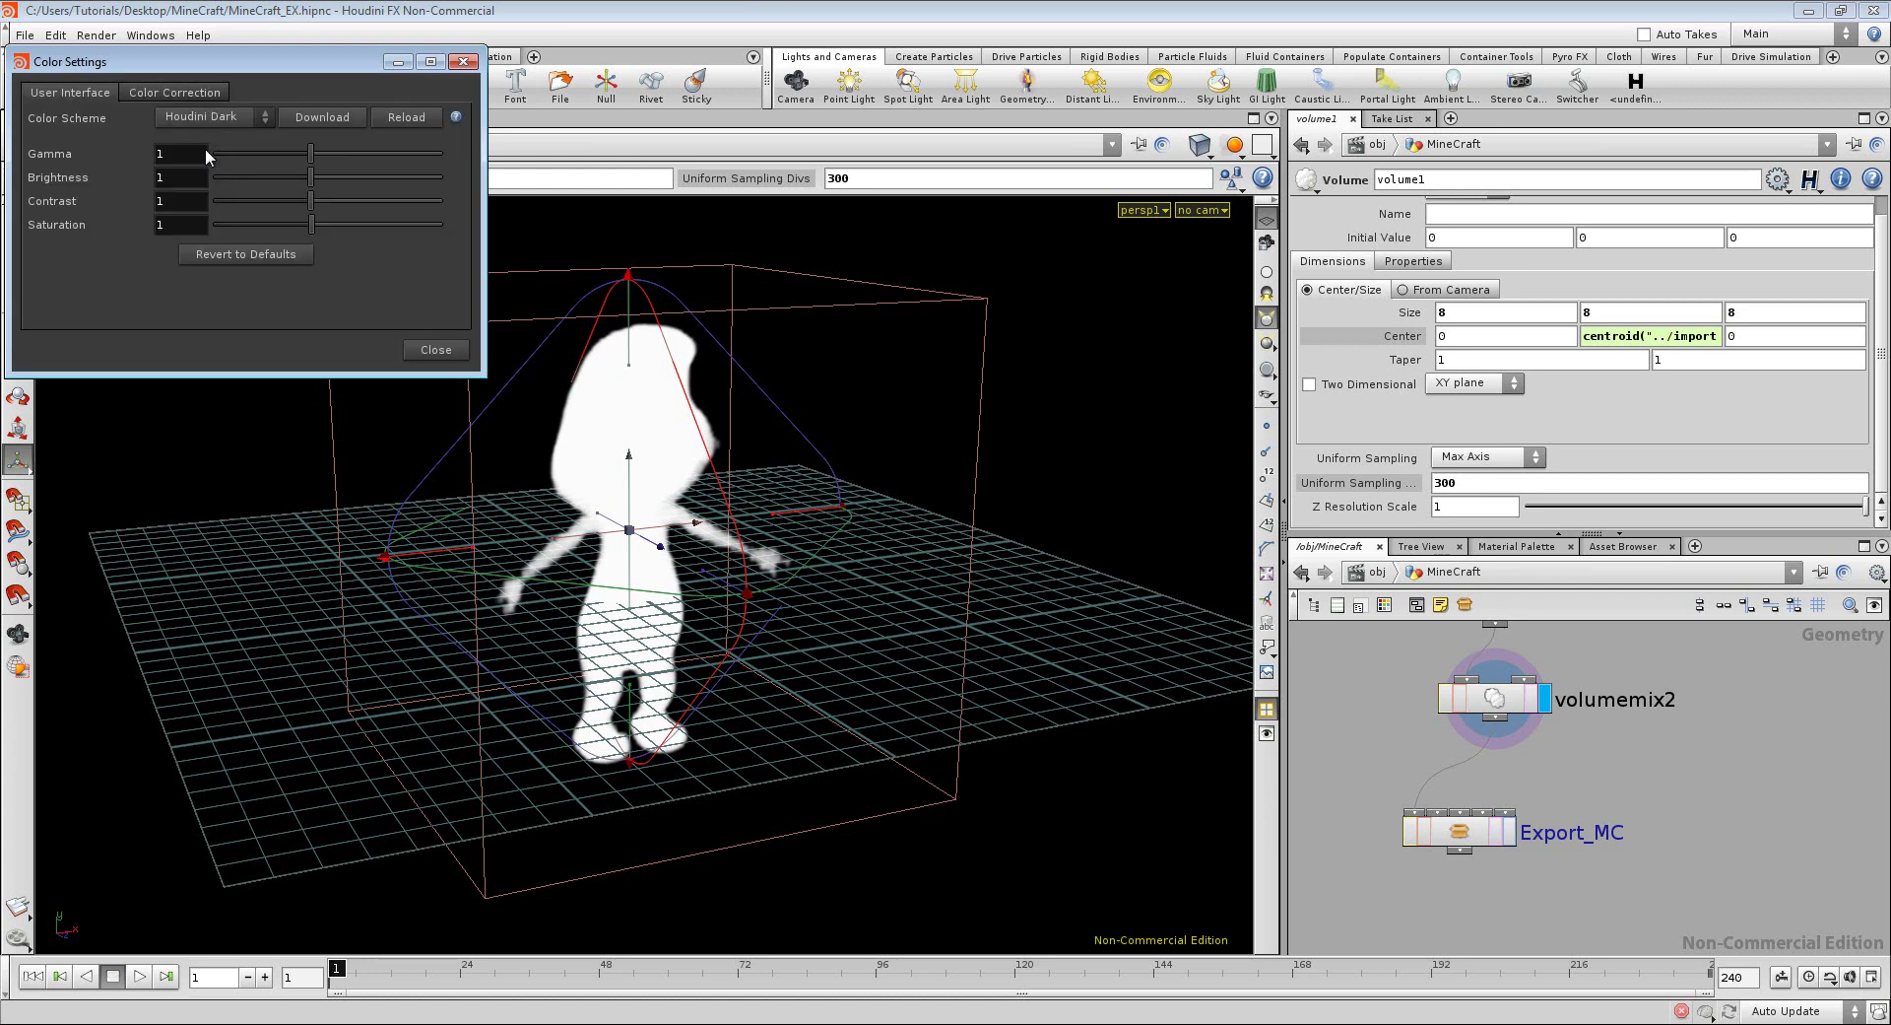
{"action": "left_click", "coordinate": [235, 116]}
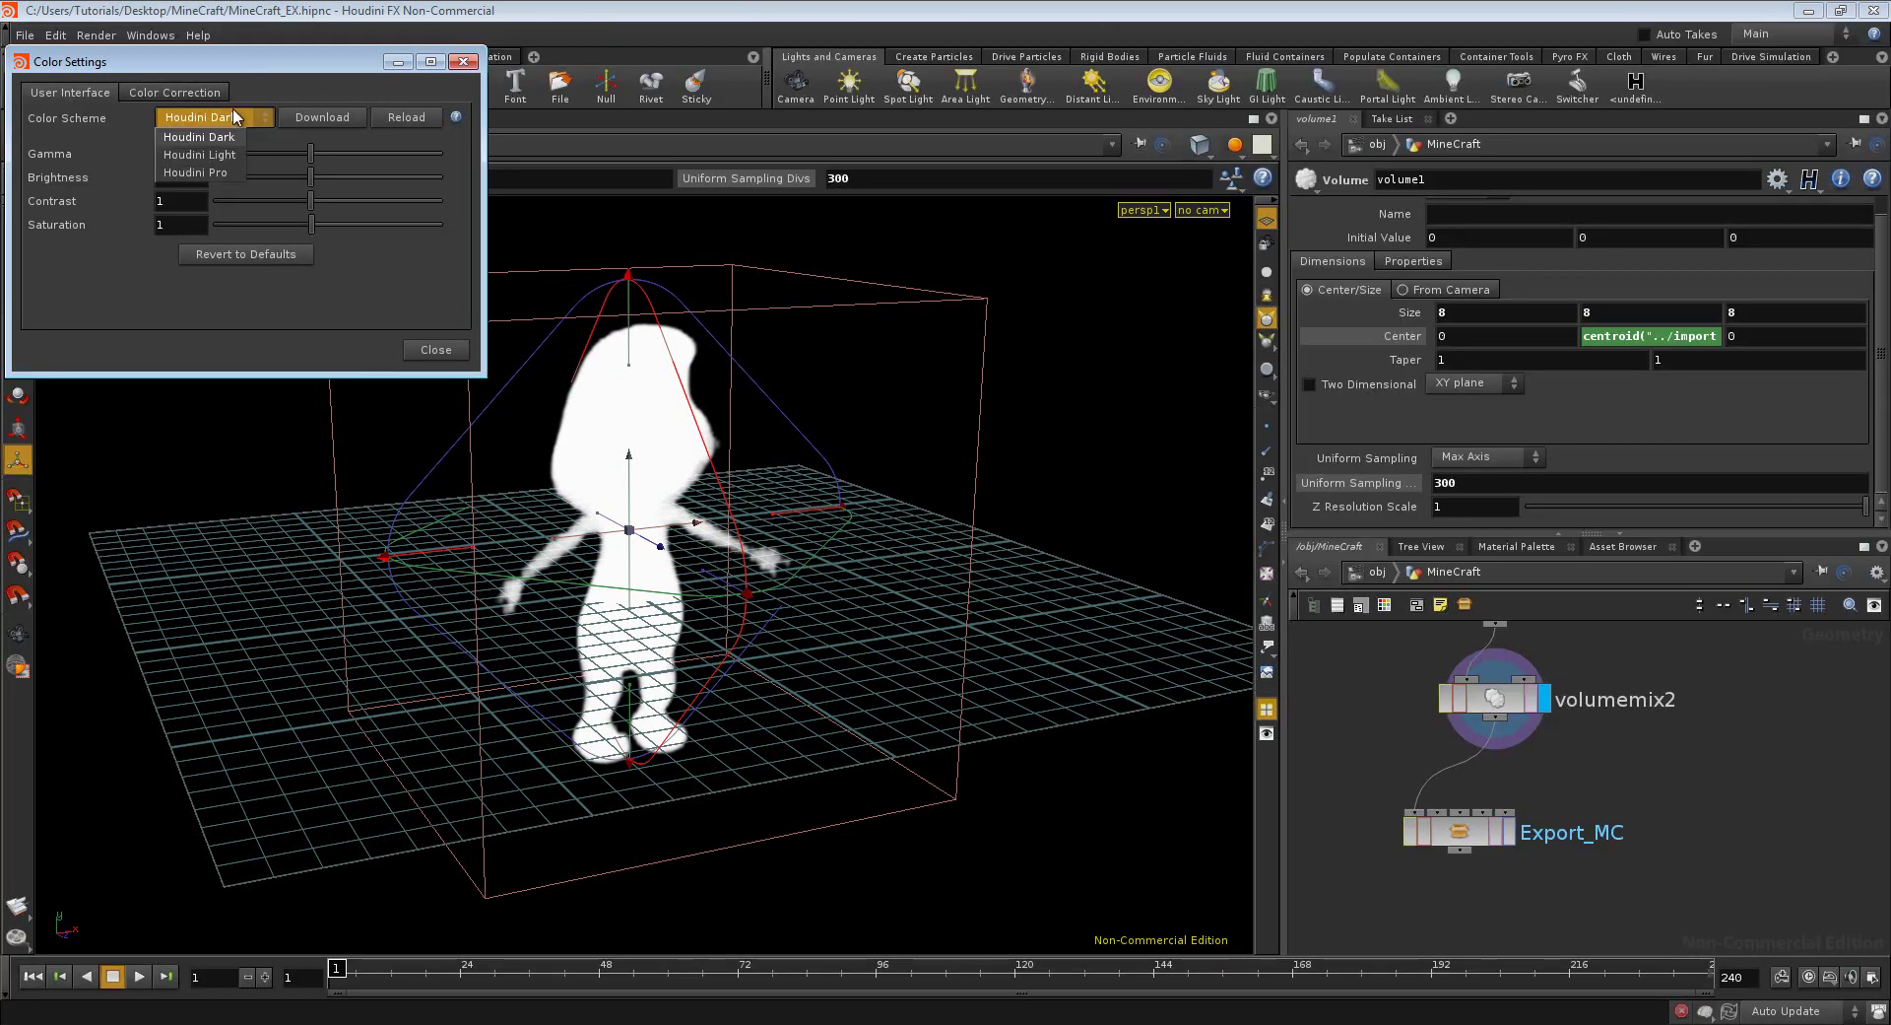
{"action": "left_click", "coordinate": [217, 173]}
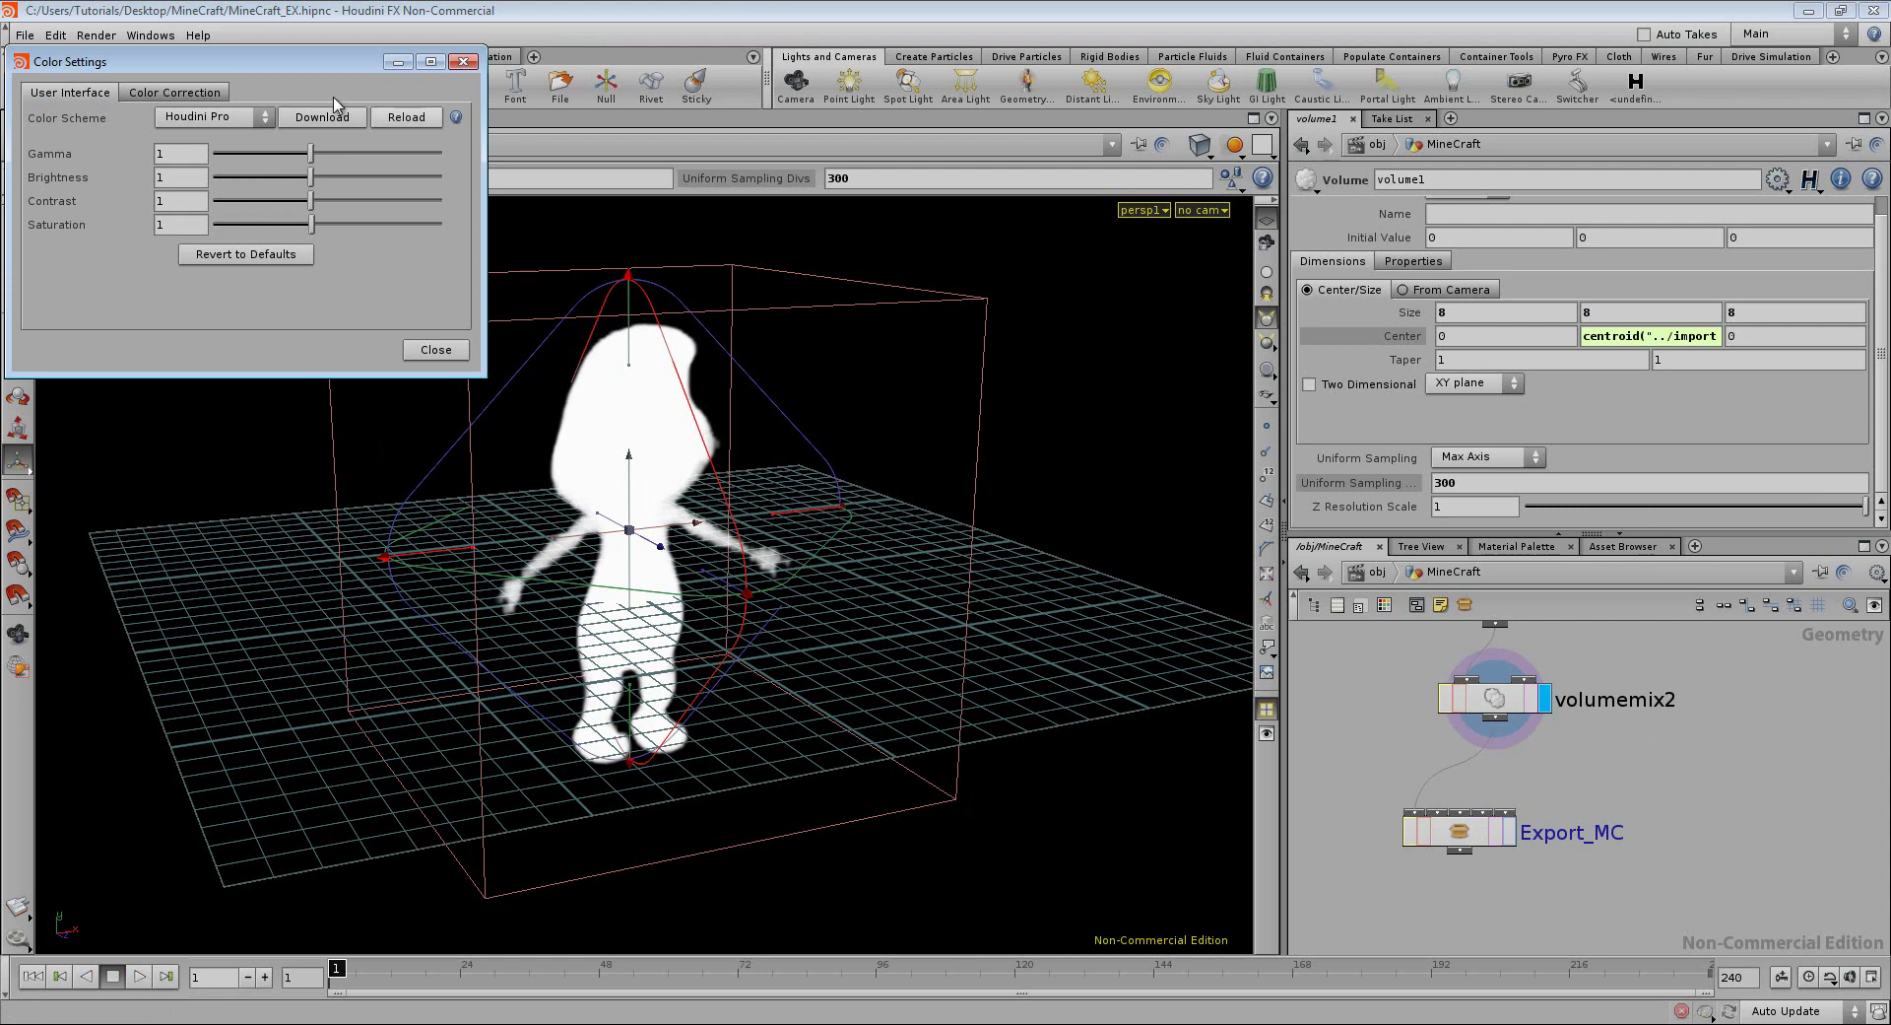
{"action": "left_click", "coordinate": [436, 349]}
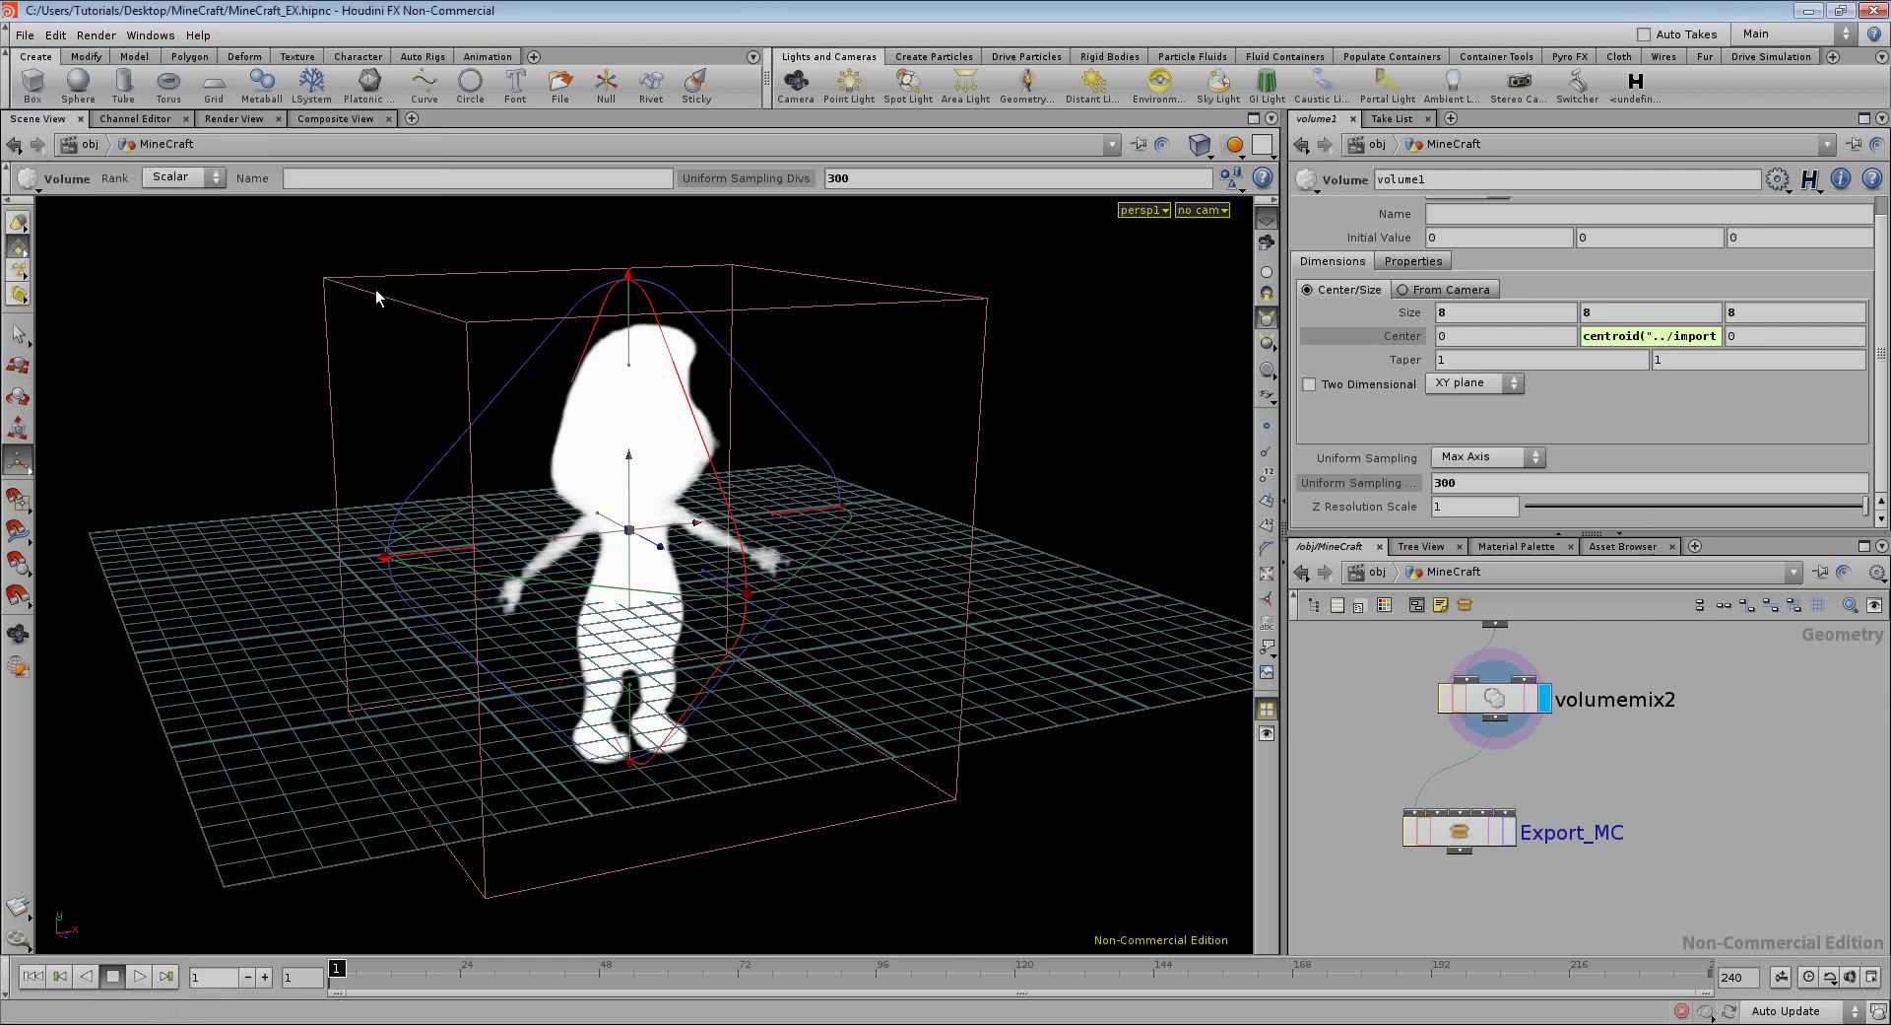
{"action": "left_click", "coordinate": [55, 36]}
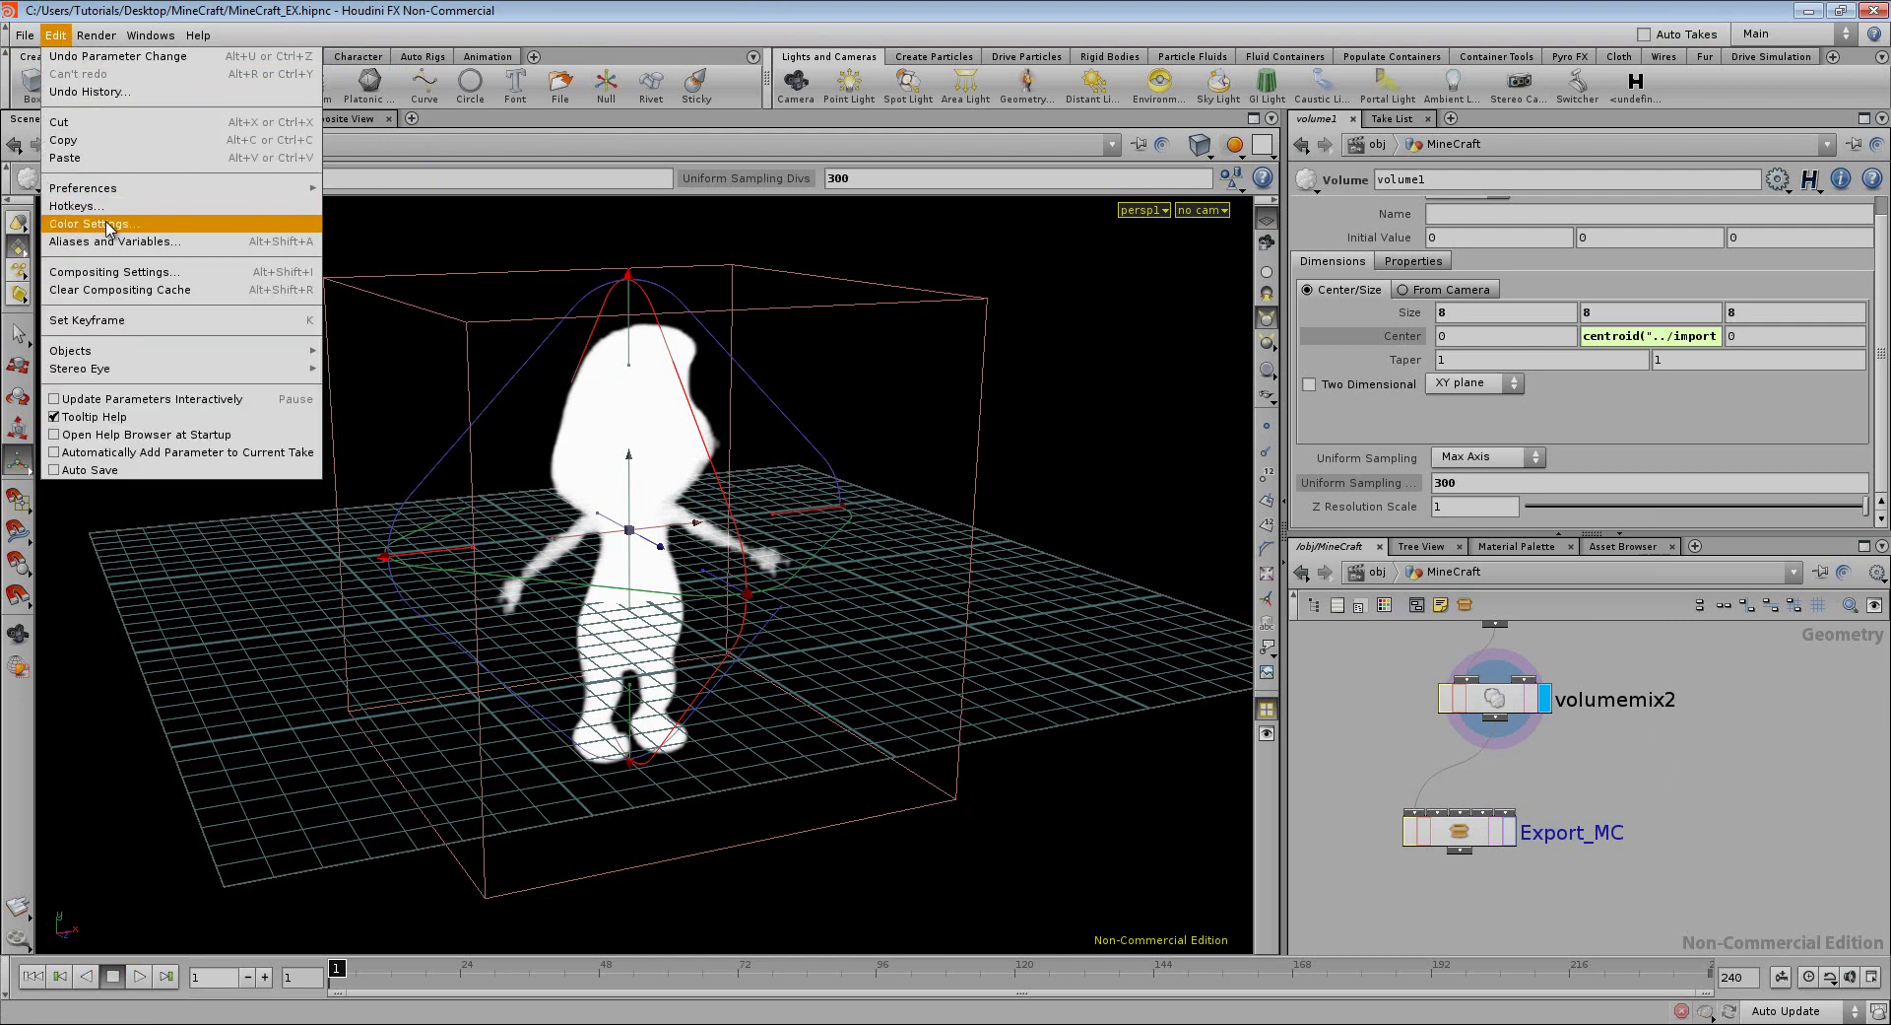
{"action": "left_click", "coordinate": [94, 224]}
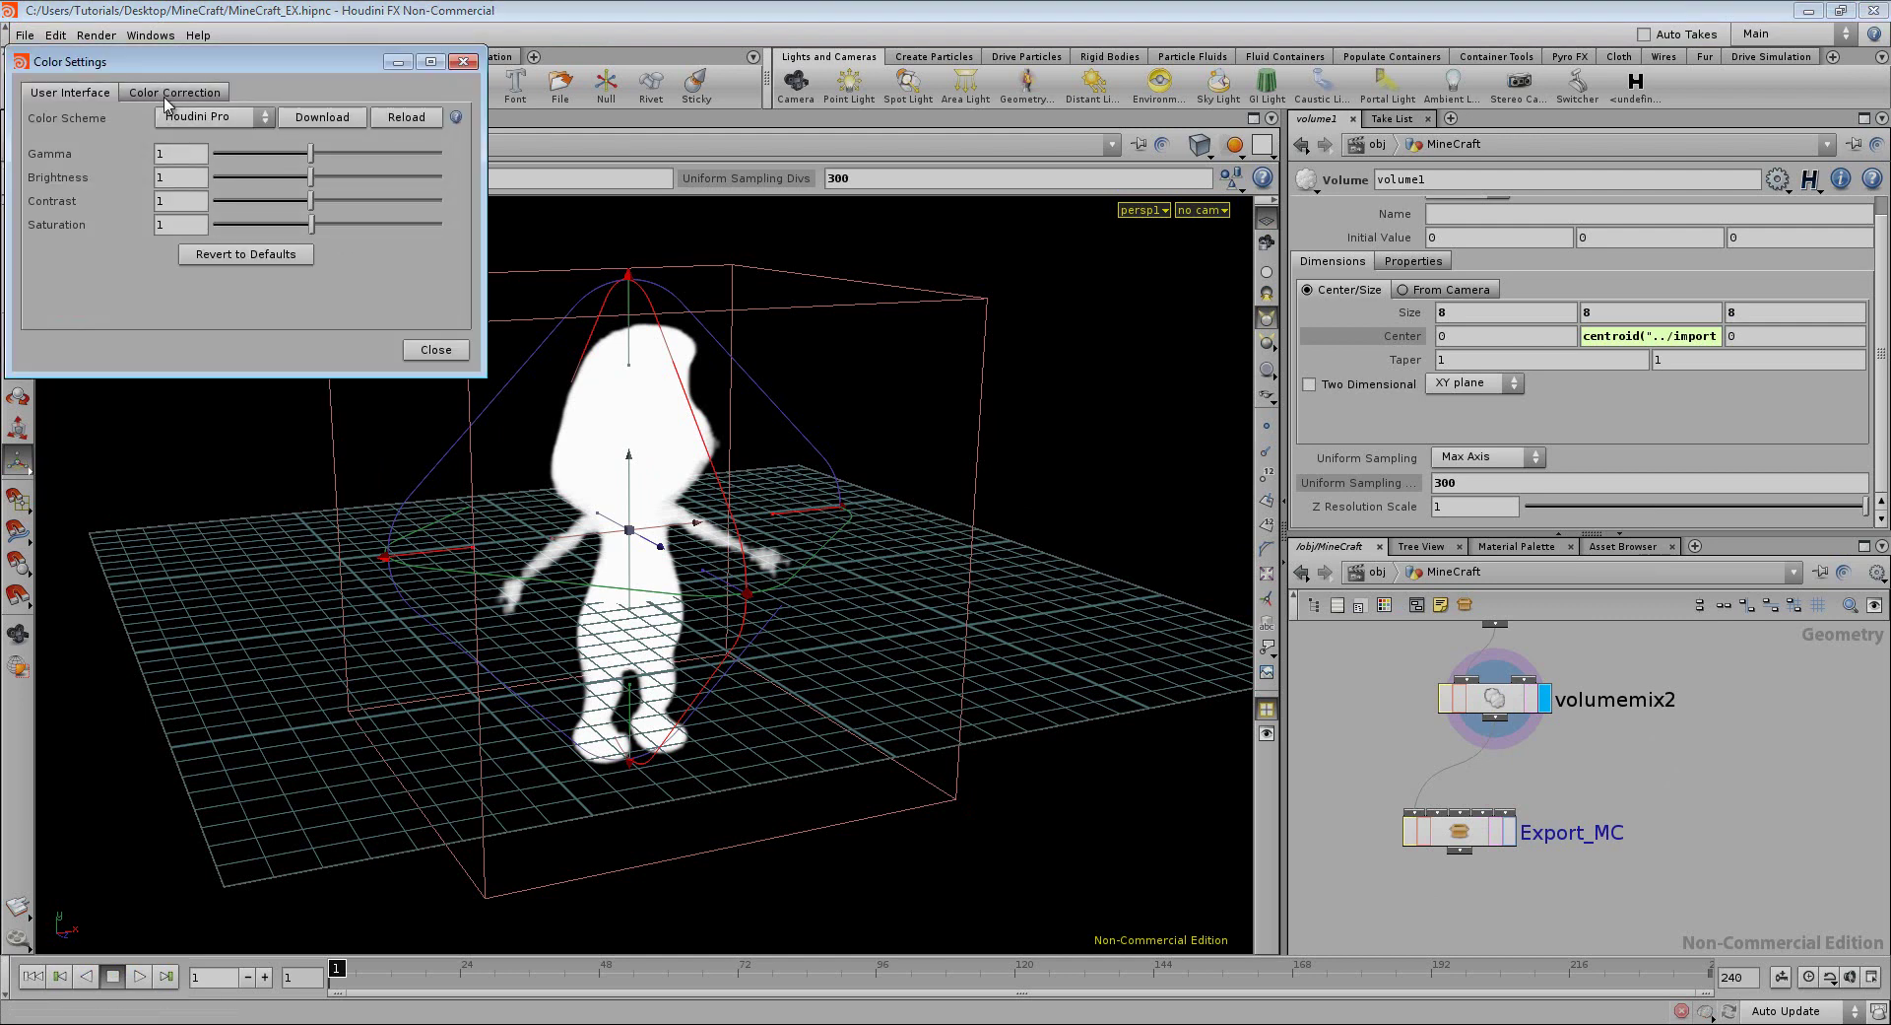
{"action": "left_click", "coordinate": [176, 114]}
{"action": "left_click", "coordinate": [219, 158]}
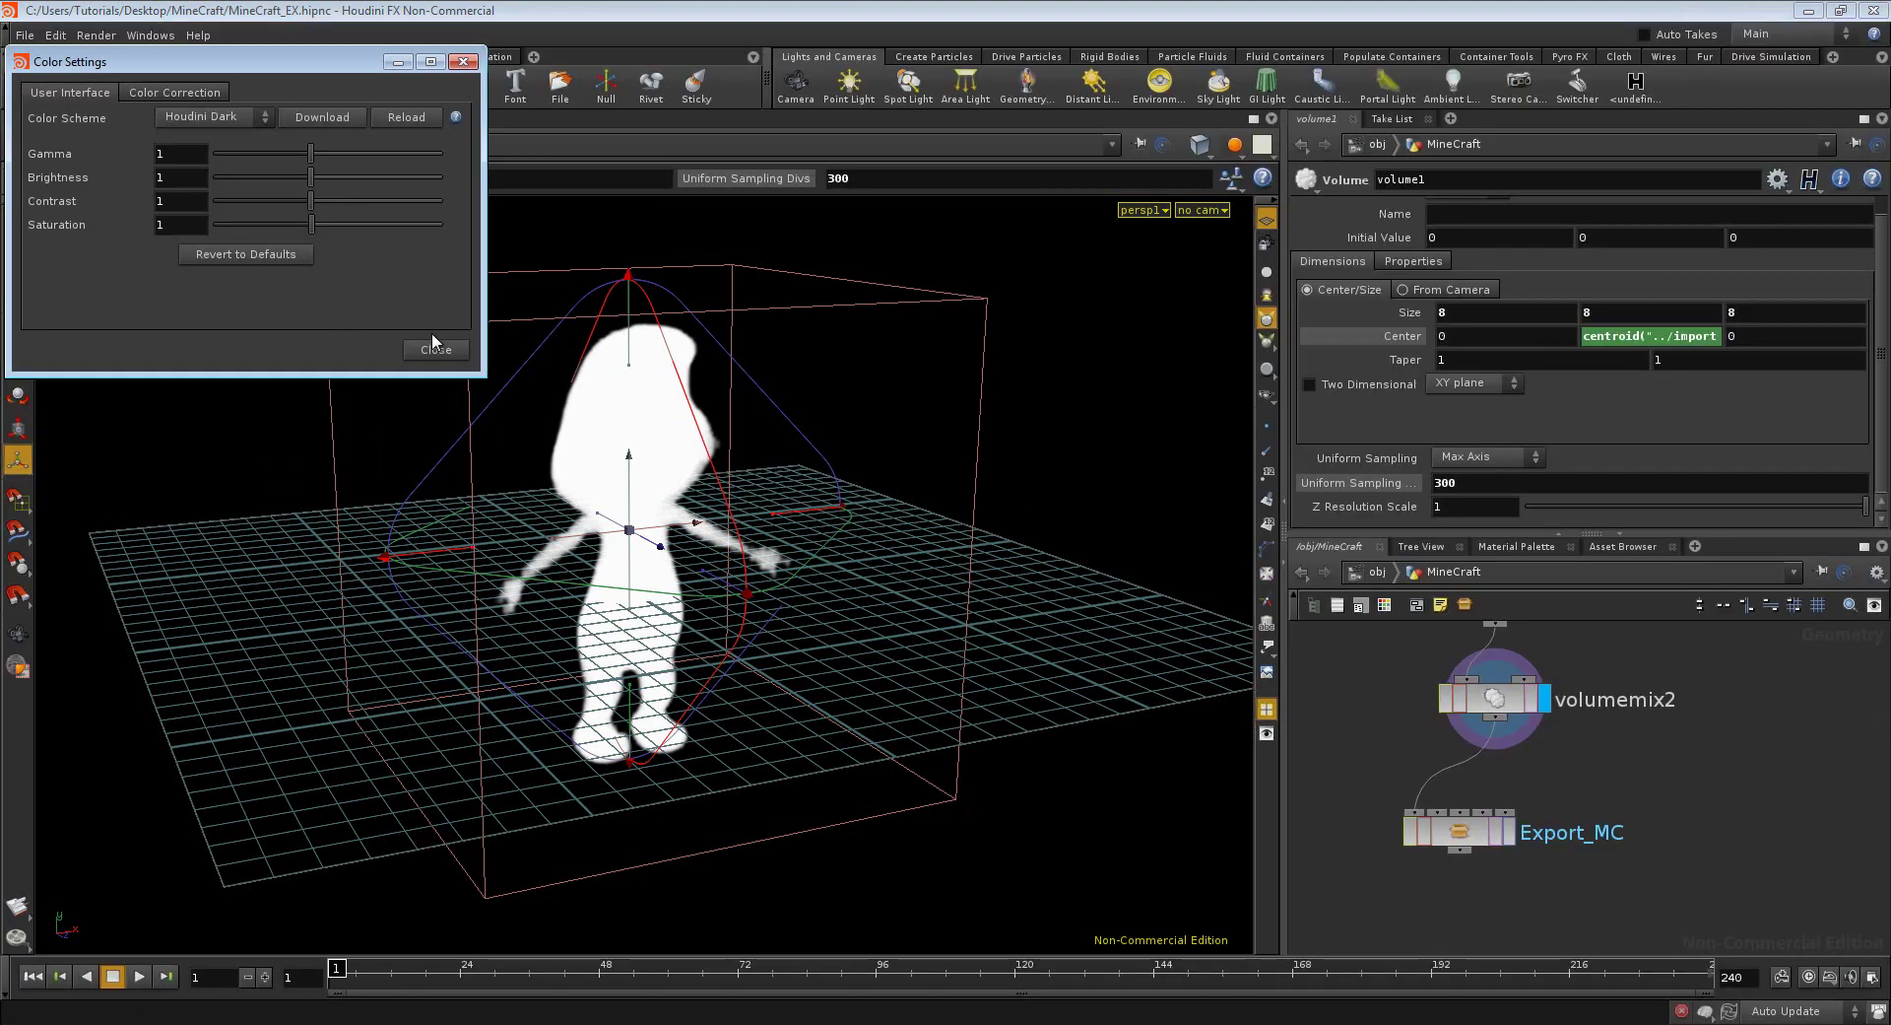
{"action": "left_click", "coordinate": [433, 349]}
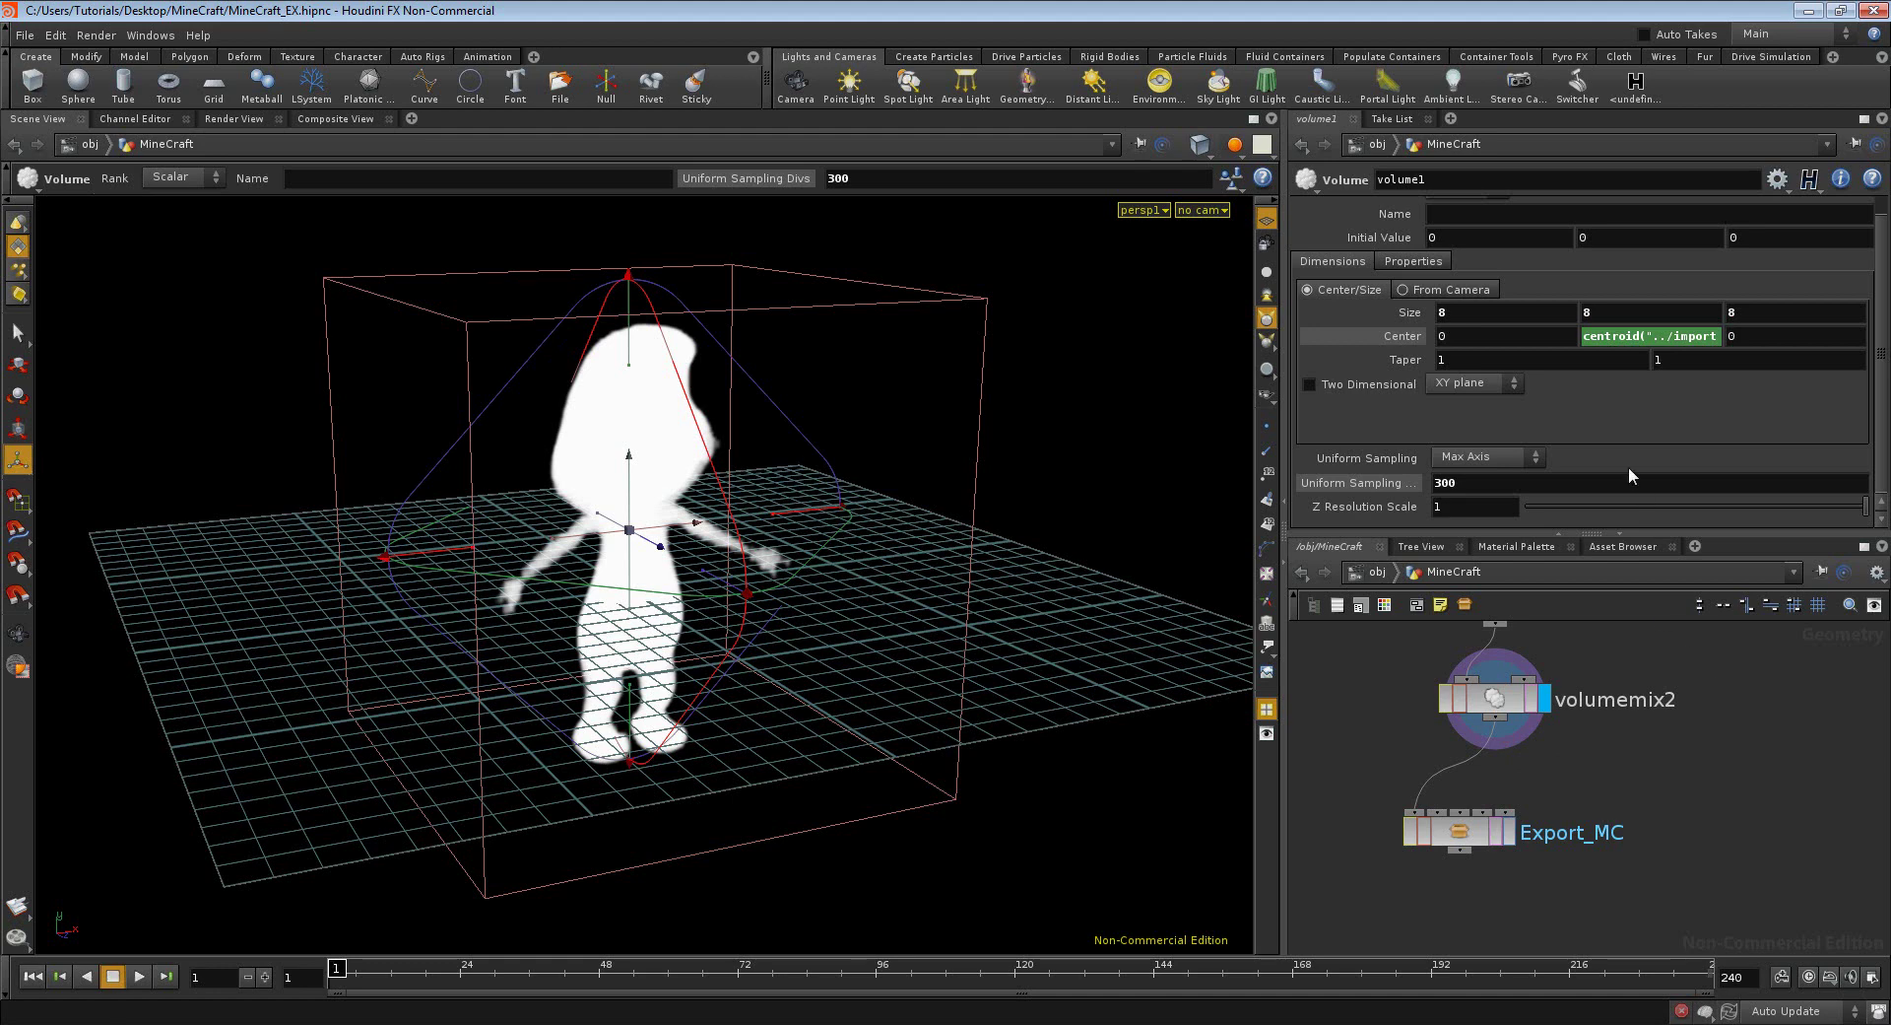
- Select volume1 and change its Uniform Sampling Divs from 300 to 100
{"action": "scroll", "coordinate": [1667, 666], "scroll_direction": "down", "scroll_amount": 2}
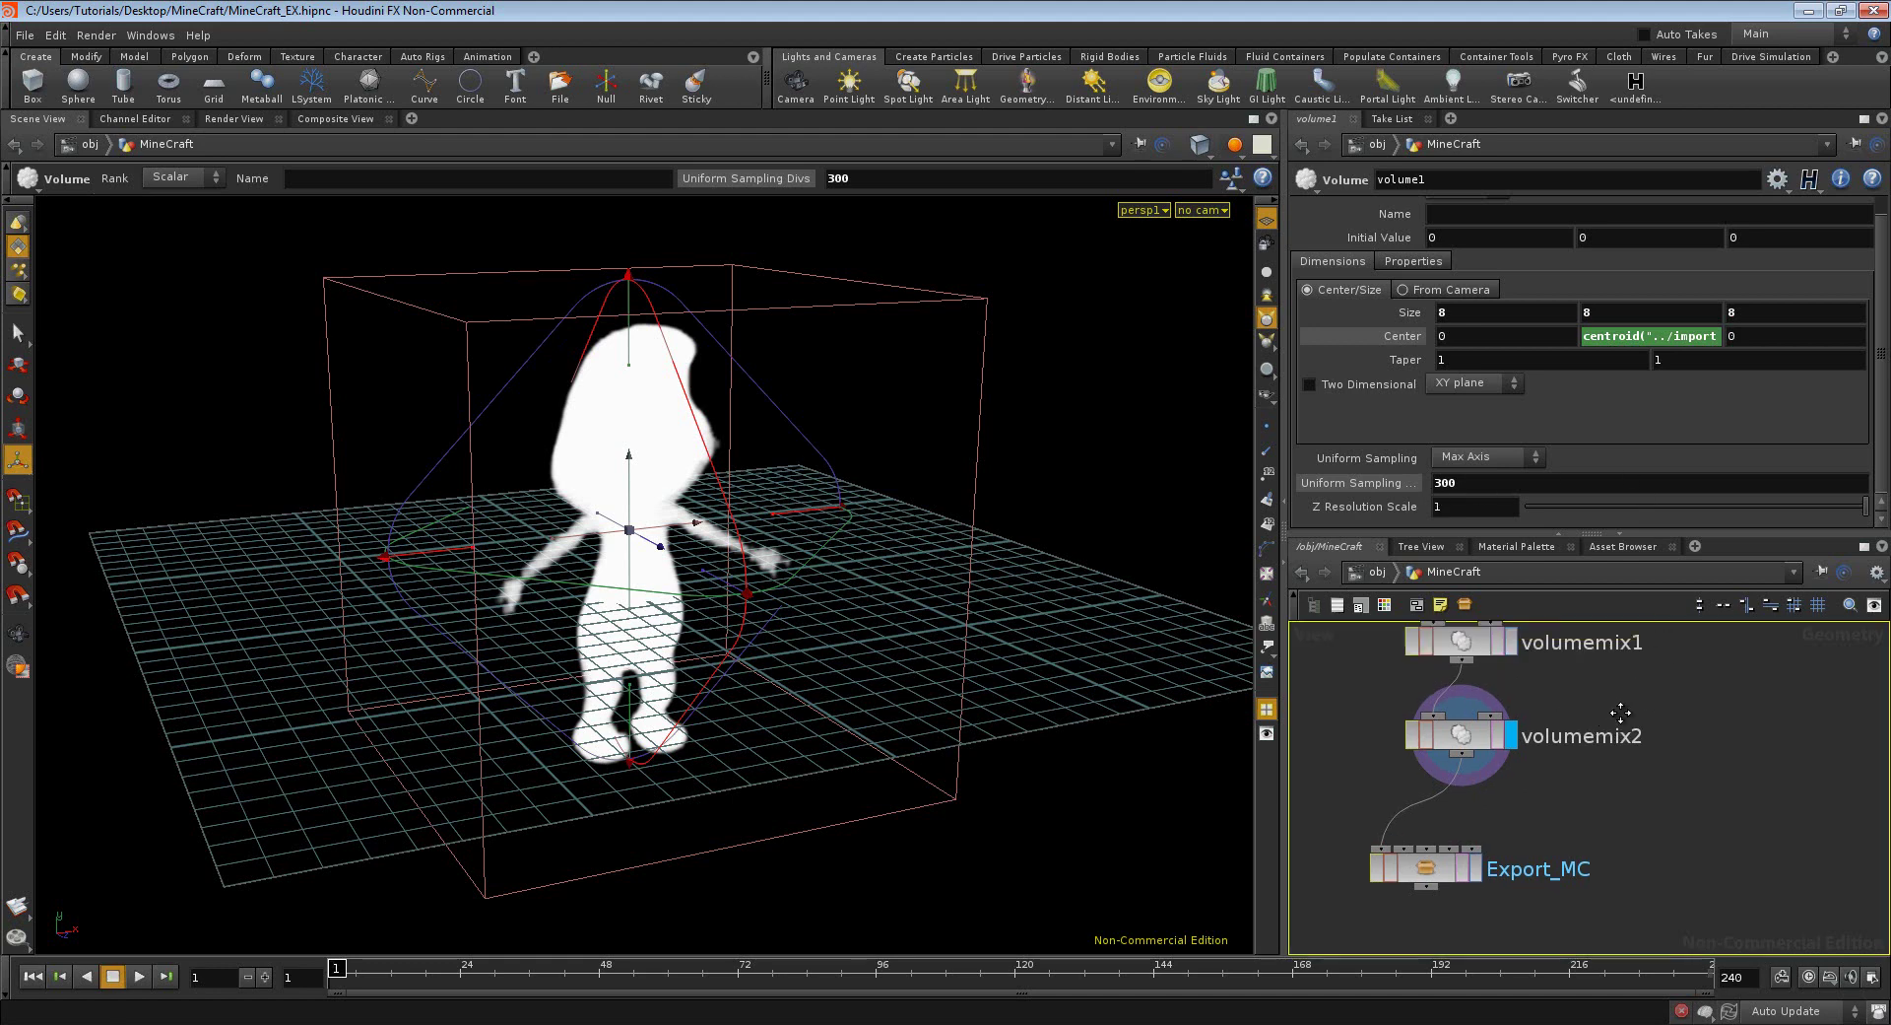
{"action": "scroll", "coordinate": [1676, 732], "scroll_direction": "down", "scroll_amount": 2}
{"action": "middle_click_drag", "start_coordinate": [1702, 725], "coordinate": [1708, 739]}
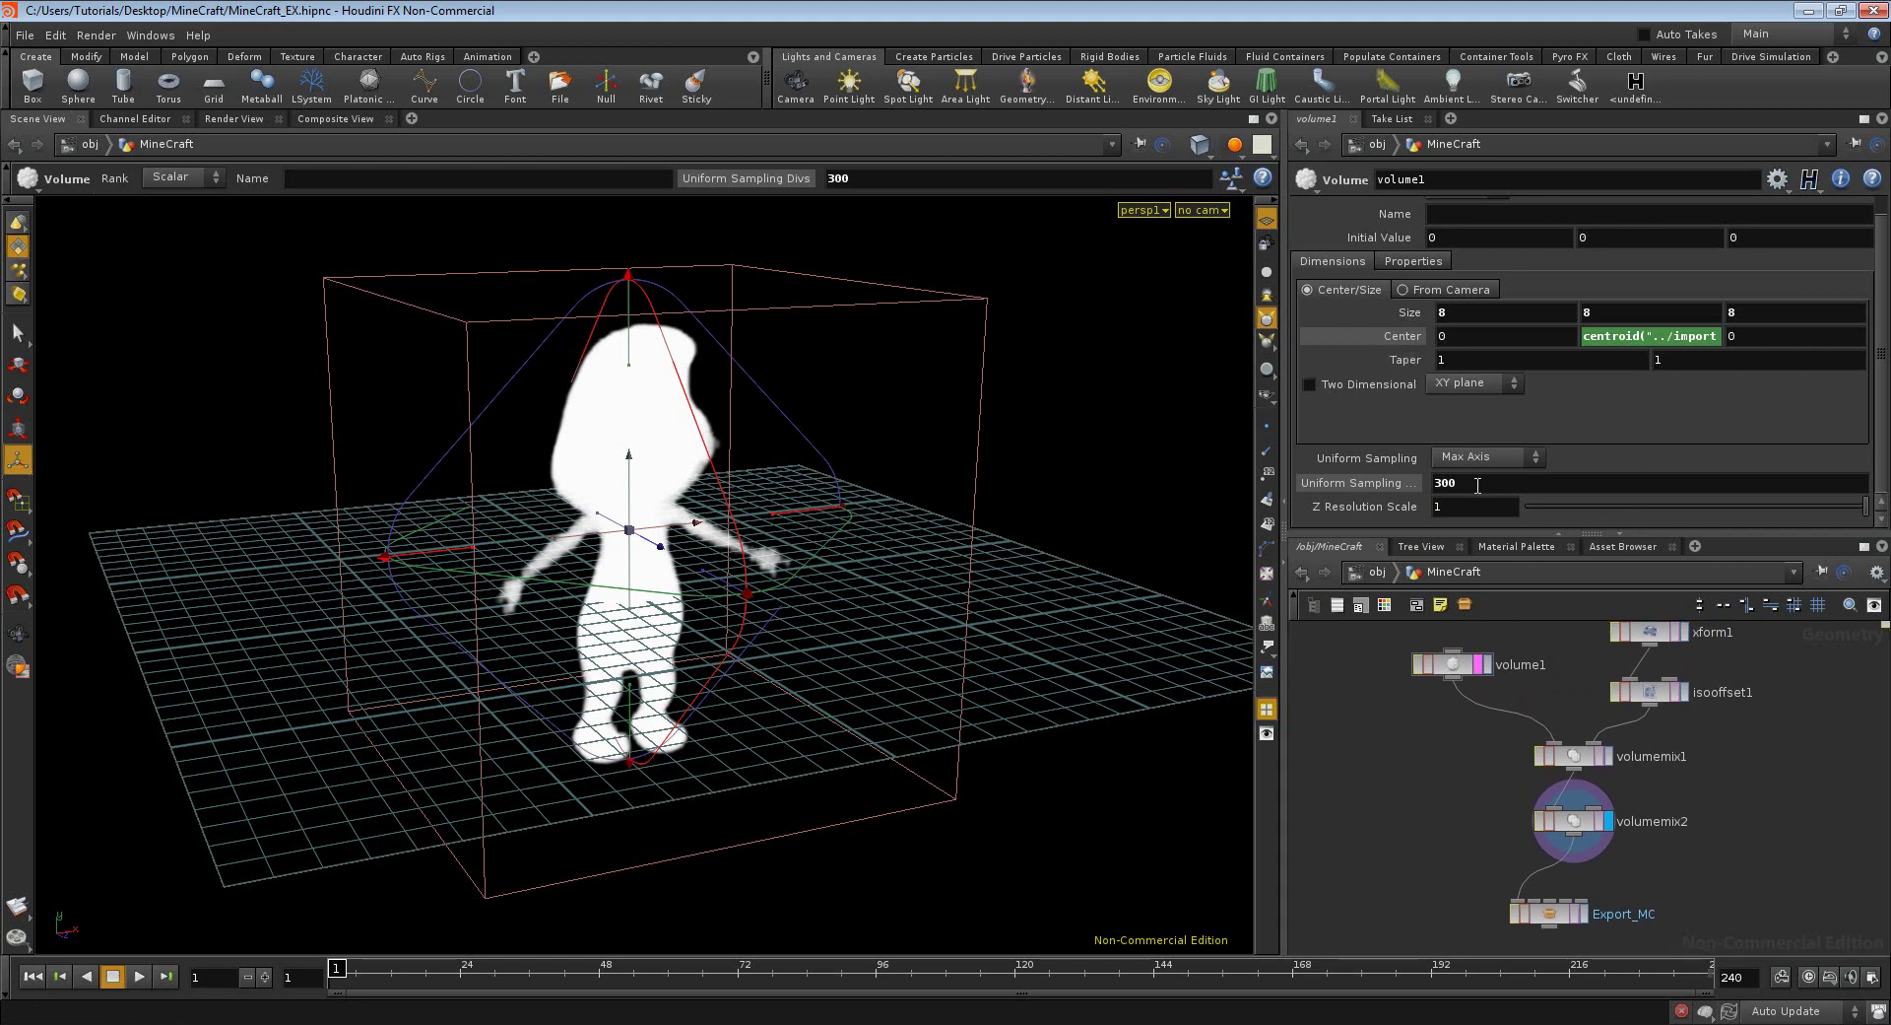
{"action": "left_click", "coordinate": [1650, 693]}
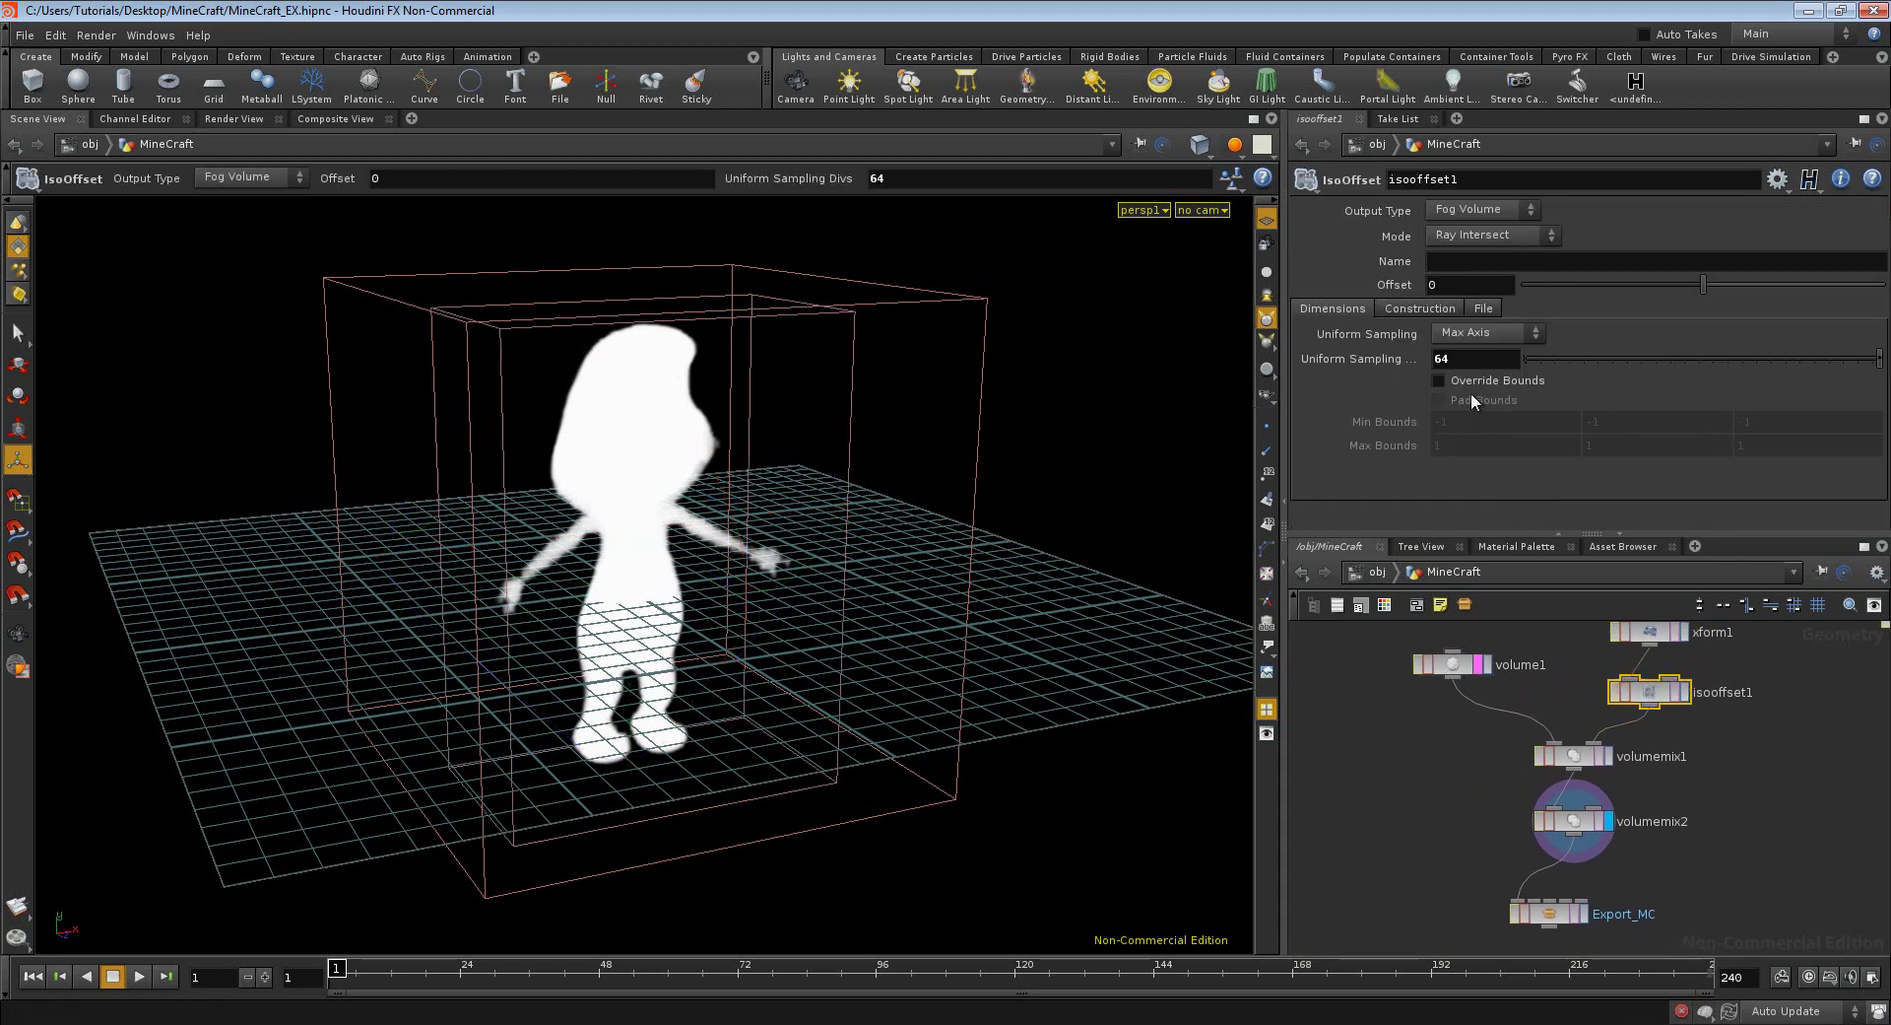
{"action": "mouse_move", "coordinate": [1496, 380]}
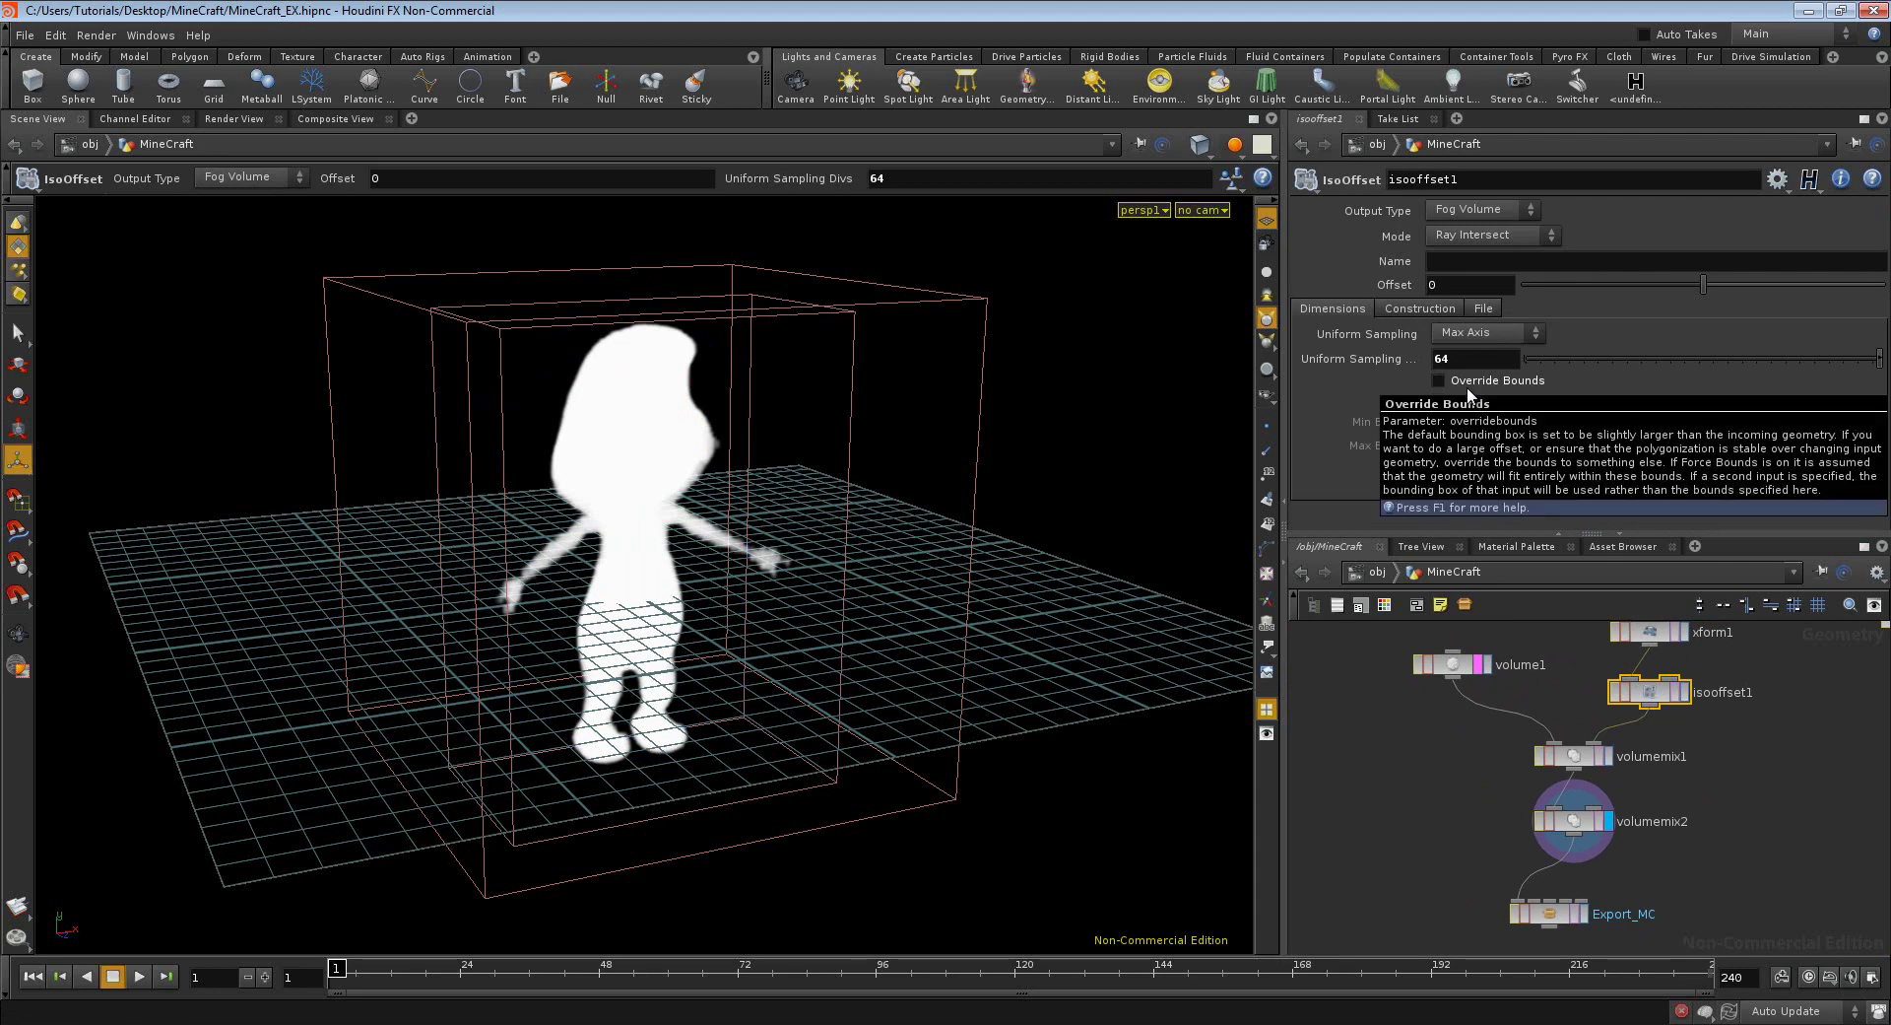
{"action": "left_click", "coordinate": [1456, 666]}
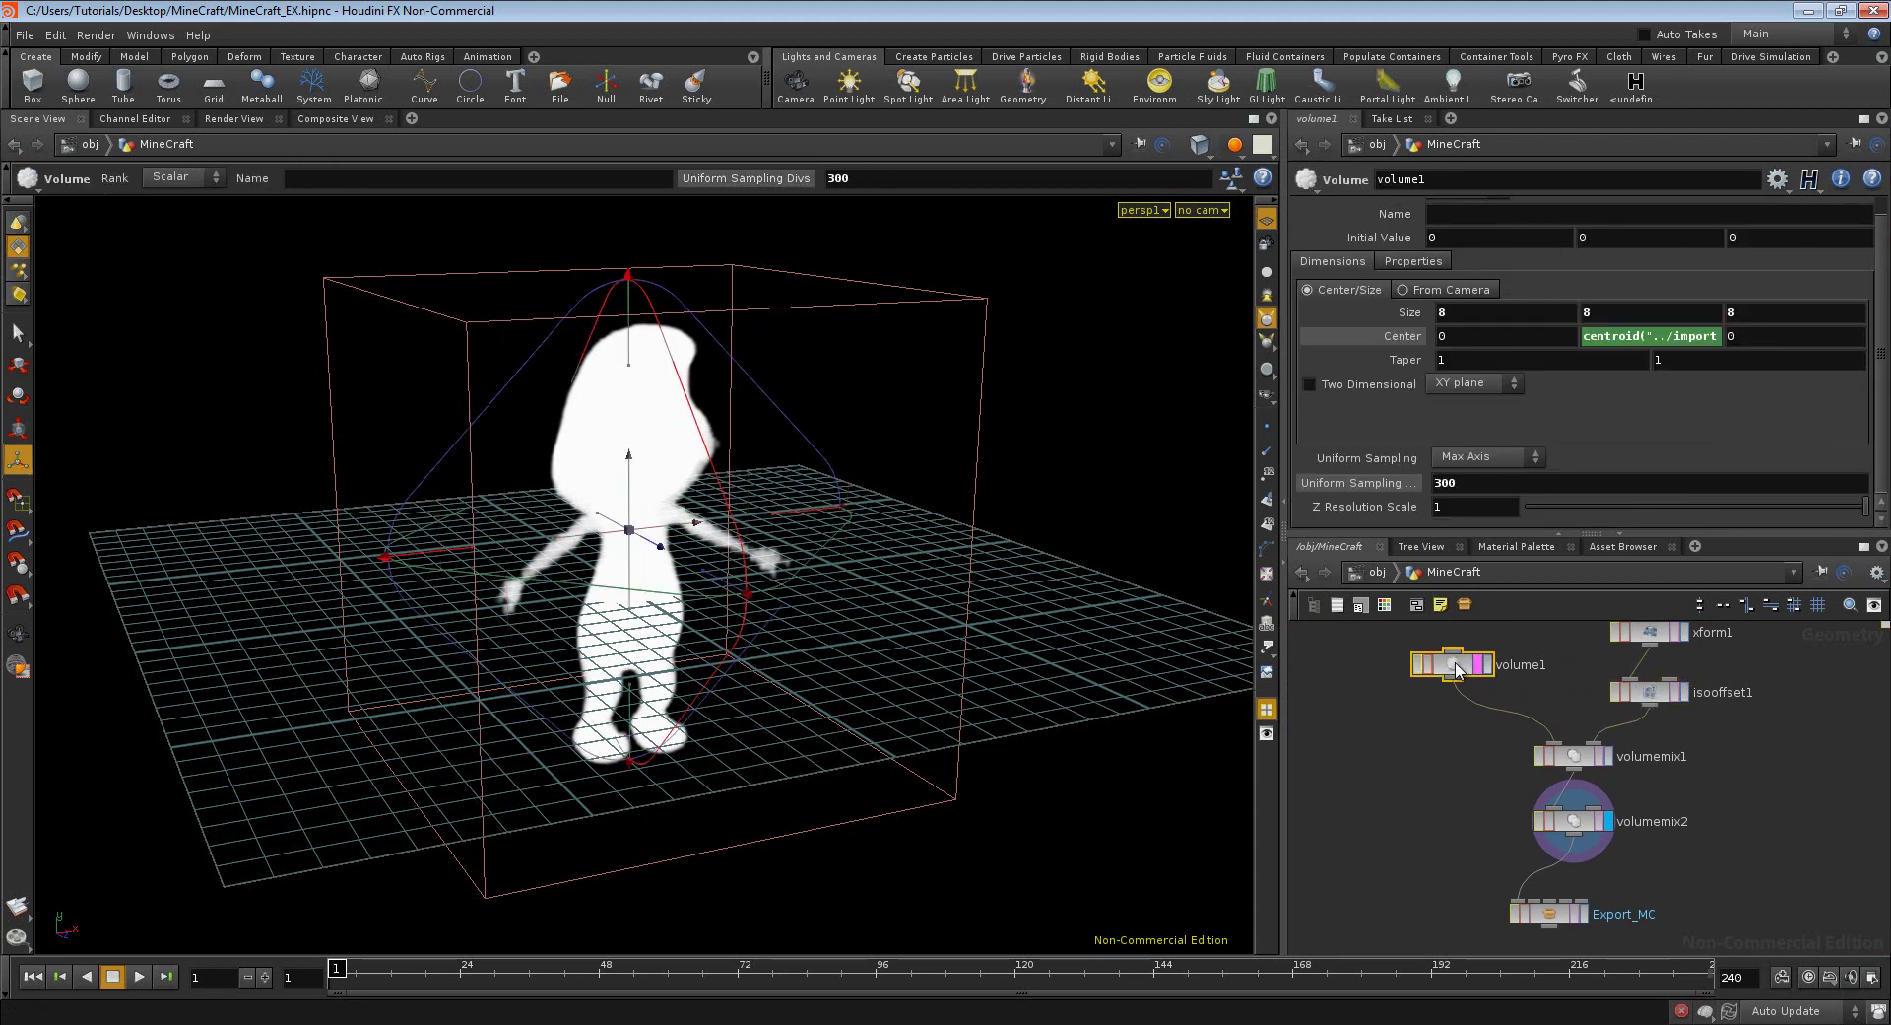
{"action": "double_click", "coordinate": [1483, 483]}
{"action": "type", "text": "1"}
{"action": "type", "text": "00"}
{"action": "key", "text": "BackSpace"}
{"action": "key", "text": "Return"}
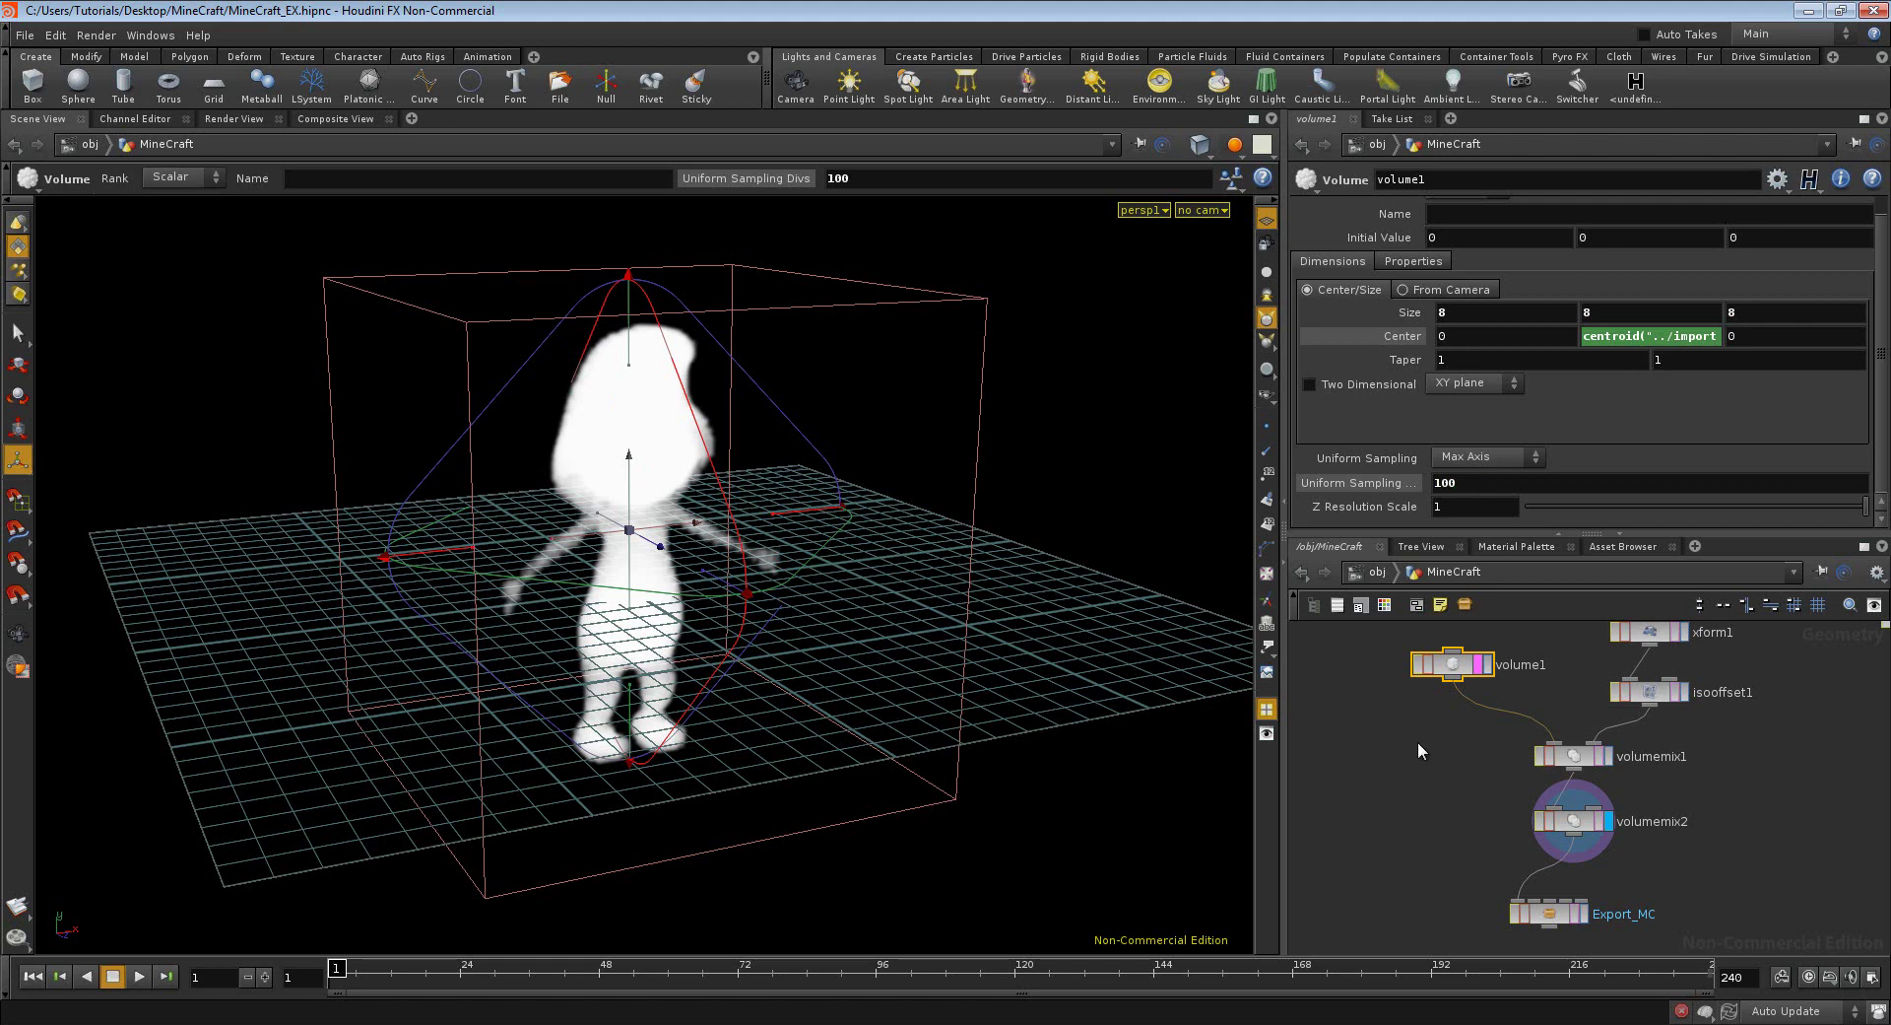
- Check isooffset1's sampling settings and orbit to centre the smoke Smurf in view
{"action": "left_click", "coordinate": [1662, 685]}
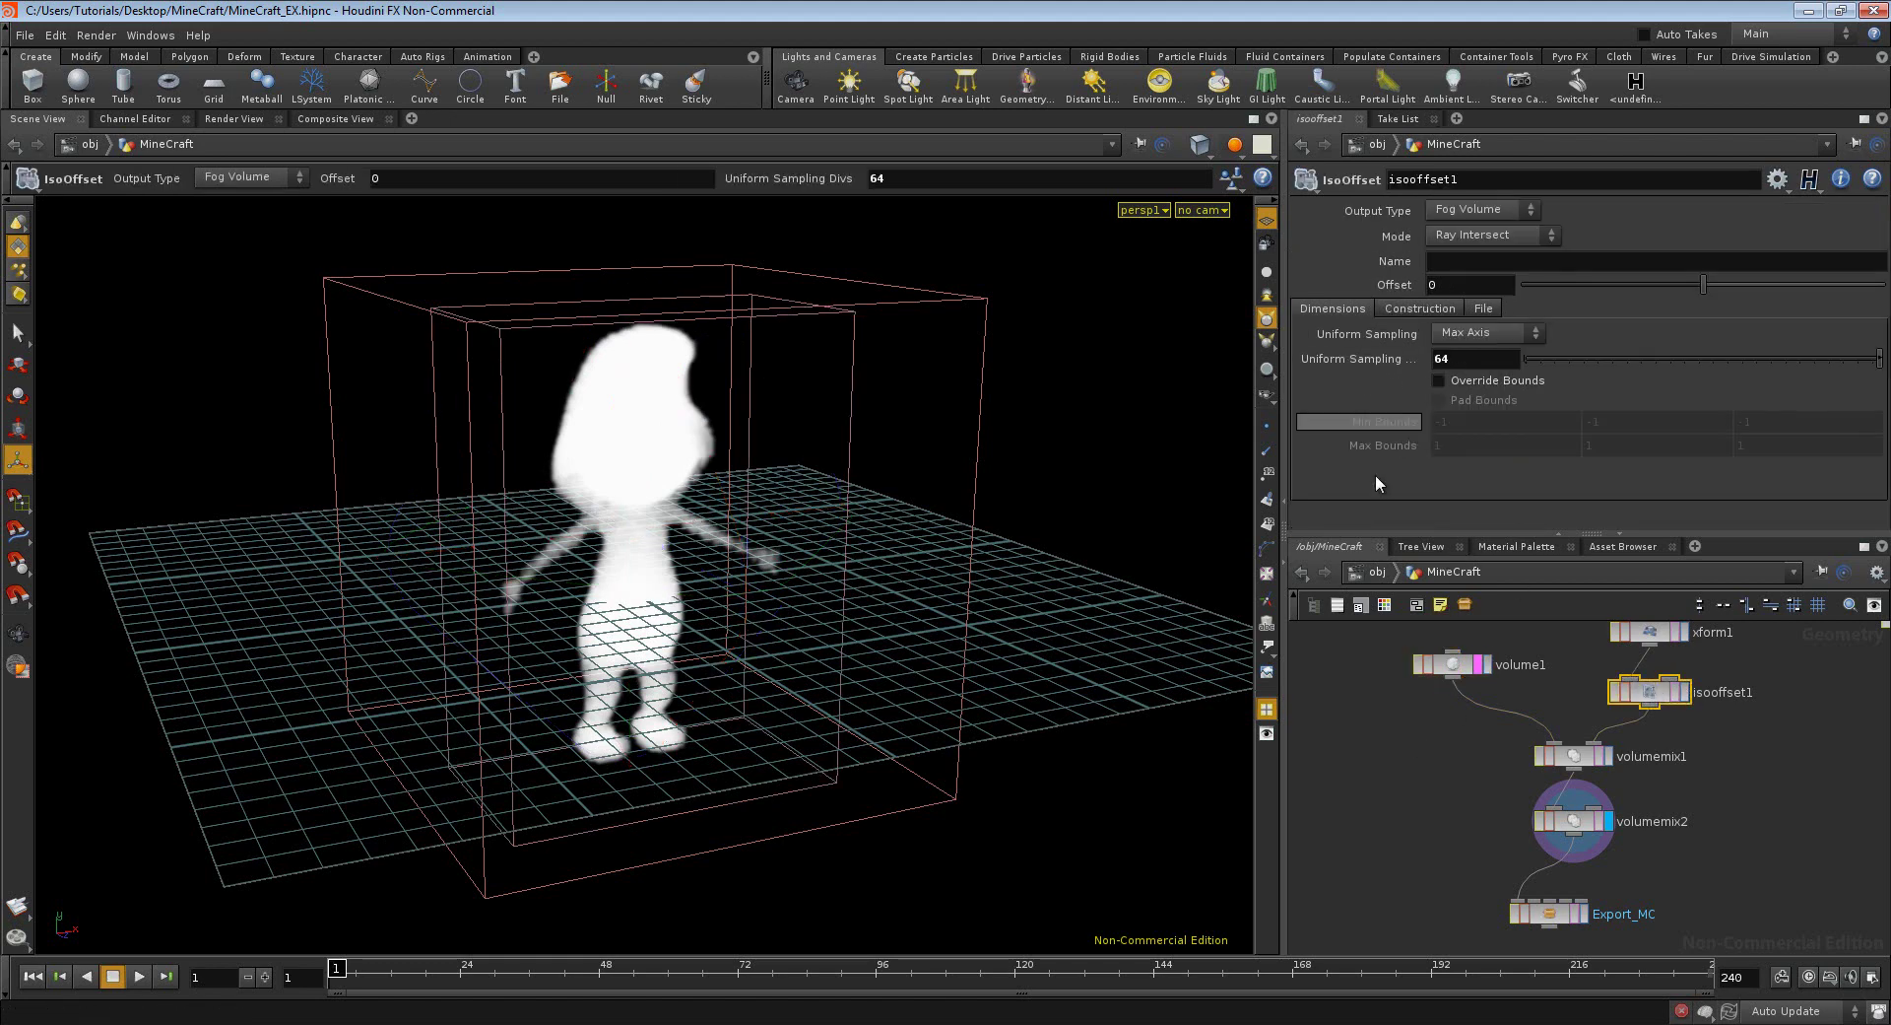
{"action": "key", "text": "Escape"}
{"action": "mouse_move", "coordinate": [615, 585]}
{"action": "left_mouse_down"}
{"action": "mouse_move", "coordinate": [972, 571]}
{"action": "mouse_move", "coordinate": [874, 612]}
{"action": "mouse_move", "coordinate": [435, 566]}
{"action": "left_mouse_up"}
{"action": "right_click_drag", "start_coordinate": [435, 565], "coordinate": [806, 564]}
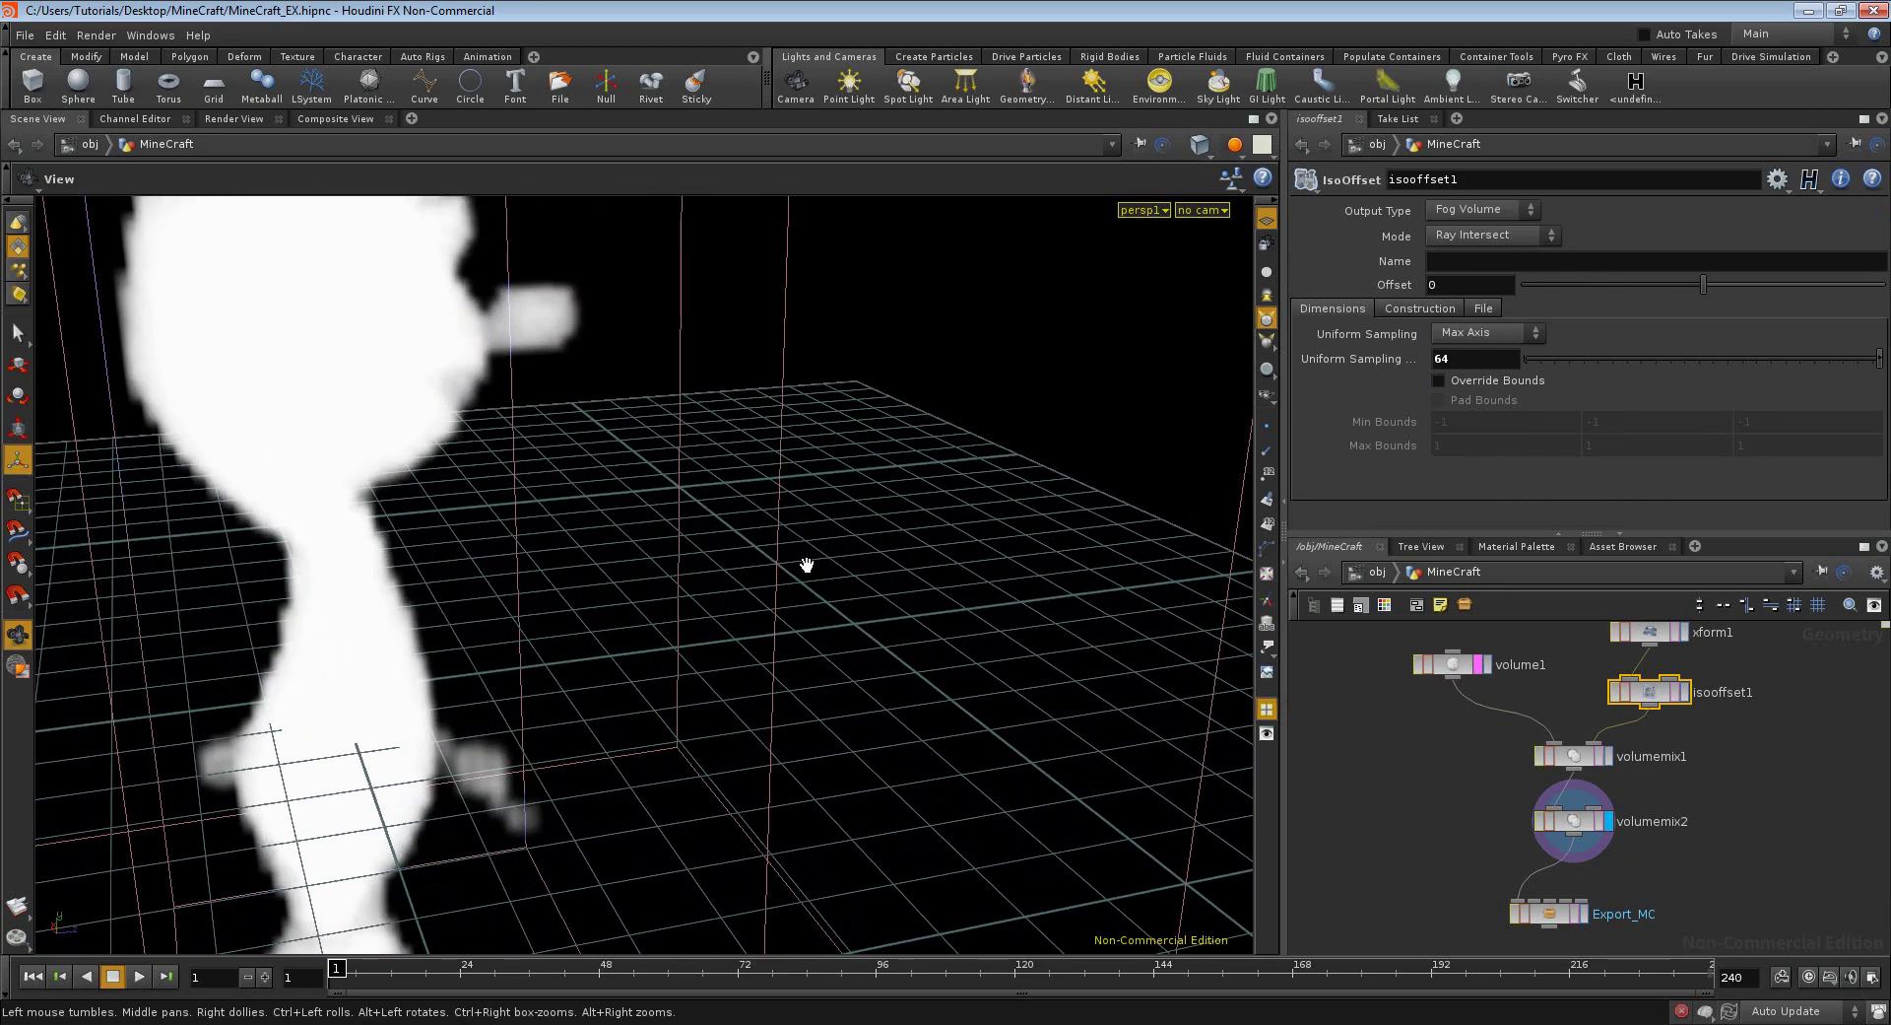
{"action": "scroll", "coordinate": [596, 576], "scroll_direction": "down", "scroll_amount": 3}
{"action": "scroll", "coordinate": [633, 540], "scroll_direction": "up", "scroll_amount": 2}
{"action": "mouse_move", "coordinate": [633, 540]}
{"action": "left_mouse_down"}
{"action": "mouse_move", "coordinate": [558, 543]}
{"action": "mouse_move", "coordinate": [600, 528]}
{"action": "left_mouse_up"}
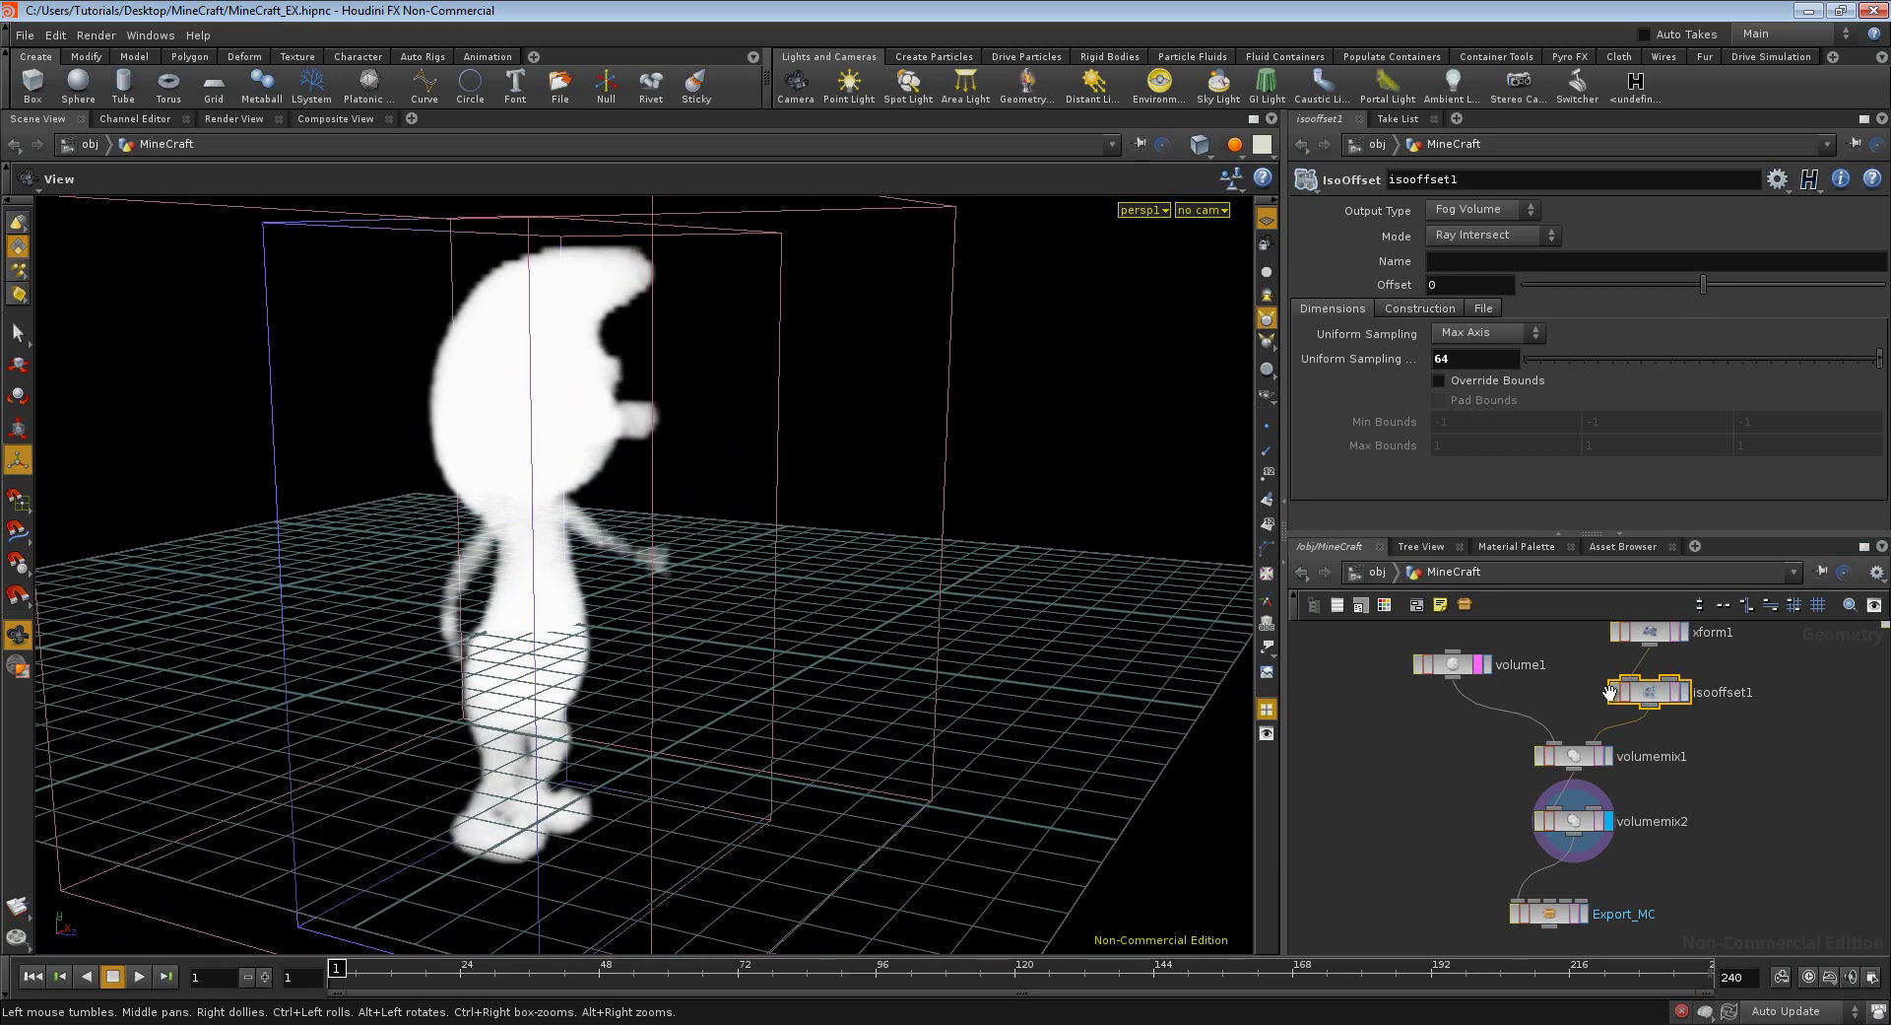
- Select and nudge volume1, then inspect the import node's Smurf.obj file settings
{"action": "left_click", "coordinate": [1440, 670]}
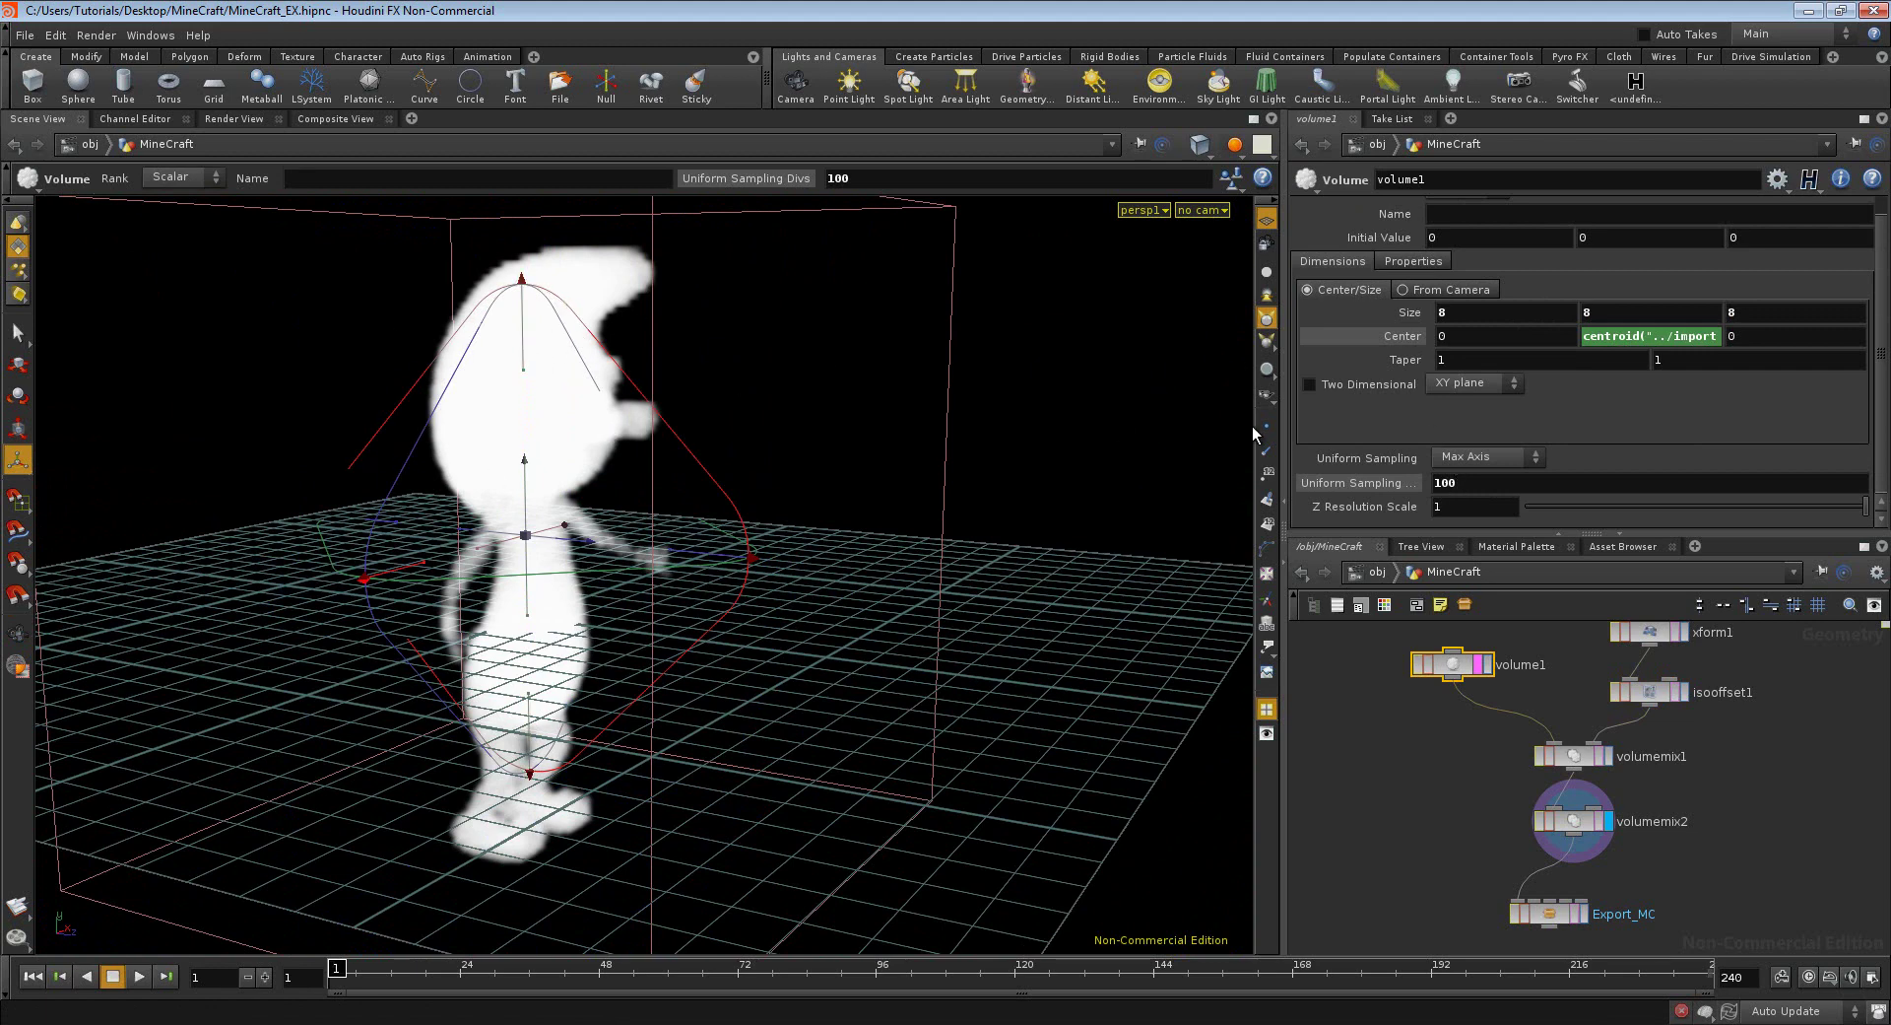
{"action": "mouse_move", "coordinate": [1401, 795]}
{"action": "middle_mouse_down"}
{"action": "mouse_move", "coordinate": [1401, 740]}
{"action": "mouse_move", "coordinate": [1394, 784]}
{"action": "middle_mouse_up"}
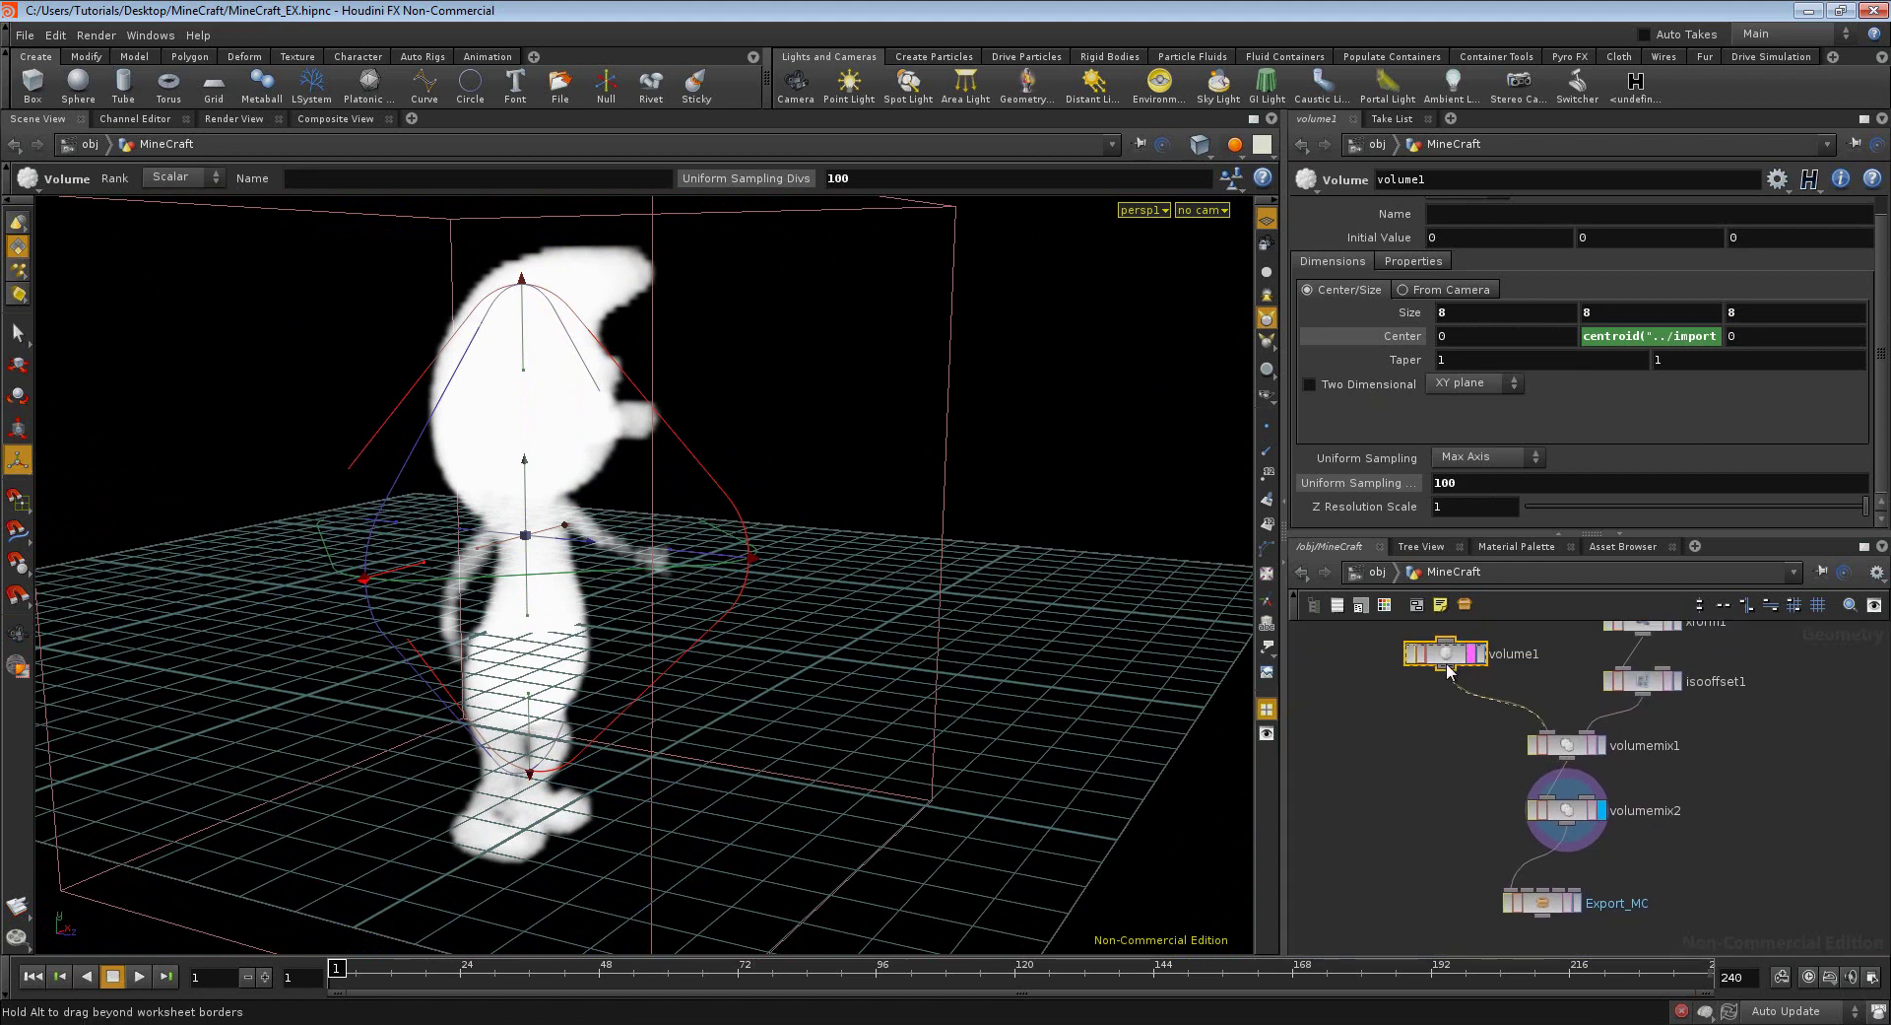
{"action": "left_click_drag", "start_coordinate": [1454, 662], "coordinate": [1449, 675]}
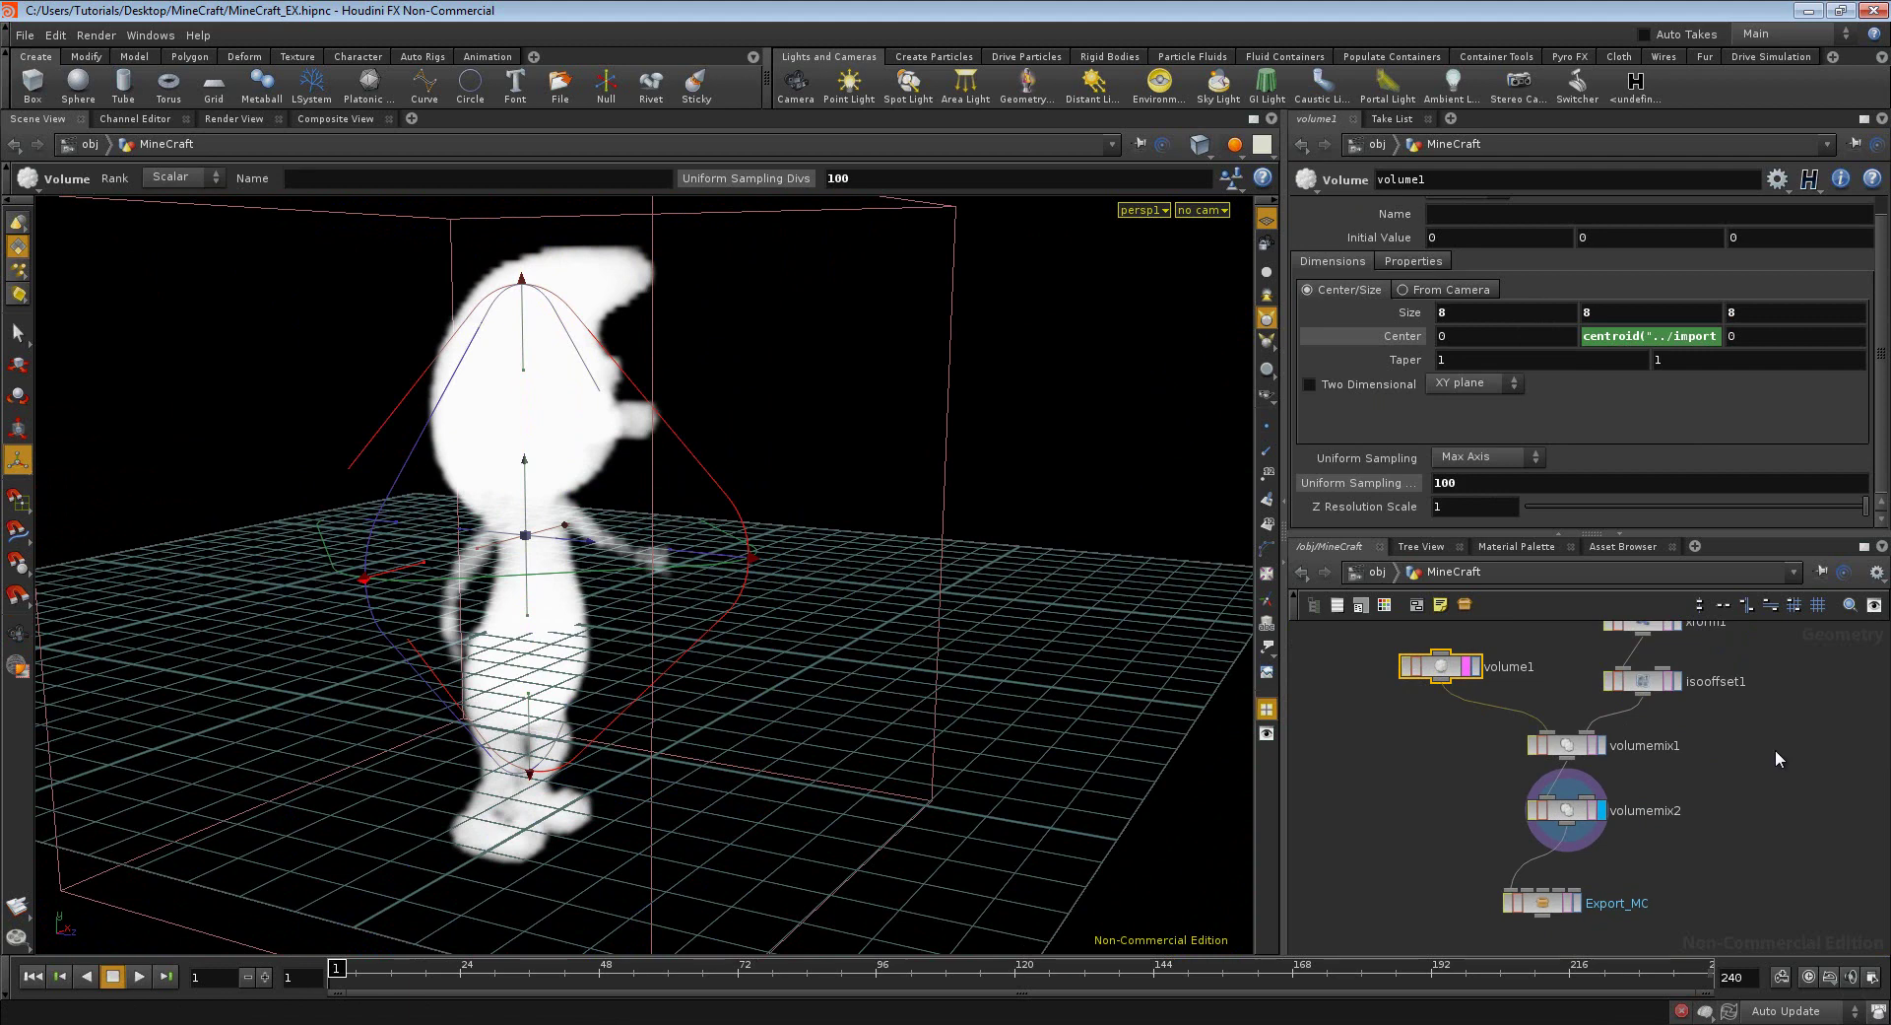
{"action": "middle_click_drag", "start_coordinate": [1775, 749], "coordinate": [1740, 805]}
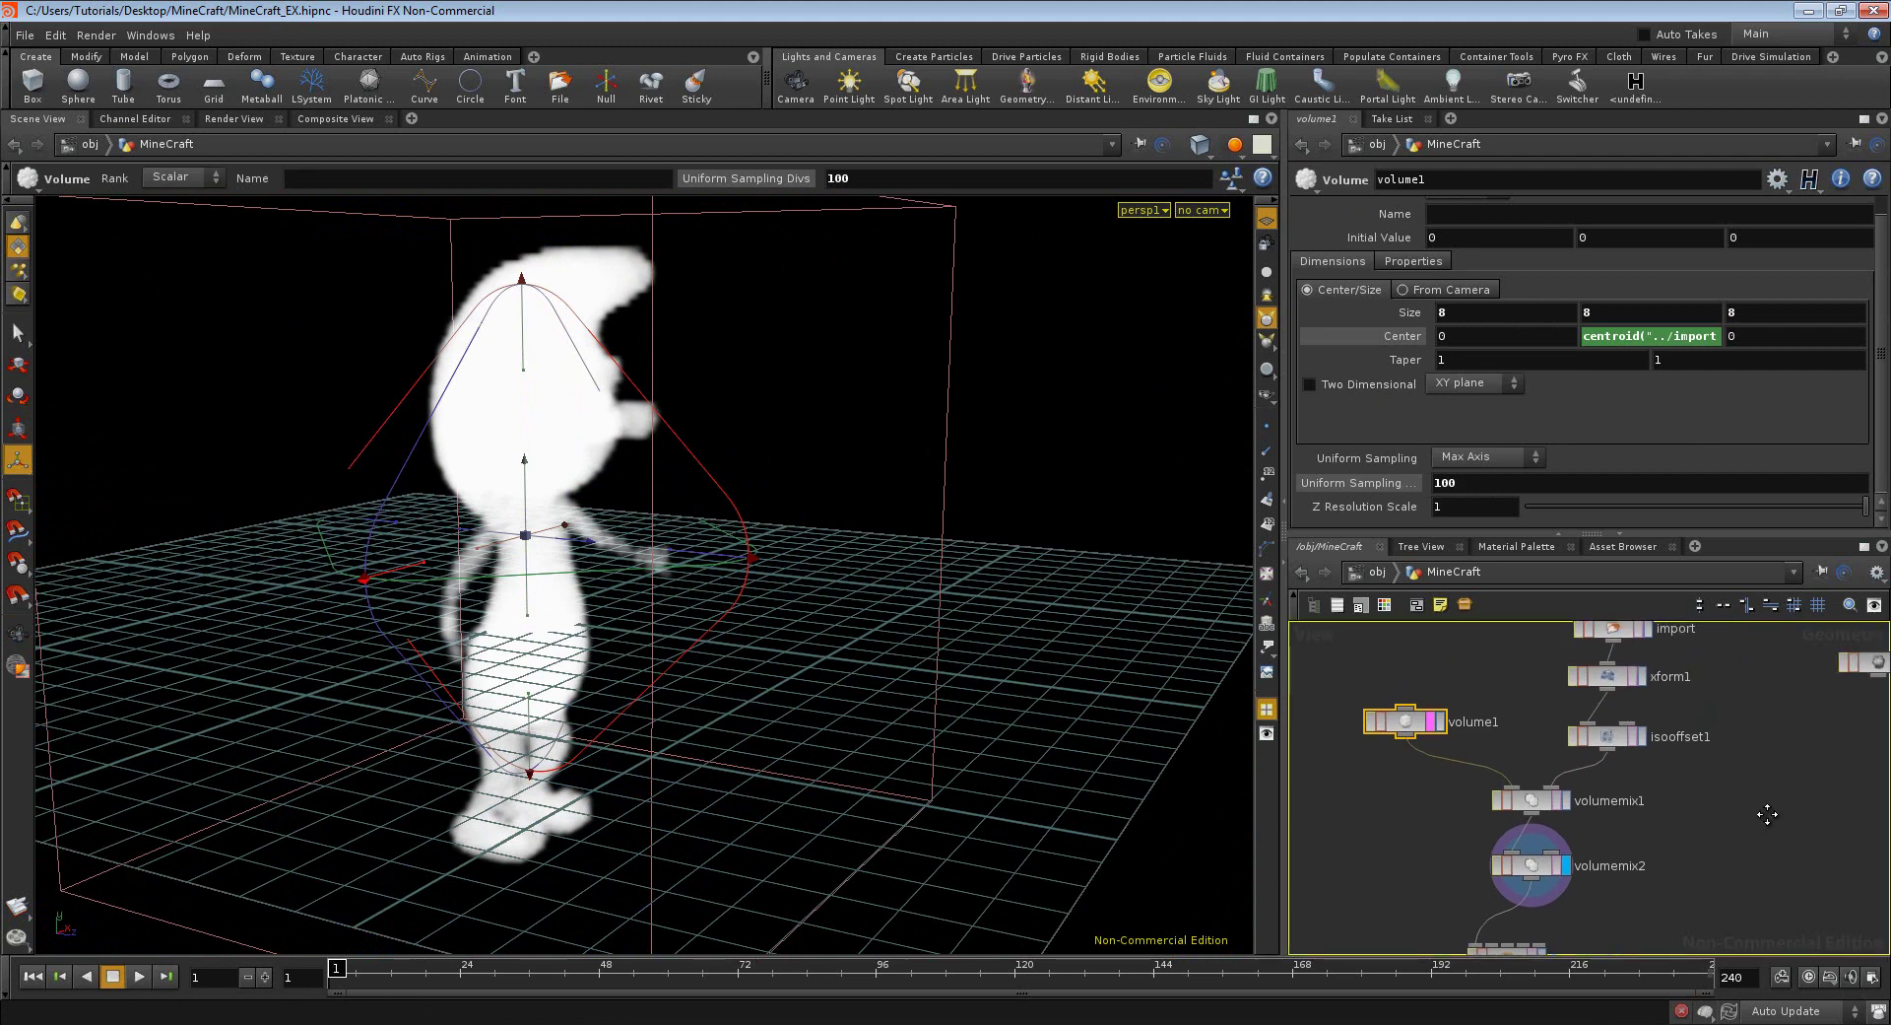
{"action": "left_click", "coordinate": [1639, 640]}
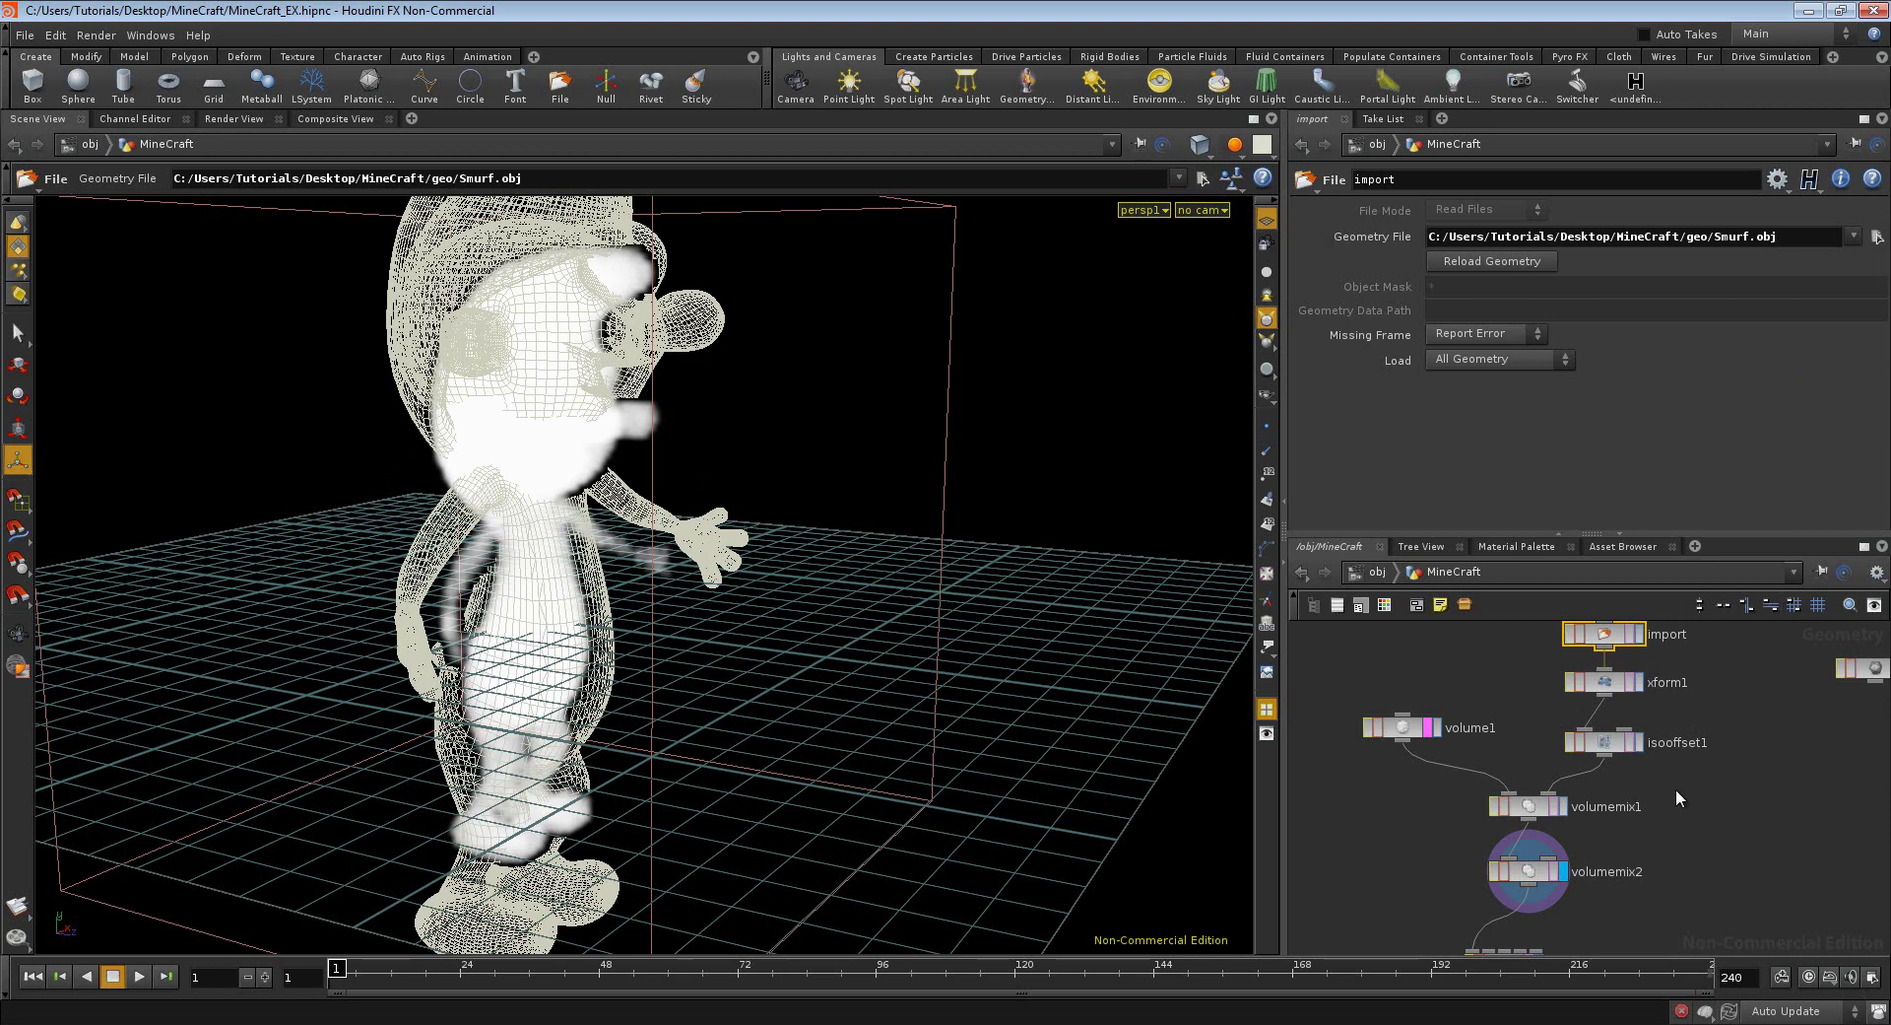
- Template volume1 and make Export_MC the displayed output to see its export settings
{"action": "middle_click_drag", "start_coordinate": [1750, 838], "coordinate": [1768, 758]}
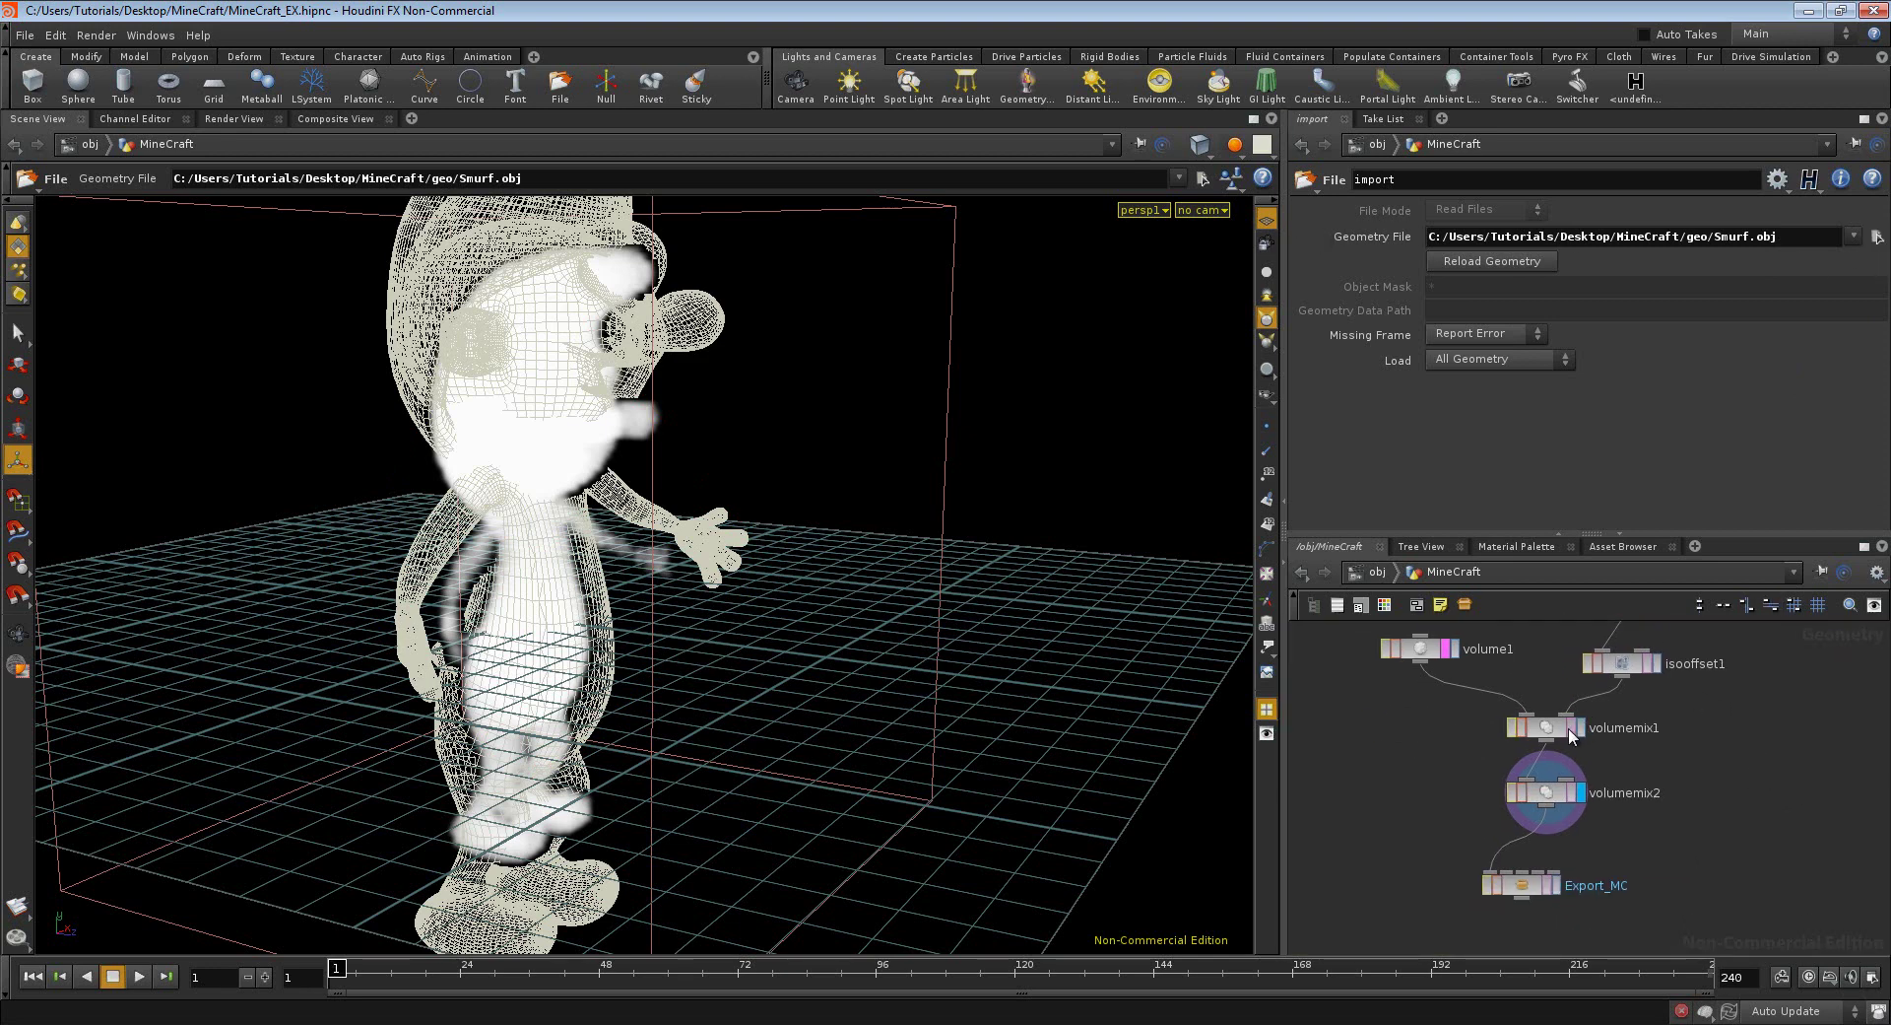
{"action": "left_click", "coordinate": [1574, 800]}
{"action": "left_click", "coordinate": [1445, 650]}
{"action": "left_click", "coordinate": [1567, 884]}
{"action": "left_click", "coordinate": [1557, 885]}
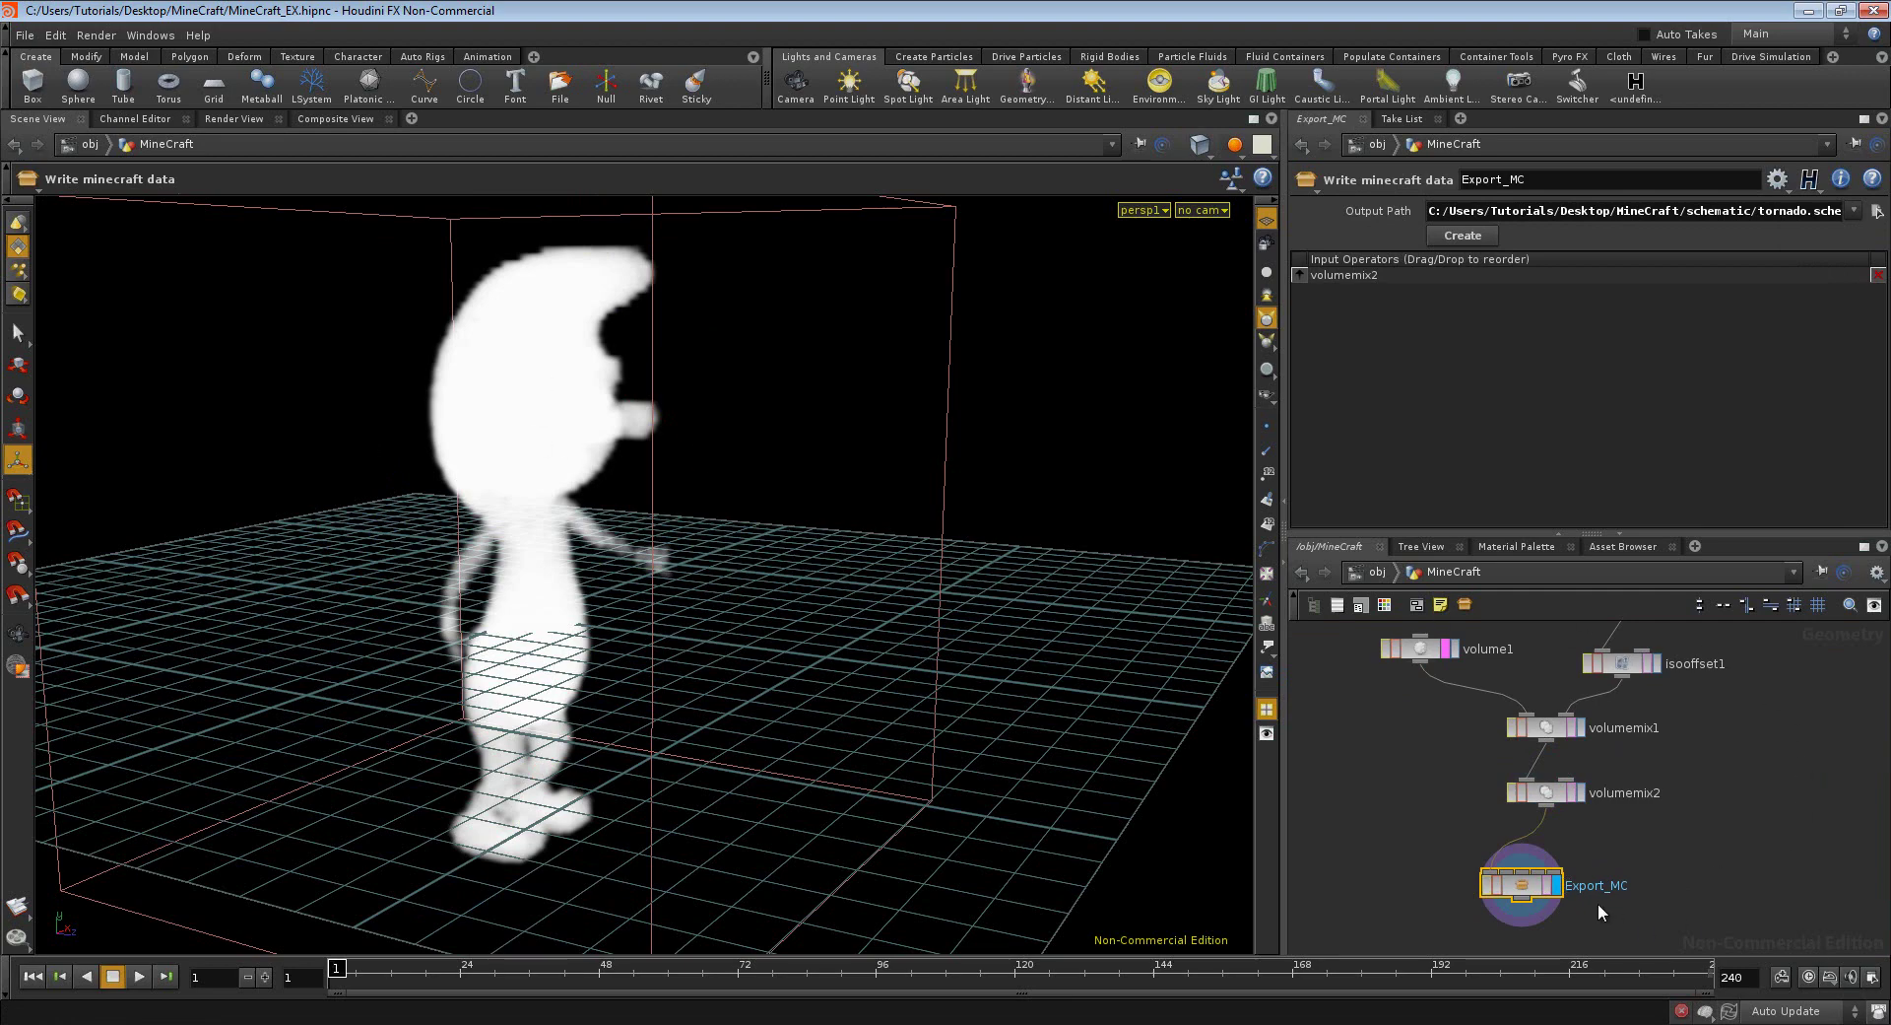
- Orbit to the Smurf's front and pan the network to show Export_MC beneath volumemix2
{"action": "key", "text": "Escape"}
{"action": "mouse_move", "coordinate": [765, 570]}
{"action": "left_mouse_down"}
{"action": "mouse_move", "coordinate": [498, 536]}
{"action": "mouse_move", "coordinate": [669, 460]}
{"action": "mouse_move", "coordinate": [643, 607]}
{"action": "left_mouse_up"}
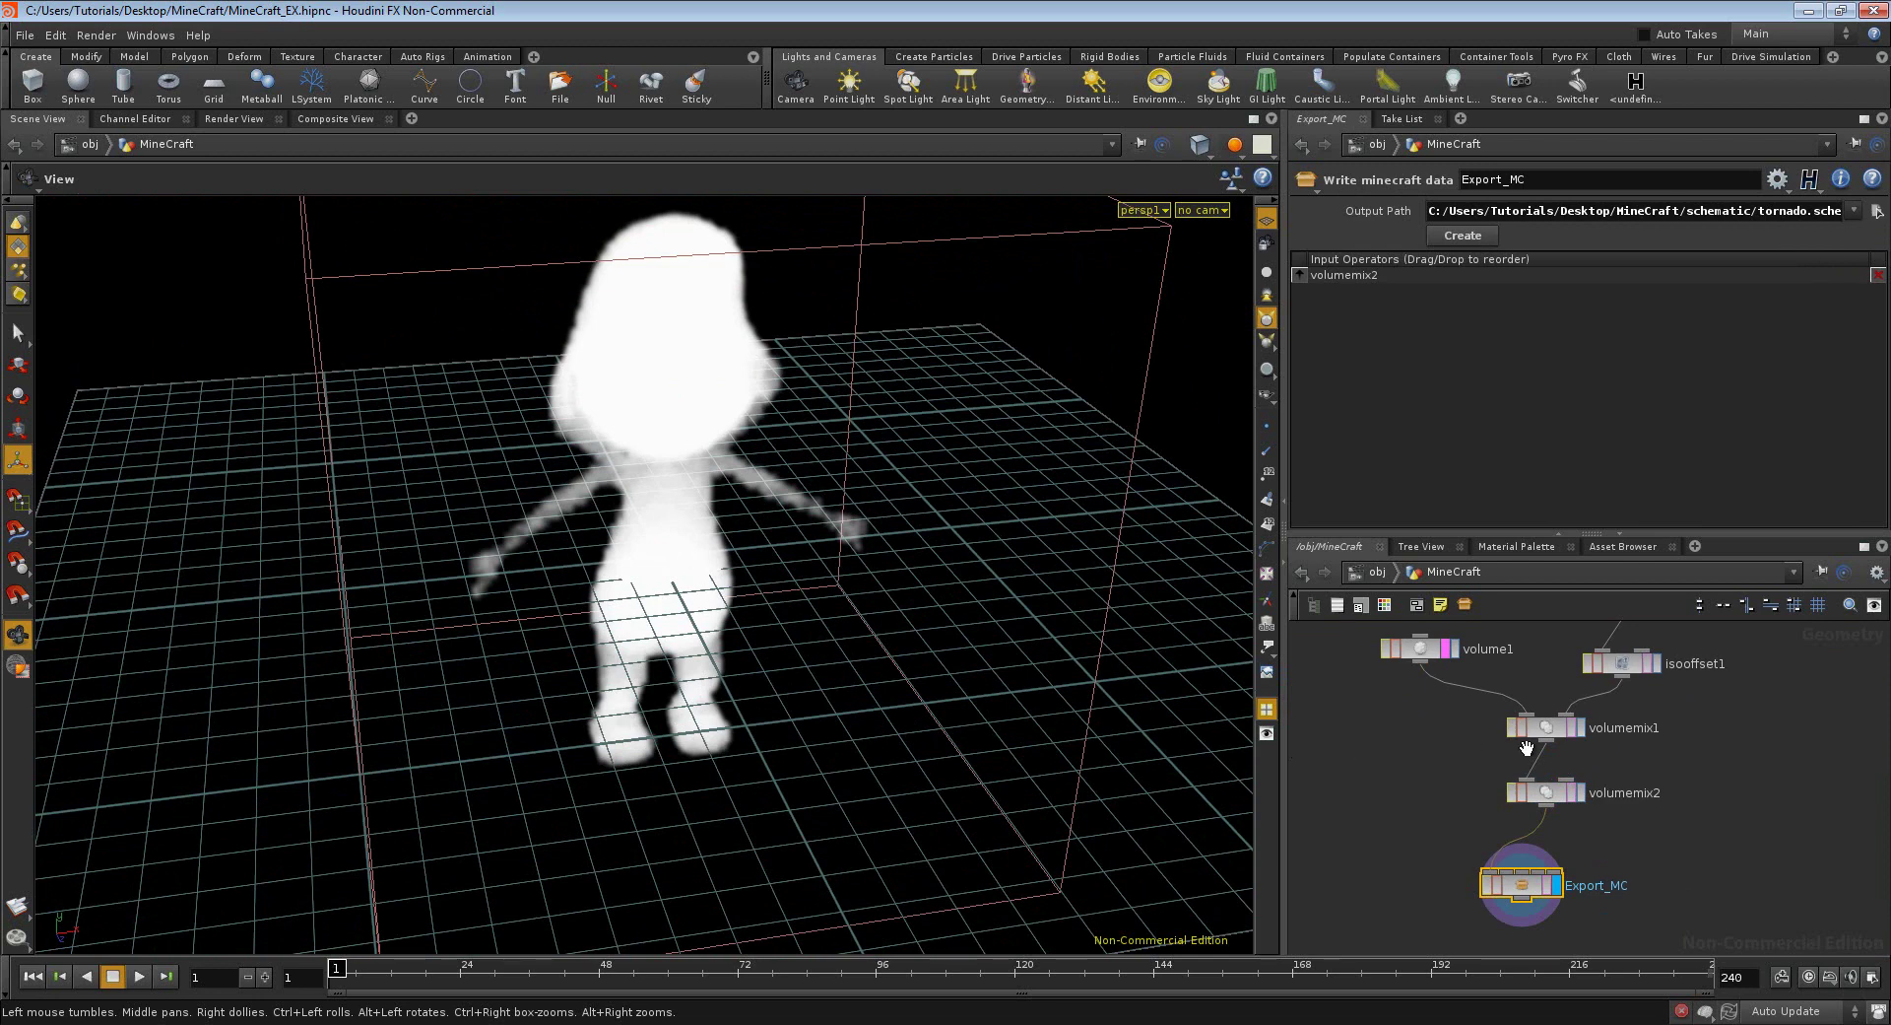
{"action": "middle_click_drag", "start_coordinate": [1668, 663], "coordinate": [1621, 746]}
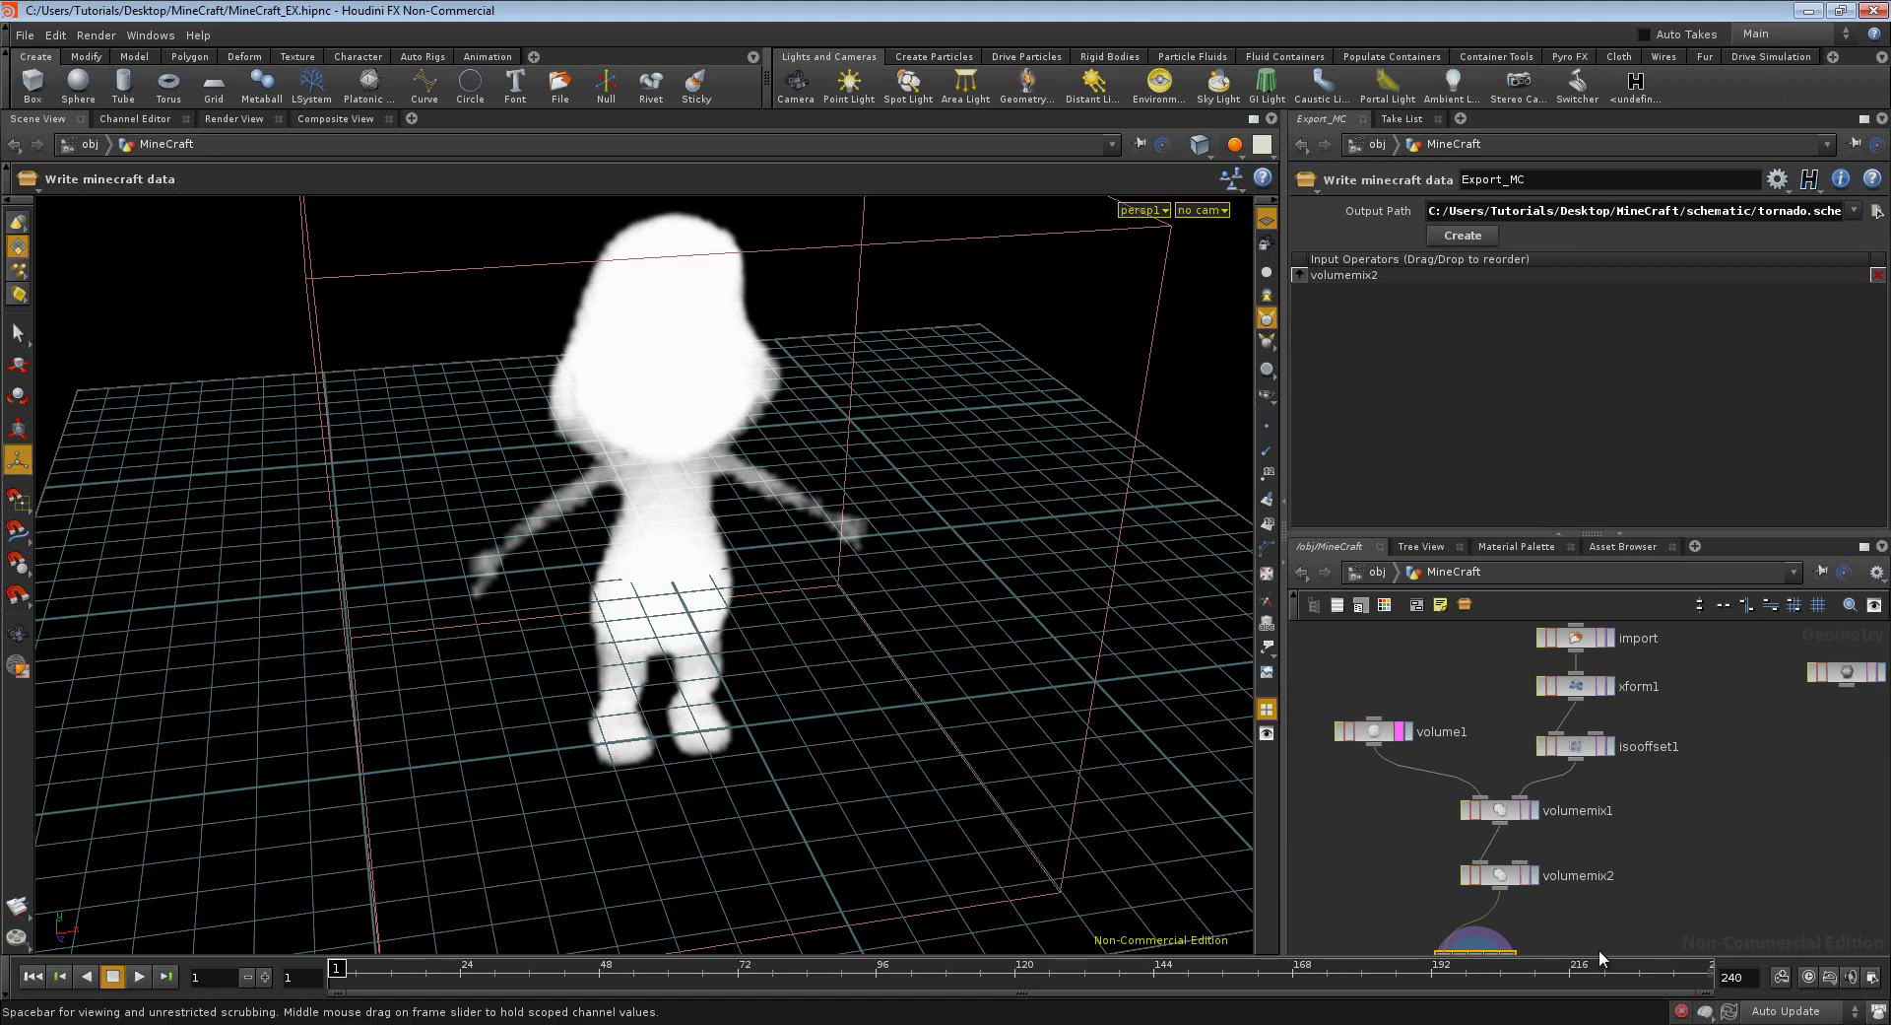
{"action": "middle_click_drag", "start_coordinate": [1649, 871], "coordinate": [1684, 760]}
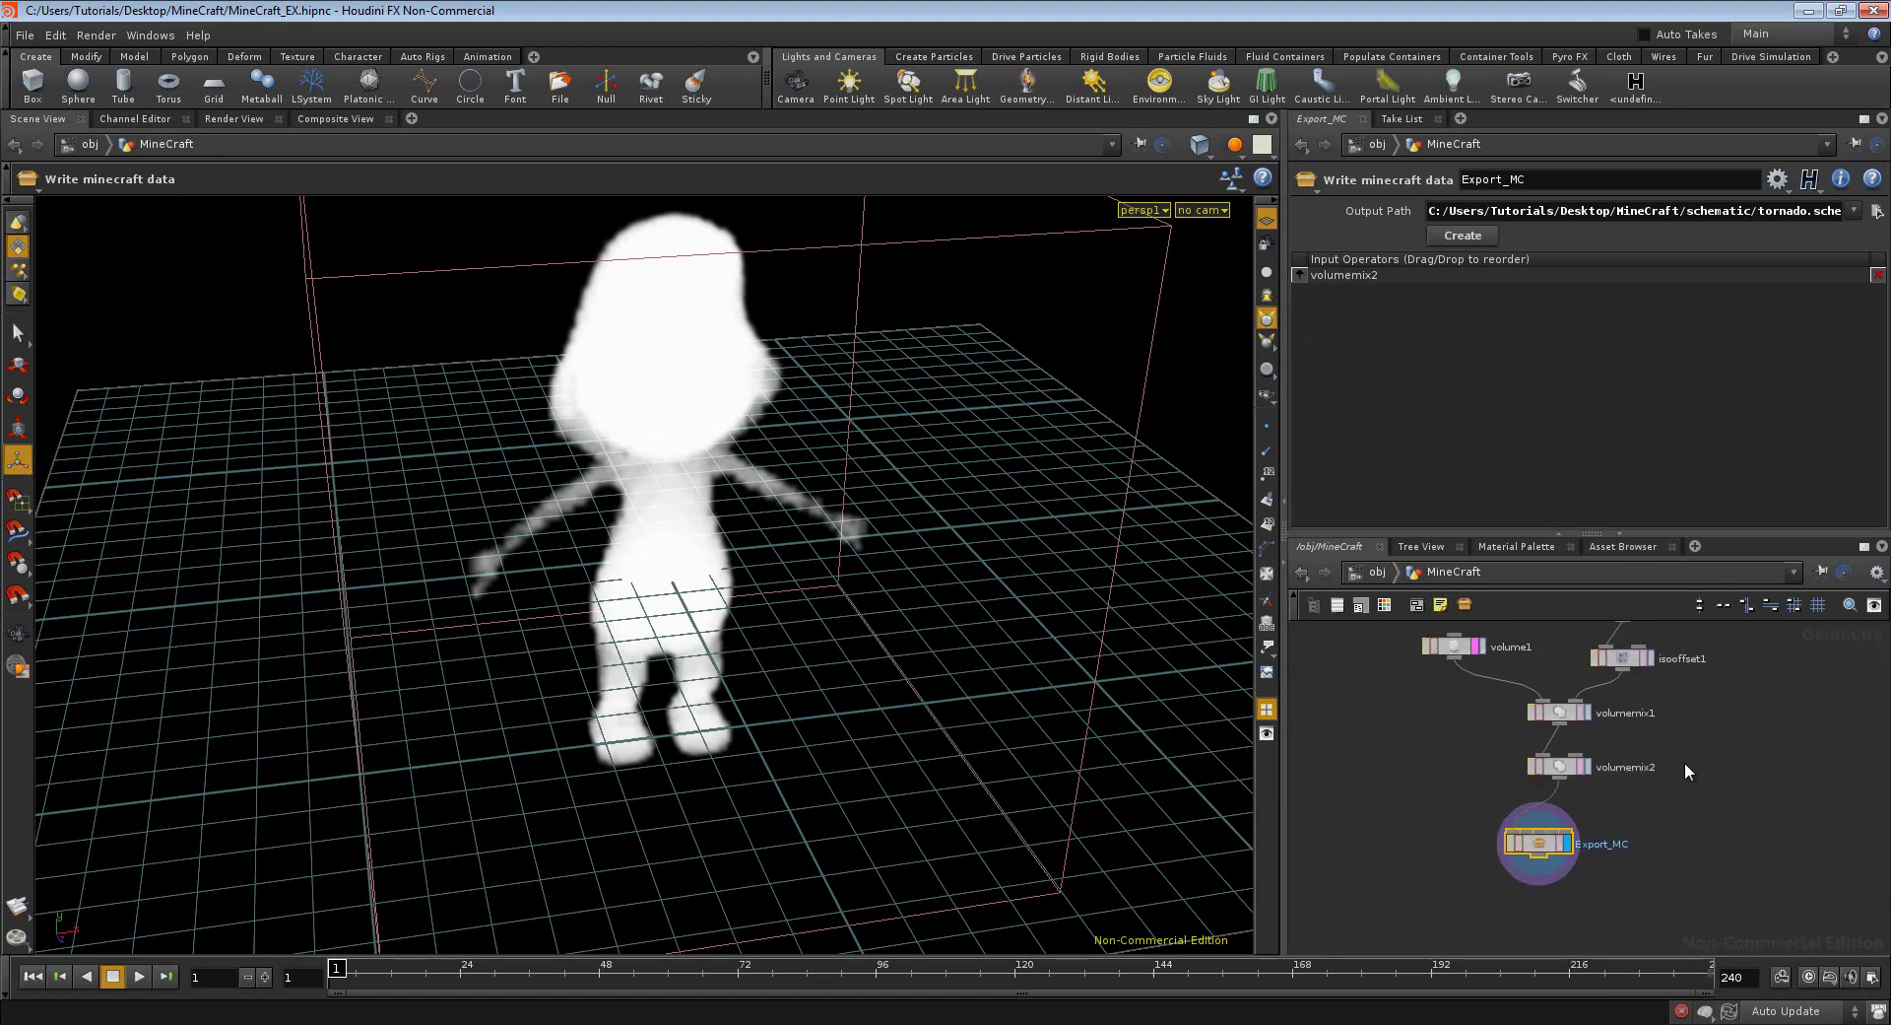
{"action": "scroll", "coordinate": [1684, 761], "scroll_direction": "up", "scroll_amount": 1}
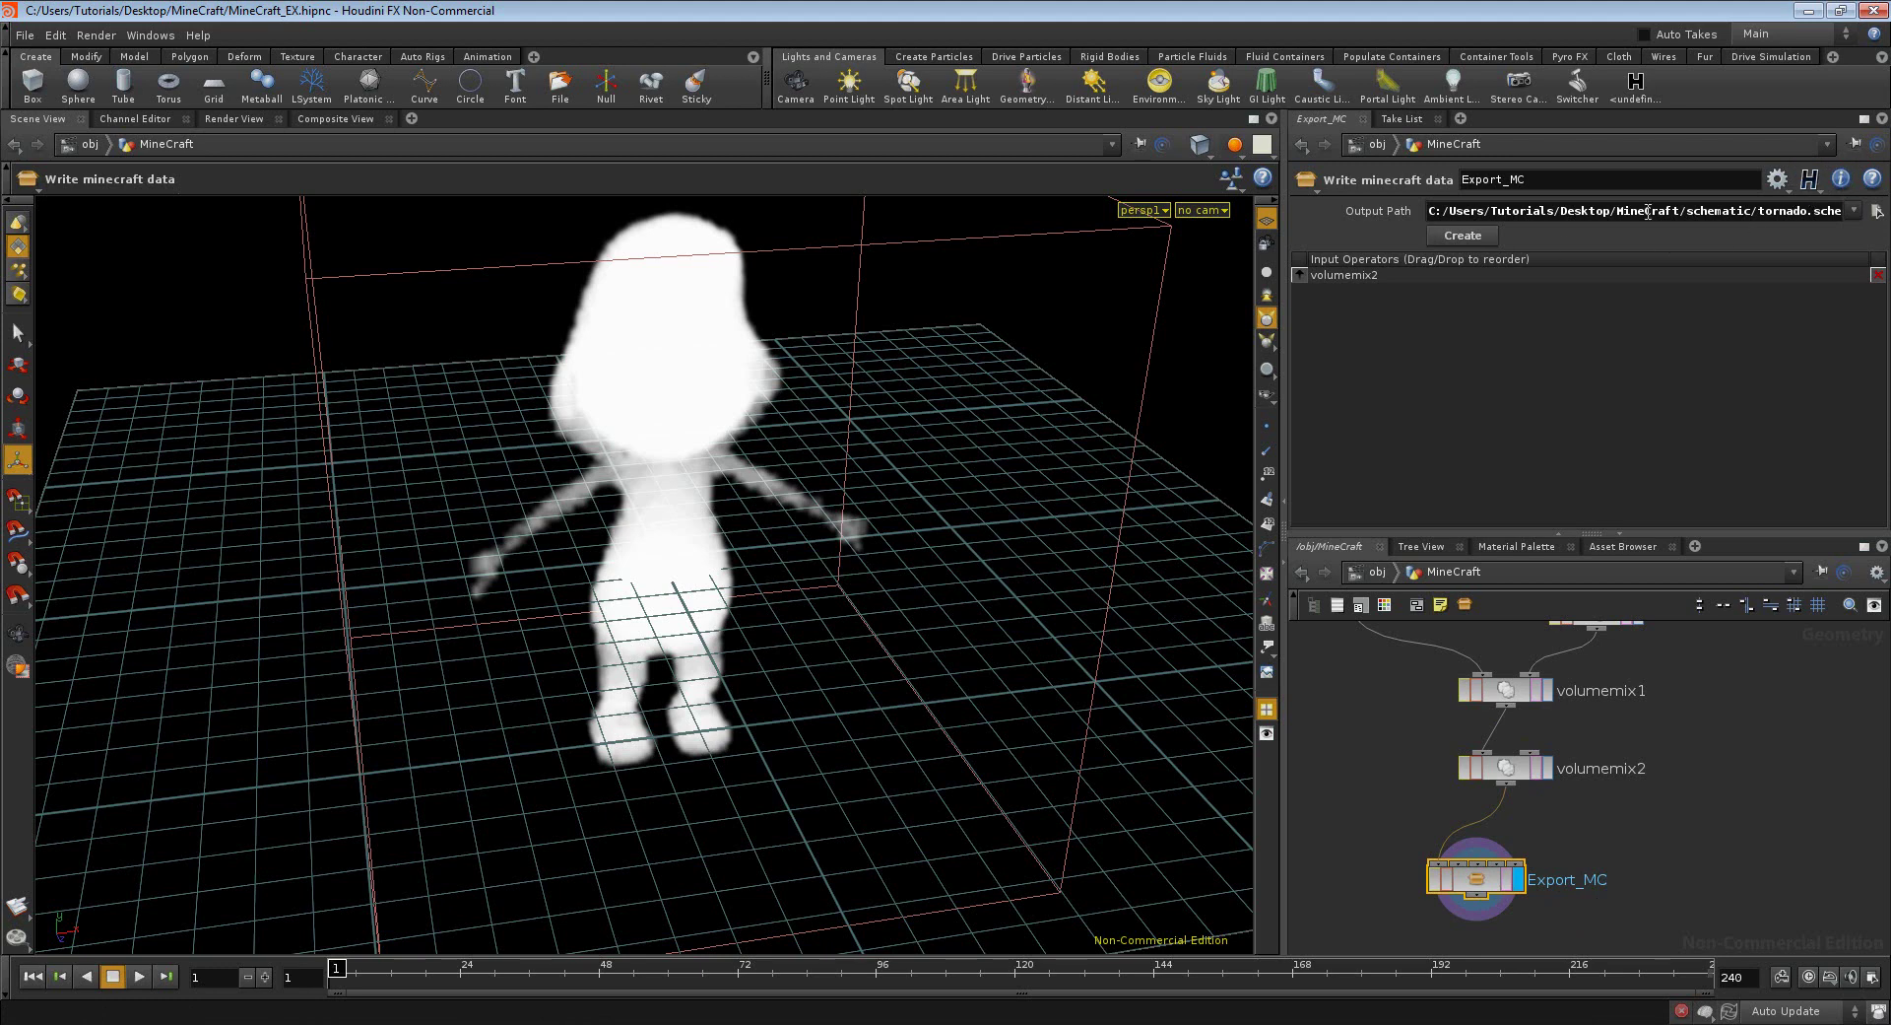
- Browse to the MineCraft/schematic folder and rename the output from Tornado.schematic to smurfs.schematic
{"action": "left_click", "coordinate": [1876, 211]}
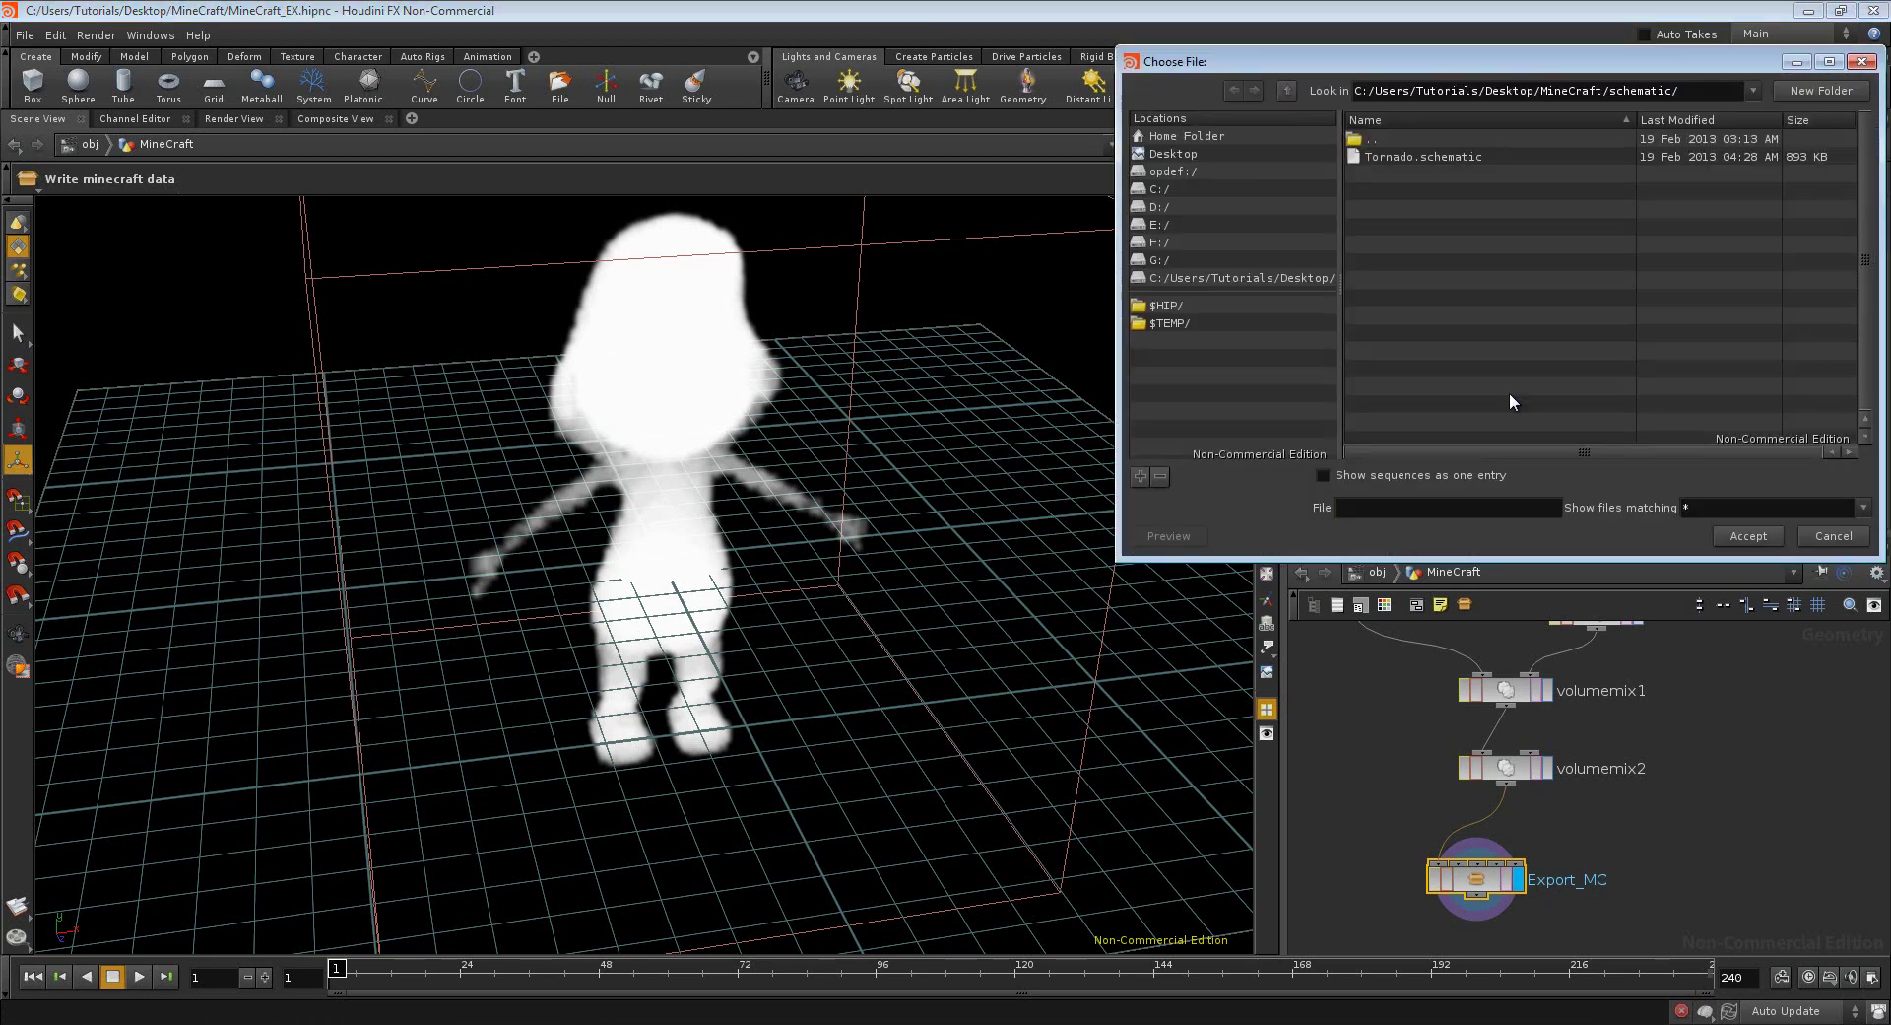
{"action": "double_click", "coordinate": [1404, 136]}
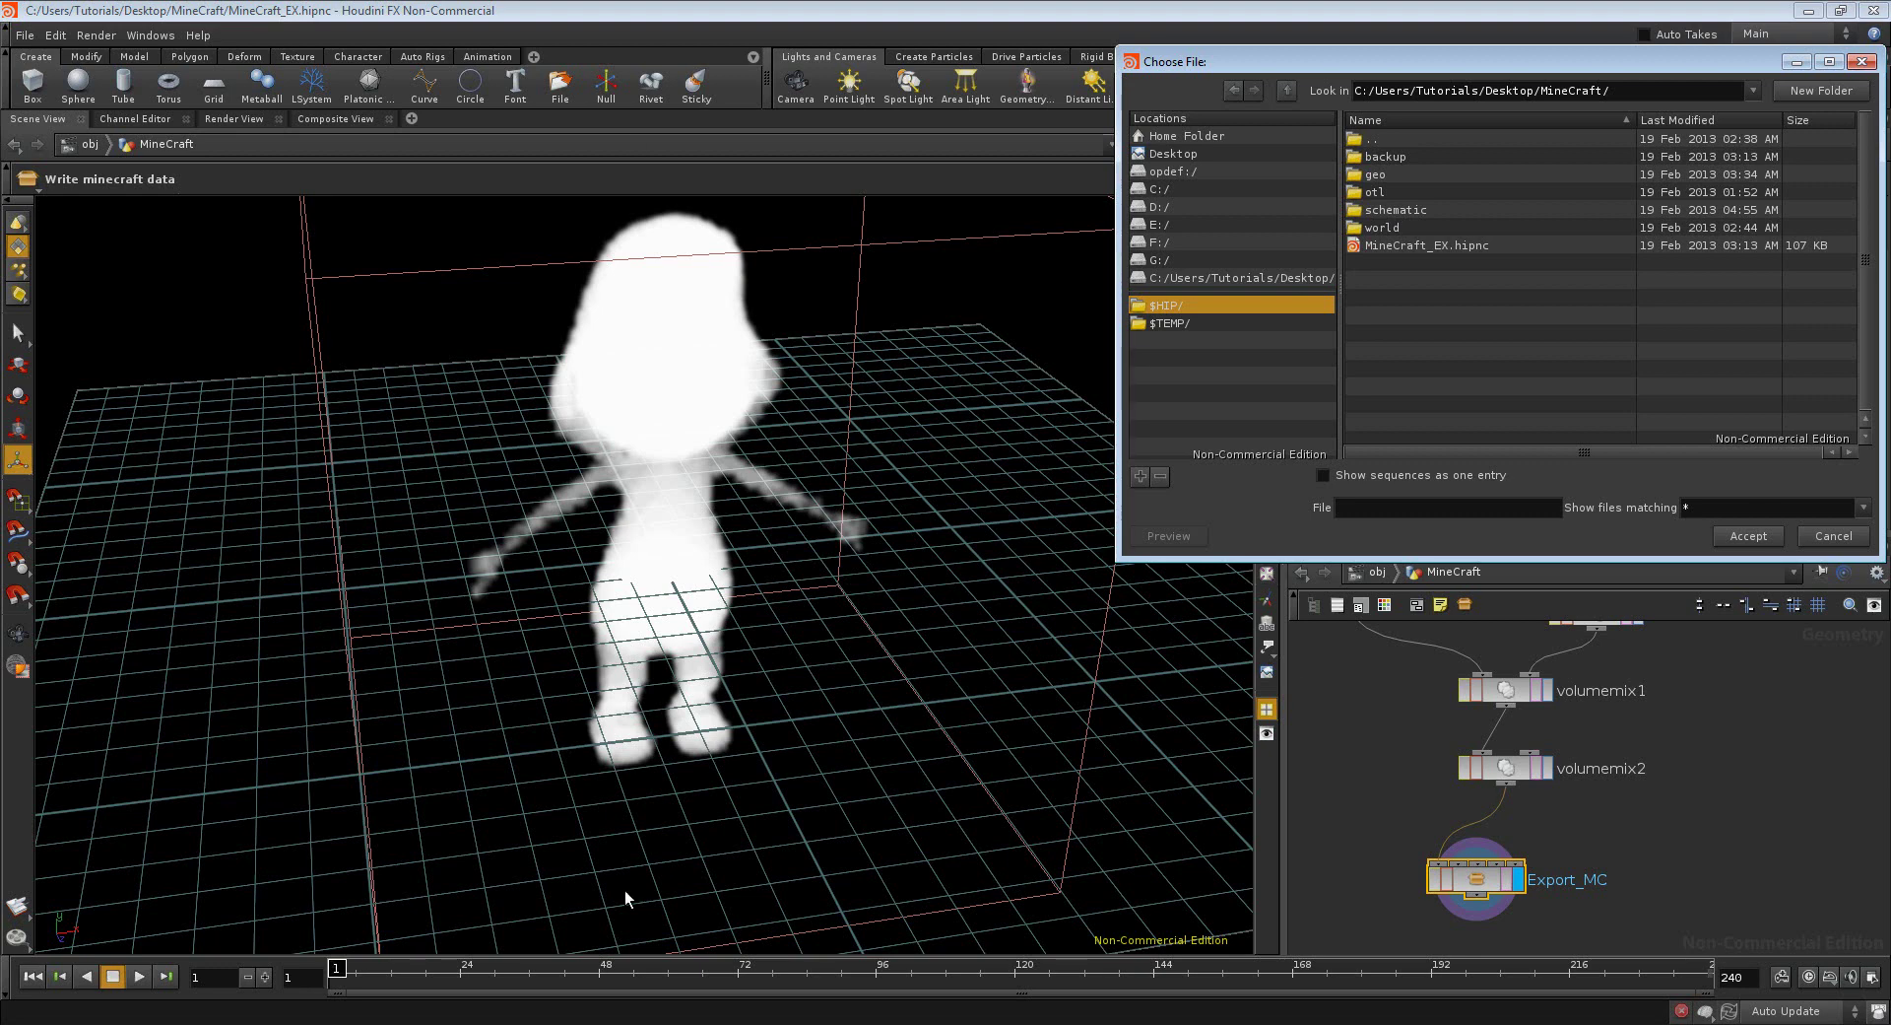
{"action": "left_click_drag", "start_coordinate": [1391, 67], "coordinate": [992, 223]}
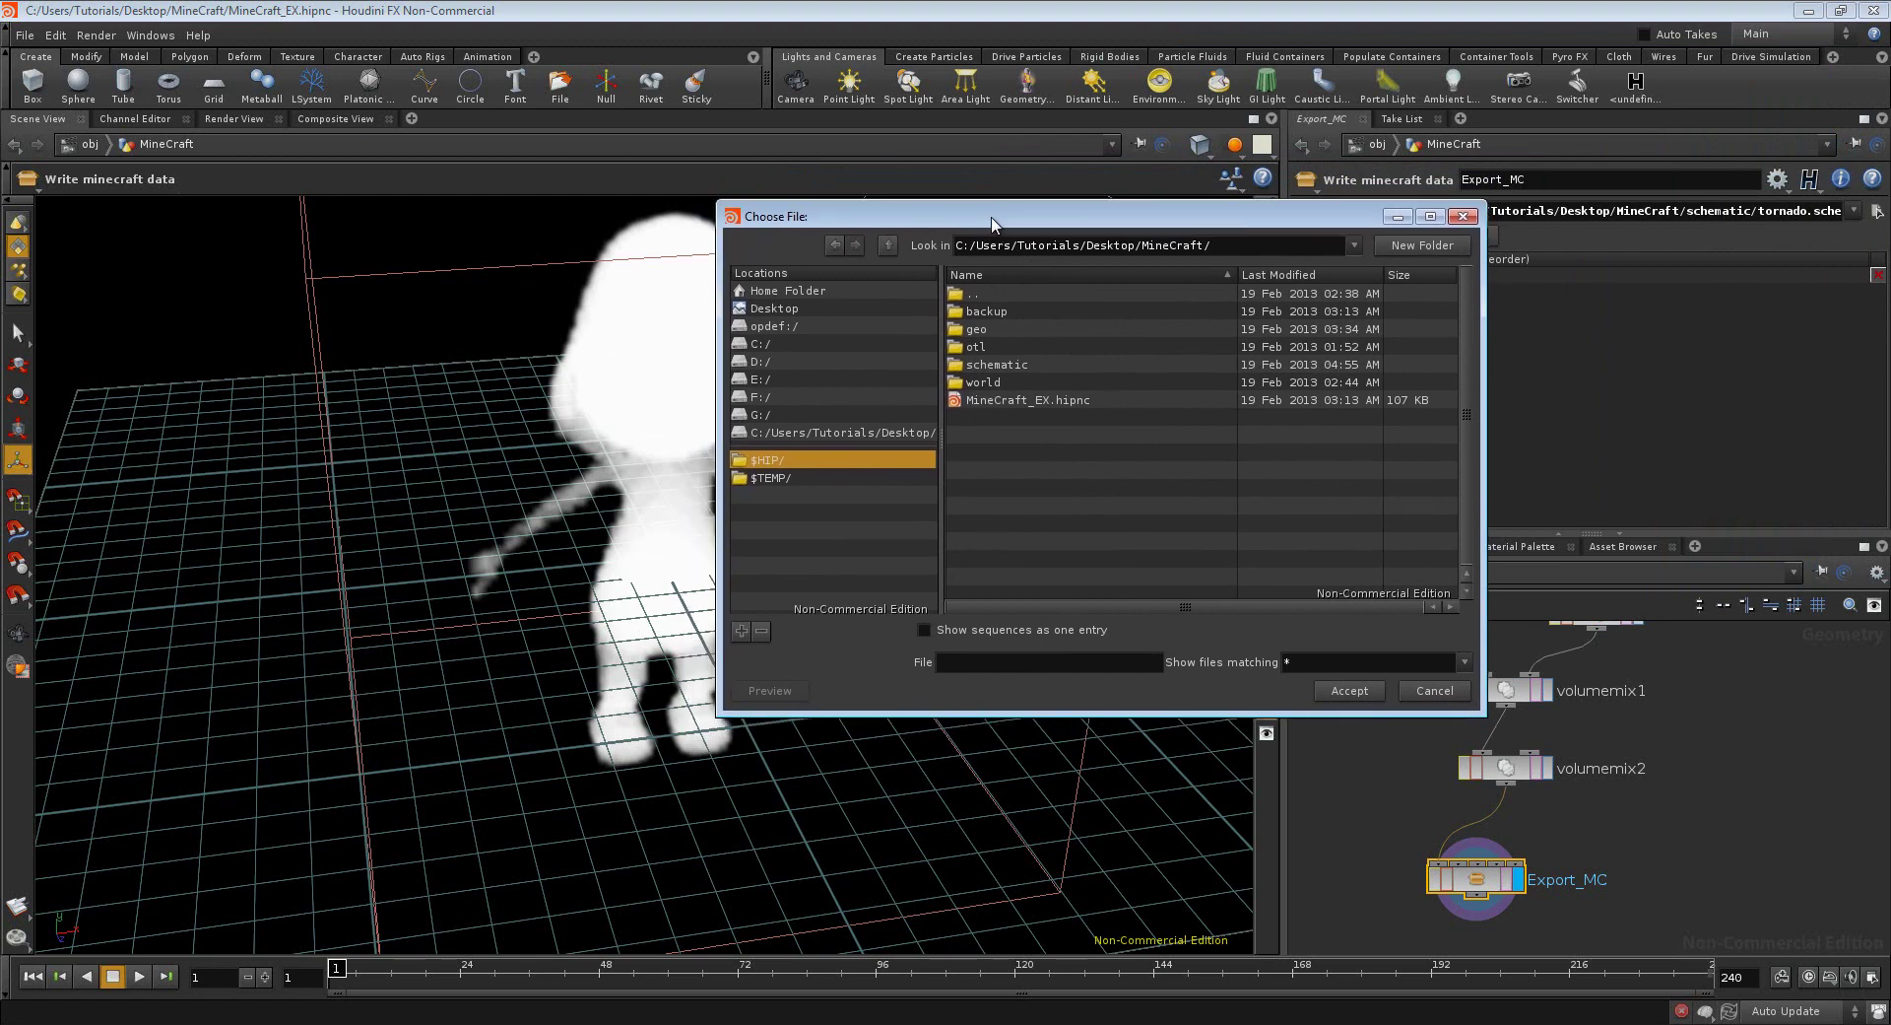
{"action": "left_click", "coordinate": [1020, 367]}
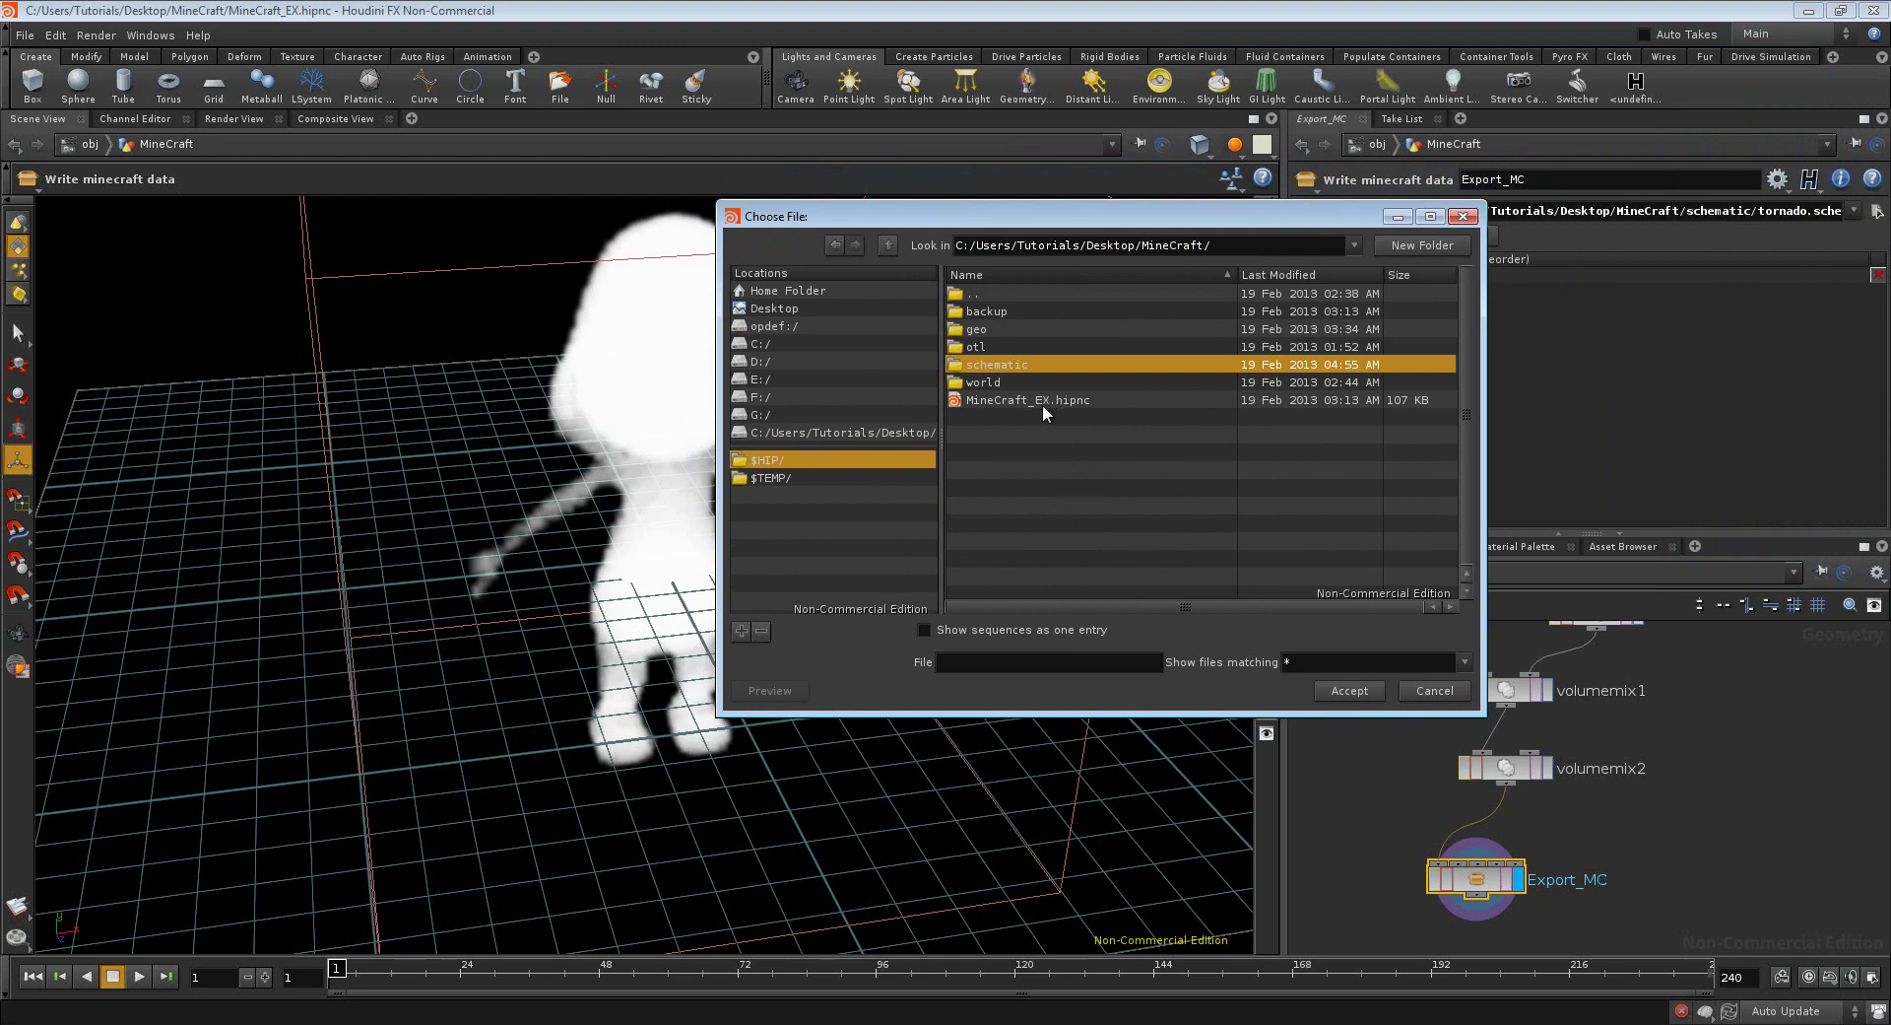
{"action": "double_click", "coordinate": [988, 364]}
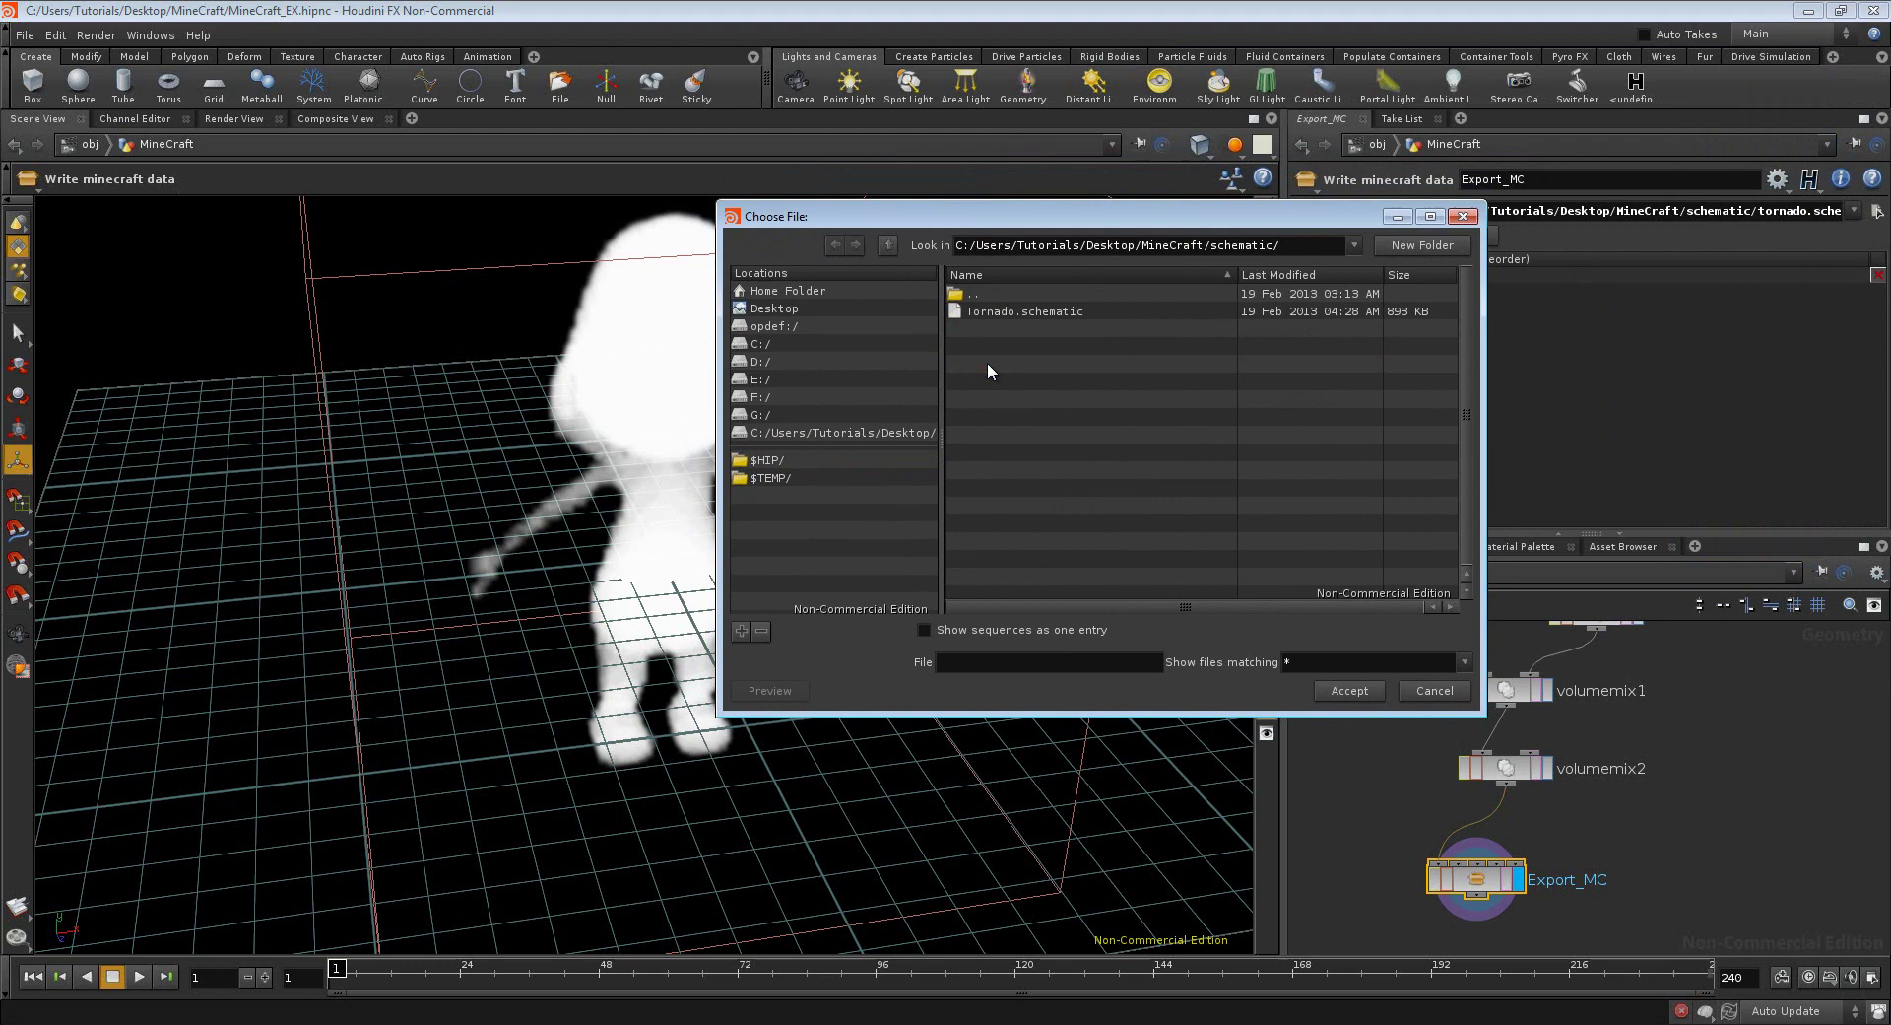
{"action": "left_click", "coordinate": [1014, 311]}
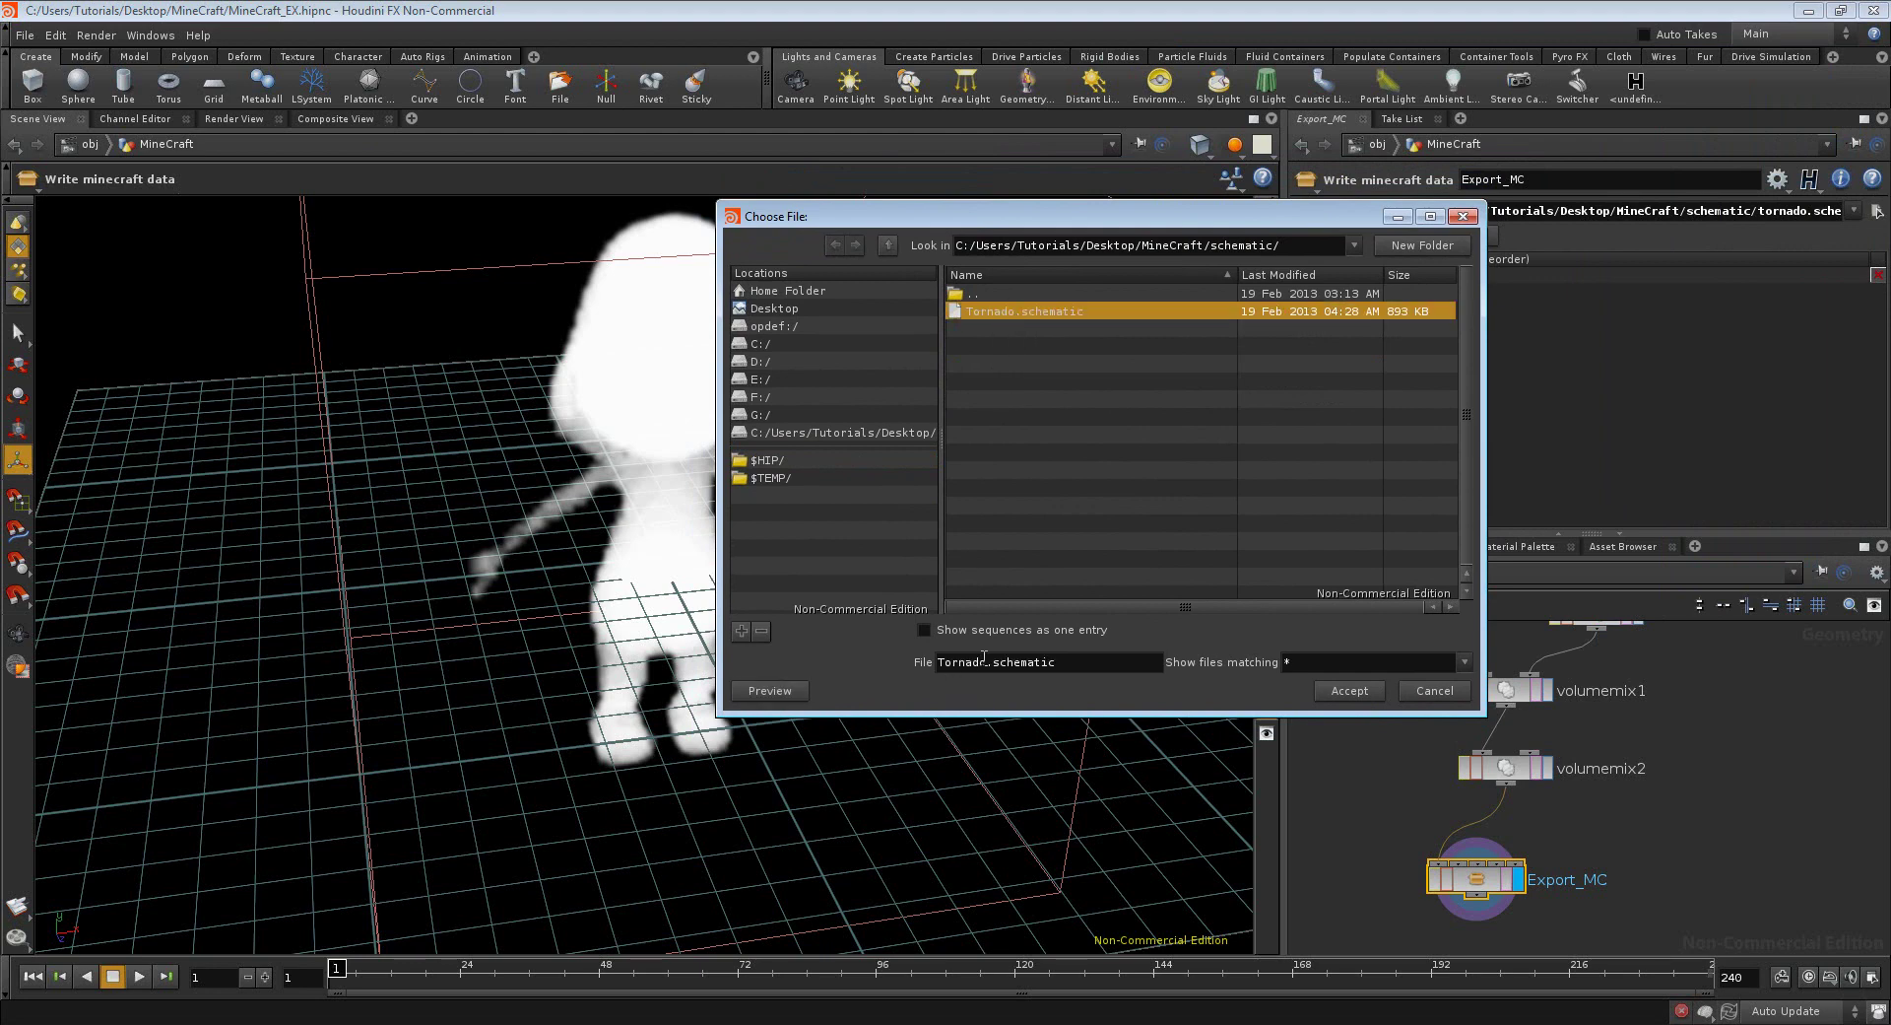
{"action": "double_click", "coordinate": [985, 658]}
{"action": "type", "text": "sm"}
{"action": "type", "text": "u"}
{"action": "type", "text": "r"}
{"action": "type", "text": "fs"}
{"action": "left_click", "coordinate": [1350, 690]}
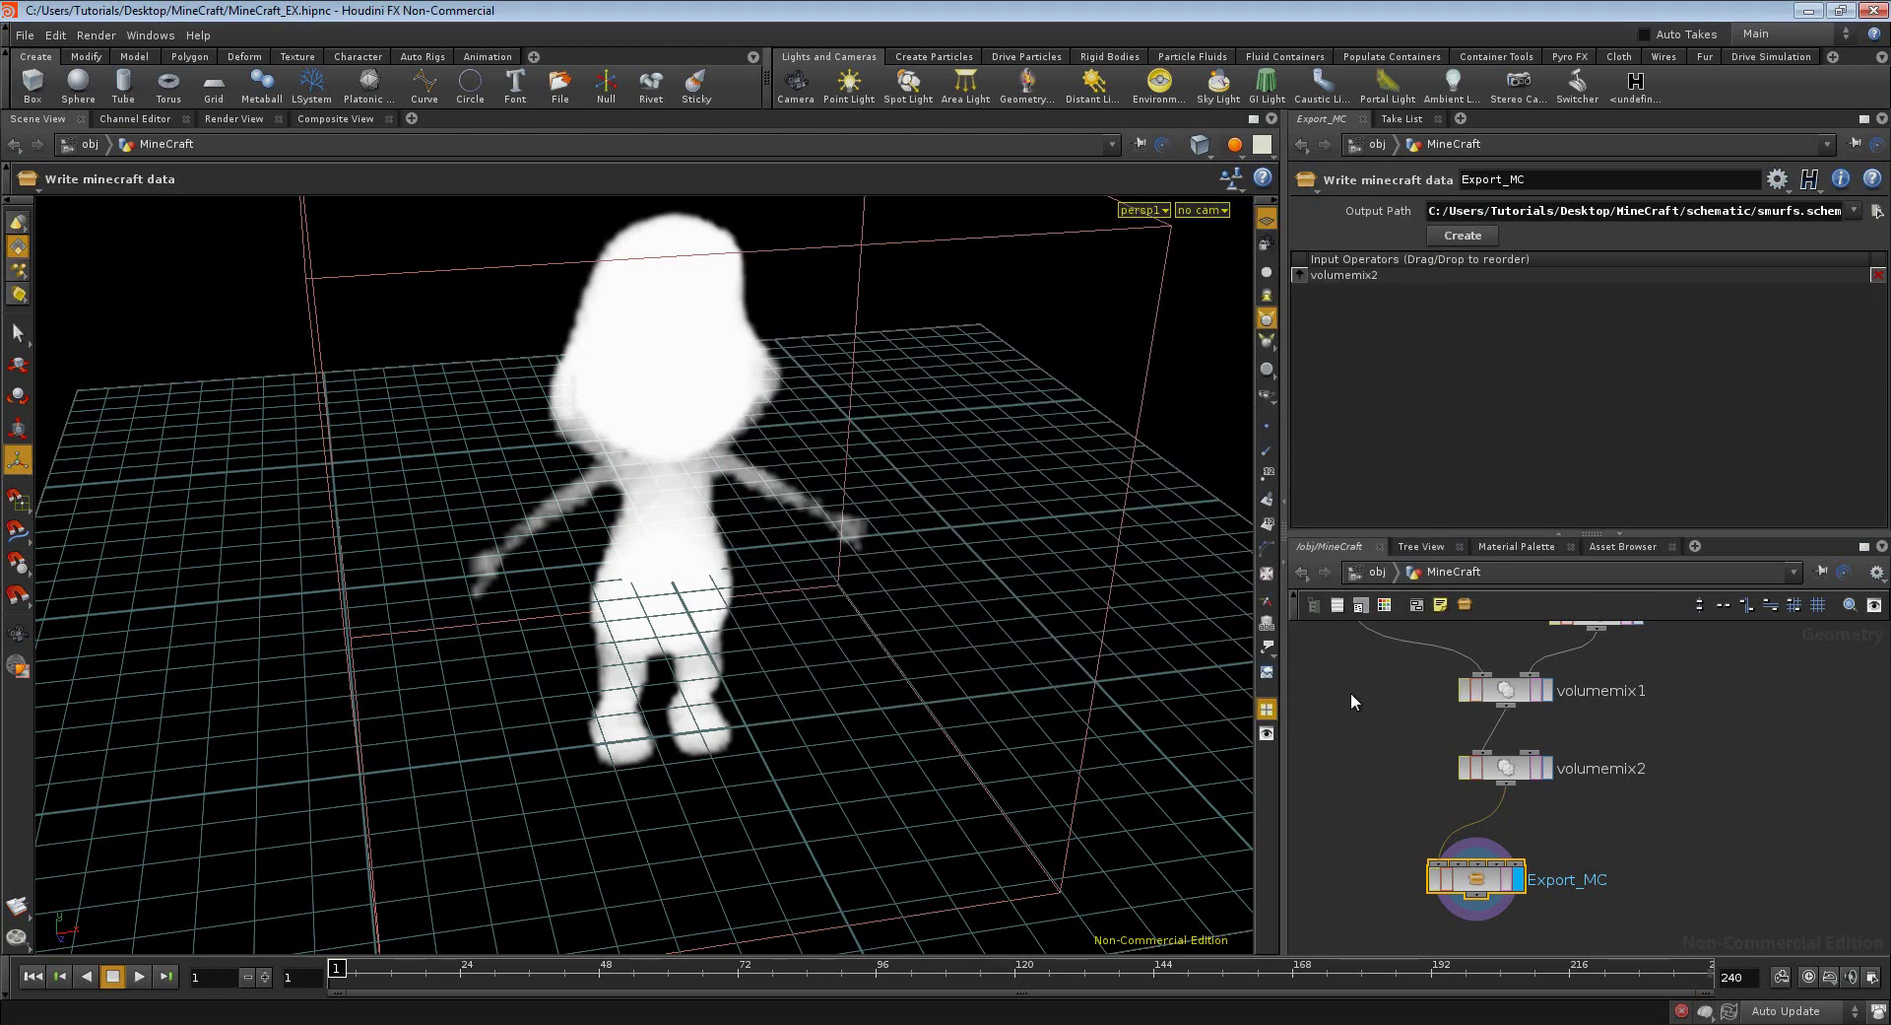
{"action": "middle_click_drag", "start_coordinate": [1345, 689], "coordinate": [1357, 762]}
{"action": "left_click", "coordinate": [1369, 712]}
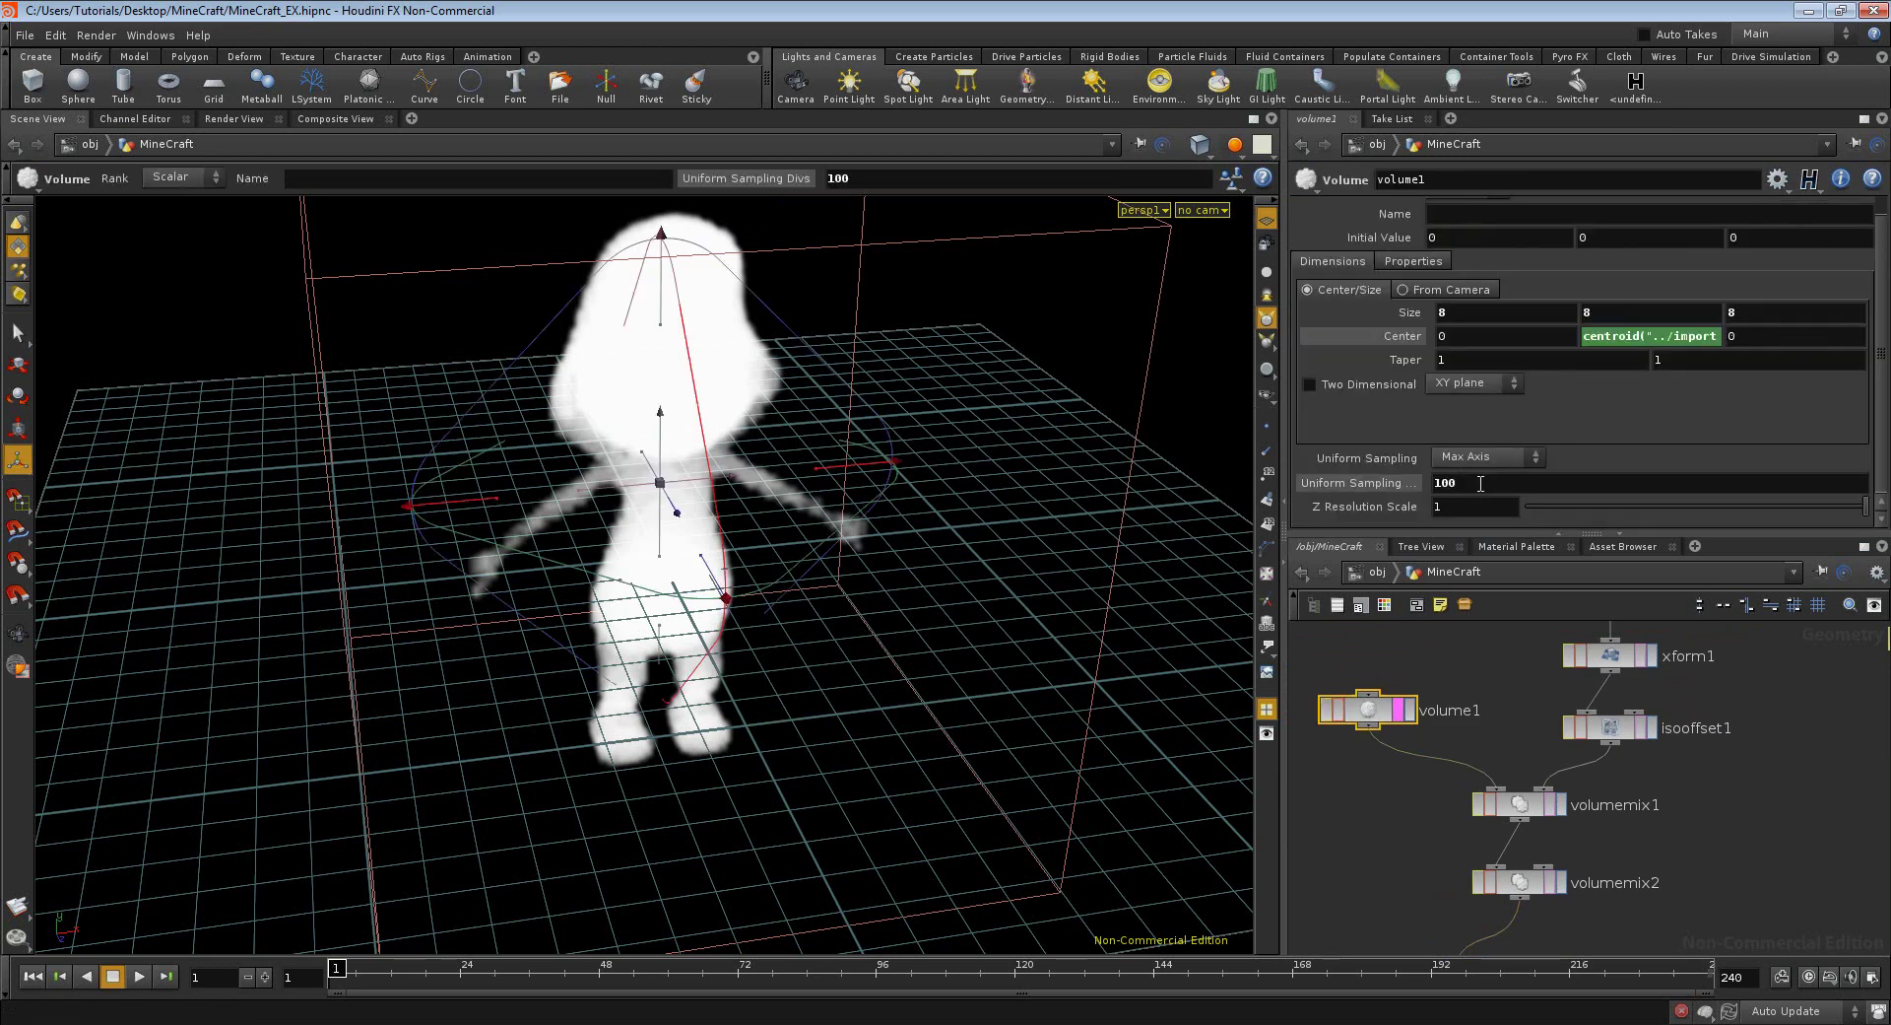
{"action": "left_click", "coordinate": [1615, 728]}
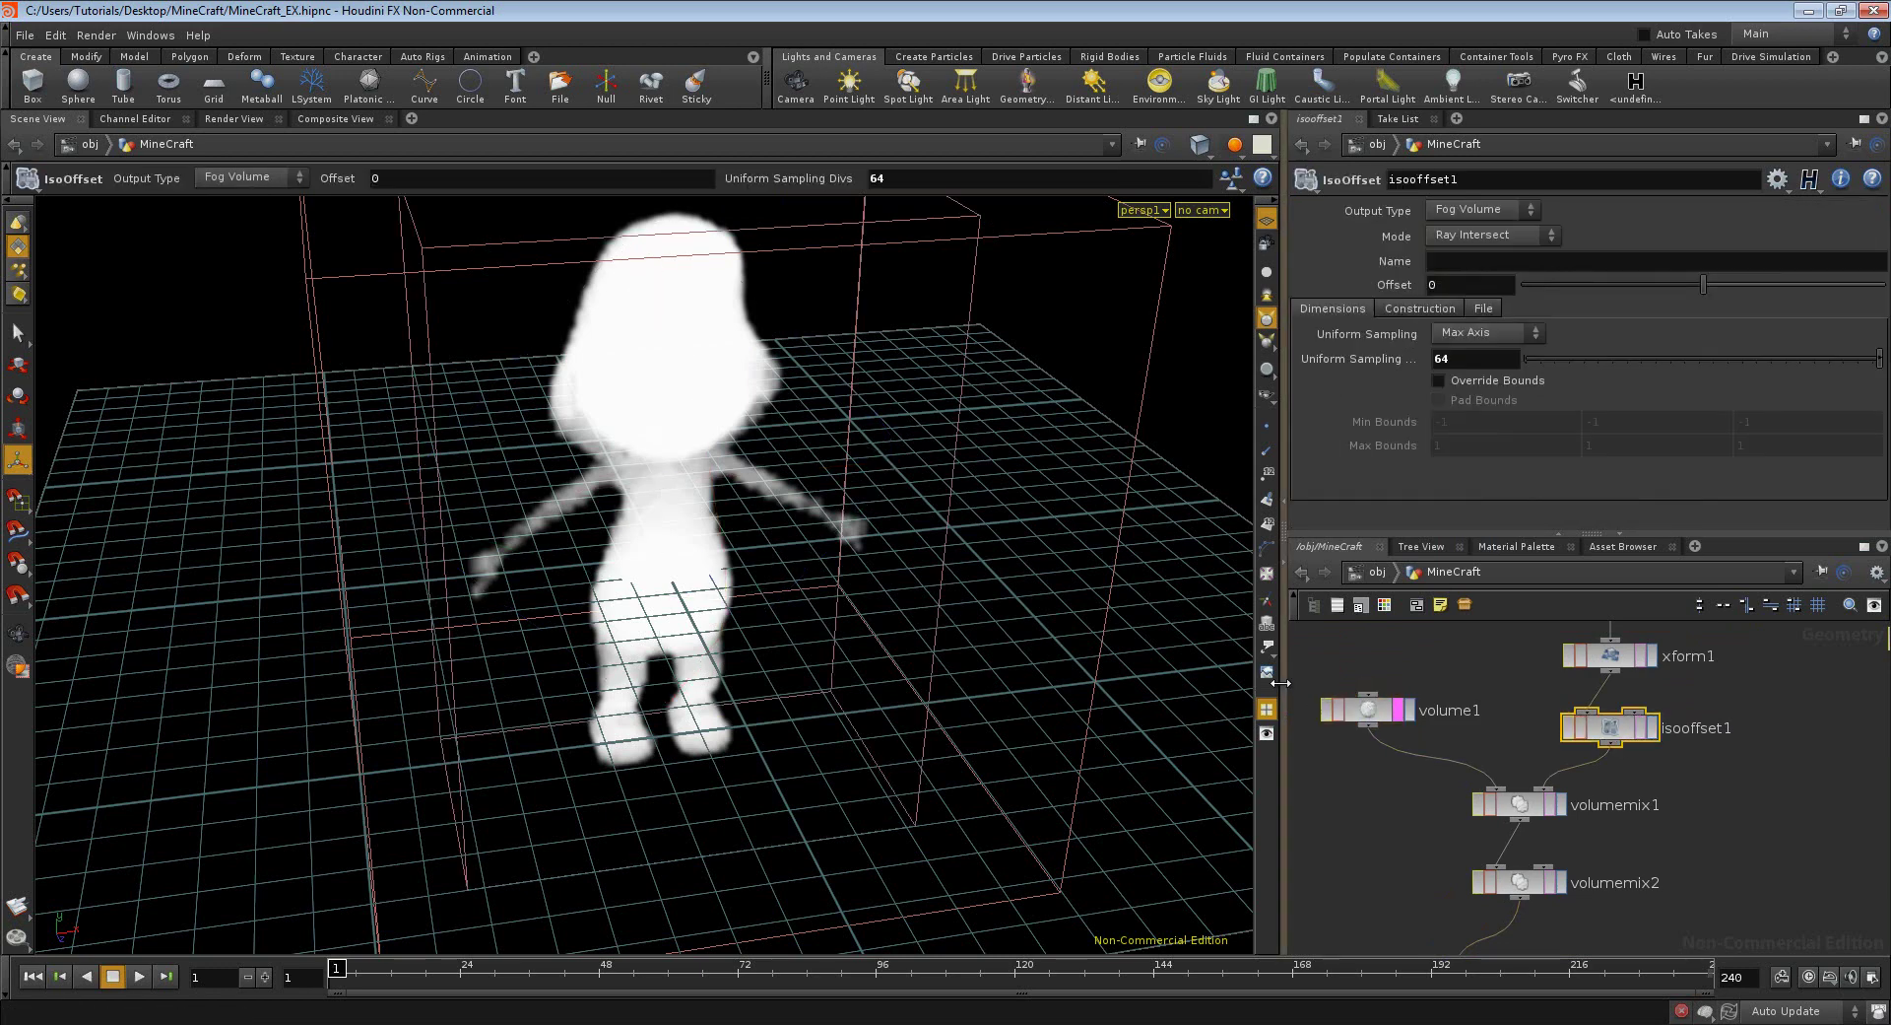
{"action": "left_click", "coordinate": [1370, 711]}
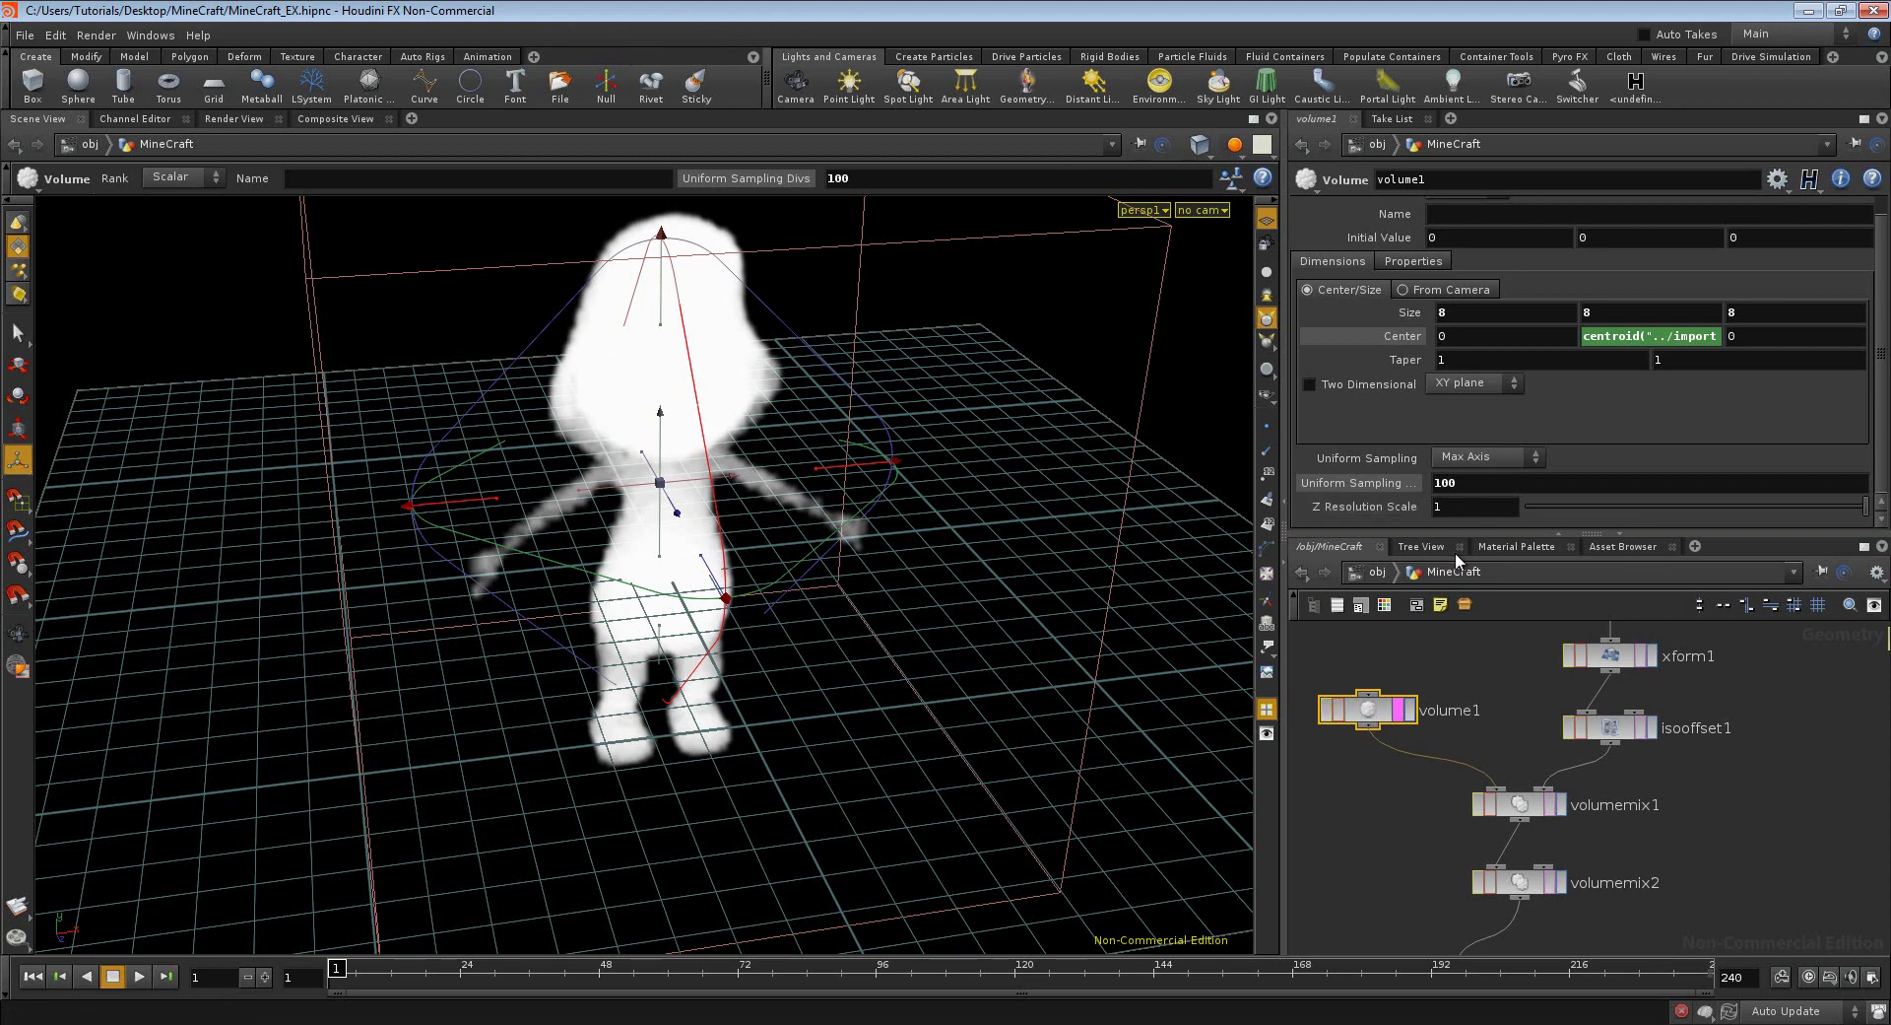
{"action": "left_click", "coordinate": [1454, 483]}
{"action": "left_click", "coordinate": [1380, 832]}
{"action": "middle_click_drag", "start_coordinate": [1379, 887], "coordinate": [1377, 699]}
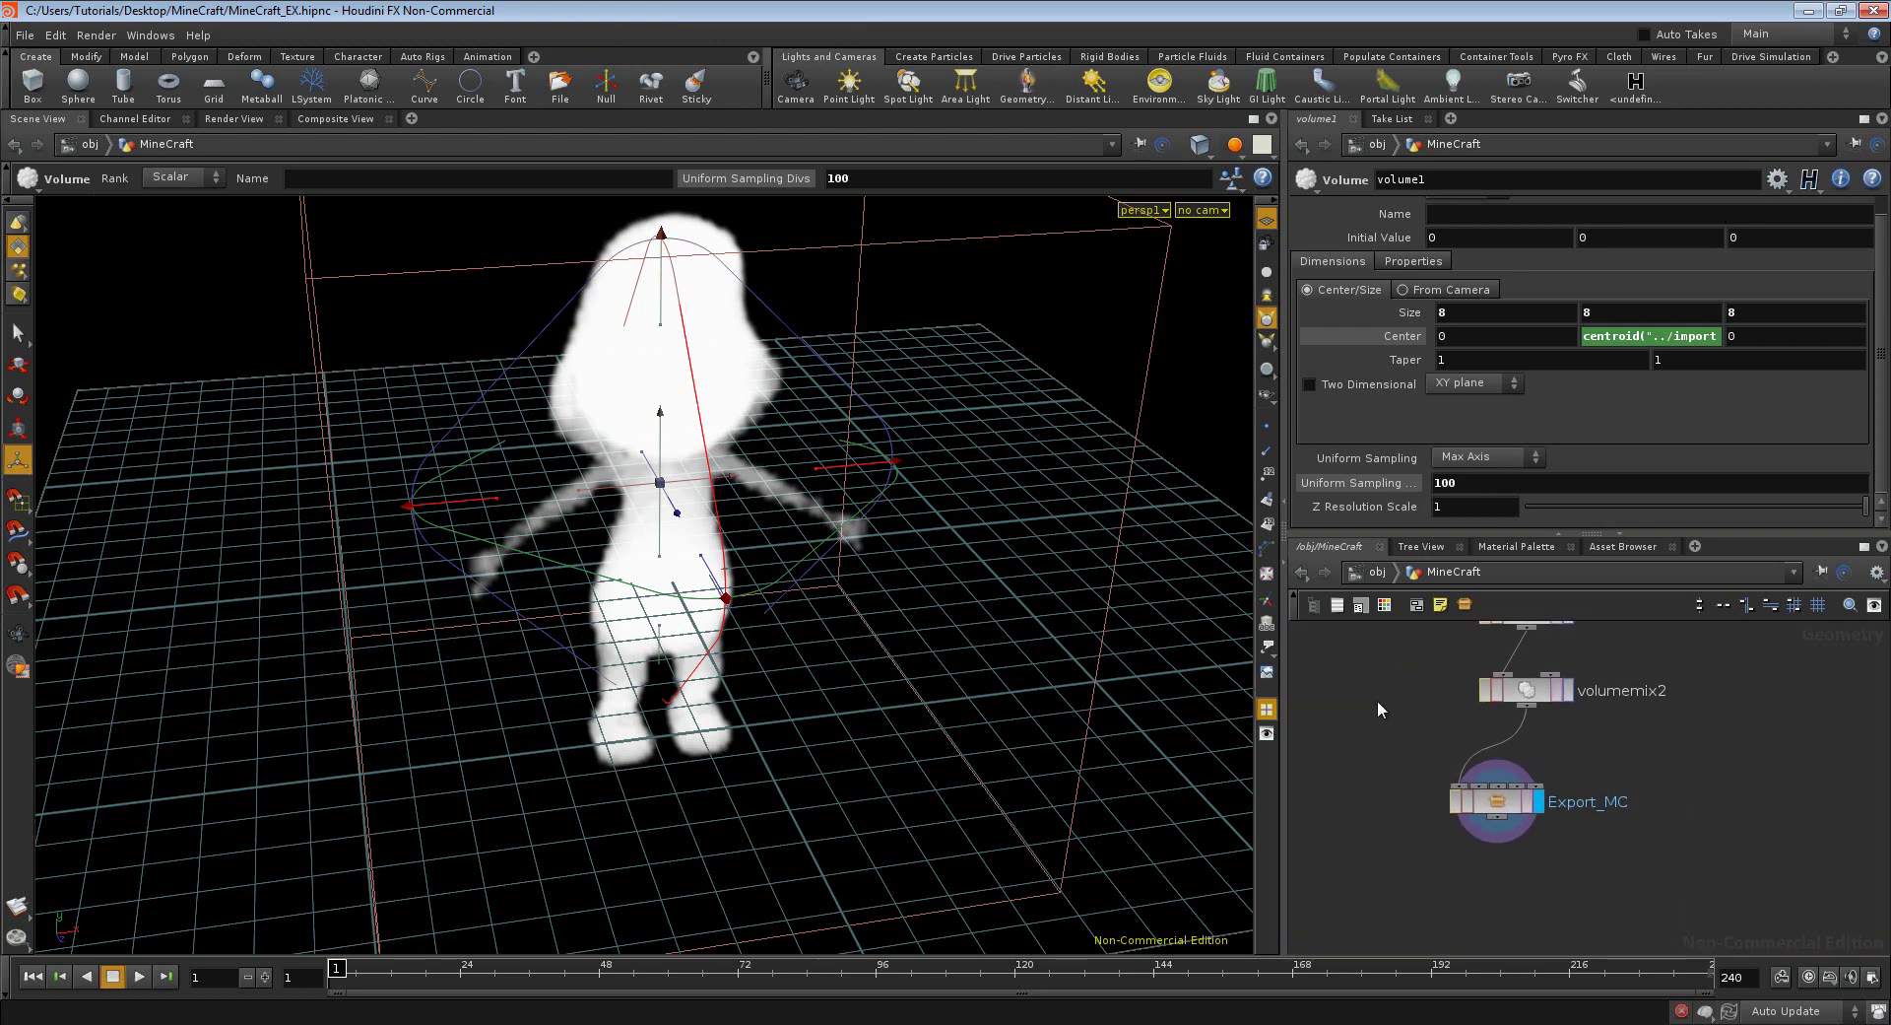
{"action": "left_click", "coordinate": [1502, 801]}
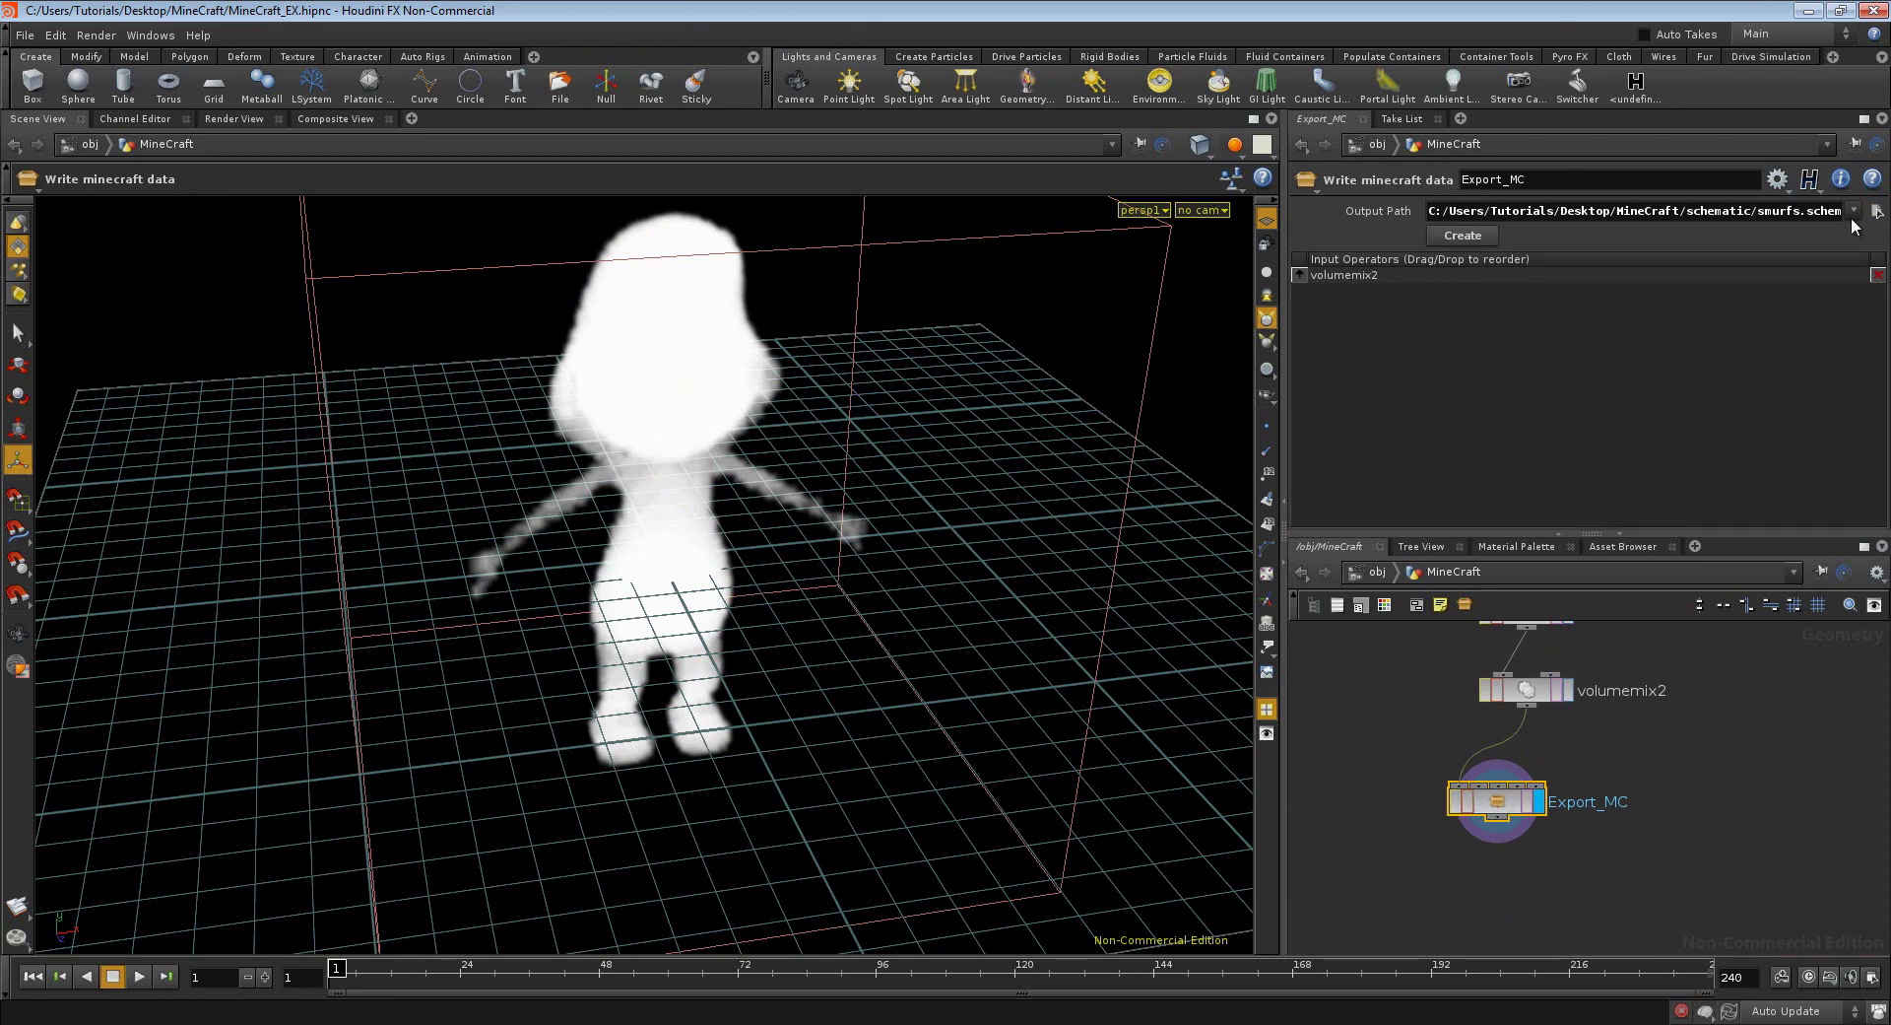
- Open Task Manager, run Export_MC's Create, and read the 4000000 console output
{"action": "key", "text": "ctrl+shift+Escape"}
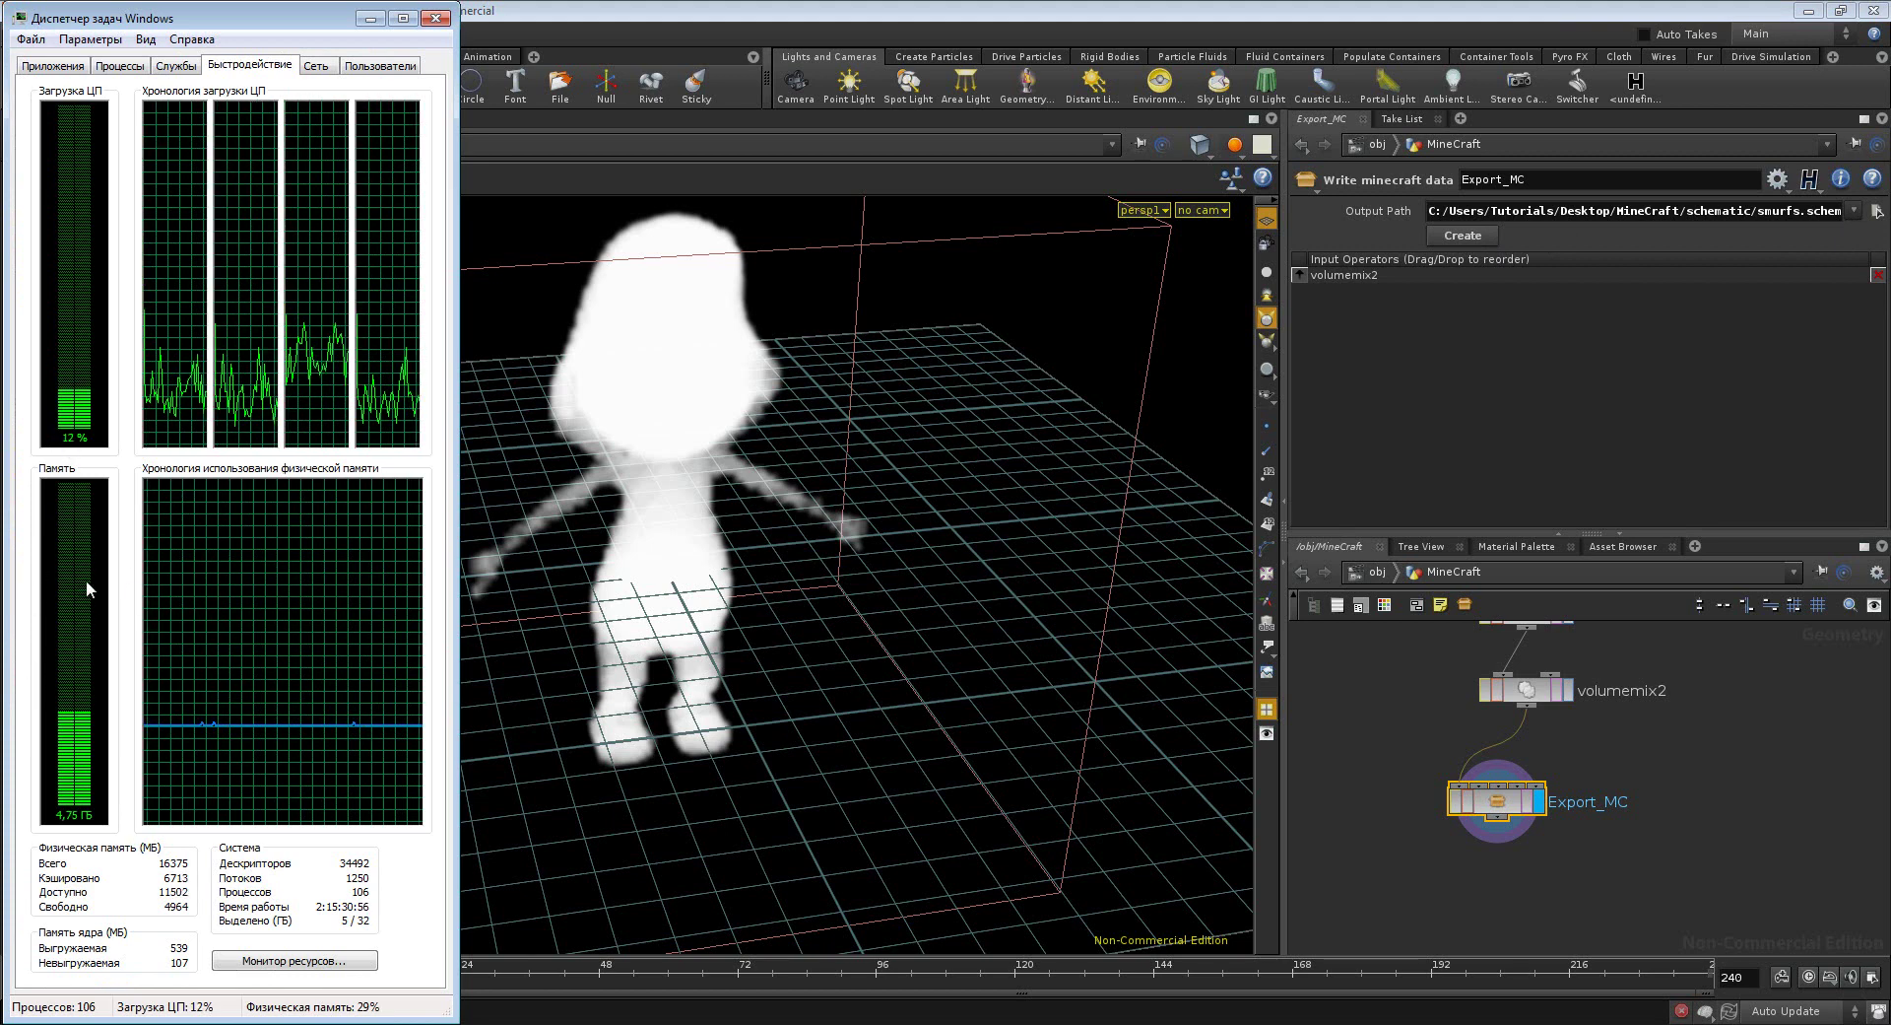
{"action": "left_click", "coordinate": [1460, 241]}
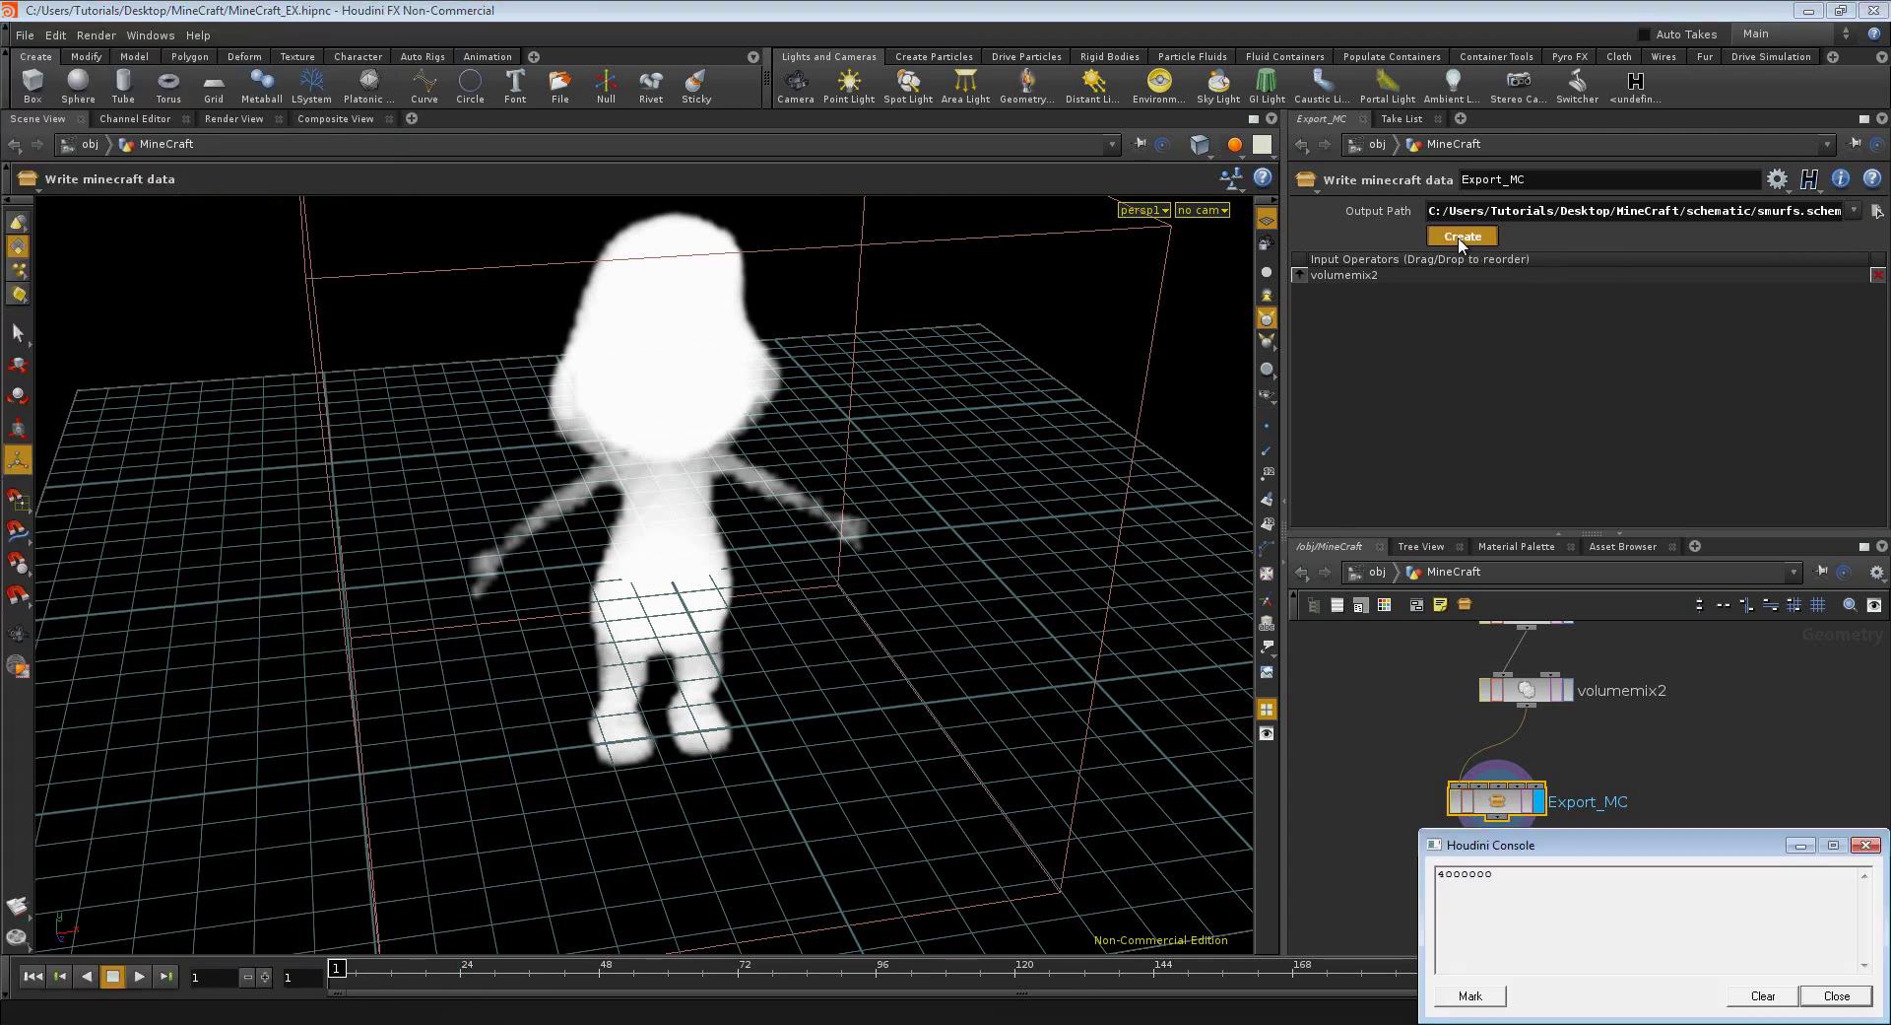
{"action": "left_click_drag", "start_coordinate": [1651, 850], "coordinate": [988, 441]}
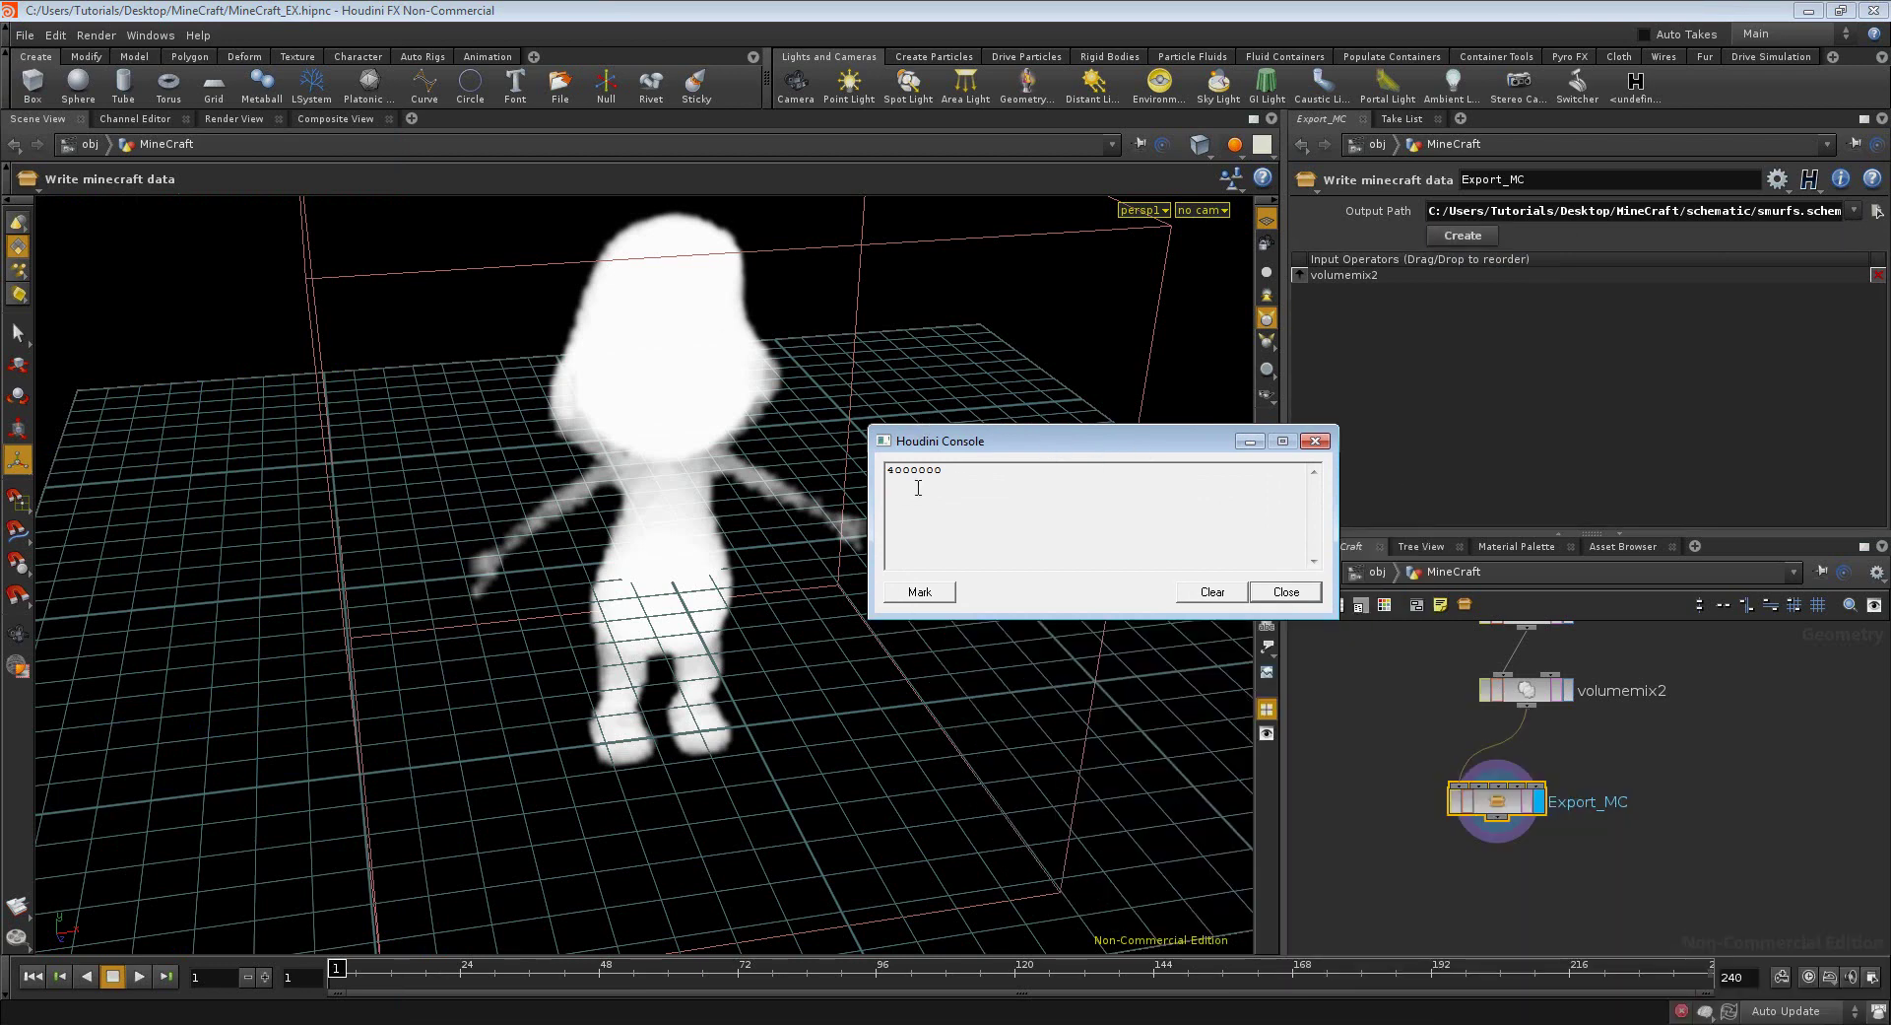
{"action": "left_click_drag", "start_coordinate": [965, 471], "coordinate": [863, 475]}
- Close the Houdini Console and list the open MCEdit windows
{"action": "left_click", "coordinate": [908, 473]}
{"action": "left_click", "coordinate": [1839, 17]}
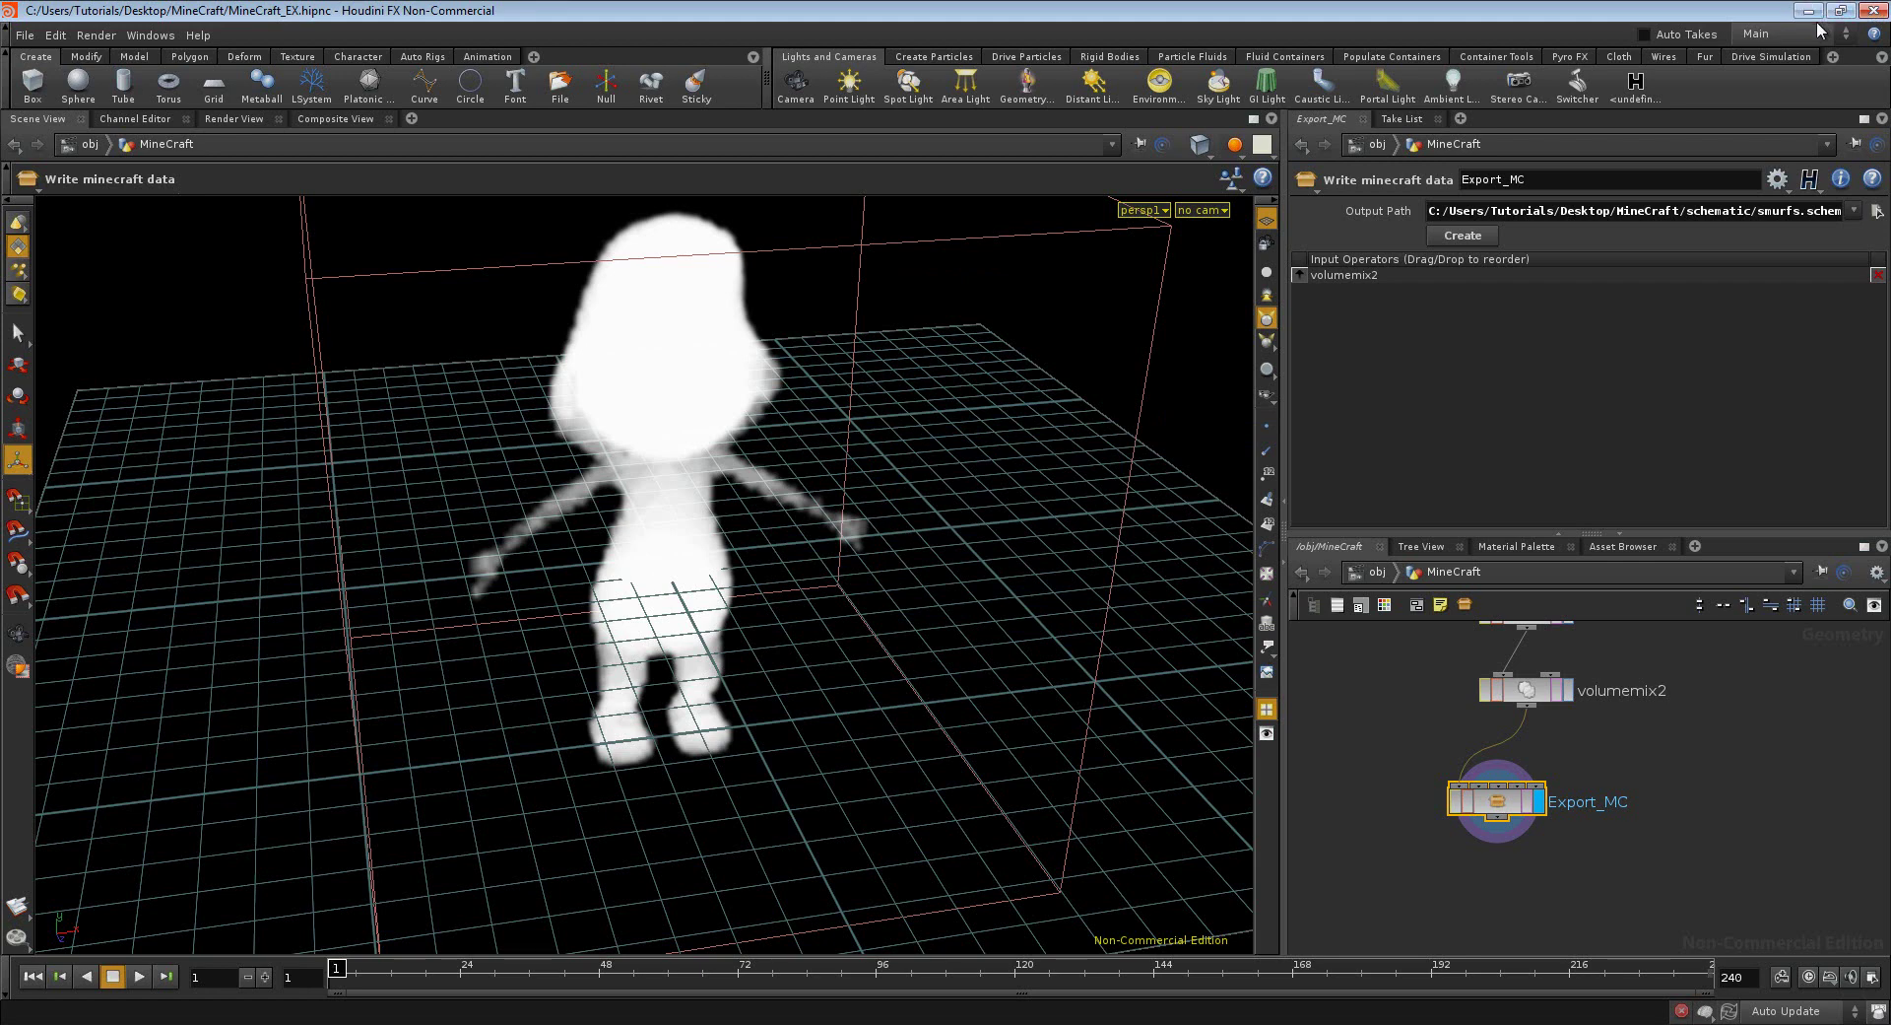
{"action": "left_click", "coordinate": [471, 1022]}
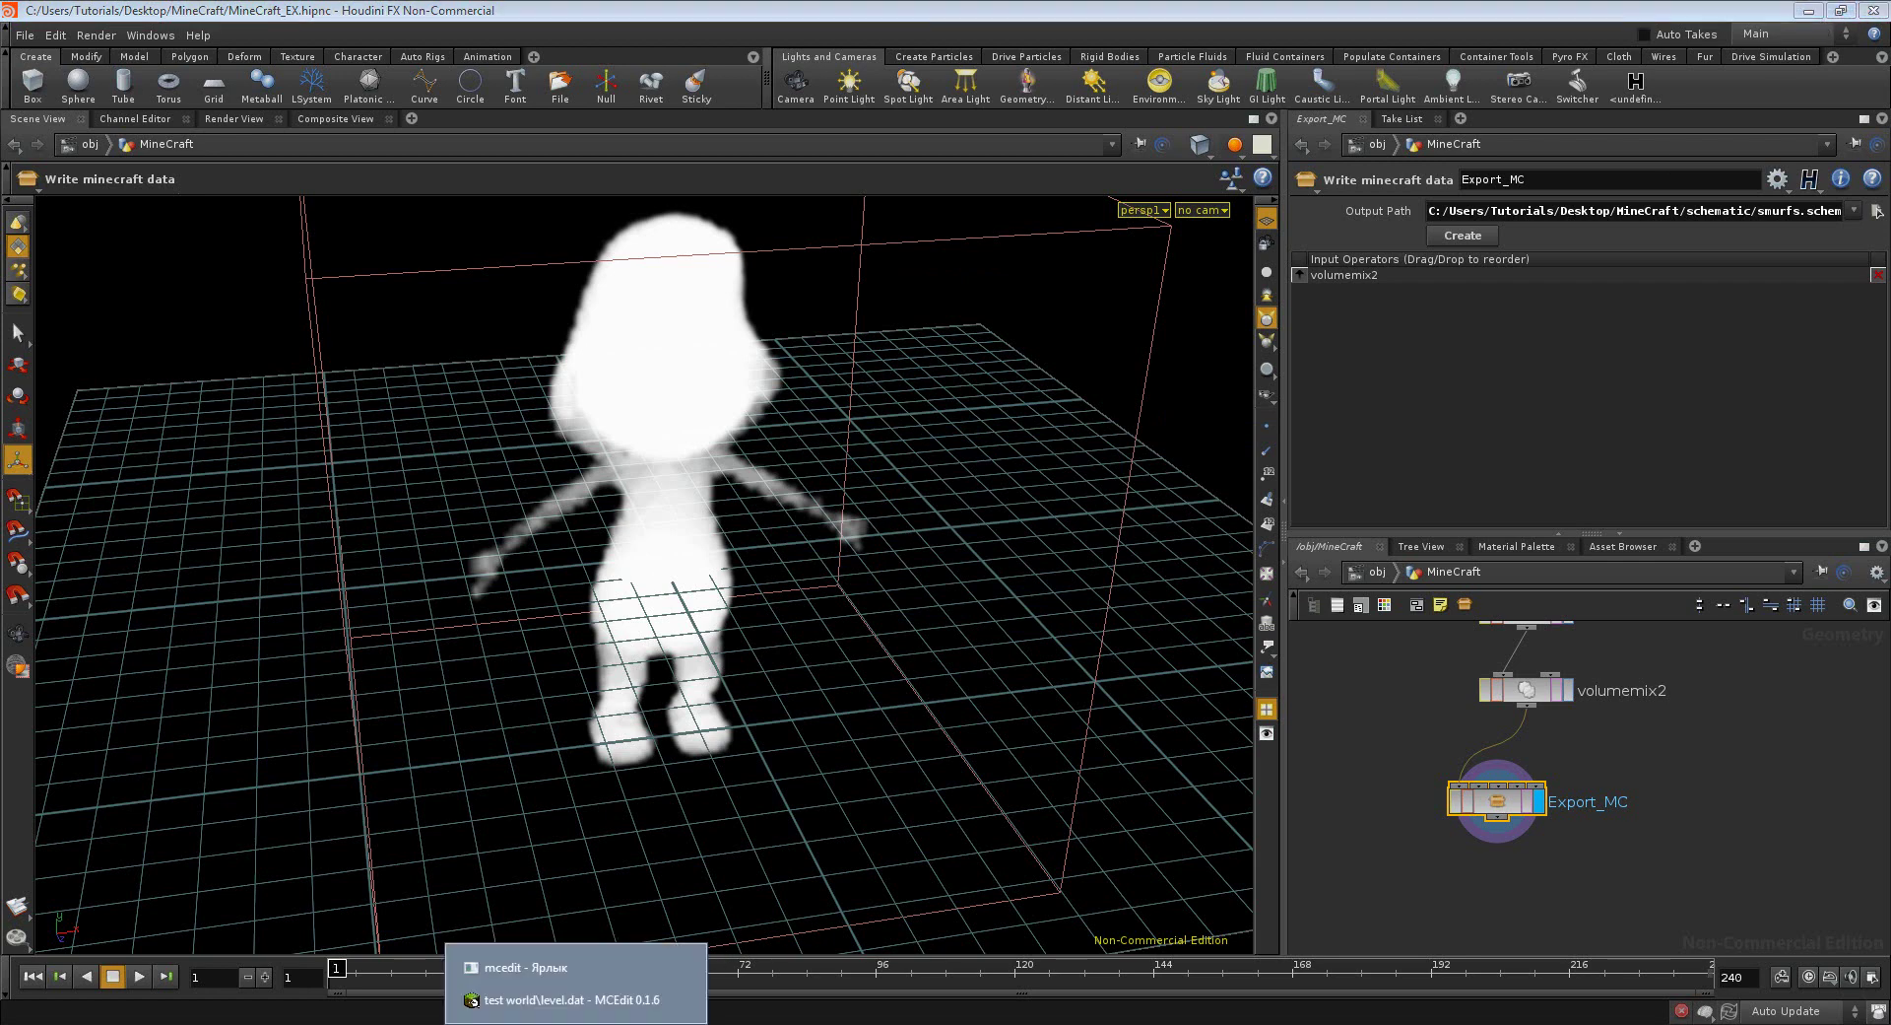
- In the MCEdit test world, load smurfs.schematic for import so its bounding box previews for placement
{"action": "left_click", "coordinate": [537, 1000]}
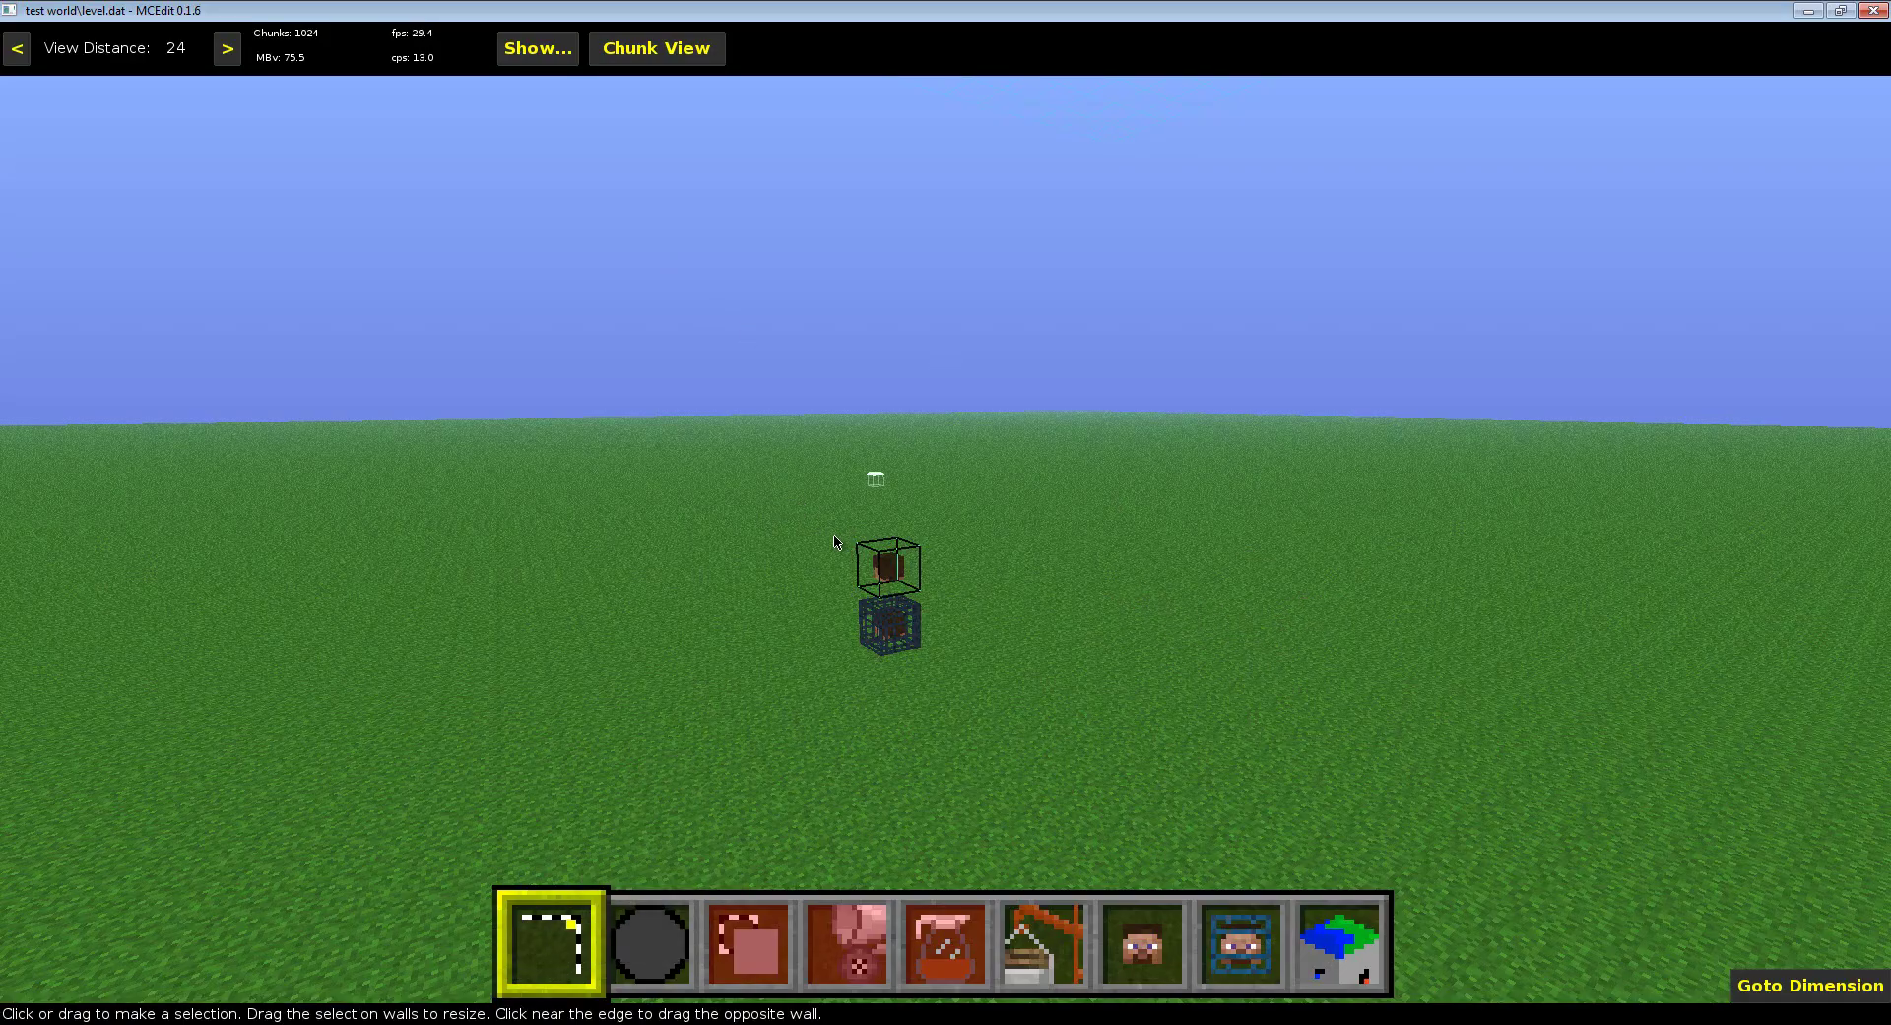
{"action": "mouse_move", "coordinate": [1098, 548]}
{"action": "right_mouse_down"}
{"action": "mouse_move", "coordinate": [914, 479]}
{"action": "mouse_move", "coordinate": [946, 529]}
{"action": "right_mouse_up"}
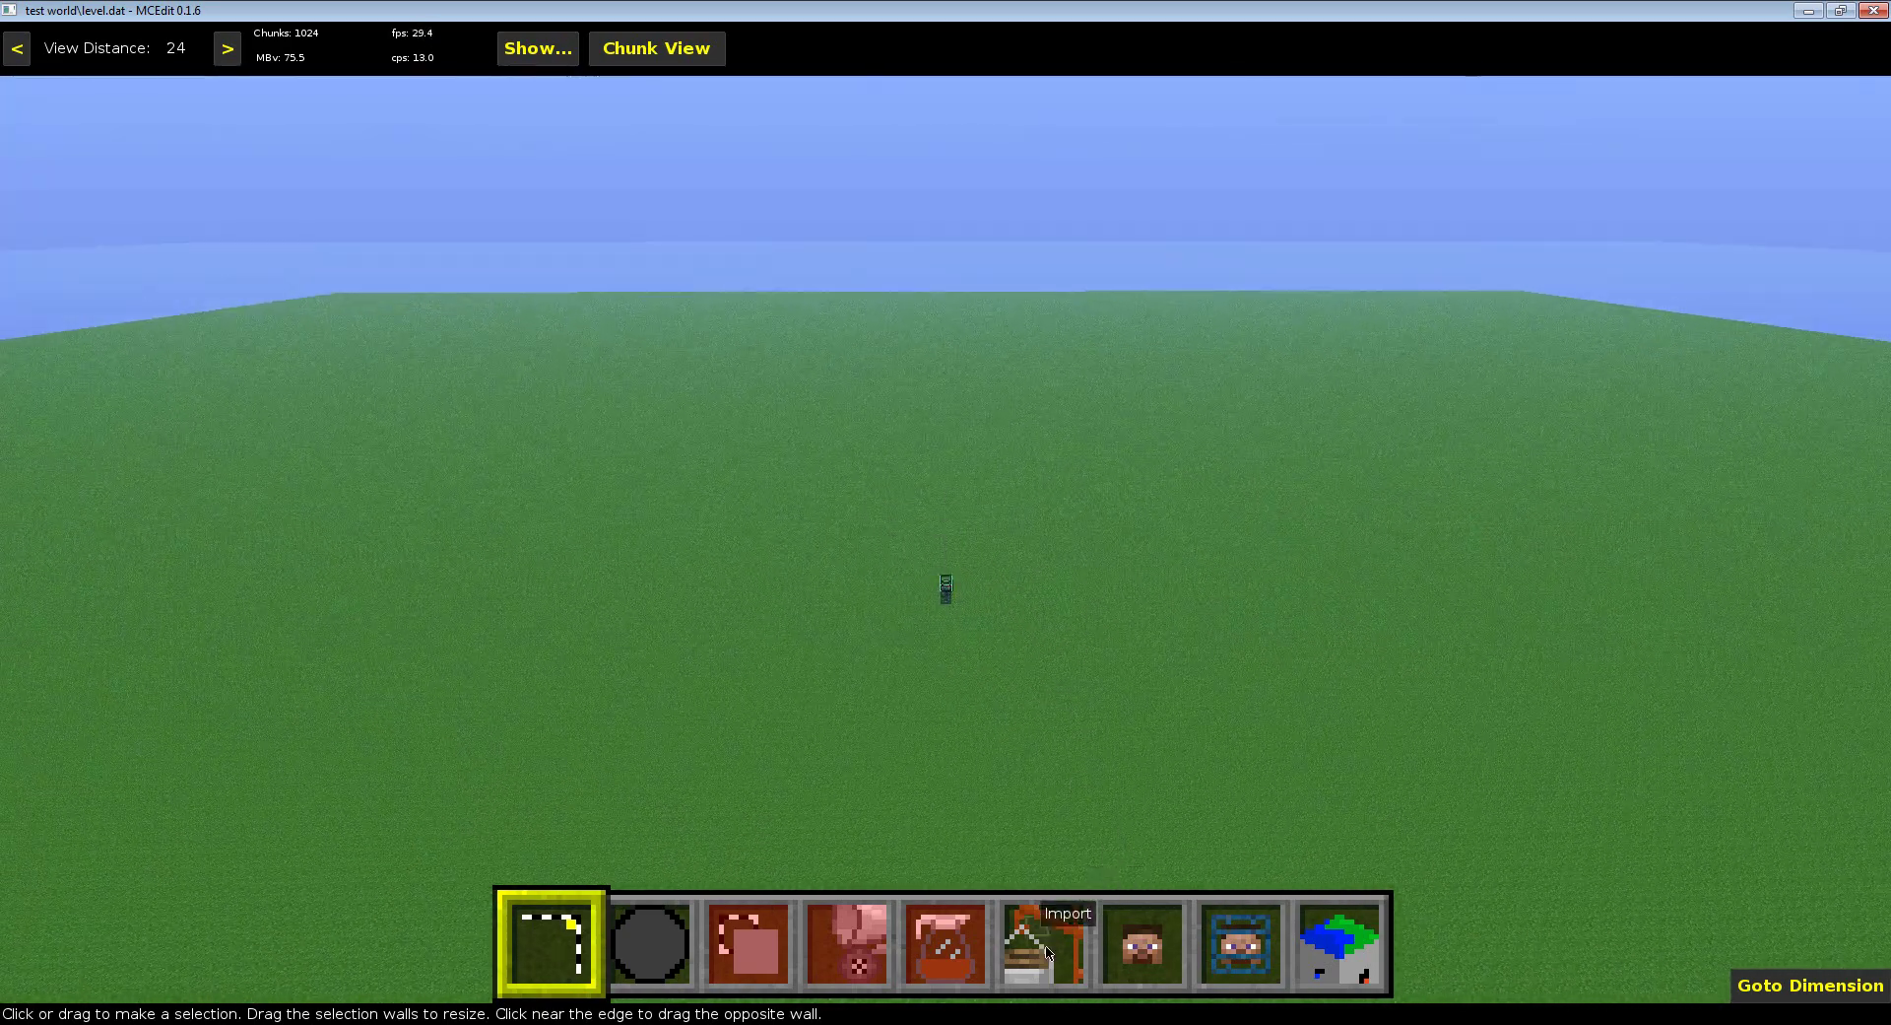
{"action": "left_click", "coordinate": [1045, 940]}
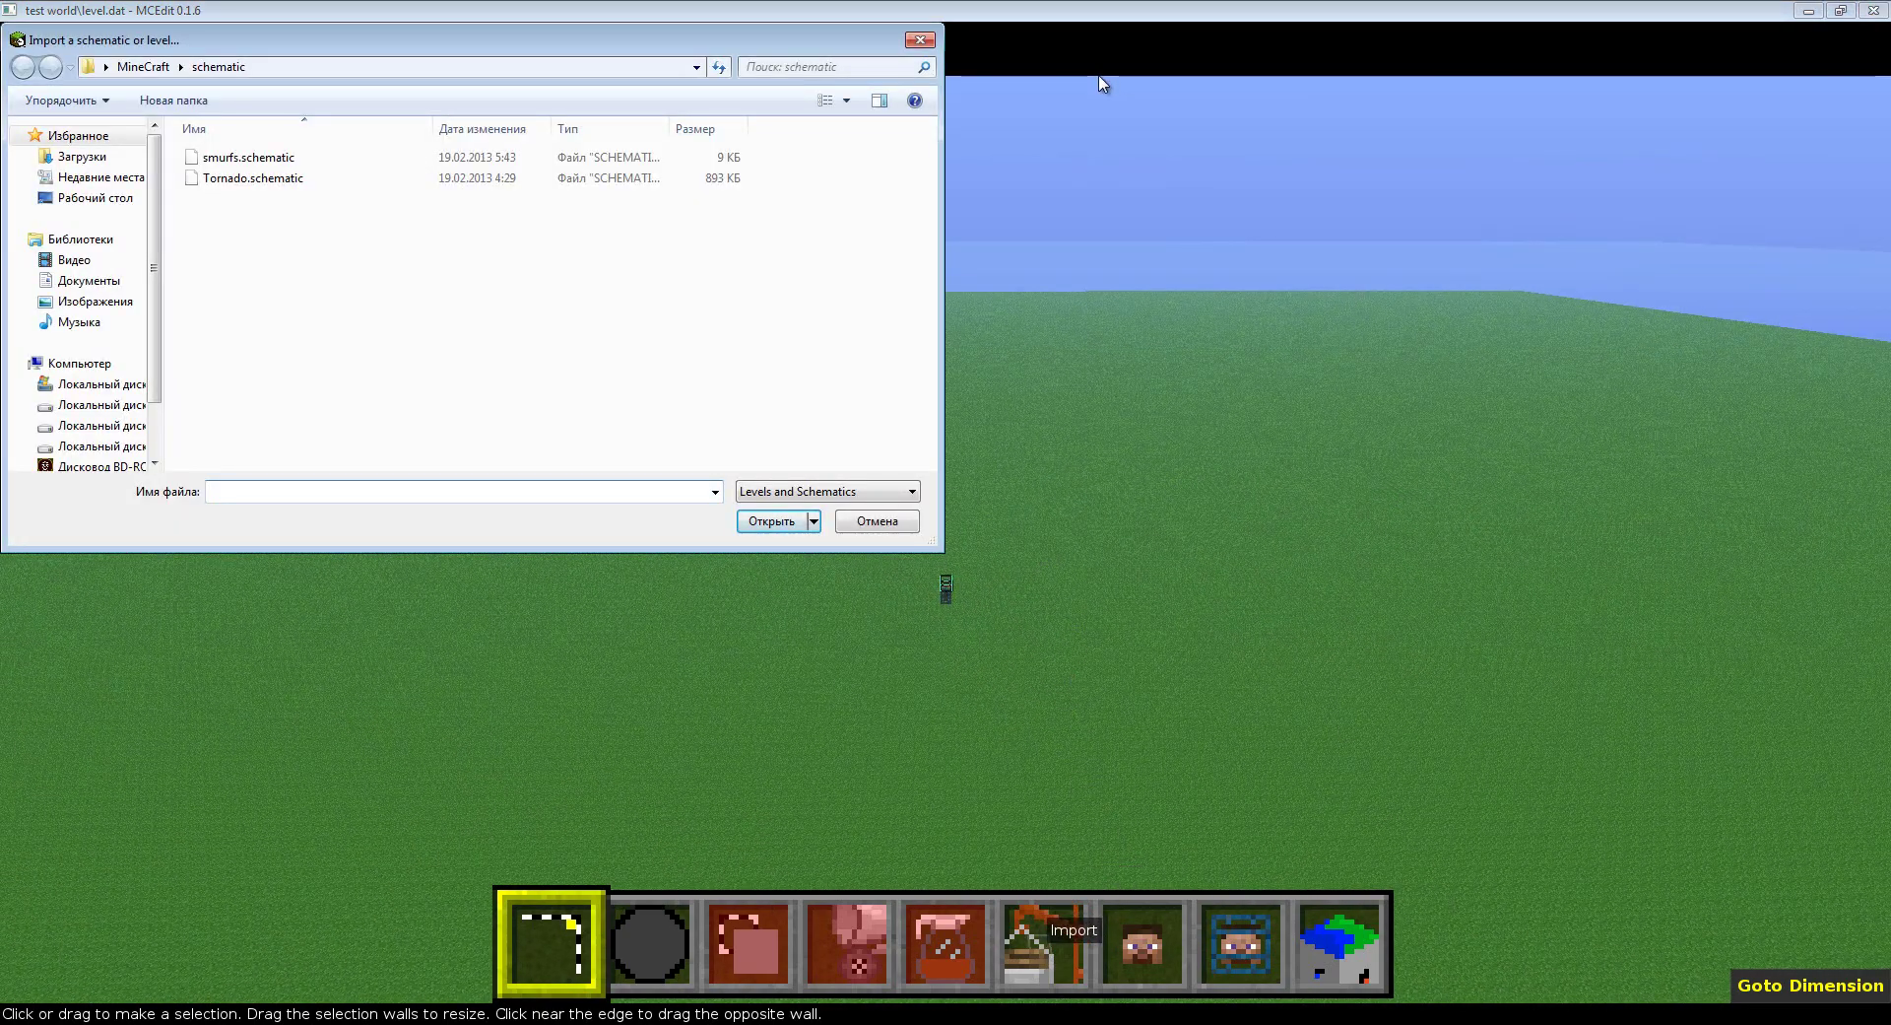
{"action": "left_click", "coordinate": [237, 177]}
{"action": "left_click", "coordinate": [244, 157]}
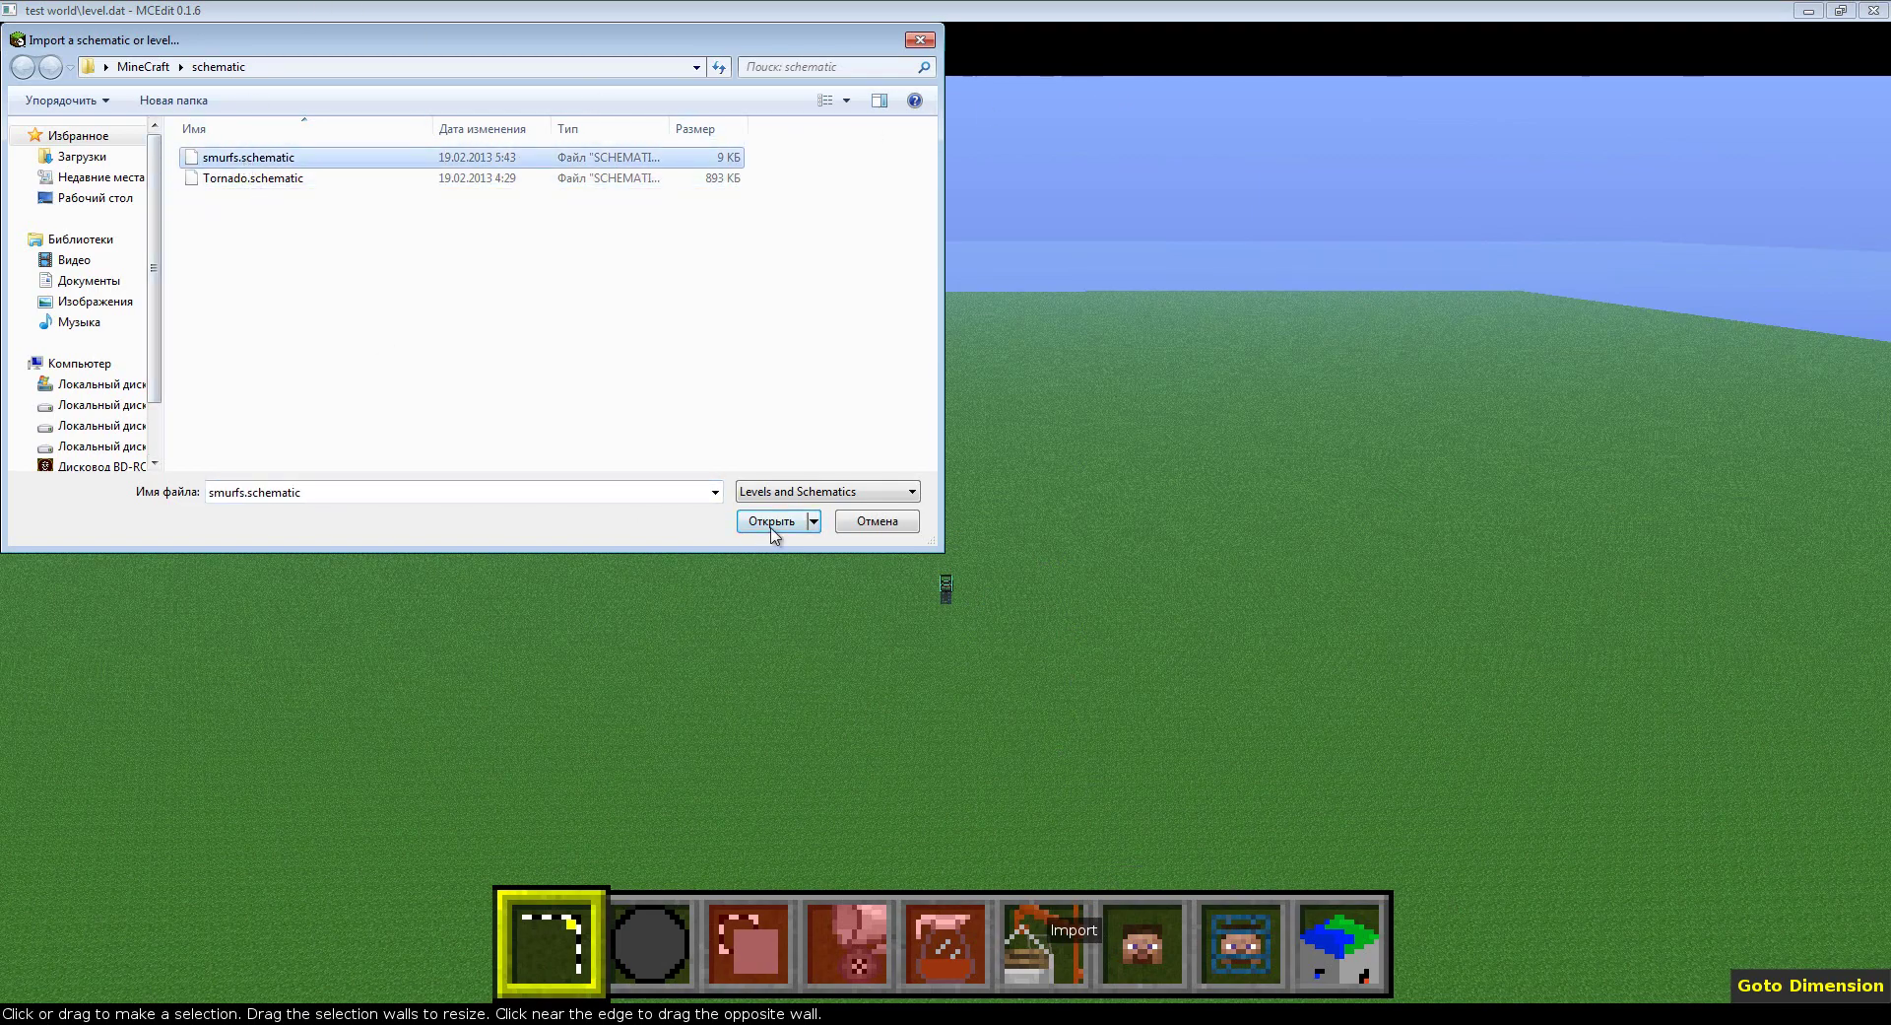
{"action": "left_click", "coordinate": [772, 524]}
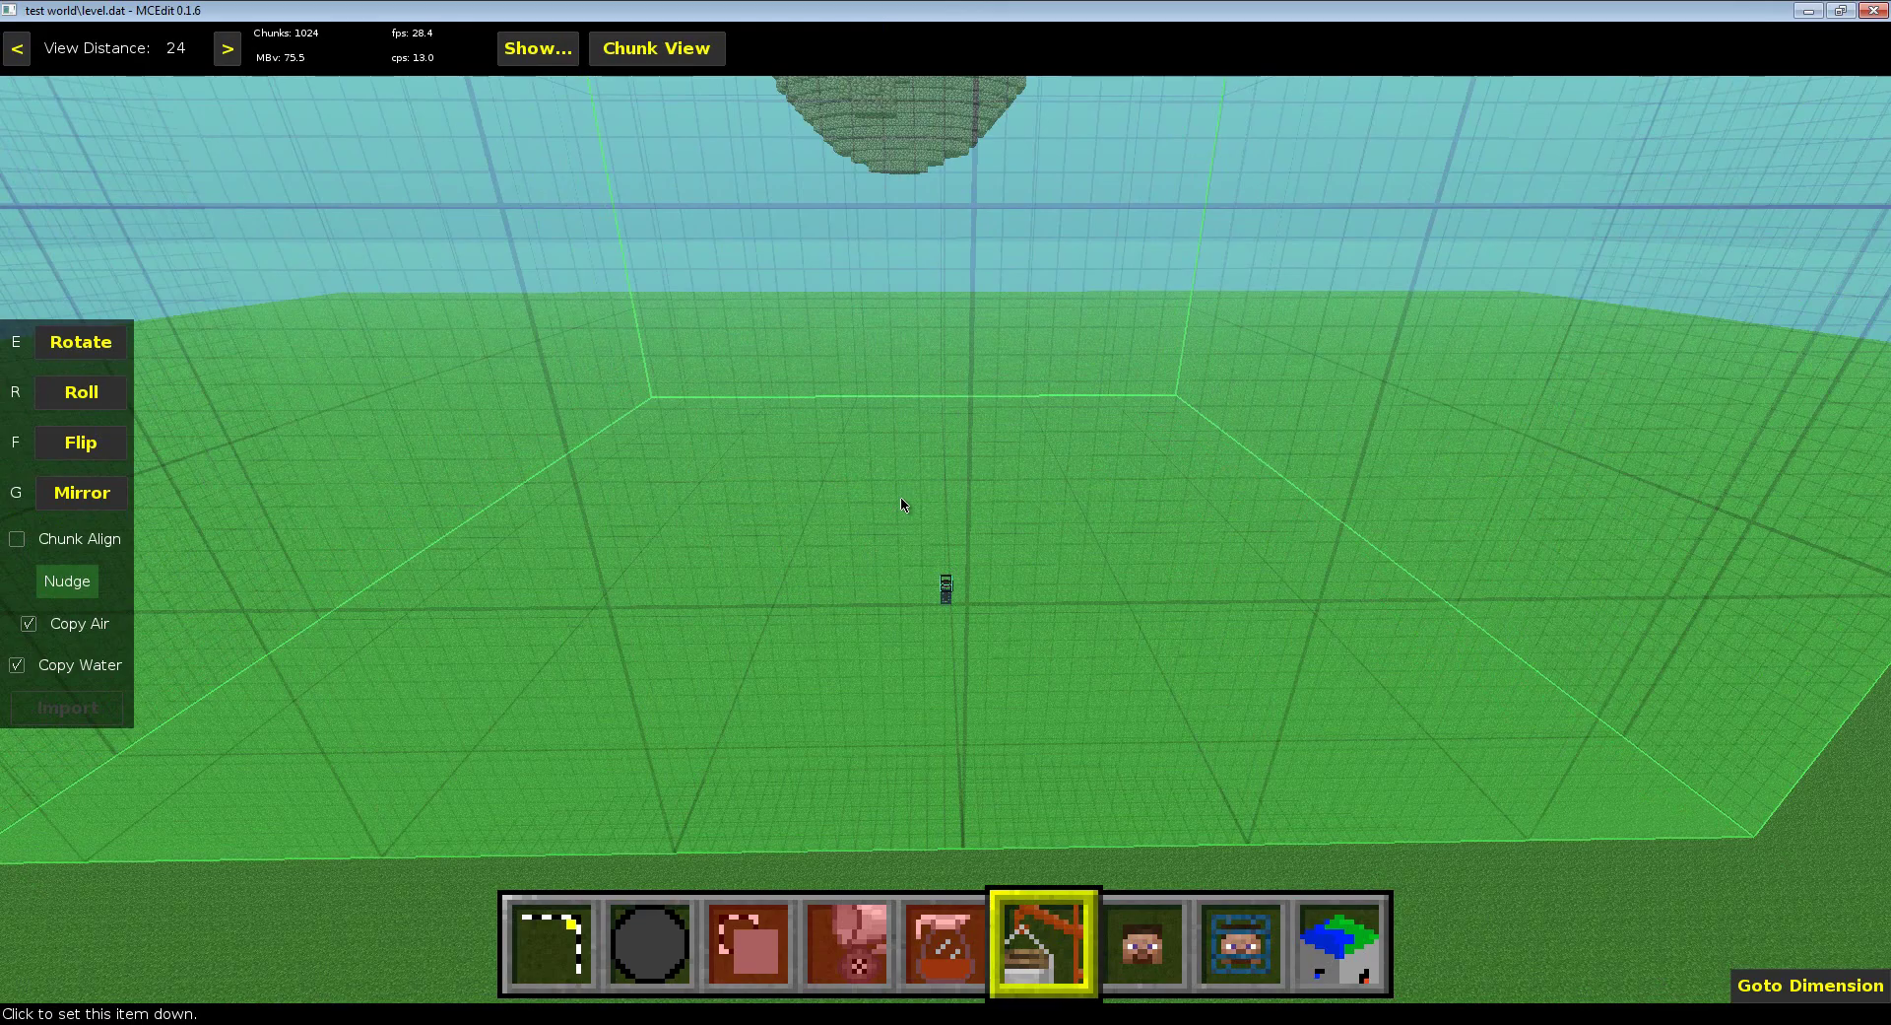
{"action": "left_click", "coordinate": [901, 504]}
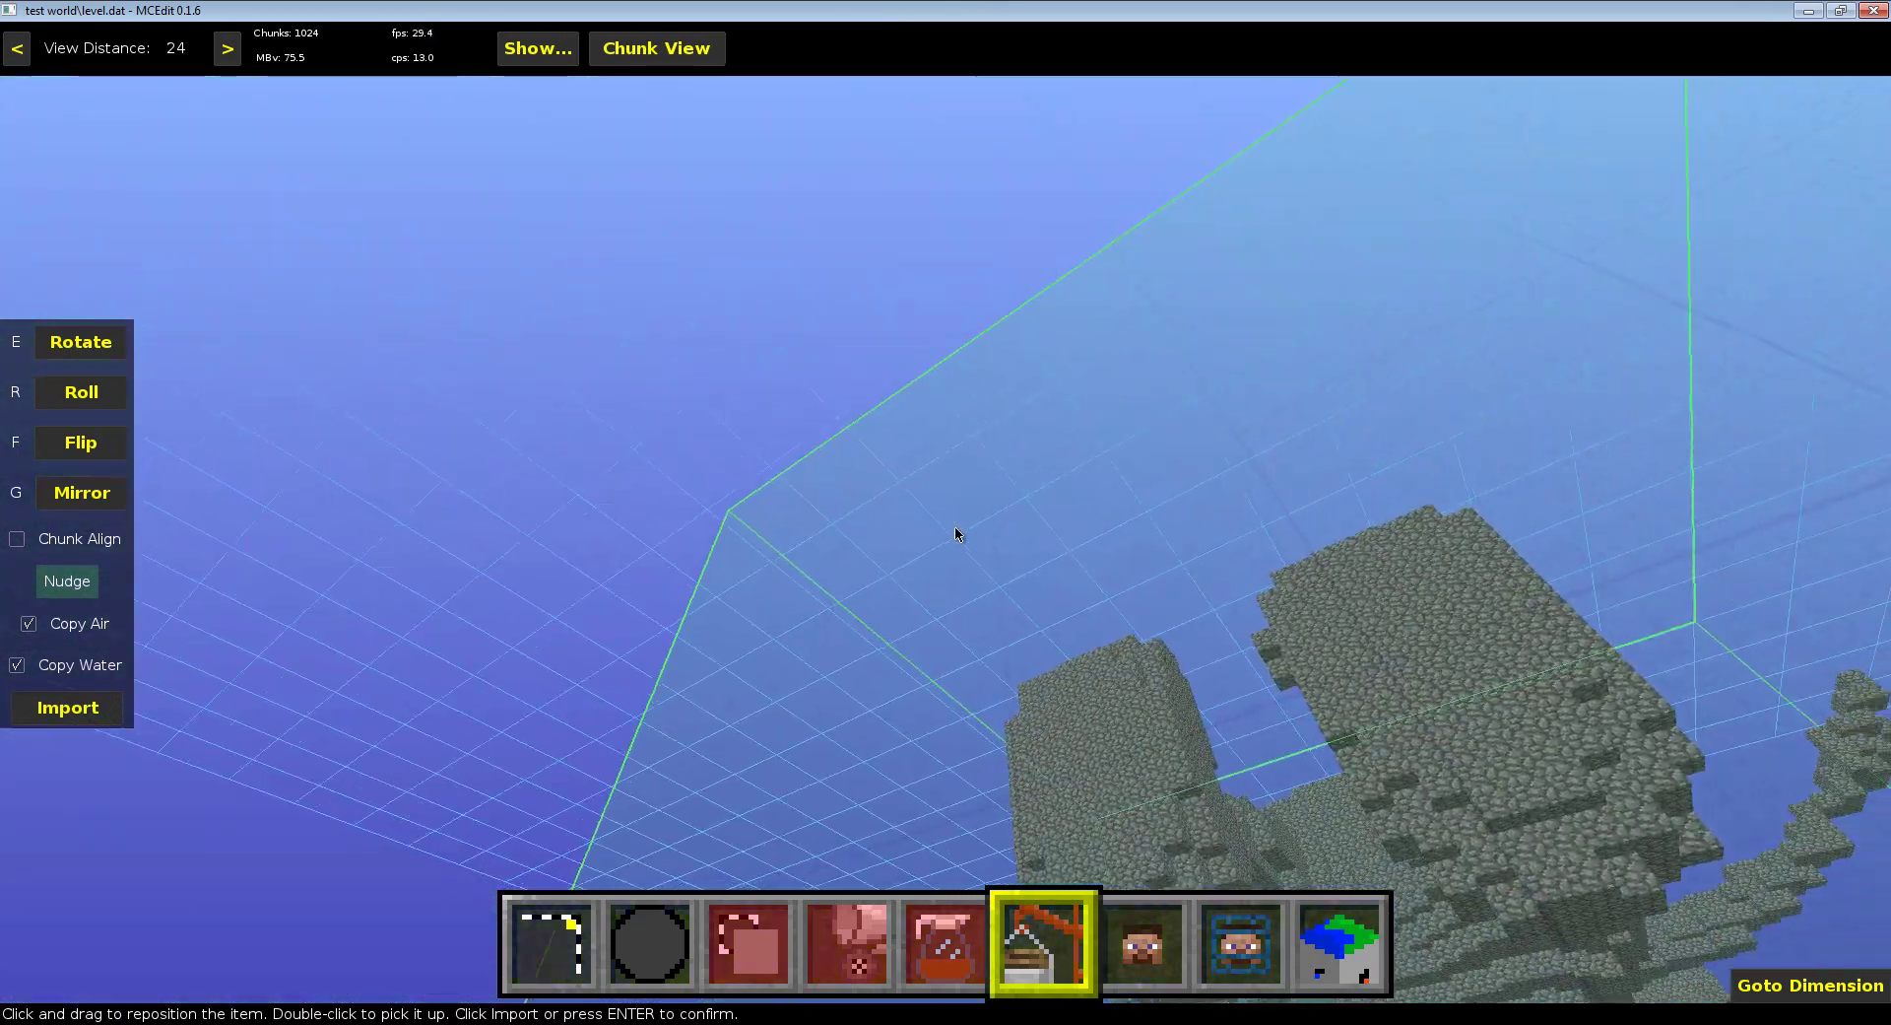
{"action": "key", "text": "w"}
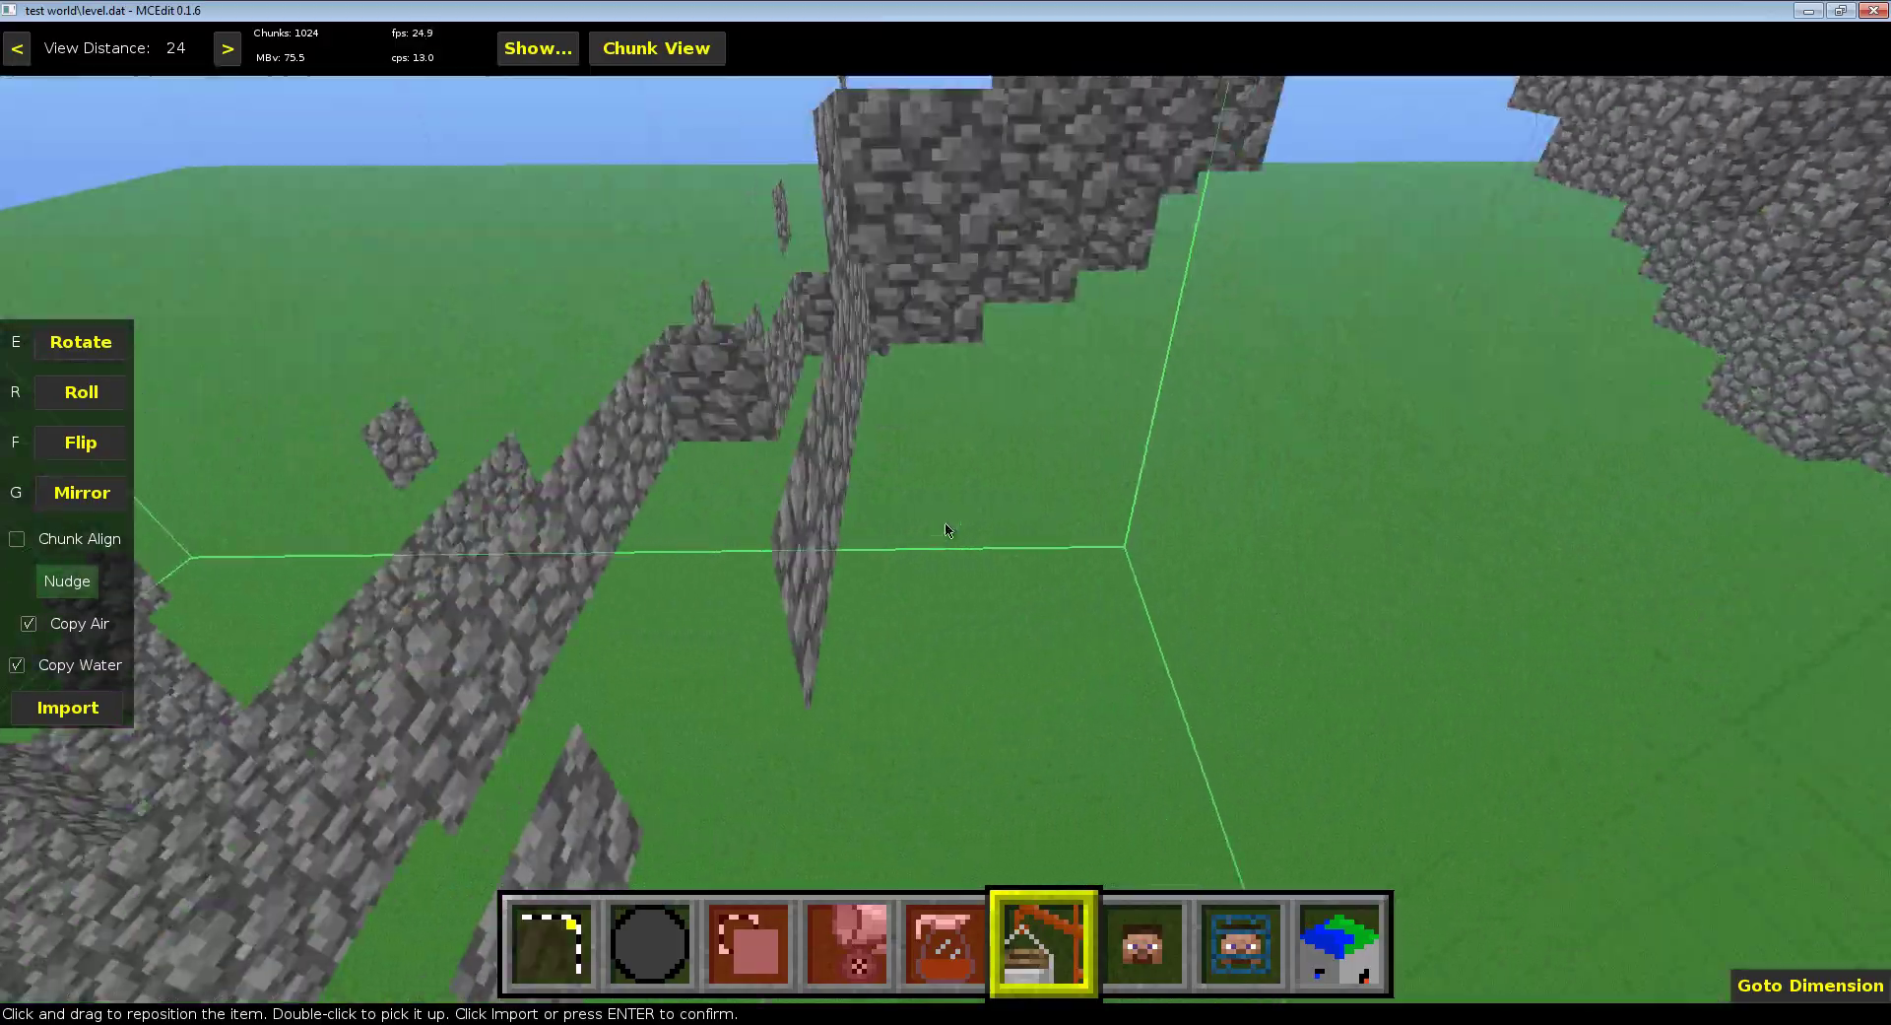
{"action": "key", "text": "s"}
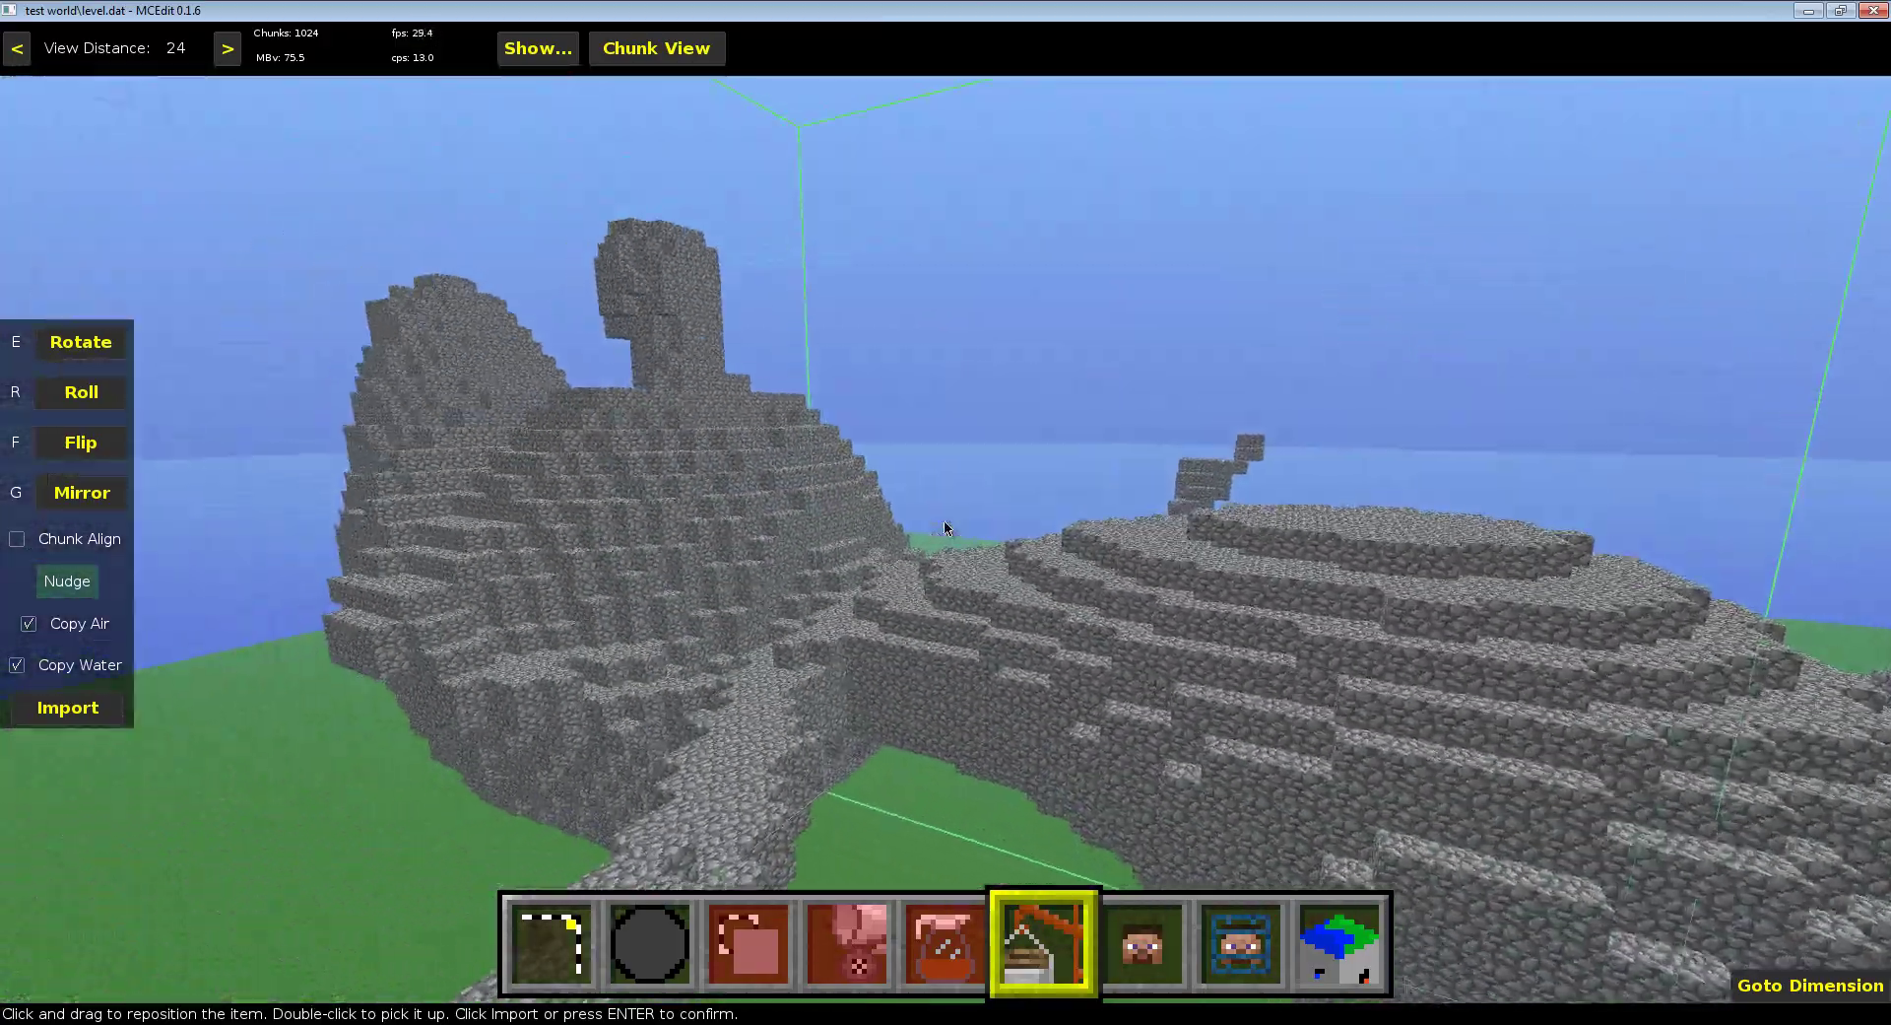
{"action": "key", "text": "s"}
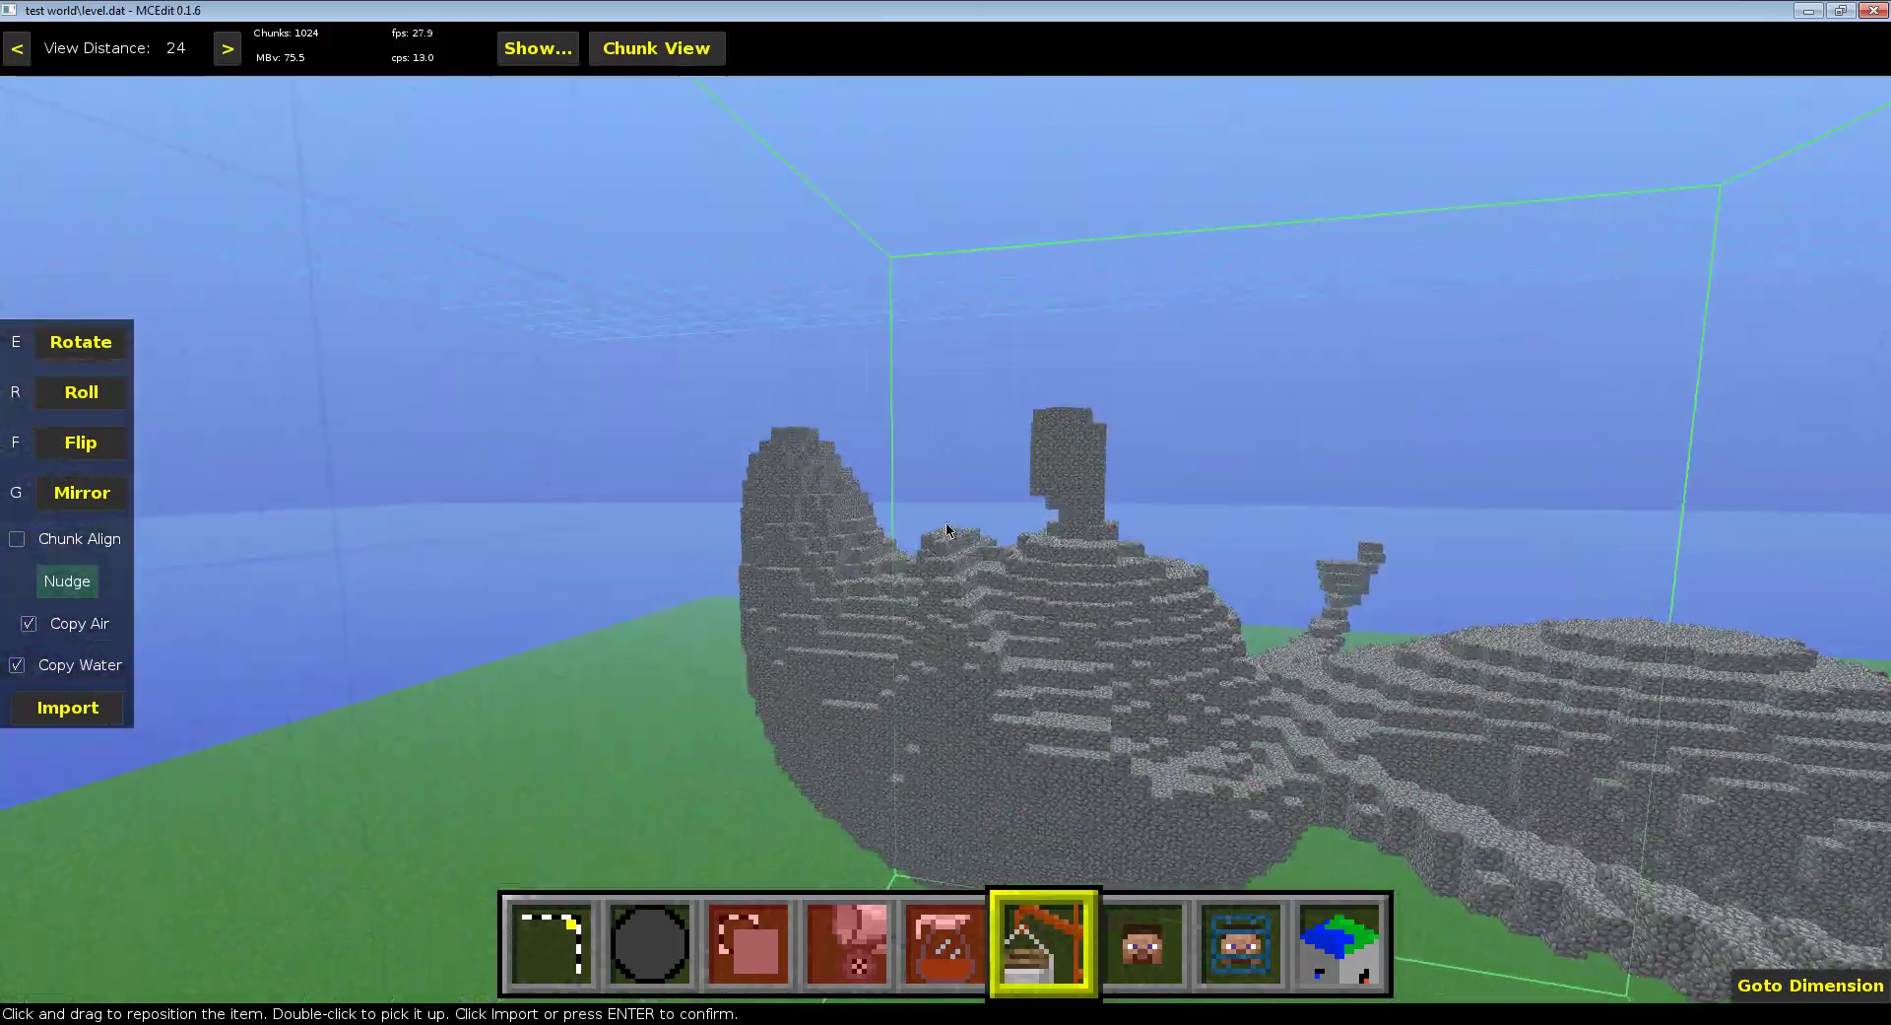
{"action": "key", "text": "w"}
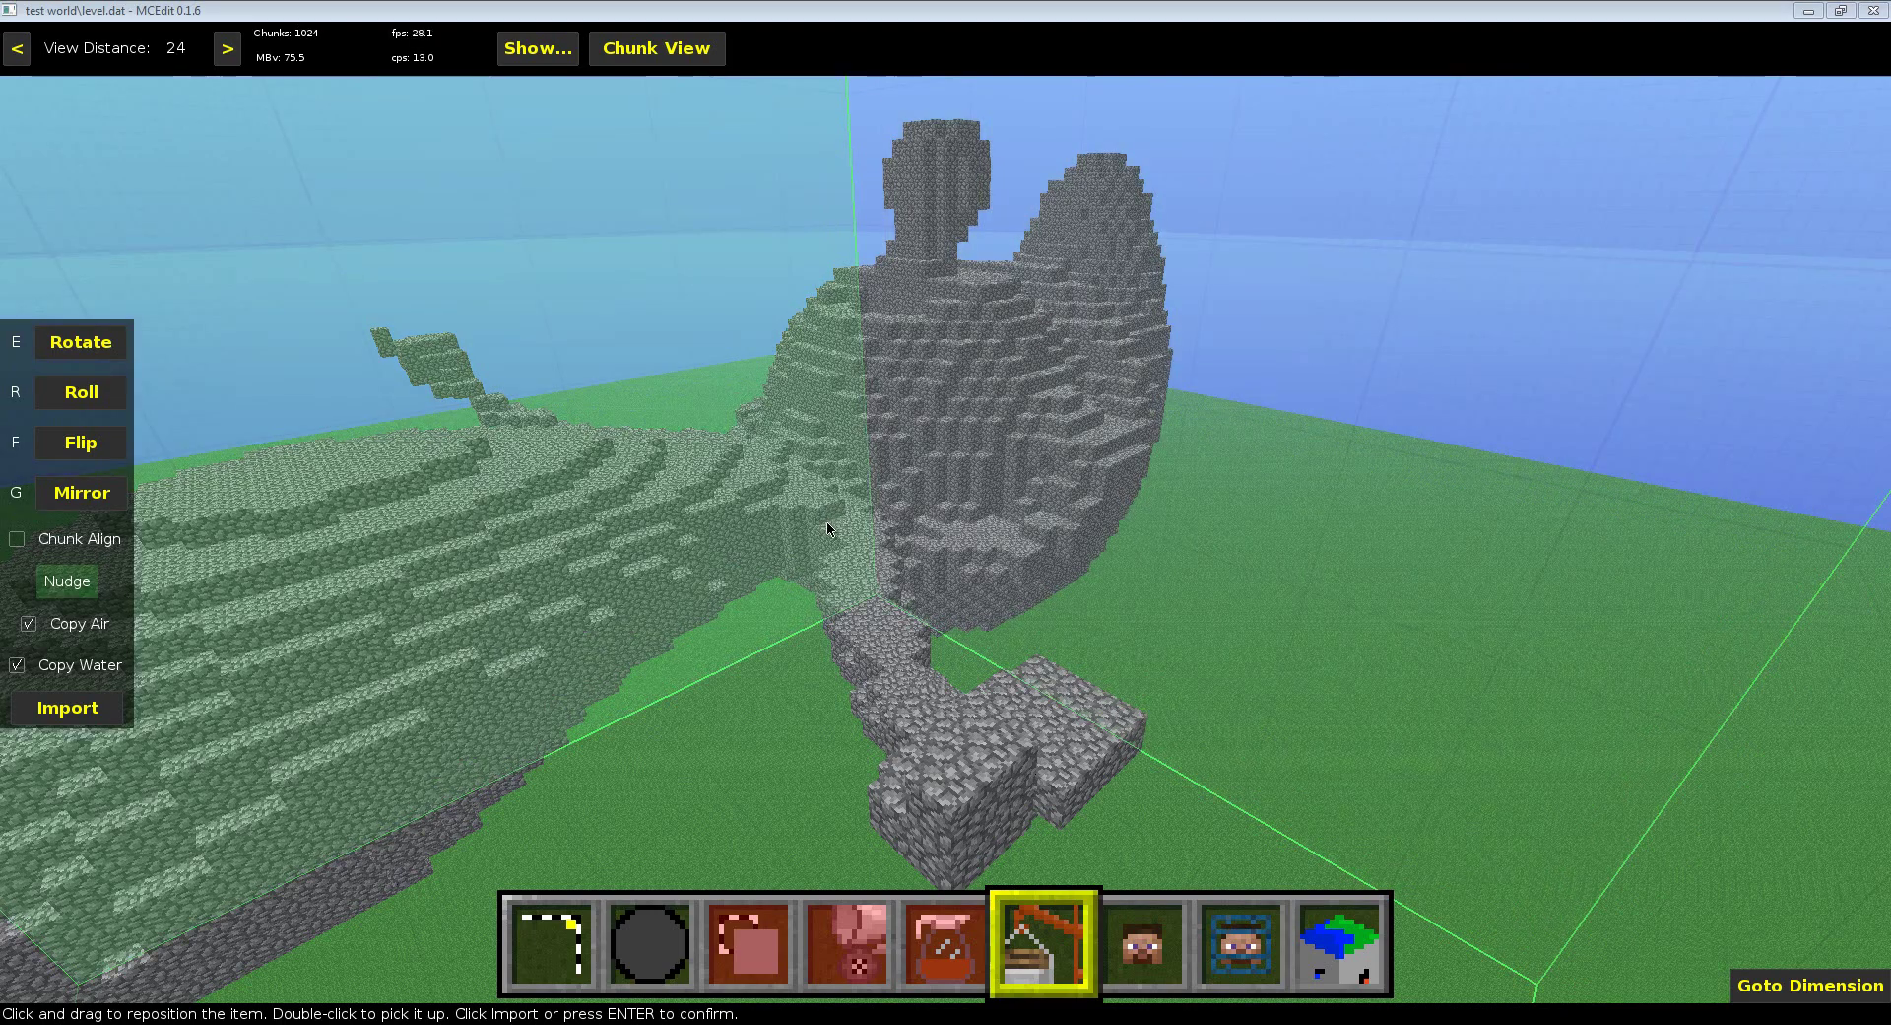
{"action": "key", "text": "s"}
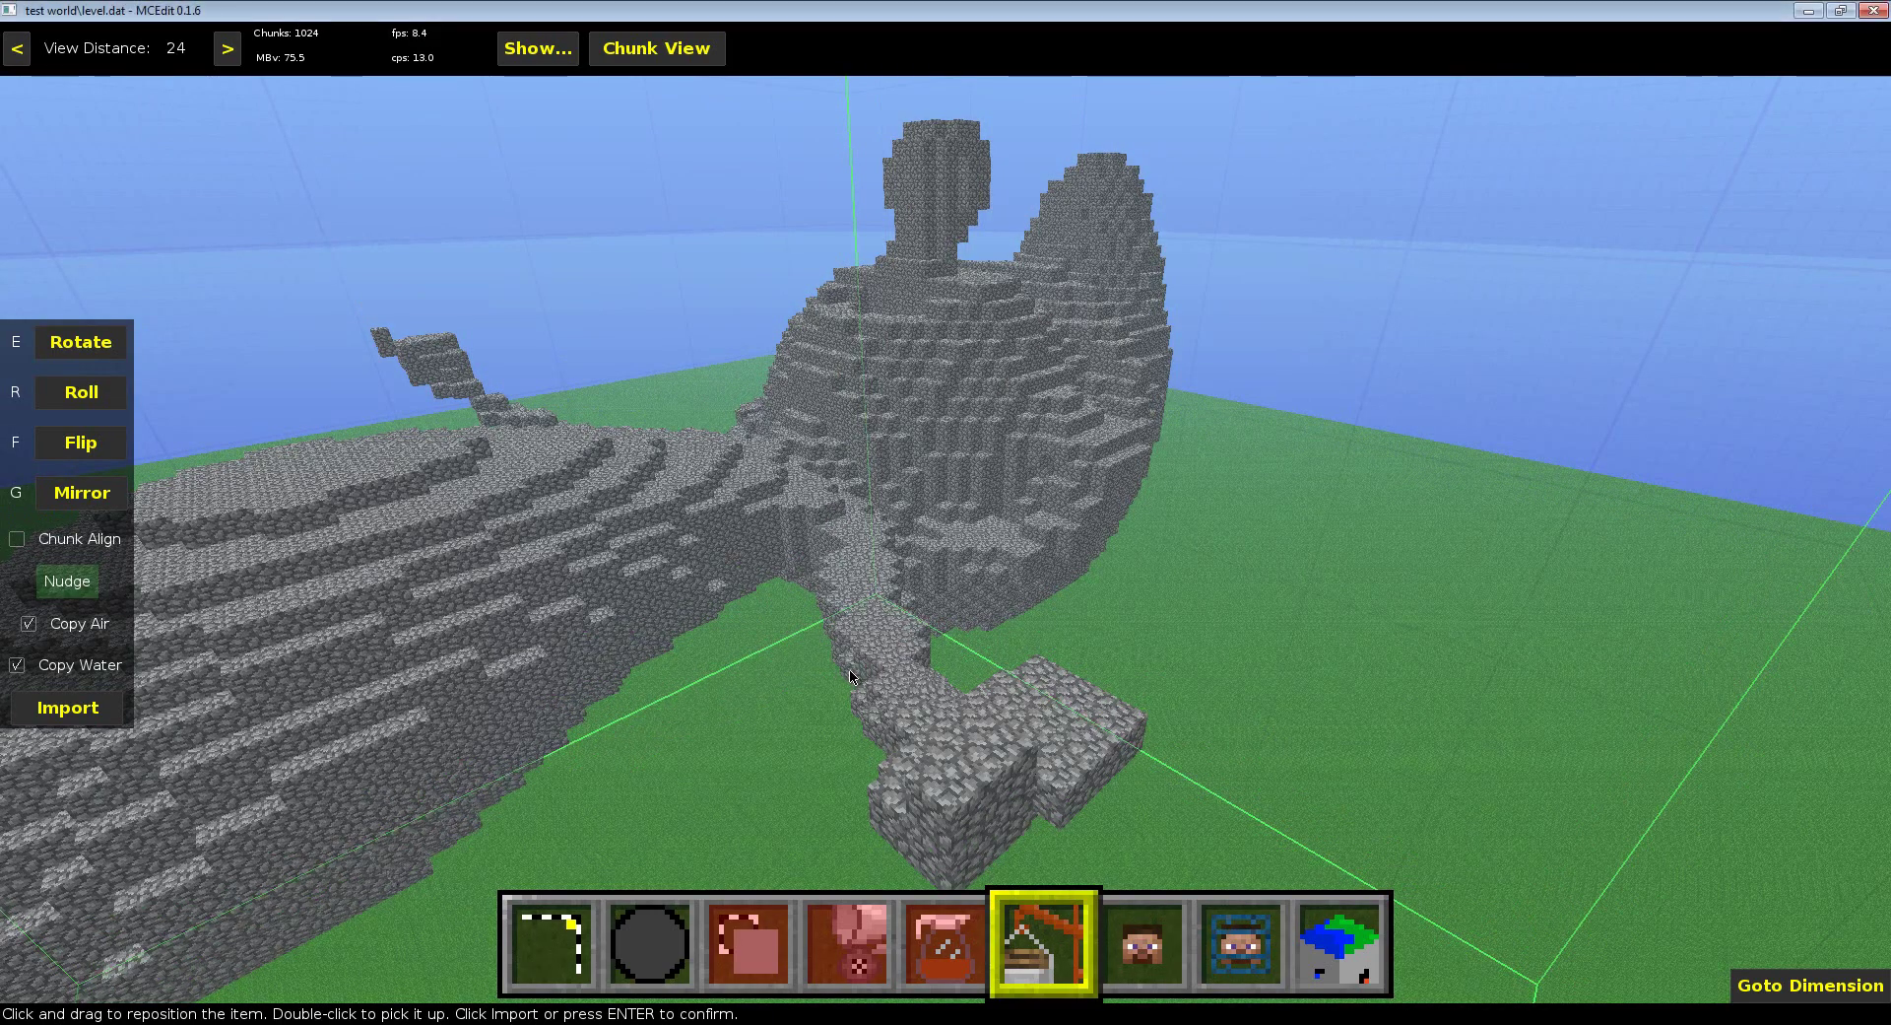
{"action": "key", "text": "d"}
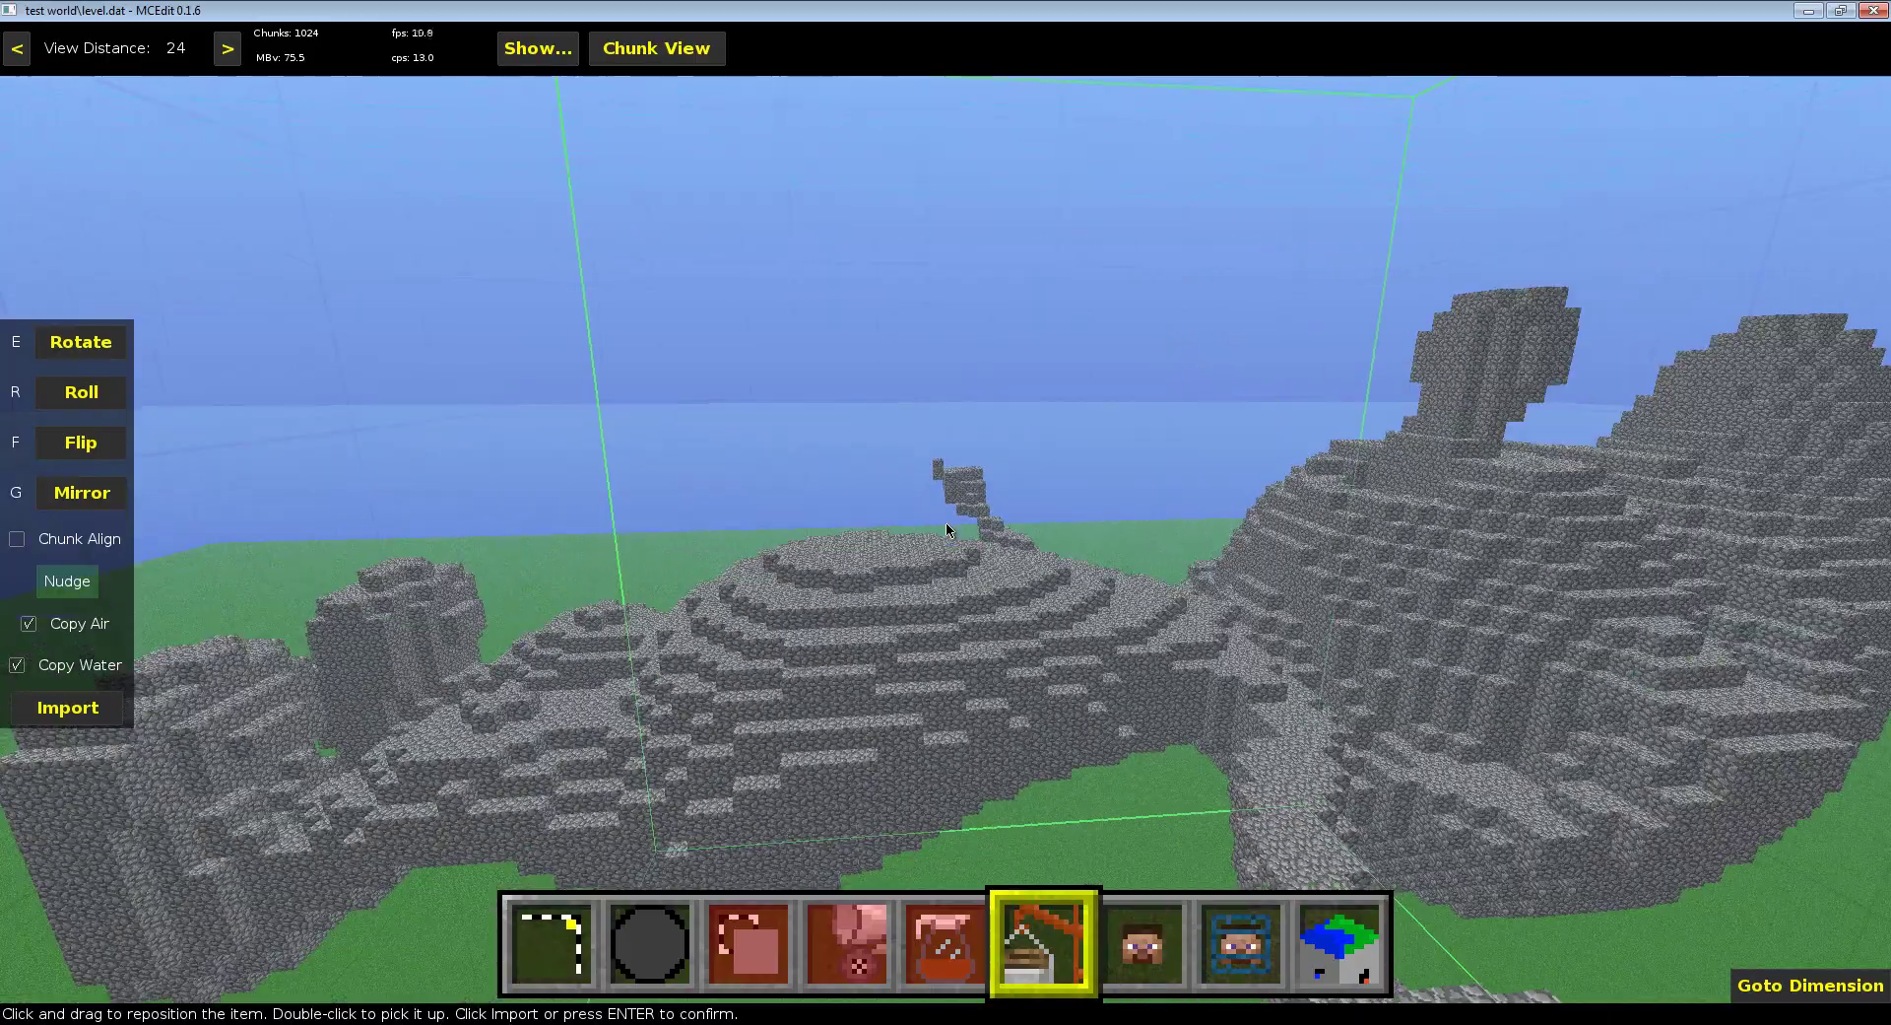
{"action": "key", "text": "w"}
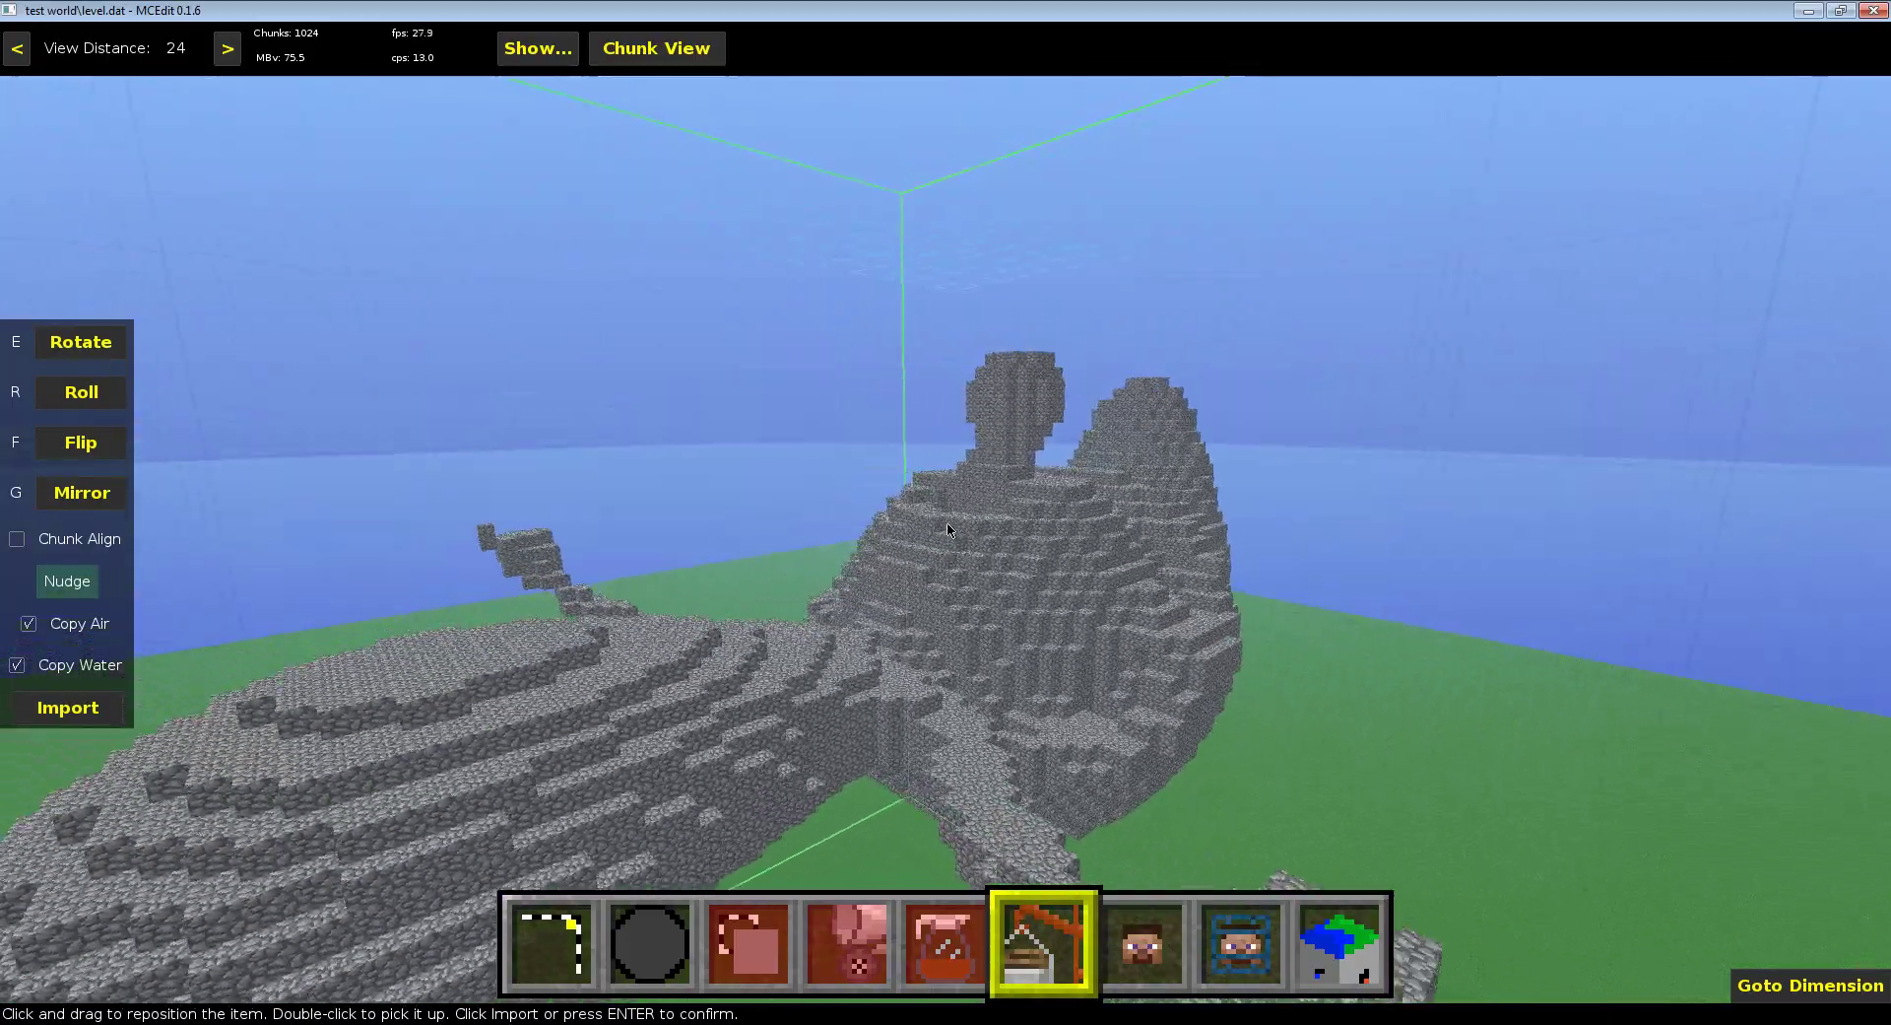
{"action": "key", "text": "s"}
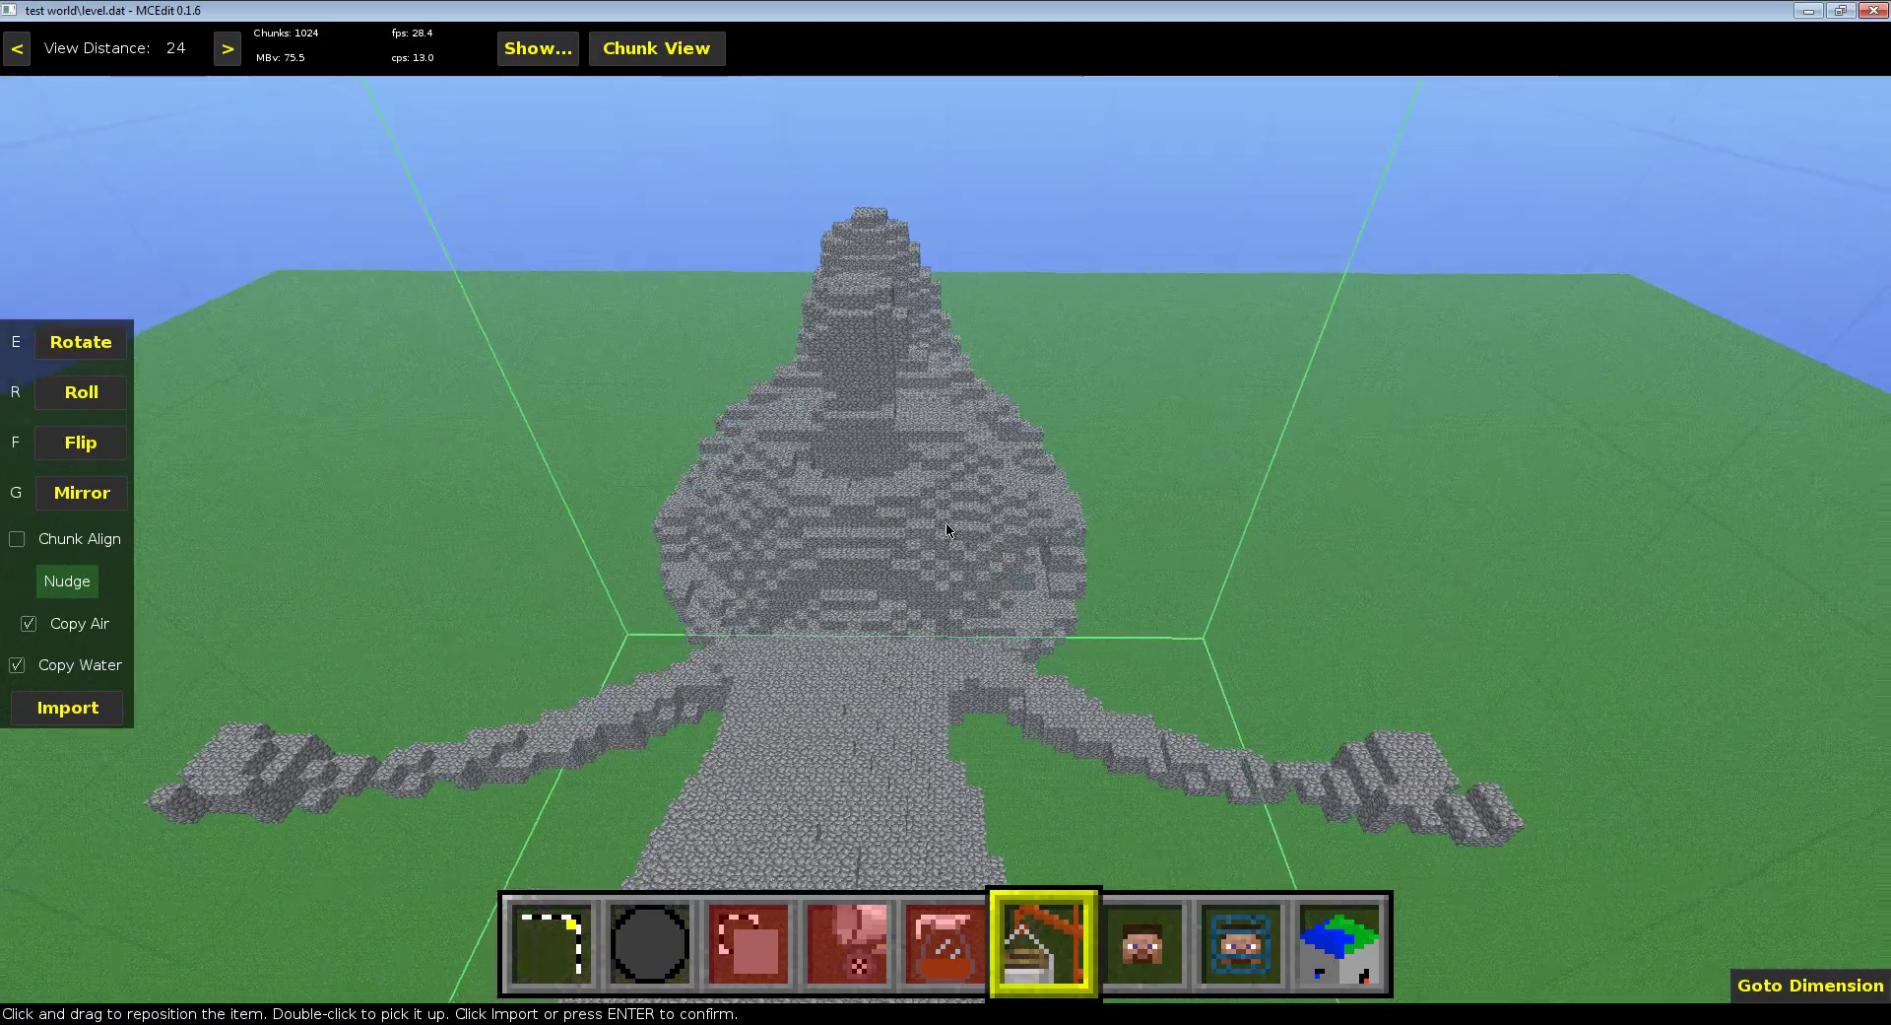
{"action": "right_click_drag", "start_coordinate": [947, 530], "coordinate": [533, 953]}
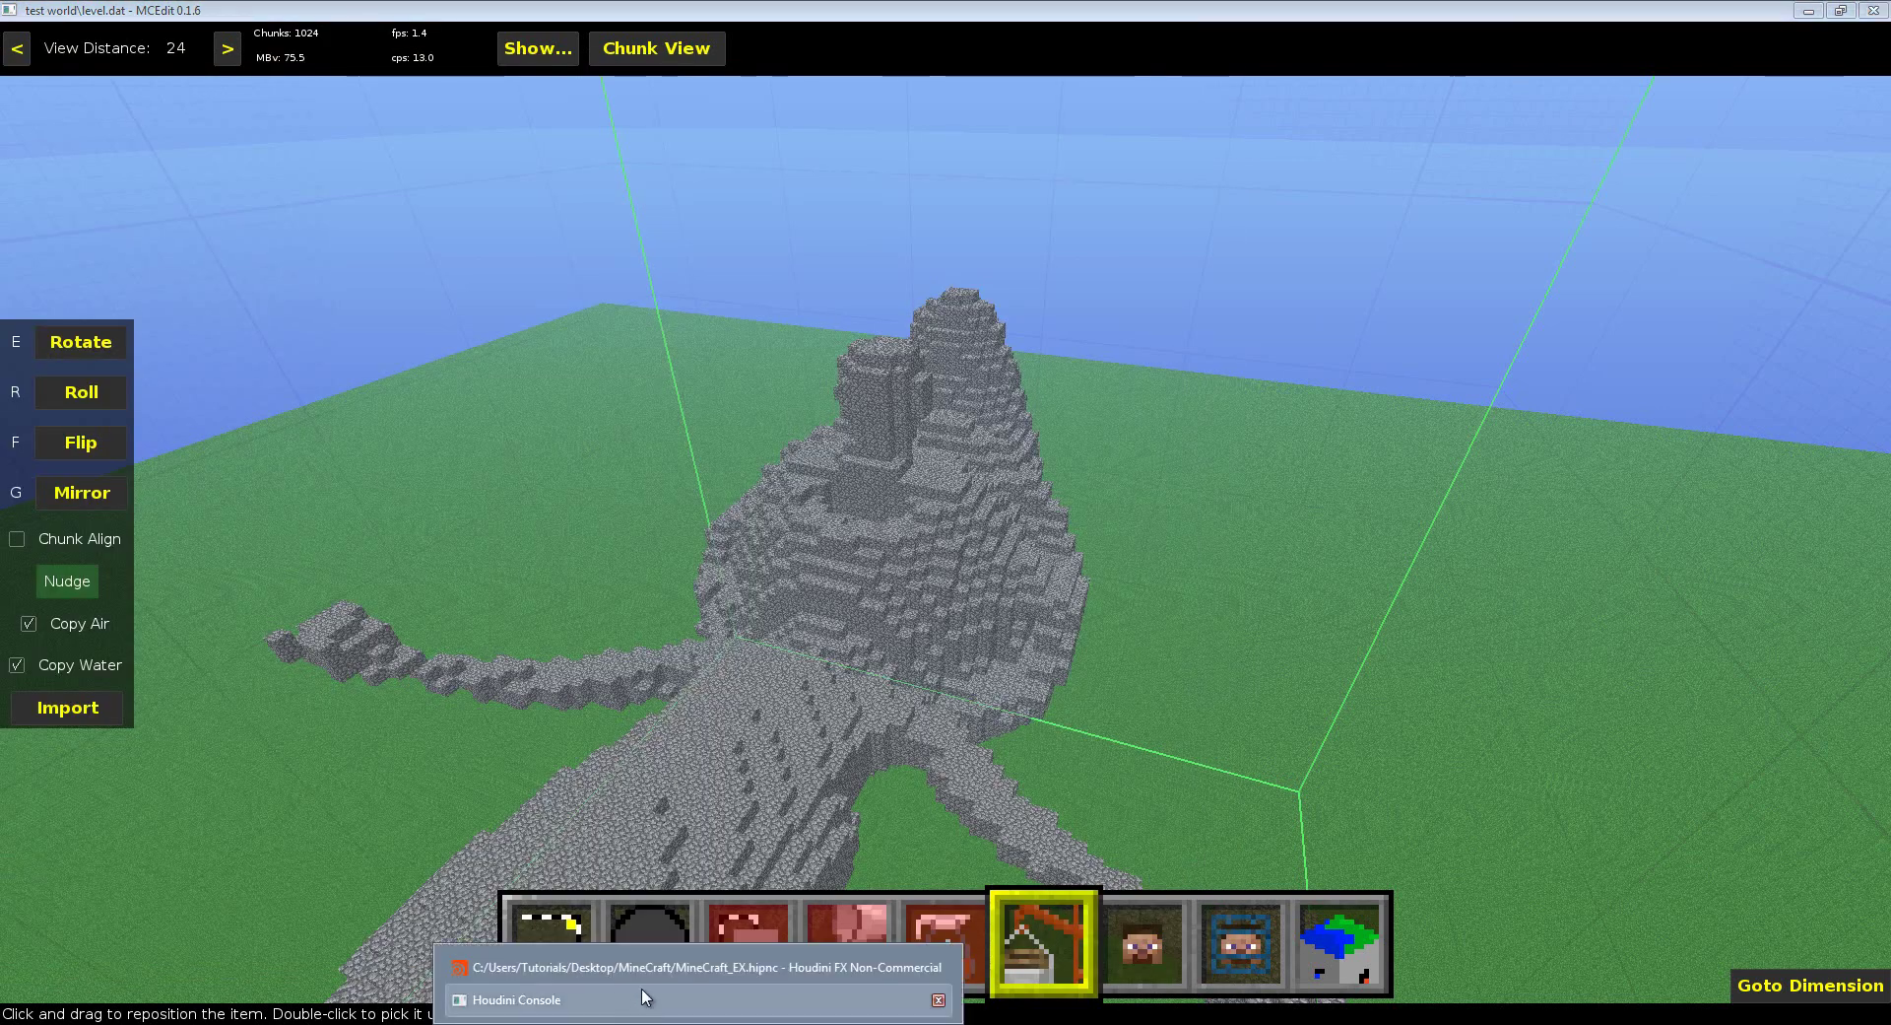
{"action": "left_click", "coordinate": [656, 967]}
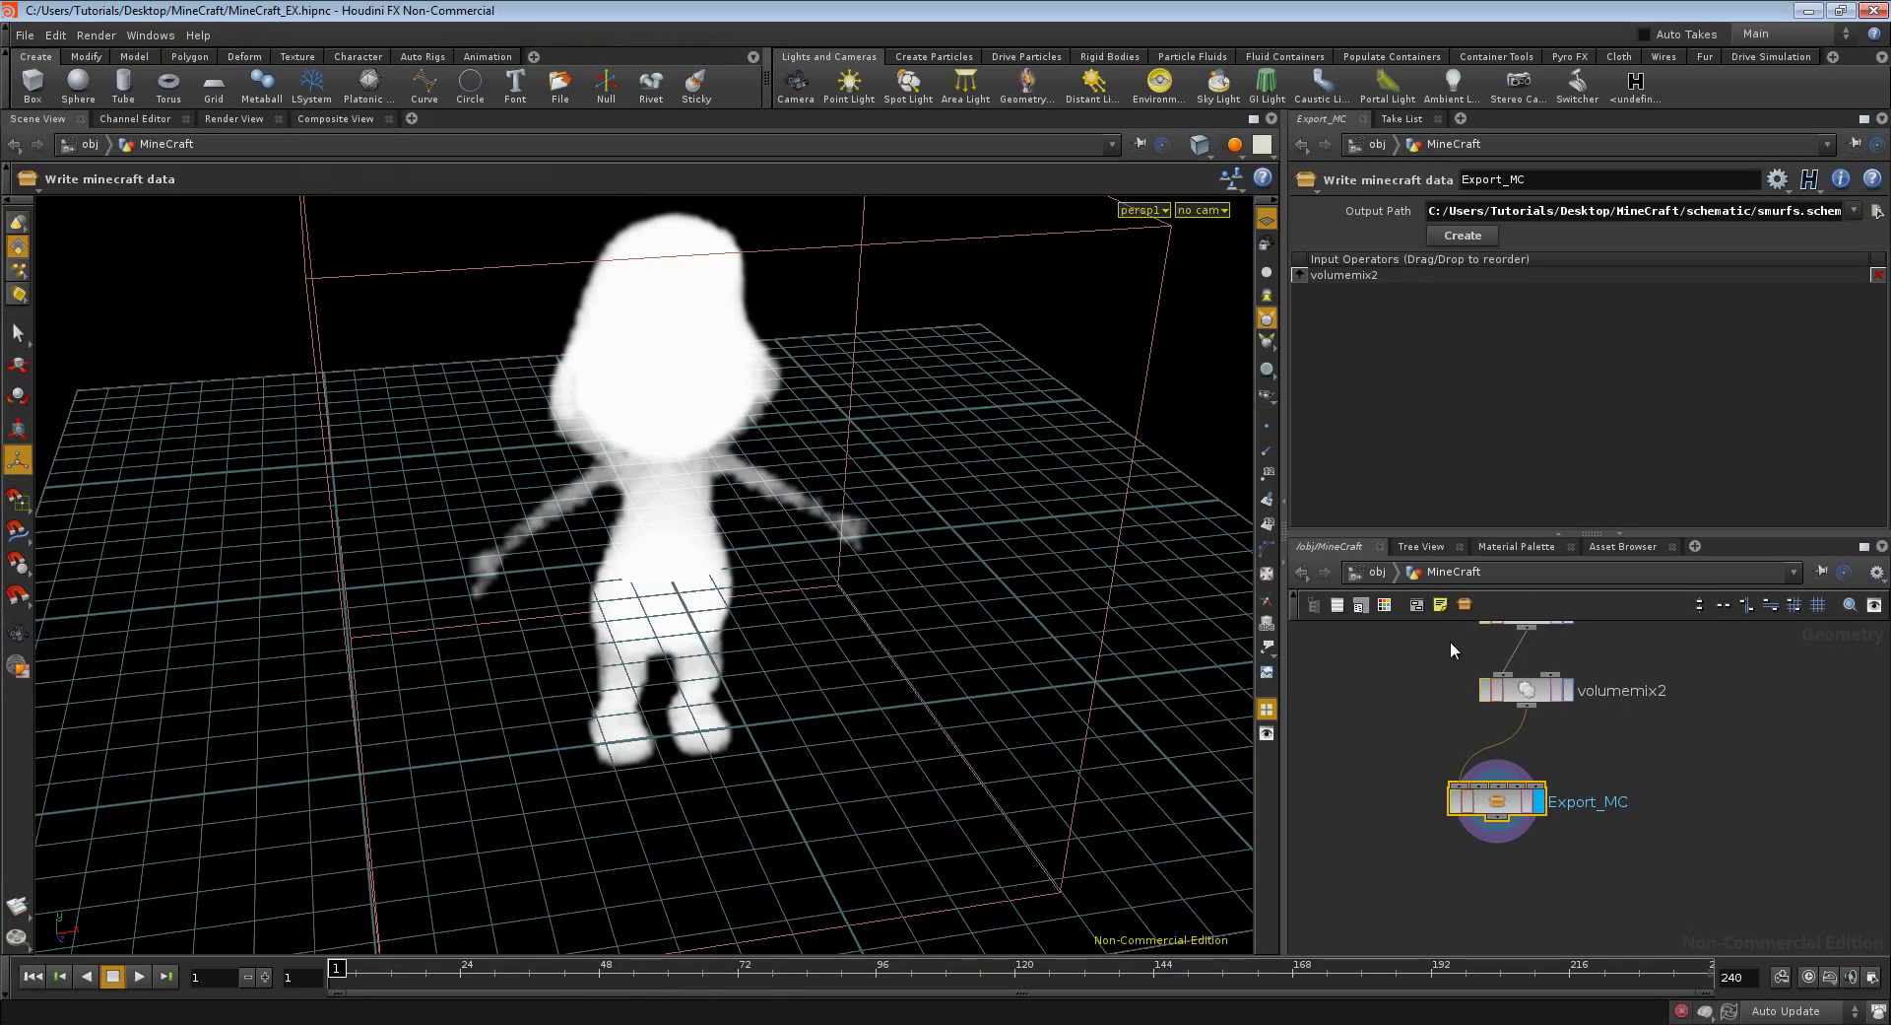
{"action": "middle_click_drag", "start_coordinate": [1387, 670], "coordinate": [1376, 695]}
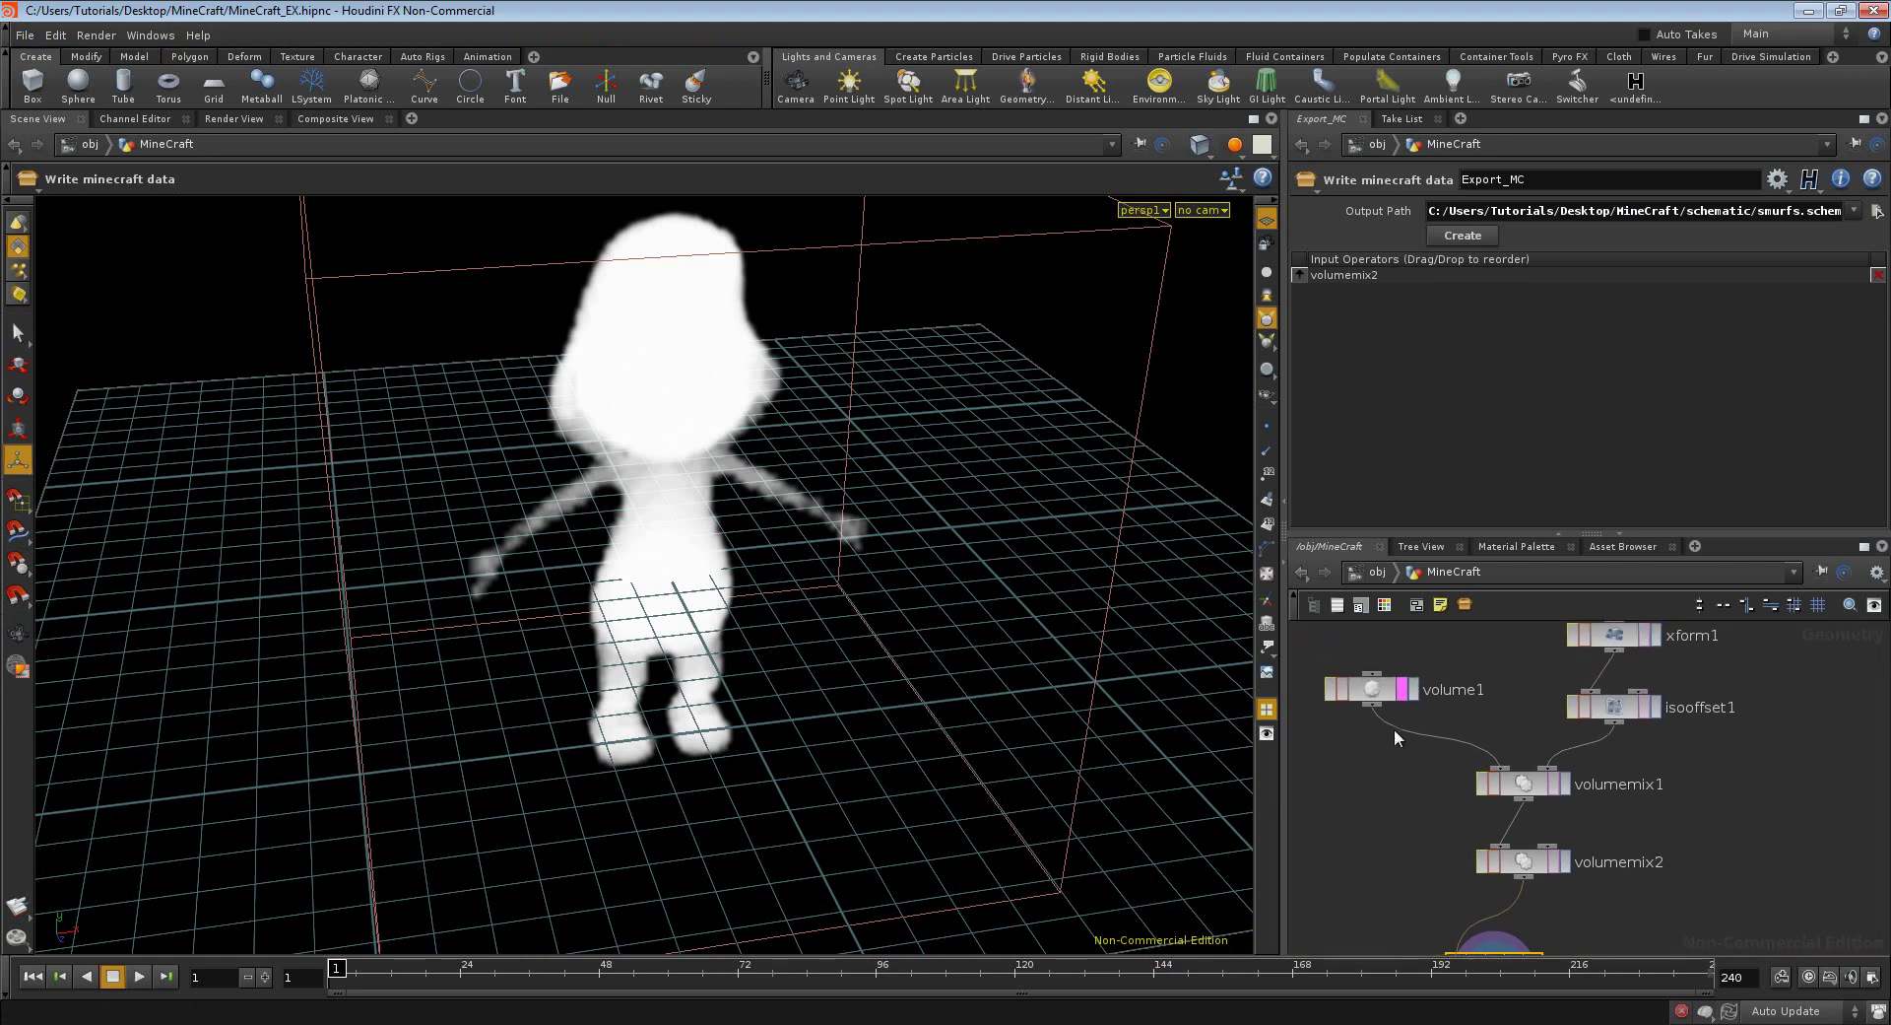
{"action": "left_click", "coordinate": [1377, 695]}
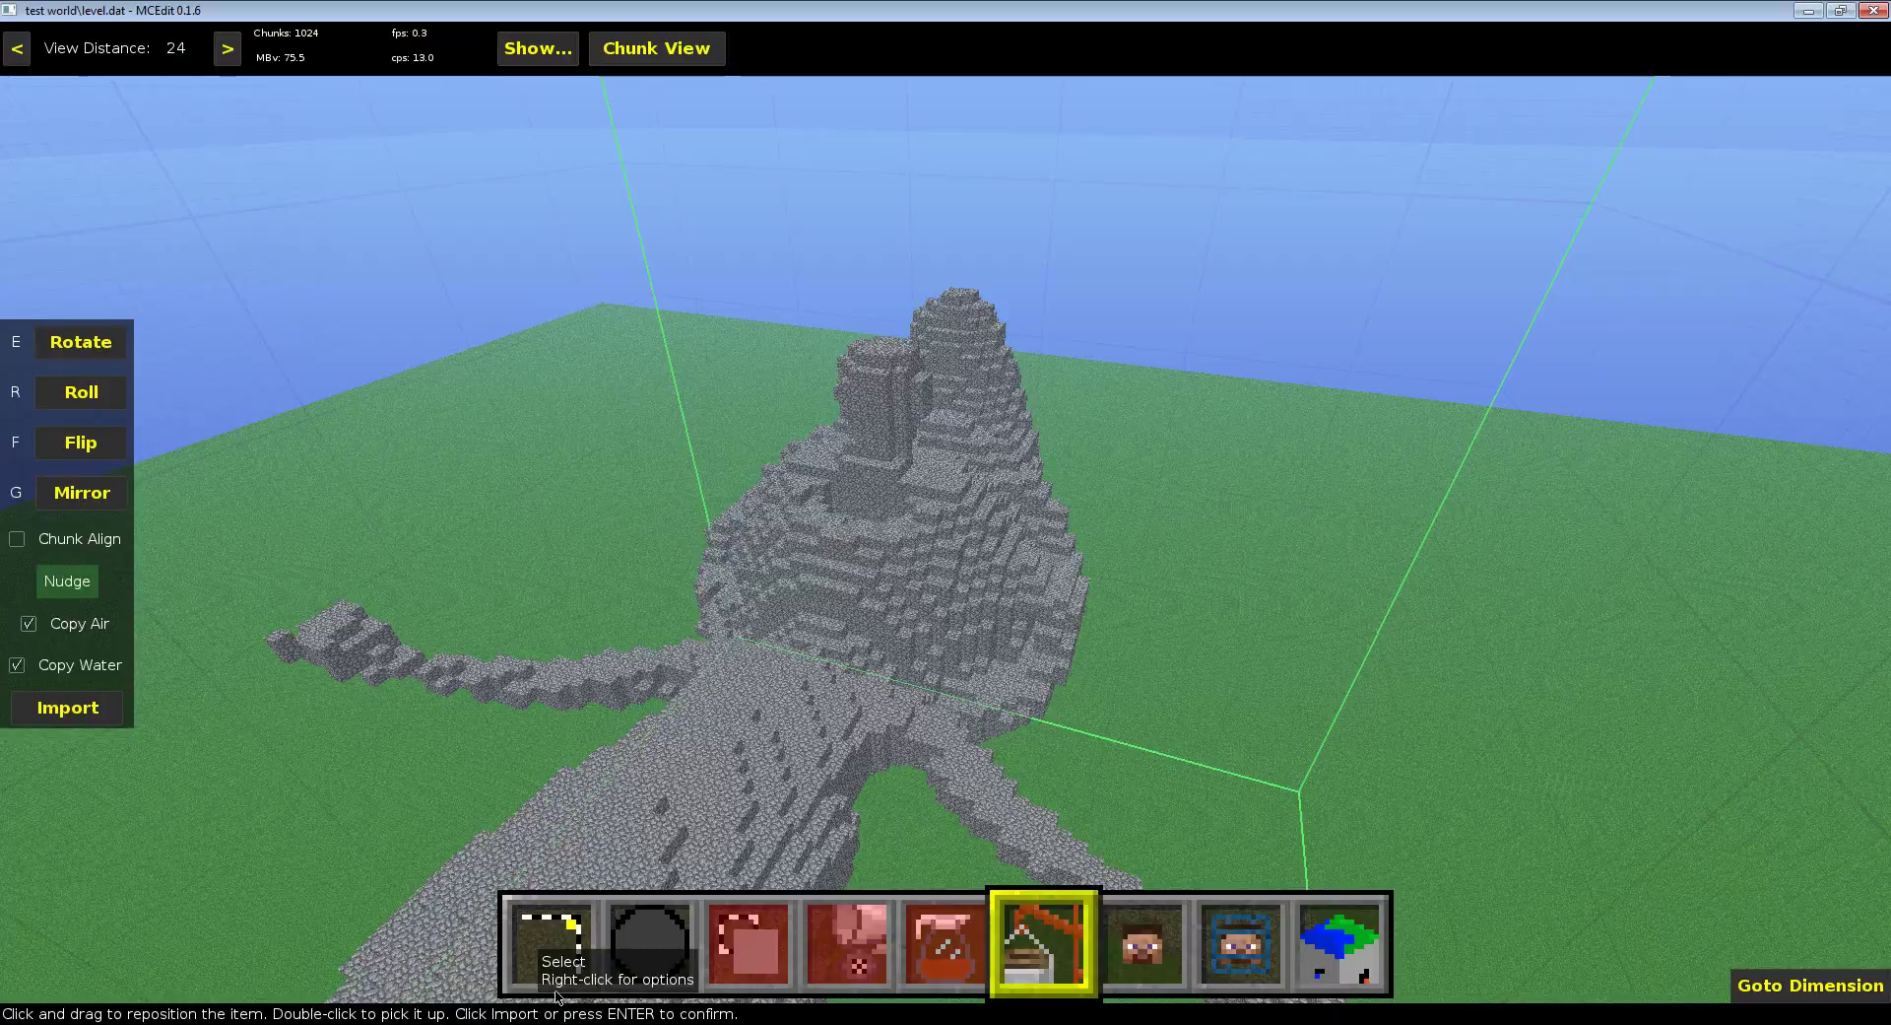
{"action": "left_click", "coordinate": [591, 1004]}
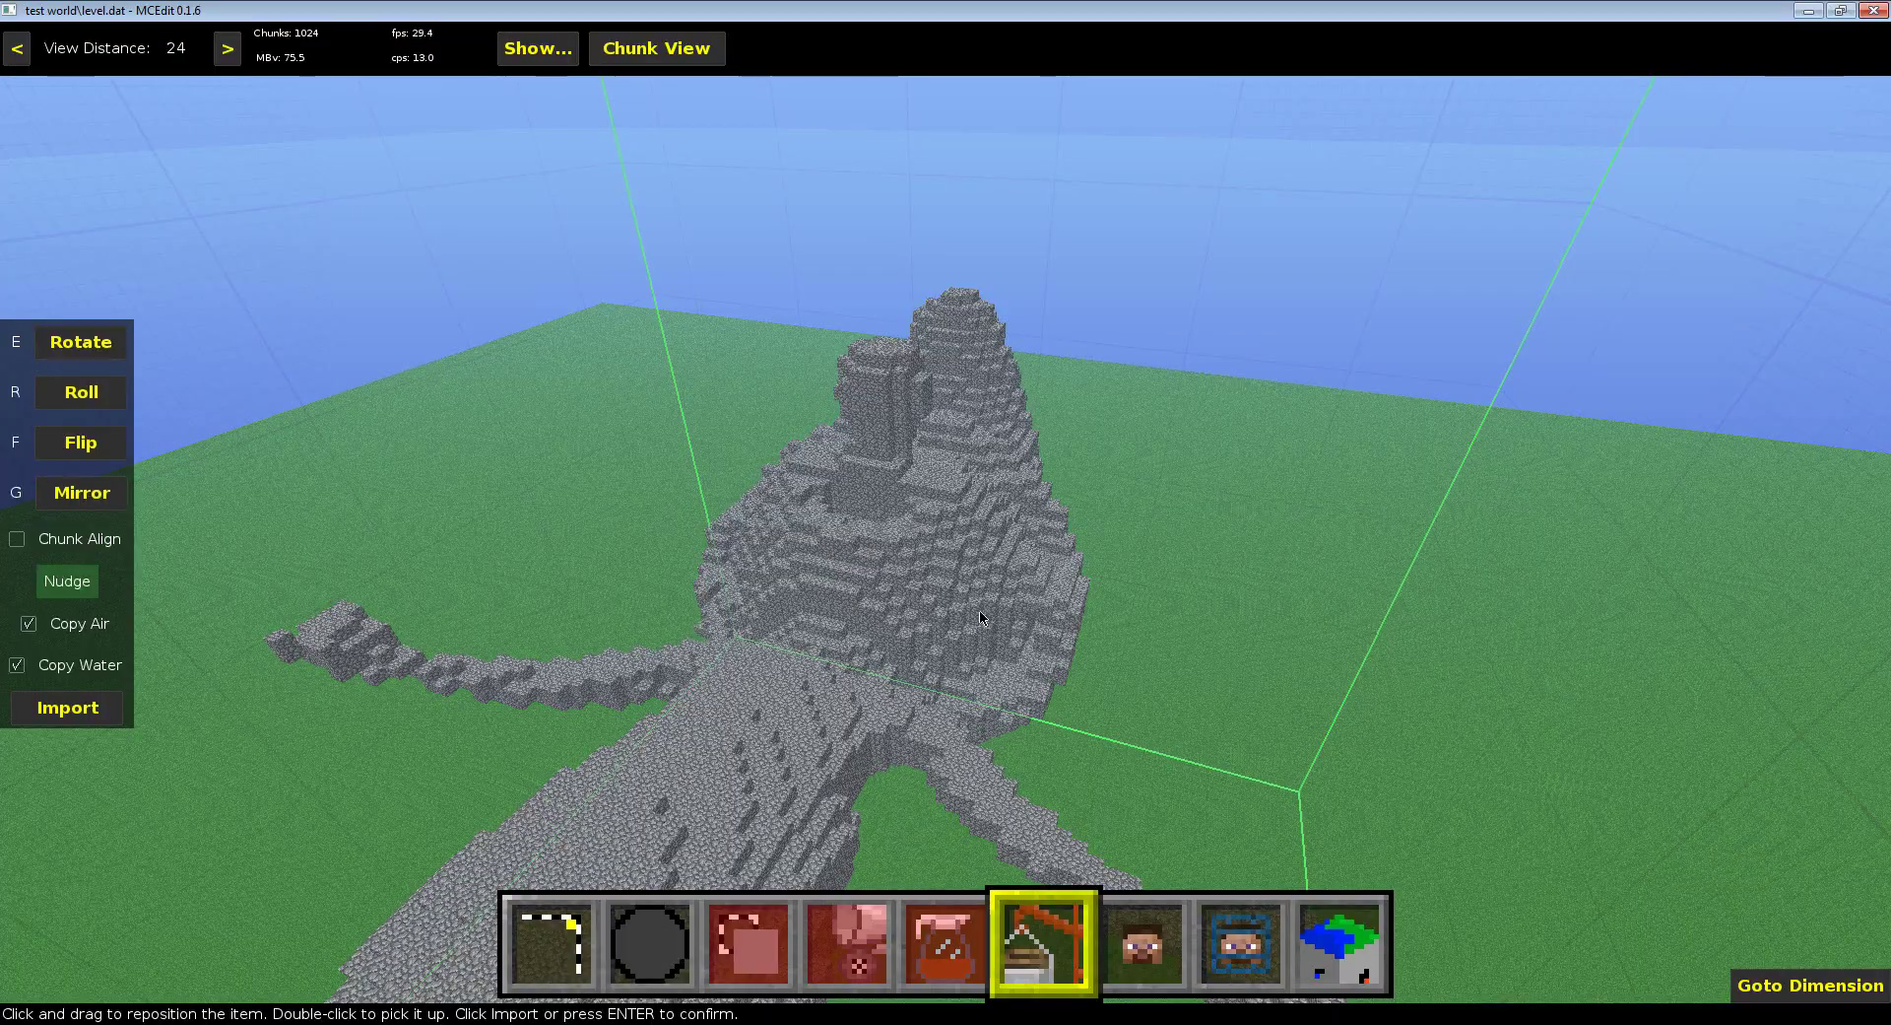
{"action": "key", "text": "w"}
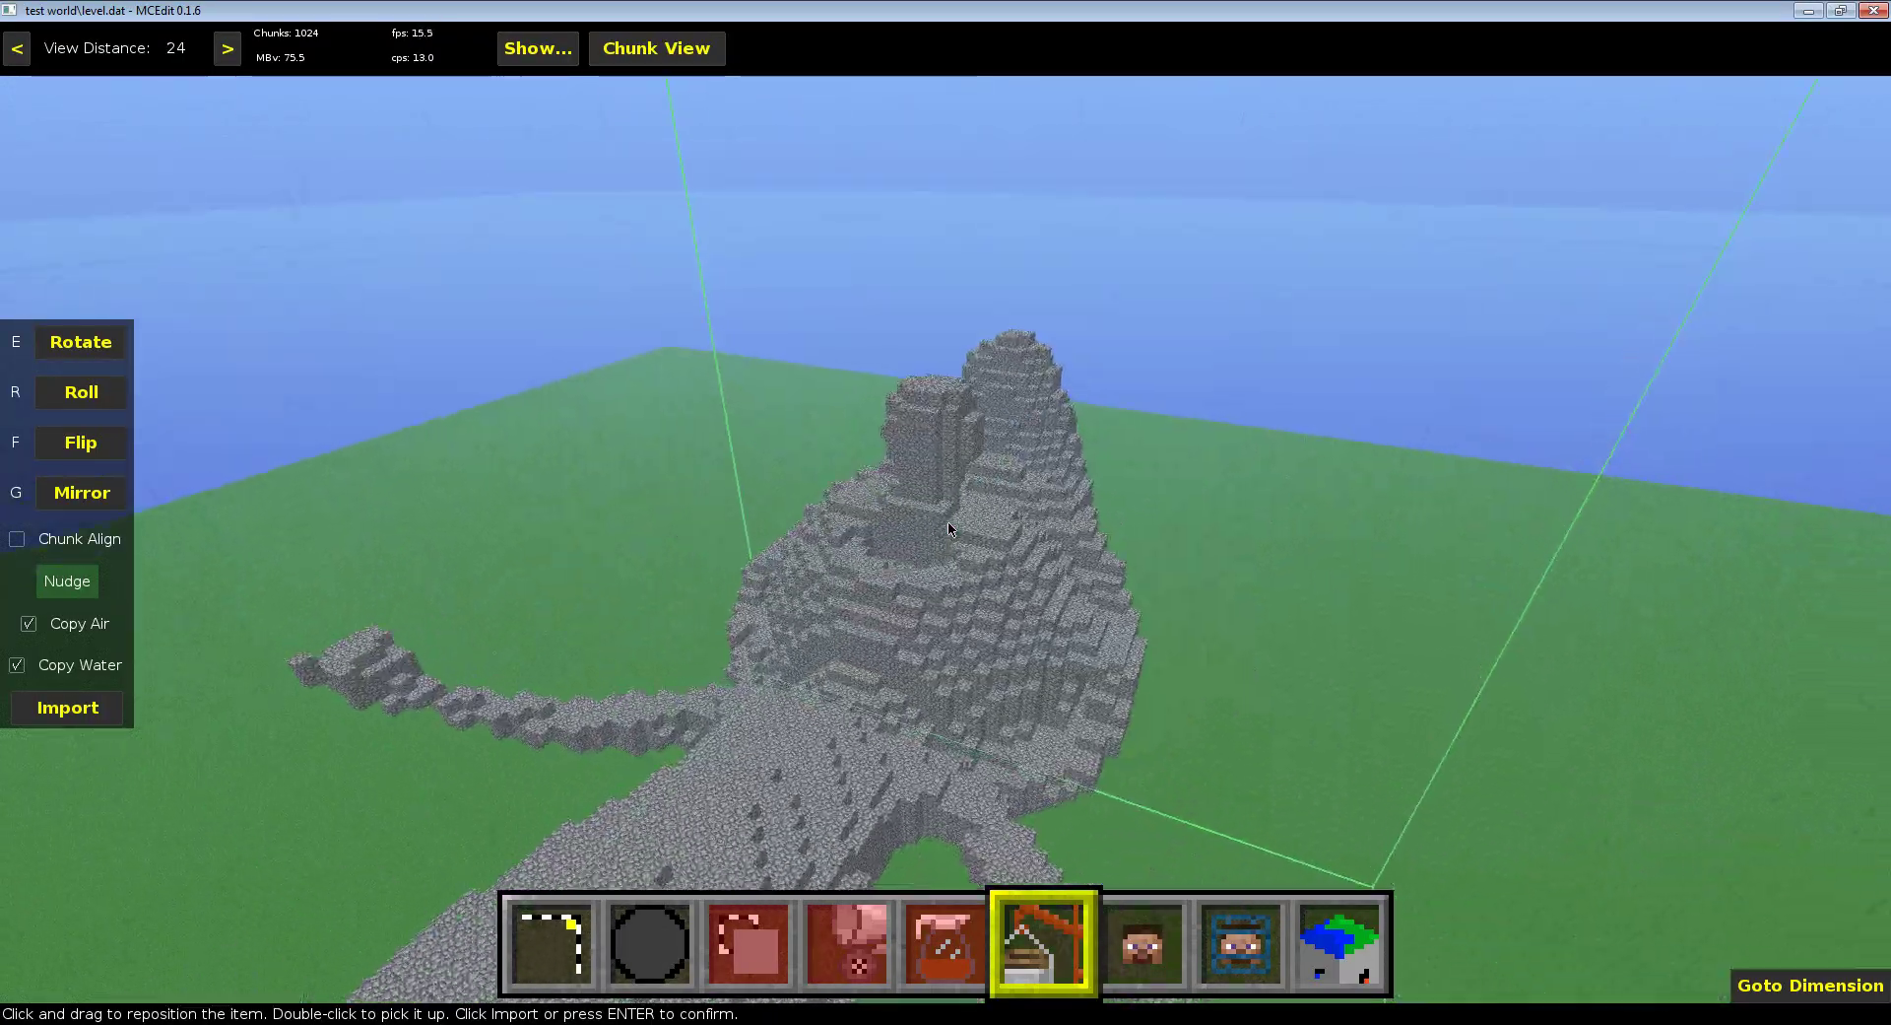
{"action": "key", "text": "w"}
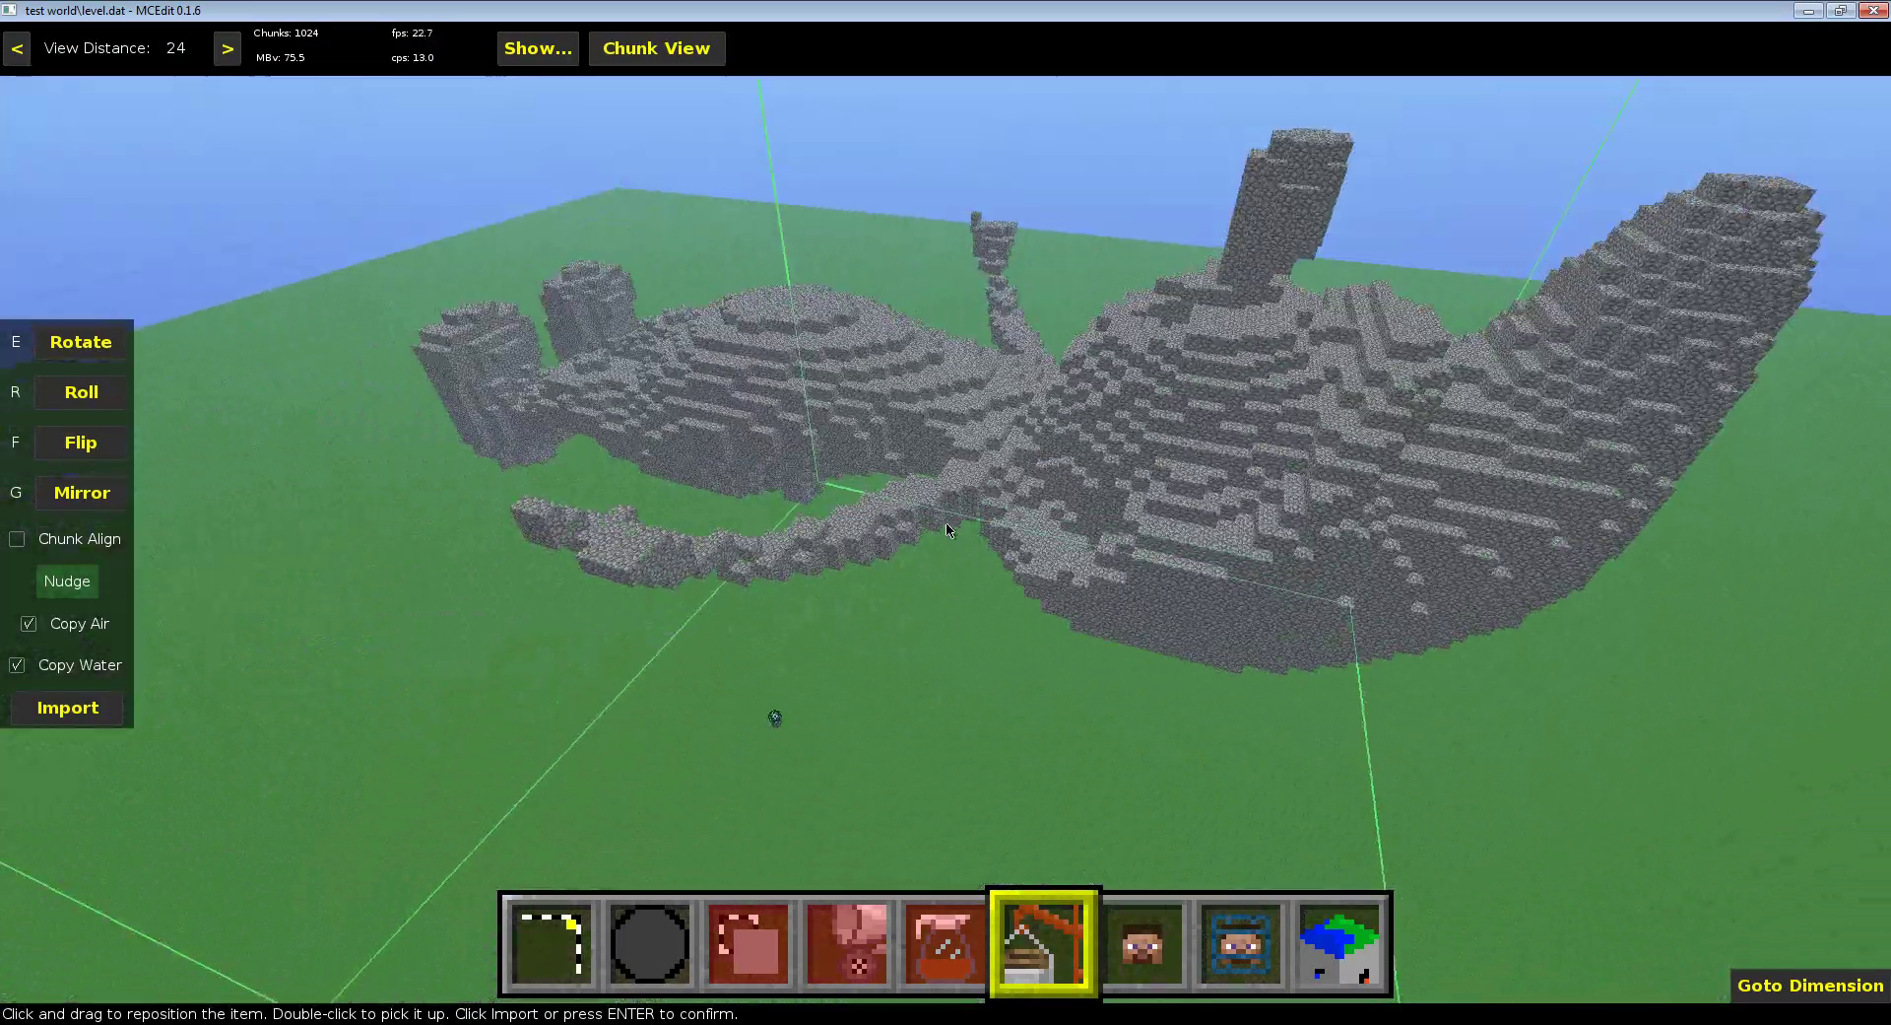
{"action": "key", "text": "w"}
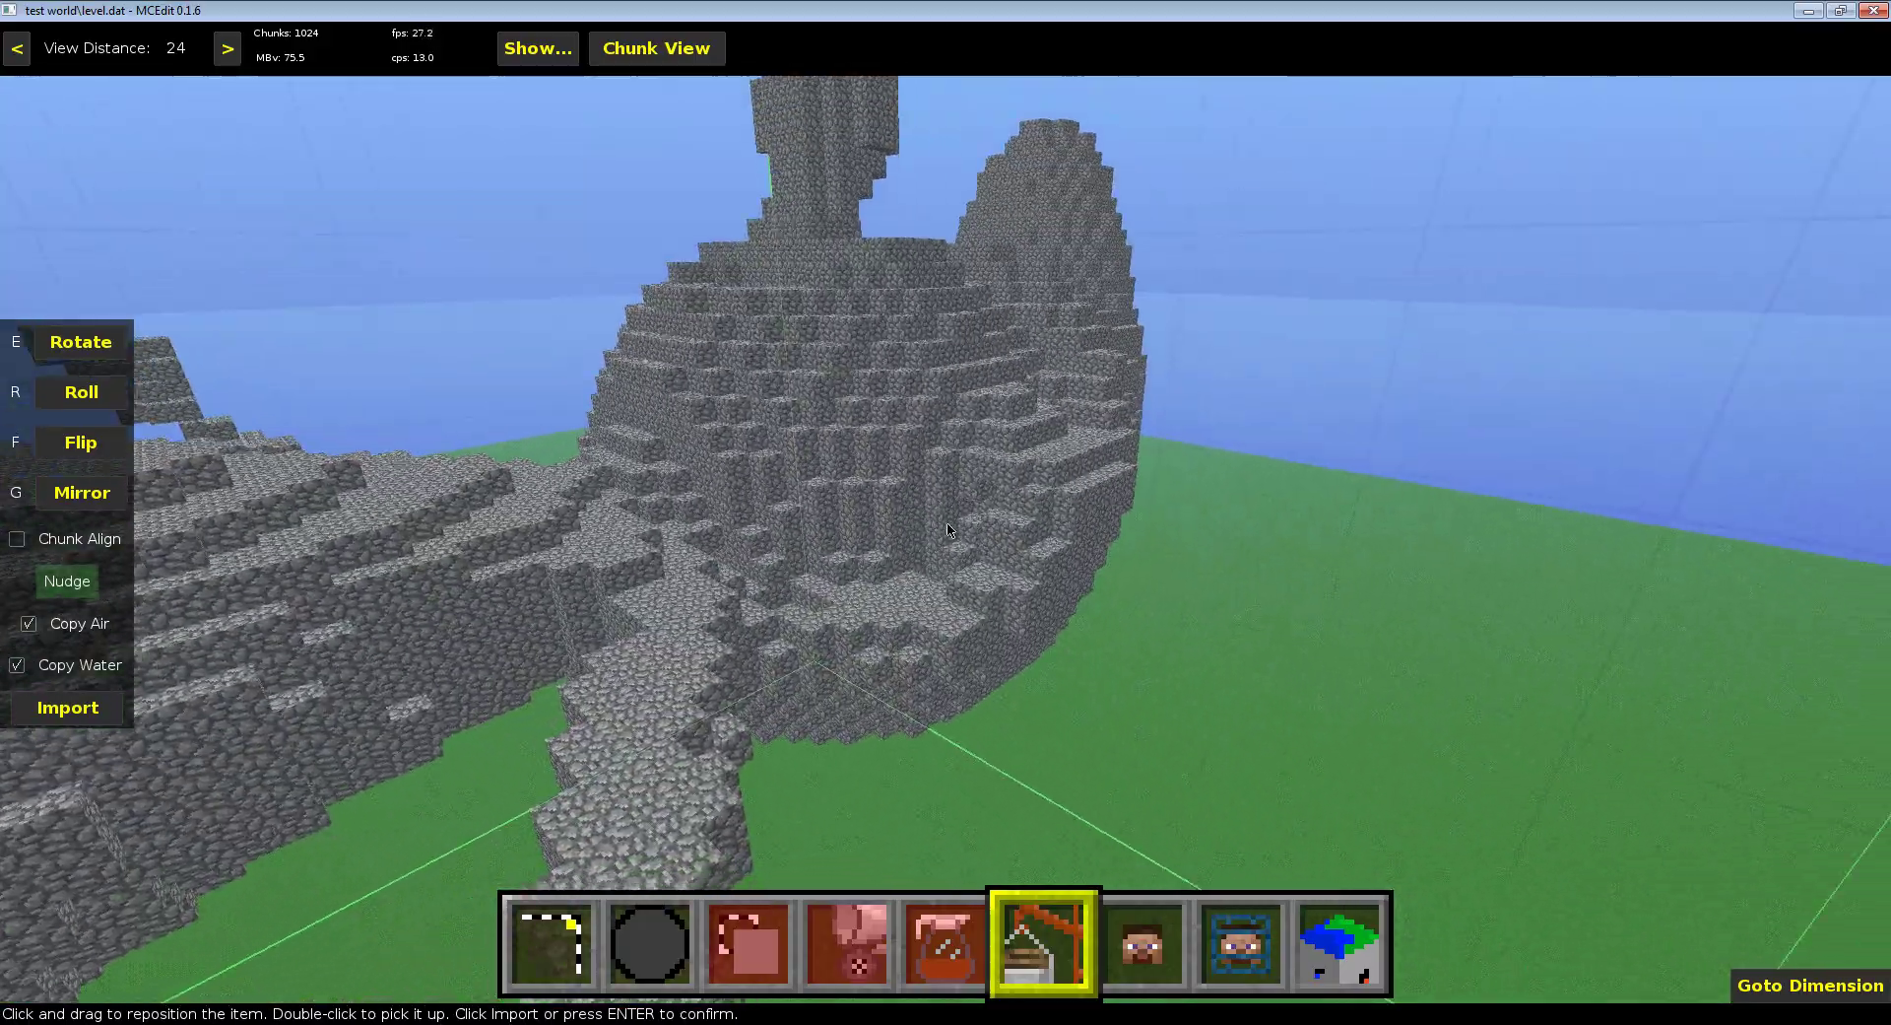
{"action": "key", "text": "s"}
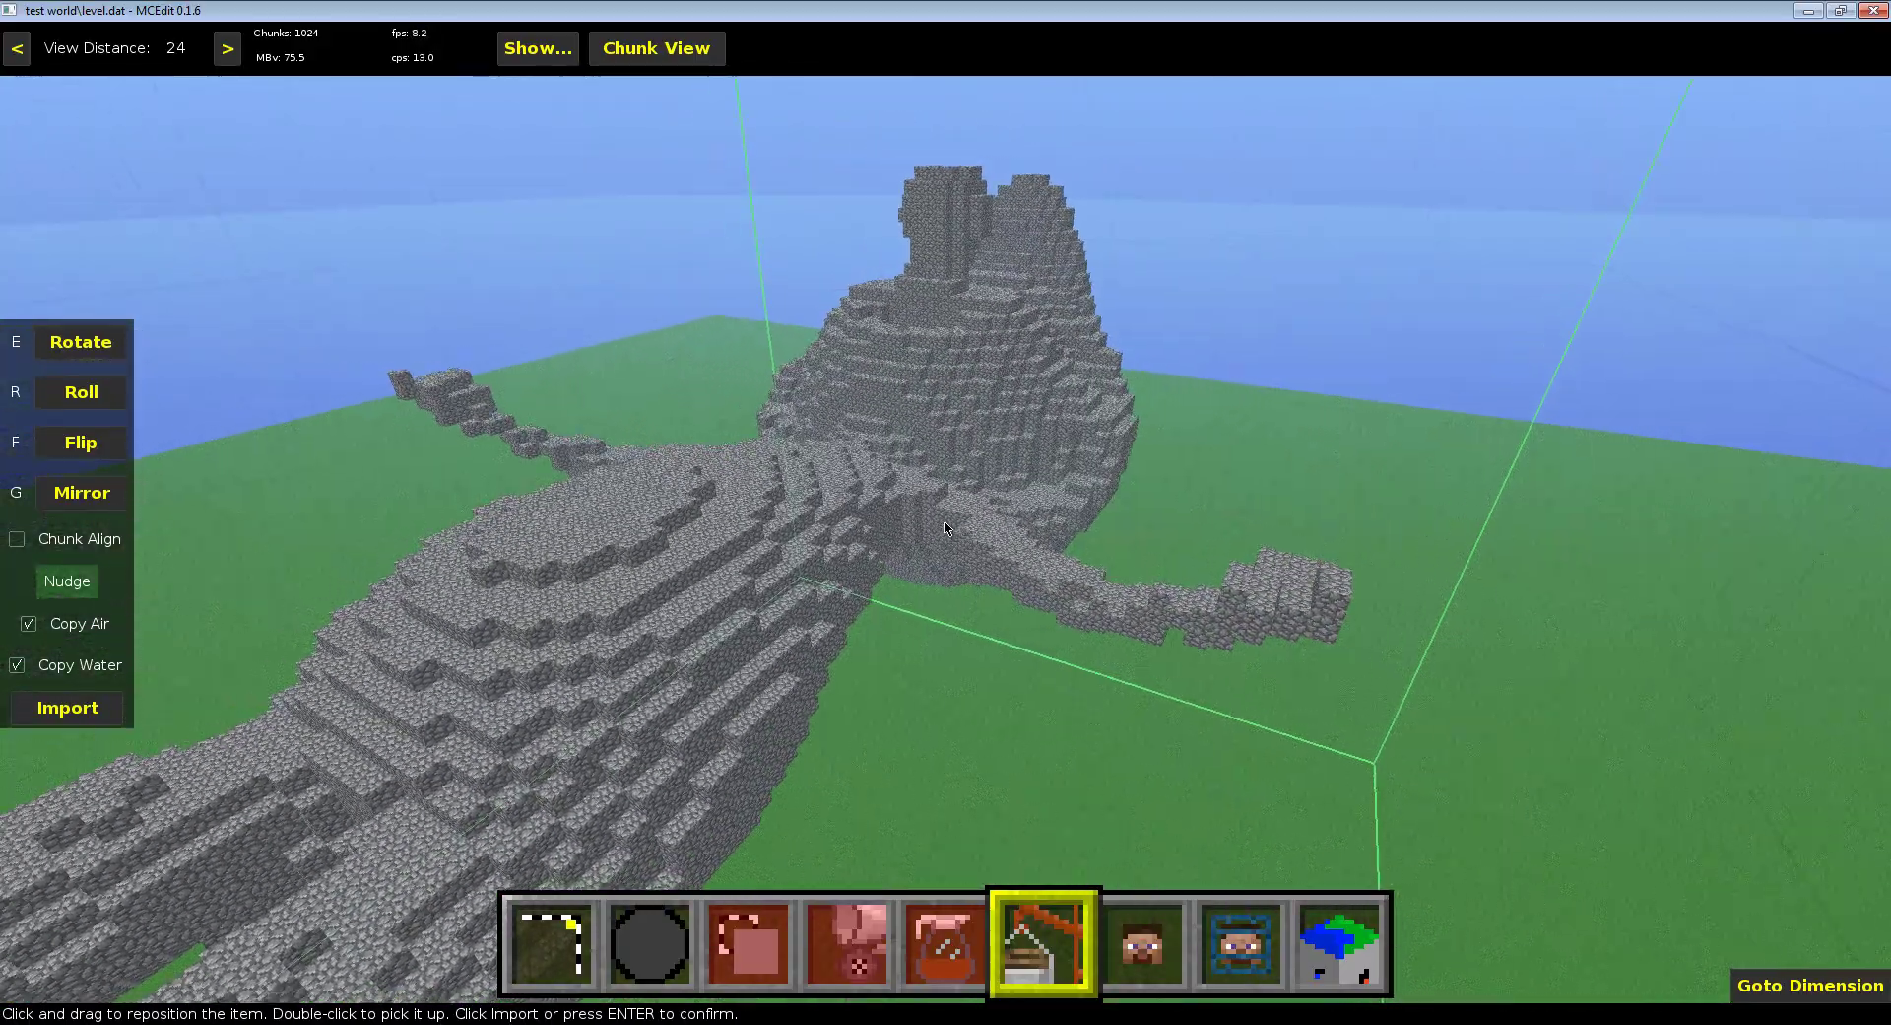
{"action": "key", "text": "i"}
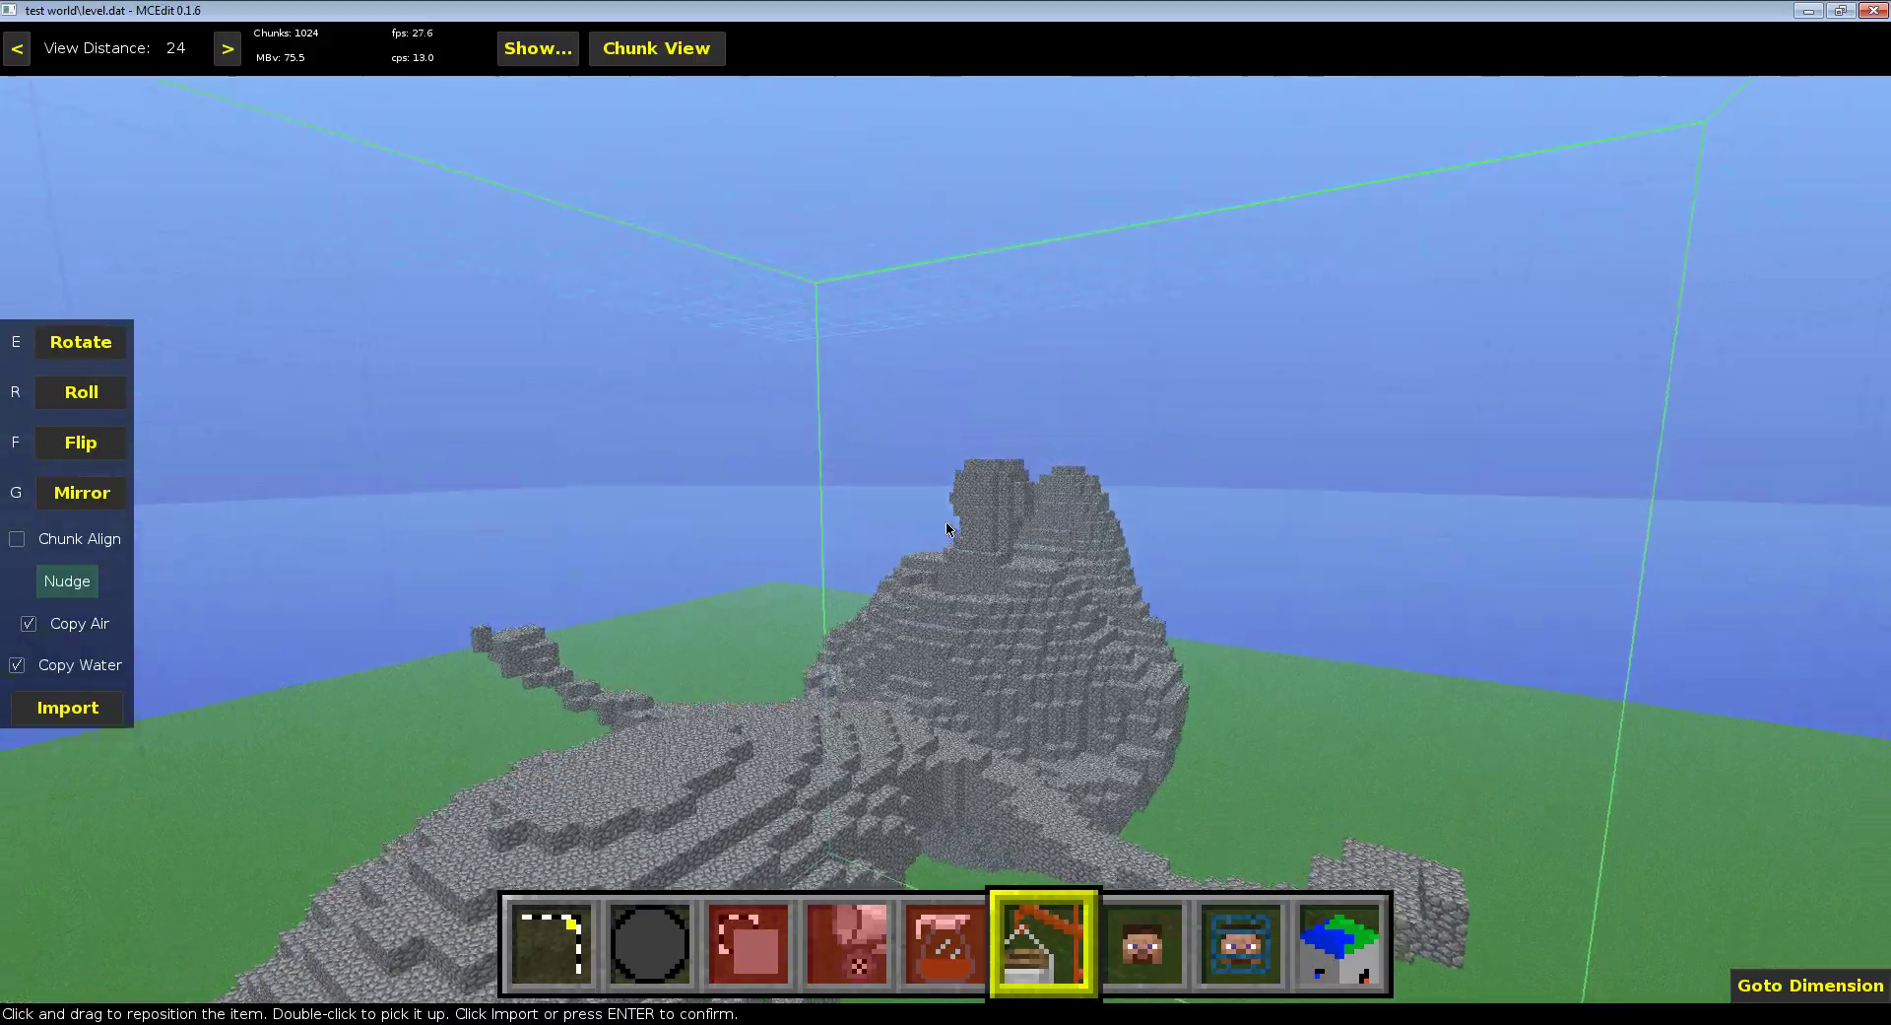
{"action": "key", "text": "w"}
{"action": "key", "text": "d"}
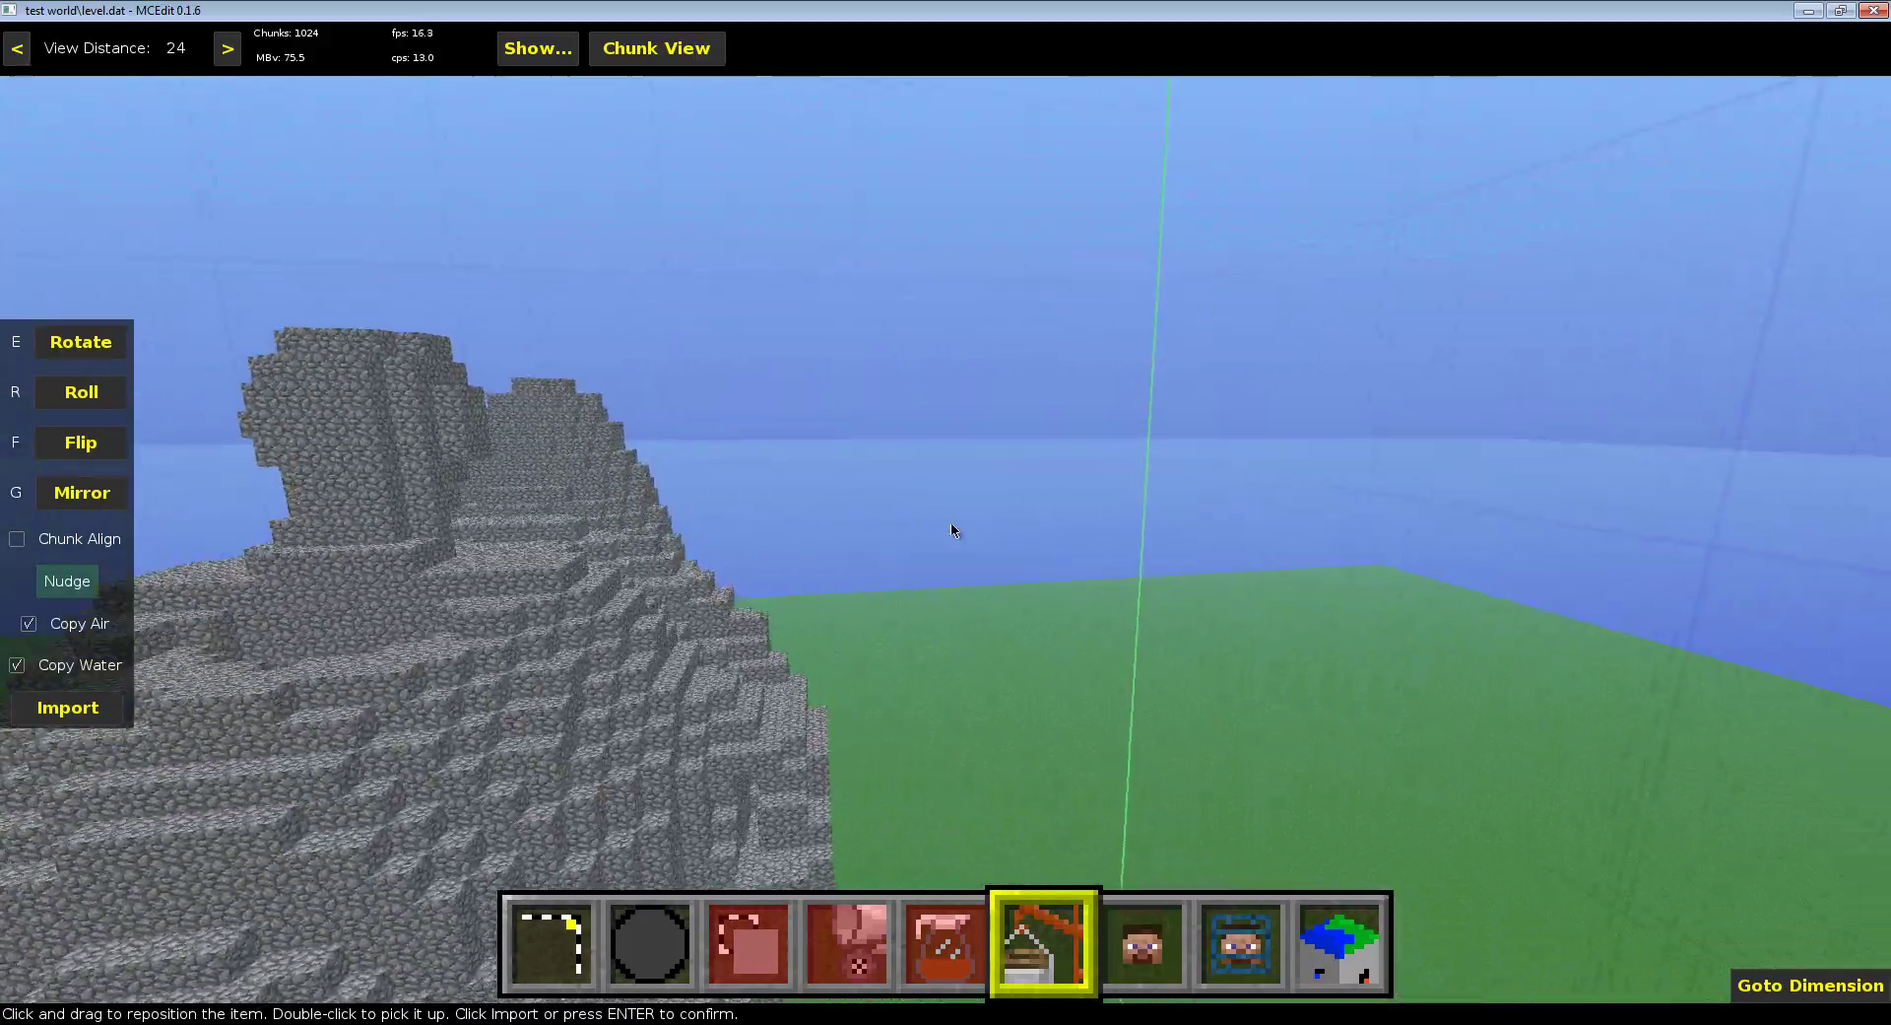
{"action": "key", "text": "j"}
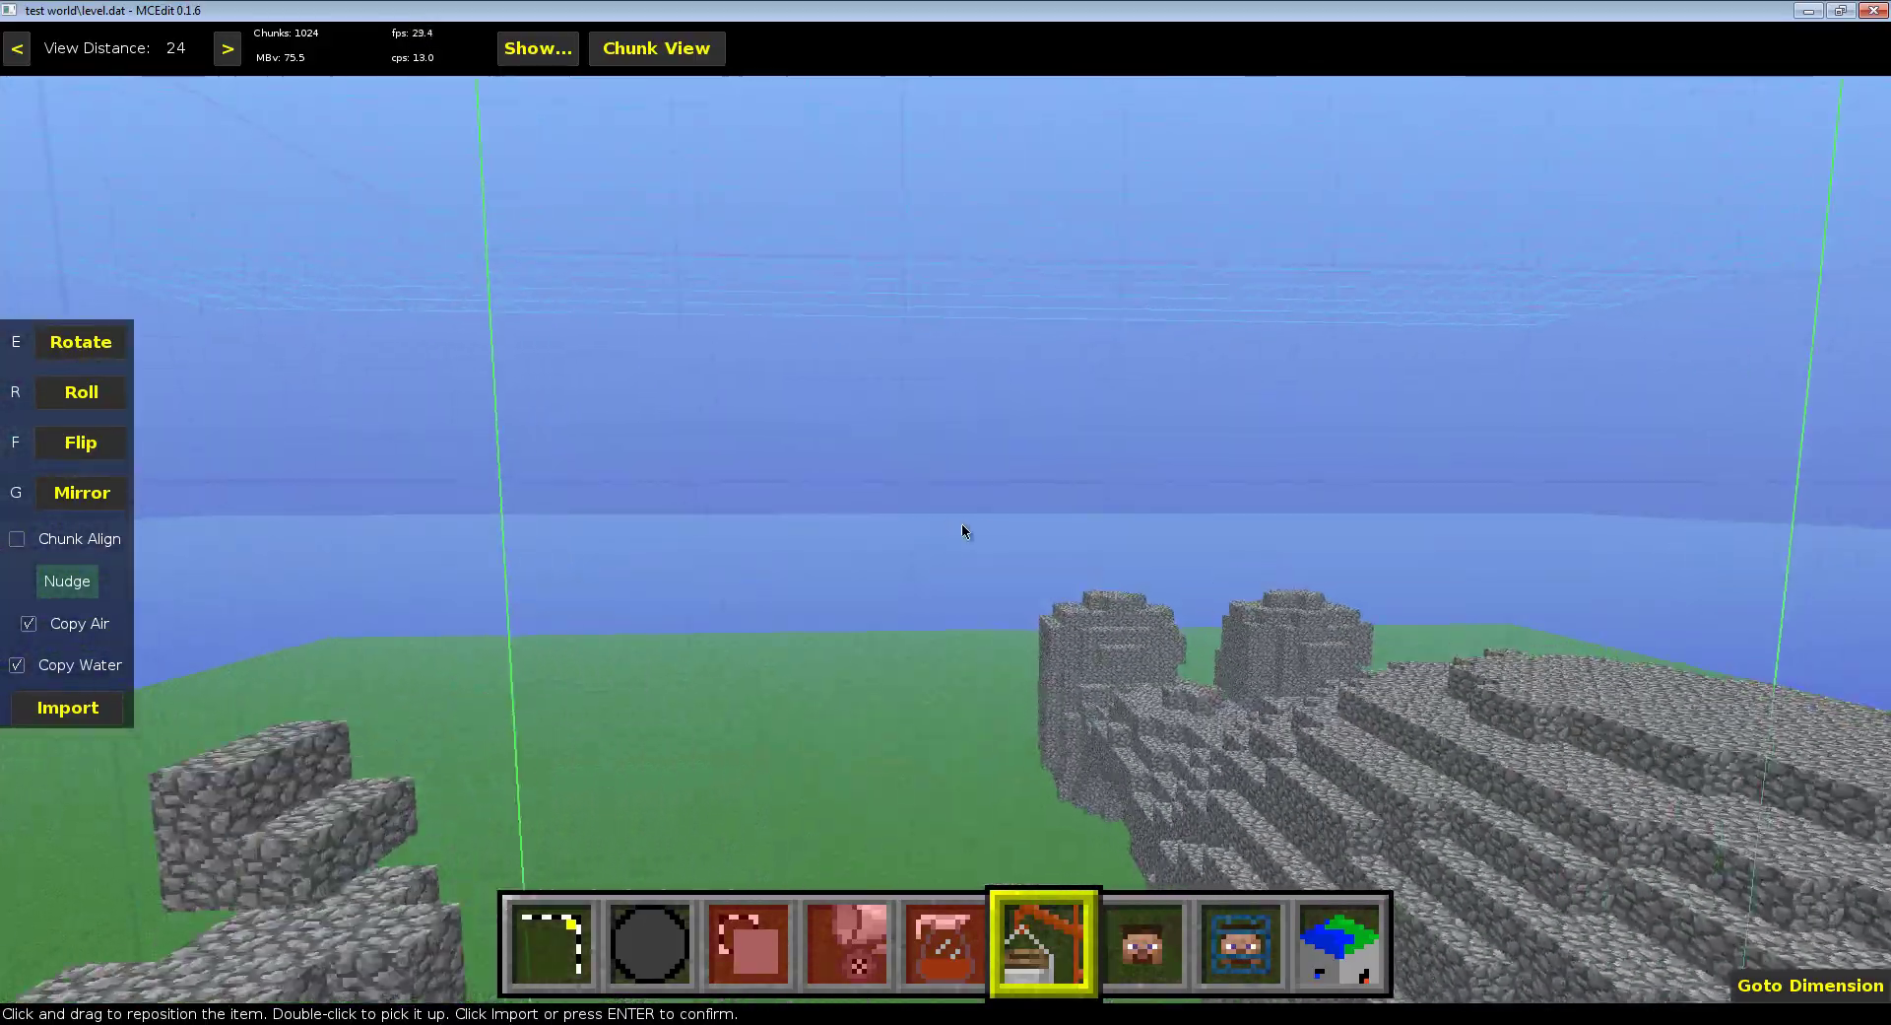
{"action": "key", "text": "s"}
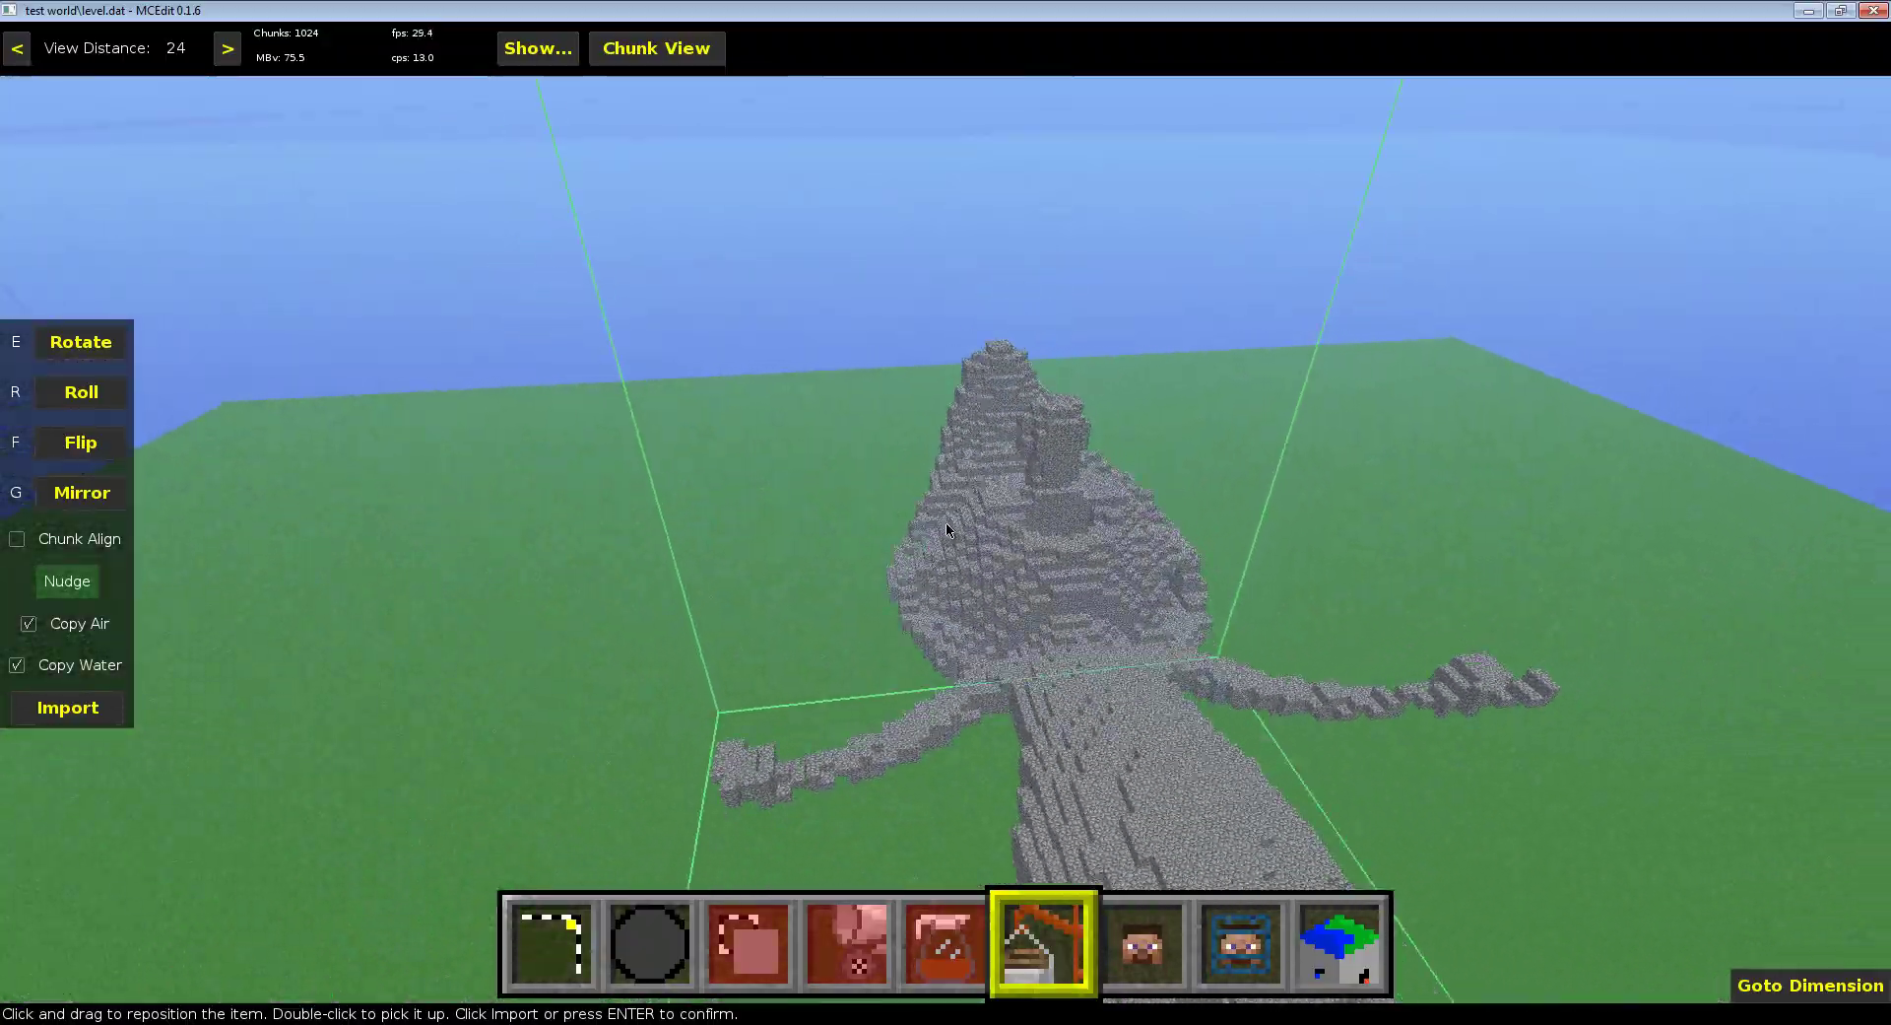
{"action": "key", "text": "w"}
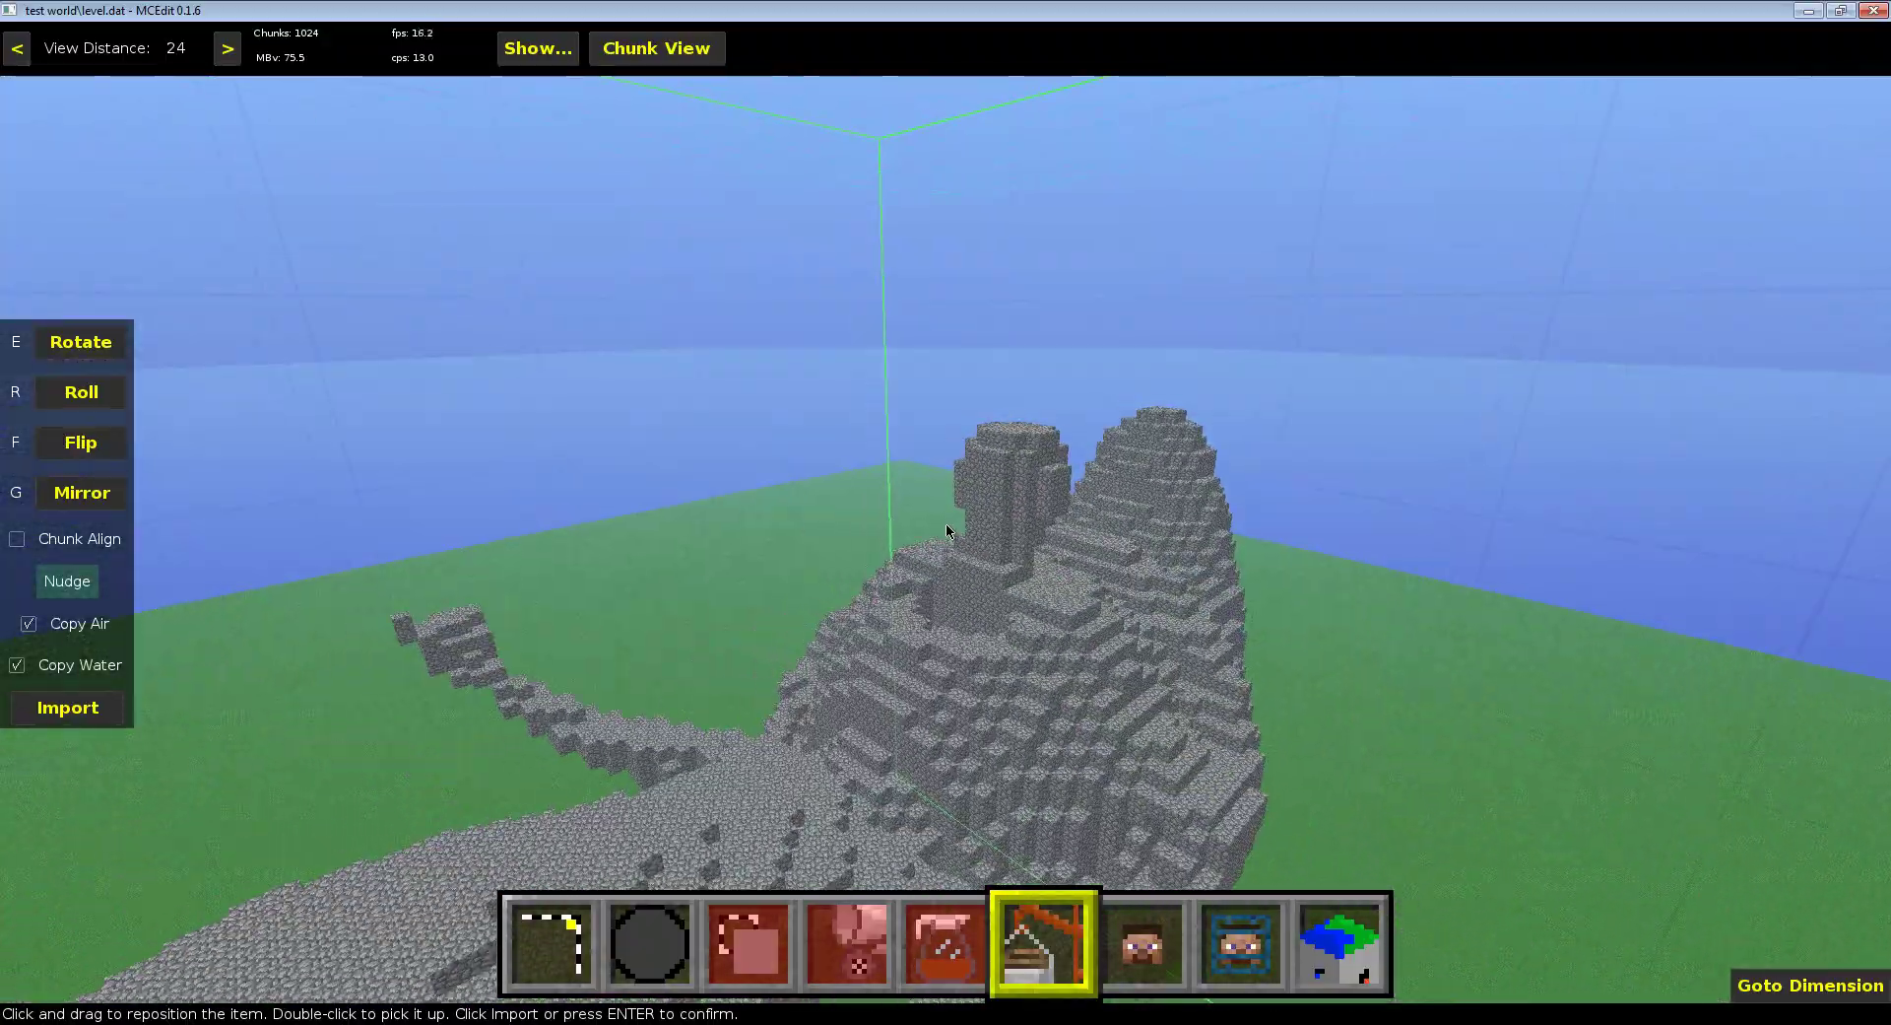
{"action": "key", "text": "s"}
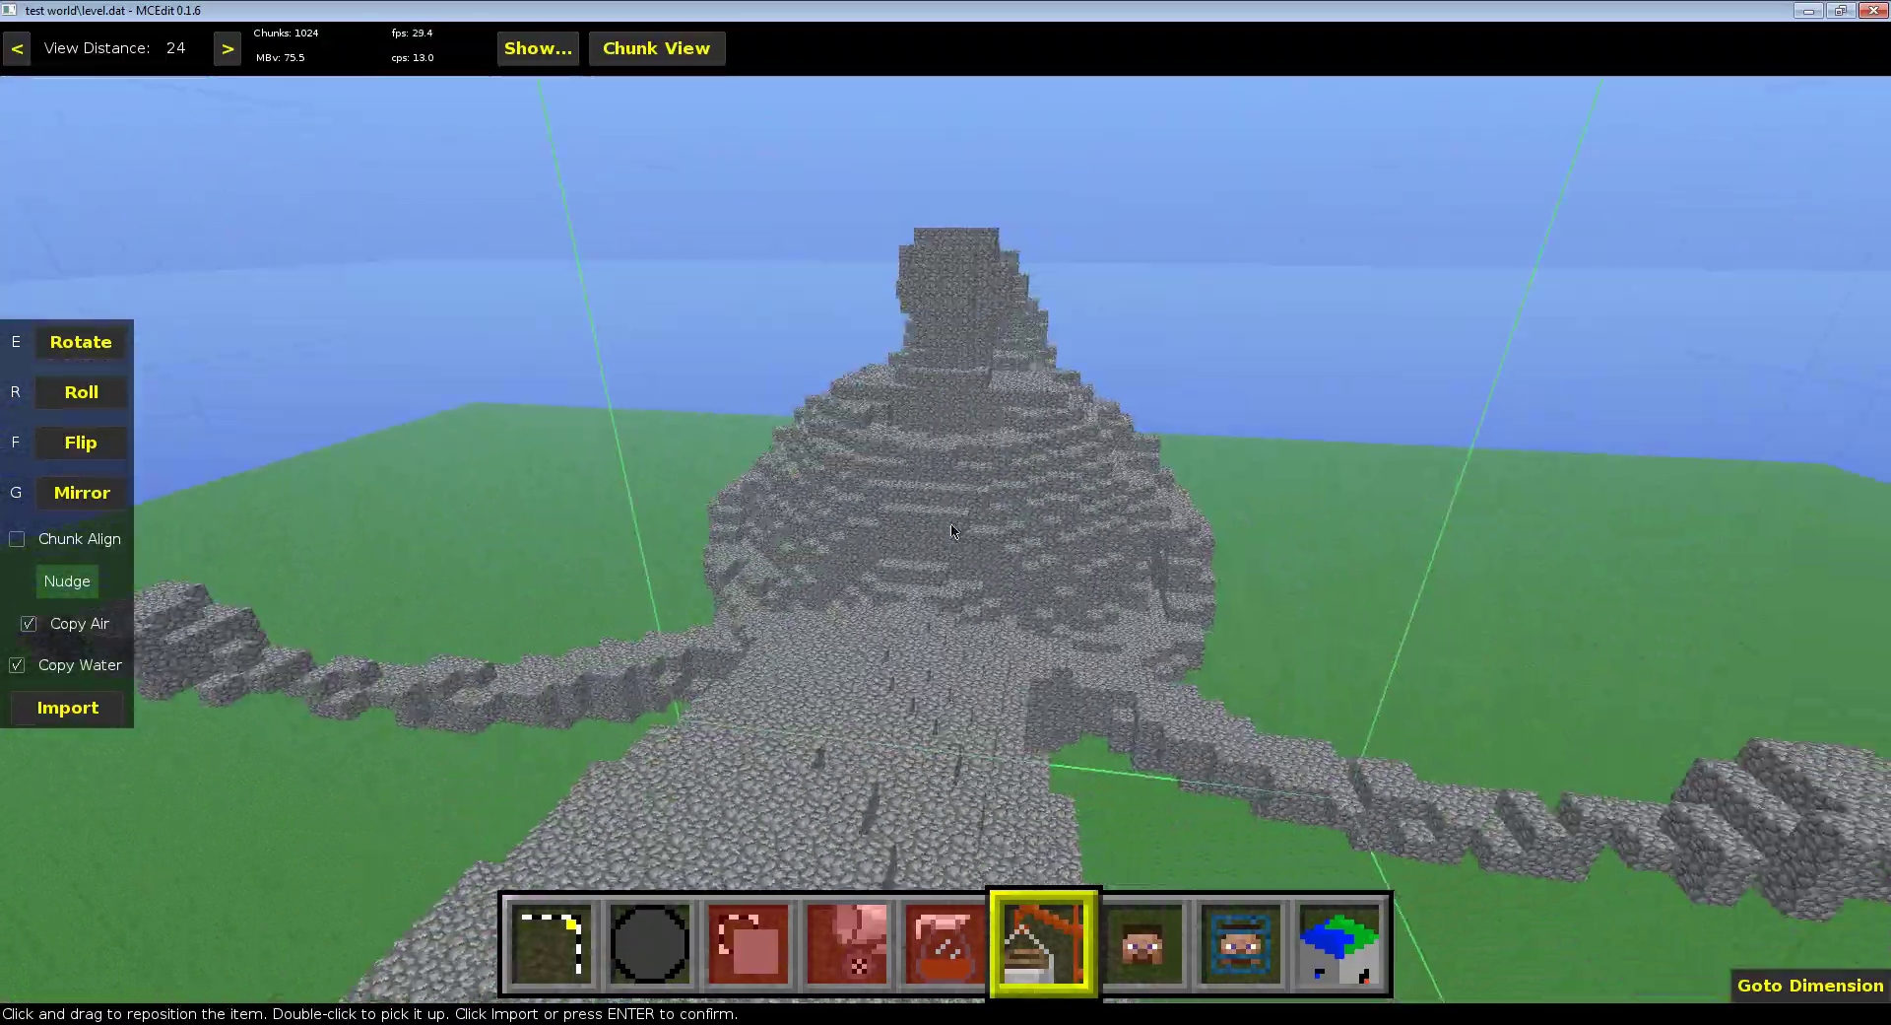
{"action": "key", "text": "d"}
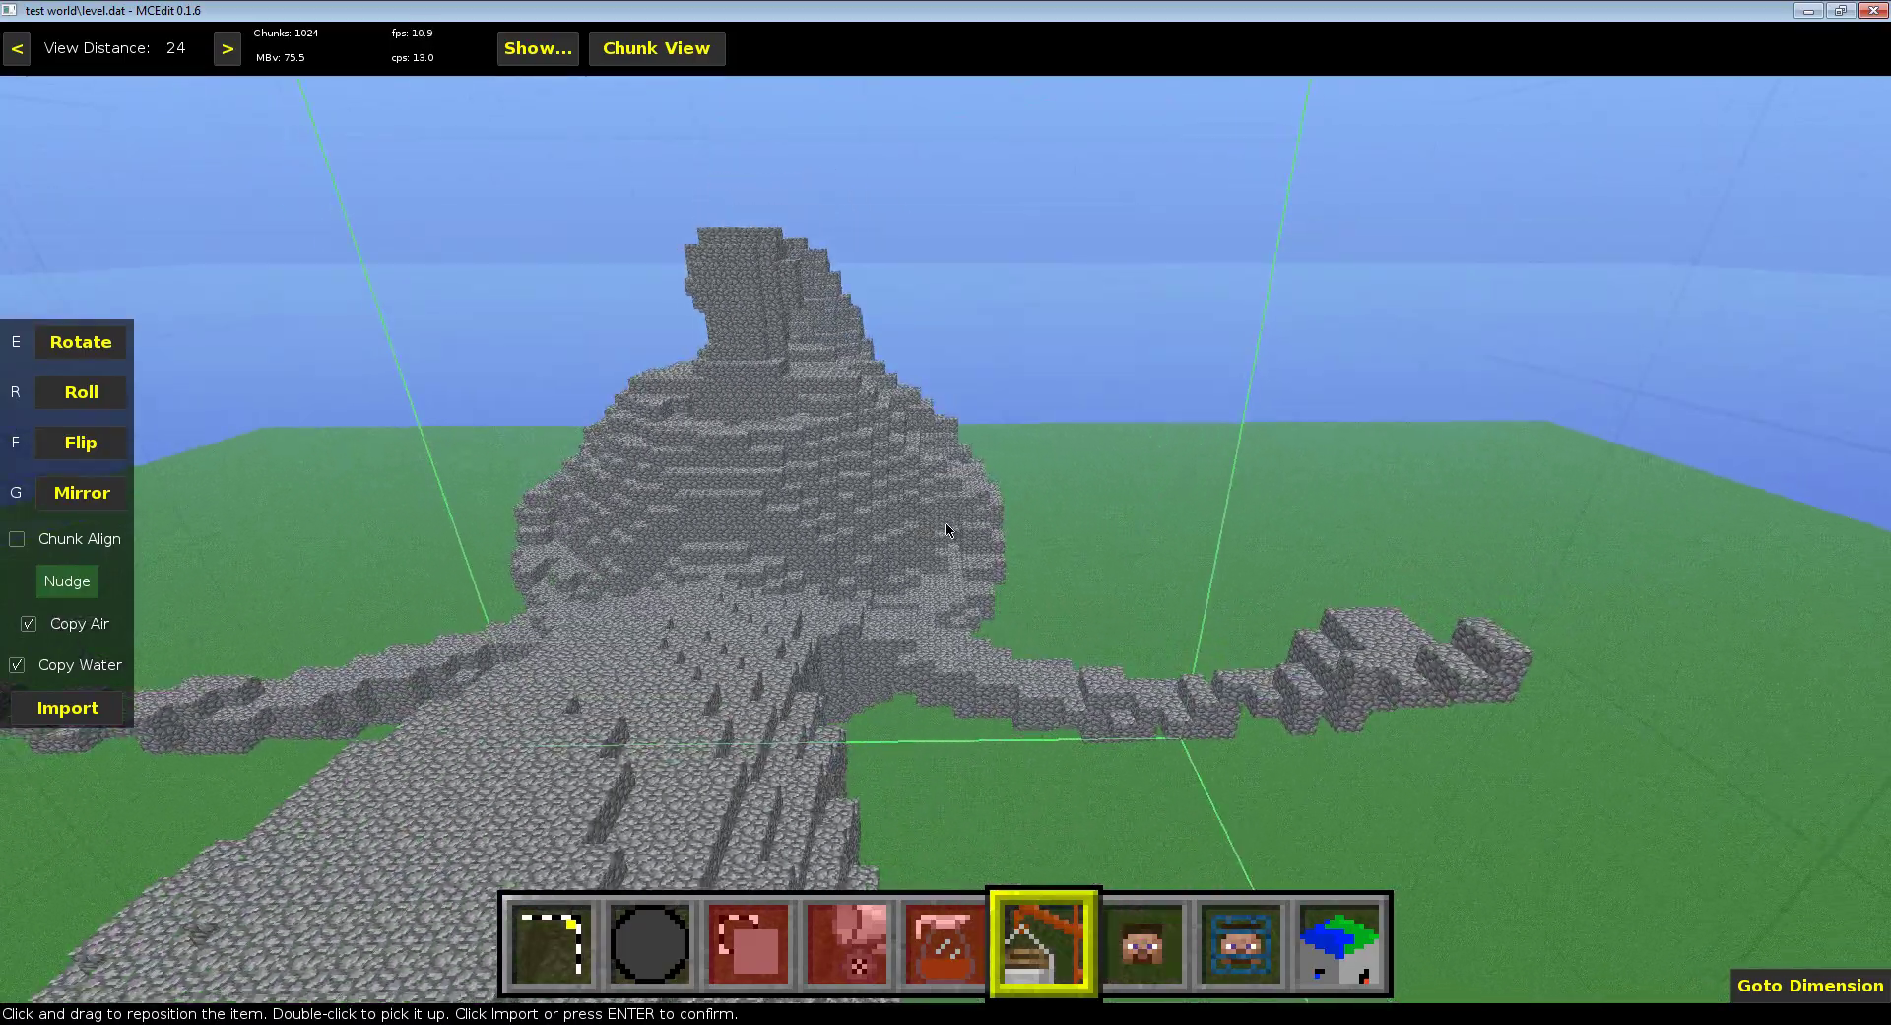
{"action": "key", "text": "a"}
{"action": "key", "text": "l"}
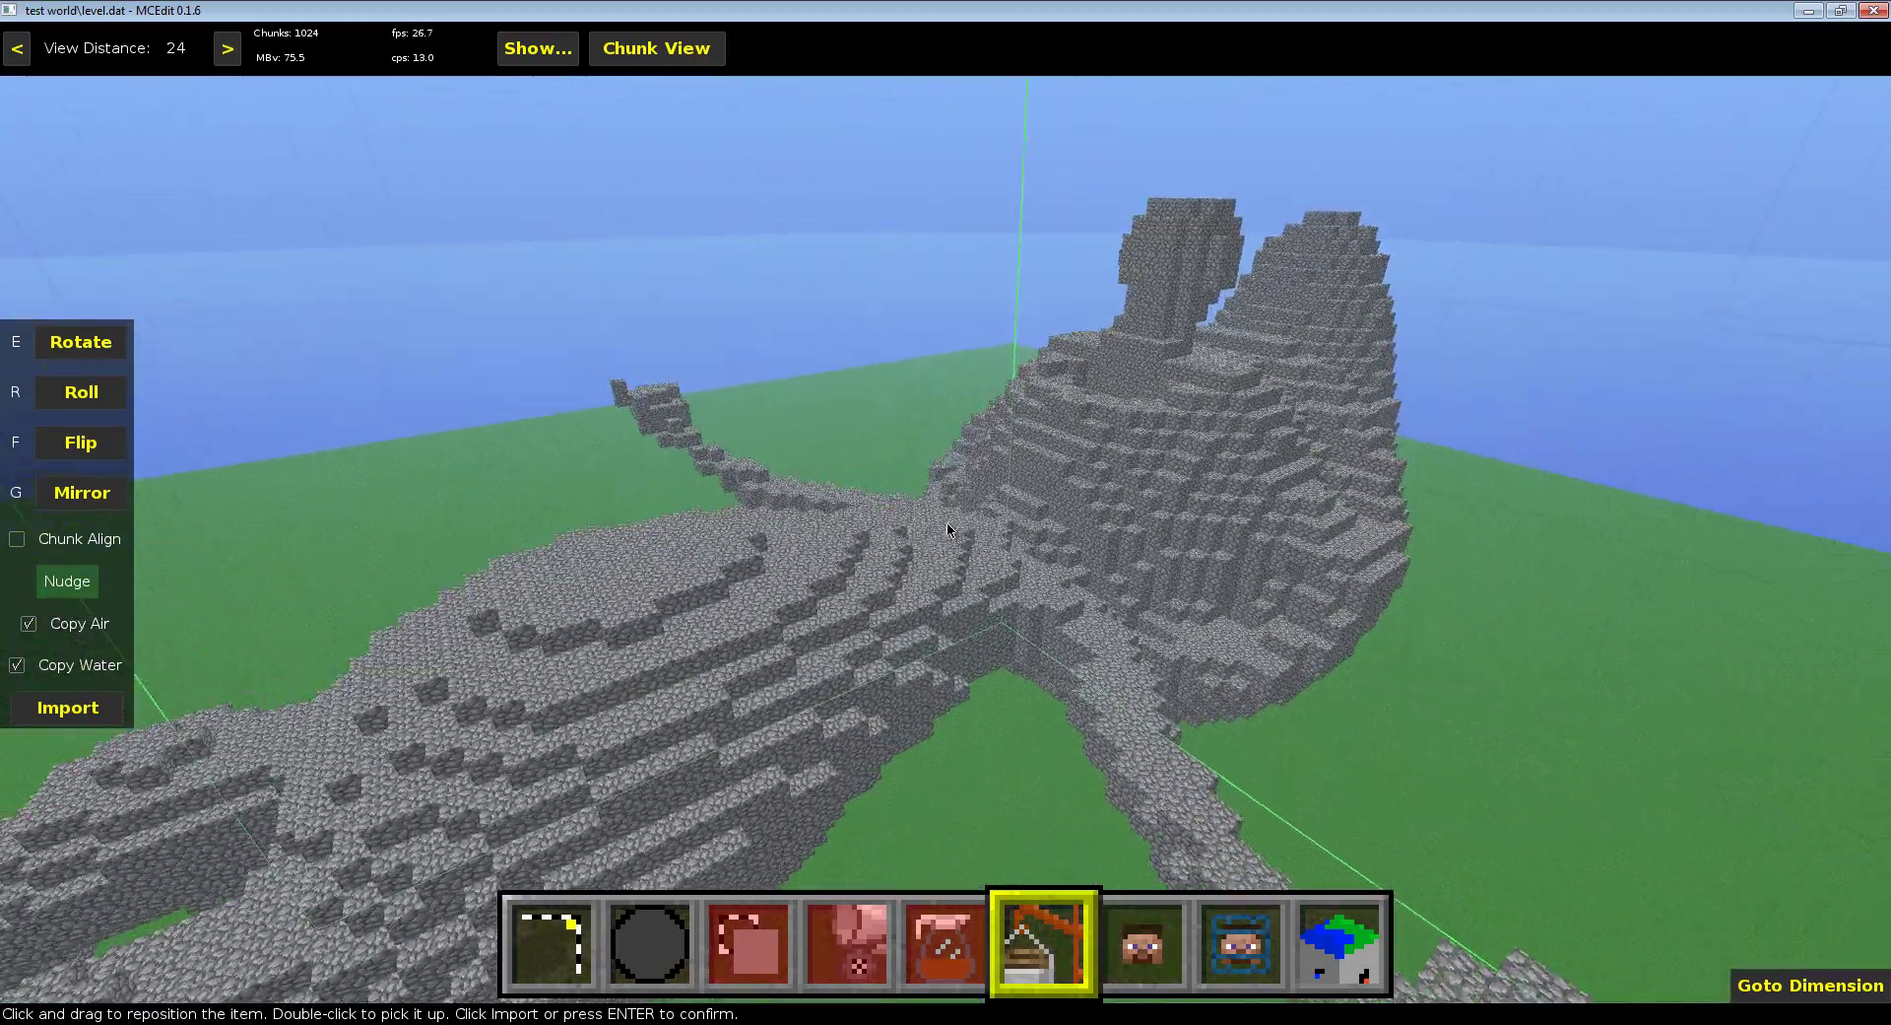
{"action": "key", "text": "s"}
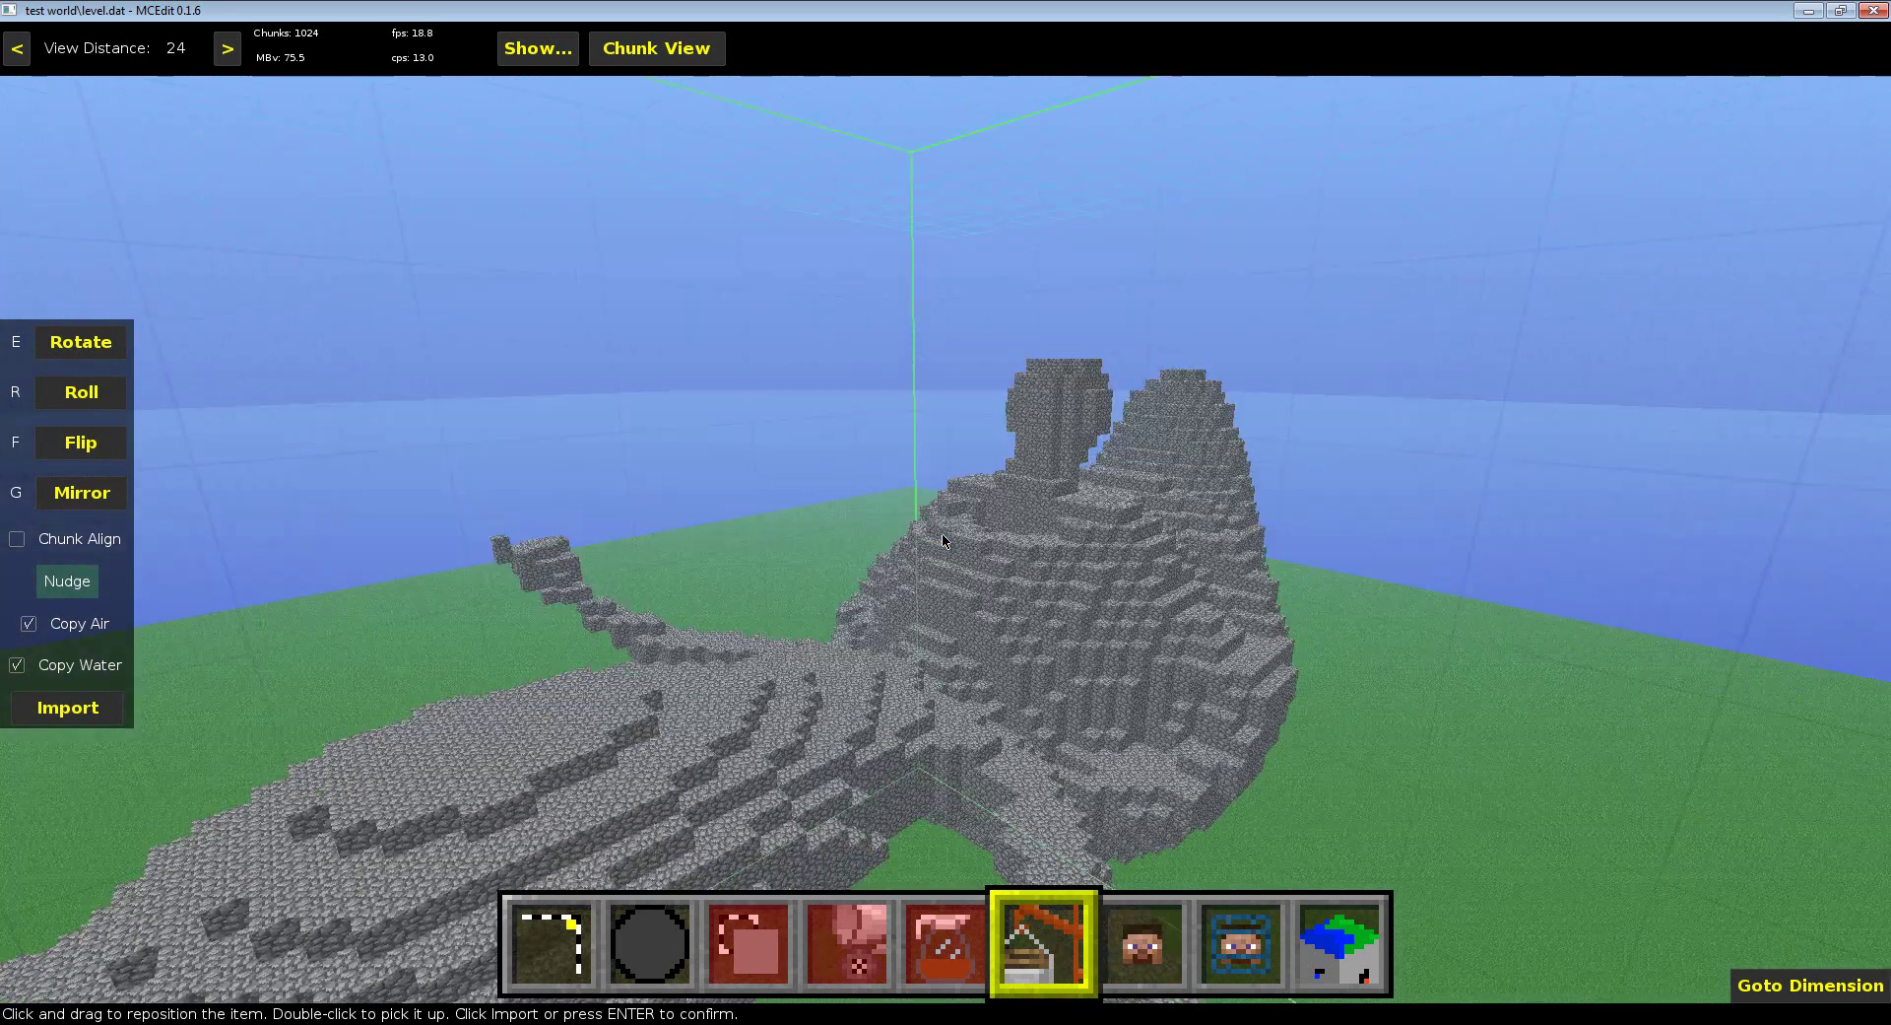
{"action": "key", "text": "a"}
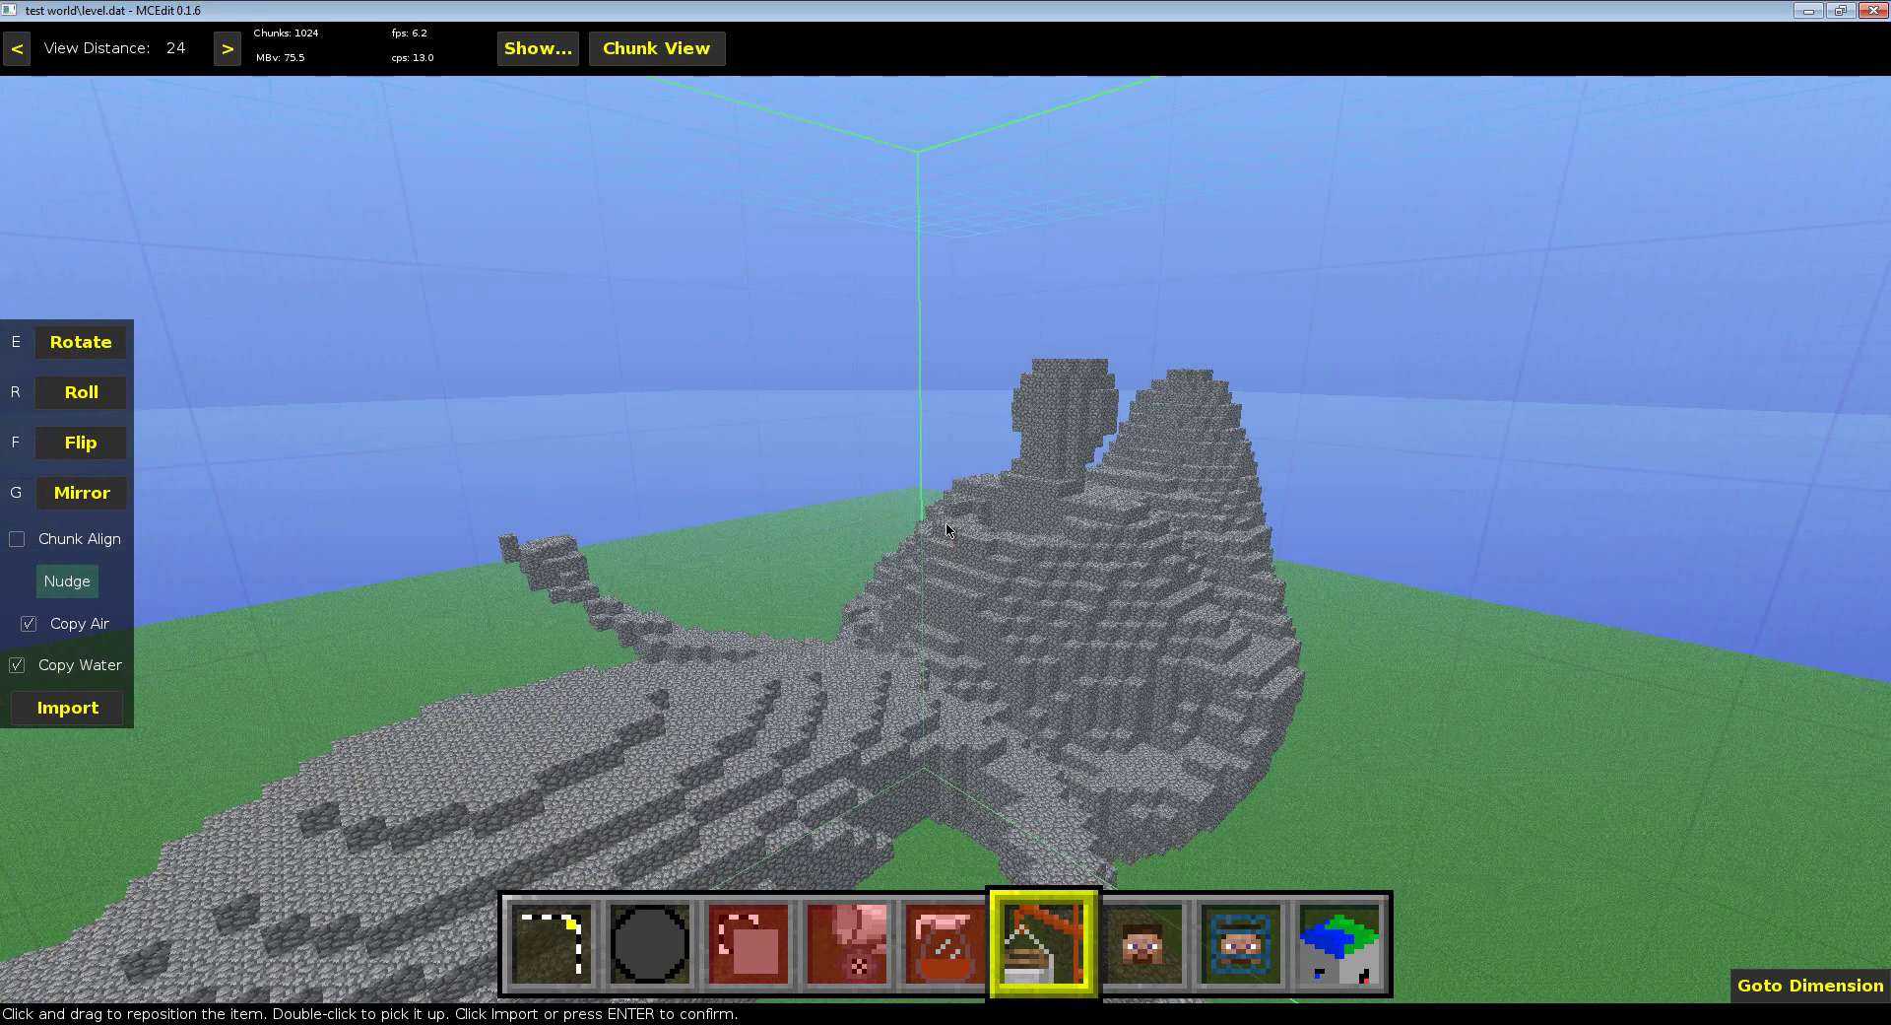
{"action": "key", "text": "d"}
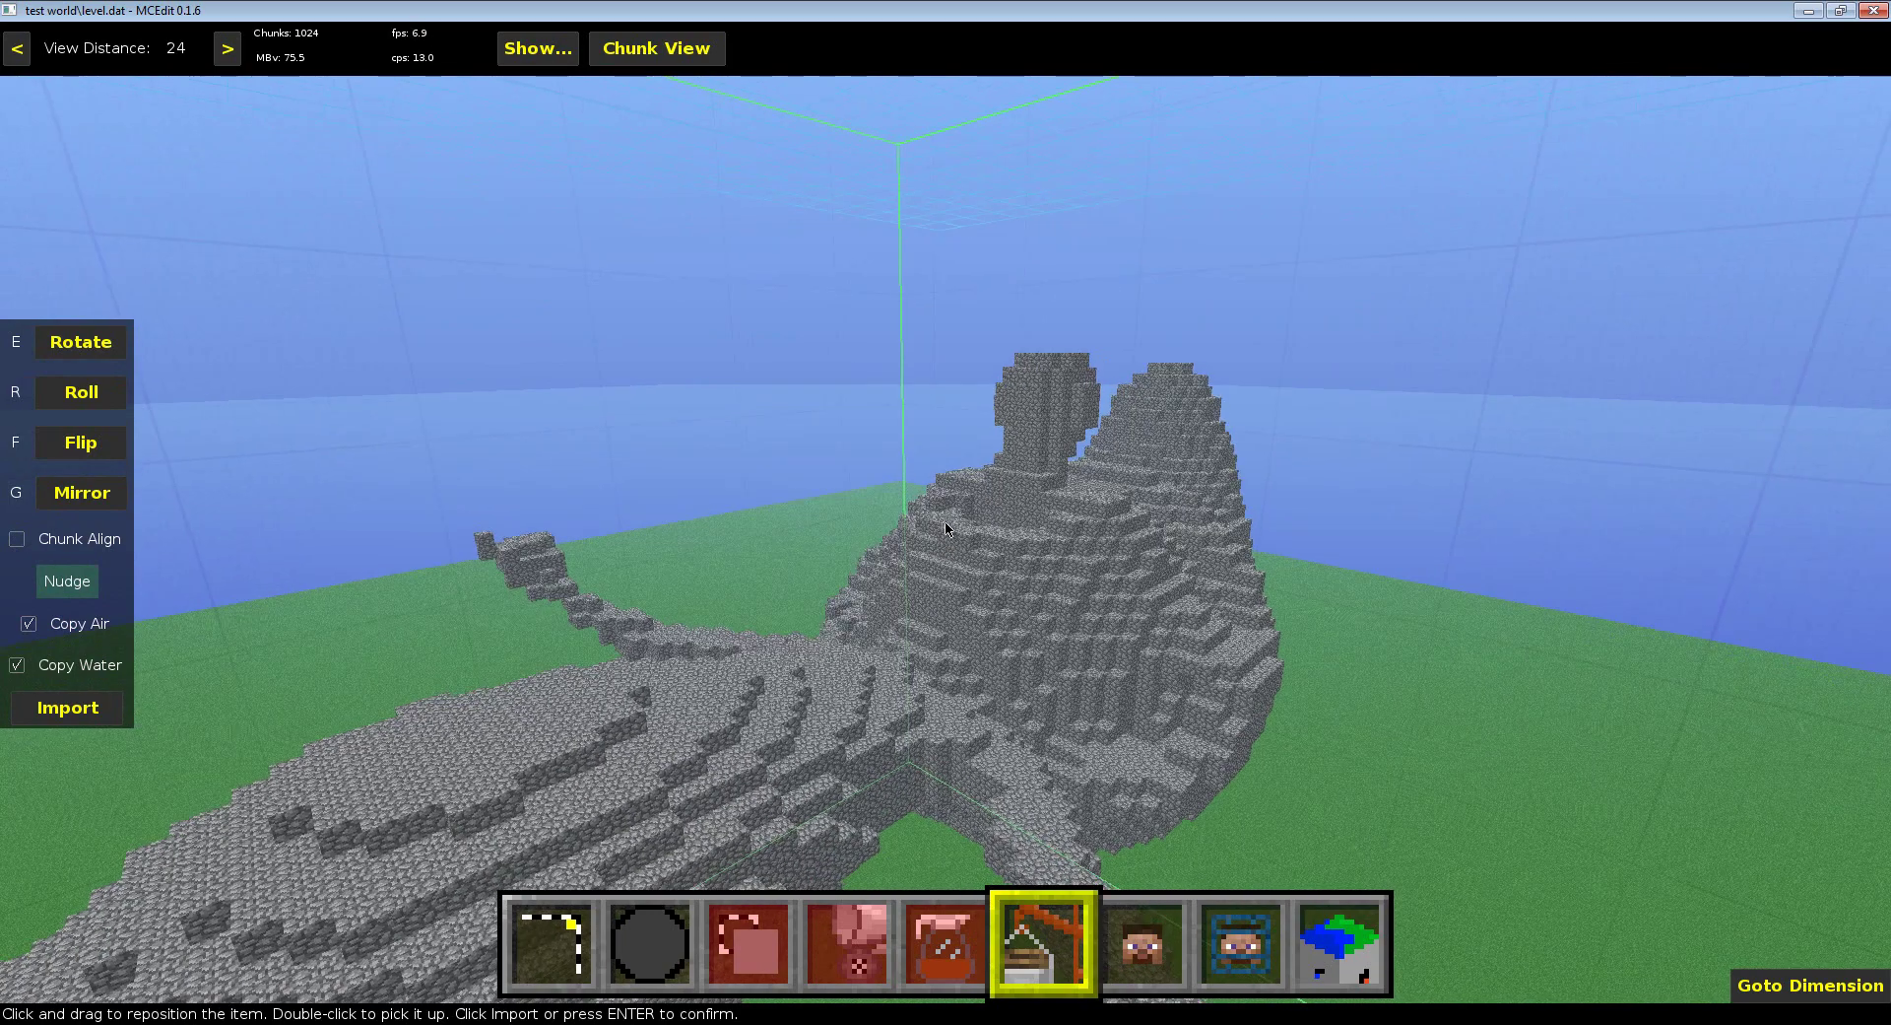
{"action": "key", "text": "i"}
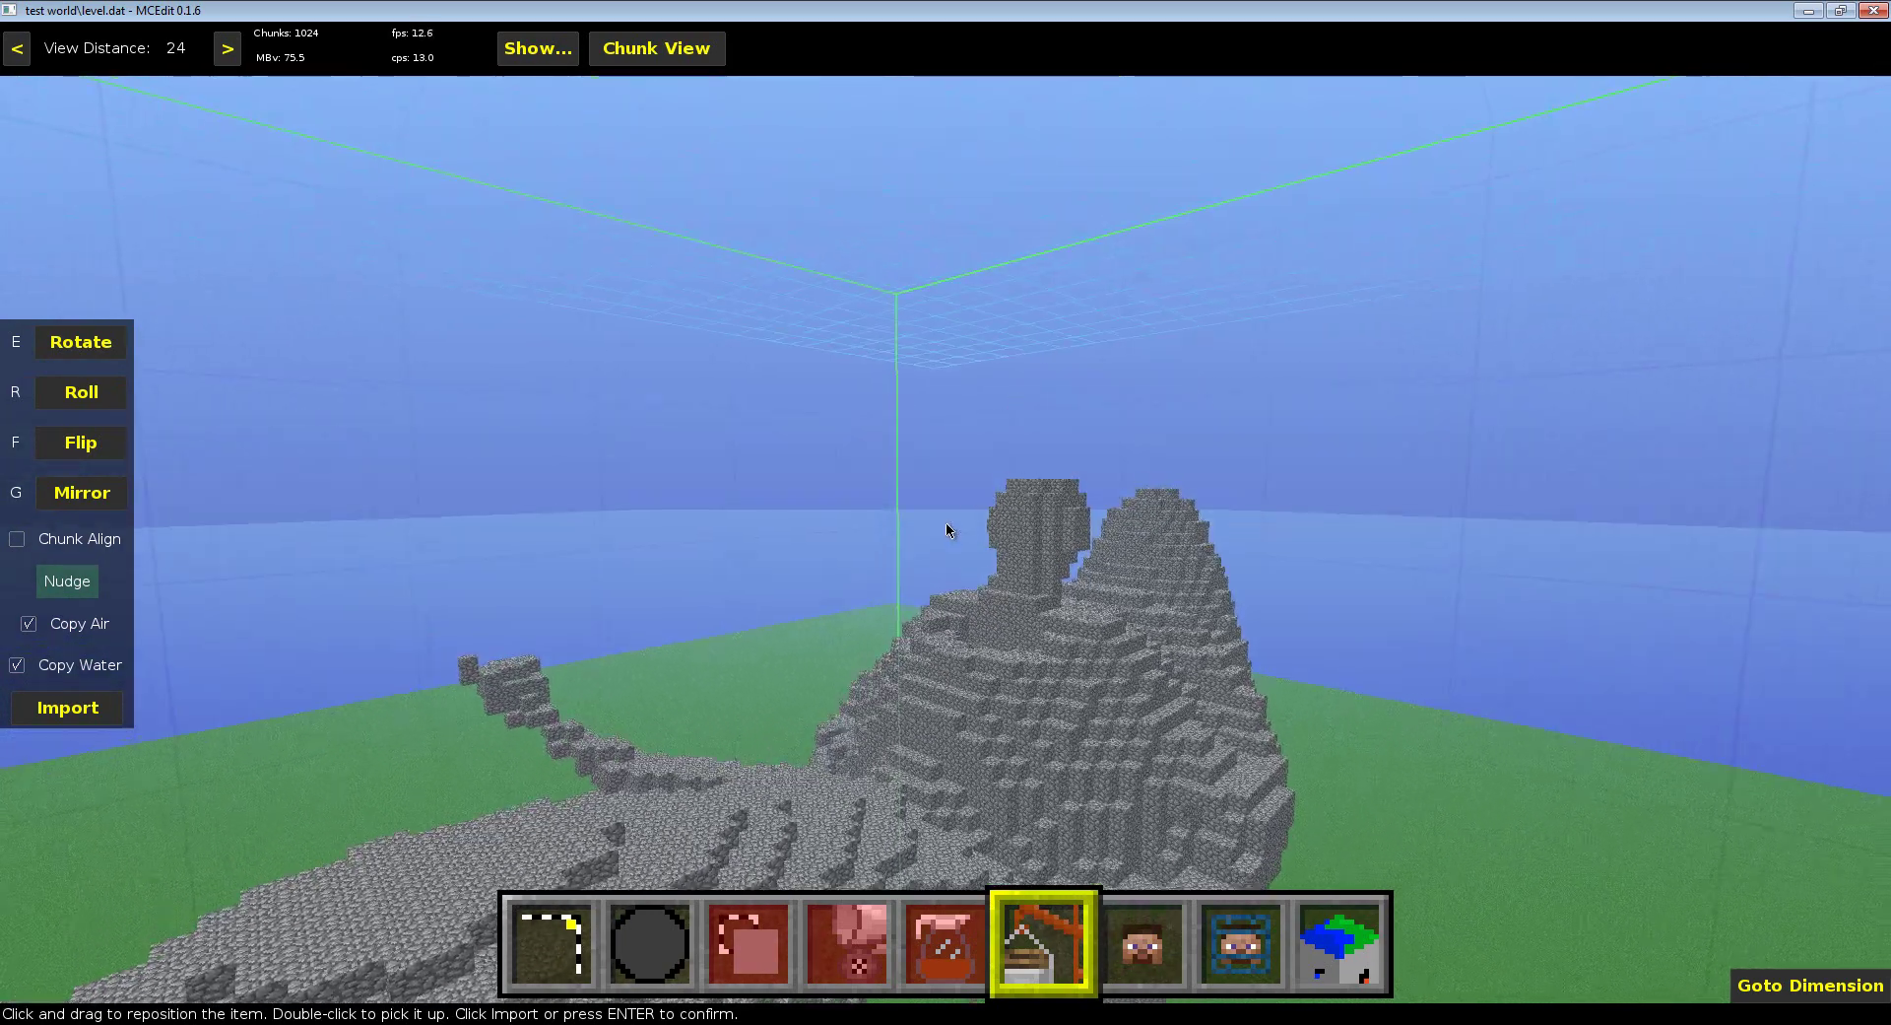
{"action": "key", "text": "w"}
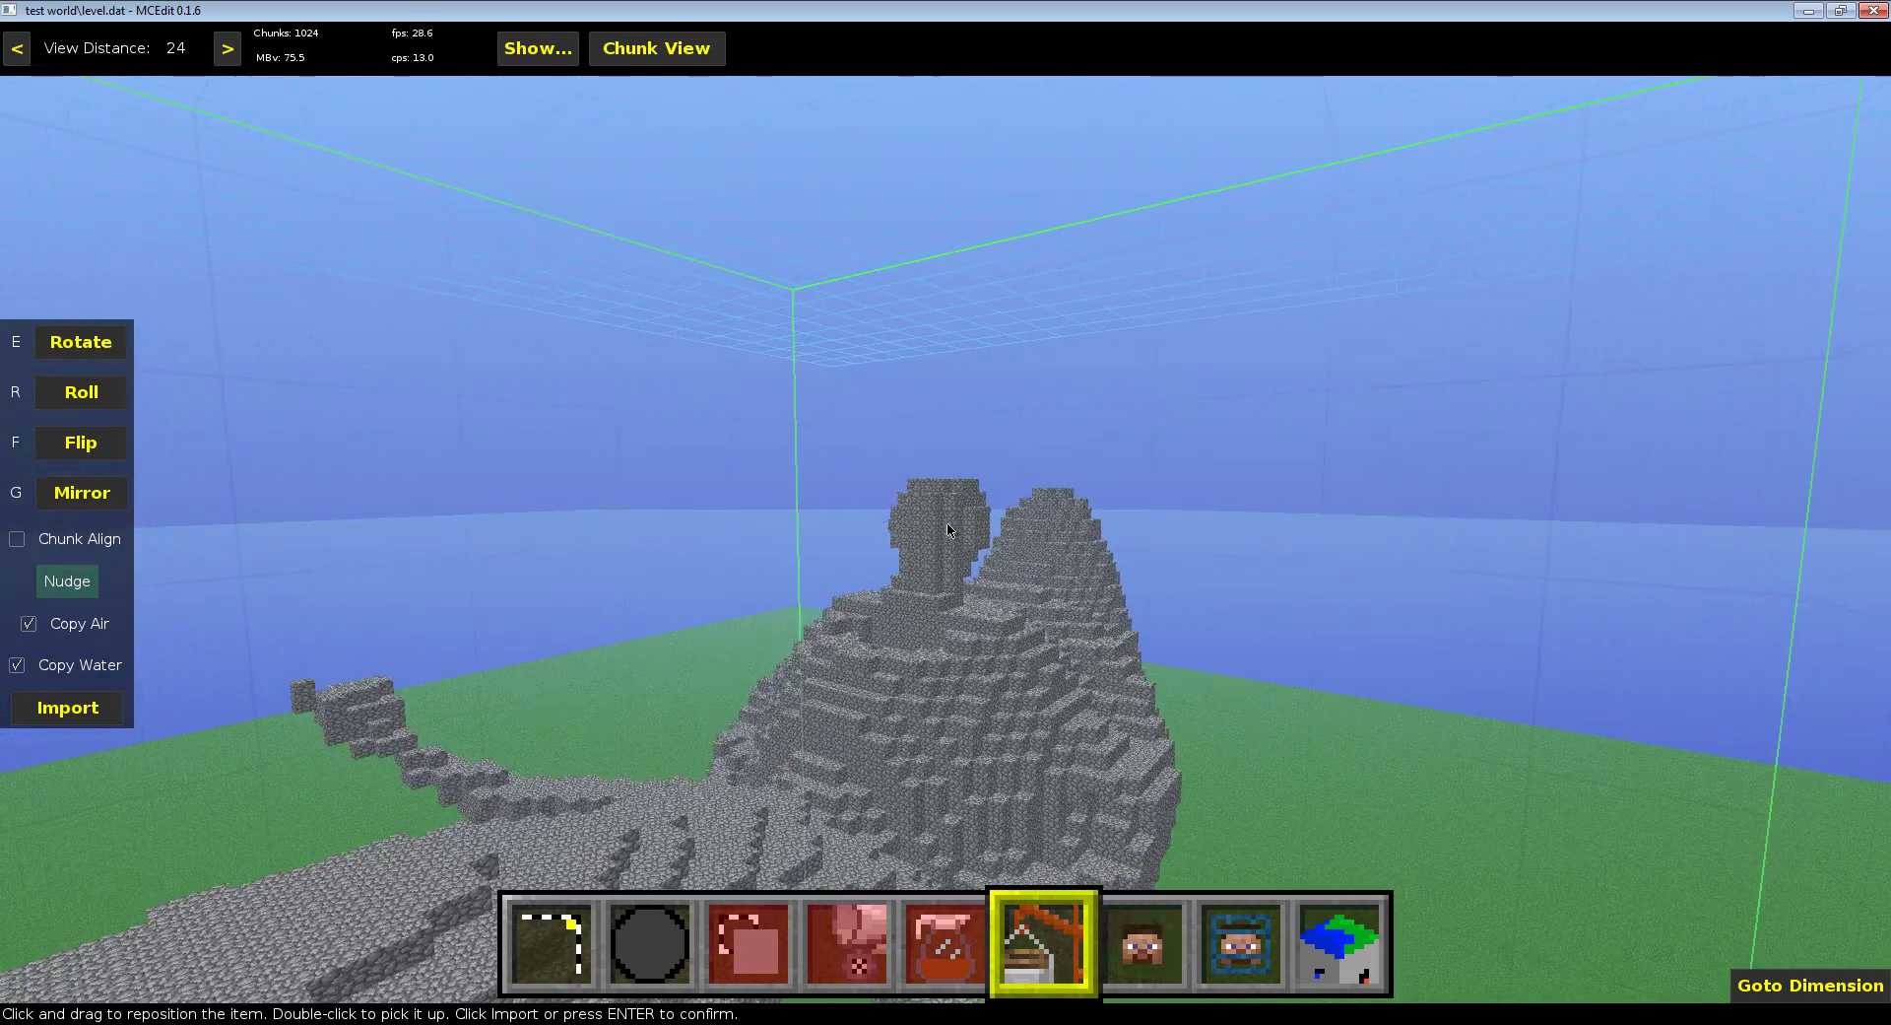
{"action": "key", "text": "d"}
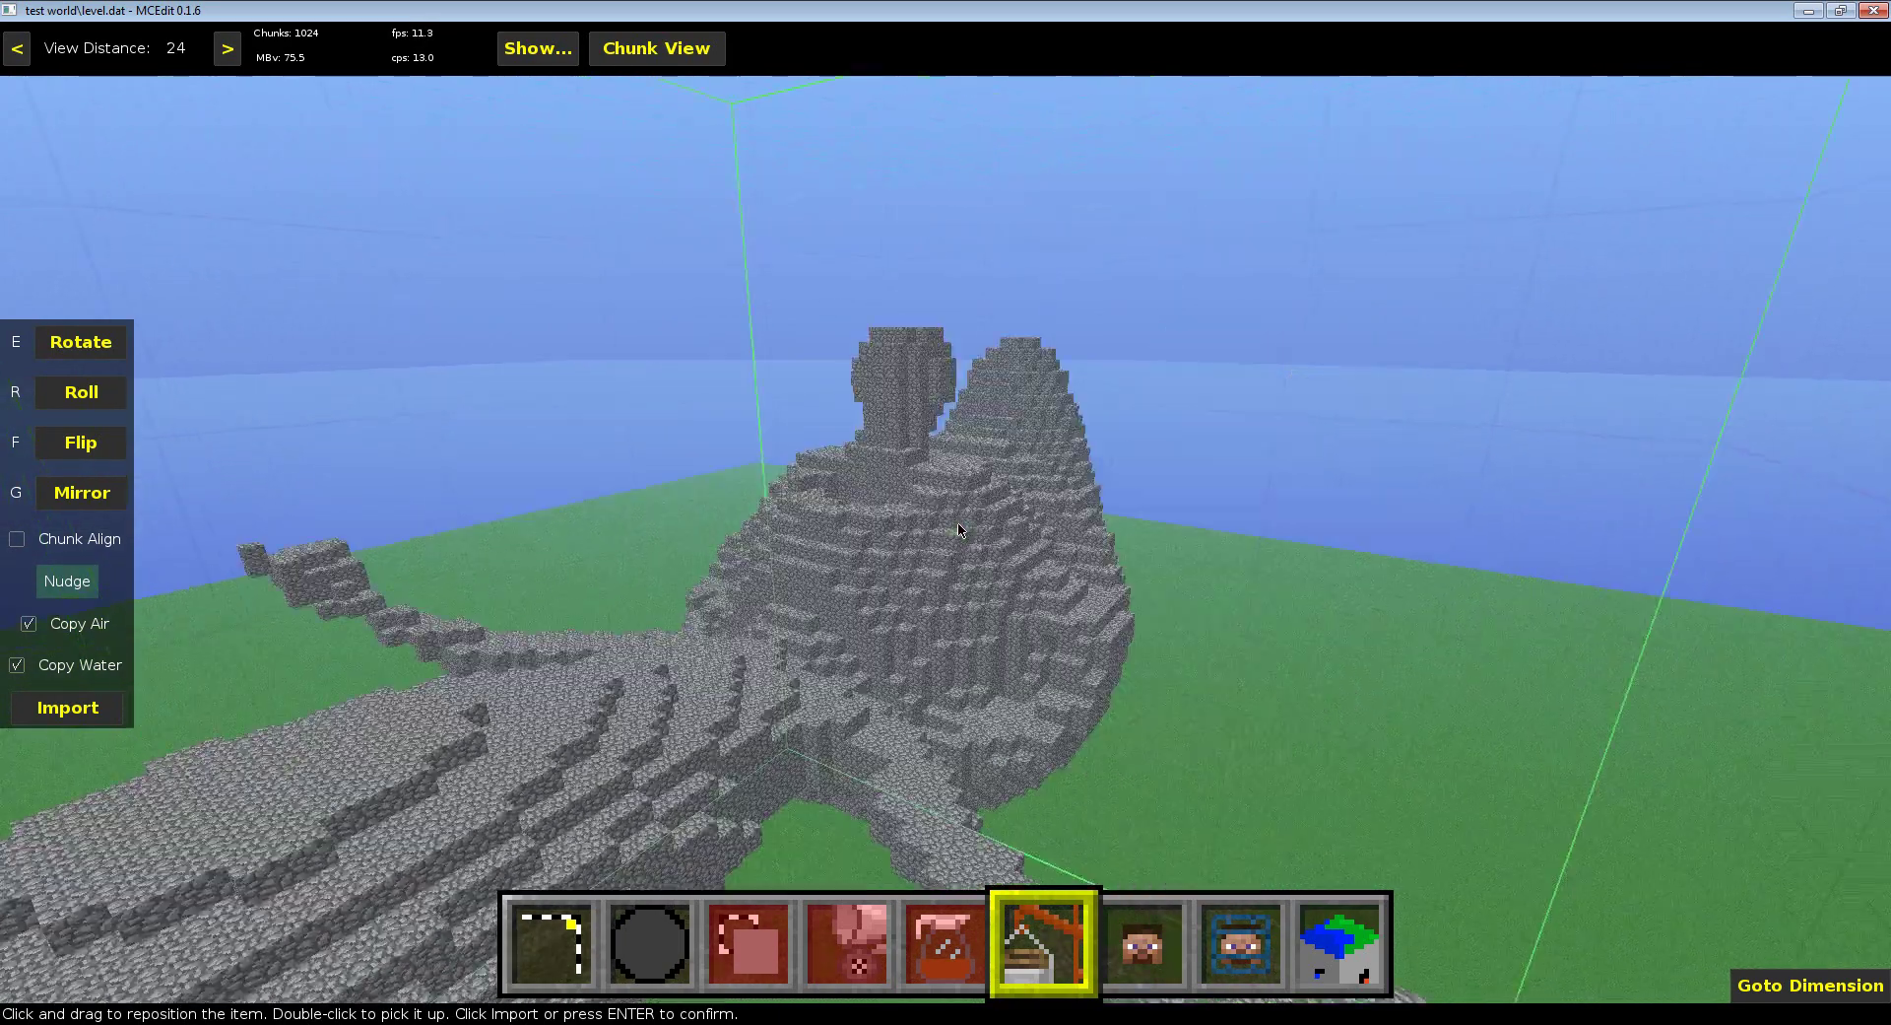
{"action": "key", "text": "a"}
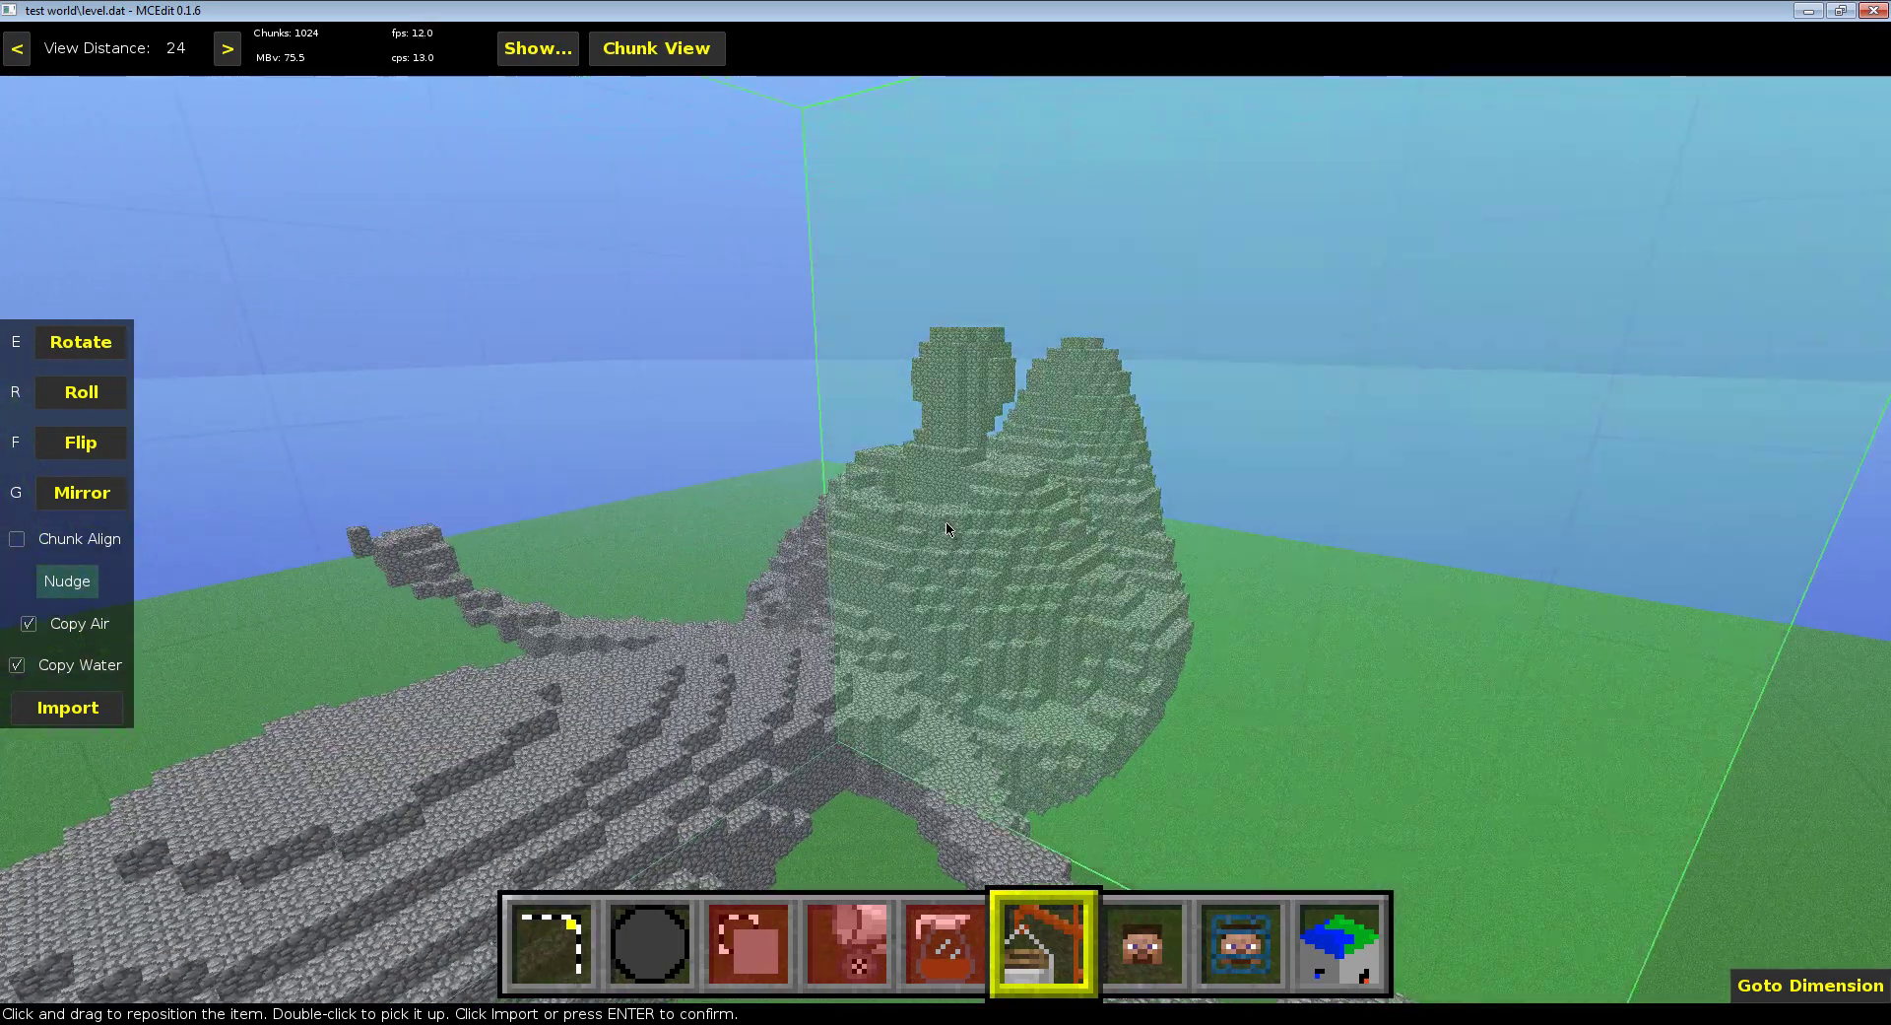
- Slide the imported smurf left and stand it upright, then cancel the import without placing it
{"action": "left_click_drag", "start_coordinate": [946, 530], "coordinate": [473, 437]}
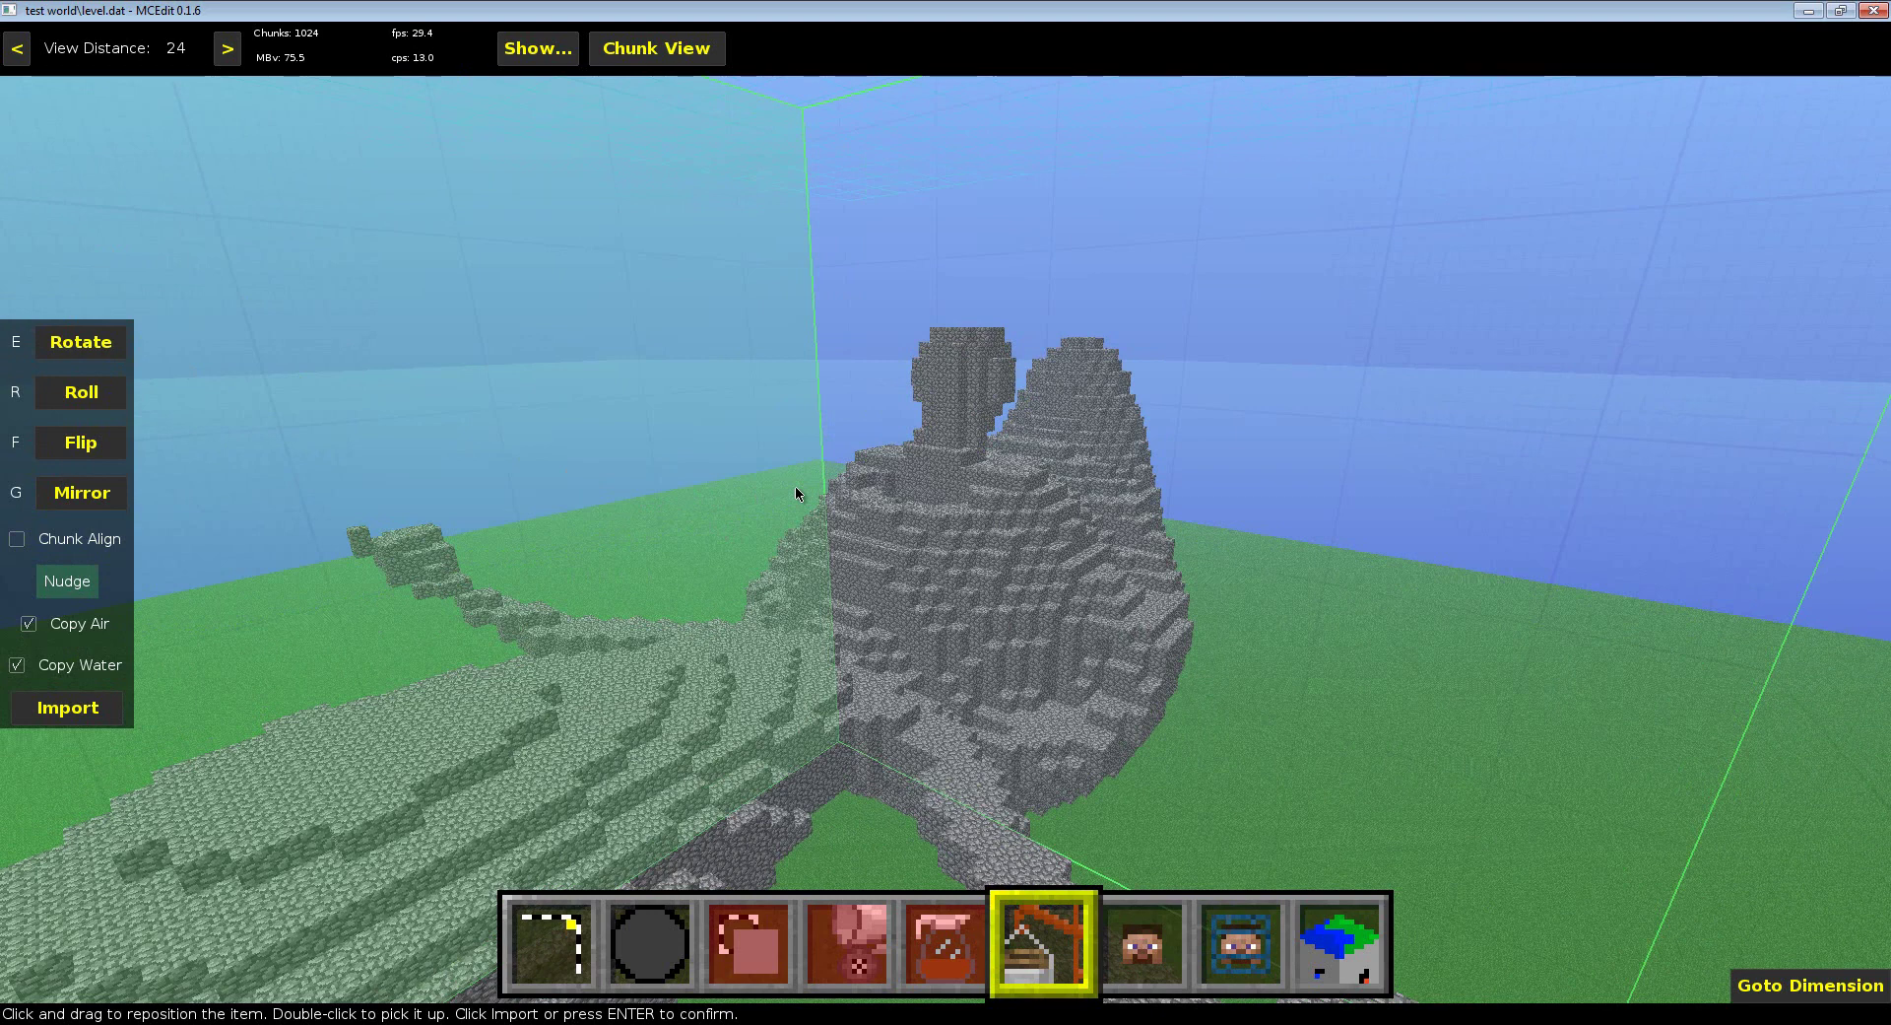
{"action": "key", "text": "r"}
{"action": "key", "text": "r"}
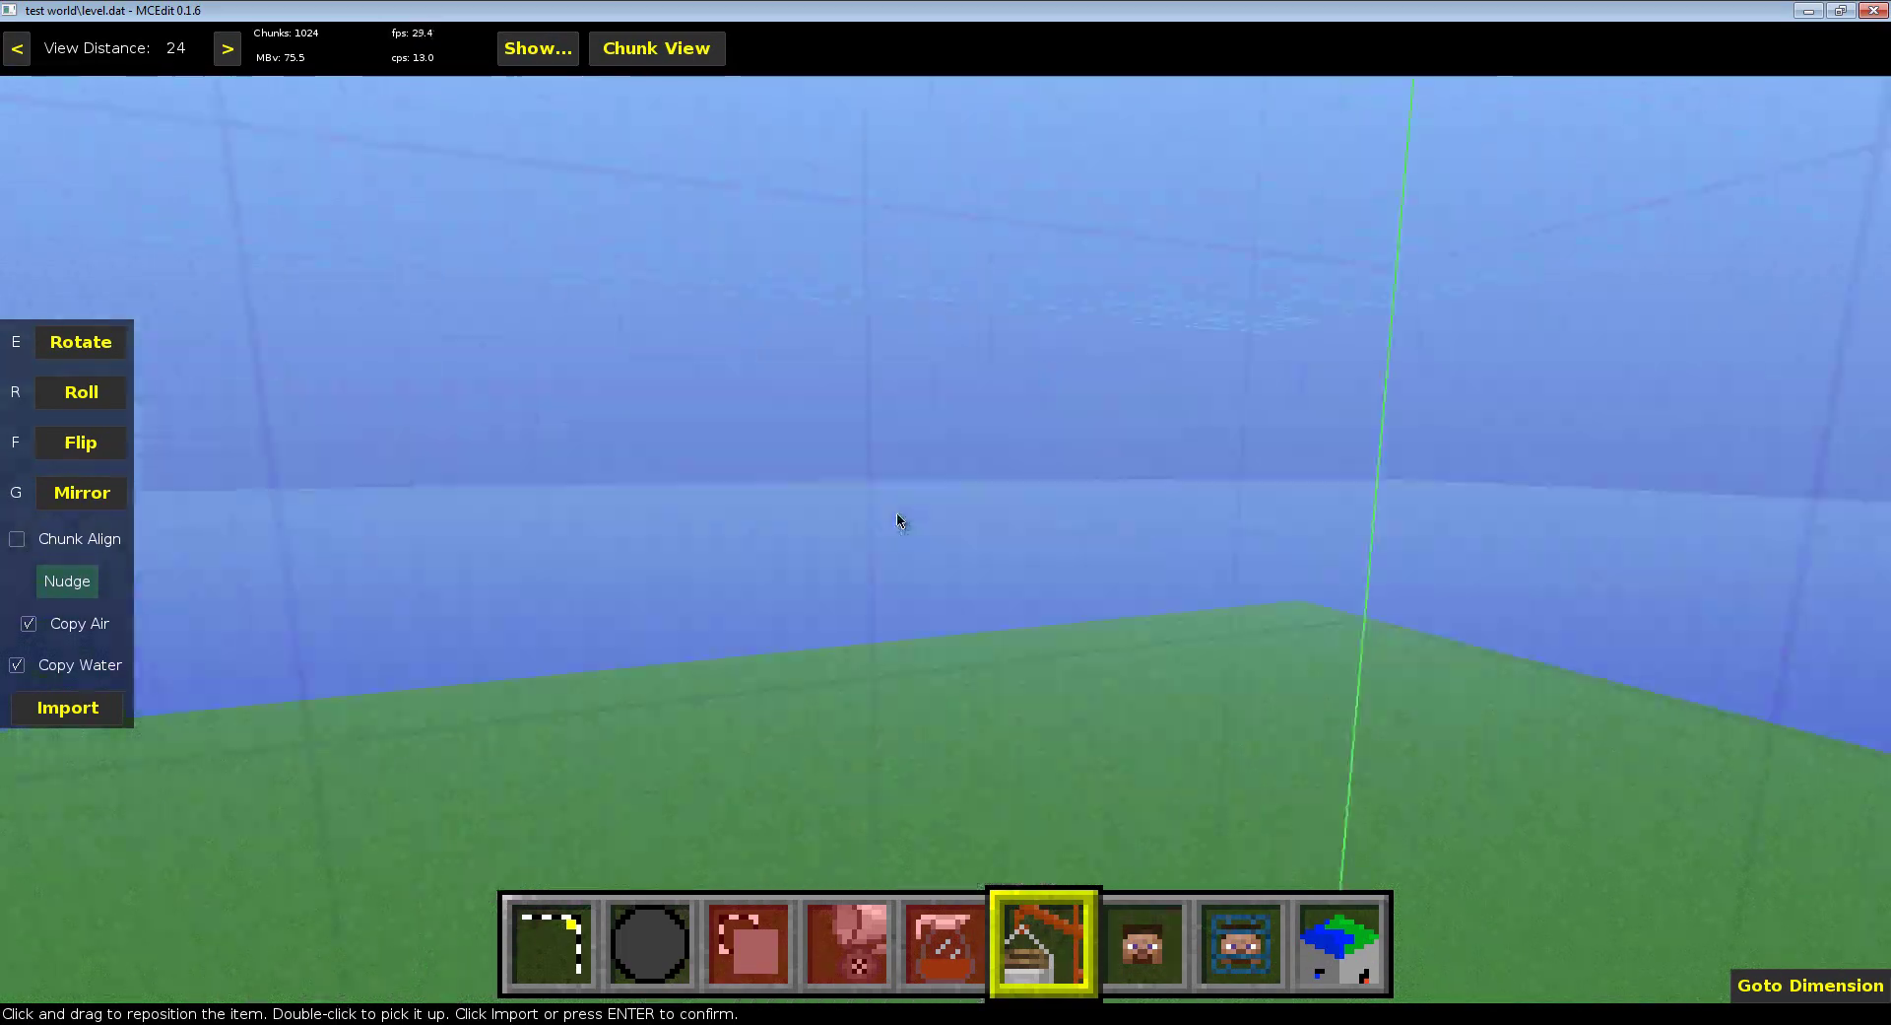
{"action": "right_click_drag", "start_coordinate": [797, 494], "coordinate": [952, 531]}
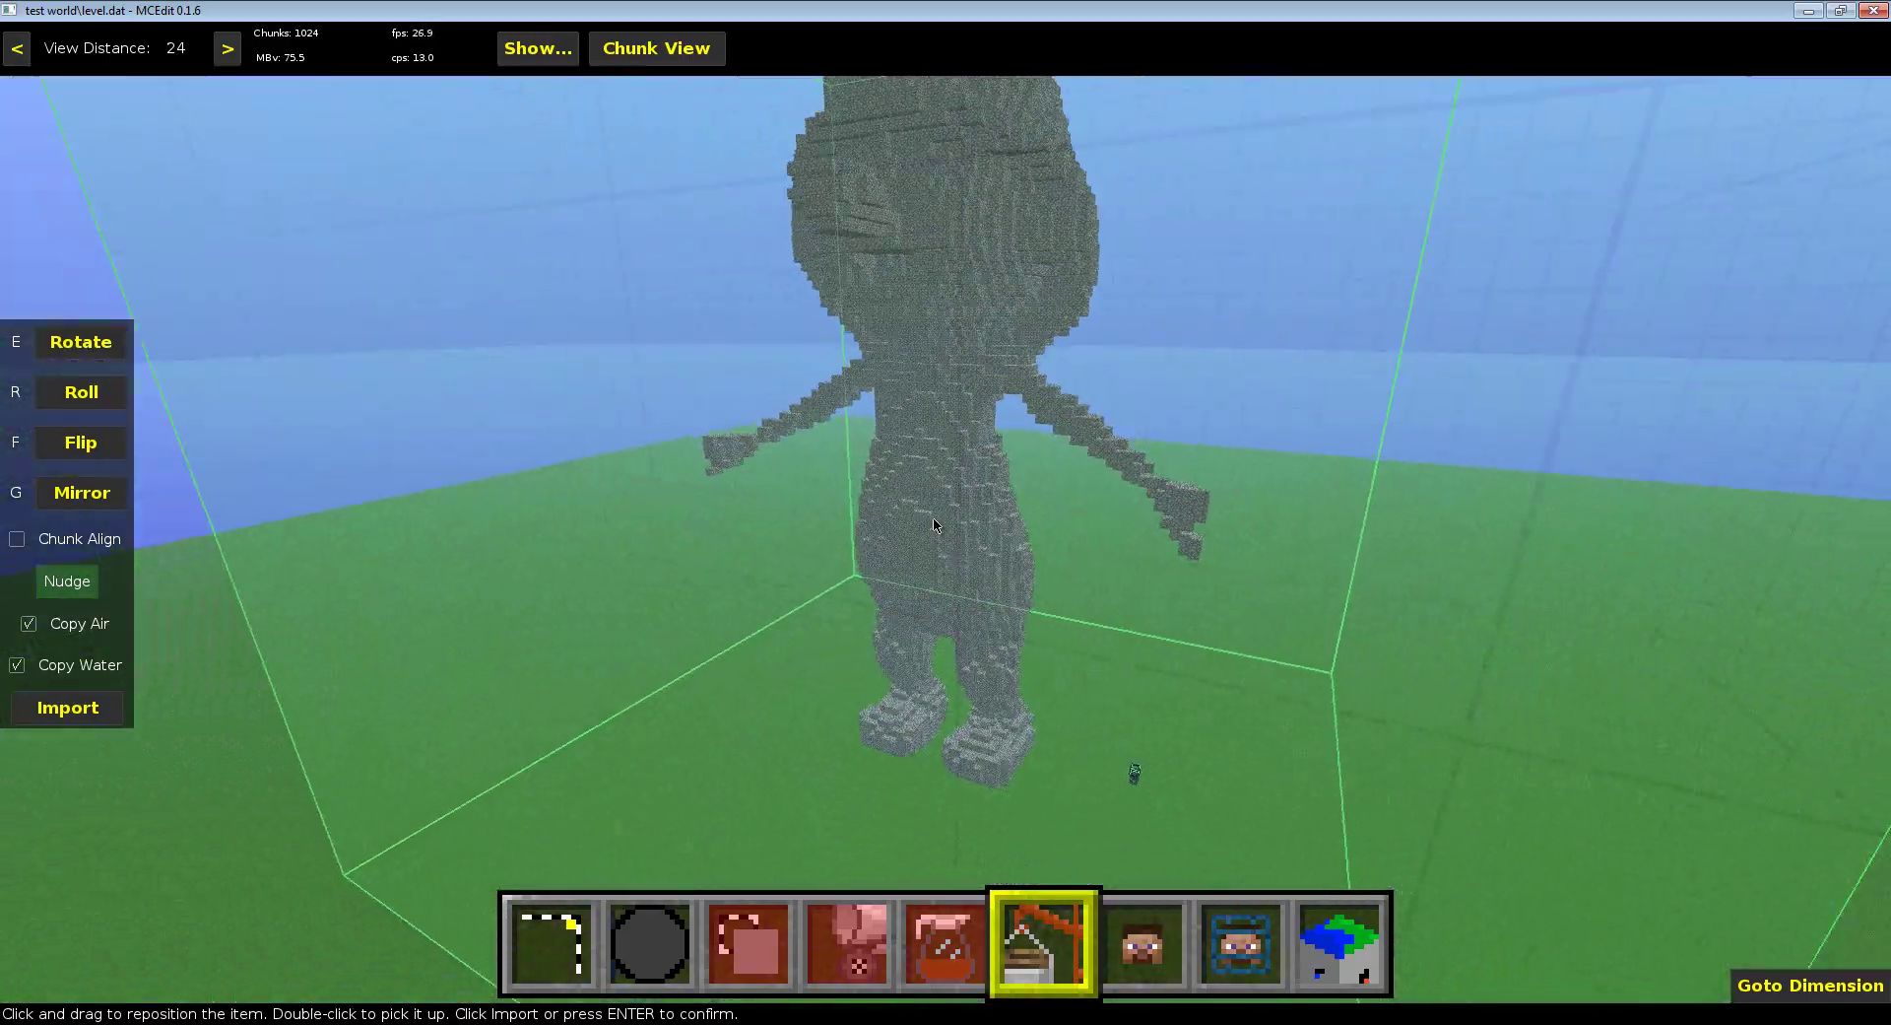
{"action": "key", "text": "1"}
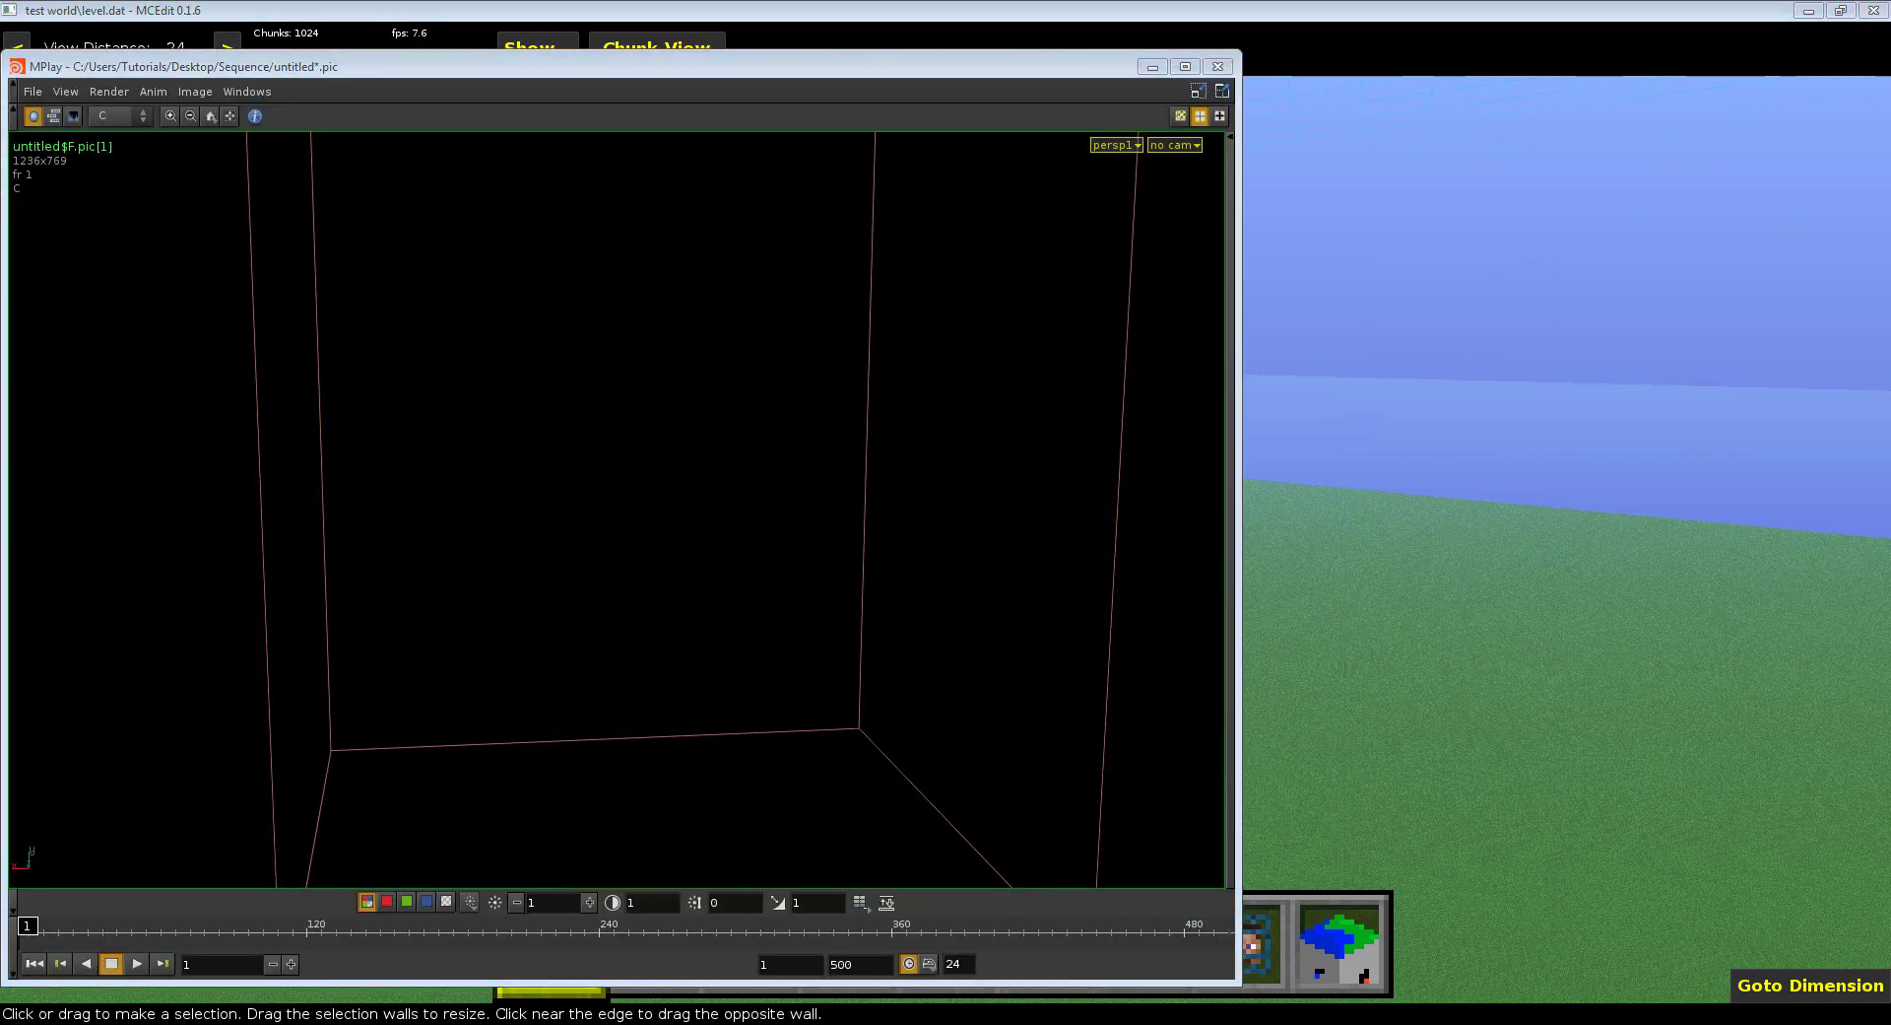
- Return to the MineCraft_EX Houdini session and check the 4000000 count in the Houdini Console
{"action": "key", "text": "alt+Tab"}
{"action": "key", "text": "alt+Tab"}
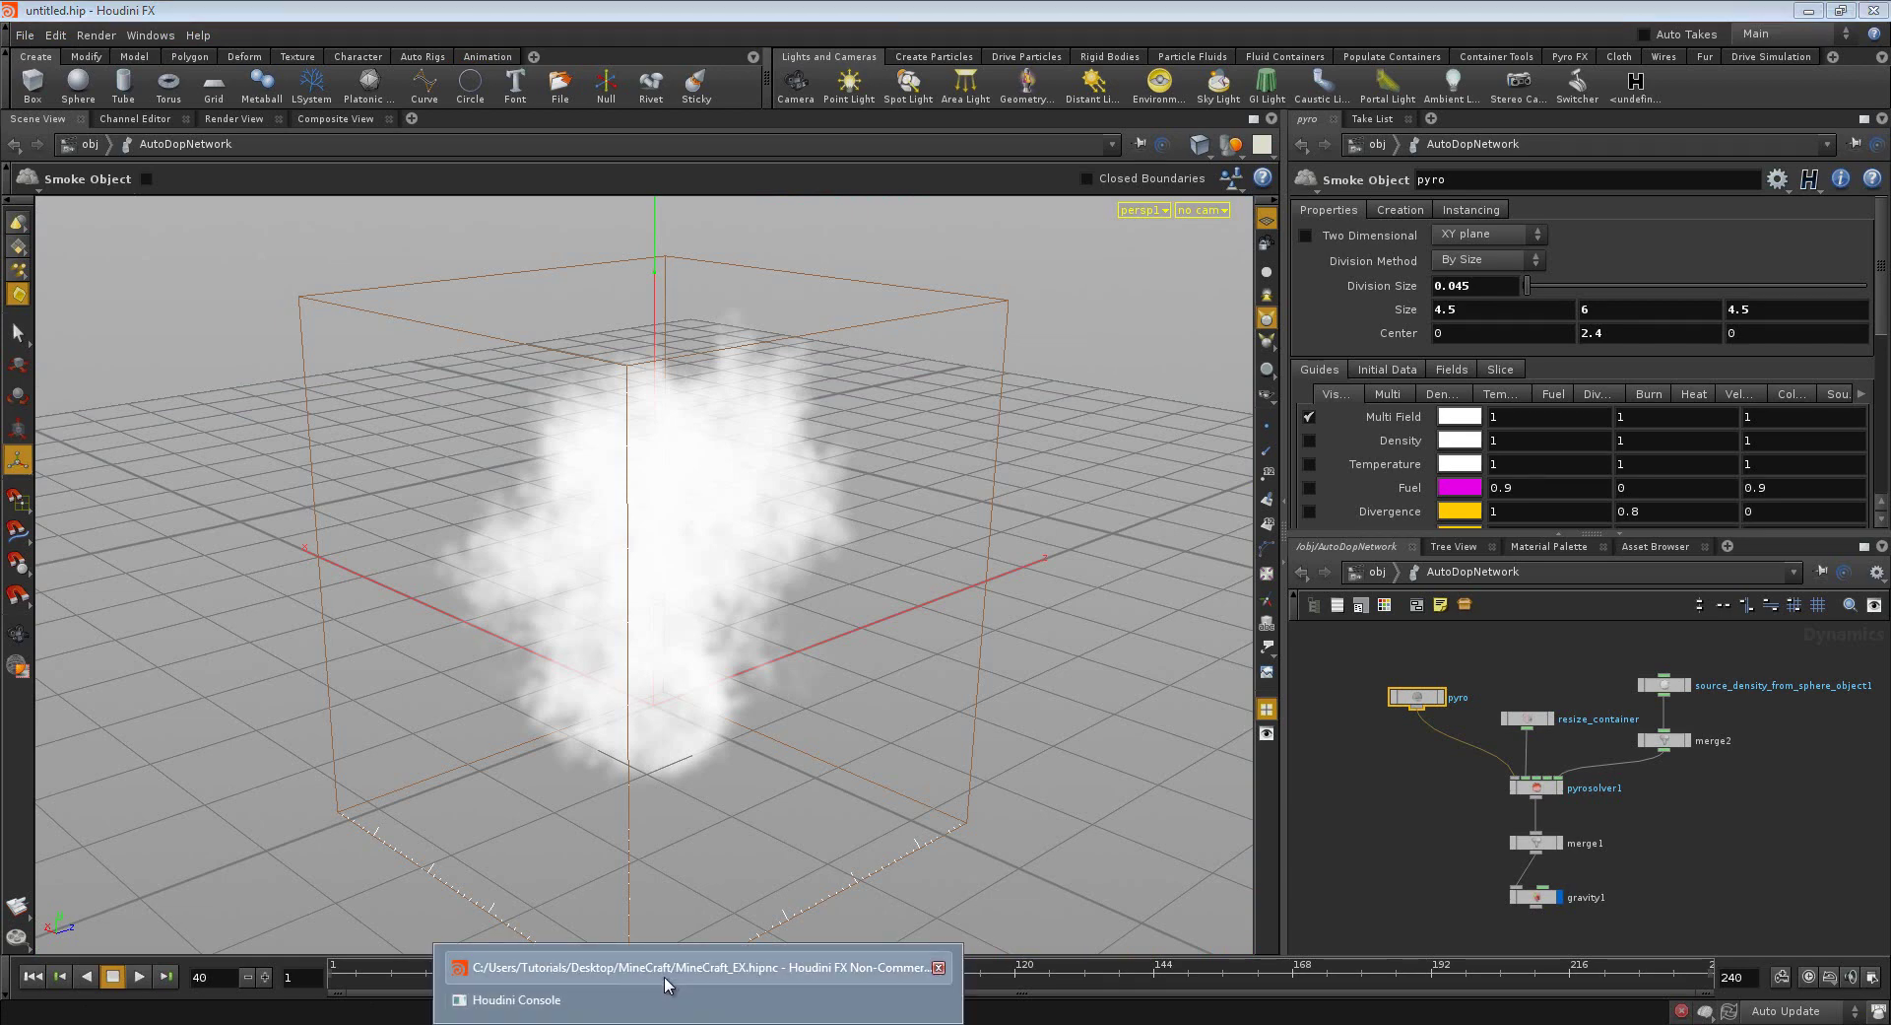
{"action": "left_click", "coordinate": [749, 969]}
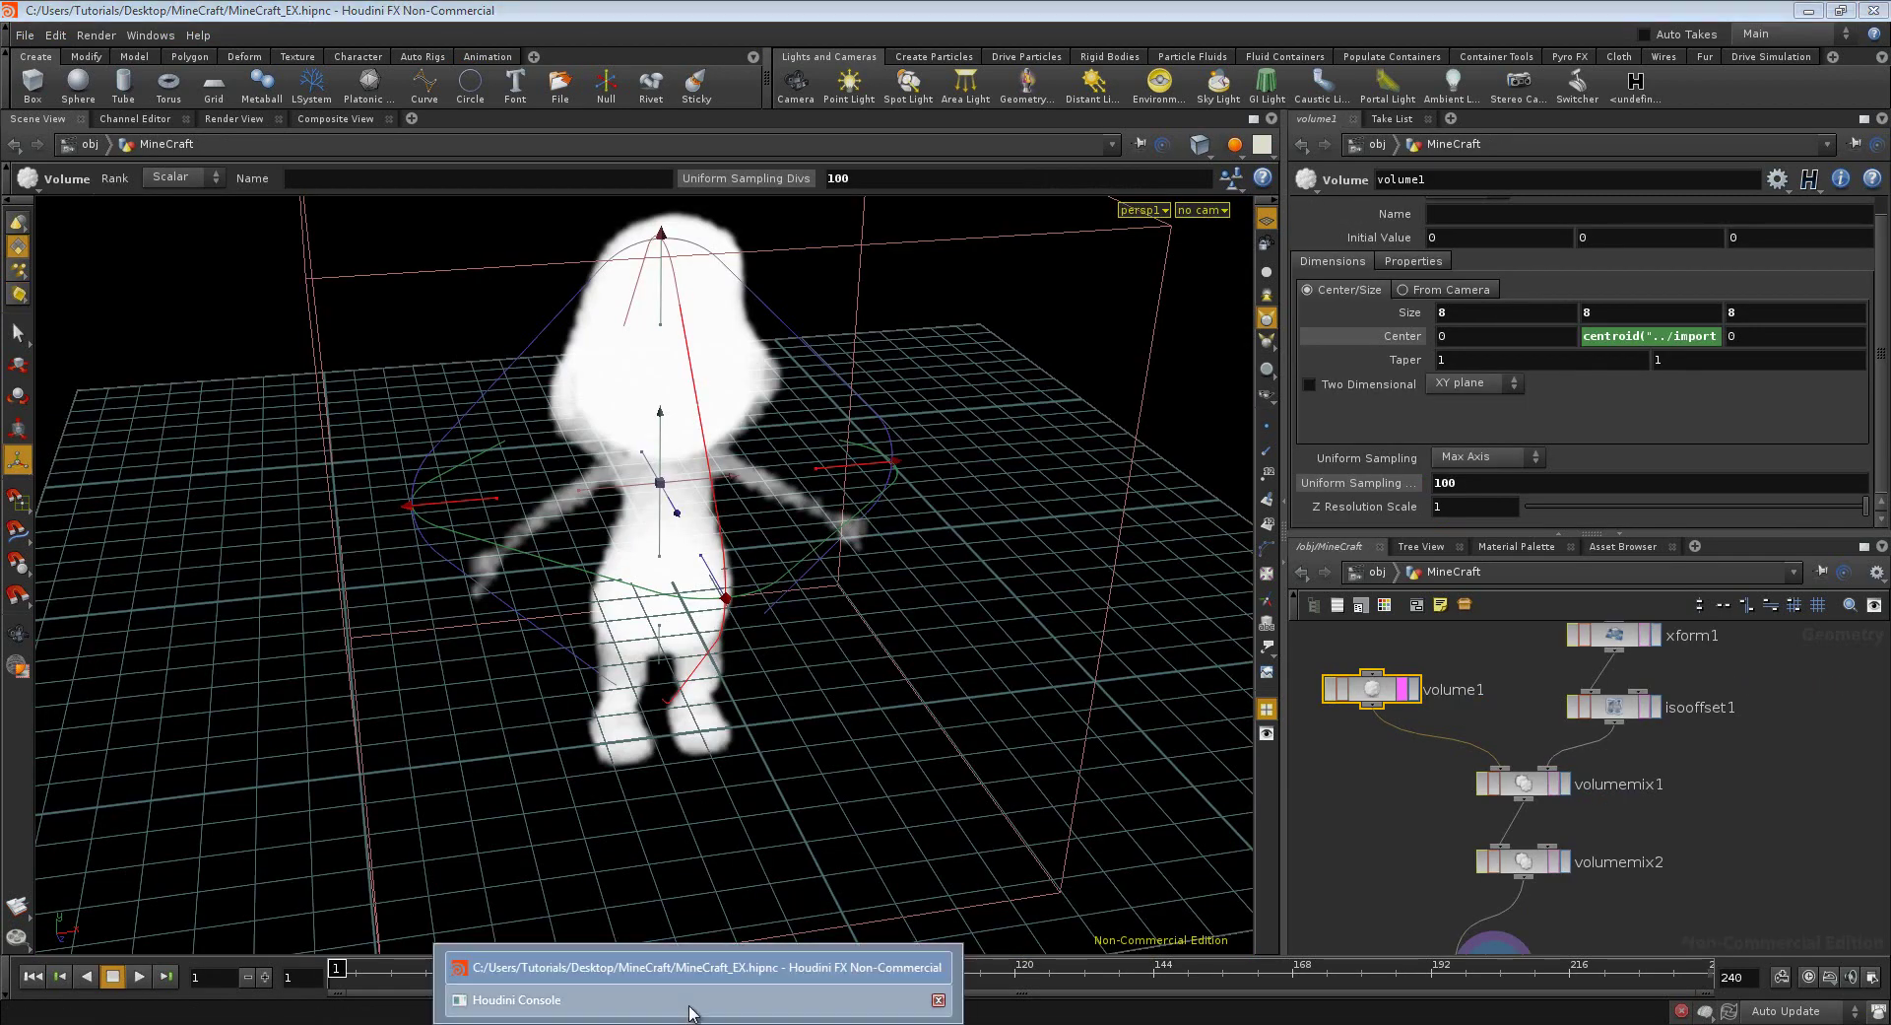
{"action": "left_click", "coordinate": [552, 997]}
{"action": "left_click_drag", "start_coordinate": [960, 475], "coordinate": [875, 475]}
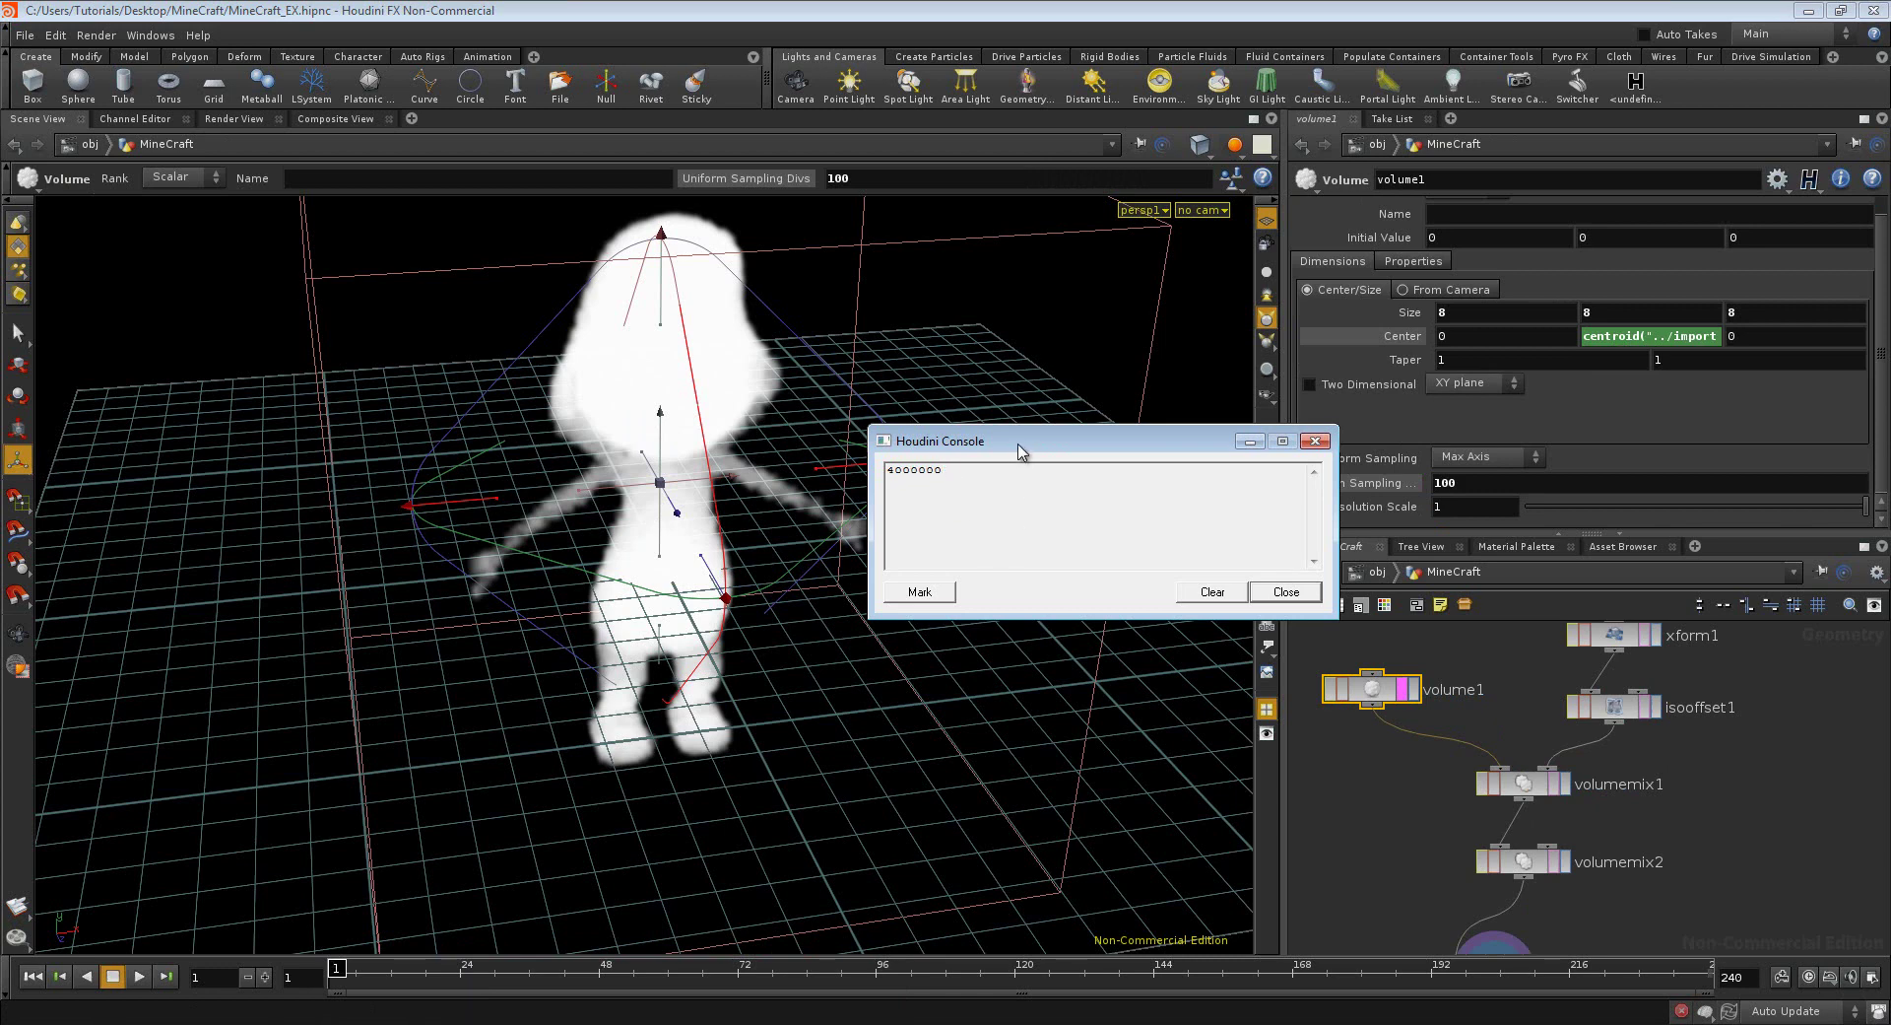
{"action": "left_click_drag", "start_coordinate": [1019, 450], "coordinate": [1218, 457]}
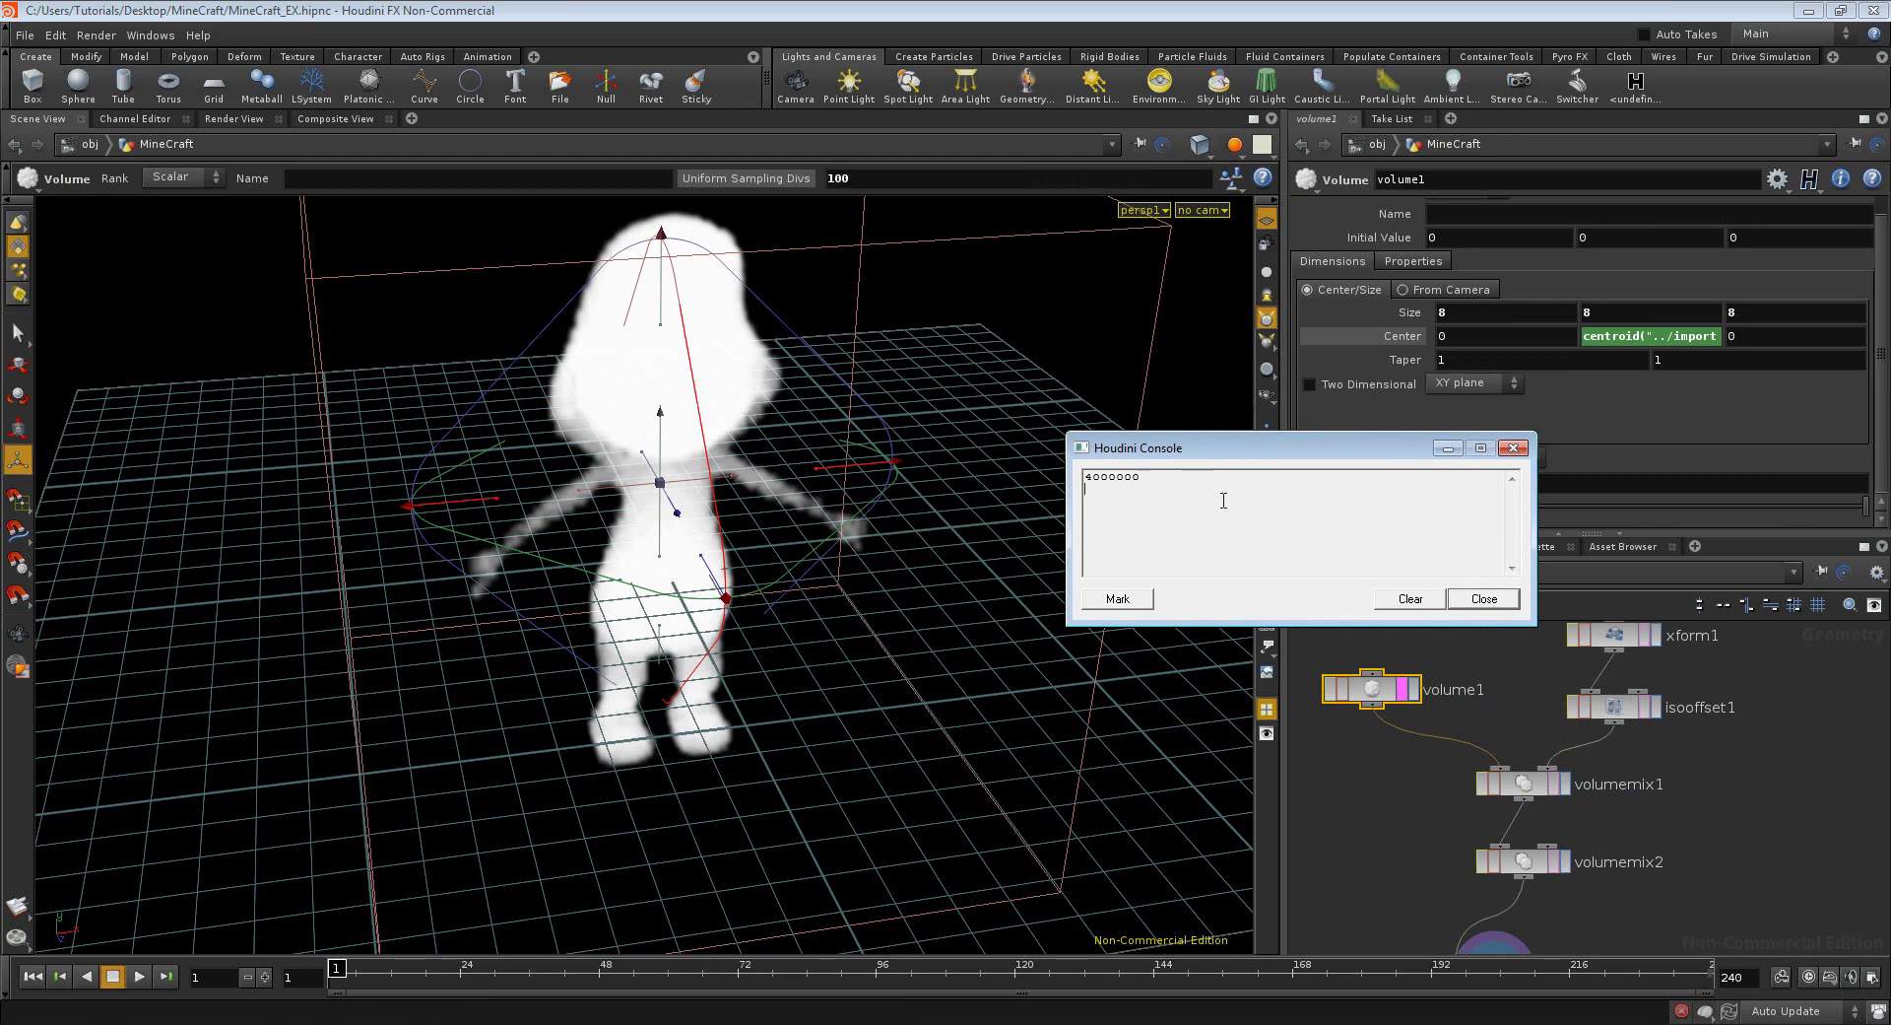
- Close the console and display isooffset1's settings, showing Uniform Sampling 64
{"action": "left_click", "coordinate": [1485, 601]}
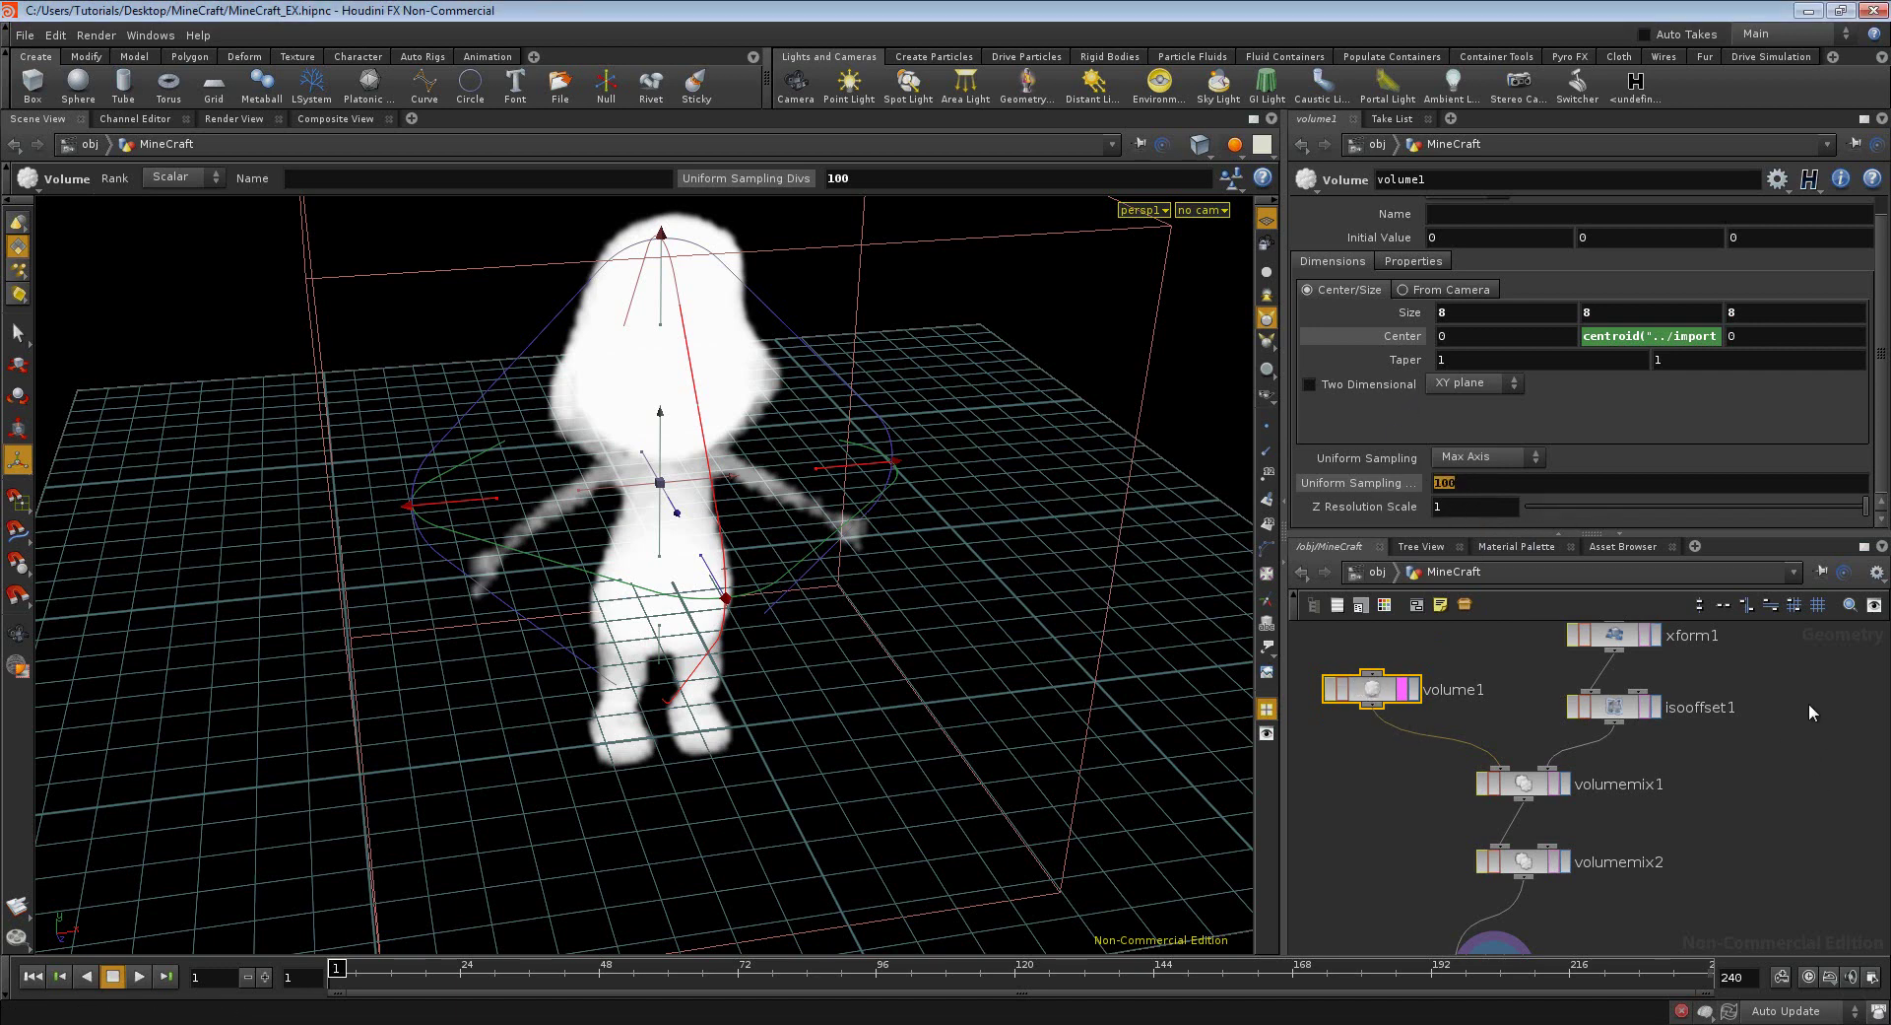
{"action": "middle_click_drag", "start_coordinate": [1808, 702], "coordinate": [1781, 760]}
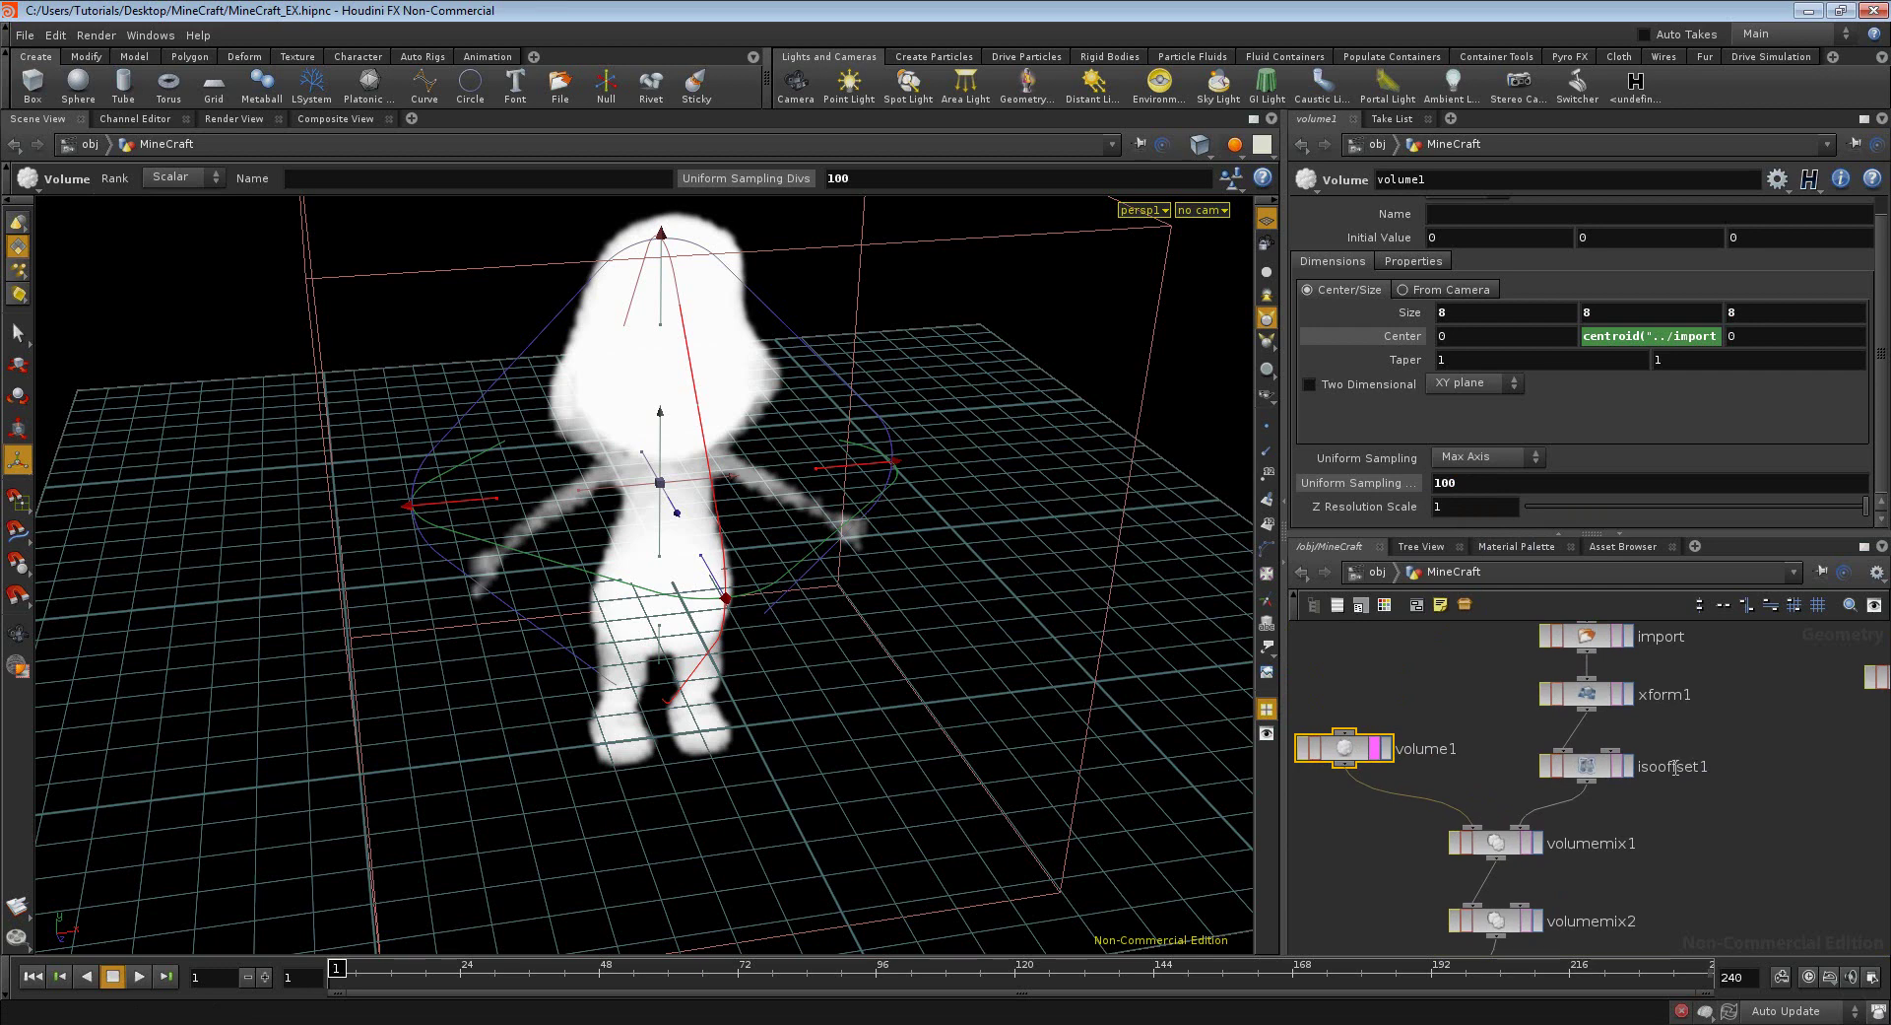
{"action": "left_click", "coordinate": [1588, 766]}
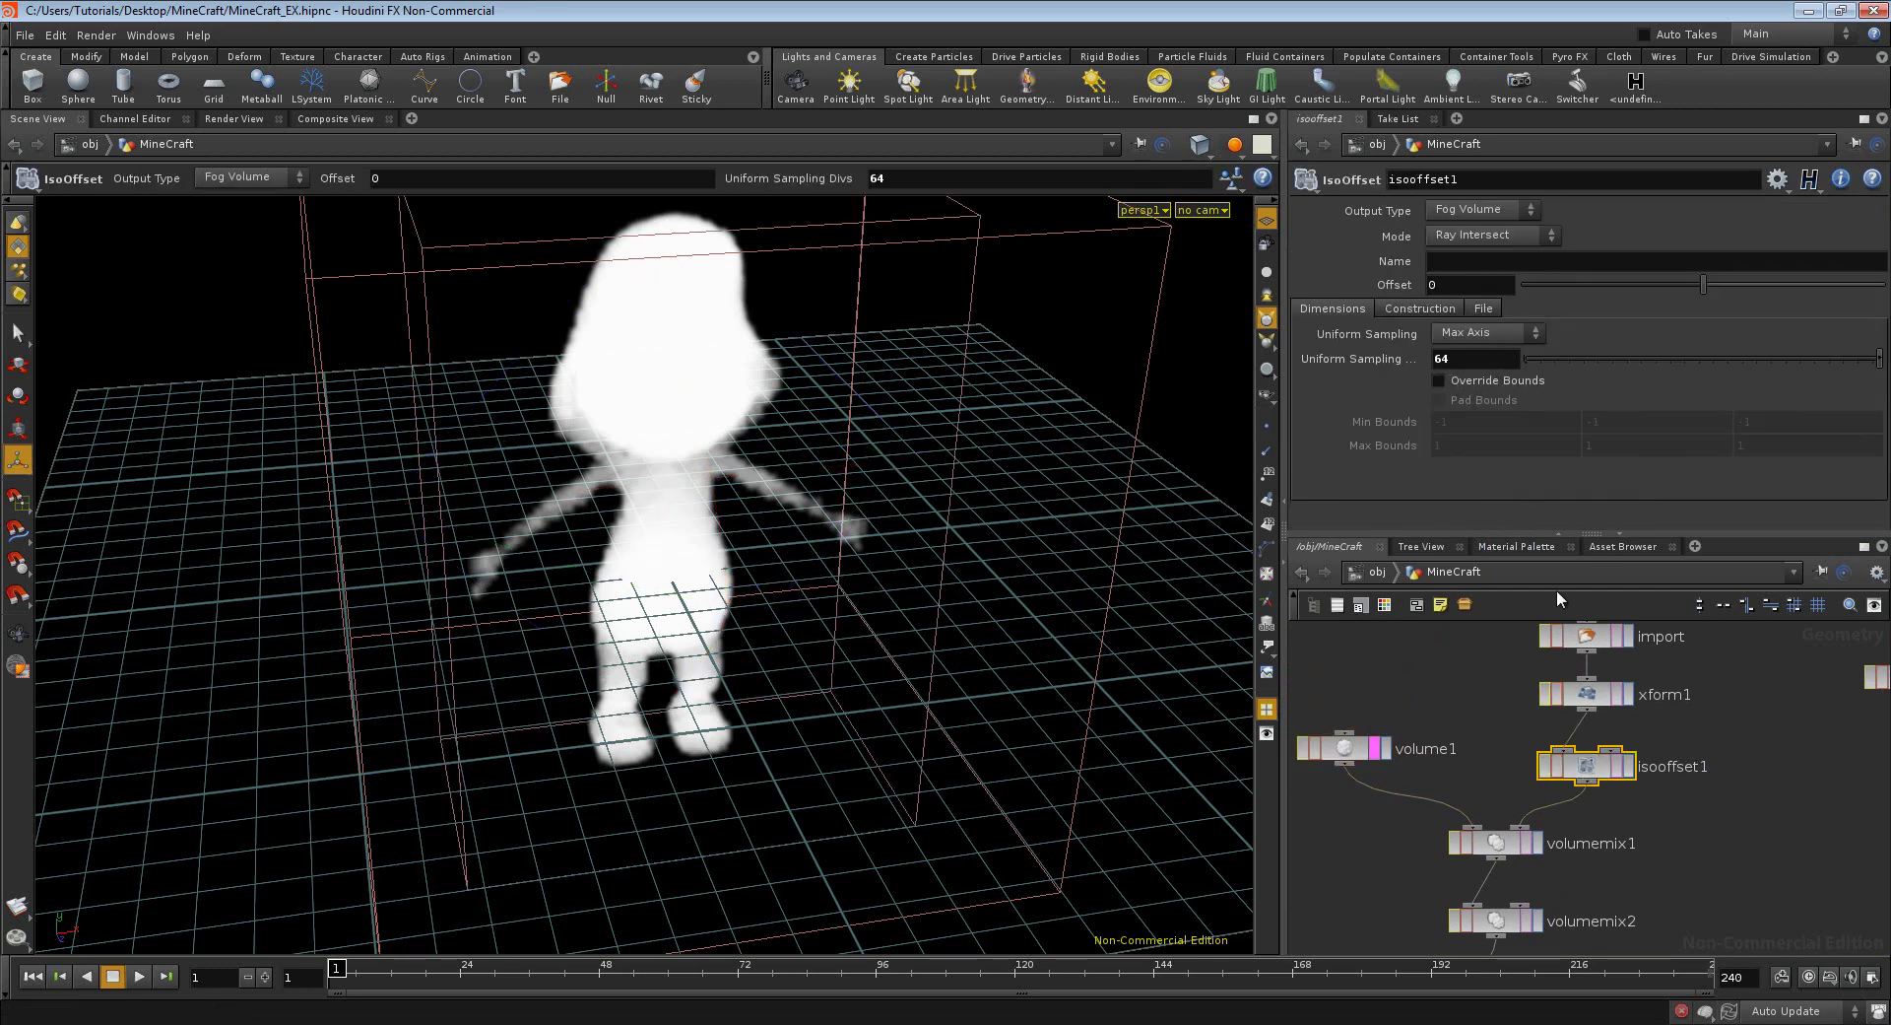
- Change volume1's Uniform Sampling divisions to 400 and confirm
{"action": "left_click", "coordinate": [1345, 746]}
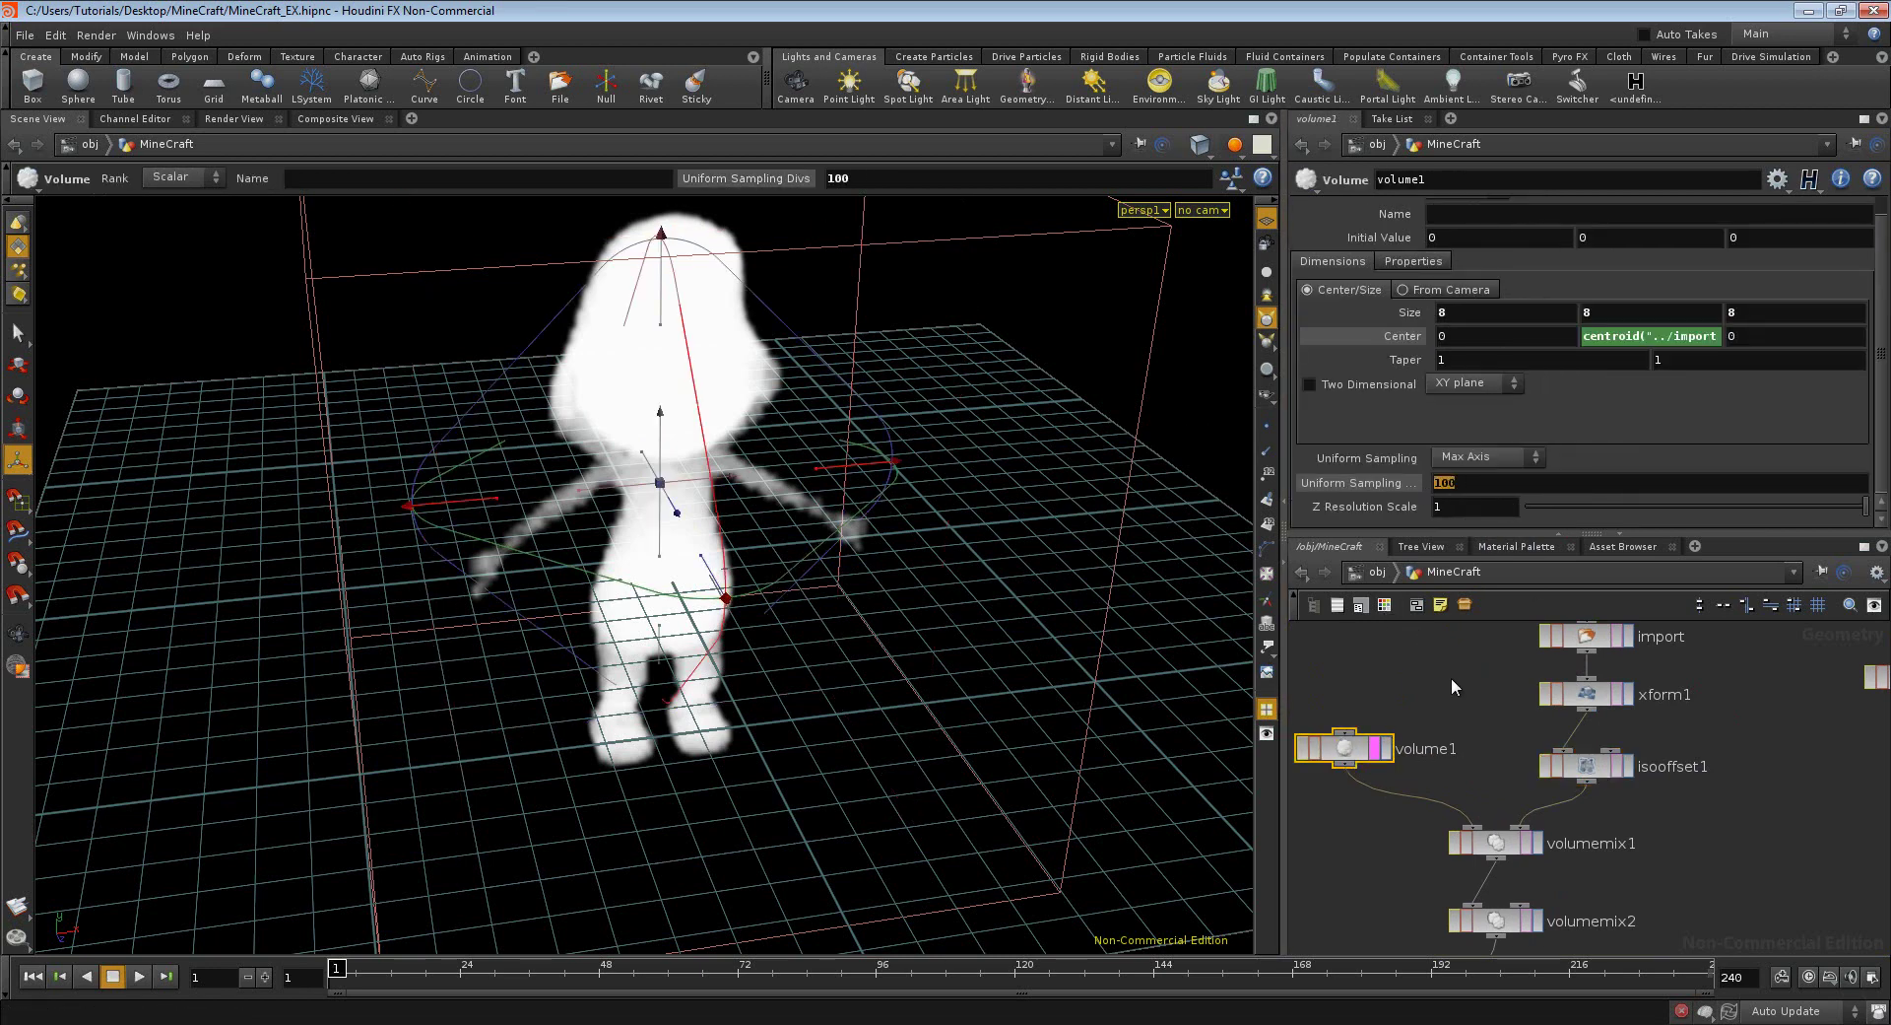
{"action": "type", "text": "2"}
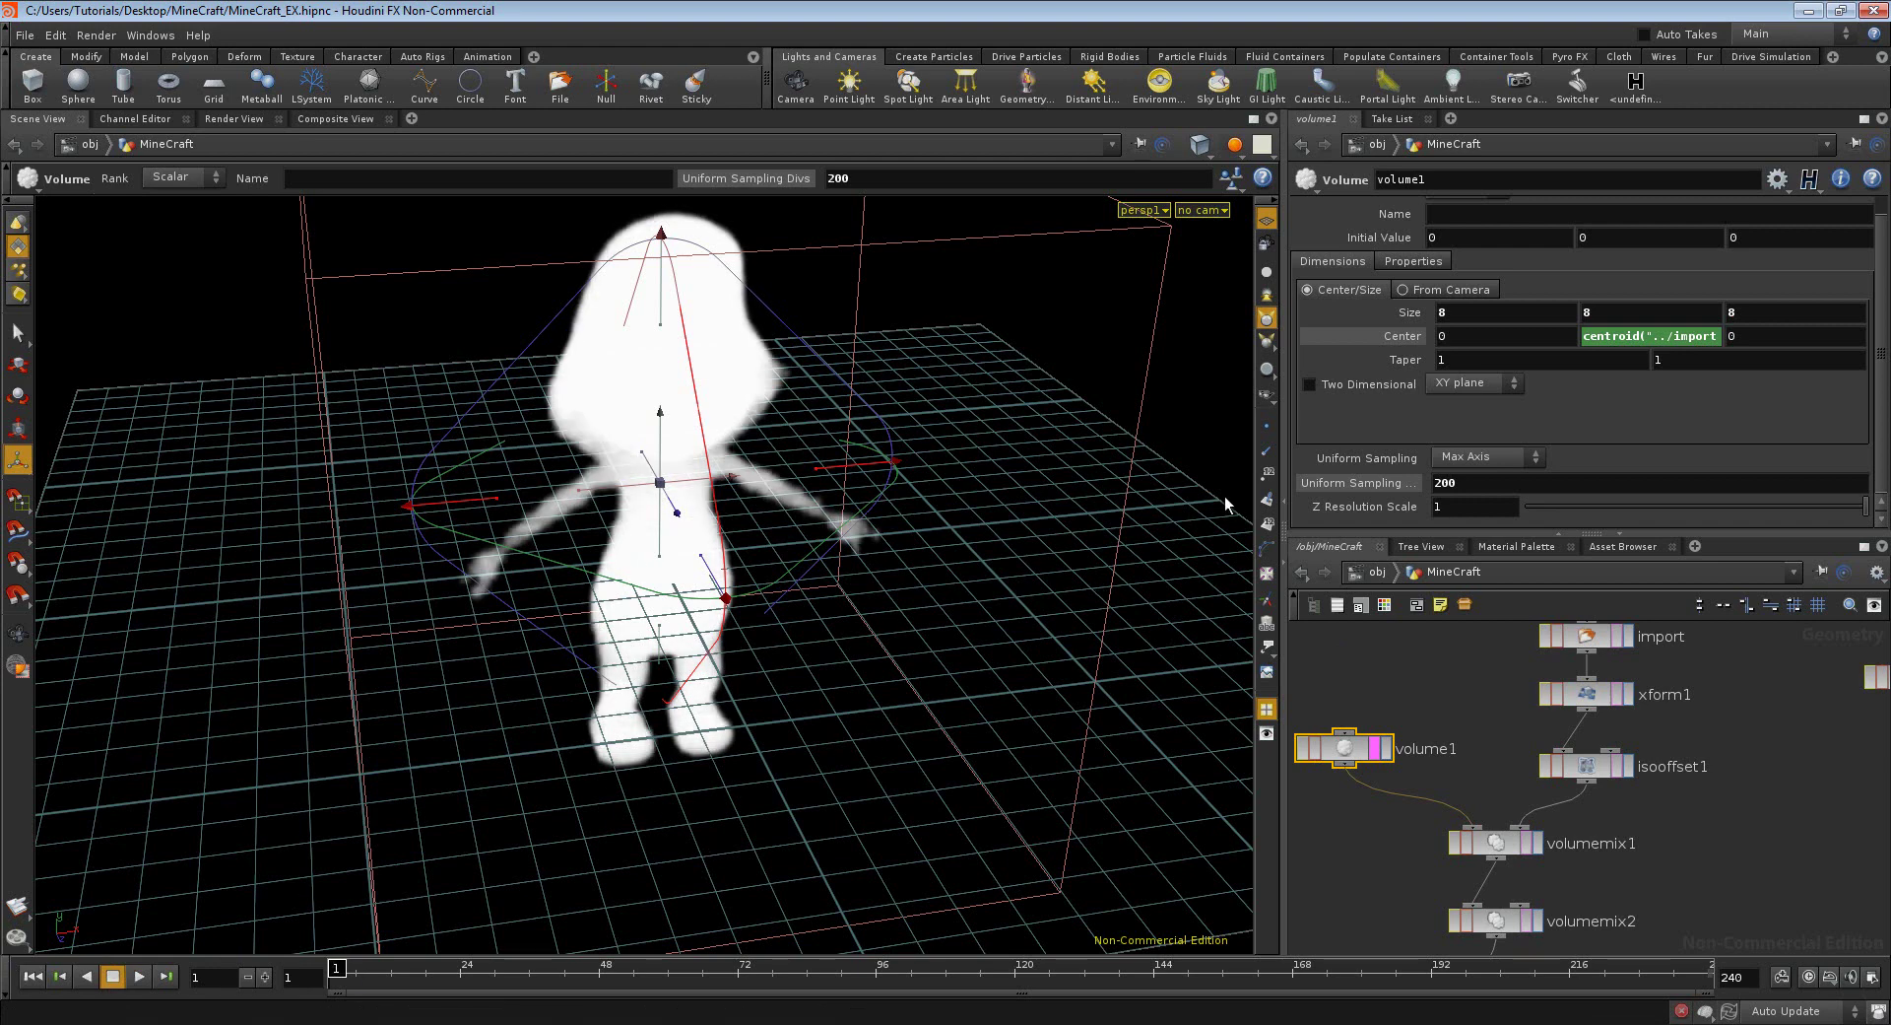
{"action": "left_click", "coordinate": [1477, 482]}
{"action": "type", "text": "400"}
{"action": "key", "text": "Return"}
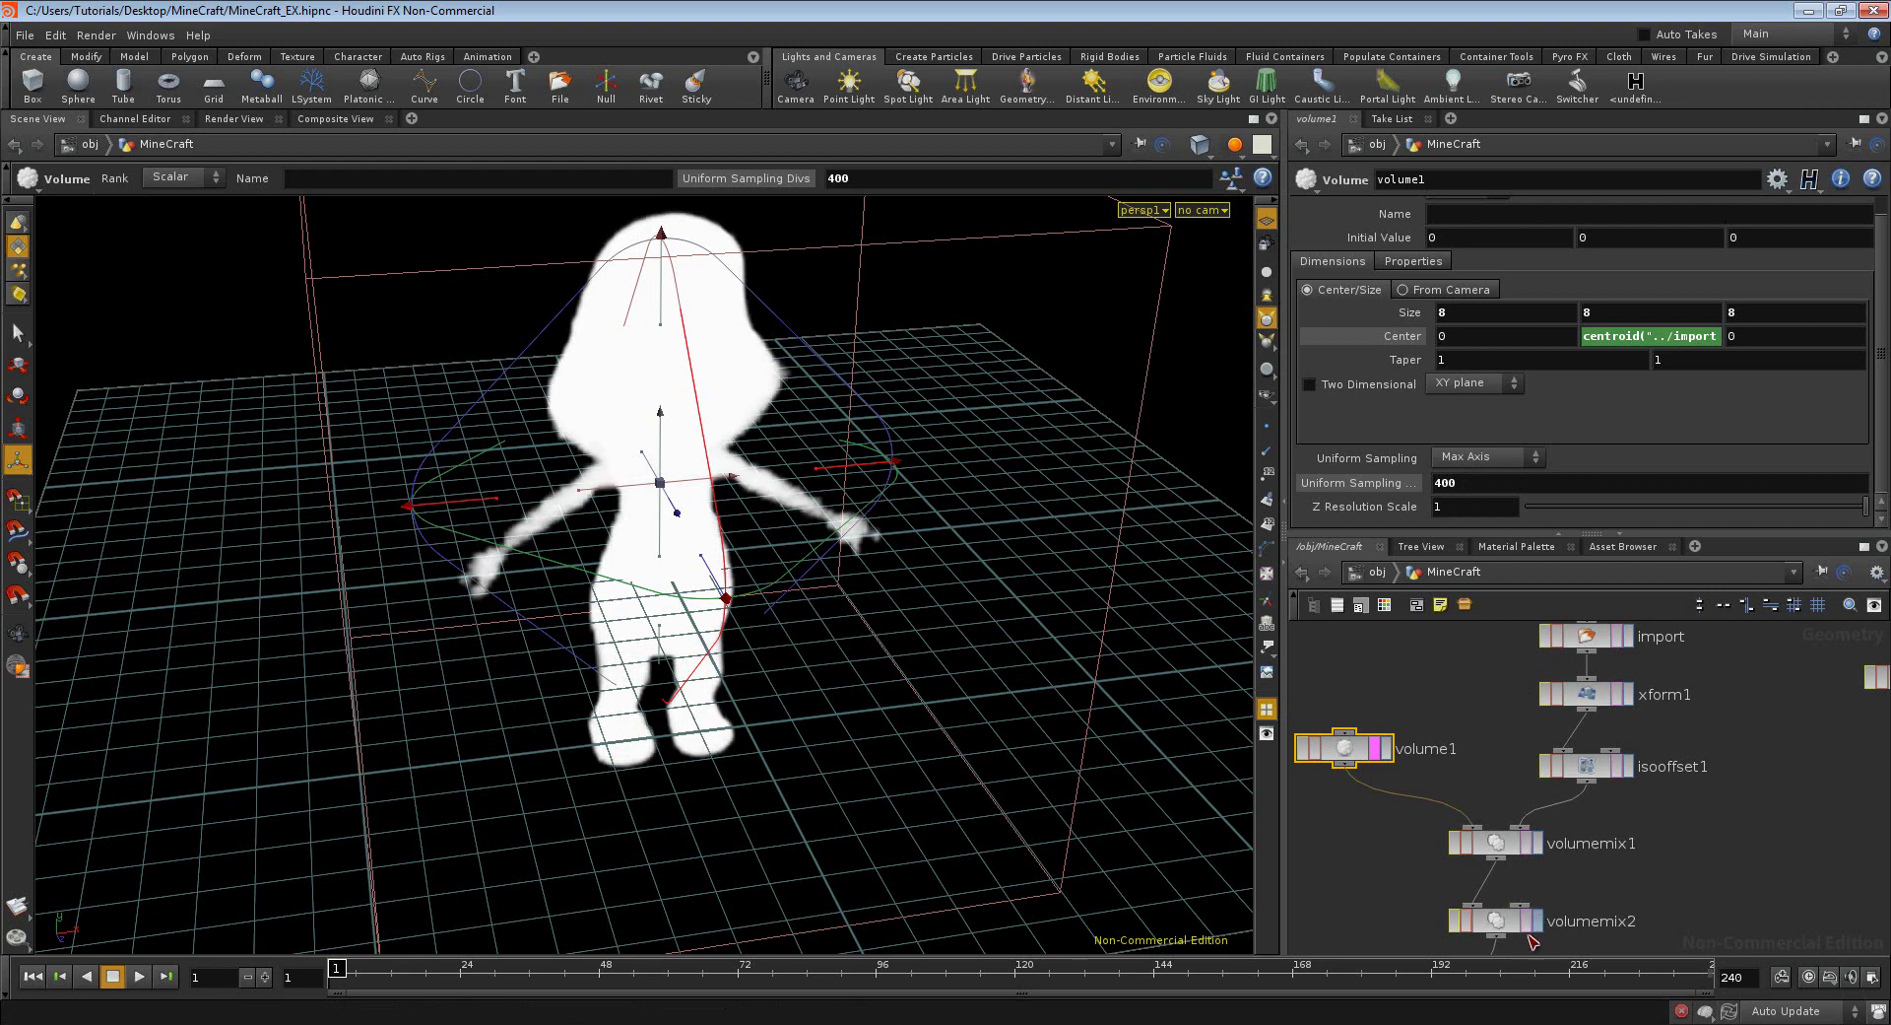
- Set the display flag on volumemix2 and orbit the view around the character
{"action": "middle_click_drag", "start_coordinate": [1574, 901], "coordinate": [1558, 754]}
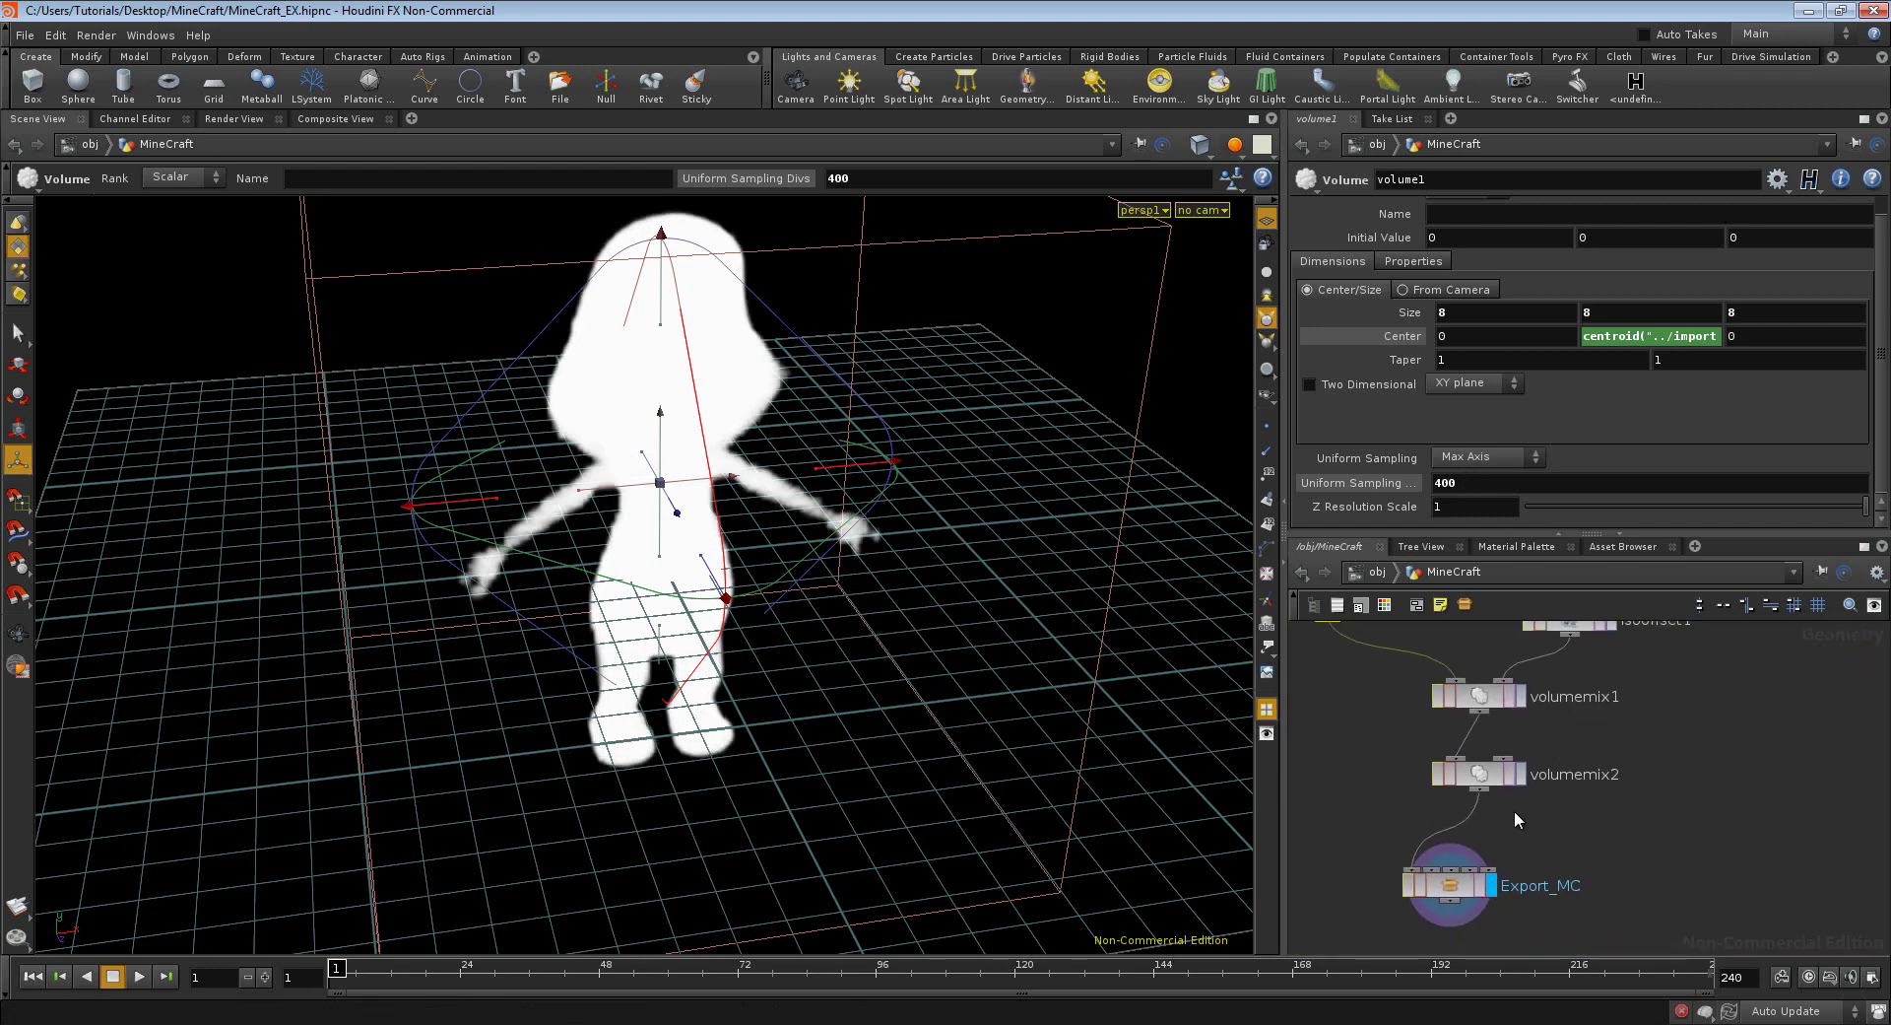
{"action": "left_click", "coordinate": [1521, 772]}
{"action": "left_click", "coordinate": [1488, 791]}
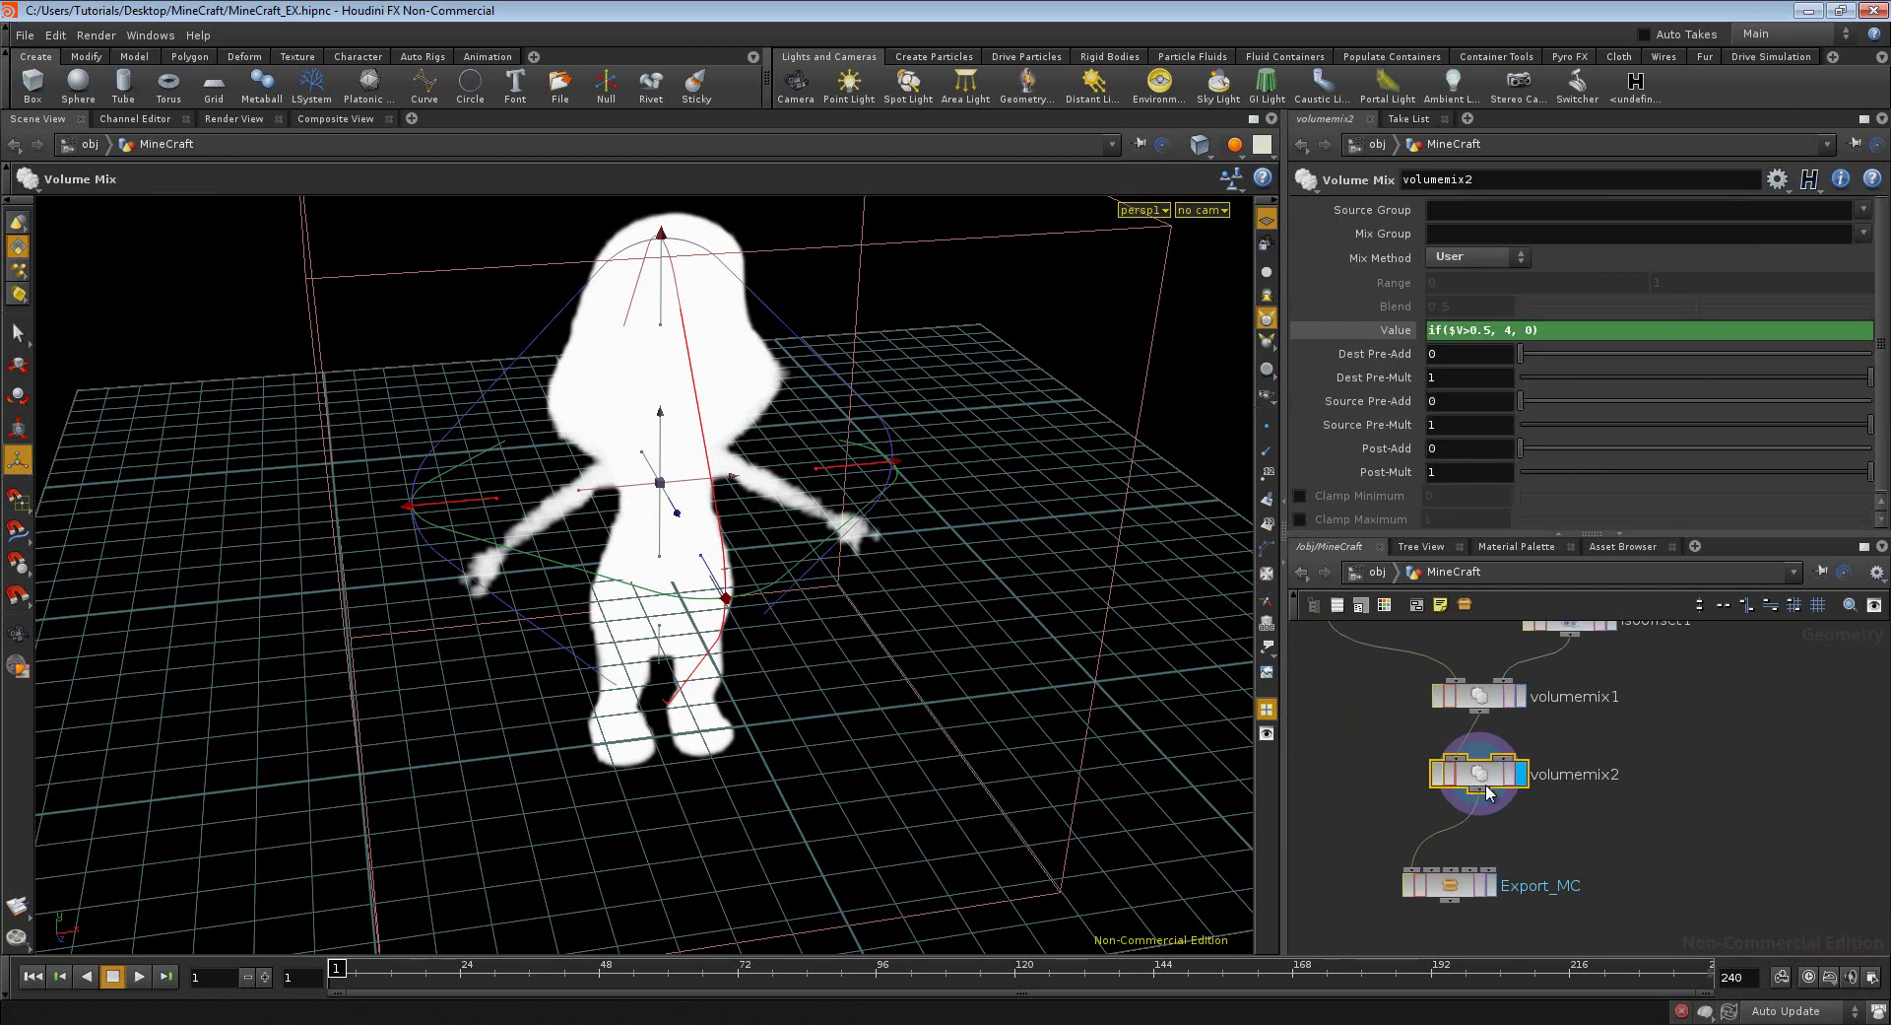
{"action": "left_click", "coordinate": [146, 116]}
{"action": "left_click", "coordinate": [39, 119]}
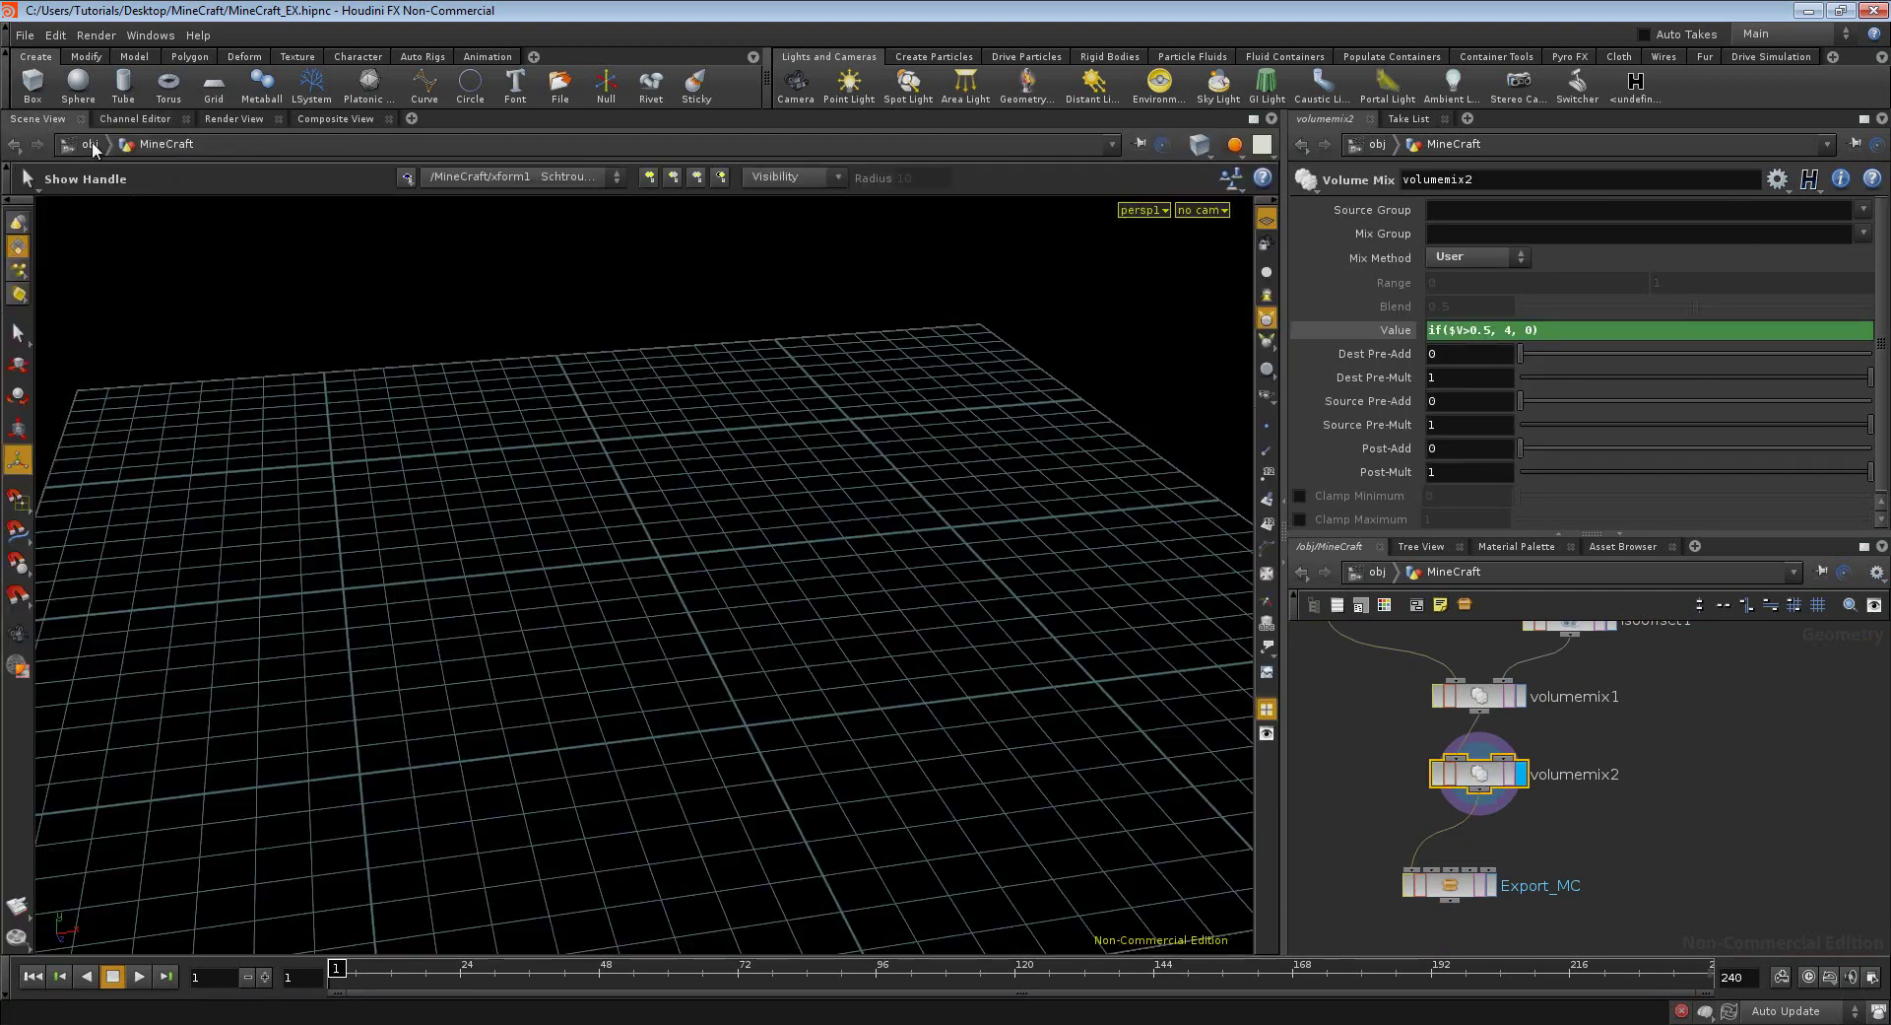
{"action": "middle_click_drag", "start_coordinate": [1363, 710], "coordinate": [1376, 734]}
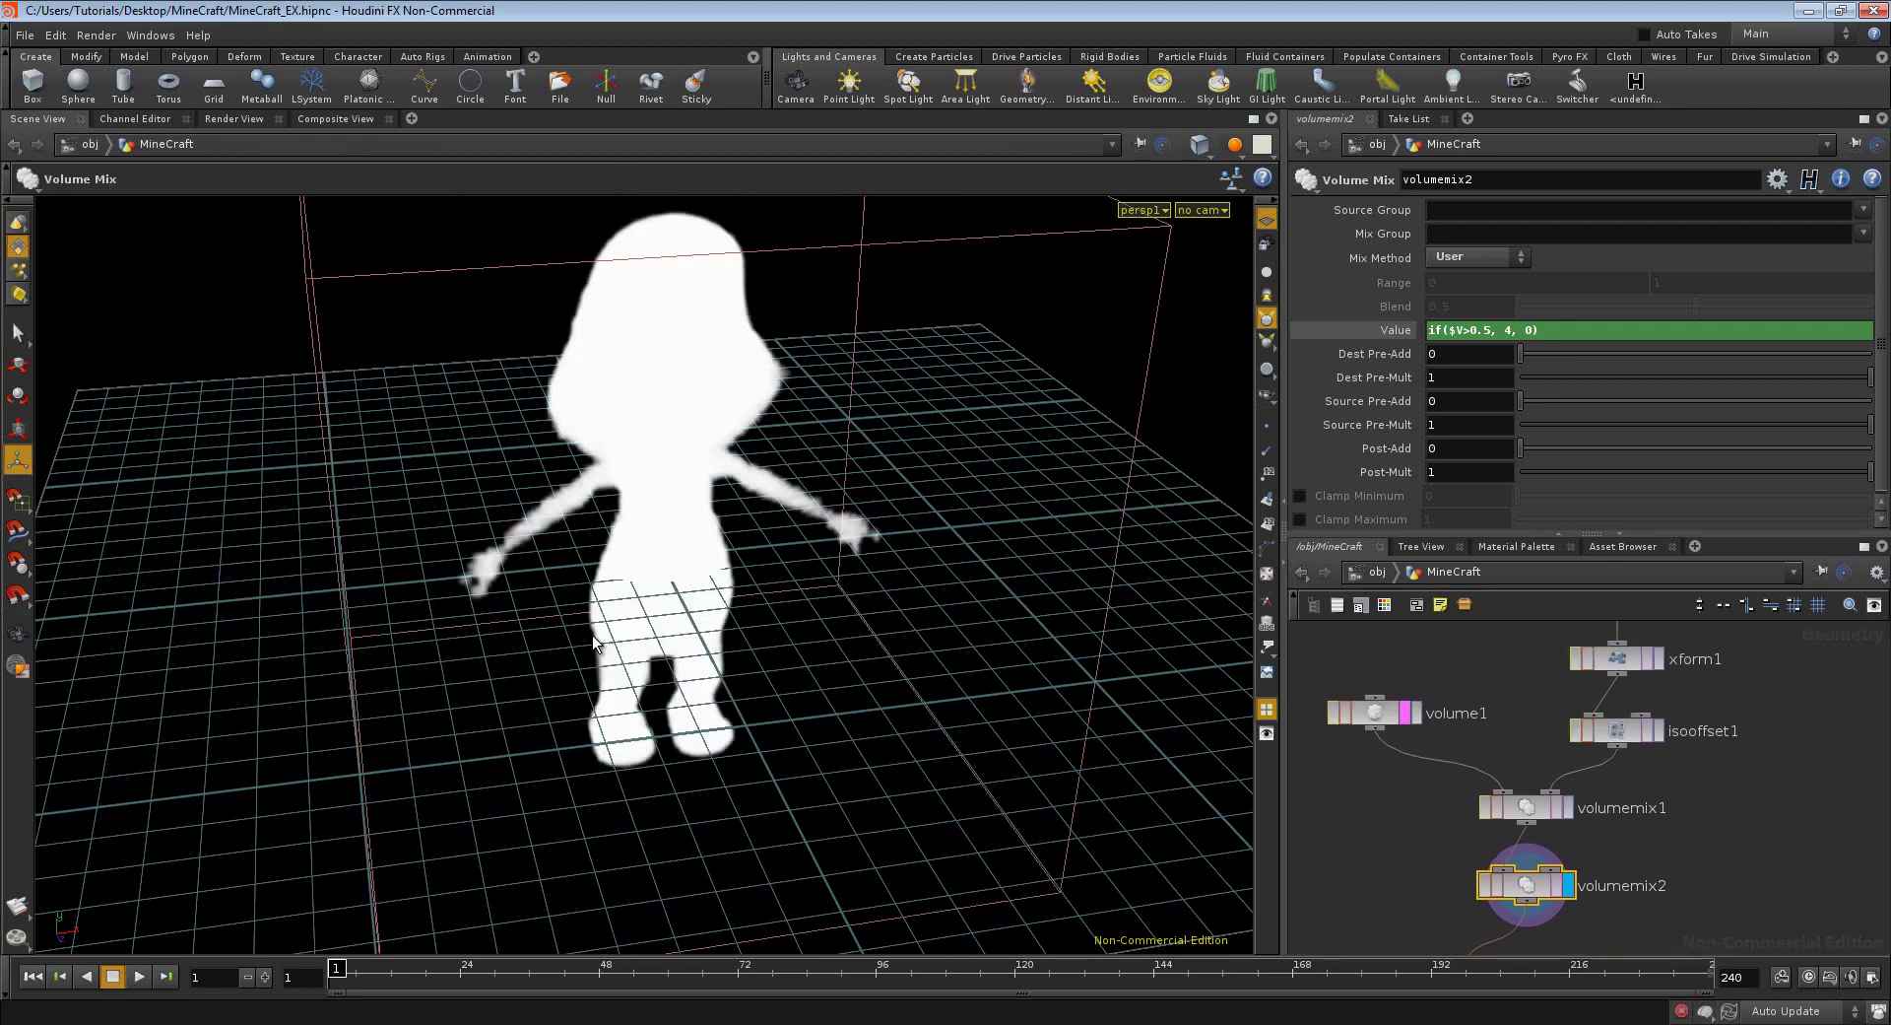
{"action": "key", "text": "Escape"}
{"action": "mouse_move", "coordinate": [483, 593]}
{"action": "left_mouse_down"}
{"action": "mouse_move", "coordinate": [729, 588]}
{"action": "mouse_move", "coordinate": [823, 535]}
{"action": "mouse_move", "coordinate": [839, 489]}
{"action": "mouse_move", "coordinate": [726, 607]}
{"action": "mouse_move", "coordinate": [532, 617]}
{"action": "mouse_move", "coordinate": [552, 608]}
{"action": "left_mouse_up"}
{"action": "key", "text": "Return"}
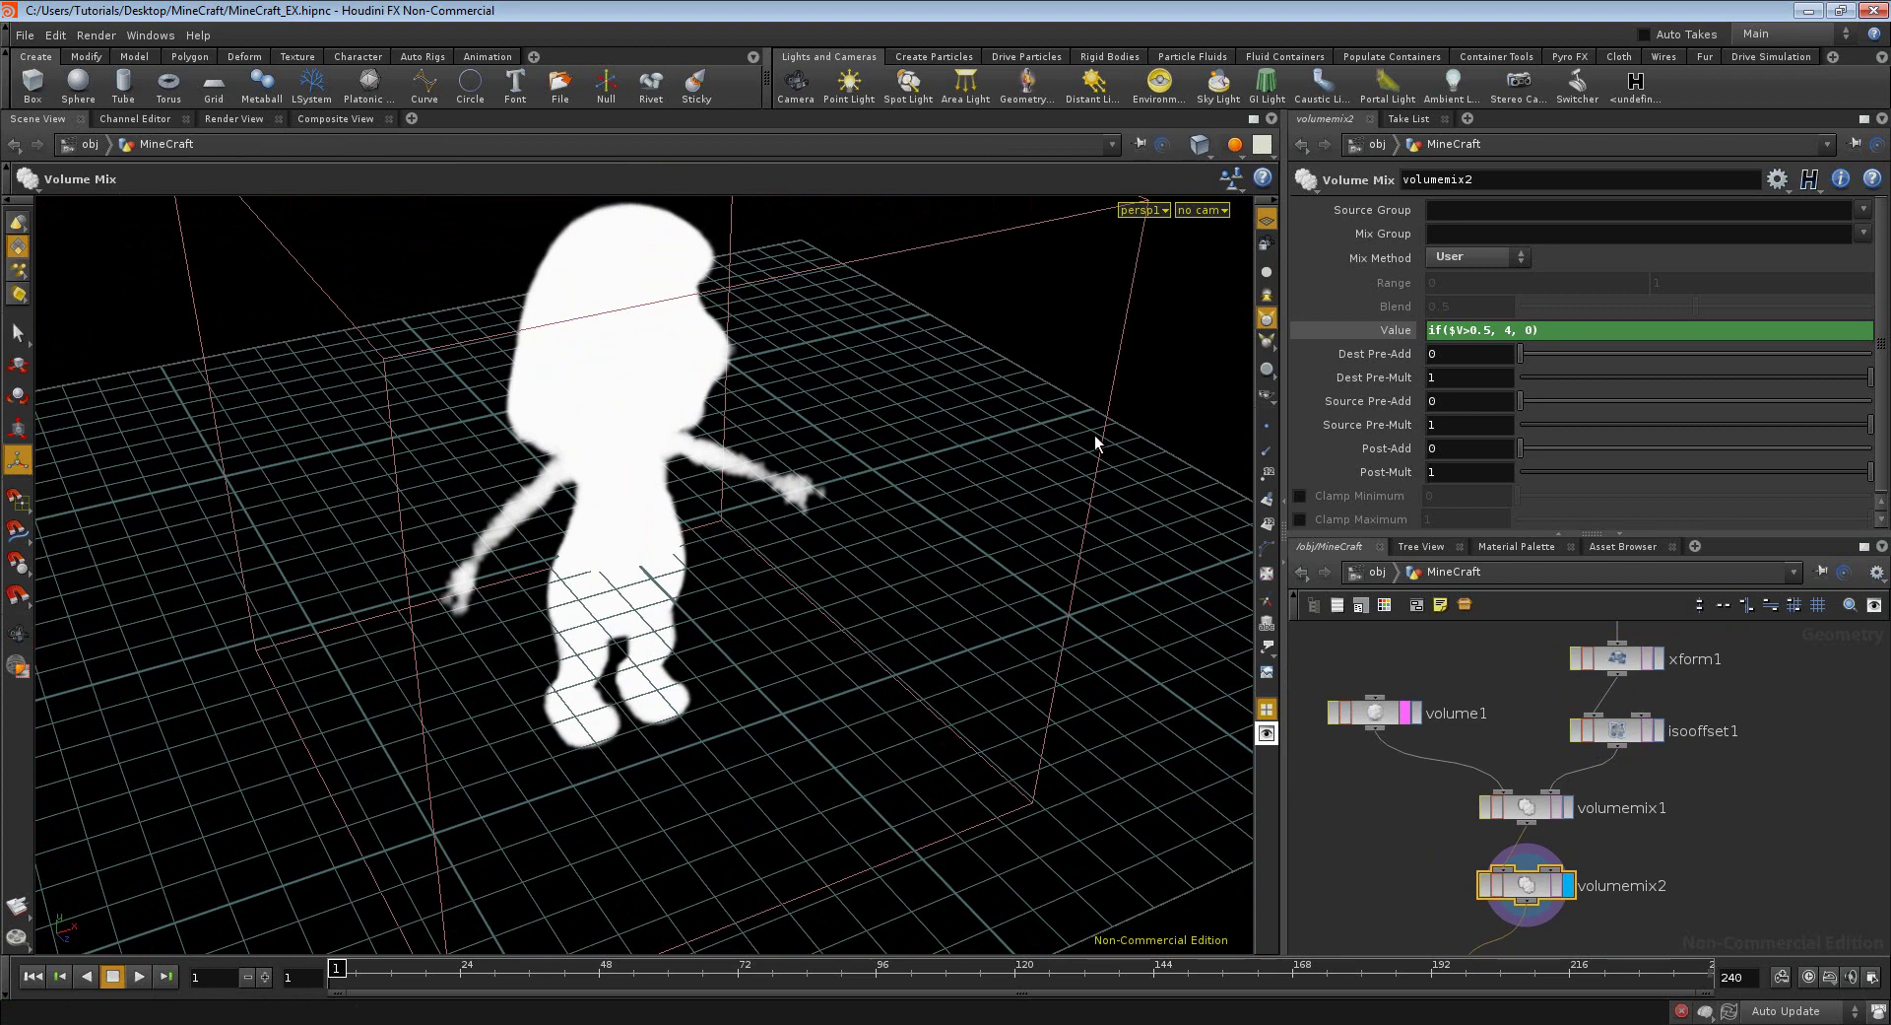
- Rename Export_MC's output file to smurfs2.schematic and bring up Task Manager
{"action": "left_click", "coordinate": [1384, 714]}
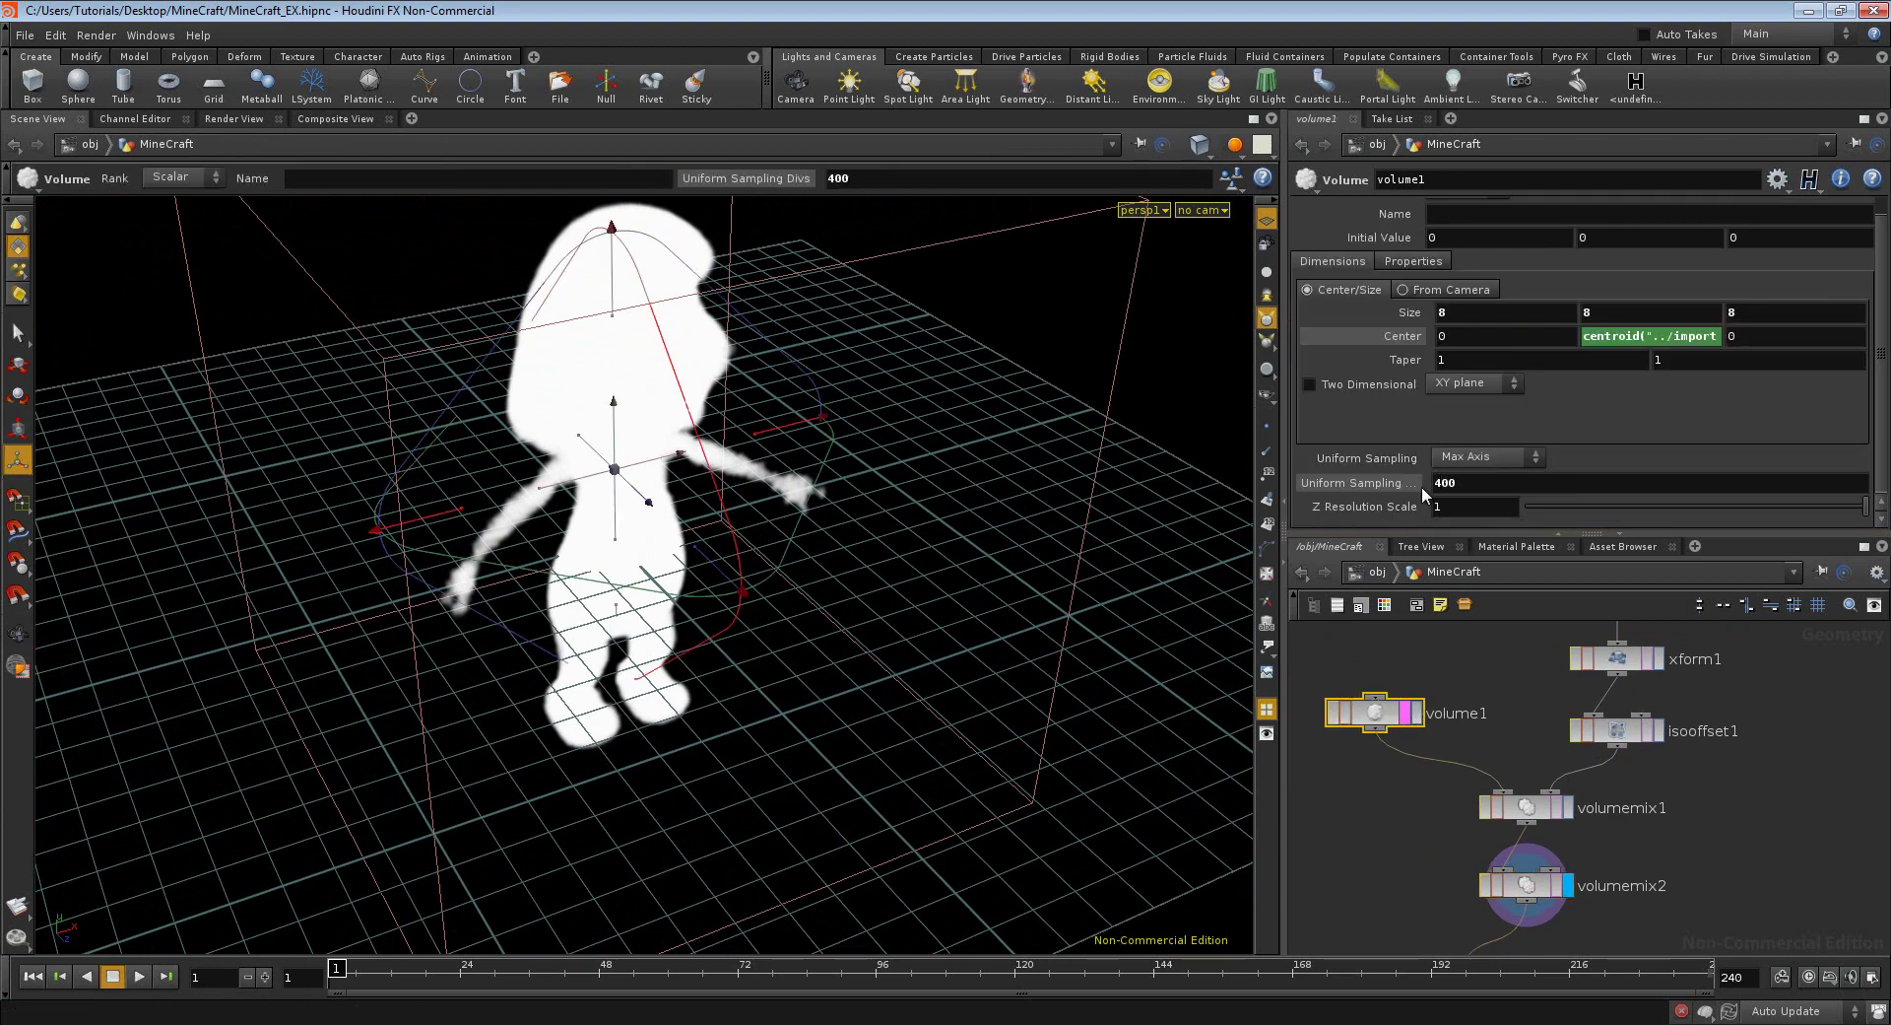
{"action": "middle_click_drag", "start_coordinate": [1692, 918], "coordinate": [1658, 827]}
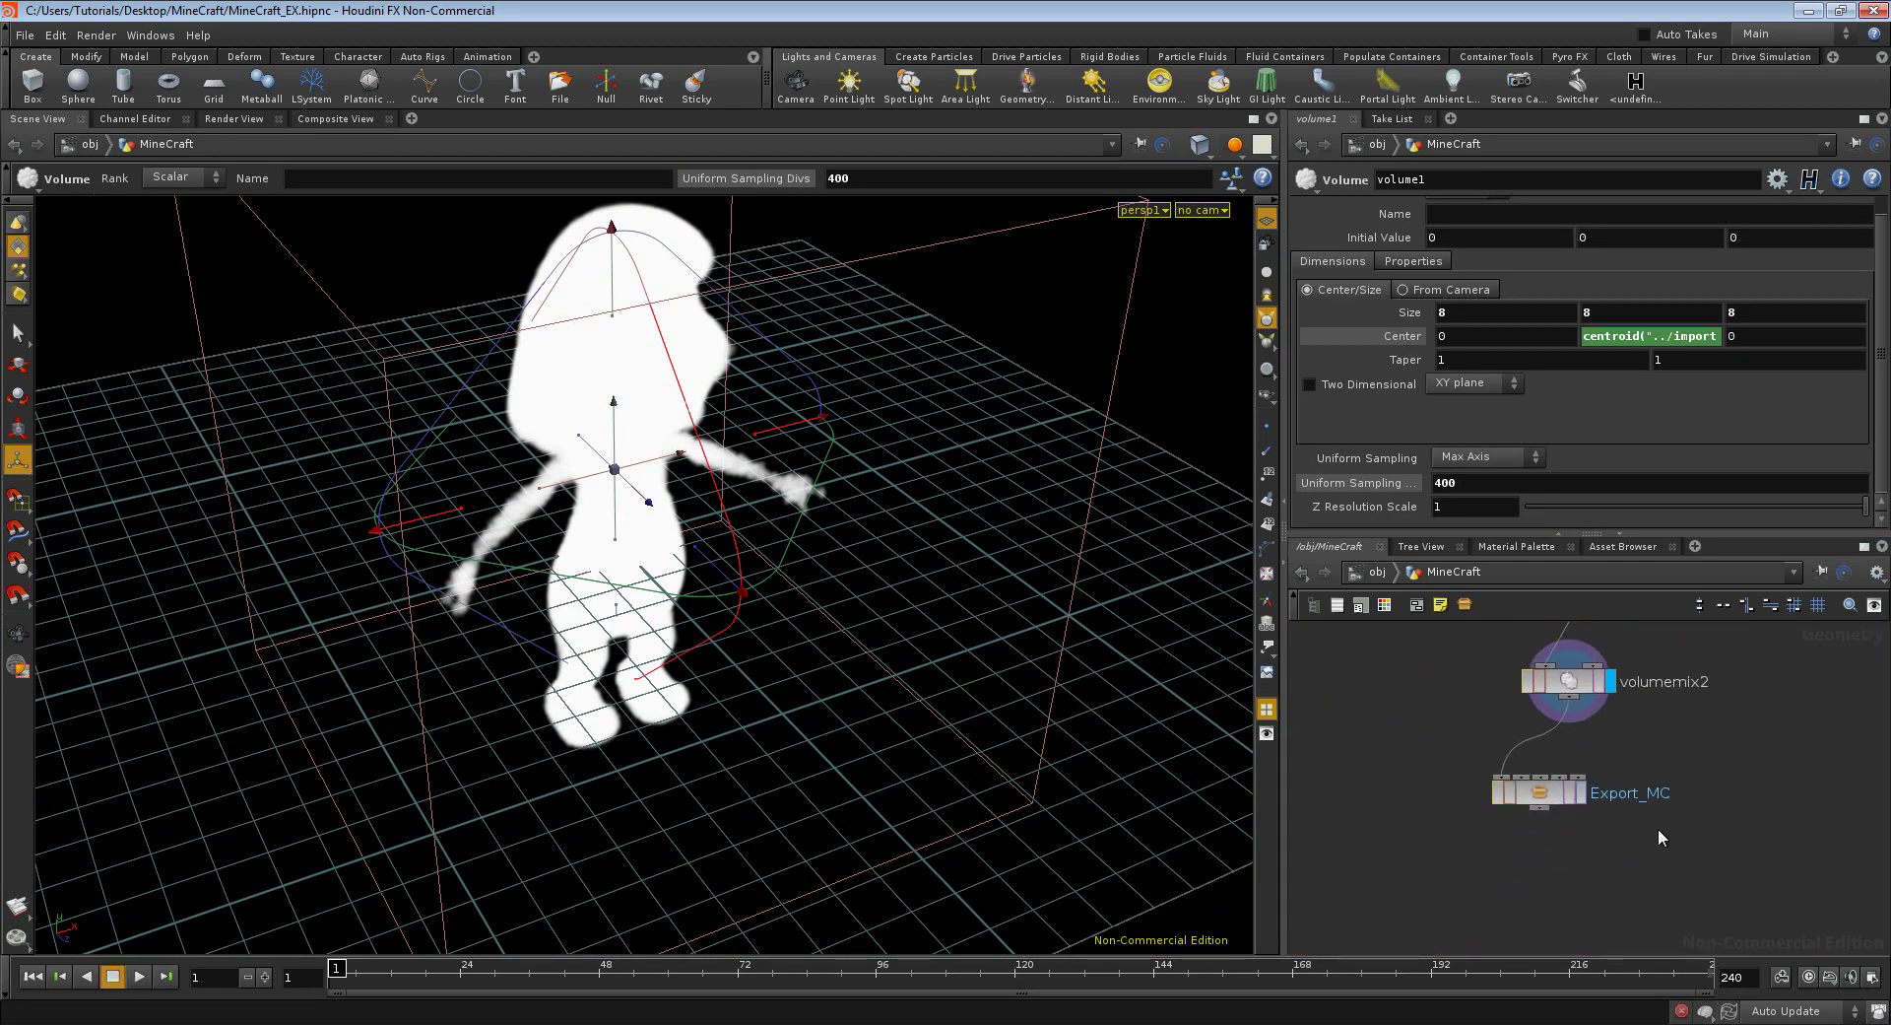
{"action": "left_click", "coordinate": [1549, 798]}
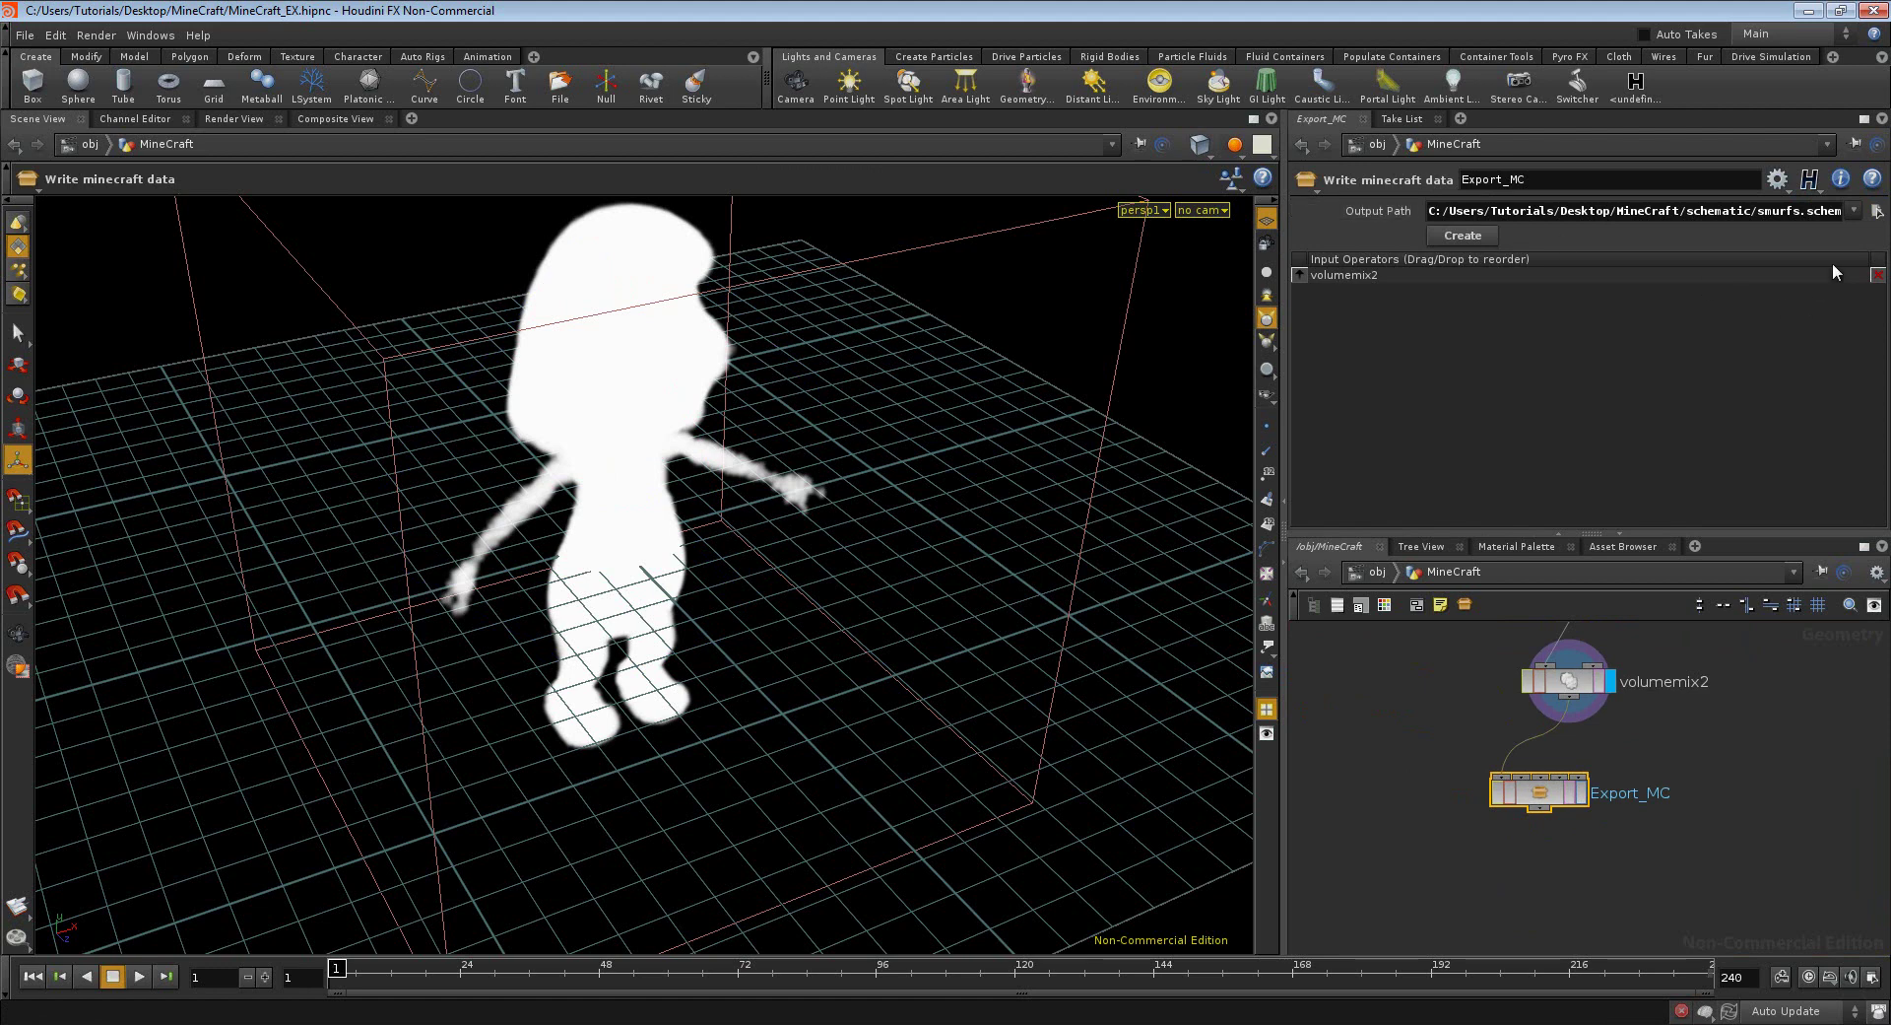
{"action": "left_click", "coordinate": [1875, 212]}
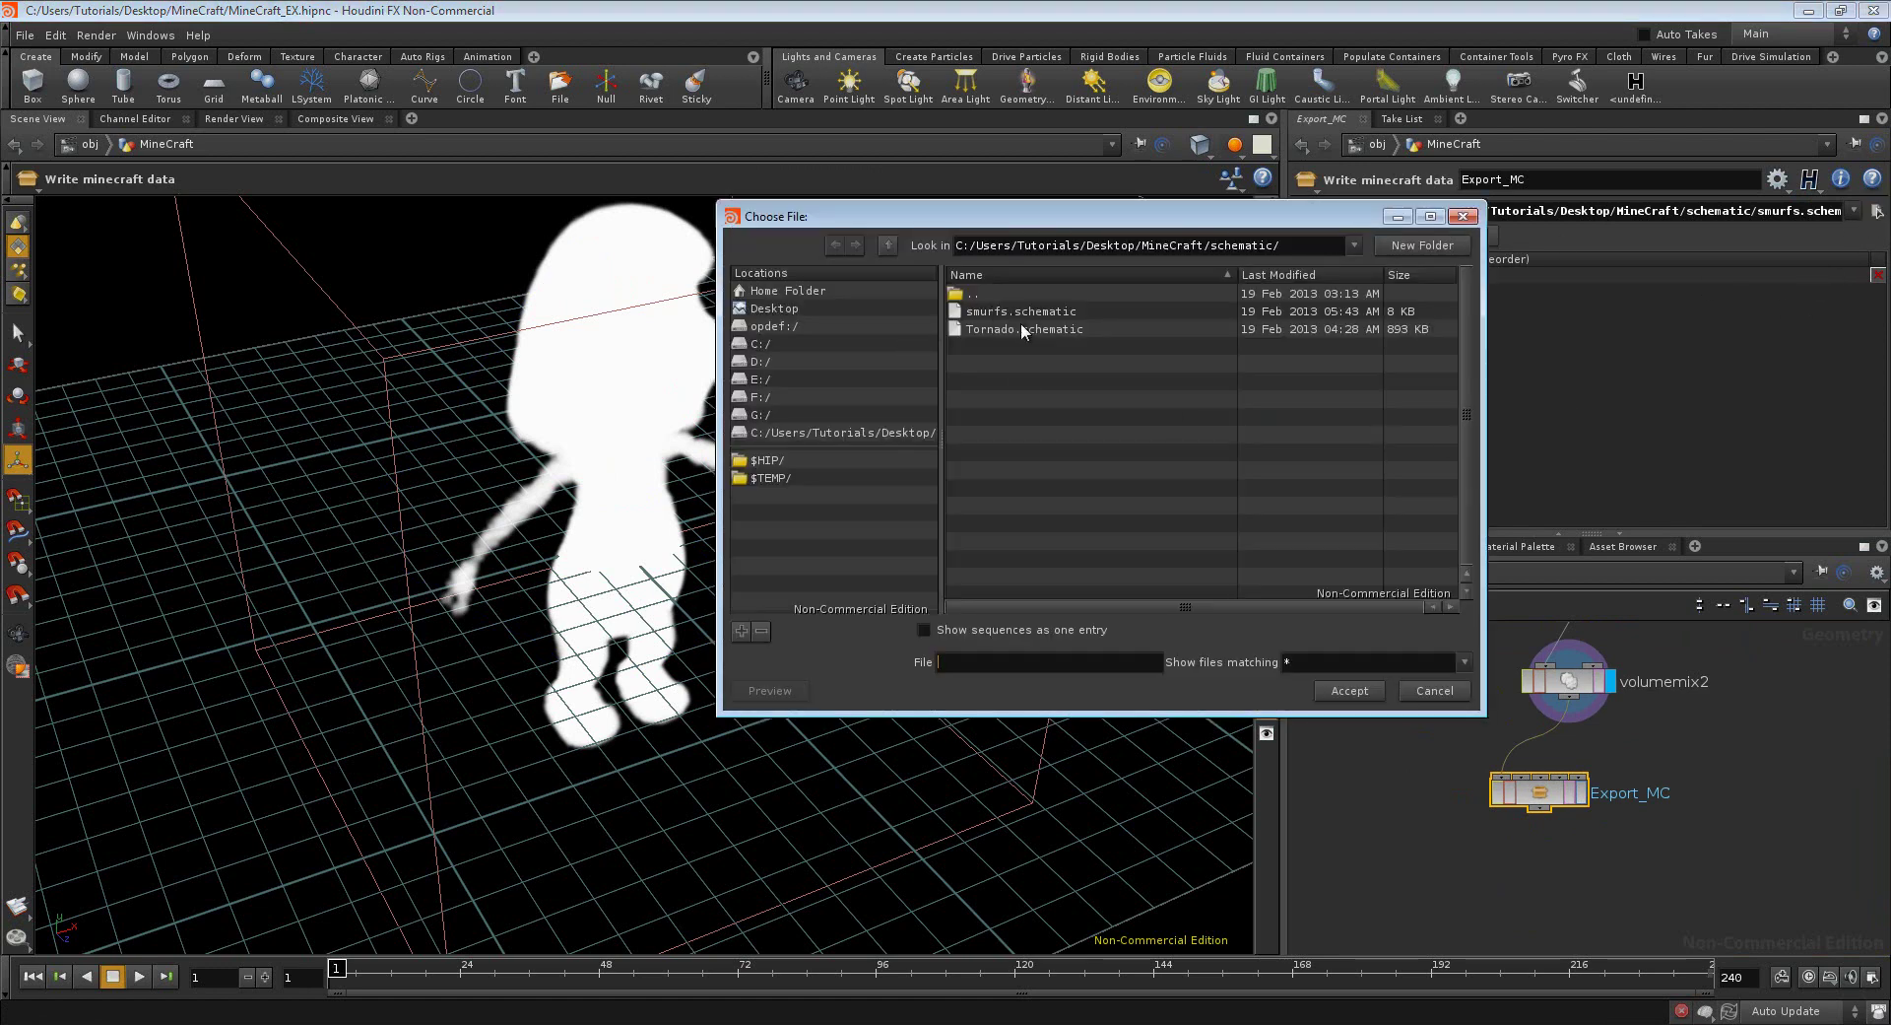
{"action": "left_click", "coordinate": [1022, 313]}
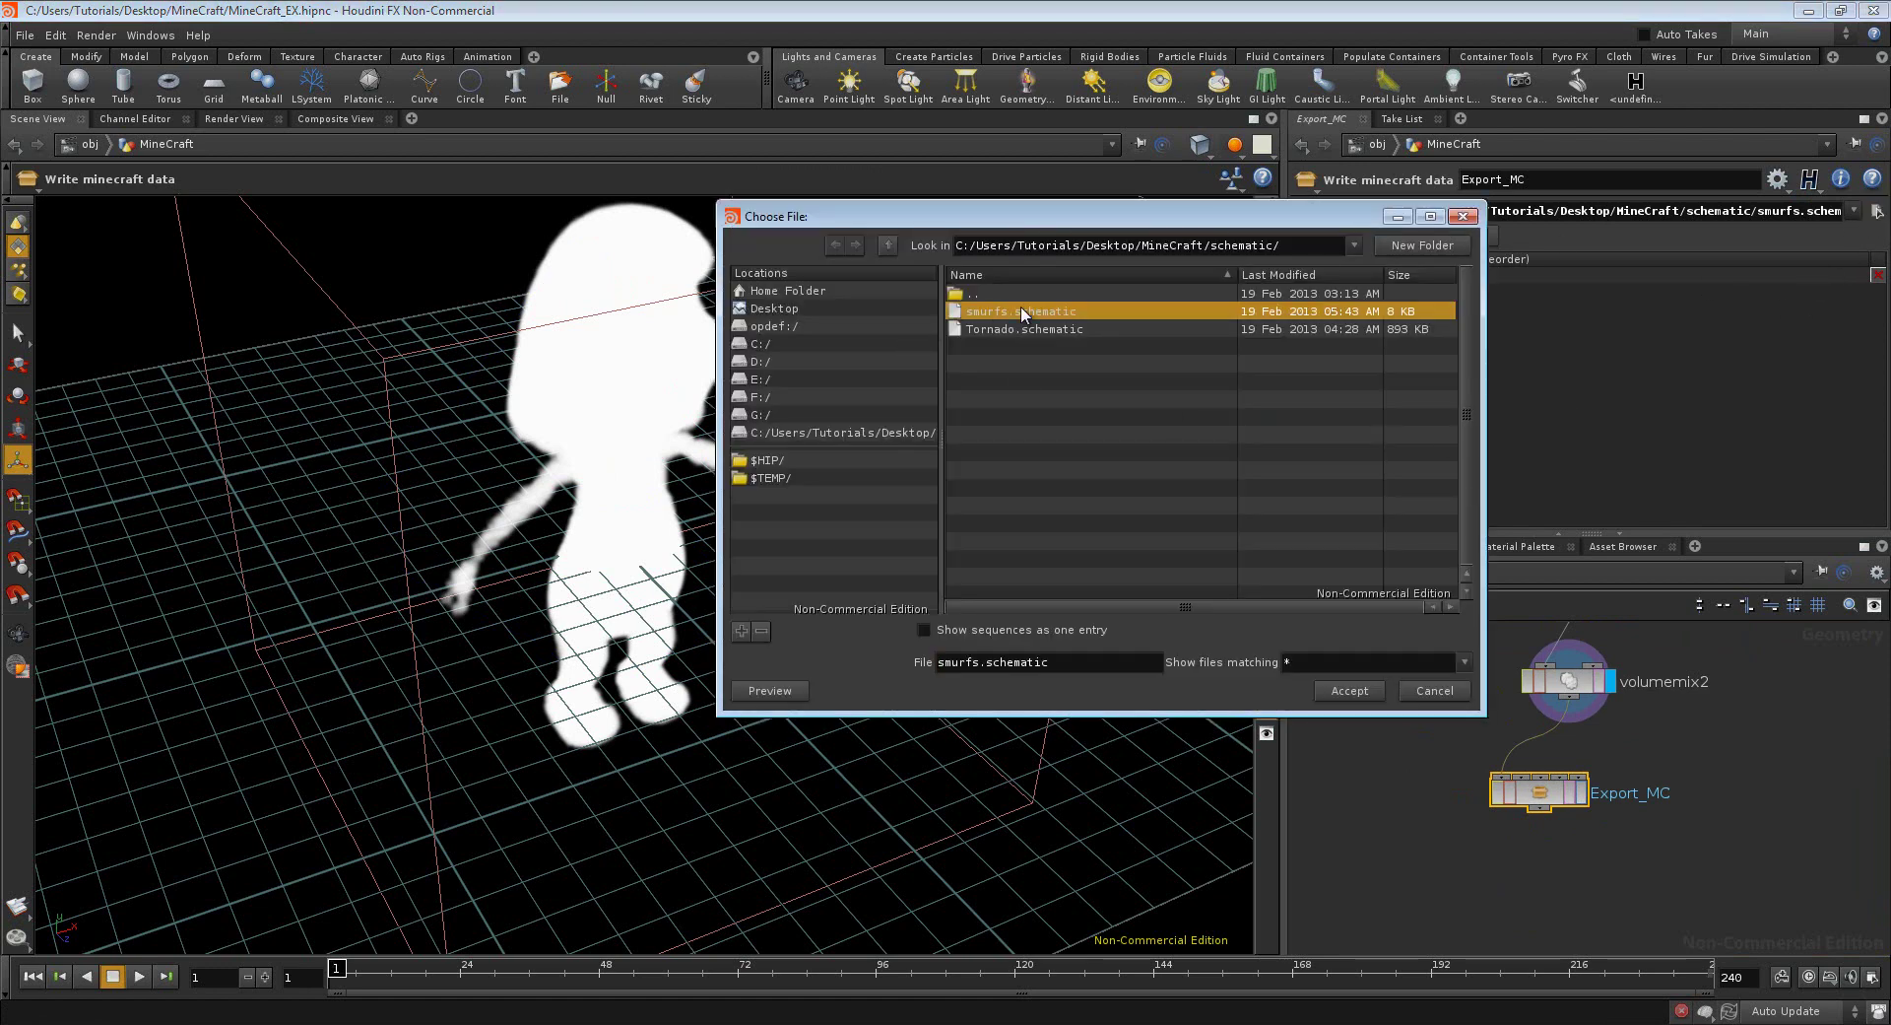
{"action": "left_click", "coordinate": [982, 662]}
{"action": "type", "text": "2"}
{"action": "left_click", "coordinate": [1361, 693]}
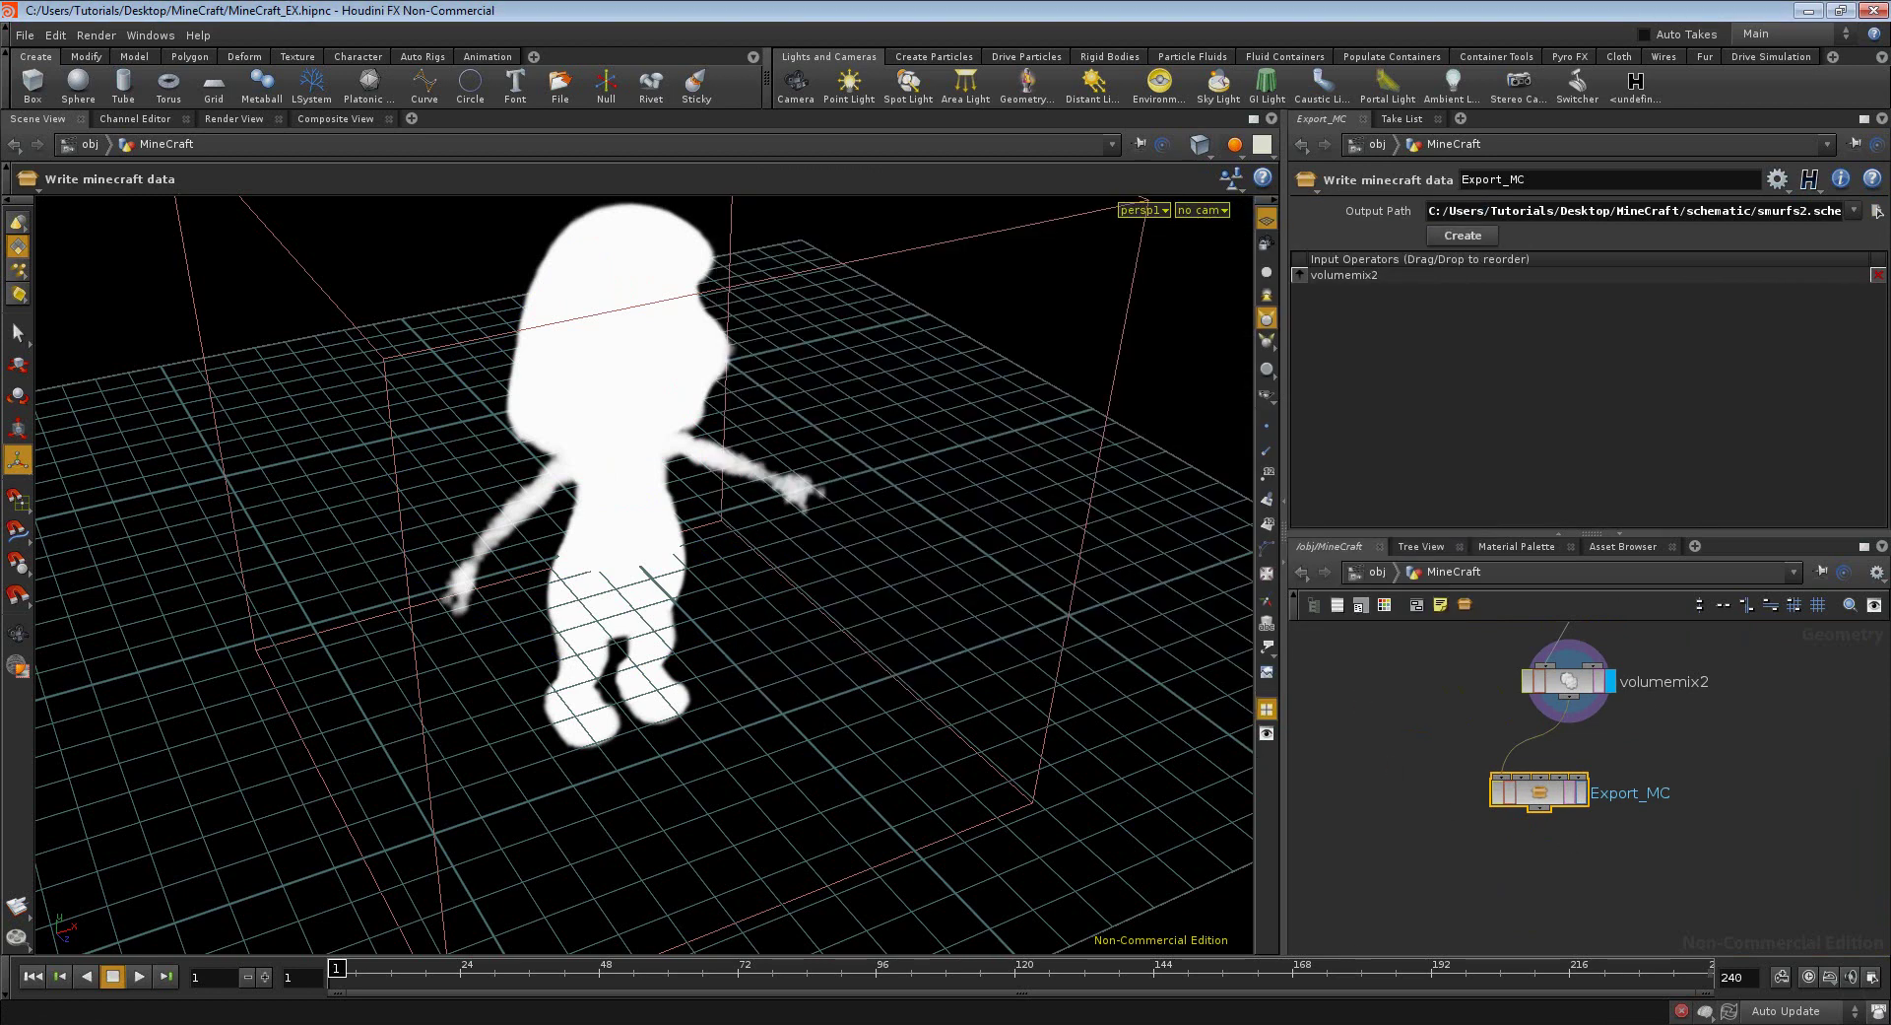
{"action": "key", "text": "ctrl+shift+Escape"}
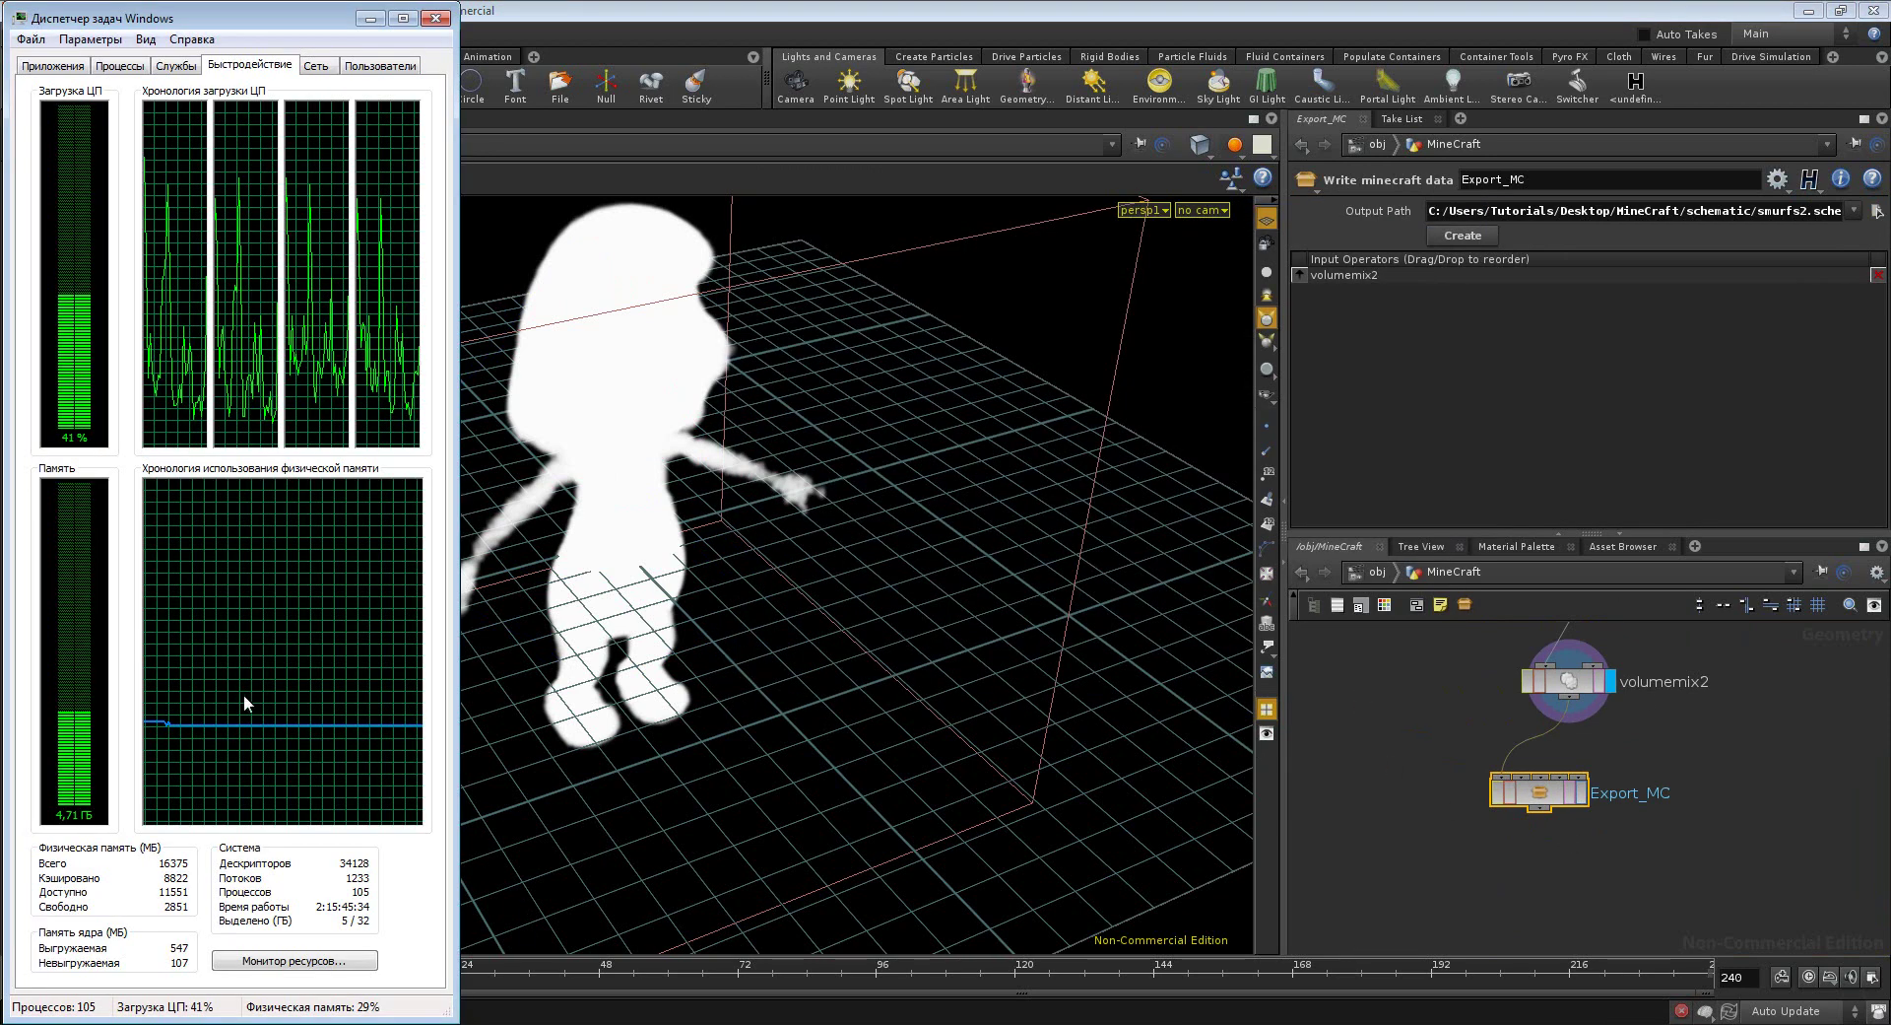
- Write the schematic from Export_MC and monitor memory while the console reports 256000000
{"action": "left_click", "coordinate": [1445, 236]}
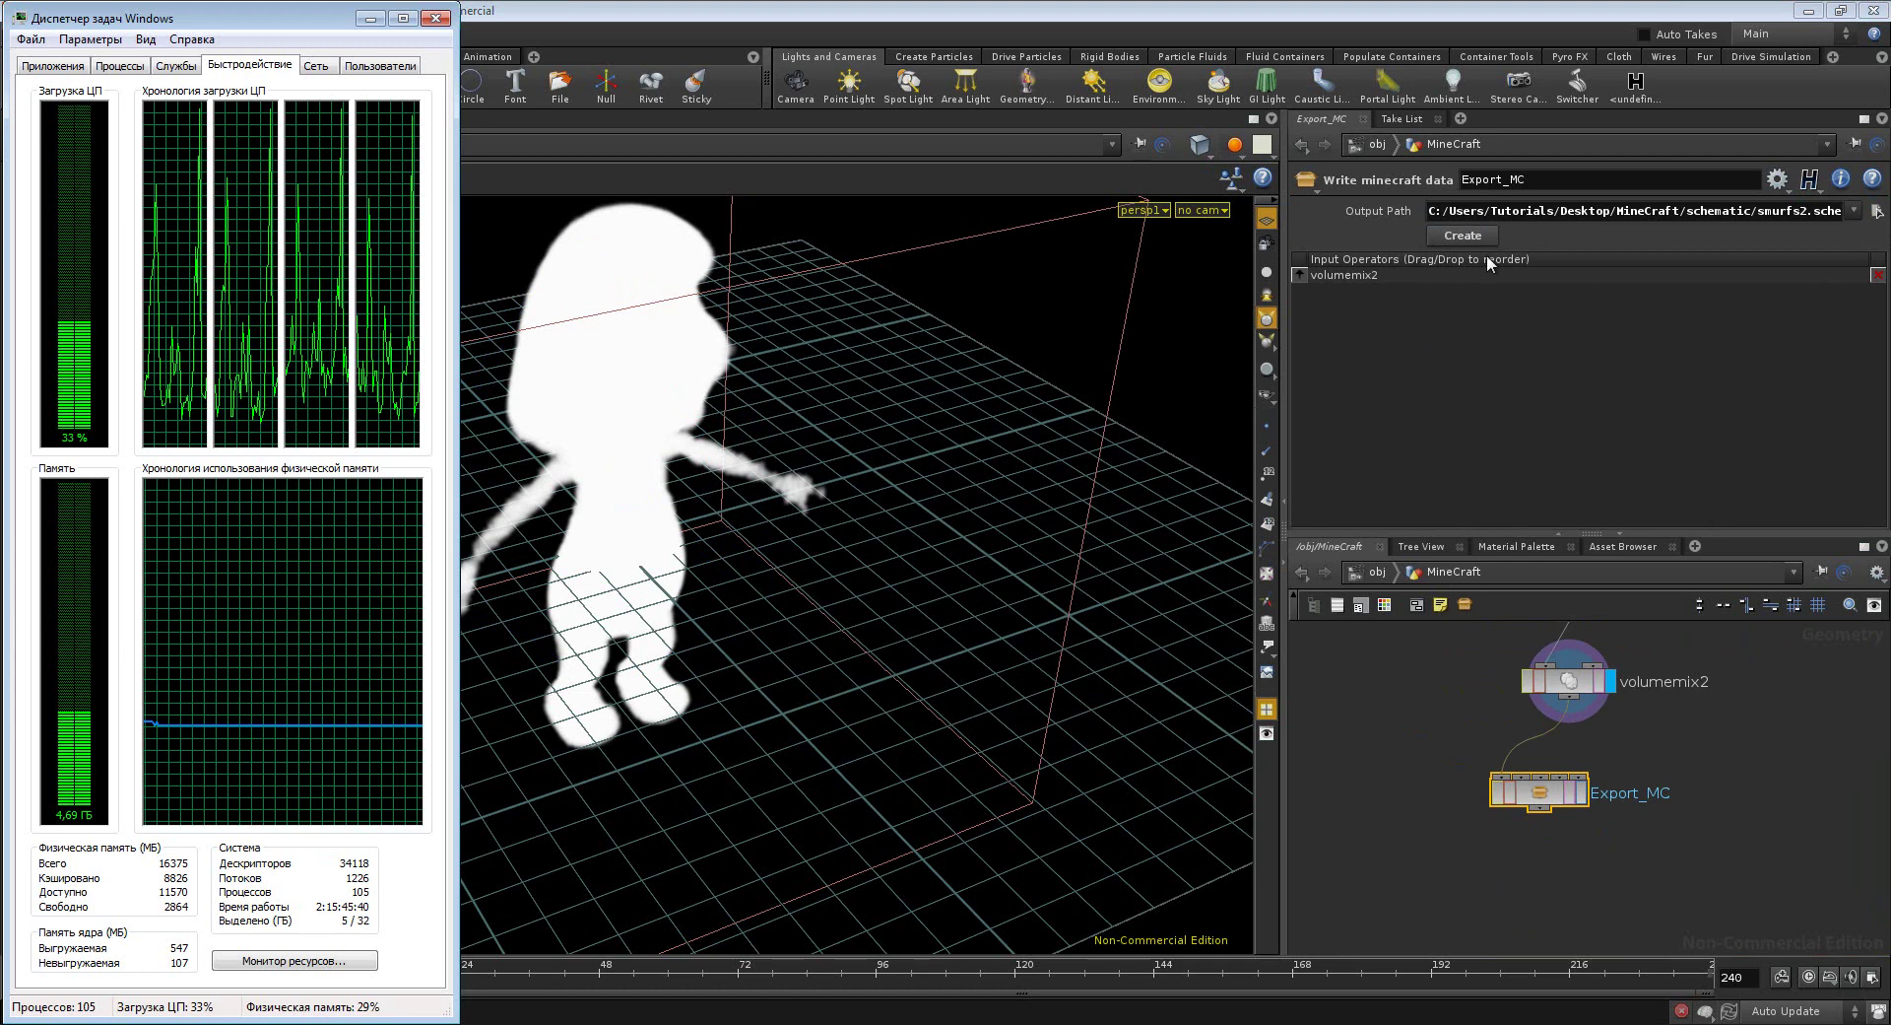
{"action": "left_click", "coordinate": [1469, 238]}
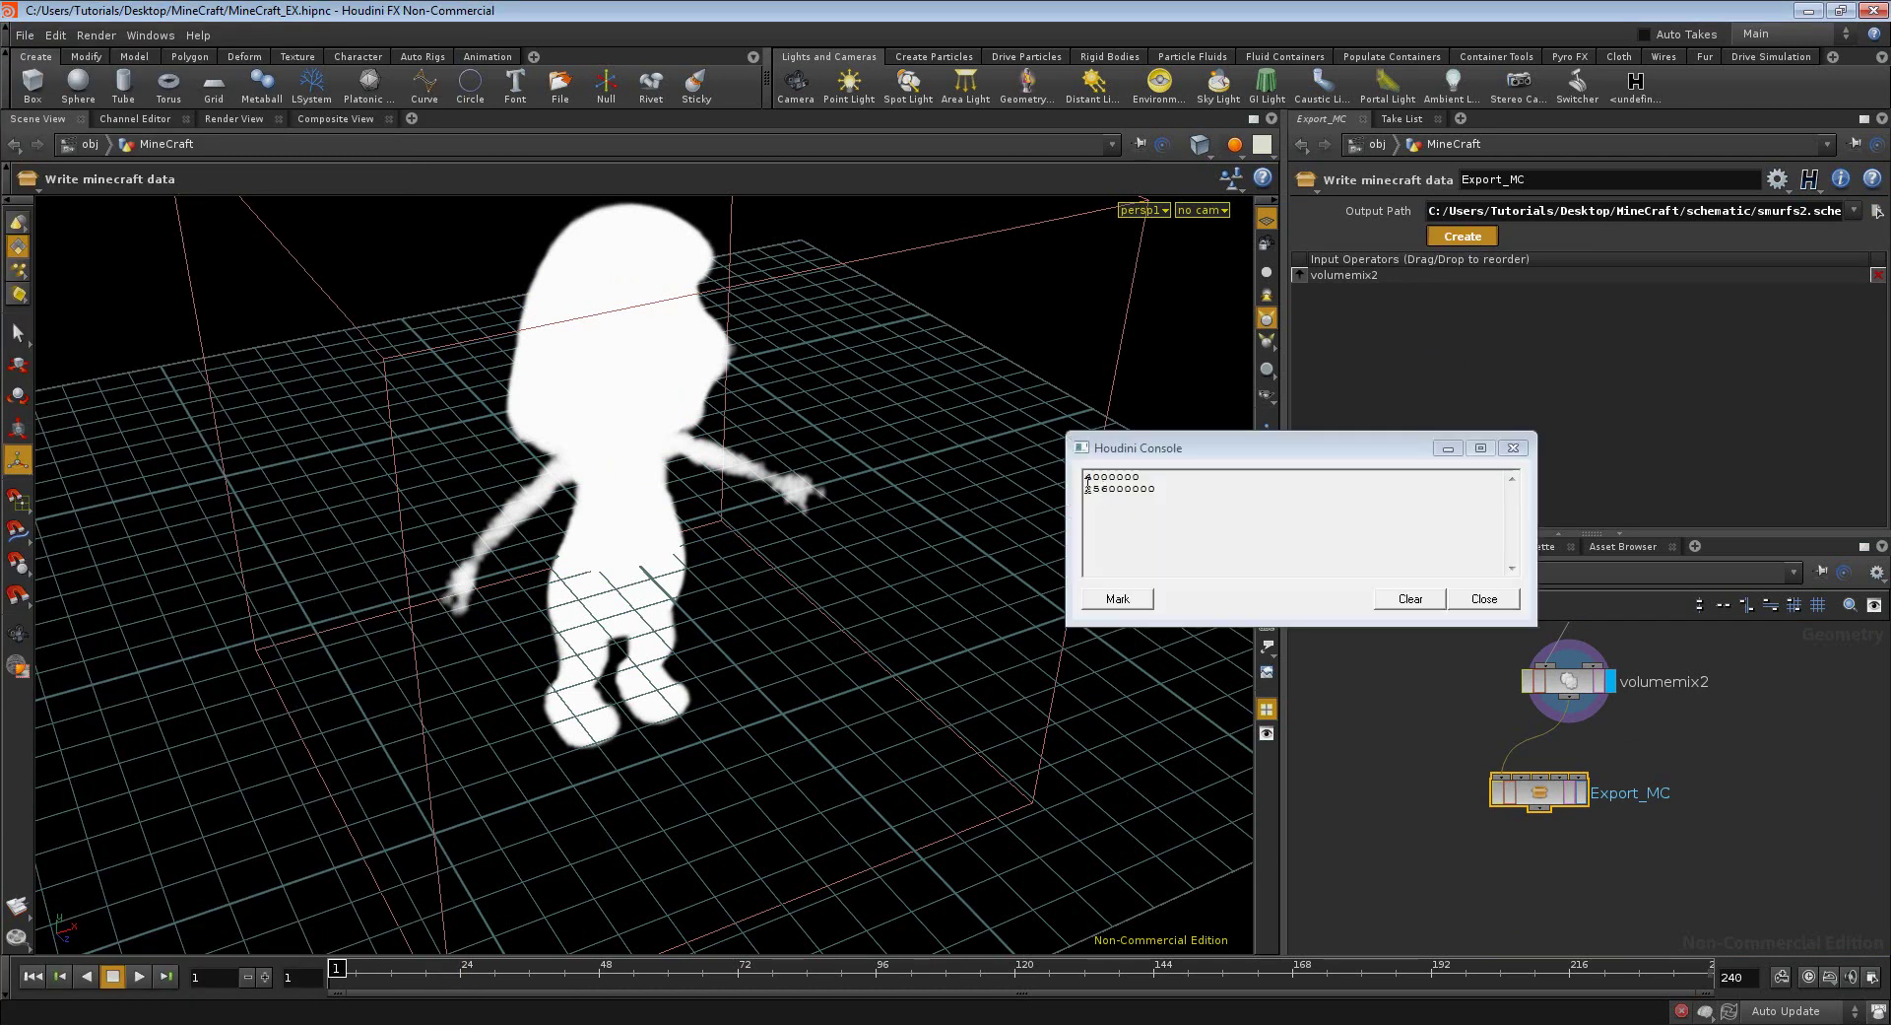
{"action": "left_click_drag", "start_coordinate": [1085, 488], "coordinate": [1172, 487]}
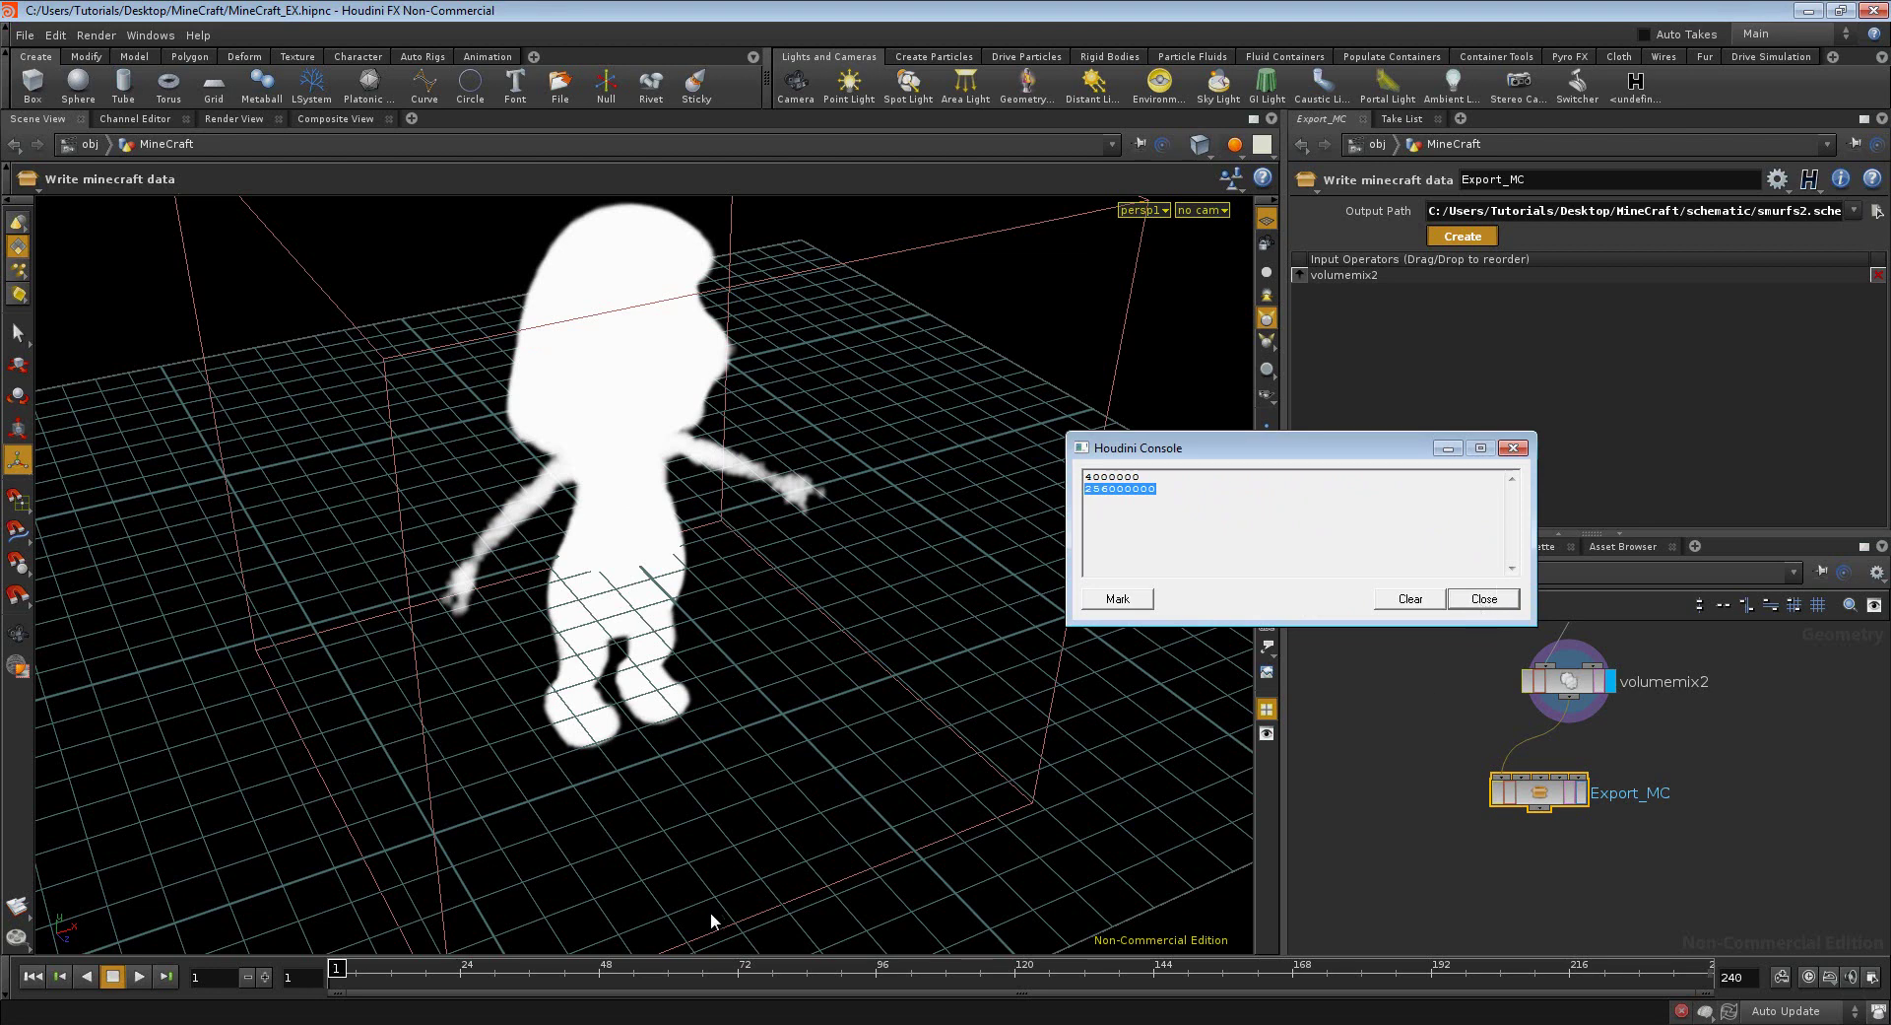
{"action": "key", "text": "ctrl+shift+Escape"}
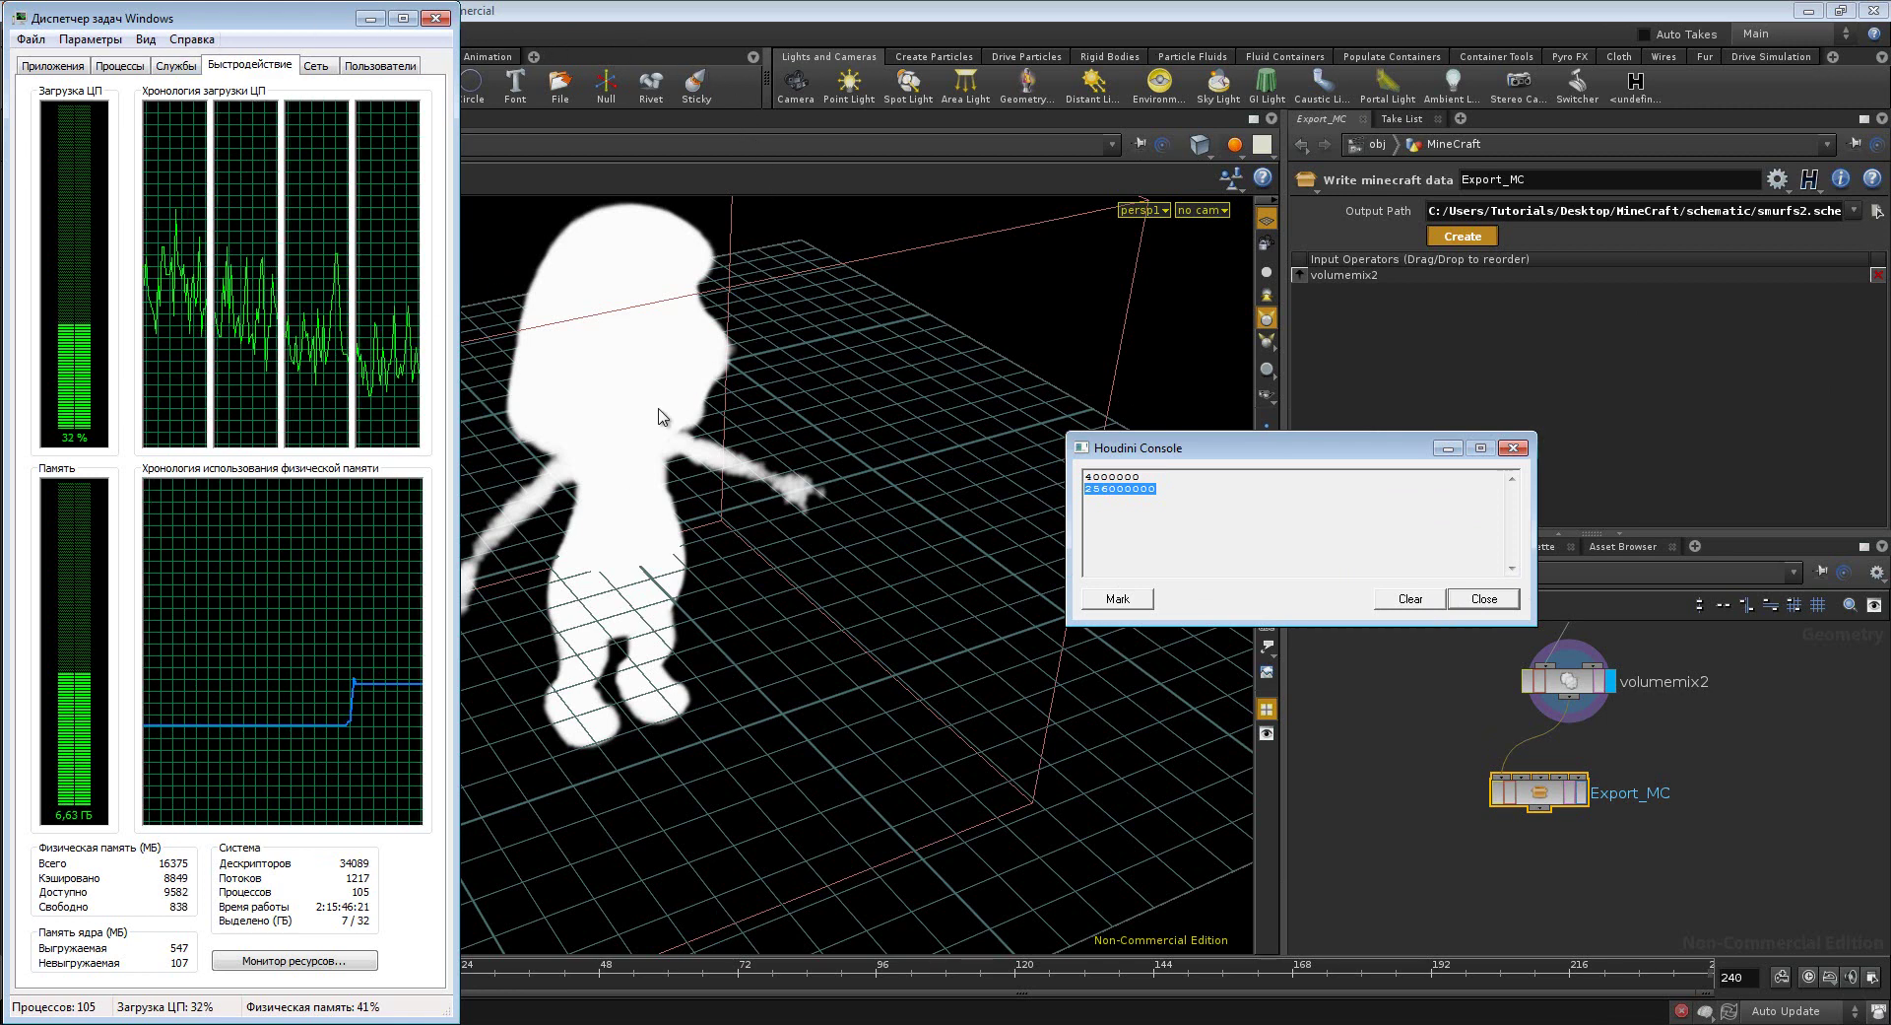
- Open the schematic folder inside the MineCraft project folder in Explorer
{"action": "left_click", "coordinate": [1254, 451]}
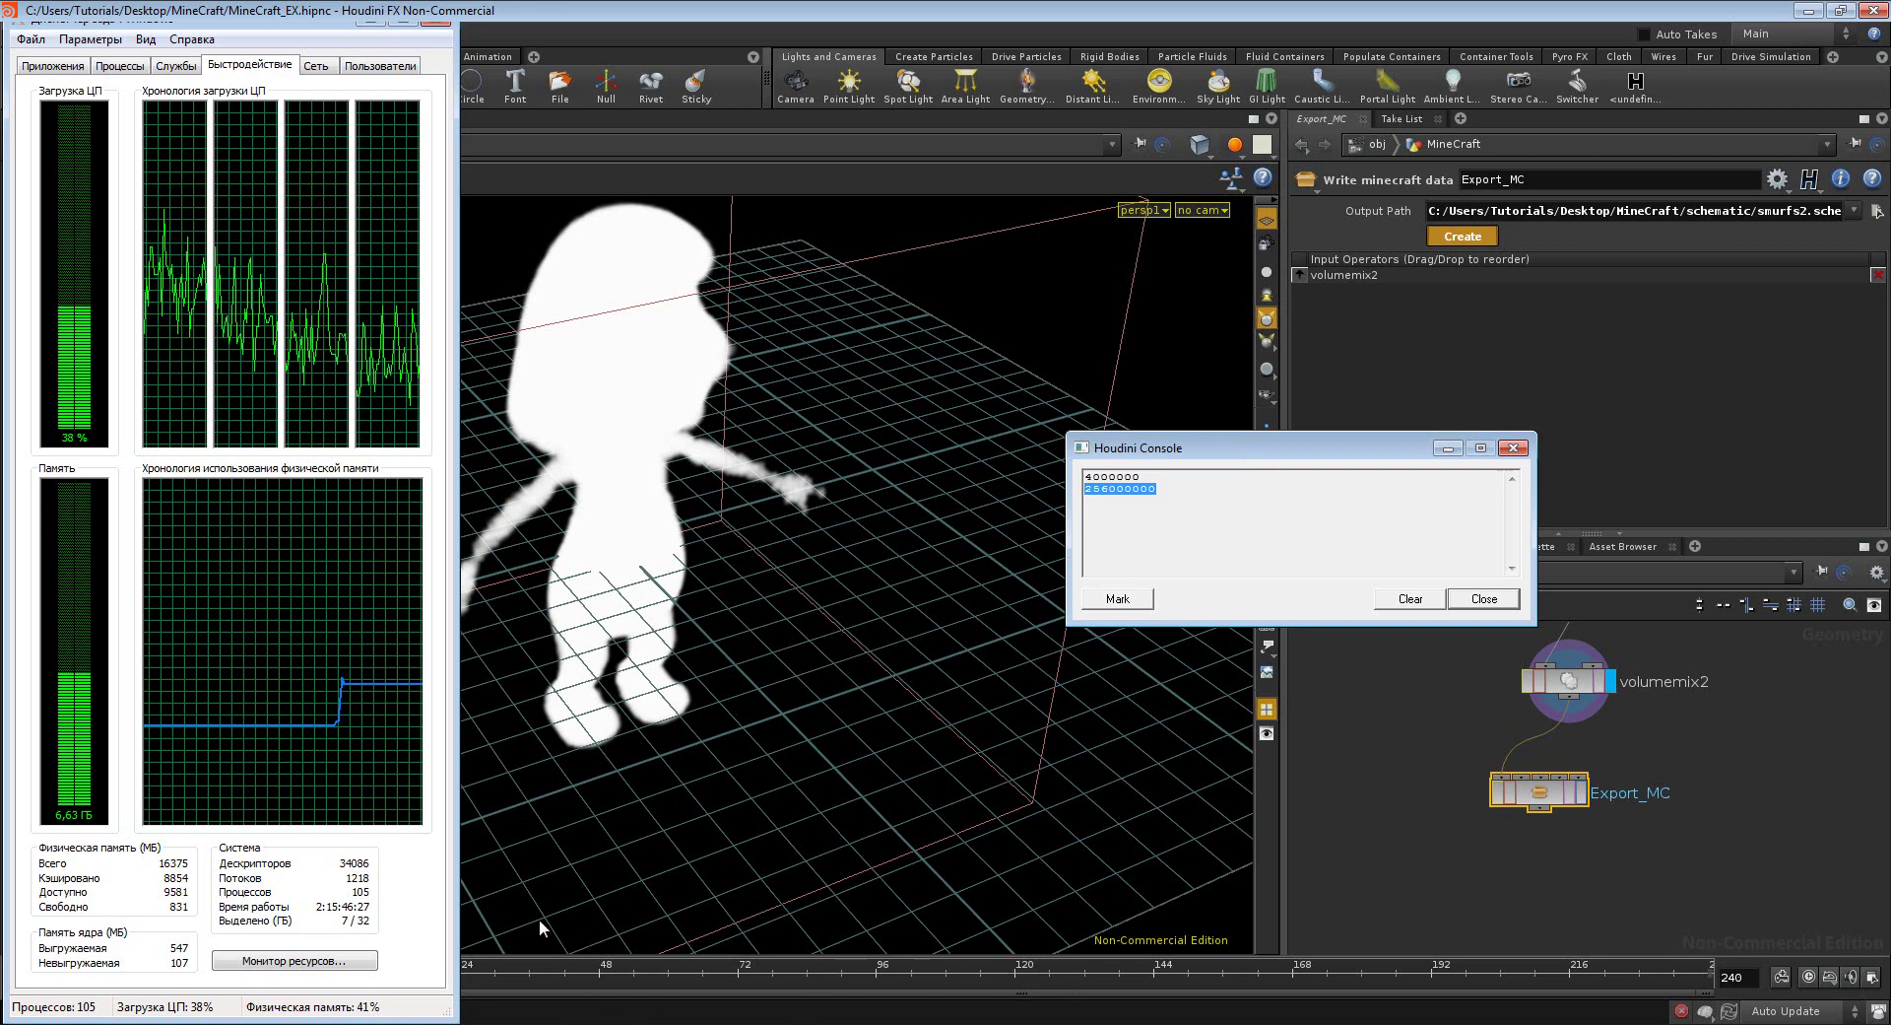
{"action": "left_click", "coordinate": [493, 1024]}
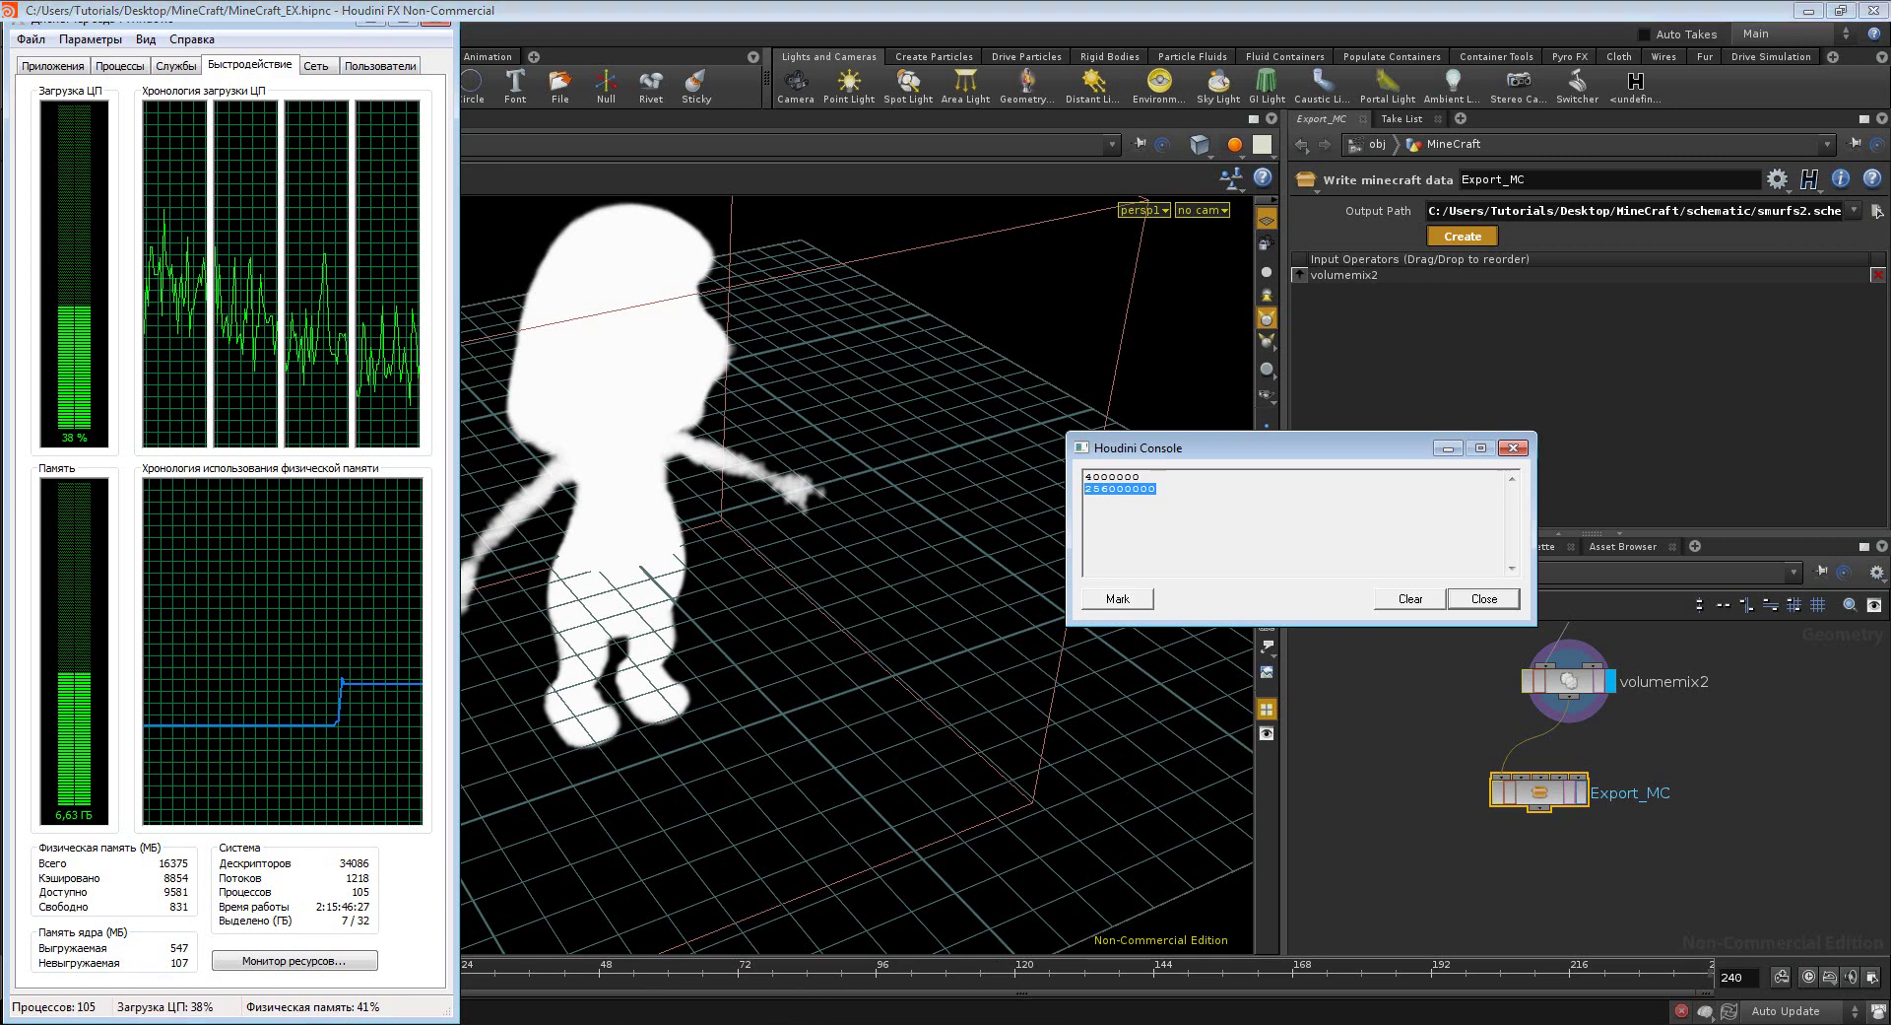
{"action": "double_click", "coordinate": [522, 278]}
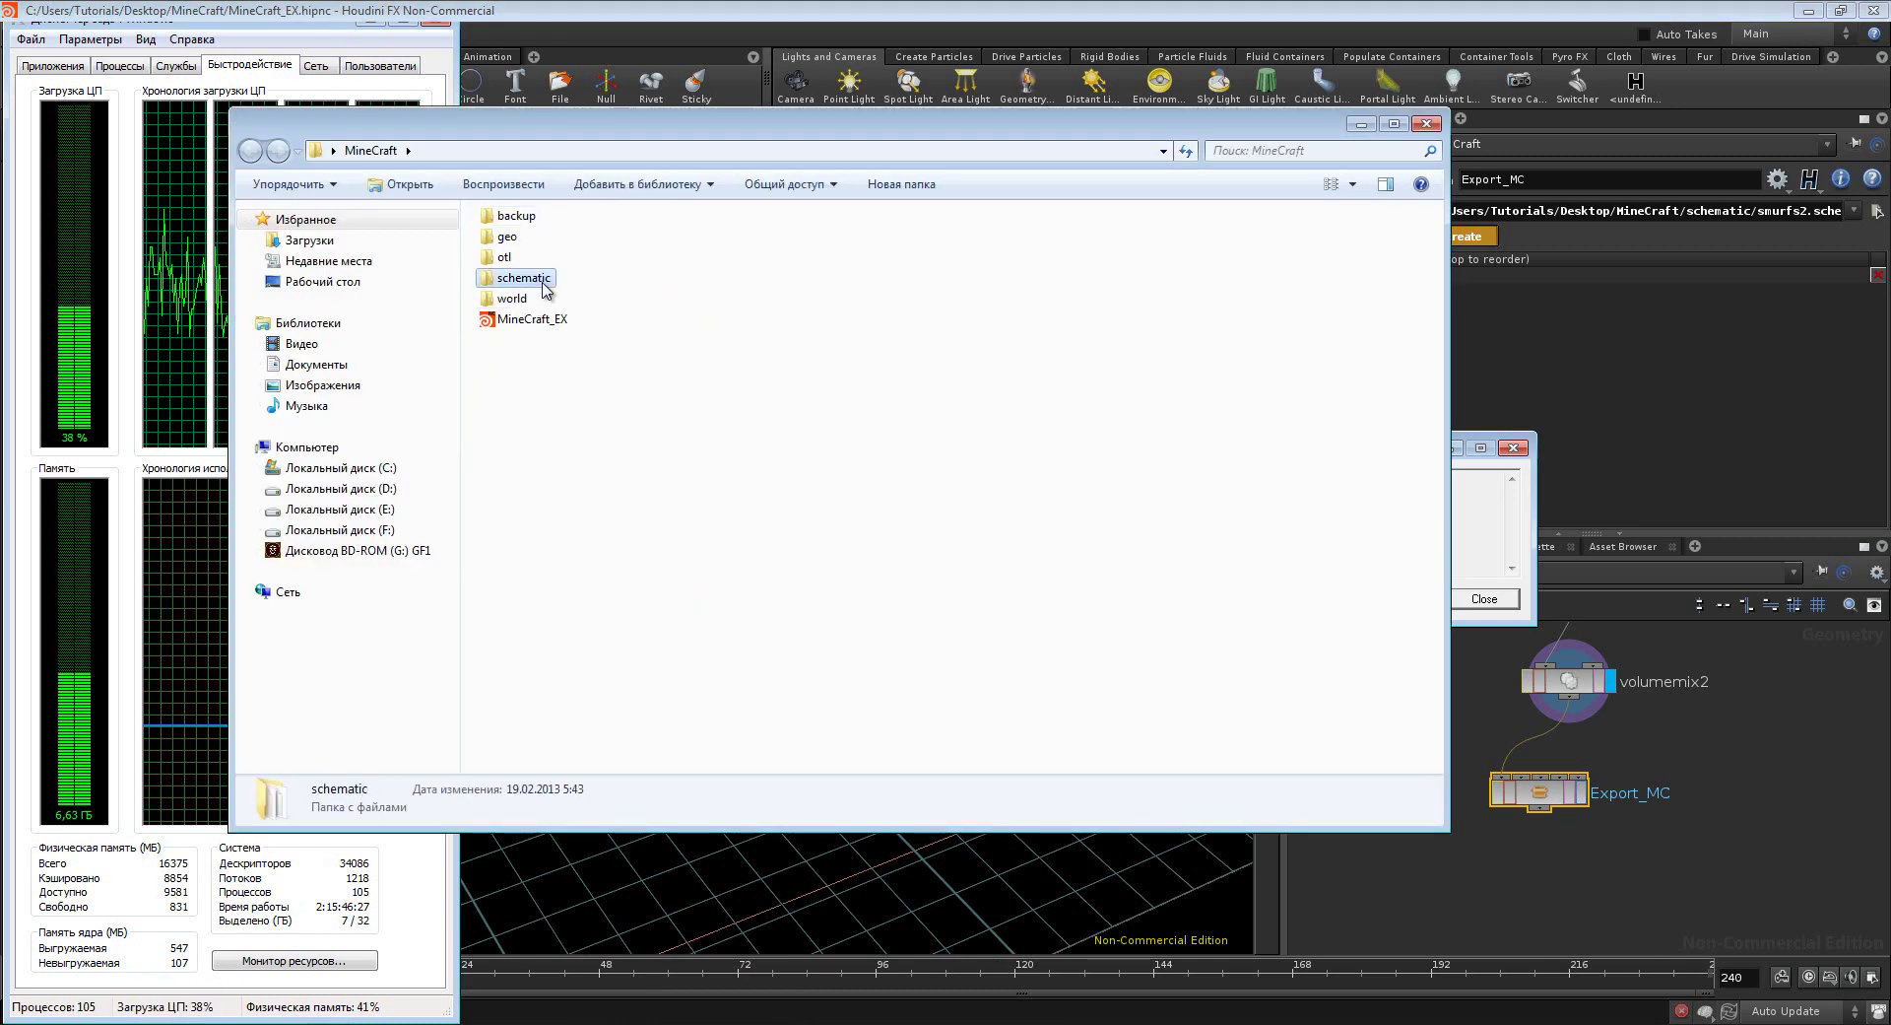
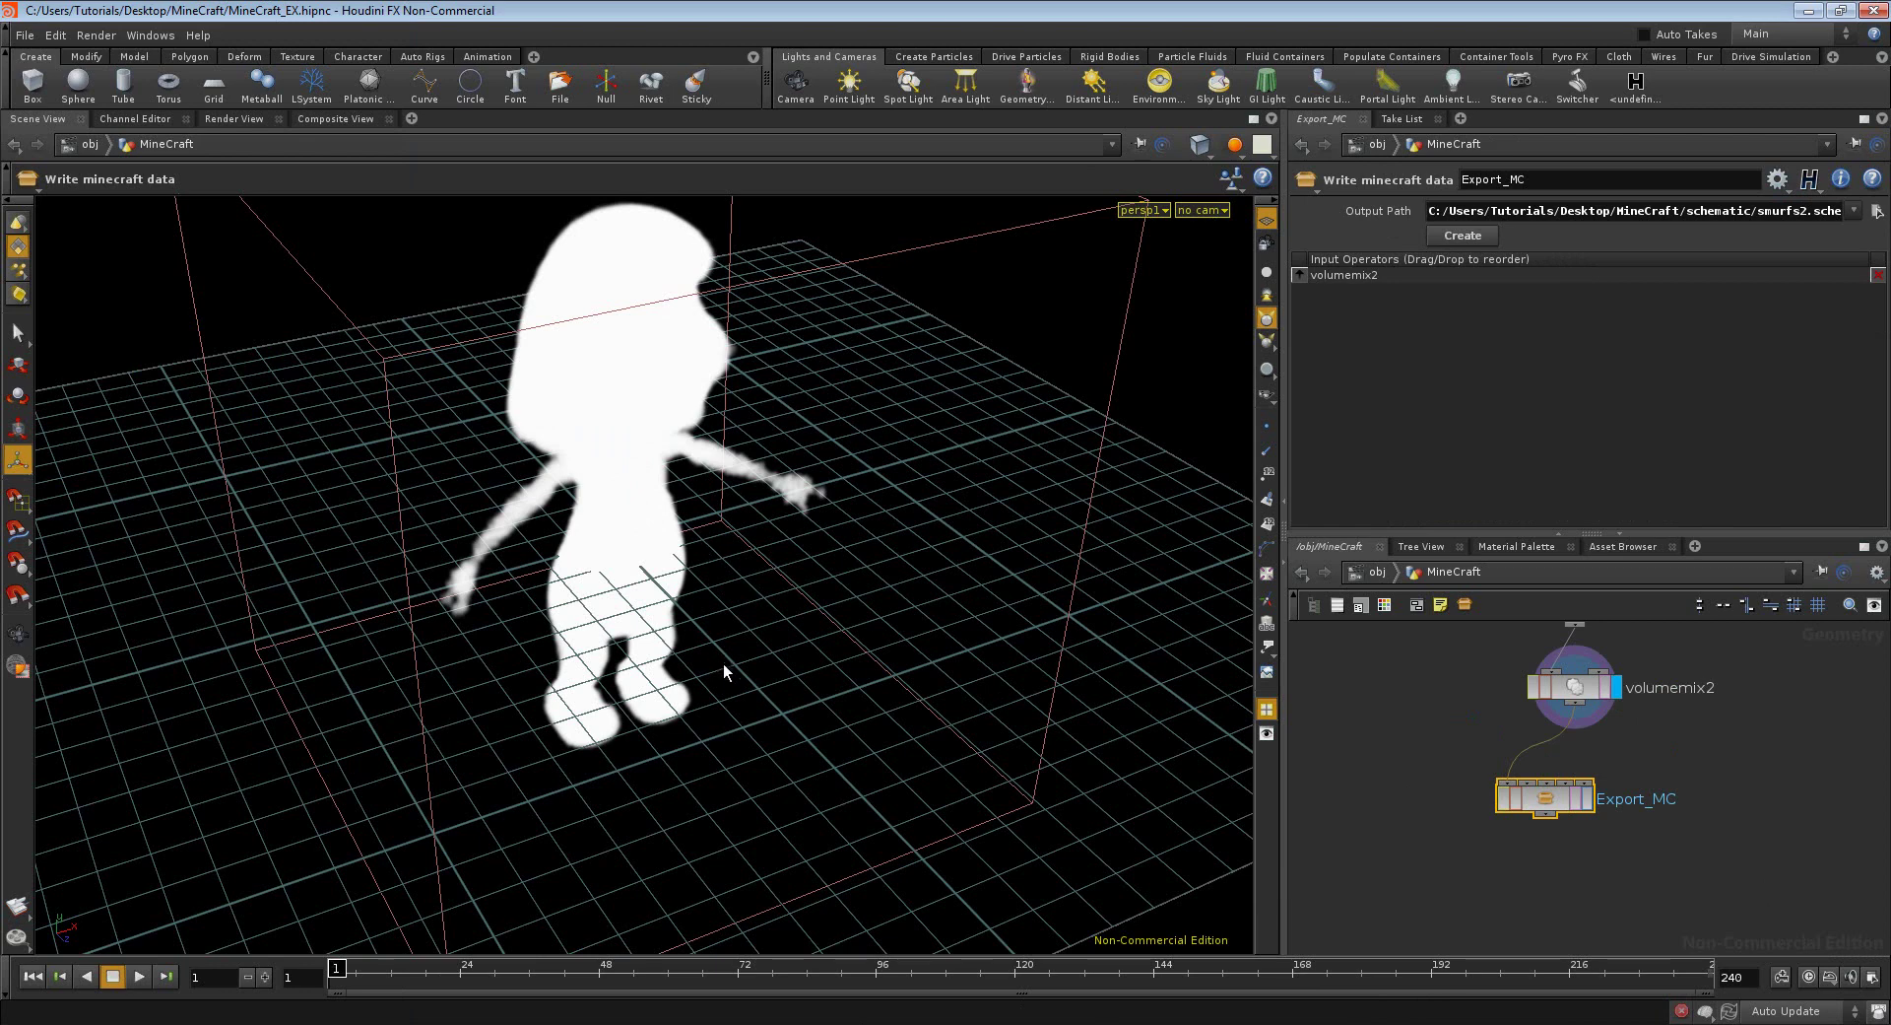
- Hide Houdini and bring the schematic folder window forward
{"action": "left_click", "coordinate": [1808, 12]}
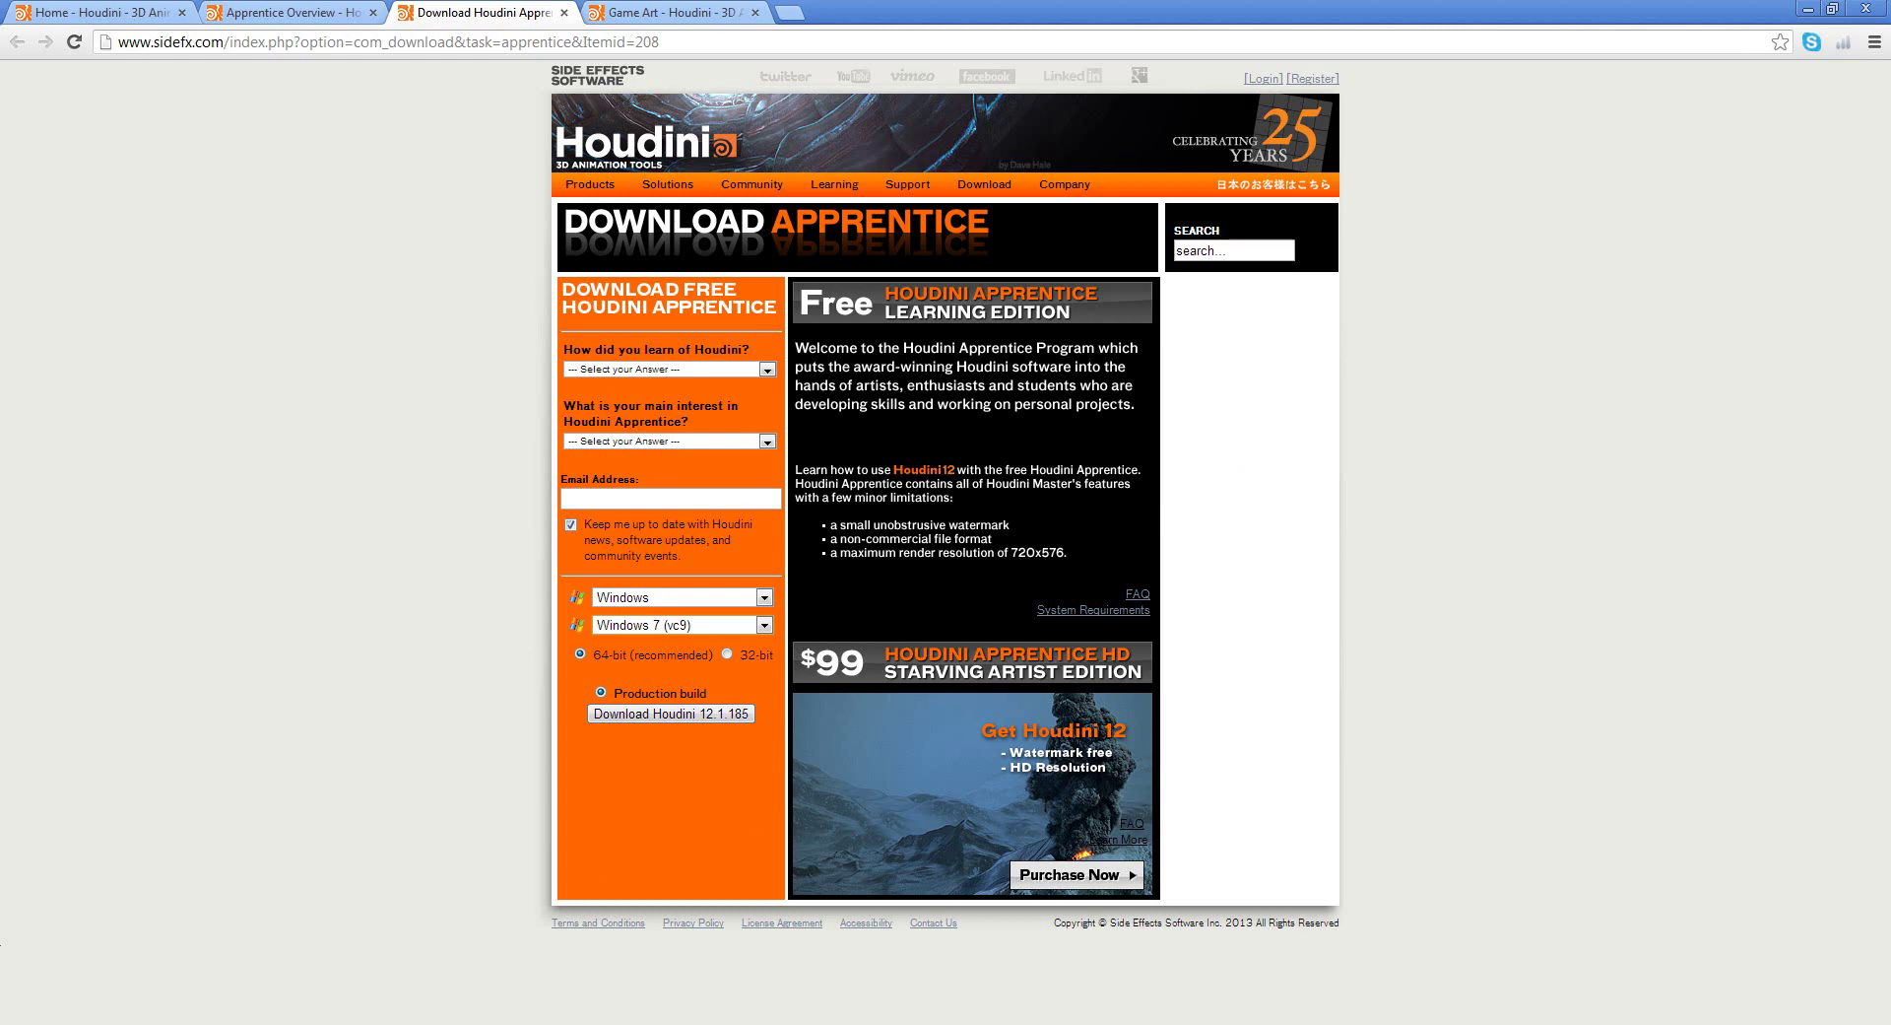
{"action": "key", "text": "alt+Tab"}
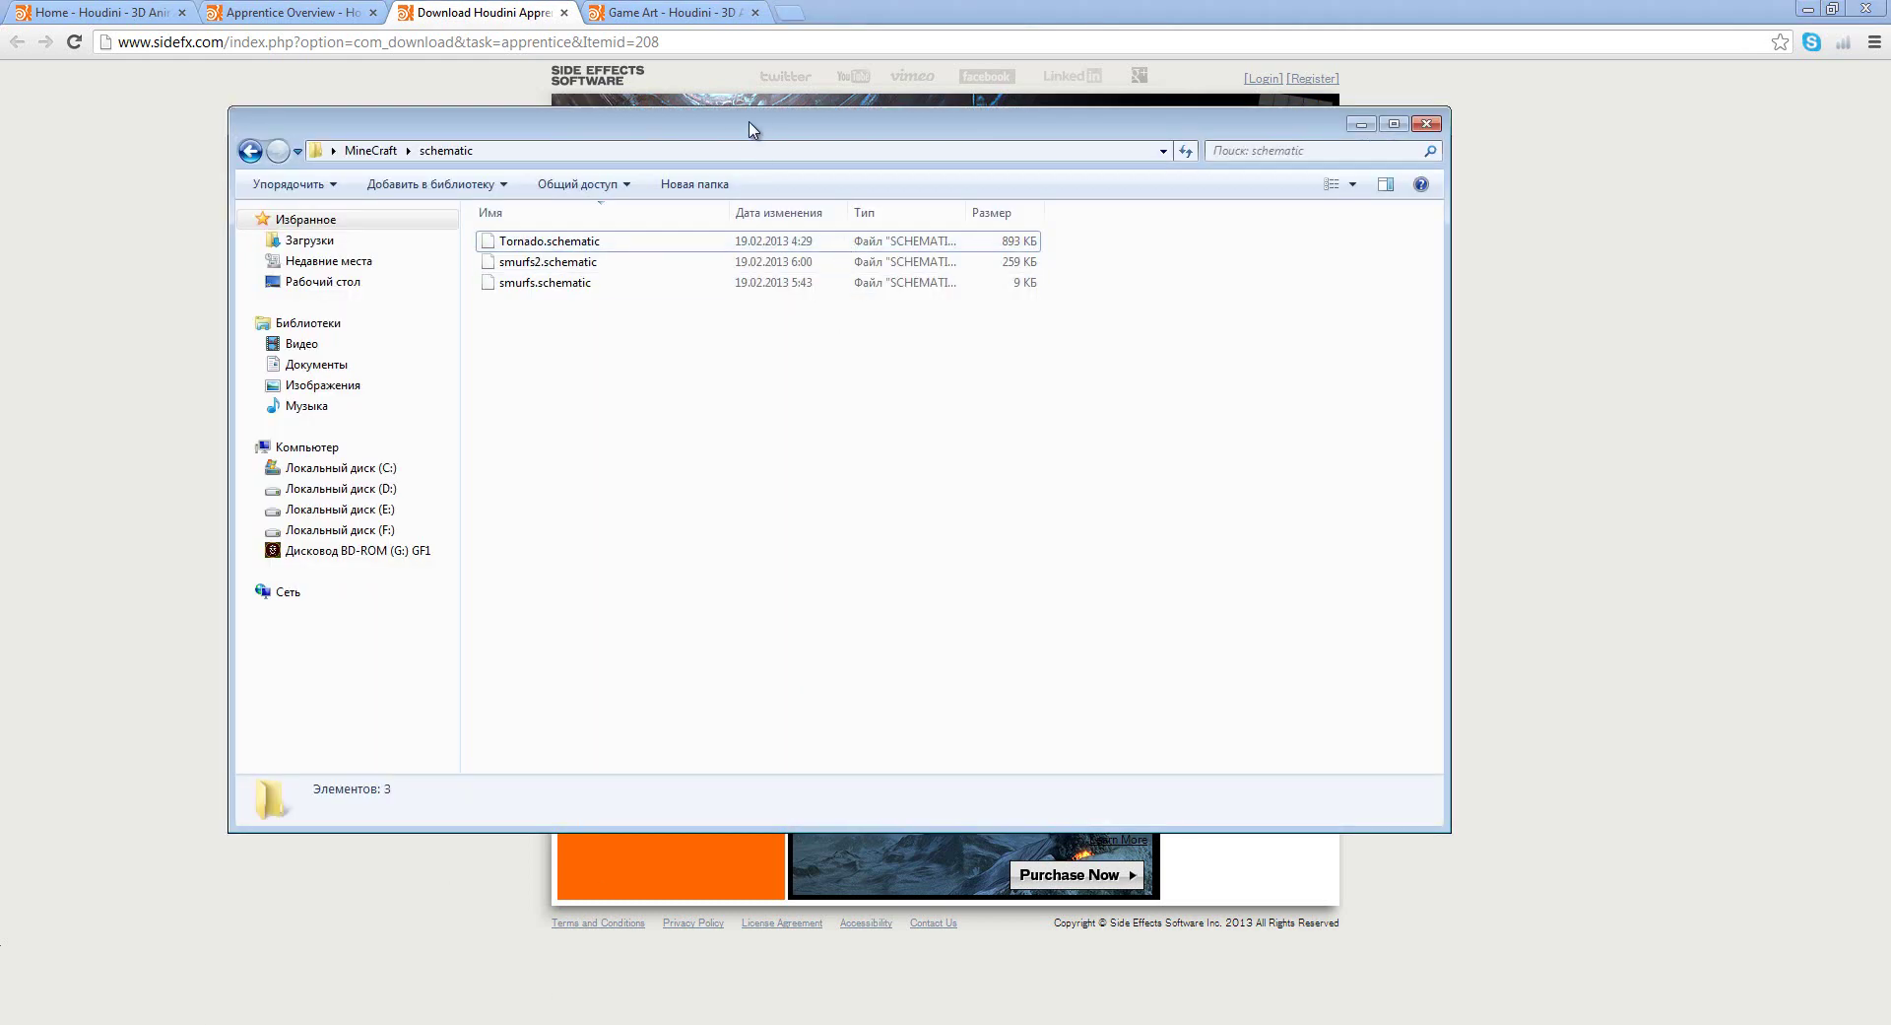
{"action": "left_click_drag", "start_coordinate": [753, 128], "coordinate": [965, 113]}
- In MineCraft > schematic, check smurfs.schematic and smurfs2.schematic (259 KB), then minimize Explorer
{"action": "left_click", "coordinate": [580, 135]}
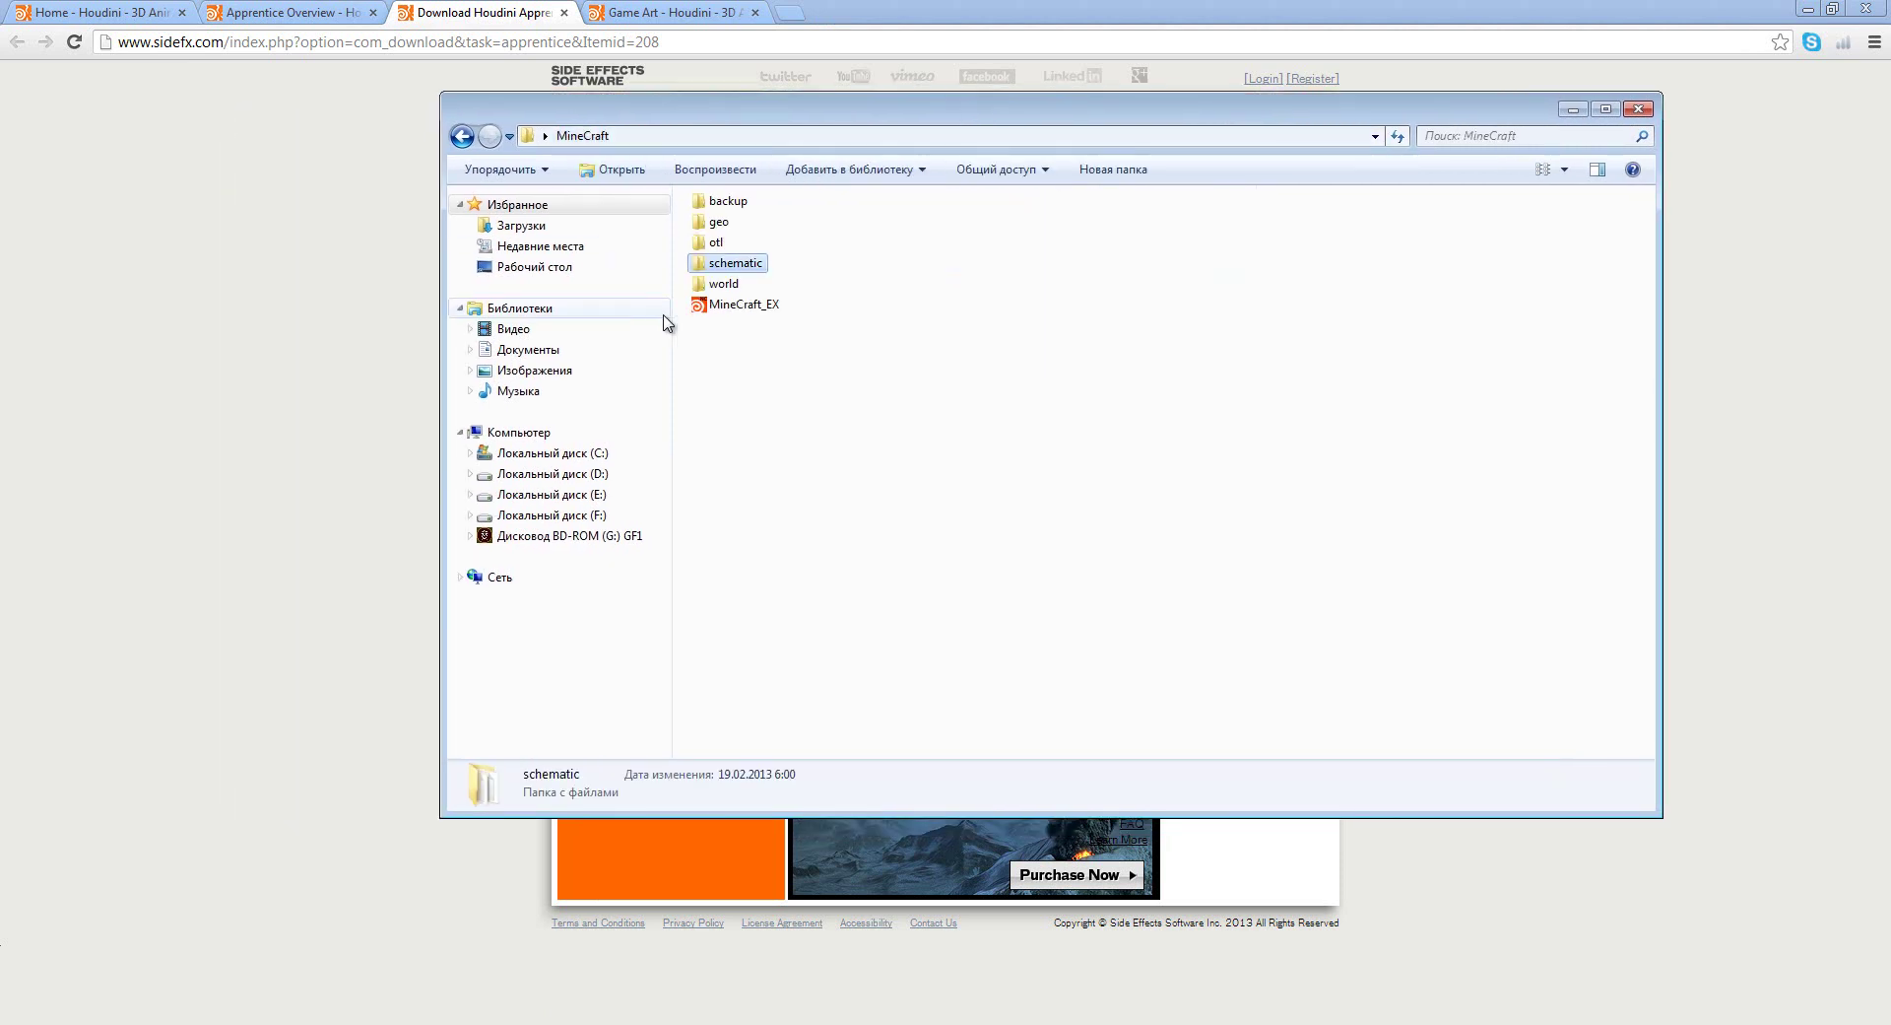
{"action": "left_click", "coordinate": [814, 408]}
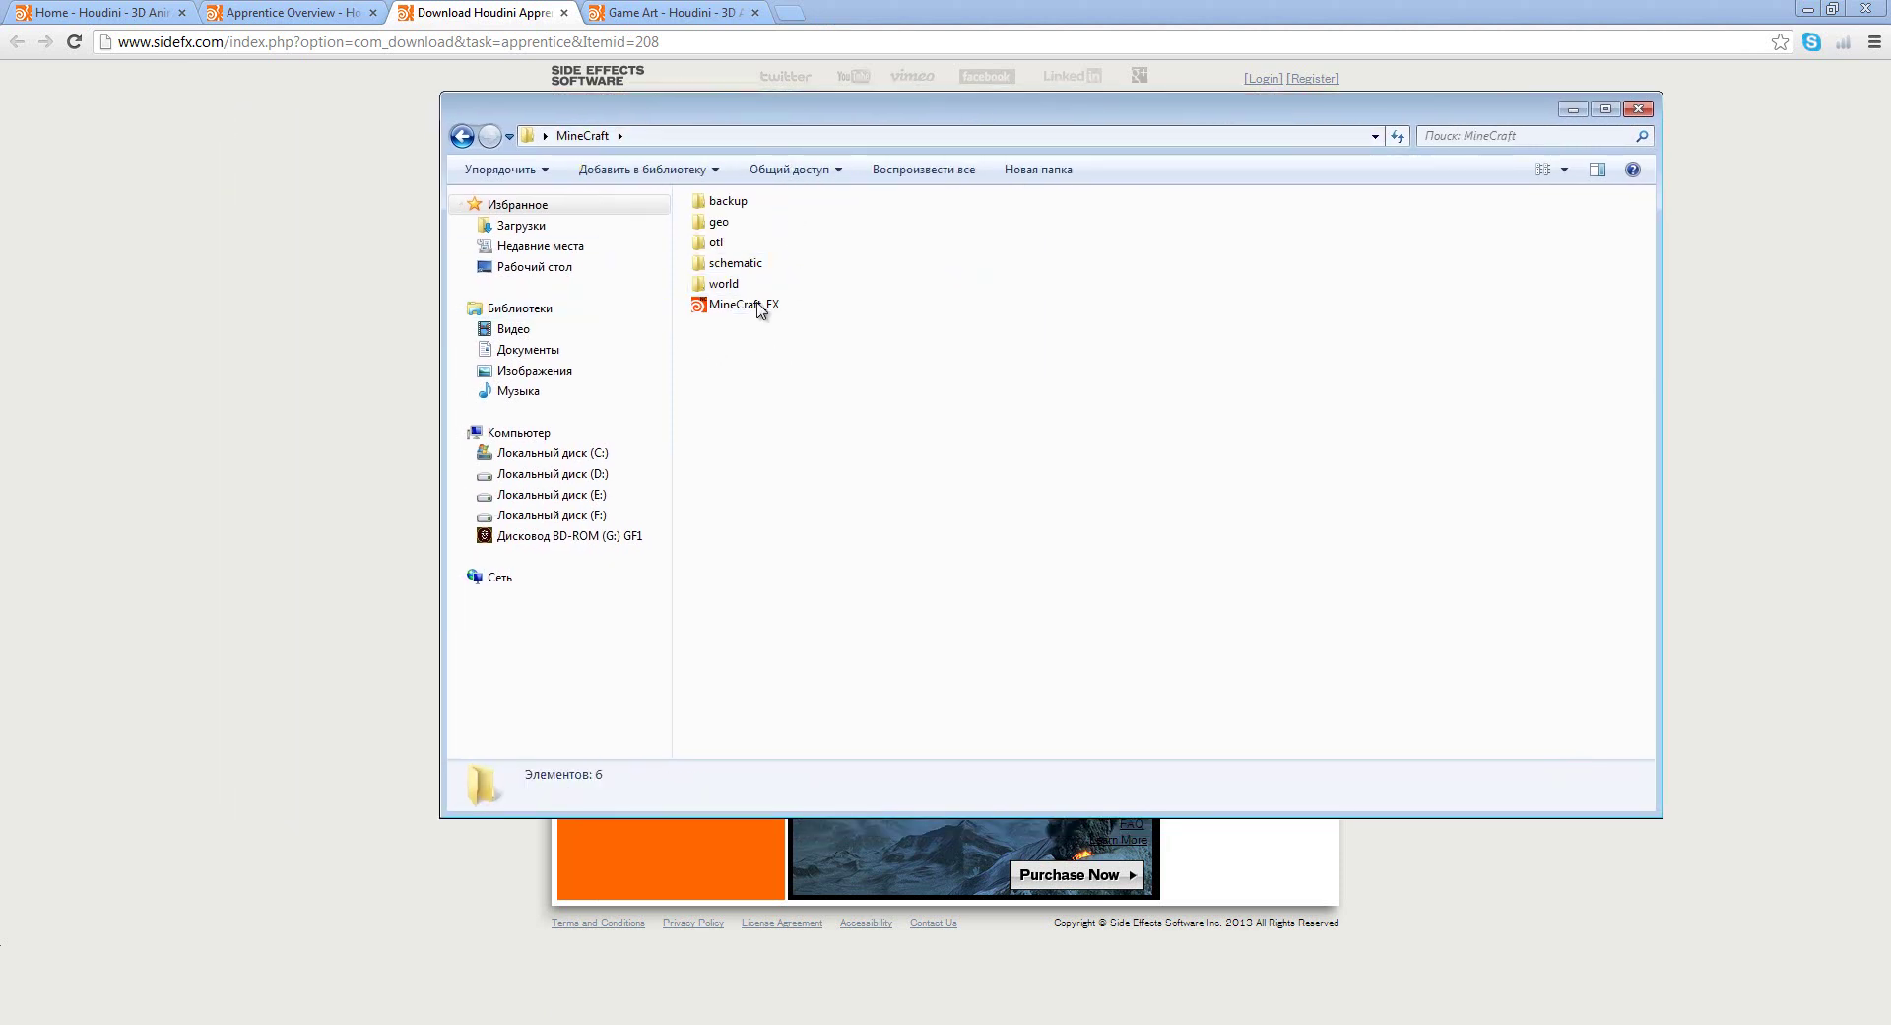
{"action": "left_click", "coordinate": [745, 267]}
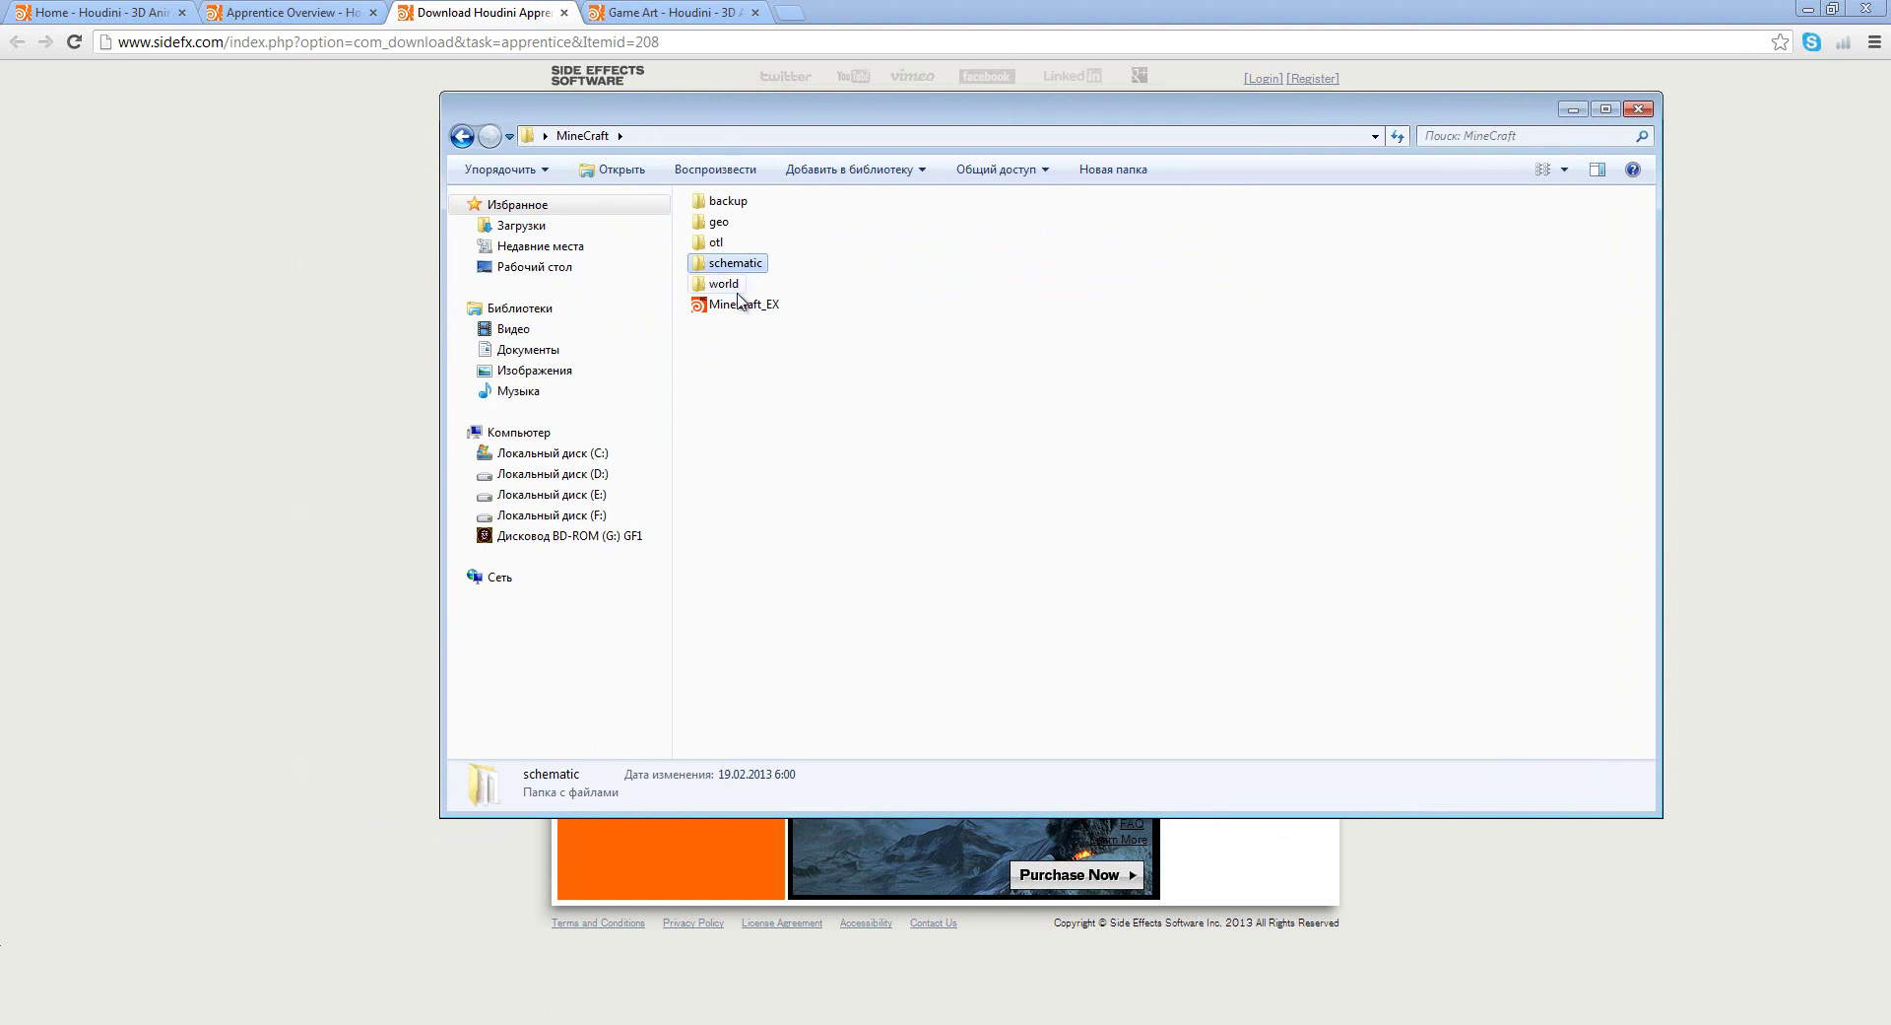
{"action": "double_click", "coordinate": [745, 268]}
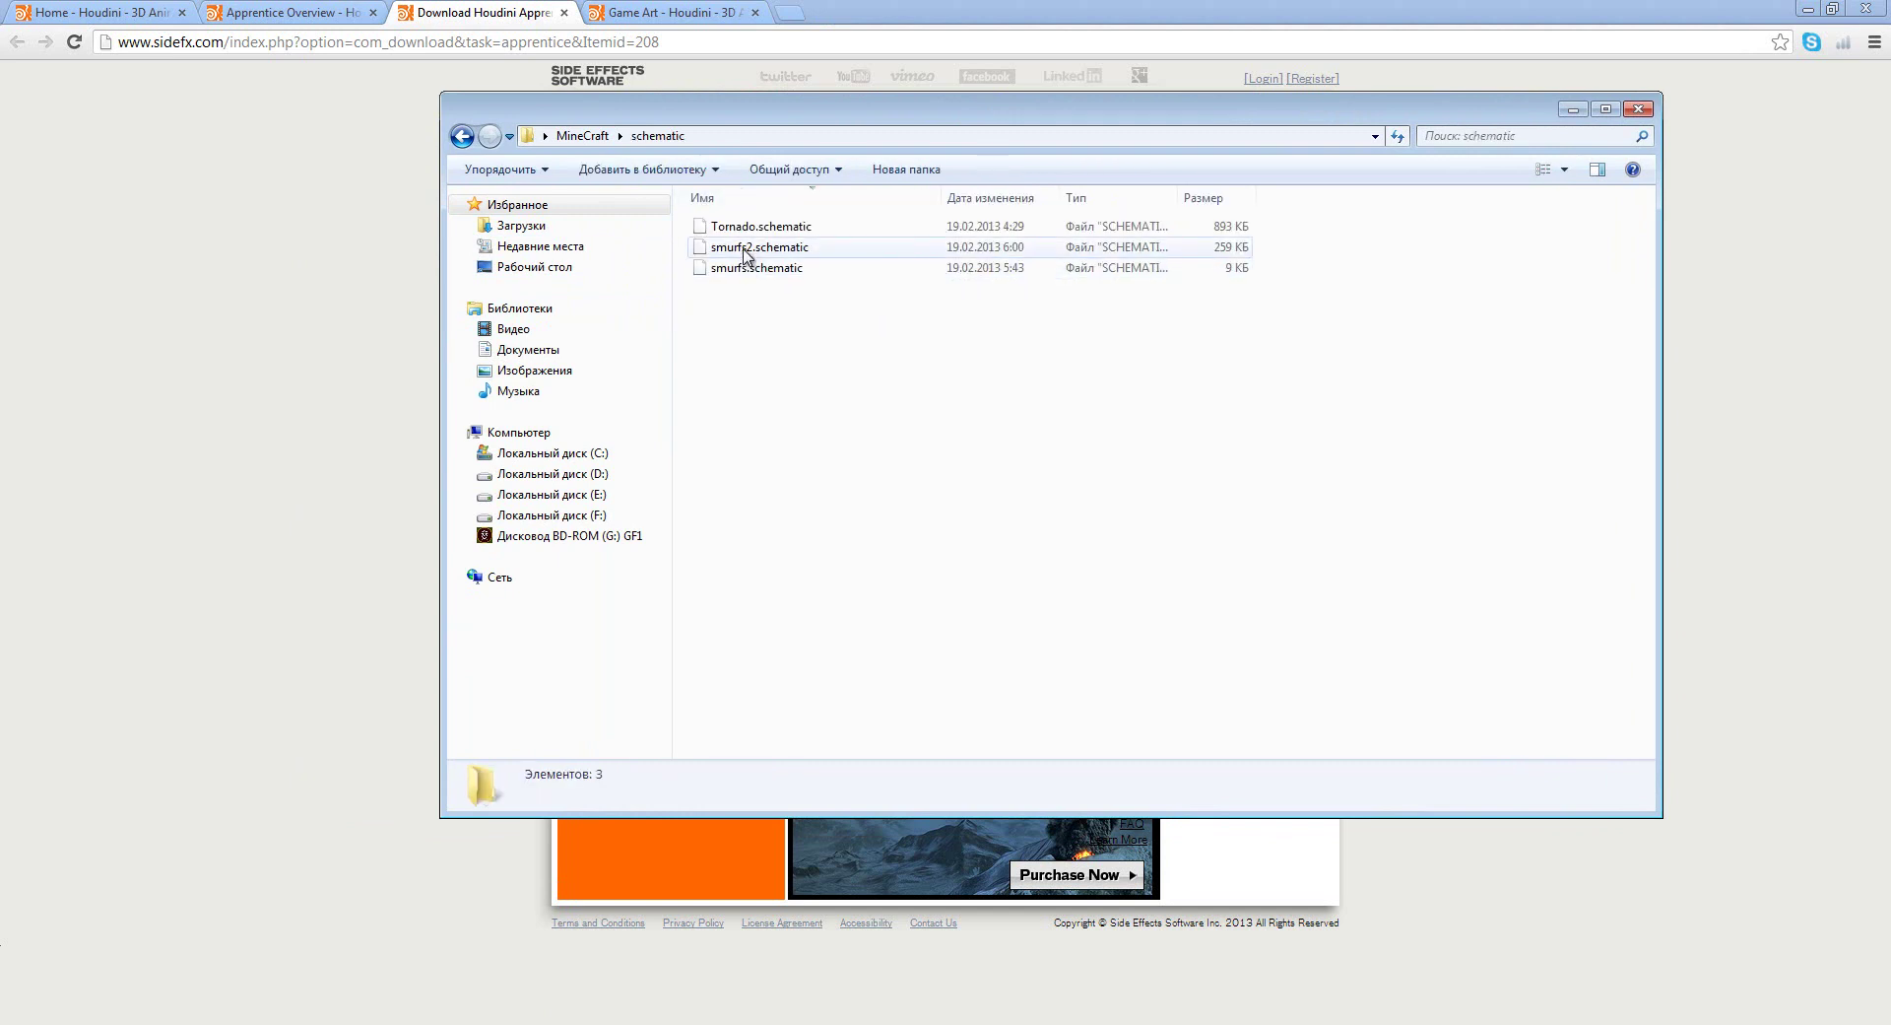
{"action": "left_click", "coordinate": [748, 270]}
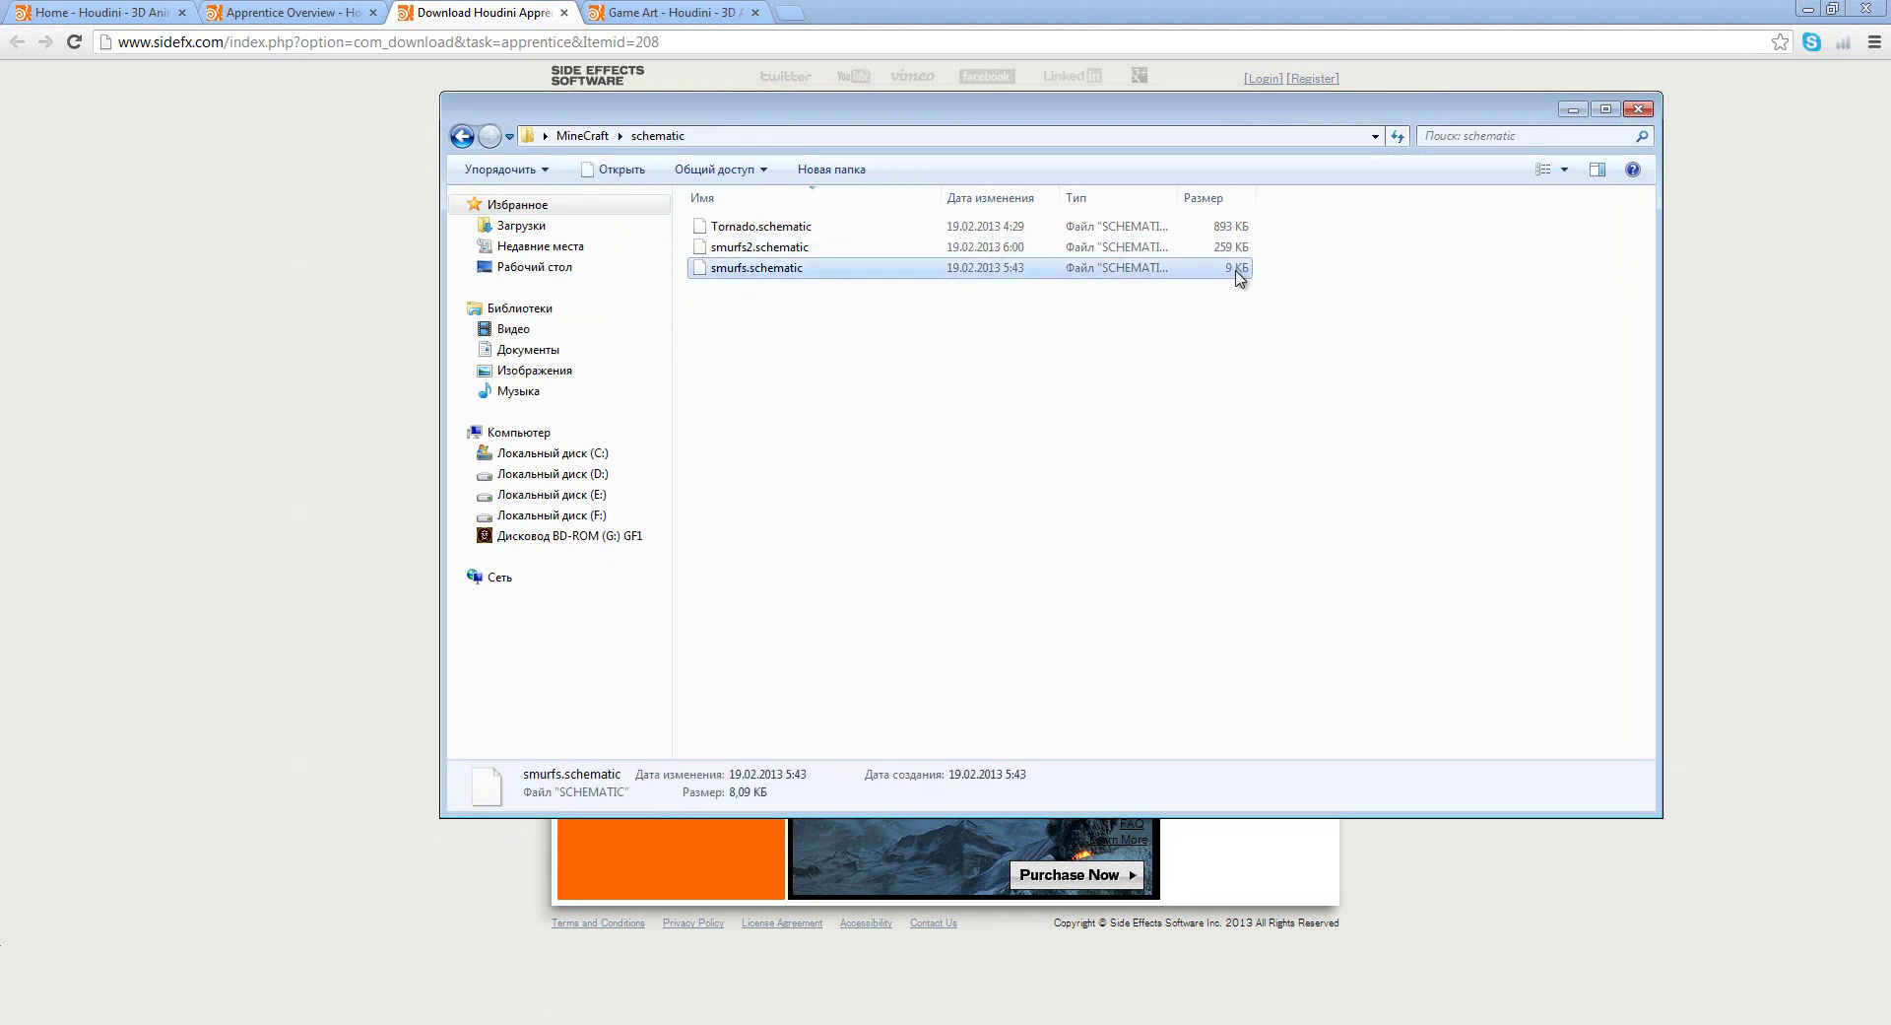
{"action": "left_click", "coordinate": [732, 249]}
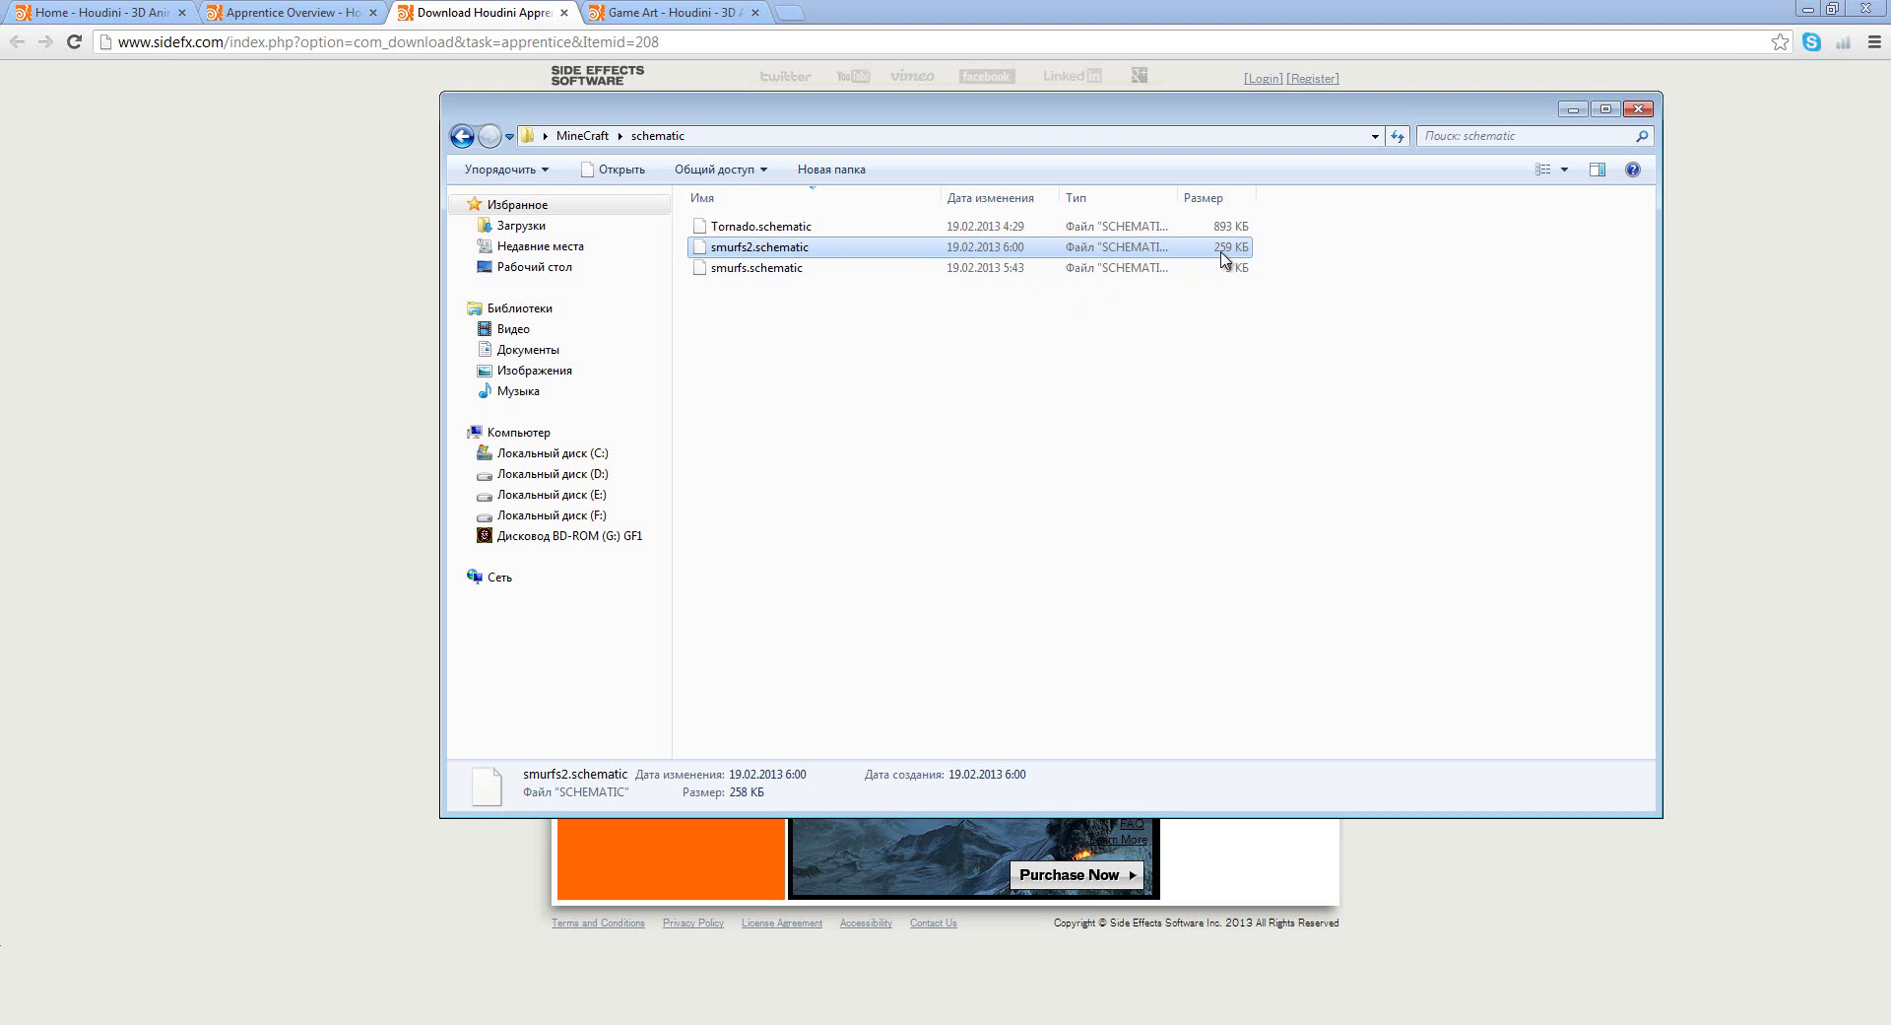
{"action": "left_click", "coordinate": [1572, 109]}
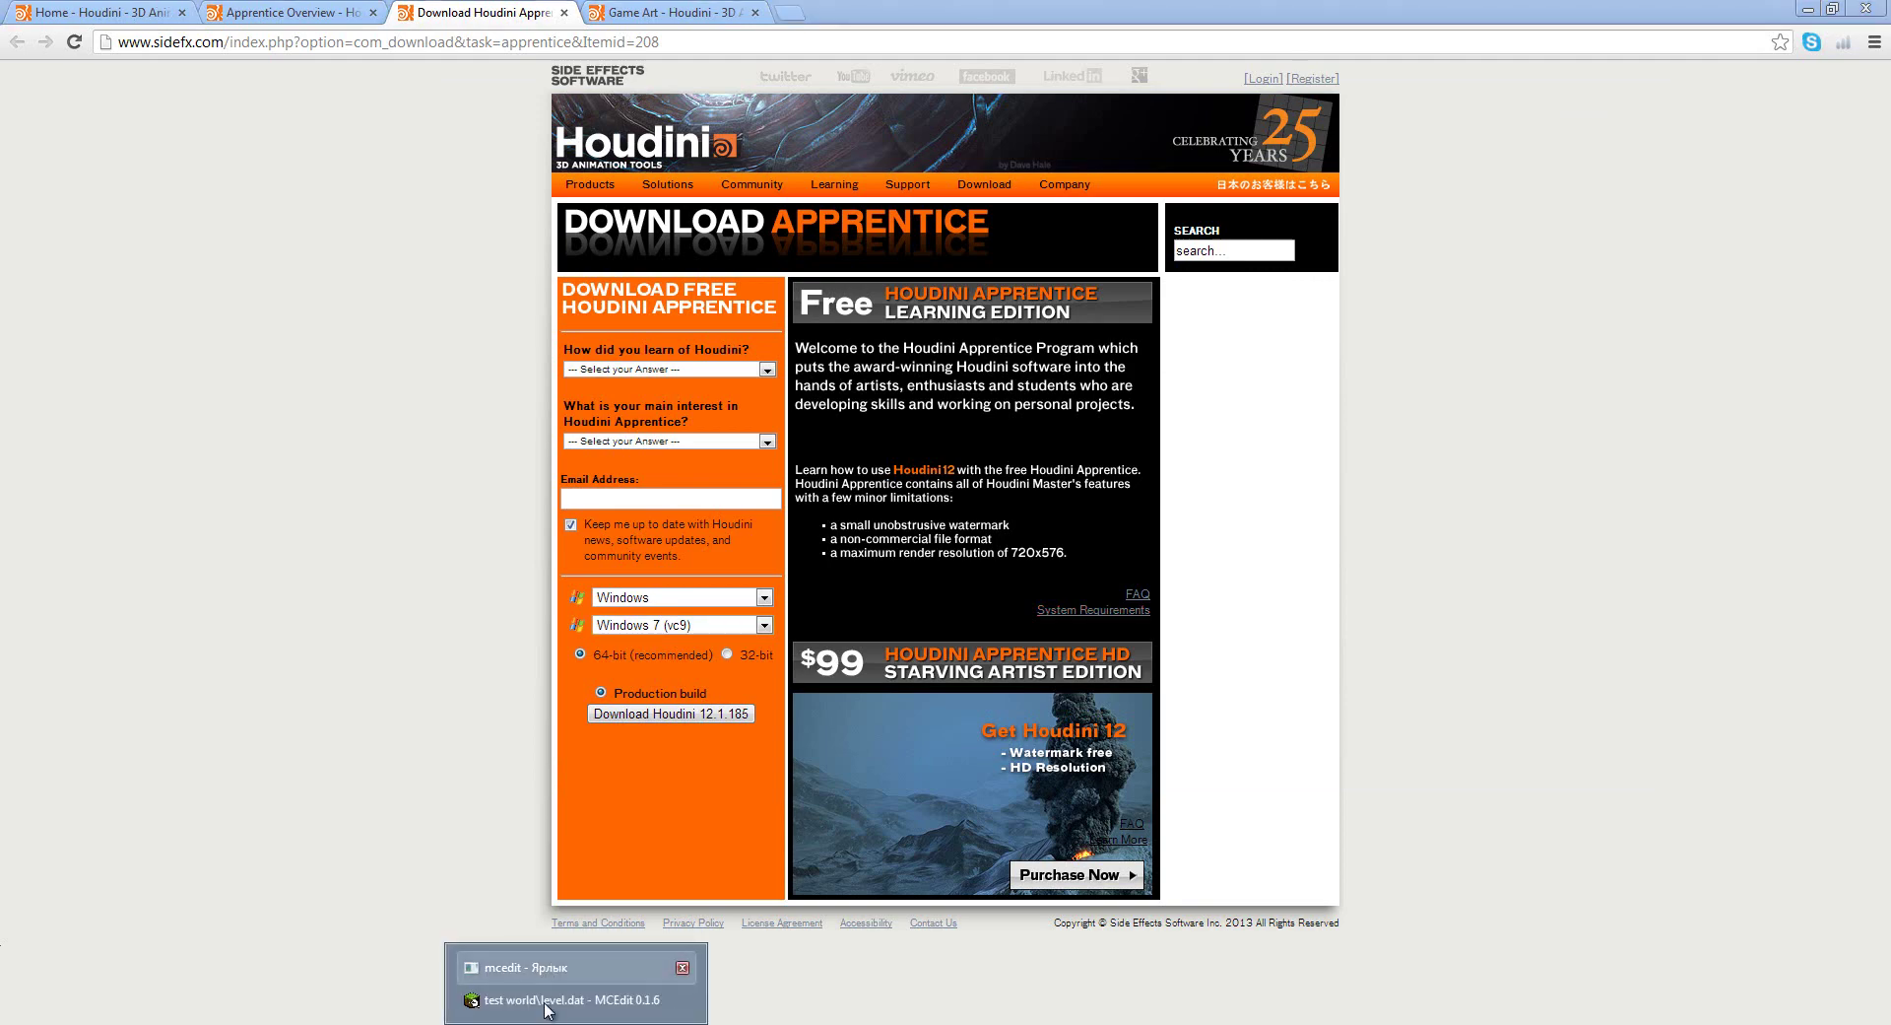
- Import smurfs2.schematic into the MCEdit test world and place it on the grass
{"action": "left_click", "coordinate": [541, 1007]}
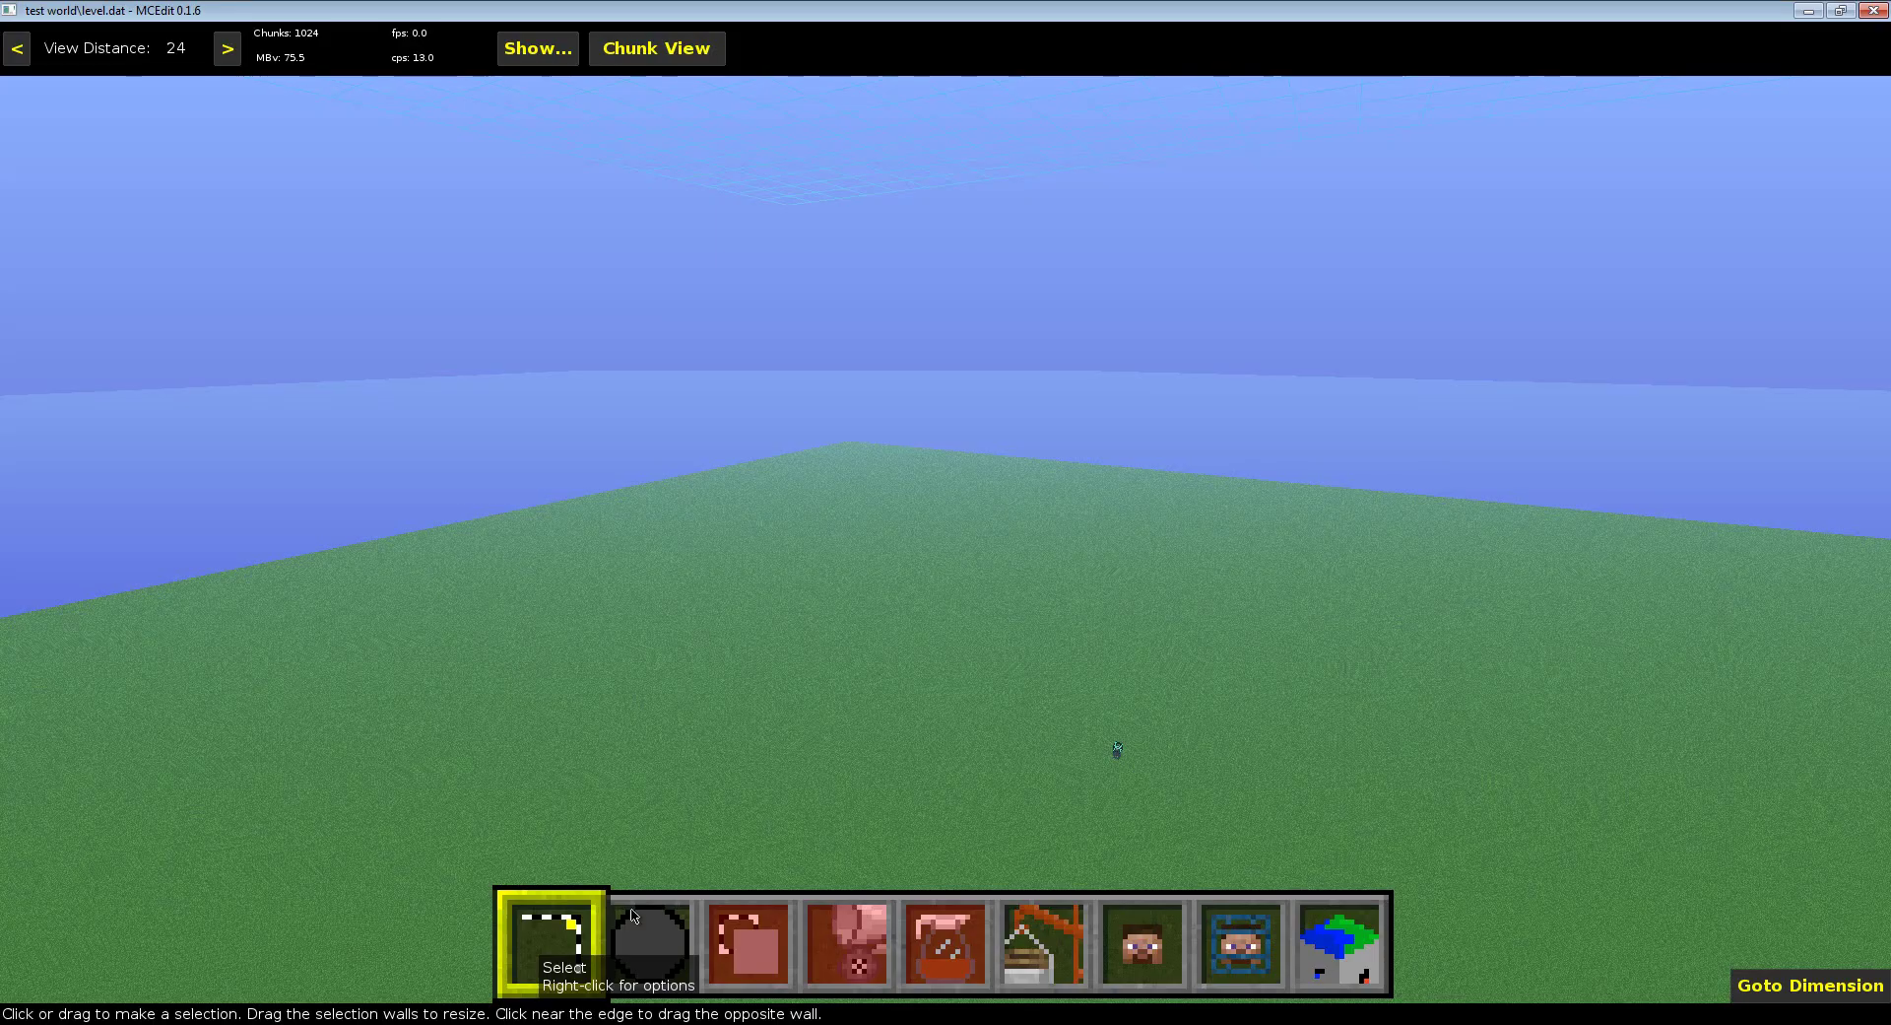
{"action": "left_click", "coordinate": [1044, 941]}
{"action": "left_click", "coordinate": [258, 178]}
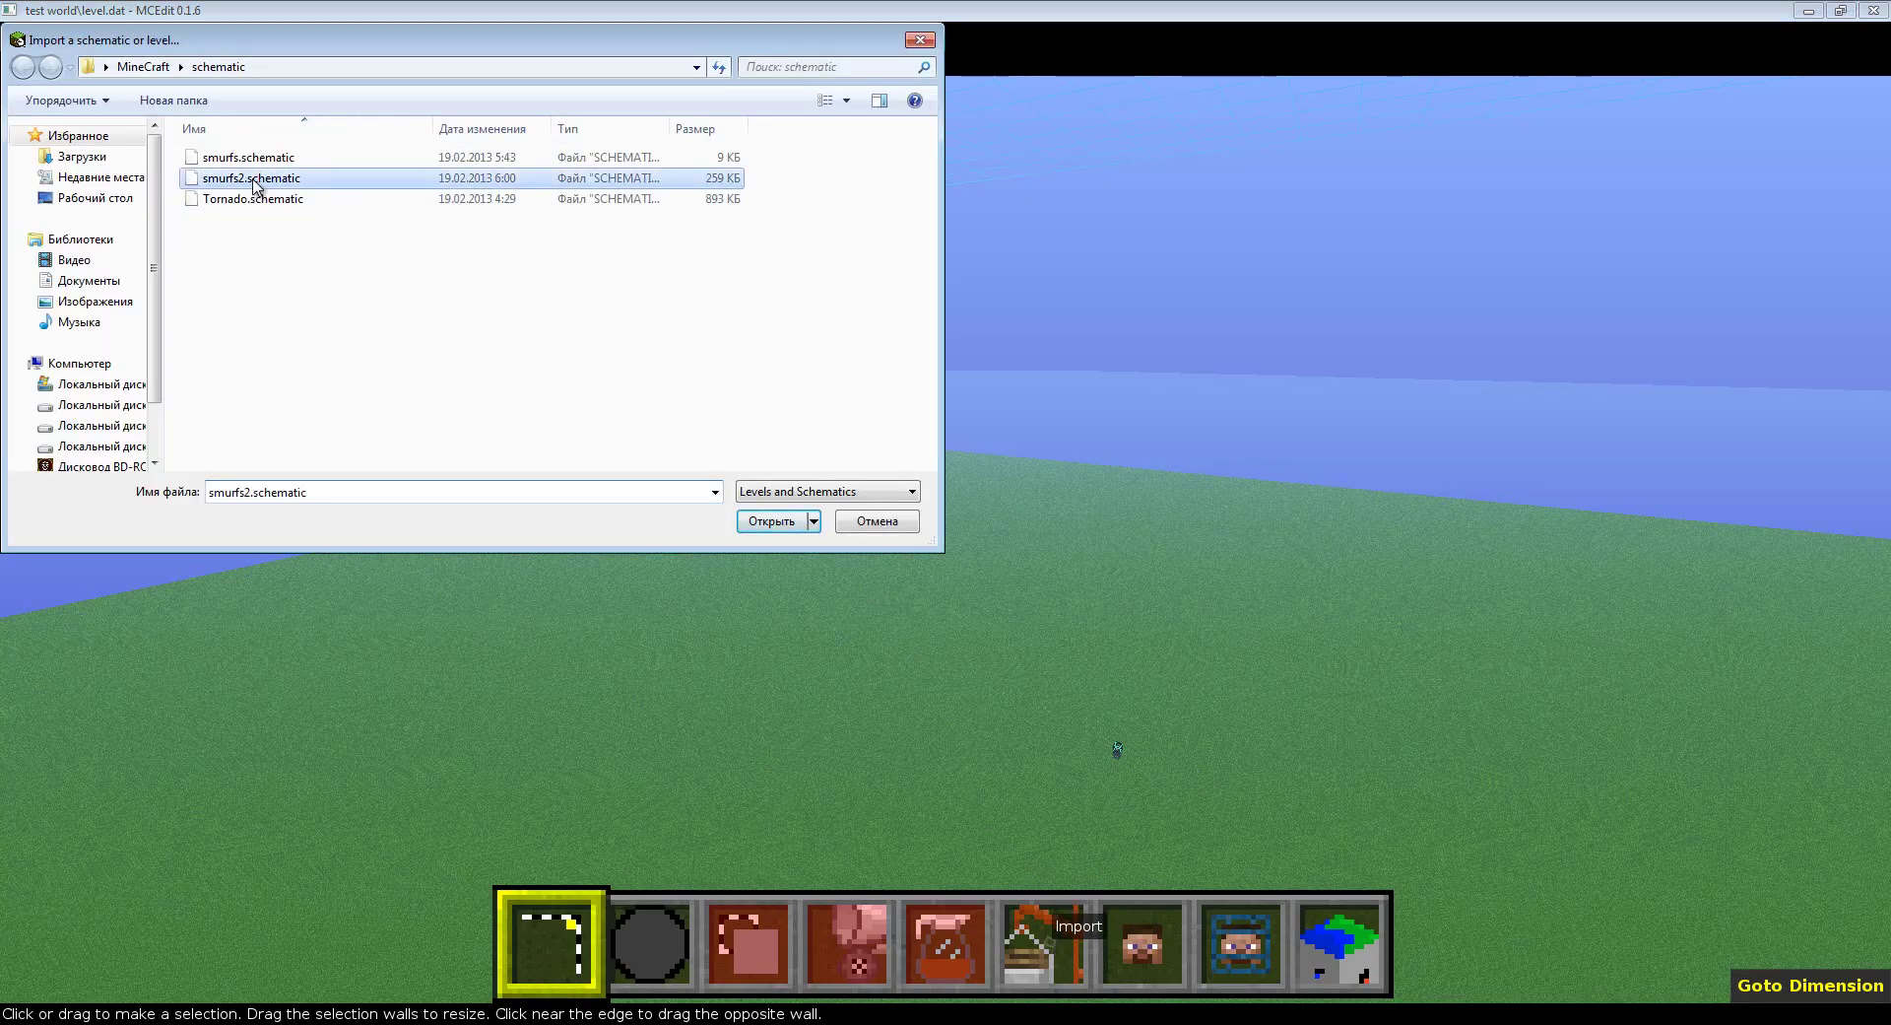
{"action": "left_click", "coordinate": [778, 525]}
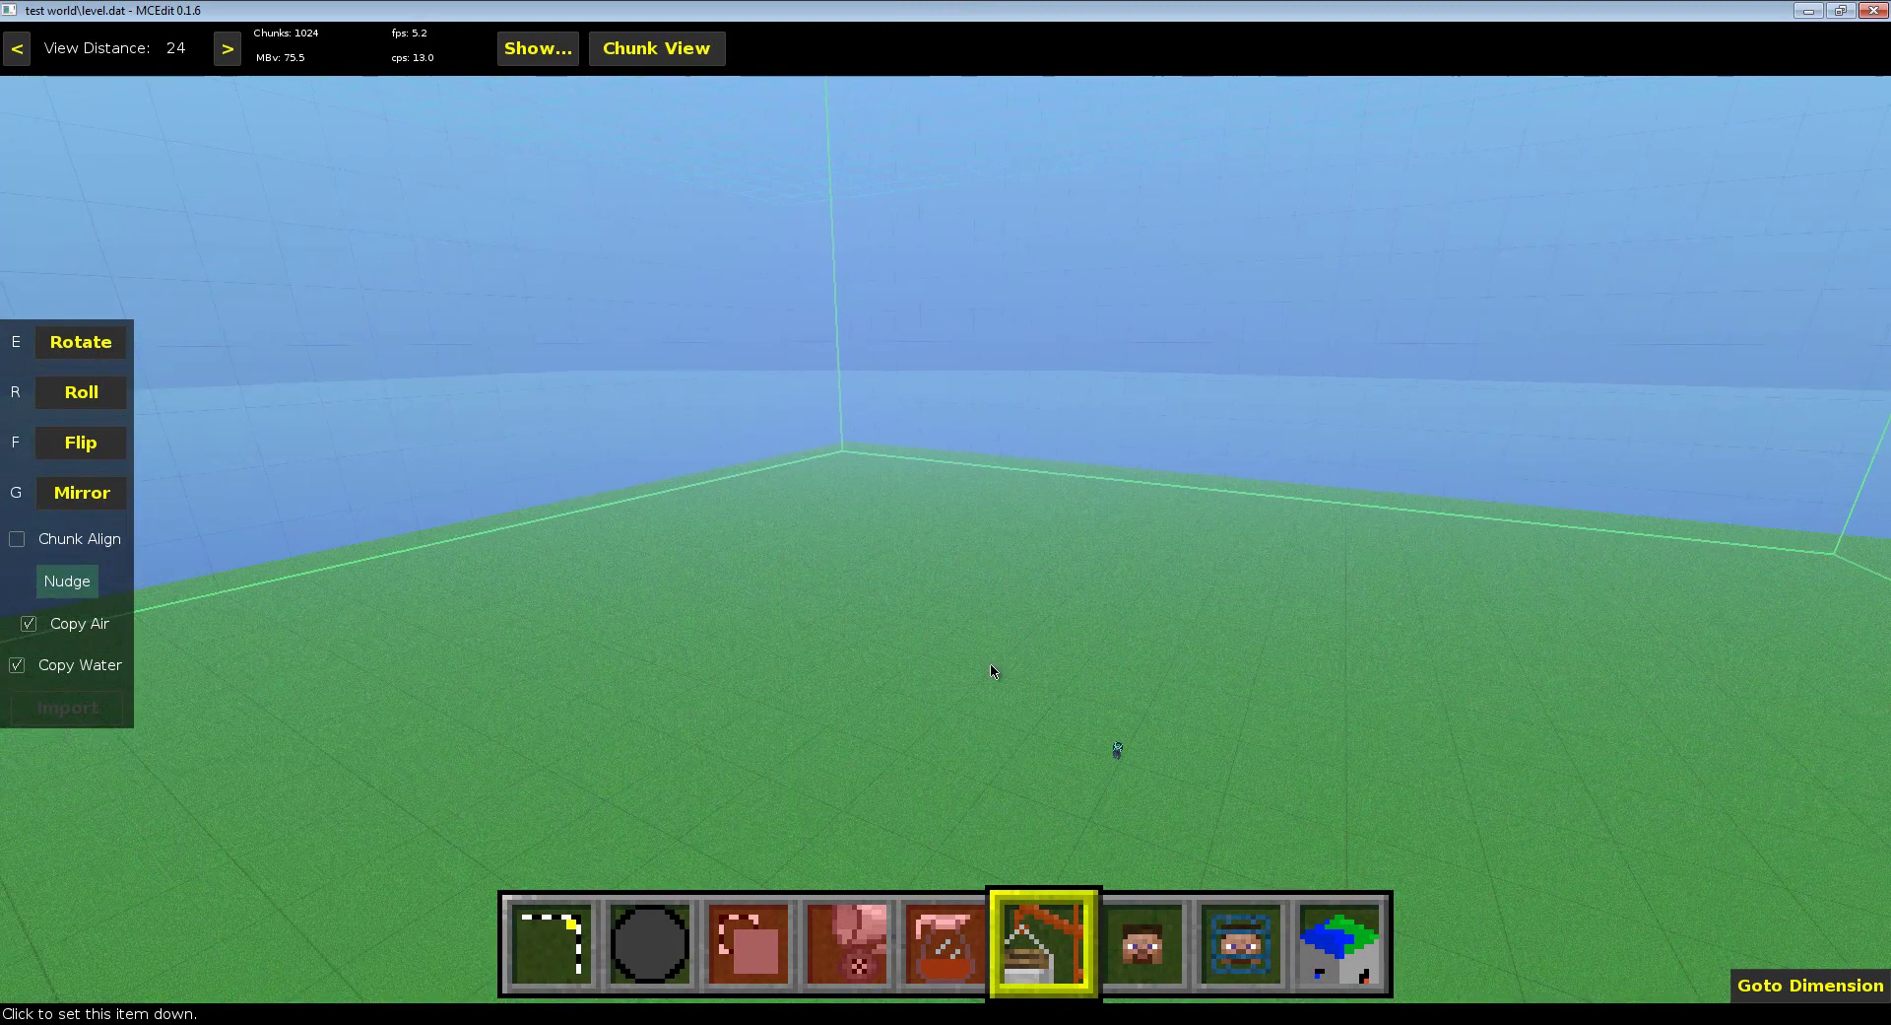
{"action": "left_click", "coordinate": [992, 671]}
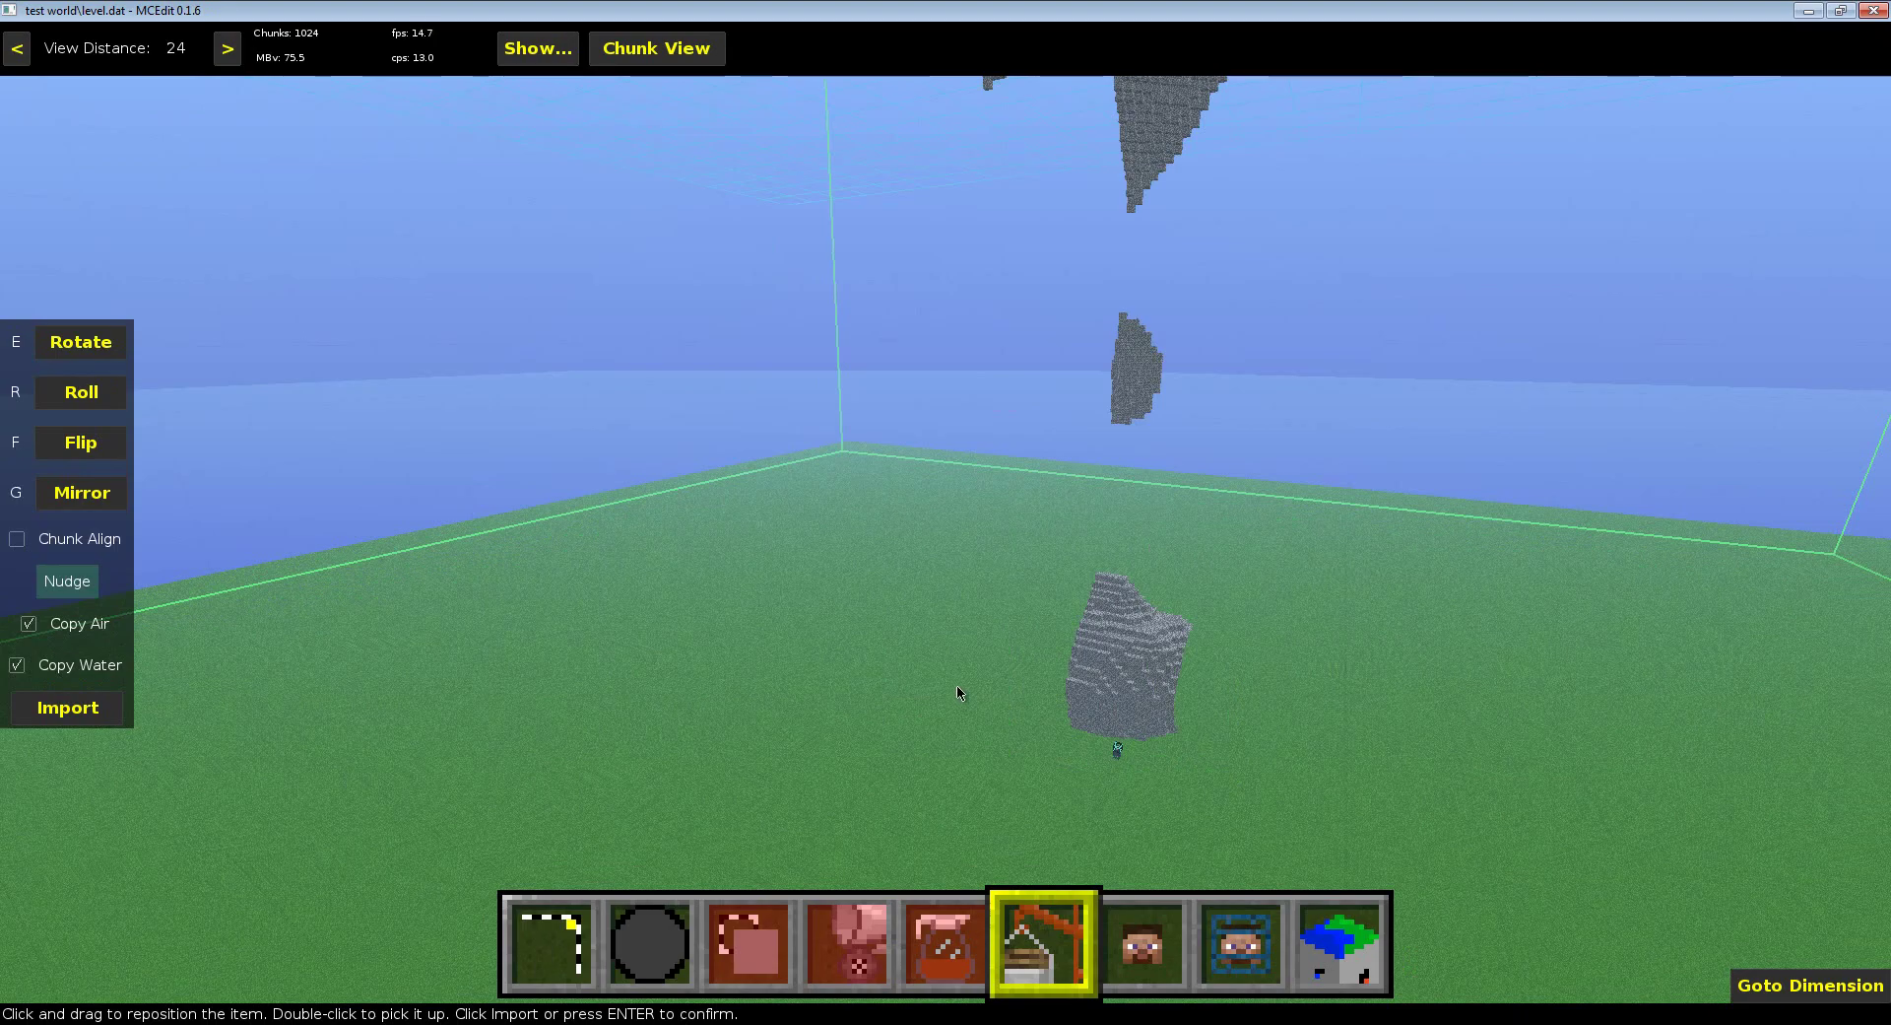
- Orbit around the cobblestone smurf figure, cancel the import with key 1, and return to Houdini
{"action": "mouse_move", "coordinate": [948, 701]}
{"action": "right_mouse_down"}
{"action": "mouse_move", "coordinate": [955, 535]}
{"action": "mouse_move", "coordinate": [831, 493]}
{"action": "mouse_move", "coordinate": [963, 553]}
{"action": "mouse_move", "coordinate": [955, 523]}
{"action": "mouse_move", "coordinate": [981, 587]}
{"action": "mouse_move", "coordinate": [949, 527]}
{"action": "mouse_move", "coordinate": [824, 473]}
{"action": "mouse_move", "coordinate": [950, 528]}
{"action": "right_mouse_up"}
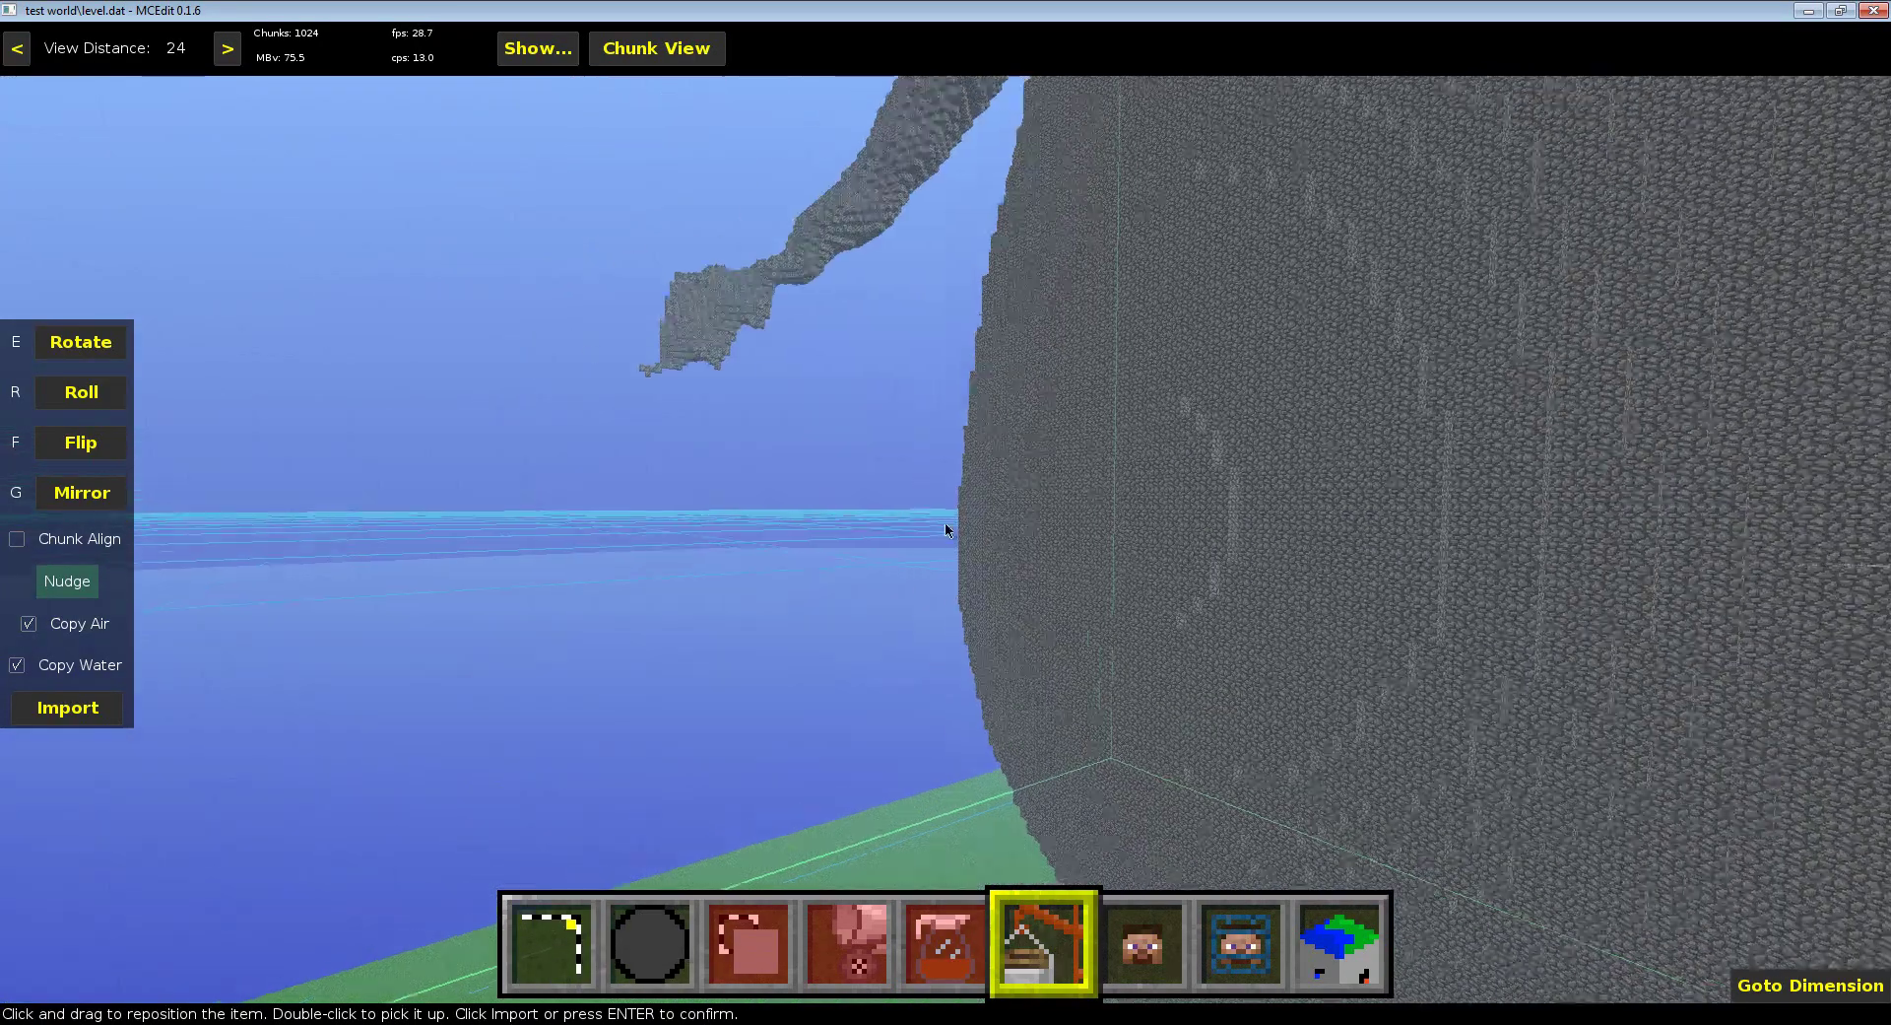
{"action": "right_click_drag", "start_coordinate": [945, 530], "coordinate": [947, 530]}
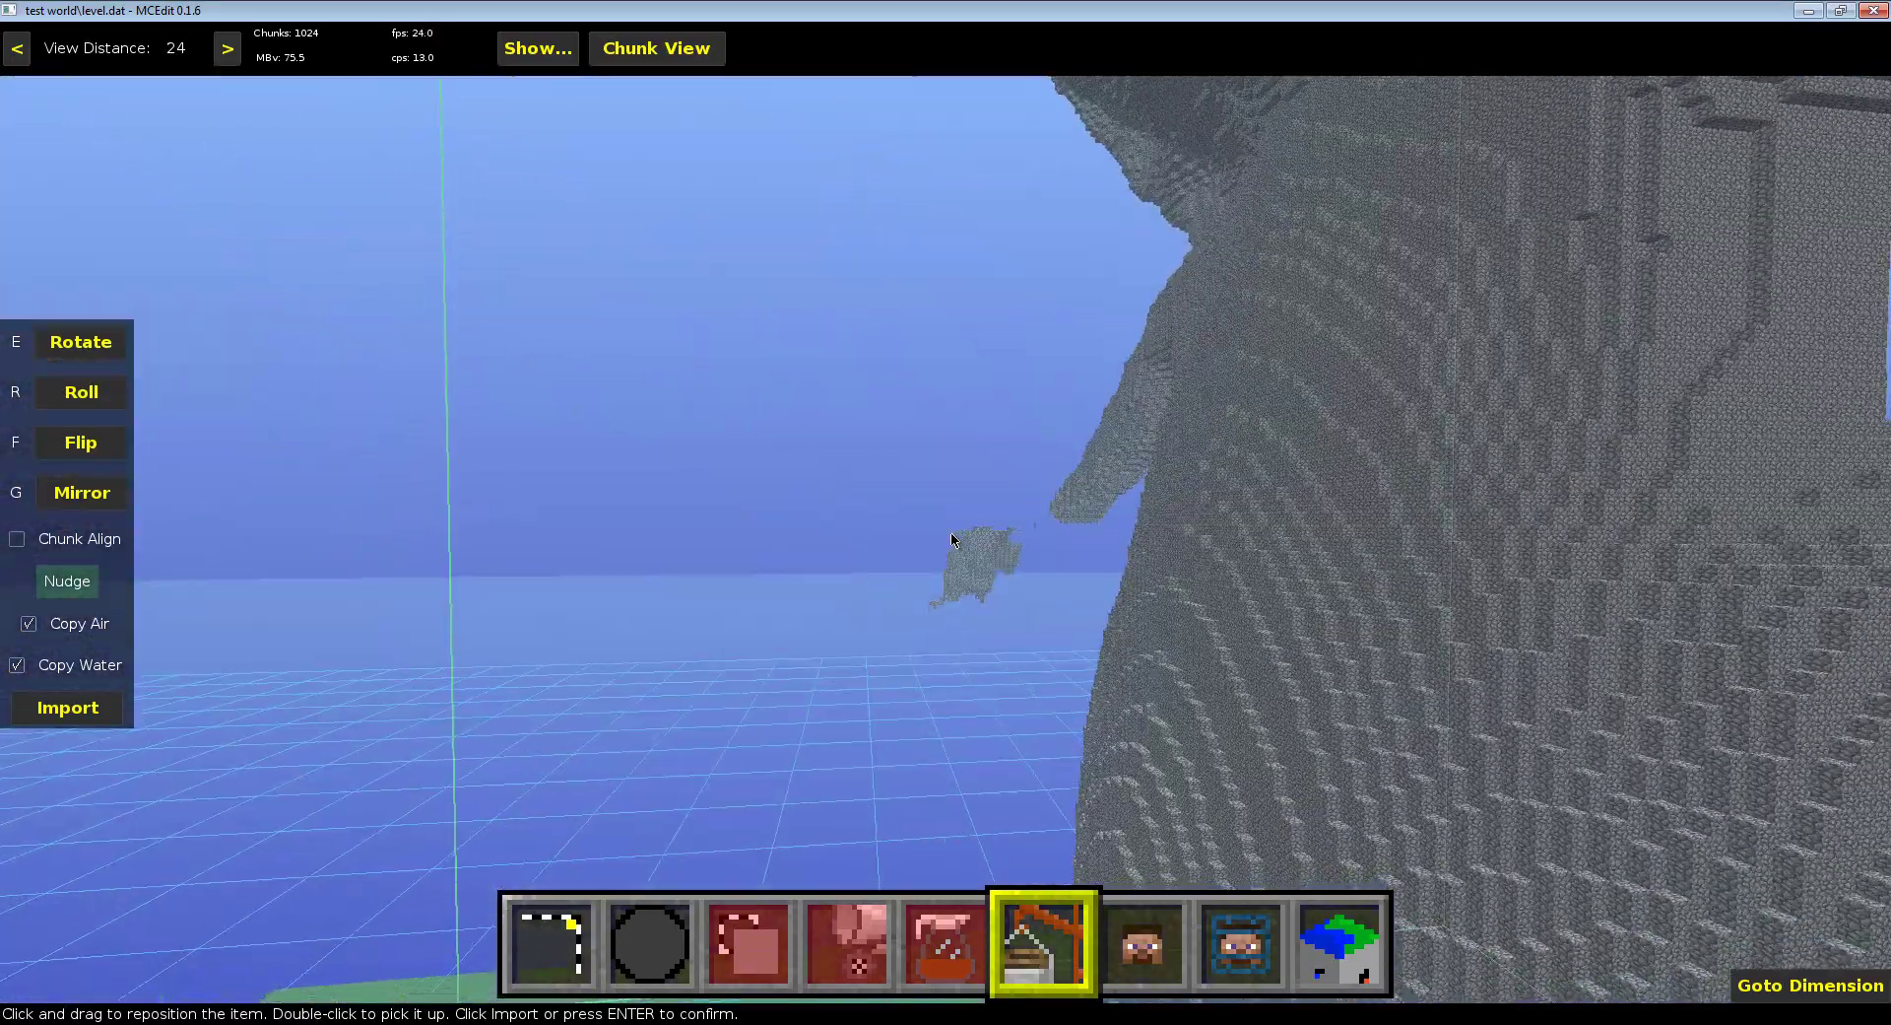
{"action": "key", "text": "s"}
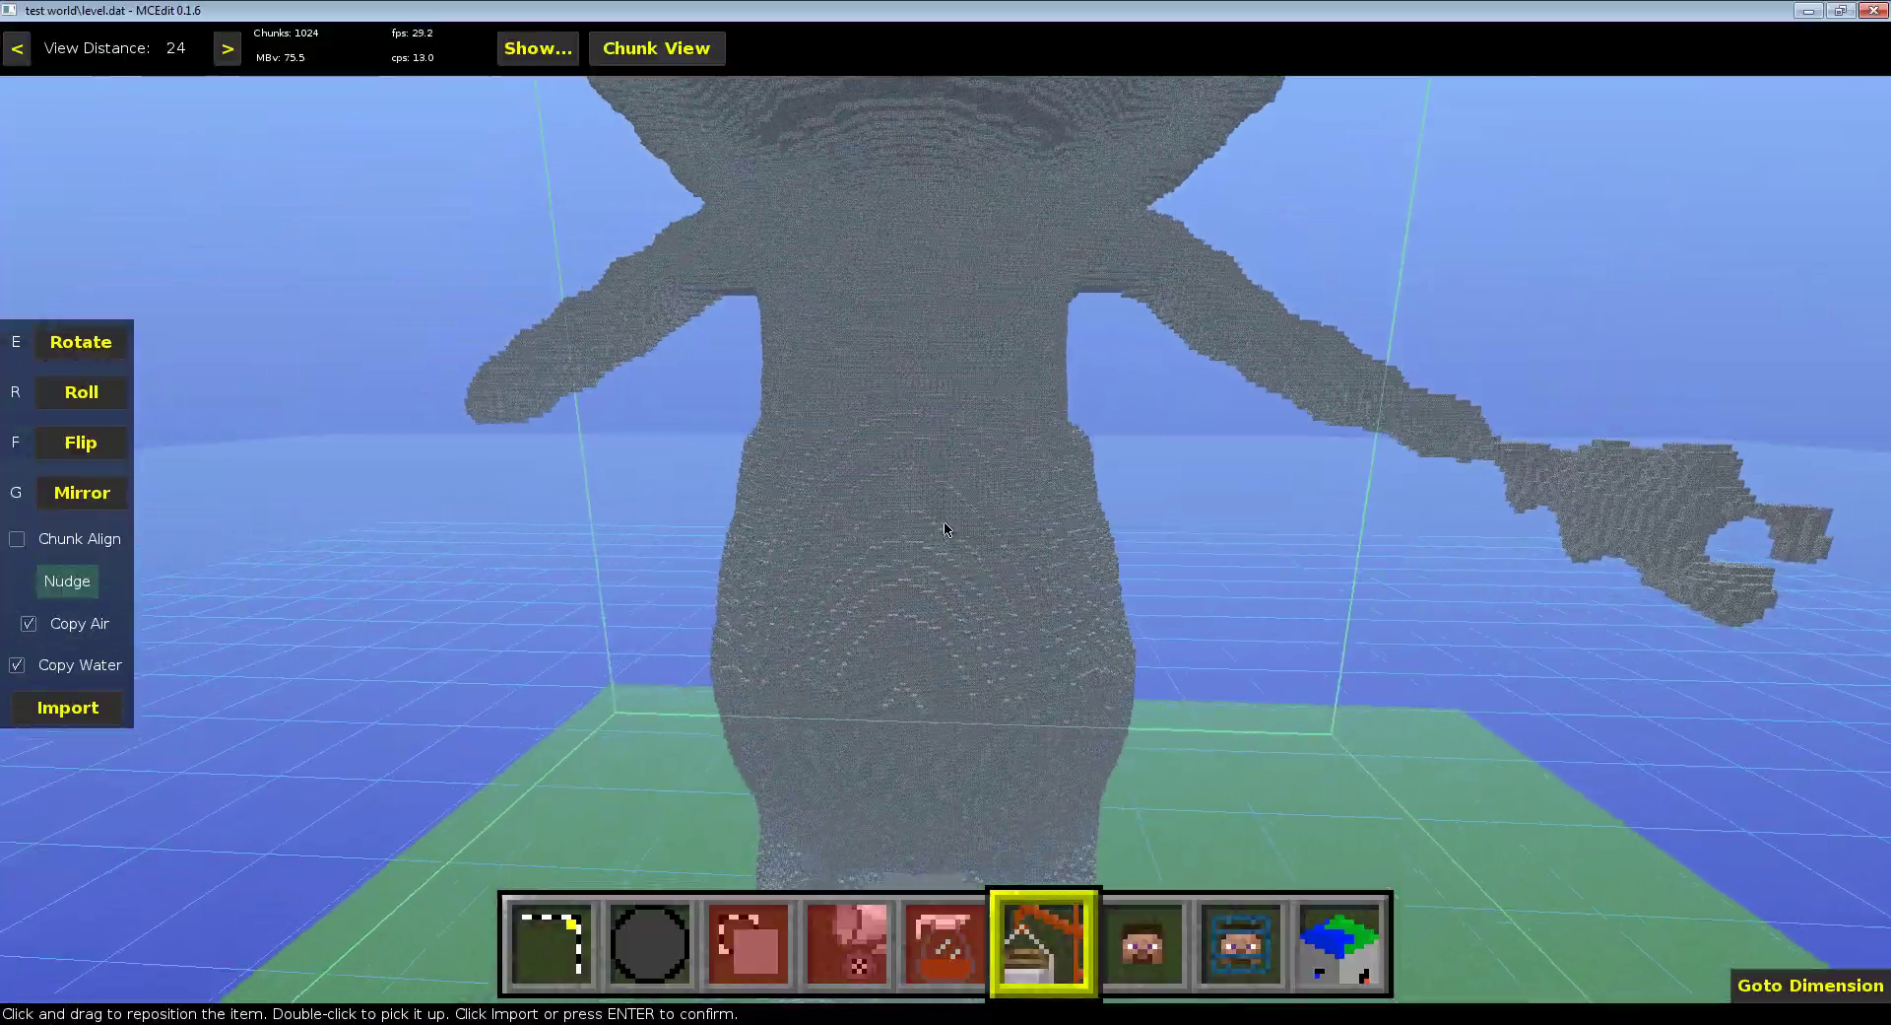
{"action": "mouse_move", "coordinate": [947, 530]}
{"action": "right_mouse_down"}
{"action": "mouse_move", "coordinate": [990, 574]}
{"action": "mouse_move", "coordinate": [953, 523]}
{"action": "mouse_move", "coordinate": [937, 545]}
{"action": "mouse_move", "coordinate": [945, 528]}
{"action": "right_mouse_up"}
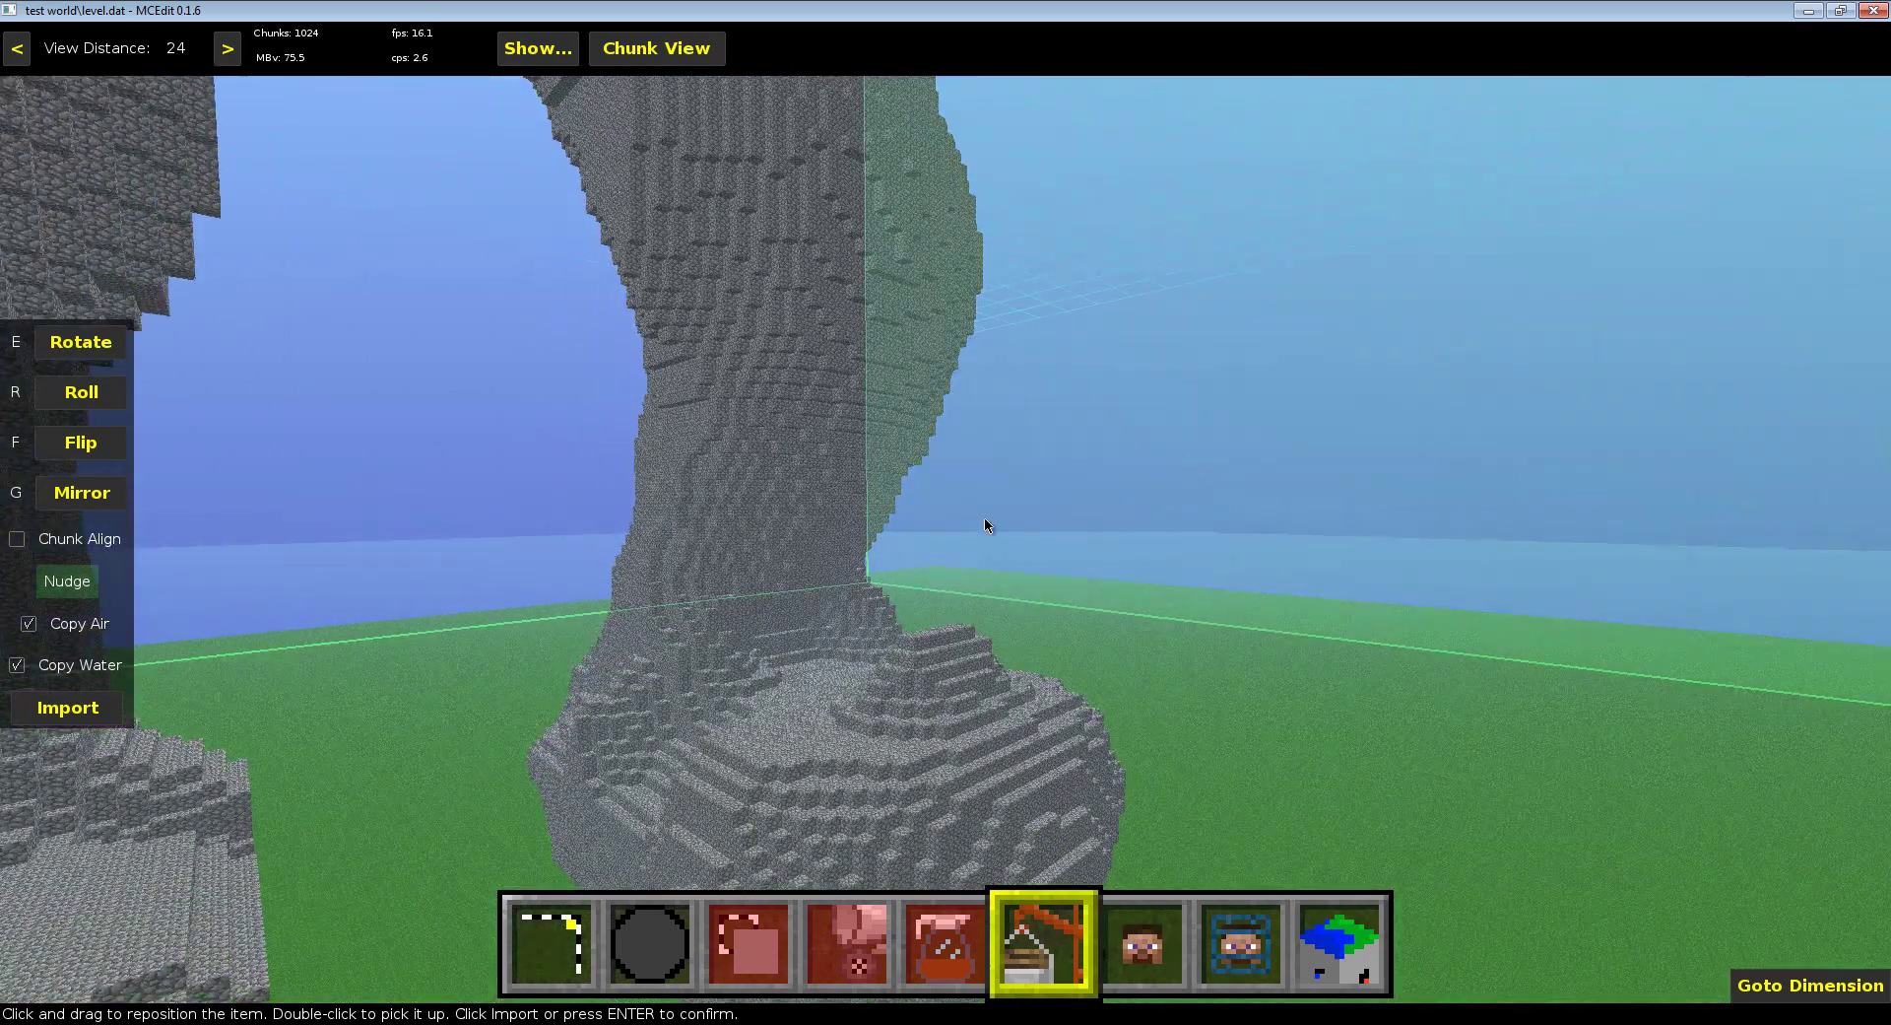
{"action": "key", "text": "1"}
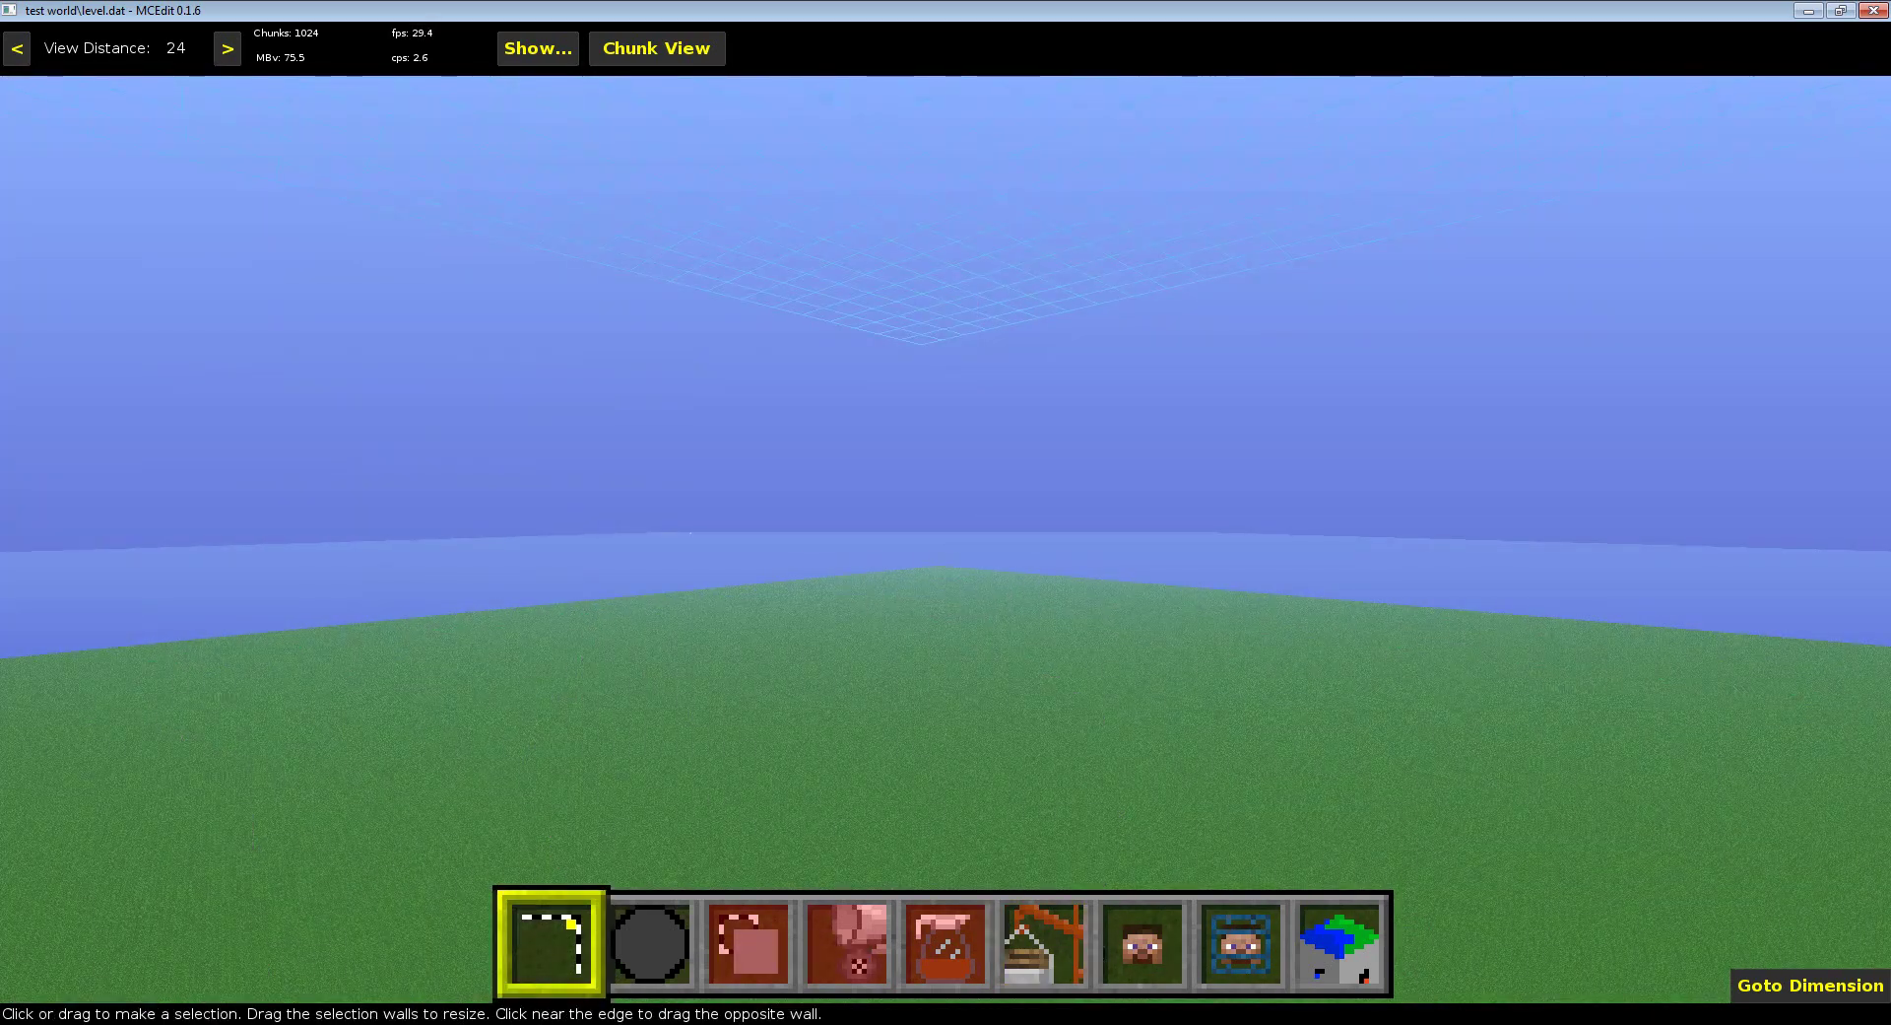
{"action": "key", "text": "alt+Tab"}
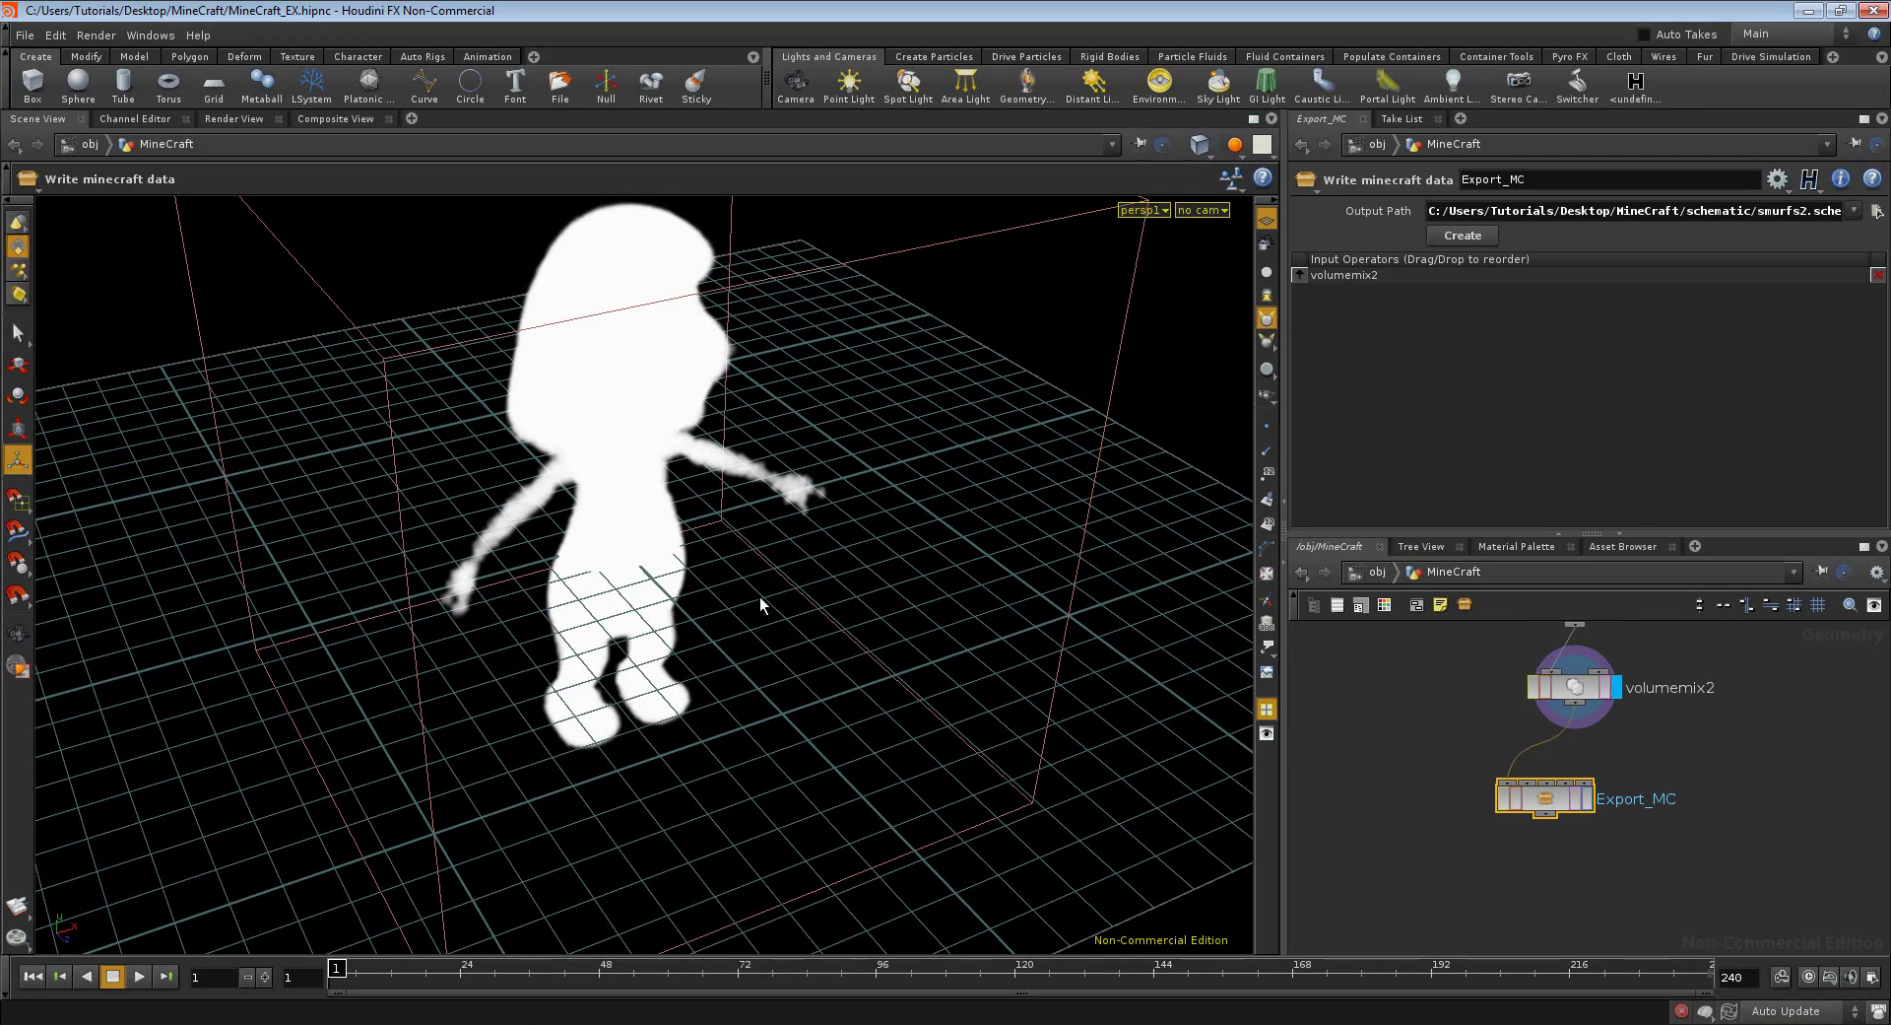
- Inspect volume1 and isooffset1 (Fog Volume, Ray Intersect, 64 divisions) in the MineCraft network
{"action": "mouse_move", "coordinate": [1417, 737]}
{"action": "middle_mouse_down"}
{"action": "mouse_move", "coordinate": [1406, 821]}
{"action": "mouse_move", "coordinate": [1435, 751]}
{"action": "mouse_move", "coordinate": [1433, 809]}
{"action": "middle_mouse_up"}
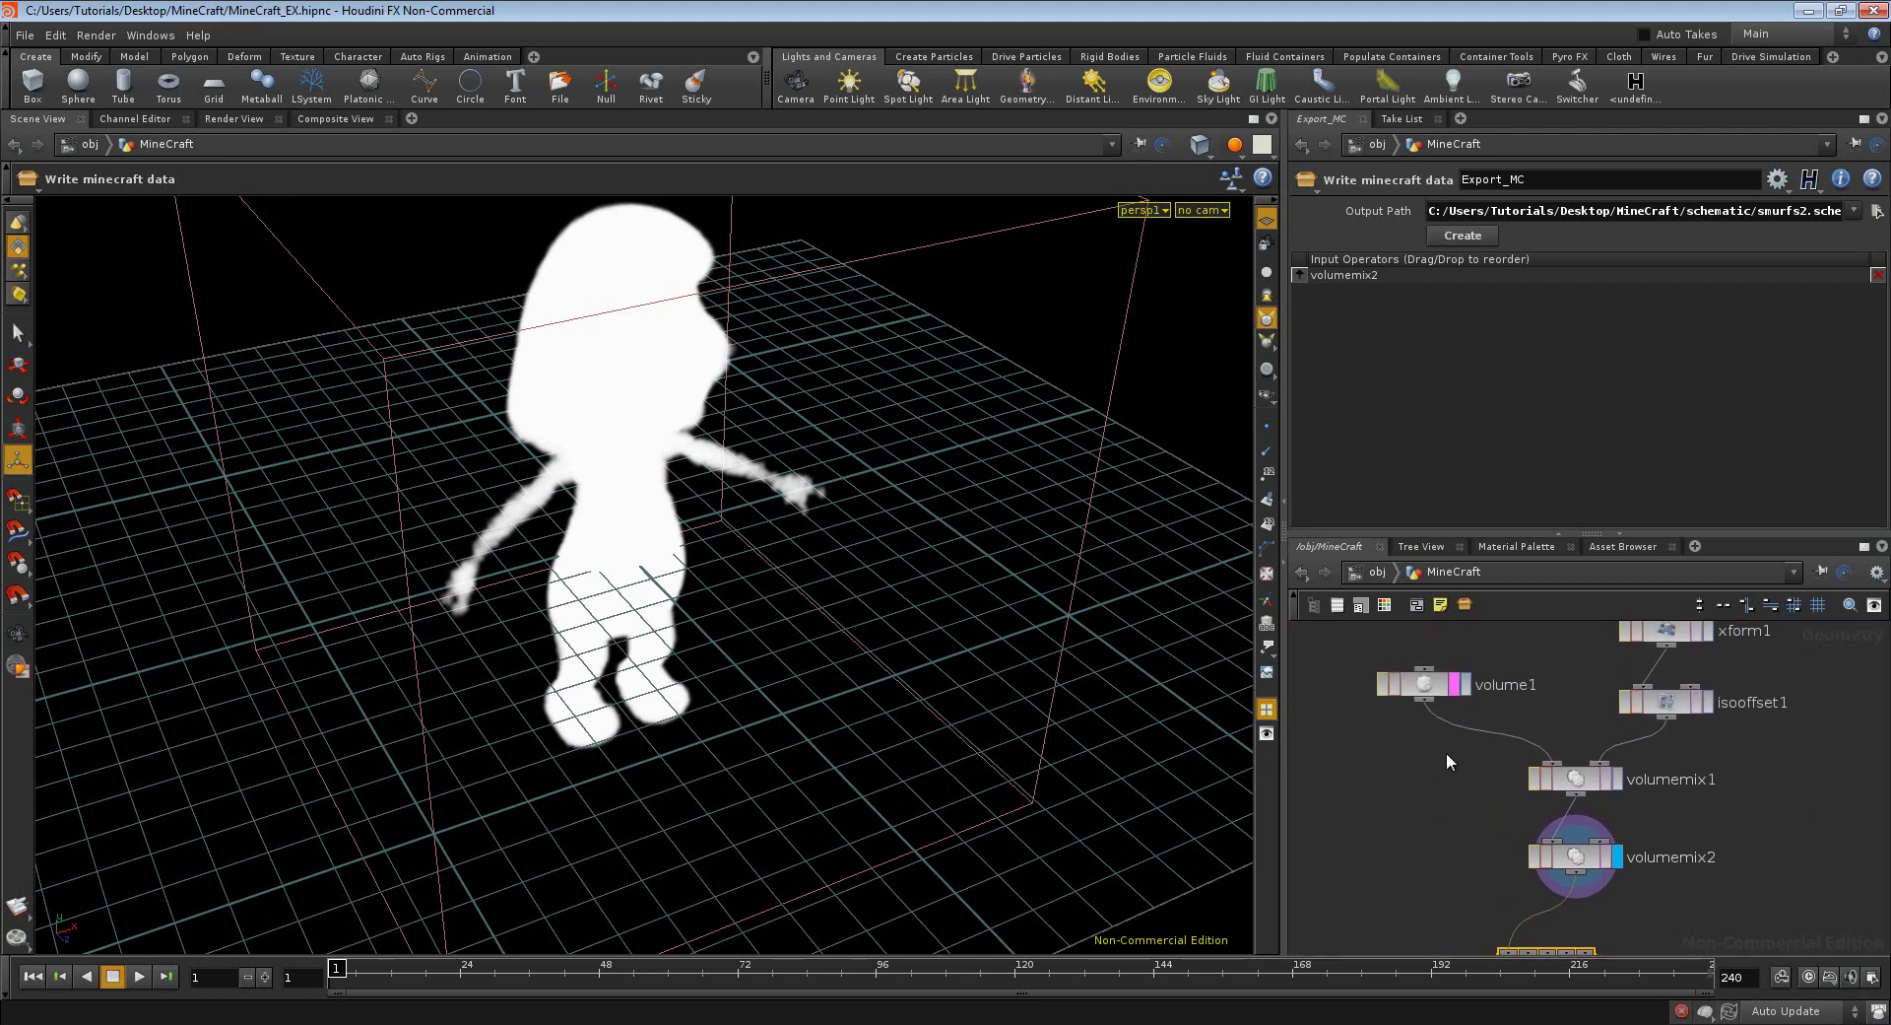
{"action": "left_click", "coordinate": [1434, 689]}
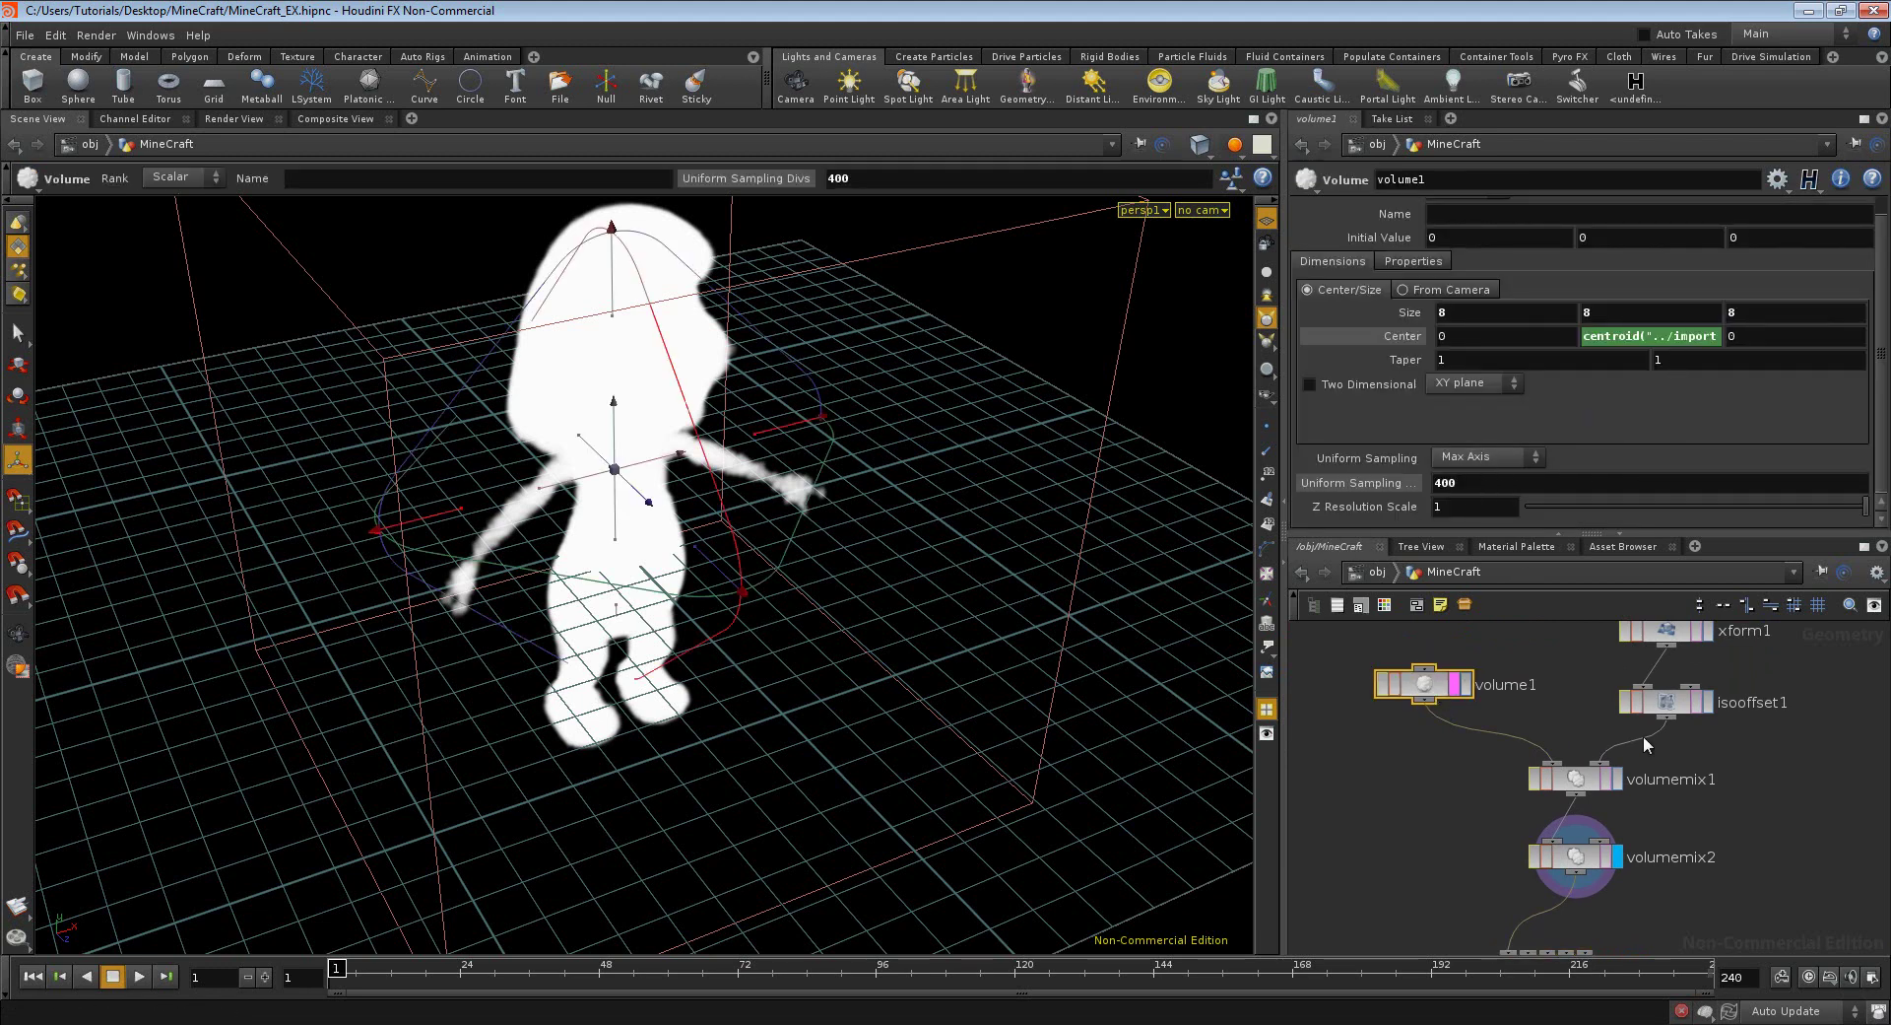
{"action": "left_click", "coordinate": [1677, 706]}
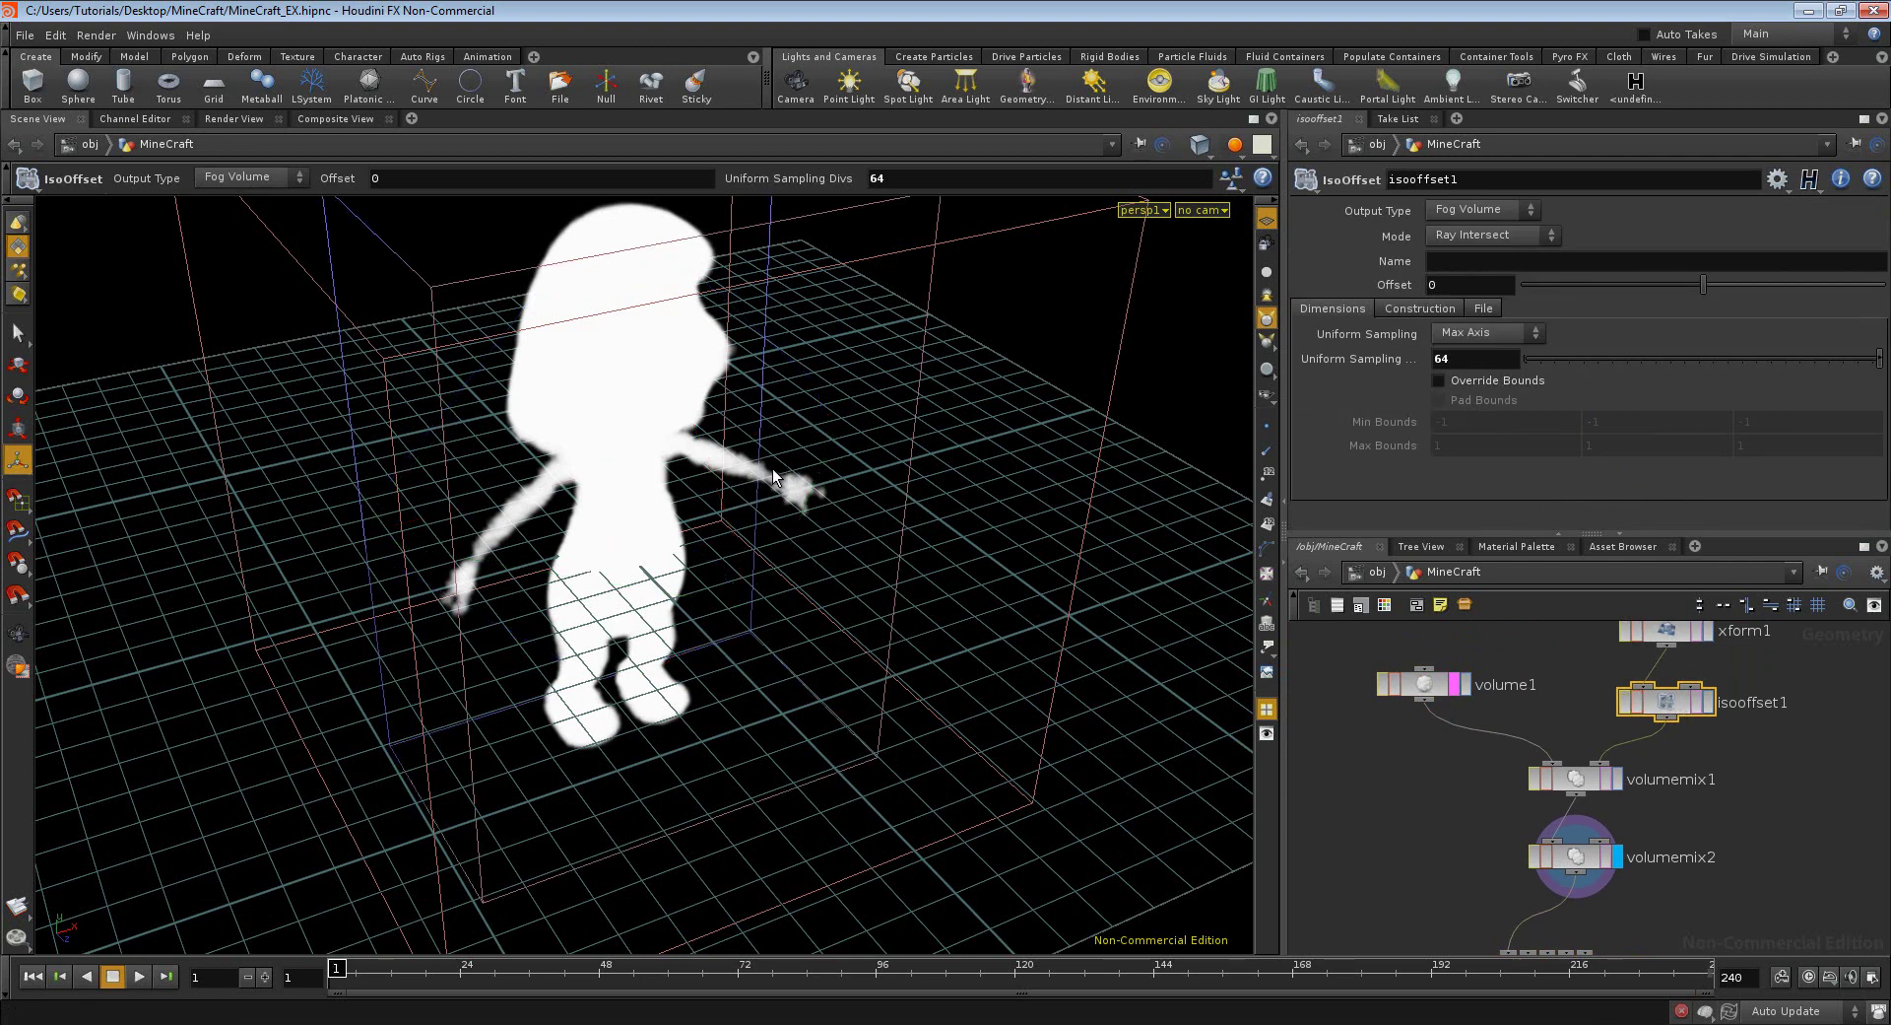
{"action": "scroll", "coordinate": [1345, 734], "scroll_direction": "up", "scroll_amount": 3}
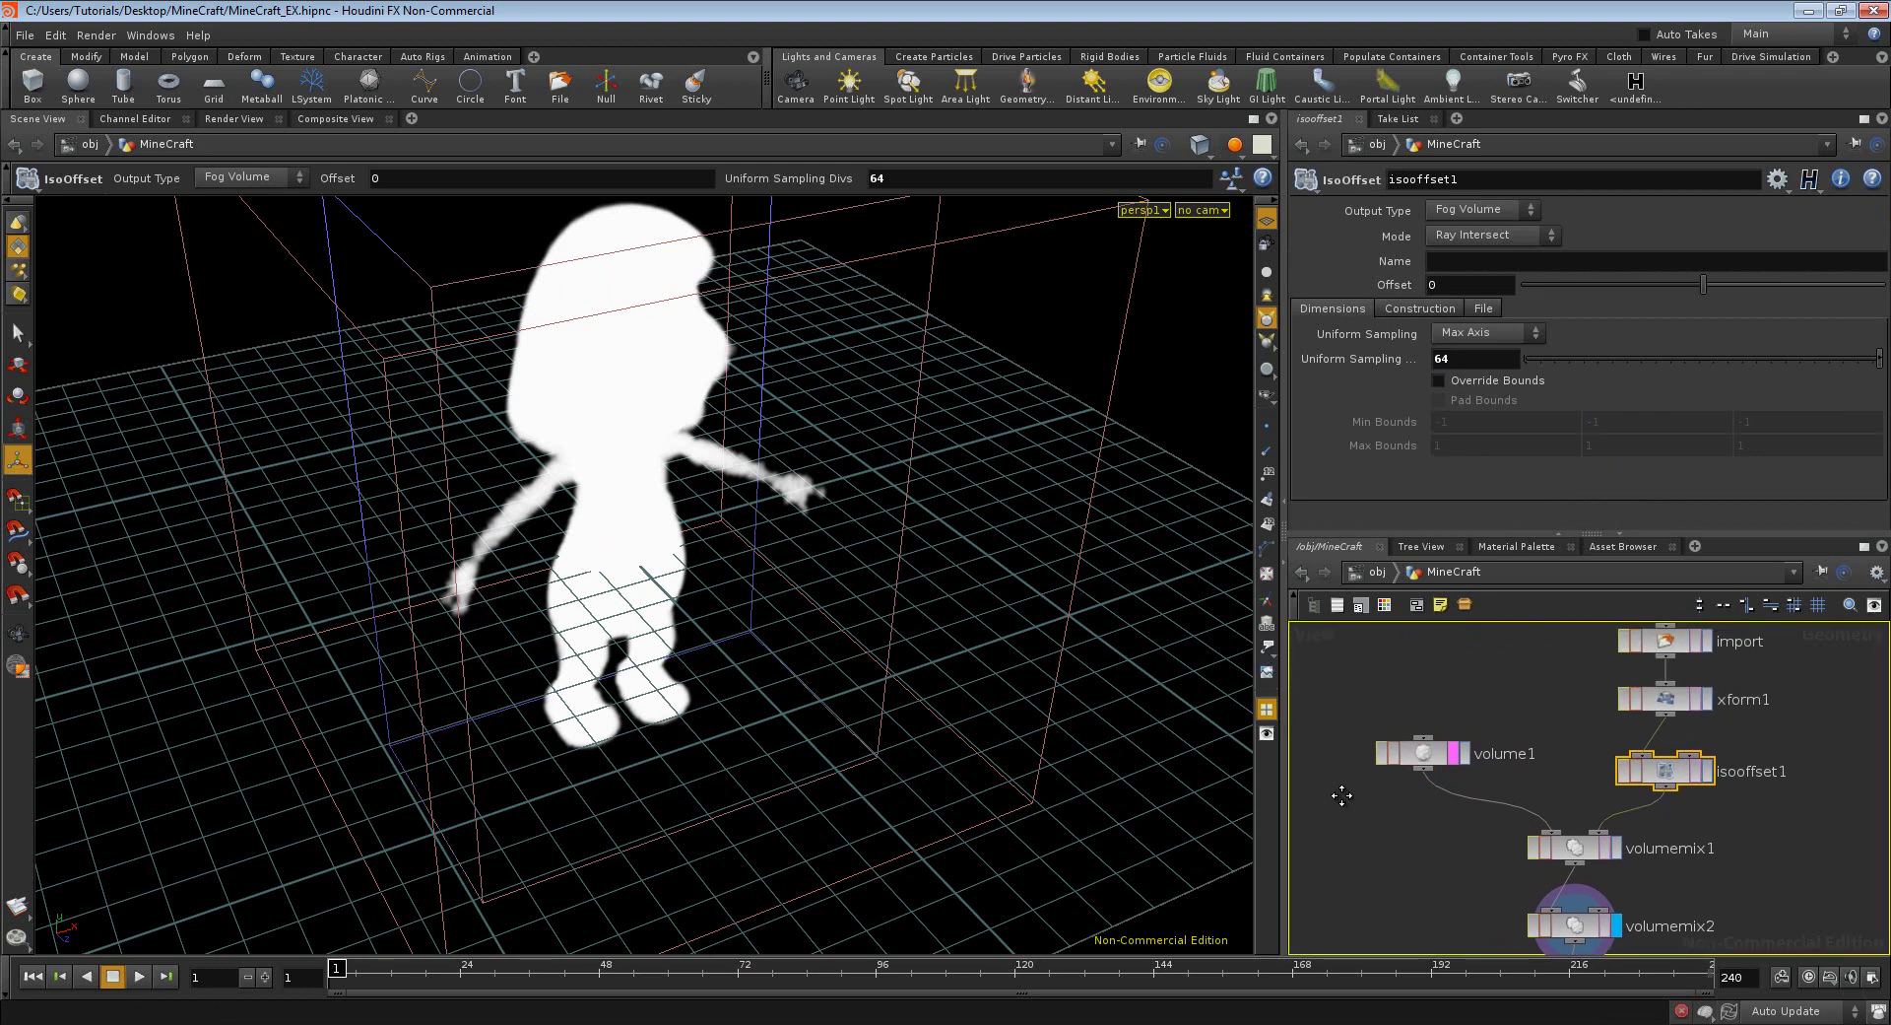
{"action": "scroll", "coordinate": [1372, 699], "scroll_direction": "up", "scroll_amount": 1}
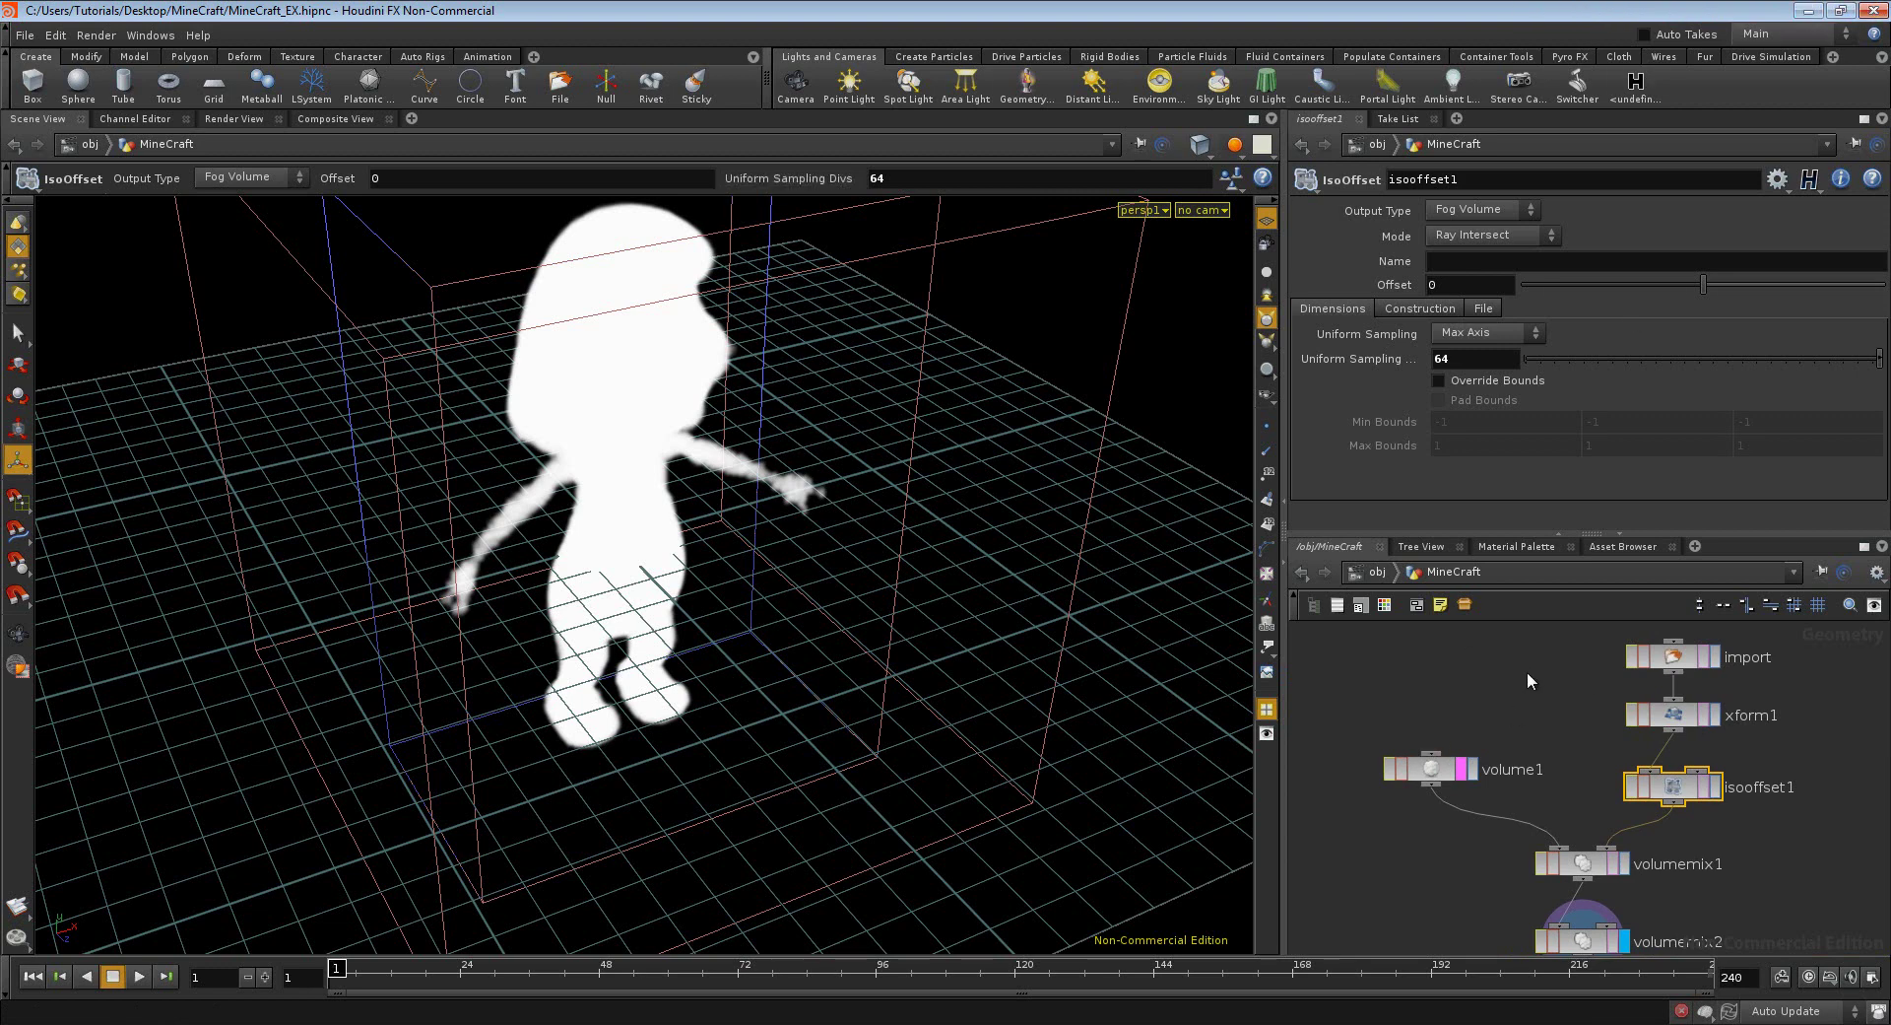
{"action": "scroll", "coordinate": [1491, 678], "scroll_direction": "down", "scroll_amount": 1}
{"action": "scroll", "coordinate": [1491, 678], "scroll_direction": "down", "scroll_amount": 1}
{"action": "scroll", "coordinate": [1492, 678], "scroll_direction": "down", "scroll_amount": 1}
{"action": "scroll", "coordinate": [1491, 677], "scroll_direction": "down", "scroll_amount": 1}
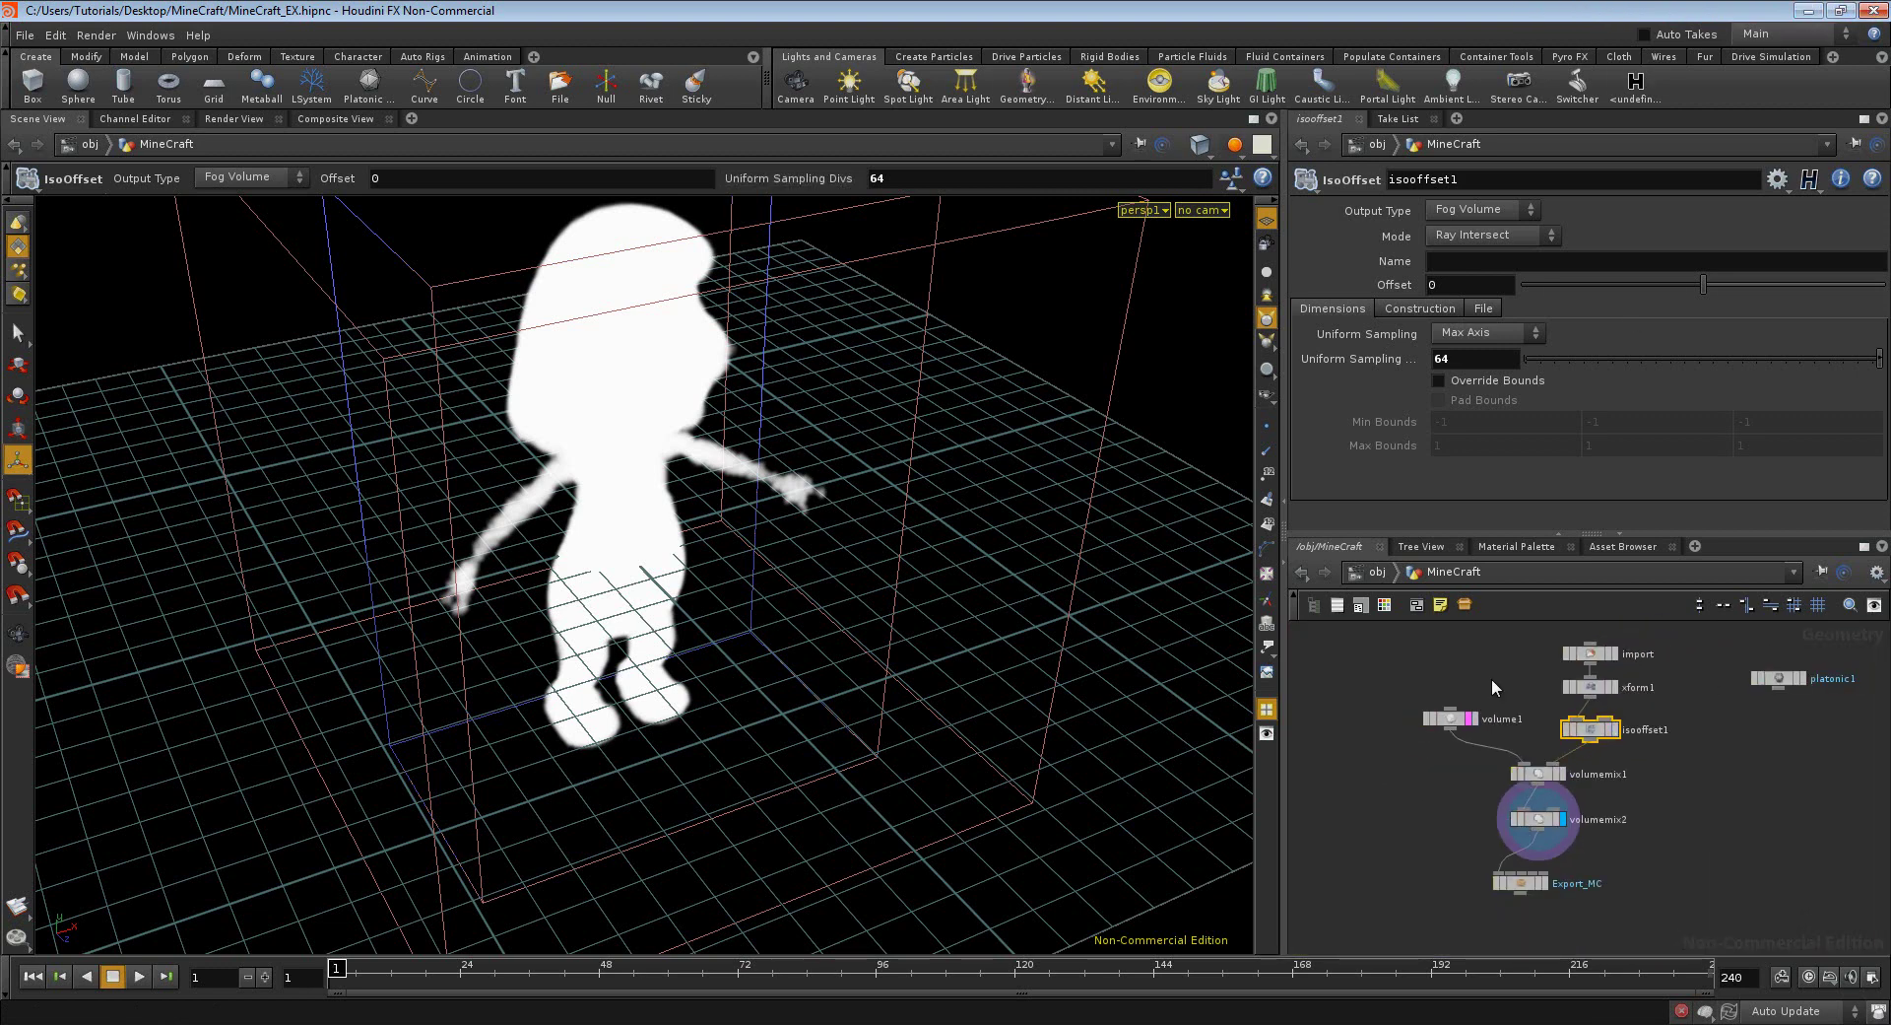
{"action": "scroll", "coordinate": [1493, 680], "scroll_direction": "up", "scroll_amount": 1}
{"action": "scroll", "coordinate": [1492, 680], "scroll_direction": "up", "scroll_amount": 1}
{"action": "scroll", "coordinate": [1492, 680], "scroll_direction": "up", "scroll_amount": 1}
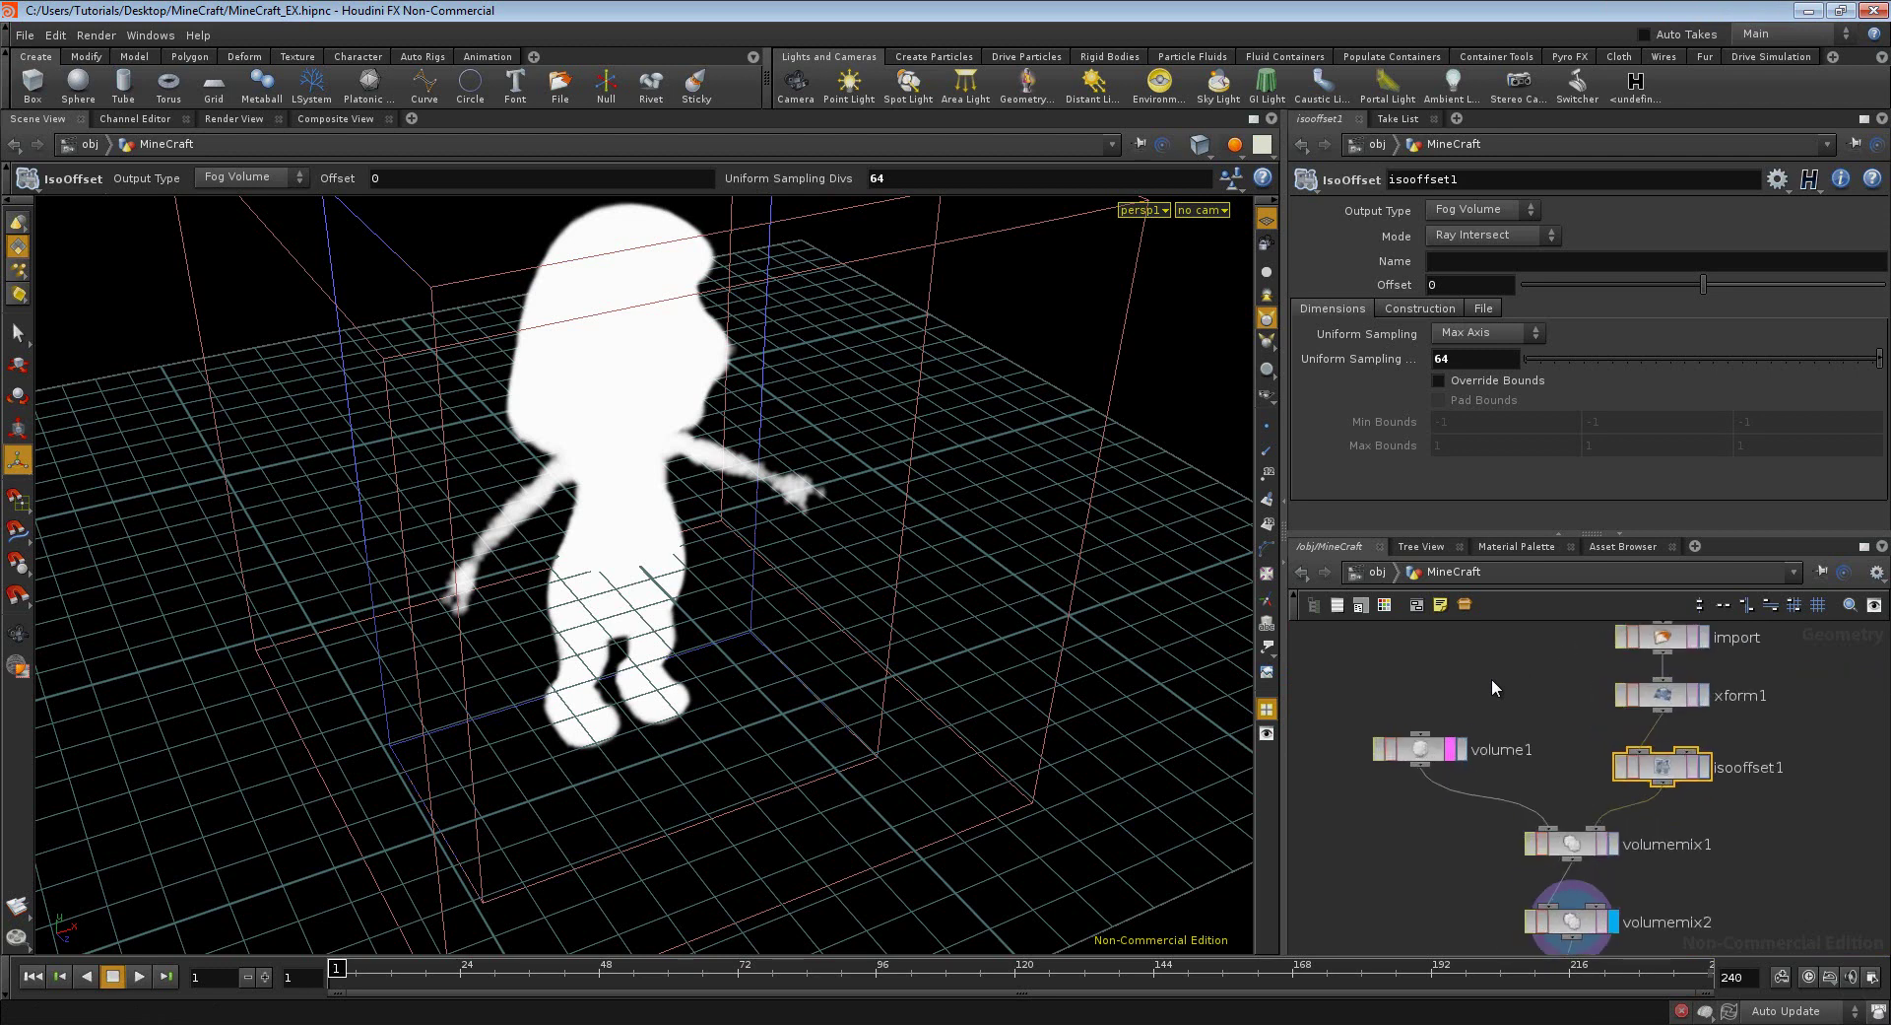
{"action": "scroll", "coordinate": [1492, 677], "scroll_direction": "down", "scroll_amount": 1}
{"action": "scroll", "coordinate": [1491, 678], "scroll_direction": "down", "scroll_amount": 1}
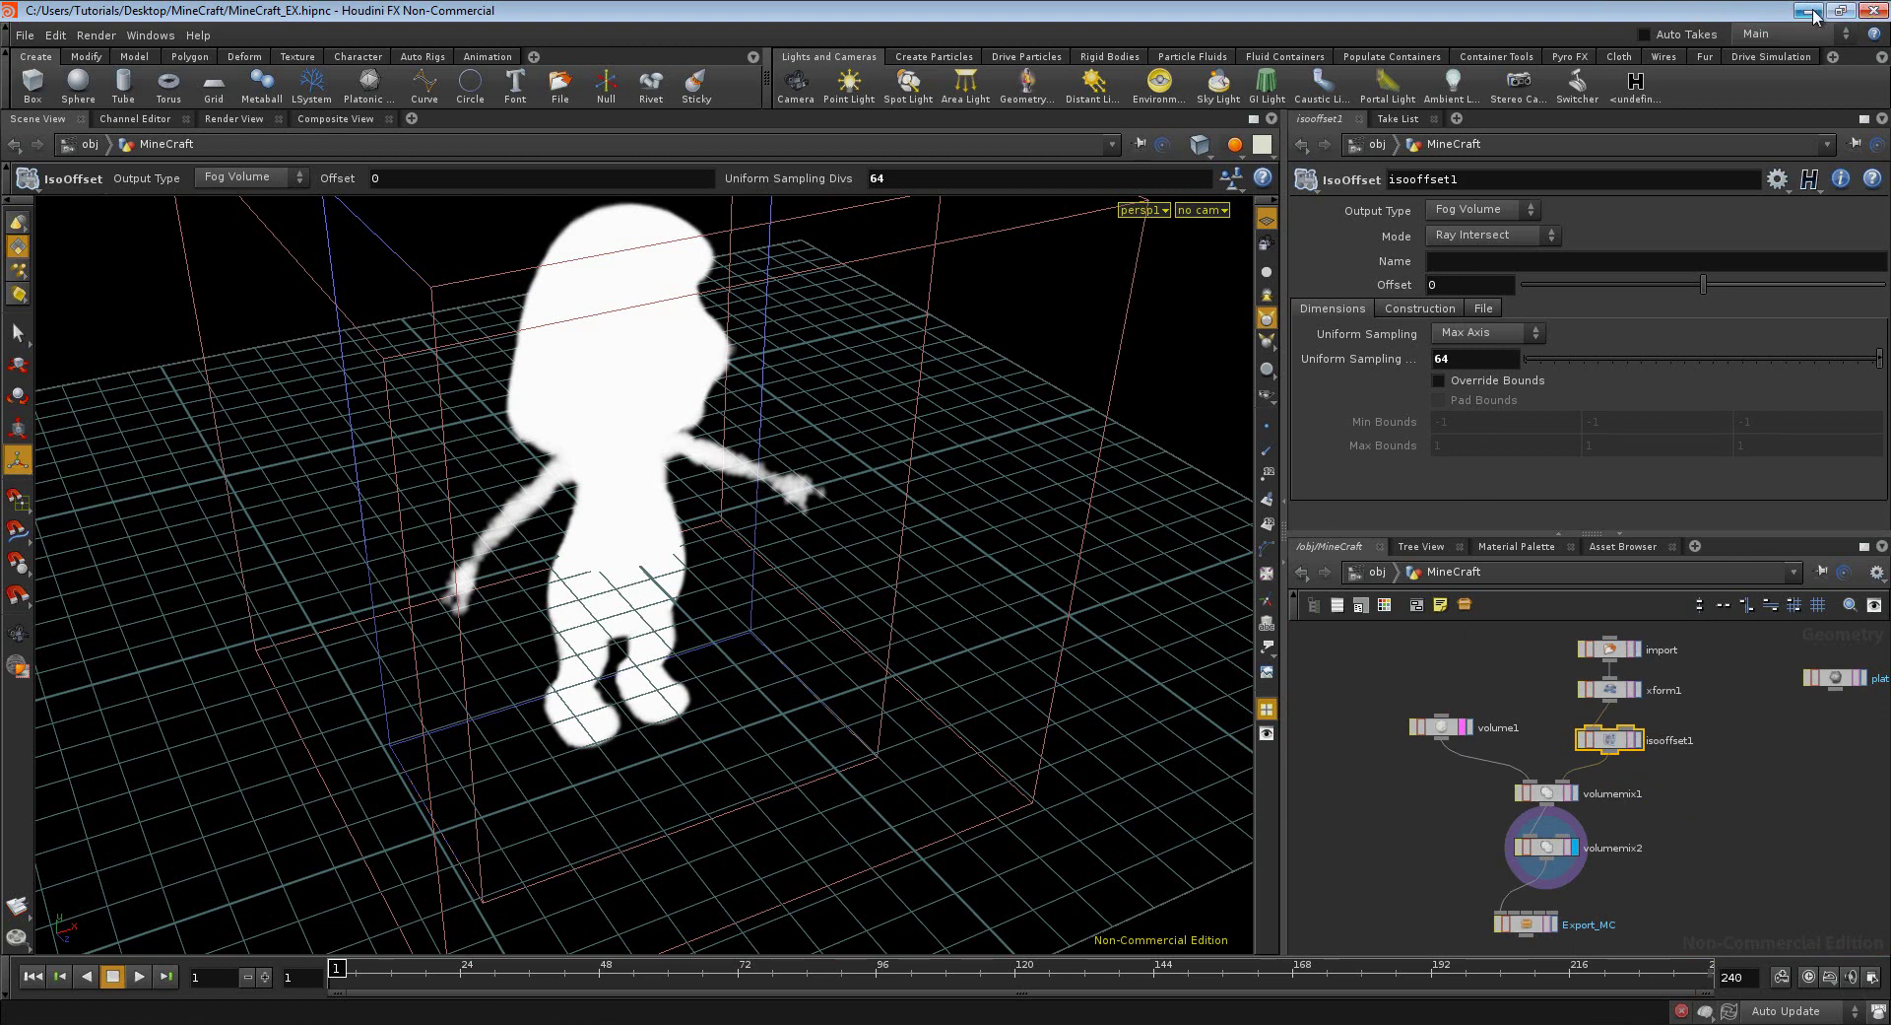
- Quit Houdini FX and minimize MCEdit and Task Manager to reveal the desktop
{"action": "left_click", "coordinate": [1871, 12]}
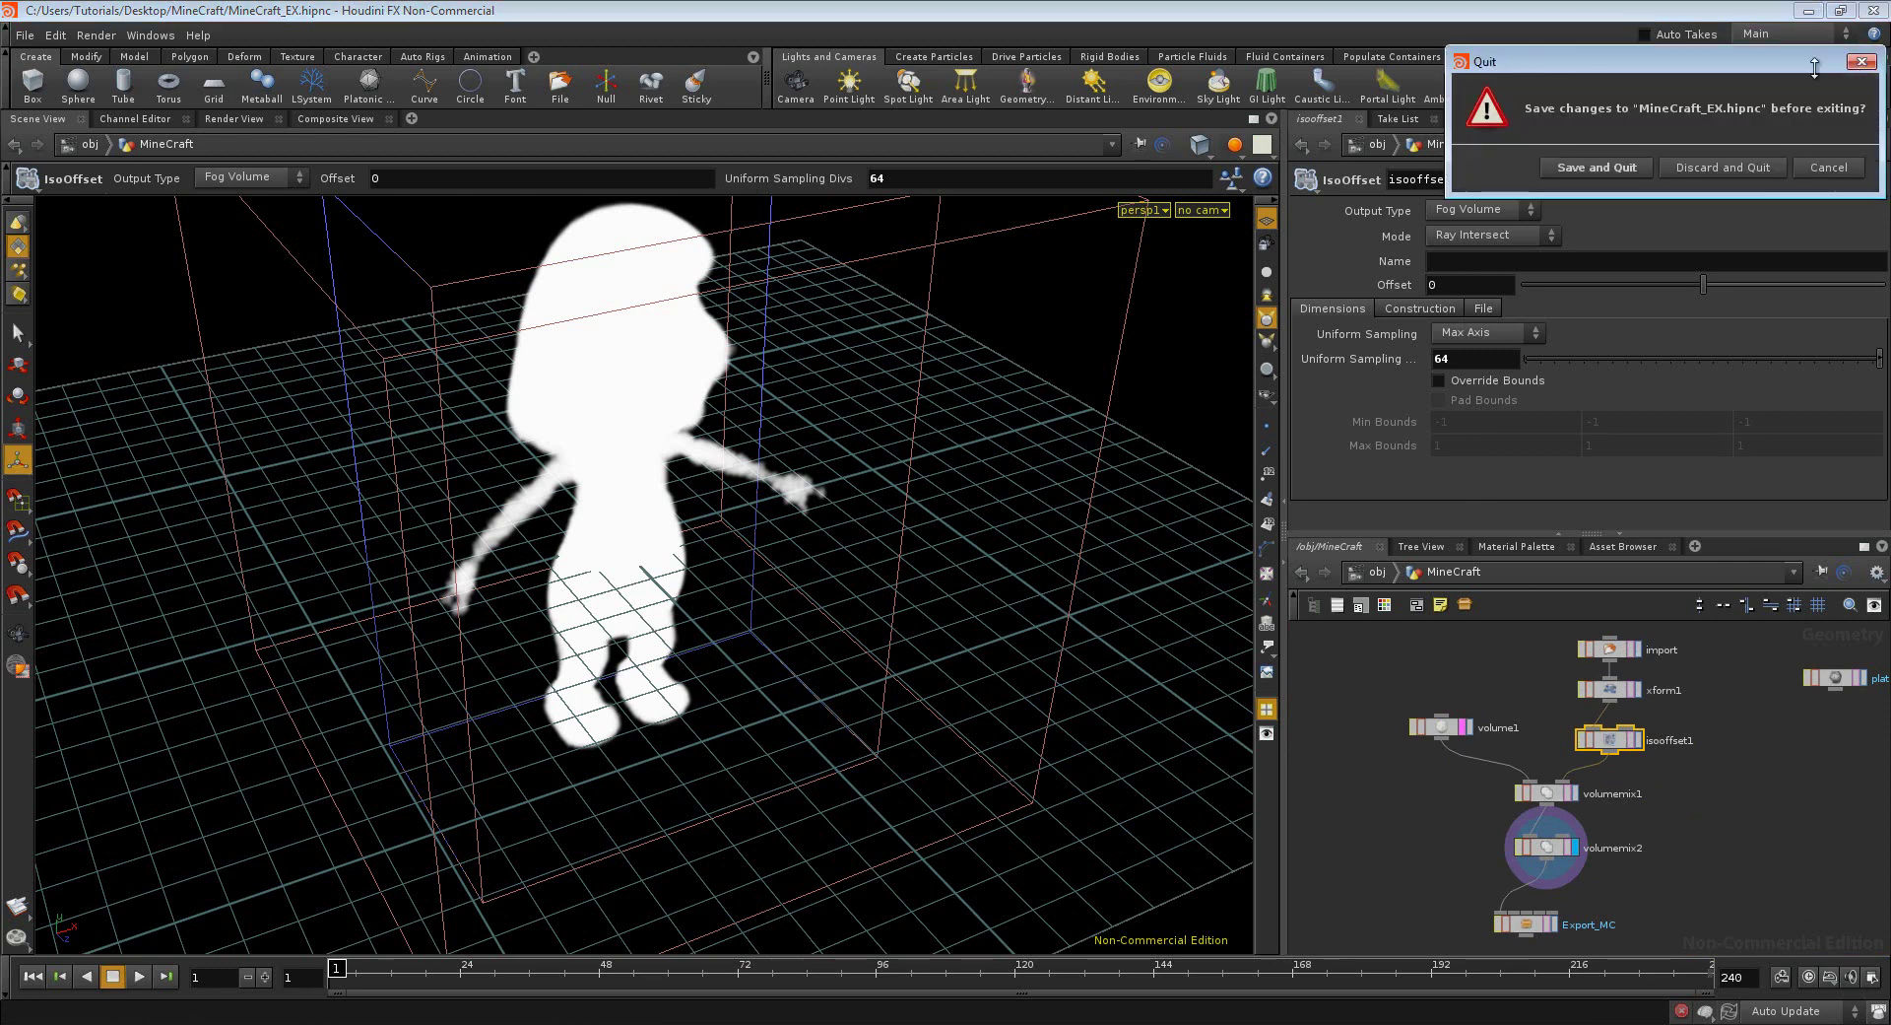
{"action": "left_click", "coordinate": [1691, 170]}
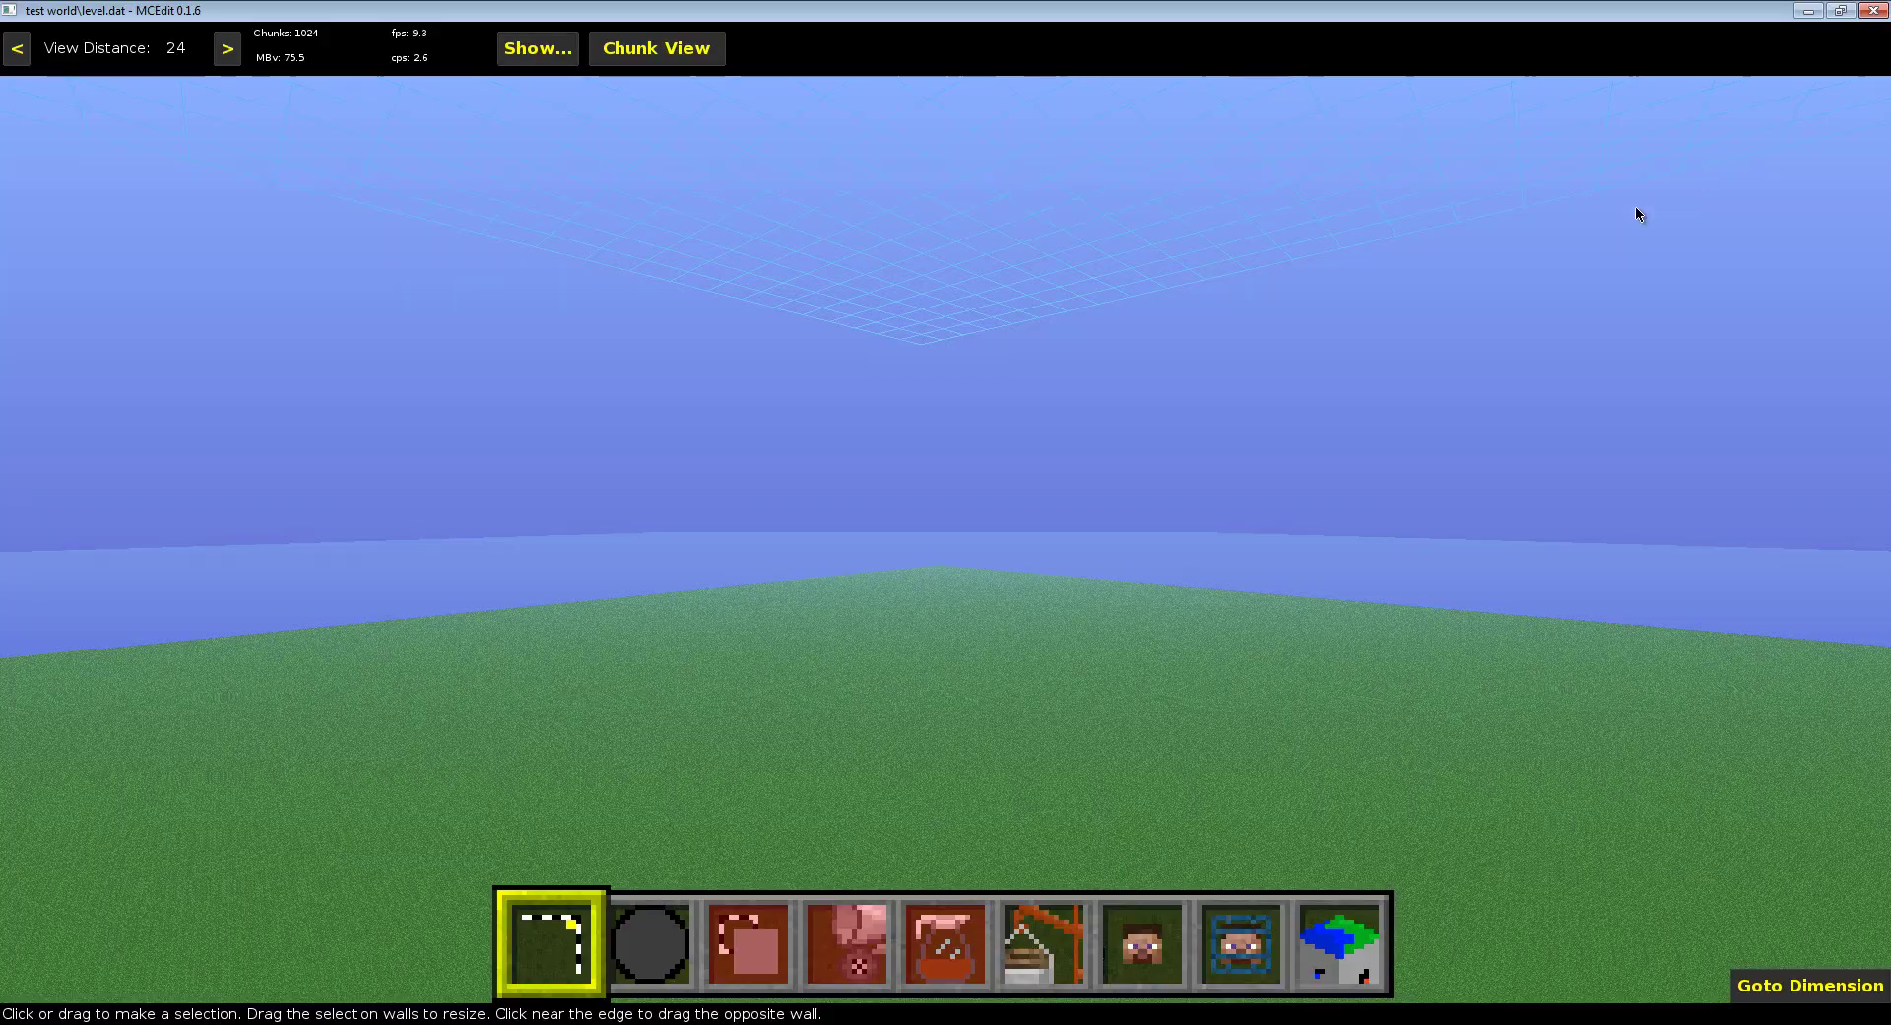
{"action": "left_click", "coordinate": [1808, 10]}
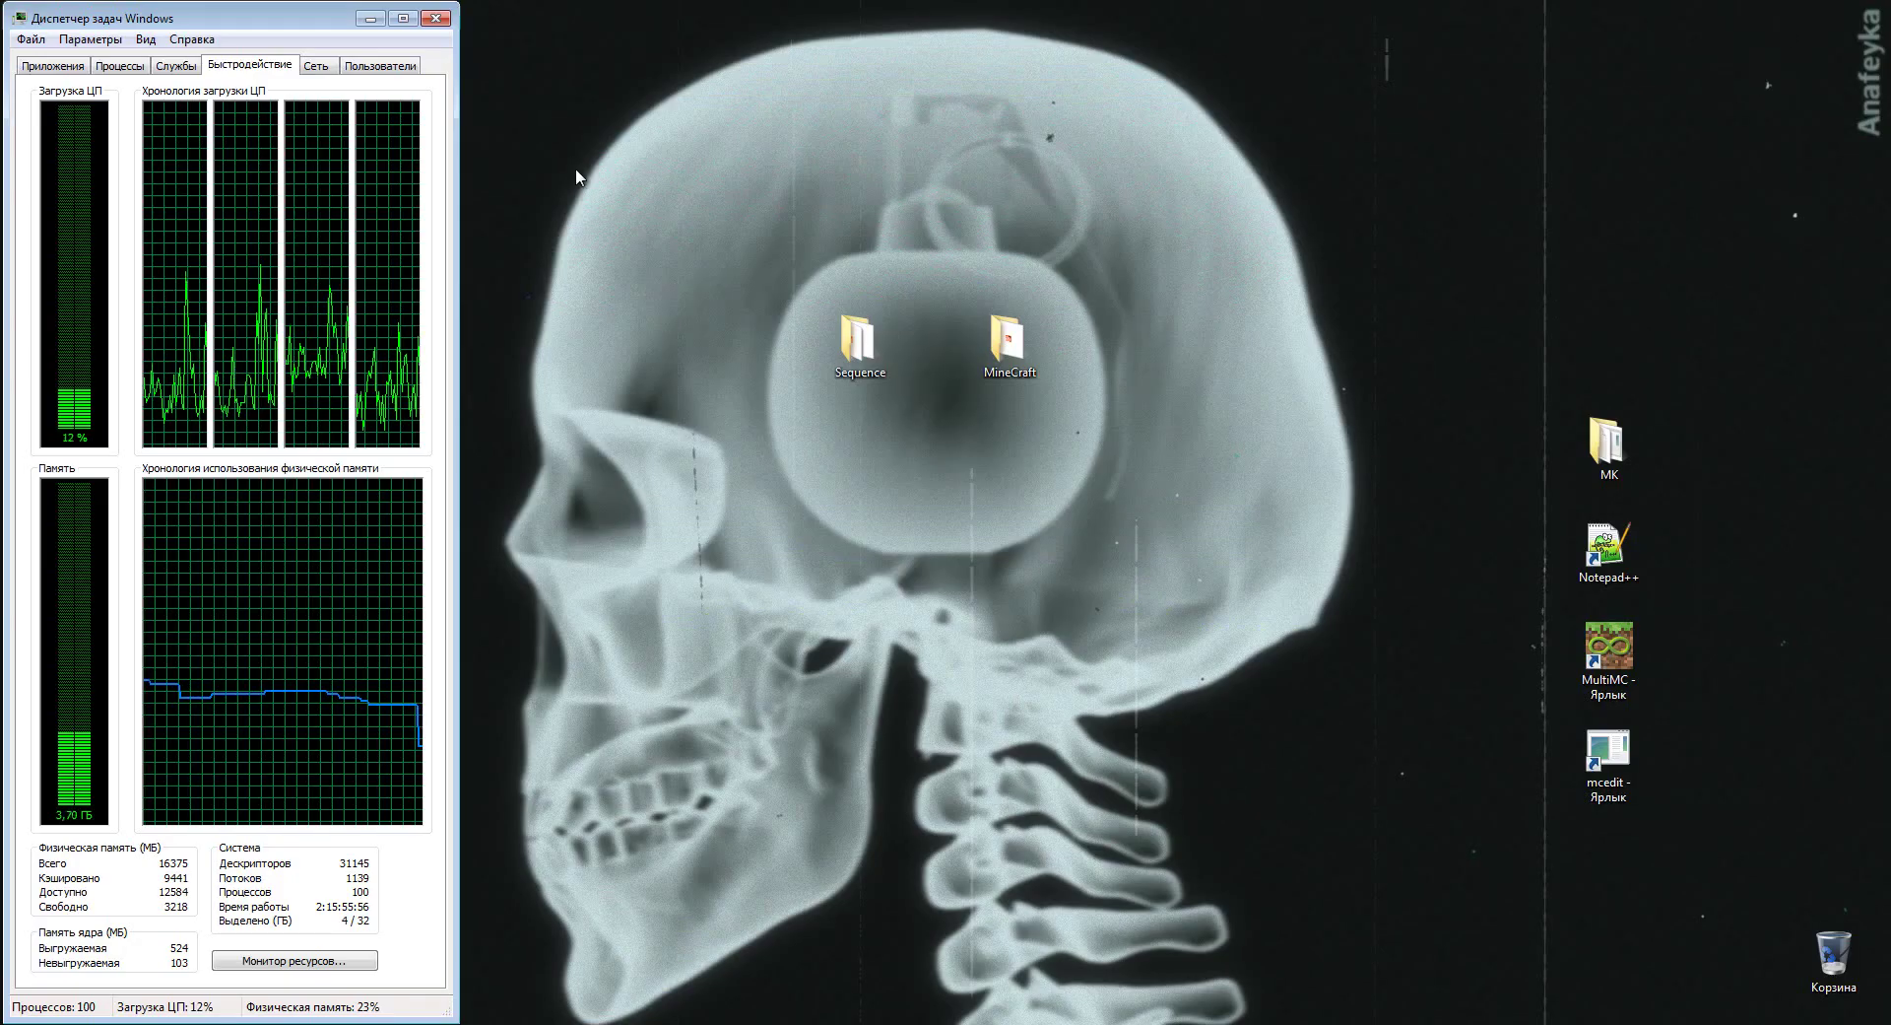
{"action": "left_click", "coordinate": [371, 19]}
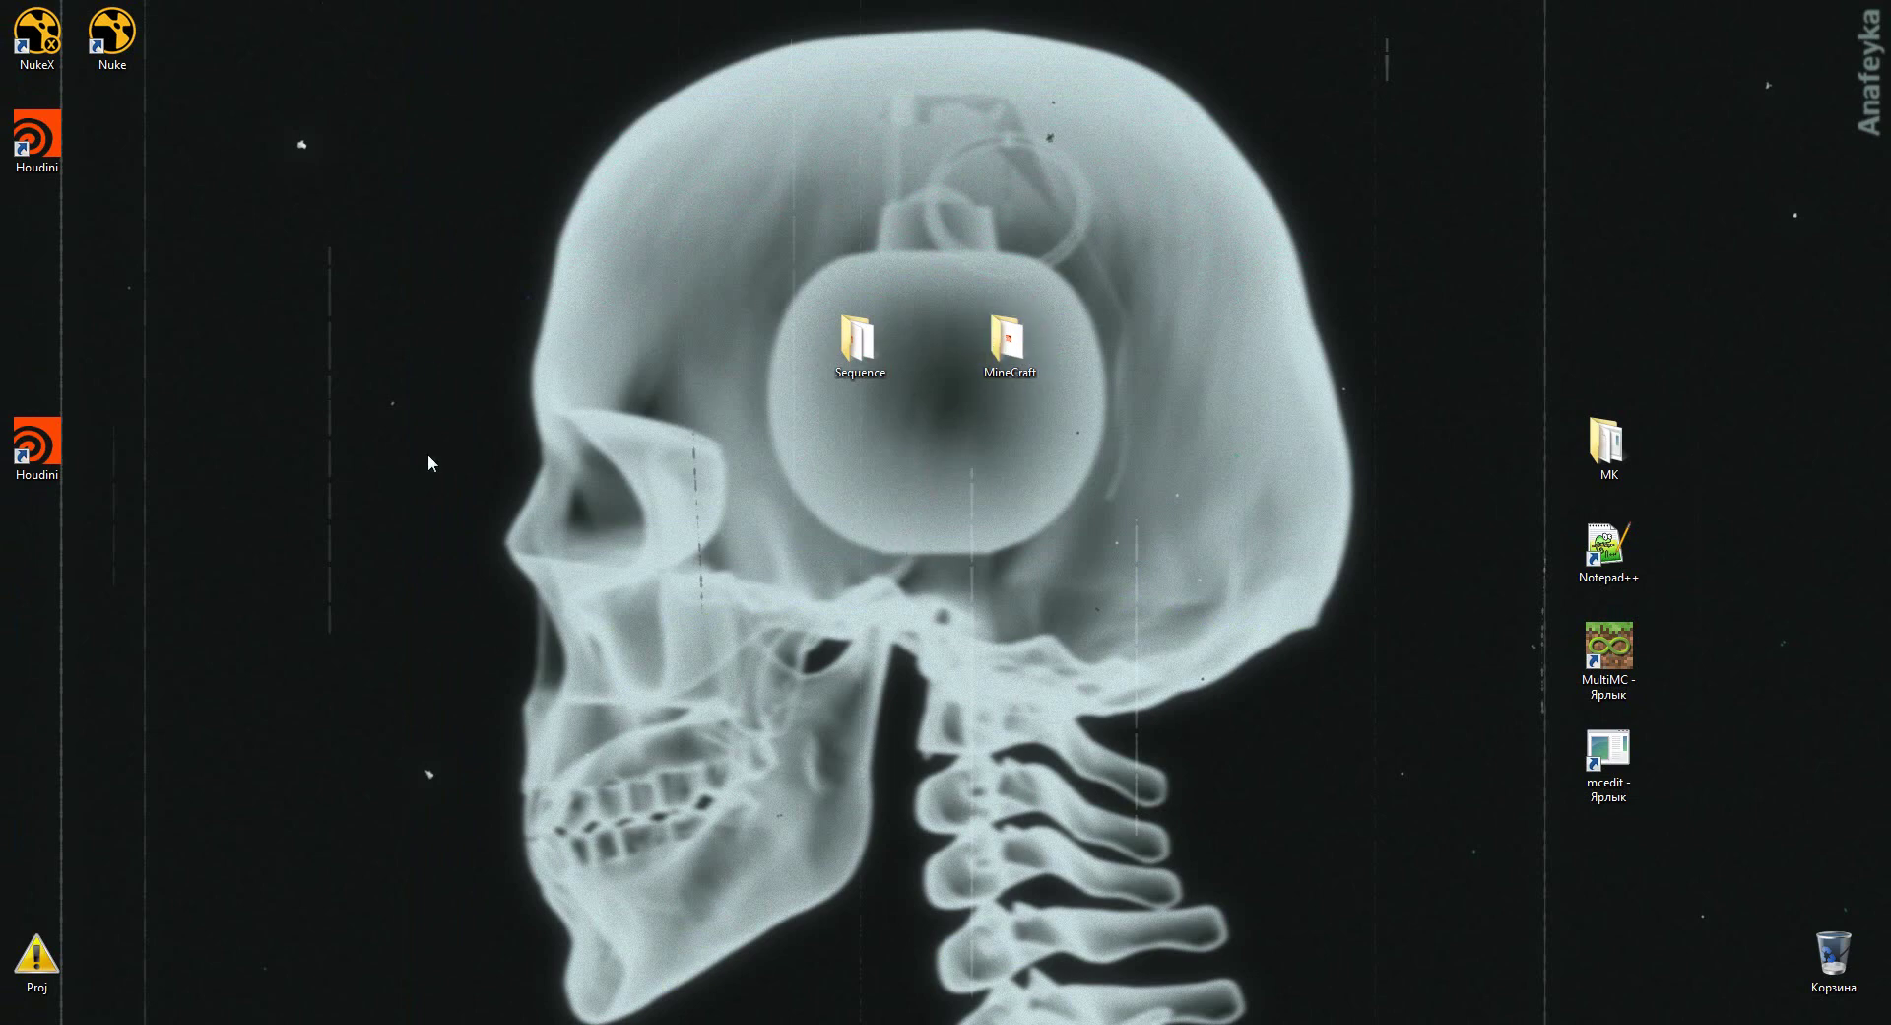
- Bring up the untitled.pic Sequence render in MPlay, maximized
{"action": "double_click", "coordinate": [1007, 340]}
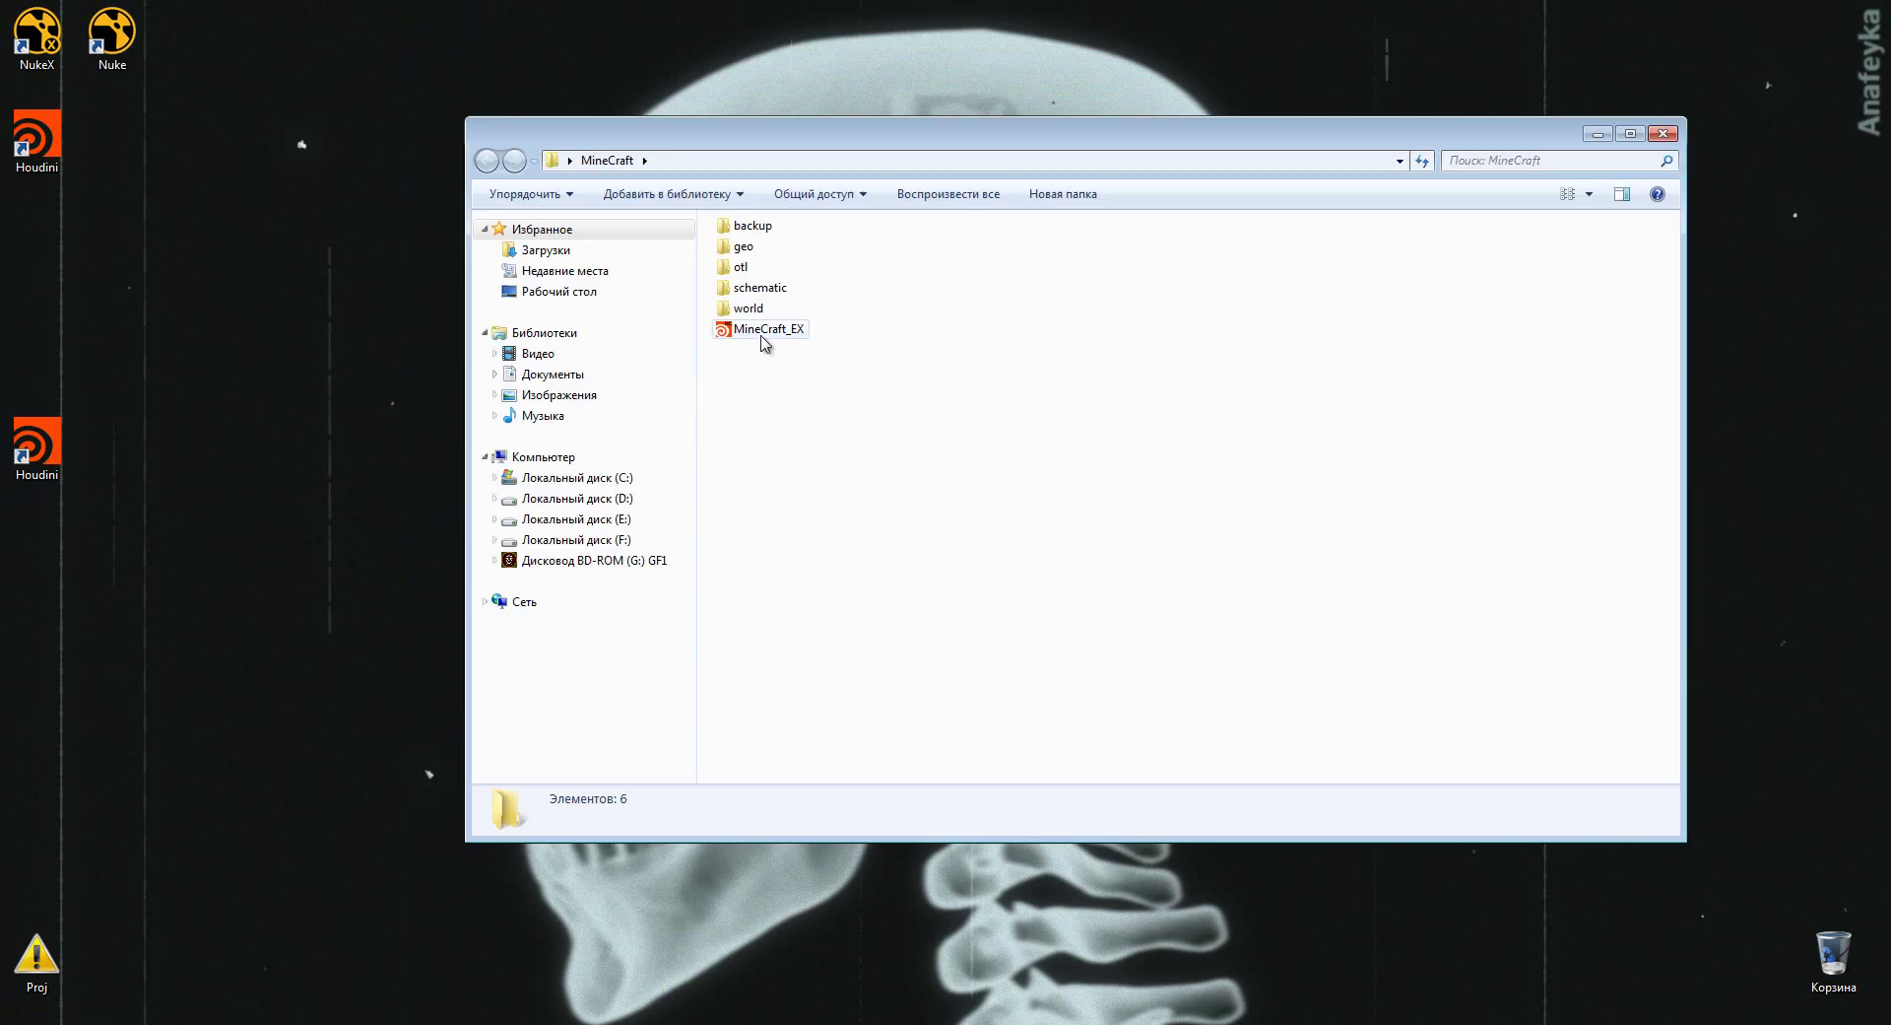
{"action": "key", "text": "alt+F4"}
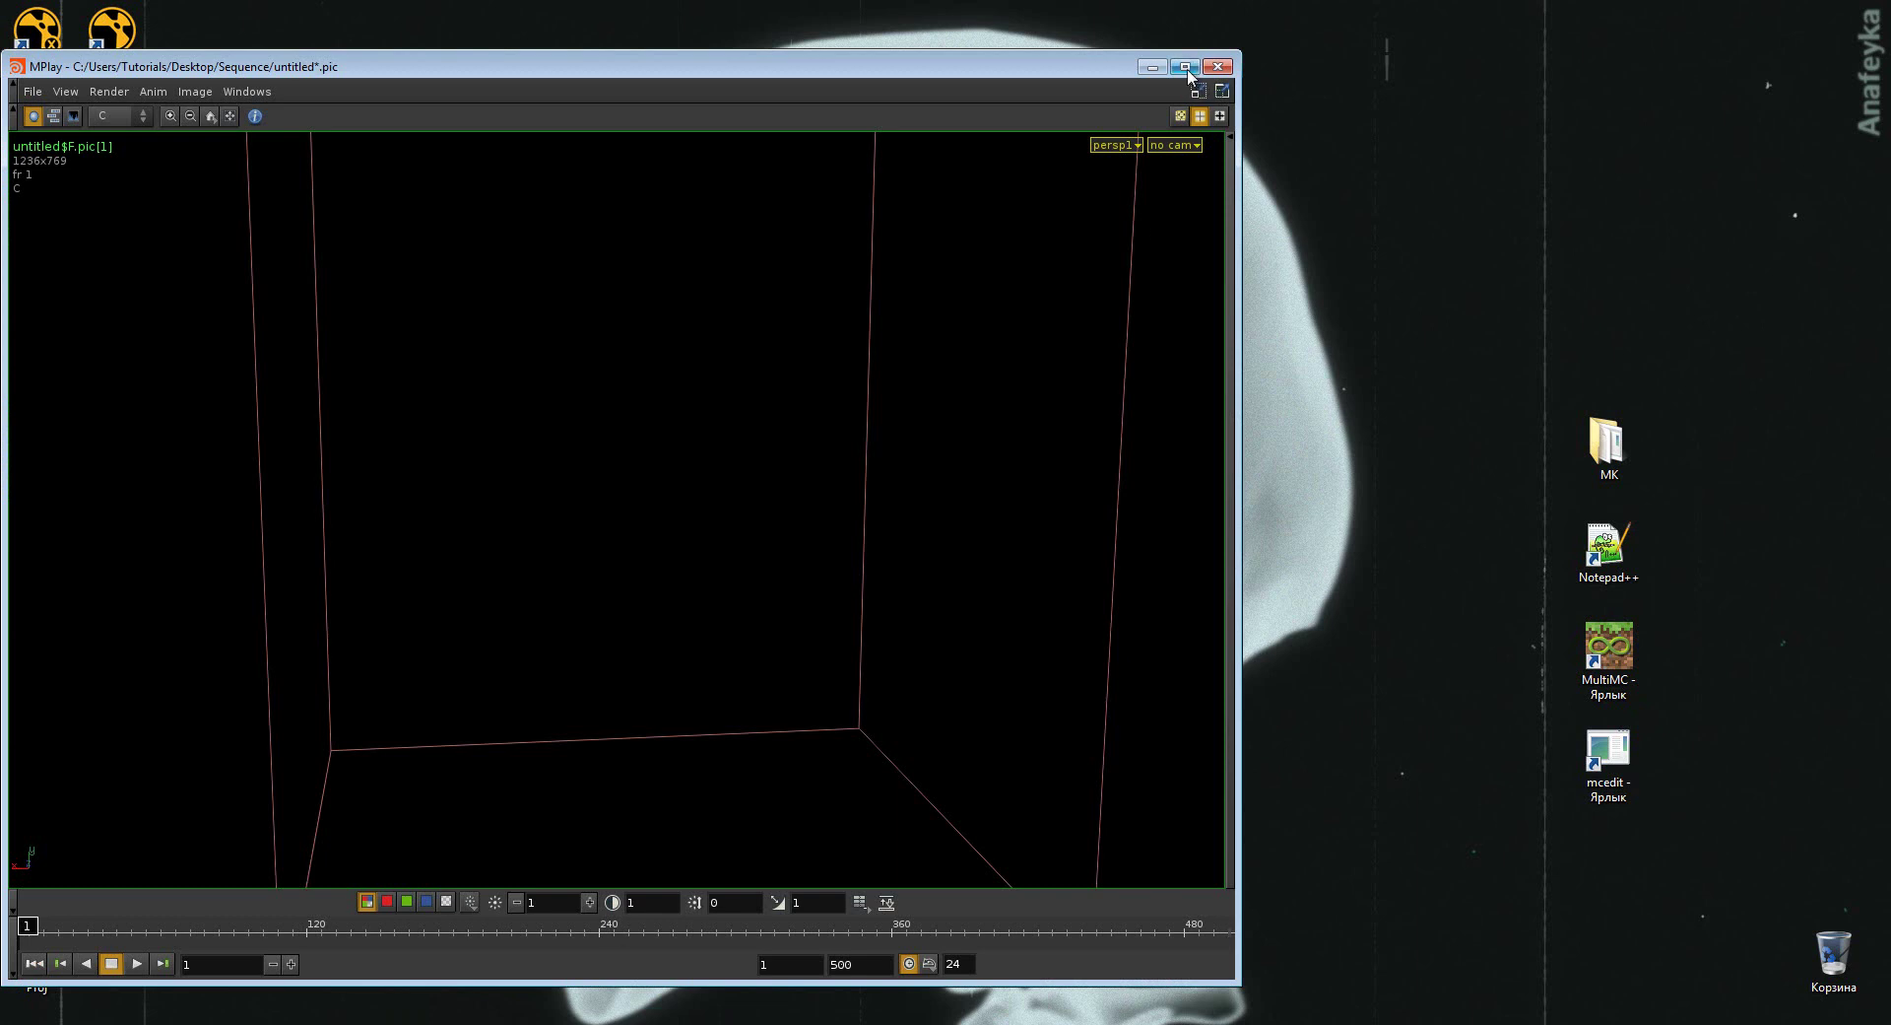
{"action": "left_click", "coordinate": [1186, 66]}
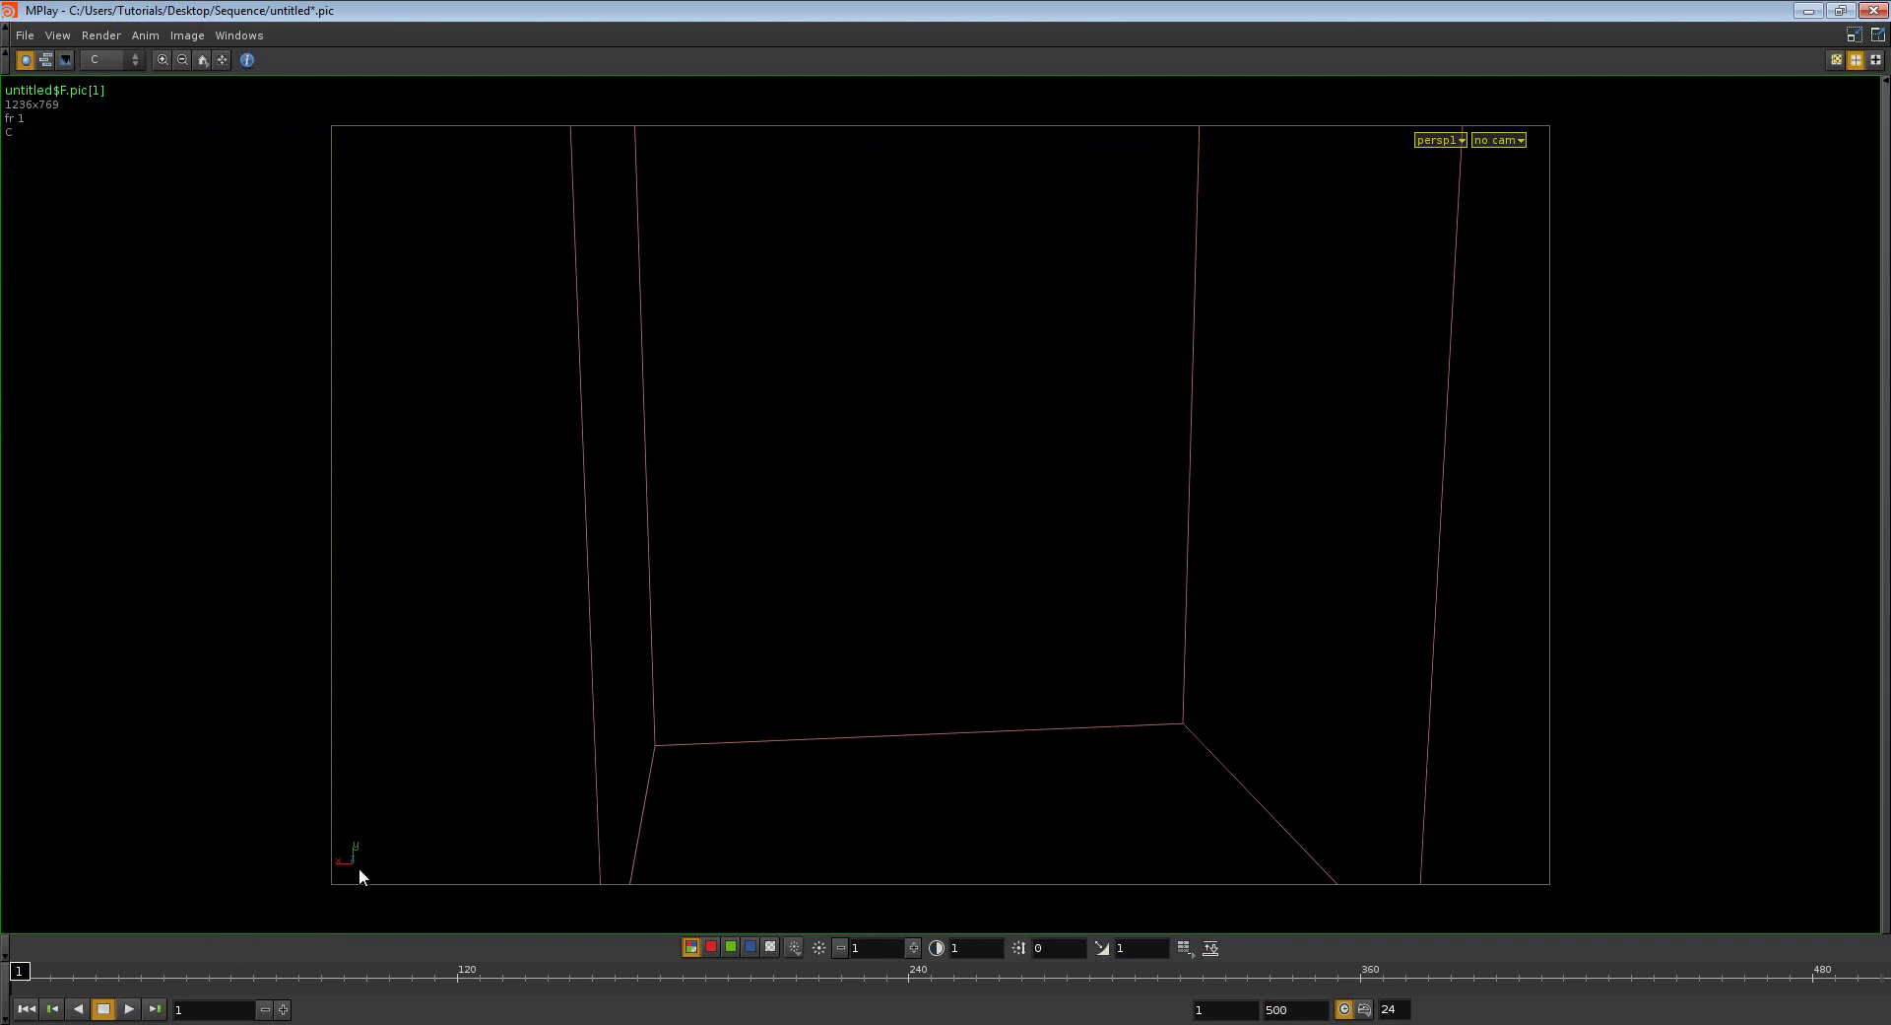
- Play and stop the smoke render, scrub to frames around 82 and 220, then close MPlay
{"action": "left_click", "coordinate": [129, 1009]}
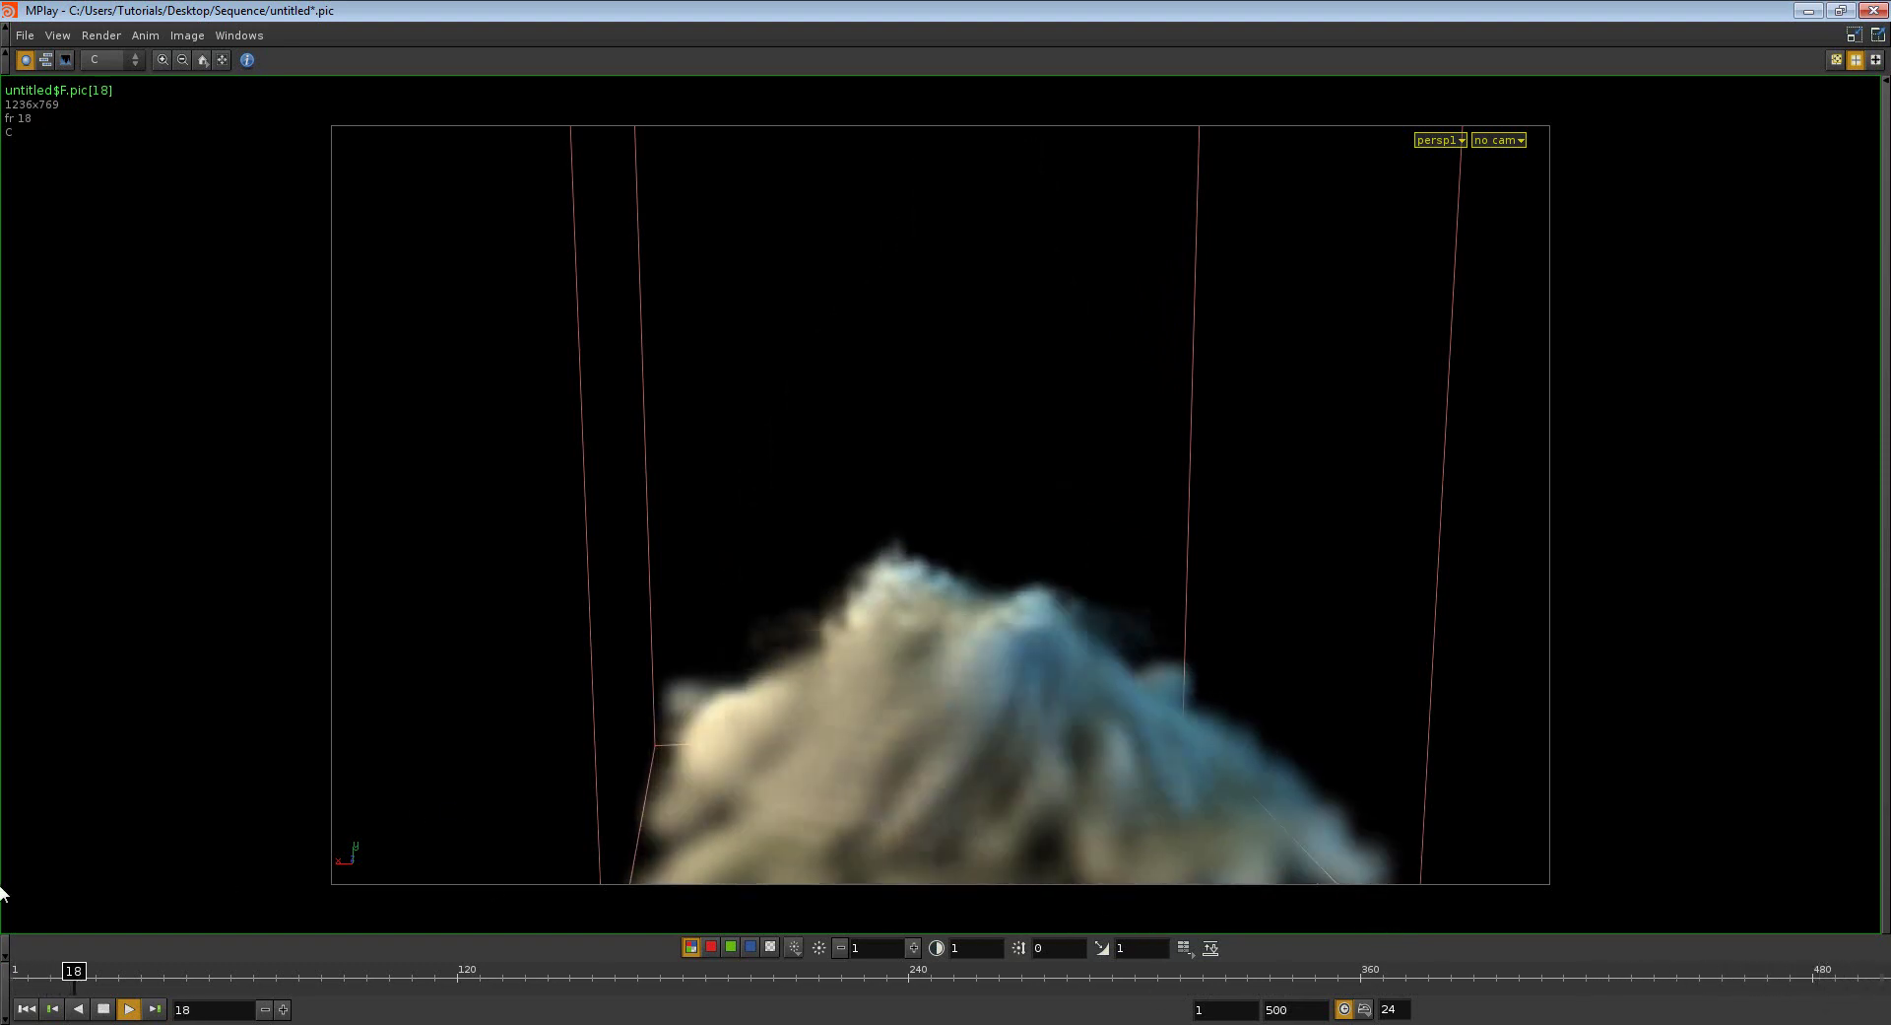
{"action": "left_click", "coordinate": [104, 1009]}
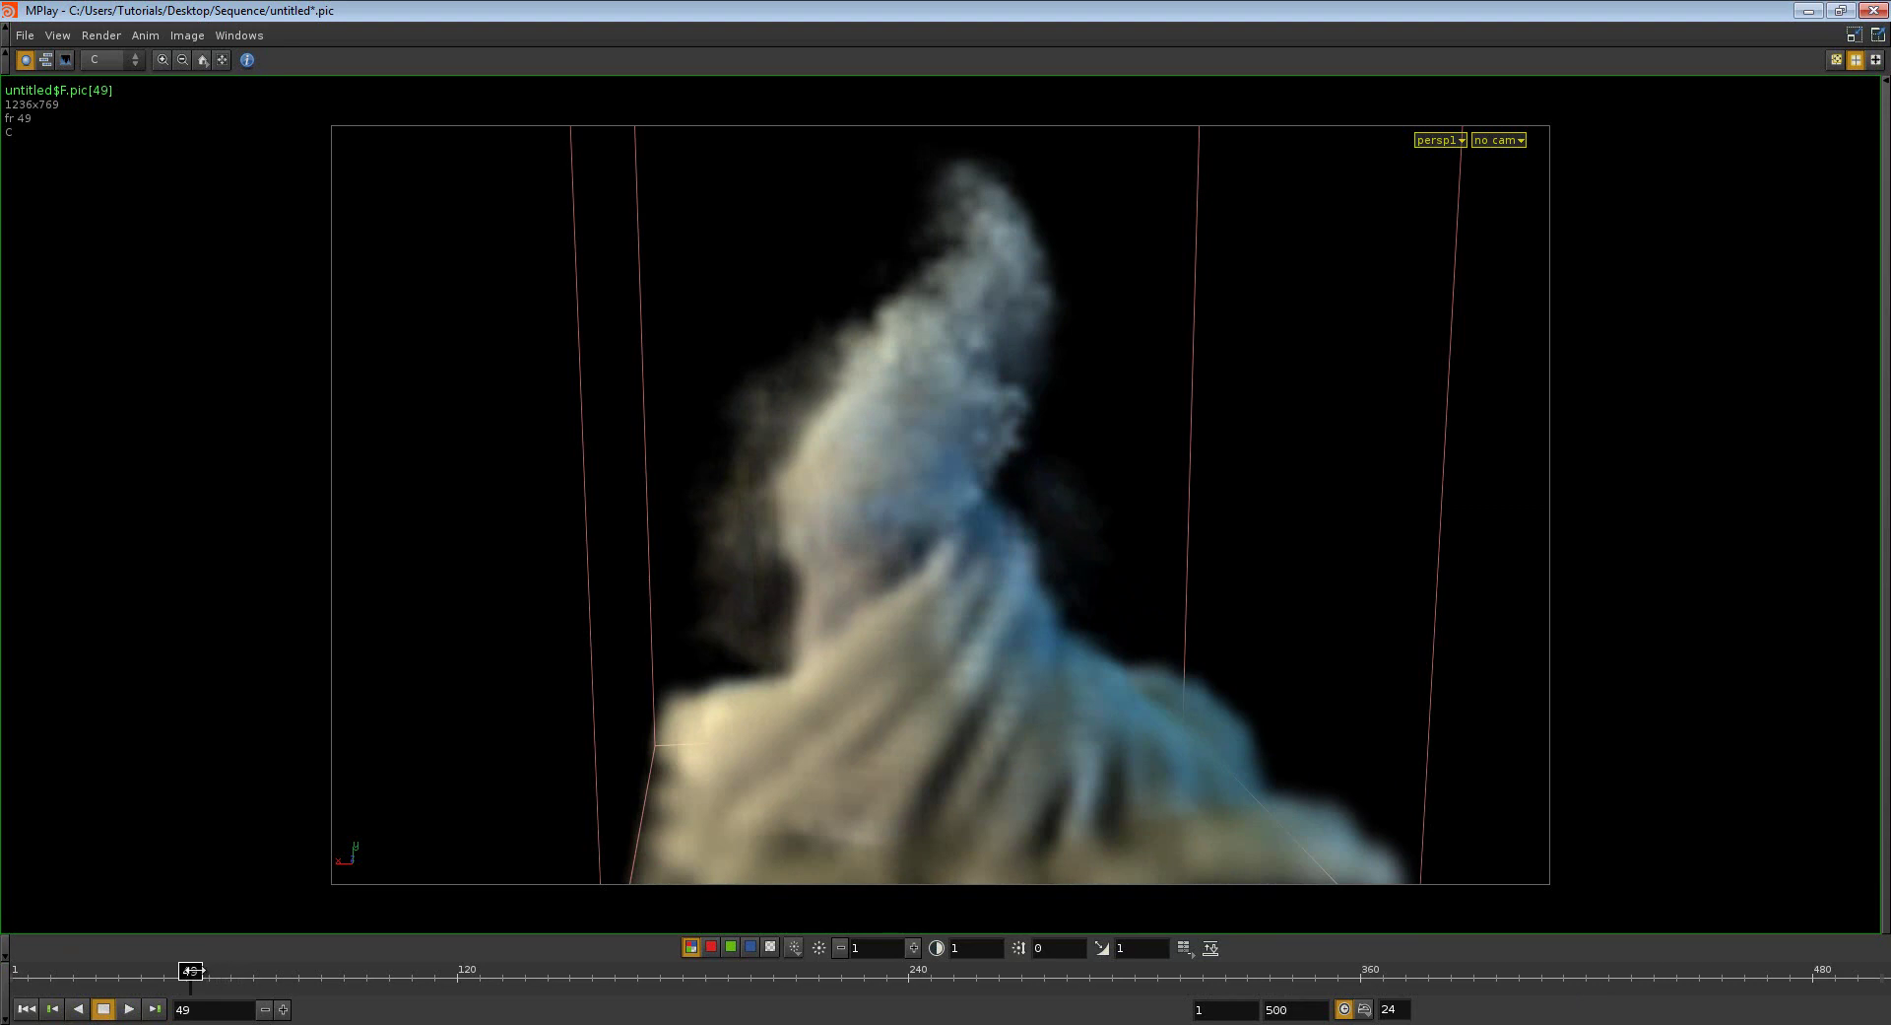
{"action": "mouse_move", "coordinate": [196, 970]}
{"action": "left_mouse_down"}
{"action": "mouse_move", "coordinate": [325, 976]}
{"action": "mouse_move", "coordinate": [219, 970]}
{"action": "left_mouse_up"}
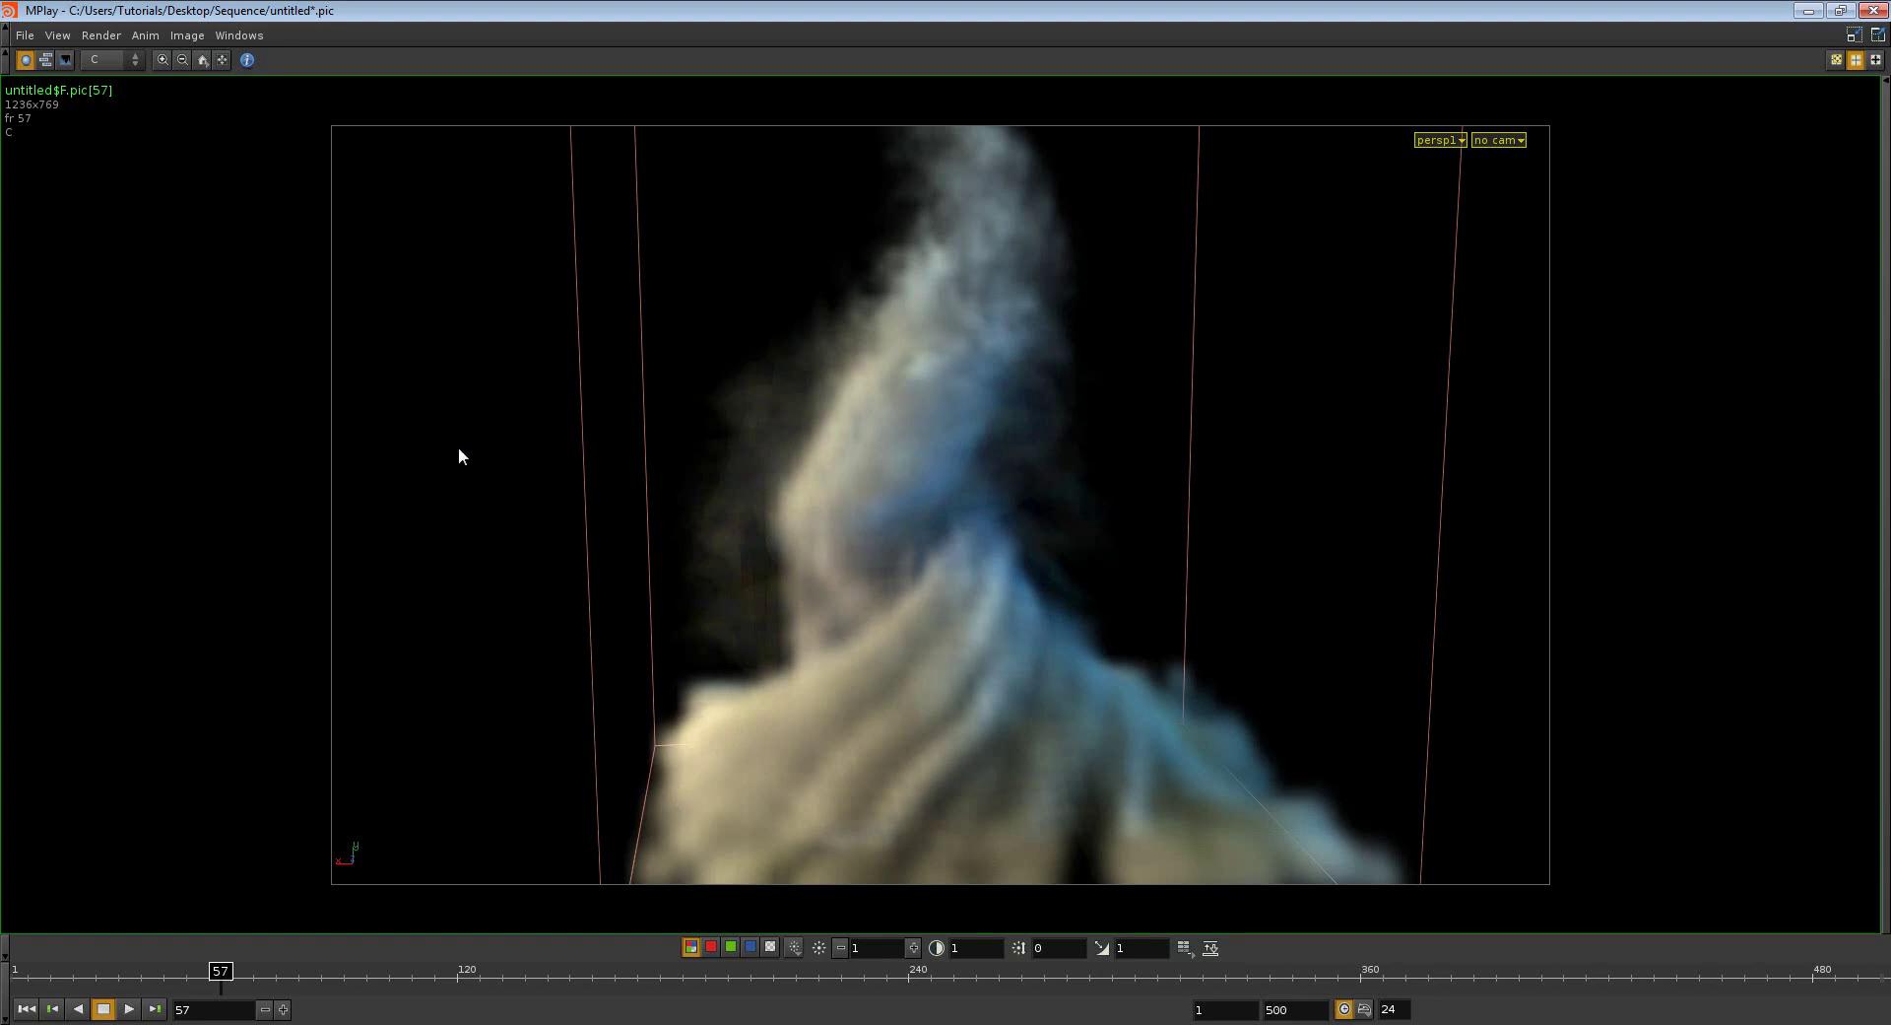
{"action": "mouse_move", "coordinate": [216, 975]}
{"action": "left_mouse_down"}
{"action": "mouse_move", "coordinate": [1149, 961]}
{"action": "mouse_move", "coordinate": [35, 965]}
{"action": "left_mouse_up"}
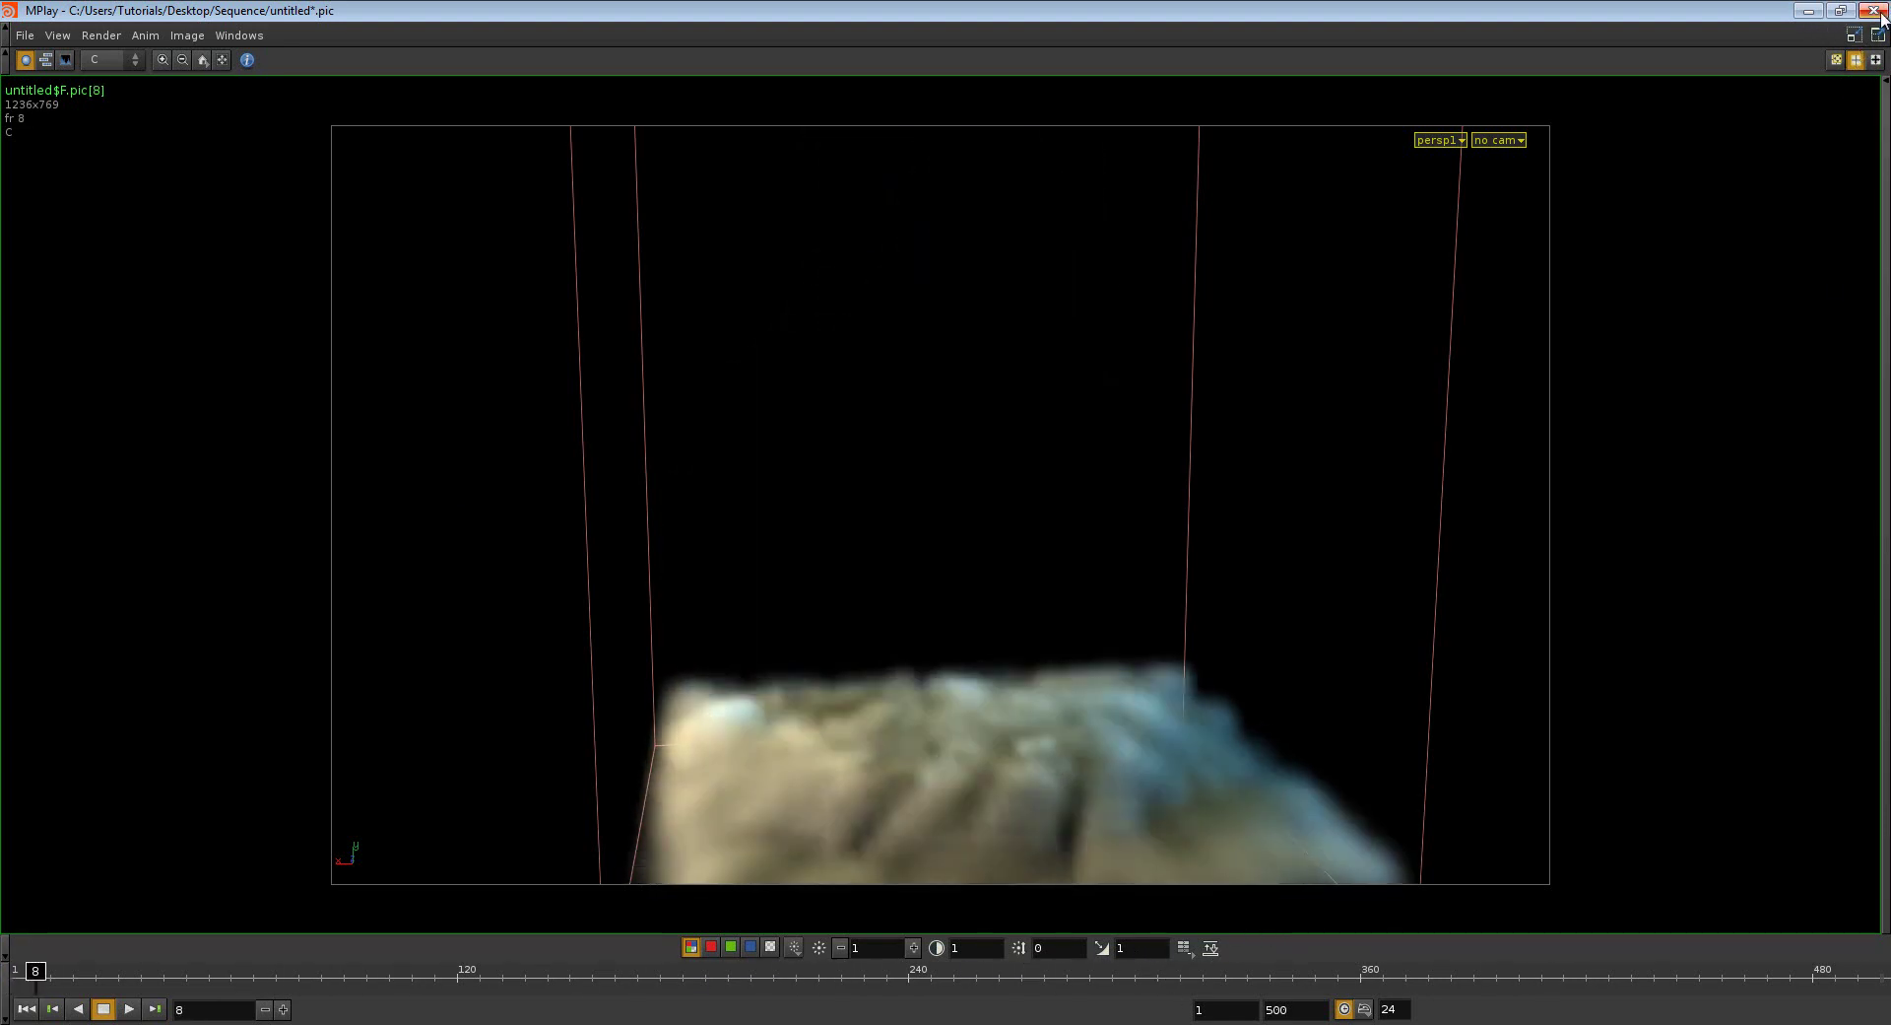
{"action": "left_click", "coordinate": [1876, 12]}
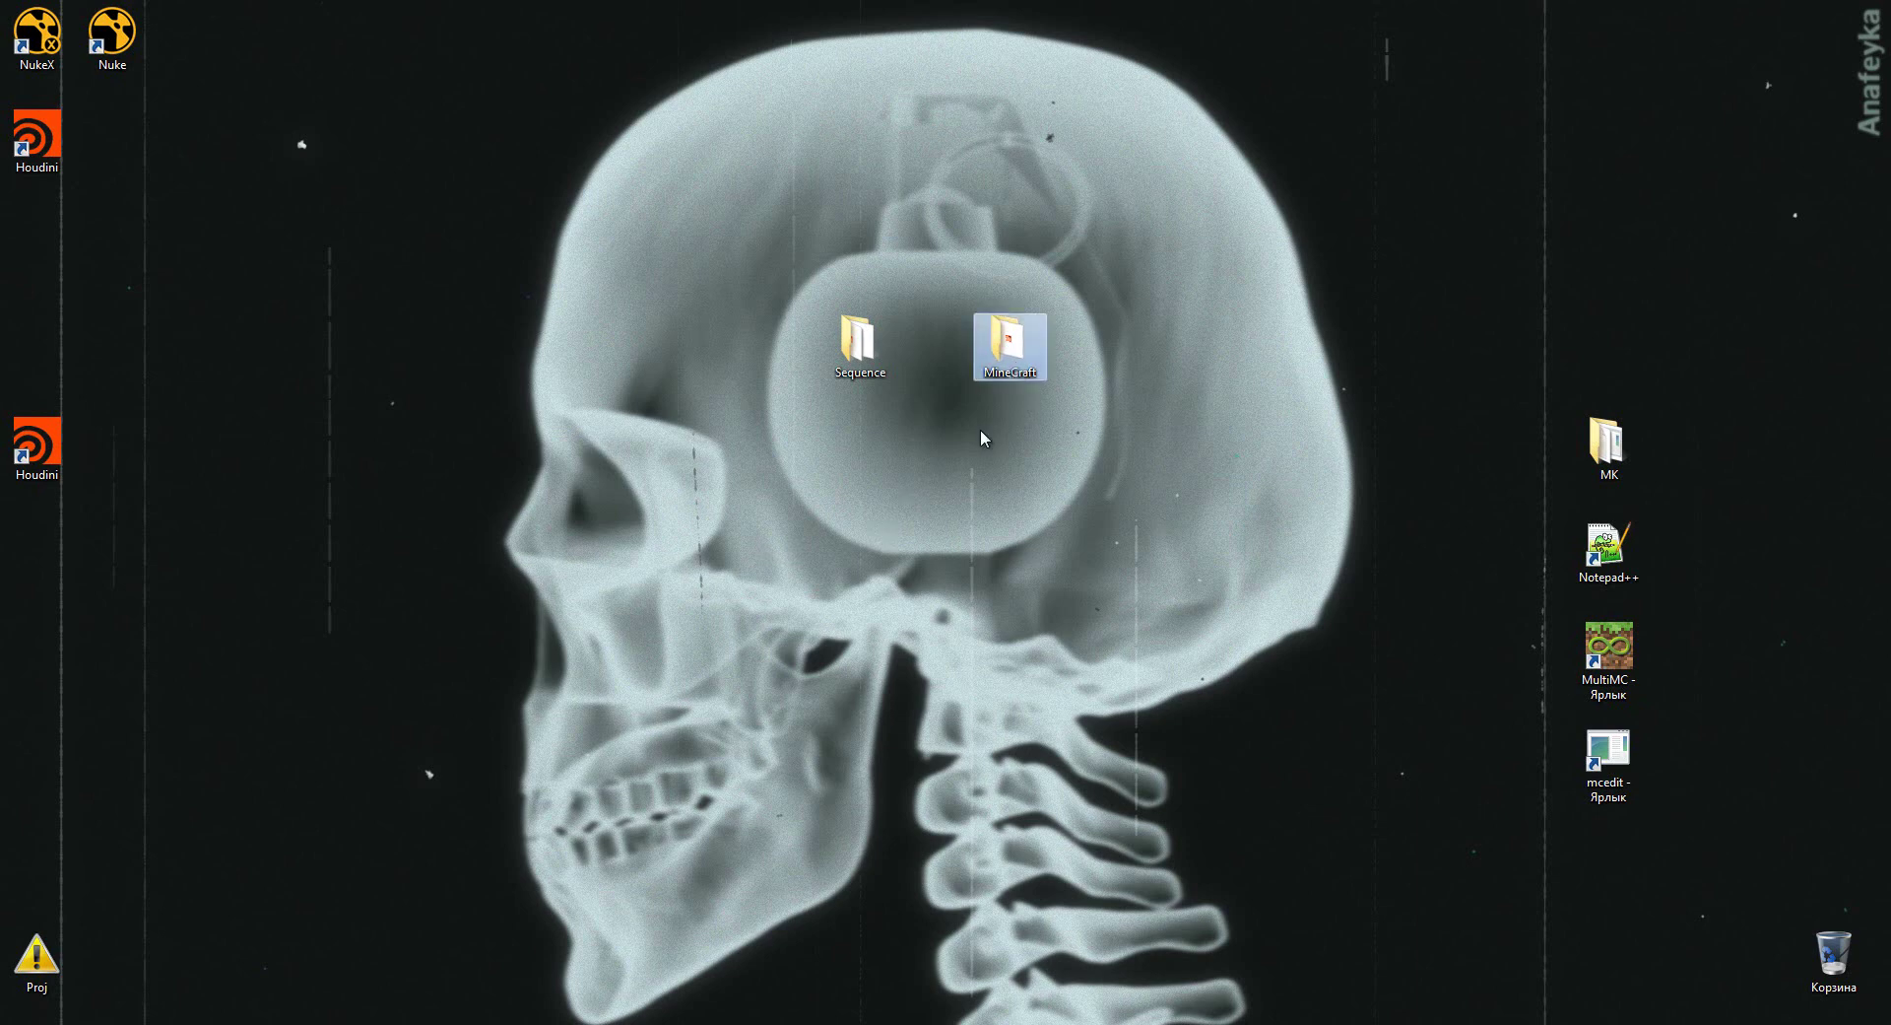
- Open MineCraft_EX.hipnc from the MineCraft folder, accepting the non-commercial load warning
{"action": "key", "text": "Return"}
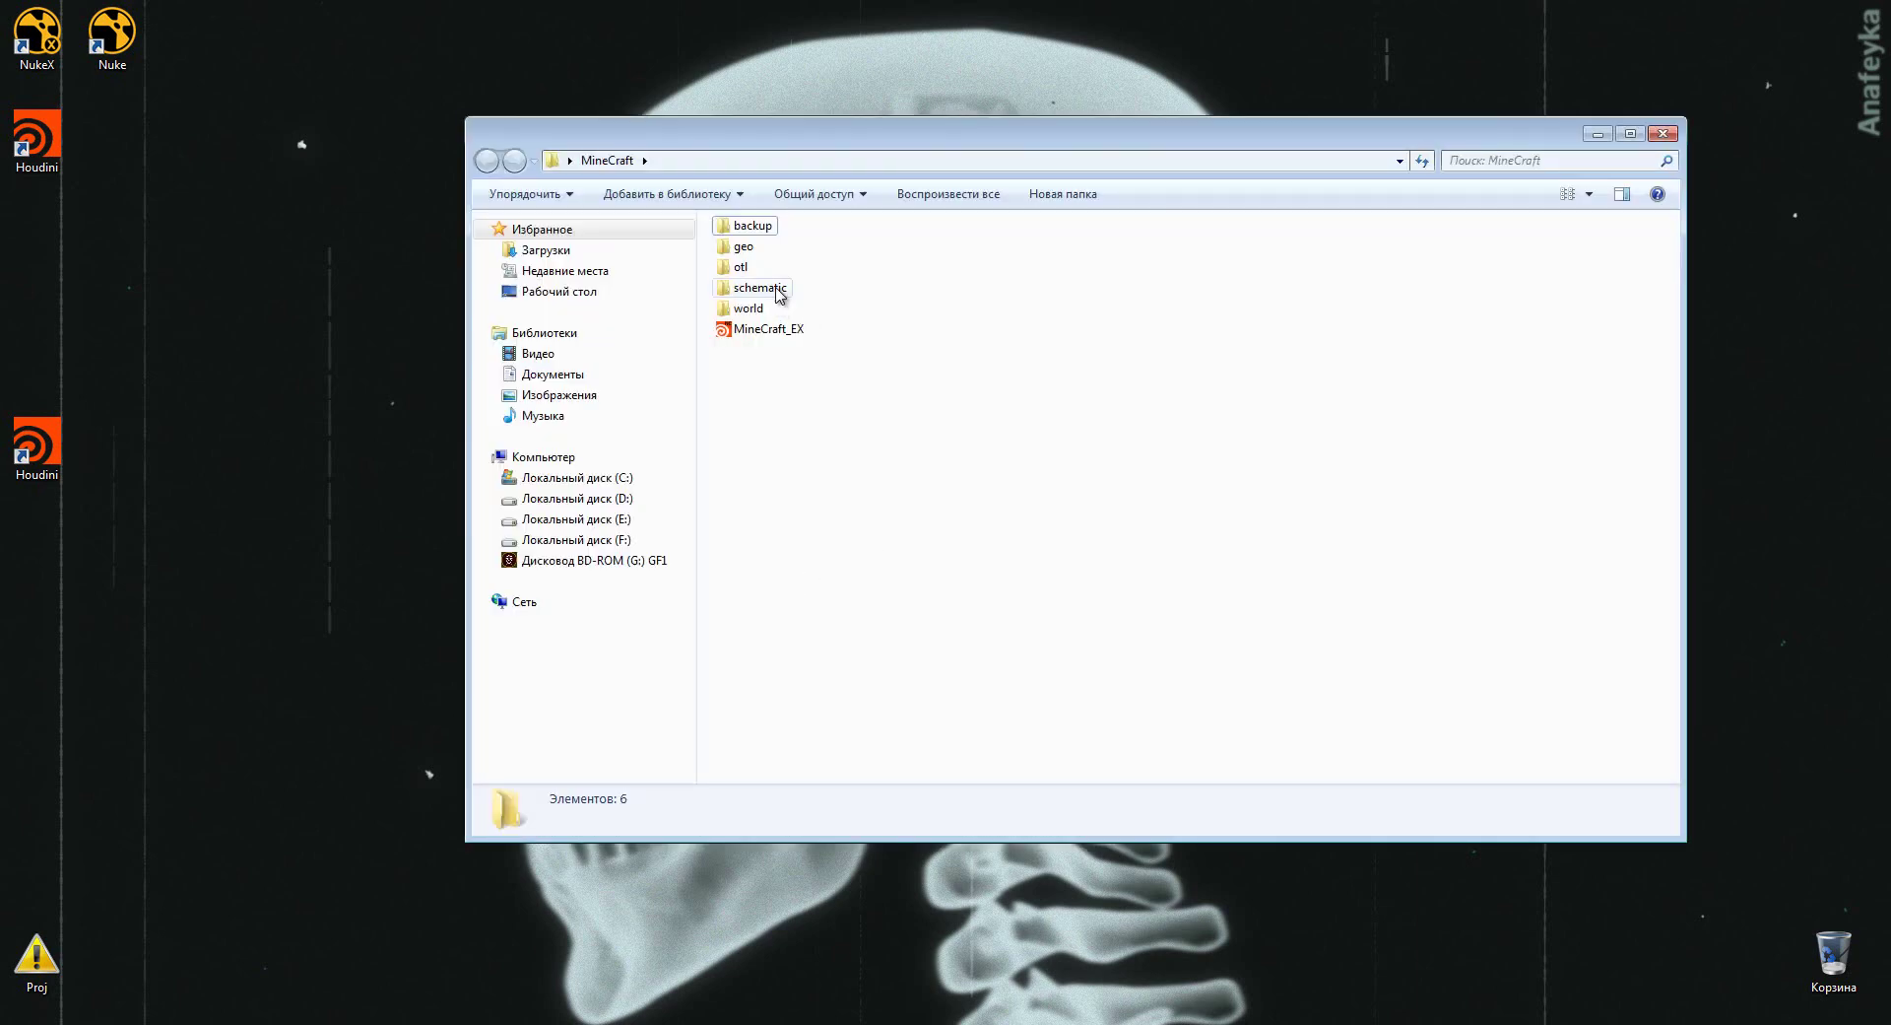
{"action": "double_click", "coordinate": [752, 337]}
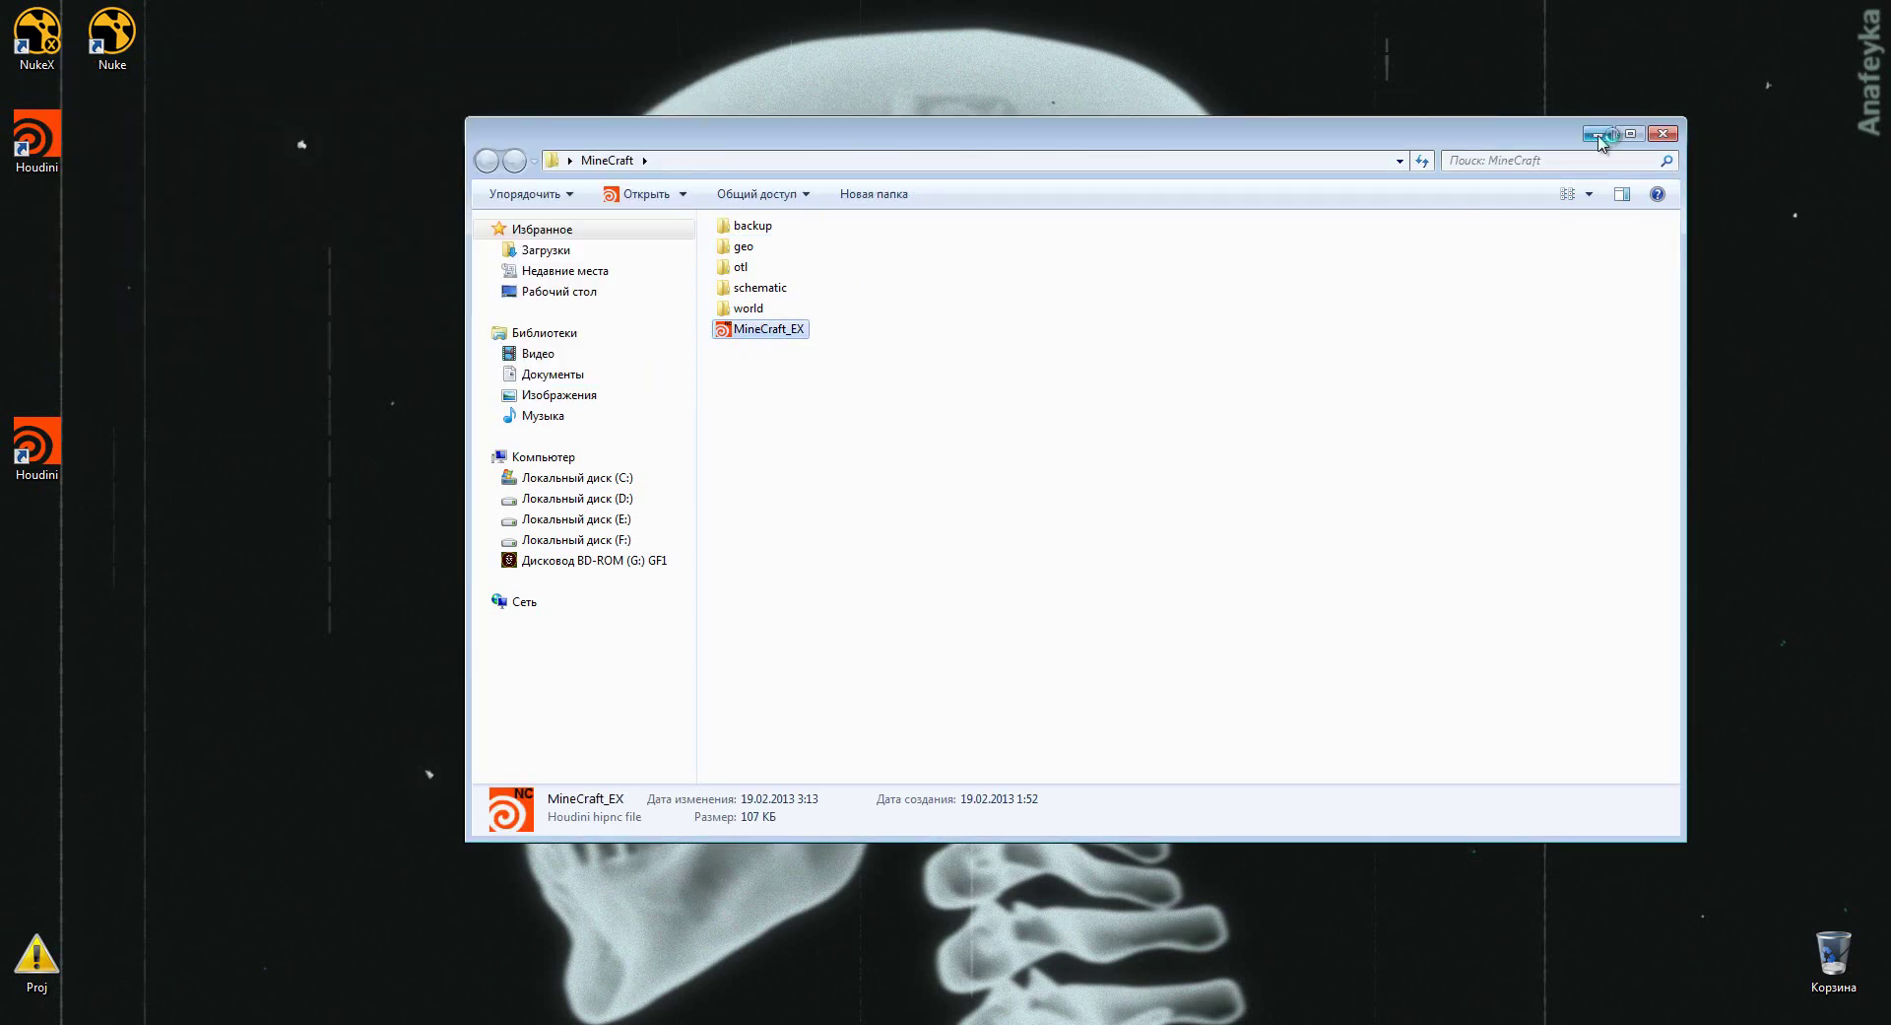
{"action": "left_click", "coordinate": [1598, 133]}
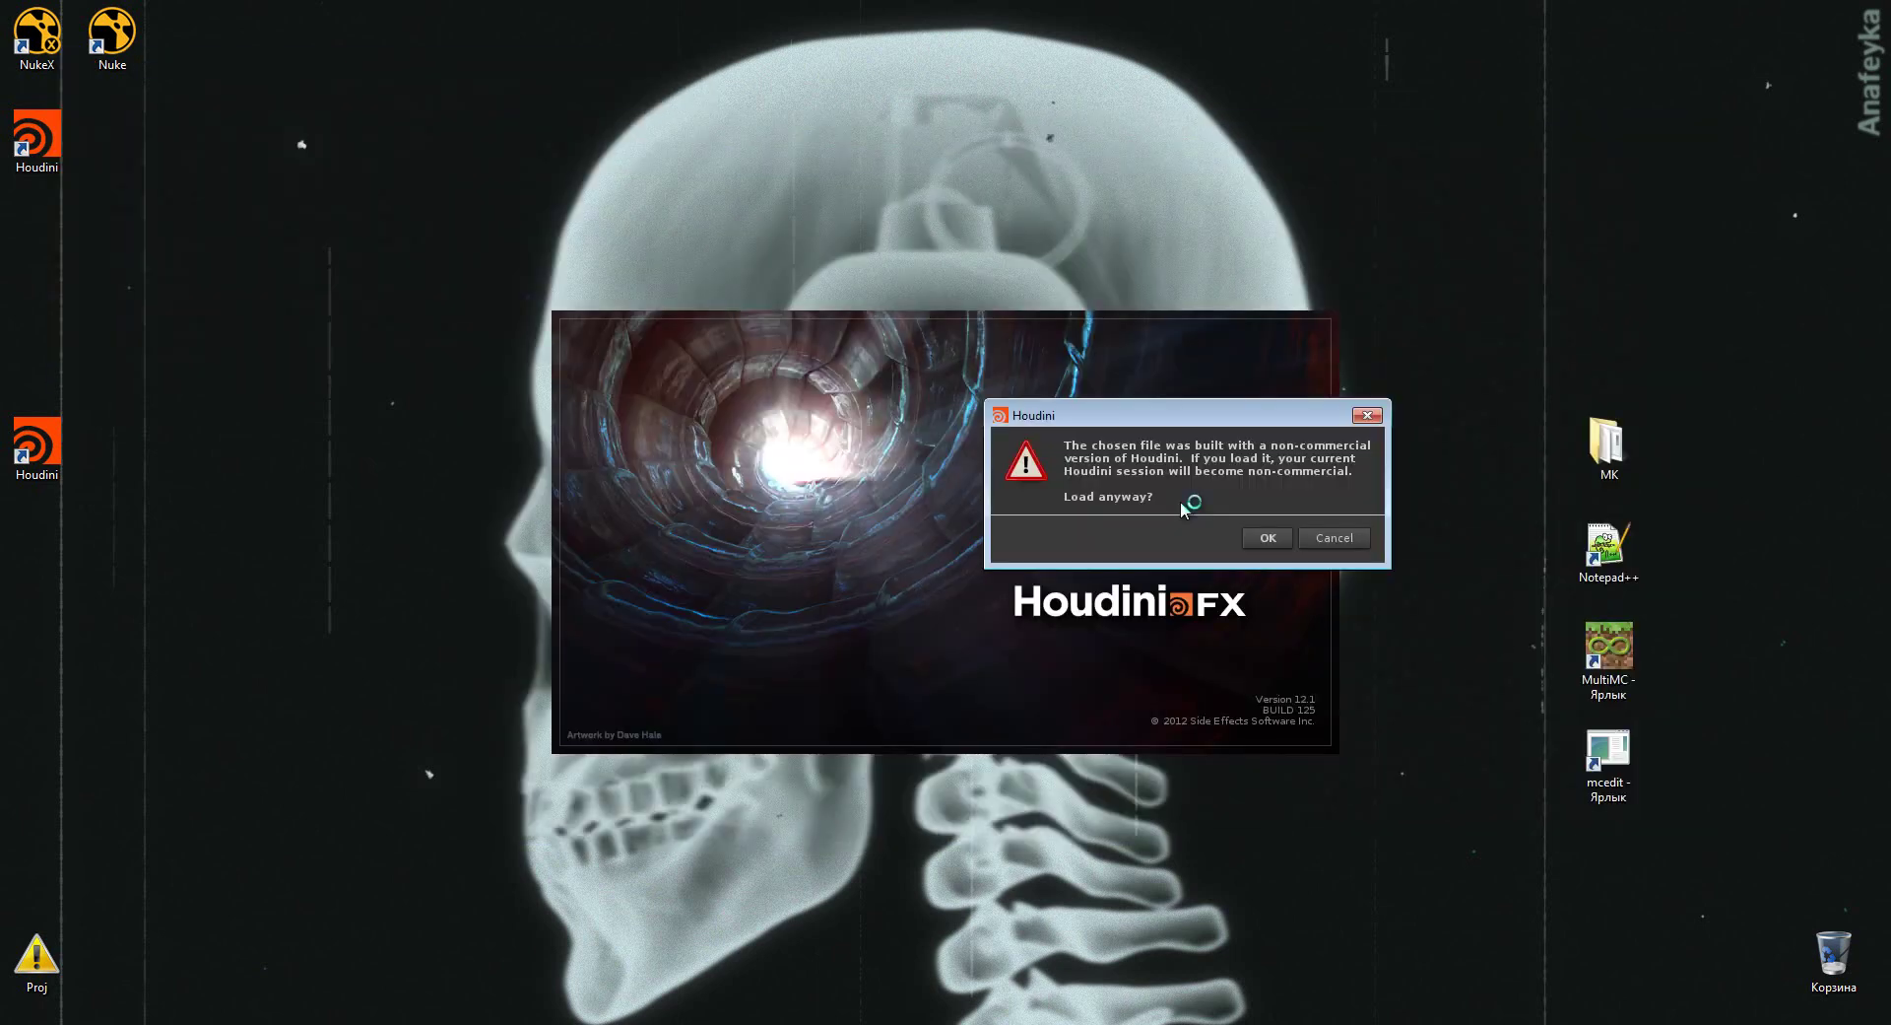
{"action": "left_click", "coordinate": [1271, 539]}
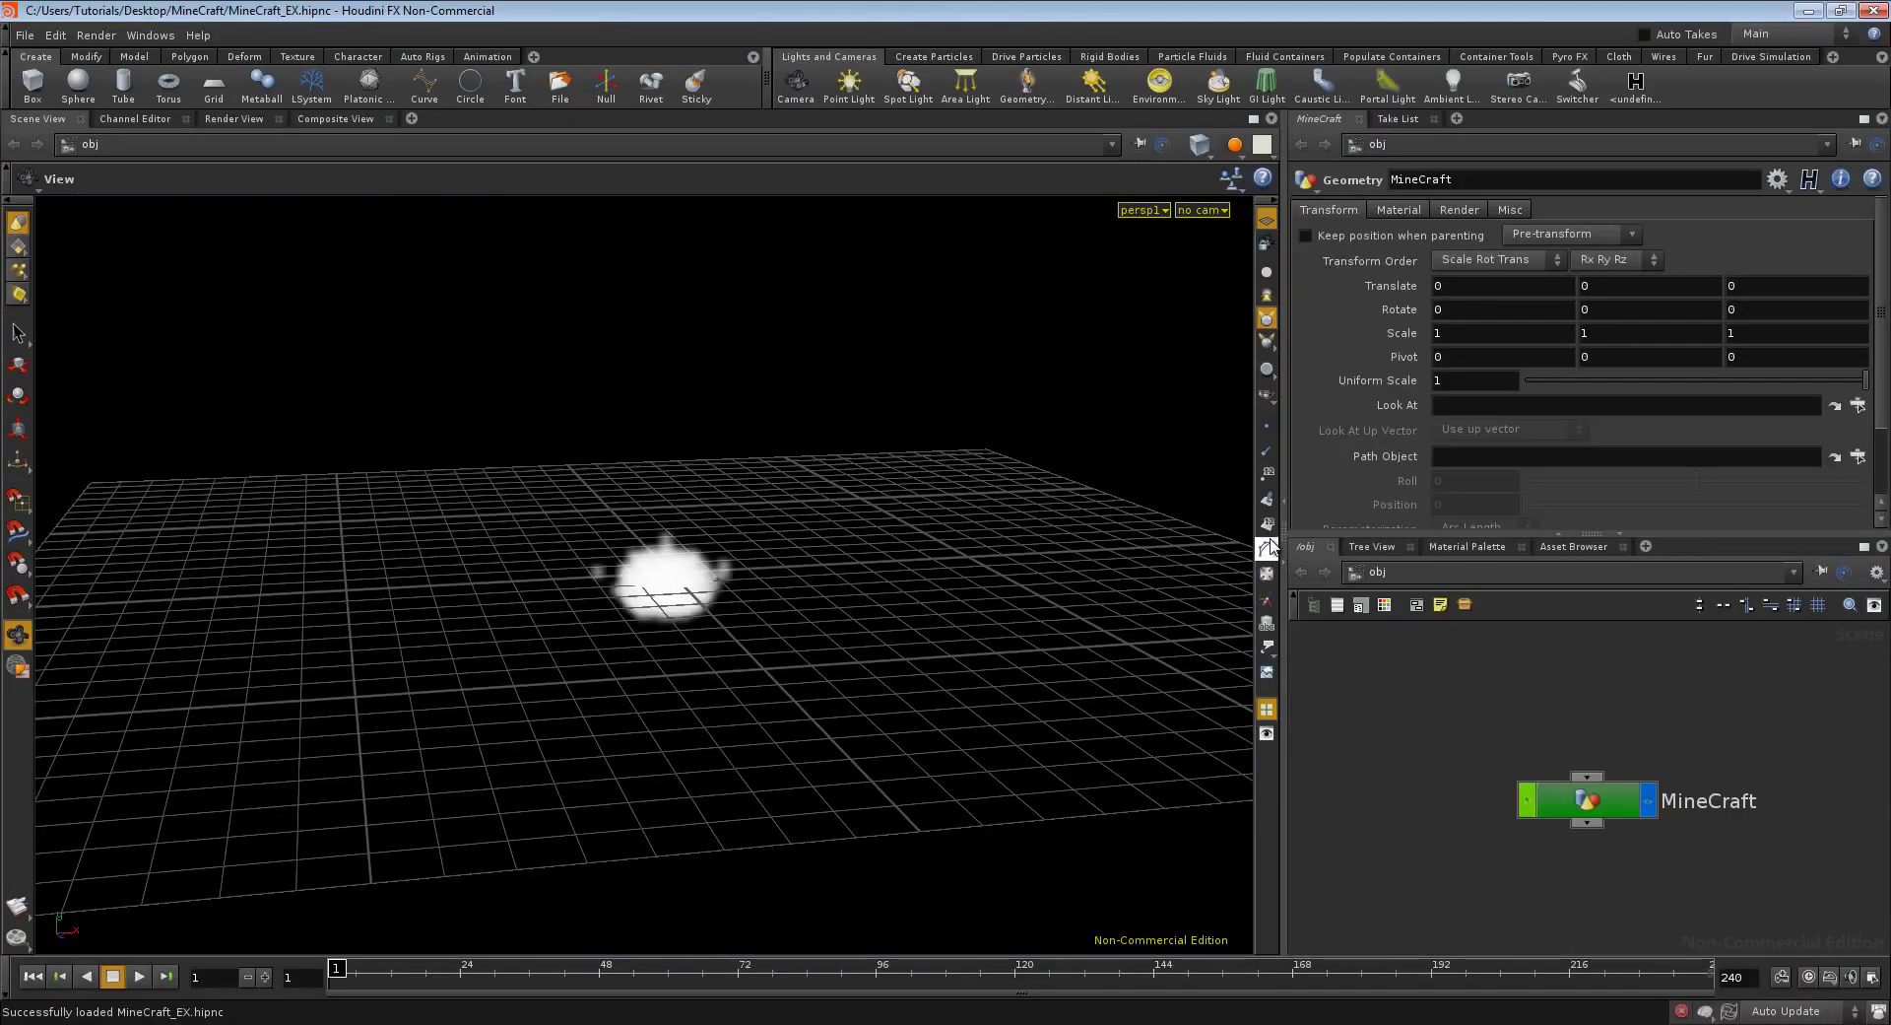
- Inside the MineCraft node, change volume1's Center Y to centroid('../import', D_Y)
{"action": "double_click", "coordinate": [1577, 803]}
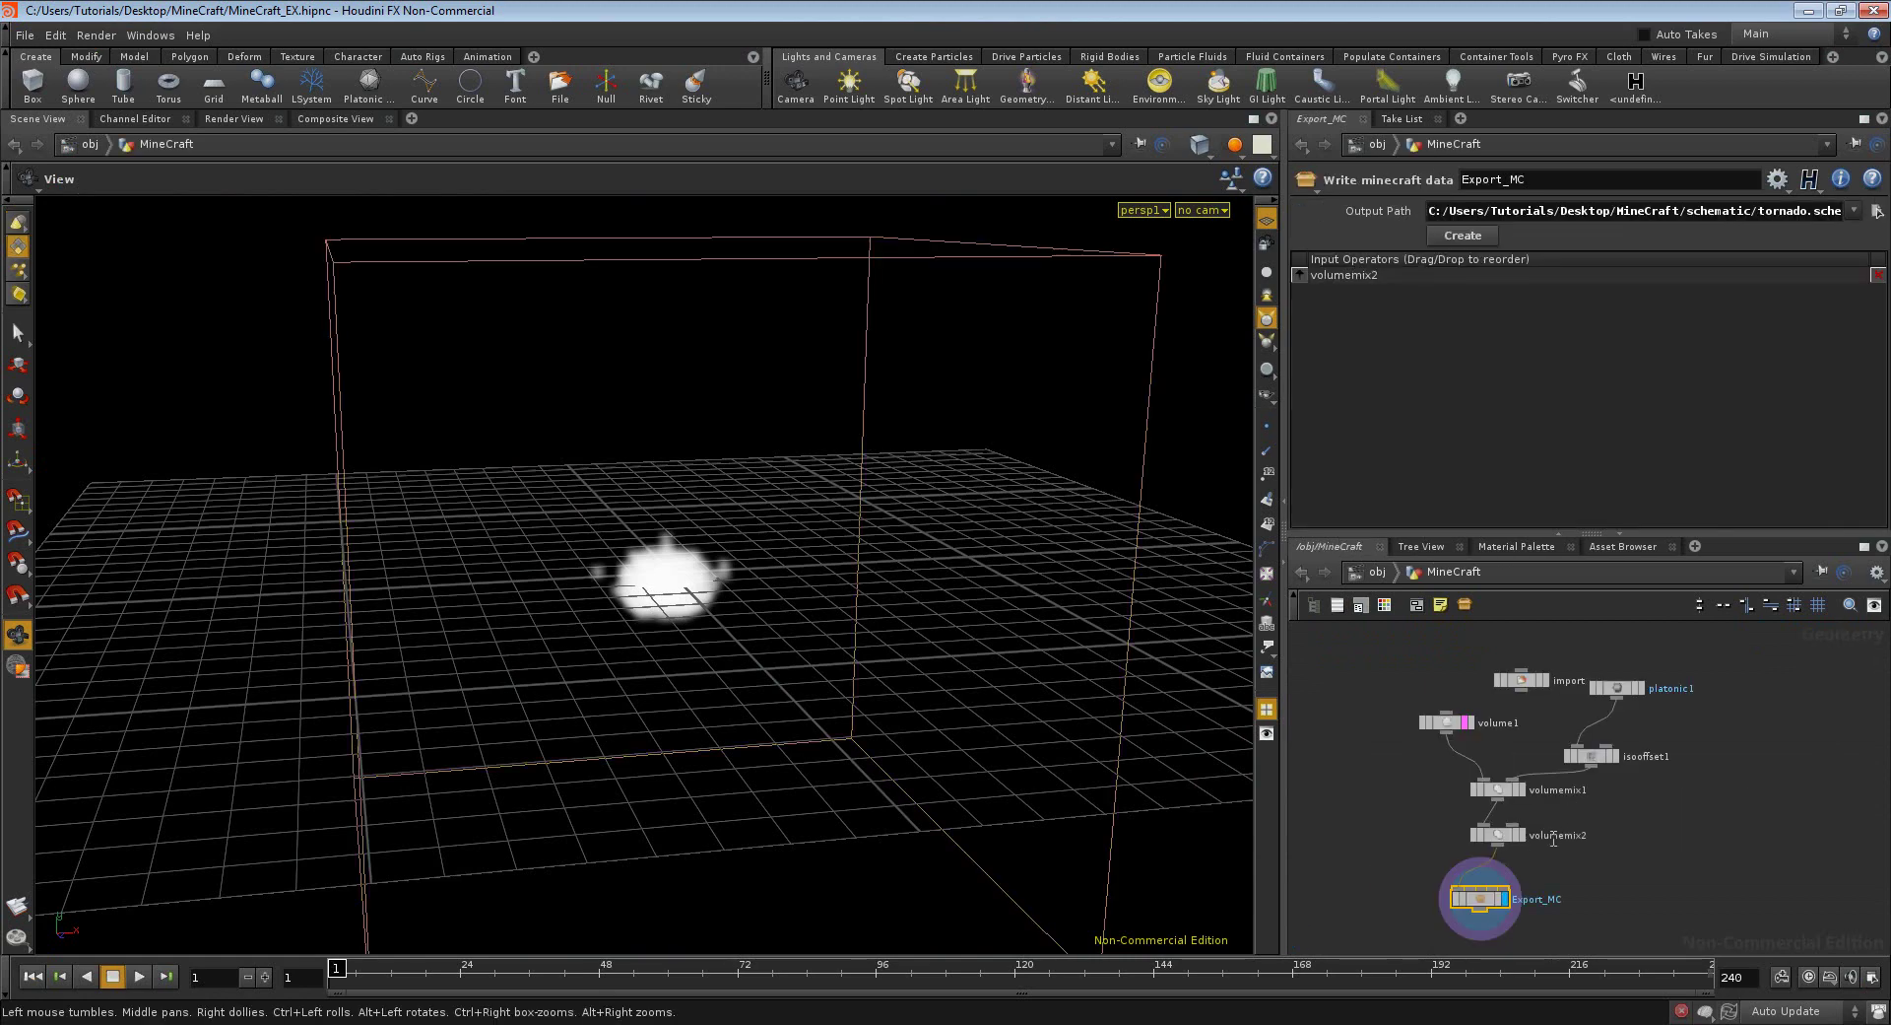
{"action": "left_click_drag", "start_coordinate": [1521, 679], "coordinate": [1530, 672]}
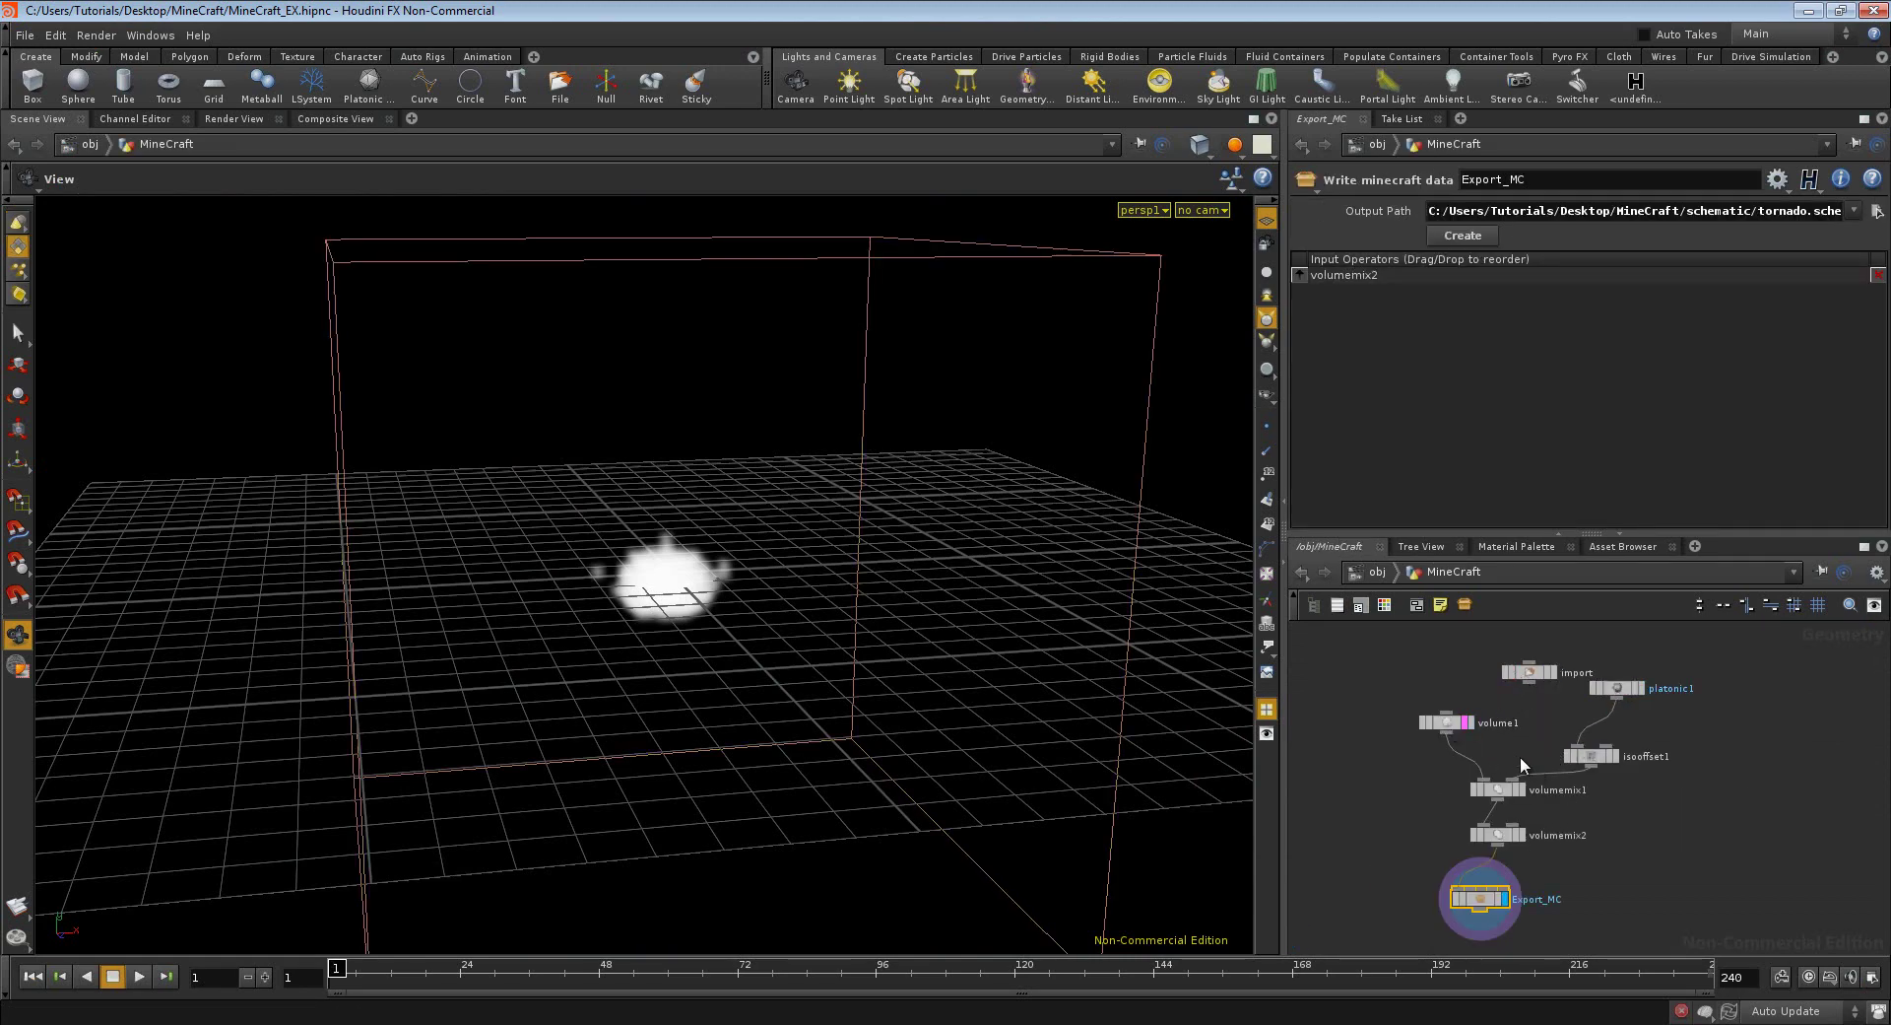
{"action": "left_click", "coordinate": [1450, 727]}
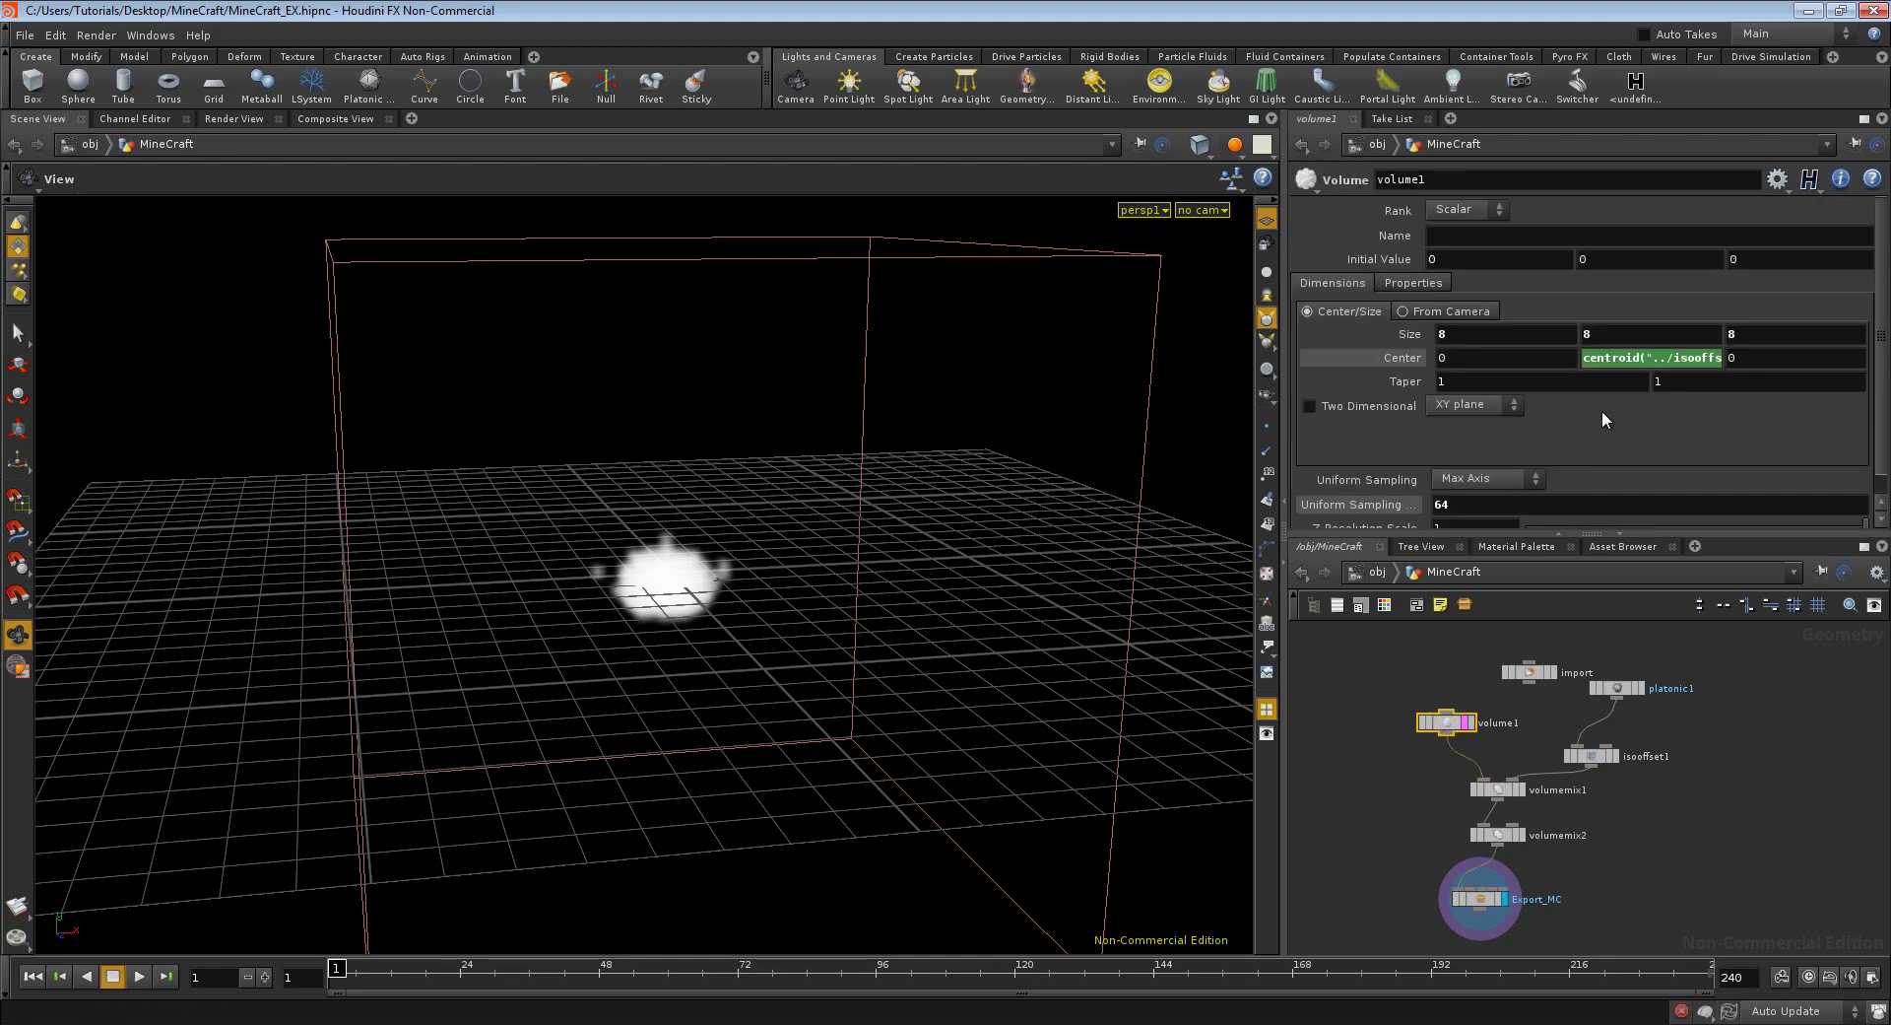
{"action": "left_click", "coordinate": [1673, 359]}
{"action": "left_click", "coordinate": [1504, 358]}
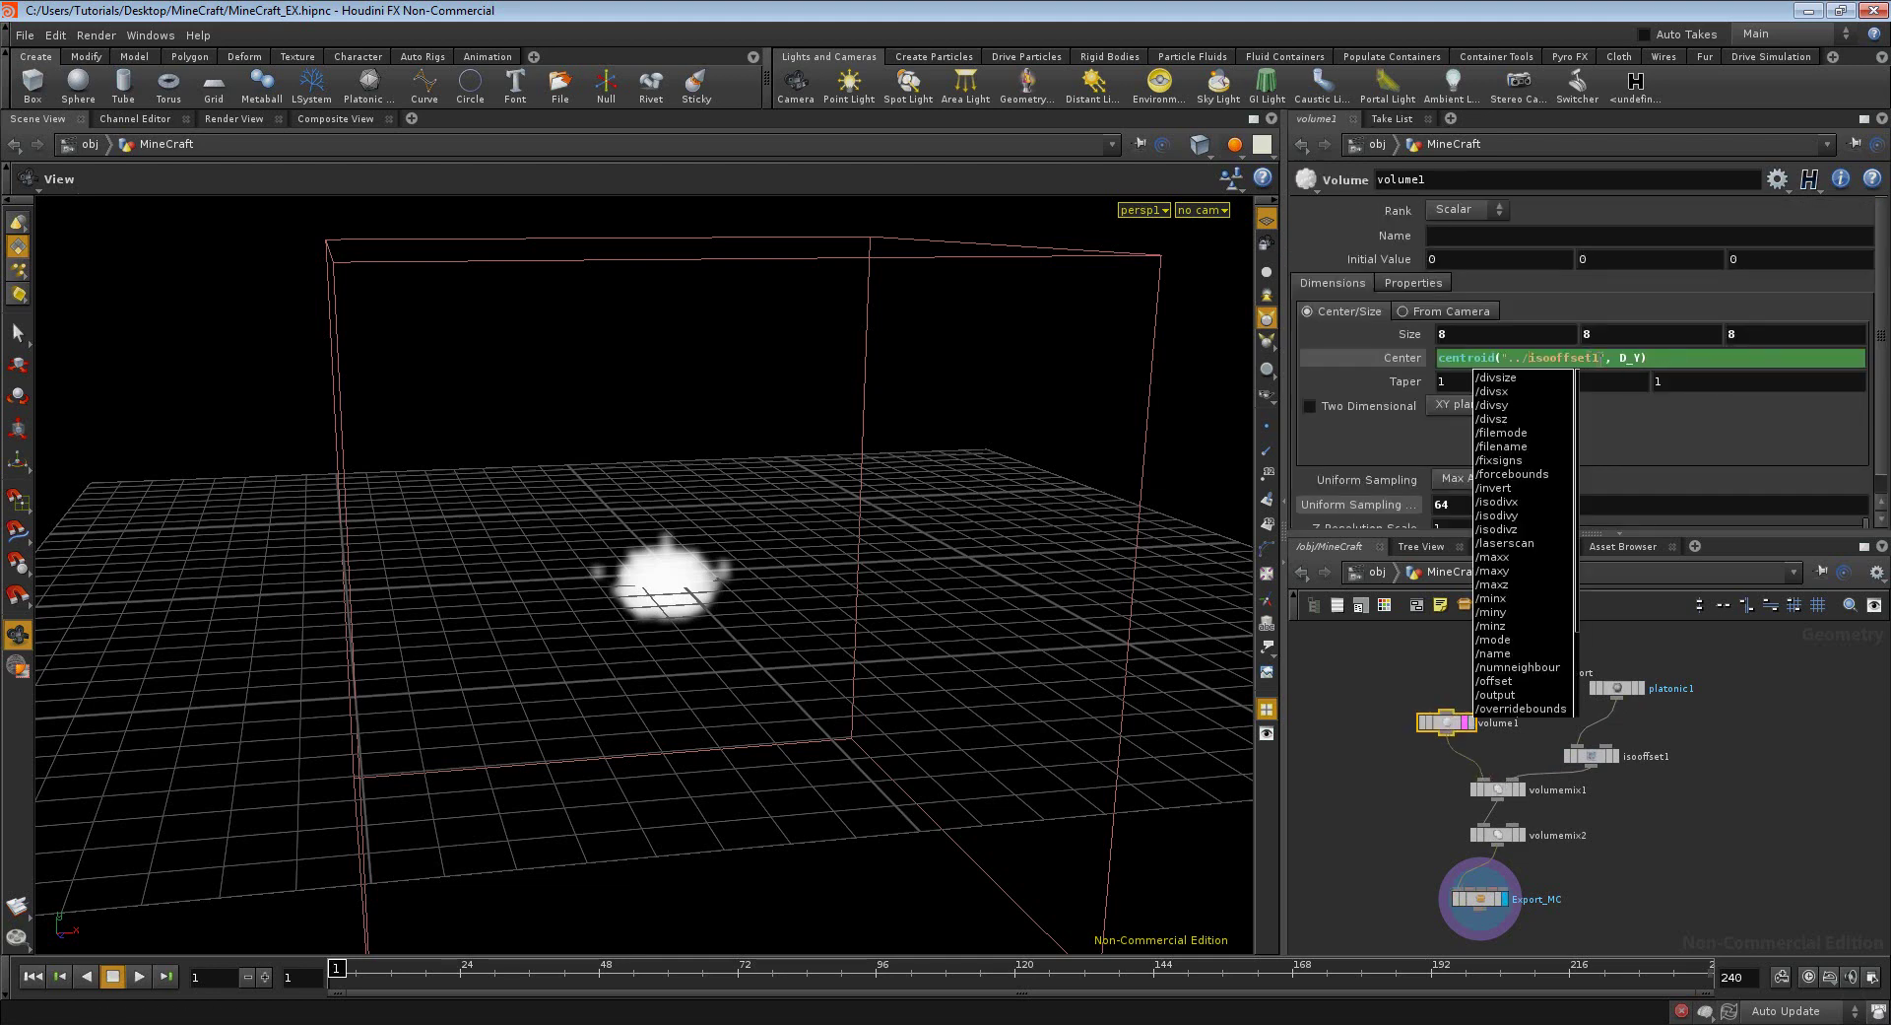
{"action": "key", "text": "Right"}
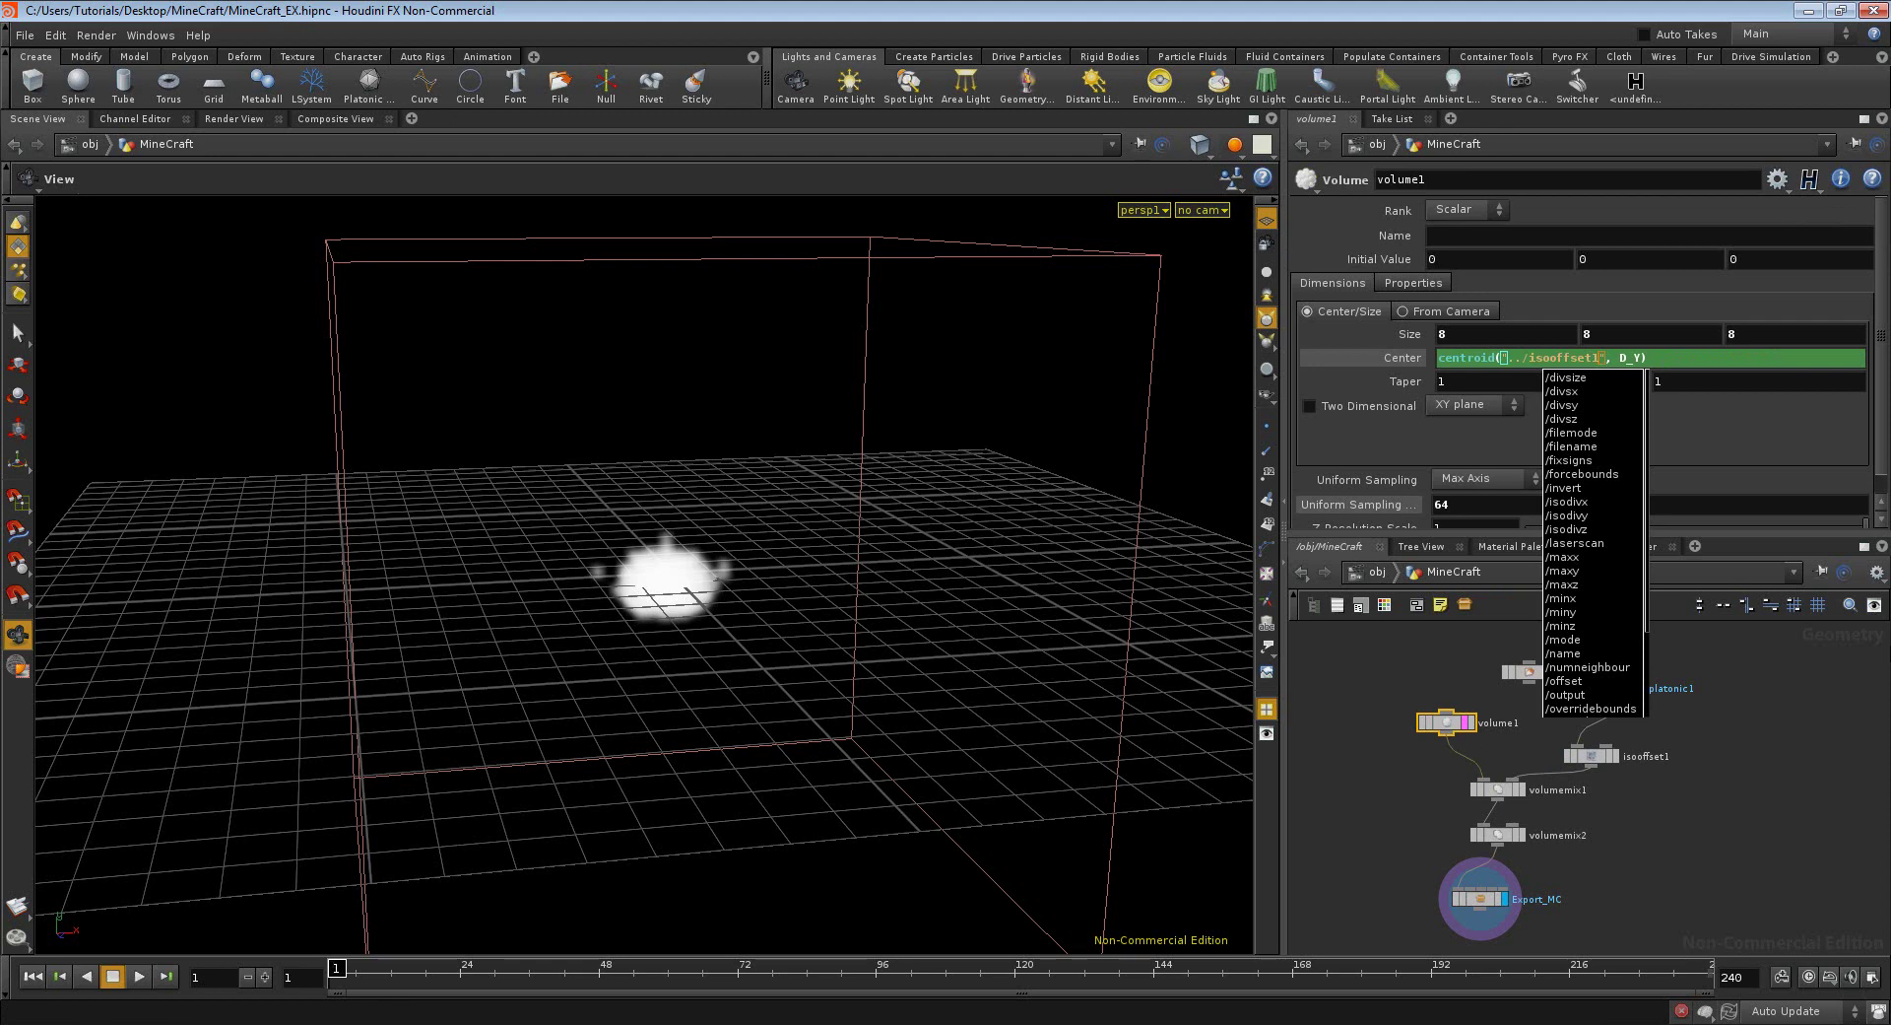
{"action": "key", "text": "BackSpace"}
{"action": "key", "text": "BackSpace"}
{"action": "key", "text": "BackSpace"}
{"action": "key", "text": "BackSpace"}
{"action": "key", "text": "BackSpace"}
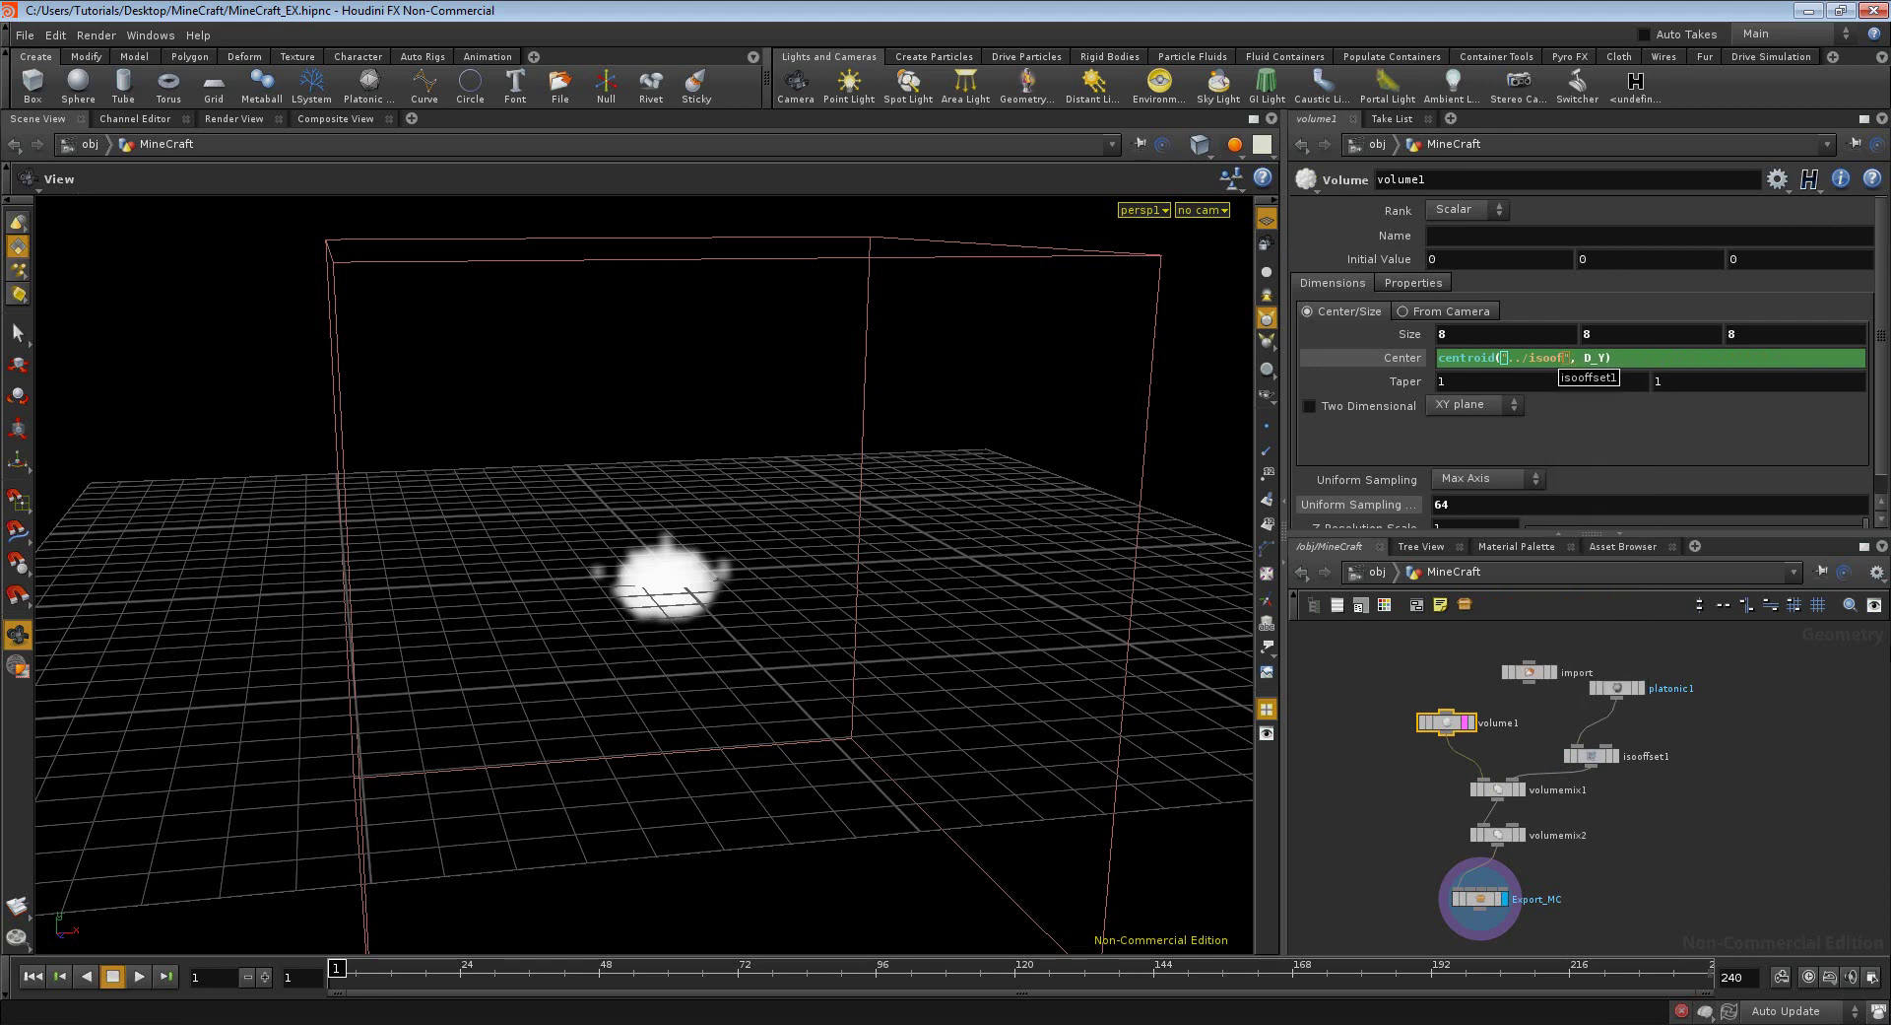
{"action": "key", "text": "BackSpace"}
{"action": "key", "text": "BackSpace"}
{"action": "key", "text": "BackSpace"}
{"action": "key", "text": "BackSpace"}
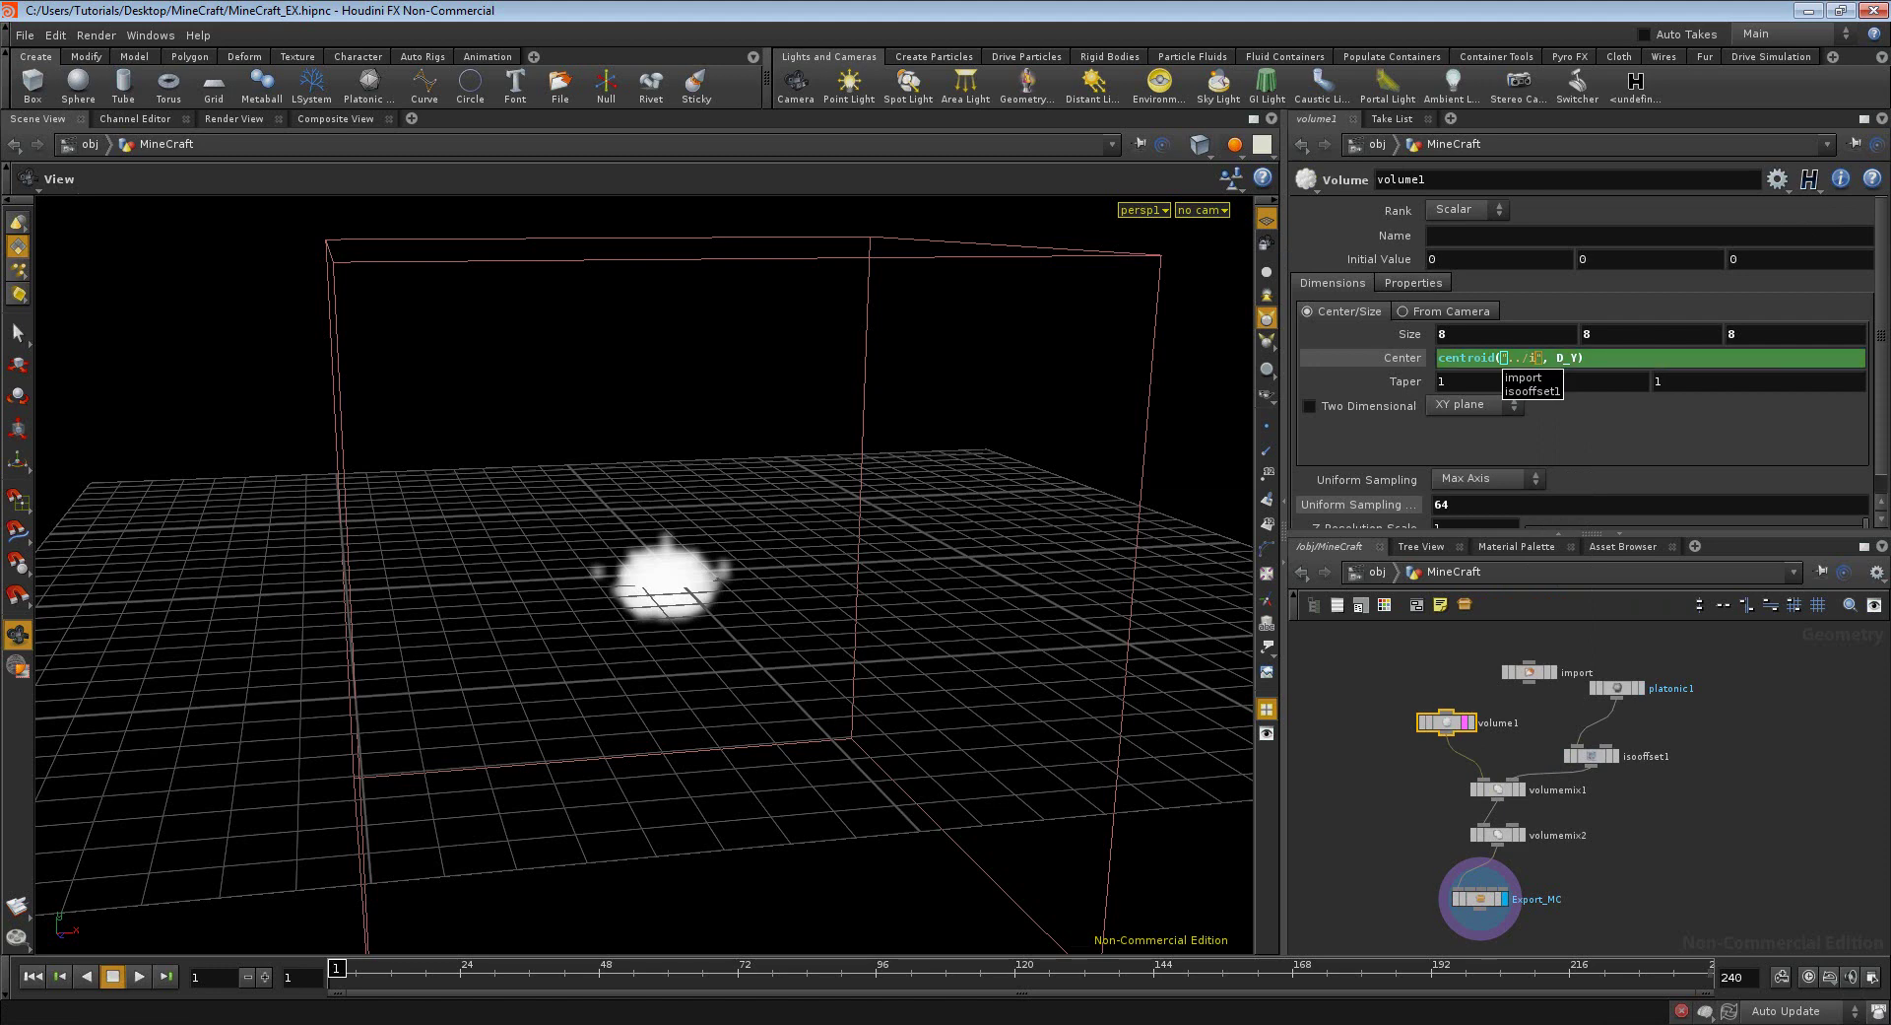
{"action": "type", "text": "mport"}
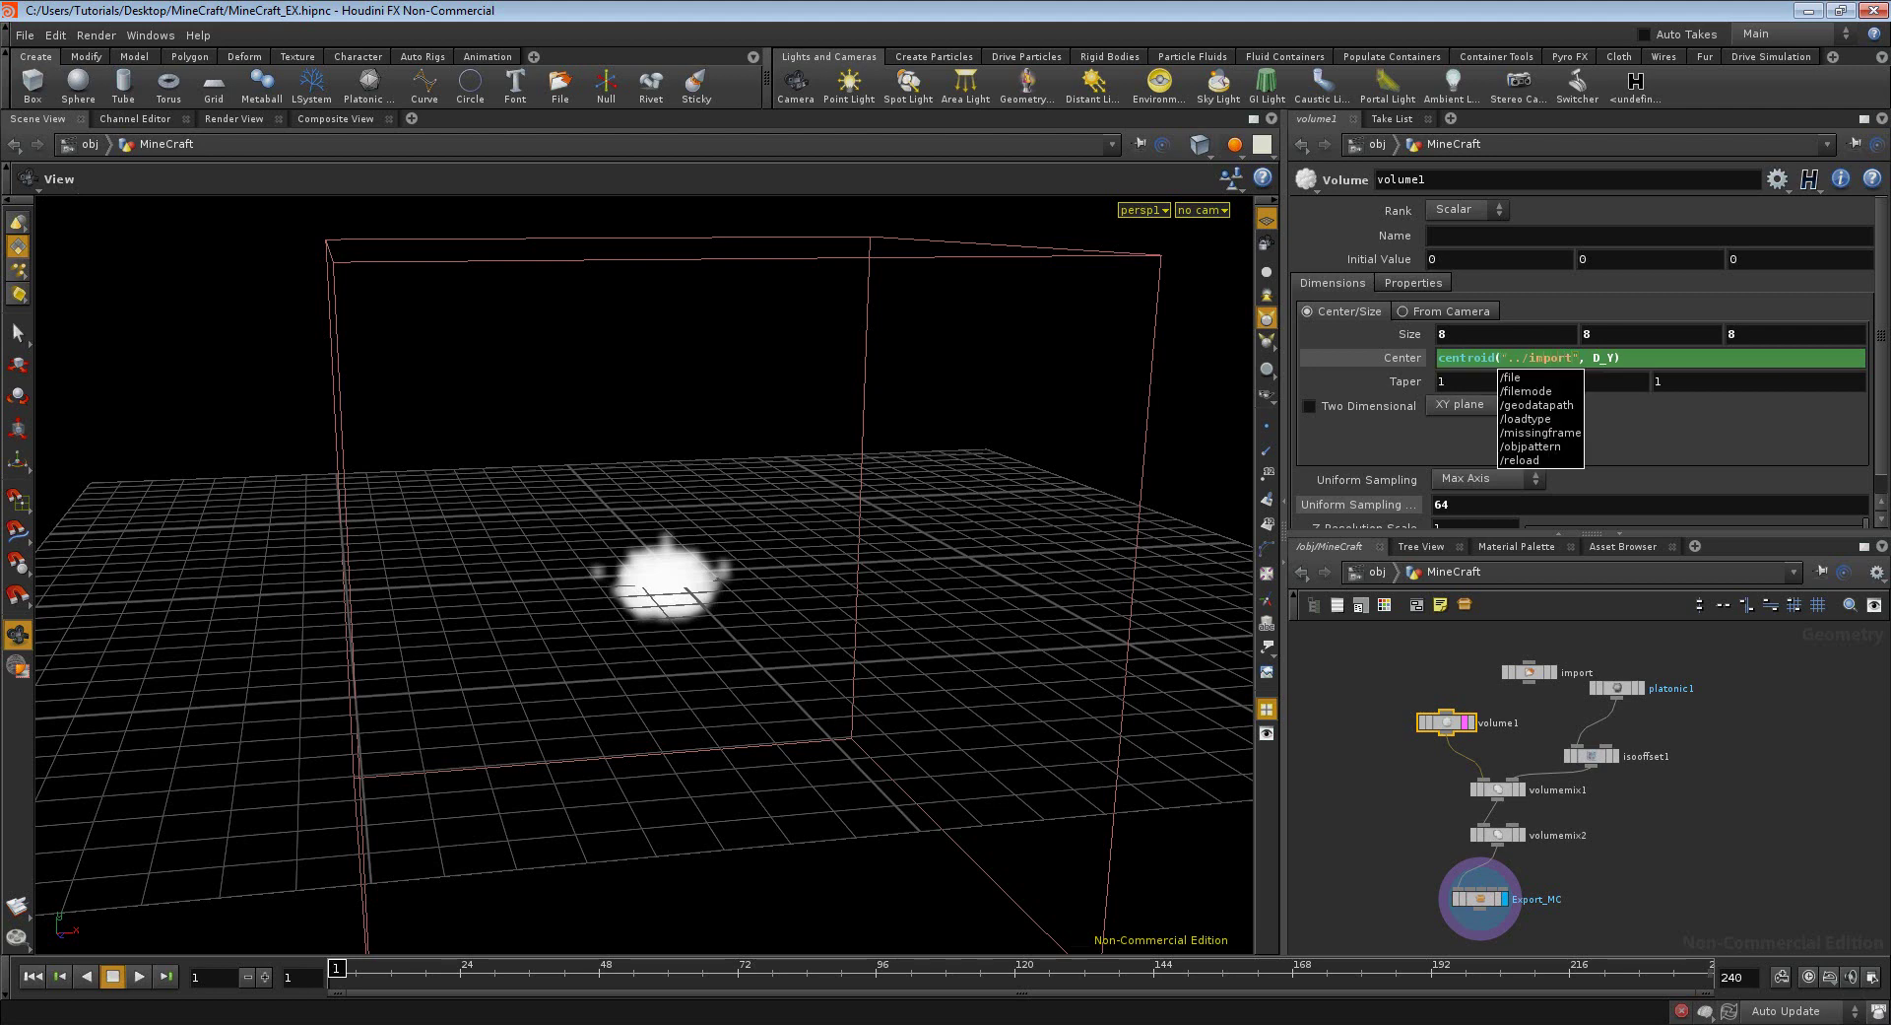
{"action": "key", "text": "Return"}
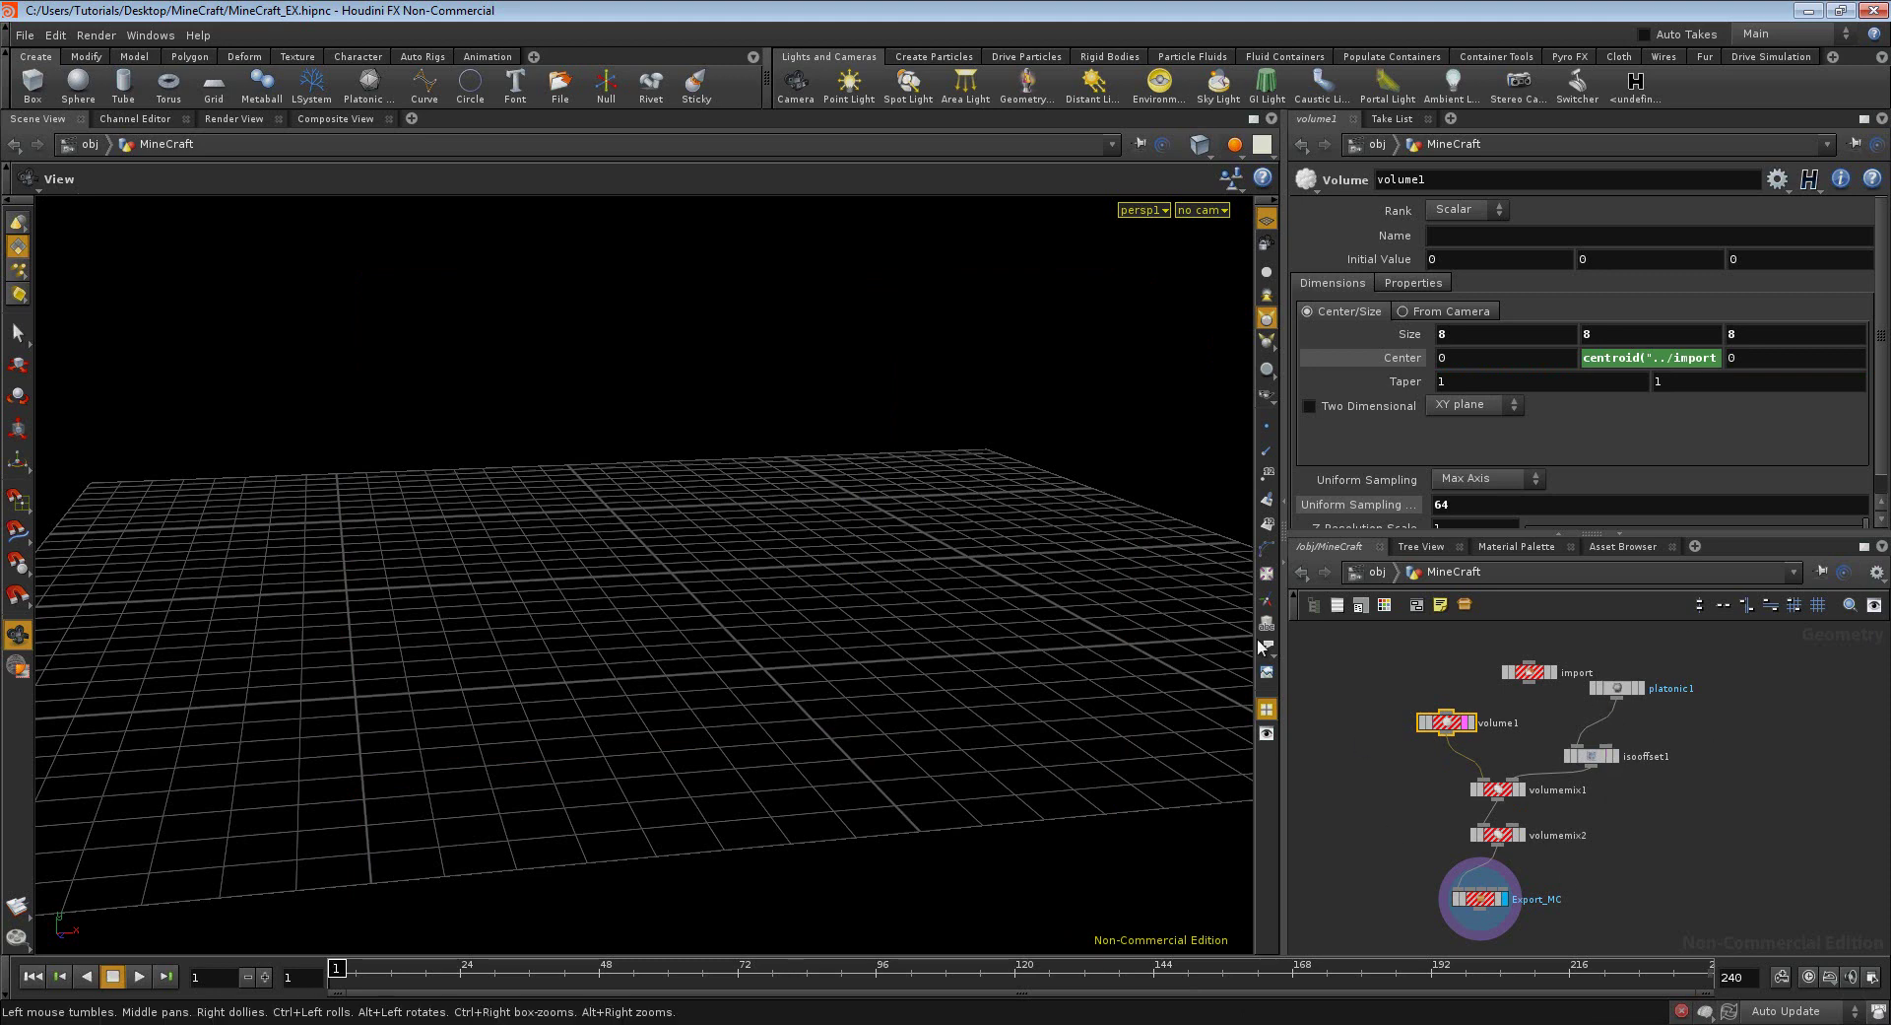
- Set the import node's Geometry File to Tornado.bgeo from Desktop/MineCraft/geo
{"action": "left_click_drag", "start_coordinate": [1643, 697], "coordinate": [1690, 685]}
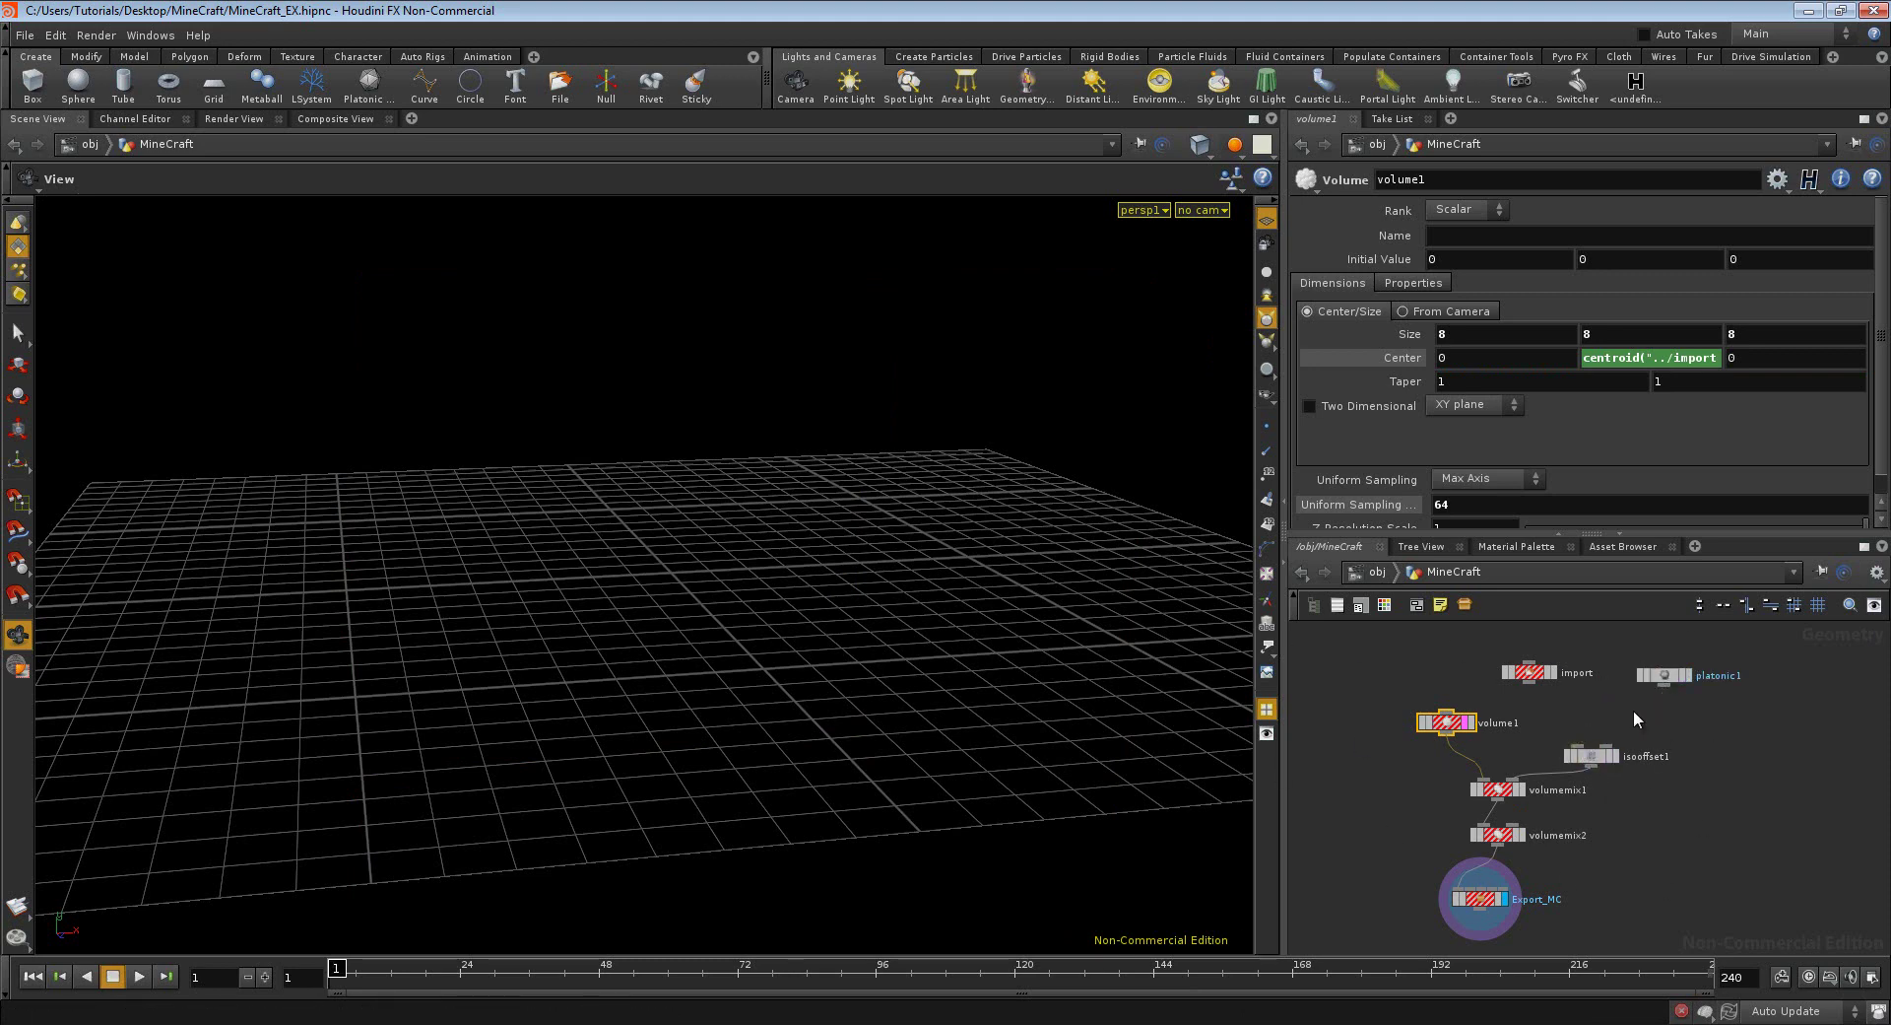
{"action": "left_click_drag", "start_coordinate": [1532, 676], "coordinate": [1554, 692]}
{"action": "left_click", "coordinate": [1554, 693]}
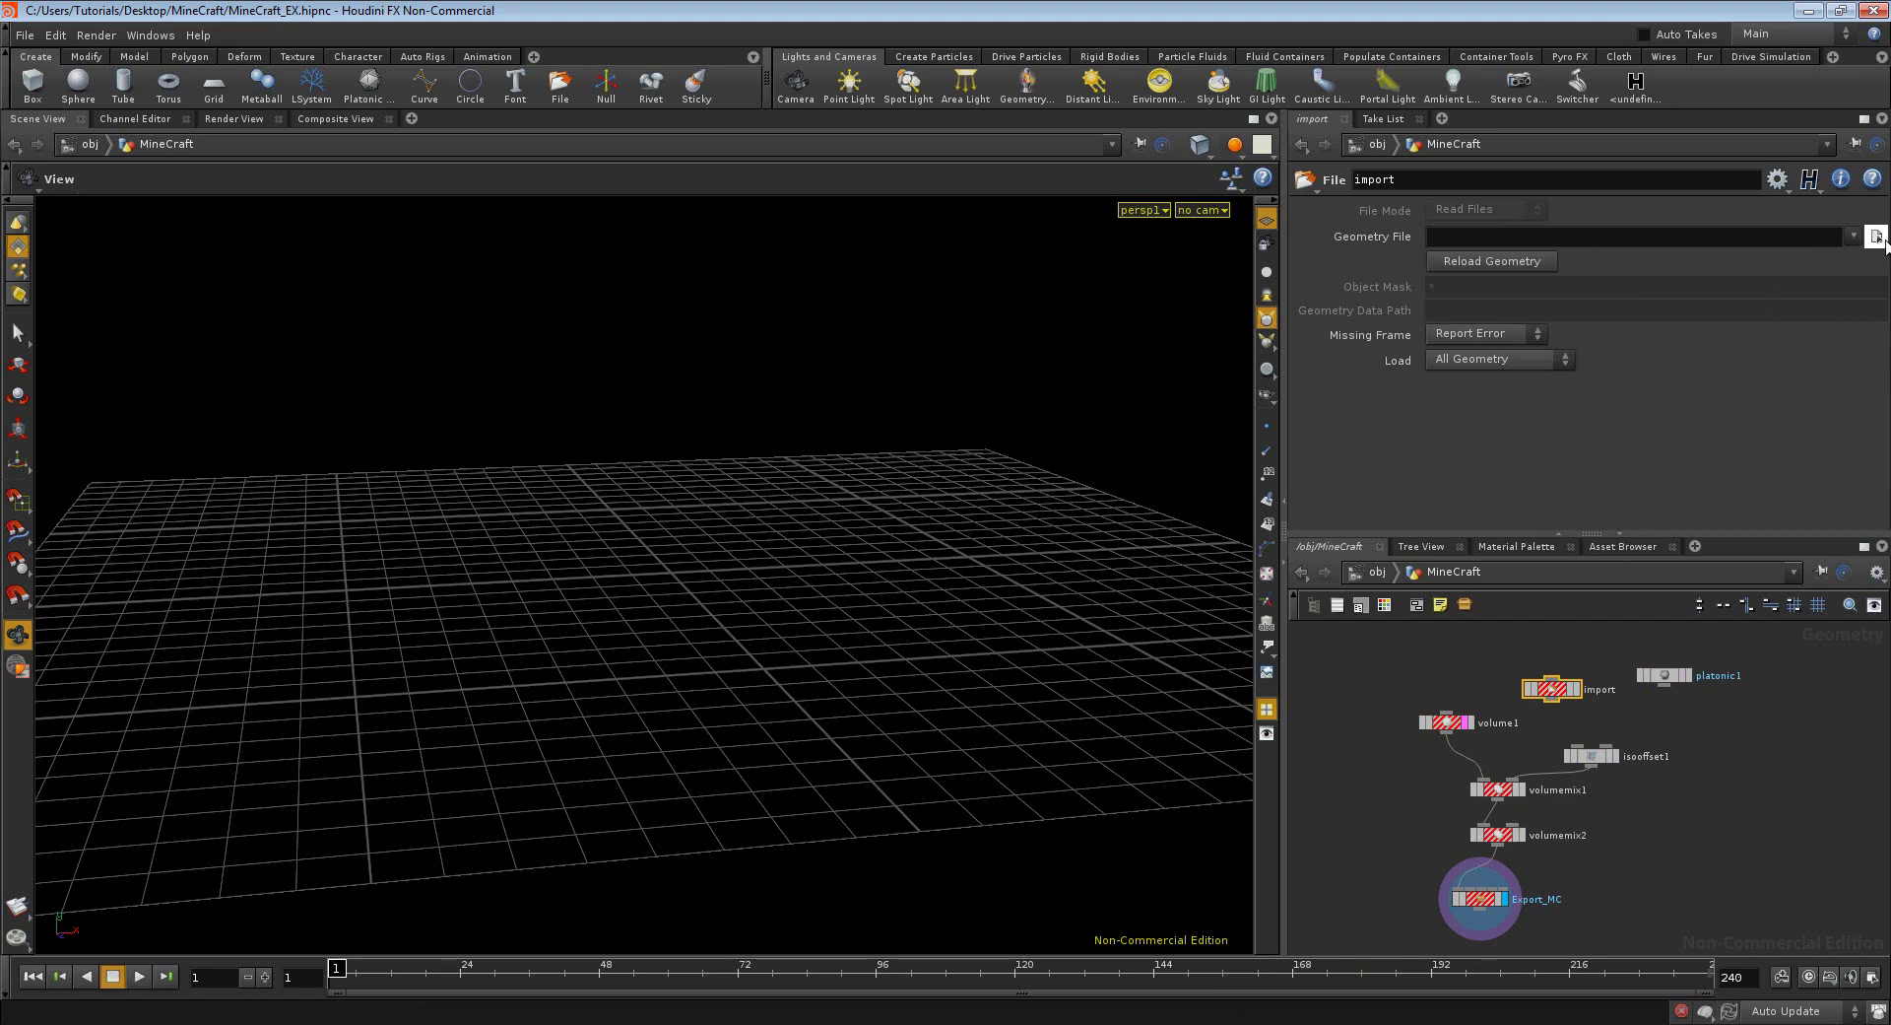
{"action": "left_click", "coordinate": [1876, 237]}
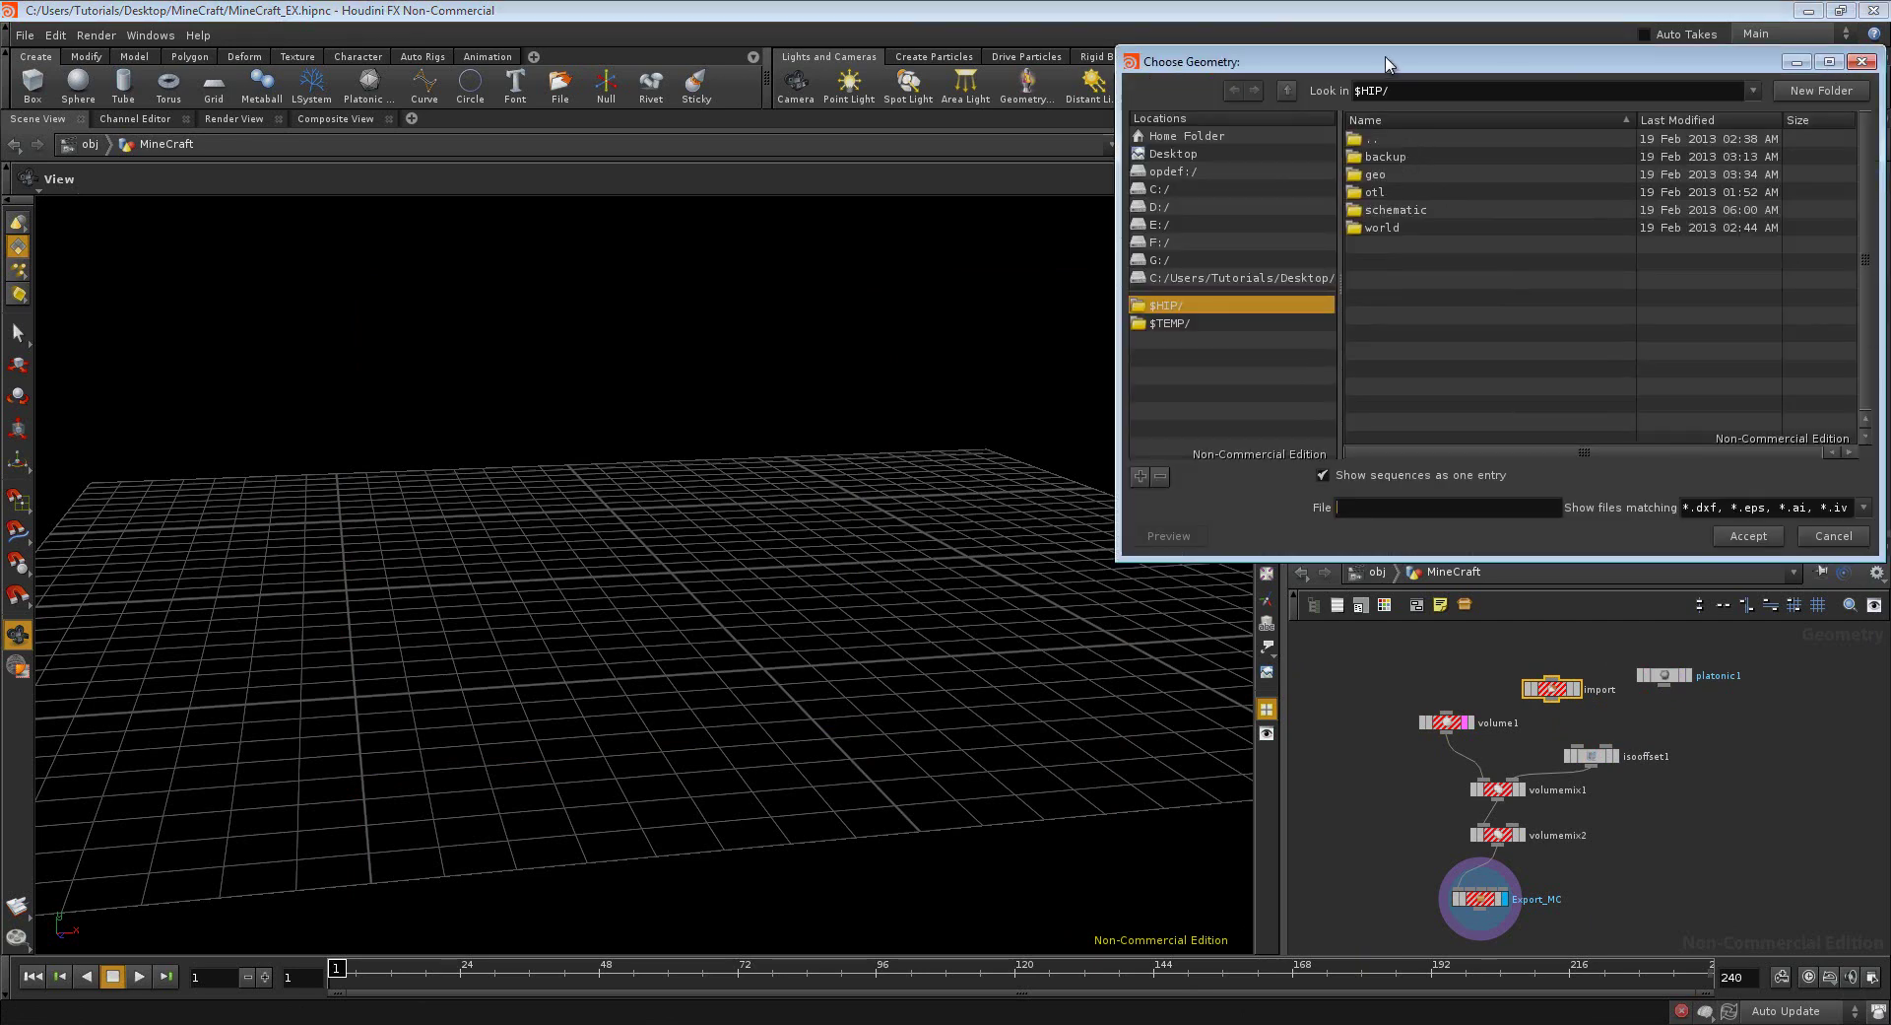
{"action": "left_click_drag", "start_coordinate": [1281, 61], "coordinate": [1238, 92]}
{"action": "left_click", "coordinate": [1159, 184]}
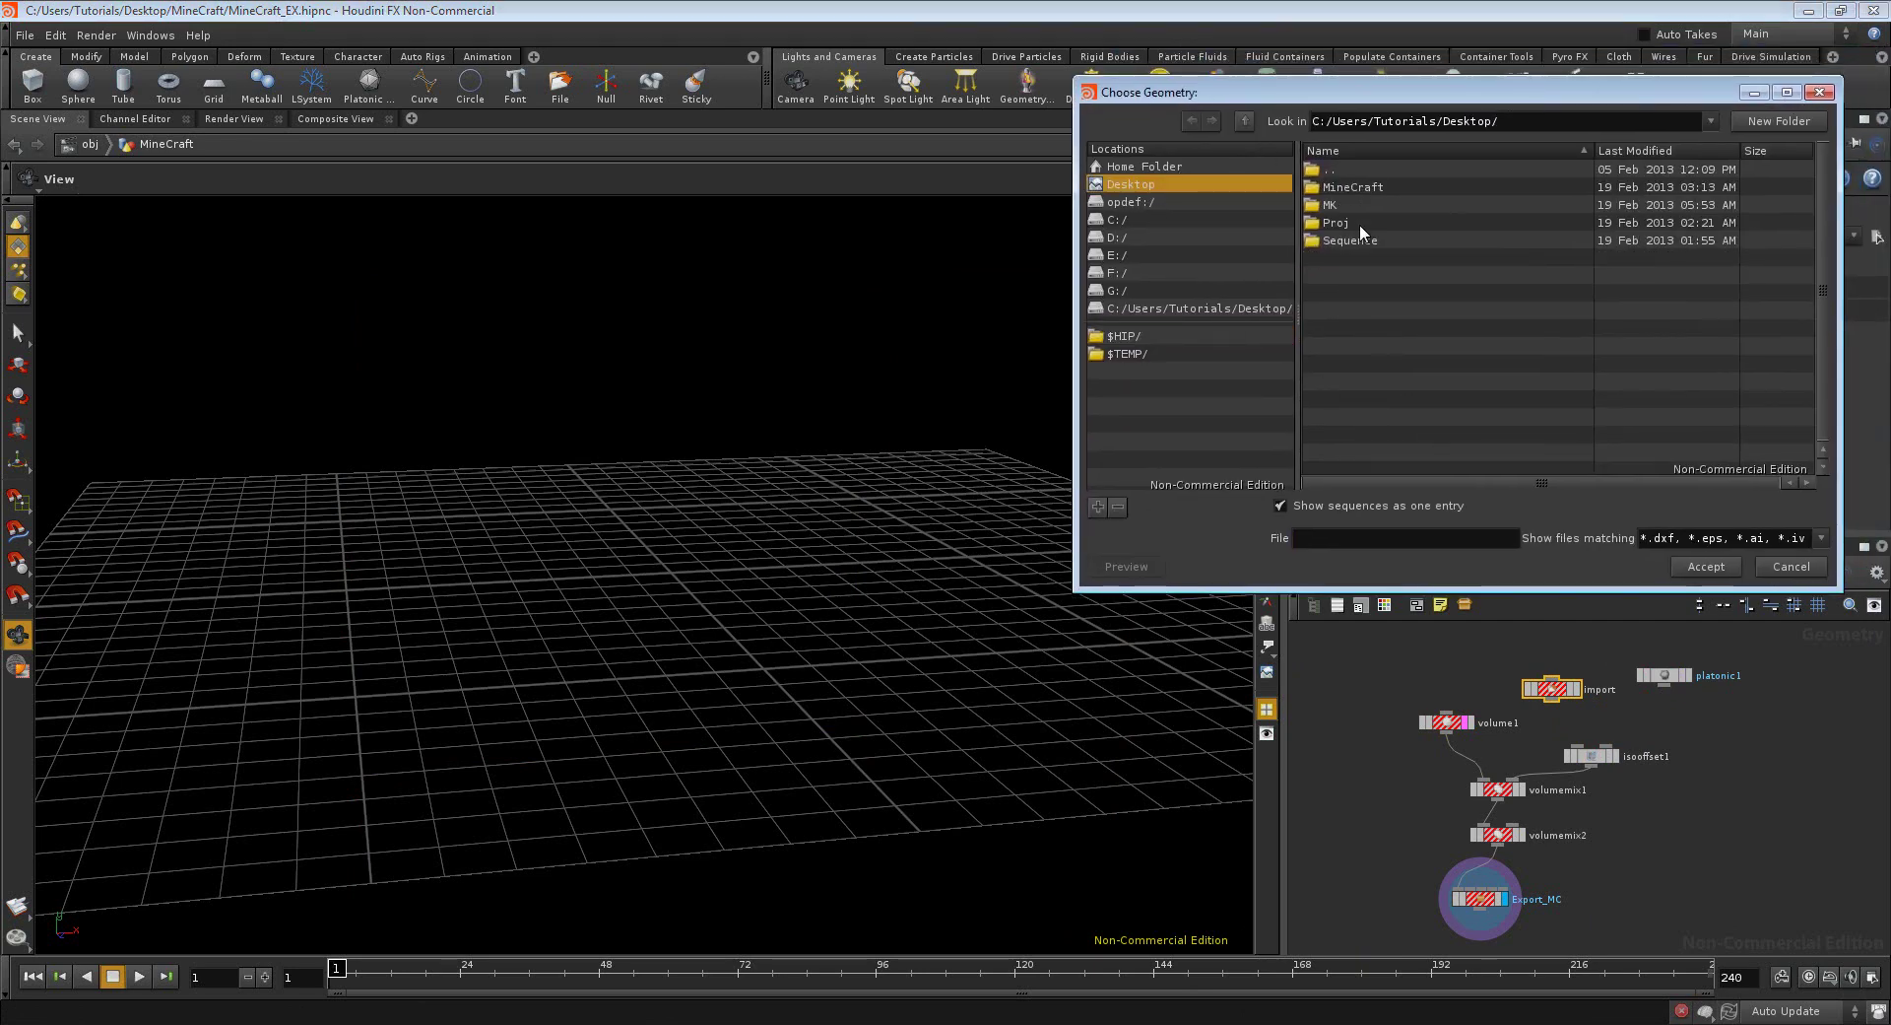
{"action": "double_click", "coordinate": [1358, 187]}
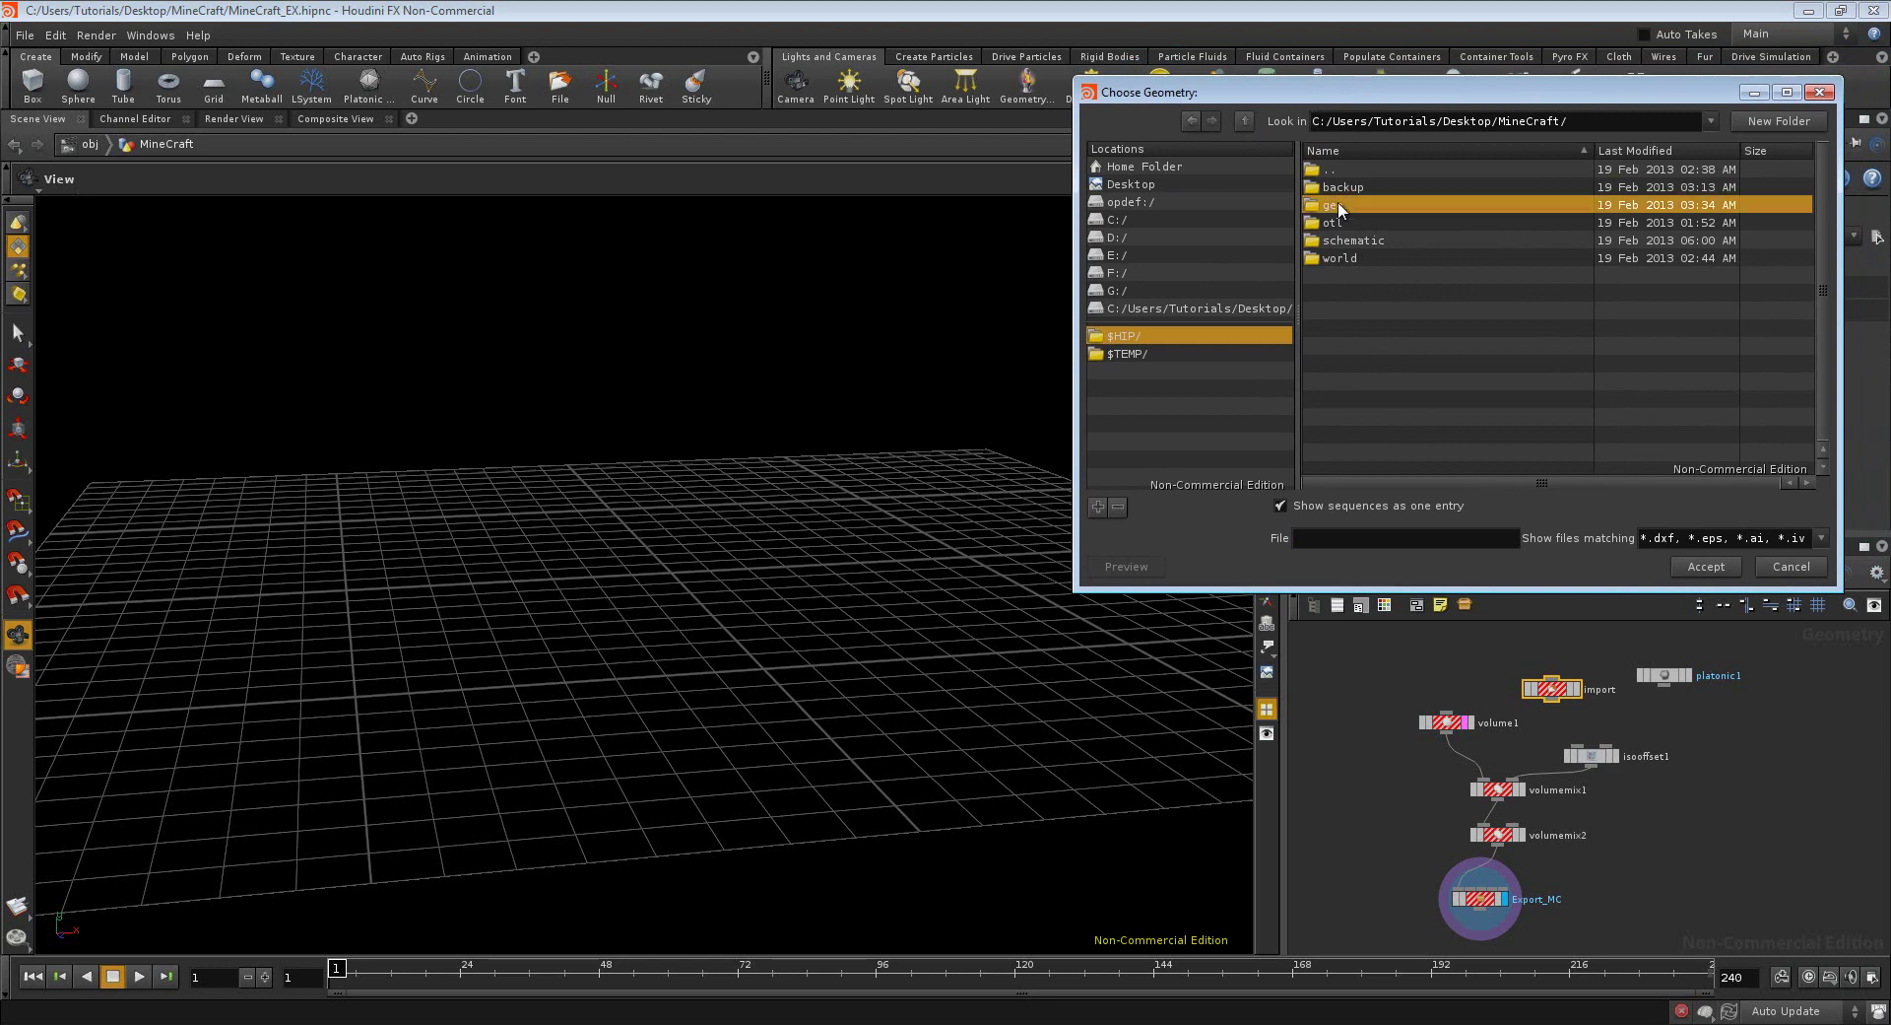
{"action": "double_click", "coordinate": [1337, 204]}
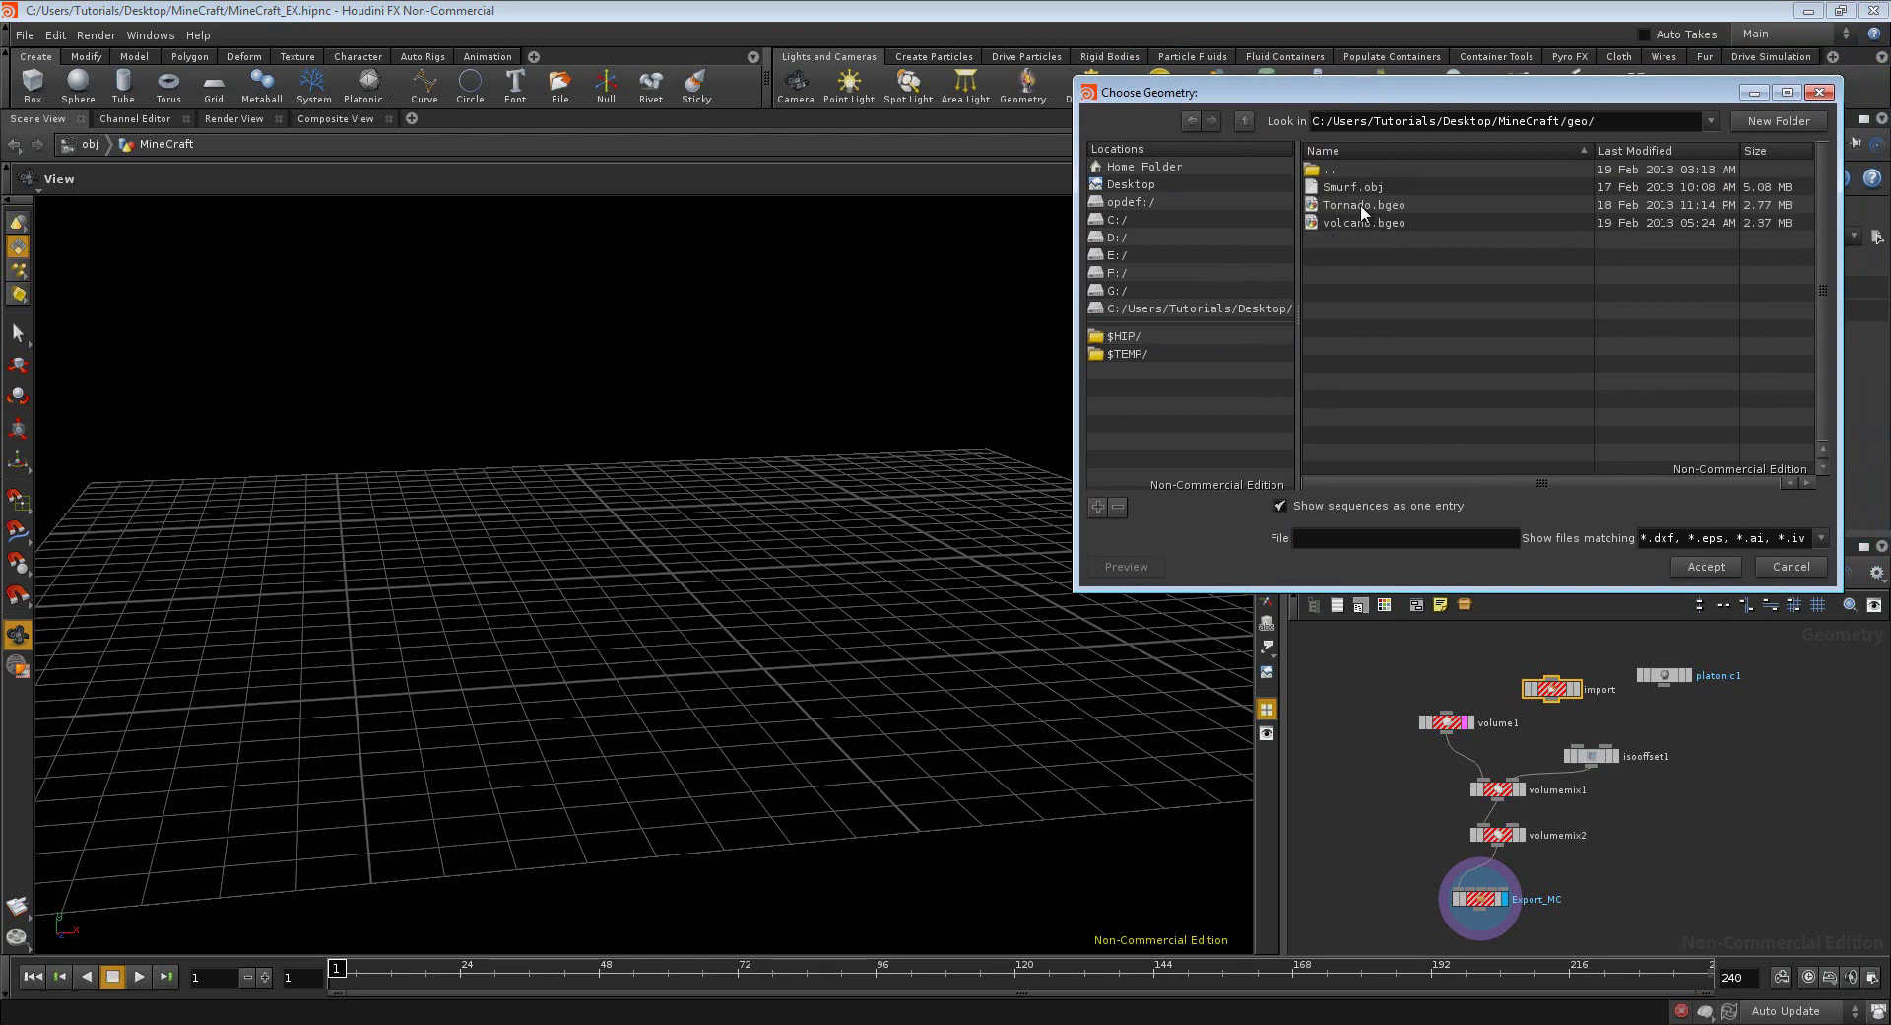
{"action": "left_click", "coordinate": [1361, 204]}
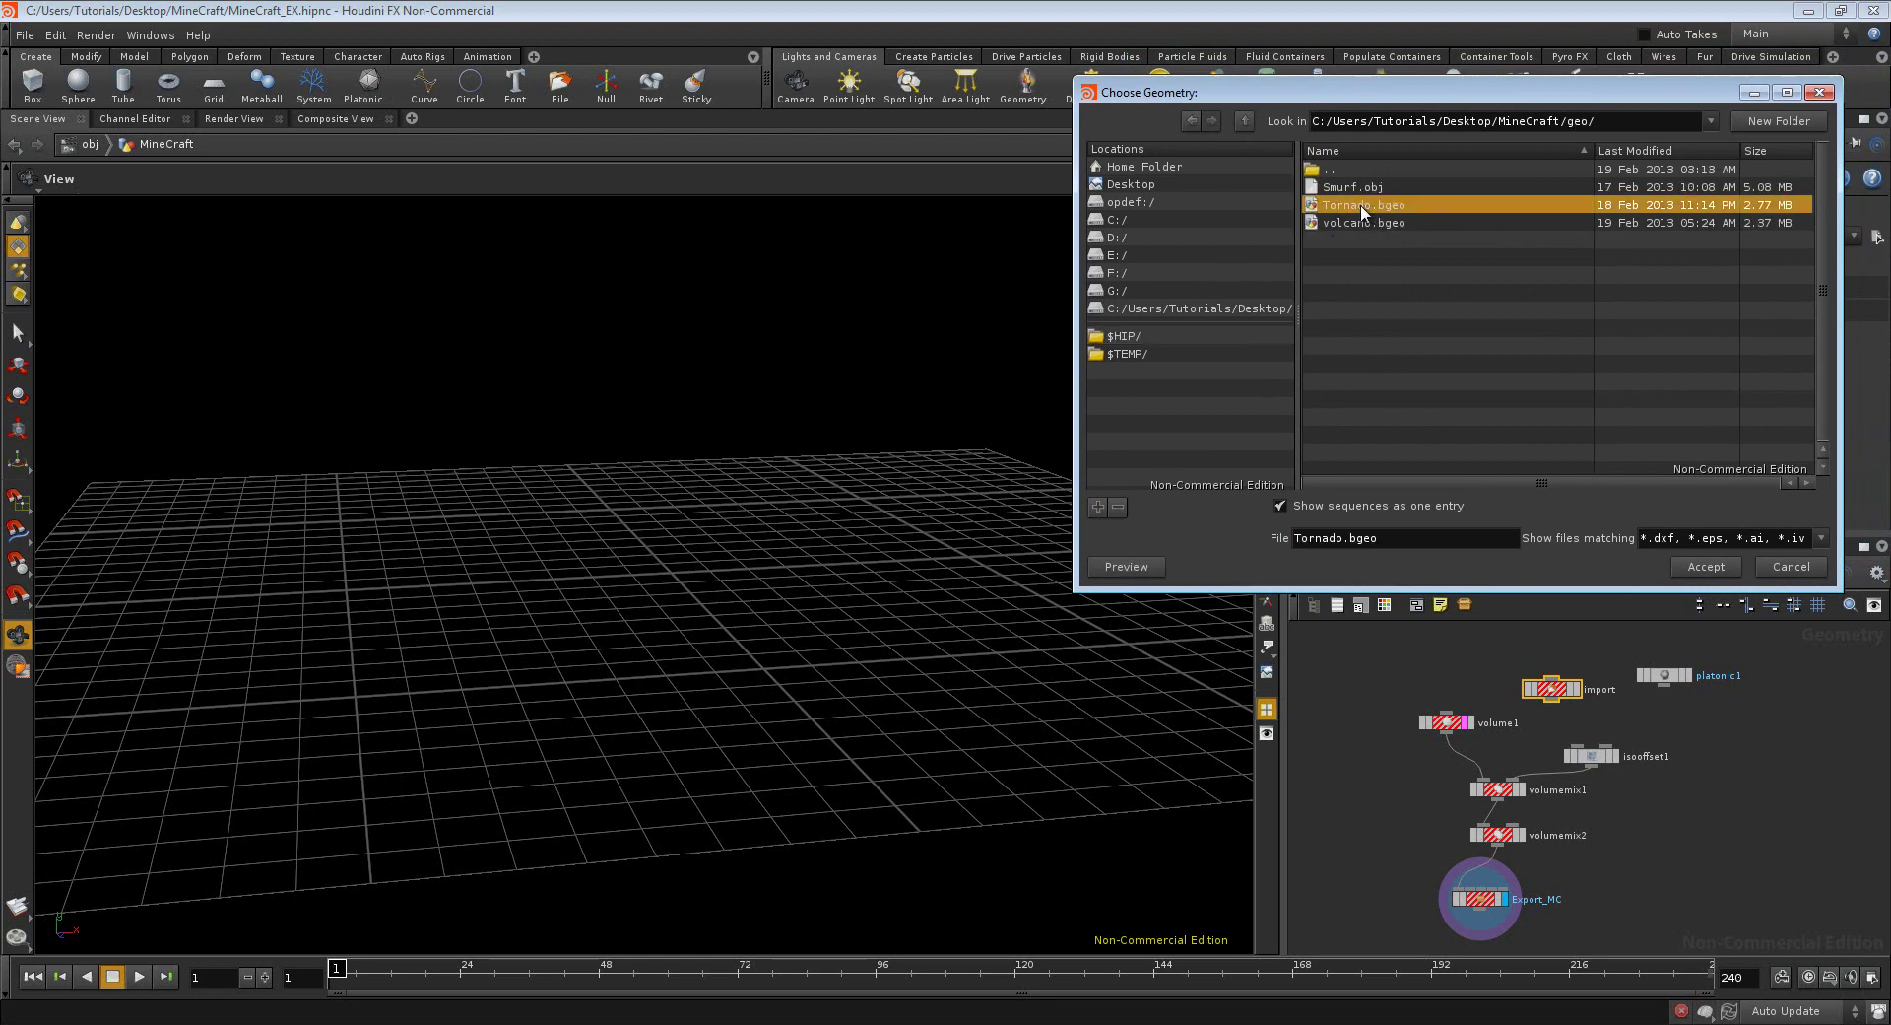
{"action": "left_click", "coordinate": [1700, 569]}
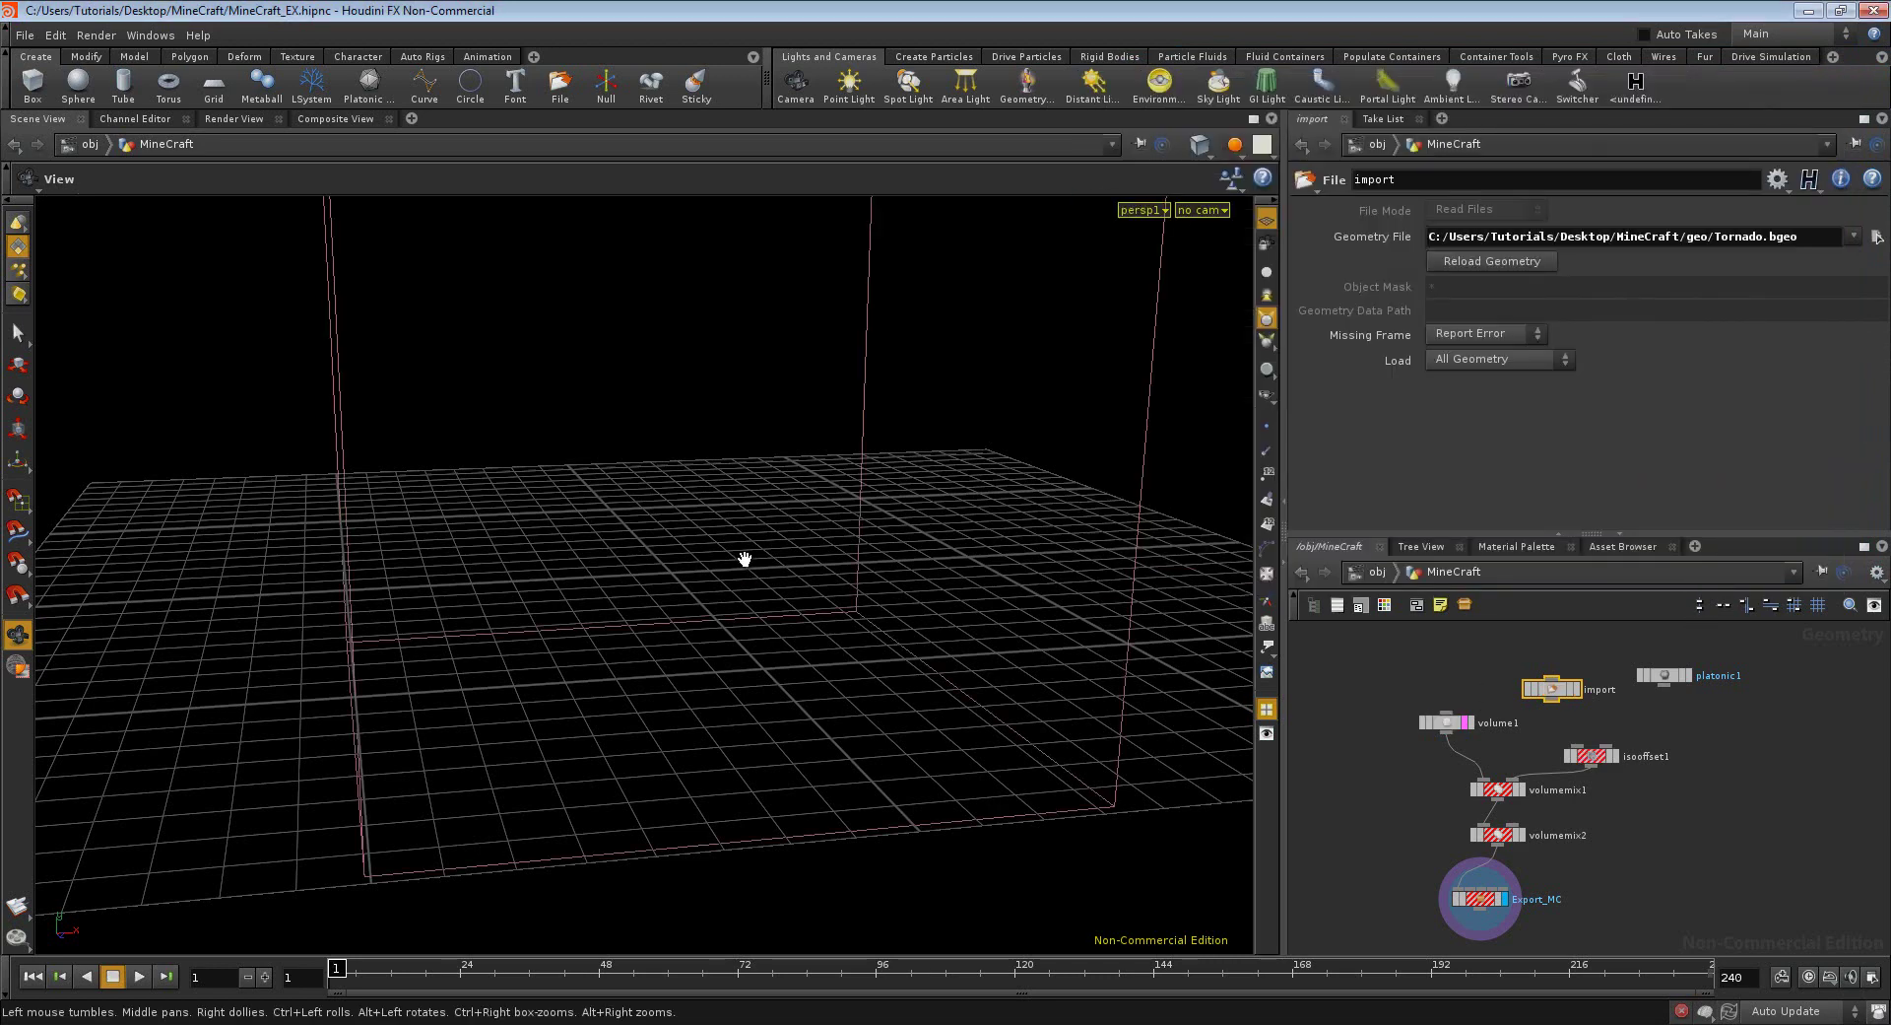
- Display the import node and view the tornado as points, framed in the viewport
{"action": "left_click", "coordinate": [1580, 694]}
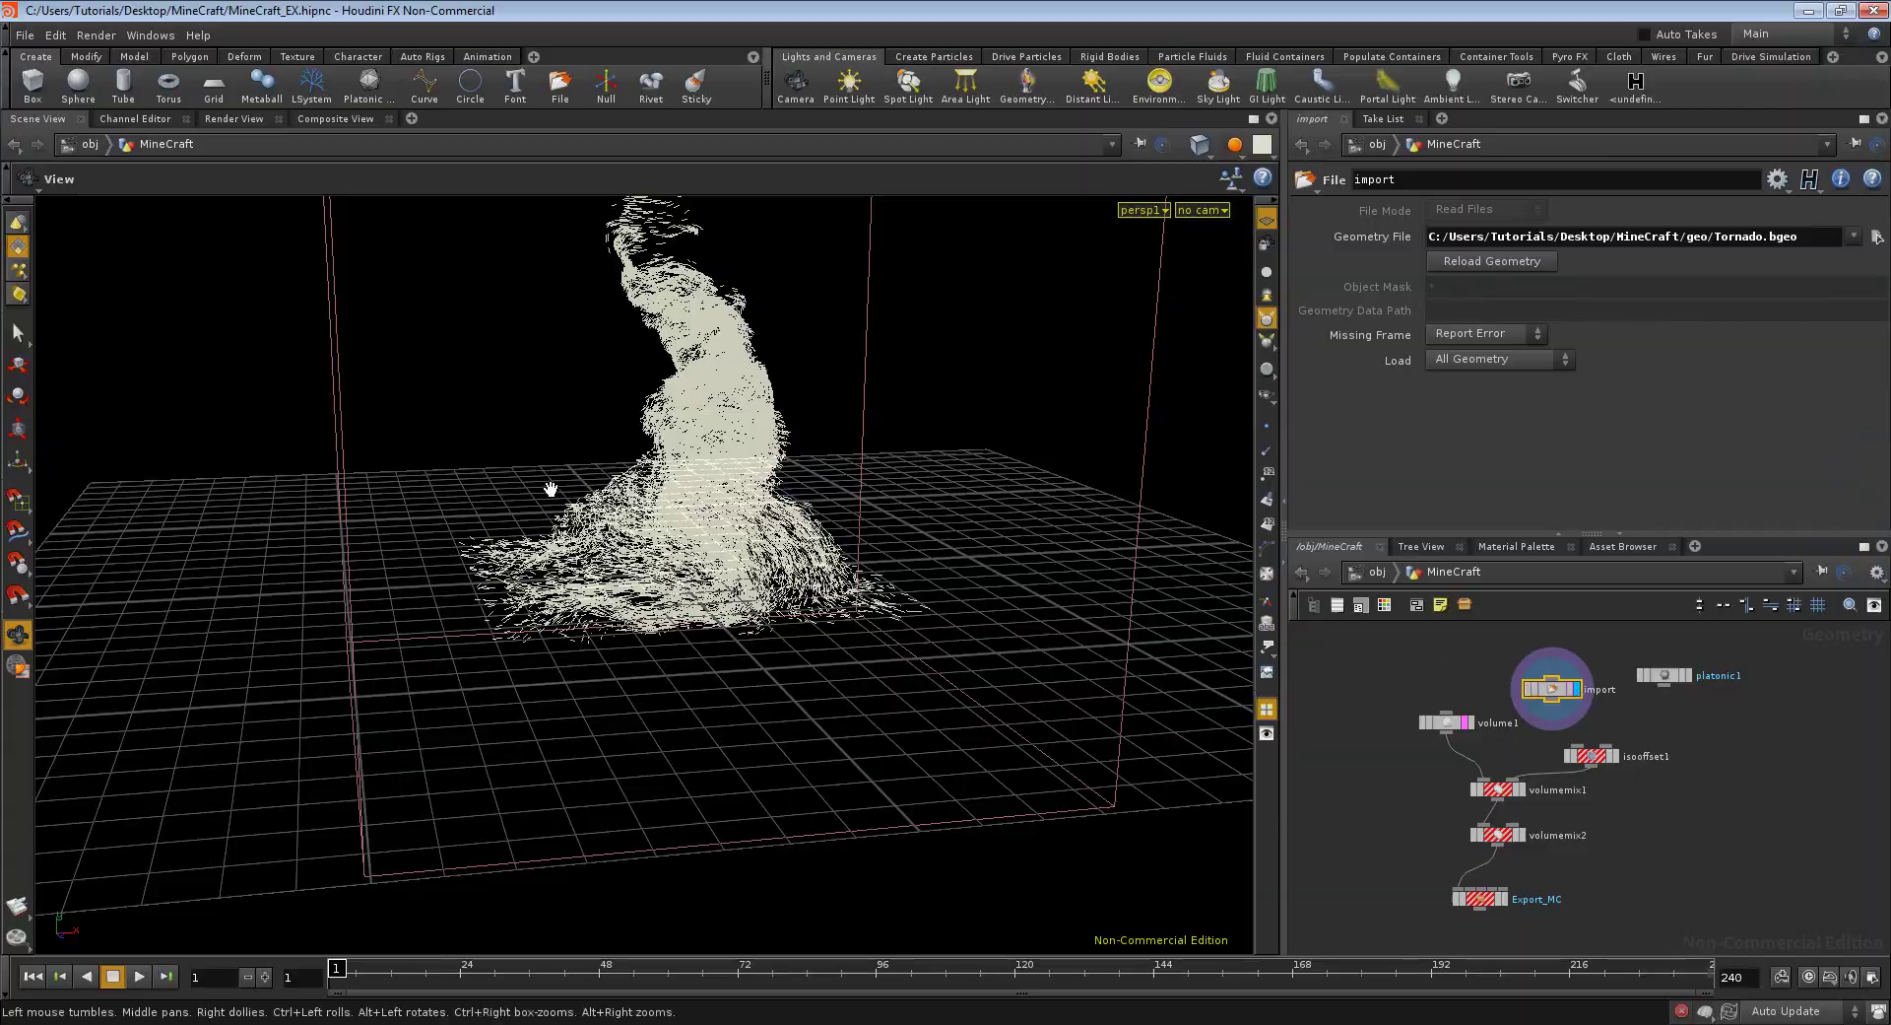
{"action": "mouse_move", "coordinate": [549, 486]}
{"action": "left_mouse_down"}
{"action": "mouse_move", "coordinate": [555, 520]}
{"action": "mouse_move", "coordinate": [1047, 477]}
{"action": "mouse_move", "coordinate": [773, 548]}
{"action": "mouse_move", "coordinate": [549, 498]}
{"action": "mouse_move", "coordinate": [704, 638]}
{"action": "left_mouse_up"}
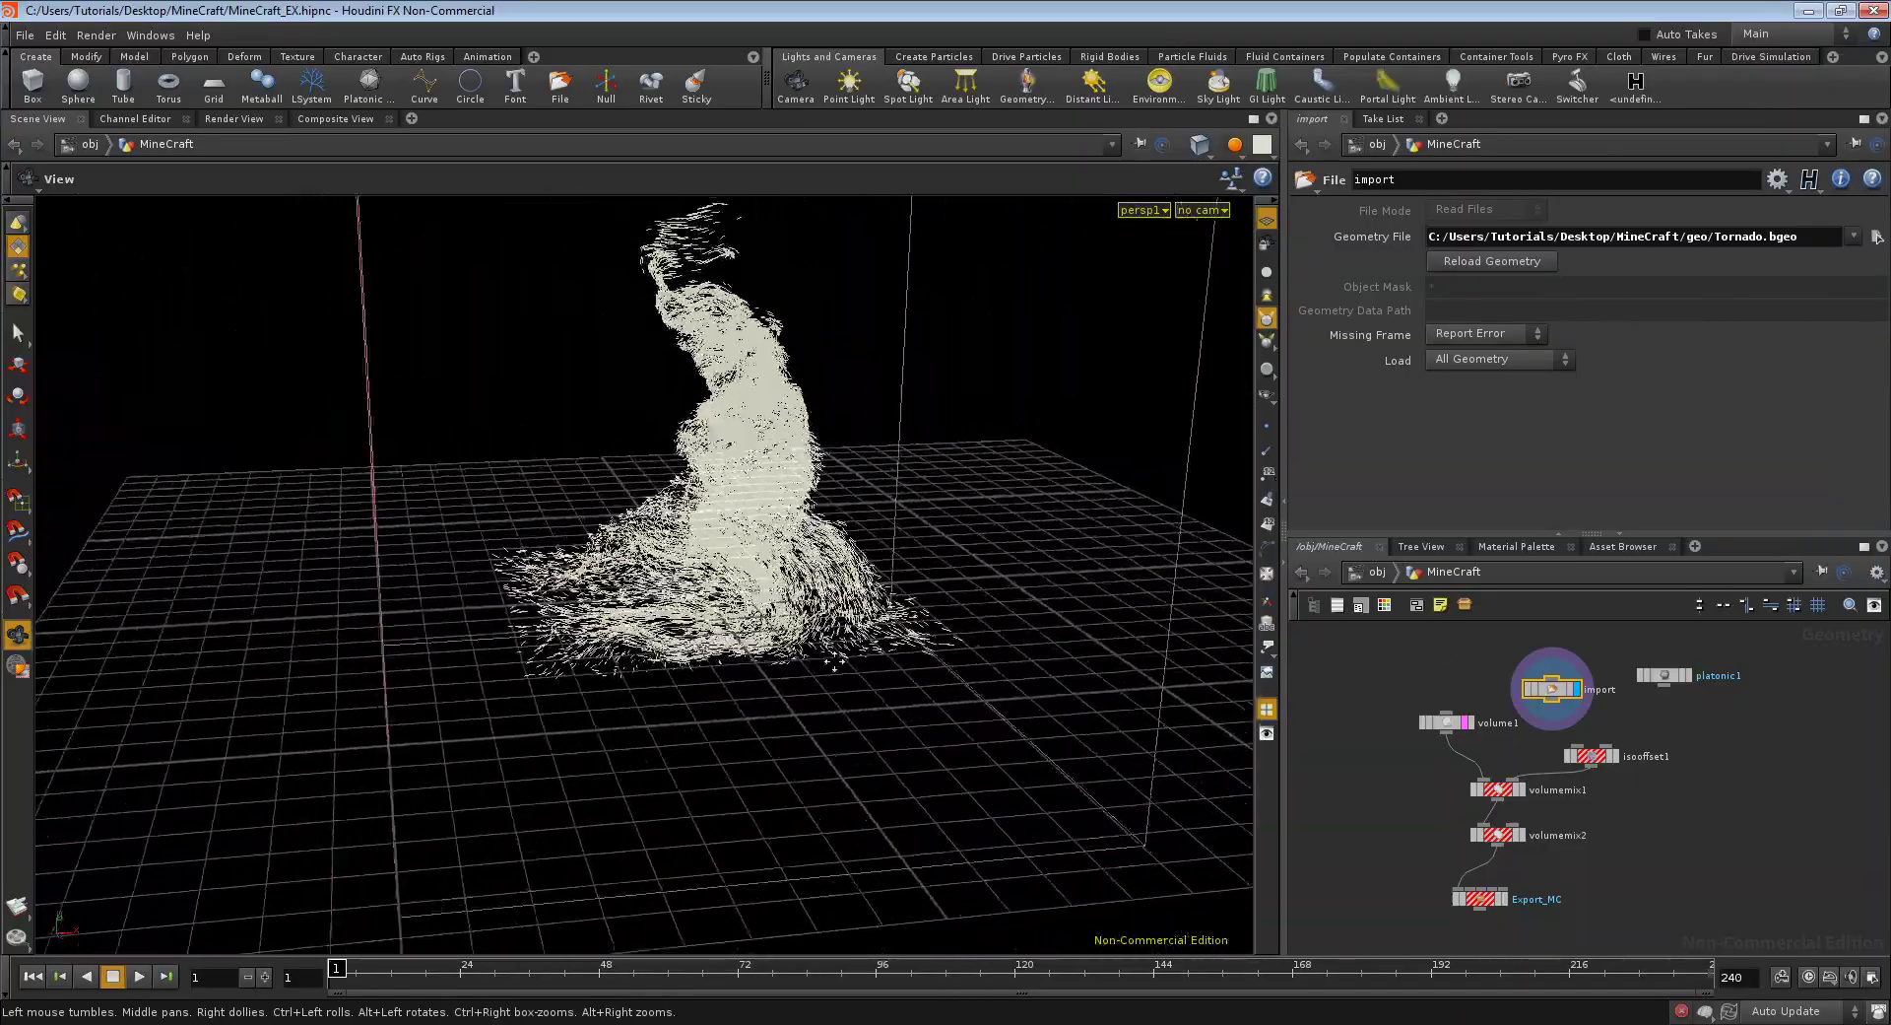
{"action": "left_click", "coordinate": [1269, 429]}
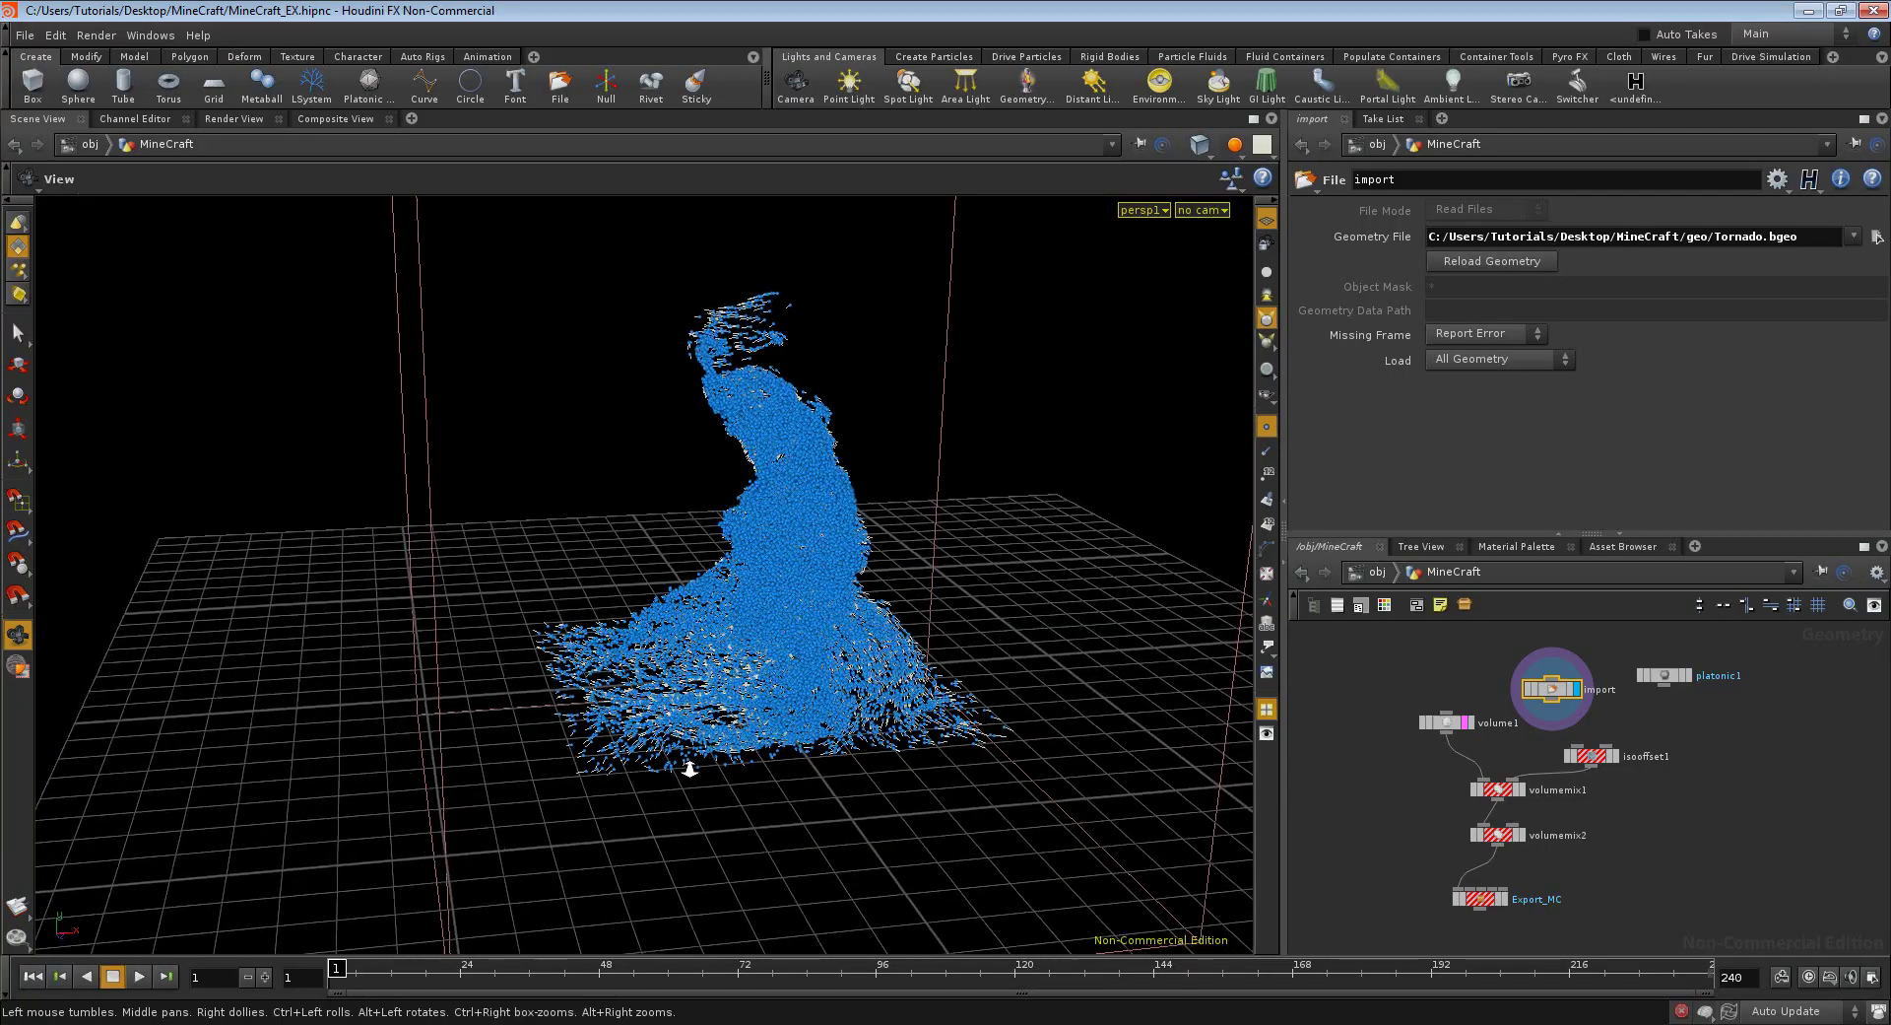
{"action": "right_click_drag", "start_coordinate": [792, 629], "coordinate": [1204, 709]}
{"action": "left_click_drag", "start_coordinate": [790, 773], "coordinate": [439, 497]}
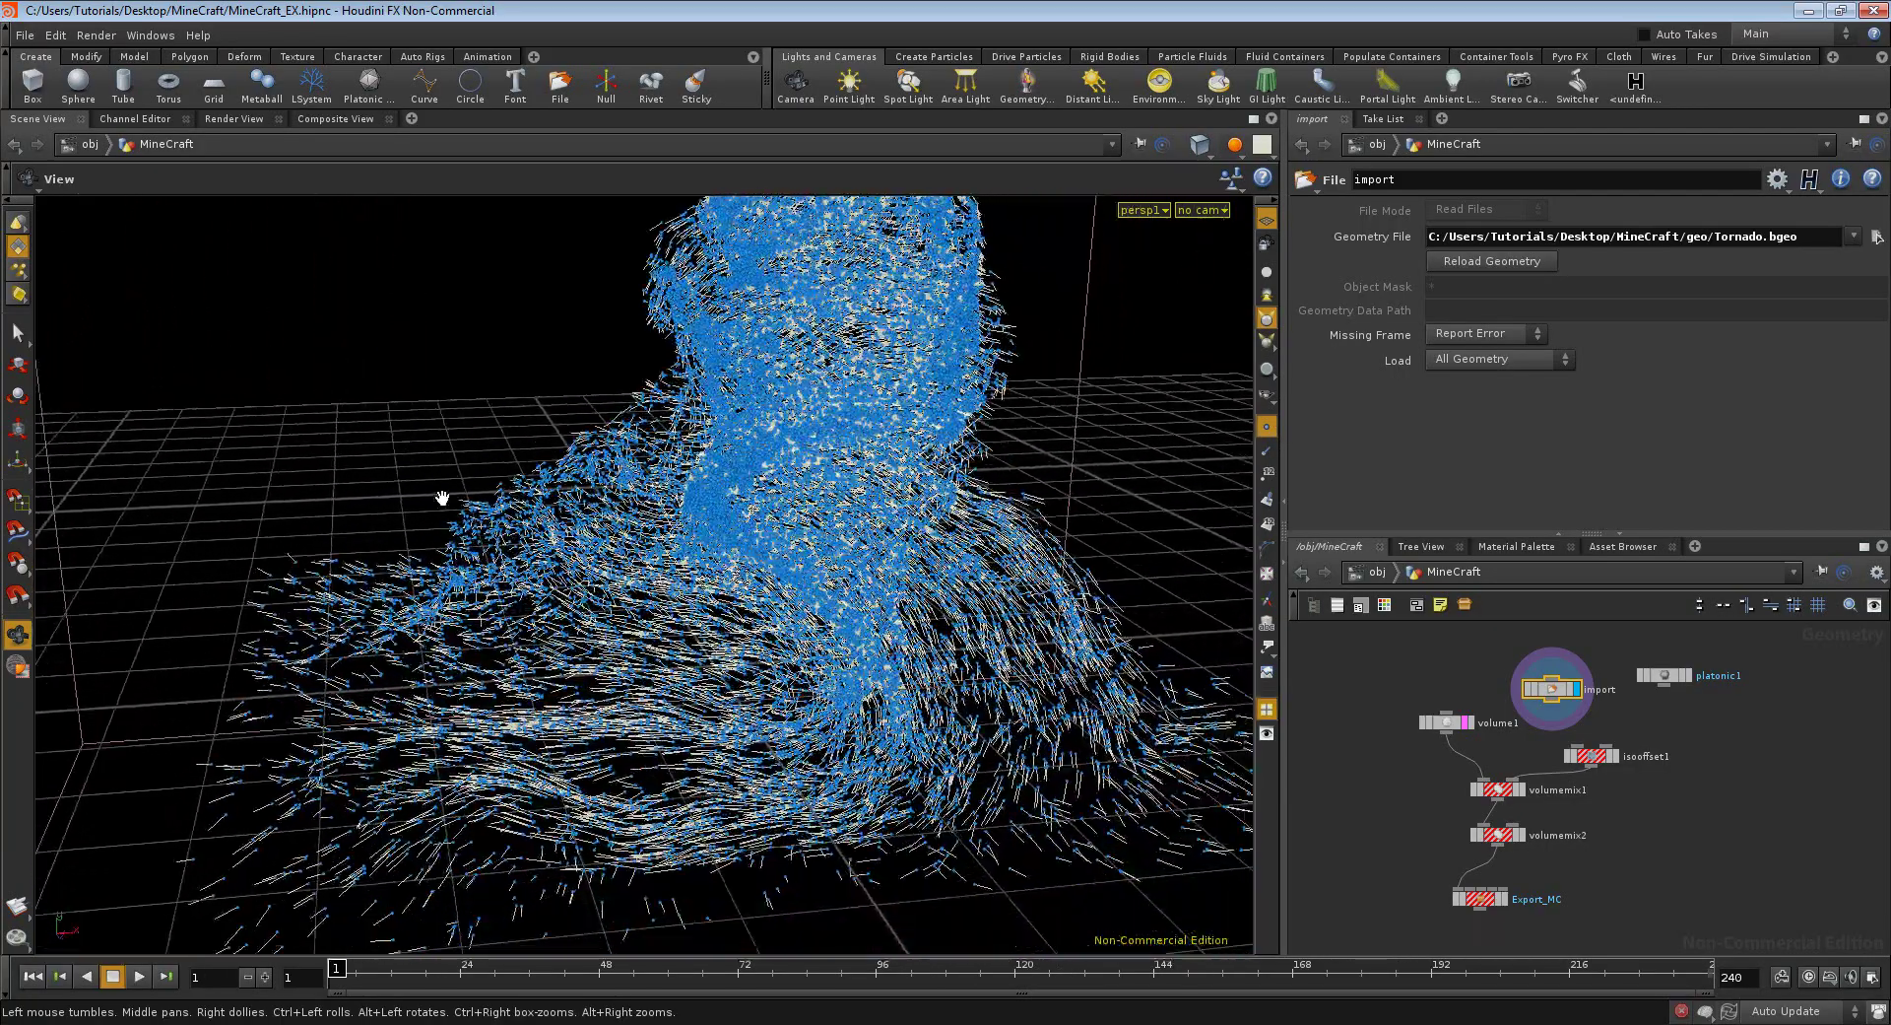
{"action": "right_click_drag", "start_coordinate": [440, 498], "coordinate": [956, 630]}
{"action": "mouse_move", "coordinate": [955, 630]}
{"action": "left_mouse_down"}
{"action": "mouse_move", "coordinate": [570, 514]}
{"action": "mouse_move", "coordinate": [508, 591]}
{"action": "left_mouse_up"}
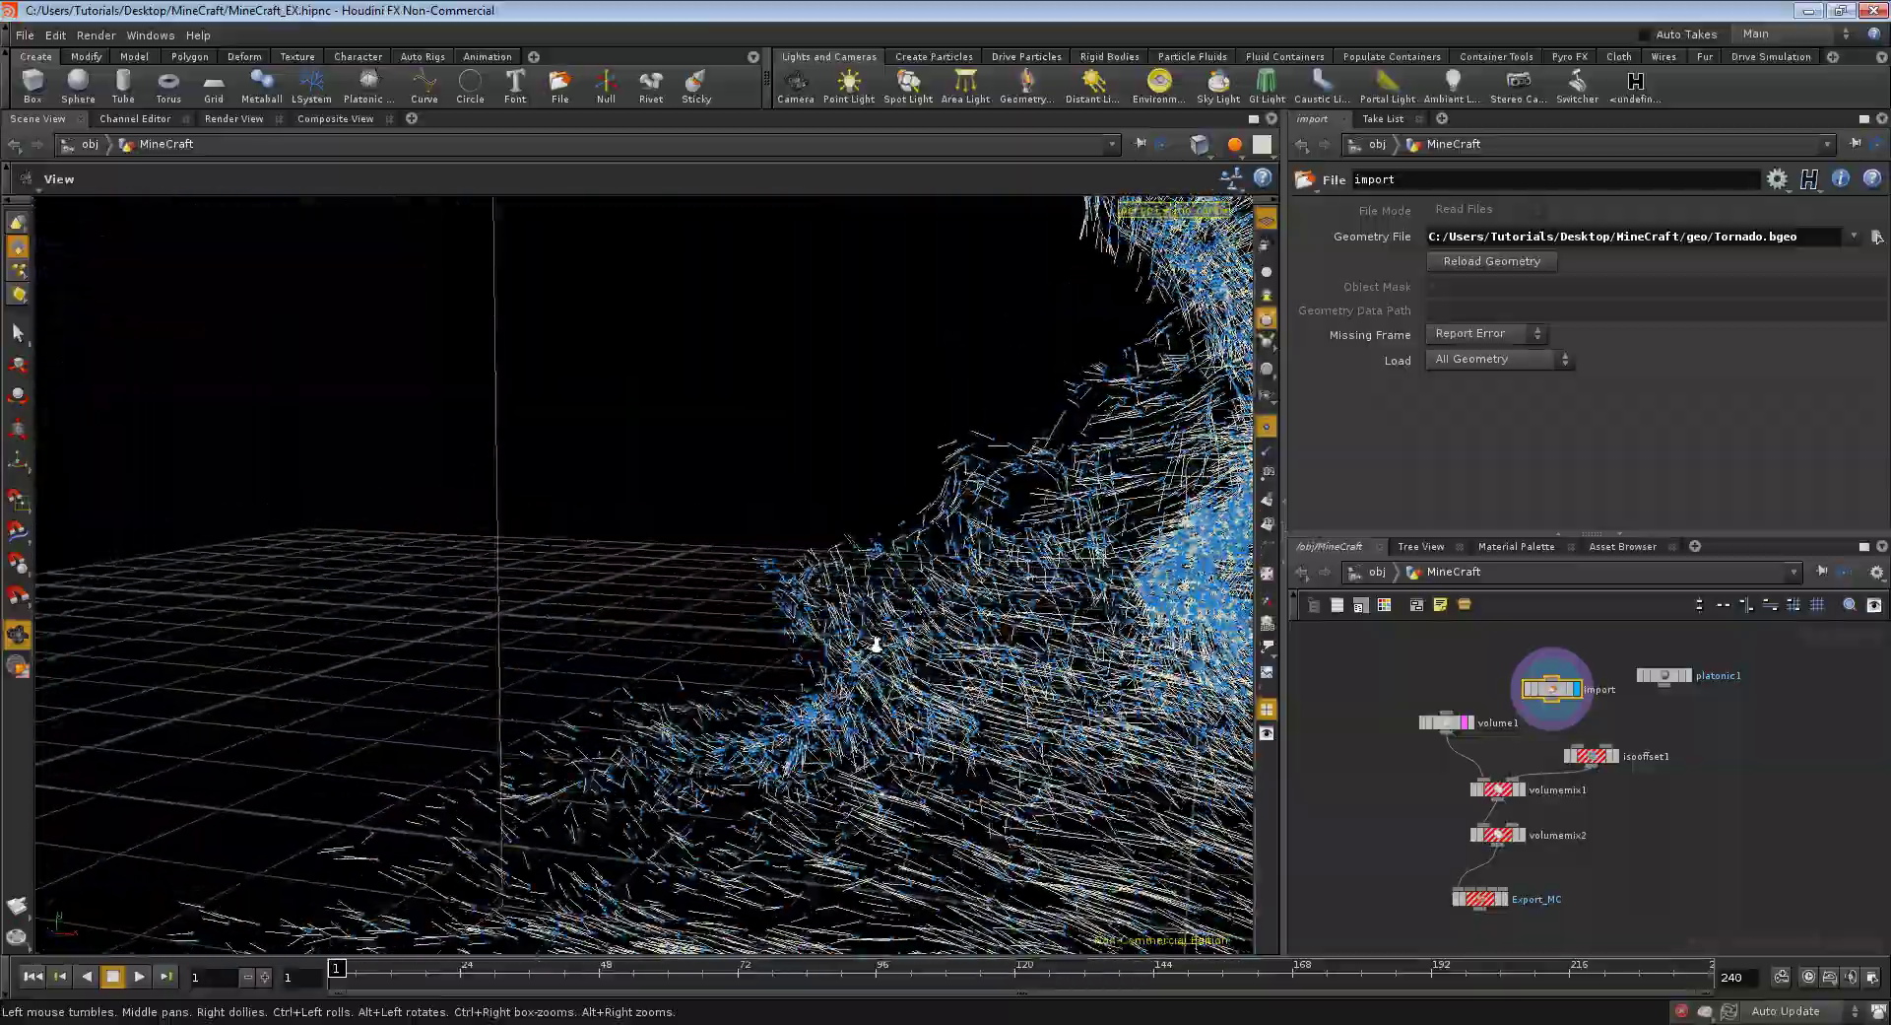
{"action": "key", "text": "v"}
{"action": "left_click", "coordinate": [505, 640]}
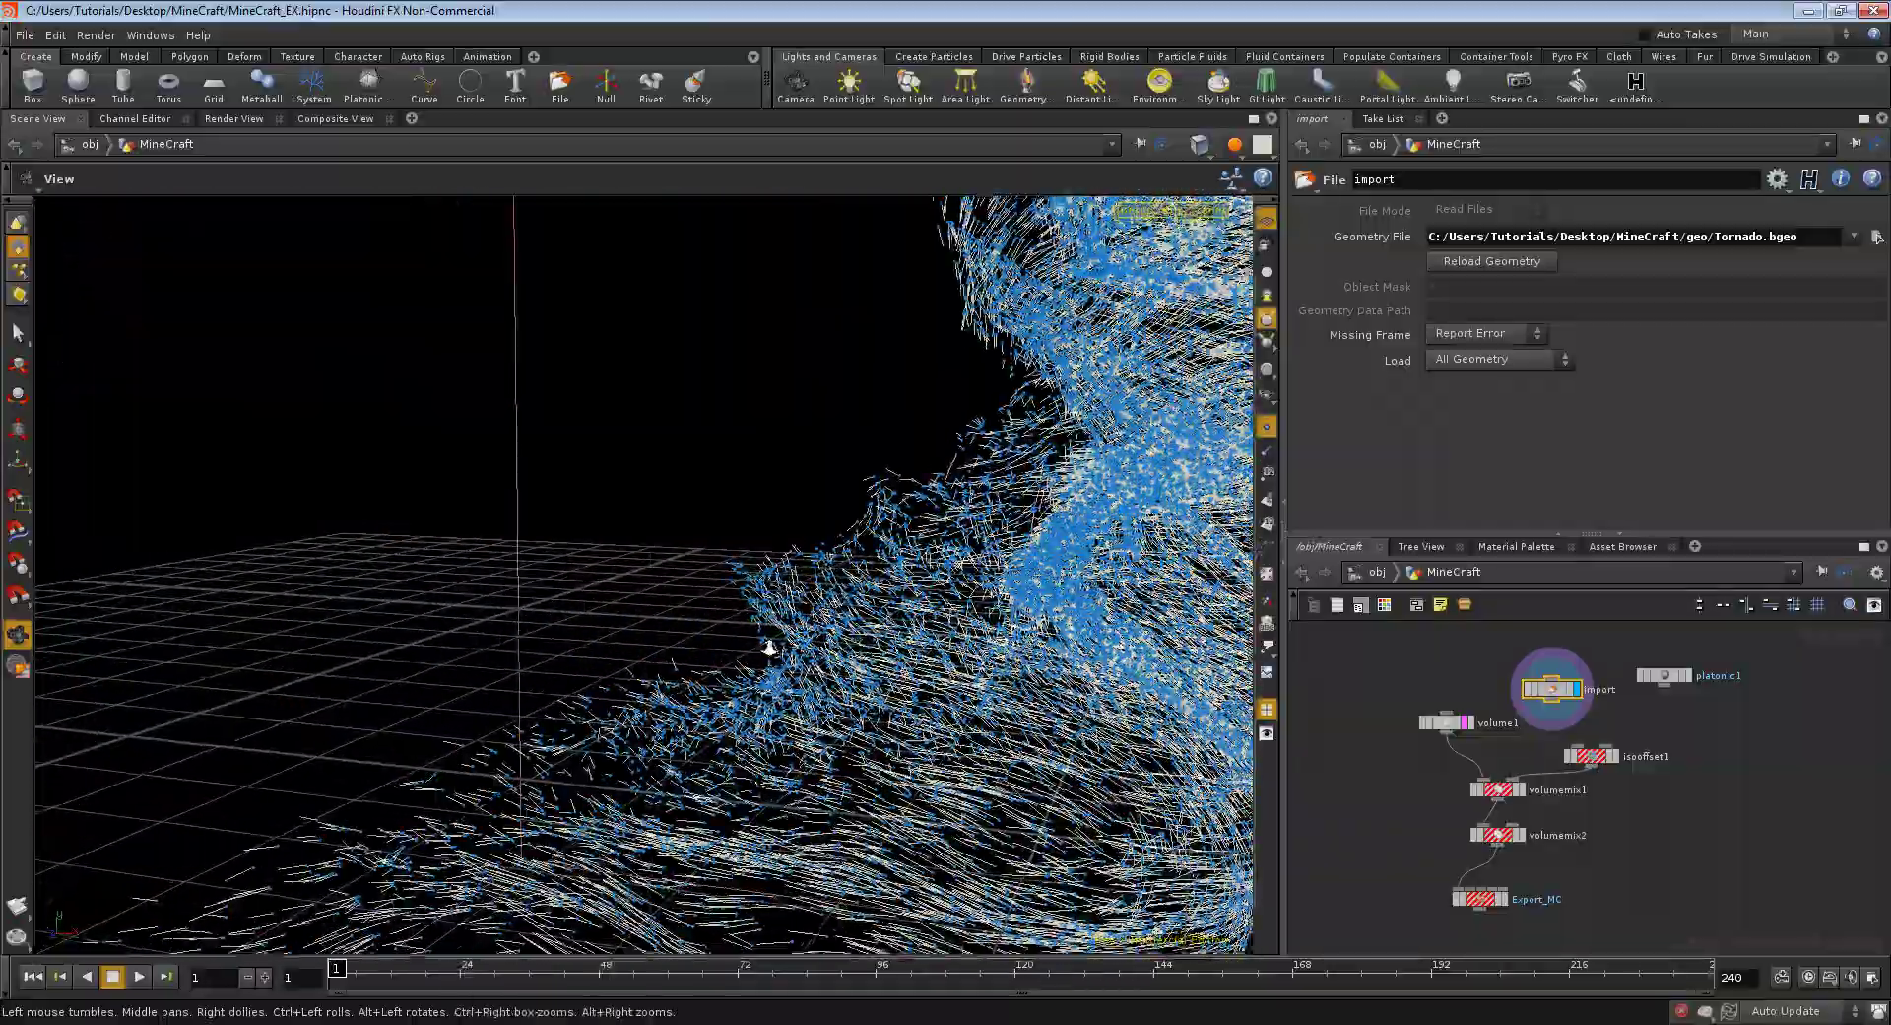
- Wire the import node into isooffset1
{"action": "mouse_move", "coordinate": [380, 577]}
{"action": "left_mouse_down"}
{"action": "mouse_move", "coordinate": [929, 506]}
{"action": "mouse_move", "coordinate": [357, 607]}
{"action": "mouse_move", "coordinate": [423, 560]}
{"action": "mouse_move", "coordinate": [591, 620]}
{"action": "mouse_move", "coordinate": [535, 629]}
{"action": "mouse_move", "coordinate": [585, 636]}
{"action": "left_mouse_up"}
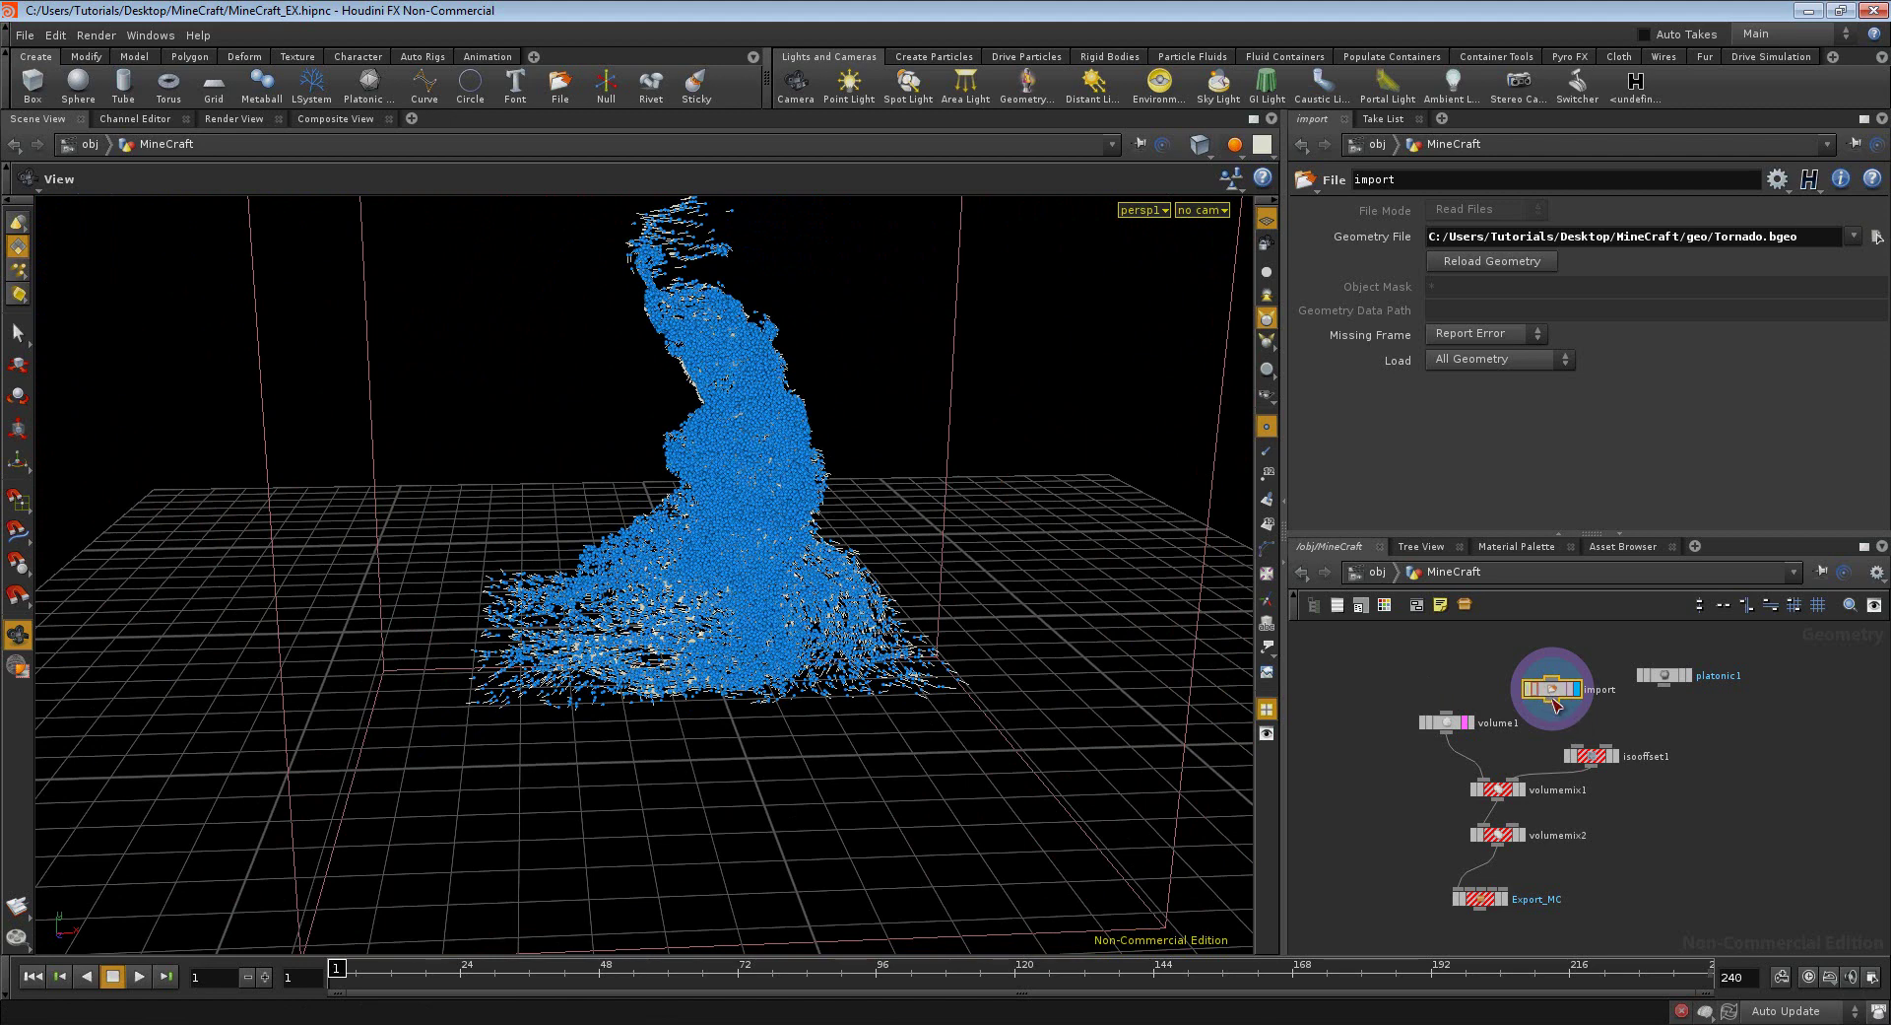
{"action": "left_click_drag", "start_coordinate": [1553, 697], "coordinate": [1561, 689]}
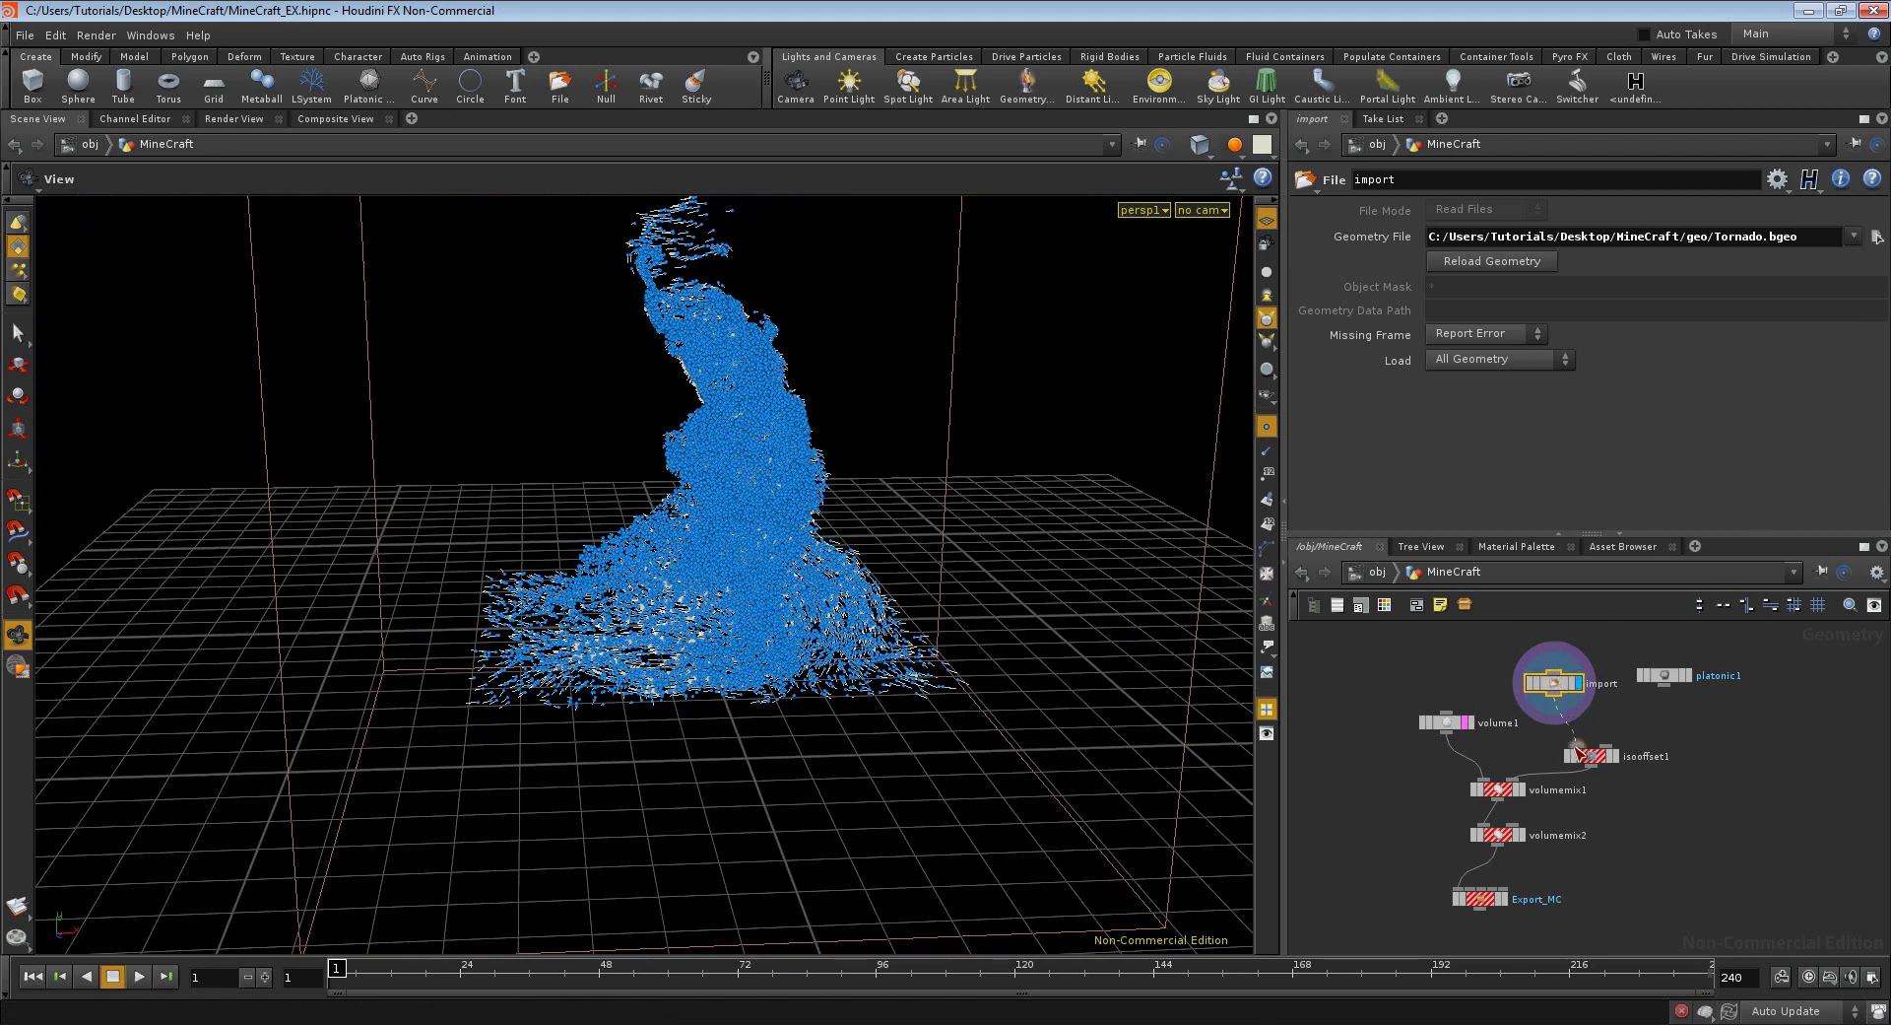
{"action": "left_click_drag", "start_coordinate": [1578, 750], "coordinate": [1574, 751]}
- Preview isooffset1, volumemix1 and volumemix2 outputs, comparing volume1's and isooffset1's parameters
{"action": "left_click", "coordinate": [1615, 756]}
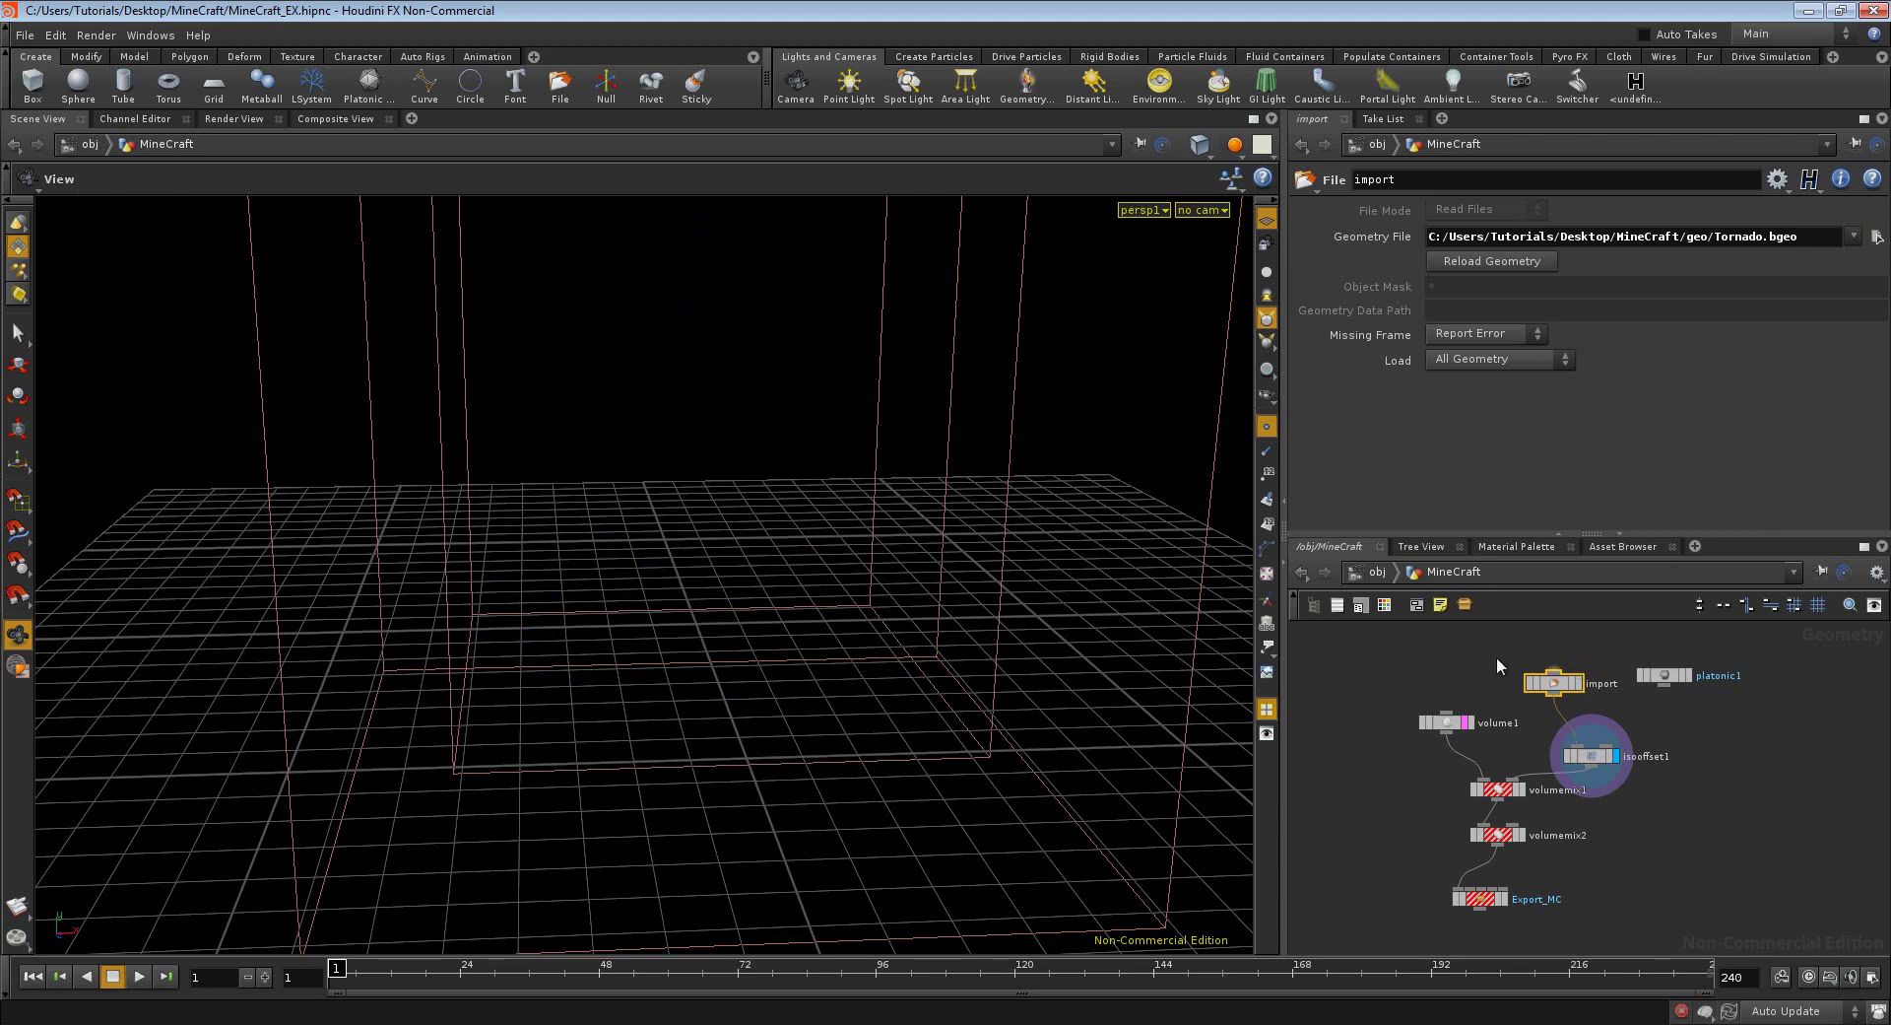
{"action": "left_click", "coordinate": [1522, 786]}
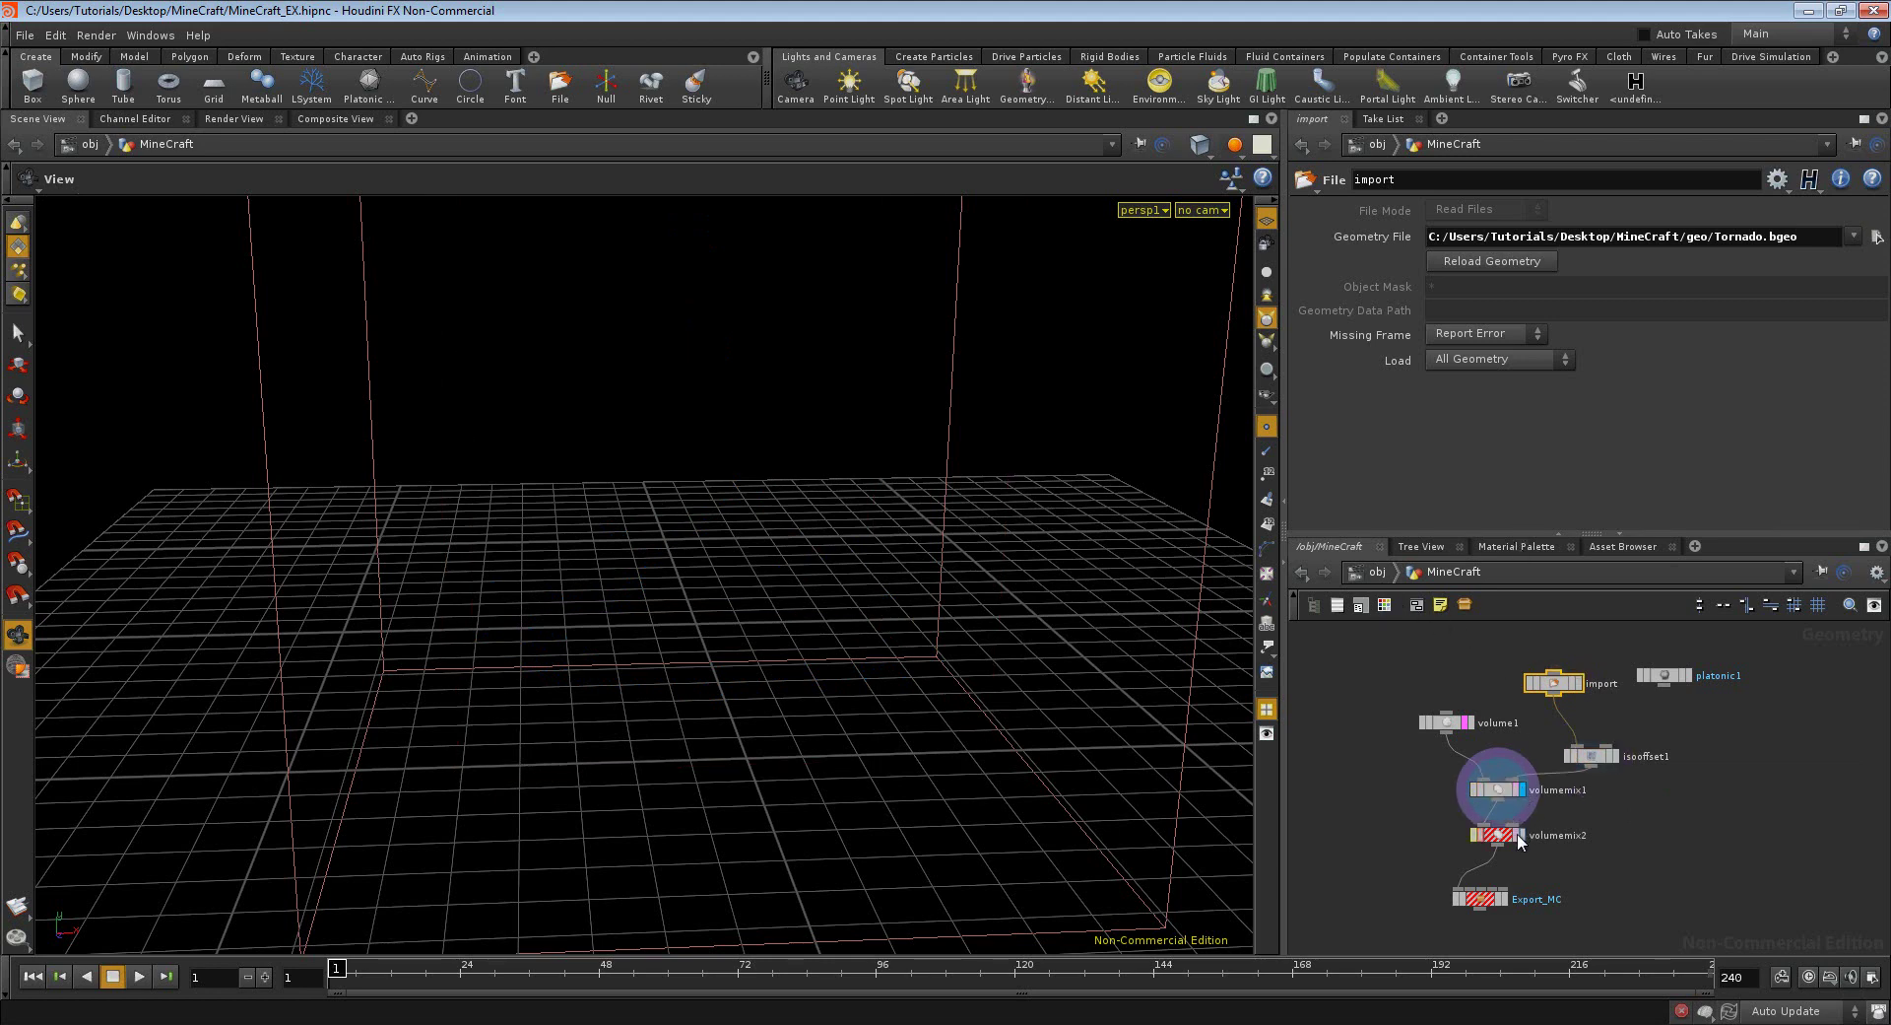
{"action": "left_click", "coordinate": [1522, 834]}
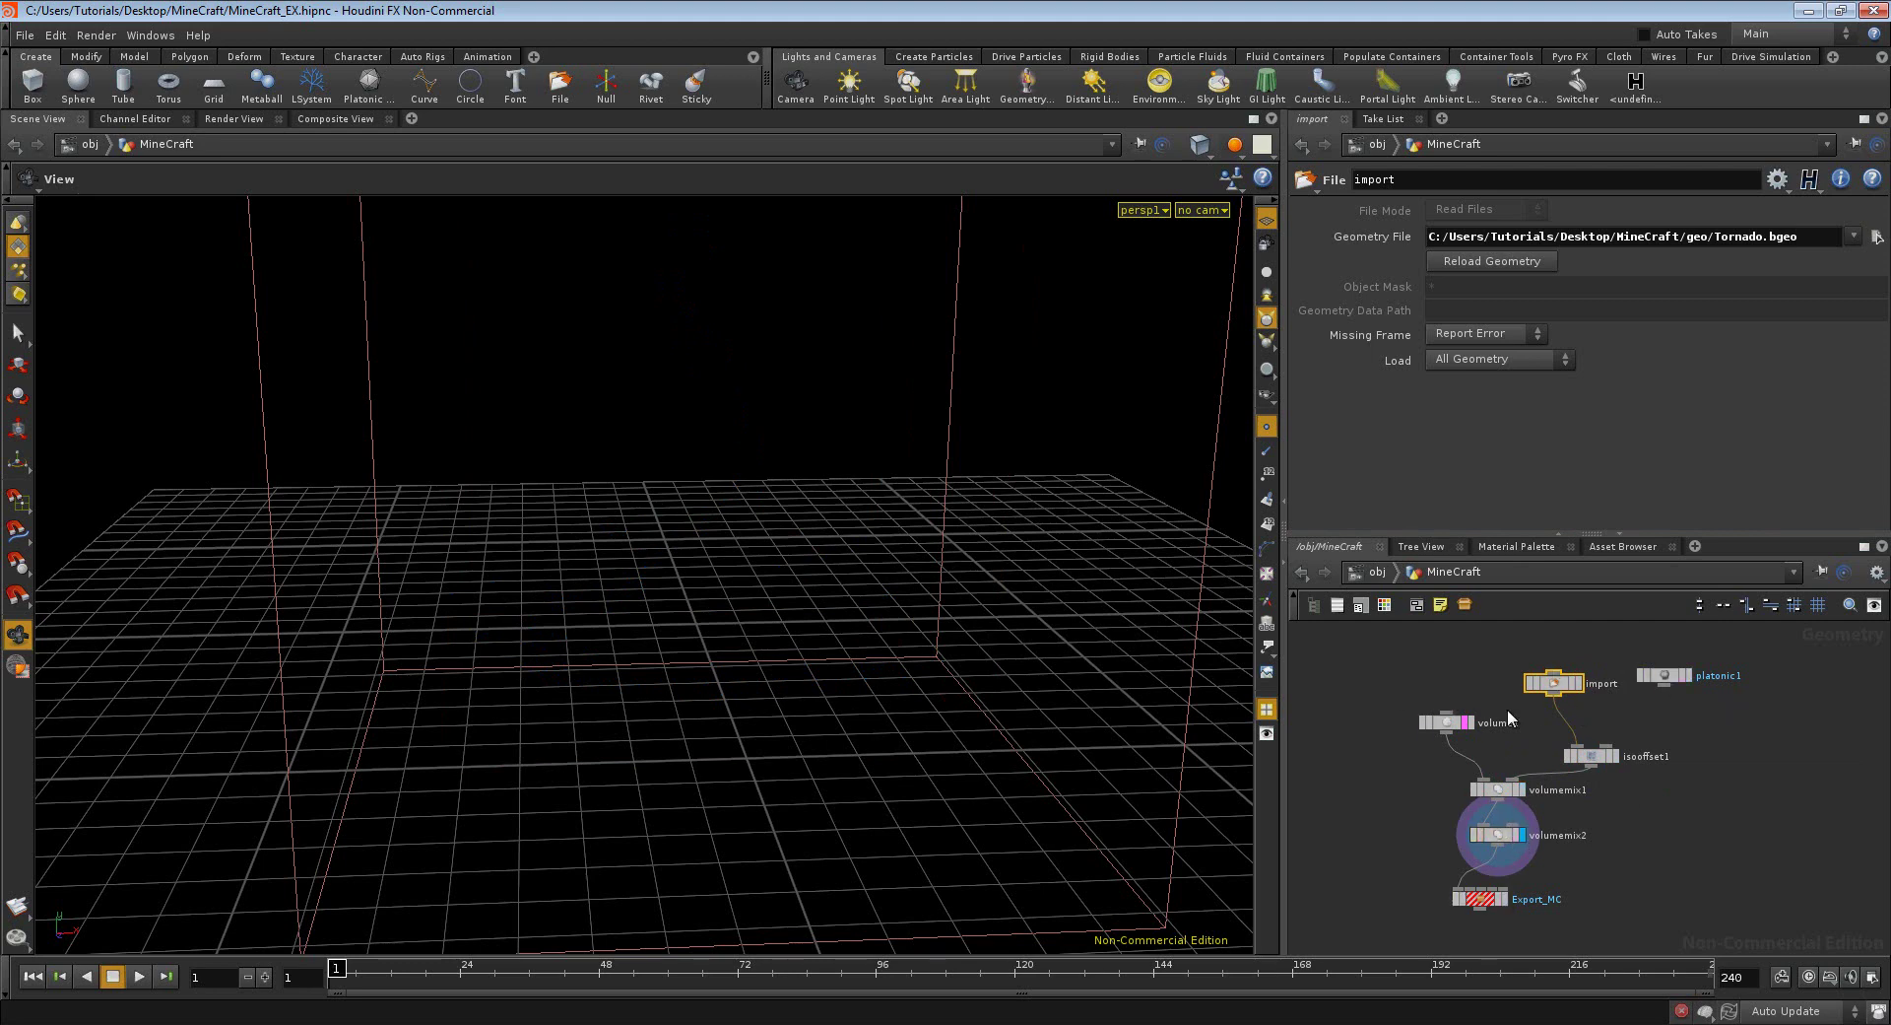
{"action": "left_click", "coordinate": [1446, 729]}
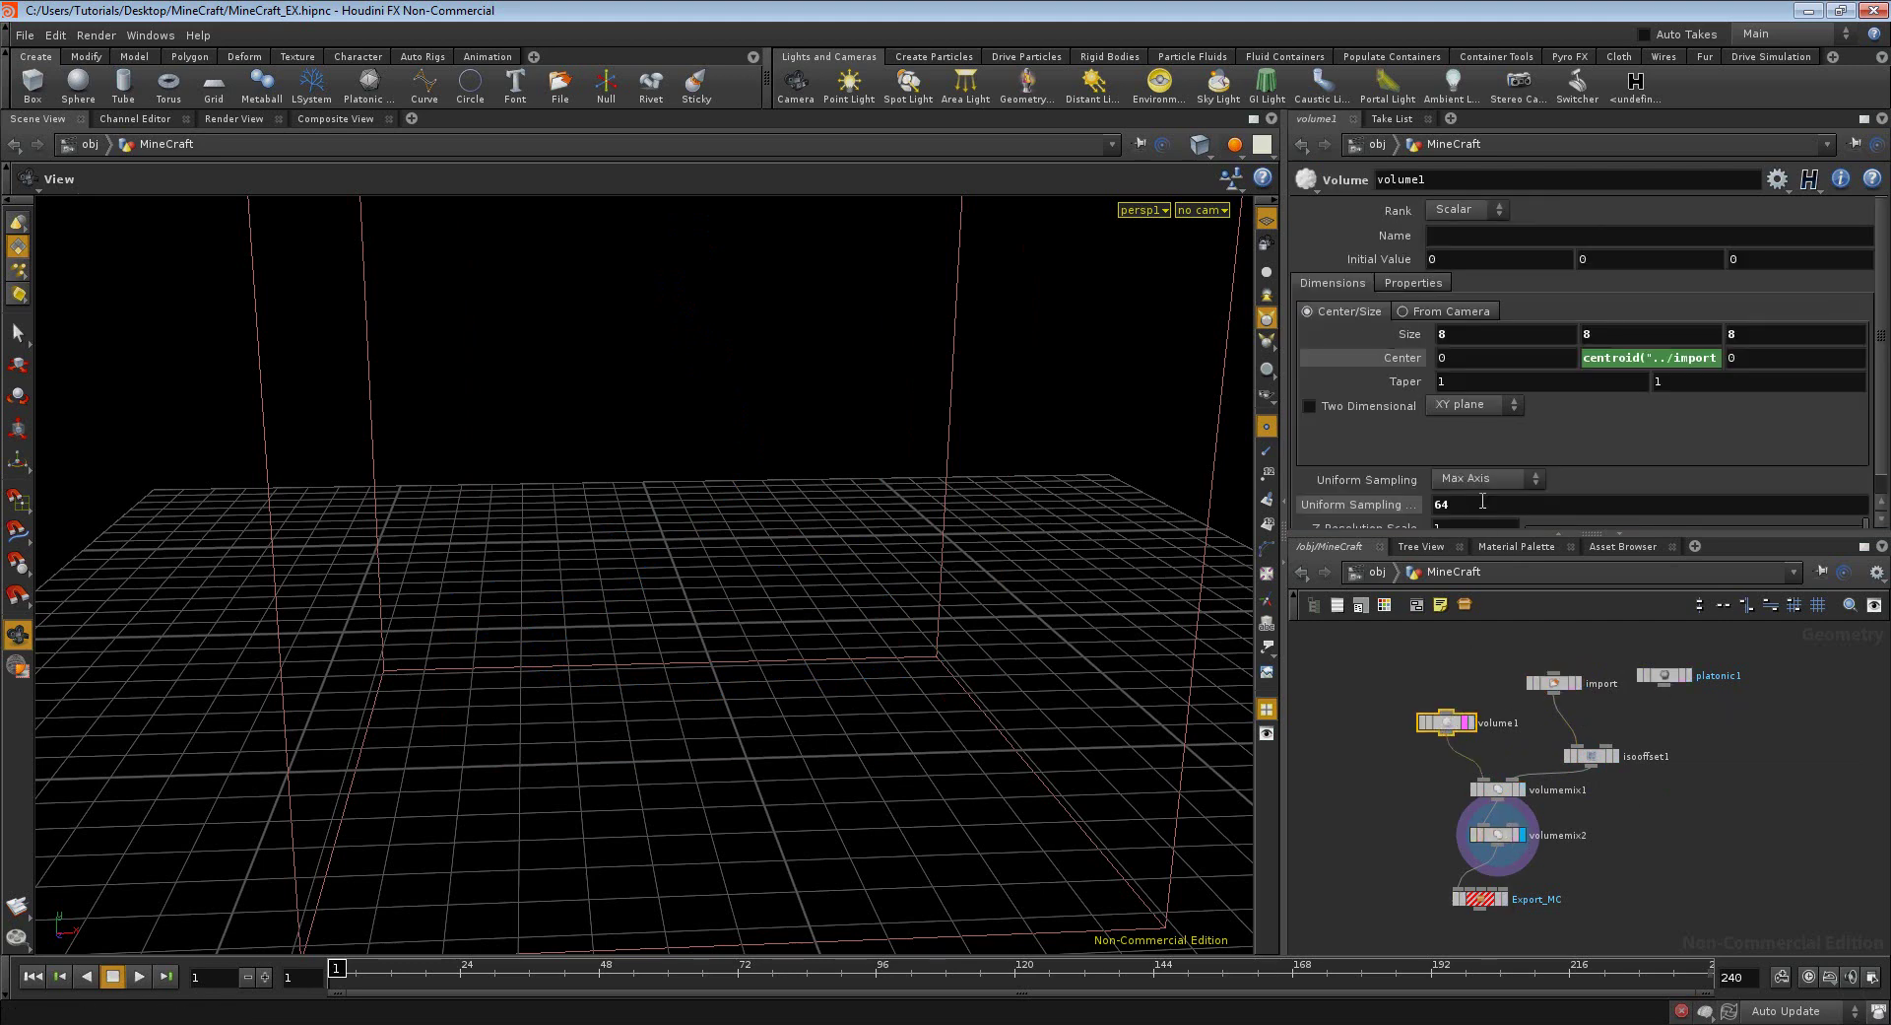
{"action": "left_click", "coordinate": [1588, 754]}
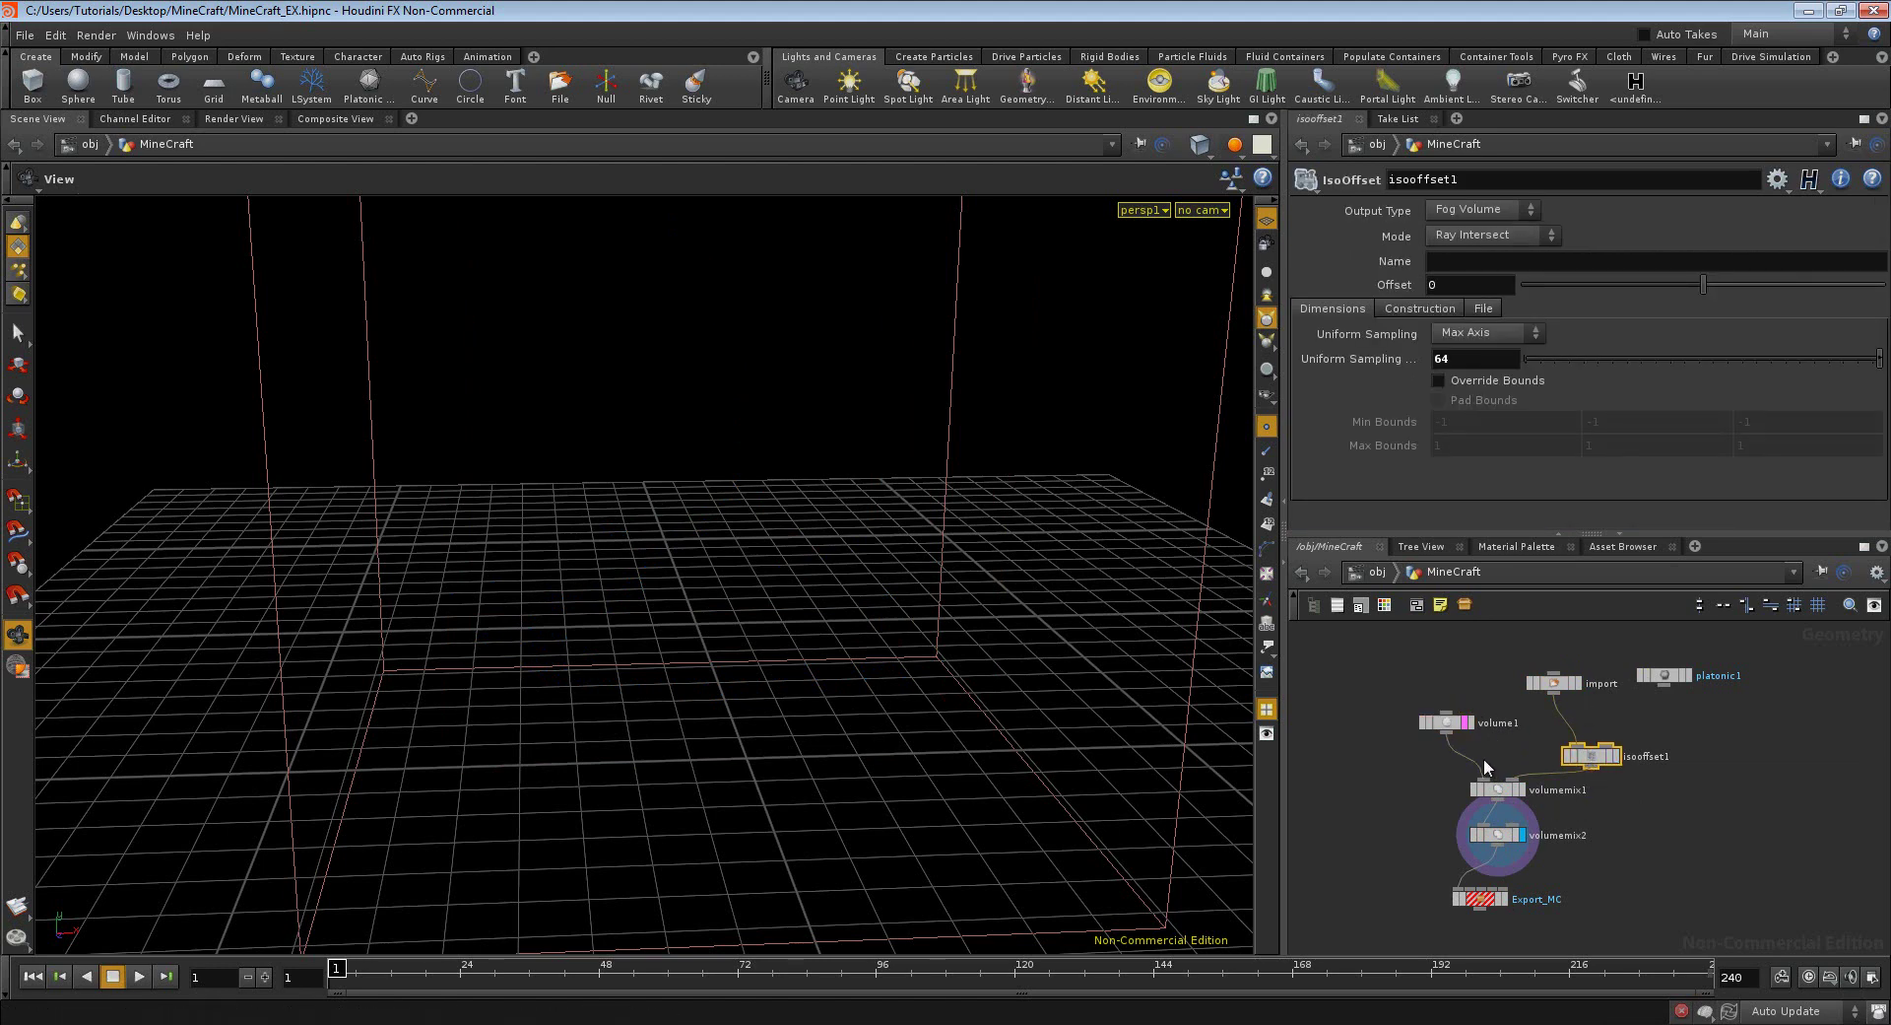
{"action": "left_click", "coordinate": [1446, 724]}
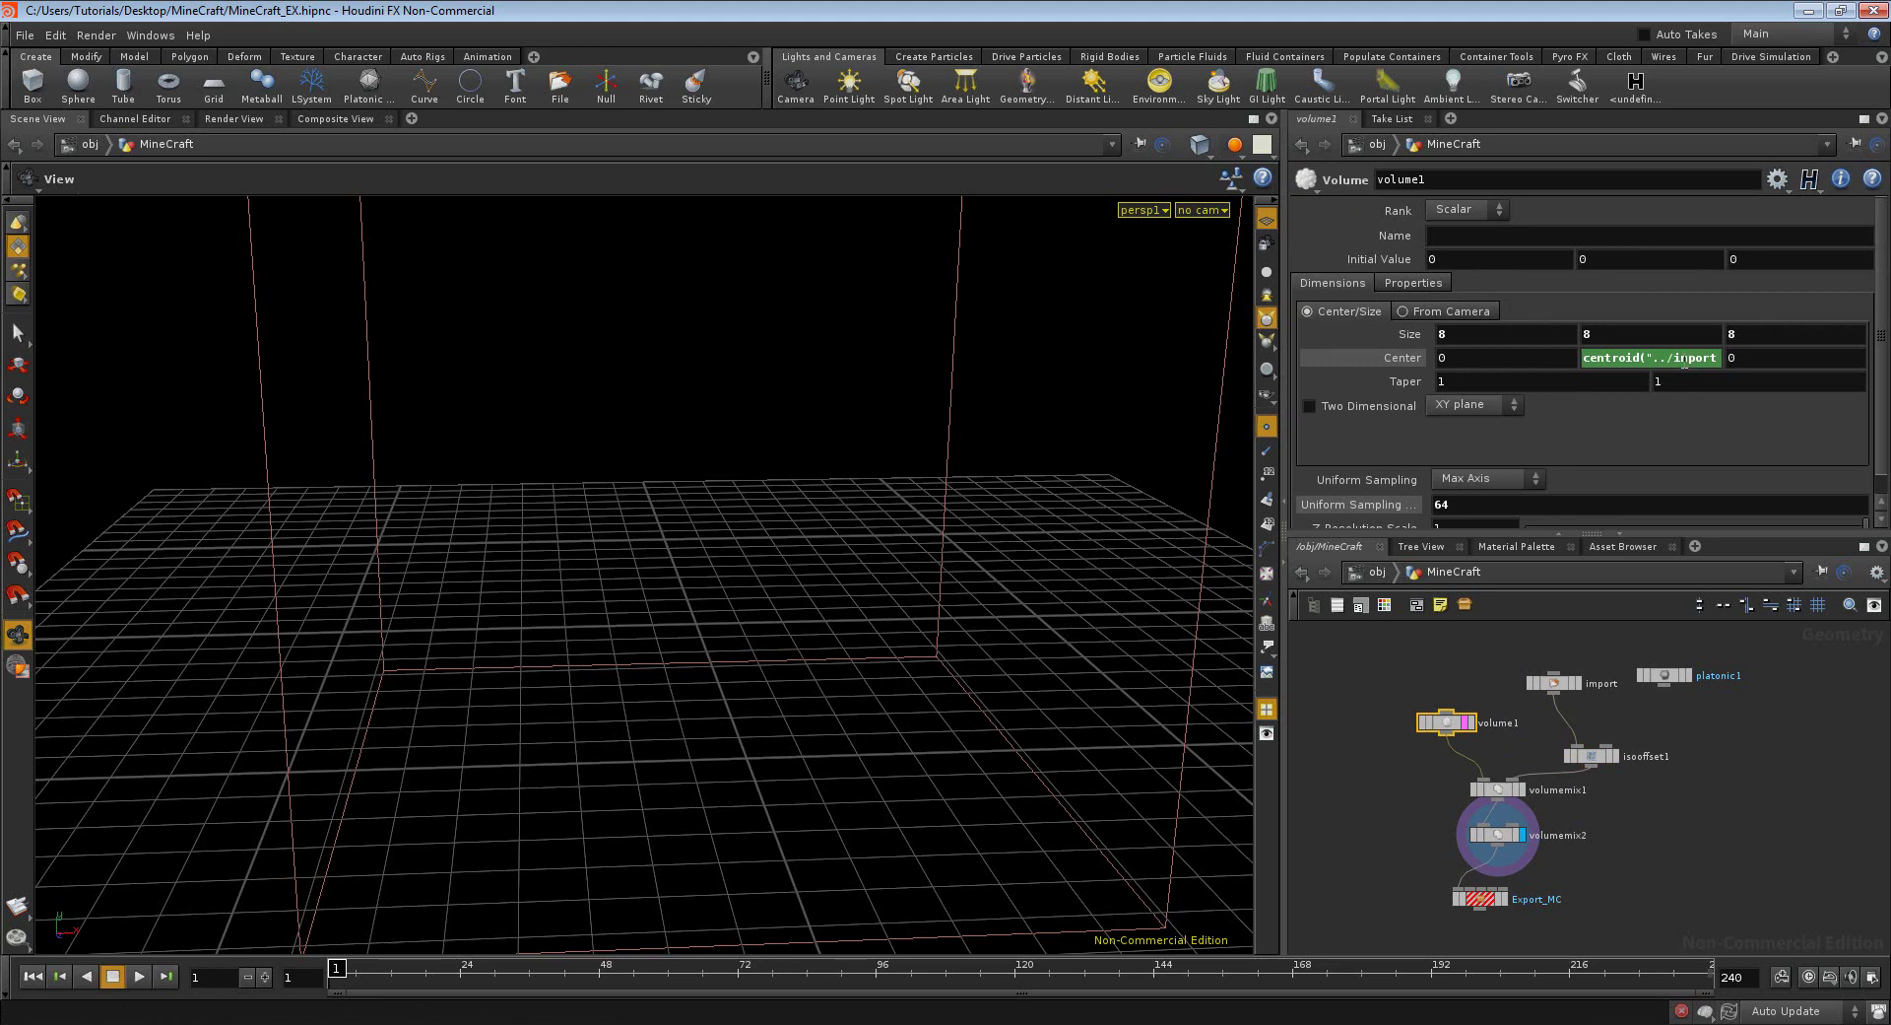
- Change volume1's Center Y expression to centroid('../isooffset1/filename', D_Y)
{"action": "double_click", "coordinate": [1645, 755]}
{"action": "left_click_drag", "start_coordinate": [1692, 757], "coordinate": [1650, 761]}
{"action": "key", "text": "Escape"}
{"action": "left_click", "coordinate": [1709, 359]}
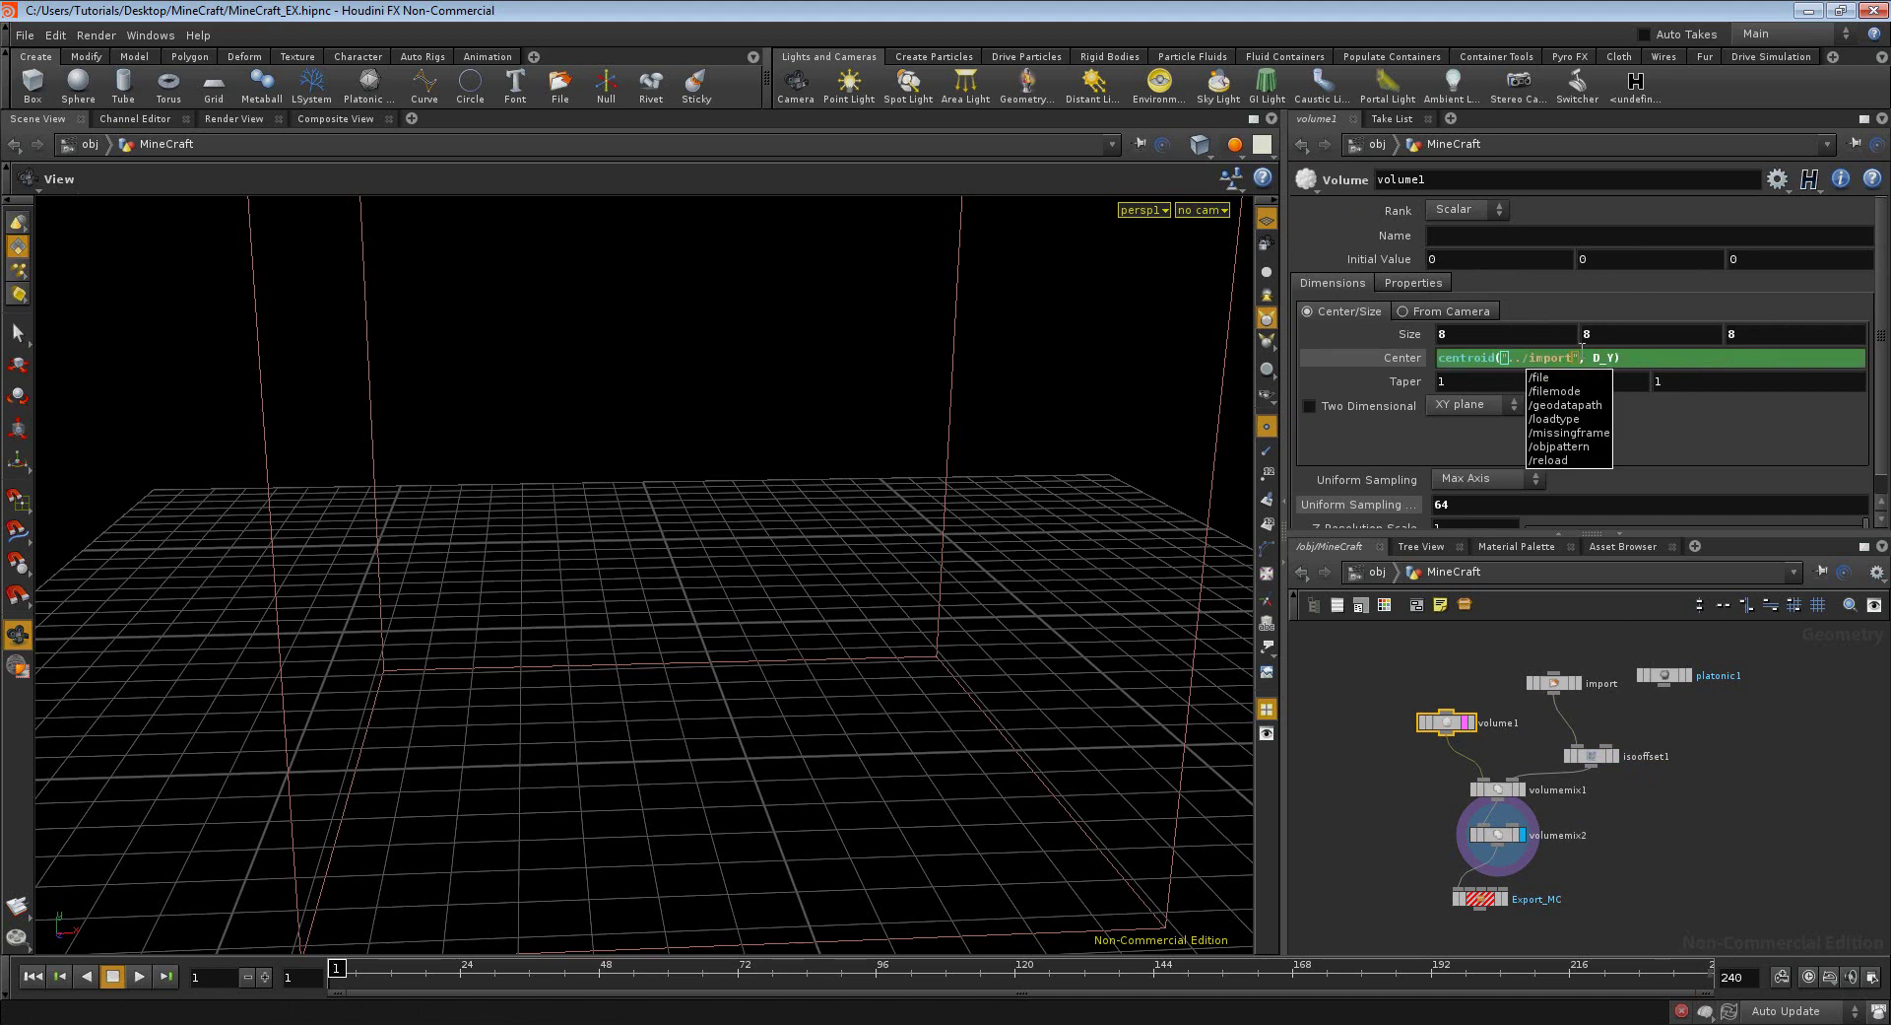
{"action": "left_click_drag", "start_coordinate": [1572, 357], "coordinate": [1543, 356]}
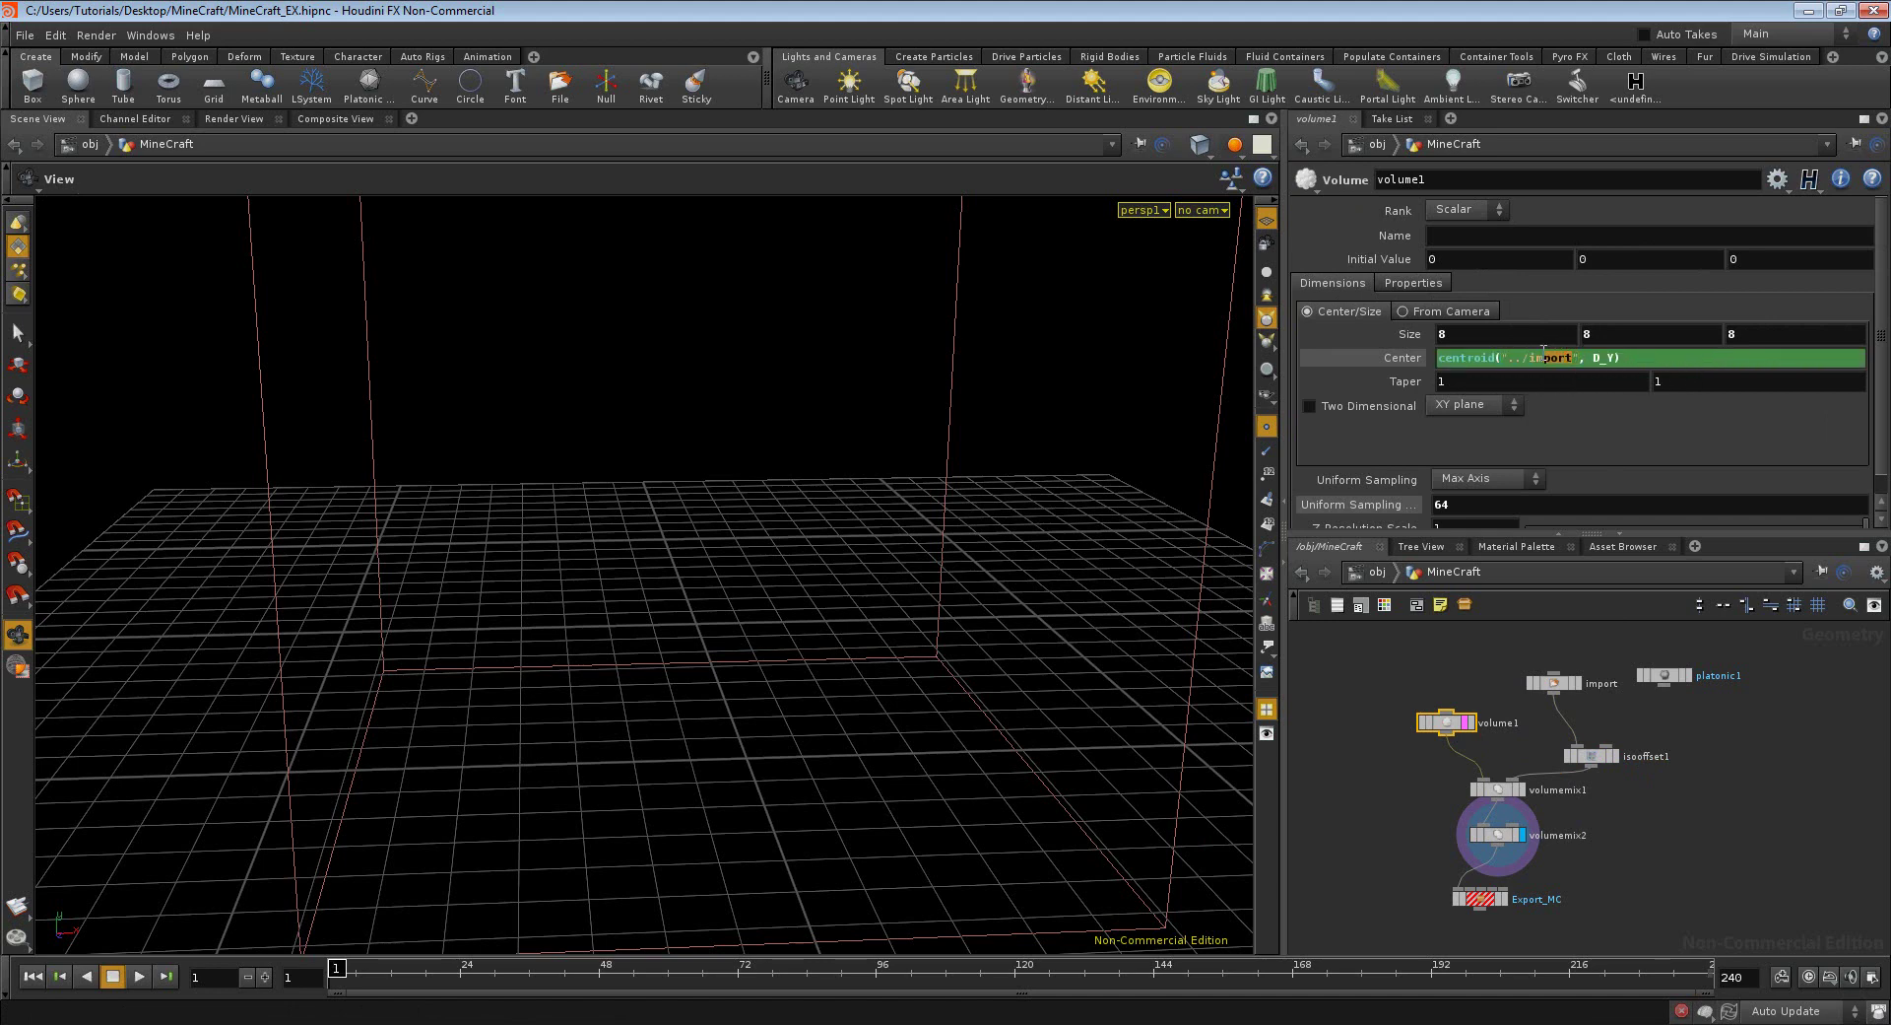
{"action": "type", "text": "isooffset1"}
{"action": "type", "text": "/filename"}
{"action": "left_click", "coordinate": [1560, 687]}
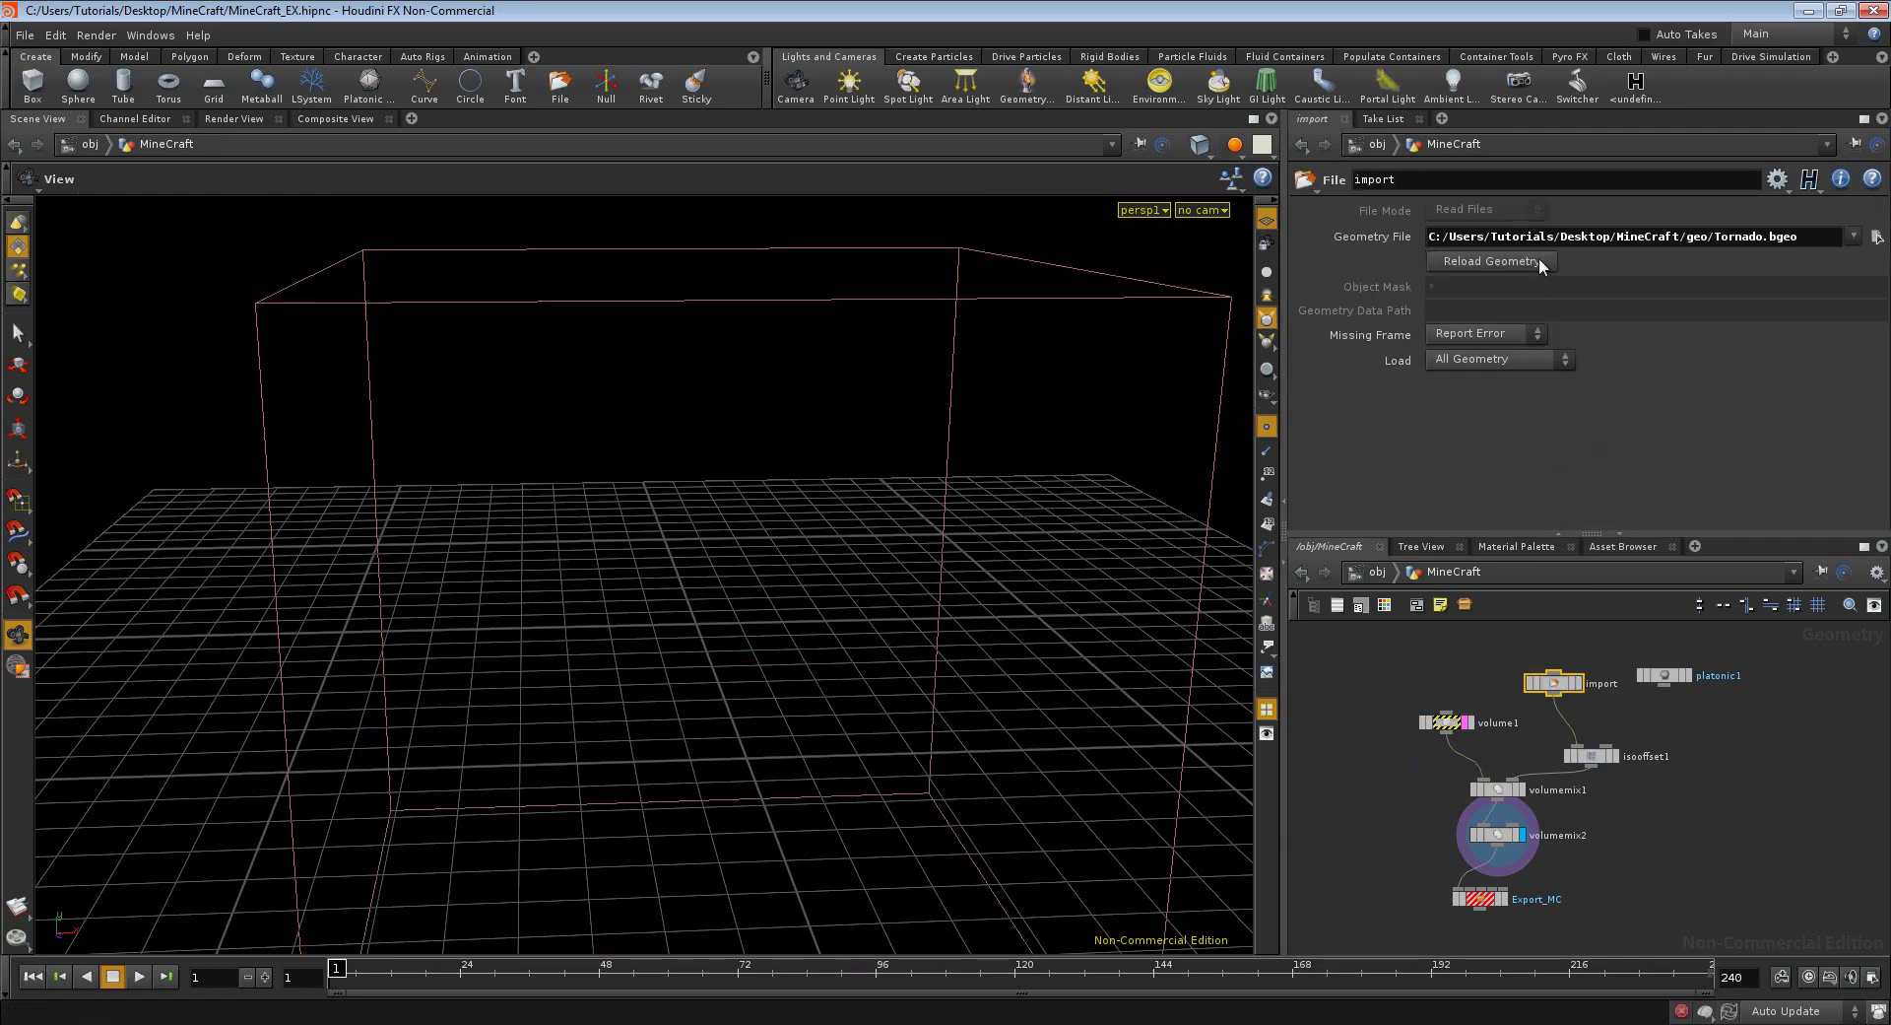
- Display the import node's tornado particles and open volume1's Center Y expression
{"action": "left_click", "coordinate": [1576, 684]}
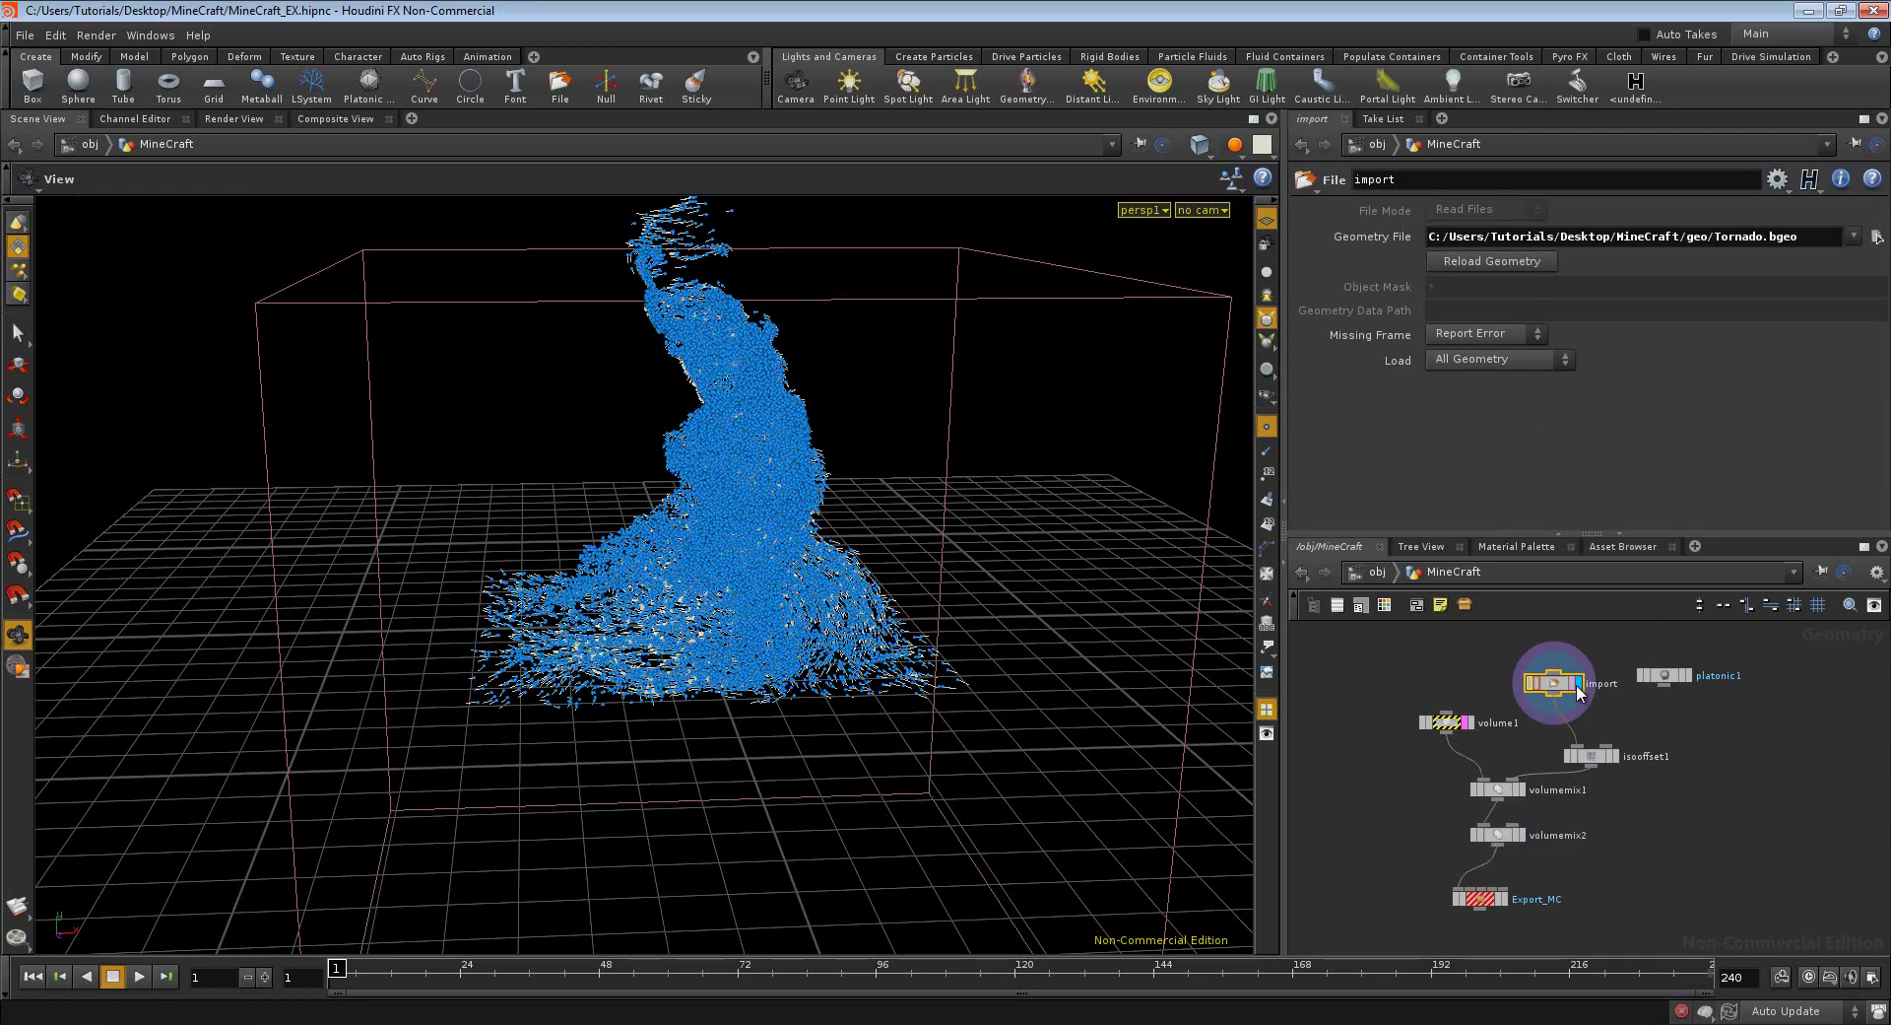
{"action": "mouse_move", "coordinate": [571, 537]}
{"action": "left_mouse_down"}
{"action": "mouse_move", "coordinate": [544, 451]}
{"action": "mouse_move", "coordinate": [536, 510]}
{"action": "mouse_move", "coordinate": [561, 468]}
{"action": "mouse_move", "coordinate": [566, 557]}
{"action": "mouse_move", "coordinate": [600, 506]}
{"action": "mouse_move", "coordinate": [600, 457]}
{"action": "mouse_move", "coordinate": [566, 552]}
{"action": "mouse_move", "coordinate": [951, 697]}
{"action": "mouse_move", "coordinate": [642, 698]}
{"action": "mouse_move", "coordinate": [659, 730]}
{"action": "mouse_move", "coordinate": [671, 636]}
{"action": "mouse_move", "coordinate": [676, 681]}
{"action": "left_mouse_up"}
{"action": "left_click", "coordinate": [1448, 726]}
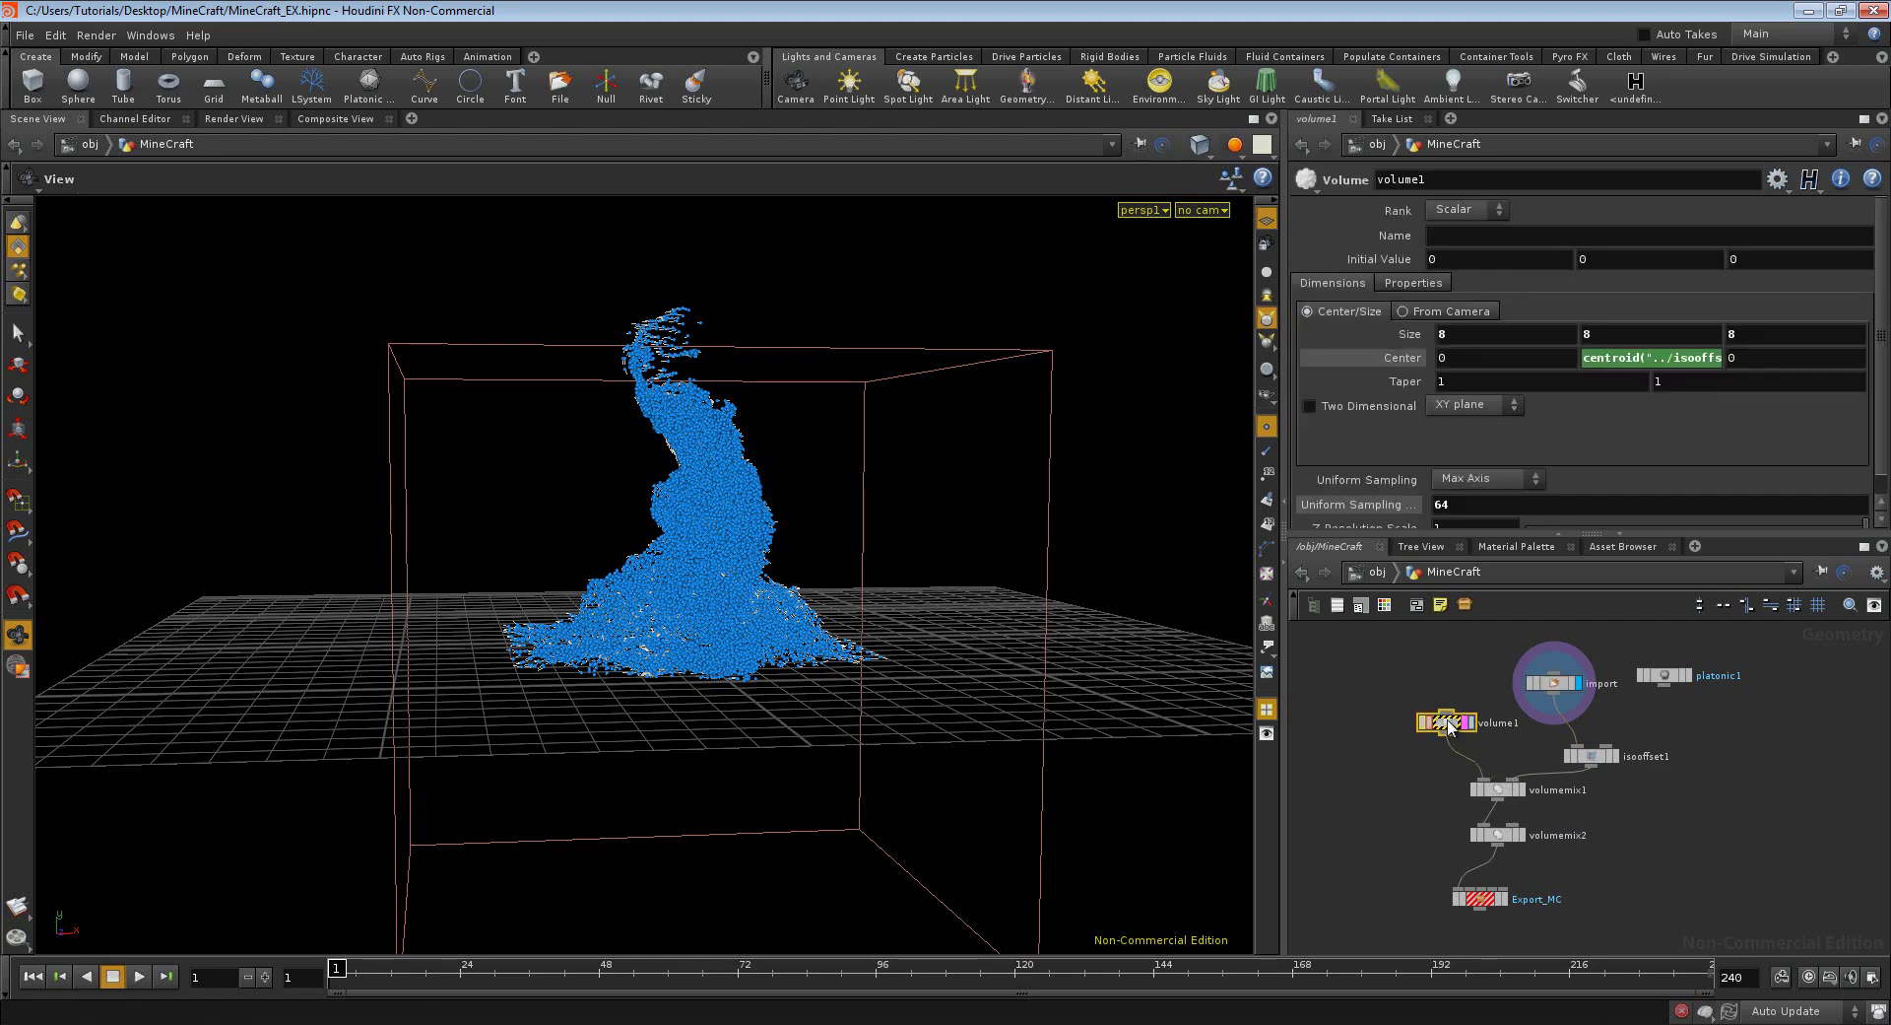
{"action": "left_click_drag", "start_coordinate": [1674, 357], "coordinate": [1672, 368]}
{"action": "left_click", "coordinate": [1681, 369]}
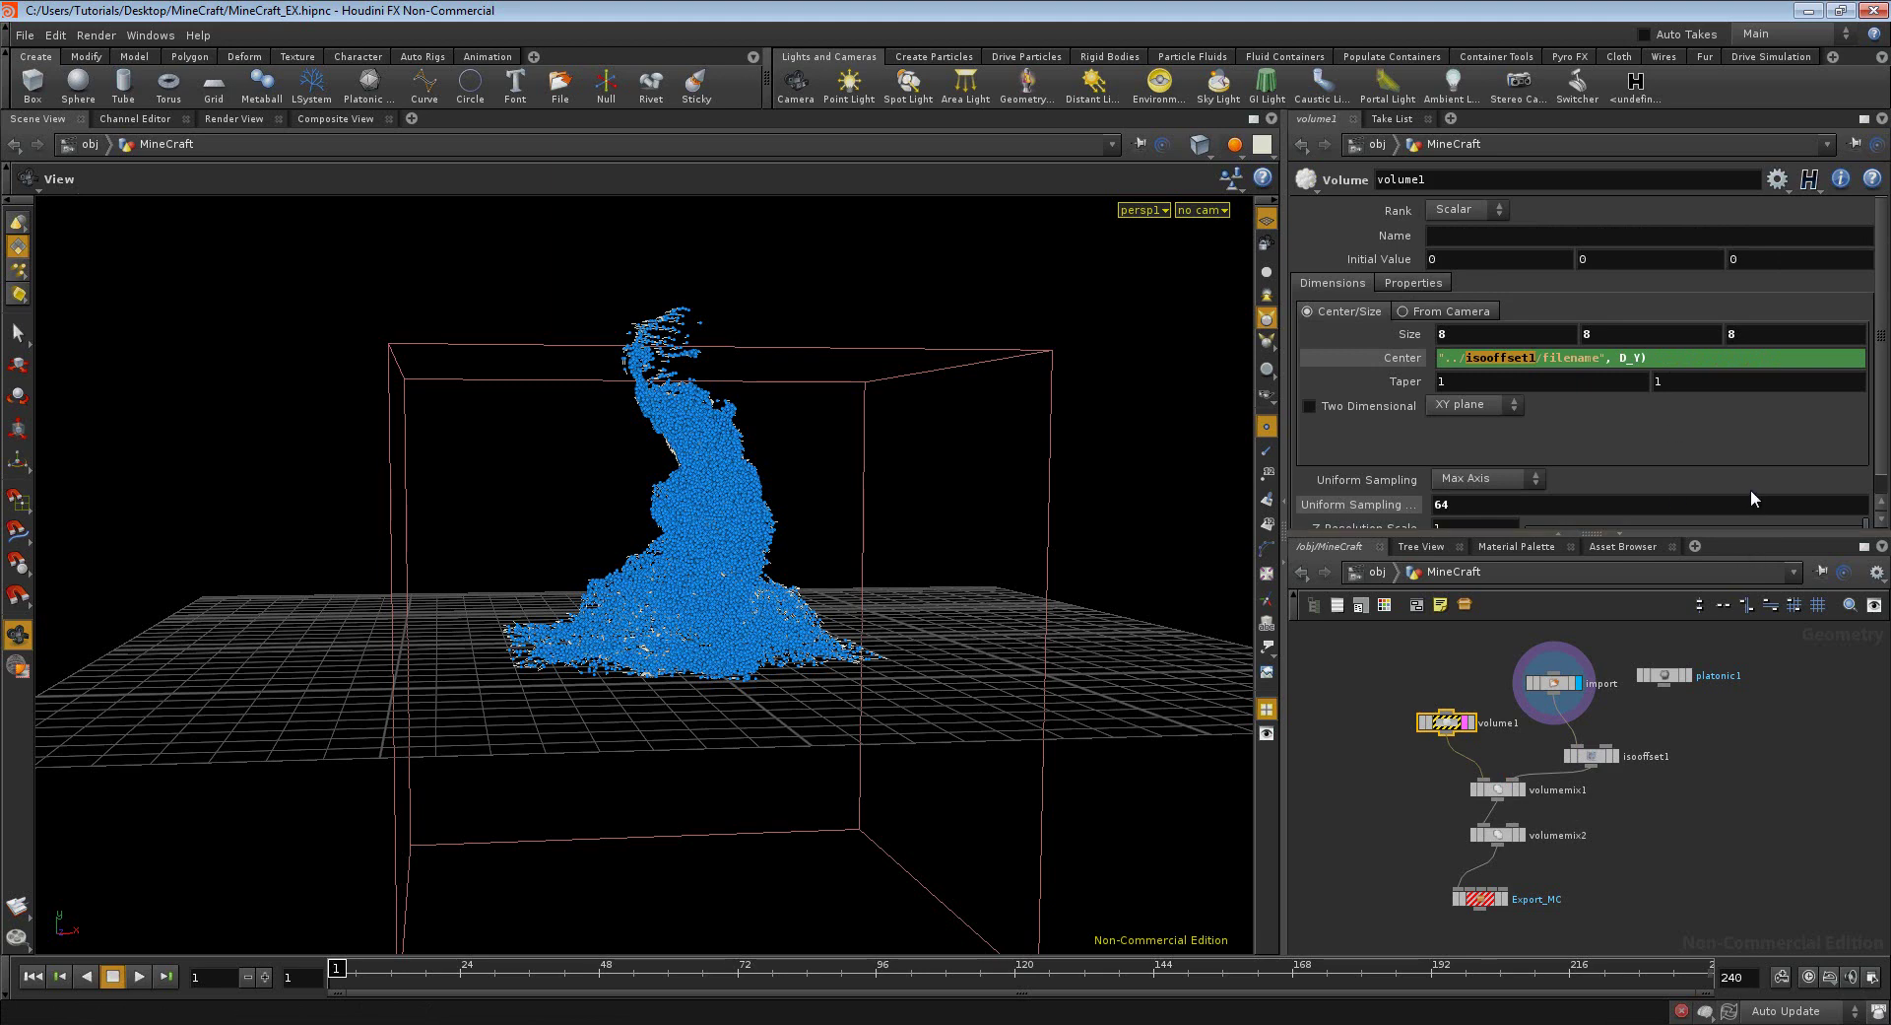
- Change volume1's Center Y back to centroid('../import/filename', D_Y) and confirm it
{"action": "left_click", "coordinate": [1456, 655]}
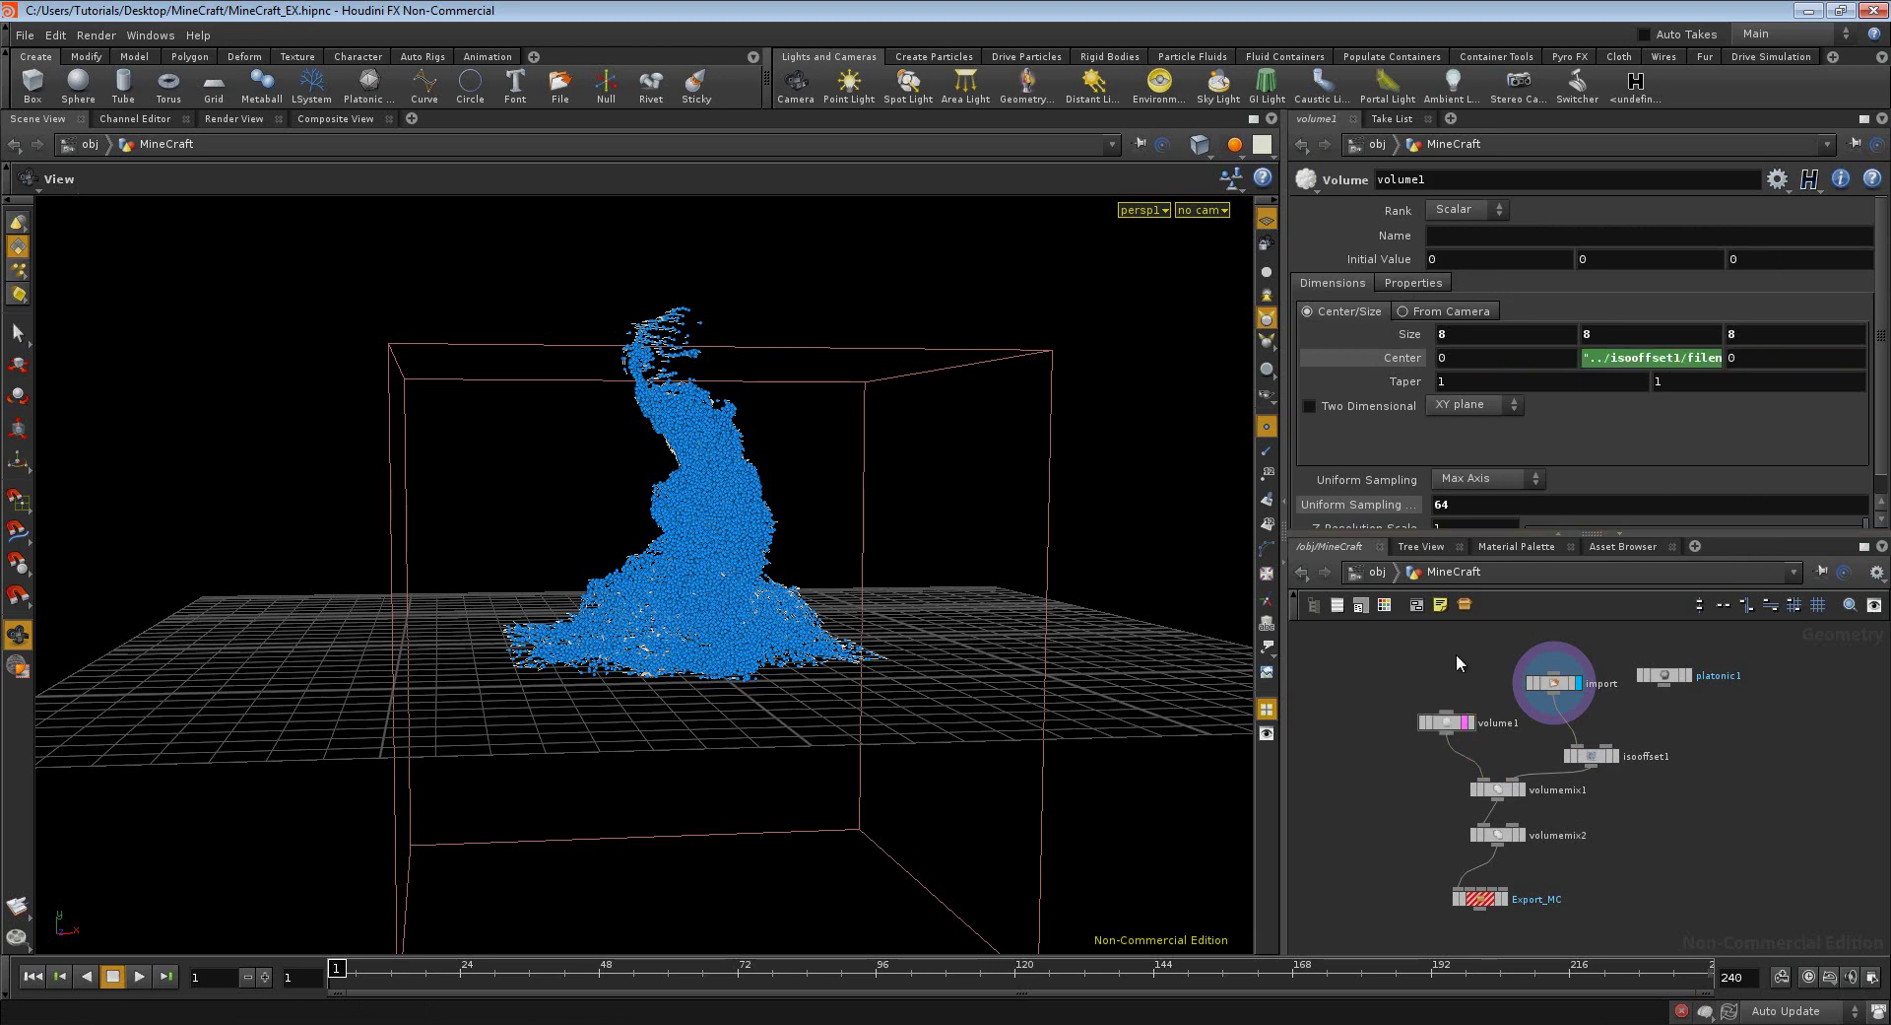
{"action": "left_click", "coordinate": [1680, 357]}
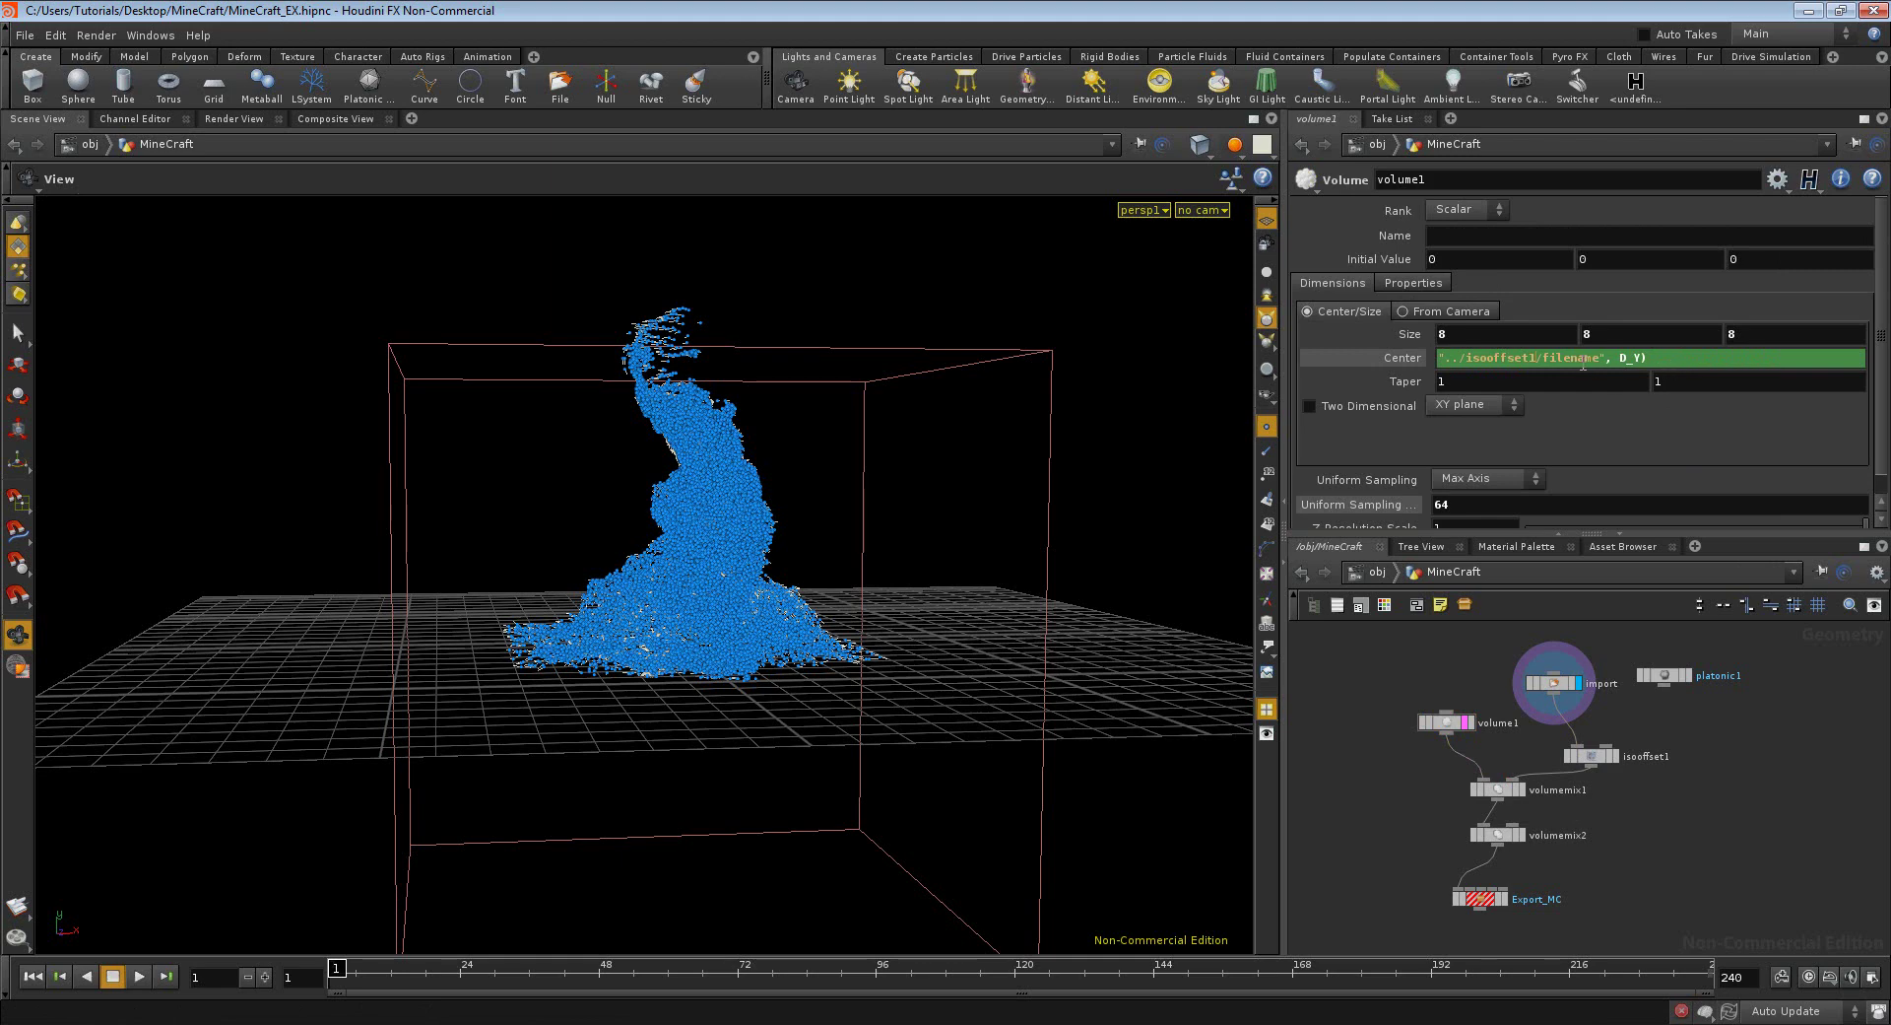
{"action": "key", "text": "BackSpace"}
{"action": "key", "text": "BackSpace"}
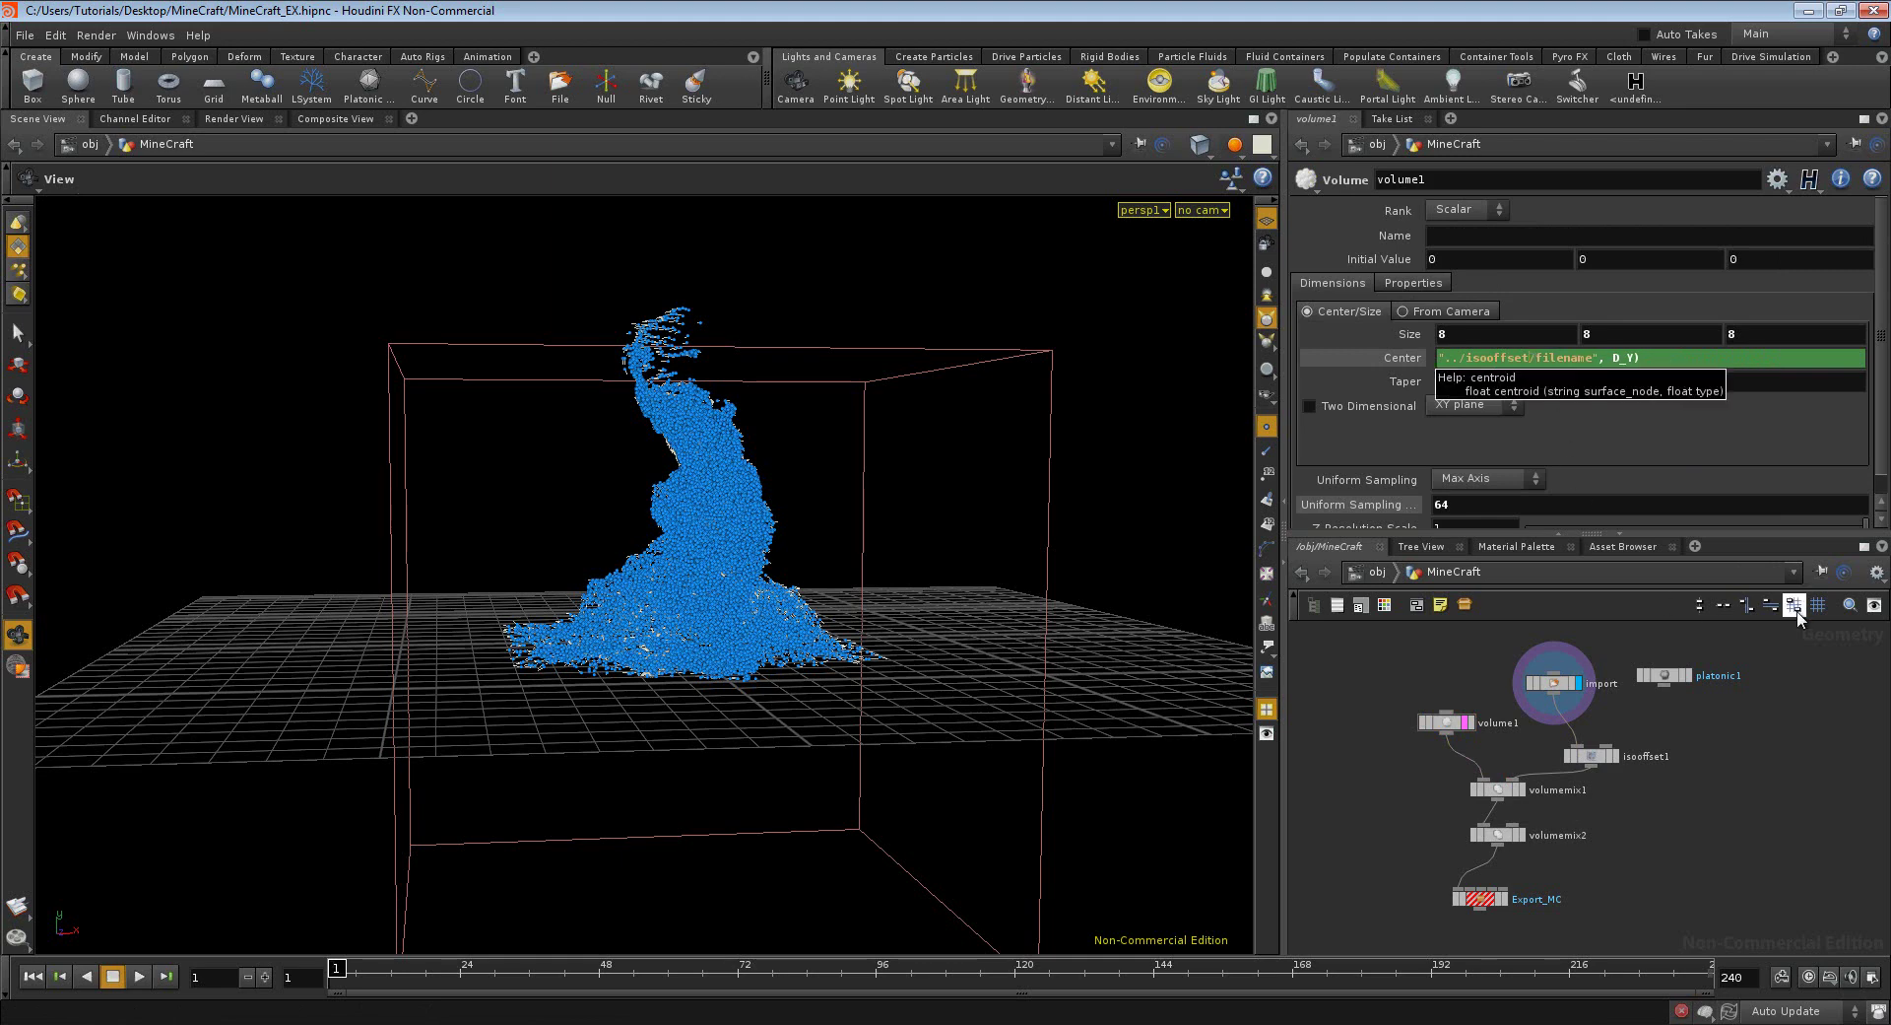
{"action": "key", "text": "BackSpace"}
{"action": "key", "text": "BackSpace"}
{"action": "key", "text": "BackSpace"}
{"action": "key", "text": "BackSpace"}
{"action": "key", "text": "BackSpace"}
{"action": "key", "text": "BackSpace"}
{"action": "key", "text": "BackSpace"}
{"action": "type", "text": "mp"}
{"action": "type", "text": "ort"}
{"action": "key", "text": "Return"}
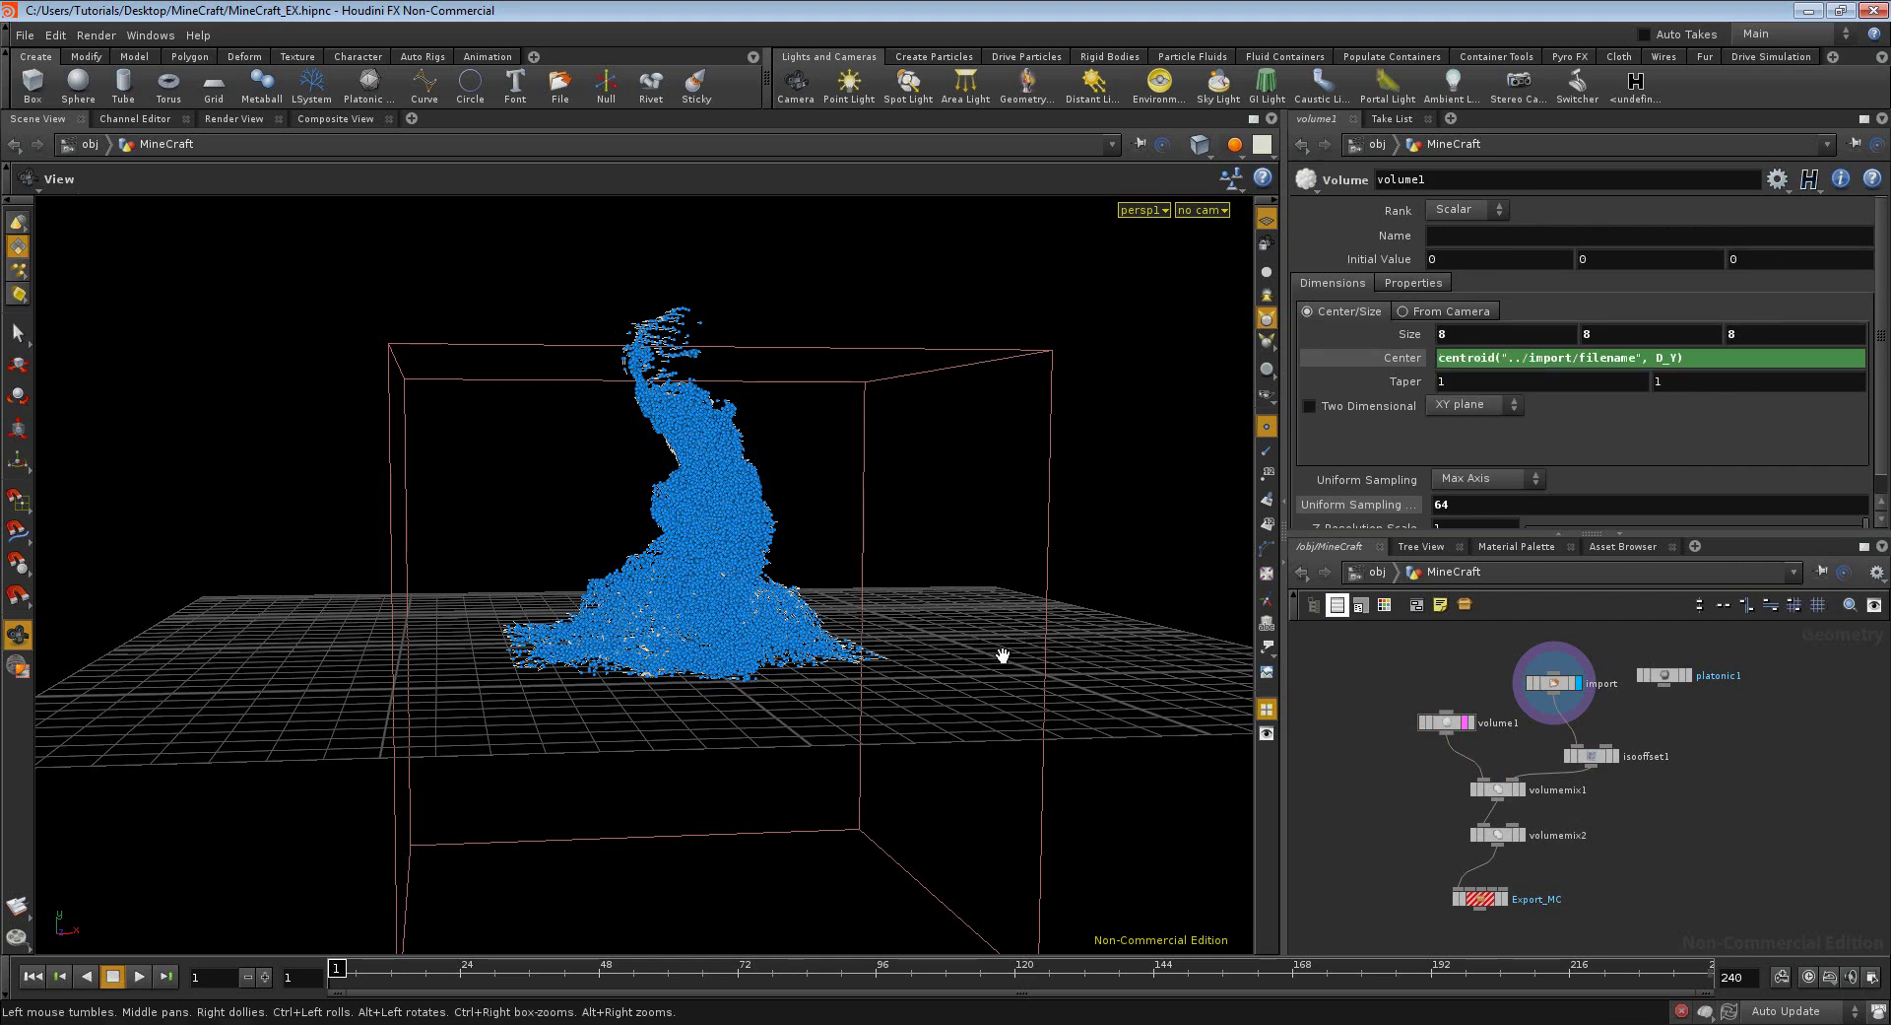
{"action": "mouse_move", "coordinate": [831, 620]}
{"action": "left_mouse_down"}
{"action": "mouse_move", "coordinate": [843, 662]}
{"action": "mouse_move", "coordinate": [864, 640]}
{"action": "mouse_move", "coordinate": [894, 658]}
{"action": "left_mouse_up"}
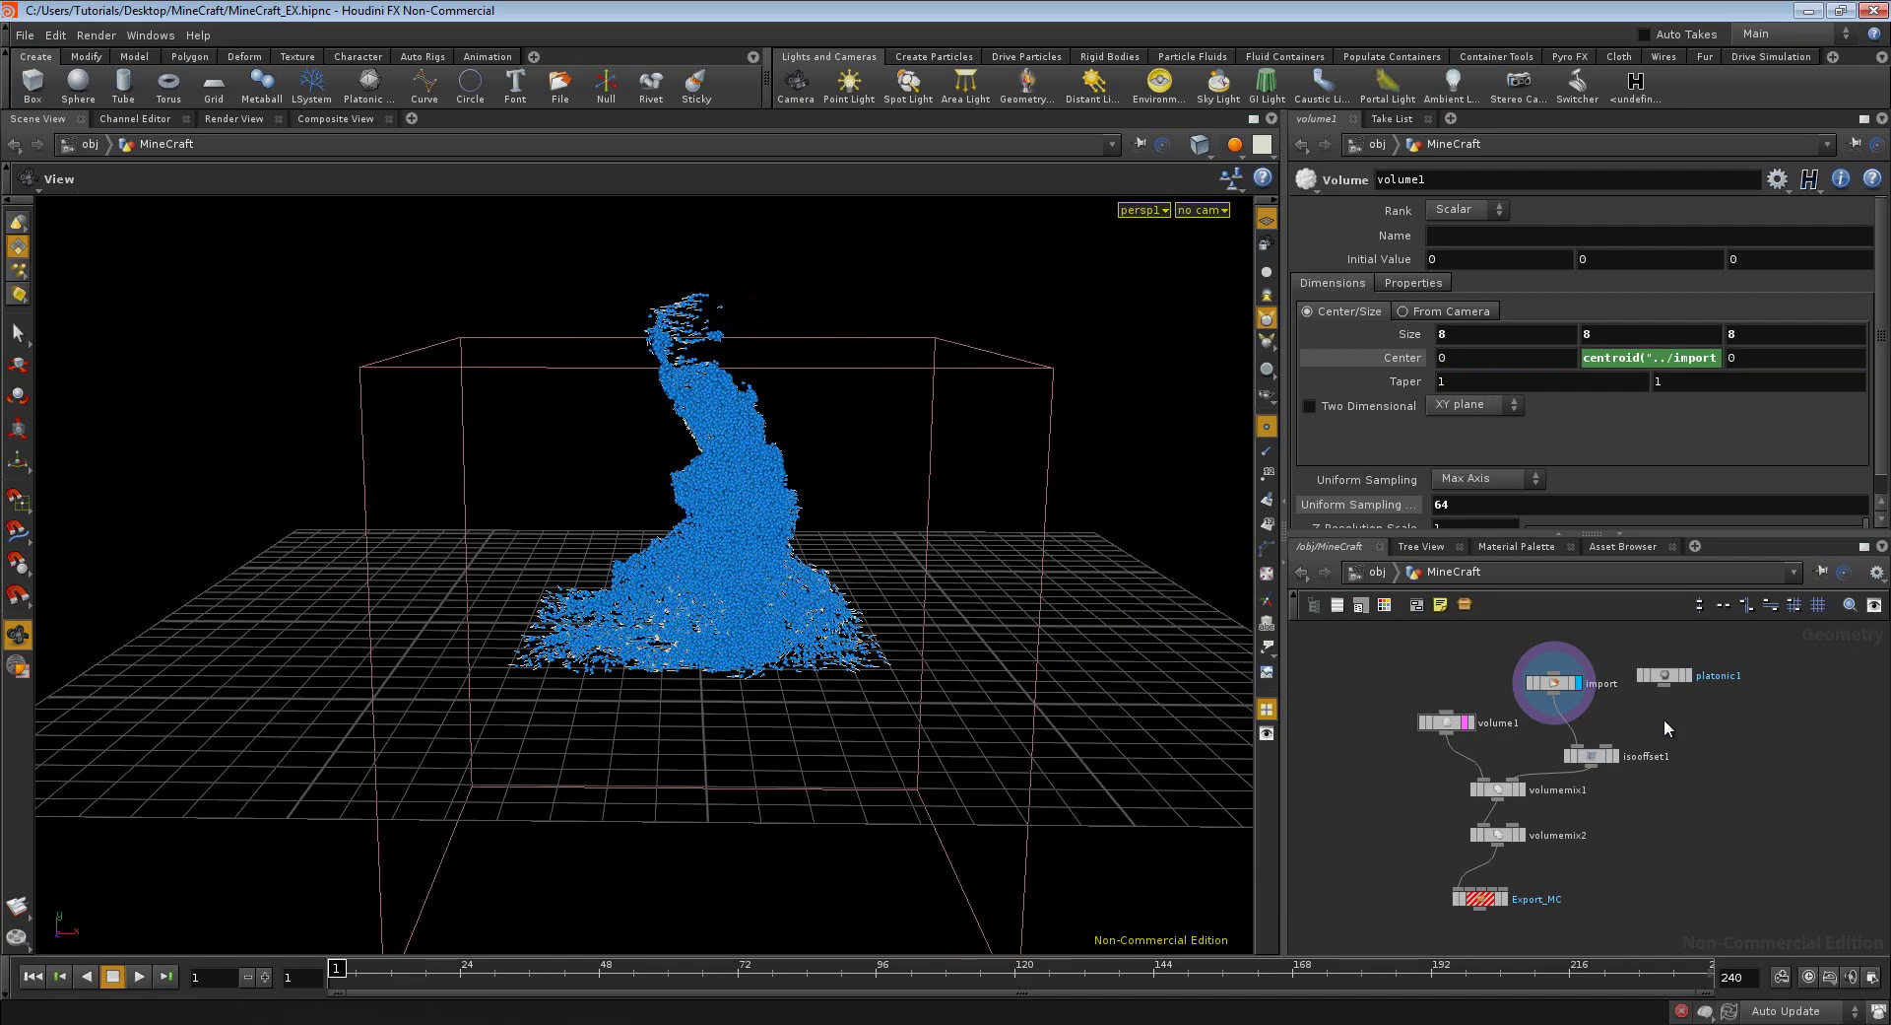
{"action": "left_click", "coordinate": [1665, 357]}
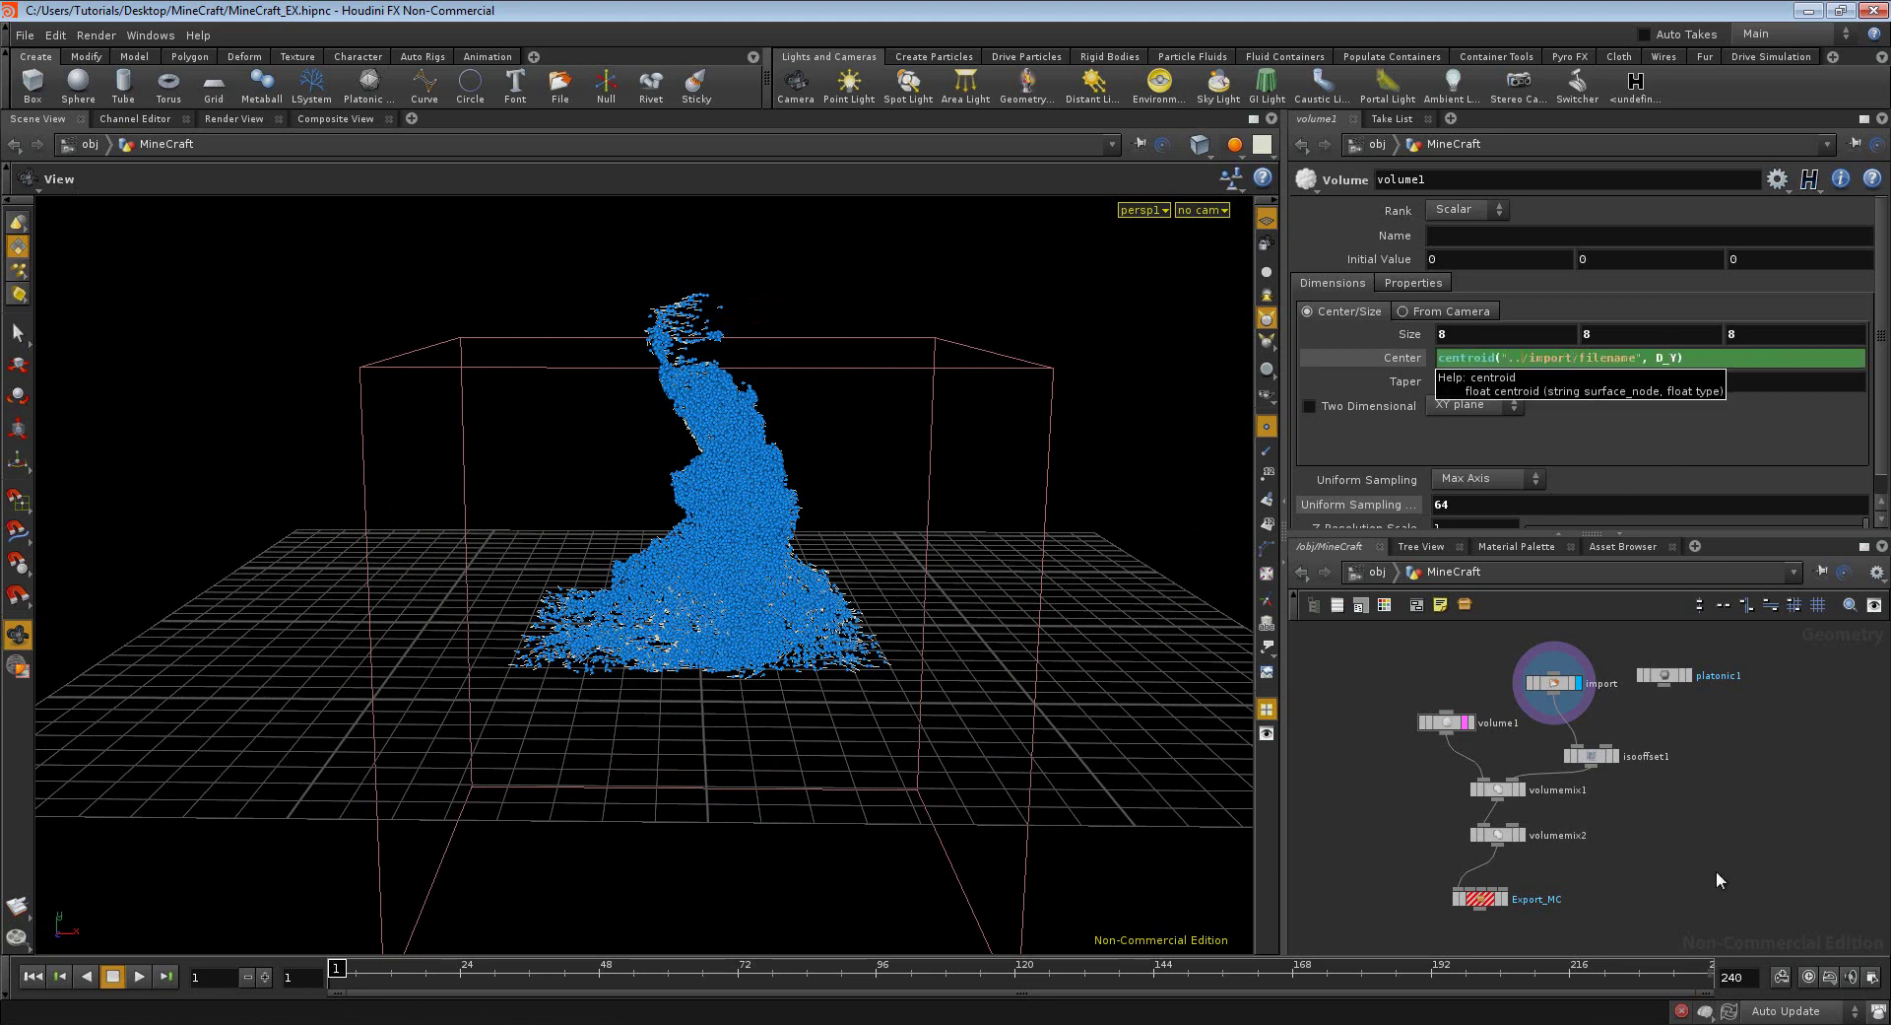
{"action": "key", "text": "Return"}
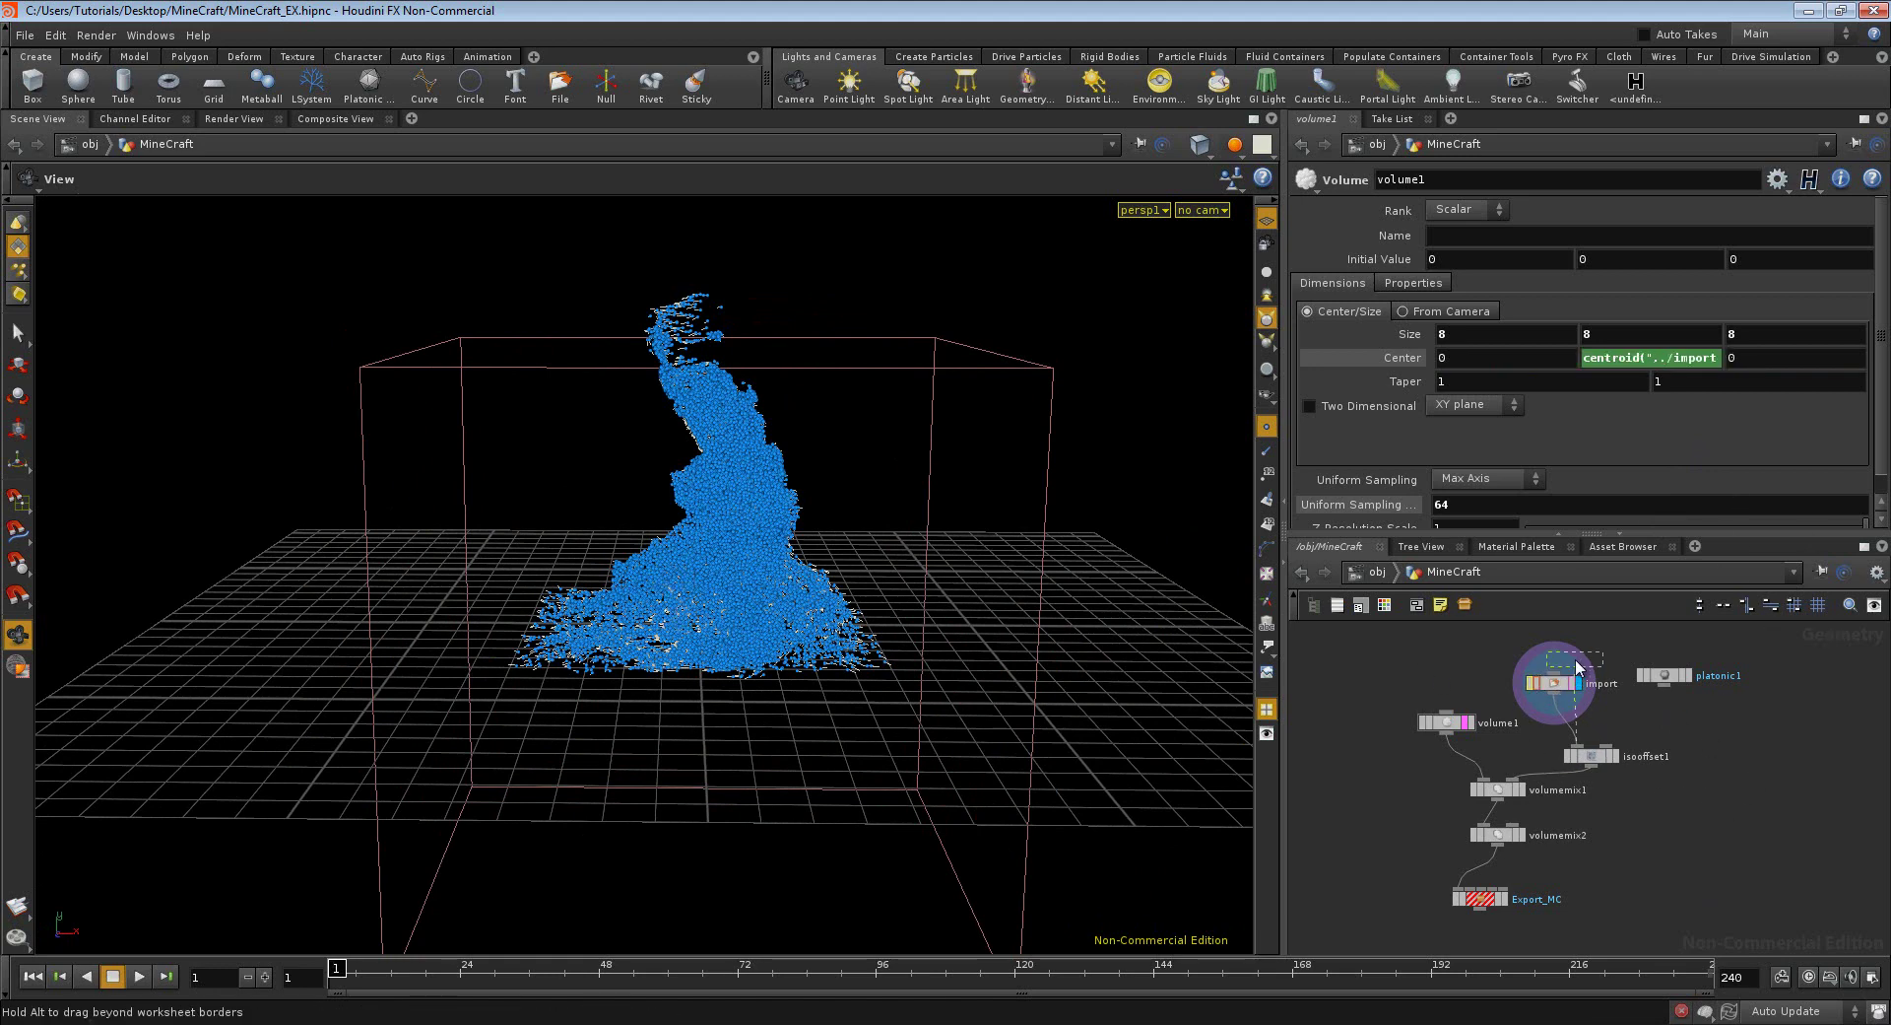
- Inspect the particles with point numbers shown, then display isooffset1's output in the viewport
{"action": "left_click_drag", "start_coordinate": [1546, 696], "coordinate": [1567, 672]}
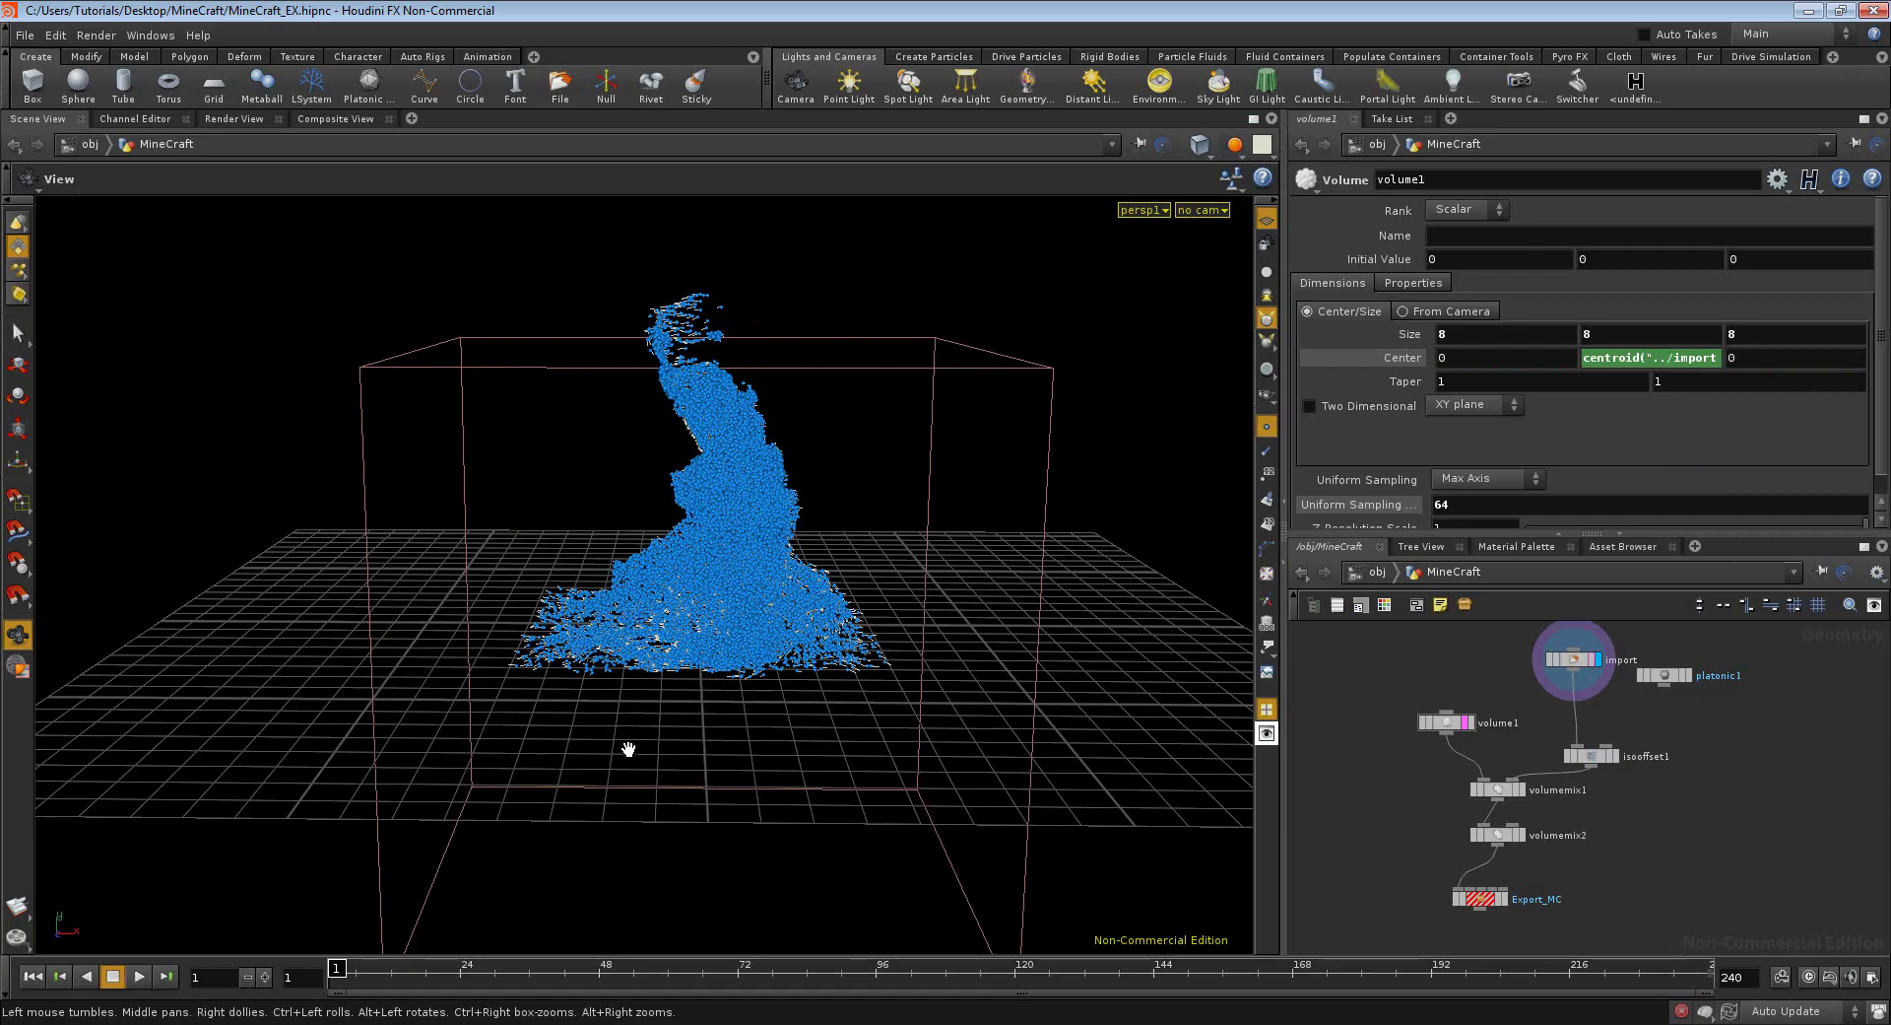
{"action": "left_click_drag", "start_coordinate": [626, 751], "coordinate": [678, 737]}
{"action": "right_click_drag", "start_coordinate": [582, 767], "coordinate": [879, 732]}
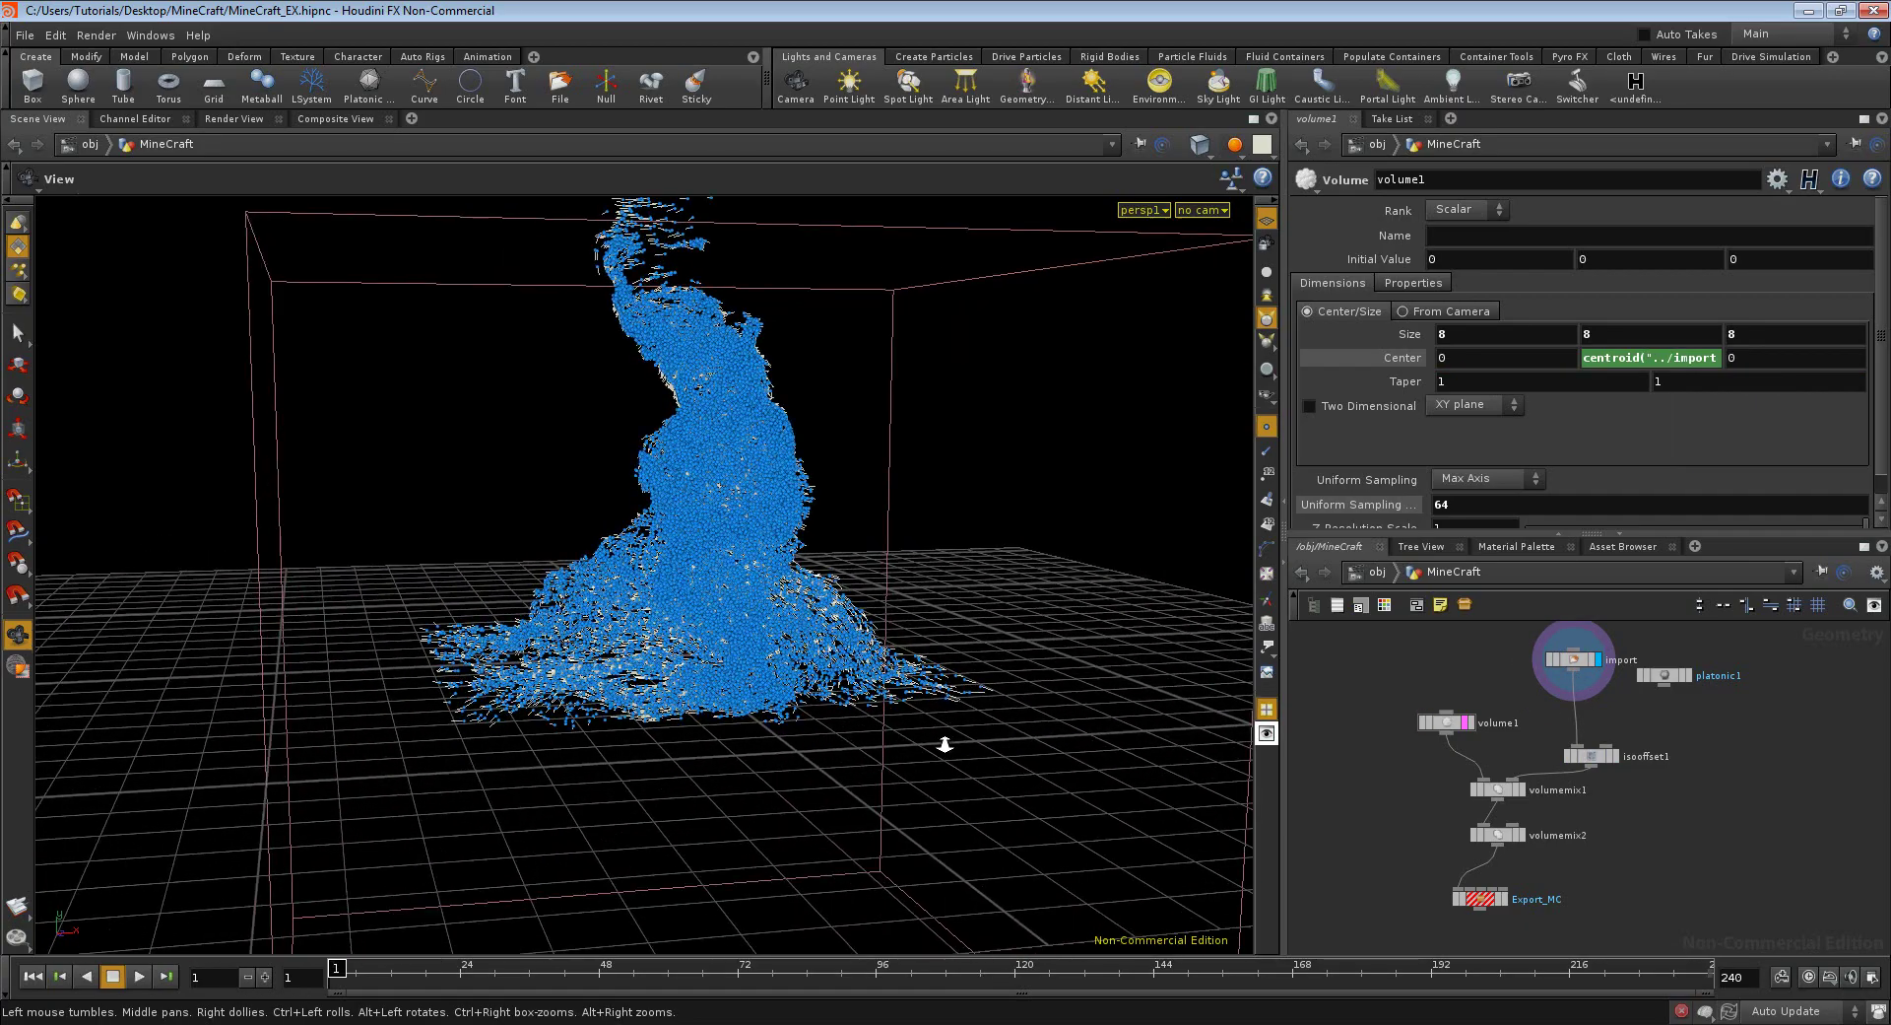
{"action": "left_click", "coordinate": [1267, 473]}
{"action": "mouse_move", "coordinate": [581, 649]}
{"action": "right_mouse_down"}
{"action": "mouse_move", "coordinate": [961, 581]}
{"action": "mouse_move", "coordinate": [1220, 621]}
{"action": "mouse_move", "coordinate": [565, 665]}
{"action": "mouse_move", "coordinate": [830, 720]}
{"action": "mouse_move", "coordinate": [641, 689]}
{"action": "right_mouse_up"}
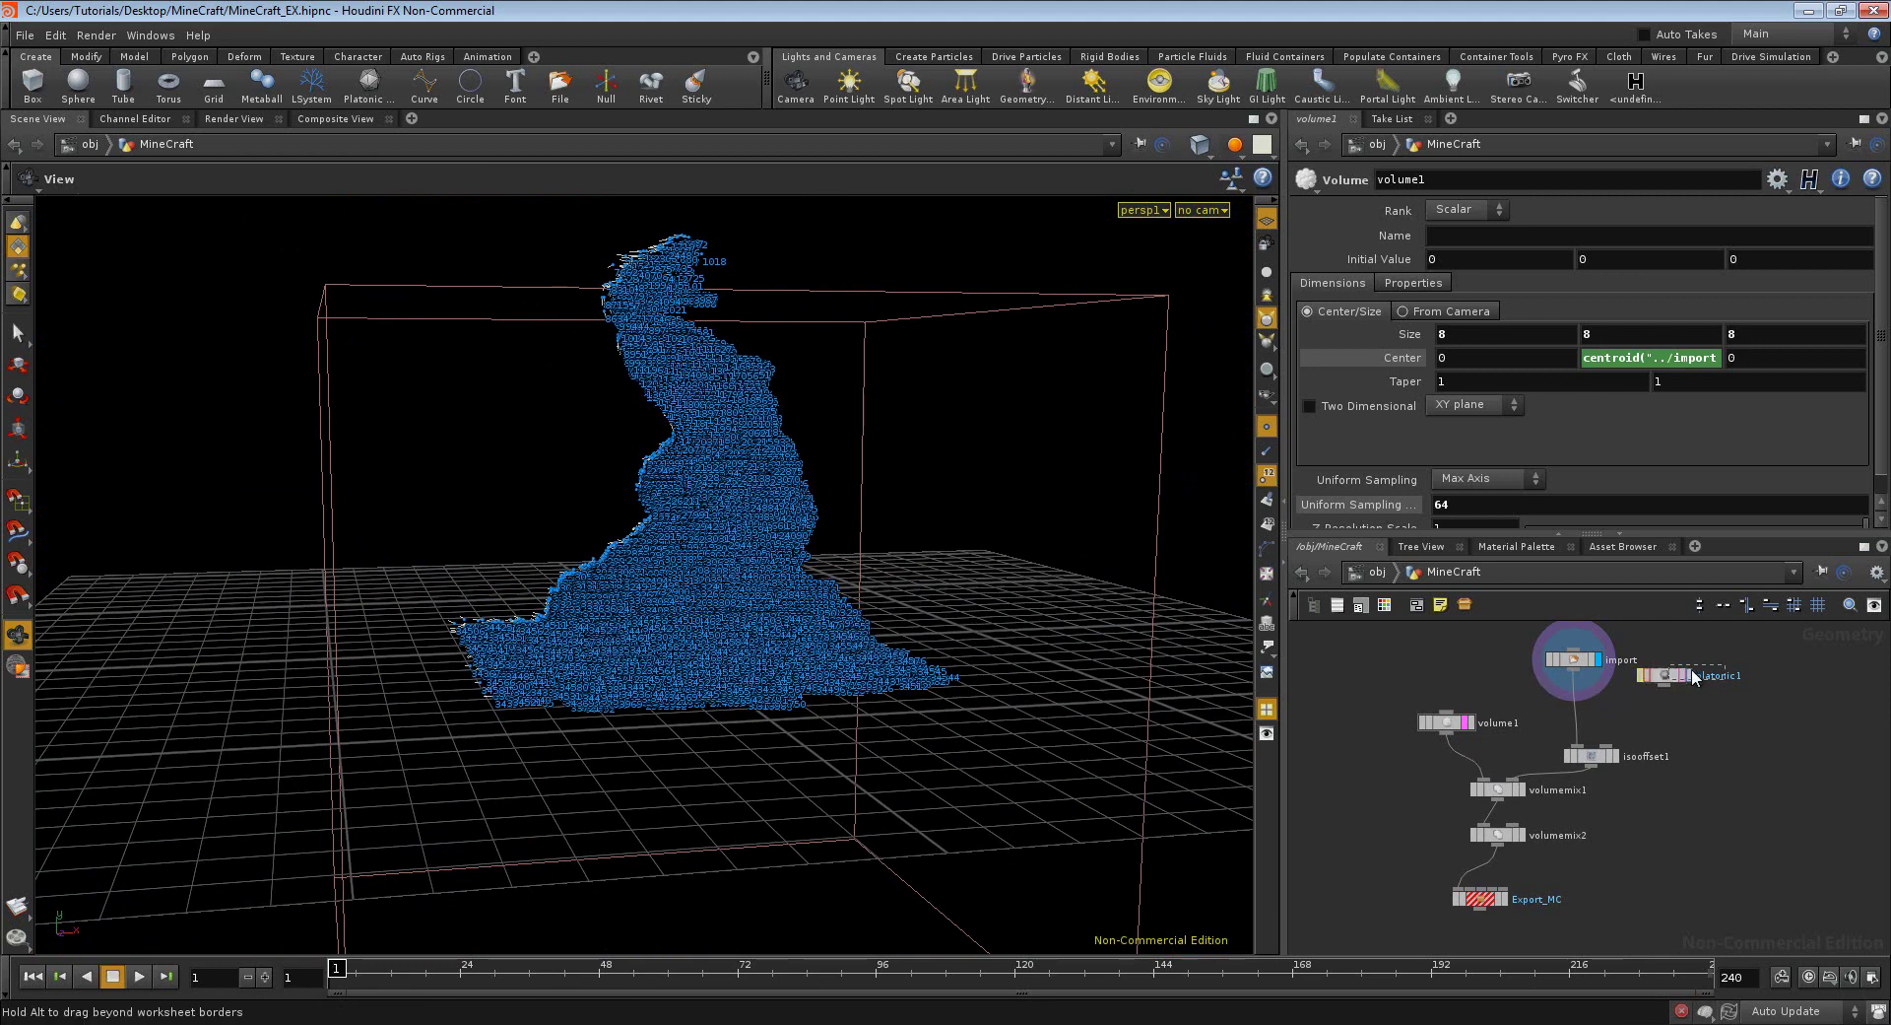
{"action": "left_click_drag", "start_coordinate": [1694, 675], "coordinate": [1725, 673]}
{"action": "left_click", "coordinate": [1616, 756]}
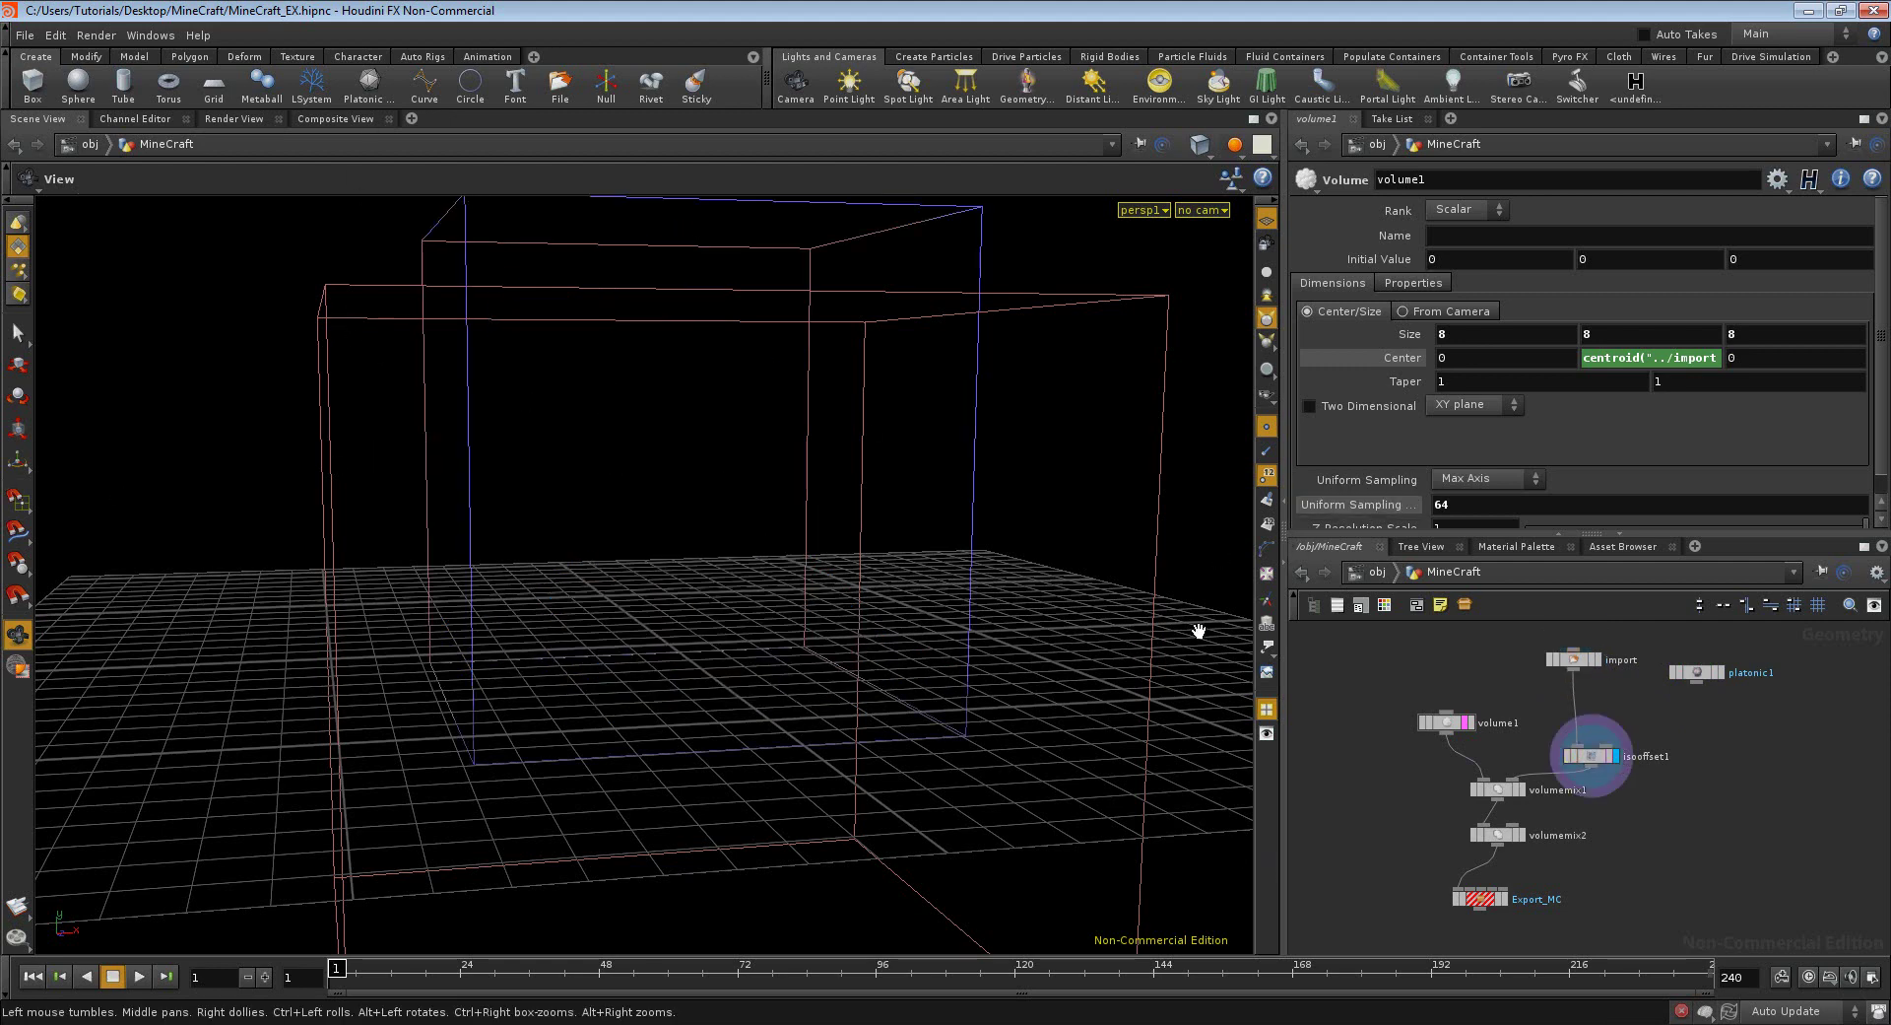
- Set isooffset1's Mode to Point Cloud and preview the resulting tornado fog in Render View
{"action": "left_click", "coordinate": [1587, 759]}
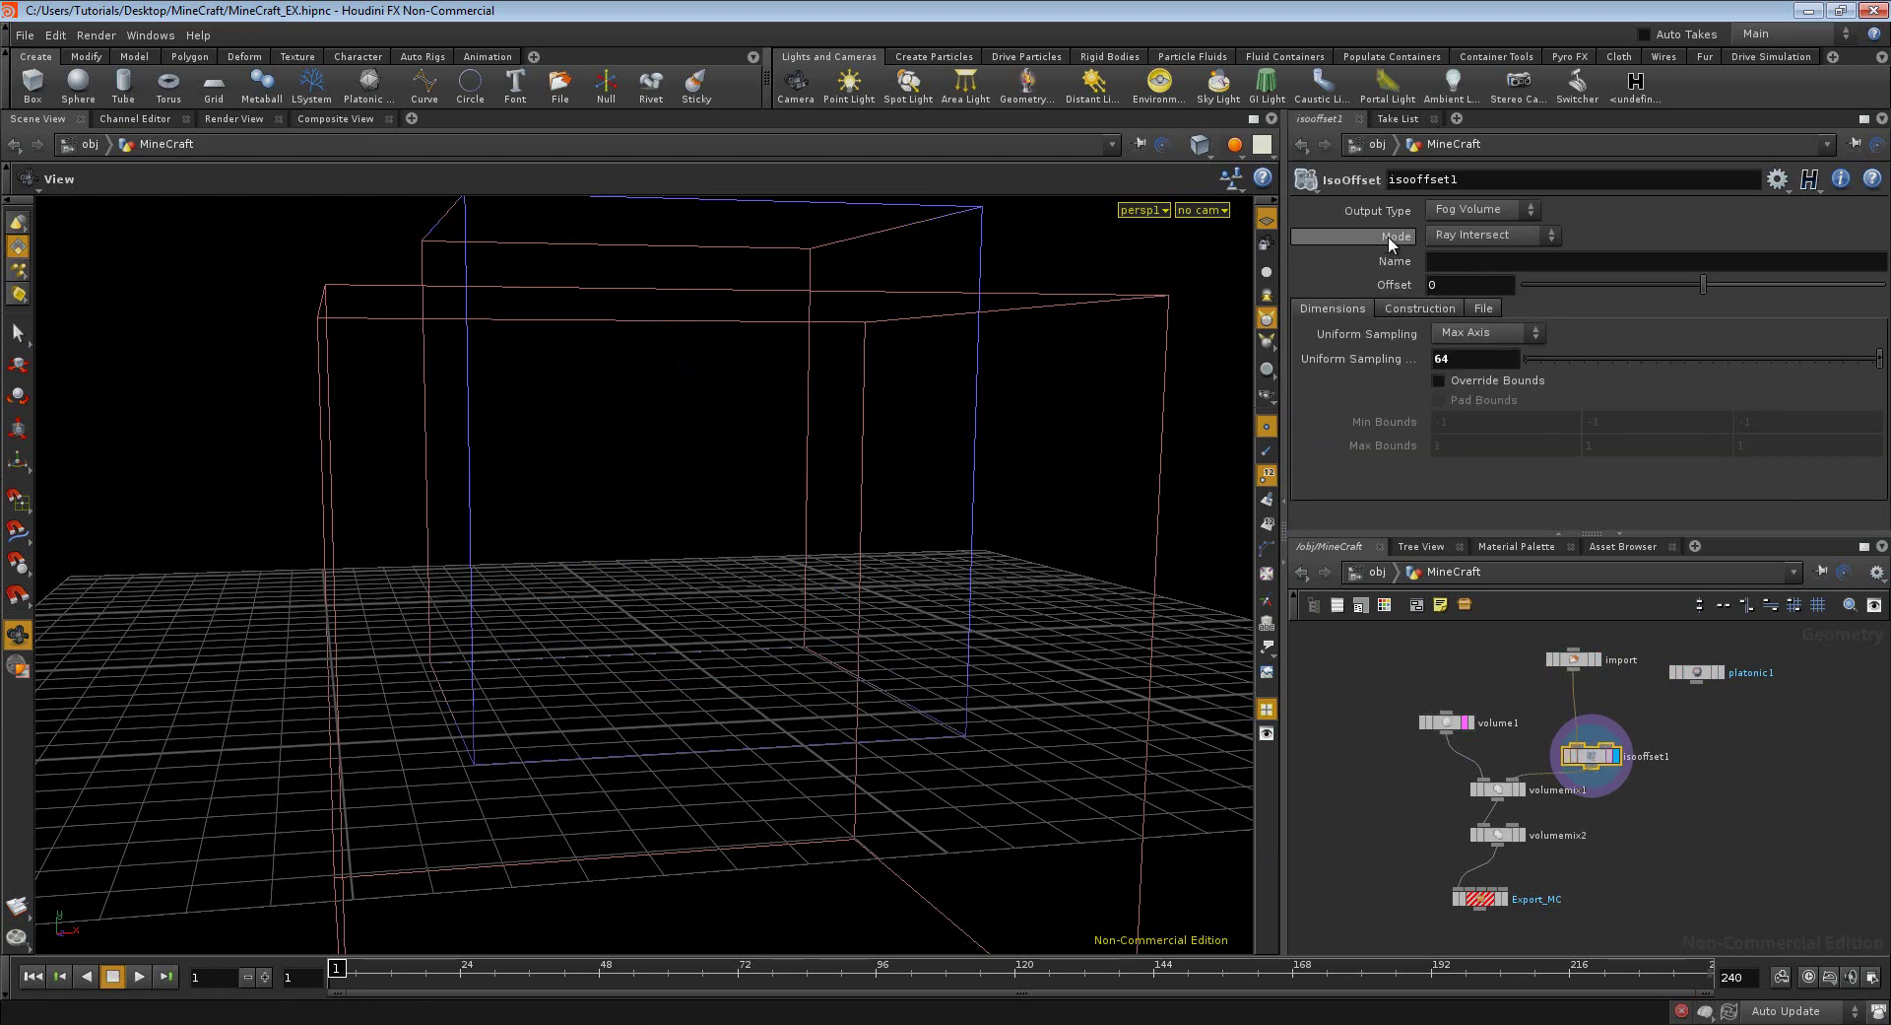
{"action": "left_click", "coordinate": [1548, 242]}
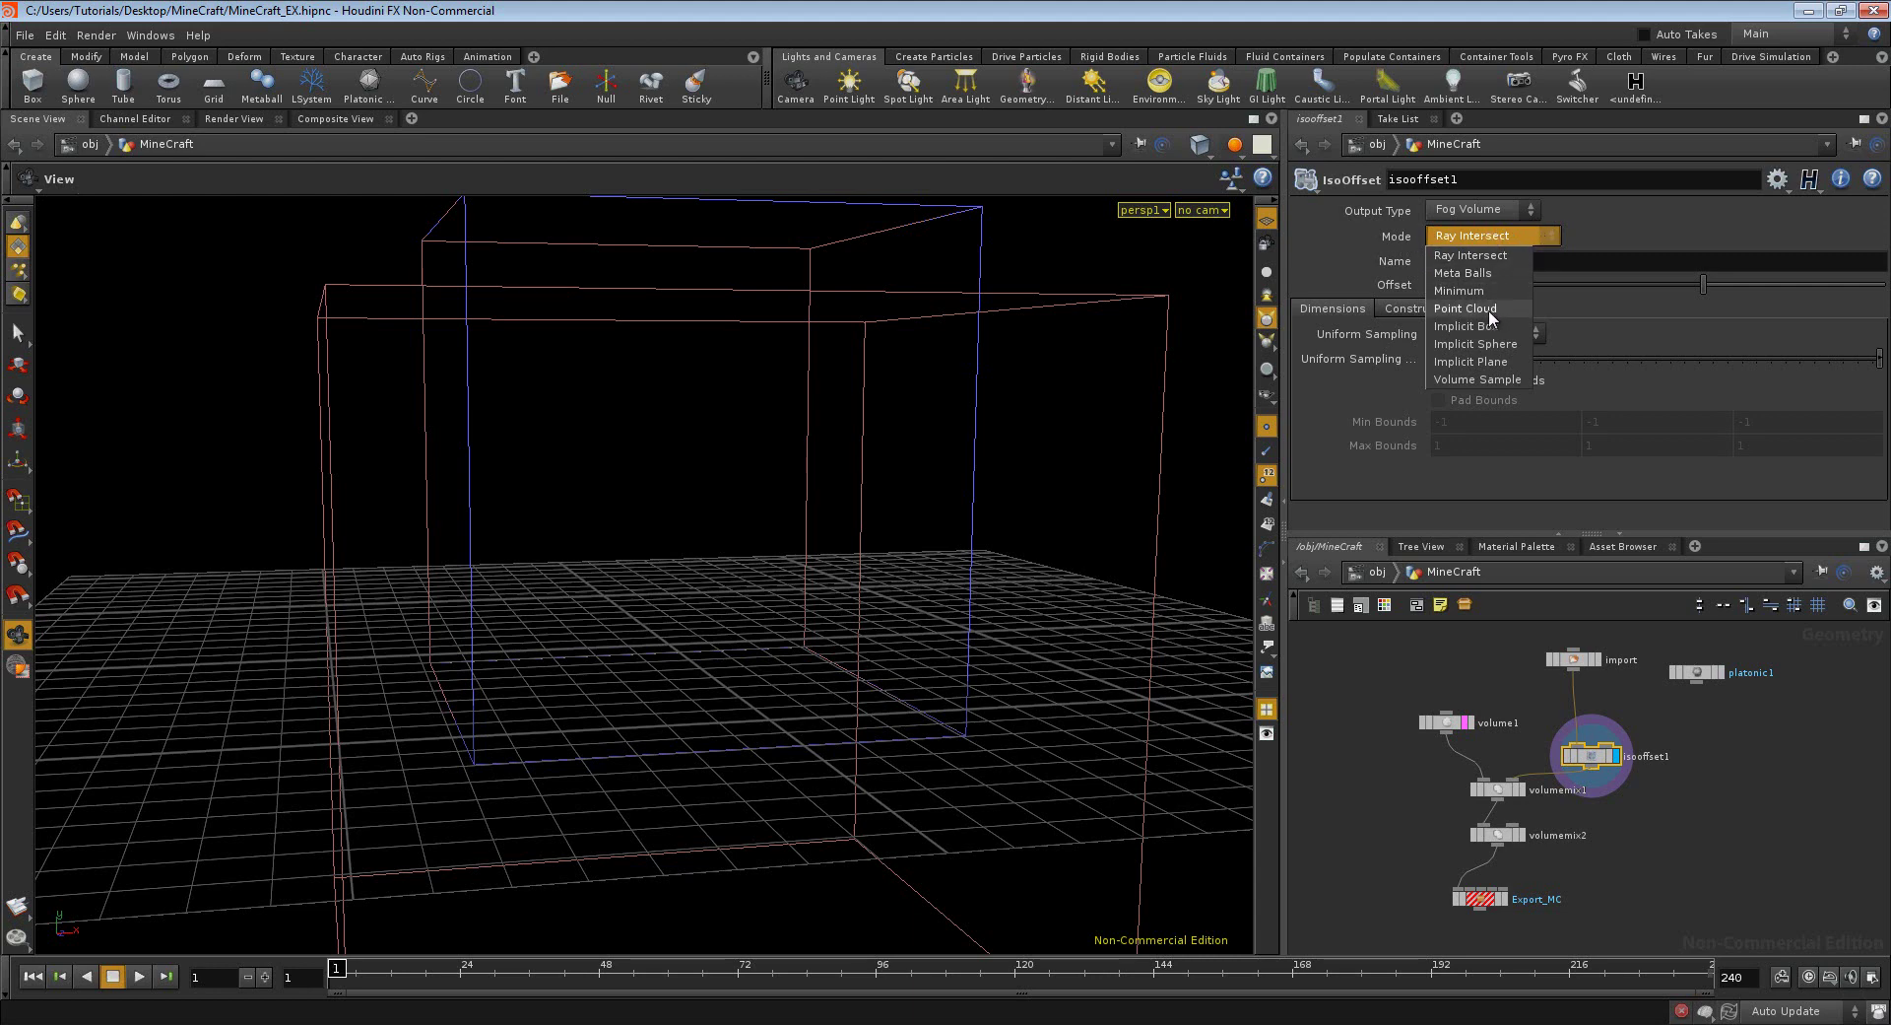
{"action": "left_click", "coordinate": [1458, 309]}
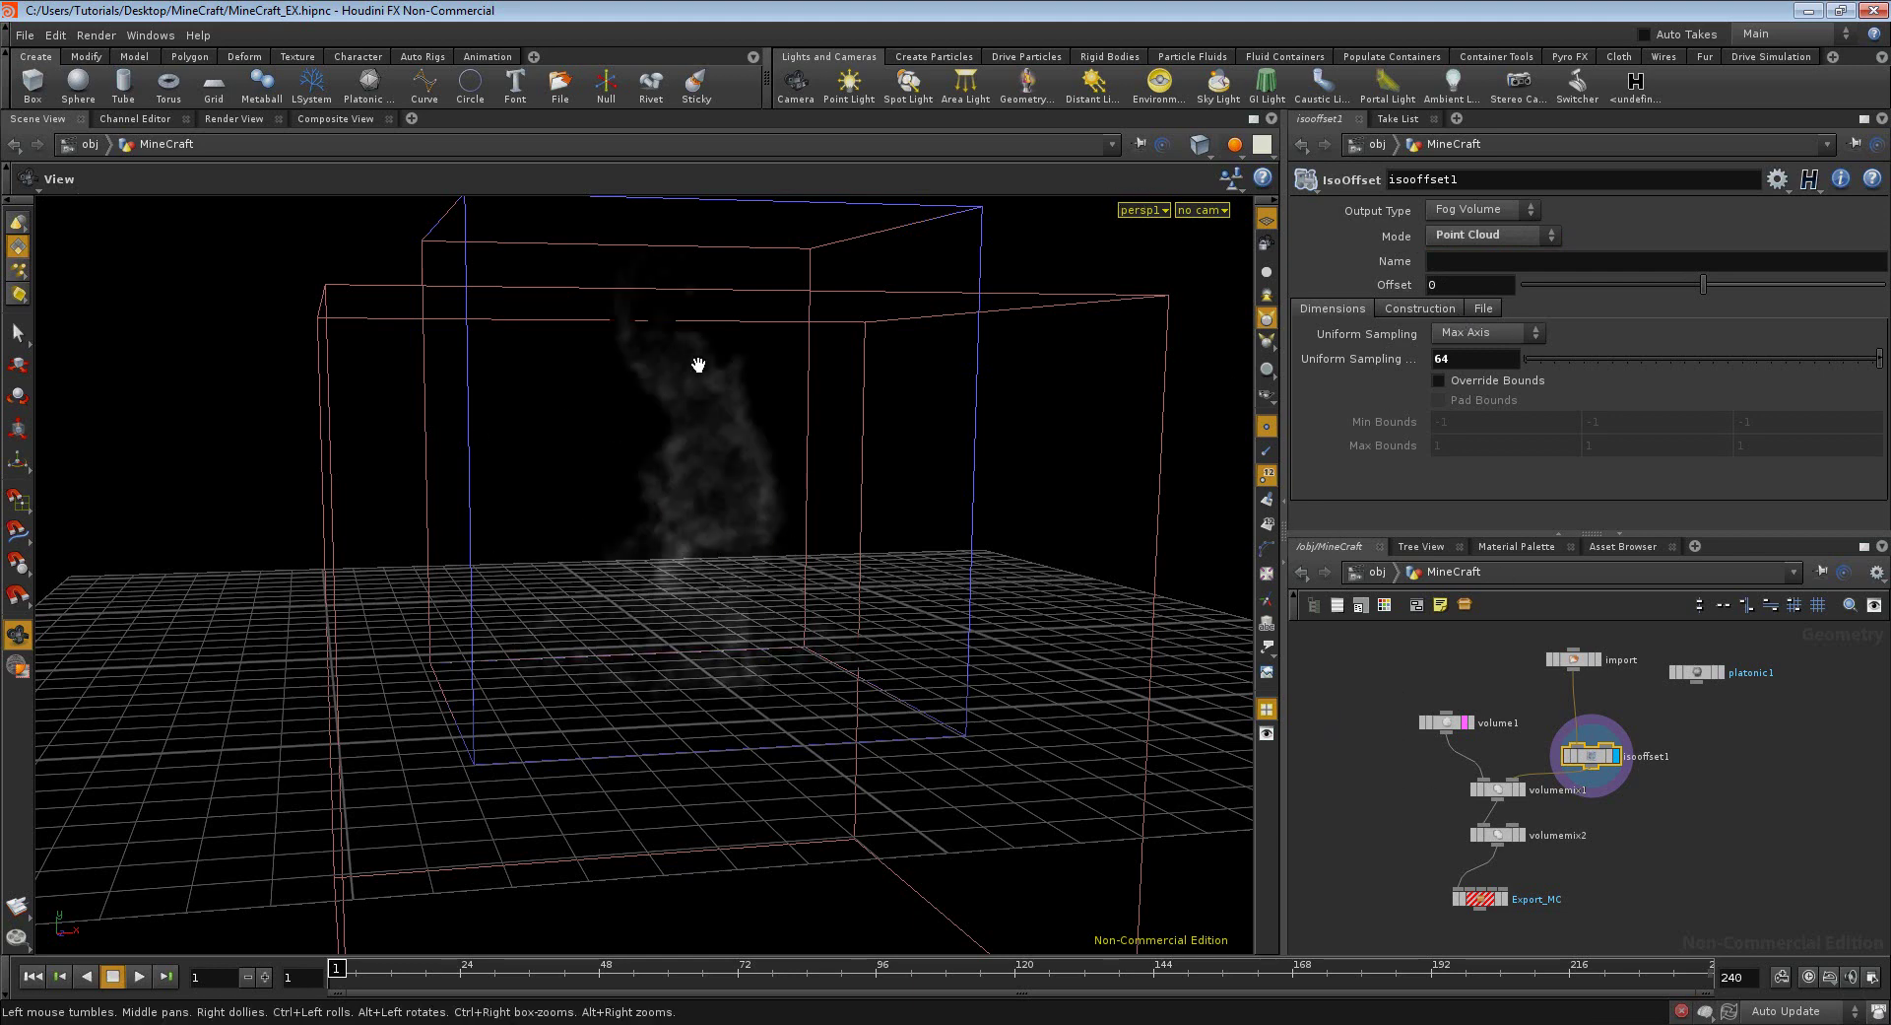
{"action": "mouse_move", "coordinate": [651, 713]}
{"action": "left_mouse_down"}
{"action": "mouse_move", "coordinate": [578, 777]}
{"action": "mouse_move", "coordinate": [350, 752]}
{"action": "mouse_move", "coordinate": [641, 745]}
{"action": "mouse_move", "coordinate": [689, 649]}
{"action": "mouse_move", "coordinate": [570, 695]}
{"action": "mouse_move", "coordinate": [684, 742]}
{"action": "mouse_move", "coordinate": [600, 725]}
{"action": "mouse_move", "coordinate": [624, 658]}
{"action": "mouse_move", "coordinate": [617, 705]}
{"action": "mouse_move", "coordinate": [1377, 780]}
{"action": "left_mouse_up"}
{"action": "left_click", "coordinate": [1456, 728]}
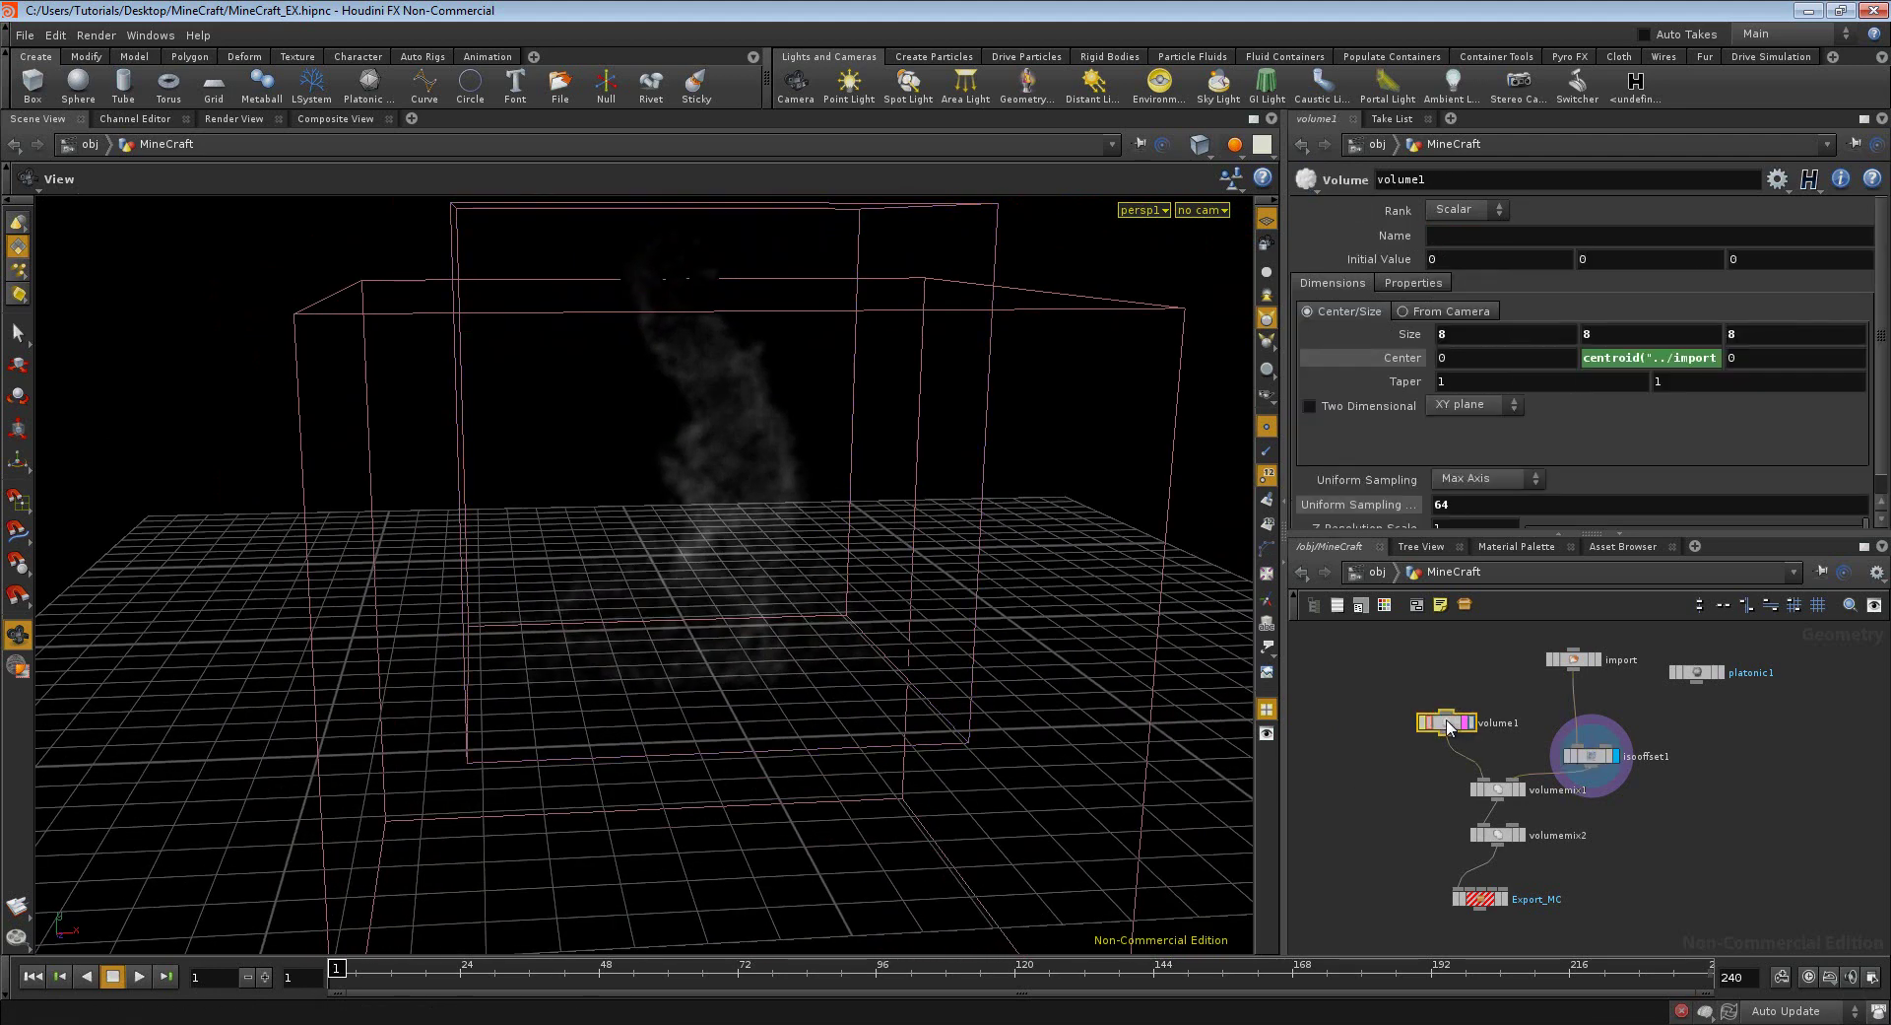
{"action": "left_click", "coordinate": [1596, 761]}
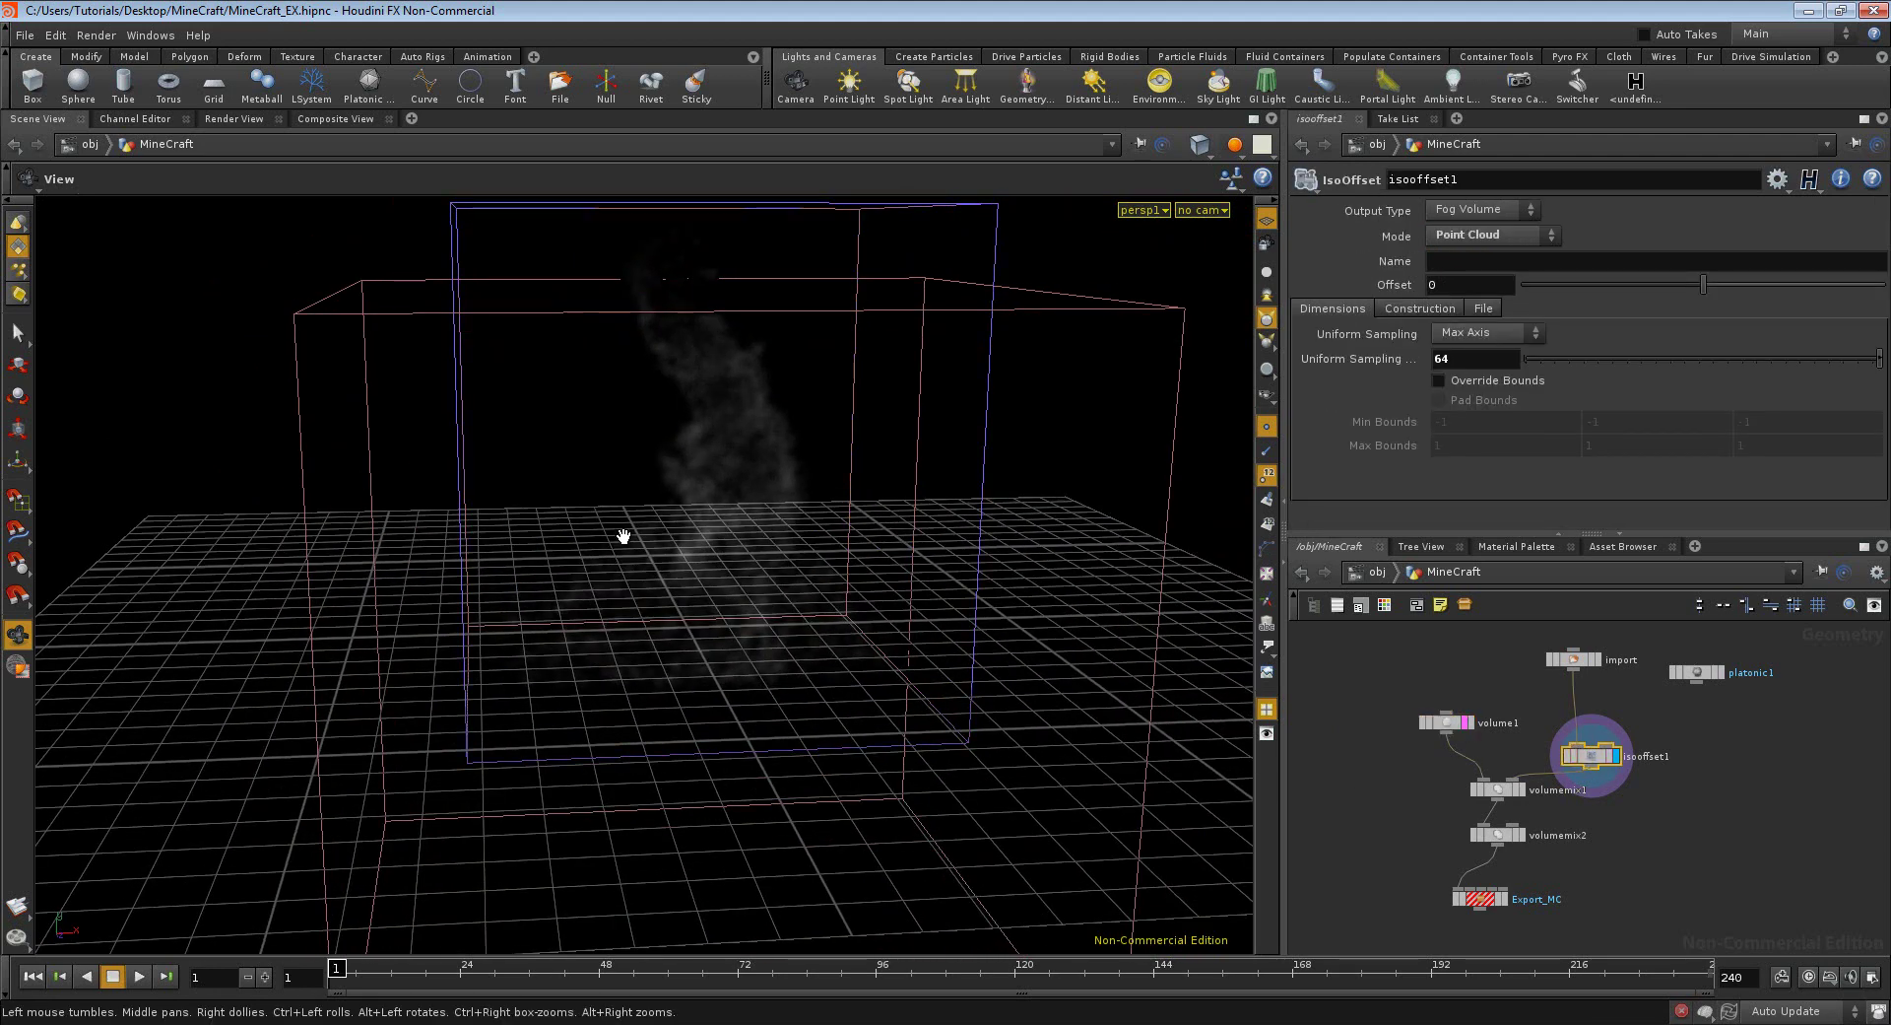
{"action": "left_click", "coordinate": [234, 118]}
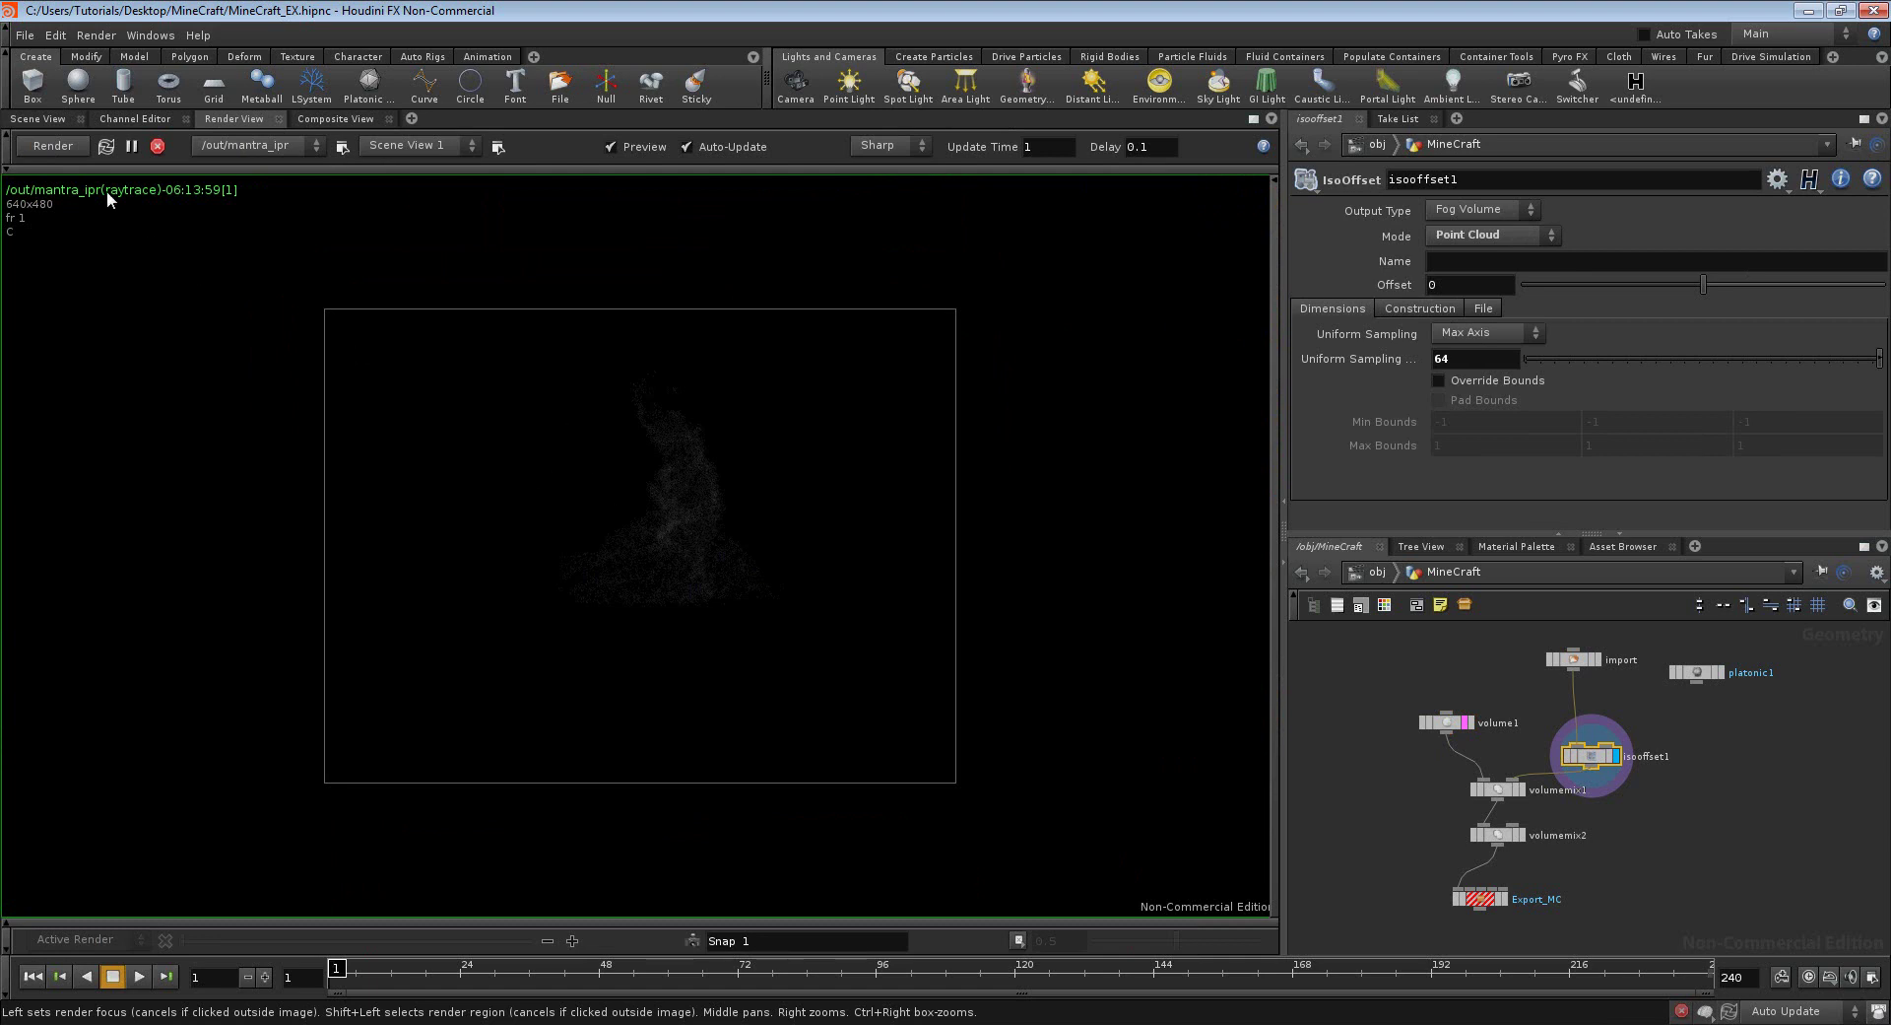
{"action": "left_click", "coordinate": [37, 119]}
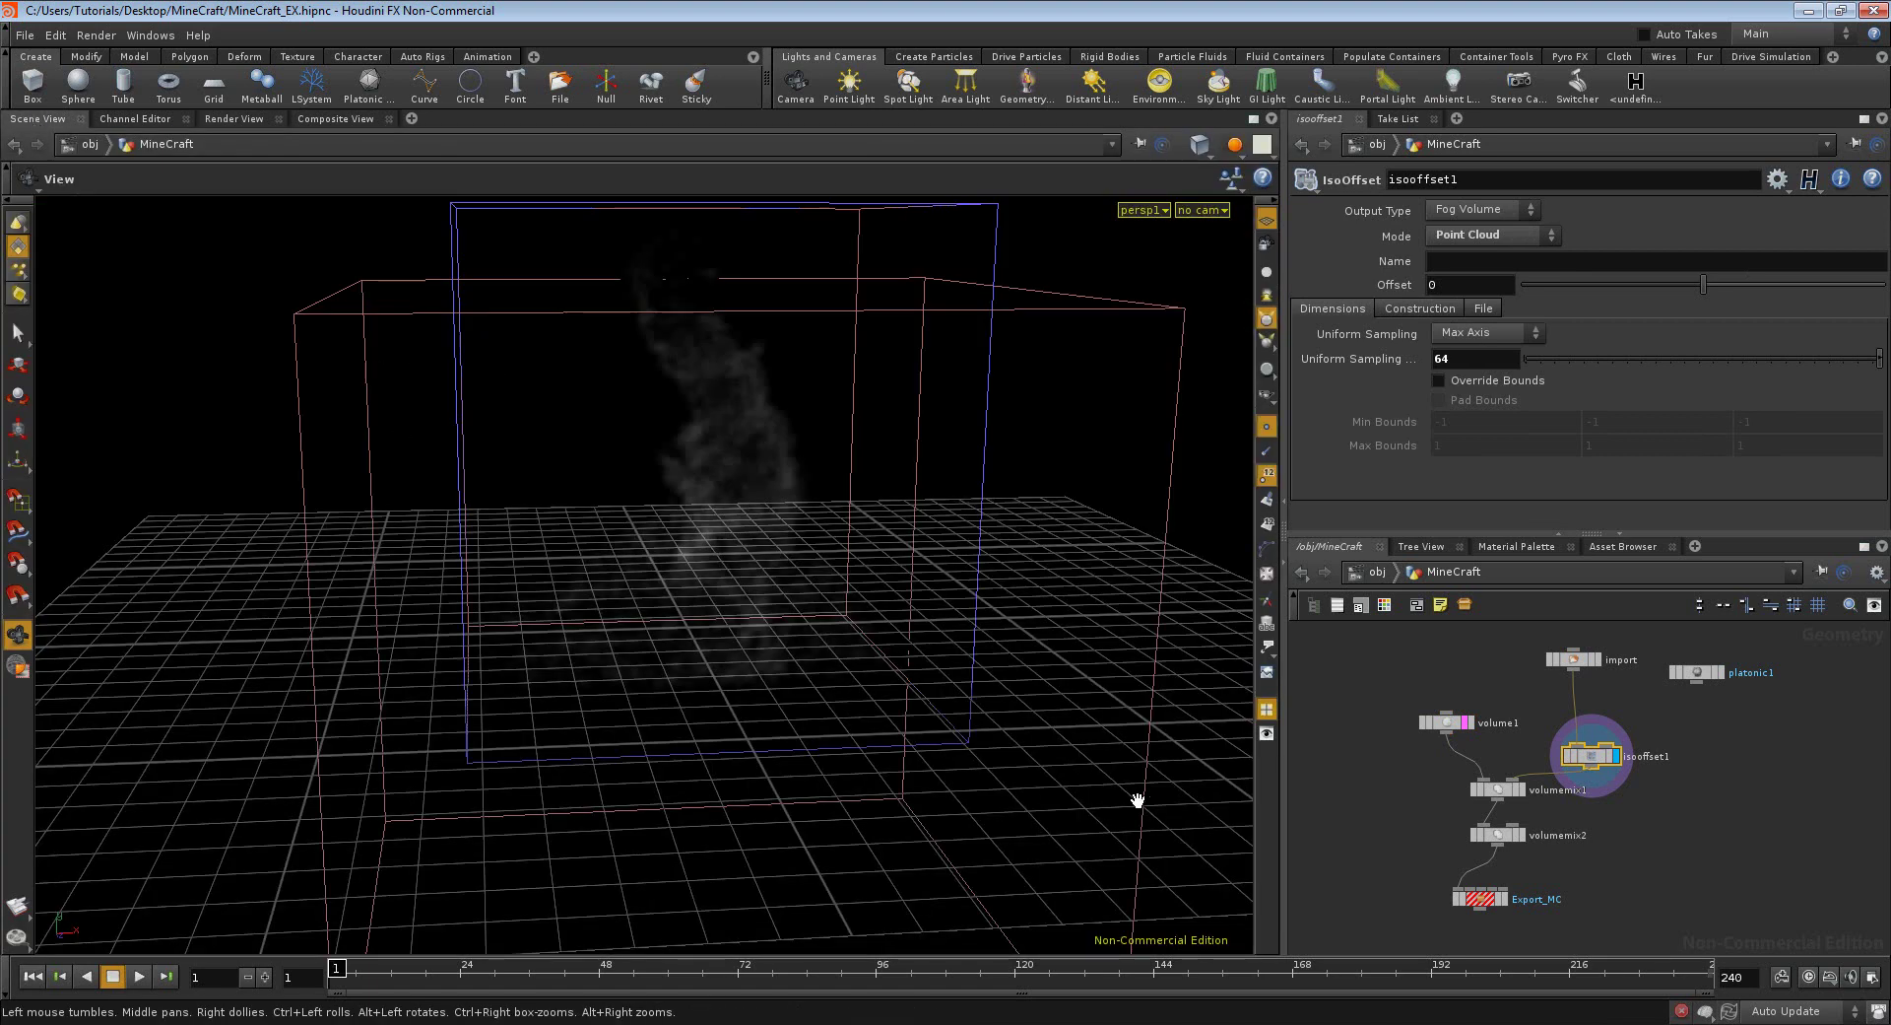
- Insert a Transform node xform1 after import and set its display flag
{"action": "right_click", "coordinate": [1574, 671]}
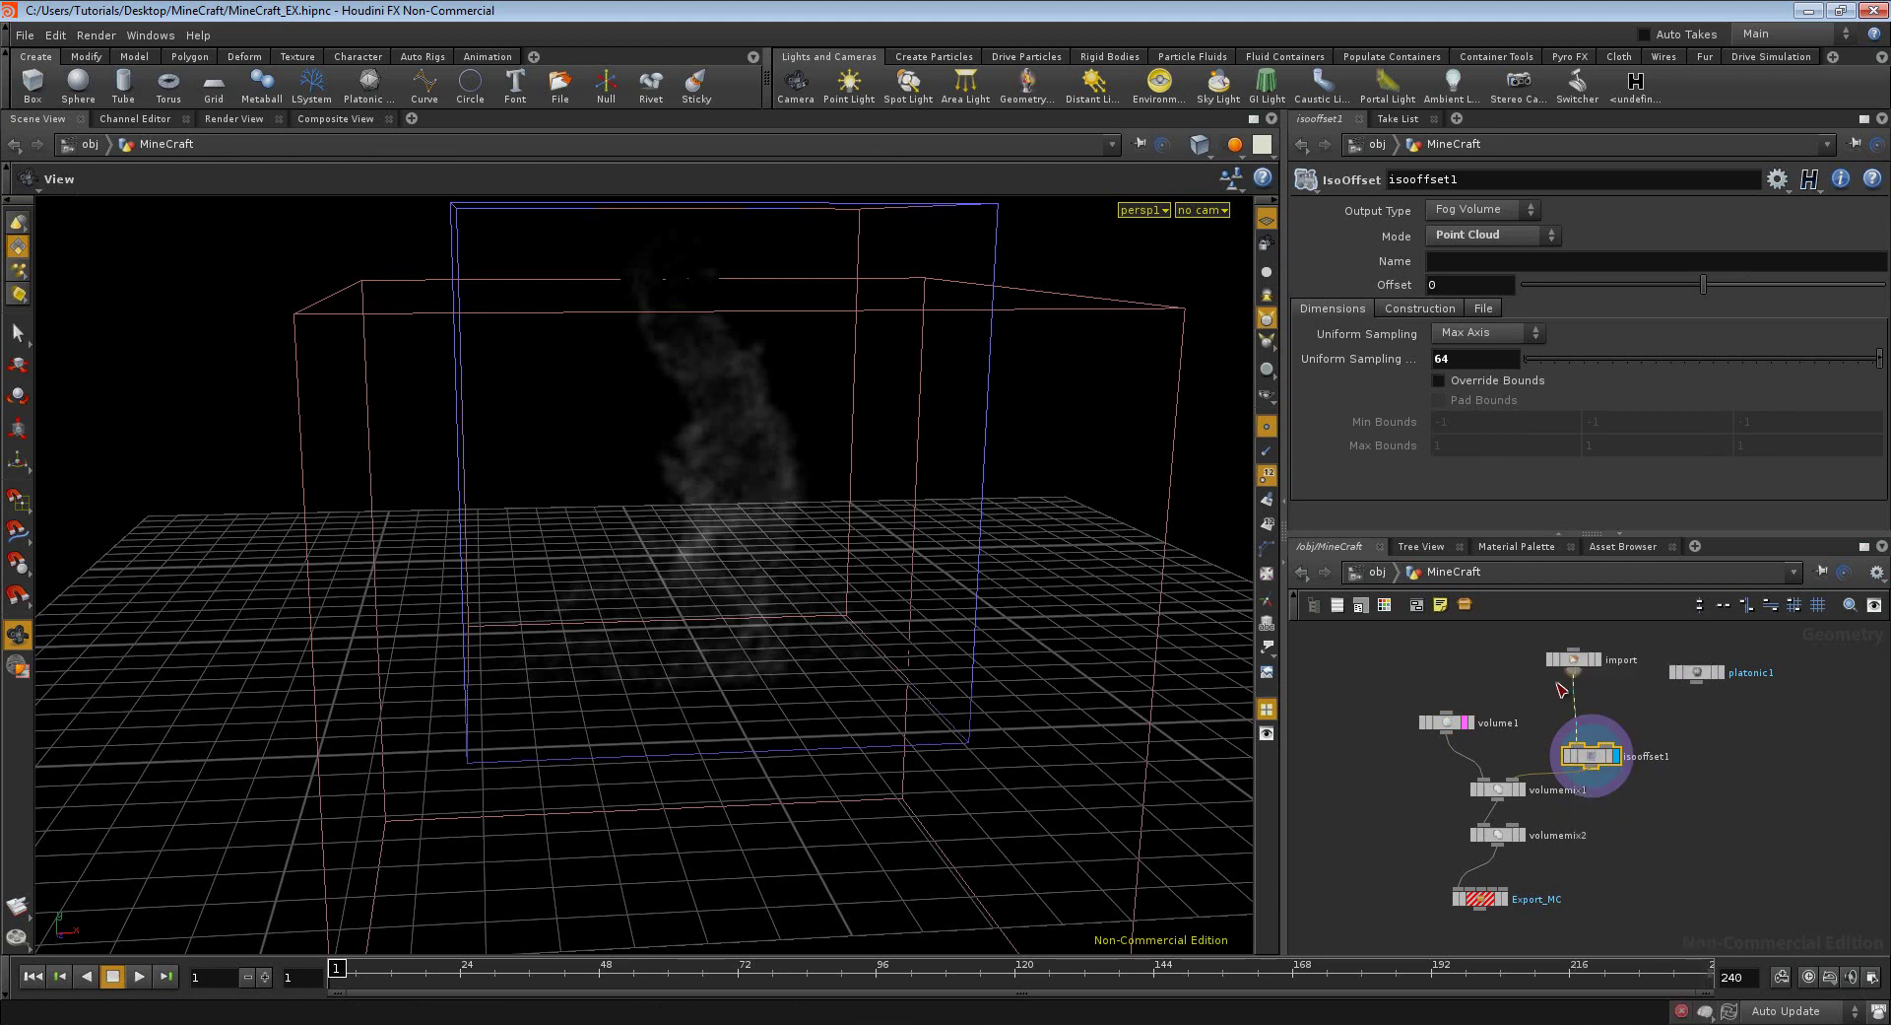
{"action": "left_click", "coordinate": [1560, 689]}
{"action": "key", "text": "Tab"}
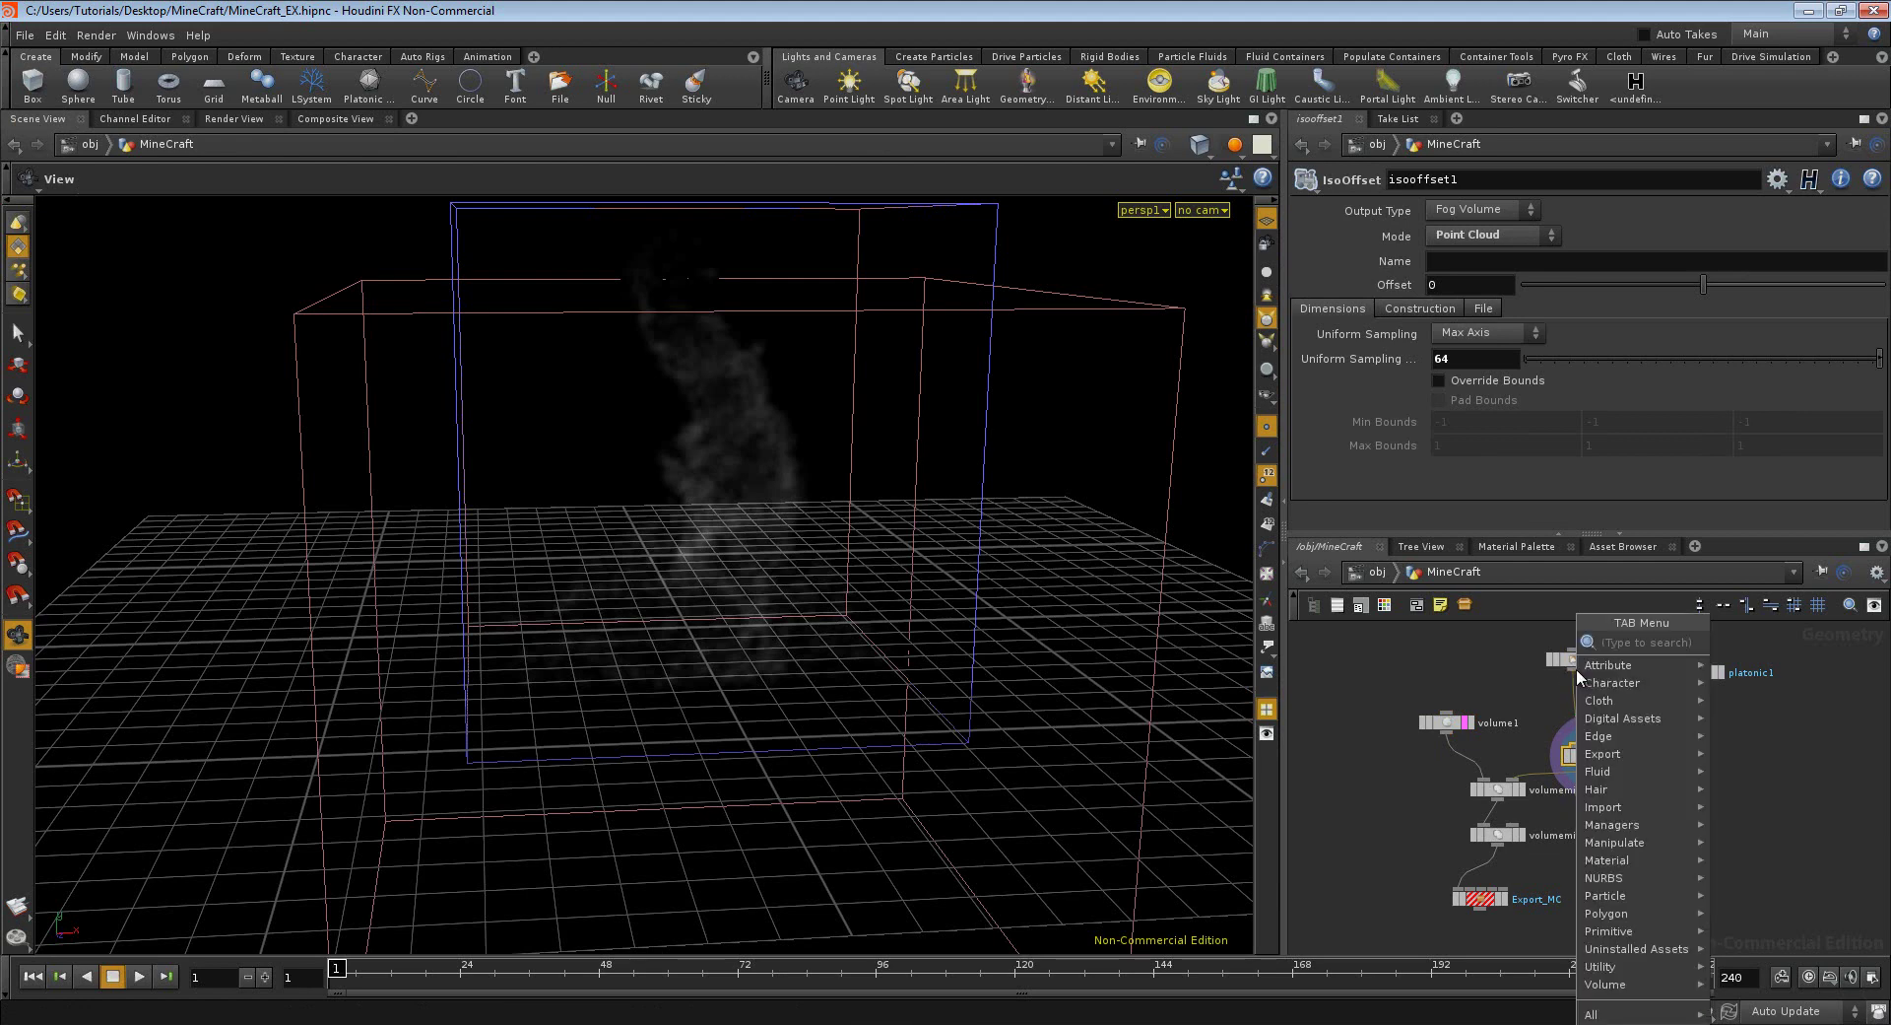
{"action": "key", "text": "Escape"}
{"action": "scroll", "coordinate": [1576, 670], "scroll_direction": "up", "scroll_amount": 5}
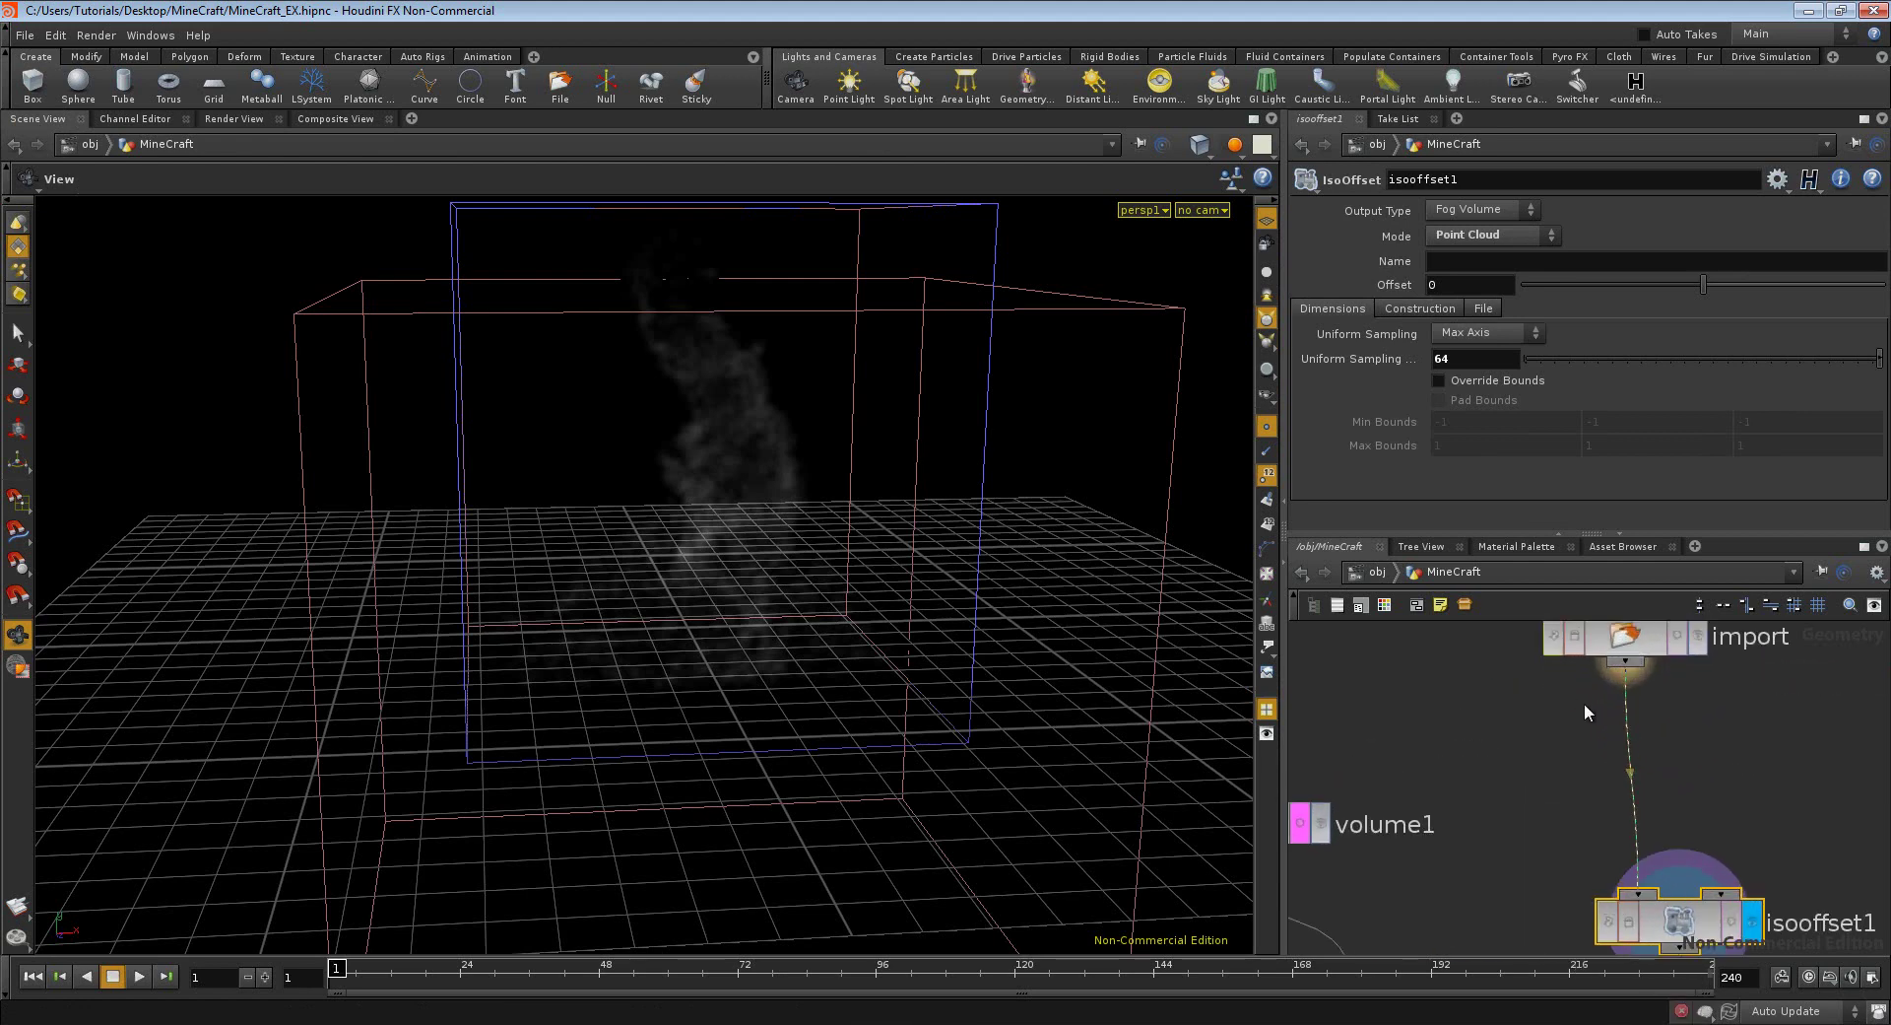
{"action": "scroll", "coordinate": [1741, 725], "scroll_direction": "down", "scroll_amount": 3}
{"action": "key", "text": "Tab"}
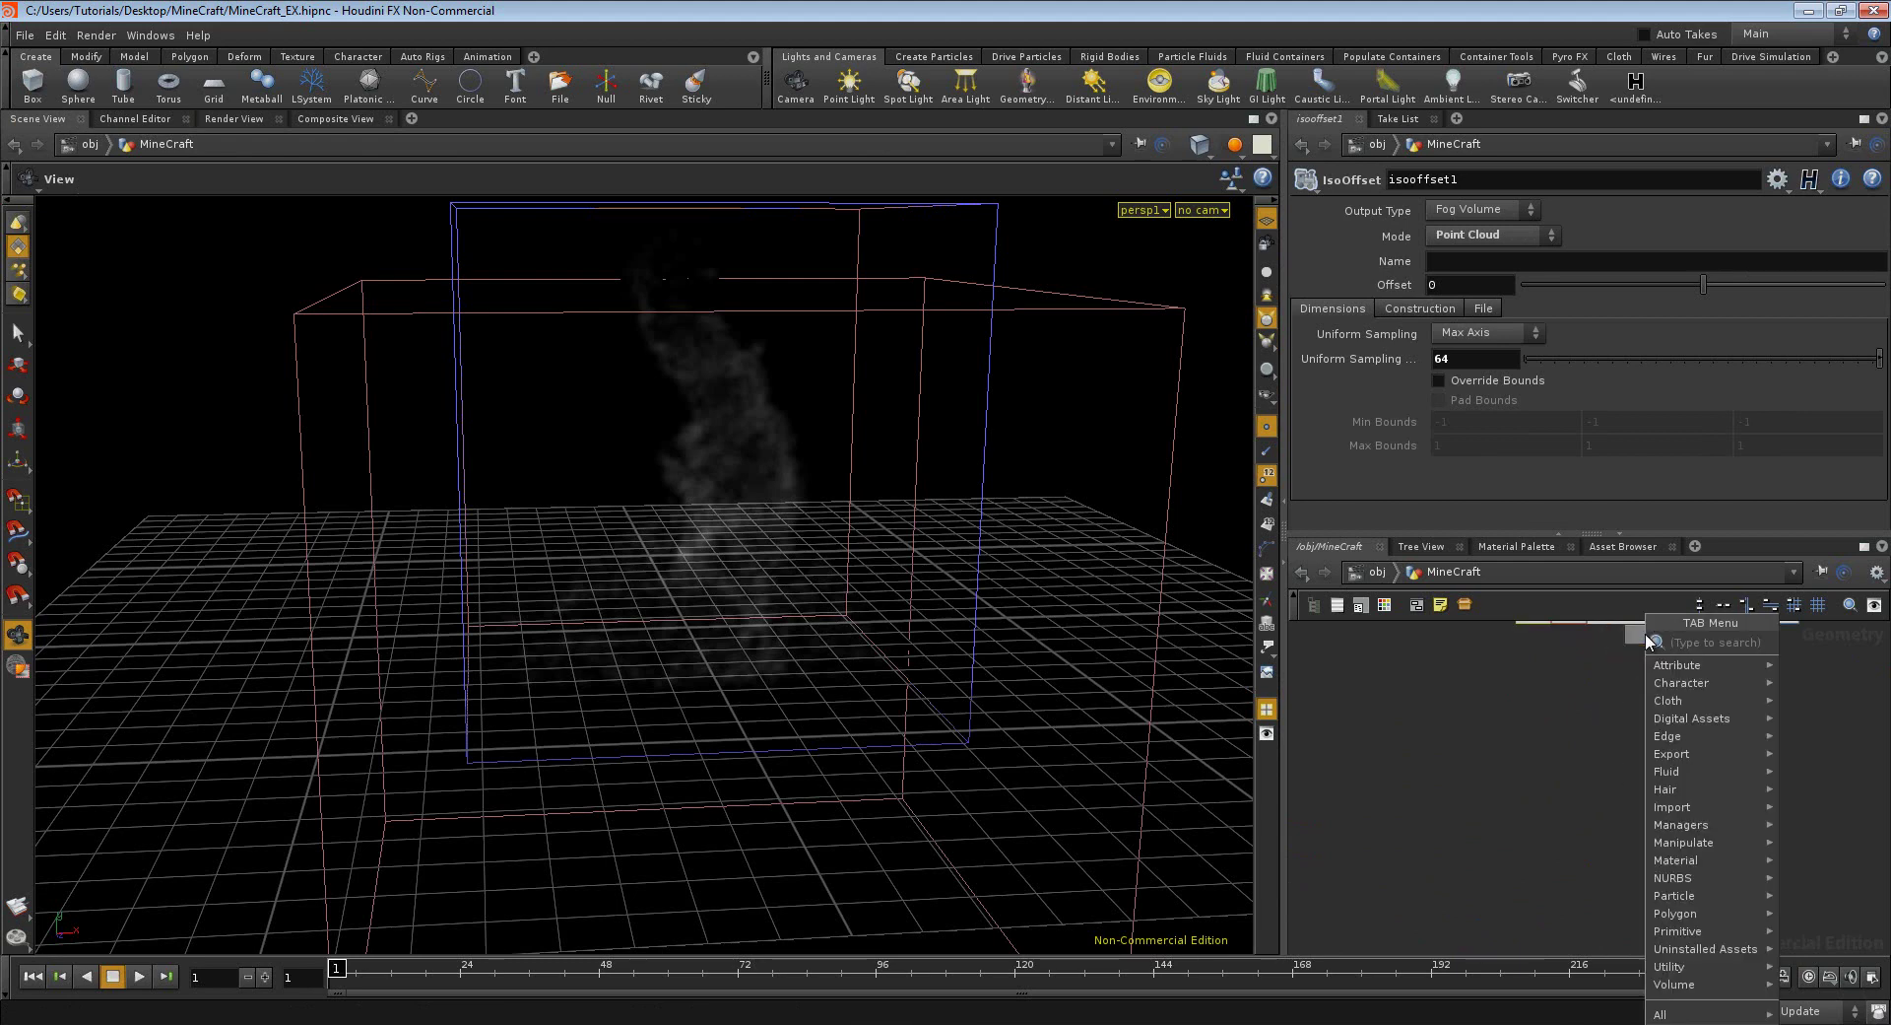
{"action": "type", "text": "t"}
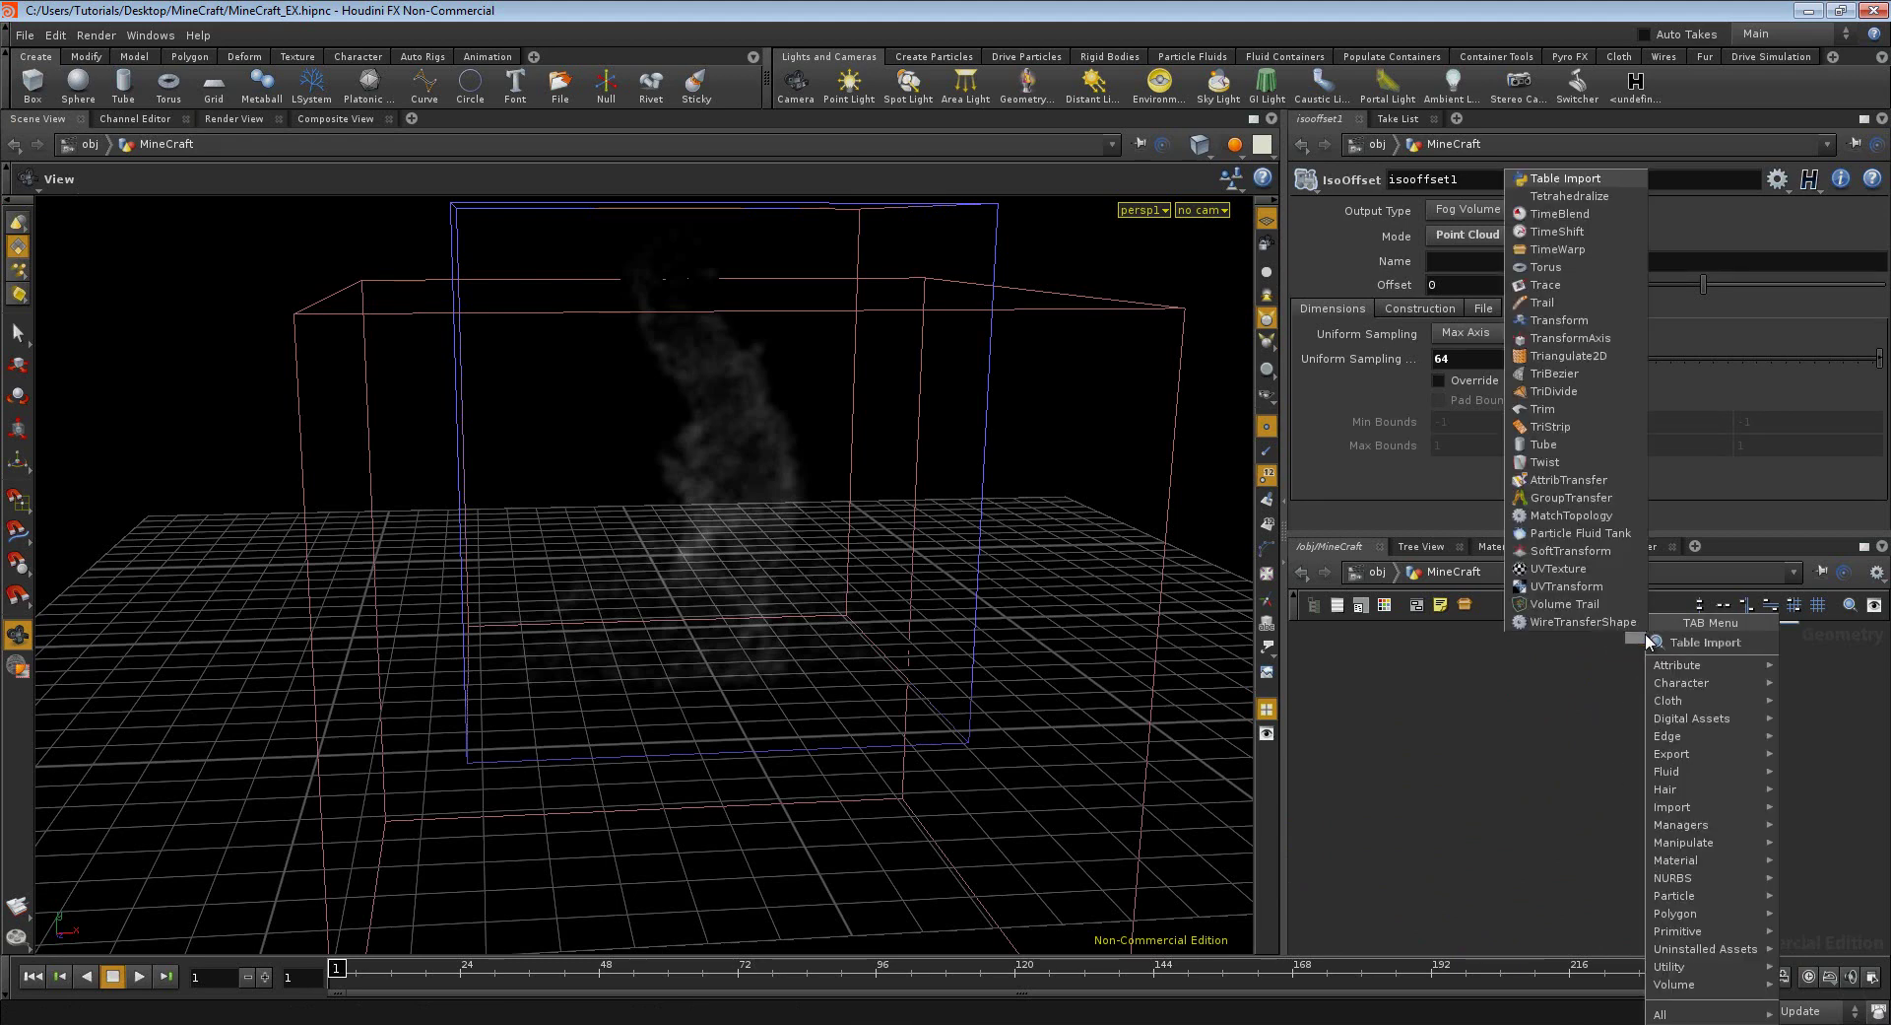
{"action": "type", "text": "race"}
{"action": "left_click", "coordinate": [1542, 677]}
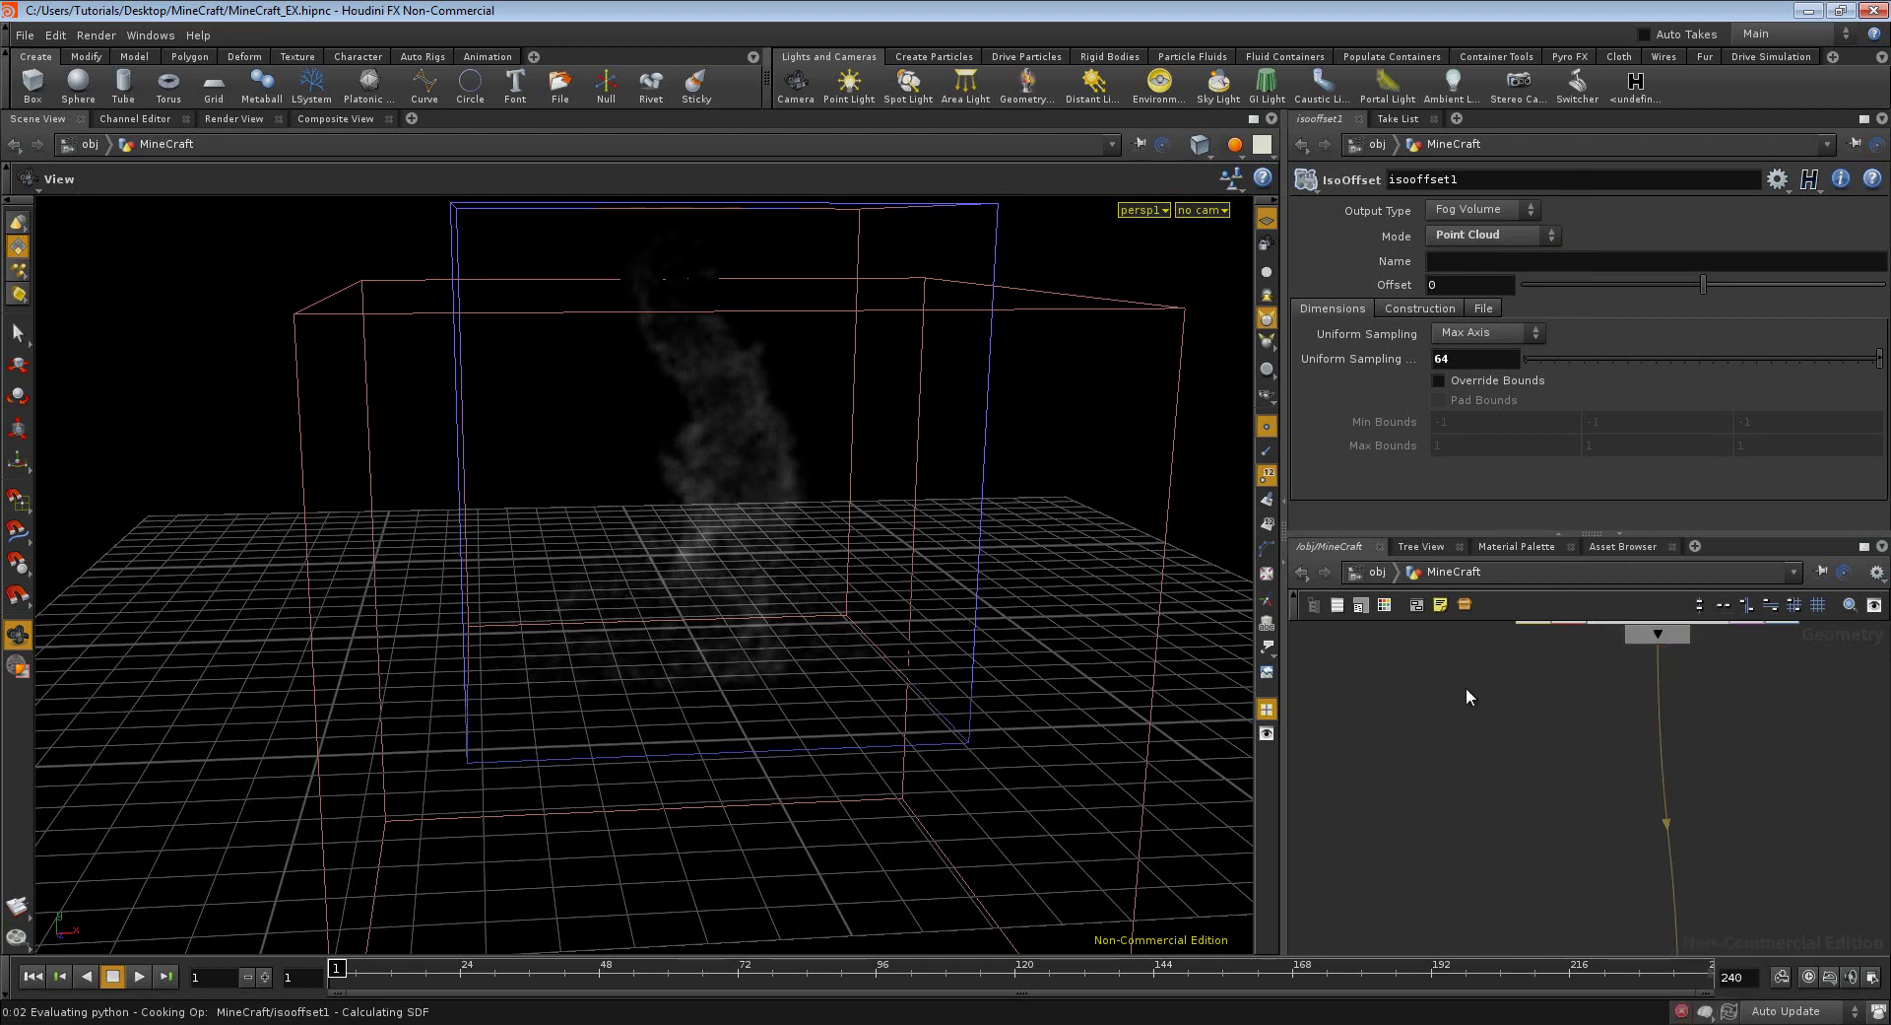
{"action": "left_click", "coordinate": [1728, 841]}
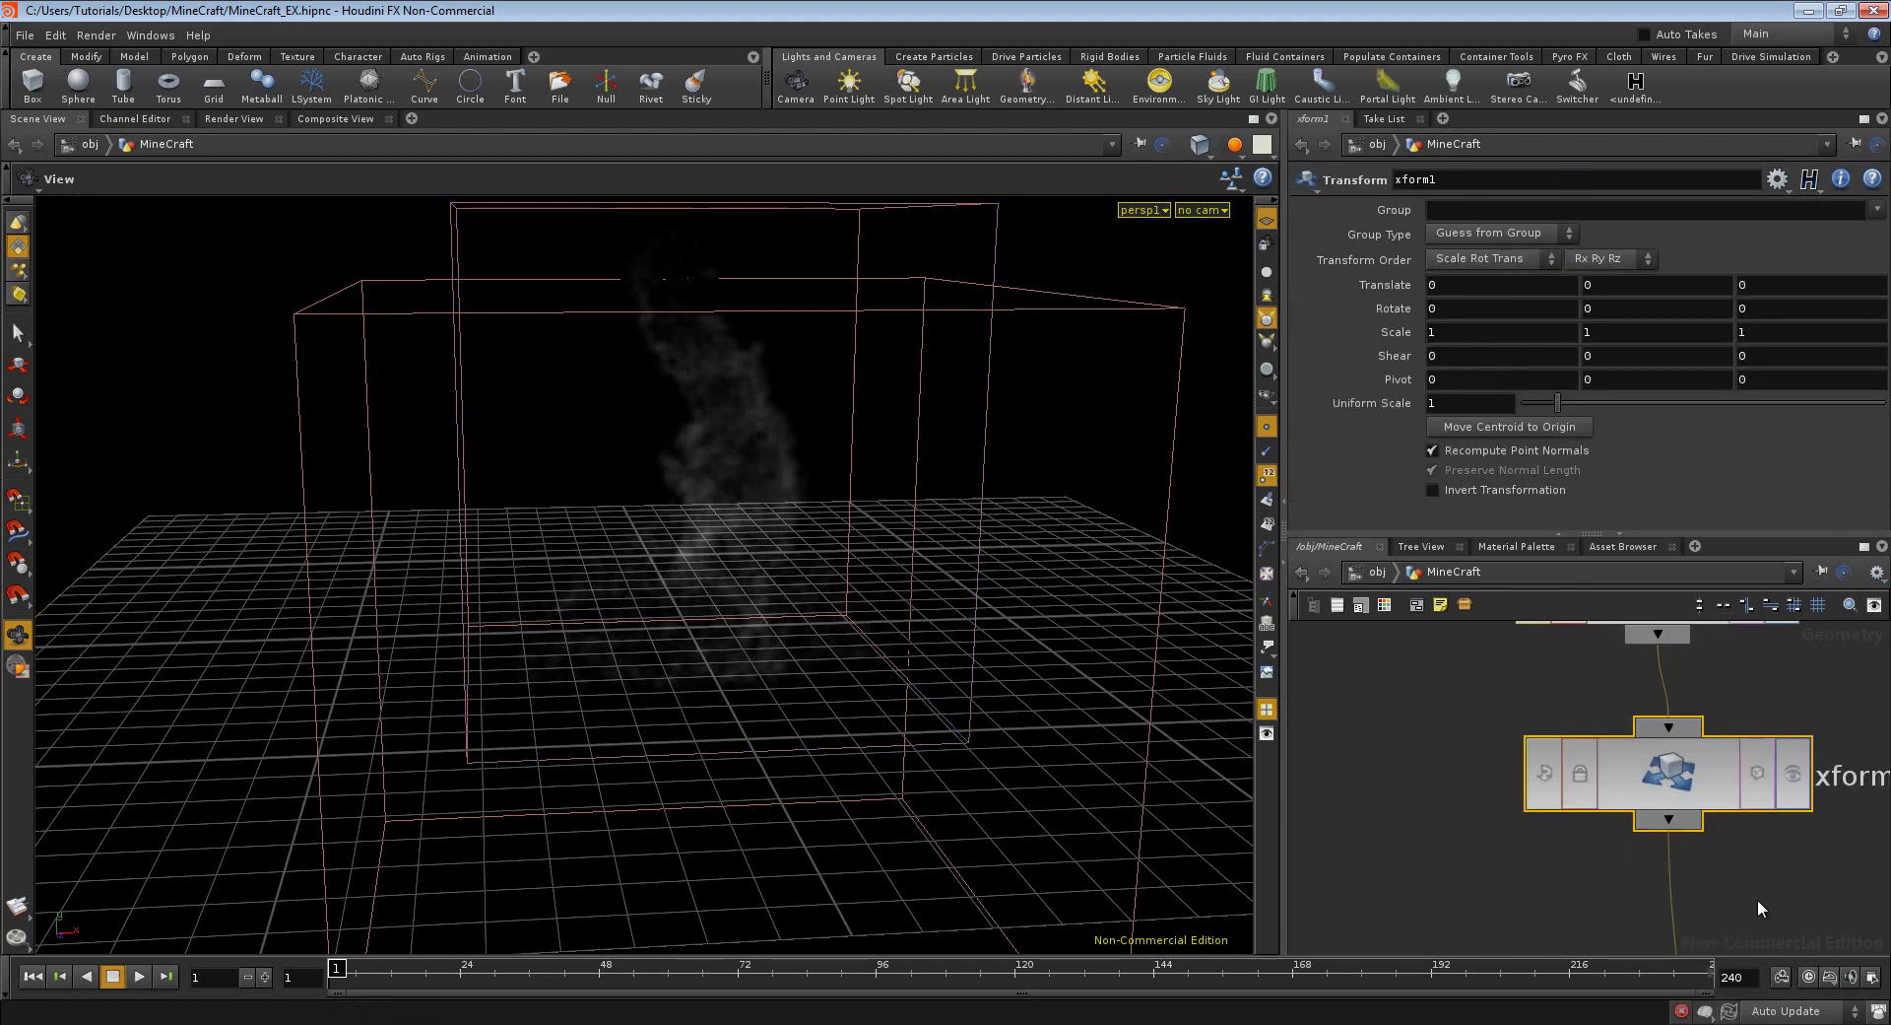
{"action": "scroll", "coordinate": [1648, 826], "scroll_direction": "down", "scroll_amount": 3}
{"action": "scroll", "coordinate": [1648, 826], "scroll_direction": "down", "scroll_amount": 2}
{"action": "left_click", "coordinate": [1655, 796]}
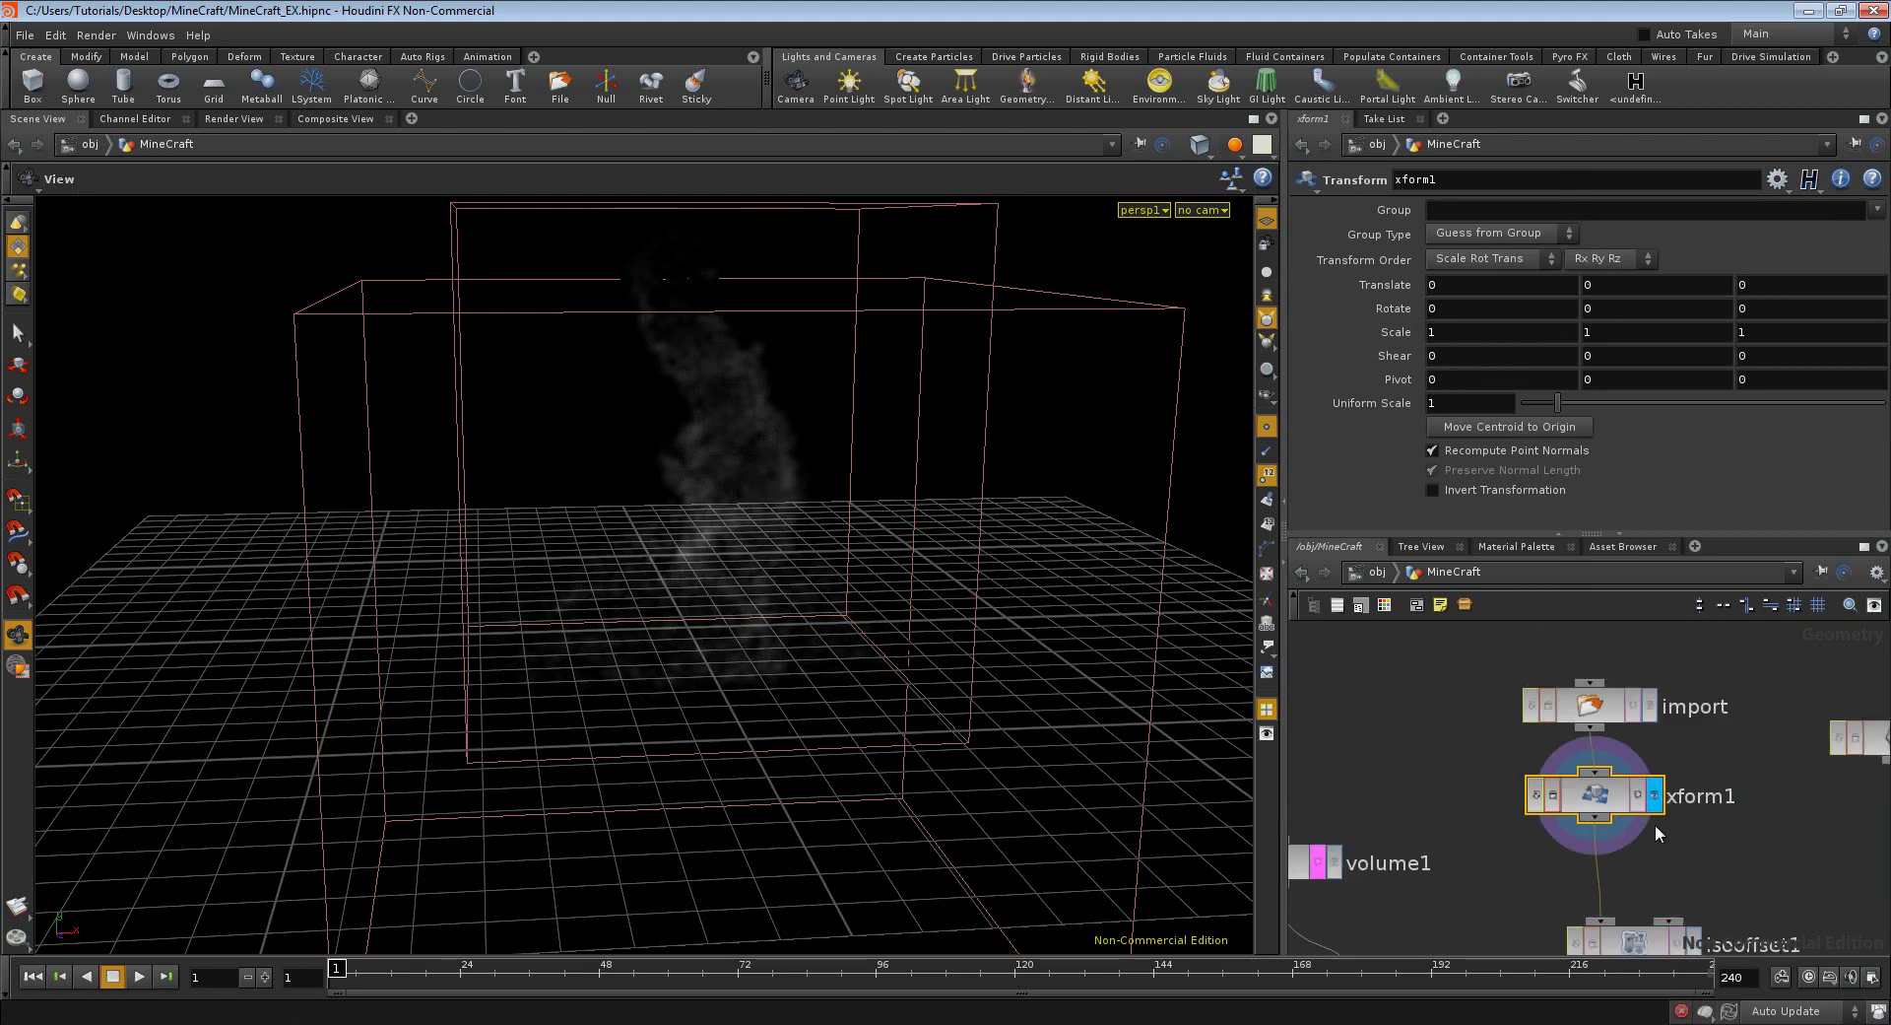
- Hide point numbers and drag the particles down to Translate Y -2.09072
{"action": "left_click", "coordinate": [1267, 474]}
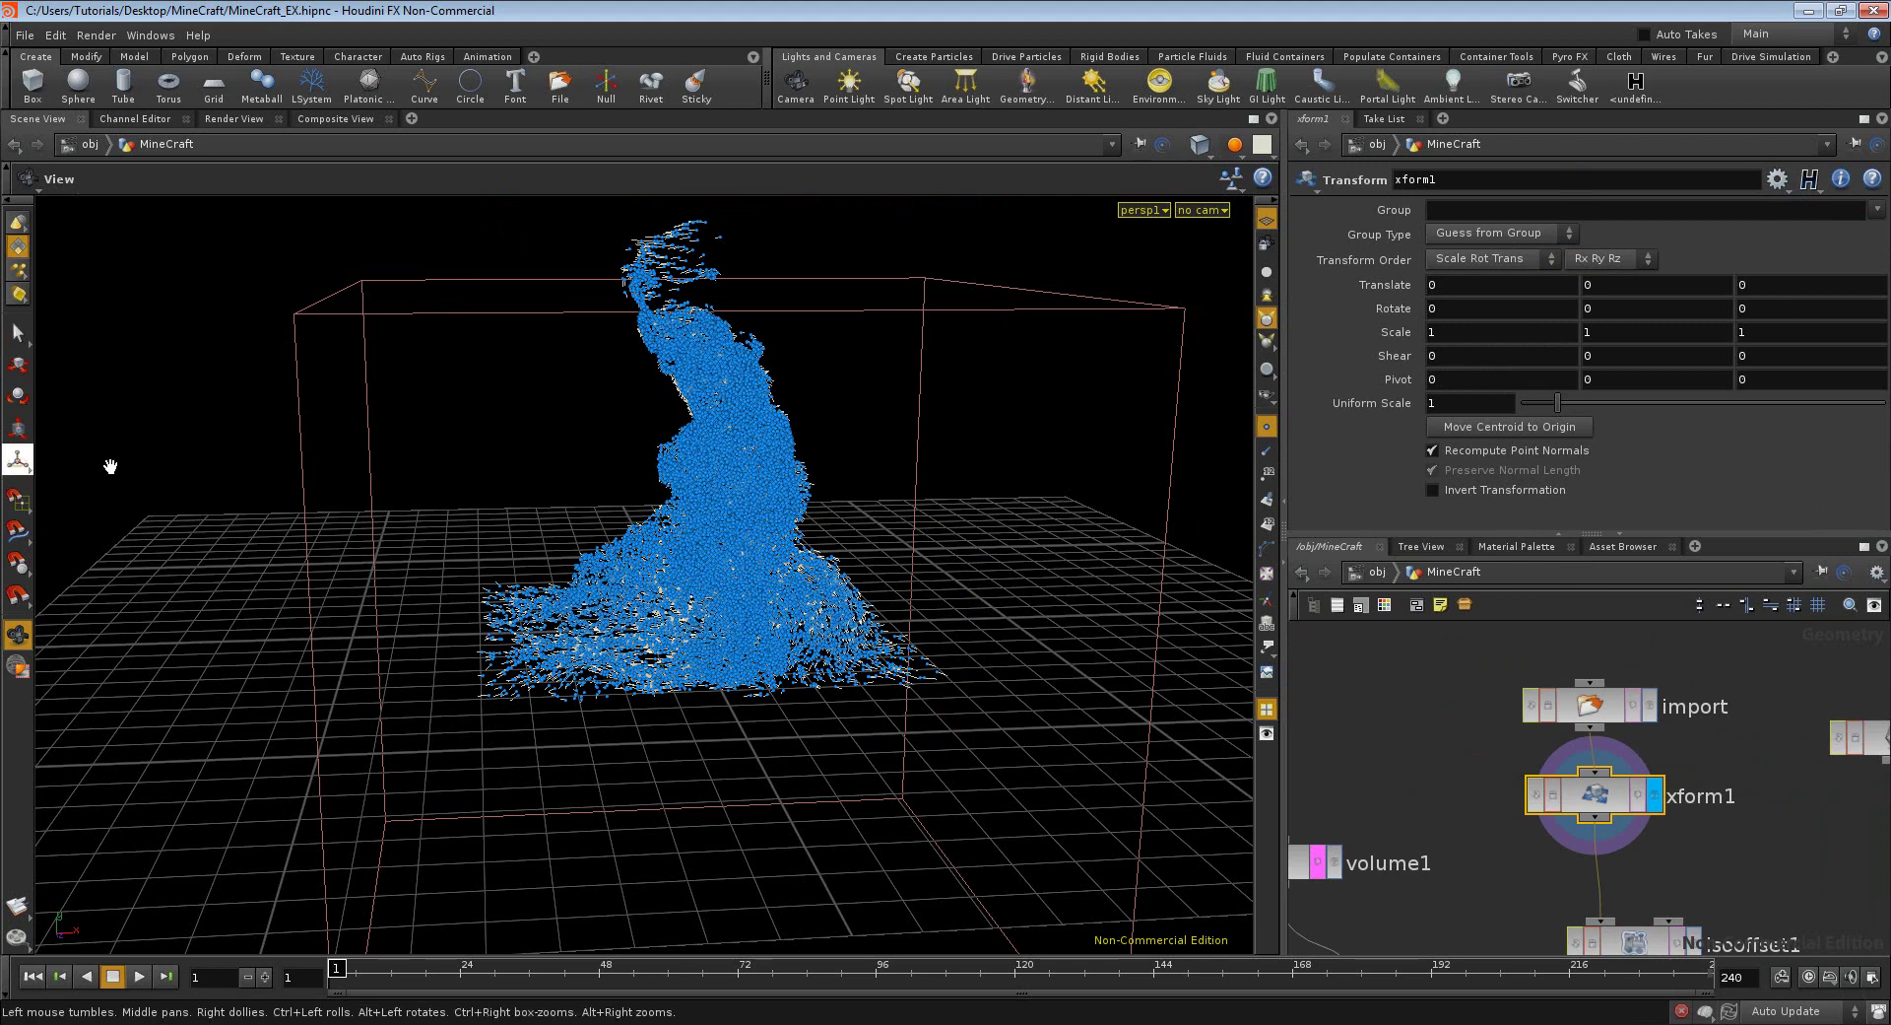
{"action": "left_click", "coordinate": [15, 463]}
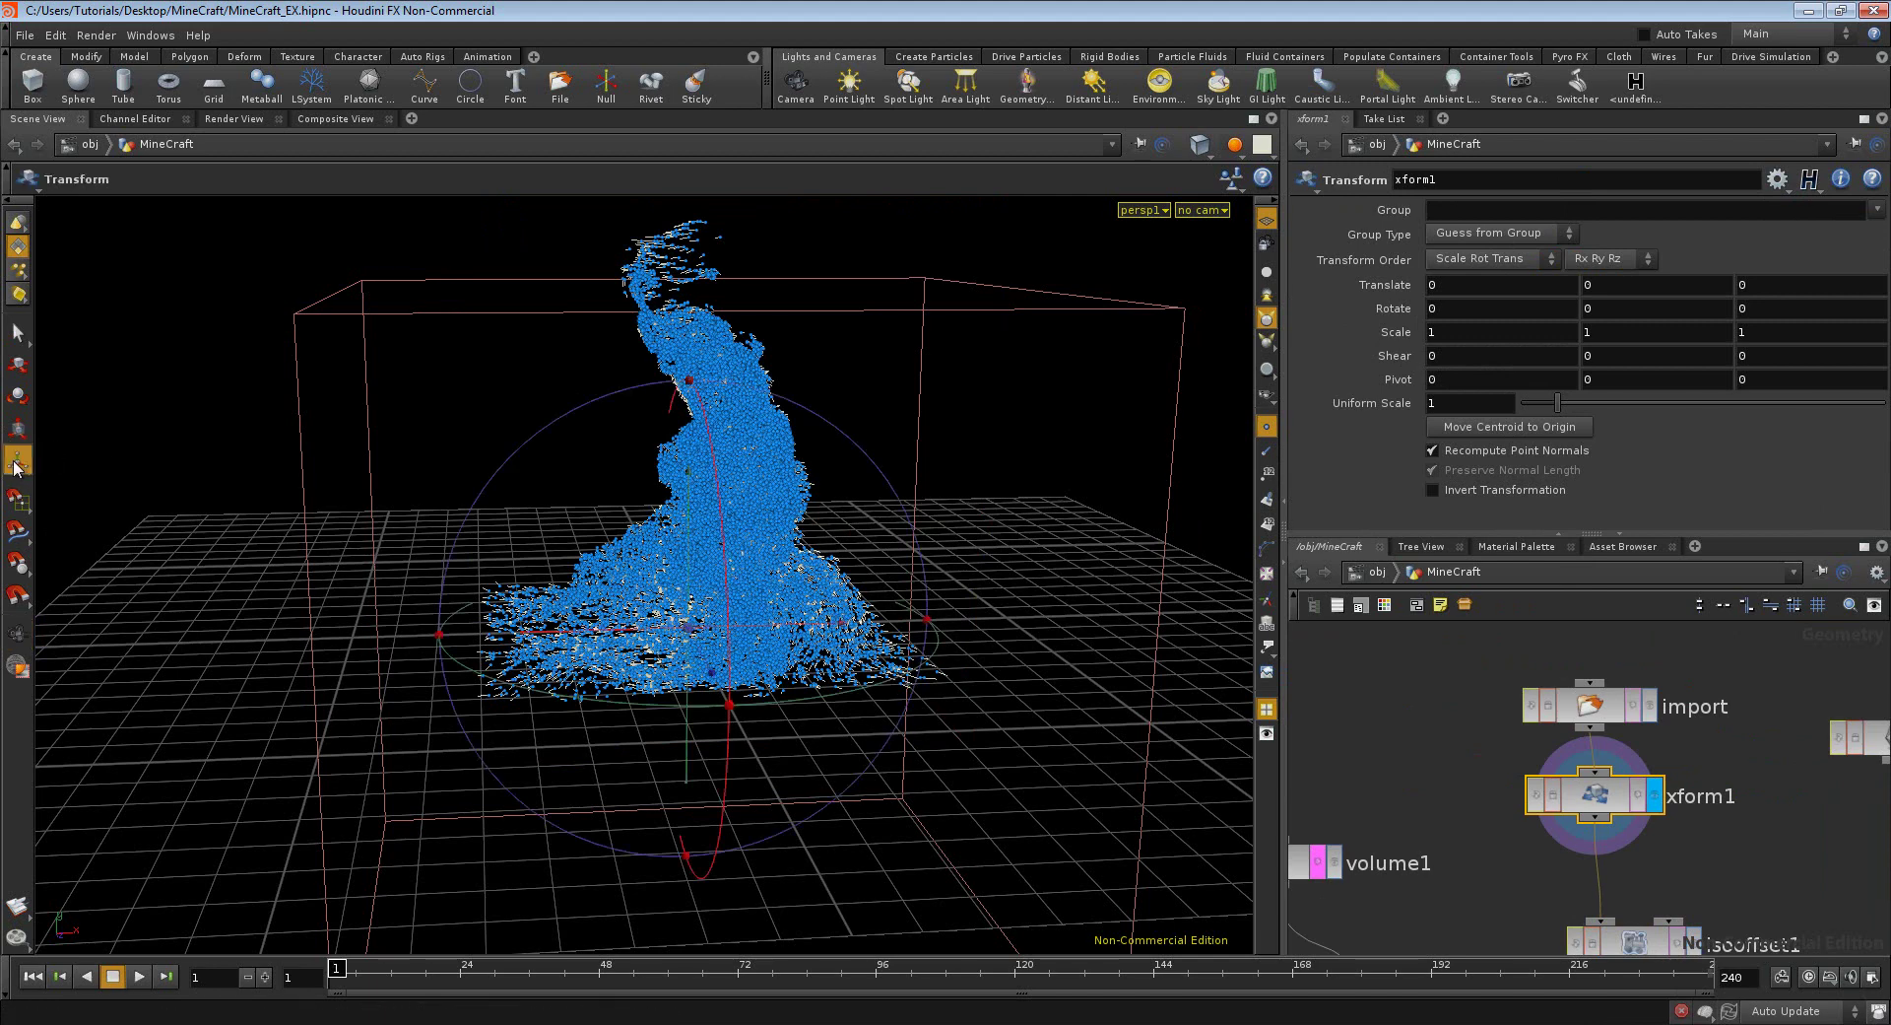
{"action": "left_click_drag", "start_coordinate": [686, 511], "coordinate": [657, 680]}
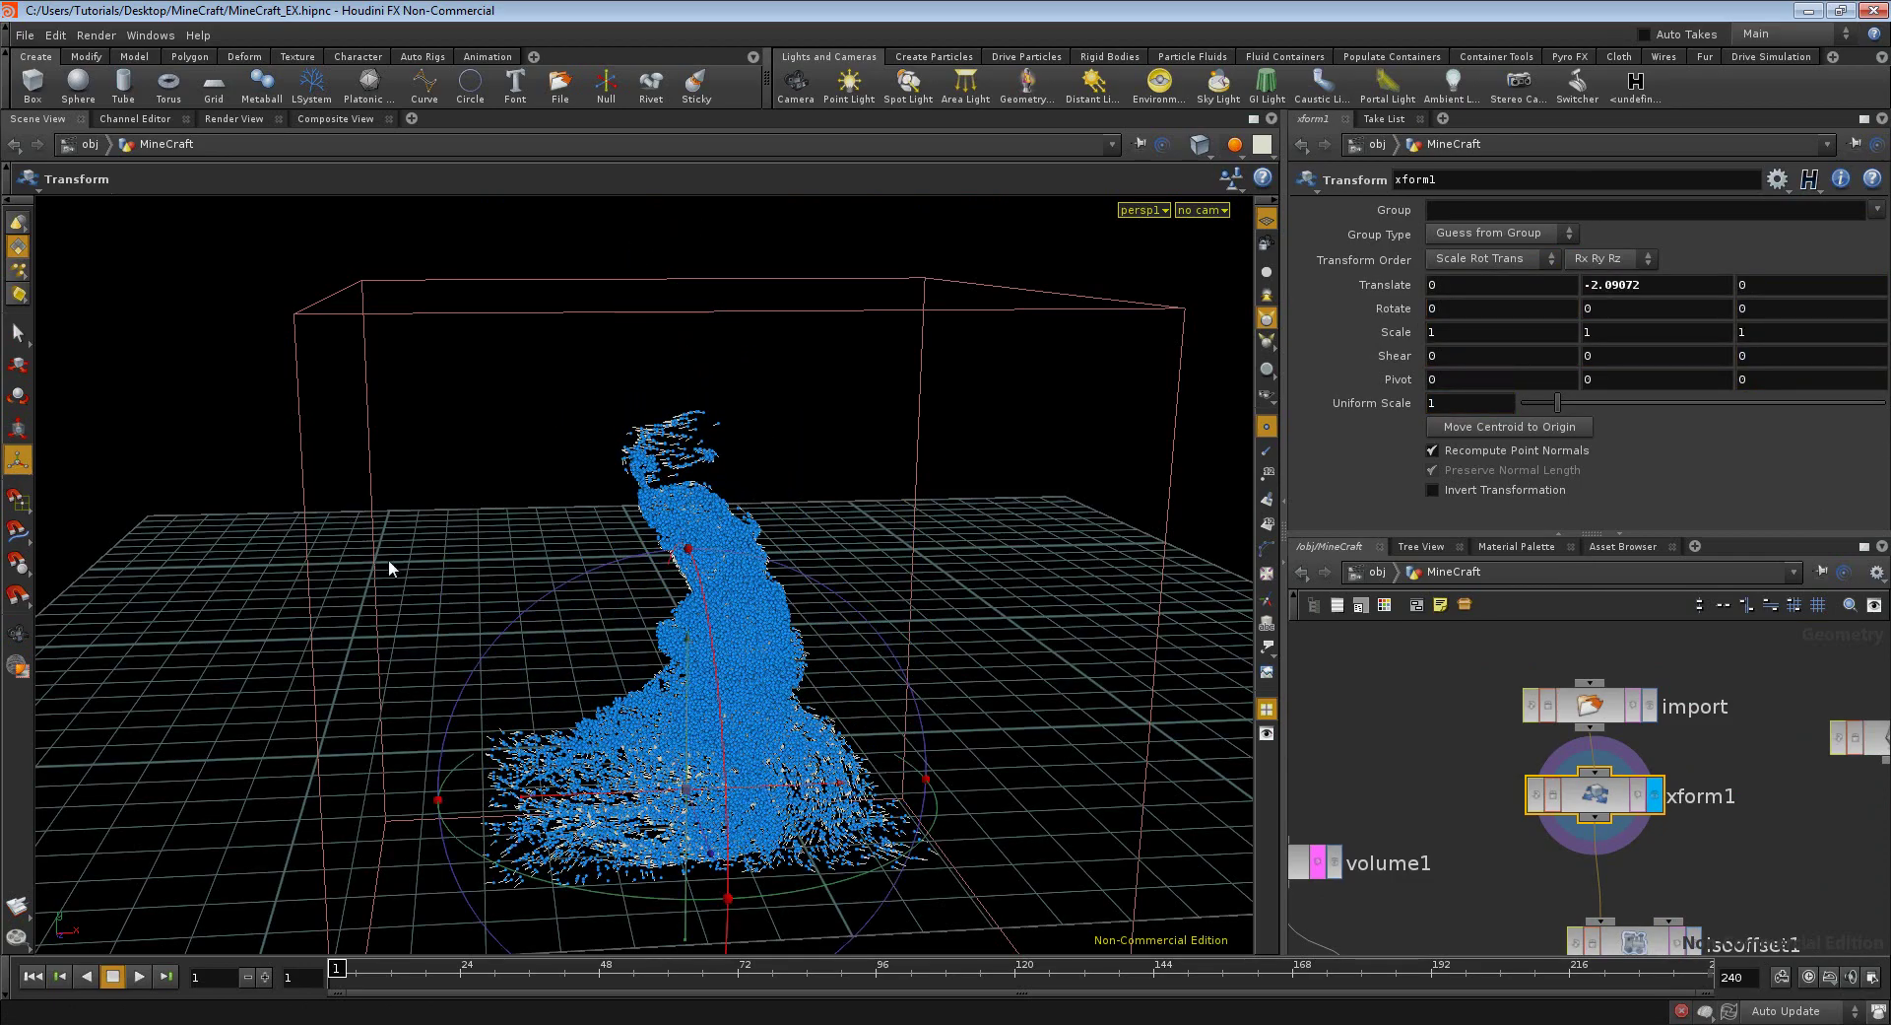
{"action": "mouse_move", "coordinate": [400, 528]}
{"action": "left_mouse_down"}
{"action": "mouse_move", "coordinate": [423, 547]}
{"action": "mouse_move", "coordinate": [663, 472]}
{"action": "mouse_move", "coordinate": [904, 675]}
{"action": "mouse_move", "coordinate": [537, 627]}
{"action": "left_mouse_up"}
{"action": "mouse_move", "coordinate": [422, 659]}
{"action": "left_mouse_down"}
{"action": "mouse_move", "coordinate": [641, 637]}
{"action": "mouse_move", "coordinate": [703, 540]}
{"action": "mouse_move", "coordinate": [670, 594]}
{"action": "mouse_move", "coordinate": [342, 662]}
{"action": "mouse_move", "coordinate": [384, 613]}
{"action": "mouse_move", "coordinate": [507, 709]}
{"action": "mouse_move", "coordinate": [676, 752]}
{"action": "mouse_move", "coordinate": [505, 728]}
{"action": "mouse_move", "coordinate": [608, 726]}
{"action": "left_mouse_up"}
{"action": "key", "text": "Return"}
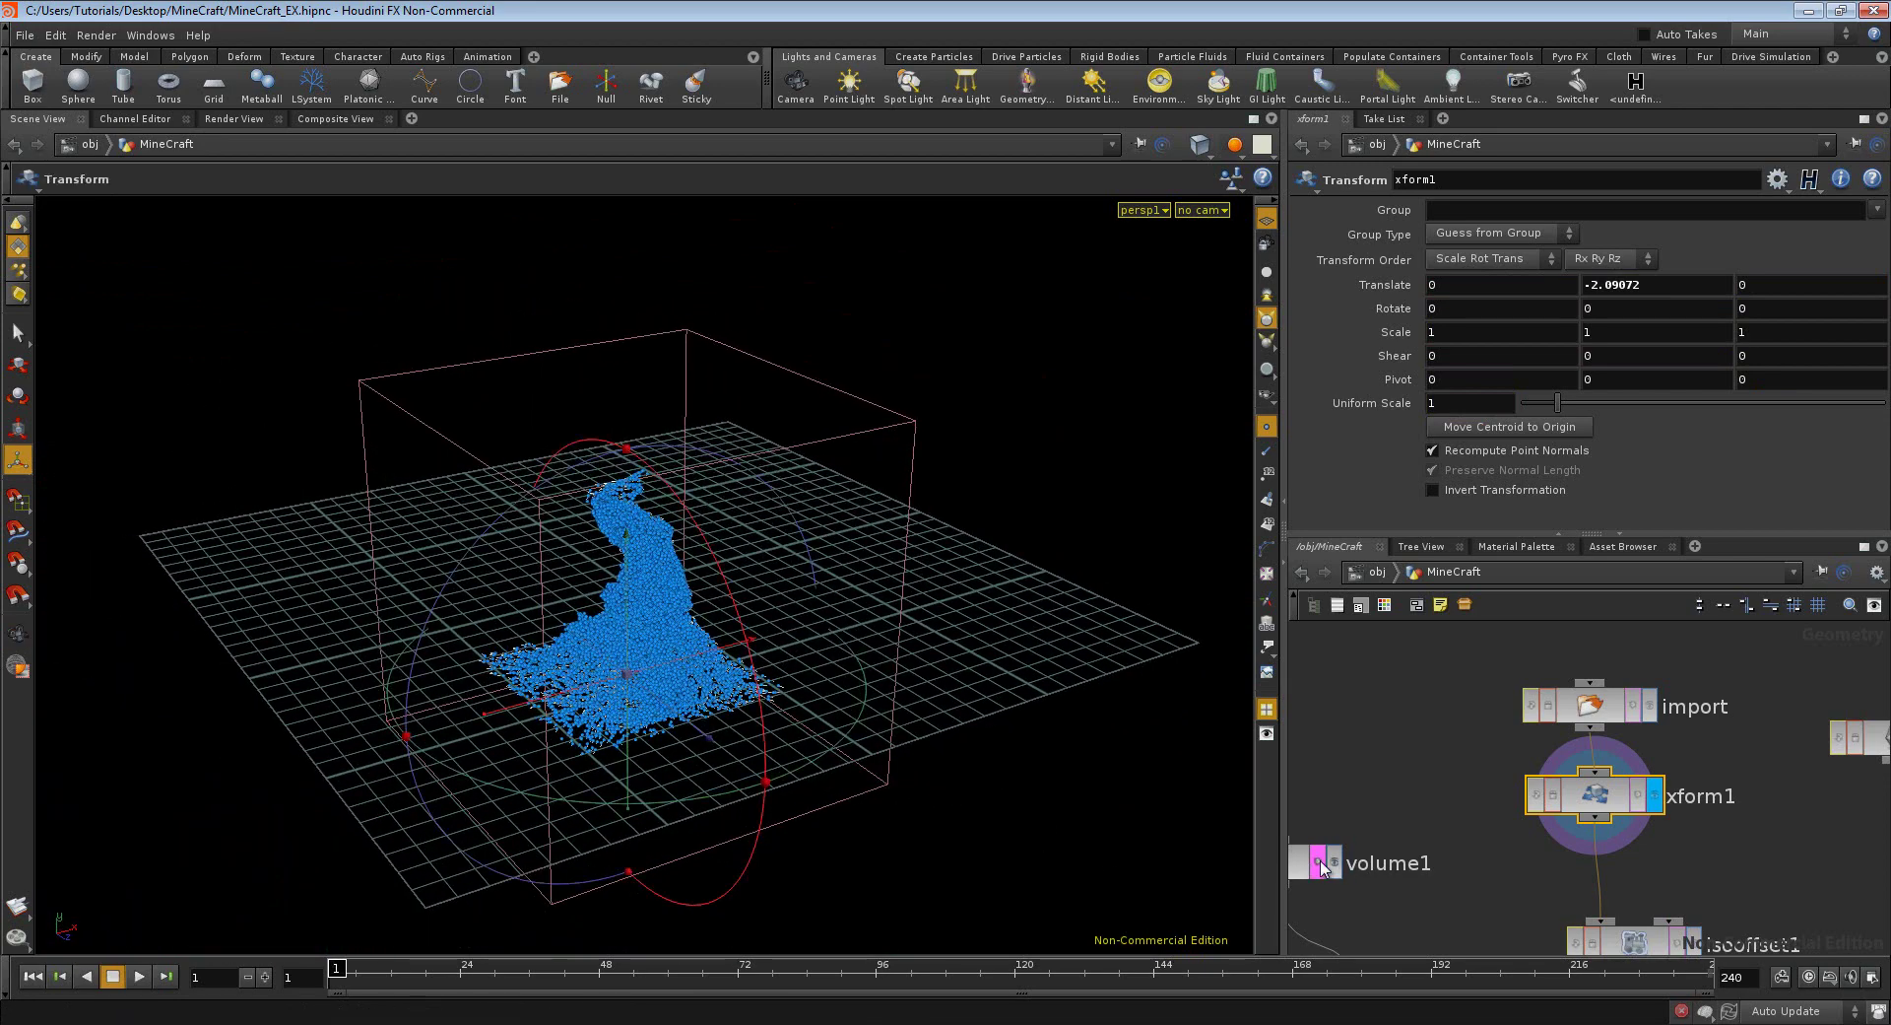
- Display isooffset1's fog volume, hide the ground grid, and frame the fog from the front
{"action": "left_click", "coordinate": [1299, 868]}
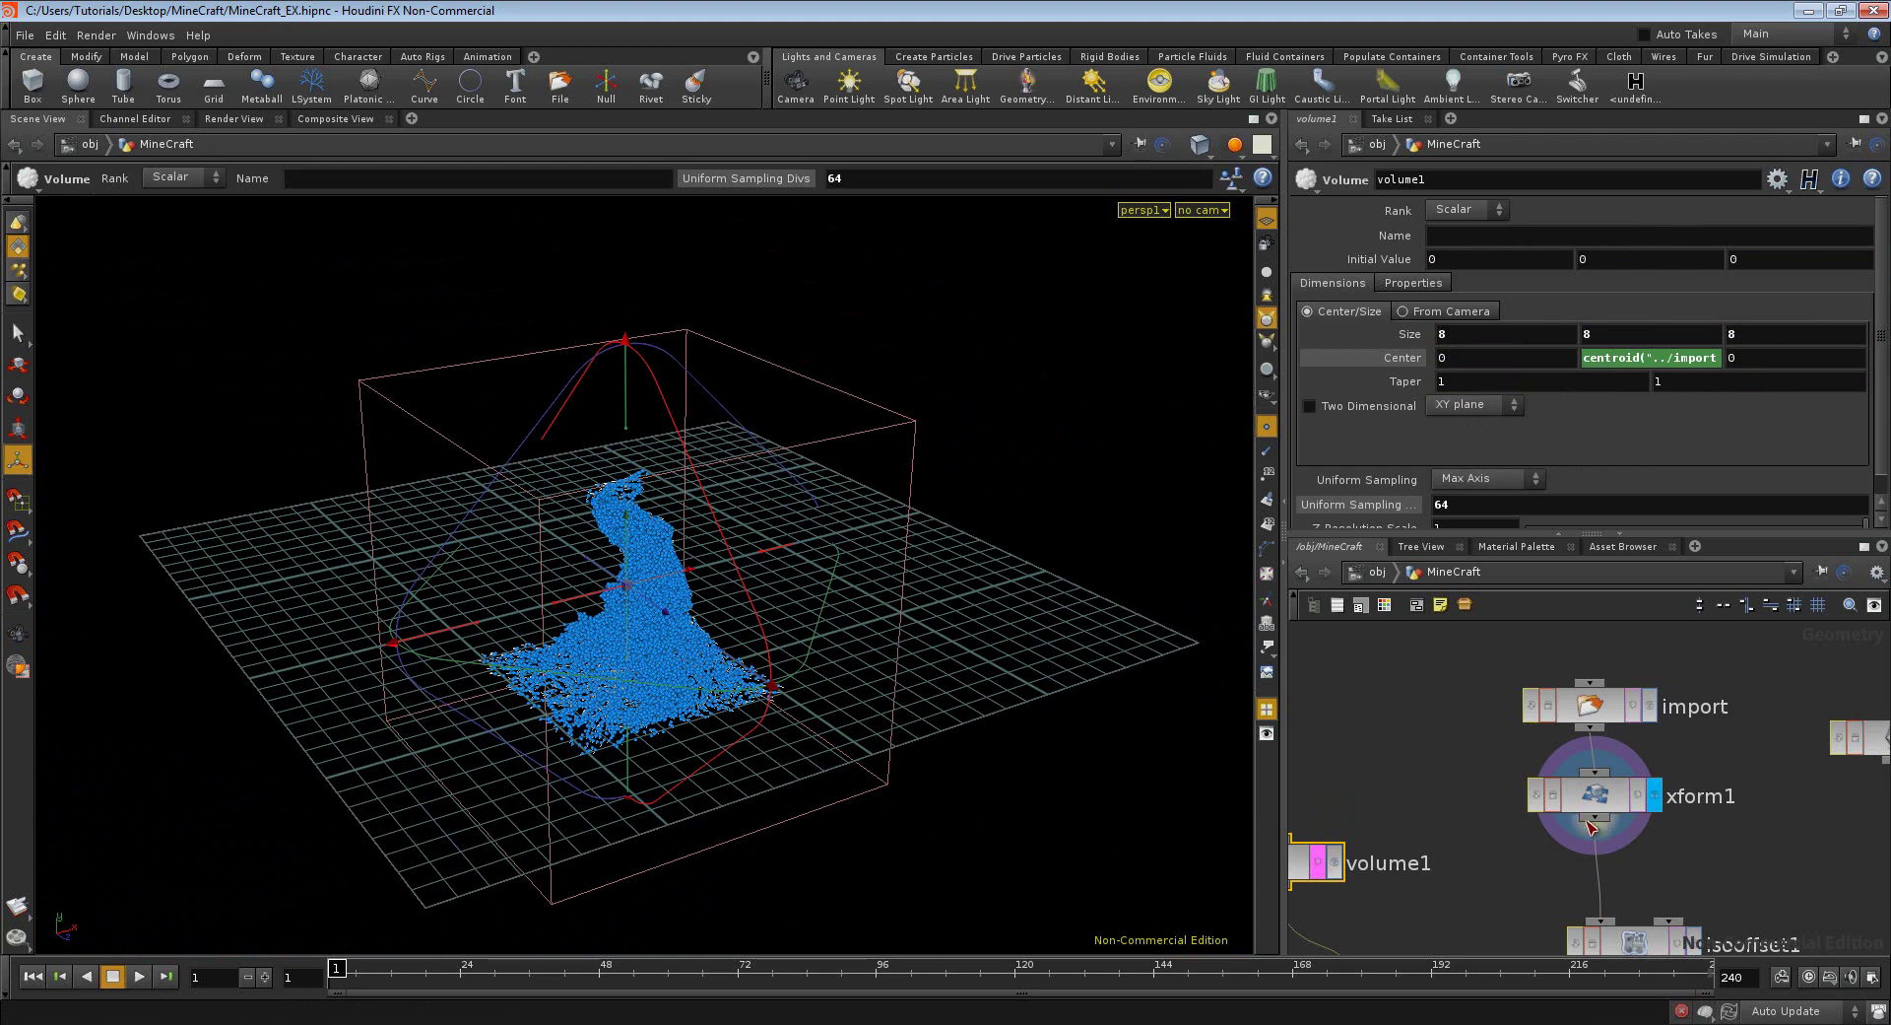
{"action": "mouse_move", "coordinate": [1608, 892]}
{"action": "middle_mouse_down"}
{"action": "mouse_move", "coordinate": [1574, 691]}
{"action": "mouse_move", "coordinate": [1560, 725]}
{"action": "middle_mouse_up"}
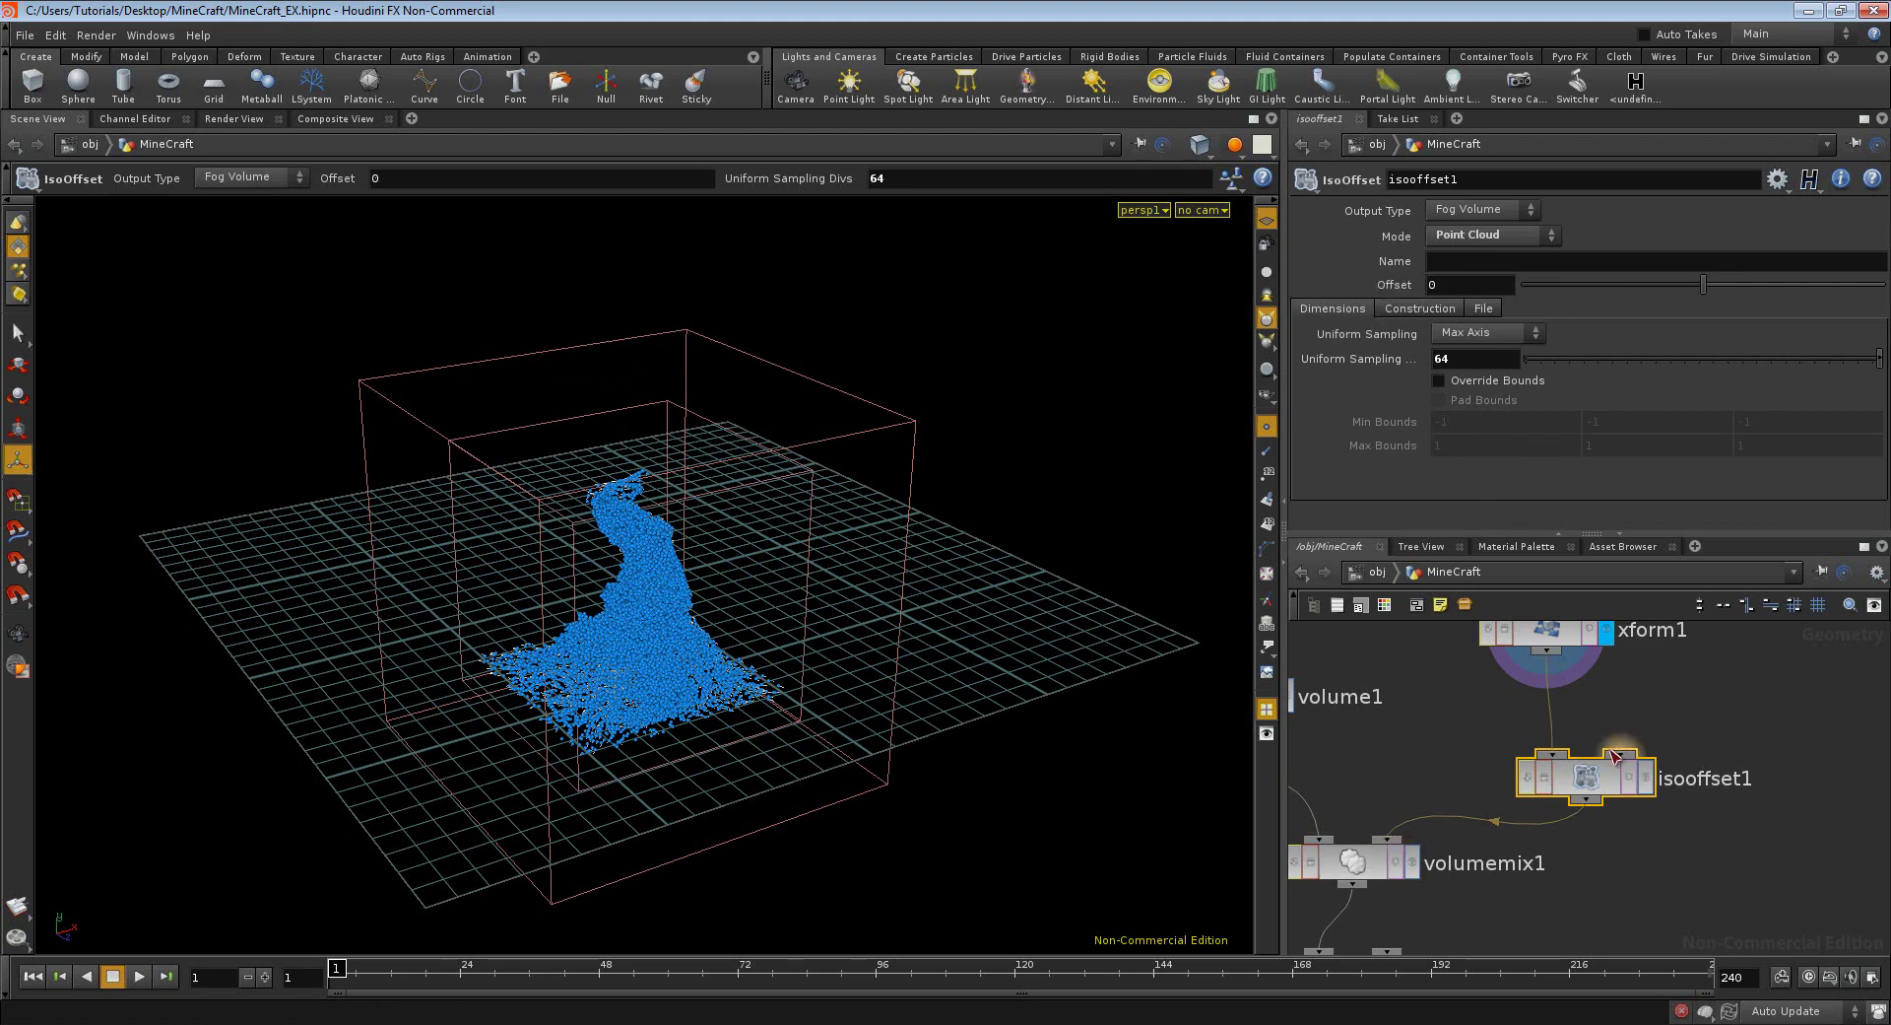
{"action": "left_click", "coordinate": [1646, 778]}
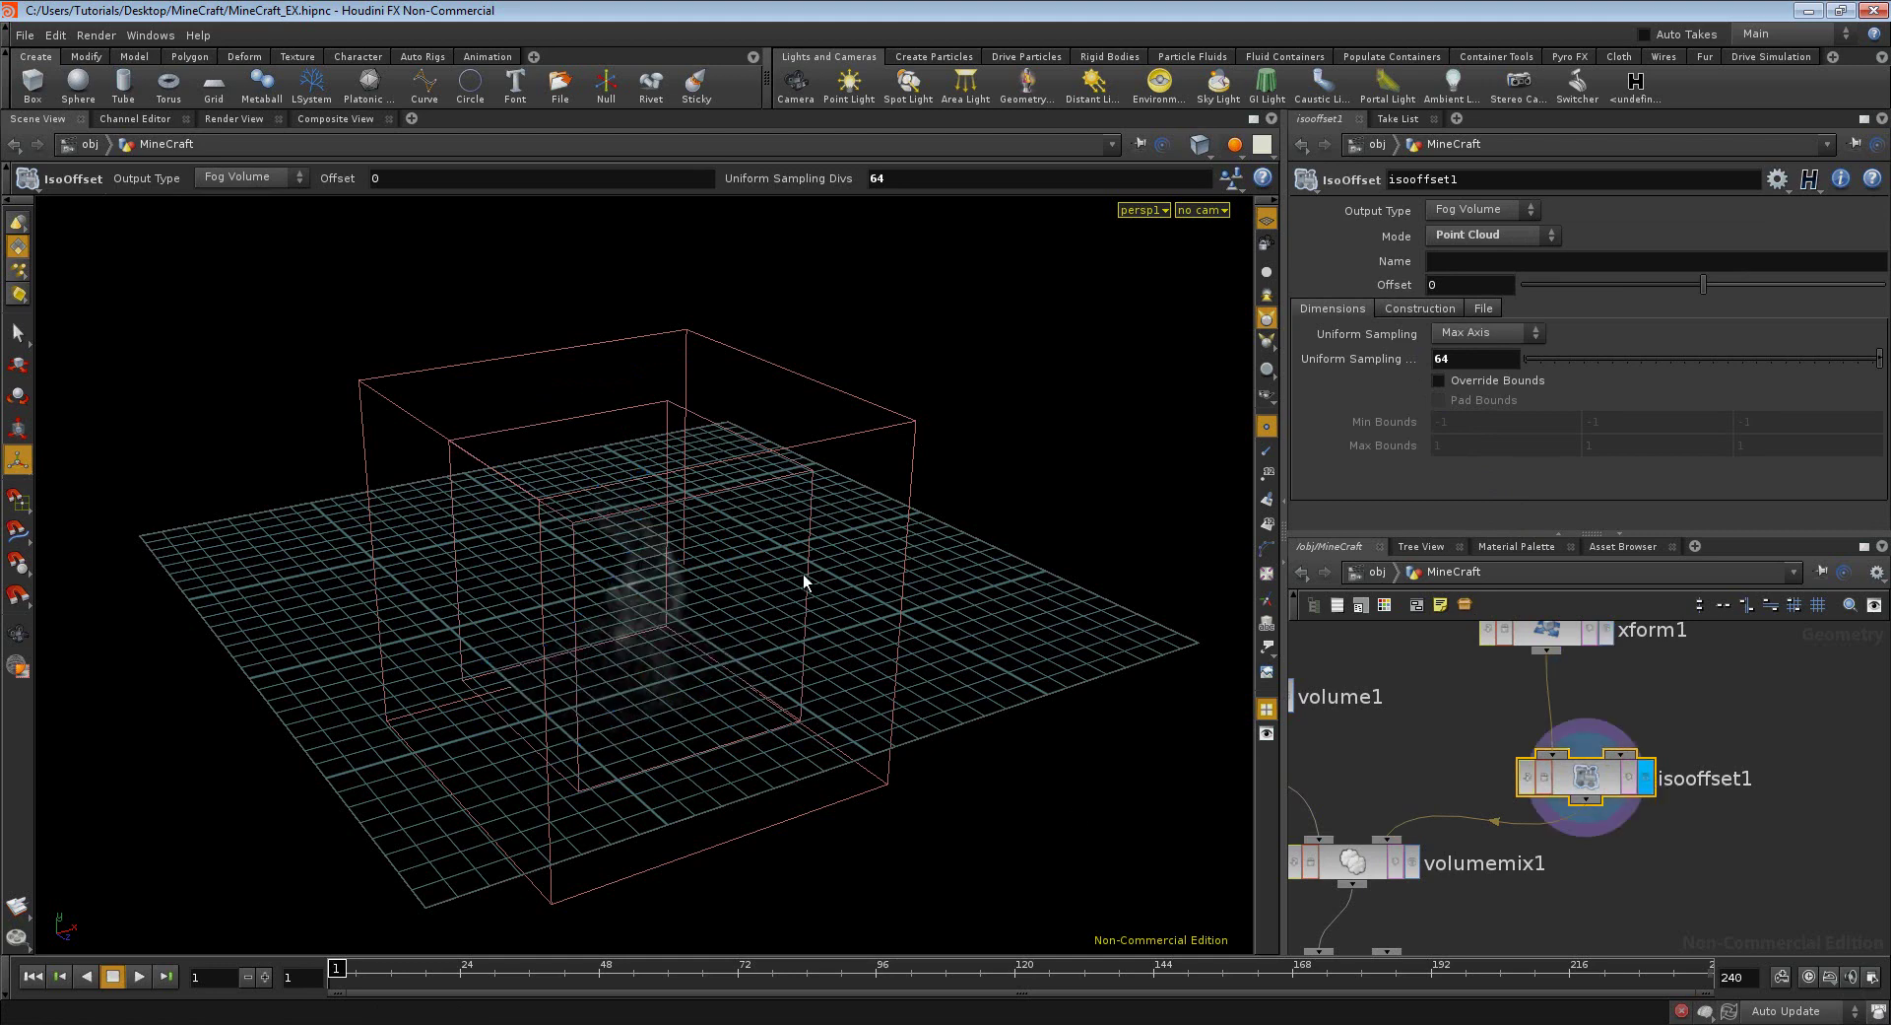
{"action": "key", "text": "Escape"}
{"action": "mouse_move", "coordinate": [781, 663]}
{"action": "left_mouse_down"}
{"action": "mouse_move", "coordinate": [691, 595]}
{"action": "mouse_move", "coordinate": [676, 632]}
{"action": "left_mouse_up"}
{"action": "key", "text": "Return"}
{"action": "left_click", "coordinate": [1265, 220]}
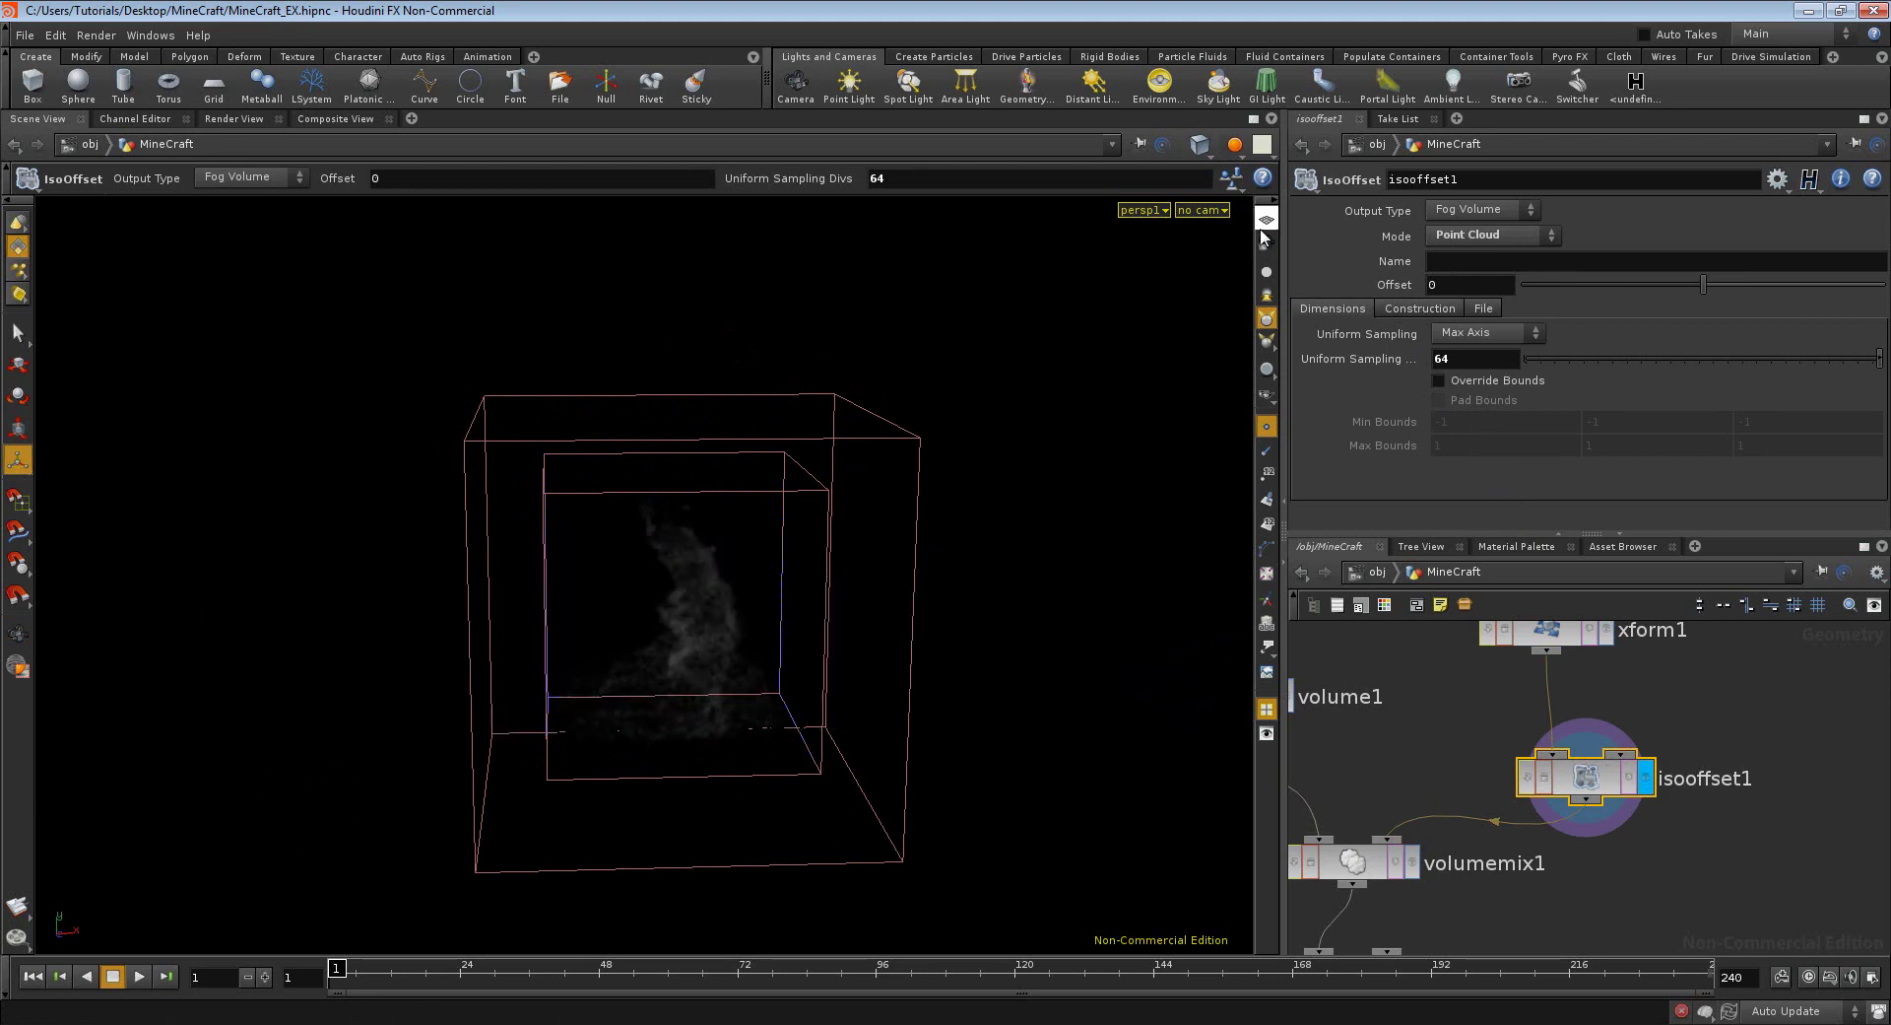
{"action": "key", "text": "Escape"}
{"action": "mouse_move", "coordinate": [655, 694]}
{"action": "left_mouse_down"}
{"action": "mouse_move", "coordinate": [563, 751]}
{"action": "mouse_move", "coordinate": [1060, 747]}
{"action": "mouse_move", "coordinate": [532, 726]}
{"action": "mouse_move", "coordinate": [615, 753]}
{"action": "mouse_move", "coordinate": [637, 612]}
{"action": "mouse_move", "coordinate": [646, 642]}
{"action": "left_mouse_up"}
{"action": "key", "text": "Return"}
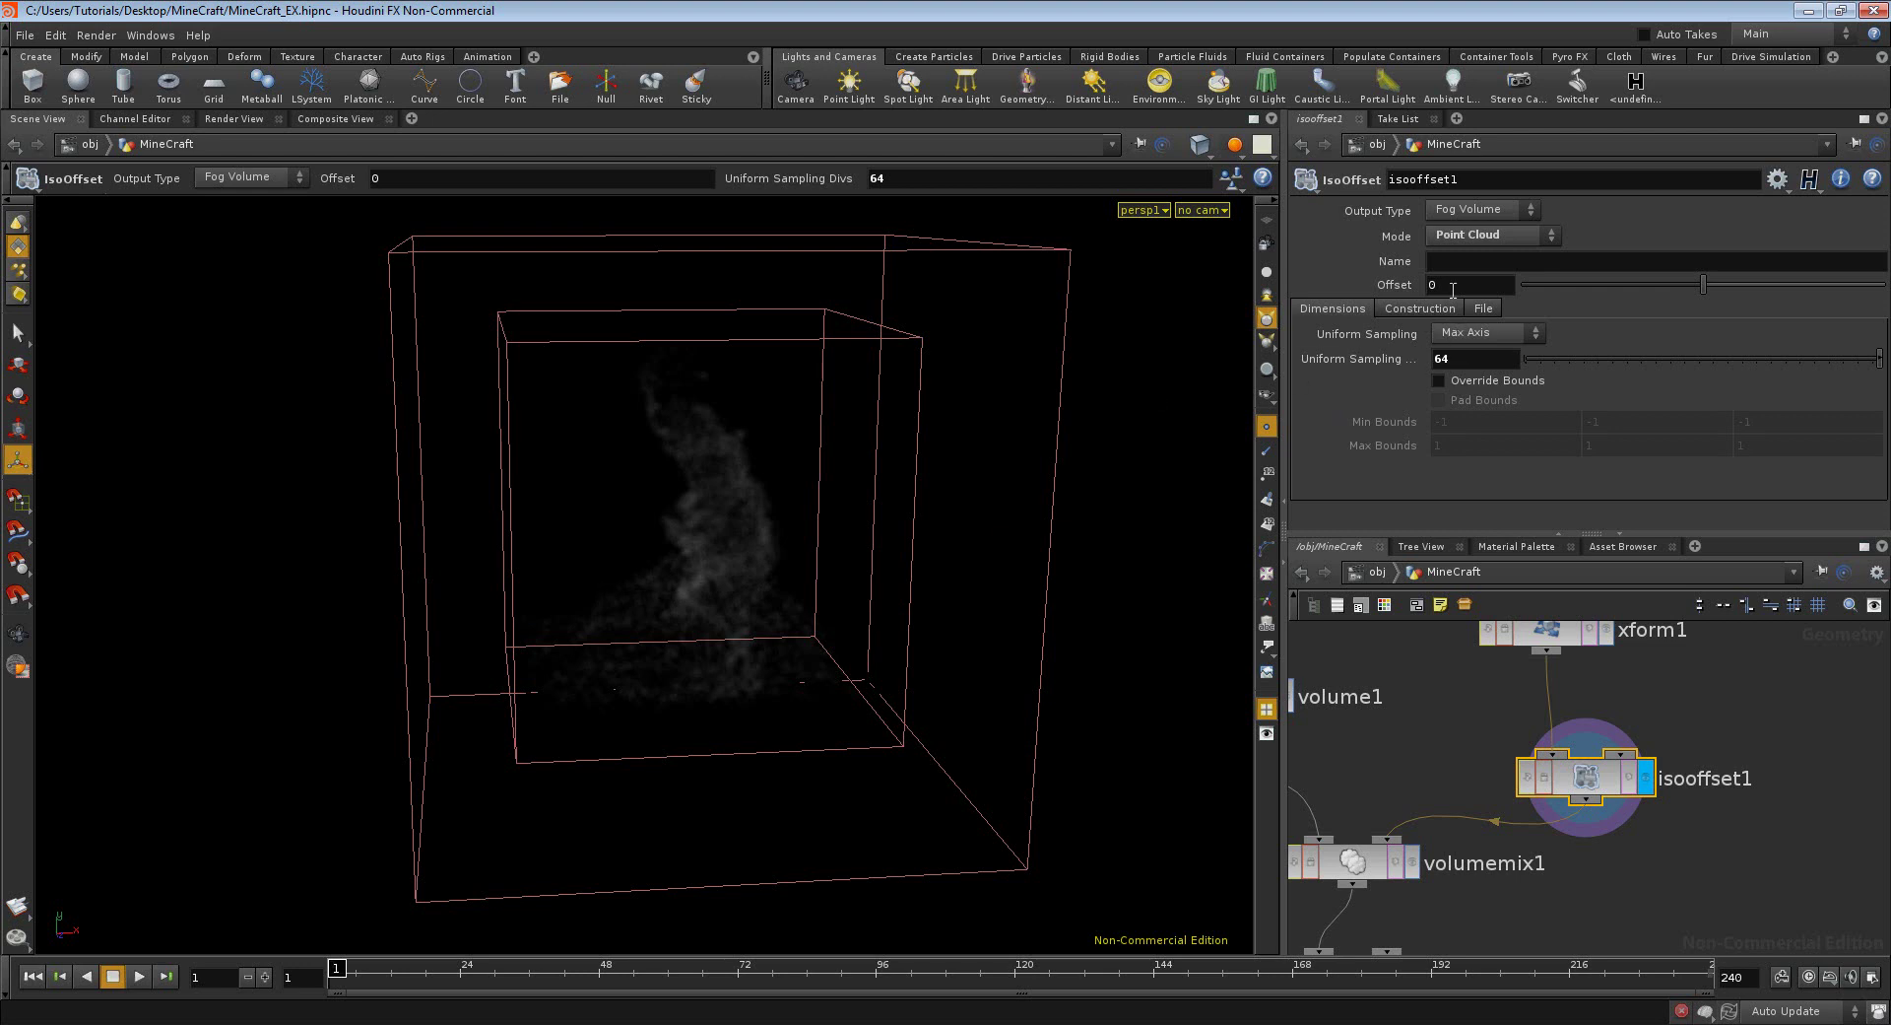
- Set isooffset1's Offset to 0.05, then 0.09, and view the IPR render
{"action": "left_click", "coordinate": [1500, 285]}
{"action": "type", "text": ".0"}
{"action": "type", "text": "5"}
{"action": "key", "text": "Return"}
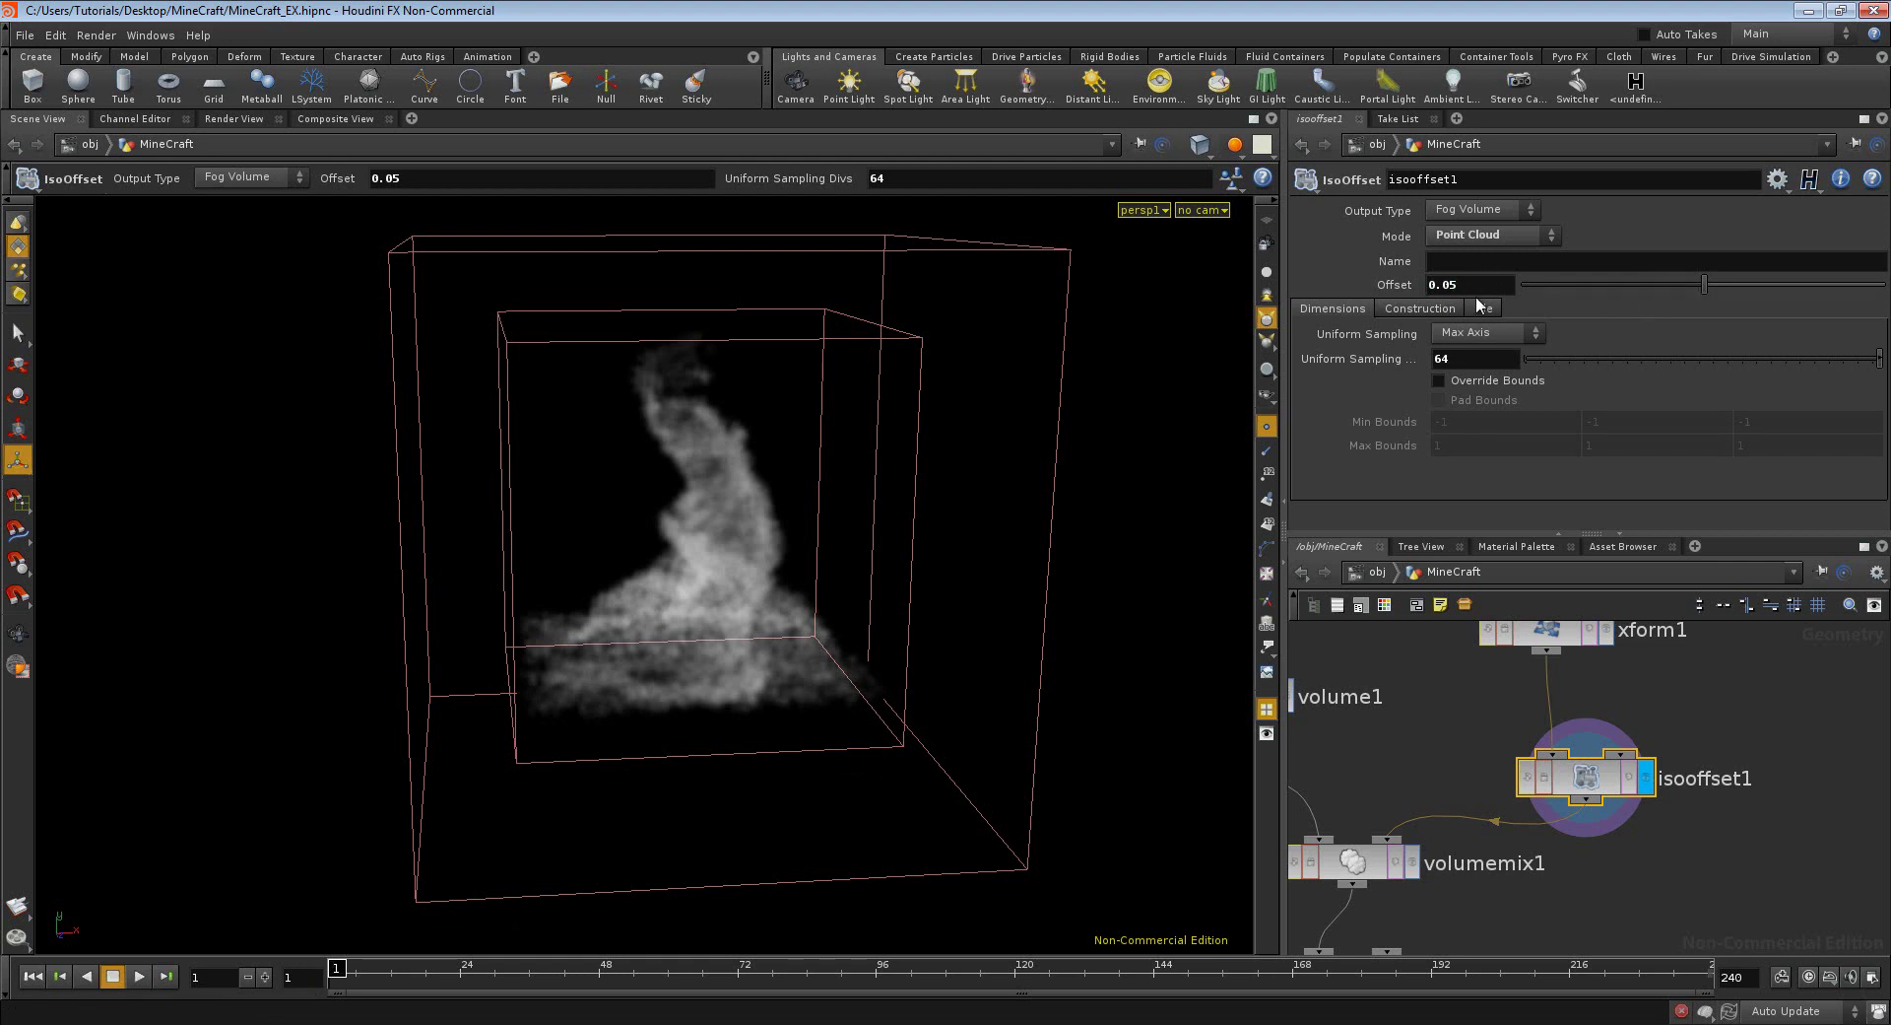
{"action": "left_click", "coordinate": [1484, 284]}
{"action": "key", "text": "BackSpace"}
{"action": "type", "text": "9"}
{"action": "key", "text": "Return"}
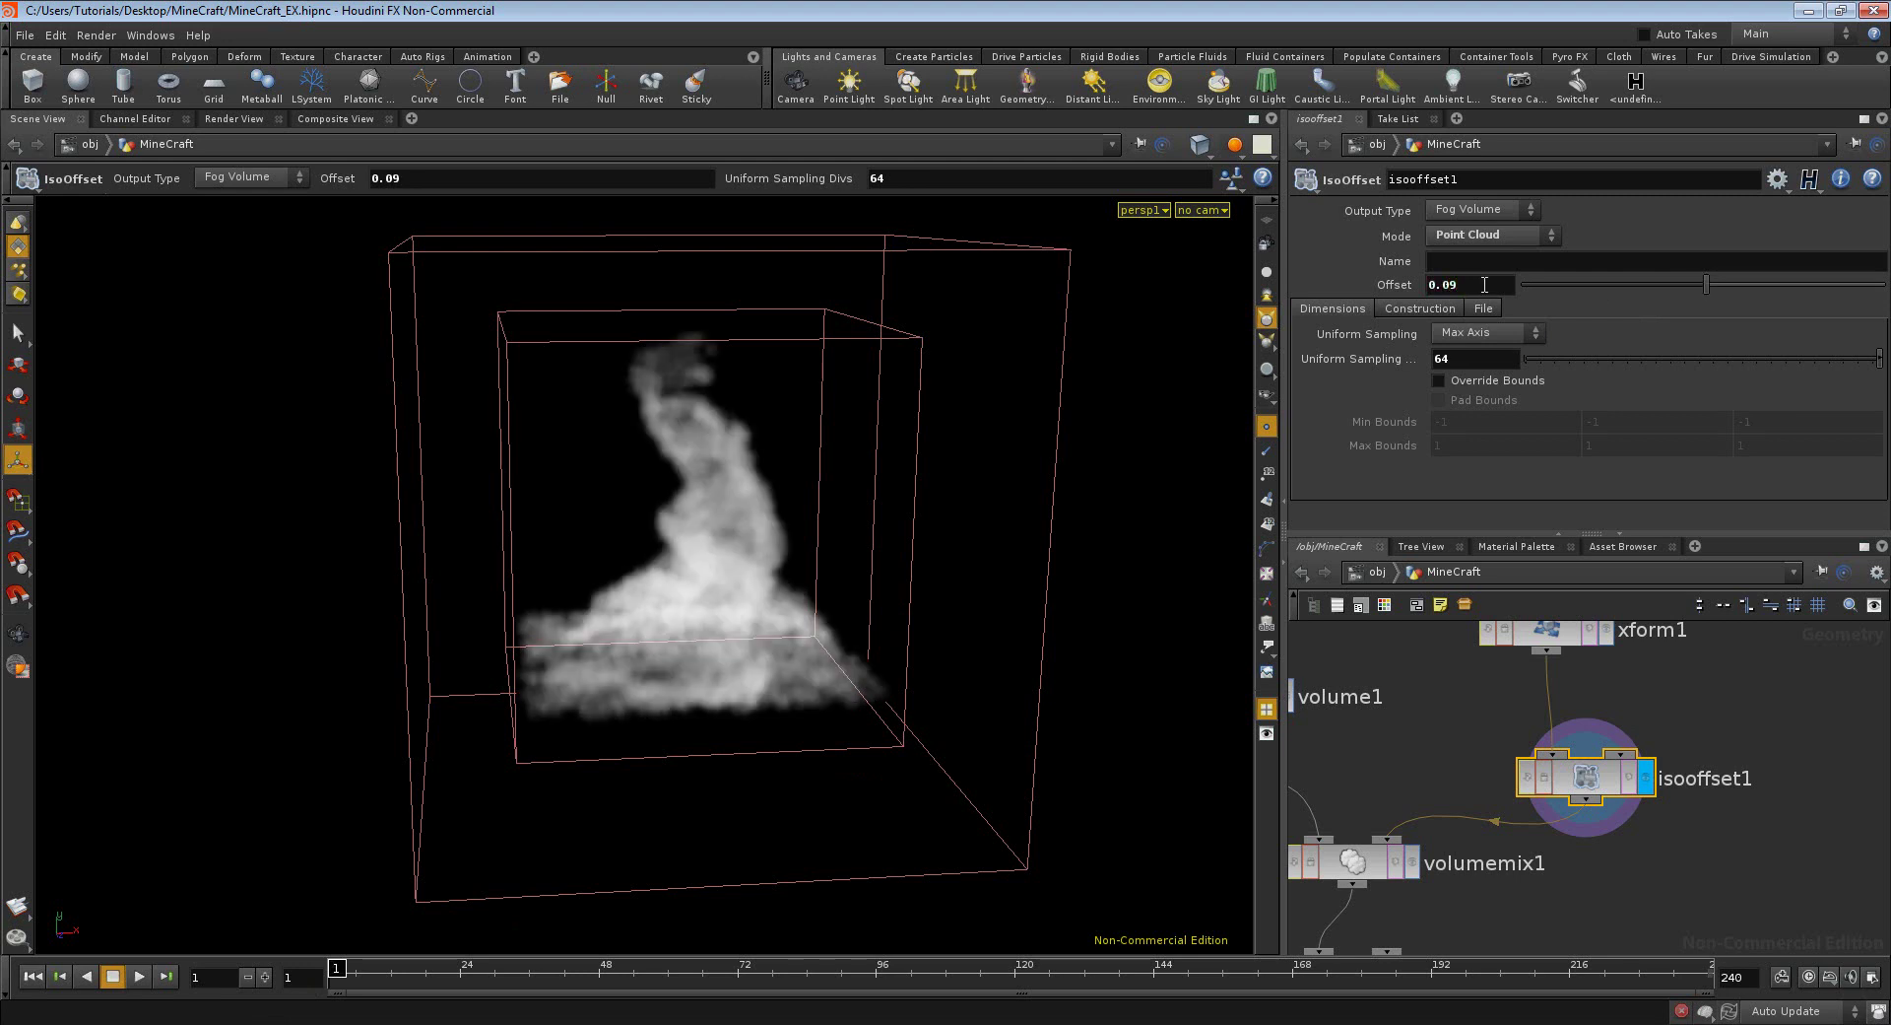
{"action": "left_click", "coordinate": [210, 120]}
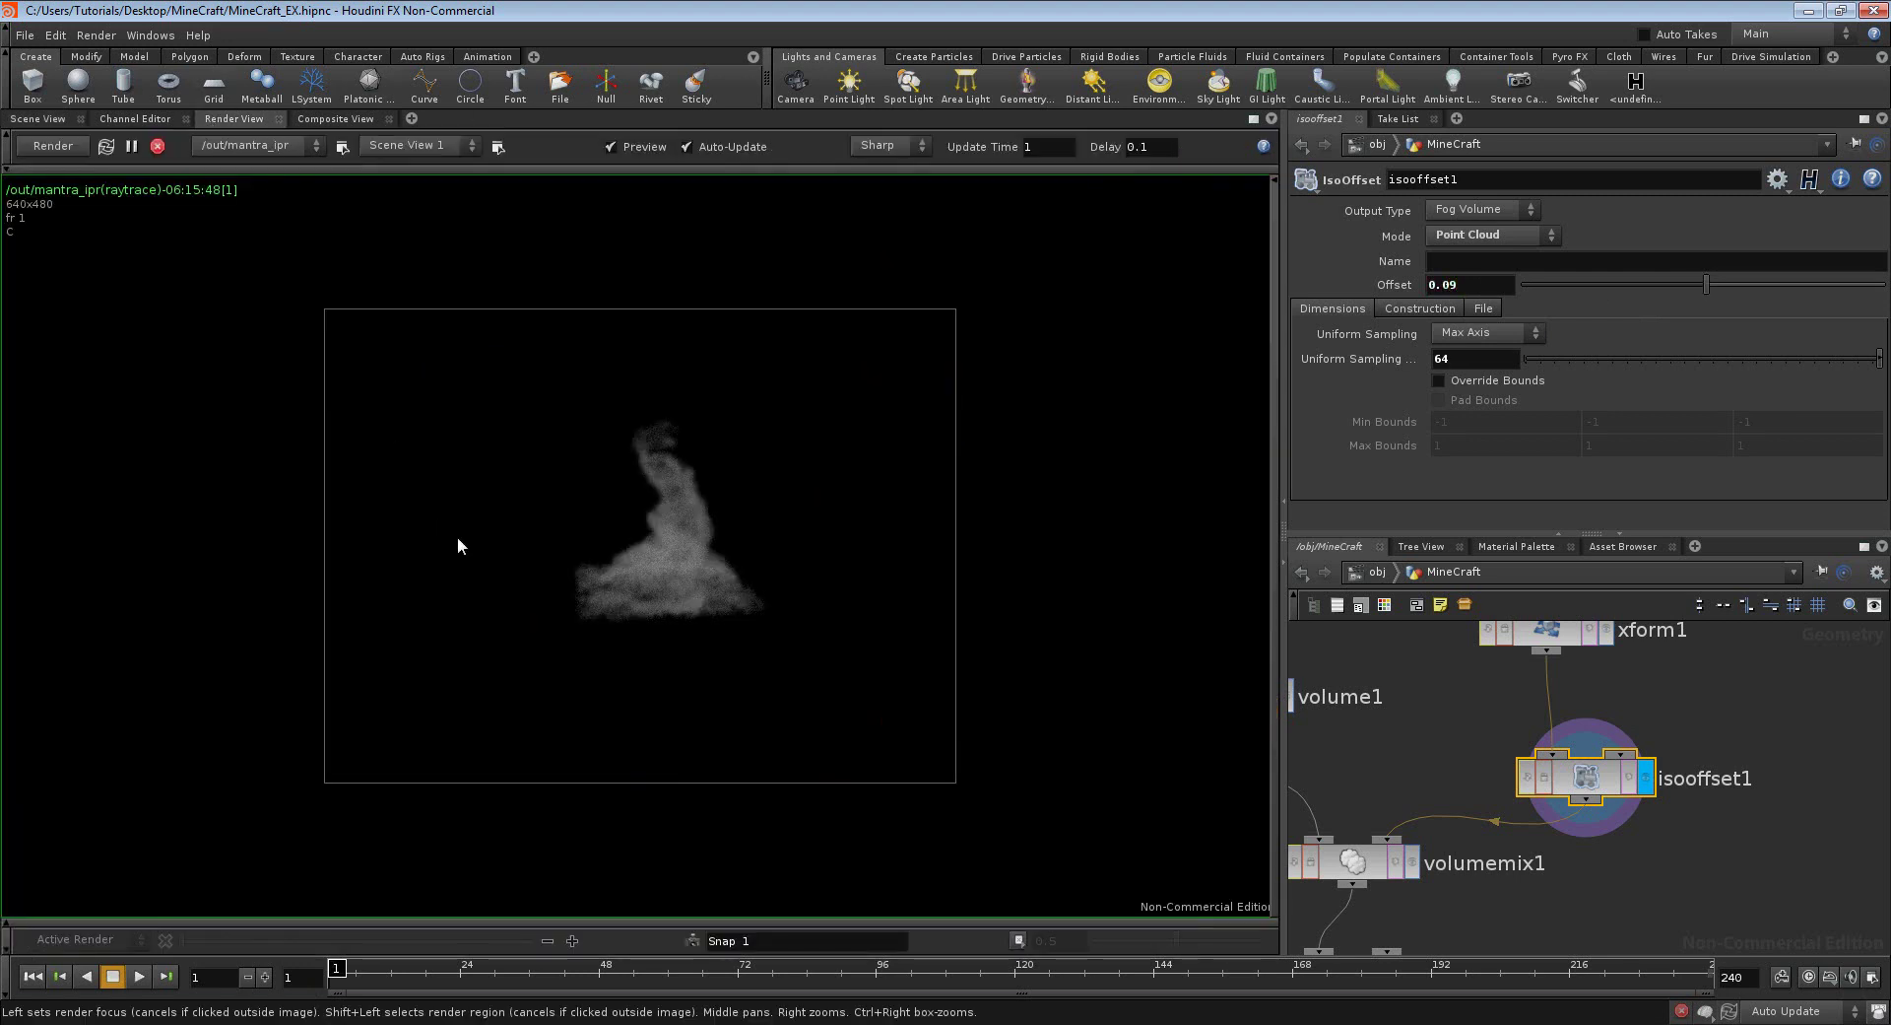
- Try an isooffset1 Offset of 0.01, then settle on 0.04
{"action": "left_click", "coordinate": [1490, 284]}
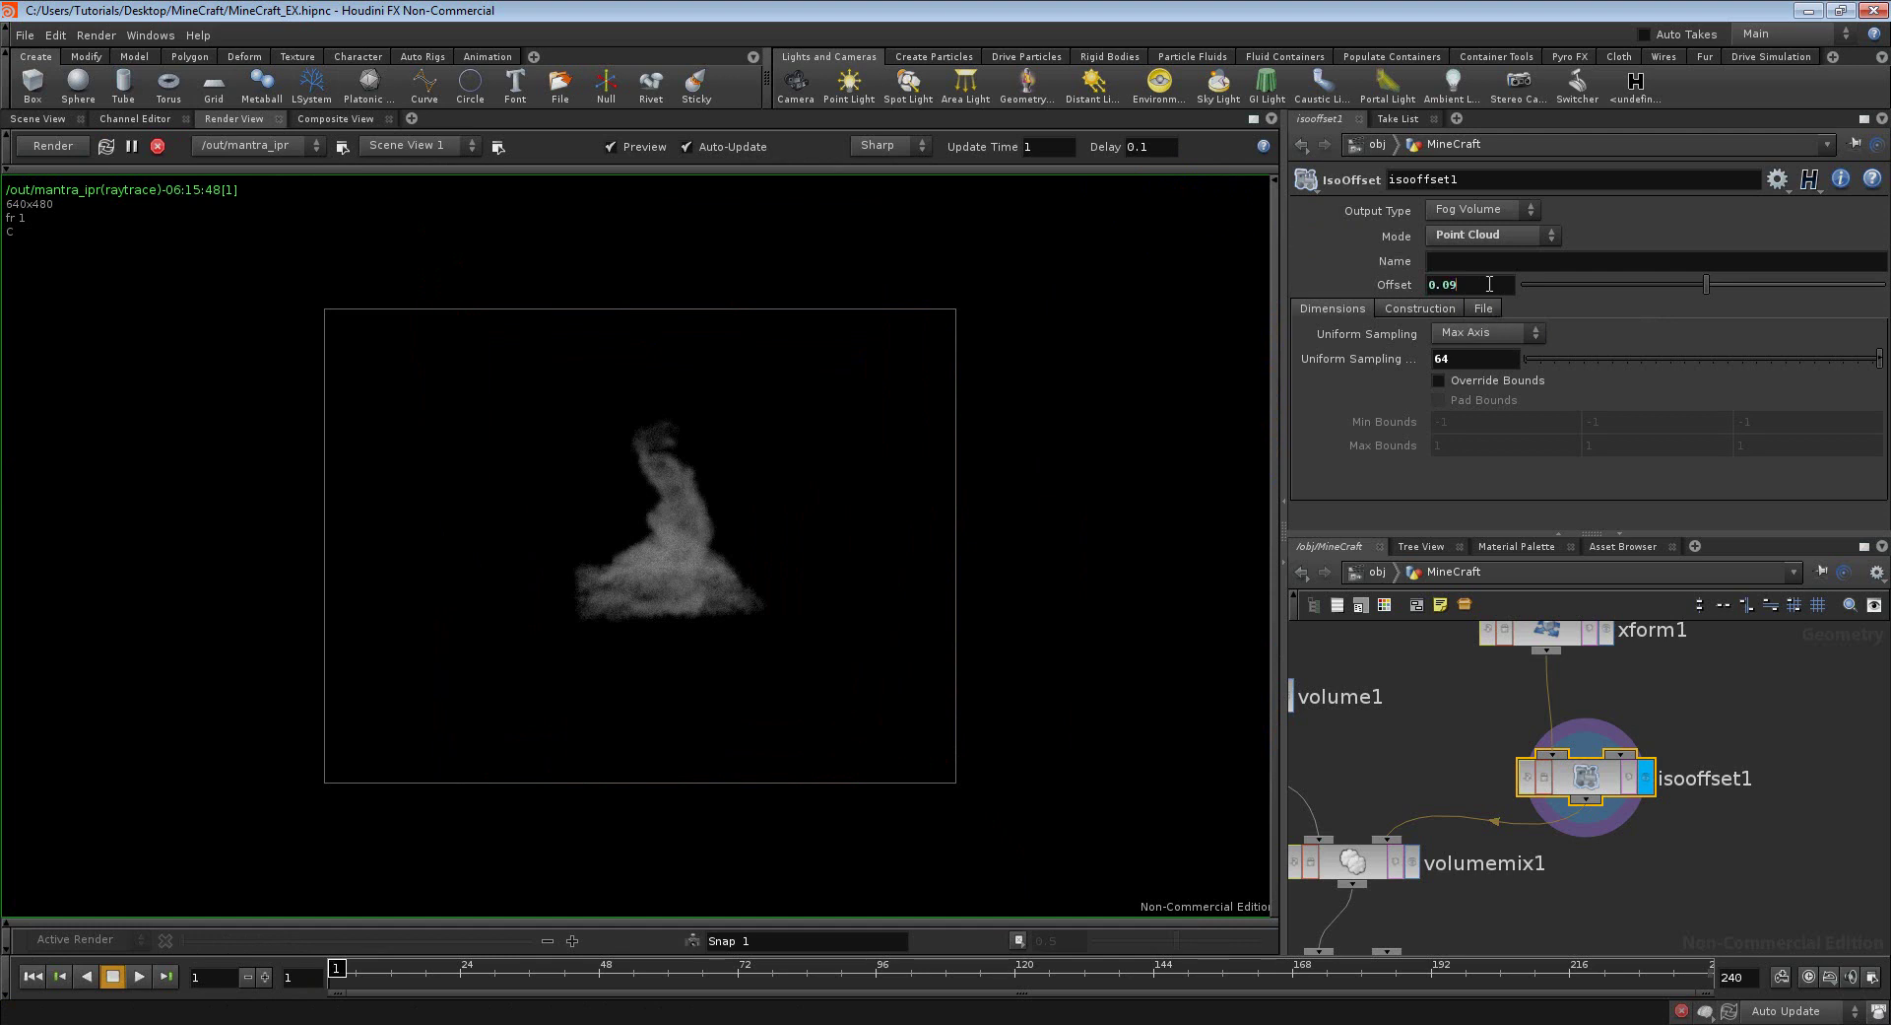
{"action": "key", "text": "BackSpace"}
{"action": "type", "text": "1"}
{"action": "key", "text": "Return"}
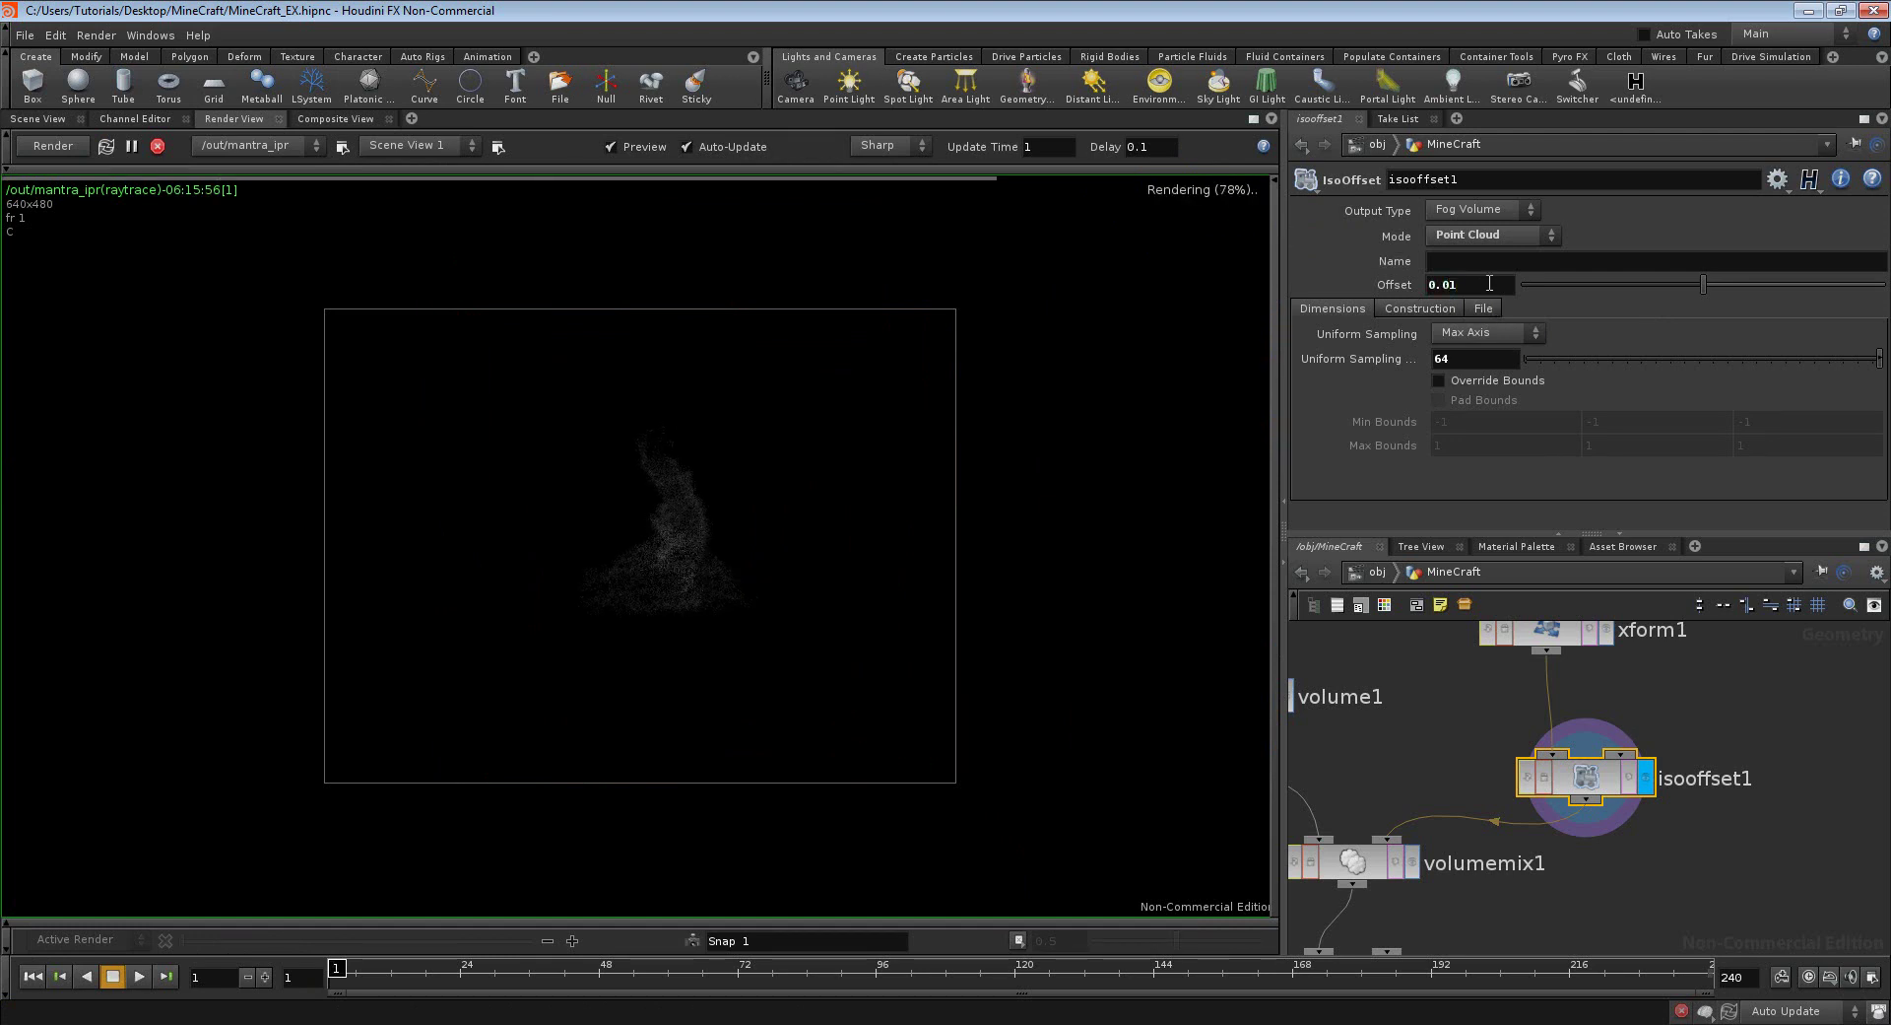
{"action": "left_click", "coordinate": [1489, 284]}
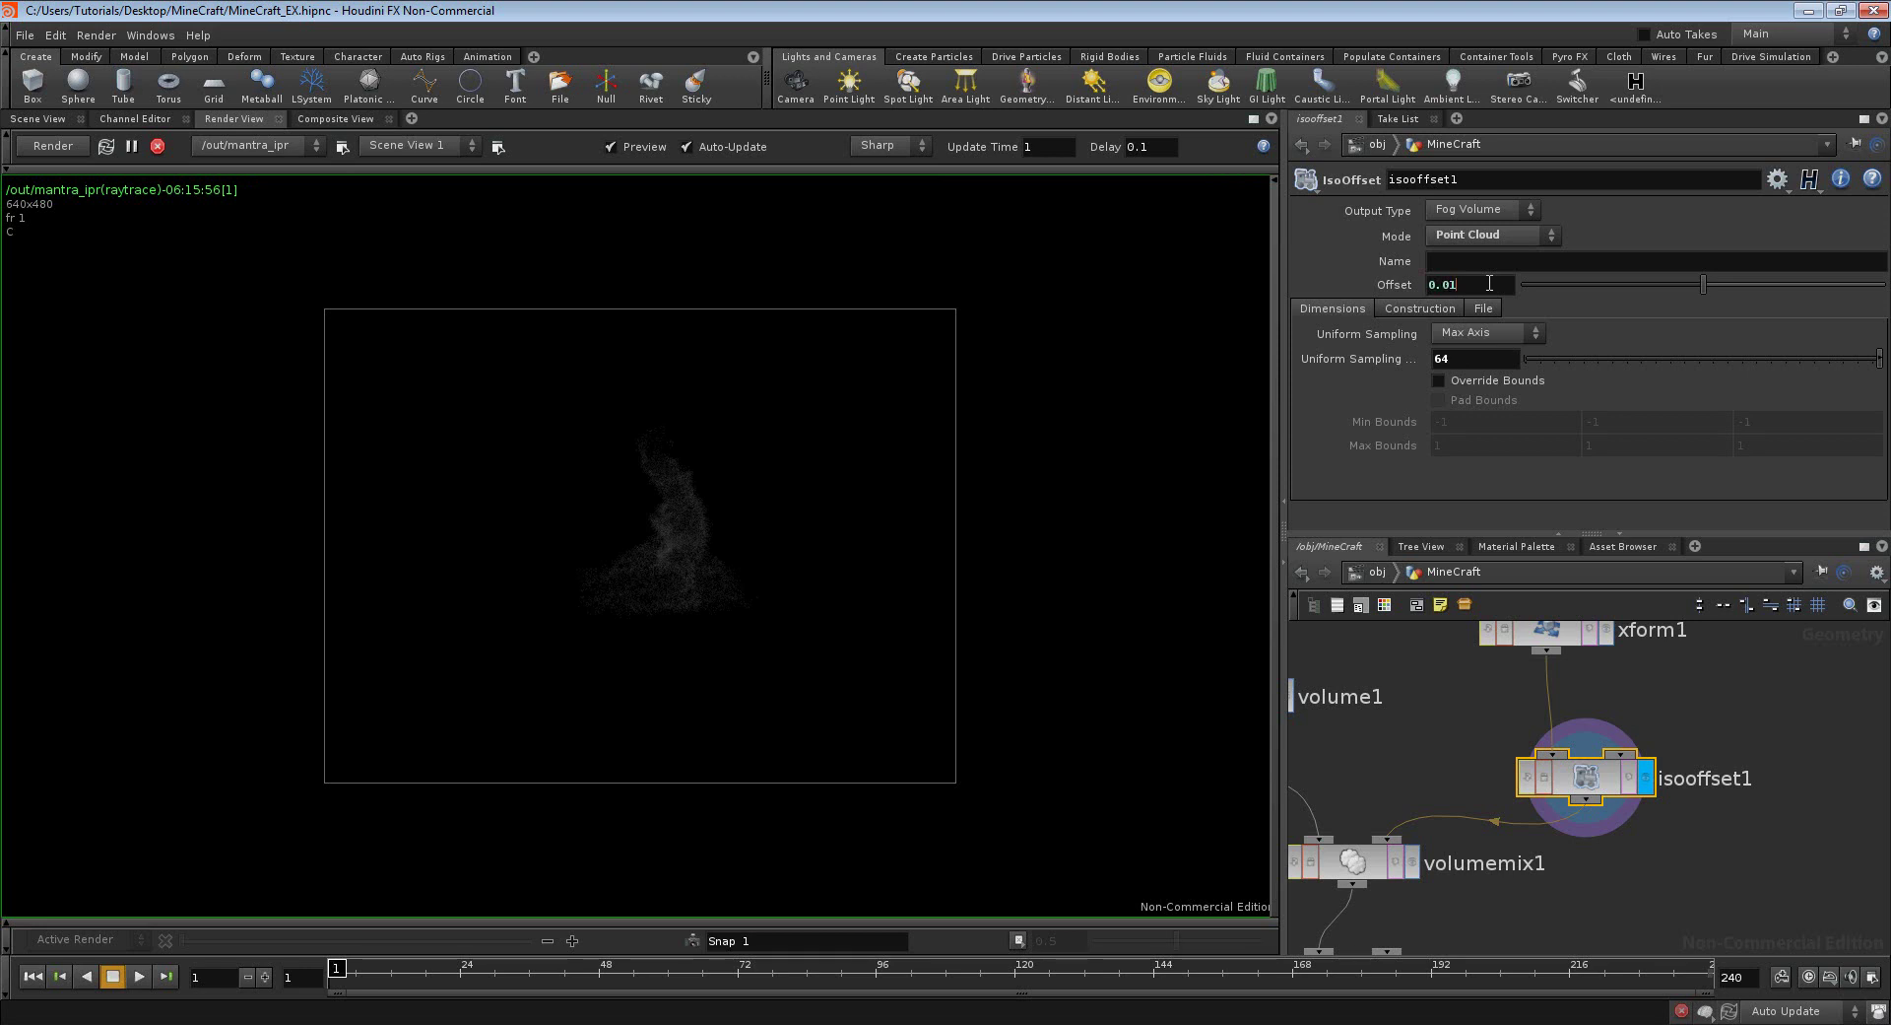
{"action": "key", "text": "BackSpace"}
{"action": "type", "text": "4"}
{"action": "key", "text": "Return"}
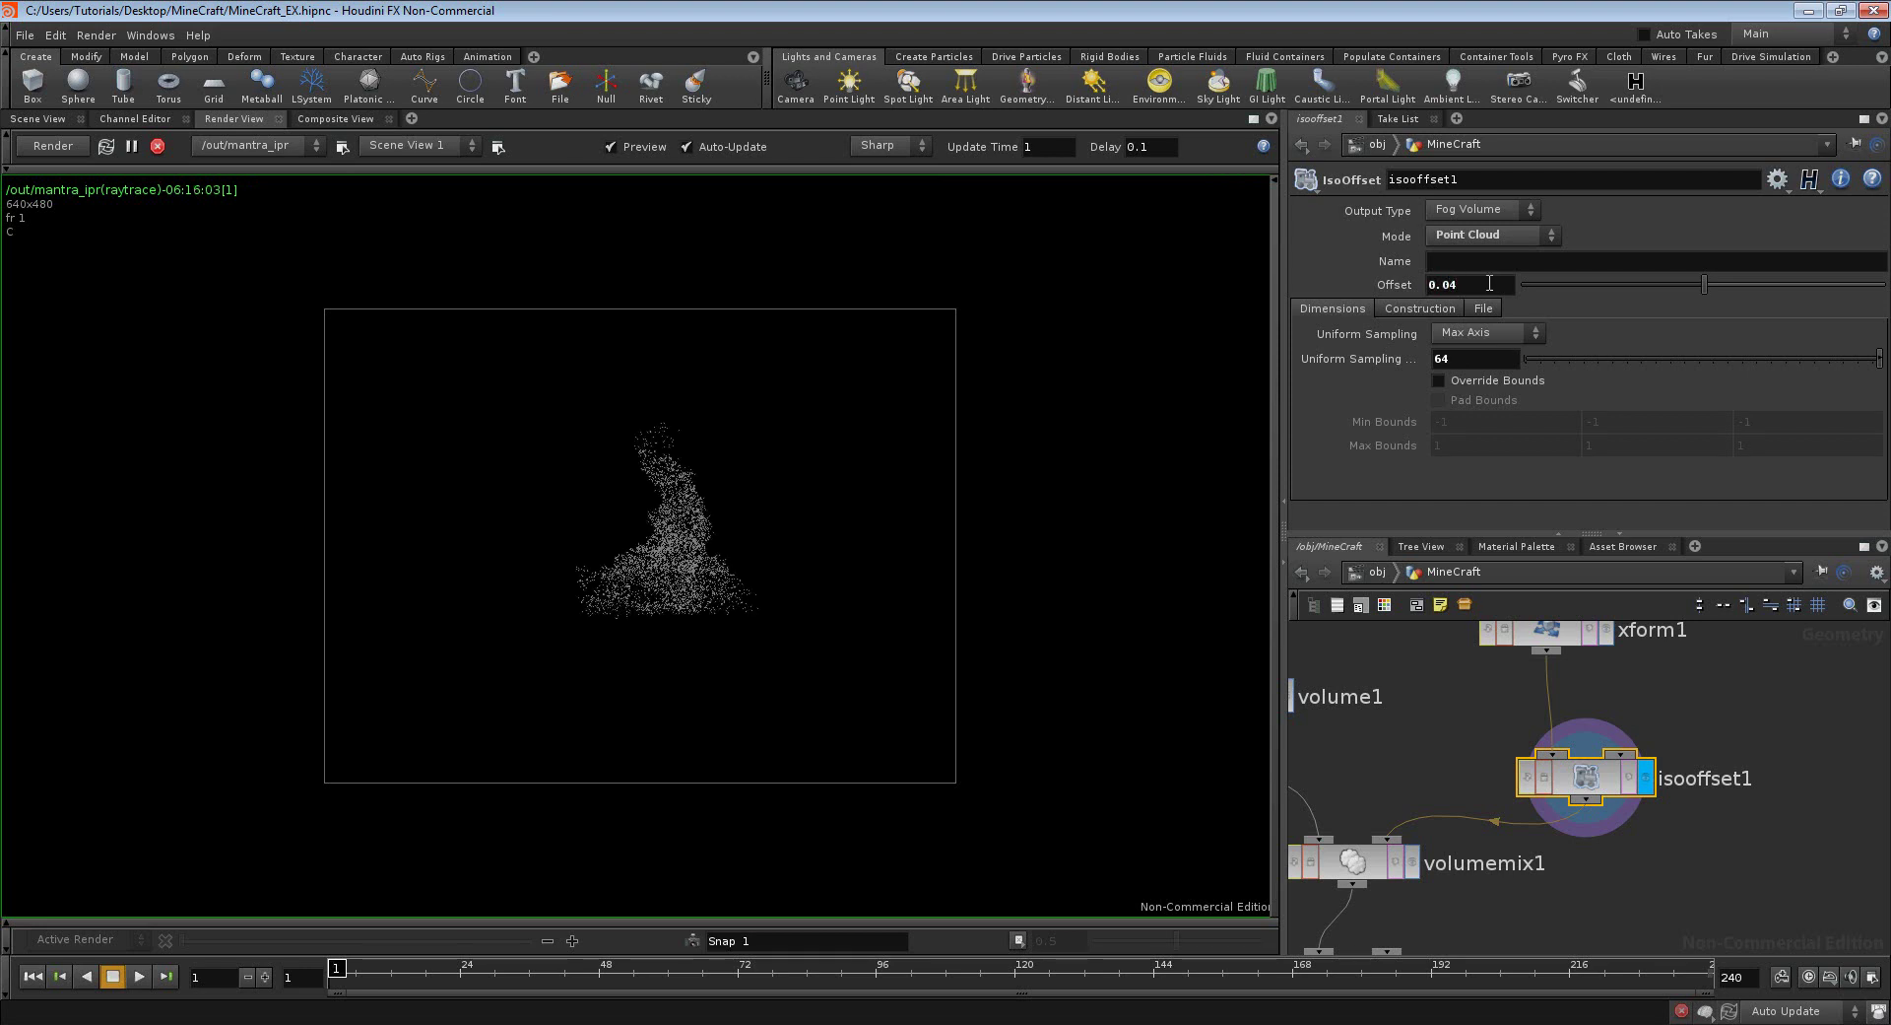
- Back in Scene View, set isooffset1's Uniform Sampling Divs to 200
{"action": "left_click", "coordinate": [38, 120]}
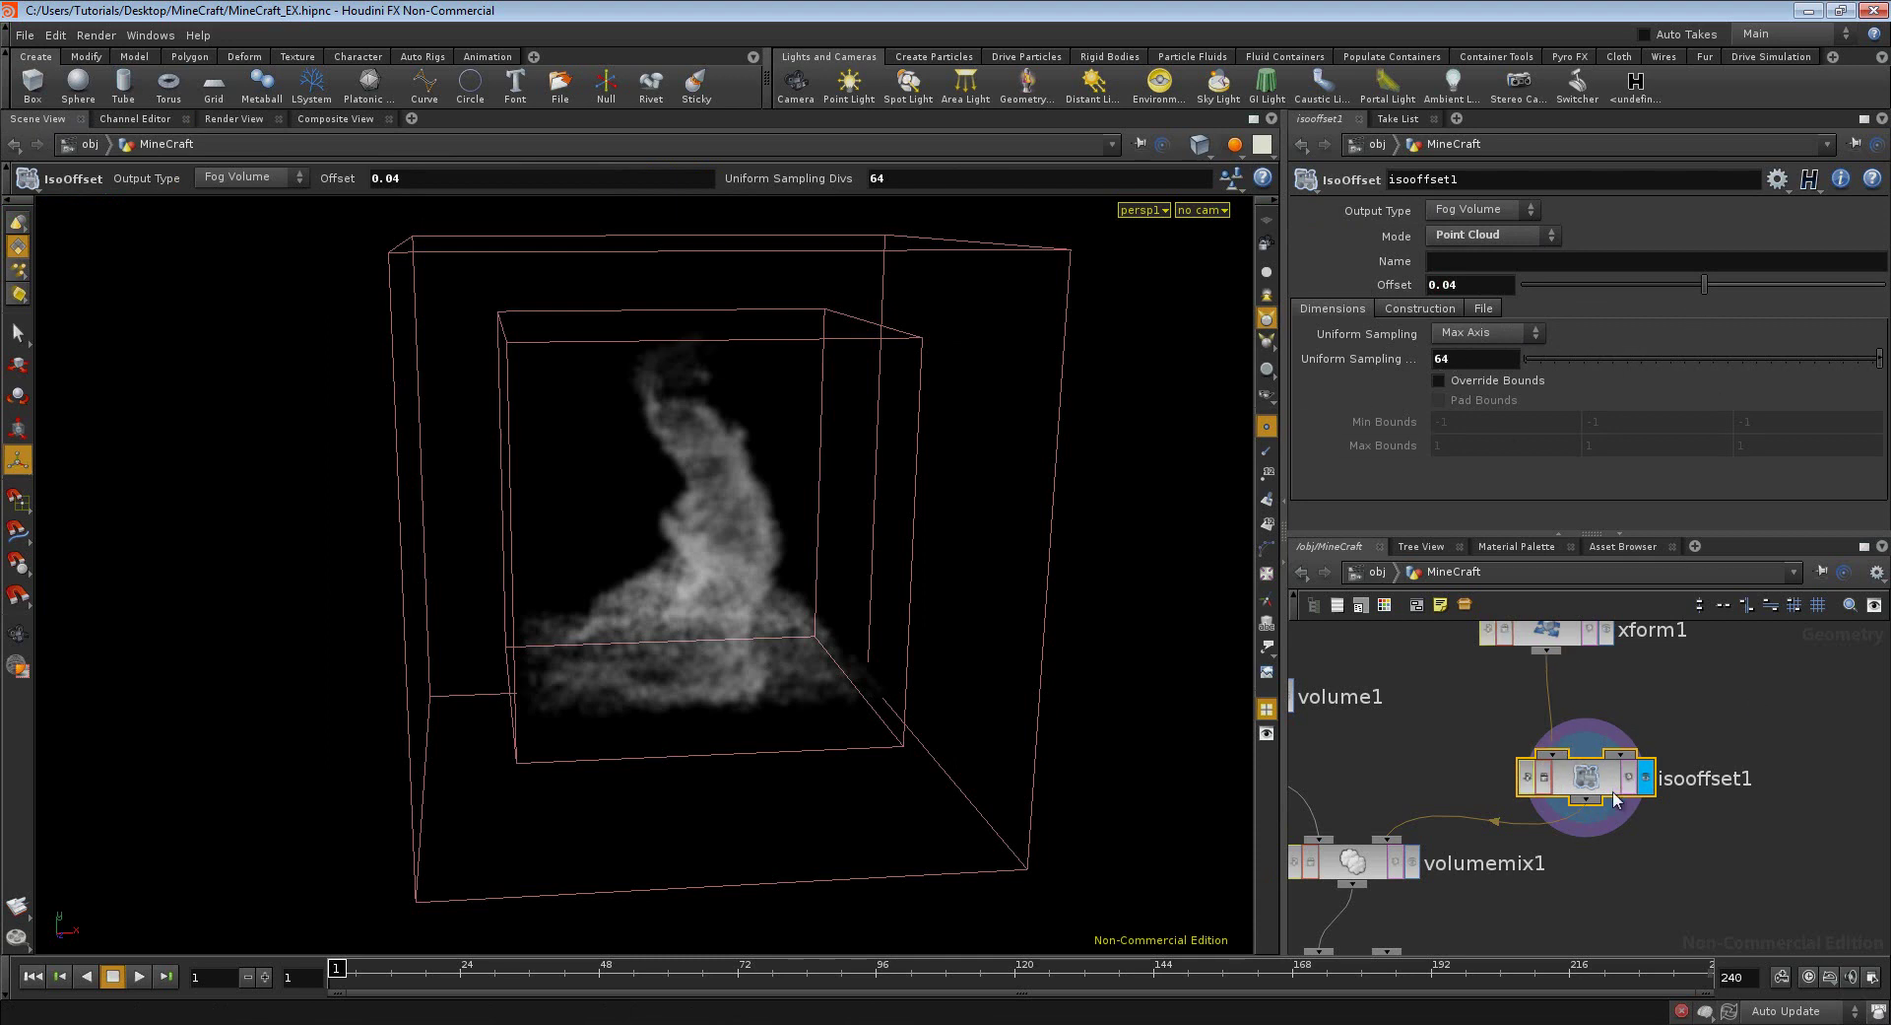
{"action": "left_click_drag", "start_coordinate": [1457, 363], "coordinate": [1437, 359]}
{"action": "type", "text": "200"}
{"action": "key", "text": "Return"}
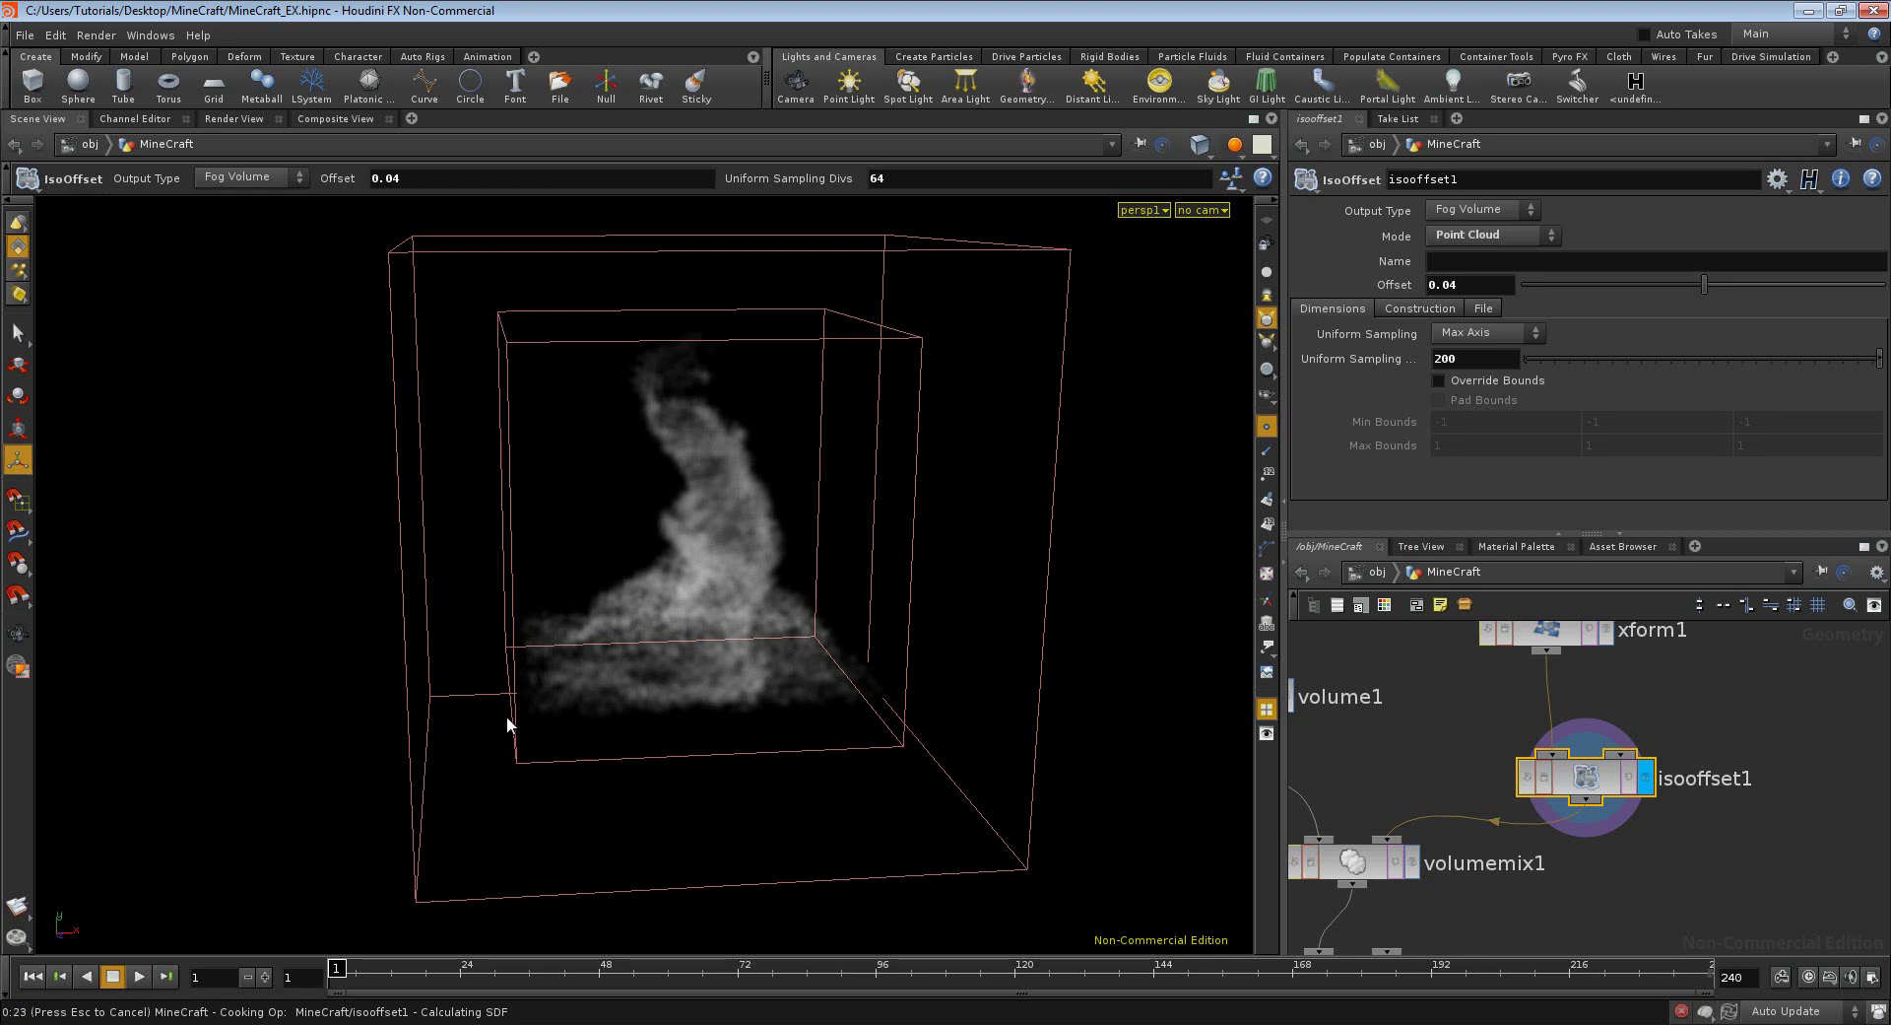
- Cancel the slow isooffset1 recook and set volume1's Uniform Sampling Divs to 400
{"action": "key", "text": "Escape"}
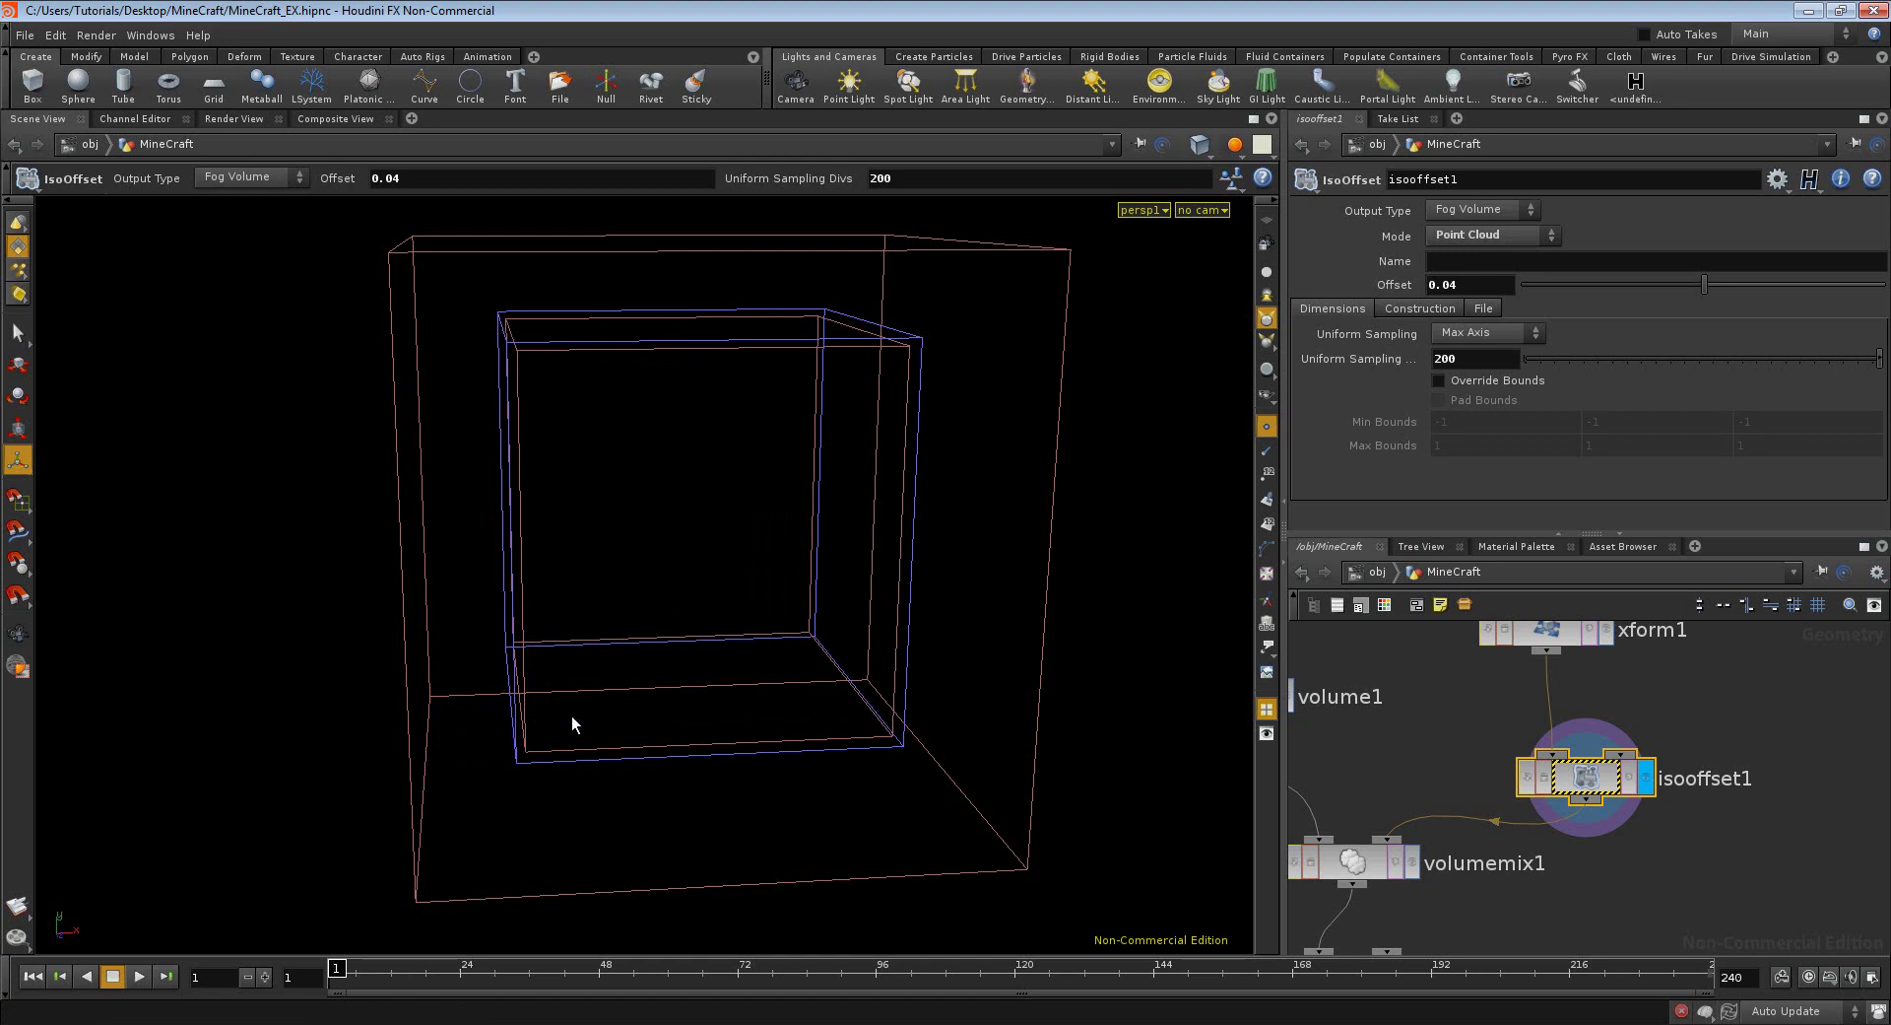
{"action": "middle_click_drag", "start_coordinate": [1431, 766], "coordinate": [1692, 760]}
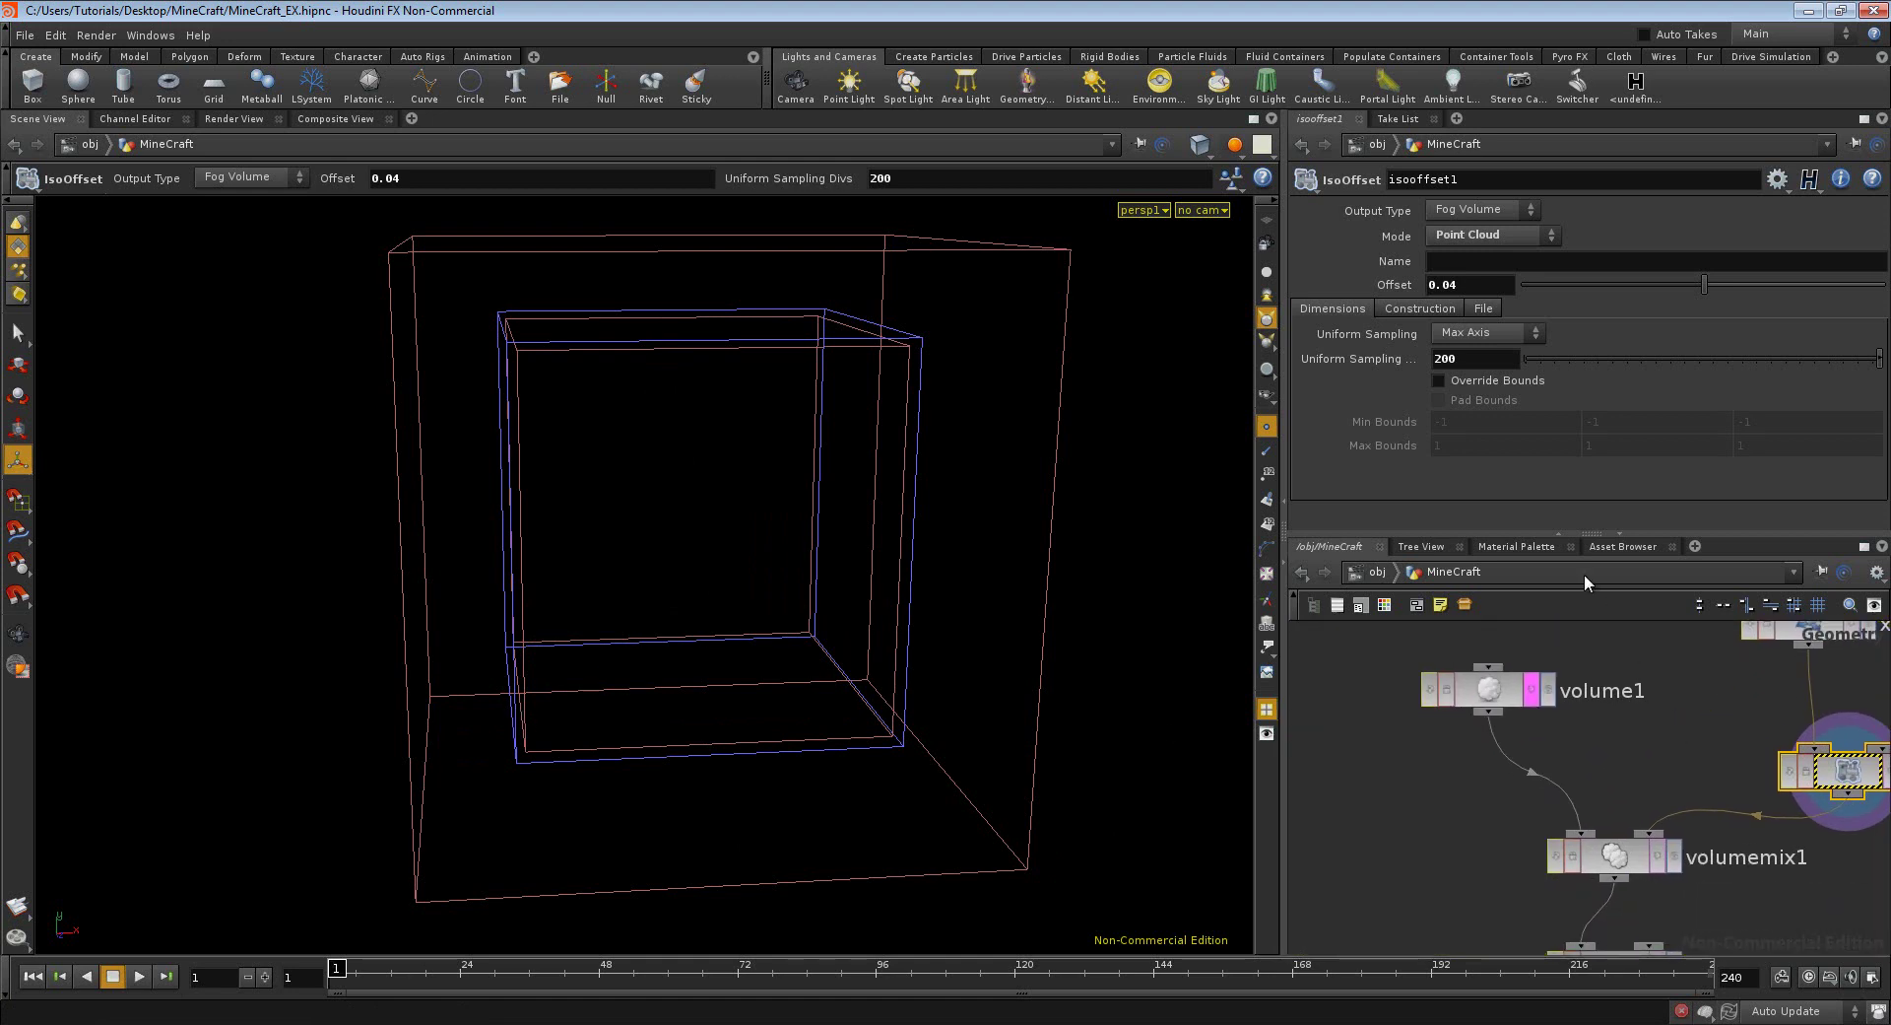
{"action": "left_click", "coordinate": [1489, 690]}
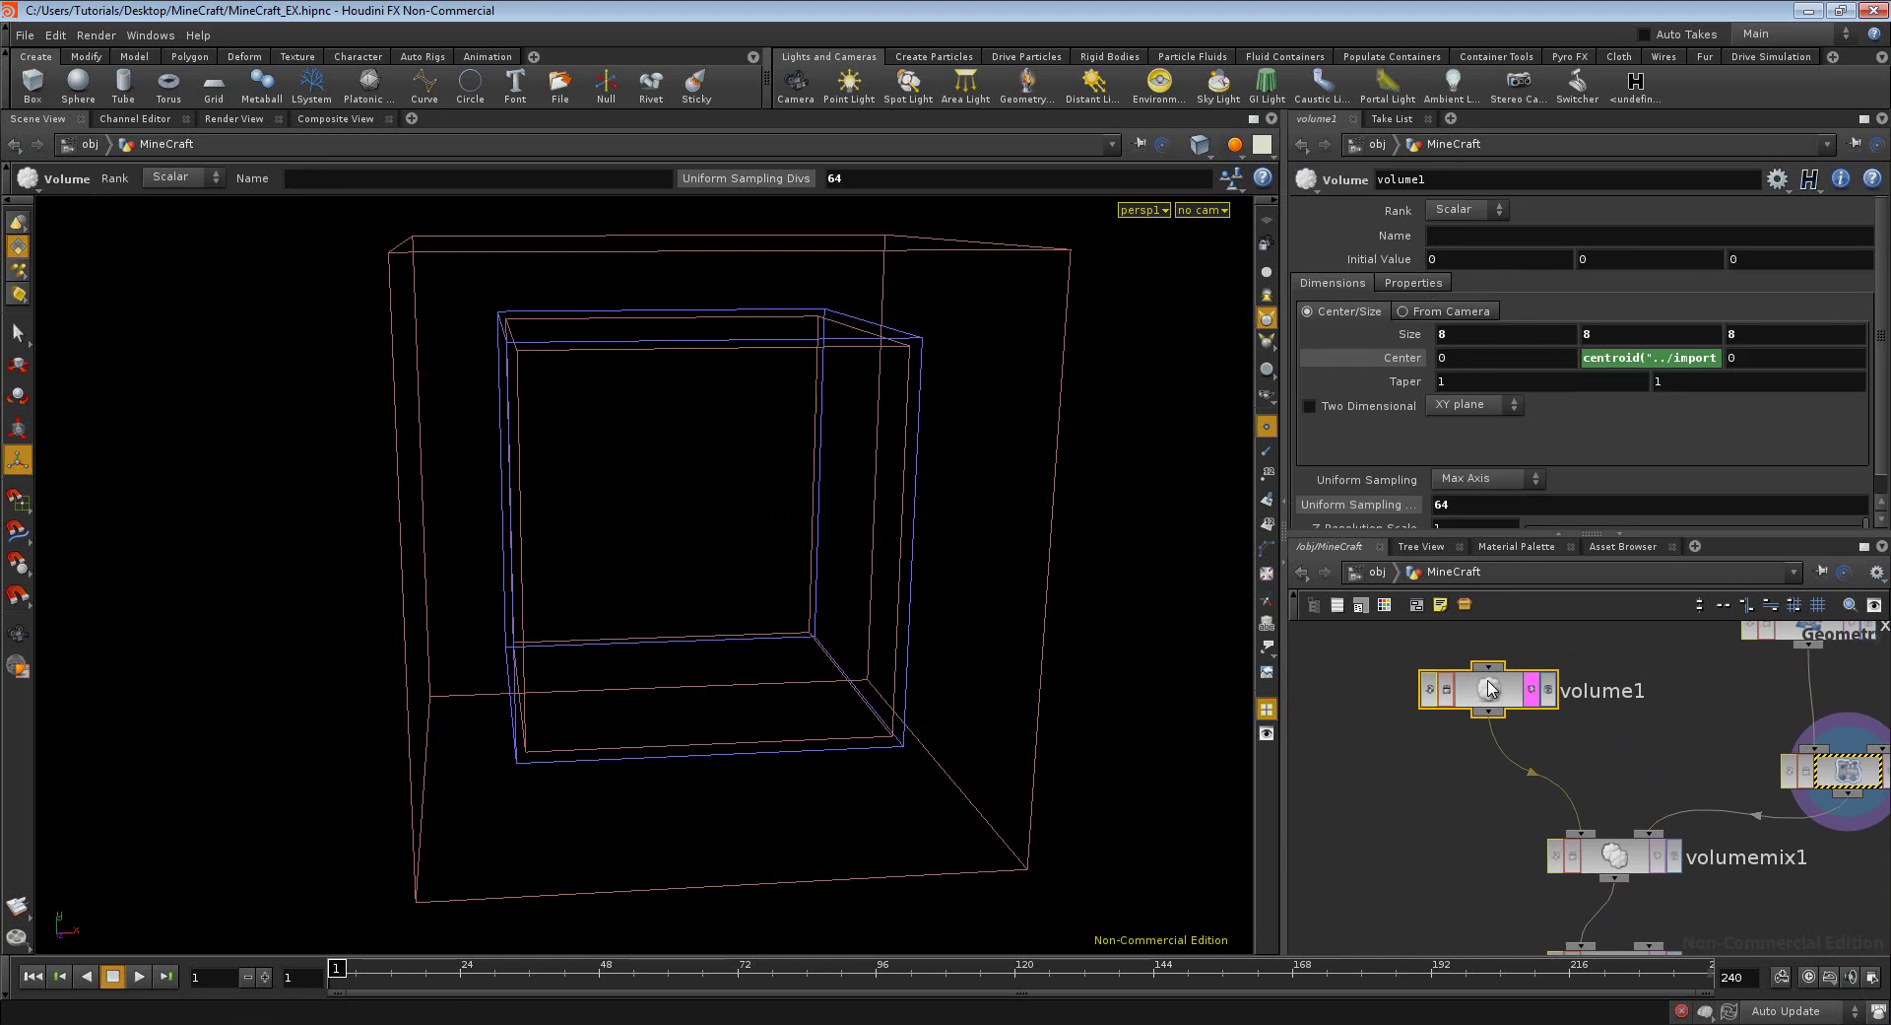
{"action": "left_click", "coordinate": [1487, 511]}
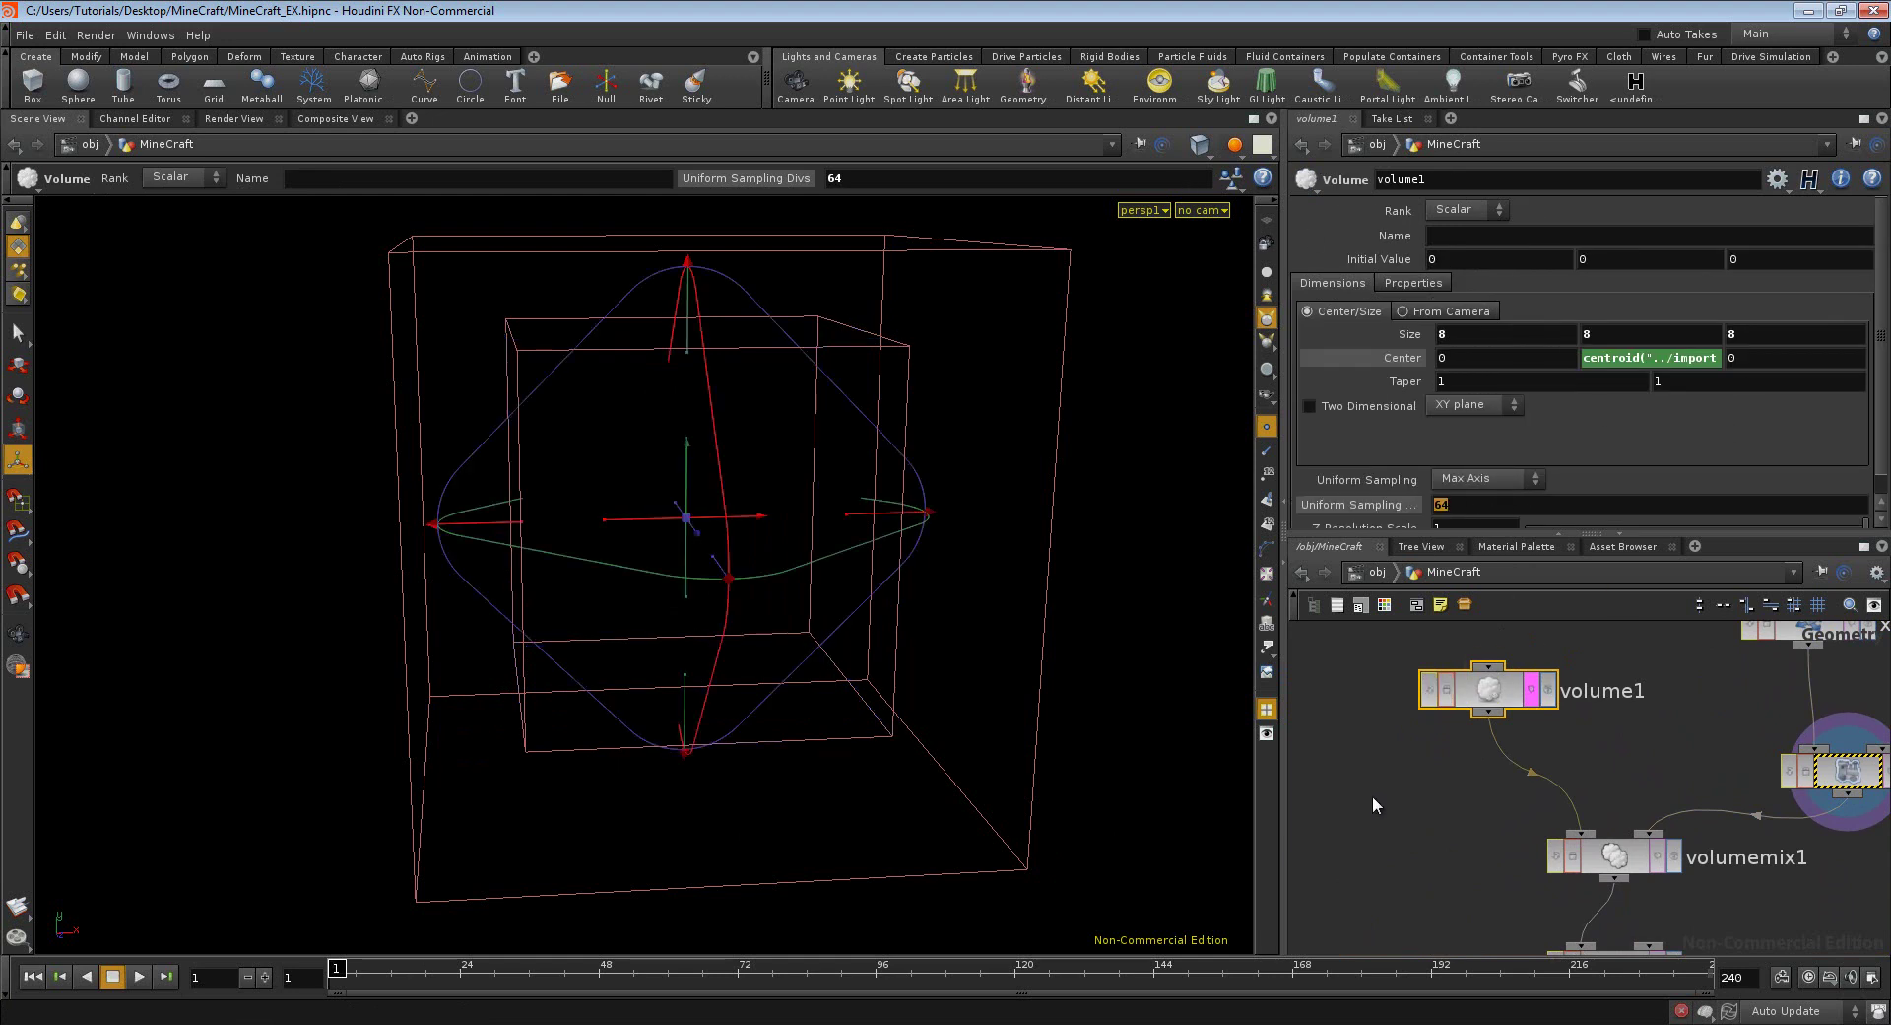
{"action": "type", "text": "500"}
{"action": "key", "text": "BackSpace"}
{"action": "key", "text": "BackSpace"}
{"action": "key", "text": "BackSpace"}
{"action": "type", "text": "400"}
{"action": "key", "text": "Return"}
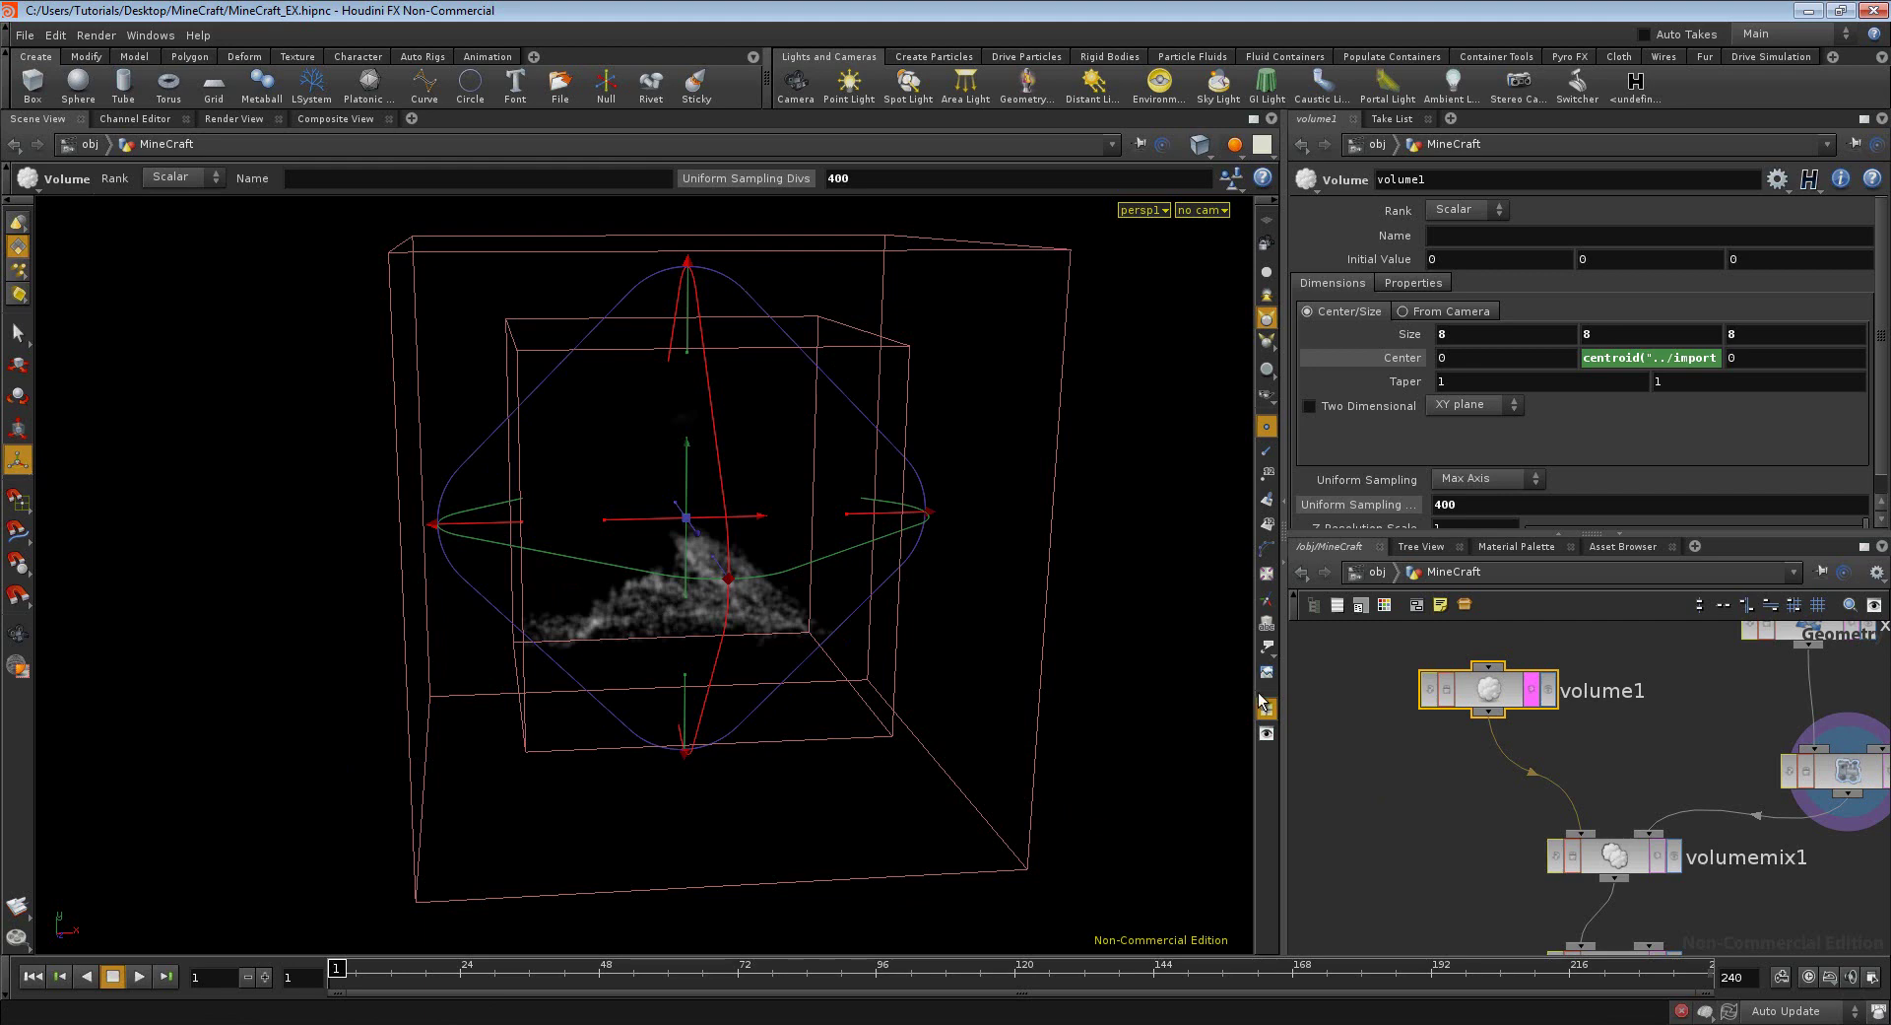
- Reselect isooffset1, leaving its sampling divisions at 200
{"action": "middle_click_drag", "start_coordinate": [1623, 774], "coordinate": [1414, 747]}
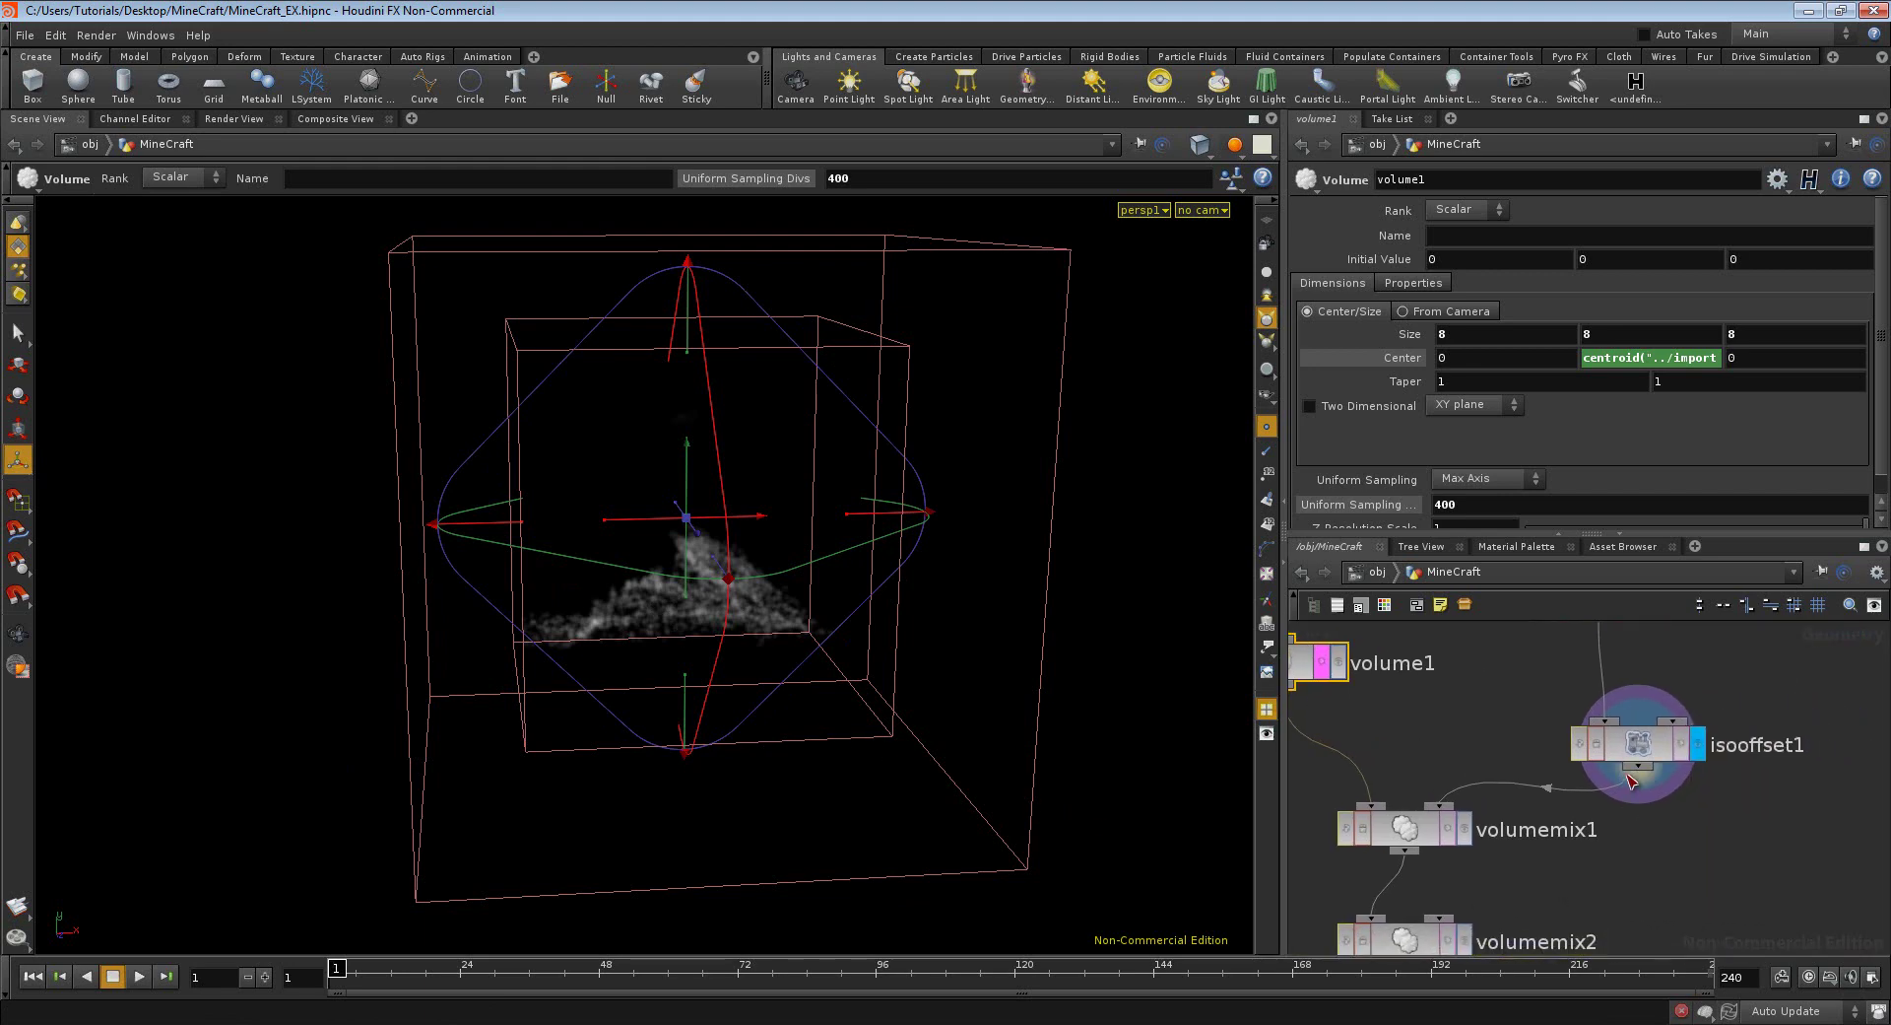
{"action": "left_click", "coordinate": [1640, 744]}
{"action": "double_click", "coordinate": [1468, 361]}
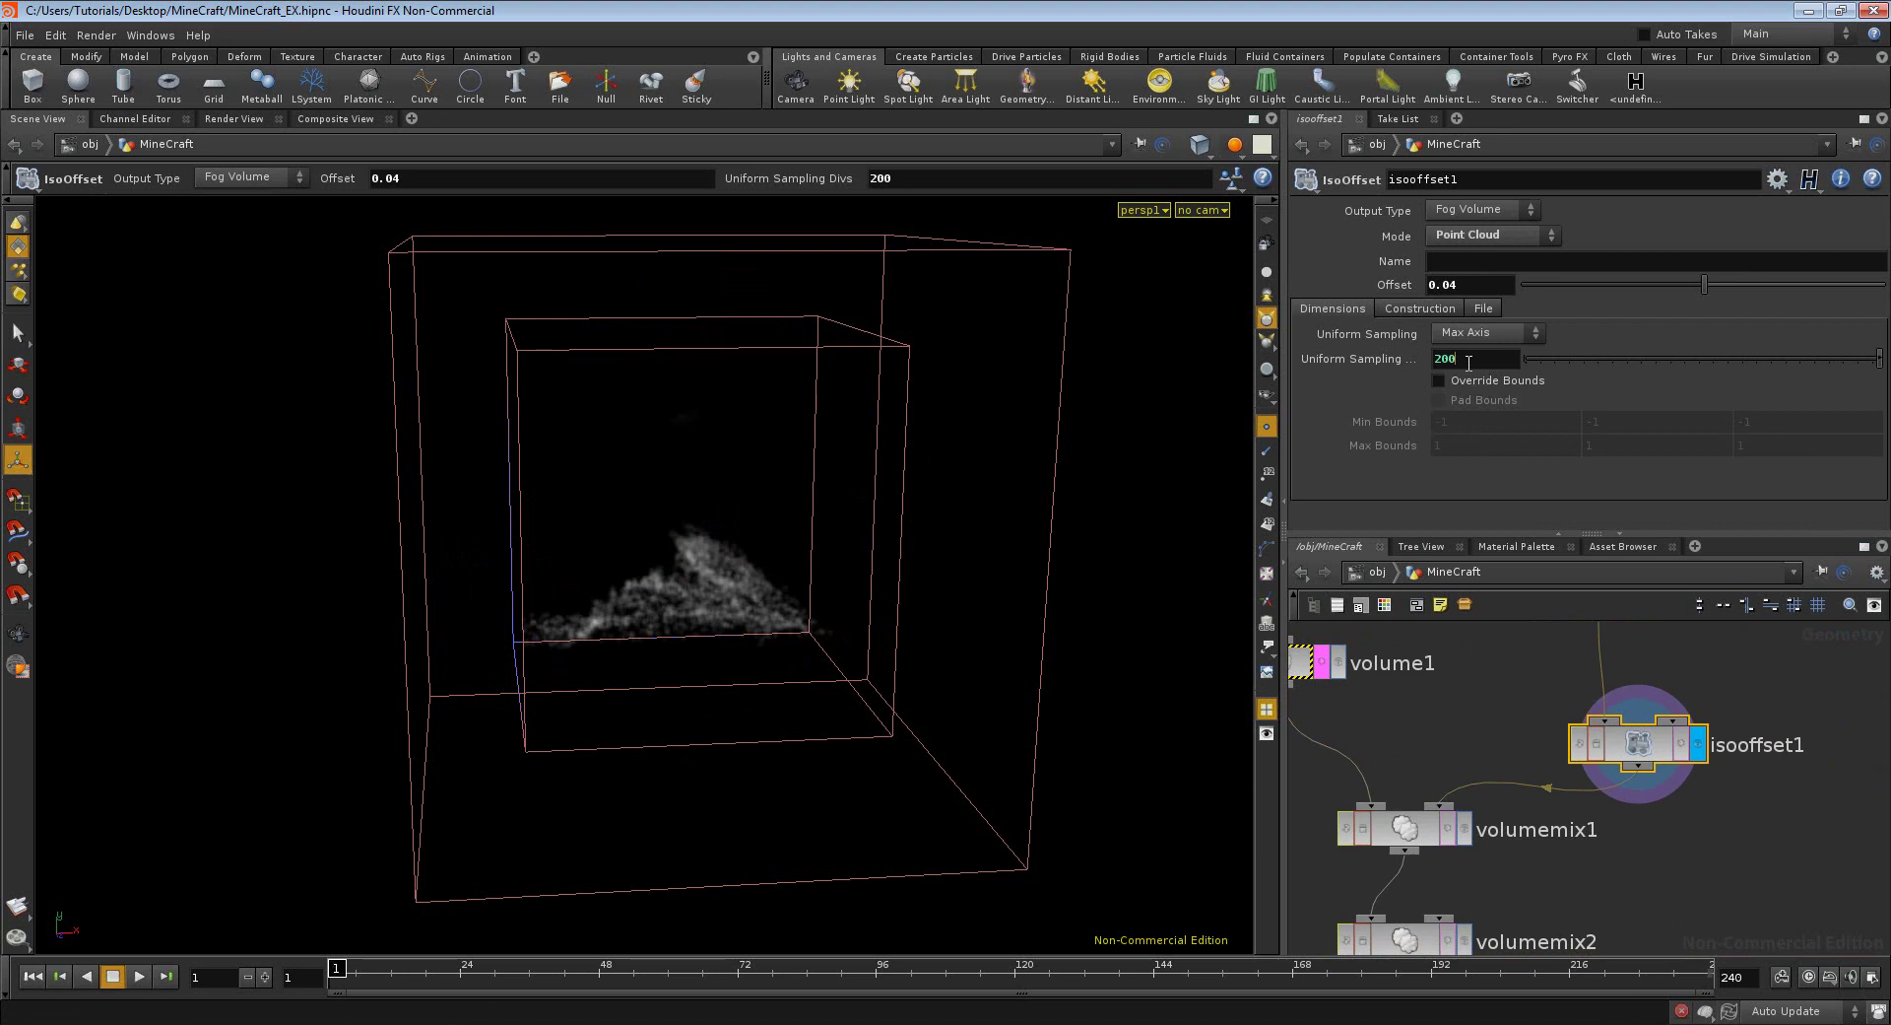
{"action": "key", "text": "Return"}
- Check the IPR render, then set isooffset1's Uniform Sampling Divs to 250 to recook
{"action": "left_click", "coordinate": [233, 118]}
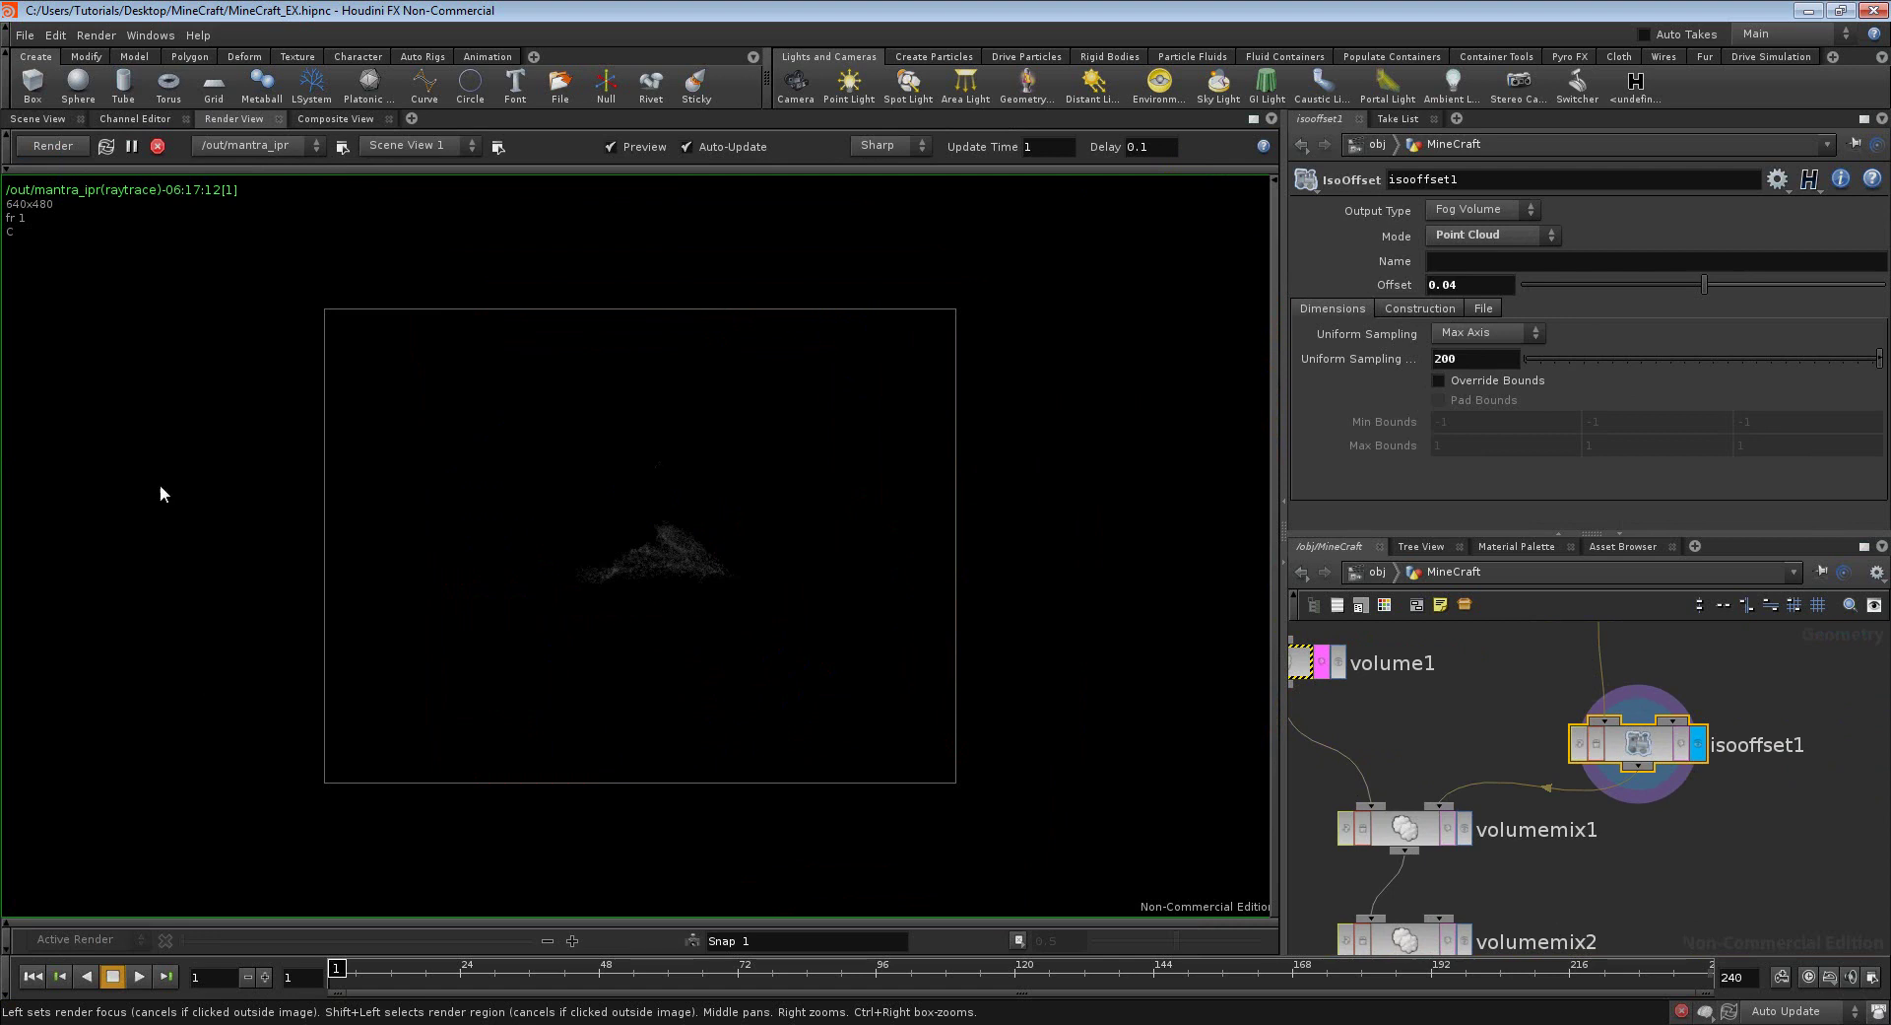
{"action": "left_click", "coordinate": [43, 118]}
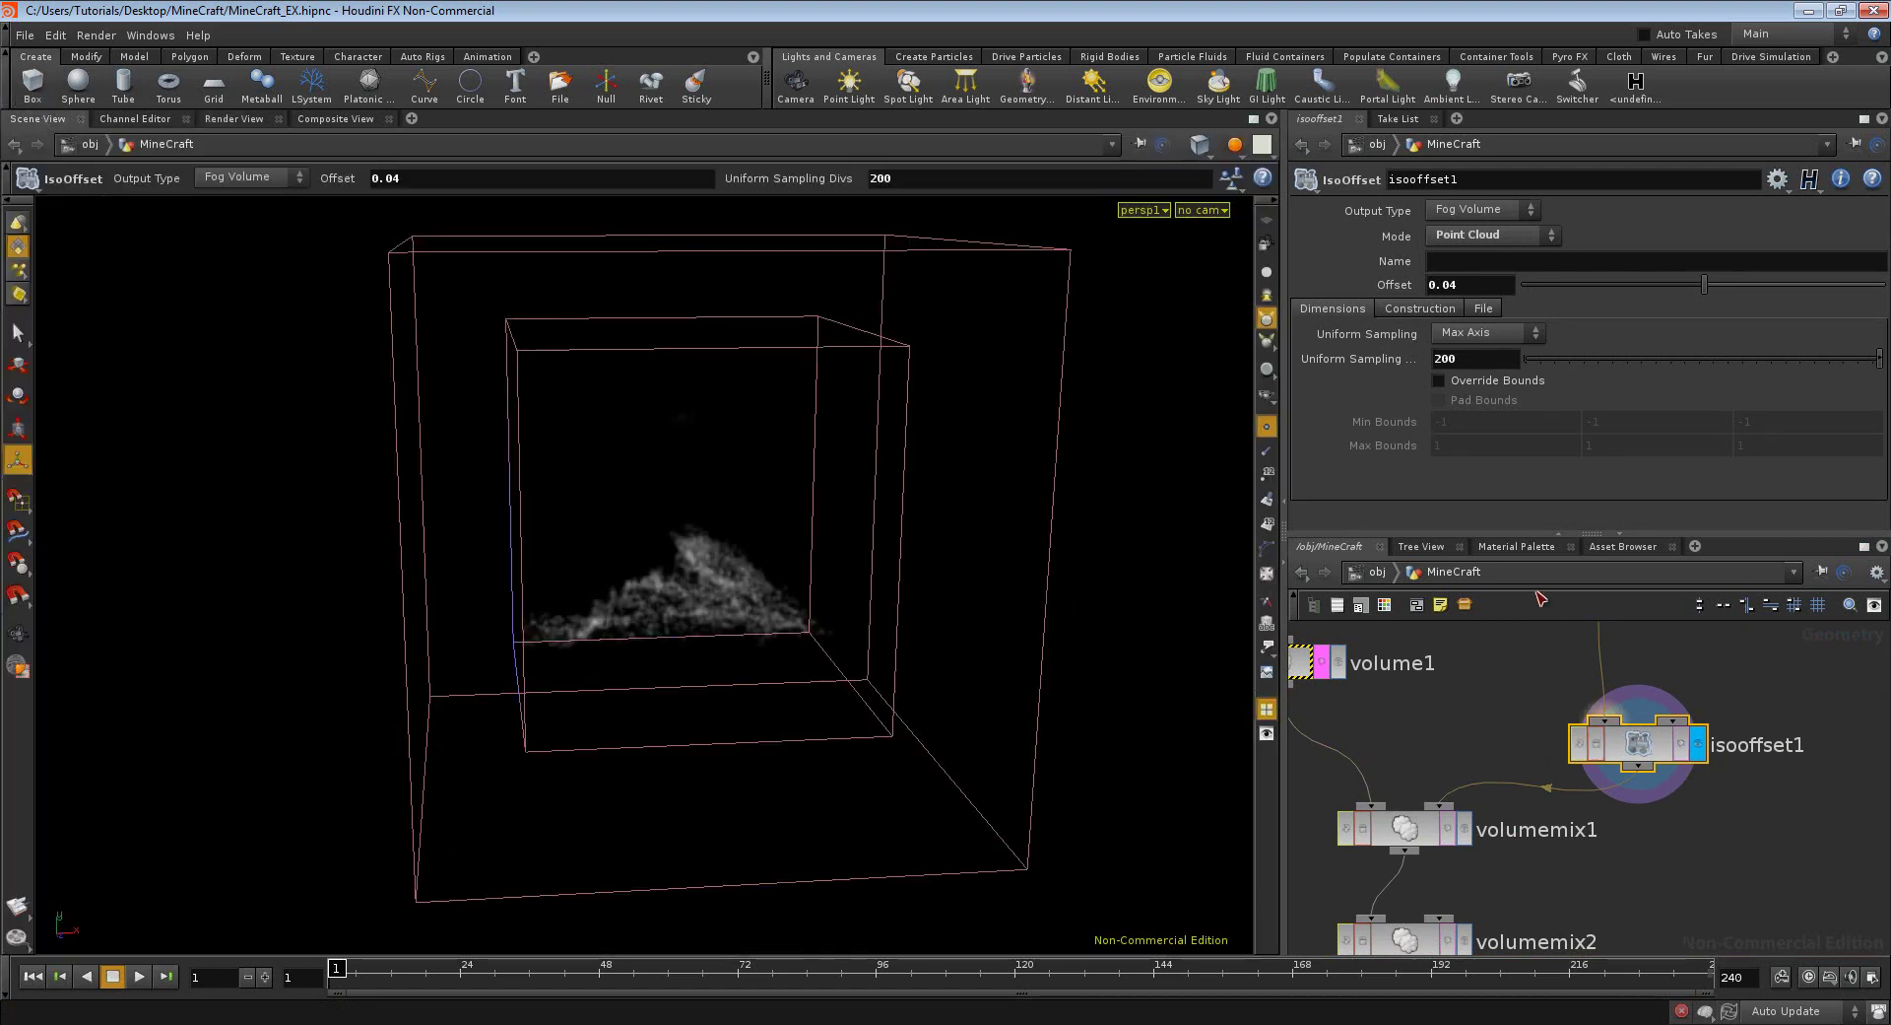
{"action": "double_click", "coordinate": [1445, 360]}
{"action": "type", "text": "250"}
{"action": "key", "text": "Return"}
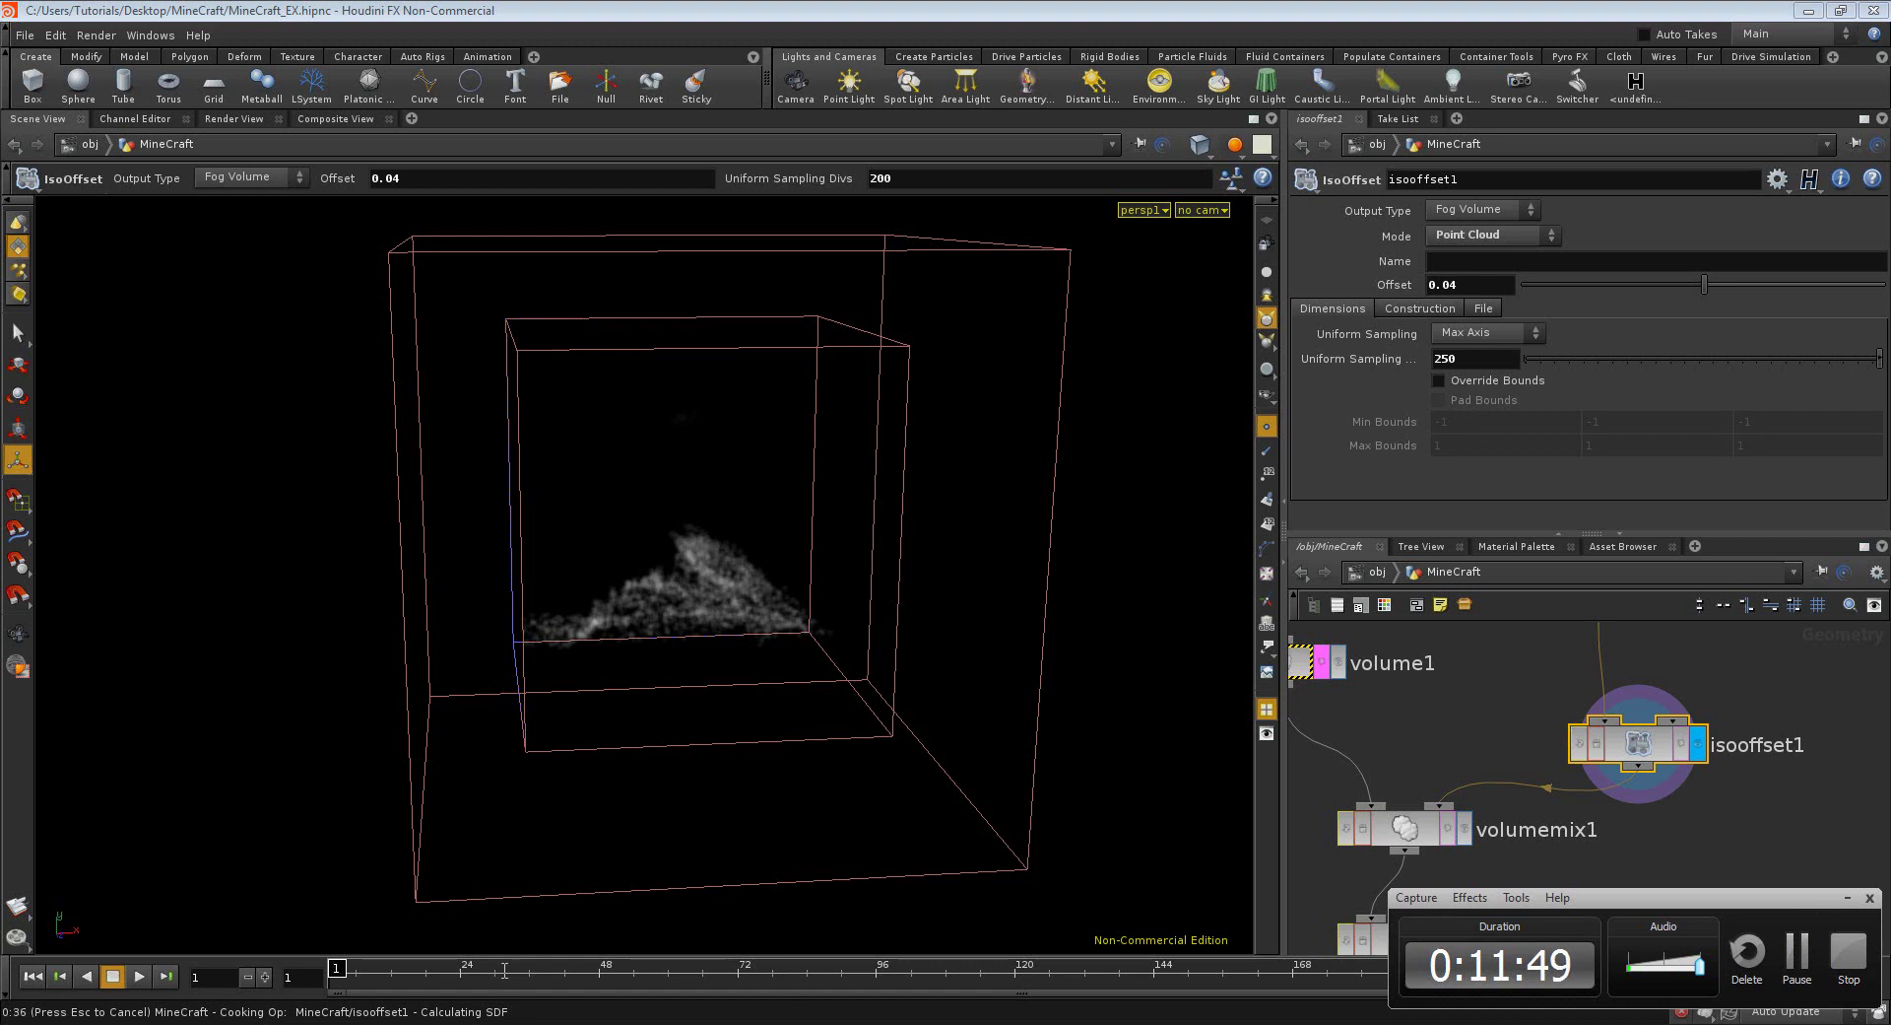
- Review the fully cooked tornado fog in Render View and return to Scene View
{"action": "left_click", "coordinate": [1798, 960]}
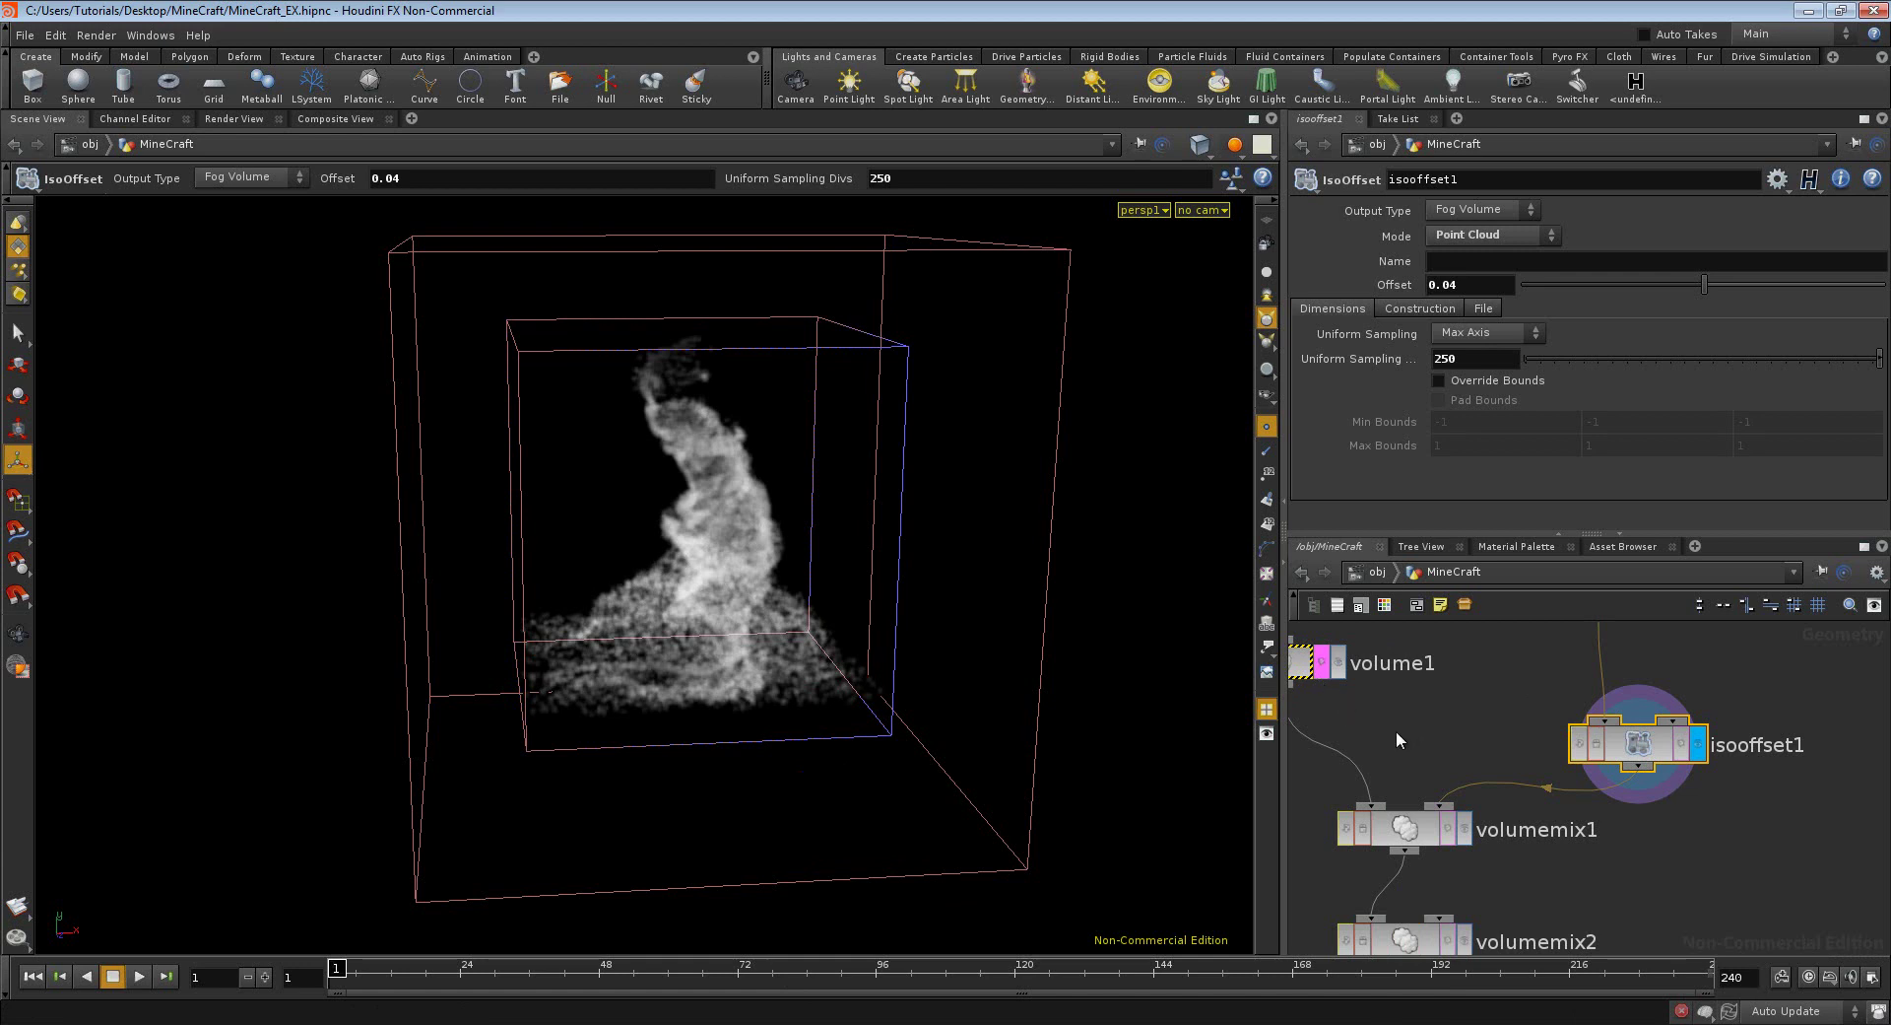
{"action": "middle_click_drag", "start_coordinate": [1397, 730], "coordinate": [1536, 783]}
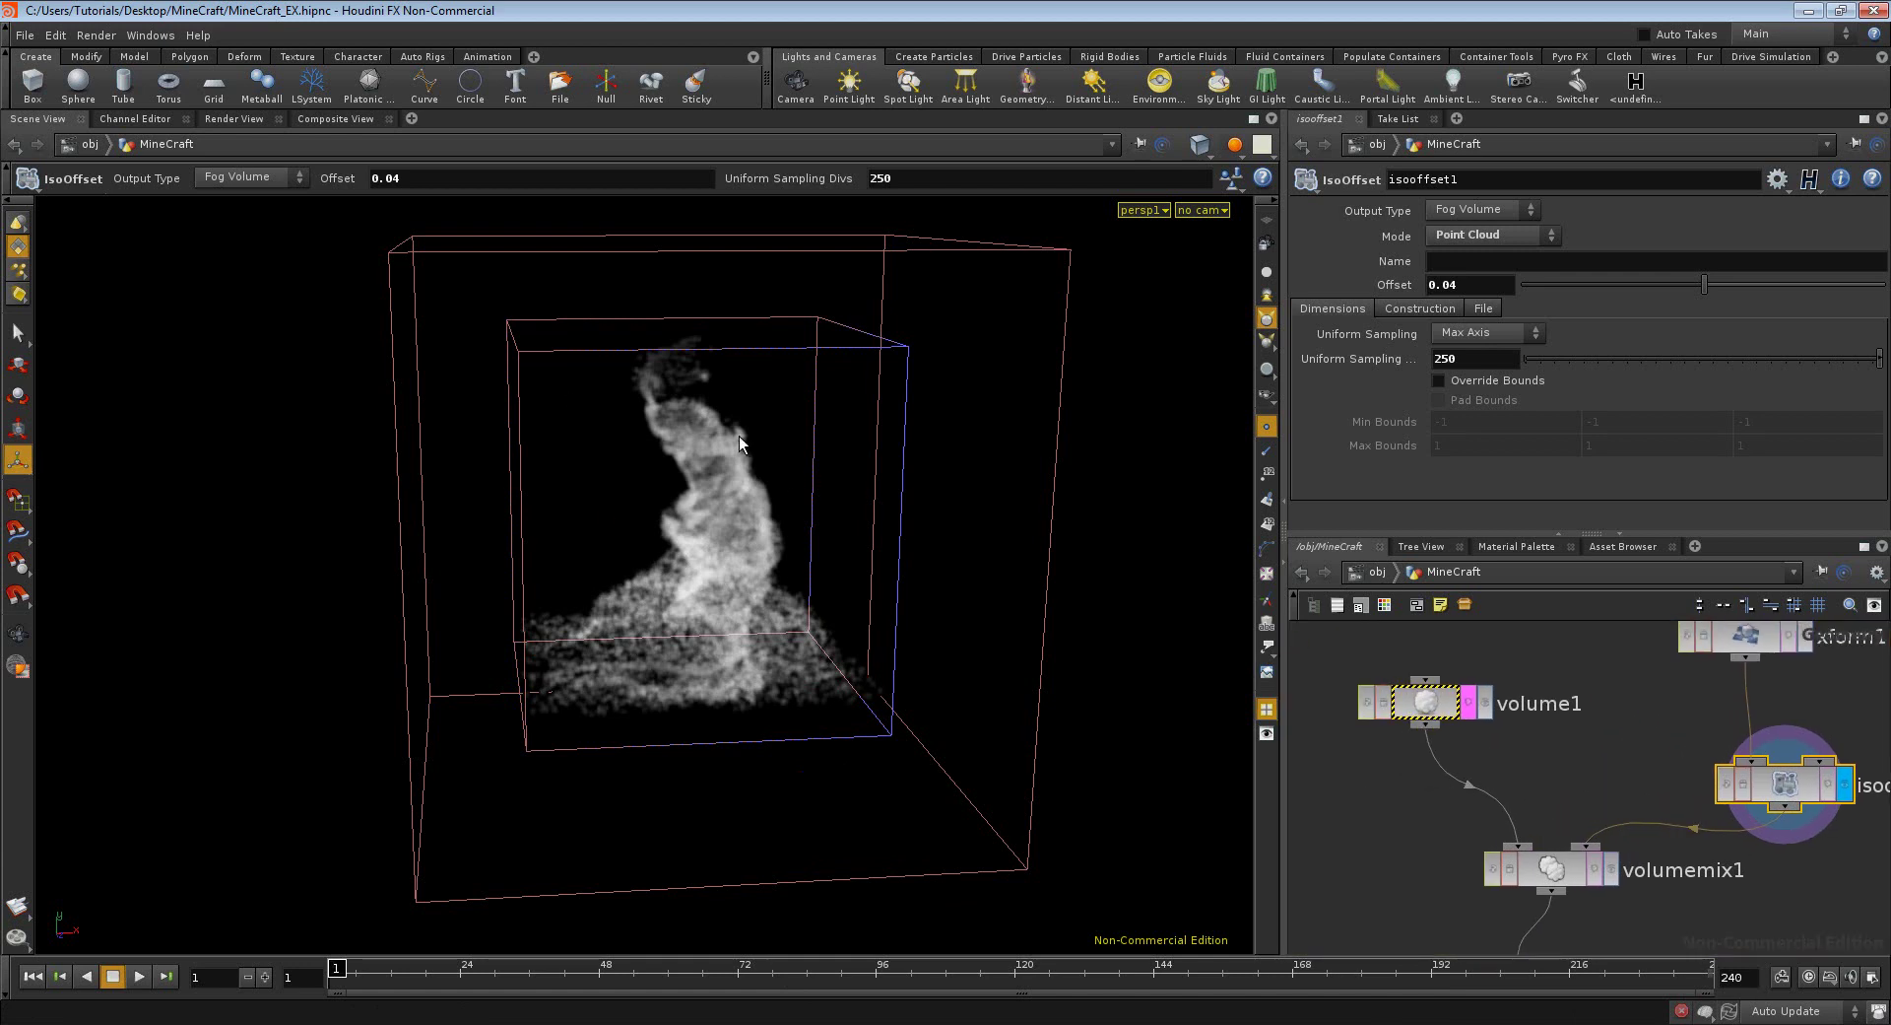
{"action": "left_click", "coordinate": [226, 119]}
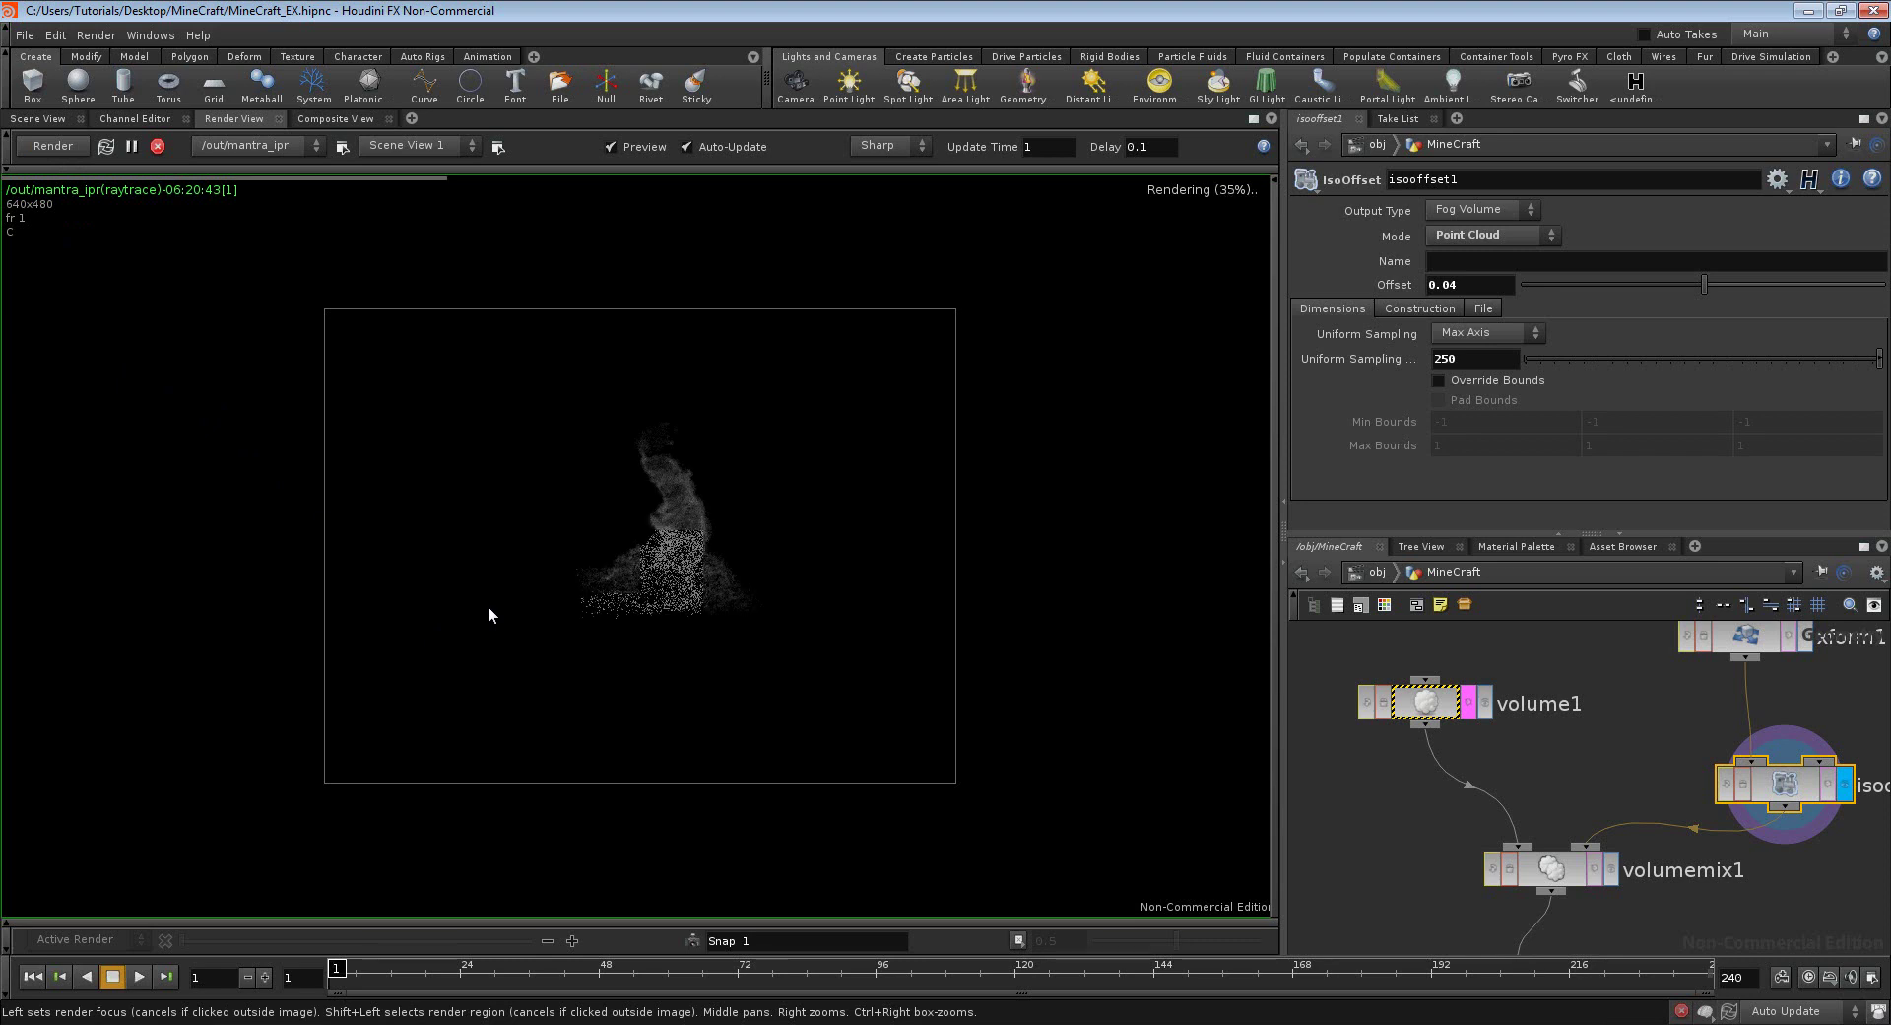
{"action": "left_click", "coordinate": [20, 118]}
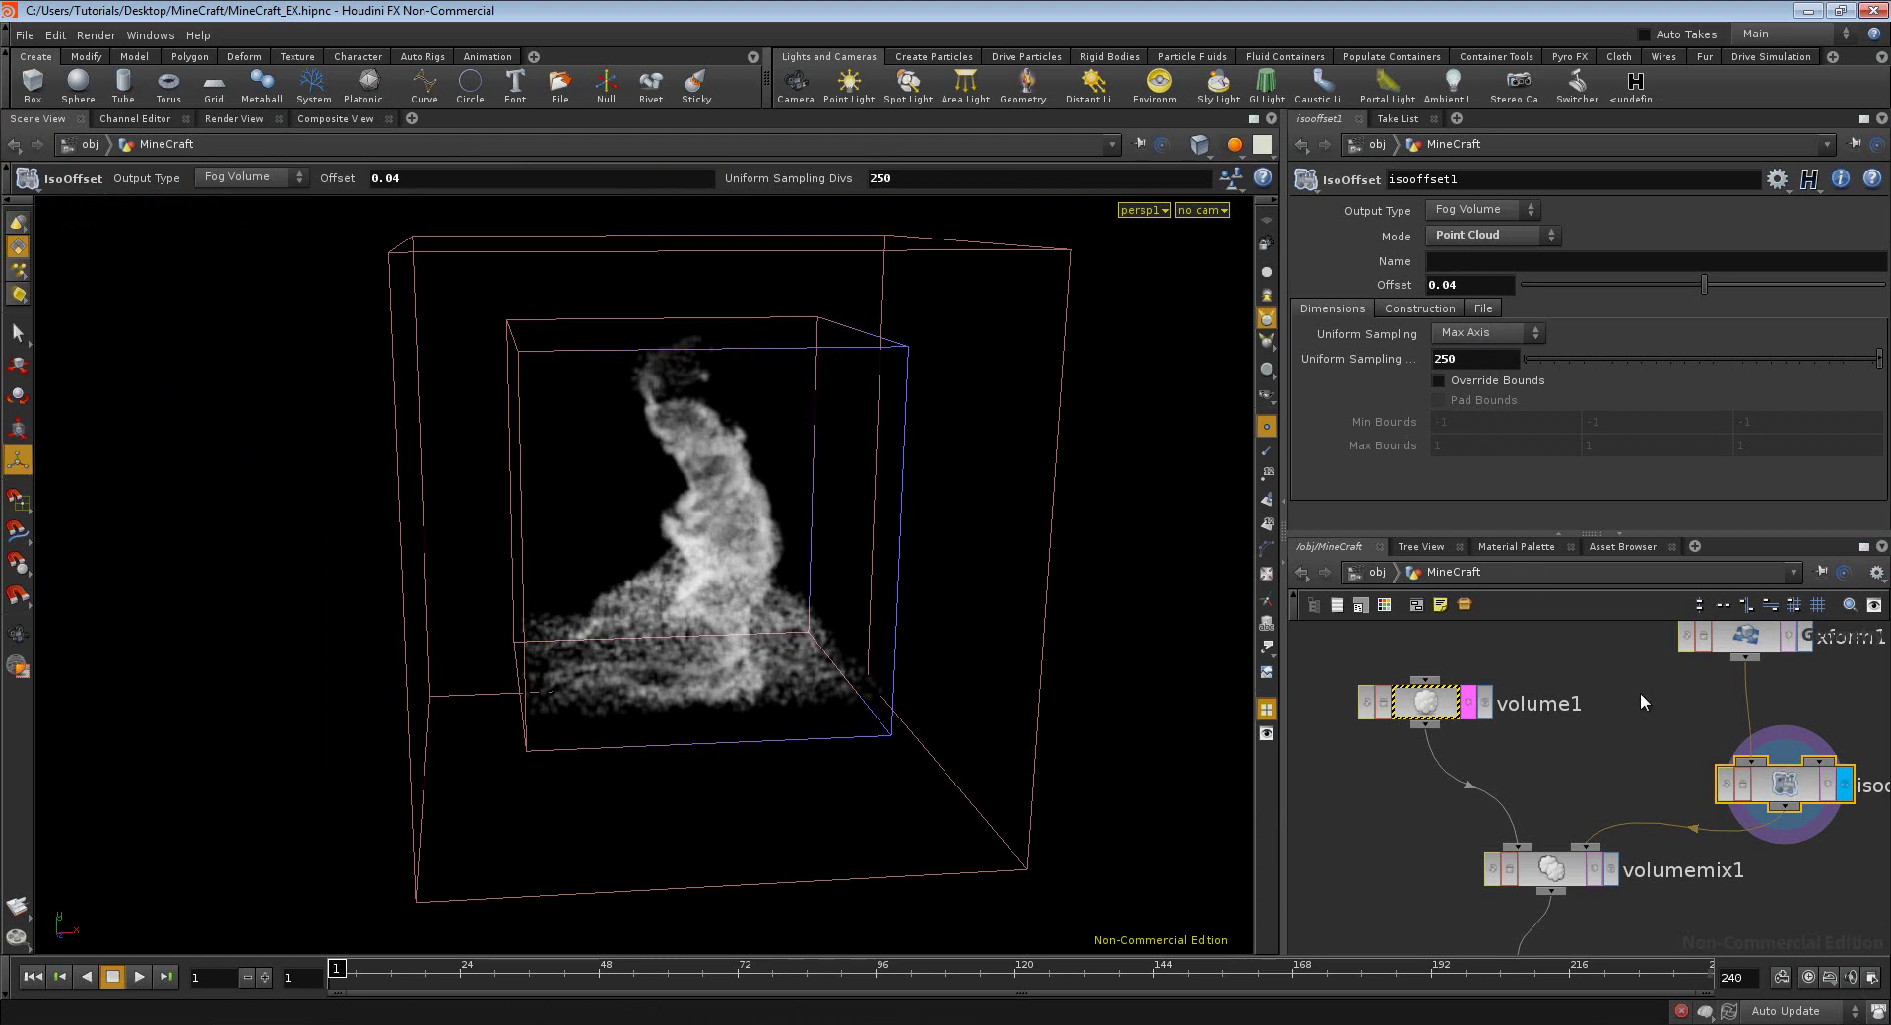
- Zoom out the network and set the display flag on Export_MC below volumemix2
{"action": "scroll", "coordinate": [1675, 719], "scroll_direction": "down", "scroll_amount": 2}
{"action": "scroll", "coordinate": [1655, 738], "scroll_direction": "down", "scroll_amount": 1}
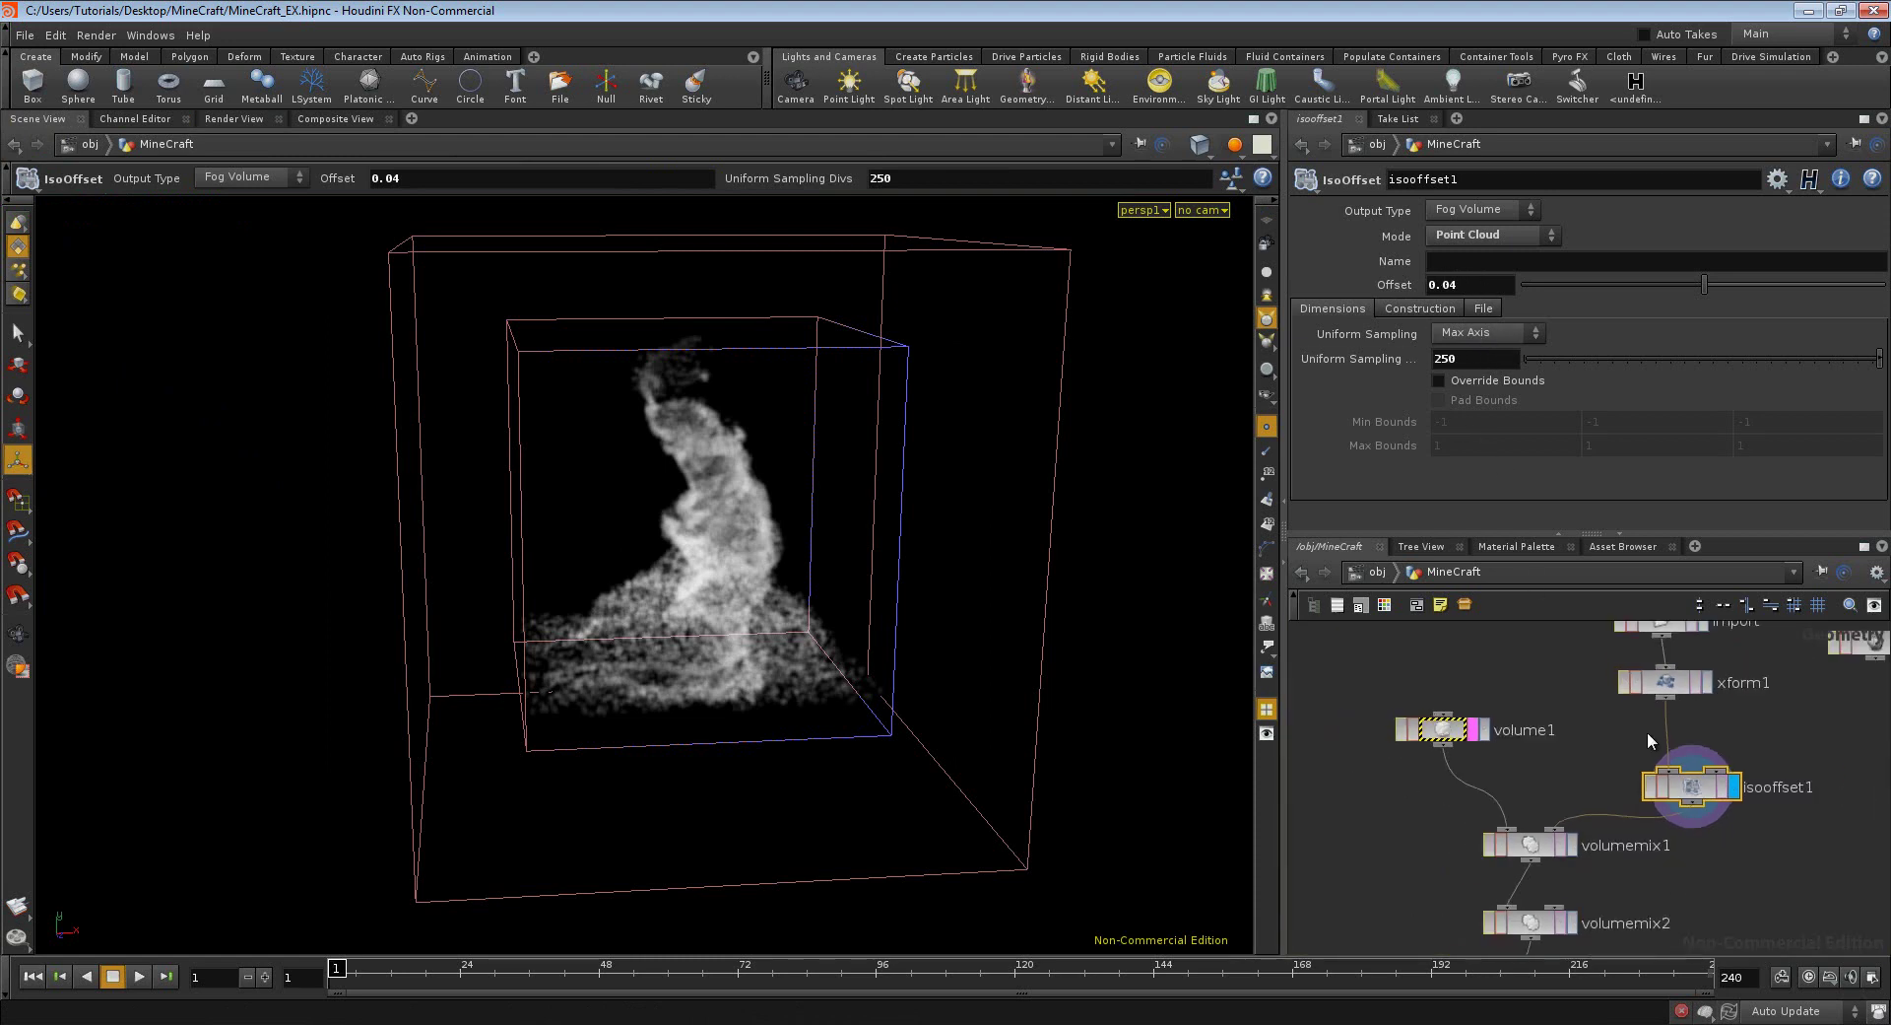
{"action": "scroll", "coordinate": [1651, 746], "scroll_direction": "down", "scroll_amount": 1}
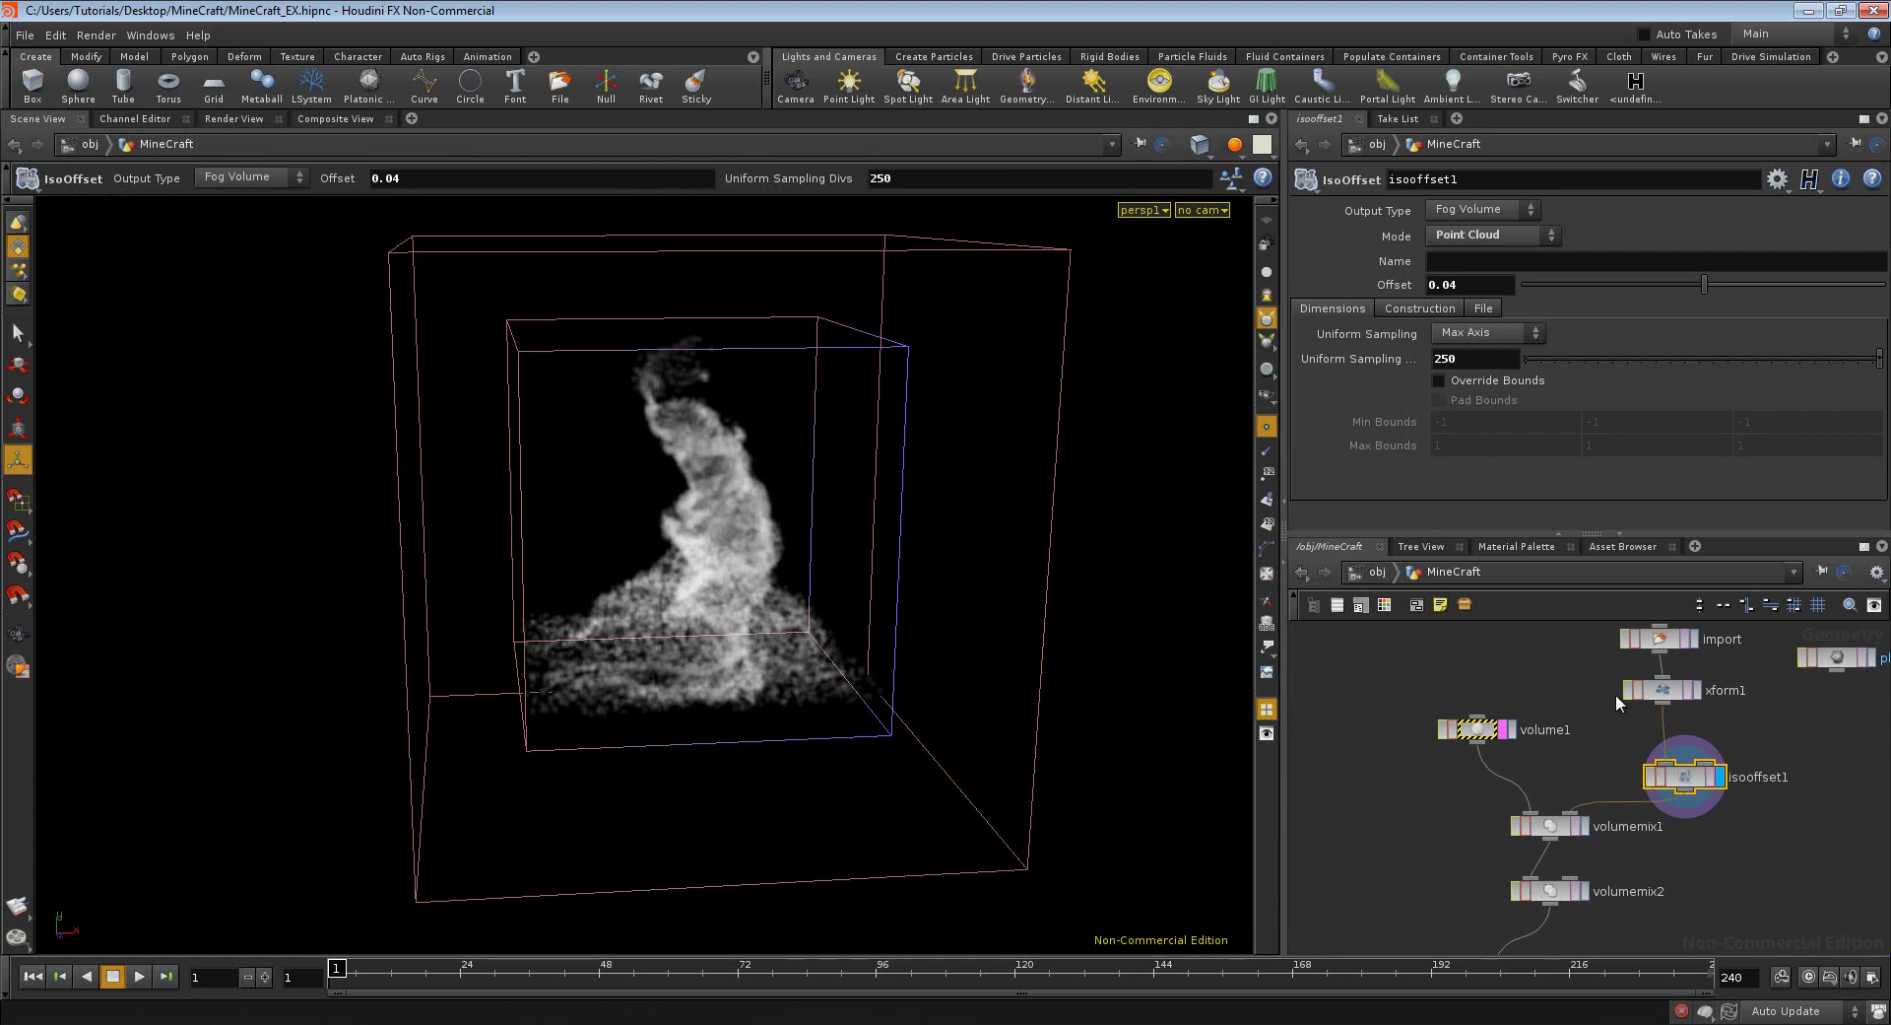
{"action": "middle_click_drag", "start_coordinate": [1677, 863], "coordinate": [1641, 736]}
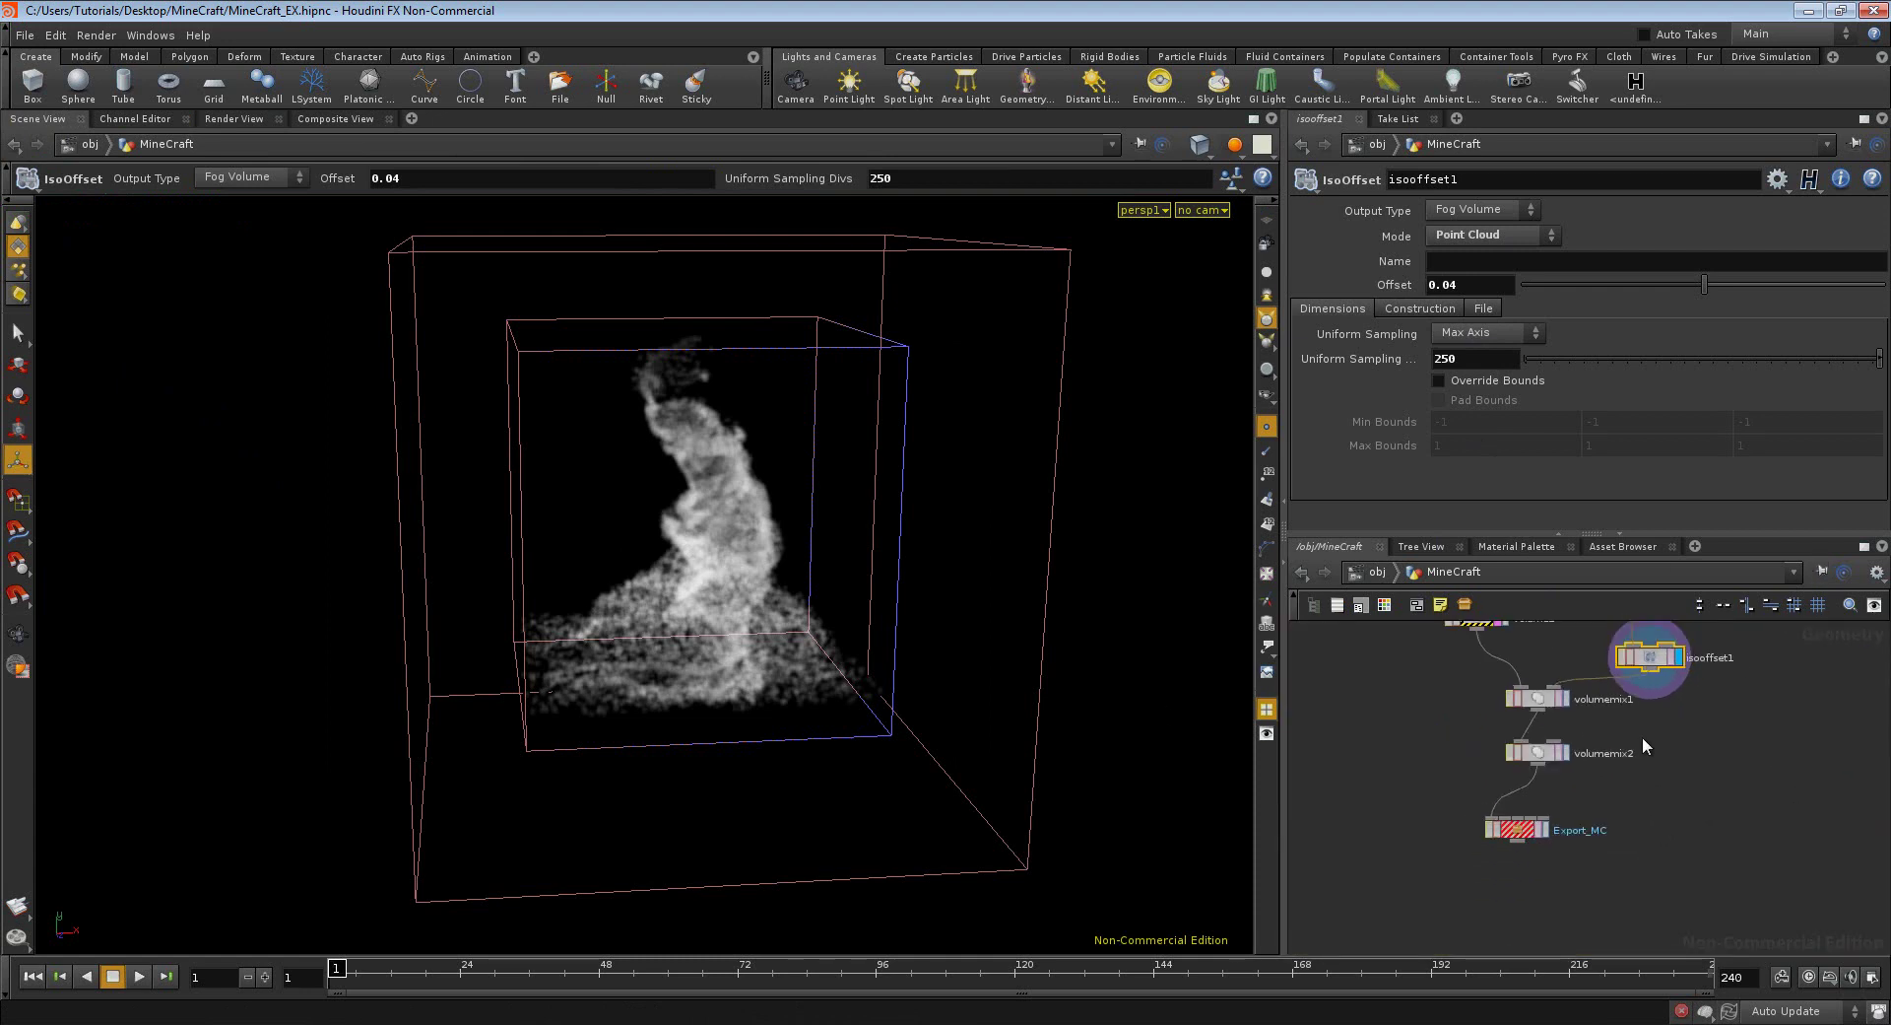
{"action": "mouse_move", "coordinate": [1492, 848]}
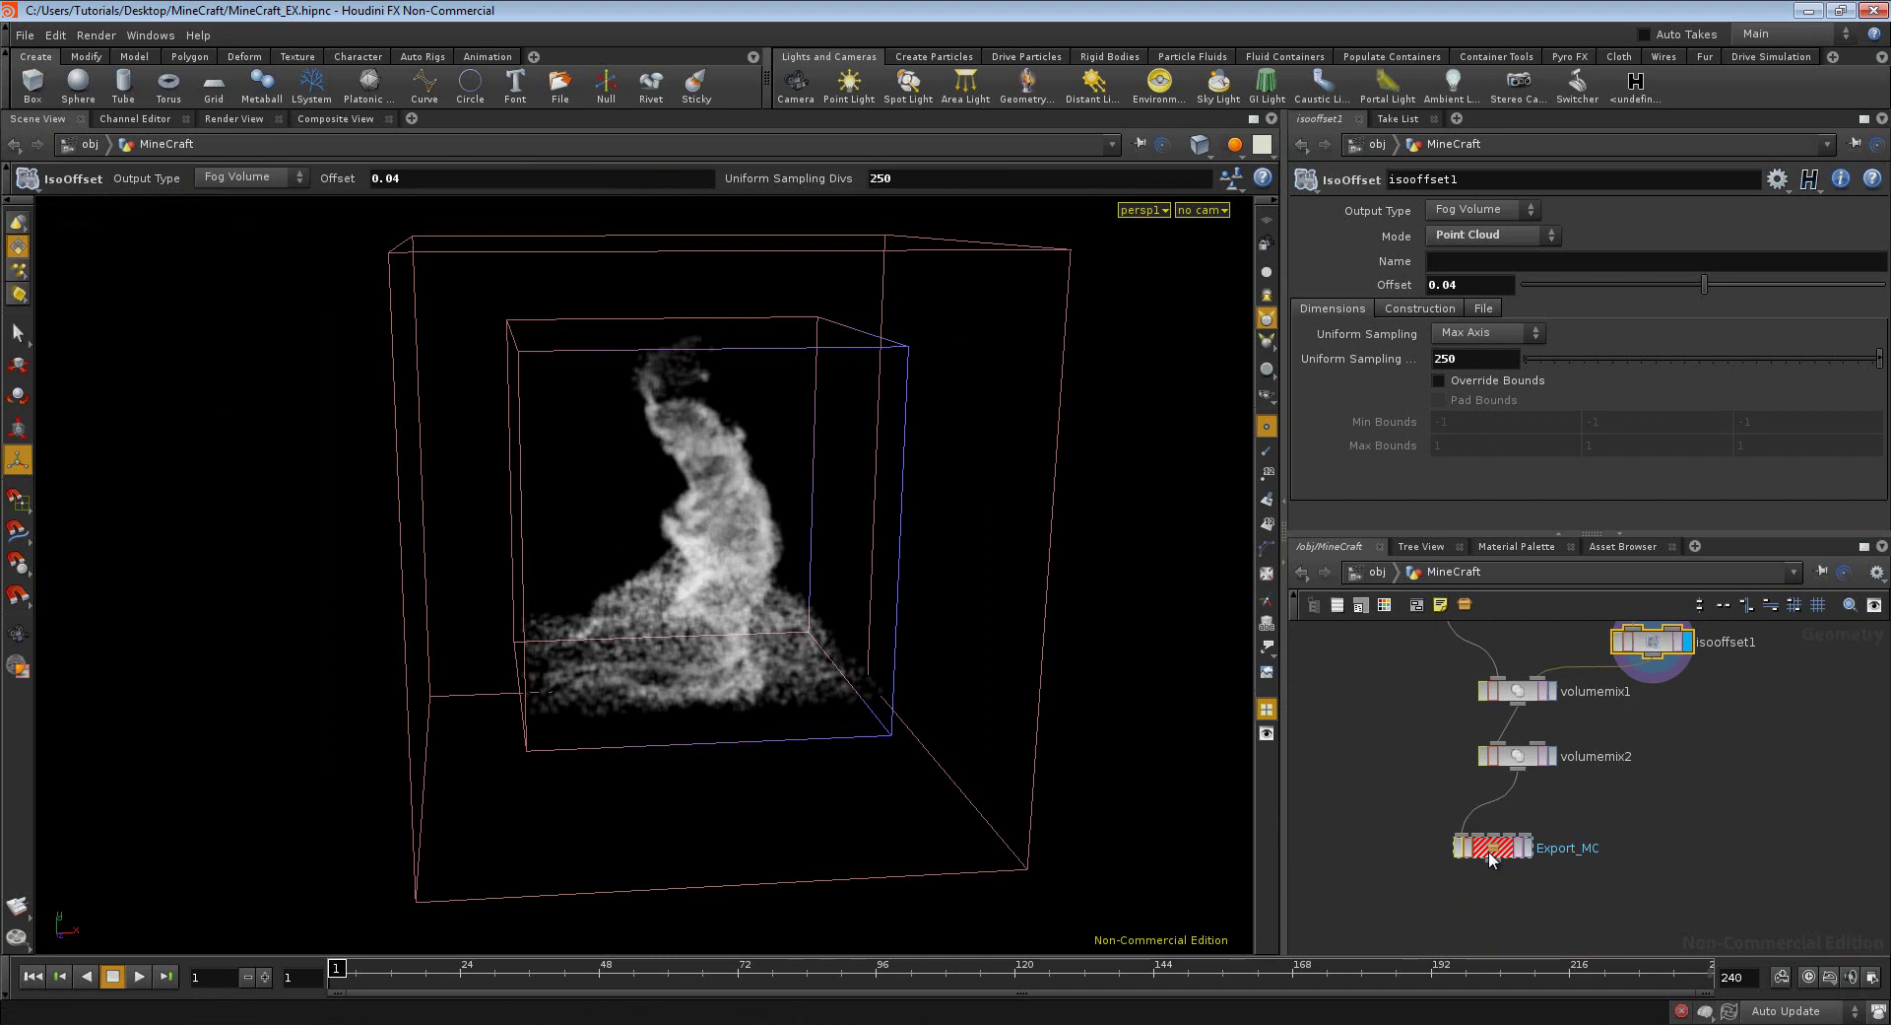
{"action": "left_click", "coordinate": [1534, 857]}
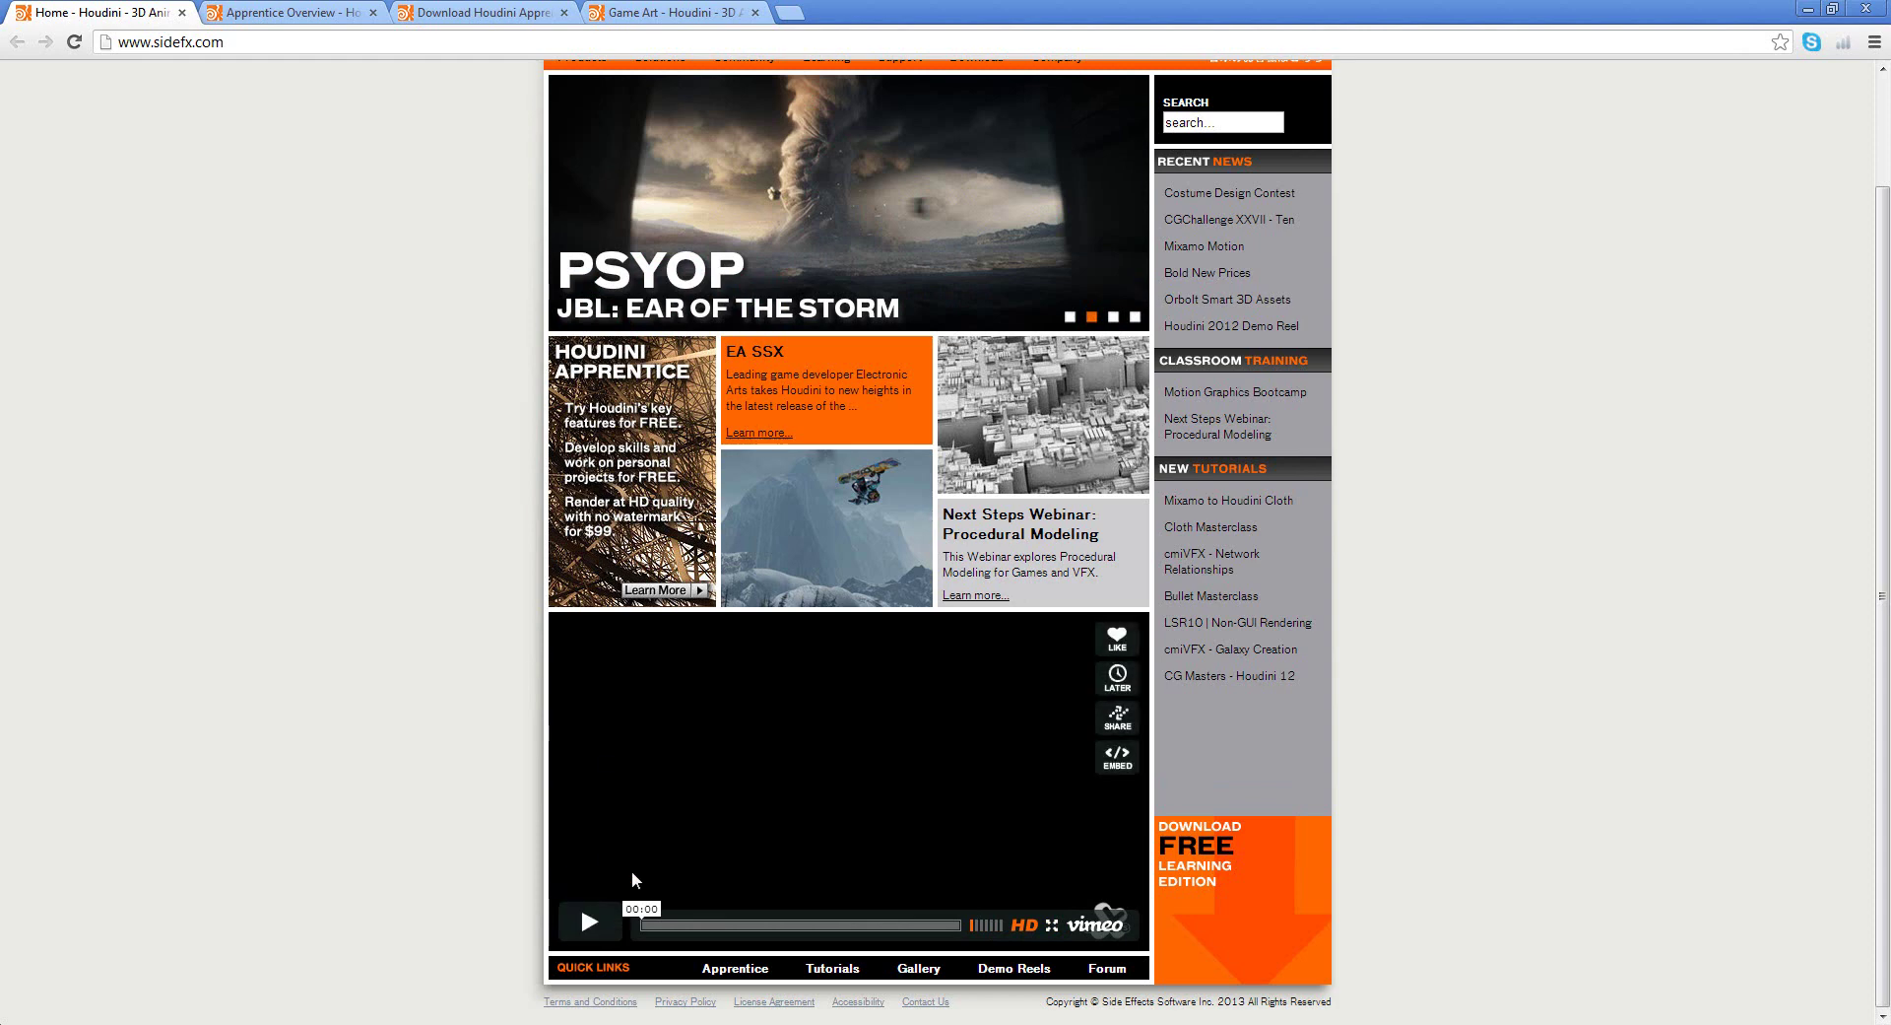
- Play the Vimeo video on the sidefx.com home page
{"action": "scroll", "coordinate": [356, 536], "scroll_direction": "up", "scroll_amount": 2}
{"action": "scroll", "coordinate": [357, 536], "scroll_direction": "down", "scroll_amount": 2}
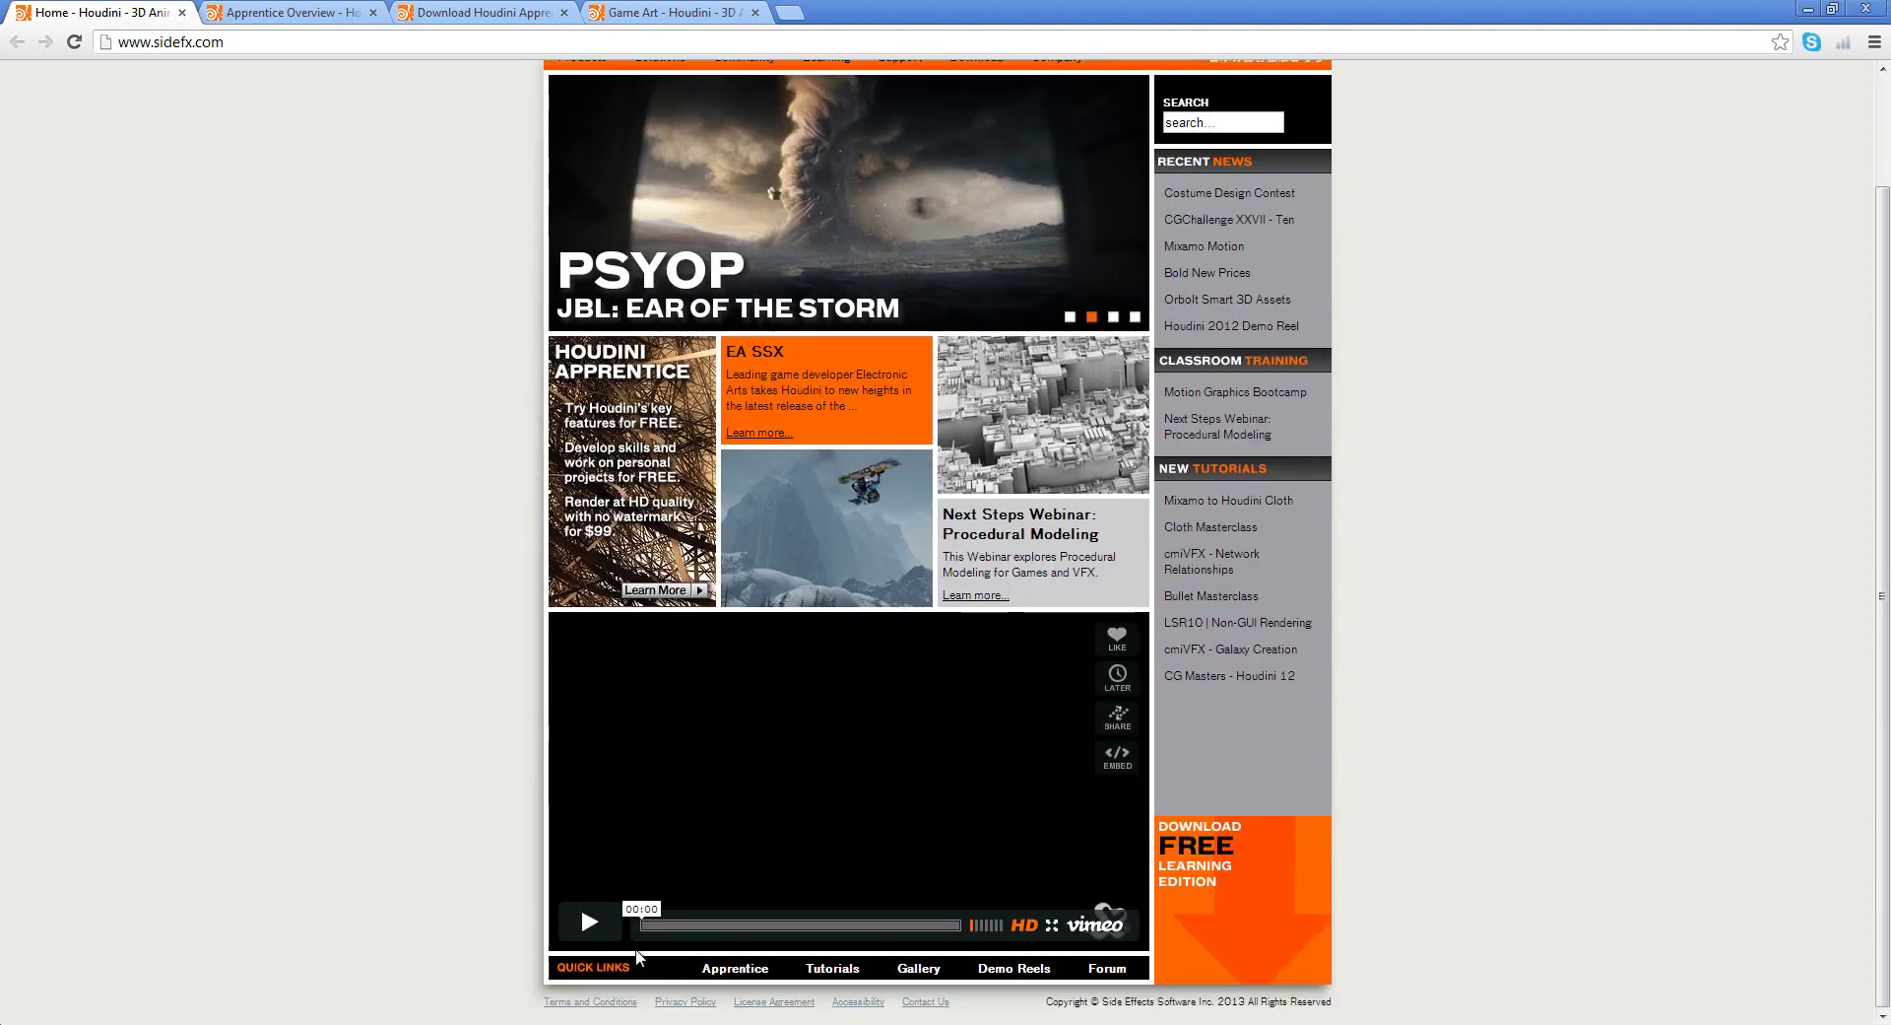
{"action": "left_click", "coordinate": [592, 926]}
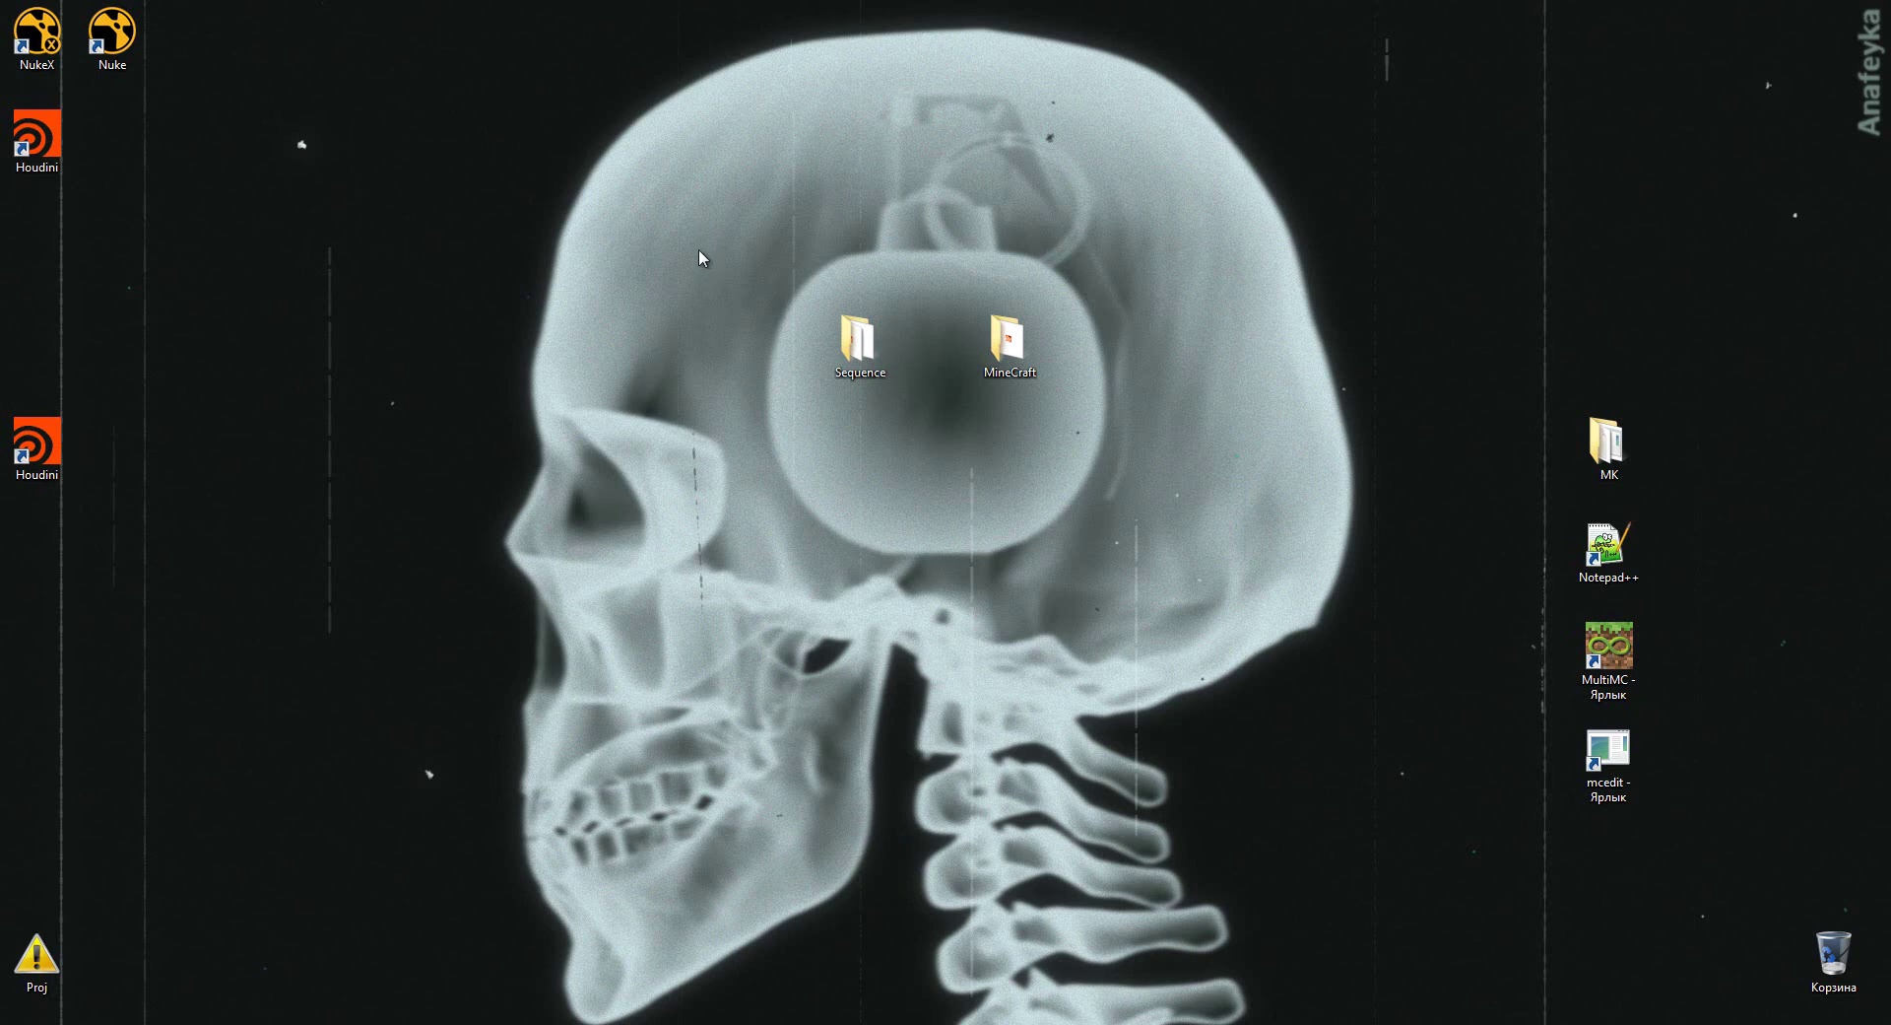
- Select, then deselect, the Sequence and MineCraft desktop icons, and return to Houdini FX
{"action": "mouse_move", "coordinate": [695, 260]}
{"action": "left_mouse_down"}
{"action": "mouse_move", "coordinate": [1078, 493]}
{"action": "mouse_move", "coordinate": [1193, 298]}
{"action": "left_mouse_up"}
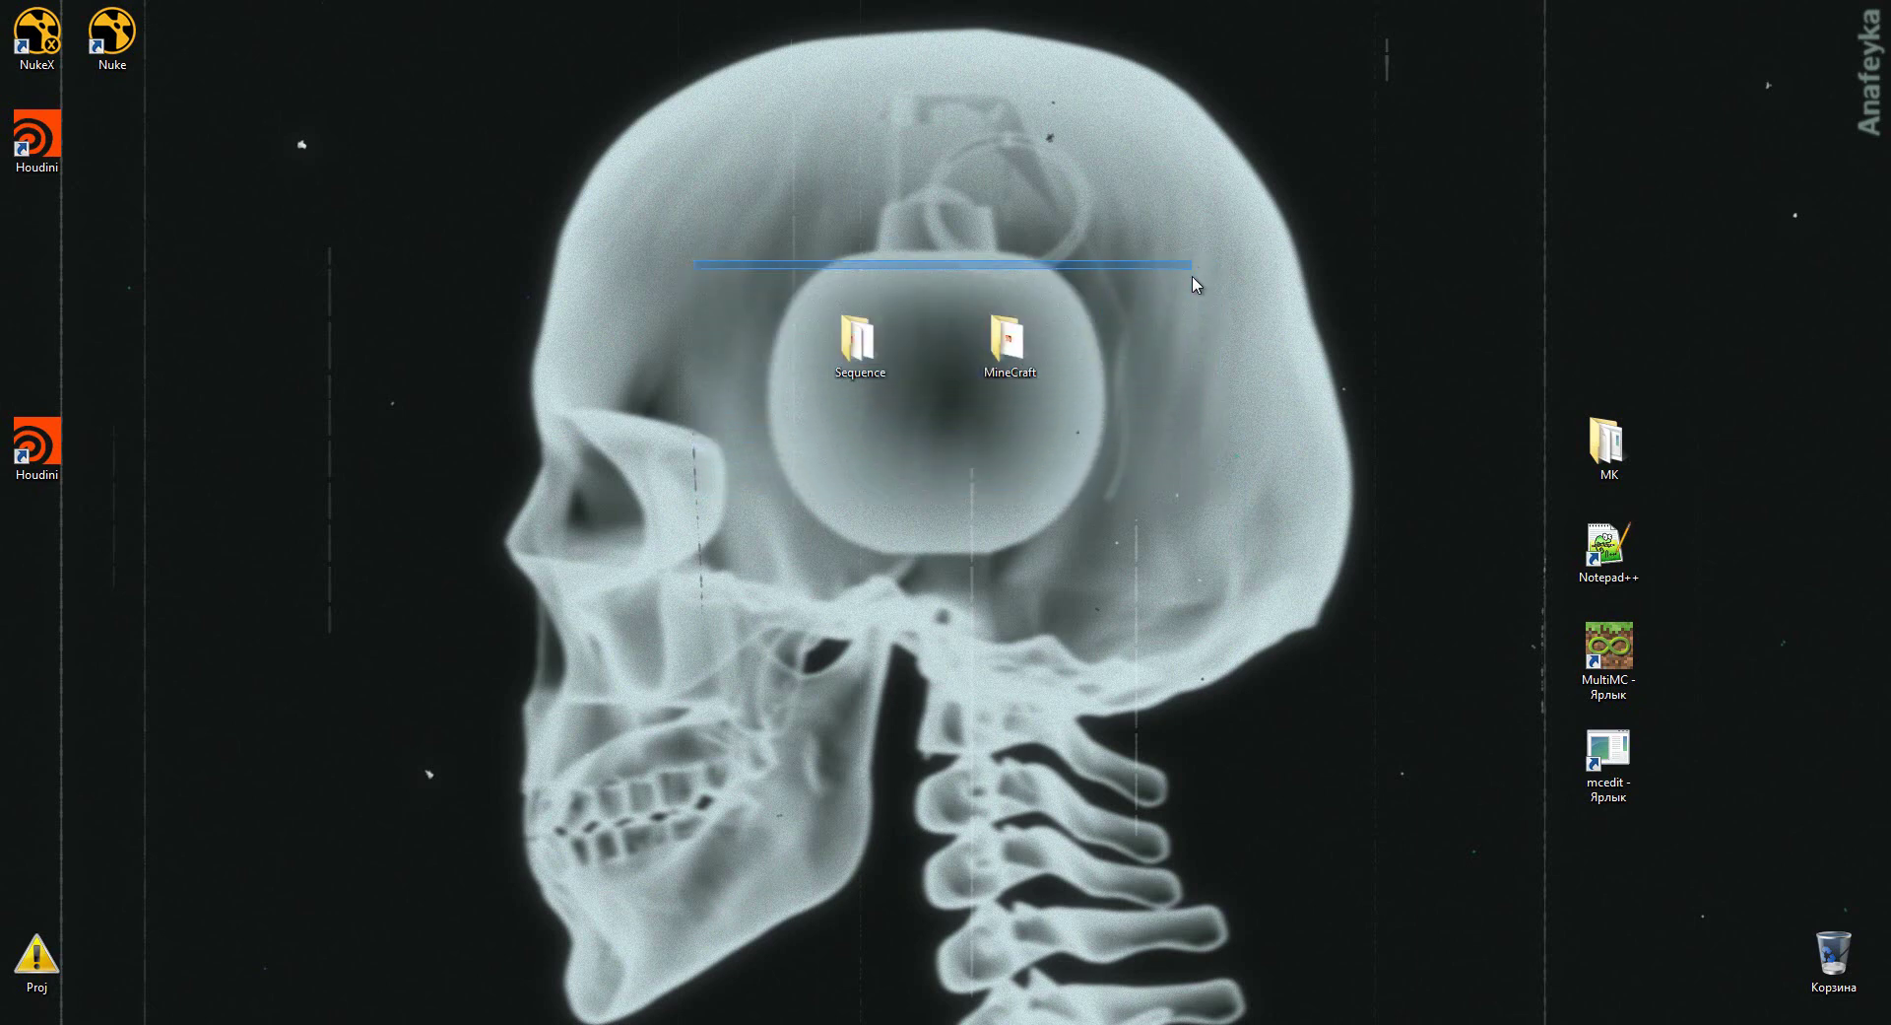
{"action": "left_click_drag", "start_coordinate": [1198, 304], "coordinate": [1024, 285]}
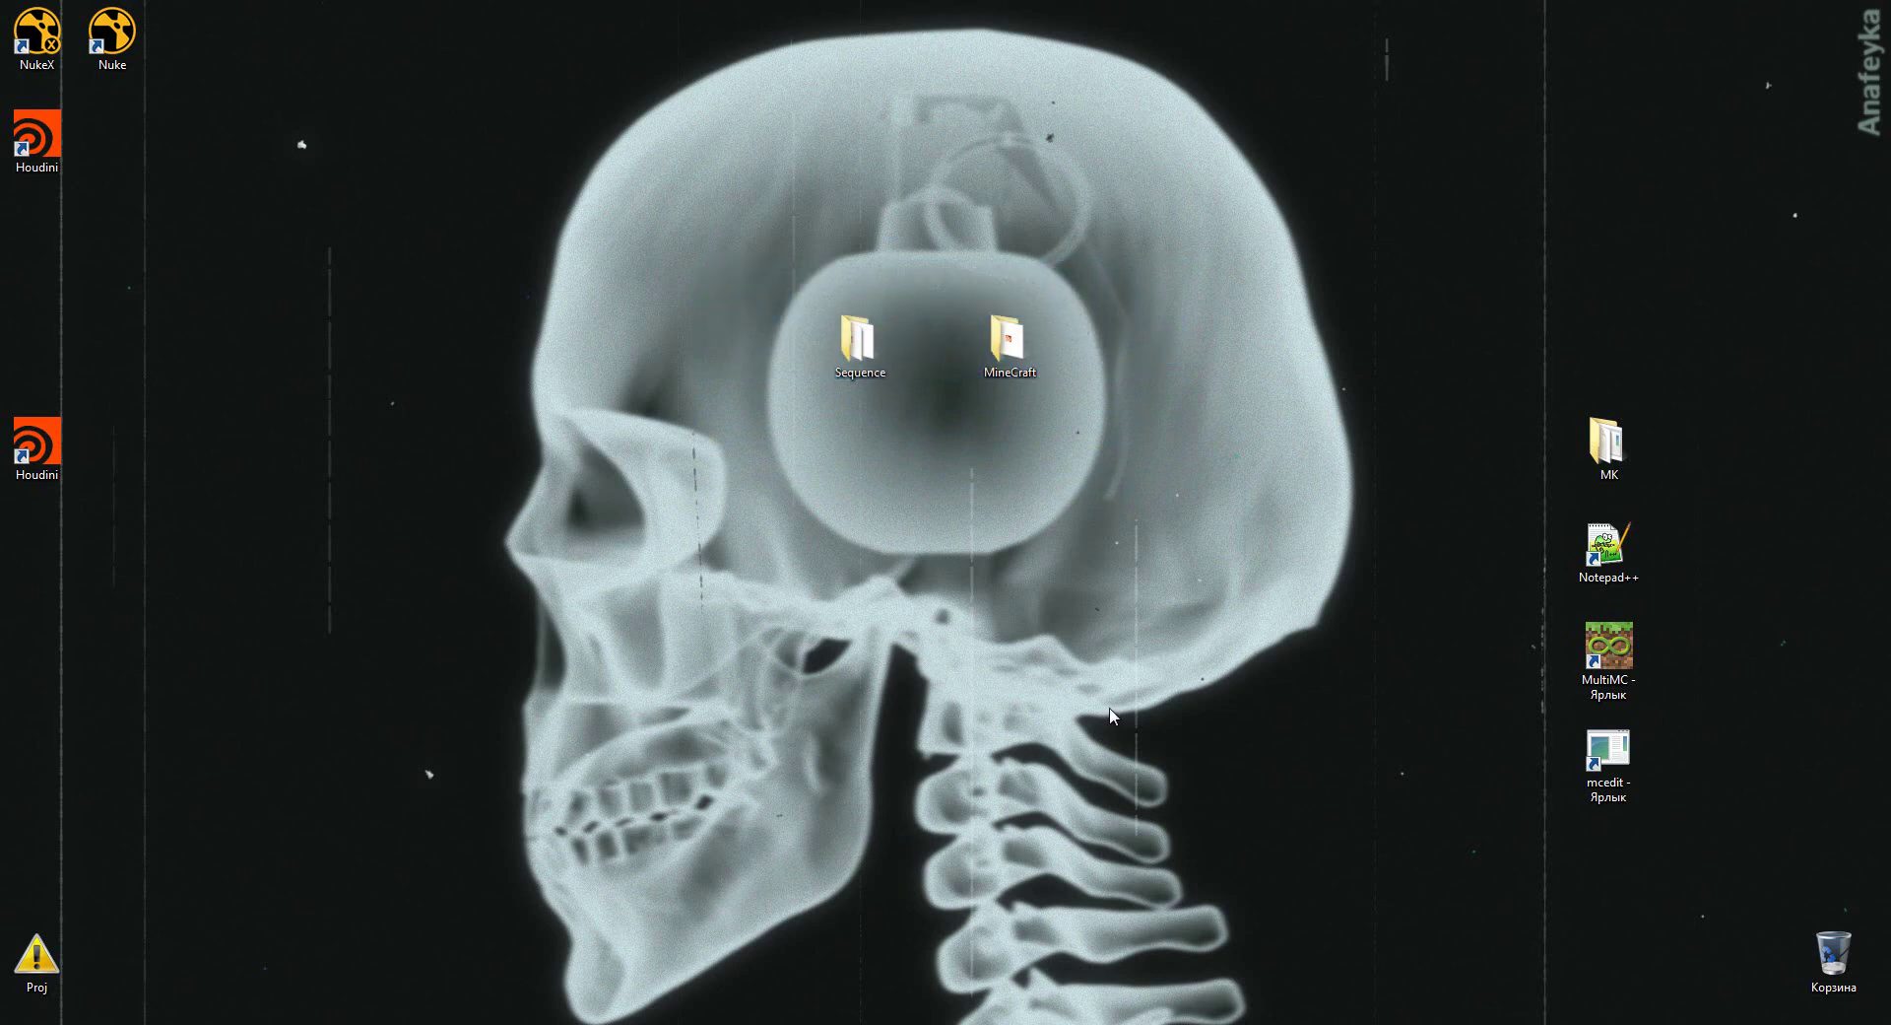
{"action": "key", "text": "alt+Tab"}
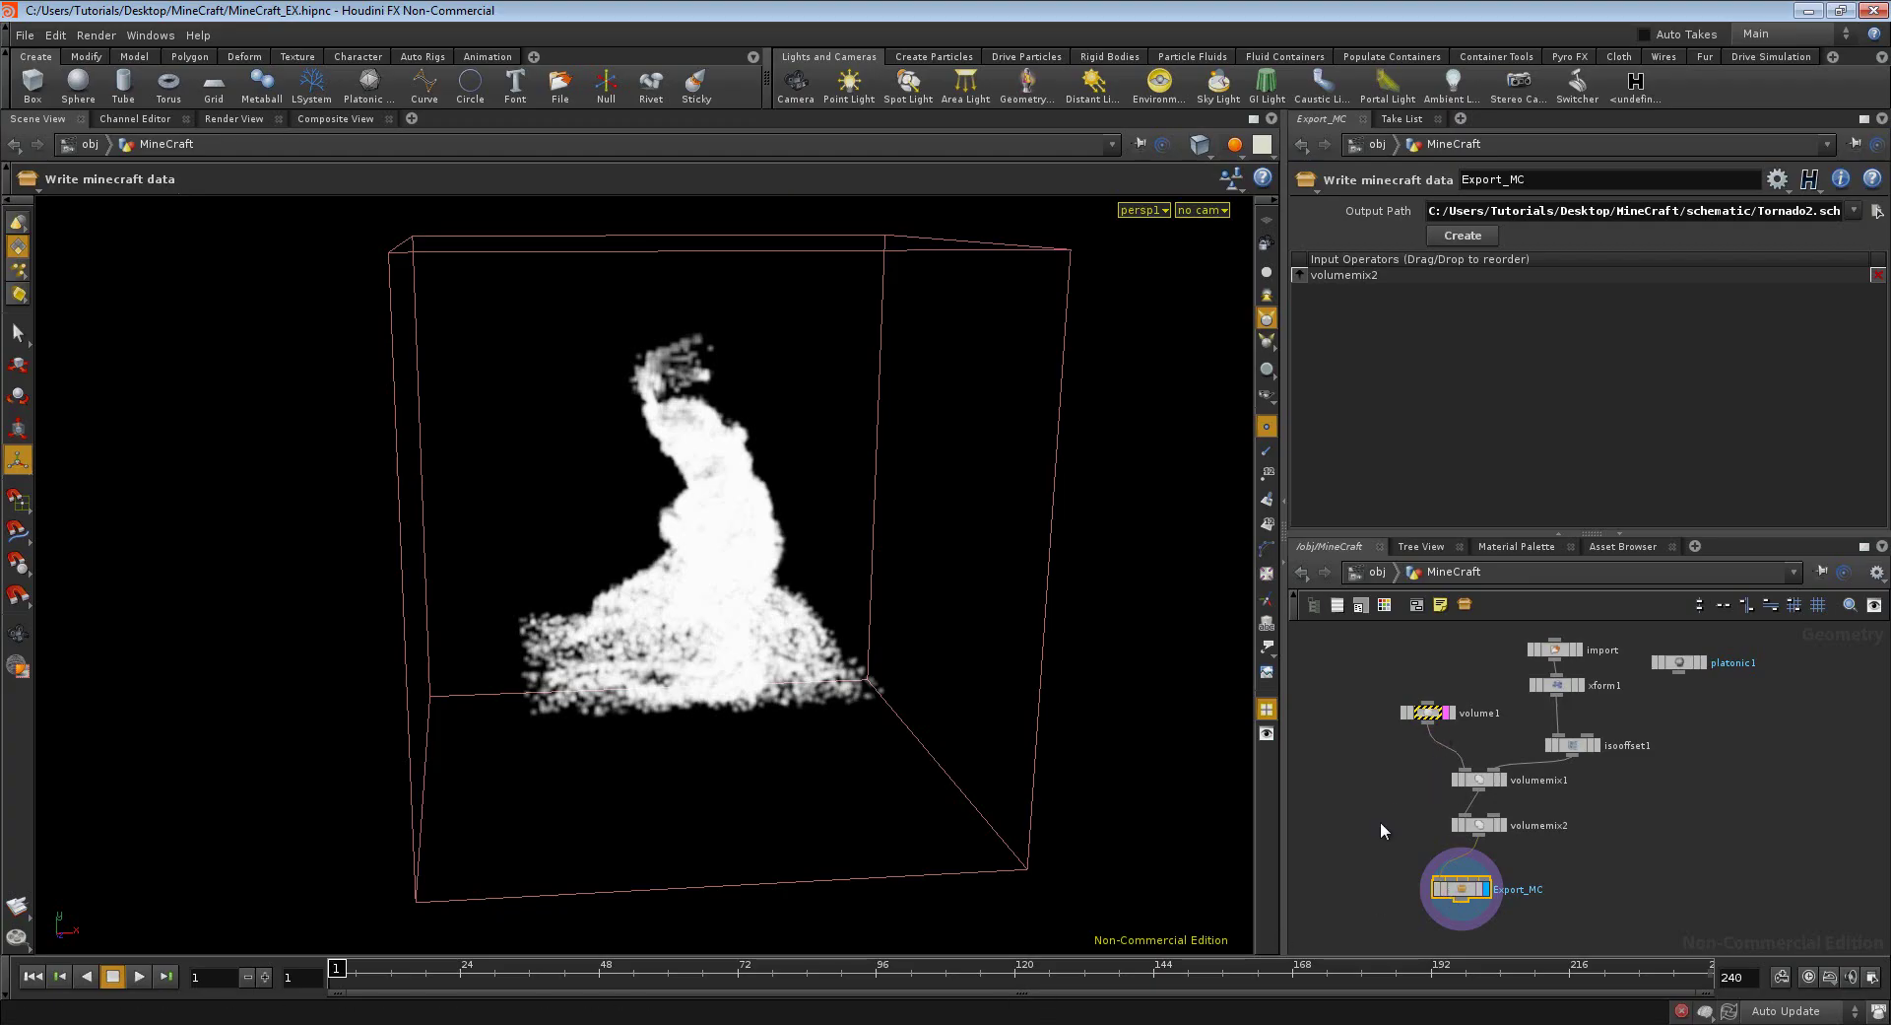
{"action": "left_click", "coordinate": [1425, 715]}
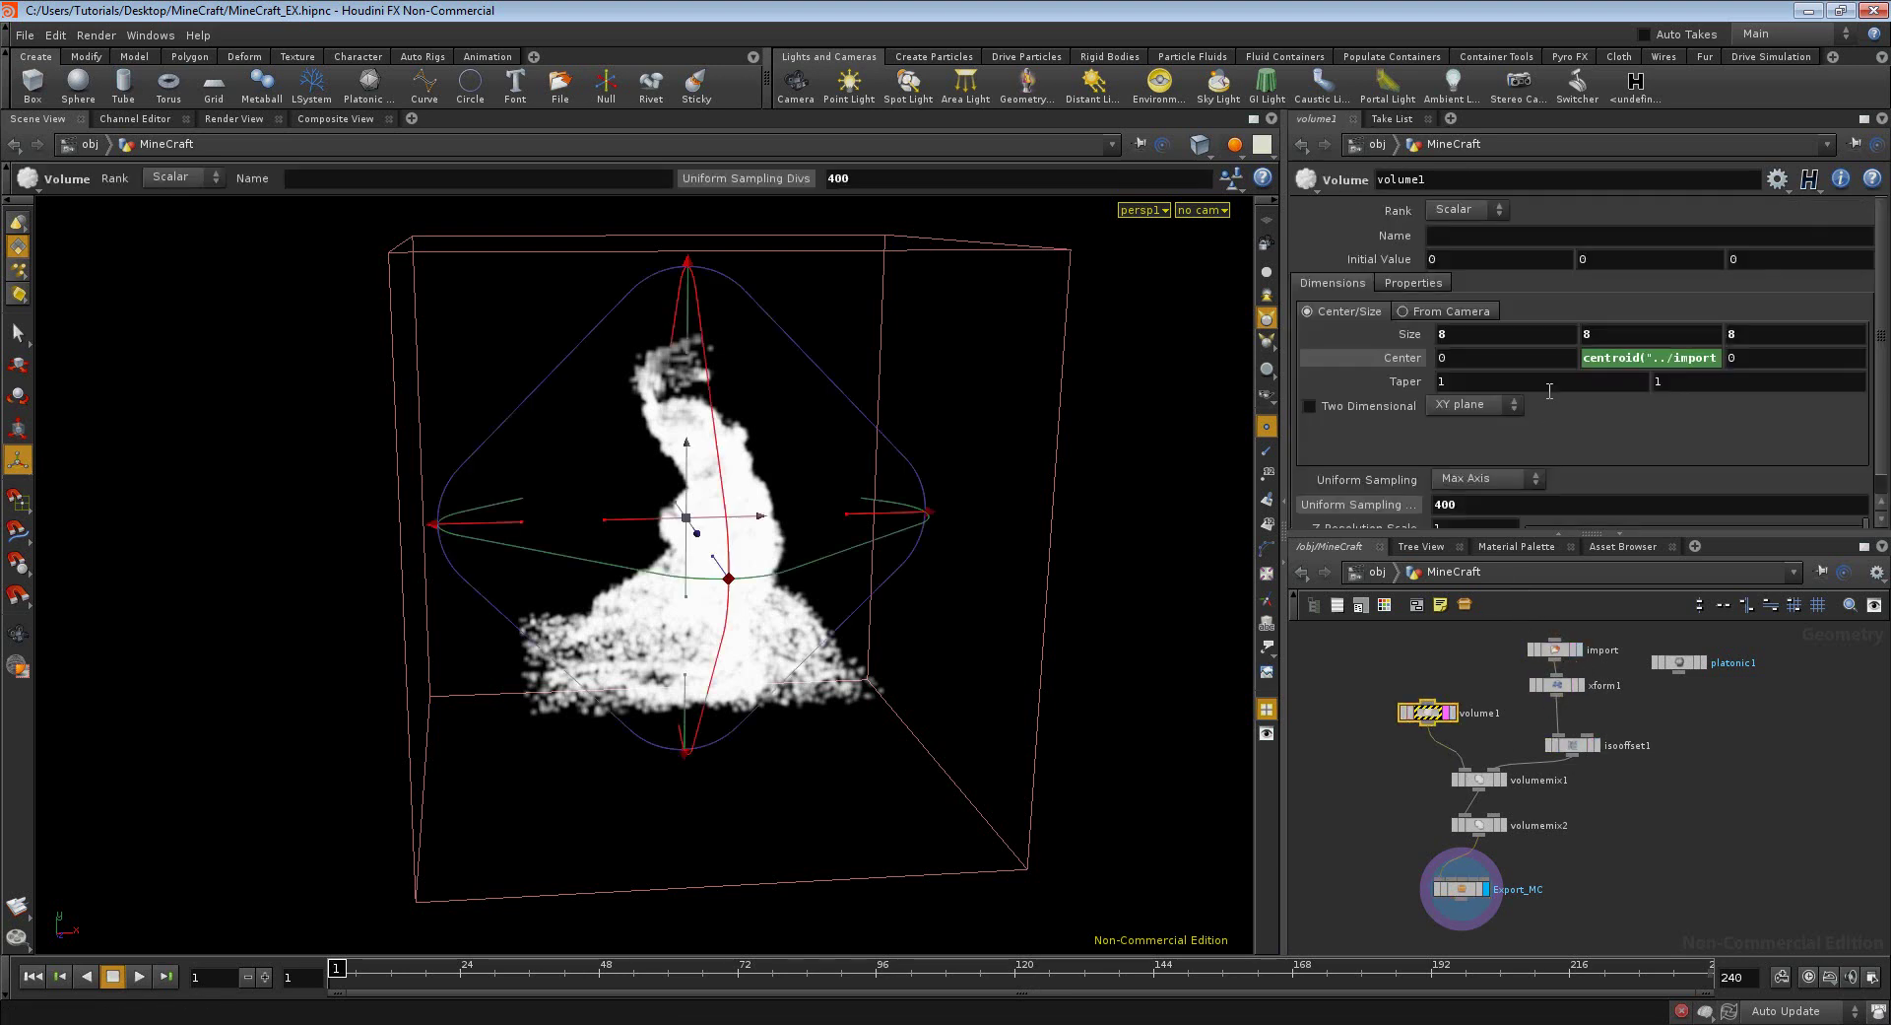
{"action": "left_click", "coordinate": [1572, 749]}
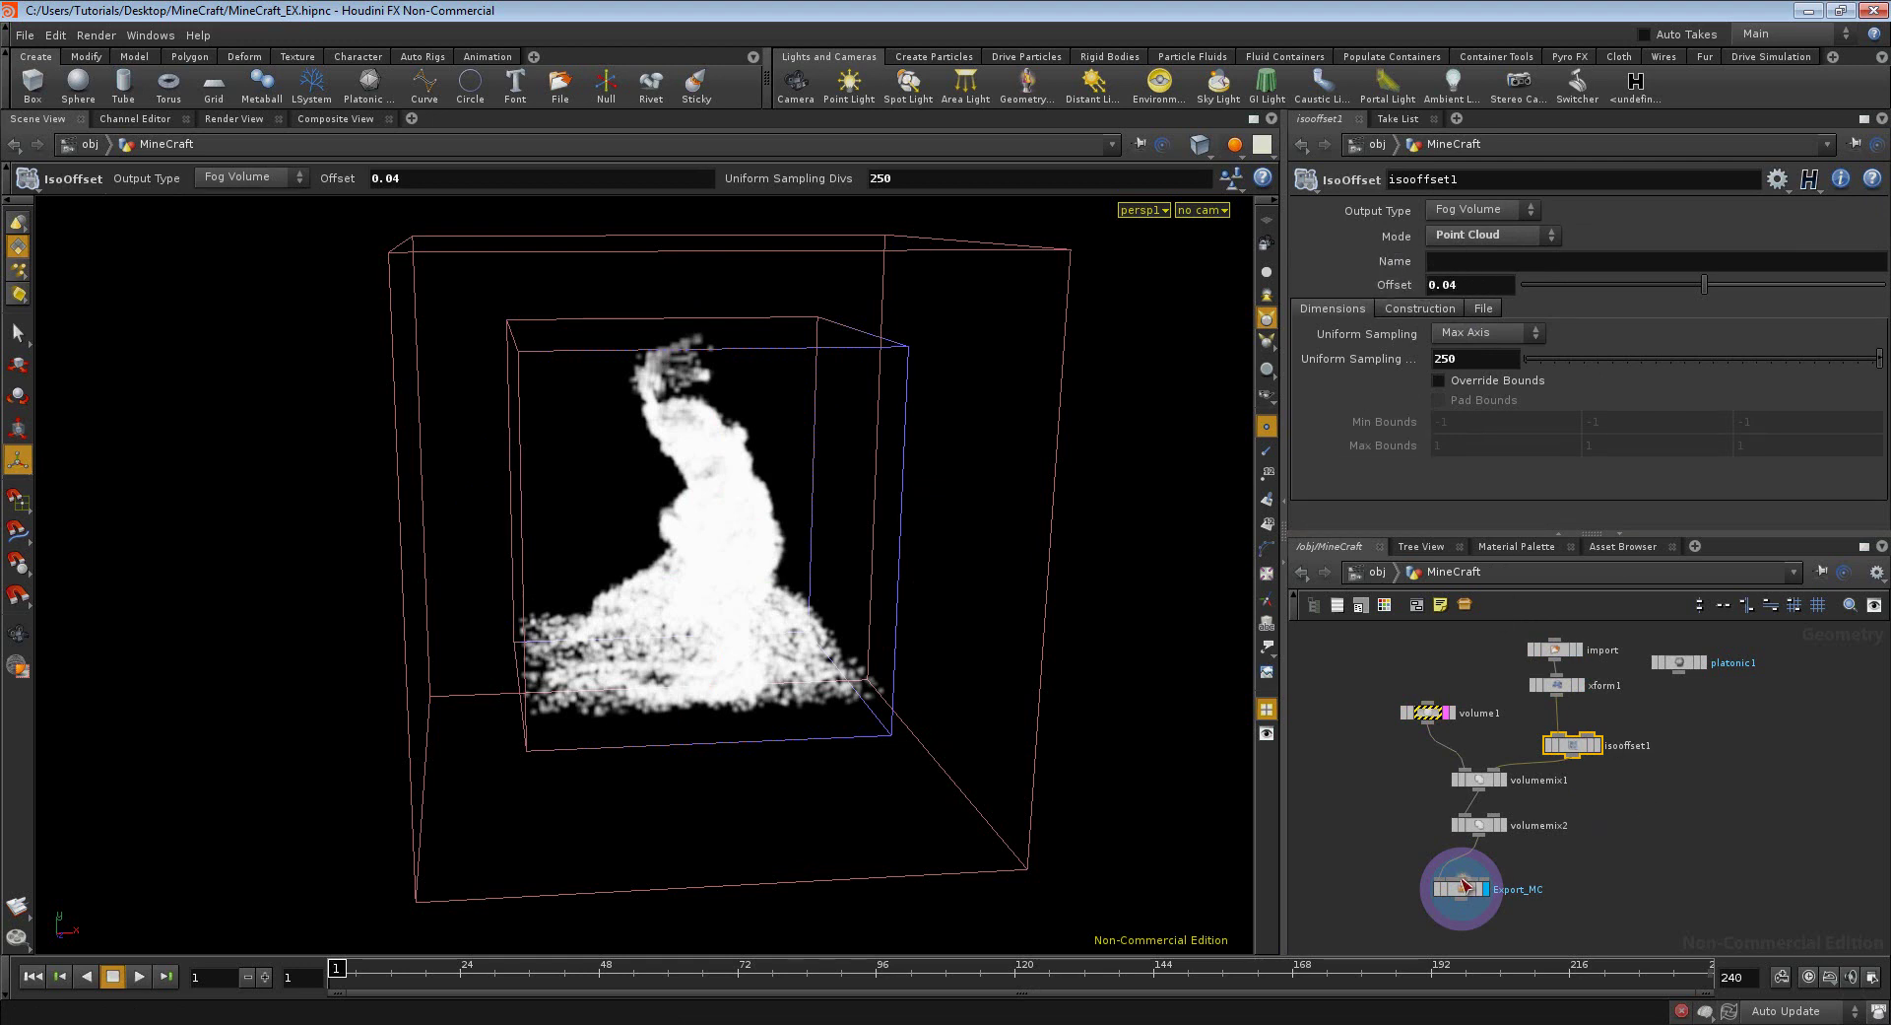
{"action": "left_click", "coordinate": [1464, 897]}
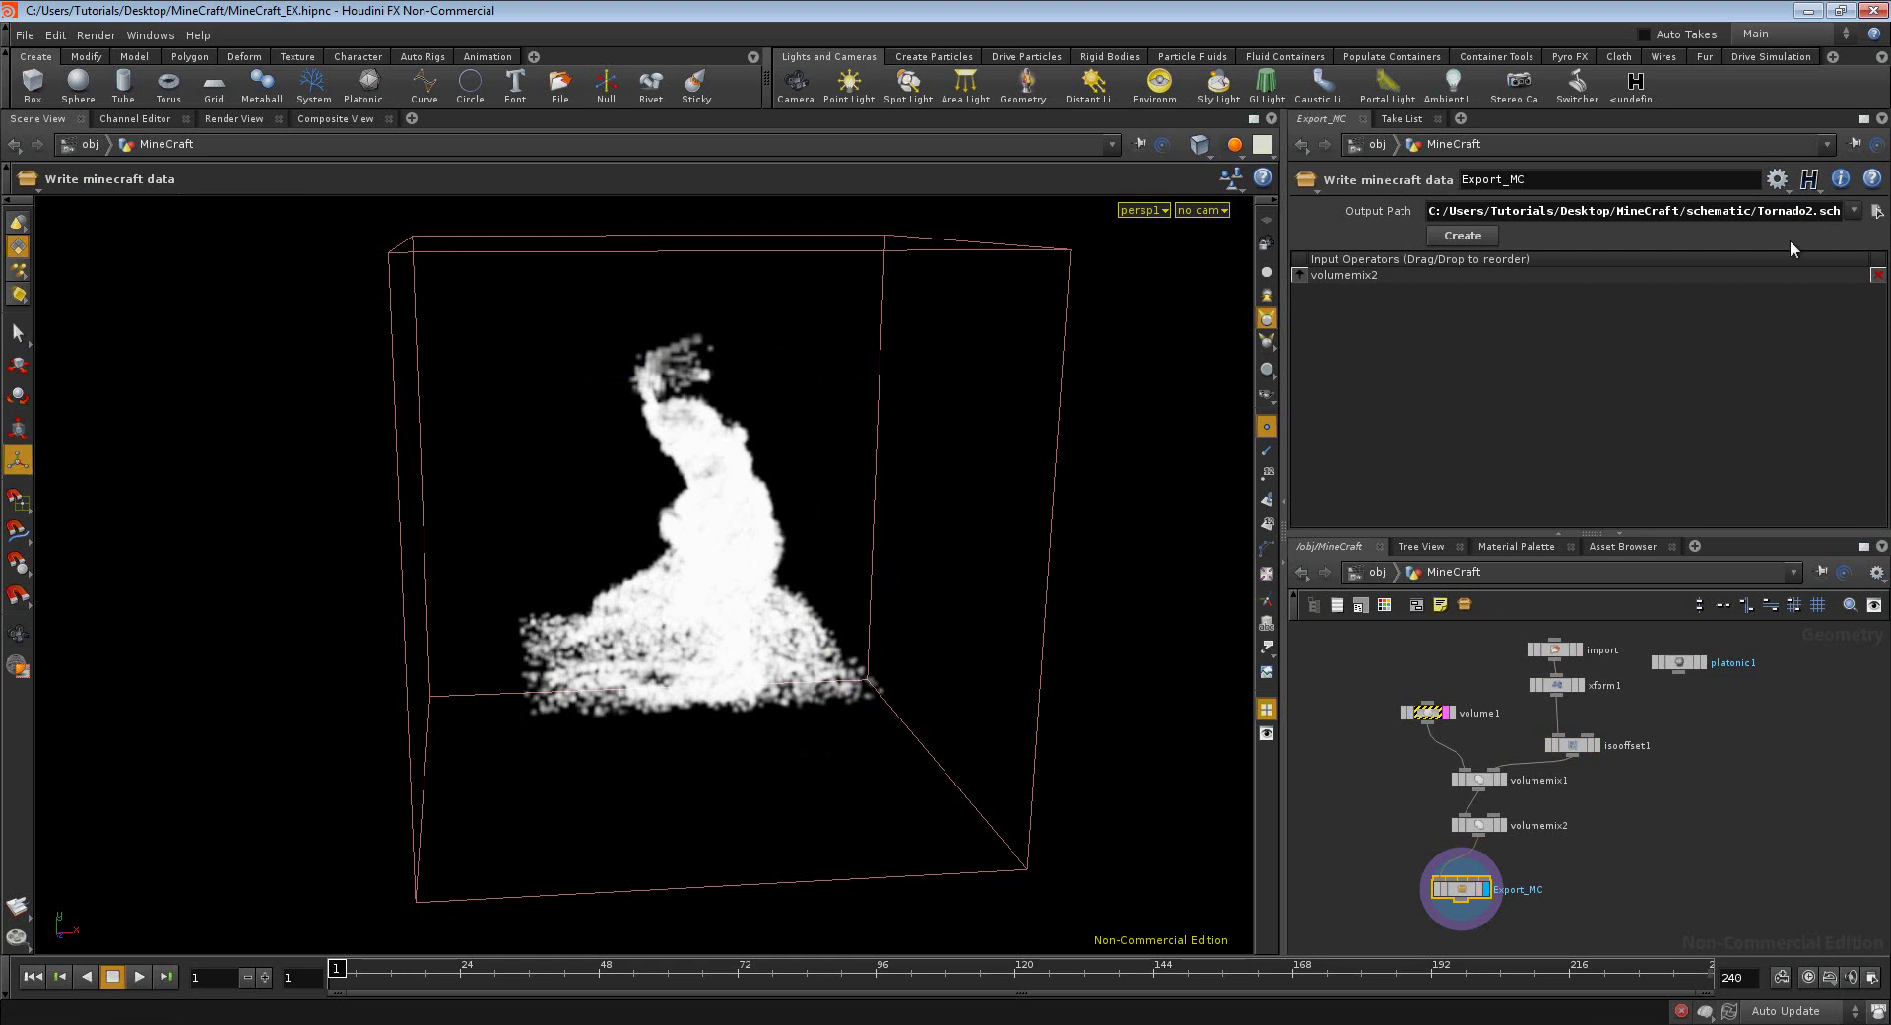
{"action": "left_click", "coordinate": [1876, 210]}
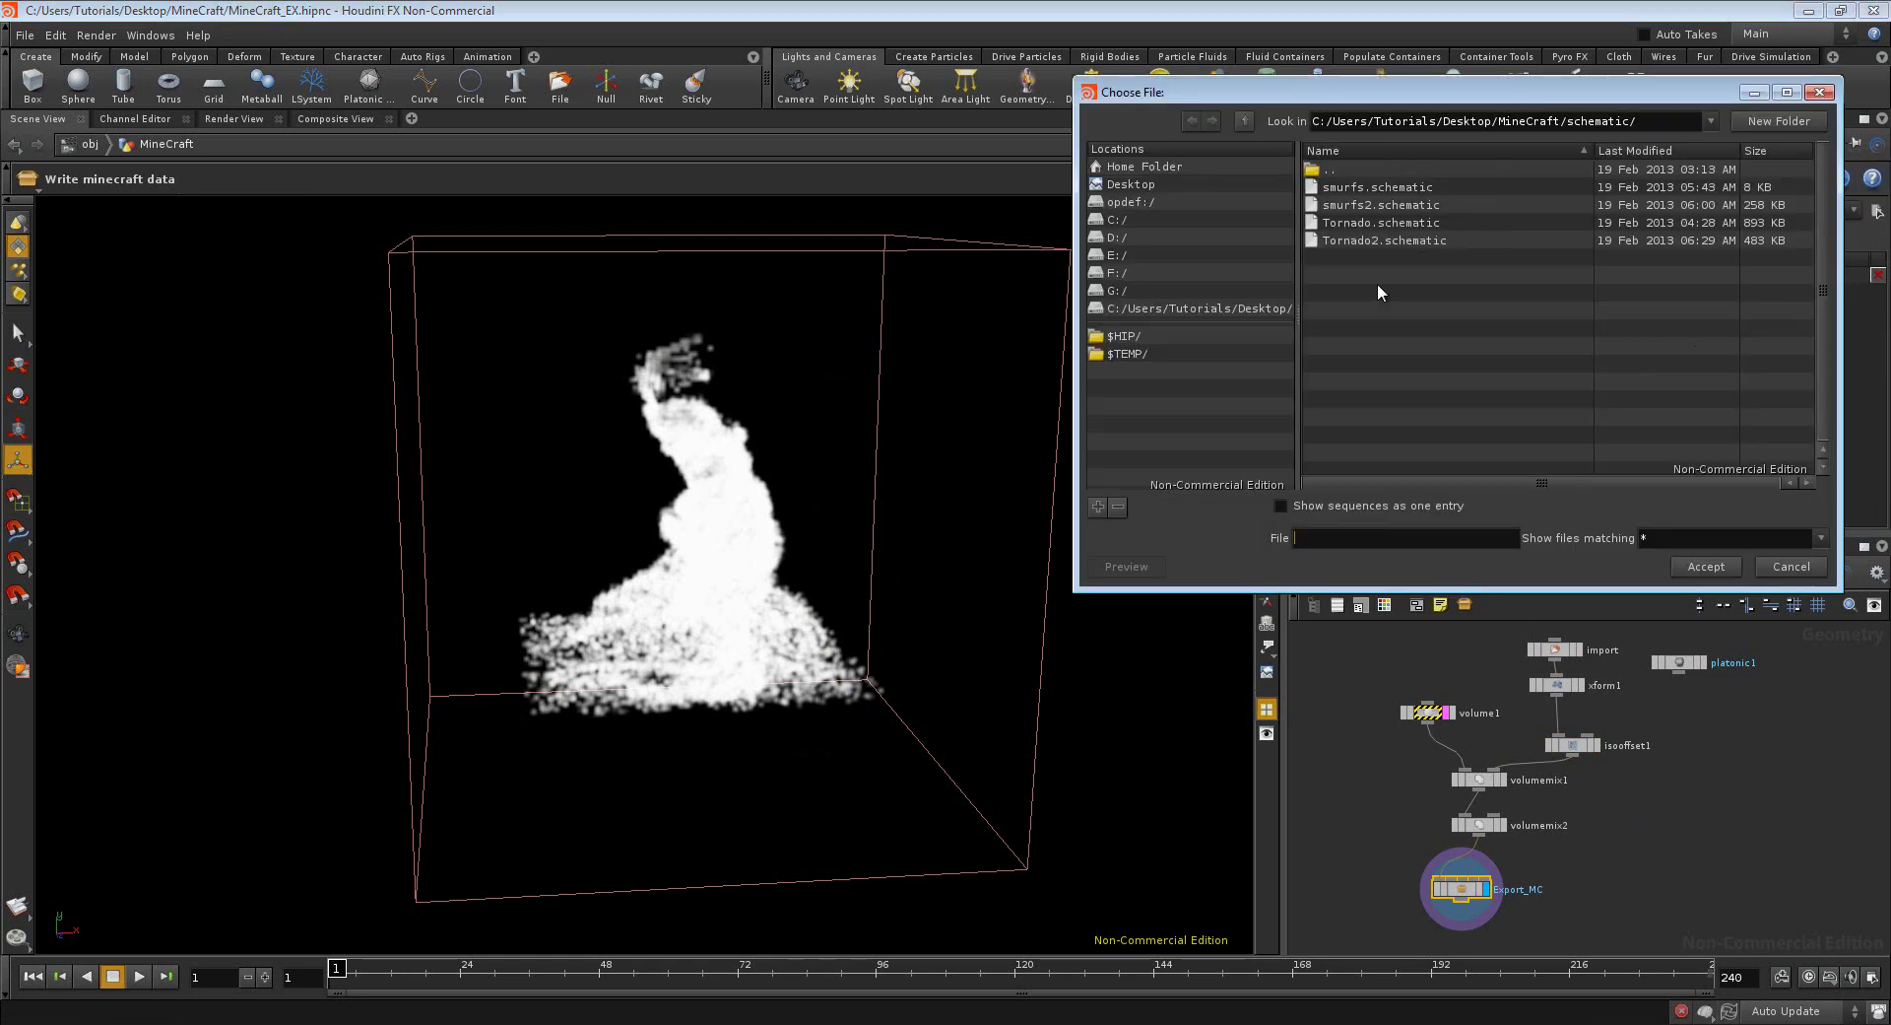
{"action": "left_click", "coordinate": [1790, 568]}
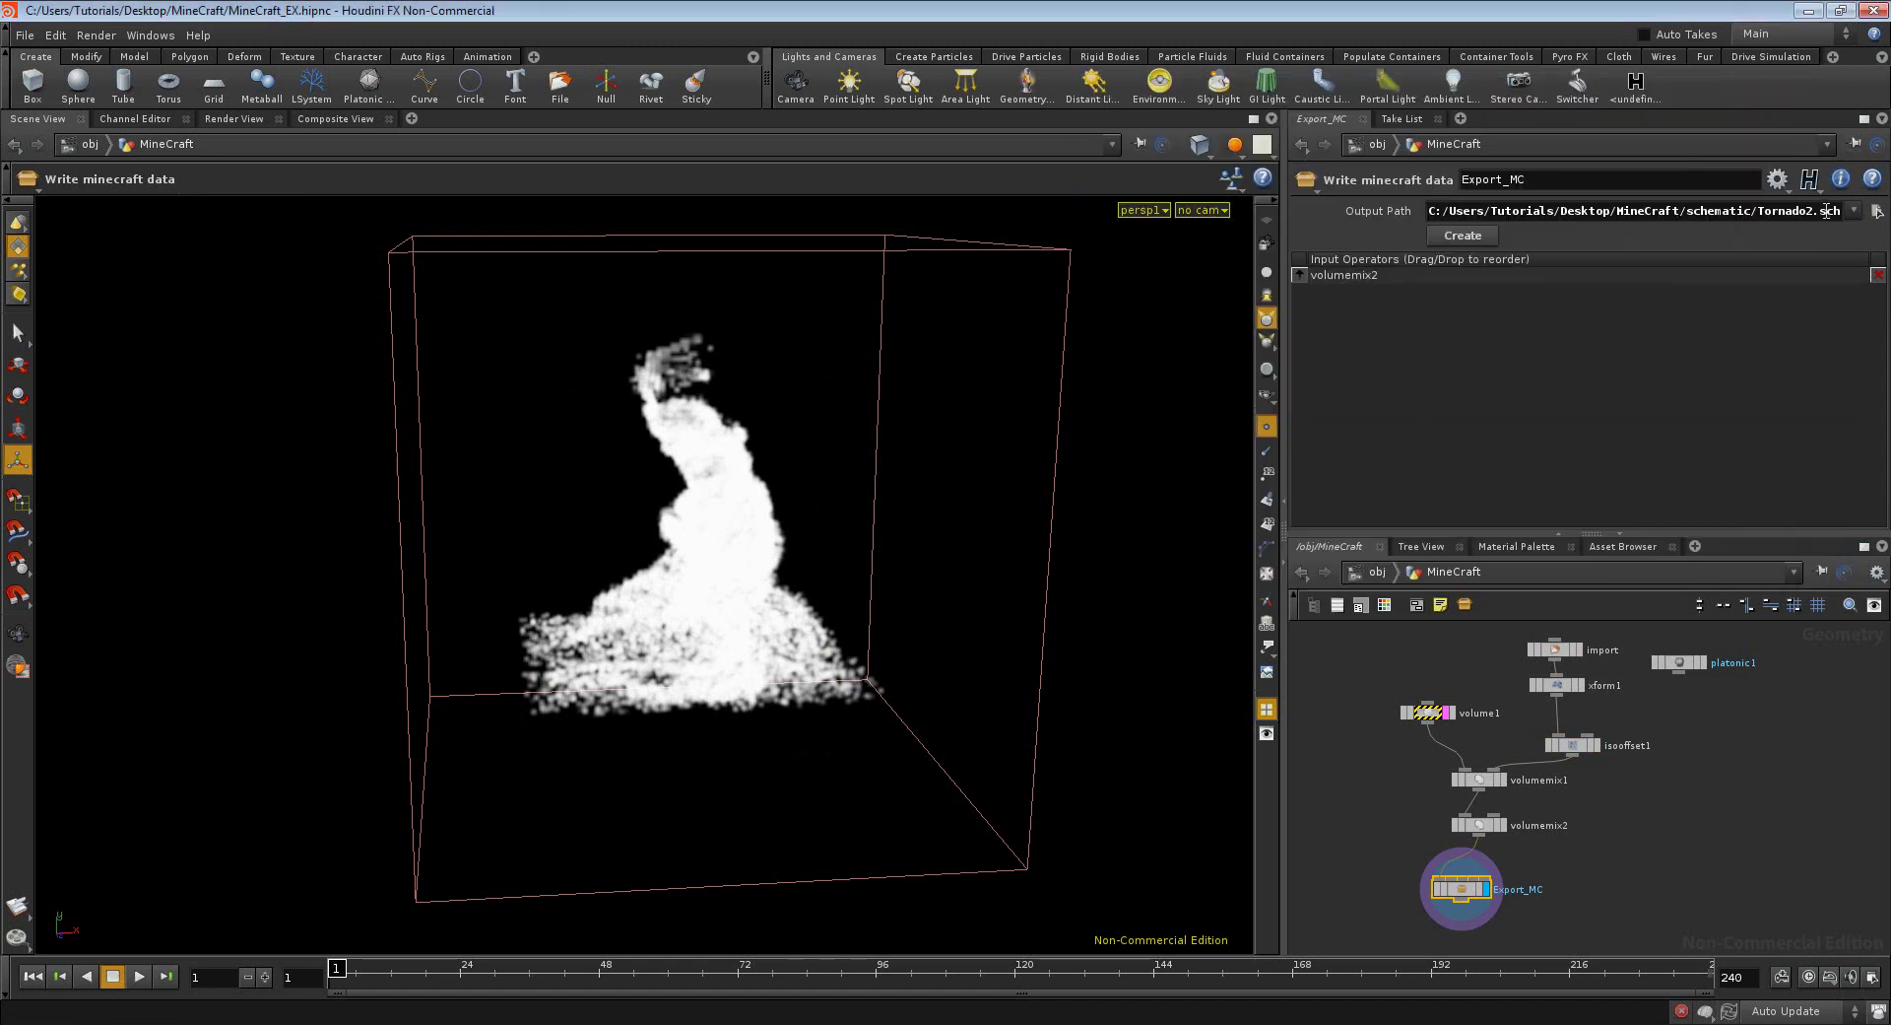
{"action": "left_click_drag", "start_coordinate": [1840, 210], "coordinate": [1880, 211]}
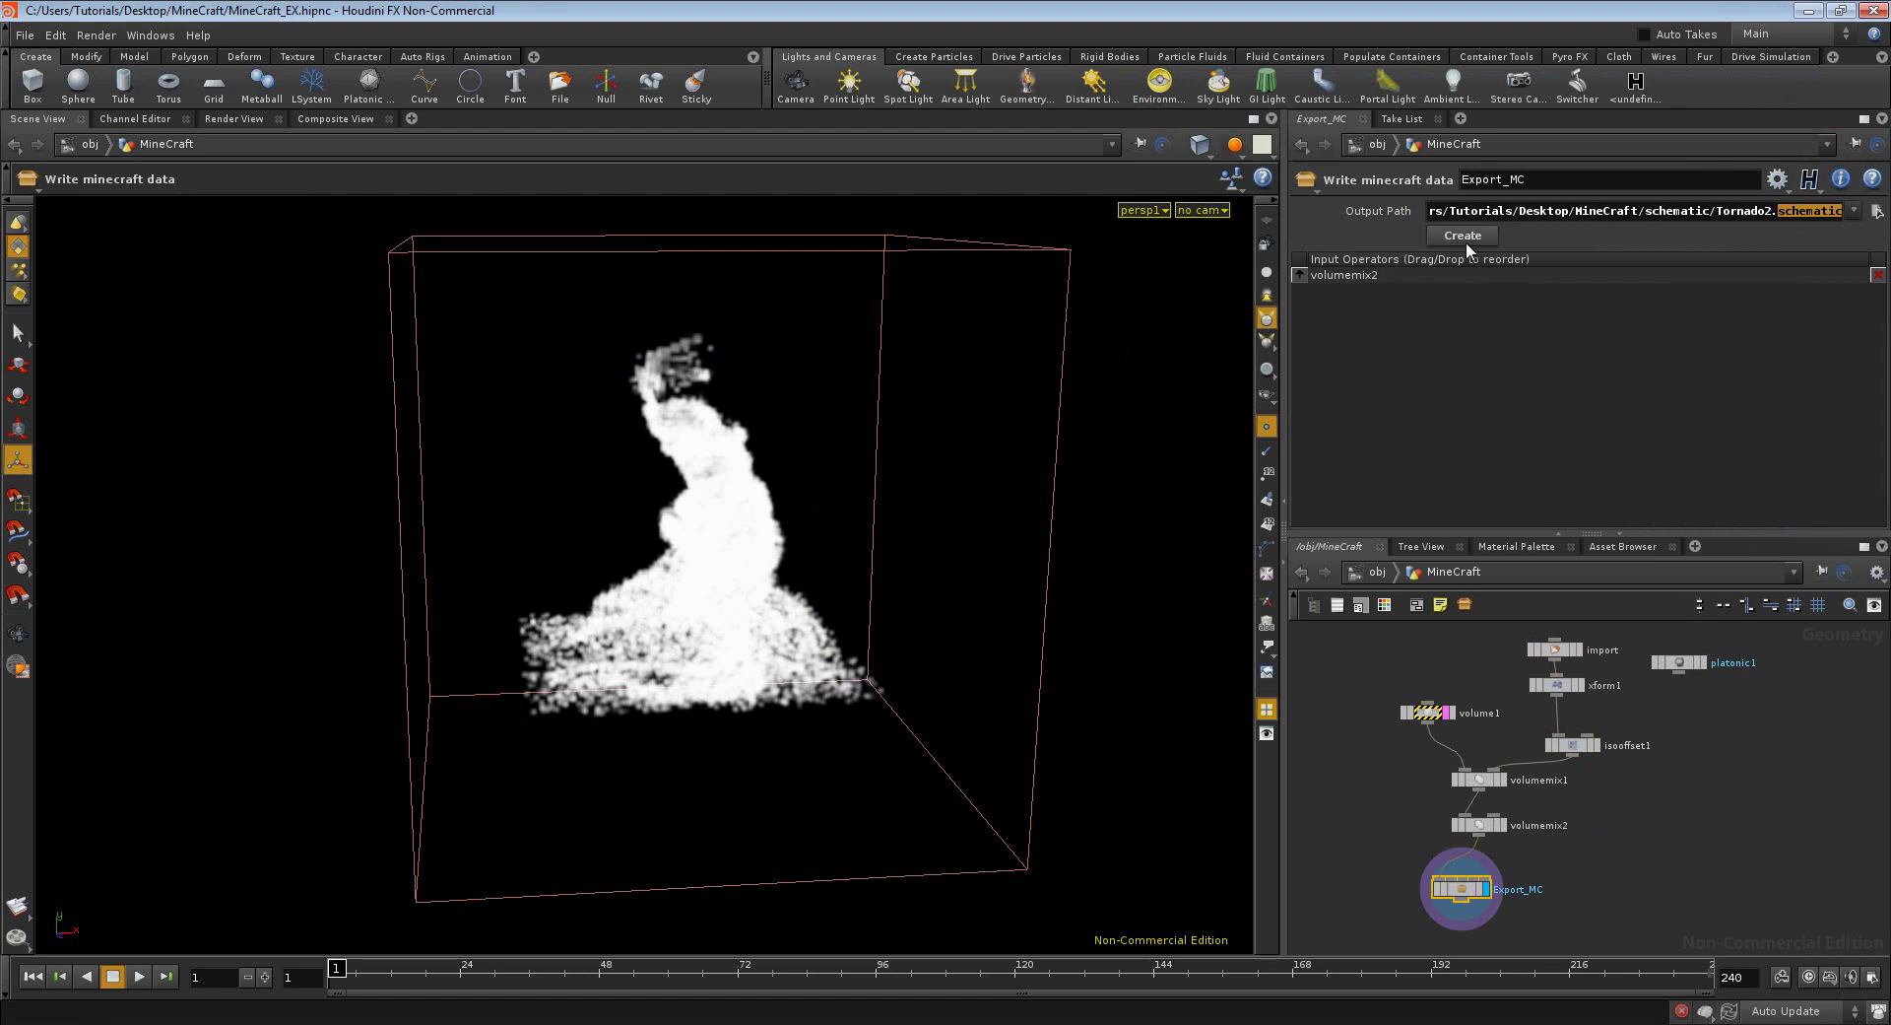
{"action": "left_click", "coordinate": [1416, 832]}
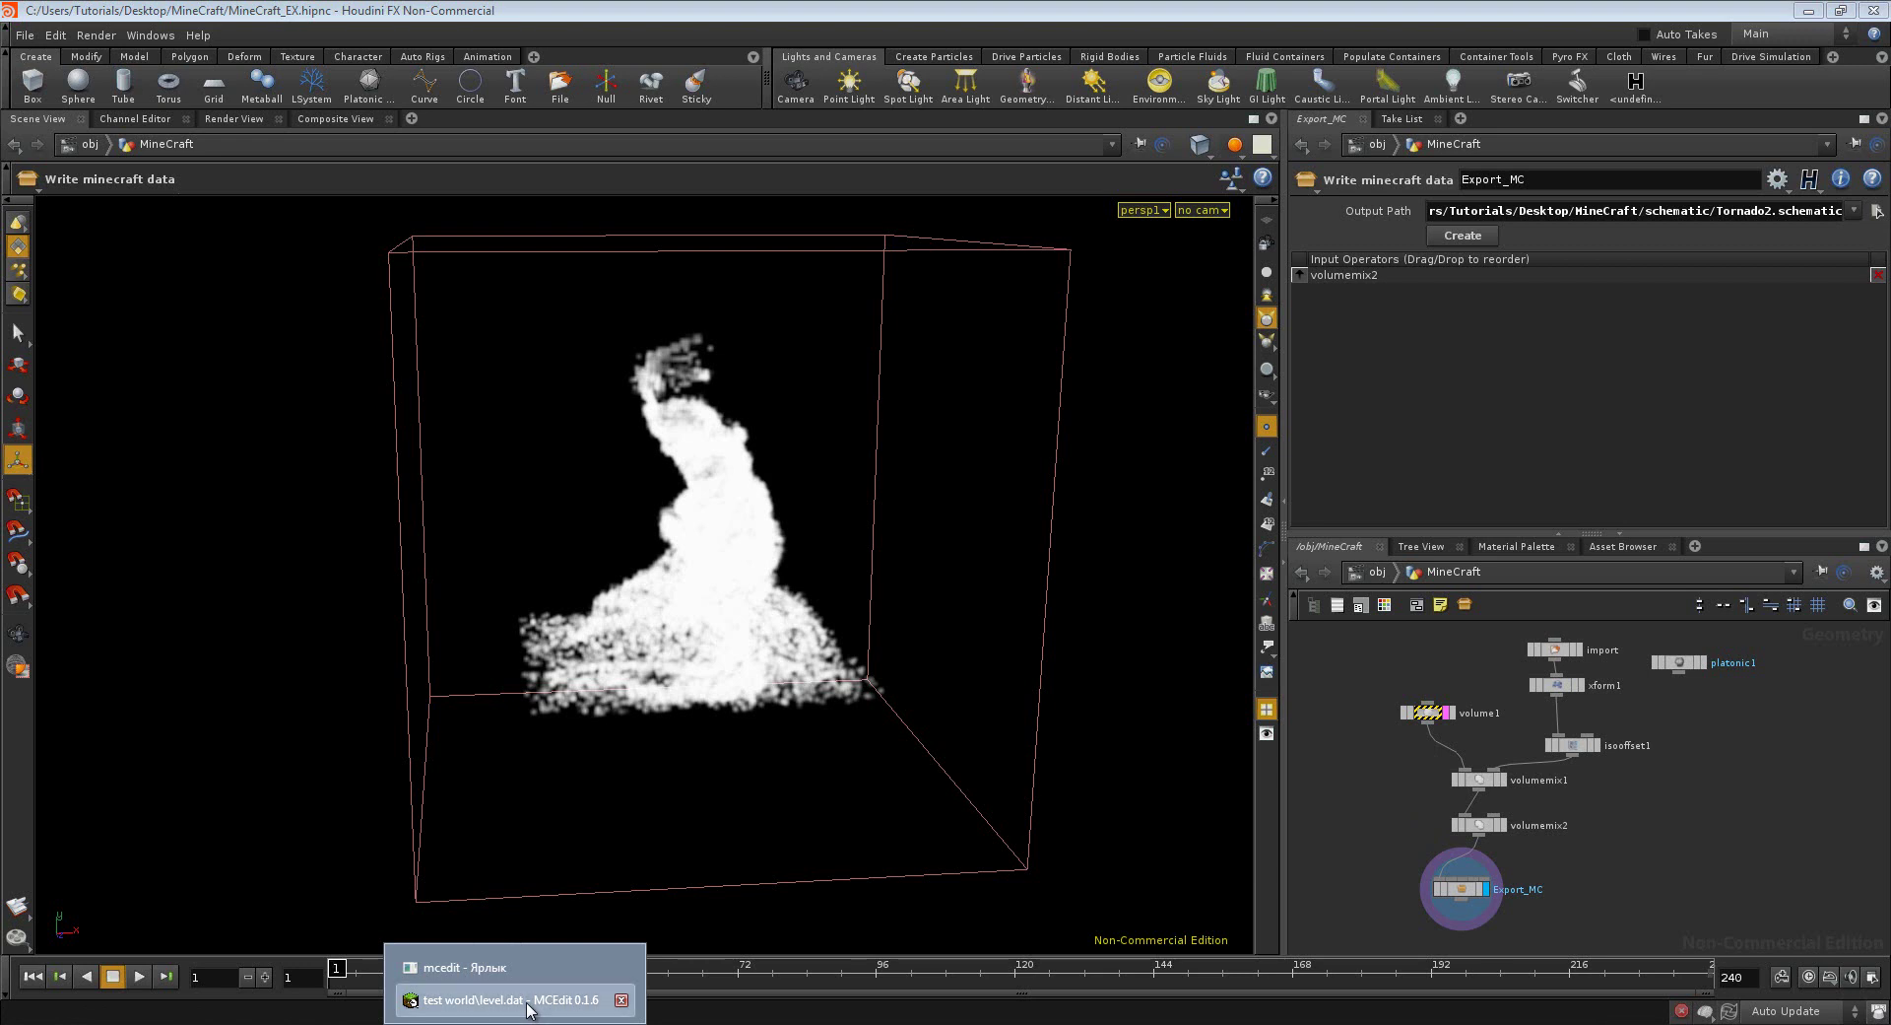
- In MCEdit, fly the camera around the cobblestone tornado to inspect its blocks up close
{"action": "left_click", "coordinate": [507, 1000]}
{"action": "right_click_drag", "start_coordinate": [947, 530], "coordinate": [953, 535]}
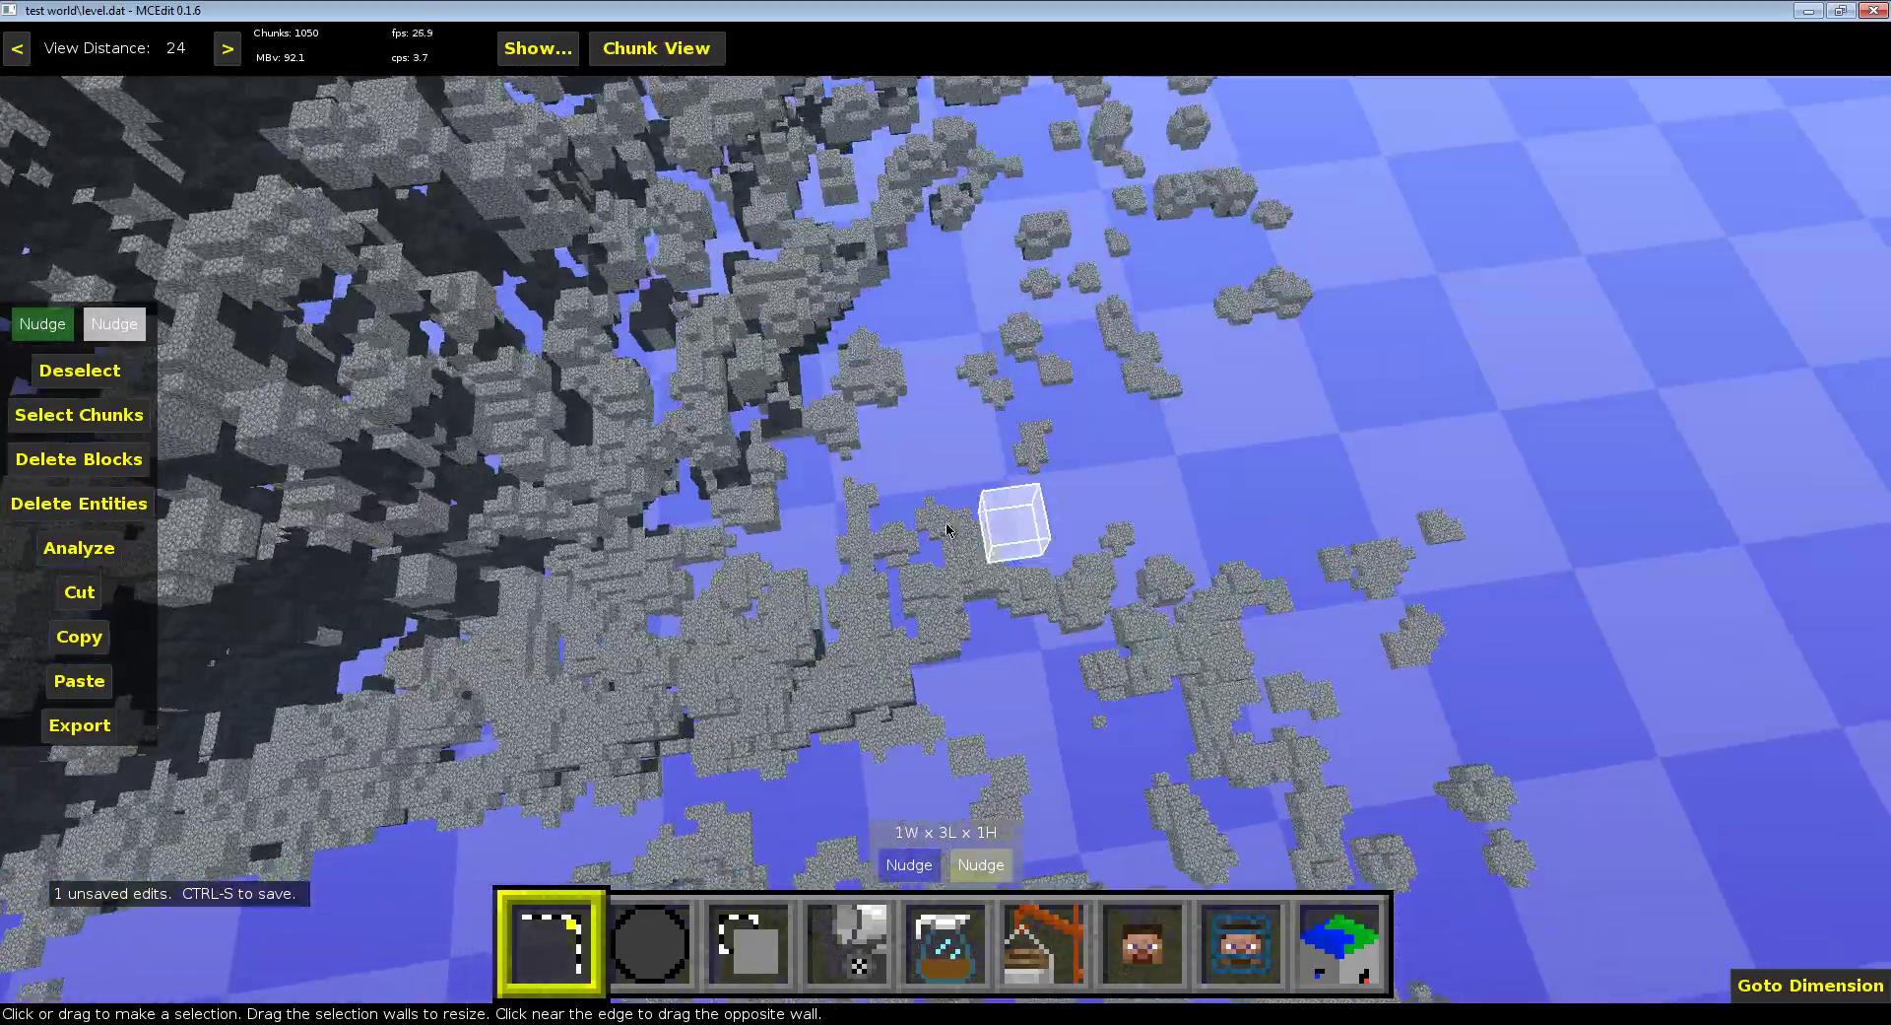
{"action": "right_click_drag", "start_coordinate": [953, 535], "coordinate": [988, 357]}
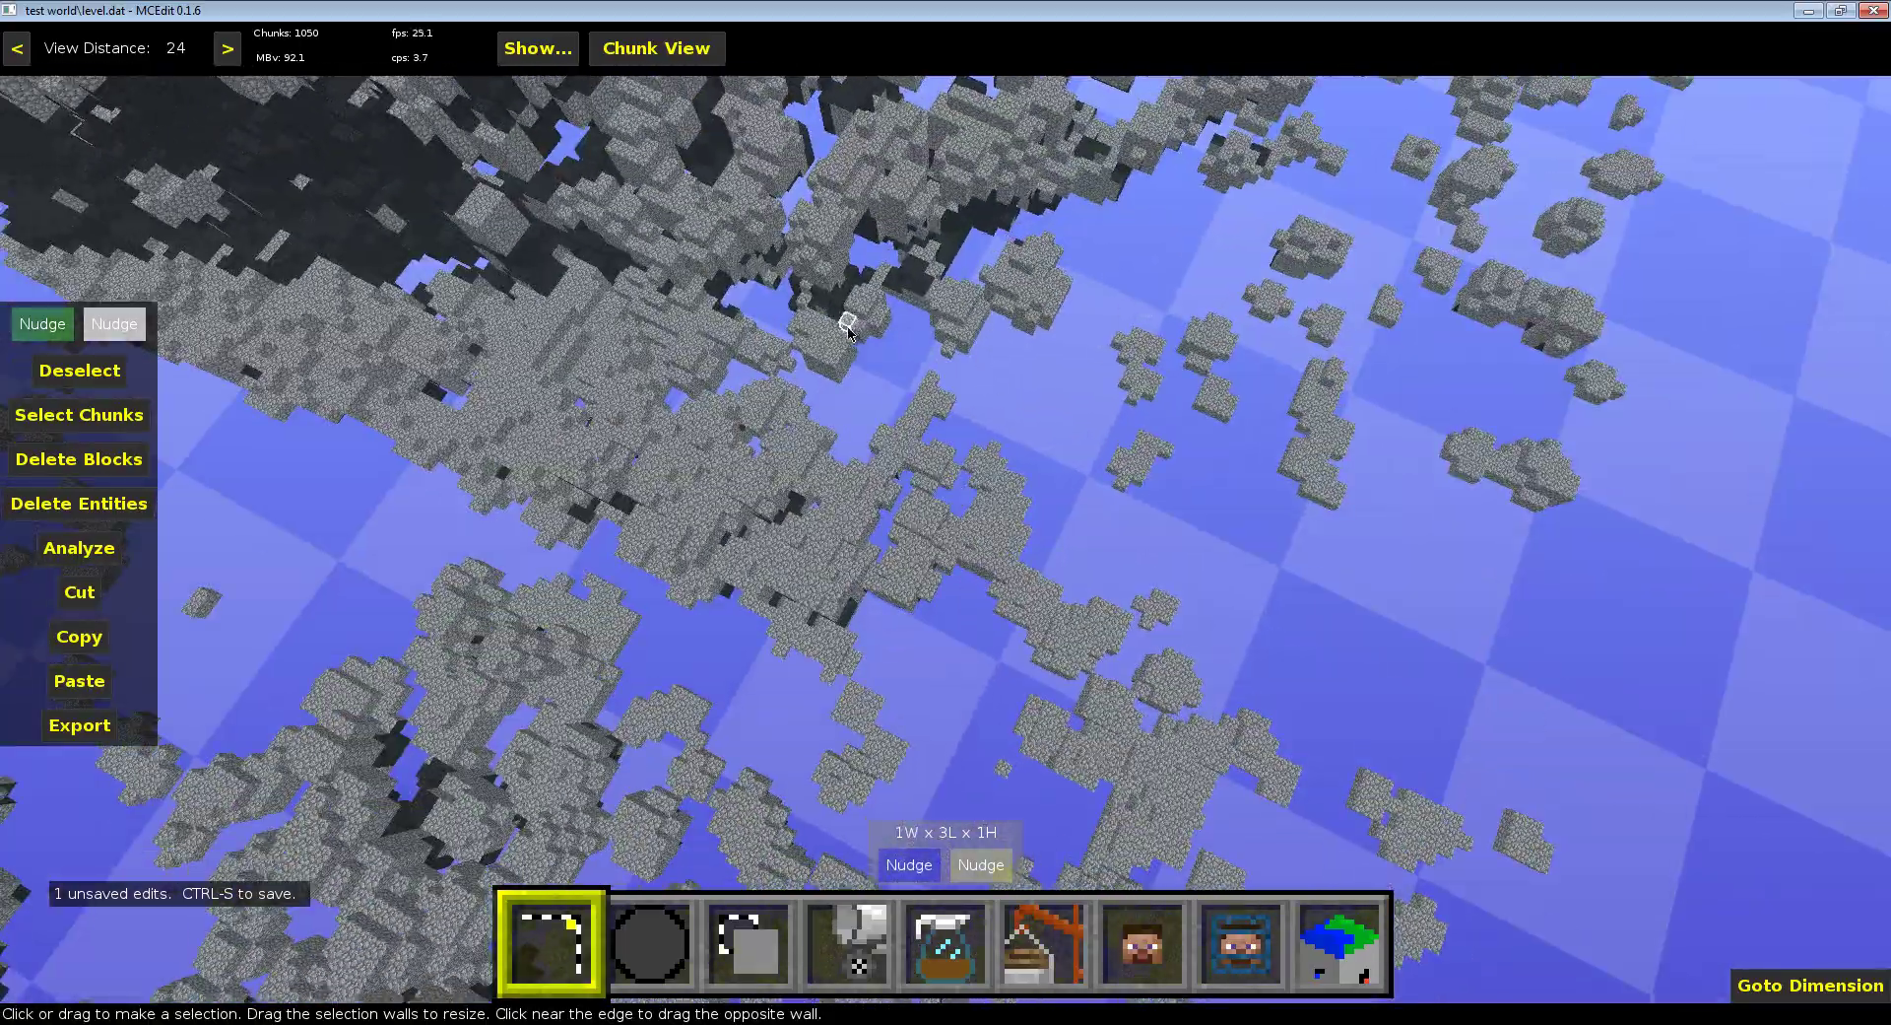
{"action": "mouse_move", "coordinate": [585, 511]}
{"action": "right_mouse_down"}
{"action": "mouse_move", "coordinate": [940, 535]}
{"action": "mouse_move", "coordinate": [939, 511]}
{"action": "mouse_move", "coordinate": [949, 530]}
{"action": "right_mouse_up"}
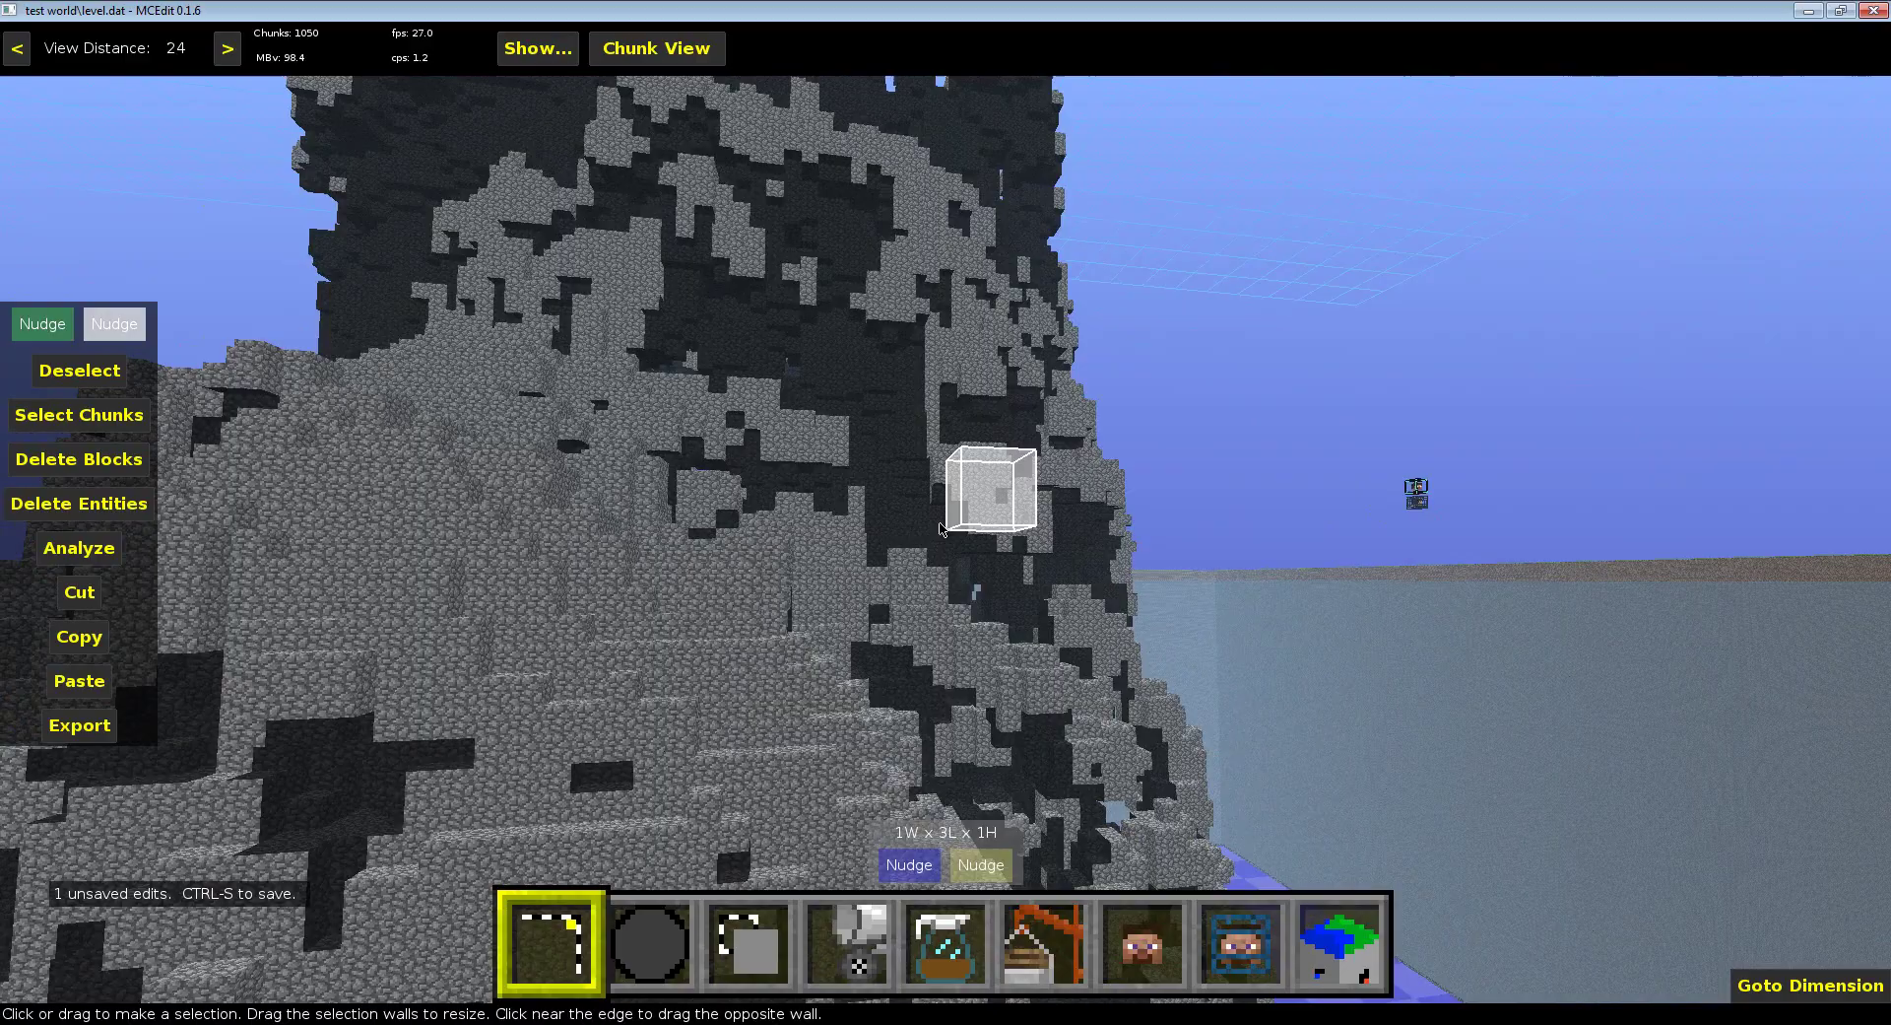
{"action": "right_click_drag", "start_coordinate": [941, 529], "coordinate": [923, 773]}
{"action": "key", "text": "w"}
{"action": "key", "text": "s"}
{"action": "key", "text": "w"}
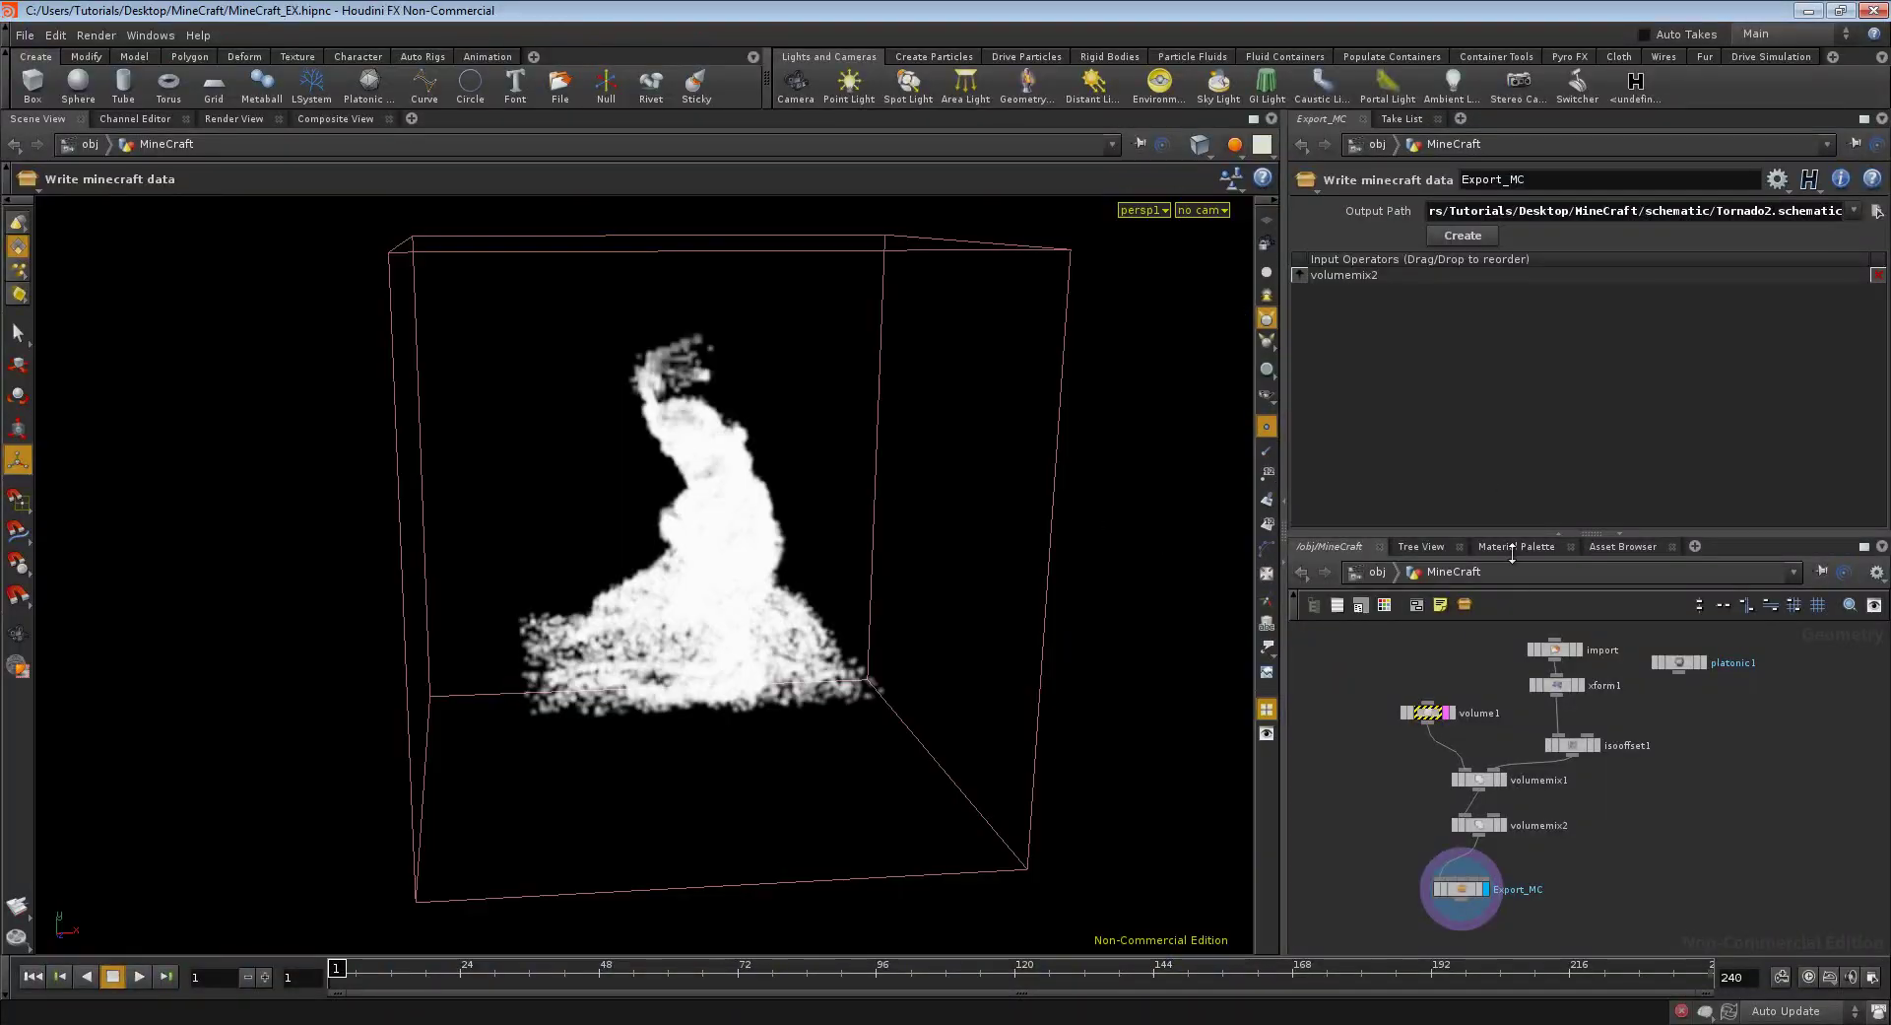
- Re-enter 0.04 as the isooffset1 Offset value
{"action": "left_click", "coordinate": [1574, 746]}
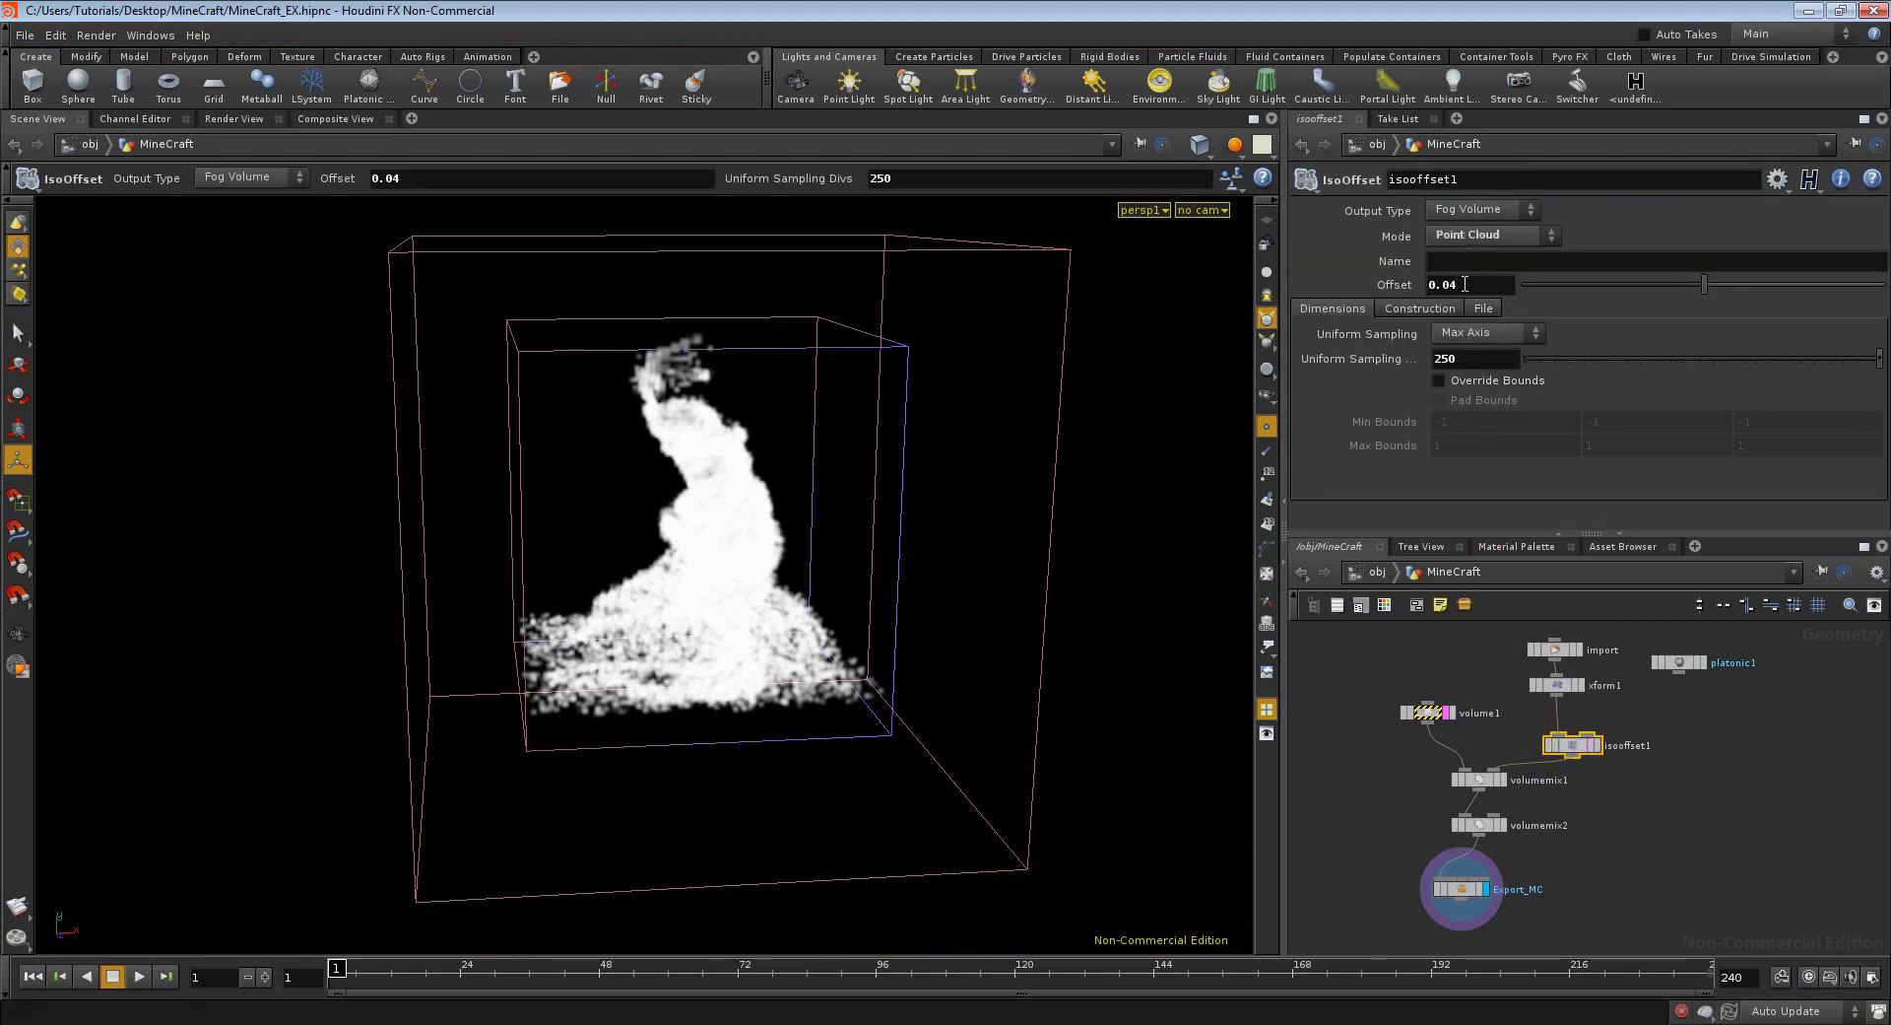
{"action": "left_click_drag", "start_coordinate": [1465, 283], "coordinate": [1430, 285]}
{"action": "type", "text": "0.04"}
- Bring Export_MC into view, select it and open its context menu
{"action": "middle_click_drag", "start_coordinate": [1410, 655], "coordinate": [1408, 670]}
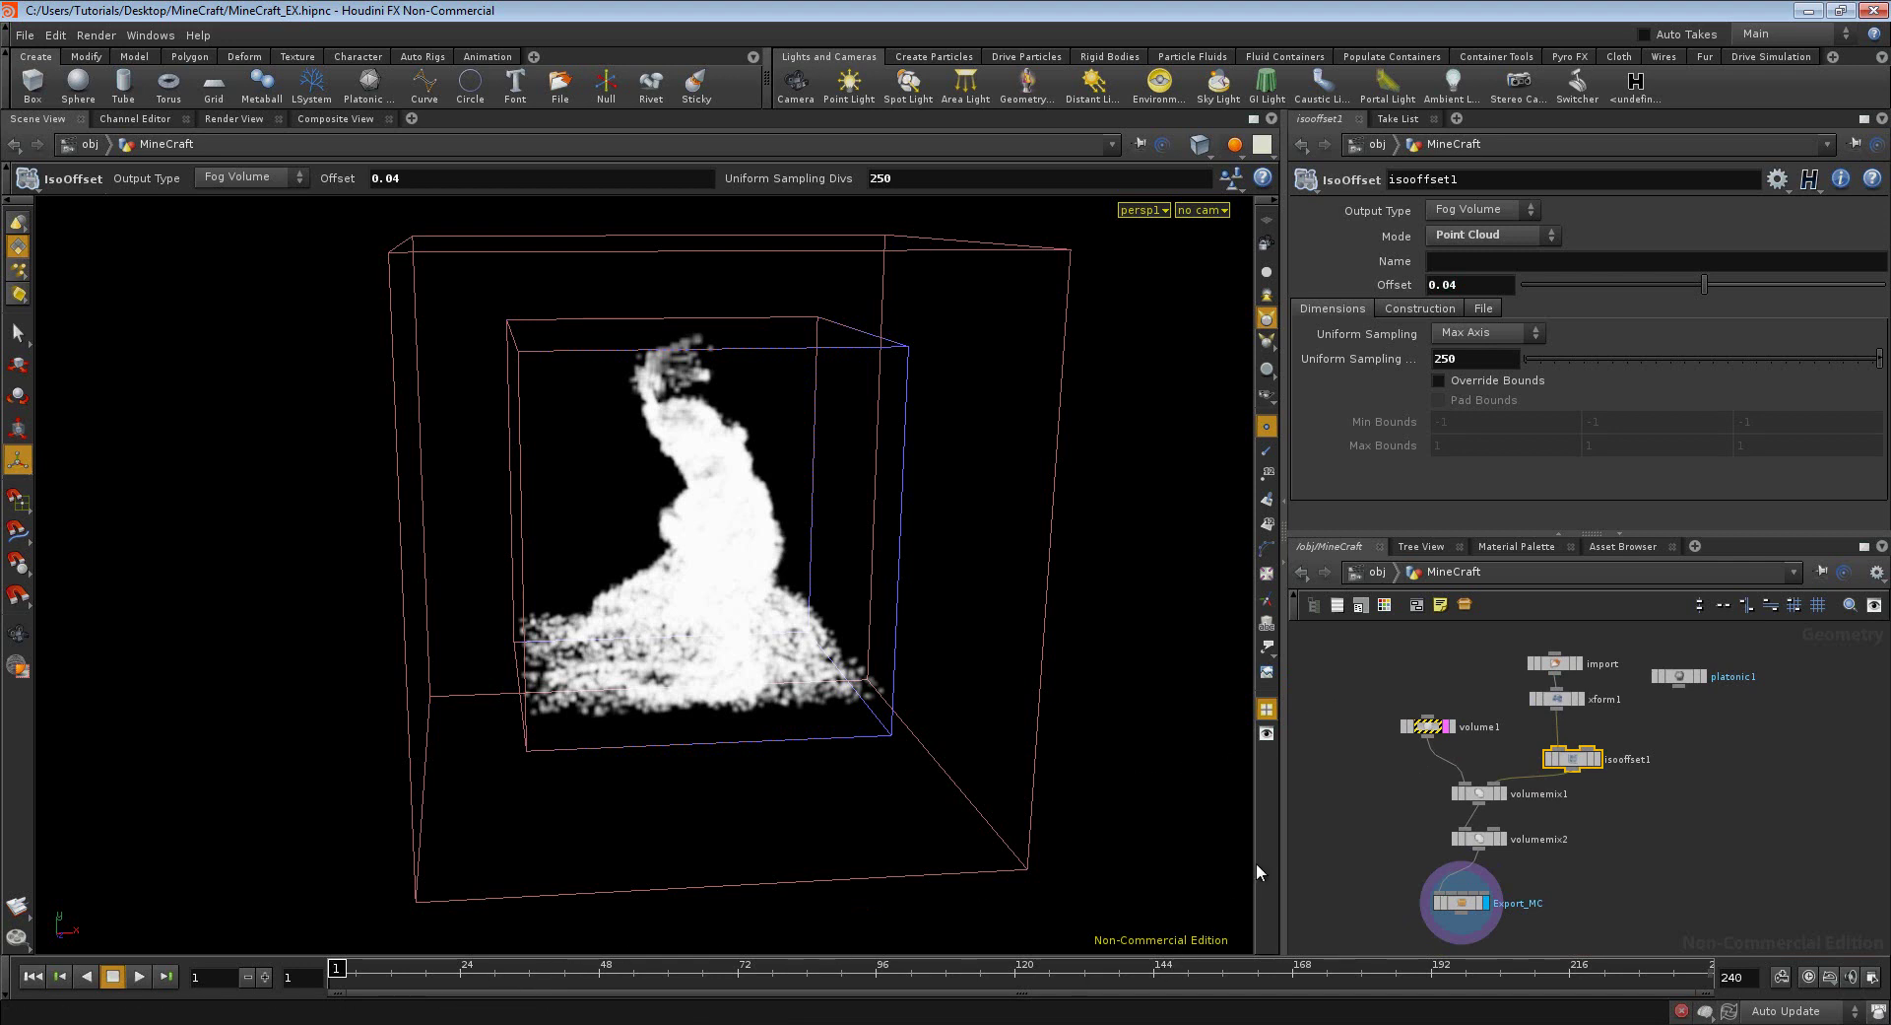
{"action": "middle_click_drag", "start_coordinate": [1380, 806], "coordinate": [1369, 796]}
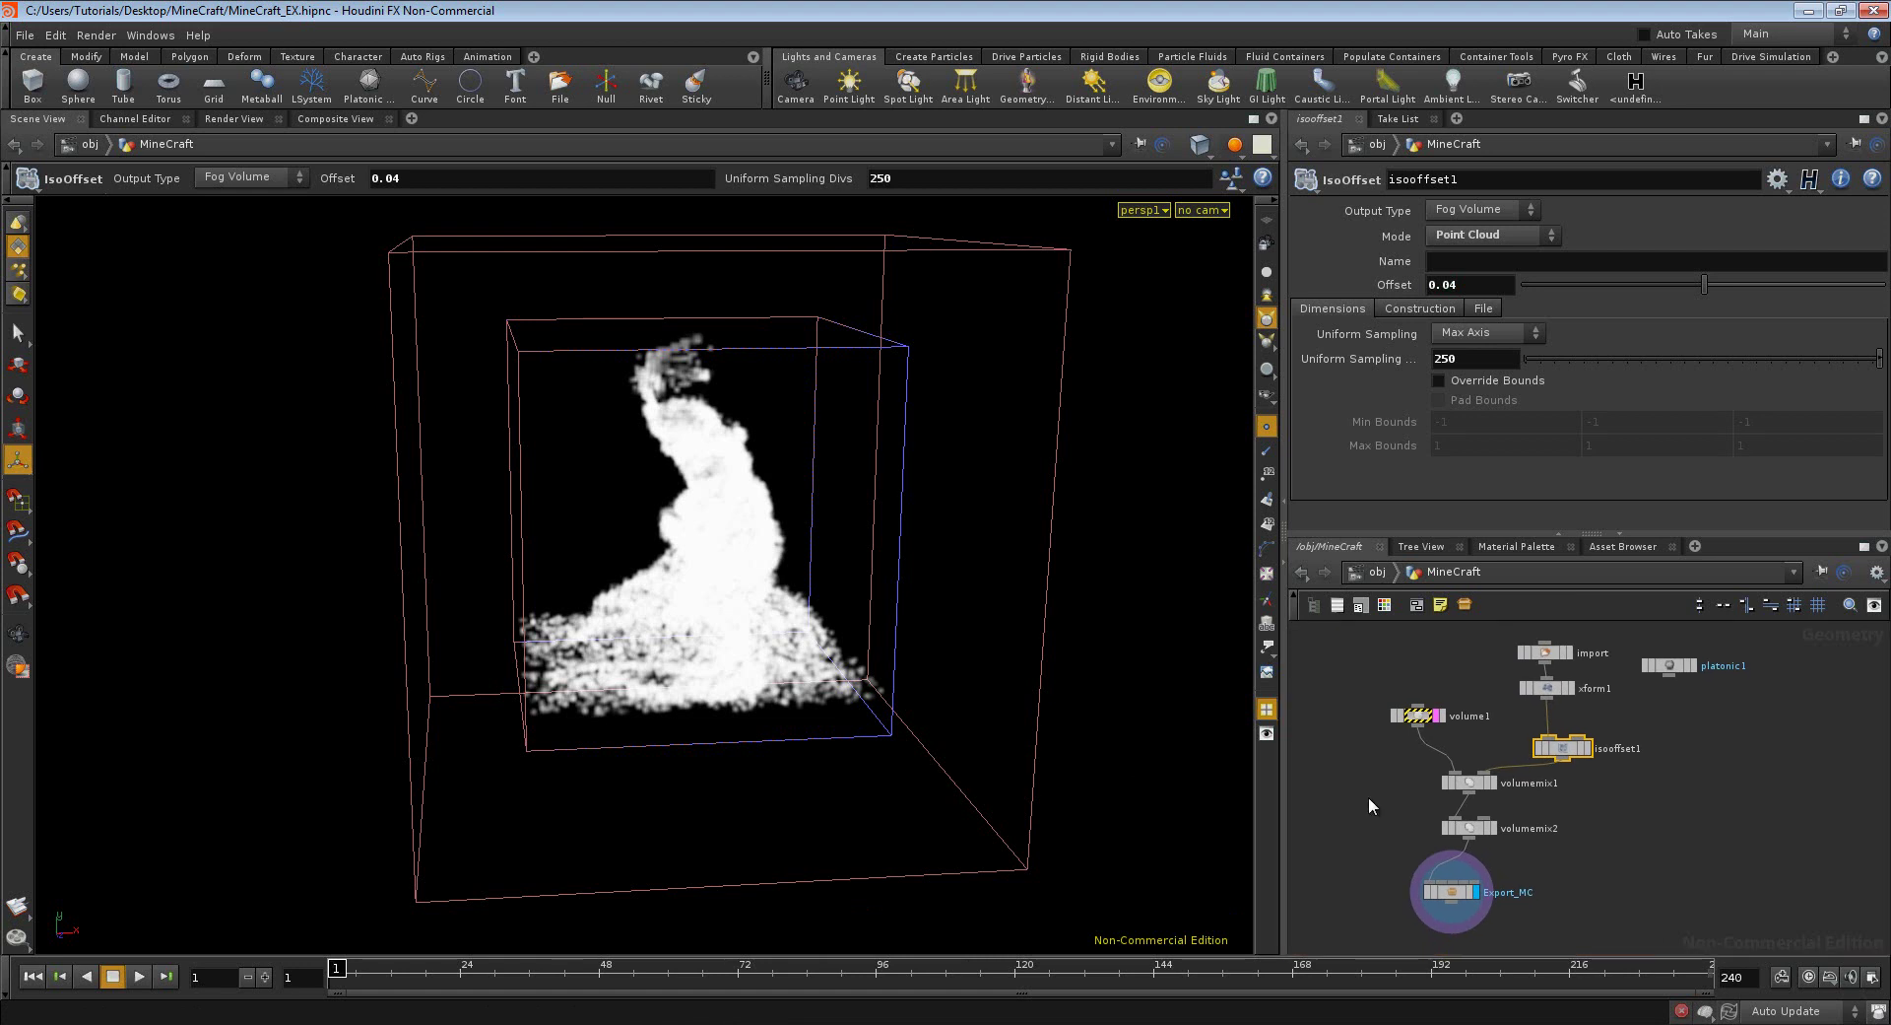
{"action": "scroll", "coordinate": [1368, 796], "scroll_direction": "up", "scroll_amount": 2}
{"action": "scroll", "coordinate": [1368, 796], "scroll_direction": "up", "scroll_amount": 2}
{"action": "scroll", "coordinate": [1368, 796], "scroll_direction": "up", "scroll_amount": 2}
{"action": "scroll", "coordinate": [1368, 796], "scroll_direction": "down", "scroll_amount": 2}
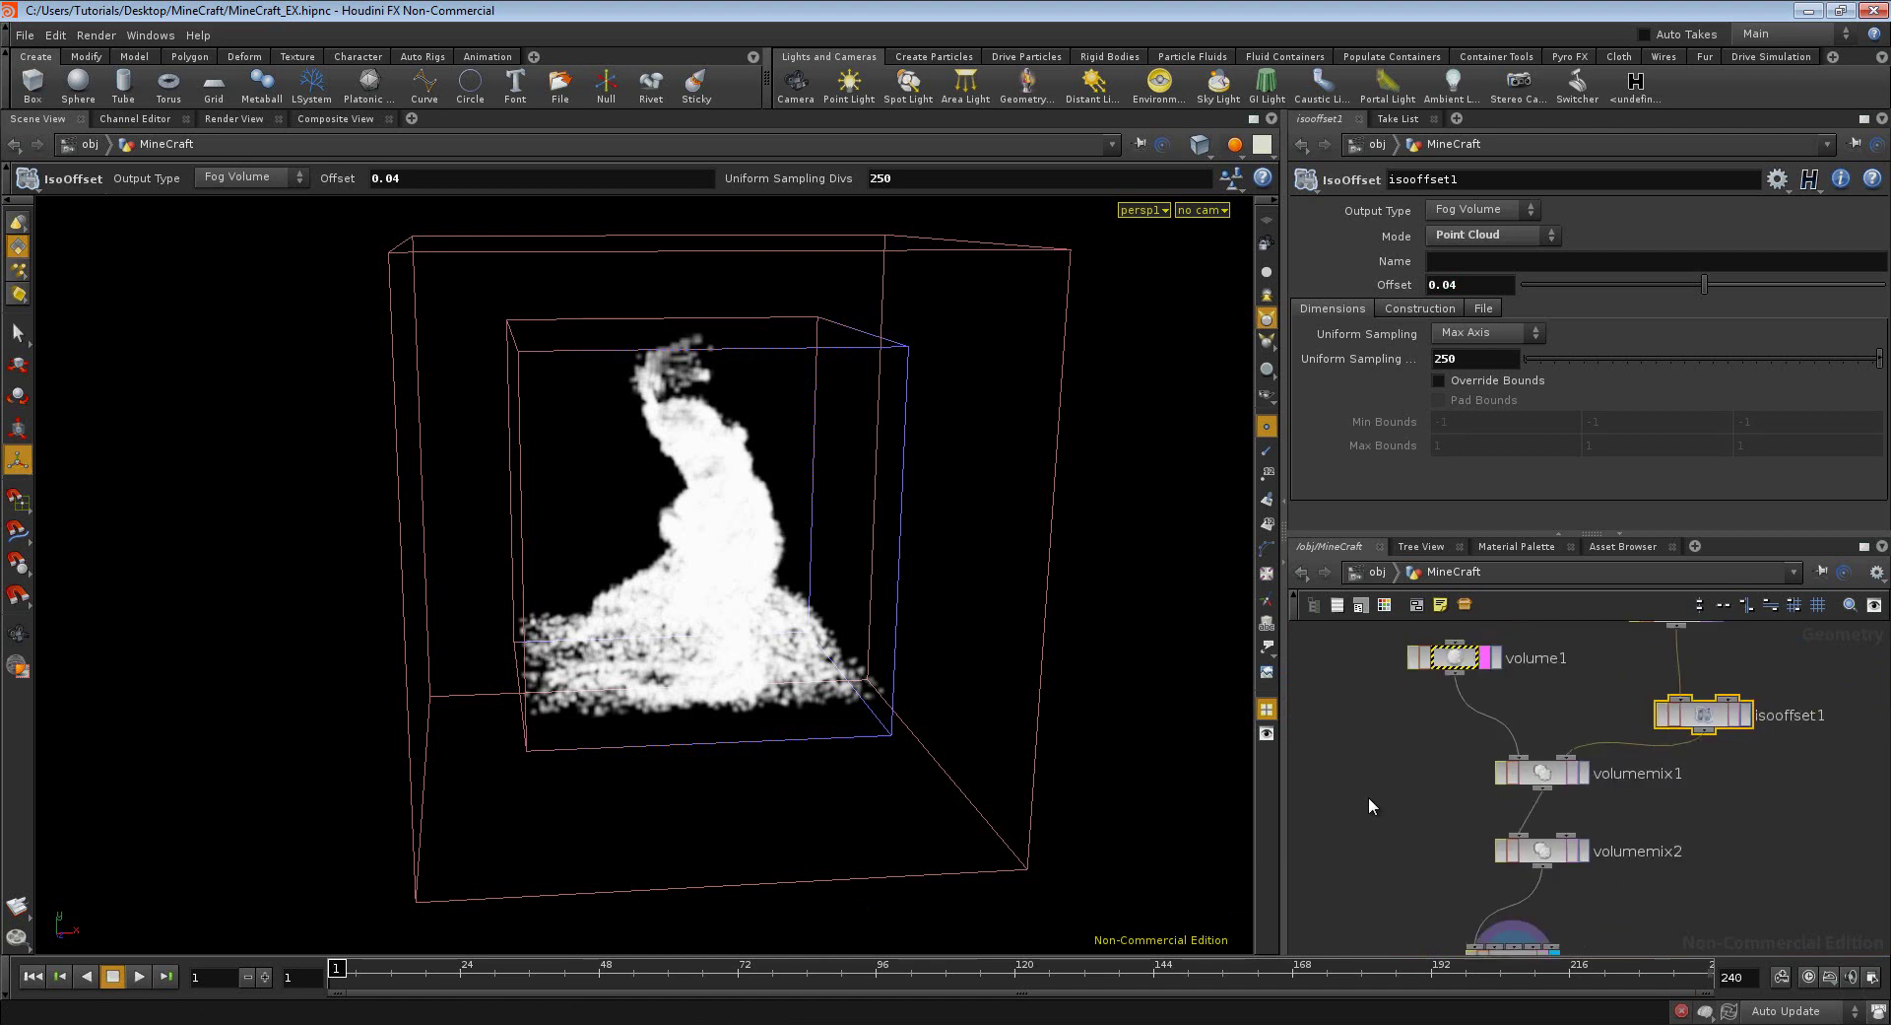
{"action": "scroll", "coordinate": [1368, 796], "scroll_direction": "down", "scroll_amount": 2}
{"action": "middle_click_drag", "start_coordinate": [1368, 796], "coordinate": [1410, 713]}
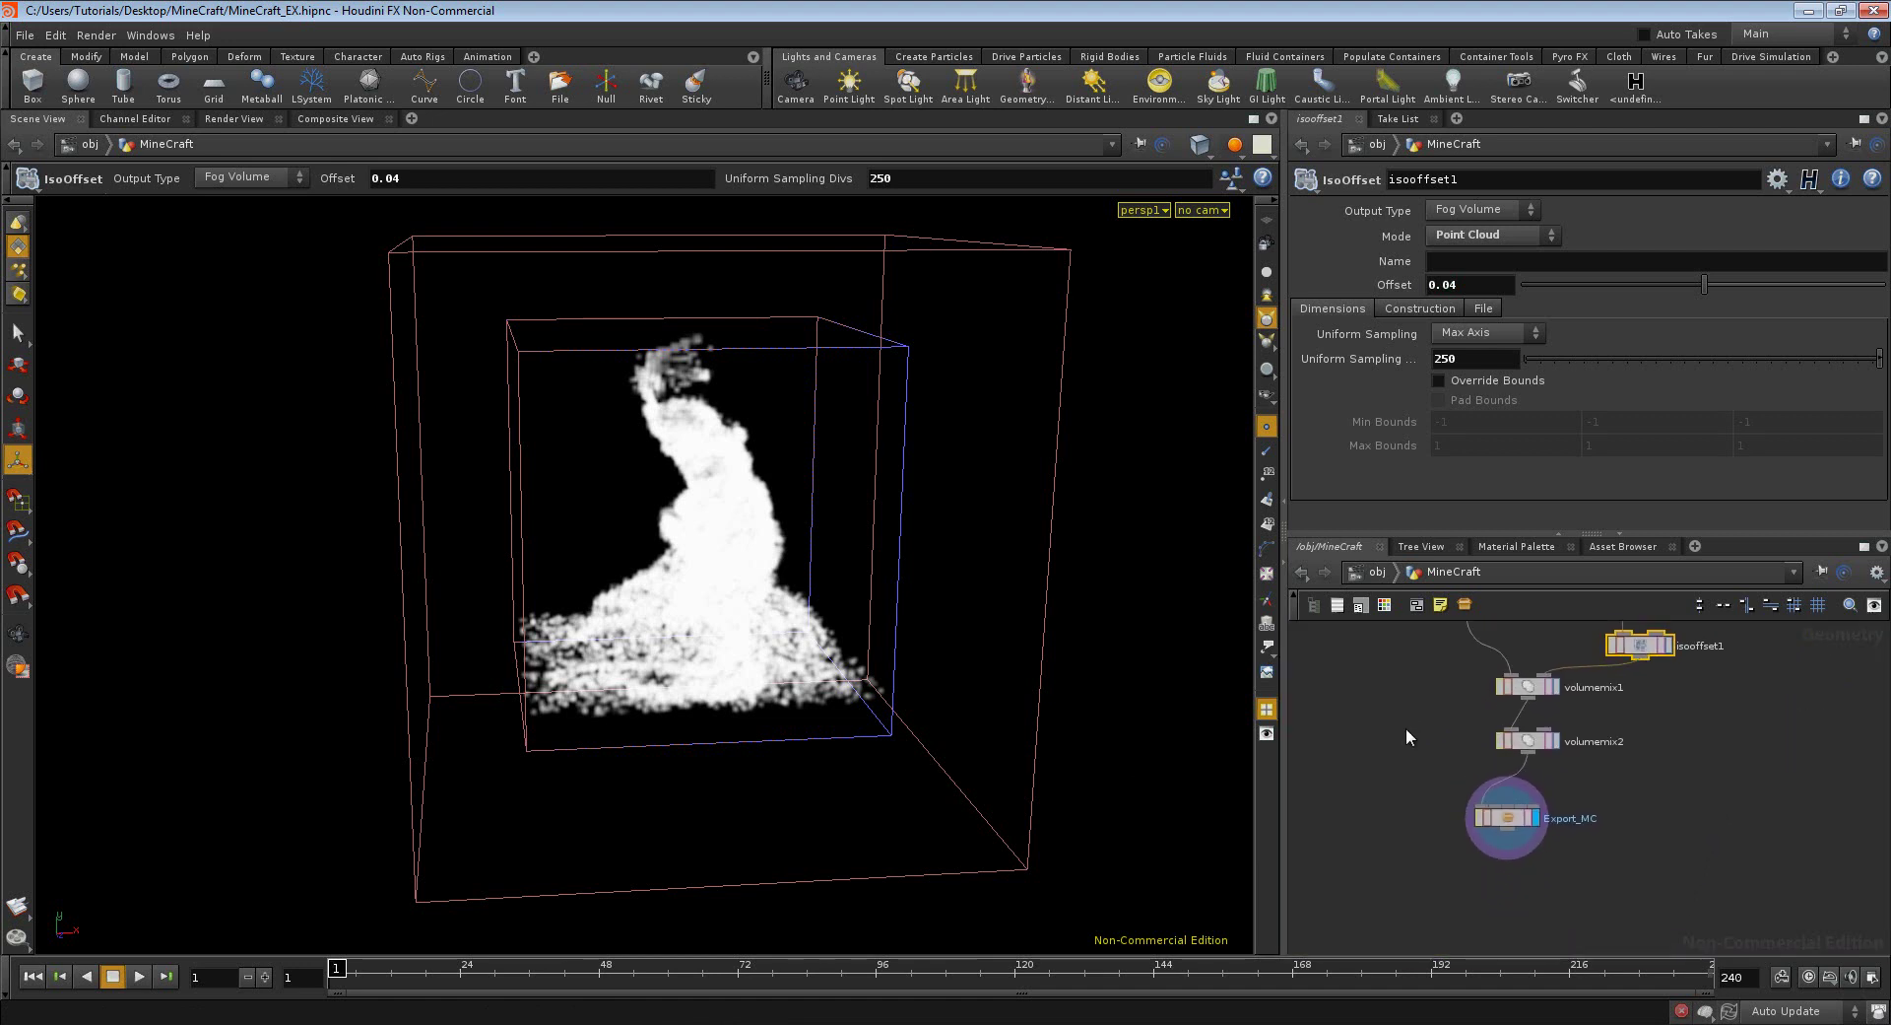
{"action": "scroll", "coordinate": [1422, 801], "scroll_direction": "up", "scroll_amount": 1}
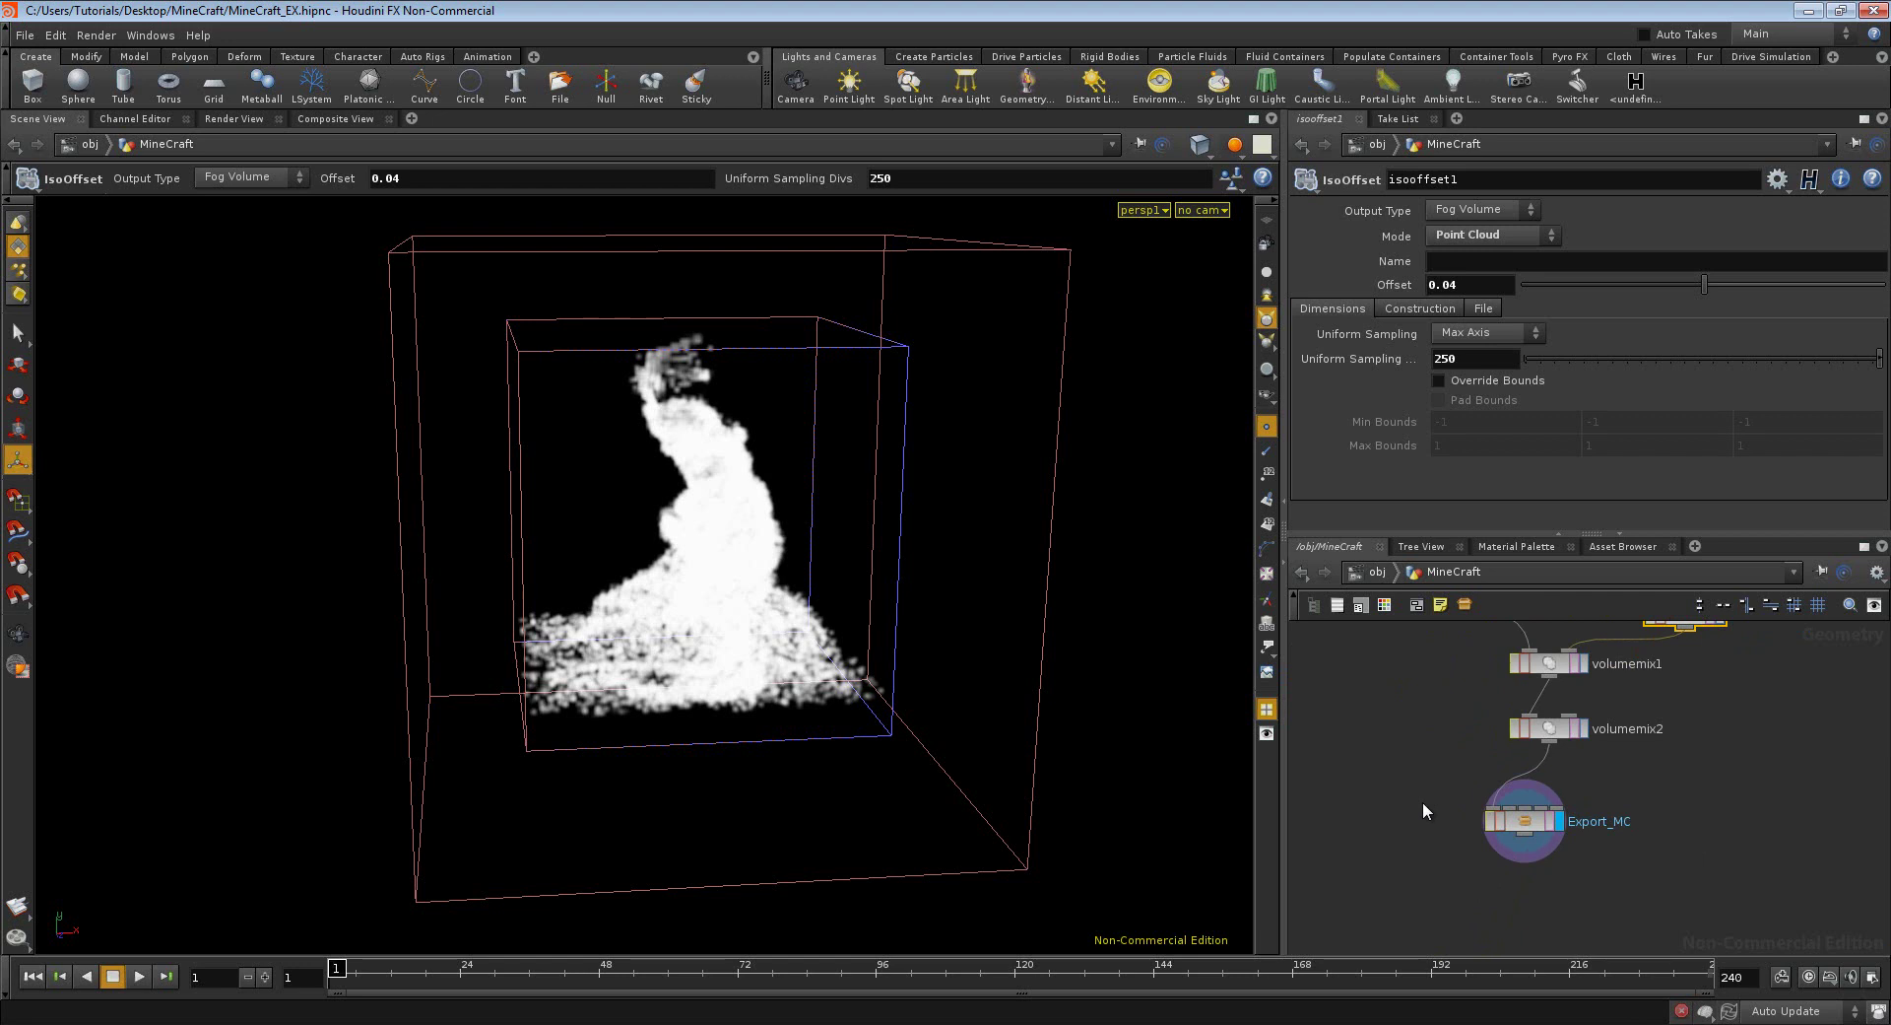
{"action": "left_click", "coordinate": [1520, 830]}
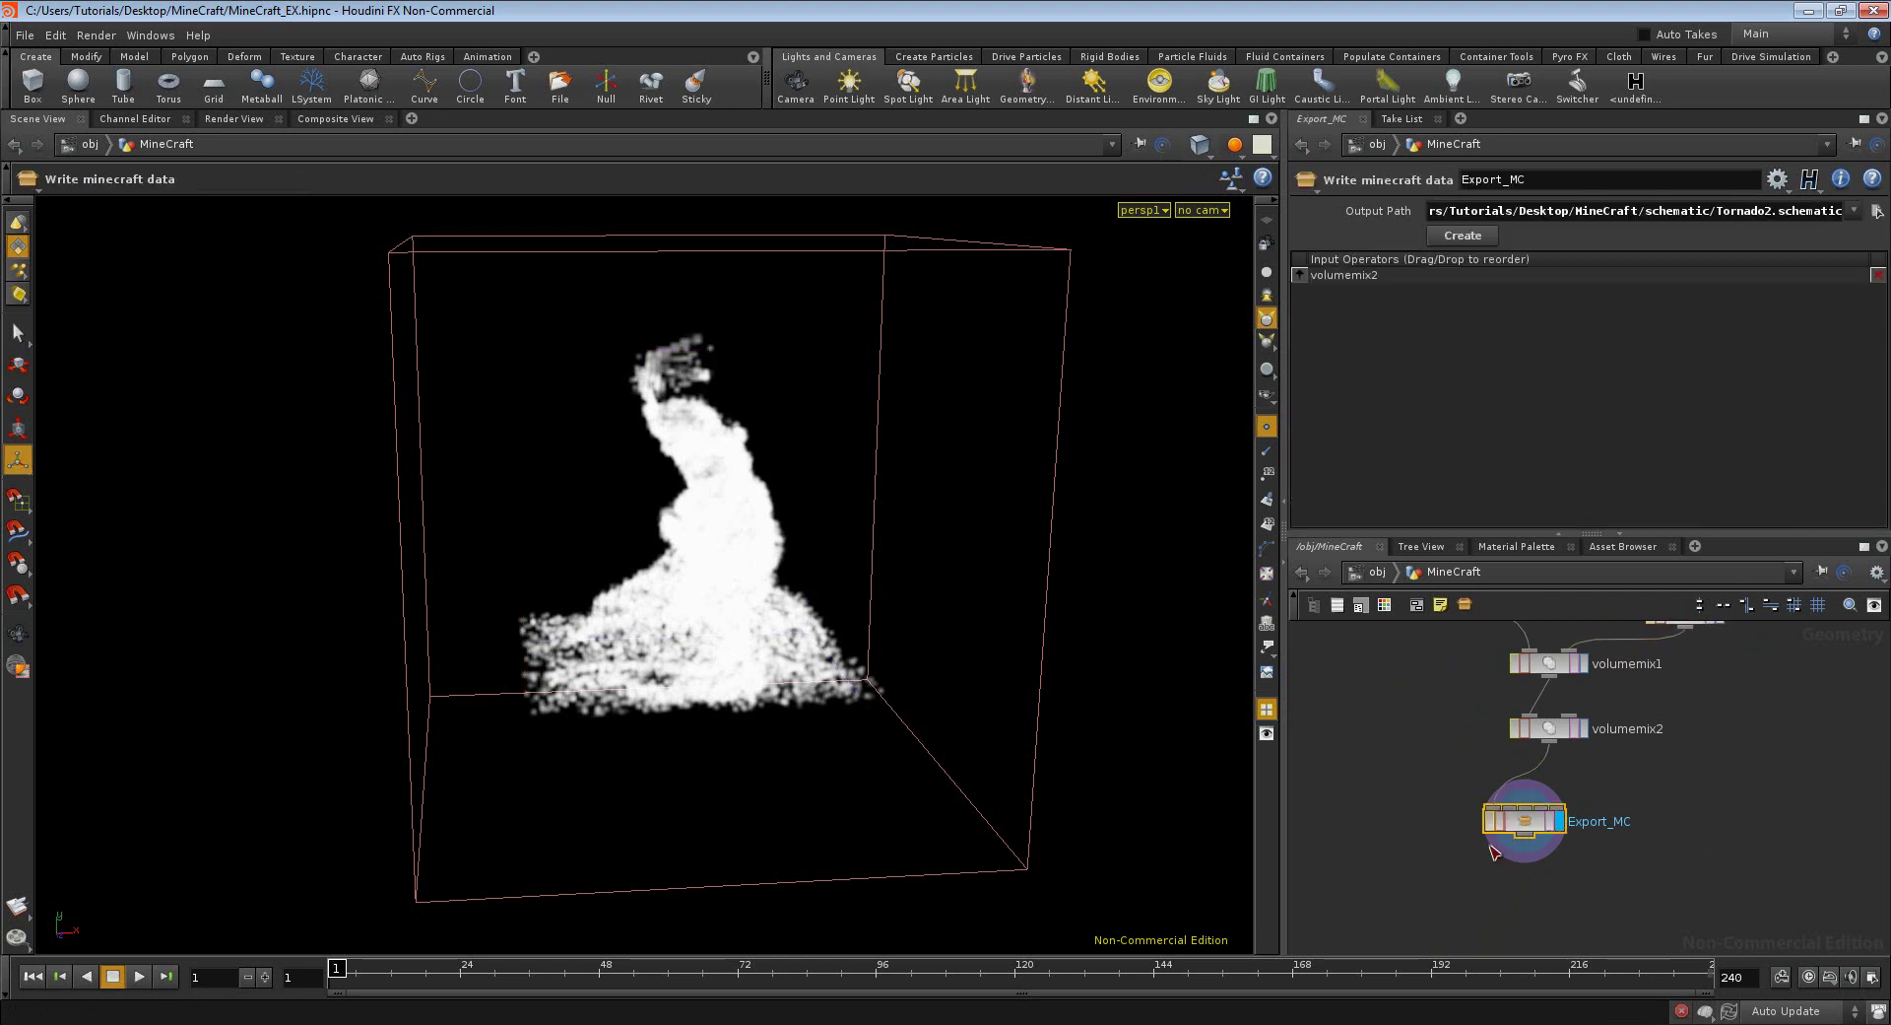
{"action": "right_click", "coordinate": [1538, 822]}
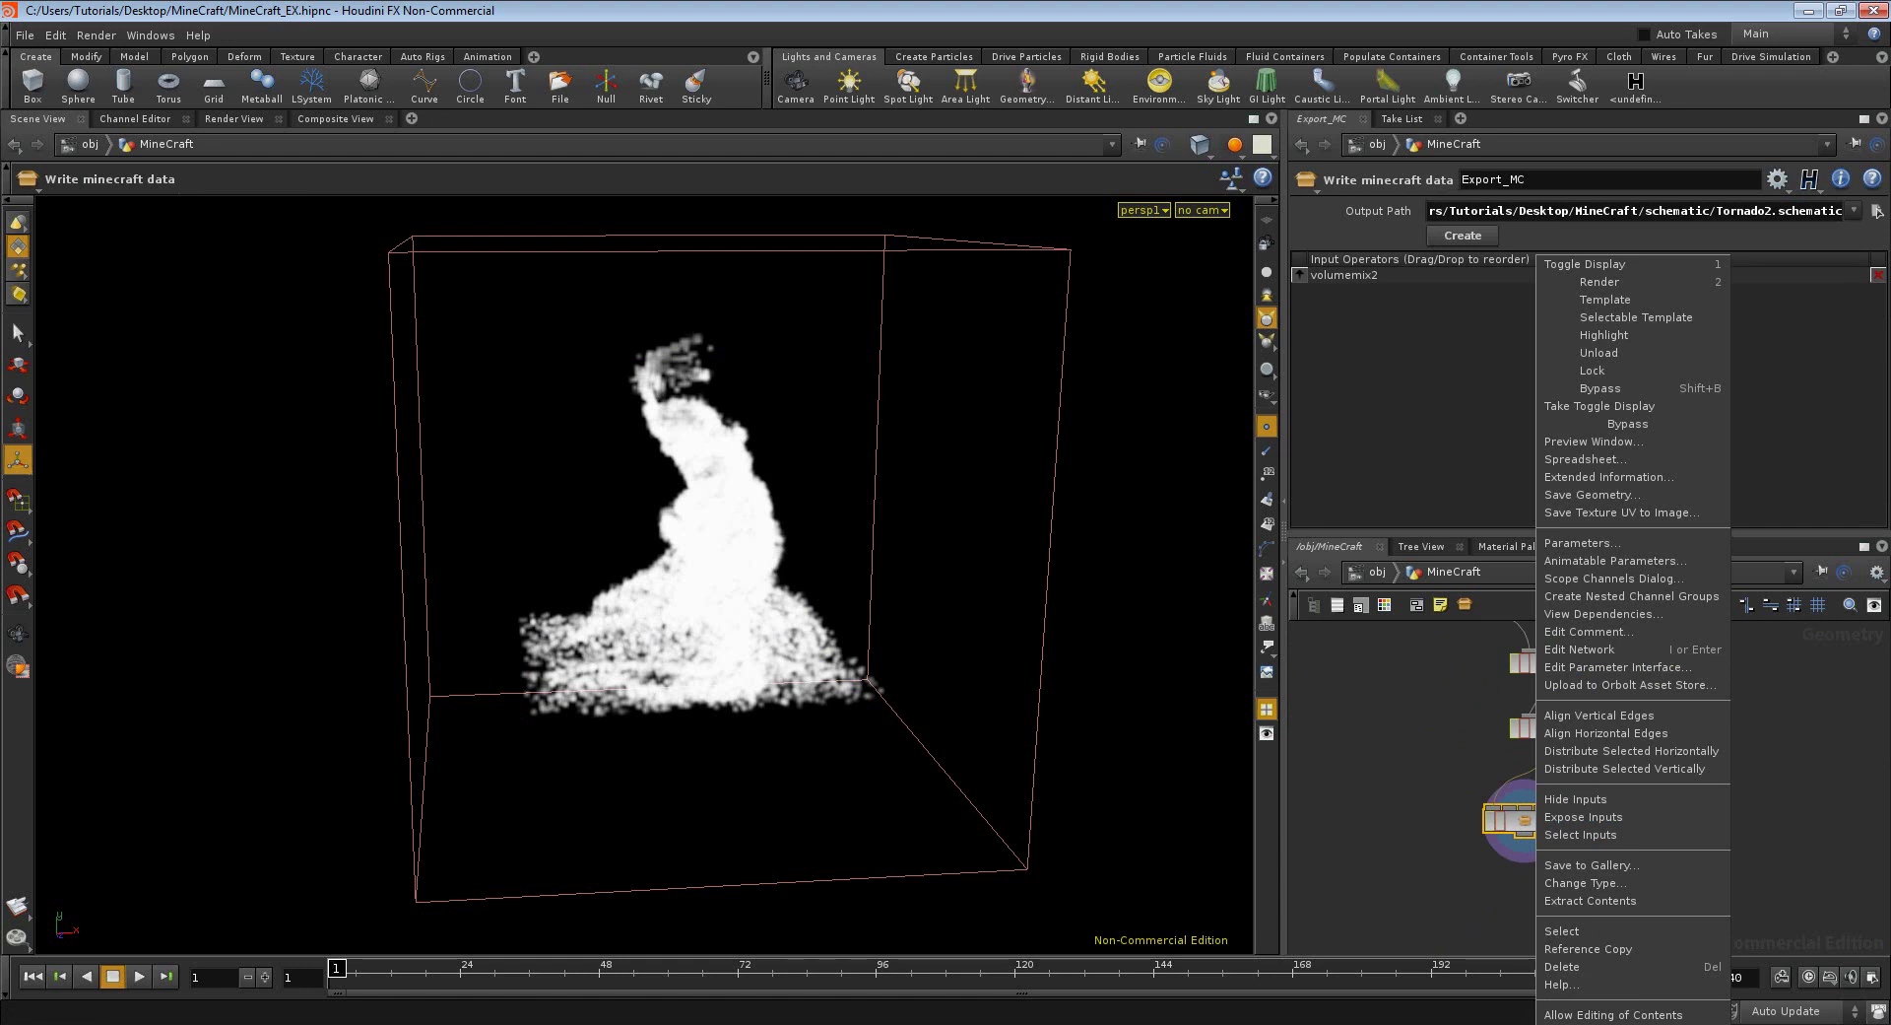
{"action": "left_click", "coordinate": [1615, 1019]}
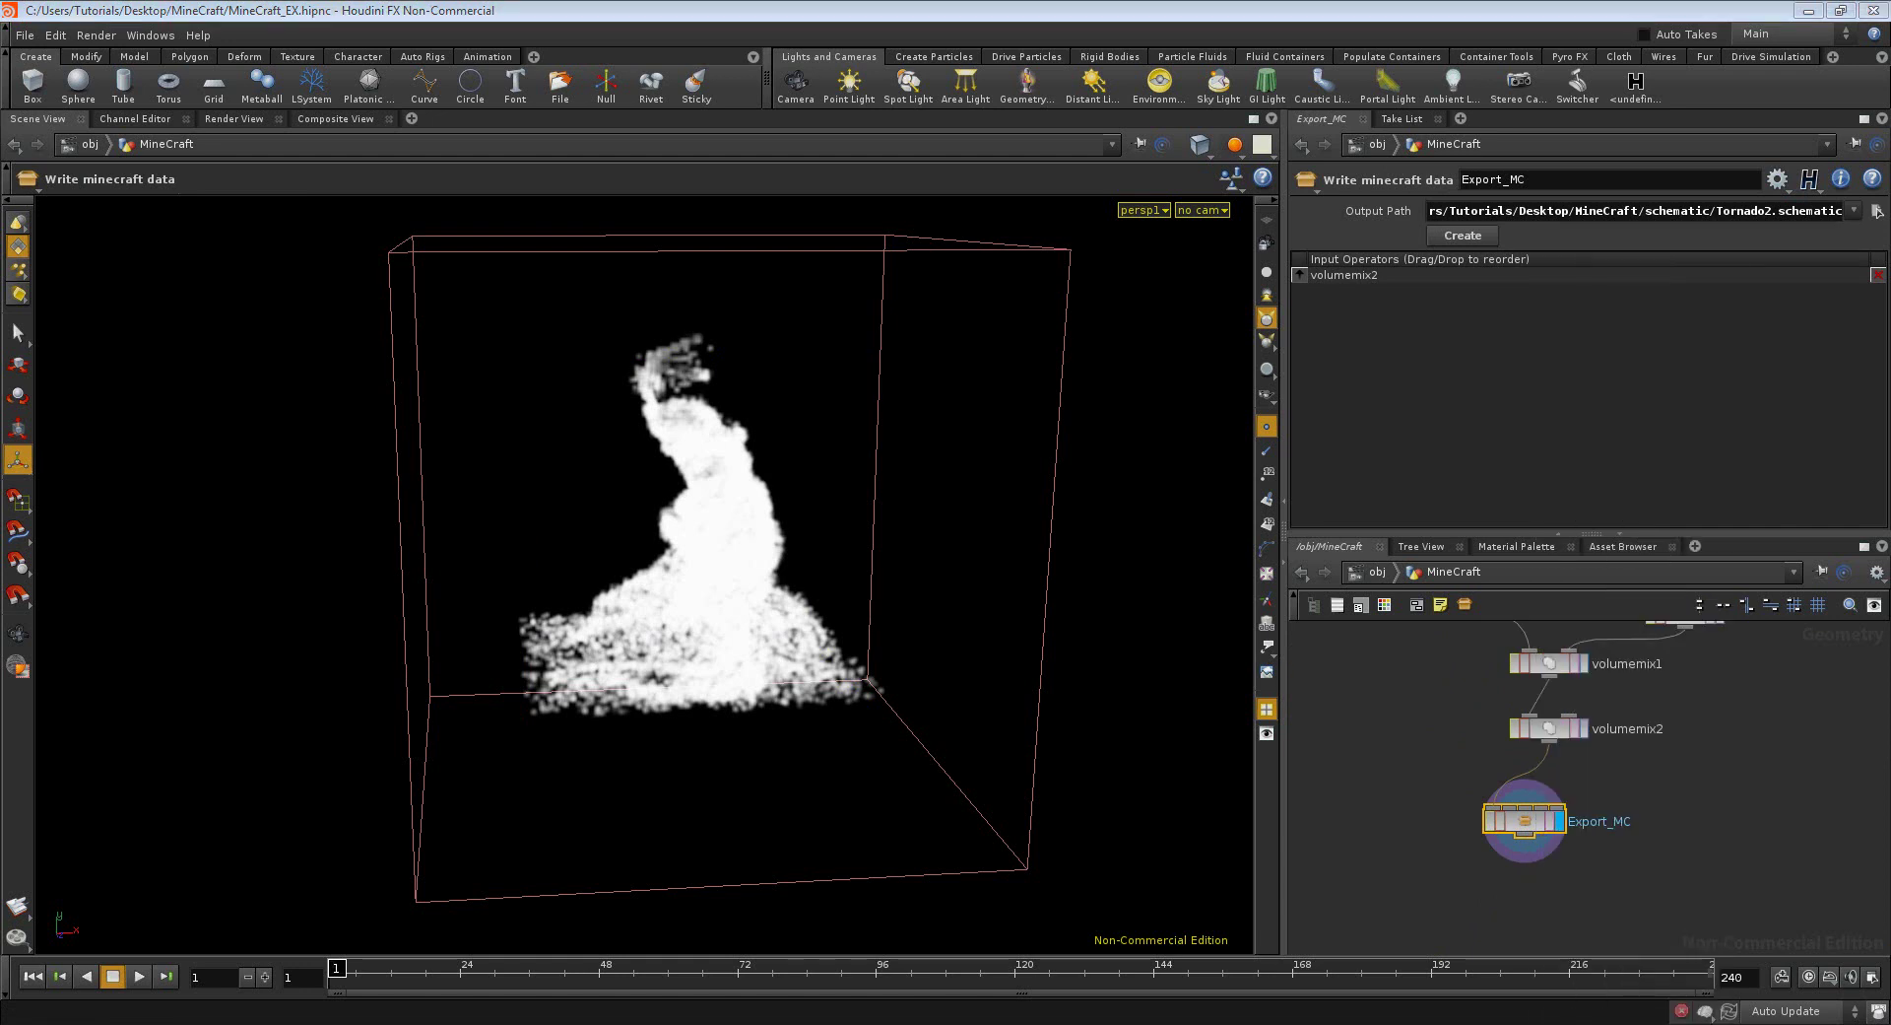
{"action": "left_click_drag", "start_coordinate": [1256, 308], "coordinate": [609, 139]}
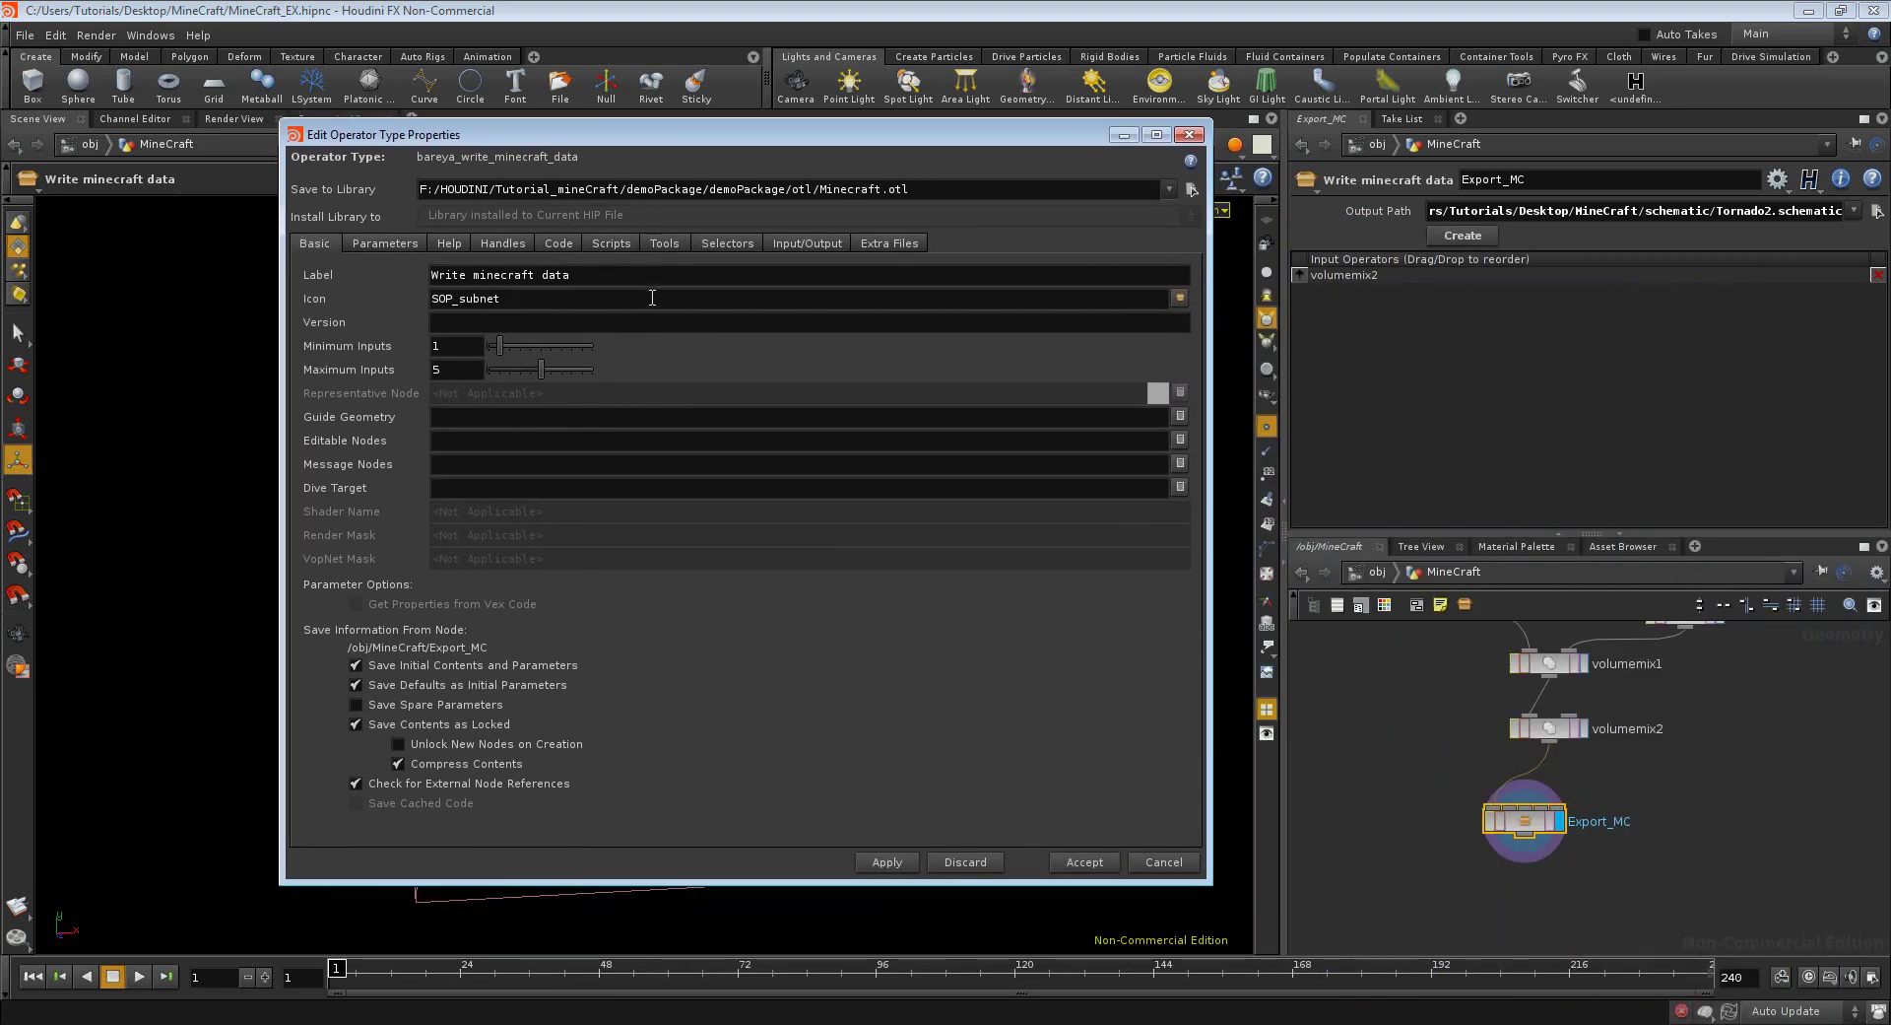
{"action": "left_click", "coordinate": [610, 246]}
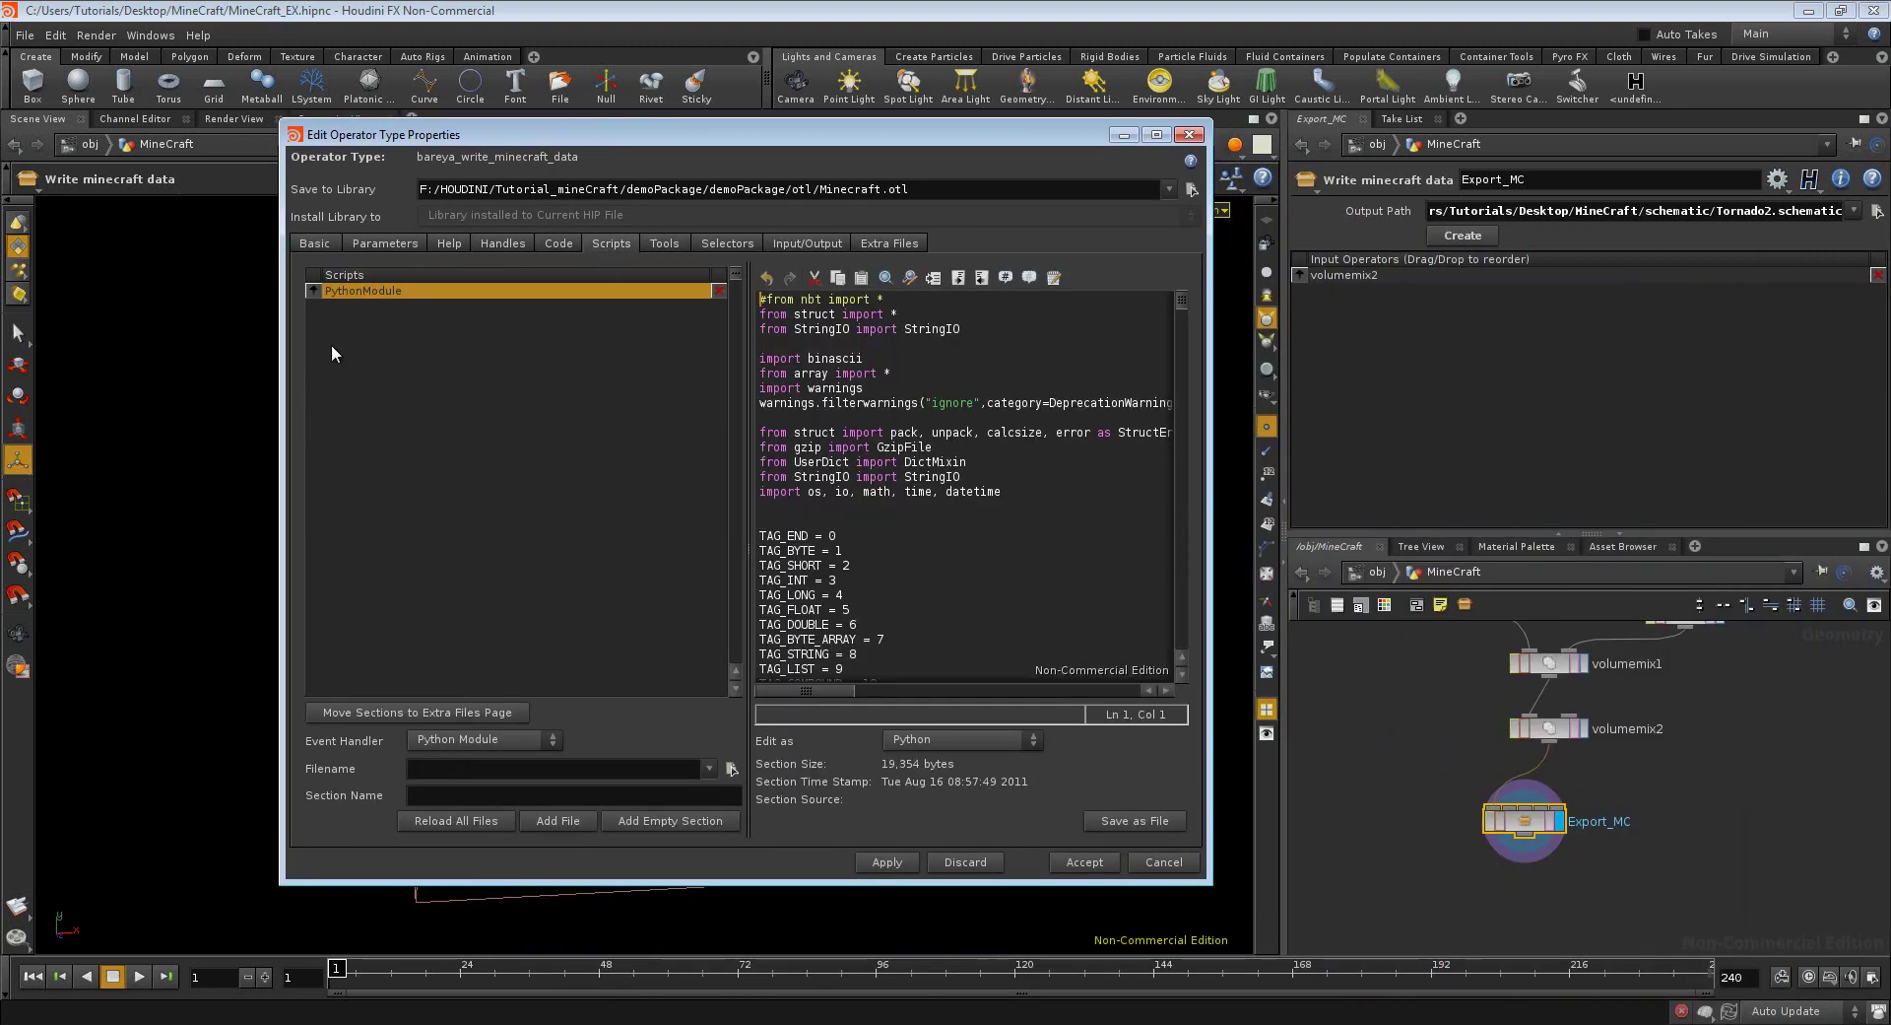
{"action": "left_click", "coordinate": [461, 738]}
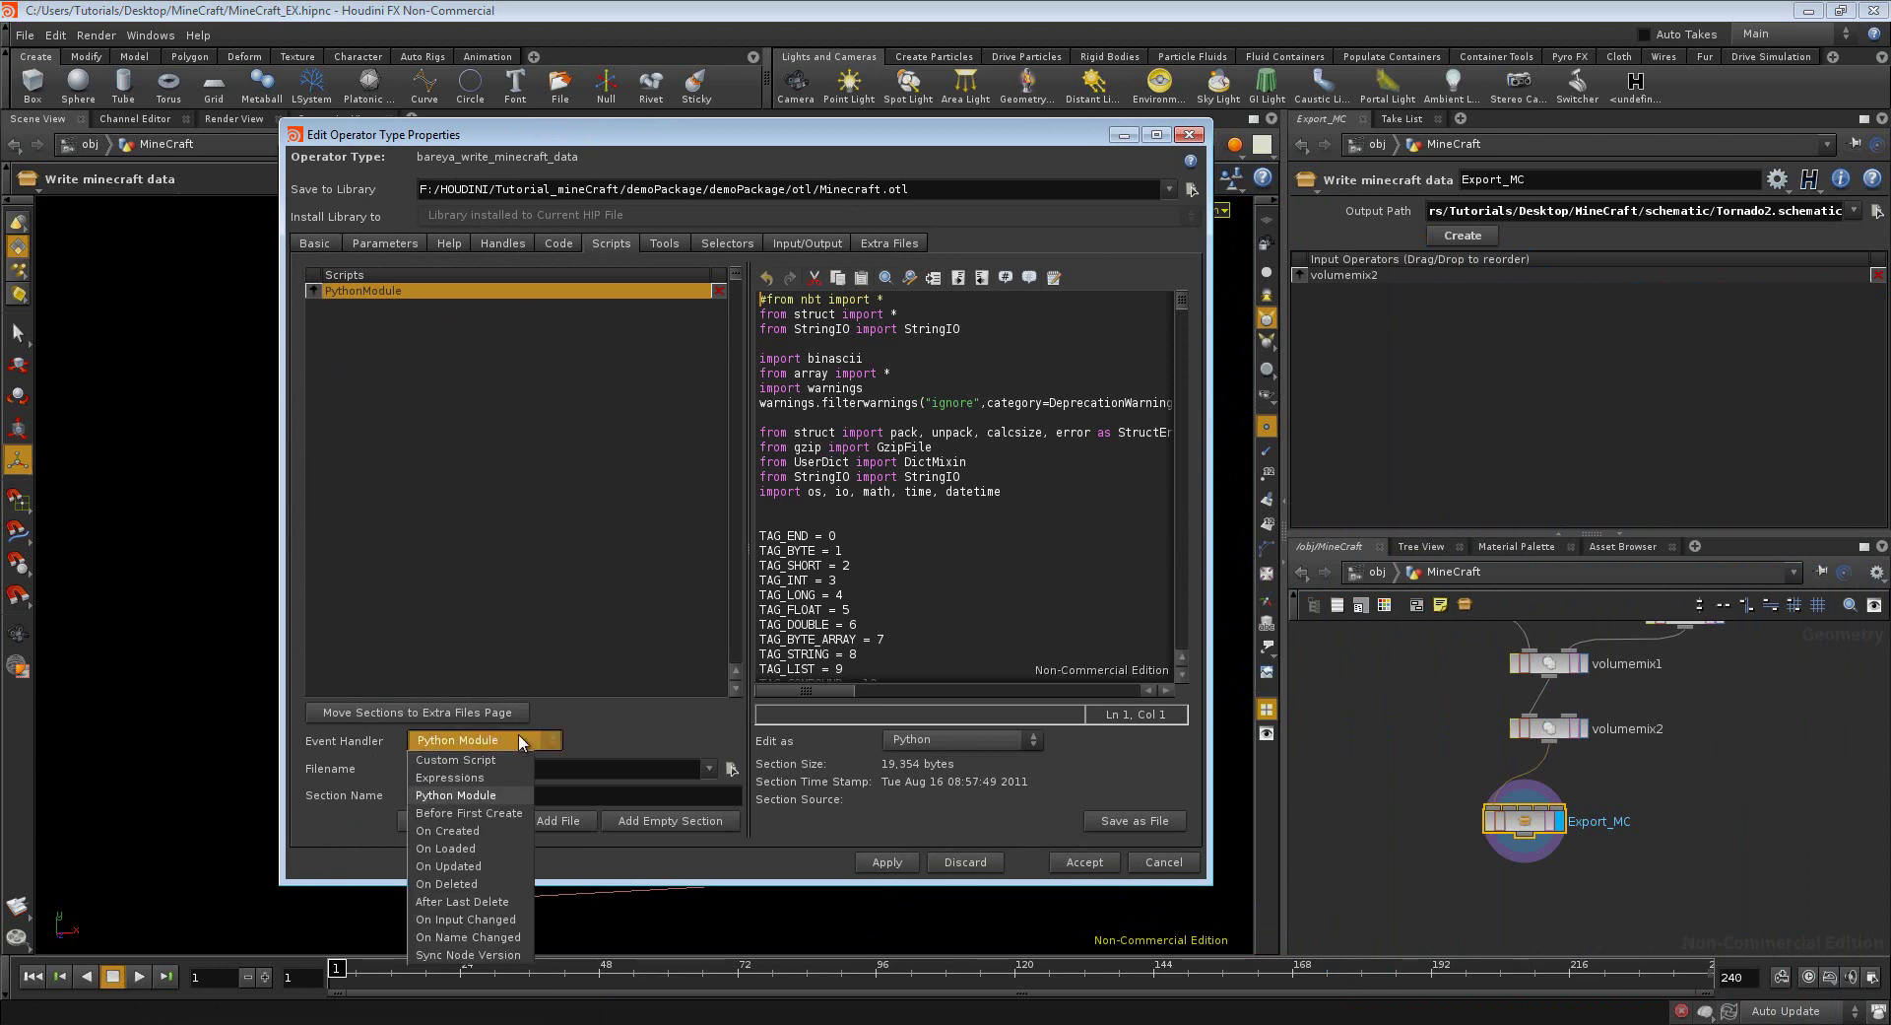
{"action": "left_click", "coordinate": [455, 795]}
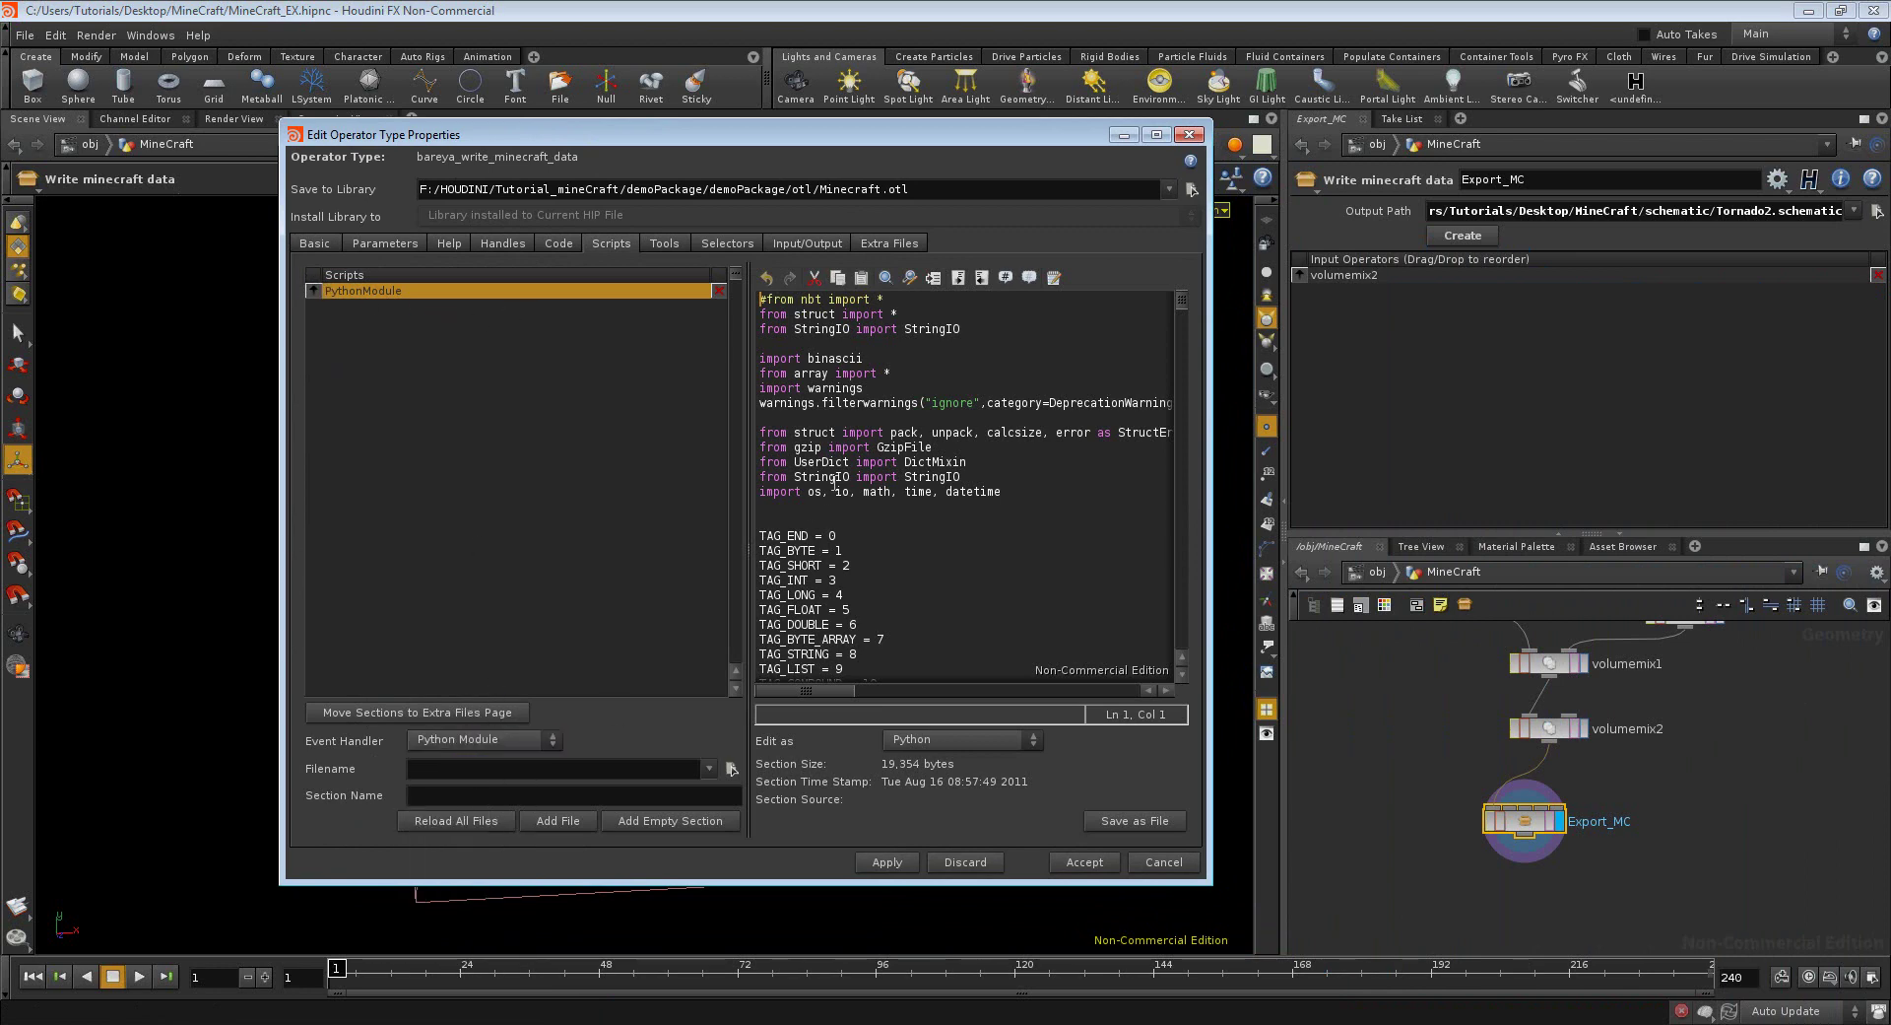
{"action": "left_click_drag", "start_coordinate": [1182, 300], "coordinate": [1143, 145]}
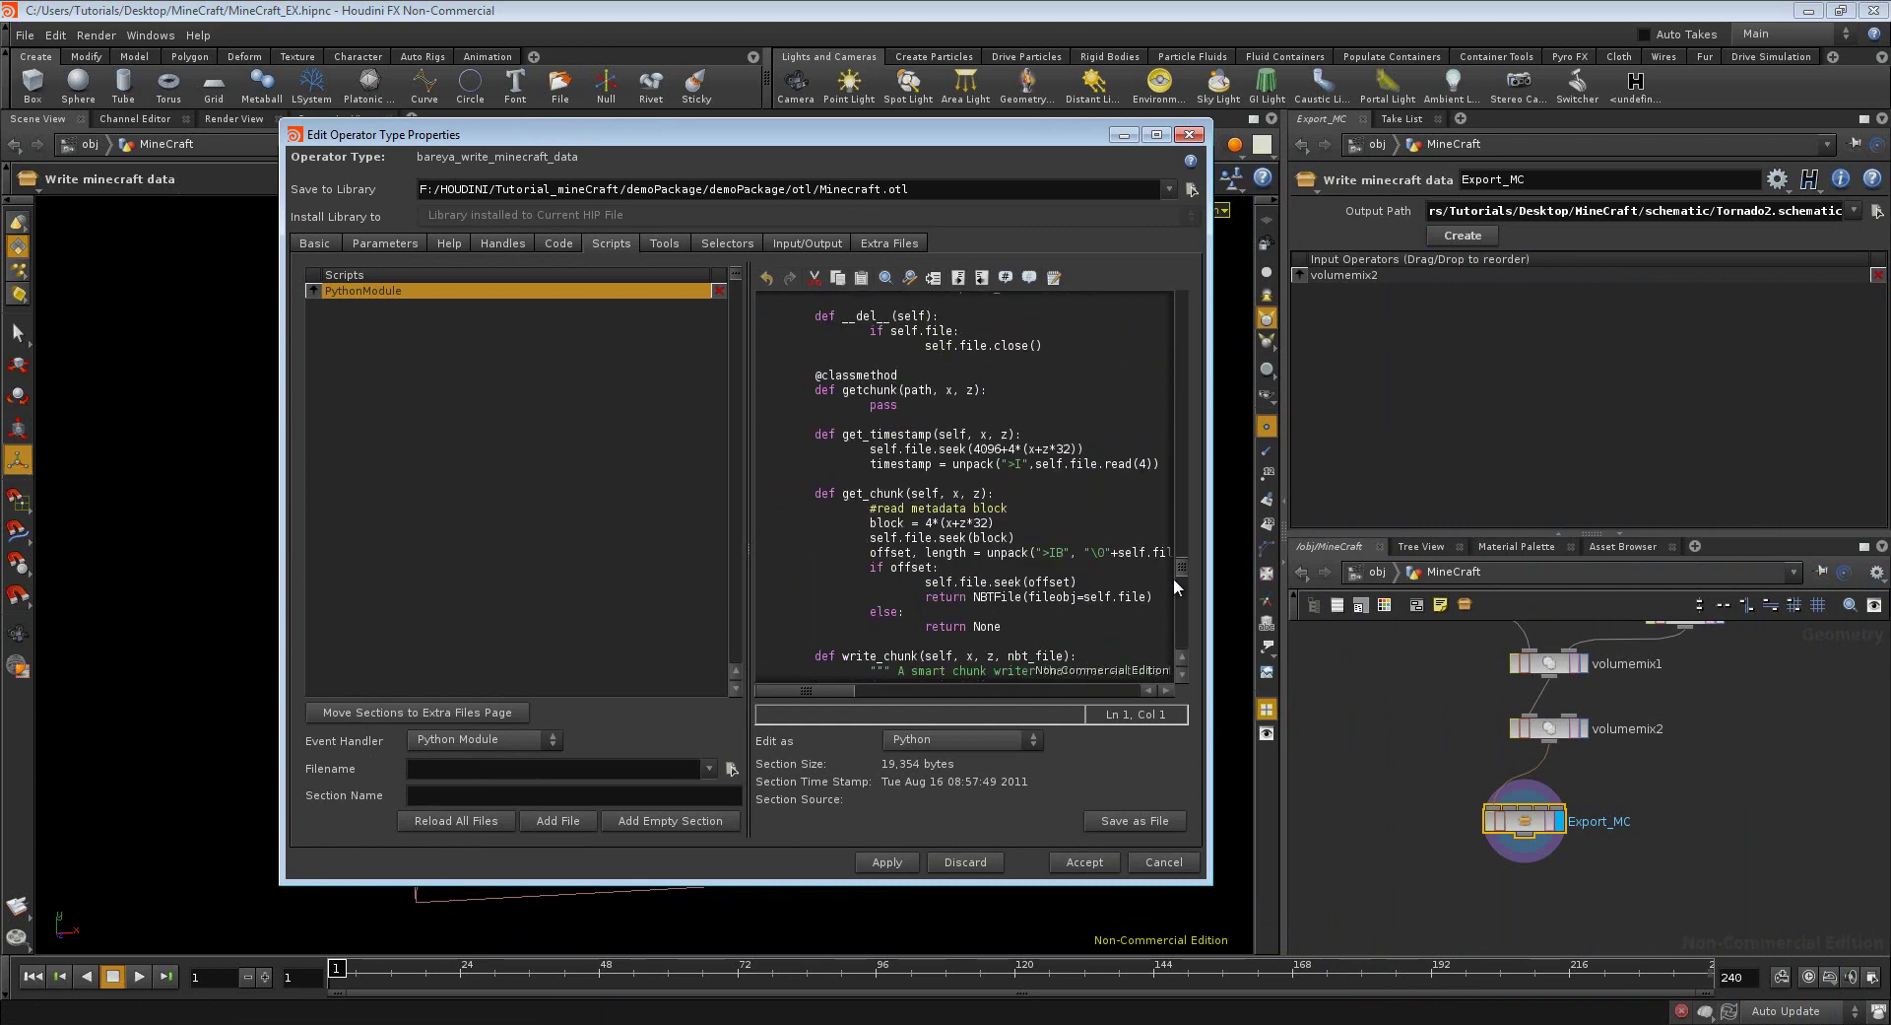
{"action": "left_click", "coordinate": [1125, 136]}
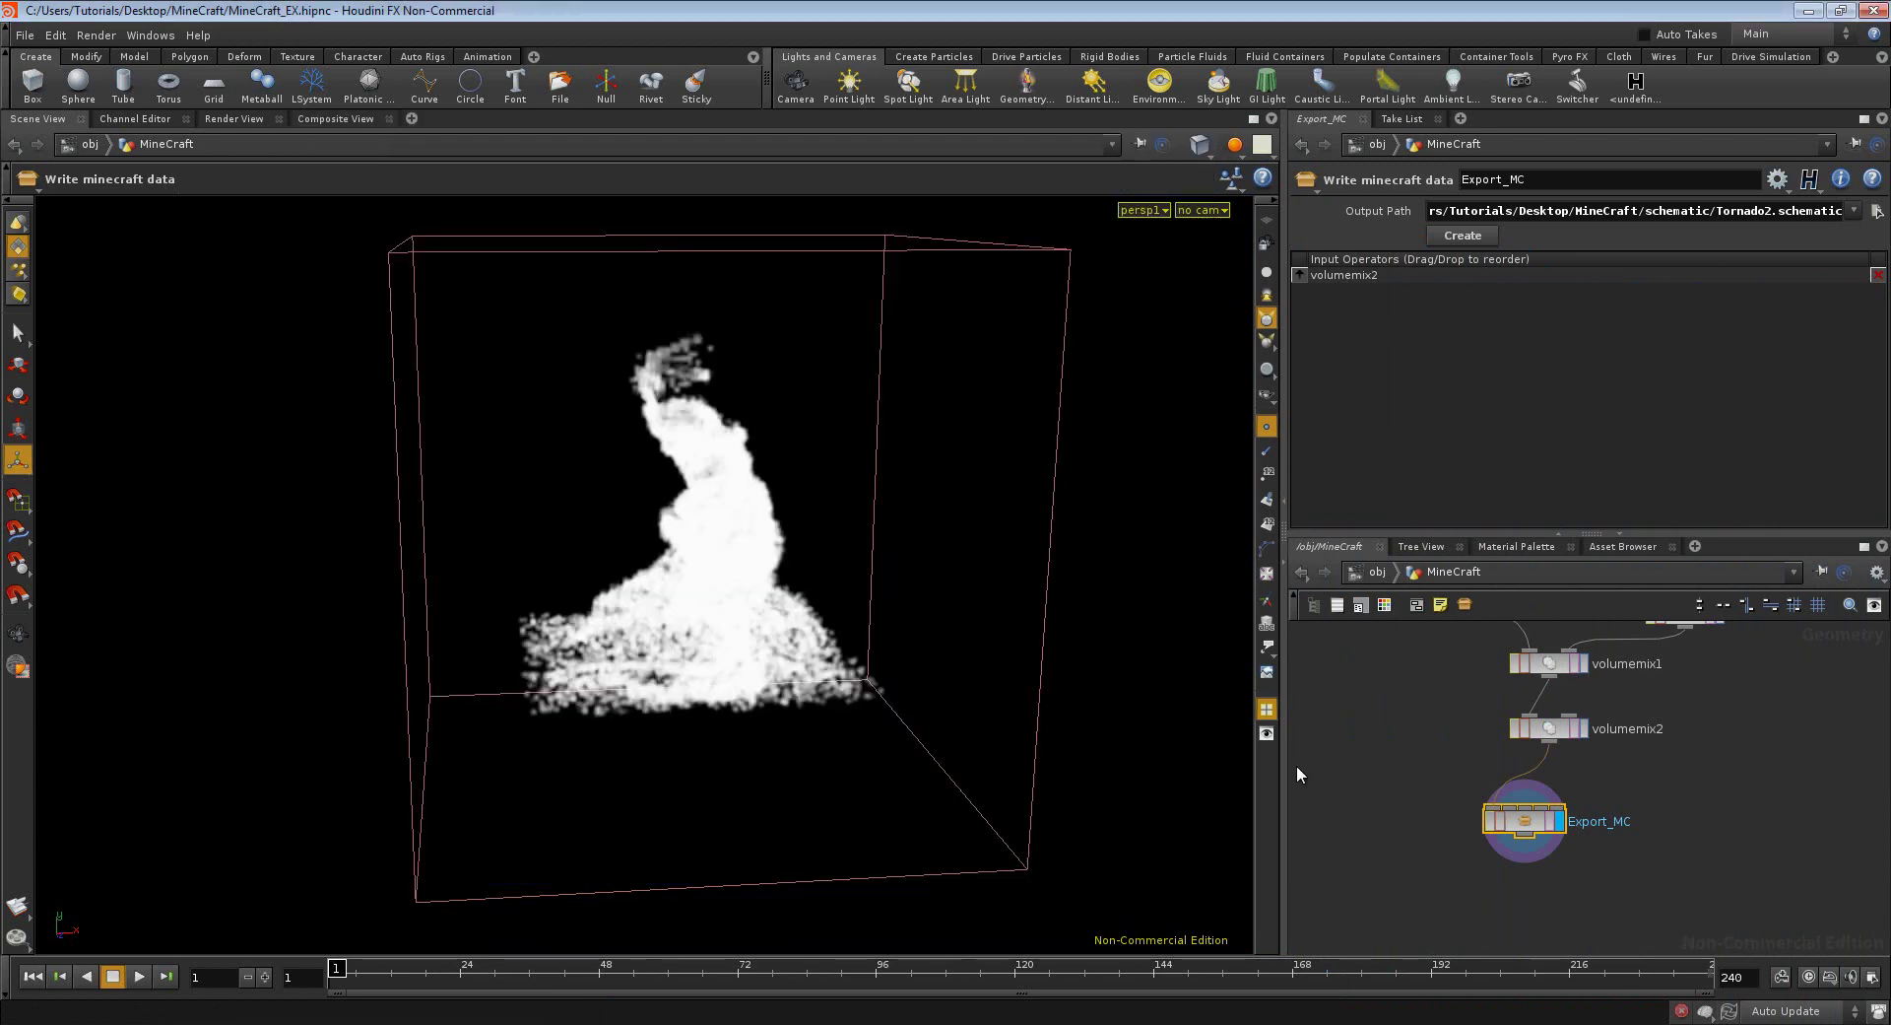
{"action": "key", "text": "alt+Tab"}
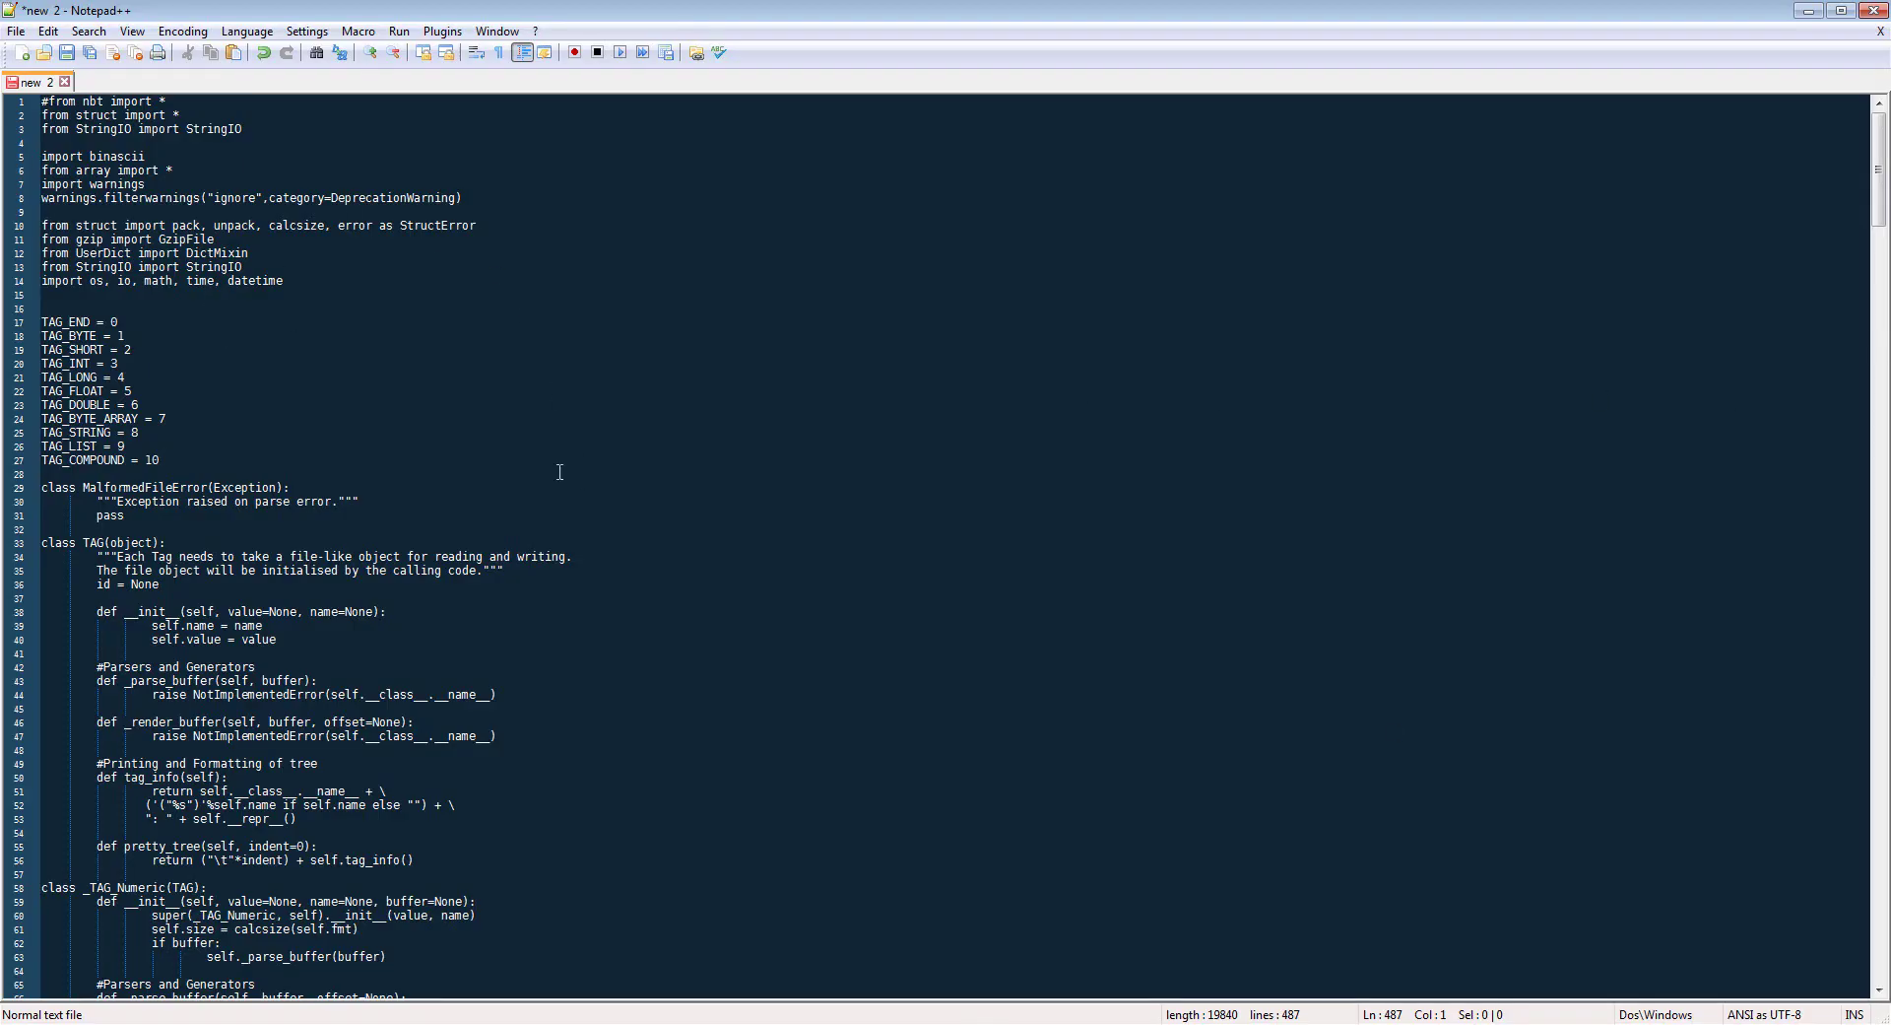
{"action": "scroll", "coordinate": [560, 472], "scroll_direction": "down", "scroll_amount": 1}
{"action": "scroll", "coordinate": [560, 472], "scroll_direction": "down", "scroll_amount": 4}
{"action": "scroll", "coordinate": [560, 472], "scroll_direction": "down", "scroll_amount": 4}
{"action": "scroll", "coordinate": [559, 472], "scroll_direction": "down", "scroll_amount": 3}
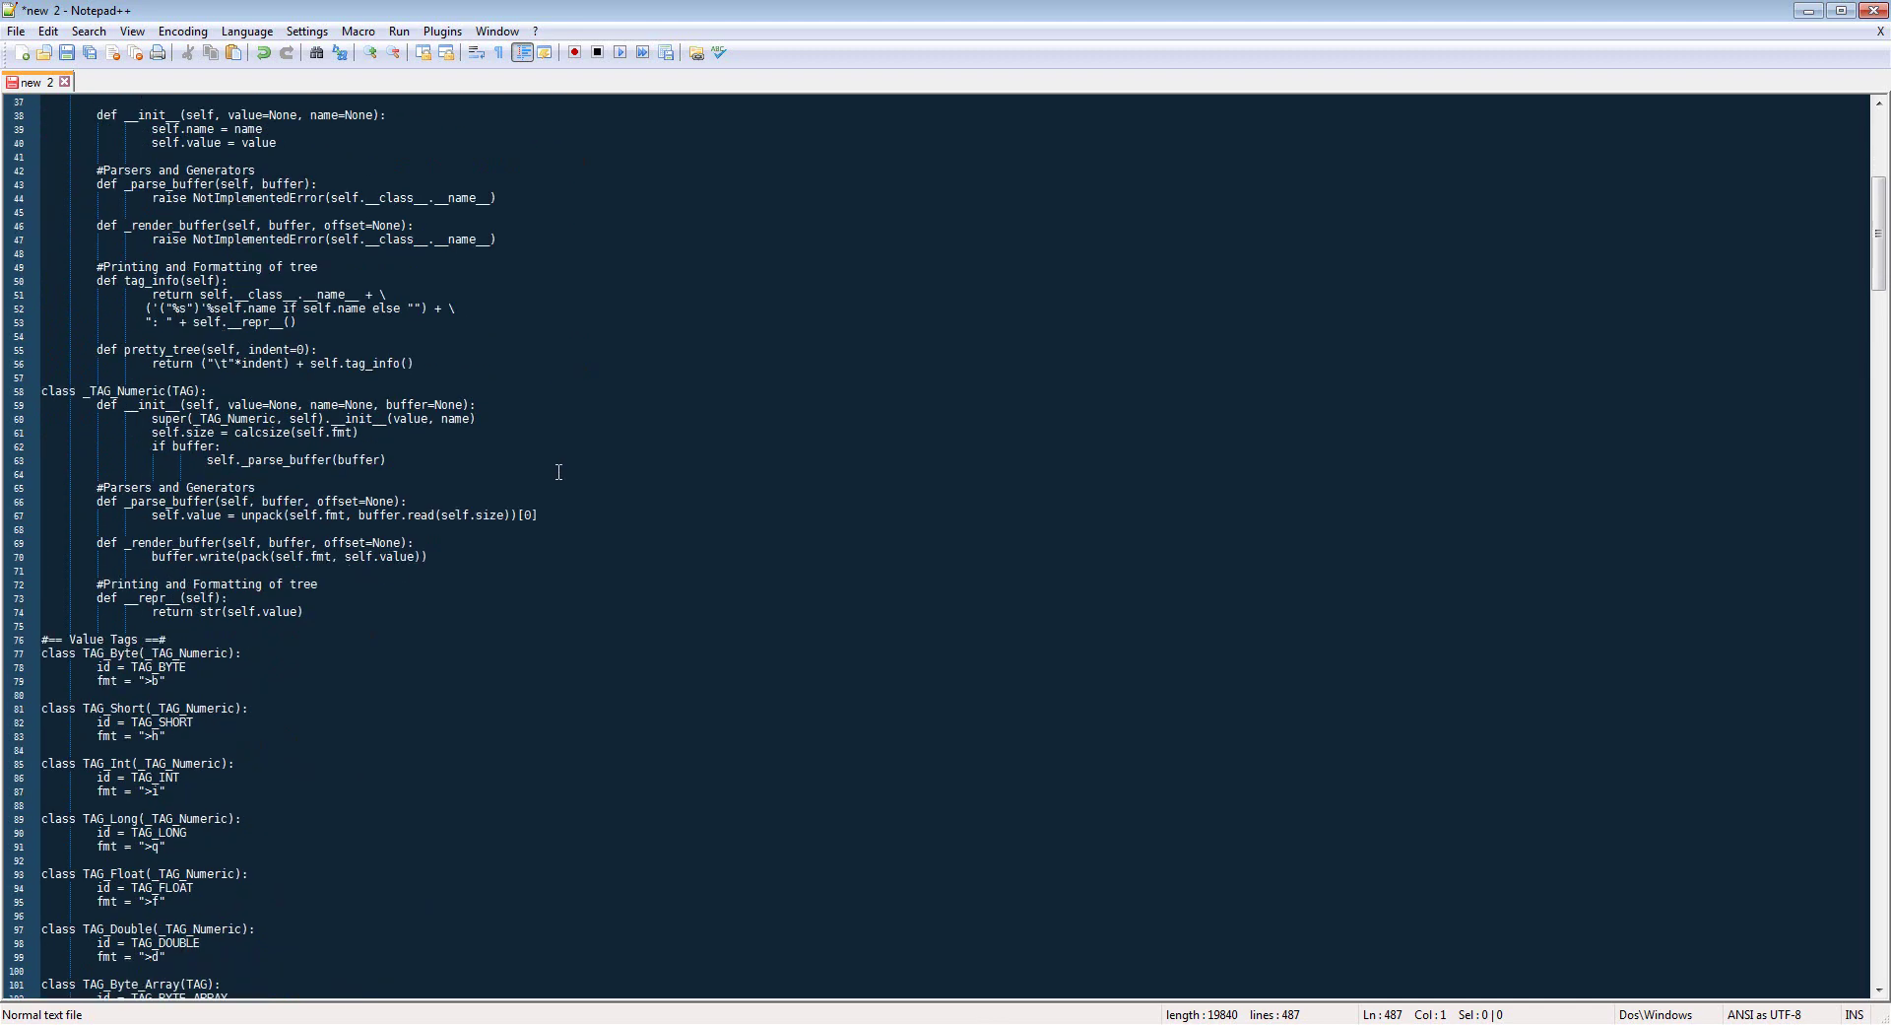
{"action": "scroll", "coordinate": [558, 472], "scroll_direction": "down", "scroll_amount": 8}
{"action": "scroll", "coordinate": [559, 472], "scroll_direction": "down", "scroll_amount": 11}
{"action": "scroll", "coordinate": [558, 472], "scroll_direction": "down", "scroll_amount": 2}
{"action": "scroll", "coordinate": [559, 472], "scroll_direction": "down", "scroll_amount": 5}
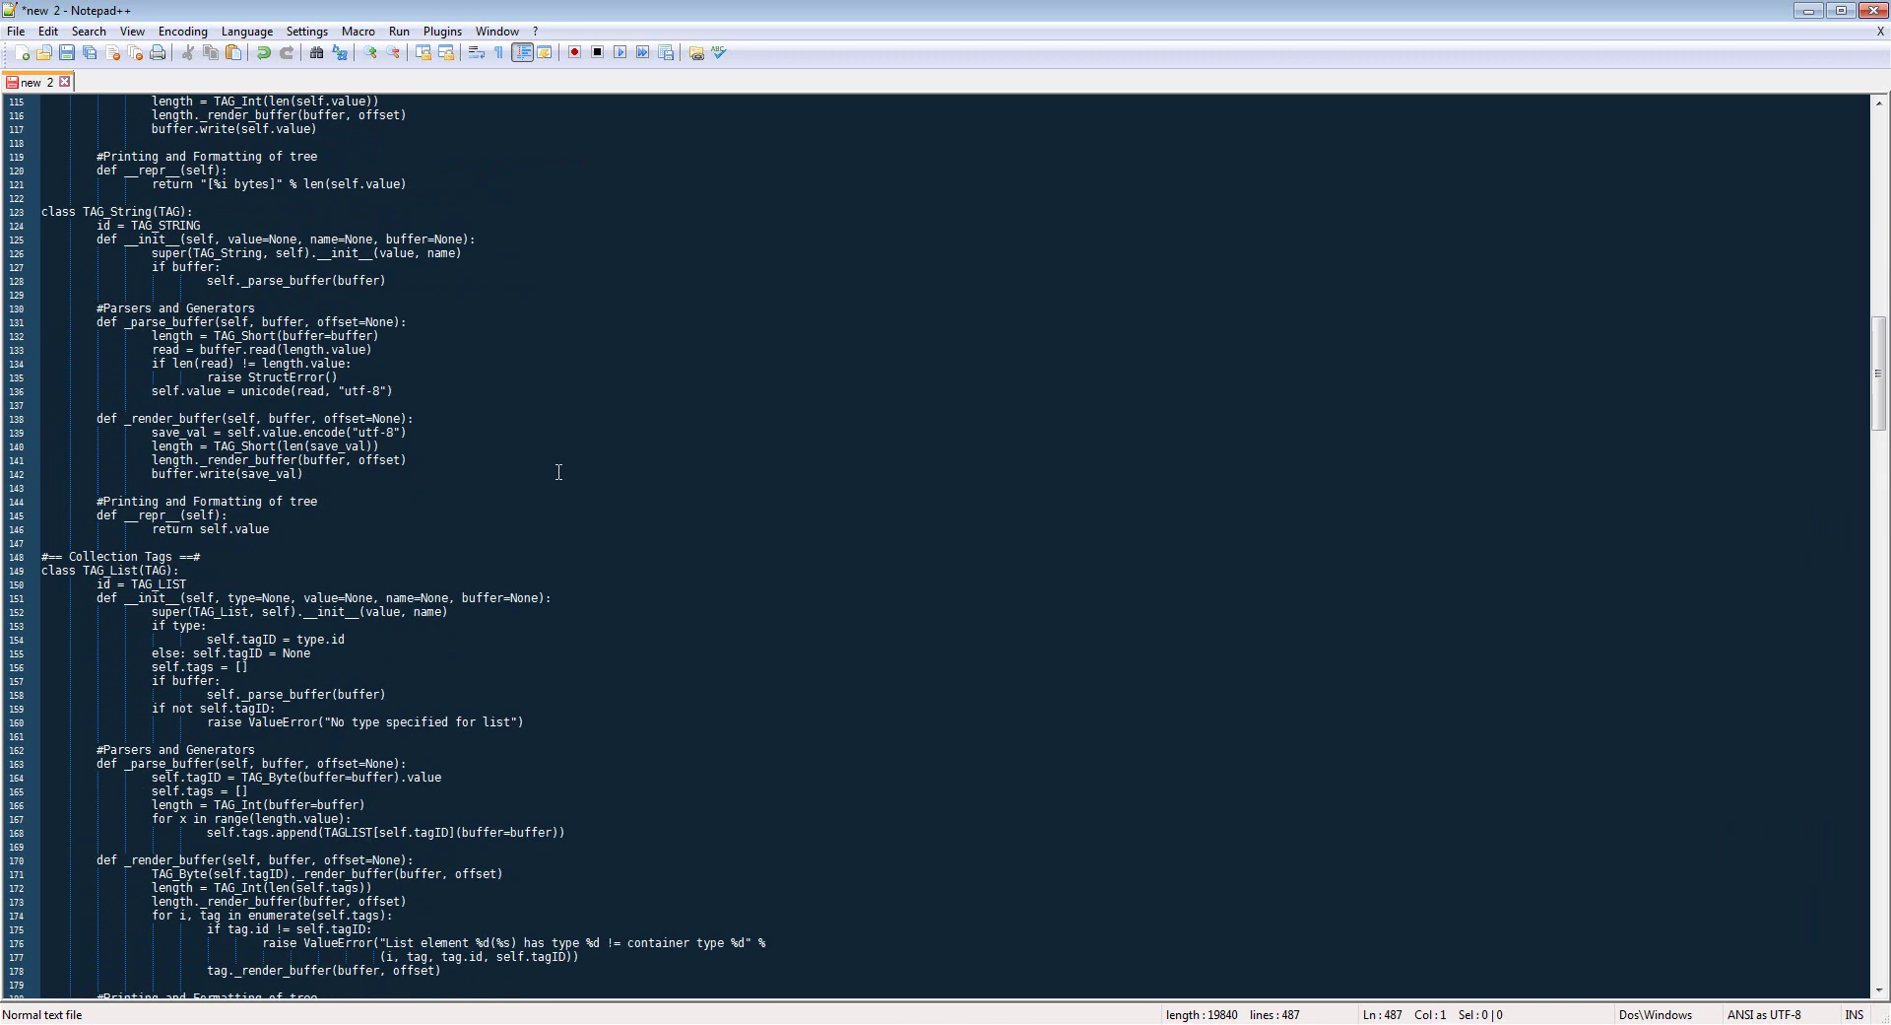
{"action": "scroll", "coordinate": [559, 472], "scroll_direction": "down", "scroll_amount": 5}
{"action": "mouse_move", "coordinate": [1879, 382]}
{"action": "left_mouse_down"}
{"action": "mouse_move", "coordinate": [1869, 928]}
{"action": "mouse_move", "coordinate": [1878, 149]}
{"action": "mouse_move", "coordinate": [1880, 179]}
{"action": "left_mouse_up"}
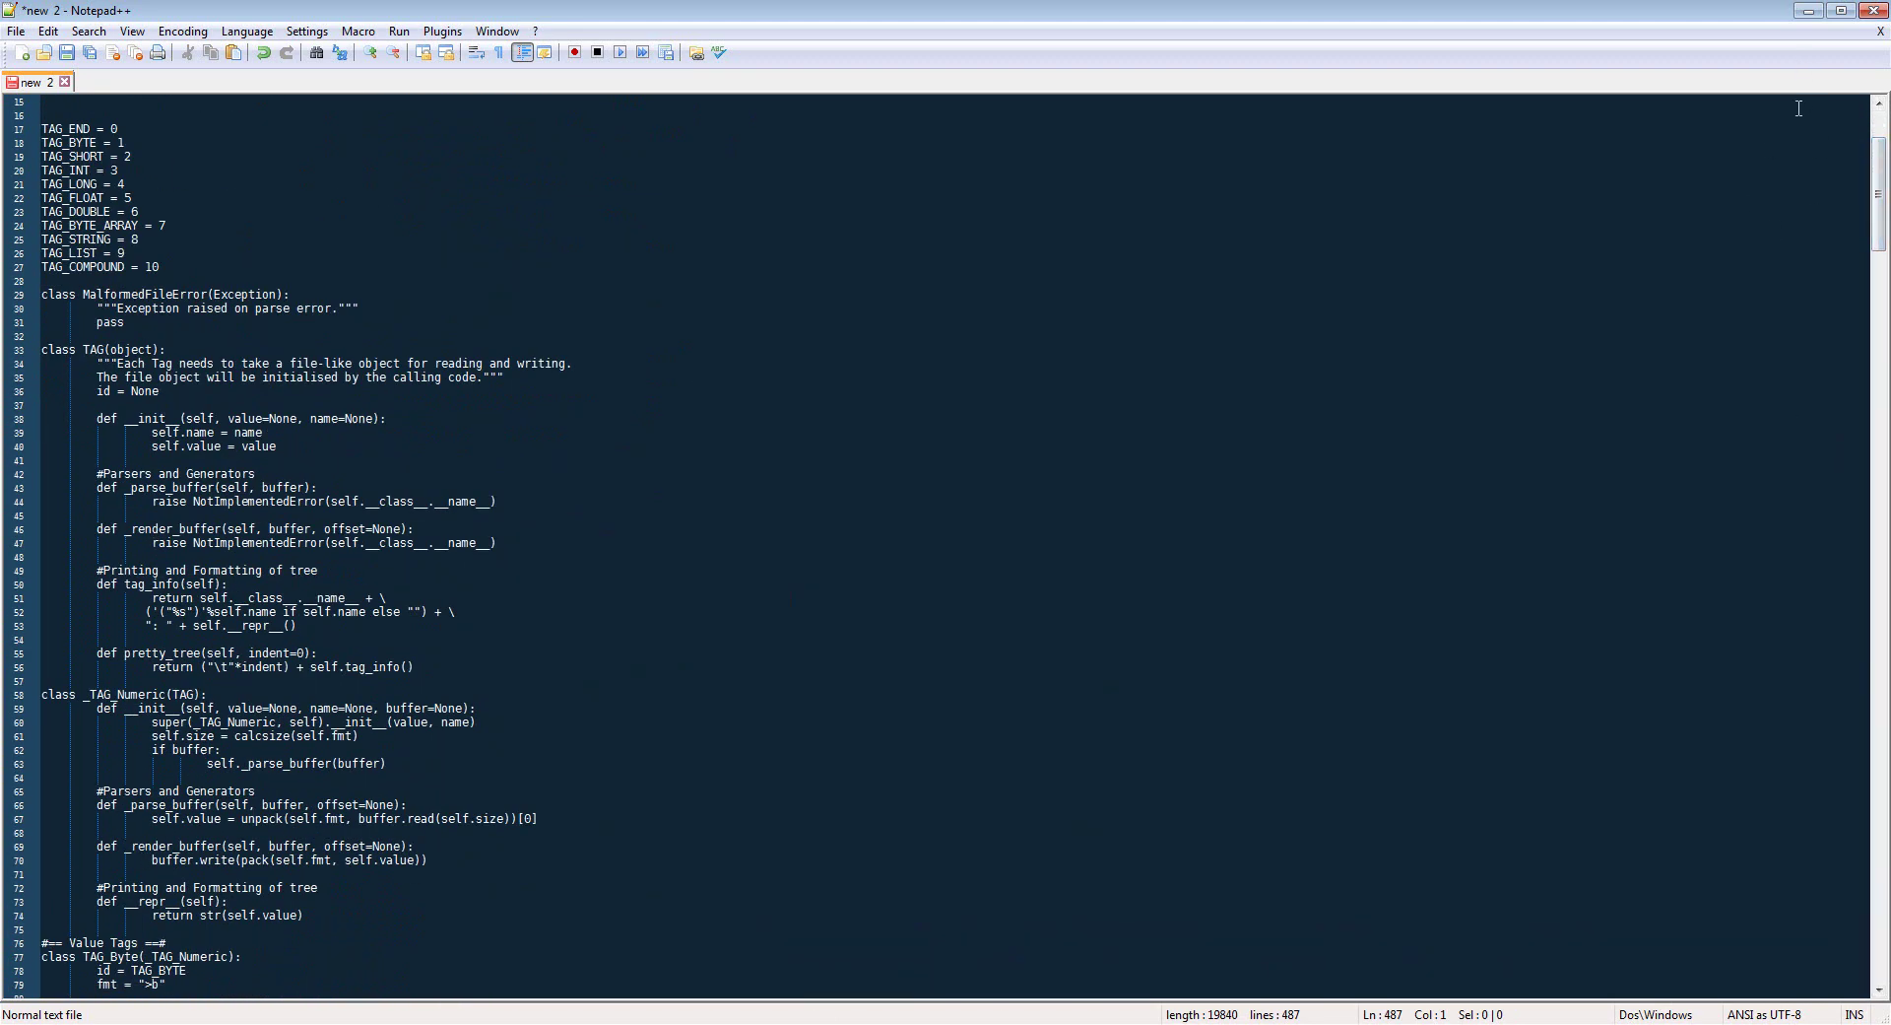
{"action": "scroll", "coordinate": [907, 876], "scroll_direction": "down", "scroll_amount": 4}
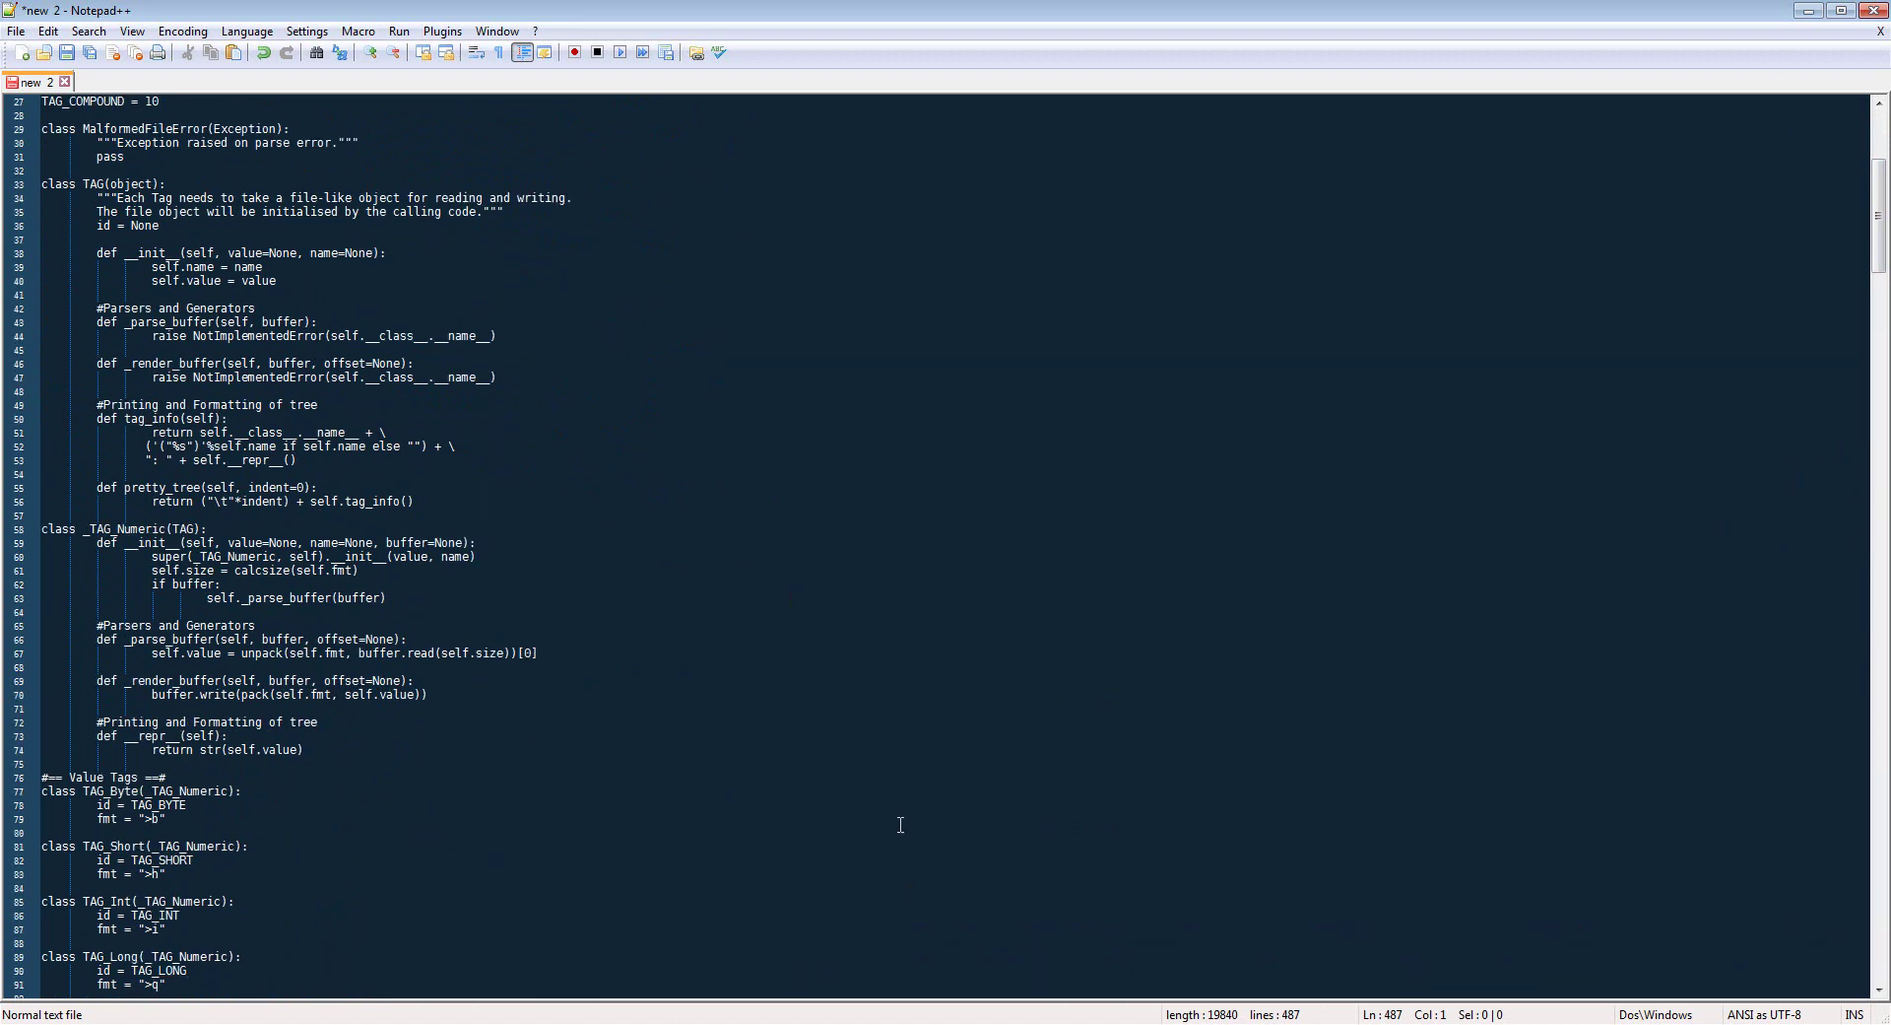
{"action": "scroll", "coordinate": [906, 877], "scroll_direction": "down", "scroll_amount": 2}
{"action": "scroll", "coordinate": [900, 824], "scroll_direction": "up", "scroll_amount": 4}
{"action": "scroll", "coordinate": [900, 824], "scroll_direction": "up", "scroll_amount": 6}
{"action": "scroll", "coordinate": [898, 825], "scroll_direction": "up", "scroll_amount": 1}
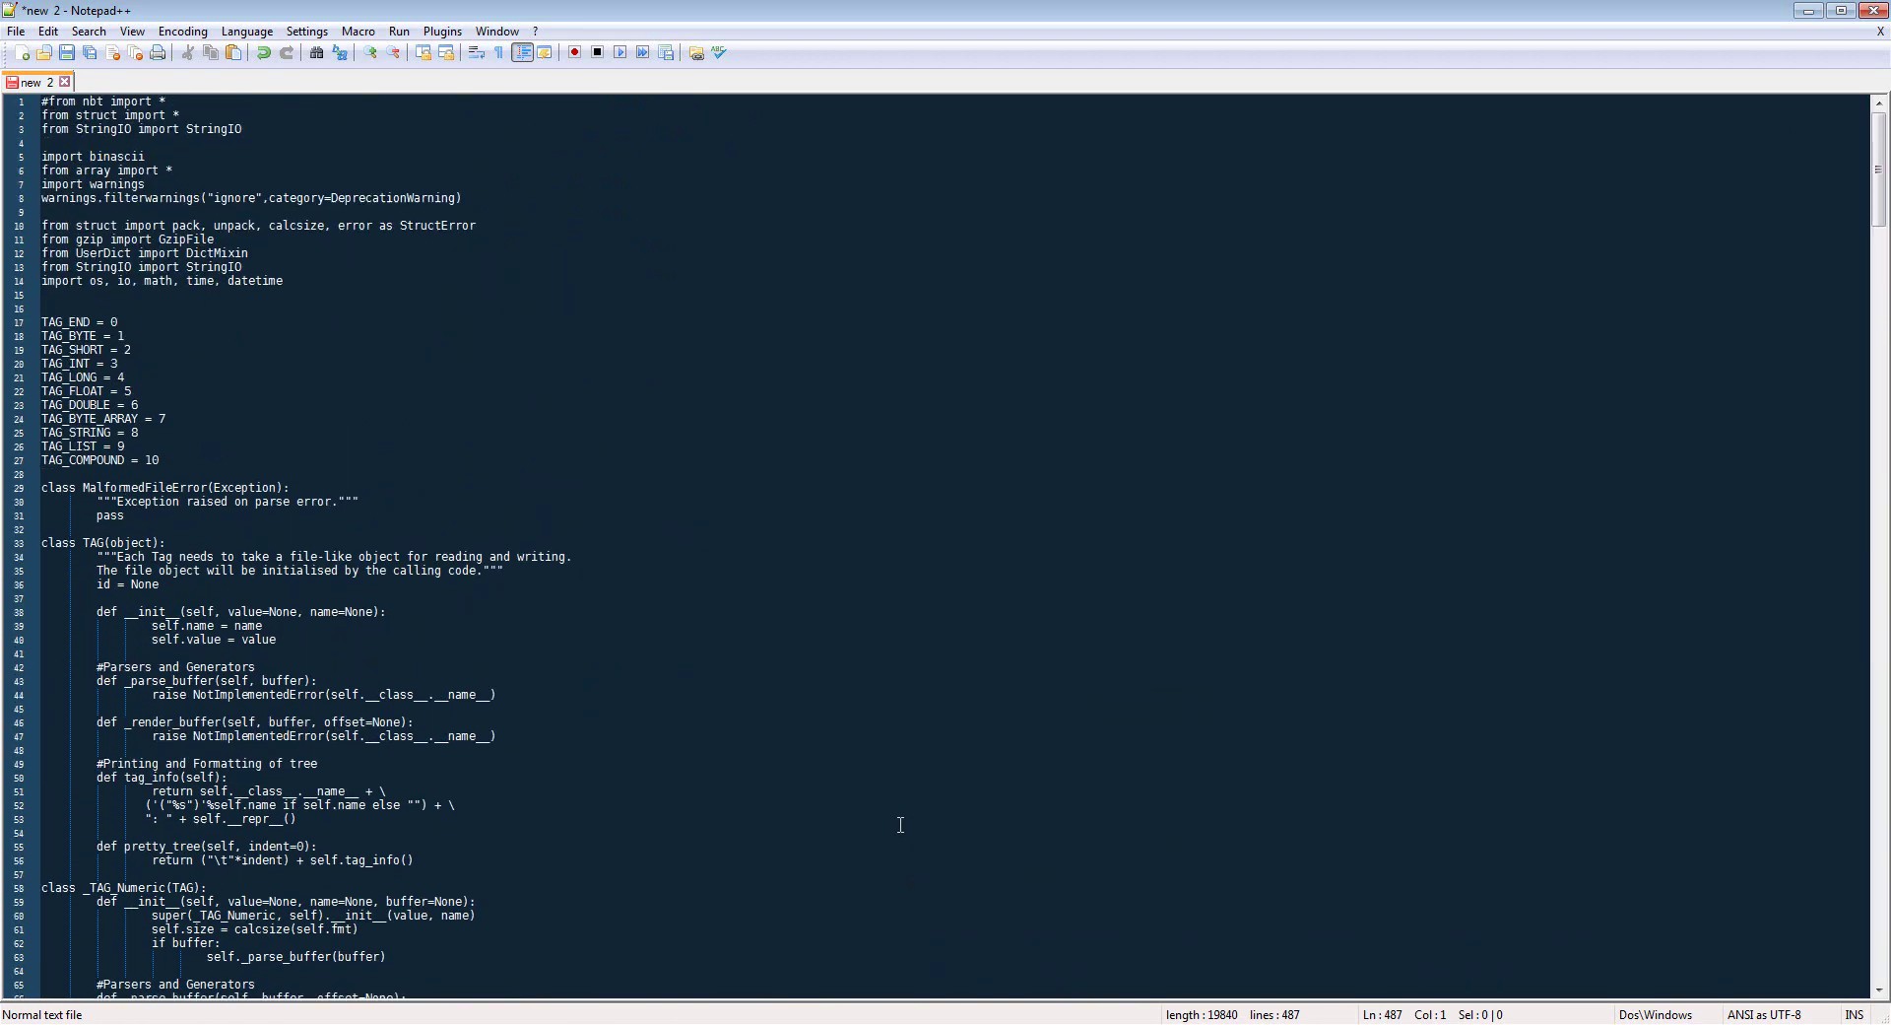
{"action": "scroll", "coordinate": [897, 825], "scroll_direction": "down", "scroll_amount": 2}
{"action": "scroll", "coordinate": [893, 825], "scroll_direction": "down", "scroll_amount": 9}
{"action": "scroll", "coordinate": [893, 826], "scroll_direction": "up", "scroll_amount": 3}
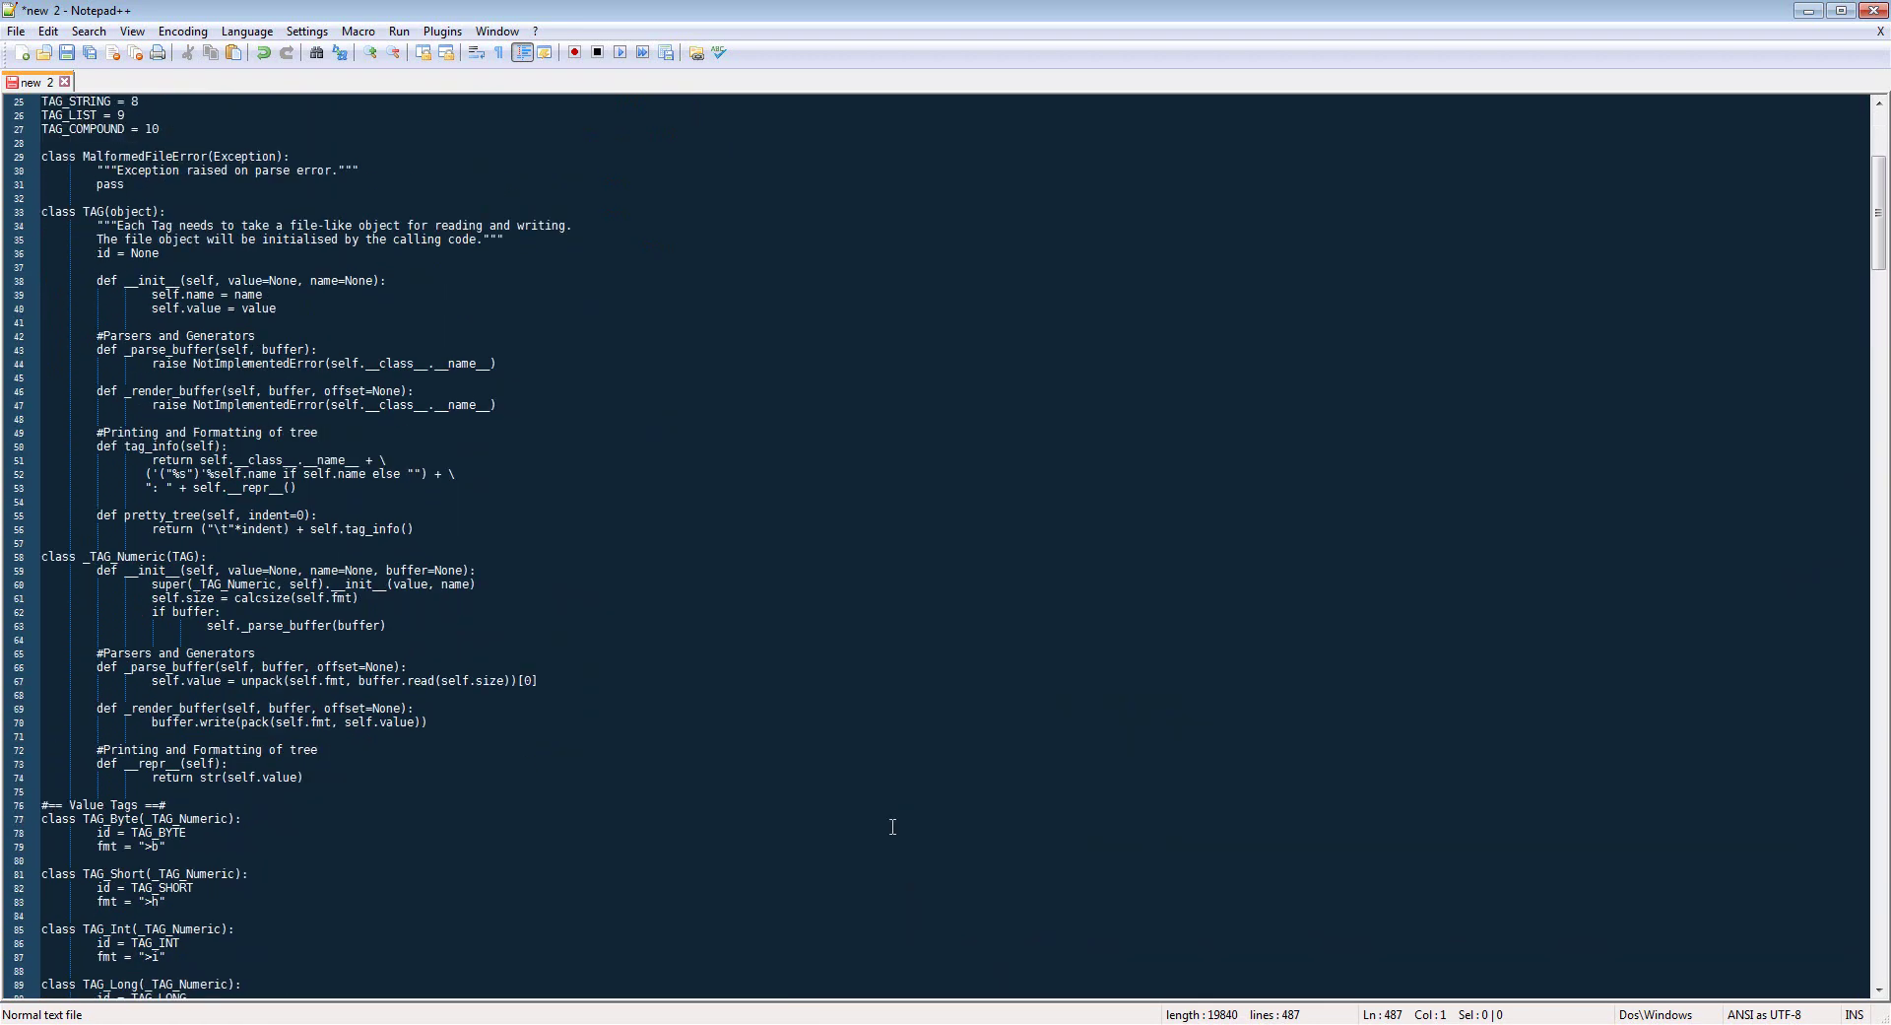
{"action": "scroll", "coordinate": [893, 826], "scroll_direction": "down", "scroll_amount": 3}
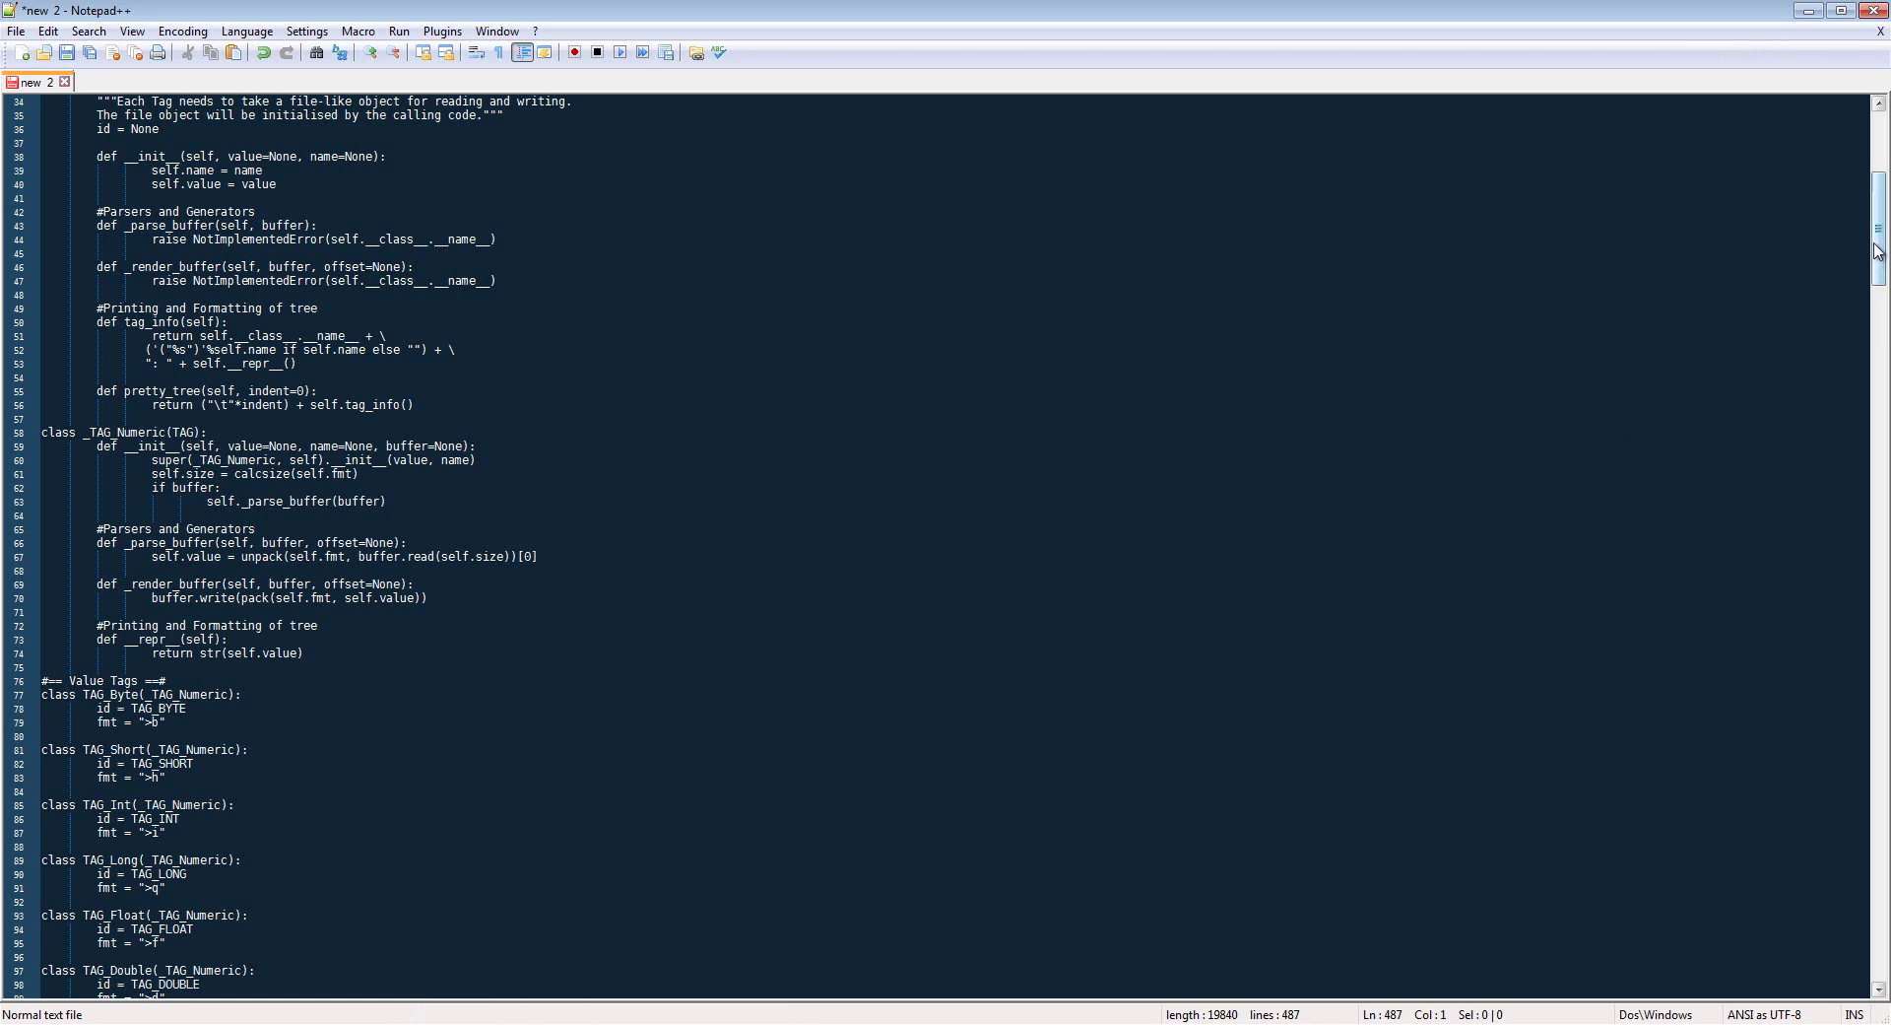
{"action": "left_click_drag", "start_coordinate": [1877, 251], "coordinate": [1882, 180]}
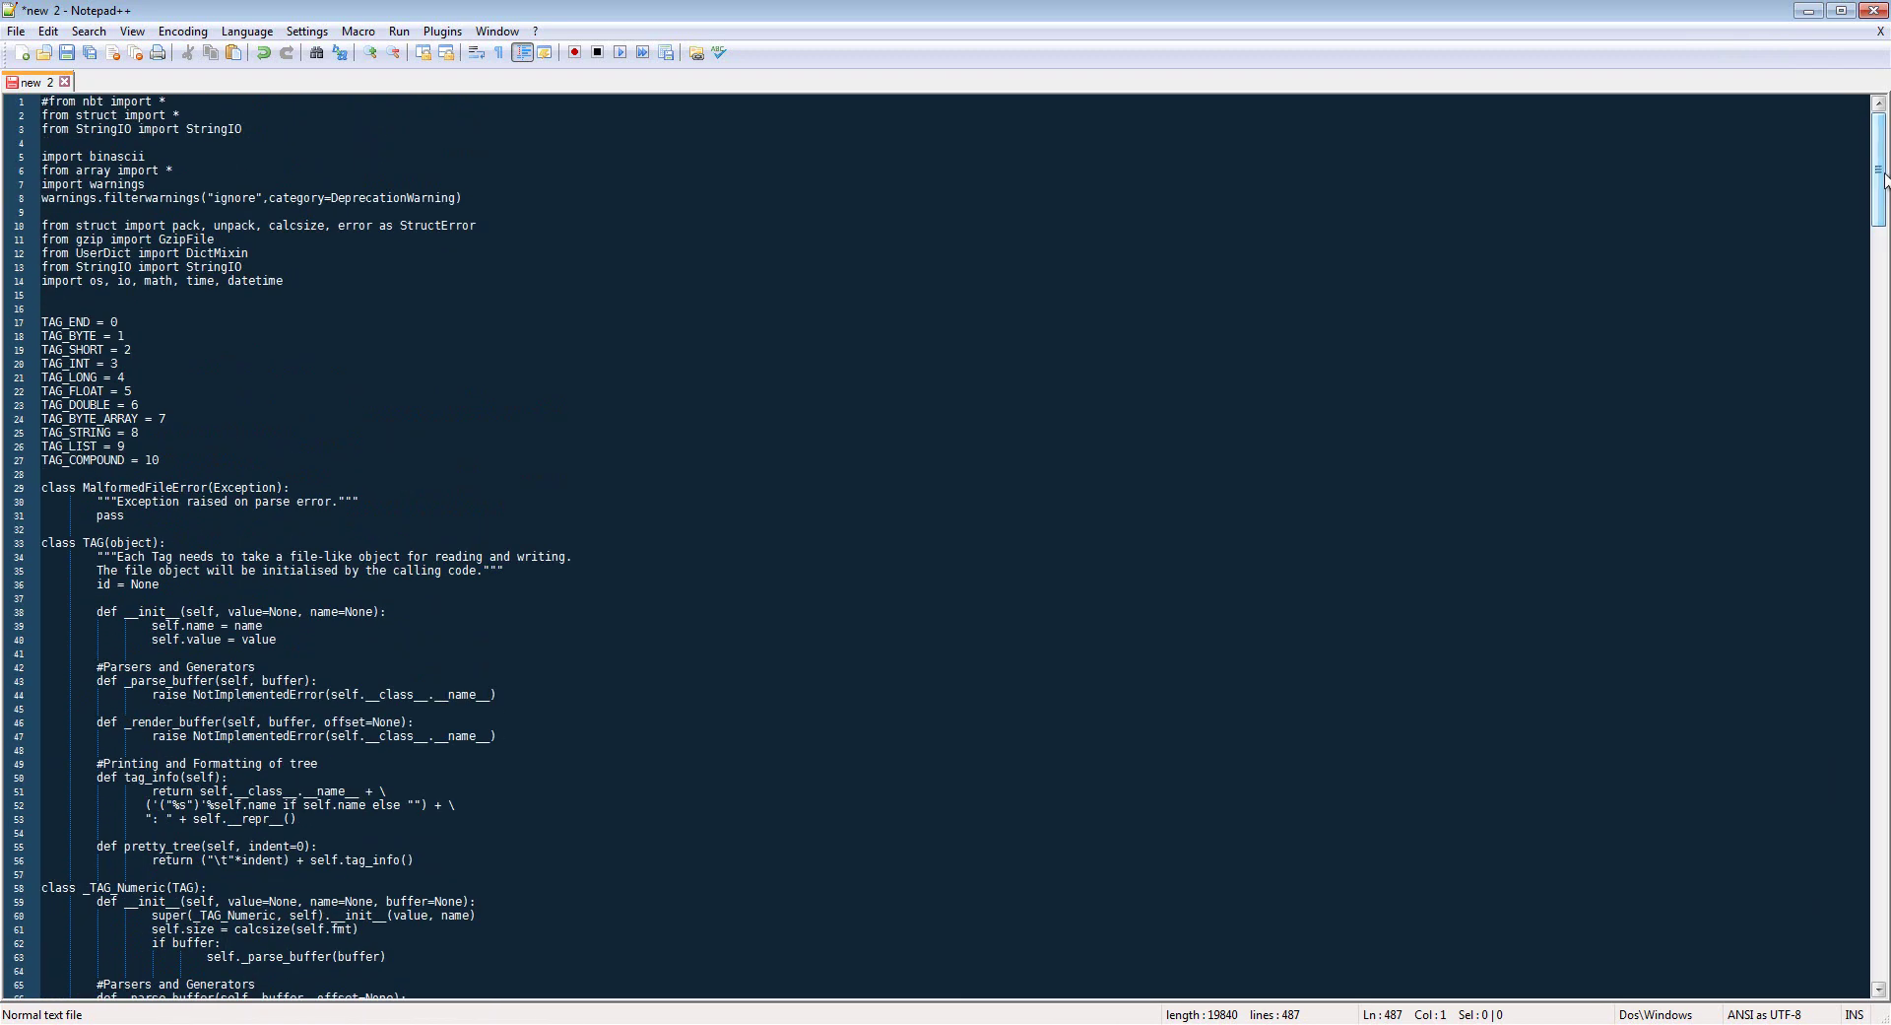
- Scroll down through the exporter code to the mcexporter function at line 433
{"action": "scroll", "coordinate": [605, 623], "scroll_direction": "down", "scroll_amount": 2}
{"action": "scroll", "coordinate": [603, 623], "scroll_direction": "down", "scroll_amount": 2}
{"action": "scroll", "coordinate": [601, 622], "scroll_direction": "down", "scroll_amount": 5}
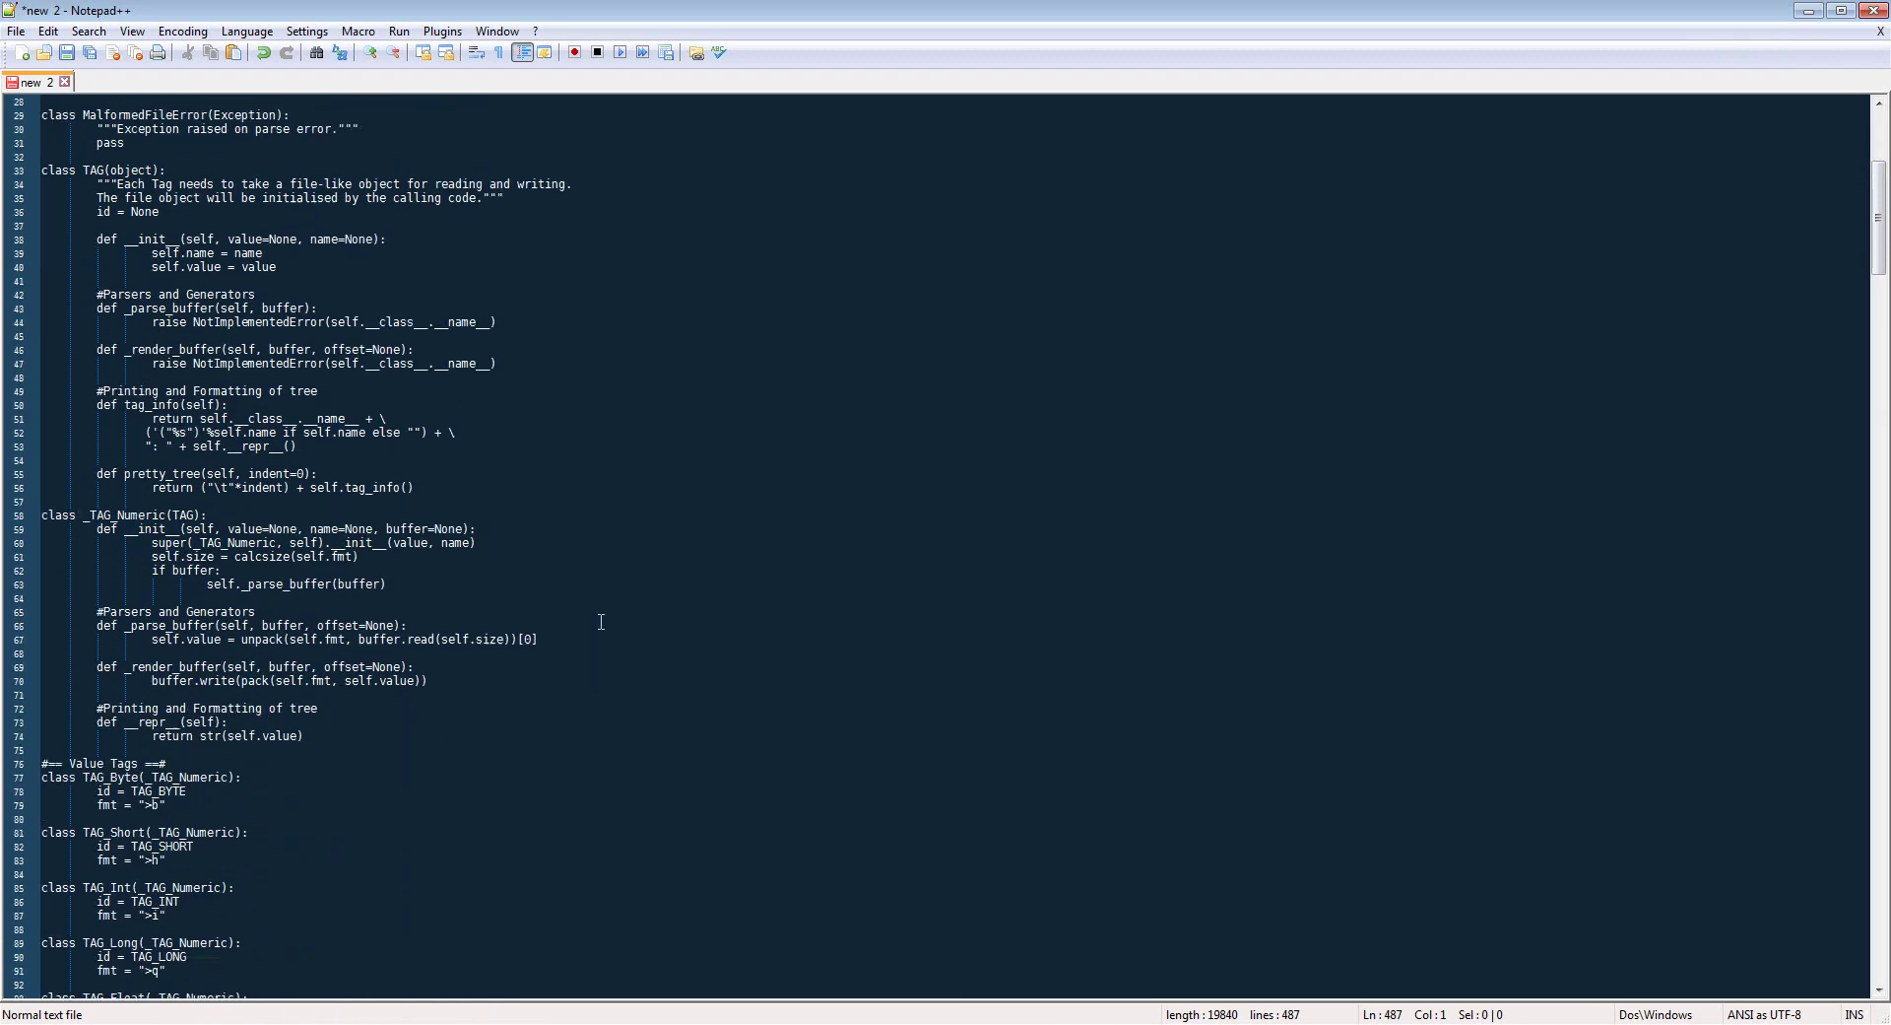
{"action": "scroll", "coordinate": [601, 622], "scroll_direction": "down", "scroll_amount": 3}
{"action": "scroll", "coordinate": [601, 622], "scroll_direction": "down", "scroll_amount": 4}
{"action": "scroll", "coordinate": [600, 622], "scroll_direction": "down", "scroll_amount": 5}
{"action": "scroll", "coordinate": [601, 621], "scroll_direction": "down", "scroll_amount": 6}
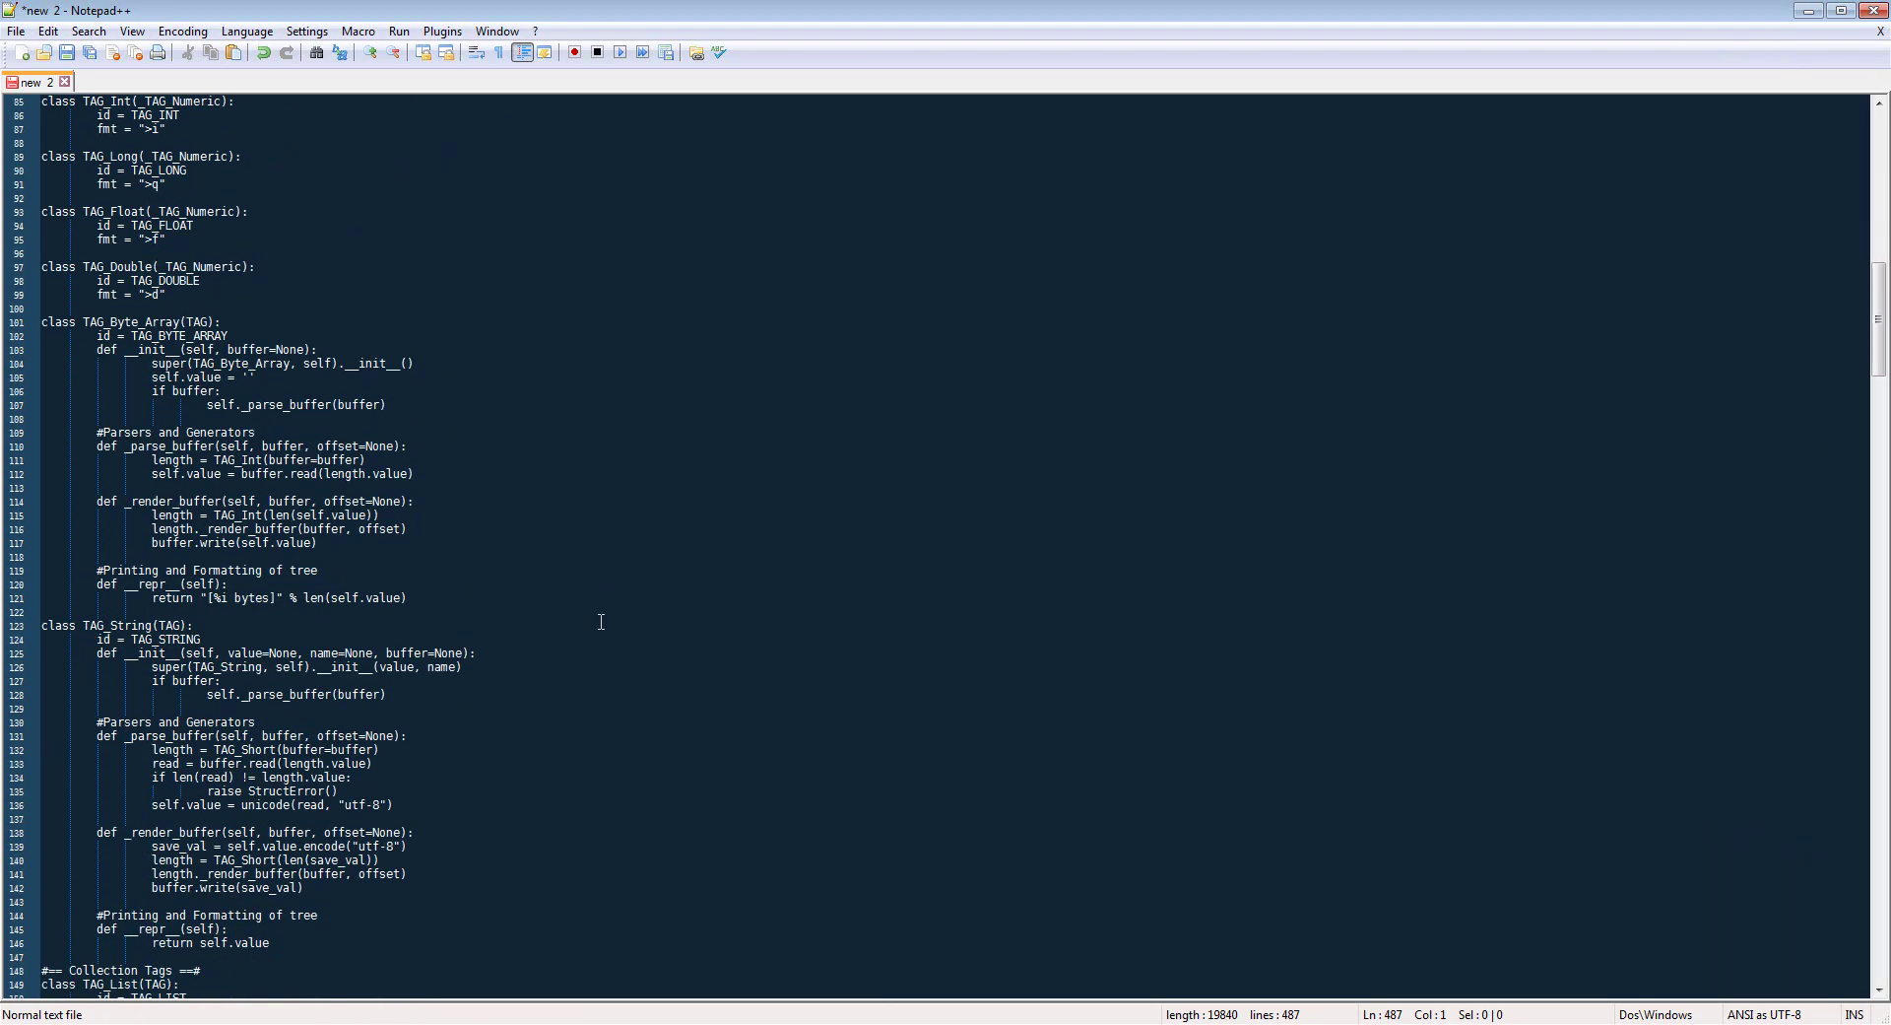
{"action": "scroll", "coordinate": [601, 621], "scroll_direction": "down", "scroll_amount": 6}
{"action": "scroll", "coordinate": [601, 621], "scroll_direction": "down", "scroll_amount": 5}
{"action": "scroll", "coordinate": [601, 621], "scroll_direction": "down", "scroll_amount": 6}
{"action": "scroll", "coordinate": [601, 621], "scroll_direction": "down", "scroll_amount": 5}
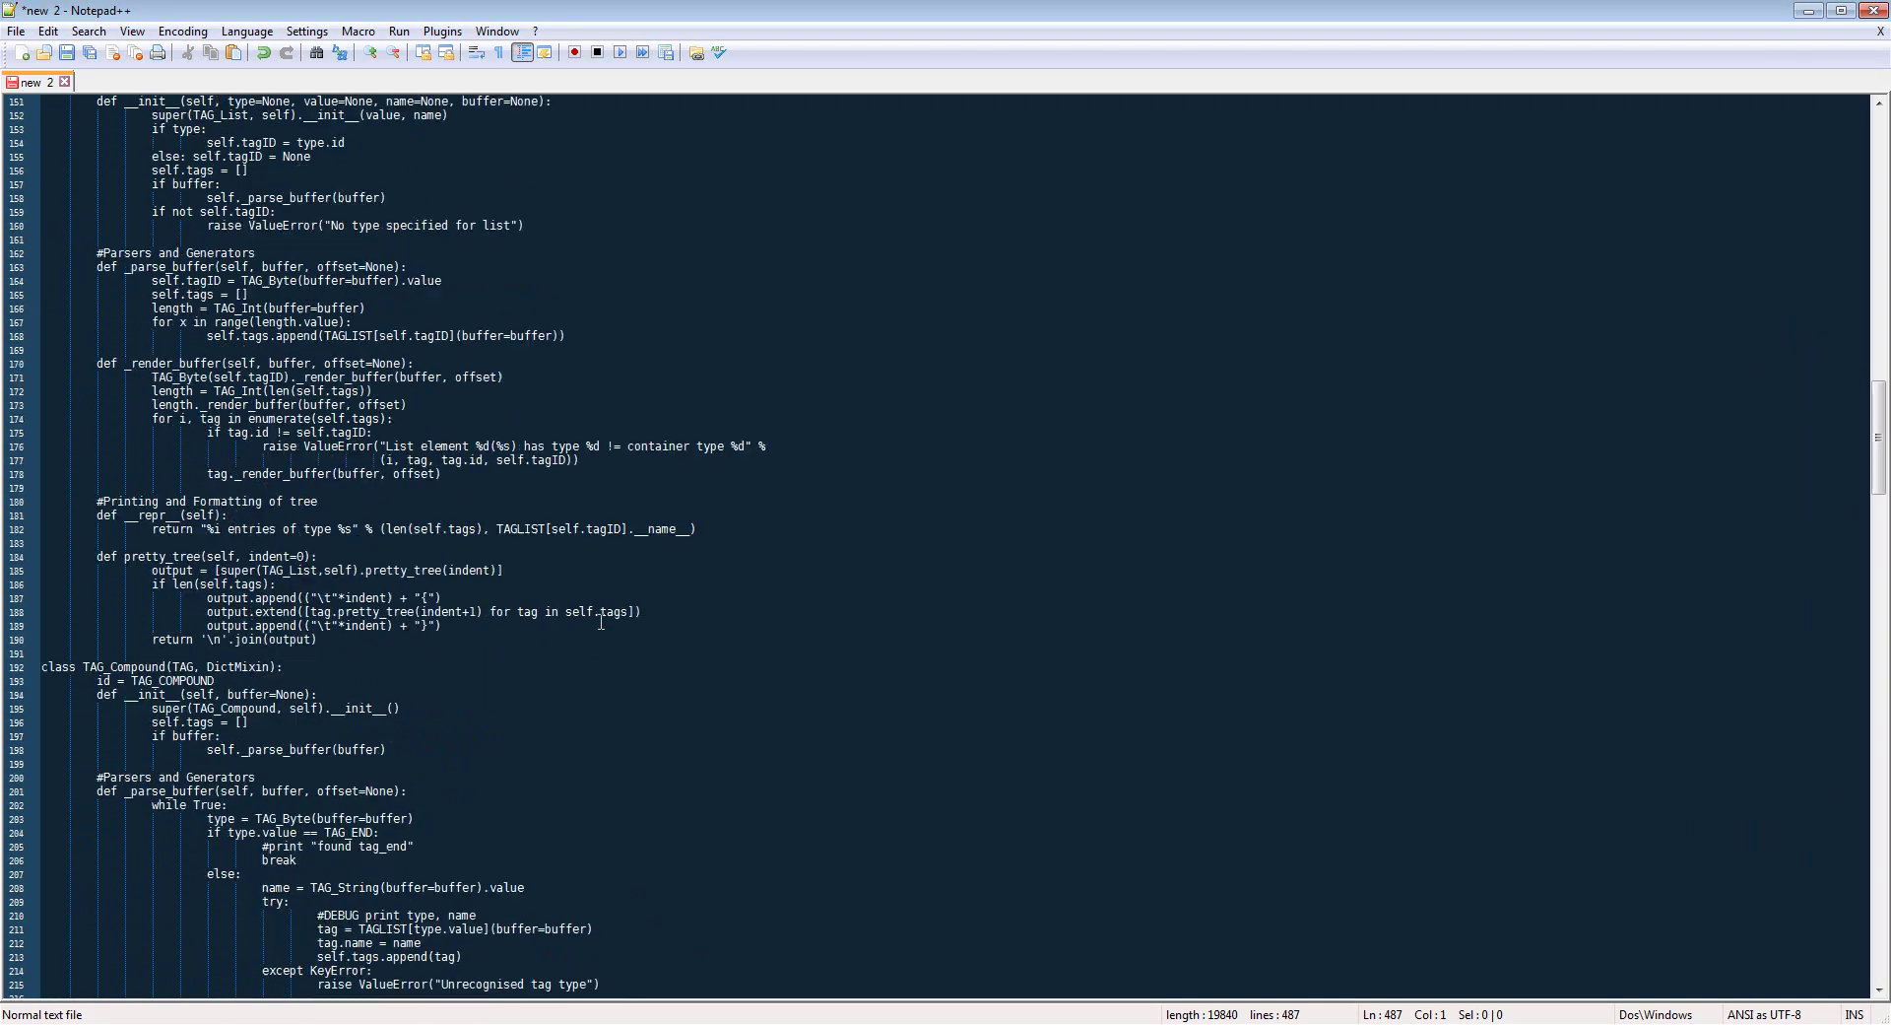
{"action": "scroll", "coordinate": [600, 622], "scroll_direction": "down", "scroll_amount": 6}
{"action": "scroll", "coordinate": [601, 621], "scroll_direction": "down", "scroll_amount": 7}
{"action": "scroll", "coordinate": [601, 622], "scroll_direction": "down", "scroll_amount": 4}
{"action": "scroll", "coordinate": [601, 622], "scroll_direction": "down", "scroll_amount": 7}
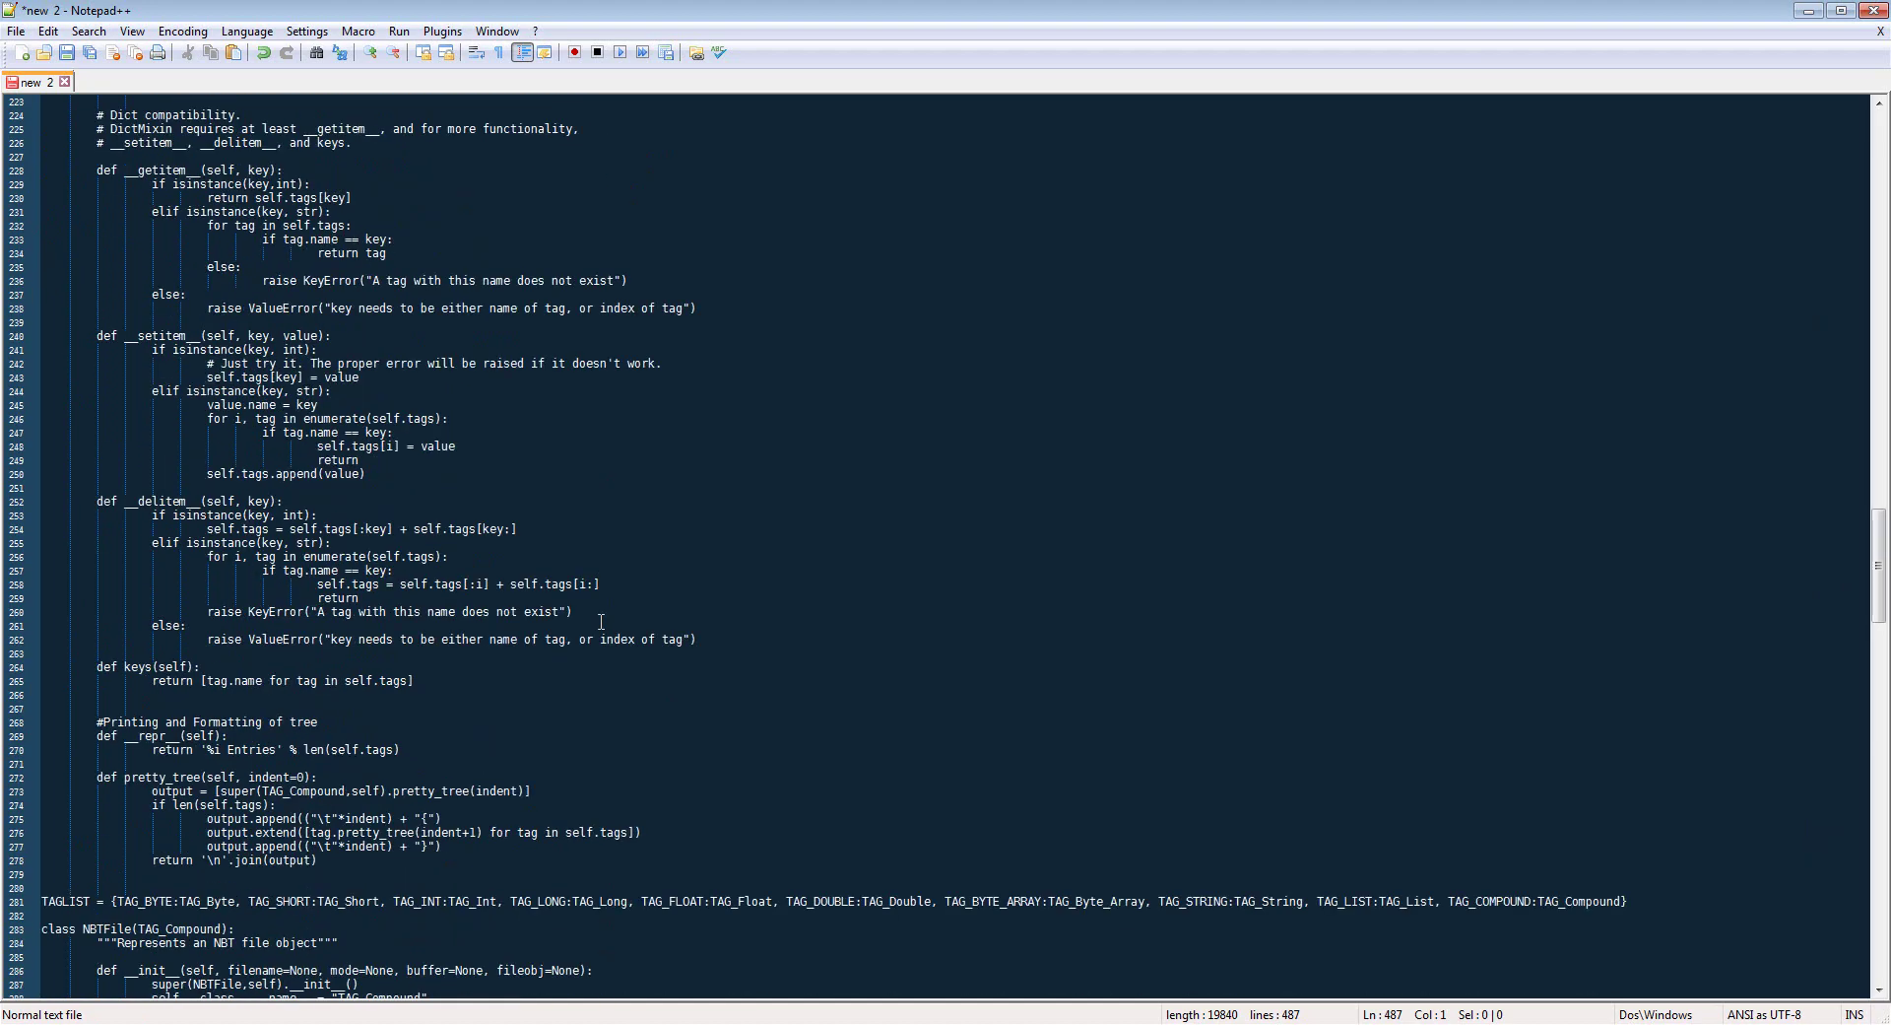
{"action": "scroll", "coordinate": [601, 622], "scroll_direction": "down", "scroll_amount": 6}
{"action": "scroll", "coordinate": [601, 622], "scroll_direction": "down", "scroll_amount": 4}
{"action": "scroll", "coordinate": [601, 621], "scroll_direction": "down", "scroll_amount": 8}
{"action": "scroll", "coordinate": [601, 621], "scroll_direction": "down", "scroll_amount": 3}
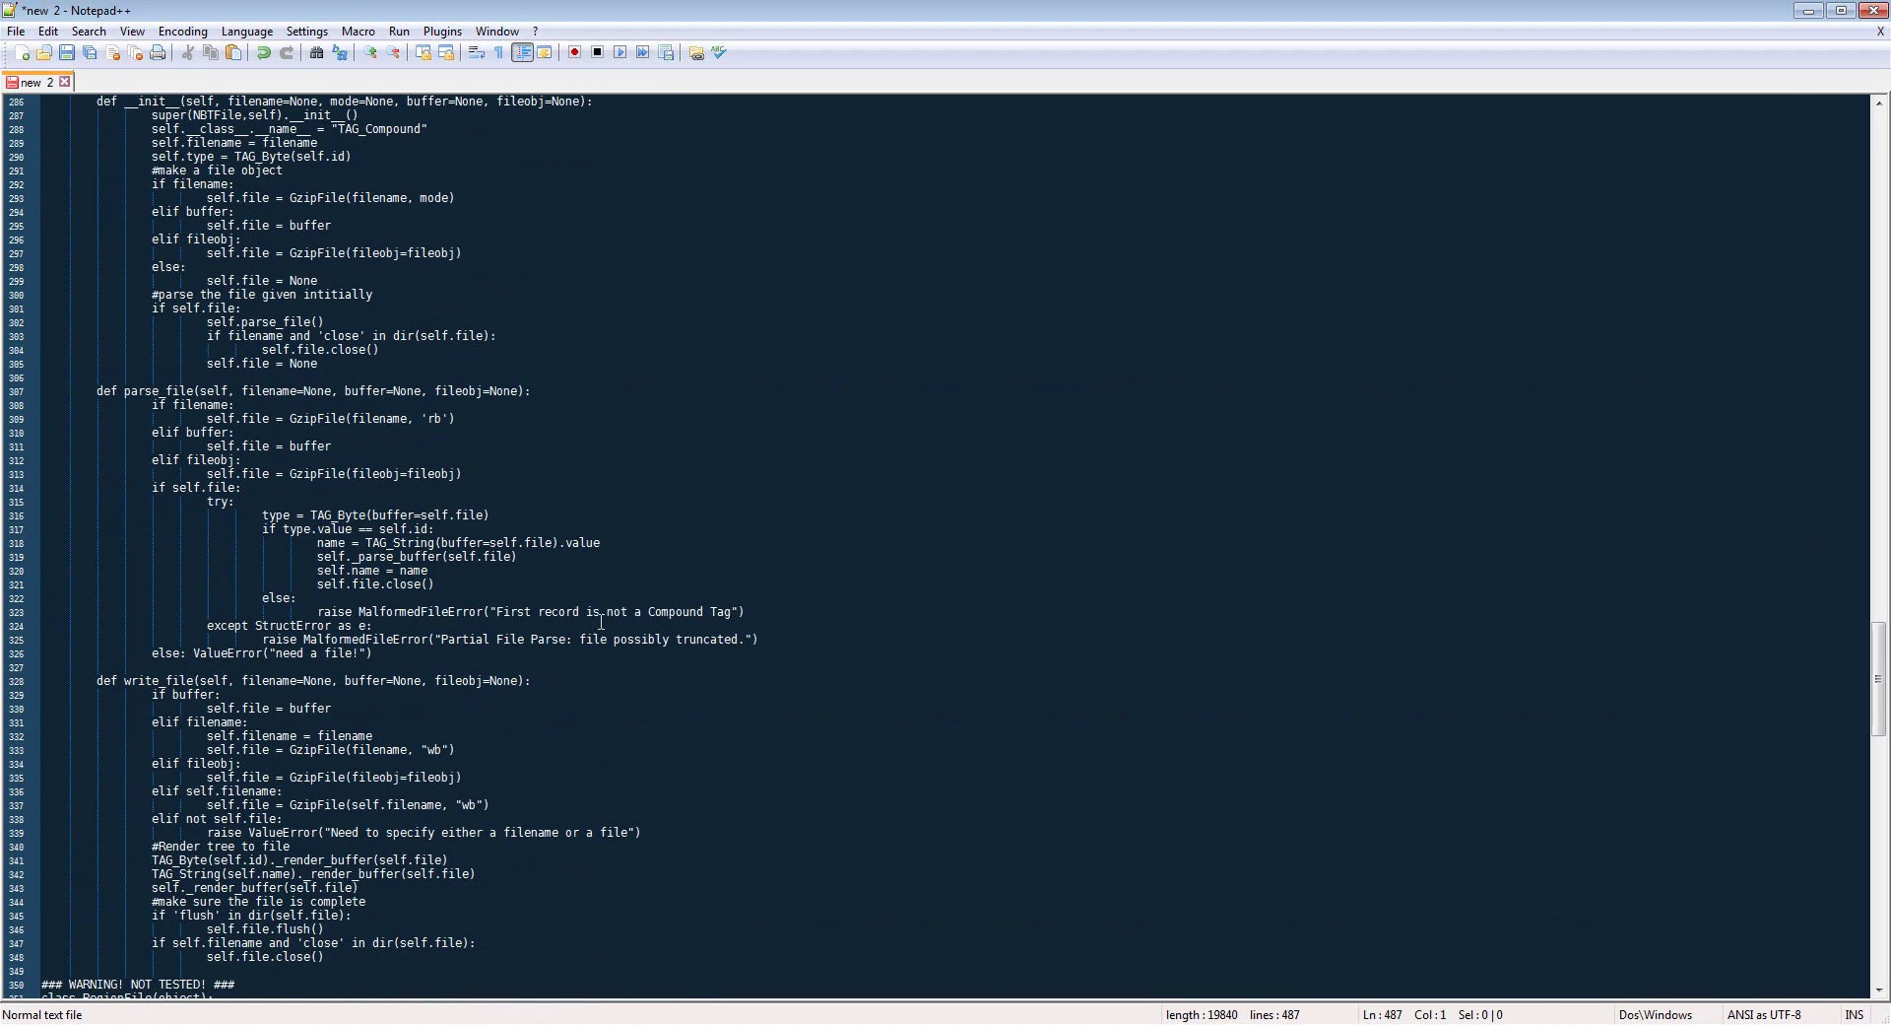
{"action": "scroll", "coordinate": [601, 621], "scroll_direction": "down", "scroll_amount": 6}
{"action": "scroll", "coordinate": [601, 621], "scroll_direction": "down", "scroll_amount": 4}
{"action": "scroll", "coordinate": [601, 622], "scroll_direction": "down", "scroll_amount": 7}
{"action": "scroll", "coordinate": [600, 621], "scroll_direction": "down", "scroll_amount": 4}
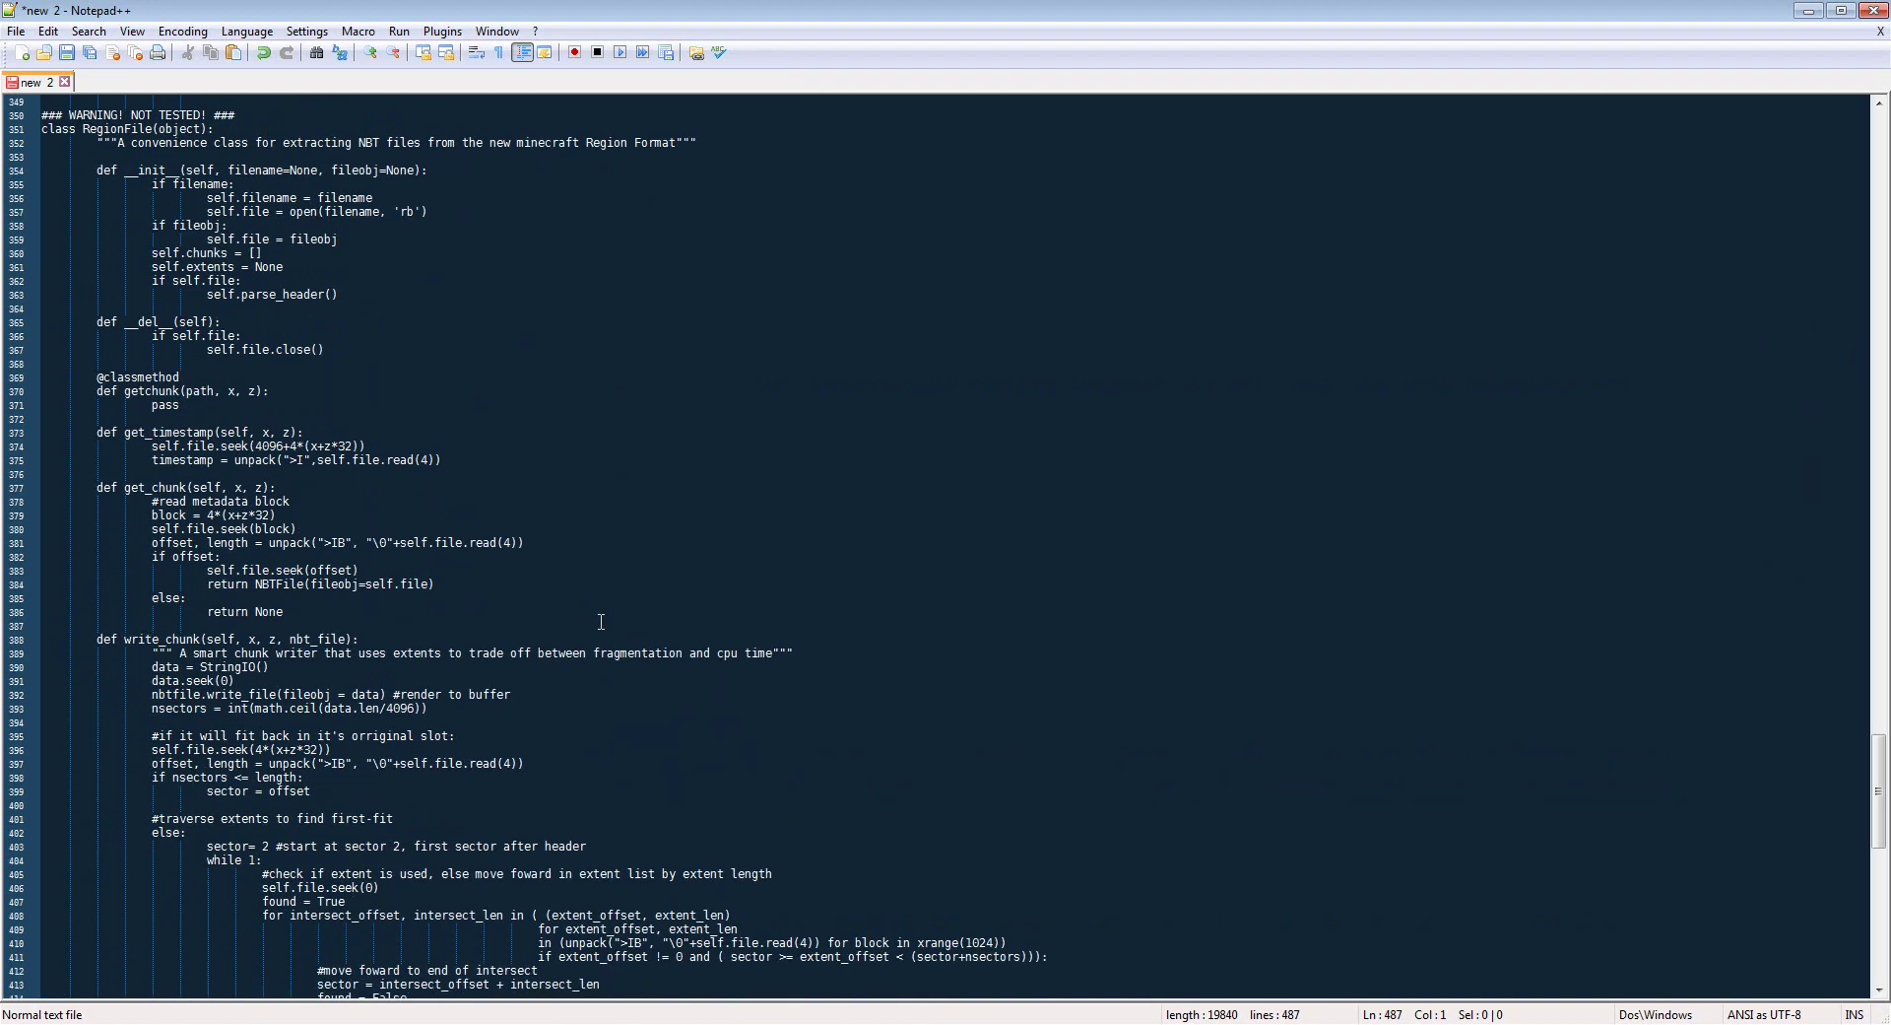
{"action": "scroll", "coordinate": [601, 622], "scroll_direction": "down", "scroll_amount": 4}
{"action": "scroll", "coordinate": [601, 621], "scroll_direction": "down", "scroll_amount": 4}
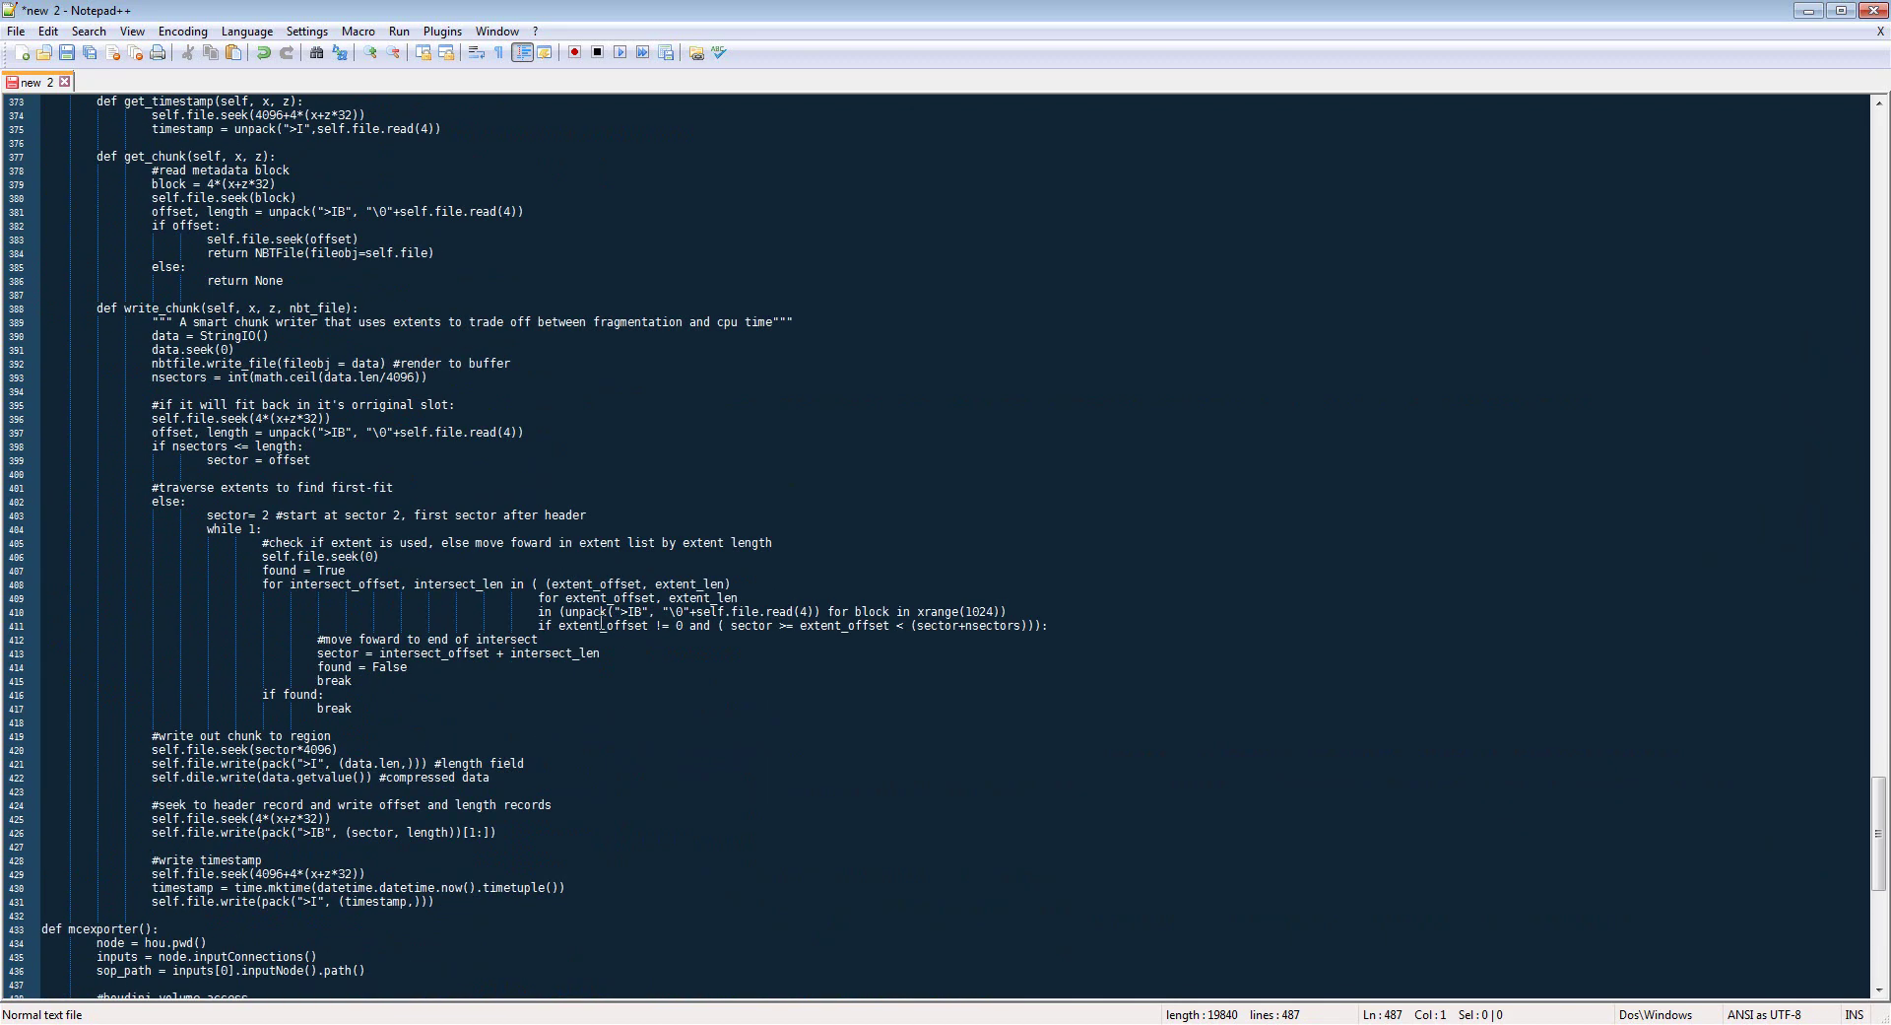
{"action": "scroll", "coordinate": [601, 622], "scroll_direction": "down", "scroll_amount": 4}
{"action": "scroll", "coordinate": [601, 622], "scroll_direction": "down", "scroll_amount": 4}
{"action": "scroll", "coordinate": [601, 621], "scroll_direction": "down", "scroll_amount": 4}
{"action": "scroll", "coordinate": [600, 621], "scroll_direction": "down", "scroll_amount": 2}
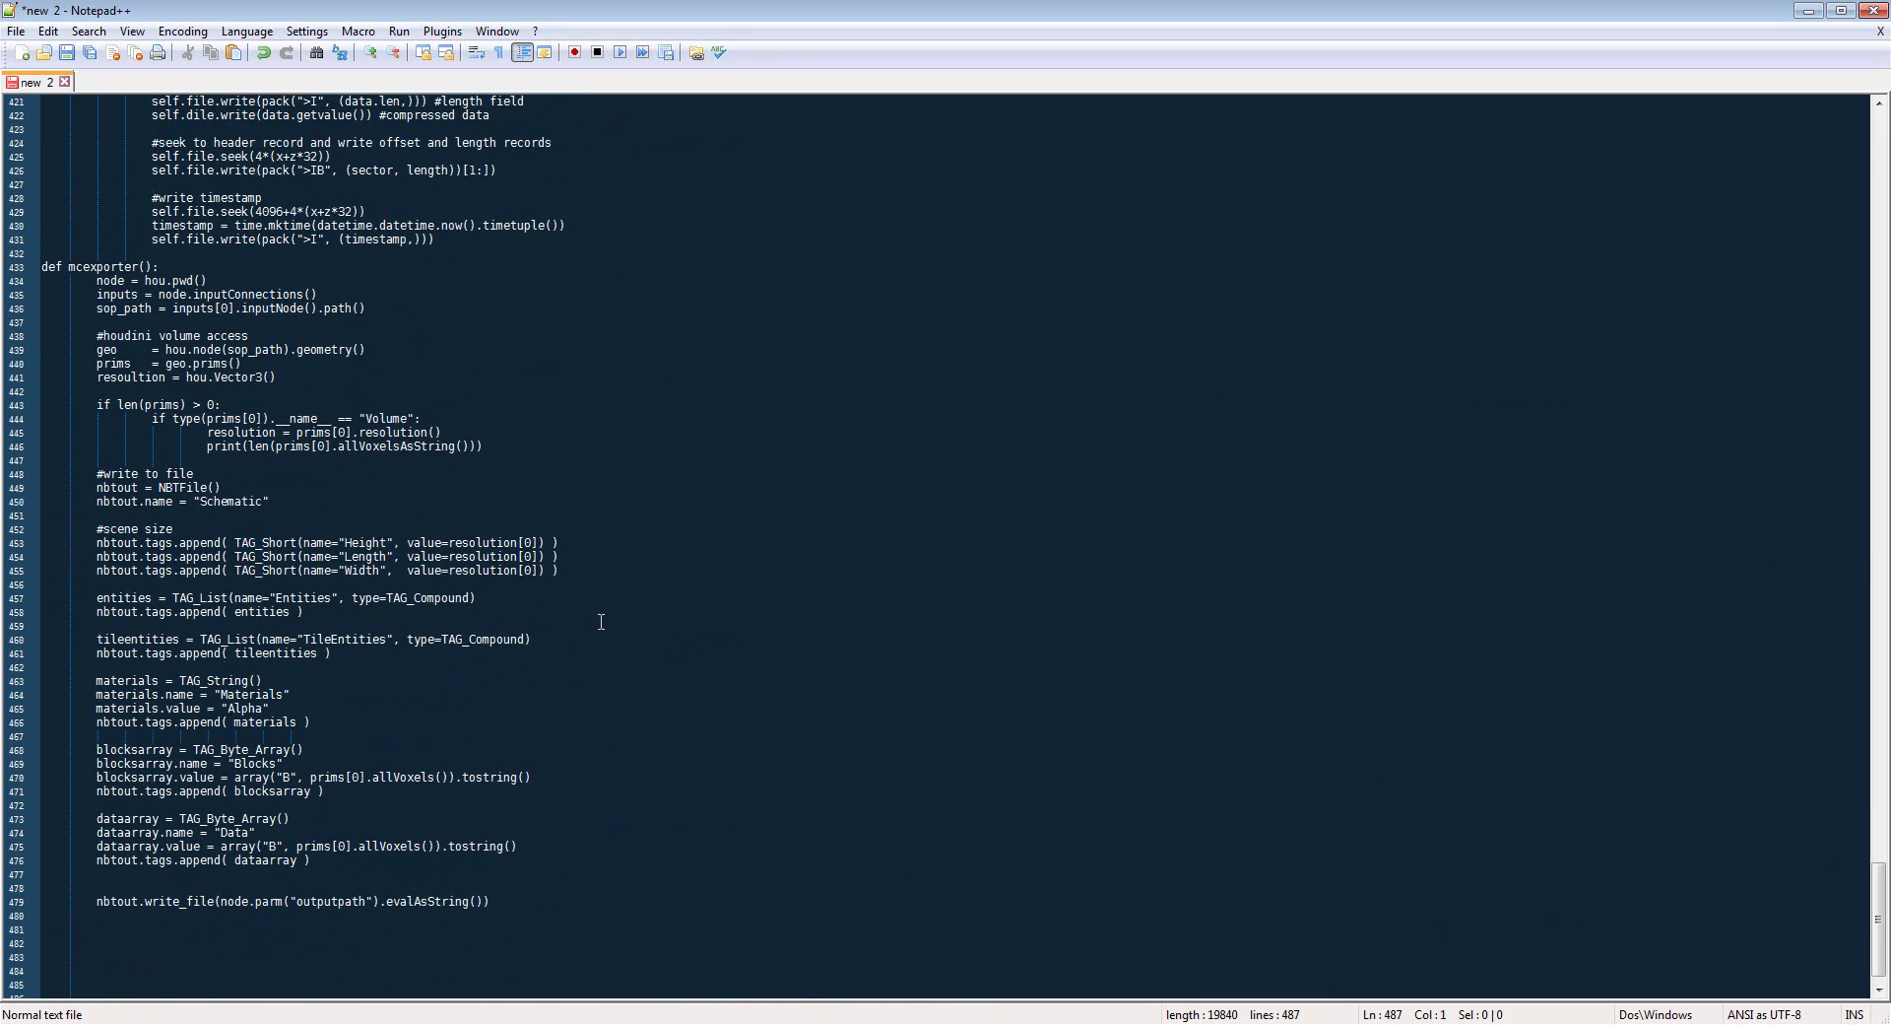
- Review the end of the code, then return to Houdini's Edit Operator Type Properties window
{"action": "scroll", "coordinate": [601, 621], "scroll_direction": "up", "scroll_amount": 1}
{"action": "scroll", "coordinate": [601, 621], "scroll_direction": "up", "scroll_amount": 2}
{"action": "scroll", "coordinate": [601, 621], "scroll_direction": "up", "scroll_amount": 2}
{"action": "scroll", "coordinate": [601, 622], "scroll_direction": "up", "scroll_amount": 3}
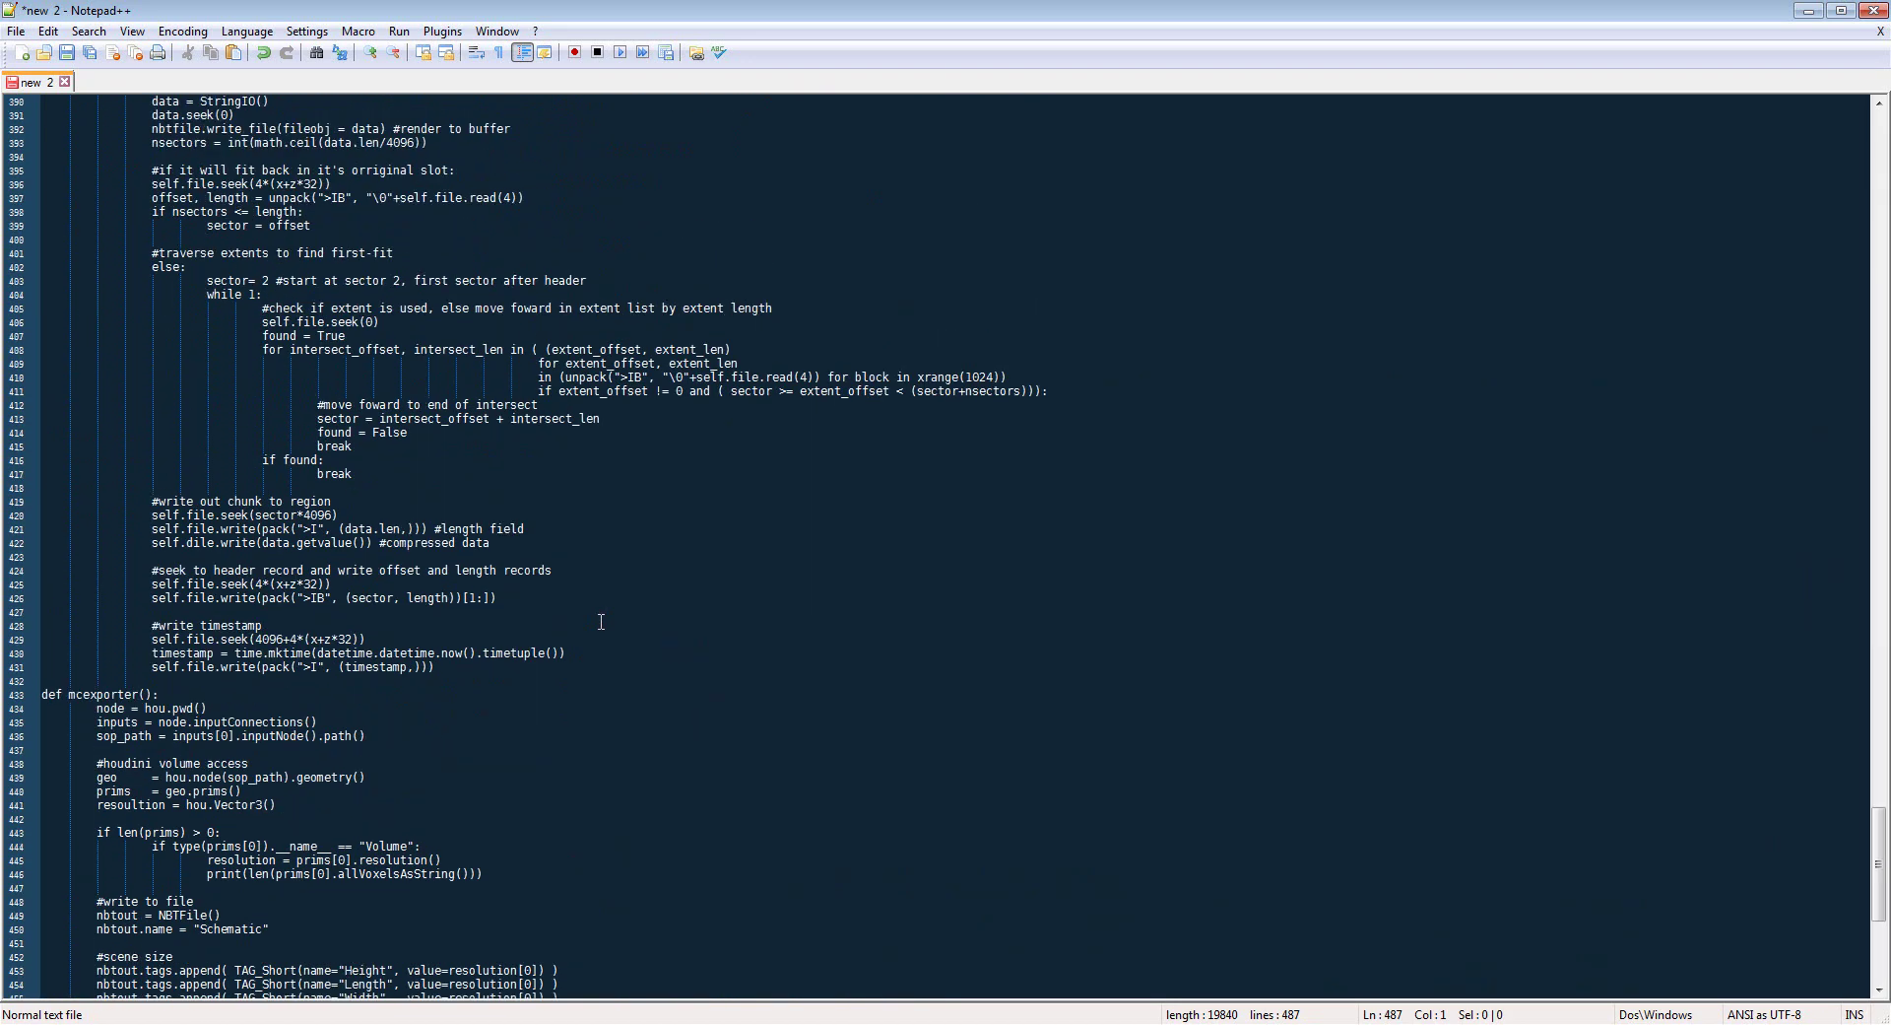
{"action": "scroll", "coordinate": [601, 622], "scroll_direction": "up", "scroll_amount": 4}
{"action": "scroll", "coordinate": [741, 937], "scroll_direction": "up", "scroll_amount": 3}
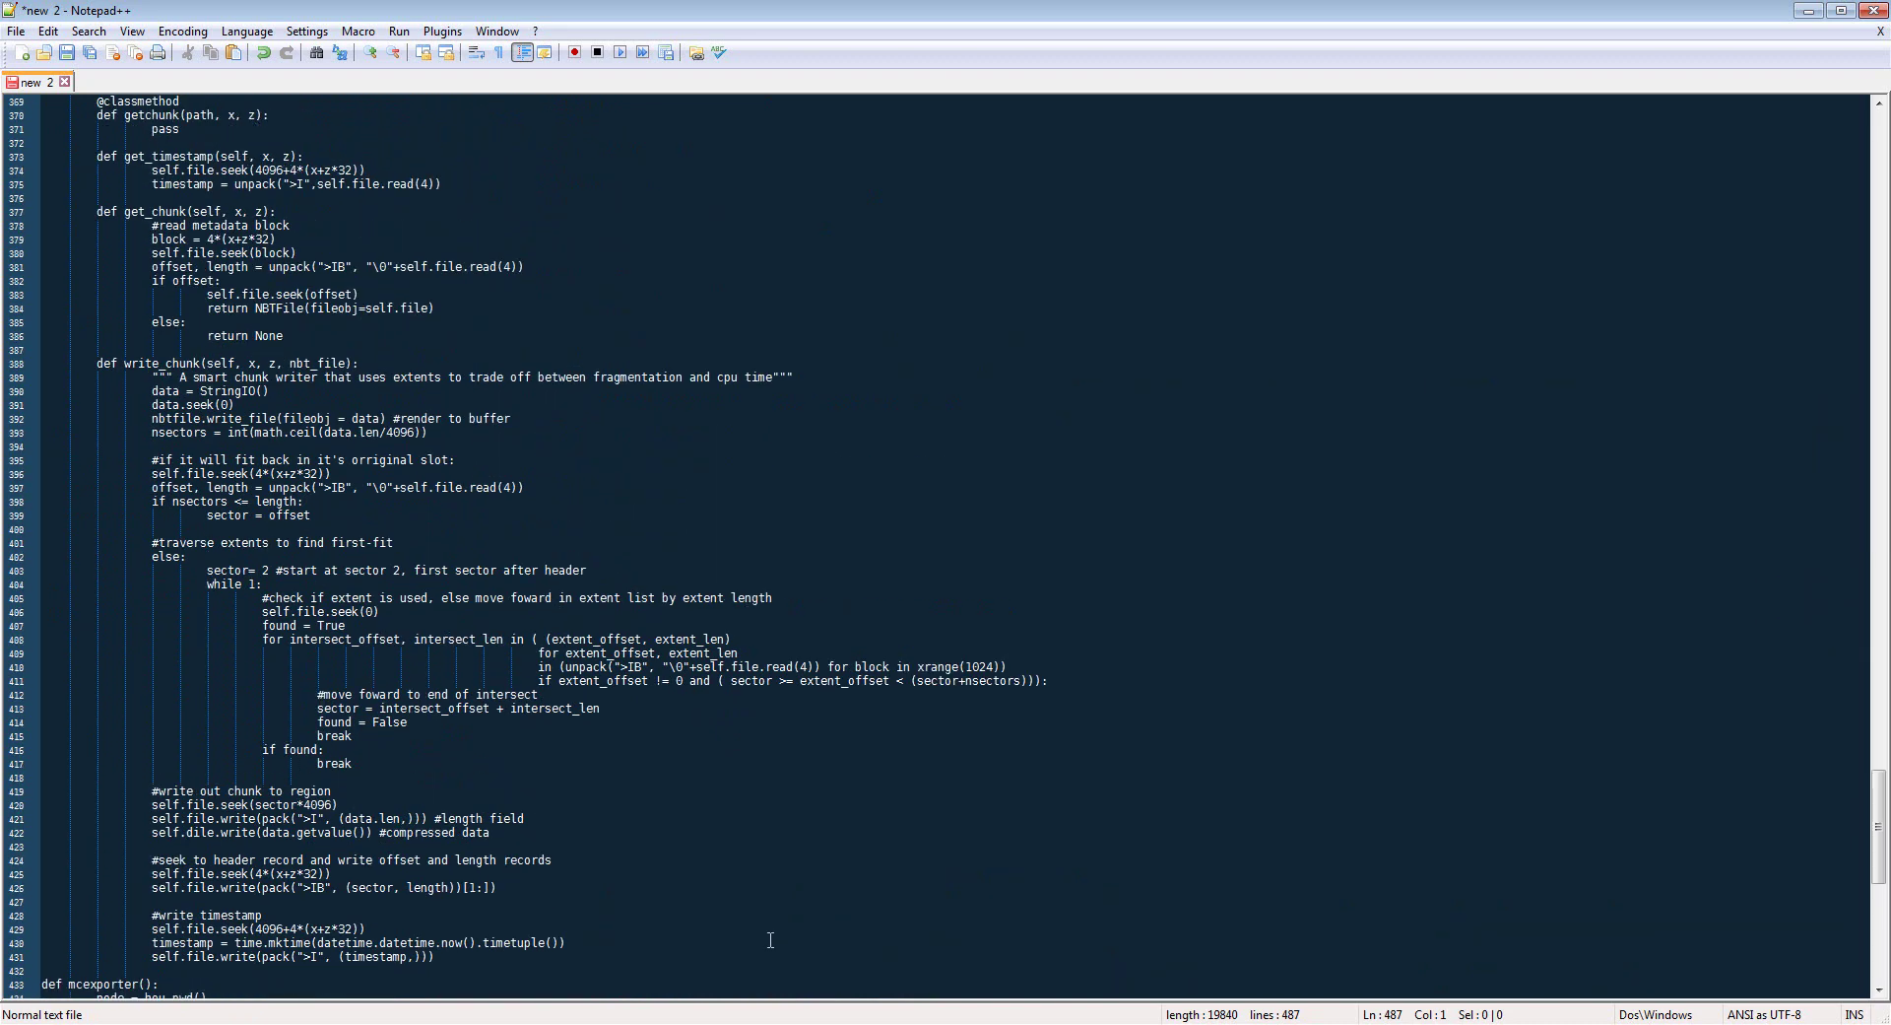
{"action": "scroll", "coordinate": [741, 937], "scroll_direction": "down", "scroll_amount": 8}
{"action": "scroll", "coordinate": [741, 937], "scroll_direction": "down", "scroll_amount": 4}
{"action": "scroll", "coordinate": [740, 937], "scroll_direction": "down", "scroll_amount": 3}
{"action": "scroll", "coordinate": [741, 937], "scroll_direction": "down", "scroll_amount": 3}
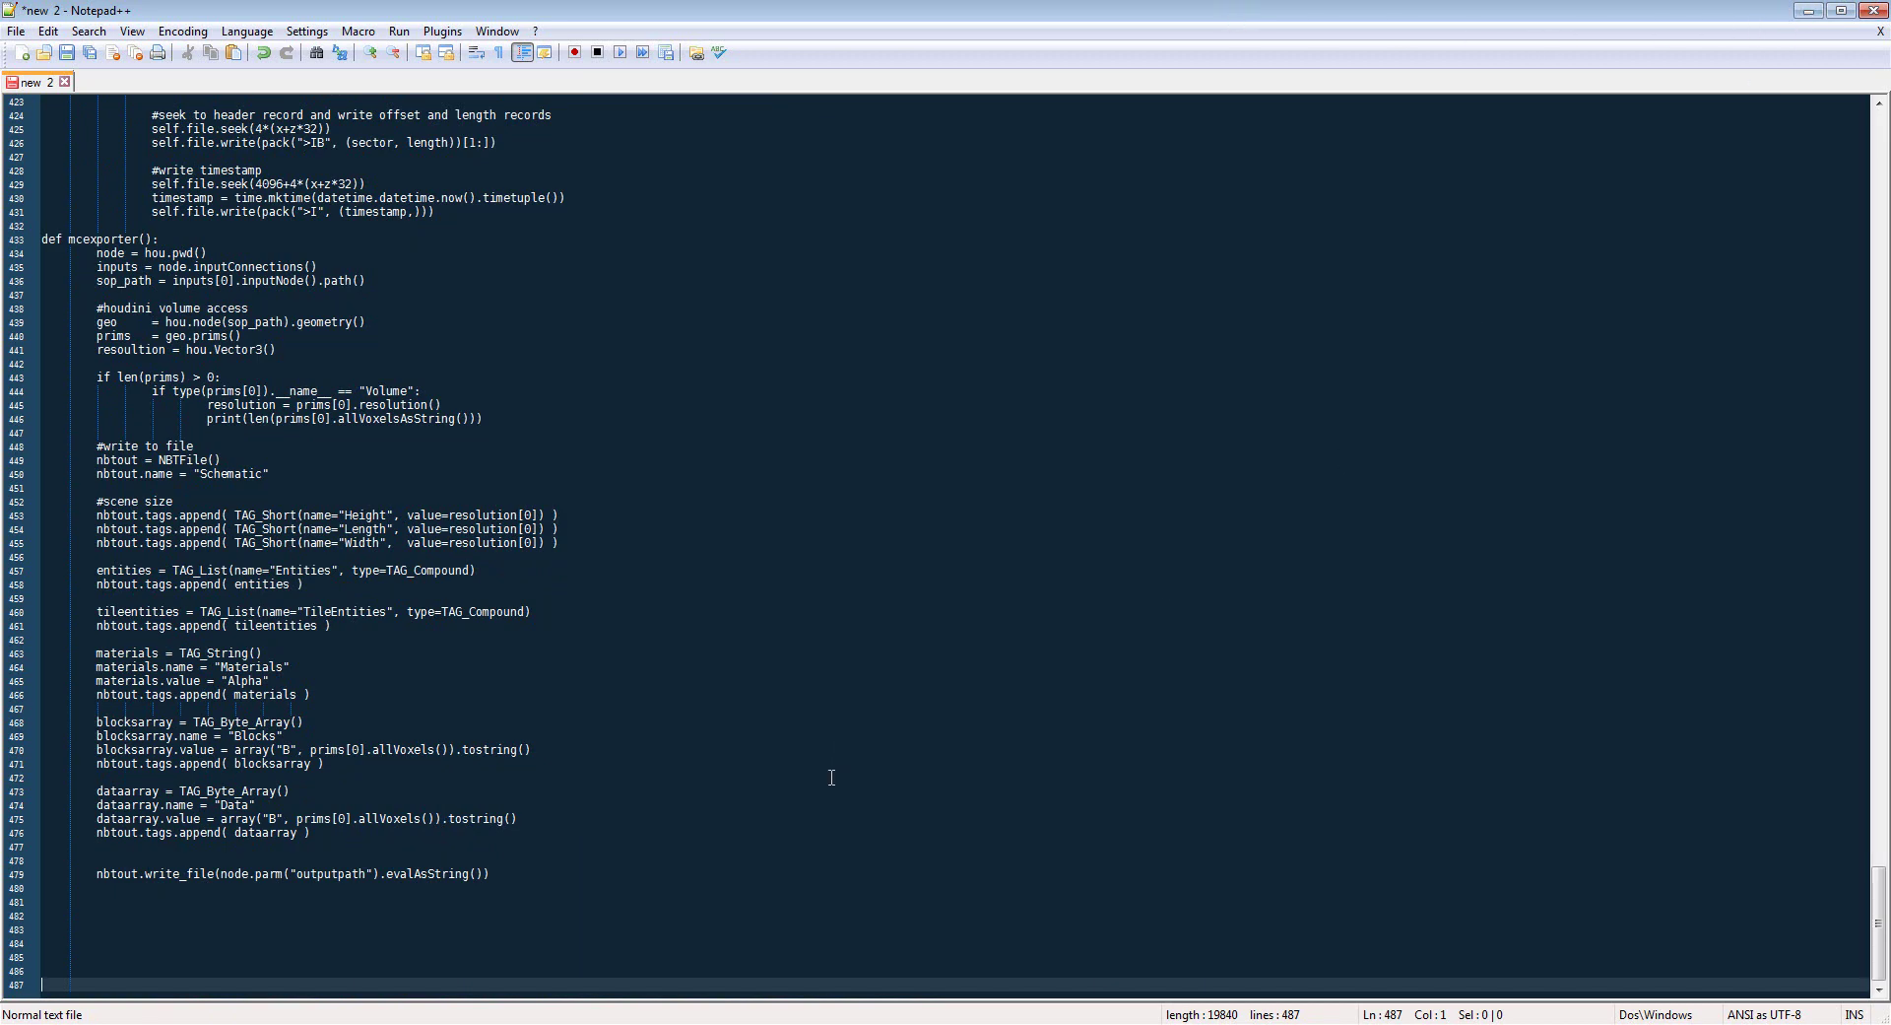
{"action": "scroll", "coordinate": [831, 777], "scroll_direction": "up", "scroll_amount": 3}
{"action": "scroll", "coordinate": [820, 755], "scroll_direction": "down", "scroll_amount": 3}
{"action": "scroll", "coordinate": [712, 775], "scroll_direction": "up", "scroll_amount": 1}
{"action": "scroll", "coordinate": [702, 772], "scroll_direction": "down", "scroll_amount": 2}
{"action": "scroll", "coordinate": [703, 772], "scroll_direction": "up", "scroll_amount": 2}
{"action": "scroll", "coordinate": [701, 771], "scroll_direction": "up", "scroll_amount": 1}
{"action": "scroll", "coordinate": [700, 770], "scroll_direction": "up", "scroll_amount": 1}
{"action": "scroll", "coordinate": [701, 770], "scroll_direction": "down", "scroll_amount": 4}
{"action": "left_click", "coordinate": [575, 1022]}
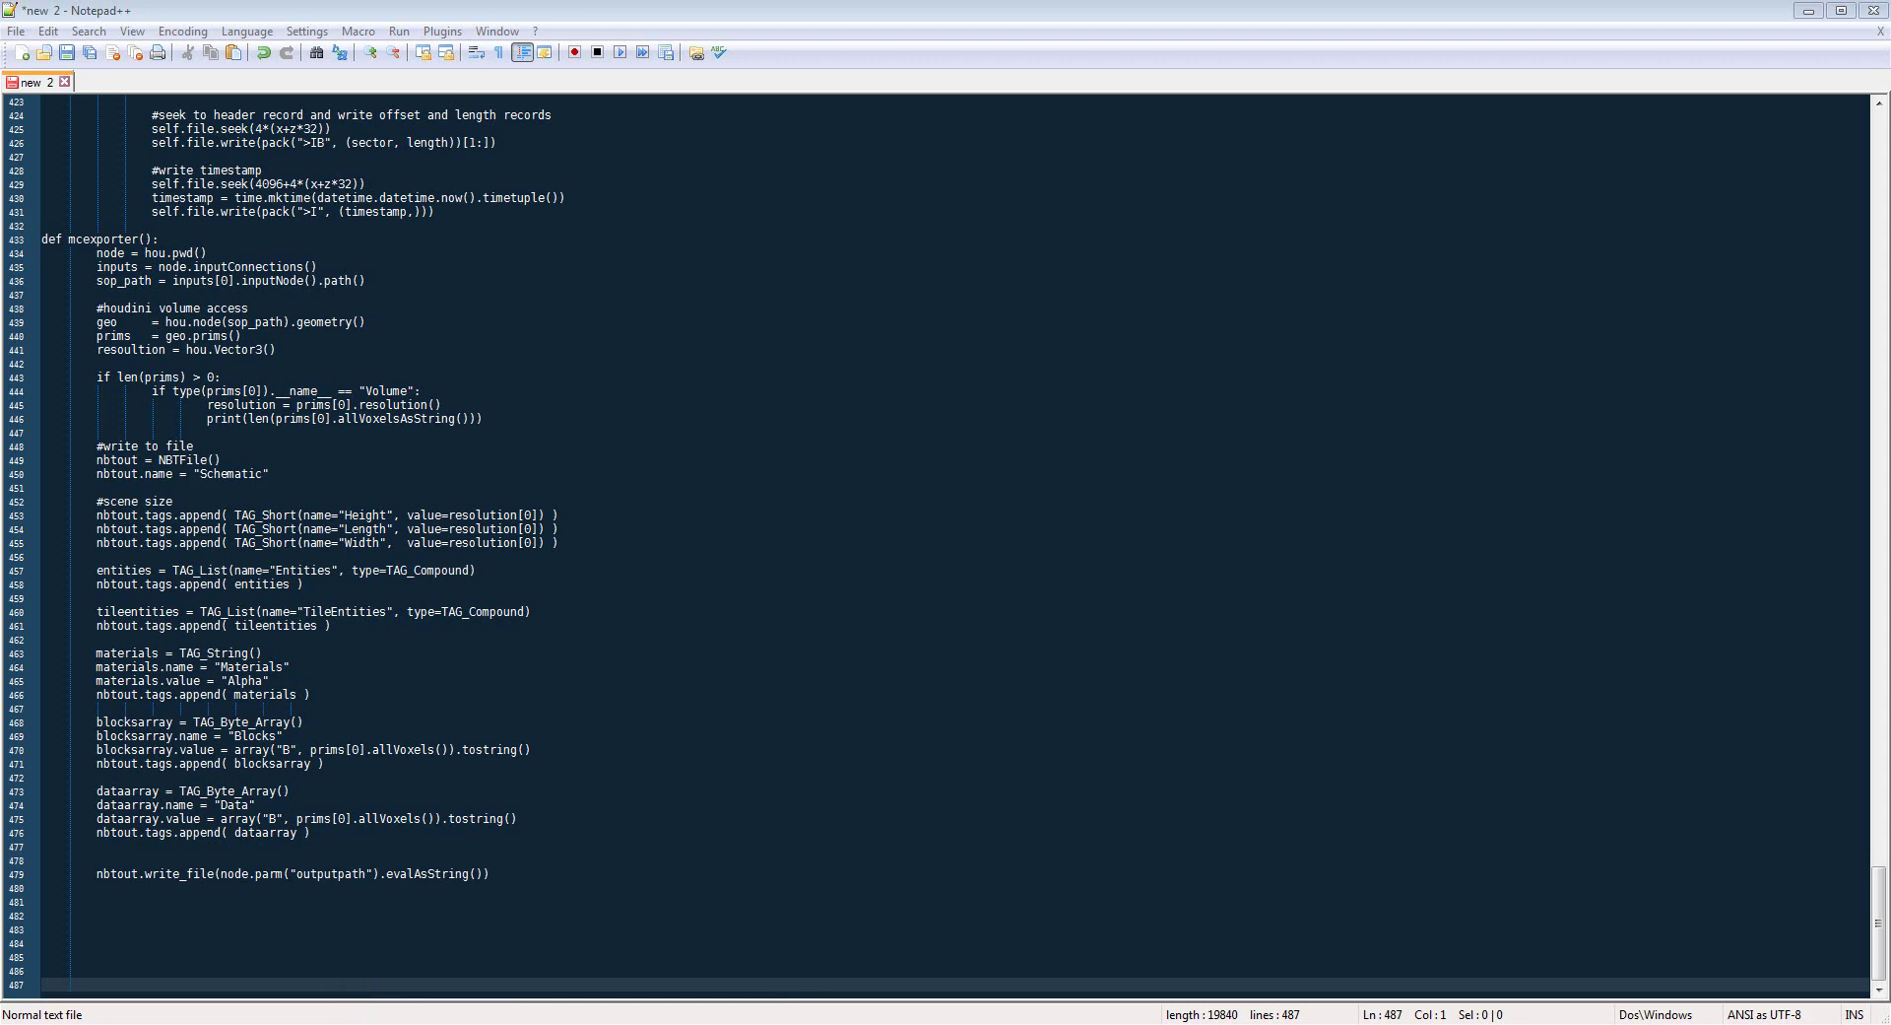
{"action": "left_click", "coordinate": [475, 993]}
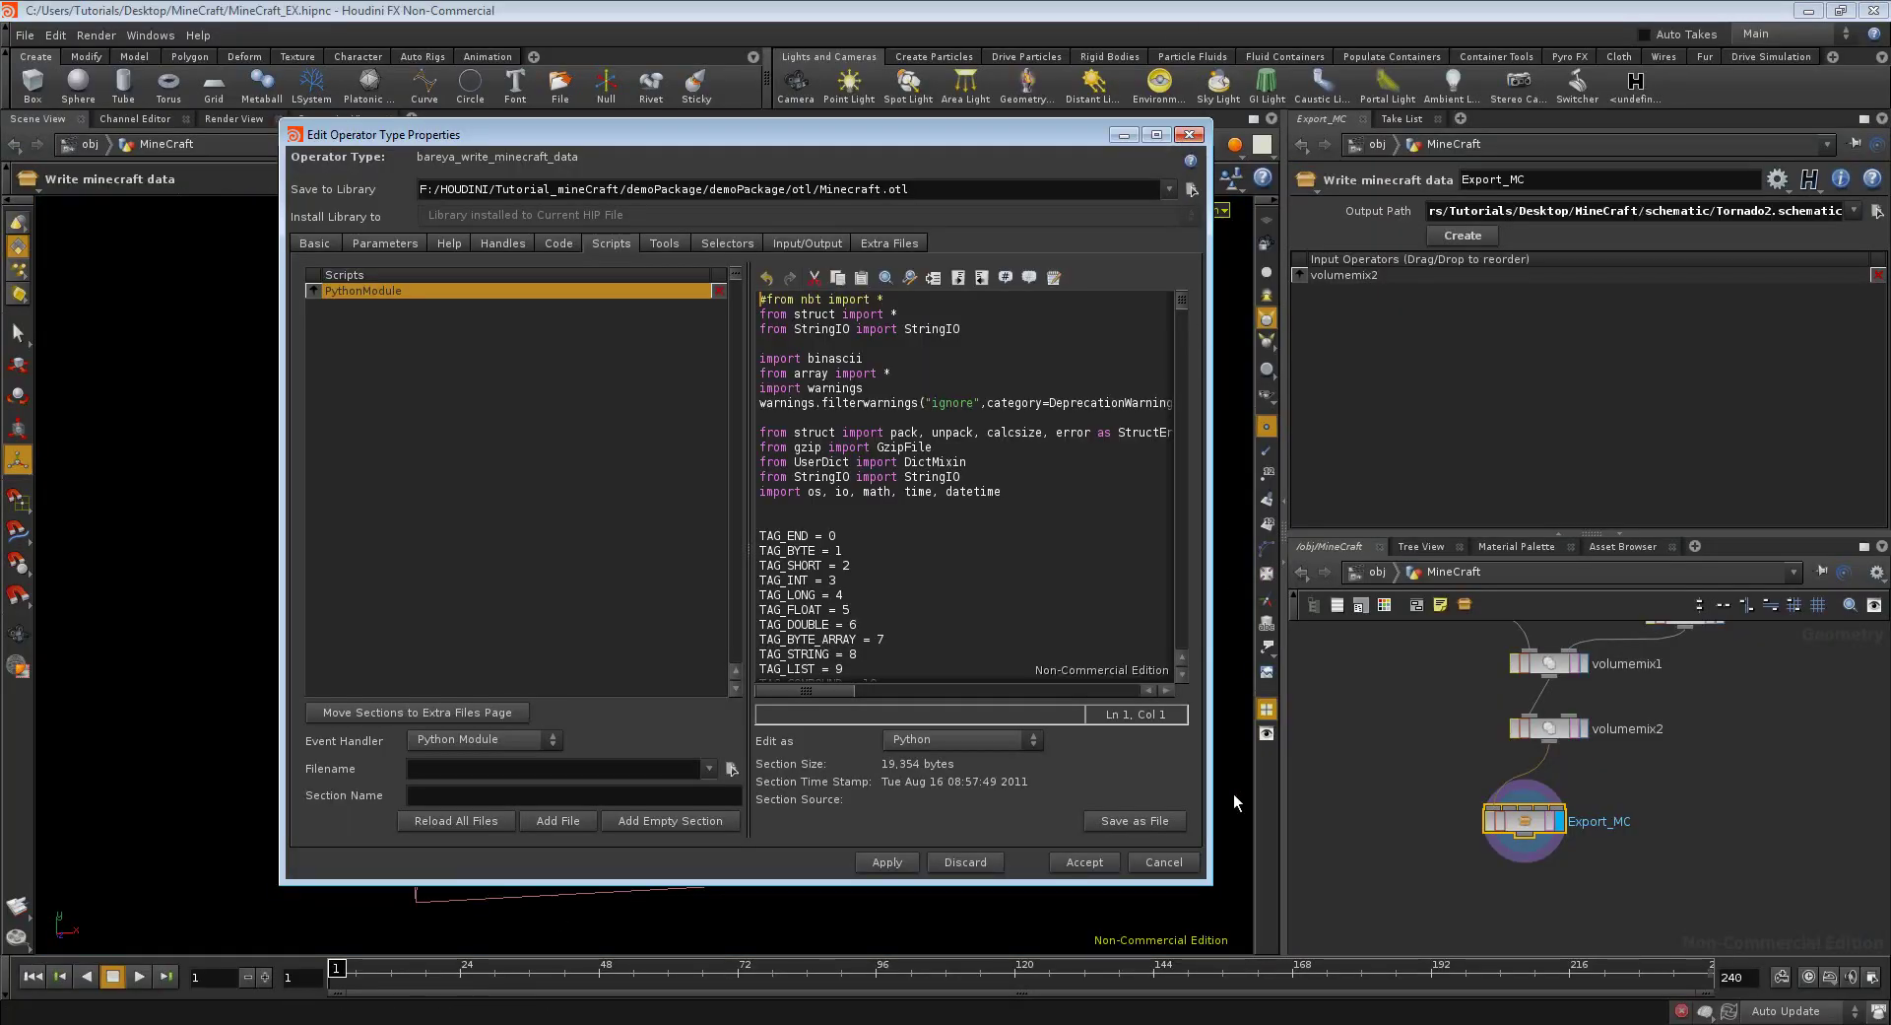
- Cancel the operator type properties and pan over the nodes above volumemix1 up to platonic1
{"action": "left_click", "coordinate": [1174, 864]}
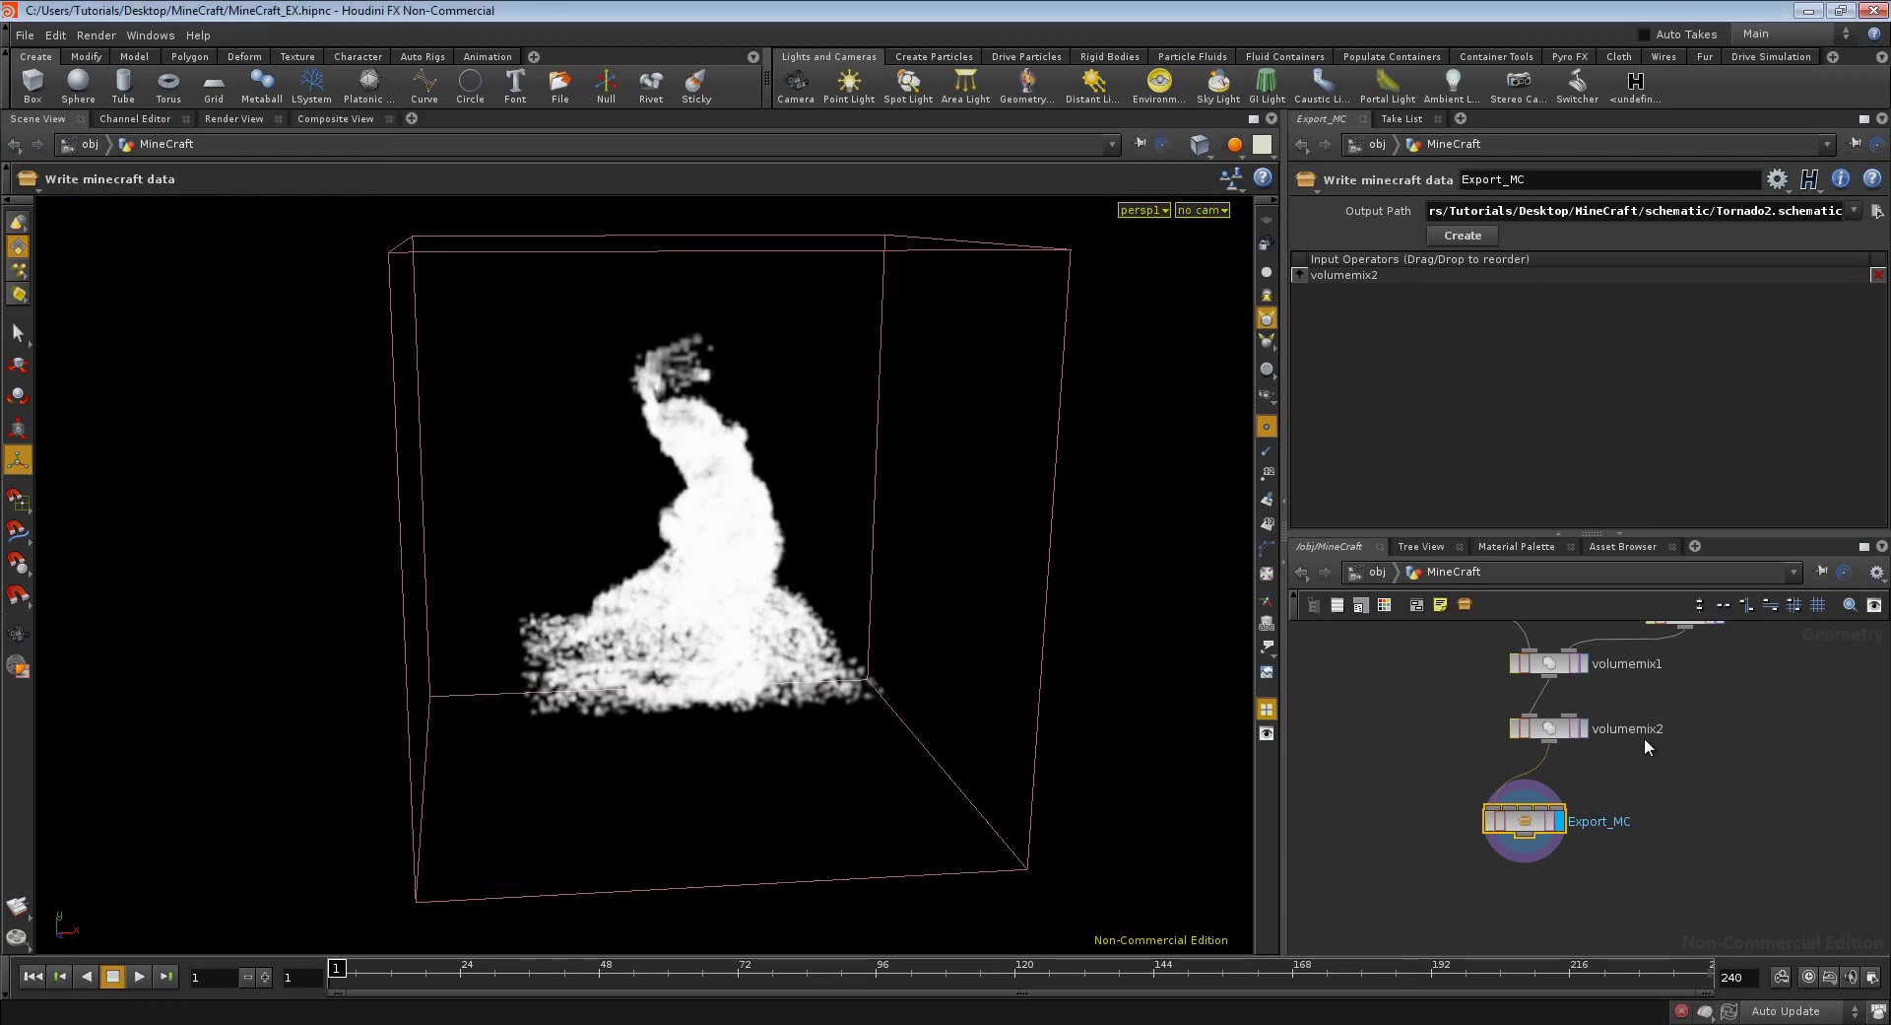
{"action": "middle_click_drag", "start_coordinate": [1434, 661], "coordinate": [1401, 811]}
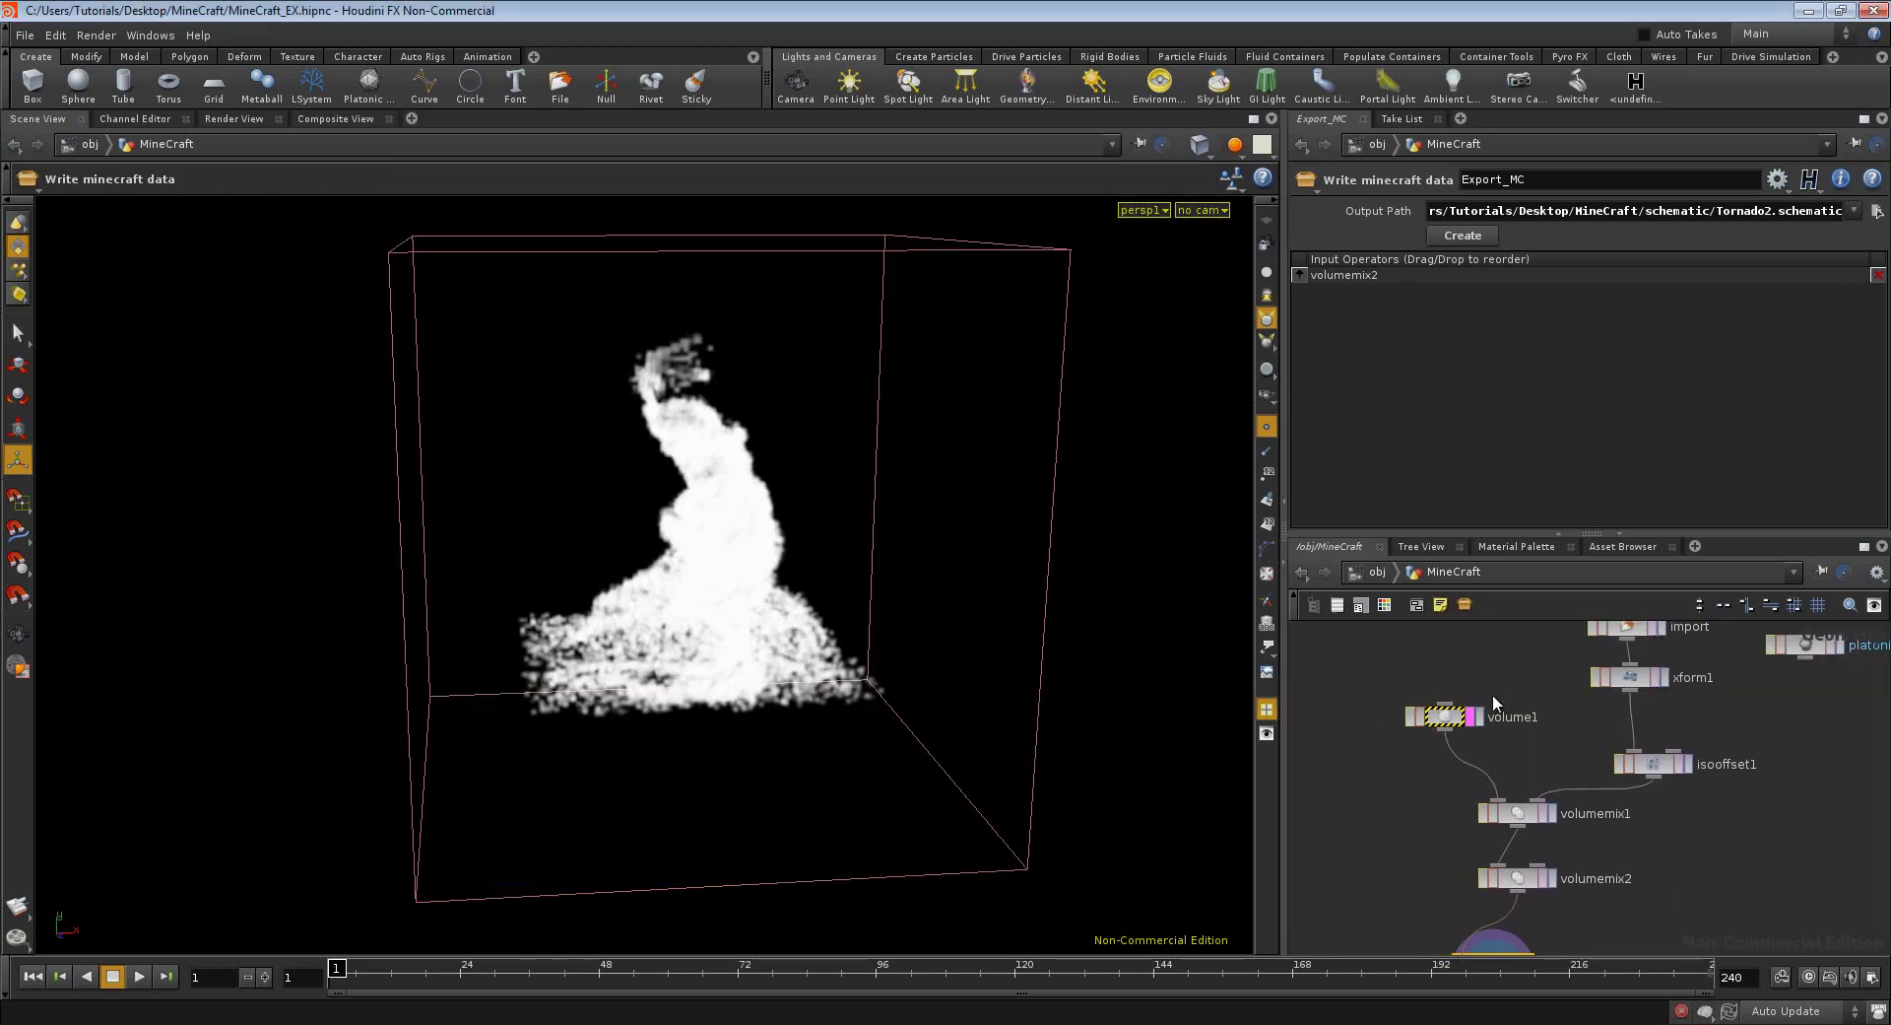
{"action": "middle_click_drag", "start_coordinate": [1457, 737], "coordinate": [1360, 752]}
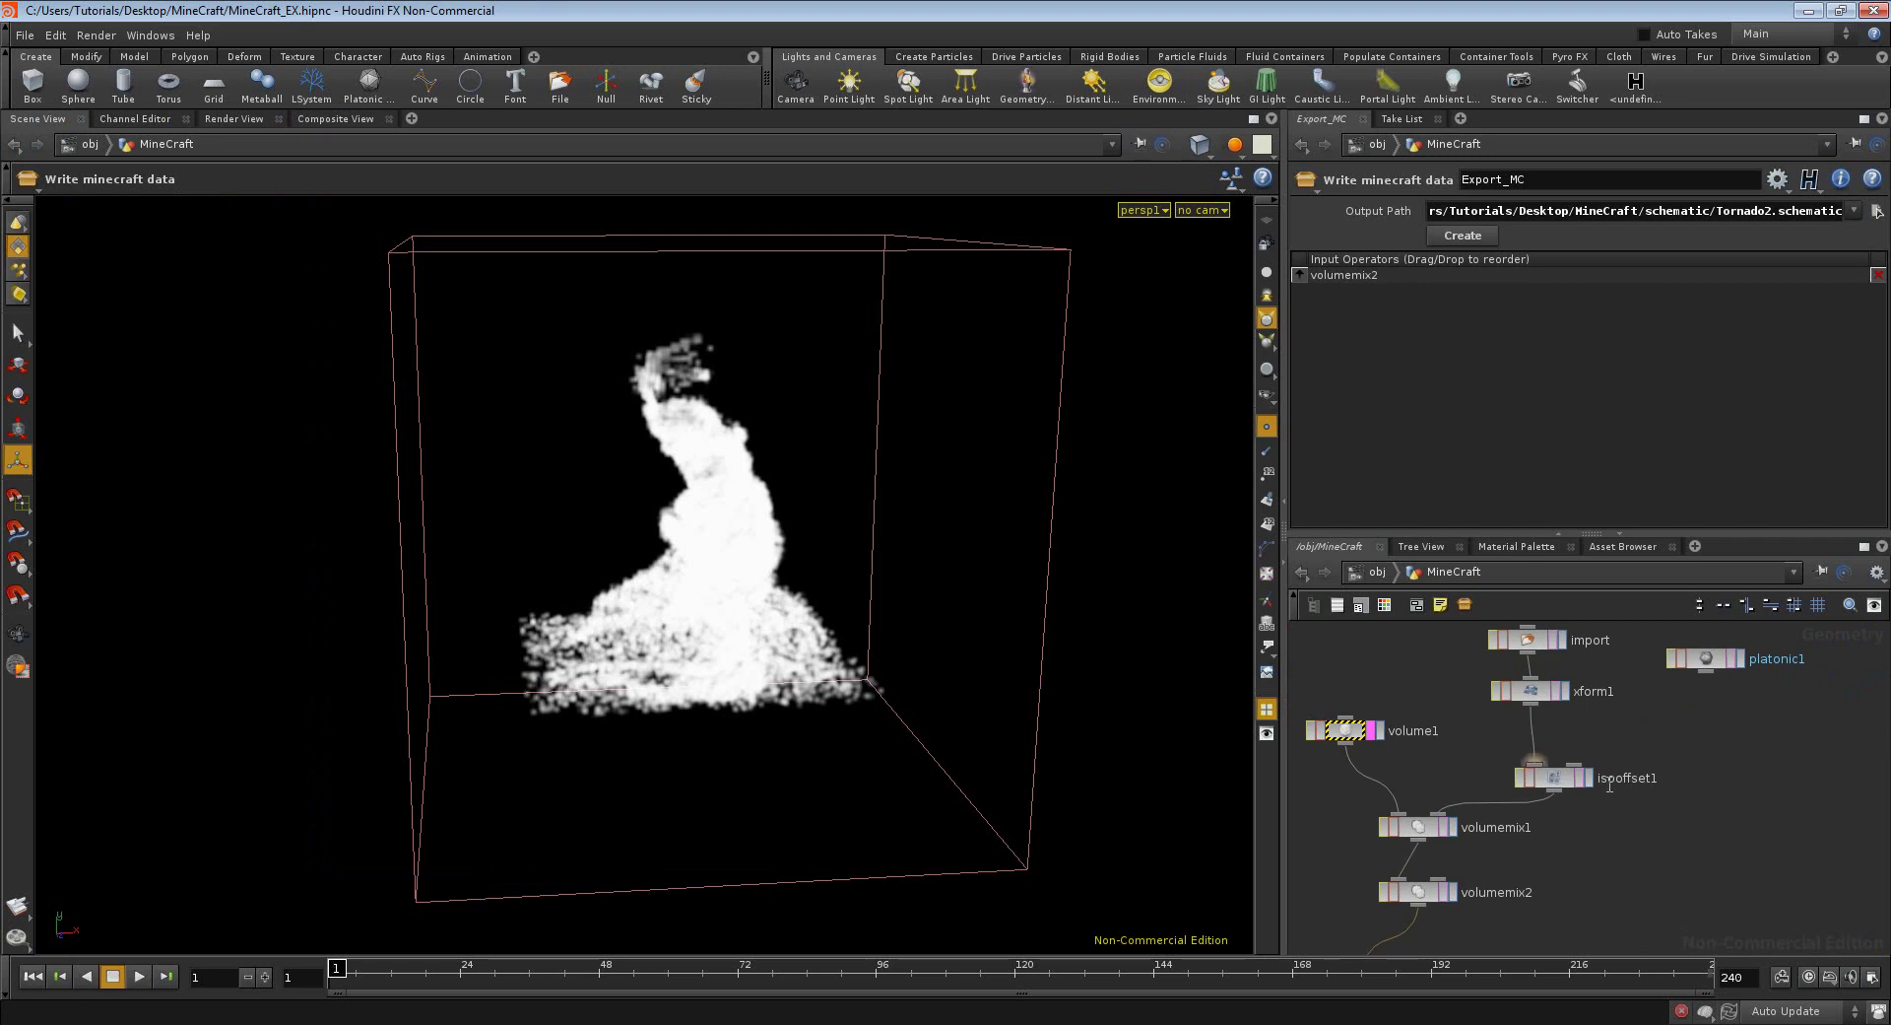
{"action": "scroll", "coordinate": [1556, 766], "scroll_direction": "down", "scroll_amount": 2}
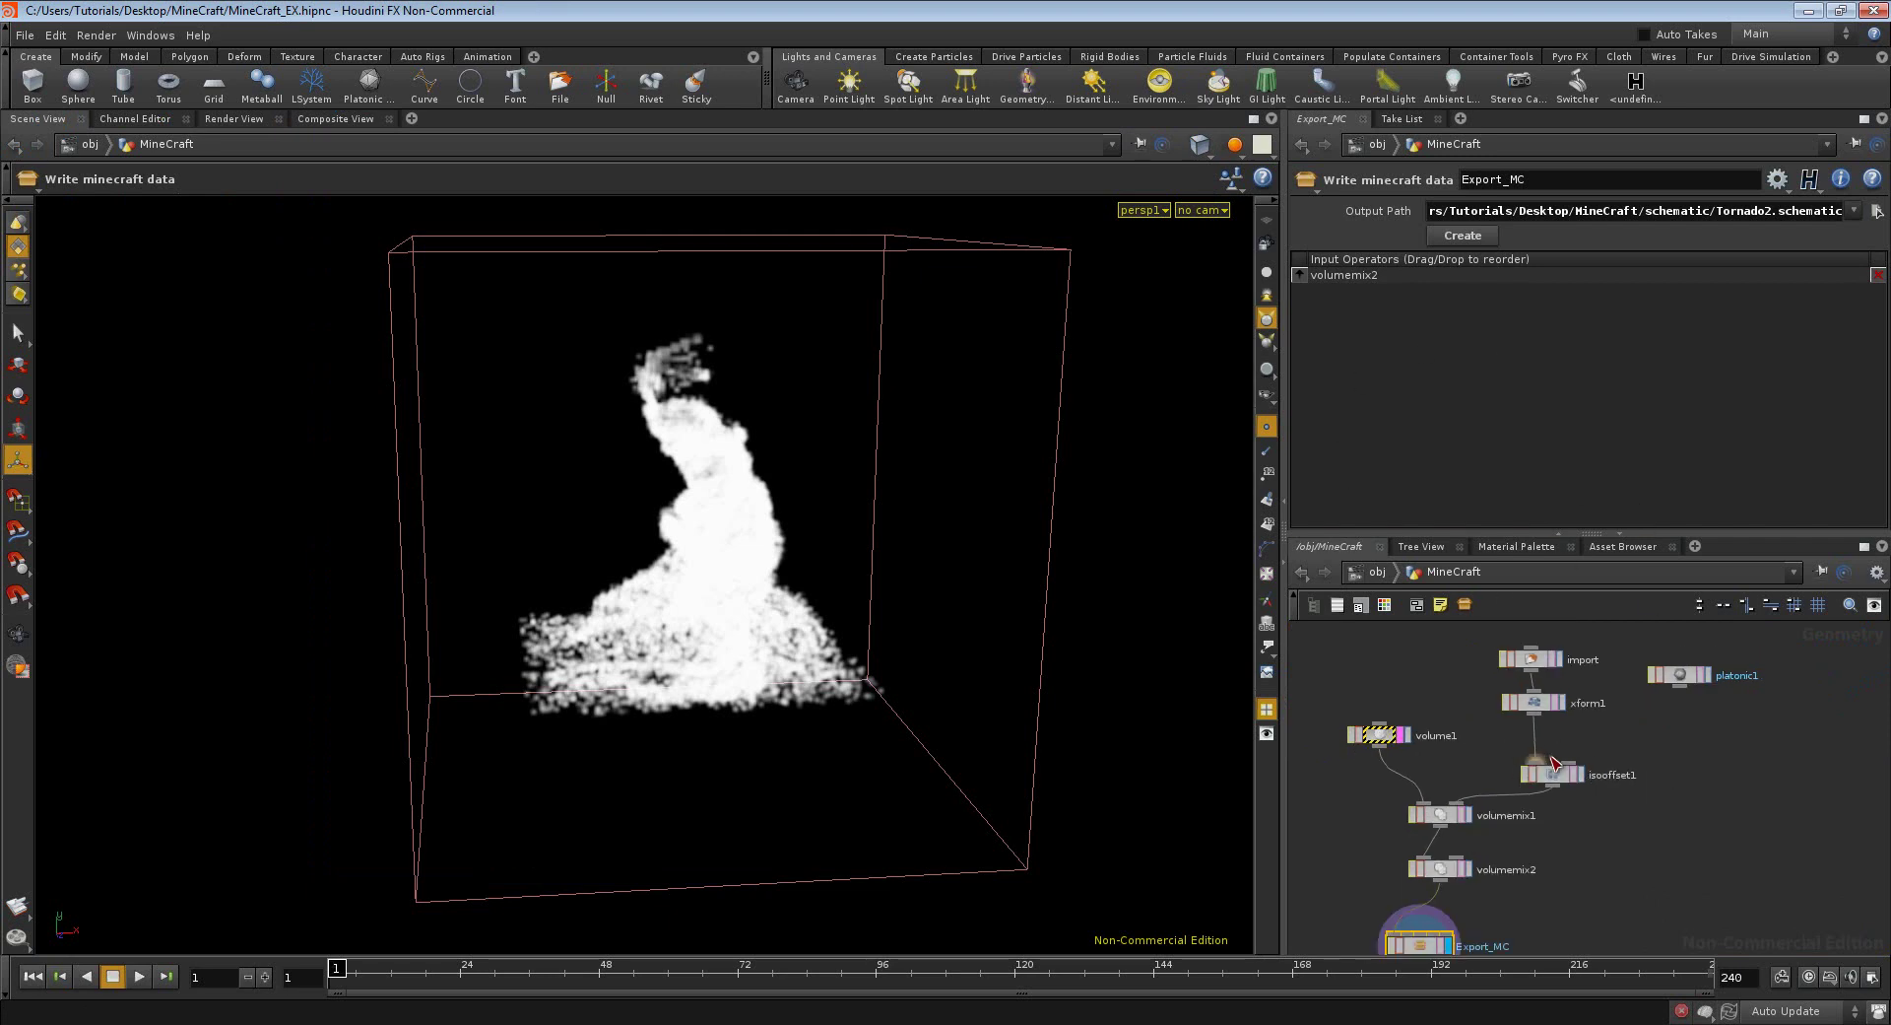
{"action": "scroll", "coordinate": [1555, 765], "scroll_direction": "down", "scroll_amount": 1}
{"action": "scroll", "coordinate": [1554, 765], "scroll_direction": "up", "scroll_amount": 1}
{"action": "scroll", "coordinate": [1554, 764], "scroll_direction": "up", "scroll_amount": 3}
{"action": "scroll", "coordinate": [1554, 765], "scroll_direction": "up", "scroll_amount": 2}
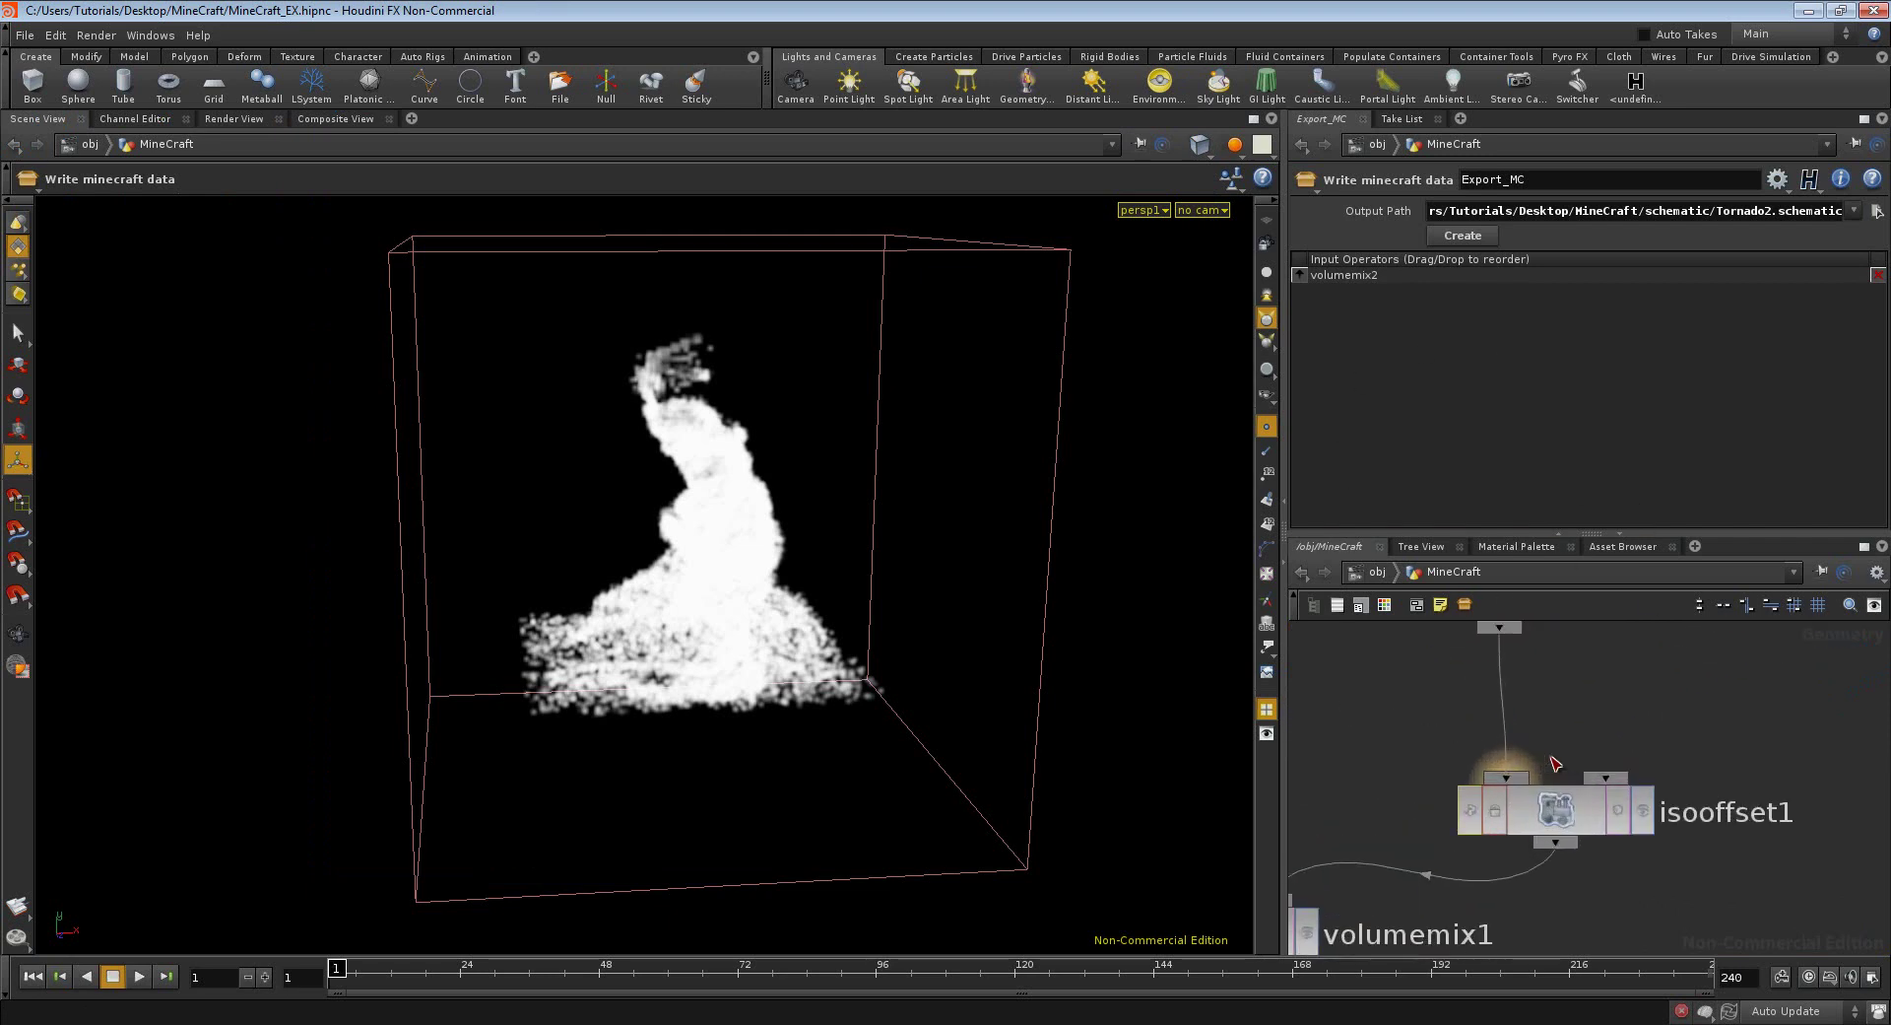
{"action": "scroll", "coordinate": [1555, 765], "scroll_direction": "down", "scroll_amount": 5}
- Frame the whole network, deselect Export_MC and begin box-selecting nodes
{"action": "key", "text": "h"}
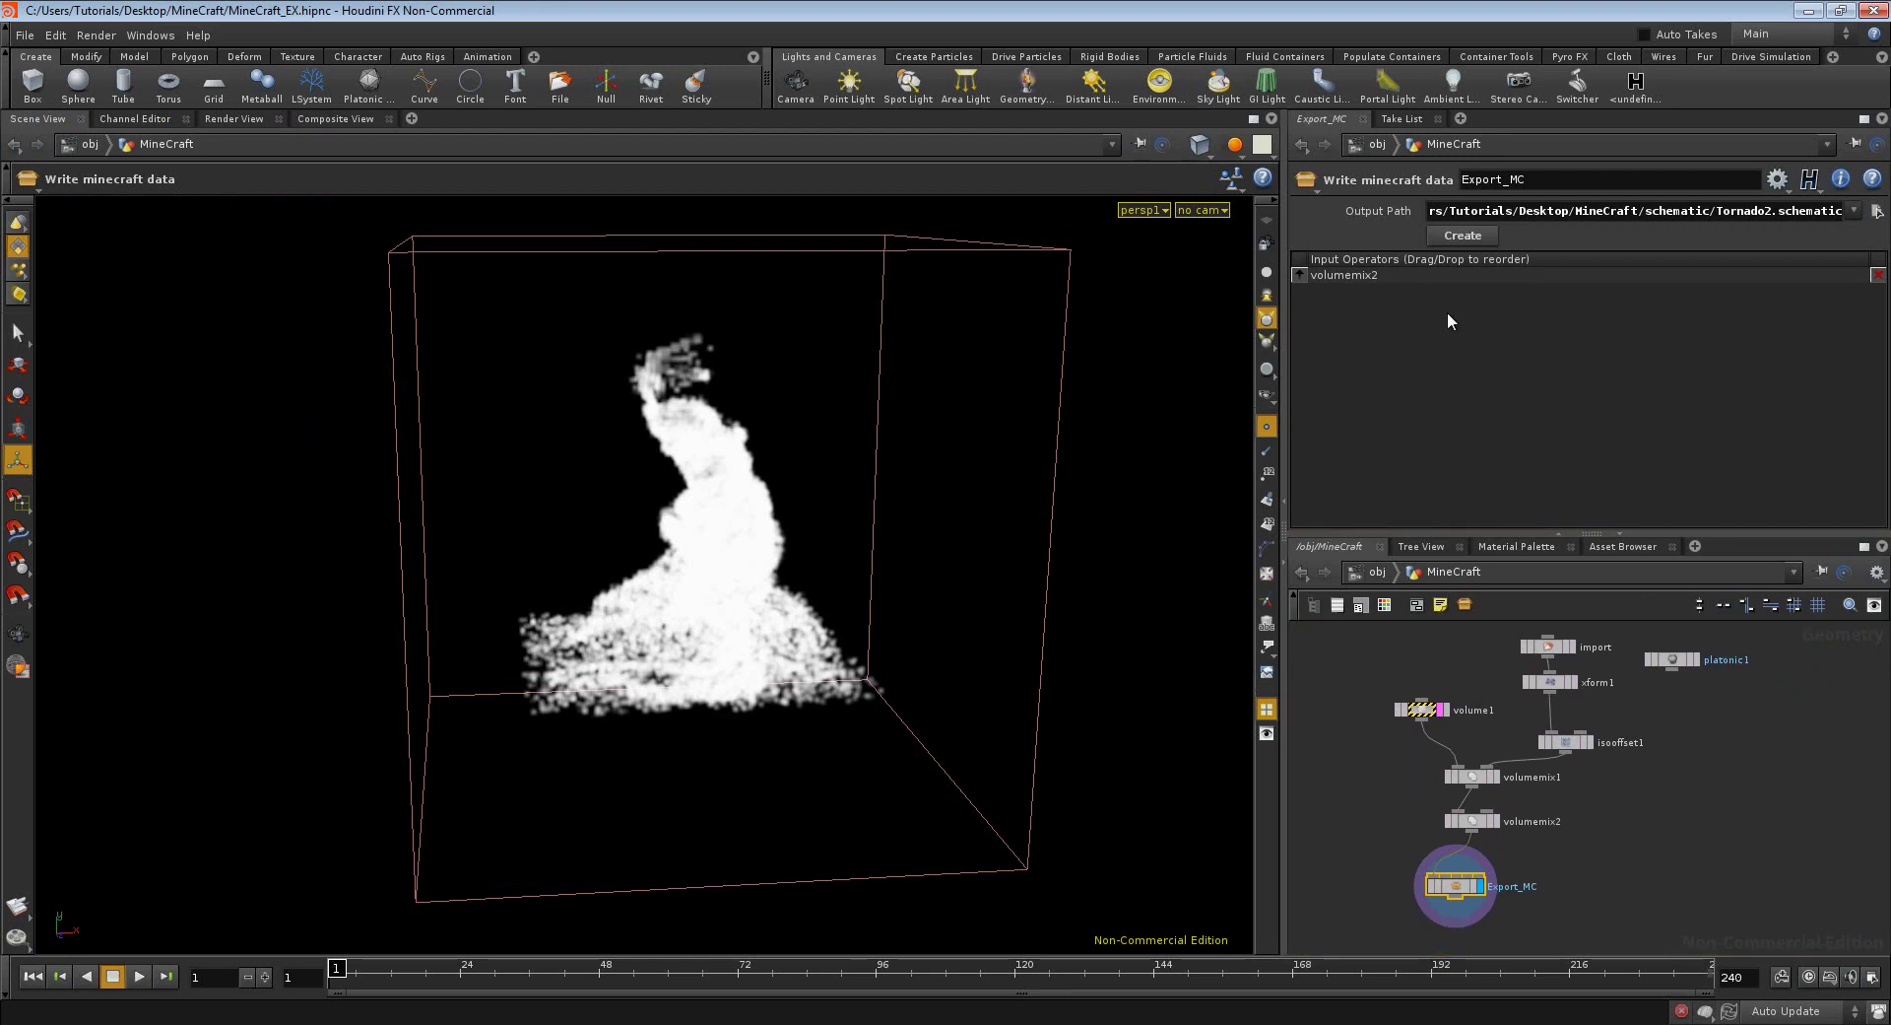
{"action": "left_click", "coordinate": [1381, 871]}
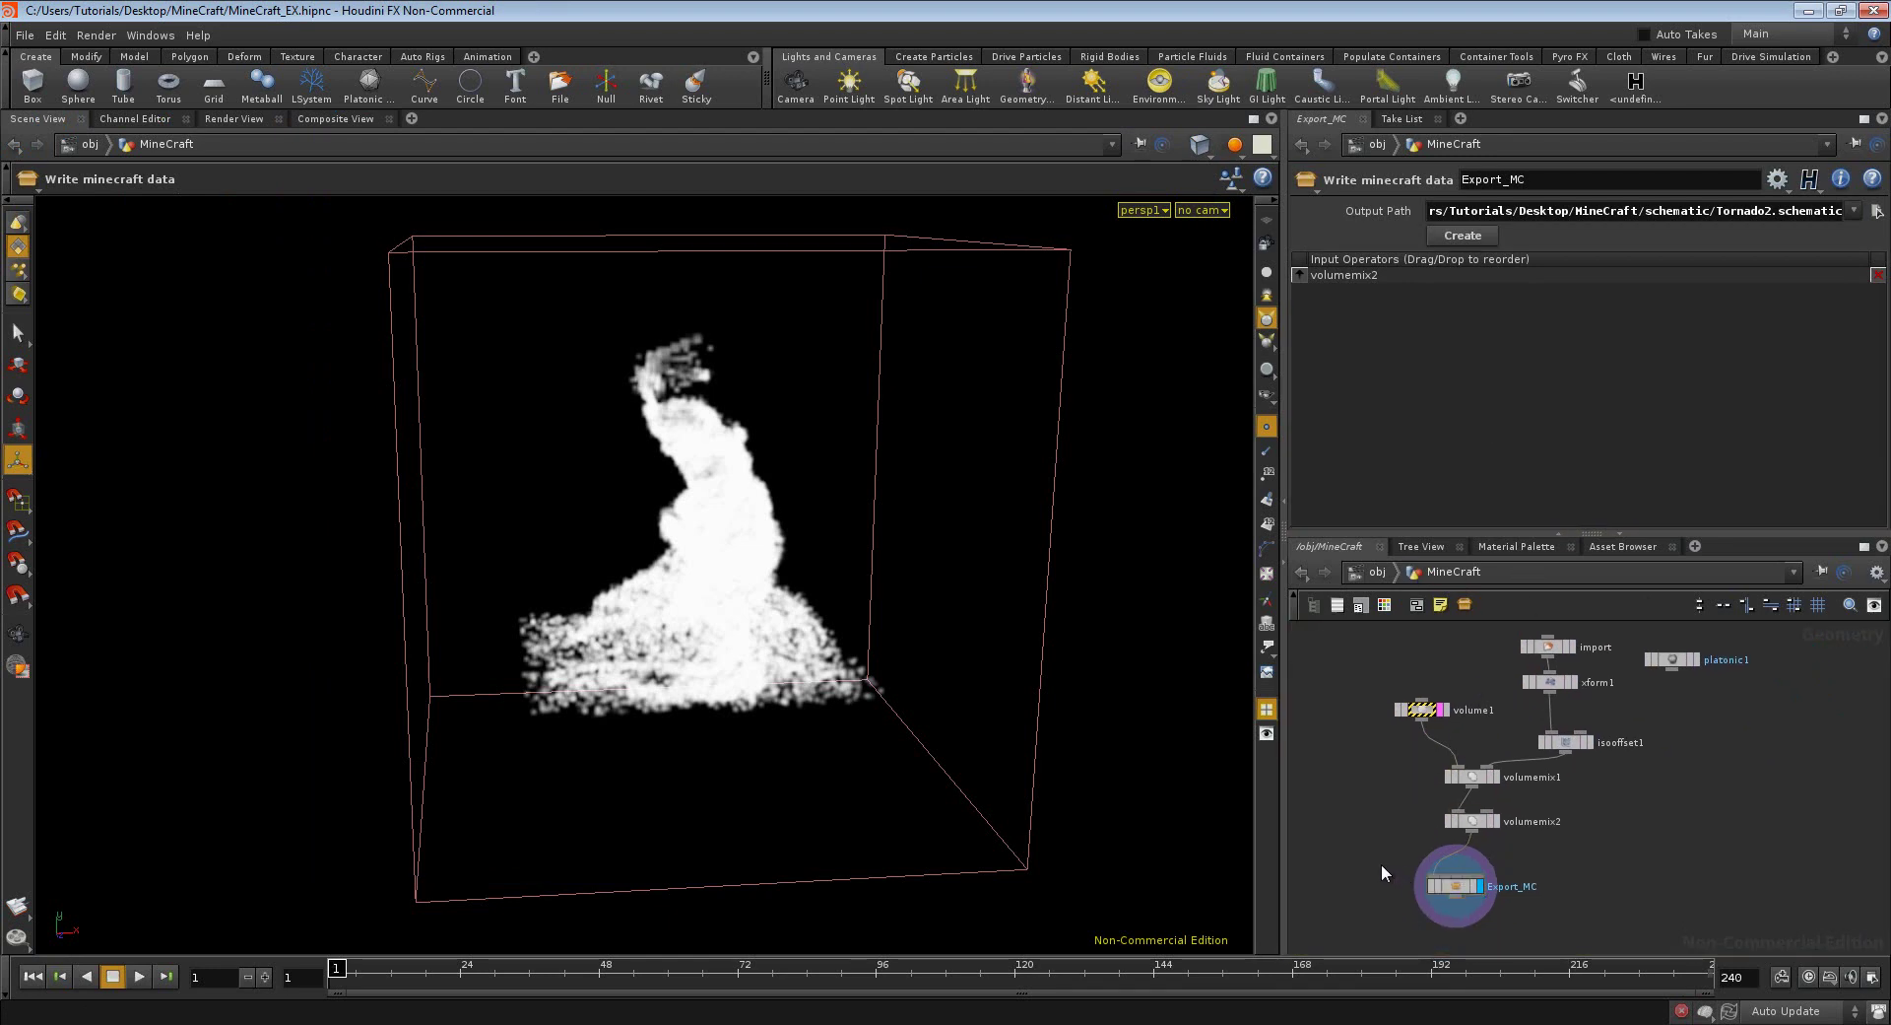
{"action": "mouse_move", "coordinate": [1463, 923]}
{"action": "left_mouse_down"}
{"action": "mouse_move", "coordinate": [1412, 916]}
{"action": "mouse_move", "coordinate": [1567, 923]}
{"action": "left_mouse_up"}
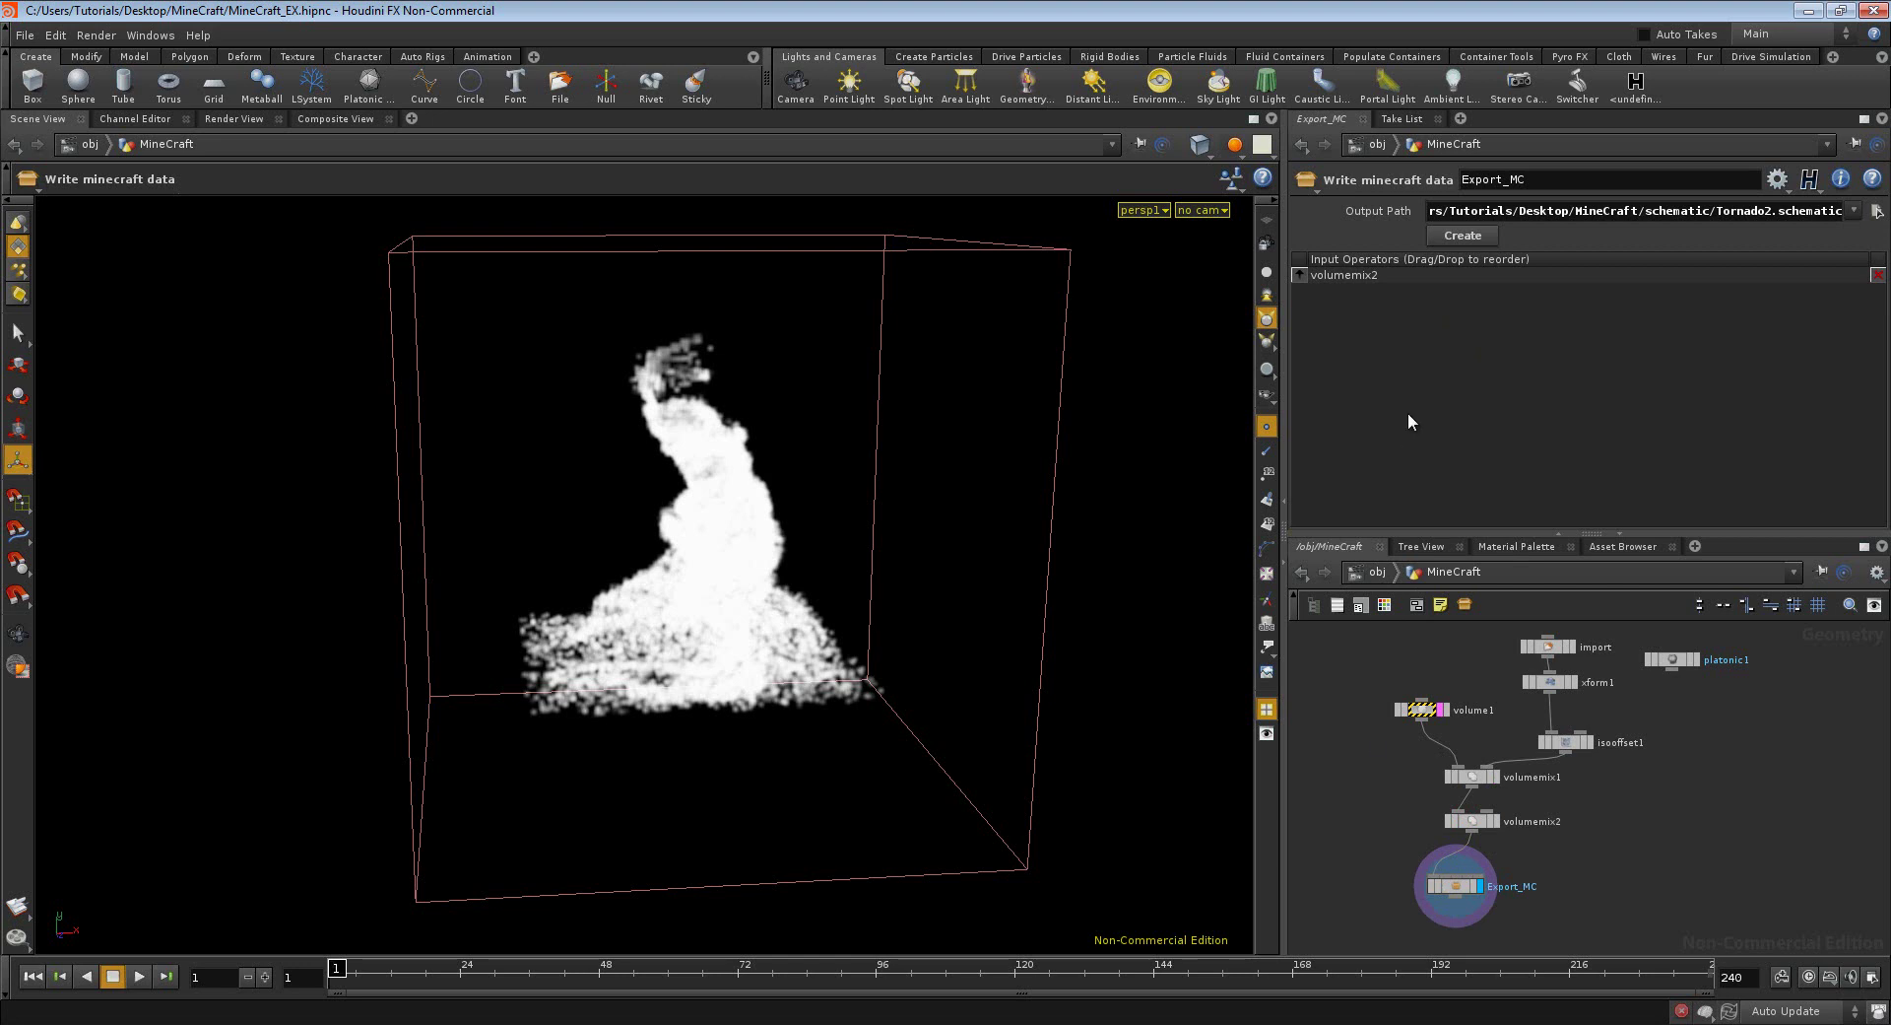